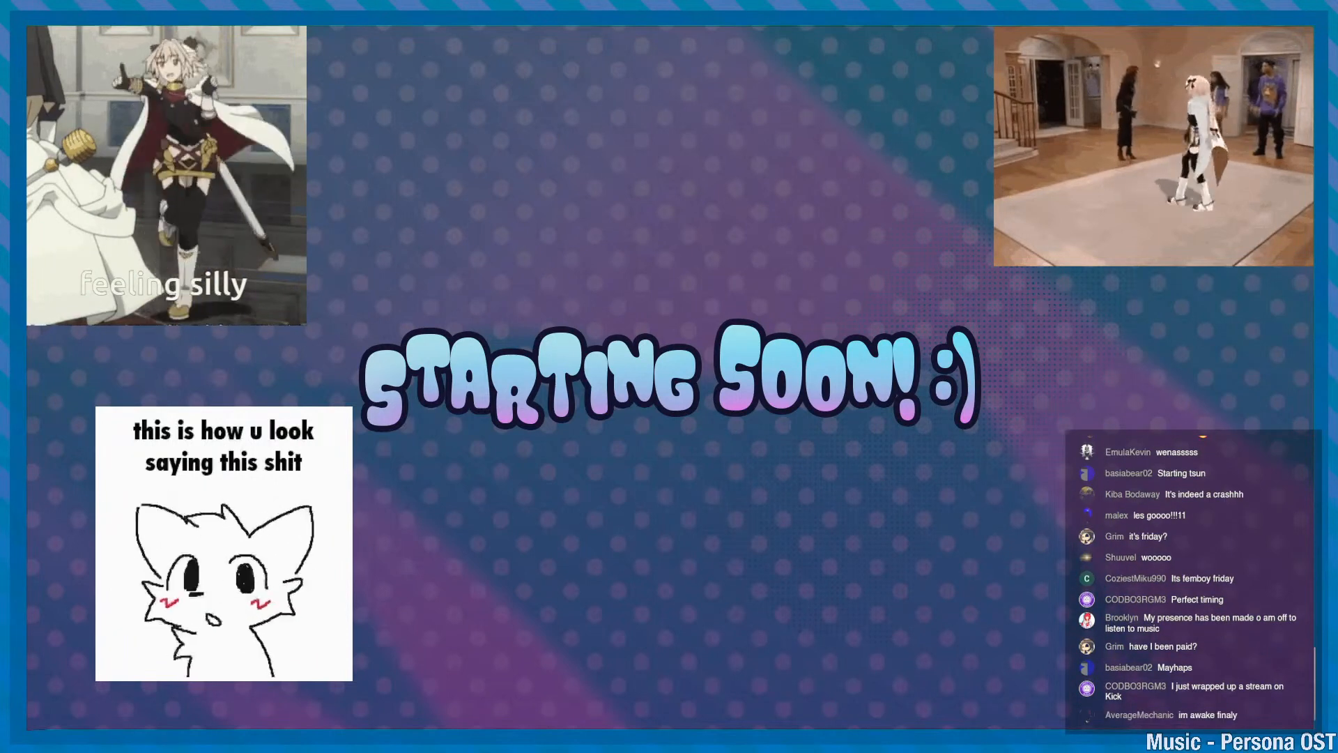
right_click(977, 259)
left_click(884, 186)
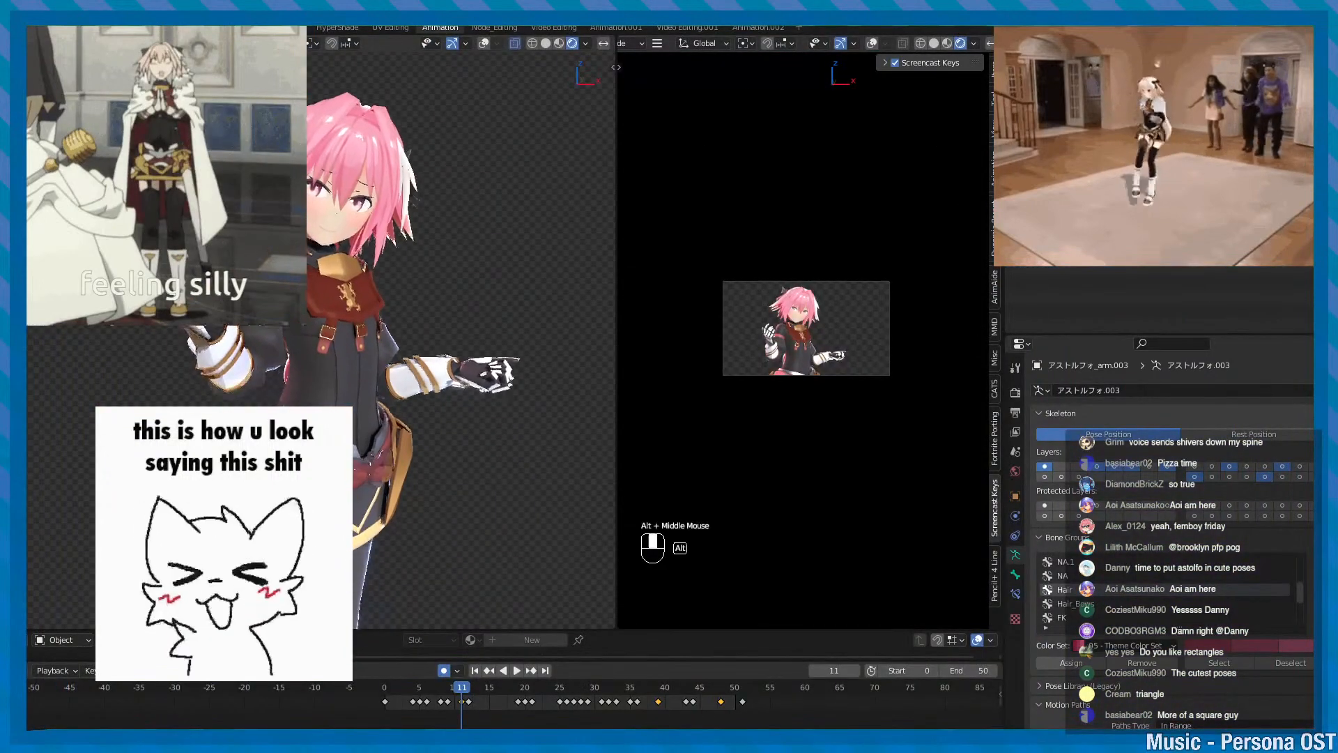
- Examine the character's pose at frame 11 from the front, sides and above, and save the file
middle_click_drag(418, 348, 415, 353, "alt")
scroll(415, 352, "down", 1, "alt")
left_click_drag(414, 352, 383, 359, "alt")
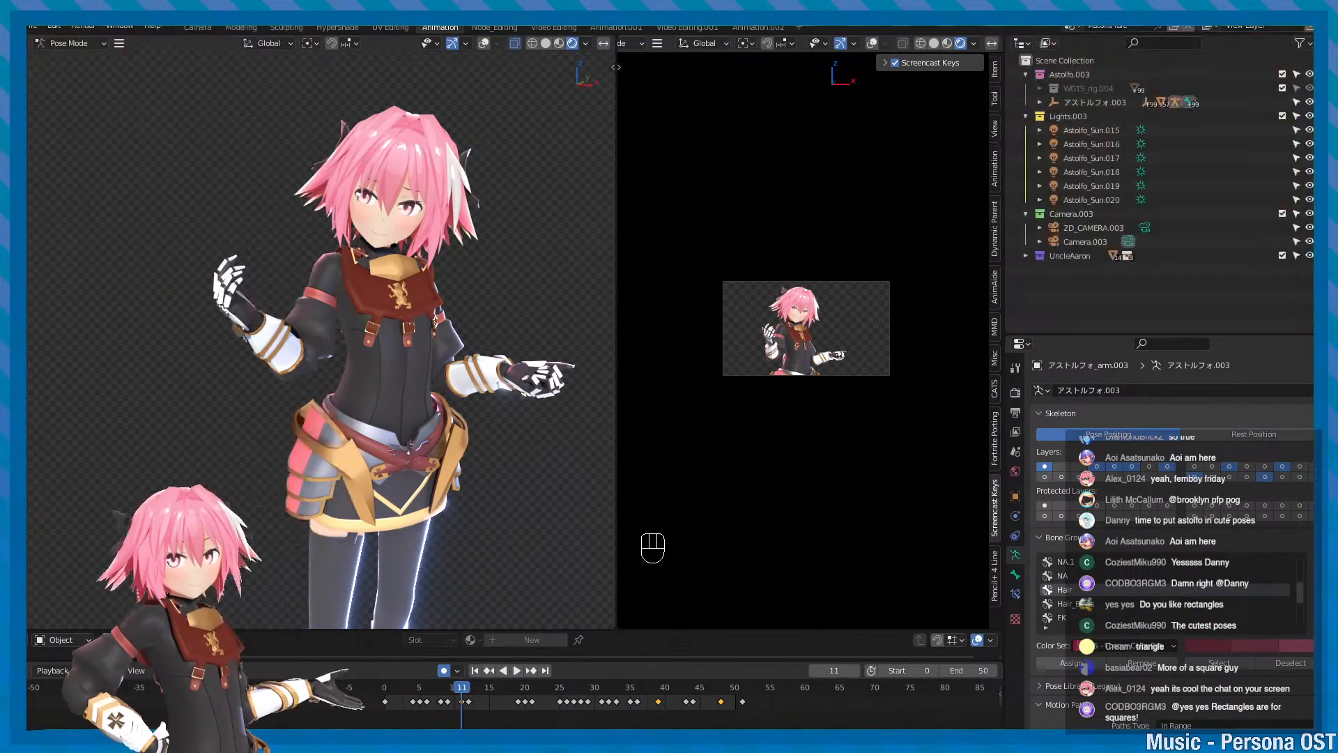
middle_click_drag(315, 388, 361, 439, "alt")
middle_click_drag(369, 374, 321, 366, "alt")
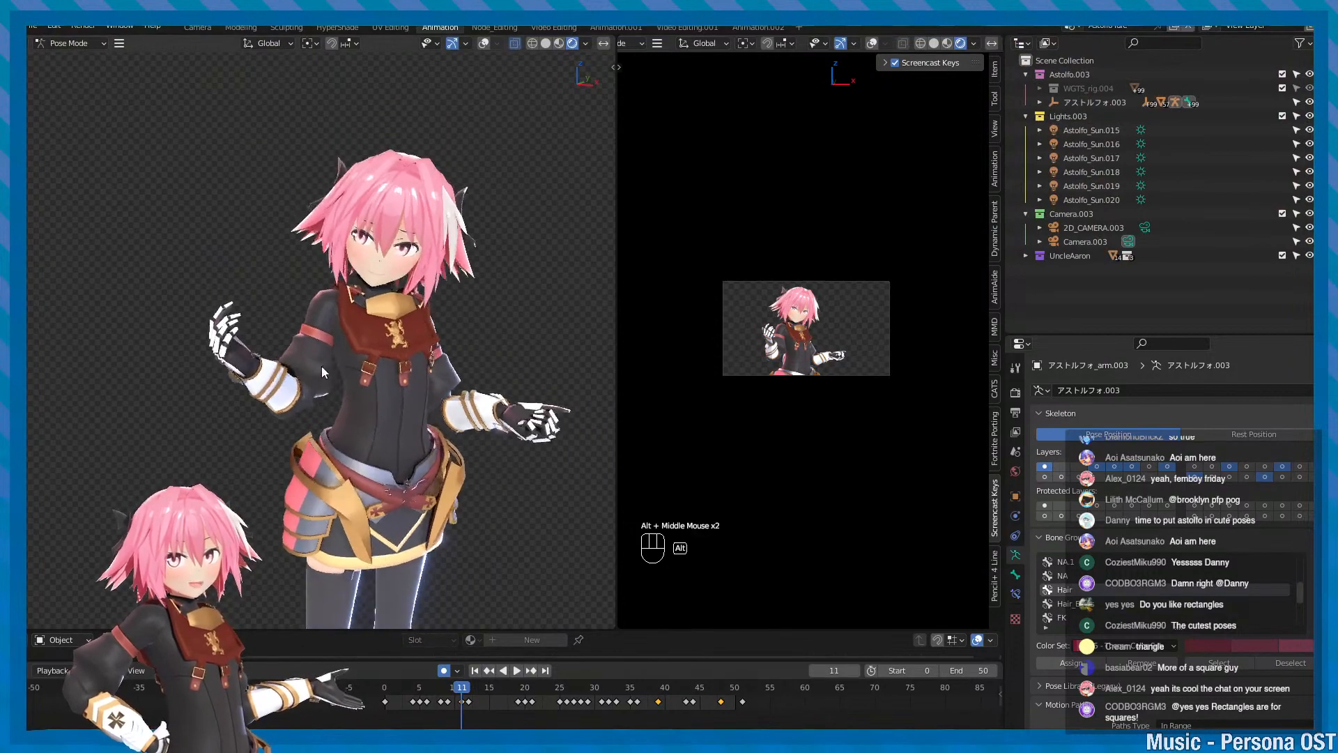
key("ctrl+s")
left_click_drag(322, 360, 401, 358, "alt")
middle_click_drag(400, 357, 357, 362, "alt")
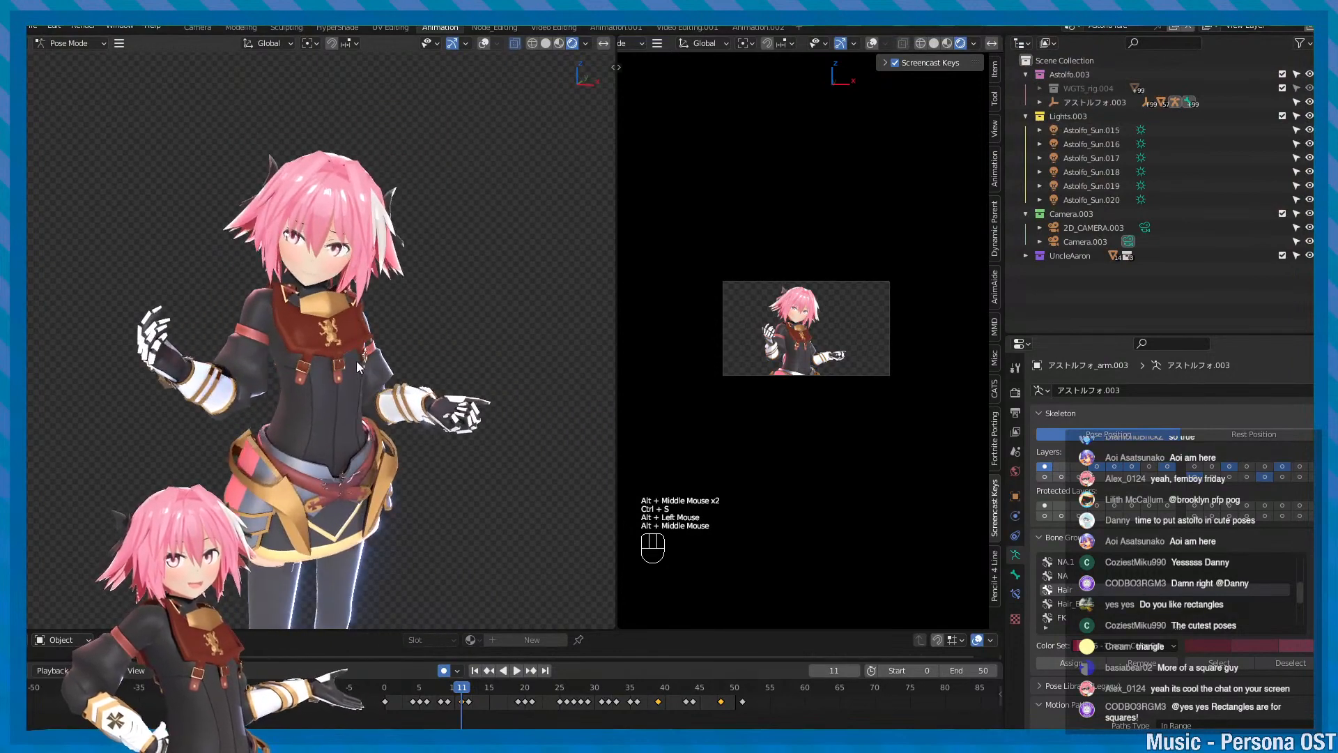
scroll(370, 325, "down", 1)
scroll(369, 325, "down", 1, "alt")
middle_click_drag(377, 307, 406, 388, "alt")
key("ctrl+s")
scroll(370, 343, "up", 2)
middle_click_drag(407, 387, 385, 349, "alt")
left_click_drag(386, 349, 366, 375, "alt")
key("ctrl+s")
middle_click_drag(368, 378, 313, 396, "alt")
key("ctrl+s")
- Show the rig overlays, select and frame the bone near the character's left shoulder, and hide the overlays again
key("shift+alt+z")
left_click_drag(305, 386, 277, 378, "alt")
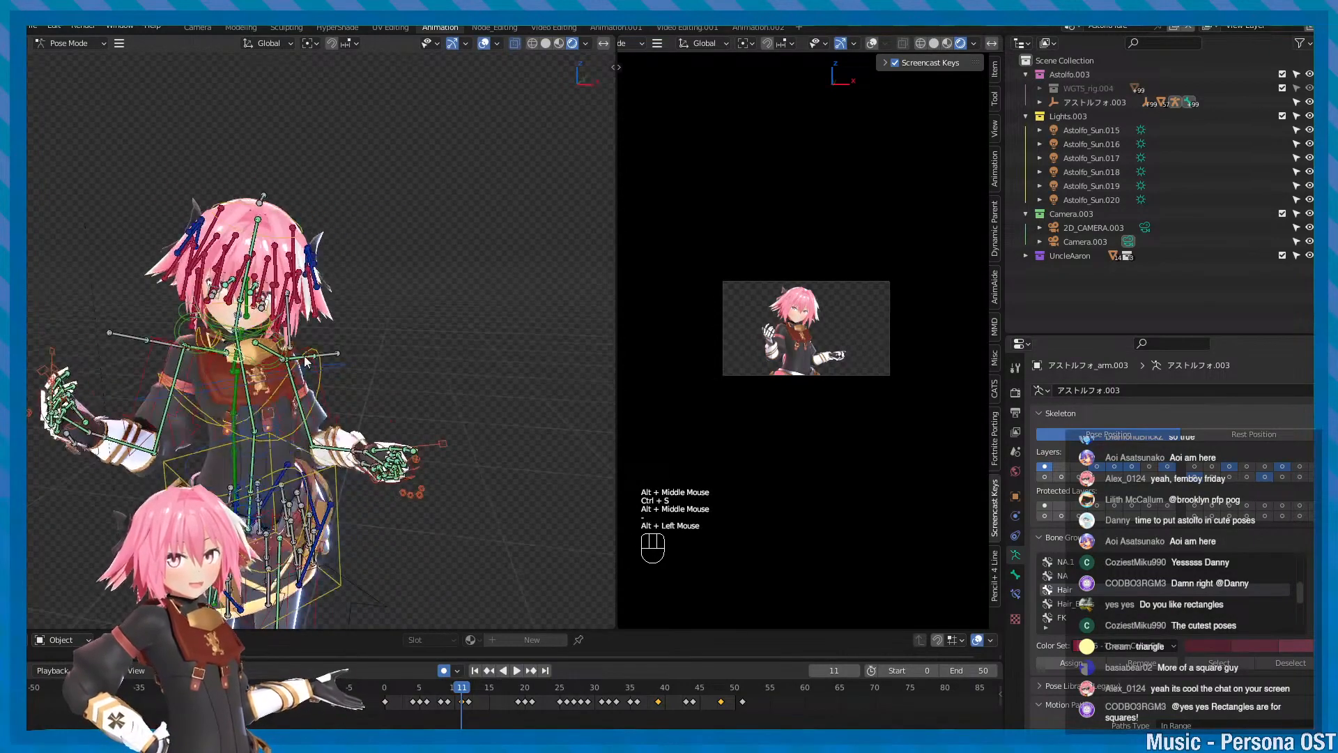
left_click(315, 366)
key("f")
key("q")
scroll(312, 367, "down", 2)
scroll(310, 377, "up", 2)
key("shift+alt+z")
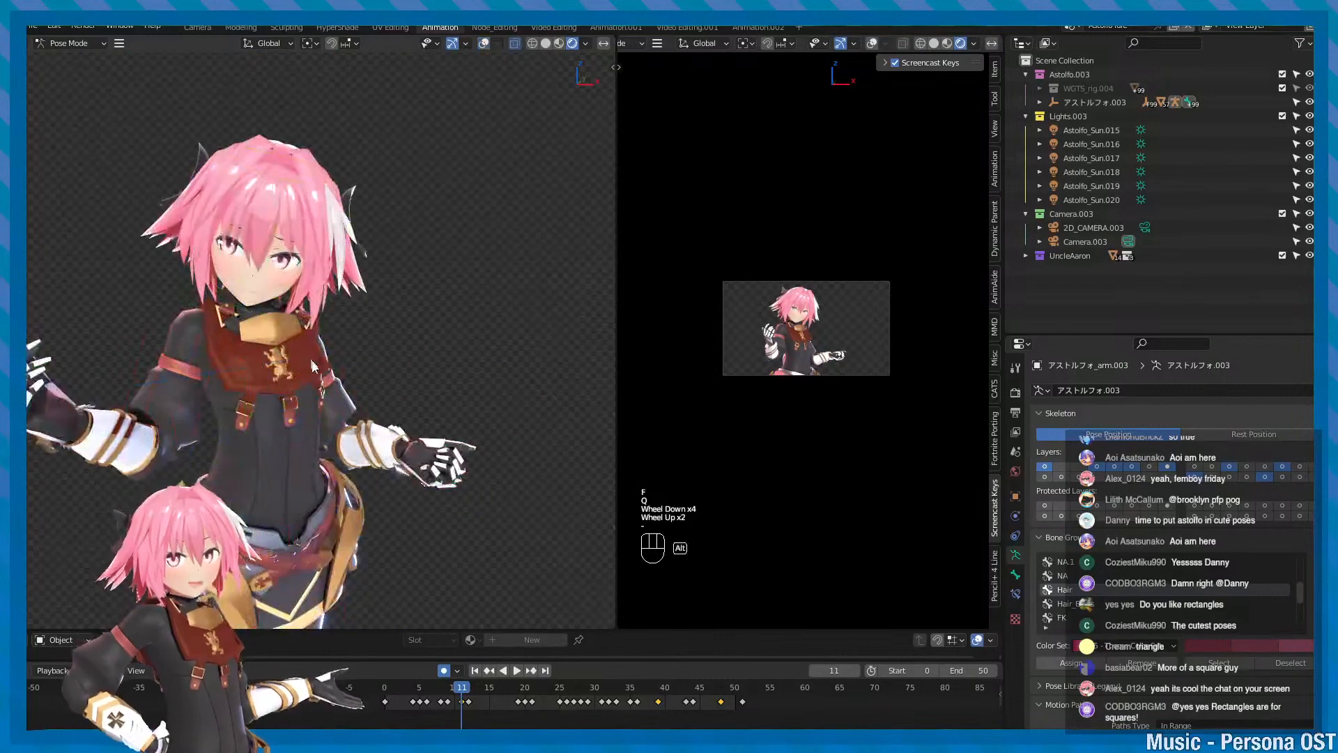
- Examine the upper body and the face close up from both sides at frame 11, and save the file
middle_click_drag(301, 386, 343, 397, "alt")
left_click_drag(343, 398, 371, 405, "alt")
key("ctrl+s")
middle_click_drag(372, 404, 88, 371, "alt")
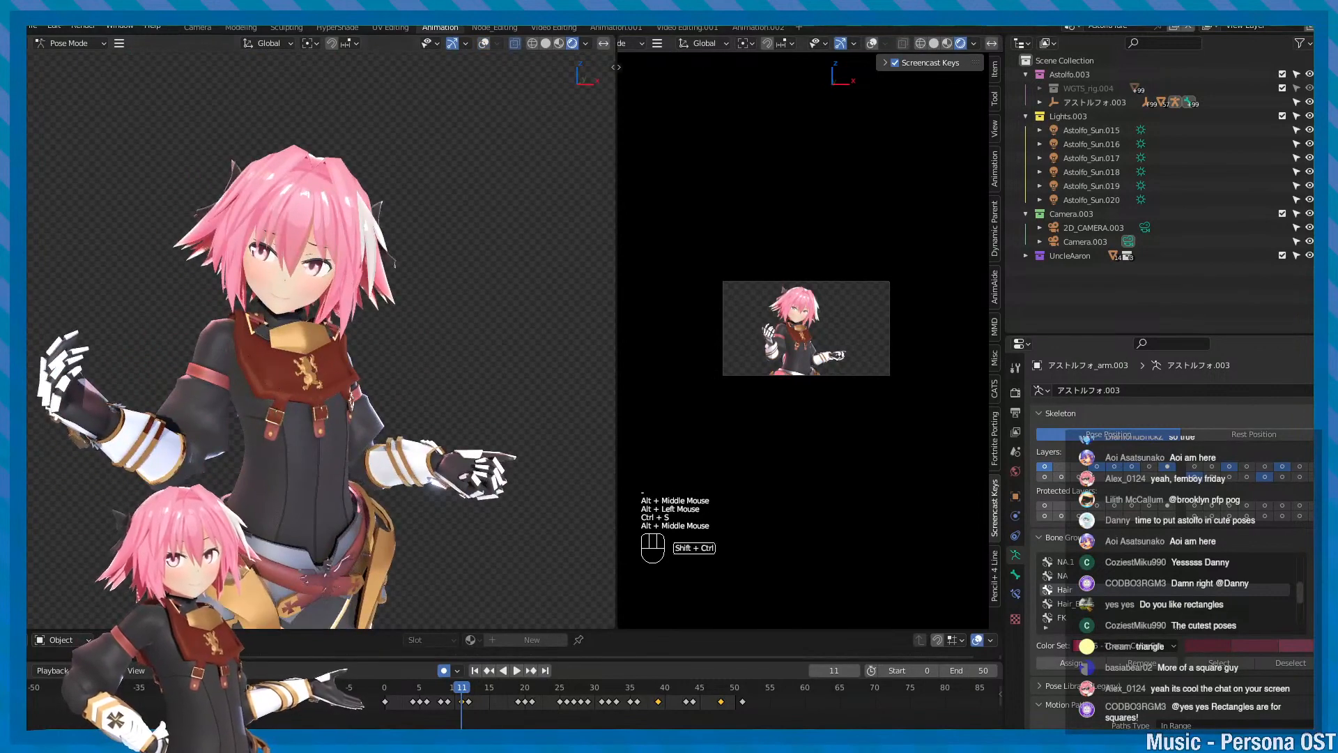
middle_click_drag(307, 333, 288, 375, "alt")
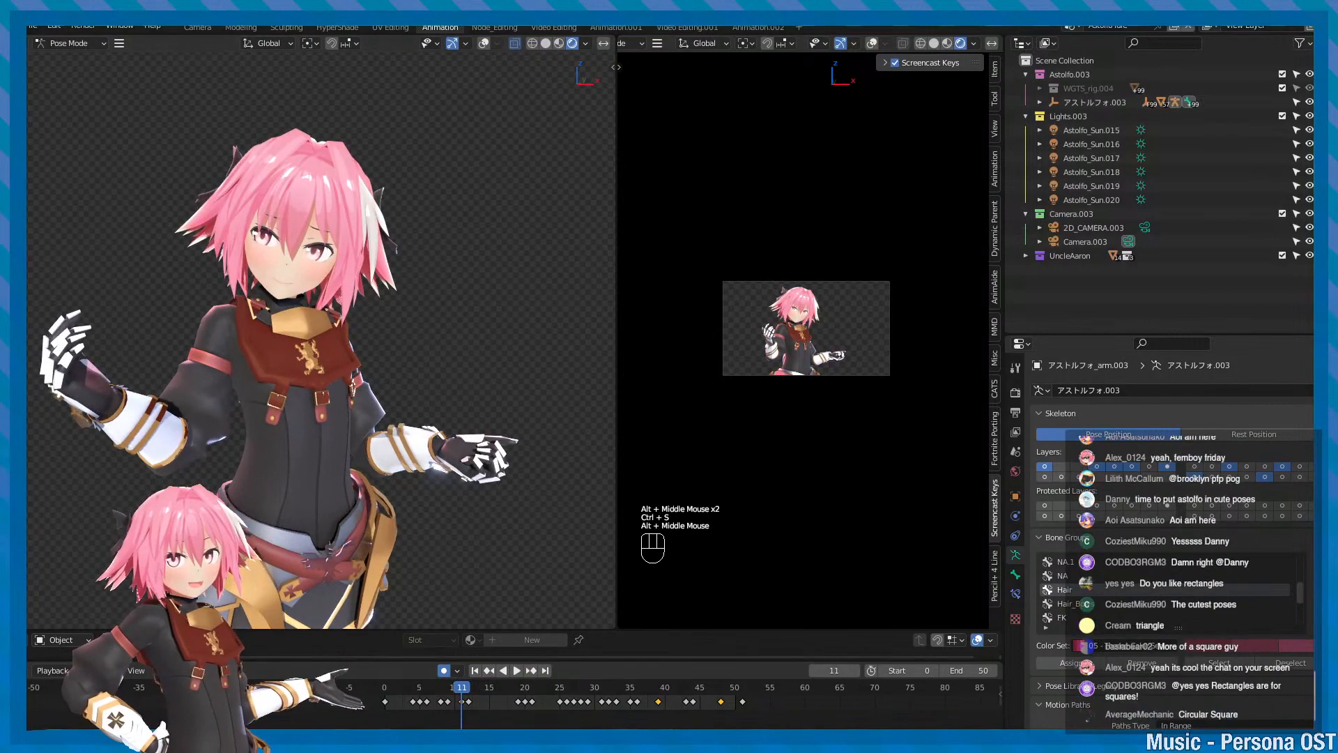
left_click_drag(322, 311, 402, 277, "alt")
middle_click_drag(403, 277, 387, 272, "alt")
scroll(357, 258, "up", 2, "alt")
left_click(357, 258, "alt")
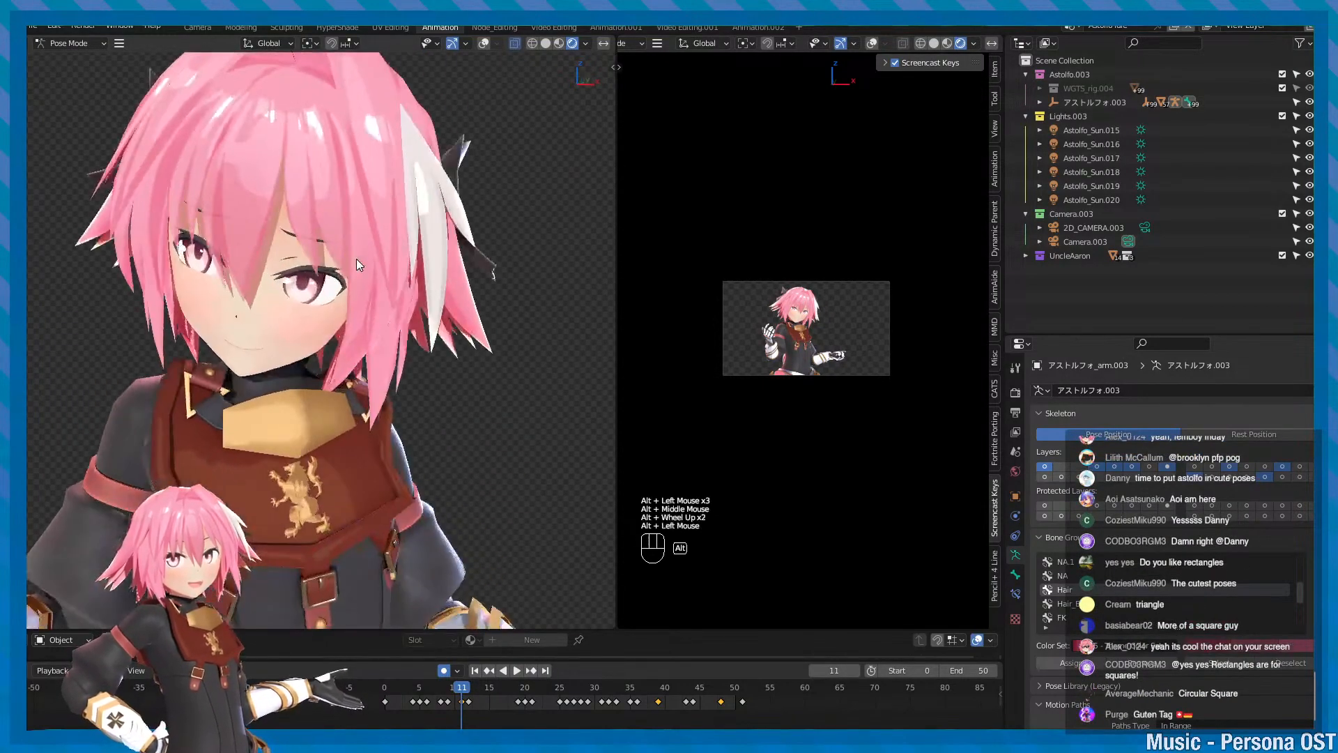
key("ctrl+s")
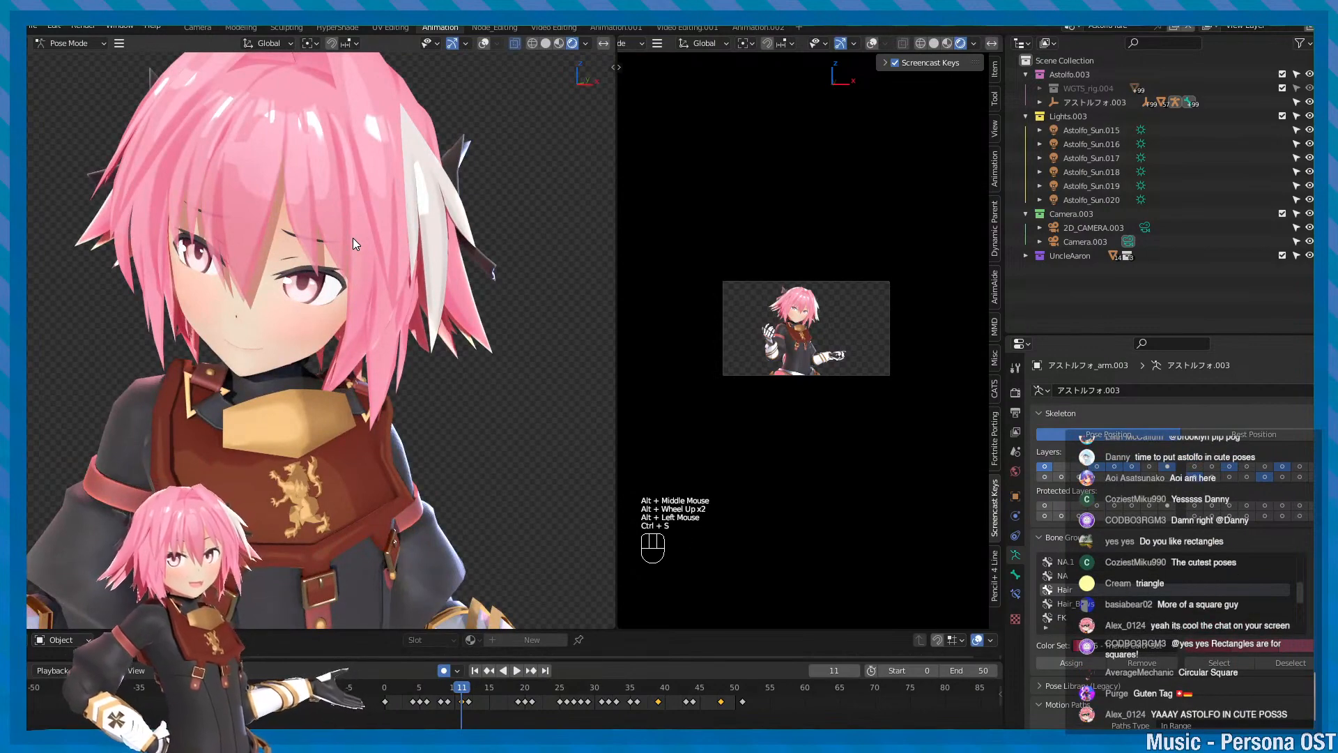
middle_click_drag(352, 237, 354, 283, "alt")
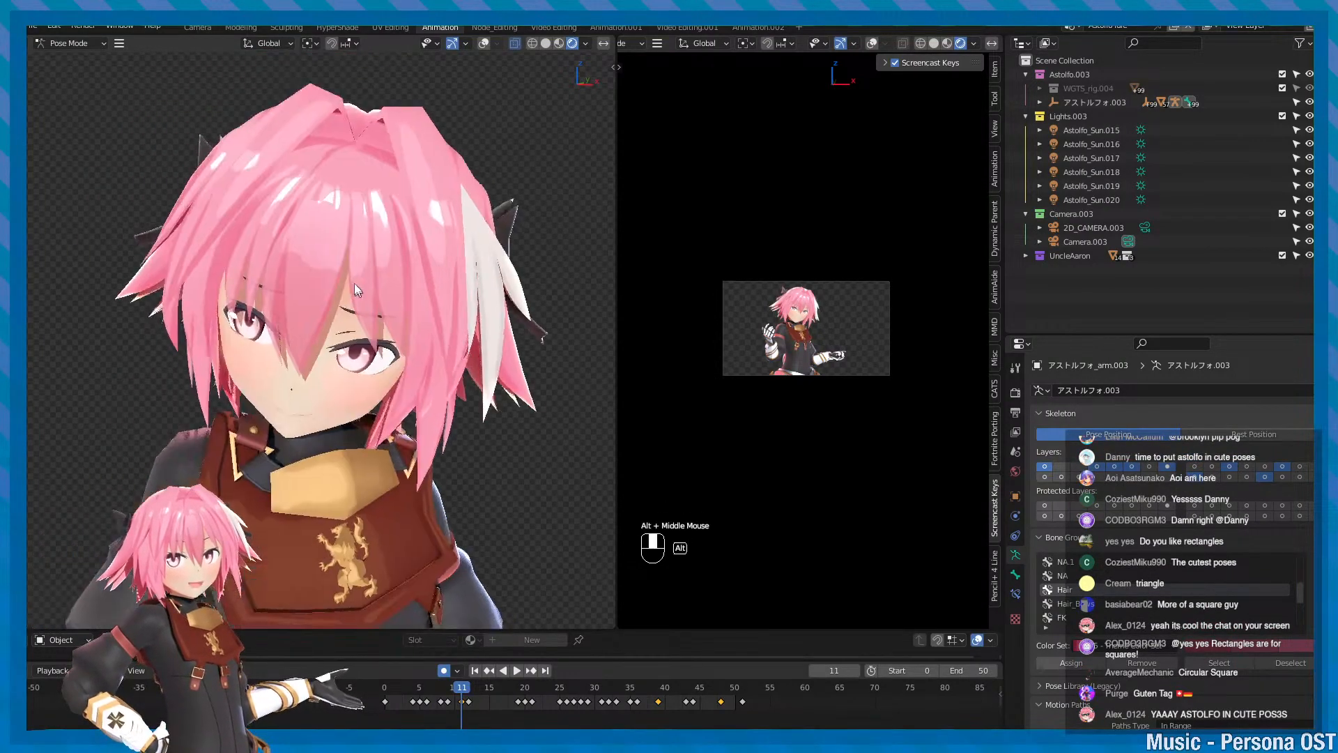
left_click_drag(354, 283, 320, 253, "alt")
key("ctrl+s")
middle_click_drag(342, 246, 266, 235, "alt")
left_click_drag(266, 235, 349, 249, "alt")
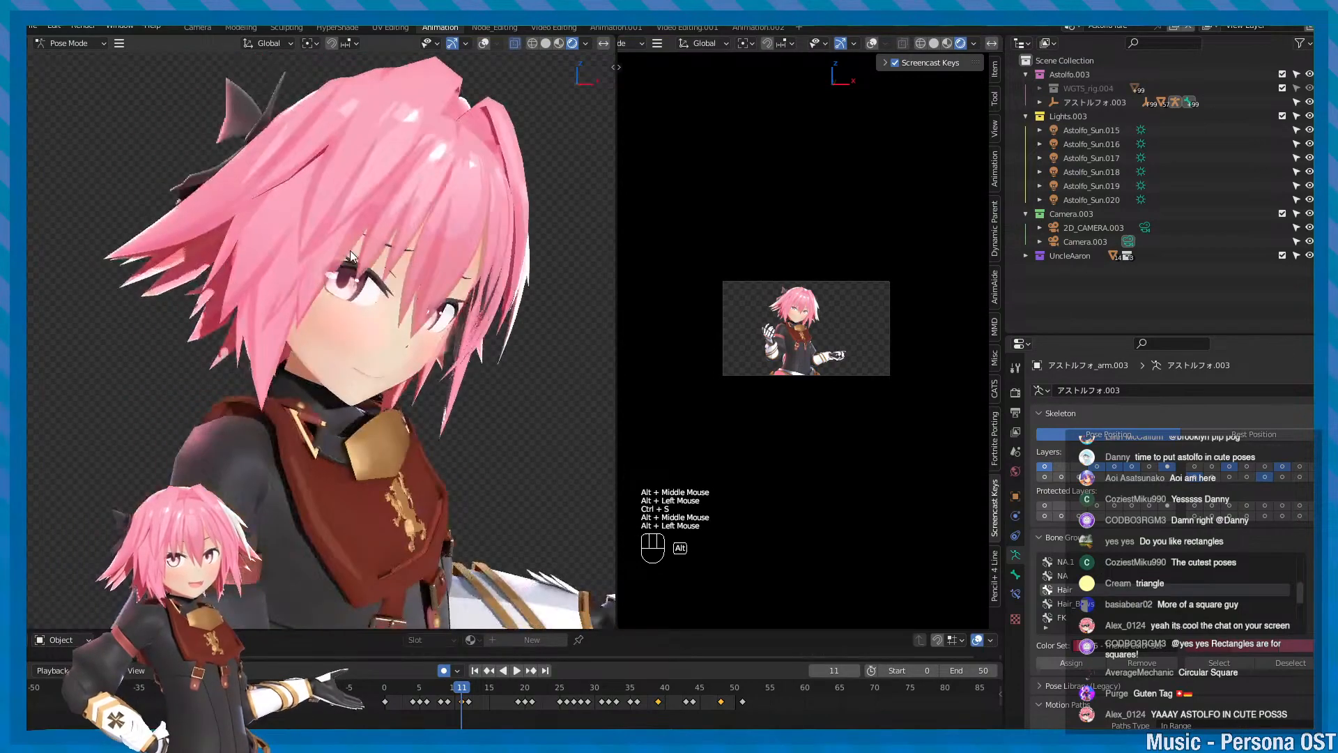
middle_click_drag(453, 264, 396, 263, "alt")
key("ctrl+s")
left_click_drag(396, 263, 315, 237, "alt")
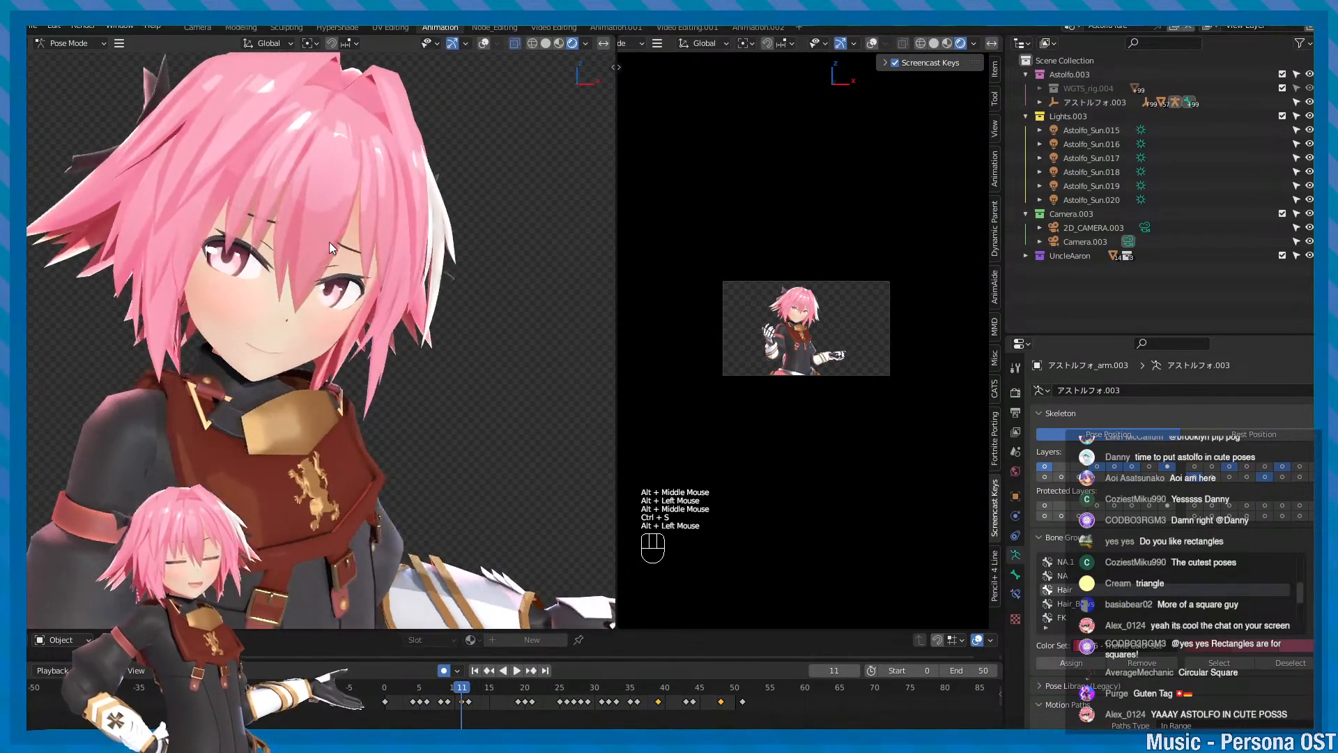
- Examine the head, torso and outstretched arms from different distances and angles at frame 11, and save the file
scroll(314, 237, "down", 2)
scroll(365, 280, "up", 2)
middle_click_drag(365, 280, 371, 282, "alt")
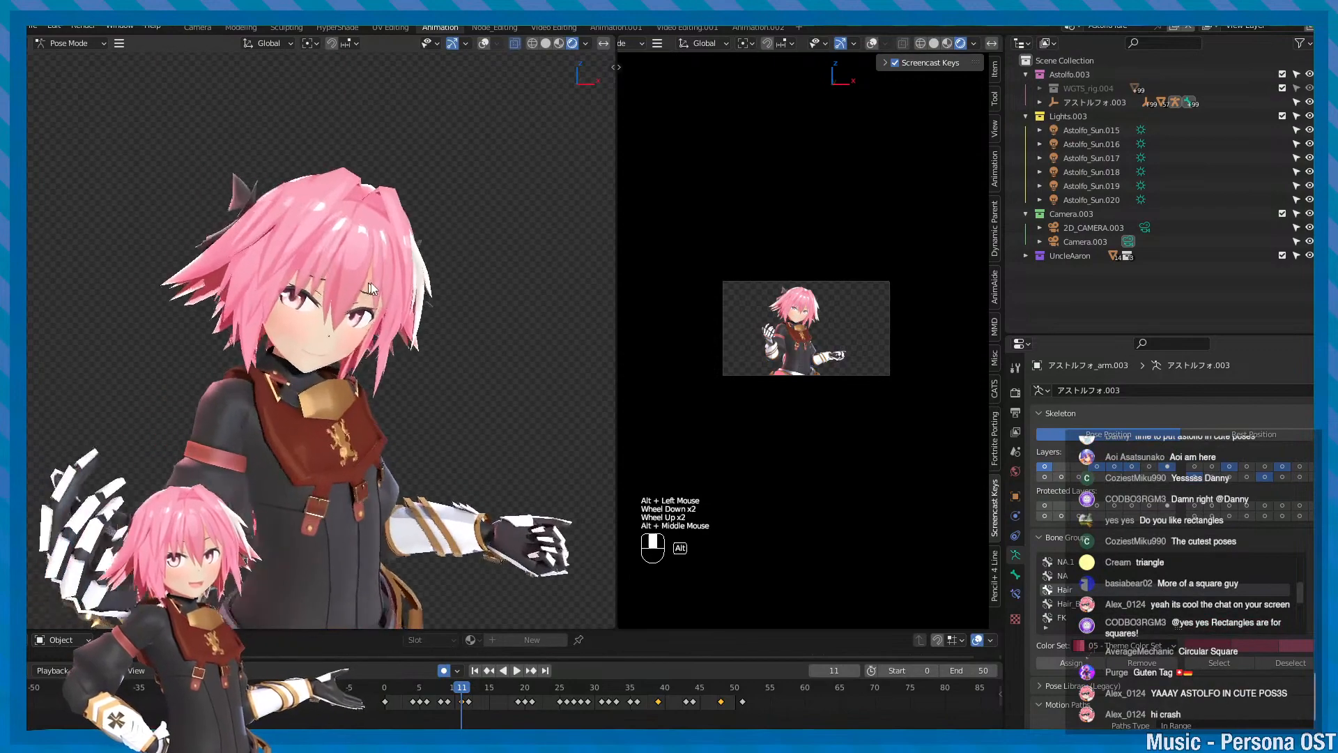
left_click_drag(370, 283, 446, 298, "alt")
middle_click_drag(446, 299, 416, 259, "alt")
key("ctrl+s")
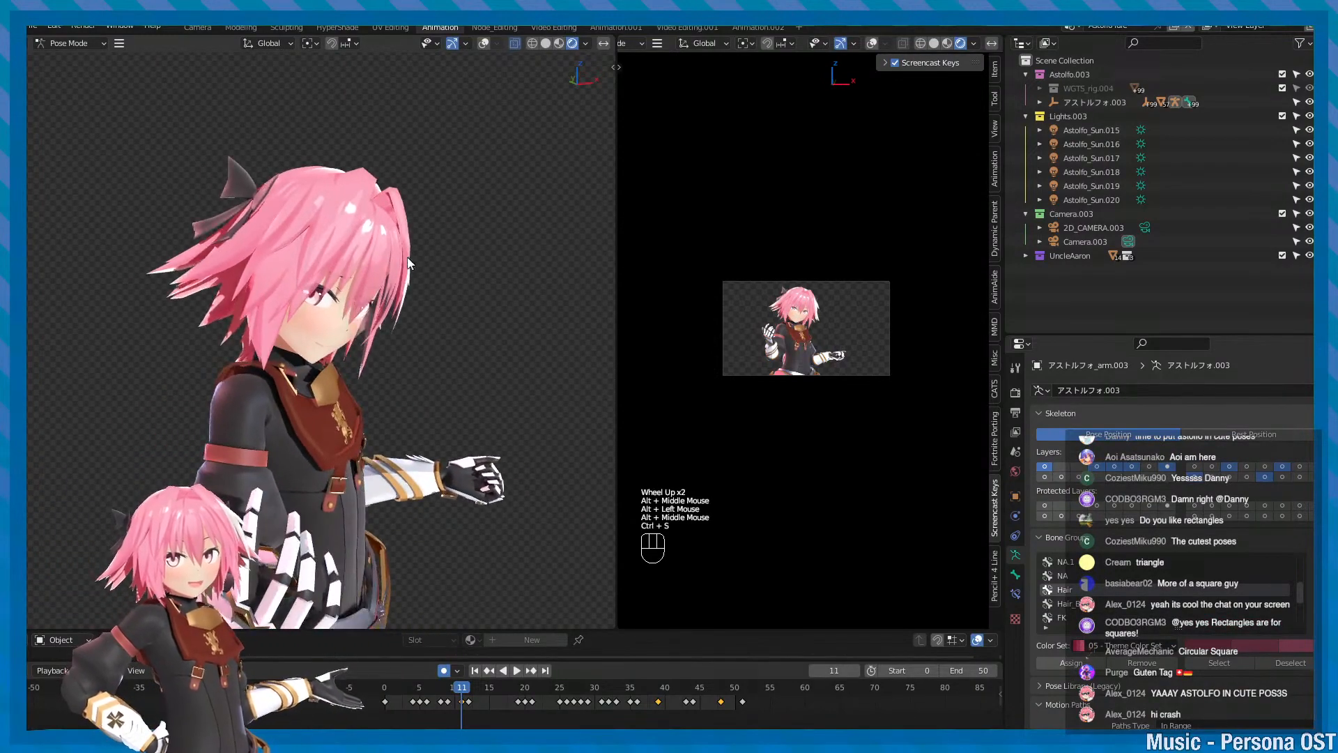
left_click_drag(415, 259, 331, 252, "alt")
key("ctrl+s")
middle_click_drag(409, 252, 404, 246, "alt")
left_click_drag(405, 245, 344, 241, "alt")
key("ctrl+s")
middle_click_drag(344, 241, 386, 275, "alt")
scroll(386, 274, "up", 2)
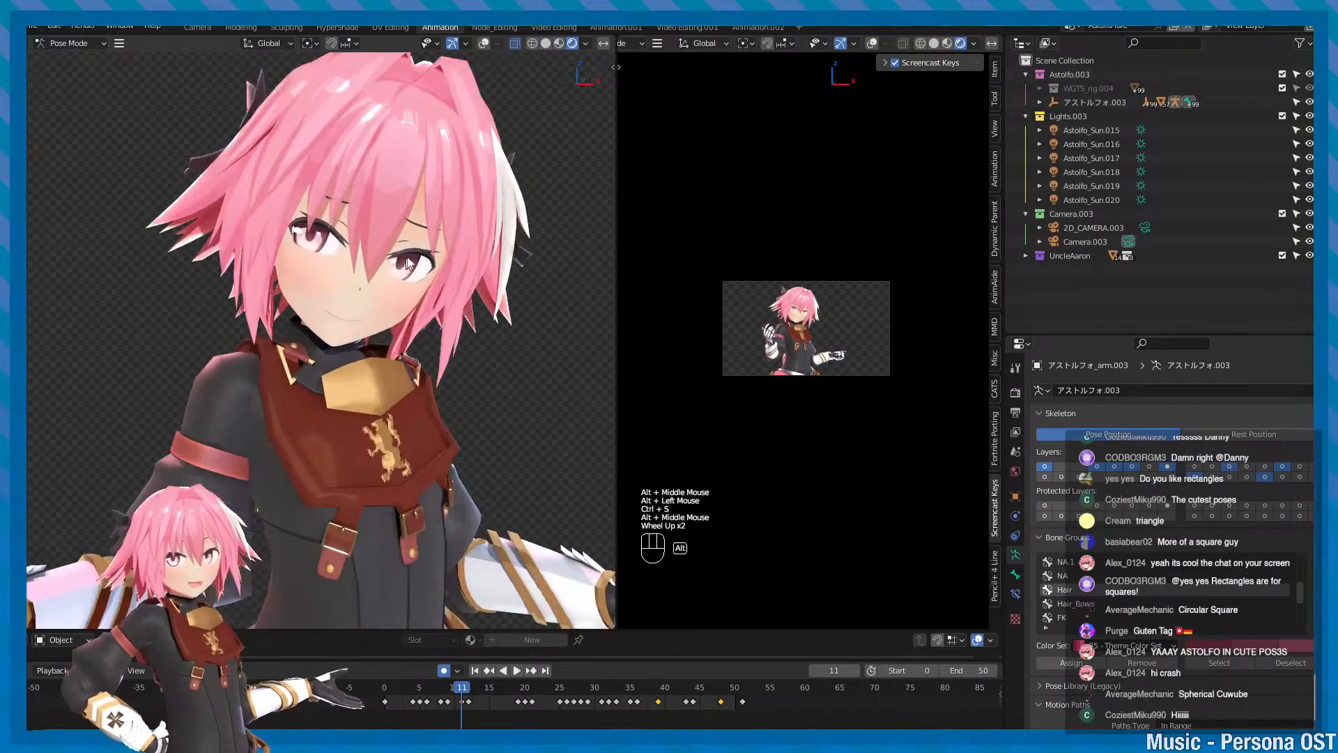
scroll(386, 274, "down", 2, "alt")
key("ctrl+s")
mouse_move(407, 260)
left_mouse_down("alt")
mouse_move(390, 255)
mouse_move(411, 269)
left_mouse_up("alt")
scroll(390, 255, "up", 1)
middle_click_drag(411, 269, 388, 281, "alt")
left_click_drag(387, 282, 446, 272, "alt")
key("ctrl+s")
- Set the current frame to 3 and save the file
left_click(405, 688)
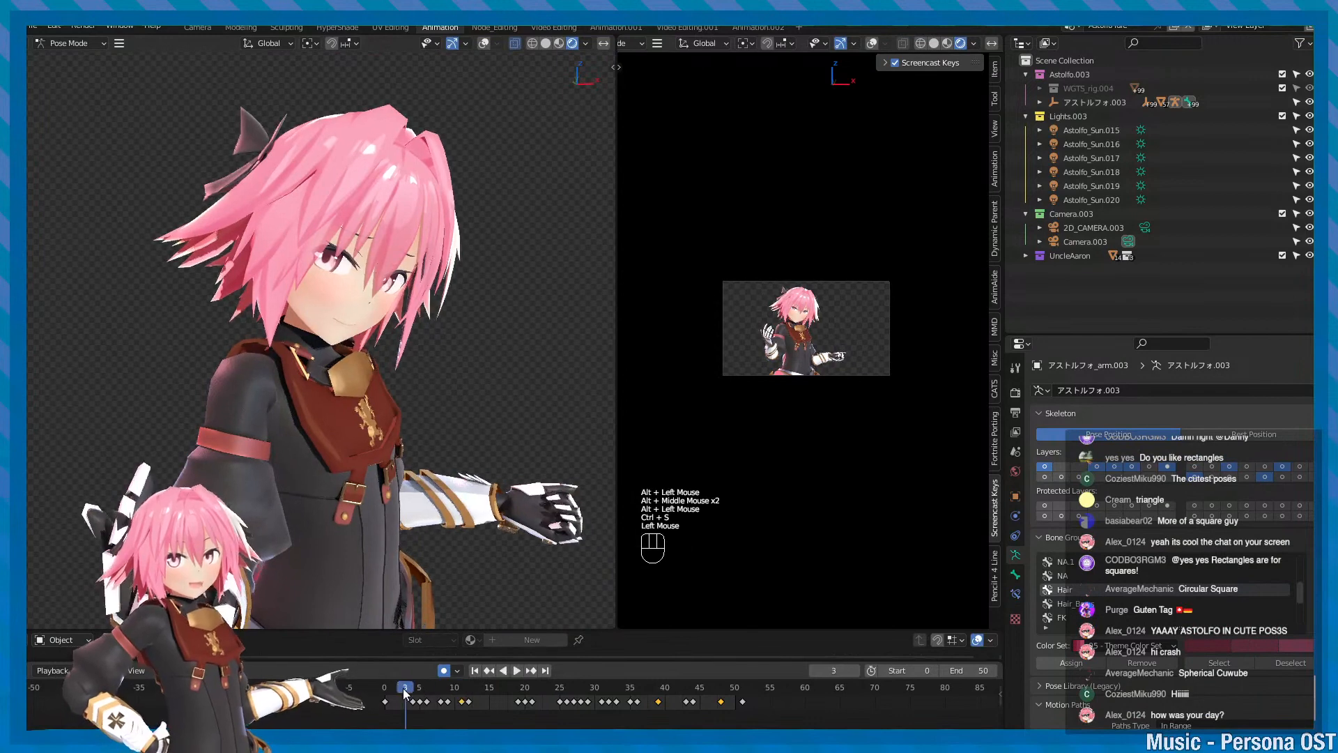
key("ctrl+s")
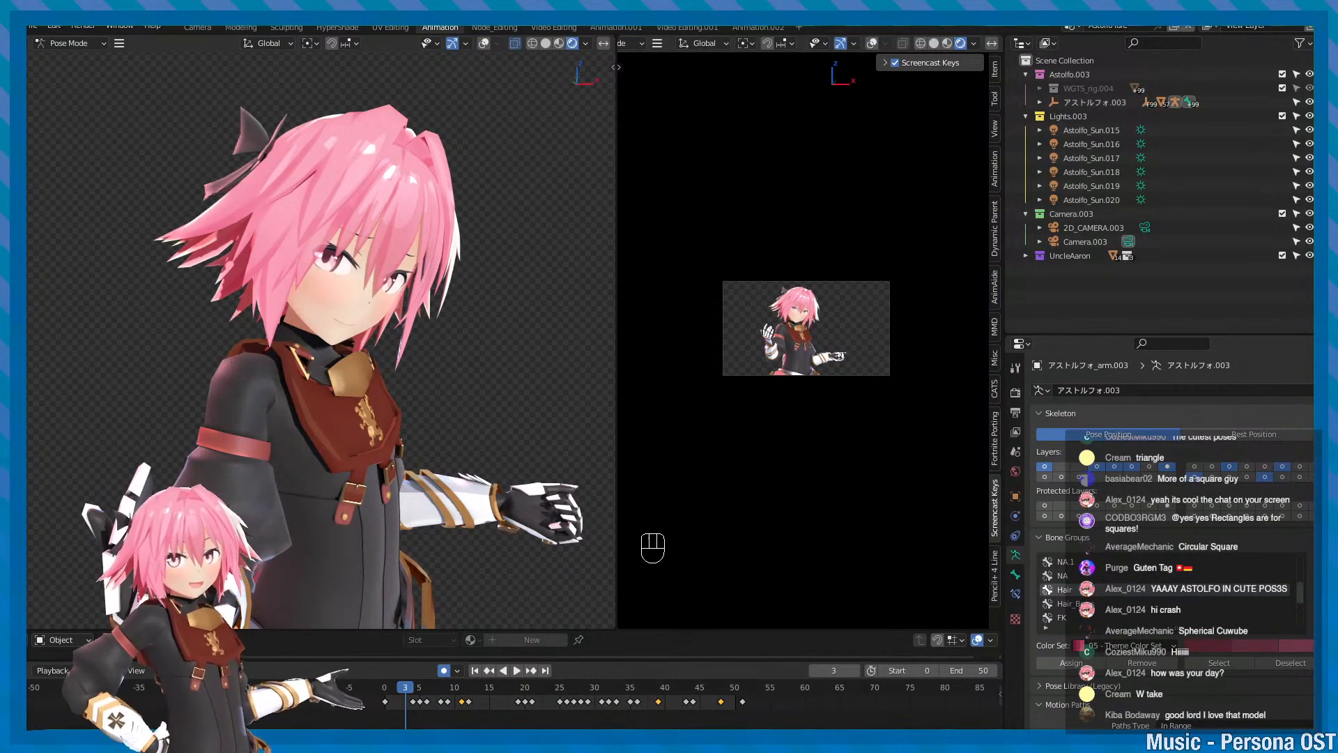
- Examine the character's upper-body pose and both hands at frame 3 from several angles, and save the file
middle_click_drag(427, 300, 396, 243, "alt")
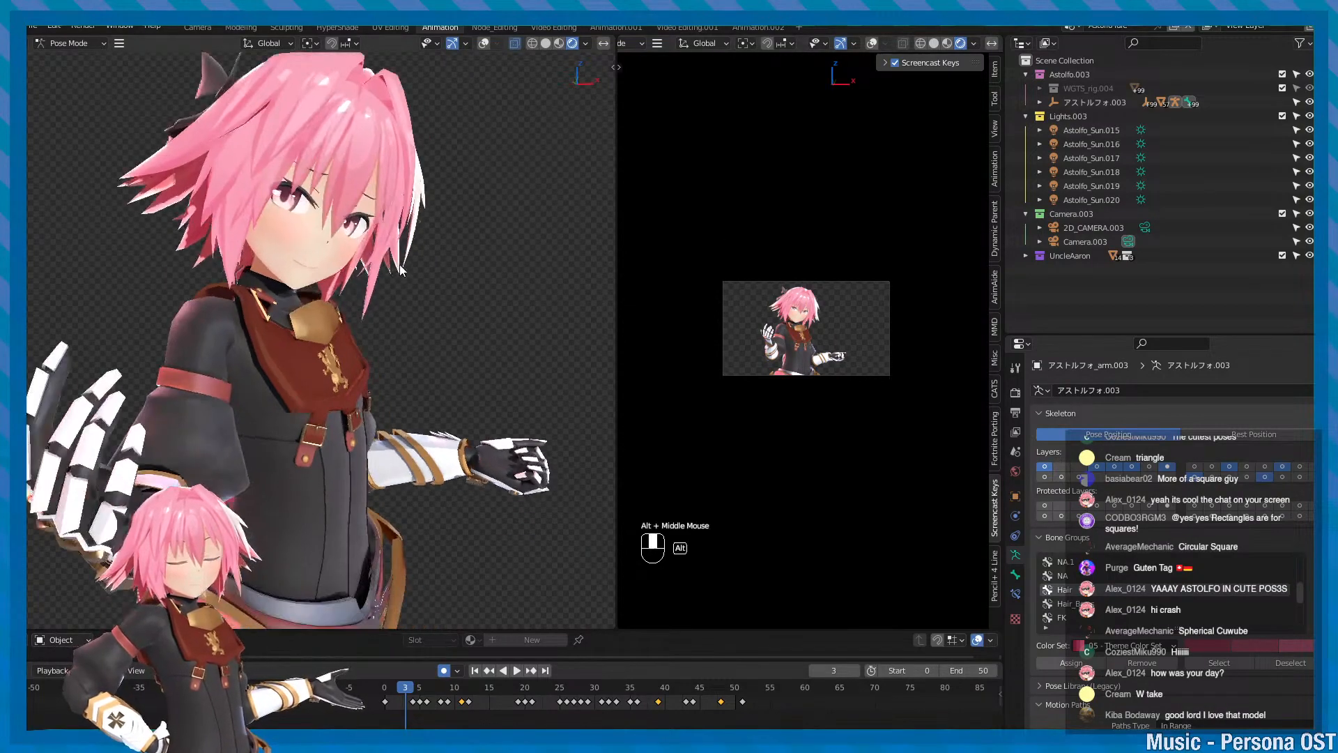
left_click_drag(446, 268, 381, 352, "alt")
middle_click_drag(381, 351, 389, 303, "alt")
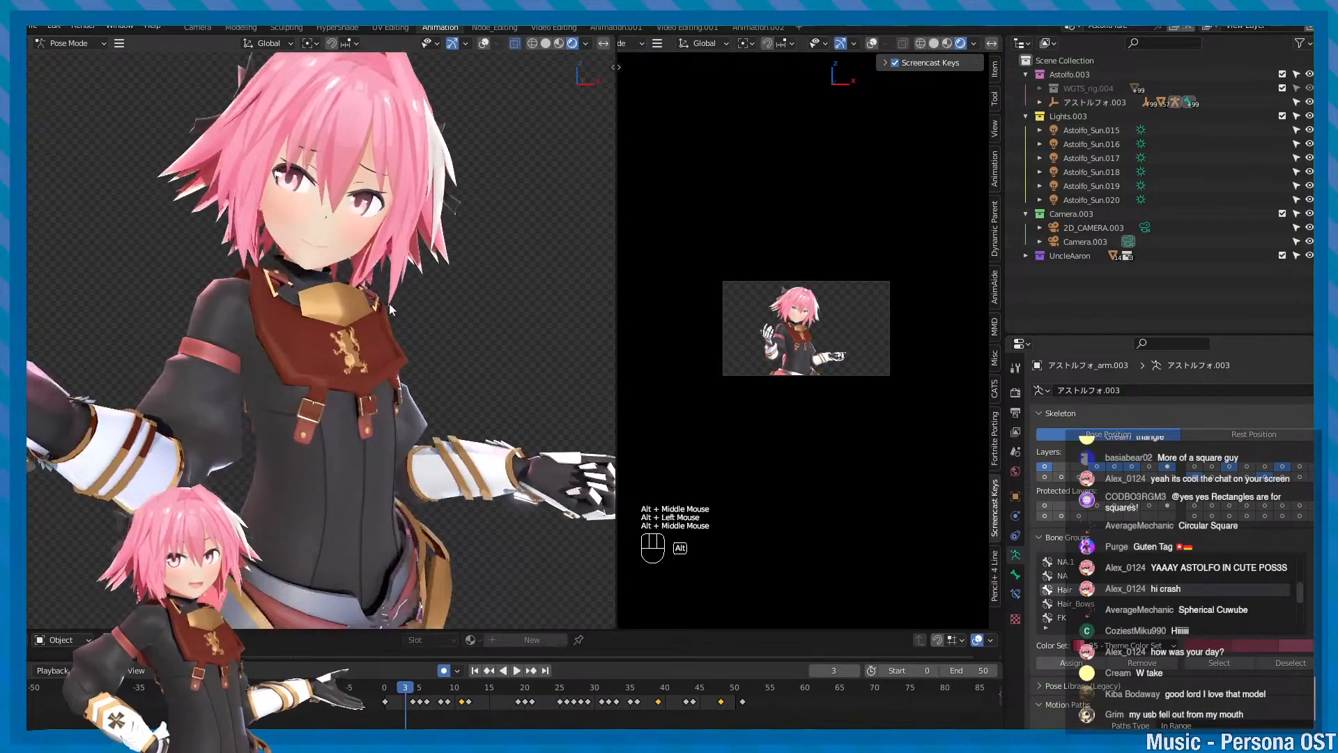
left_click_drag(389, 303, 424, 315, "alt")
key("ctrl+s")
middle_click_drag(424, 315, 435, 337, "alt")
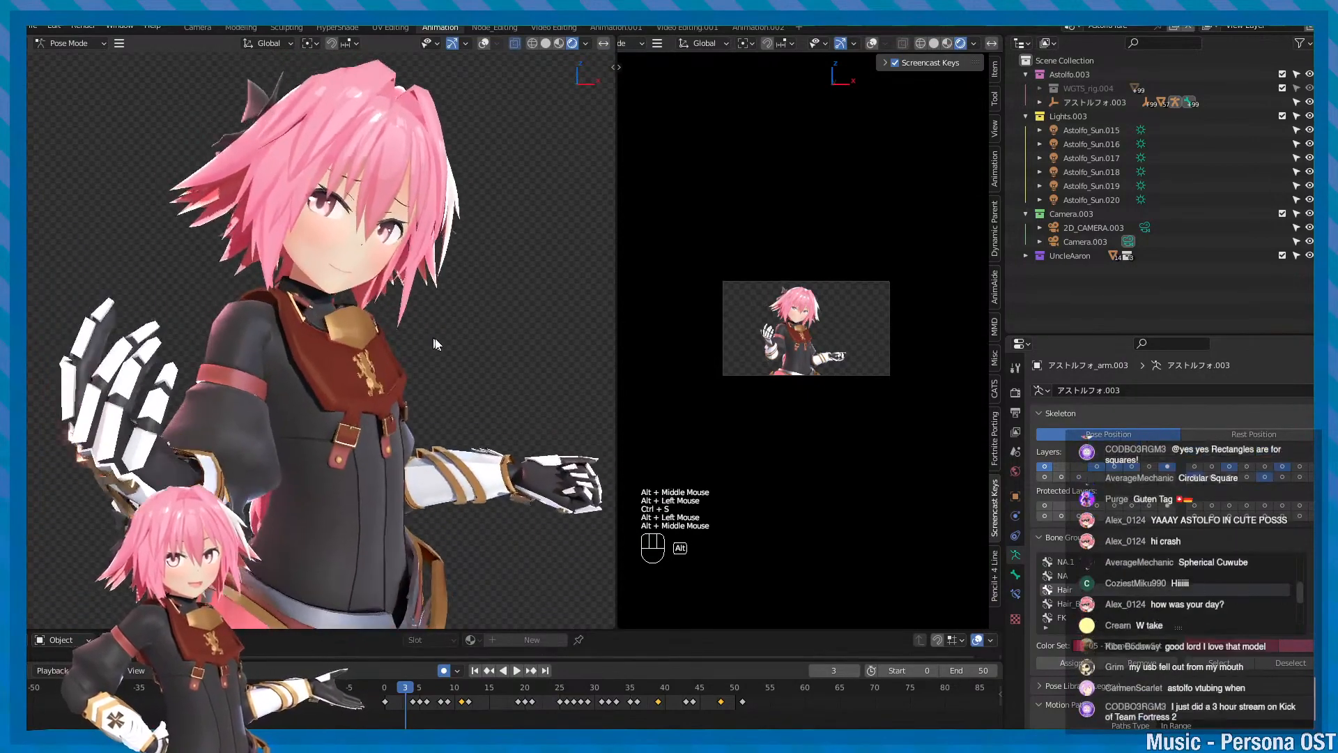
mouse_move(434, 338)
right_mouse_down("alt")
mouse_move(416, 337)
mouse_move(447, 332)
right_mouse_up("alt")
left_click_drag(446, 337, 413, 336, "alt")
middle_click_drag(413, 337, 417, 358, "alt")
left_click_drag(416, 358, 469, 340, "alt")
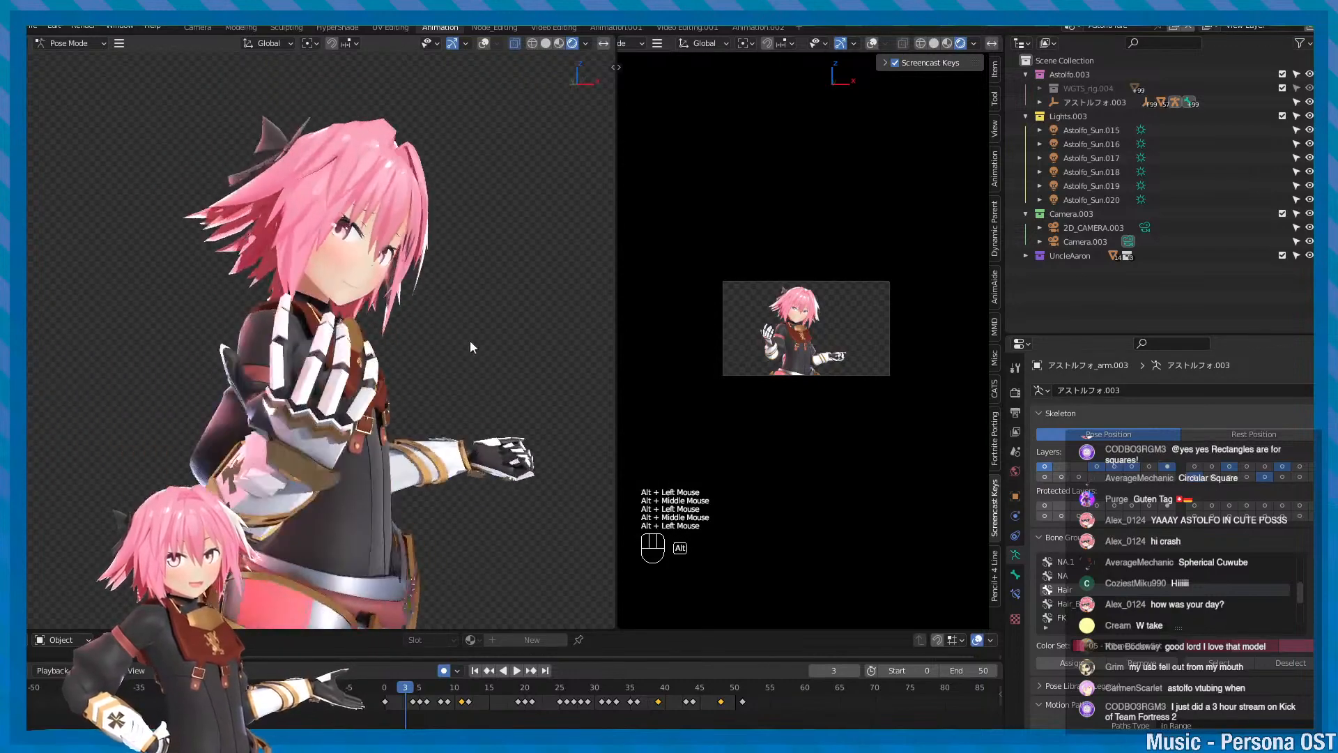
key("ctrl+s")
middle_click_drag(474, 358, 443, 322, "alt")
left_click_drag(443, 322, 390, 282, "alt")
middle_click_drag(390, 283, 387, 373, "alt")
- Show the rig overlays, select and frame a bone on the head with the Move tool active, and hide the overlays
key("minus")
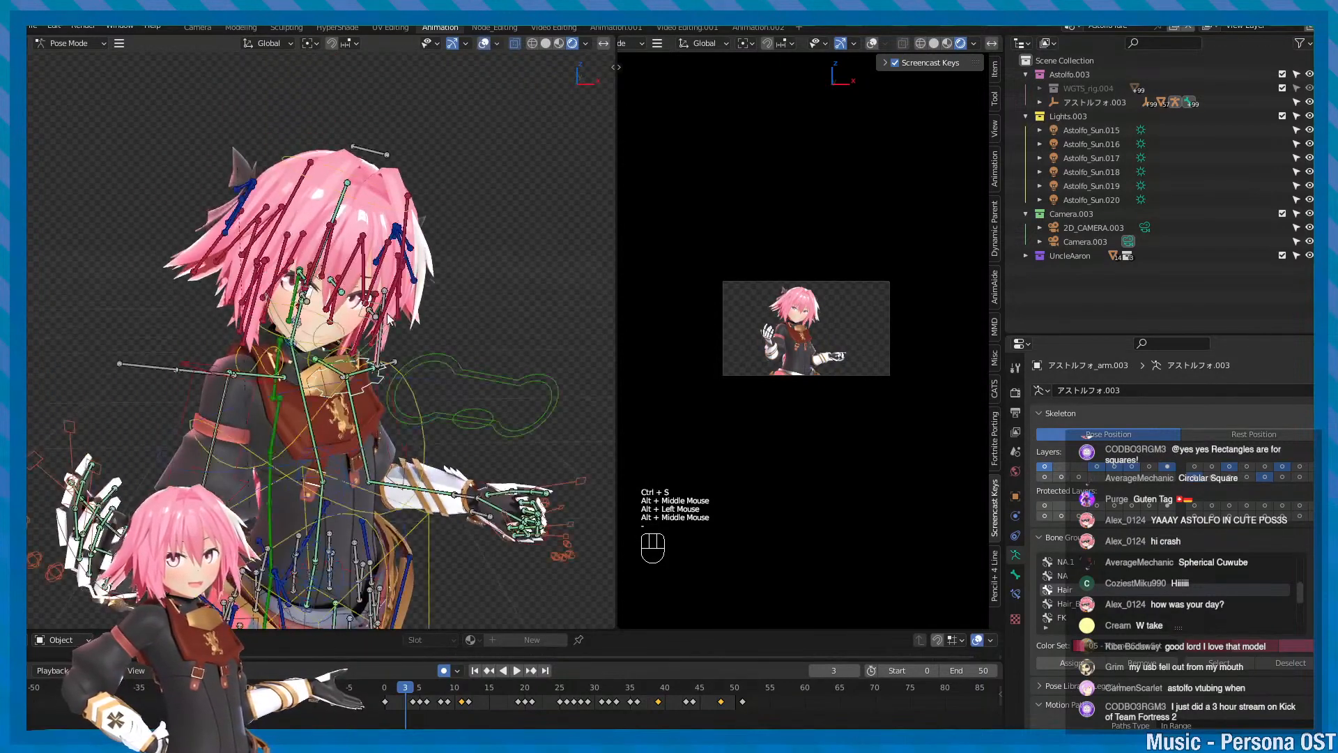
right_click_drag(321, 249, 352, 230)
key("ctrl+Tab")
left_click(346, 271)
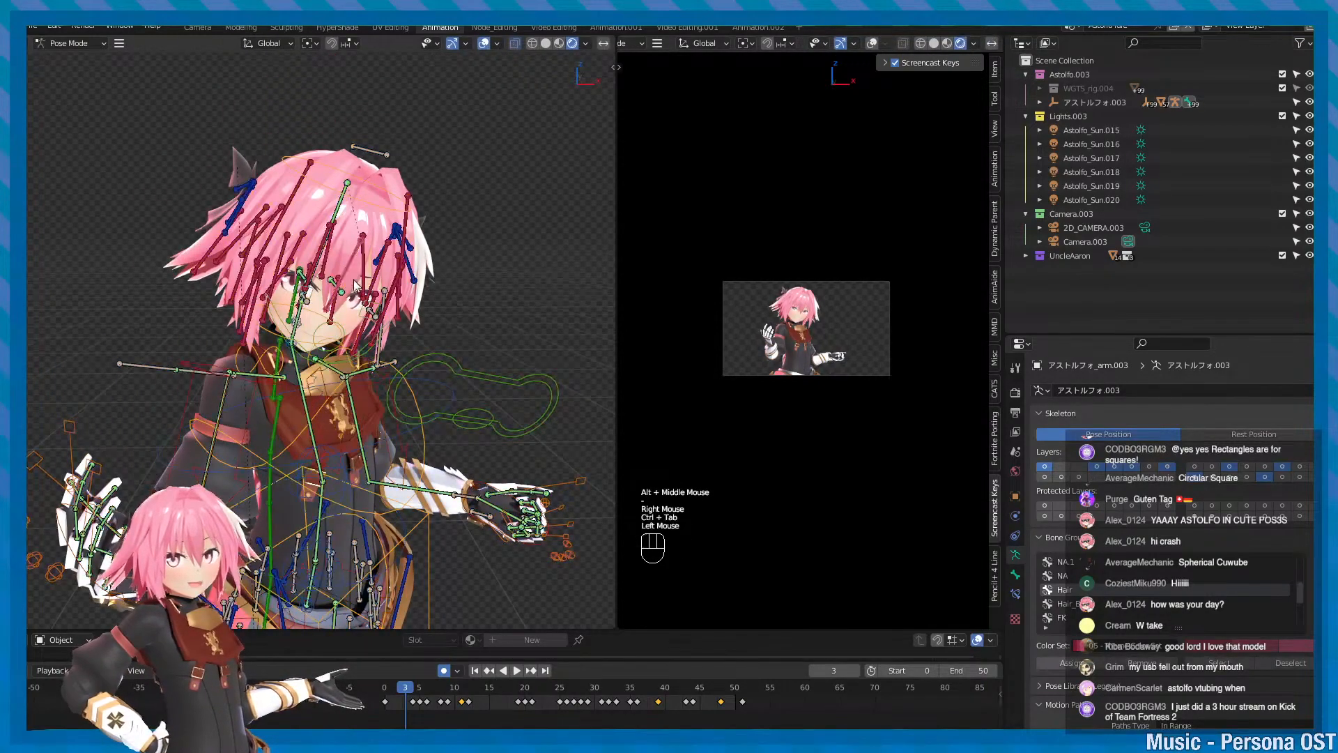
key("f")
key("w")
scroll(358, 304, "down", 3)
left_click_drag(357, 304, 324, 363, "alt")
key("minus")
middle_click_drag(325, 363, 325, 364, "alt")
scroll(324, 363, "down", 1, "alt")
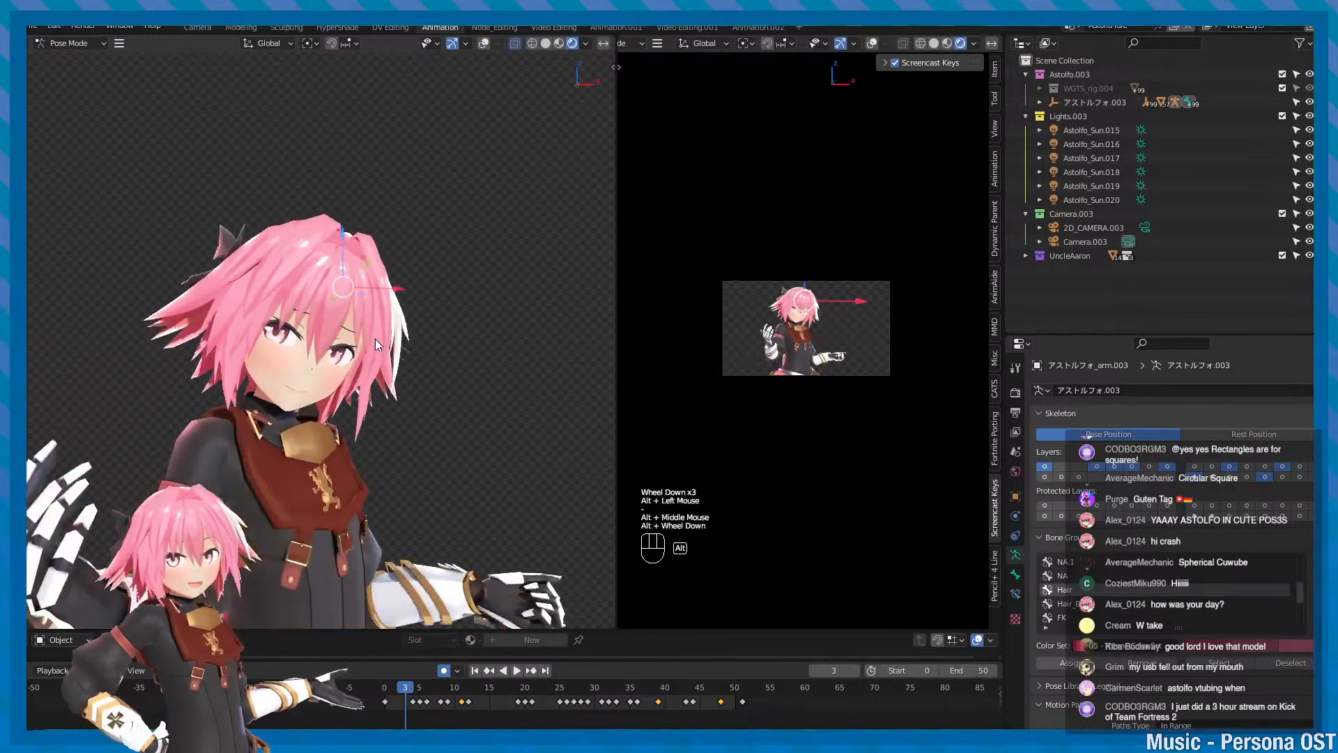
- Examine the head and upper body around the selected bone, widen to the full figure, and save the file
left_click_drag(325, 363, 333, 352, "alt")
middle_click_drag(333, 352, 335, 276, "alt")
key("ctrl+s")
scroll(348, 308, "down", 1, "alt")
scroll(346, 325, "up", 1, "alt")
left_click_drag(334, 276, 329, 272, "alt")
middle_click_drag(329, 272, 337, 326, "alt")
left_click_drag(337, 325, 304, 311, "alt")
key("ctrl+s")
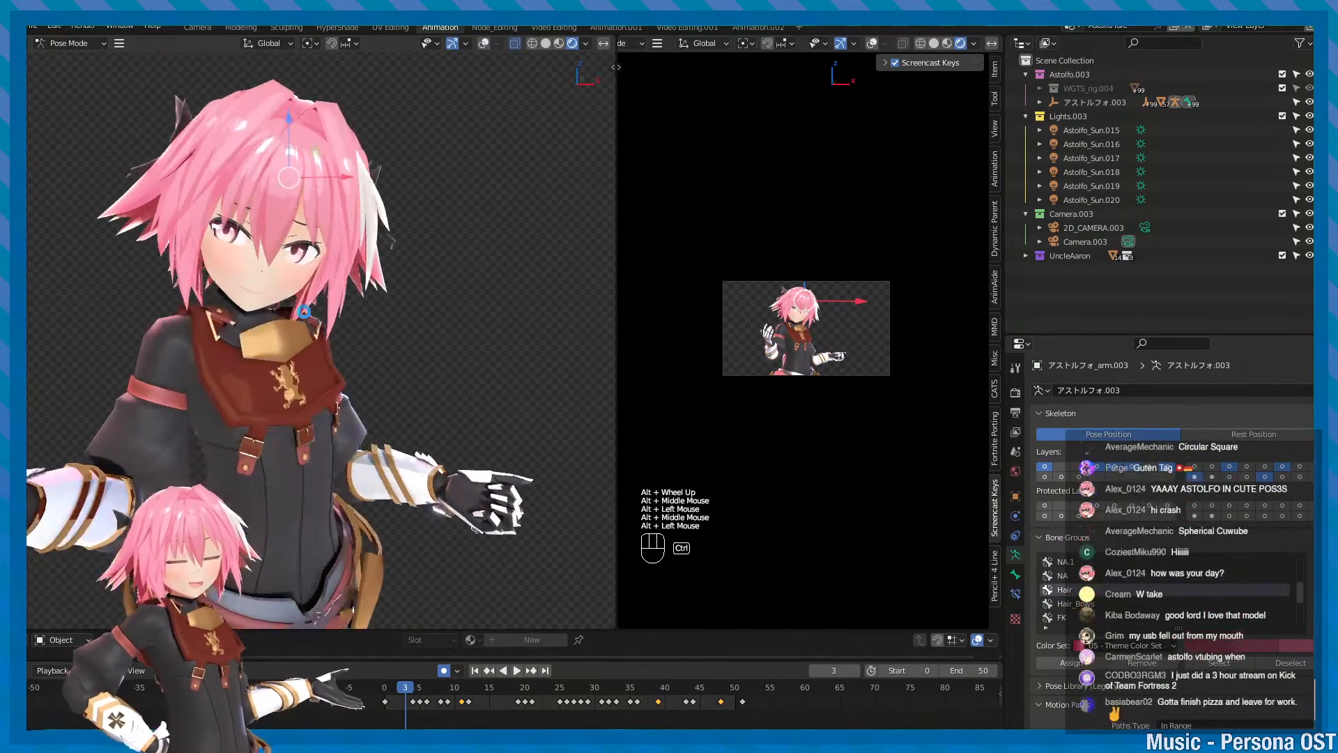
scroll(311, 316, "down", 2)
middle_click_drag(311, 316, 308, 279, "alt")
scroll(308, 279, "down", 1)
scroll(308, 279, "down", 1, "alt")
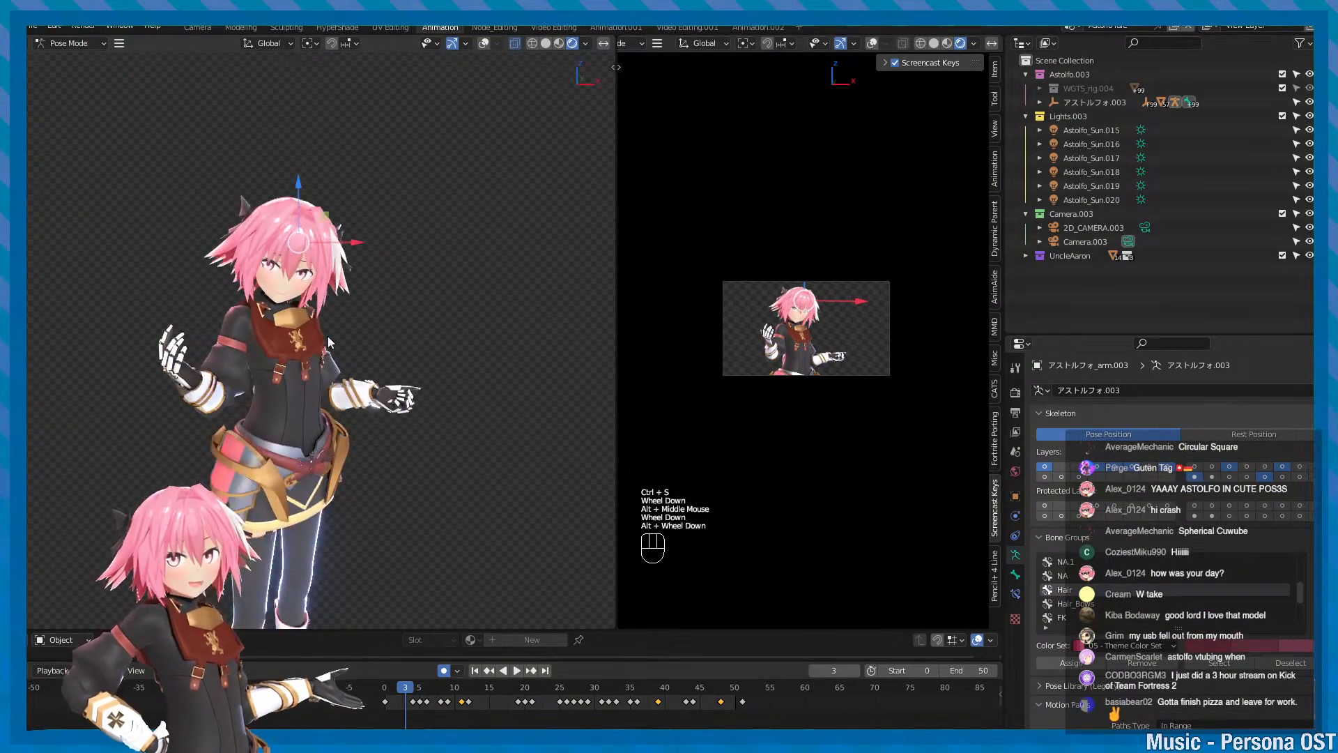
- Dismiss the Move gizmo, examine the full-body pose from the front and sides, and save the file
key("q")
middle_click_drag(372, 404, 380, 338, "alt")
left_click_drag(380, 338, 396, 314, "alt")
key("ctrl+s")
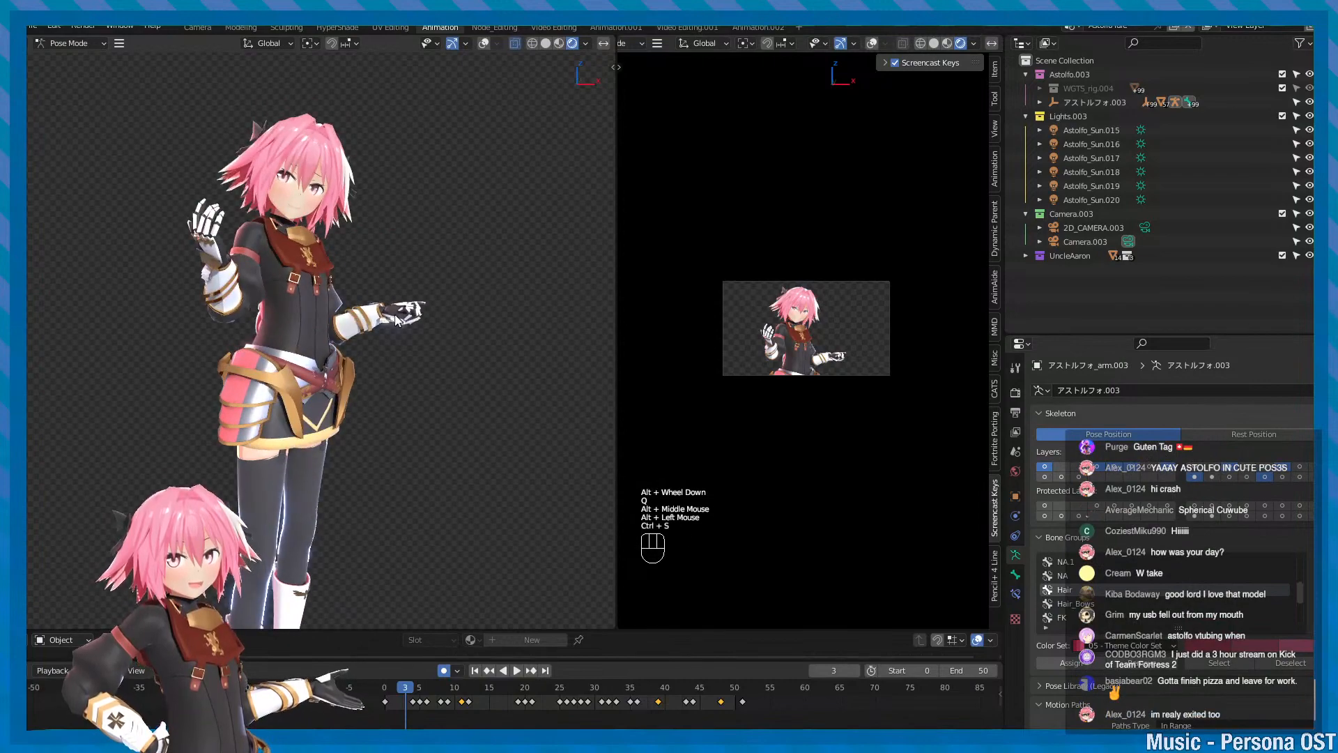
middle_click_drag(395, 319, 382, 352, "alt")
left_click_drag(382, 353, 361, 382, "alt")
middle_click_drag(361, 279, 393, 316, "alt")
middle_click_drag(314, 363, 338, 329, "alt")
key("ctrl+s")
mouse_move(338, 329)
left_mouse_down("alt")
mouse_move(391, 329)
mouse_move(328, 307)
left_mouse_up("alt")
- Frame the head, examine the character from the head down to the waist, and save the file
key("f")
scroll(318, 302, "down", 2)
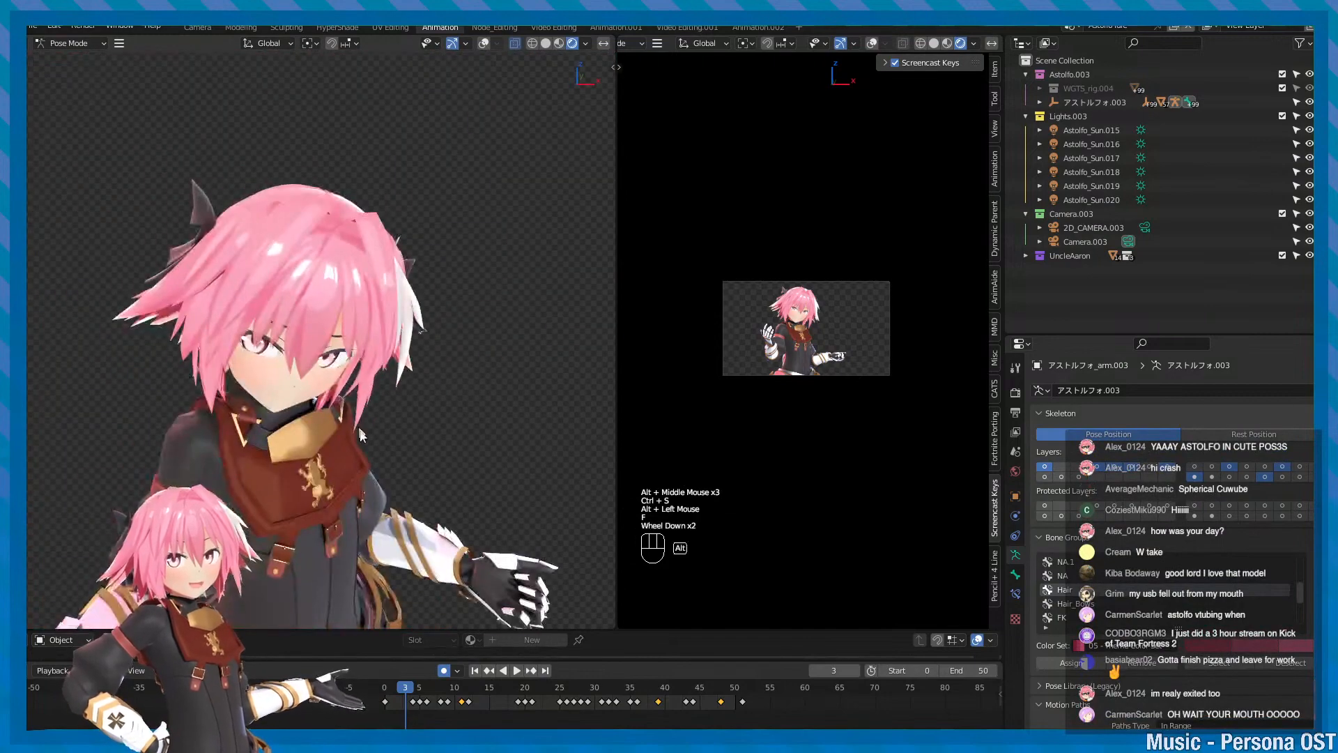
middle_click_drag(359, 426, 402, 323, "alt")
scroll(386, 345, "down", 2, "alt")
left_click_drag(402, 322, 366, 367, "alt")
key("ctrl+s")
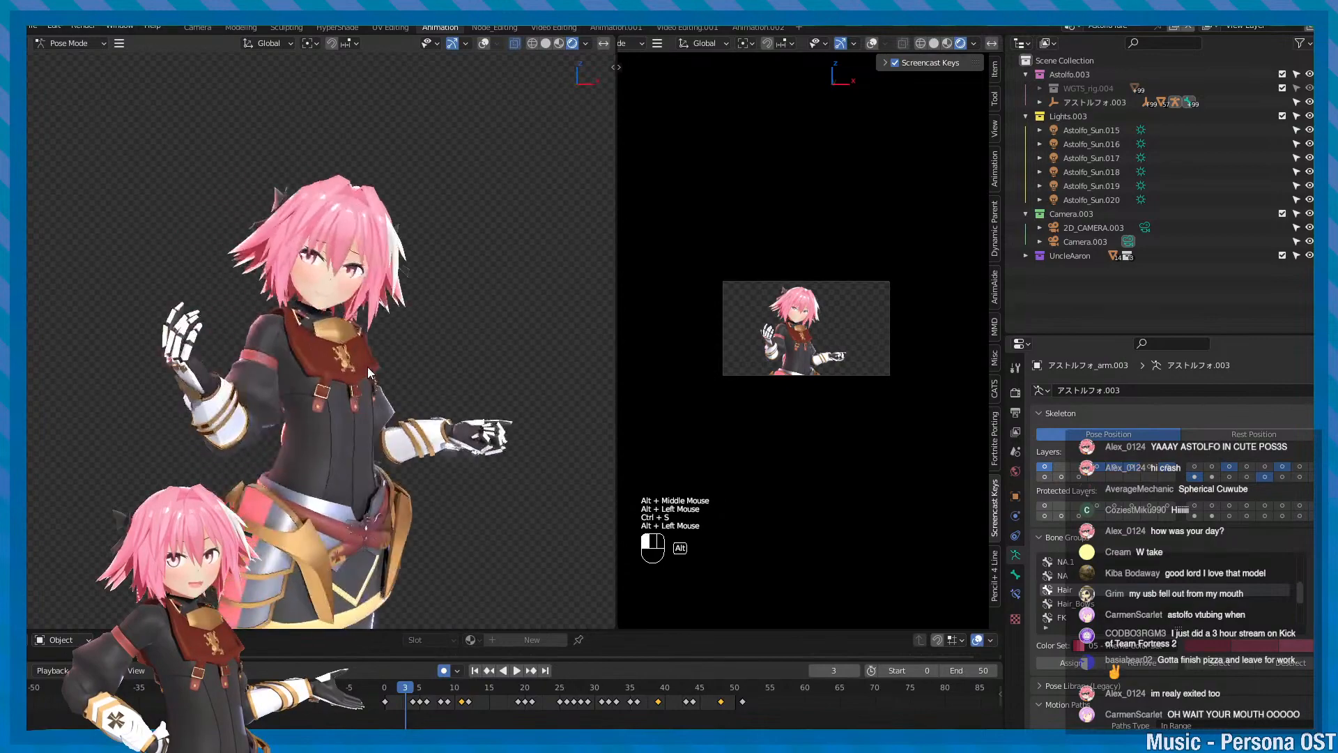
middle_click_drag(377, 380, 383, 326, "alt")
middle_click_drag(383, 326, 382, 369, "alt")
left_click_drag(382, 370, 311, 419, "alt")
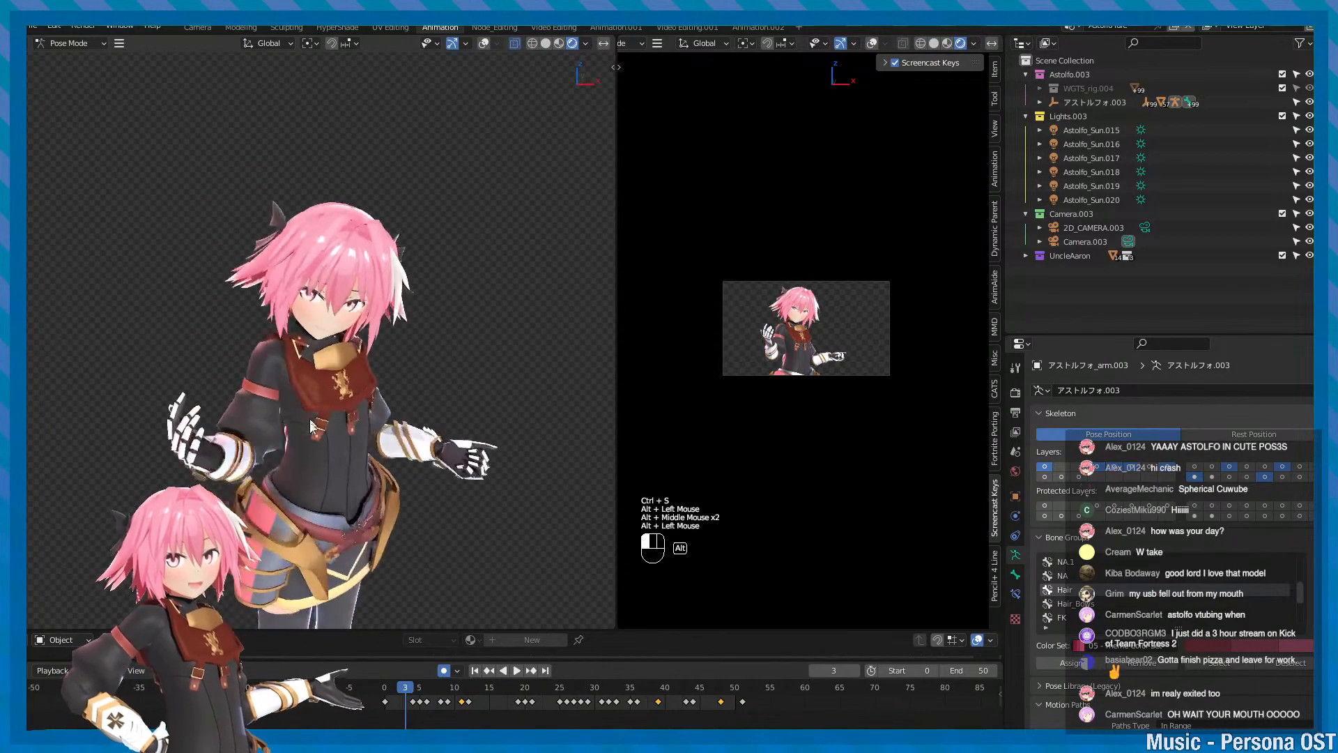
- Examine the whole figure including the skirt armour and legs from several heights, and save the file
middle_click_drag(310, 419, 291, 331, "alt")
scroll(302, 410, "down", 2, "alt")
scroll(303, 410, "up", 2, "alt")
scroll(303, 411, "down", 1, "alt")
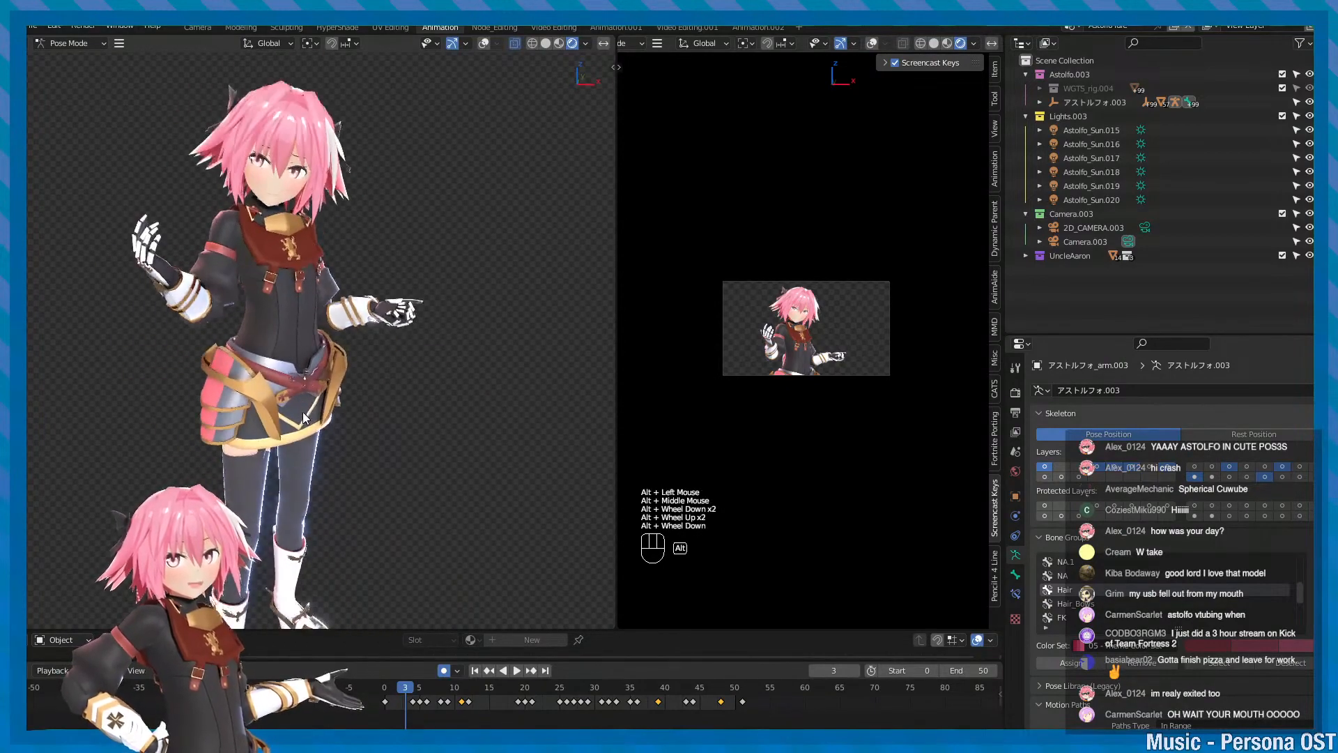
left_click_drag(302, 411, 281, 344, "alt")
middle_click_drag(282, 344, 300, 388, "alt")
left_click_drag(299, 389, 319, 407, "alt")
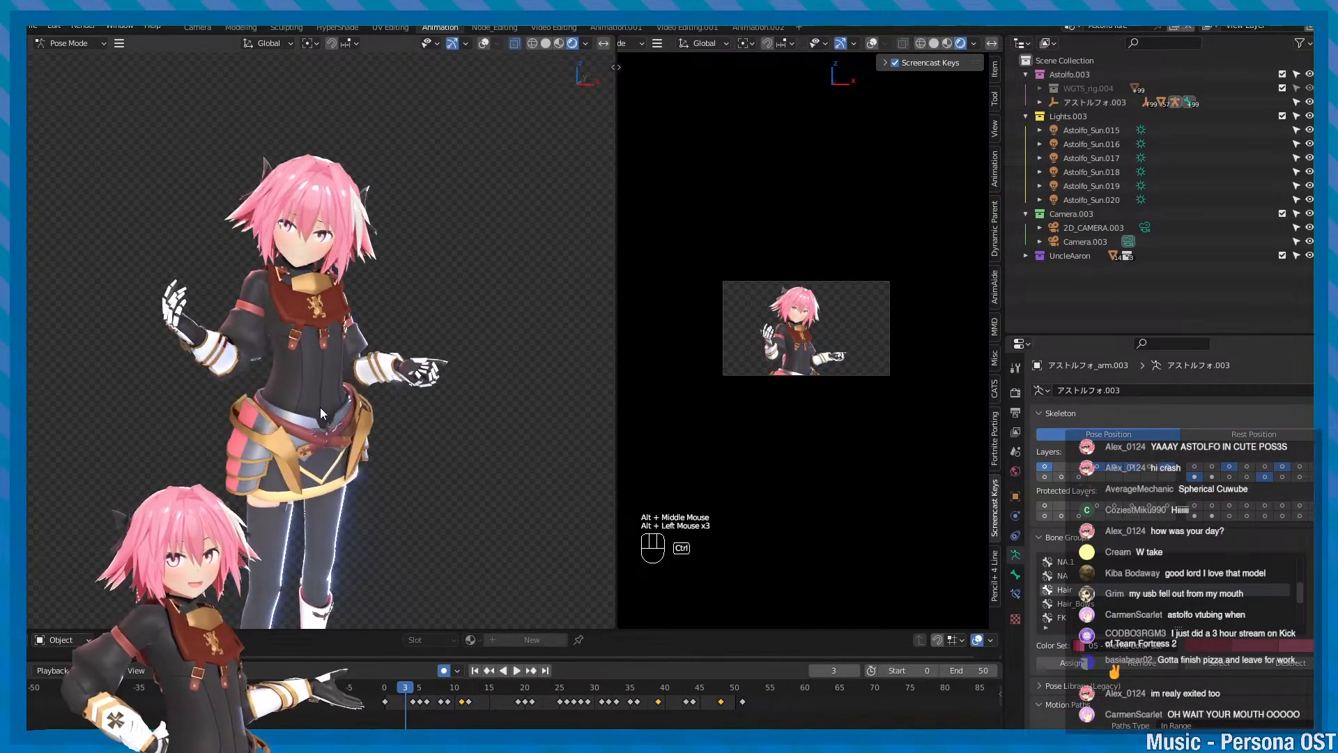
key("ctrl+s")
middle_click_drag(340, 365, 301, 400, "alt")
left_click_drag(301, 400, 331, 199, "alt")
left_click_drag(336, 265, 315, 209, "alt")
- Show the viewport overlays, select and frame a bone at the front of the head, and hide the overlays again
key("minus")
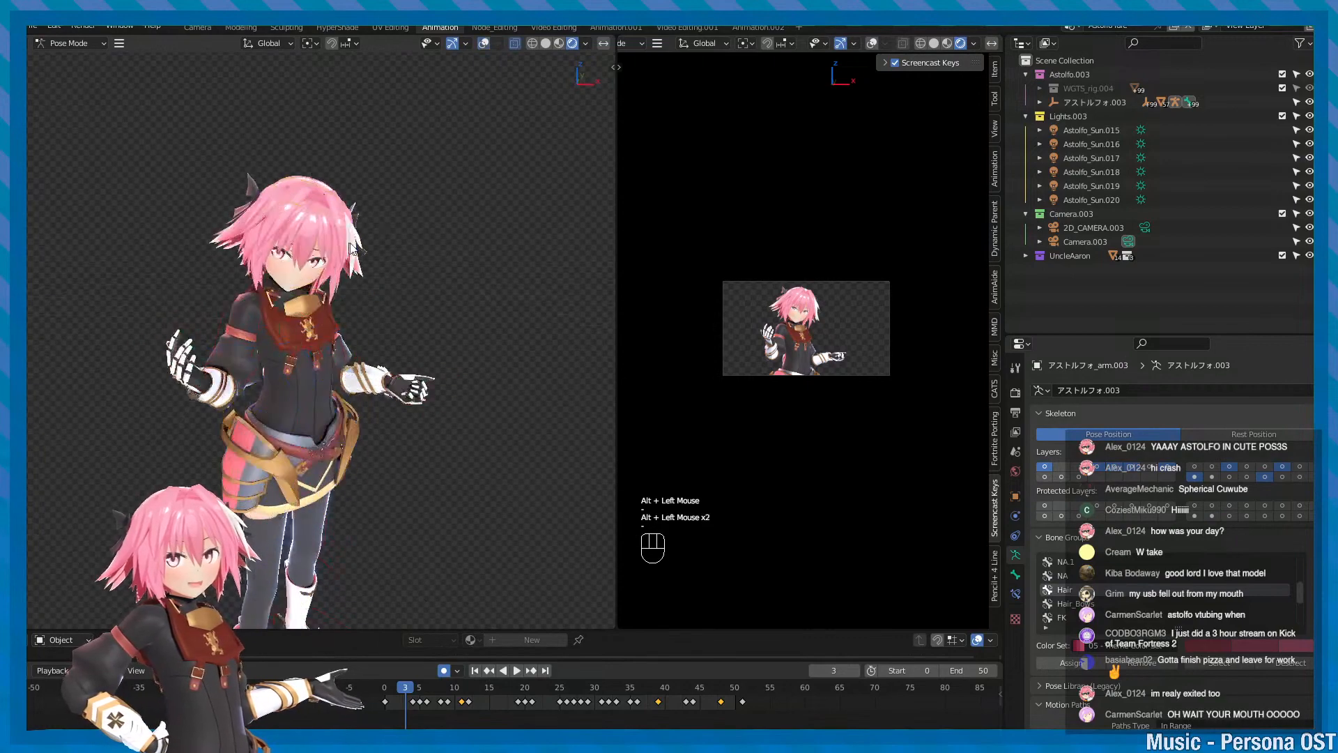
middle_click_drag(312, 195, 359, 359, "alt")
scroll(370, 369, "up", 3, "alt")
left_click_drag(369, 369, 396, 362, "alt")
key("minus")
left_click(270, 401)
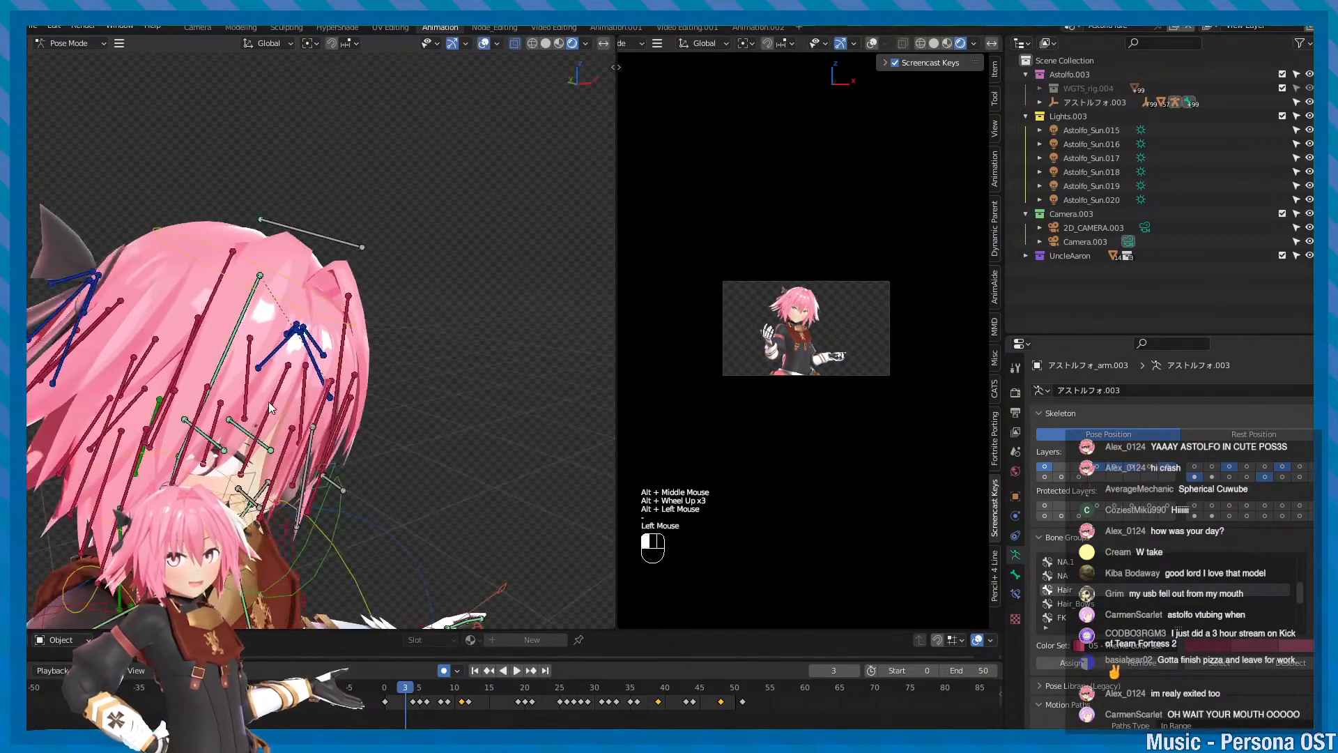
key("f")
scroll(304, 398, "down", 2)
key("minus")
- Examine the character's pose from the head down to the thighs, and save the file
left_click_drag(303, 399, 341, 443, "alt")
scroll(343, 443, "down", 2, "alt")
middle_click_drag(344, 444, 280, 264, "alt")
scroll(421, 256, "down", 1, "alt")
middle_click_drag(301, 446, 346, 339, "alt")
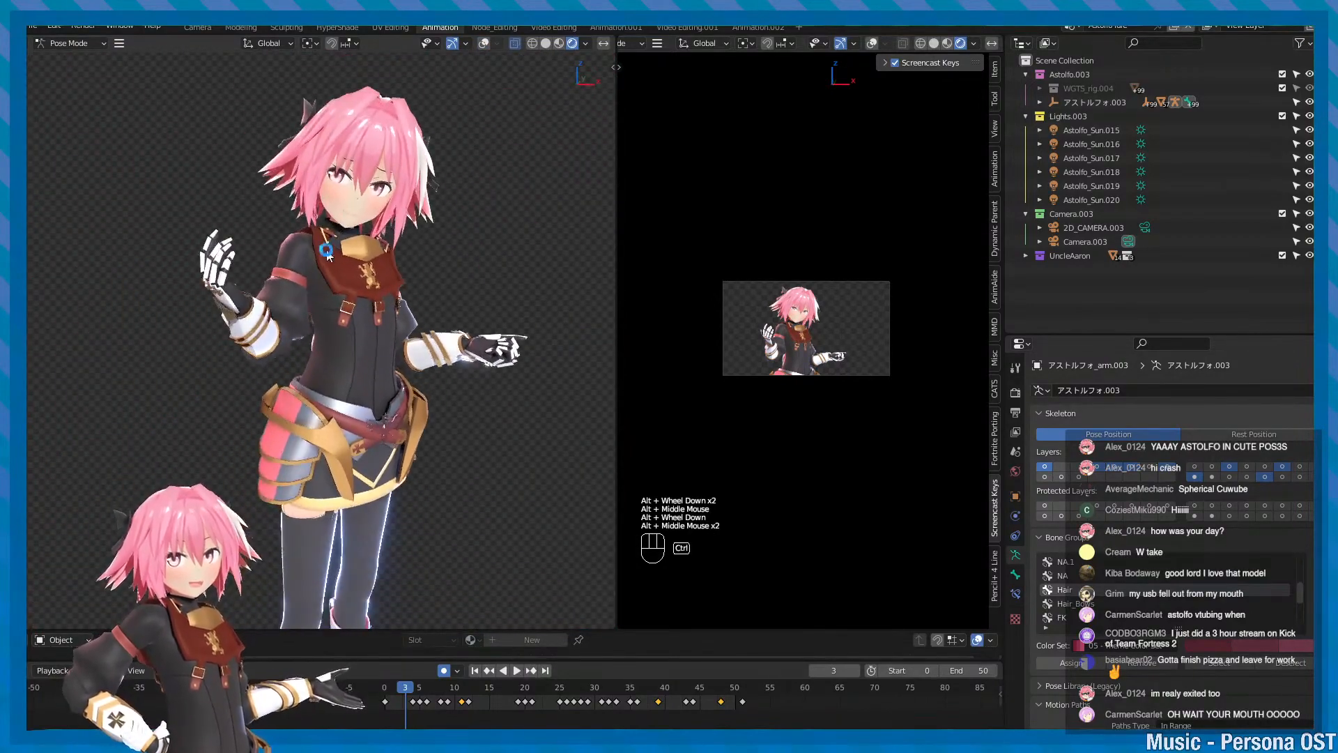
key("ctrl+s")
- Examine the legs and boots, go back up to the head and torso, and save the file
middle_click_drag(352, 446, 356, 331, "alt")
left_click_drag(349, 411, 379, 426, "alt")
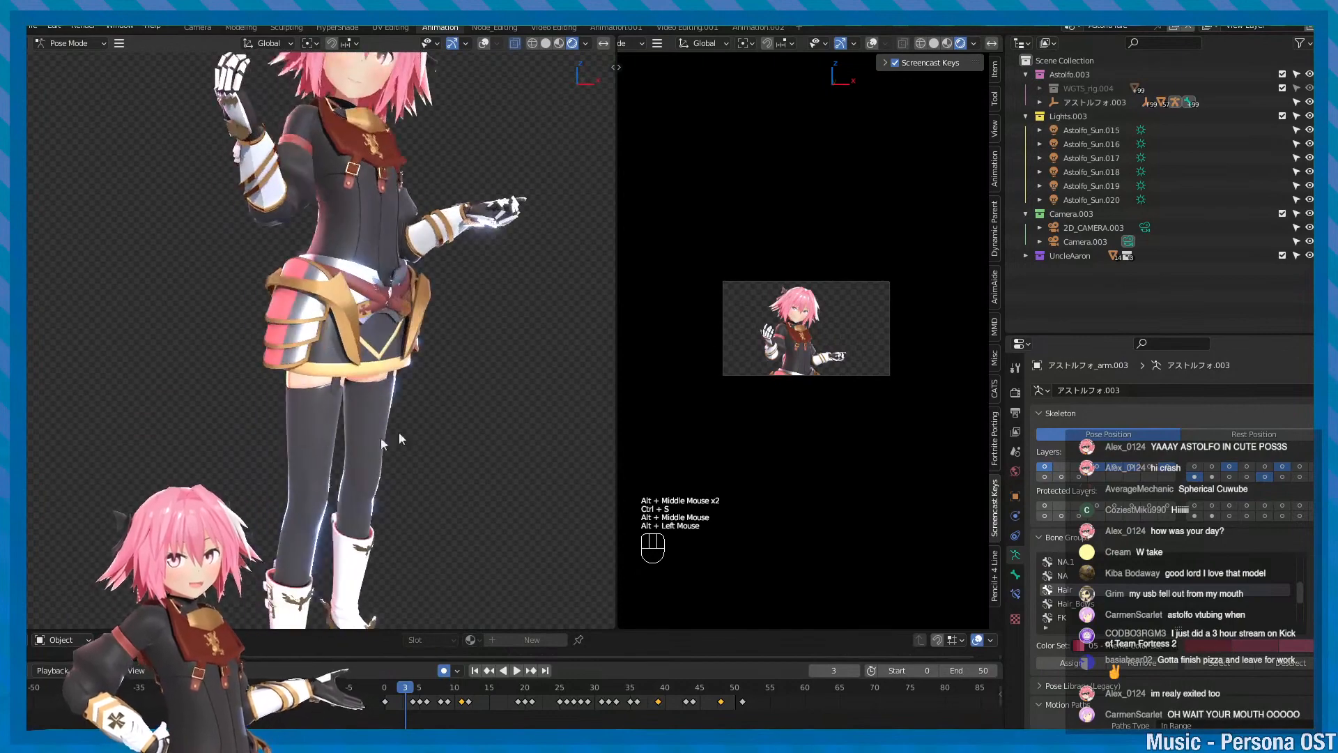
middle_click_drag(403, 274, 396, 405, "alt")
middle_click_drag(437, 292, 420, 359, "alt")
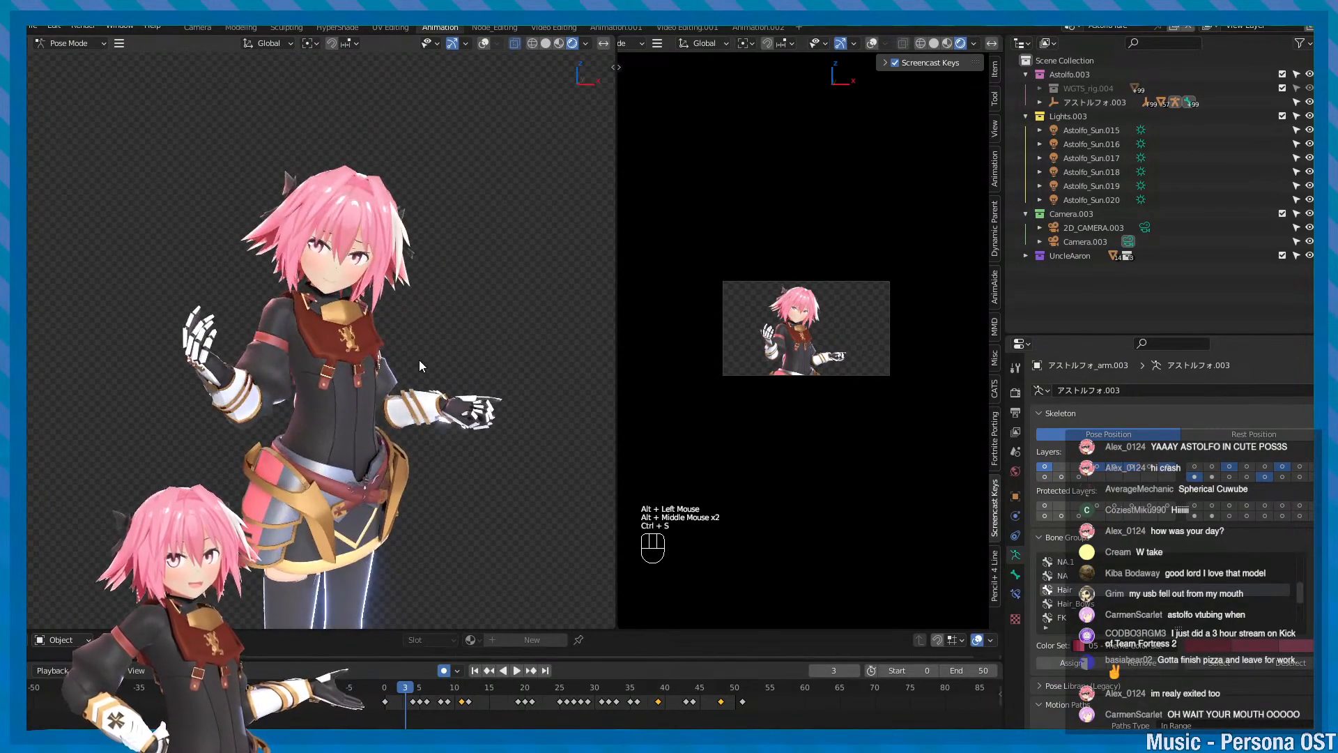
key("ctrl+s")
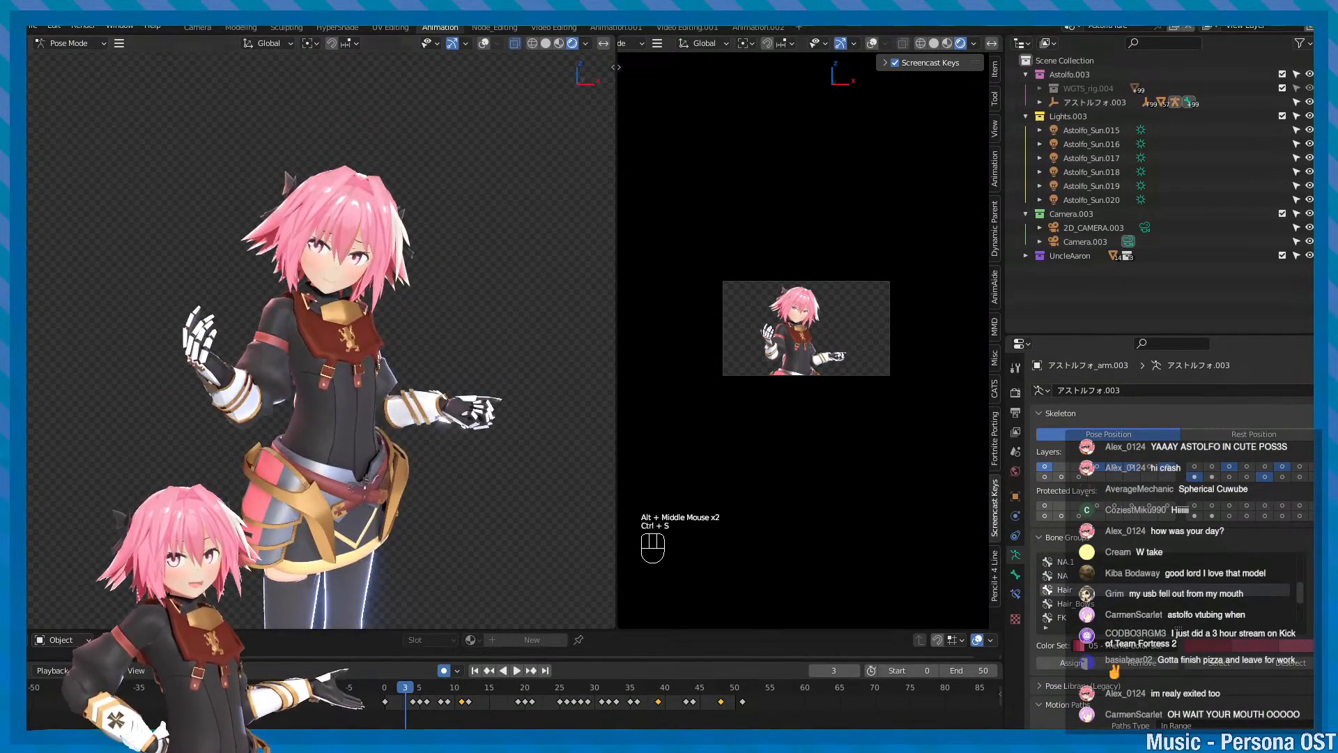
- Examine the upper body and raised hands at slightly different distances and angles, and save the file
middle_click_drag(449, 304, 438, 354, "alt")
scroll(435, 332, "up", 2)
scroll(434, 332, "down", 2)
scroll(434, 332, "up", 1)
left_click_drag(437, 354, 437, 345, "alt")
key("ctrl+s")
middle_click_drag(436, 345, 451, 337, "alt")
key("ctrl+s")
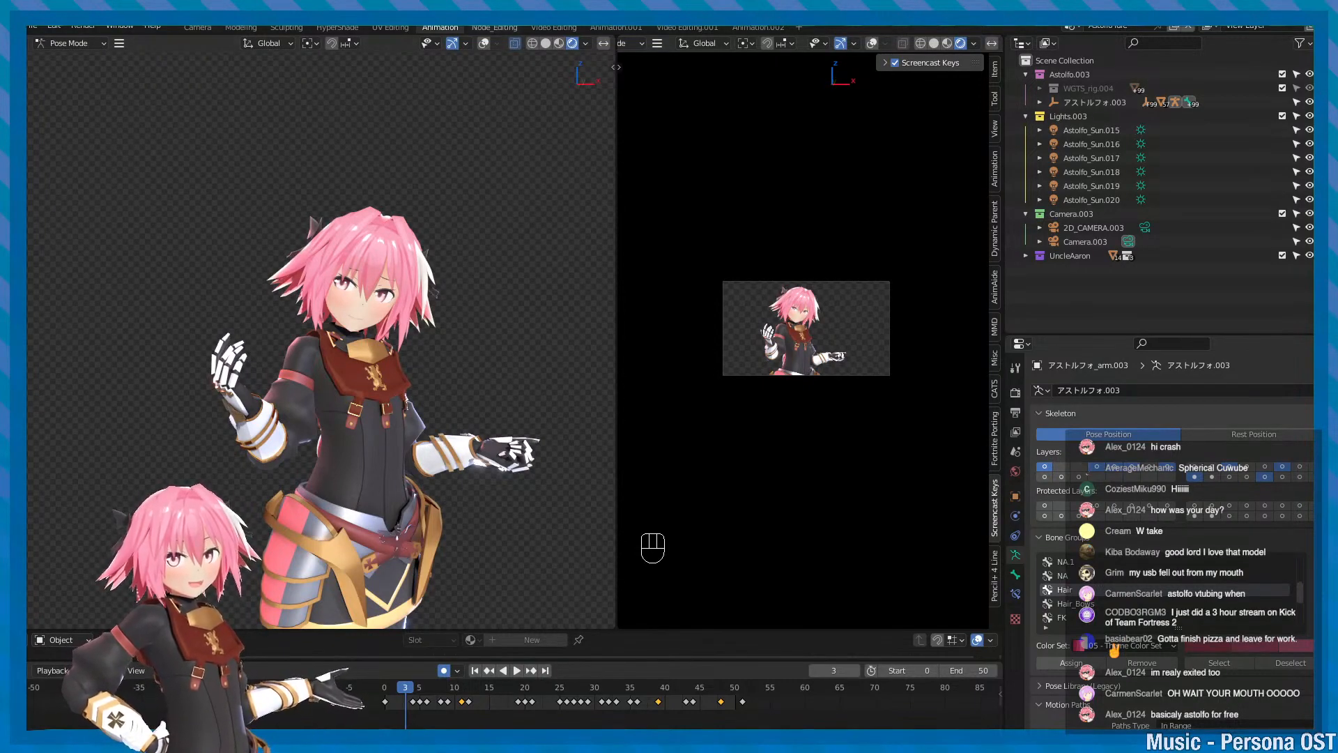
- Widen the view to the full figure down to the boots, examine the pose, and save the file
middle_click_drag(495, 340, 466, 274, "alt")
scroll(466, 274, "down", 2, "alt")
left_click_drag(466, 274, 458, 315, "alt")
key("ctrl+s")
middle_click_drag(459, 315, 465, 314, "alt")
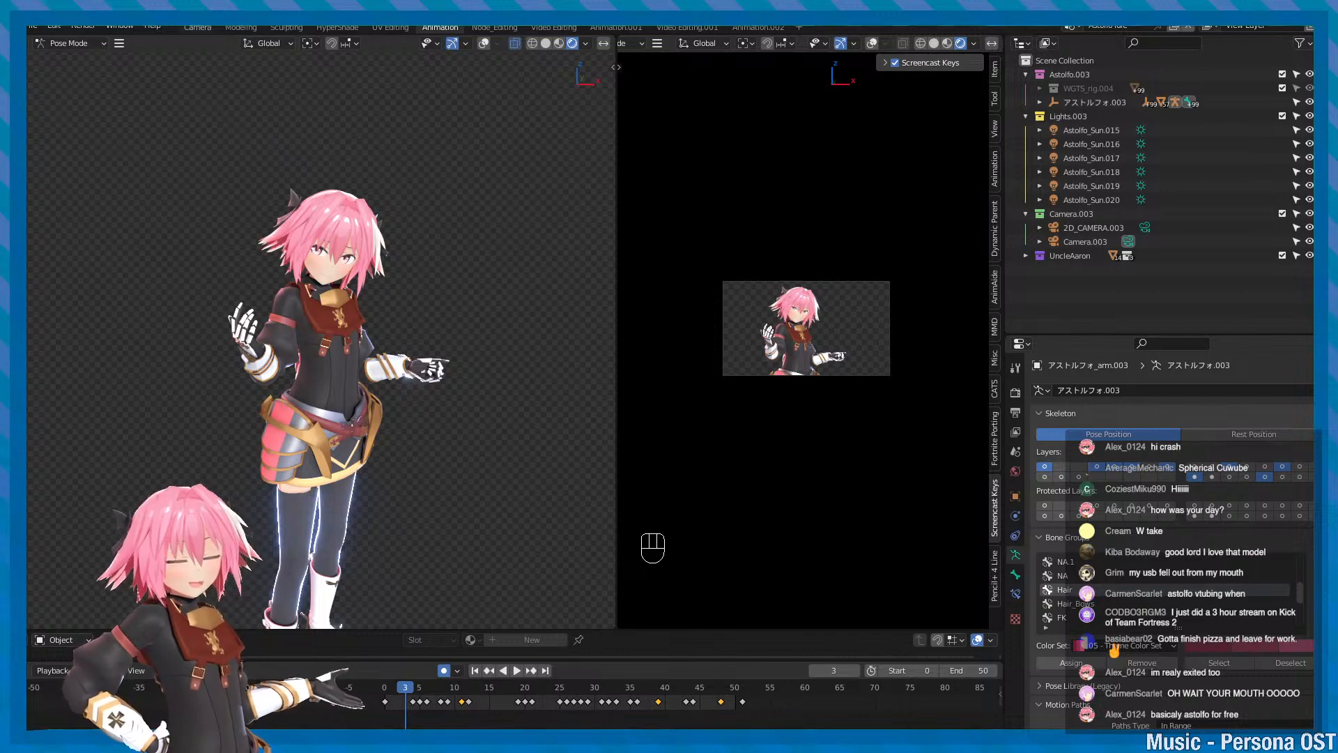
key("ctrl+s")
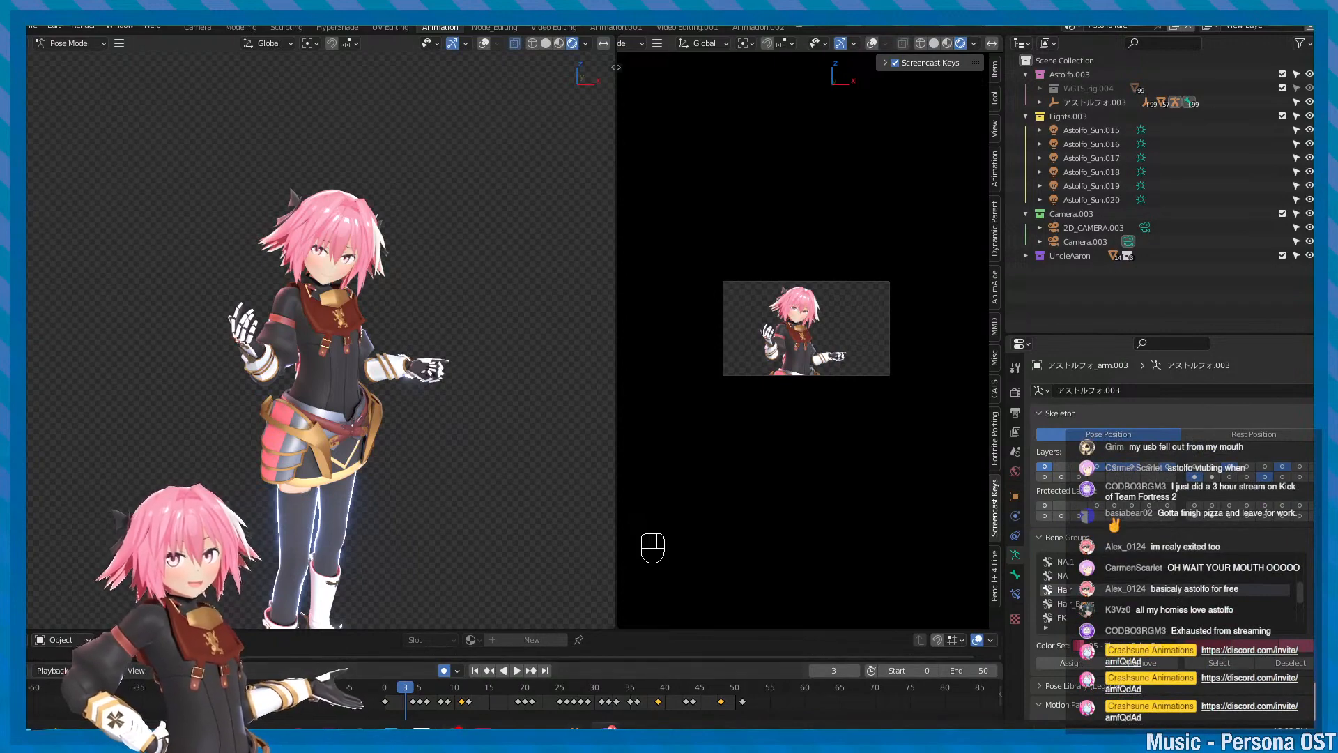
- Switch to Discord and read the beach art contest post in the announcements channel
left_click_drag(531, 725, 531, 28)
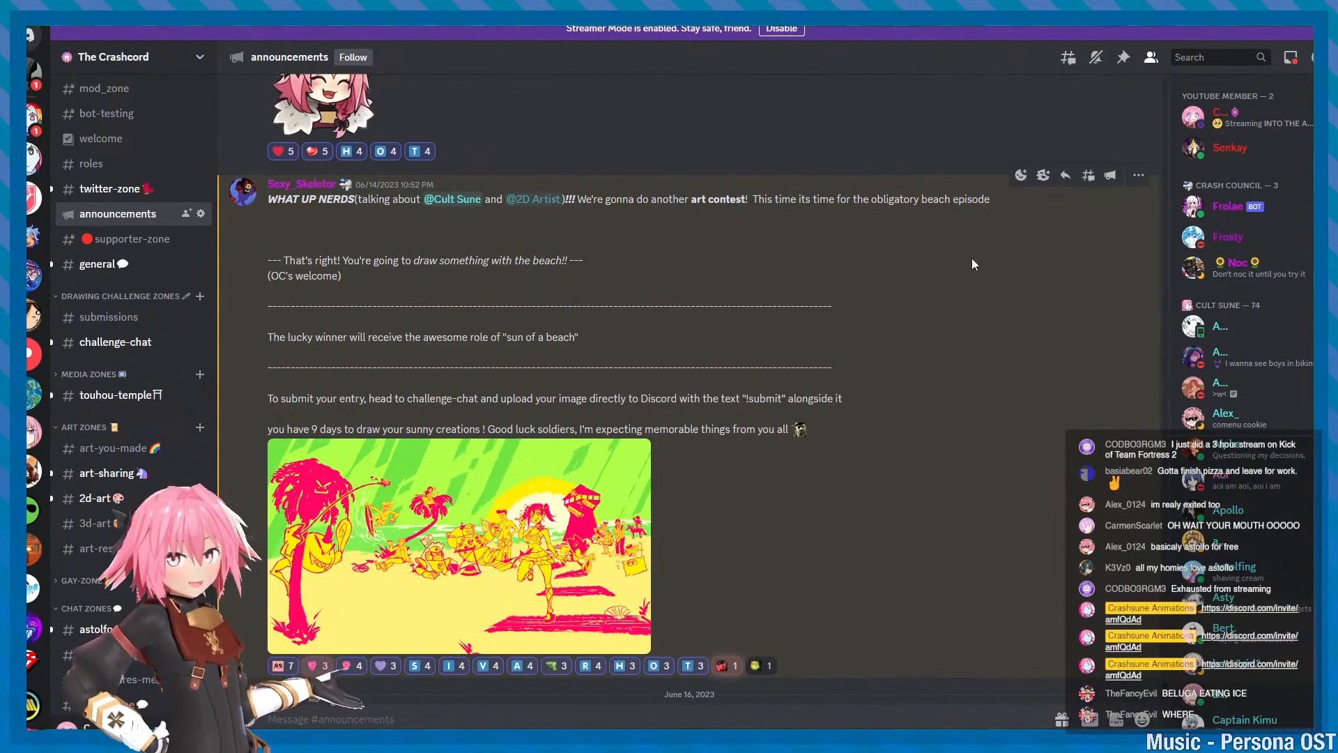
scroll(972, 258, "down", 1)
scroll(990, 261, "up", 1)
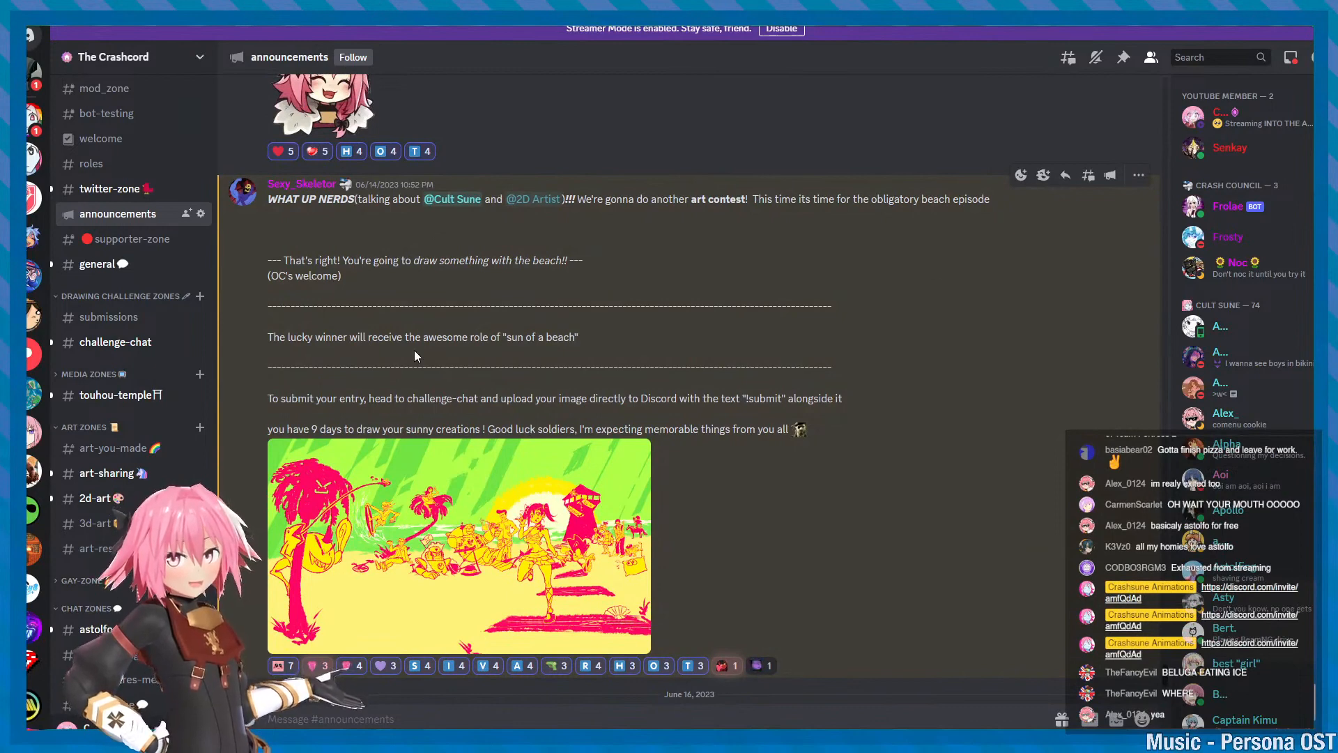
scroll(414, 350, "down", 1)
scroll(414, 350, "up", 1)
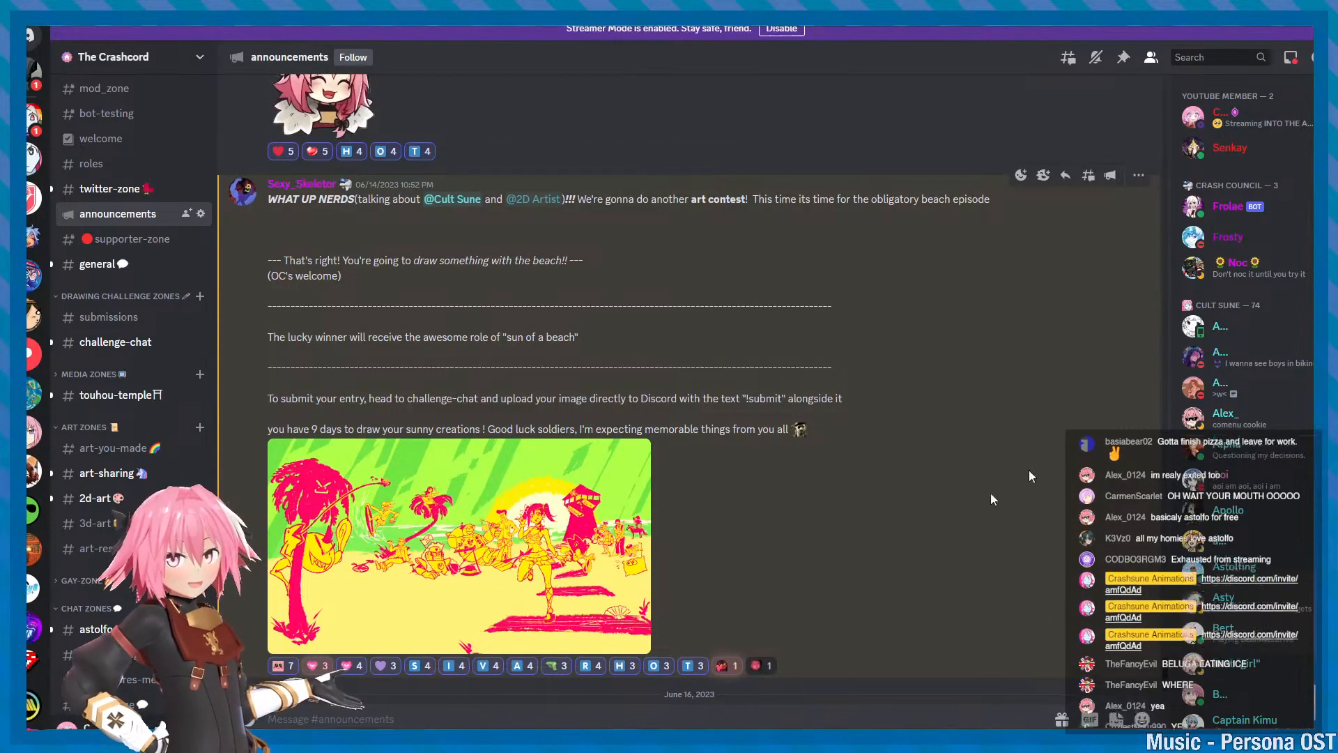
- Open the submissions channel and view the two beach art contest entries at full size, closing each one
left_click(109, 319)
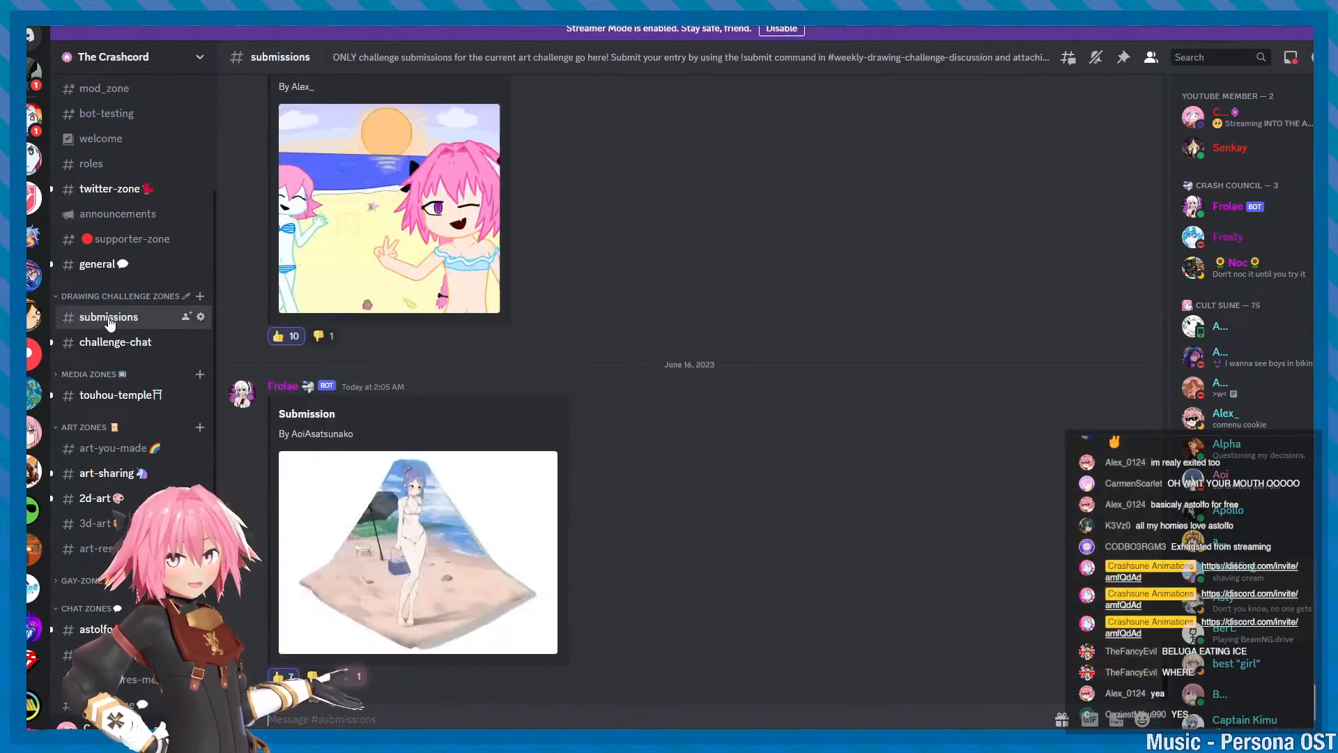
scroll(633, 412, "up", 3)
scroll(513, 308, "down", 1)
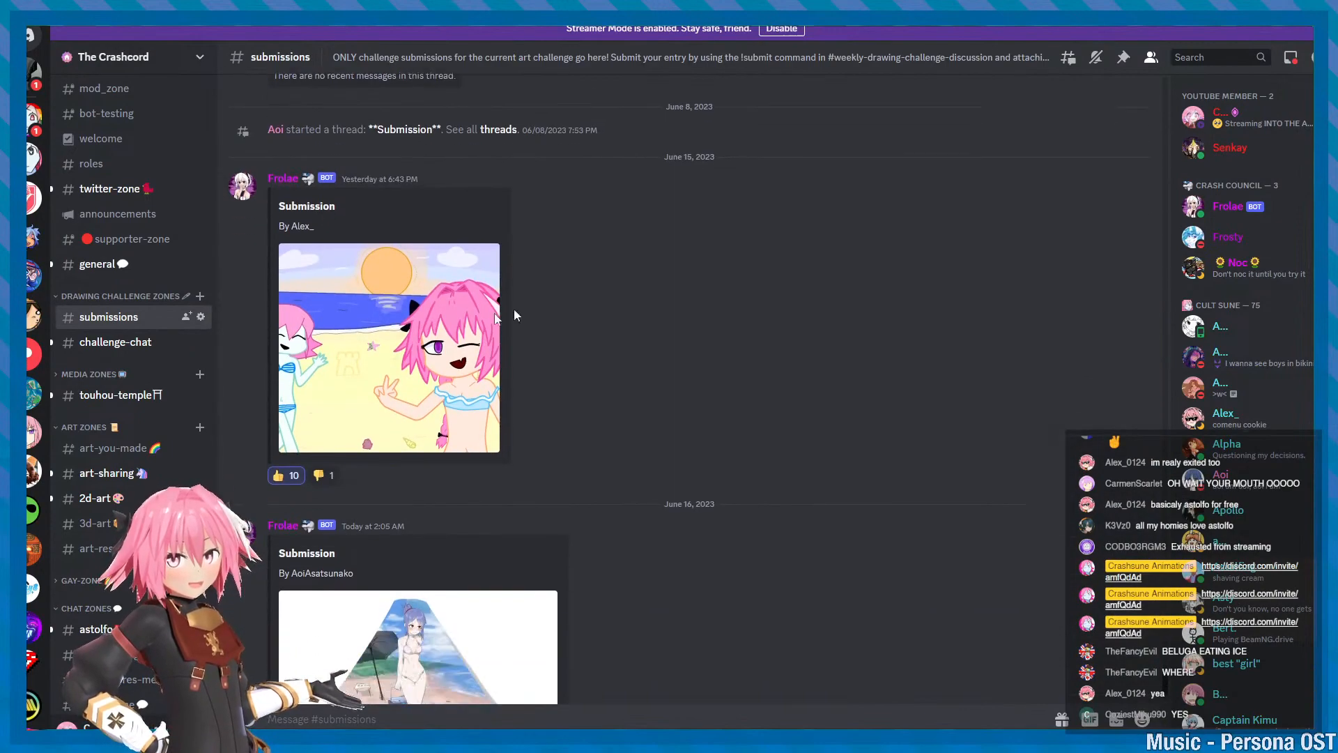
left_click(421, 294)
left_click(1019, 379)
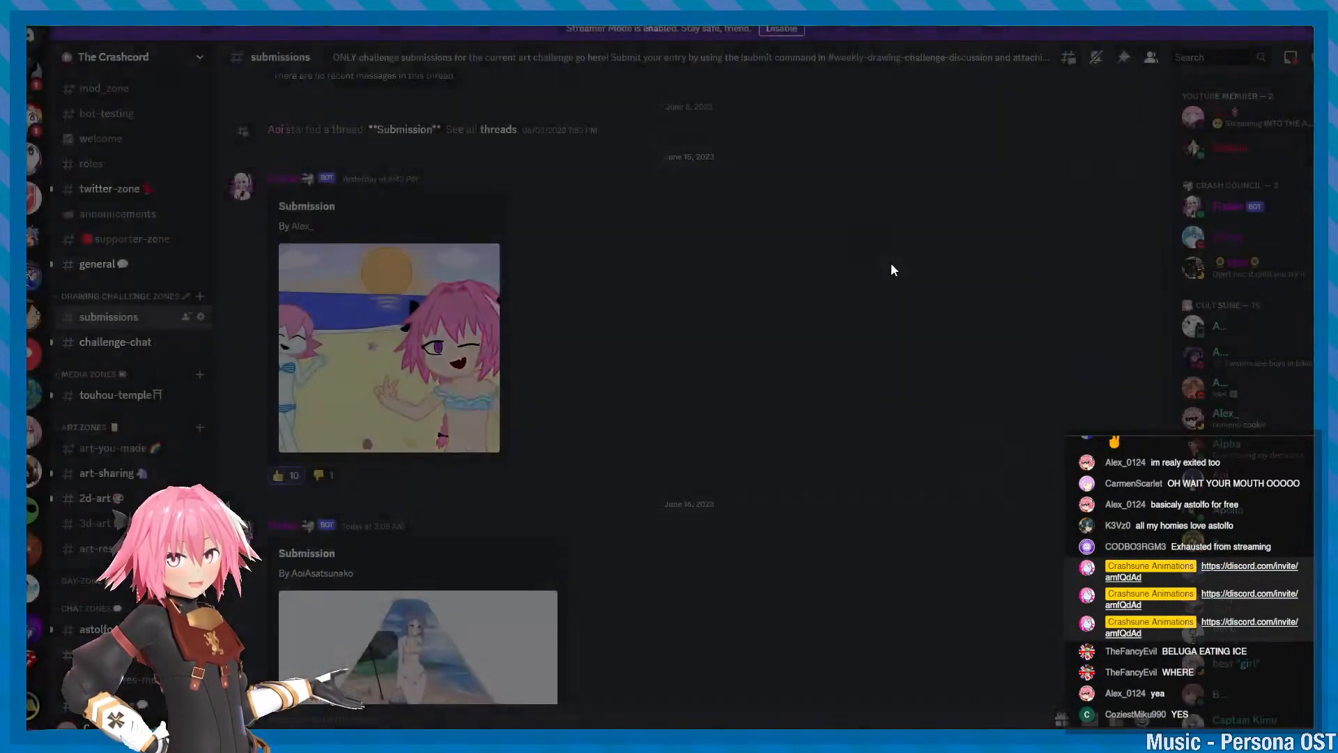
scroll(891, 269, "down", 2)
left_click(375, 545)
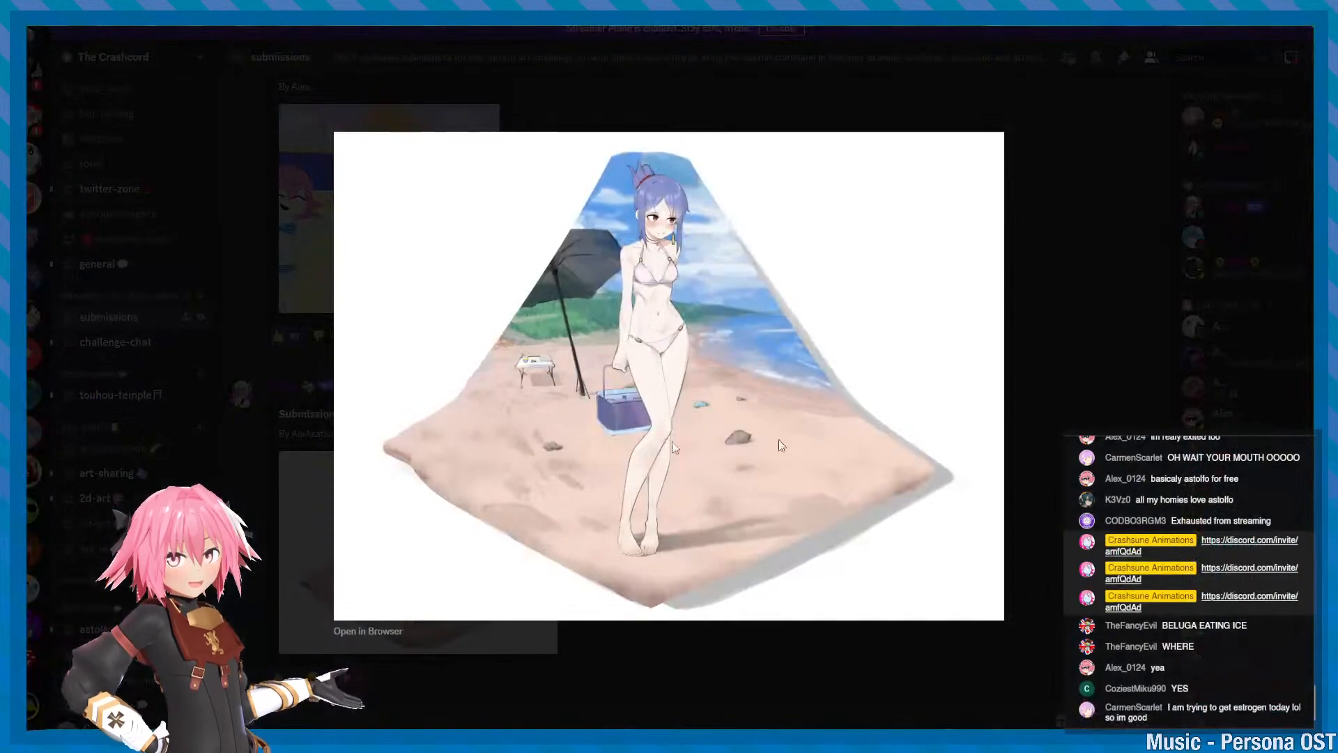
left_click(1180, 332)
- Browse the recent beach drawings and earlier posts in the submissions channel
scroll(655, 380, "up", 3)
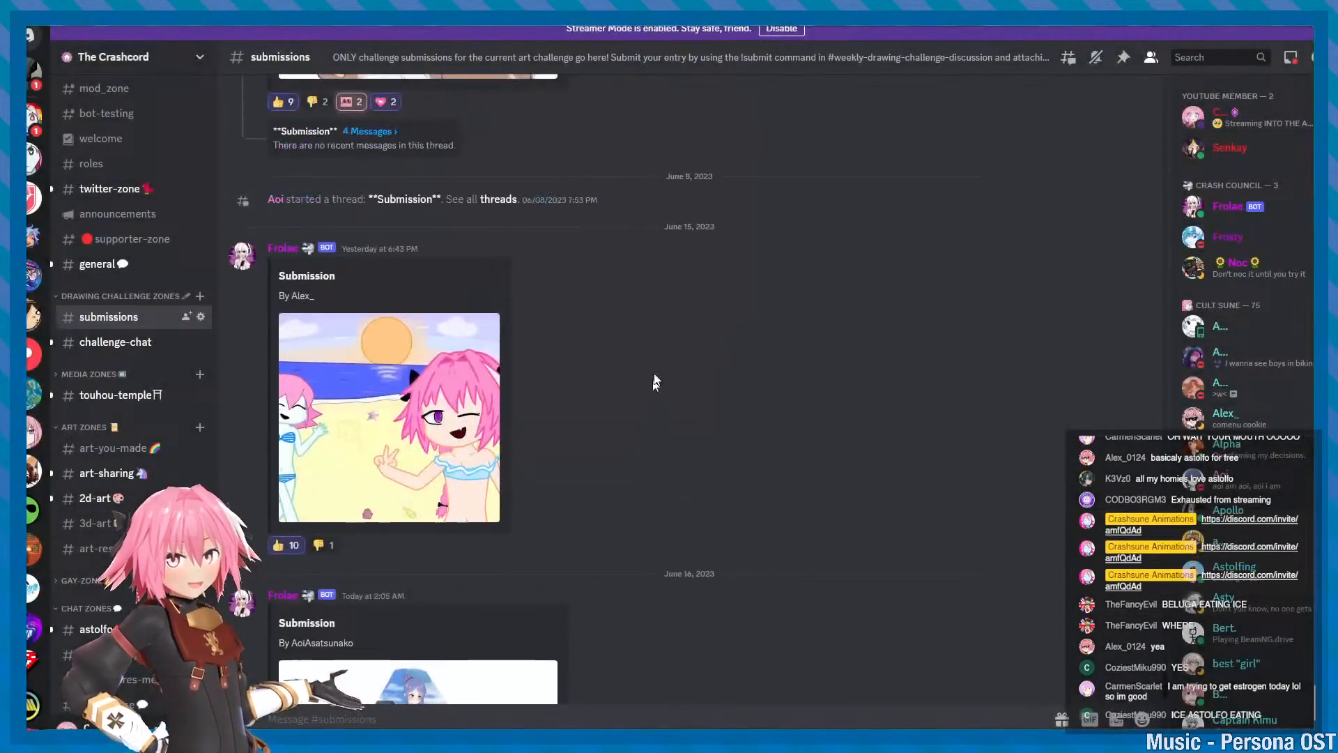
scroll(692, 512, "down", 3)
scroll(631, 475, "up", 2)
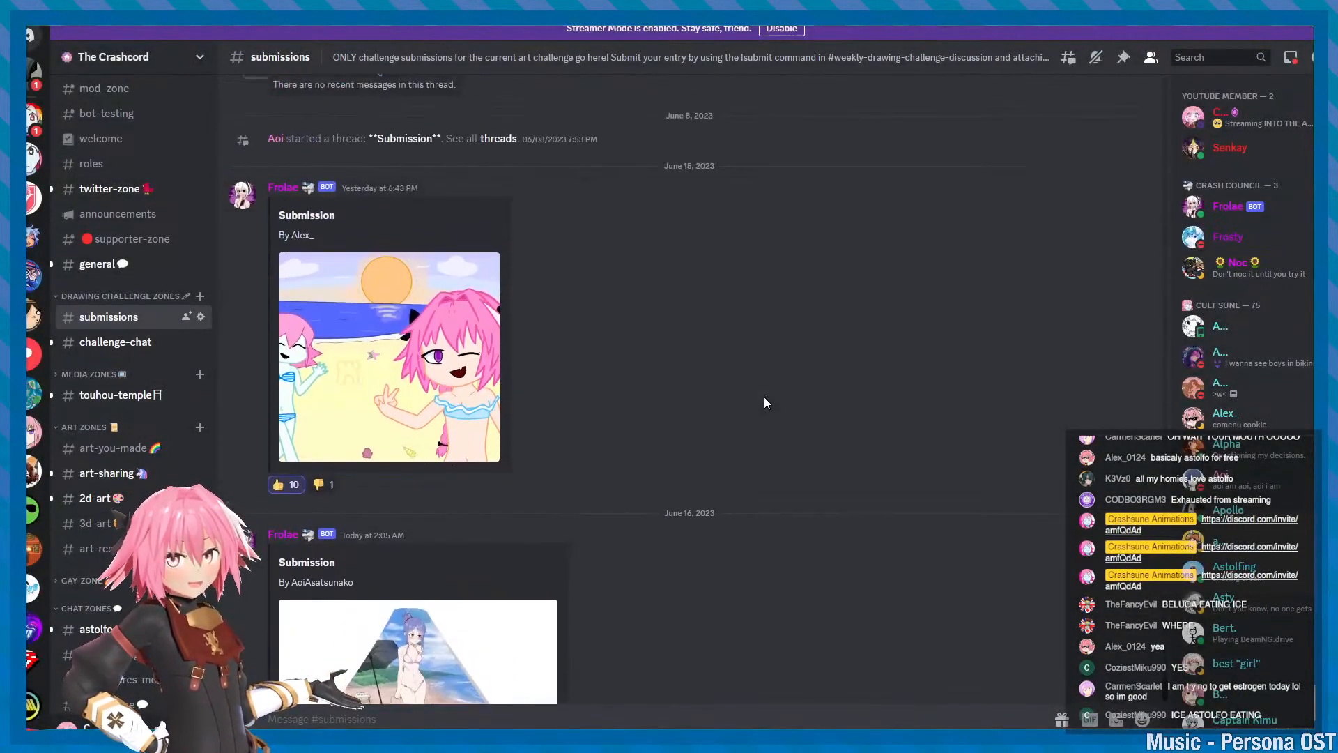
scroll(760, 412, "down", 1)
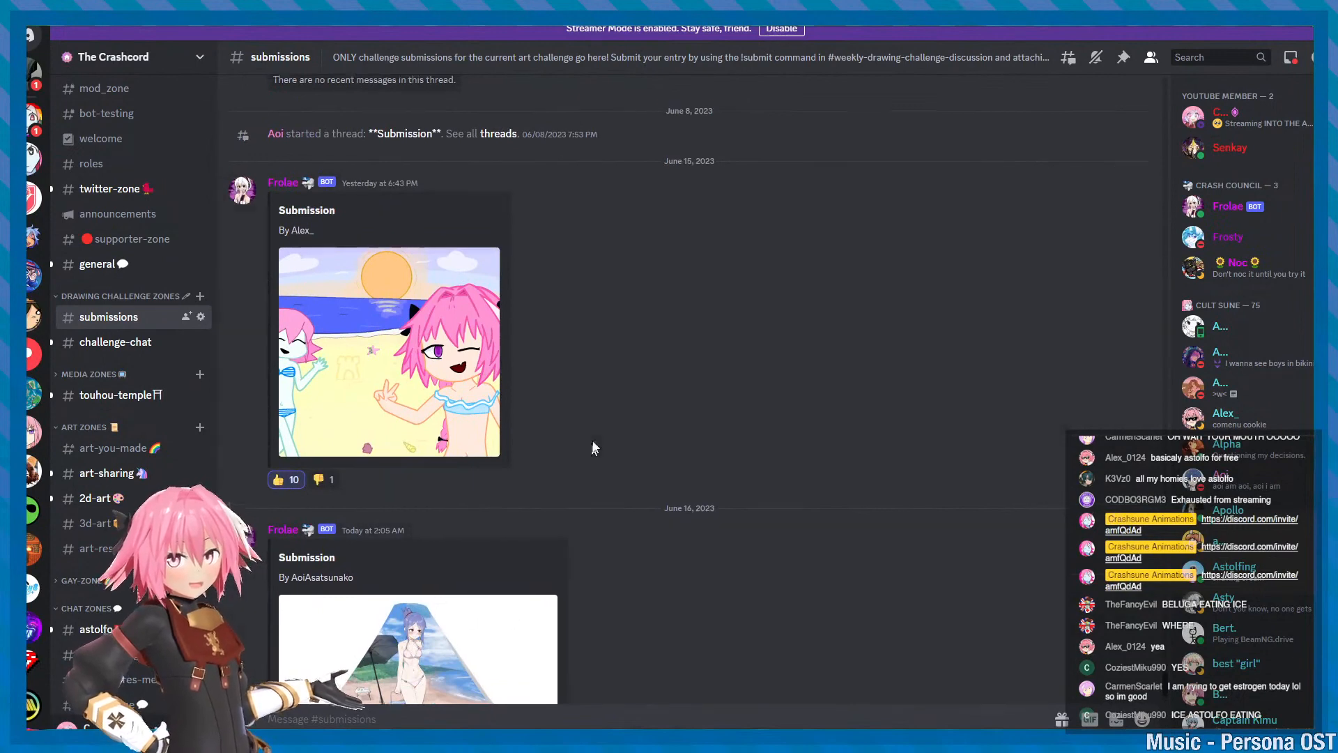
scroll(593, 448, "down", 2)
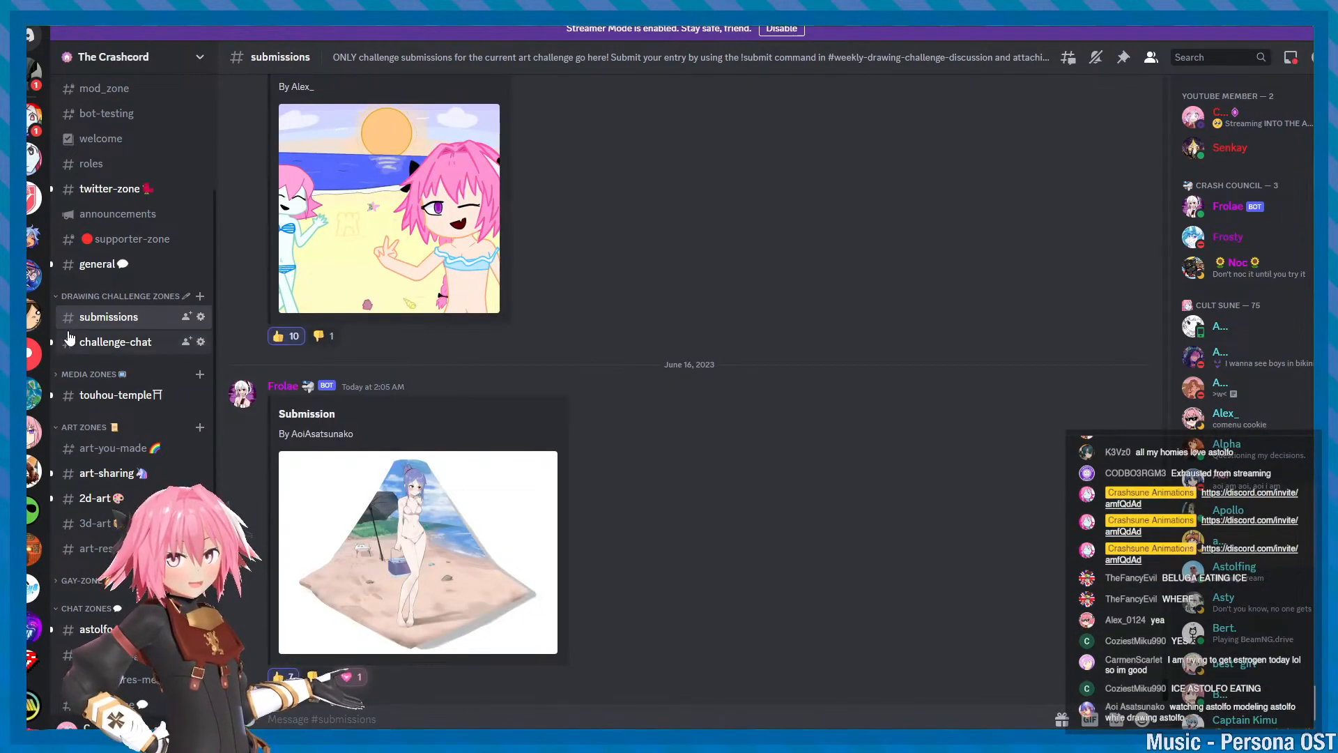
scroll(800, 433, "up", 3)
scroll(827, 448, "down", 3)
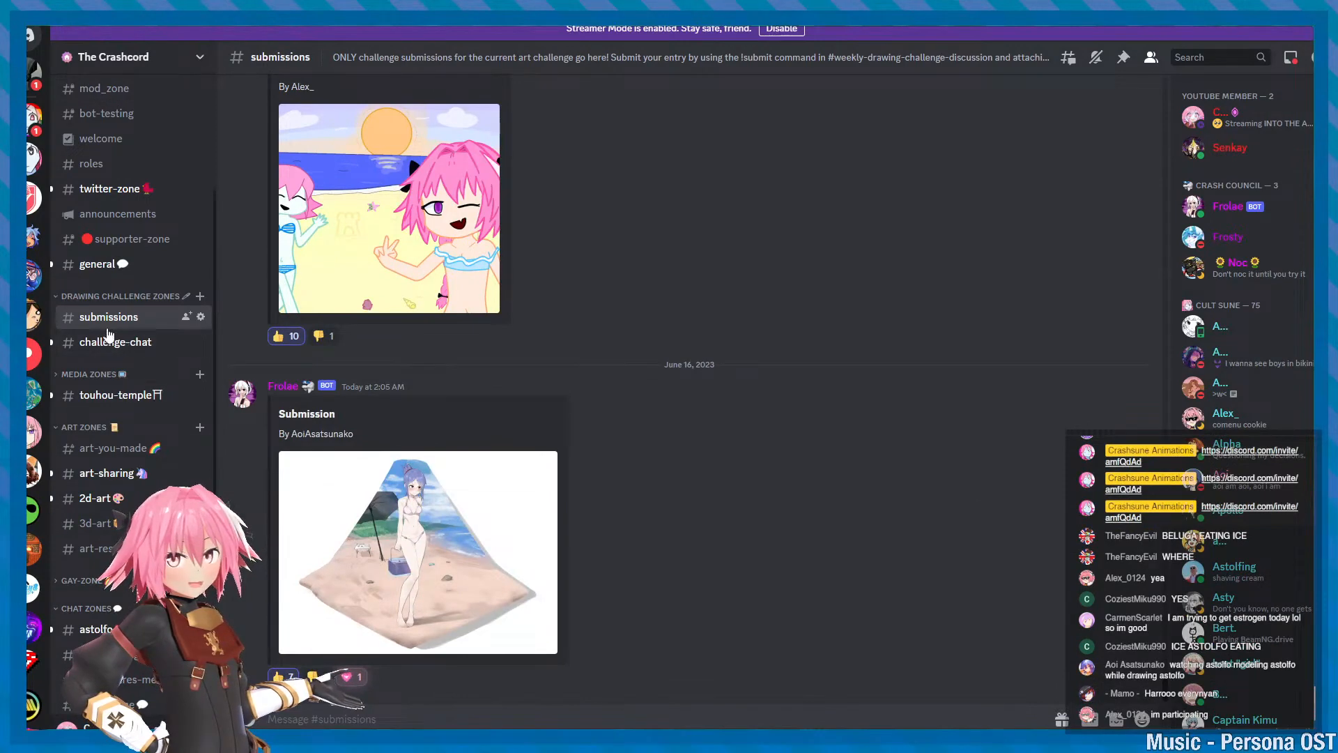
scroll(479, 418, "up", 2)
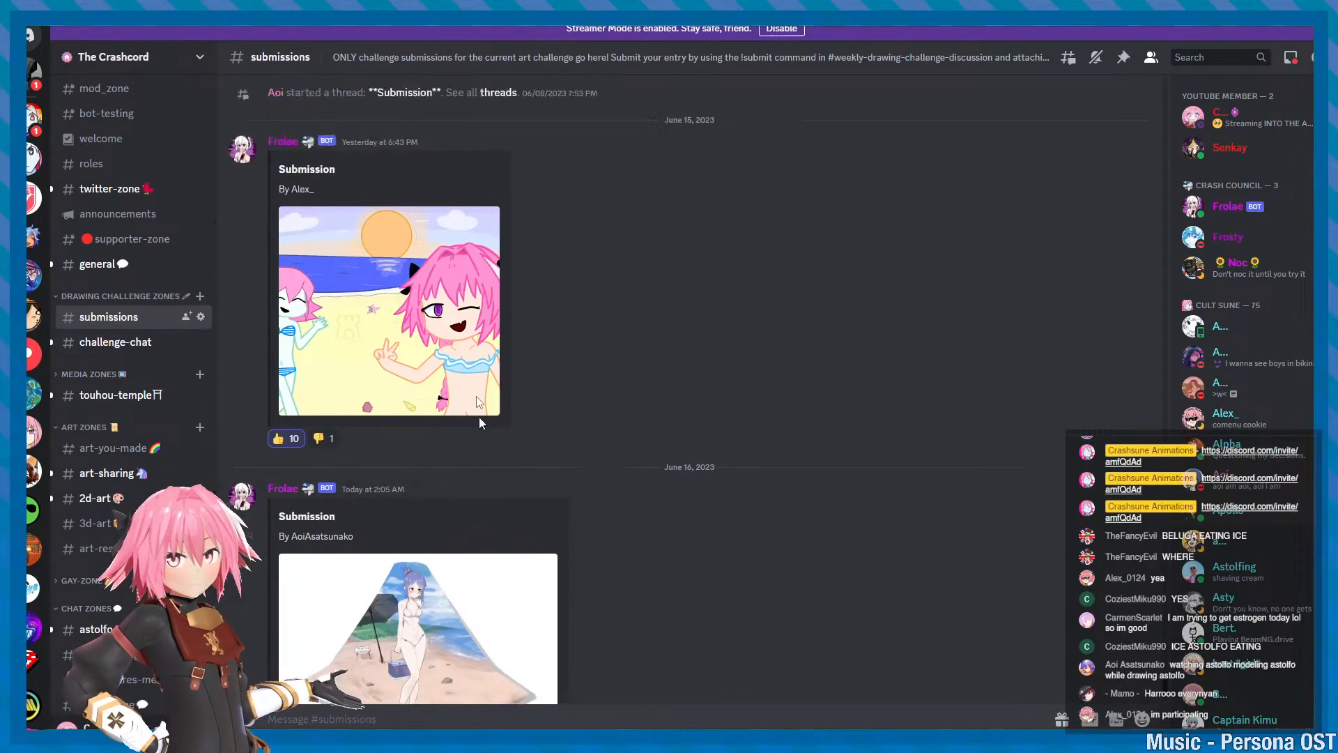
scroll(418, 437, "down", 2)
scroll(433, 390, "up", 1)
scroll(512, 125, "down", 1)
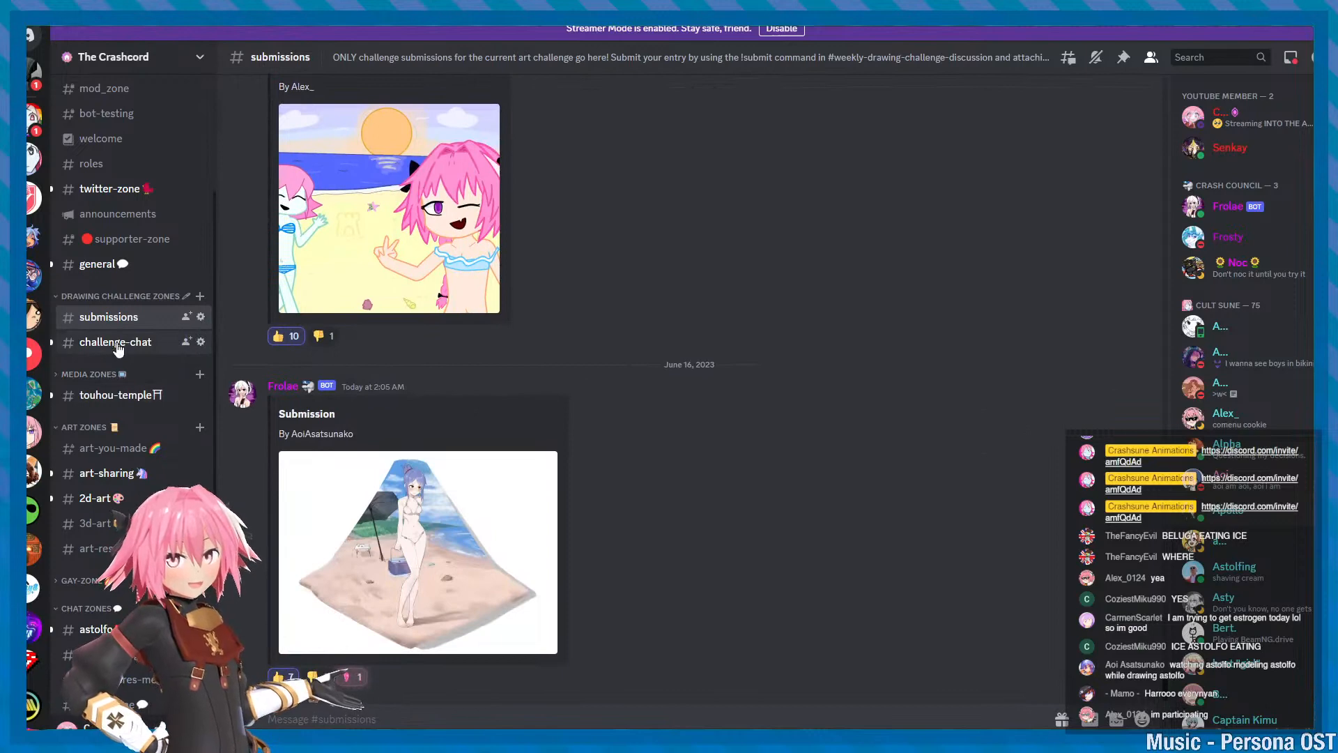
- Switch back to Blender, frame the selected head bone, examine the head and upper body, and save the file
left_click_drag(628, 21, 28, 167)
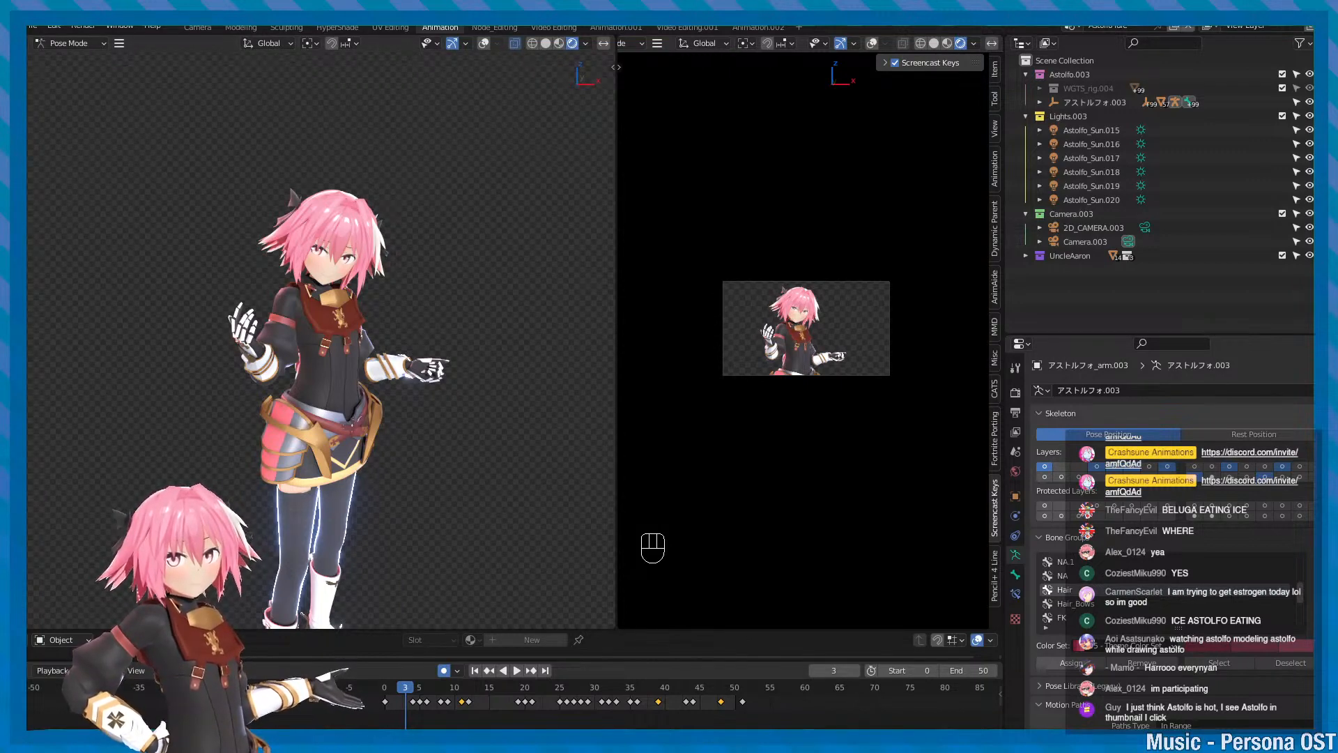
middle_click(426, 290, "alt")
left_click_drag(426, 290, 418, 327, "alt")
key("f")
scroll(412, 361, "down", 3)
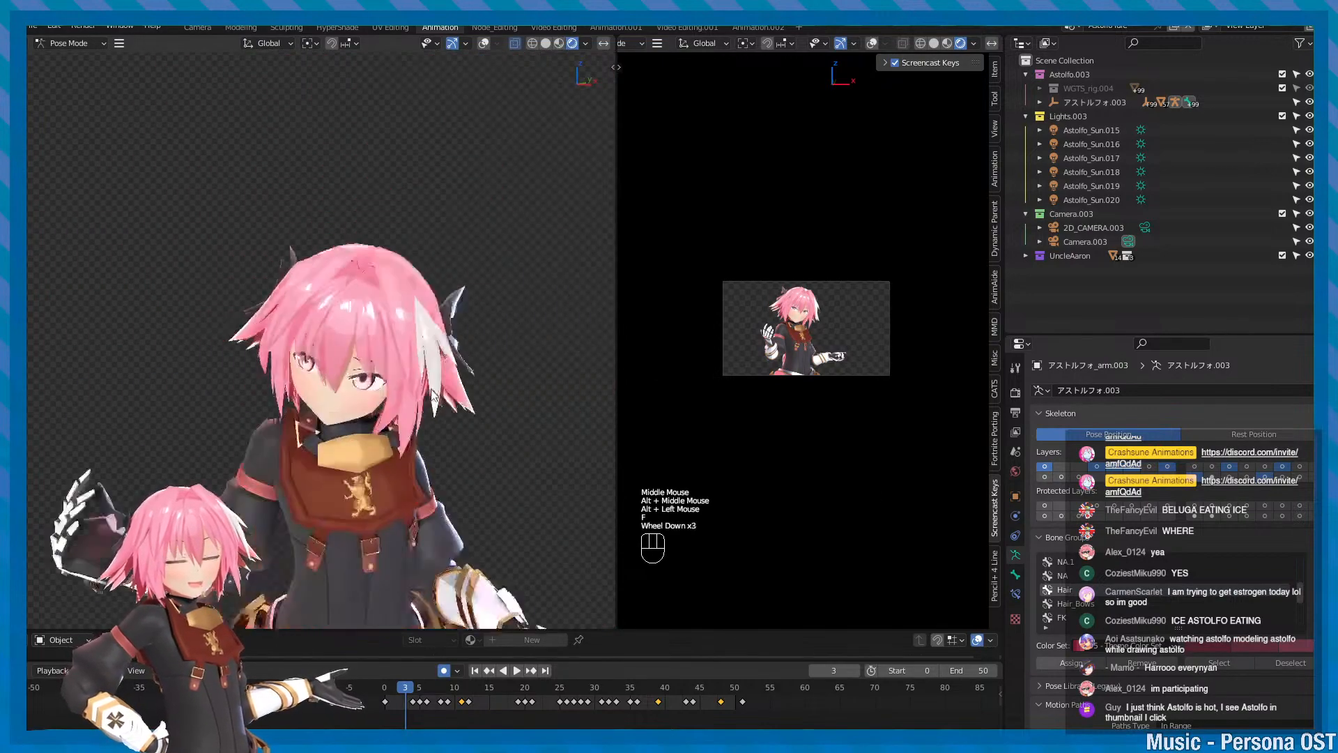
scroll(432, 396, "down", 2)
middle_click_drag(426, 412, 408, 315, "alt")
key("ctrl+s")
- Examine the face and hair up close from several angles, and save the file
mouse_move(408, 315)
left_mouse_down("alt")
mouse_move(448, 308)
mouse_move(398, 303)
left_mouse_up("alt")
middle_click_drag(380, 296, 359, 380, "alt")
scroll(359, 380, "up", 2, "alt")
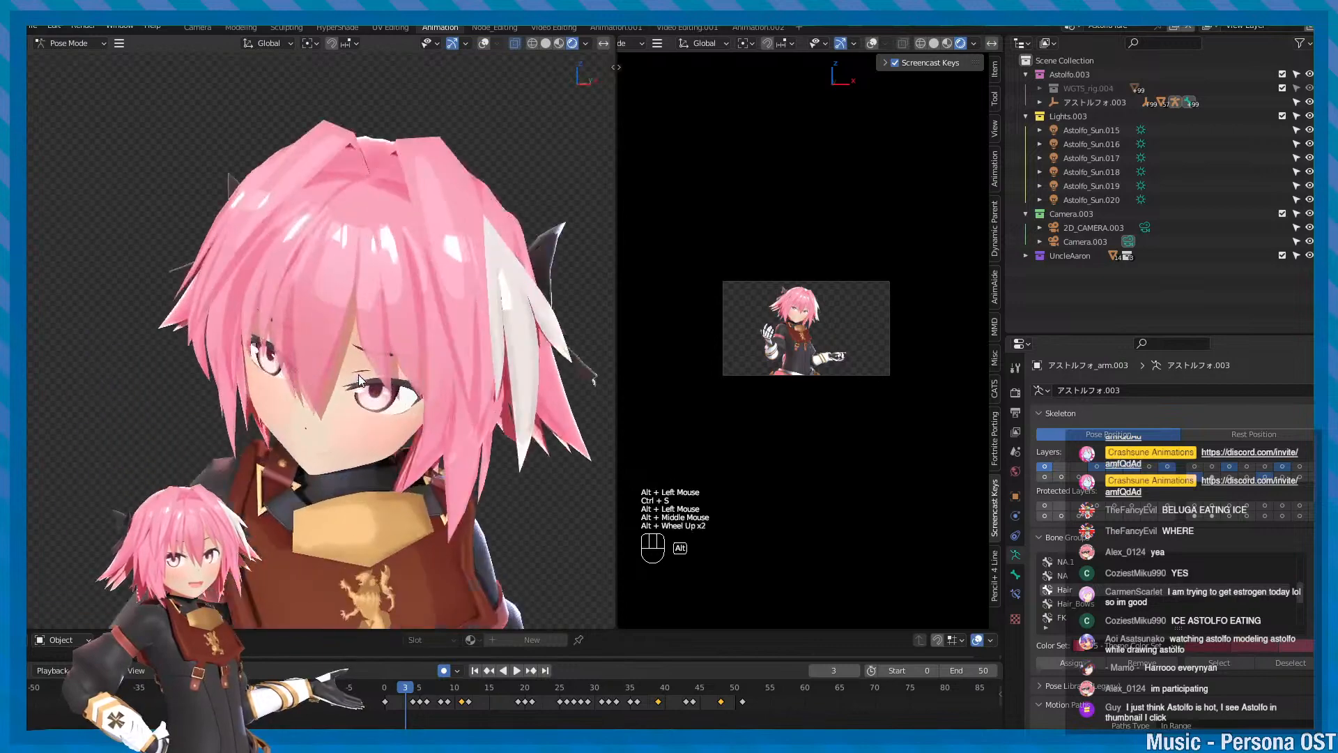
left_click_drag(359, 380, 385, 419, "alt")
key("ctrl+s")
middle_click_drag(385, 420, 382, 361, "alt")
left_click_drag(382, 361, 412, 434, "alt")
key("ctrl+s")
- Examine the character from the head to the waist, including both hands, and save the file
scroll(364, 413, "down", 2)
middle_click_drag(412, 433, 418, 389, "alt")
left_click_drag(418, 389, 385, 408, "alt")
middle_click_drag(385, 408, 413, 444, "alt")
scroll(413, 443, "down", 2)
key("ctrl+s")
left_click_drag(418, 441, 411, 441, "alt")
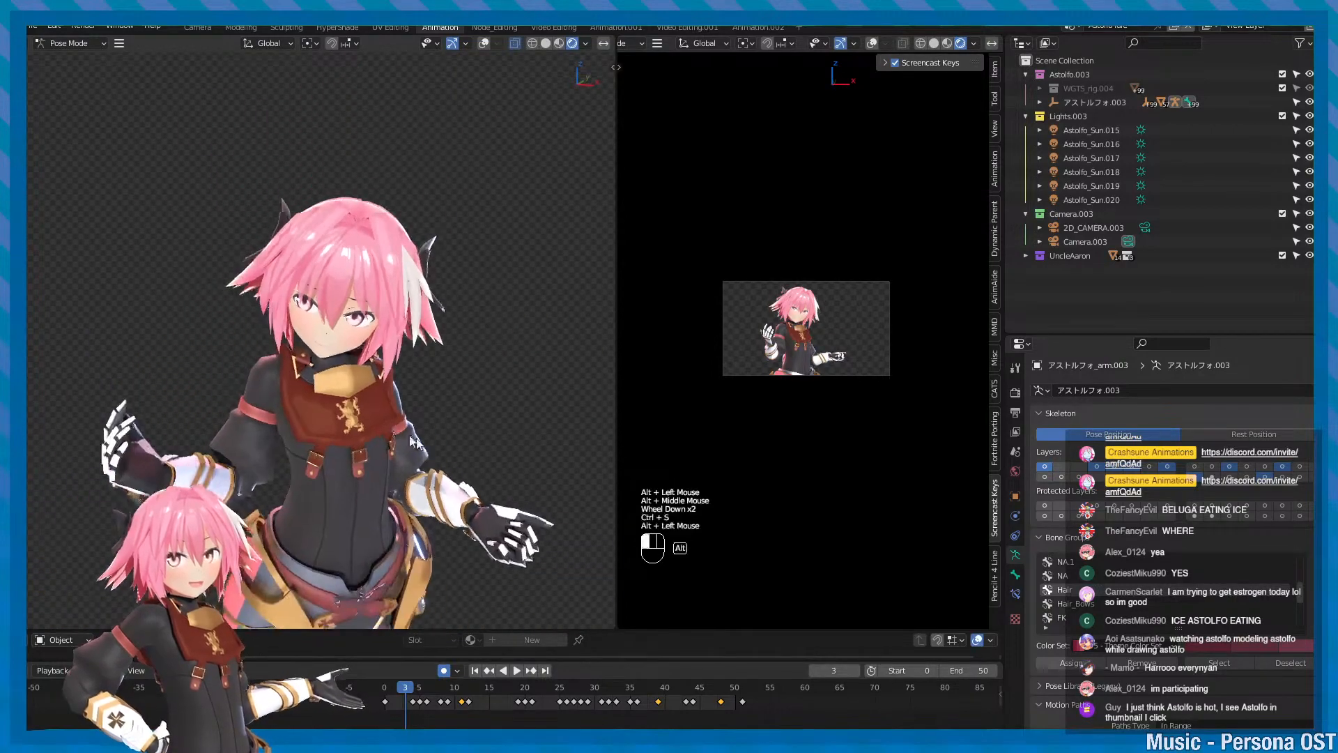
middle_click_drag(411, 441, 408, 422, "alt")
left_click_drag(408, 422, 385, 399, "alt")
key("ctrl+s")
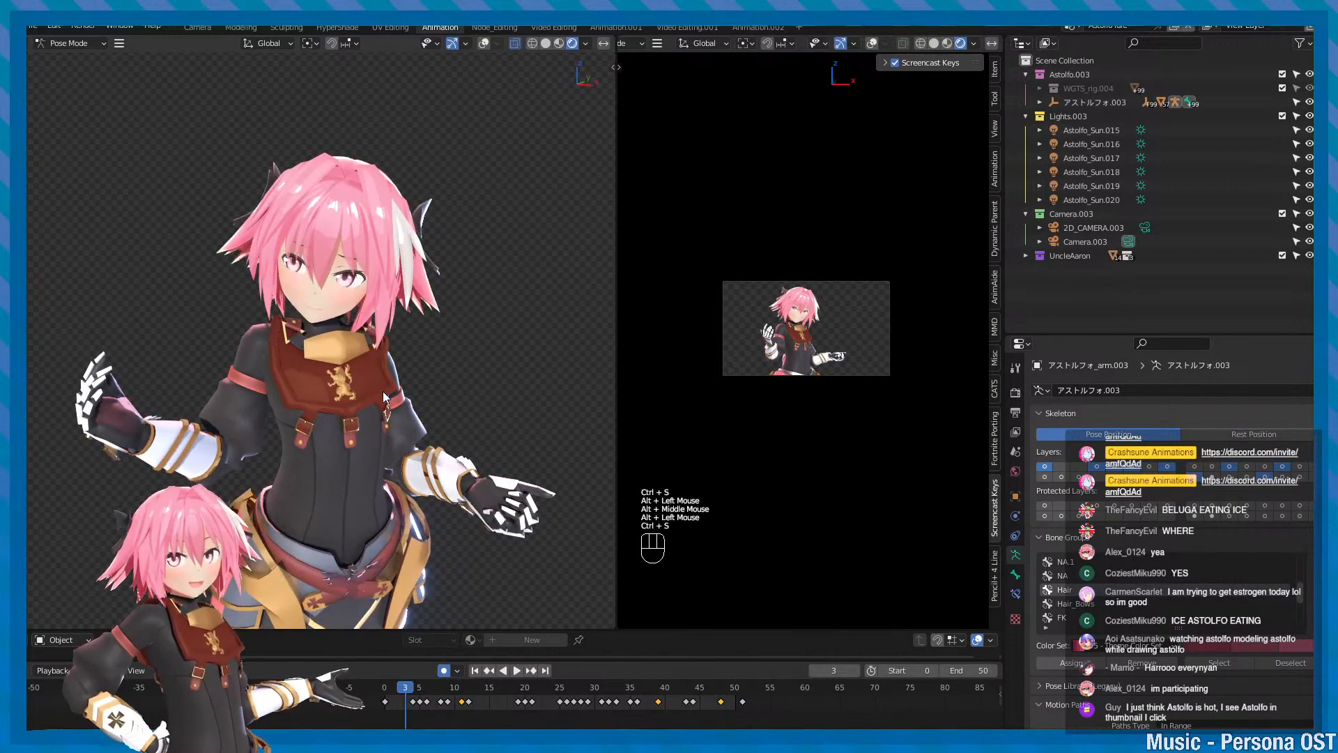
- Examine the pose from the head down to the skirt armour and thighs from slightly above, and save the file
scroll(382, 392, "down", 2)
middle_click_drag(376, 357, 410, 388, "alt")
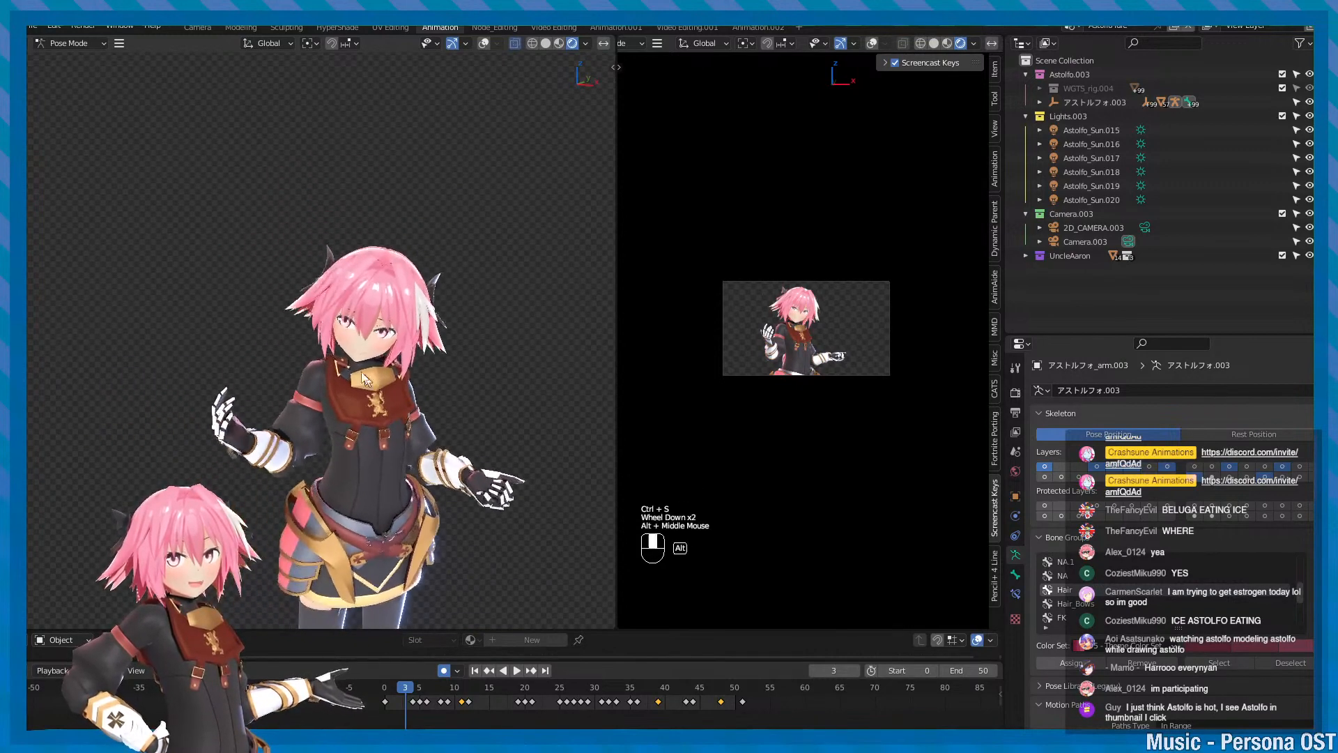
left_click_drag(410, 387, 384, 363, "alt")
key("ctrl+s")
middle_click_drag(384, 364, 359, 331, "alt")
left_click_drag(359, 331, 357, 314, "alt")
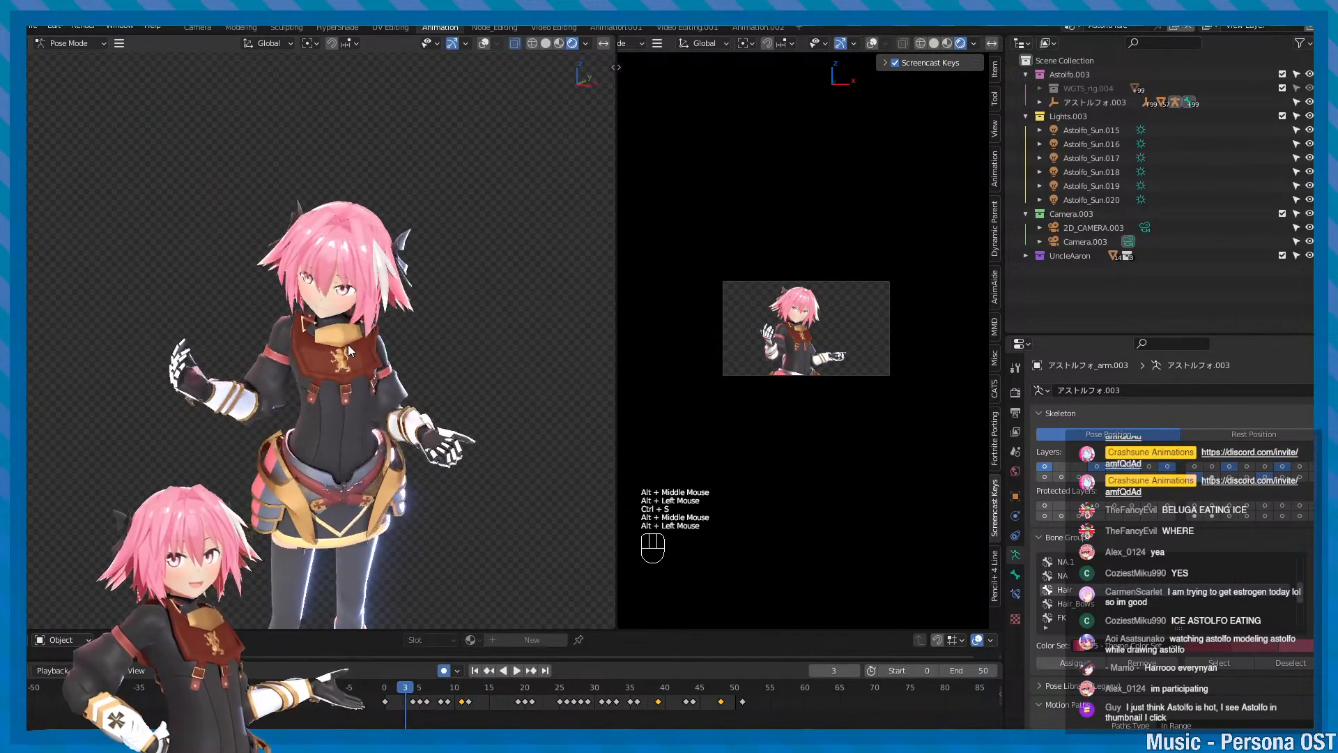
key("ctrl+s")
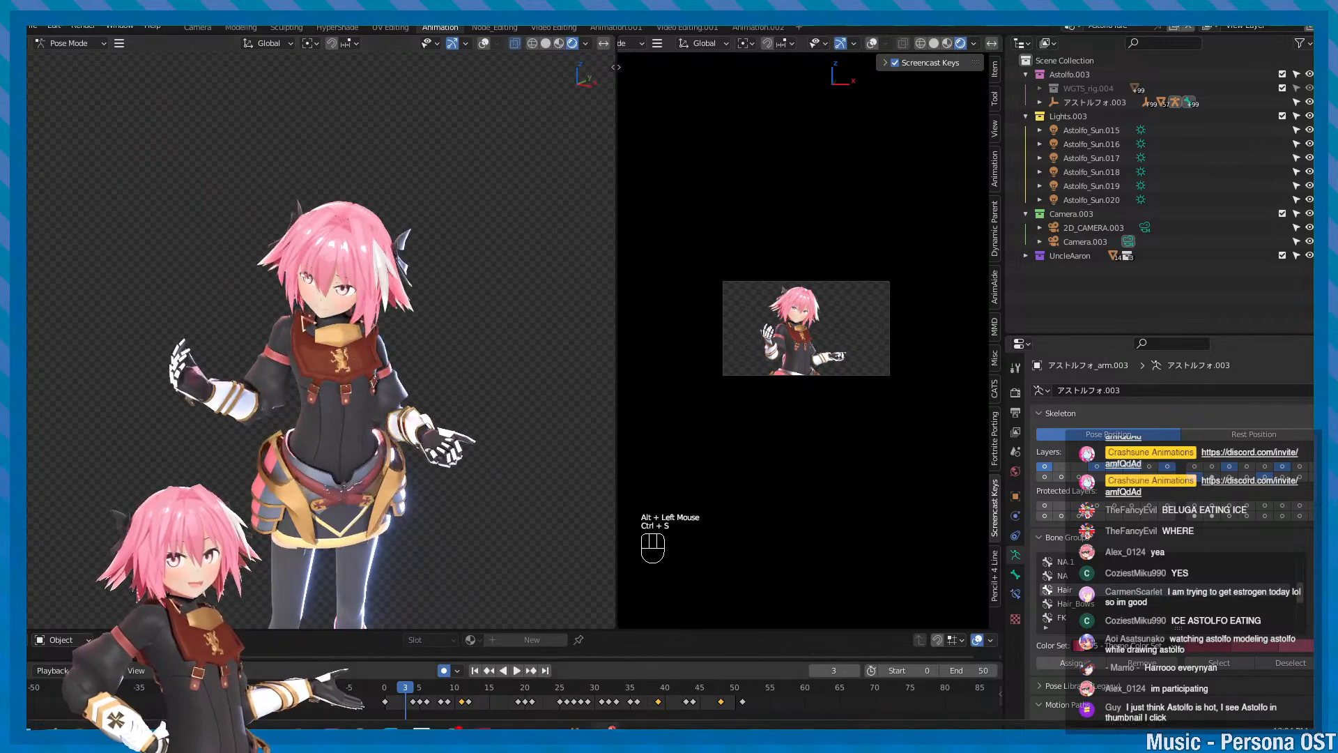
- Switch to Discord and check an entry under YouTube Member in the server's member list
left_click_drag(41, 42, 320, 26)
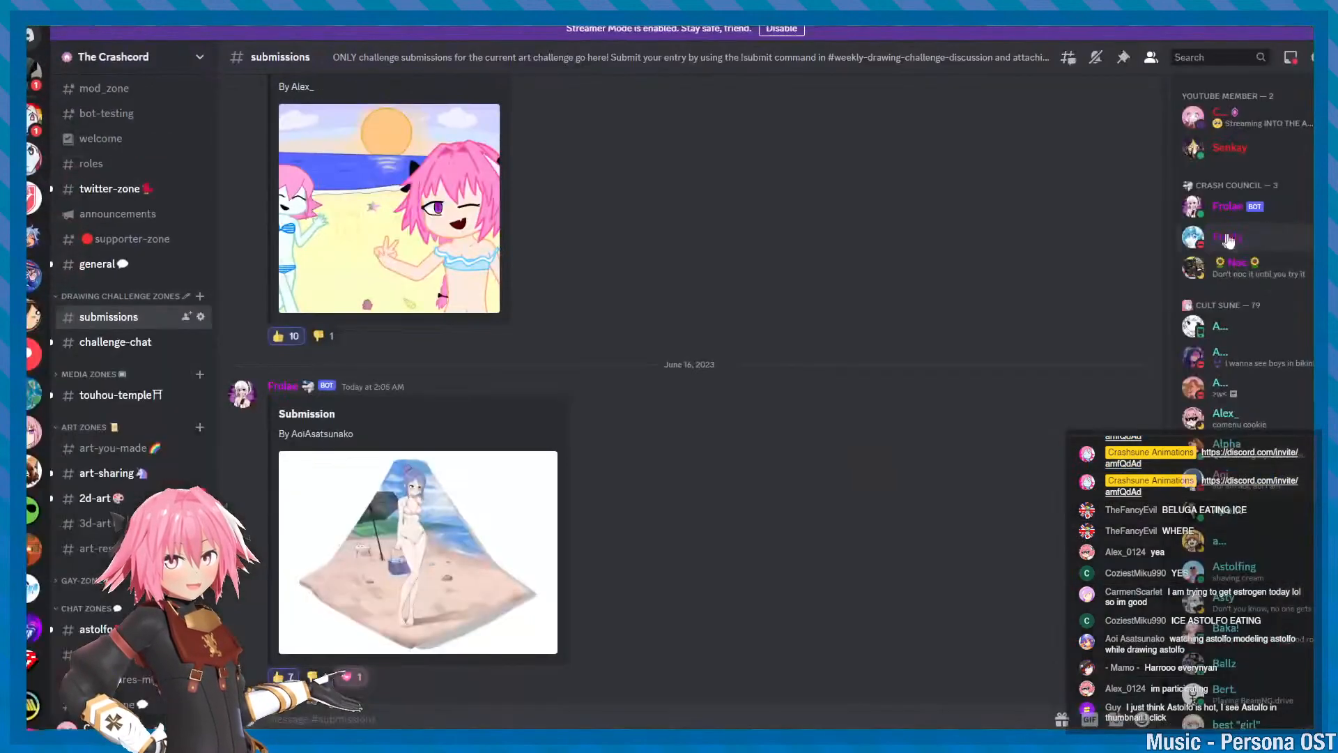
left_click(1254, 150)
left_click(1253, 151)
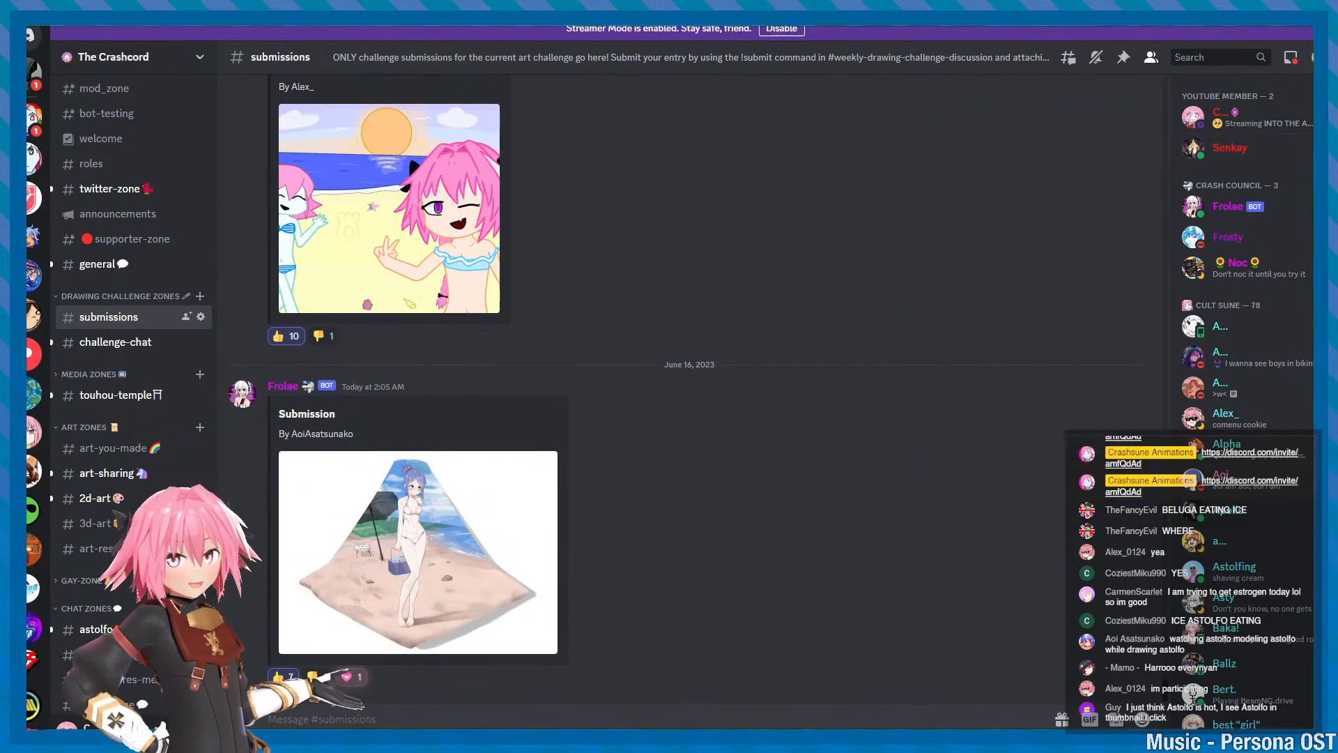
- Return to Blender, recentre the character in the viewport, and save the file
key("alt+Tab")
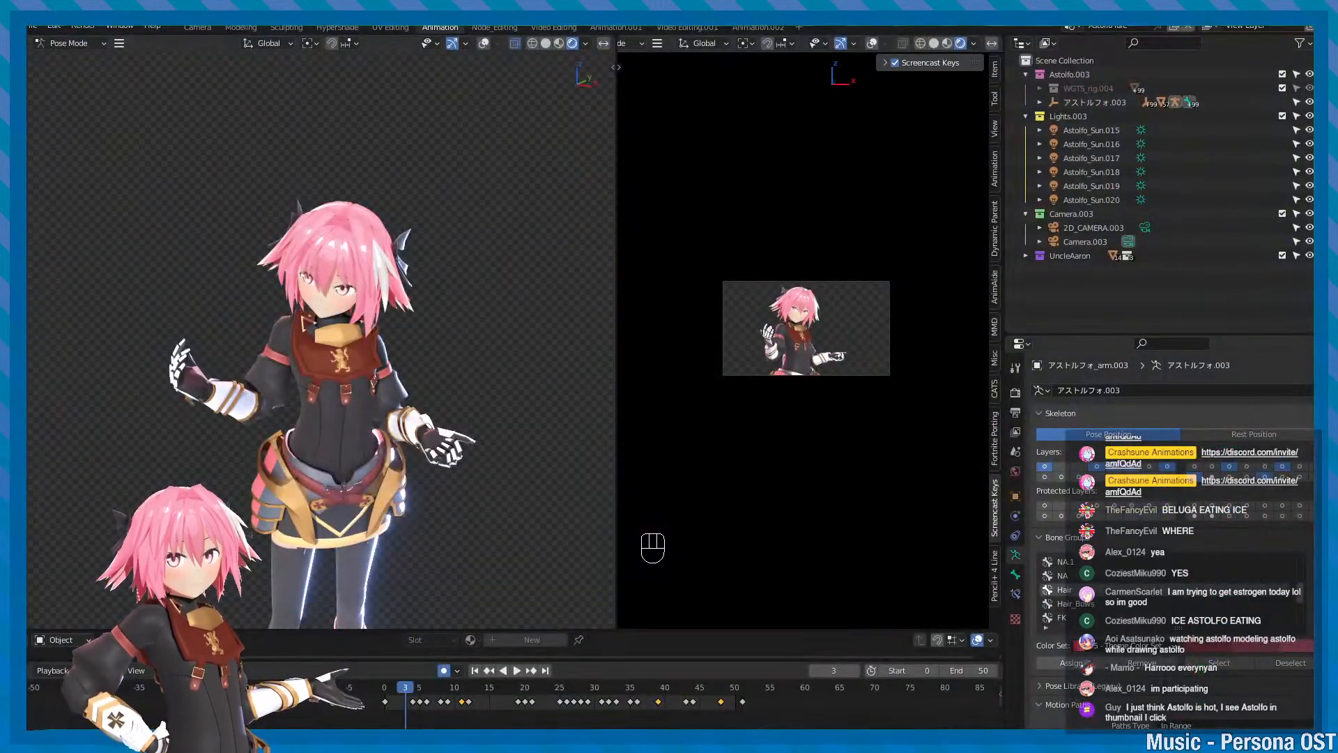
middle_click(427, 399, "alt")
middle_click(400, 390, "alt")
key("ctrl+s")
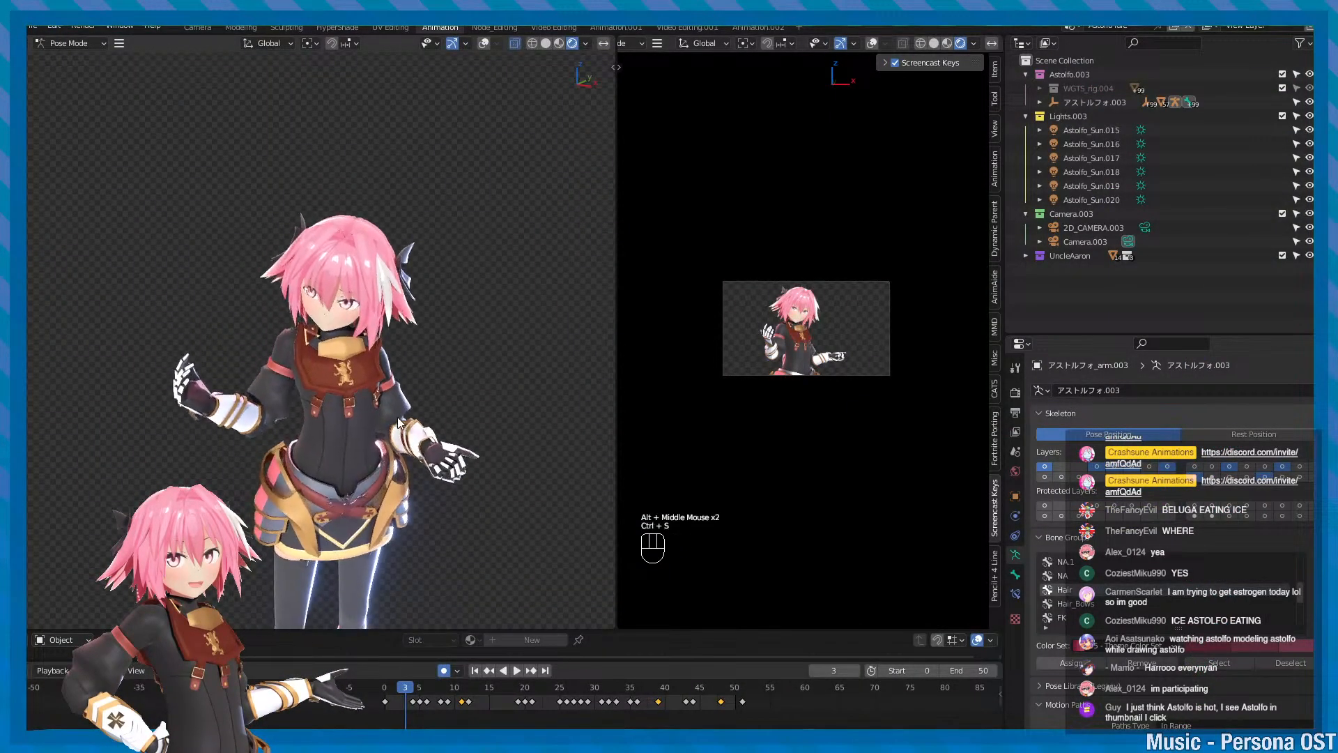
- Examine the character from the head to the thighs from progressively higher angles and save the file
middle_click_drag(349, 357, 350, 387, "alt")
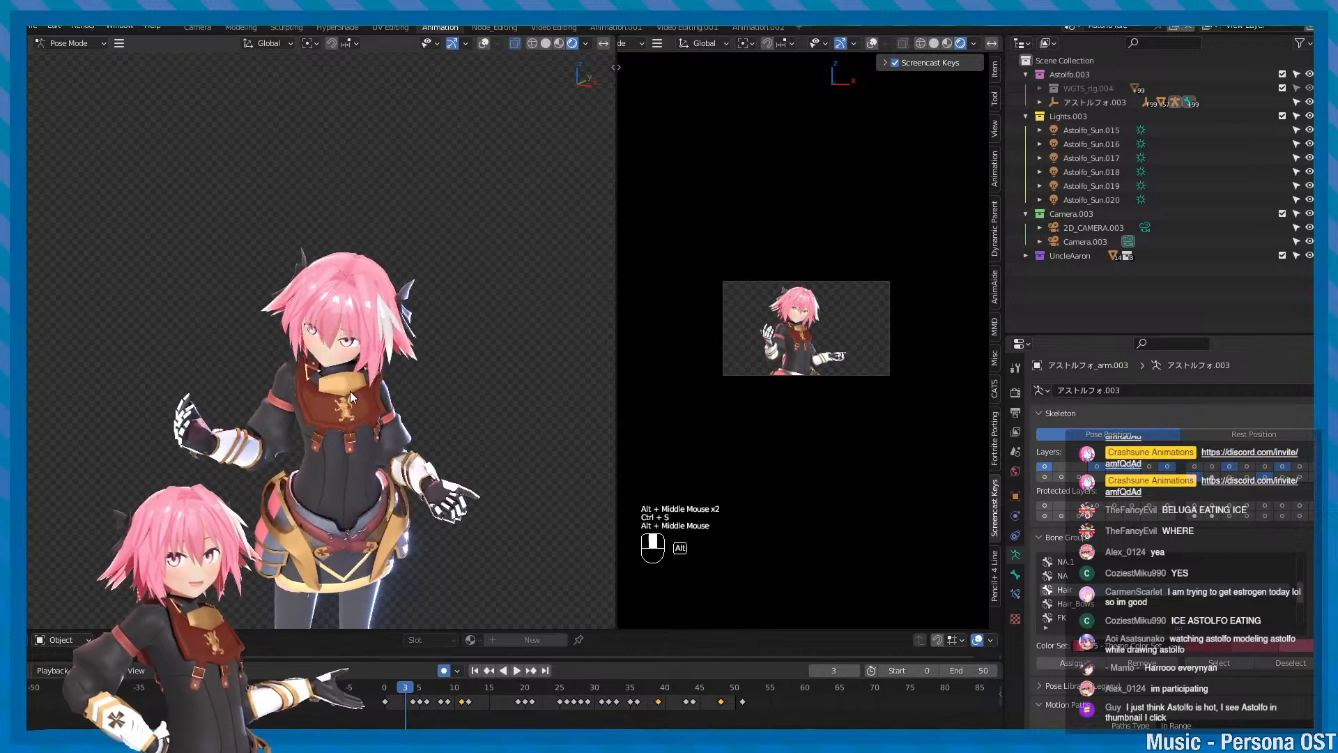
left_click_drag(350, 383, 347, 395, "alt")
key("ctrl+s")
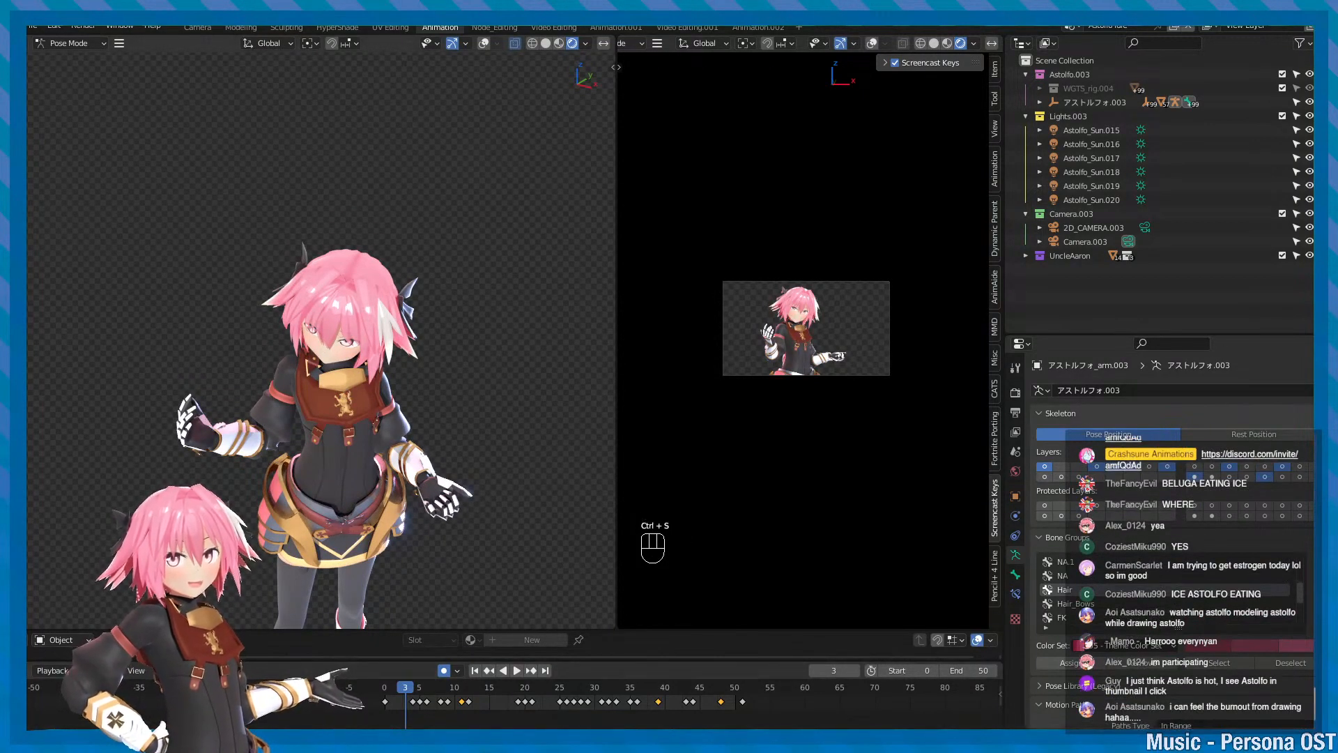
left_click_drag(28, 363, 28, 418)
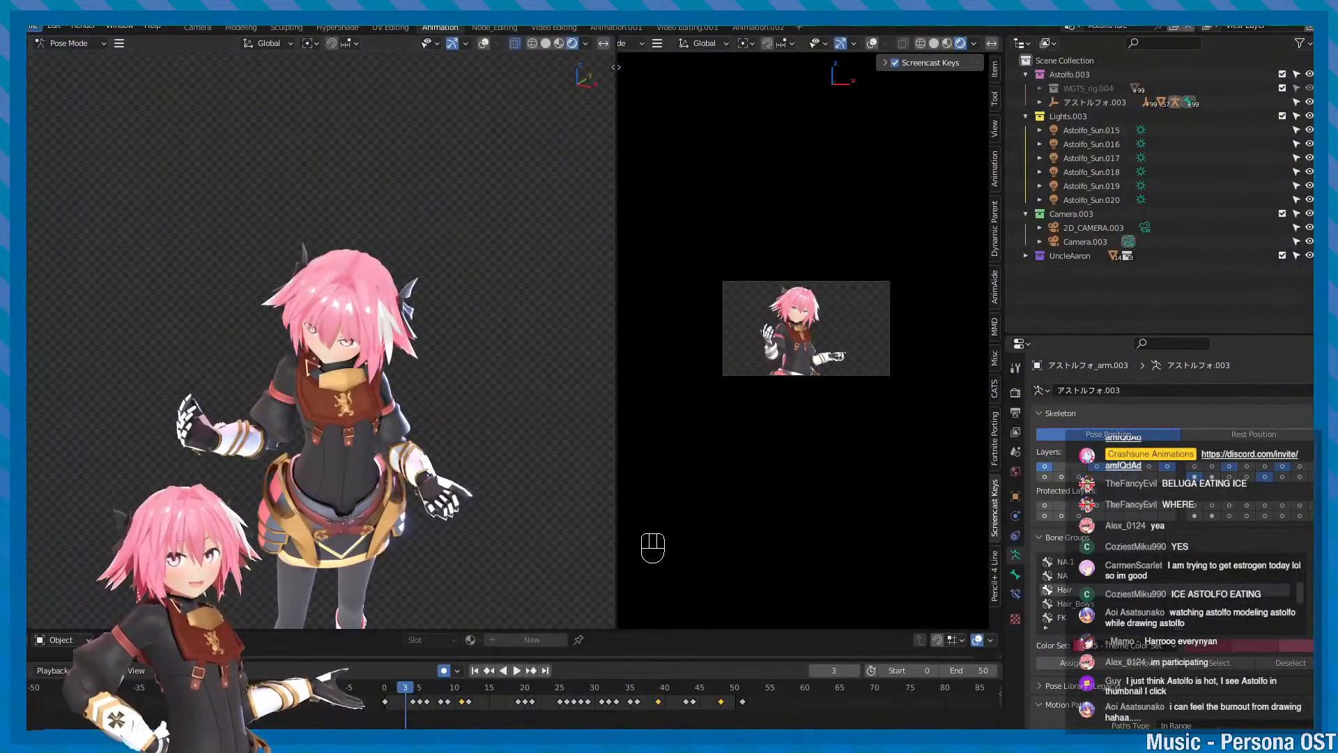
- Recentre the view on the character's head, inspect the hair and face up close, and save the file
middle_click(456, 338, "alt")
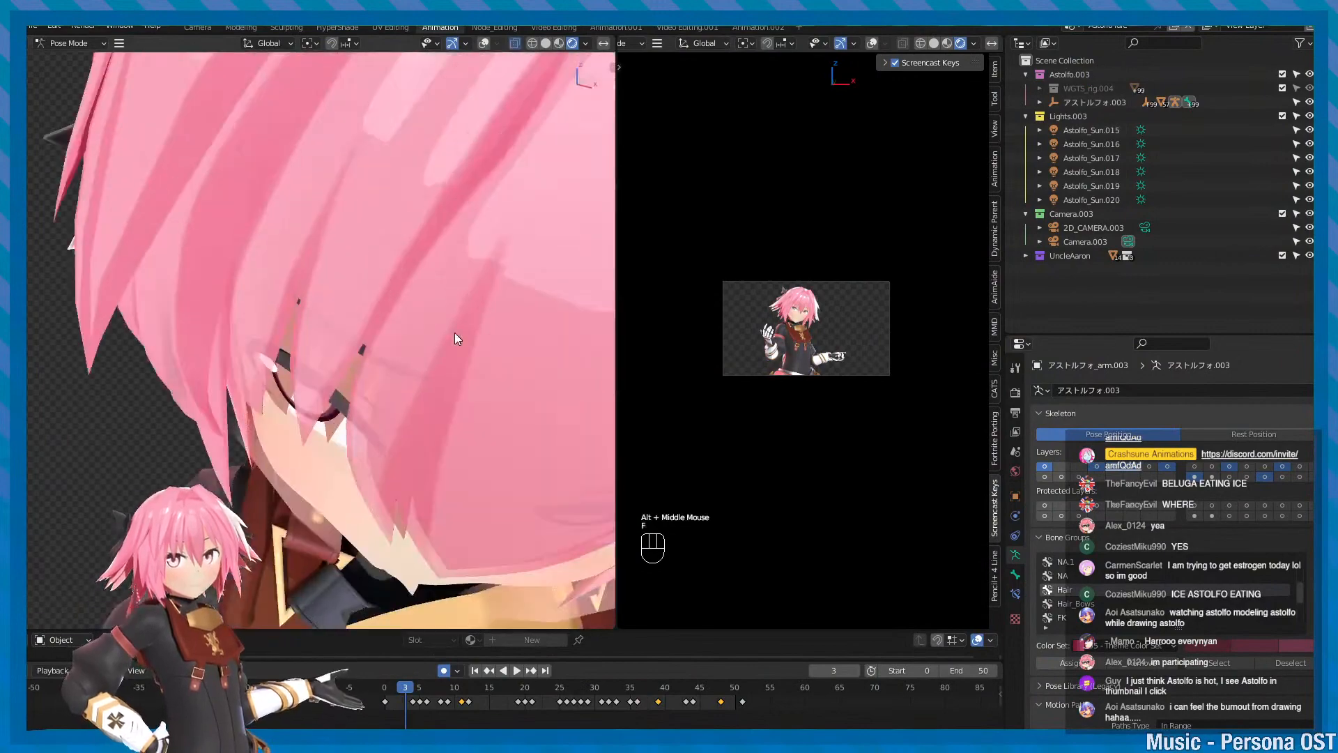
key("q")
scroll(454, 334, "down", 2)
middle_click(446, 416, "alt")
key("ctrl+s")
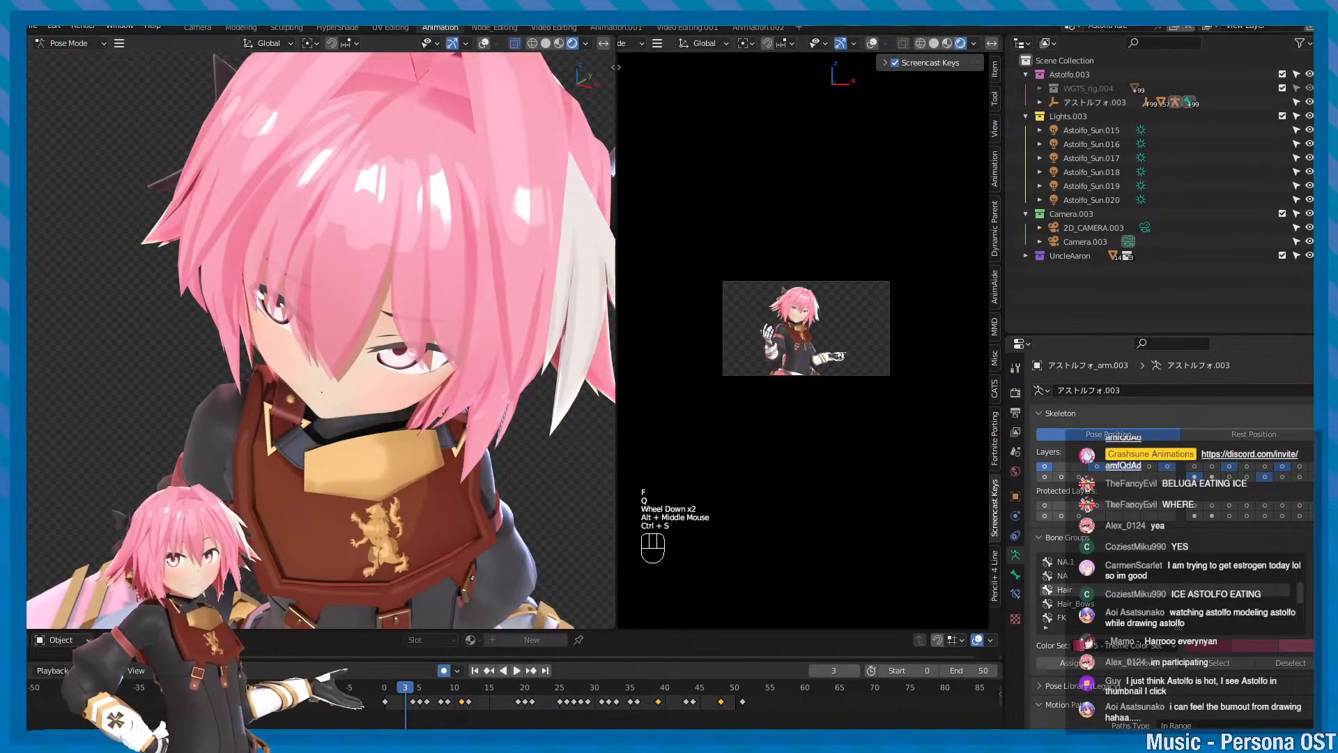
- Examine the head, chest and upper arms from above and from the front, and save the file
left_click_drag(370, 432, 451, 440, "alt")
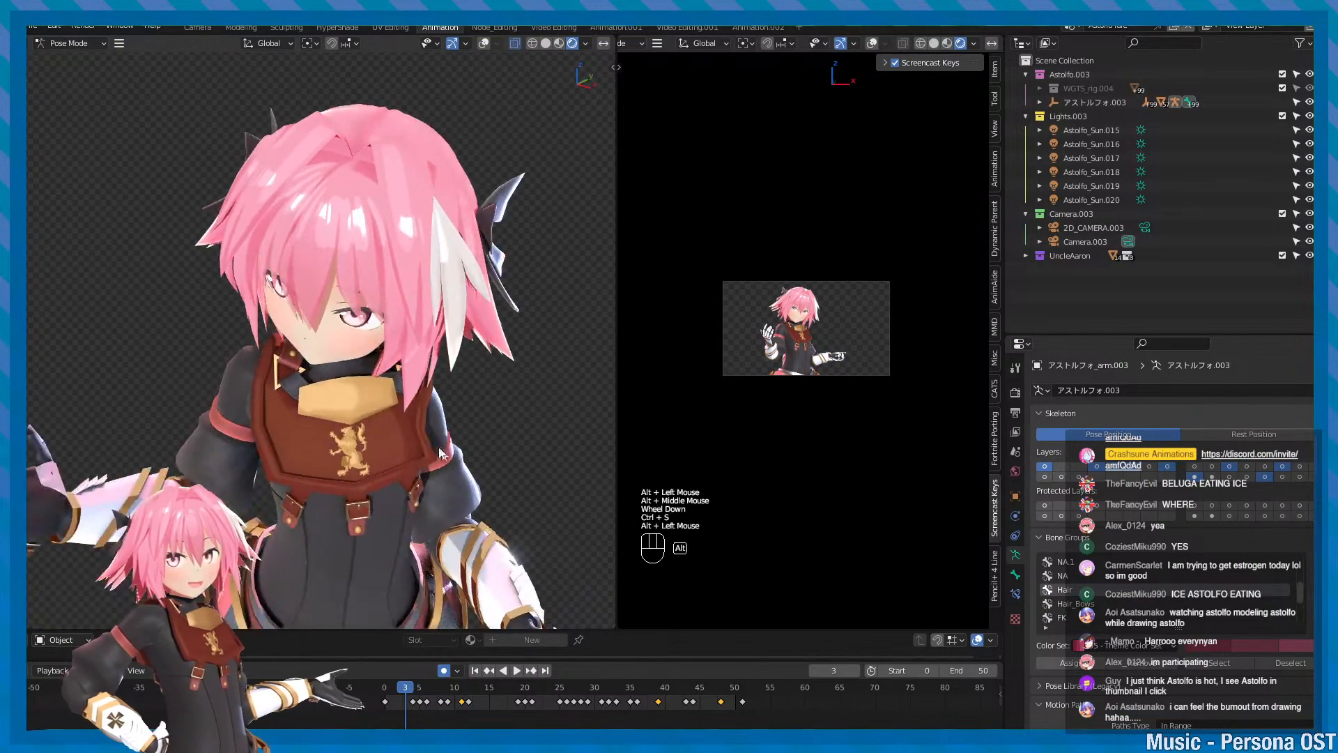
middle_click_drag(451, 440, 431, 418, "alt")
left_click_drag(431, 419, 446, 426, "alt")
middle_click_drag(446, 427, 423, 410, "alt")
left_click_drag(423, 410, 445, 409, "alt")
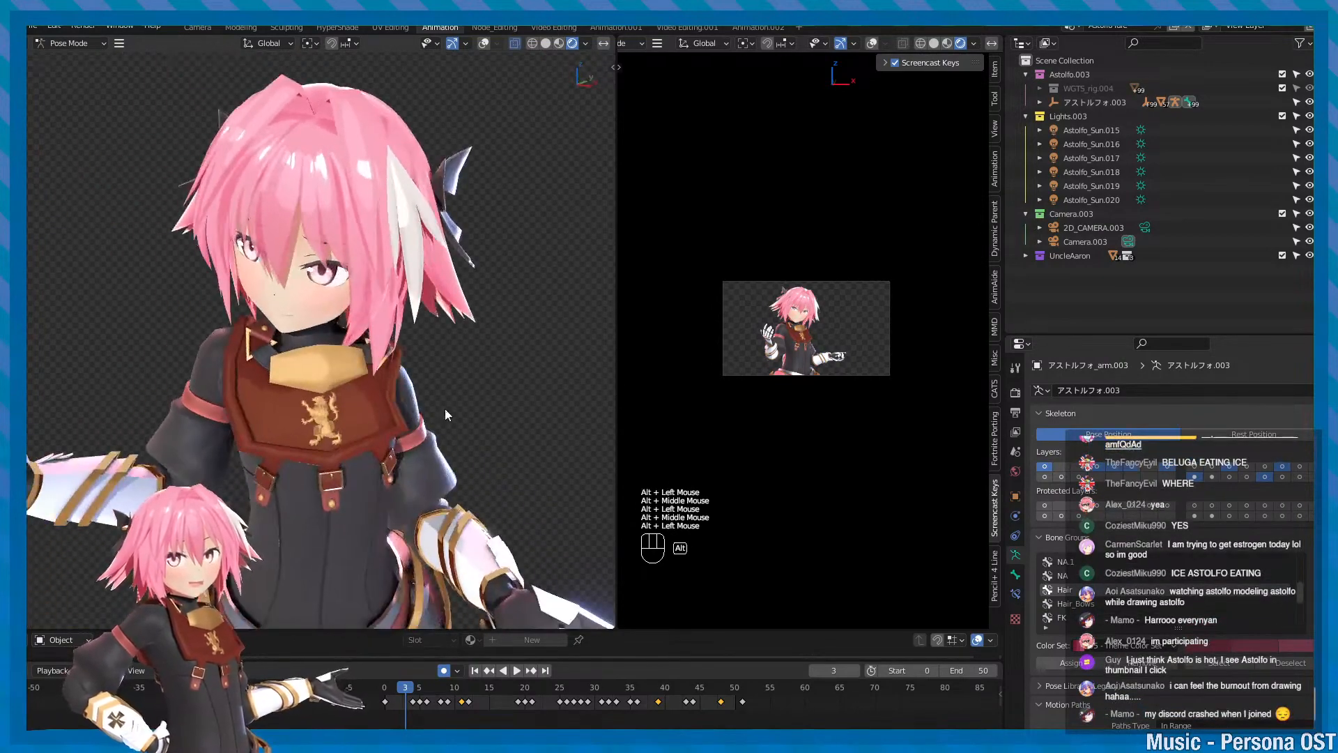
middle_click_drag(445, 408, 437, 443, "alt")
left_click_drag(437, 444, 466, 475, "alt")
key("ctrl+s")
middle_click_drag(466, 475, 444, 445, "alt")
left_click_drag(445, 446, 487, 463, "alt")
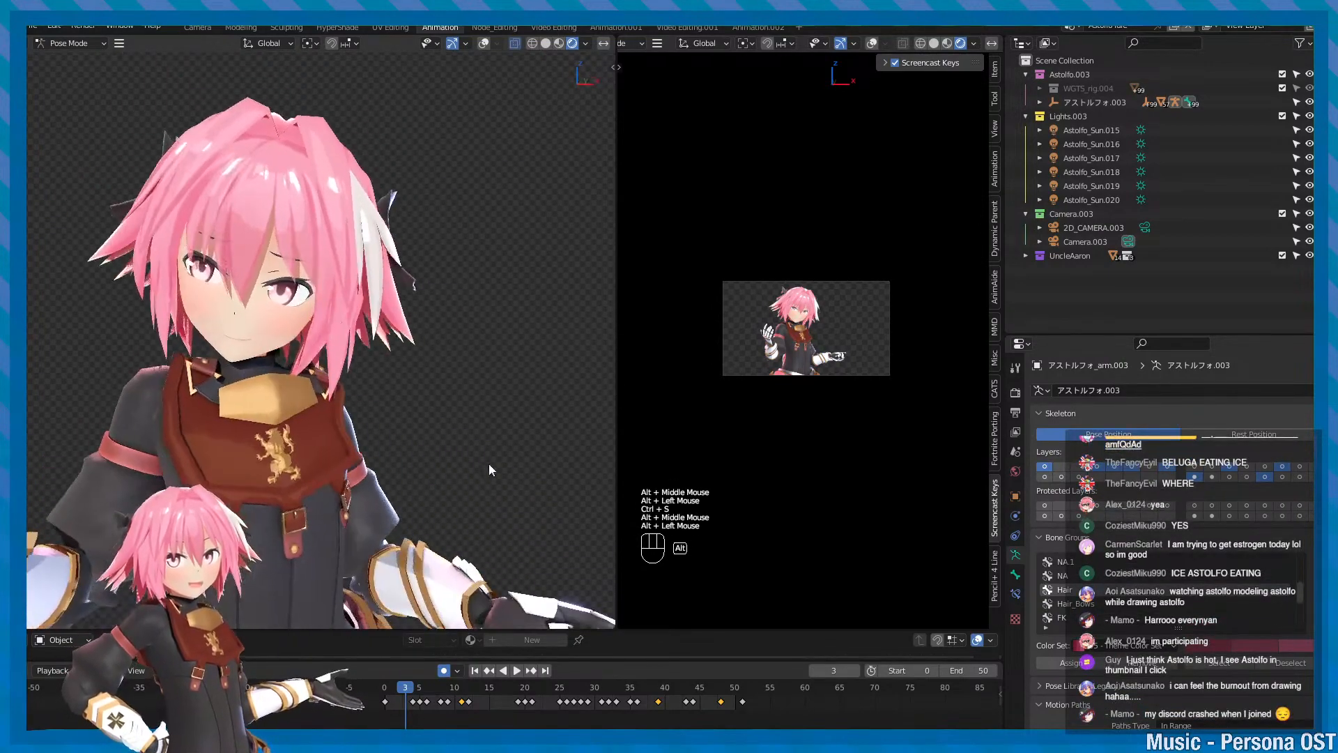
- Show the rig's bones over the character, inspect them on the head and upper body, and save the file
middle_click_drag(368, 352, 336, 341, "alt")
left_click_drag(337, 341, 300, 335, "alt")
scroll(382, 367, "down", 2)
key("minus")
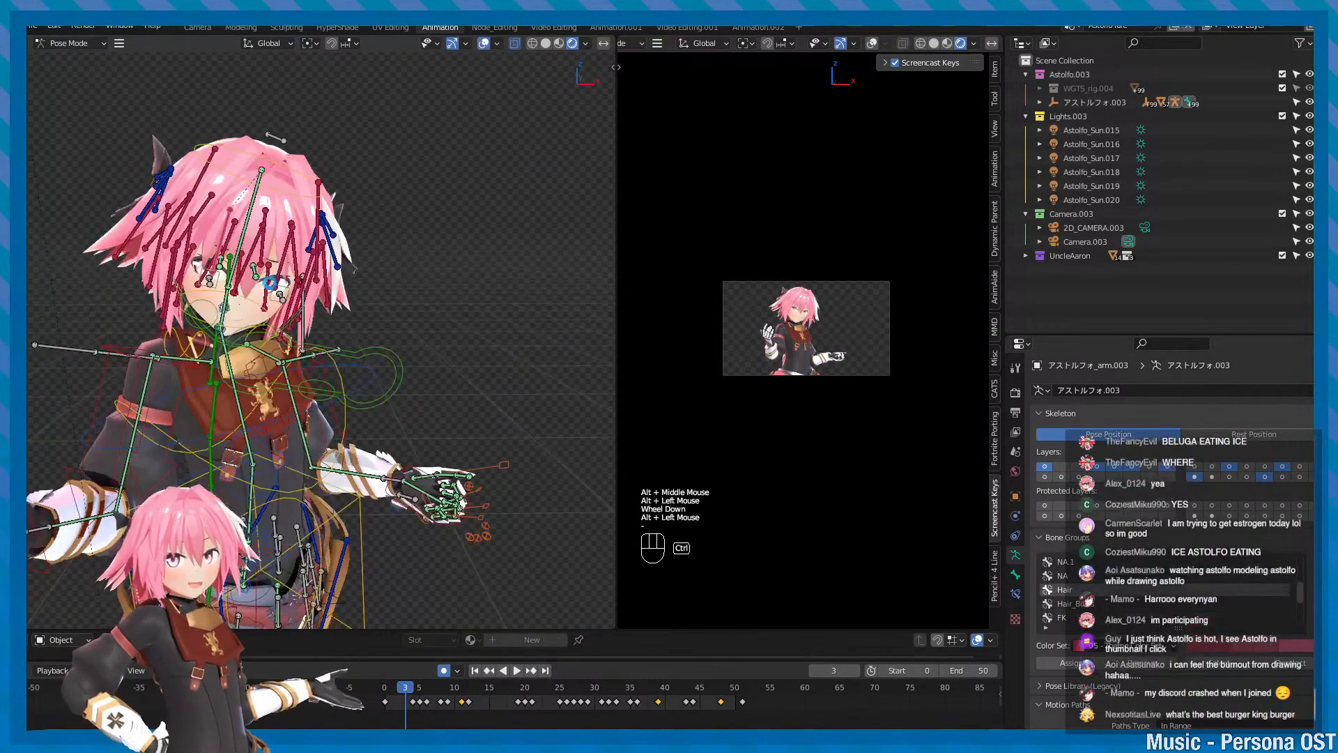
key("ctrl+s")
scroll(307, 310, "down", 1, "alt")
mouse_move(317, 321)
middle_mouse_down("alt")
mouse_move(329, 354)
mouse_move(319, 316)
middle_mouse_up("alt")
key("ctrl+s")
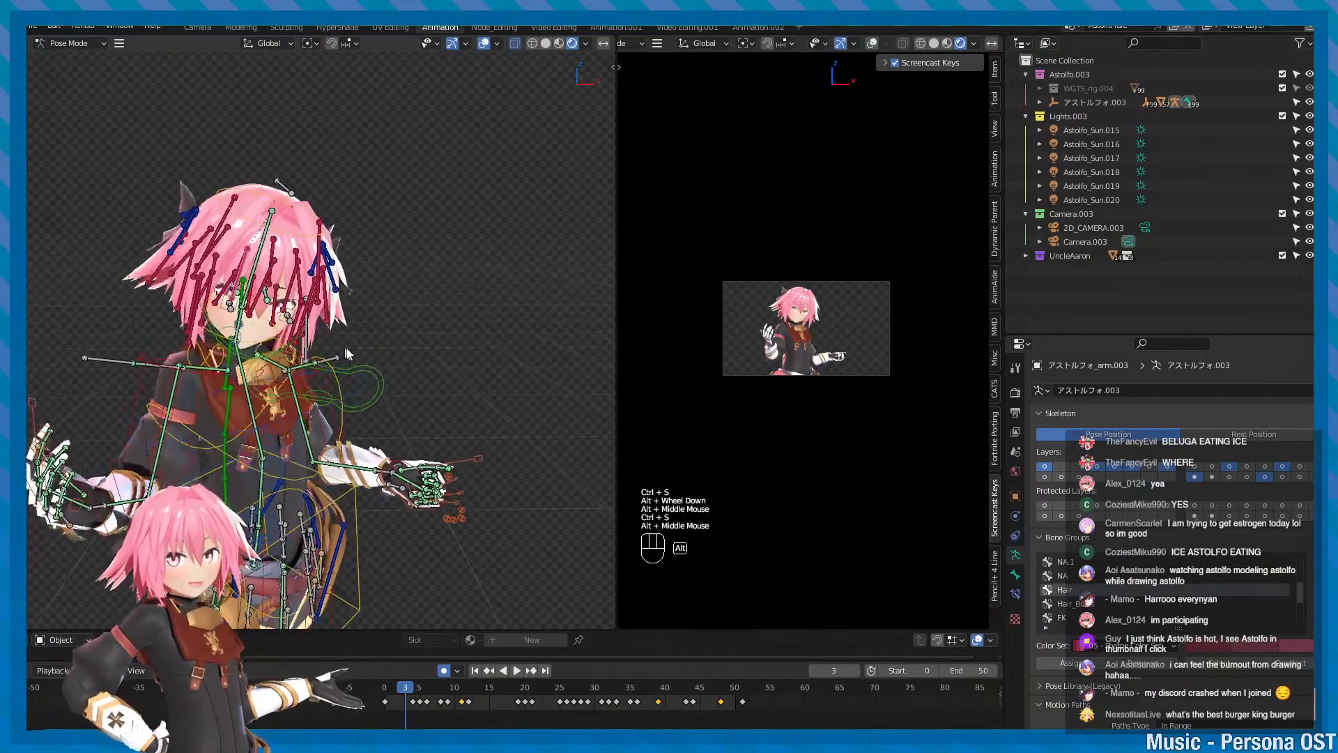
- Inspect the rig from above, recentre the view on the upper body, hide the bones, and save the file
scroll(319, 315, "down", 2, "alt")
left_click_drag(319, 315, 291, 361, "alt")
key("q")
left_click(291, 360)
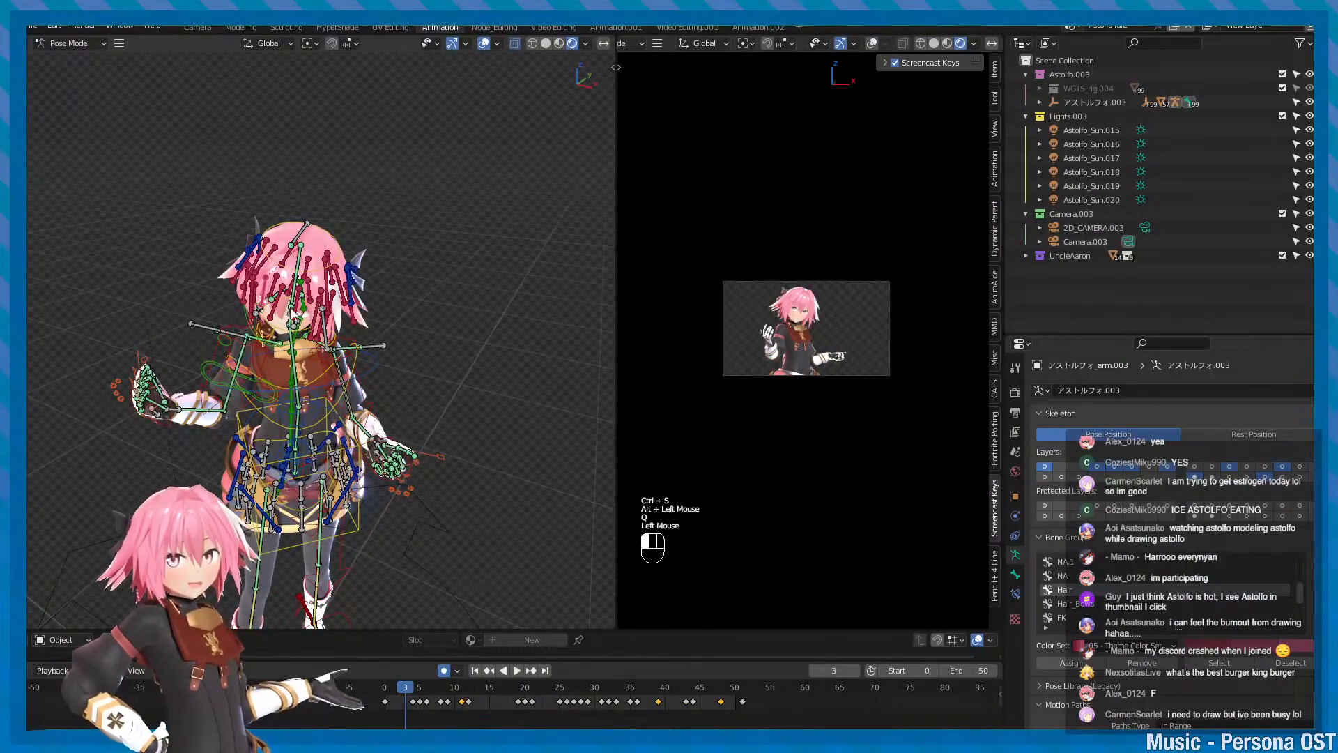
key("f")
key("q")
scroll(341, 315, "down", 4)
left_click_drag(341, 316, 372, 354, "alt")
key("minus")
scroll(358, 354, "up", 2)
scroll(373, 354, "down", 2, "alt")
key("ctrl+s")
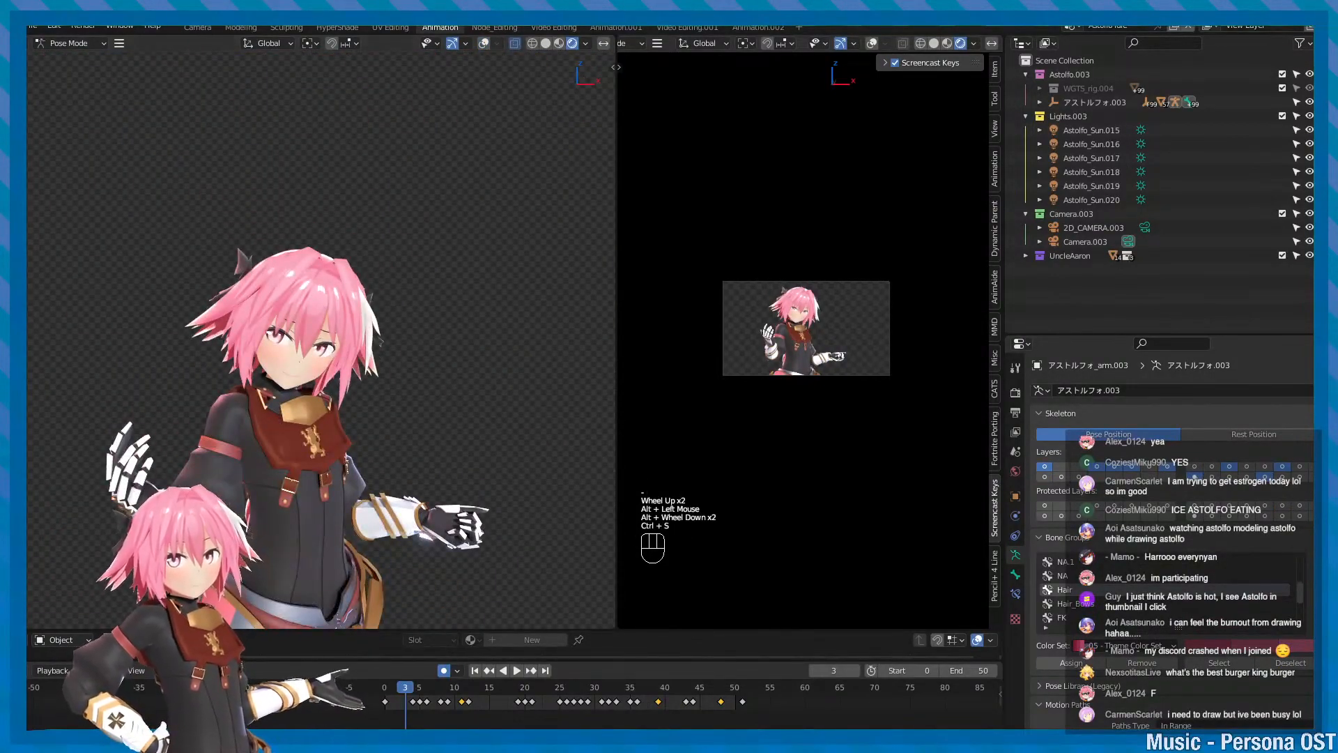
- Check the front view of the pose from the head down to the legs at a wider framing, saving the file
middle_click_drag(264, 376, 269, 319, "alt")
key("ctrl+s")
scroll(275, 336, "down", 1)
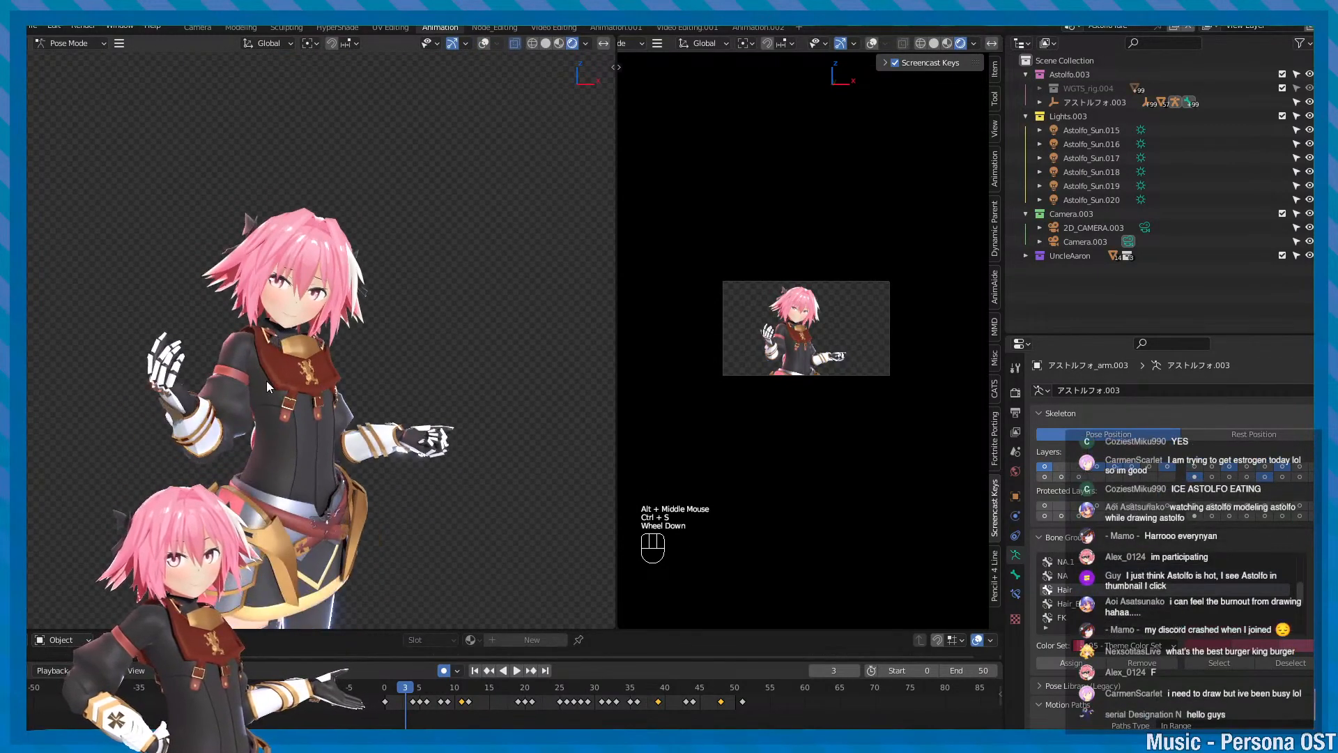
middle_click_drag(268, 387, 277, 360, "ctrl+shift")
middle_click(273, 354, "alt")
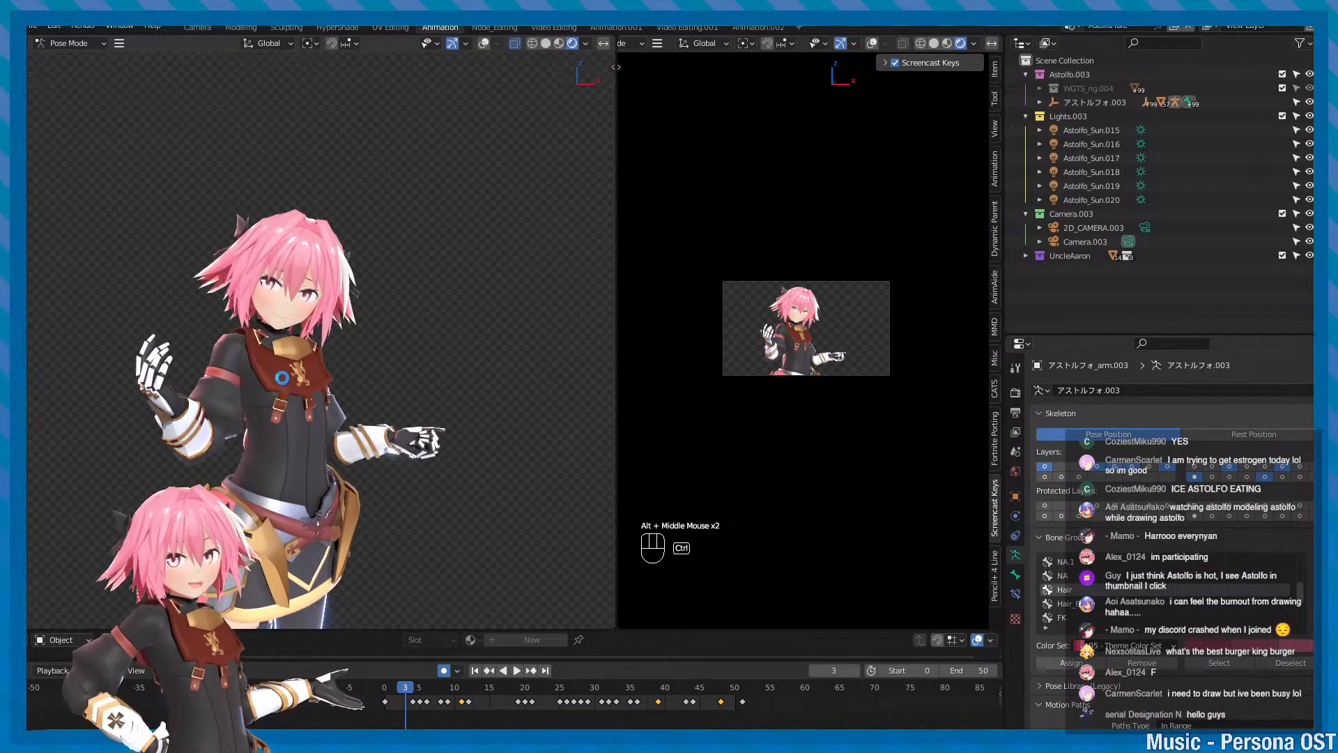
key("ctrl+s")
middle_click(287, 379, "alt")
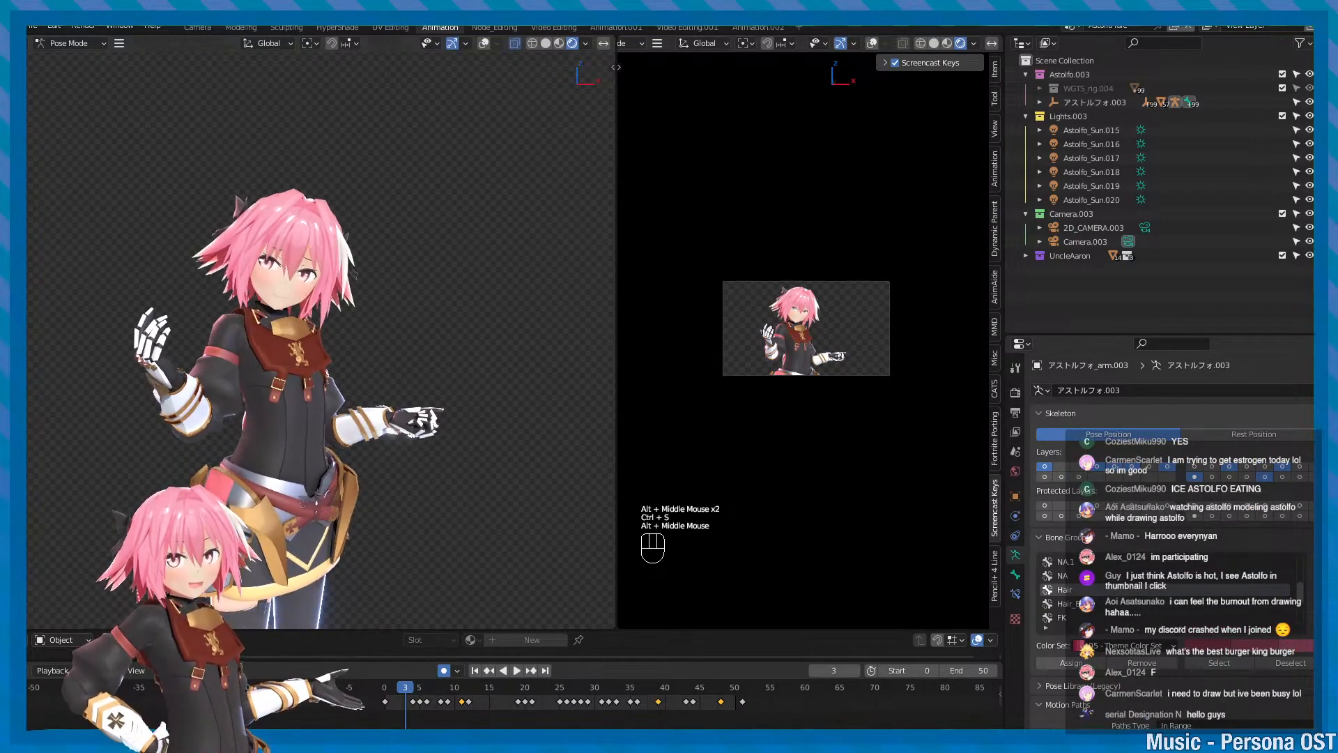
scroll(409, 348, "down", 2, "alt")
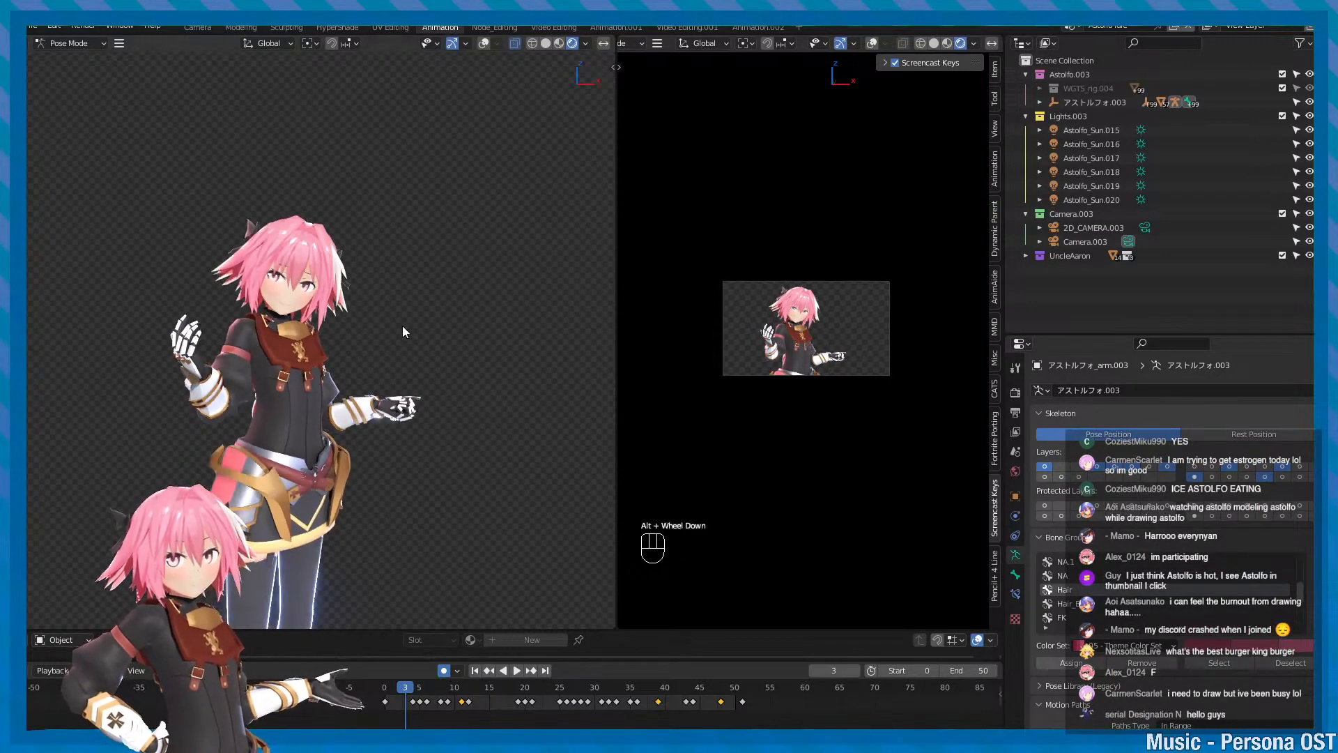
key("ctrl+s")
- Switch to Premiere Pro and move the June16th_Livestream playhead to 00;00;08;27 to preview the animated character
left_click(512, 728)
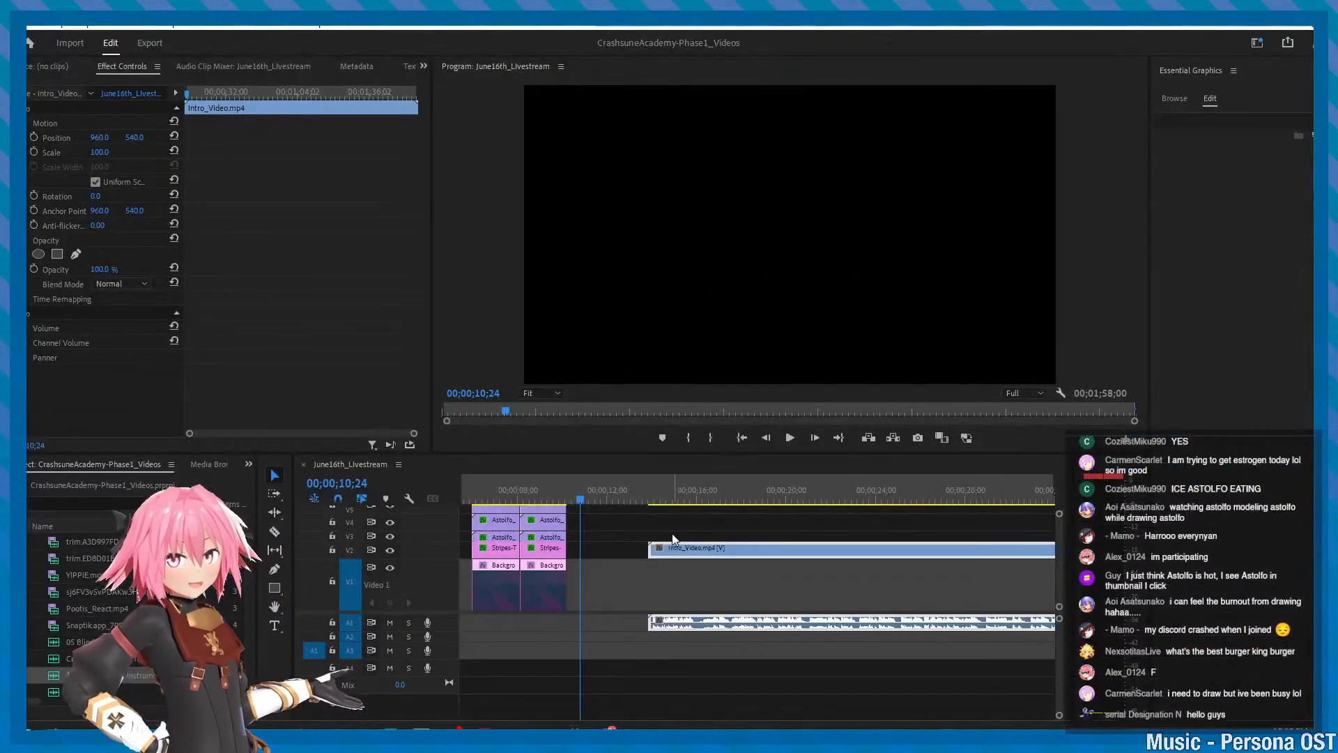
left_click(538, 494)
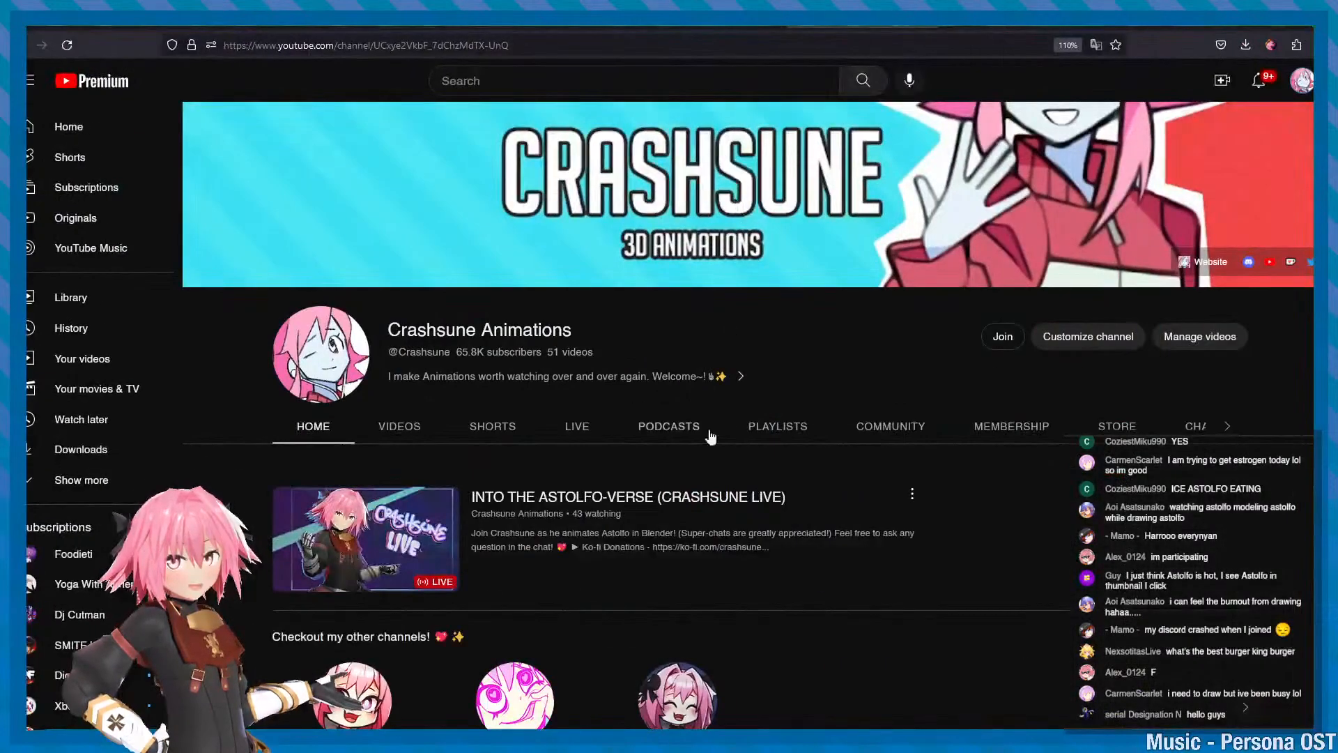
- On the Crashsune Animations YouTube page, look over the other channels: Crashsune Podcast, Crashsune Draws and Crashsune Academy
scroll(830, 478, "down", 4)
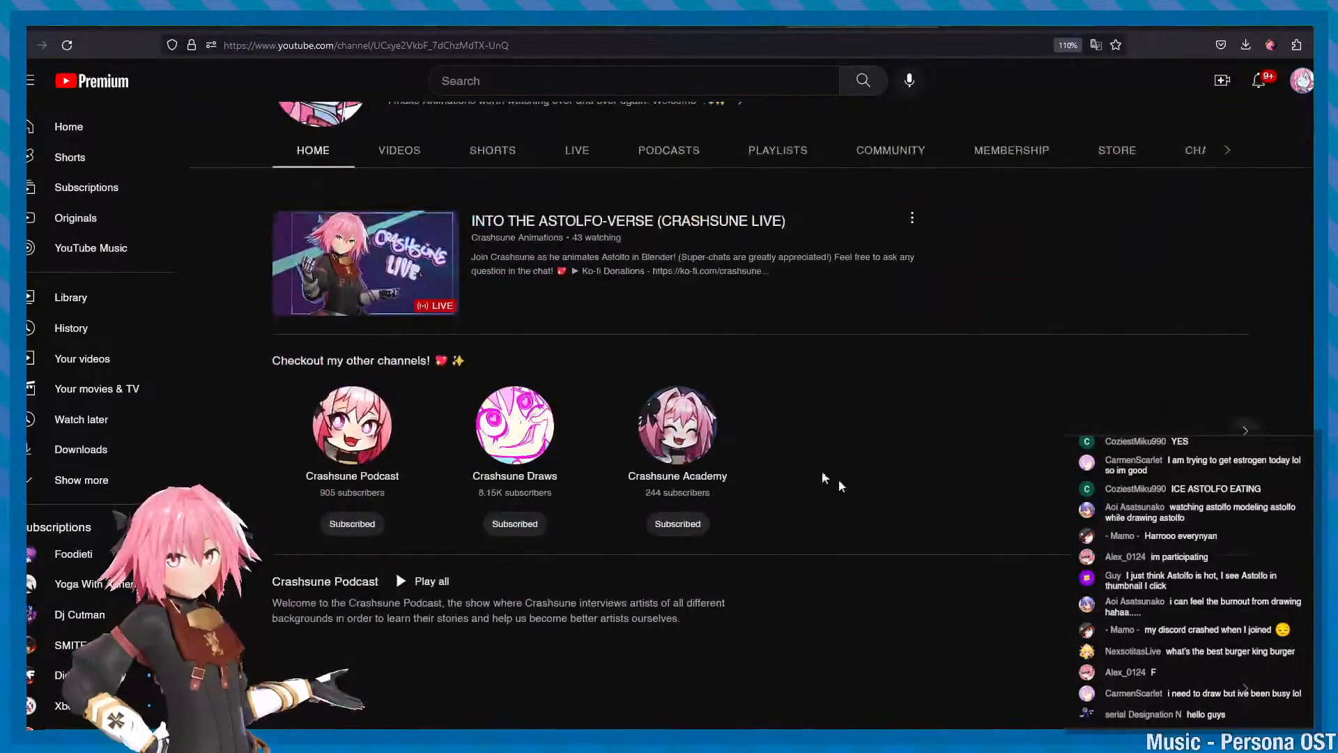
scroll(502, 143, "up", 4)
scroll(551, 272, "down", 4)
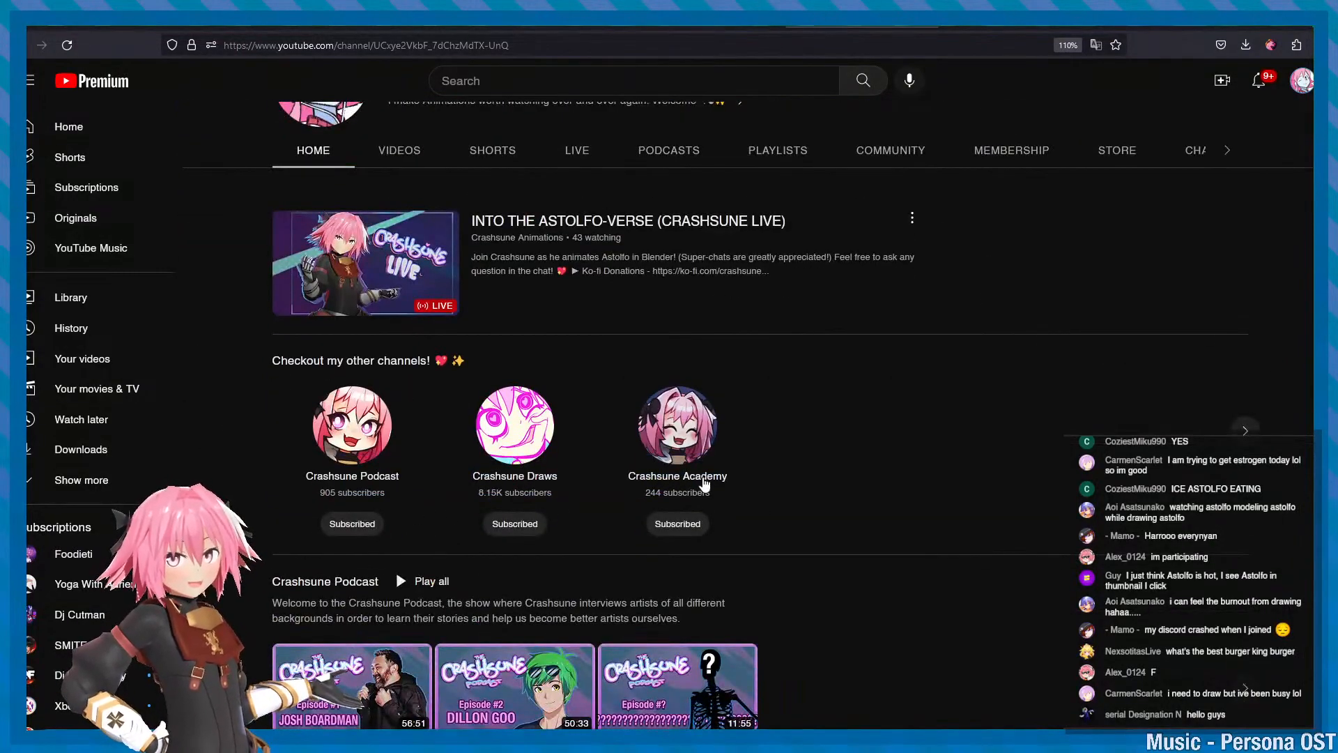
scroll(463, 478, "up", 2)
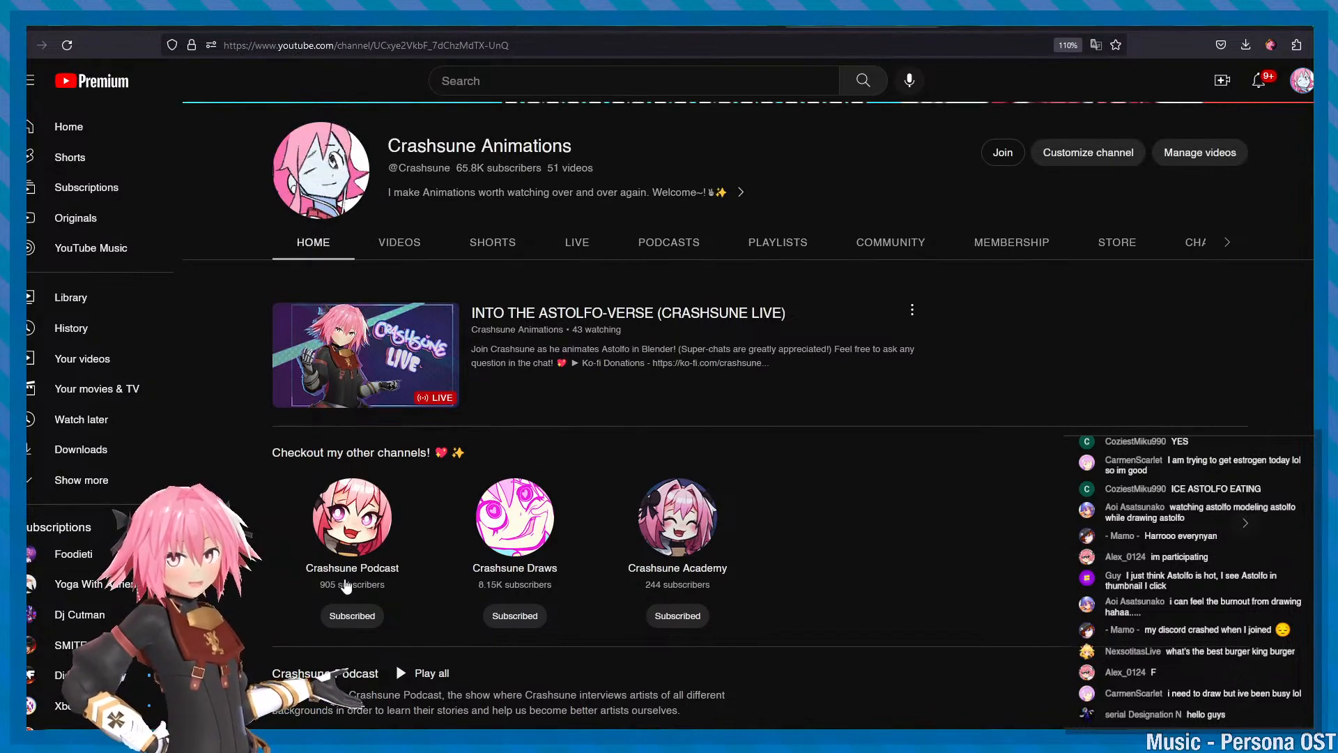
scroll(564, 501, "down", 2)
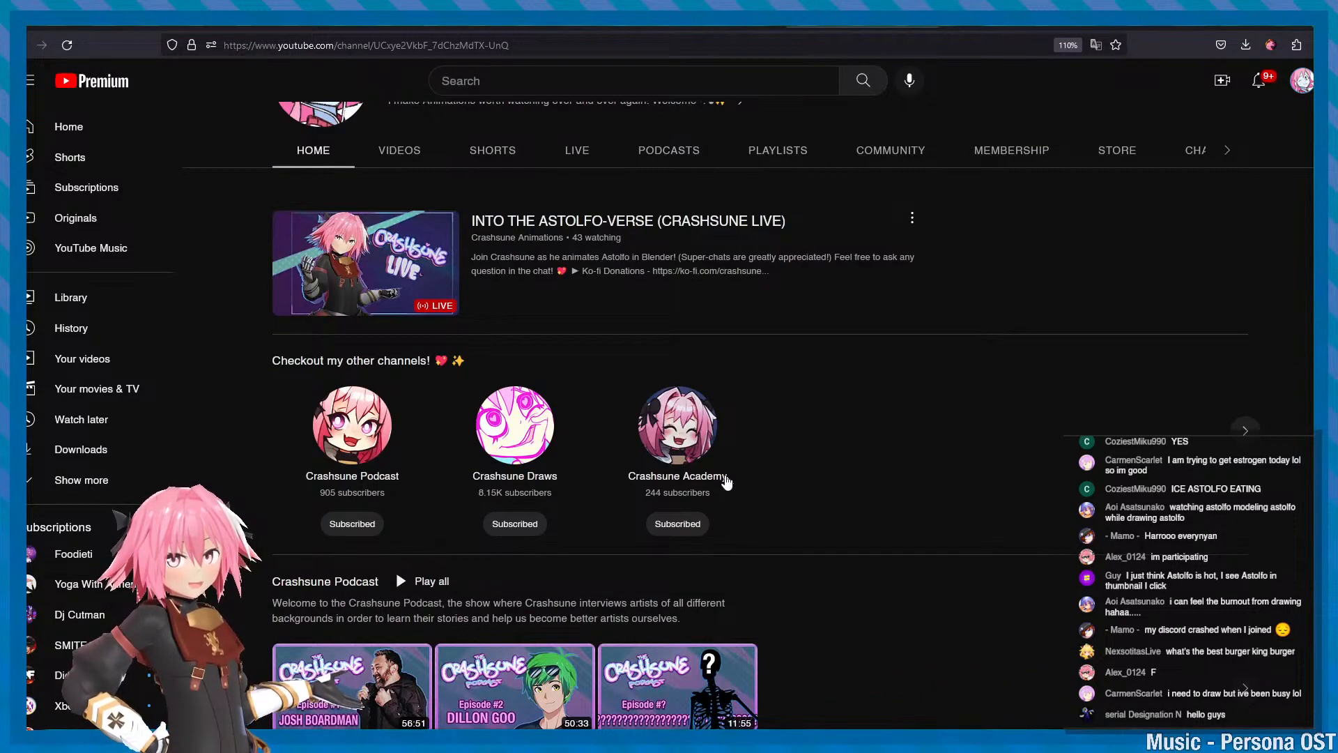
- Open the Crashsune Academy channel, take its address from the browser, and share the link in the live chat
left_click(721, 480)
left_click(368, 46)
key("ctrl+x")
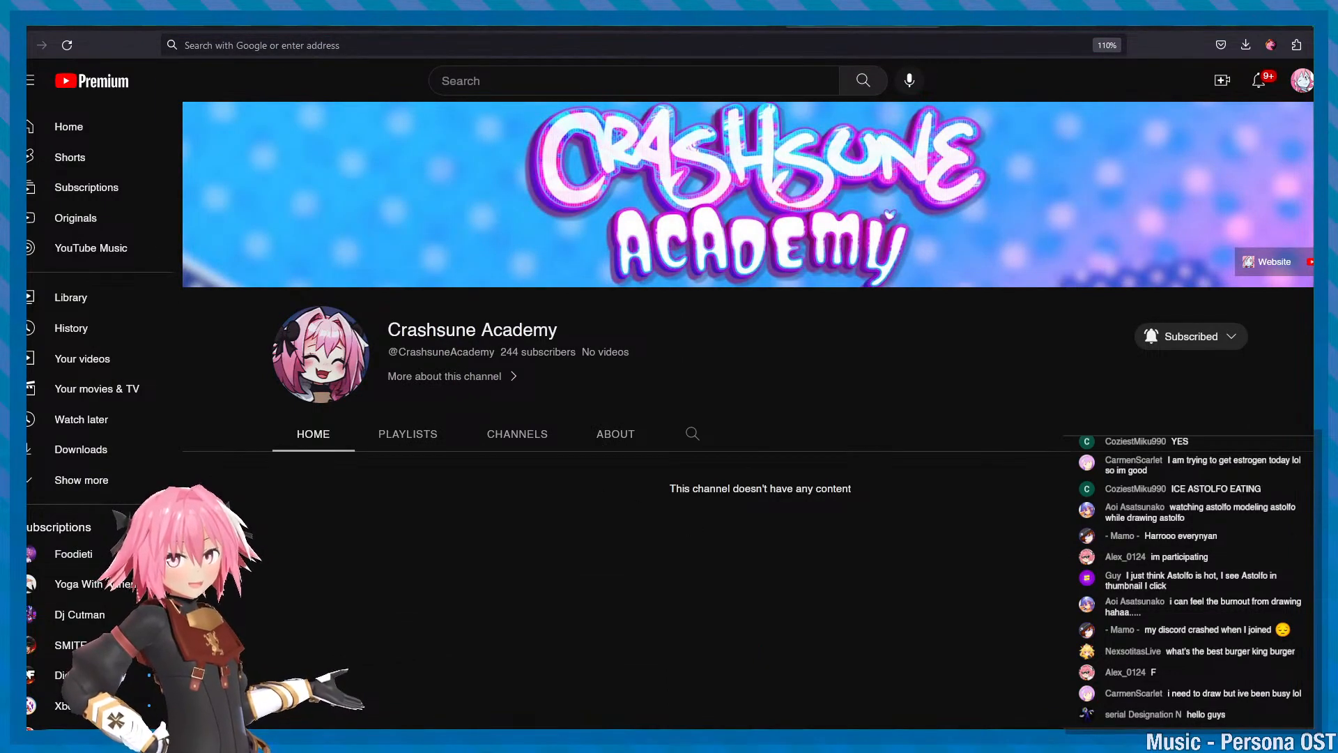
key("alt+Tab")
key("alt+Tab")
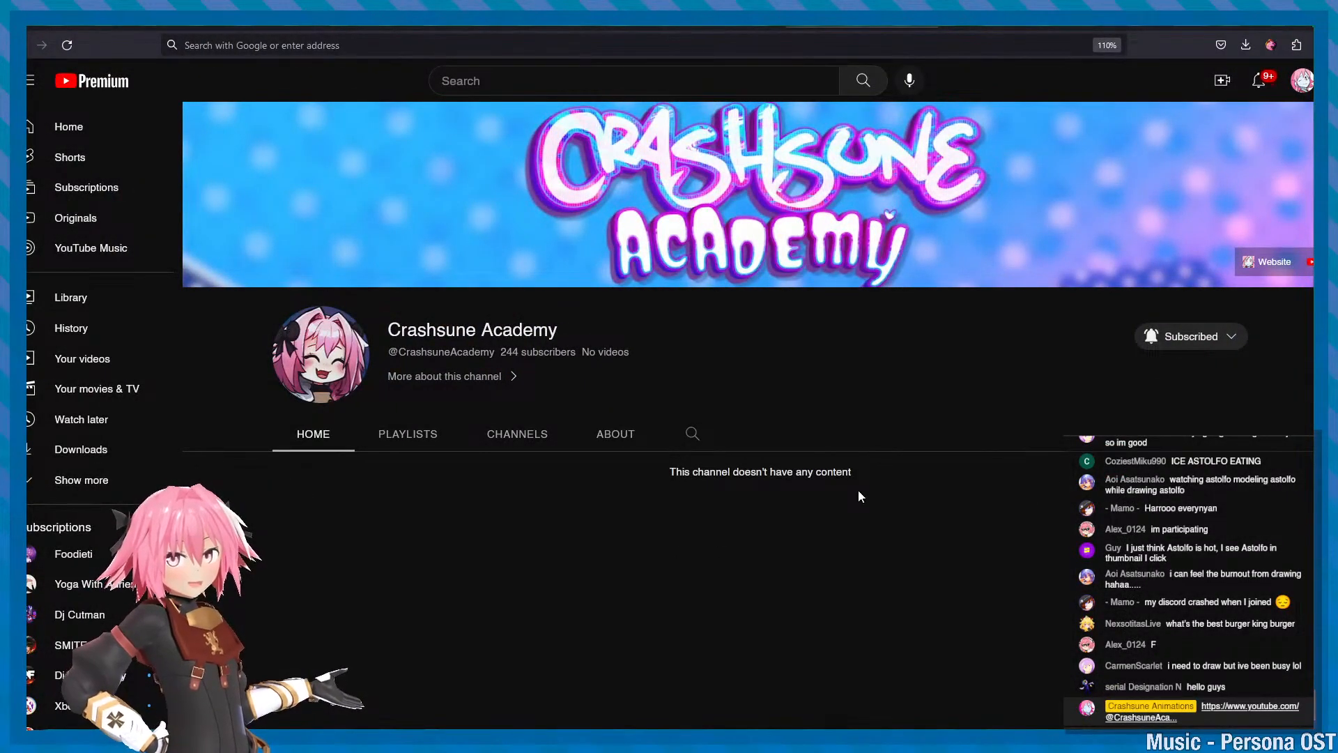
- Look over the Crashsune Academy channel page and its subscription notification options
scroll(451, 568, "down", 4)
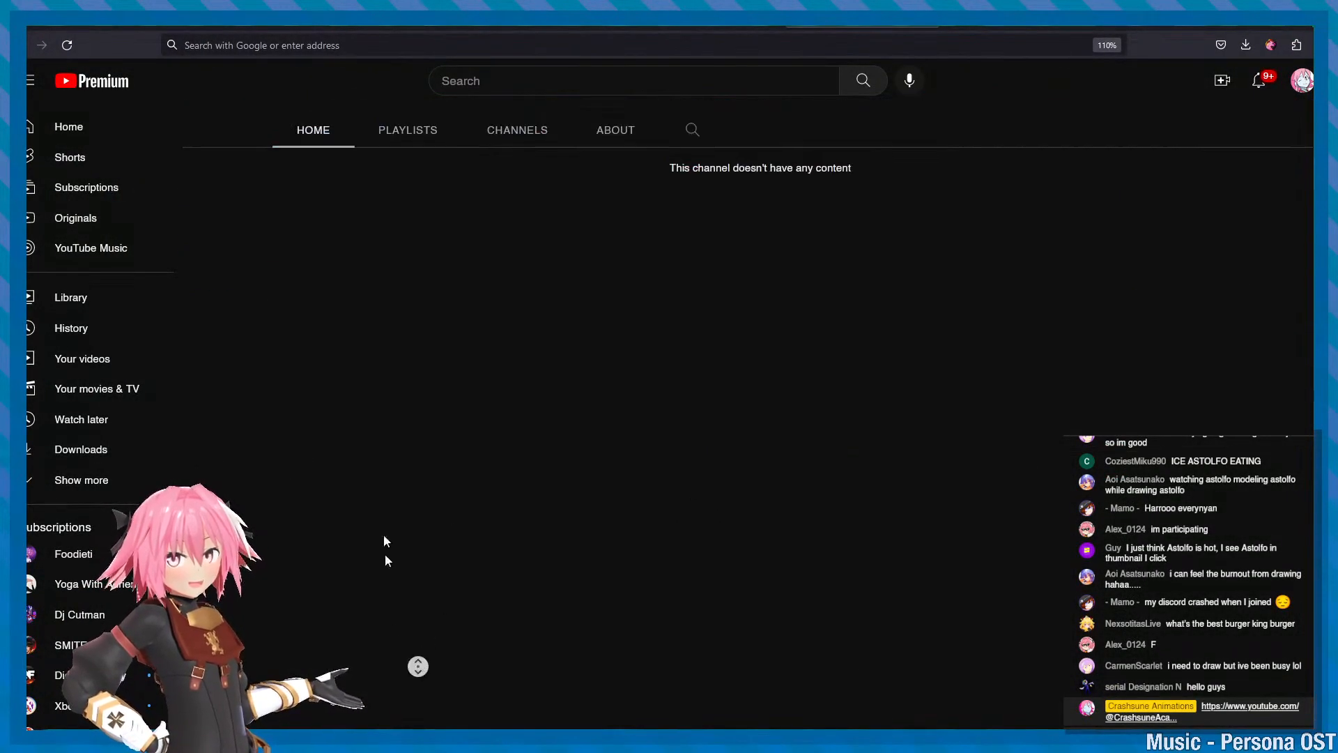
scroll(391, 544, "up", 4)
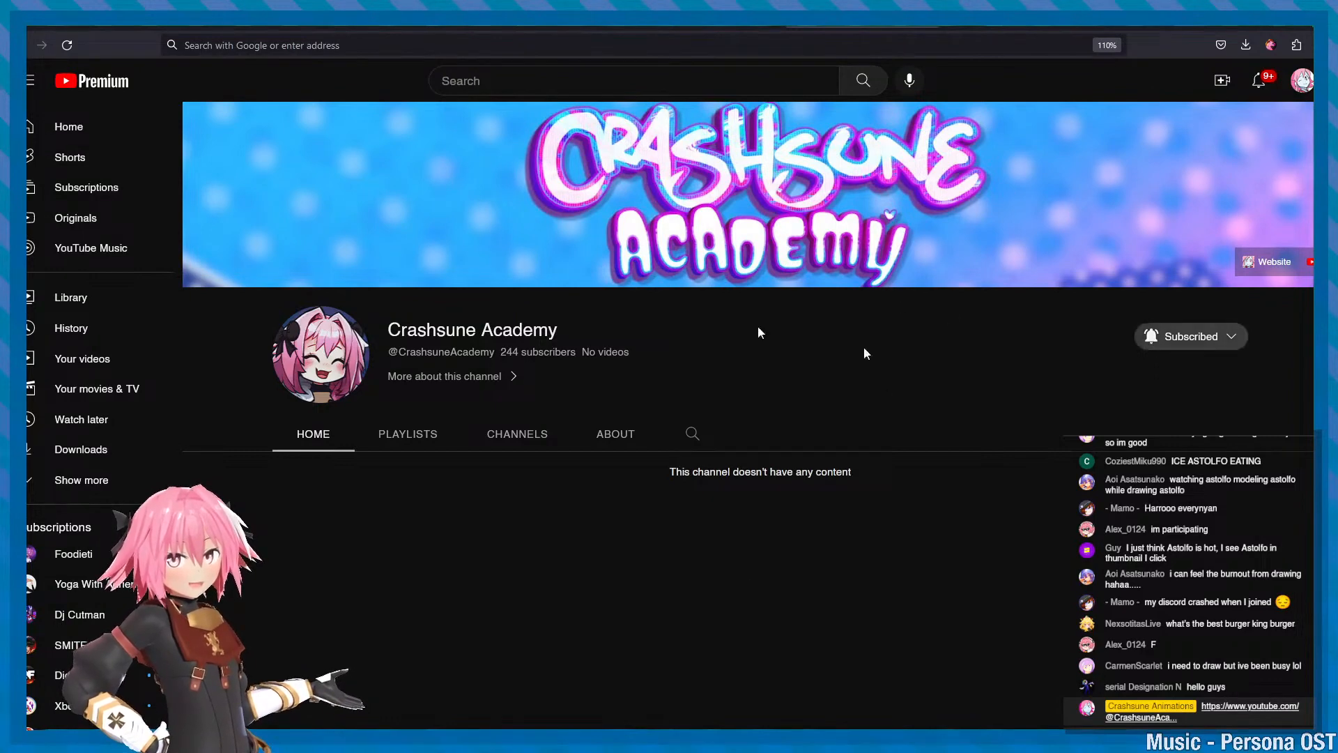
key("alt+Tab")
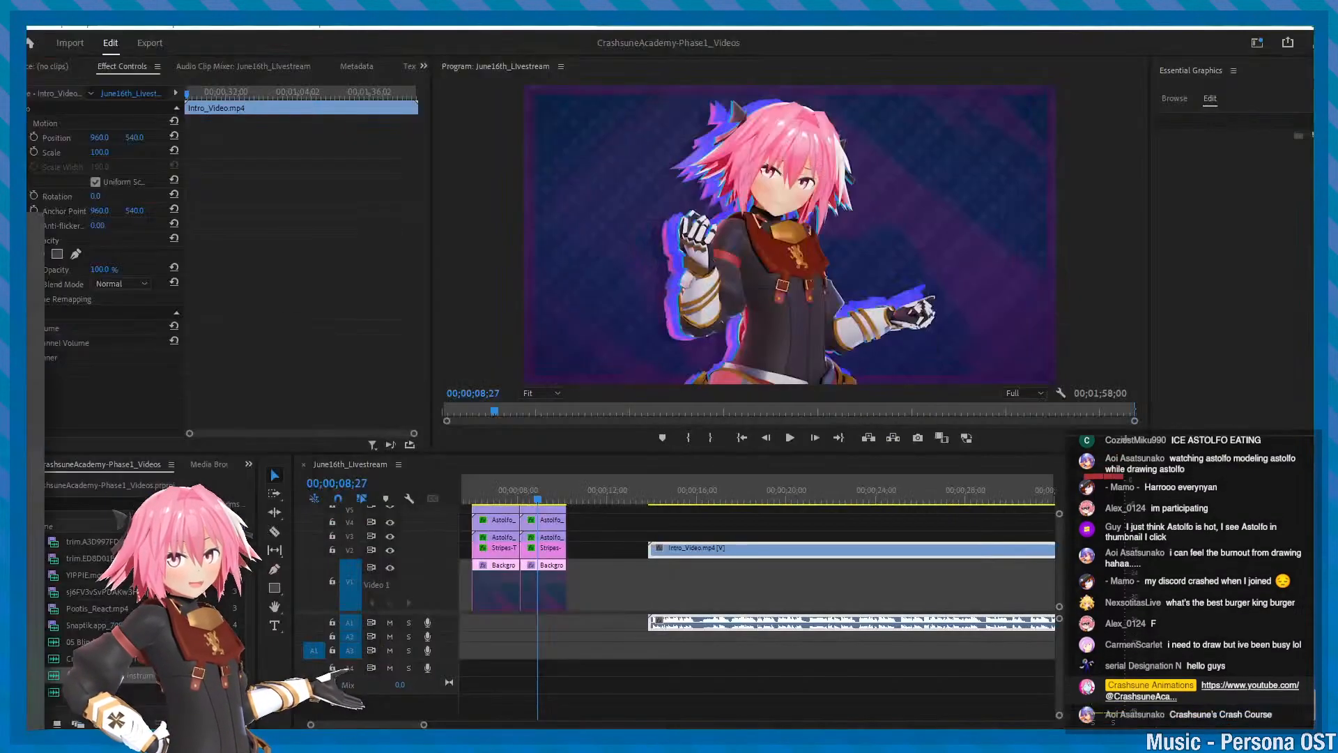
key("alt+Tab")
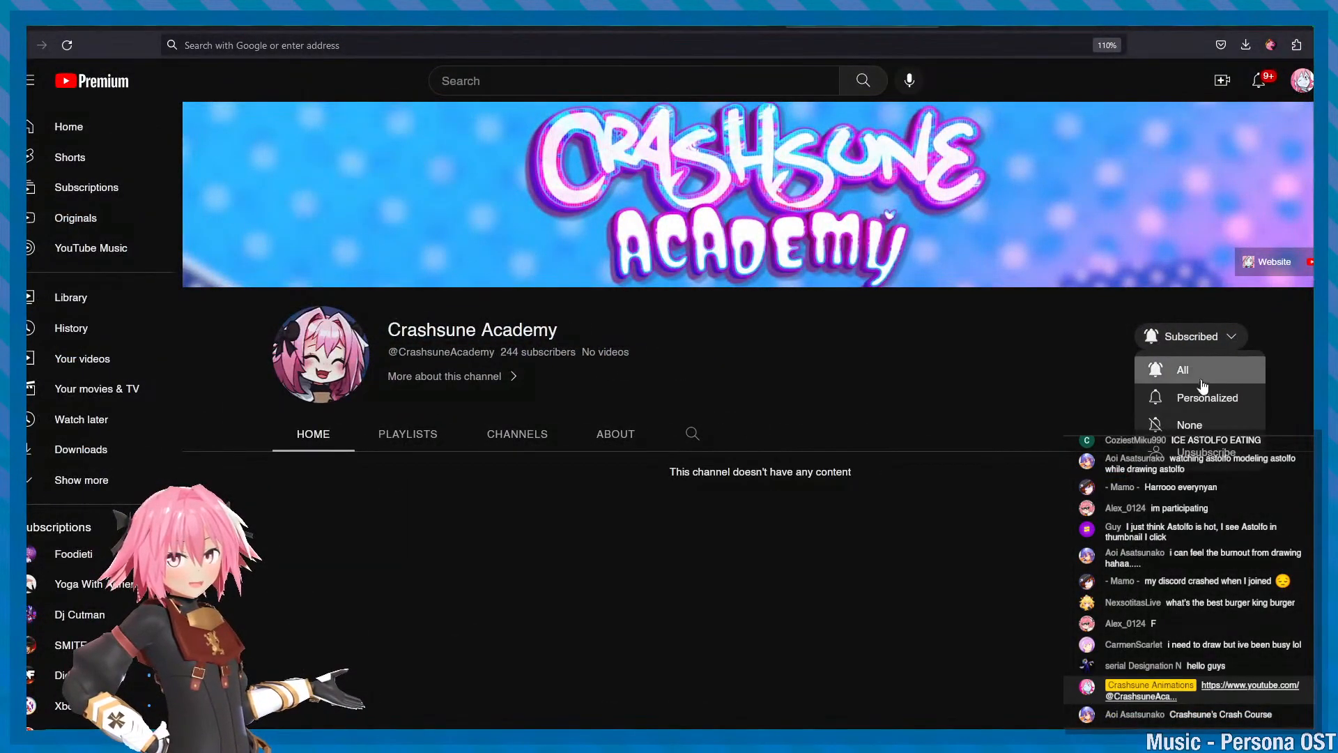
- Switch to Premiere Pro, move the June16th_Livestream playhead to 00;00;06;02, and save the project
key("alt+Tab")
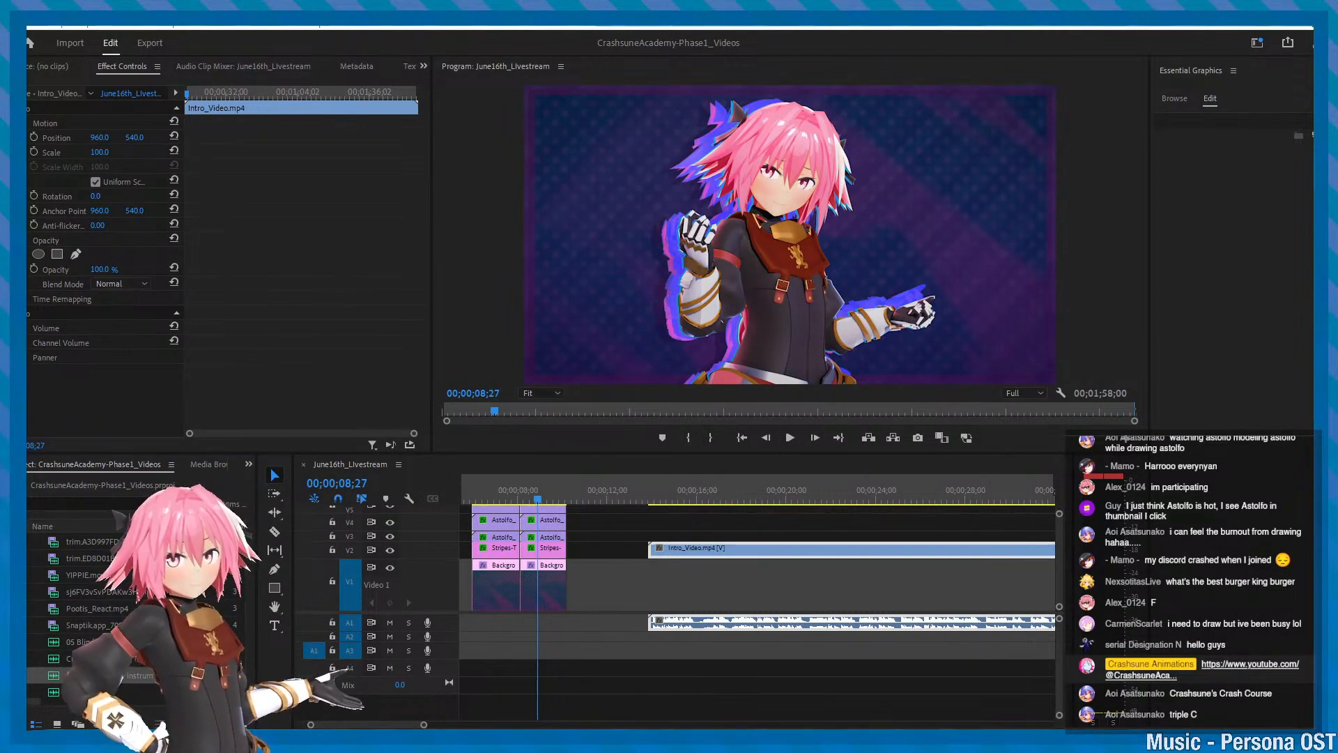
left_click(658, 448)
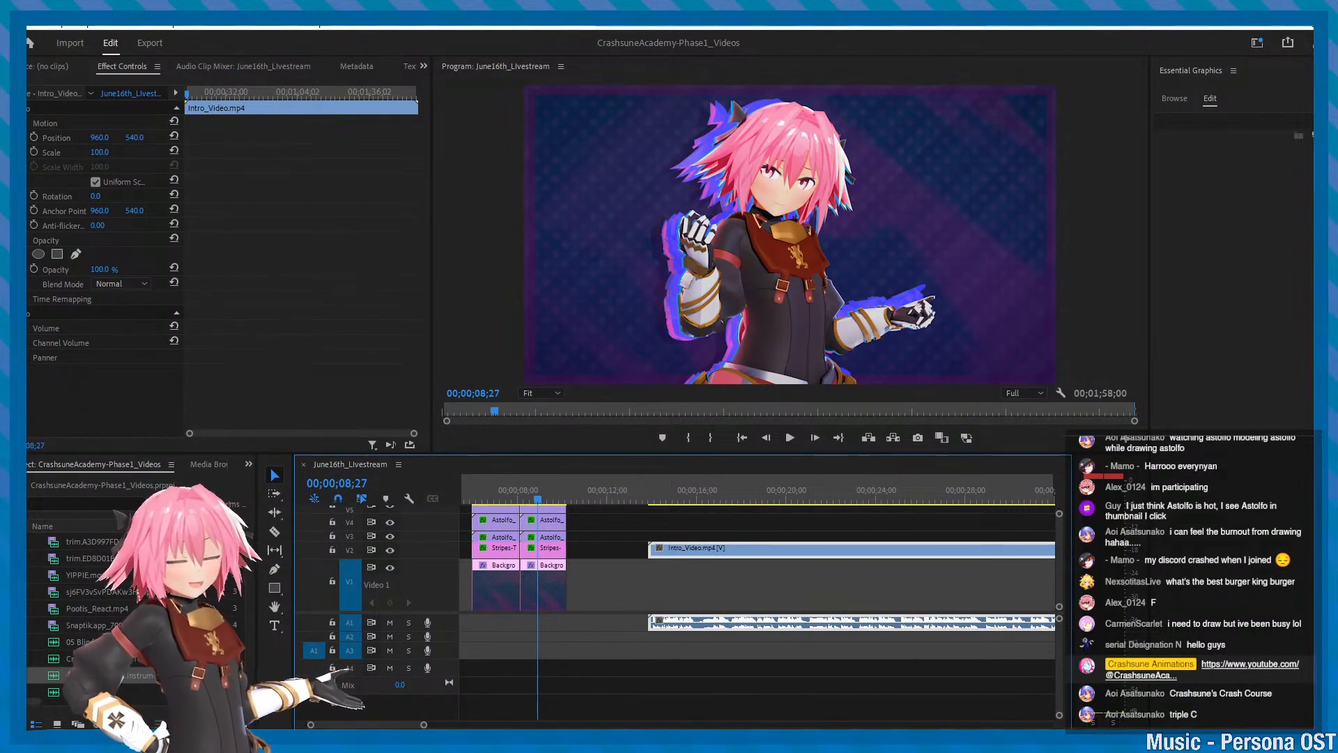
scroll(562, 522, "up", 3, "alt")
scroll(562, 522, "up", 3)
key("ctrl+s")
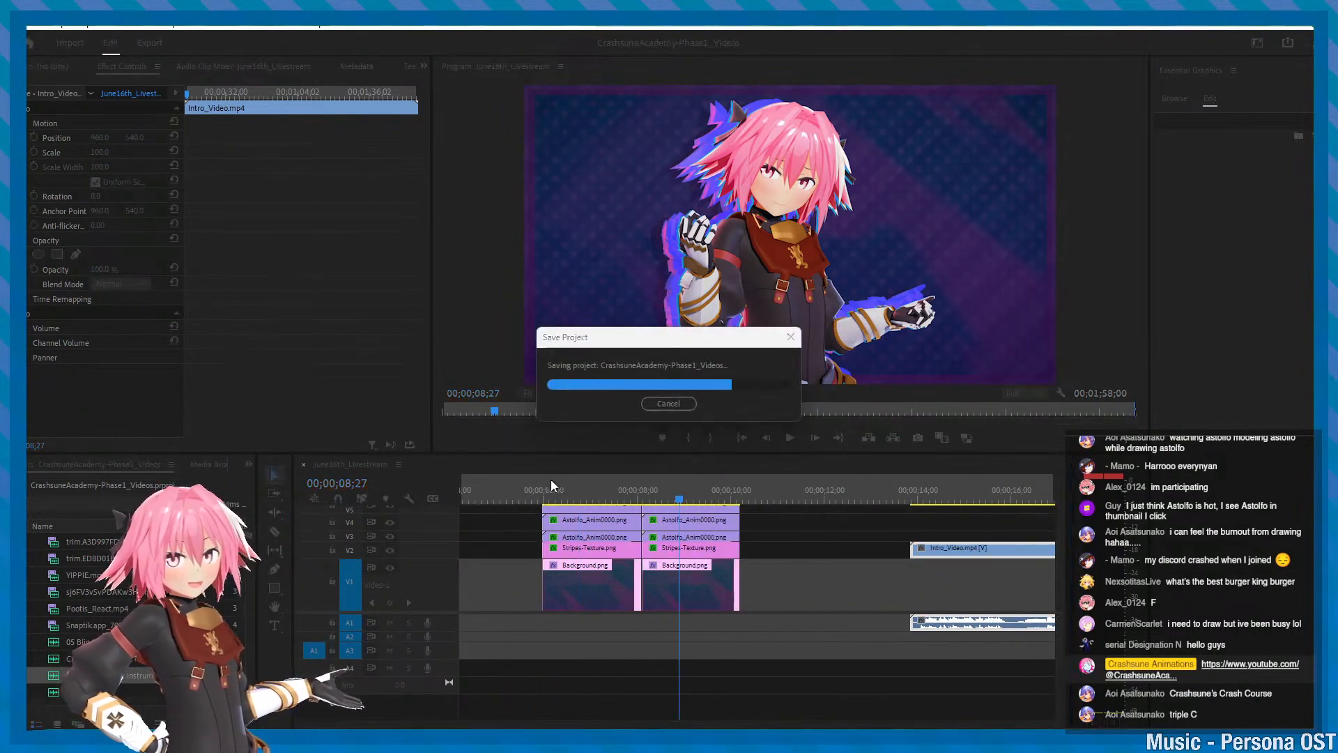
left_click(548, 482)
scroll(606, 566, "down", 2, "alt")
key("ctrl+s")
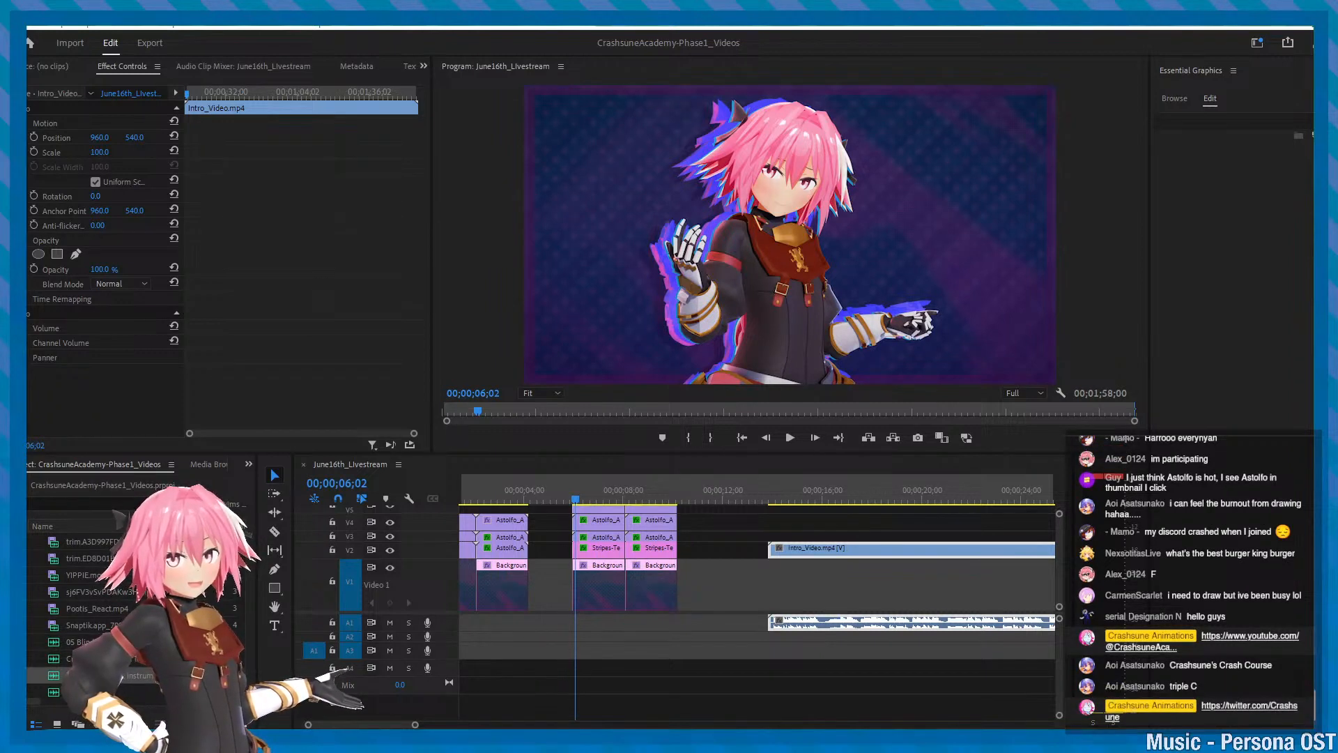
- Return to Blender, examine the posed character from the head to the boots, and save the file
left_click(826, 382)
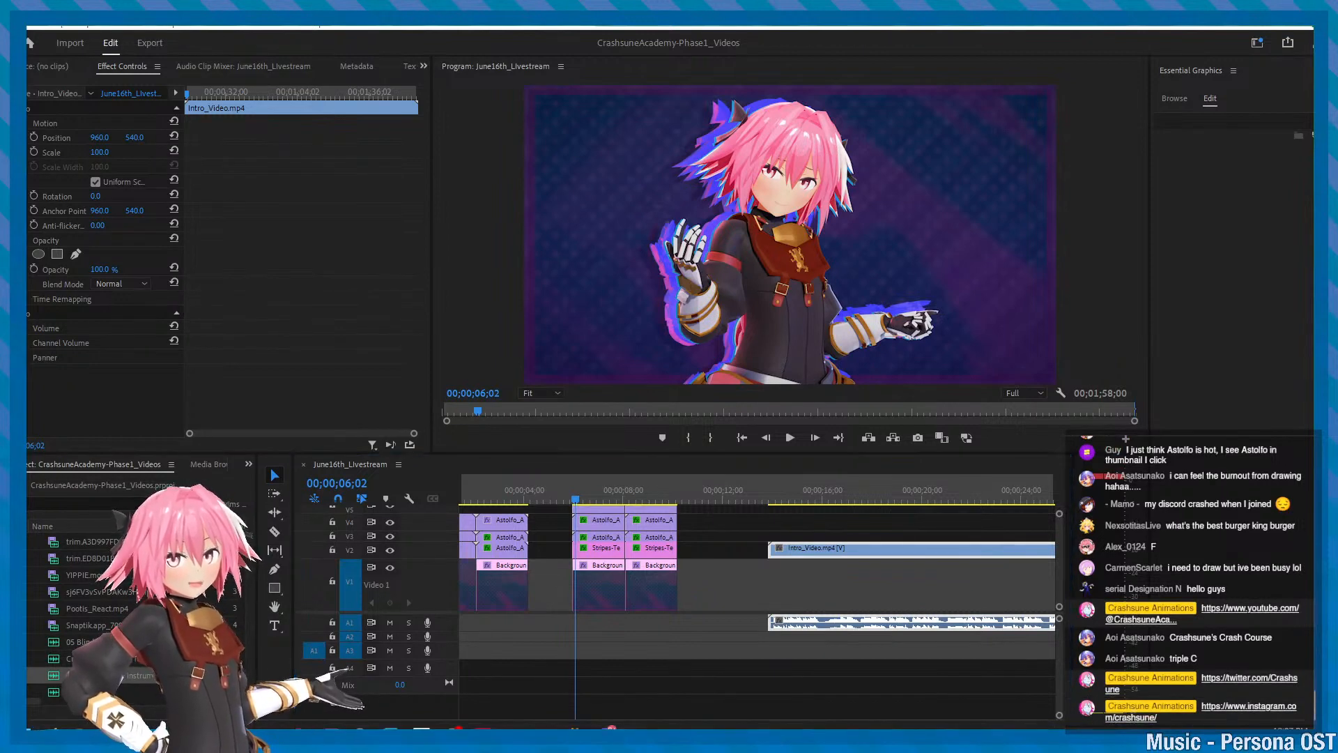
left_click(143, 666)
middle_click_drag(413, 335, 450, 296, "alt")
left_click_drag(450, 299, 413, 355, "alt")
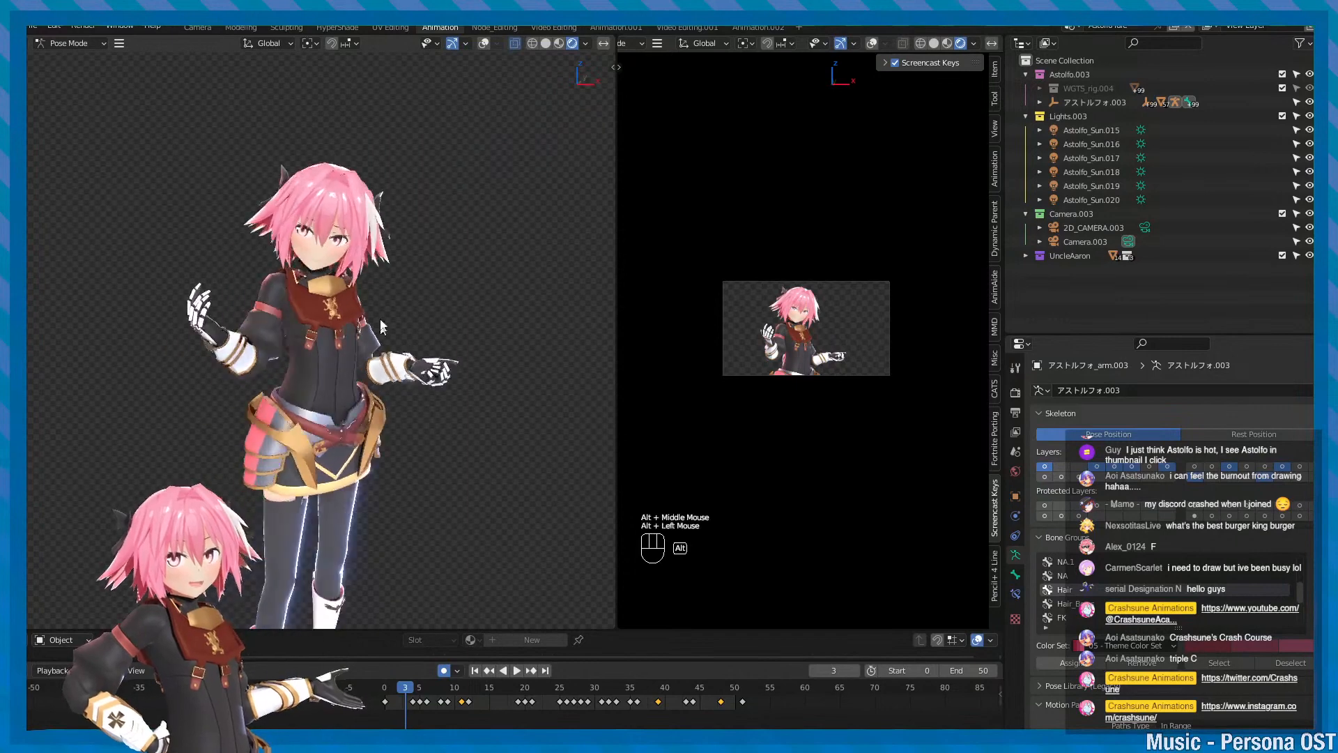
middle_click_drag(413, 355, 371, 364, "alt")
scroll(371, 363, "up", 2, "alt")
key("ctrl+s")
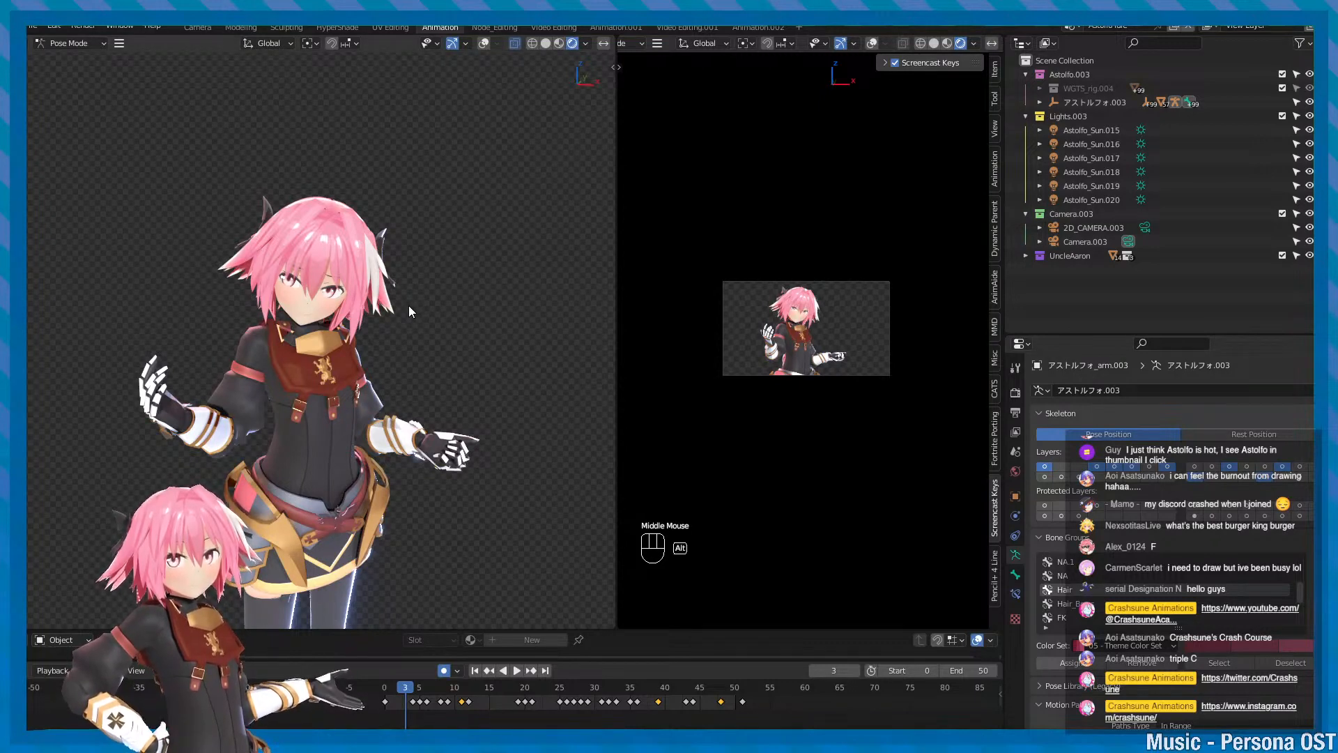
- Orbit around the posed character and fly through the scene to view the purple couch with glowing eyes
middle_click_drag(409, 305, 409, 273, "alt")
mouse_move(410, 273)
left_mouse_down("alt")
mouse_move(416, 263)
mouse_move(397, 270)
left_mouse_up("alt")
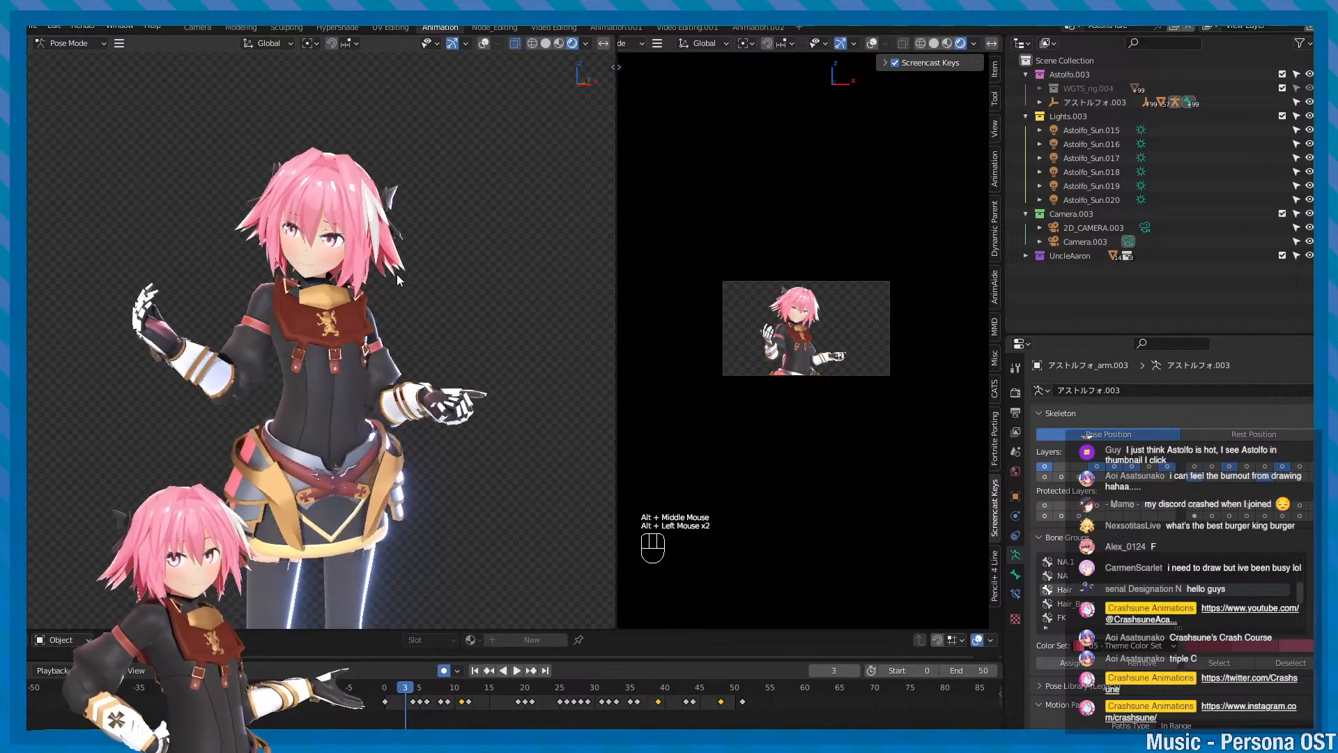
key("shift+grave")
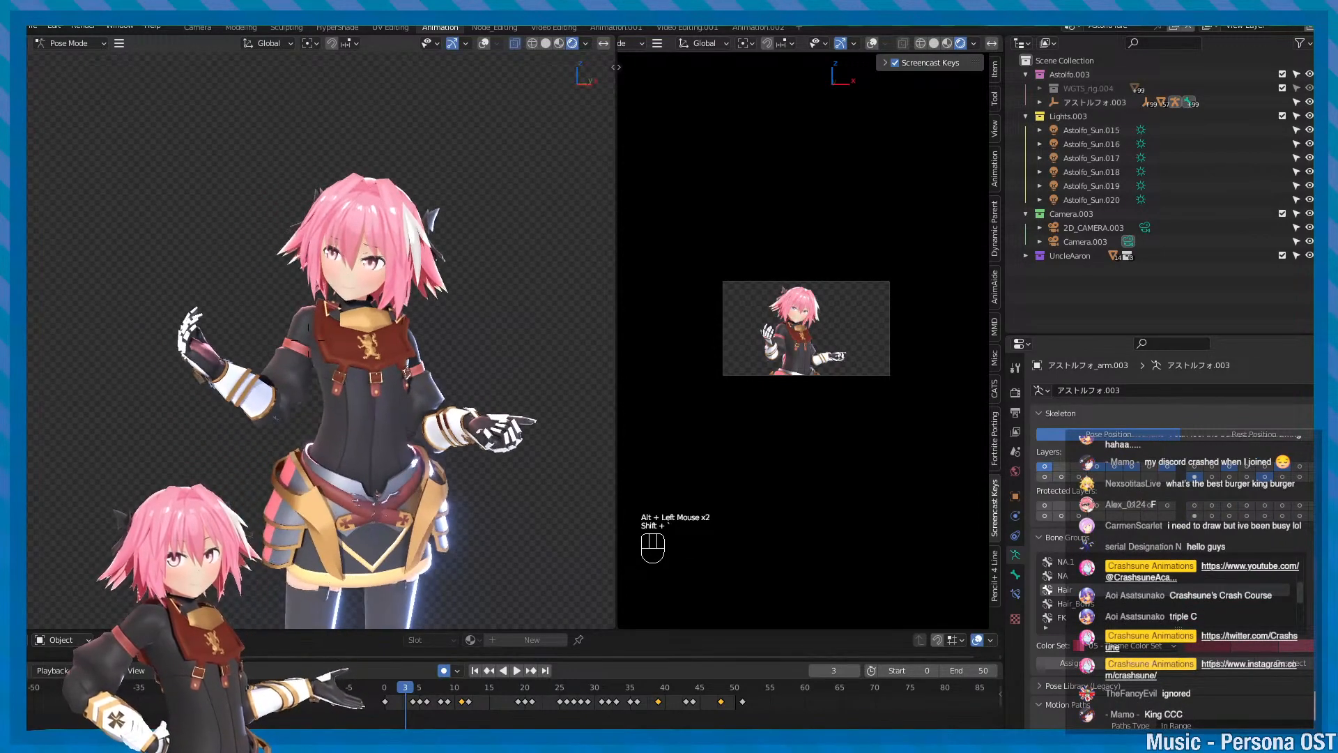
key("a")
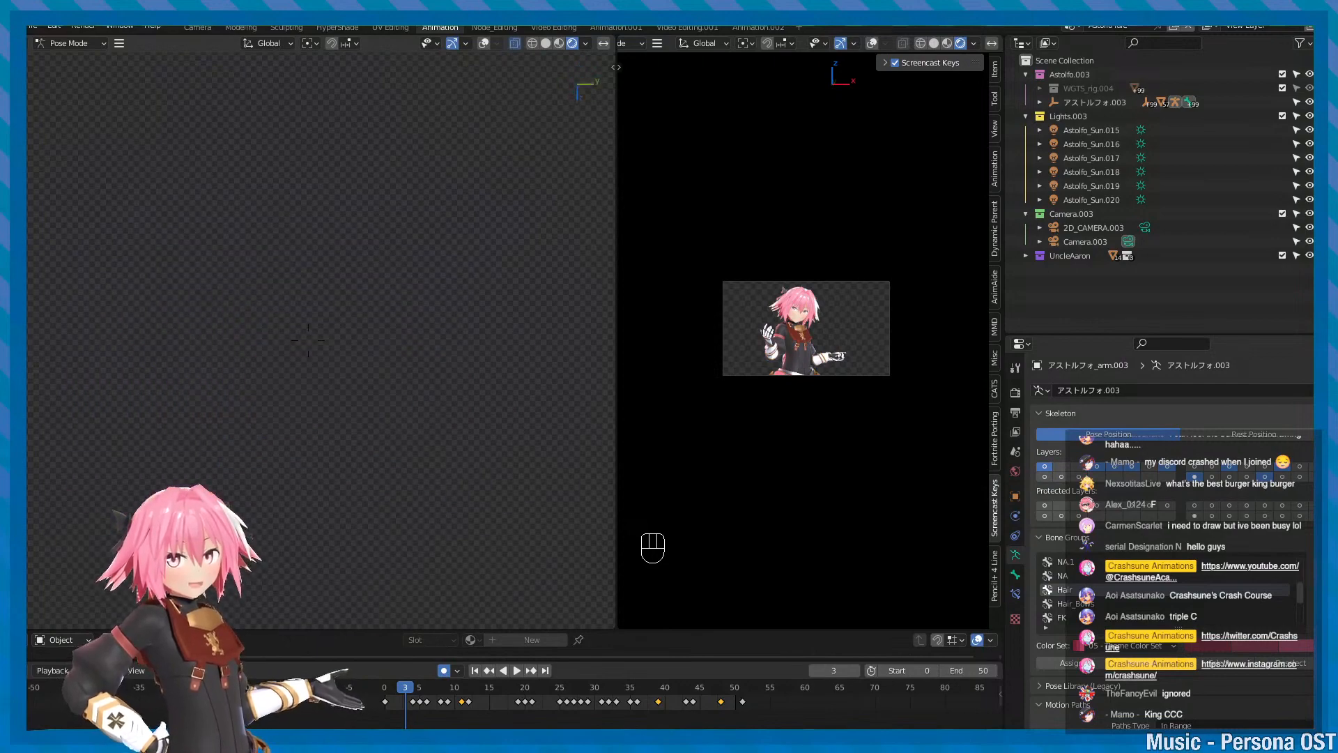
key("shift")
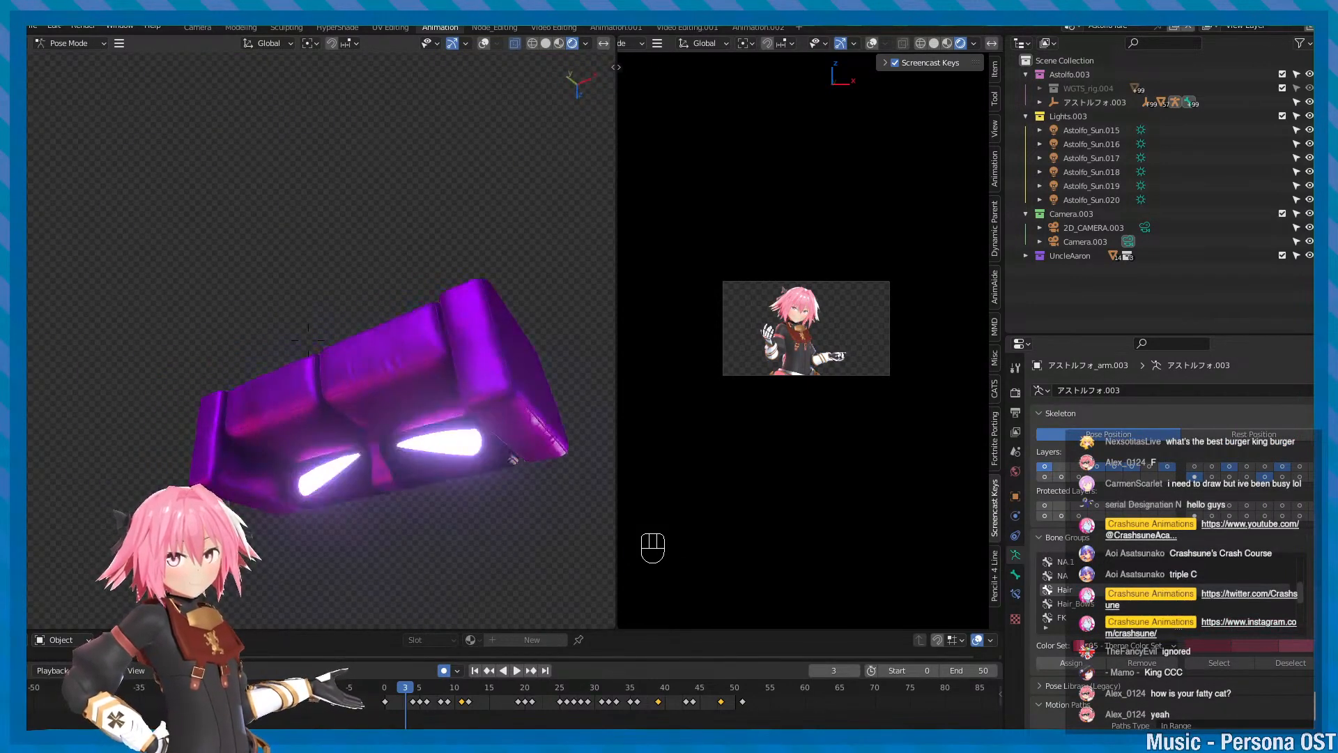
left_click(308, 340)
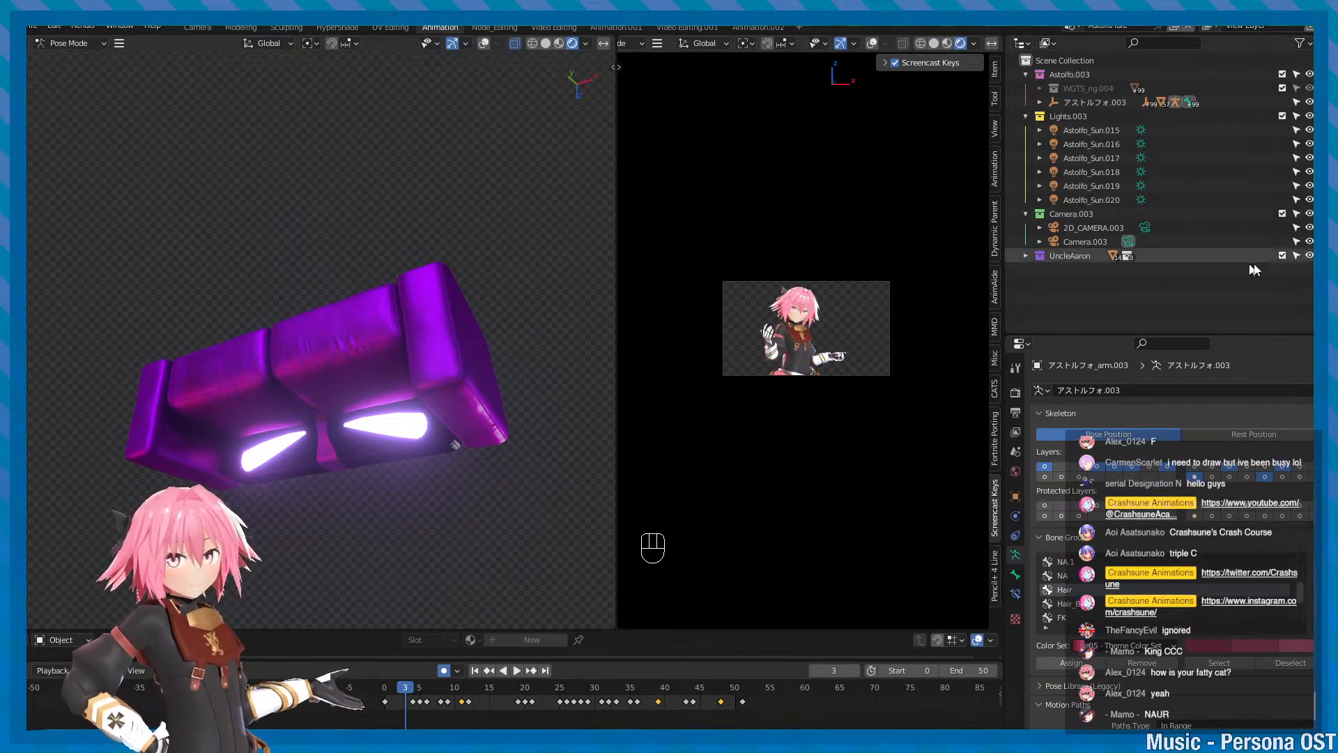
- Exclude the UncleAaron collection from the view layer
left_click(1283, 255)
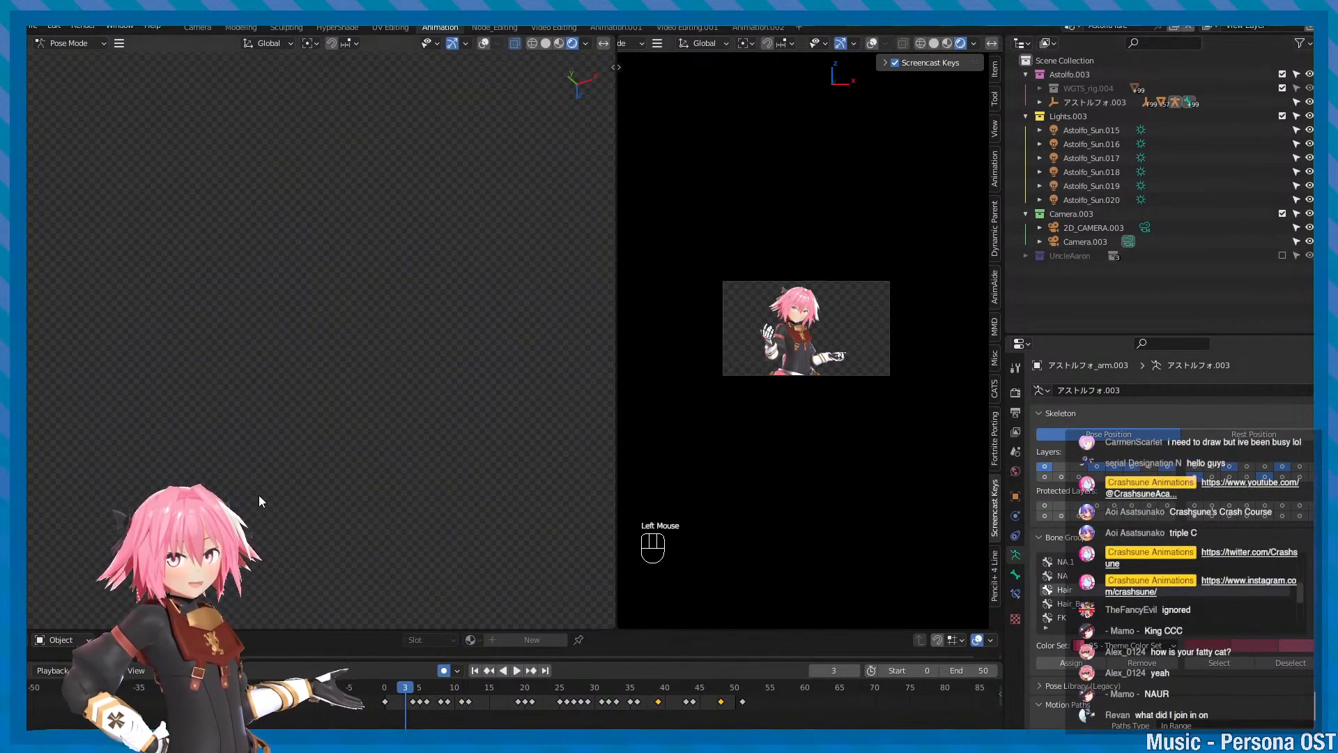
key("ctrl+shift")
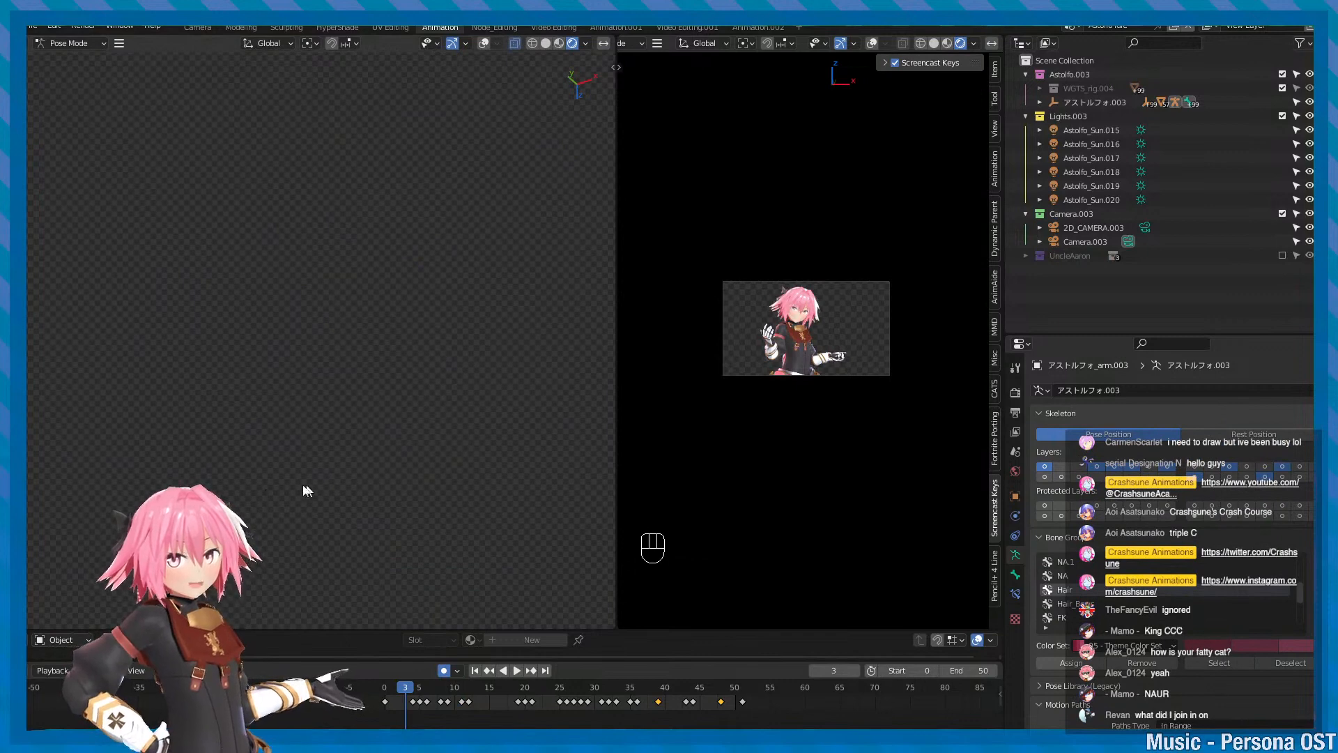
left_click_drag(305, 490, 307, 424, "alt")
middle_click_drag(307, 423, 185, 438, "alt")
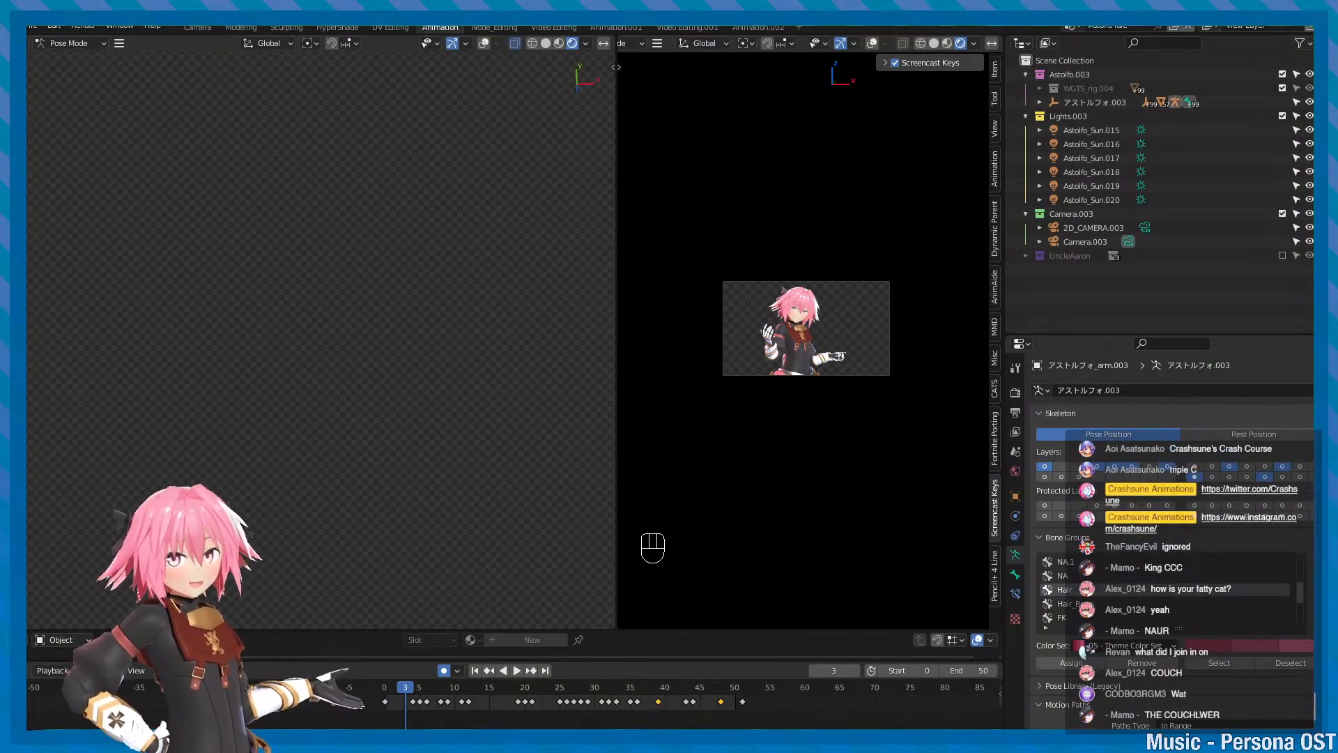
- Bring in the reference board and look over its "0: The Spiderversian Goal" section
right_click_drag(1310, 168, 250, 64)
scroll(573, 129, "up", 5)
middle_click_drag(573, 130, 577, 242)
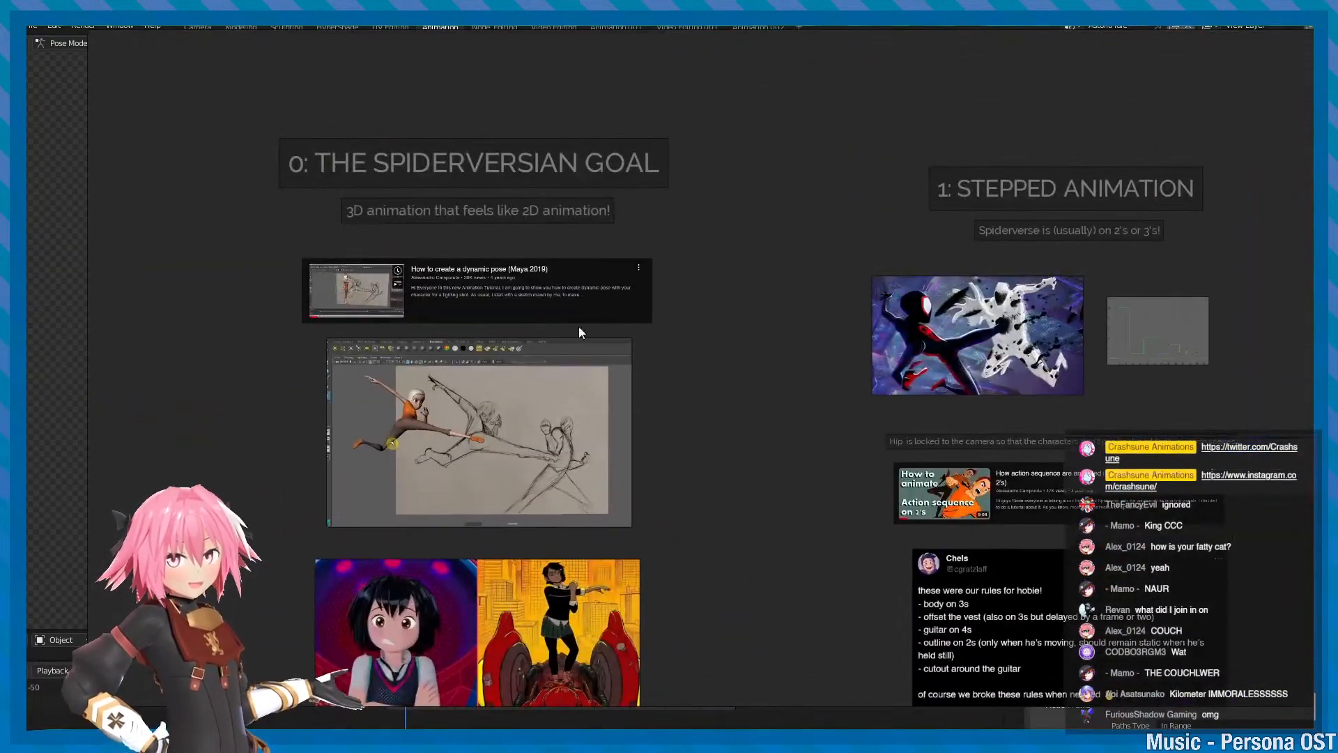
scroll(483, 181, "down", 5)
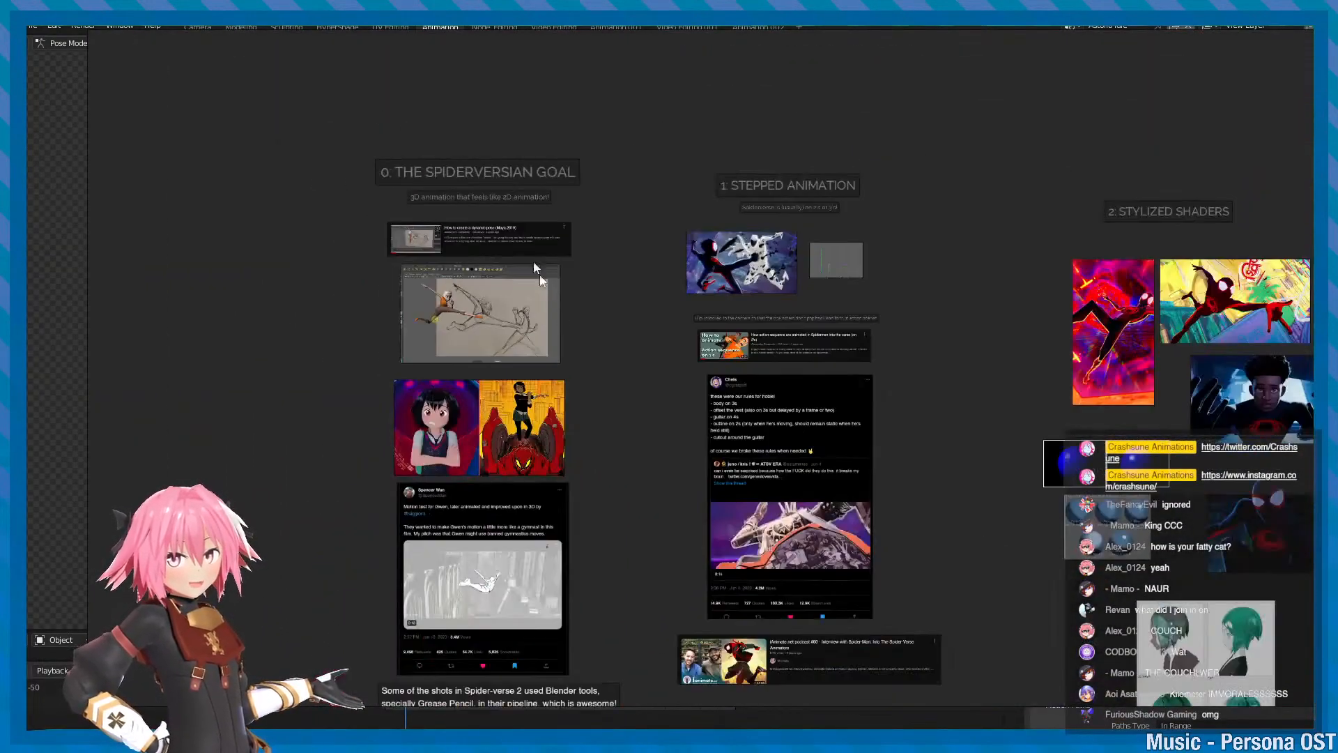
scroll(433, 227, "up", 3)
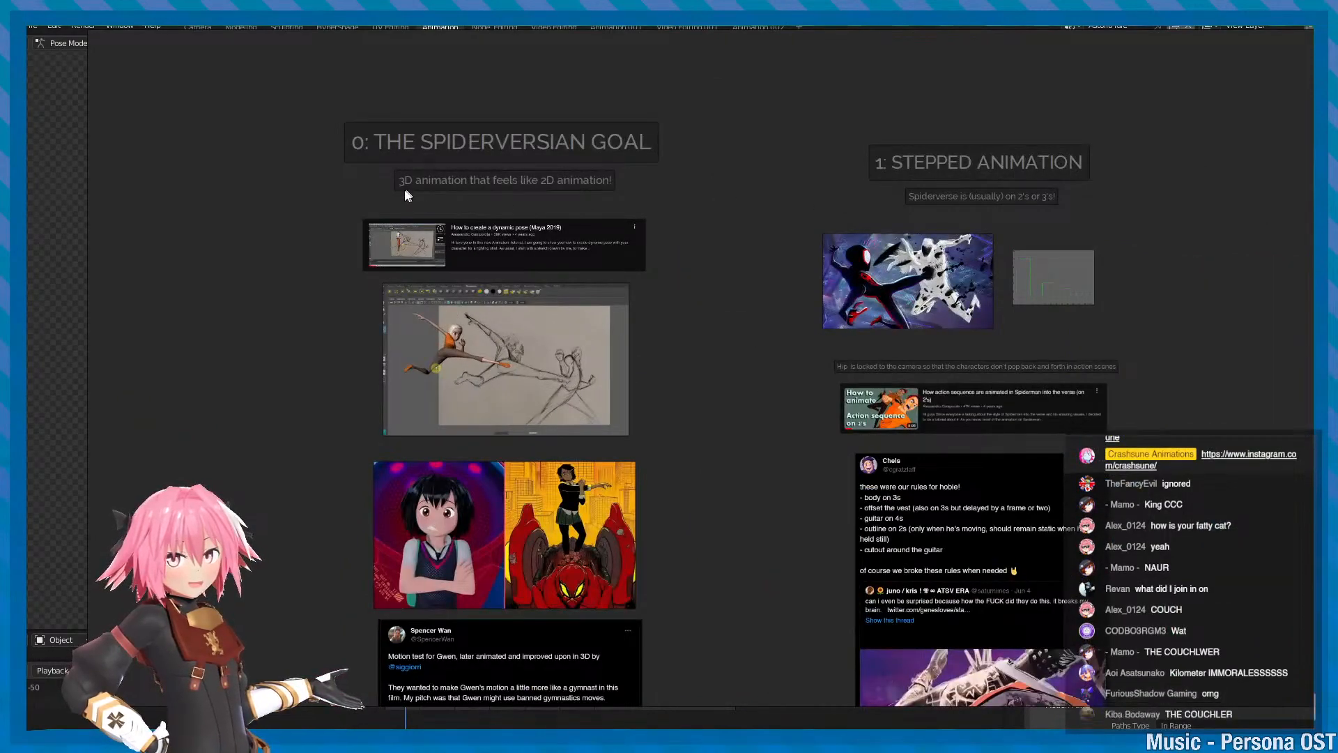
- Look over the board's sections from Stepped Animation to Outlines, return to the first sections, and move the board away
middle_click_drag(800, 223, 547, 226)
scroll(779, 217, "up", 3)
scroll(772, 210, "down", 5)
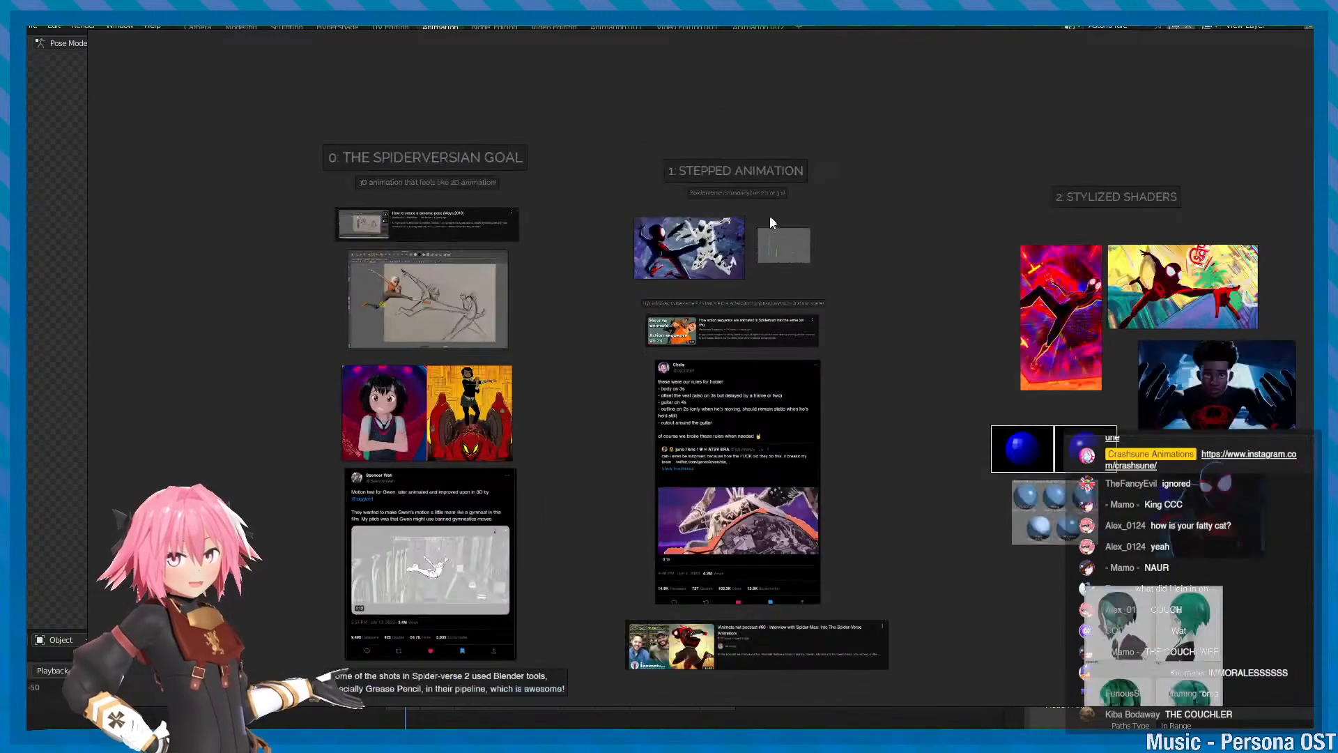
middle_click_drag(974, 219, 424, 279)
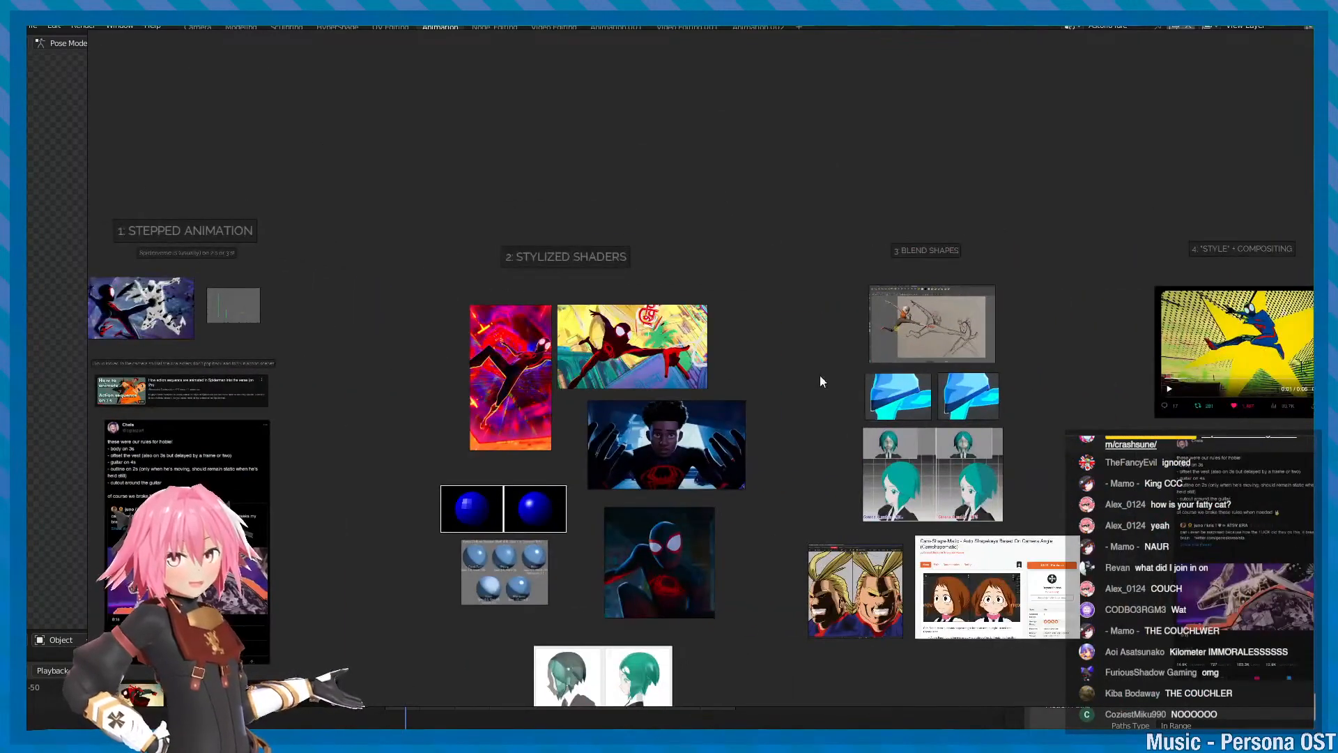
middle_click_drag(1143, 367, 631, 324)
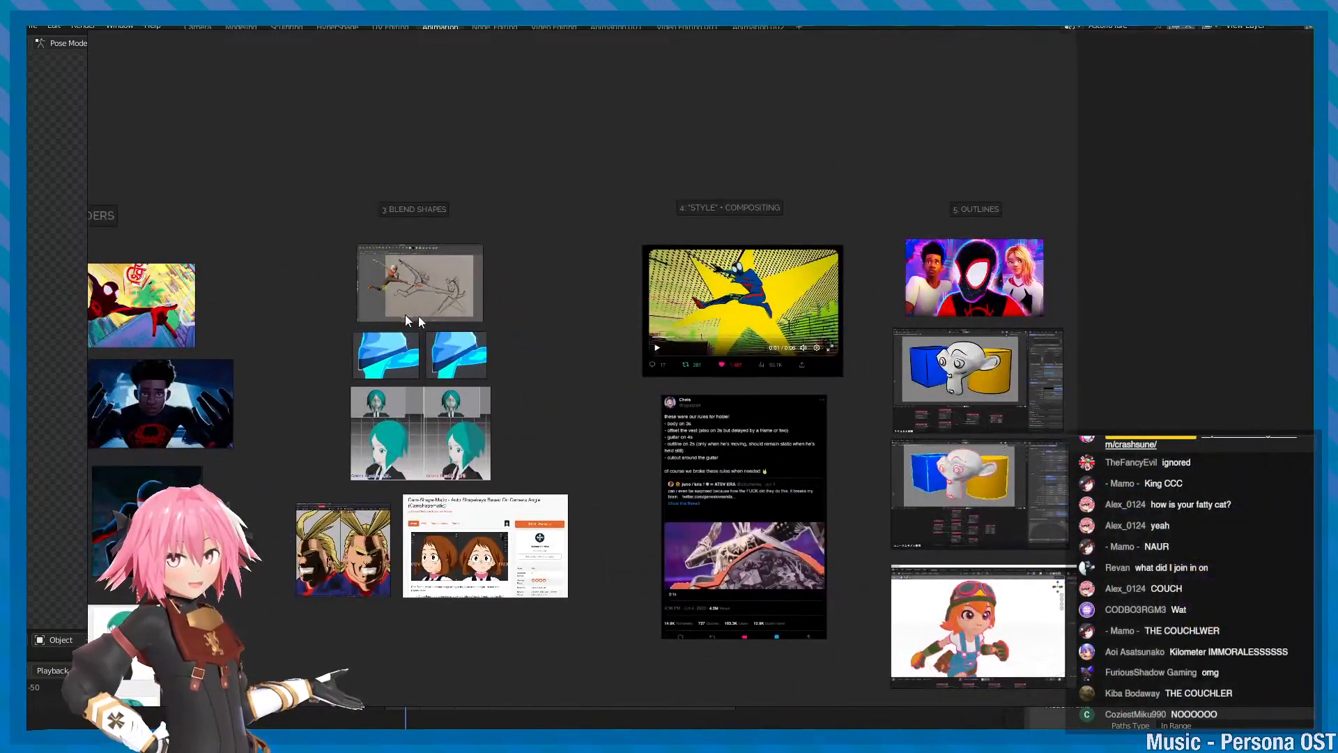
middle_click_drag(397, 322, 984, 304)
middle_click_drag(221, 377, 484, 380)
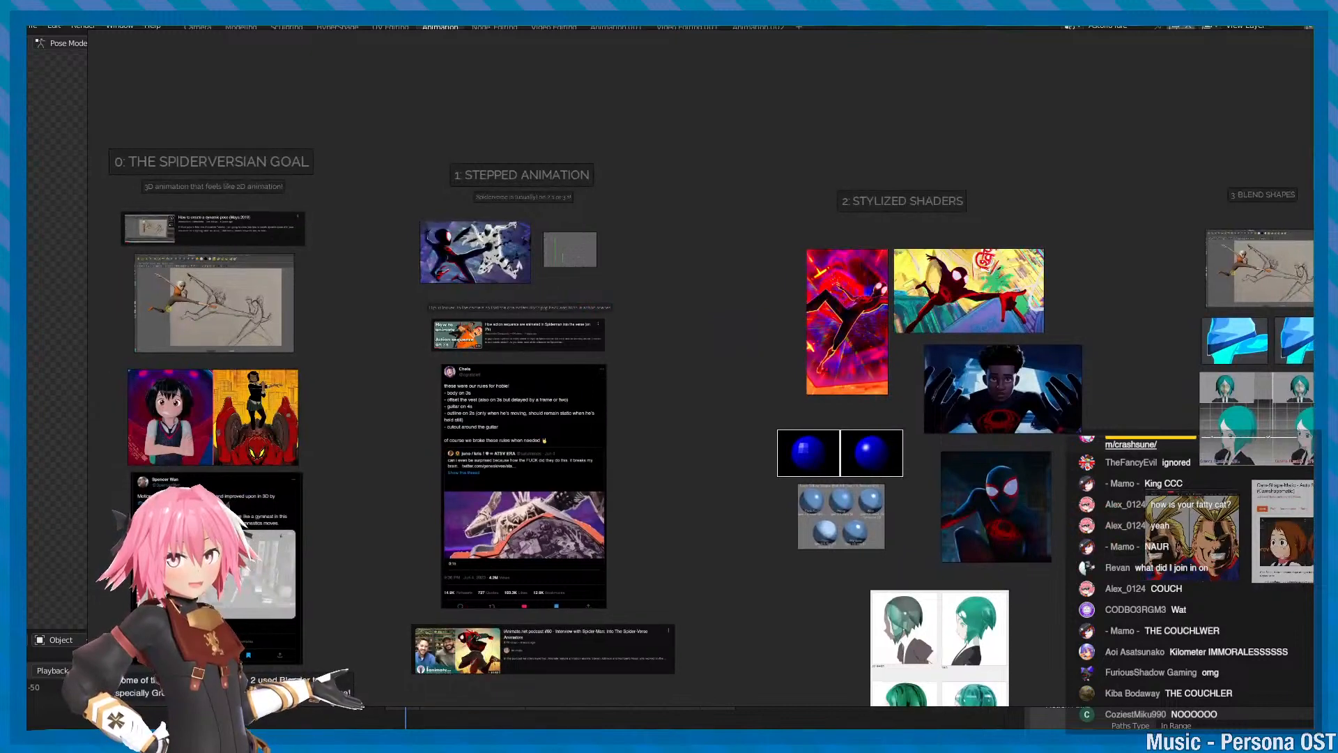
right_click_drag(635, 266, 28, 307)
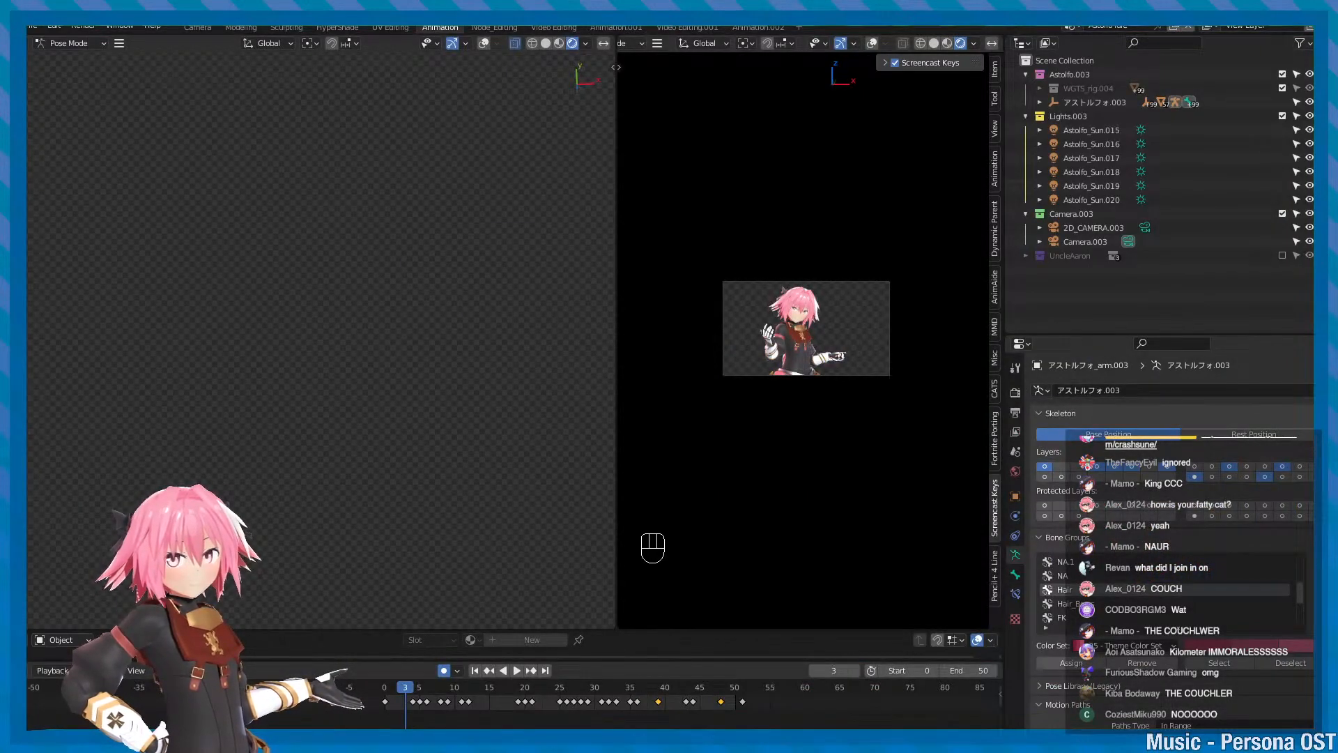
- Bring the character back into the viewport, frame the pose from the front, and save the Blender file
middle_click(267, 482, "alt")
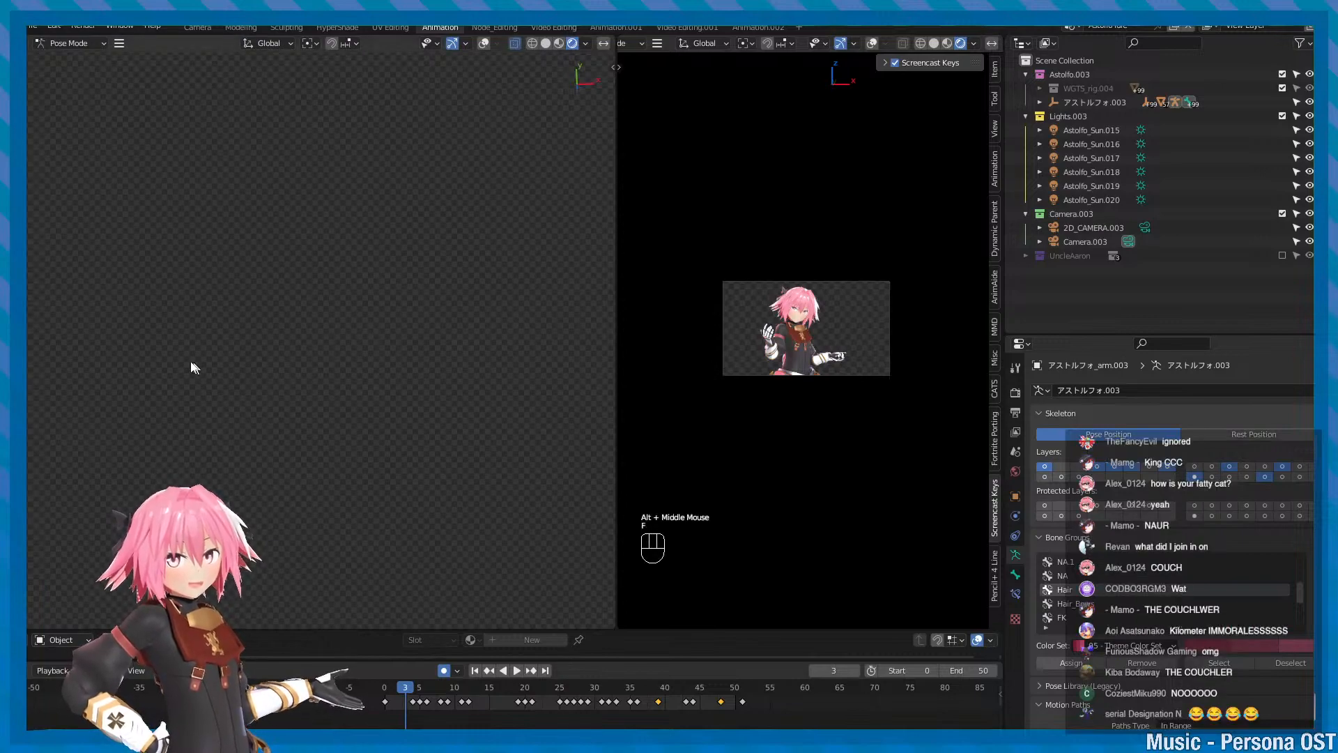
scroll(201, 411, "down", 2)
scroll(202, 413, "down", 2, "alt")
left_click_drag(203, 413, 282, 469, "alt")
key("ctrl+s")
middle_click_drag(283, 469, 283, 469, "alt")
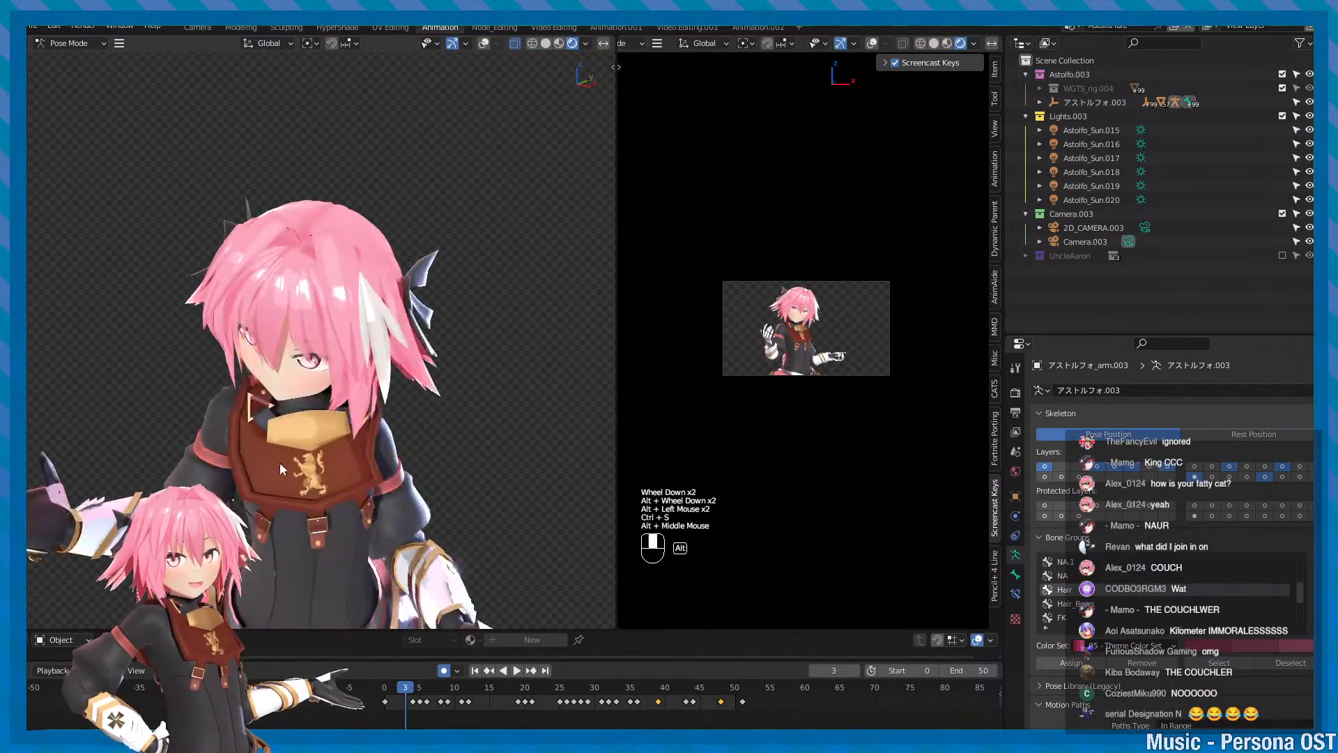
left_click_drag(282, 469, 306, 397, "alt")
key("ctrl+s")
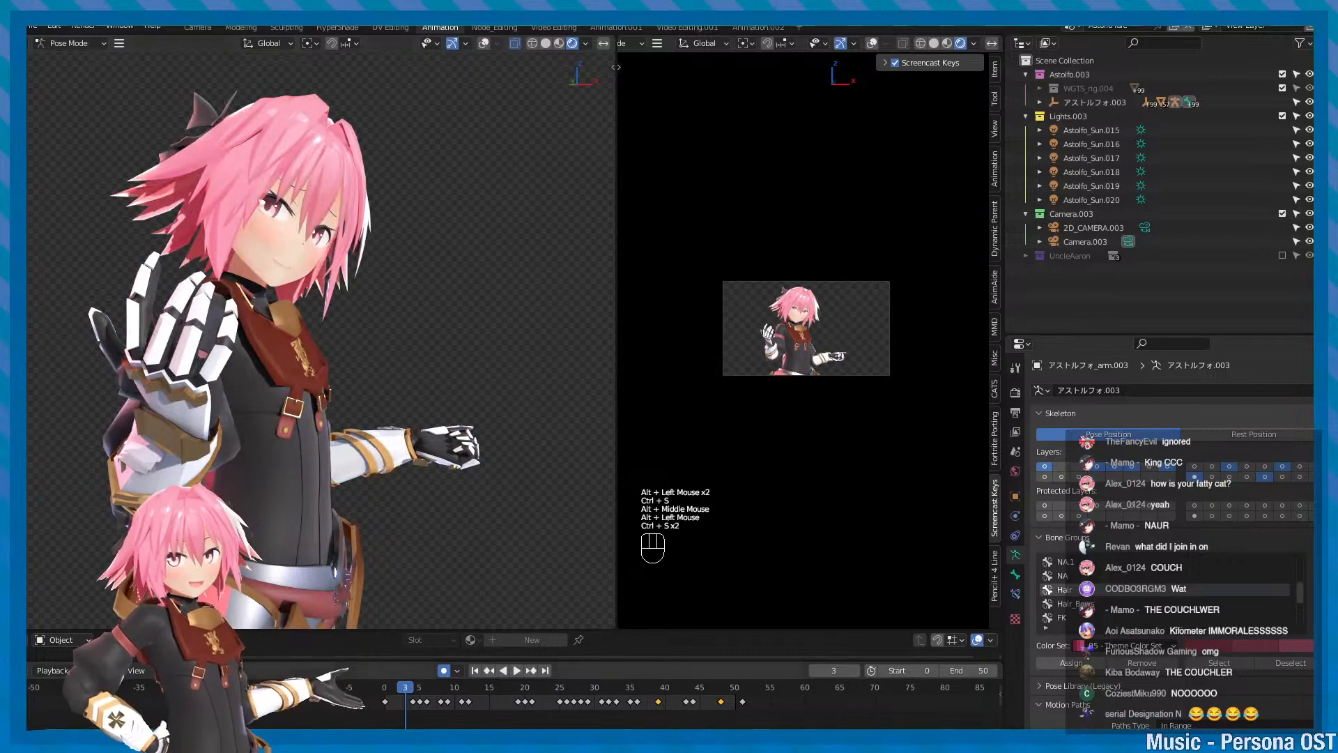
- Switch to Premiere Pro and inspect the June16th_Livestream frame at 00;00;06;01
left_click(538, 727)
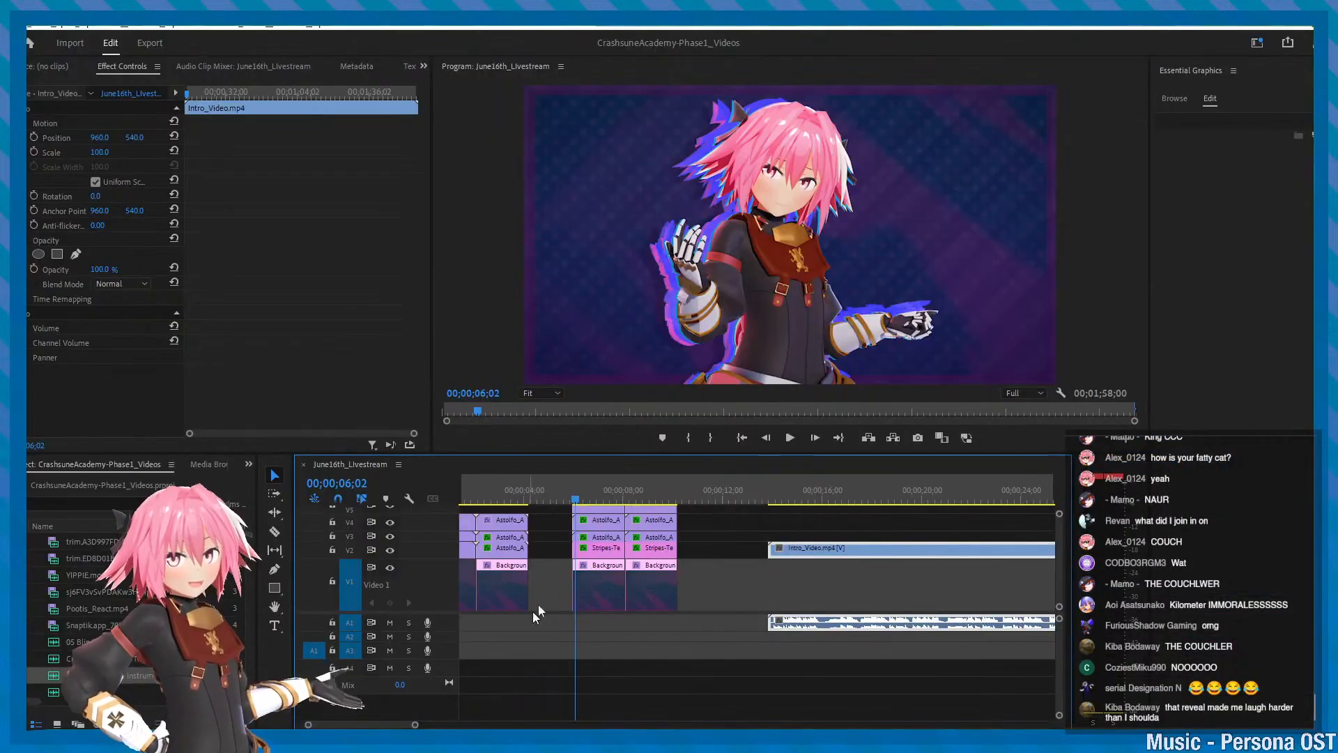
scroll(564, 558, "up", 2, "alt")
scroll(601, 509, "up", 2)
scroll(623, 502, "down", 1, "alt")
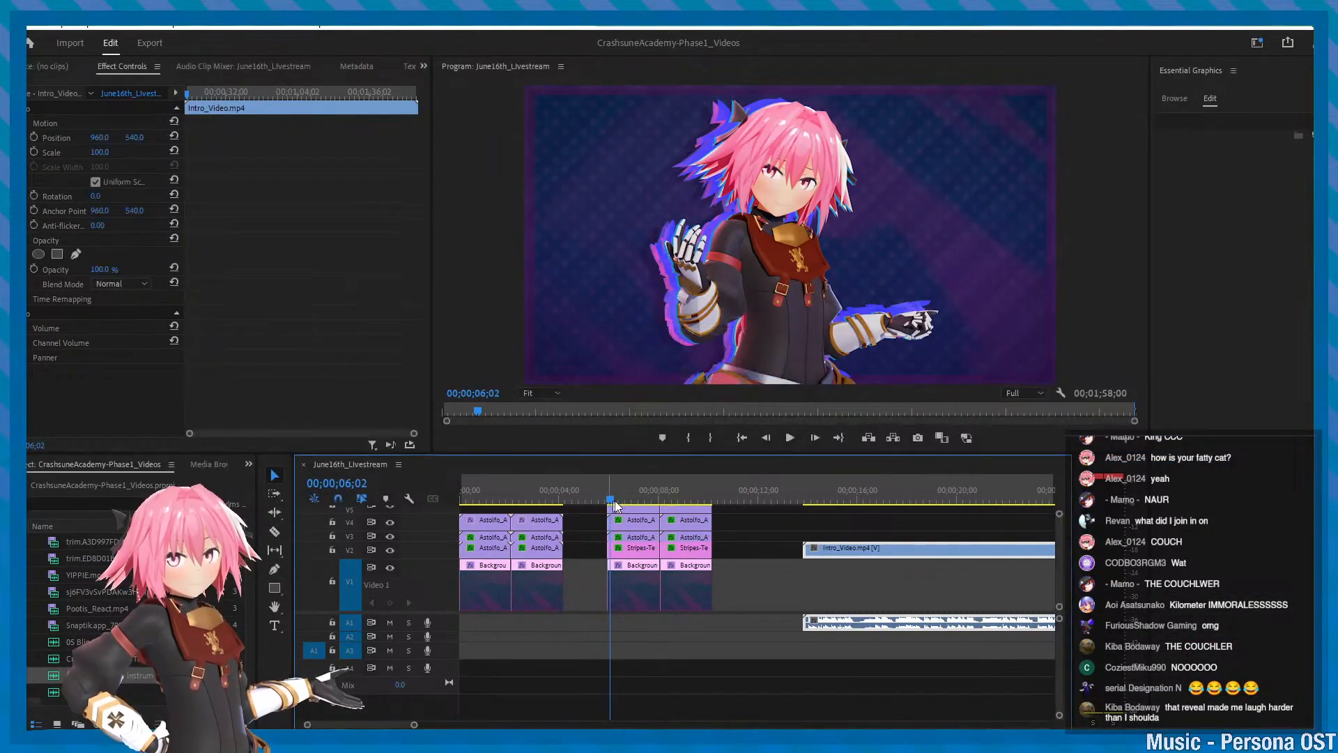
left_click(612, 487)
mouse_move(612, 488)
left_mouse_down()
mouse_move(589, 488)
mouse_move(612, 489)
left_mouse_up()
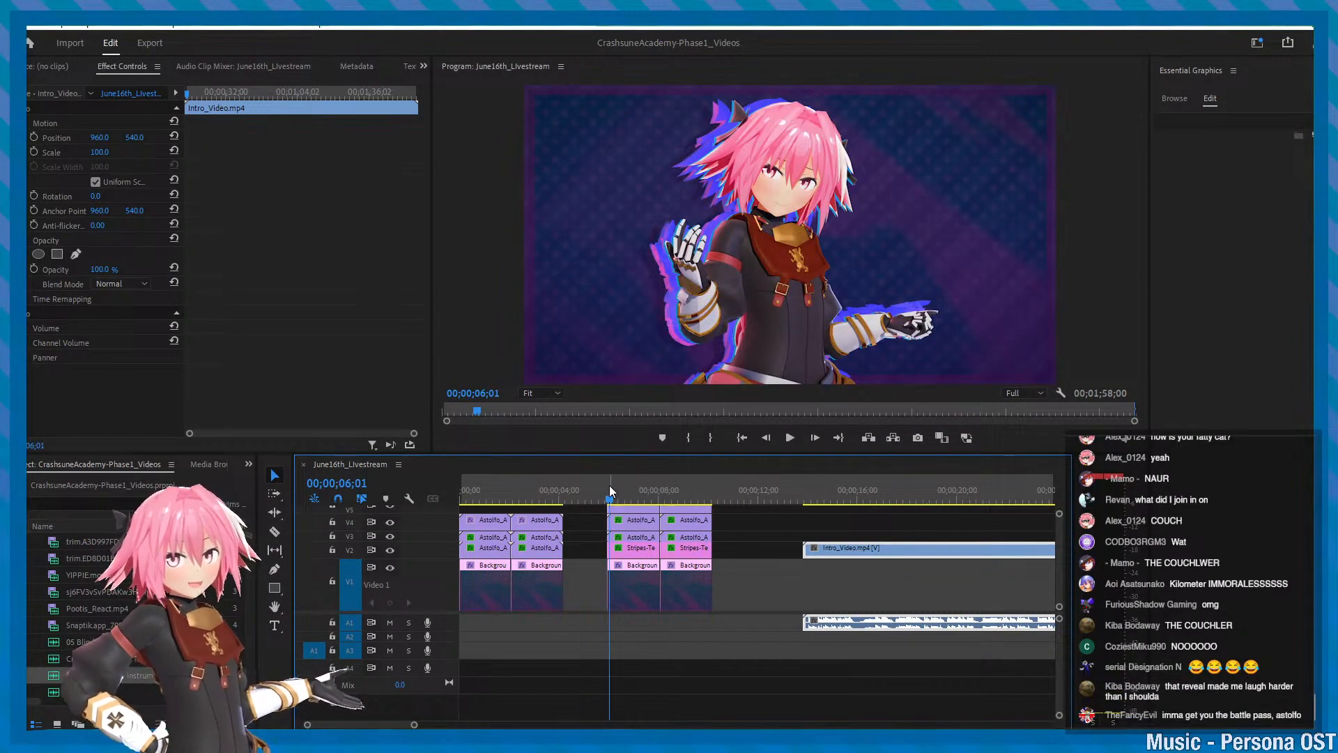
- Try an In point at 00;00;05;17, return the playhead to 00;00;00;00, and save the project
left_click(598, 490)
key("i")
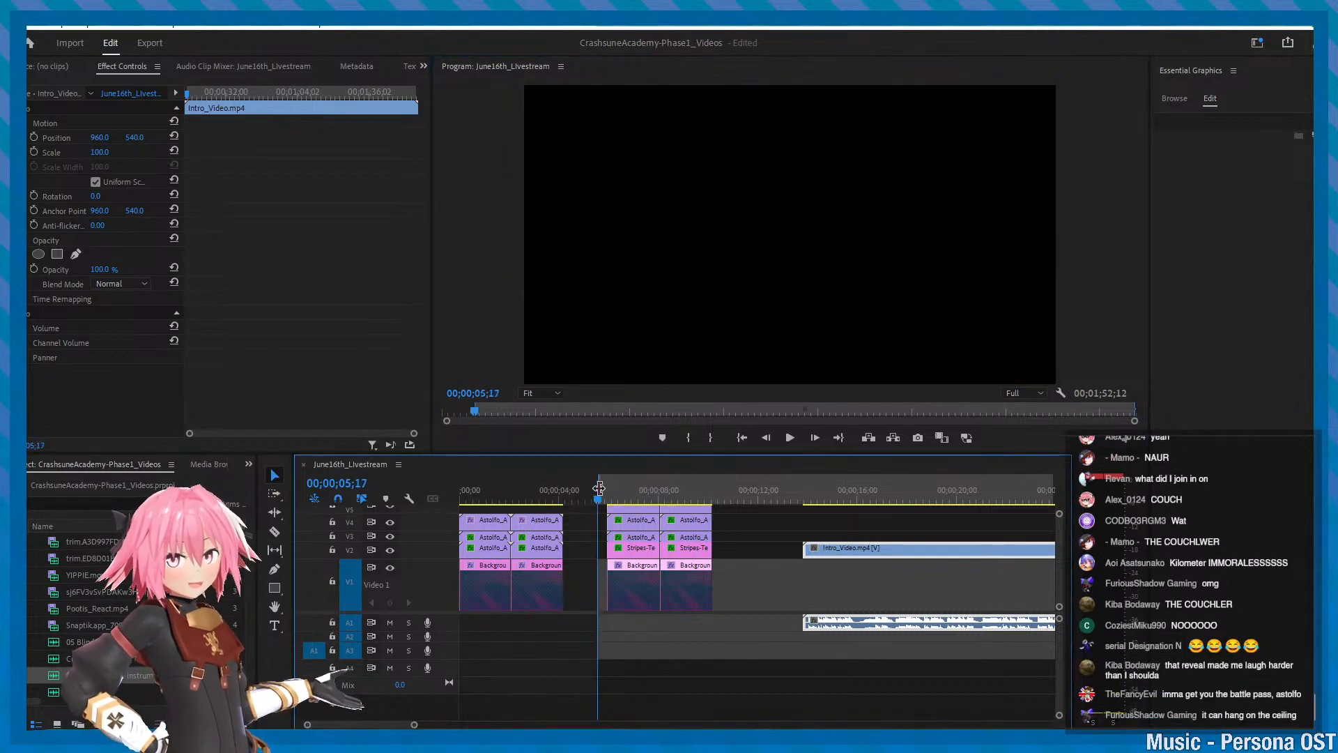
left_click_drag(396, 469, 399, 471)
left_click_drag(511, 487, 464, 484)
key("ctrl+s")
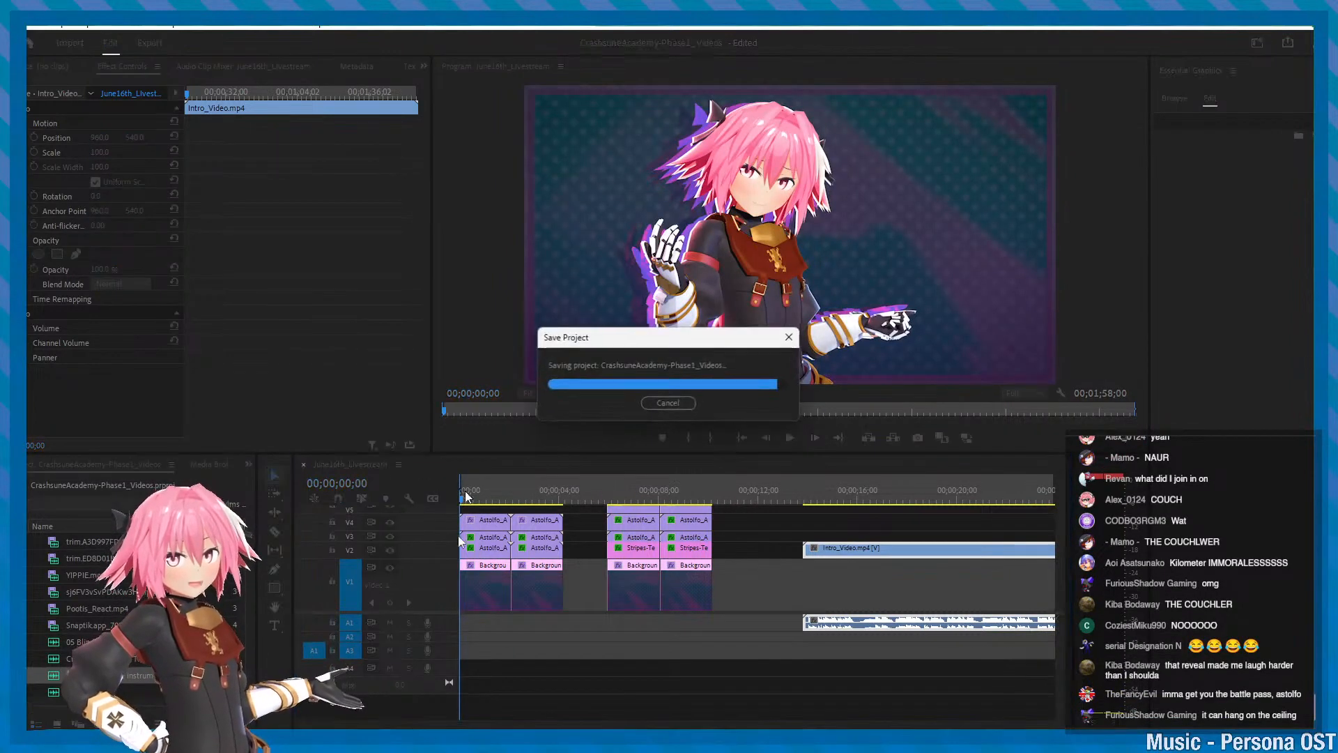
- Return to Blender, view the scene named Scene, and switch back to the Astolfo Idle scene
left_click(226, 727)
left_click(293, 658)
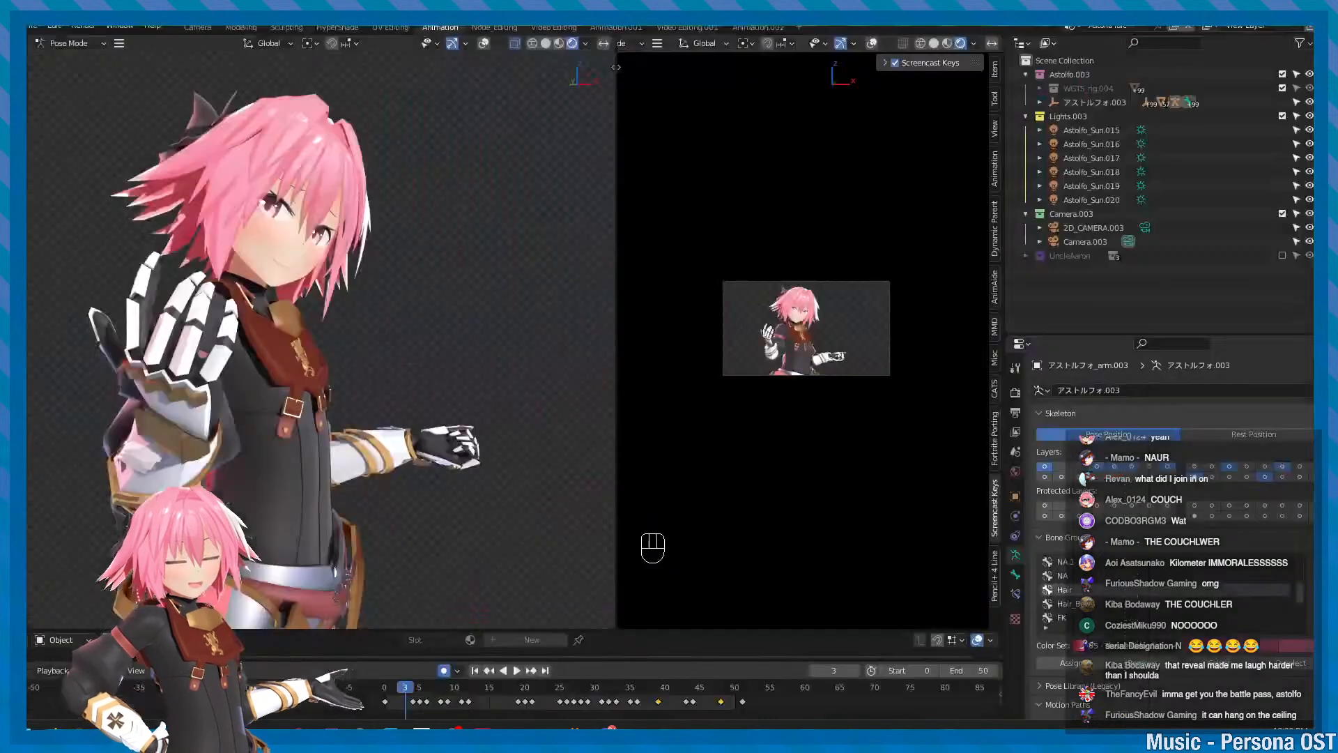
left_click(1071, 27)
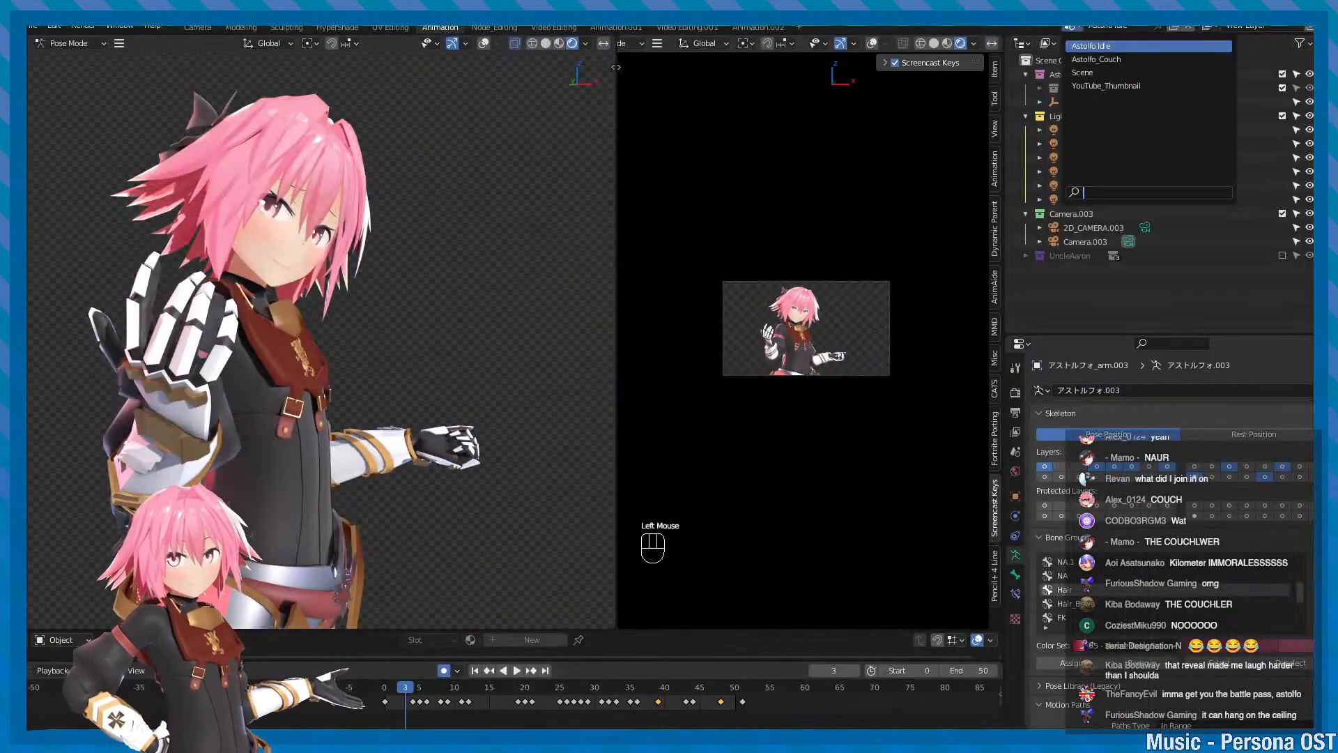
left_click(1129, 75)
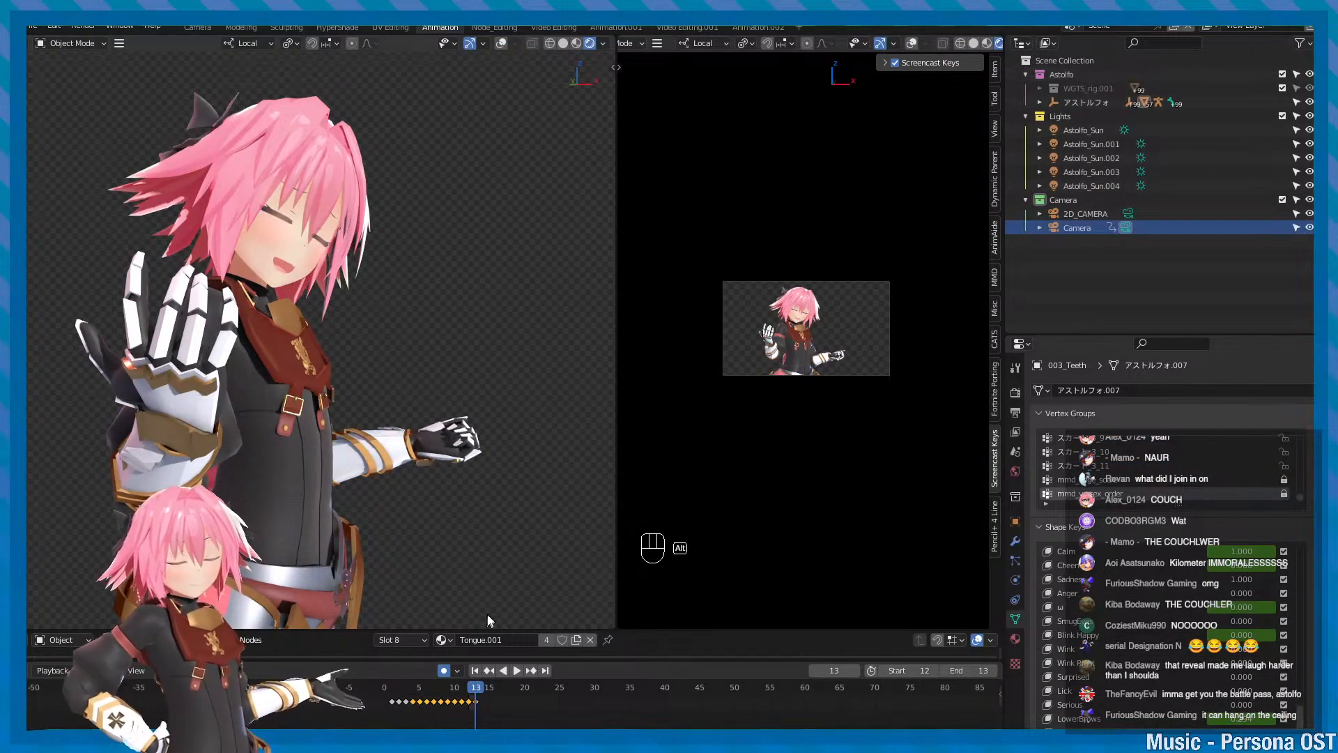
left_click(1069, 28)
left_click(1079, 46)
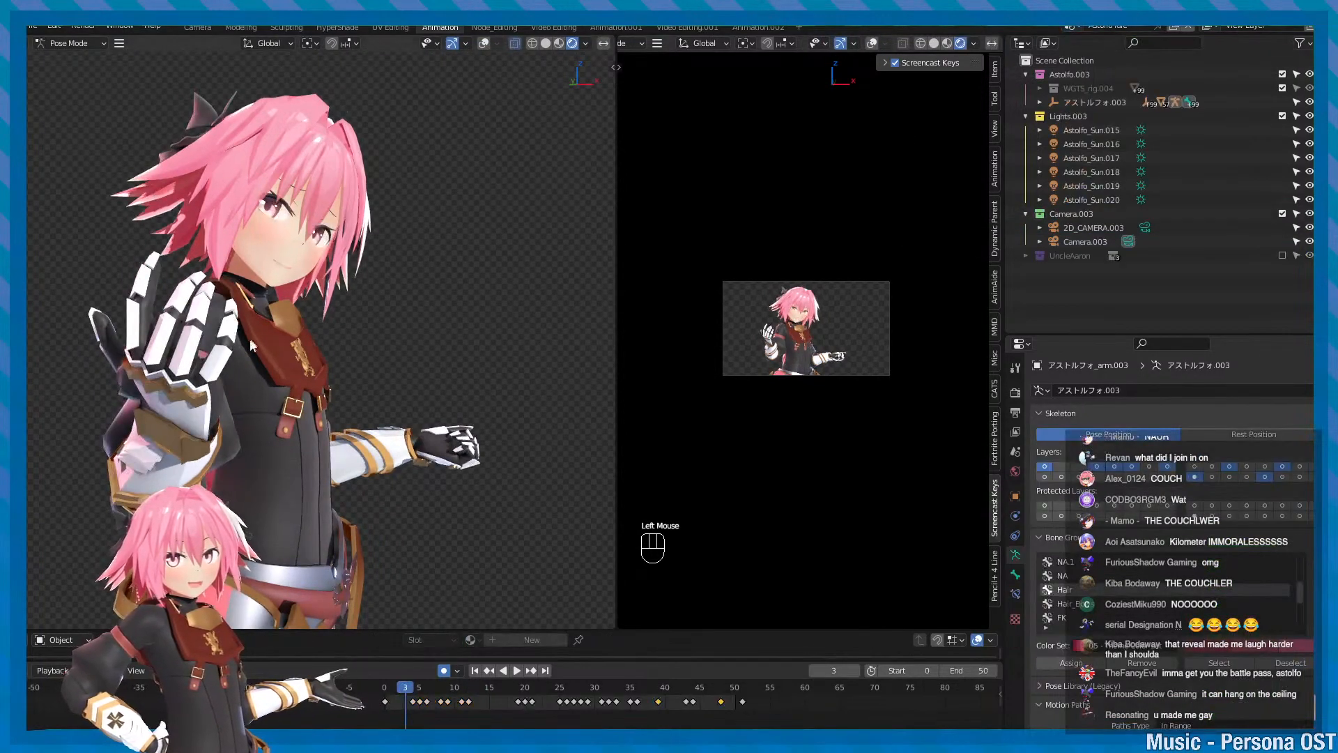
- Play the idle animation with the character enlarged in the camera view, move closer to the raised hand, and stop playback
scroll(250, 341, "down", 4, "alt")
left_click_drag(251, 343, 274, 376, "alt")
scroll(276, 377, "up", 1)
scroll(859, 353, "up", 2)
scroll(844, 384, "up", 2, "alt")
mouse_move(841, 361)
middle_mouse_down("alt")
mouse_move(844, 384)
mouse_move(840, 359)
mouse_move(856, 346)
middle_mouse_up("alt")
key("alt+v")
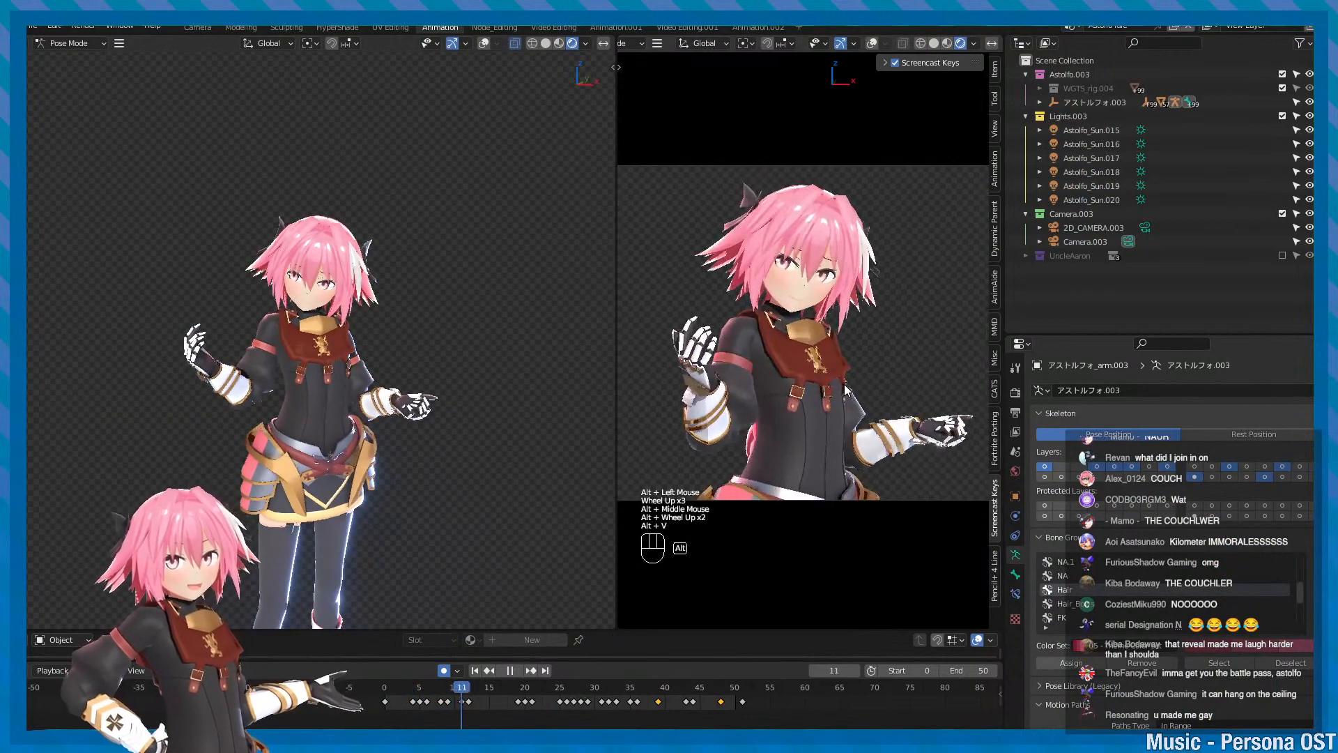
scroll(840, 341, "up", 2, "alt")
right_click_drag(856, 345, 800, 356, "alt")
scroll(798, 342, "up", 2, "alt")
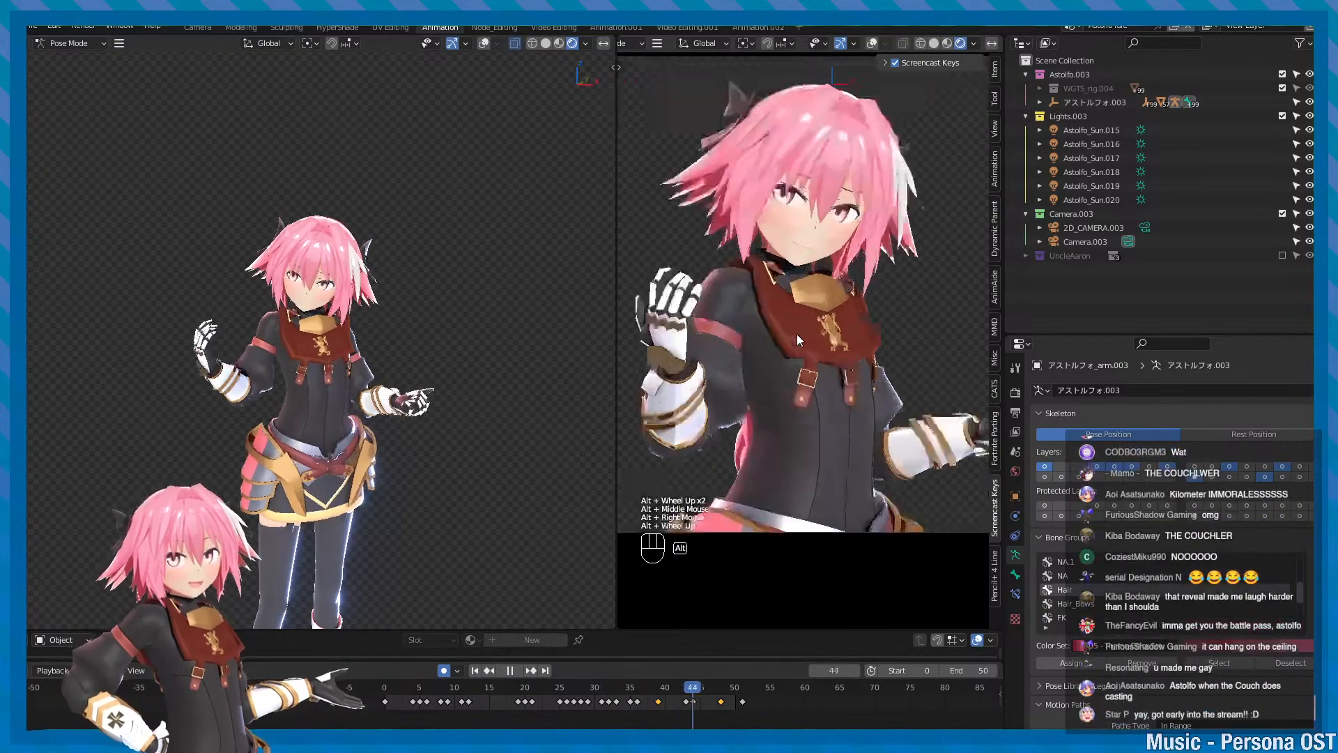
middle_click_drag(797, 333, 870, 327, "alt")
scroll(760, 317, "up", 2, "alt")
key("alt+v")
- Advance the idle animation frame by frame to frame 28 to examine the raised hand's motion
key("alt+1")
key("alt+2")
key("alt+2")
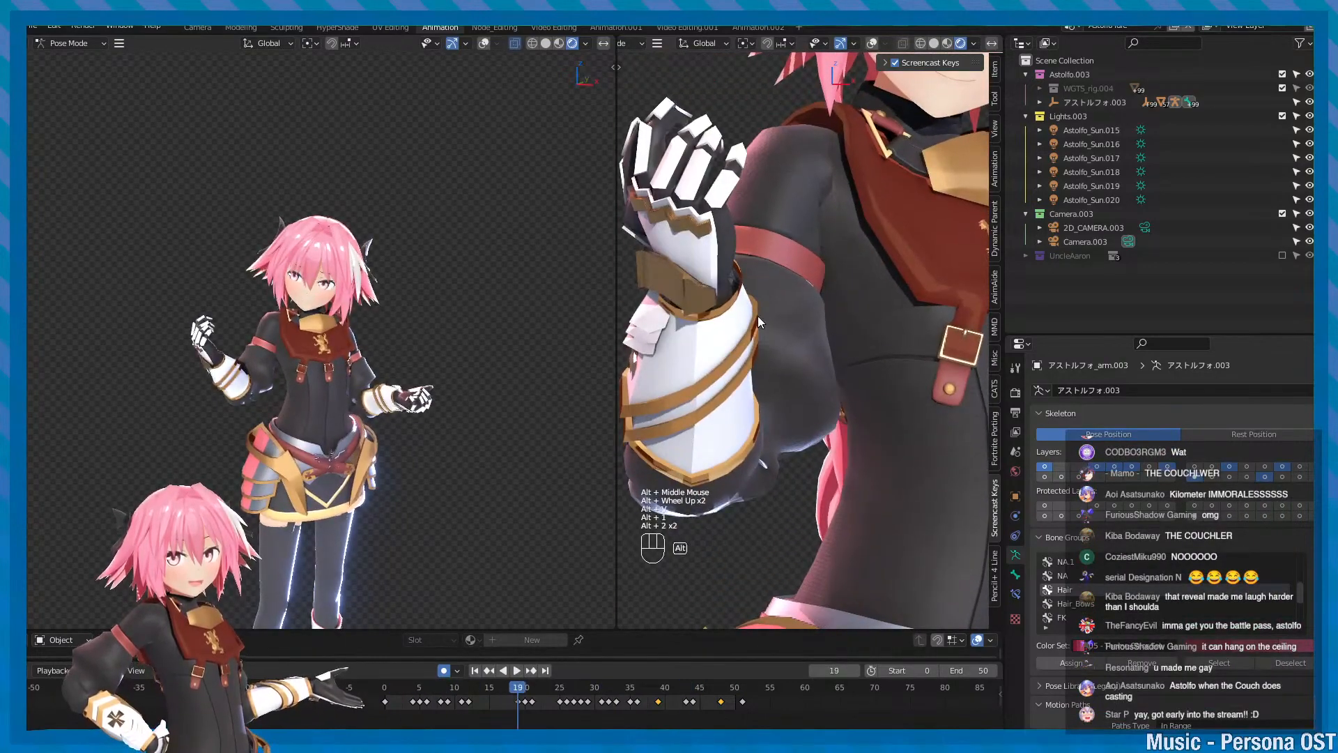
key("alt+2")
key("alt+2")
key("alt+2")
key("alt+2")
key("alt+2")
key("alt+2")
key("alt+2")
key("alt+2")
key("alt+2")
key("alt+2")
key("alt+2")
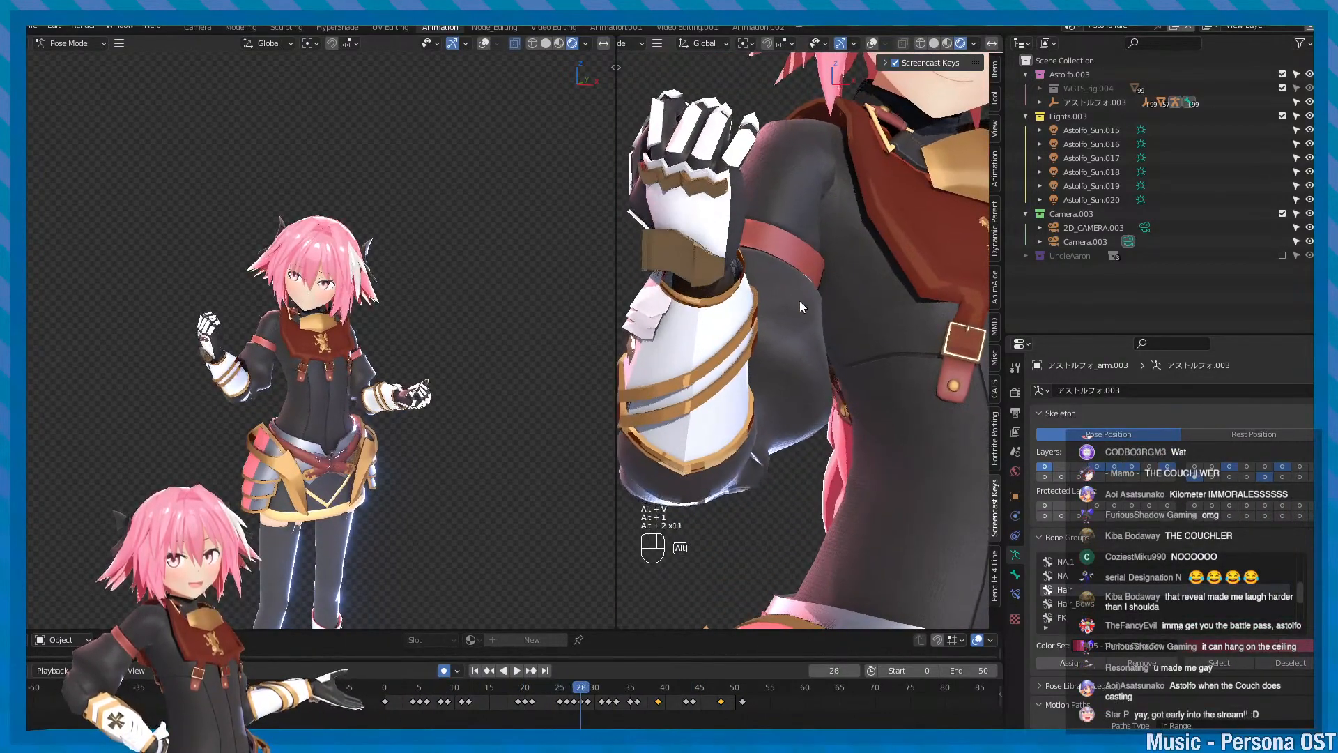
- Switch to Premiere Pro and play the June16th_Livestream sequence from the start of the second clip group
left_click(1256, 9)
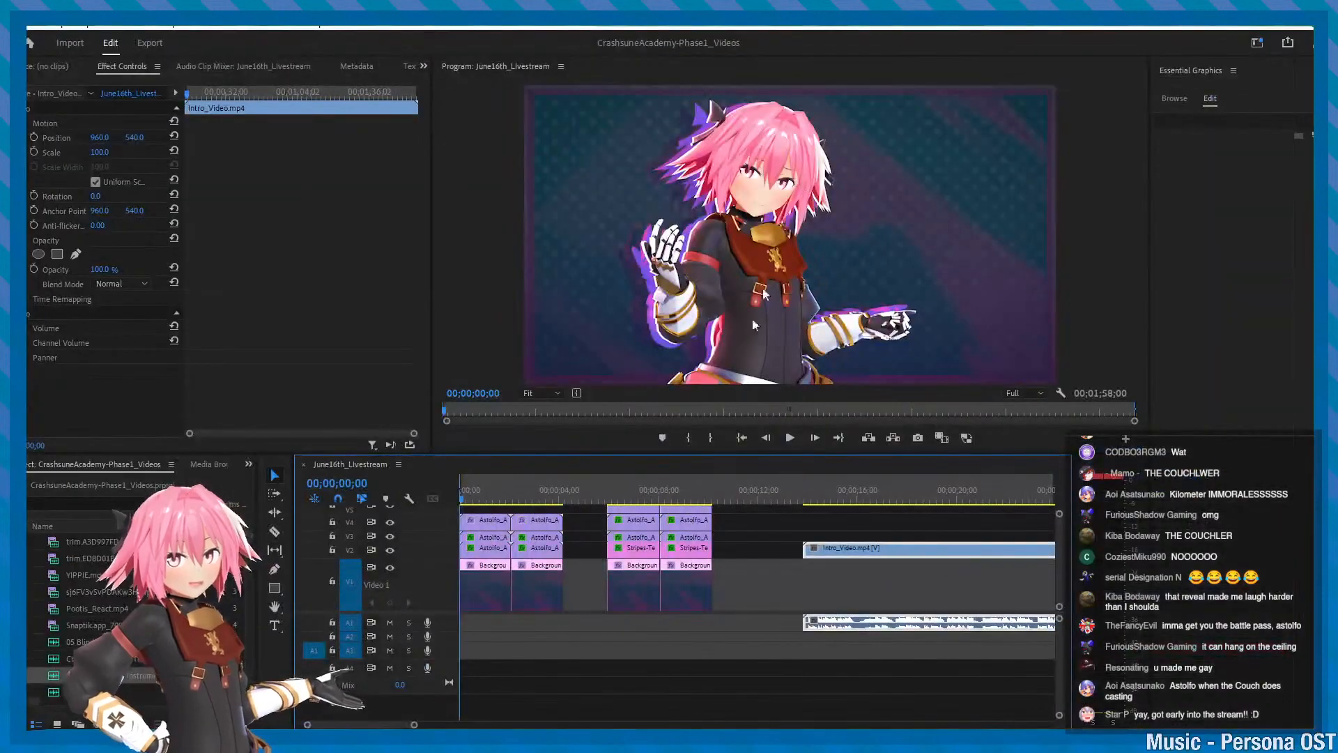
scroll(564, 511, "up", 3, "alt")
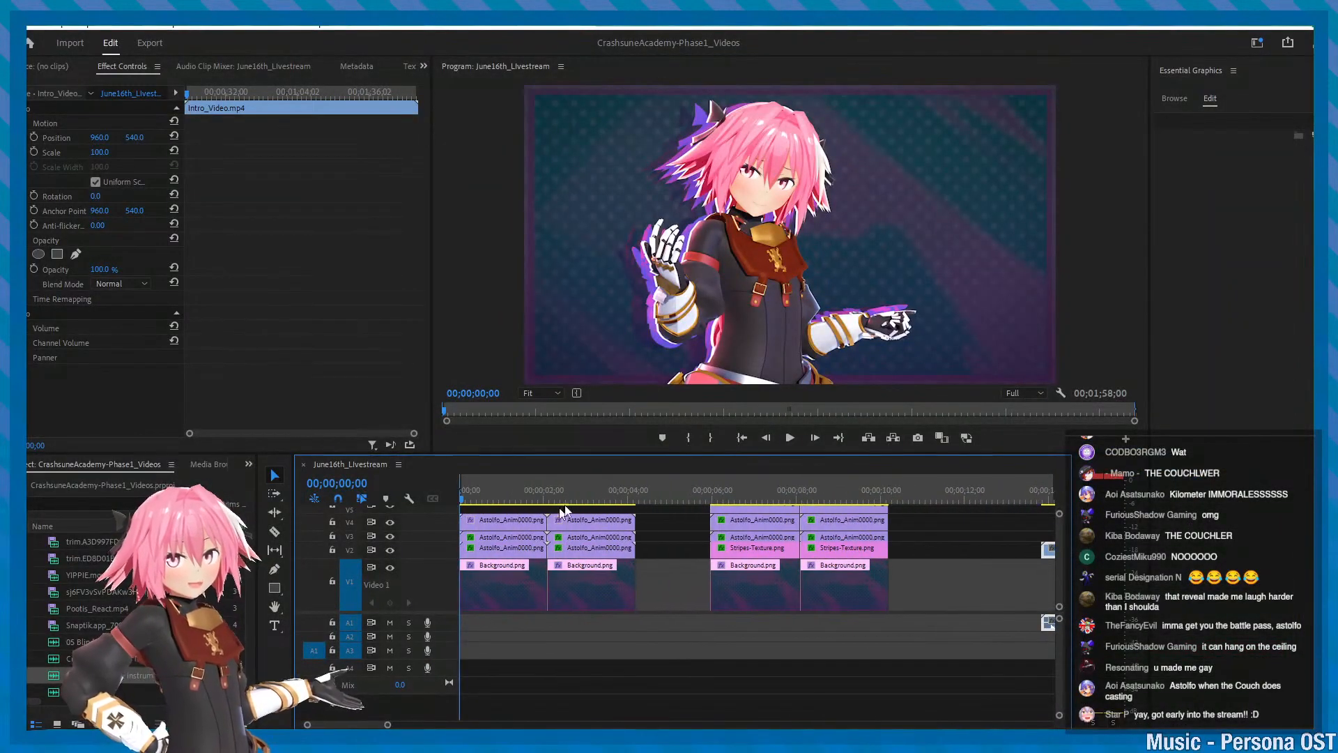
left_click(736, 497)
key("space")
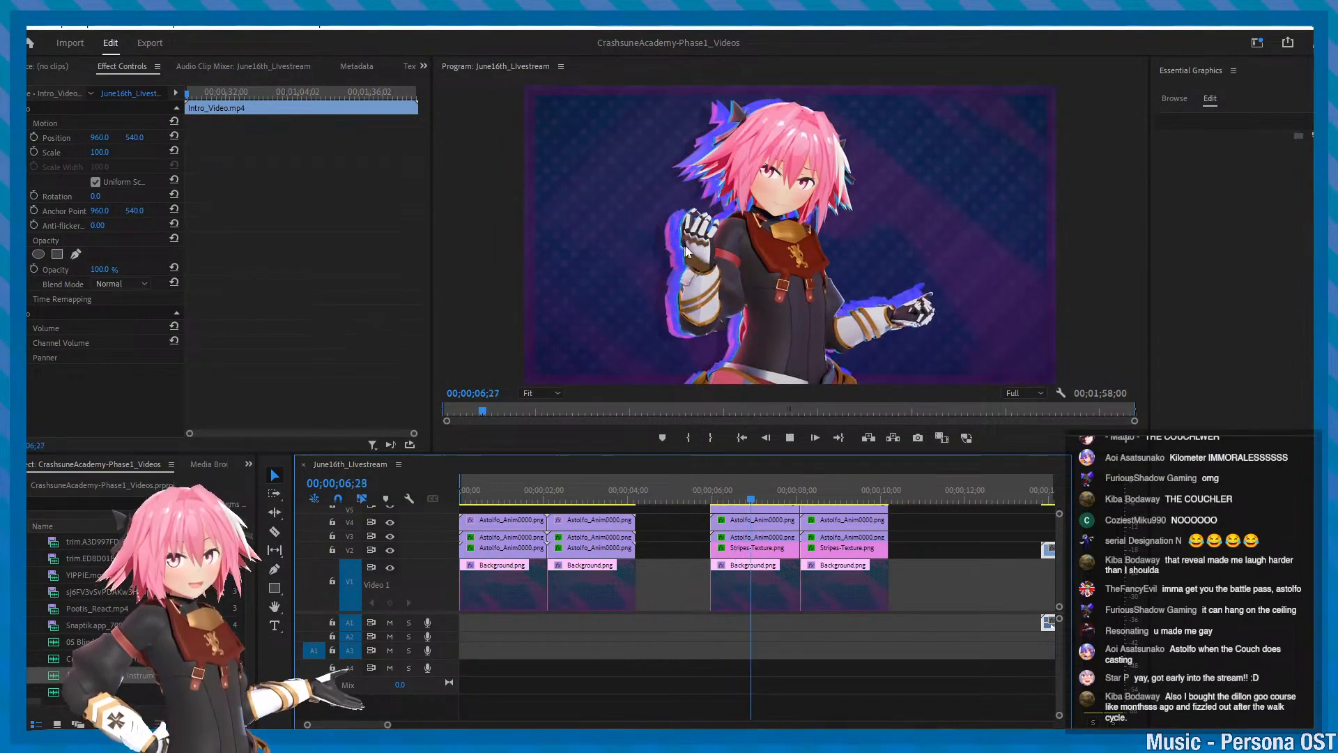
- Replay the second clip group of the June16th_Livestream sequence from its start and save the project
key("space")
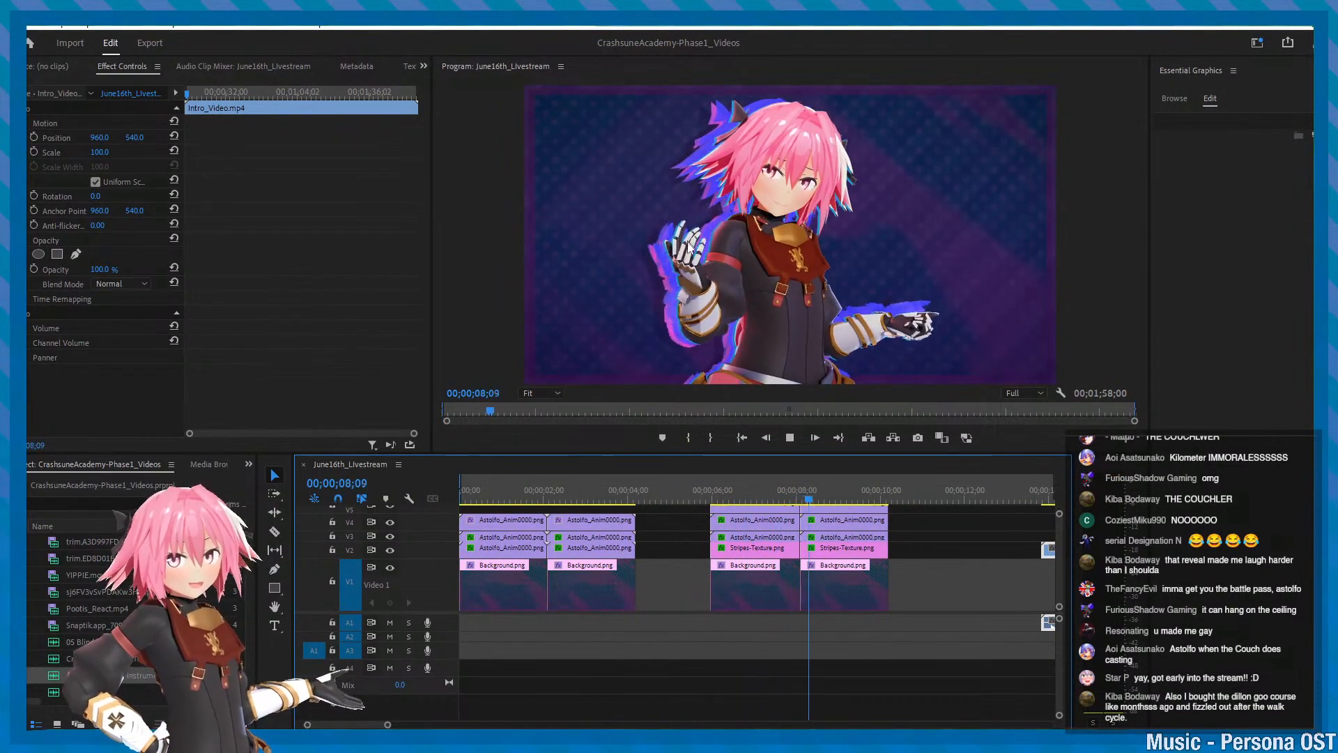
left_click(723, 490)
key("space")
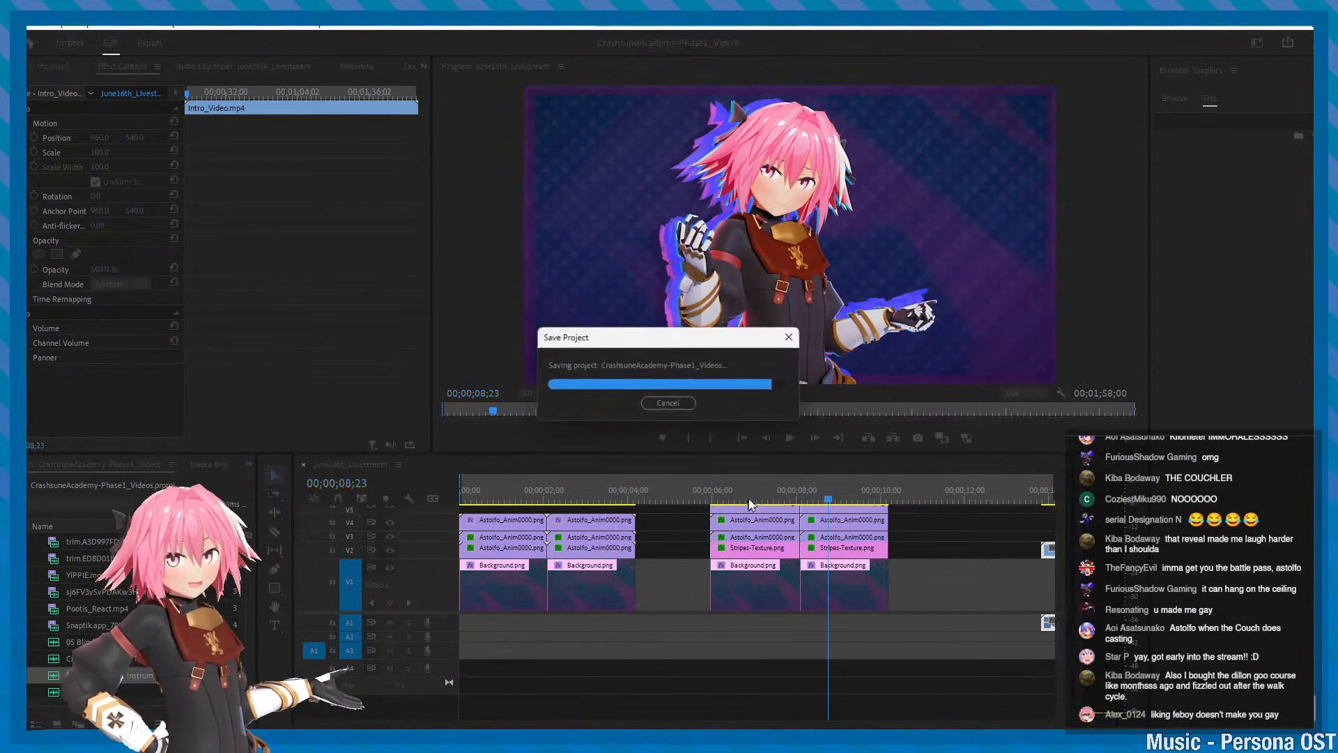
left_click(714, 495)
scroll(733, 520, "down", 1, "alt")
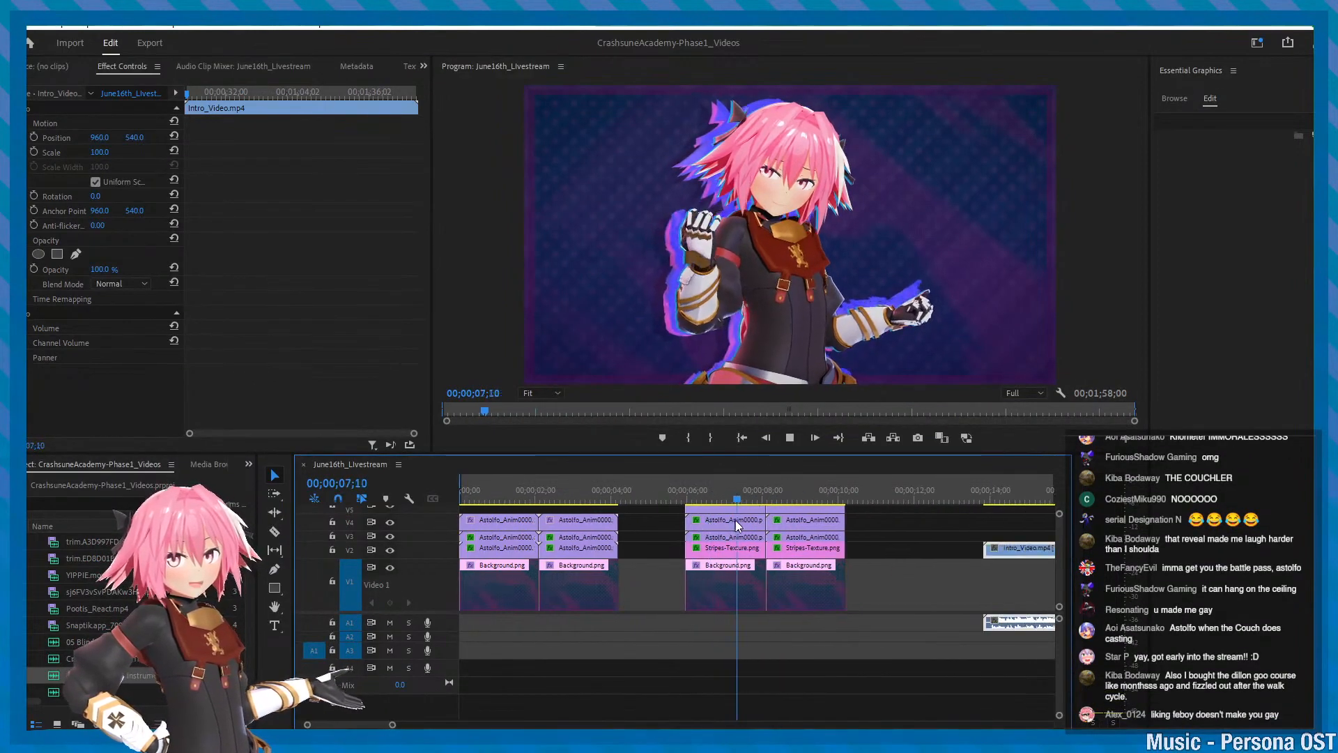
key("ctrl+s")
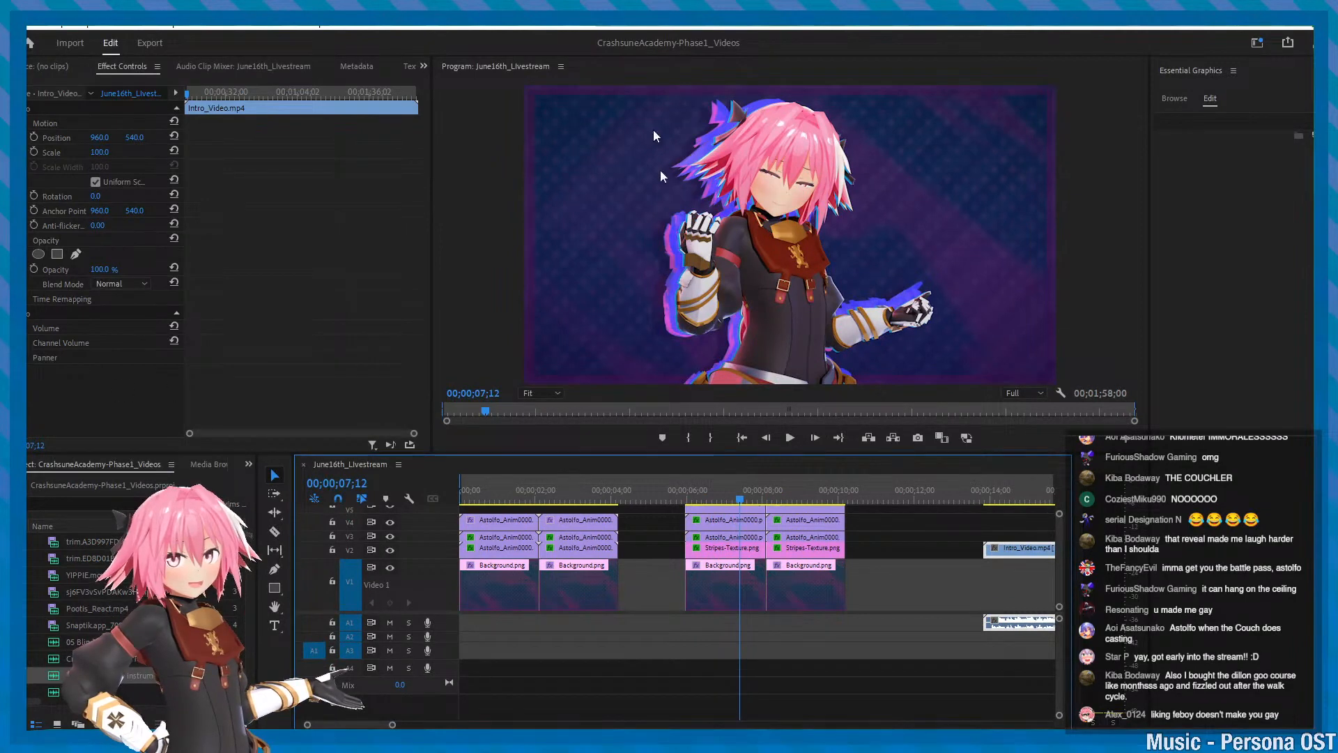
- Play the opening of the second clip group, stop at 00;00;06;17, and save the project
scroll(837, 511, "up", 2, "alt")
key("ctrl+s")
left_click_drag(632, 492, 667, 497)
scroll(684, 531, "down", 3, "alt")
scroll(684, 534, "down", 1, "alt")
key("space")
key("ctrl+s")
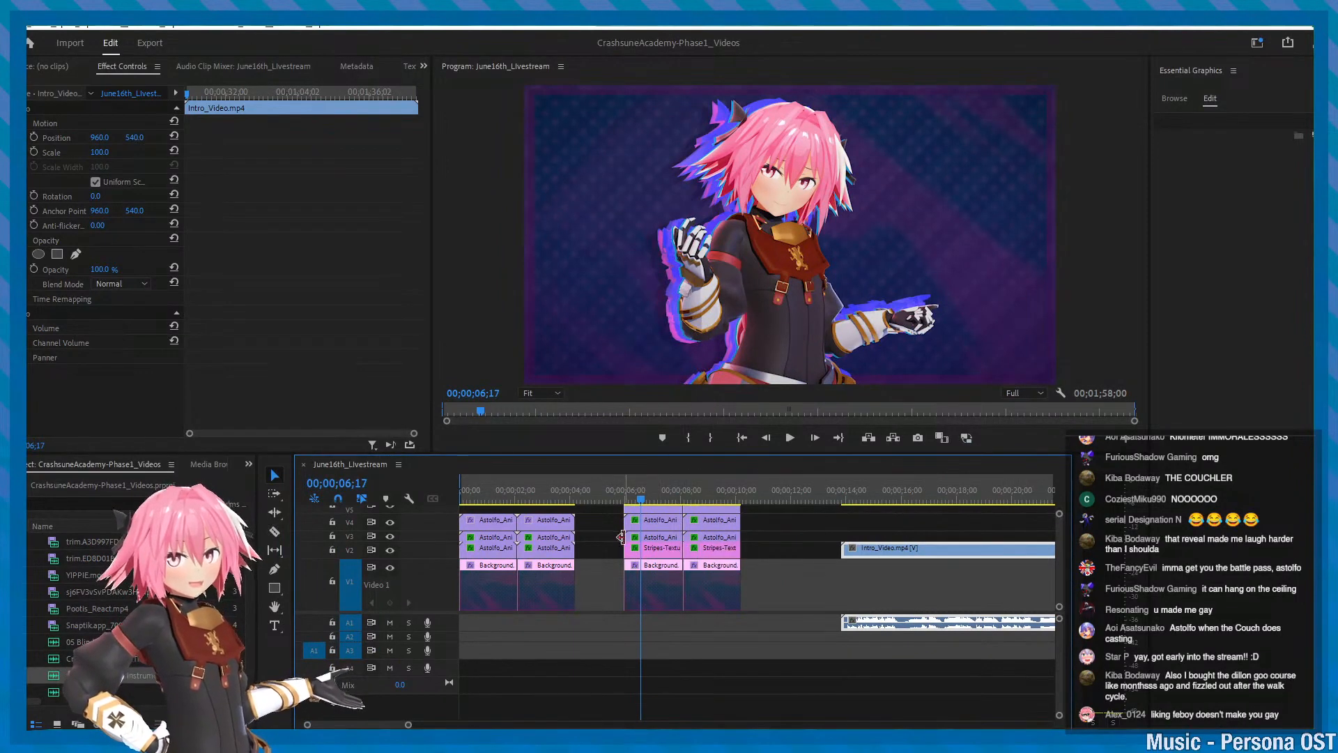
scroll(646, 541, "up", 1, "alt")
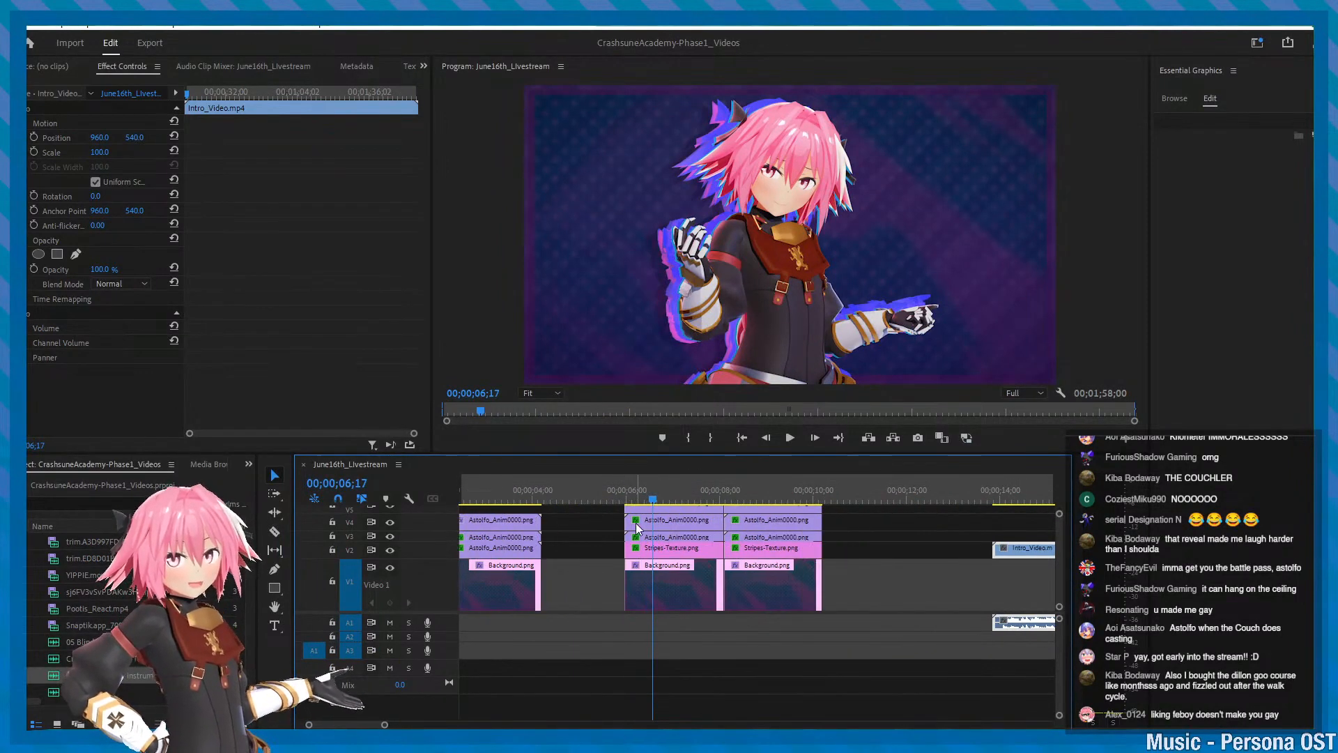
scroll(636, 522, "down", 2, "alt")
key("ctrl+s")
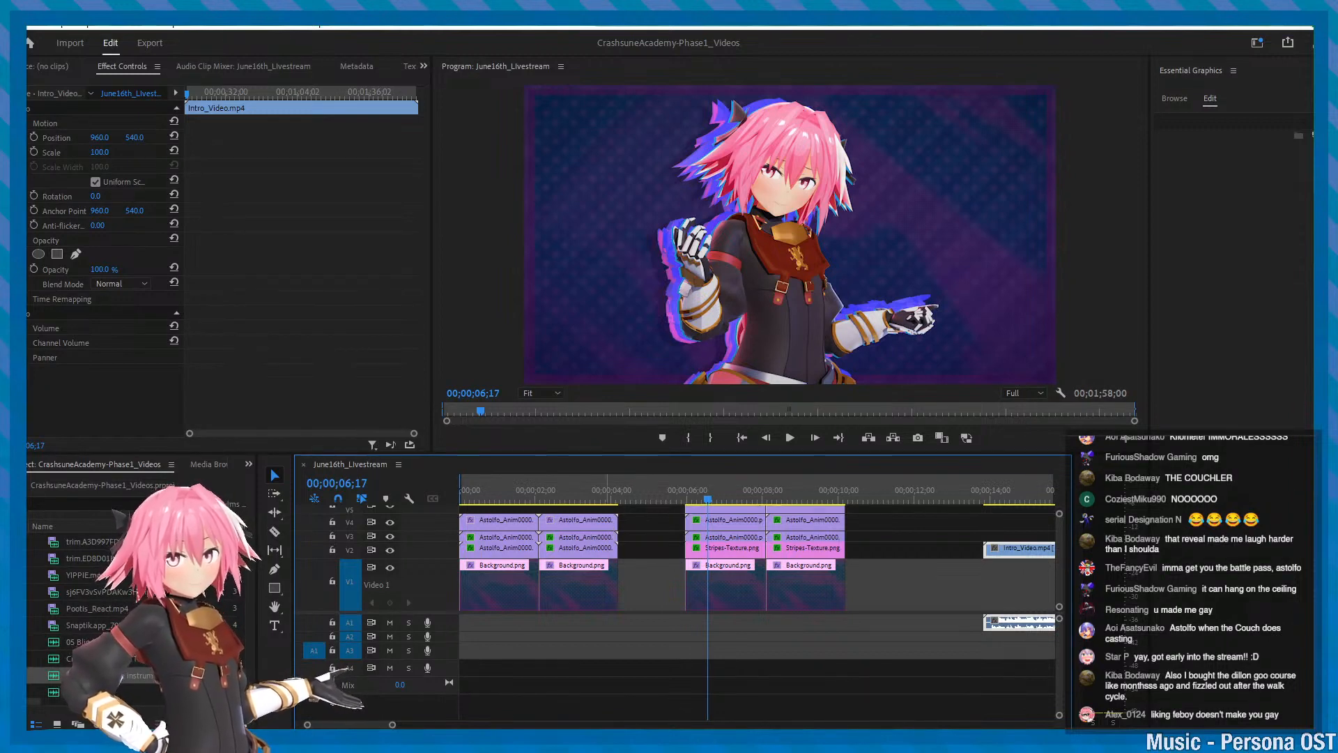
- Select the first Background.png clip of the second clip group and play the sequence on from 00;00;06;17
mouse_move(82, 726)
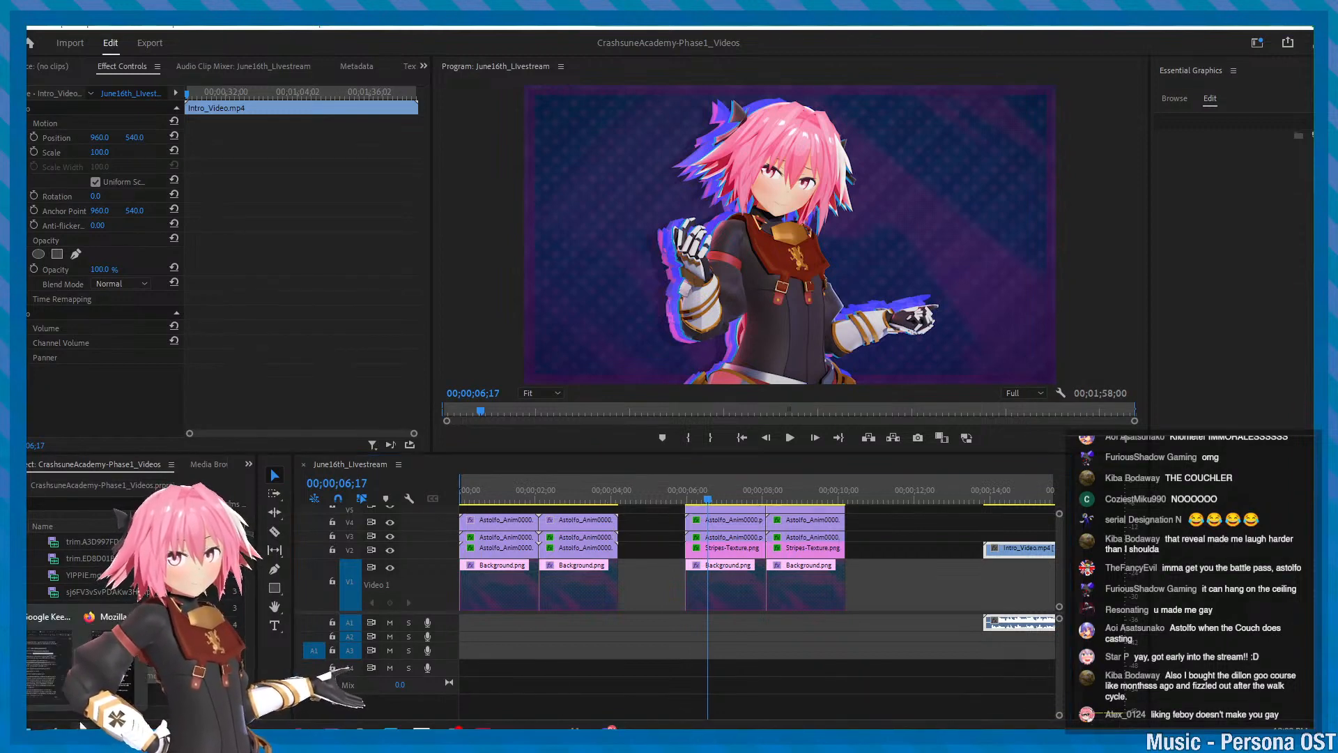
left_click(500, 668)
scroll(729, 576, "up", 3, "alt")
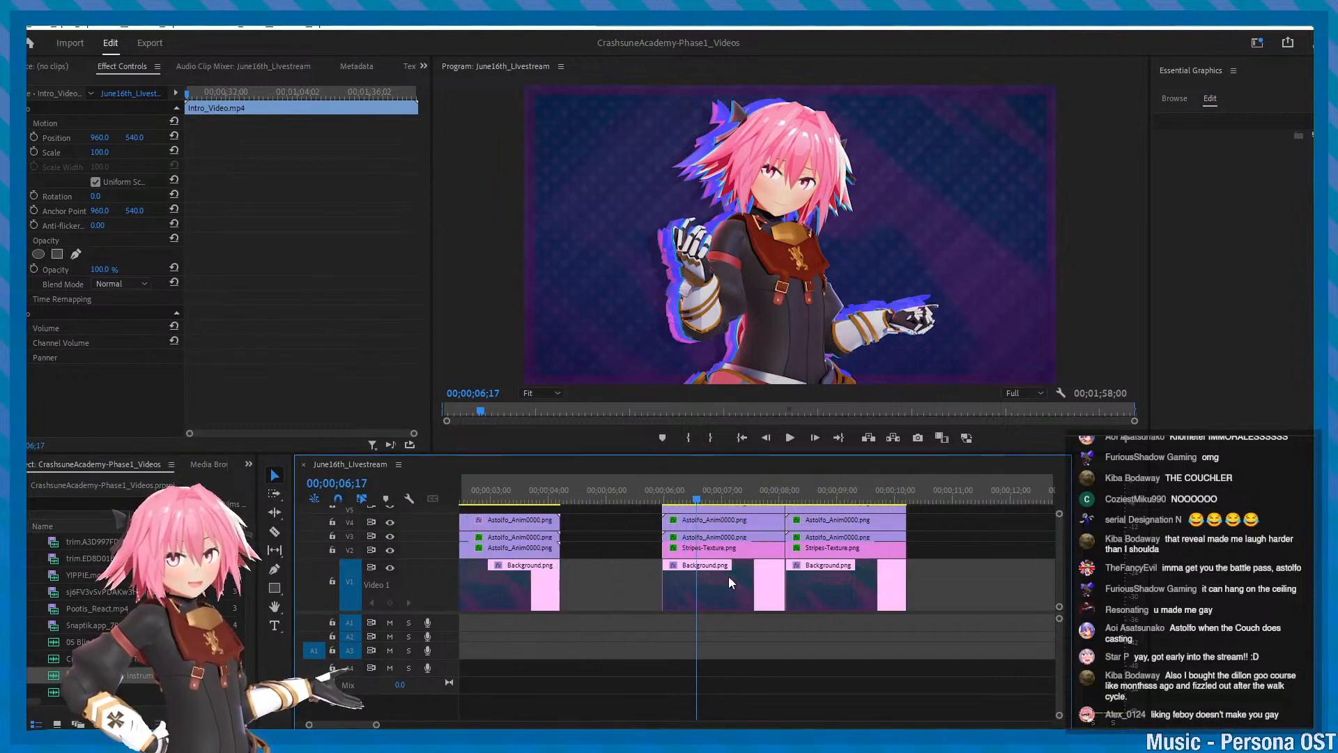
left_click(734, 580)
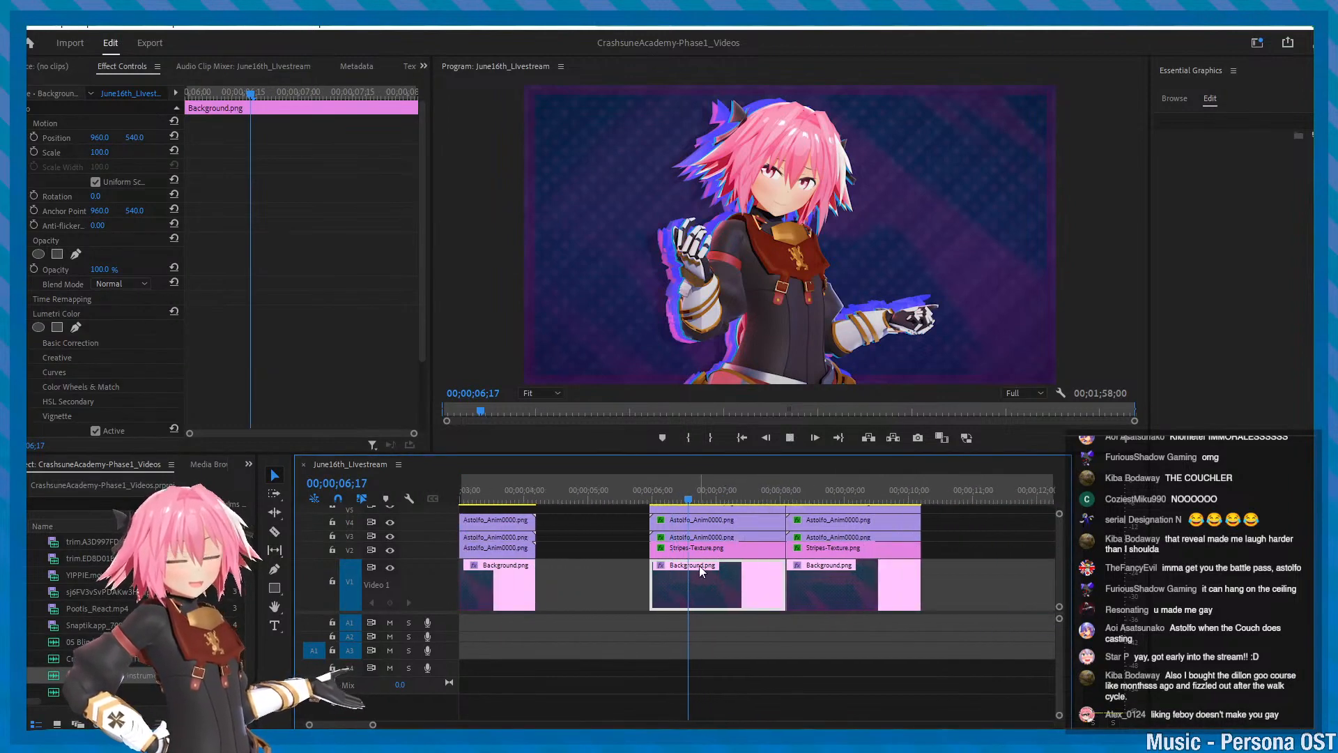
key("space")
key("space")
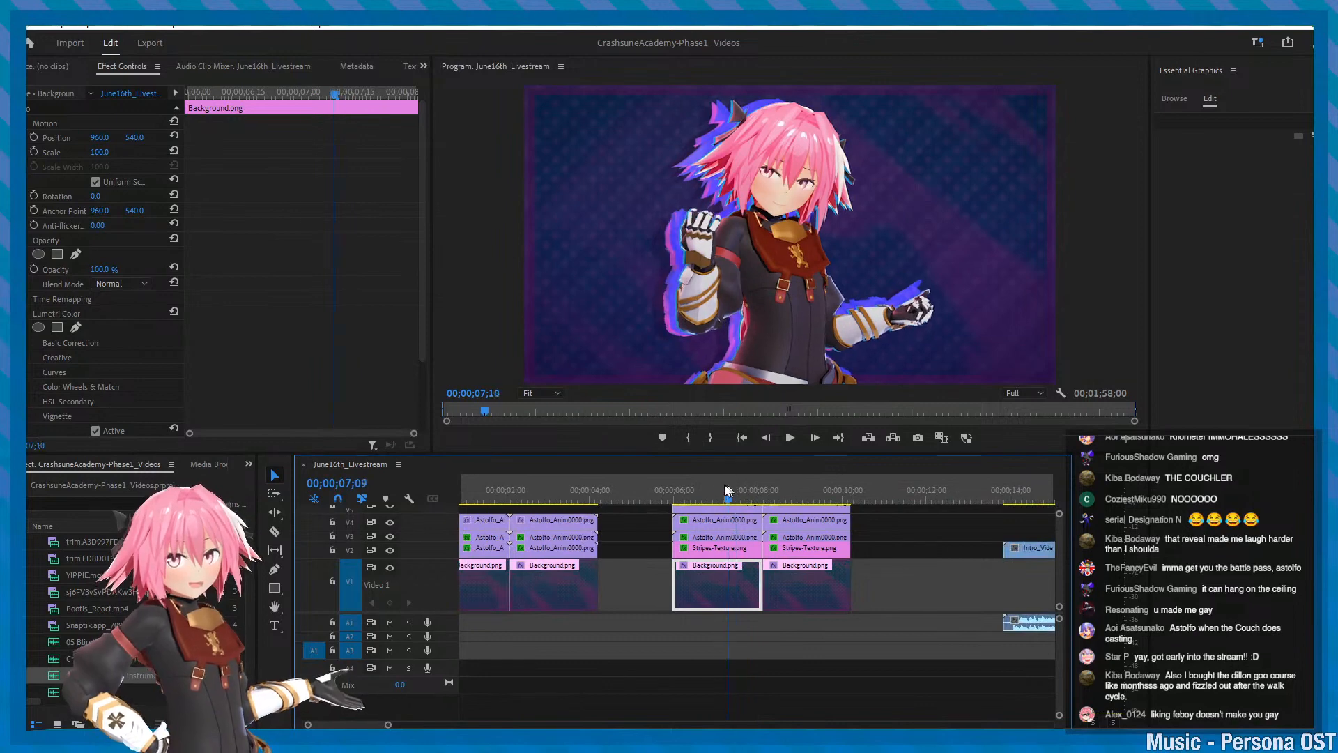
- Play across the cut between the two Astolfo clips to 00;00;08;08 and save the project
scroll(724, 512, "up", 5, "alt")
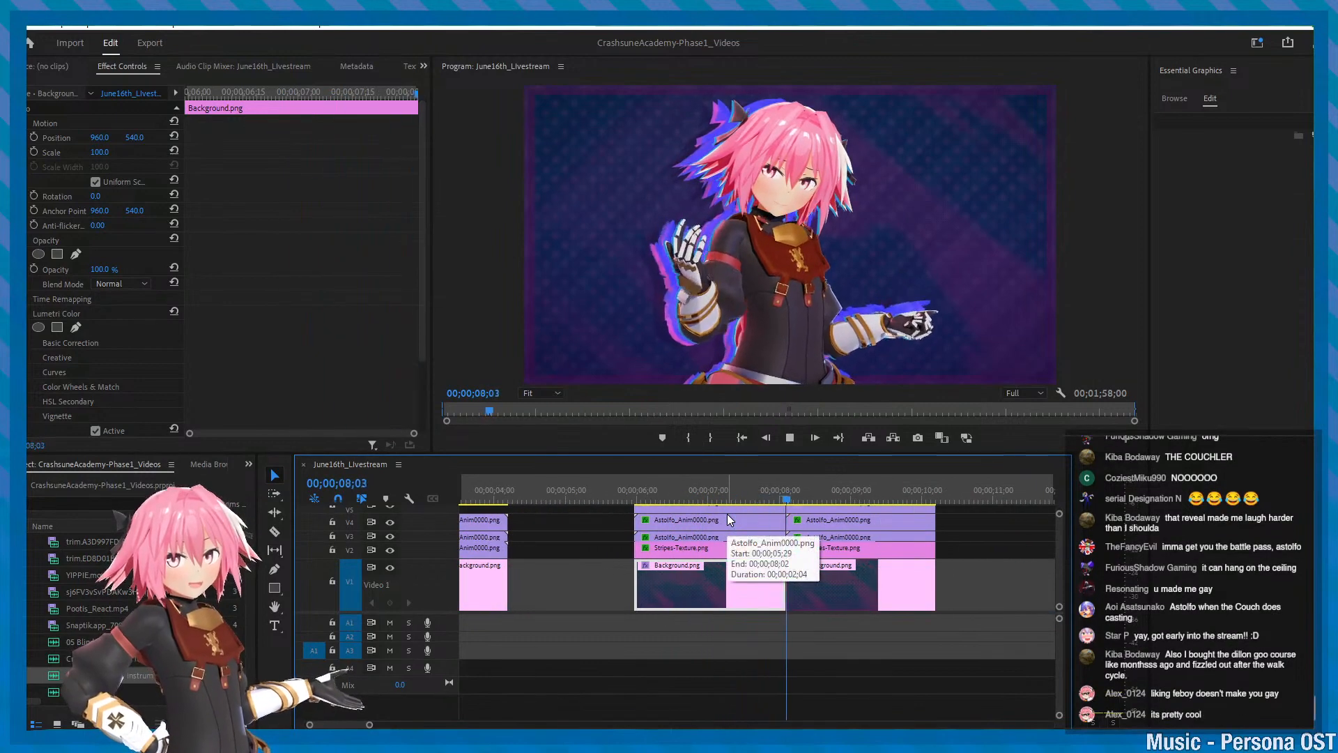
key("space")
scroll(776, 545, "down", 5, "alt")
key("ctrl+s")
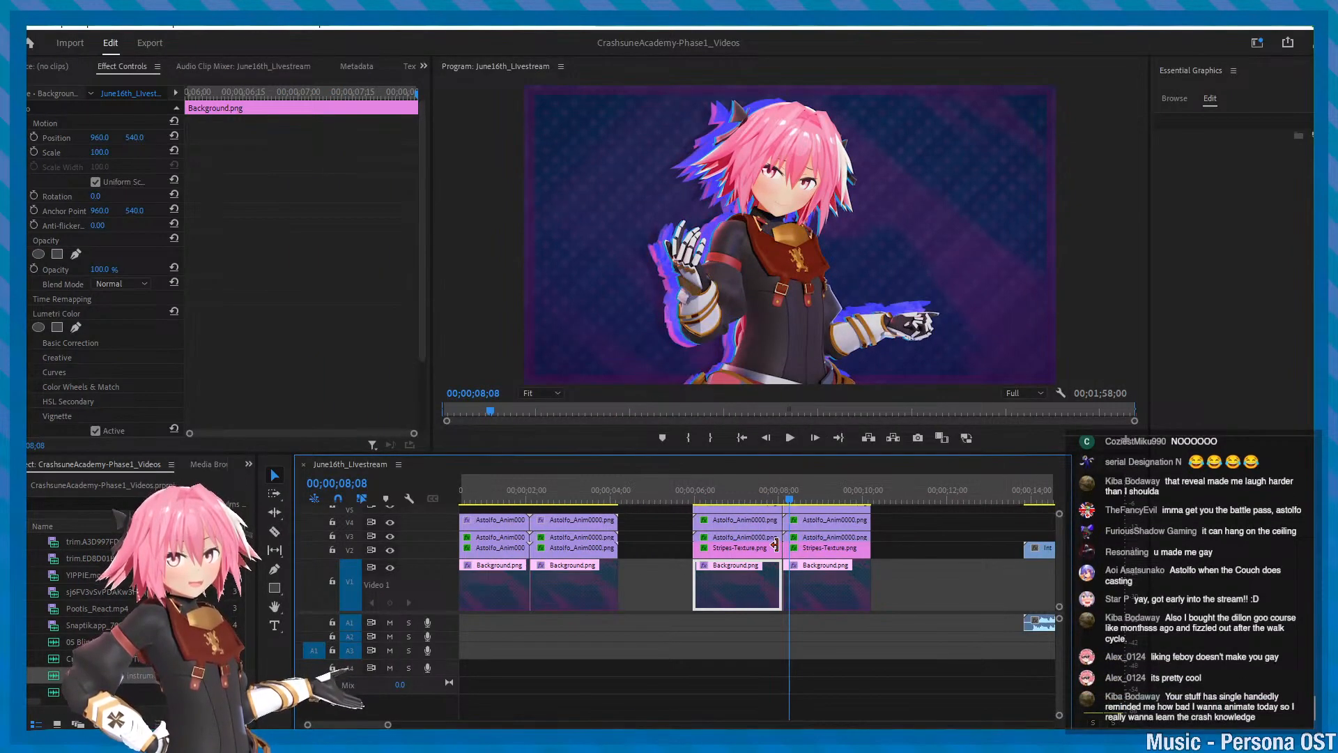
scroll(738, 566, "down", 3, "alt")
scroll(679, 571, "up", 4, "alt")
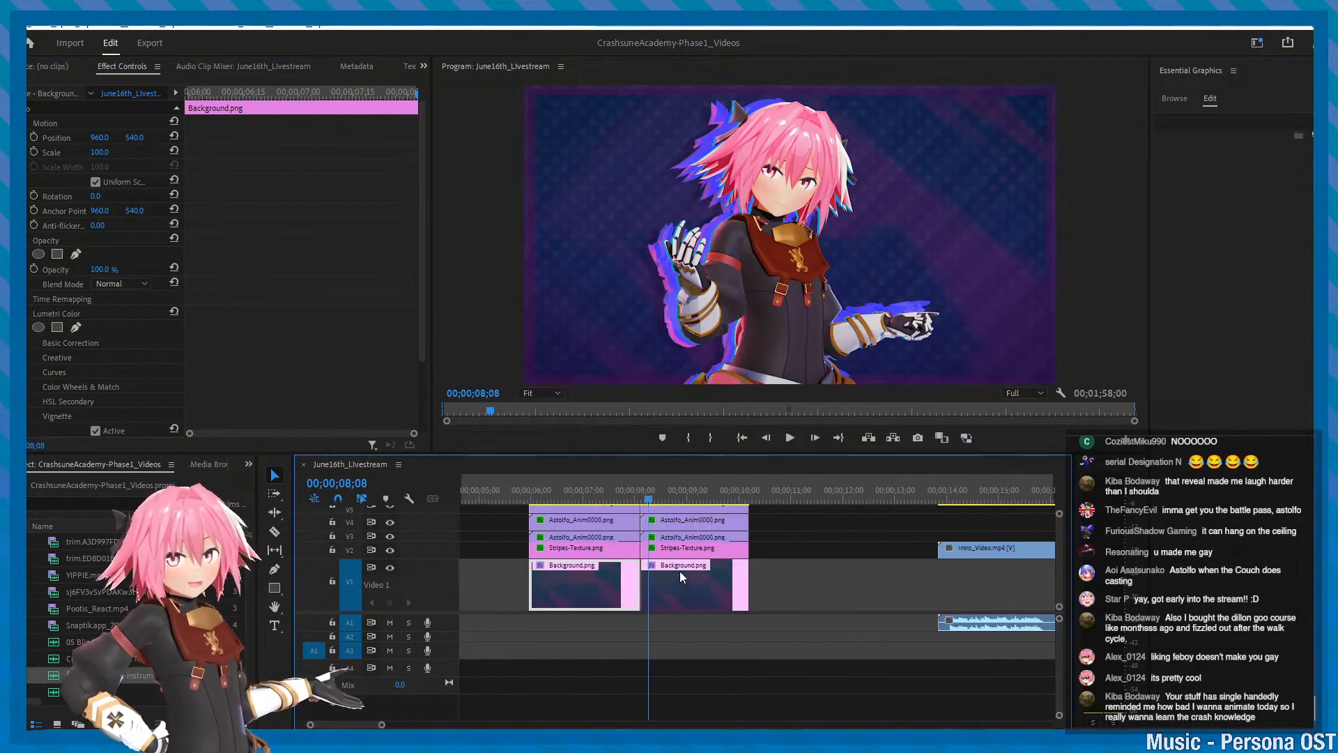
- Return the playhead to the start of the second clip group and play the sequence to 00;00;06;21
left_click(699, 495)
left_click(688, 495)
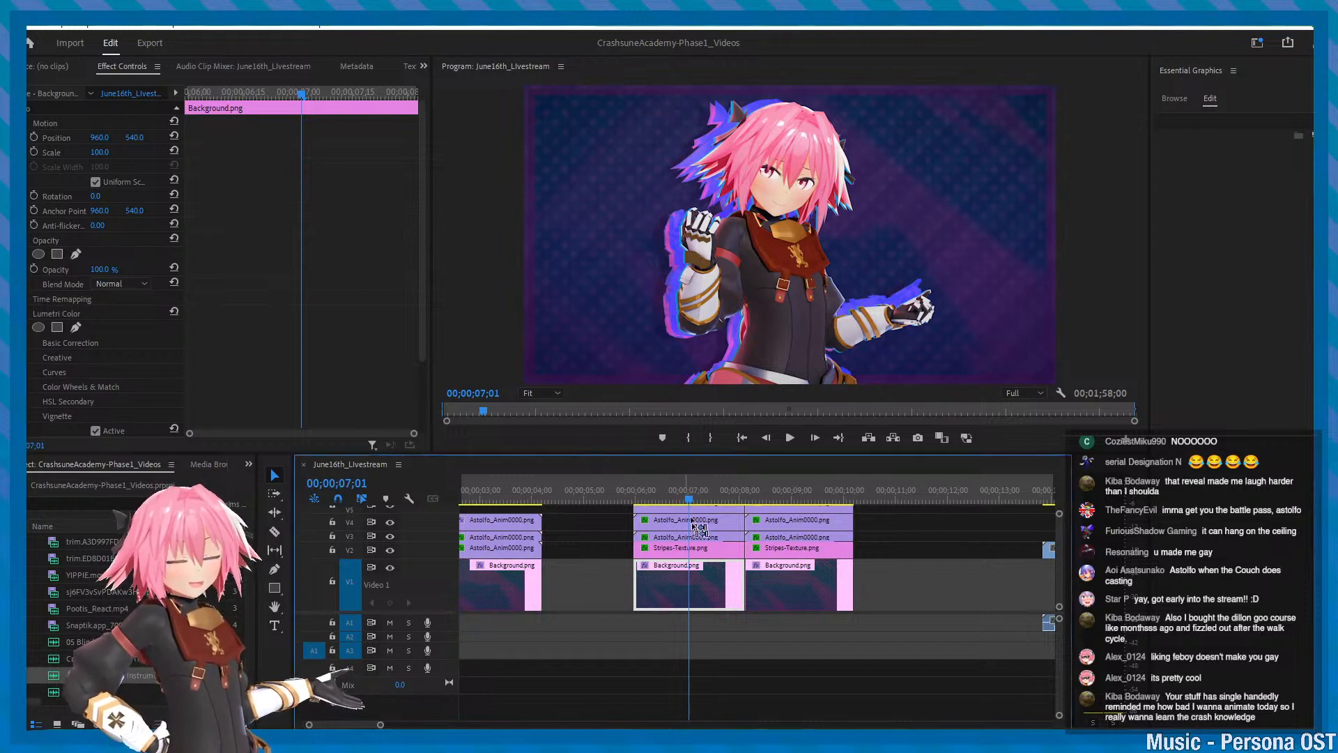
left_click(648, 495)
scroll(683, 547, "up", 2, "alt")
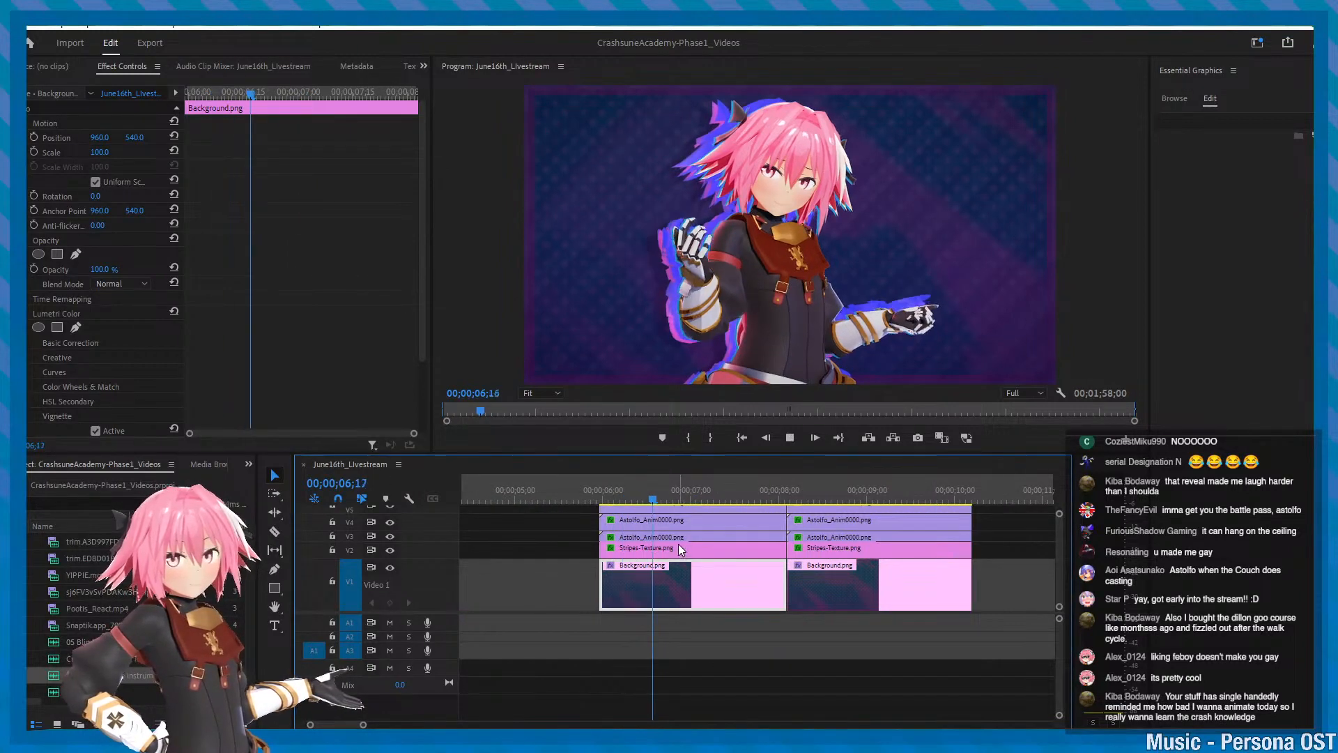
scroll(678, 544, "down", 3, "alt")
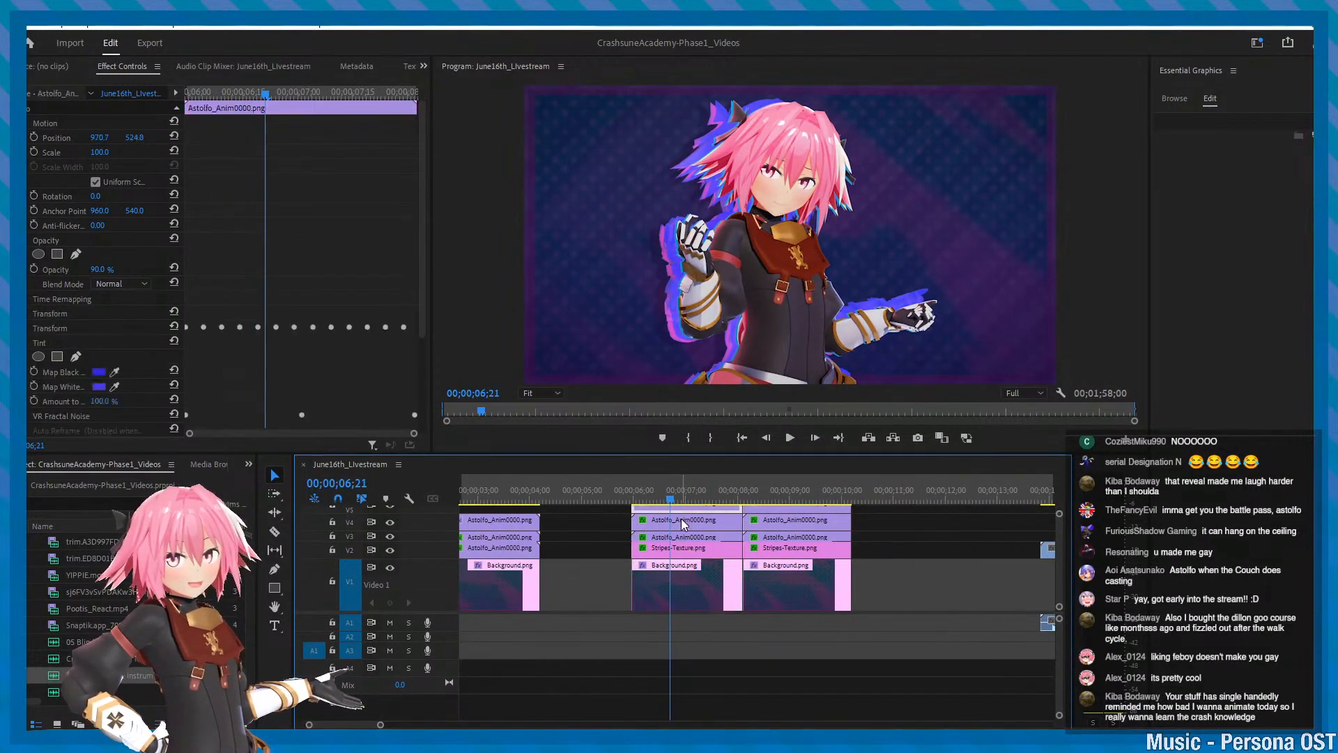
- Select the stacked Astolfo_Anim0000.png layers of the second clip group in turn to show their tint effect settings, and save the project
left_click(682, 524)
left_click(678, 527)
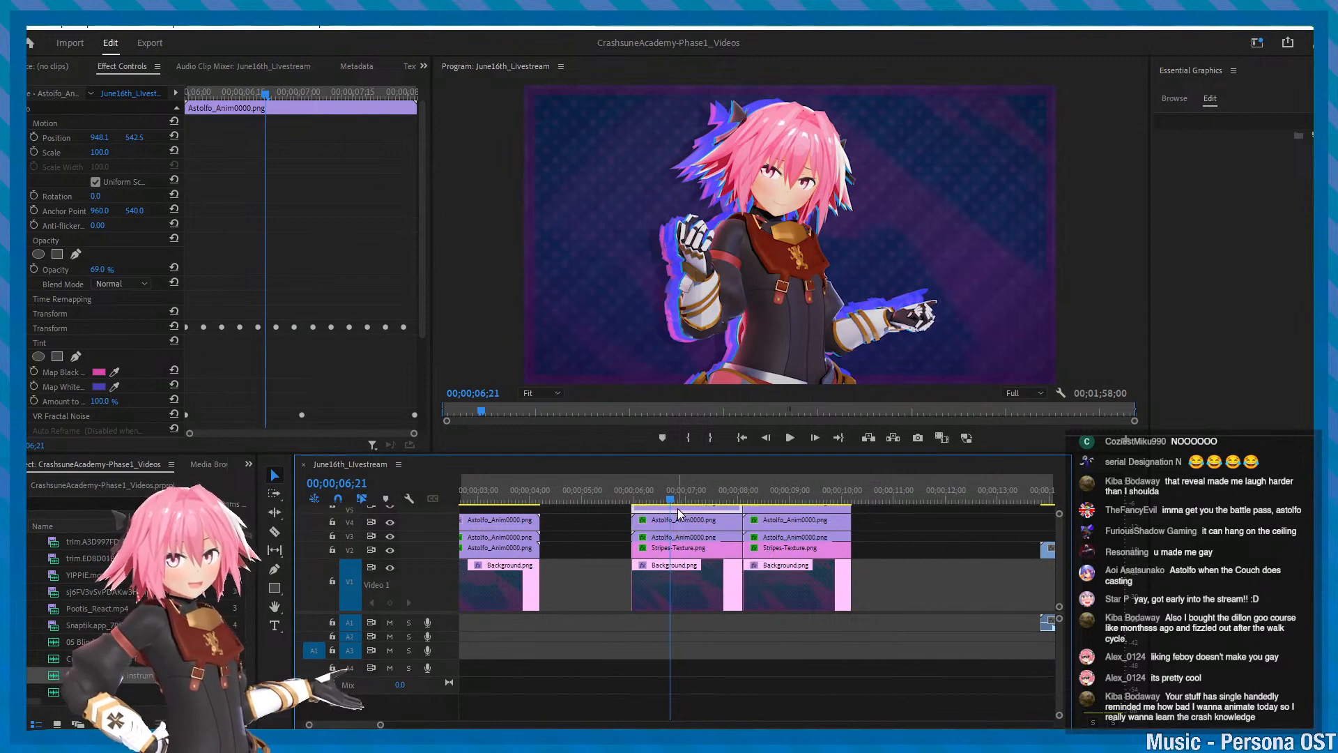
left_click(676, 537)
key("ctrl+s")
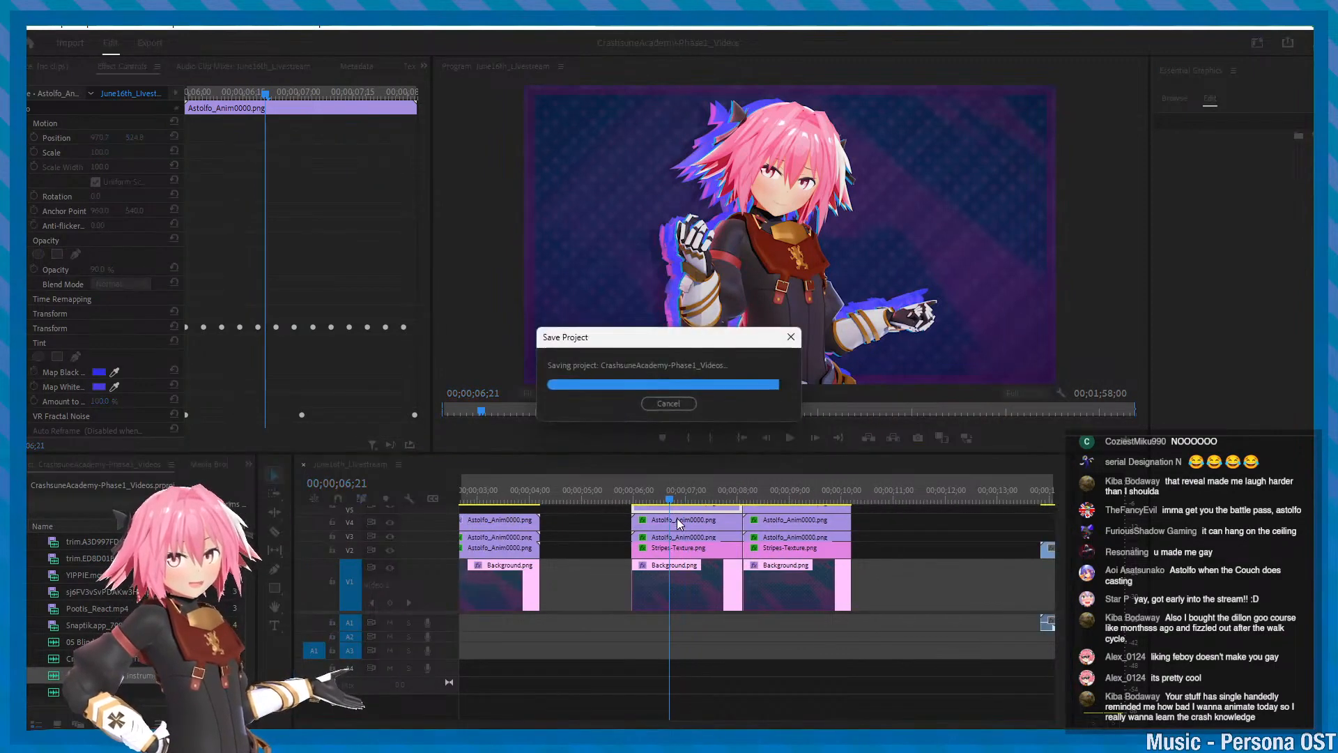
left_click(676, 519)
- Save the project and play the second clip group on to 00;00;08;16
scroll(685, 541, "up", 2, "alt")
key("ctrl+s")
key("space")
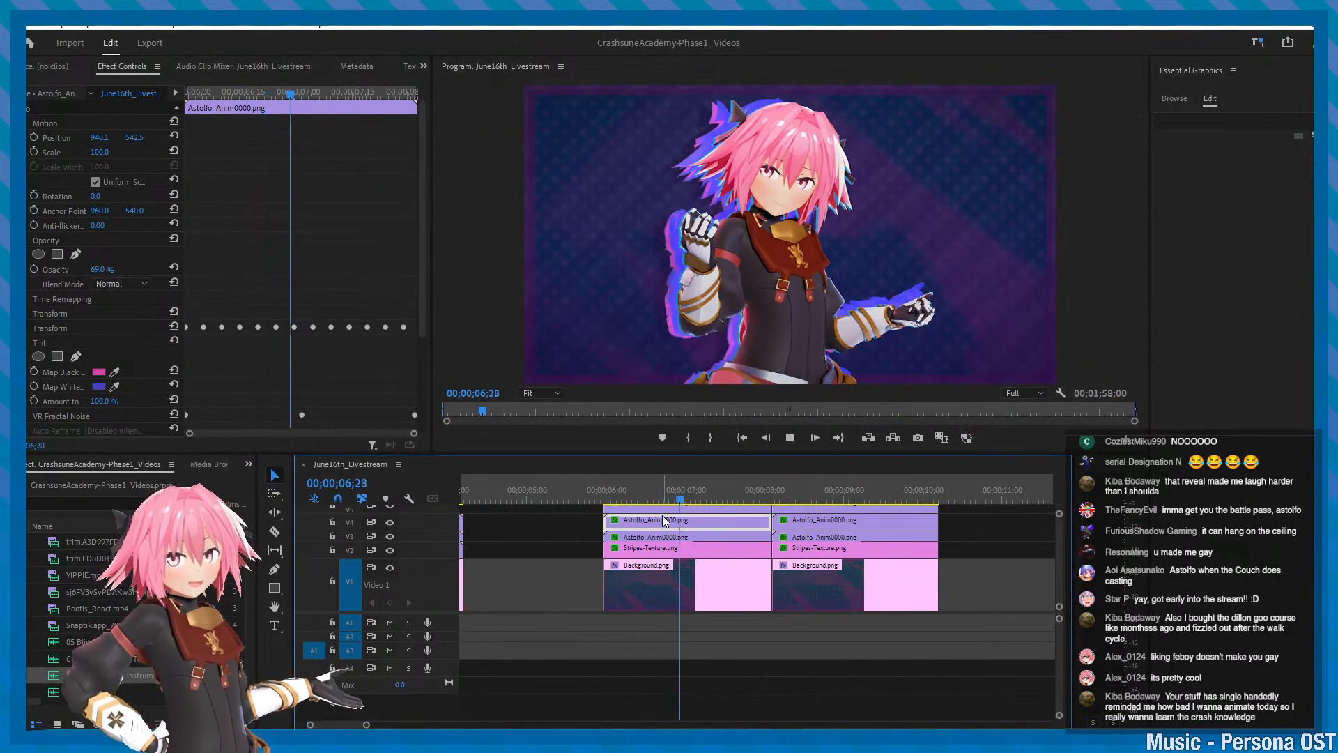
scroll(687, 531, "down", 2, "alt")
key("ctrl+s")
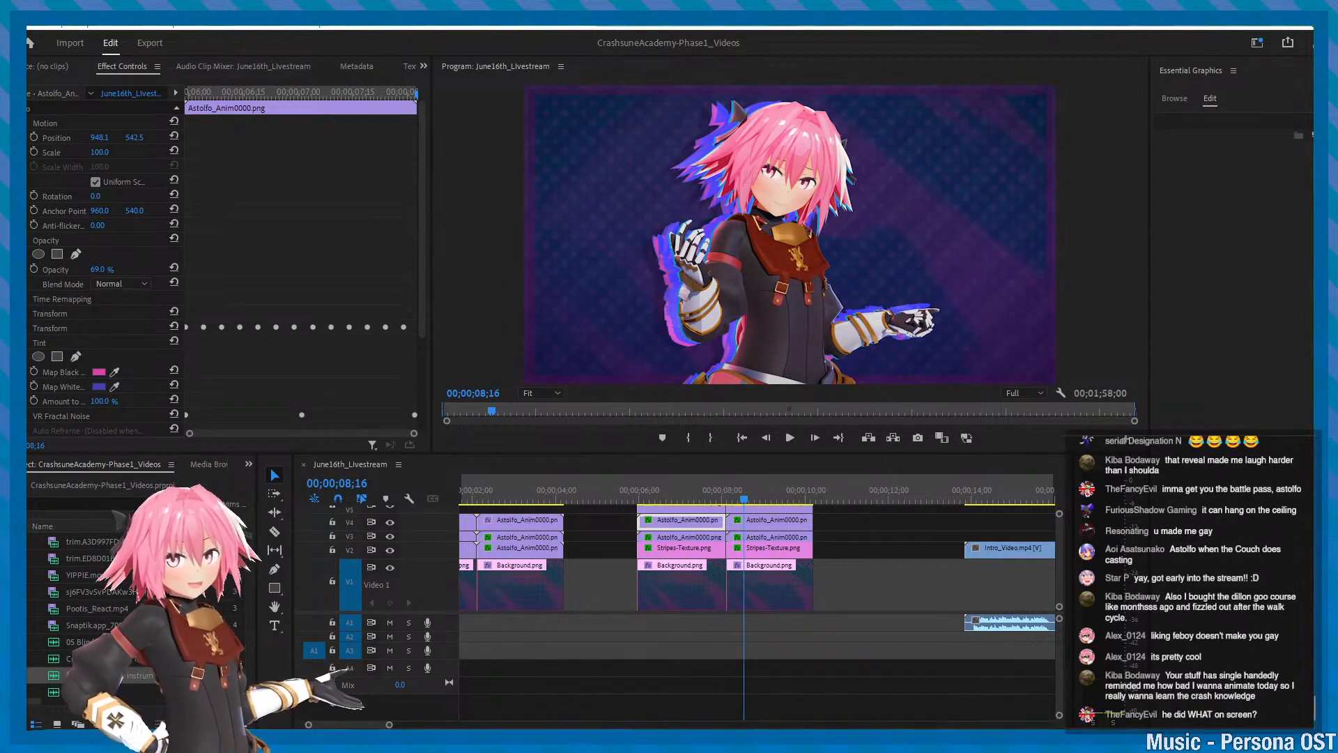
- Switch to the browser and show the Miles battle pass meme full screen at 130% zoom, then leave full screen
left_click_drag(28, 30, 558, 30)
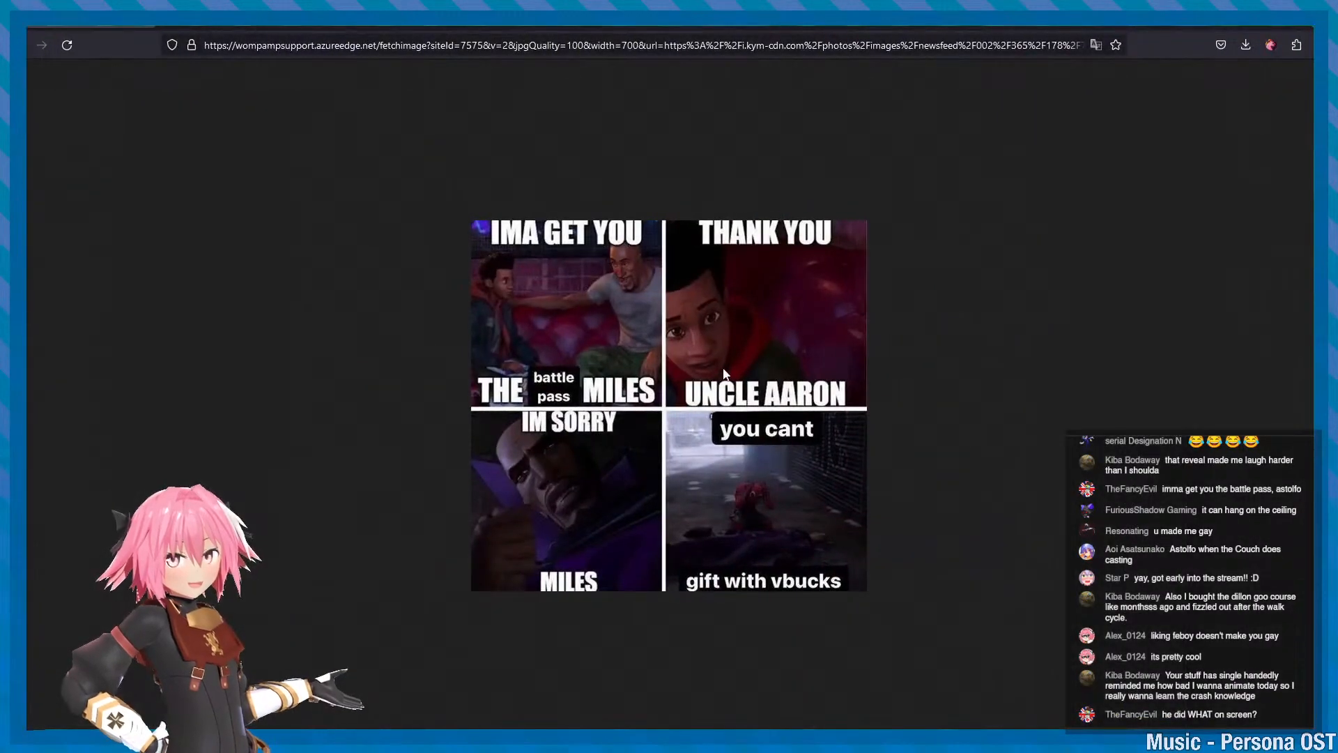
key("F11")
scroll(698, 359, "up", 1, "ctrl")
scroll(698, 358, "up", 2, "ctrl")
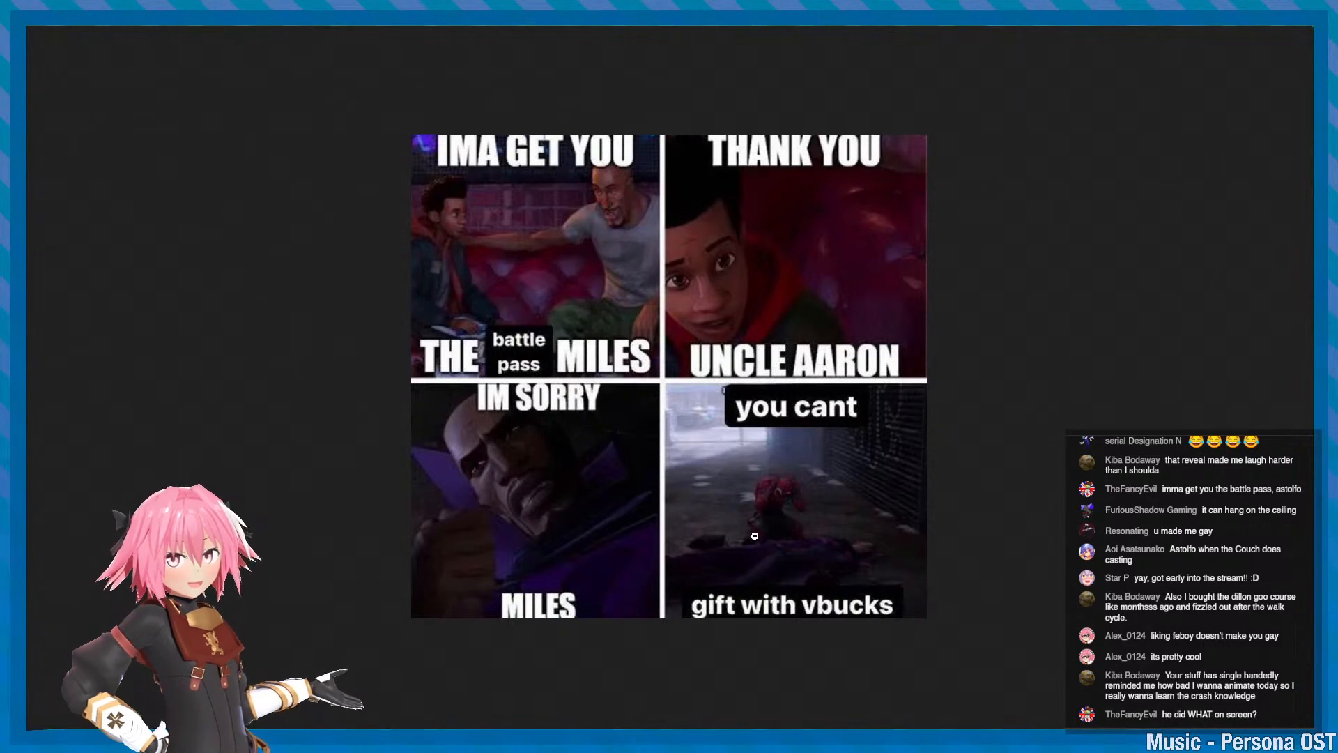
key("F11")
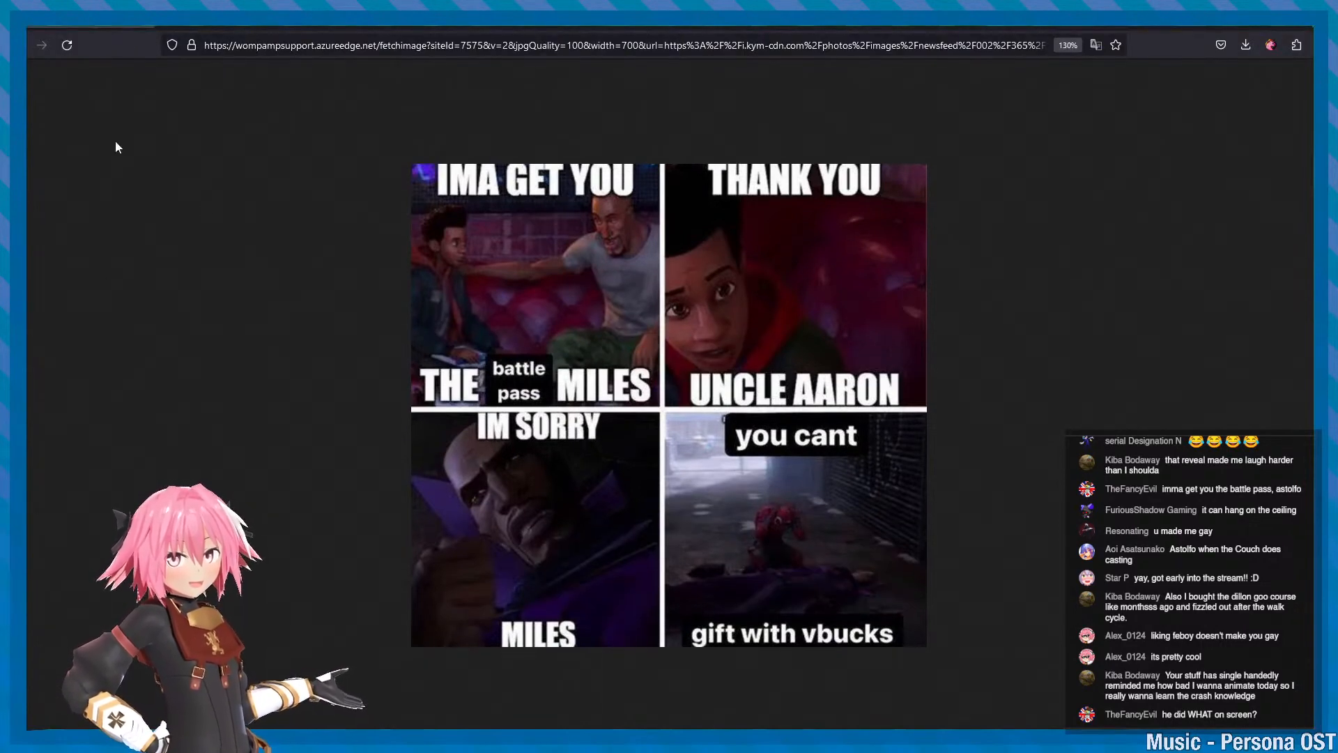
- Switch back to Premiere Pro, save the project, and replay the second clip group to 00;00;06;26
key("alt+Tab")
scroll(696, 538, "down", 2)
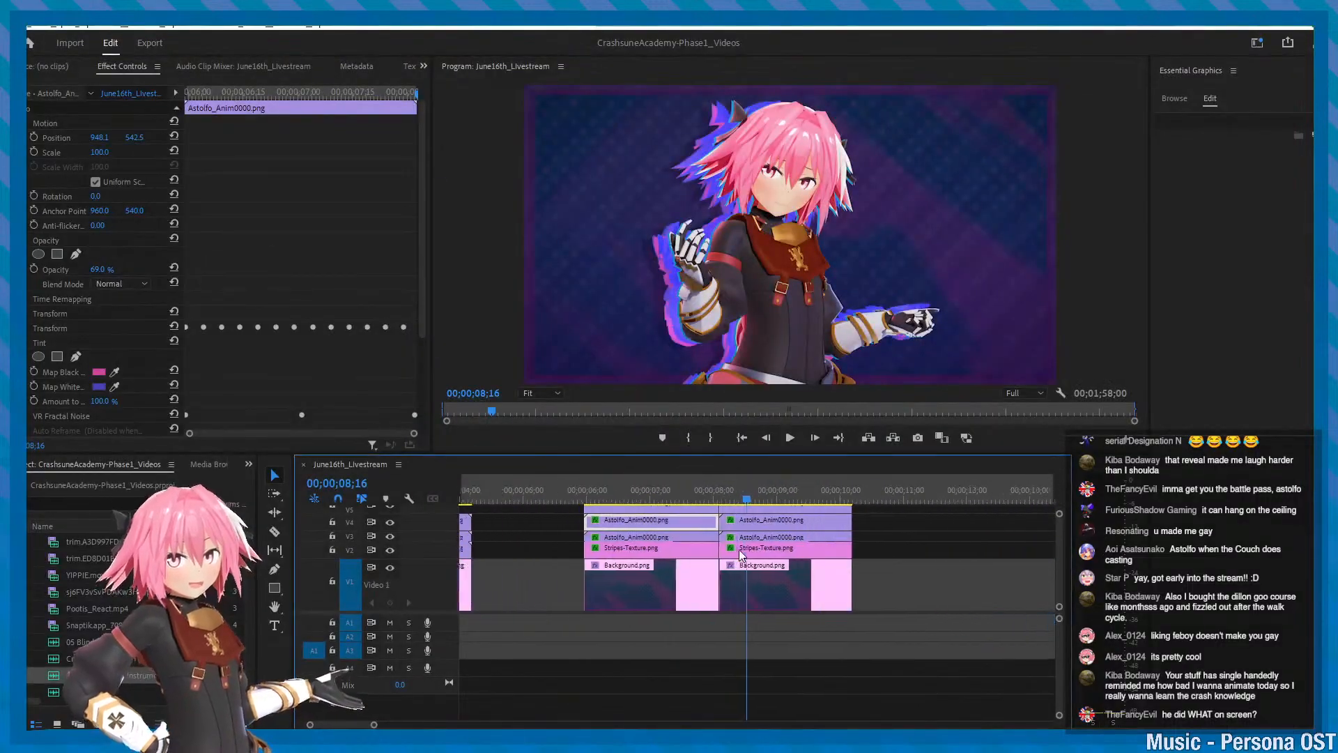
scroll(711, 519, "up", 2)
key("ctrl+s")
left_click(631, 494)
key("space")
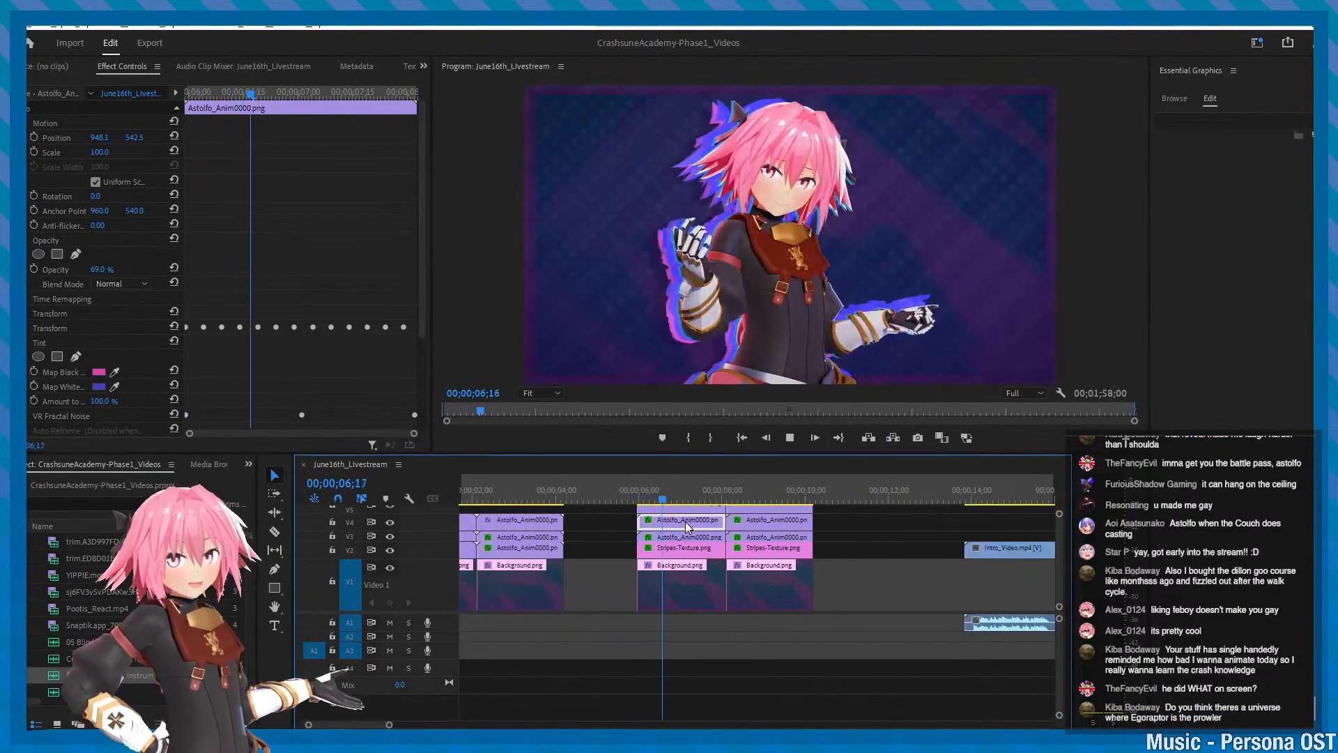
key("space")
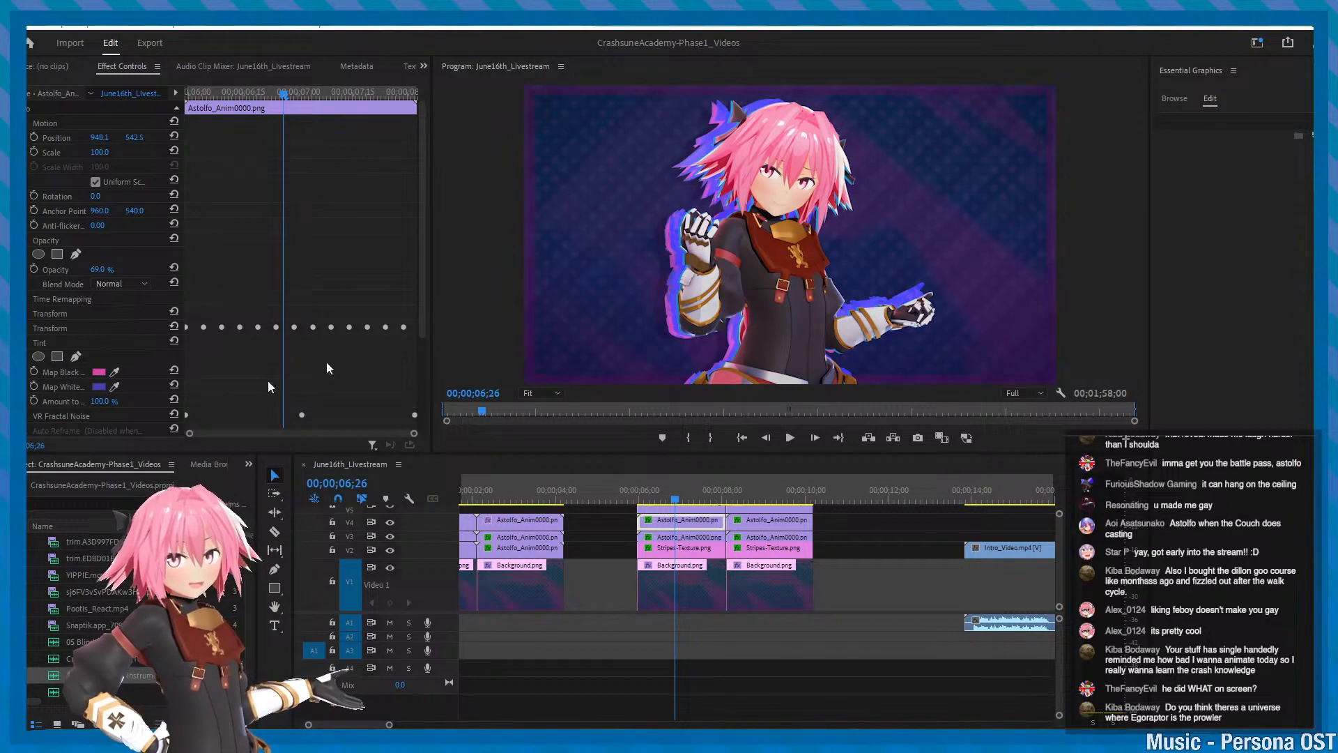
- Save the CrashsuneAcademy-Phase1_Videos project with the playhead kept at 00;00;06;26
scroll(750, 538, "up", 1, "alt")
key("ctrl+s")
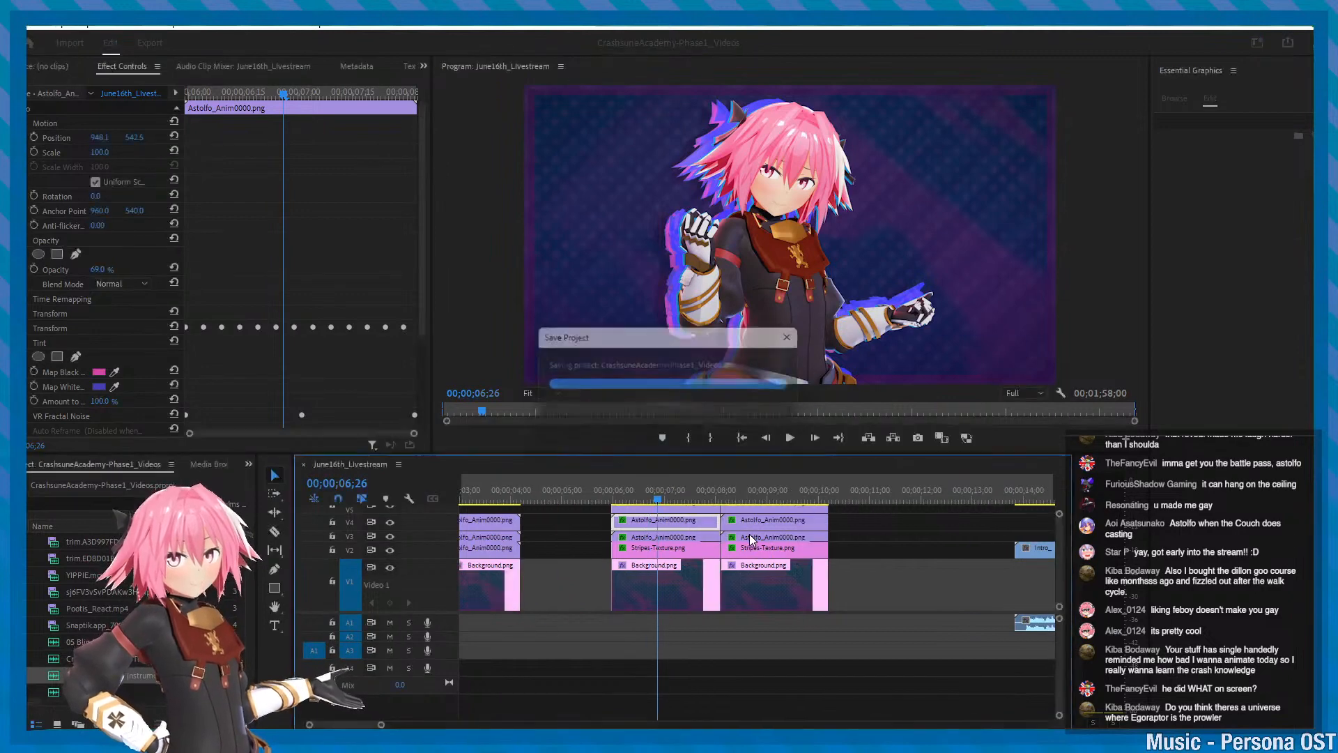
scroll(751, 540, "up", 1, "alt")
scroll(751, 540, "down", 1, "alt")
key("ctrl+s")
key("ctrl+s")
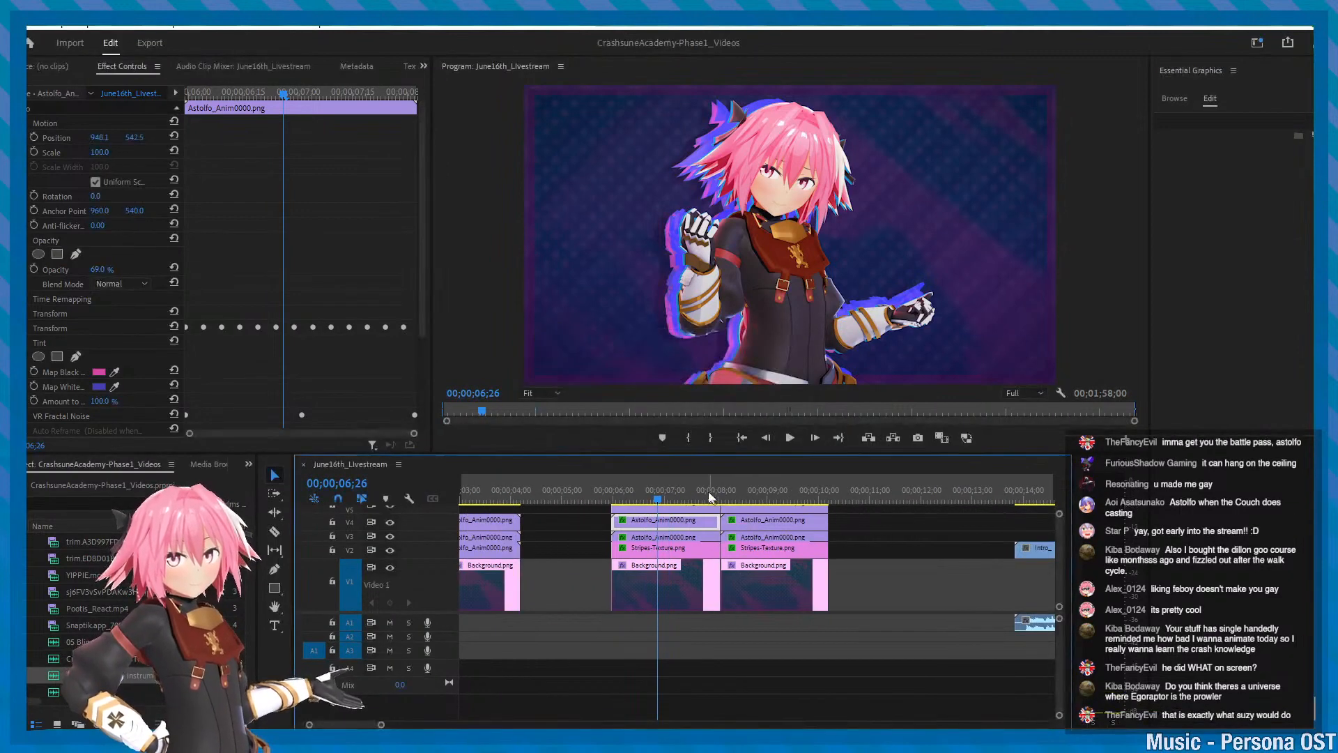
- Play the sequence from just before the second clip group to 00;00;07;12 and save the project
scroll(730, 503, "up", 2, "alt")
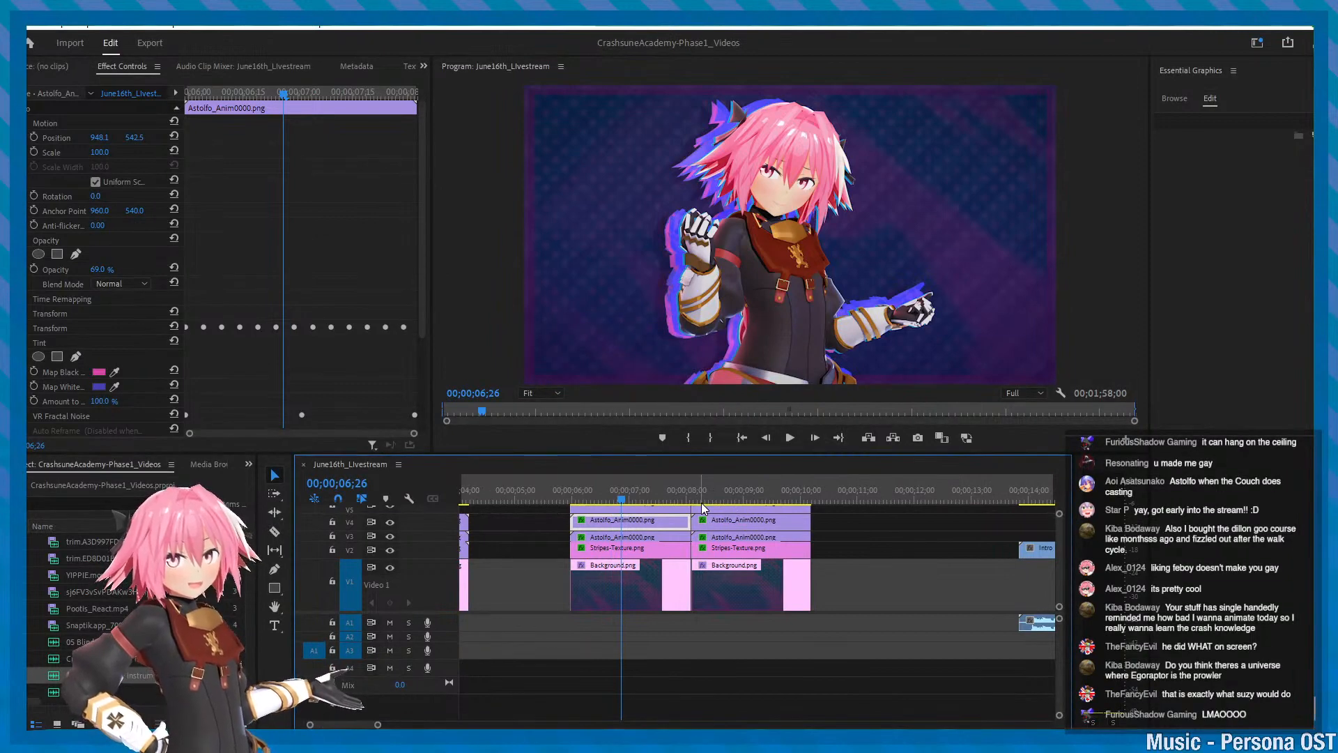
scroll(701, 503, "down", 1, "alt")
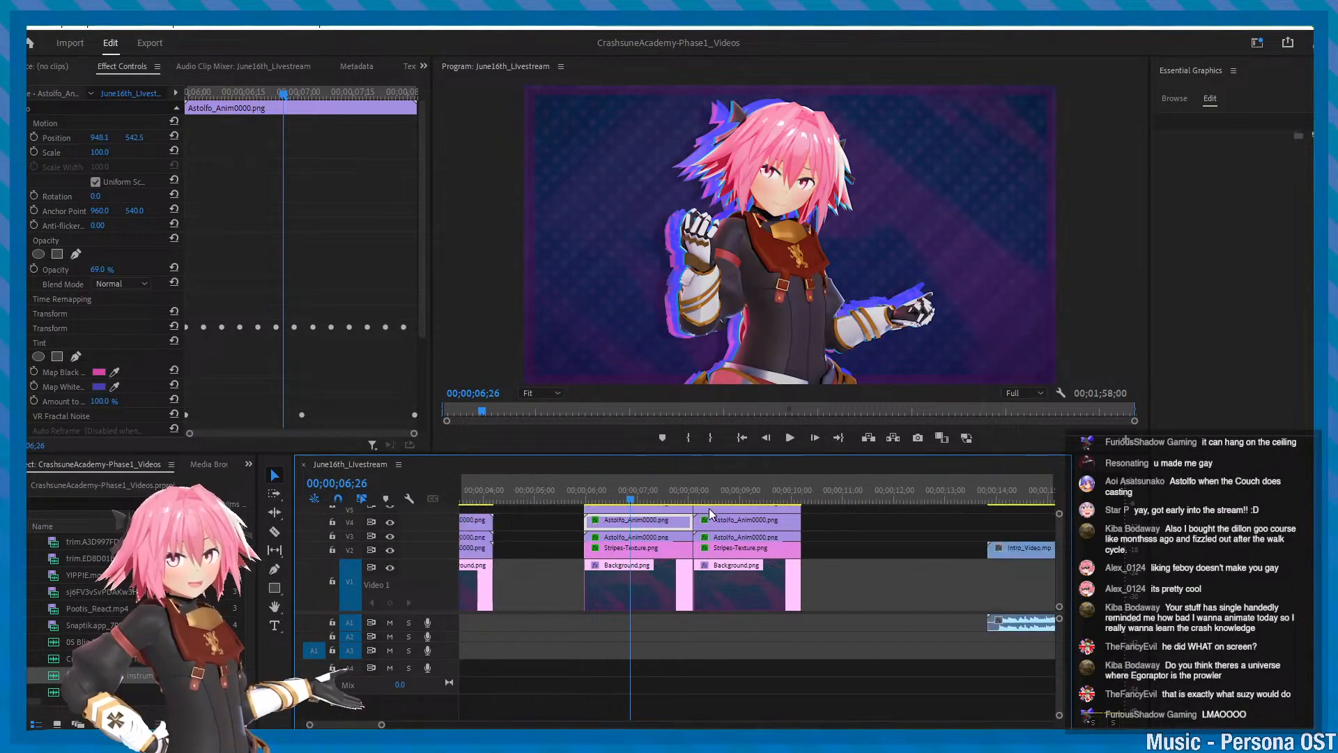
key("space")
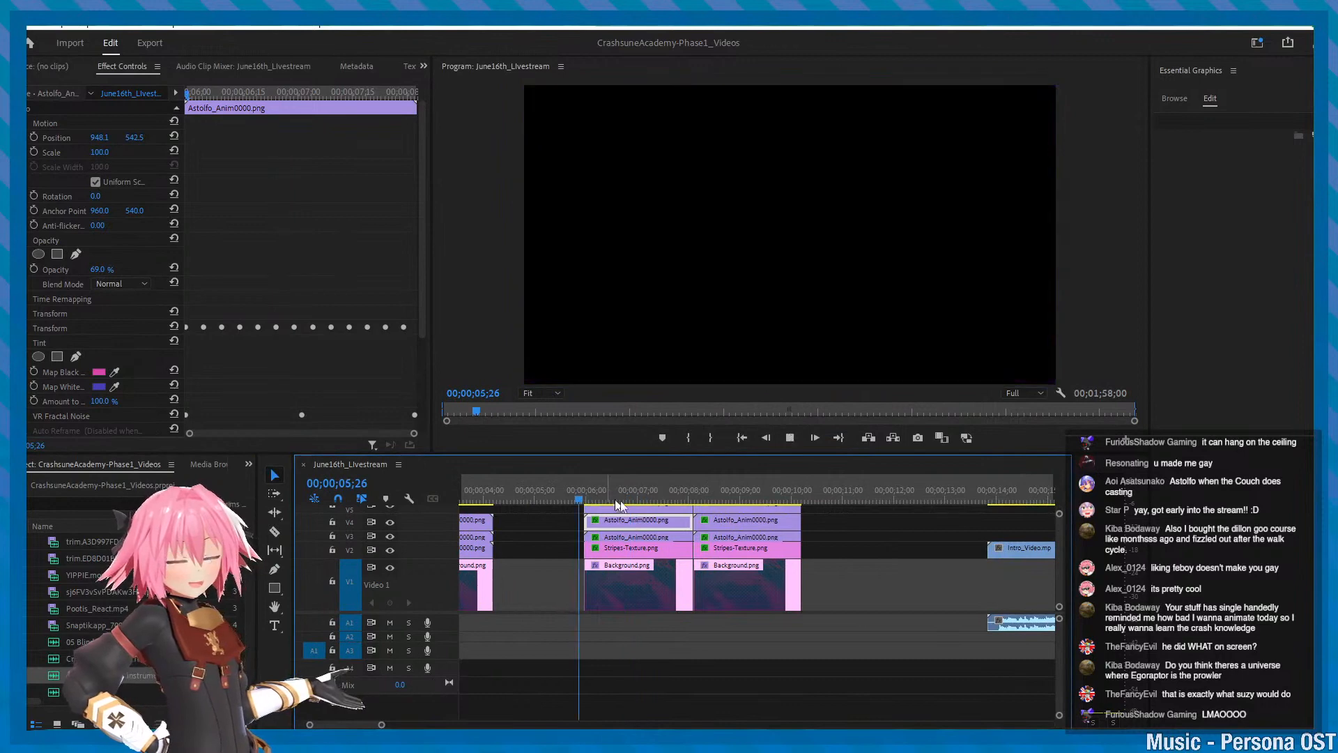
scroll(631, 509, "up", 2, "alt")
key("ctrl+s")
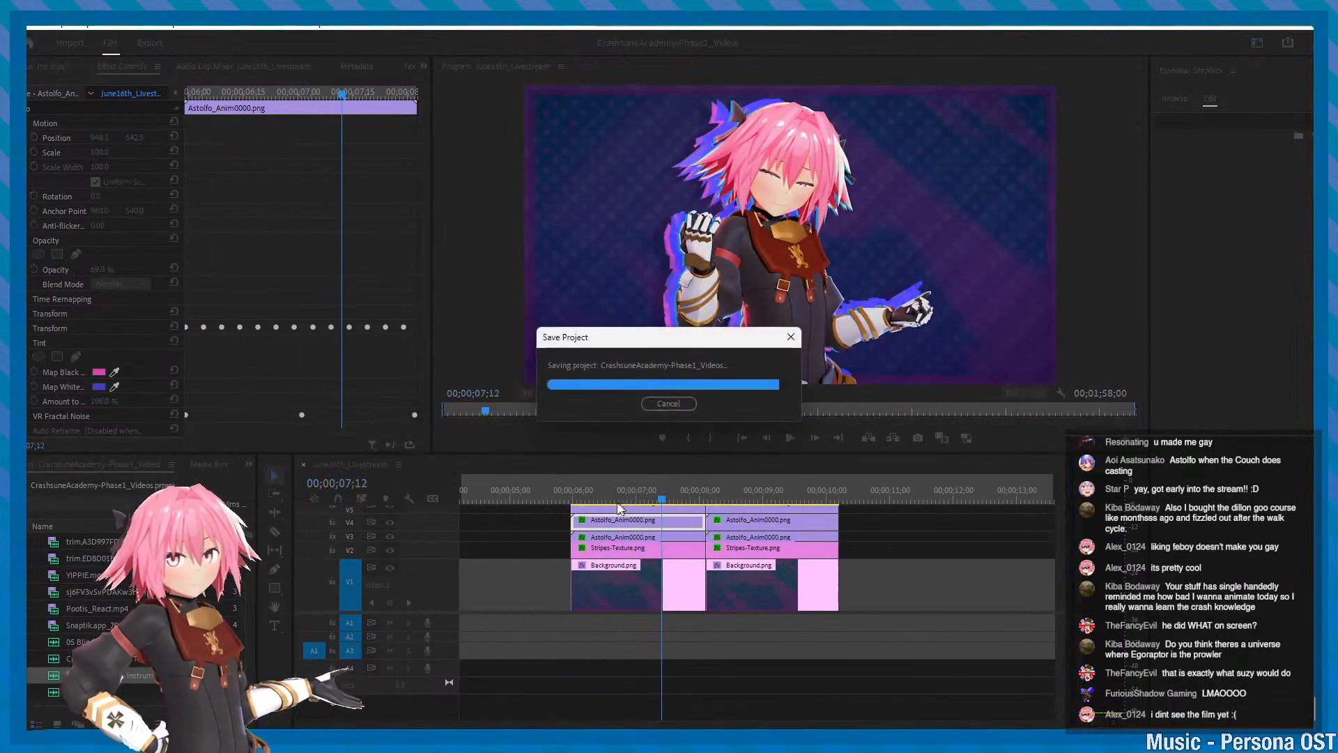
- Replay the start of the second clip group and put the playhead at 00;00;06;02
left_click_drag(607, 500, 568, 499)
key("space")
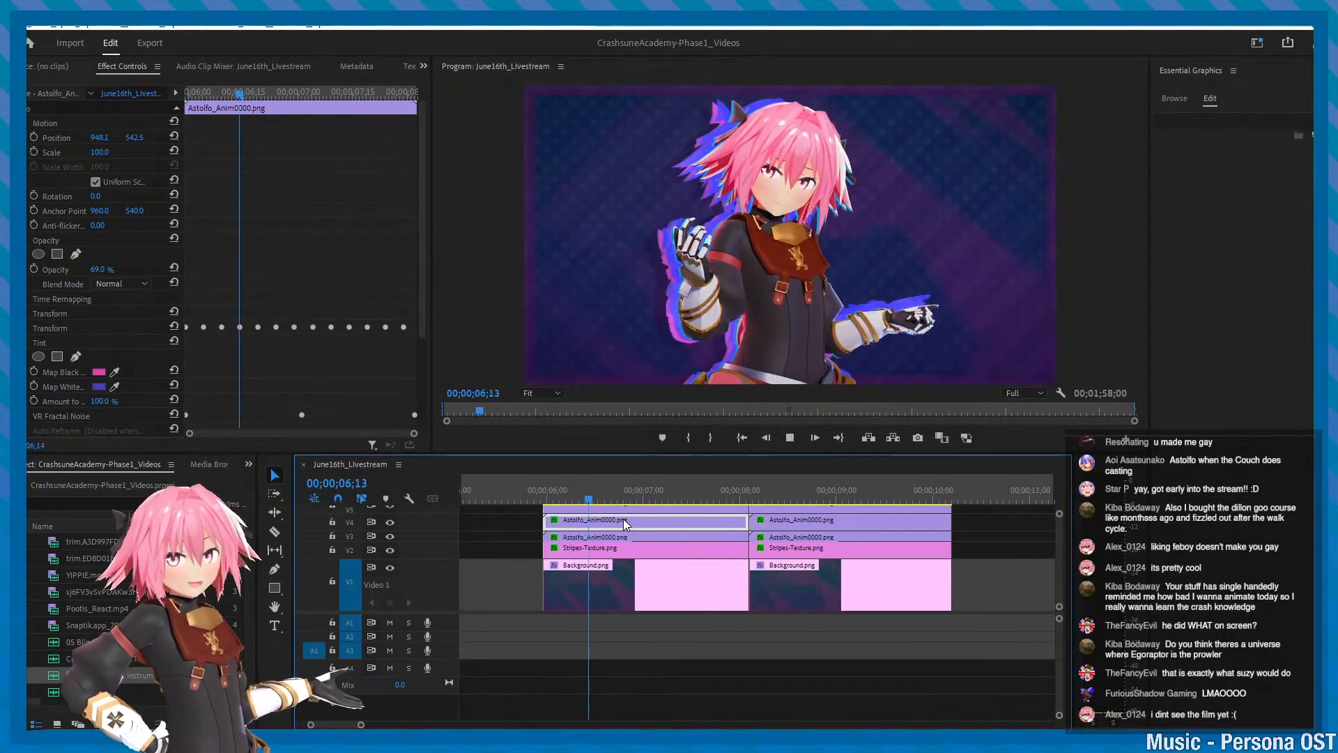
scroll(623, 519, "down", 1, "alt")
left_click(590, 499)
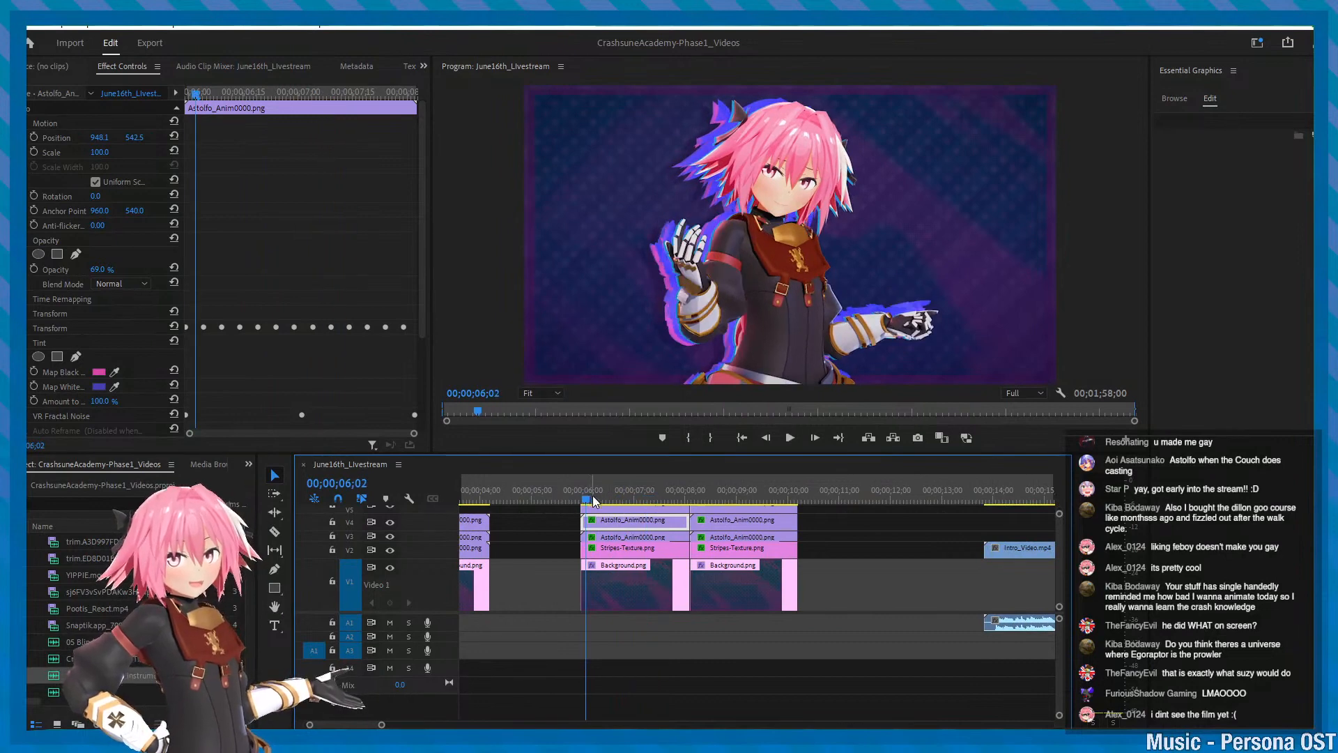
- Play the second clip group to 00;00;06;27 and select its Astolfo_Anim0000.png clip on track V5
key("space")
key("space")
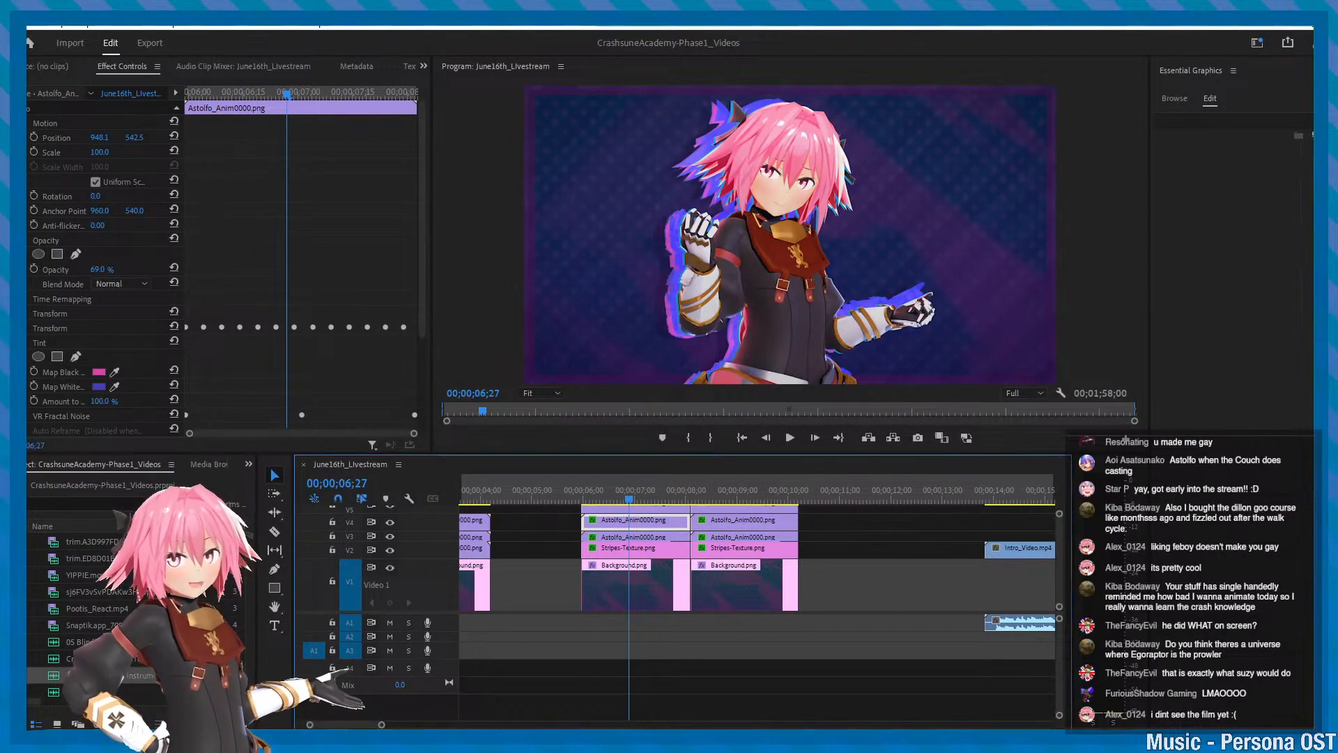
left_click(628, 541)
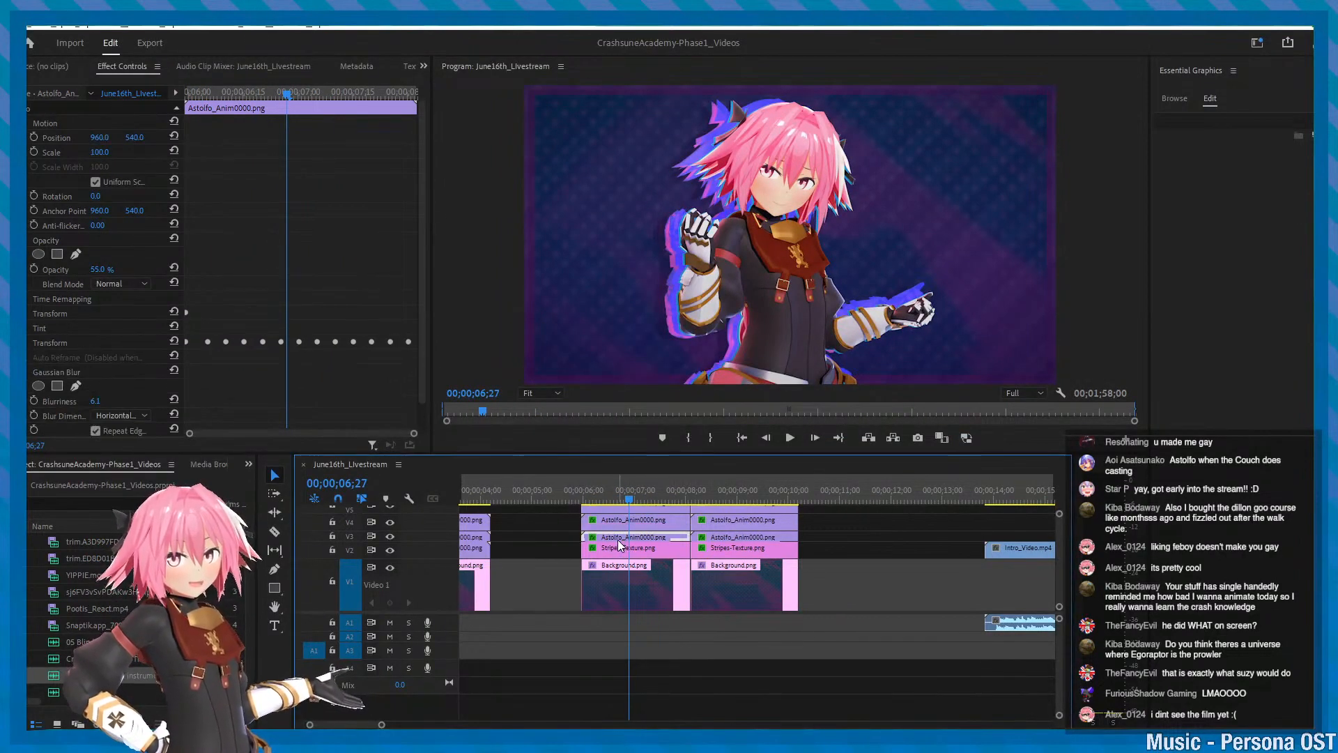
scroll(627, 547, "up", 1, "alt")
left_click_drag(1059, 549, 1059, 542)
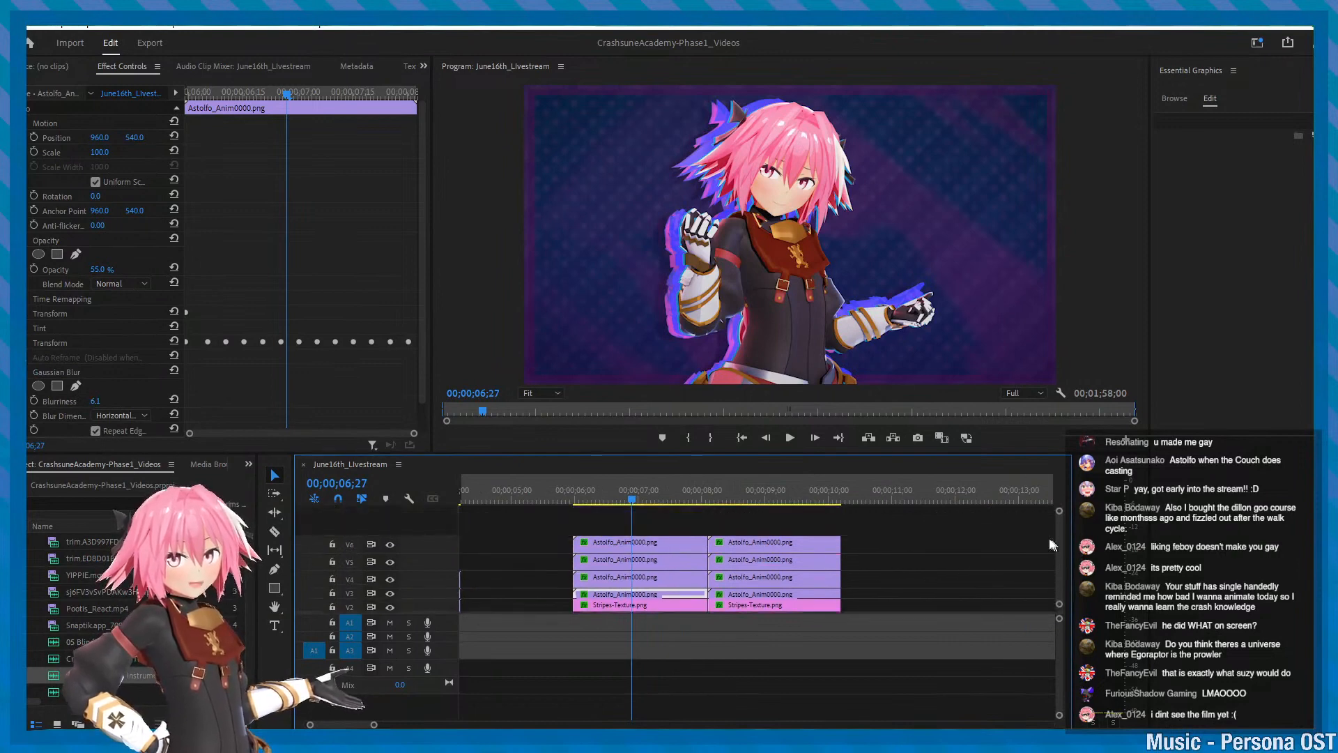
left_click(628, 564)
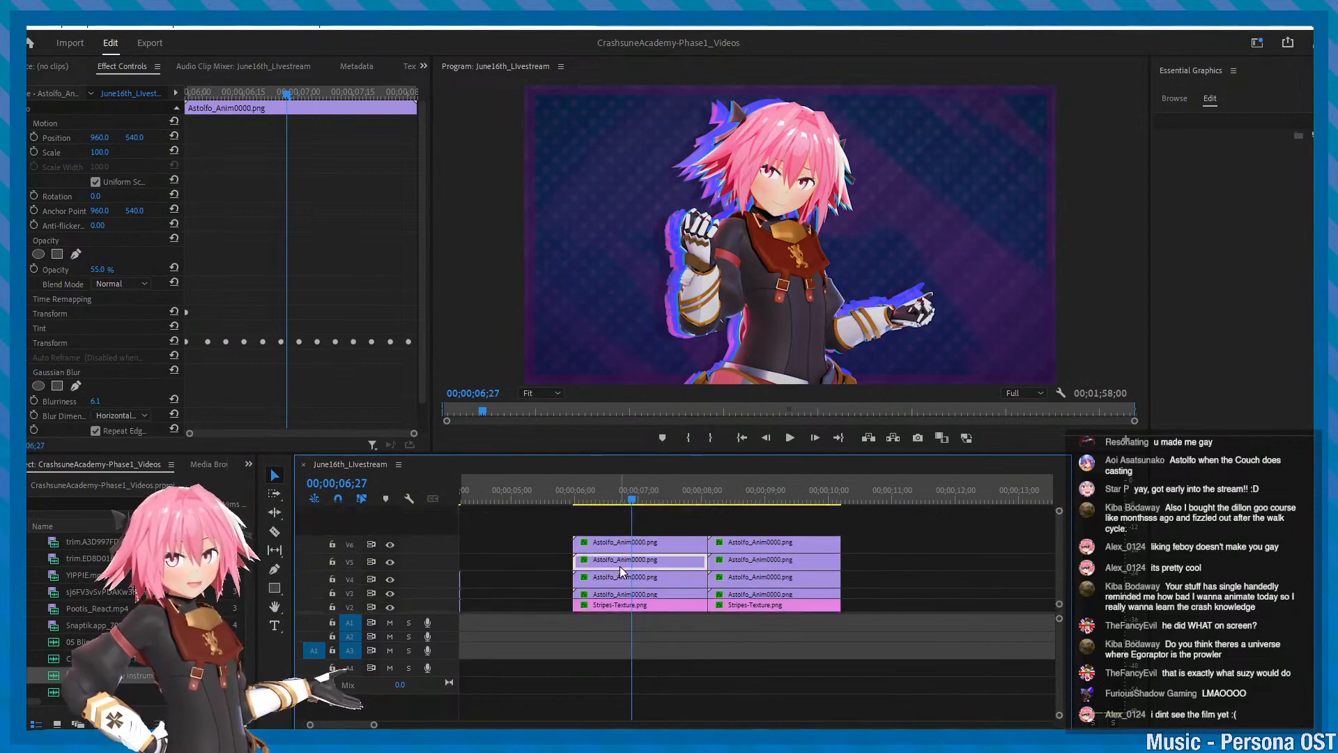
- Toggle the visibility of the upper character tracks and inspect the composite in the maximized Program monitor
left_click(391, 546)
key("grave")
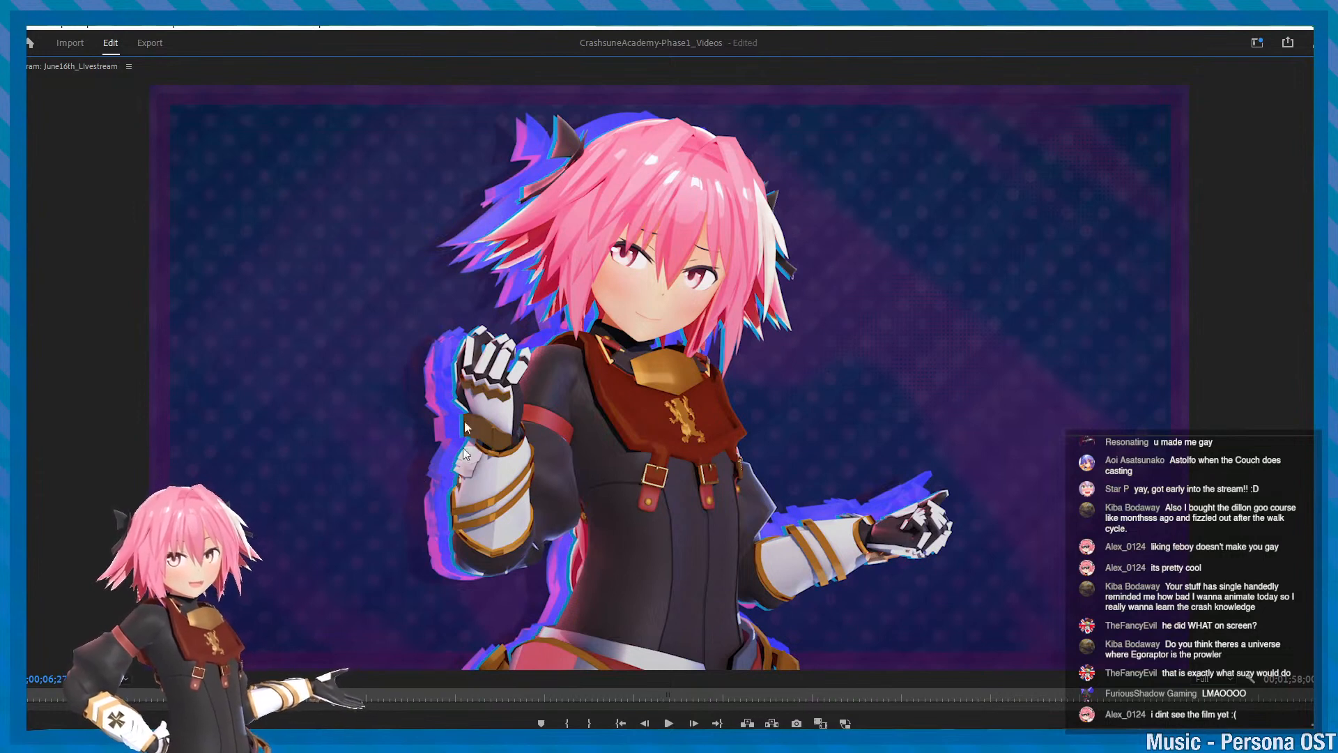
key("grave")
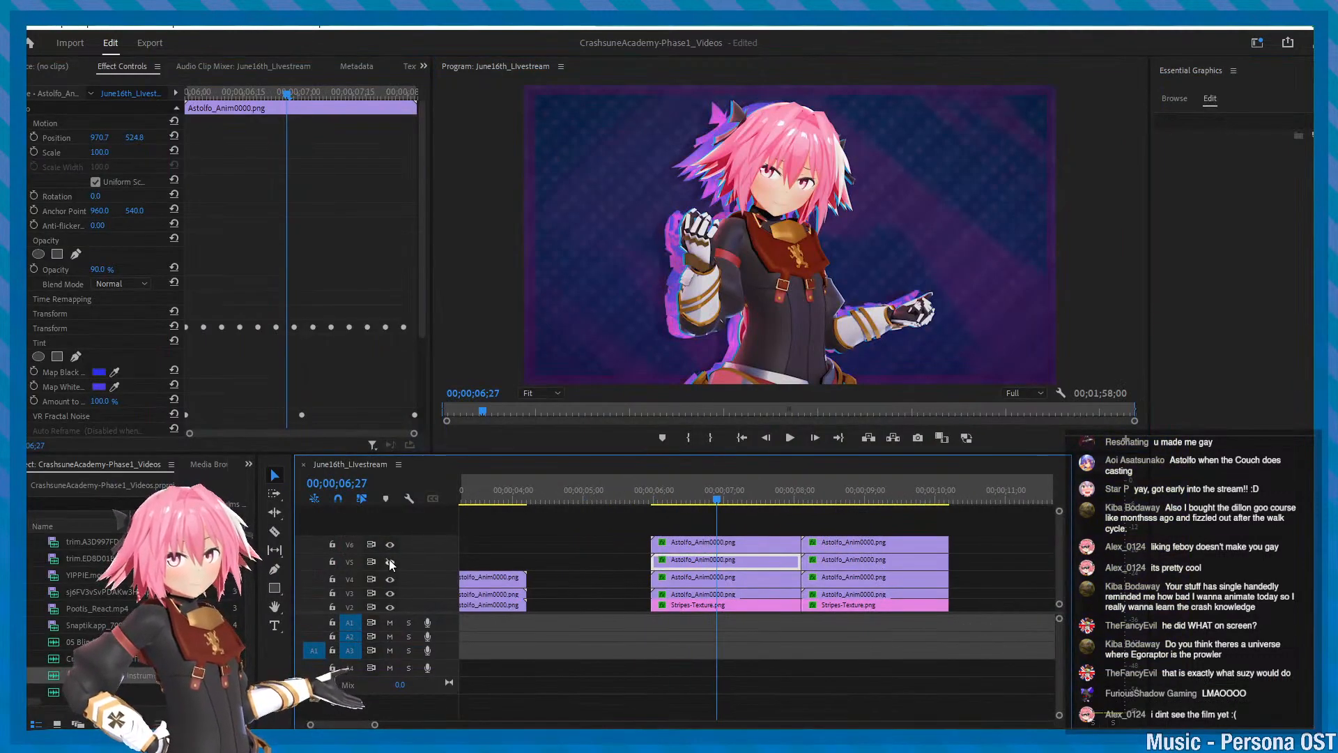
- Put the playhead at 00;00;06;16 and save the project
left_click(661, 498)
left_click_drag(661, 497, 690, 561)
key("ctrl+s")
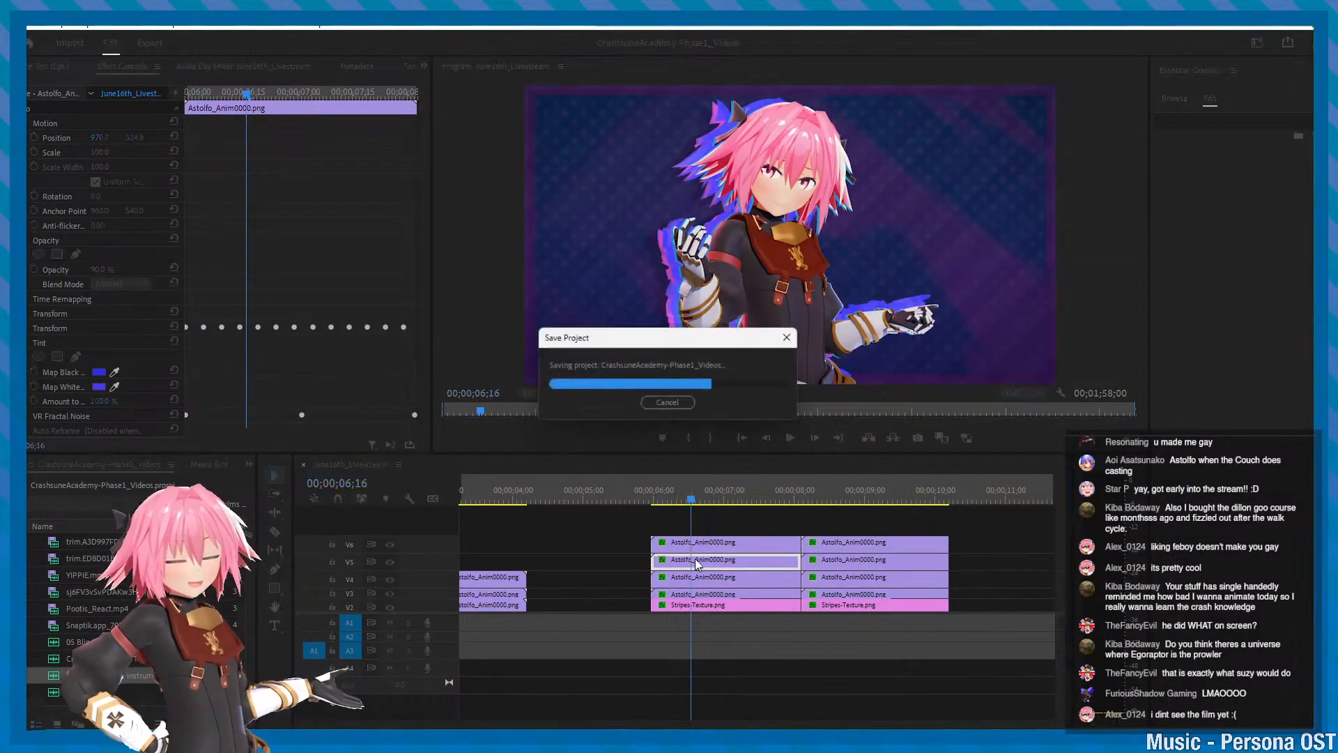
- Collapse the V5 clip's Opacity settings, expand its second Transform effect, and save the project
left_click(10, 240)
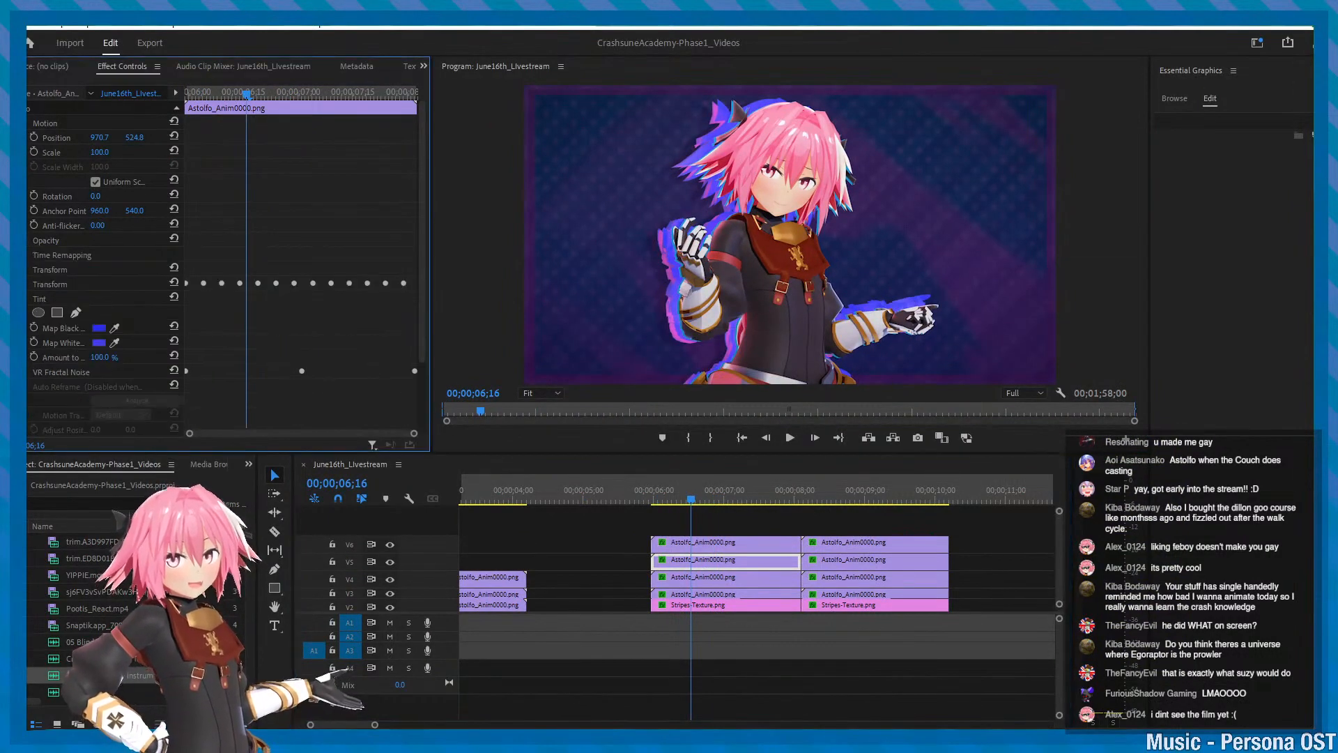
left_click(10, 284)
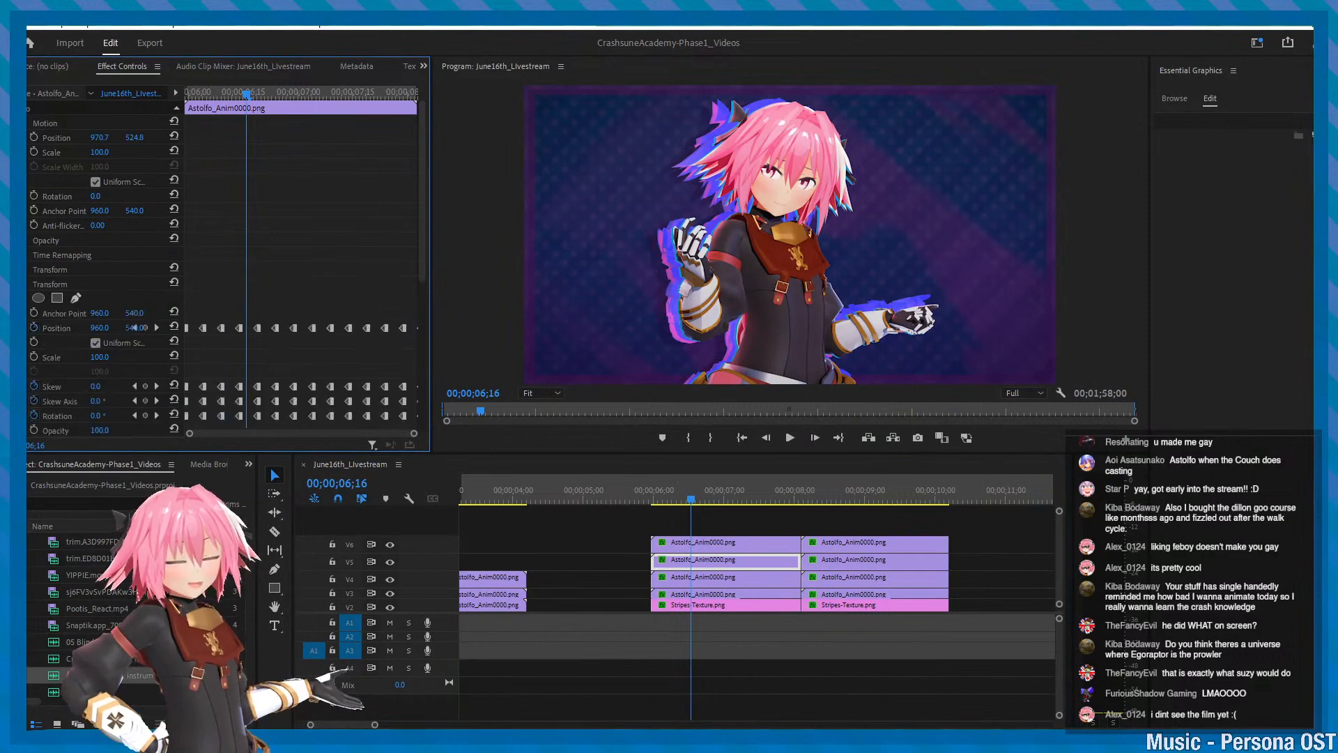
scroll(81, 291, "down", 2)
left_click(29, 227)
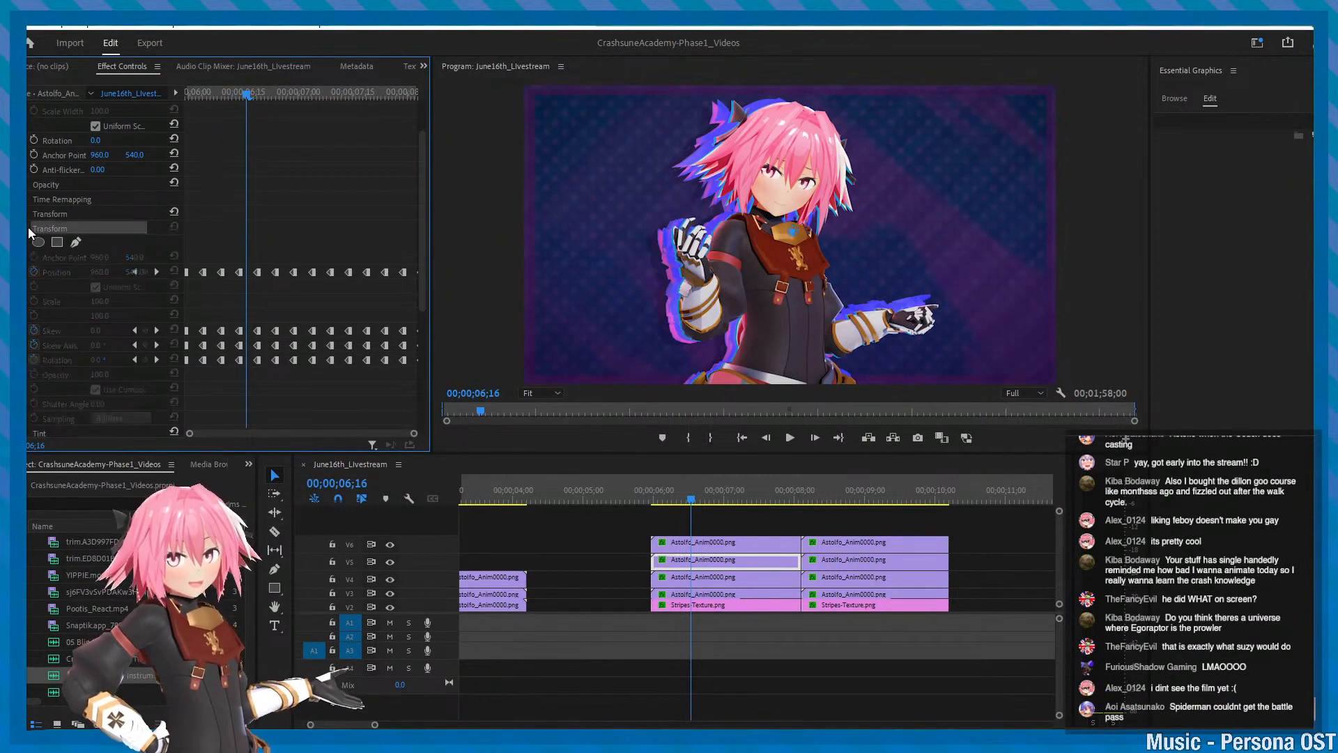
key("ctrl+s")
key("ctrl+s")
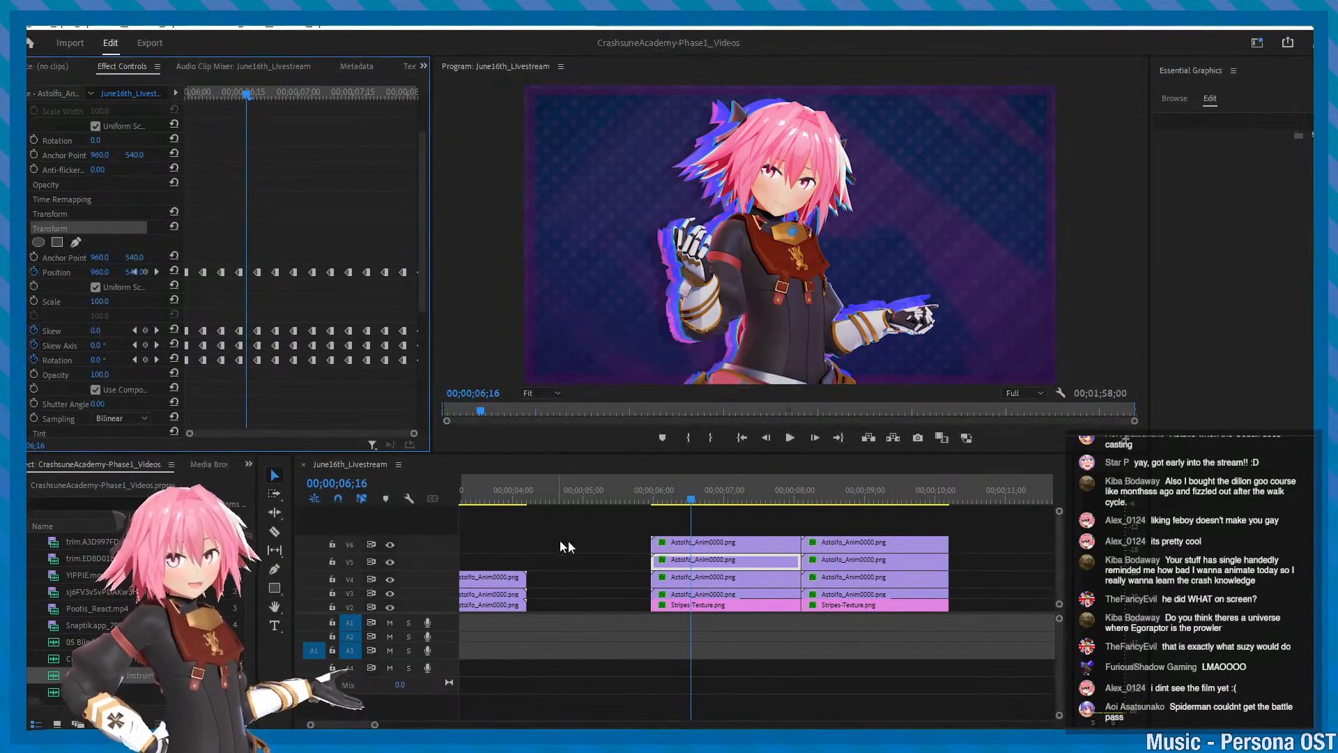
- Play the second clip group from 00;00;06;16 to 00;00;06;26
scroll(654, 546, "up", 3, "alt")
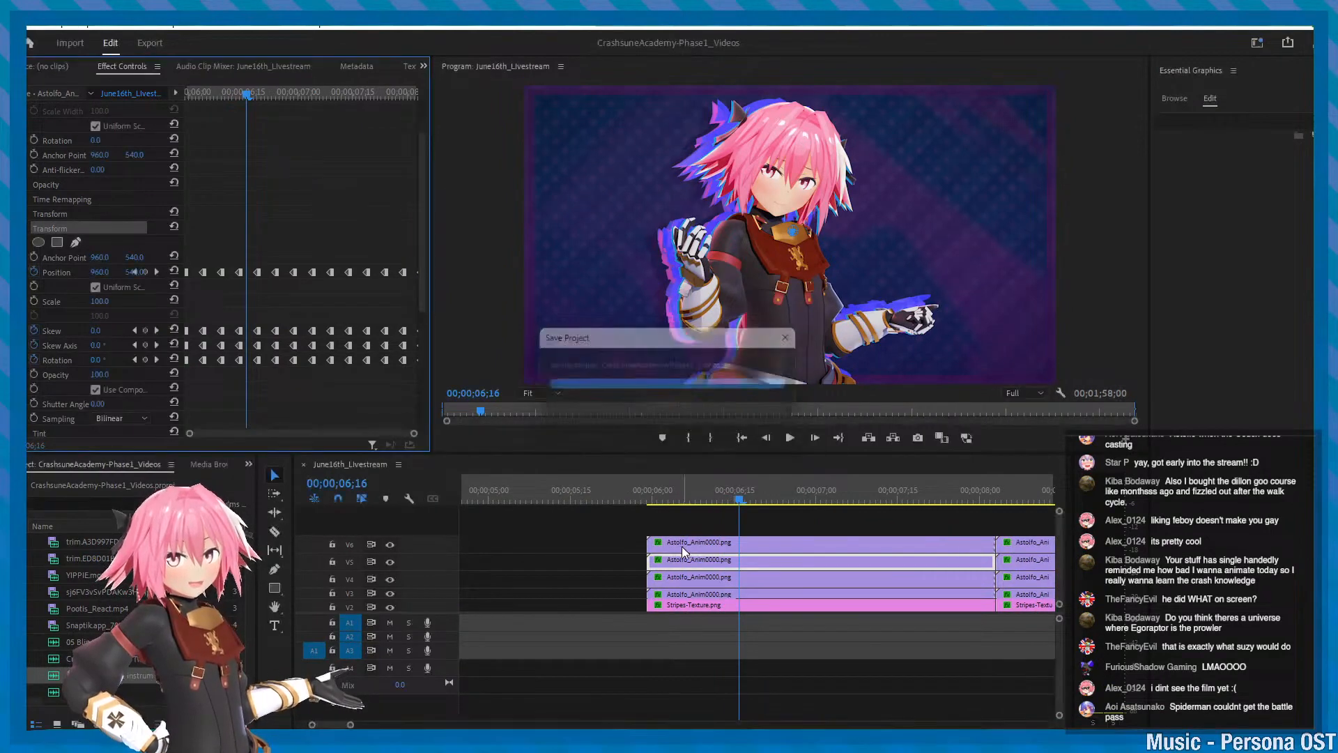
scroll(659, 496, "down", 2, "alt")
key("space")
key("space")
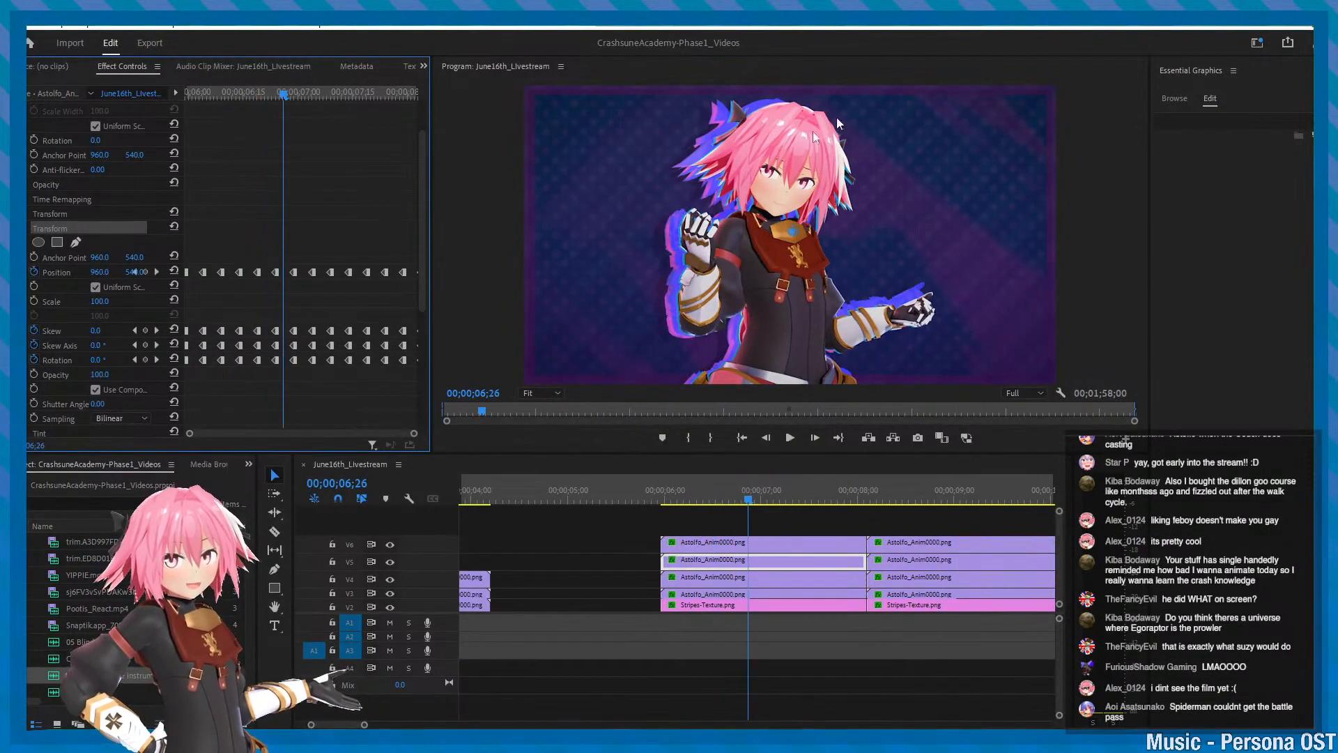
- Select the second group's V6 clip, hide and reshow its track, and play on past 00;00;07;11
left_click(678, 546)
left_click(391, 544)
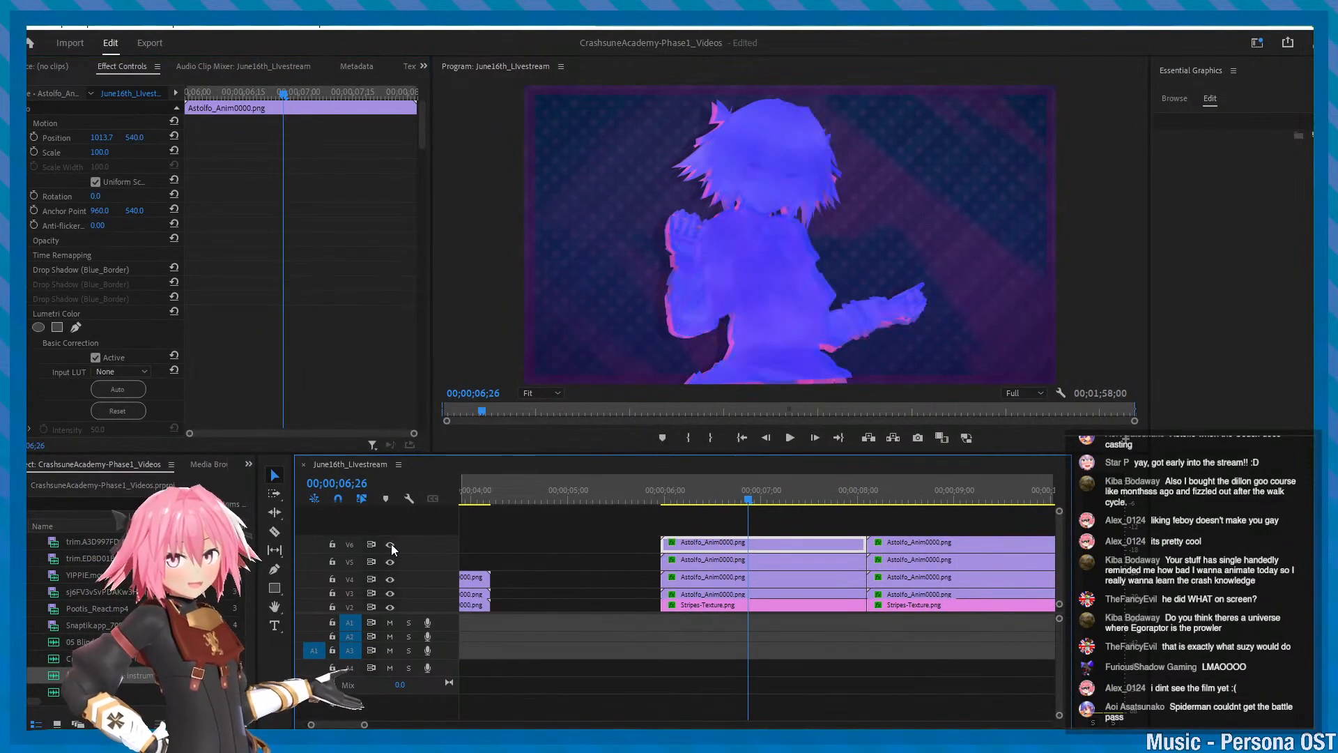
left_click(391, 543)
key("space")
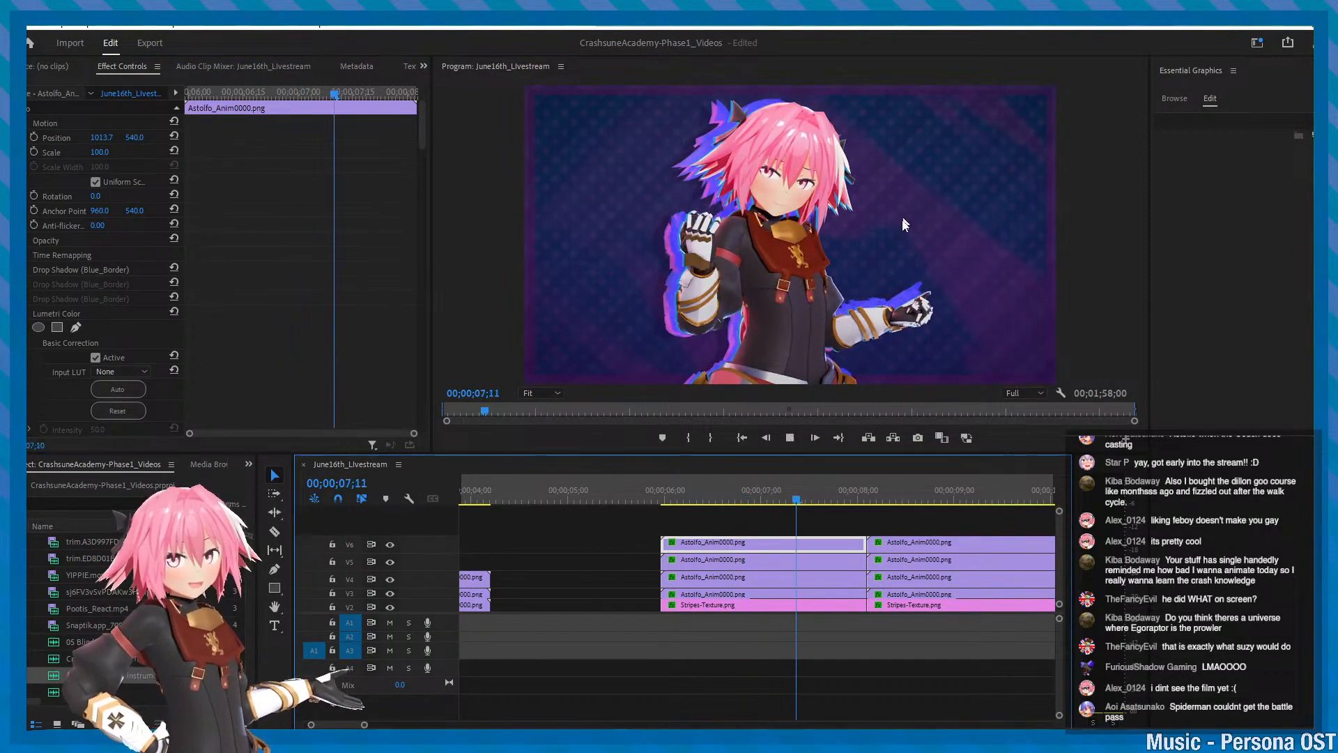
key("space")
- Replay the start of the second clip group in short bursts, stopping at 00;00;06;19
left_click_drag(846, 494, 687, 499)
key("space")
key("space")
key("space")
key("space")
key("space")
- Hide and reshow the V6 character track at 00;00;06;19 and save the project
left_click(389, 544)
left_click(390, 543)
key("ctrl+s")
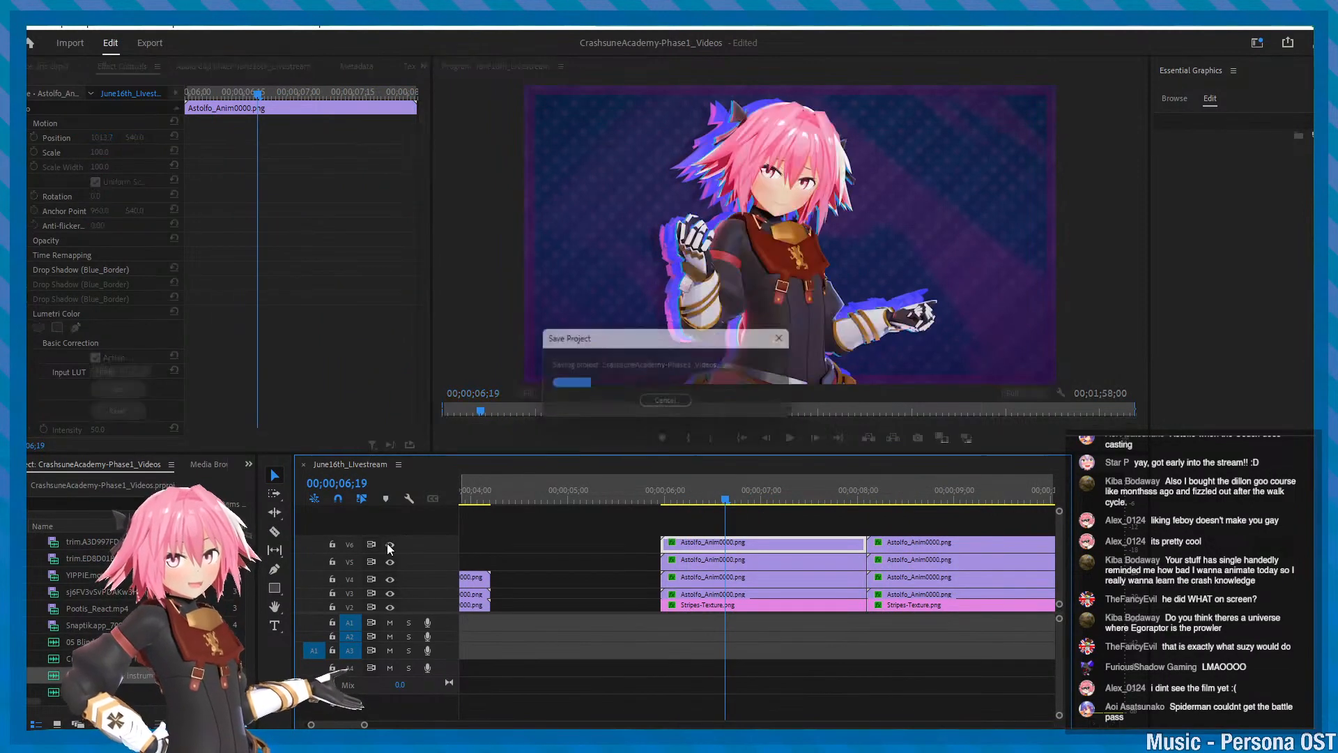
- Play on to 00;00;06;29, and replay the second clip group from near its start to 00;00;06;28
key("space")
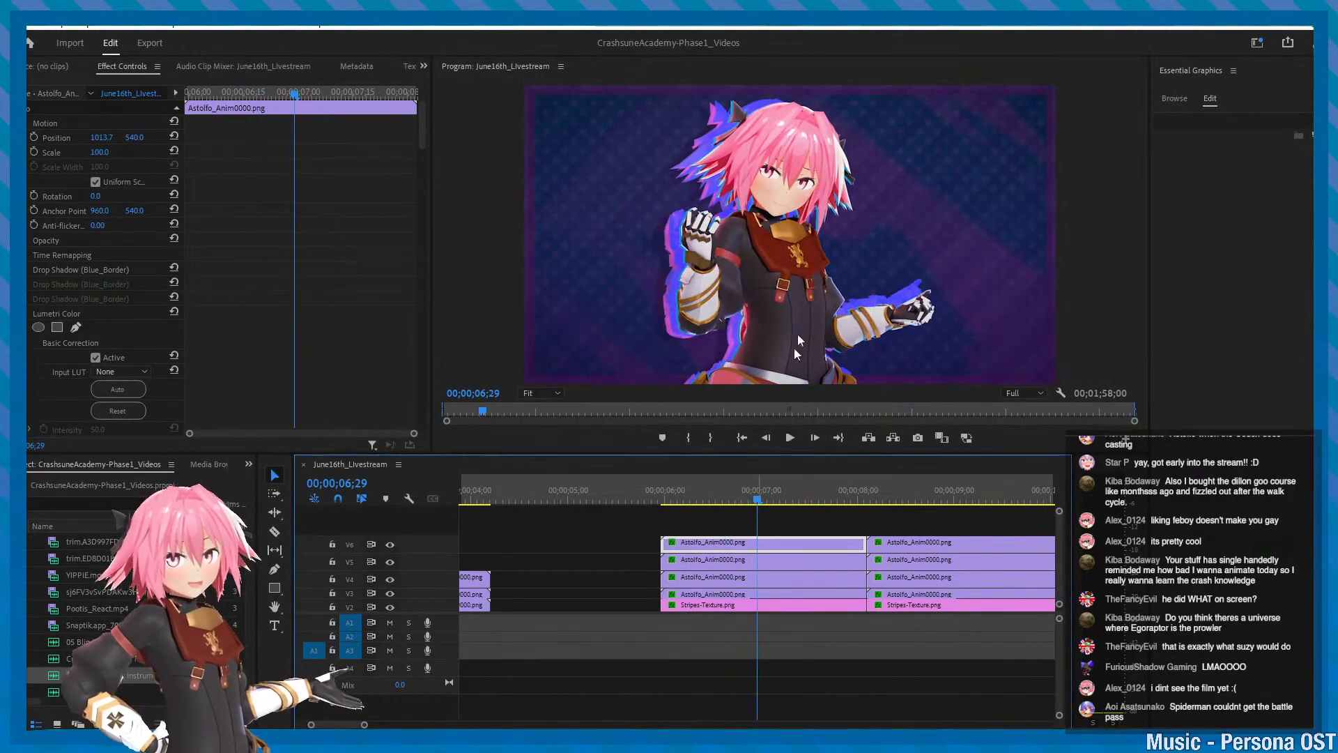
left_click_drag(757, 477, 676, 503)
key("space")
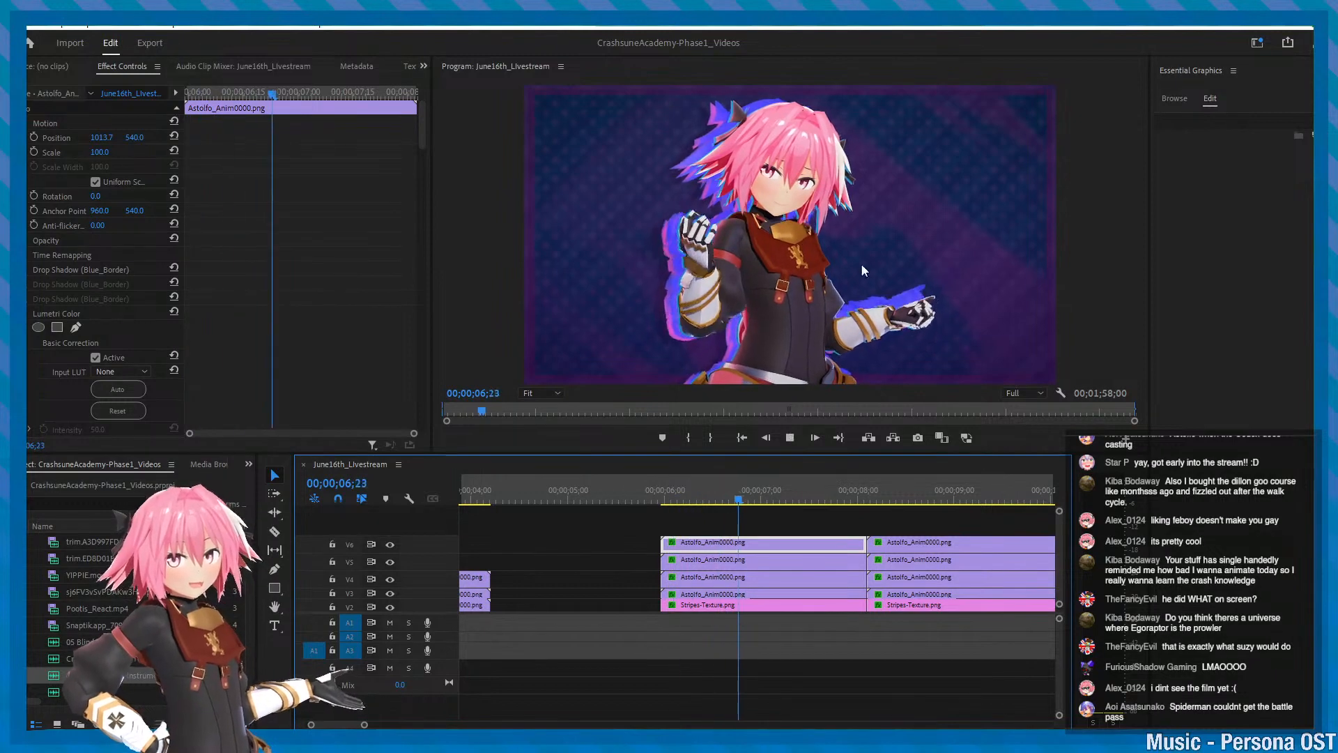
key("space")
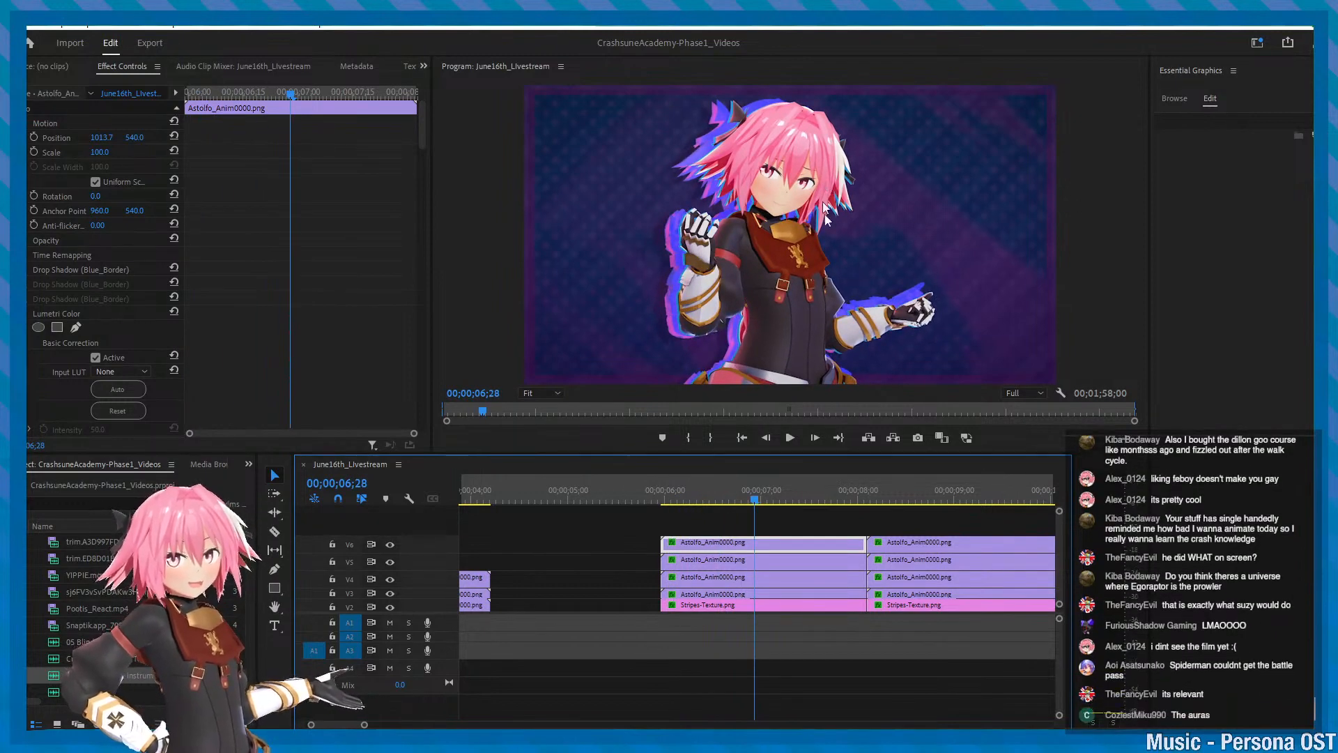
- Replay the second clip group from its start, save the project, and play on to 00;00;07;22
left_click(669, 502)
key("space")
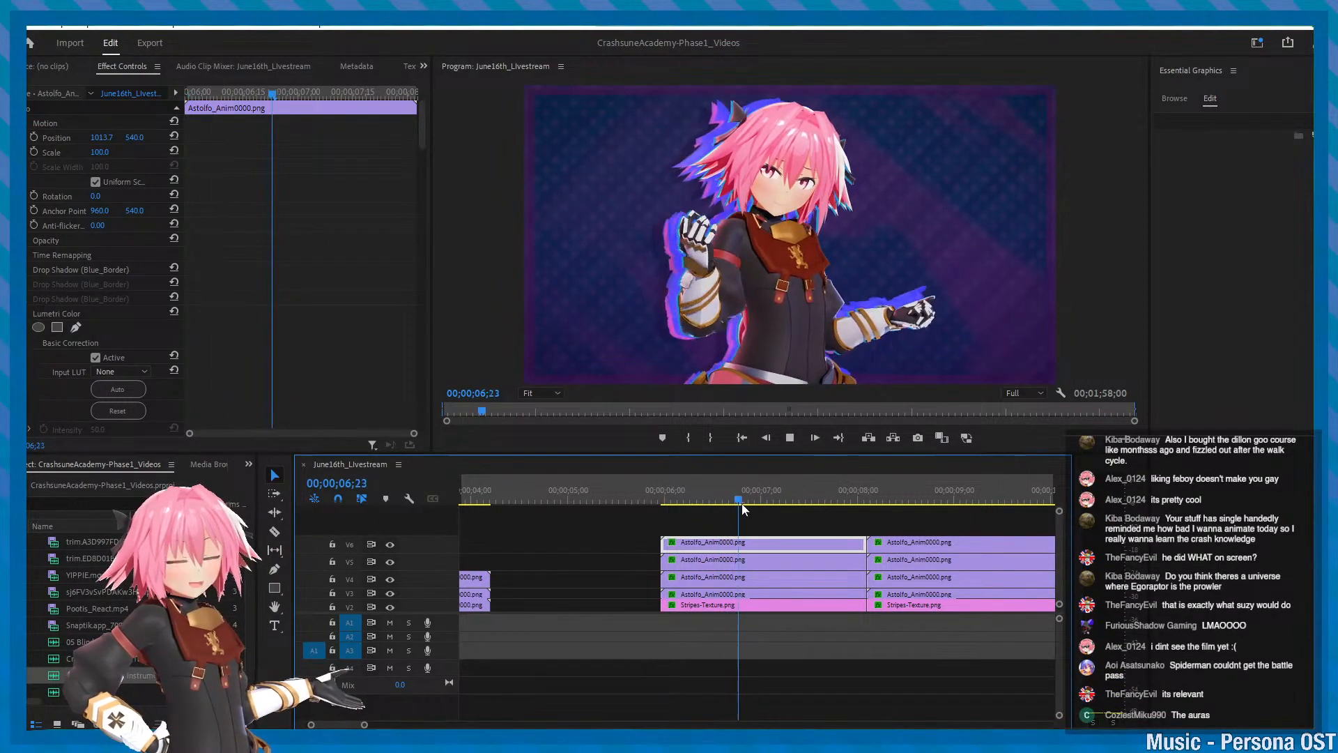
key("ctrl+s")
key("space")
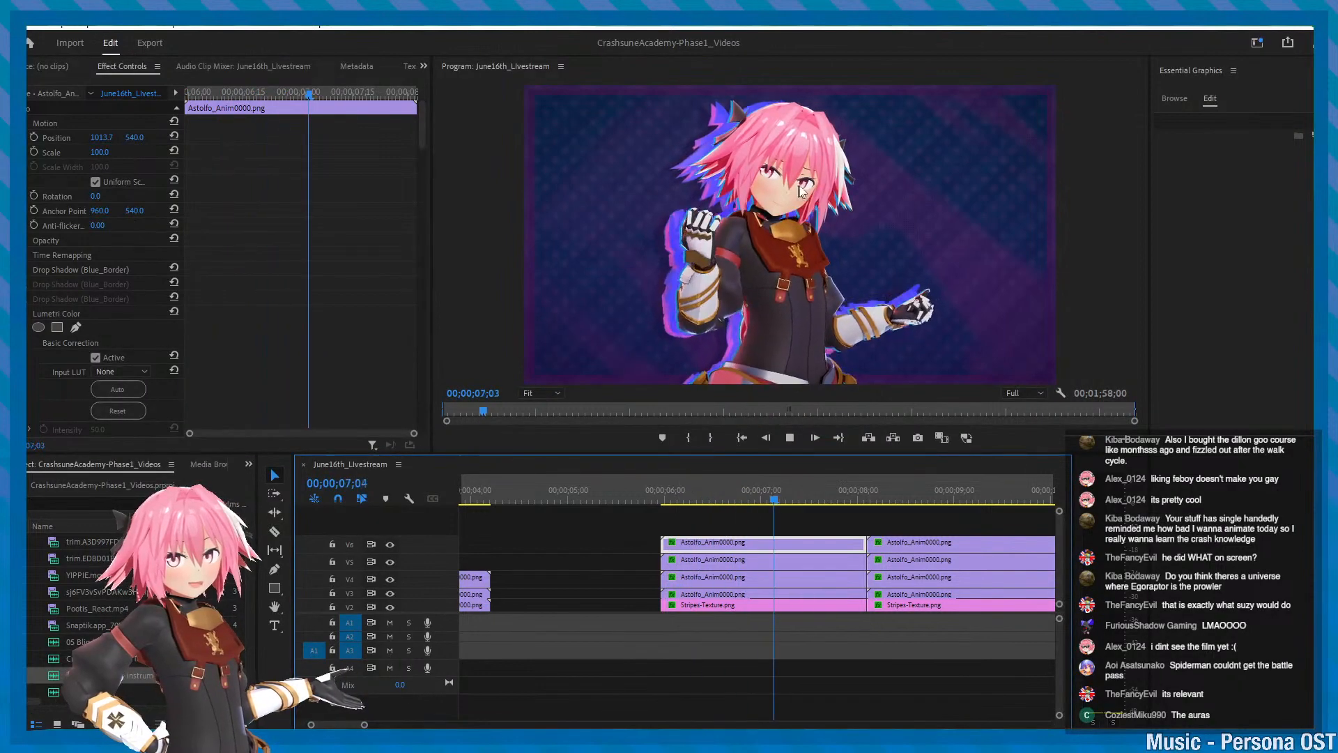
key("space")
- Compare the composite at 00;00;07;22 with the V6 character track hidden and shown
scroll(778, 581, "down", 4, "alt")
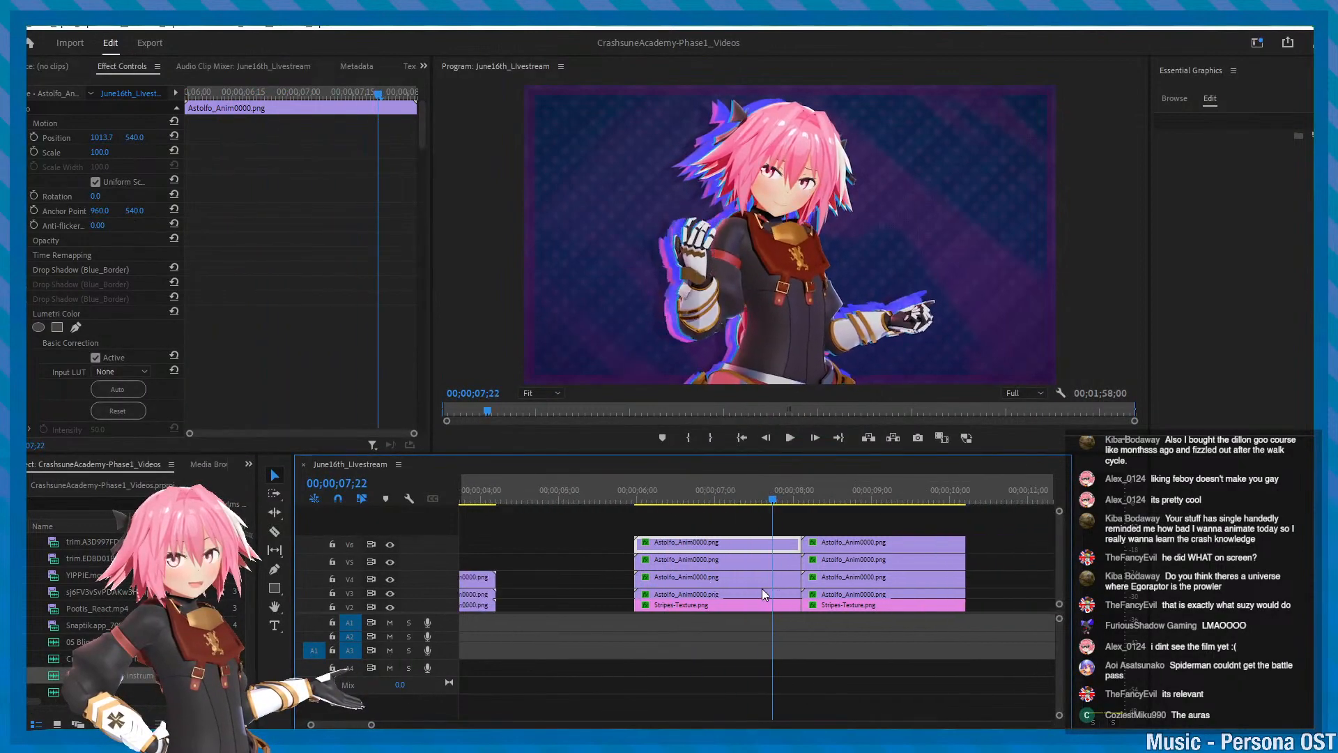
scroll(729, 560, "up", 3, "alt")
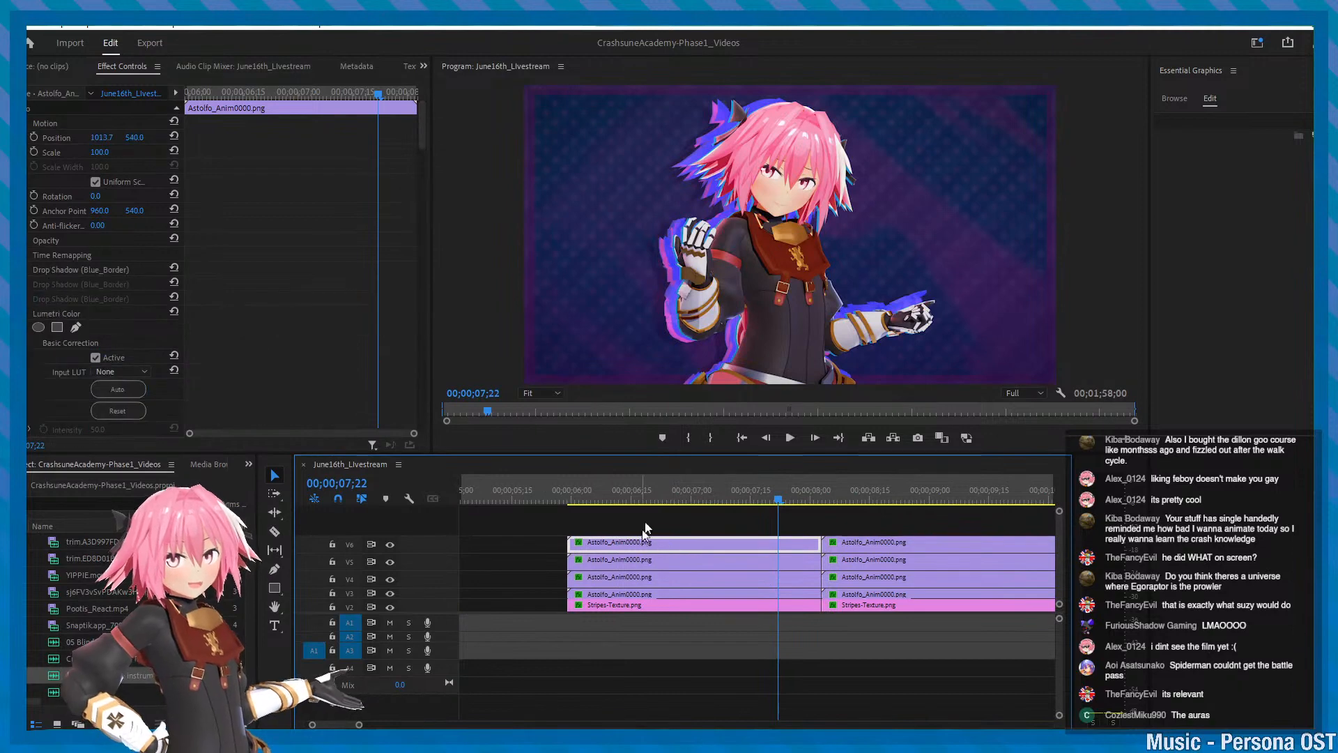
left_click(390, 544)
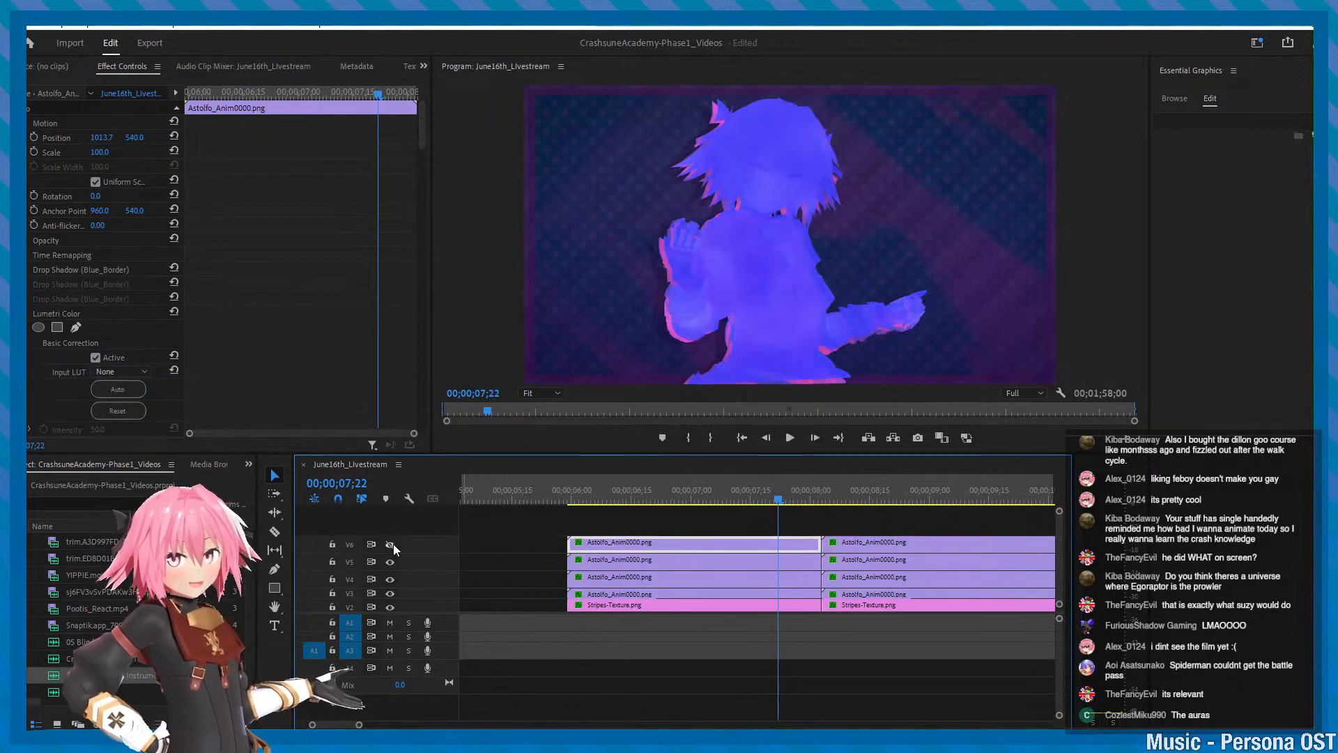
left_click(390, 544)
- Select the second group's V5 clip, put the playhead at 00;00;06;07, and hide track V6
left_click(792, 555)
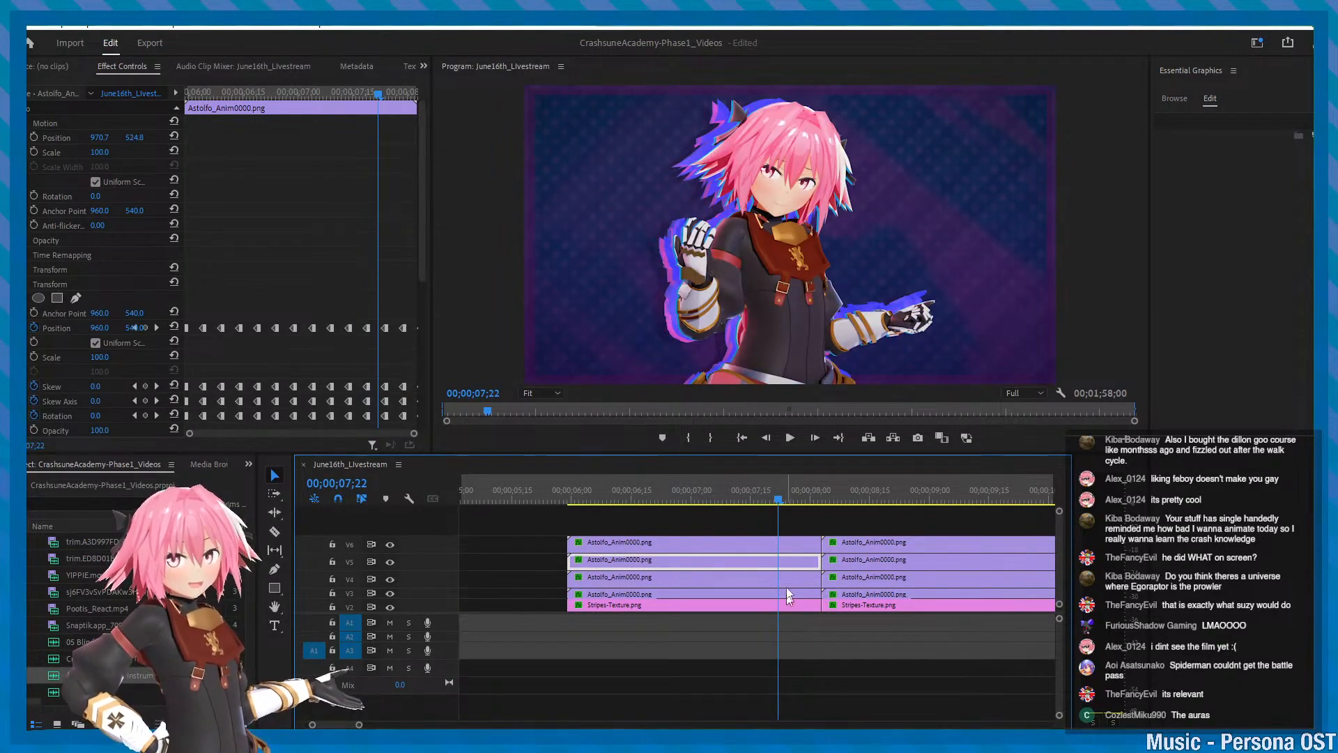
scroll(729, 538, "down", 2, "alt")
left_click(672, 490)
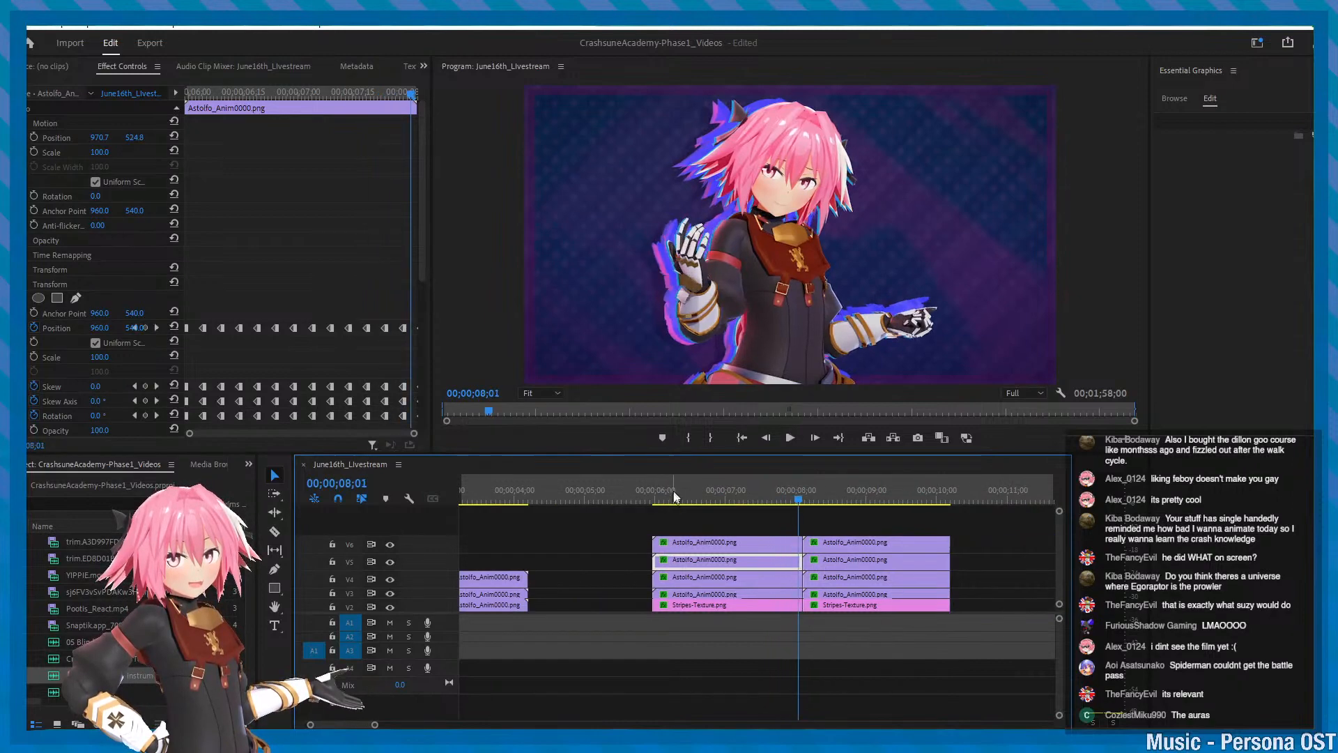
left_click(390, 544)
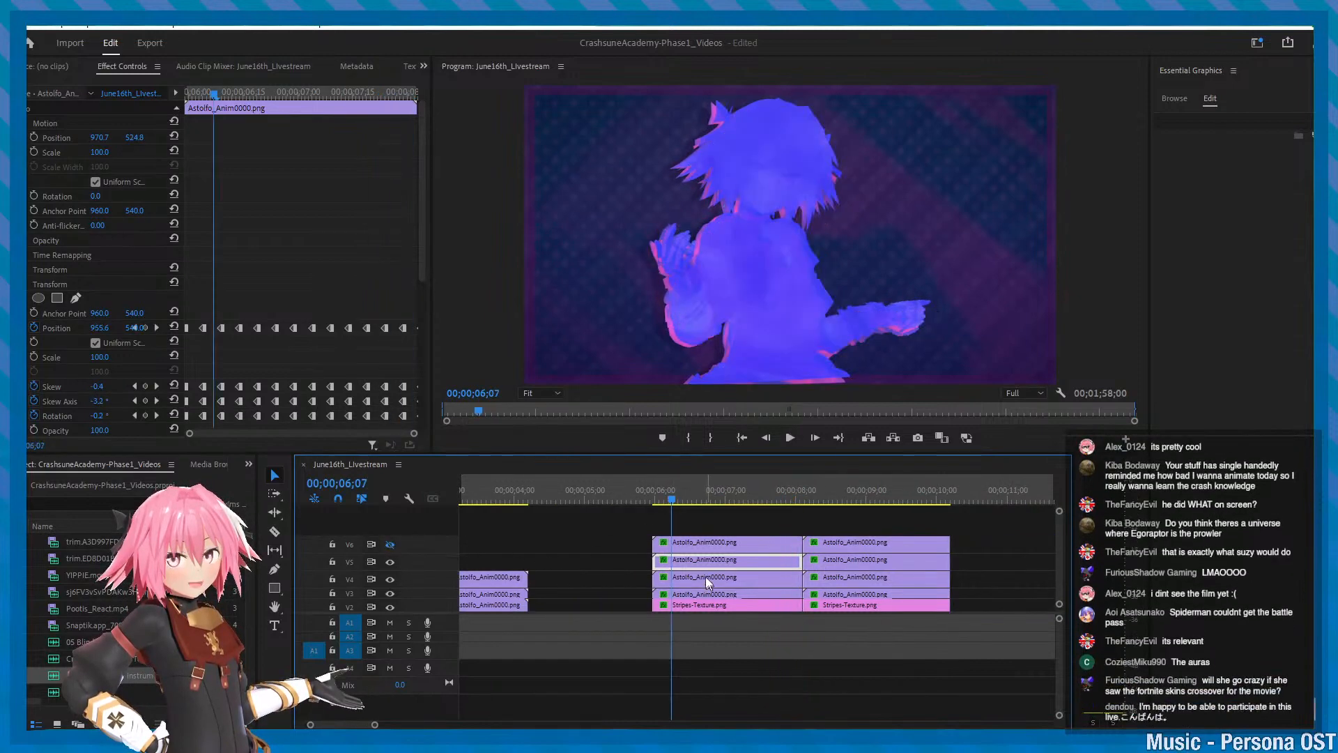
- Collapse the V5 clip's second Transform effect and compare the character with the Tint effect off and on
left_click(29, 284)
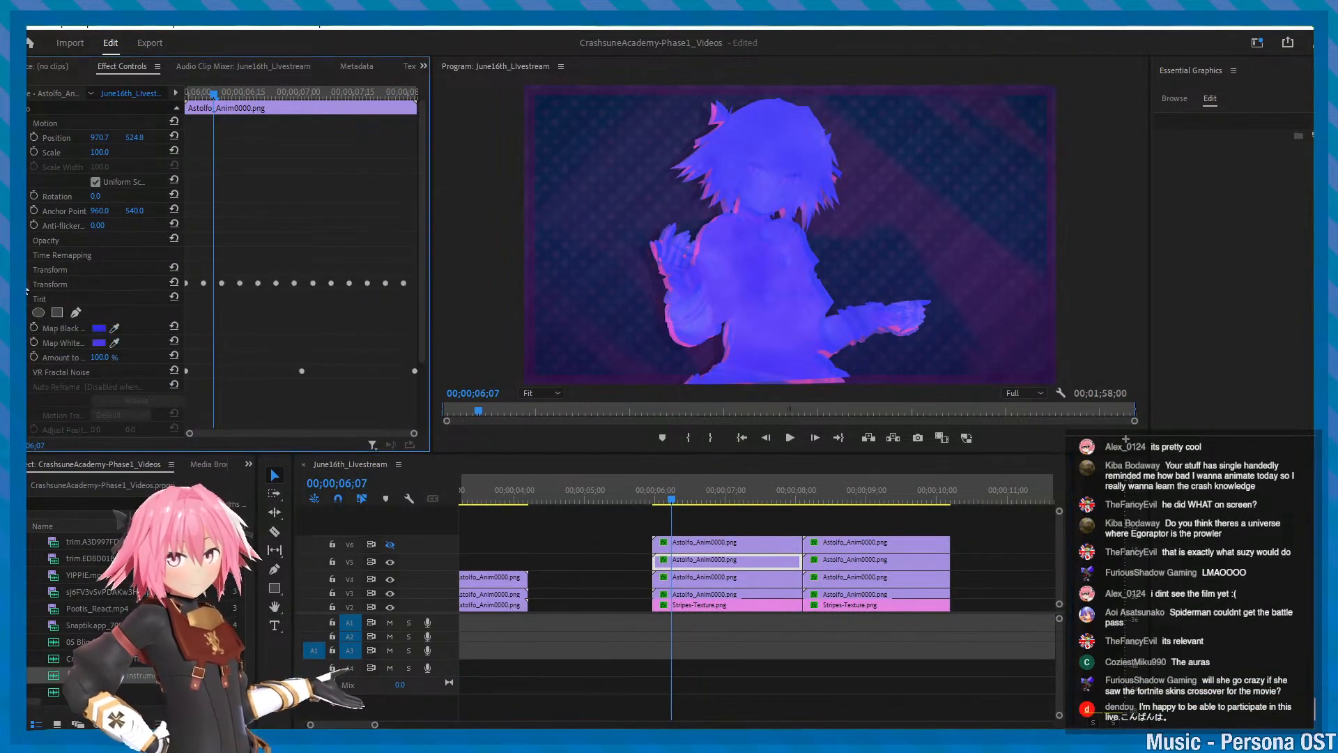
left_click(29, 284)
left_click(32, 298)
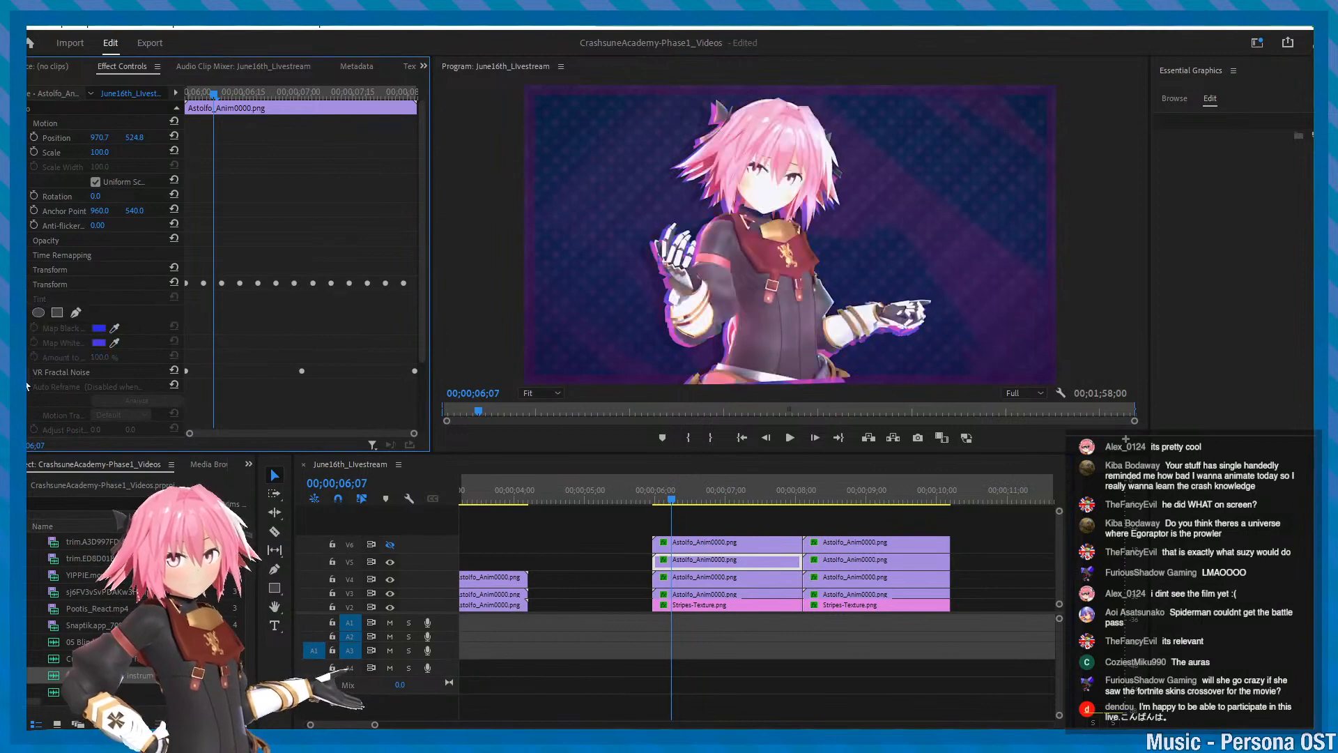
scroll(32, 313, "down", 2)
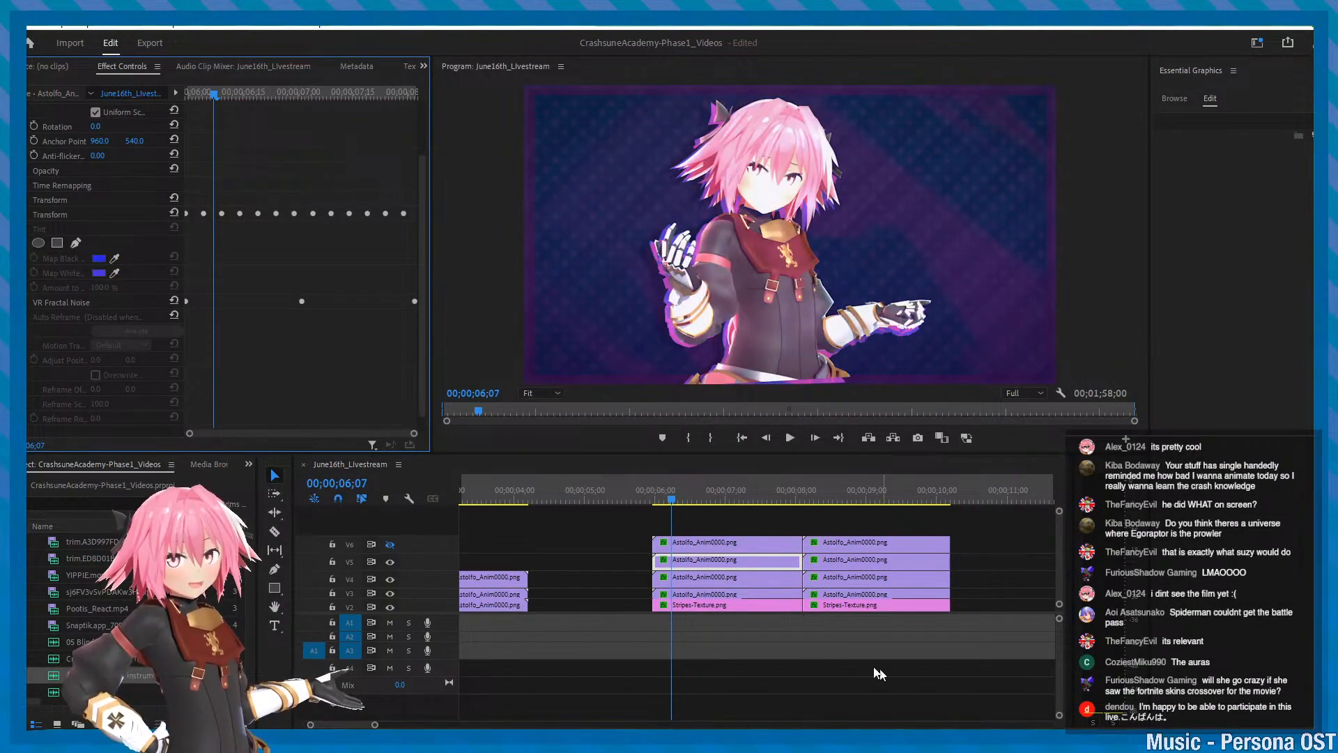
scroll(752, 583, "up", 3, "alt")
left_click(684, 542)
left_click(687, 566)
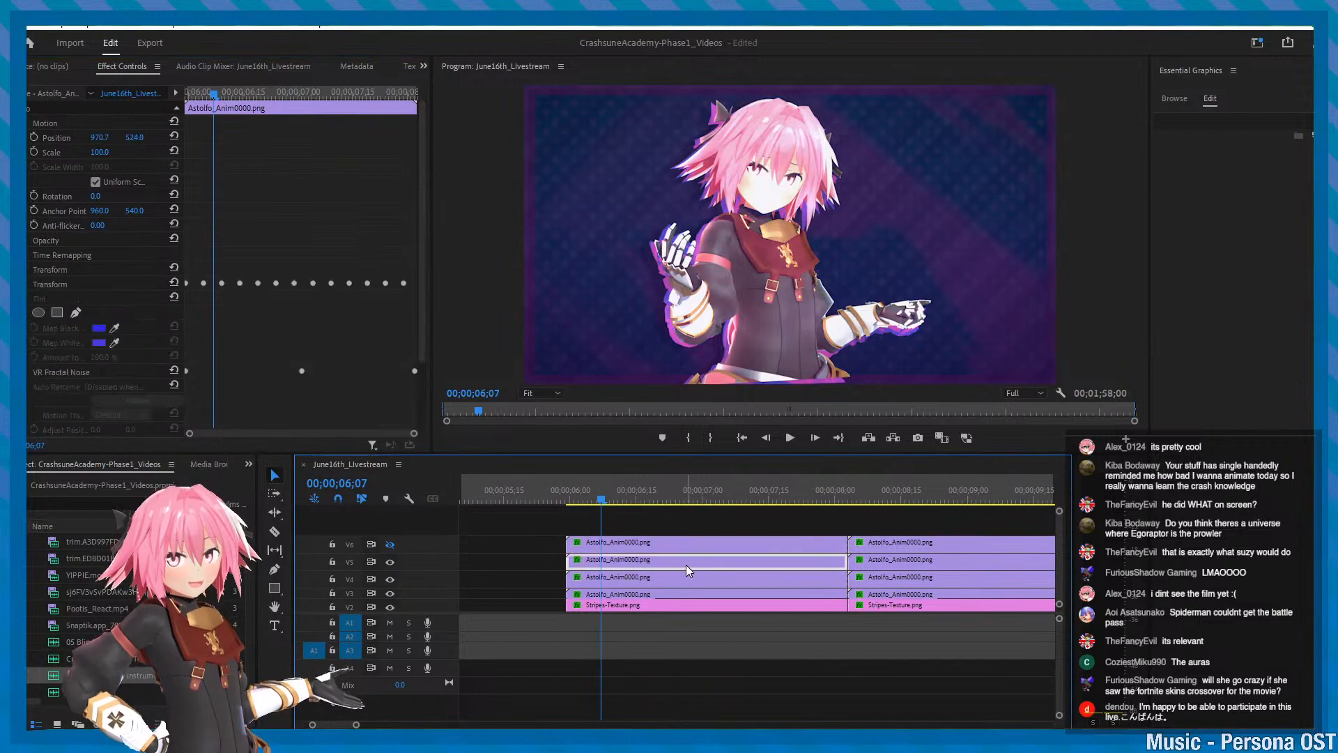
left_click(28, 298)
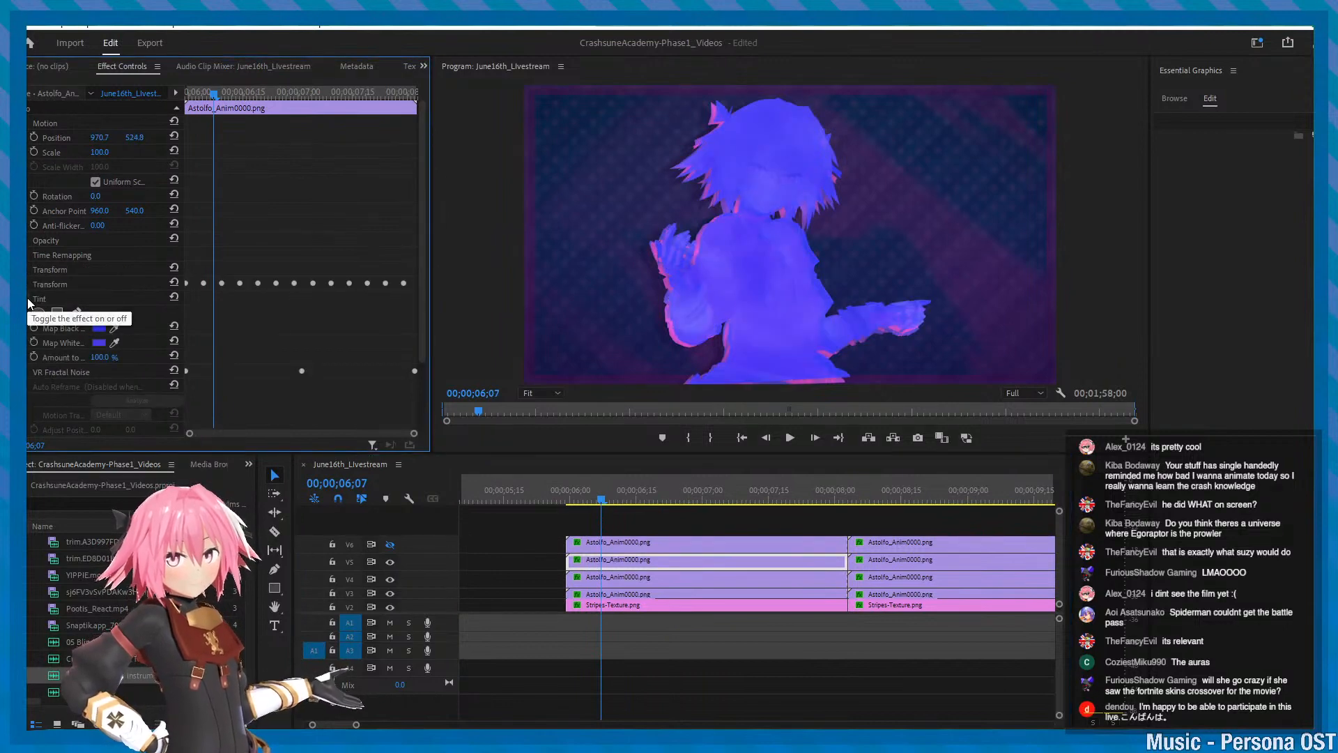
left_click(28, 298)
left_click(27, 298)
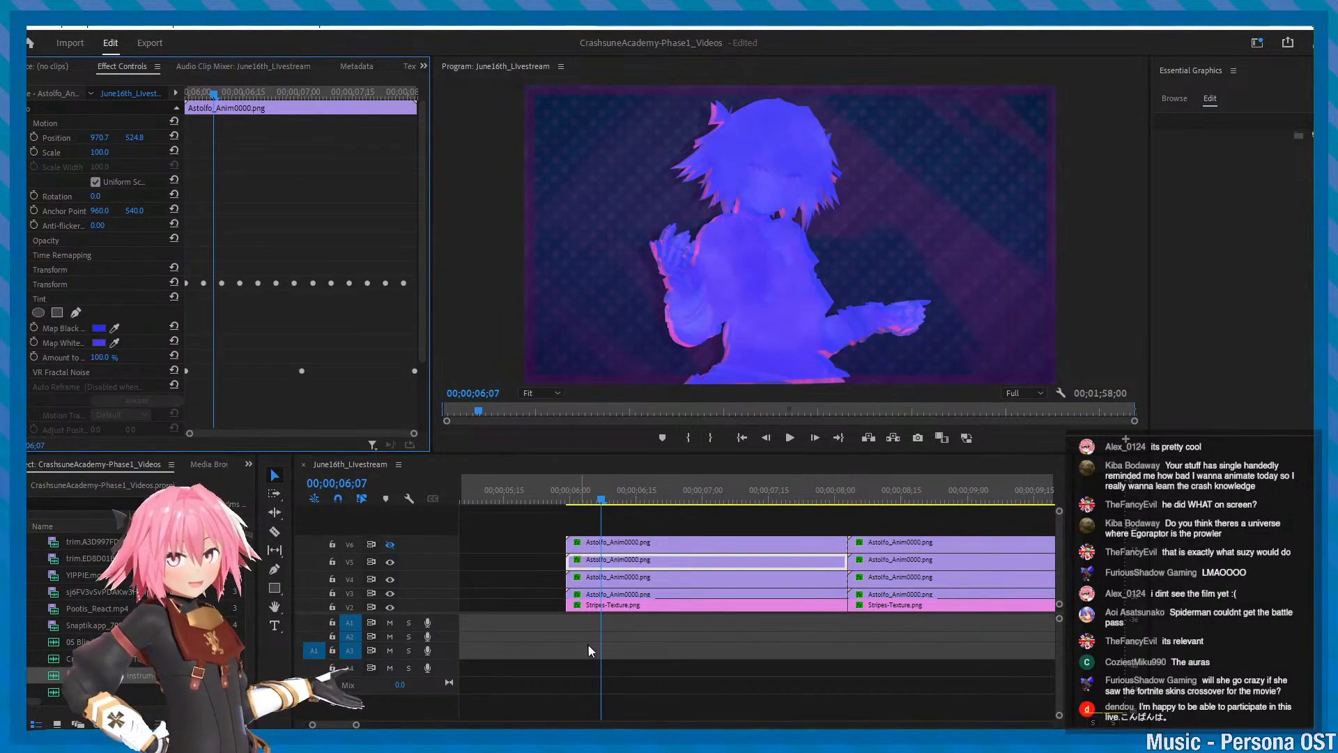
- Expand the V5 clip's second Transform effect to show its keyframed properties, and save the project
left_click(28, 283)
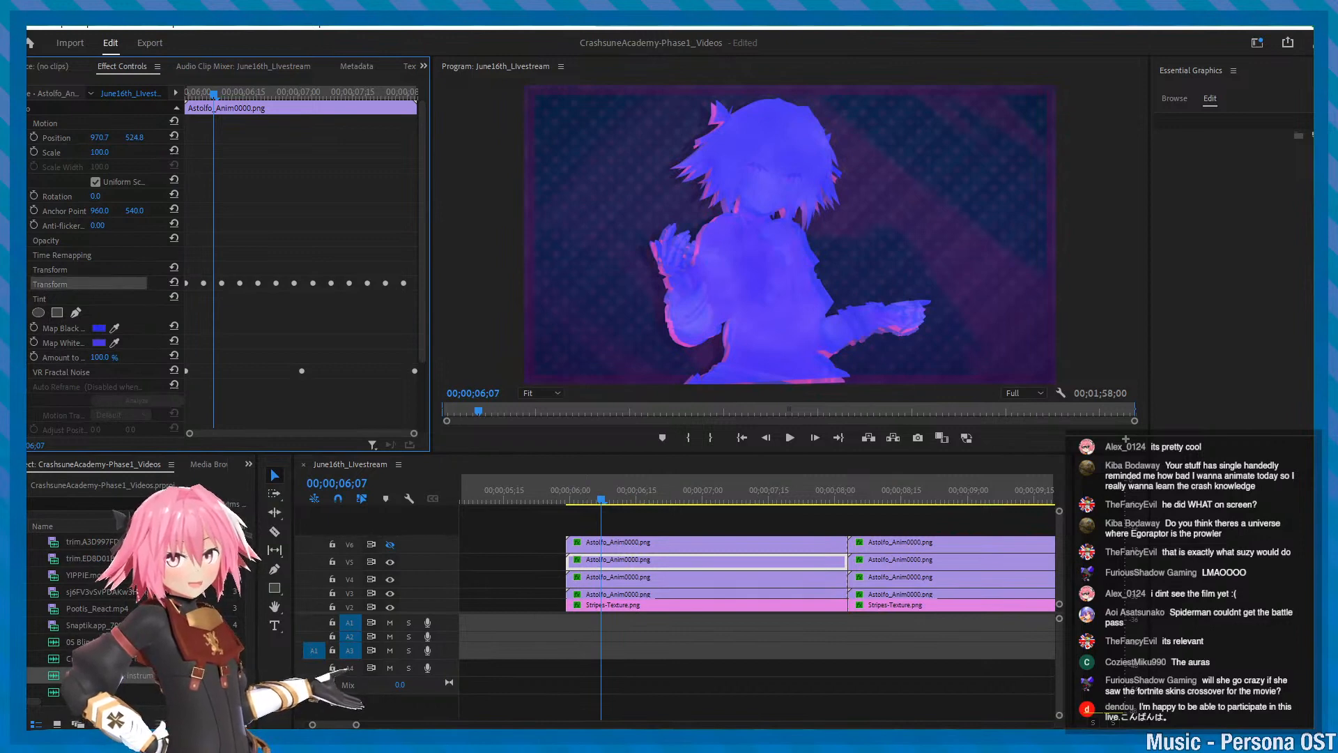
left_click(207, 466)
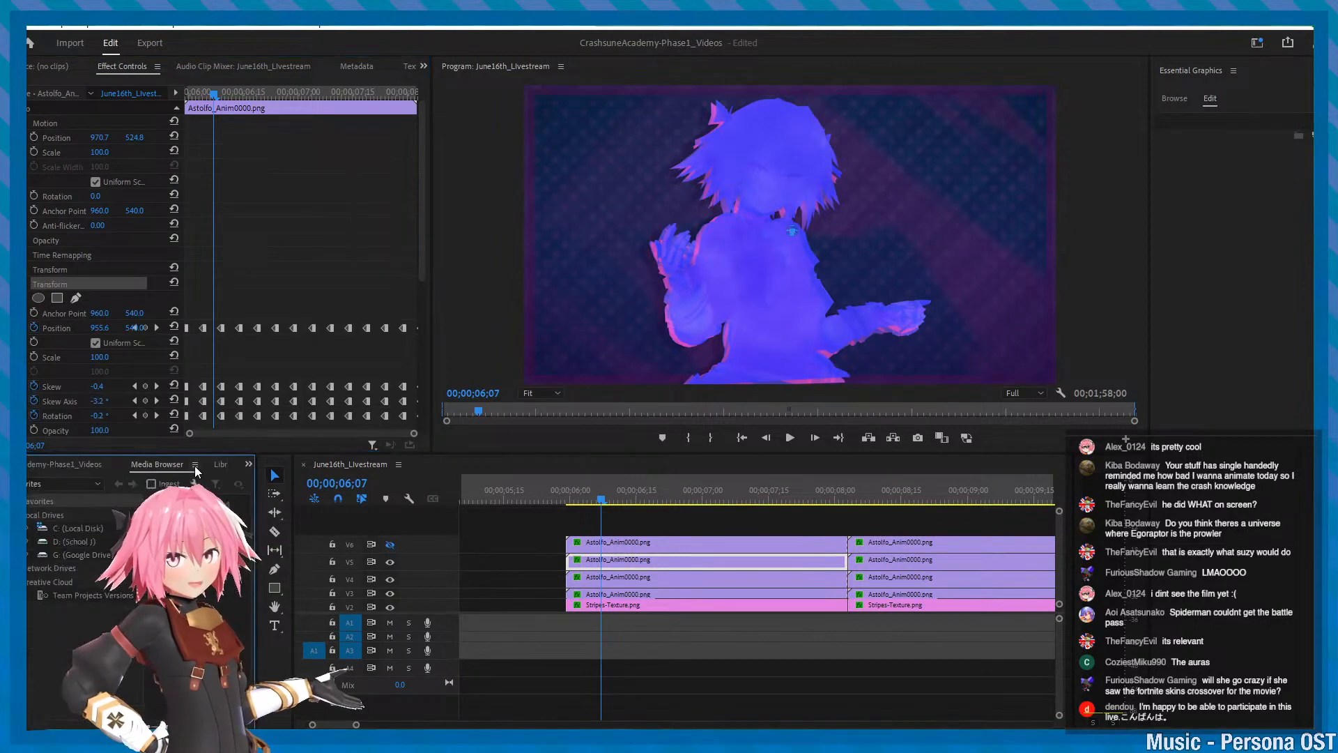
left_click(207, 467)
scroll(601, 610, "up", 2, "alt")
scroll(601, 610, "up", 2)
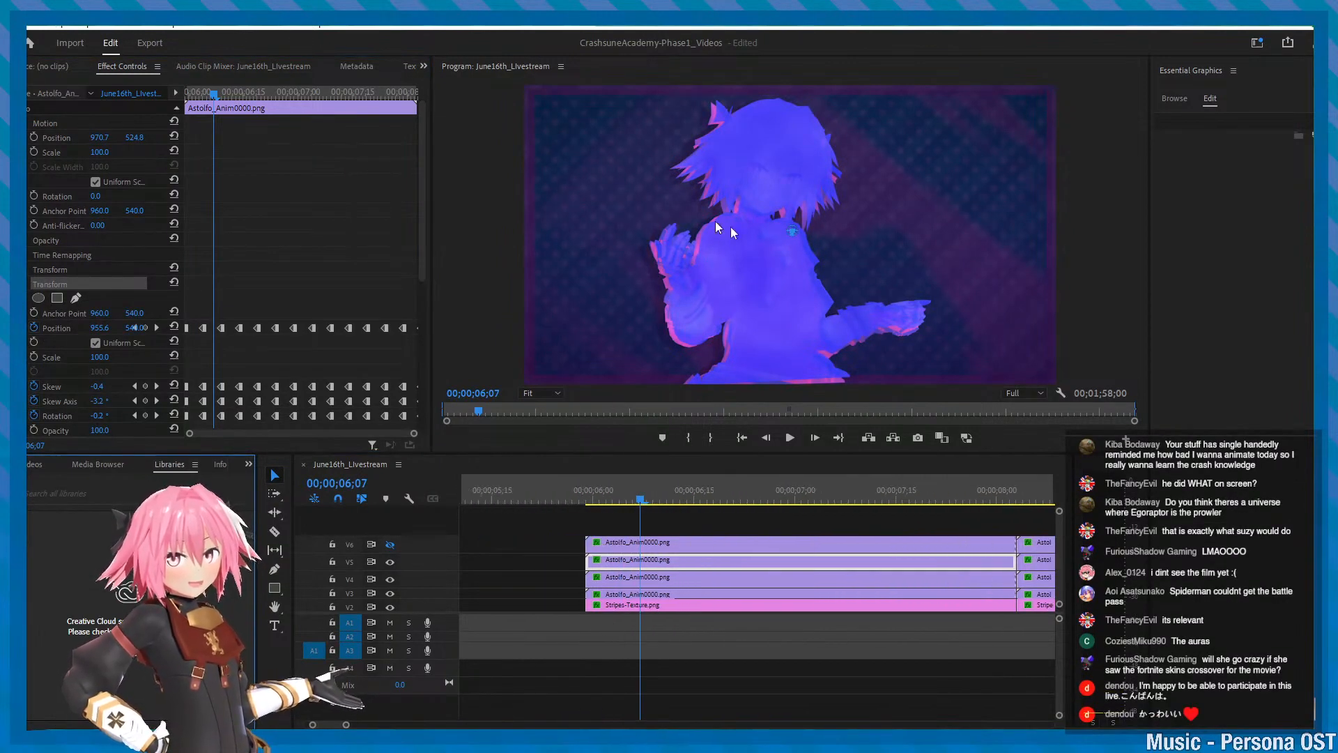
key("ctrl+s")
left_click(801, 420)
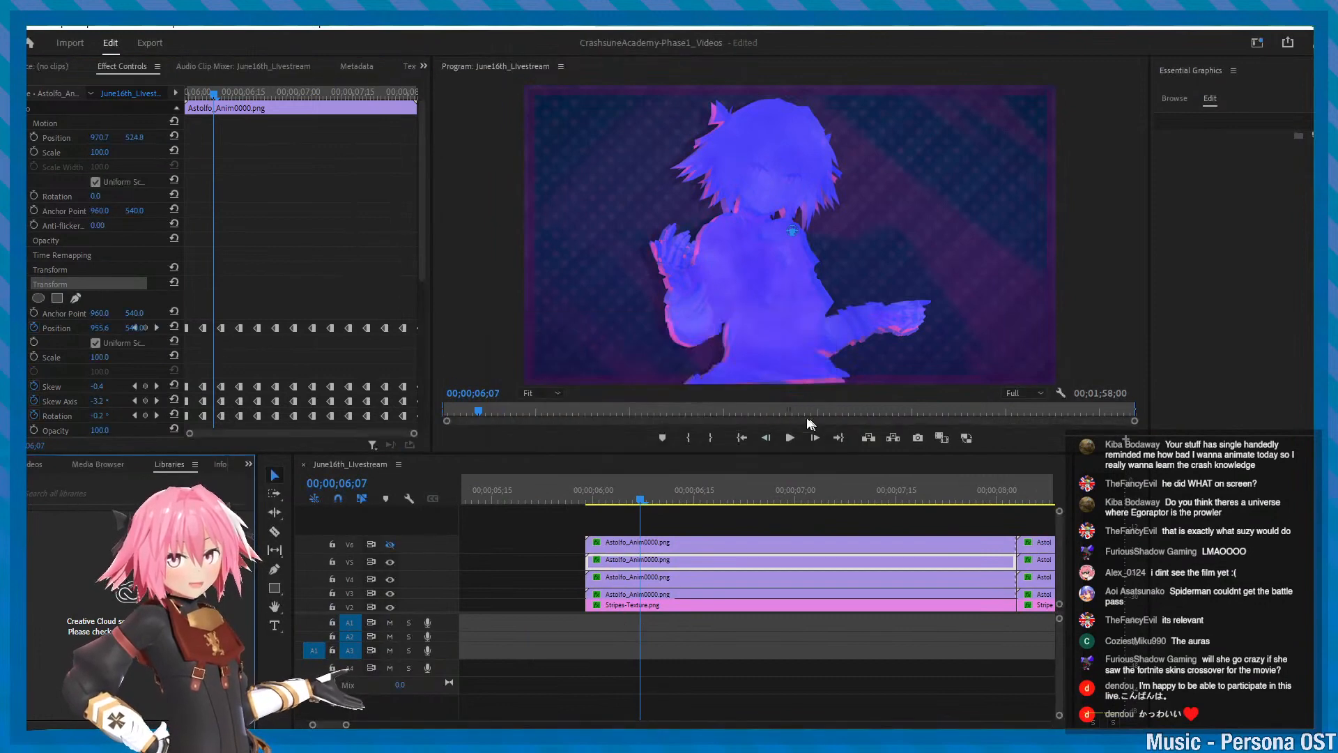
- Magnify the V5 clip's Transform keyframes and scrub from the clip's start to 00;00;06;09
left_click_drag(209, 89, 171, 94)
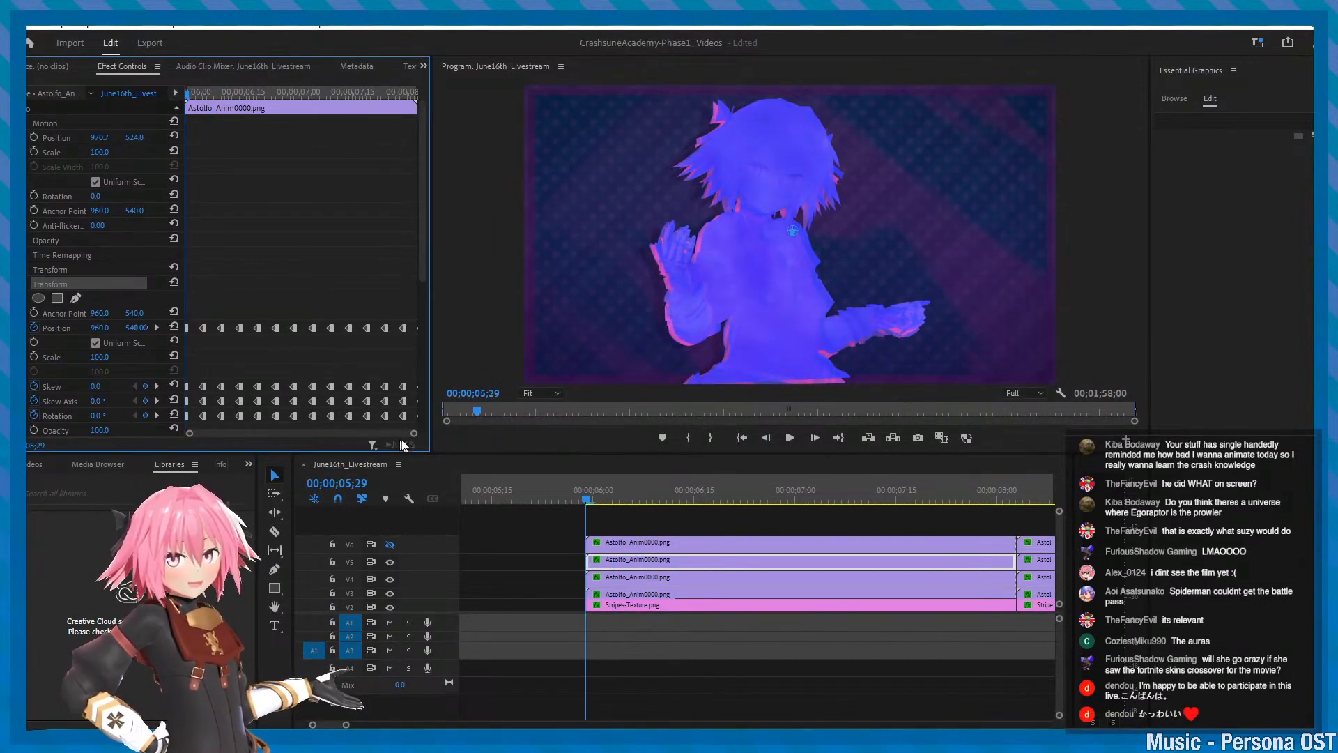
left_click_drag(414, 433, 323, 434)
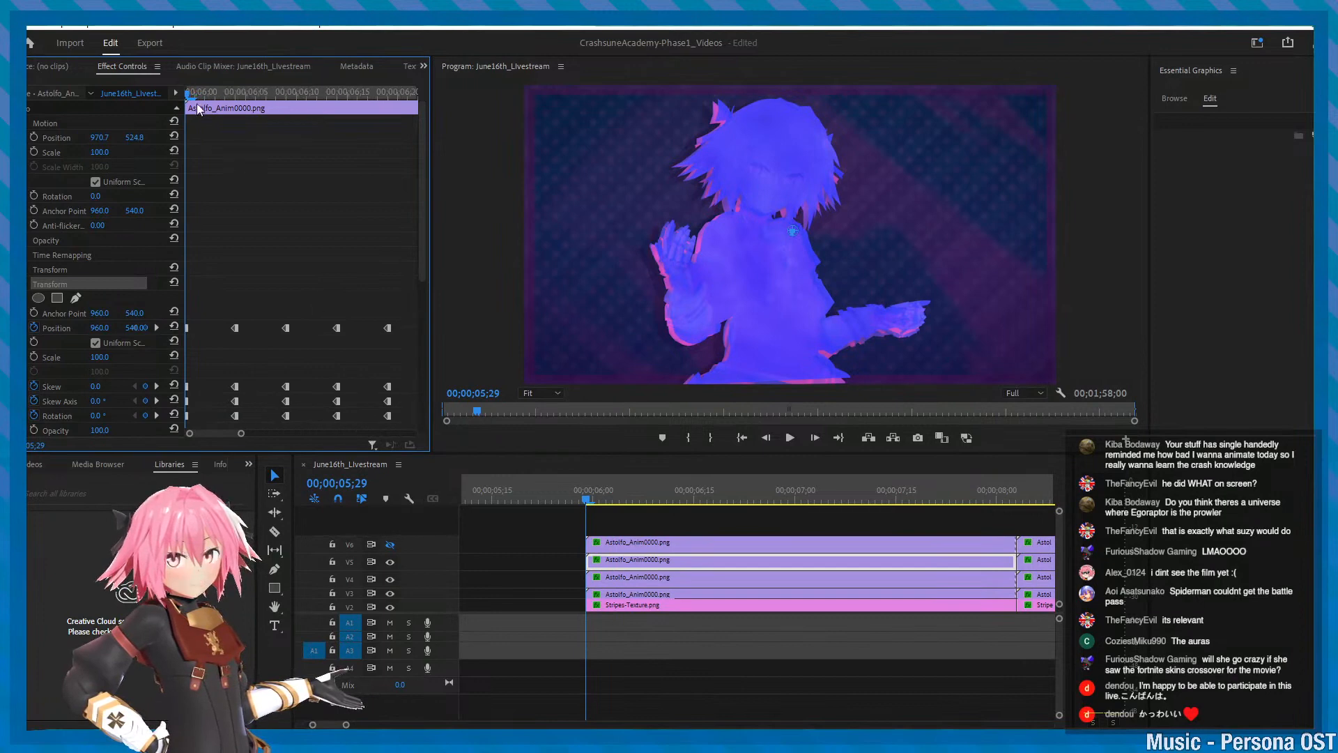
left_click_drag(195, 94, 290, 95)
- Hide tracks V4 and V3 and play the isolated blue V5 silhouette up to 00;00;06;08
left_click(390, 579)
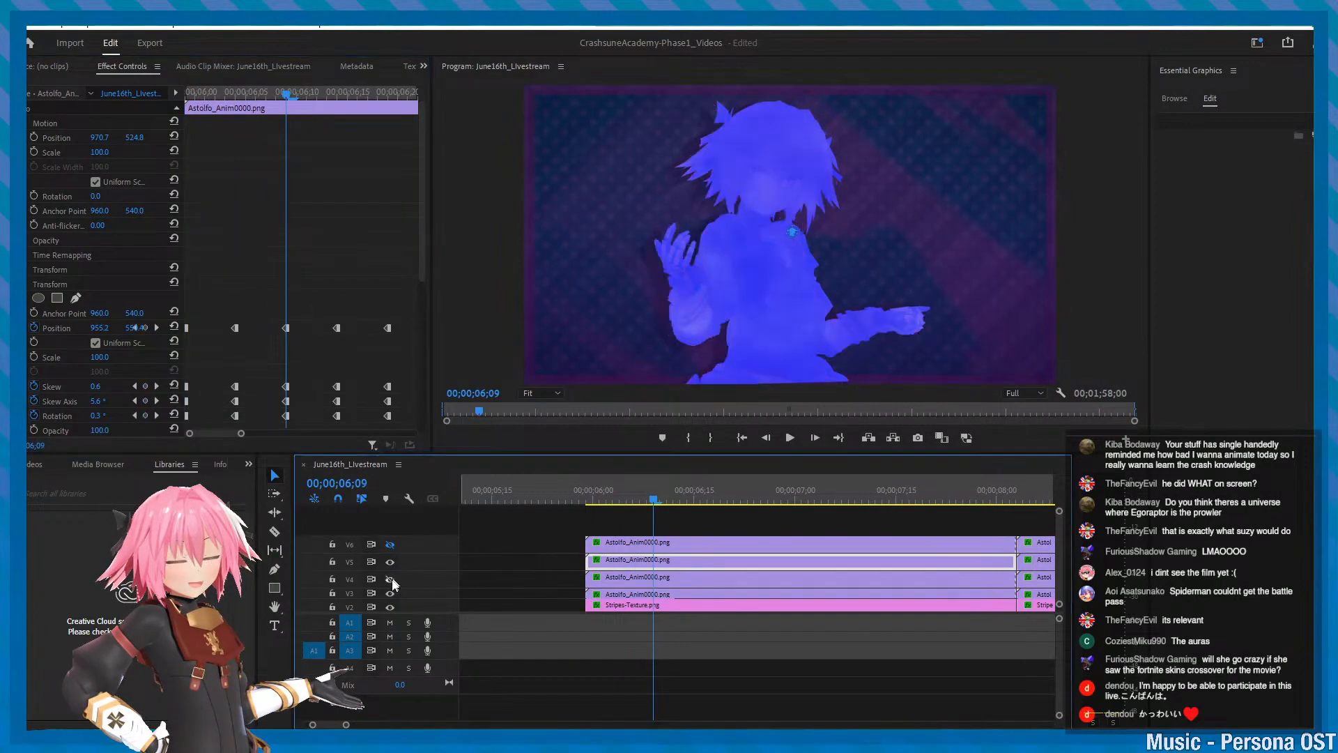
left_click(391, 594)
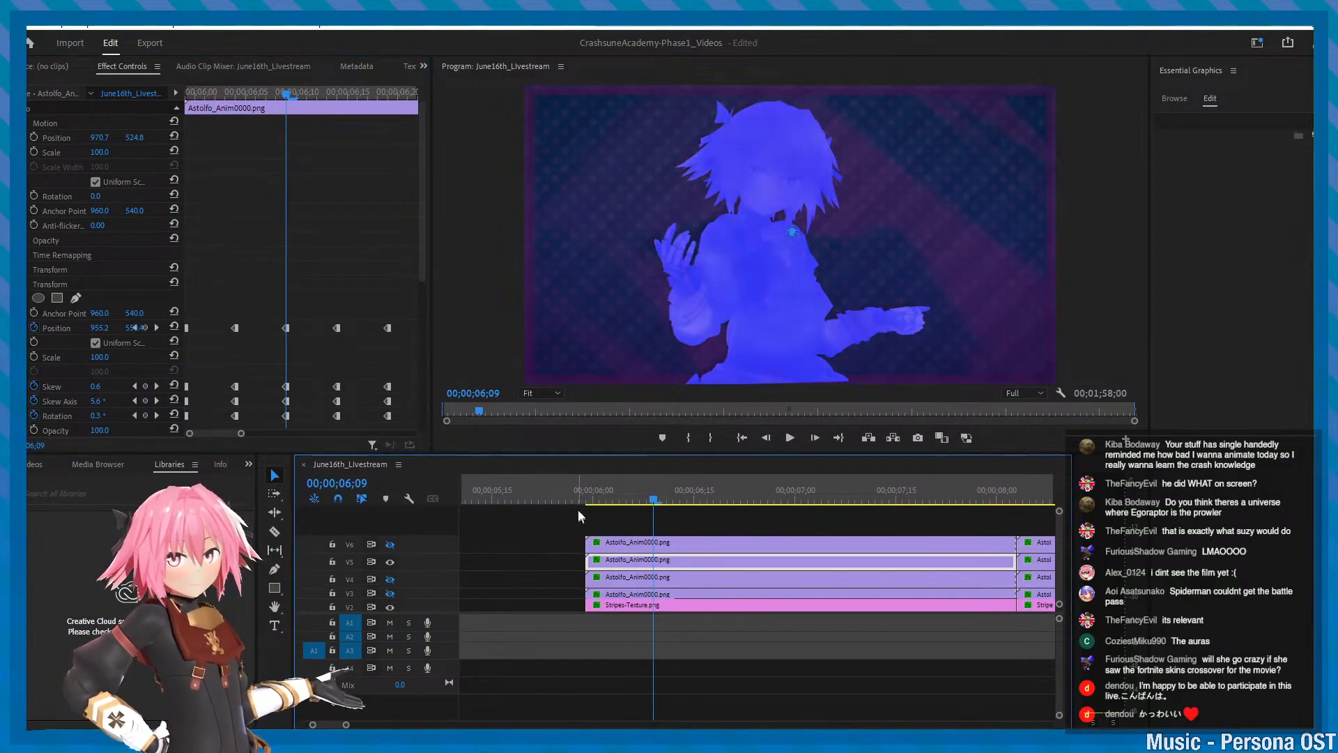
left_click(593, 494)
key("space")
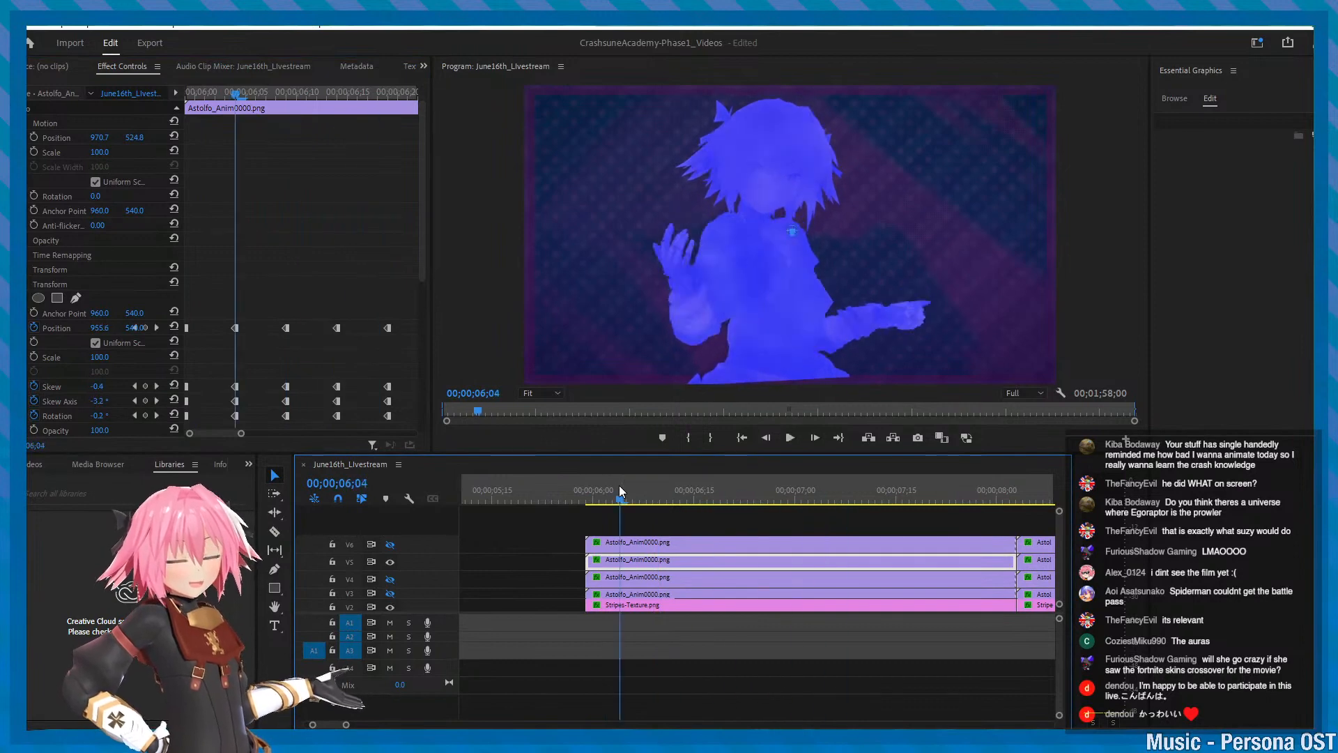
key("space")
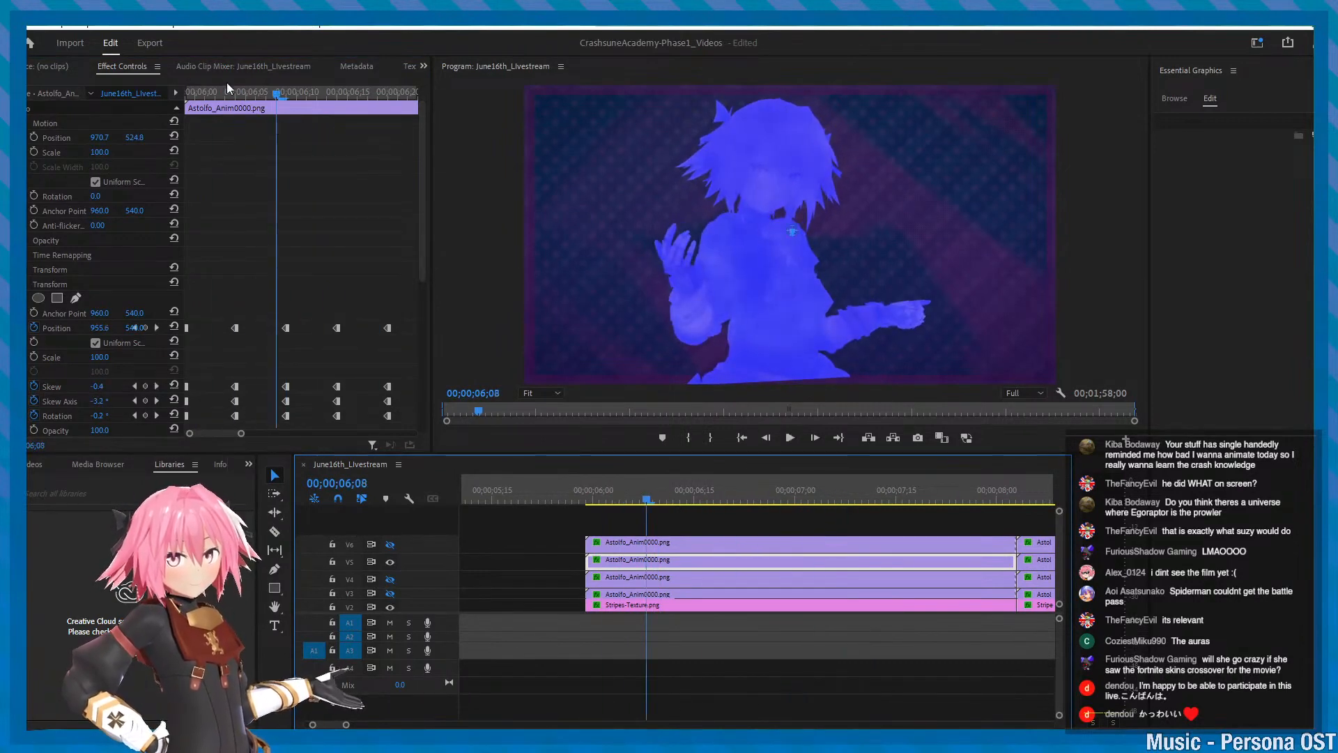
- Play the V5 silhouette from the clip's start, return there, and step frame by frame to 00;00;06;02
left_click_drag(226, 88, 174, 88)
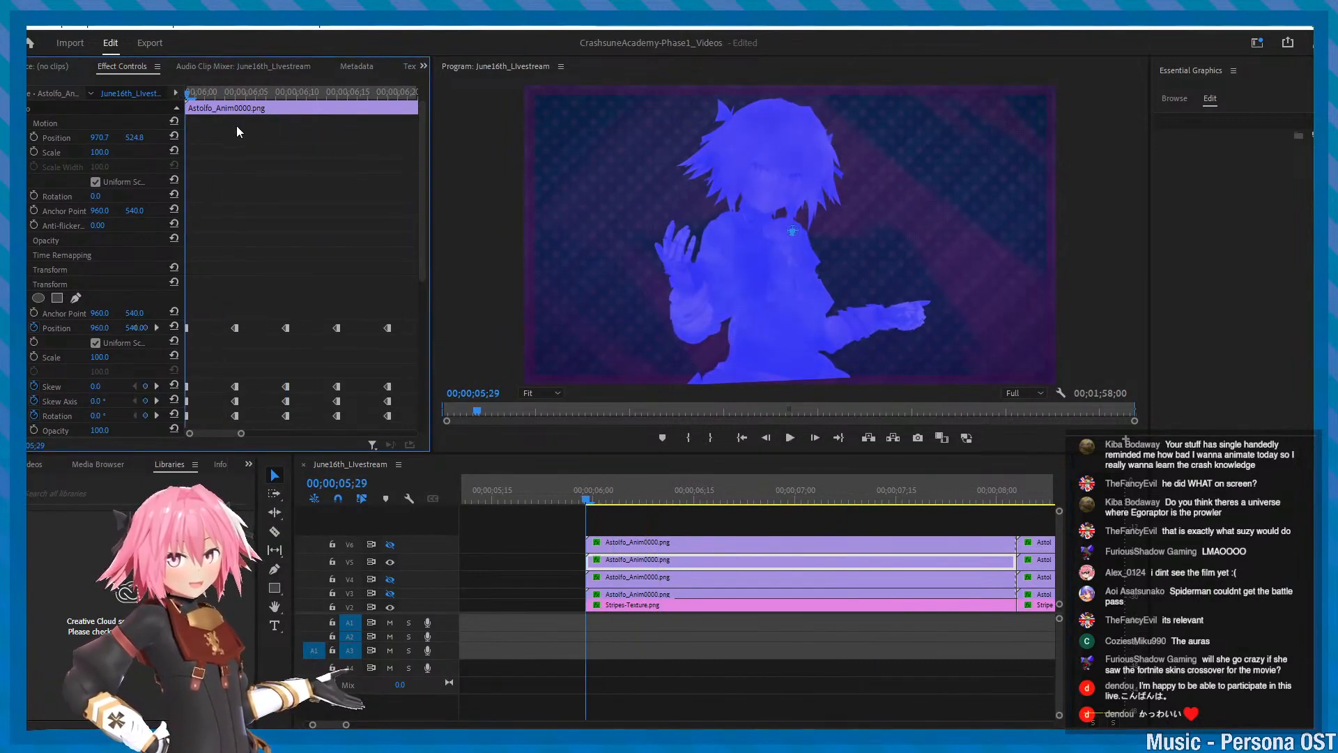
key("space")
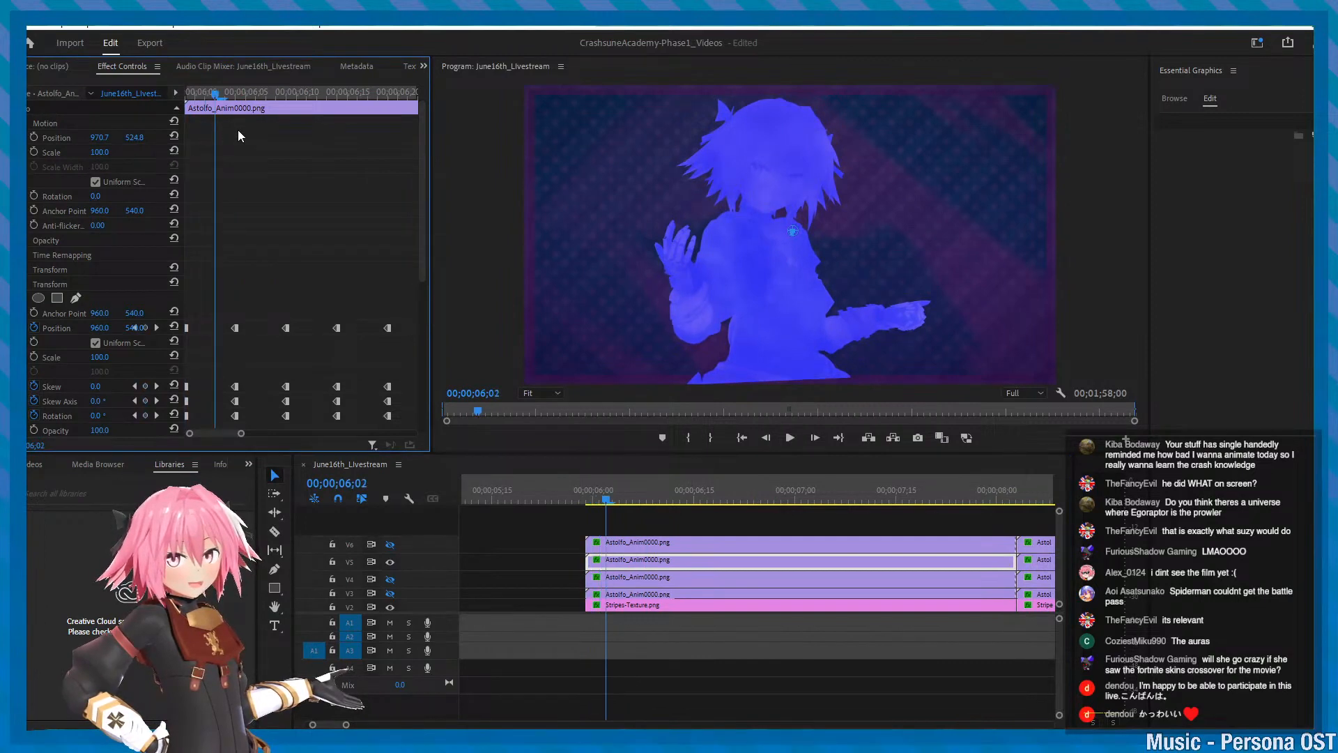
left_click_drag(234, 92, 181, 93)
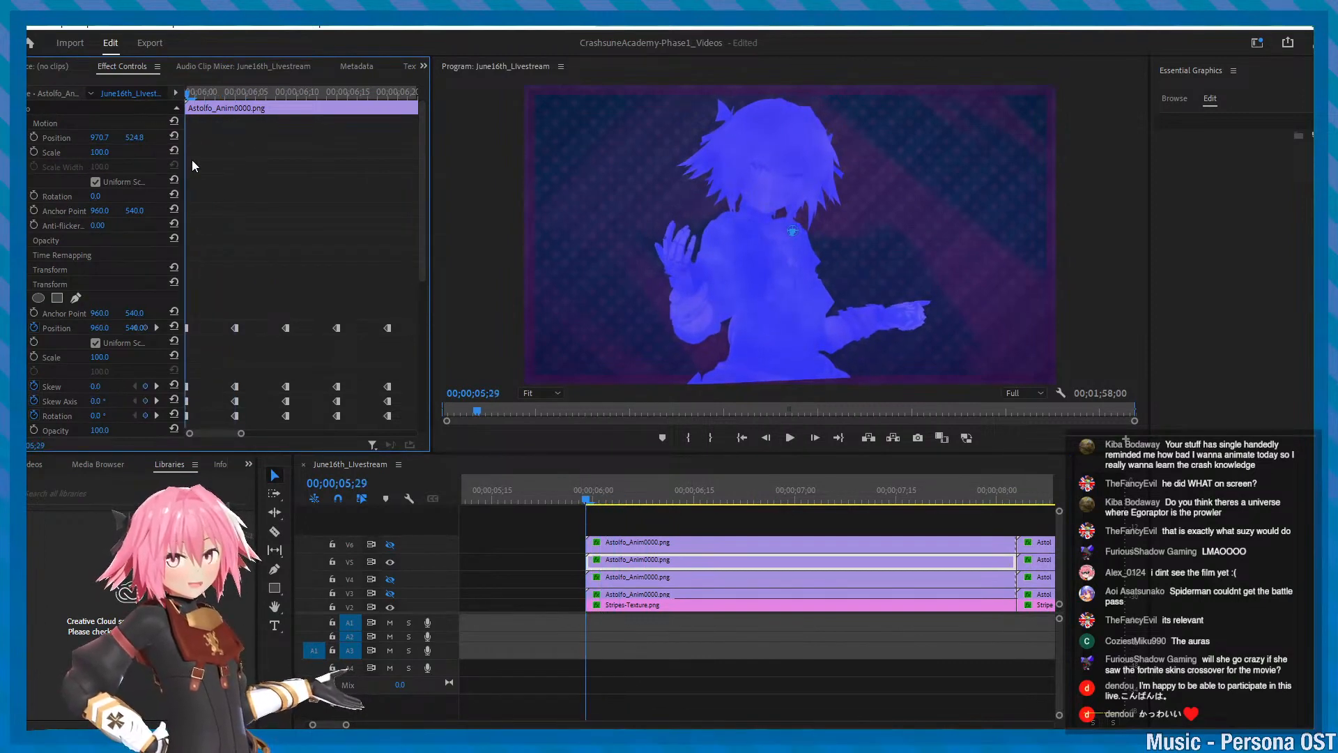
key("Right")
key("Right")
key("Right")
key("Right")
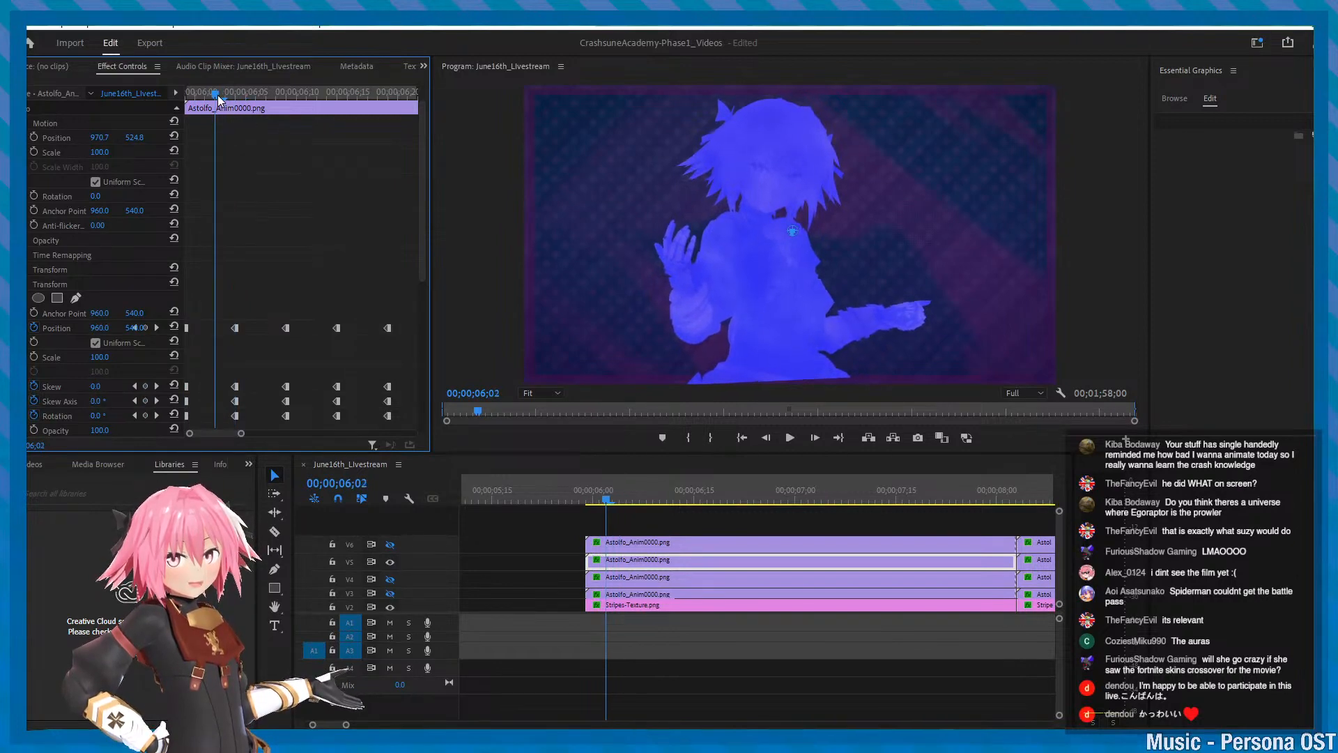
- Replay the V5 silhouette from the clip's start and park the playhead at 00;00;06;00
left_click_drag(223, 93, 140, 94)
key("space")
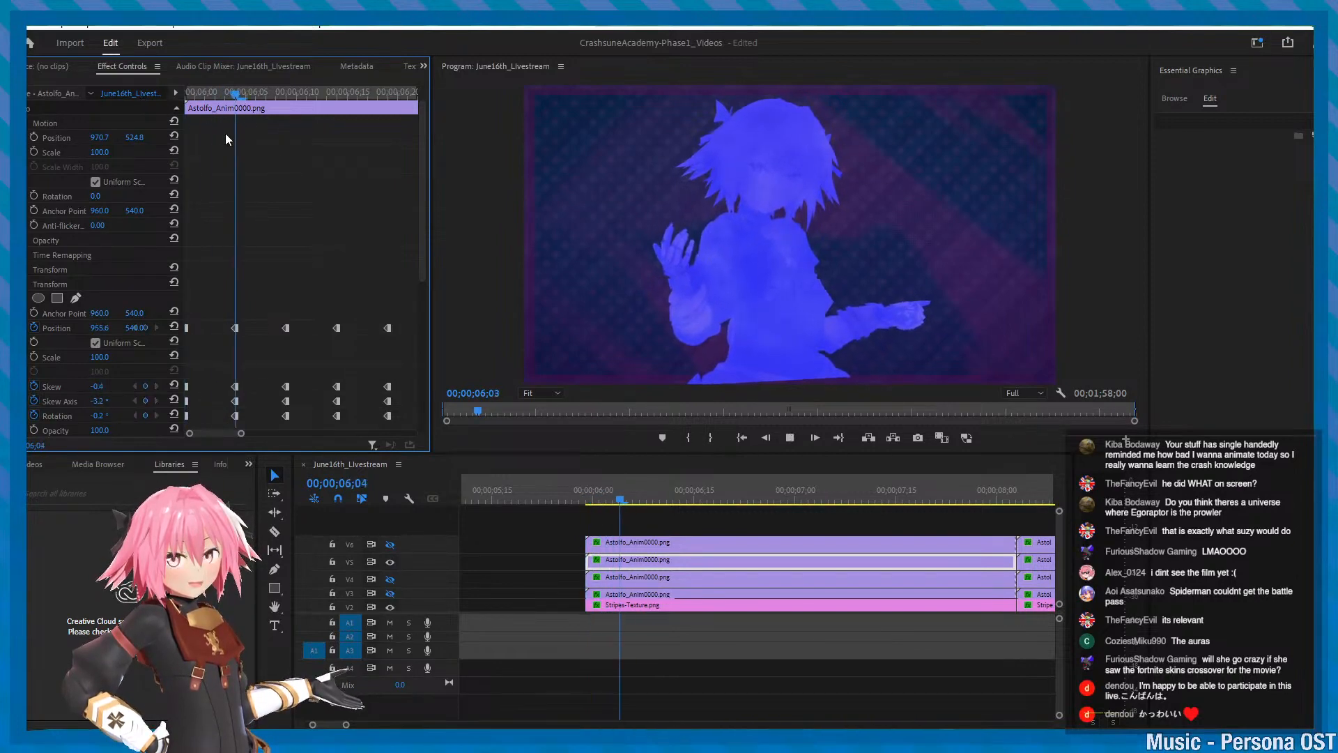
scroll(699, 561, "down", 2, "alt")
left_click_drag(651, 494, 645, 496)
key("space")
left_click(640, 495)
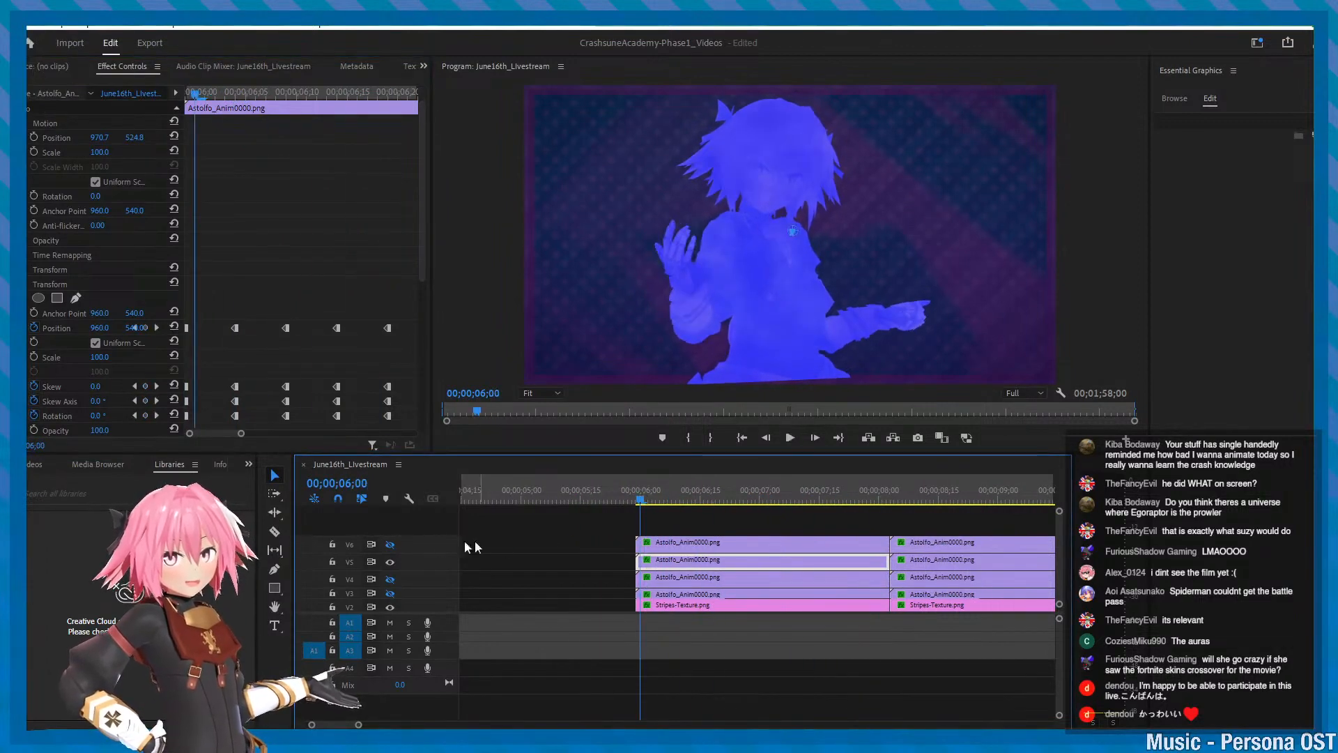
- Show track V6 and play the character over the blue silhouette twice from the second group's start
left_click(390, 545)
key("space")
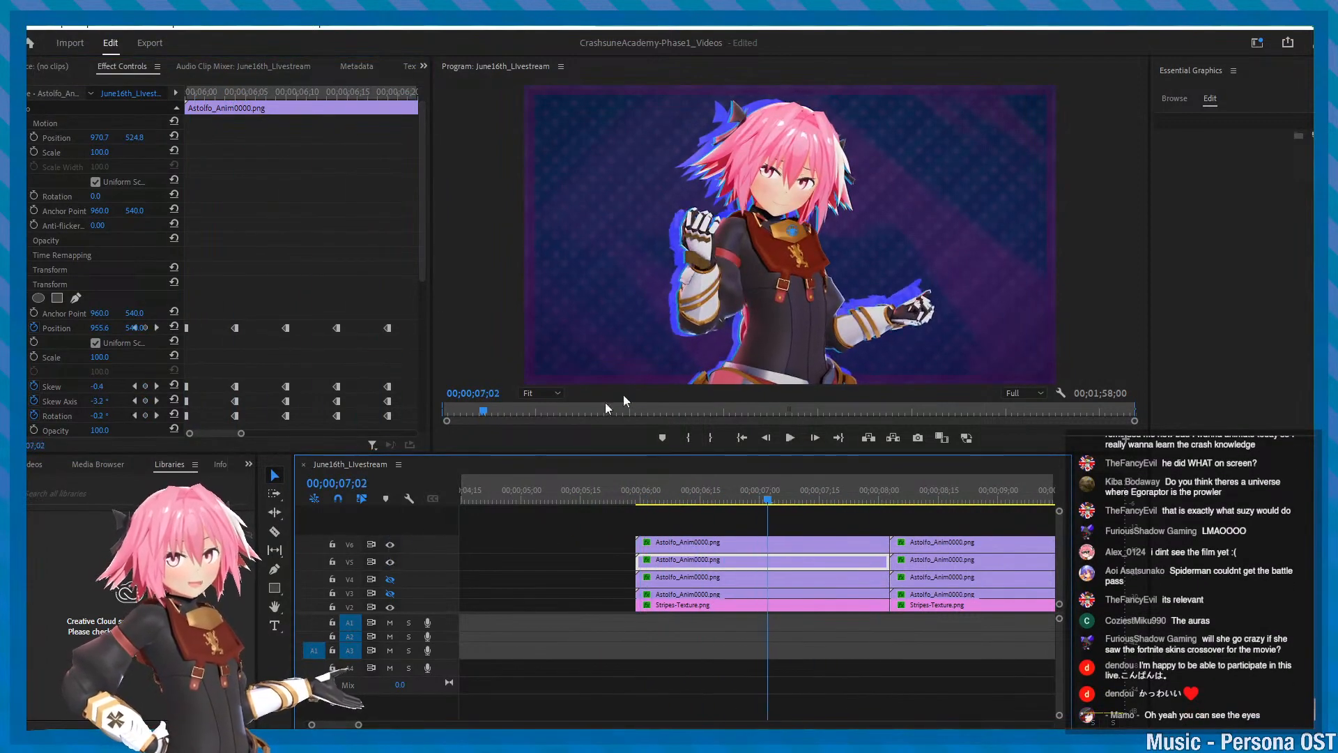
left_click(644, 496)
key("space")
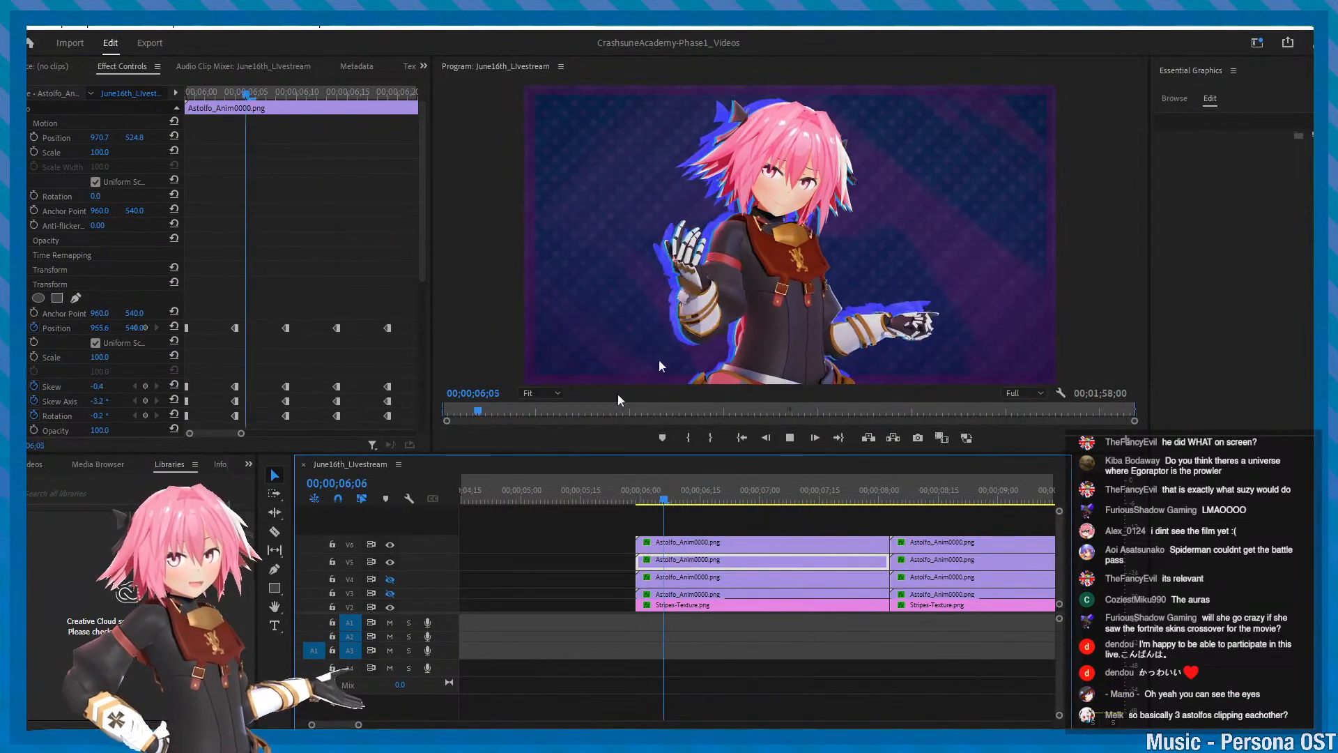
key("space")
- Compare playback with track V6 hidden and shown again, stopping at 00;00;06;07
left_click(394, 543)
key("space")
key("space")
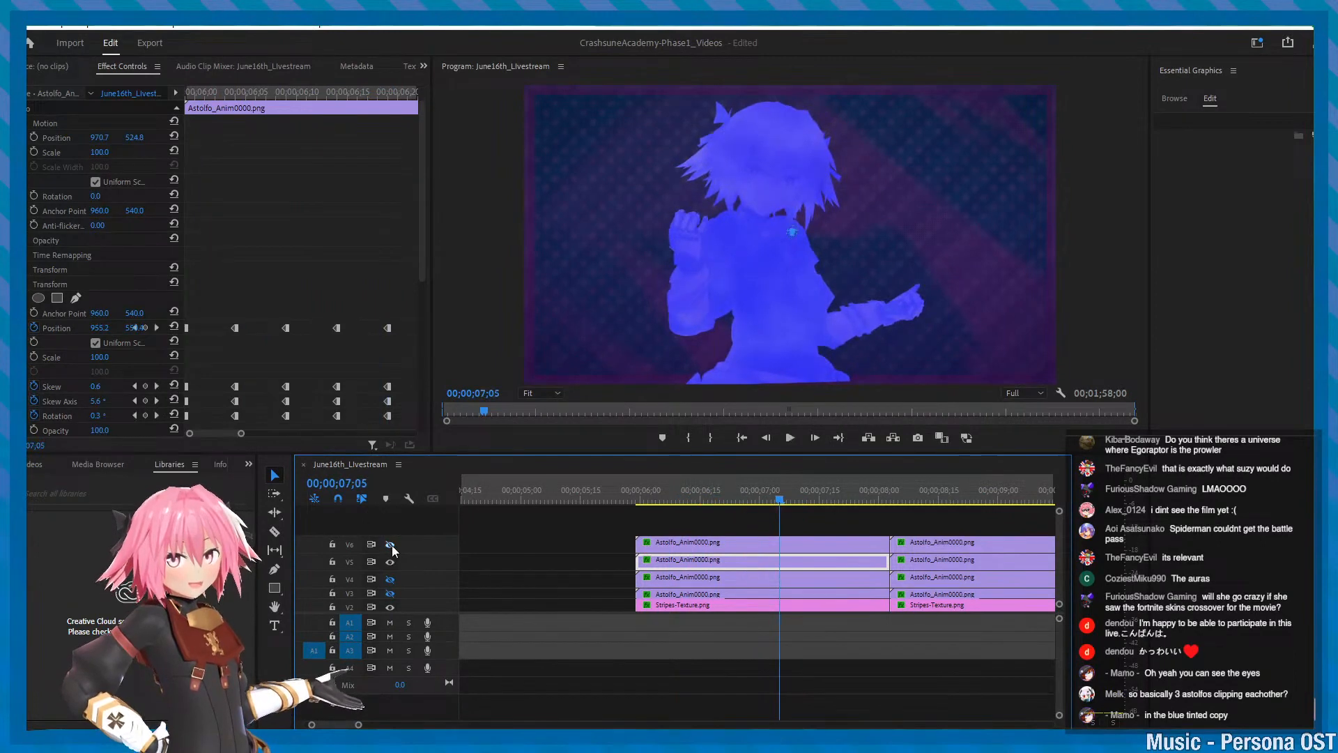
left_click(391, 545)
left_click(628, 498)
key("space")
key("space")
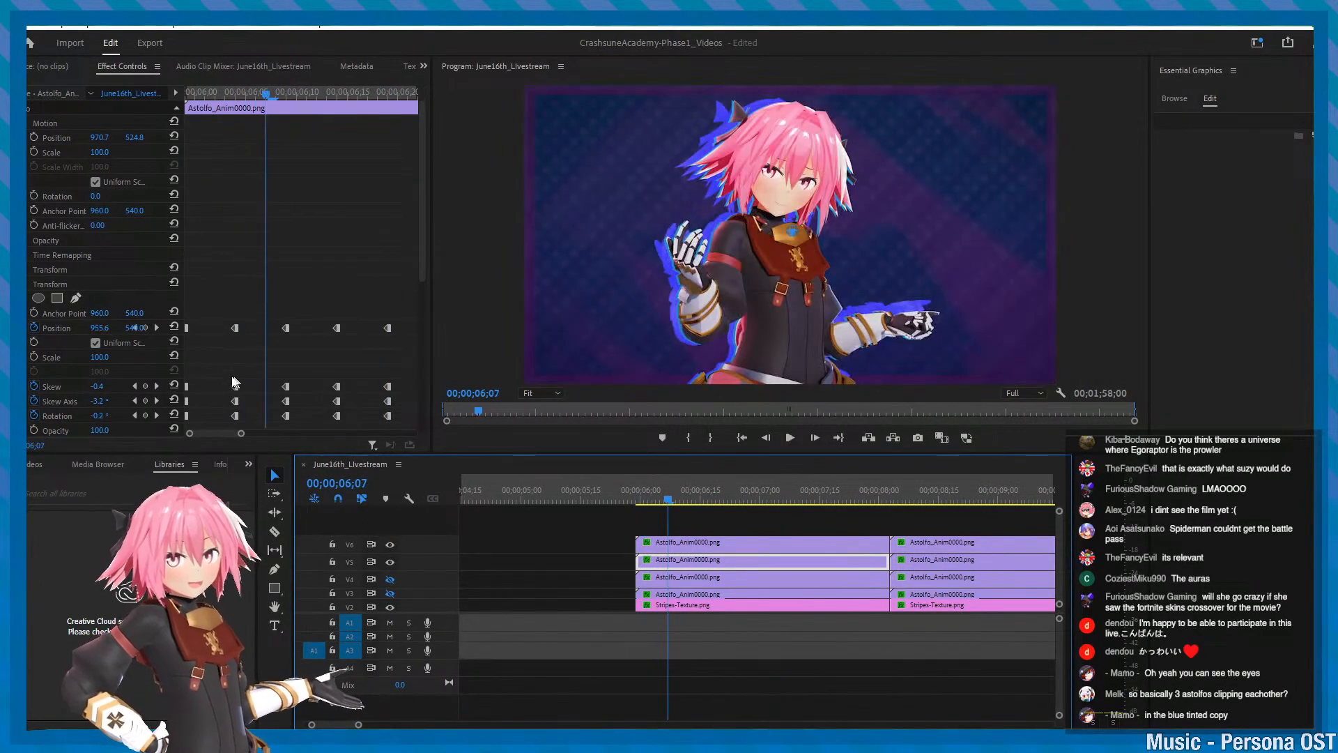
- Examine the Transform effect's Position, Skew, Skew Axis and Rotation keyframes at 00;00;06;04, and return to the clip's start
left_click_drag(244, 94, 242, 94)
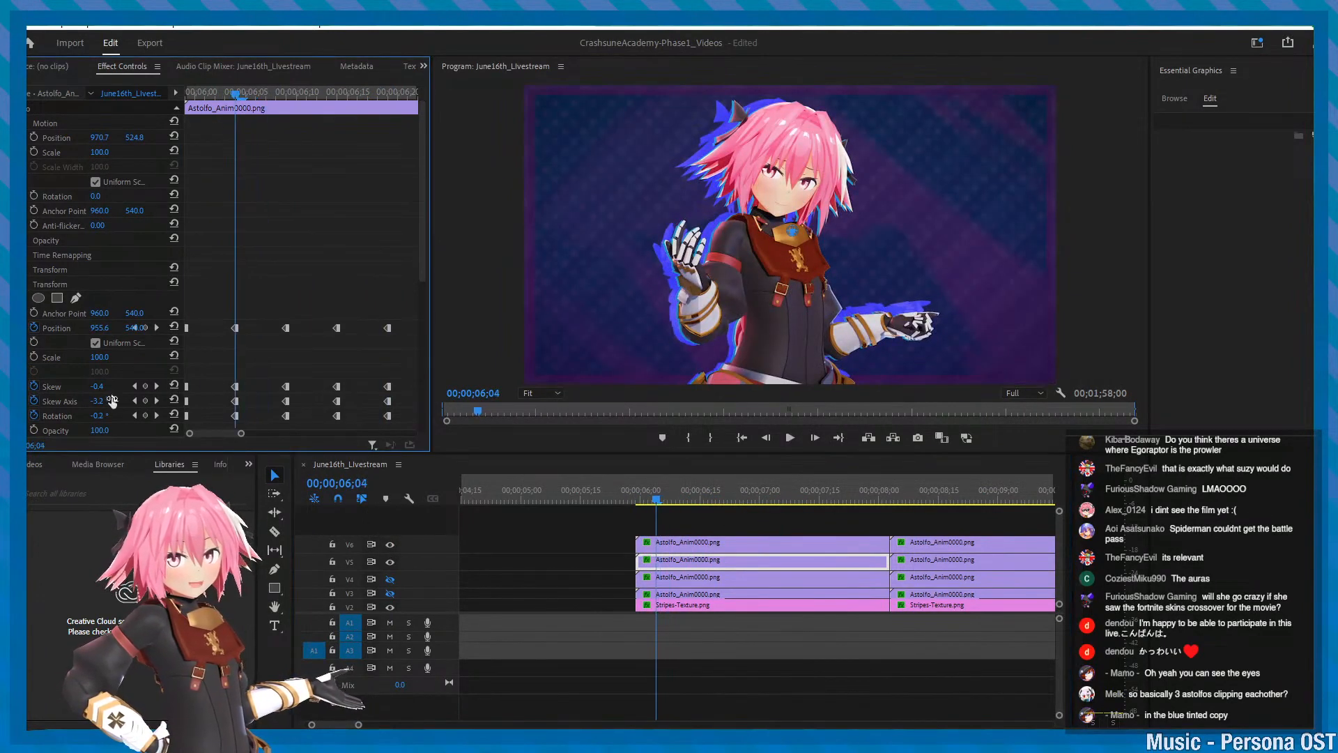
left_click_drag(153, 386, 112, 386)
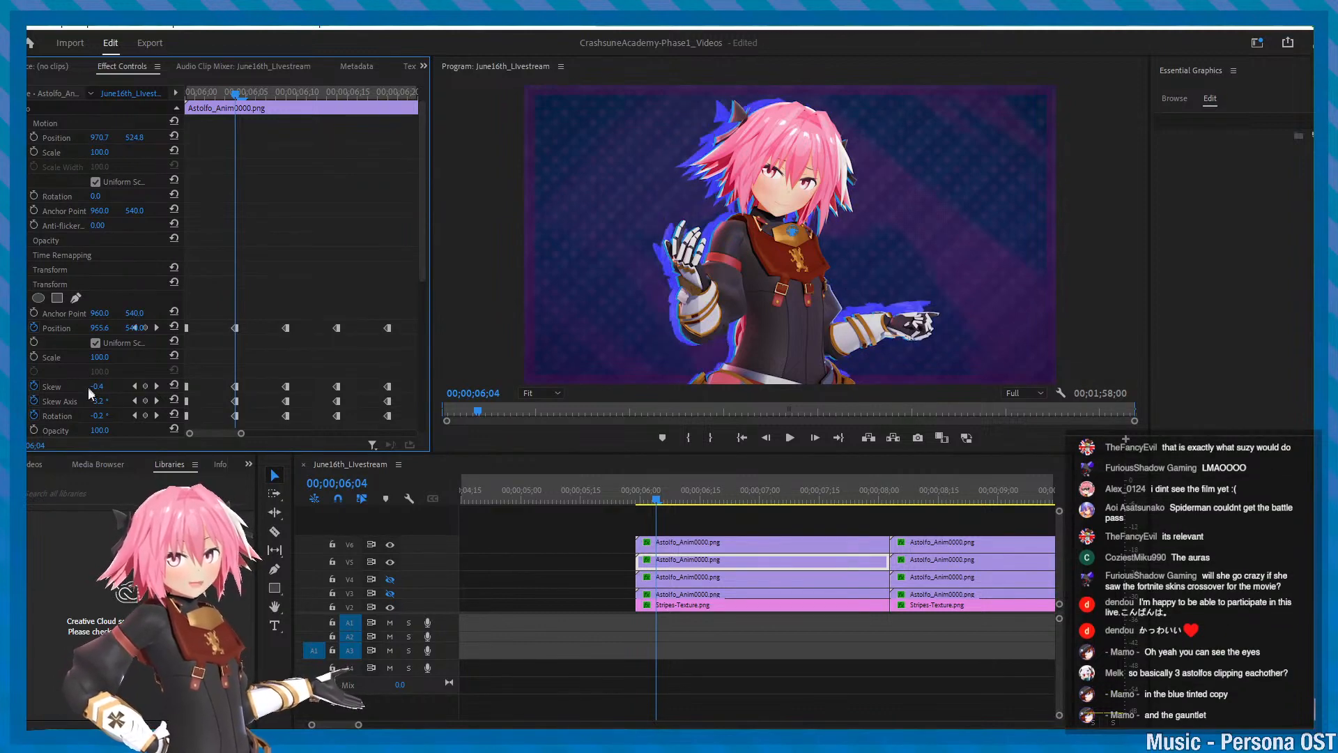
scroll(64, 402, "down", 1)
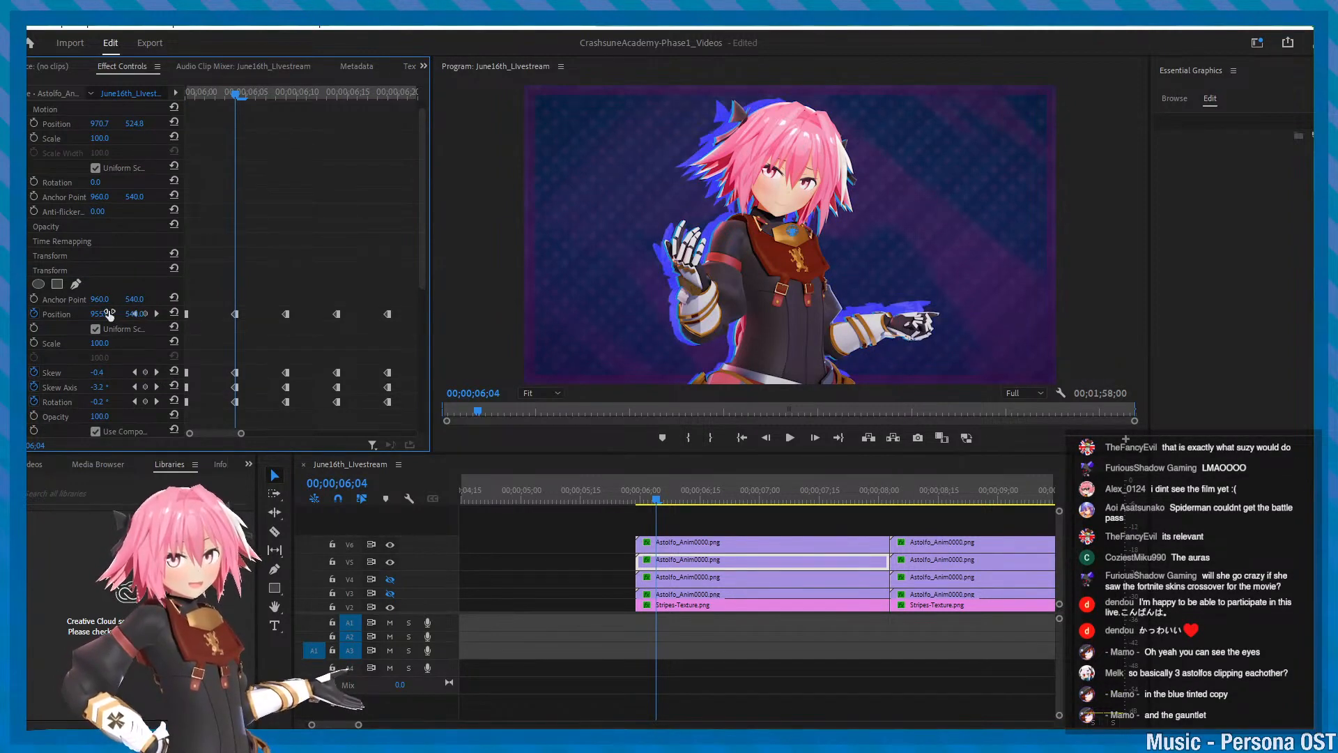
left_click_drag(109, 314, 91, 313)
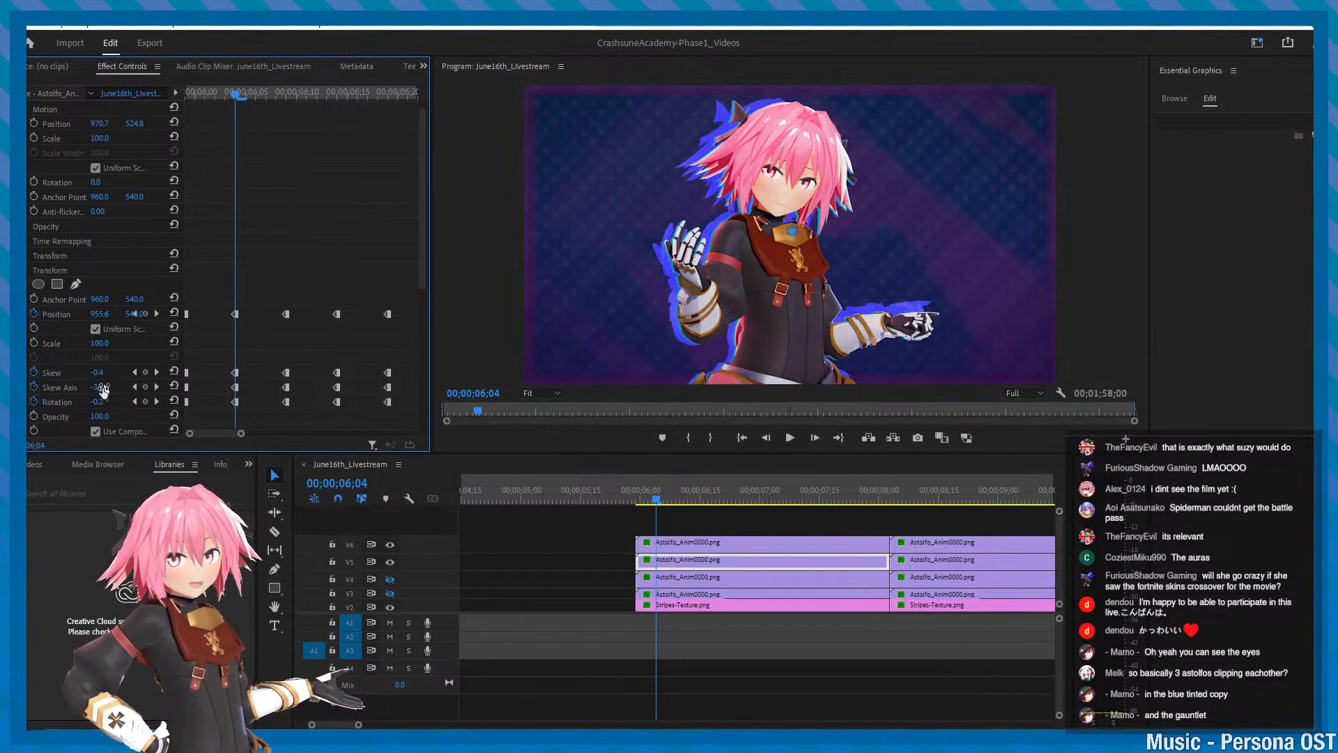
left_click_drag(235, 94, 168, 95)
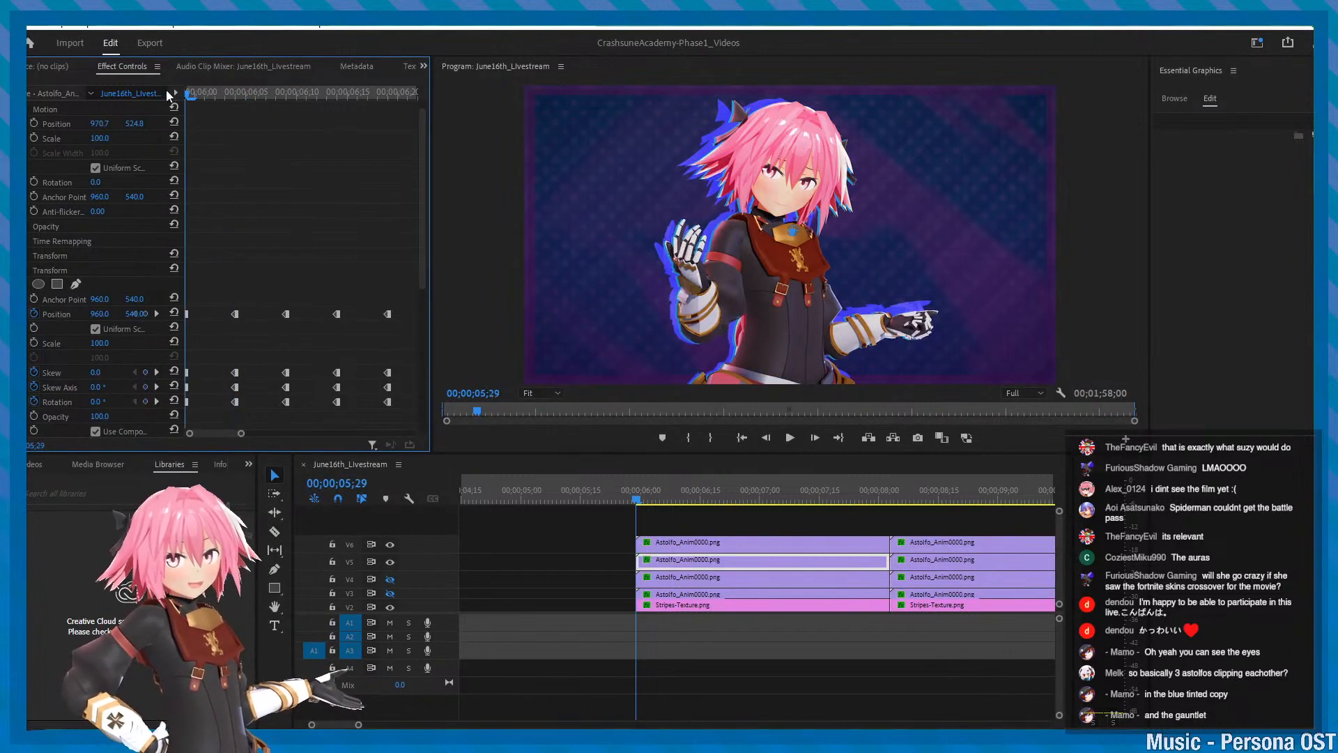
- Look at the Temporal Interpolation option of the first Transform Position keyframe, leaving it as set
scroll(163, 319, "down", 1)
right_click(188, 307)
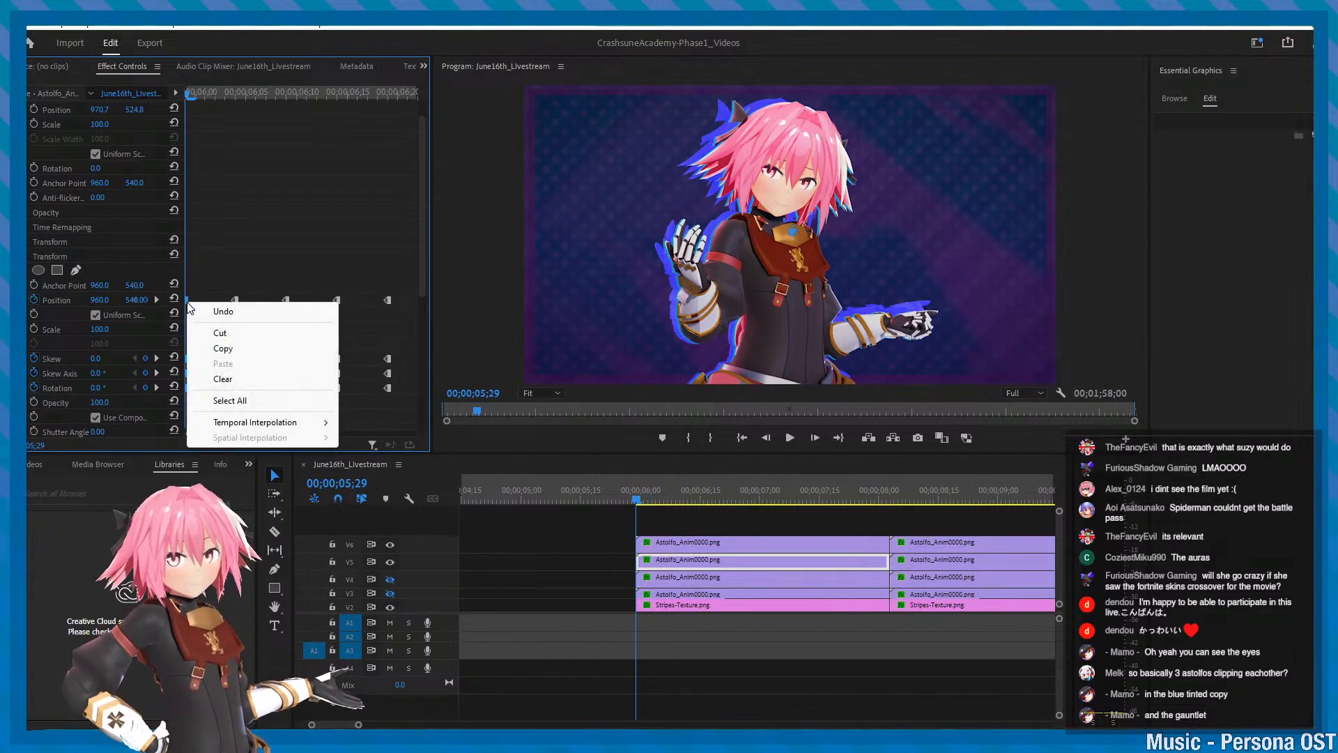
mouse_move(264, 425)
left_click(372, 481)
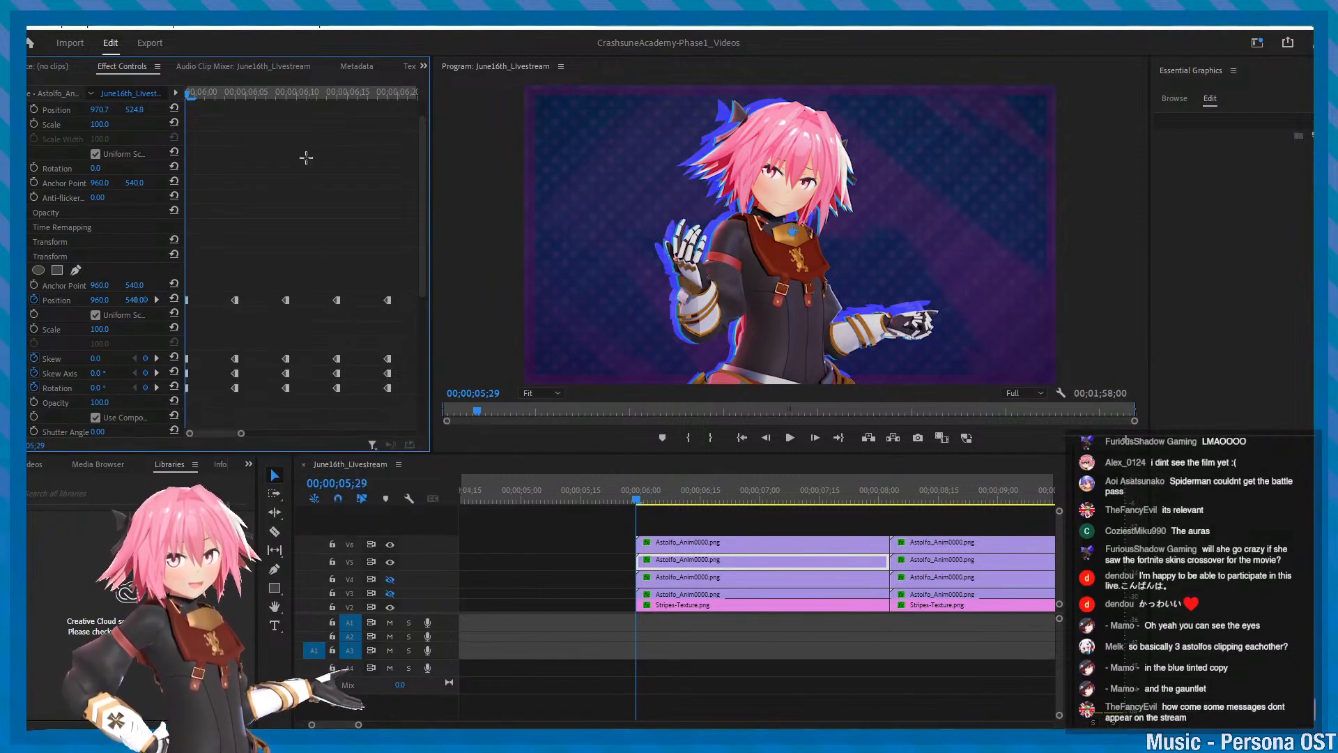
left_click_drag(188, 96, 162, 116)
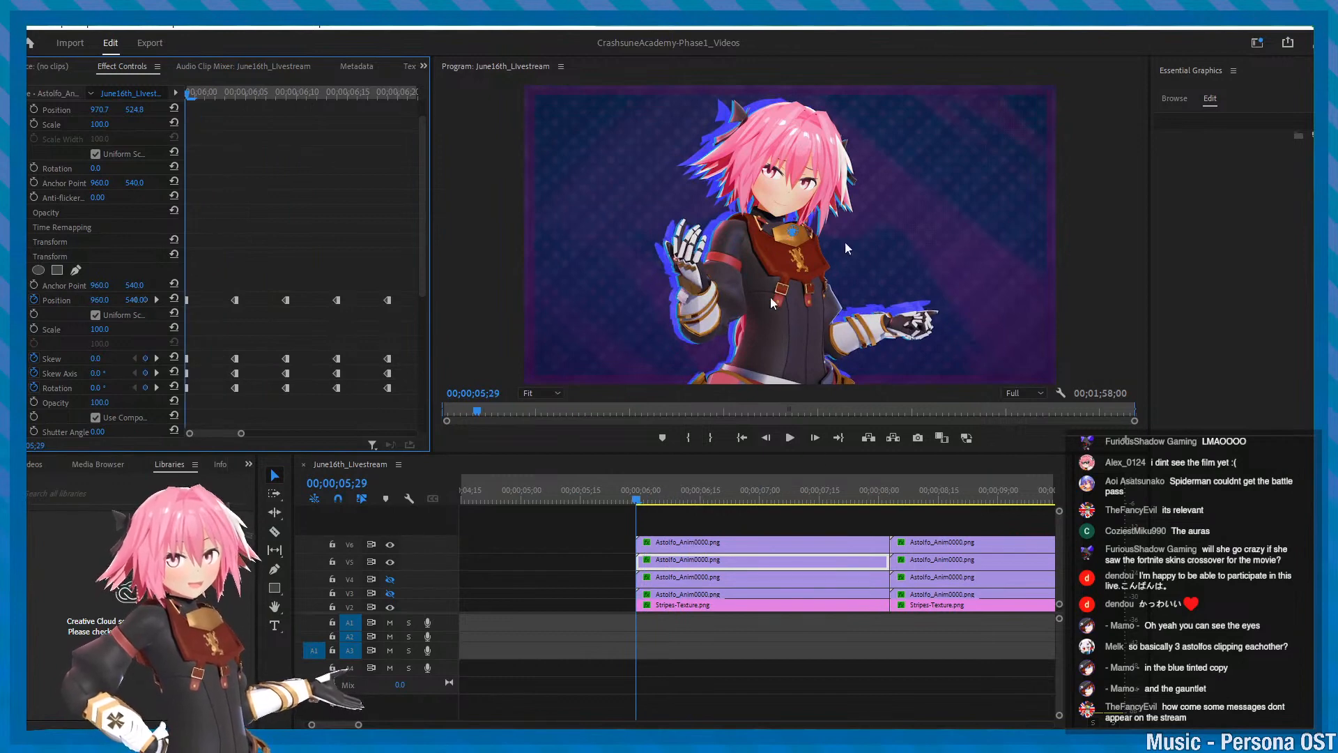
- Play the composite briefly, save the project, and put the playhead at 00;00;06;01
key("space")
key("space")
key("ctrl+s")
left_click(645, 496)
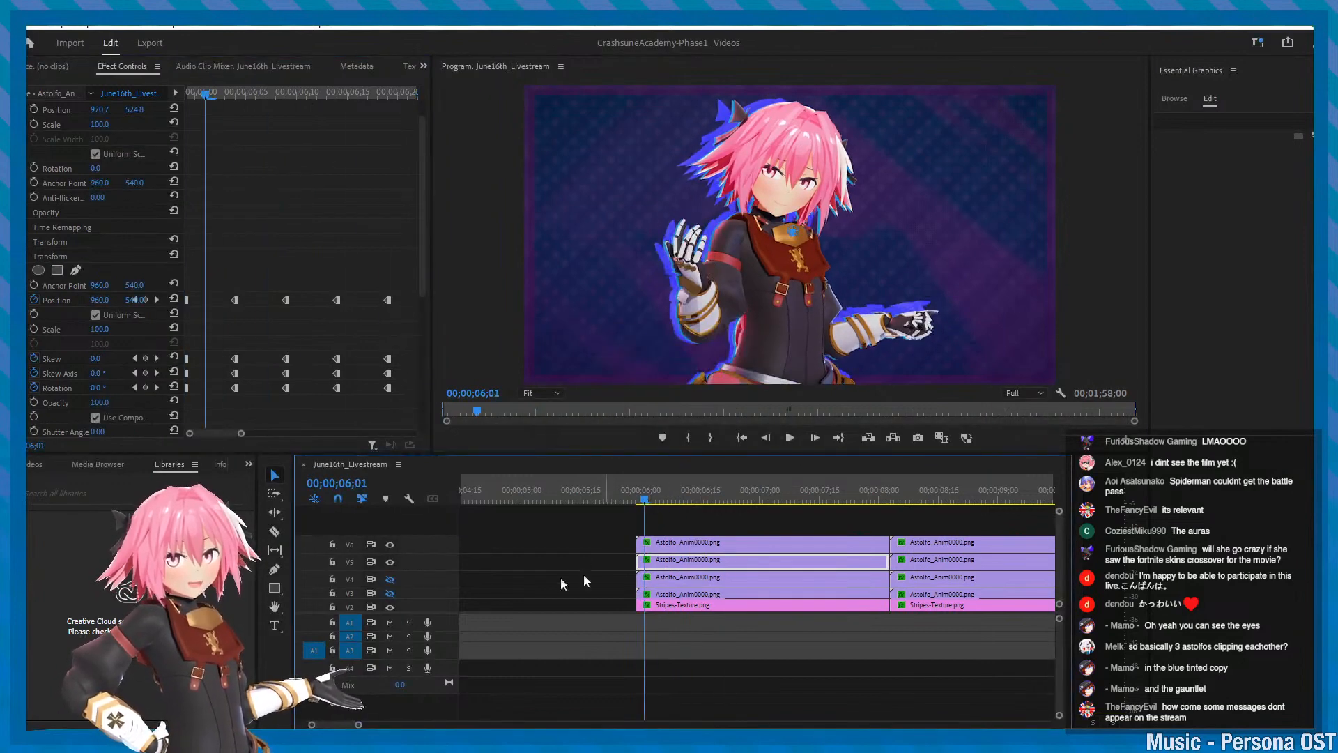
- Show tracks V4 and V3 again and select the second group's V4 and V3 clips in turn
left_click(394, 581)
left_click(394, 581)
left_click(395, 582)
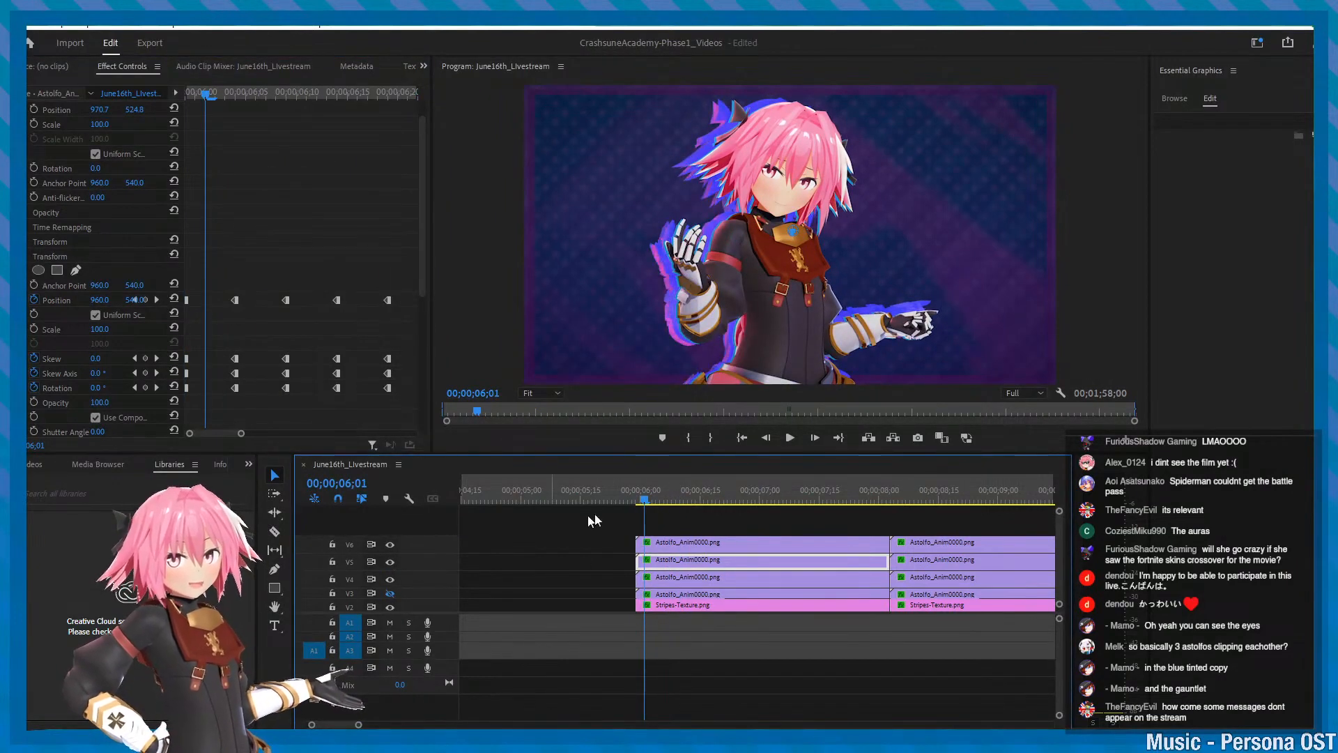
left_click(653, 581)
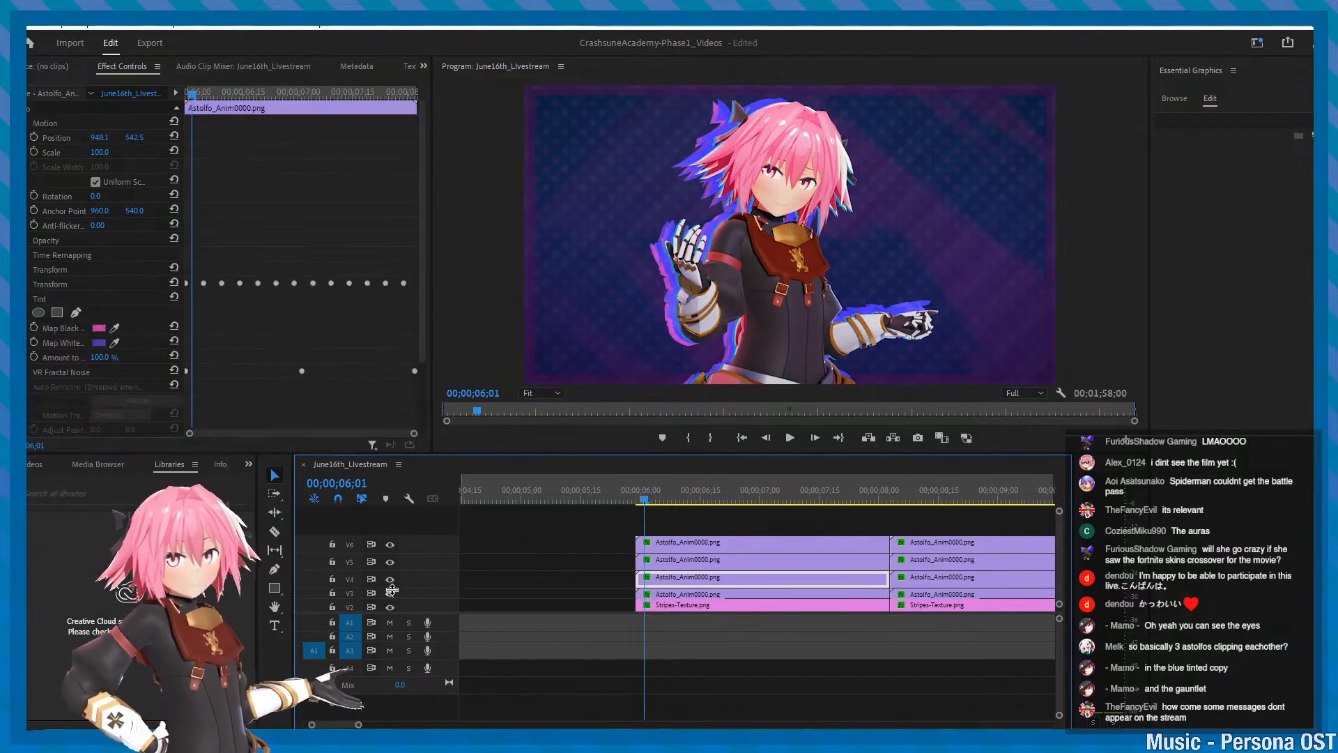
left_click(676, 596)
- Play the full composite through the second clip group and restart playback from within the group
key("space")
key("space")
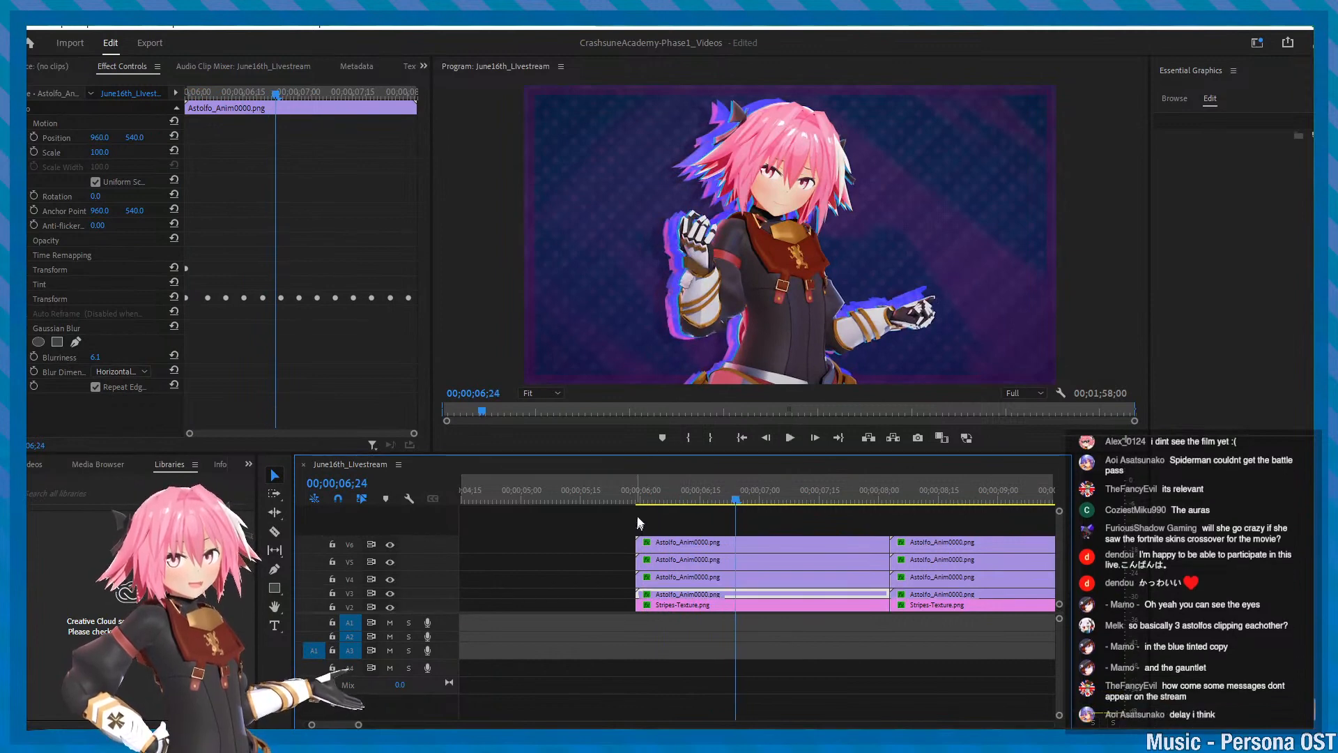
key("space")
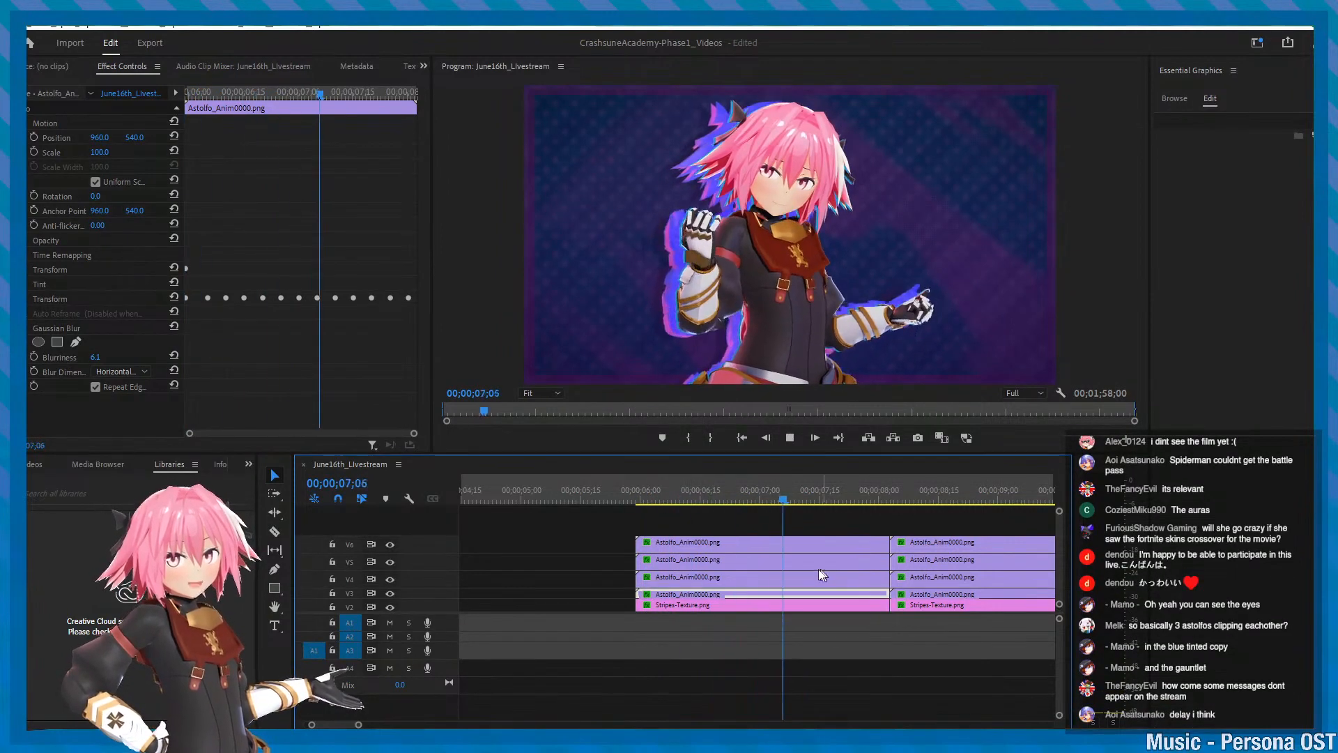
scroll(819, 571, "down", 2, "alt")
scroll(836, 550, "down", 2, "alt")
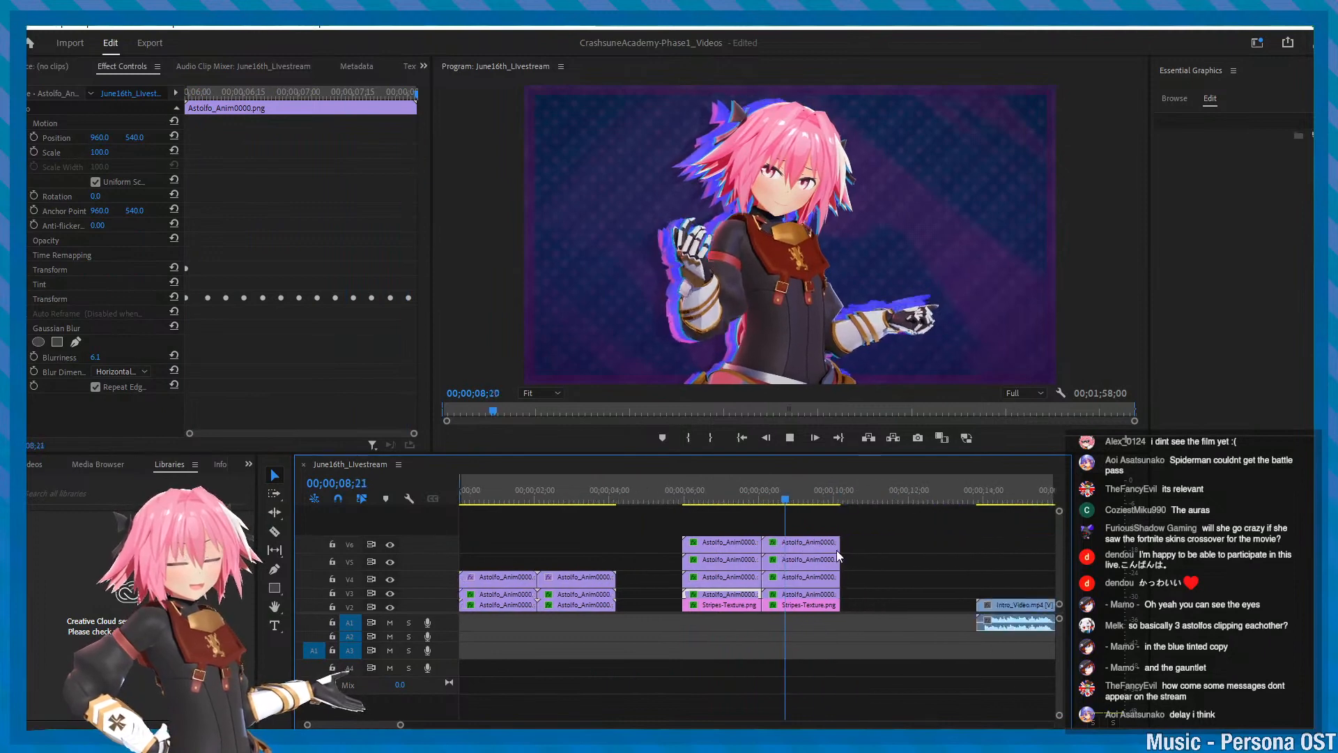
left_click(716, 496)
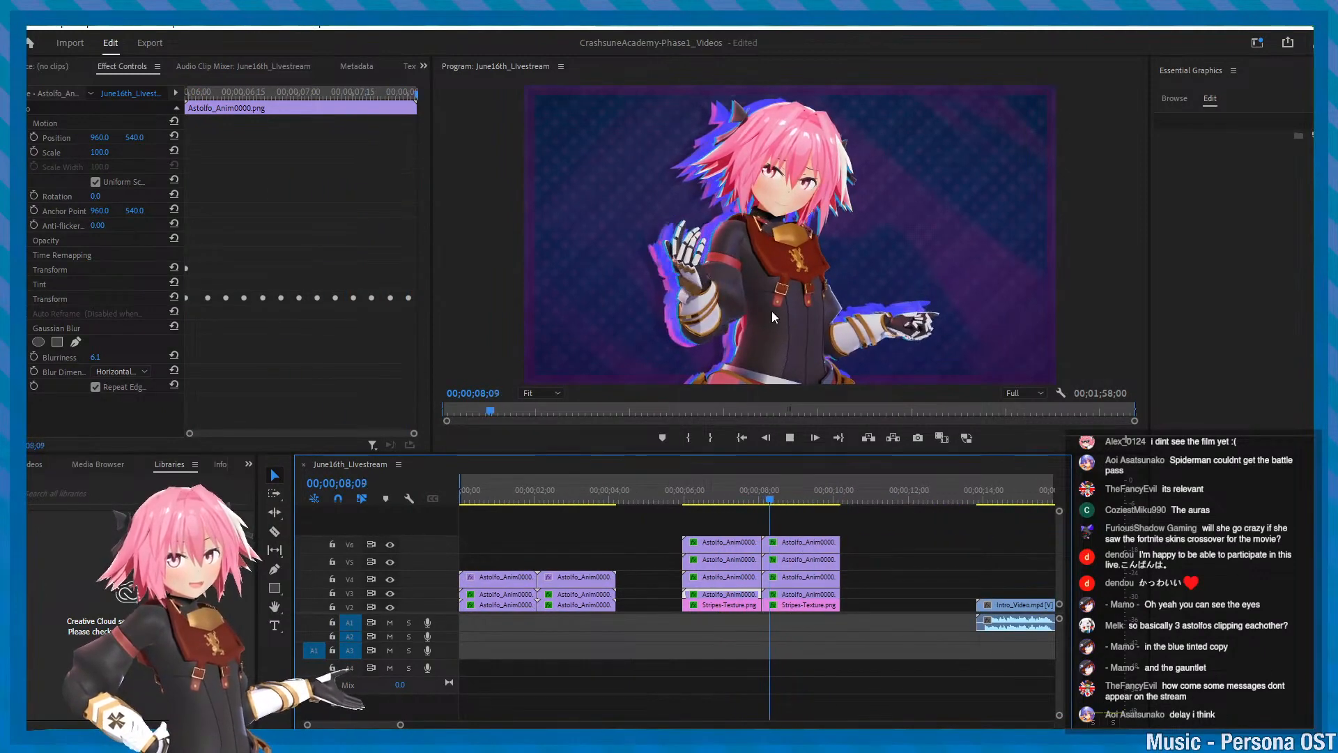
- Replay the second clip group from about 00;00;06;10, save the project, and view the paused composite enlarged before restoring the layout
left_click(667, 496)
scroll(699, 499, "up", 2, "alt")
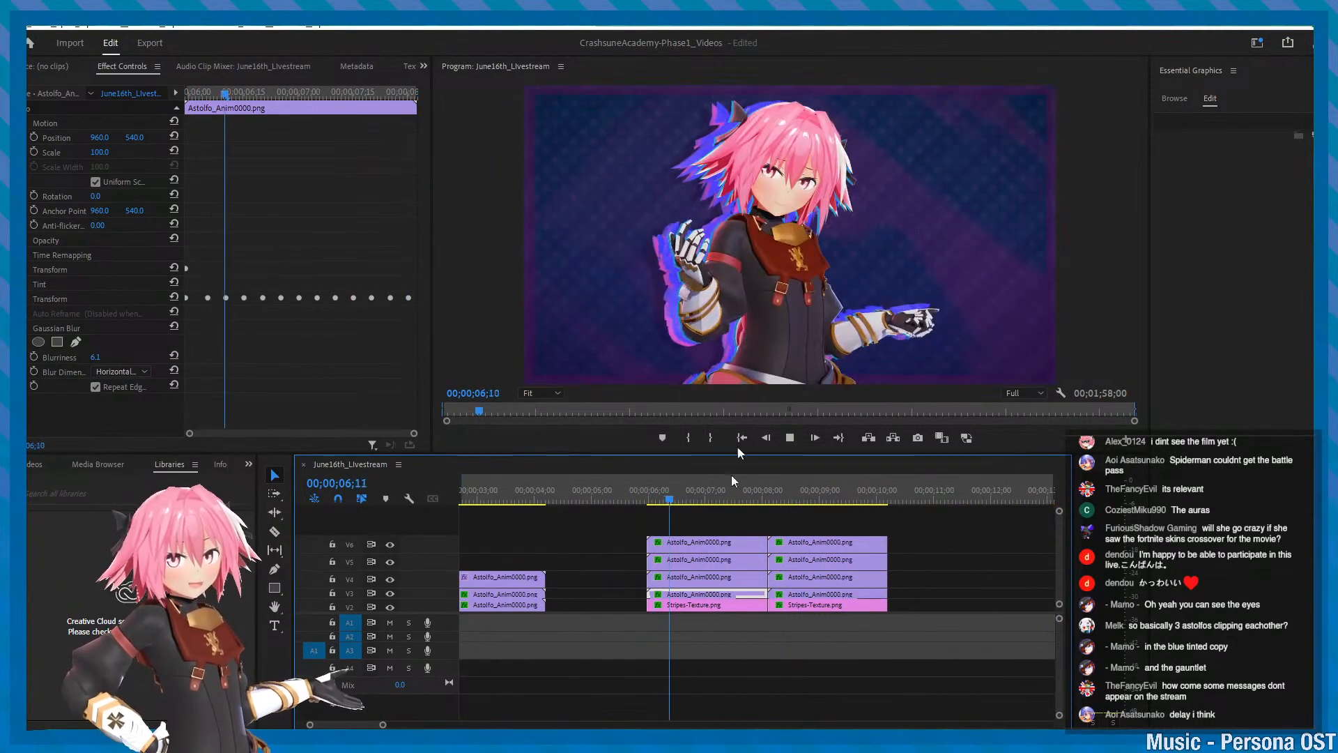
key("ctrl+s")
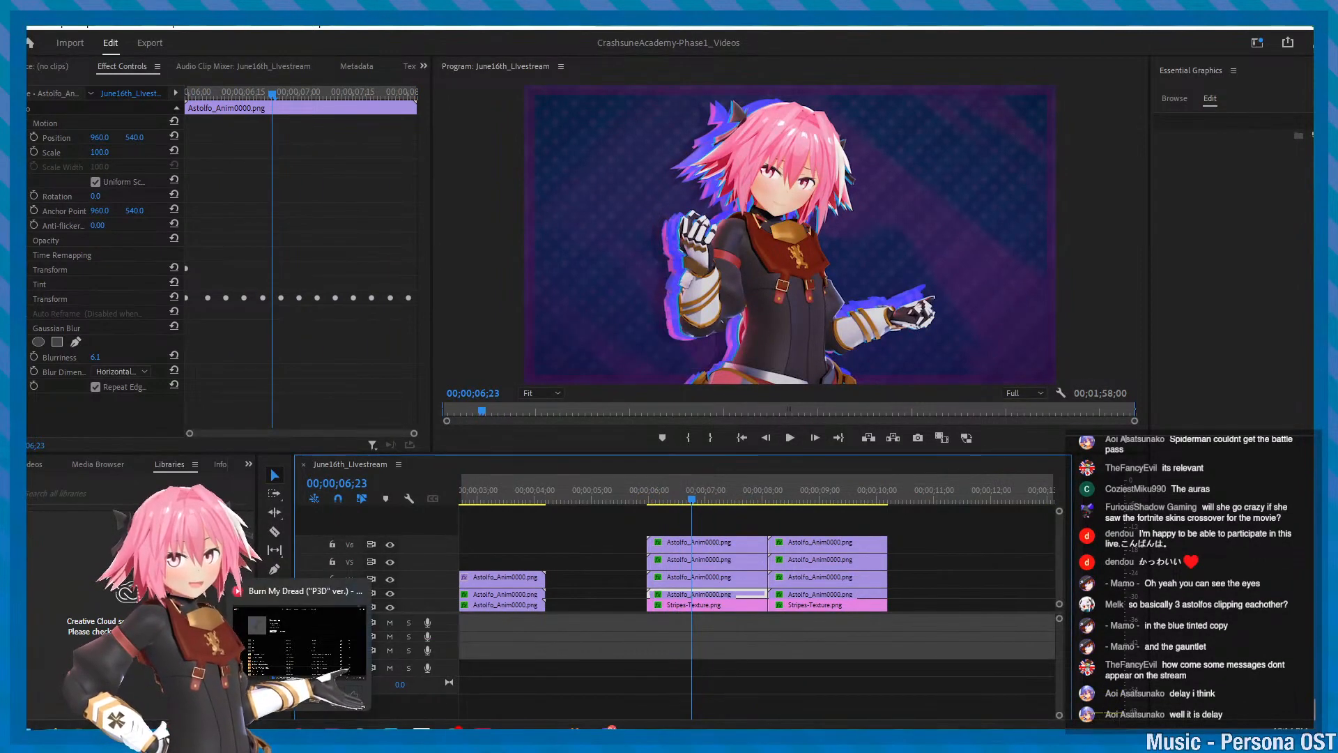
key("grave")
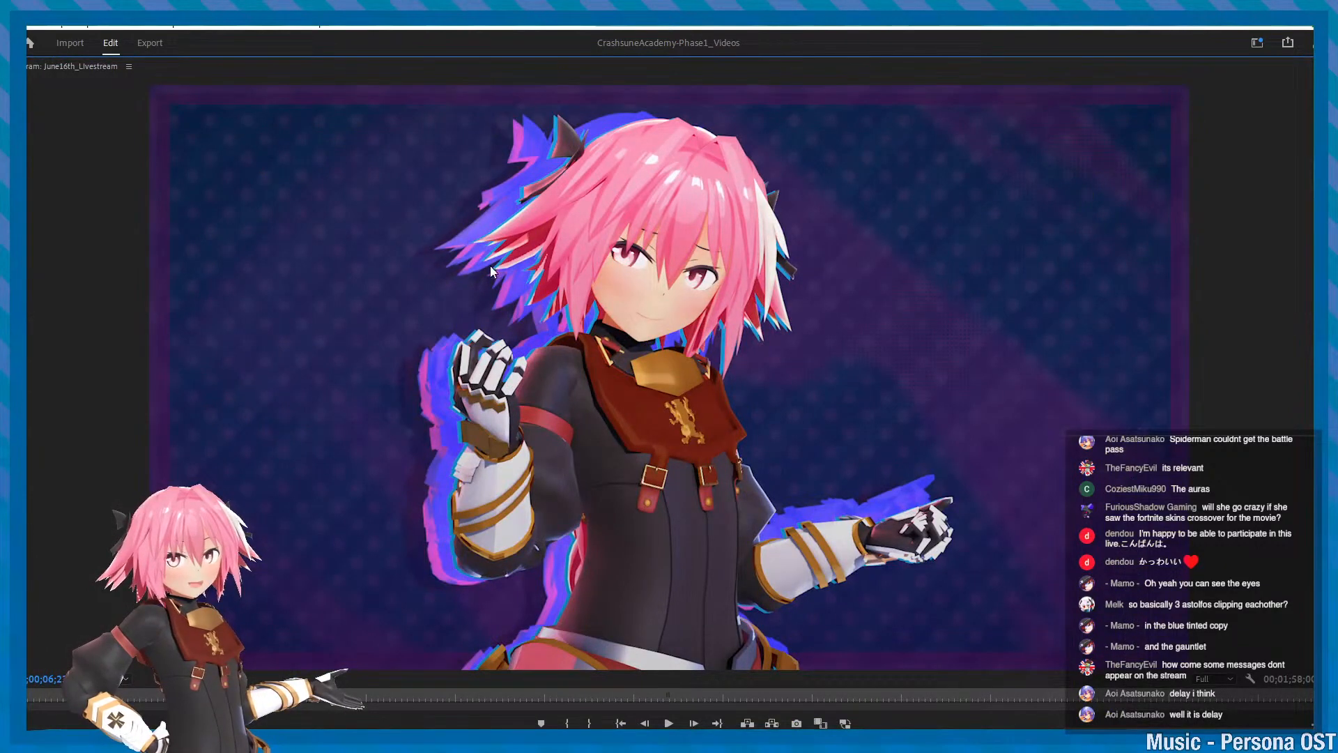
key("grave")
- Select the second group's V6 clip, switch upper tracks including V4 off and back on to compare the composite, and save the project
left_click(681, 545)
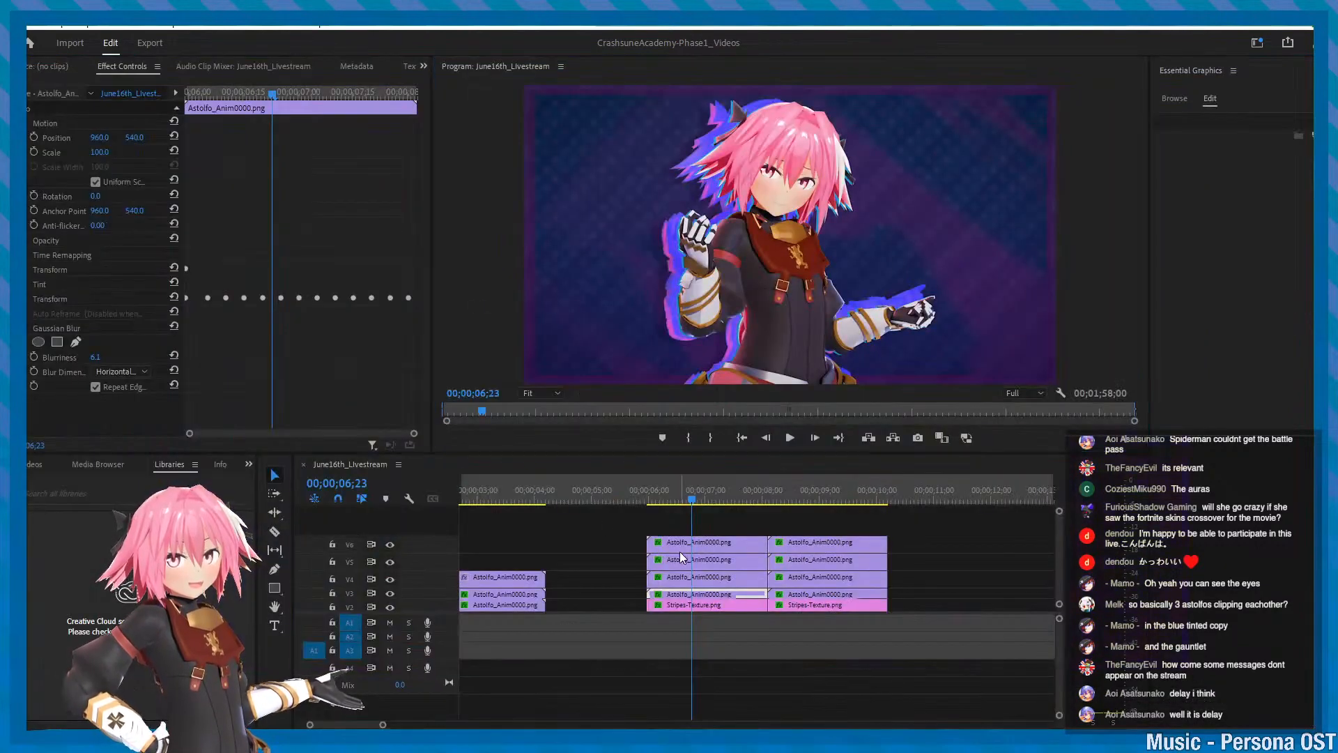
left_click(391, 545)
left_click(390, 545)
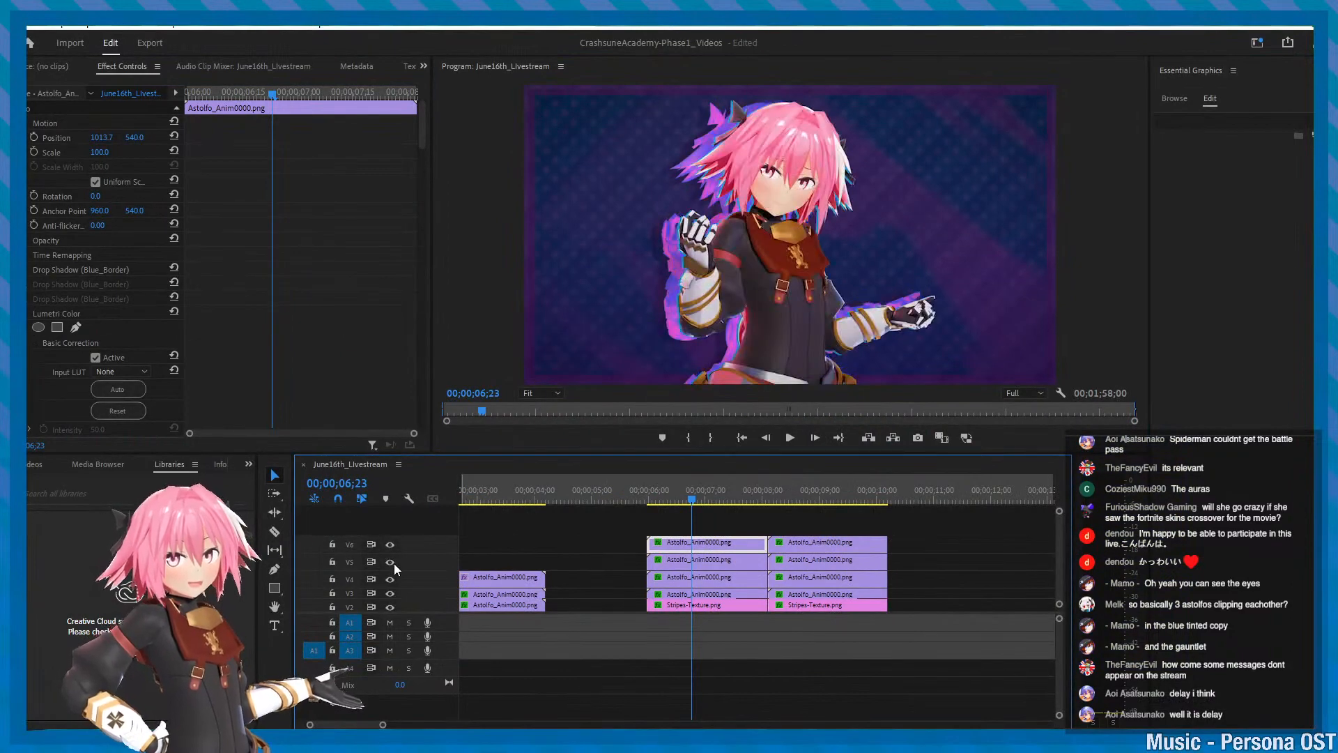
left_click(390, 579)
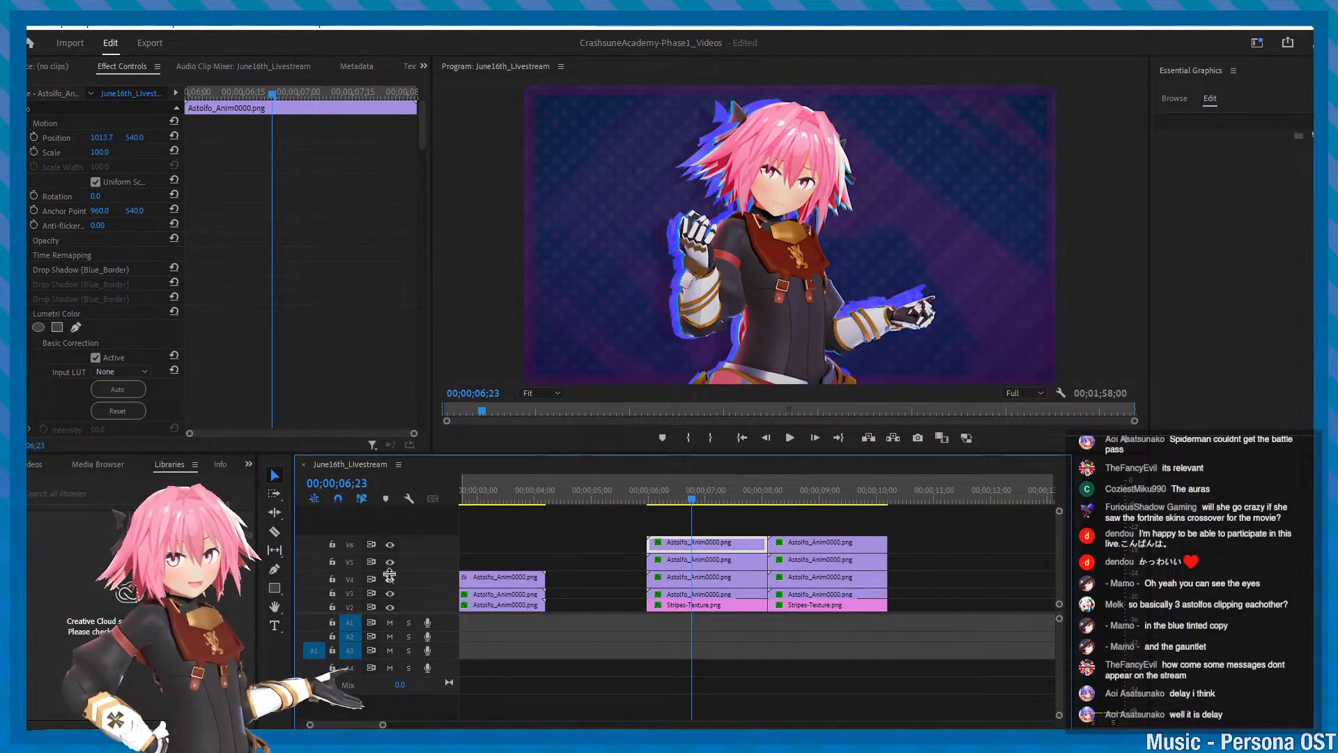
key("grave")
key("grave")
key("ctrl+s")
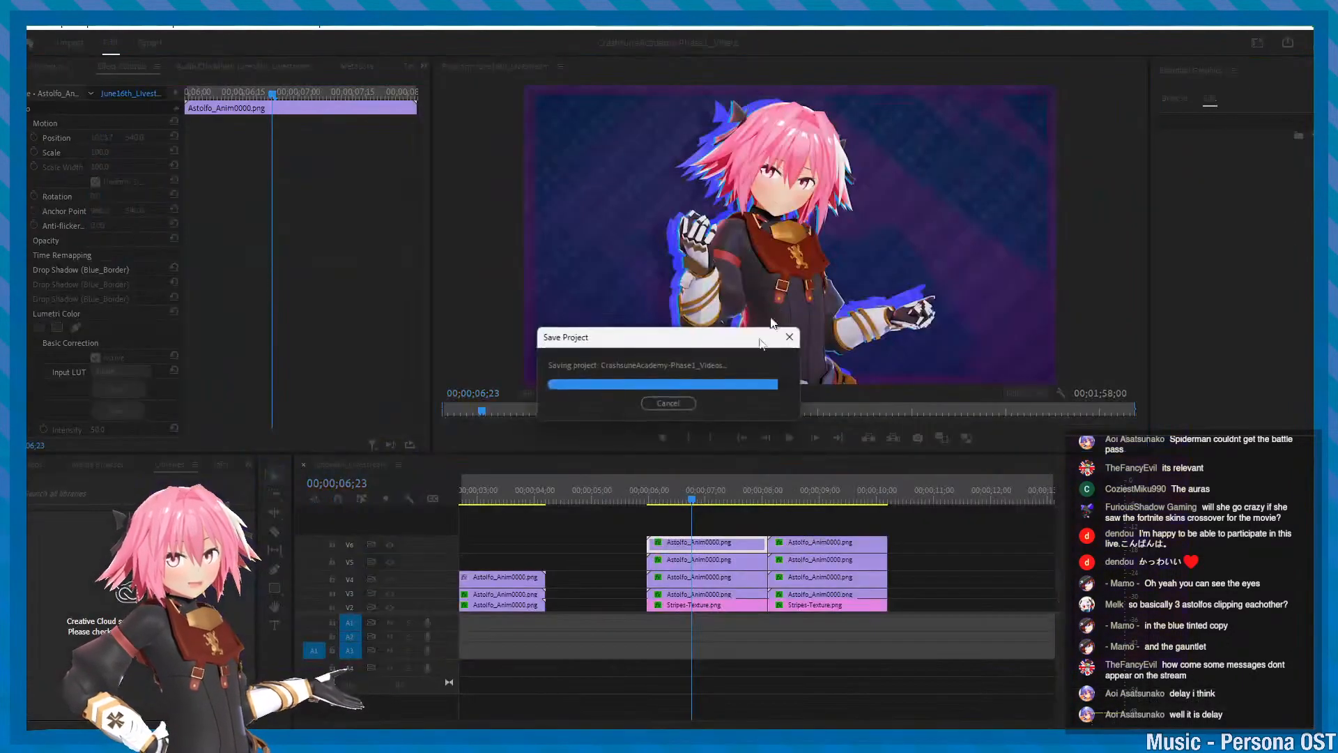
left_click(390, 579)
key("ctrl+s")
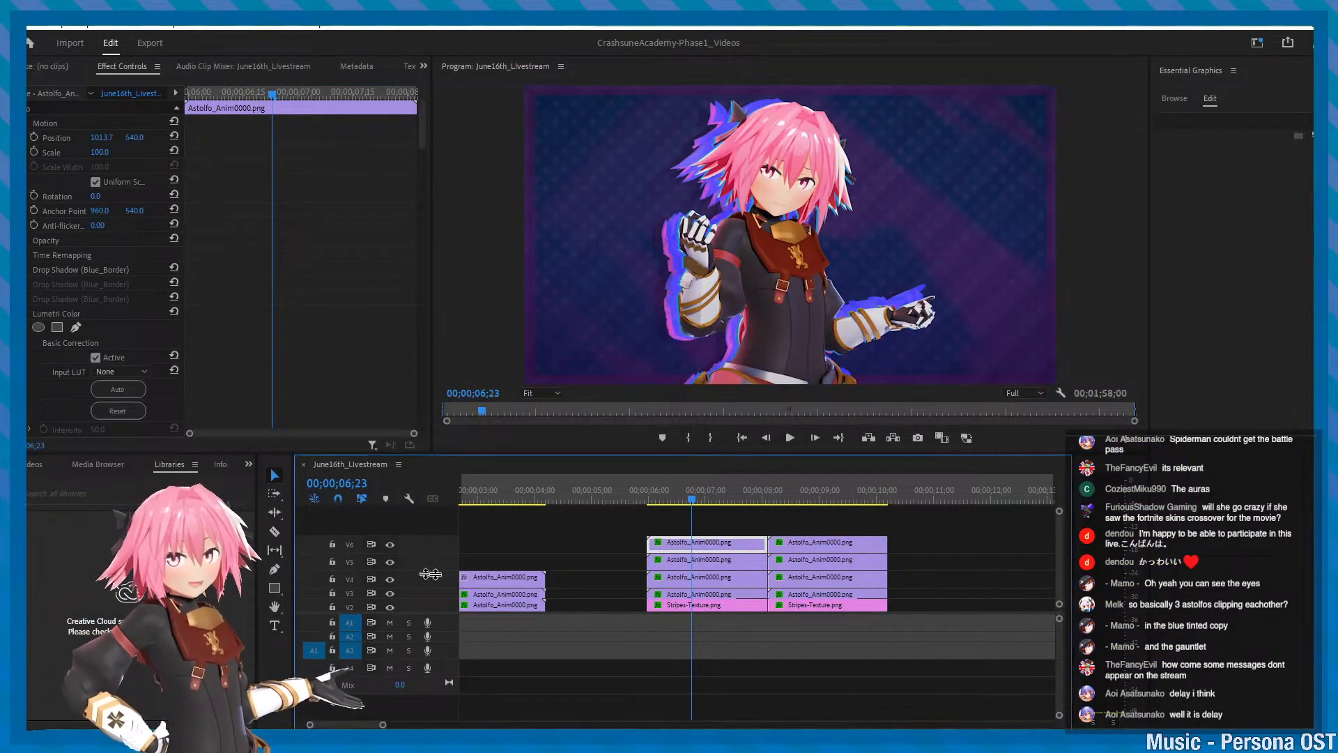
- Switch to the reference board and look through the Stylized Shaders images down to the green-haired character studies
key("alt+Tab")
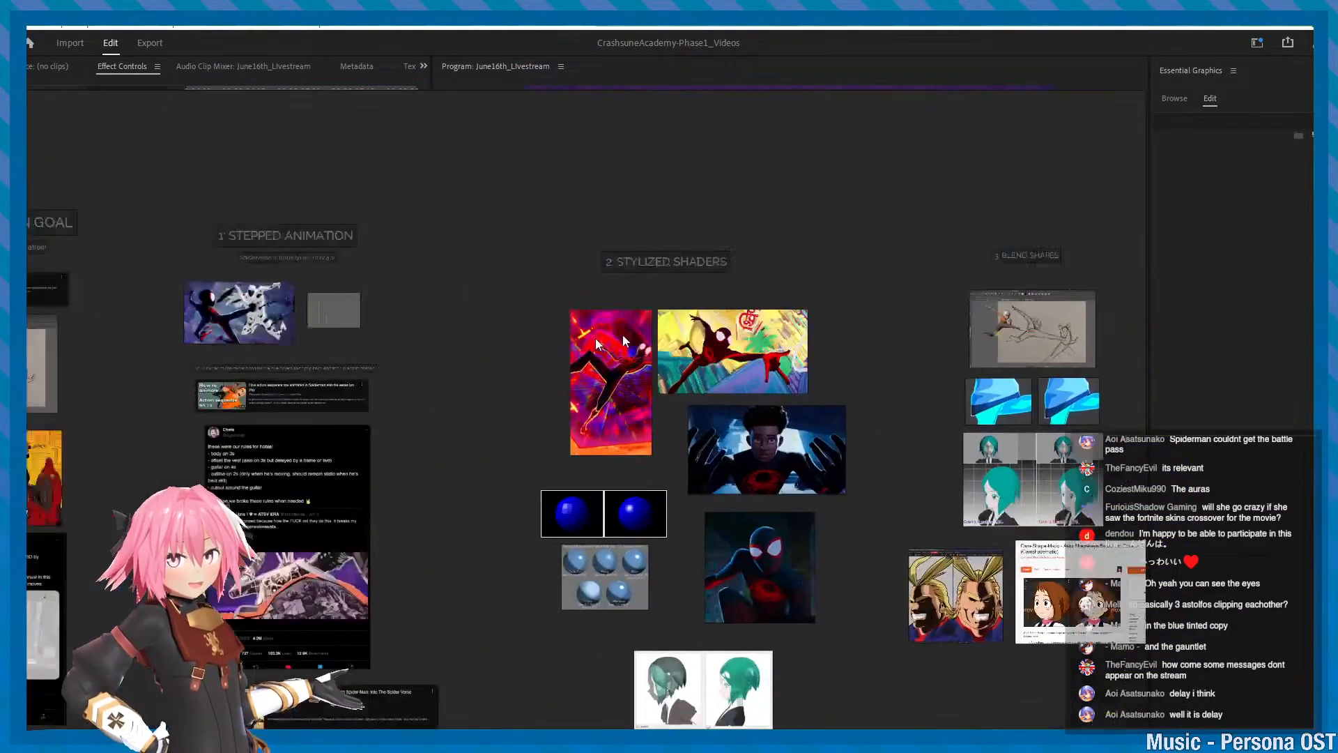
right_click_drag(702, 341, 821, 319)
scroll(821, 319, "up", 5)
right_click_drag(1003, 529, 972, 325)
scroll(854, 575, "down", 3)
middle_click_drag(855, 575, 842, 209)
scroll(838, 296, "up", 1)
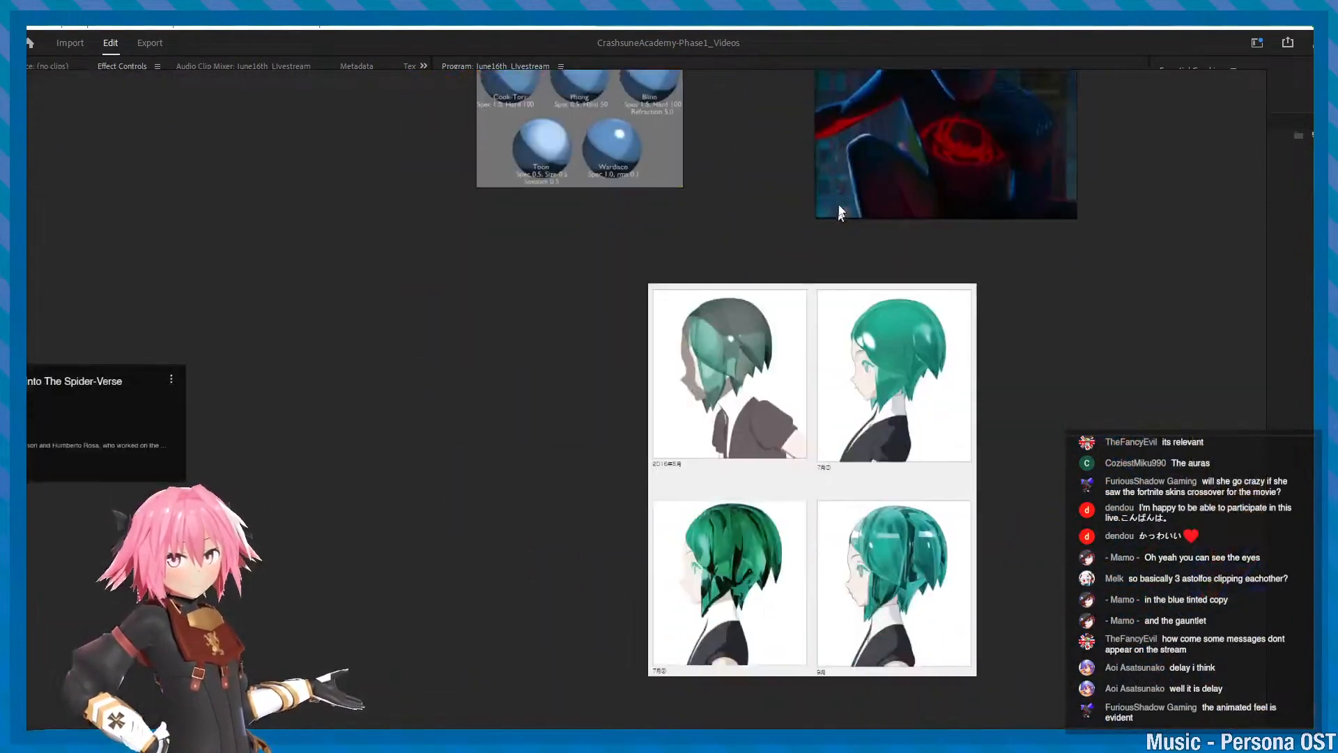
- Examine the two-view blond character face comparison in the Blend Shapes column up close
scroll(843, 209, "down", 3)
middle_click_drag(535, 210, 598, 488)
middle_click_drag(917, 437, 612, 466)
scroll(938, 492, "up", 8)
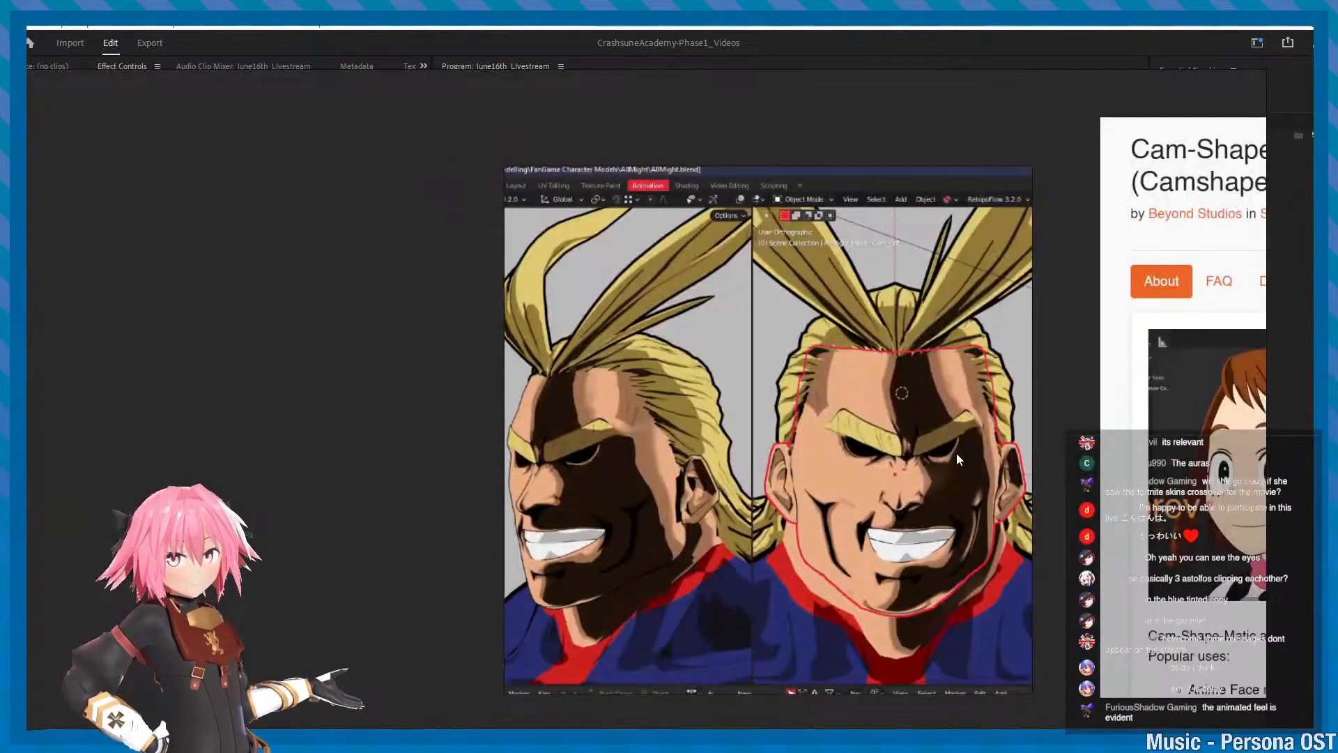
scroll(898, 446, "up", 3)
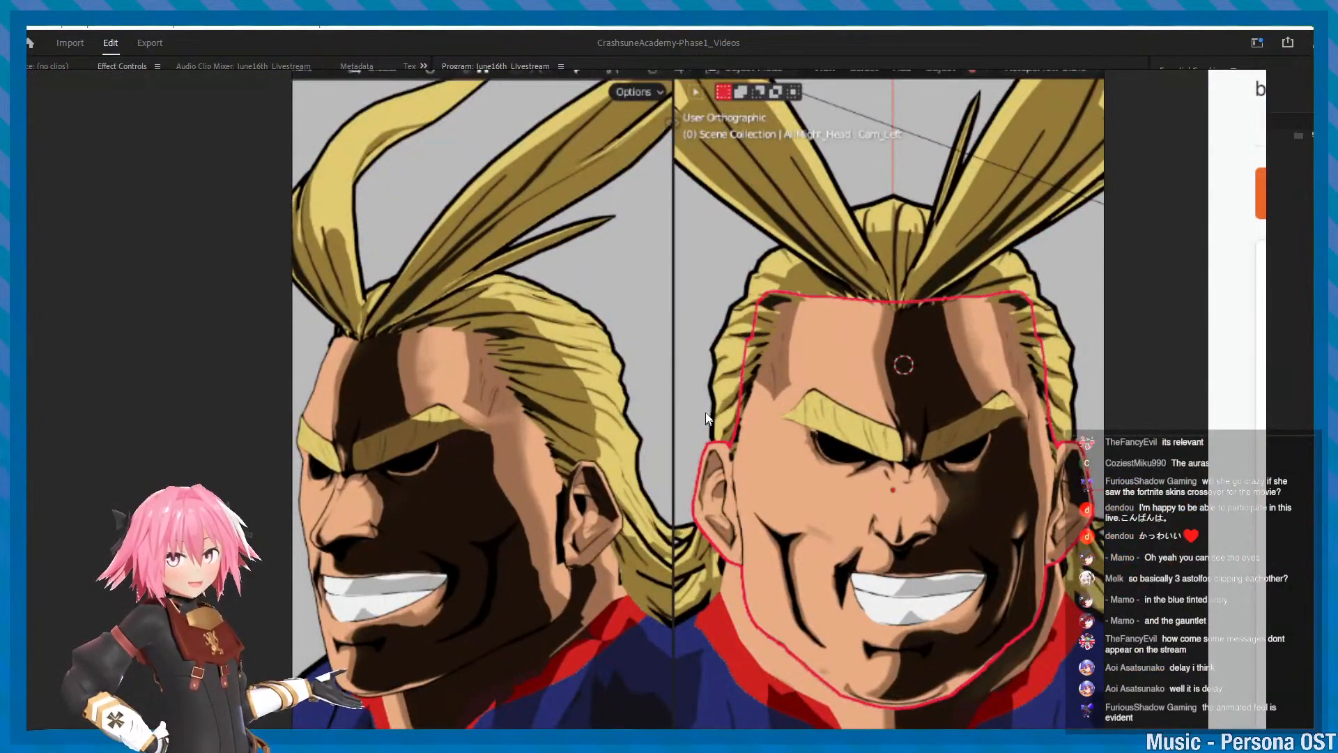
middle_click_drag(464, 597, 513, 407)
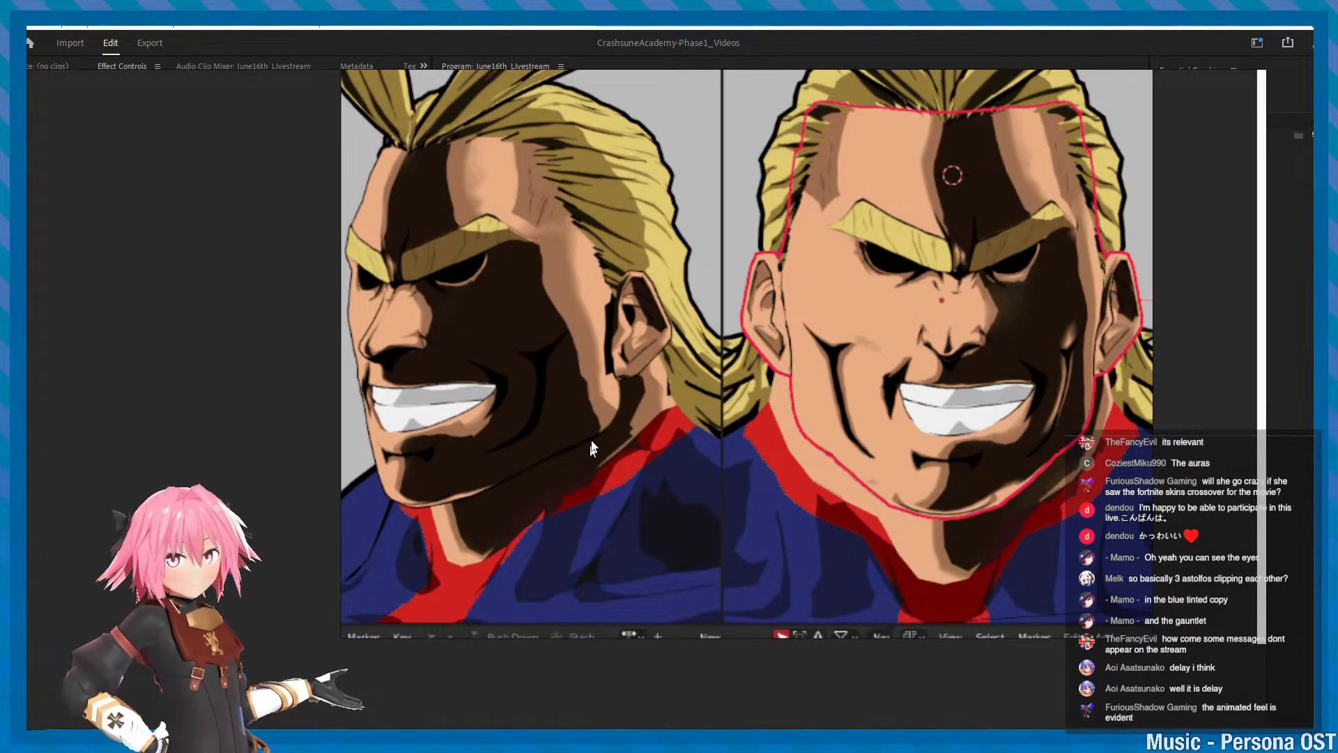
scroll(468, 426, "down", 10)
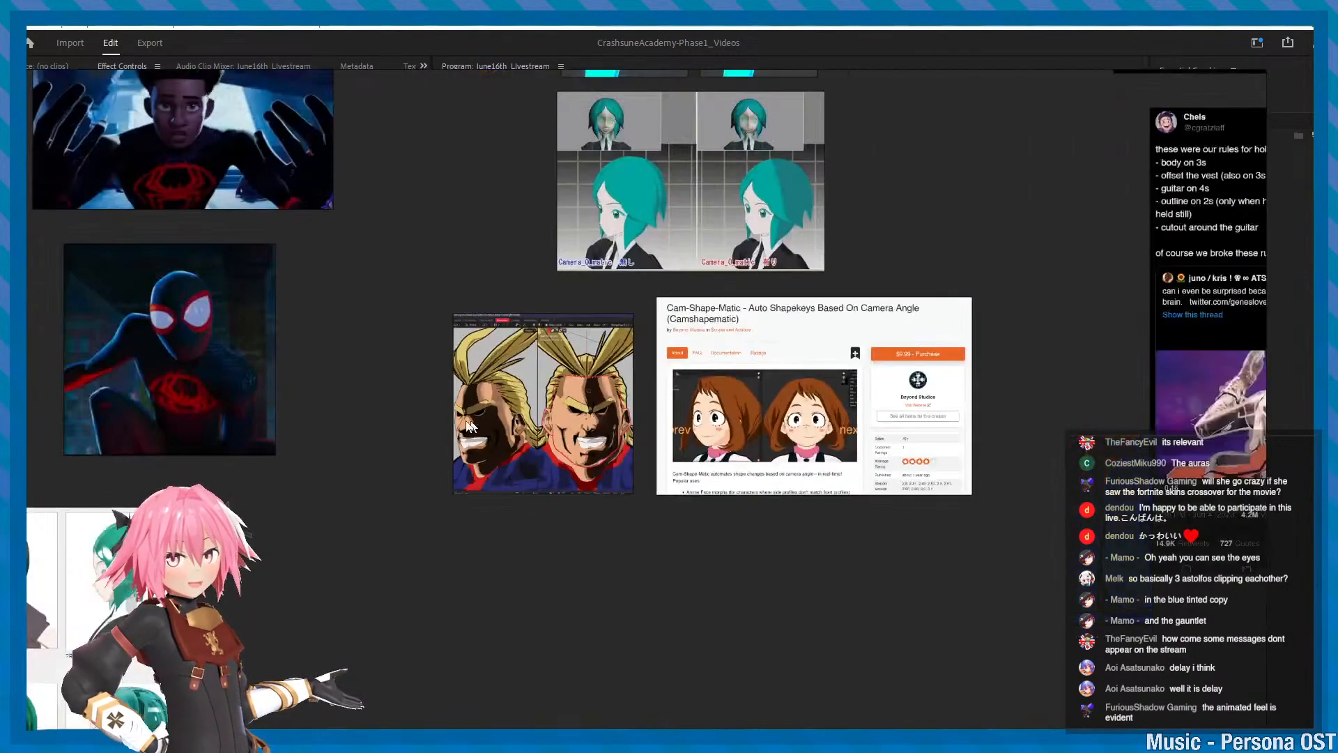
scroll(782, 450, "up", 6)
- Look over the reference board's columns back towards Stylized Shaders and return to the Premiere project
scroll(524, 481, "down", 10)
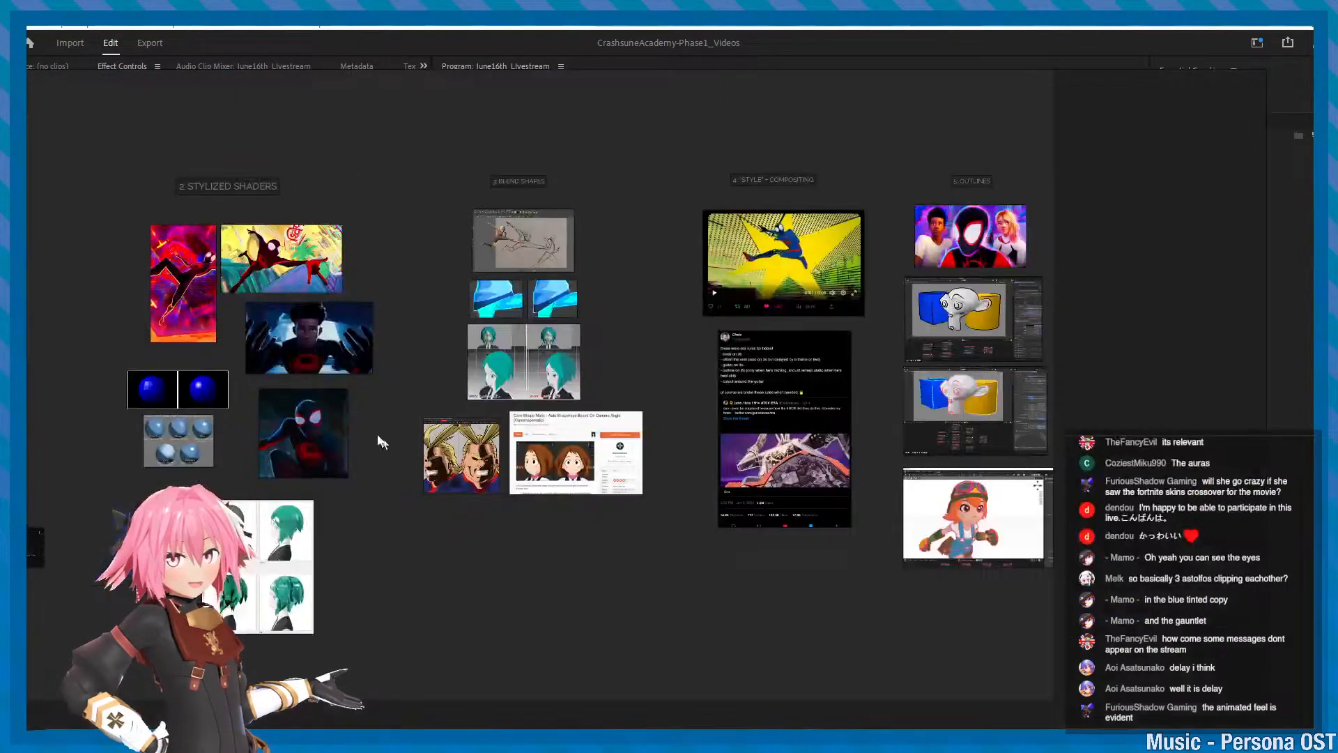
scroll(379, 439, "up", 1)
middle_click_drag(380, 439, 975, 492)
middle_click_drag(216, 296, 283, 376)
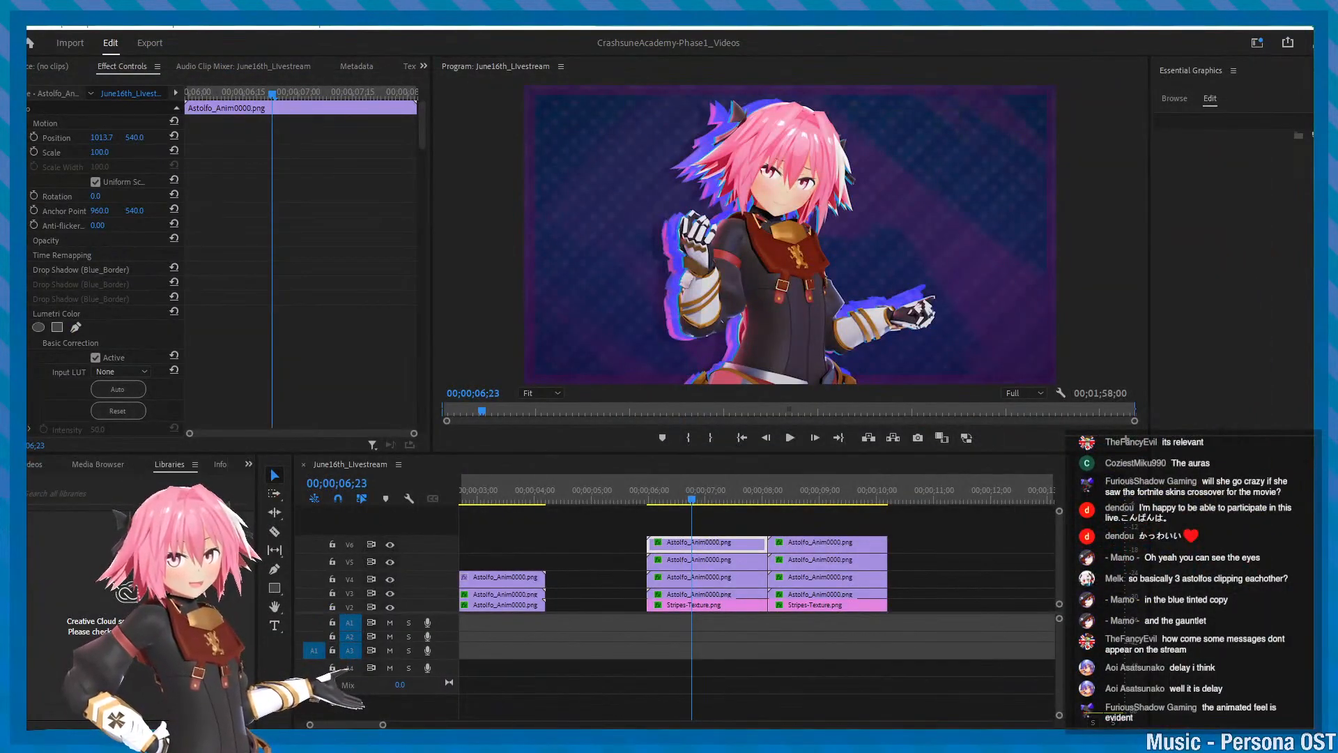
- Save the project while looking over both clip groups in the timeline
scroll(849, 535, "up", 2, "alt")
scroll(807, 532, "up", 4)
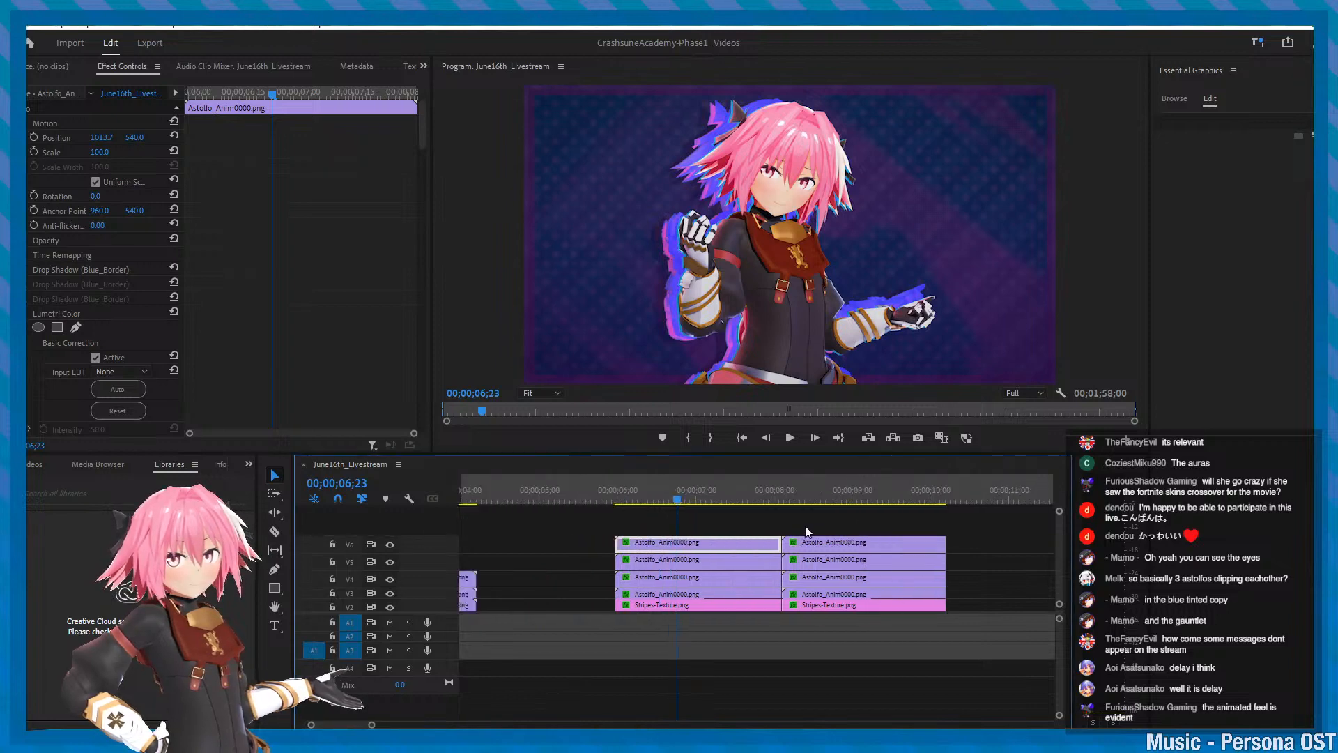
key("ctrl+s")
scroll(801, 531, "down", 2, "alt")
scroll(791, 533, "up", 1)
scroll(790, 528, "up", 3, "alt")
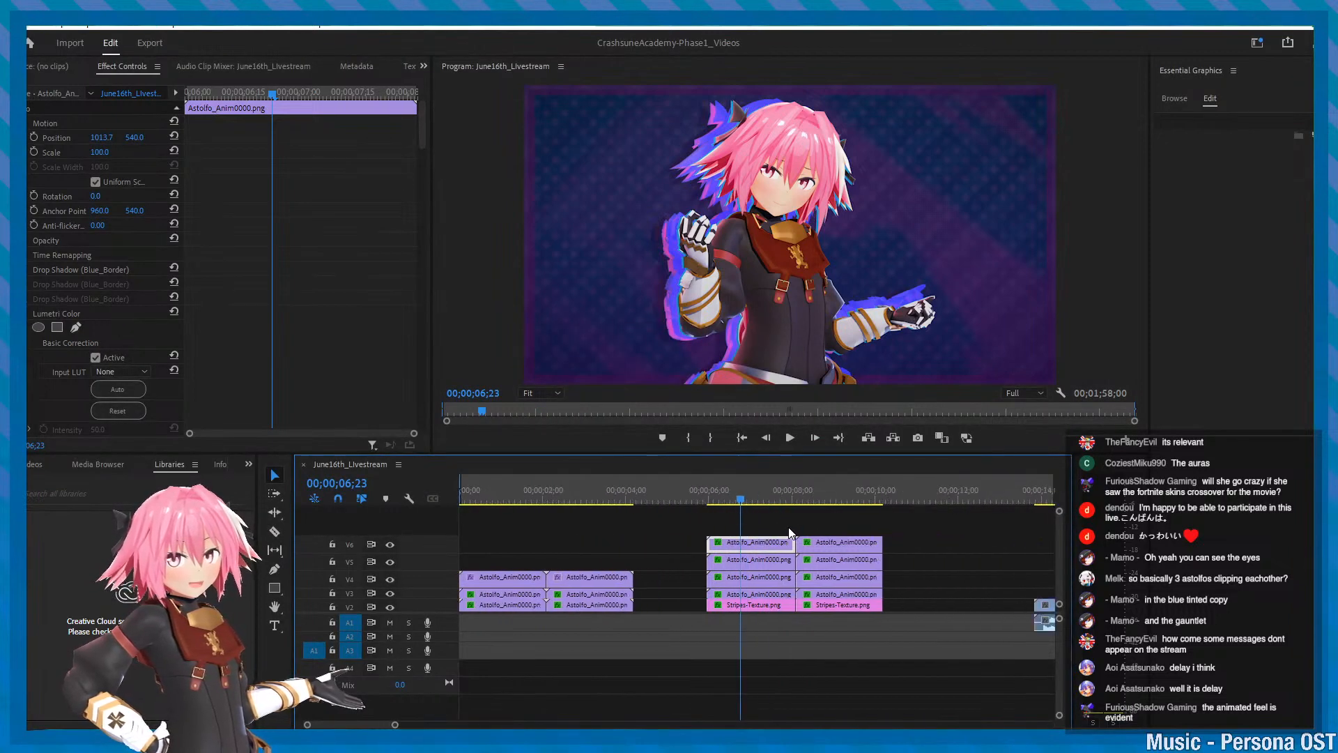
key("ctrl+s")
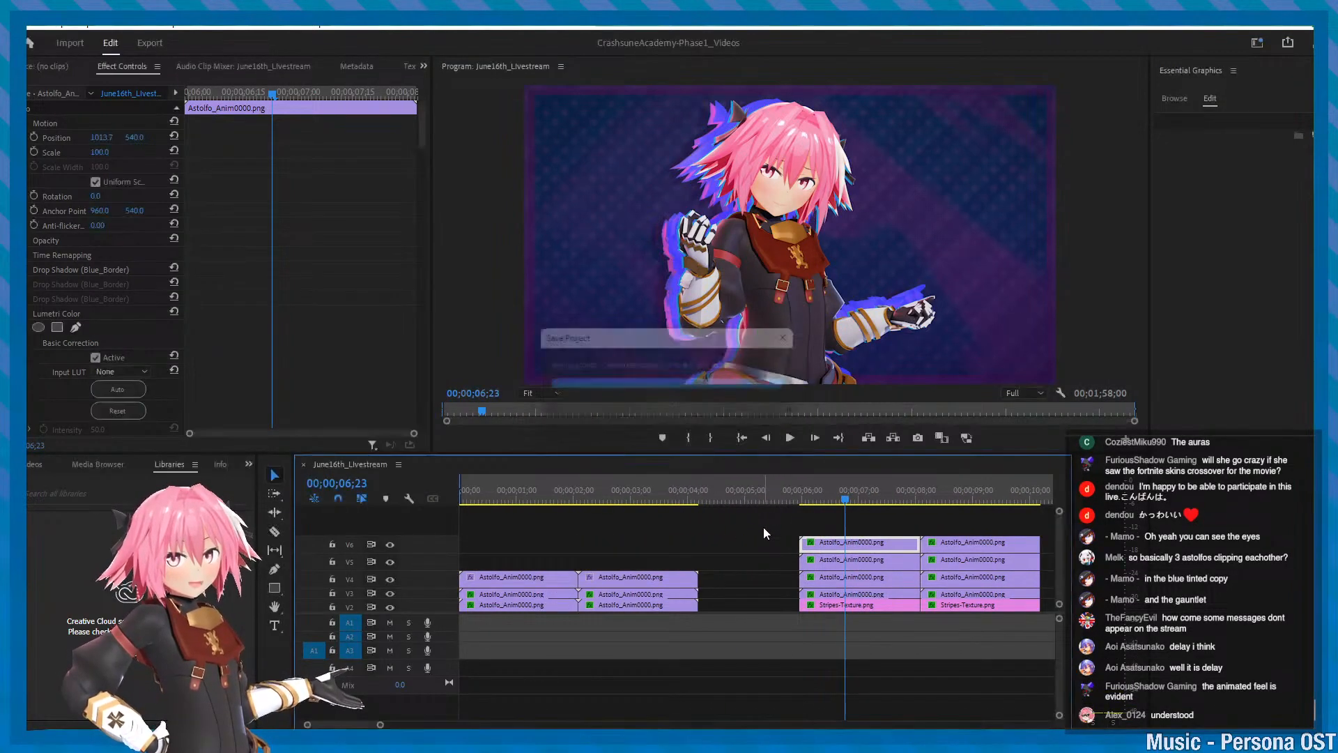
scroll(764, 534, "up", 1, "alt")
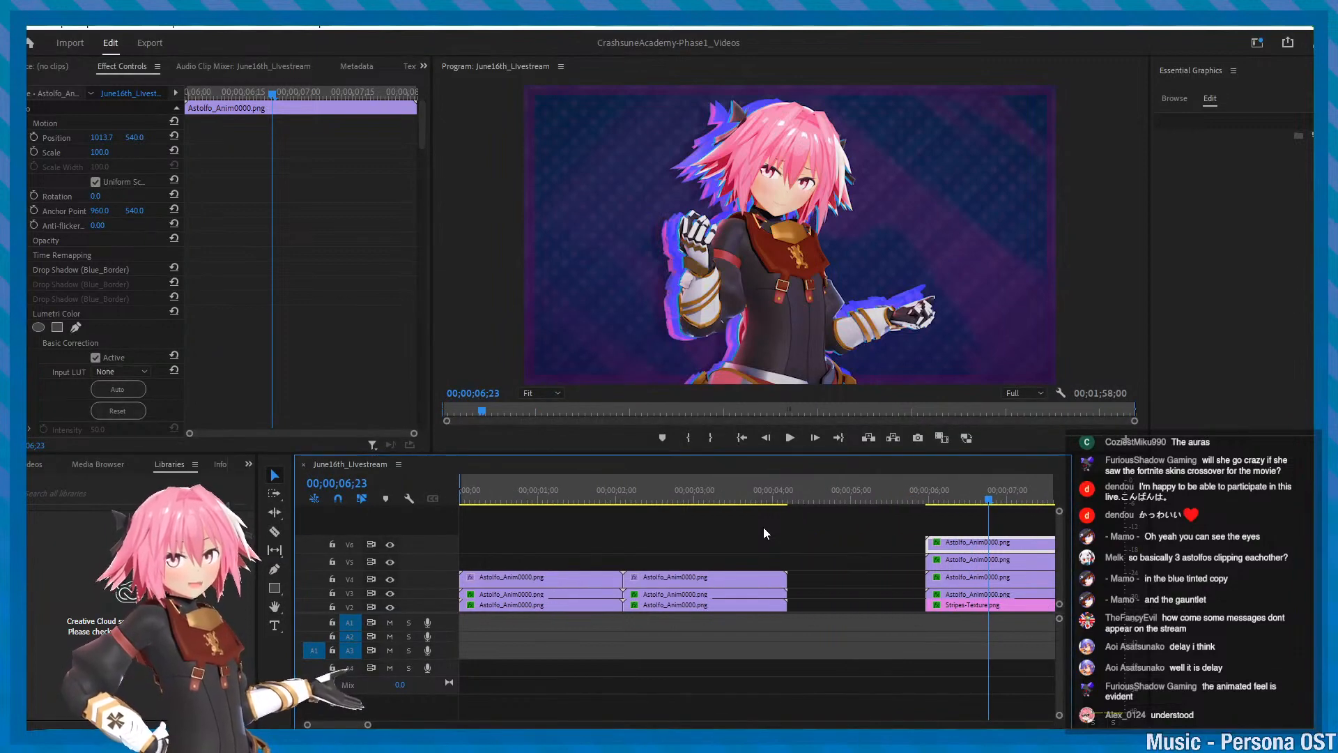
scroll(756, 524, "down", 4, "alt")
key("ctrl+s")
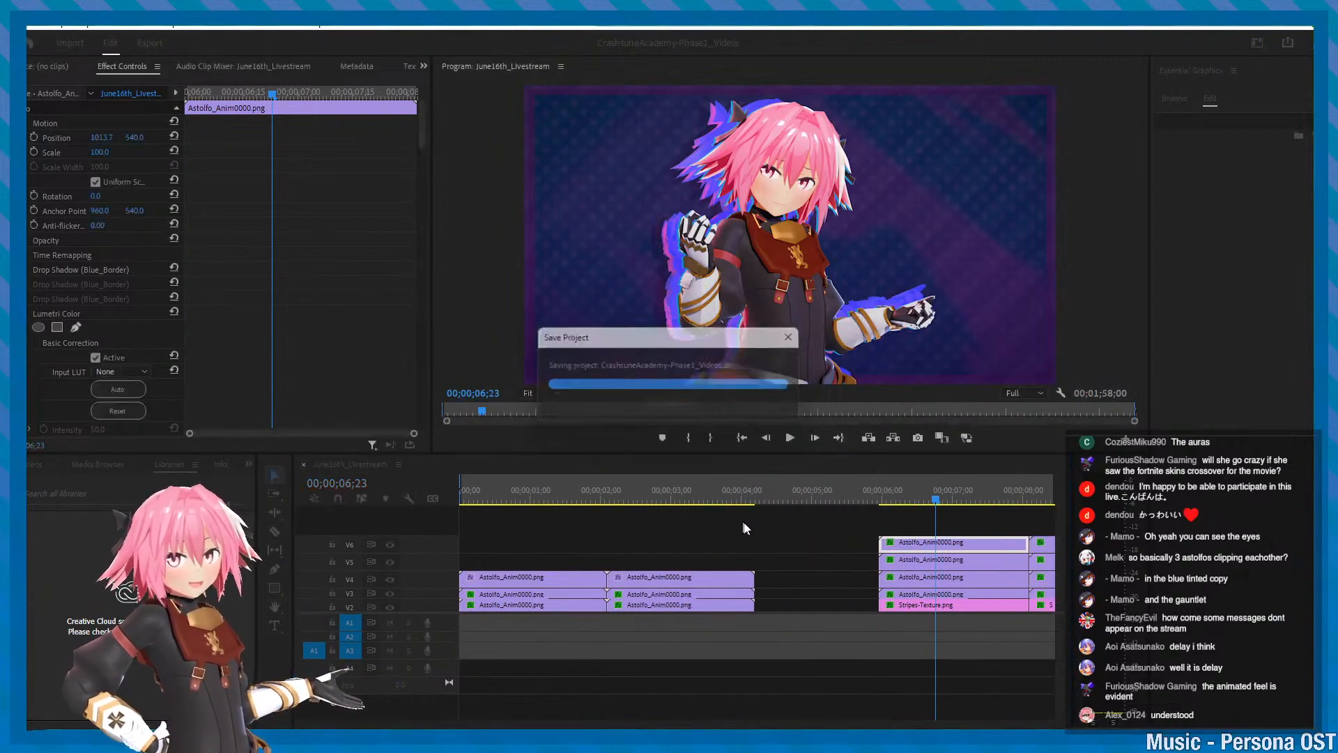
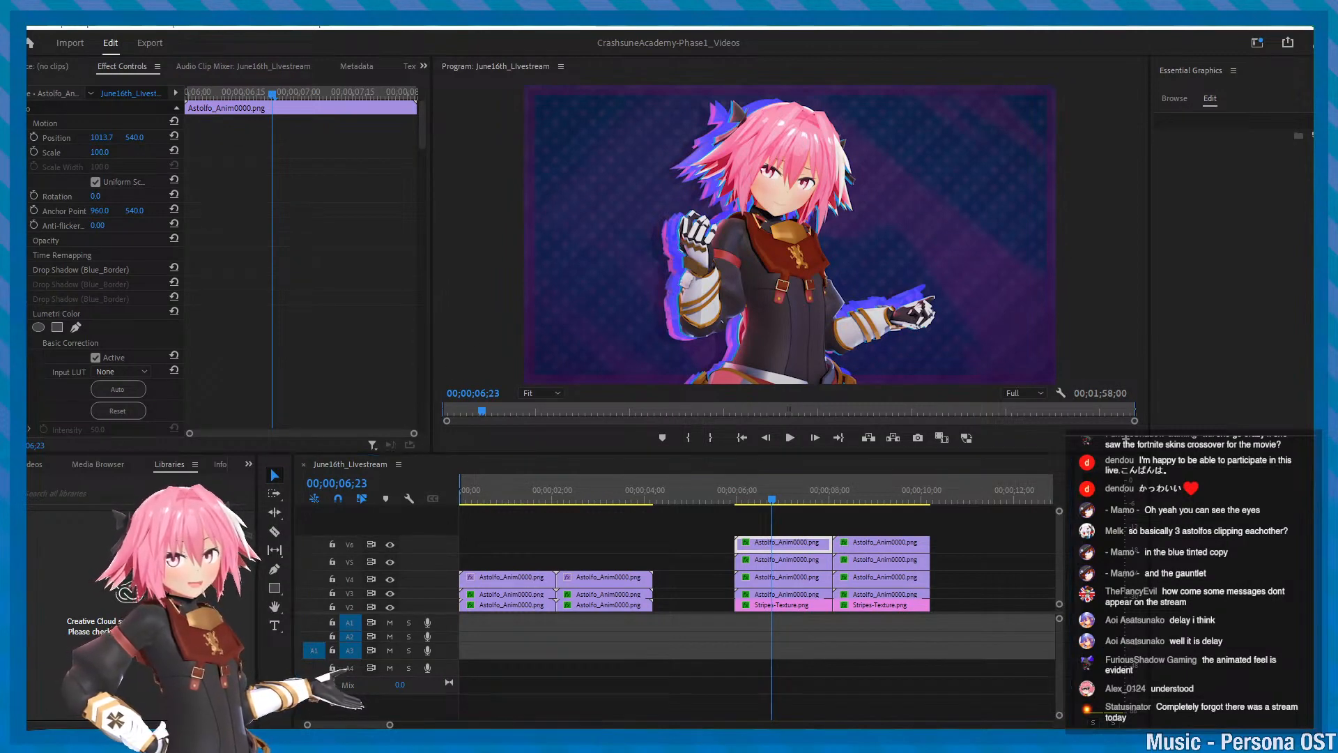
scroll(838, 542, "up", 3, "alt")
scroll(833, 543, "up", 2)
key("ctrl+s")
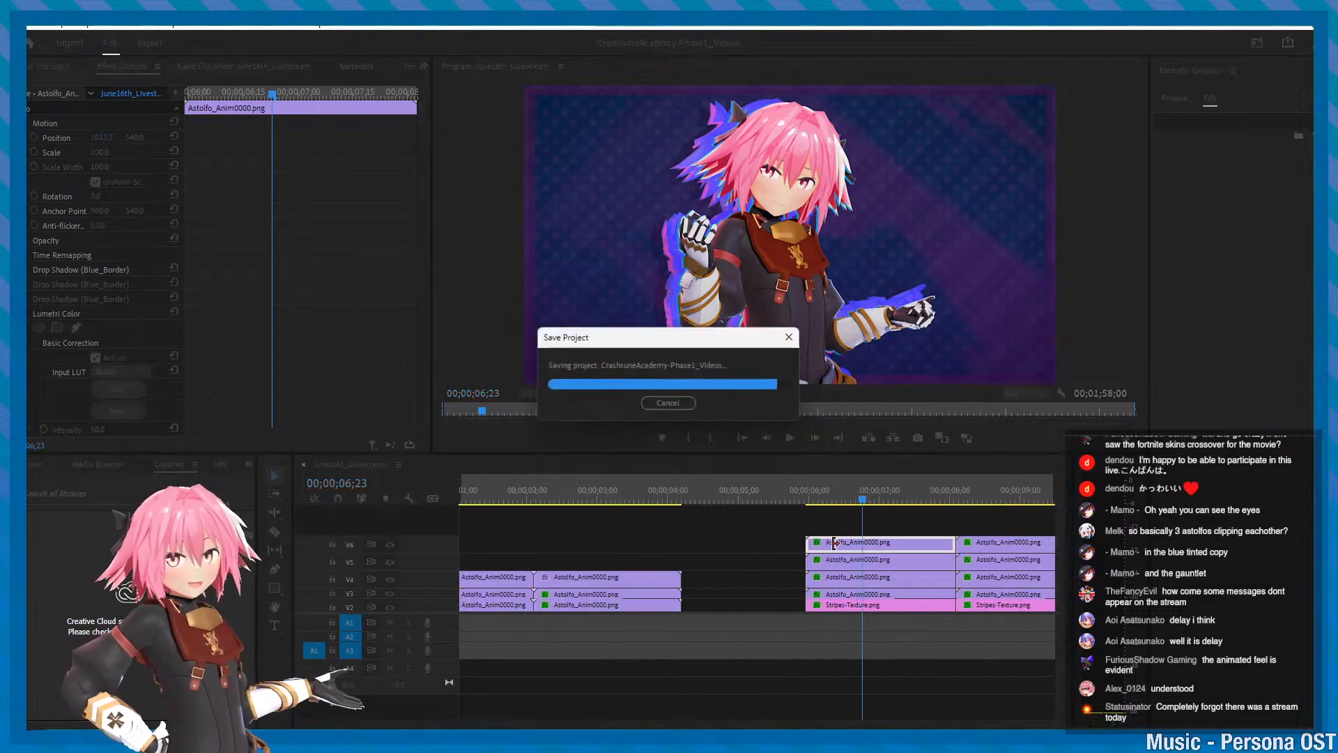
scroll(832, 543, "down", 4, "alt")
key("ctrl+s")
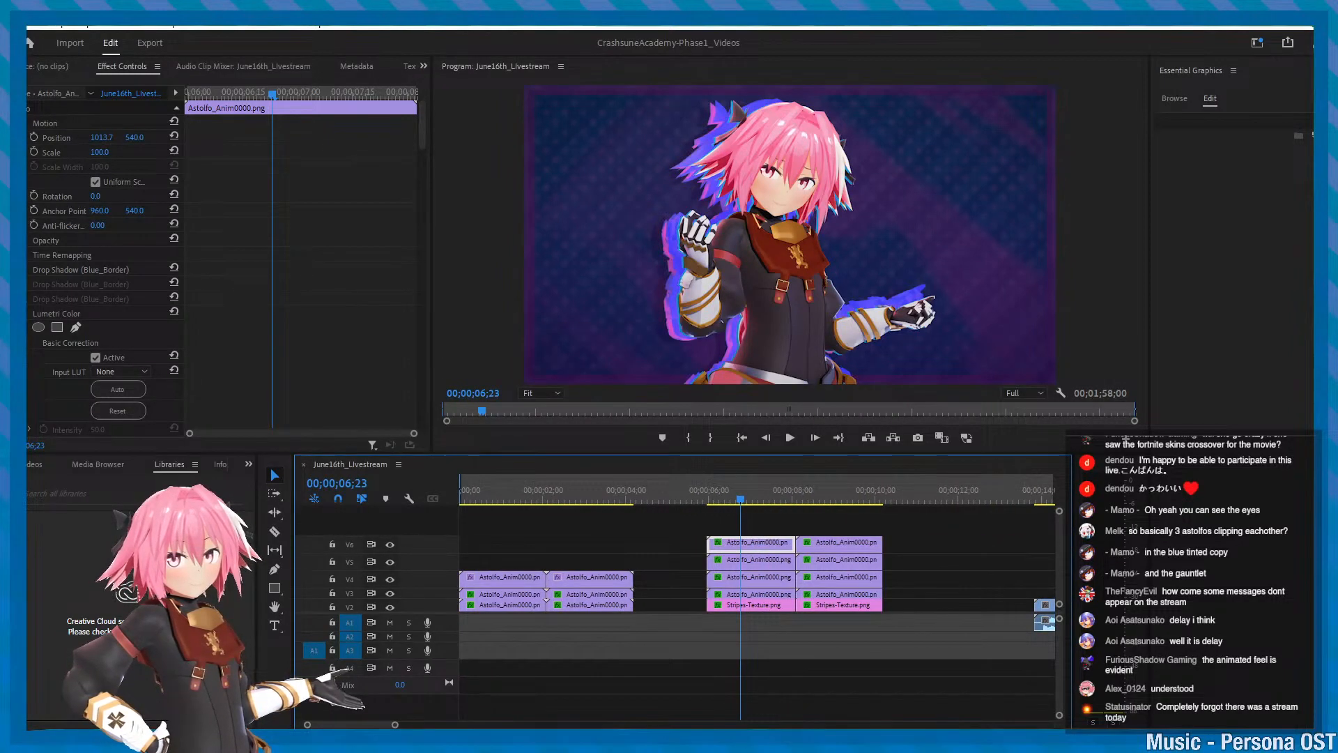
- Play the composite from 00;00;06;23 through the second clip group and save the project
scroll(798, 605, "up", 2, "alt")
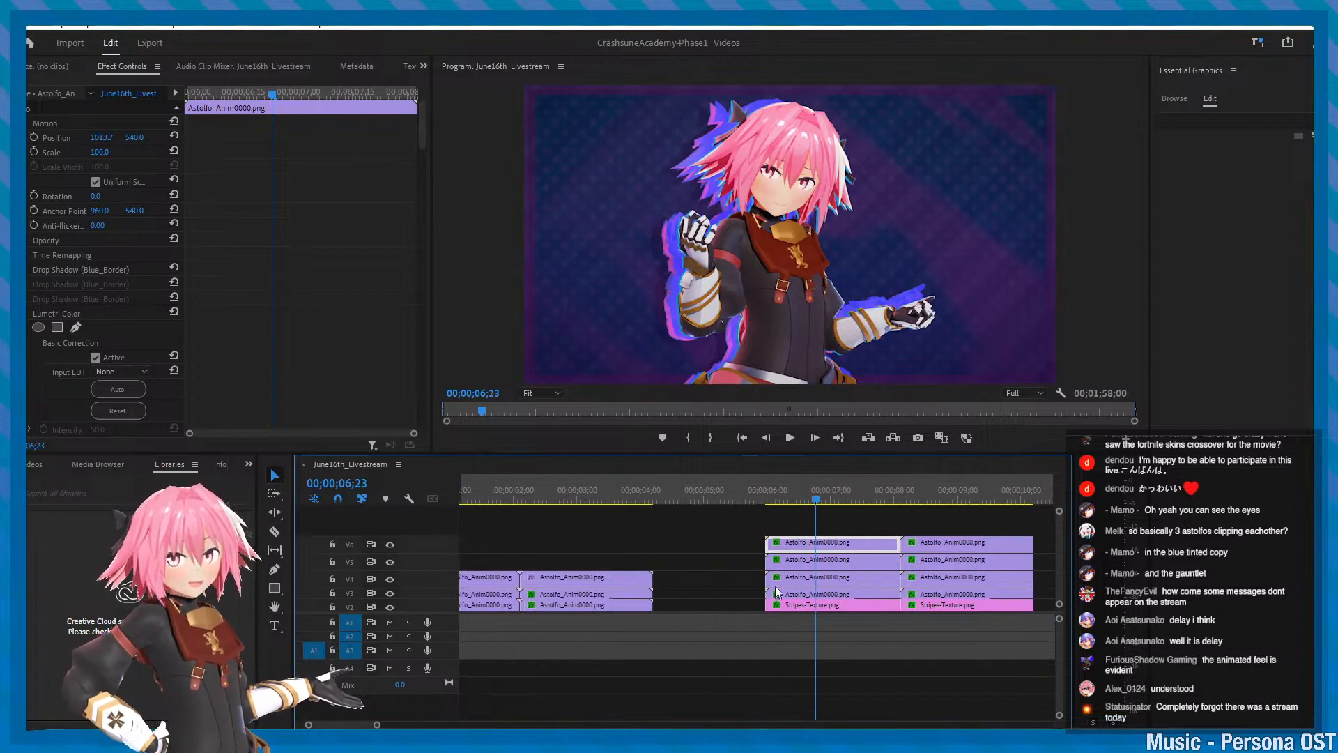
scroll(841, 555, "down", 3, "alt")
key("space")
scroll(842, 555, "up", 2, "alt")
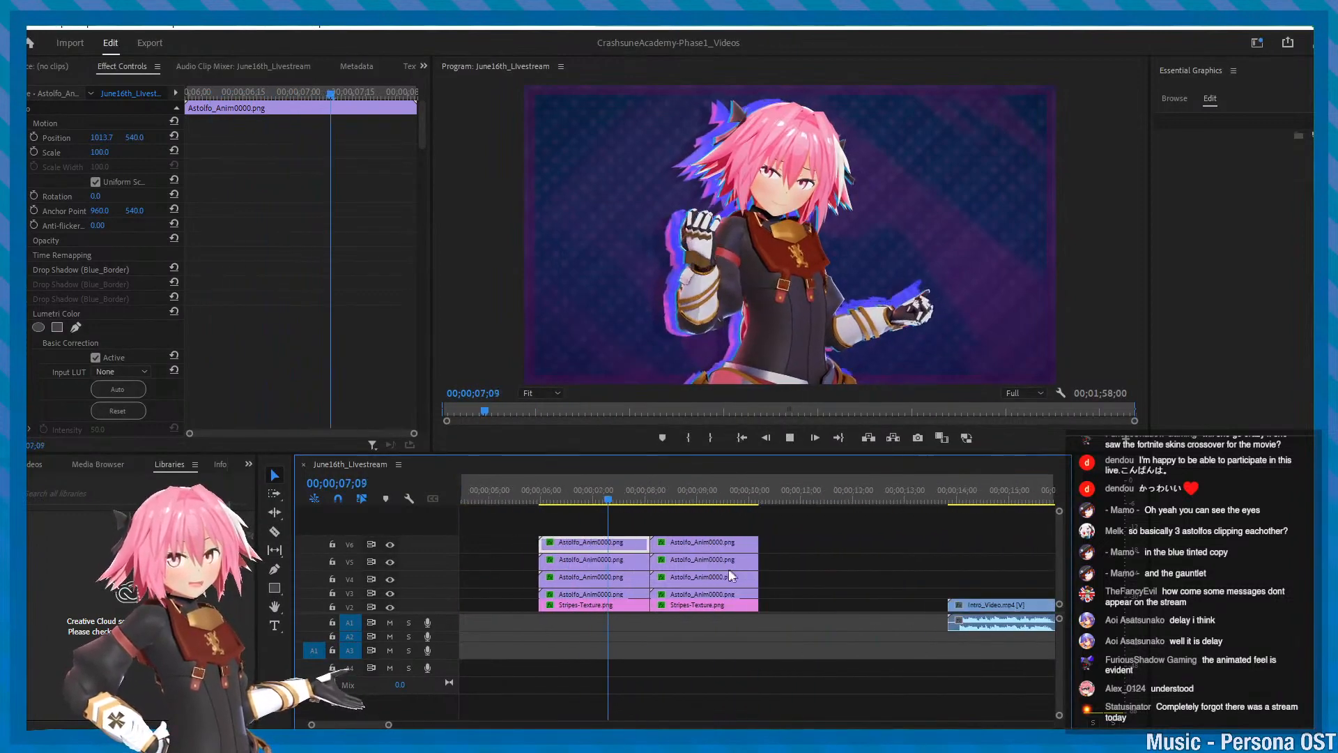
scroll(730, 507, "down", 2, "alt")
key("ctrl+s")
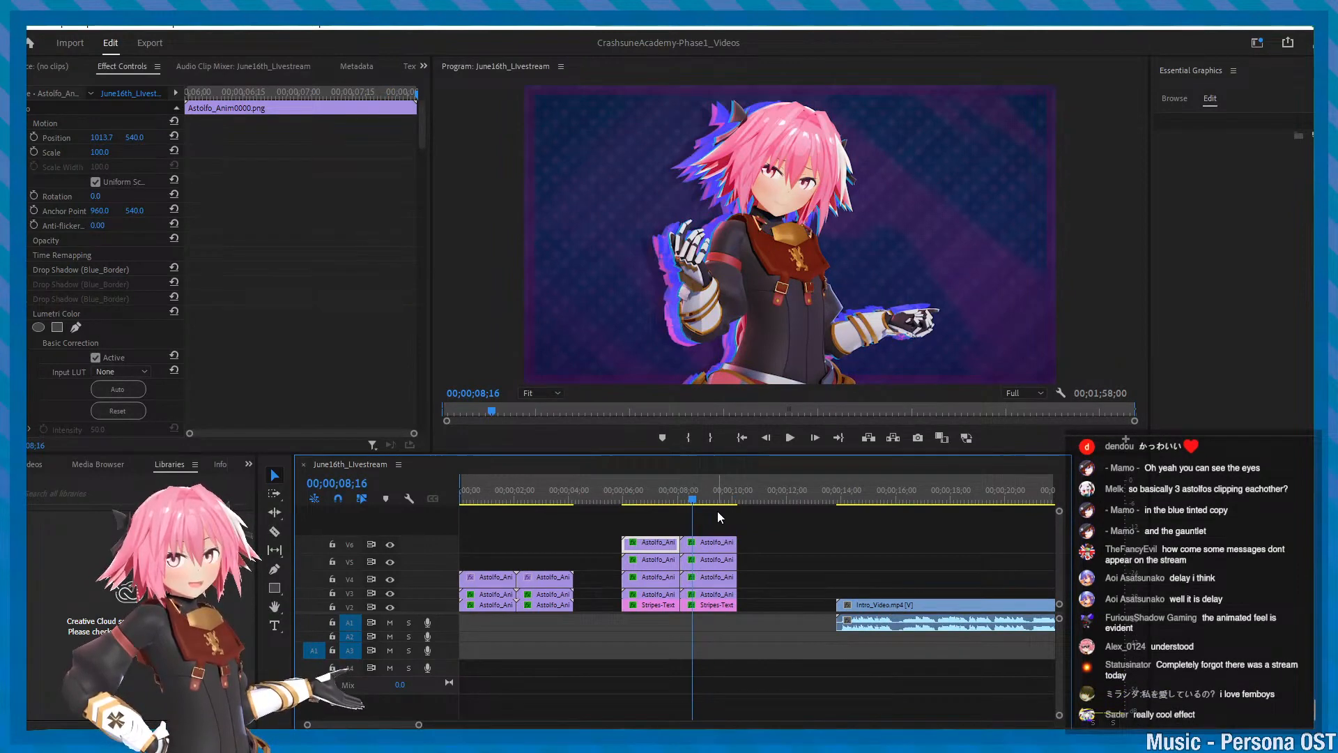
- Replay the second clip group from 00;00;06;22 with its clips shown larger in the timeline, and stop playback
left_click(645, 487)
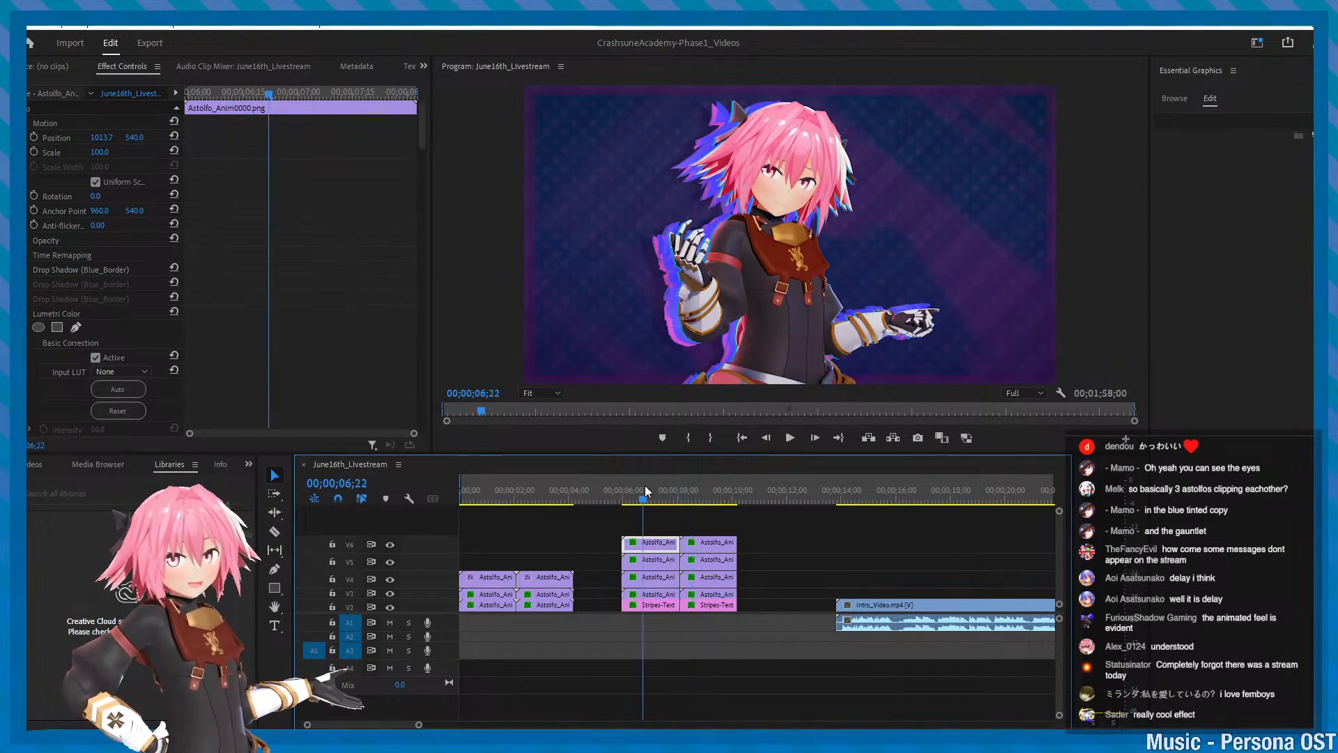
key("space")
scroll(682, 586, "up", 2, "alt")
scroll(682, 585, "up", 2, "alt")
key("space")
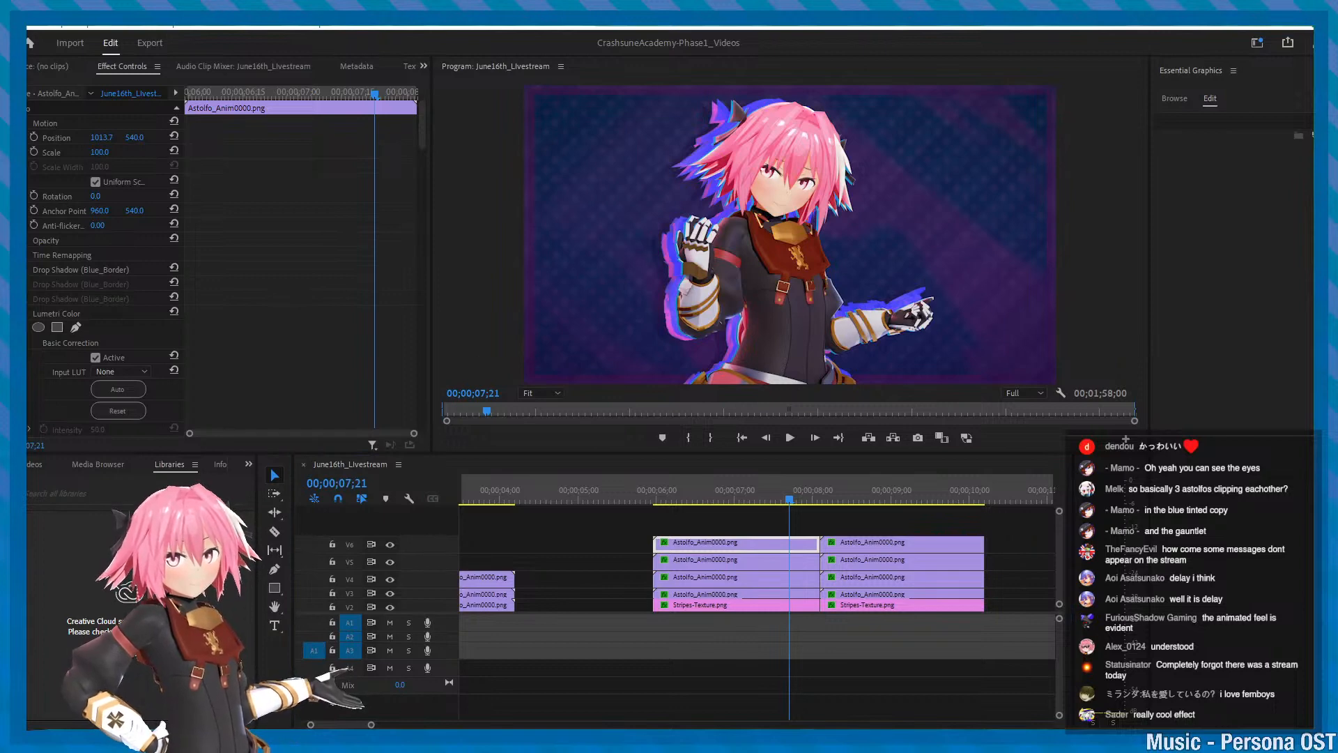
- Move the playhead back into the second group's first set of clips, replay the composite briefly, and save the project
left_click(816, 526)
left_click_drag(725, 492, 706, 502)
key("space")
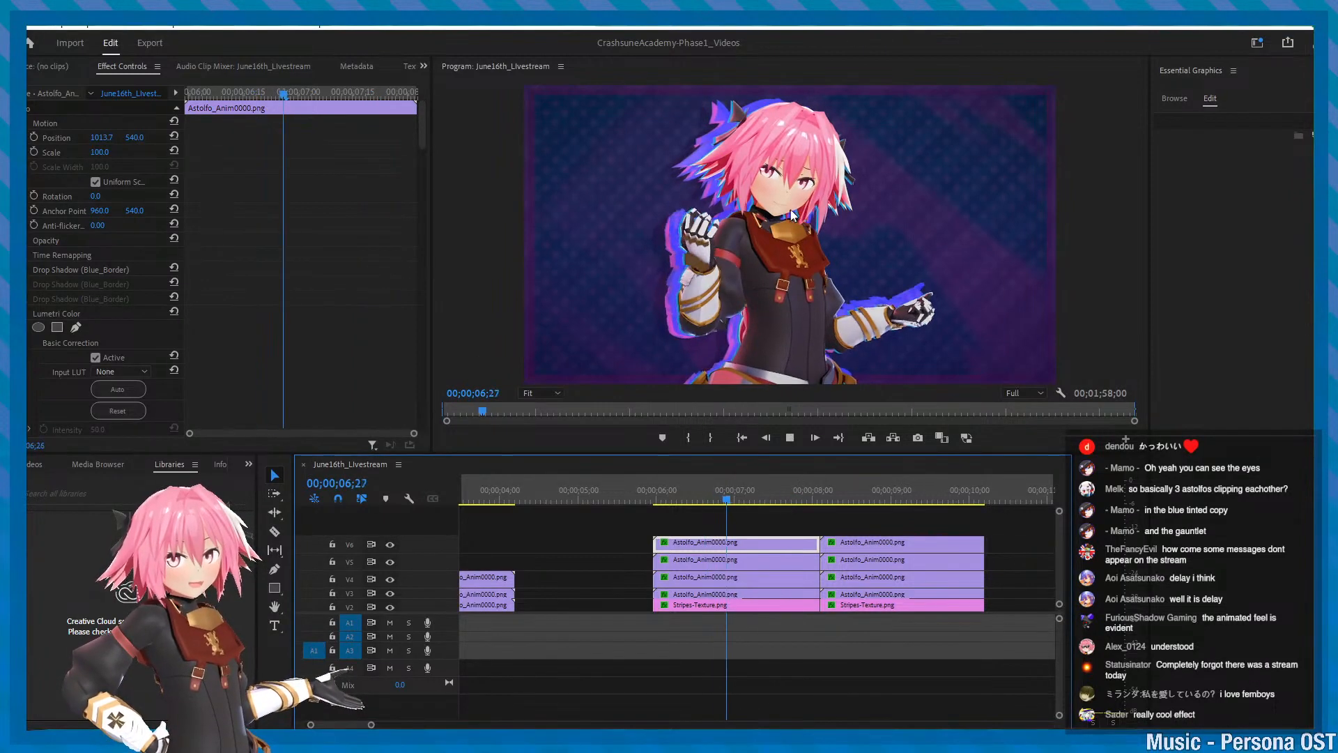
key("ctrl+s")
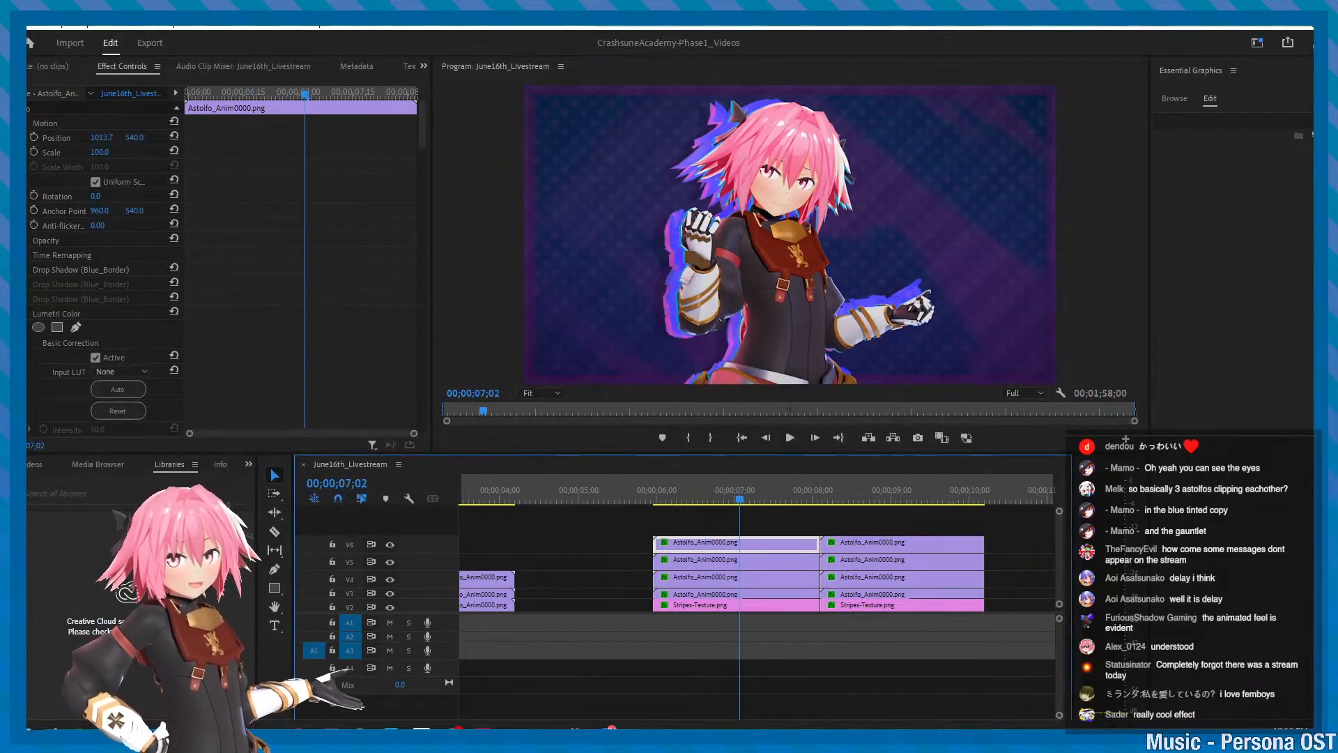
- Switch to the reference board and examine the Spiderversian Goal column's dynamic pose reference and the neighbouring Stepped Animation column
mouse_move(208, 738)
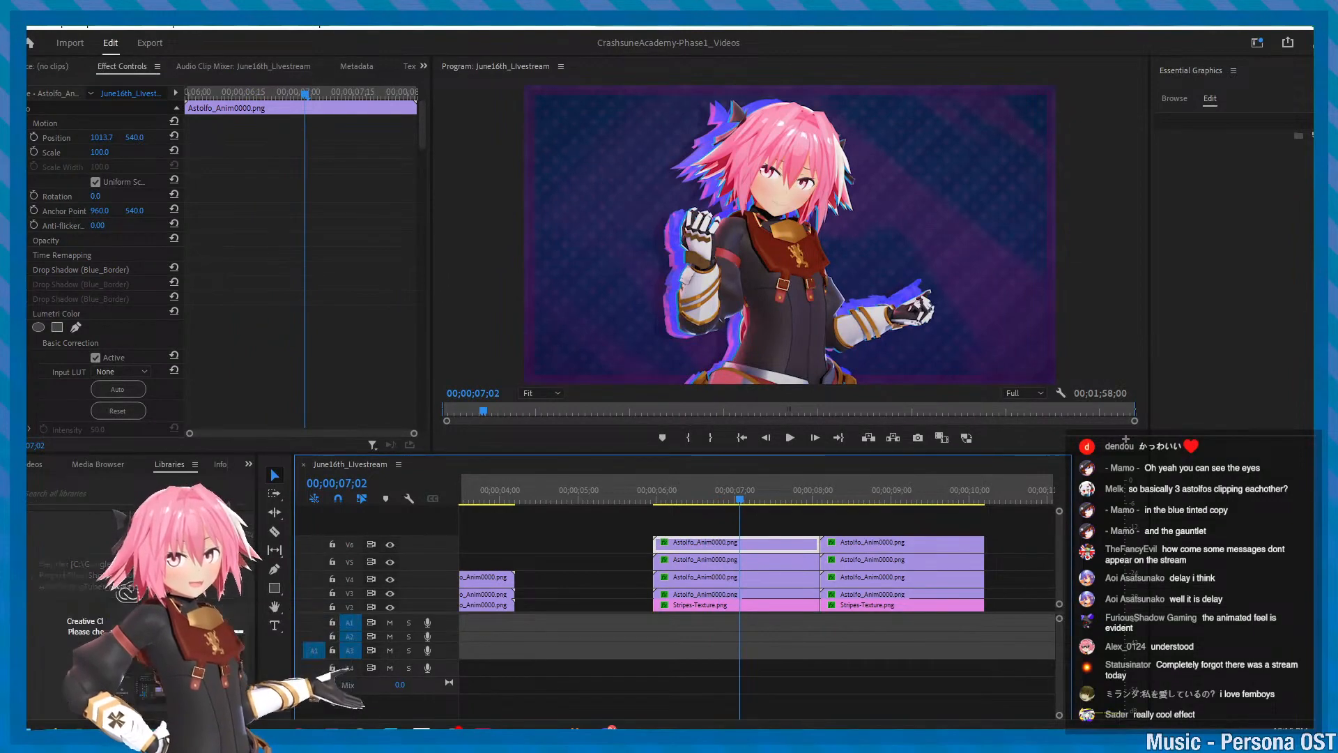
left_click(512, 737)
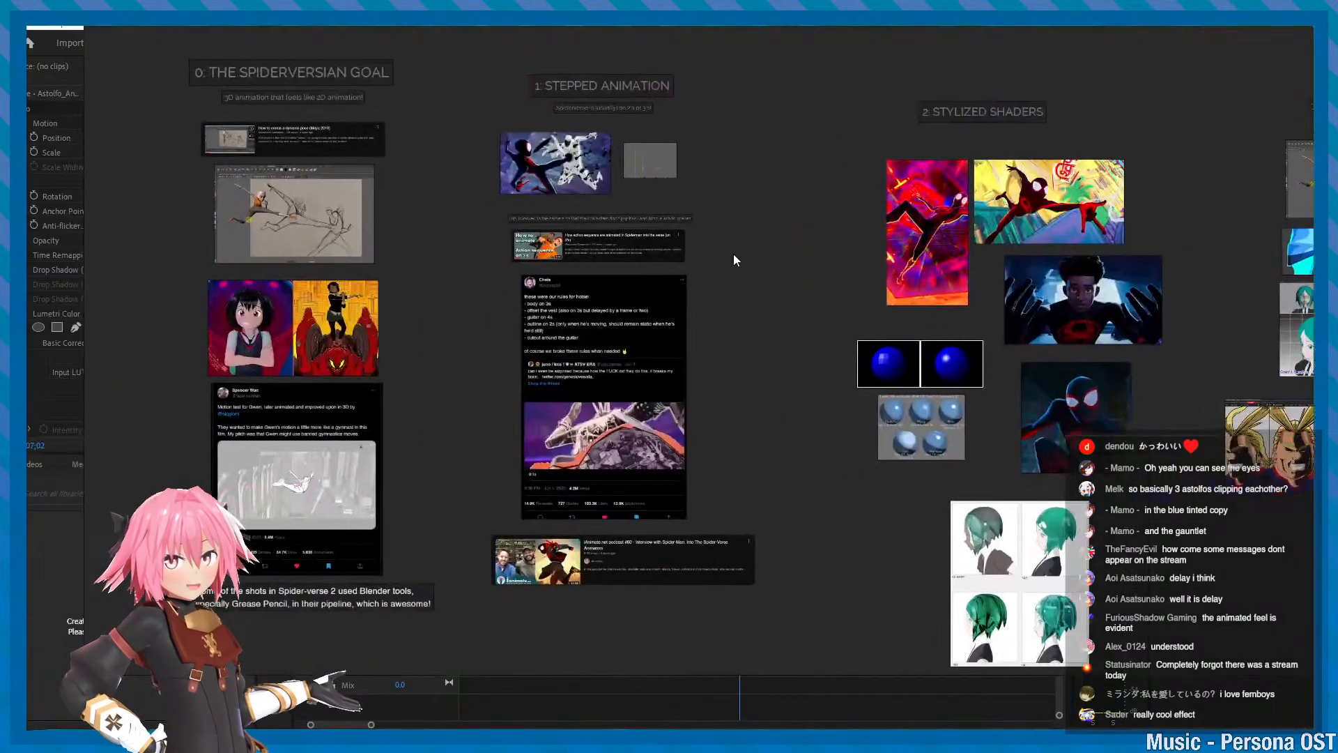
right_click_drag(451, 240, 474, 244)
scroll(425, 244, "down", 2)
middle_click_drag(425, 247, 668, 440)
scroll(456, 266, "up", 4)
scroll(357, 284, "up", 3)
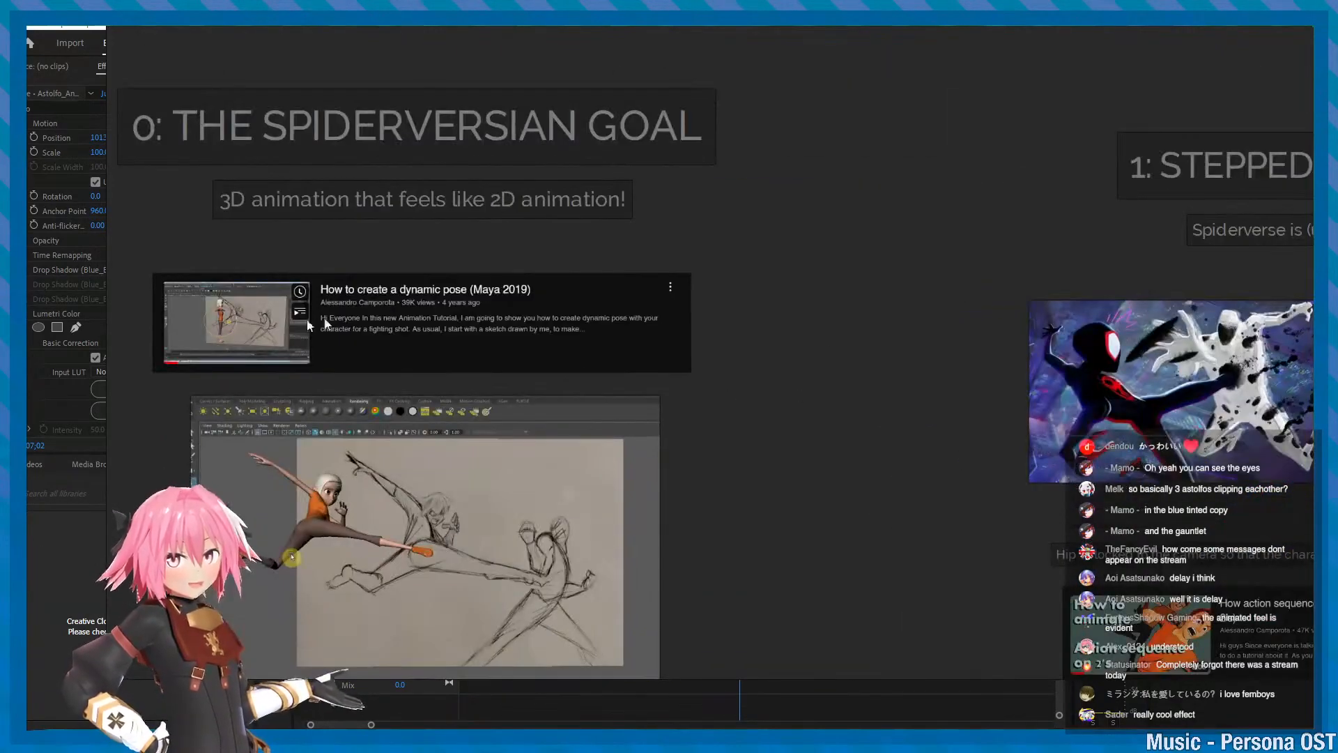
right_click_drag(943, 305, 1336, 299)
right_click_drag(1337, 411, 1038, 417)
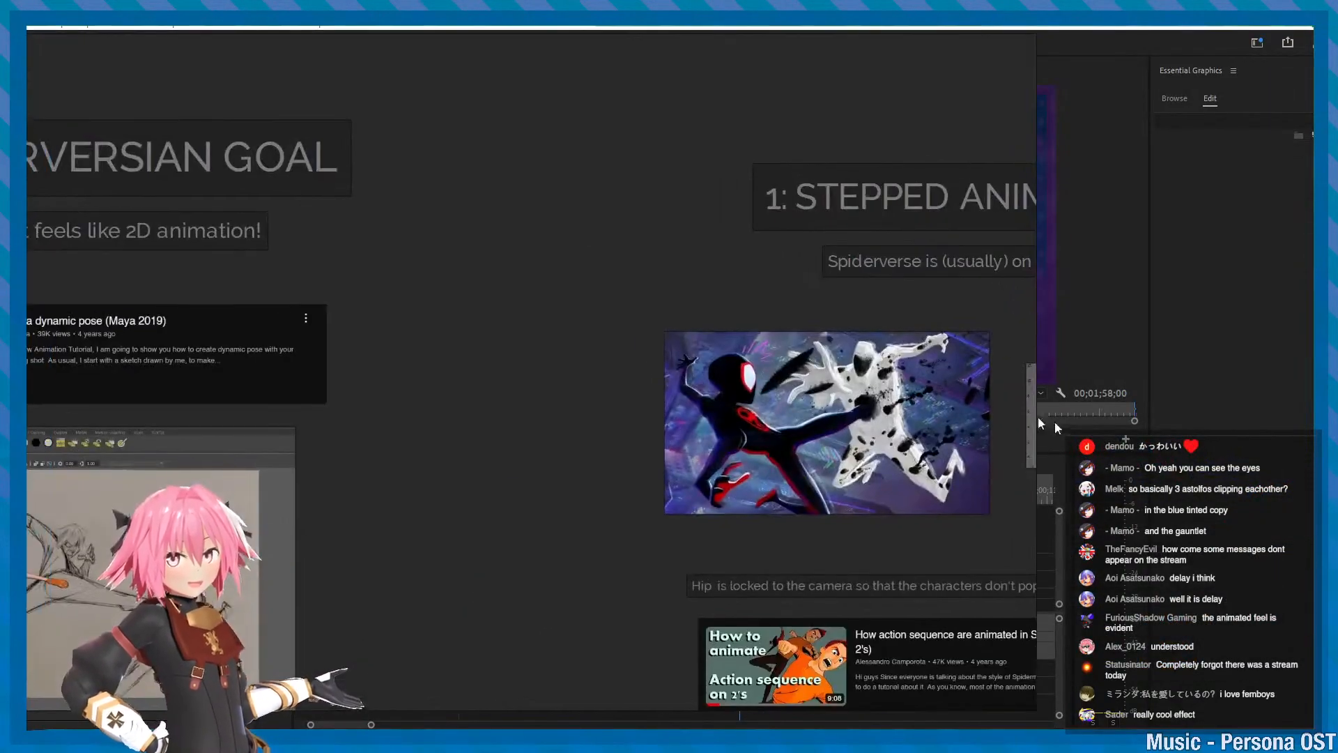
- Examine the Spider-Verse fight still in the Stepped Animation column up close, and move the reference board aside to uncover Premiere
scroll(774, 442, "up", 3)
middle_click_drag(566, 374, 283, 374)
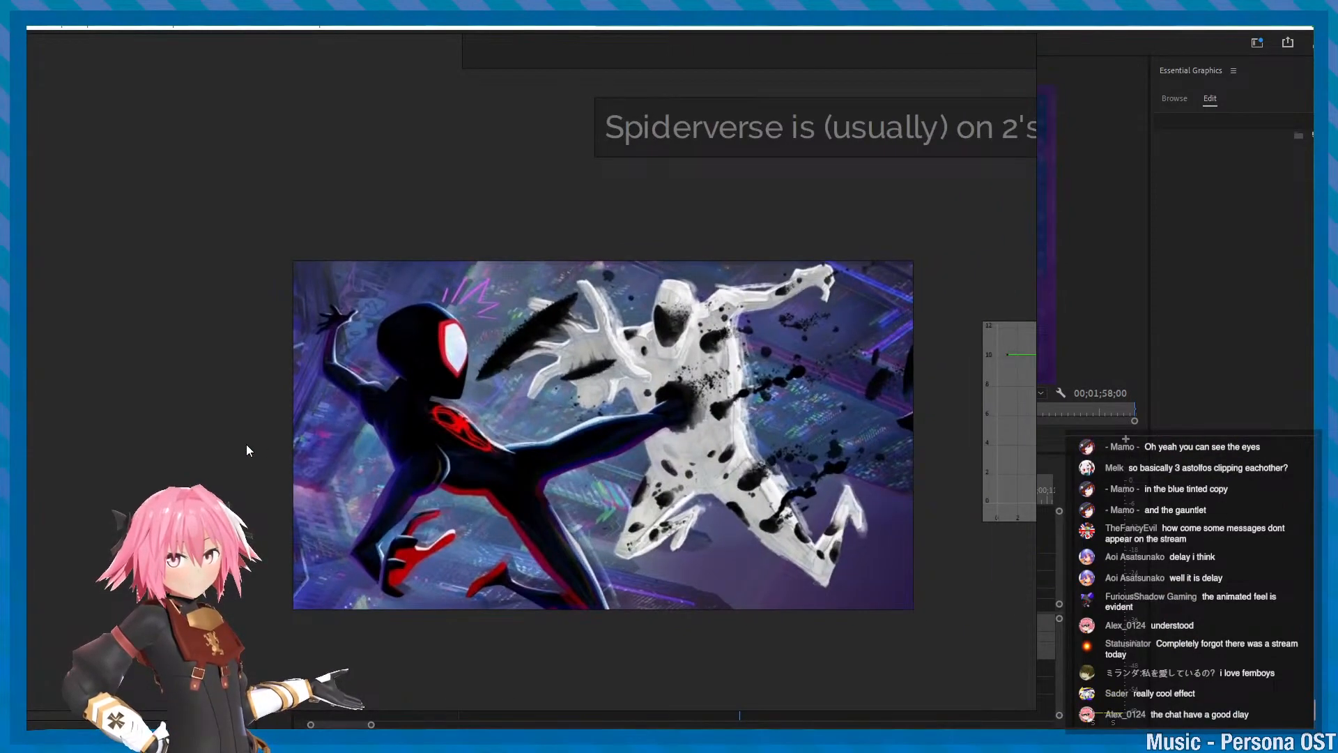
right_click_drag(245, 445, 468, 417)
scroll(698, 453, "down", 5)
middle_click_drag(307, 502, 709, 410)
scroll(710, 409, "up", 3)
right_click_drag(856, 372, 26, 382)
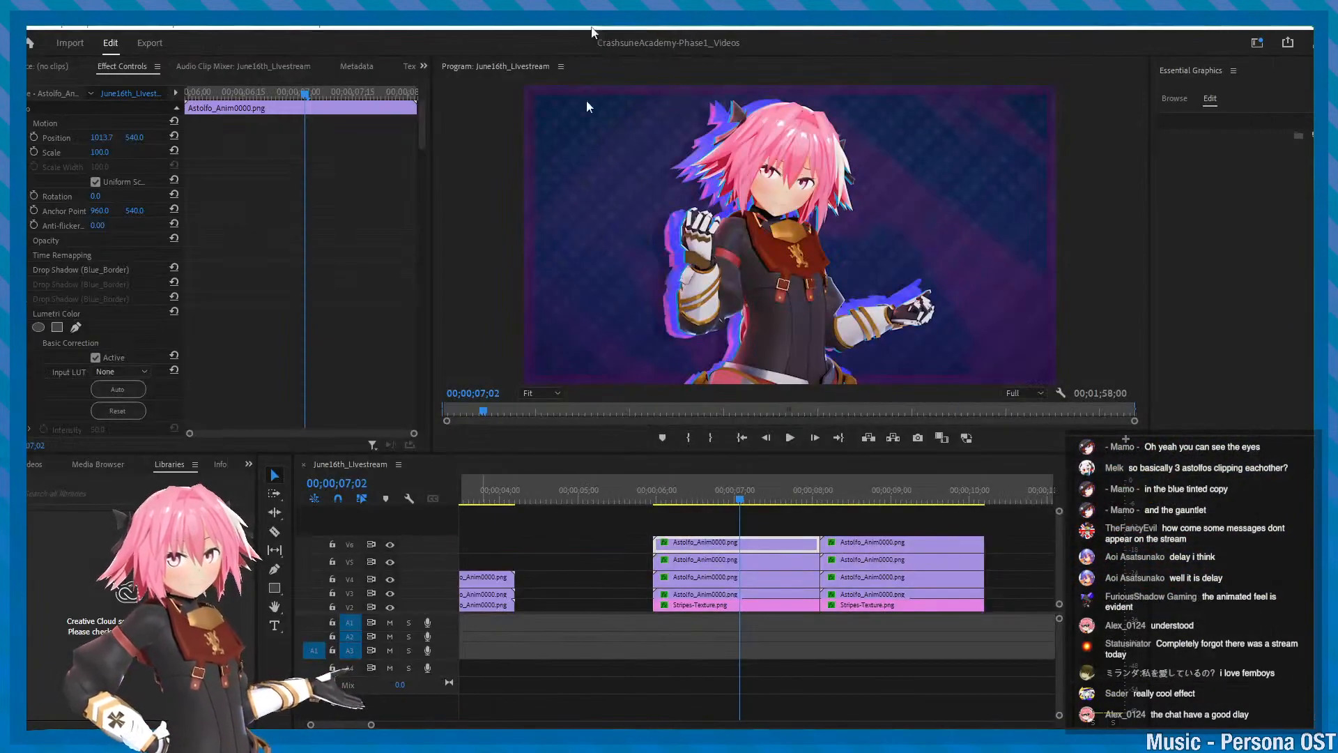
- Switch to Premiere, replay the second clip group with its clips shown larger in the timeline, and save the project
left_click(591, 29)
key("space")
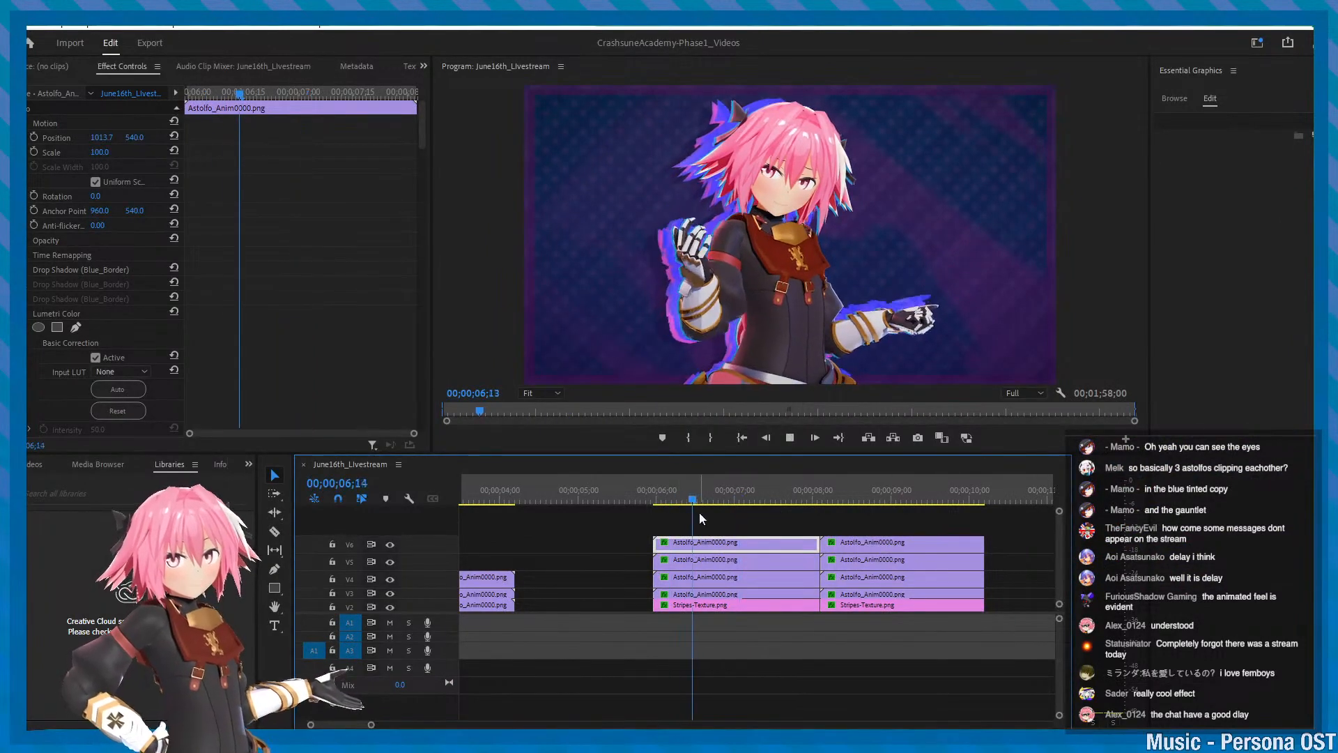
scroll(692, 527, "up", 1, "alt")
key("Return")
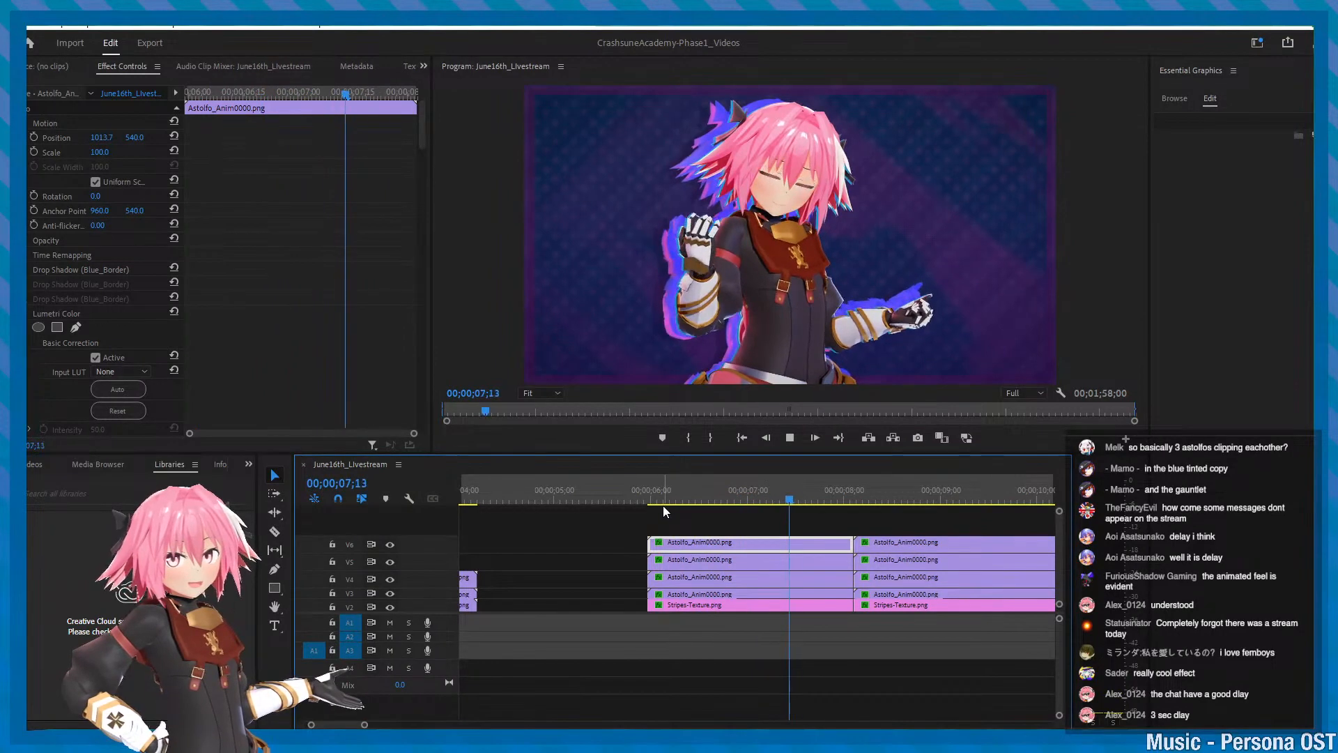
key("ctrl+s")
key("ctrl+s")
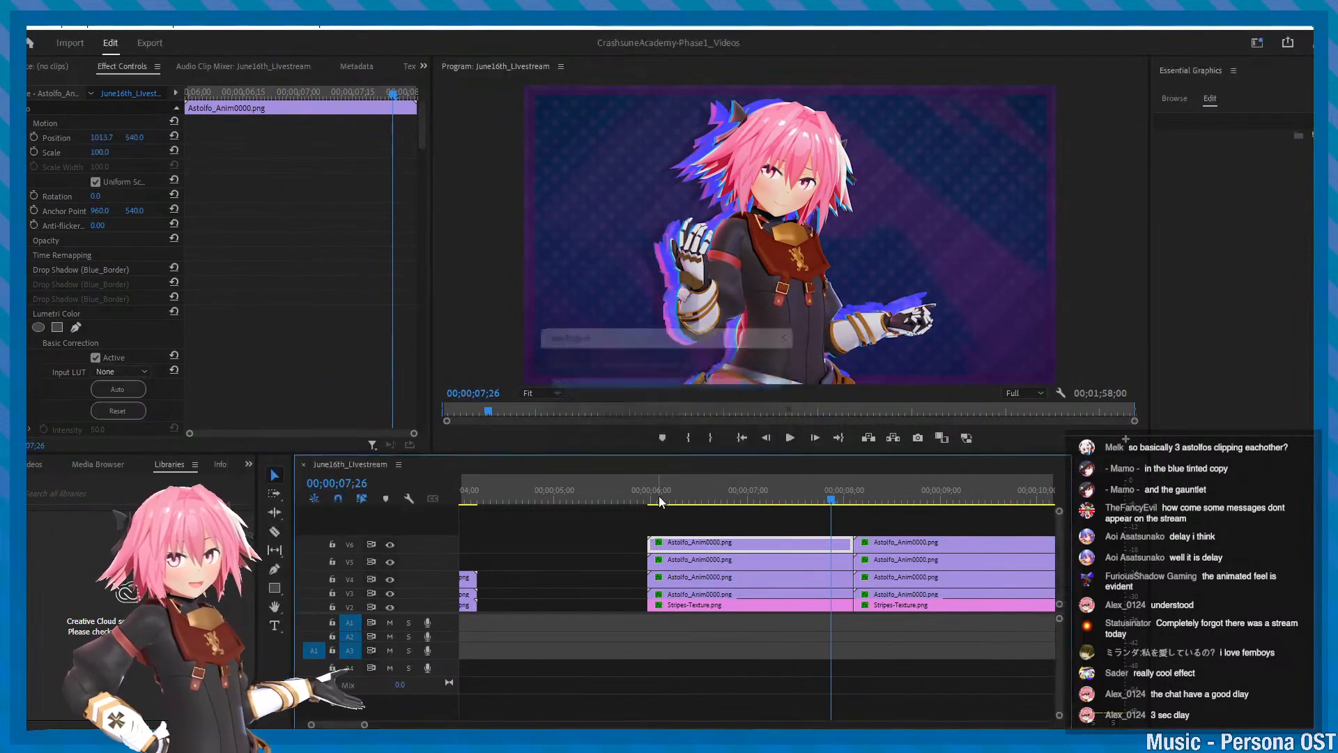
- Replay the composite several times from the start of the second clip group, and save the project
left_click(661, 500)
key("space")
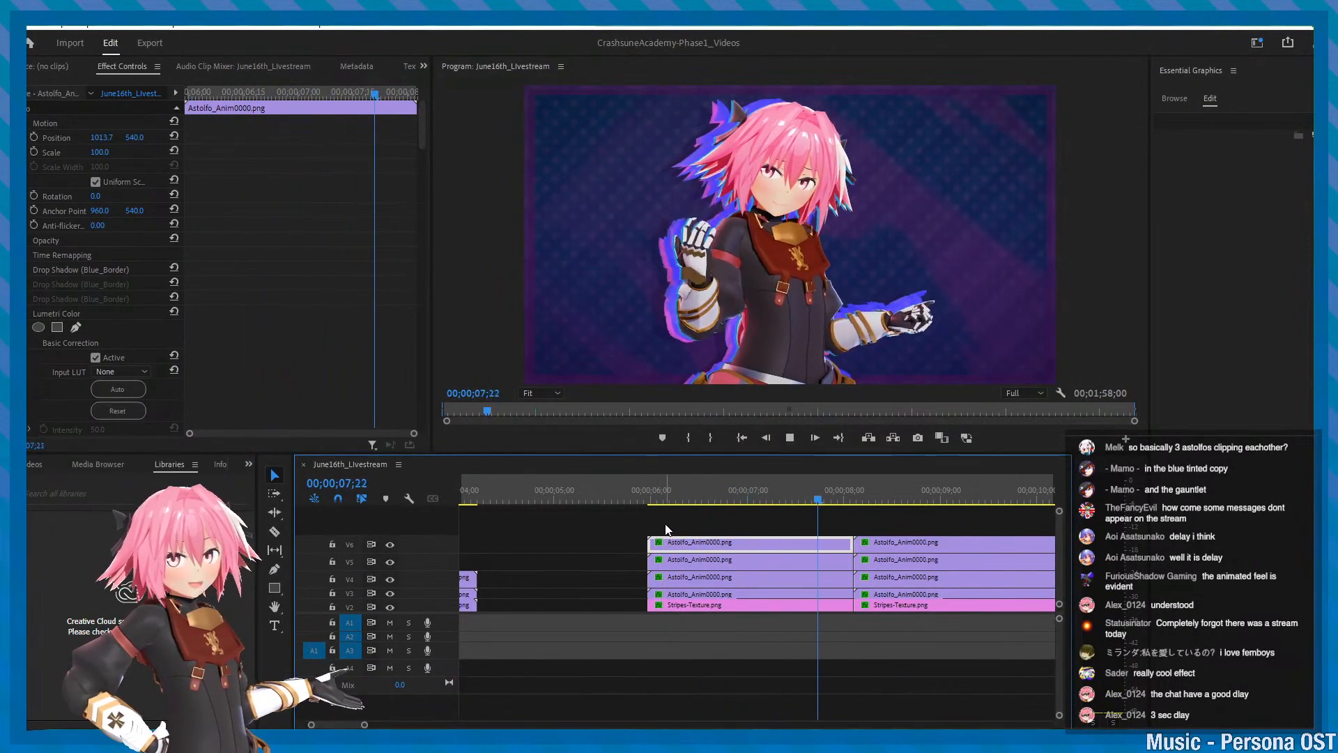
scroll(700, 529, "down", 2, "alt")
left_click(676, 497)
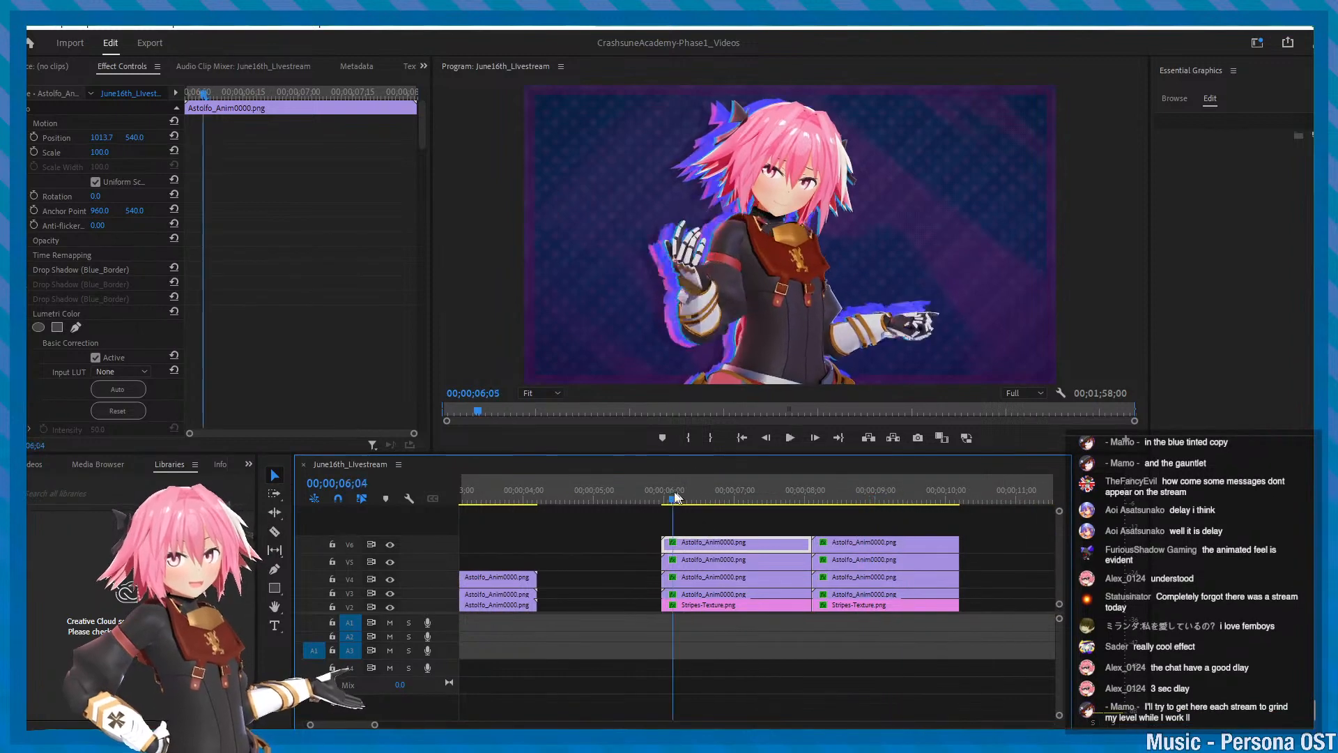
key("space")
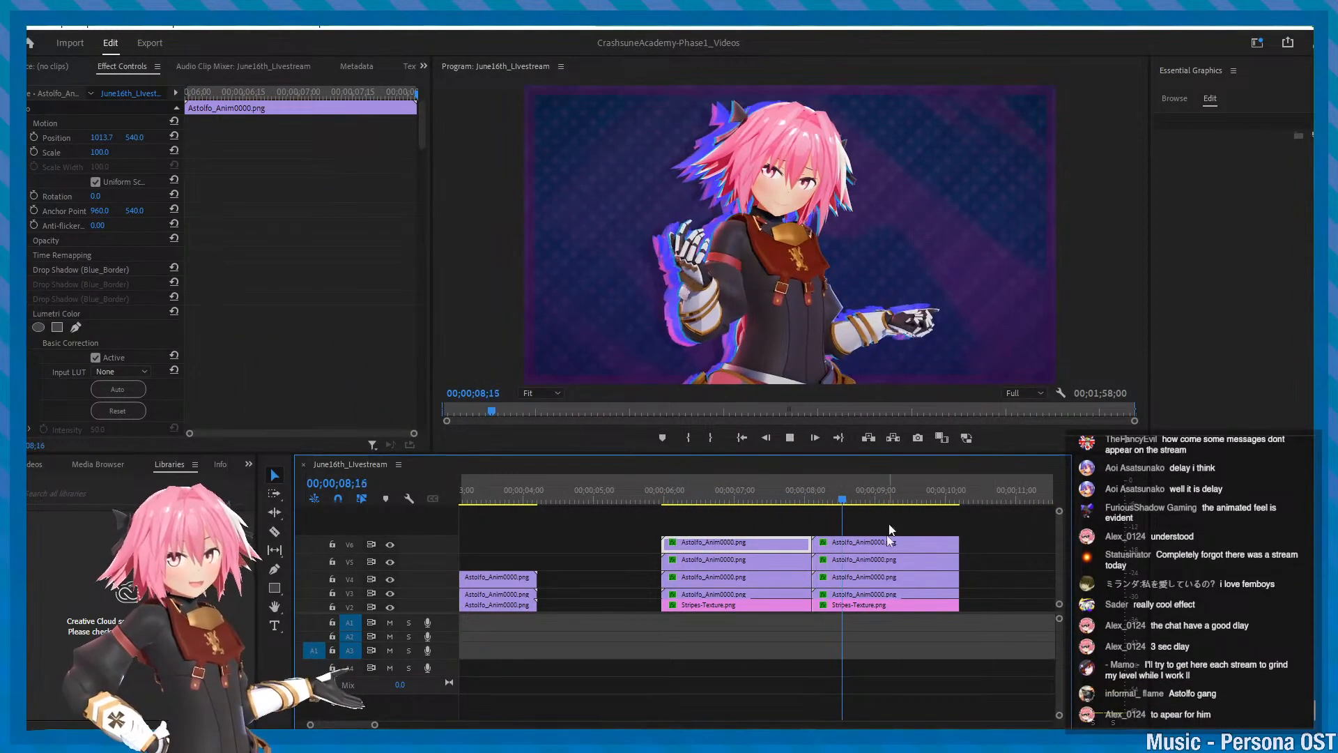
left_click(669, 496)
key("space")
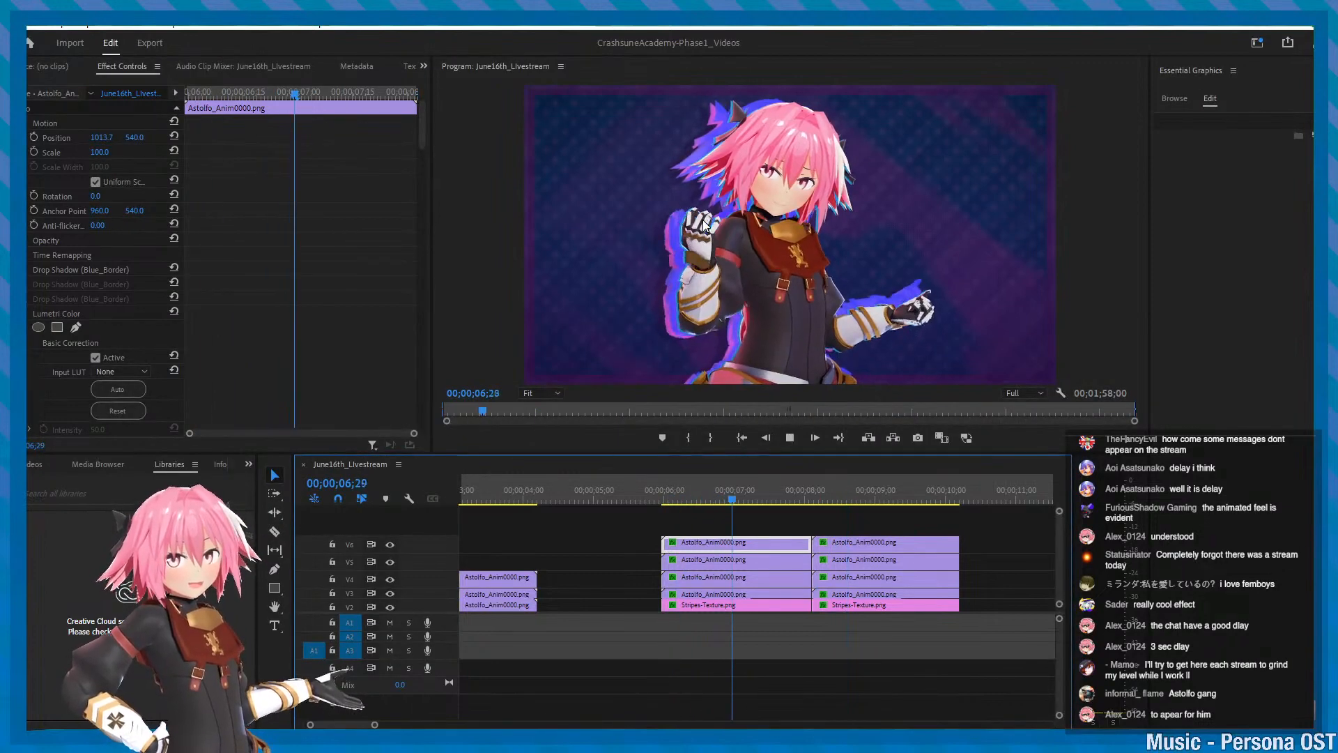
key("ctrl+s")
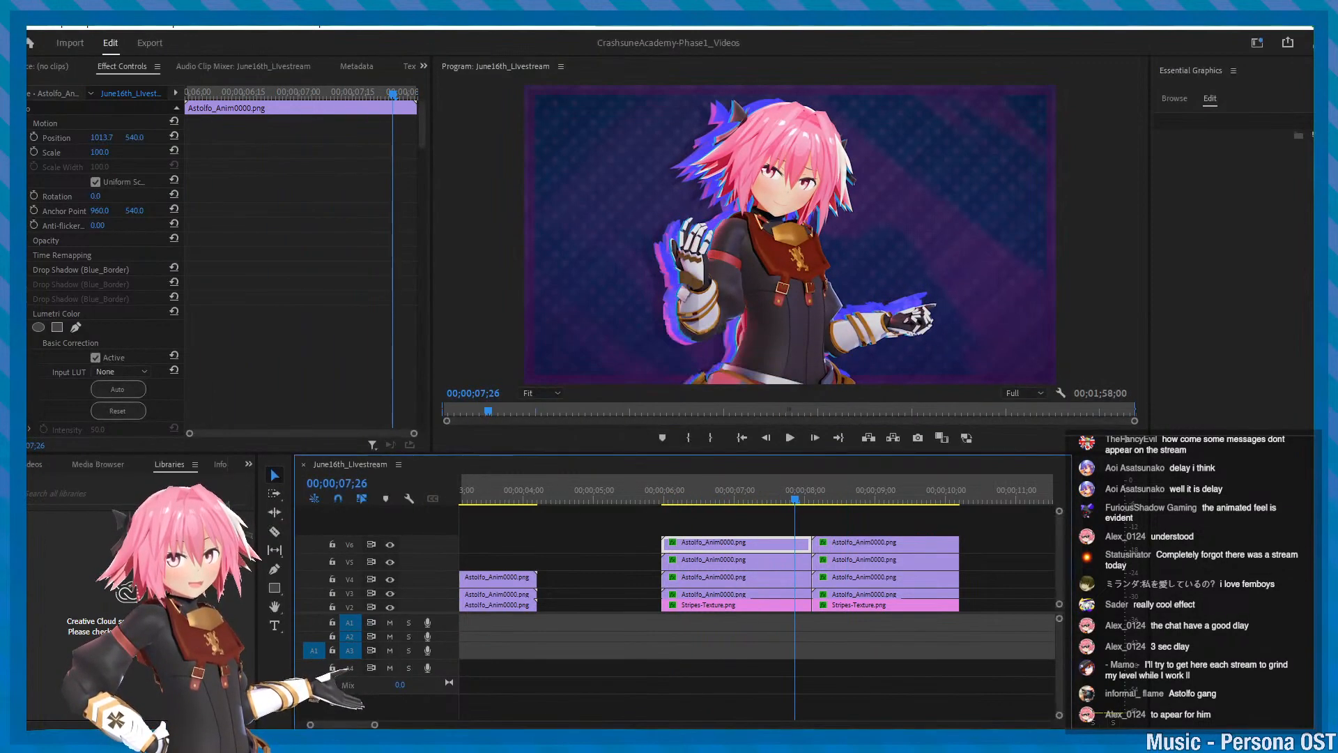
- Bring the reference board back over Premiere and examine the kicking pose reference in the Spiderversian Goal column up close
right_click_drag(28, 371, 957, 329)
scroll(925, 361, "down", 5)
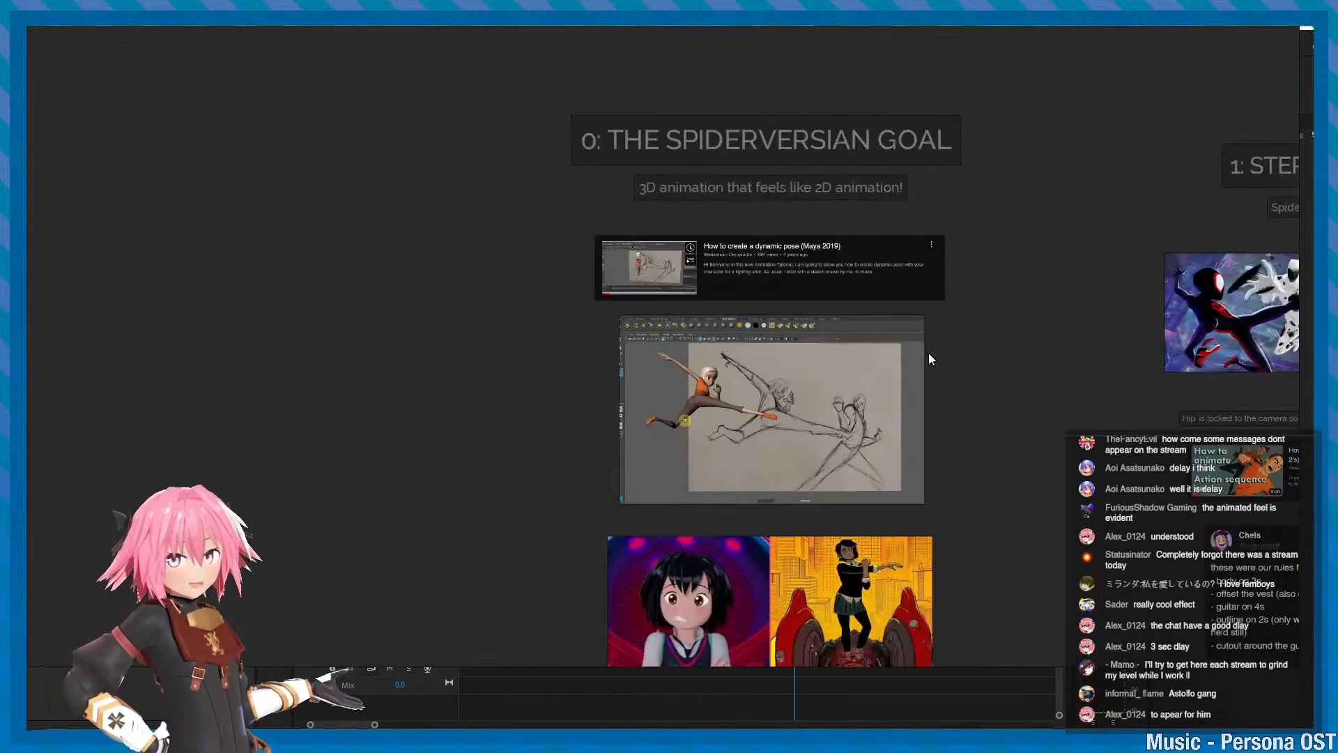
scroll(877, 404, "up", 5)
scroll(877, 405, "up", 1)
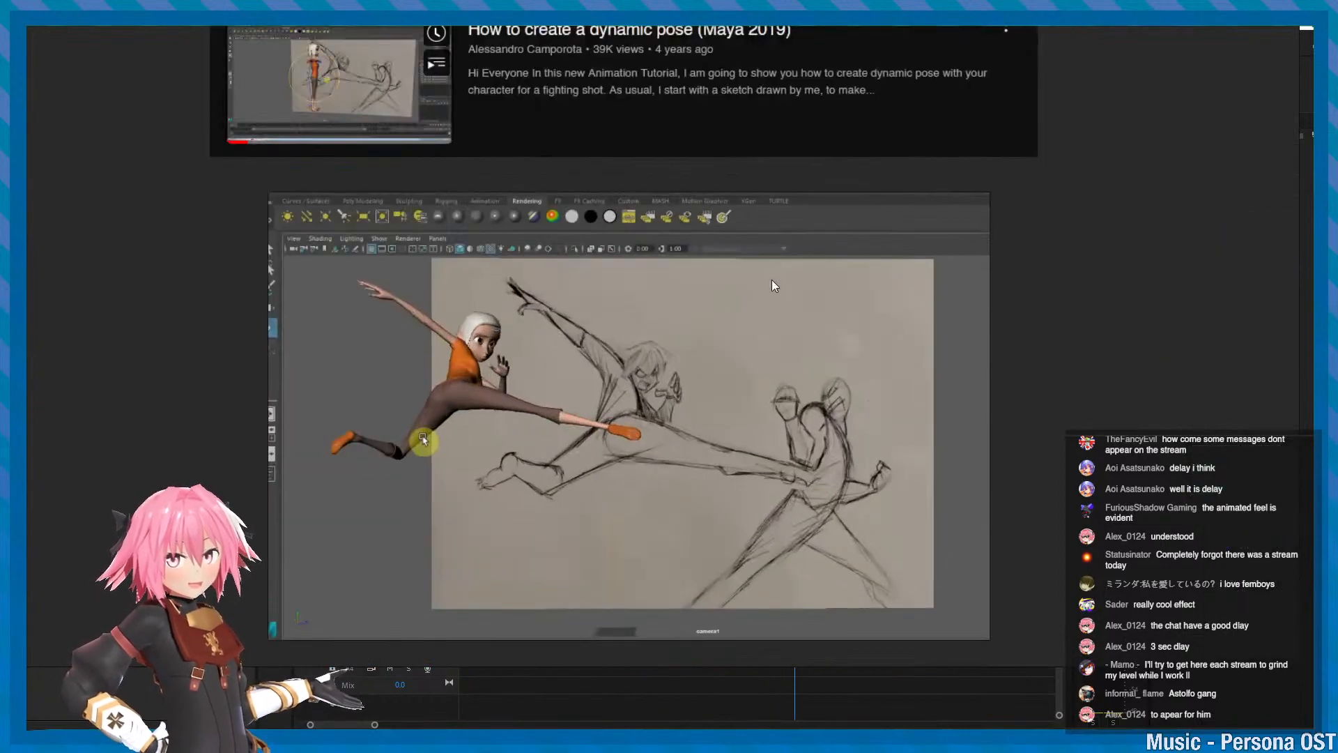
middle_click_drag(771, 279, 781, 405)
scroll(781, 404, "down", 2)
scroll(556, 484, "up", 2)
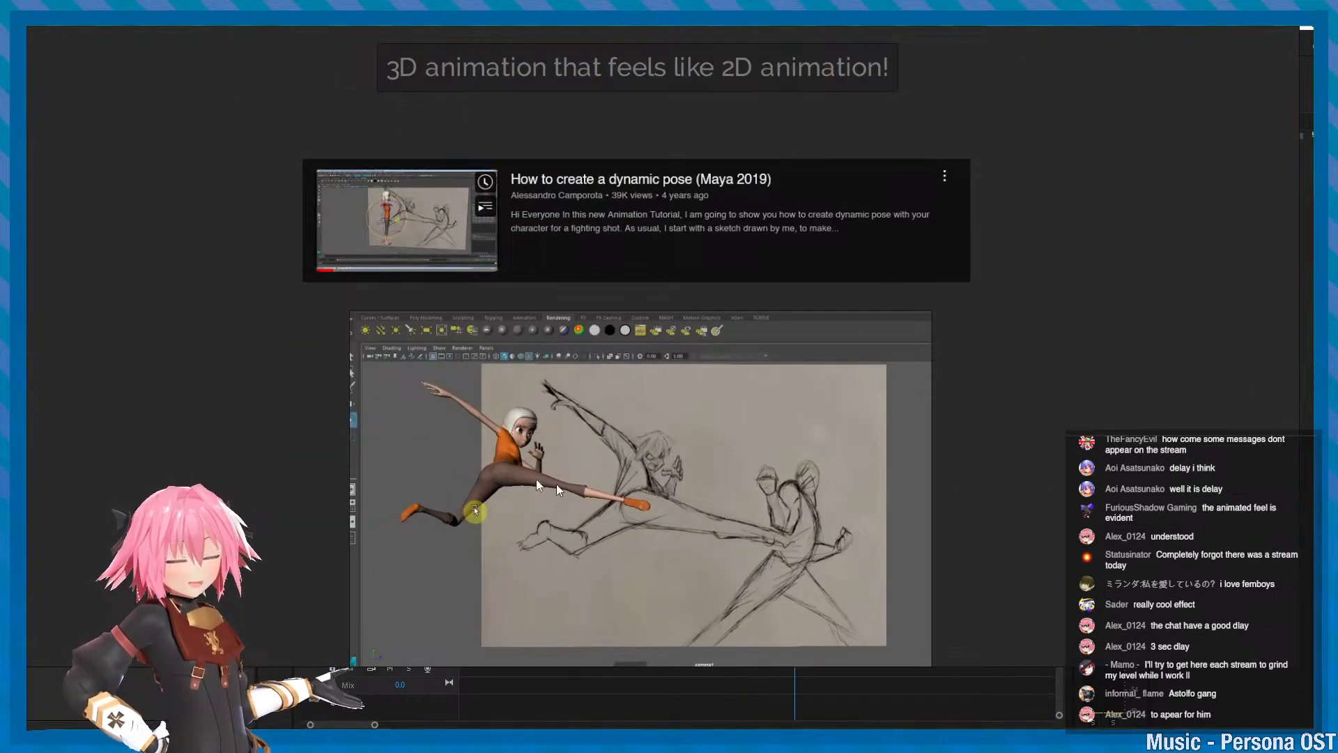
scroll(548, 474, "up", 1)
scroll(550, 475, "down", 4)
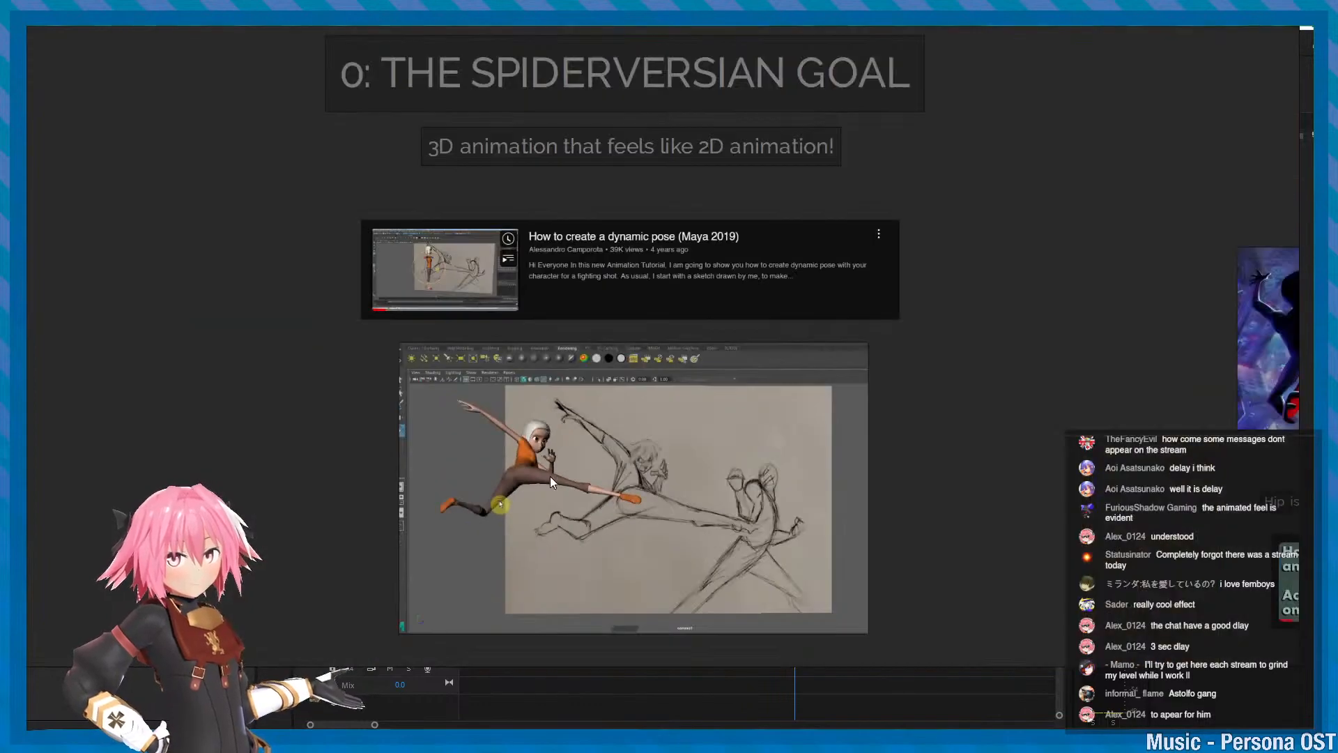
scroll(550, 475, "up", 5)
scroll(499, 490, "up", 1)
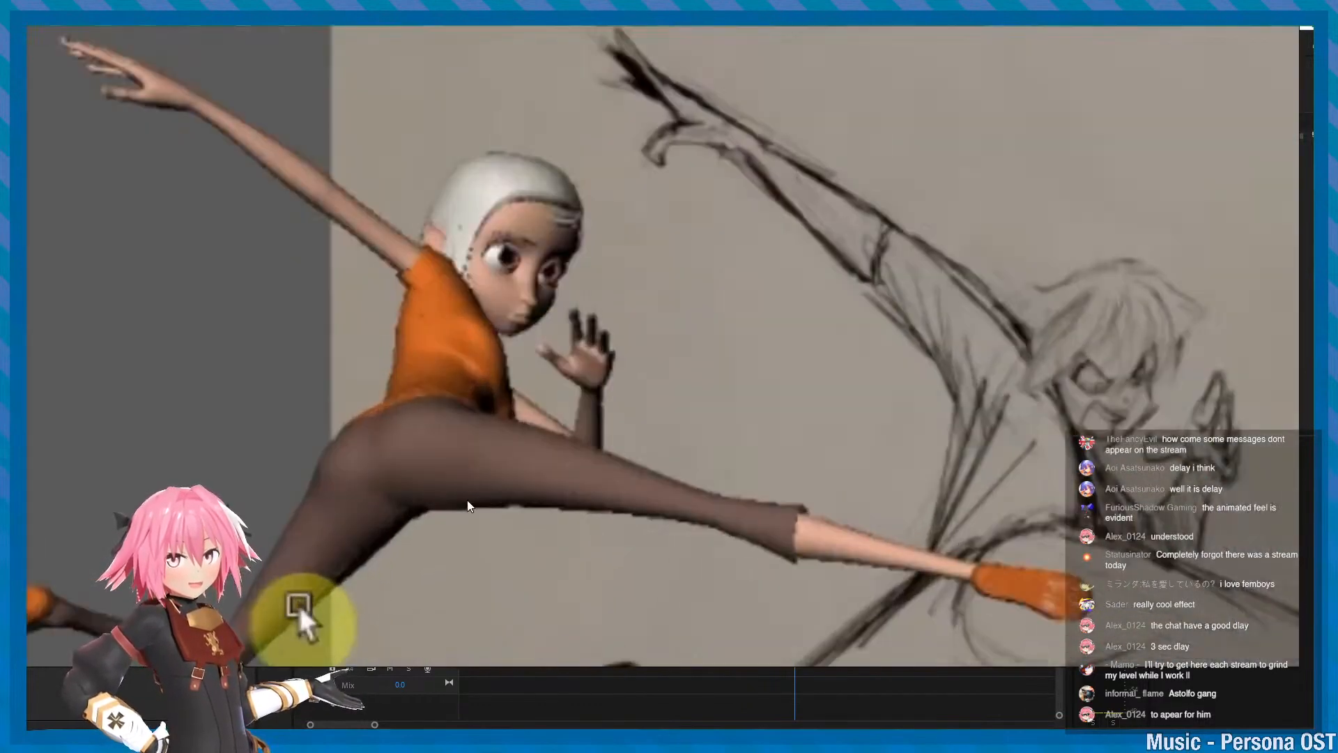
- Compare the 3D character's flying kick with the pencil sketch beside it in the dynamic pose reference
scroll(469, 508, "down", 1)
middle_click_drag(923, 544, 661, 395)
scroll(660, 395, "down", 1)
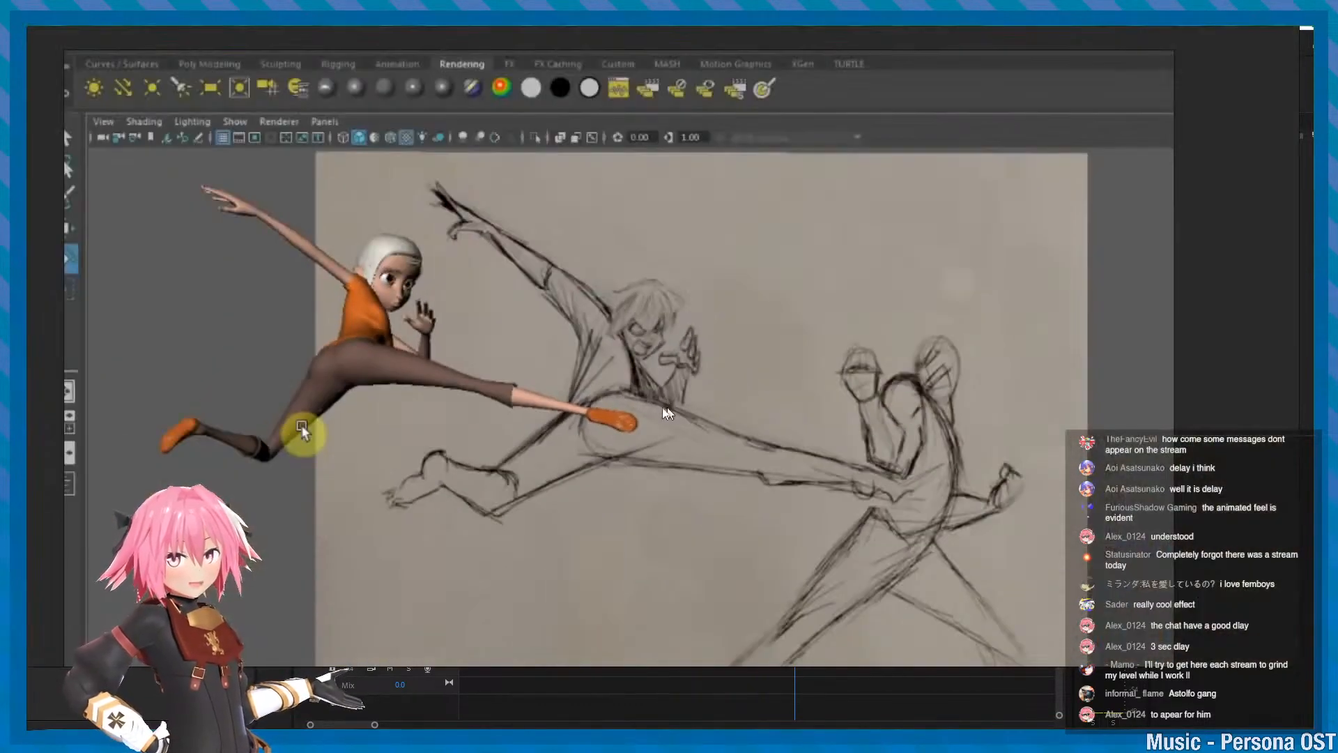
scroll(659, 395, "down", 1)
scroll(354, 331, "up", 1)
scroll(797, 390, "down", 1)
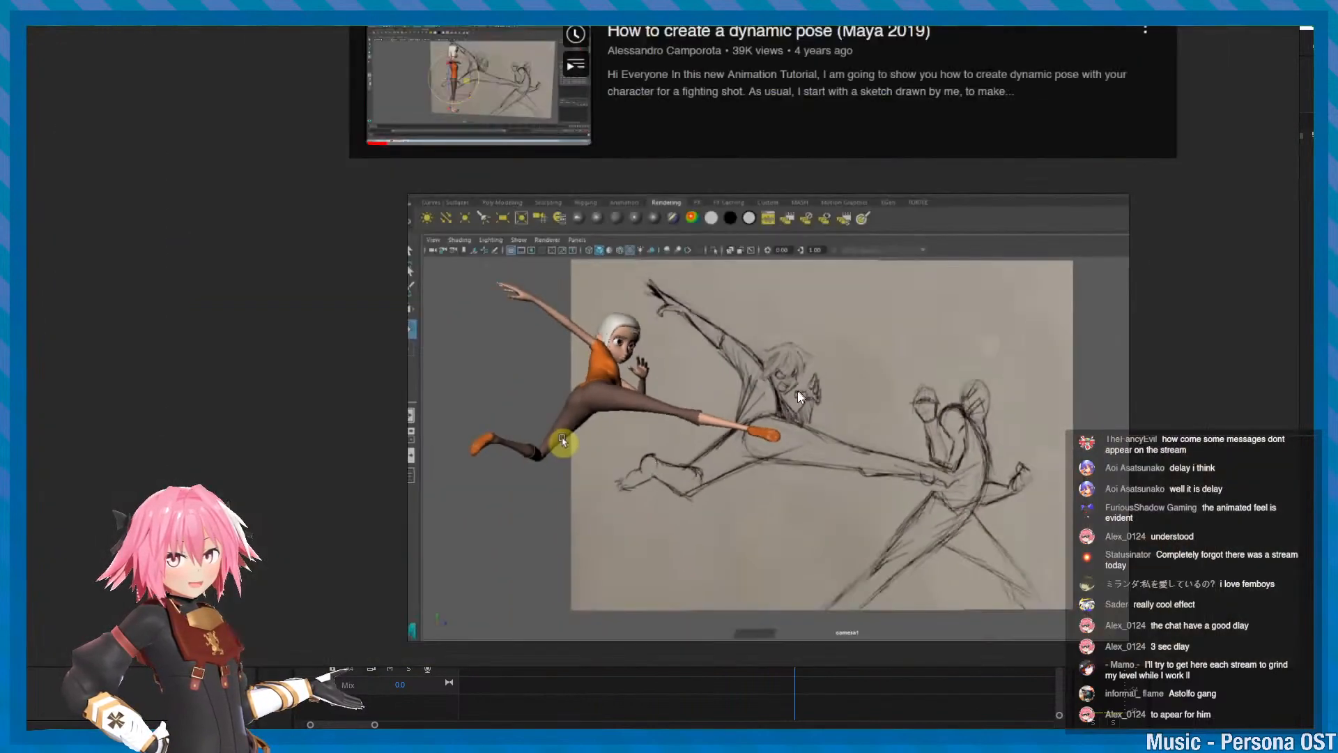
scroll(755, 437, "up", 1)
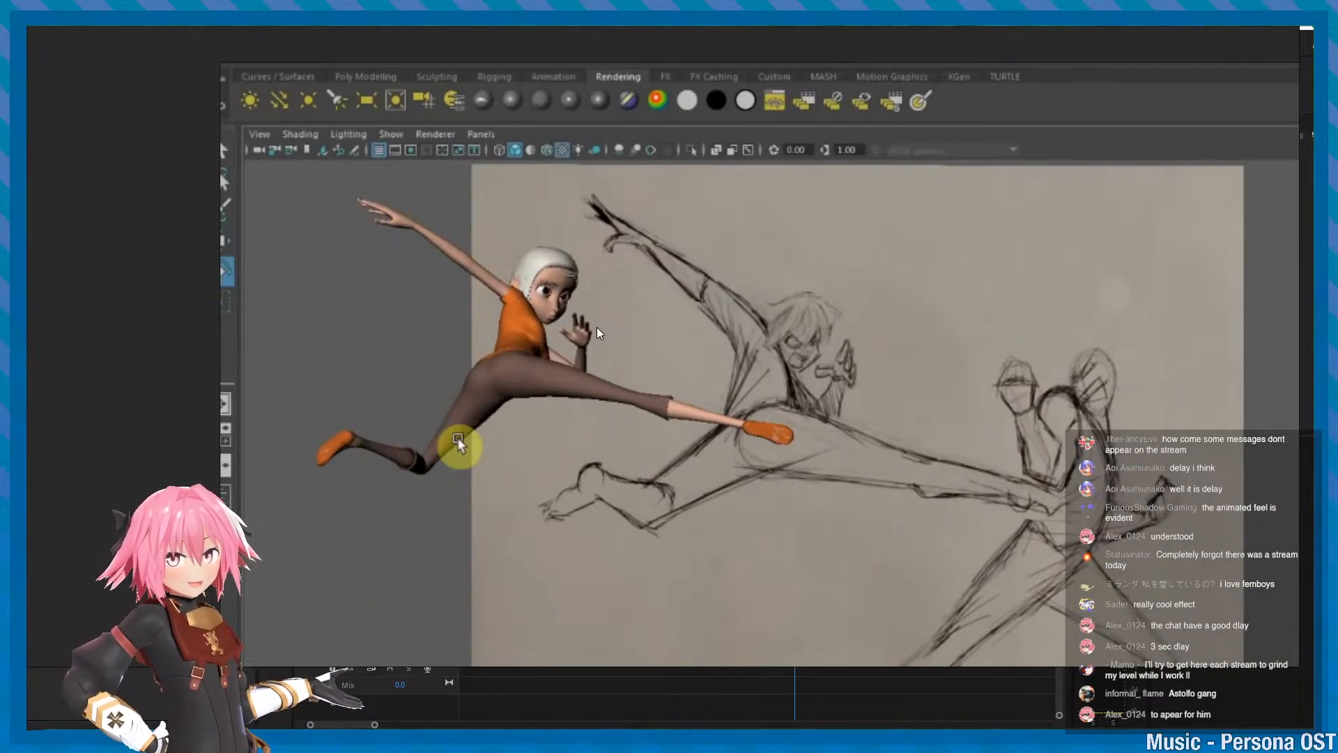
scroll(595, 329, "up", 1)
scroll(671, 416, "down", 1)
scroll(650, 427, "up", 1)
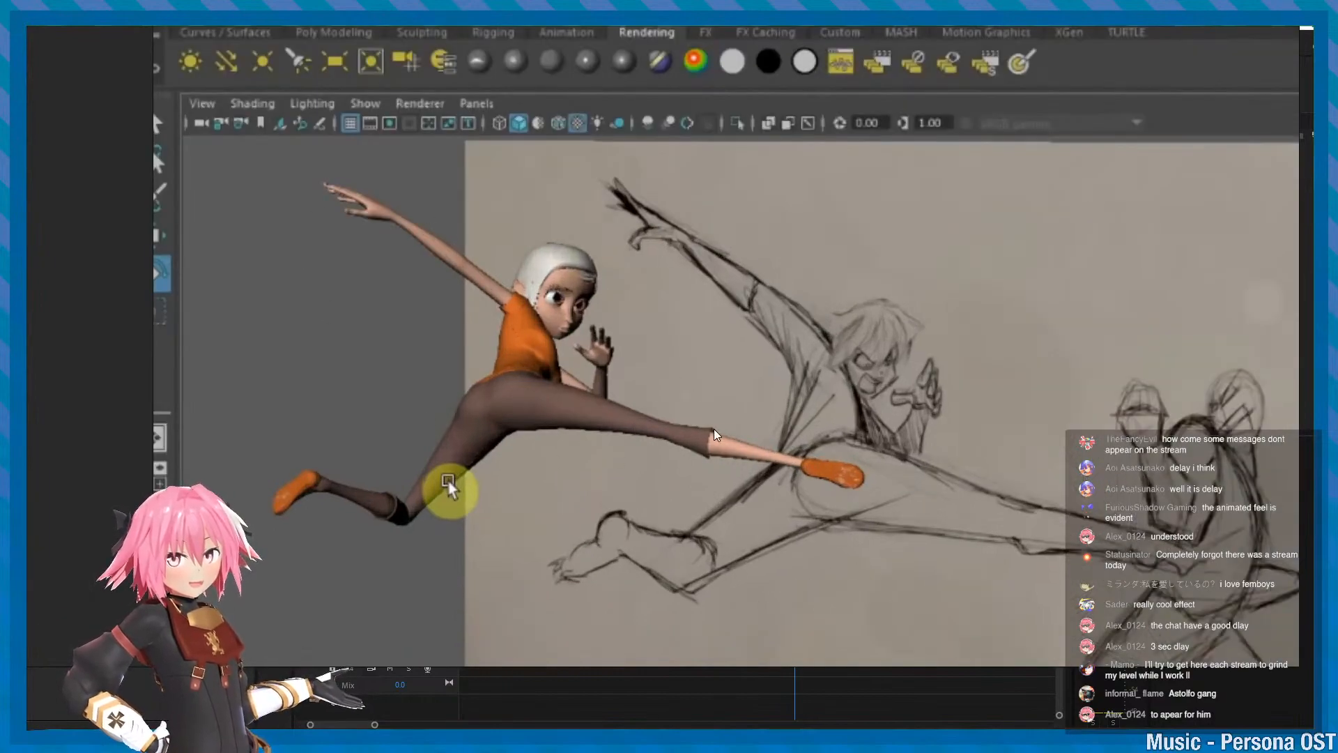
- Examine the "How to create a dynamic pose (Maya 2019)" video card together with the pose image below it
scroll(713, 428, "down", 3)
scroll(927, 488, "up", 2)
scroll(752, 211, "down", 2)
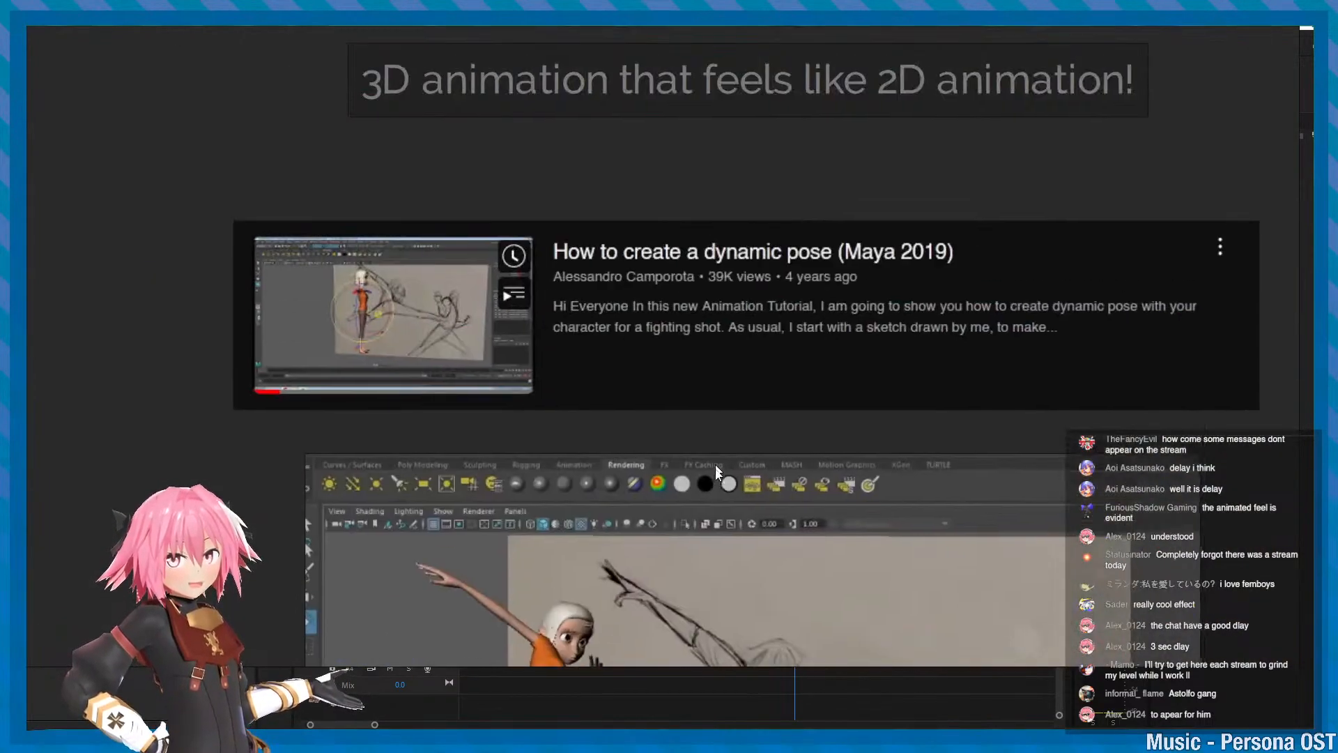
scroll(574, 338, "up", 2)
scroll(575, 339, "down", 1)
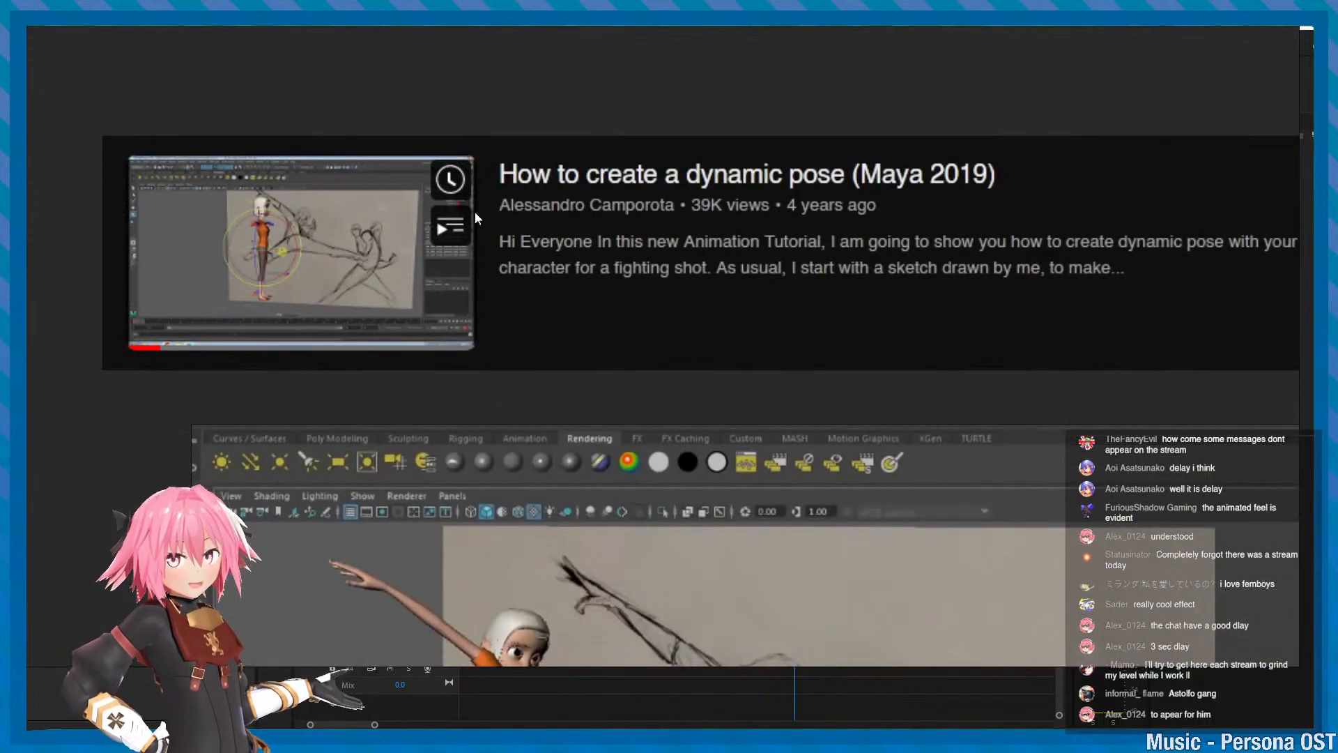
scroll(655, 221, "down", 3)
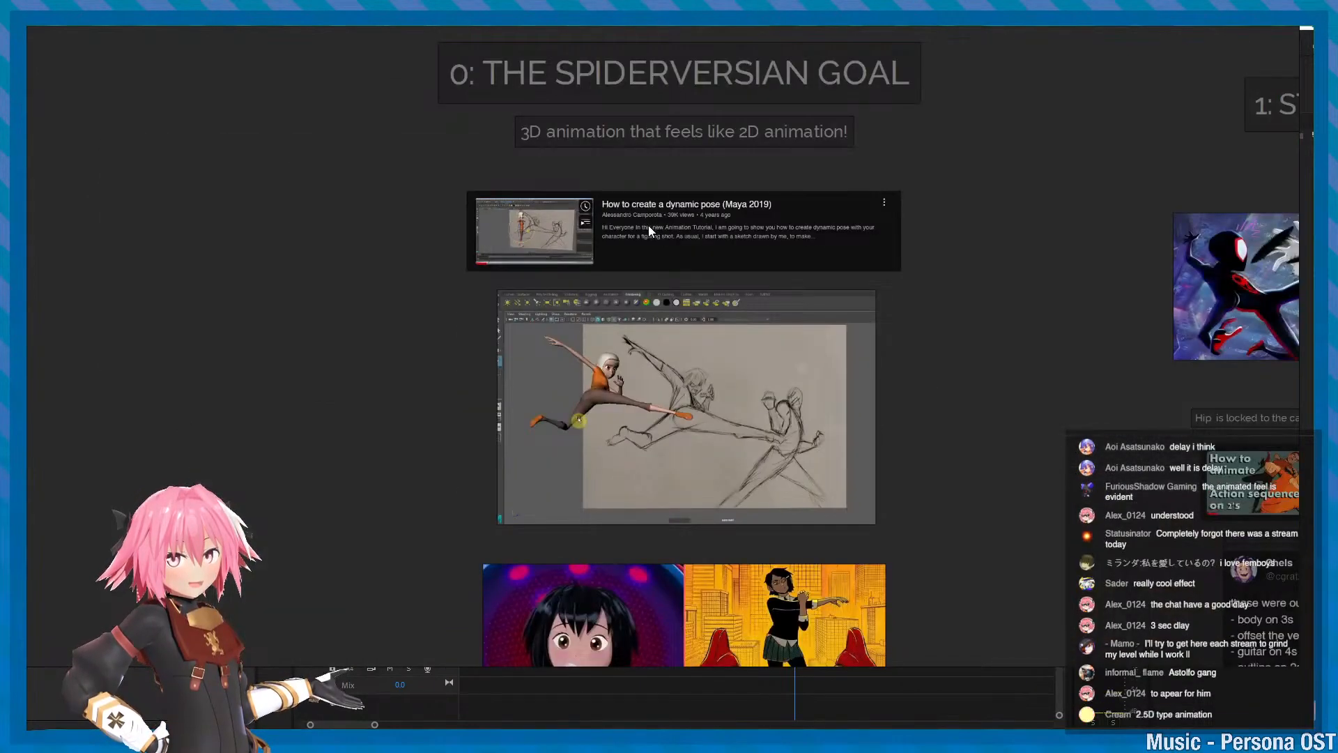
scroll(659, 247, "up", 3)
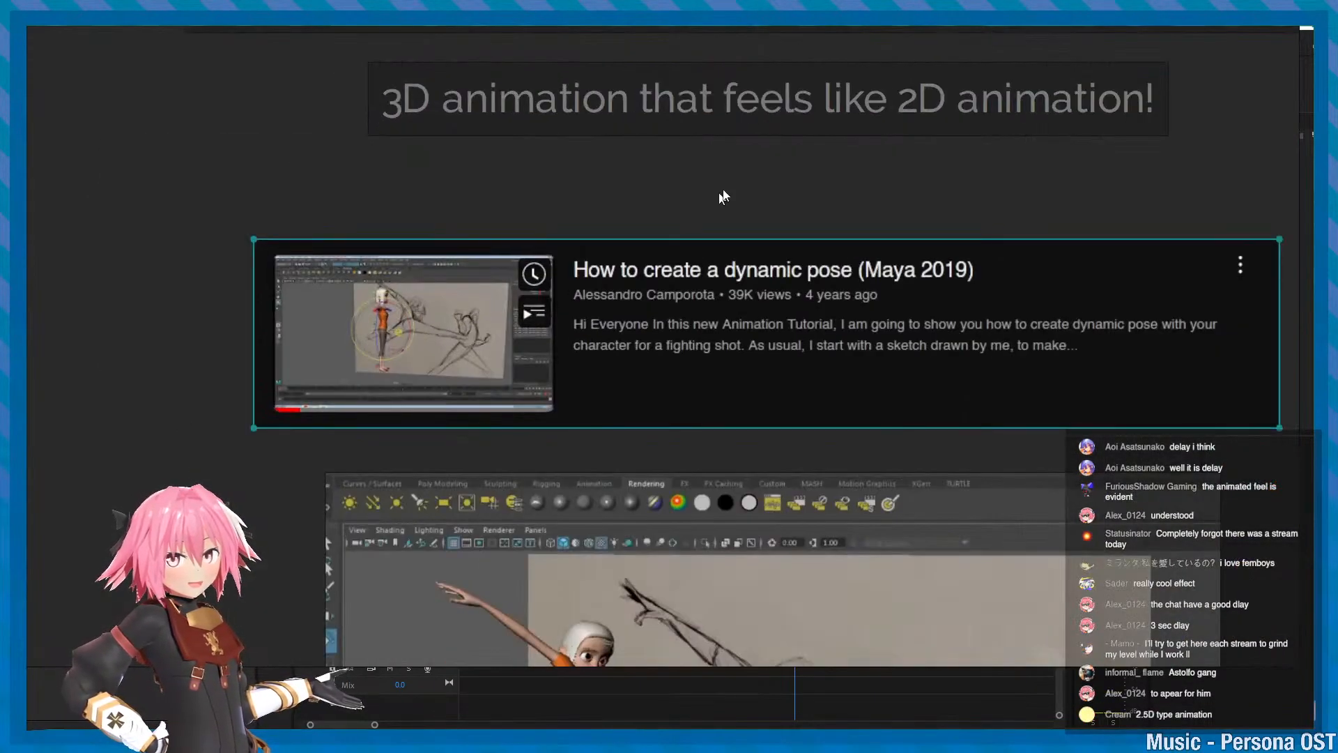
scroll(729, 299, "down", 5)
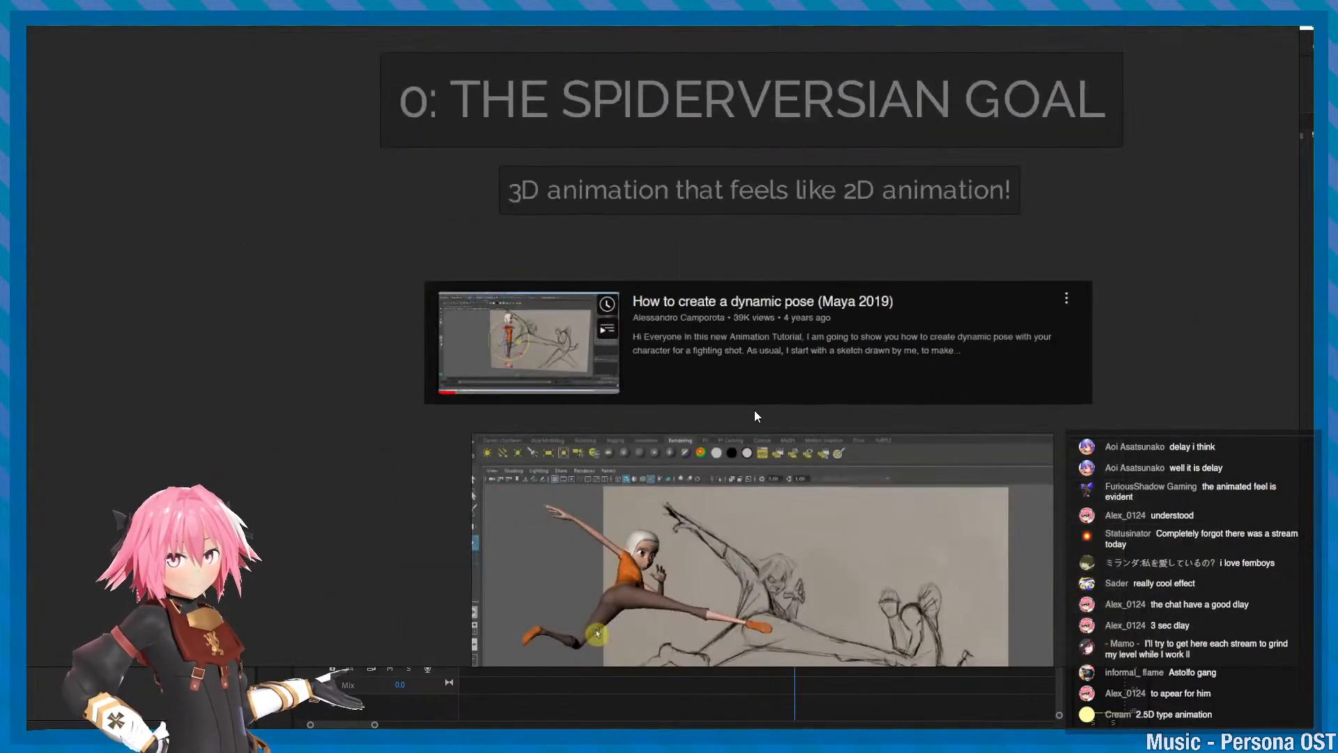
scroll(809, 336, "up", 3)
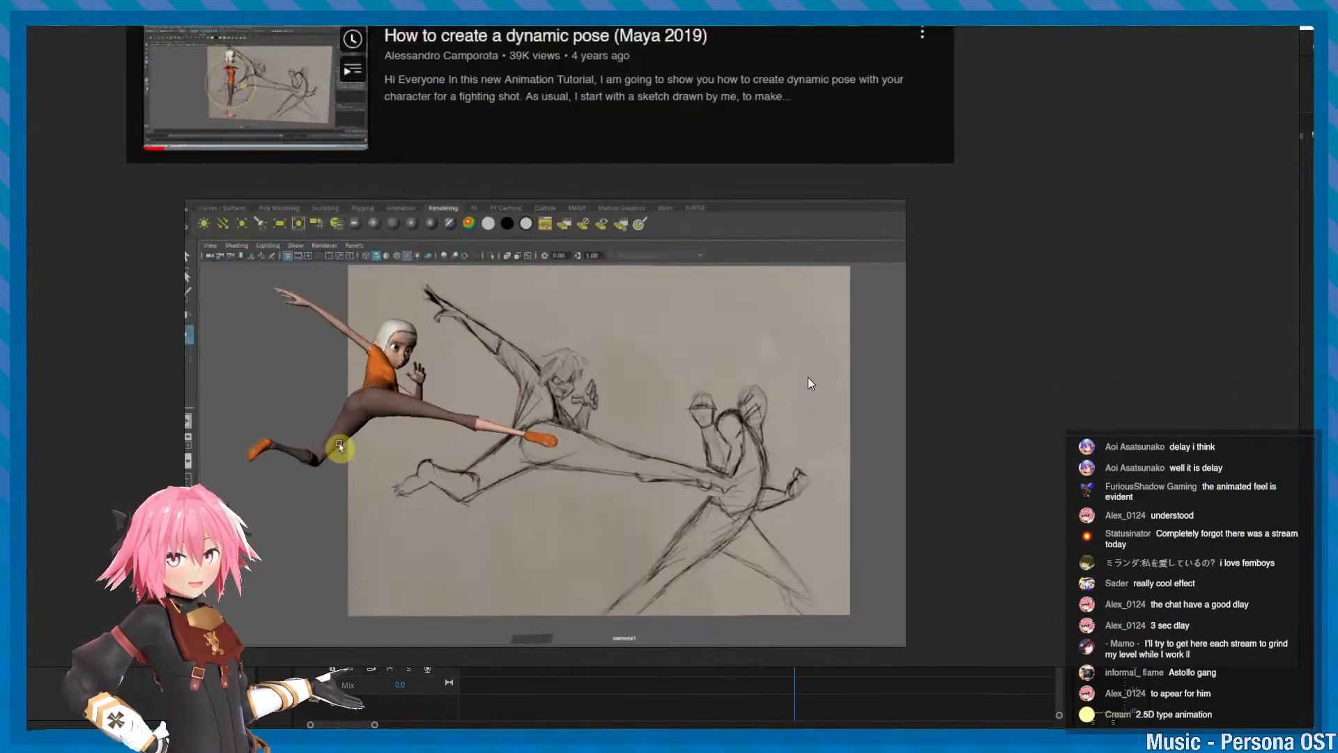
- Alternate between Premiere and the reference board to compare the character composite with the dynamic pose reference
key("alt+Tab")
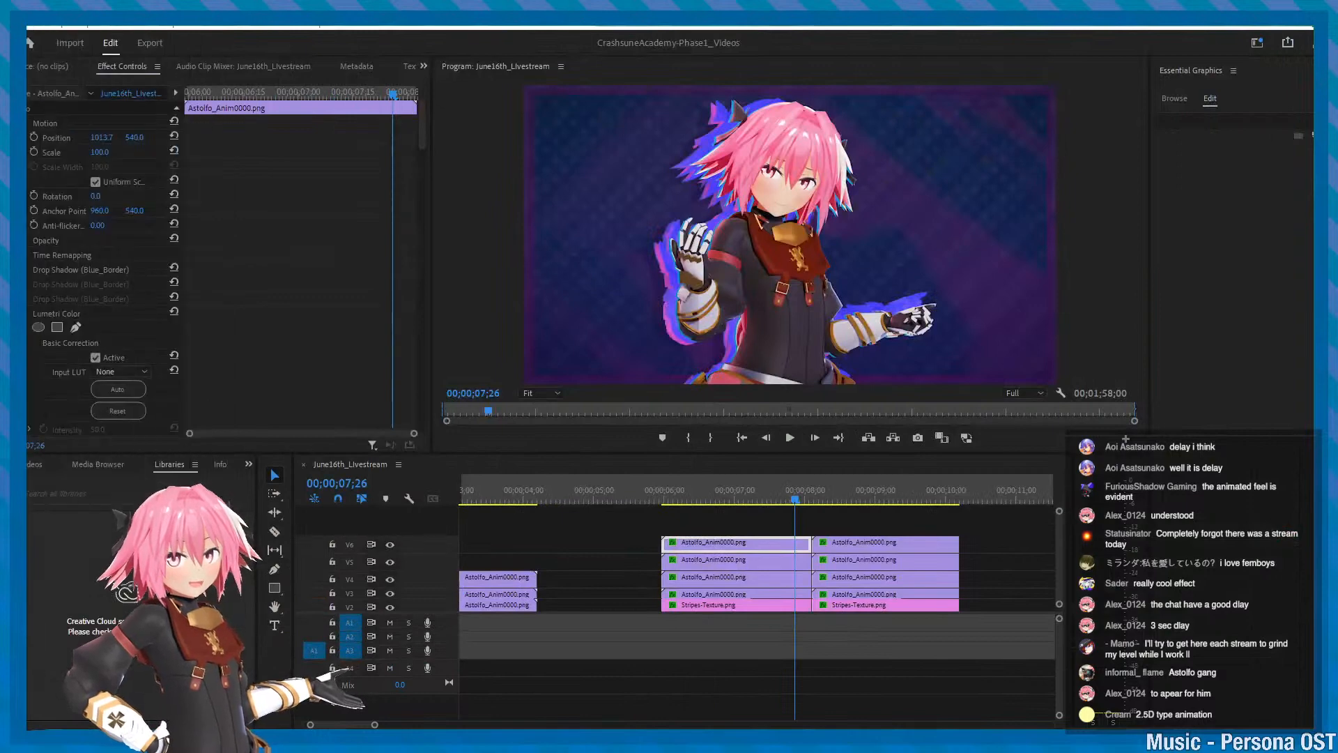
key("alt+Tab")
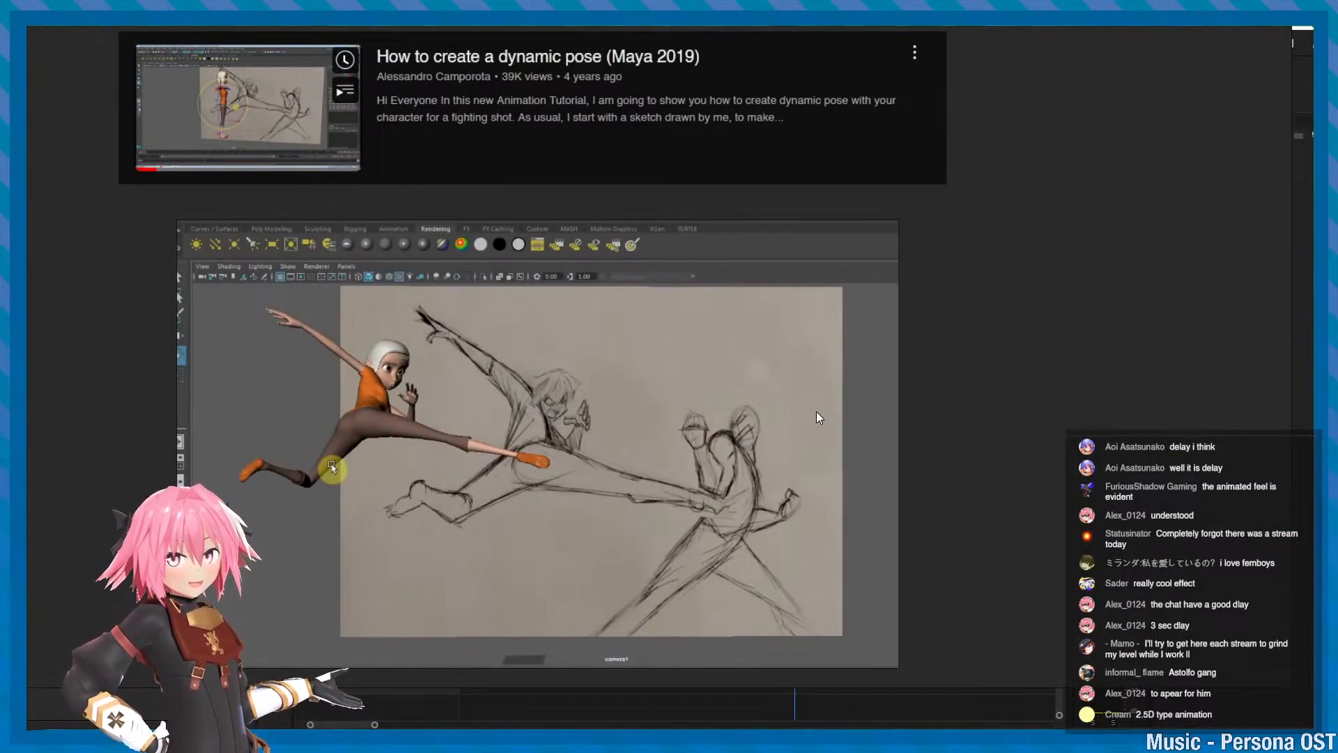
key("alt+Tab")
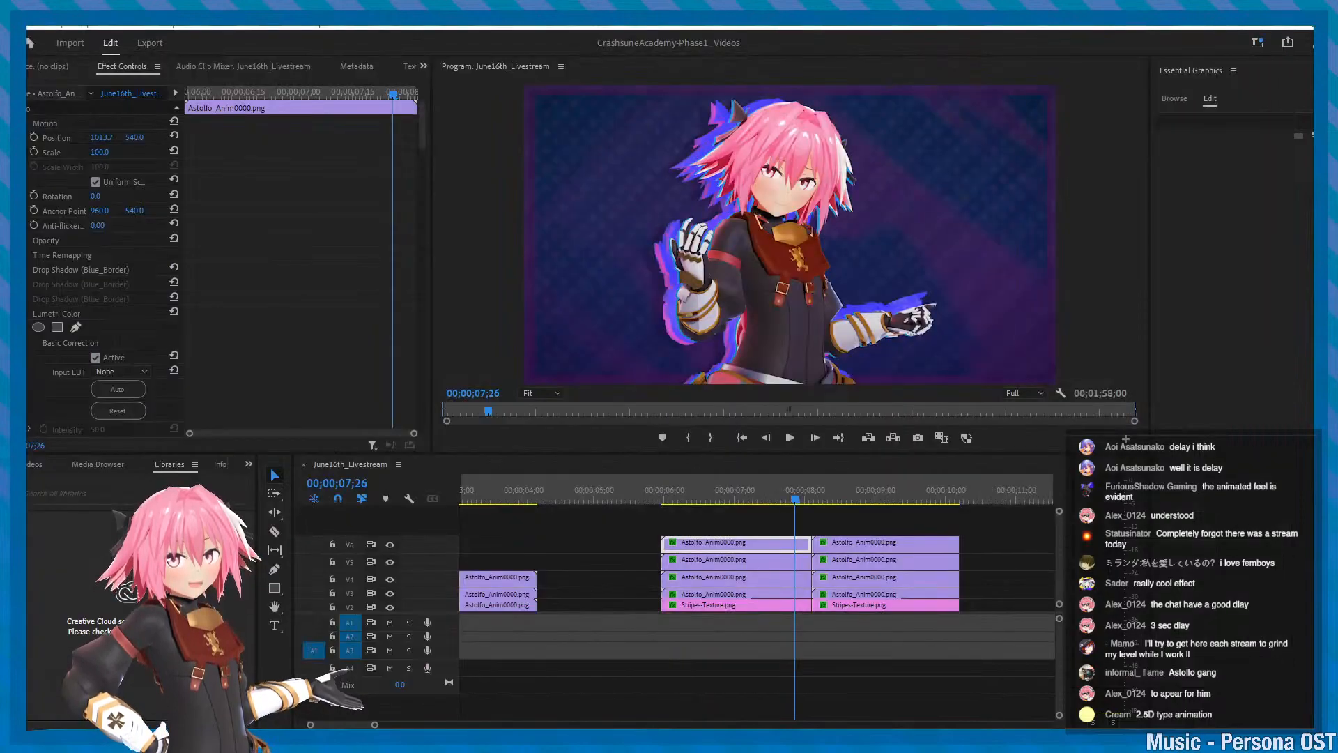
key("alt+Tab")
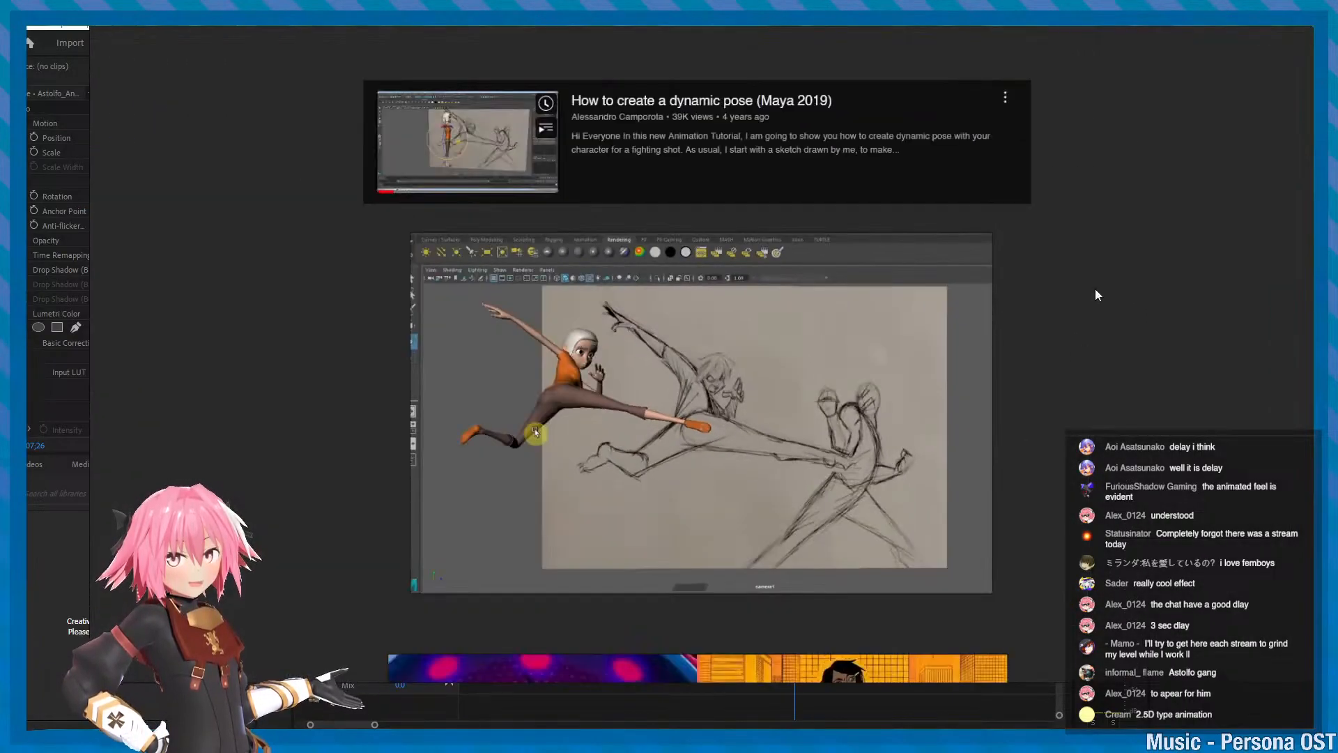
- Survey the reference board's columns from the Spiderversian Goal through Stepped Animation to Stylized Shaders
scroll(1095, 294, "down", 3)
middle_click_drag(1102, 386, 897, 391)
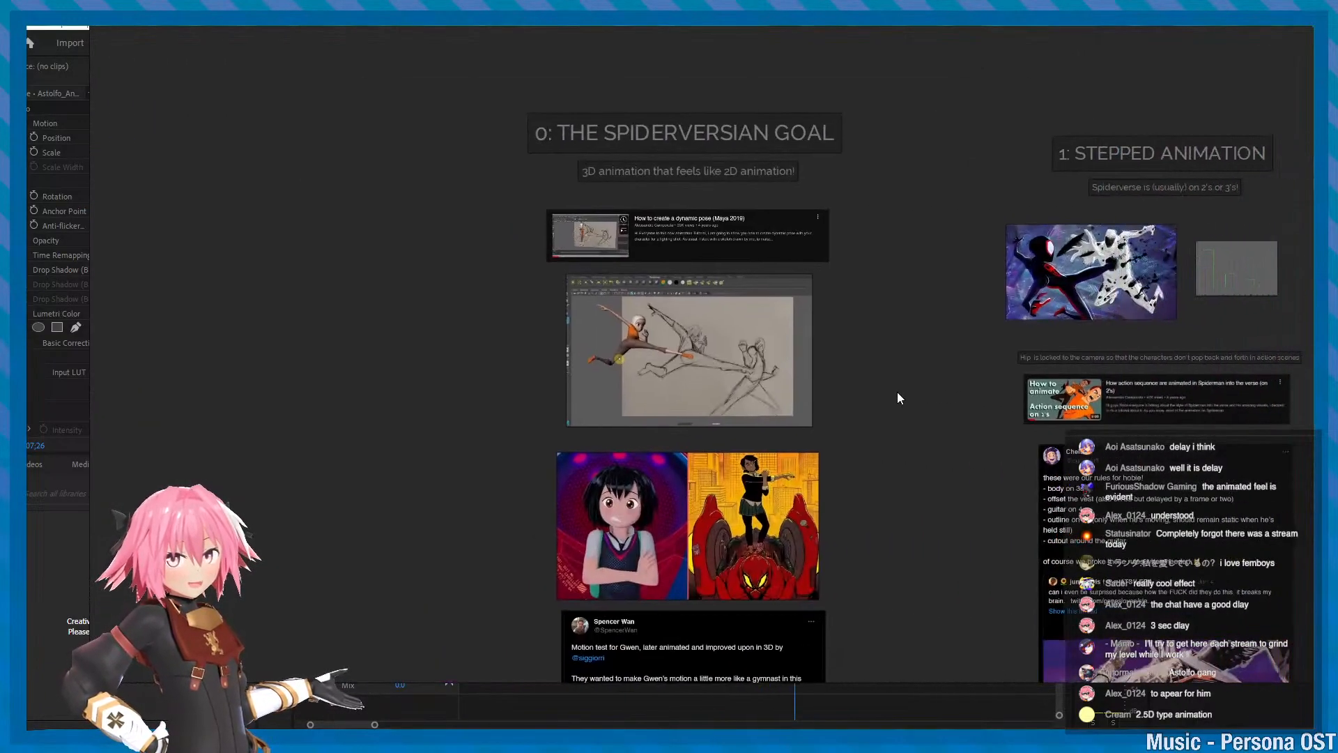
scroll(890, 390, "up", 1)
scroll(890, 392, "down", 2)
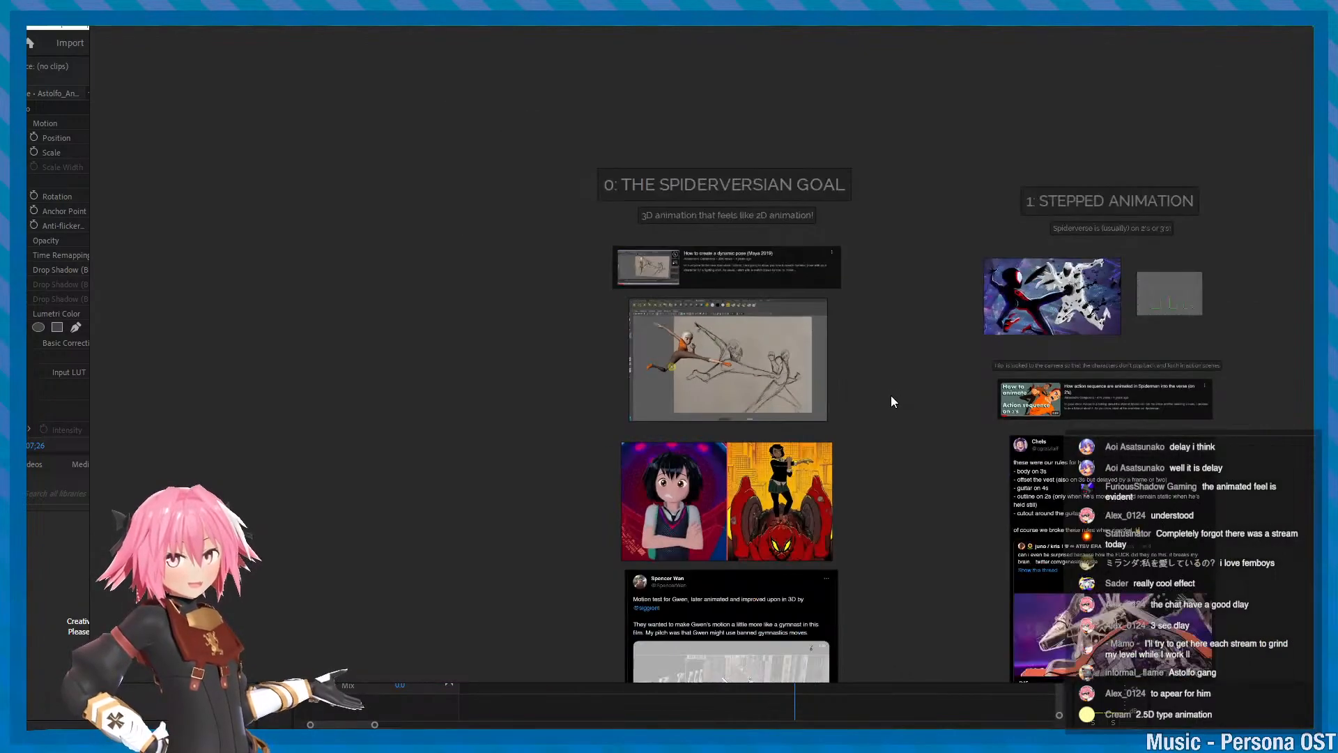
middle_click_drag(883, 418, 541, 386)
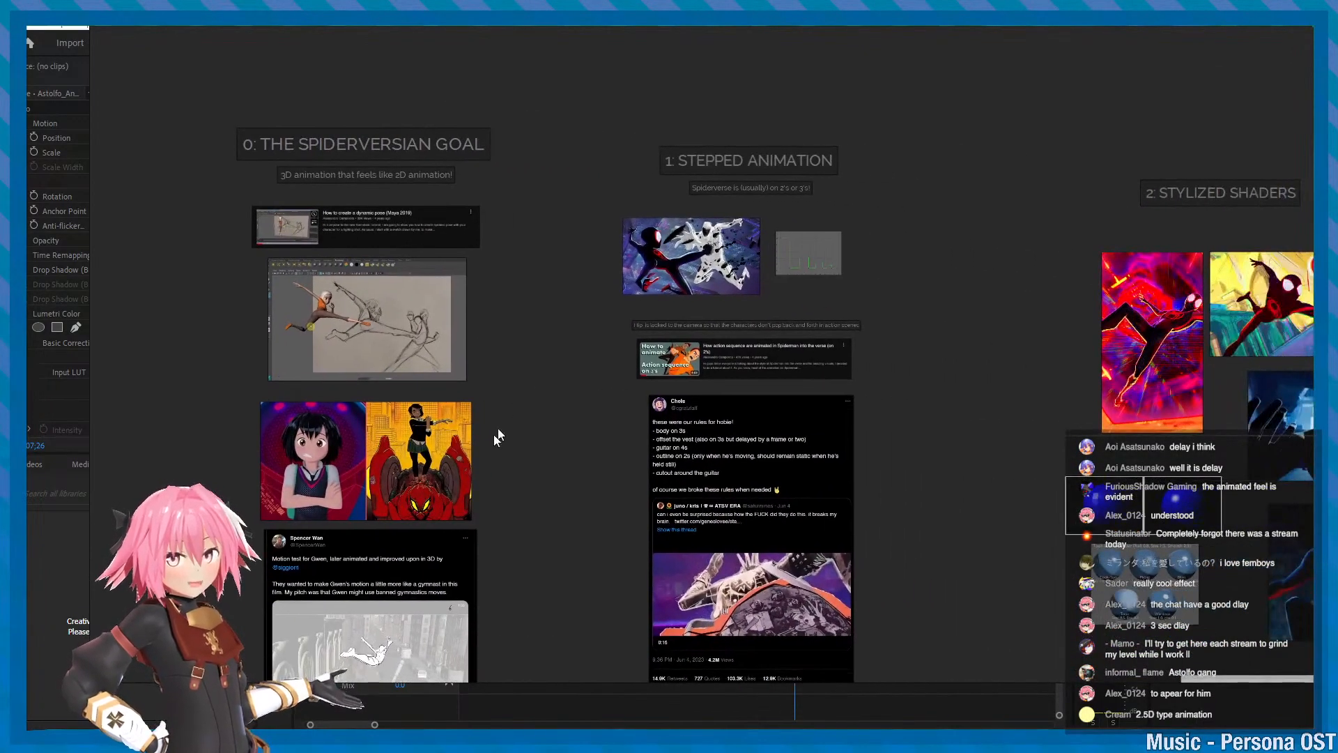
scroll(475, 452, "down", 2)
middle_click_drag(602, 467, 577, 448)
scroll(634, 437, "up", 2)
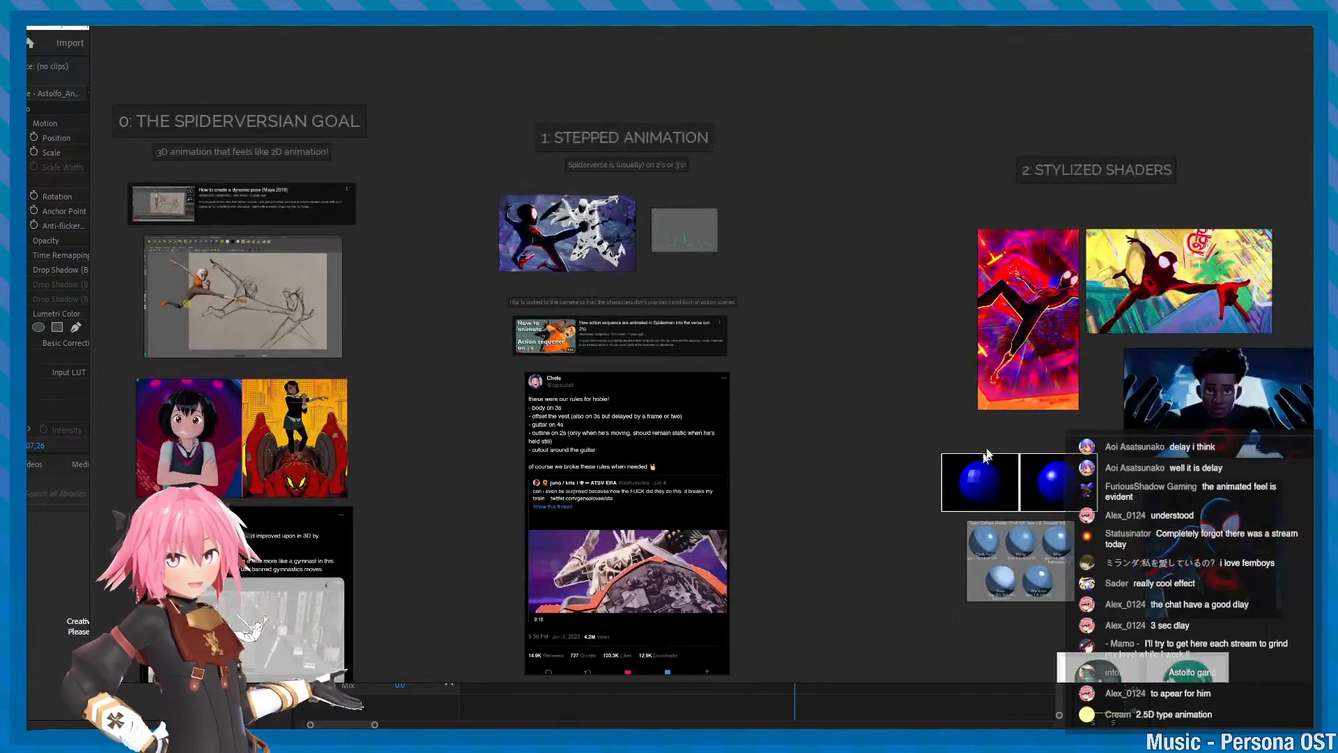
- Examine the Spider-Man stills in the Stylized Shaders column up close
scroll(970, 418, "down", 2)
middle_click_drag(1117, 470, 501, 414)
scroll(490, 410, "up", 3)
middle_click_drag(257, 207, 527, 457)
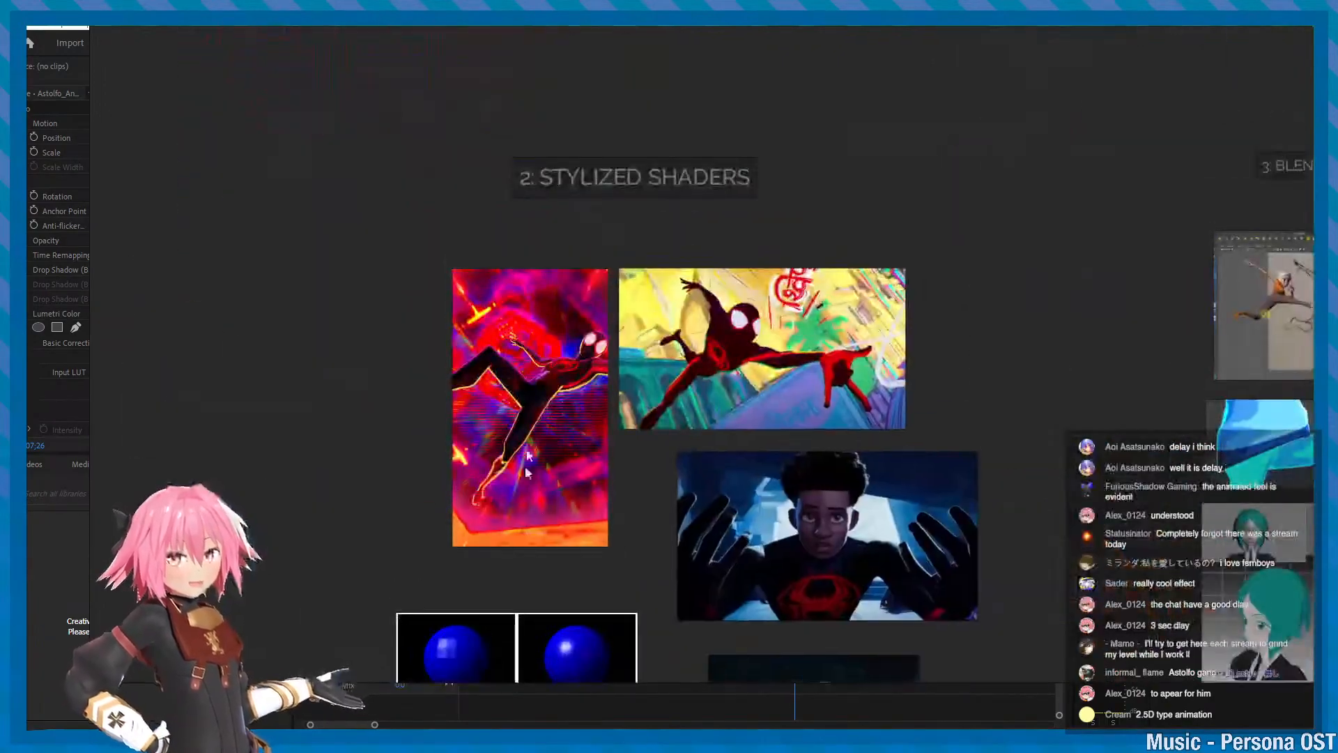
scroll(756, 314, "up", 2)
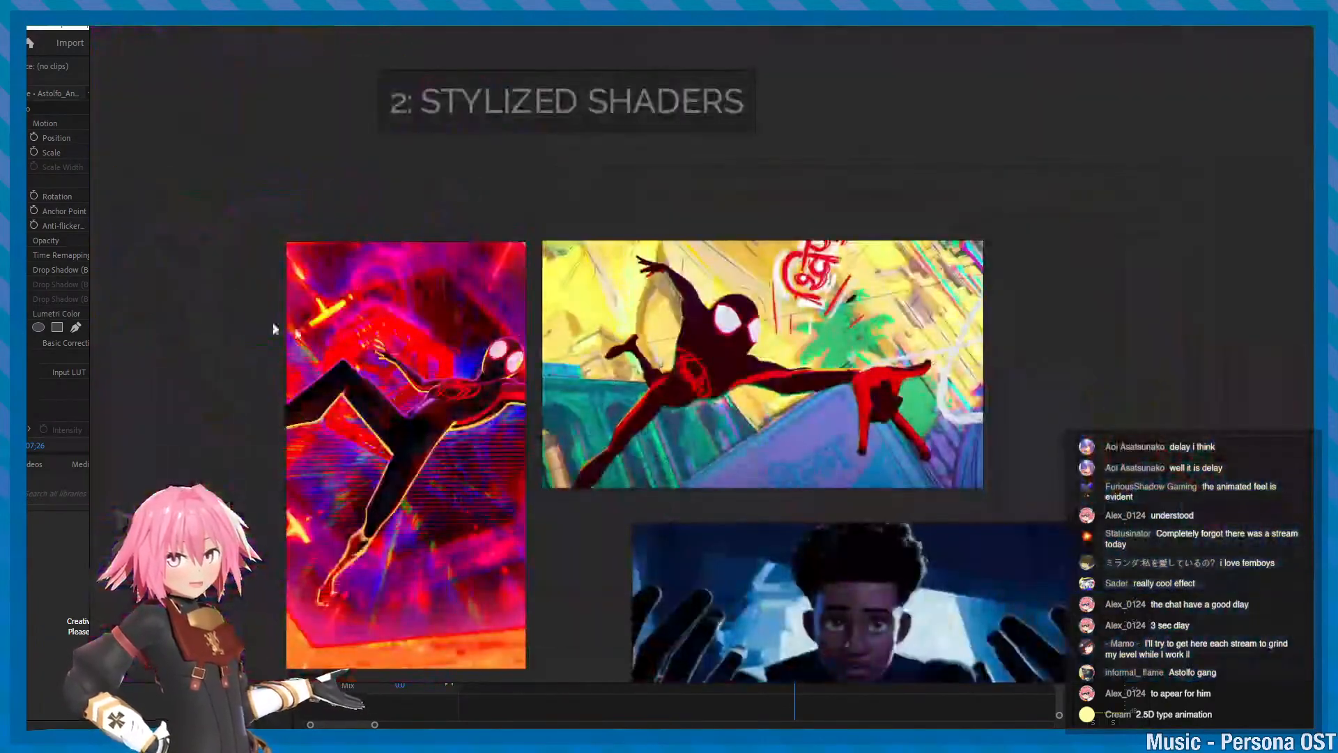
- Examine the flat versus smooth shaded blue spheres in the Stylized Shaders column up close
middle_click_drag(903, 524, 883, 329)
middle_click_drag(592, 641, 801, 290)
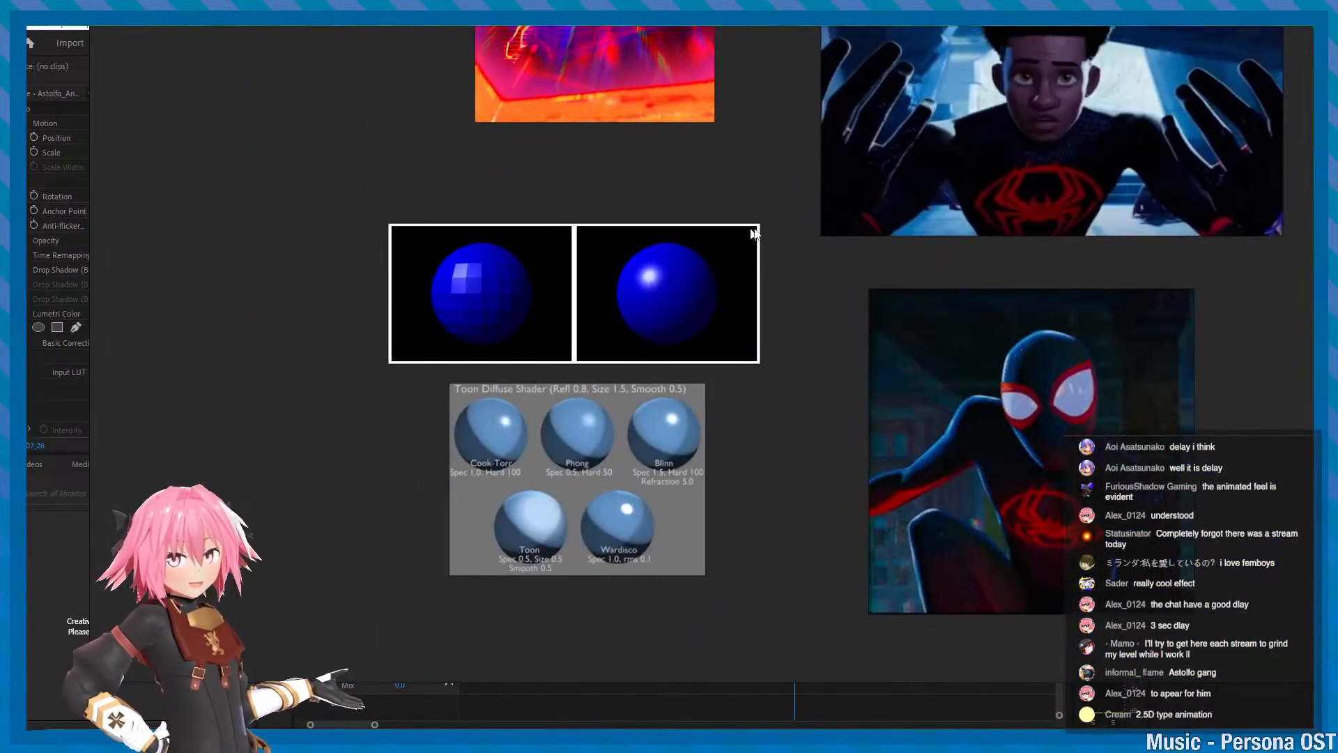
scroll(430, 274, "up", 3)
middle_click_drag(869, 354, 781, 361)
left_click(420, 276)
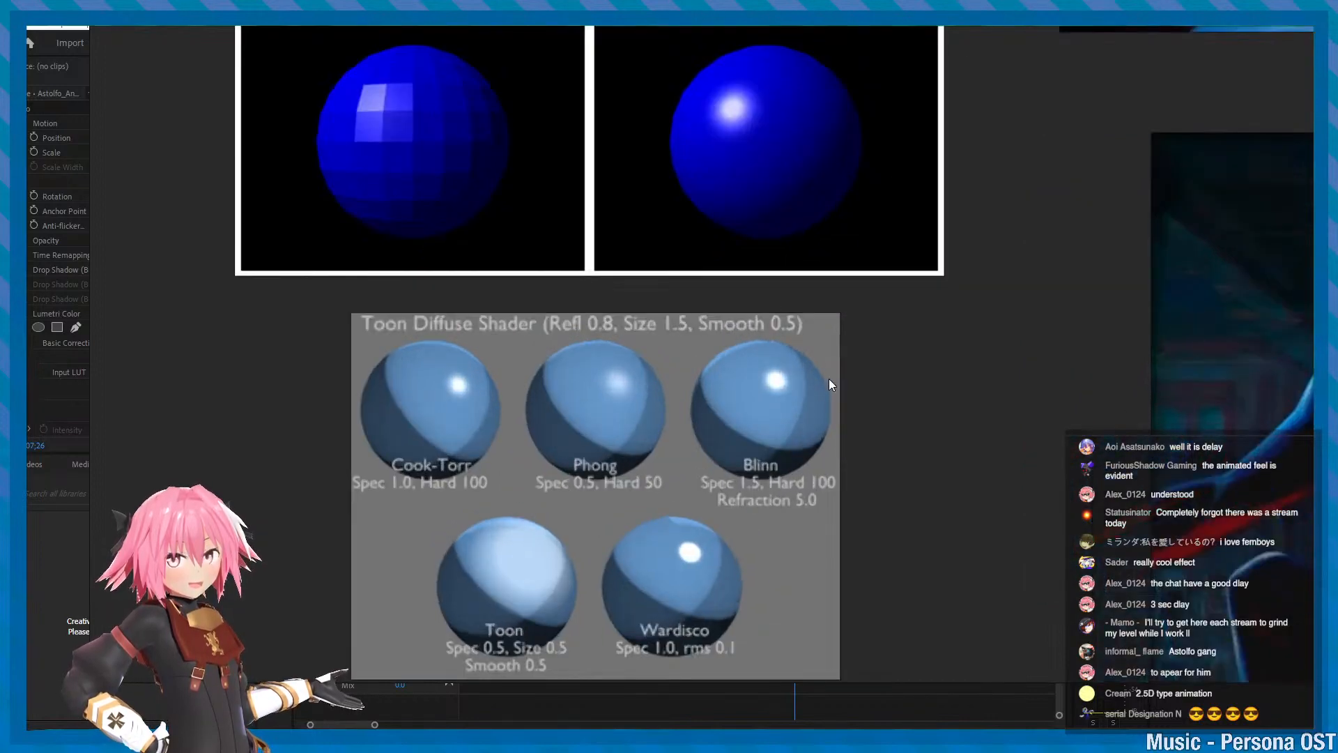
- Examine the Toon Diffuse Shader chart comparing the Cook-Torr, Phong, Blinn, Toon and Wardisco spheres
scroll(830, 378, "down", 3)
scroll(830, 379, "up", 2)
left_click(763, 432)
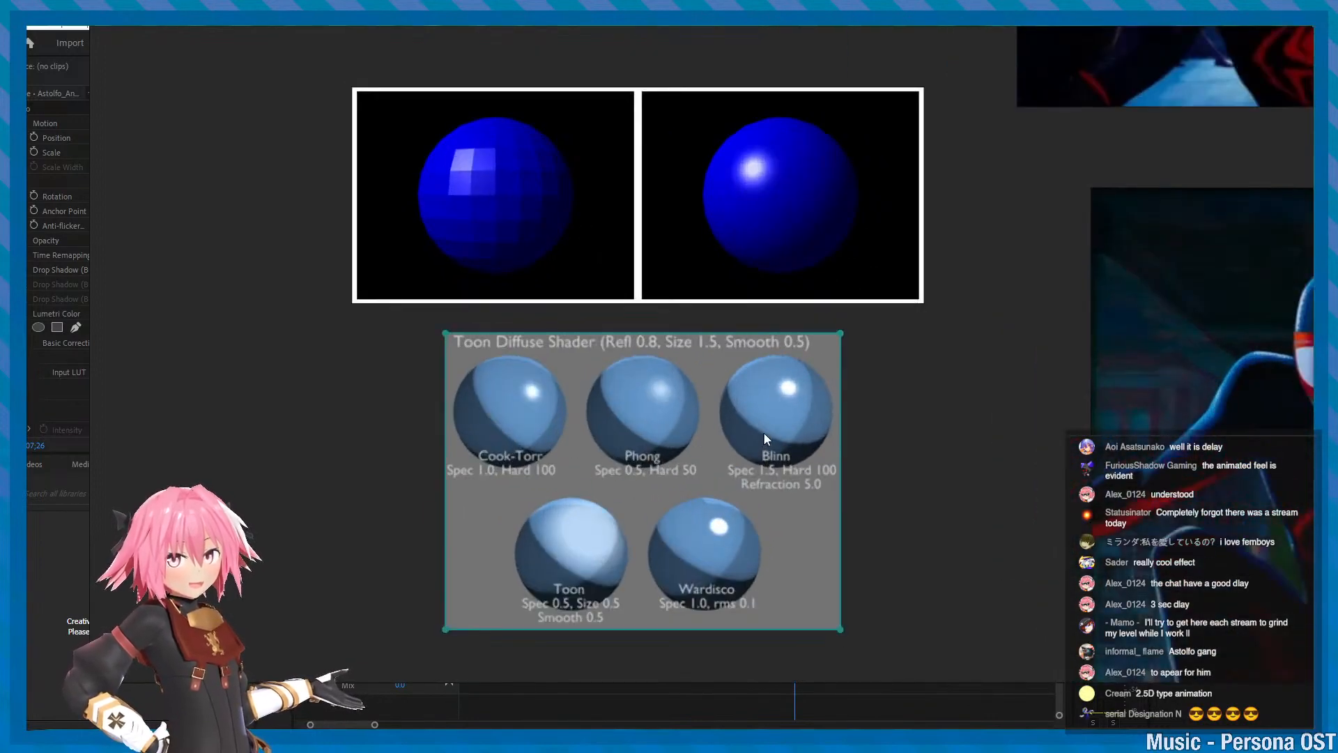
scroll(830, 422, "up", 2)
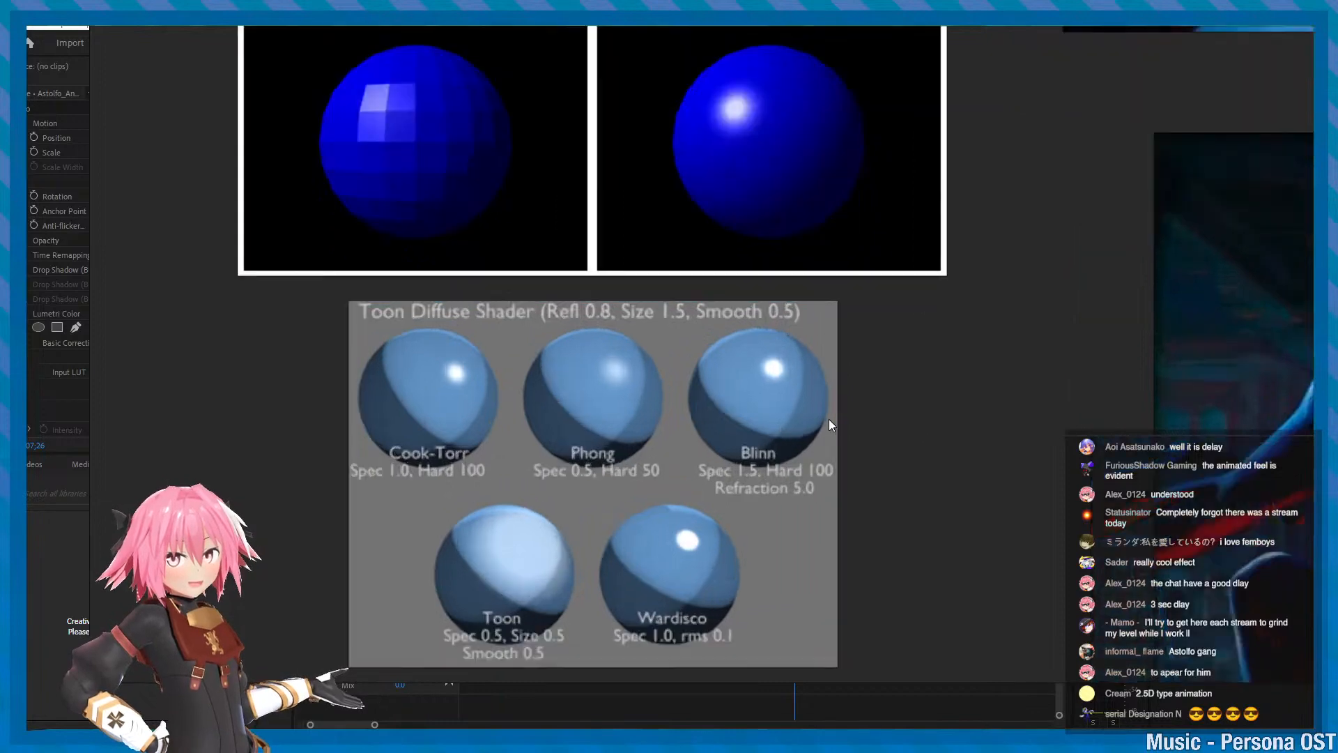
middle_click_drag(885, 458, 877, 411)
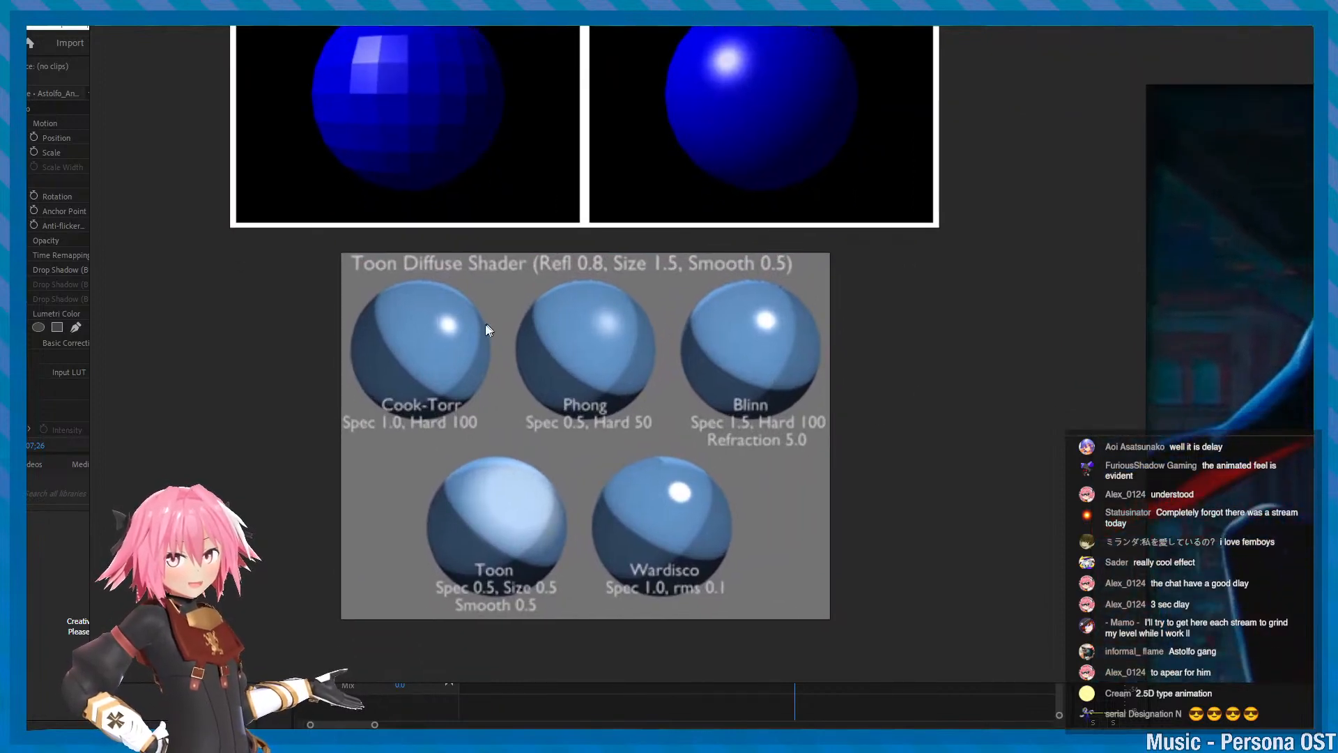
scroll(560, 341, "down", 1)
scroll(424, 319, "up", 1)
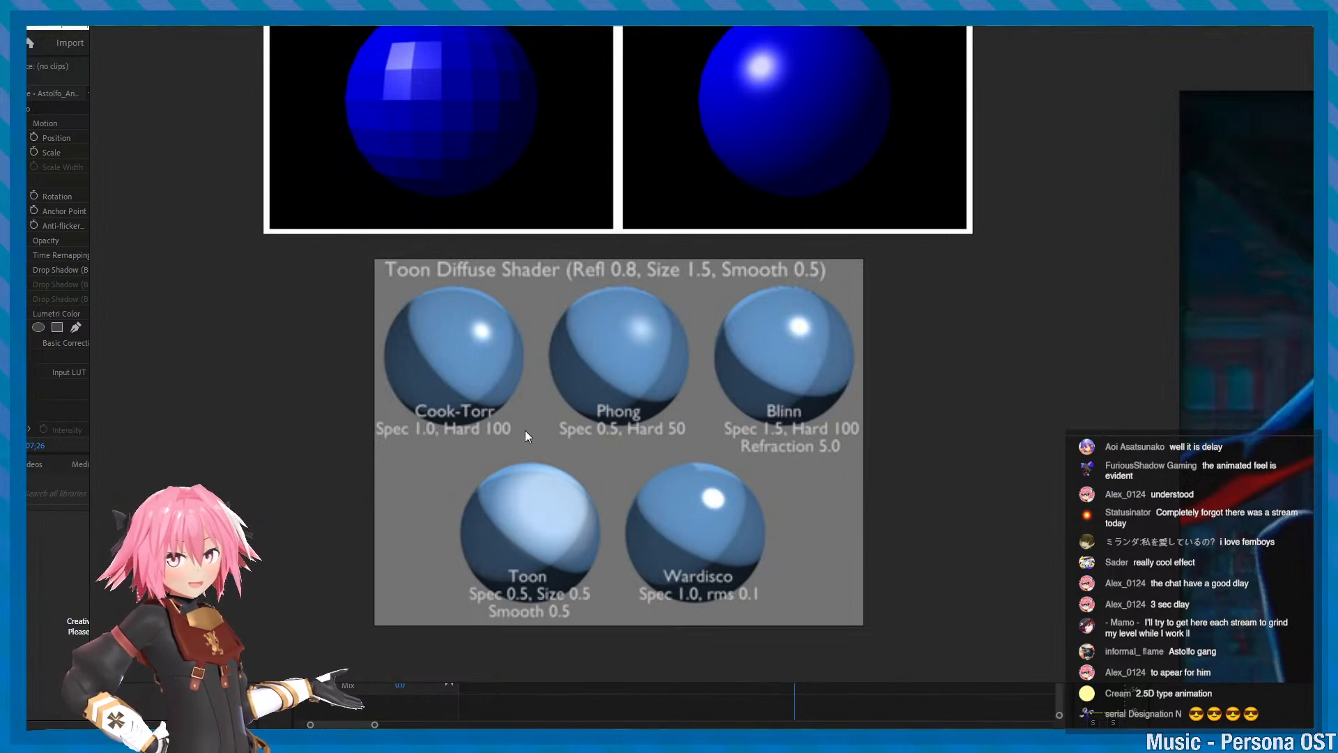
middle_click_drag(517, 328, 482, 412)
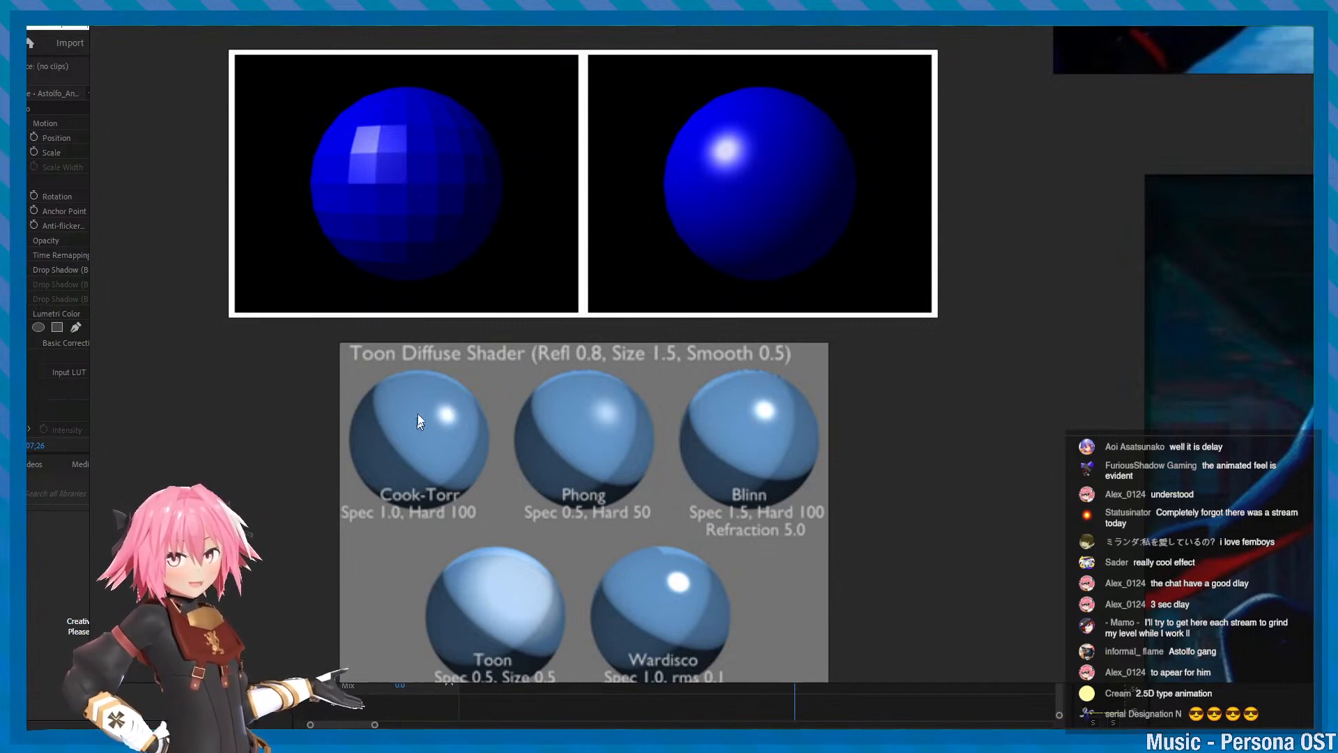
middle_click_drag(481, 486, 499, 453)
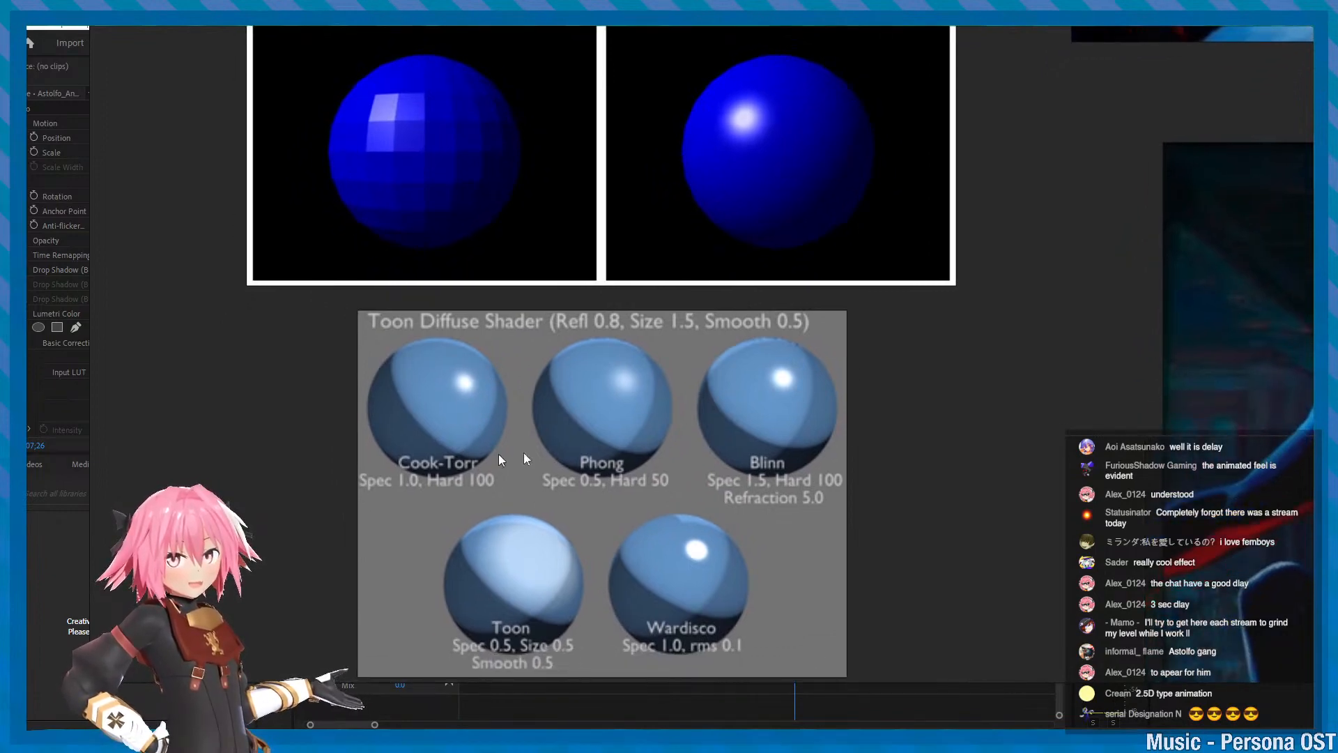
middle_click_drag(680, 476, 690, 446)
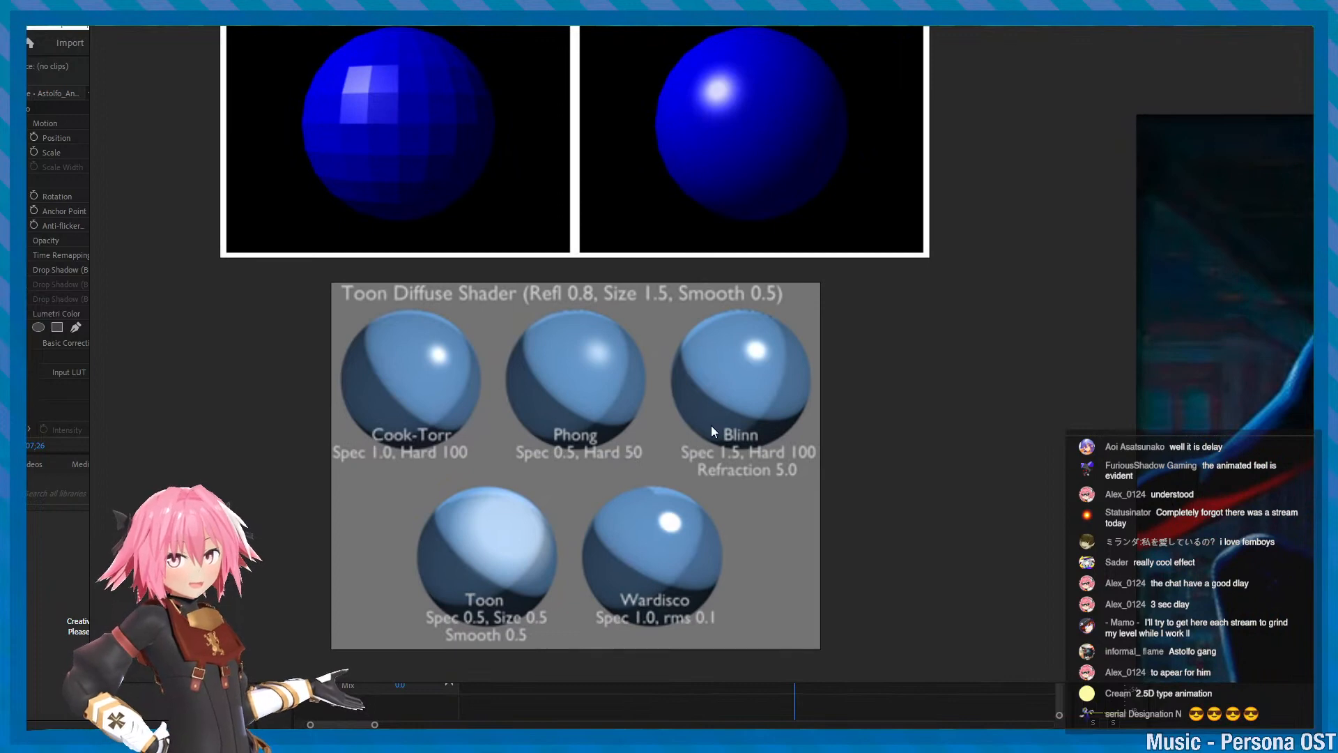
scroll(735, 488, "down", 2)
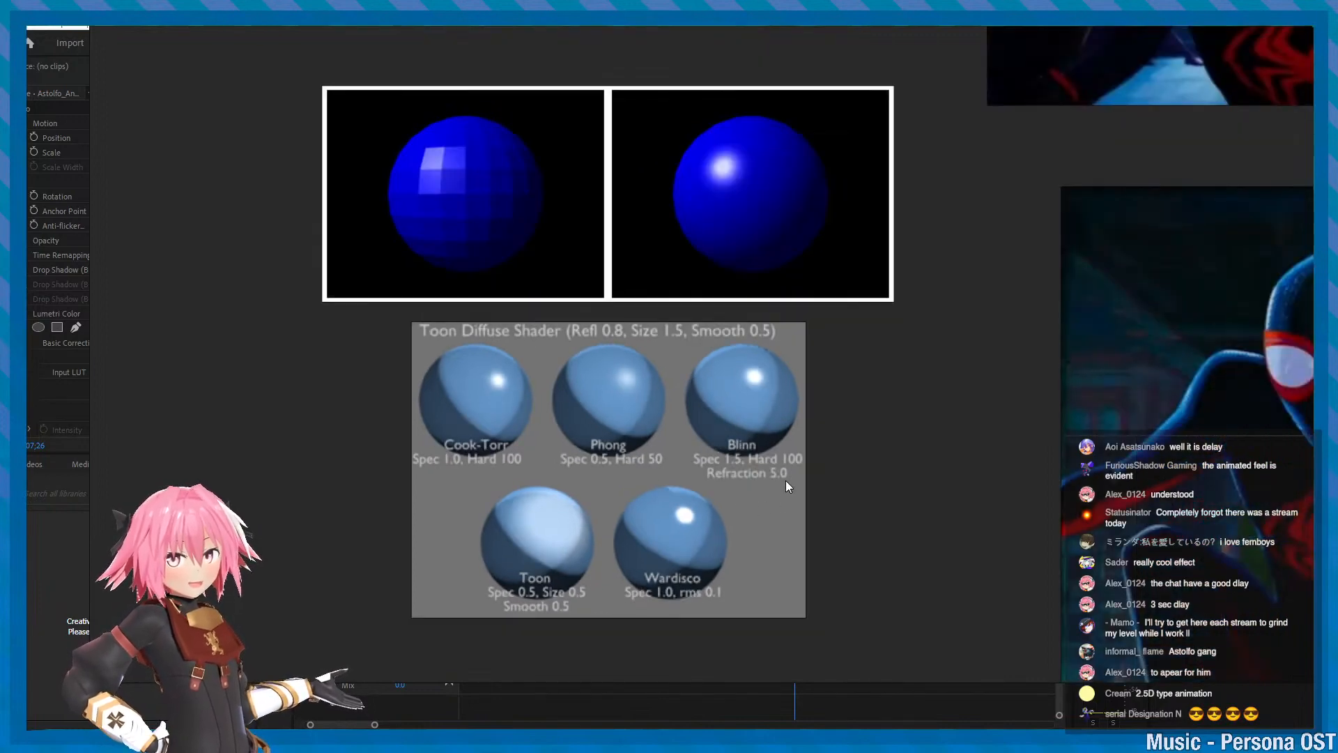
scroll(825, 462, "down", 5)
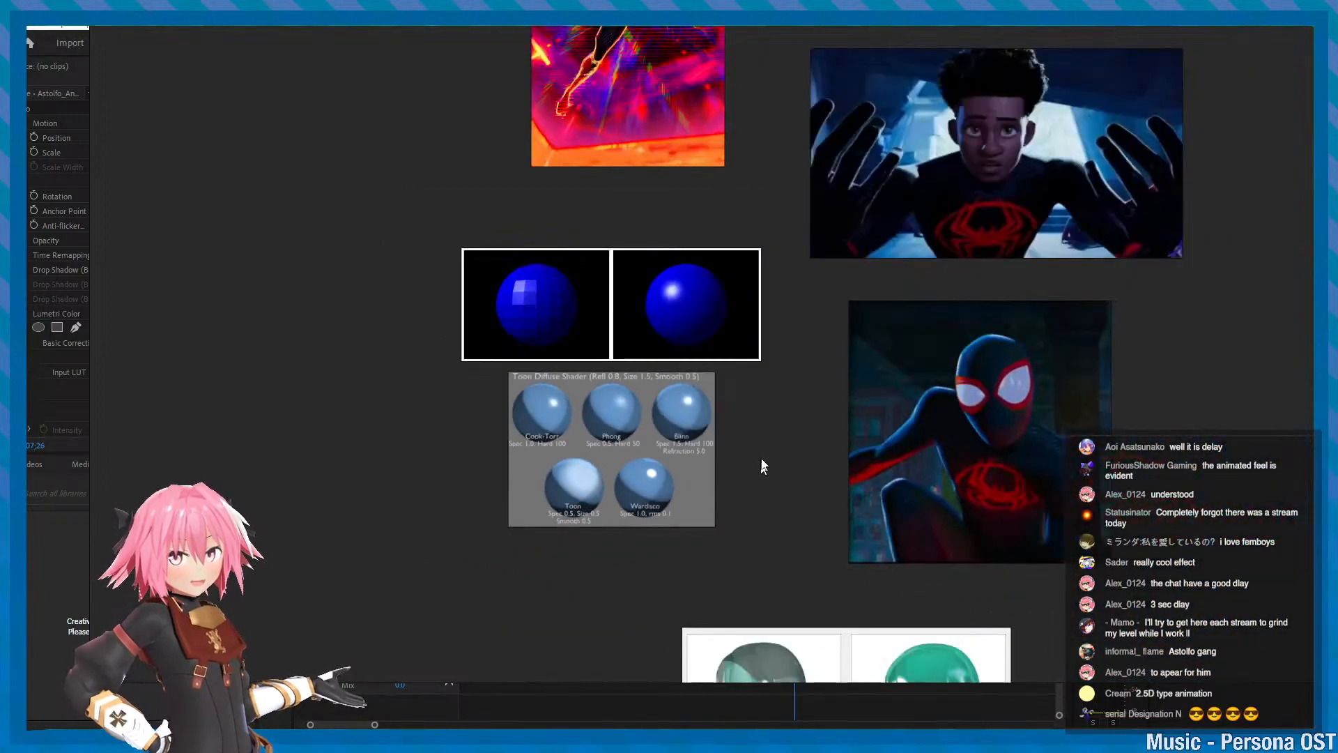
- Compare the sphere shading charts with the Spider-Man stills across the Stylized Shaders column
middle_click_drag(783, 541, 493, 493)
scroll(584, 554, "down", 4)
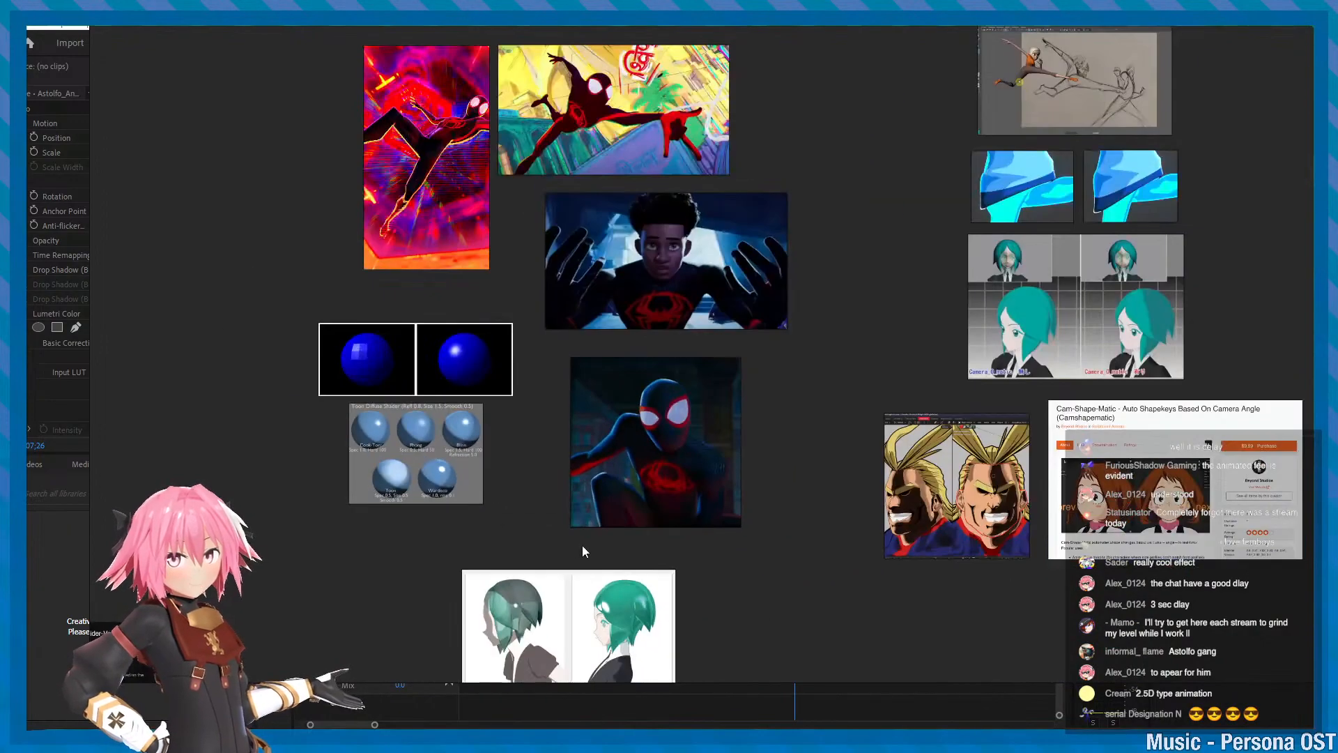
middle_click_drag(604, 223, 668, 435)
scroll(567, 478, "down", 2)
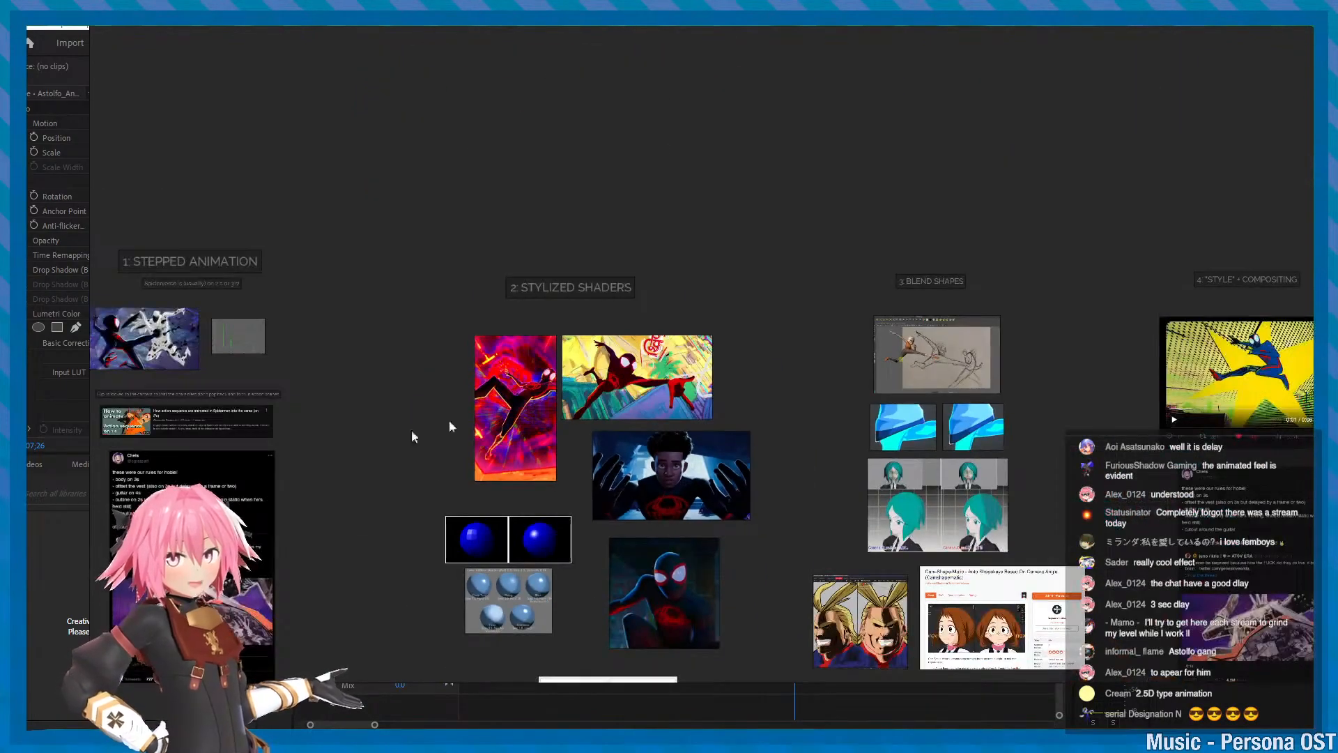
scroll(594, 456, "up", 5)
scroll(594, 456, "down", 5)
scroll(641, 439, "up", 6)
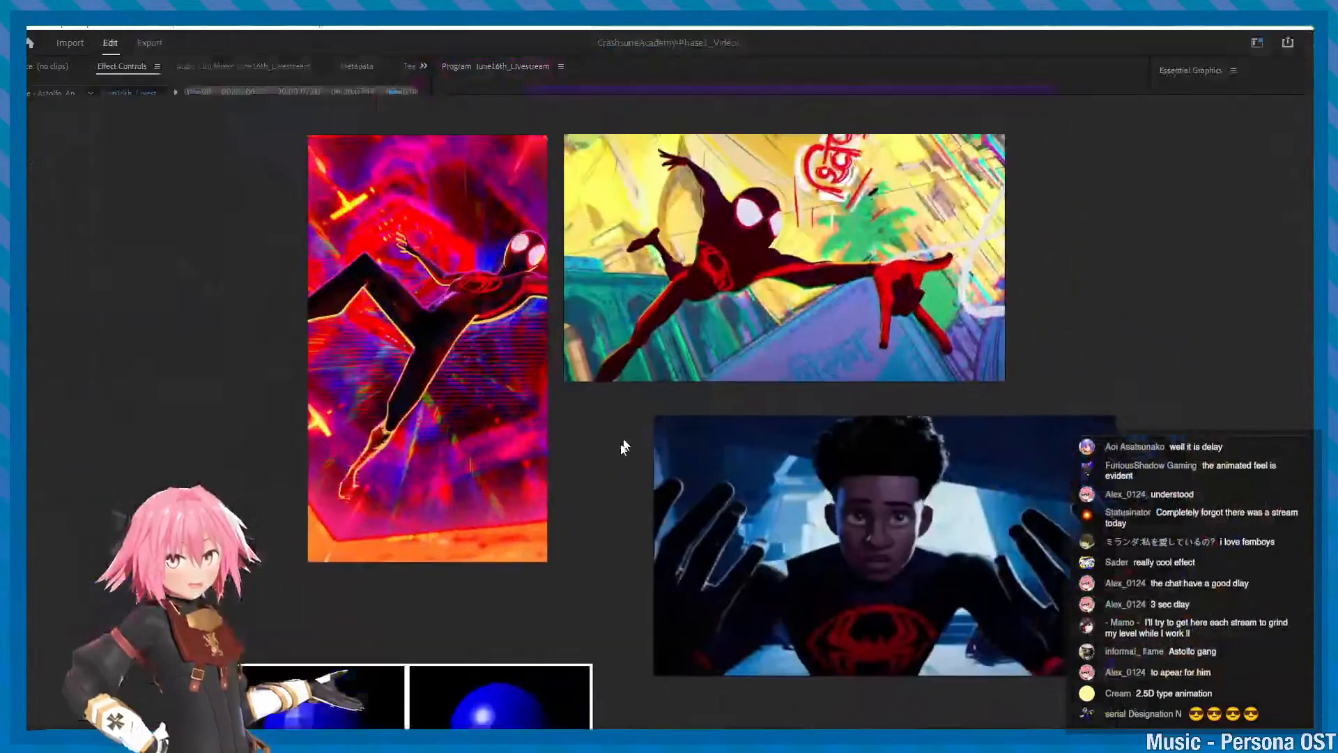
middle_click_drag(623, 447, 623, 353)
scroll(679, 432, "down", 2)
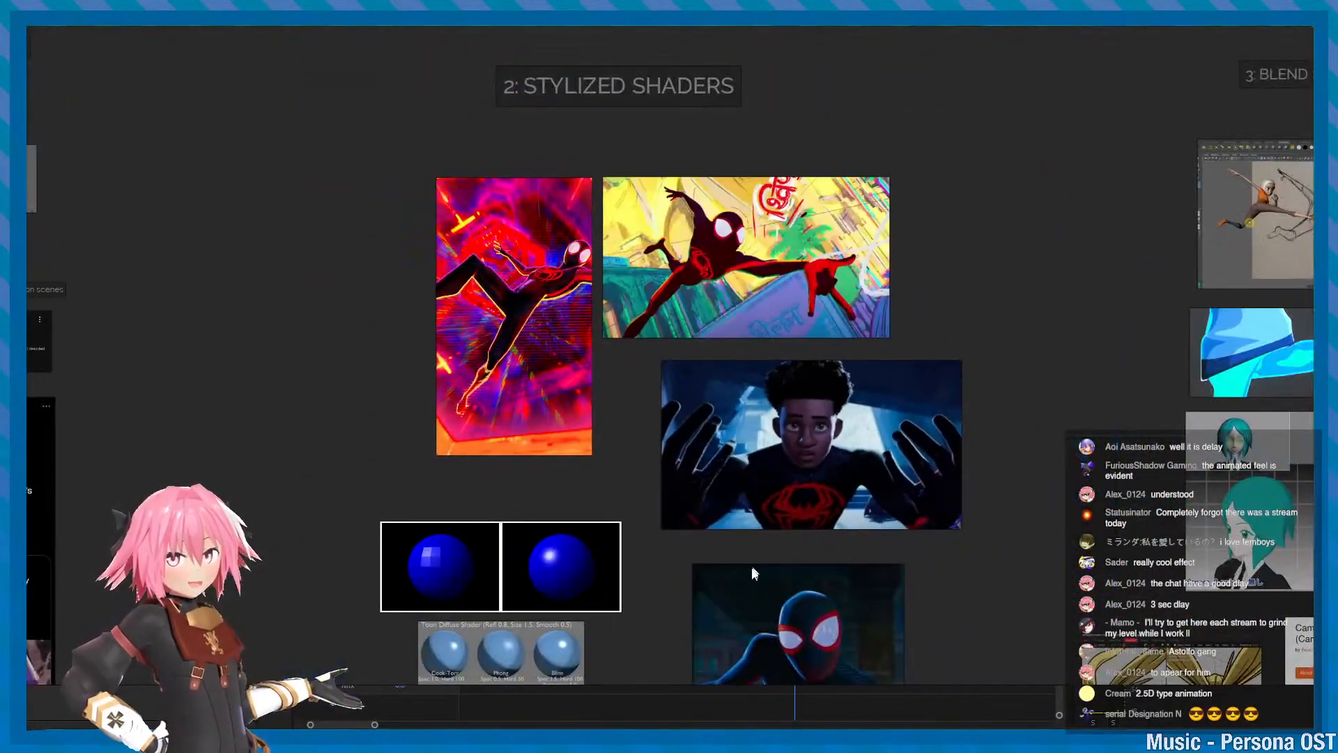
scroll(751, 579, "up", 1)
scroll(759, 571, "down", 2)
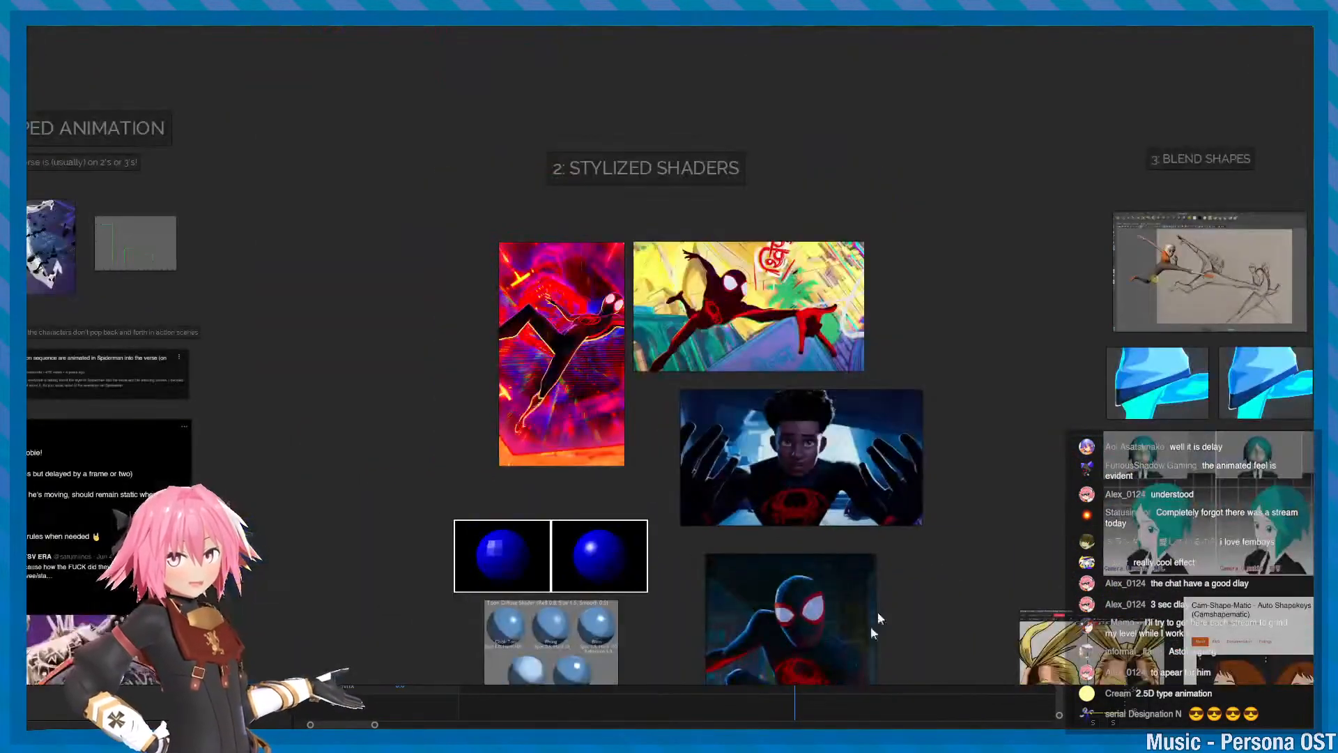
- Examine the sheet of four green-haired character profiles at the end of the Stylized Shaders column
middle_click_drag(871, 626, 922, 296)
scroll(906, 519, "up", 3)
middle_click_drag(908, 546, 825, 405)
scroll(754, 568, "up", 2)
middle_click_drag(637, 477, 595, 240)
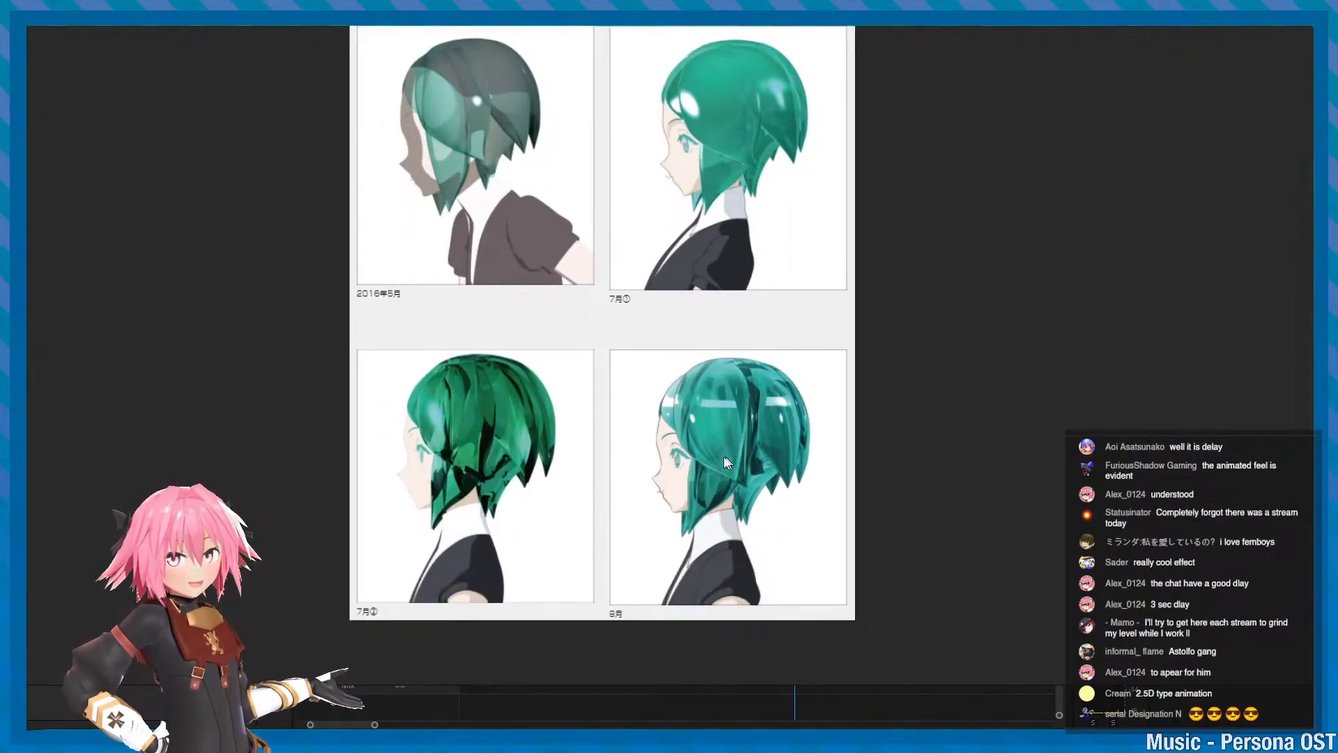
scroll(727, 462, "up", 3)
scroll(754, 446, "down", 2)
left_click_drag(759, 438, 773, 414)
scroll(775, 411, "down", 1)
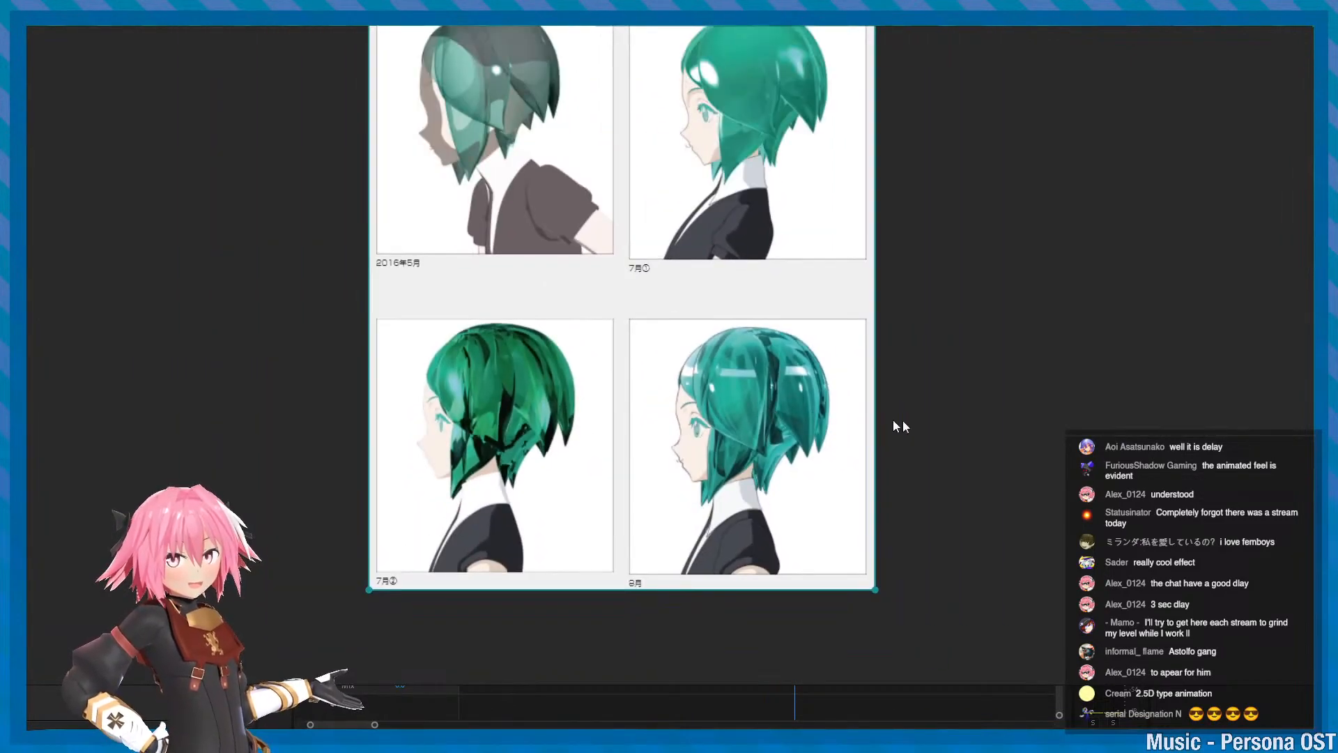
left_click(902, 420)
scroll(906, 417, "down", 1)
middle_click_drag(854, 351, 859, 397)
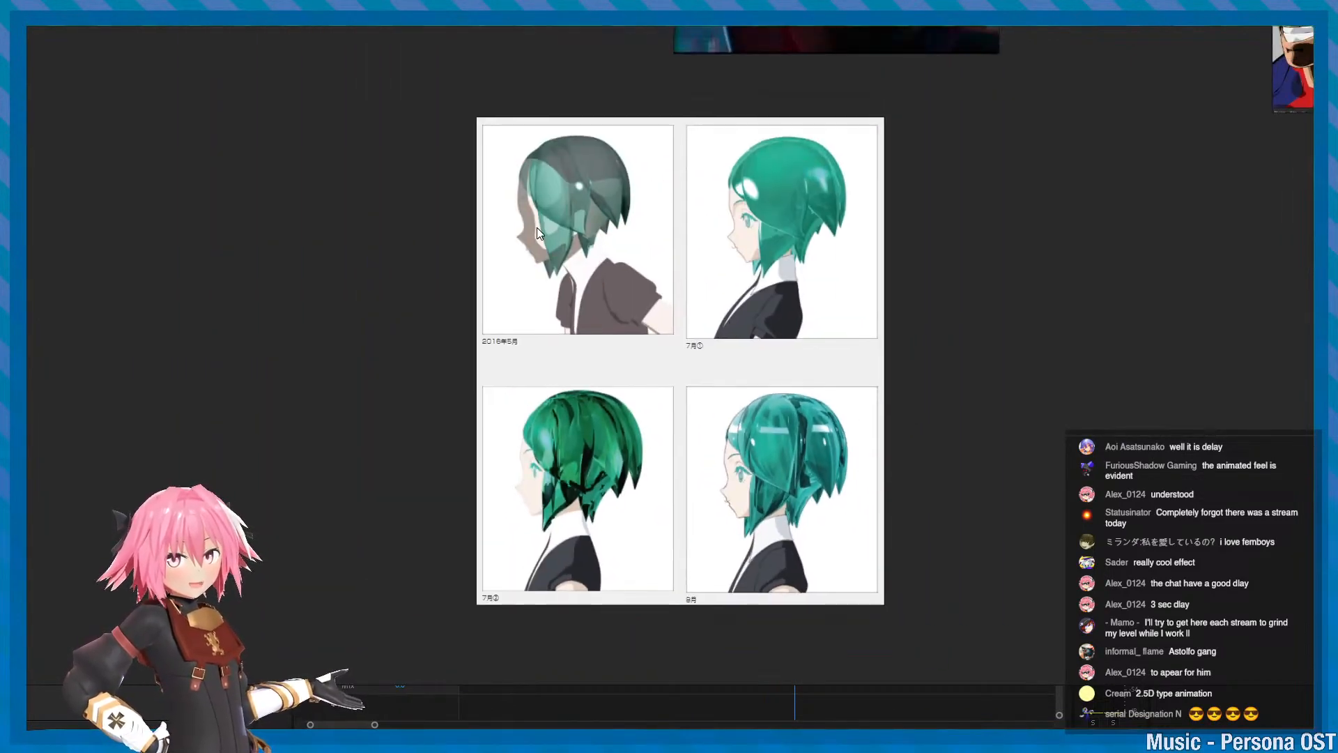
- Compare the hair shading across the four dated versions of the green-haired character, from flat to gem-like
scroll(550, 209, "up", 2)
scroll(841, 252, "down", 2)
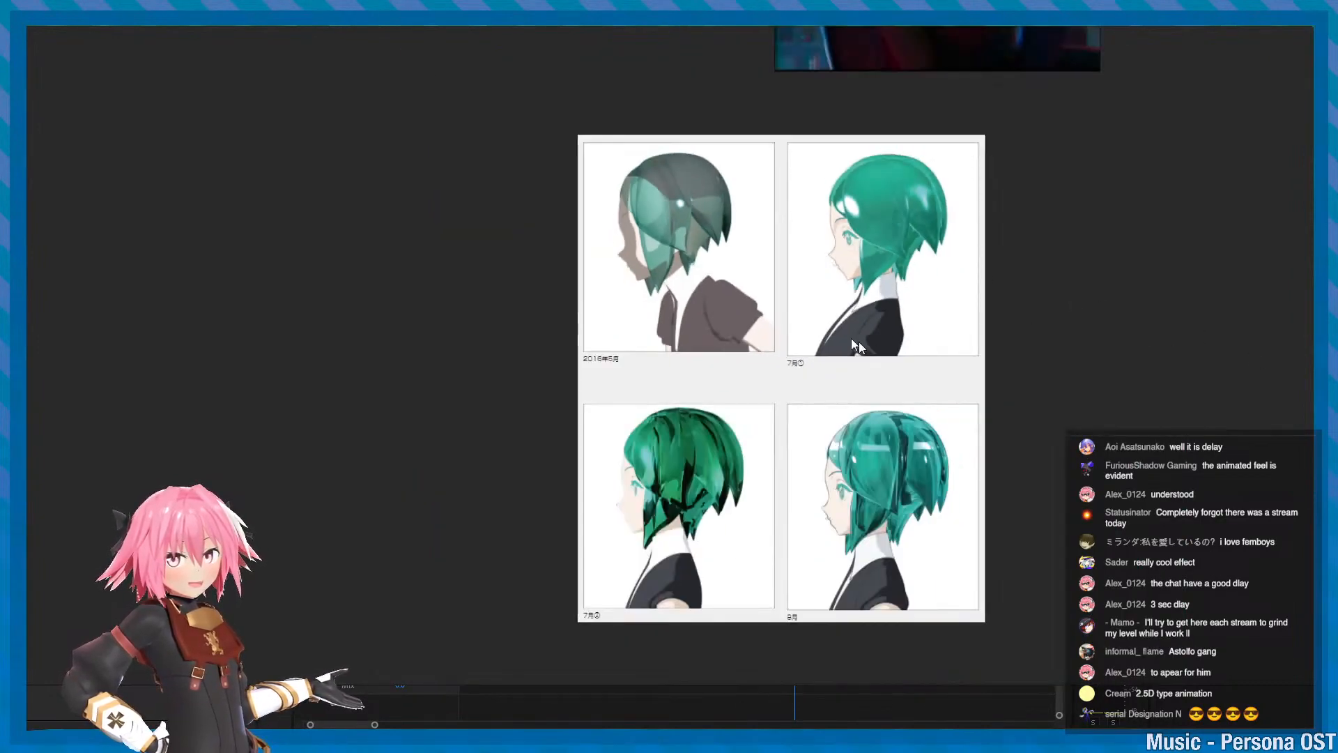
scroll(1067, 364, "up", 2)
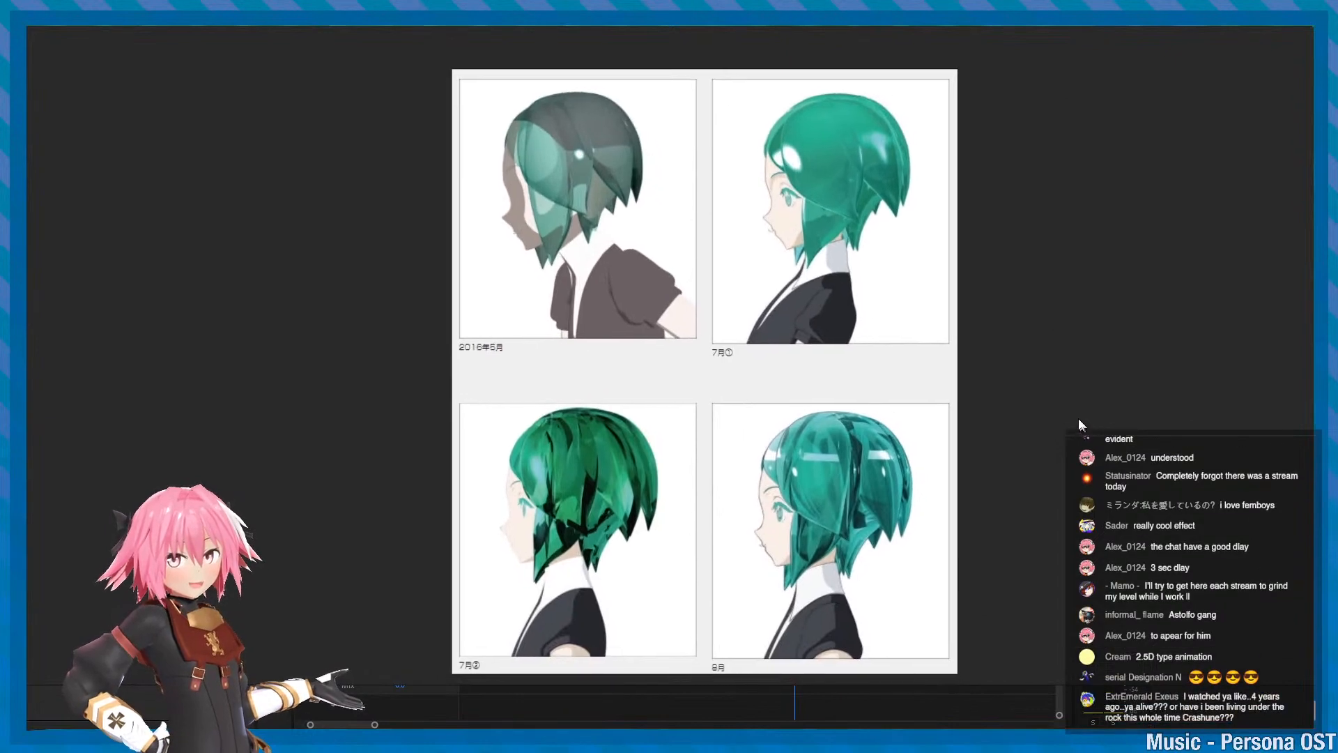
left_click(732, 169)
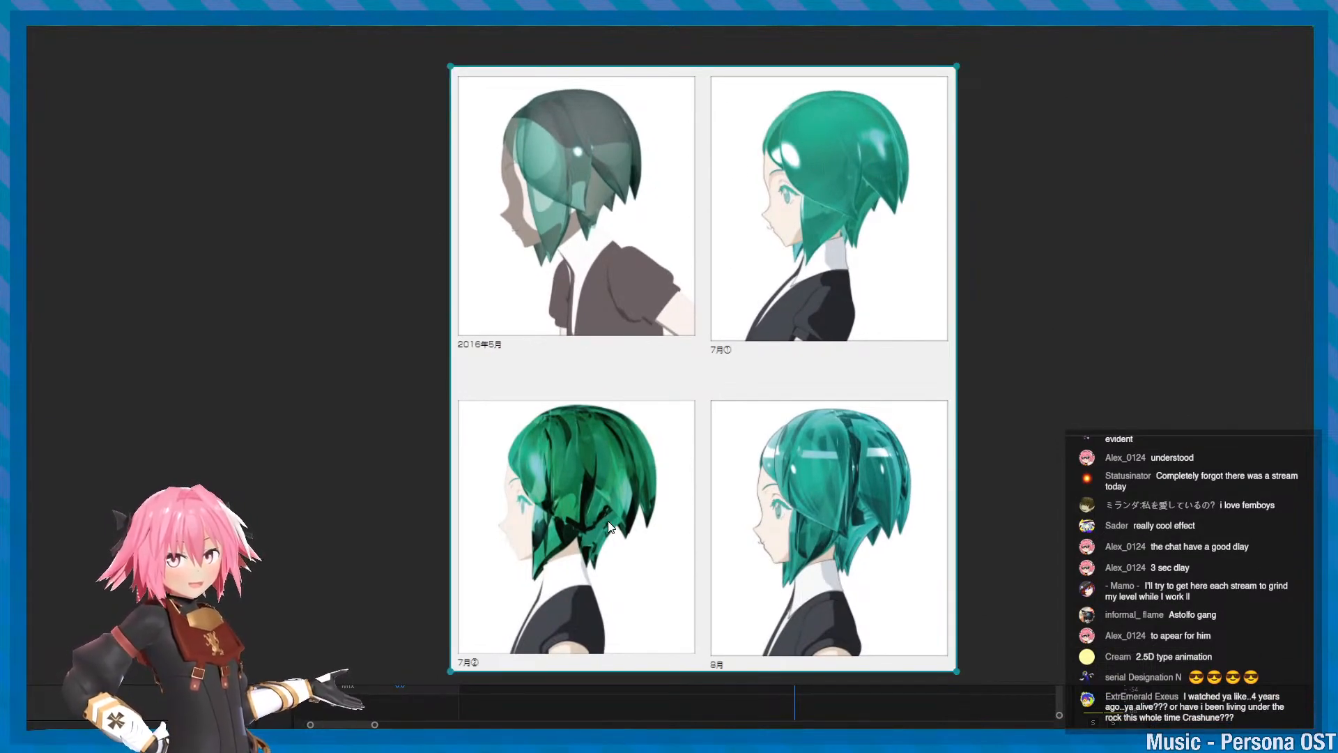
scroll(895, 335, "down", 2)
left_click(904, 315)
middle_click_drag(919, 299, 910, 357)
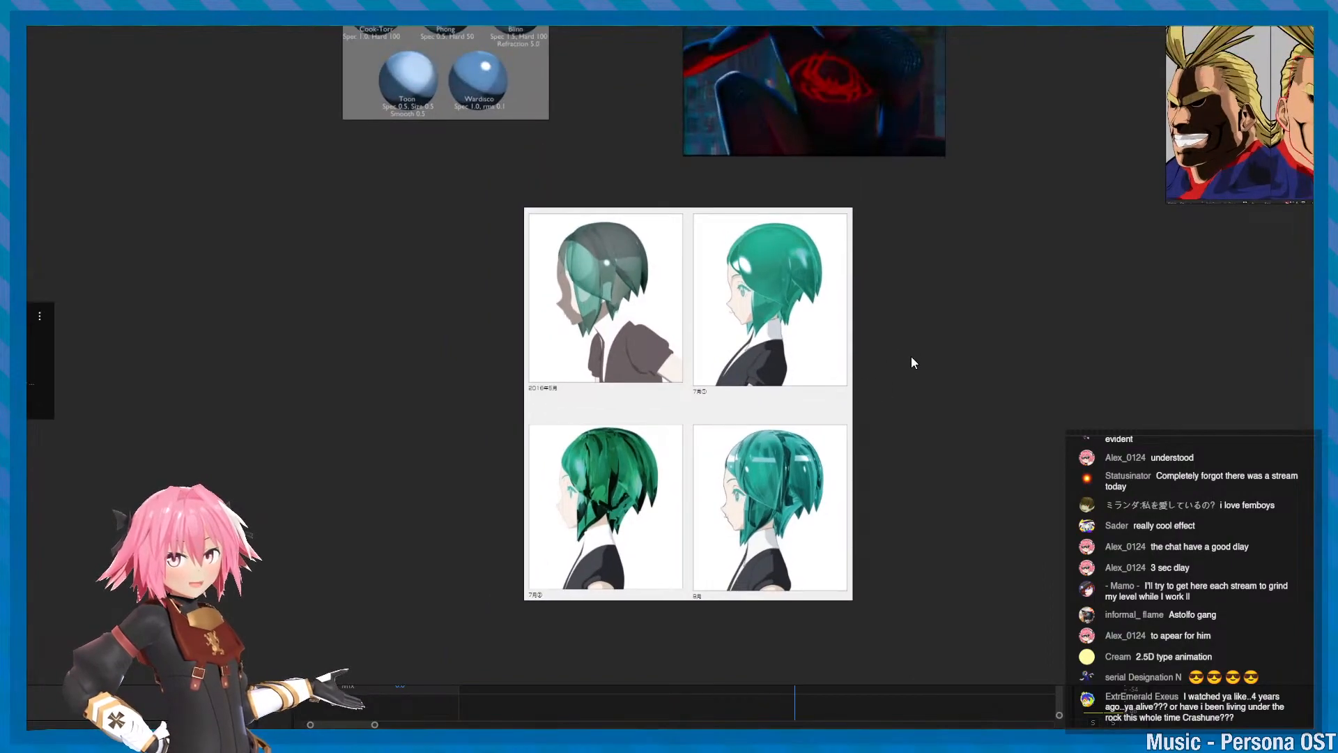
left_click_drag(759, 386, 703, 355)
scroll(810, 443, "up", 2)
left_click(876, 442)
scroll(876, 442, "down", 3)
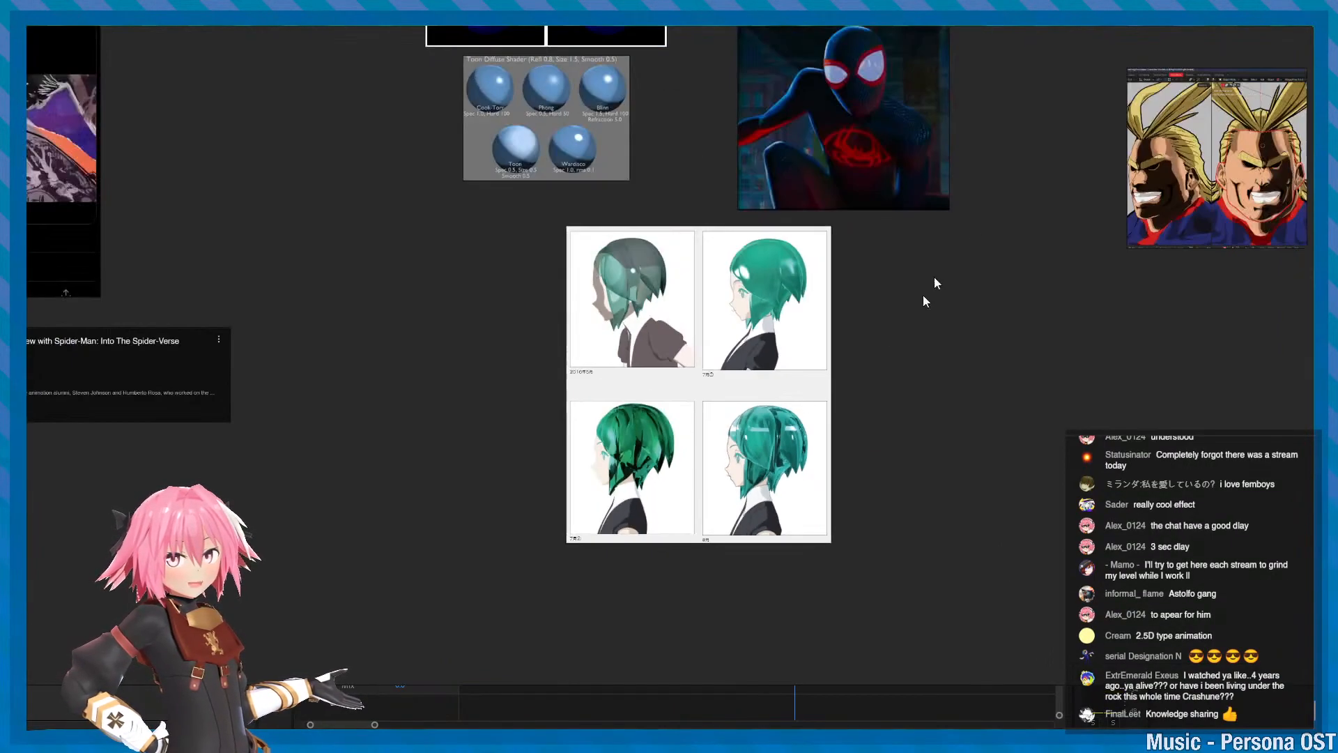
- Return to an overview of the reference board and switch to the character's Blender scene
middle_click_drag(971, 229, 860, 380)
scroll(860, 380, "down", 2)
middle_click_drag(804, 319, 795, 385)
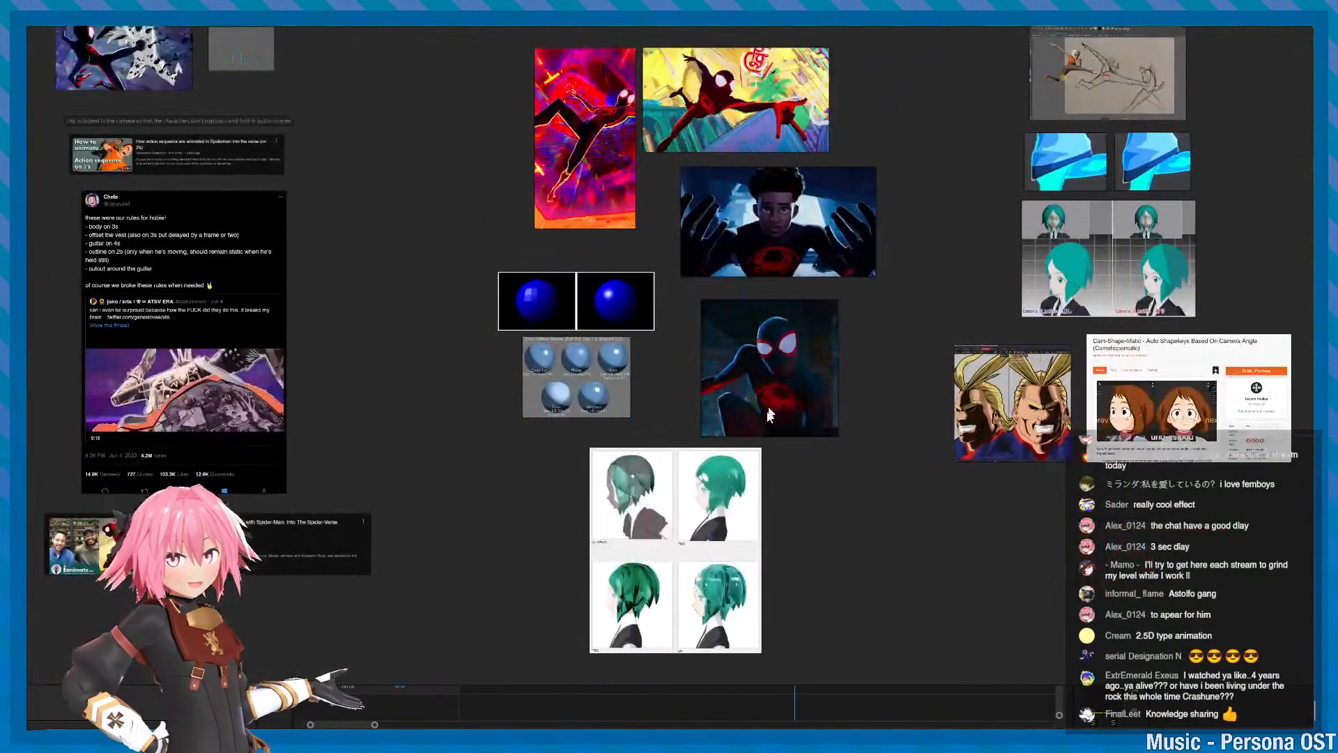
scroll(747, 441, "down", 1)
key("alt+Tab")
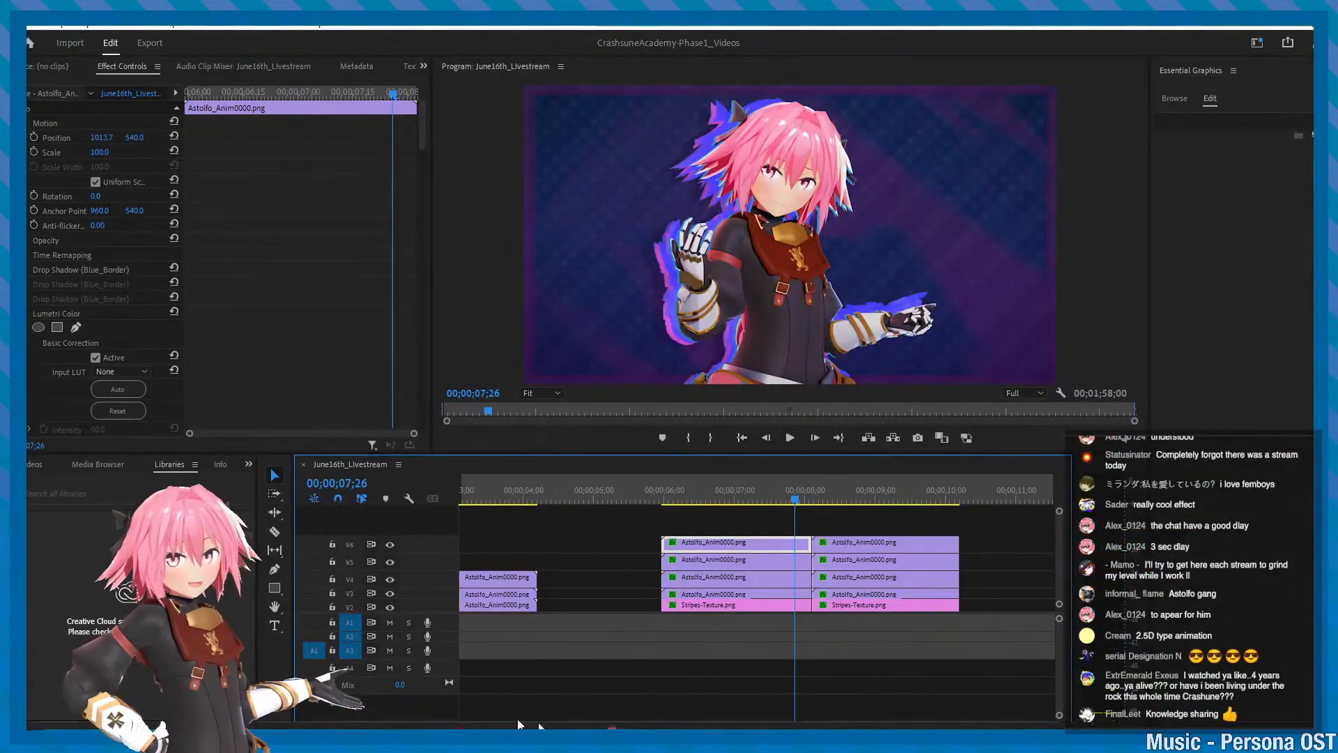
key("alt+Tab")
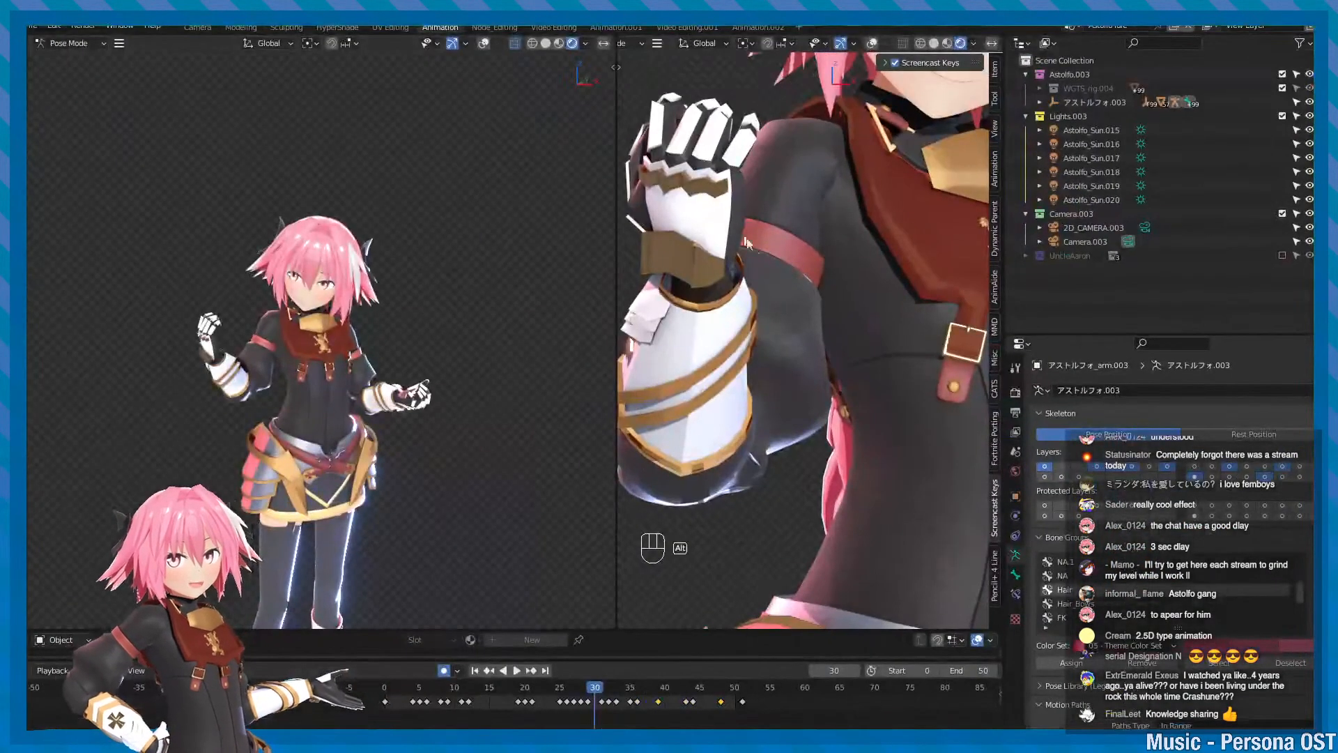
- Select the character's front hair mesh in Object Mode and frame the head in the perspective viewport
scroll(839, 252, "down", 3)
middle_click_drag(840, 253, 833, 298, "alt")
left_click_drag(300, 293, 333, 283, "alt")
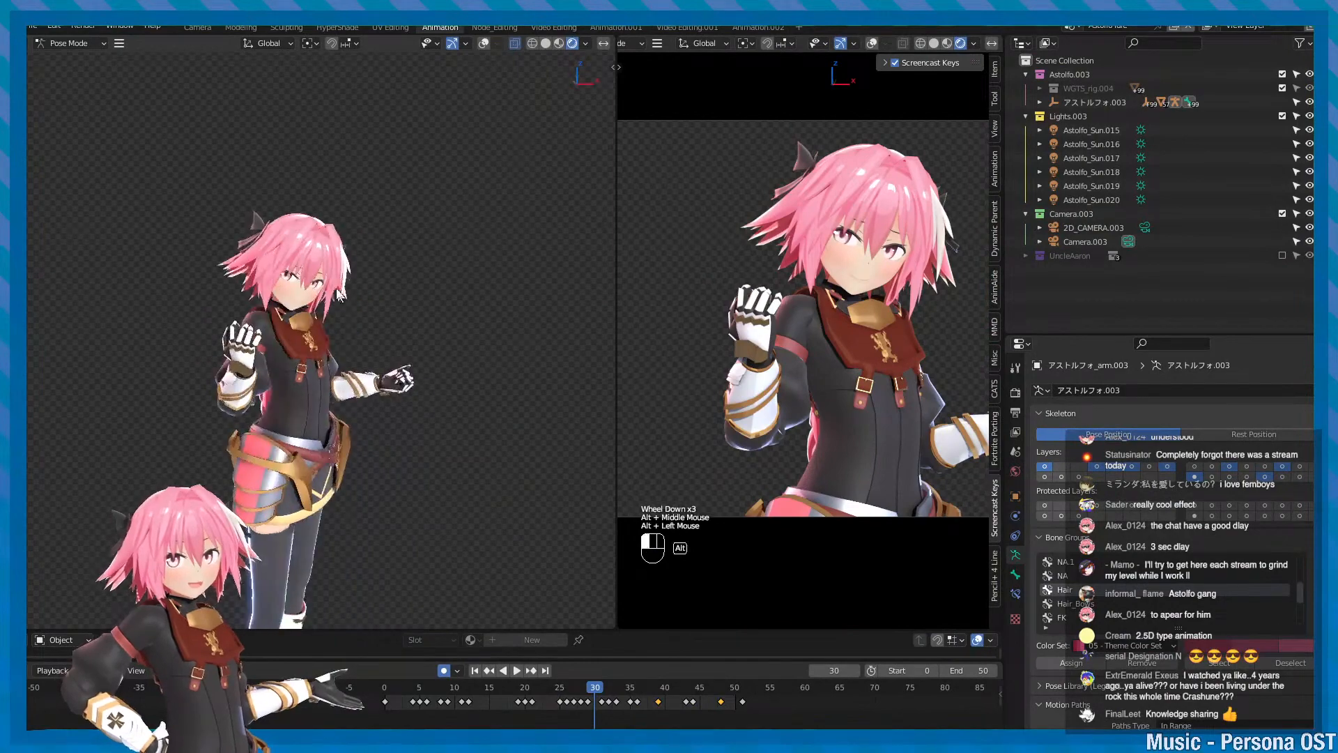
left_click(310, 264)
right_click_drag(310, 264, 305, 245)
left_click(305, 246)
key("f")
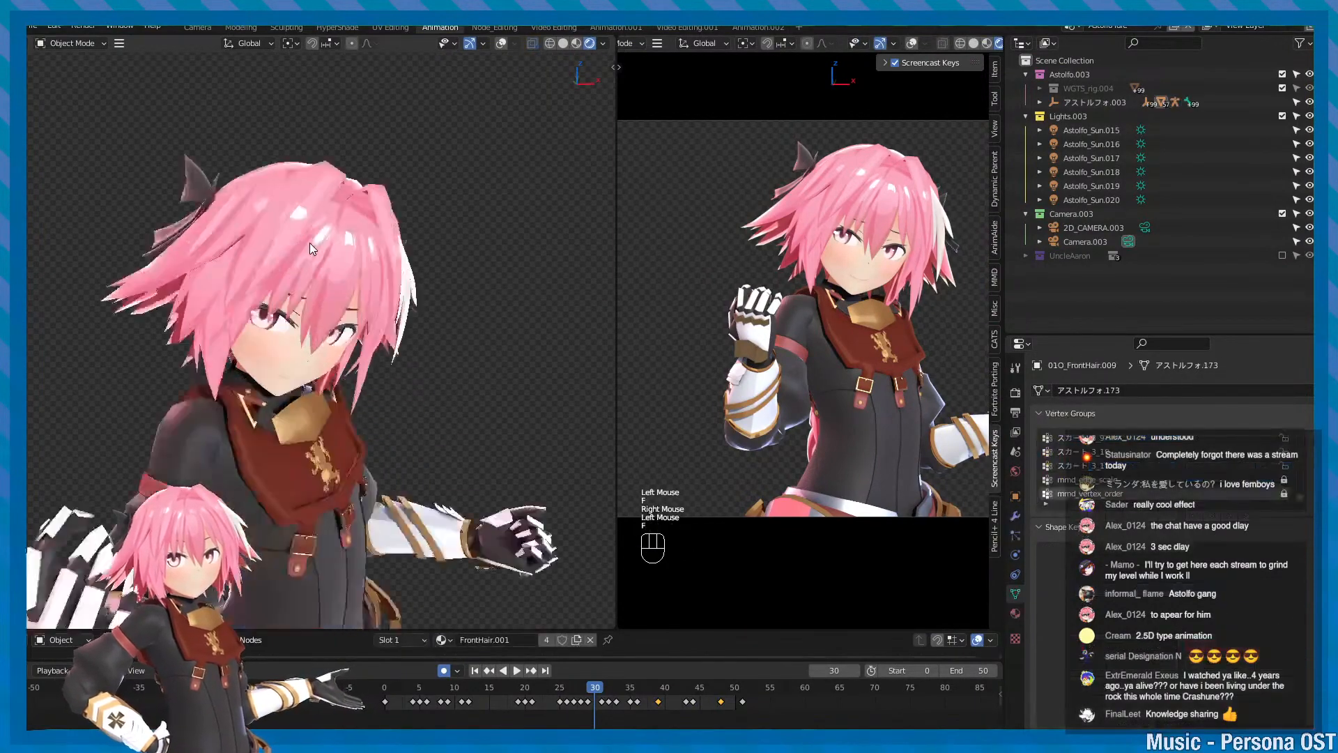
- Inspect the character's front hair from another angle and save the scene
scroll(369, 274, "down", 2)
key("minus")
scroll(369, 274, "up", 4)
key("ctrl+s")
left_click_drag(340, 269, 338, 318, "alt")
key("minus")
key("minus")
key("ctrl+s")
double_click(318, 309)
key("ctrl+Tab")
left_click(319, 310)
key("minus")
key("minus")
key("ctrl+s")
- Frame the character's head in Pose Mode and show the armature bones over it
middle_click_drag(338, 317, 362, 293, "alt")
key("f")
scroll(362, 294, "down", 6)
key("q")
scroll(360, 298, "up", 1)
key("minus")
key("minus")
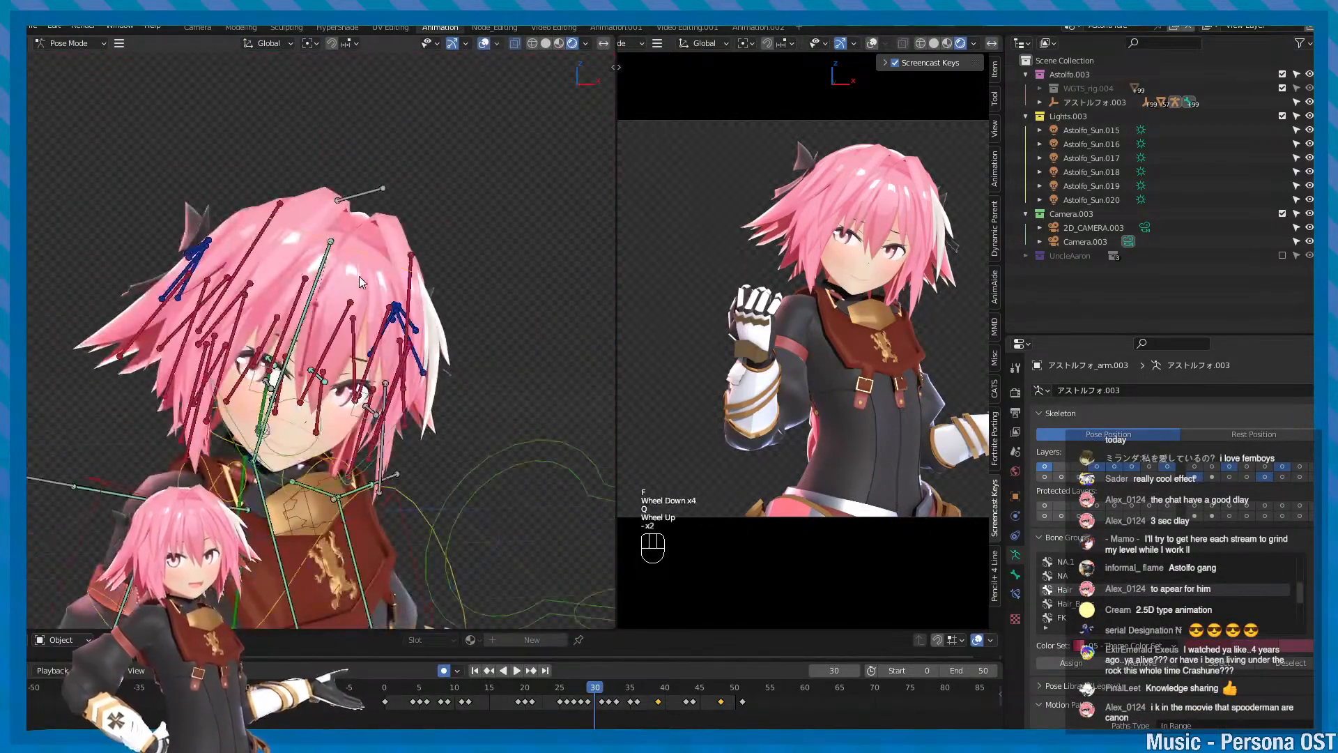
- Select the 01O_FrontHair.010 mesh in Object Mode, save the scene and open the FrontHair material properties
left_click(359, 292)
right_click(355, 275)
left_click(353, 279)
key("ctrl+s")
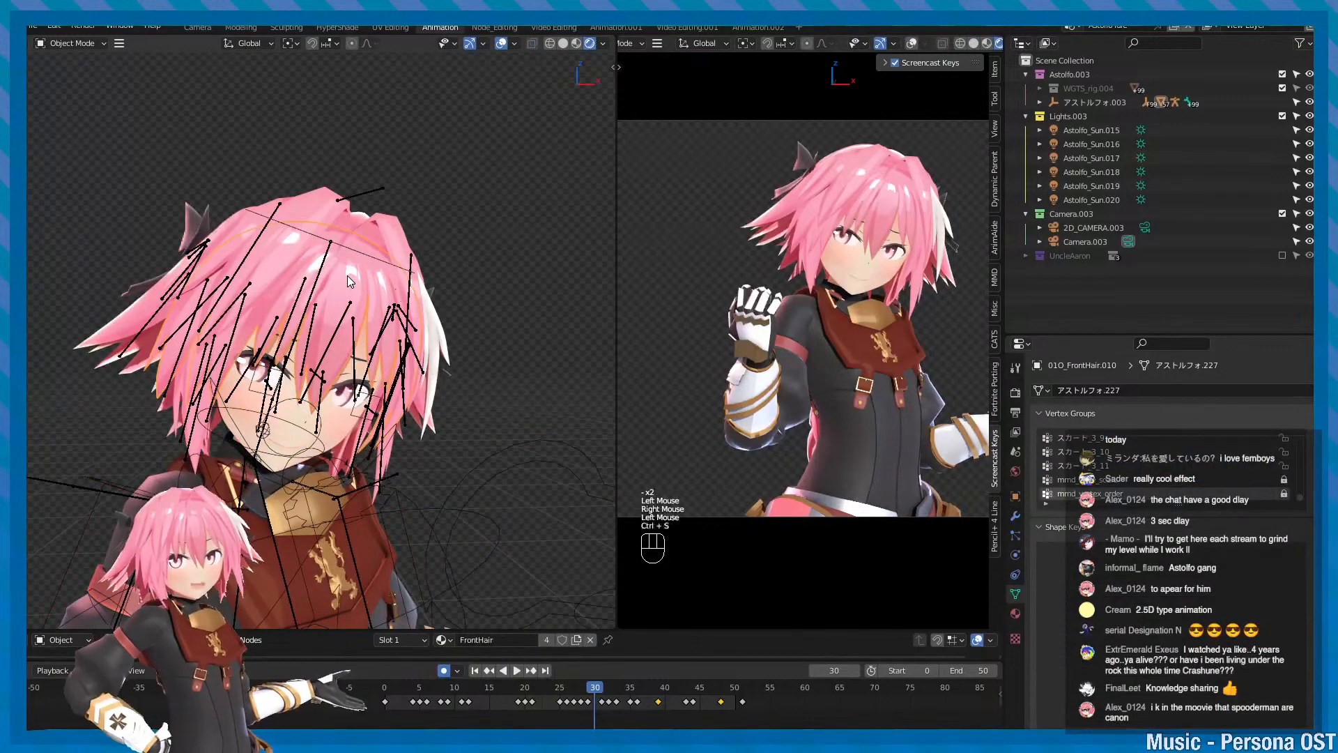
left_click(1016, 613)
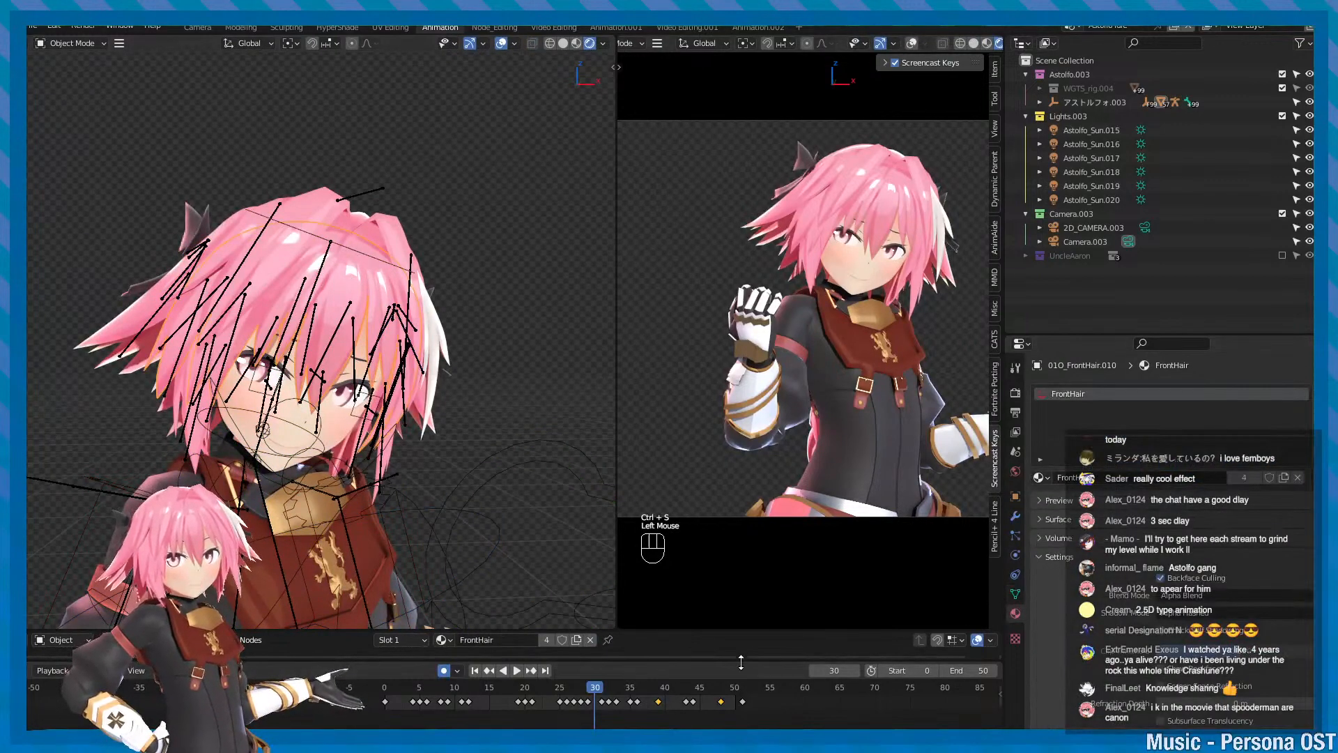
- Enlarge the shader editor over the timeline and frame all nodes of the FrontHair material
left_click_drag(741, 659, 731, 725)
left_click_drag(726, 628, 725, 384)
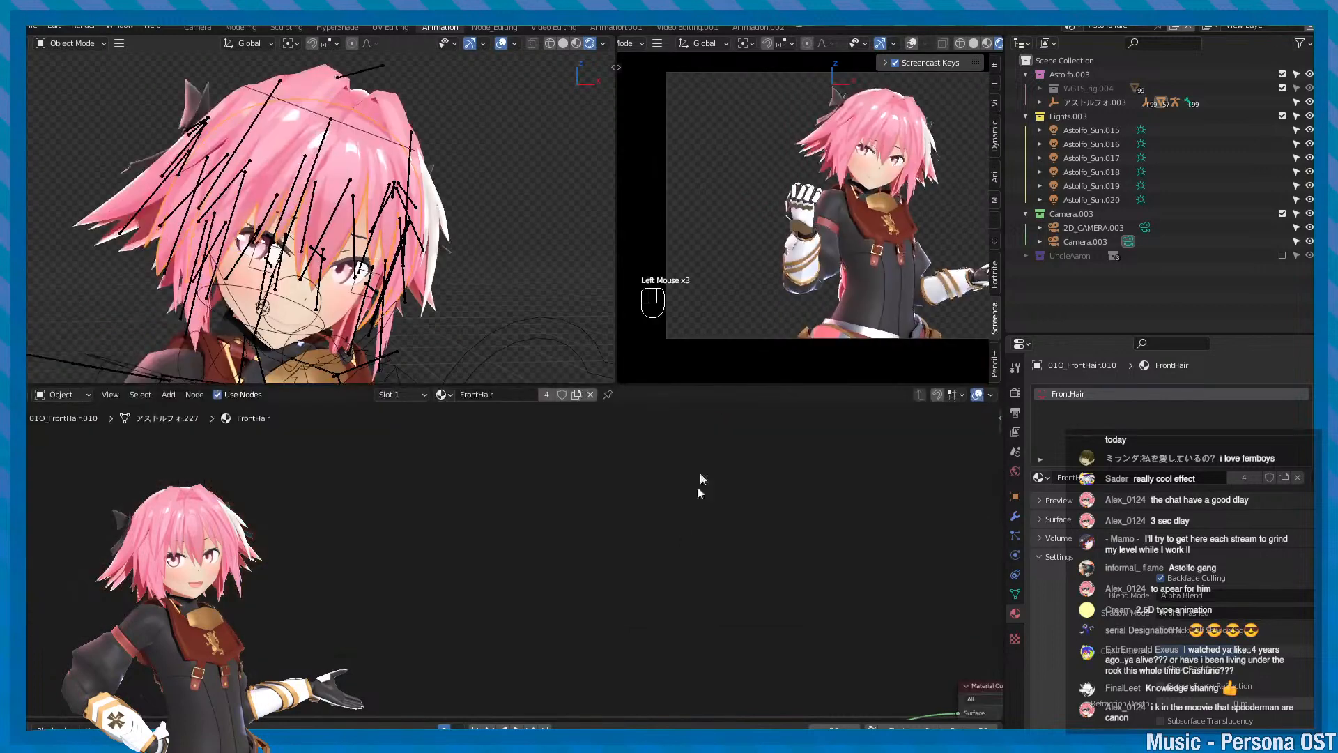
middle_click(700, 480)
key("Home")
left_click(523, 448)
scroll(505, 469, "up", 2)
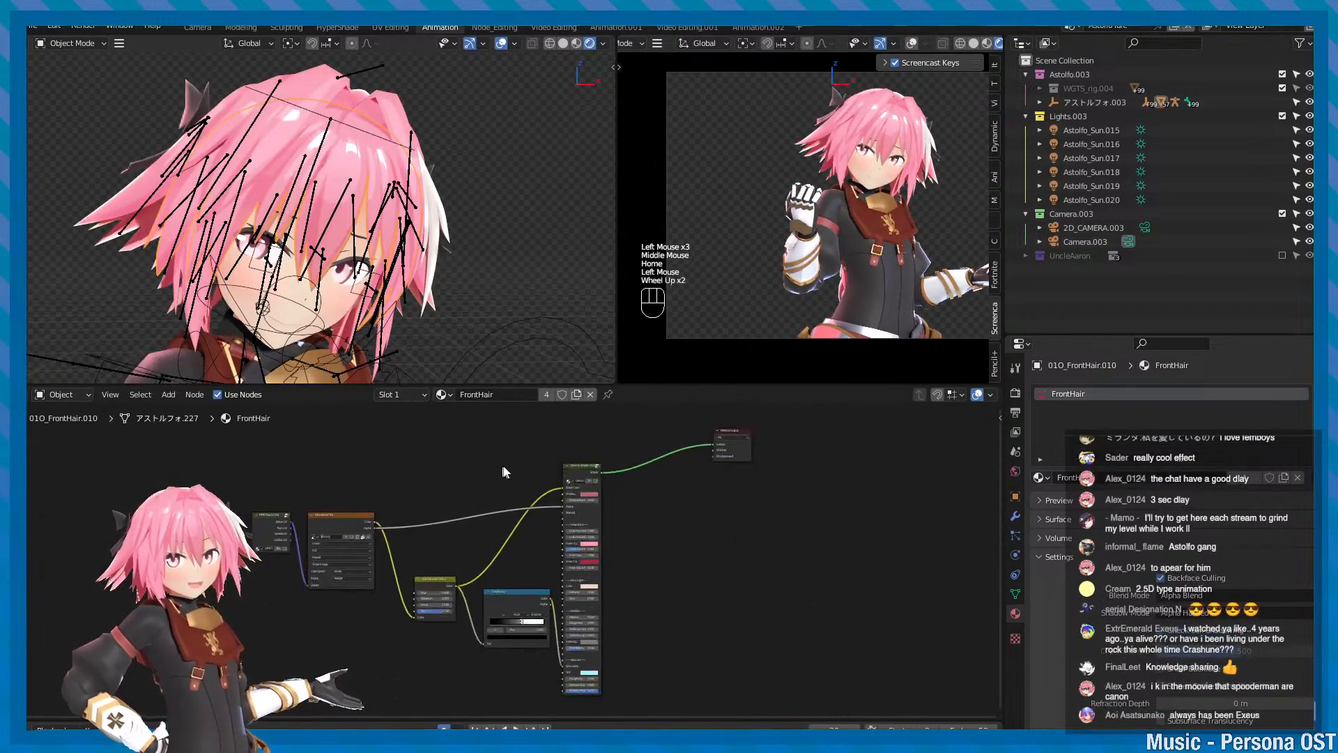
- Hide the viewport overlays to show the character's shaded hair without bones, and save the file
mouse_move(533, 517)
middle_mouse_down()
mouse_move(590, 488)
mouse_move(529, 535)
middle_mouse_up()
scroll(602, 545, "up", 2)
key("ctrl+s")
middle_click_drag(729, 566, 618, 620)
scroll(400, 216, "up", 2)
left_click_drag(400, 216, 424, 216, "alt")
scroll(425, 216, "down", 2)
key("q")
middle_click_drag(424, 216, 389, 201, "alt")
key("ctrl+s")
scroll(566, 499, "up", 1)
scroll(566, 499, "up", 1)
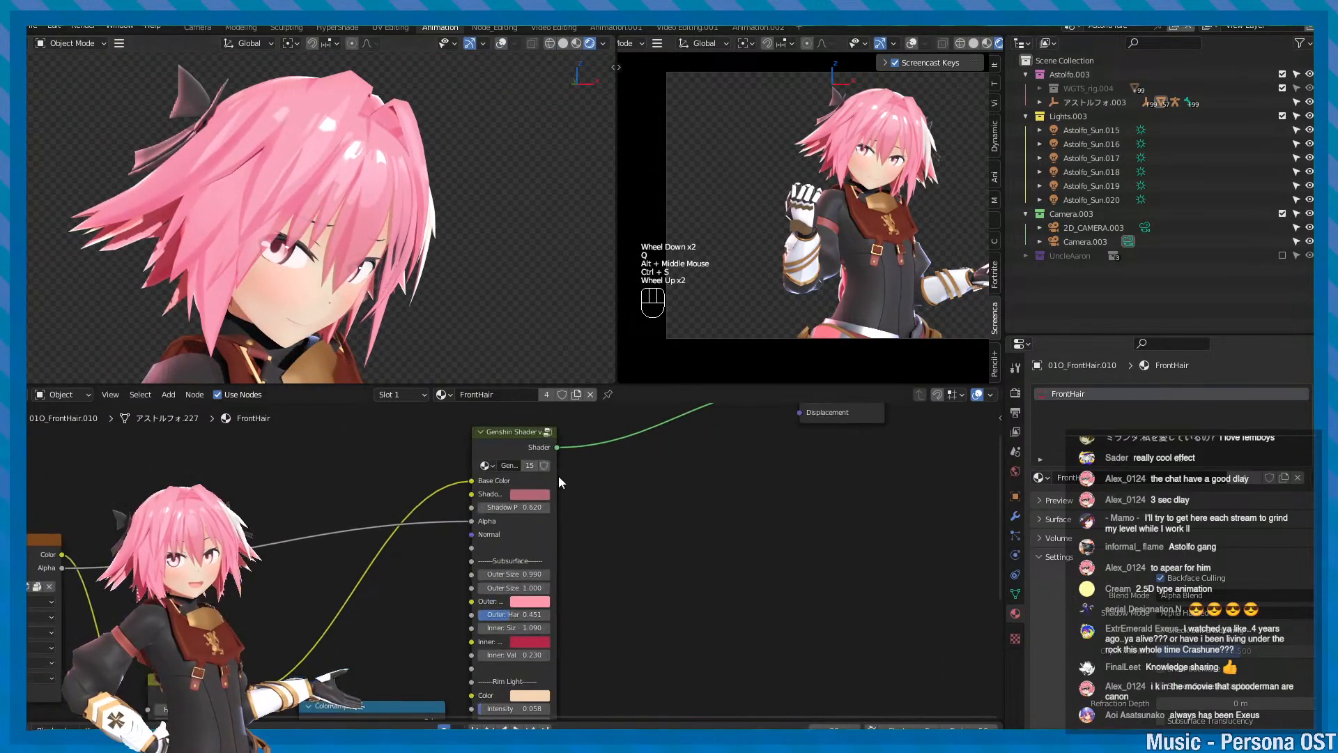
- Widen the Genshin Shader node in the FrontHair material so its setting names are readable, and save the file
left_click_drag(556, 475, 668, 484)
key("ctrl+s")
scroll(689, 499, "down", 1)
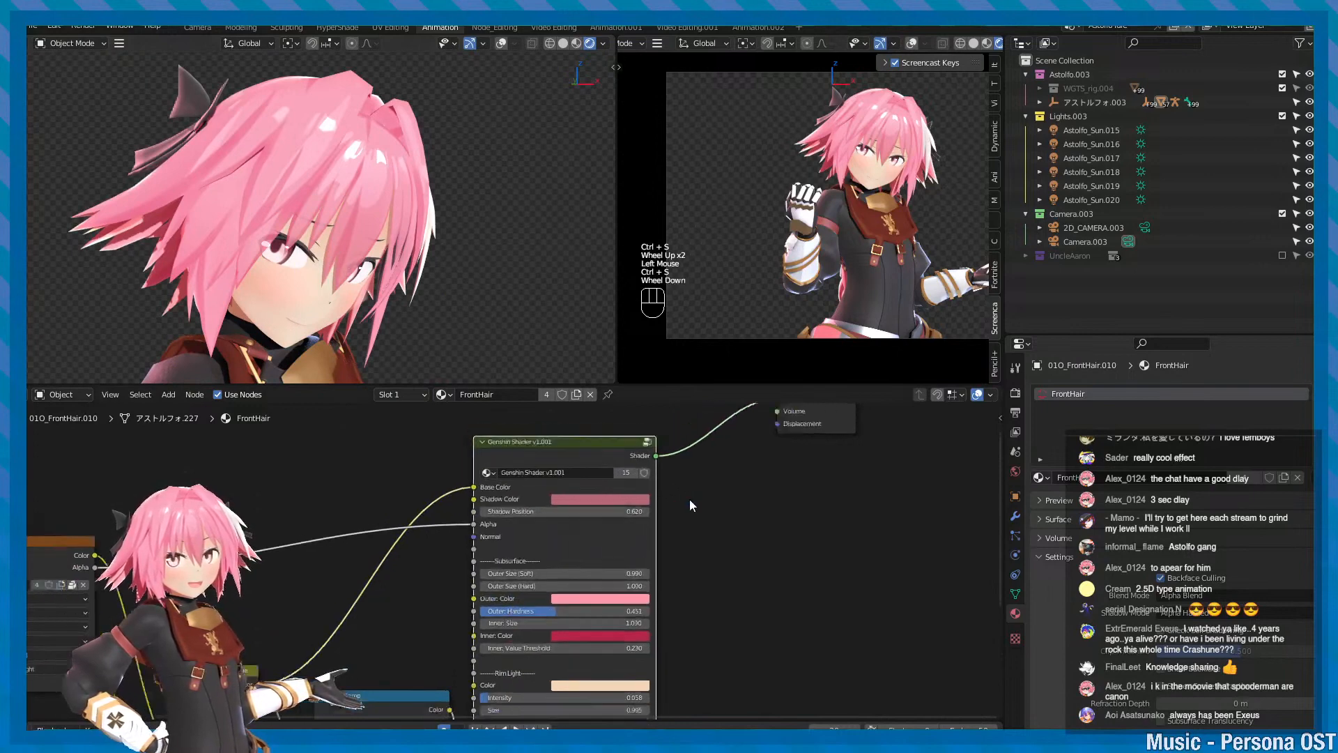
- Adjust the brightness of the Shadow Color on the hair's Genshin Shader node and check the shaded side
left_click_drag(478, 263, 539, 478, "alt")
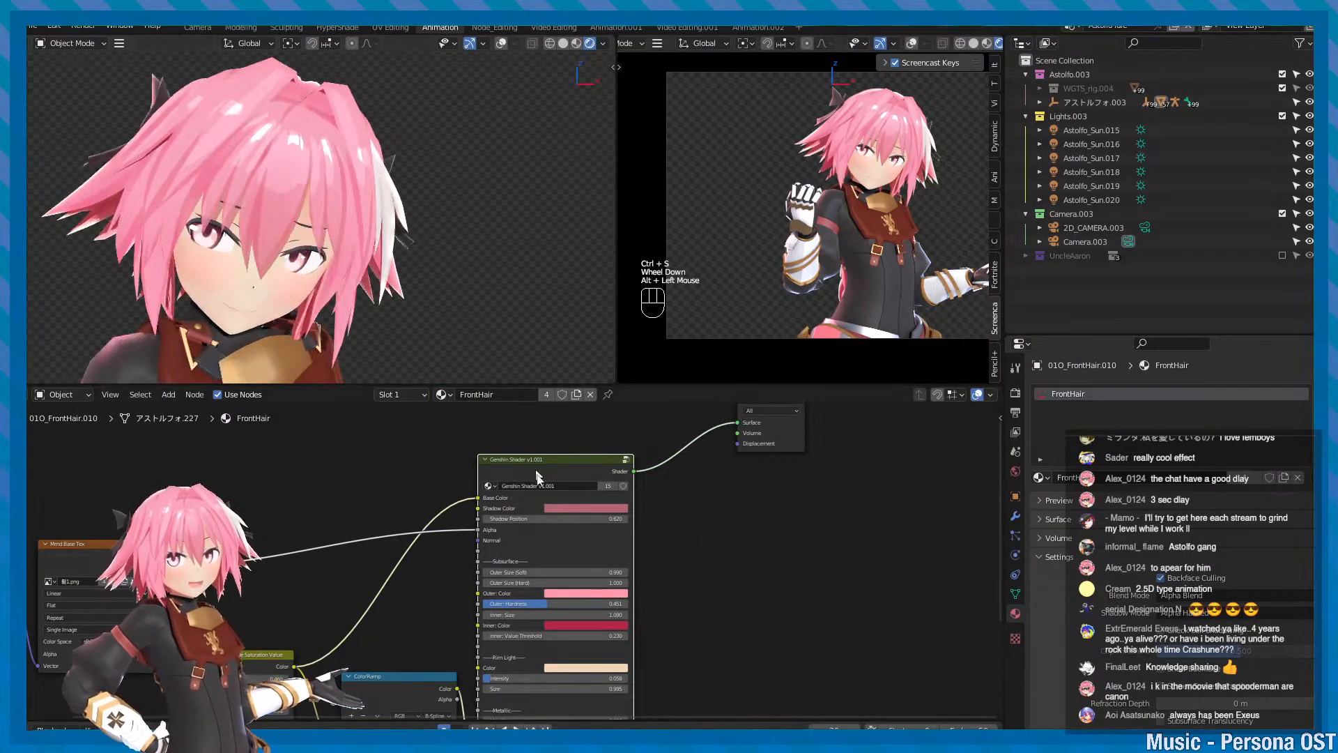
double_click(586, 508)
mouse_move(628, 409)
left_mouse_down()
mouse_move(627, 435)
mouse_move(627, 373)
mouse_move(627, 392)
left_mouse_up()
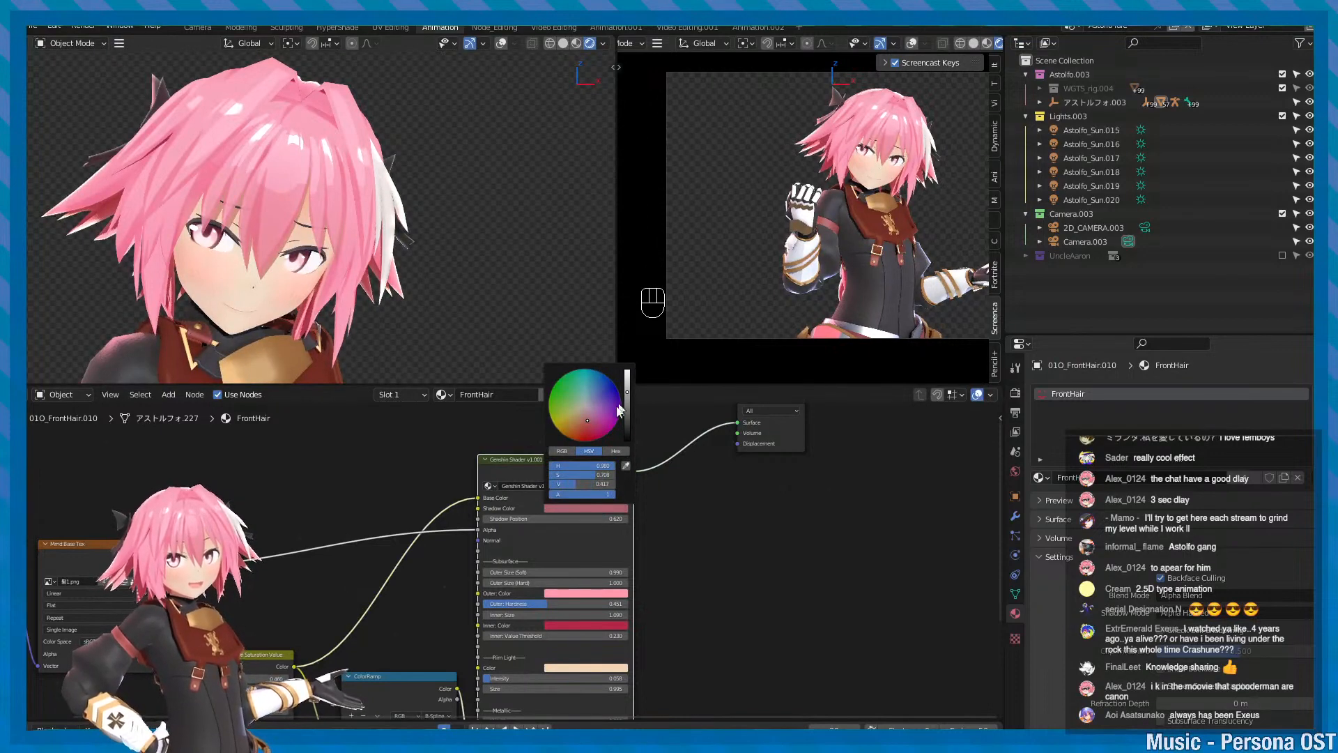
left_click_drag(379, 169, 456, 159, "alt")
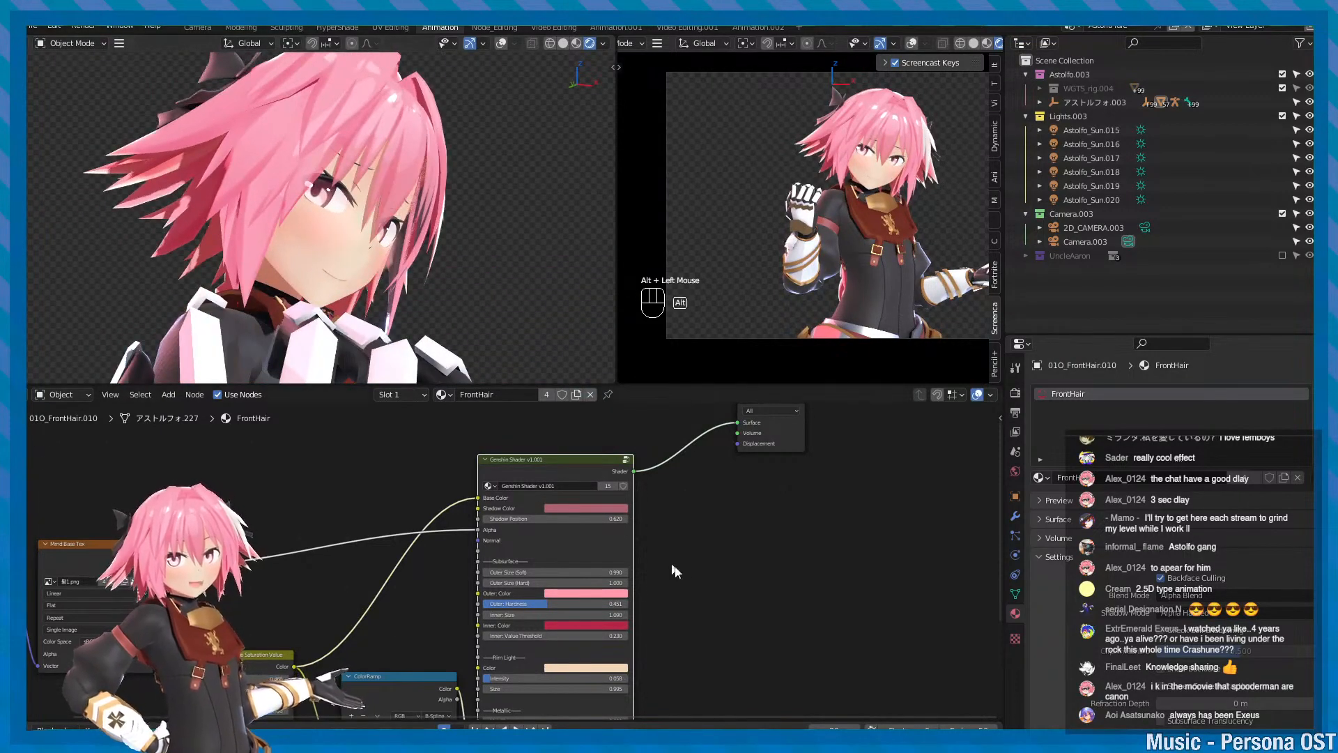
- Save the file and move the ColorRamp node lower, between the Hue Saturation Value and Genshin Shader nodes
middle_click_drag(693, 572, 789, 490)
key("ctrl+s")
scroll(593, 573, "down", 2)
middle_click_drag(593, 582, 703, 526)
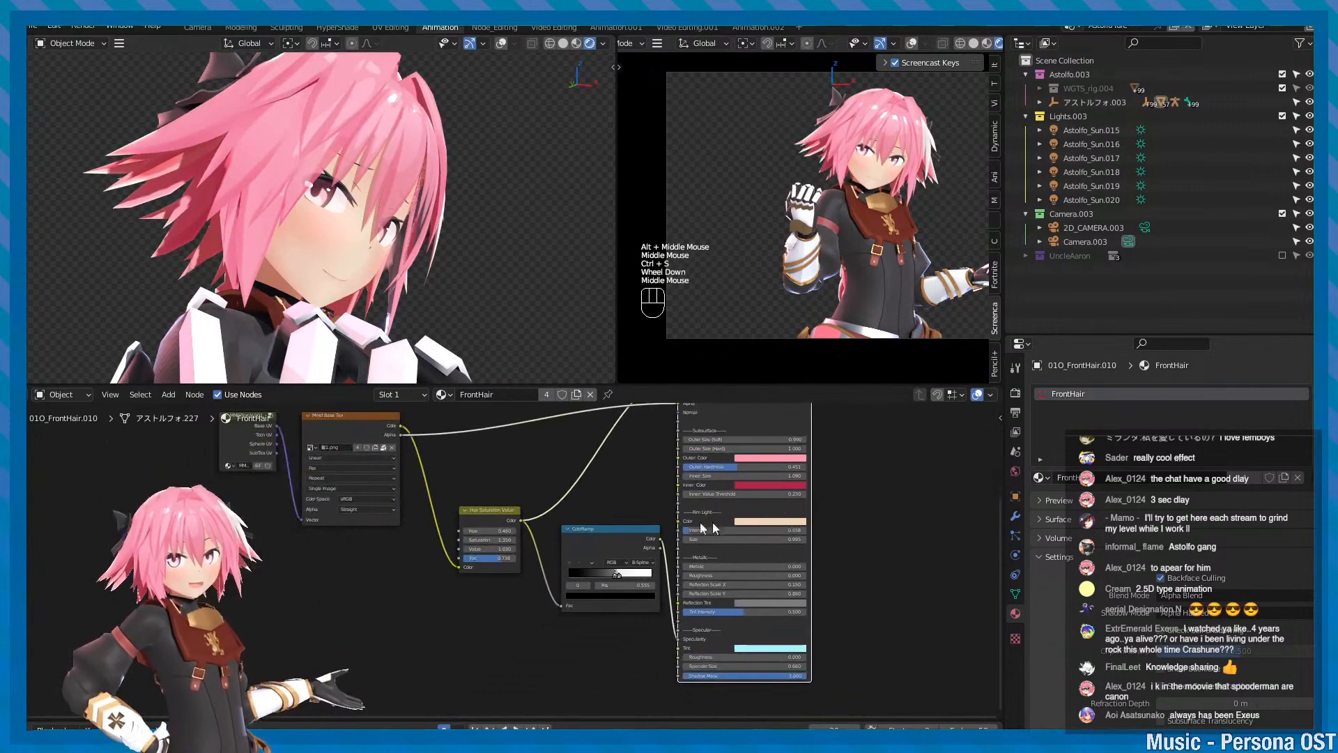
middle_click_drag(503, 474, 553, 546)
scroll(616, 586, "up", 3)
middle_click_drag(616, 586, 498, 509)
scroll(512, 516, "down", 1)
left_click(563, 543)
key("g")
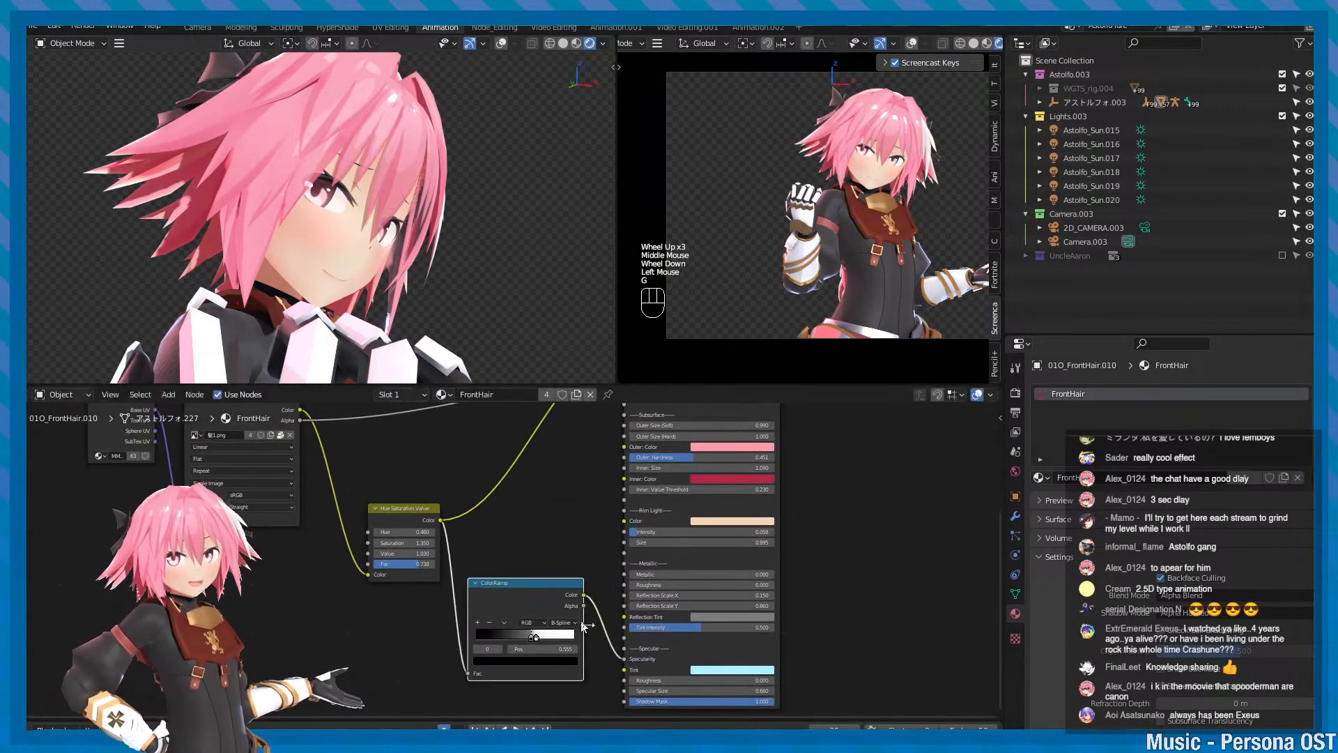
- Disconnect the ColorRamp from the Genshin Shader's Specularity input, check the hair, and undo the disconnection
left_click(626, 665)
left_click_drag(499, 243, 336, 240, "alt")
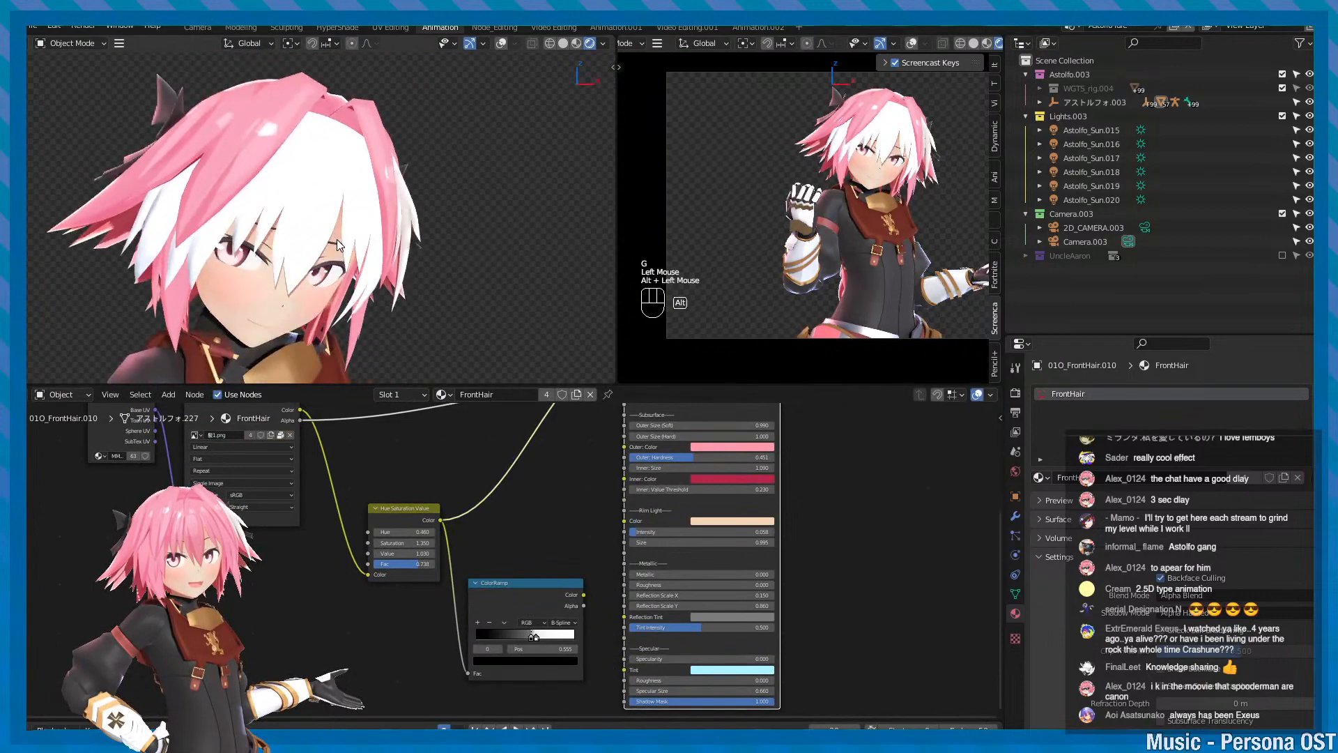
middle_click_drag(336, 240, 358, 237, "alt")
scroll(358, 235, "up", 1, "alt")
left_click_drag(320, 236, 262, 237, "alt")
key("ctrl+z")
- Examine the front hair's highlights and its material nodes, and save the file
middle_click_drag(546, 505, 568, 534)
left_click_drag(293, 240, 357, 202, "alt")
scroll(278, 168, "down", 1)
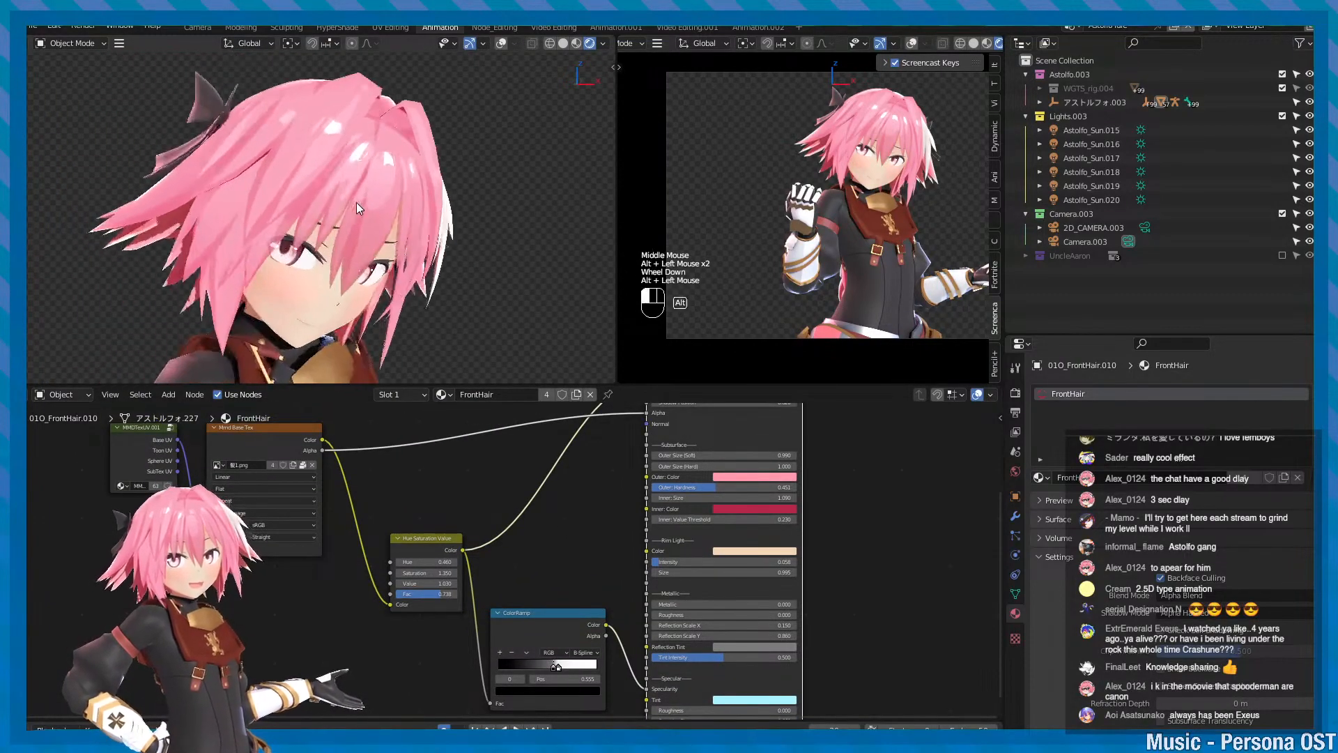
key("ctrl+s")
scroll(533, 533, "down", 1)
middle_click_drag(533, 533, 528, 586)
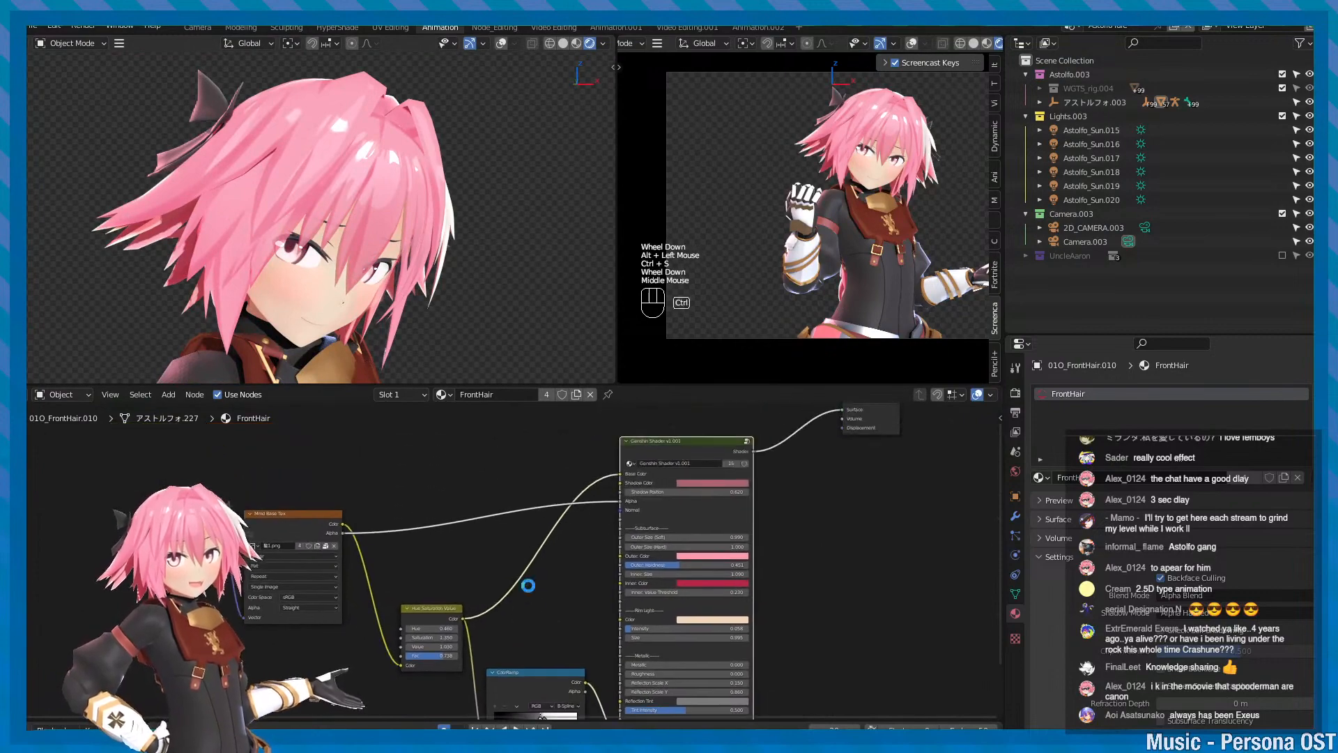
key("ctrl+s")
middle_click_drag(518, 450, 505, 482)
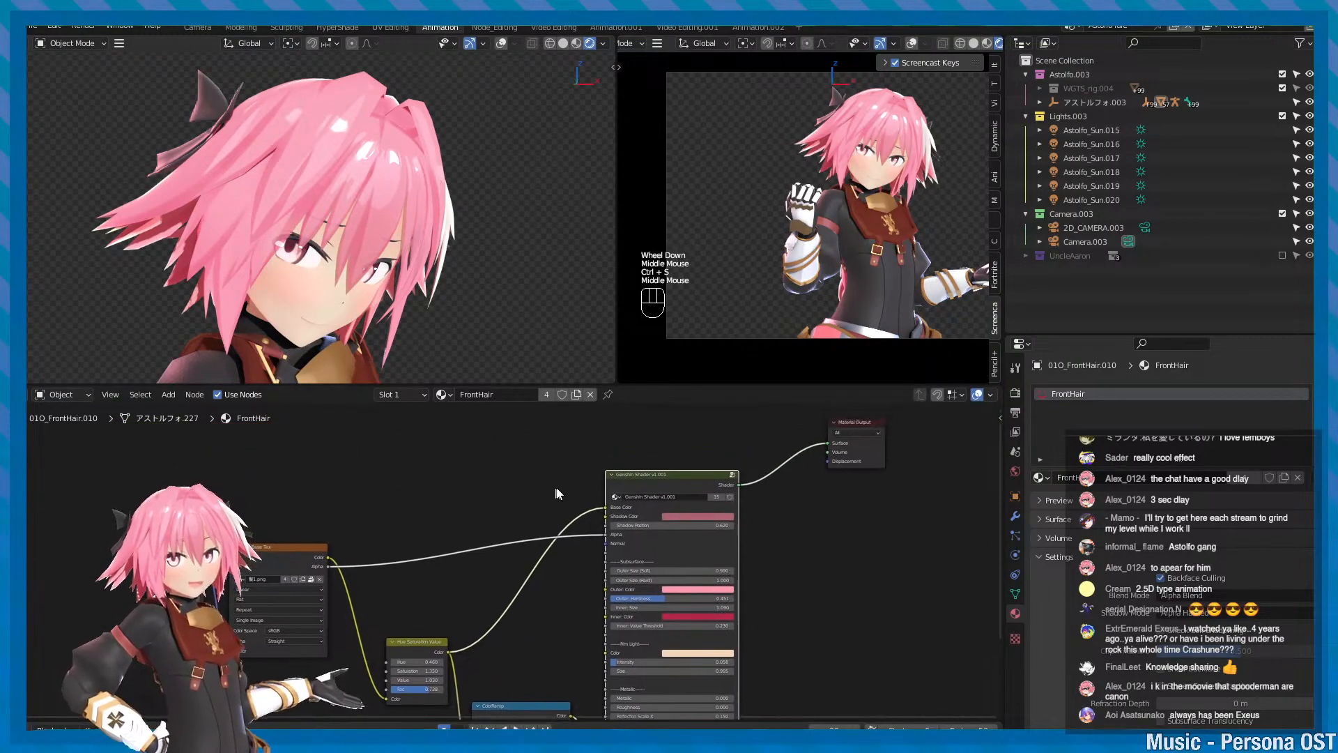
- Select the character's face mesh with the overlays shown, hide the overlays again, and save the file
mouse_move(433, 195)
left_mouse_down("alt")
mouse_move(312, 190)
mouse_move(427, 199)
left_mouse_up("alt")
key("f")
key("ctrl+s")
middle_click(383, 197, "alt")
scroll(383, 197, "up", 2)
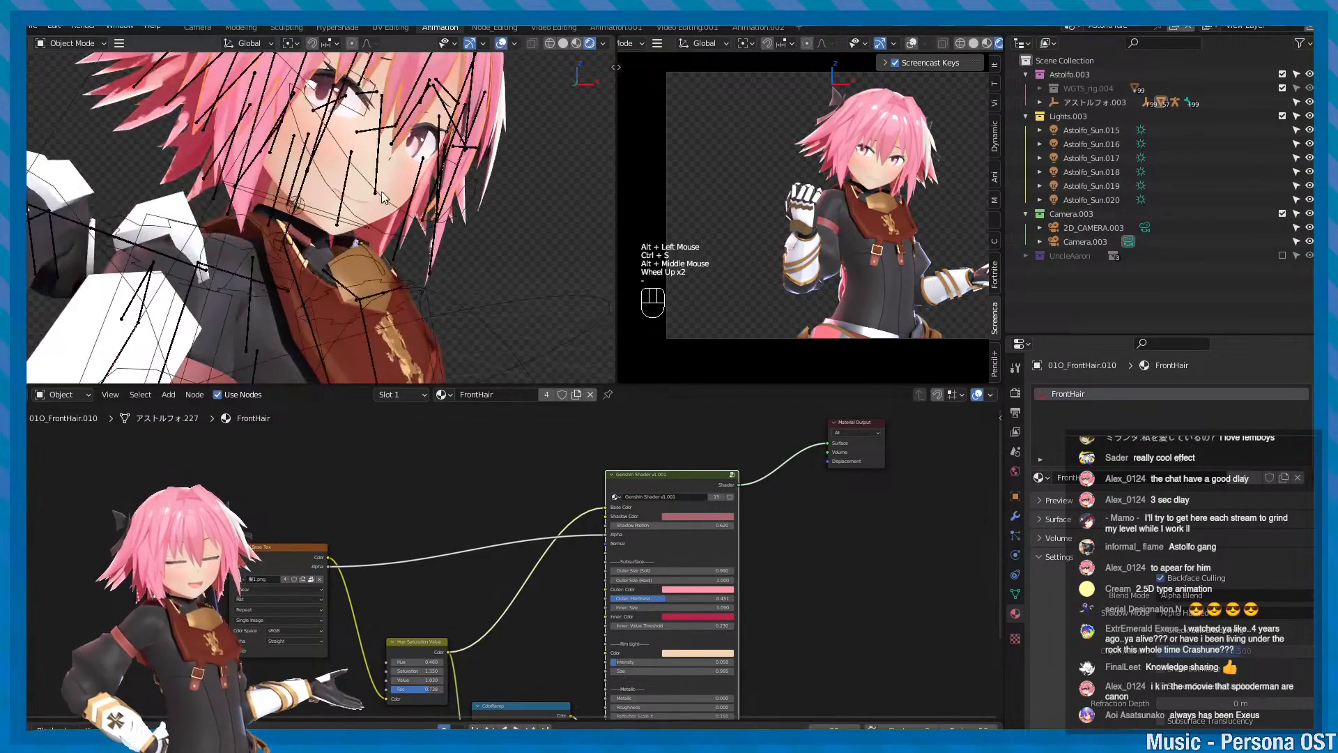
left_click(396, 175)
middle_click_drag(410, 175, 425, 216, "alt")
scroll(425, 216, "up", 1)
key("ctrl+s")
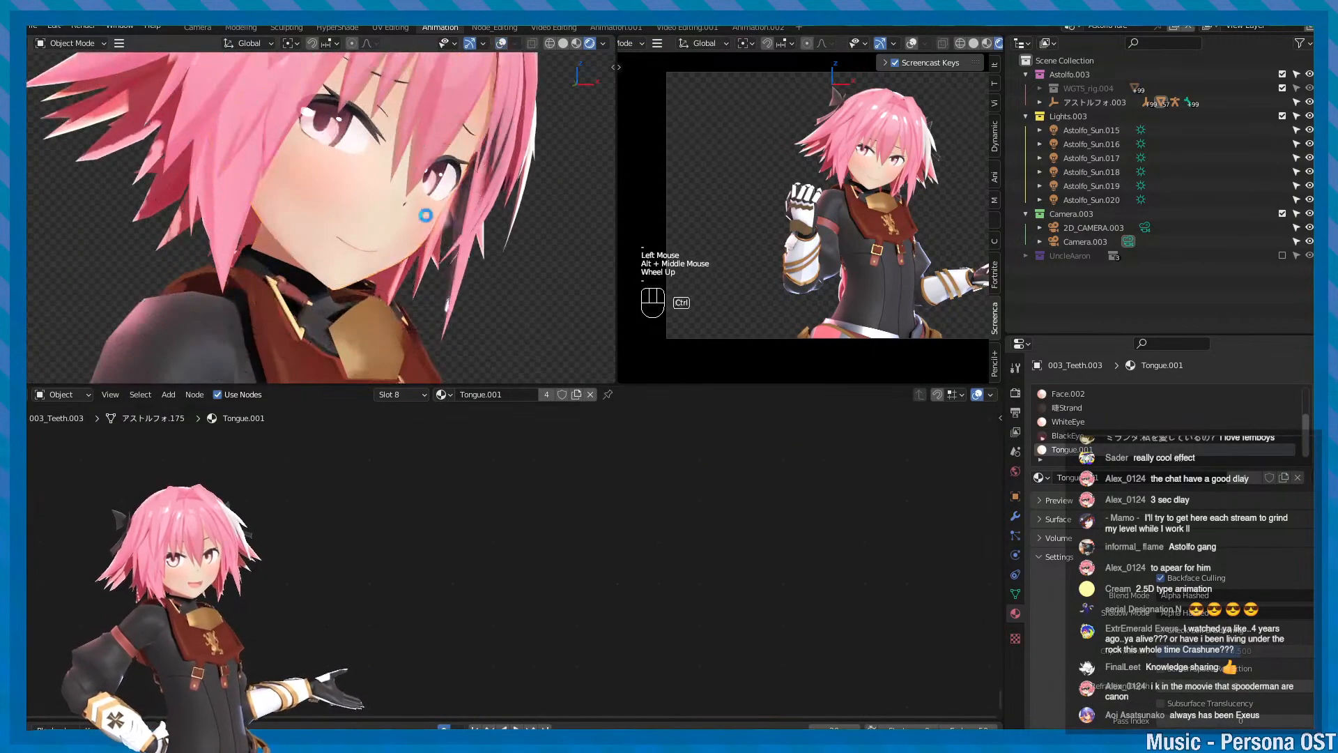
key("ctrl+s")
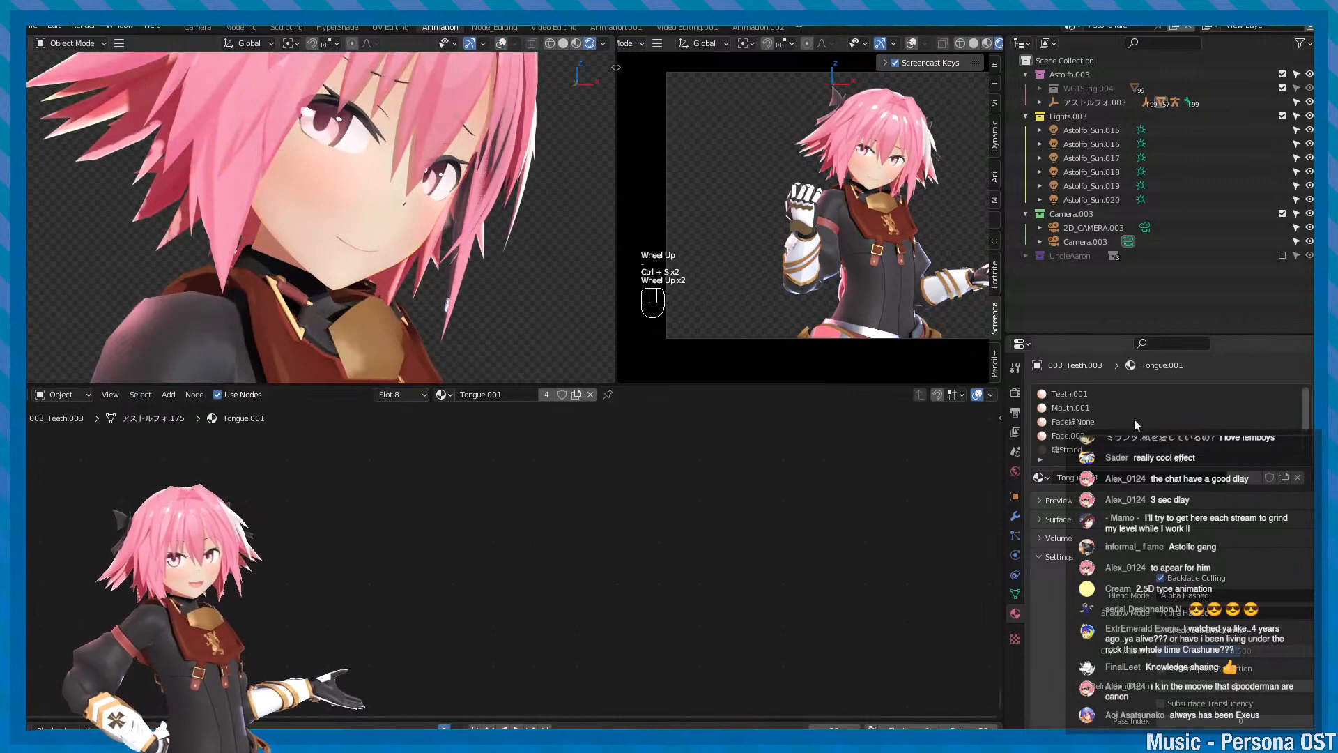
- Open the Face線None material's node setup in the shader editor and save the file
scroll(1133, 419, "up", 2)
left_click(1113, 411)
left_click(1114, 424)
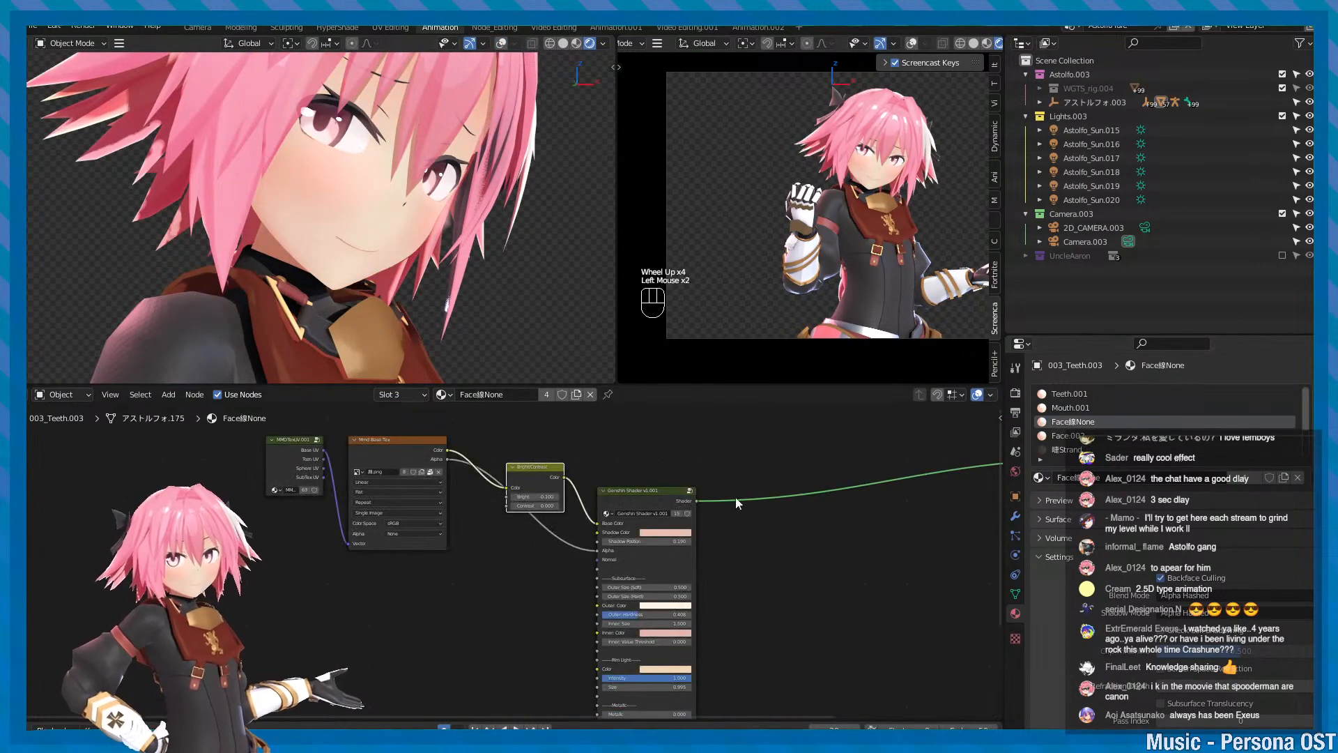
middle_click_drag(734, 496, 774, 491)
key("ctrl+s")
scroll(753, 473, "down", 2)
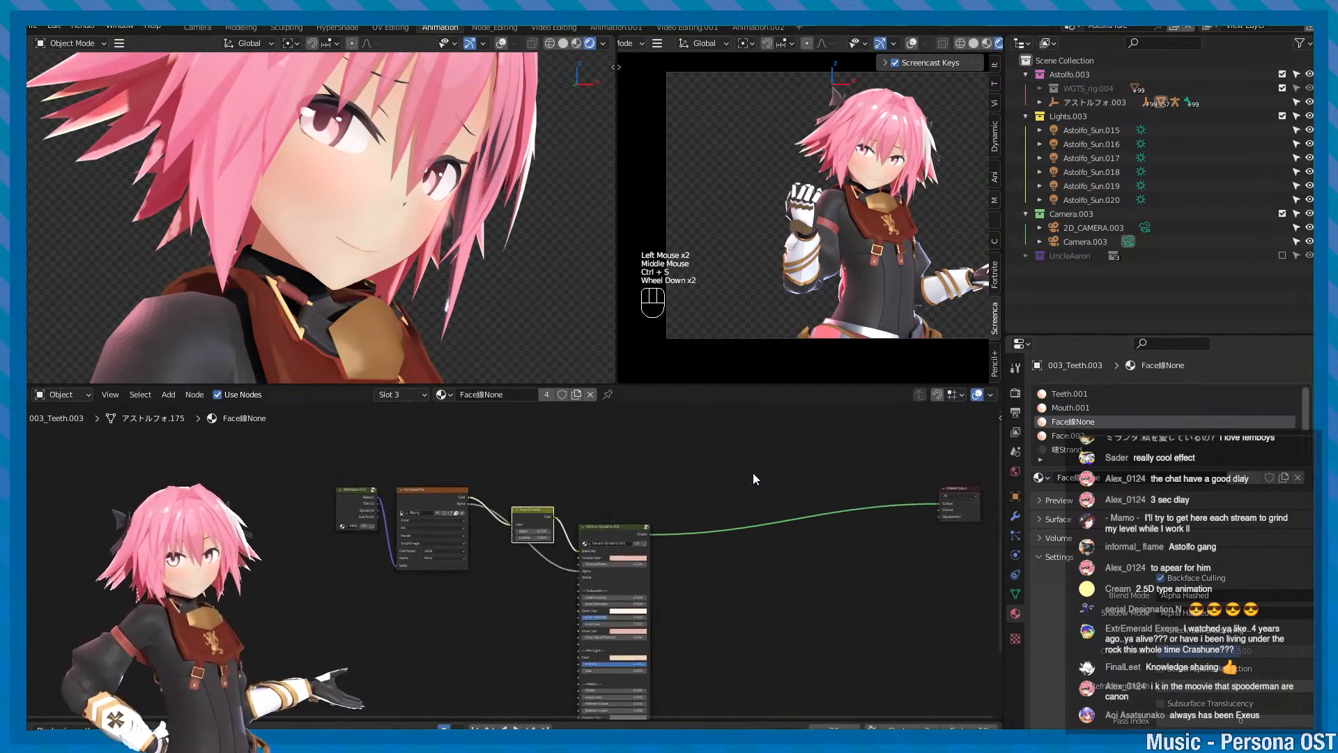
scroll(739, 475, "up", 3)
middle_click_drag(725, 464, 706, 468)
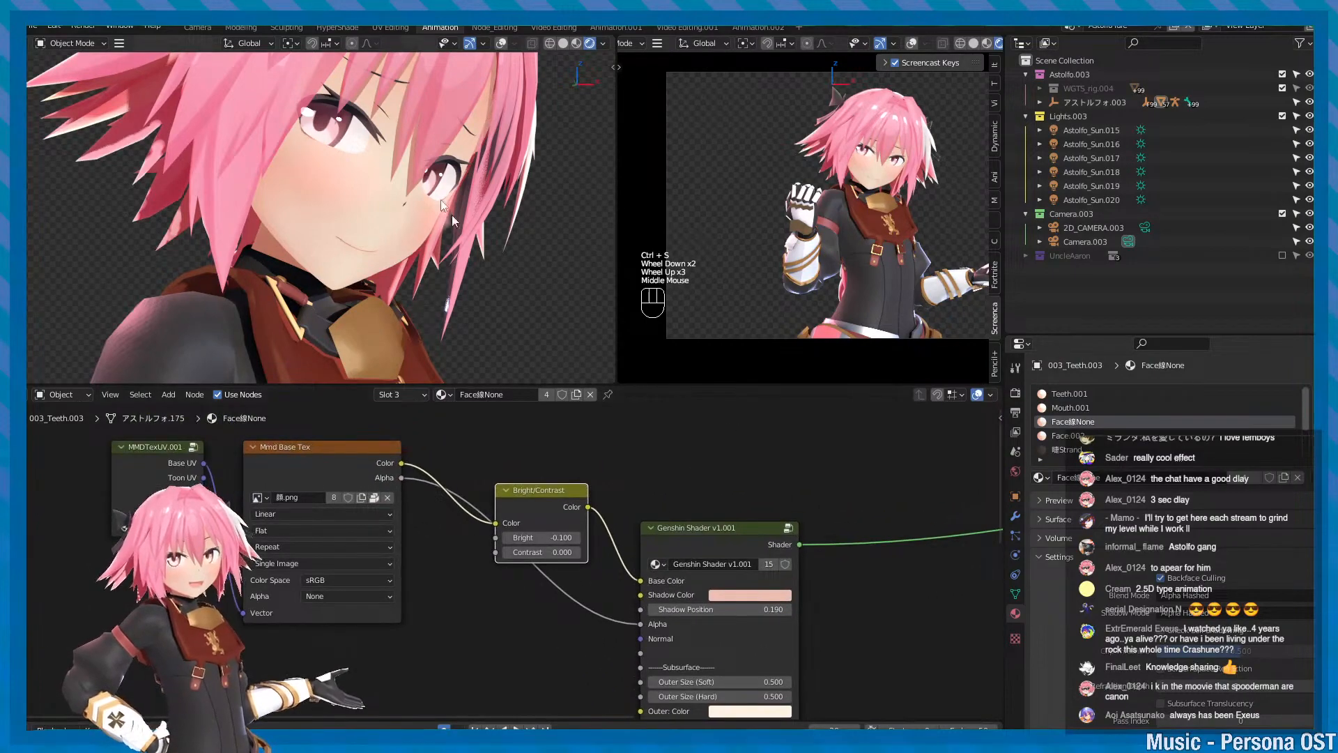
- Examine the face shading from several angles and distances, with and without the viewport overlays
mouse_move(386, 150)
left_mouse_down("alt")
mouse_move(375, 168)
mouse_move(401, 170)
left_mouse_up("alt")
key("q")
scroll(401, 170, "down", 1)
key("minus")
middle_click_drag(387, 245, 396, 182, "alt")
scroll(396, 177, "up", 2)
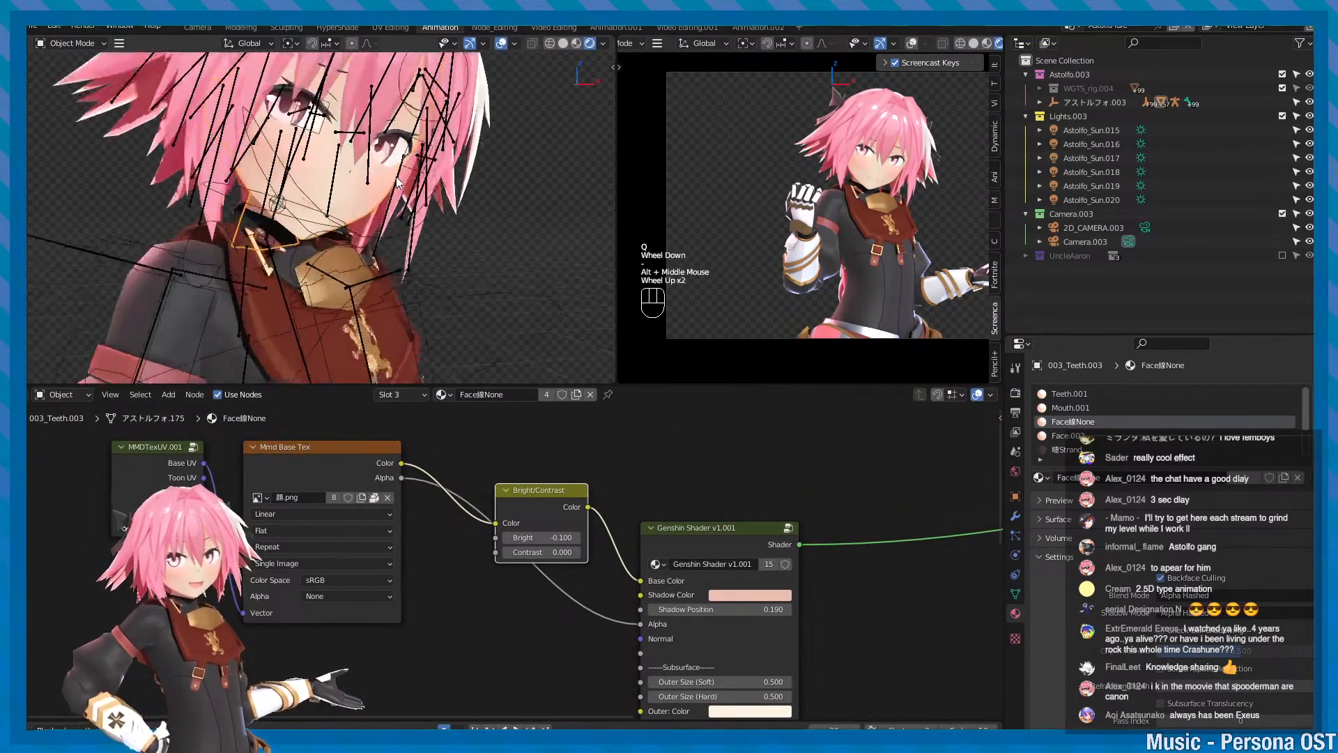
key("ctrl+s")
scroll(777, 522, "down", 2)
left_click_drag(446, 277, 296, 209, "alt")
middle_click_drag(296, 208, 343, 230, "alt")
scroll(475, 424, "down", 2)
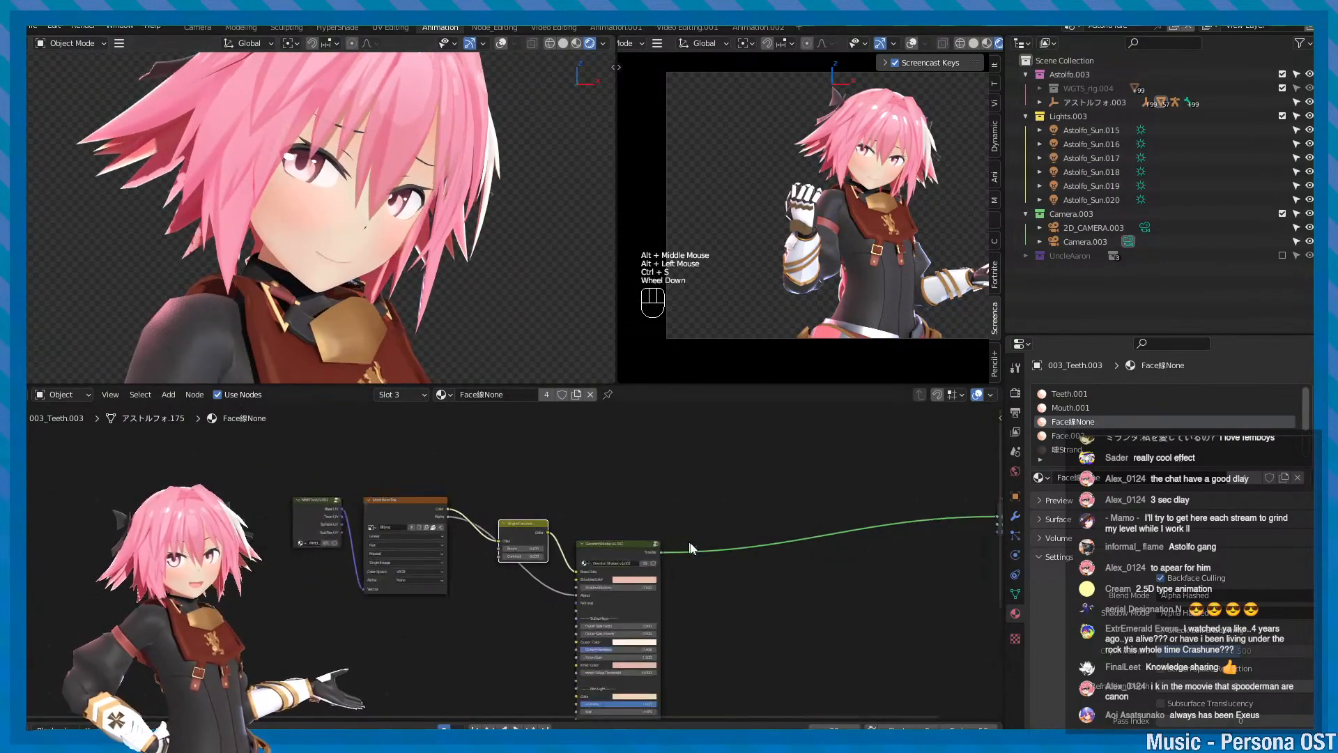
scroll(475, 425, "up", 2)
mouse_move(369, 213)
left_mouse_down("alt")
mouse_move(400, 230)
mouse_move(355, 221)
left_mouse_up("alt")
scroll(400, 230, "down", 1)
middle_click_drag(356, 220, 384, 227, "alt")
scroll(384, 227, "up", 1)
scroll(433, 253, "down", 1)
left_click_drag(383, 227, 416, 259, "alt")
key("ctrl+s")
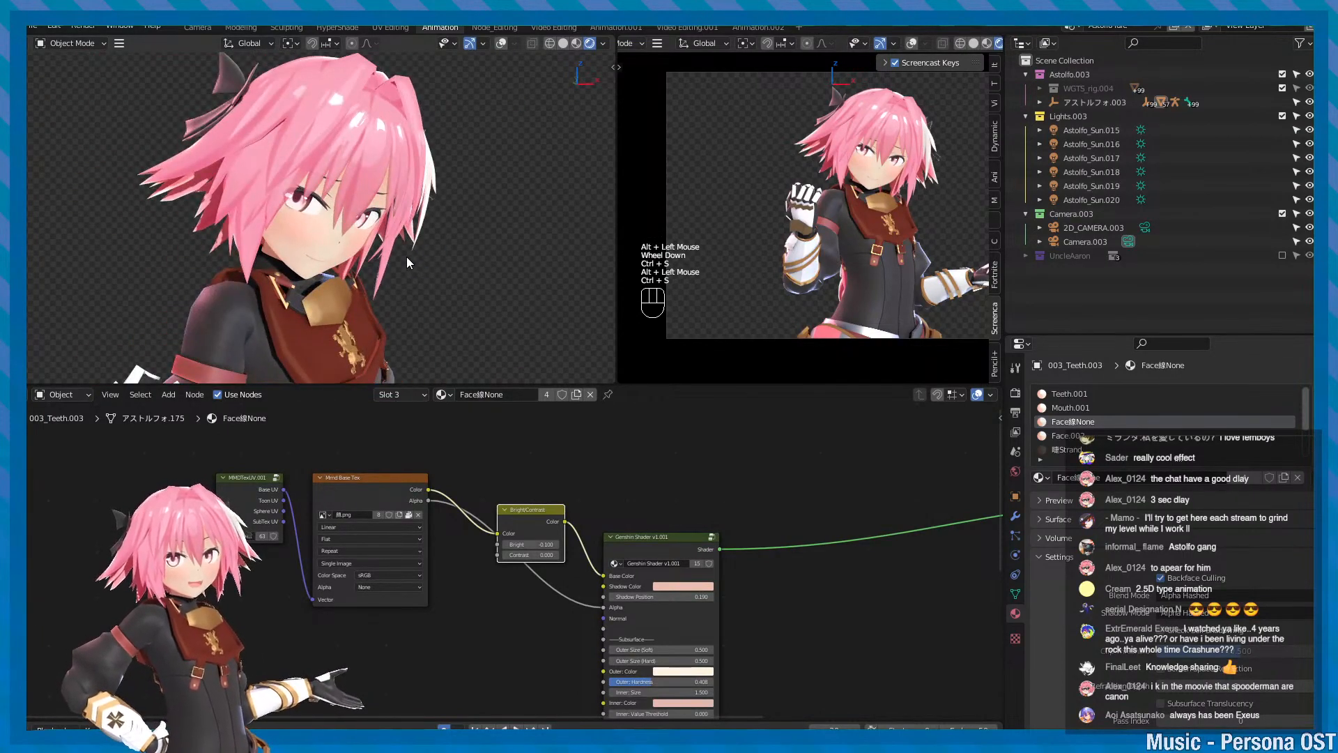
mouse_move(407, 256)
left_mouse_down("alt")
mouse_move(391, 245)
mouse_move(495, 242)
mouse_move(343, 239)
mouse_move(392, 215)
mouse_move(329, 250)
mouse_move(387, 239)
left_mouse_up("alt")
scroll(368, 228, "up", 1, "alt")
scroll(362, 237, "up", 2, "alt")
scroll(387, 239, "down", 3, "alt")
key("minus")
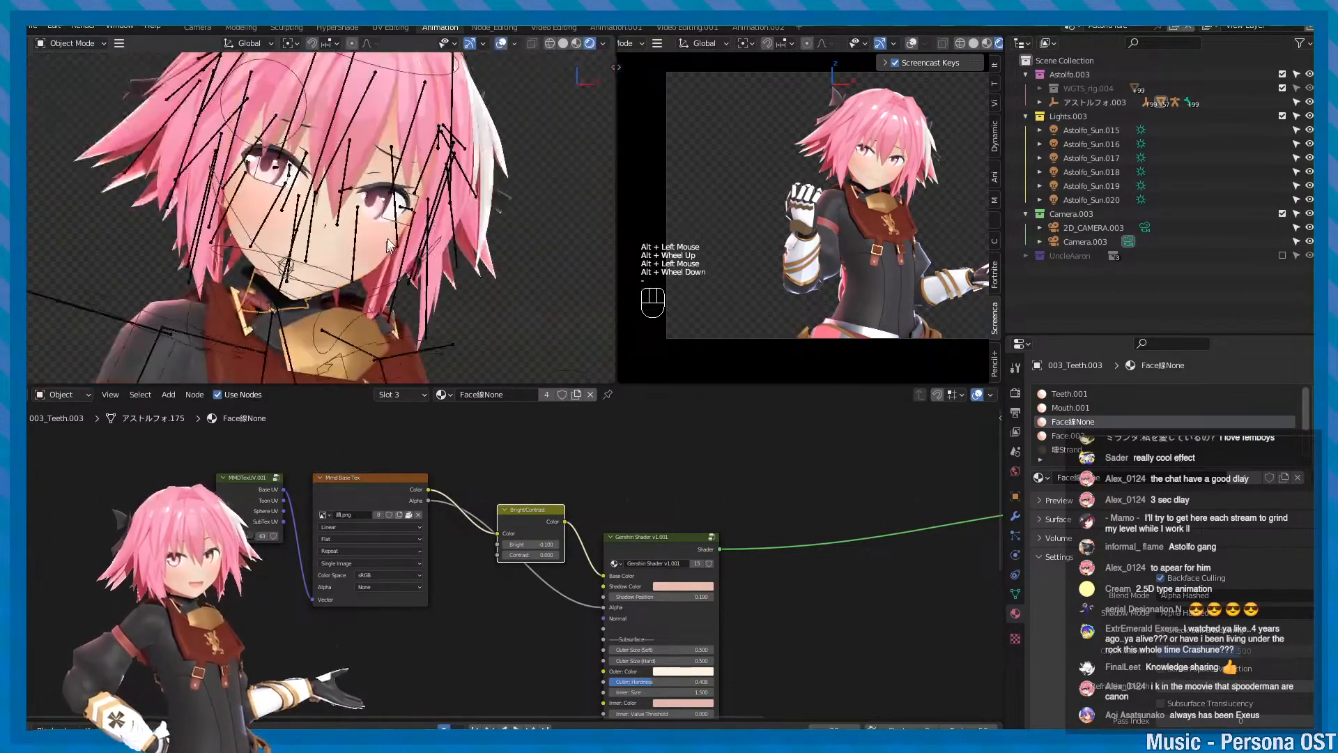
key("ctrl+s")
left_click_drag(535, 284, 453, 272, "alt")
scroll(394, 255, "down", 3)
scroll(394, 255, "up", 3, "alt")
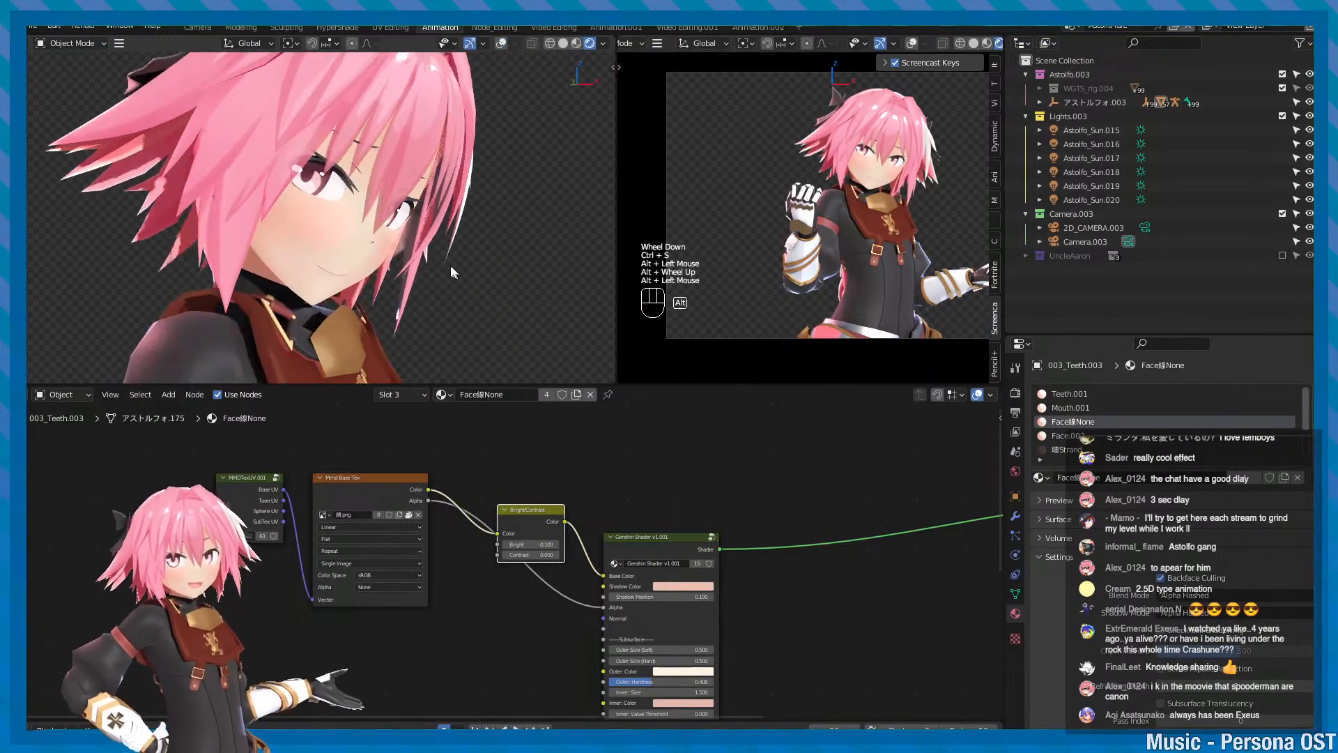
- Examine the Genshin Shader settings and the texture nodes of the Face線None material
middle_click_drag(786, 602, 744, 572)
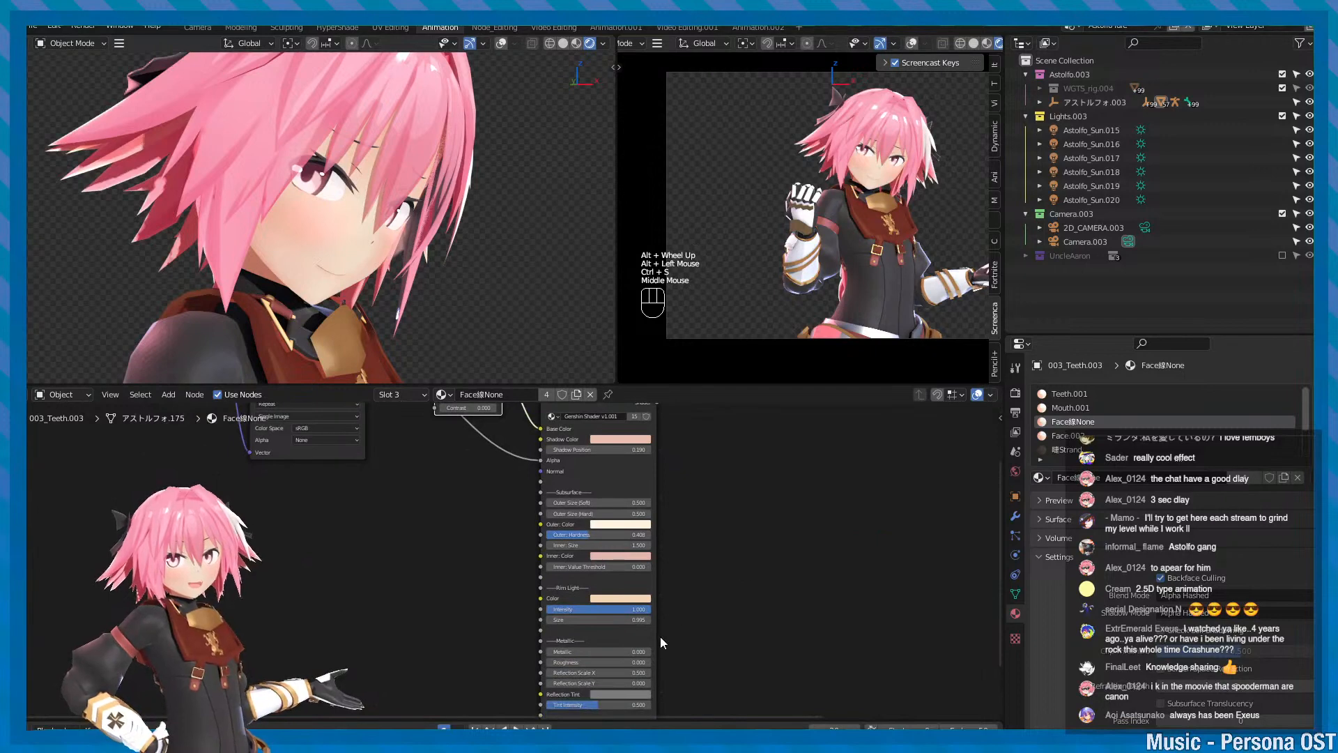
middle_click_drag(662, 635, 719, 562)
middle_click_drag(729, 460, 726, 616)
middle_click_drag(611, 518, 714, 538)
scroll(603, 533, "down", 2)
scroll(448, 522, "up", 1)
scroll(448, 522, "up", 1)
scroll(412, 511, "down", 1)
scroll(642, 543, "up", 3)
key("ctrl+s")
- Examine the face and upper body in profile and from the front, saving the file along the way
mouse_move(402, 275)
left_mouse_down("alt")
mouse_move(341, 280)
mouse_move(408, 263)
left_mouse_up("alt")
key("f")
middle_click_drag(407, 264, 450, 235, "alt")
key("ctrl+s")
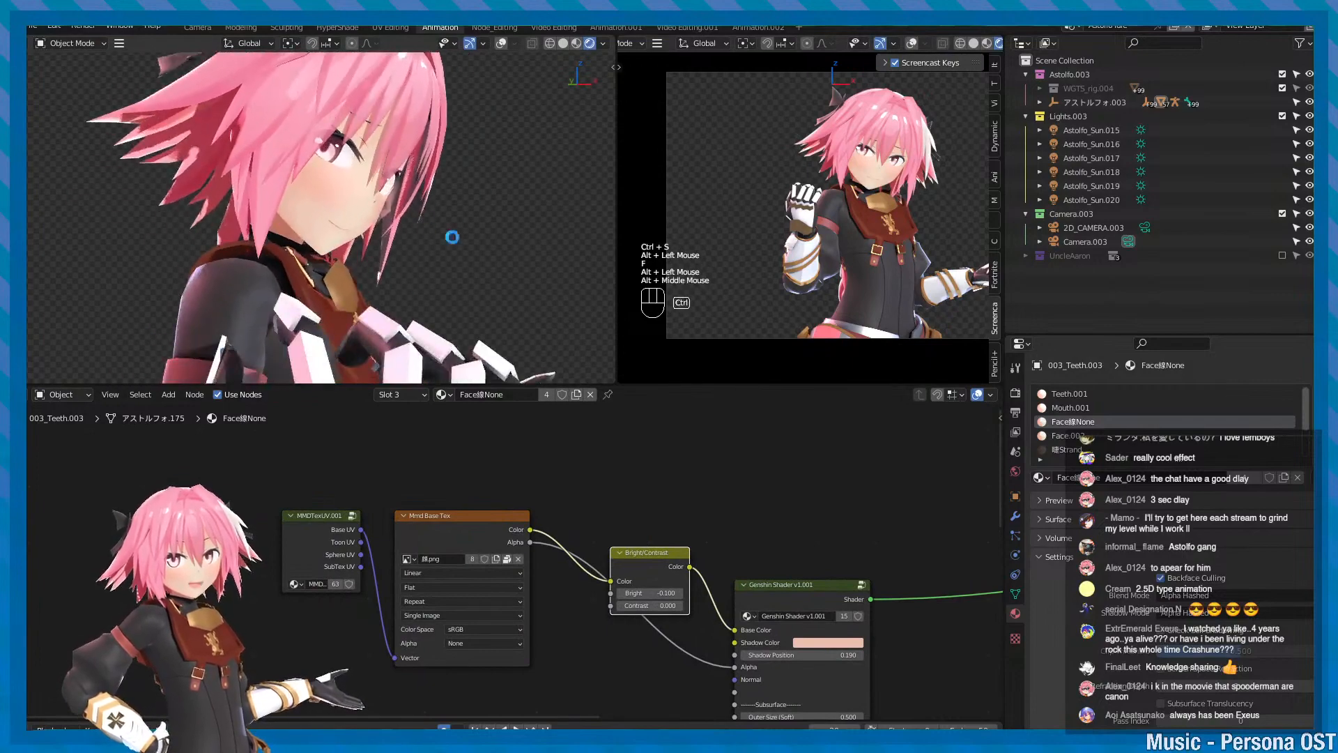
scroll(449, 236, "up", 1)
left_click_drag(450, 235, 348, 198, "alt")
middle_click_drag(349, 198, 362, 248, "alt")
key("ctrl+s")
scroll(362, 248, "down", 2)
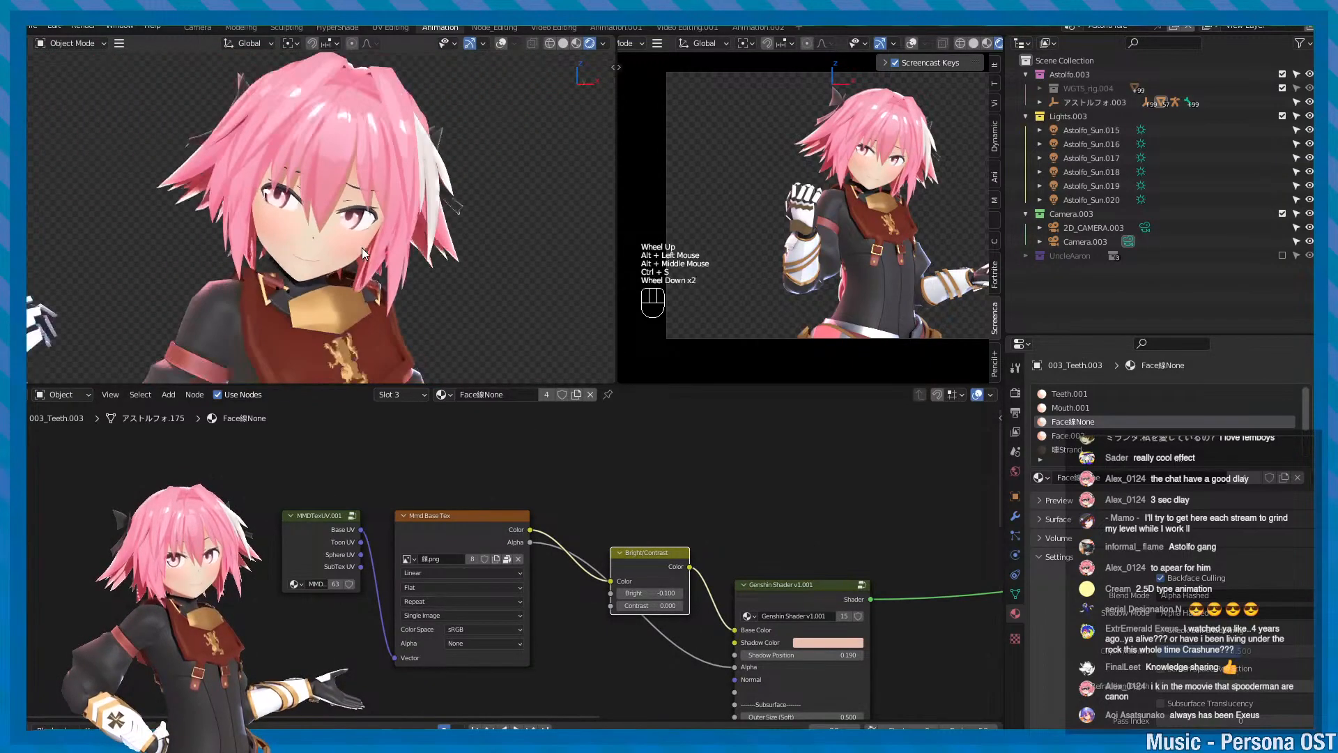
left_click_drag(362, 248, 353, 239, "alt")
scroll(446, 319, "down", 2, "alt")
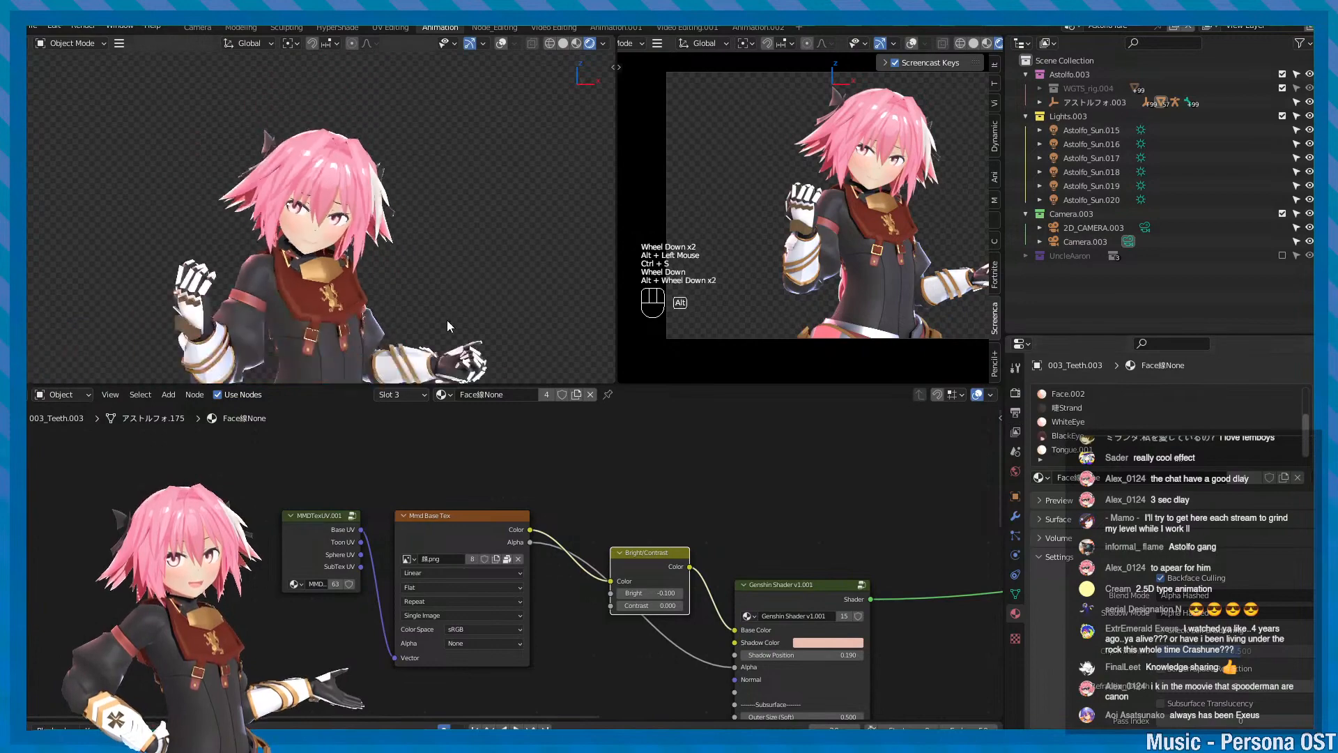
- Select the character's black stockings to open the Black_ニーソ material nodes, with the overlays hidden
middle_click_drag(446, 320, 402, 214, "alt")
scroll(416, 124, "down", 1, "alt")
left_click_drag(402, 214, 379, 209, "alt")
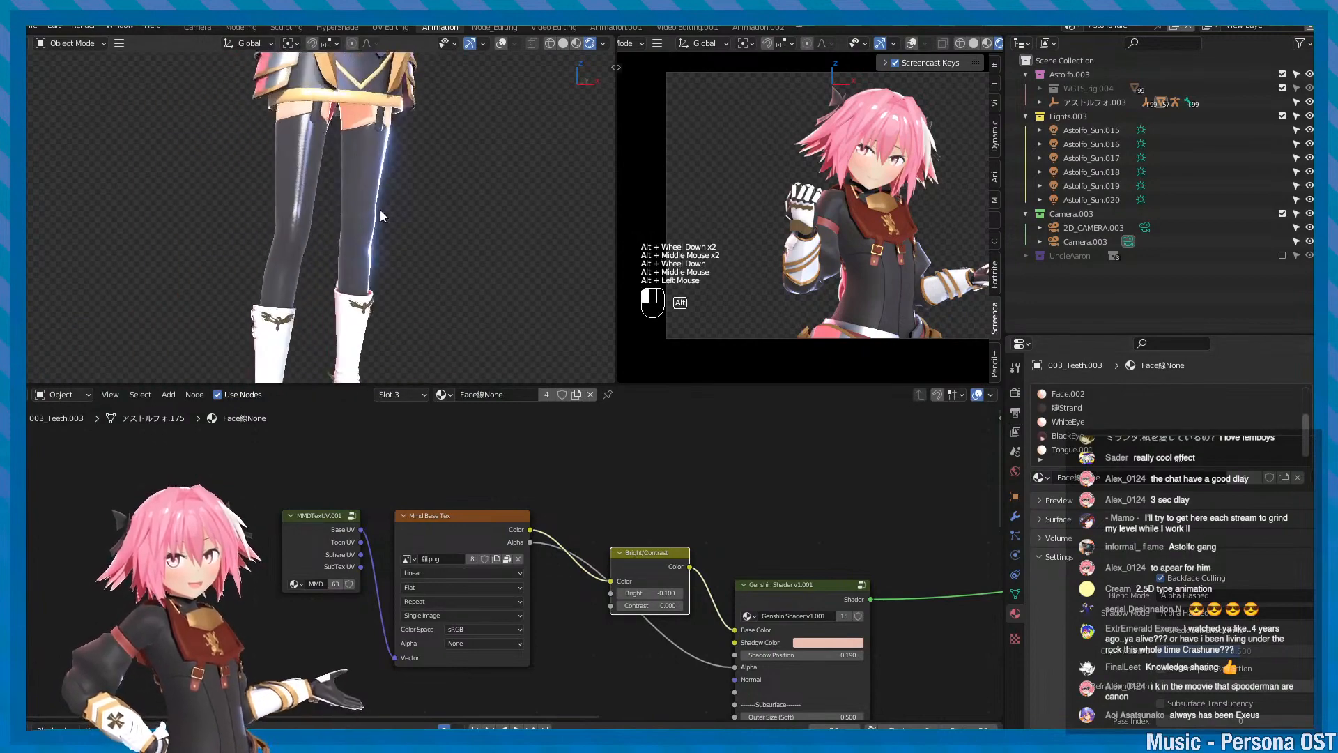
left_click(377, 210)
left_click(379, 180)
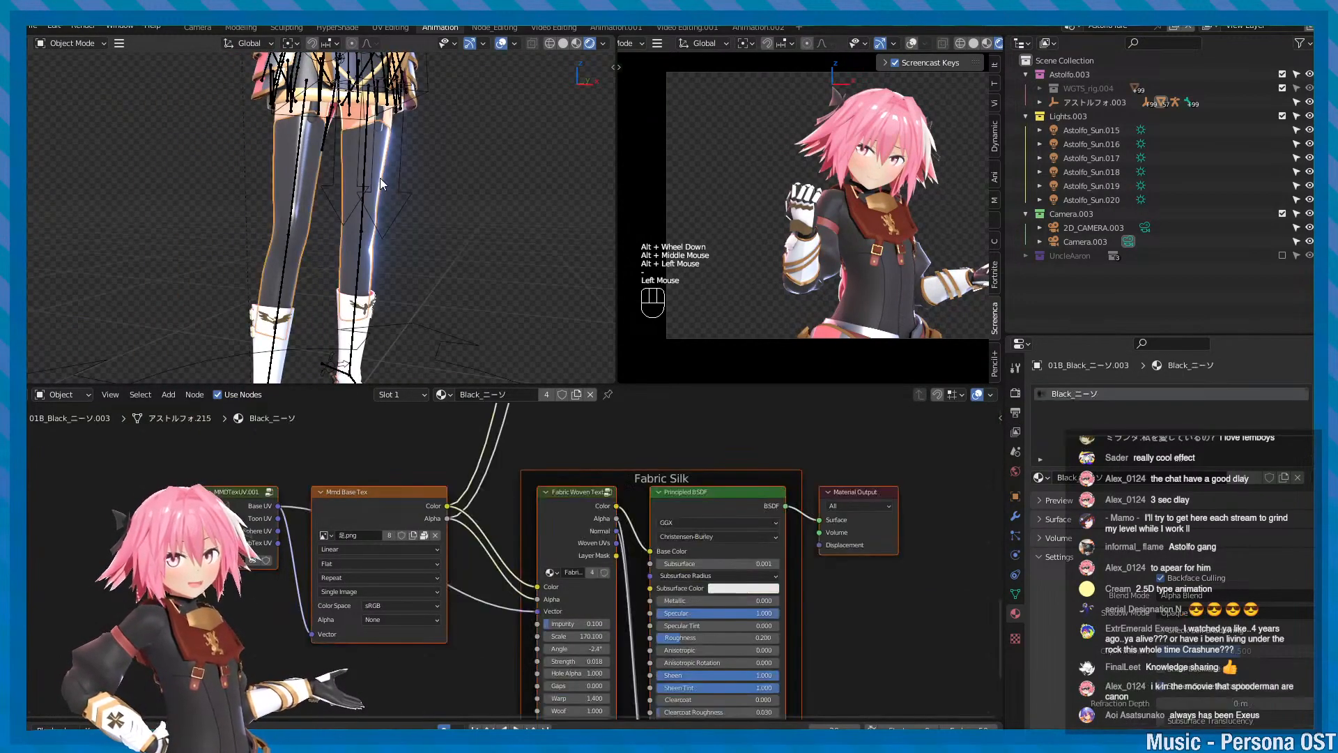
key("f")
- Examine the sheen and fabric shading of the stockings up close and from the side, and save the file
left_click_drag(379, 179, 410, 212, "alt")
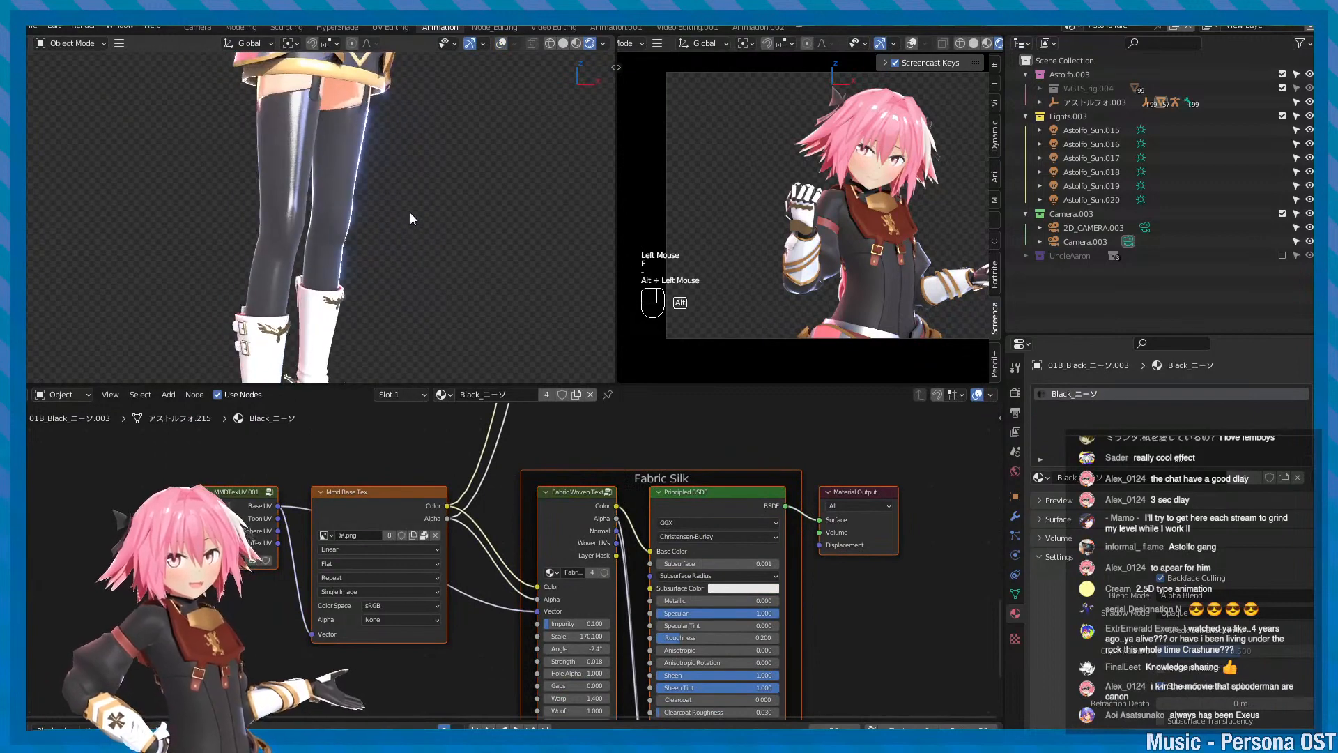
middle_click_drag(410, 212, 333, 191, "alt")
scroll(333, 191, "up", 2, "alt")
left_click_drag(391, 216, 499, 209, "alt")
scroll(377, 269, "up", 1, "alt")
scroll(397, 268, "up", 2, "alt")
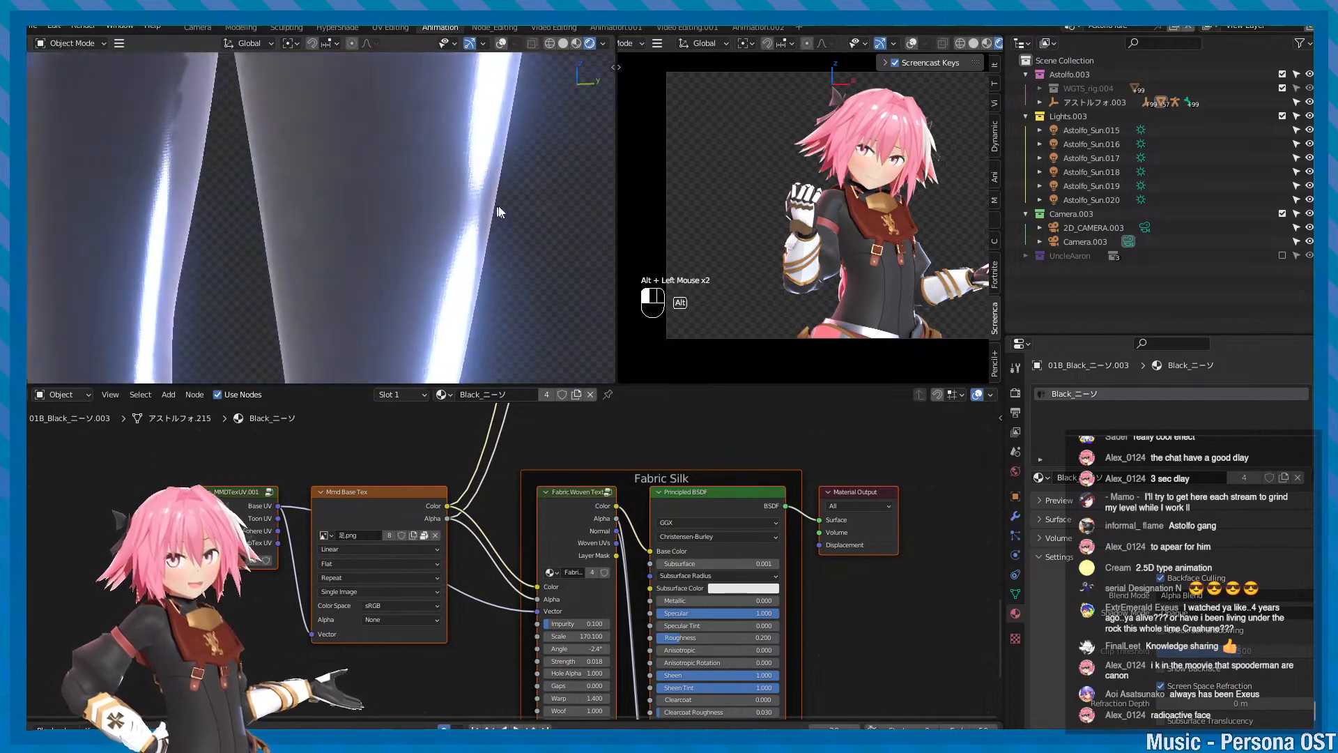
scroll(452, 234, "down", 1, "alt")
left_click_drag(331, 244, 409, 246, "alt")
scroll(394, 252, "down", 3, "alt")
scroll(408, 246, "down", 2, "alt")
middle_click_drag(409, 246, 409, 253, "alt")
left_click_drag(410, 253, 408, 264, "alt")
key("ctrl+s")
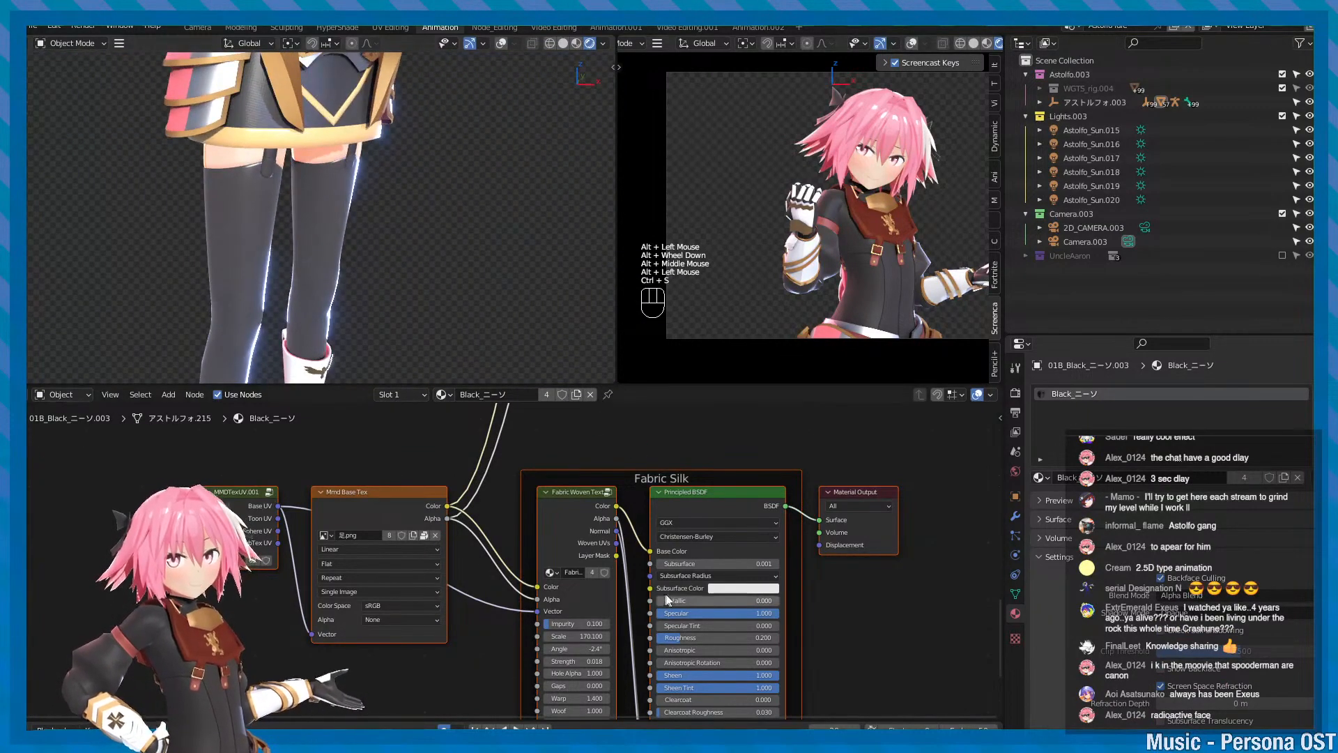
- Select the Fabric Woven Texture node in the stocking material's Fabric Silk frame
scroll(829, 617, "down", 2)
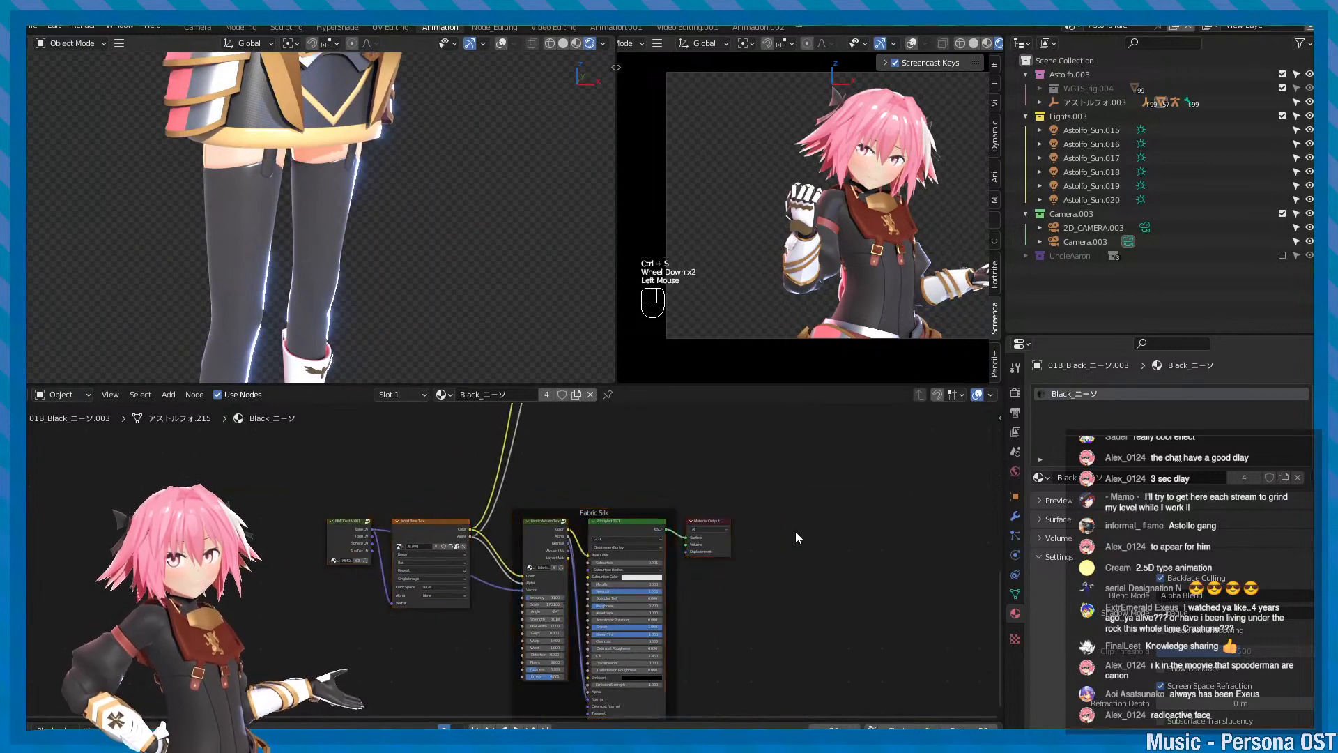
scroll(796, 531, "up", 2)
middle_click_drag(522, 496, 579, 467)
left_click(579, 467)
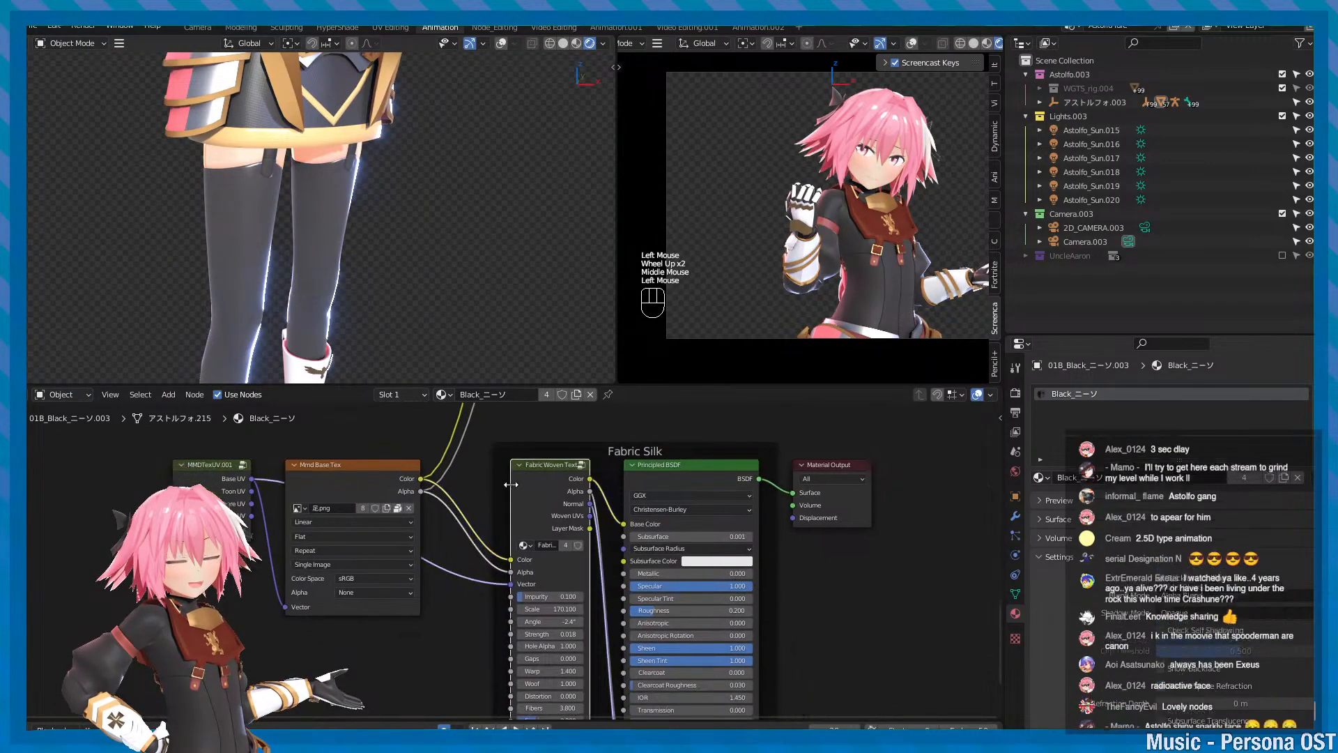
- Widen the Fabric Woven Texture node in the Fabric Silk frame and save the file
left_click_drag(512, 485, 491, 486)
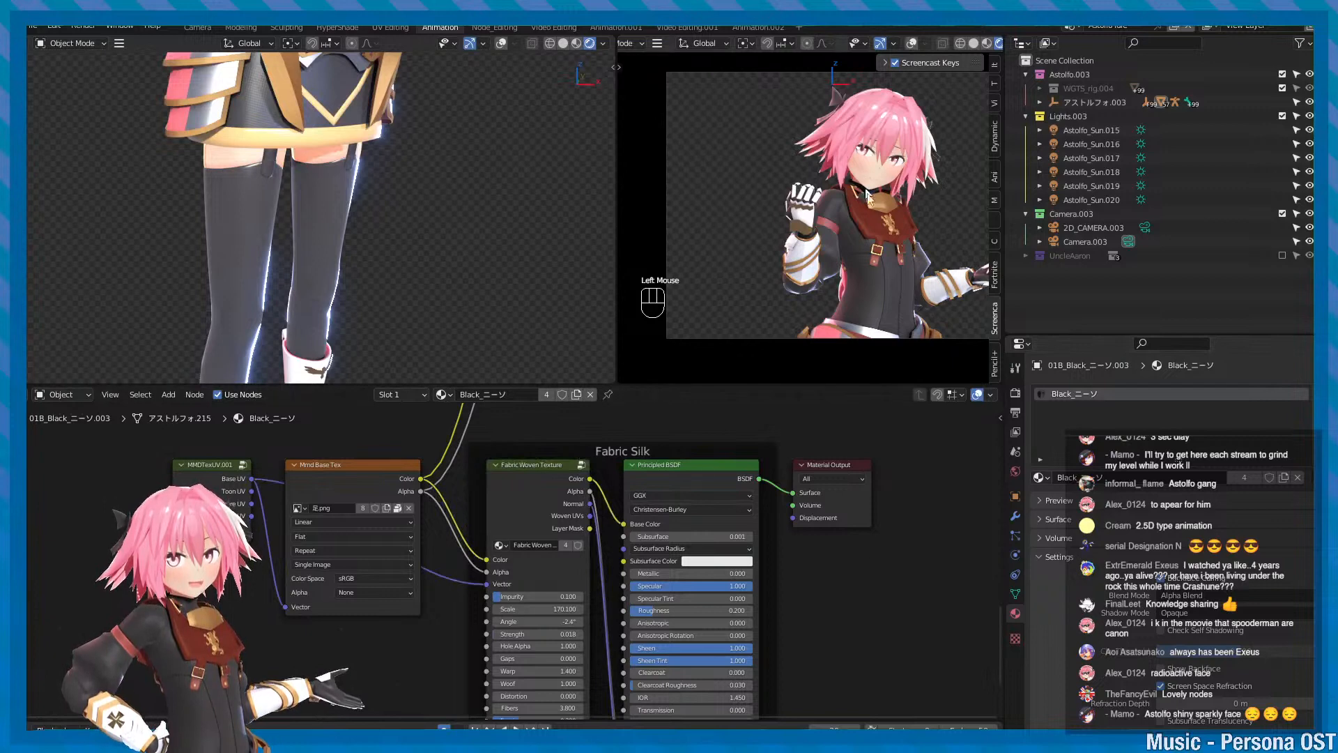
scroll(995, 285, "up", 2)
scroll(995, 285, "down", 1)
key("n")
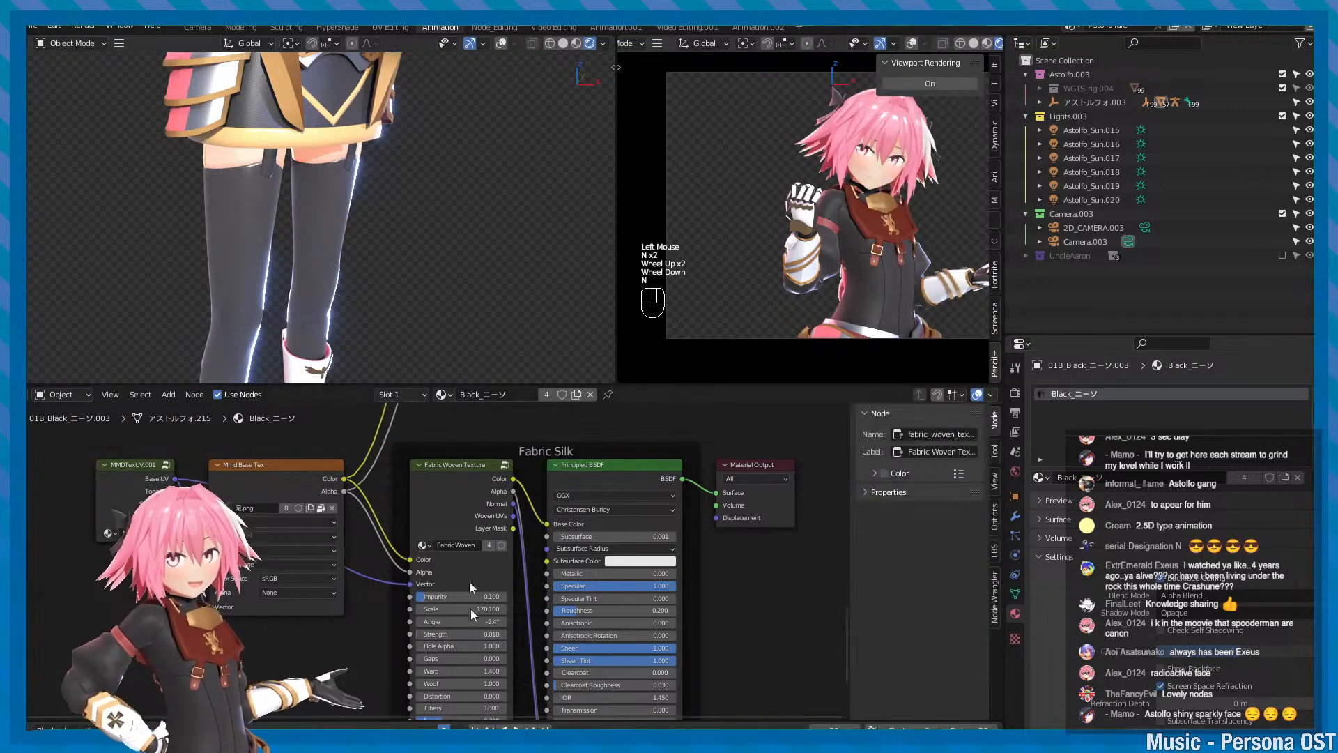
key("n")
middle_click_drag(520, 463, 533, 464)
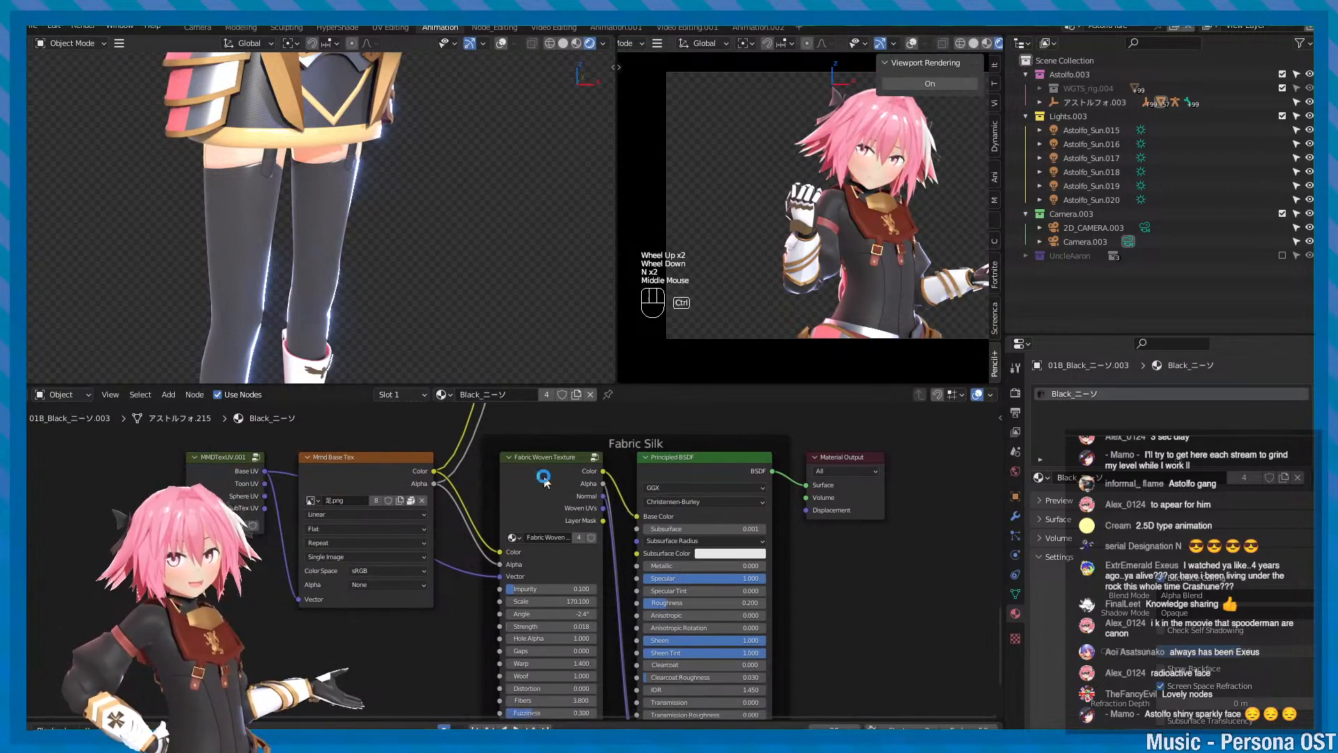
key("ctrl+s")
- Examine the Black_ニーソ node tree around the Fabric Silk frame and select the Fabric Woven Texture node
scroll(537, 466, "down", 3)
mouse_move(278, 231)
left_mouse_down("alt")
mouse_move(257, 230)
mouse_move(284, 245)
left_mouse_up("alt")
scroll(295, 244, "up", 1, "alt")
middle_click_drag(576, 449, 595, 627)
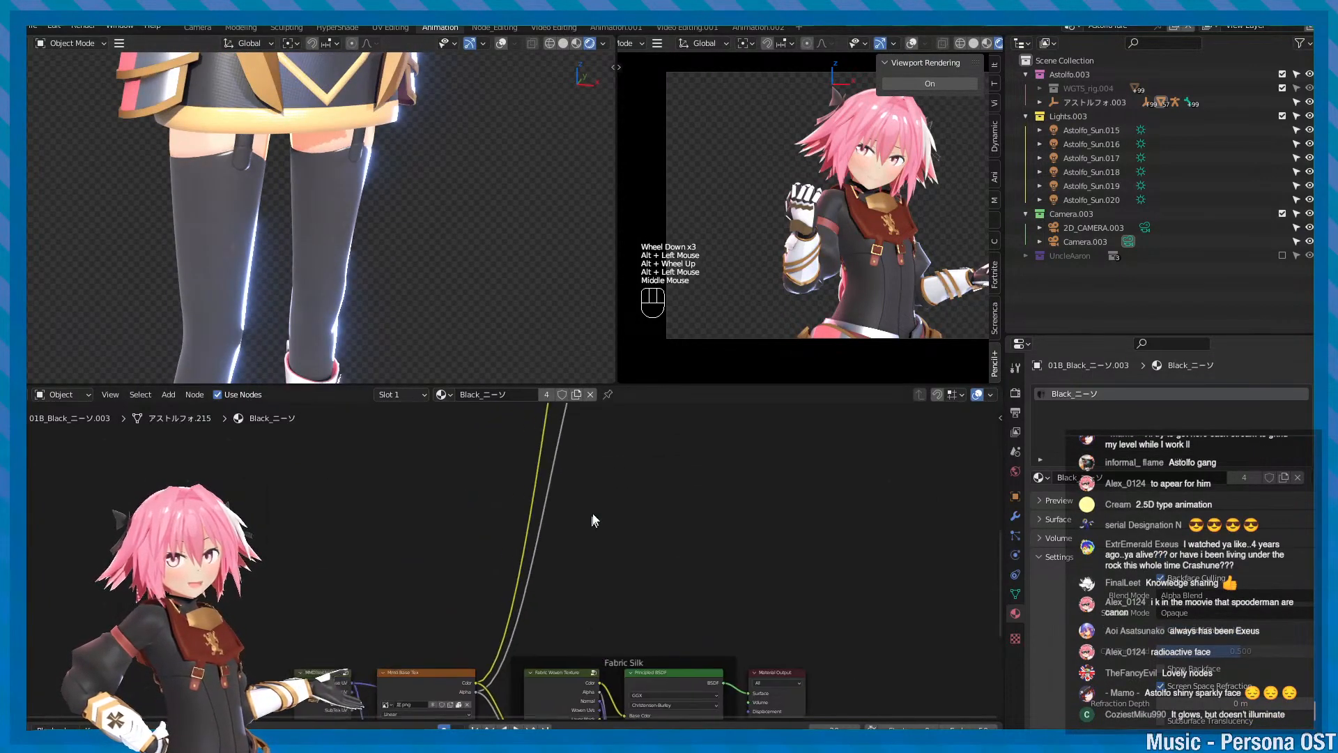
scroll(604, 550, "down", 2)
middle_click_drag(591, 520, 584, 622)
middle_click_drag(633, 555, 704, 591)
scroll(493, 565, "up", 2)
left_click_drag(488, 267, 434, 292, "alt")
middle_click_drag(877, 595, 818, 534)
scroll(838, 460, "up", 2)
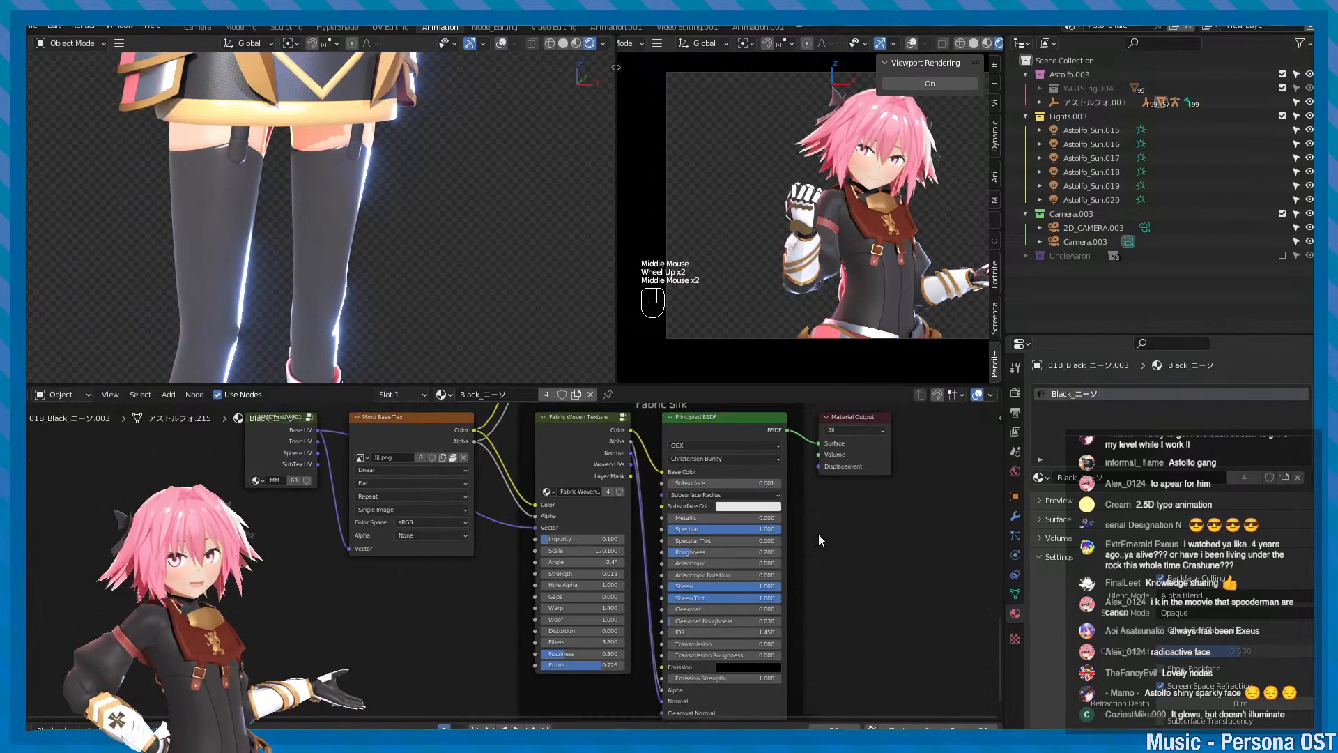
left_click(577, 448)
key("g")
middle_click_drag(778, 409, 729, 487)
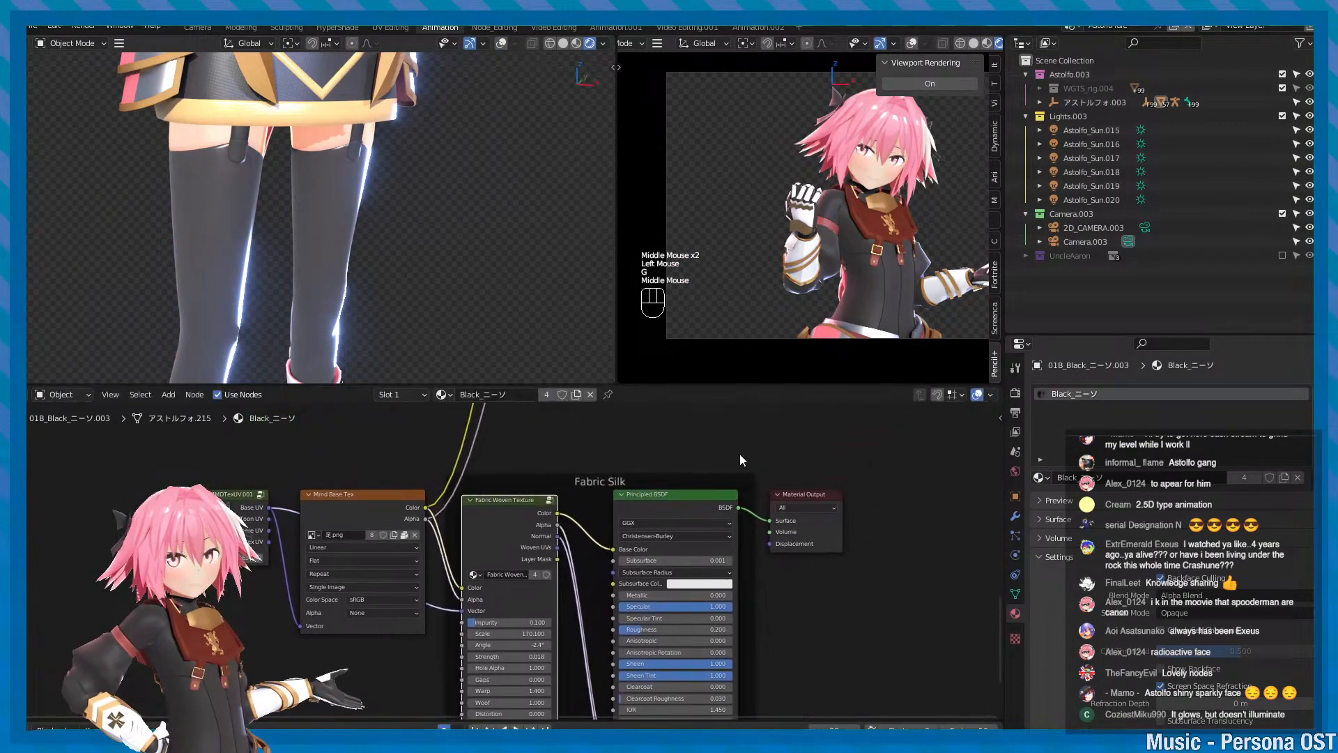
- Inspect the stocking mesh in Edit Mode with overlays shown, and return to Object Mode
left_click(1053, 421)
middle_click_drag(373, 189, 359, 269, "alt")
key("minus")
left_click(344, 258)
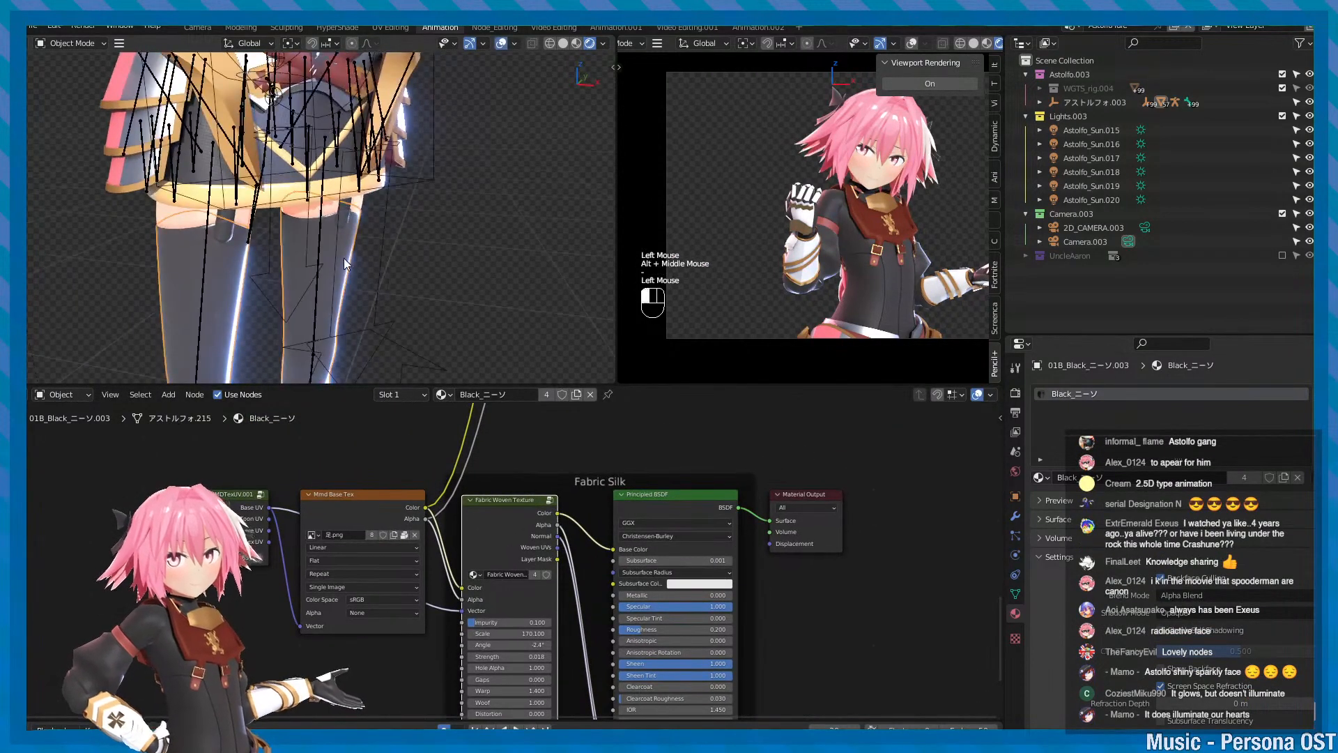
key("Tab")
key("minus")
scroll(258, 322, "down", 1)
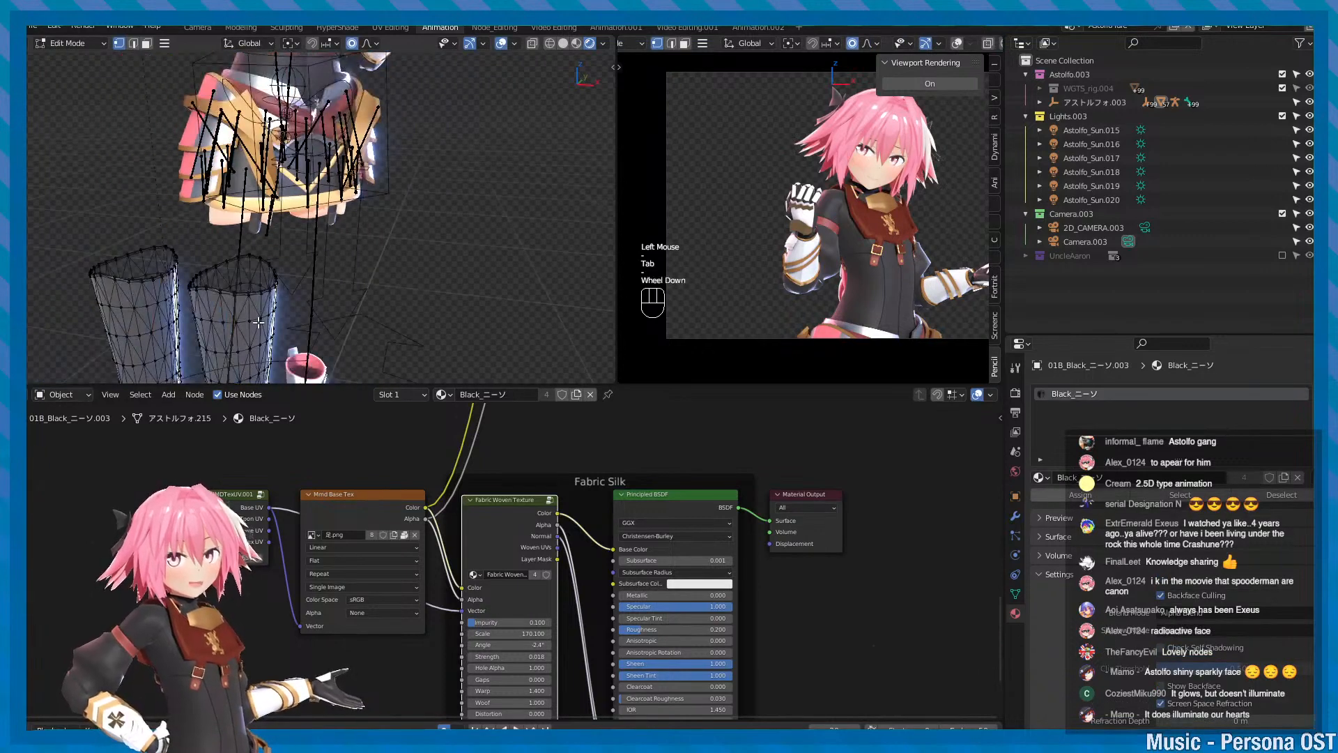
key("Tab")
key("minus")
- Examine the stockings' glowing rim highlights from several angles with the overlays hidden, saving the file along the way
scroll(382, 296, "up", 2)
key("f")
middle_click_drag(389, 205, 439, 222, "alt")
scroll(388, 220, "up", 2, "alt")
left_click(375, 217, "alt")
key("minus")
key("ctrl+s")
key("minus")
left_click_drag(442, 222, 456, 174, "alt")
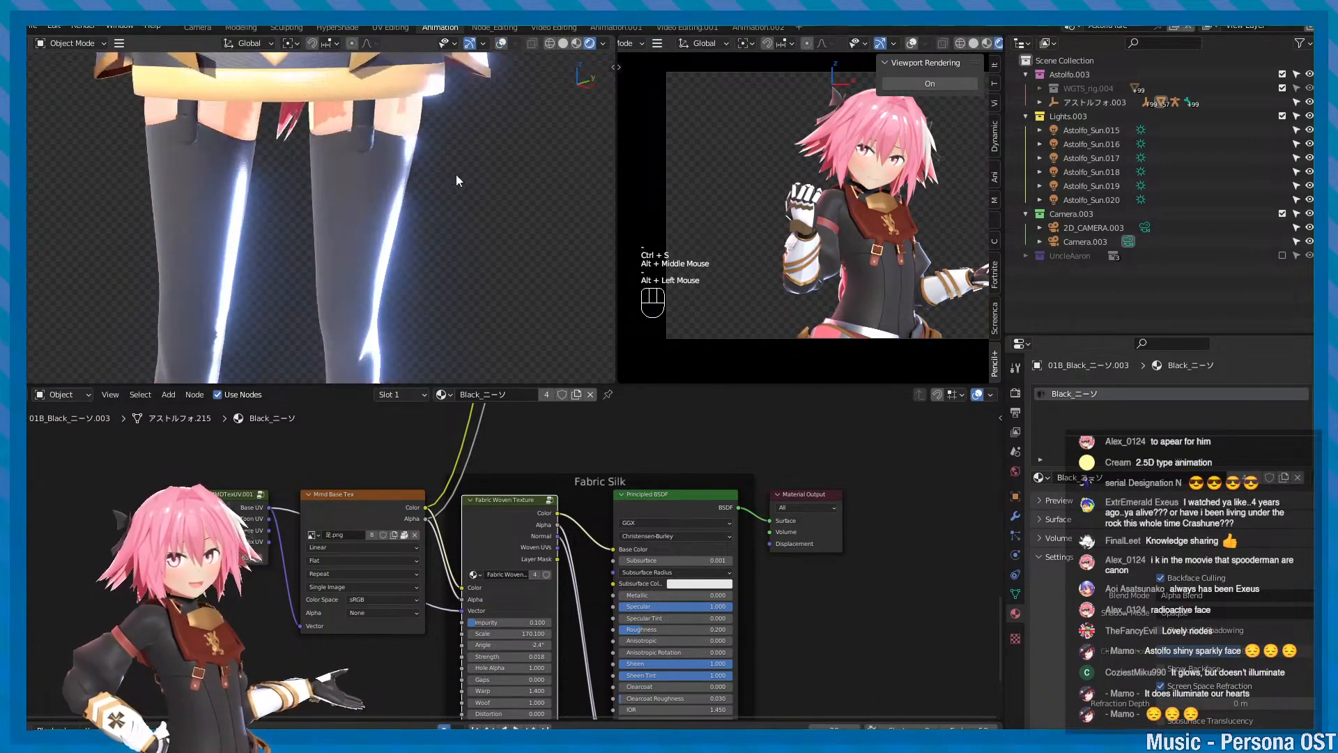
middle_click_drag(421, 213, 416, 227, "alt")
key("ctrl+s")
scroll(412, 225, "down", 1)
left_click_drag(411, 226, 449, 238, "alt")
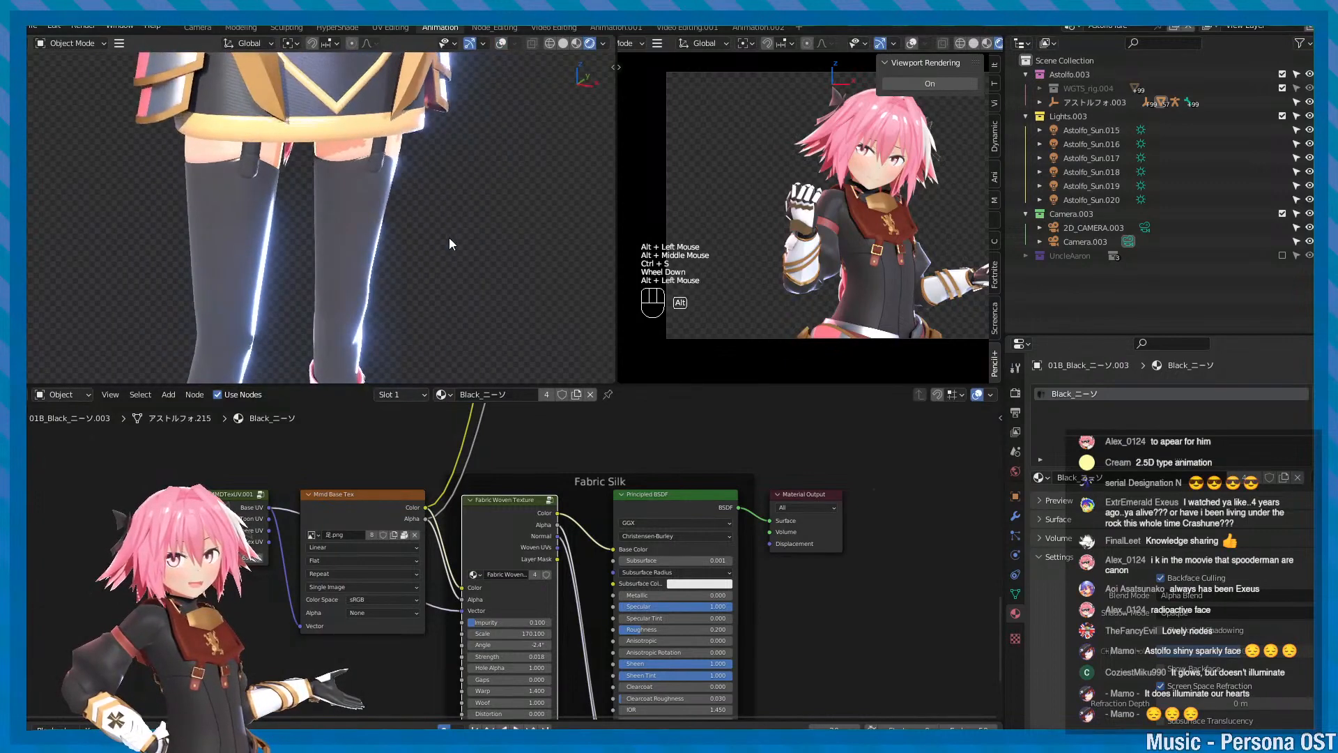
- Enlarge the 3D viewports over the node editor and examine the fabric weave at the upper edge of the stocking
scroll(449, 238, "down", 2, "alt")
scroll(312, 215, "up", 1)
left_click_drag(306, 270, 249, 146, "alt")
scroll(357, 259, "up", 1)
scroll(302, 173, "up", 2, "alt")
middle_click_drag(249, 146, 258, 108, "alt")
scroll(325, 196, "up", 1, "alt")
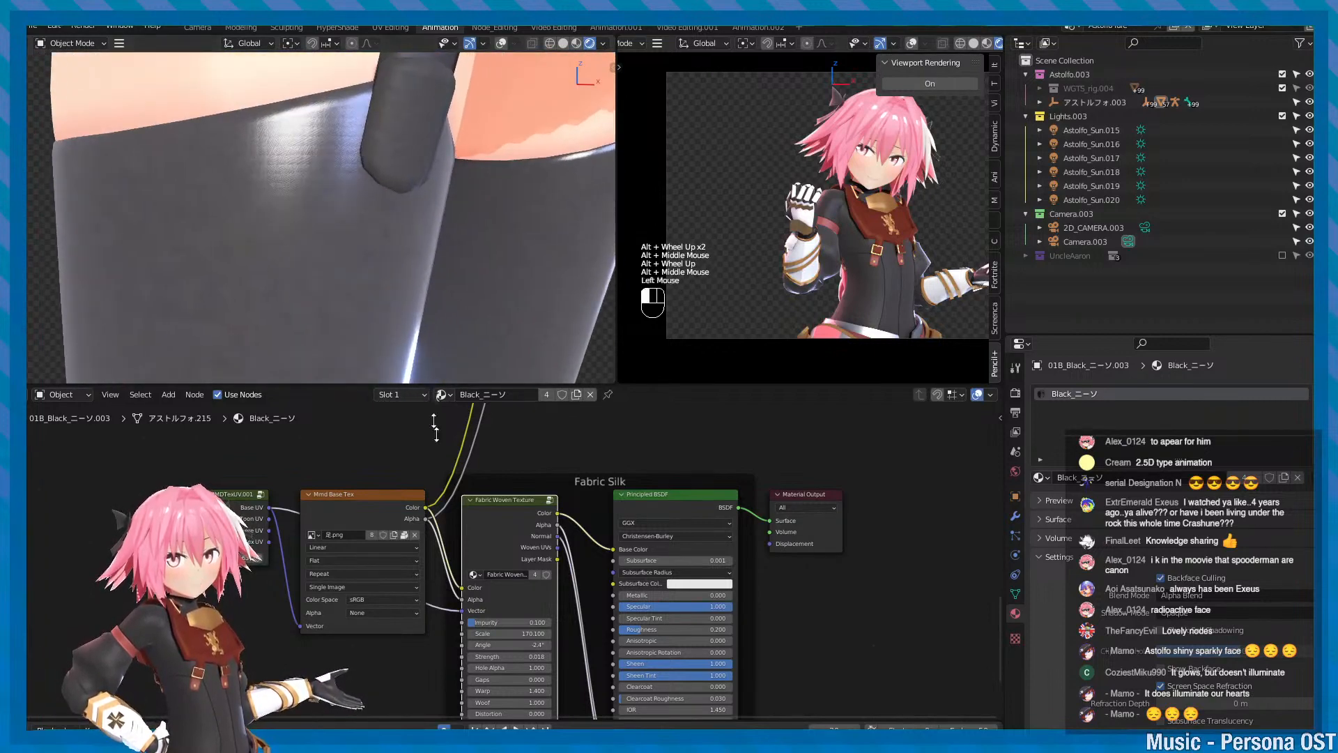
left_click_drag(435, 426, 374, 471)
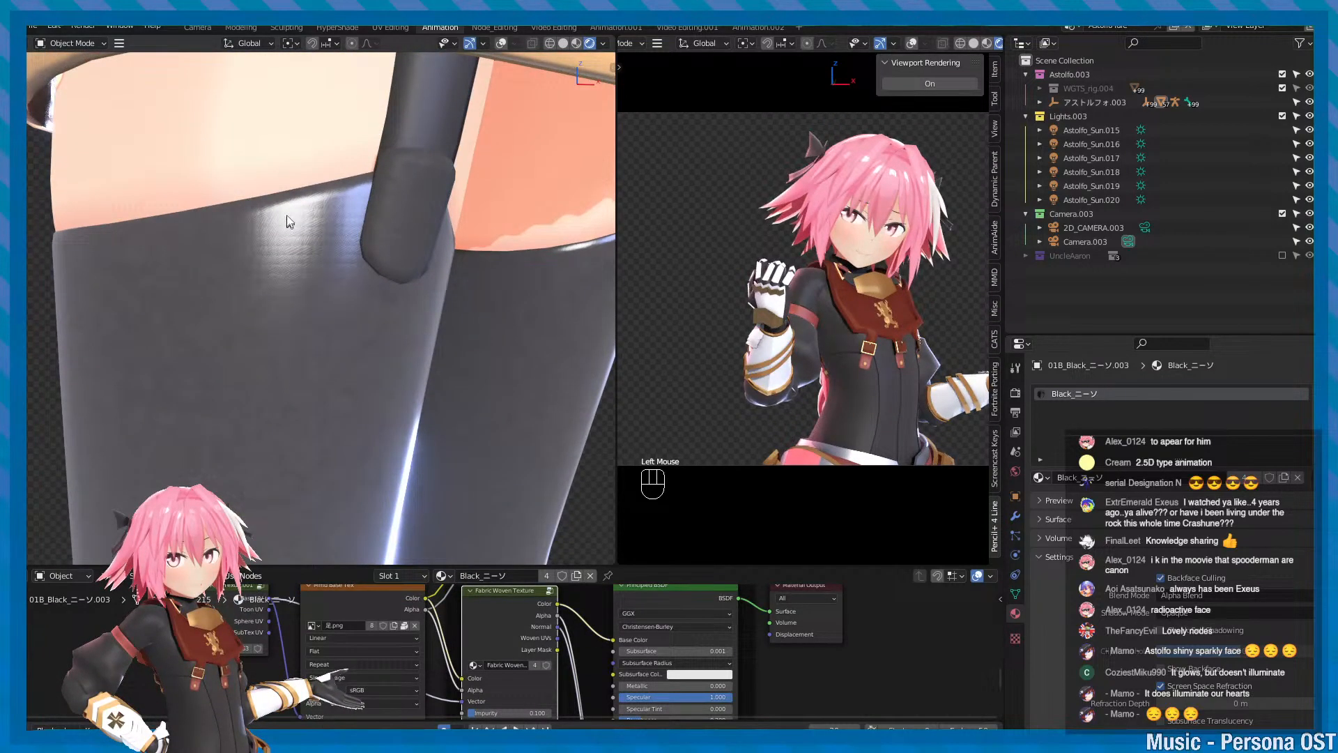
scroll(327, 289, "down", 2)
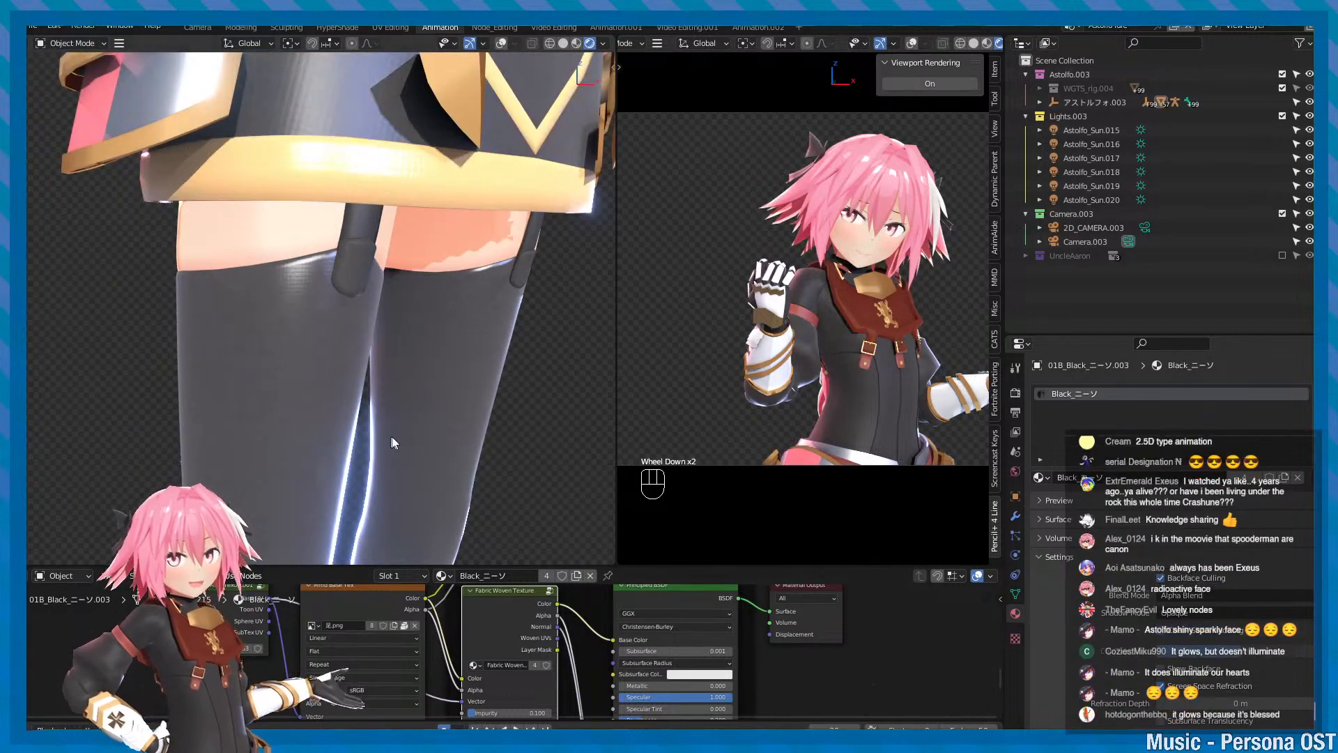
- Examine the outfit from the stockings up past the waist armour to the chest, saving the file along the way
scroll(392, 437, "down", 2)
middle_click_drag(418, 380, 403, 429, "alt")
key("ctrl+s")
scroll(418, 390, "down", 1)
middle_click_drag(427, 367, 401, 430, "alt")
scroll(402, 430, "down", 1)
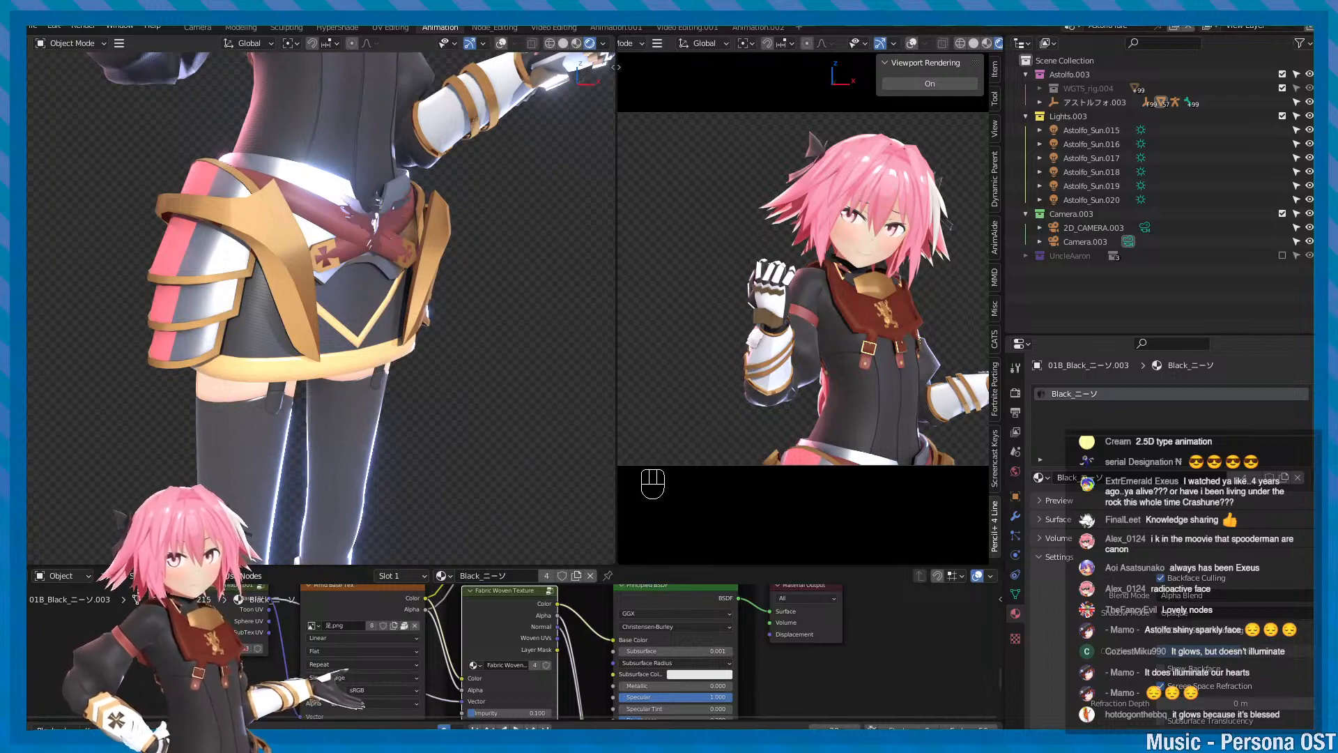
middle_click_drag(390, 234, 387, 306, "alt")
left_click_drag(390, 272, 371, 296, "alt")
middle_click_drag(376, 205, 372, 315, "alt")
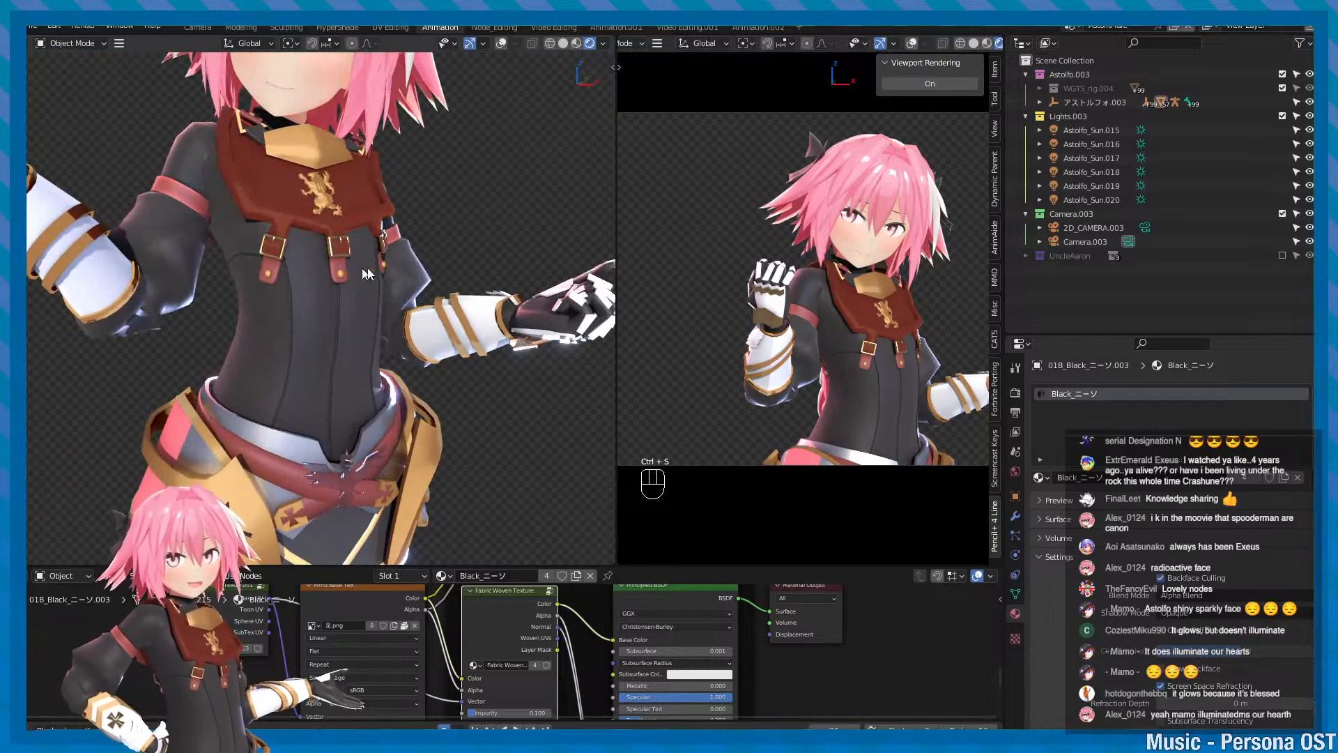
mouse_move(359, 287)
middle_mouse_down("alt")
mouse_move(353, 328)
mouse_move(308, 291)
mouse_move(335, 295)
middle_mouse_up("alt")
key("ctrl+s")
- Select the gold lion emblem on the chest to open the ゴールド_Breastライオン material nodes, and save the file
left_click(336, 295)
key("f")
scroll(336, 295, "down", 2)
scroll(334, 313, "down", 2)
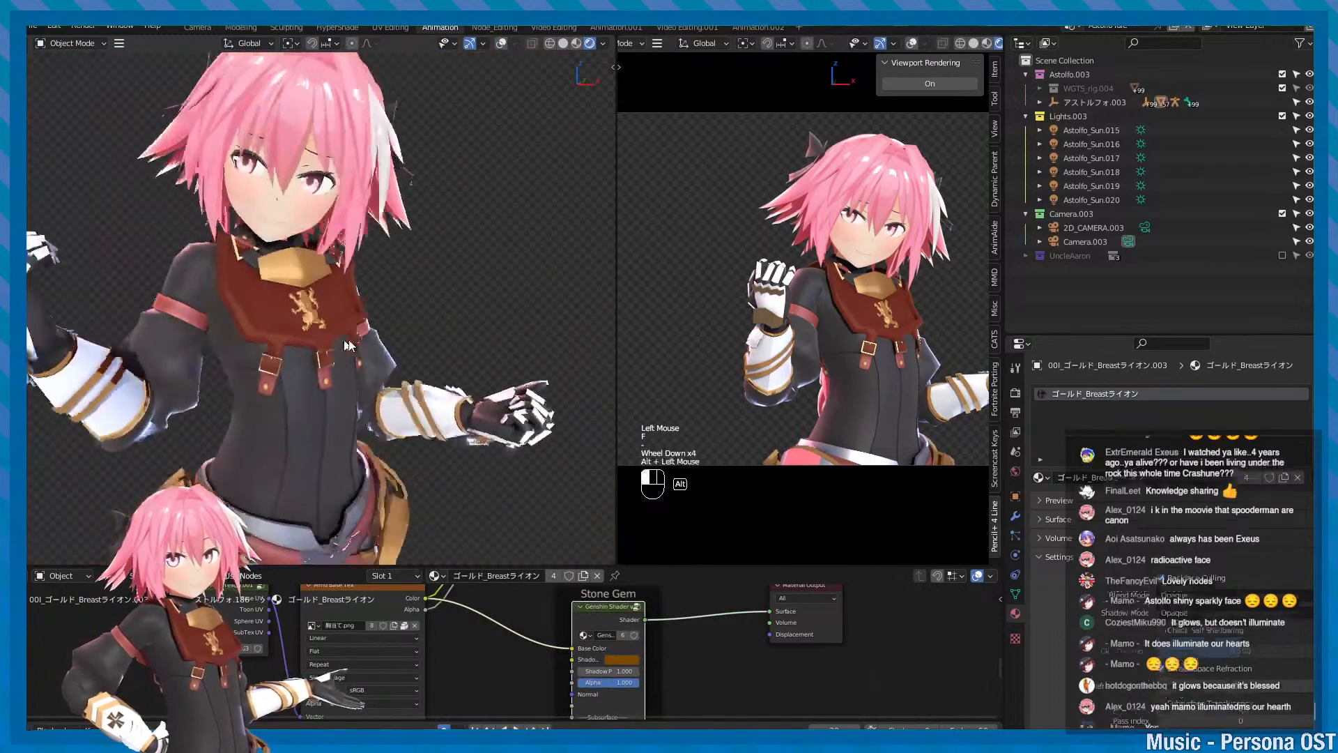
left_click_drag(334, 313, 377, 339, "alt")
key("ctrl+s")
key("ctrl+s")
key("ctrl+s")
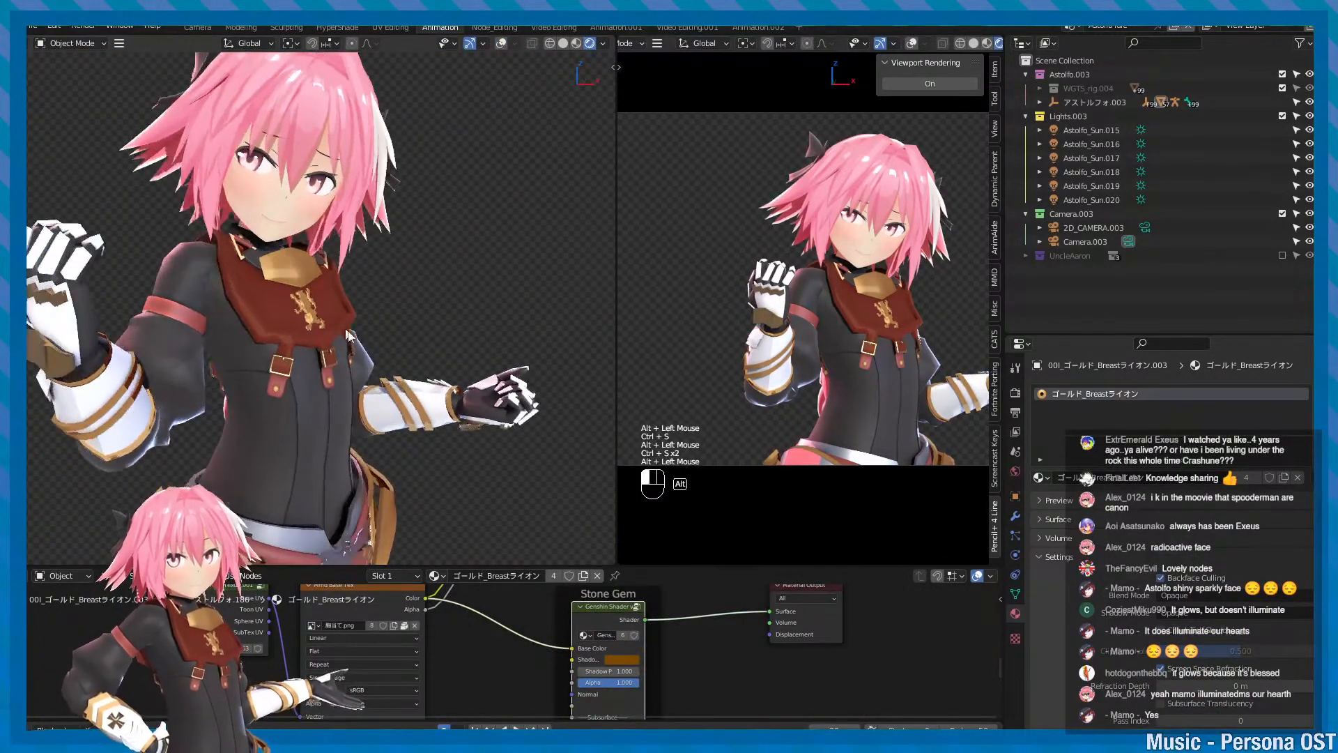
- Examine the torso, collar and gauntlets from several angles and distances, saving the file along the way
middle_click_drag(376, 338, 300, 282, "alt")
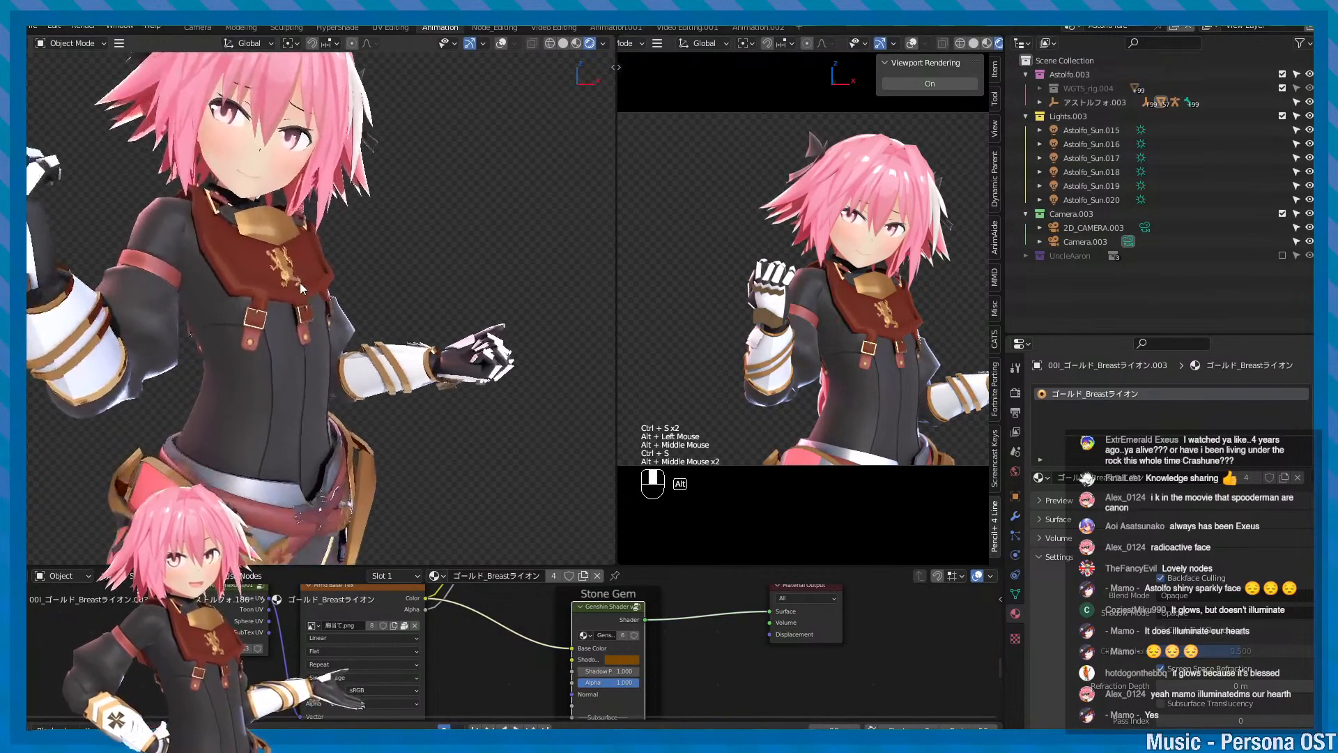
middle_click_drag(317, 346, 324, 308, "alt")
key("ctrl+s")
left_click_drag(325, 308, 331, 330, "alt")
key("ctrl+s")
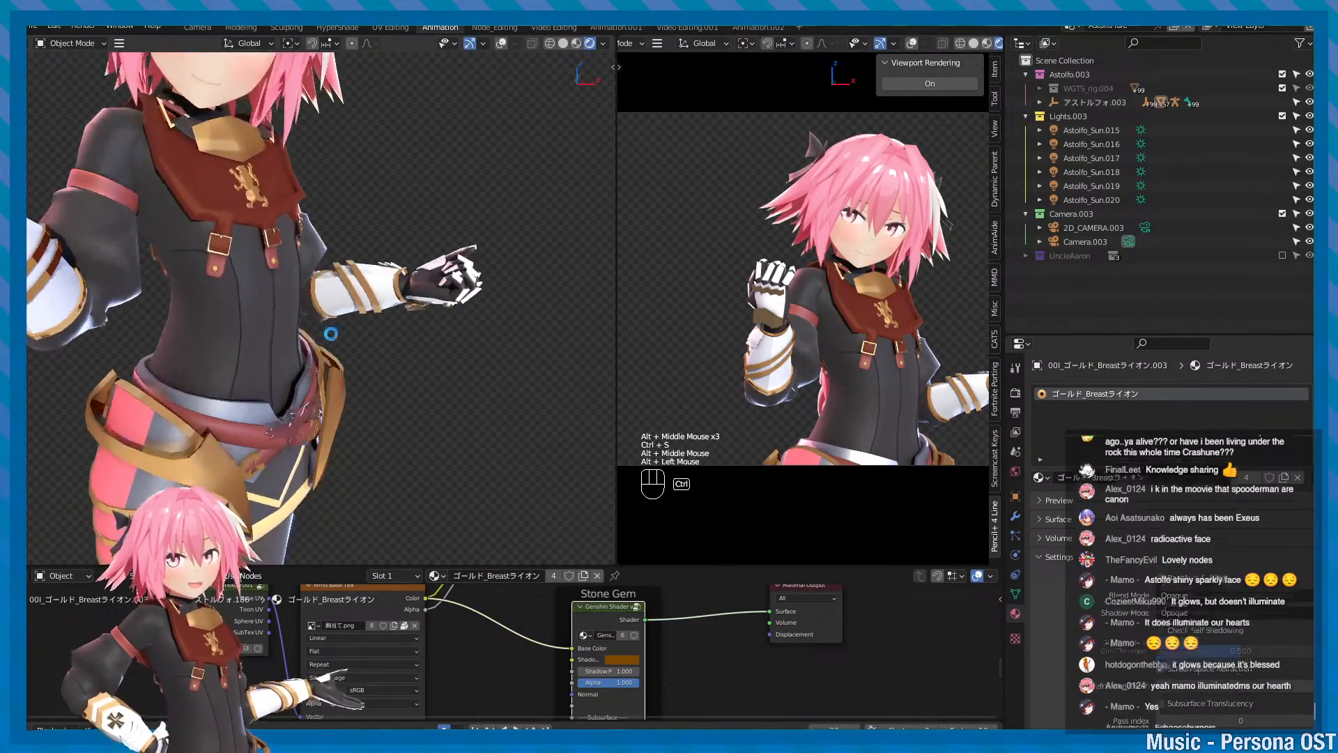
scroll(334, 325, "down", 1, "alt")
middle_click_drag(335, 325, 346, 340, "alt")
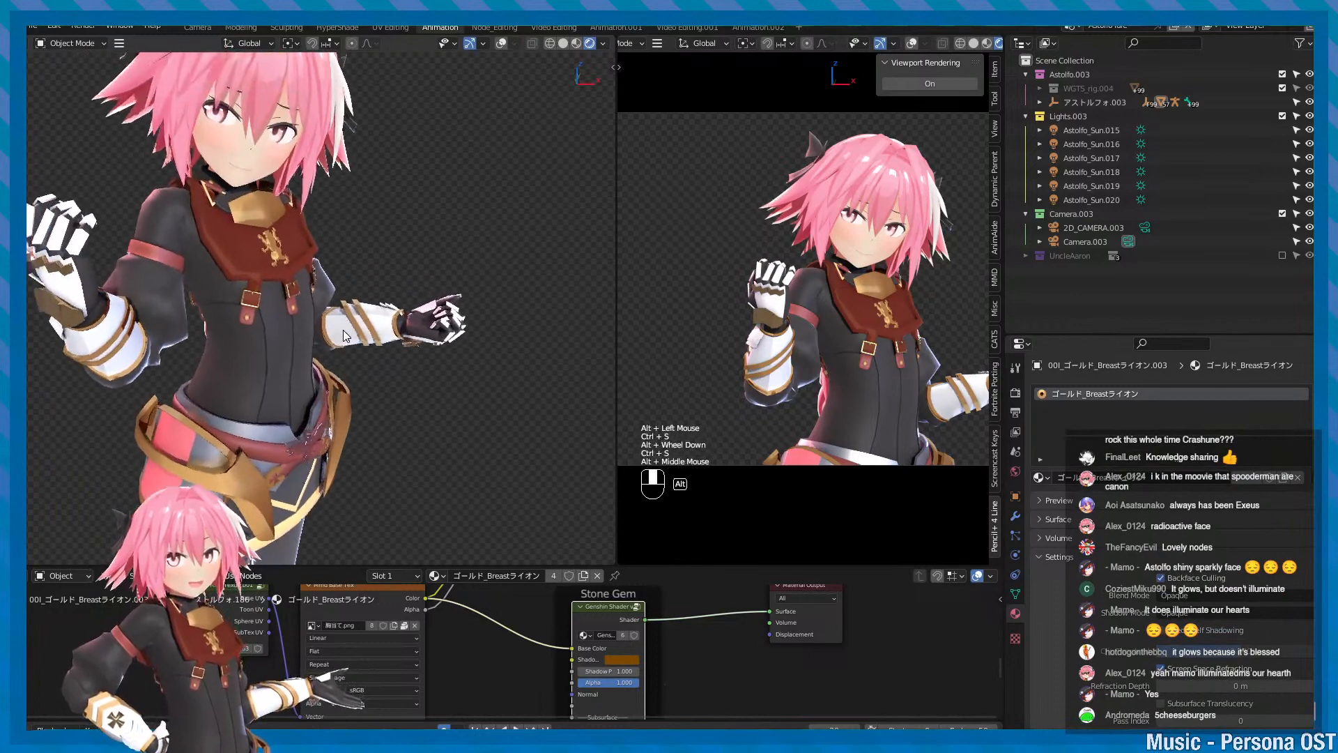
left_click_drag(346, 340, 318, 315, "alt")
scroll(334, 293, "down", 1)
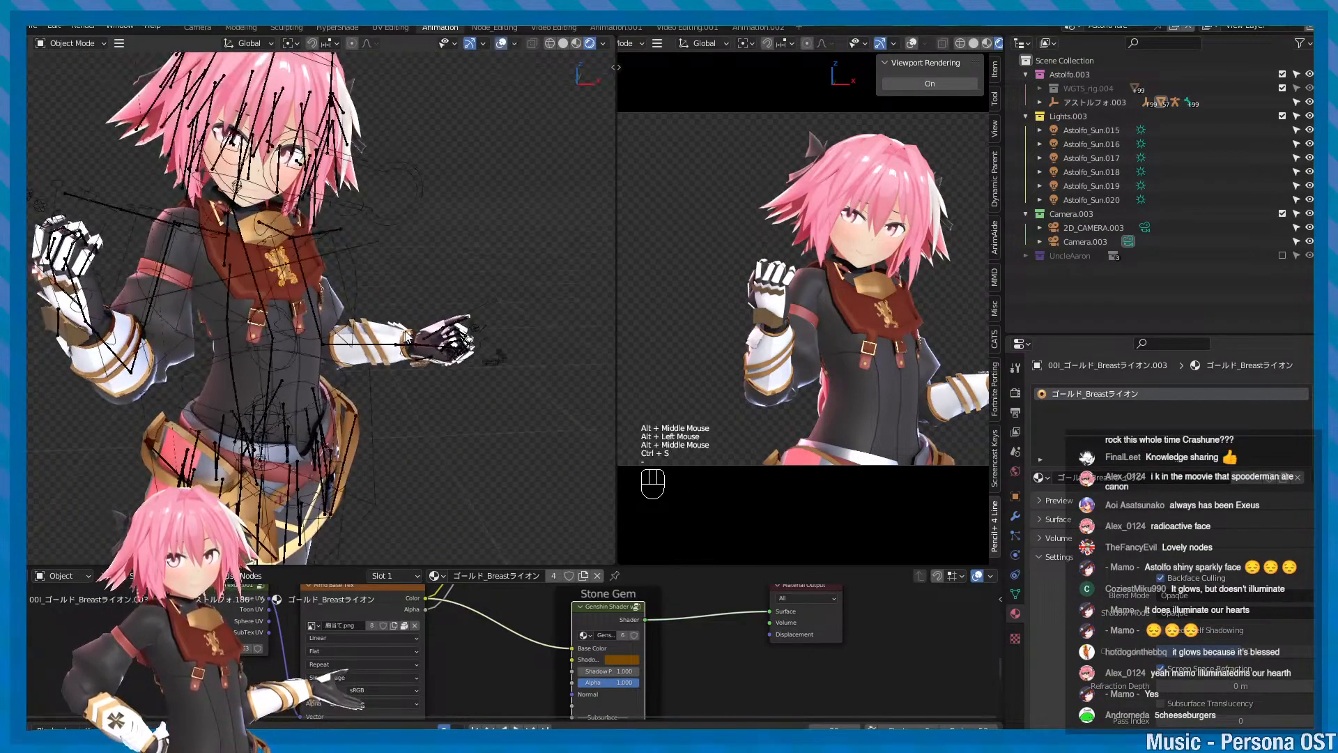
scroll(348, 279, "down", 2, "alt")
scroll(329, 263, "up", 1)
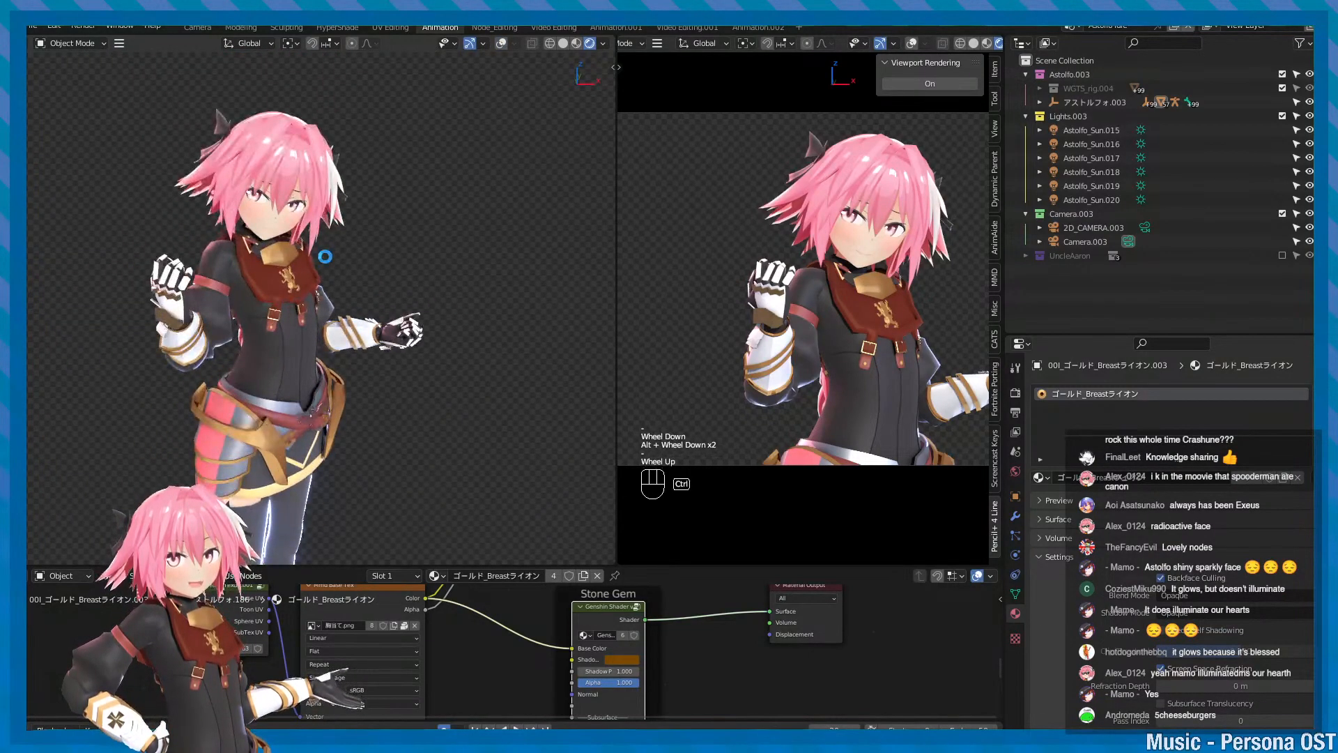
key("ctrl+s")
- Select the gold waist armour to open the ゴールド_Waist material and show its Metal Noble shader nodes
middle_click_drag(435, 296, 411, 181, "alt")
scroll(411, 181, "up", 2, "alt")
left_click_drag(412, 185, 349, 274, "alt")
left_click(301, 271)
right_click(299, 271)
key("f")
middle_click_drag(491, 646, 408, 652)
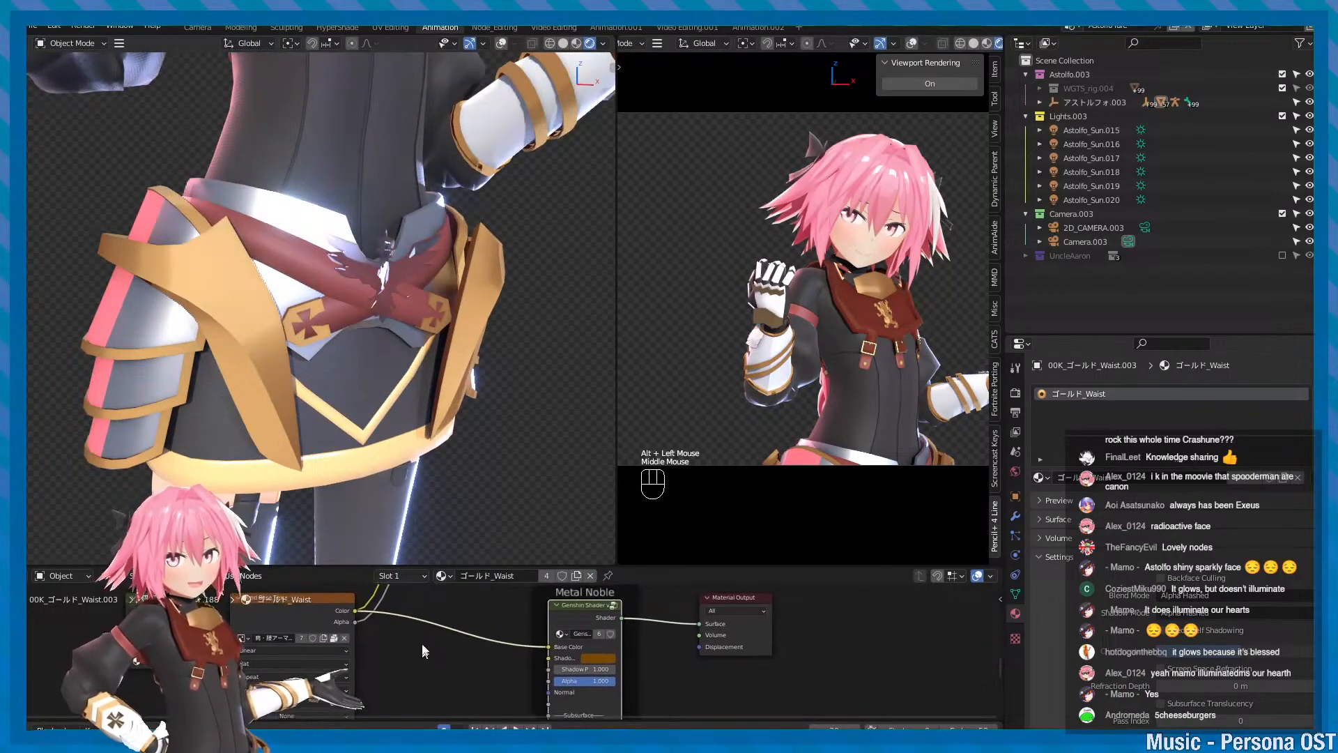
middle_click_drag(674, 637, 631, 658)
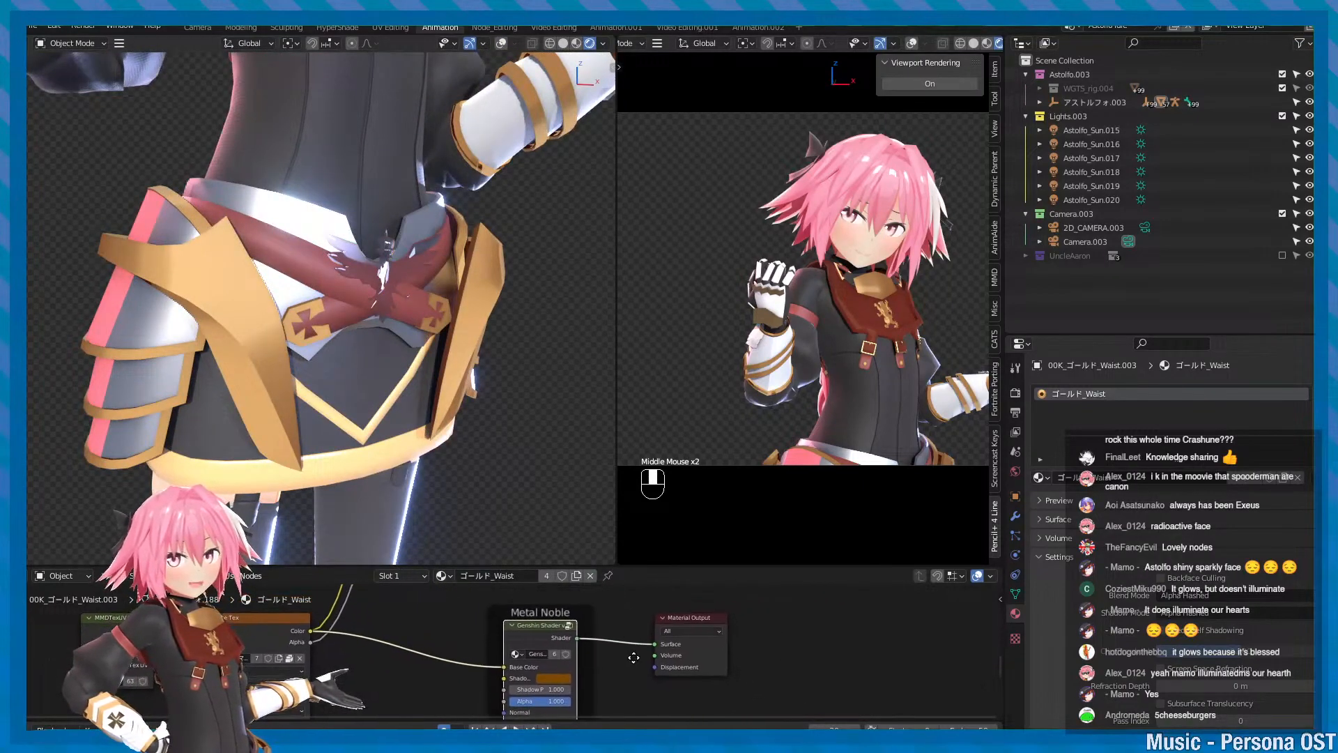
- Examine the shading of the gold waist armour from other angles and distances, saving the file along the way
scroll(446, 355, "down", 1)
left_click_drag(446, 352, 401, 384, "alt")
key("ctrl+s")
key("ctrl+s")
scroll(241, 307, "down", 2, "alt")
key("ctrl+s")
mouse_move(390, 380)
left_mouse_down("alt")
mouse_move(351, 376)
mouse_move(482, 373)
mouse_move(368, 369)
left_mouse_up("alt")
scroll(351, 376, "up", 2, "alt")
scroll(367, 369, "down", 2, "alt")
middle_click_drag(367, 369, 406, 235, "alt")
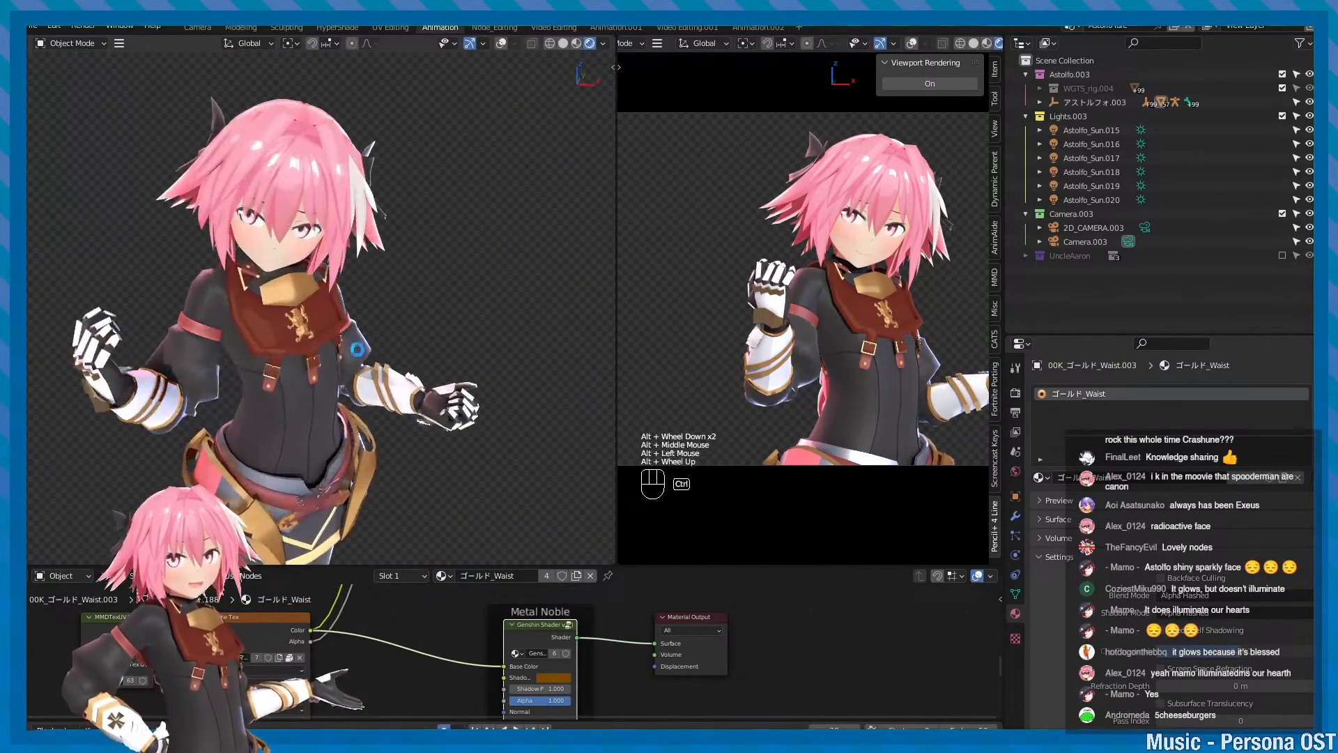
- Examine the character's head and torso from above and from the front, and save the file
key("ctrl+s")
left_click_drag(358, 349, 392, 317, "alt")
middle_click_drag(392, 317, 406, 362, "alt")
scroll(258, 339, "up", 2)
key("ctrl+s")
scroll(258, 340, "down", 2, "alt")
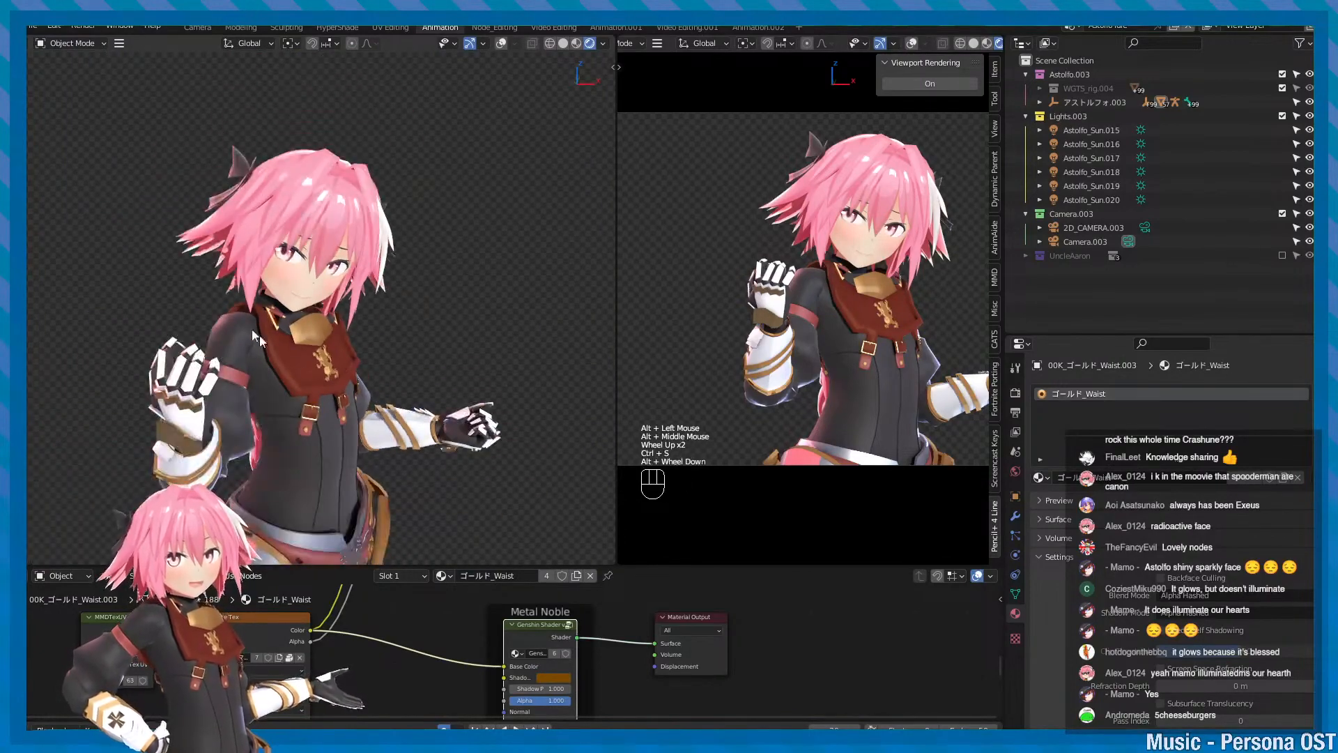
- Select the front hair to open the FrontHair material nodes, check its highlights, and save the file
left_click(333, 218)
key("f")
left_click_drag(333, 217, 373, 395, "alt")
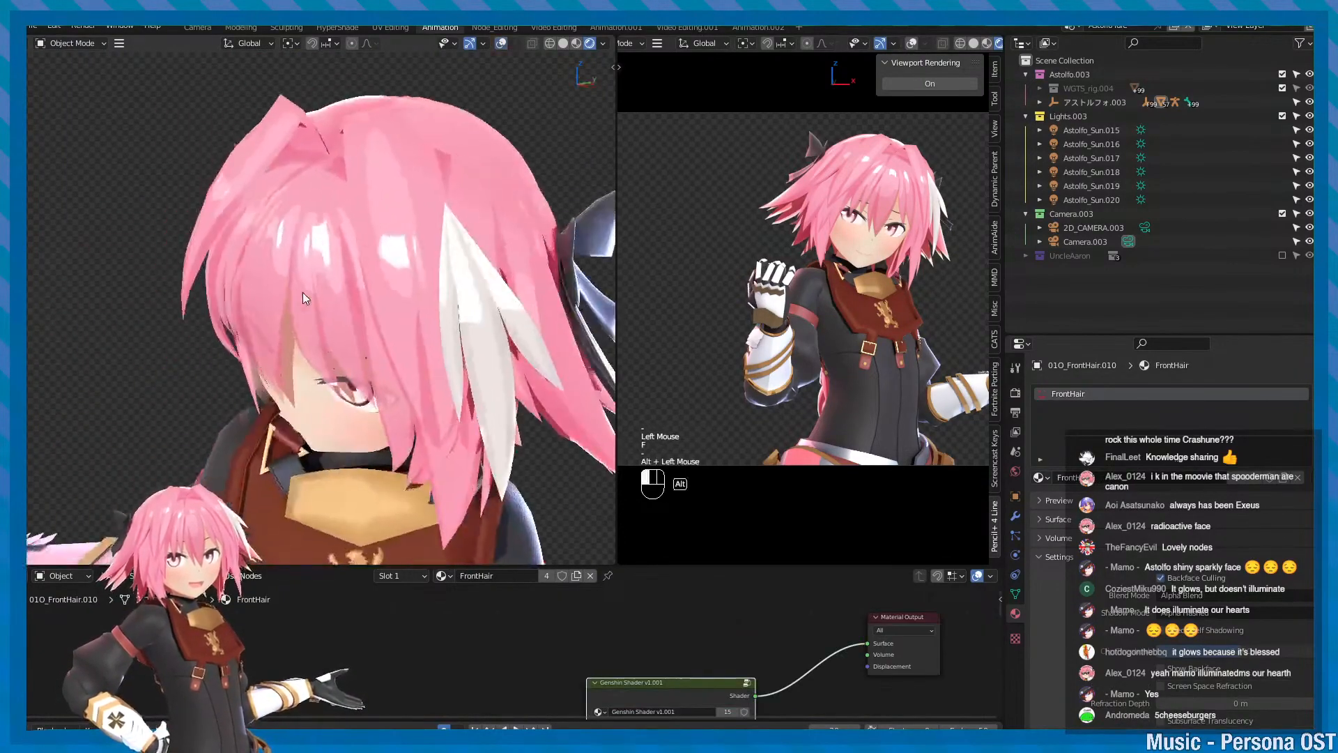
scroll(373, 395, "down", 2)
scroll(370, 405, "up", 1)
key("f")
scroll(397, 331, "down", 1)
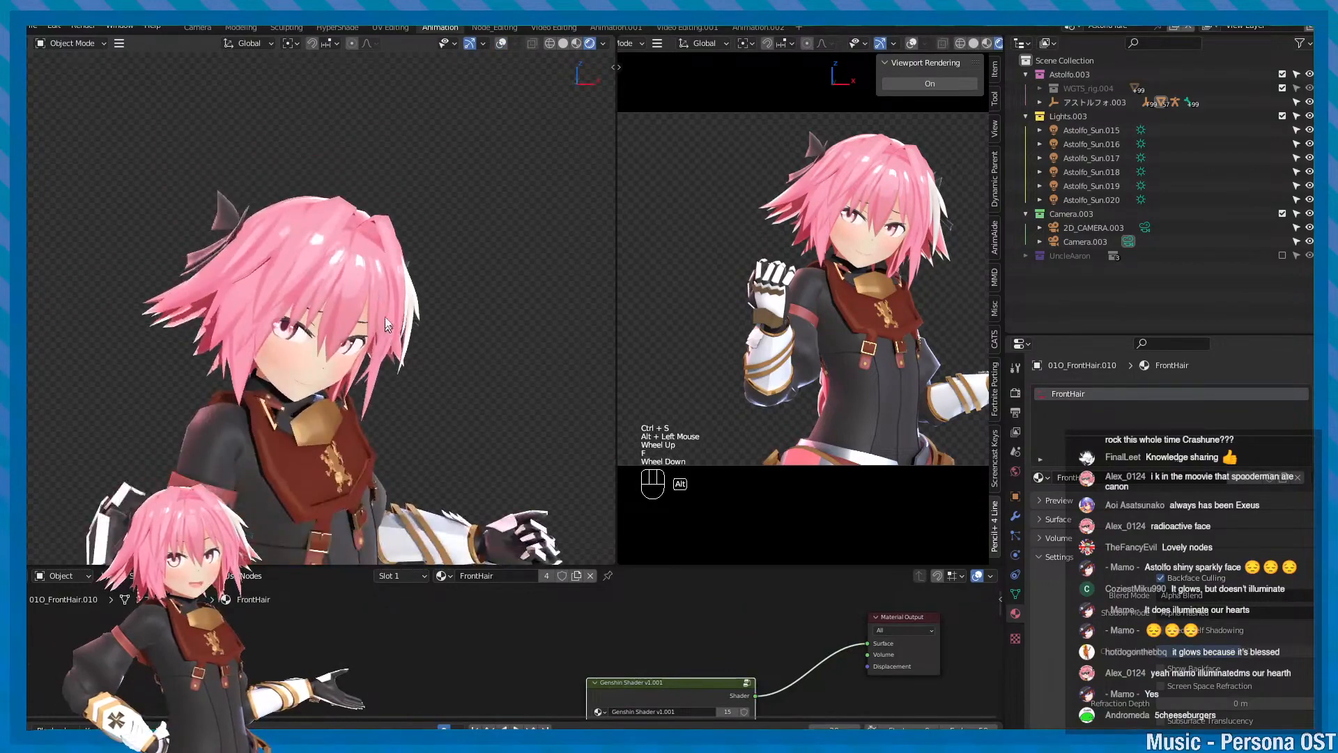
middle_click_drag(398, 328, 379, 307, "alt")
key("ctrl+s")
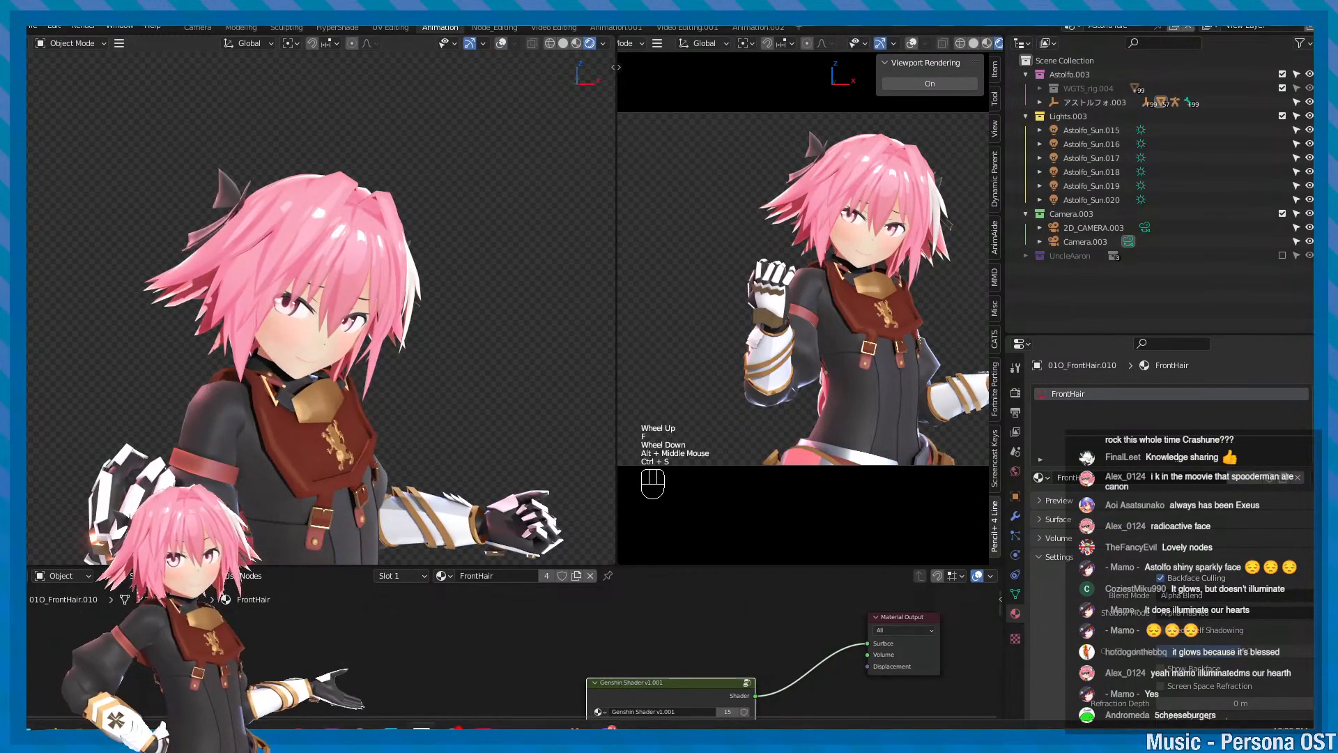
- Switch to the Spiderverse_Stream_Doc board in PureRef and examine its stylized shaders and blend shapes references
mouse_move(361, 729)
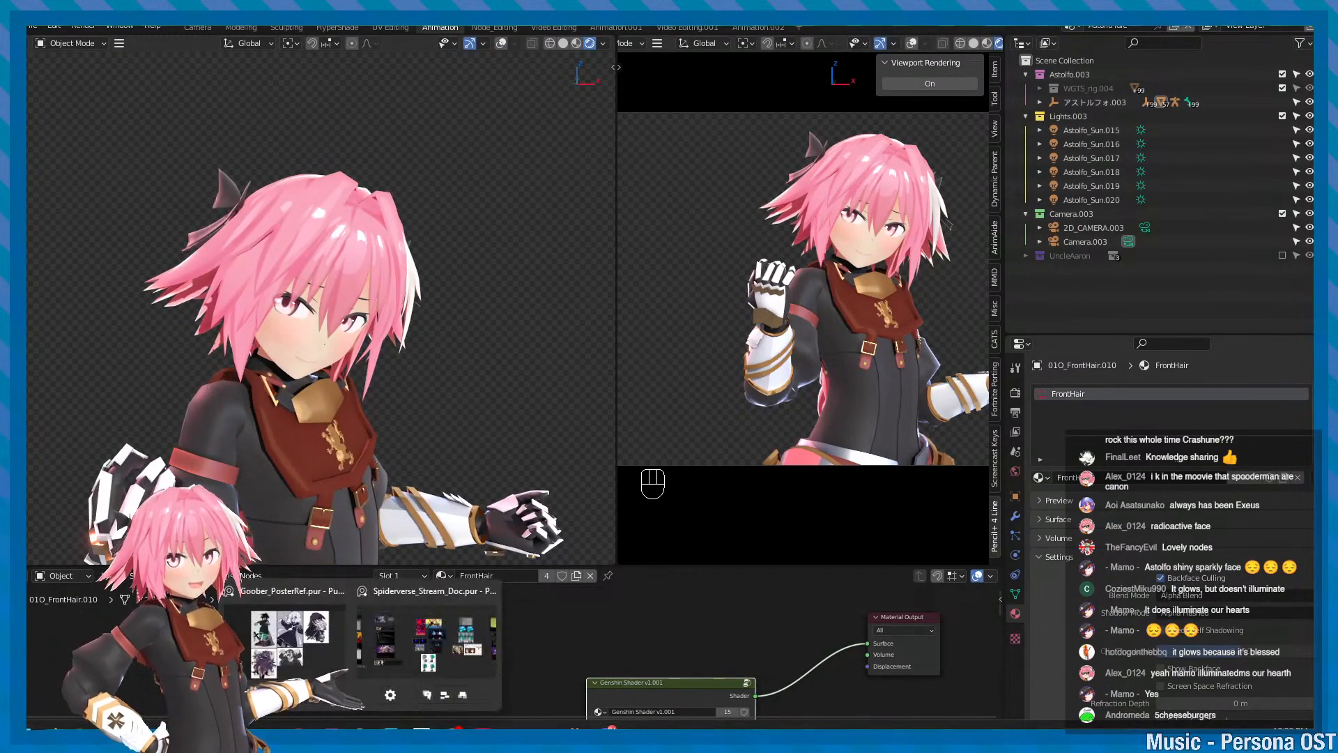
left_click(457, 637)
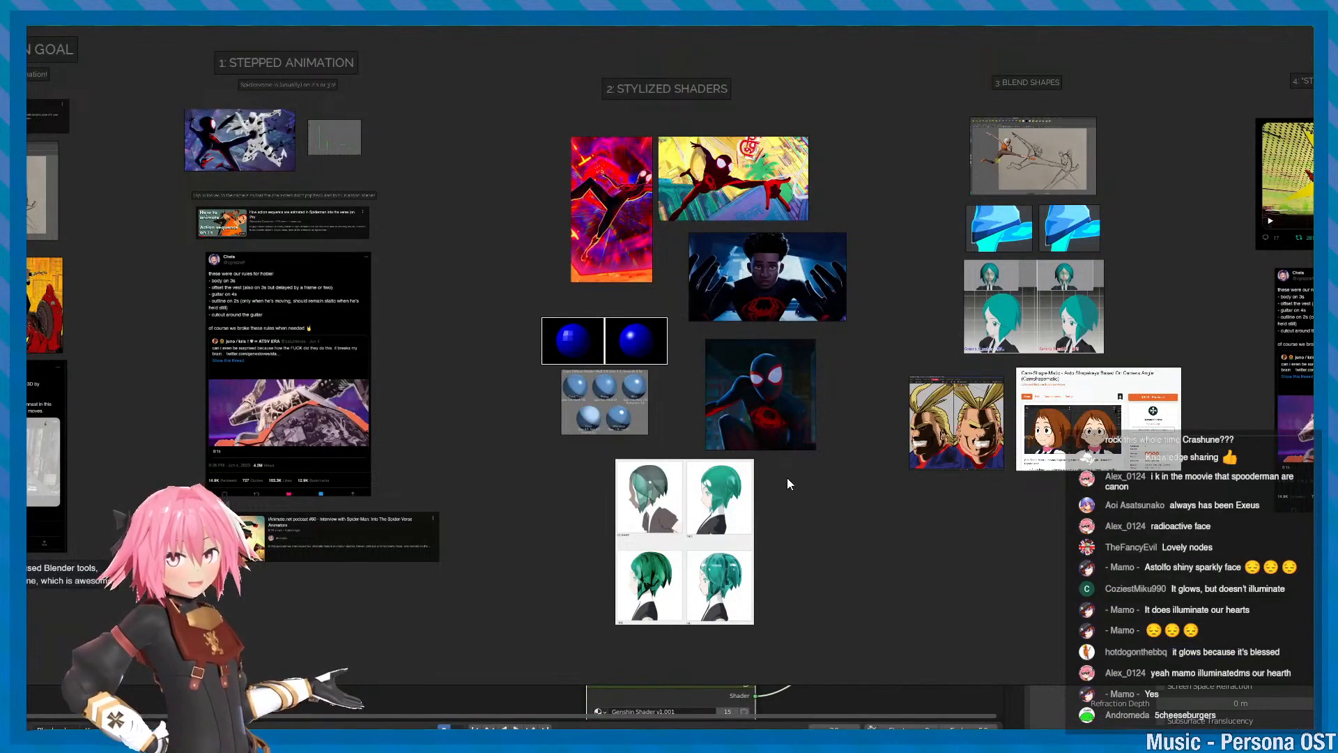
scroll(822, 488, "down", 2)
scroll(841, 493, "up", 2)
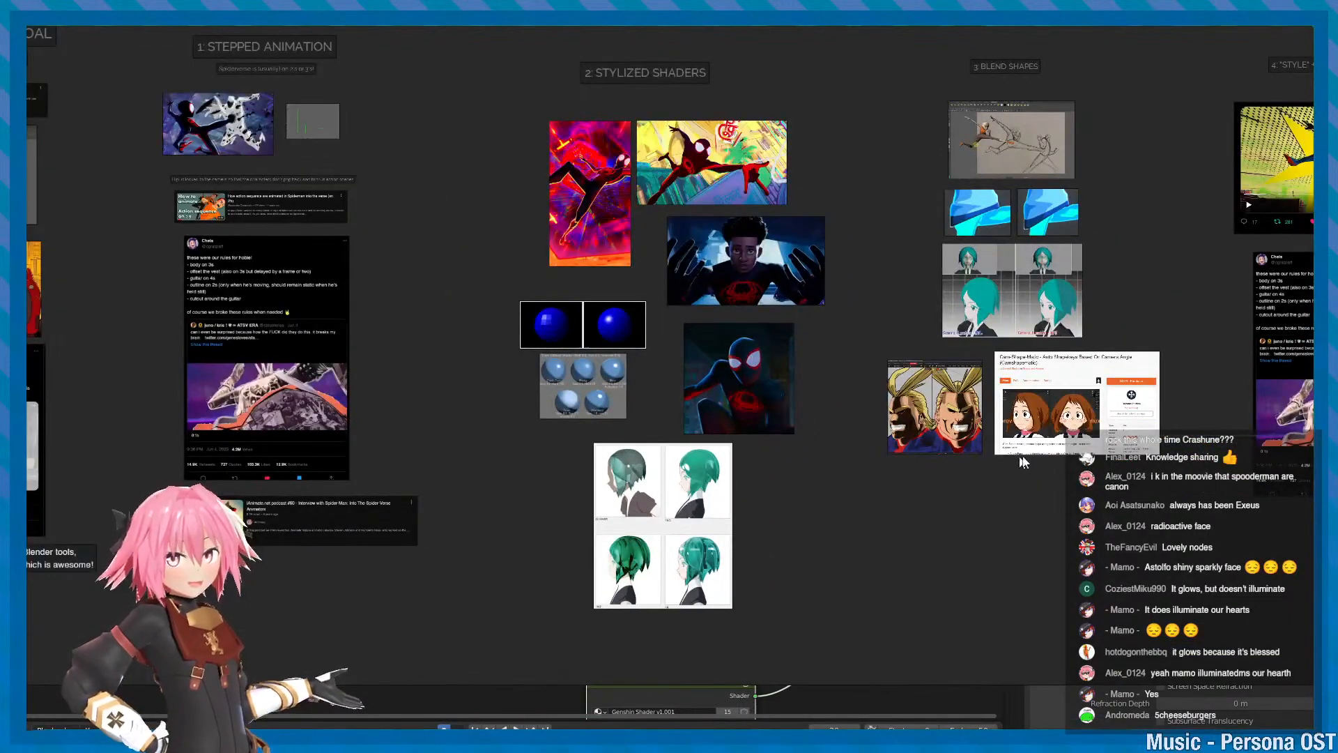
middle_click_drag(1046, 448, 689, 521)
scroll(696, 513, "up", 5)
scroll(749, 336, "down", 8)
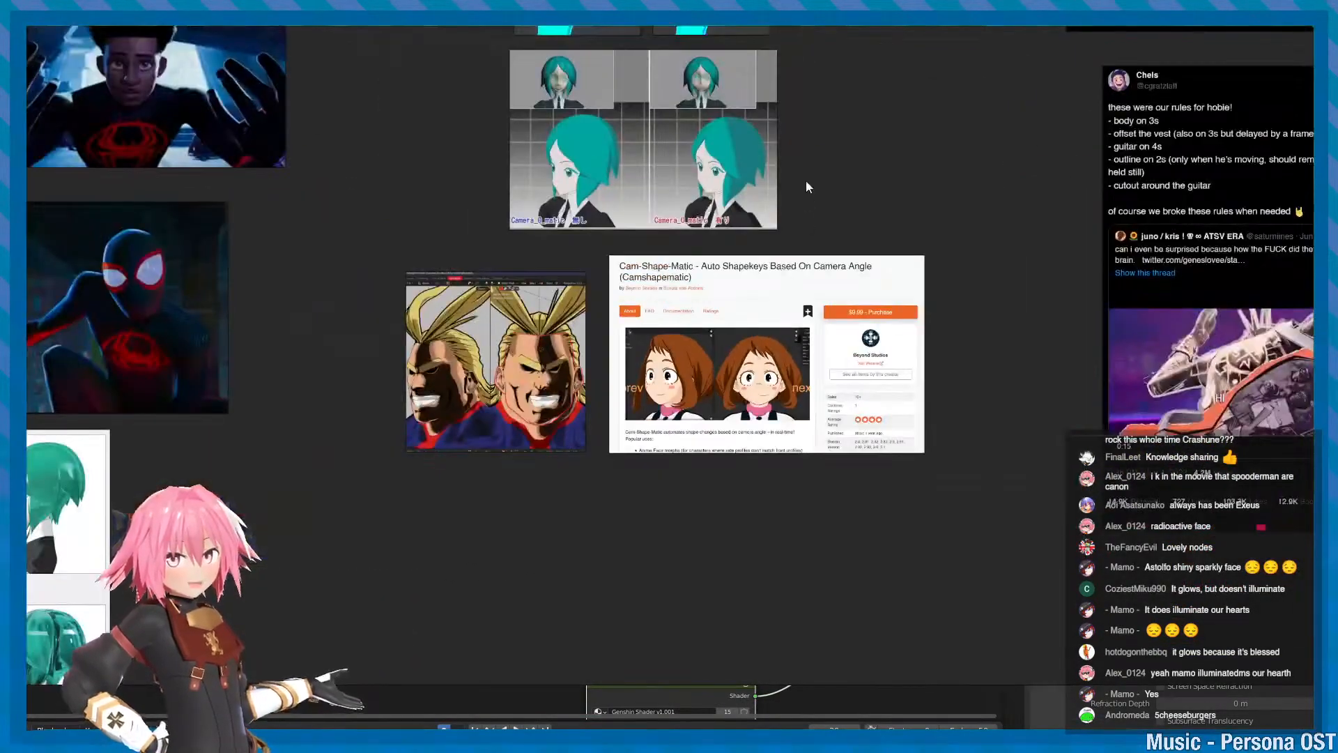
scroll(799, 397, "up", 1)
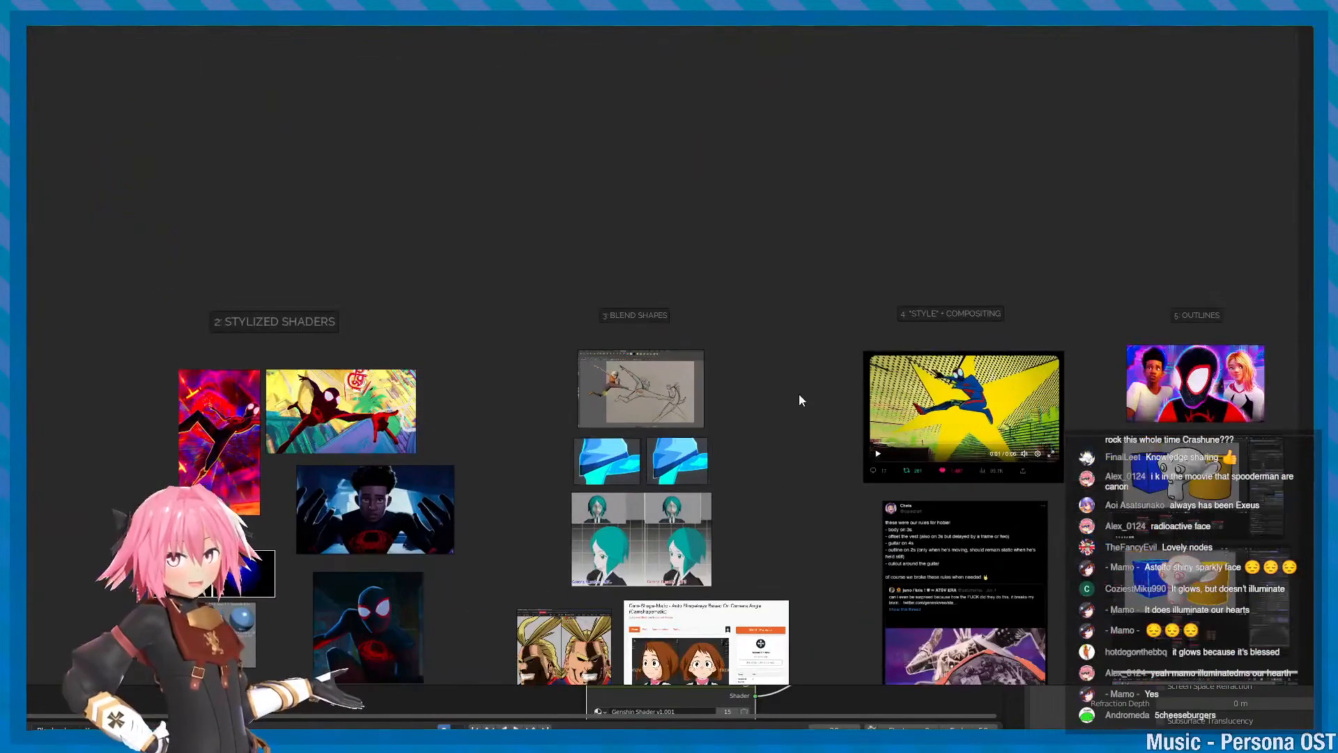
scroll(837, 399, "down", 3)
scroll(998, 407, "up", 4)
scroll(927, 438, "down", 2)
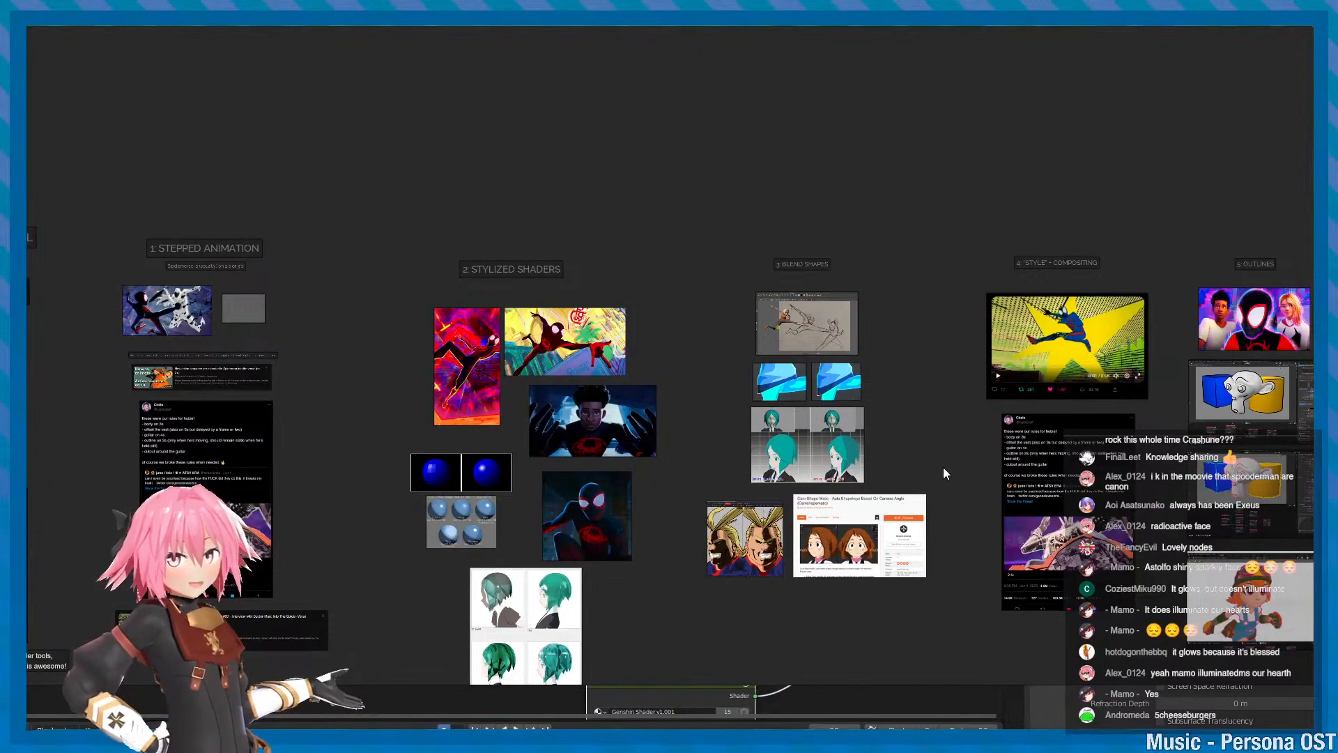
- Survey the board from the blend shapes and compositing sections back to the dynamic pose reference under the Spiderversian goal
middle_click_drag(575, 516, 396, 477)
scroll(750, 374, "up", 3)
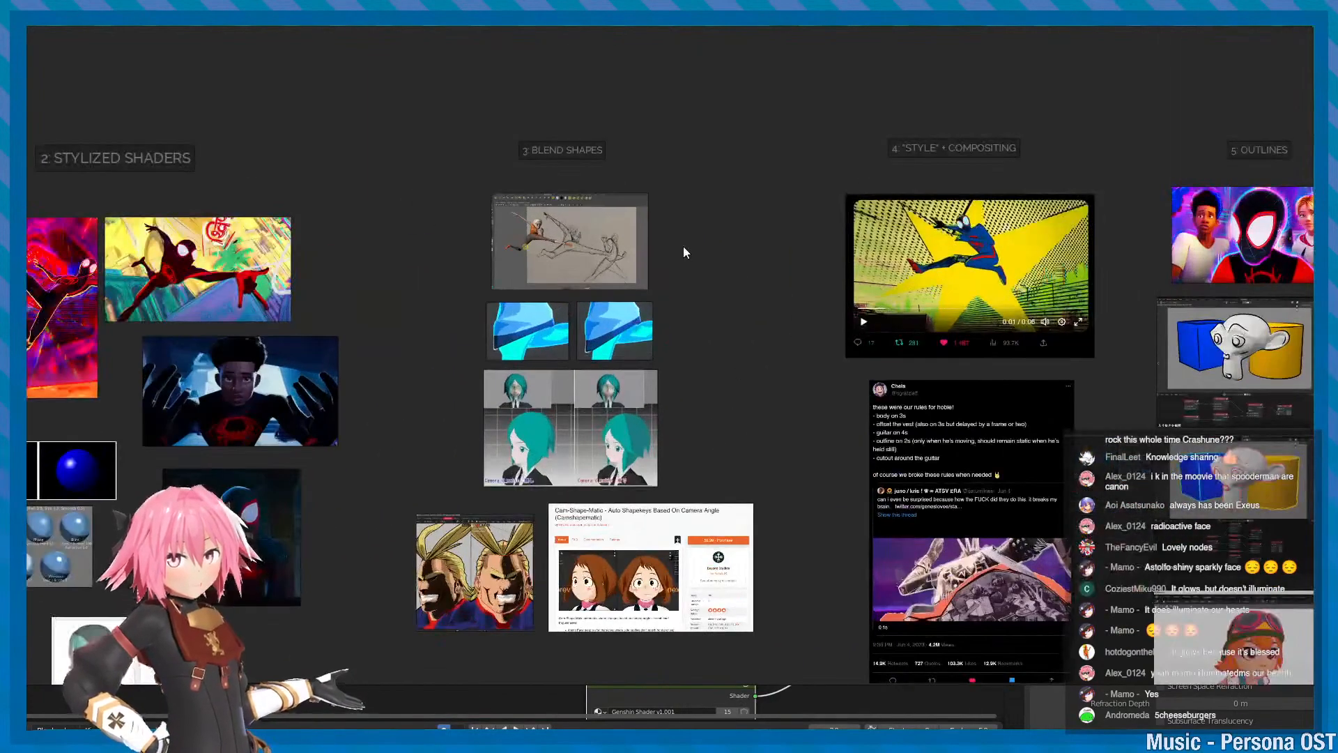
middle_click_drag(683, 250, 759, 341)
scroll(758, 340, "up", 4)
scroll(617, 302, "down", 6)
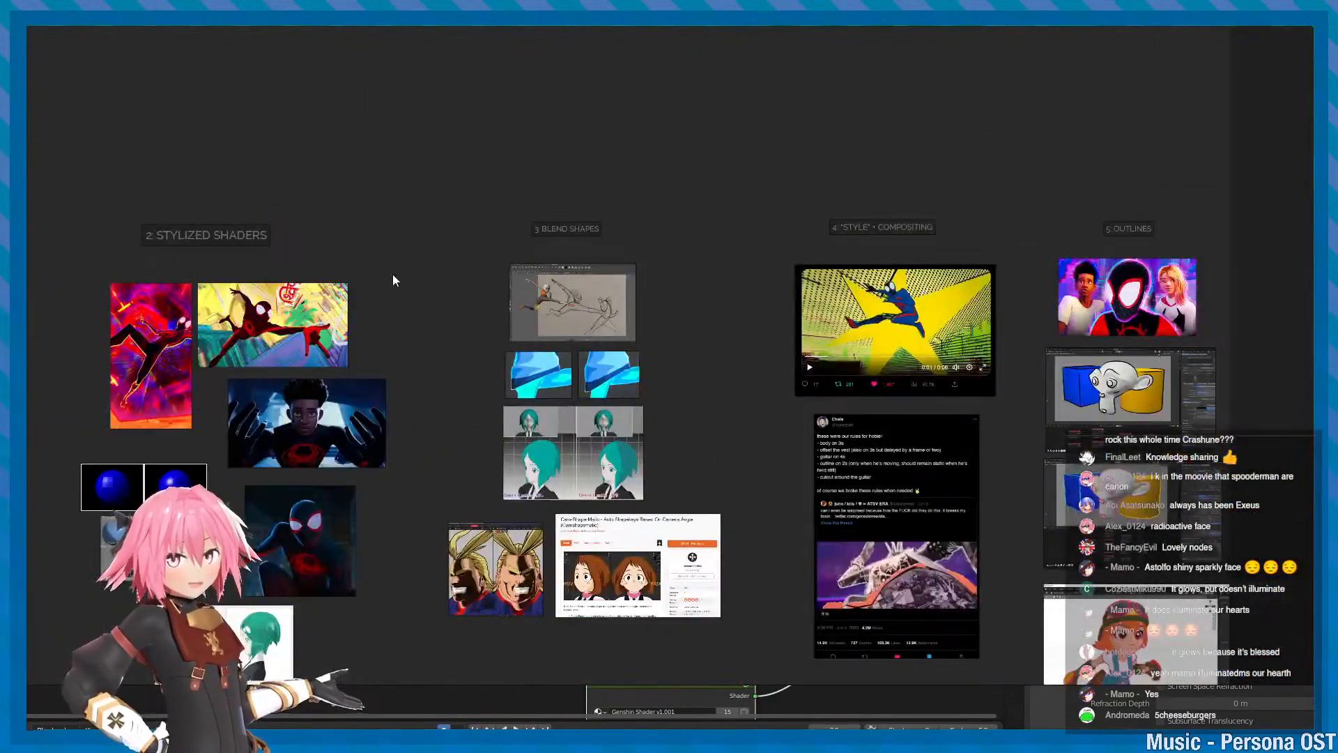
middle_click_drag(392, 273, 1174, 240)
scroll(469, 321, "up", 4)
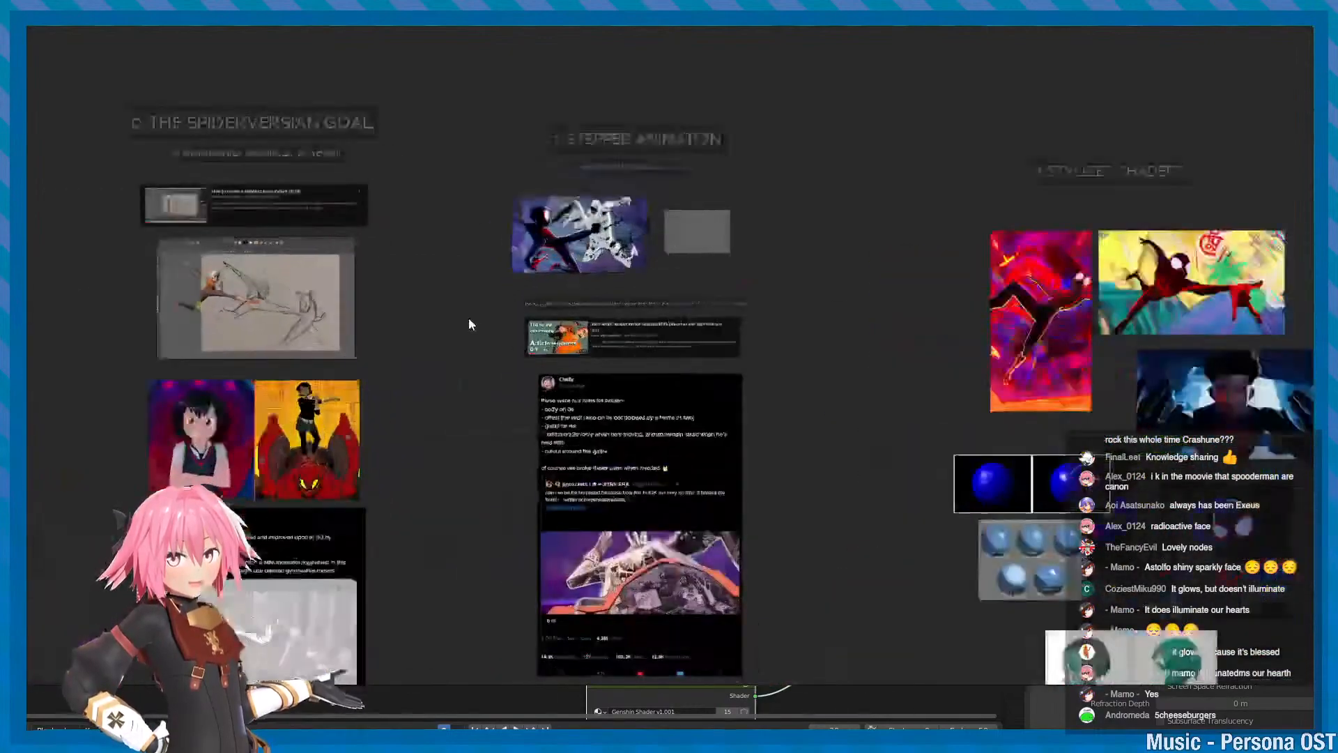
middle_click_drag(470, 322, 676, 361)
scroll(409, 418, "up", 4)
middle_click_drag(433, 438, 502, 369)
middle_click_drag(372, 220, 442, 320)
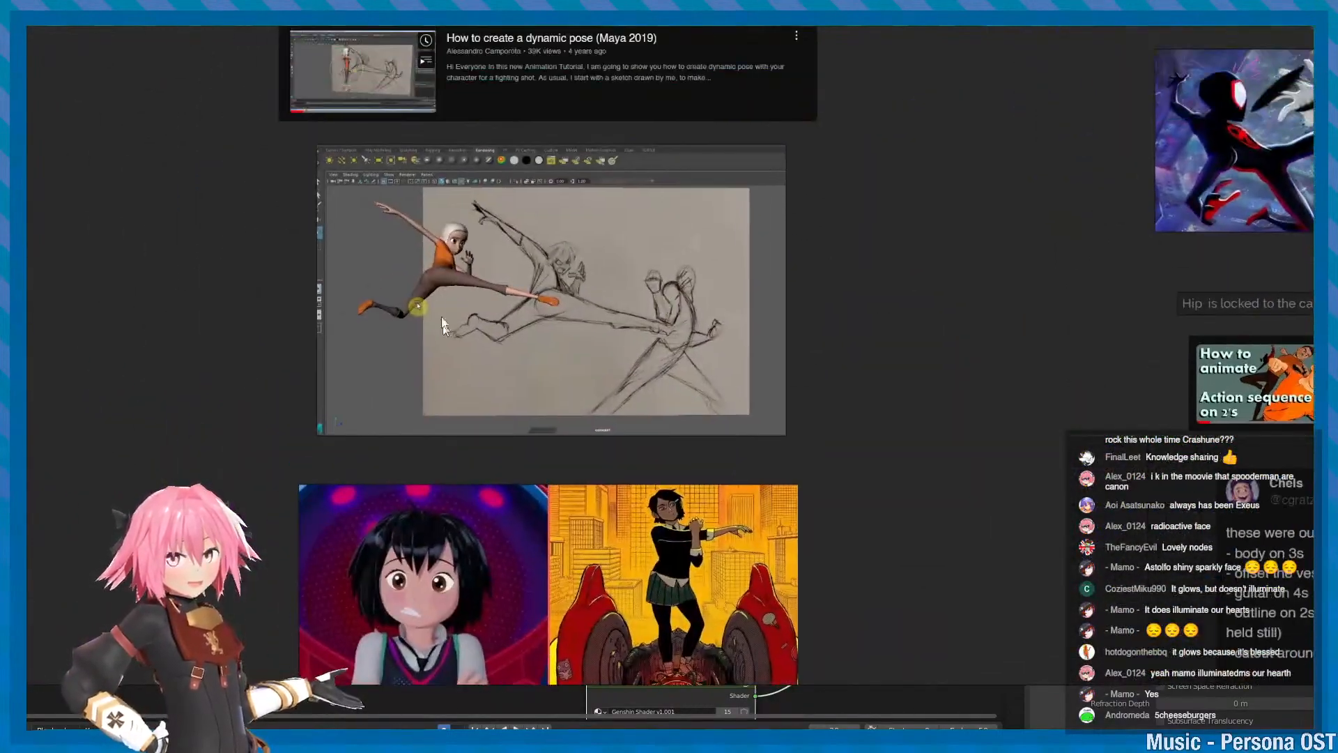
- Examine the blend shapes section, from the dynamic pose and sleeve pair to the Camera_O_matic comparison
scroll(896, 446, "down", 2)
middle_click_drag(842, 427, 703, 355)
middle_click_drag(692, 465, 575, 319)
scroll(586, 316, "down", 4)
middle_click_drag(1073, 237, 336, 382)
middle_click_drag(1019, 297, 578, 289)
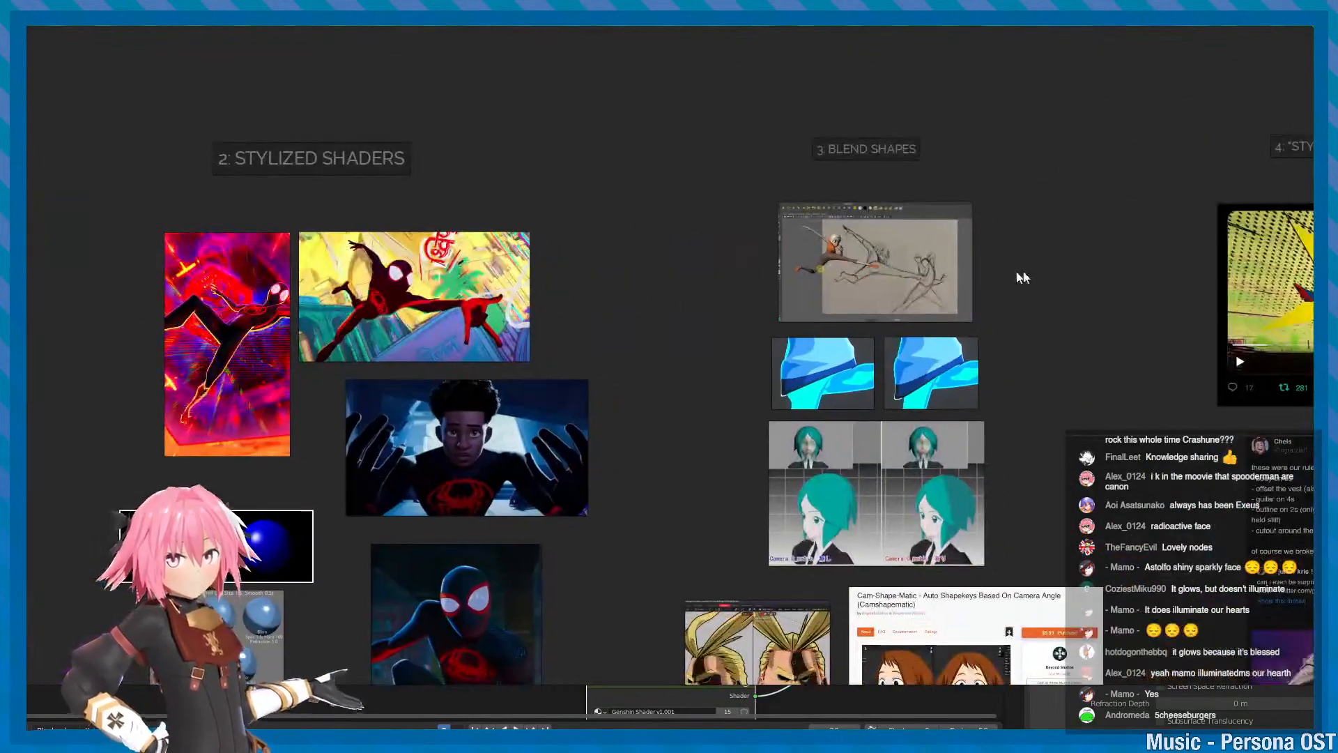
scroll(1031, 276, "up", 4)
middle_click_drag(1031, 276, 1017, 337)
scroll(934, 480, "down", 2)
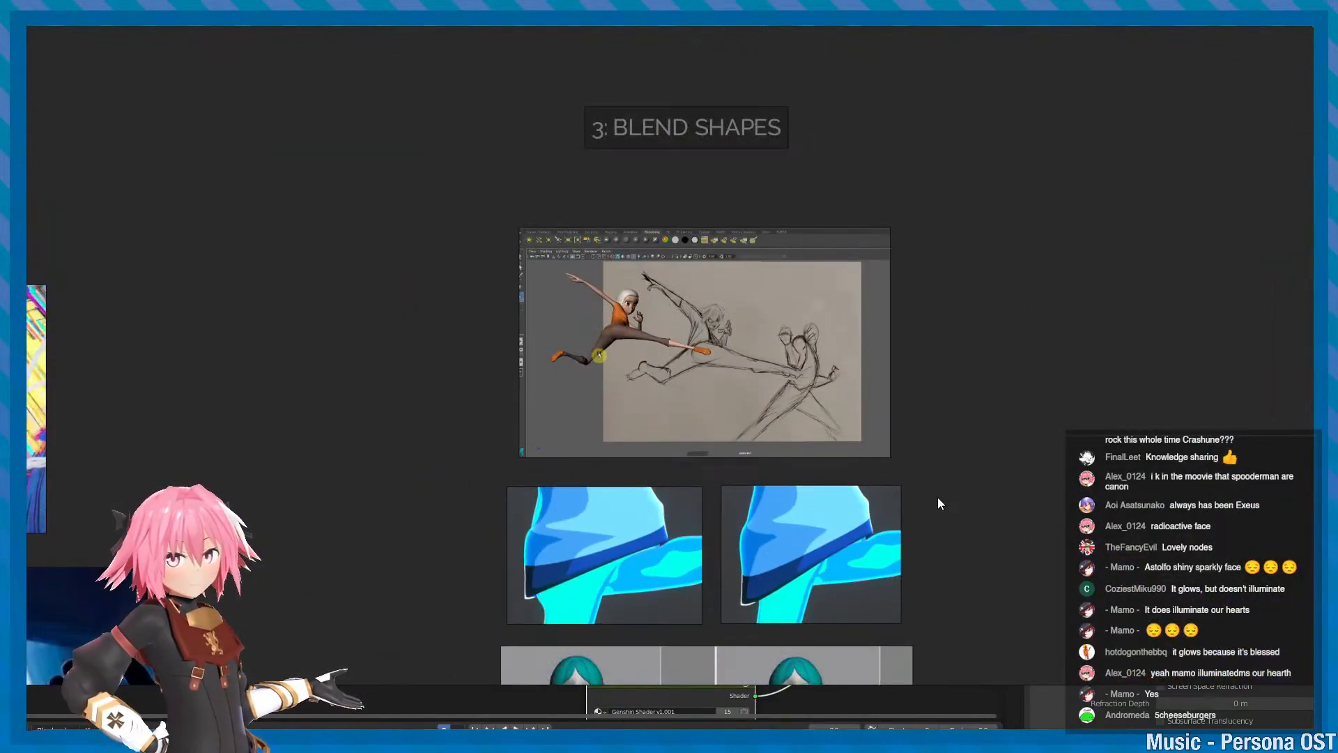
middle_click_drag(940, 498, 880, 367)
middle_click_drag(879, 643, 929, 240)
scroll(920, 283, "up", 3)
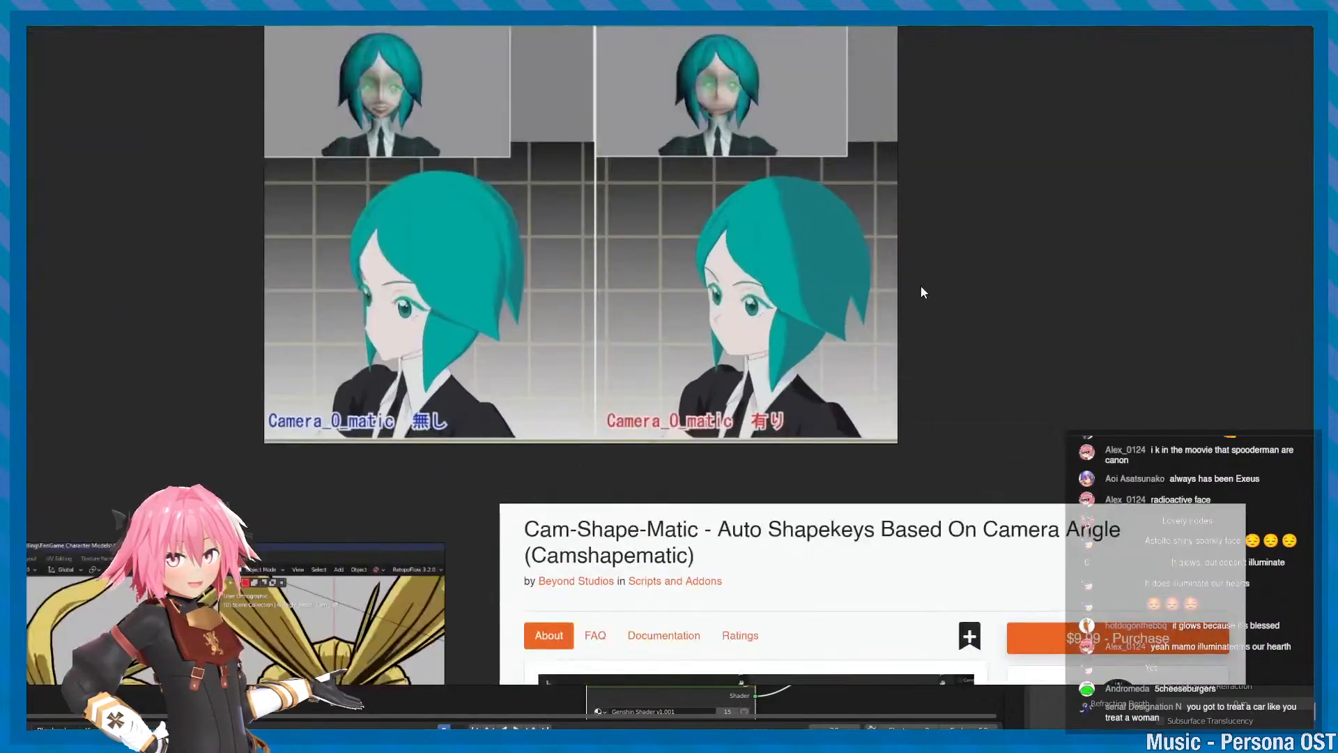
- Compare the large teal-haired character views without and with Camera_O_matic, looking closely at the face and head shapes
middle_click_drag(735, 117, 830, 281)
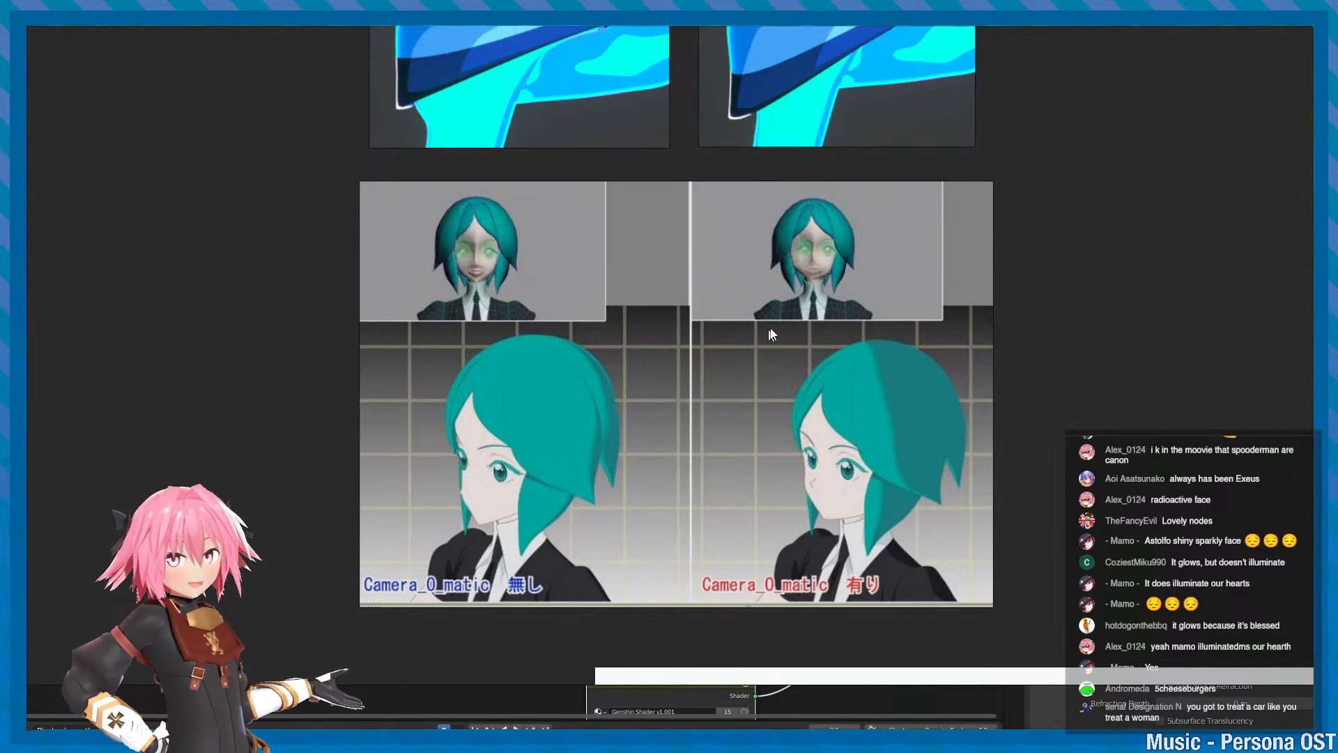
scroll(852, 492, "up", 2)
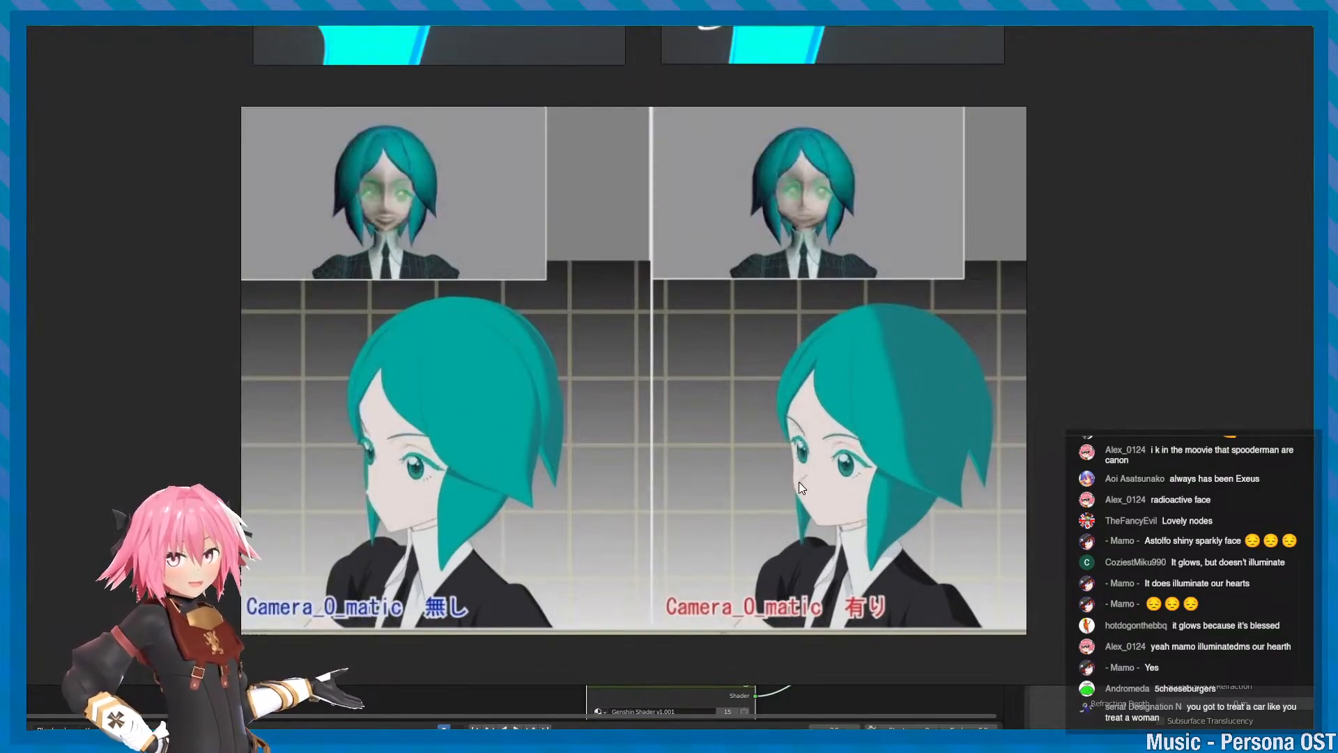
middle_click_drag(801, 486, 826, 457)
scroll(844, 459, "up", 2)
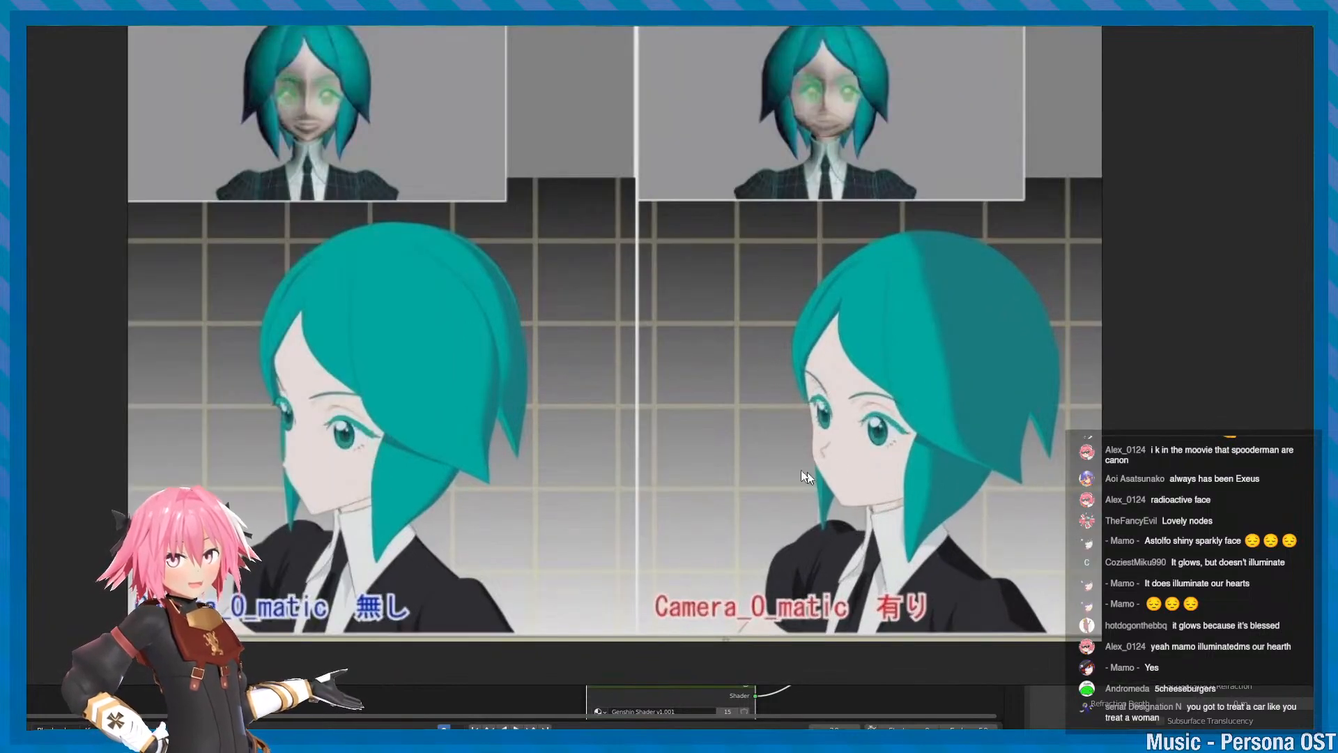
scroll(802, 472, "down", 2)
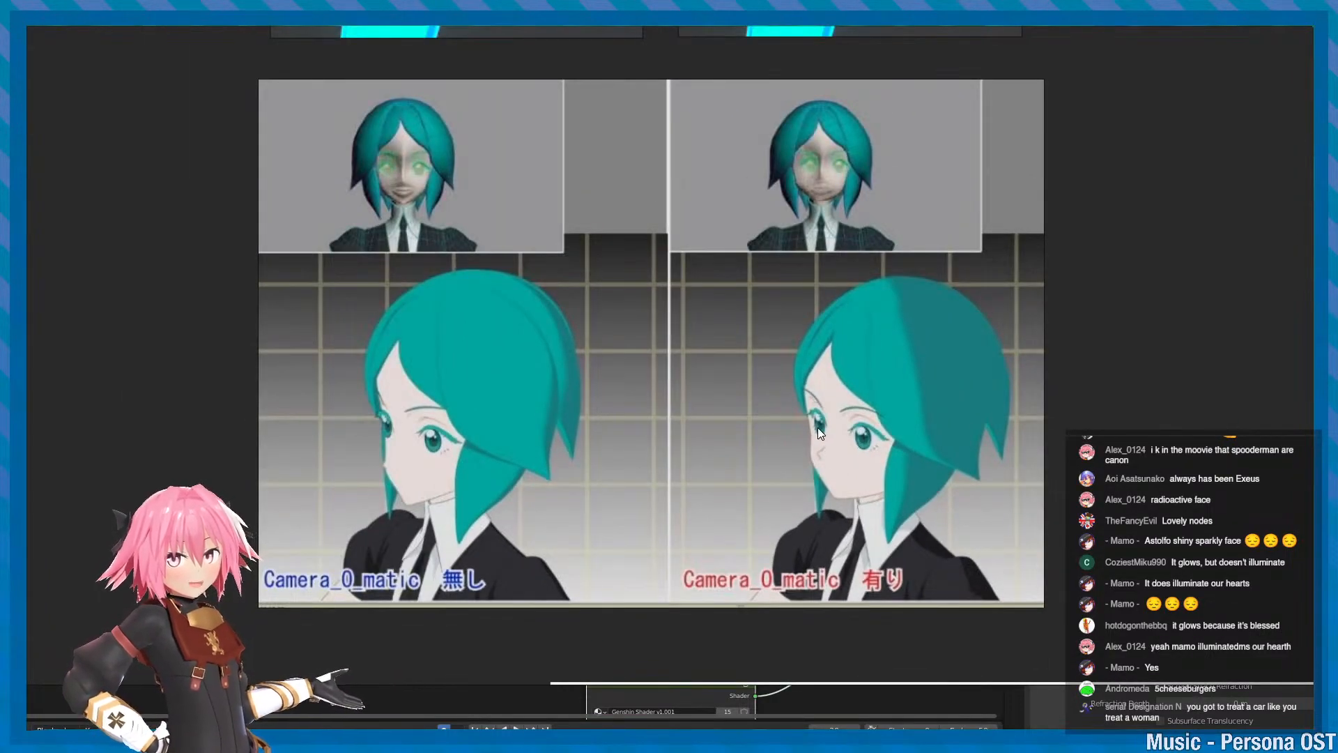
middle_click_drag(920, 482, 911, 467)
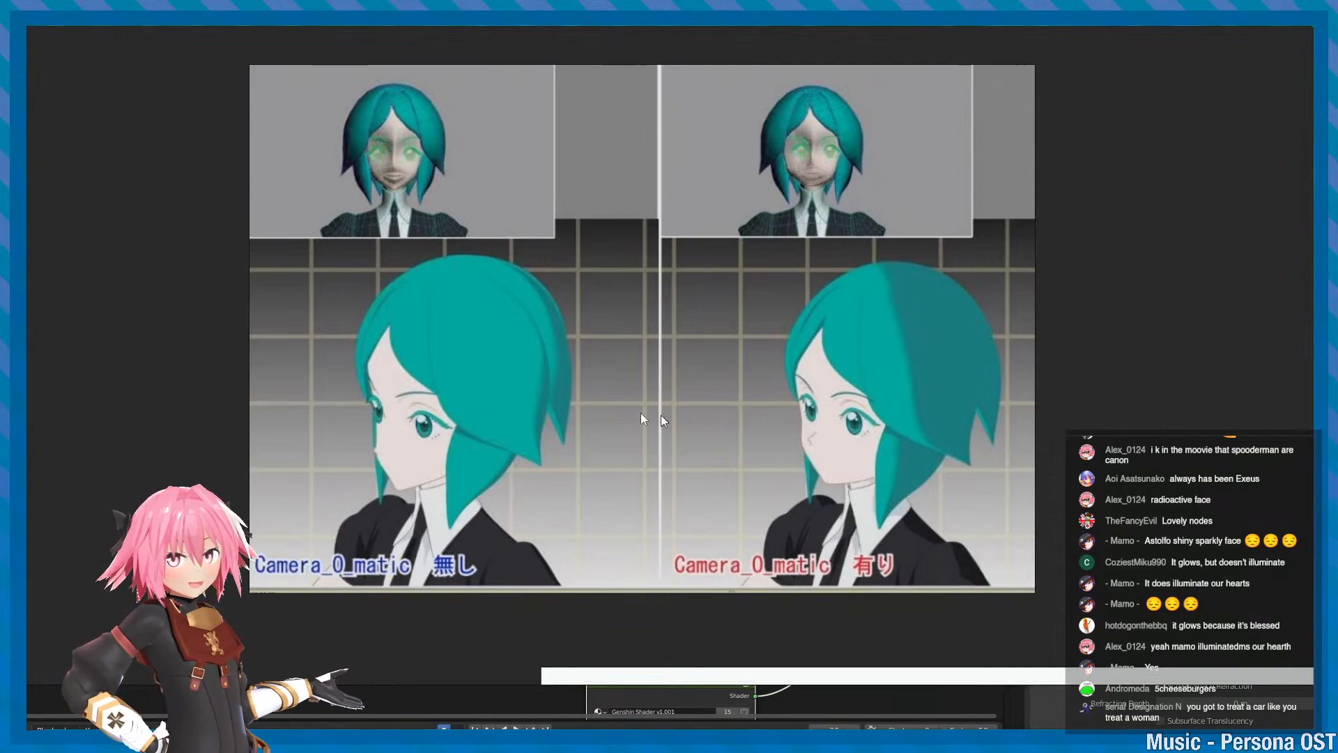
scroll(446, 380, "up", 2)
middle_click_drag(450, 383, 643, 275)
scroll(643, 279, "up", 1)
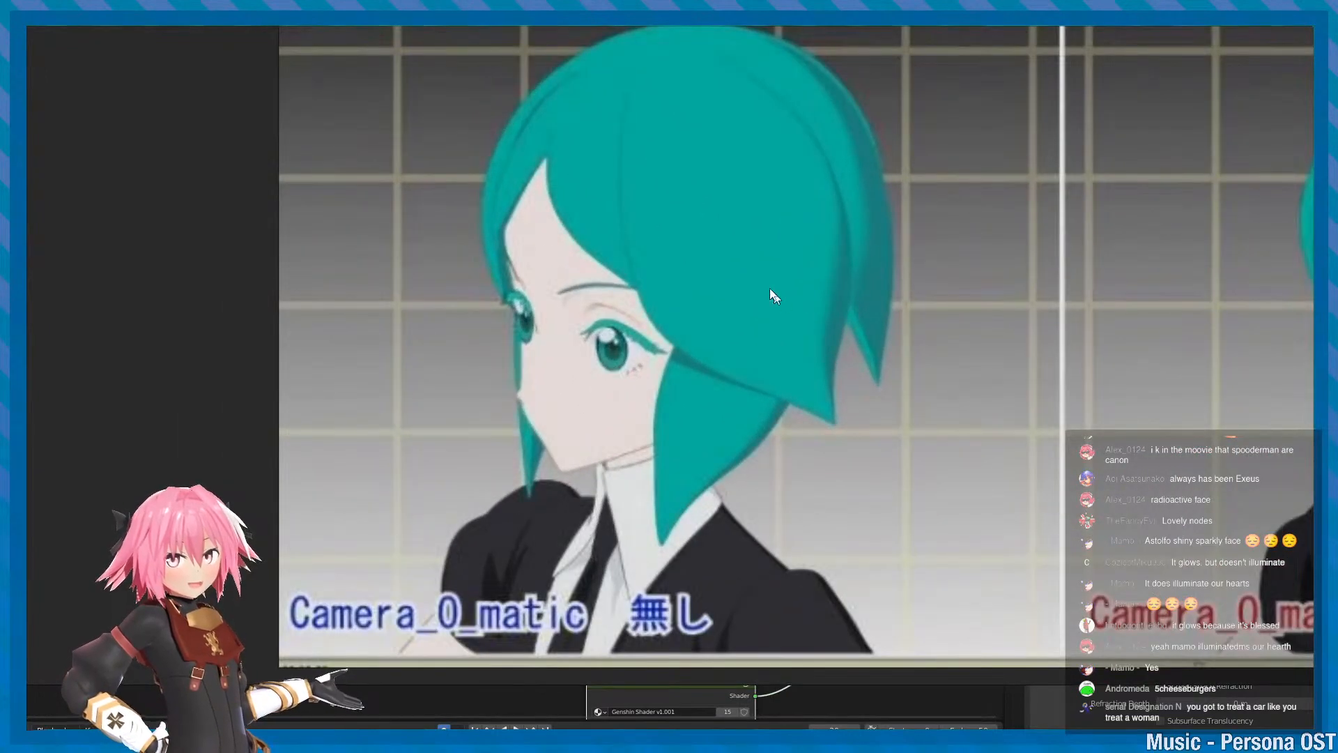
scroll(770, 288, "down", 1)
middle_click_drag(1025, 251, 480, 289)
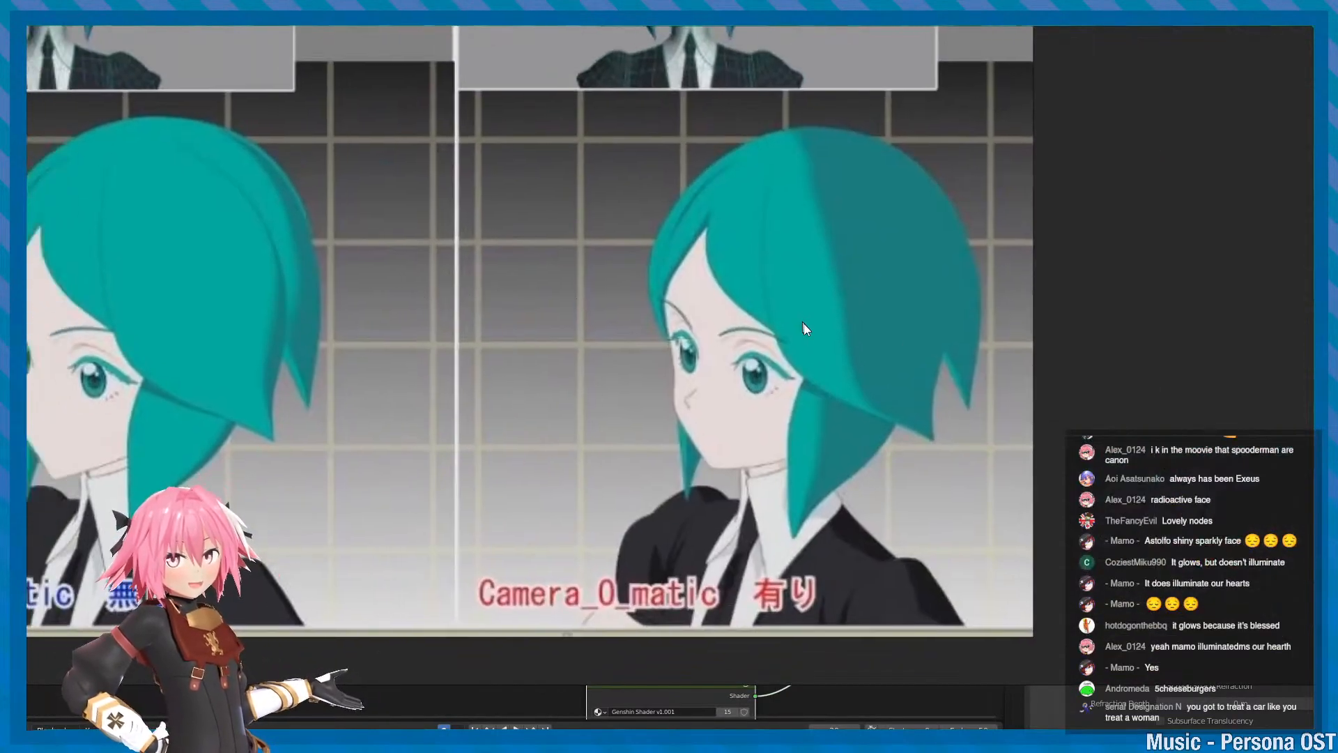
middle_click_drag(643, 358, 821, 335)
scroll(821, 336, "down", 1)
middle_click_drag(629, 235, 655, 534)
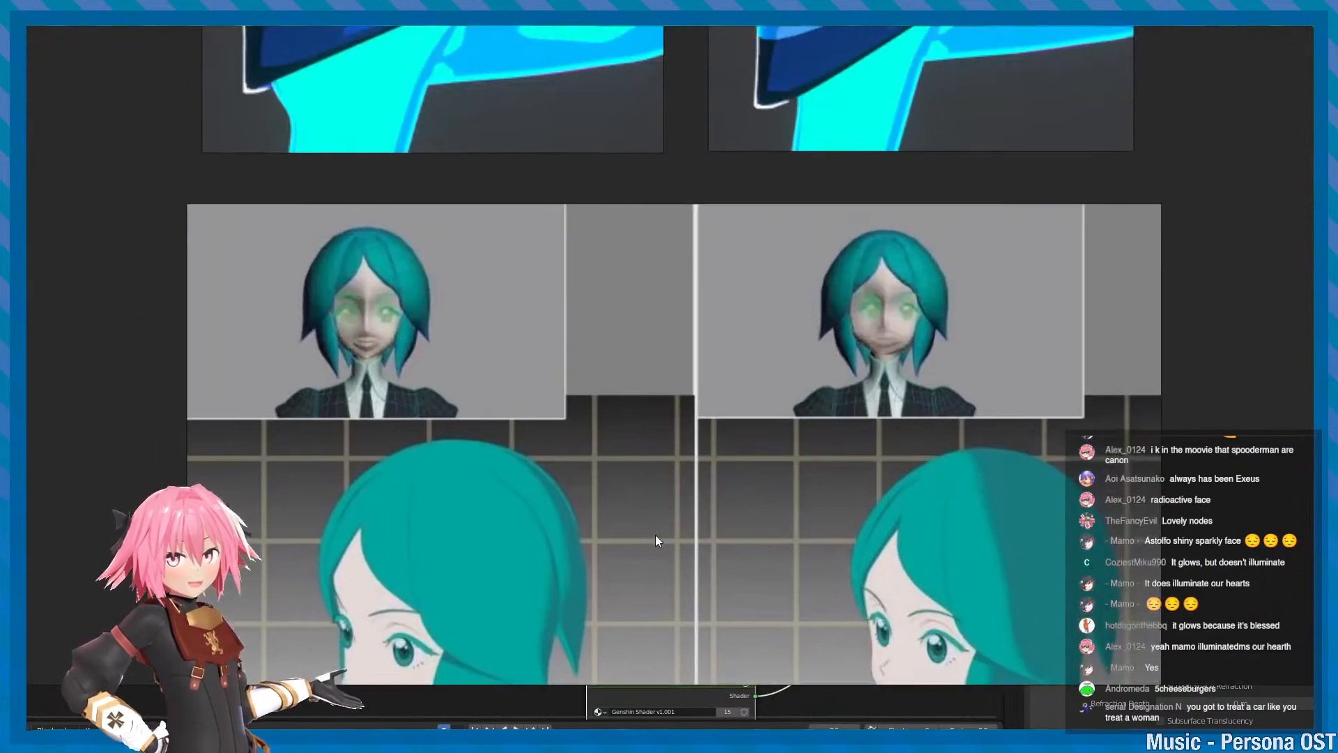
- Compare the small front-view model insets above the two Camera_O_matic images
scroll(446, 299, "up", 1)
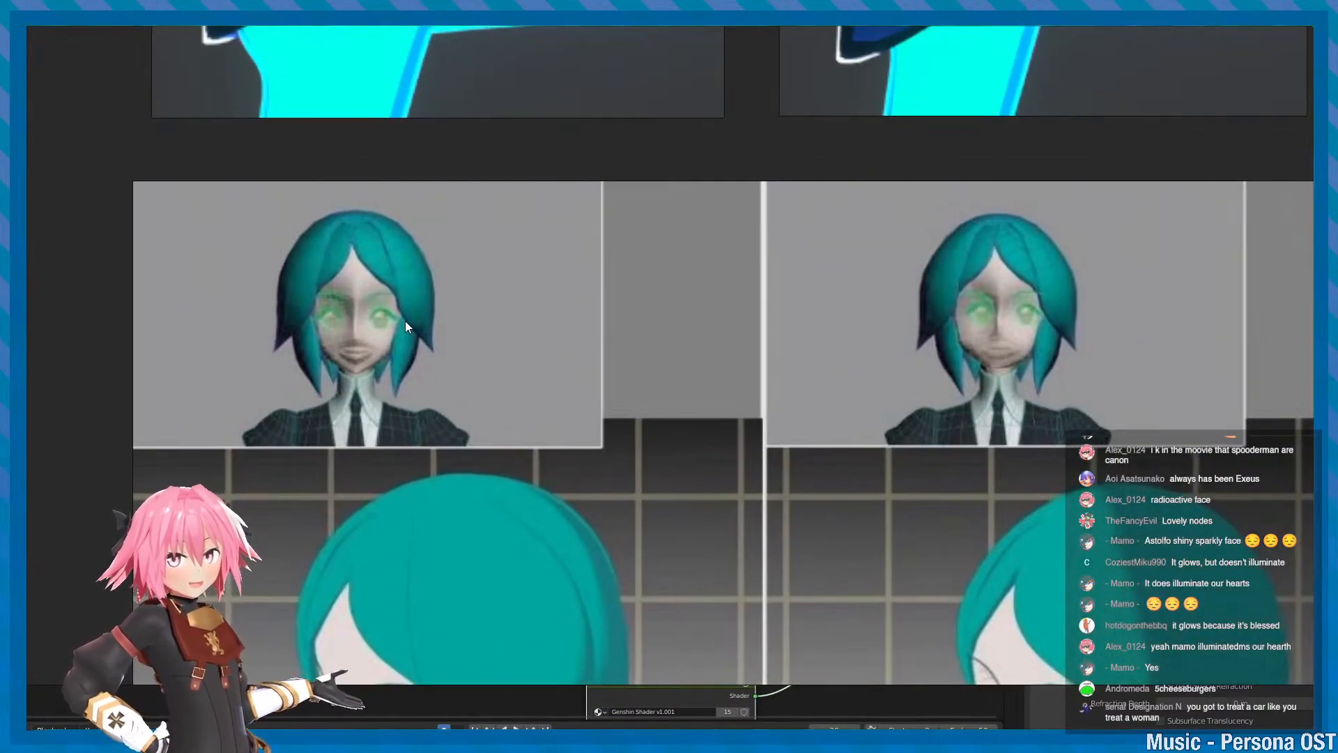
scroll(401, 319, "up", 1)
middle_click_drag(363, 307, 289, 296)
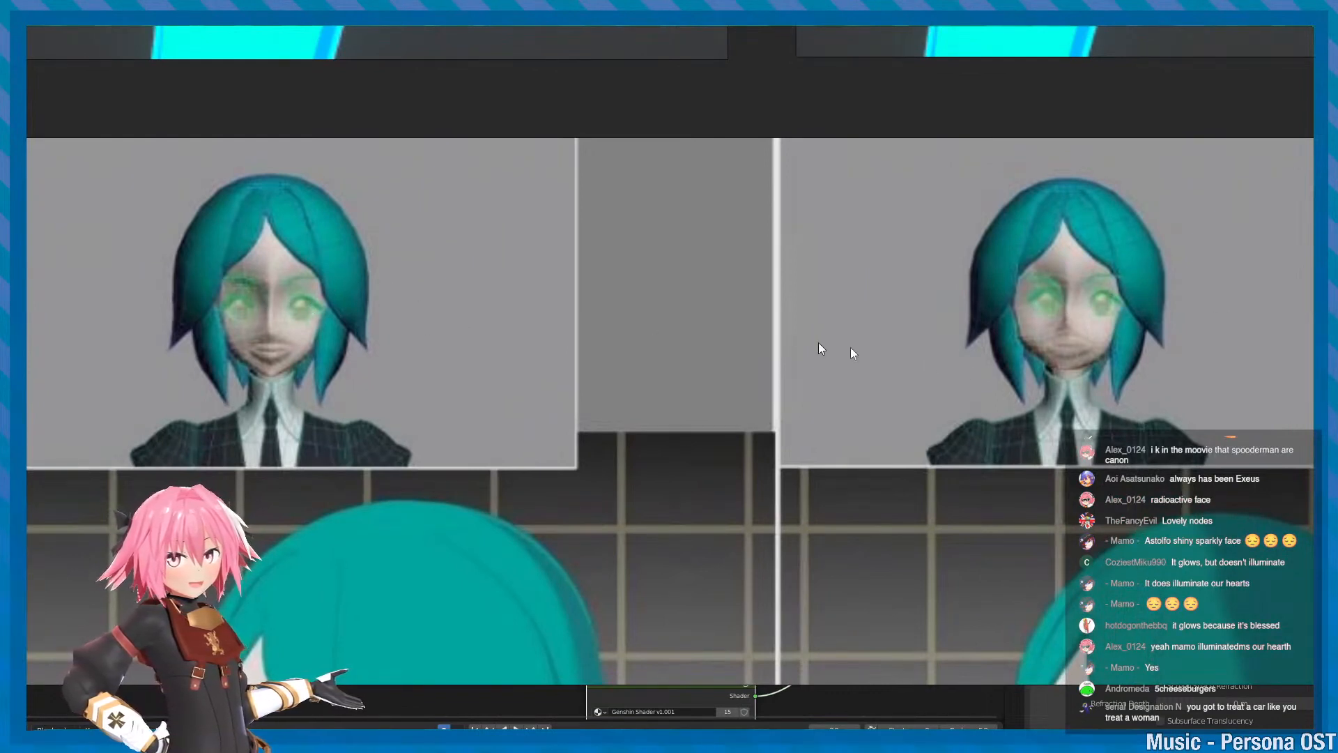
middle_click_drag(1052, 381, 928, 315)
scroll(926, 317, "down", 1)
middle_click_drag(278, 287, 531, 371)
middle_click_drag(939, 500, 657, 235)
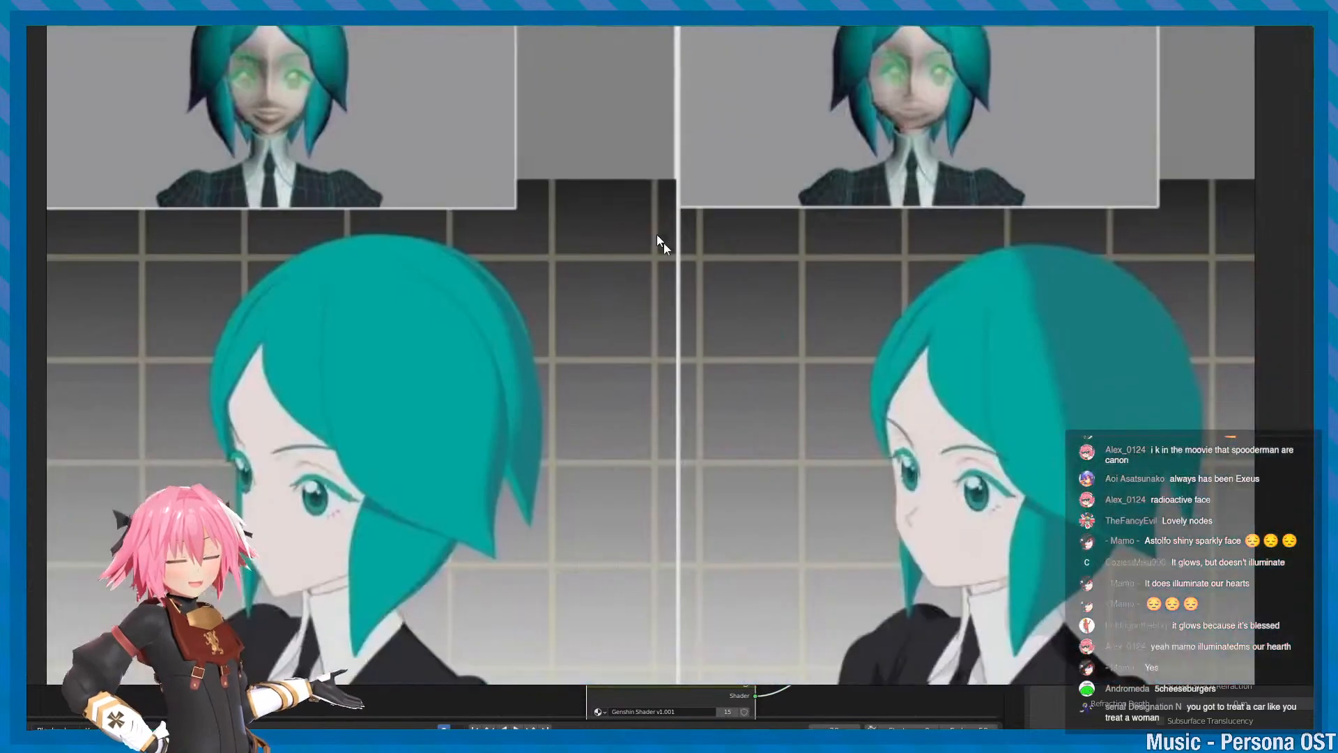
- Review the full Camera_O_matic comparison again, and return to the blue sleeve reference pair above it
scroll(664, 243, "down", 2)
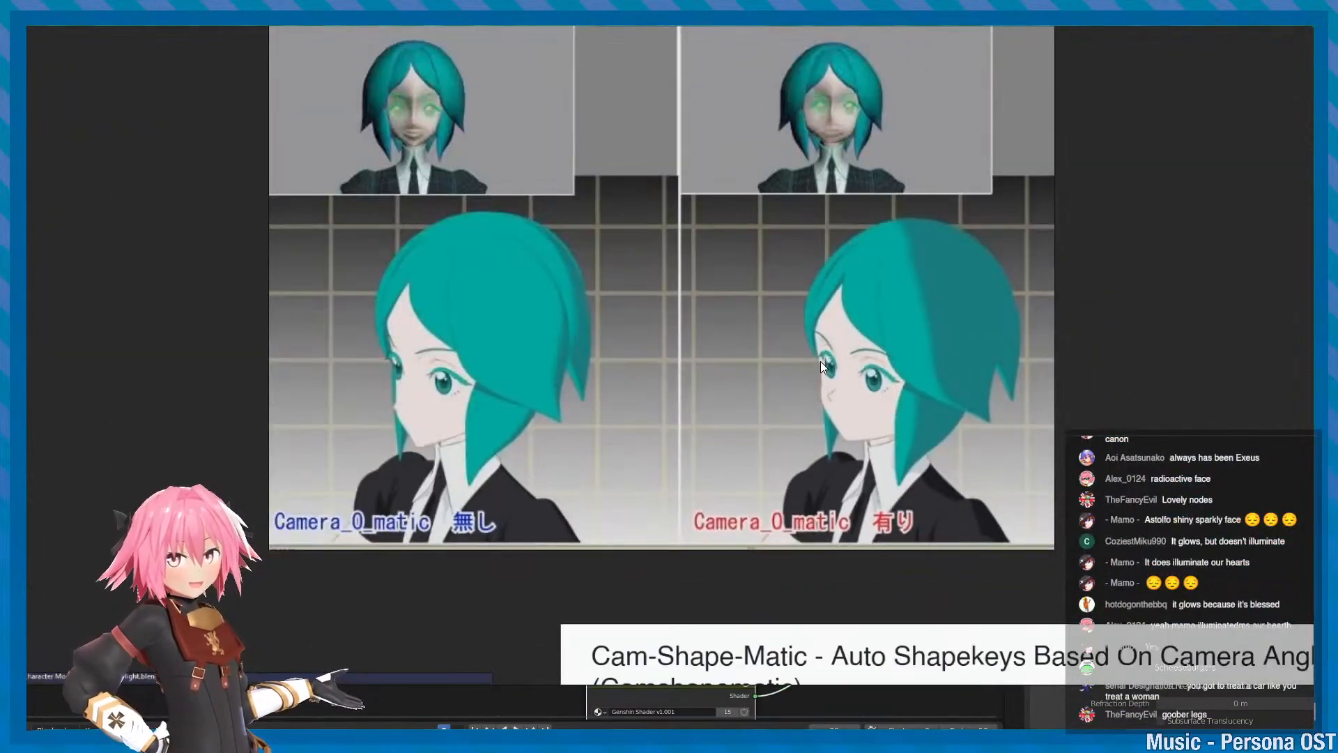
middle_click_drag(533, 374, 538, 432)
scroll(611, 382, "up", 1)
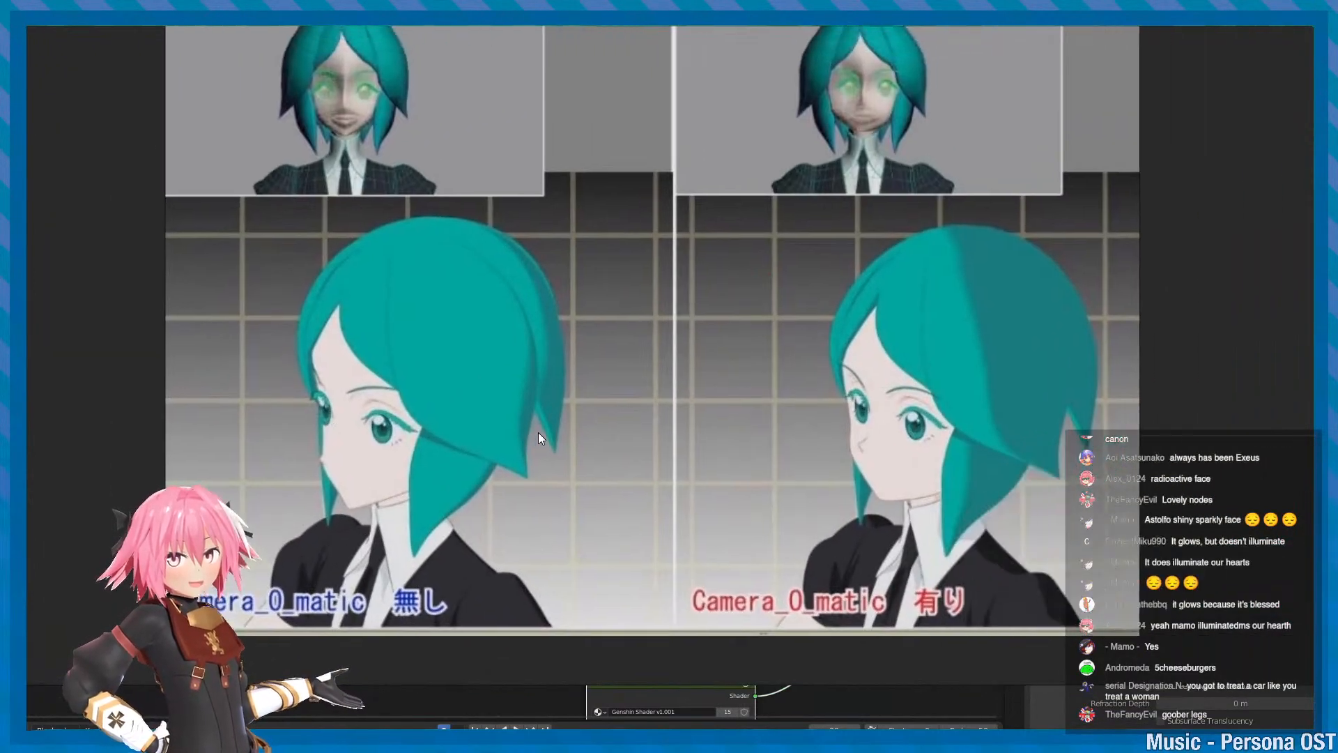
scroll(515, 428, "down", 2)
scroll(403, 424, "up", 1)
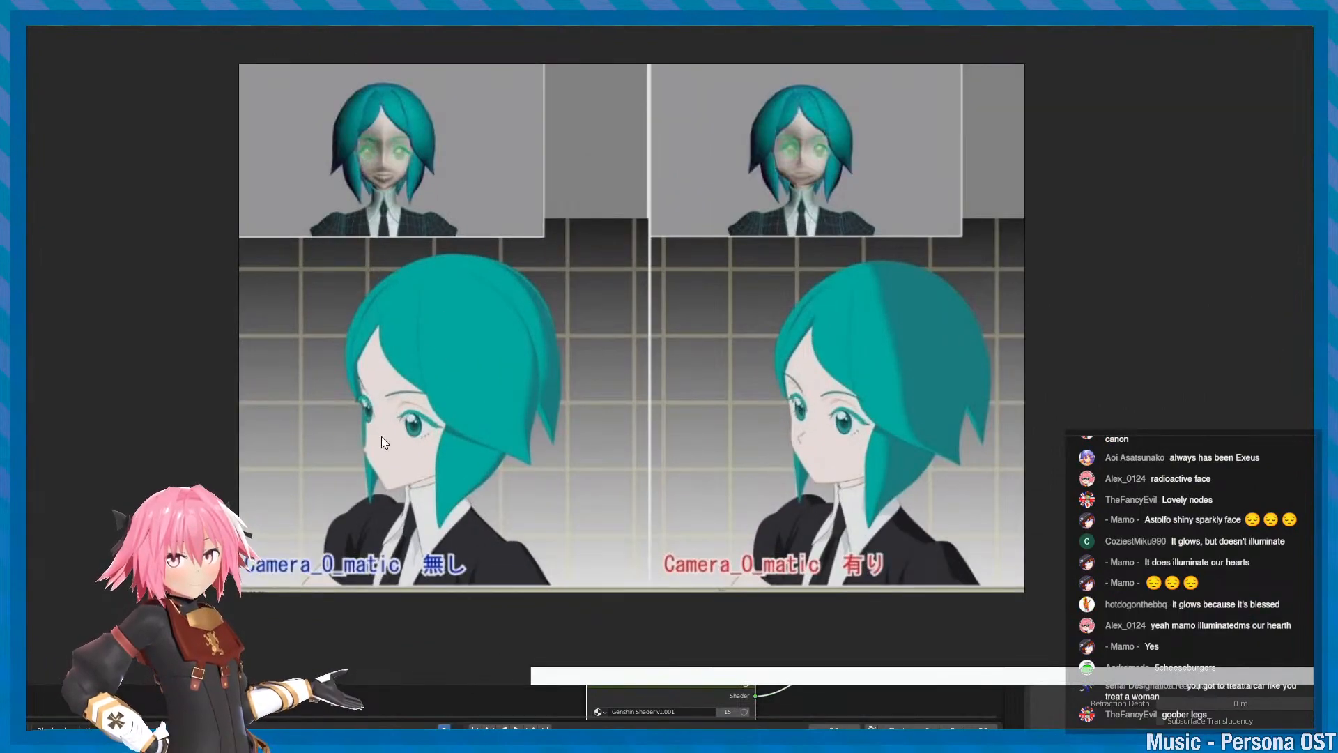
middle_click_drag(870, 434, 776, 425)
scroll(777, 425, "up", 1)
scroll(753, 413, "down", 1)
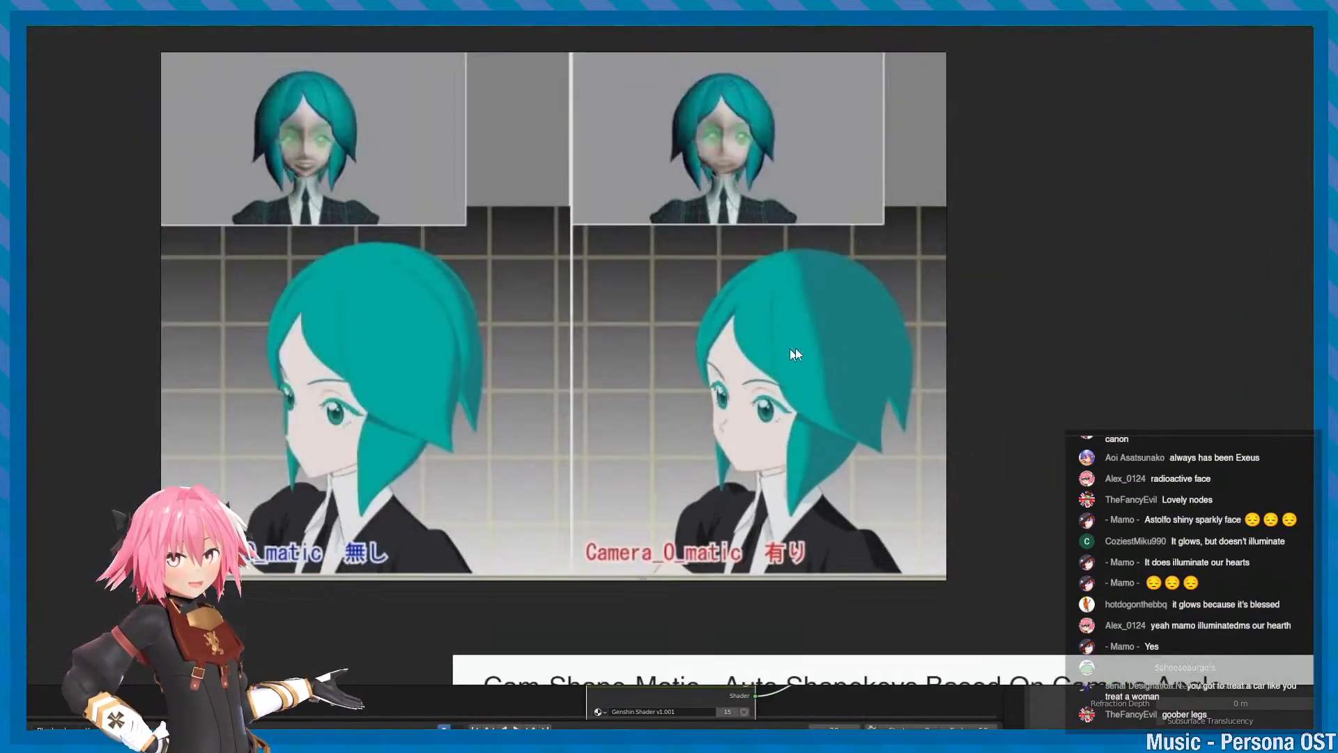
scroll(779, 386, "down", 2)
middle_click_drag(801, 139, 802, 361)
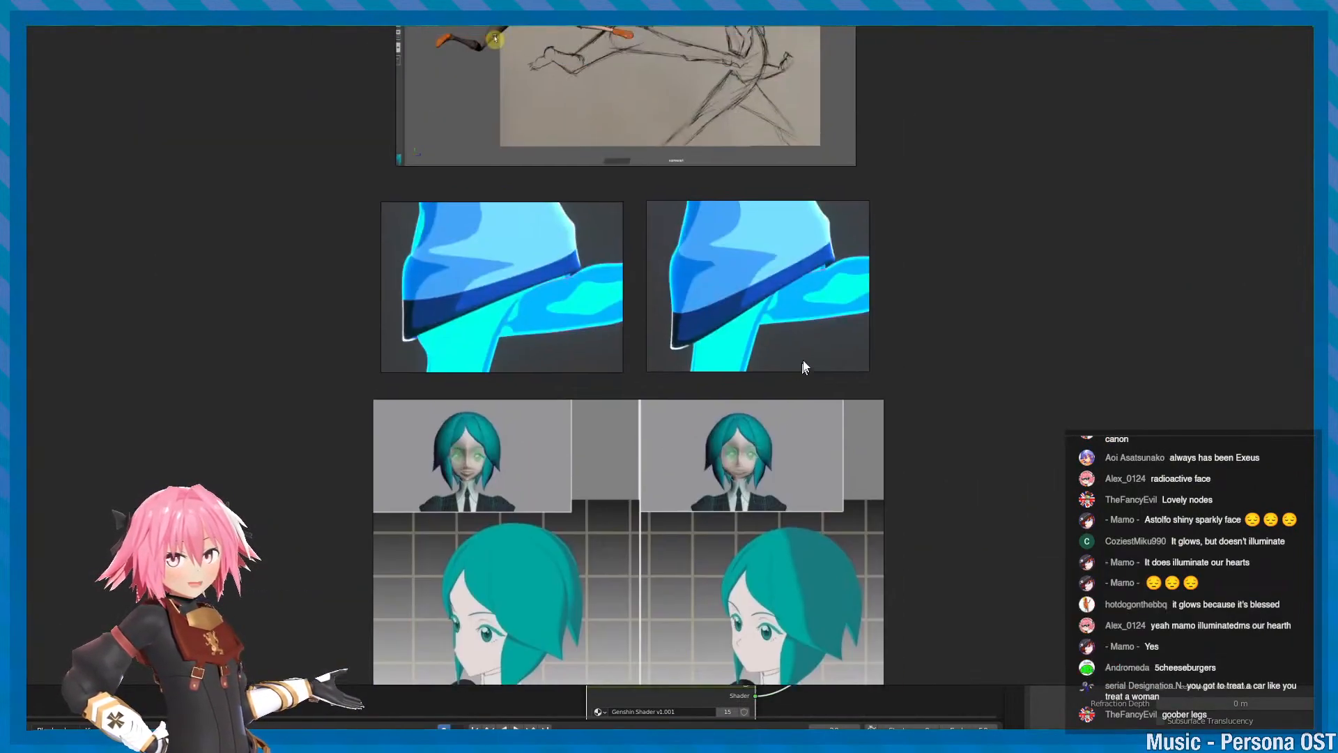
- Switch to the Blender window with the Goober character, save the file, and frame the Saturn rings with overlays shown
mouse_move(207, 737)
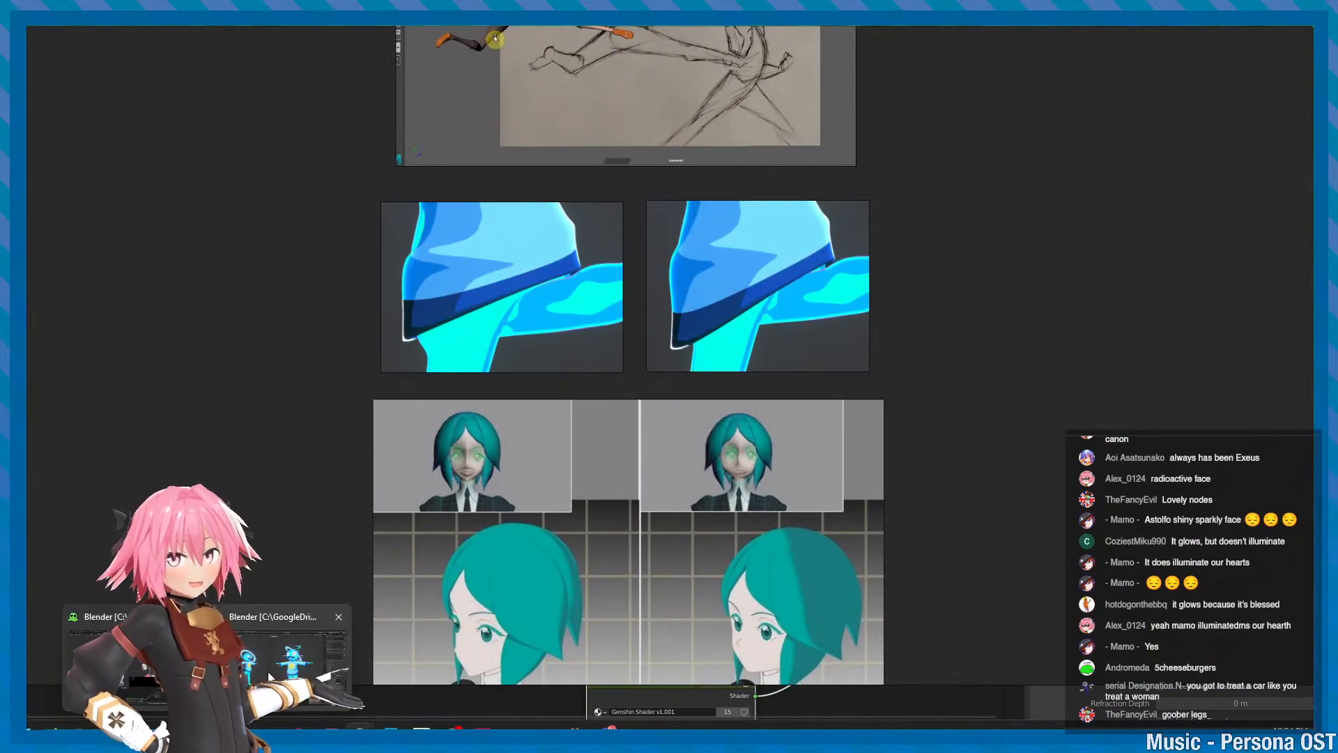
left_click(135, 662)
mouse_move(270, 680)
middle_click_drag(725, 380, 740, 374, "alt")
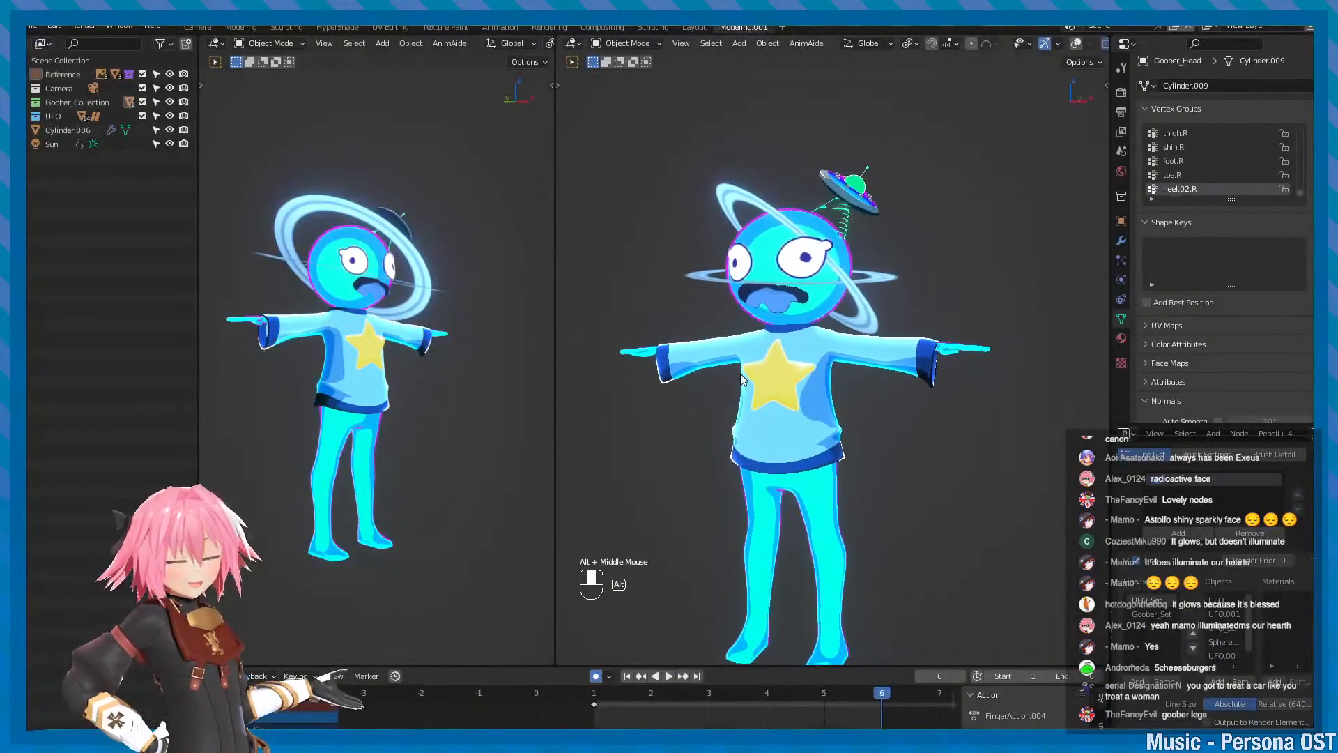
scroll(741, 373, "up", 2, "alt")
key("ctrl+s")
left_click_drag(740, 373, 938, 388, "alt")
key("f")
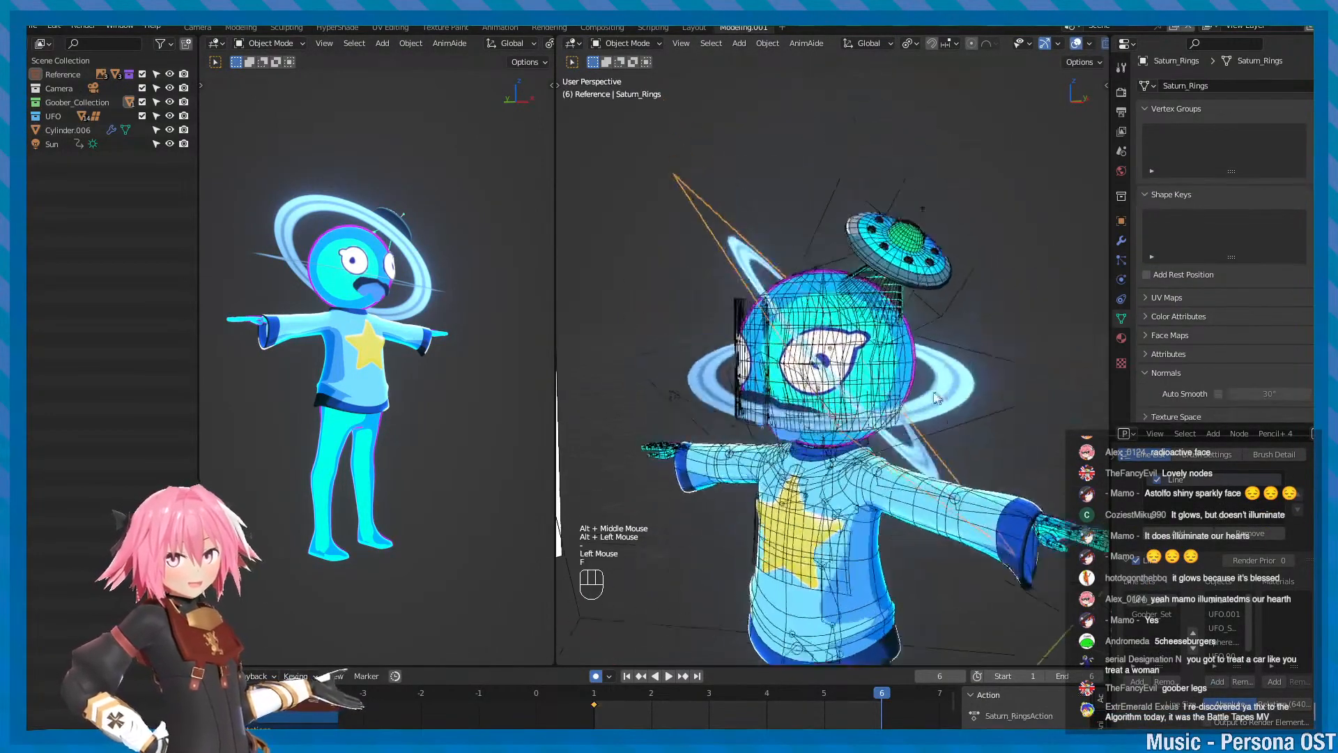
- Select the Goober_Tshirt mesh, hide the viewport overlays, and save the file
middle_click_drag(938, 388, 922, 423, "alt")
left_click(918, 422)
left_click_drag(911, 420, 896, 423, "alt")
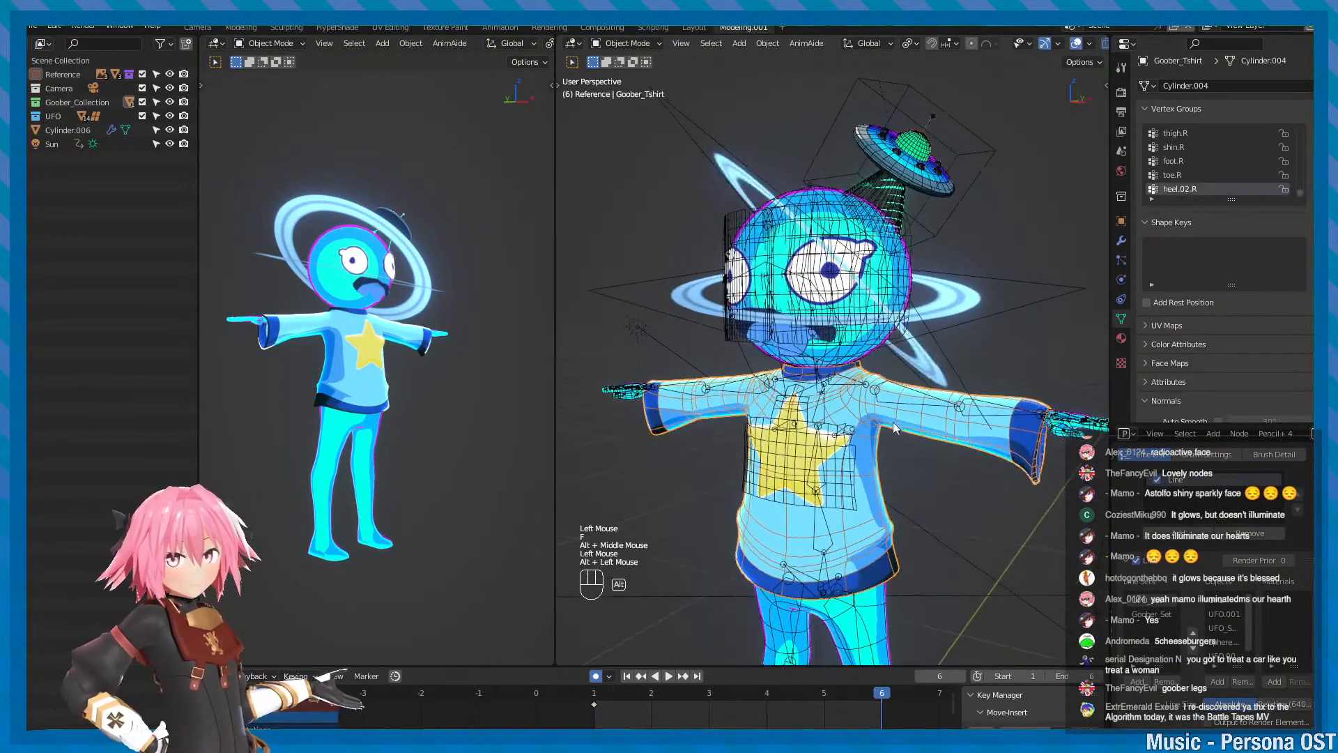
middle_click_drag(895, 424, 890, 381, "alt")
key("minus")
scroll(889, 381, "down", 1, "alt")
left_click_drag(889, 381, 858, 378, "alt")
key("ctrl+s")
key("ctrl+s")
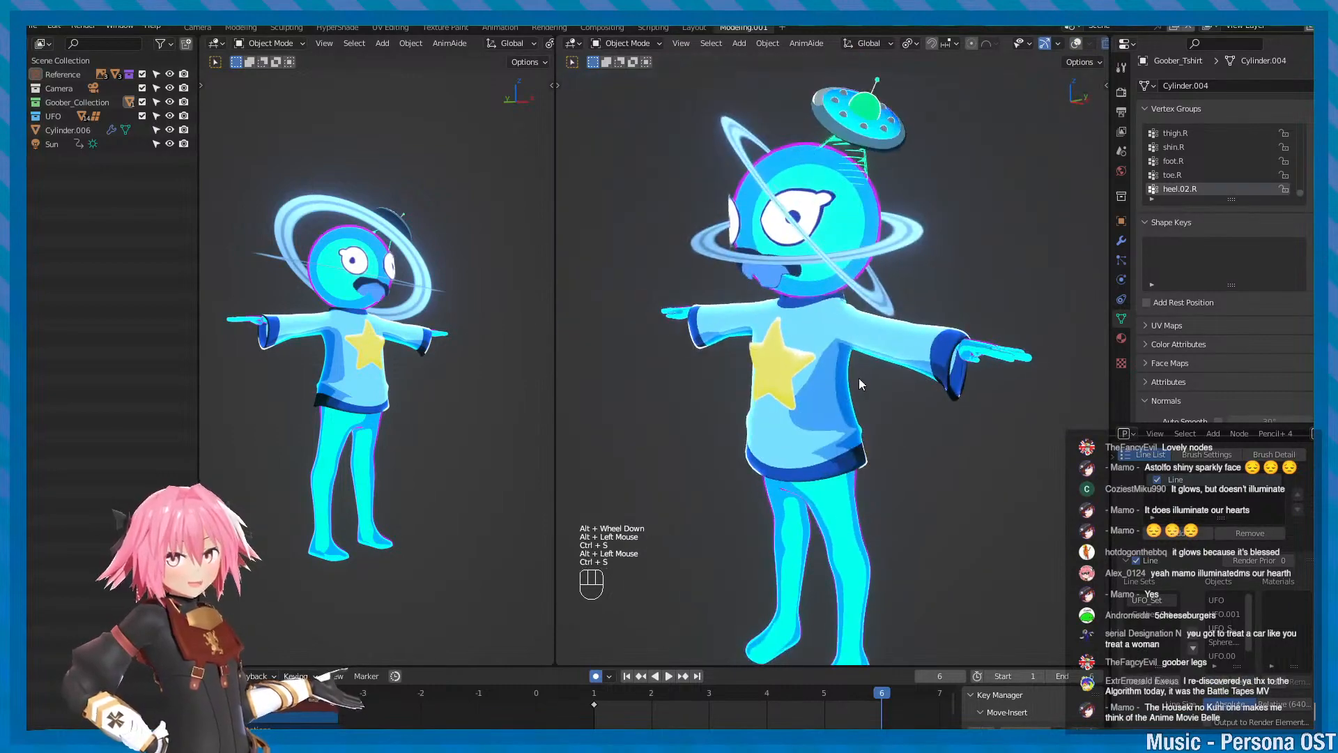
- Select the UFO above the character's head using the temporarily shown overlays, saving the file along the way
middle_click_drag(858, 378, 842, 420, "alt")
left_click_drag(842, 420, 903, 409, "alt")
key("ctrl+s")
middle_click_drag(906, 414, 852, 340, "alt")
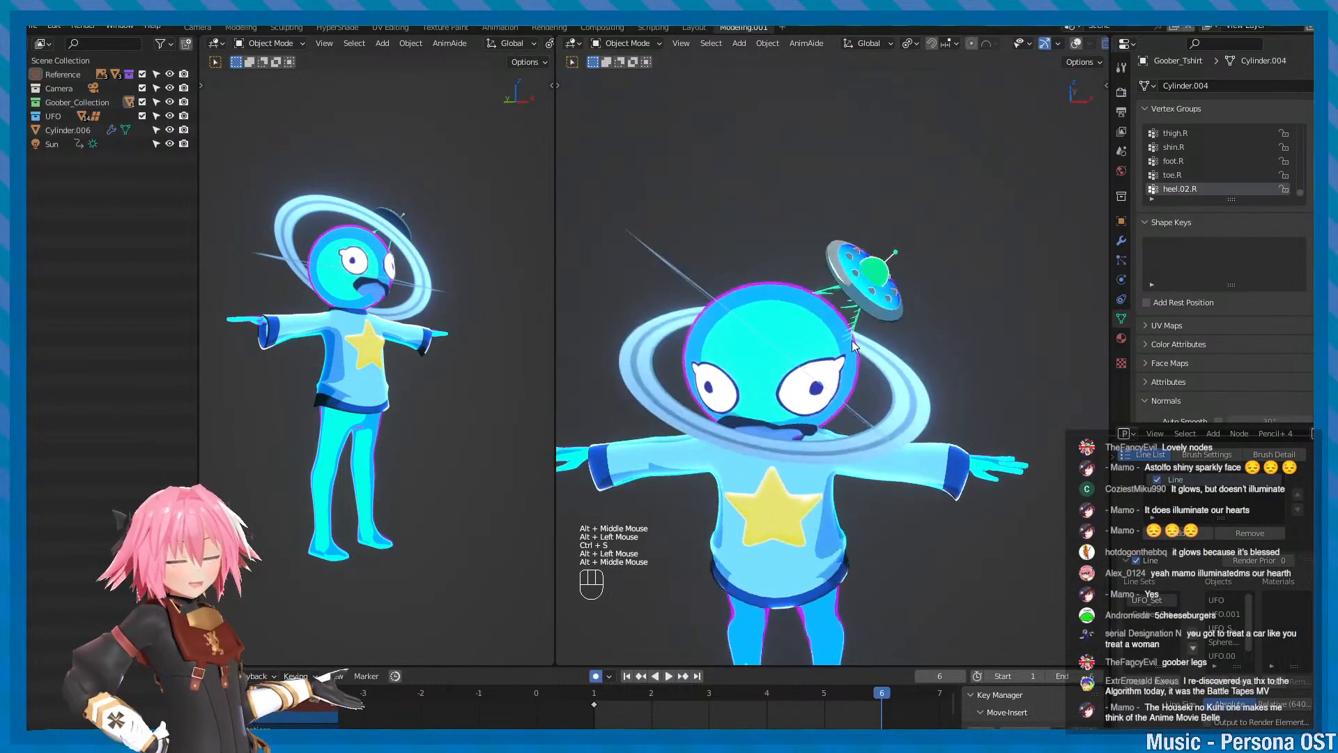
scroll(886, 298, "up", 1)
key("minus")
left_click(888, 298)
scroll(894, 380, "down", 2)
left_click_drag(899, 429, 861, 390, "alt")
key("minus")
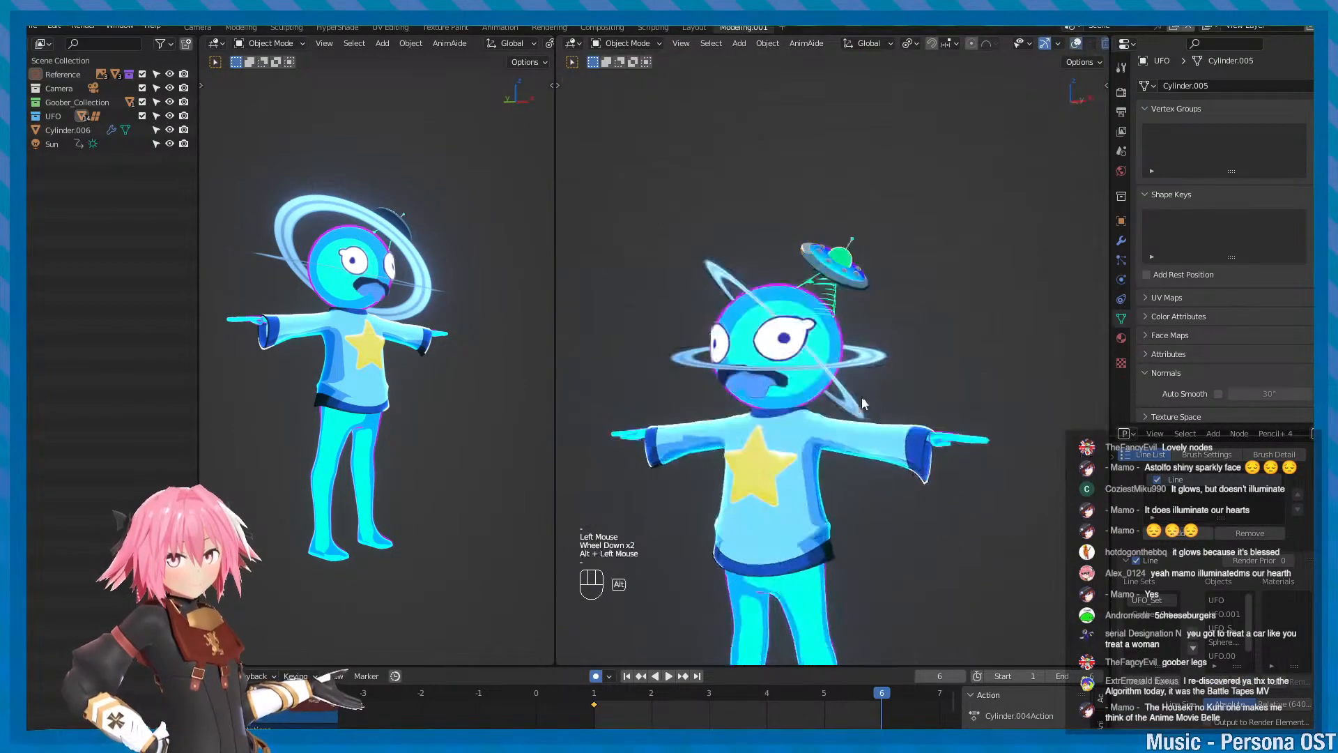
middle_click_drag(856, 385, 863, 332, "alt")
key("ctrl+s")
- Examine the UFO up close with its Move gizmo shown, and return to the selection tool
left_click_drag(862, 332, 888, 348, "alt")
key("f")
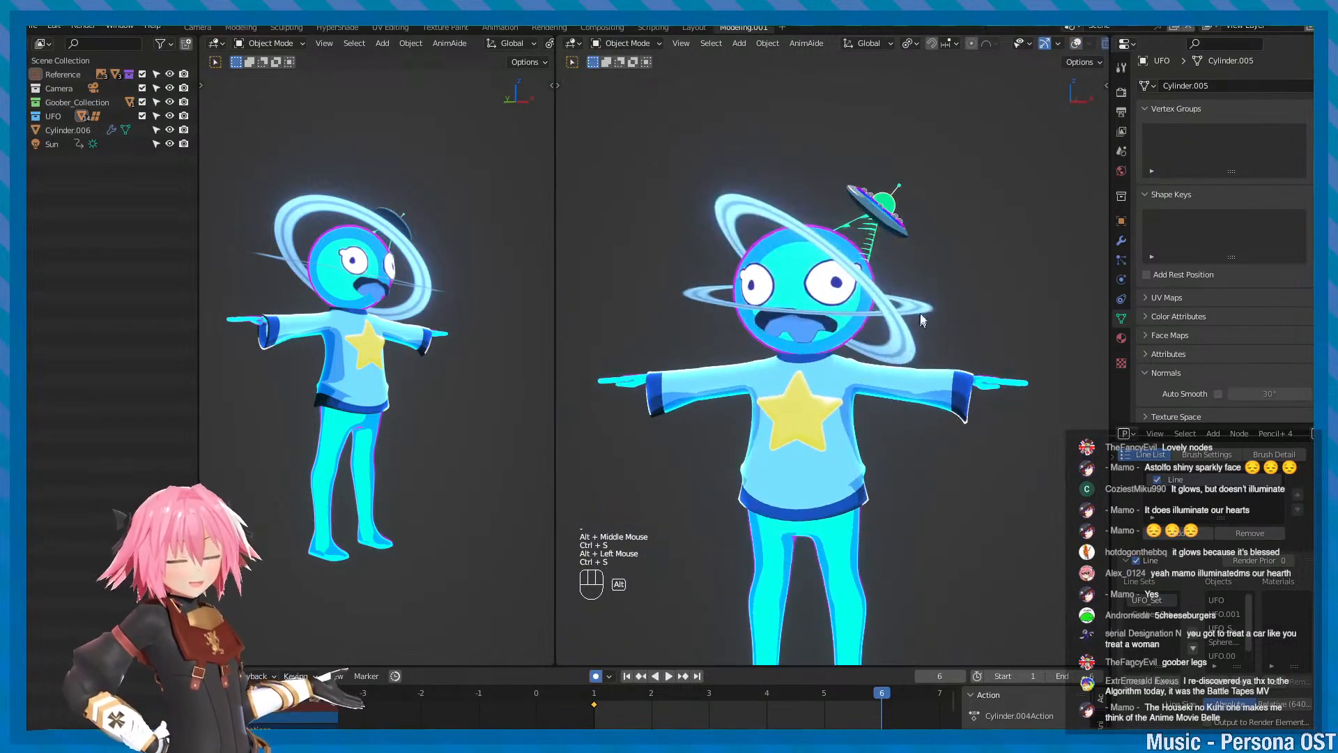
key("w")
scroll(871, 355, "down", 2)
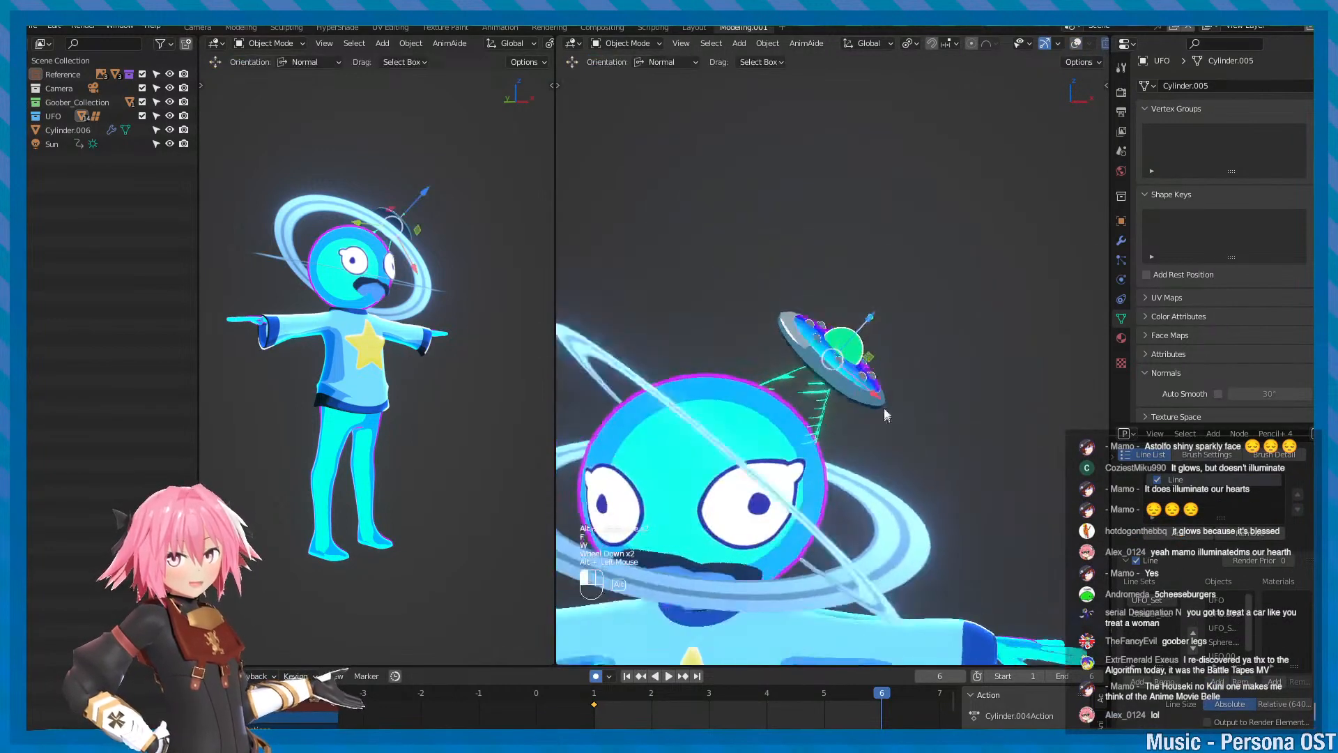
left_click_drag(884, 407, 848, 345, "alt")
key("q")
- Select the UFO_Box lattice around the UFO with overlays shown, hide the overlays, and save the file
key("minus")
left_click(904, 321)
key("minus")
left_click_drag(853, 392, 805, 425, "alt")
scroll(806, 425, "down", 2, "alt")
middle_click_drag(805, 425, 814, 363, "alt")
key("ctrl+s")
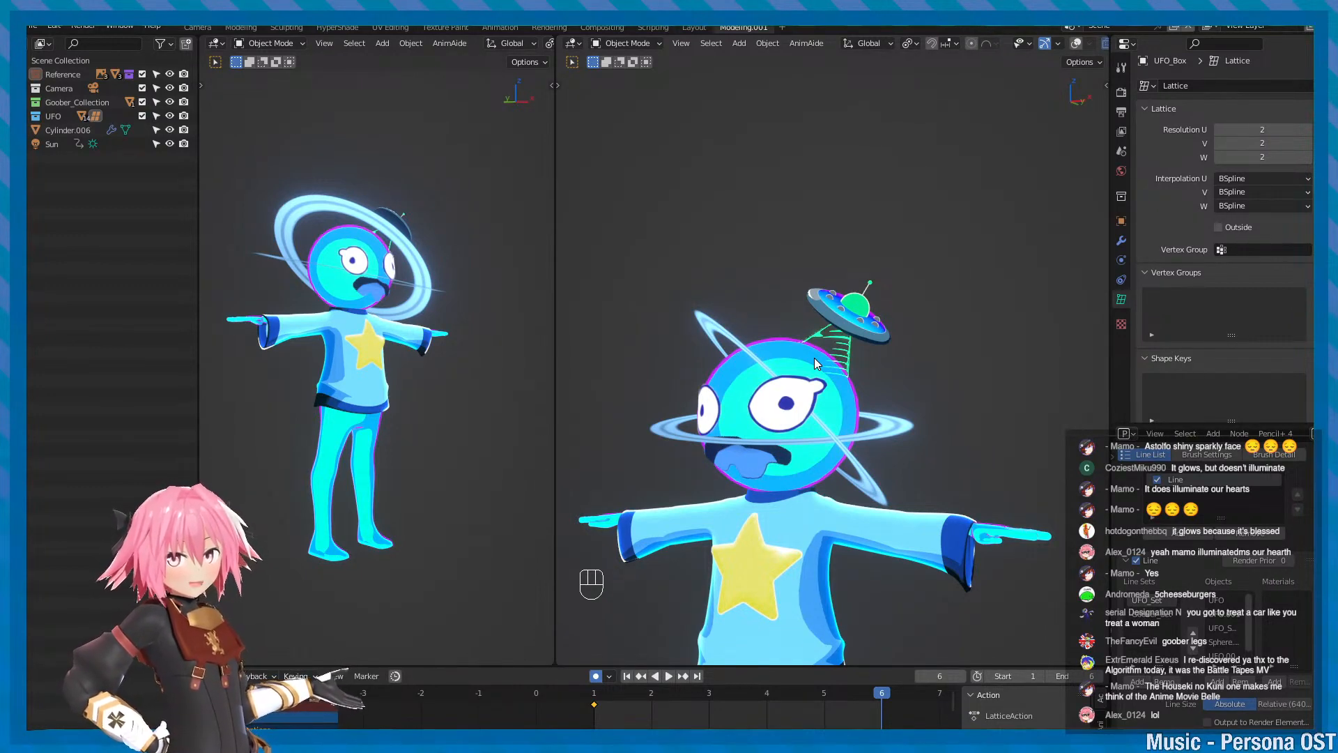
- Activate the Move tool for the UFO_Box lattice, view the whole character from the front, and save the file
left_click_drag(849, 377, 878, 296, "alt")
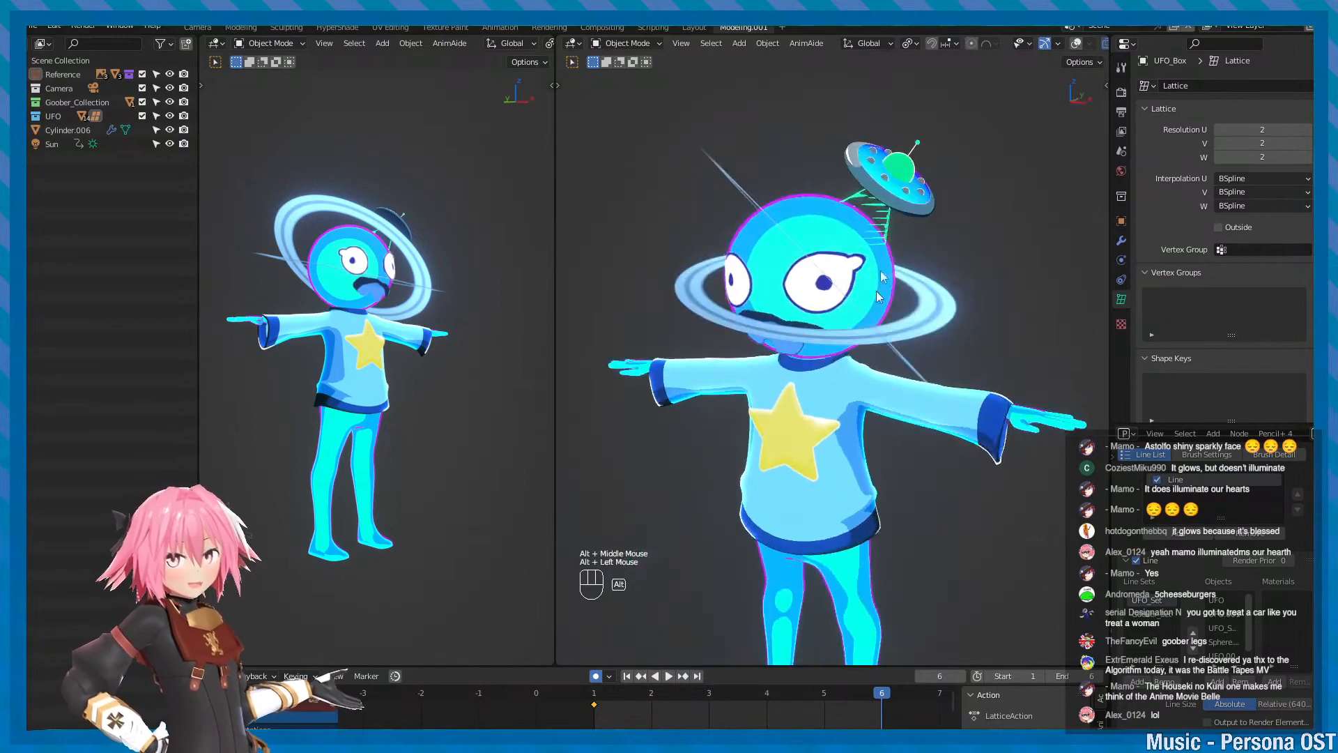
key("alt+shift+z")
key("f")
key("w")
scroll(871, 432, "down", 4)
key("alt+shift+z")
left_click_drag(861, 498, 978, 346, "alt")
scroll(869, 467, "up", 1, "alt")
scroll(919, 411, "down", 2, "alt")
key("ctrl+s")
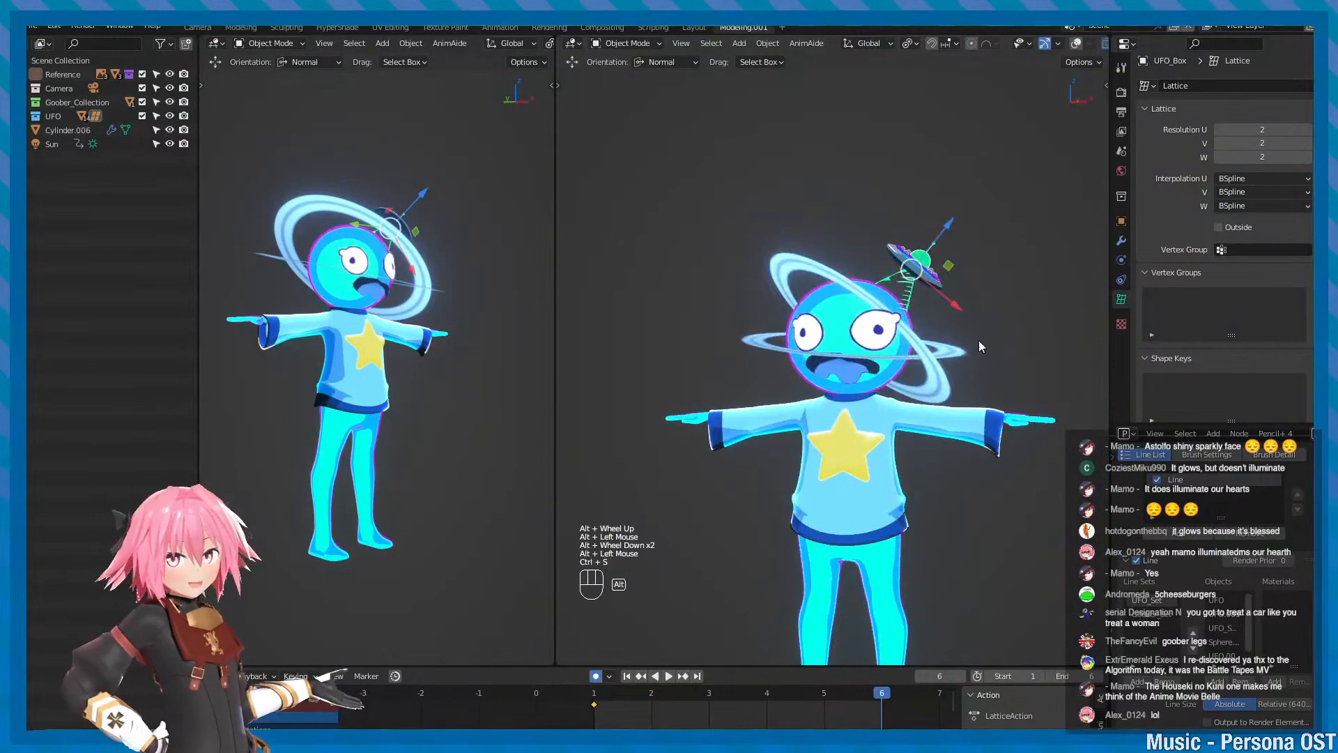
- Activate the Rotate tool for the UFO_Box lattice with the overlays hidden, view the whole character, and save the file
middle_click_drag(978, 341, 940, 340, "alt")
key("minus")
key("q")
left_click_drag(948, 328, 902, 367, "alt")
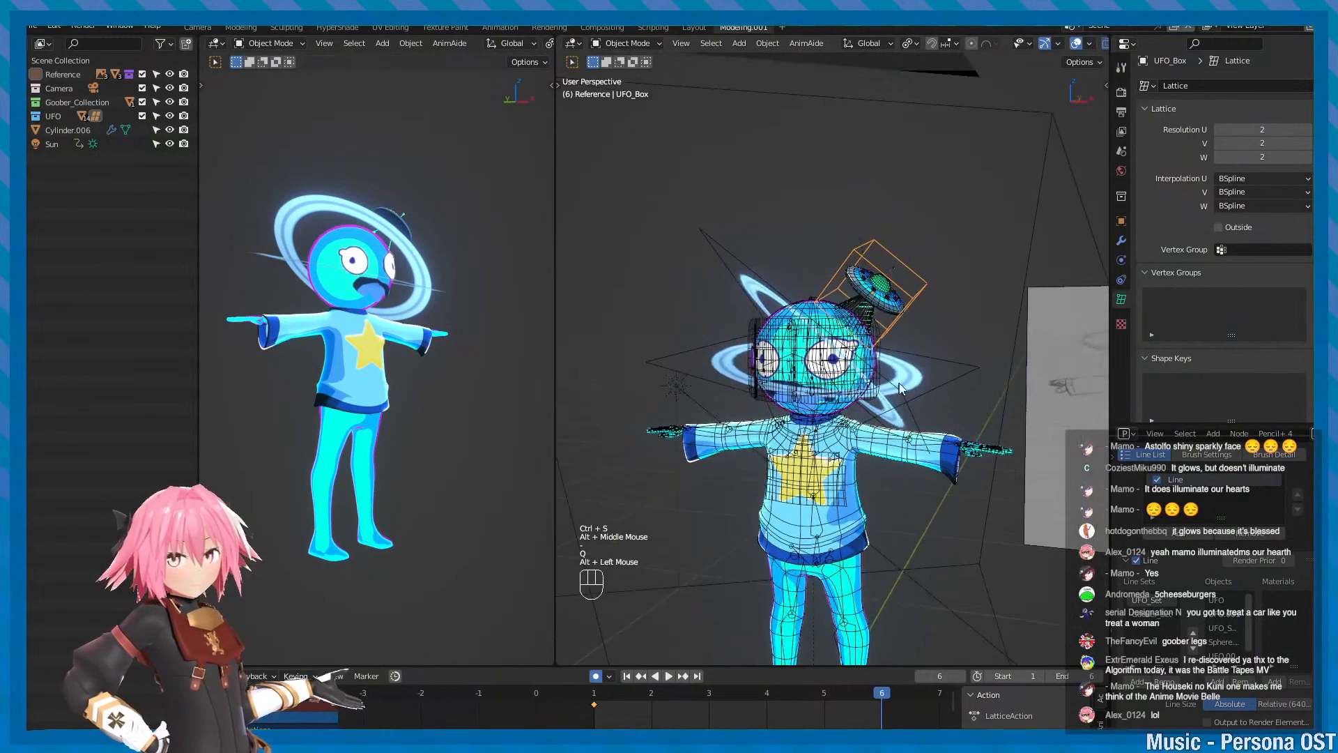
key("e")
key("minus")
middle_click_drag(892, 453, 872, 334, "alt")
key("ctrl+s")
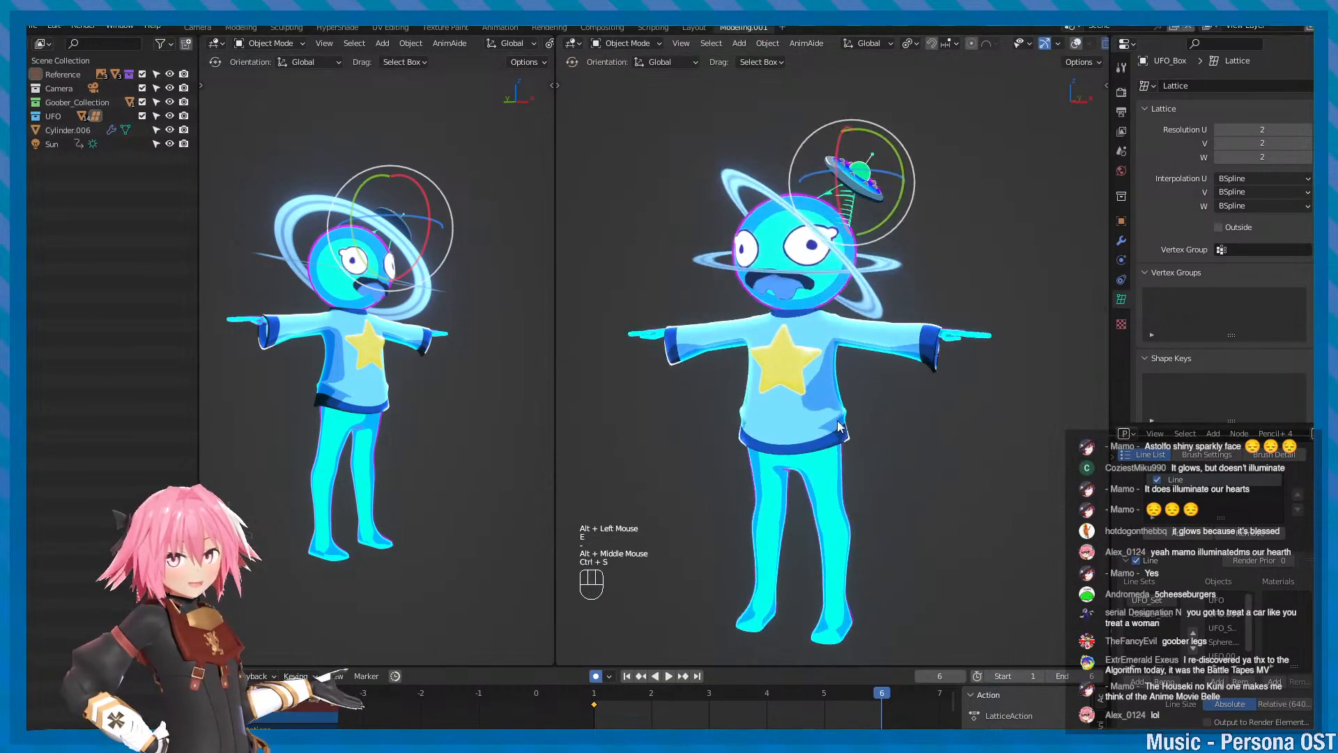
- Select the Goober_Tshirt mesh using the temporarily shown overlays, saving the file along the way
scroll(878, 418, "up", 3)
left_click_drag(880, 436, 934, 412, "alt")
key("ctrl+s")
left_click_drag(803, 347, 819, 348, "alt")
middle_click_drag(816, 373, 886, 349, "alt")
key("ctrl+s")
key("minus")
right_click(847, 371)
left_click(875, 403)
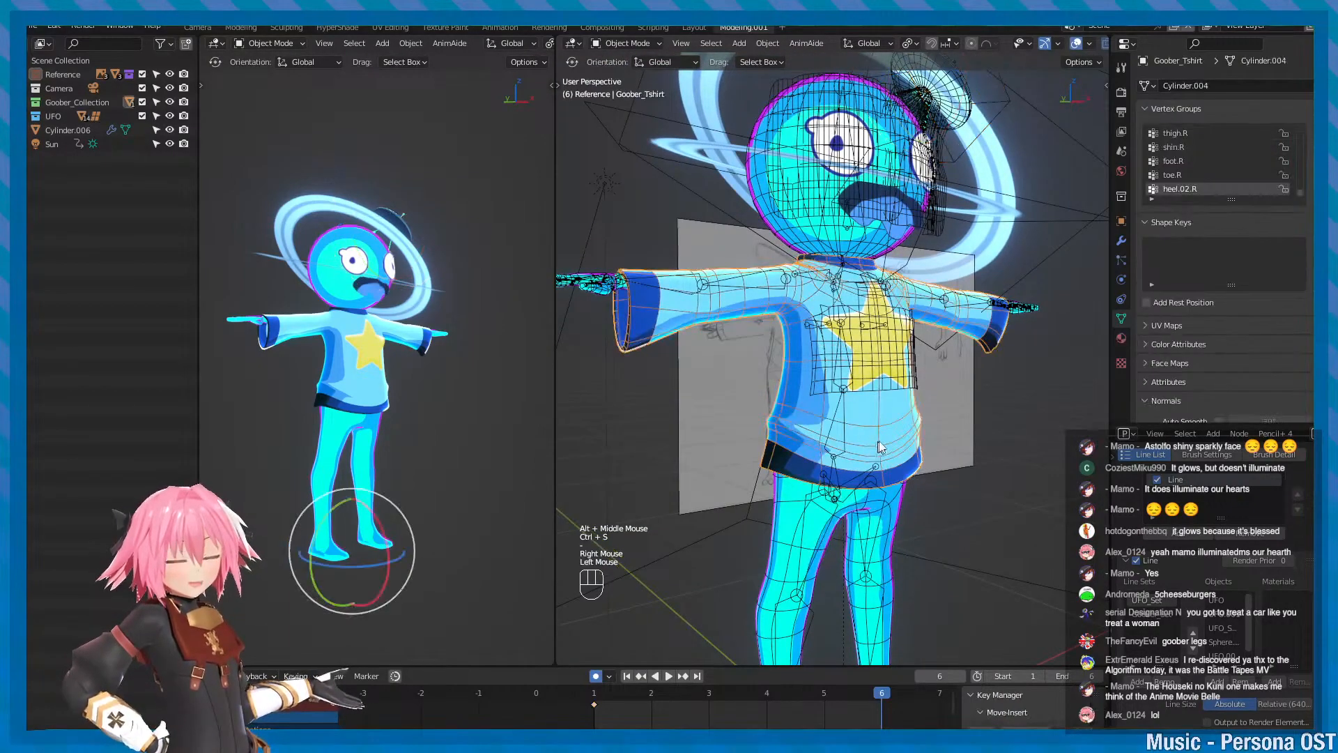
key("minus")
left_click_drag(922, 411, 826, 426, "alt")
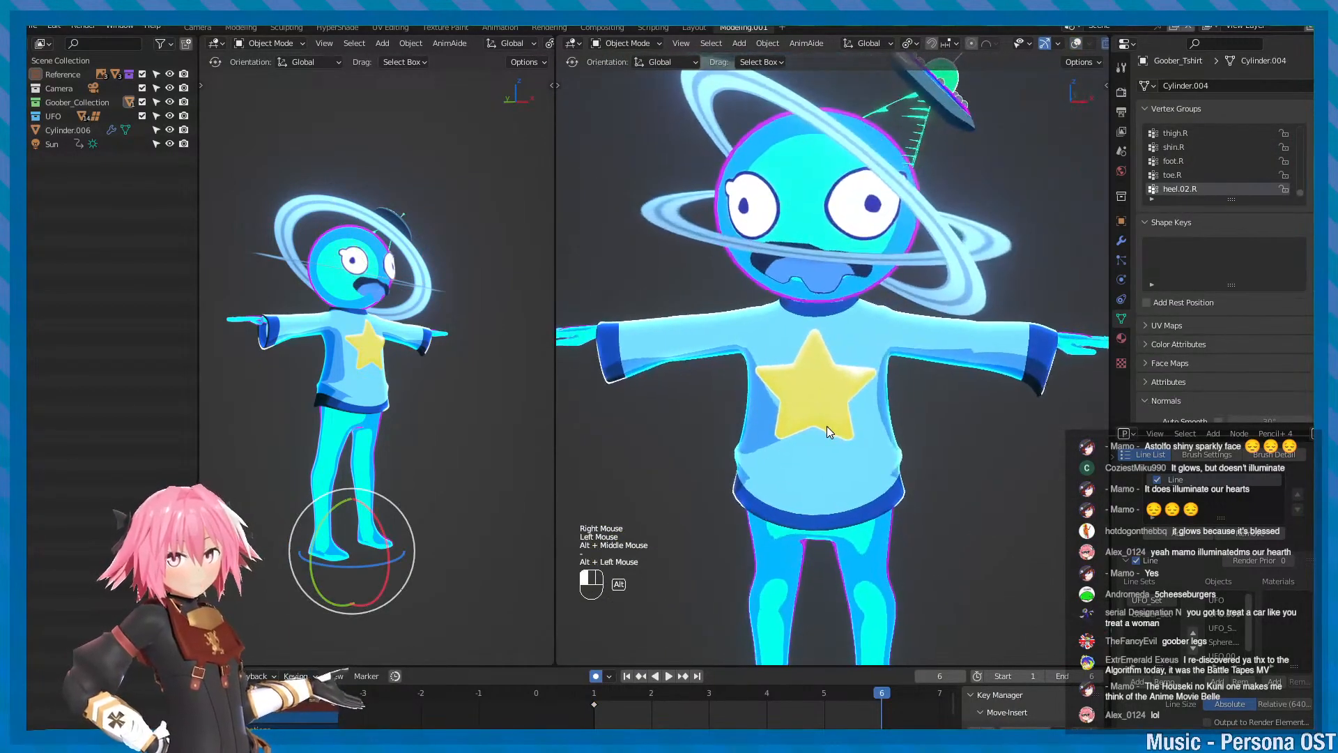
- Examine the T-shirt with and without overlays and look through its mesh data properties, saving the file
left_click_drag(821, 319, 867, 309, "alt")
key("minus")
mouse_move(998, 354)
left_mouse_down("alt")
mouse_move(910, 354)
mouse_move(996, 365)
left_mouse_up("alt")
key("ctrl+s")
left_click(1124, 321)
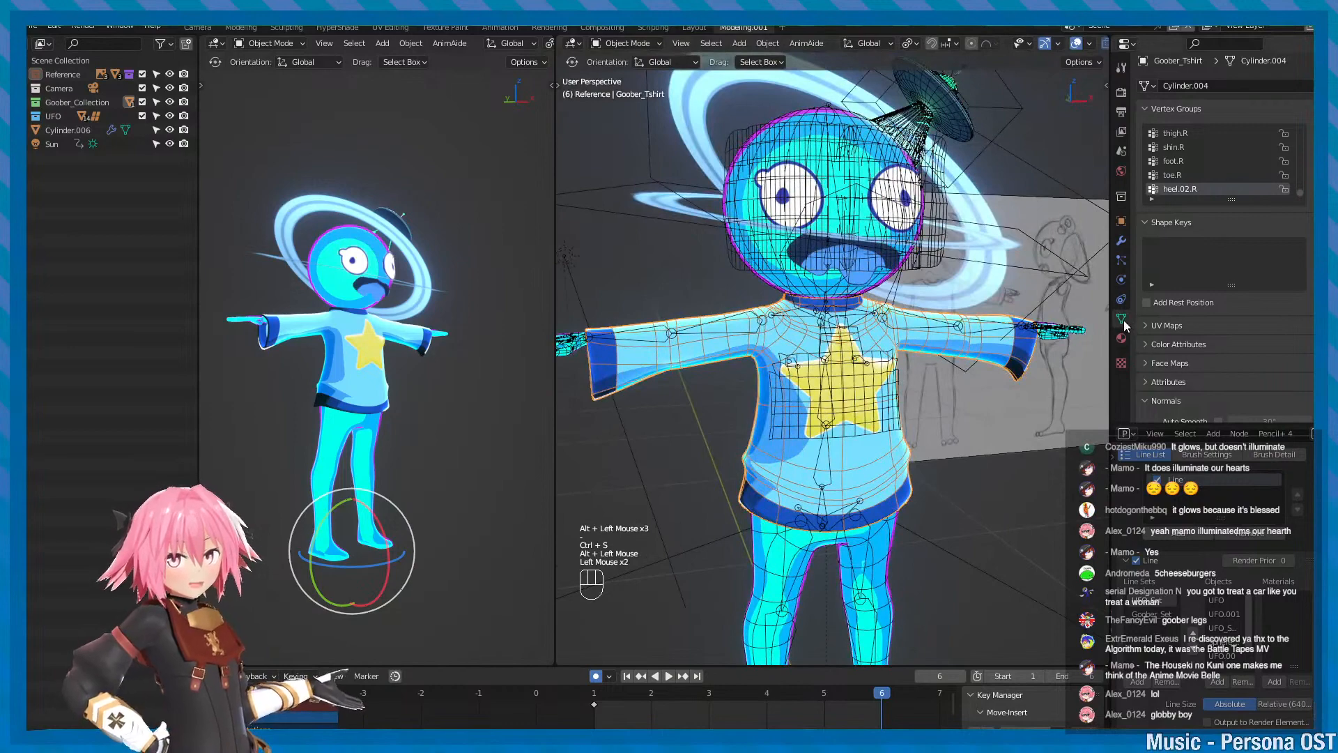
scroll(1198, 373, "down", 2)
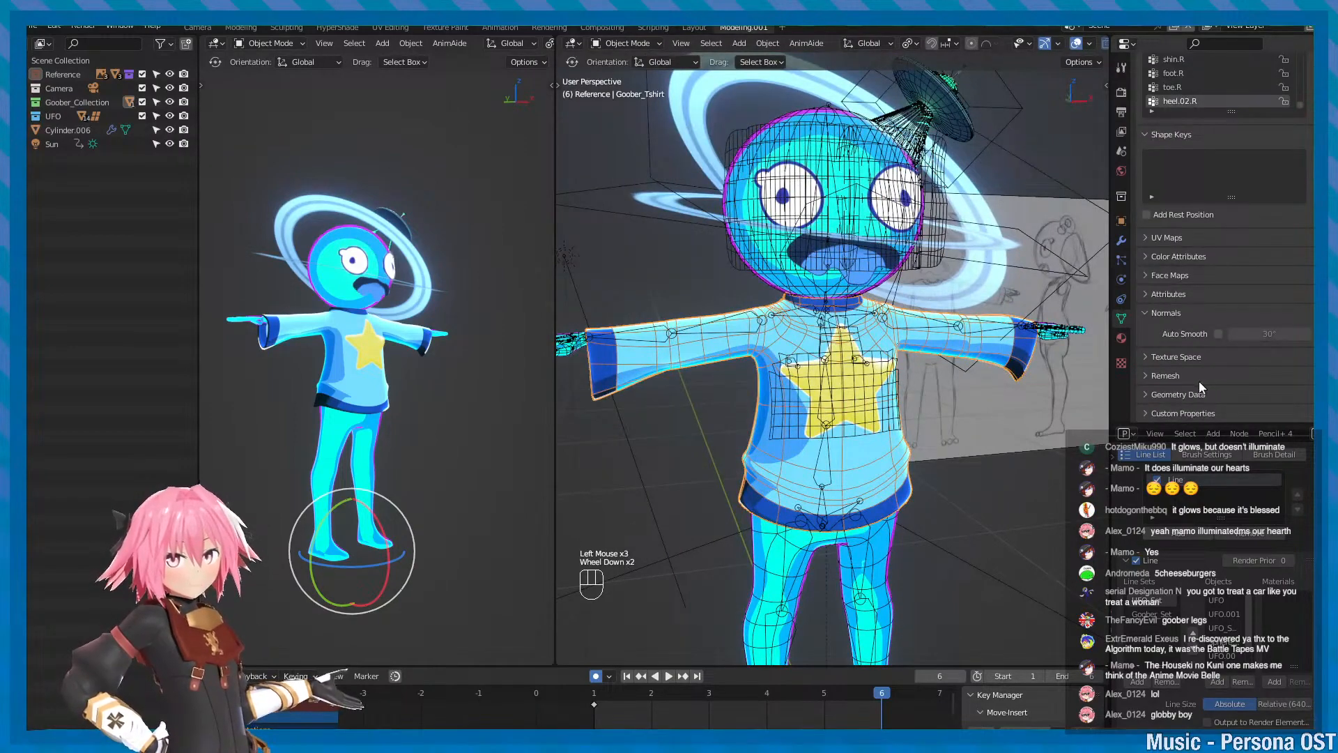
scroll(1191, 377, "up", 2)
left_click_drag(921, 327, 883, 301, "alt")
key("minus")
key("minus")
key("f")
key("minus")
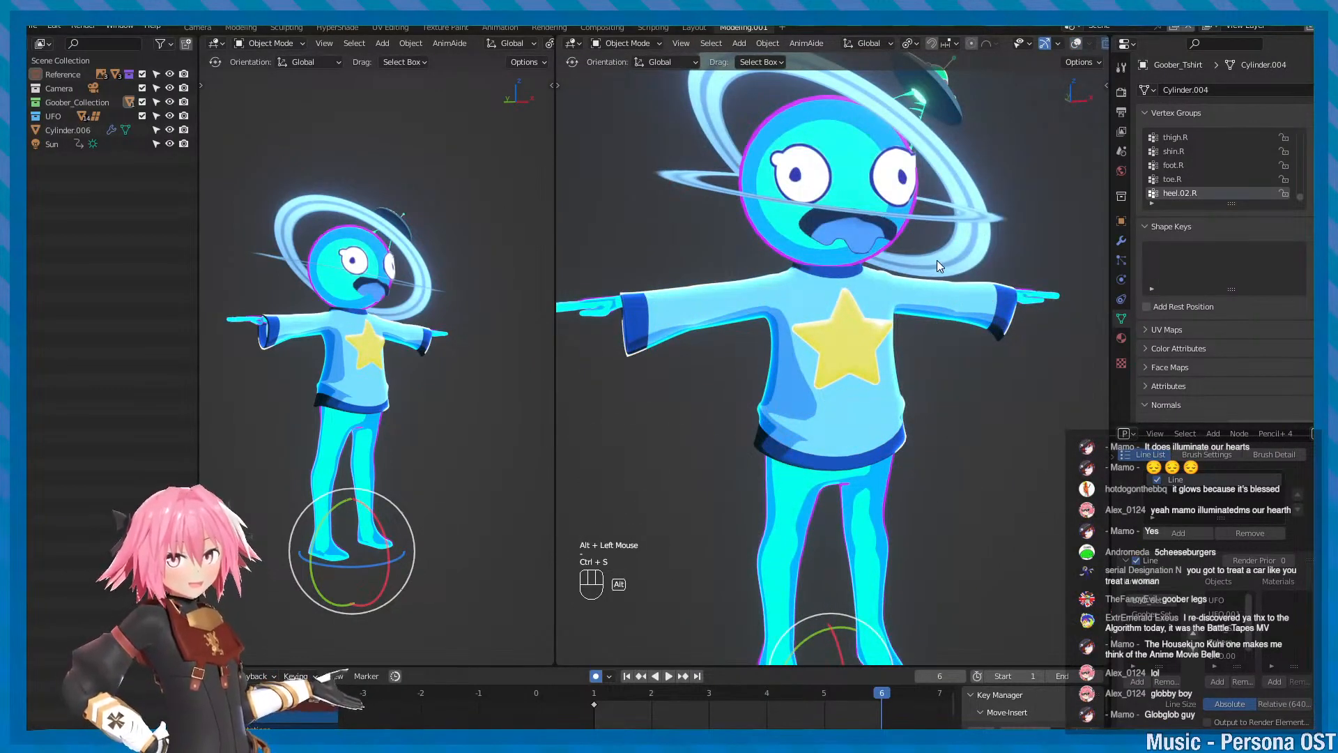
middle_click_drag(936, 260, 928, 331, "alt")
- Add a basis and a second shape key to the T-shirt, set the second key's value to 1.000 with Basis selected, and save
left_click(1316, 249)
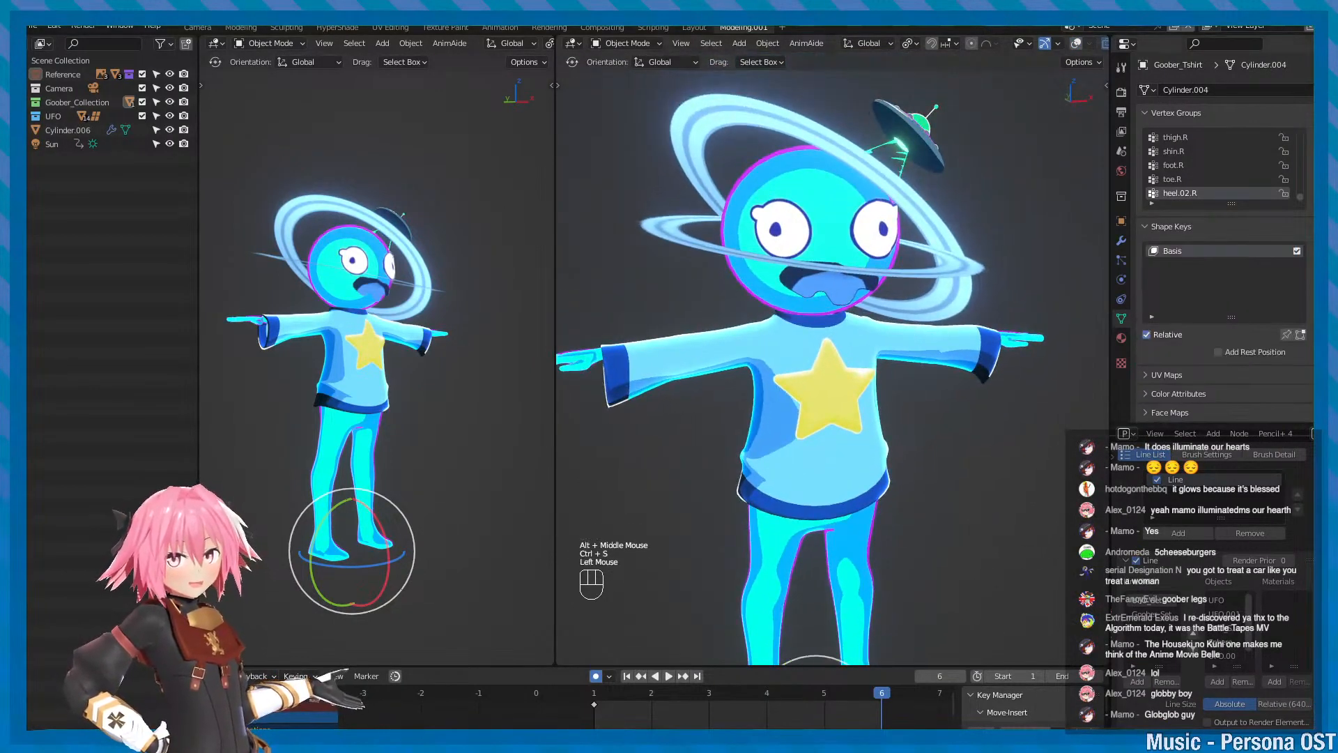
left_click(1315, 248)
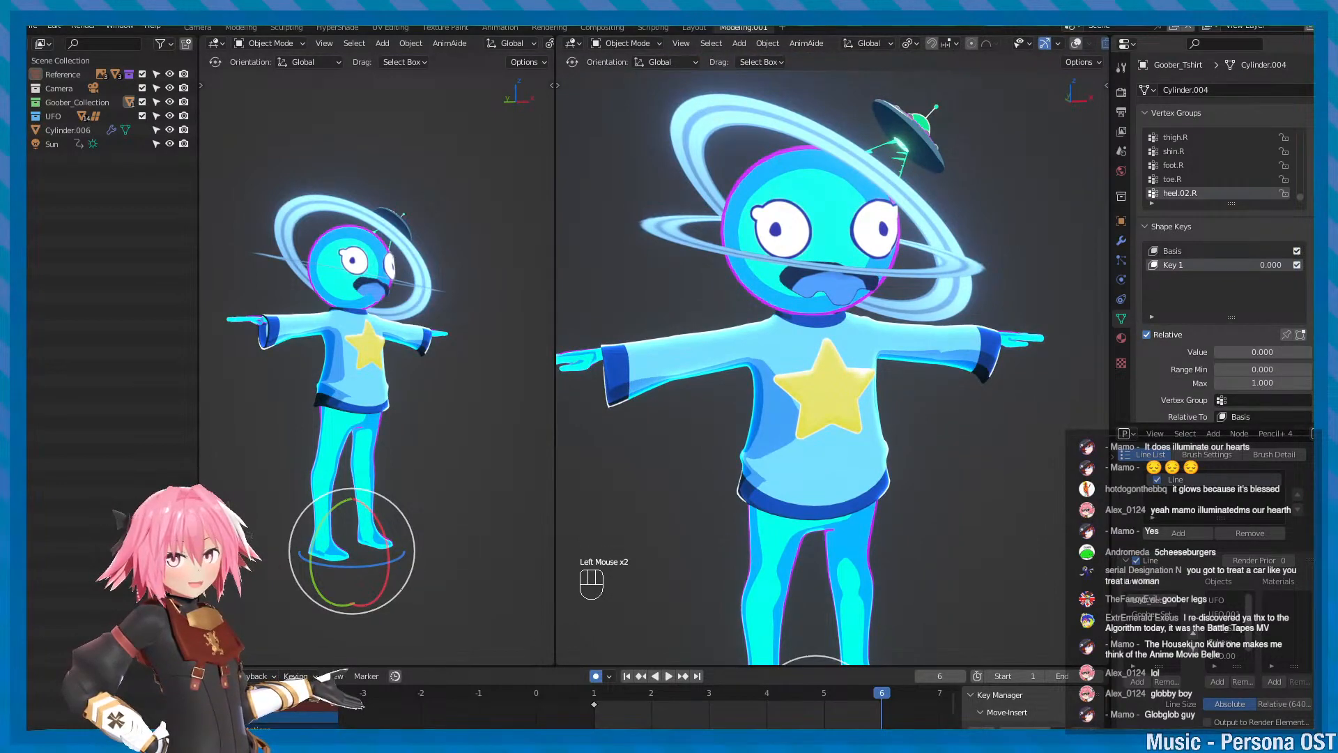
left_click(1183, 248)
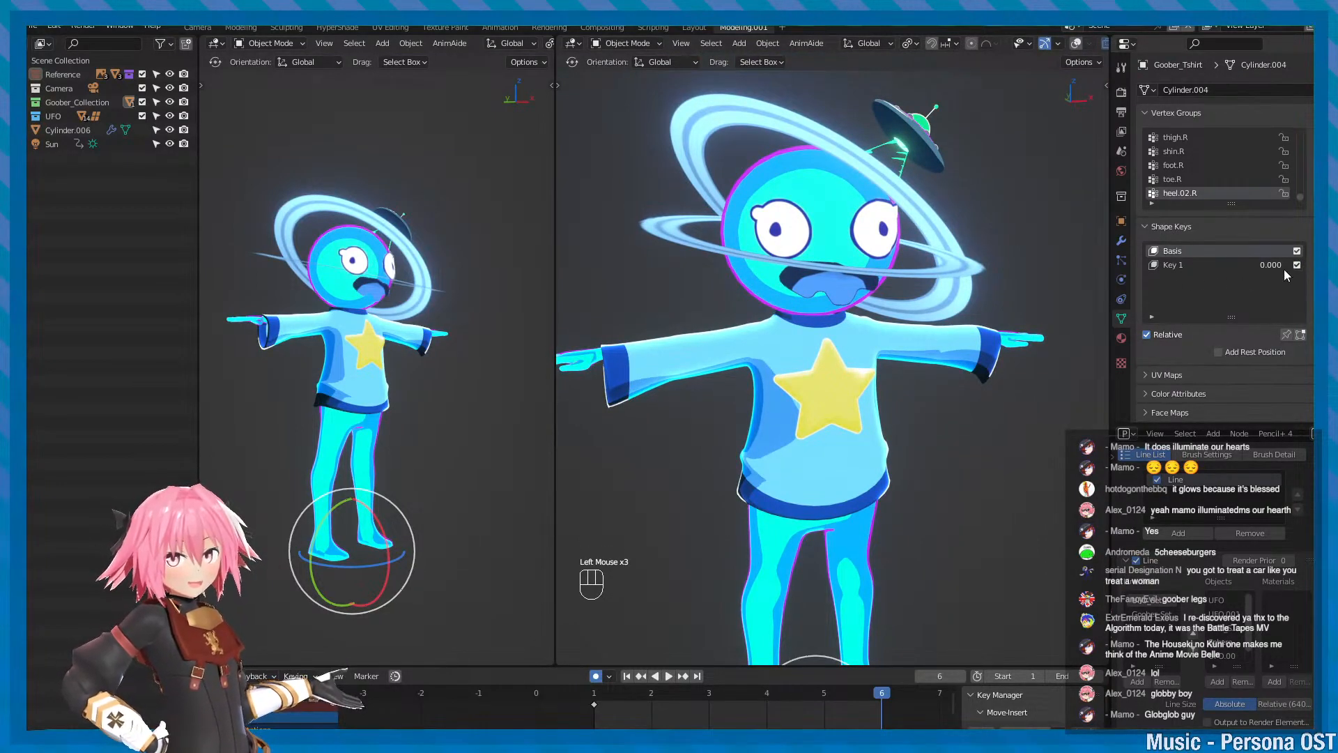
left_click_drag(1262, 266, 1300, 267)
left_click_drag(856, 348, 793, 291, "alt")
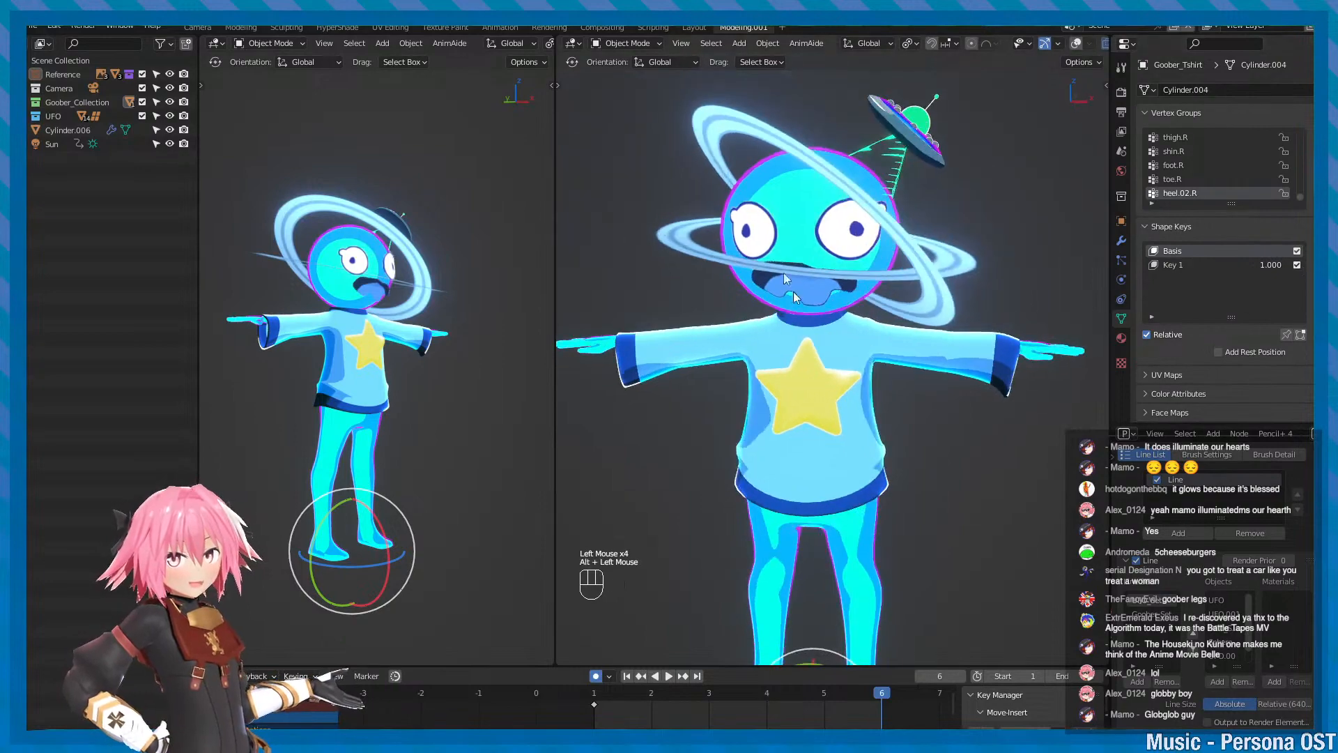
key("minus")
key("ctrl+s")
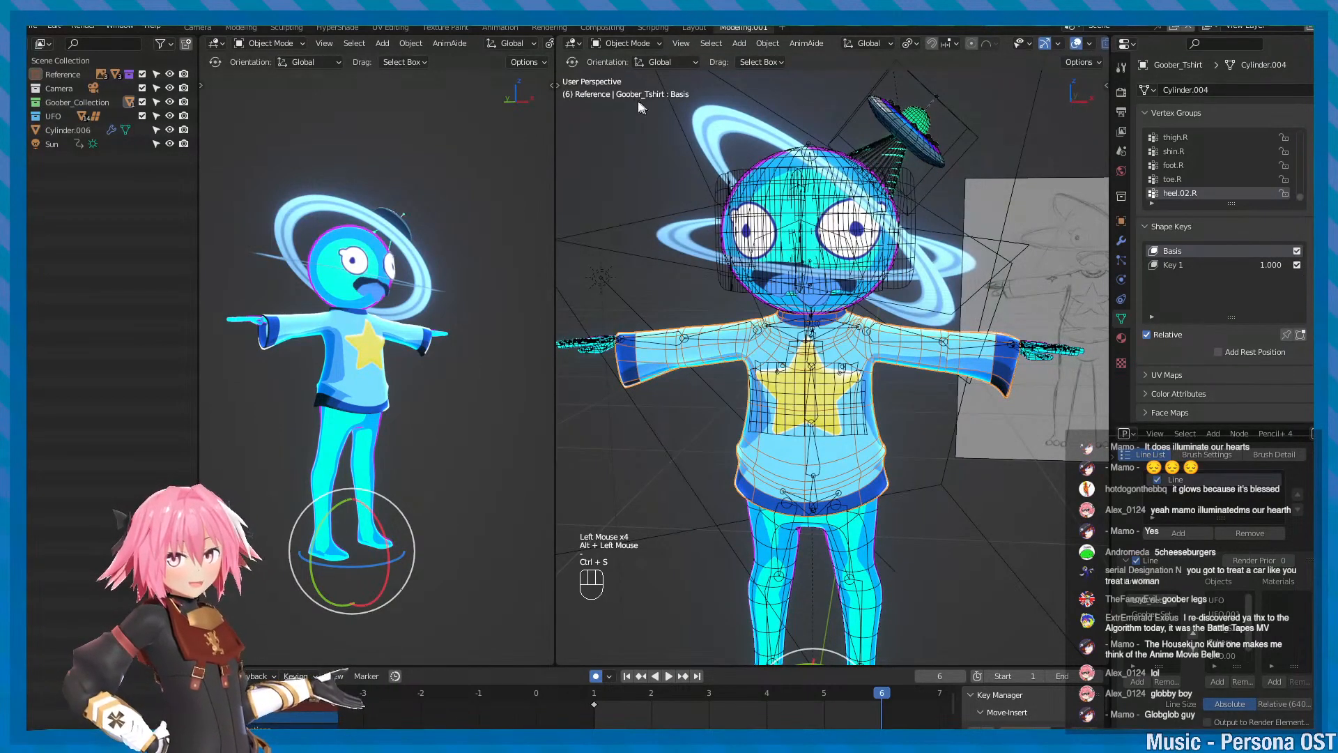
- Try to sculpt the T-shirt's sleeves into wide drooping cuffs with the Grab brush while the Basis key is active
left_click(618, 46)
left_click(627, 90)
mouse_move(836, 314)
left_mouse_down("alt")
mouse_move(997, 446)
mouse_move(1003, 388)
mouse_move(999, 449)
mouse_move(969, 446)
left_mouse_up("alt")
key("minus")
key("f")
left_click(999, 404)
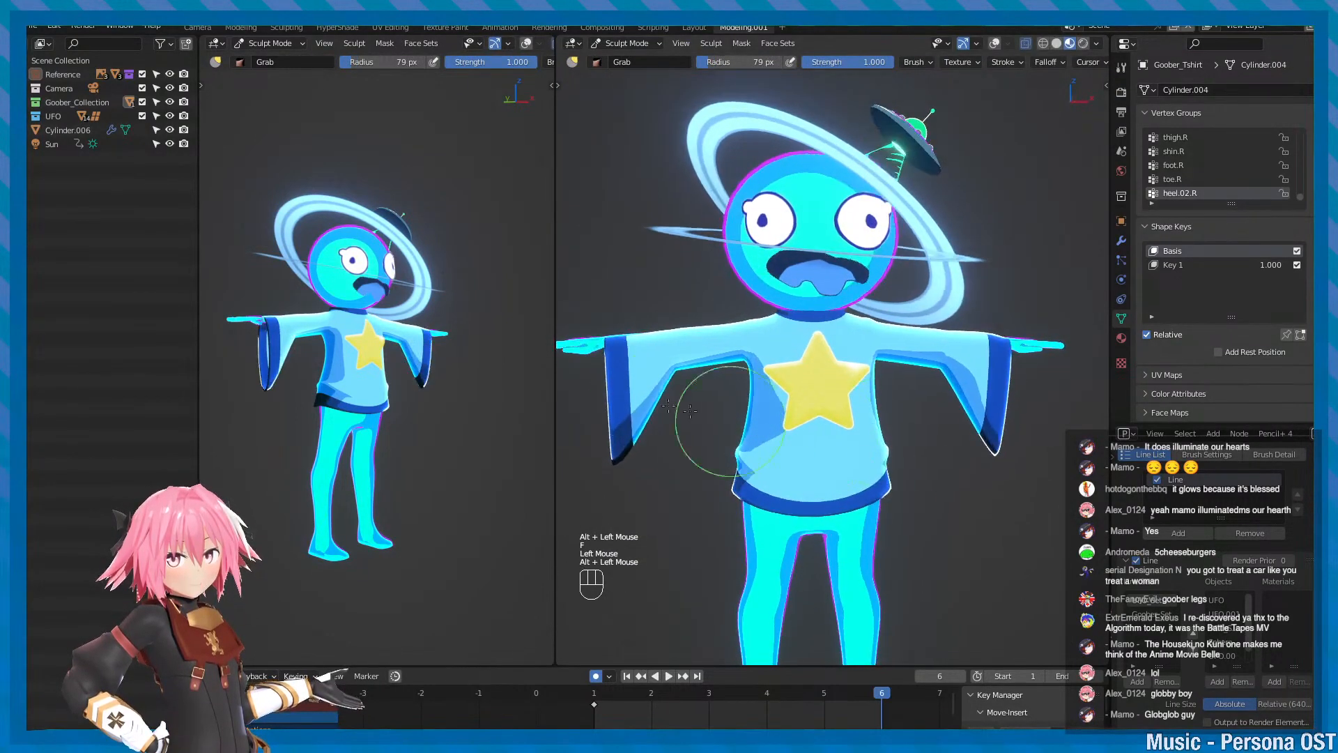
mouse_move(674, 370)
left_mouse_down("shift")
mouse_move(638, 428)
mouse_move(676, 383)
mouse_move(653, 335)
mouse_move(824, 388)
mouse_move(680, 354)
left_mouse_up("shift")
- Return the T-shirt to Object Mode, select the Key 1 shape key, and save the file
key("Tab")
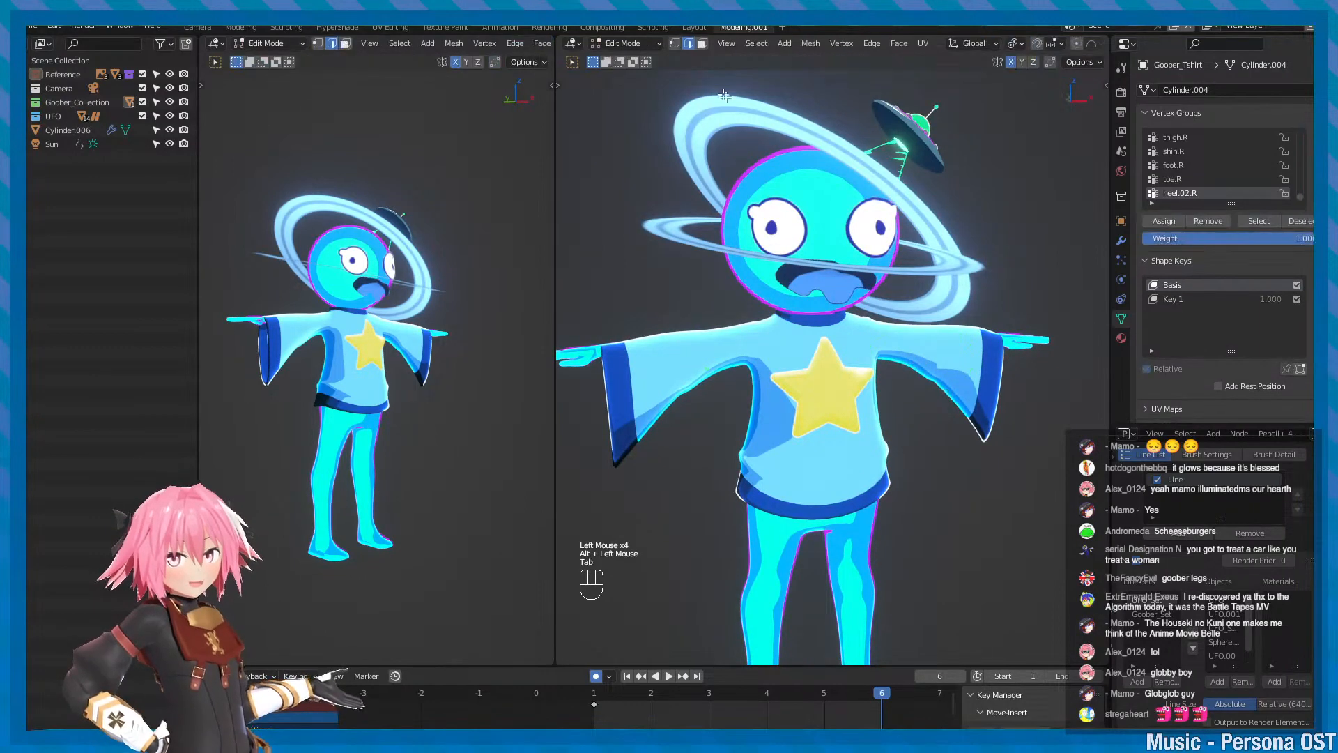
left_click(642, 43)
left_click(623, 60)
left_click_drag(709, 113, 728, 120, "alt")
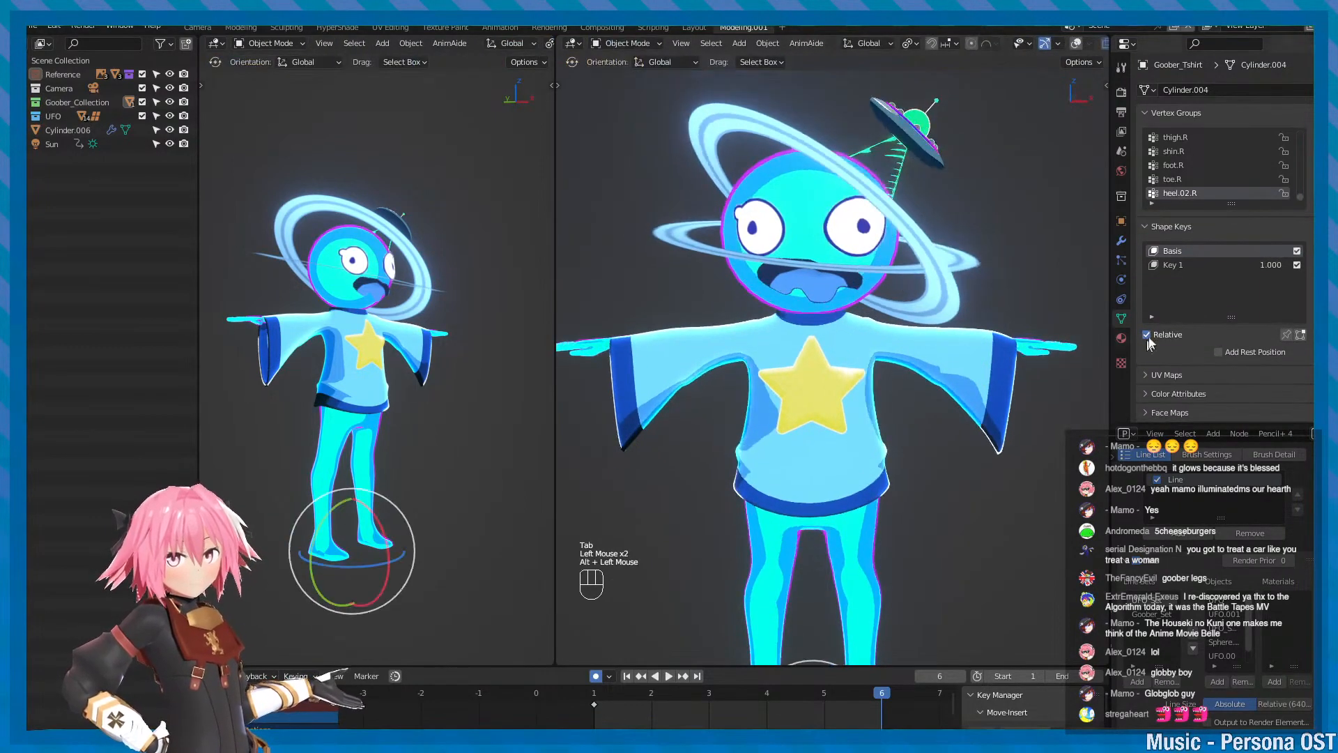
left_click(1174, 265)
key("ctrl+s")
middle_click_drag(1038, 368, 1015, 351, "alt")
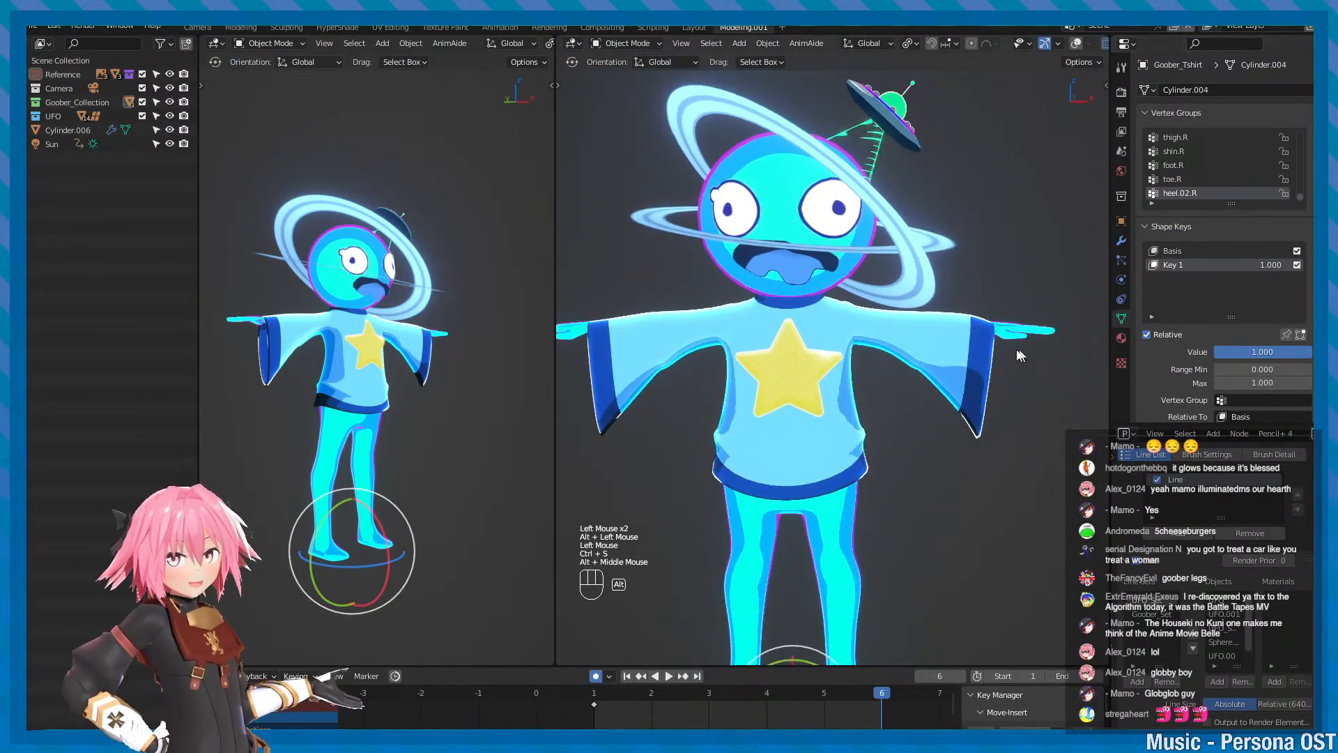
- Test the Key 1 value on the drooping sleeves and enter Edit Mode on the T-shirt
left_click_drag(1015, 352, 1072, 360, "alt")
mouse_move(1283, 356)
left_mouse_down()
mouse_move(1185, 356)
mouse_move(1296, 352)
left_mouse_up()
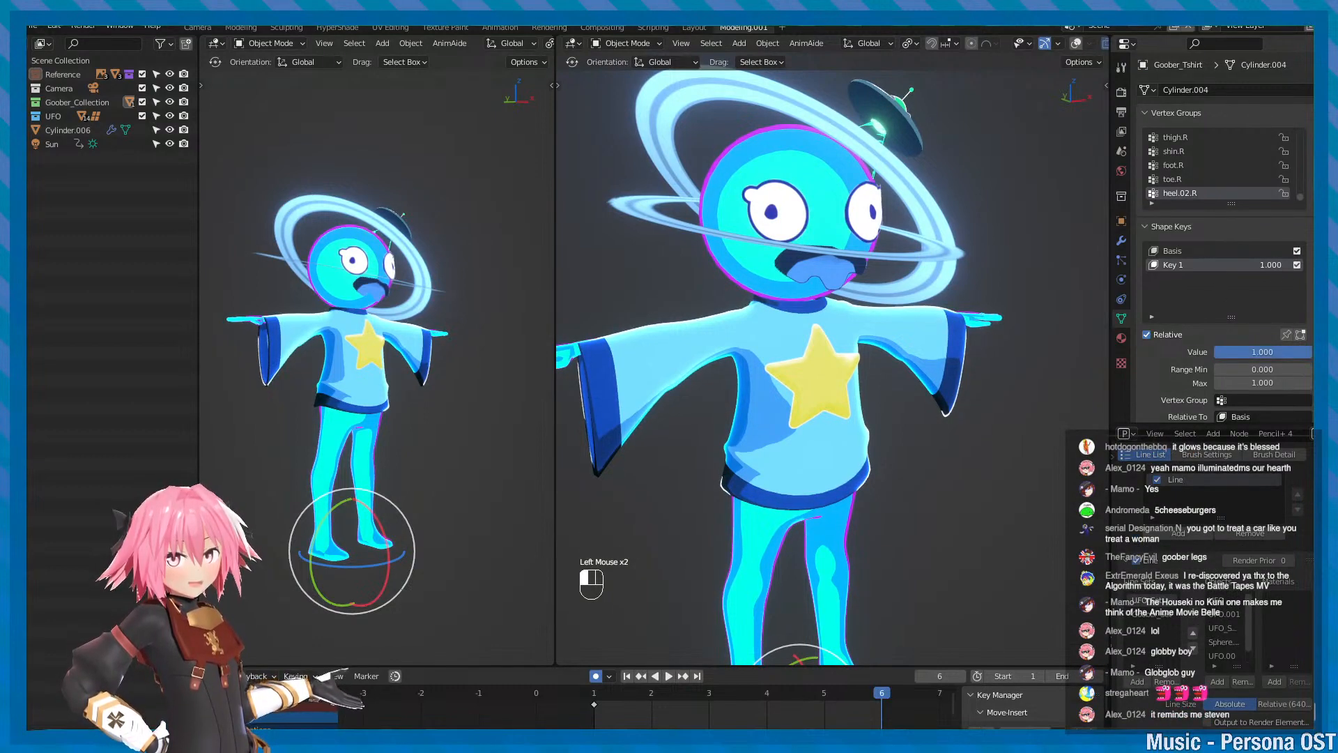
key("Tab")
left_click_drag(977, 352, 955, 361, "alt")
- Undo the mode changes and the sleeve sculpting made on the Basis key
key("Tab")
key("ctrl+z")
key("ctrl+z")
key("ctrl+z")
key("ctrl+z")
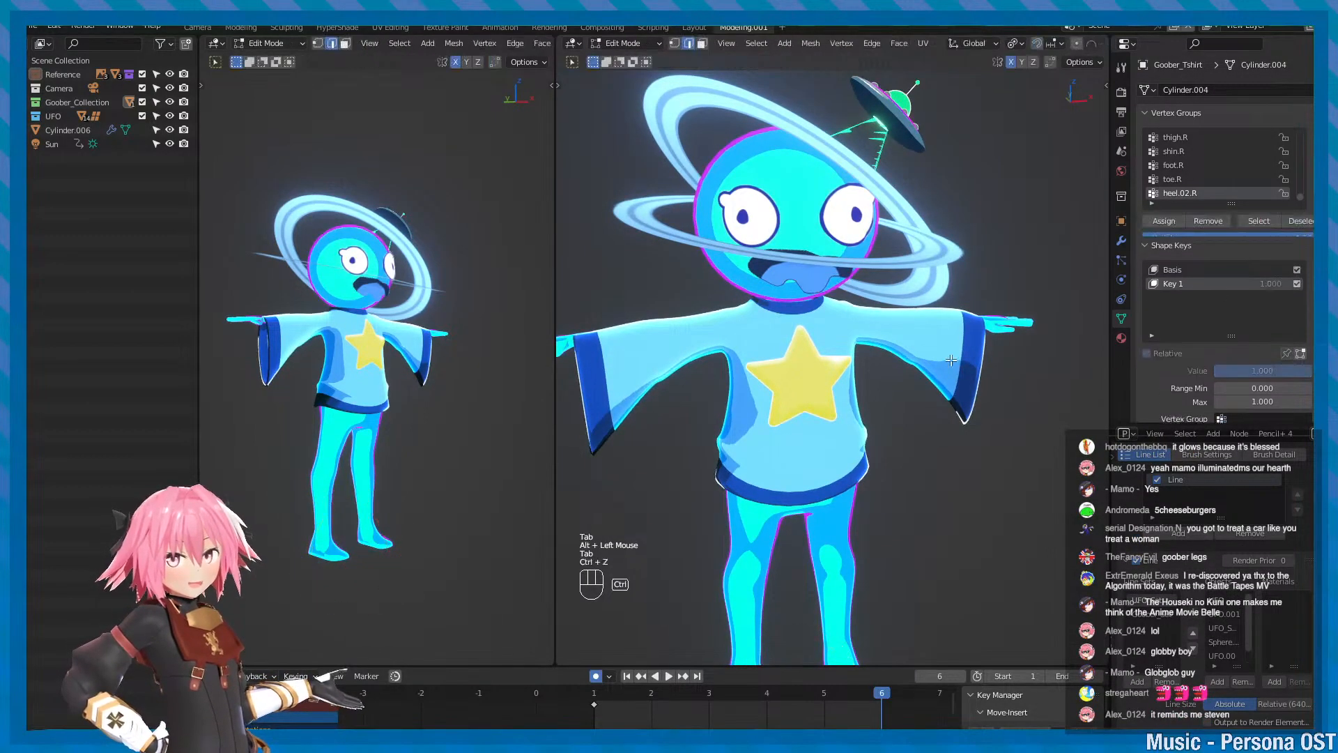
key("ctrl+z")
key("ctrl+z")
key("ctrl+z")
key("ctrl+z")
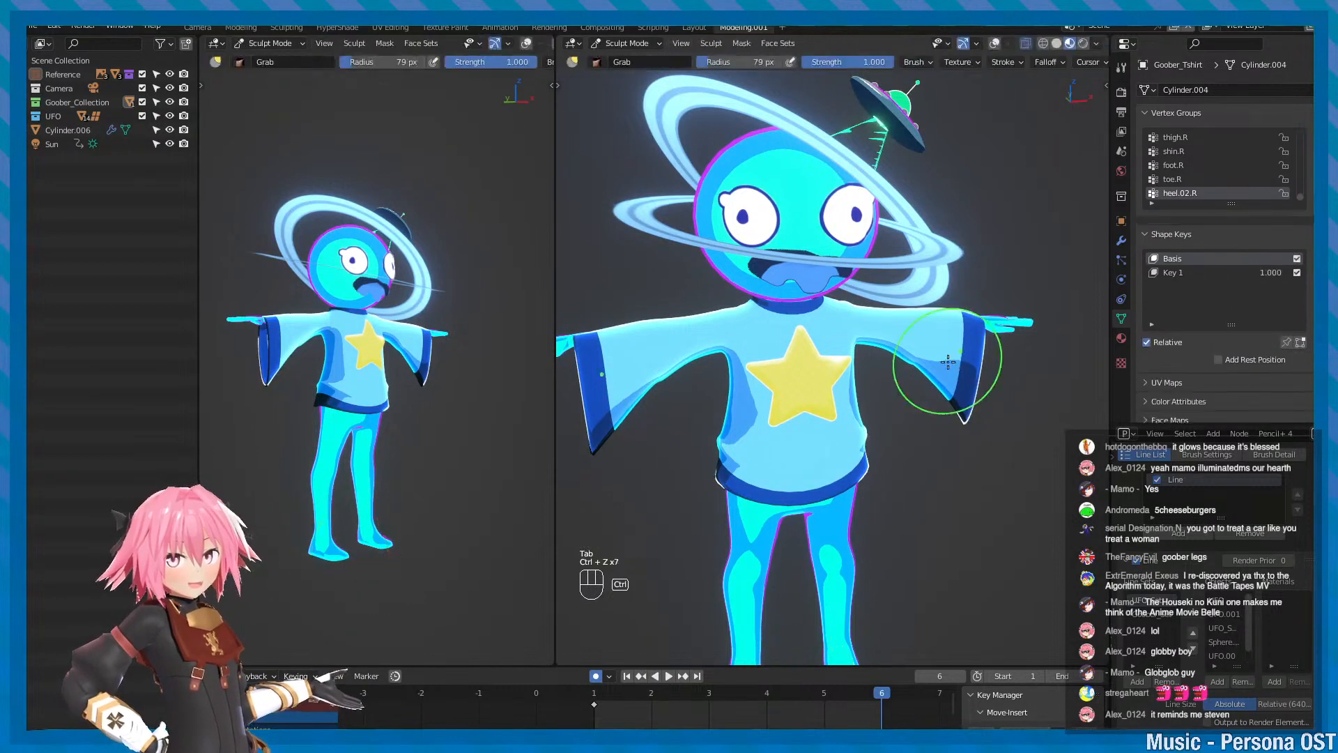
key("ctrl+z")
key("ctrl+z")
key("ctrl+z")
key("ctrl+z")
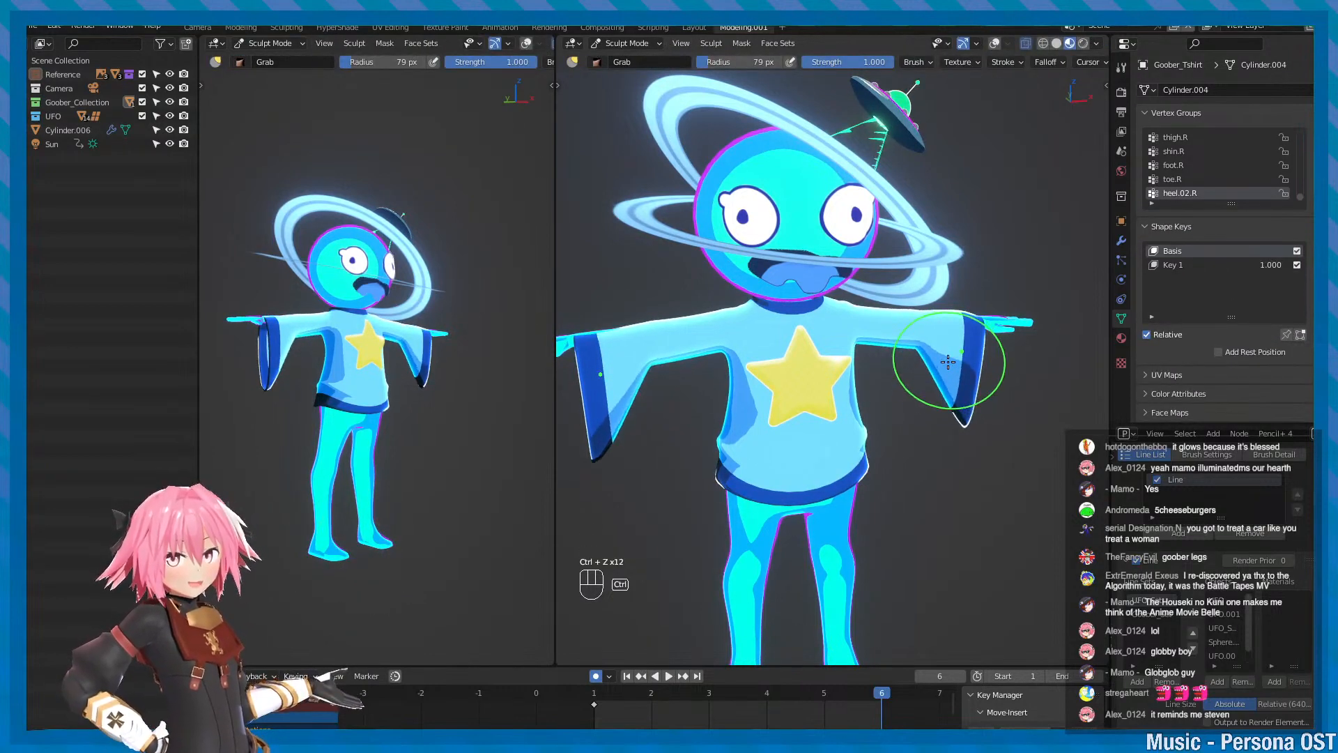
- Sculpt both sleeves into wide drooping cuffs with the Grab brush on the Key 1 shape key, and return to Object Mode
left_click(1194, 265)
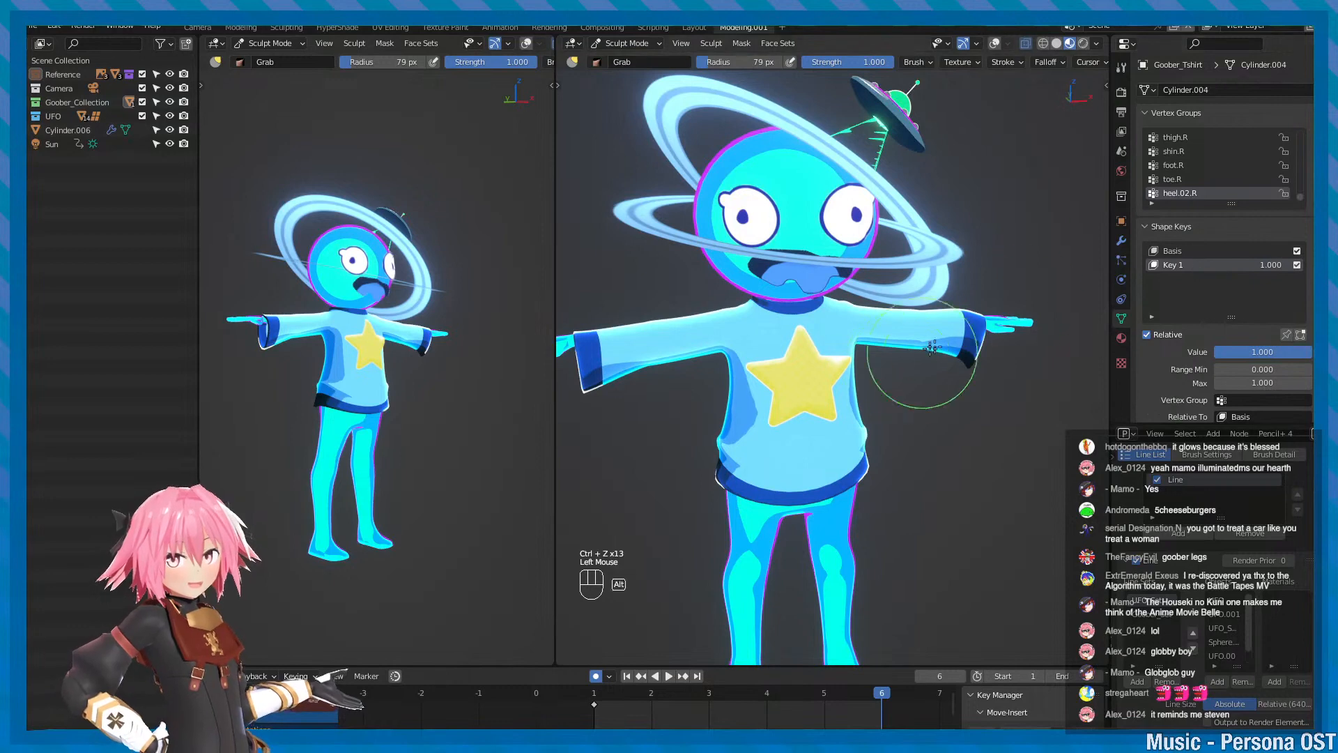
mouse_move(906, 383)
left_mouse_down("alt")
mouse_move(979, 359)
mouse_move(963, 361)
mouse_move(972, 402)
left_mouse_up("alt")
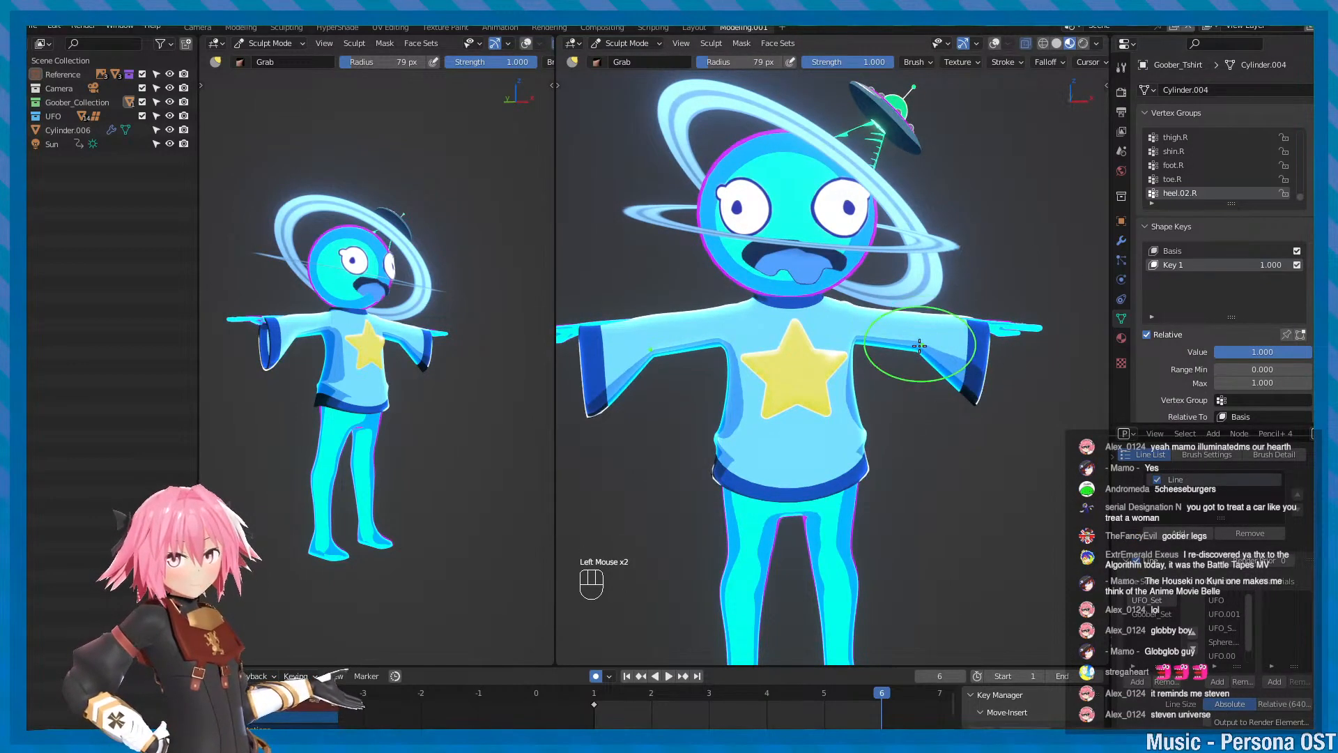
mouse_move(920, 346)
left_mouse_down()
mouse_move(962, 399)
mouse_move(945, 359)
mouse_move(952, 316)
mouse_move(927, 317)
left_mouse_up()
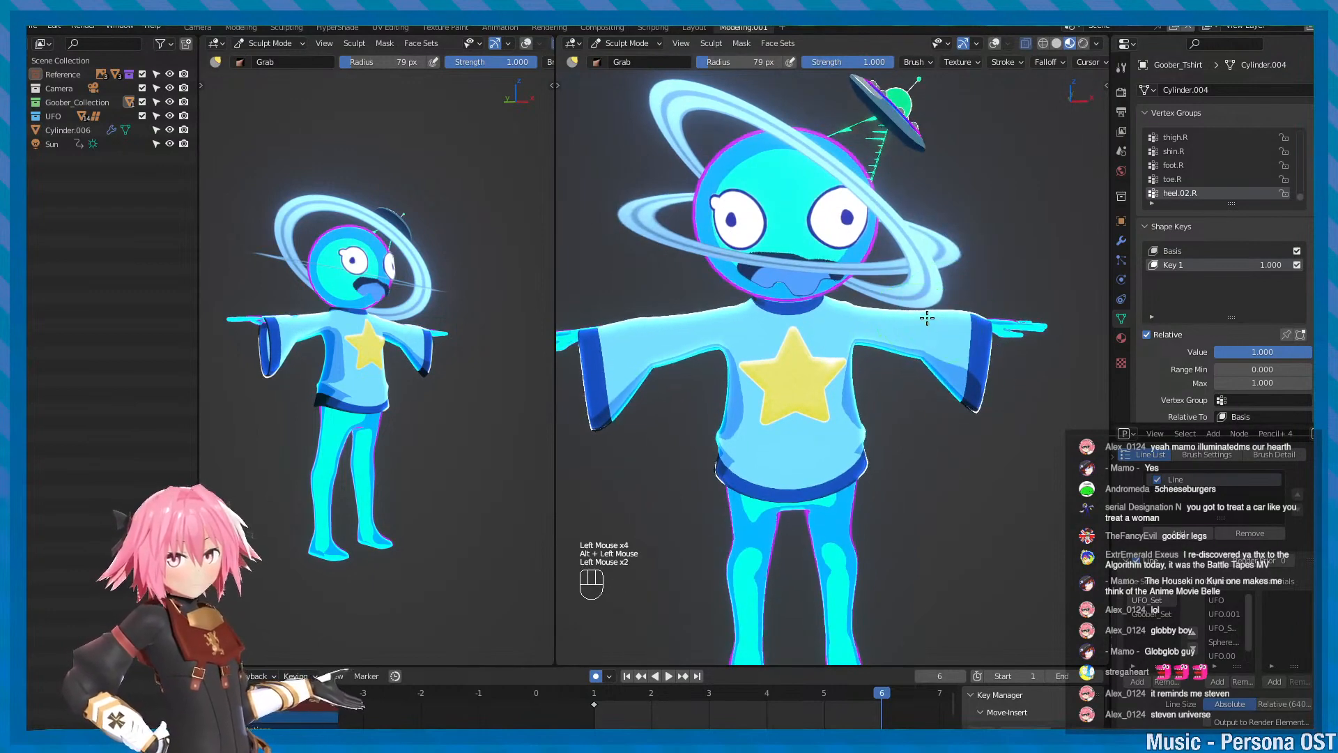
key("Tab")
left_click(637, 46)
left_click(633, 60)
- Lower the Key 1 value to 0.000 and raise it back to 1.000 to compare the sleeve shapes, and save the file
mouse_move(820, 297)
left_mouse_down("alt")
mouse_move(826, 277)
mouse_move(855, 288)
left_mouse_up("alt")
left_click_drag(1275, 356, 1216, 354)
left_click_drag(998, 363, 928, 360, "alt")
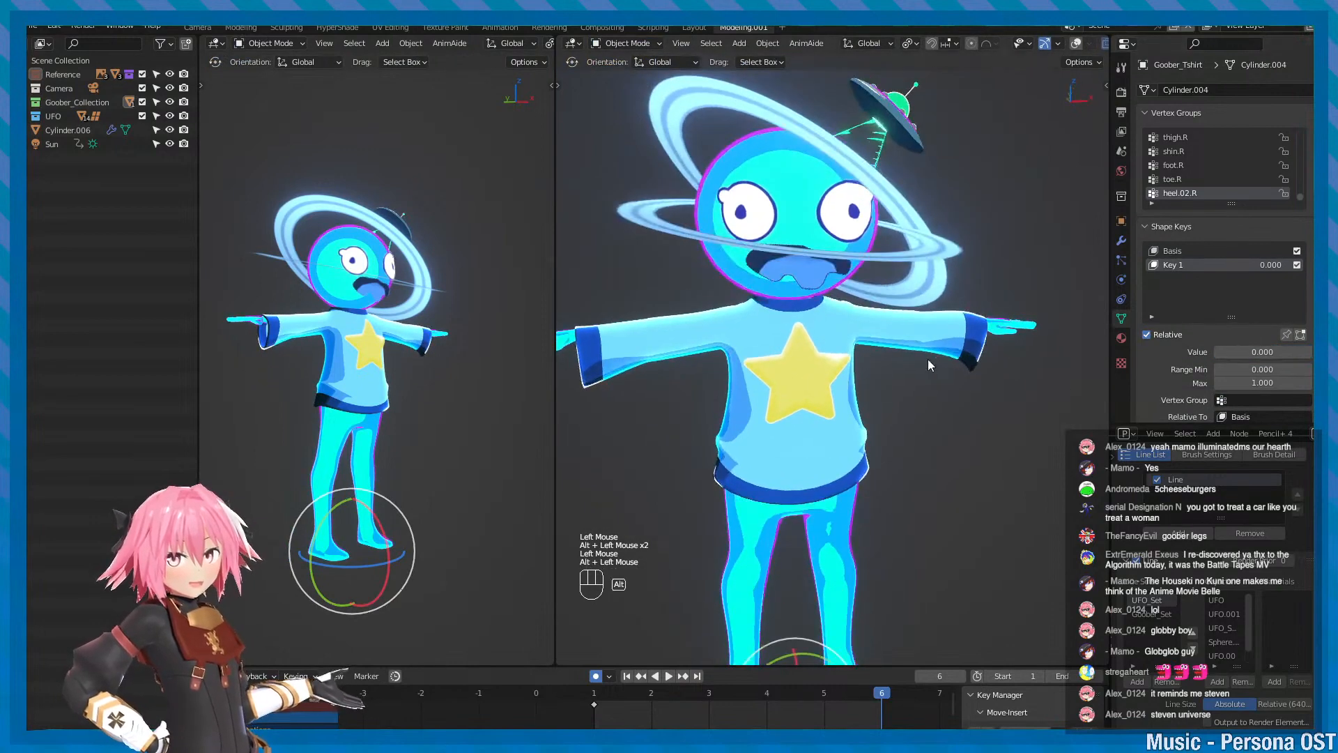
middle_click_drag(929, 360, 1004, 344, "alt")
left_click_drag(1274, 355, 1310, 354)
middle_click_drag(946, 346, 886, 339, "alt")
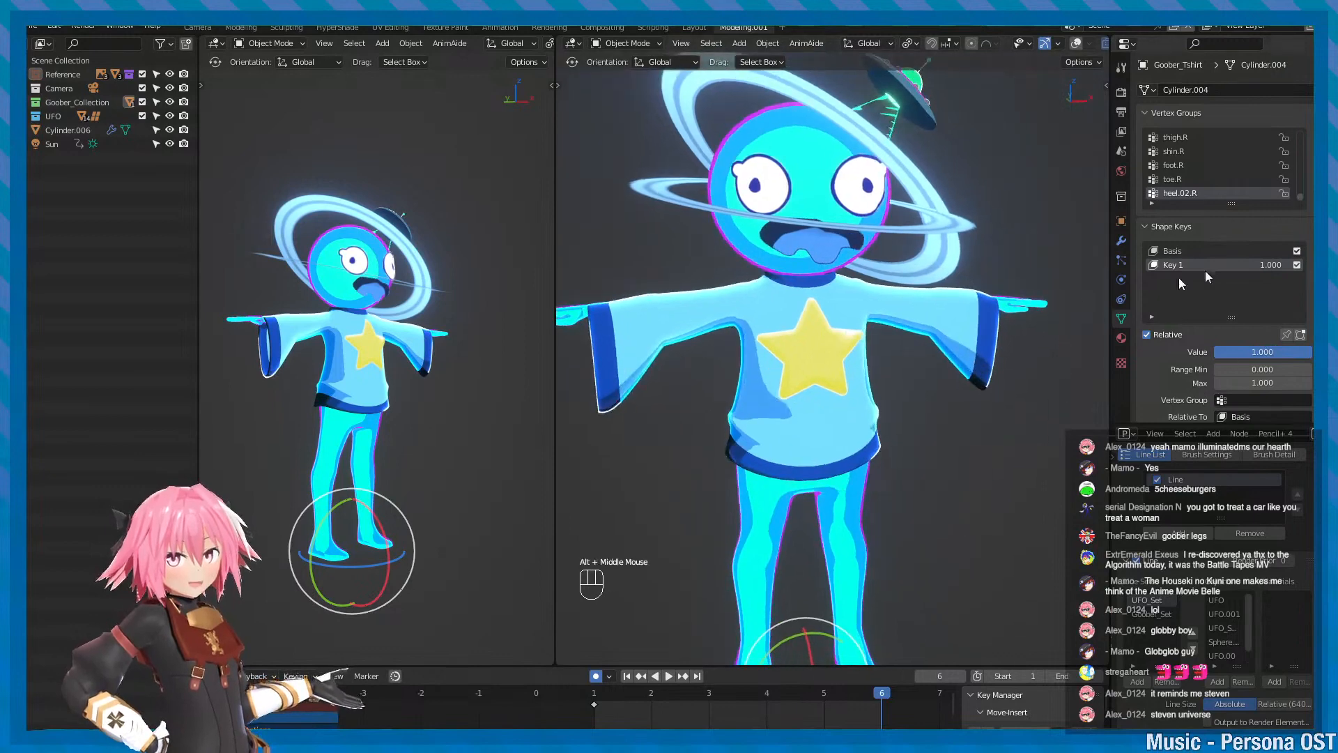
middle_click_drag(1038, 296, 876, 337, "alt")
key("ctrl+s")
key("ctrl+s")
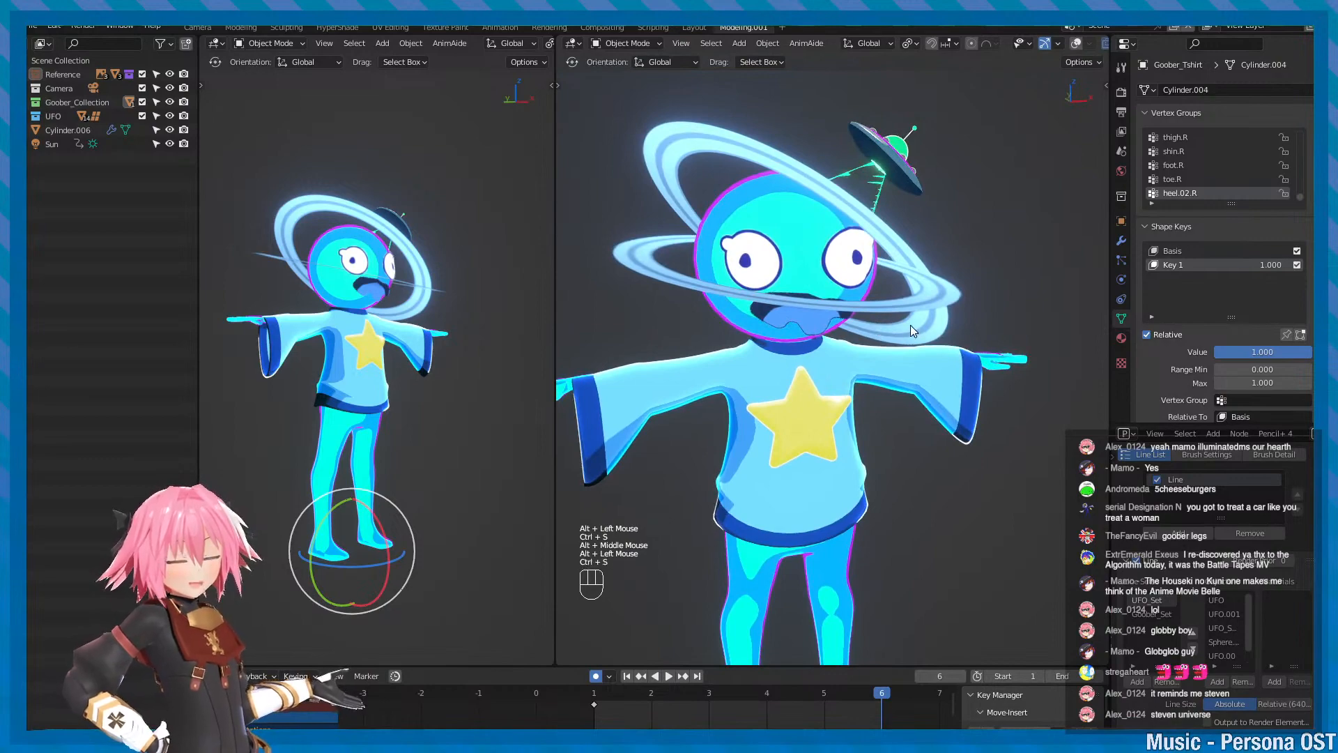
- Examine the character's face up close, and return to a view of the upper body with the sculpted sleeves
scroll(910, 324, "up", 1)
left_click_drag(910, 325, 871, 261, "alt")
middle_click_drag(871, 261, 869, 320, "alt")
scroll(869, 320, "up", 2, "alt")
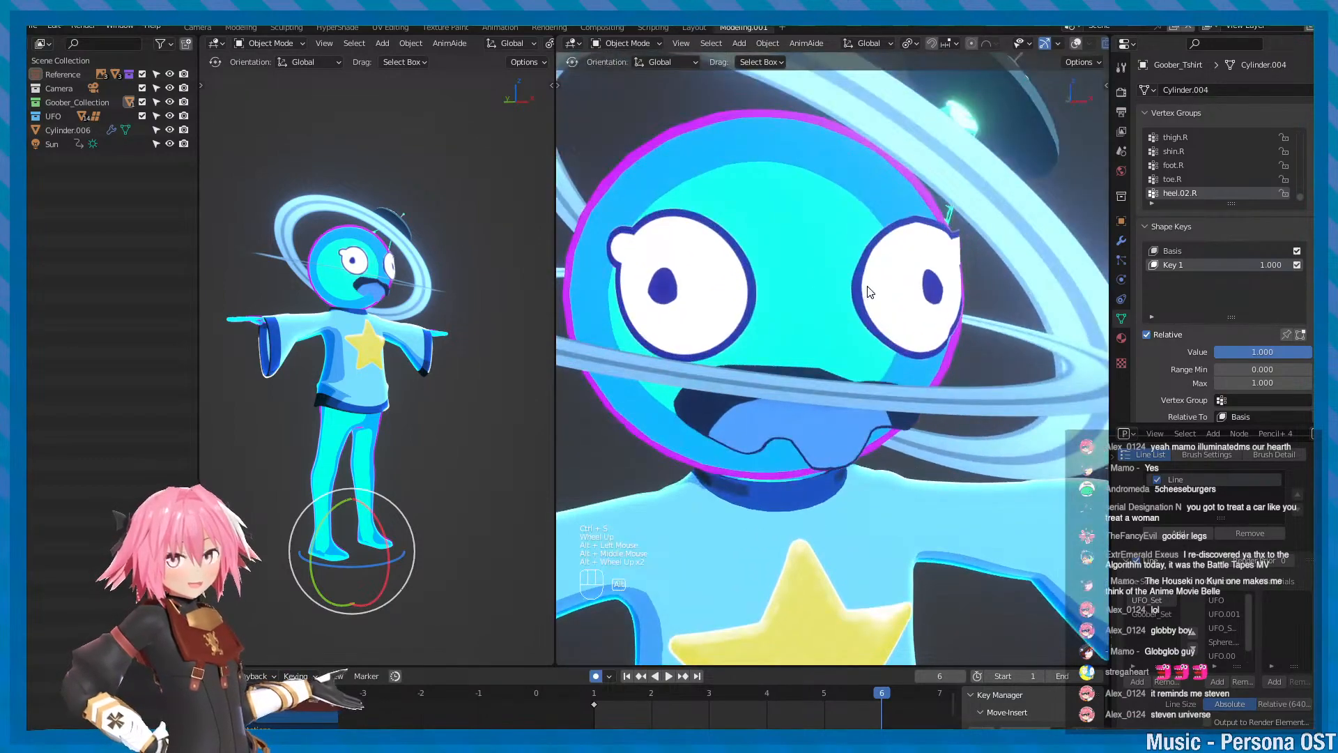
scroll(869, 292, "down", 3, "alt")
left_click_drag(869, 292, 954, 390, "alt")
middle_click_drag(975, 460, 955, 411, "alt")
scroll(976, 446, "down", 1)
- Enter Edit Mode on the T-shirt's Key 1 shape with overlays shown, using vertex selection close to the sleeve's underside
key("minus")
left_click_drag(1011, 467, 935, 450, "alt")
key("Tab")
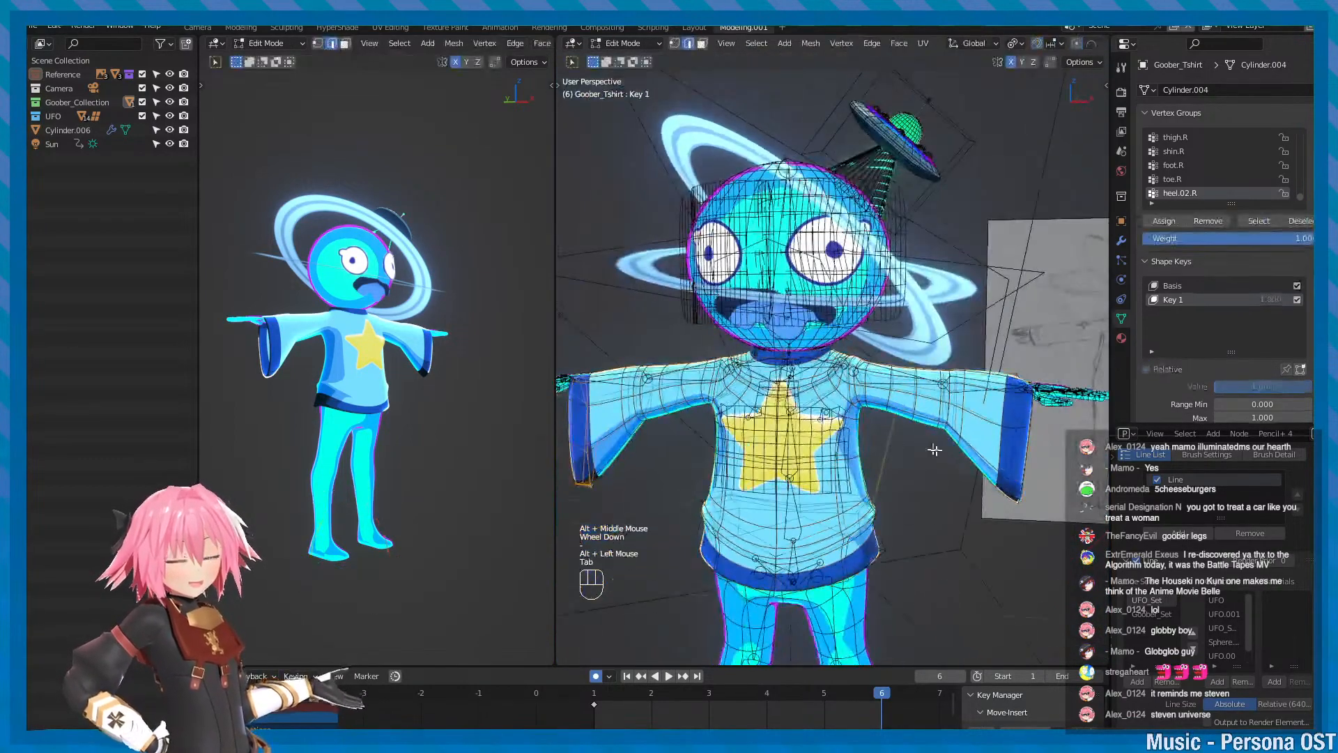
middle_click_drag(935, 450, 889, 392, "alt")
left_click(893, 379)
key("f")
right_click_drag(893, 379, 810, 367)
scroll(810, 367, "down", 2)
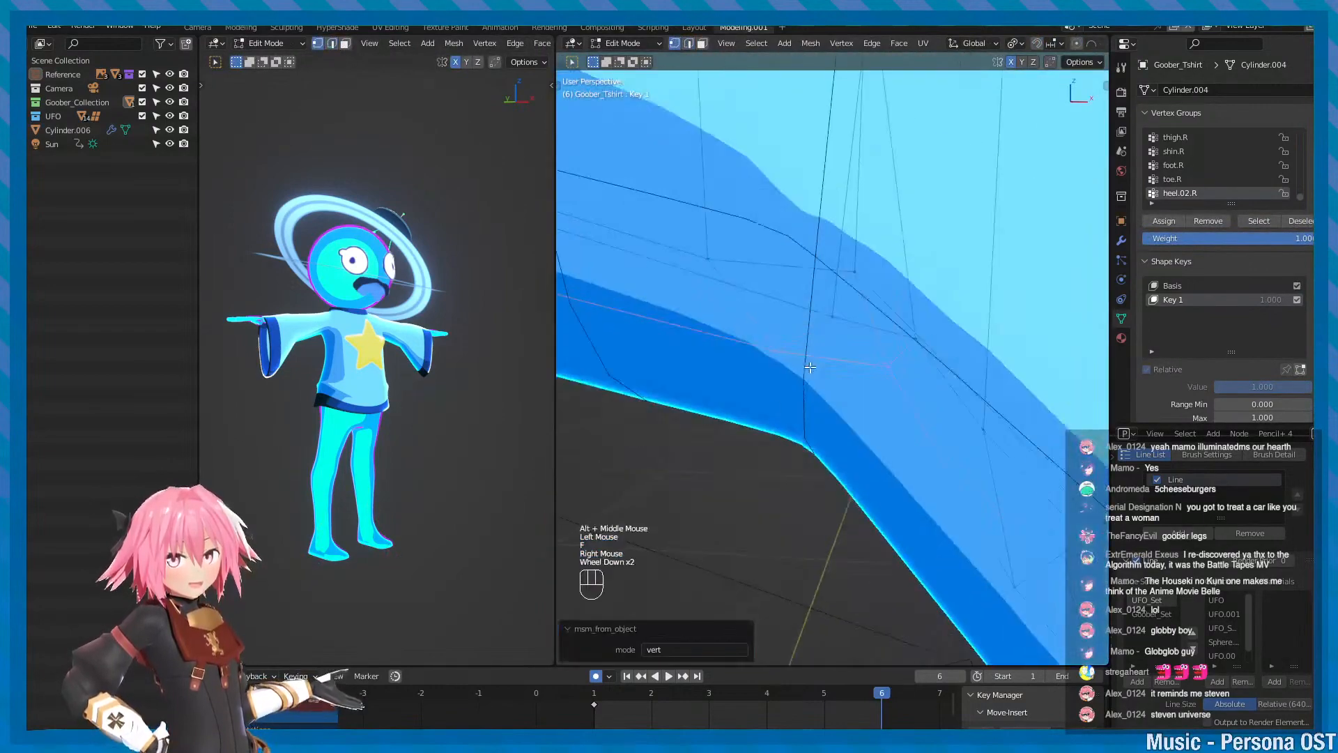
scroll(814, 370, "down", 2)
- Move the vertices at the bend under the sleeve about 0.024 m along the normal Z axis, and return to Object Mode with overlays hidden
left_click_drag(784, 342, 860, 444)
key("w")
scroll(829, 390, "down", 3)
left_click_drag(823, 384, 814, 423)
key("q")
scroll(818, 435, "down", 2)
key("minus")
scroll(879, 391, "down", 2)
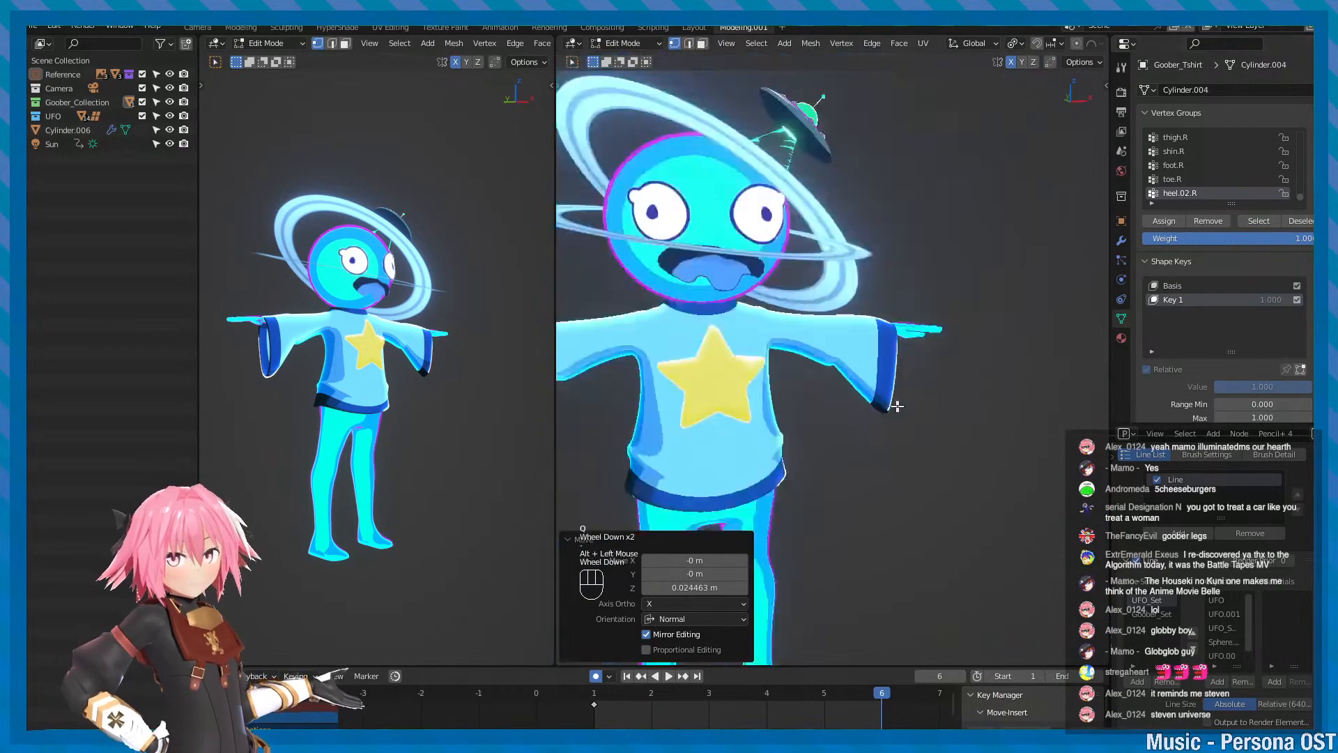
key("Tab")
middle_click(785, 376, "alt")
scroll(871, 370, "up", 1)
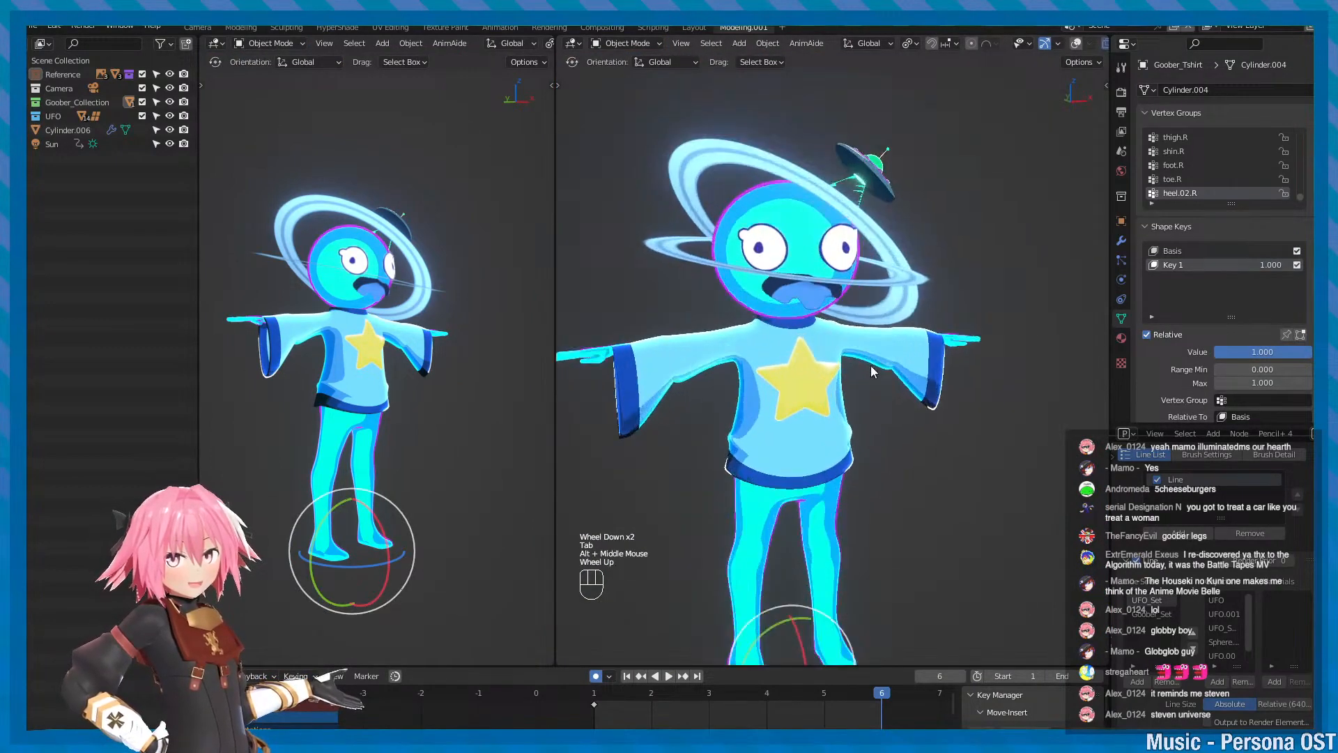
- Test the Key 1 shape key at a value of 0.538, restore it to 1.000, and save the file
mouse_move(1286, 353)
left_mouse_down()
mouse_move(1227, 353)
mouse_move(1268, 353)
left_mouse_up()
left_click_drag(947, 395, 917, 393, "alt")
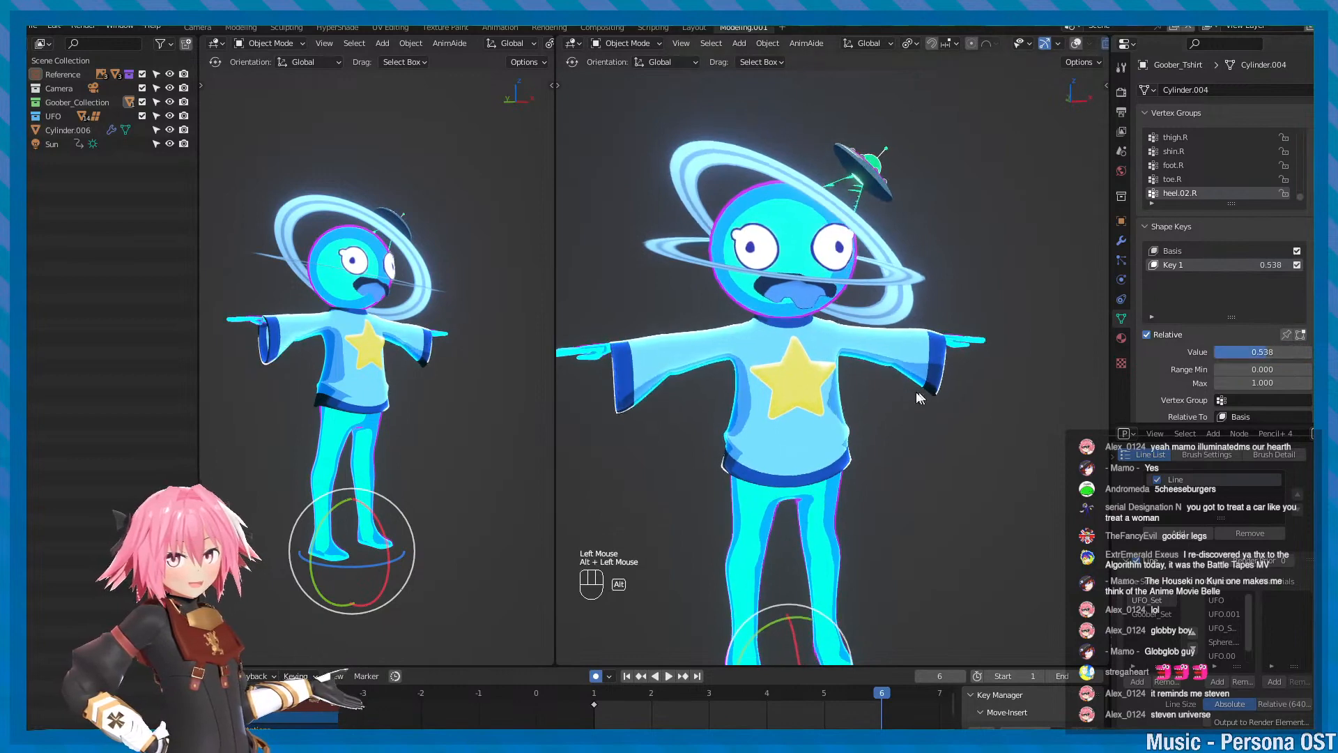
key("ctrl+s")
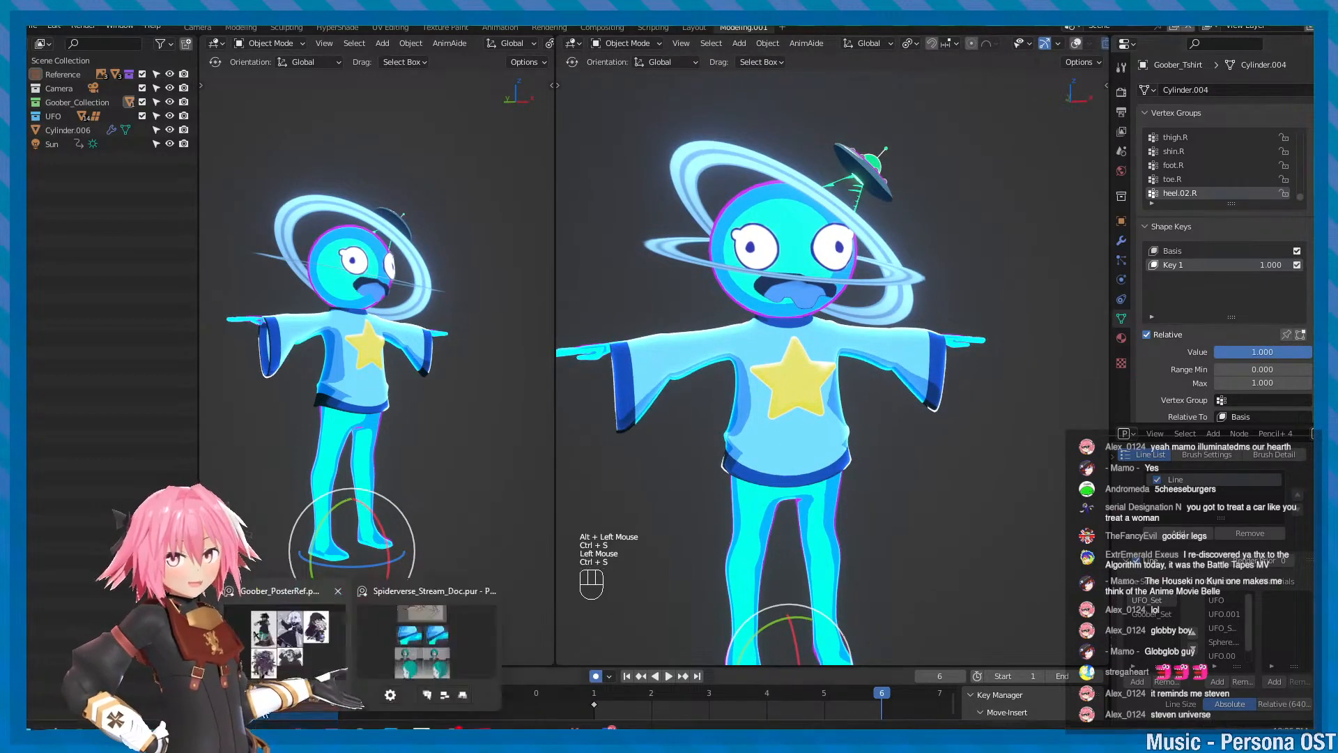
- Switch to the Spiderverse_Stream_Doc.pur reference board in PureRef
mouse_move(513, 729)
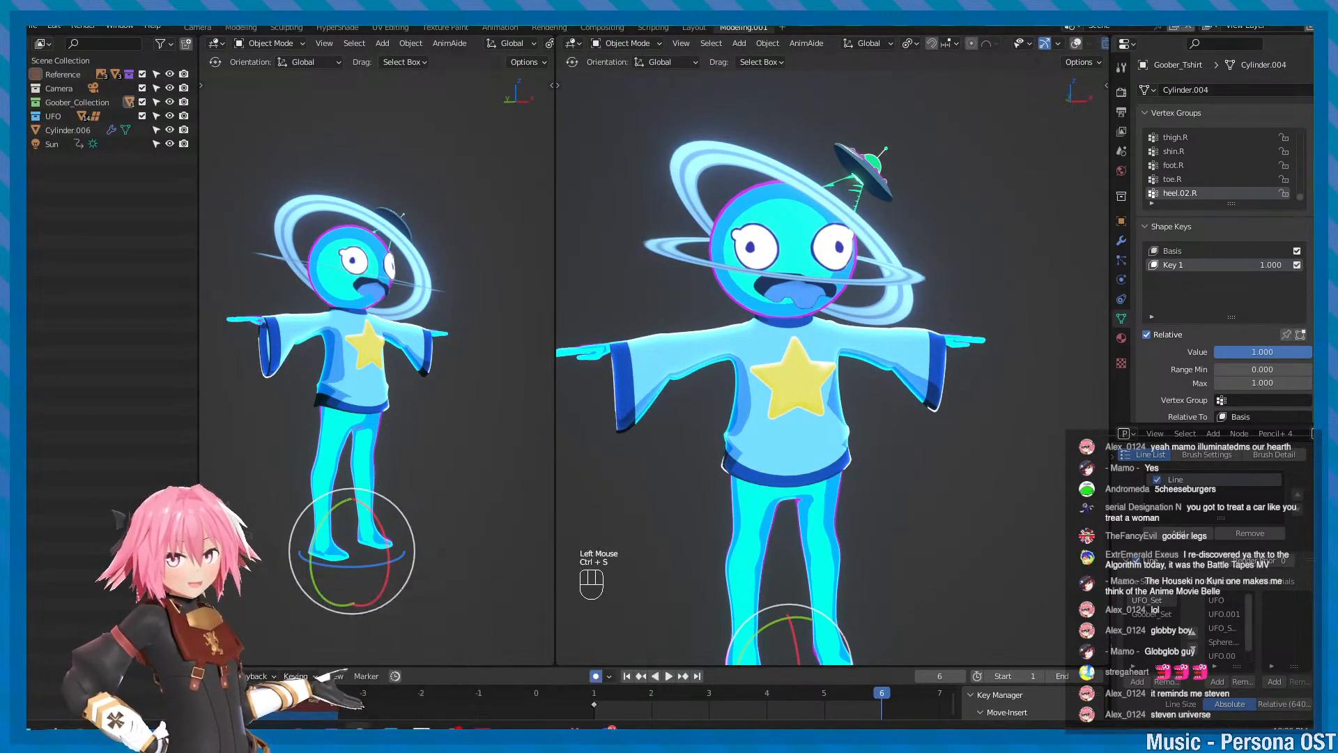
mouse_move(362, 729)
left_click(421, 644)
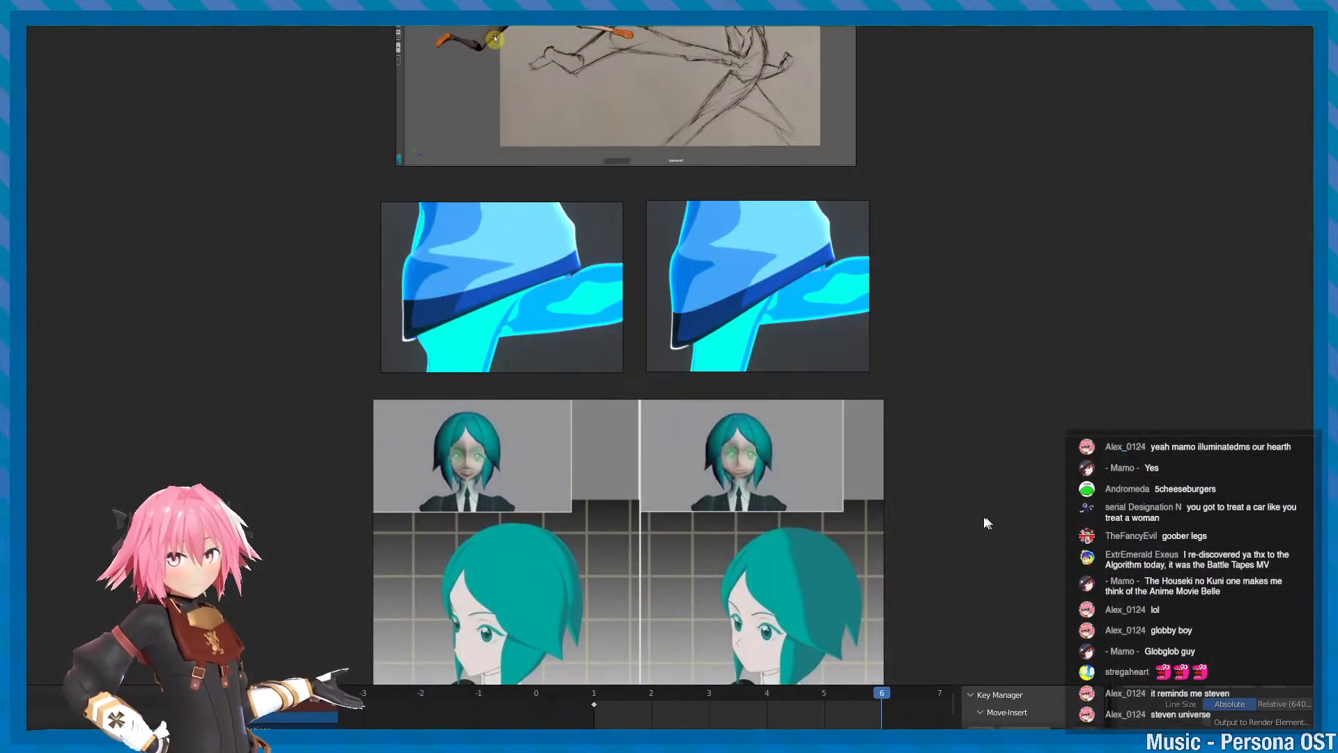
- Examine the camera-based blend shape comparisons and the flying-kick model set against its pose sketch
scroll(935, 422, "down", 3)
middle_click_drag(955, 479, 939, 267)
middle_click_drag(938, 220, 926, 426)
scroll(920, 422, "up", 3)
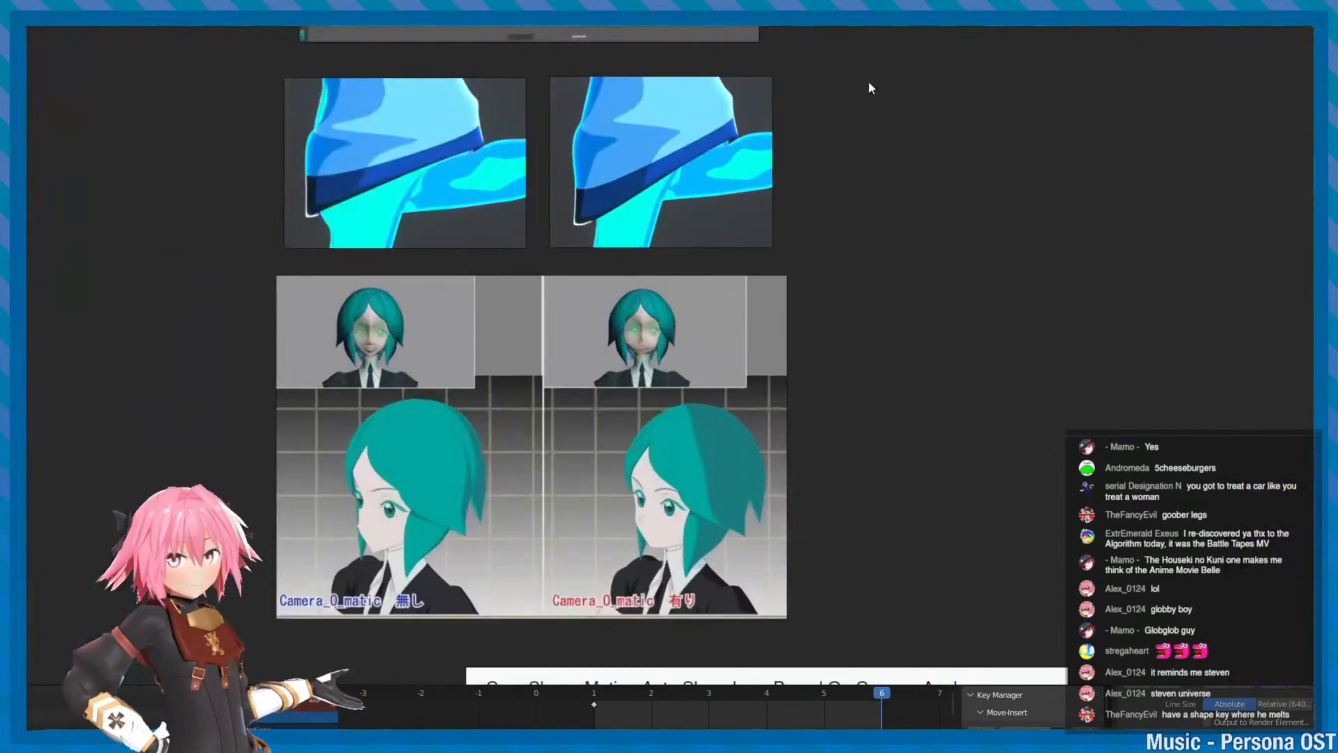
middle_click_drag(869, 87, 1021, 471)
scroll(856, 318, "up", 3)
middle_click_drag(856, 317, 995, 410)
scroll(662, 412, "up", 3)
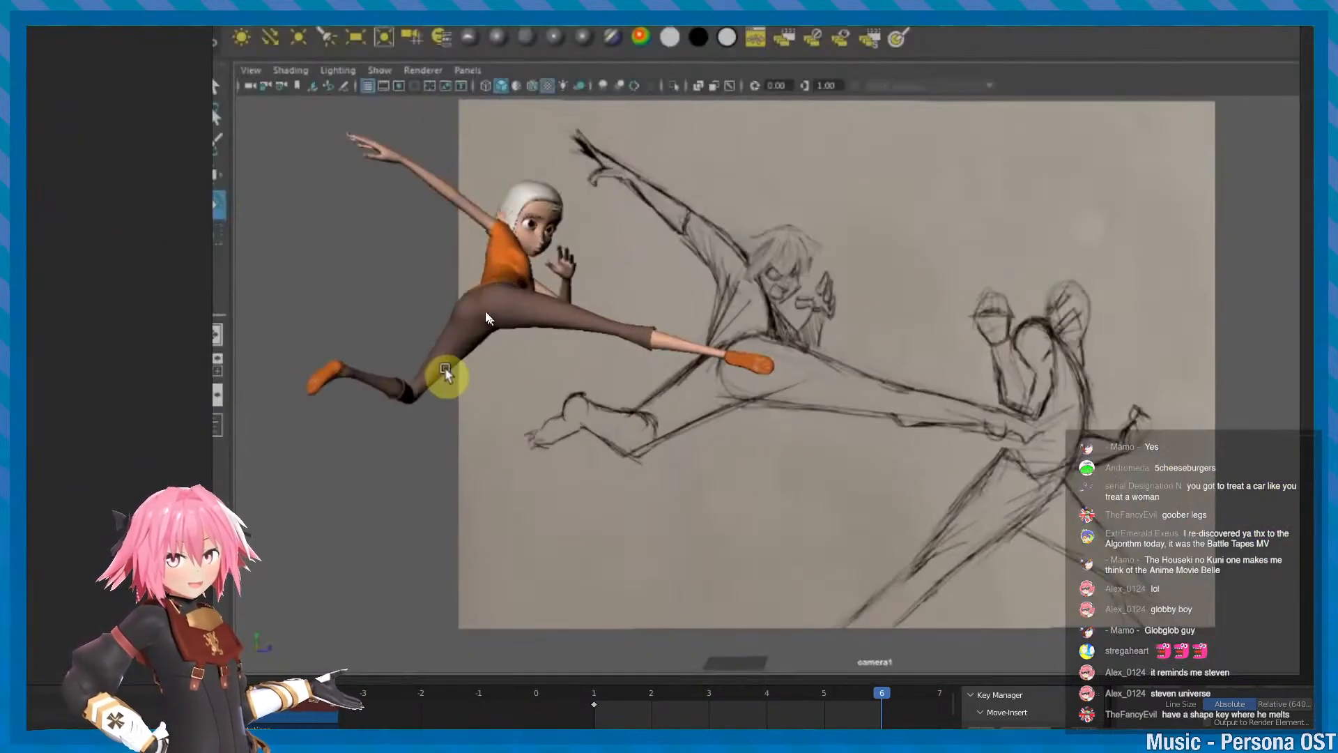
scroll(519, 342, "up", 1)
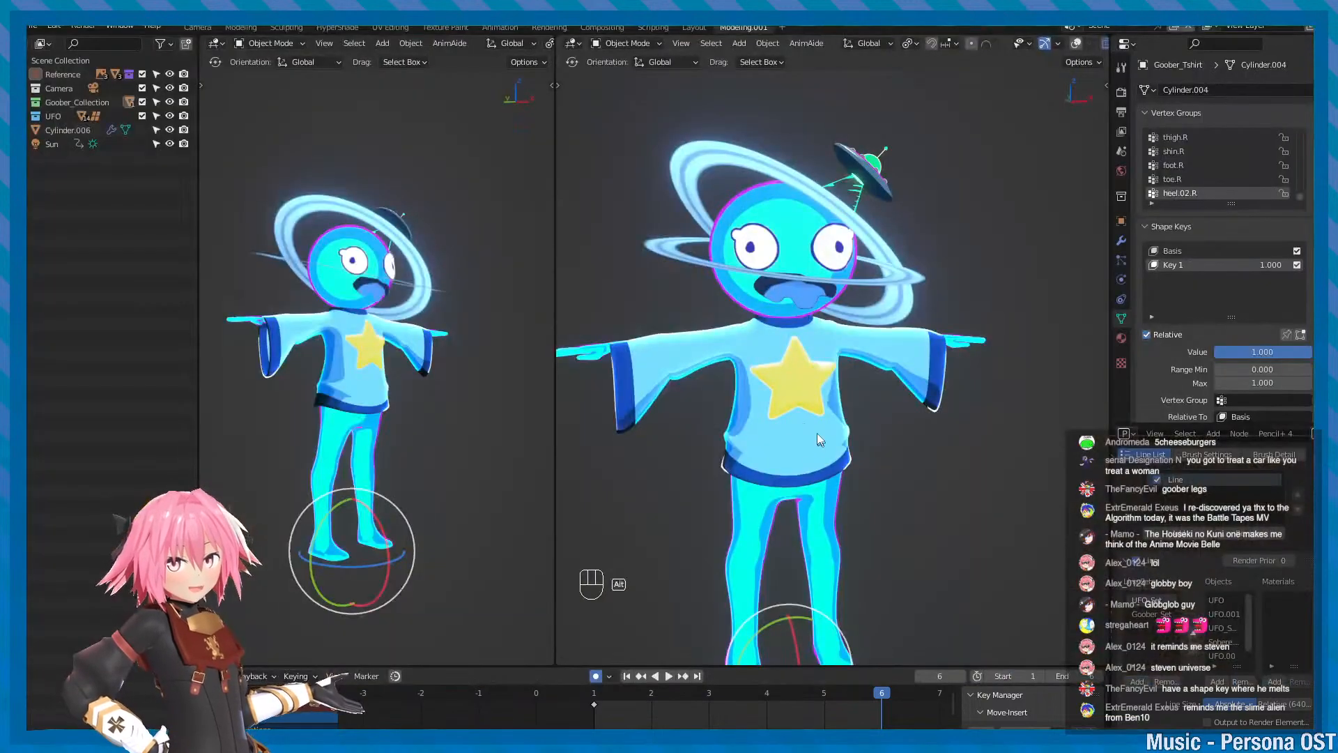
- Switch to Blender, activate the selection tool with viewport overlays hidden around Goober, and save the file
middle_click(817, 433, "alt")
left_click(876, 395)
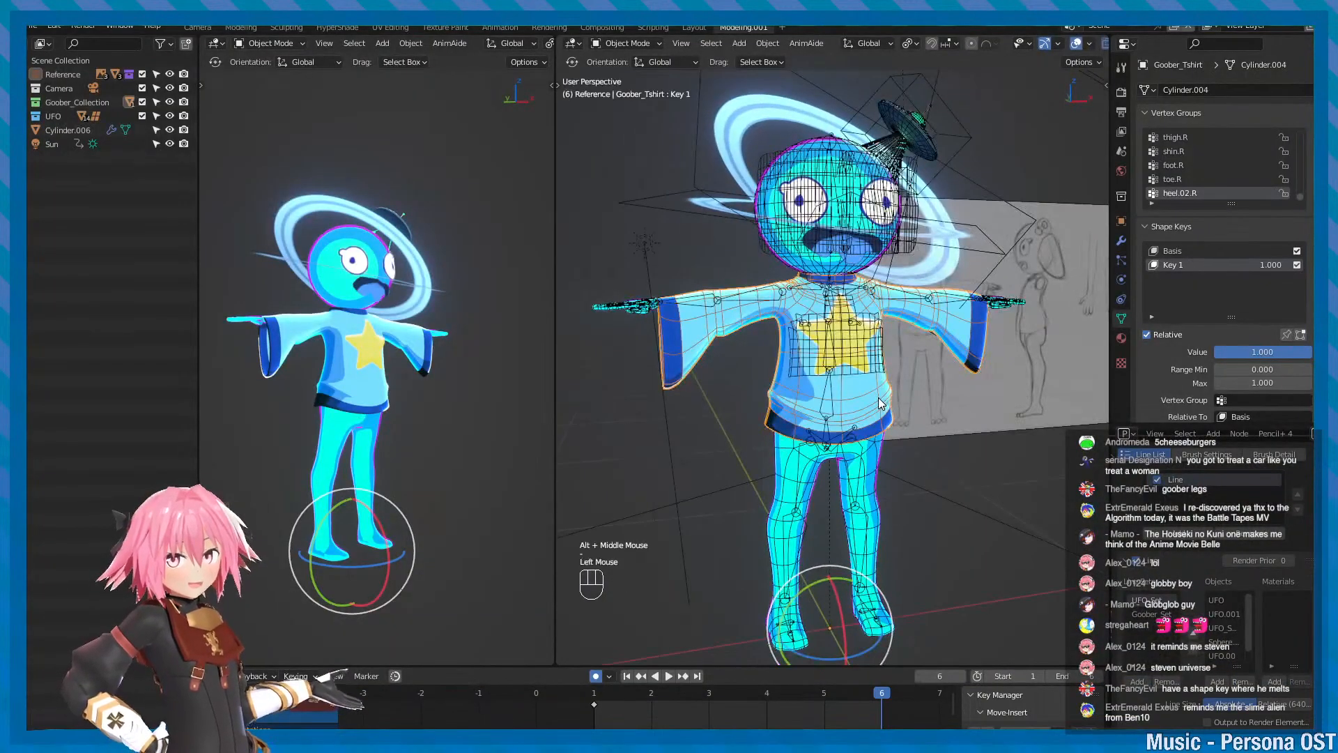
key("f")
key("q")
left_click_drag(869, 396, 914, 391, "alt")
key("minus")
key("ctrl+s")
middle_click_drag(930, 361, 909, 395, "alt")
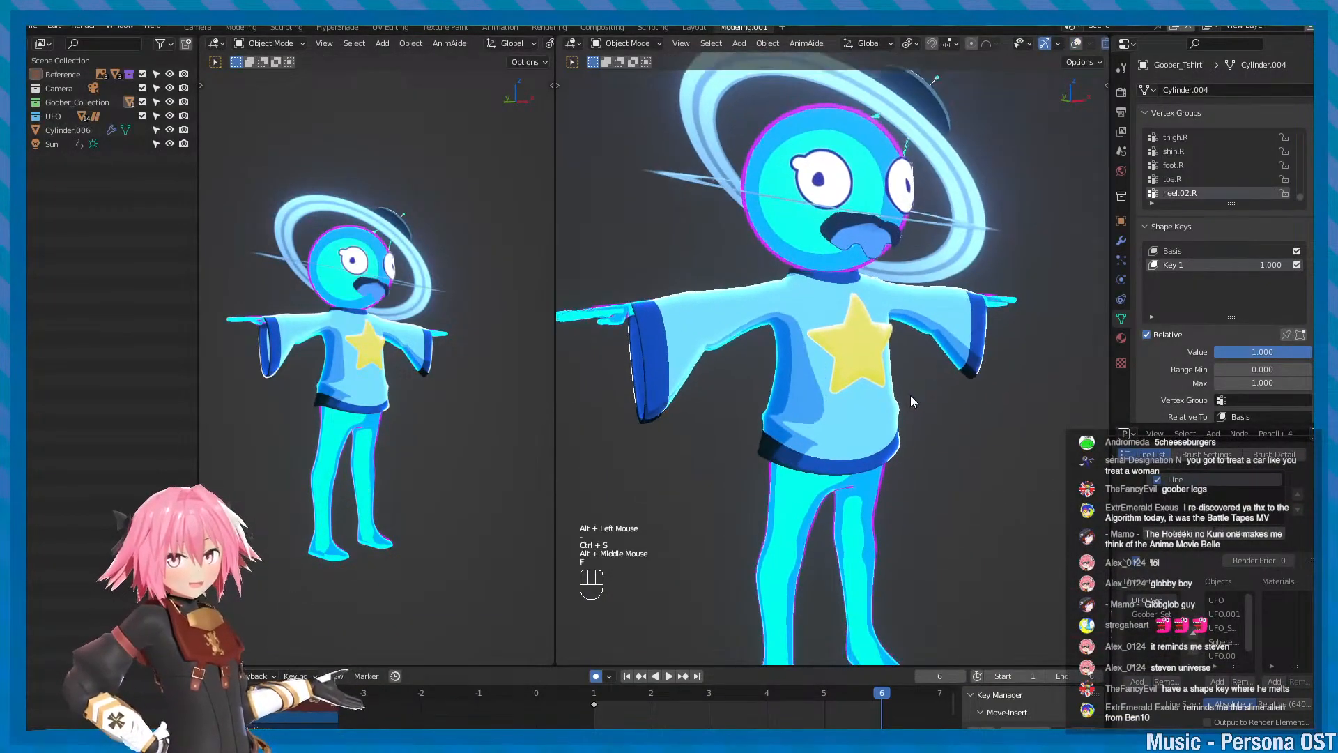
- Frame Goober's T-shirt, activate the Move tool, and save the file again while reviewing the character's shape
key("f")
key("w")
key("ctrl+s")
left_click_drag(940, 339, 895, 373, "alt")
scroll(892, 378, "down", 2)
key("ctrl+s")
scroll(877, 385, "up", 1)
scroll(875, 381, "up", 2)
- Switch to the PureRef board and examine the sleeve, Camera_O_matic and Cam-Shape-Matic blend shape references
key("alt+Tab")
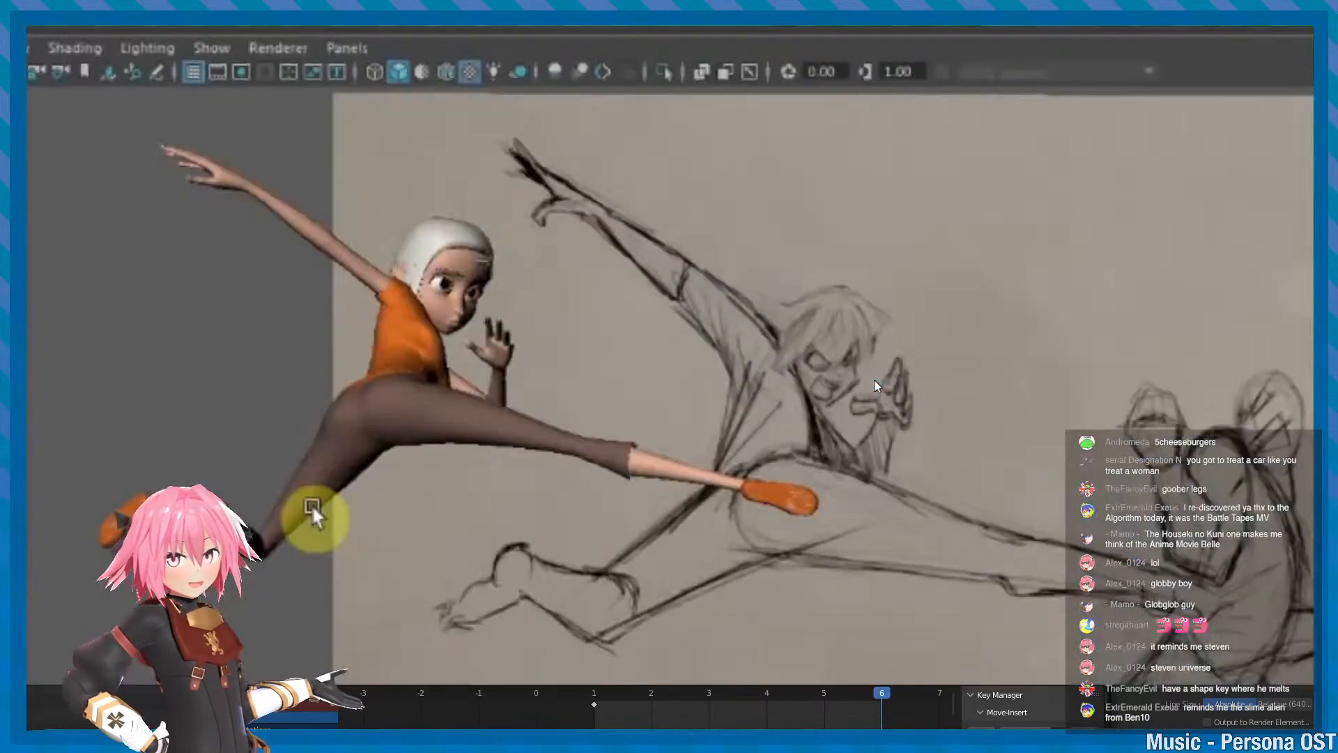
scroll(691, 375, "down", 7)
middle_click_drag(694, 535, 777, 258)
middle_click_drag(901, 538, 870, 306)
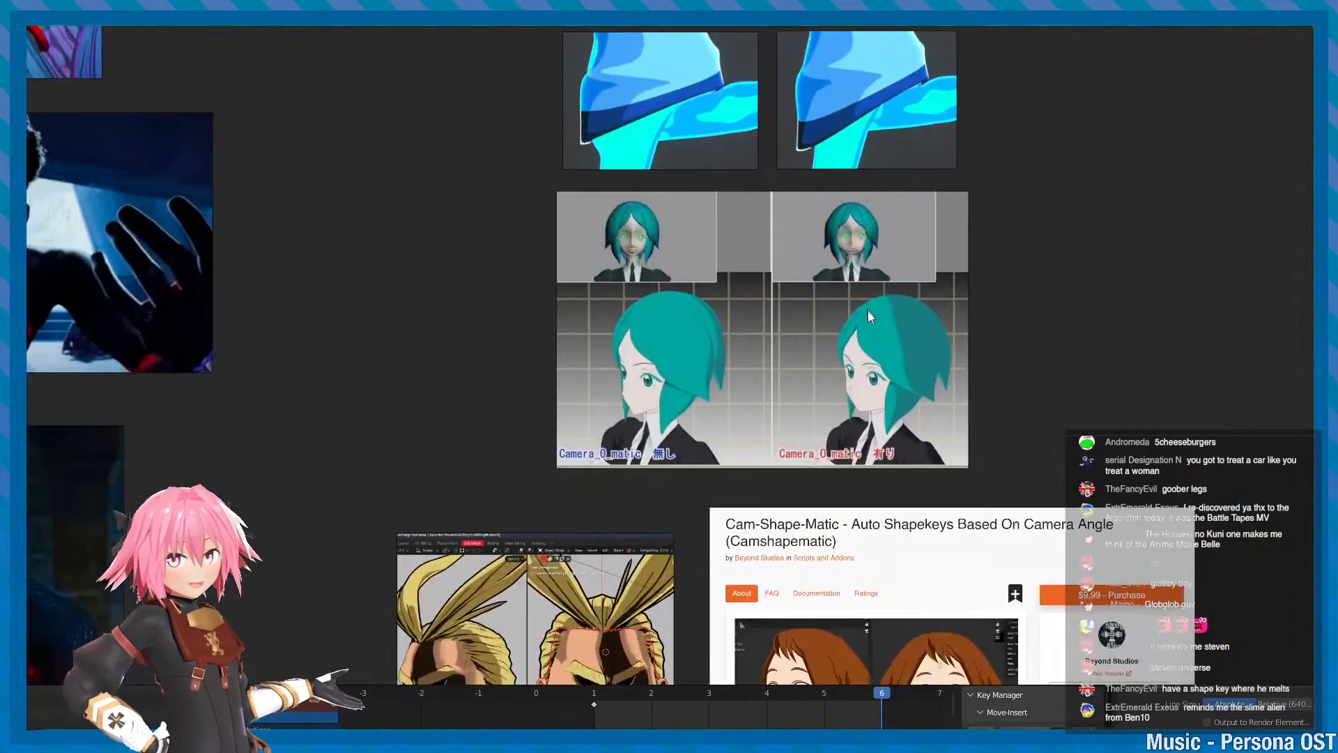
scroll(946, 379, "up", 2)
scroll(938, 378, "down", 5)
middle_click_drag(927, 460, 815, 286)
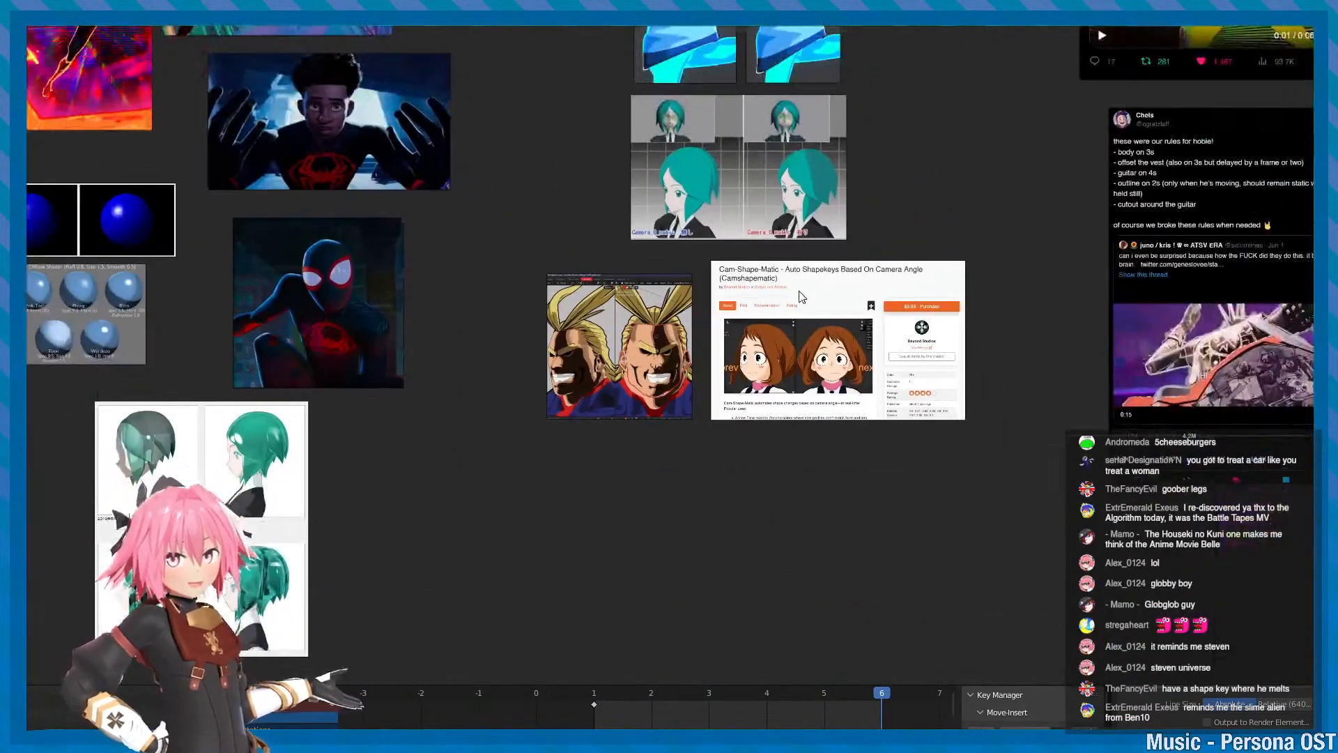
scroll(812, 300, "up", 4)
scroll(766, 352, "down", 3)
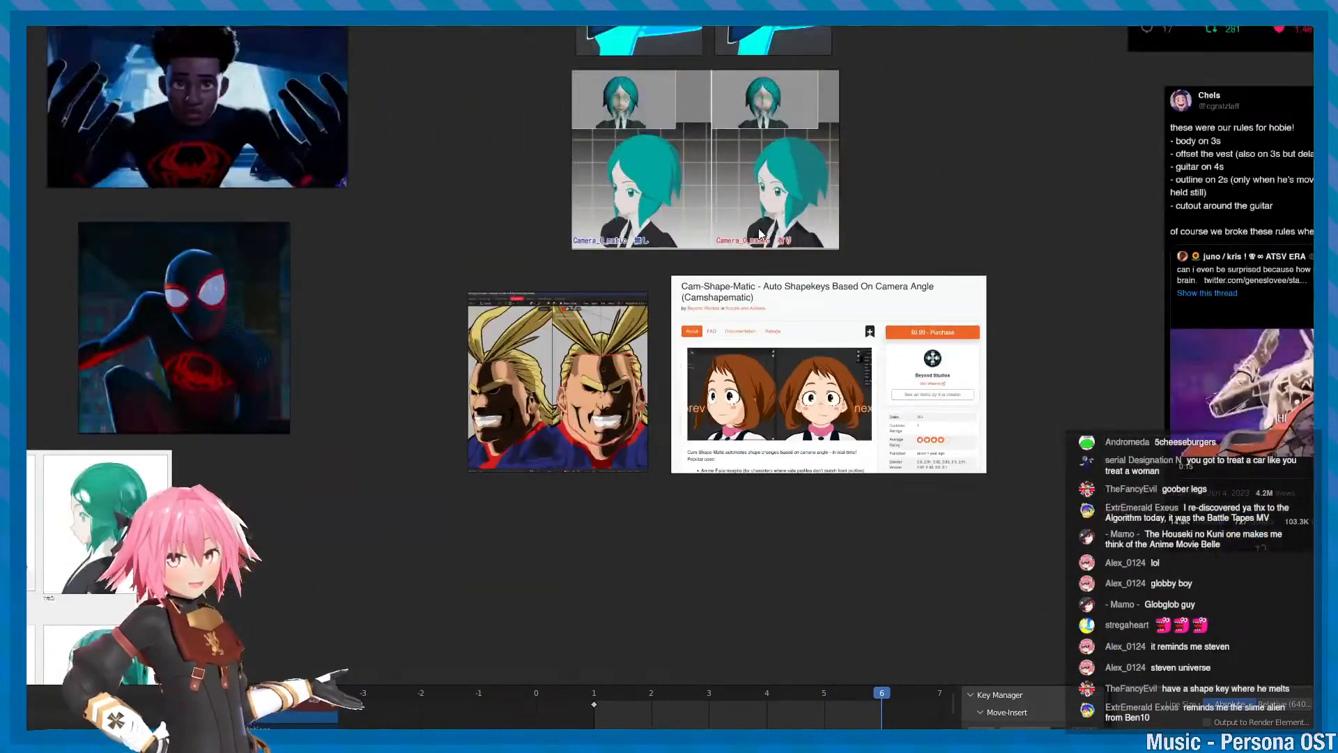
middle_click_drag(731, 193, 725, 487)
scroll(686, 418, "up", 2)
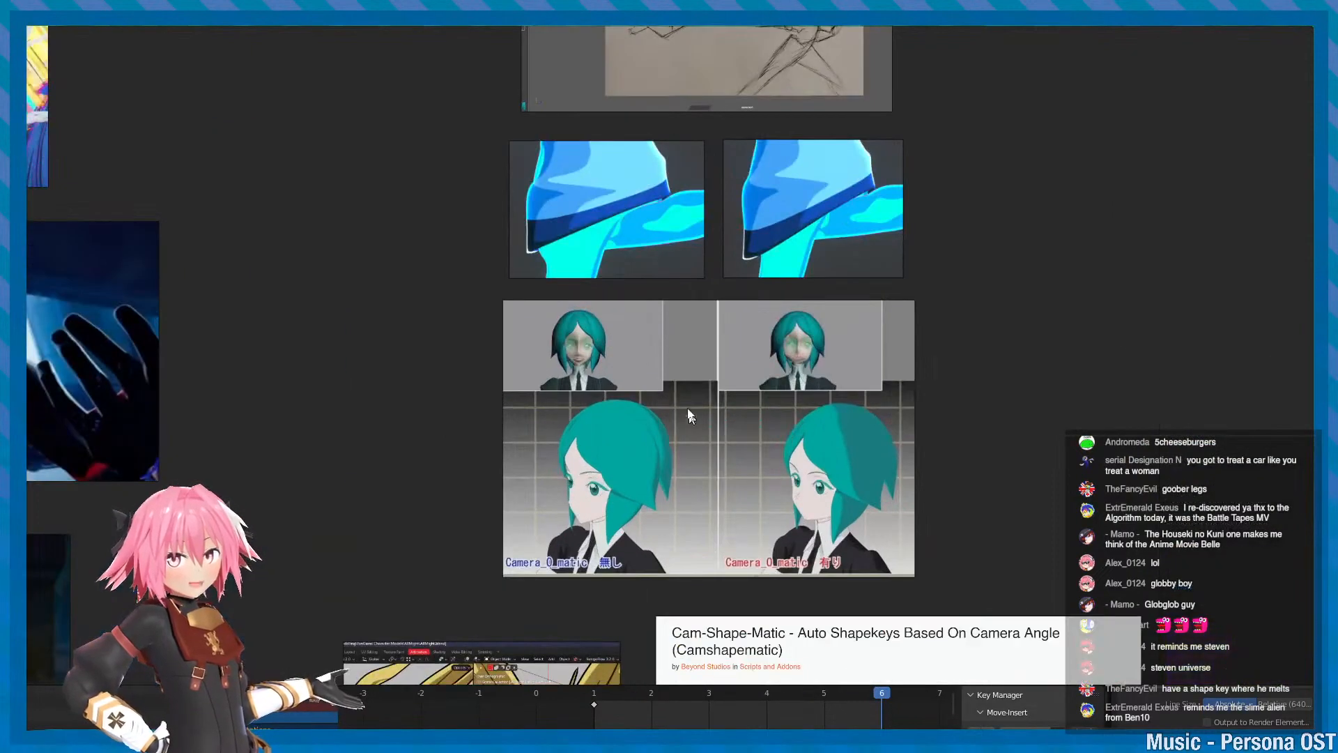
- Examine the Spider-Verse stills in the Stylized Shaders section, especially Miles reaching forward with both hands
scroll(311, 425, "down", 3)
middle_click_drag(311, 424, 1034, 454)
scroll(906, 453, "up", 4)
scroll(861, 380, "down", 4)
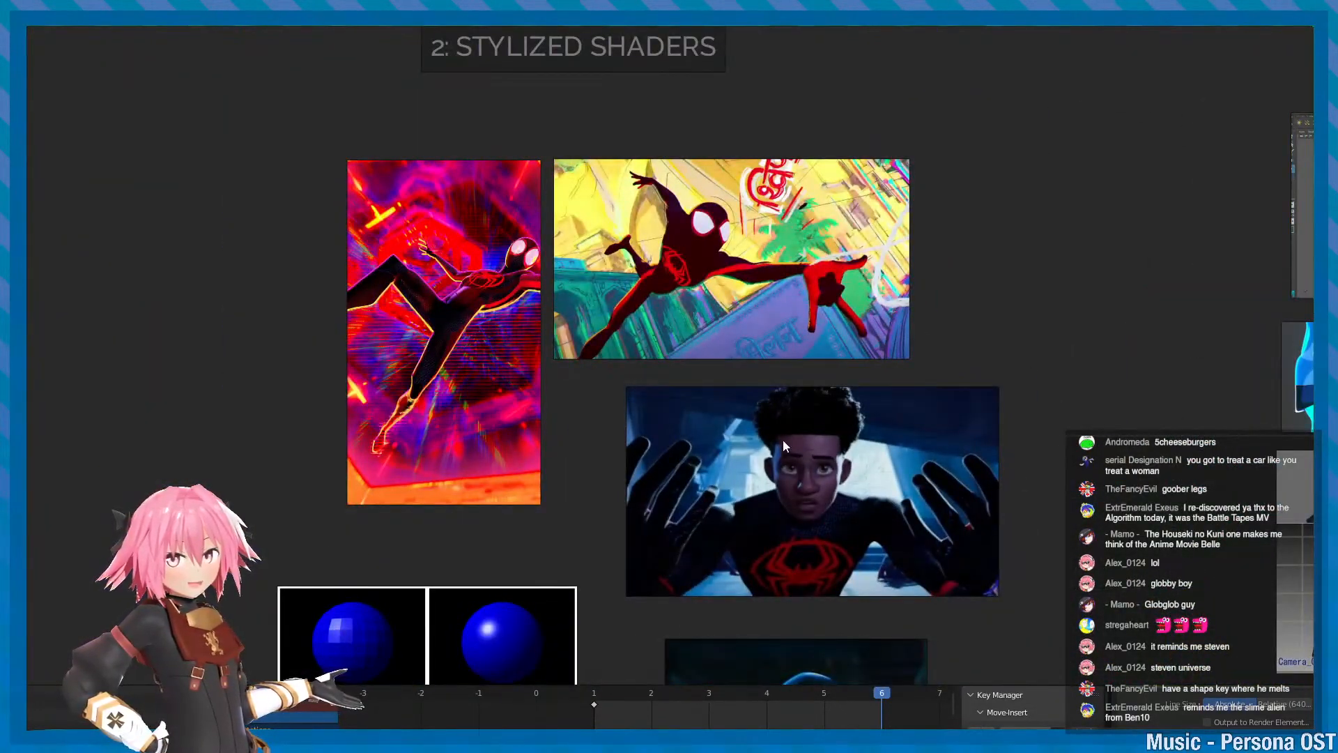
middle_click_drag(783, 439, 742, 375)
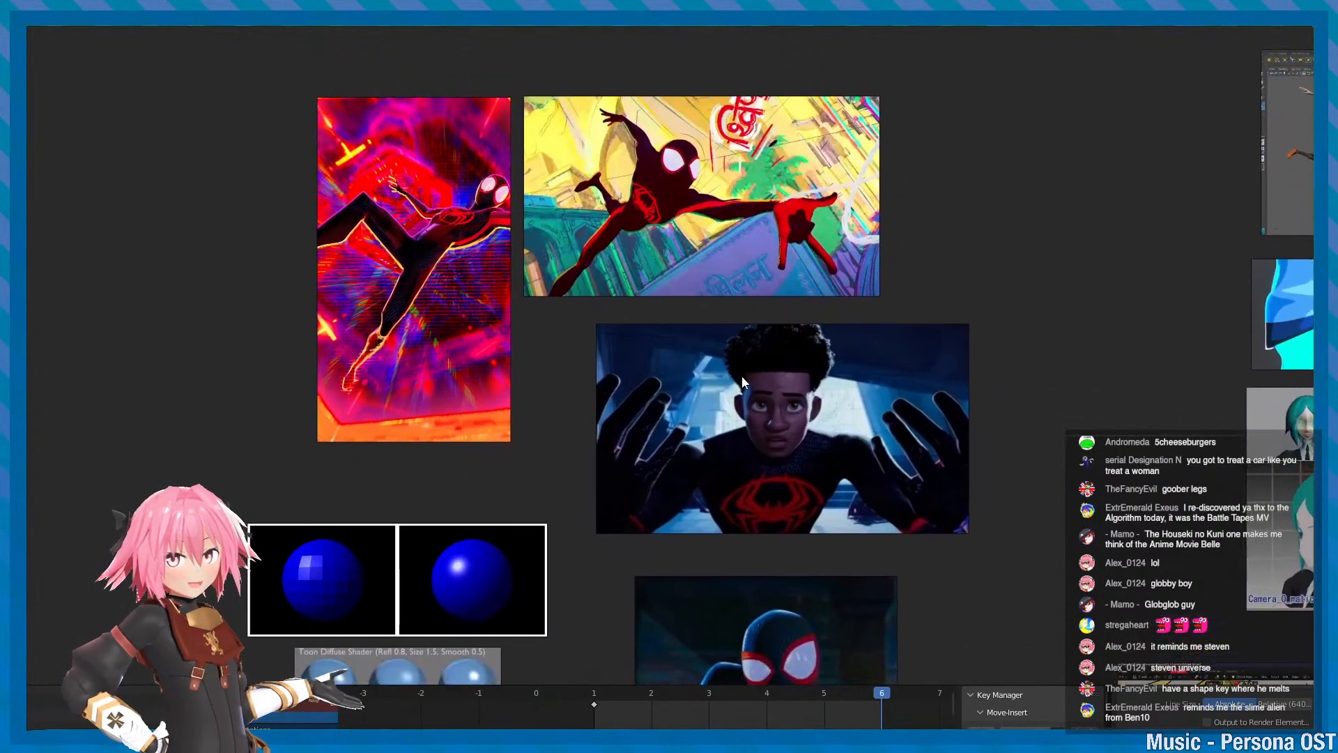
scroll(742, 375, "up", 1)
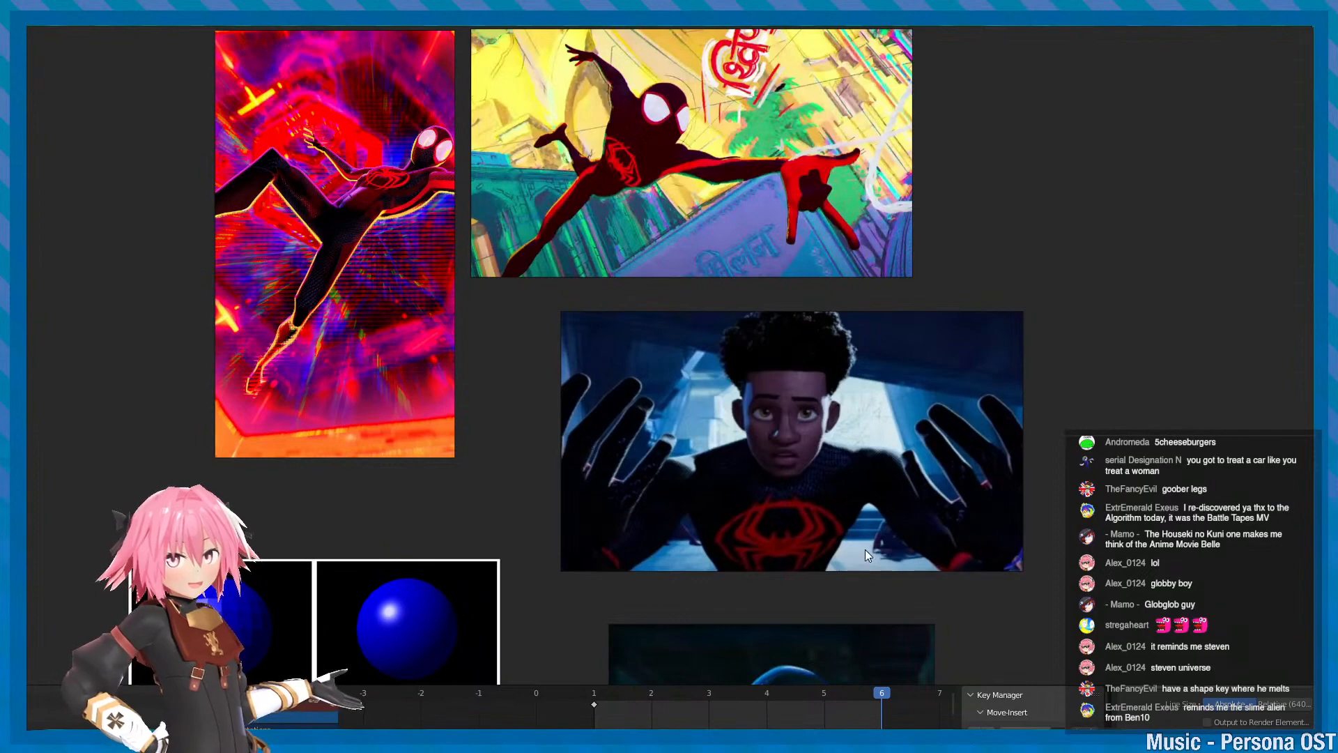
scroll(864, 550, "up", 2)
scroll(869, 482, "down", 1)
middle_click_drag(898, 436, 879, 479)
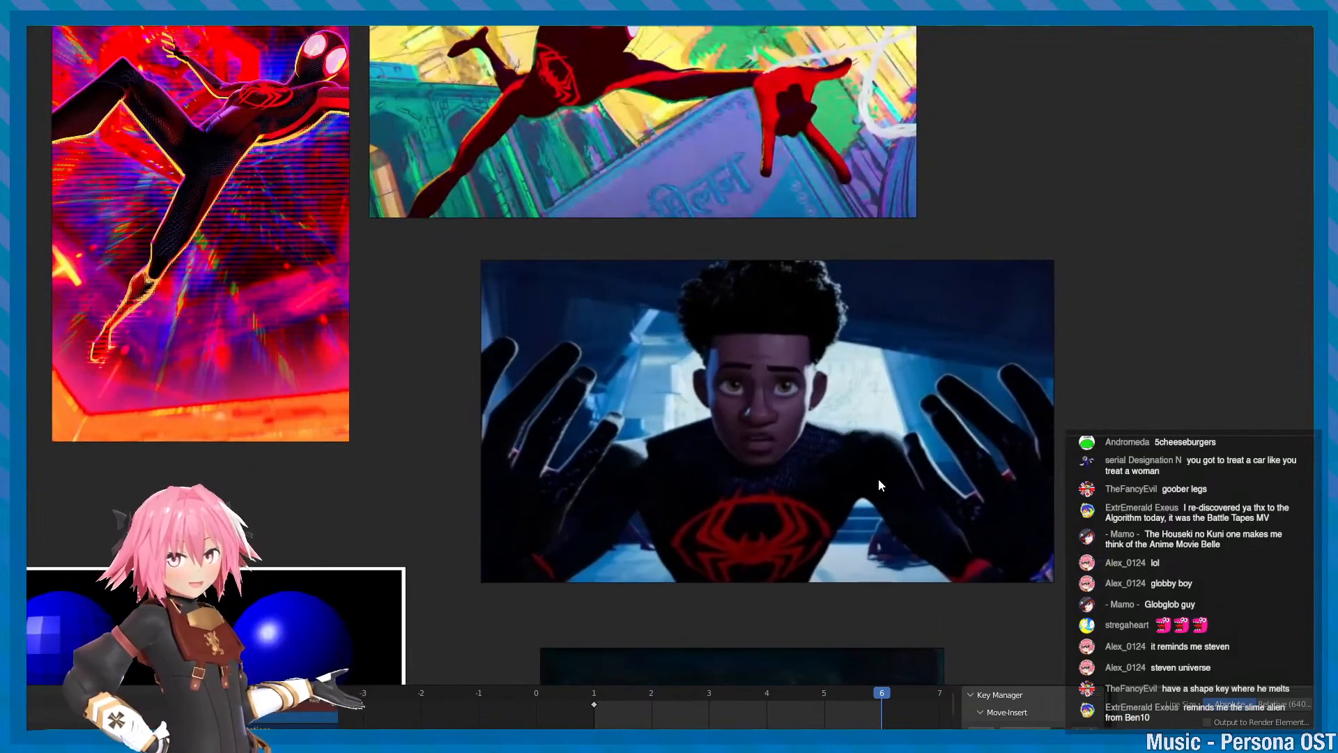
scroll(877, 480, "down", 6)
middle_click_drag(861, 554, 821, 326)
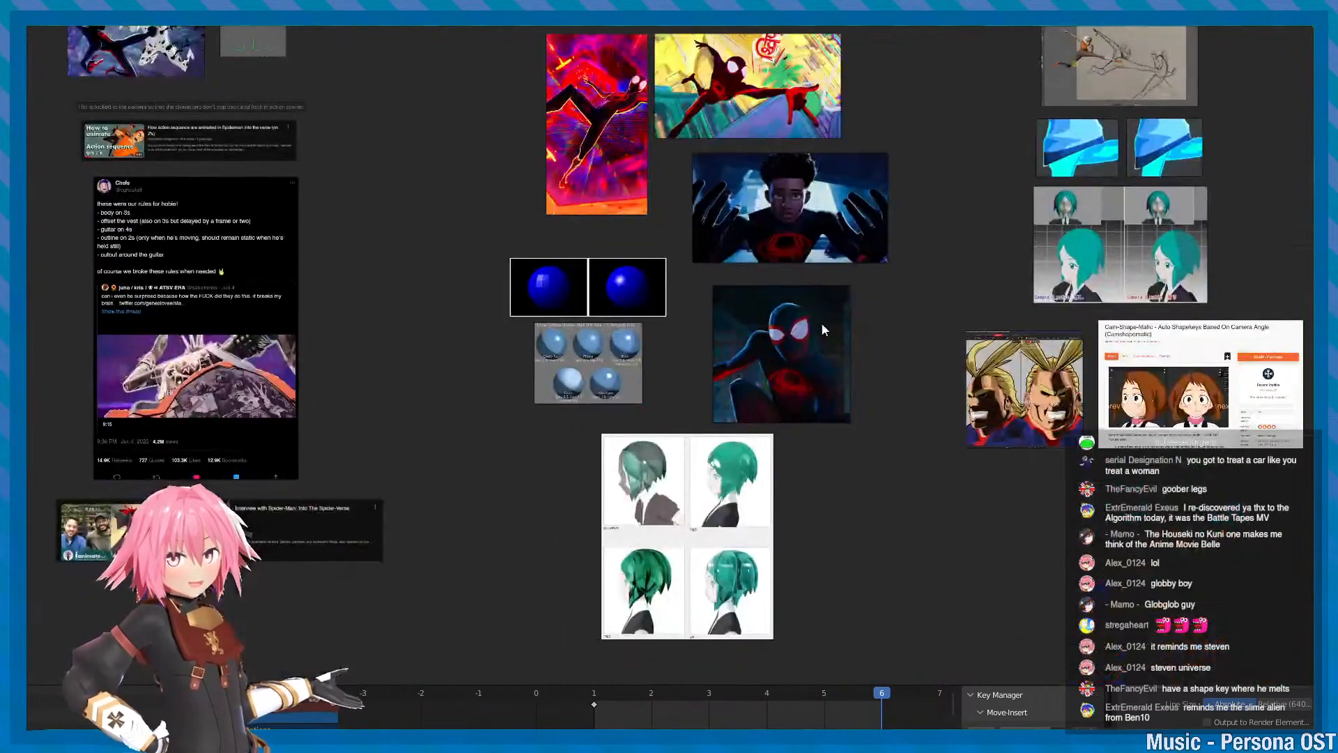
- Examine the Gwen motion test post in the Spiderversian Goal section
scroll(821, 328, "down", 2)
middle_click_drag(143, 384, 697, 444)
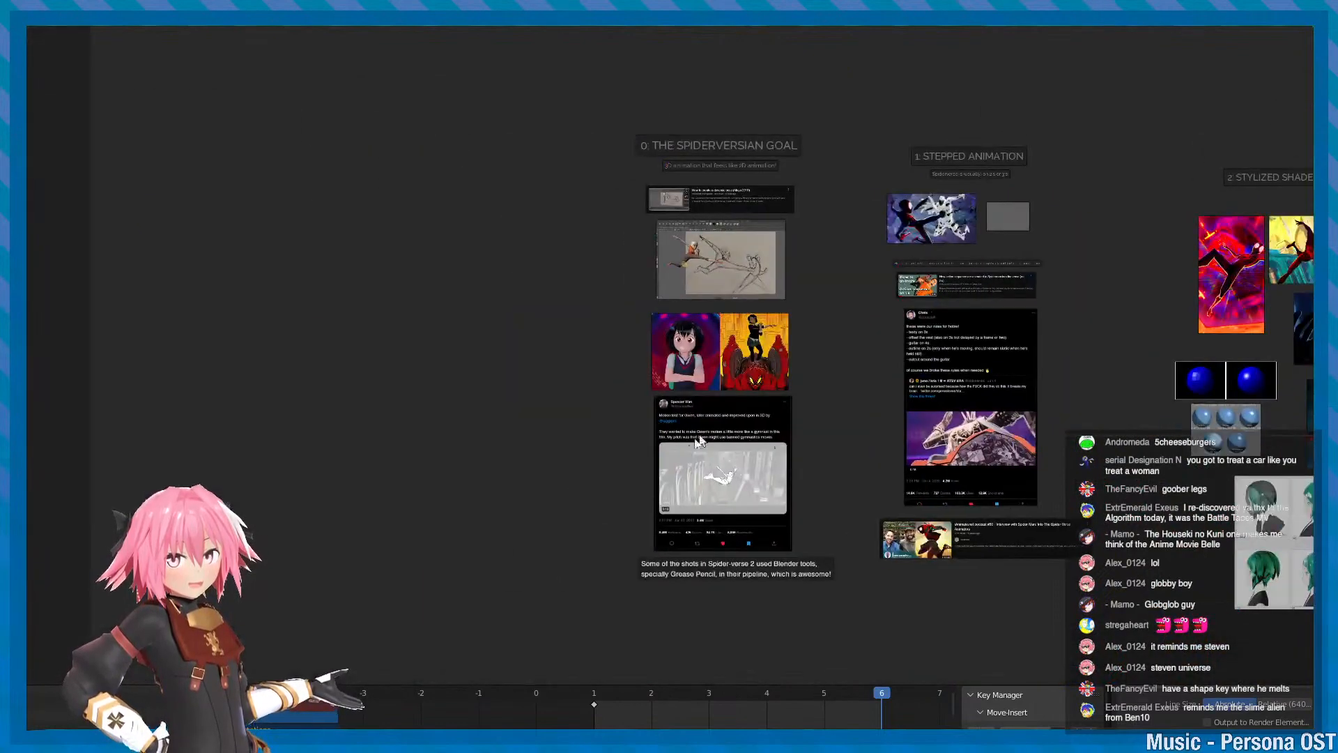
scroll(698, 444, "up", 6)
middle_click_drag(765, 515, 592, 383)
scroll(595, 384, "up", 1)
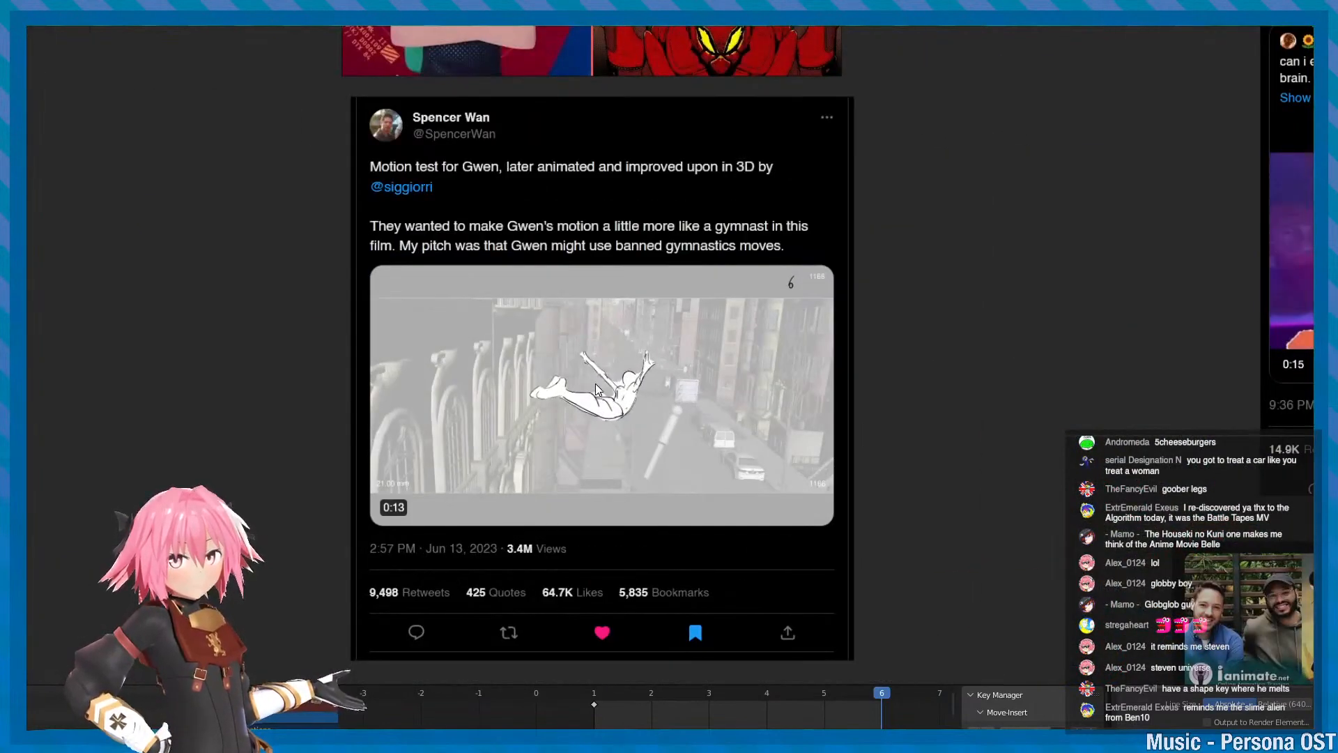
left_click(645, 393)
left_click(1135, 394)
left_click(778, 422)
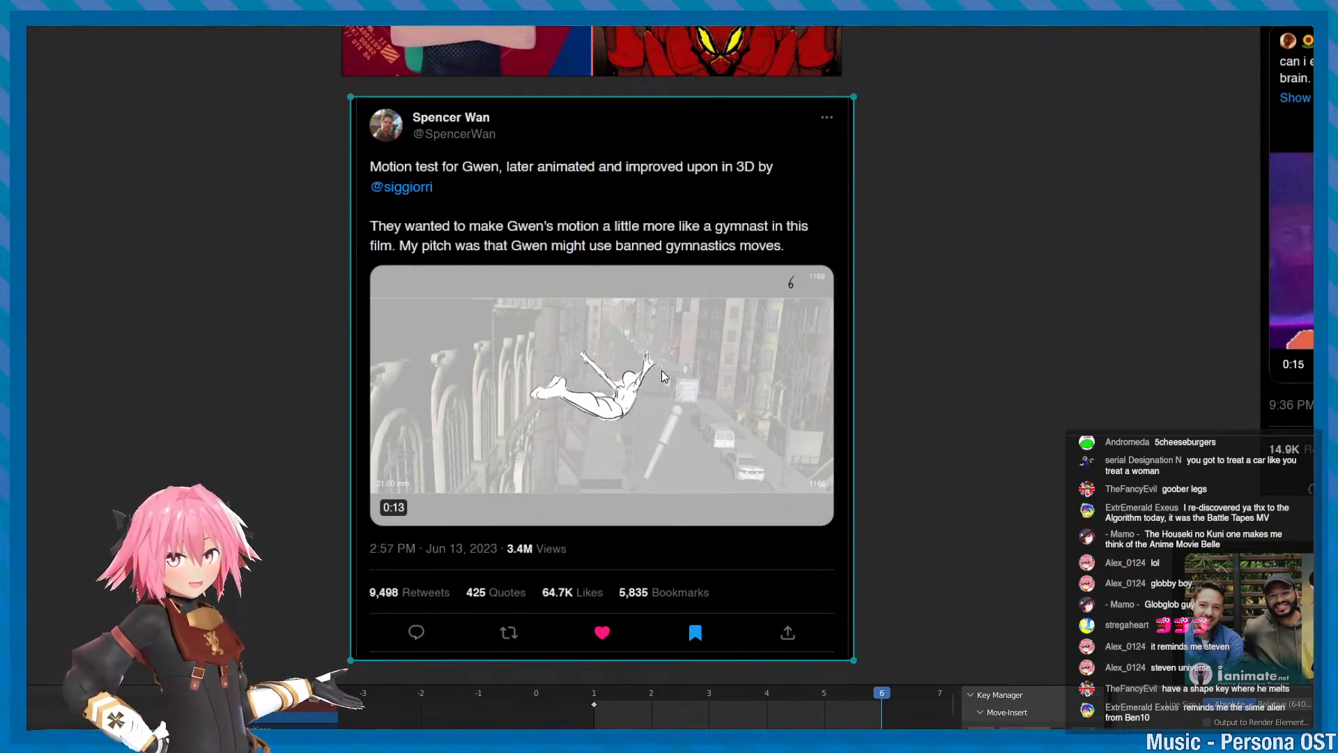
left_click(917, 349)
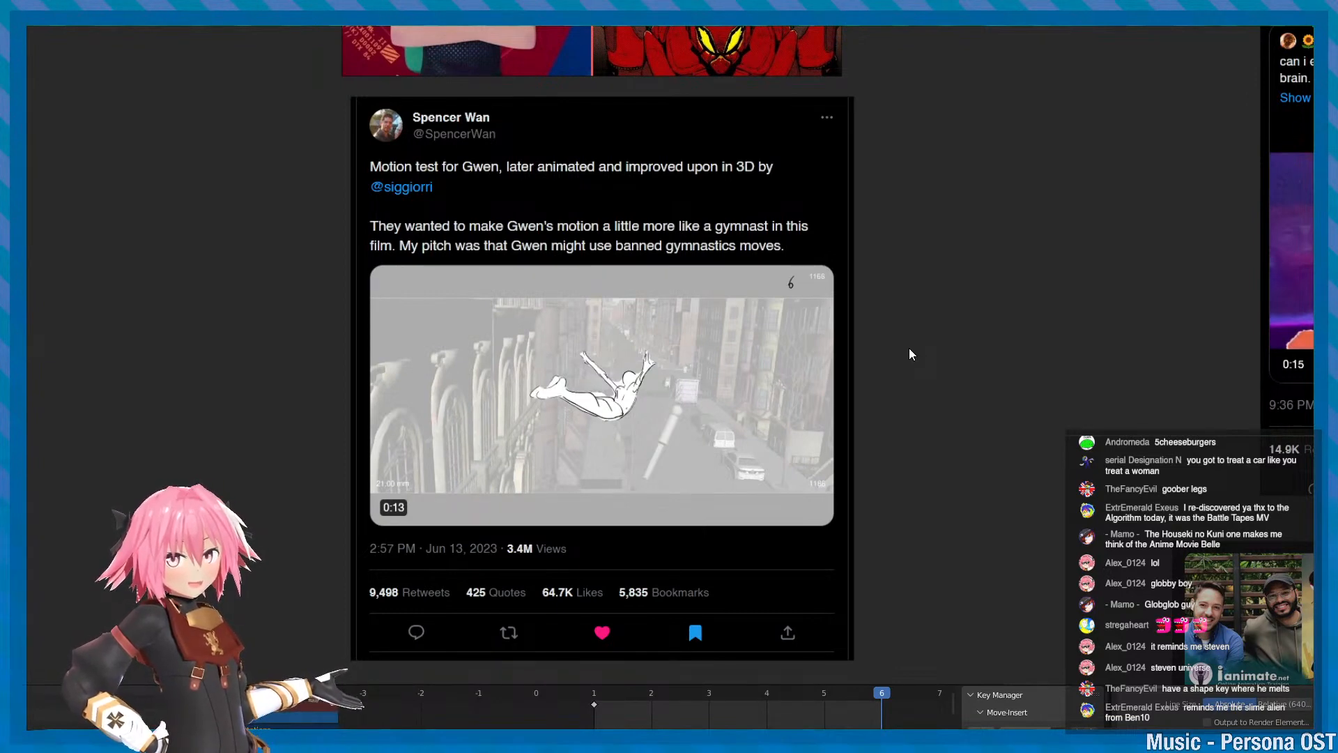
- Review the note on Blender tools and Grease Pencil in Spider-verse 2 beneath the Gwen motion test post
scroll(894, 348, "down", 3)
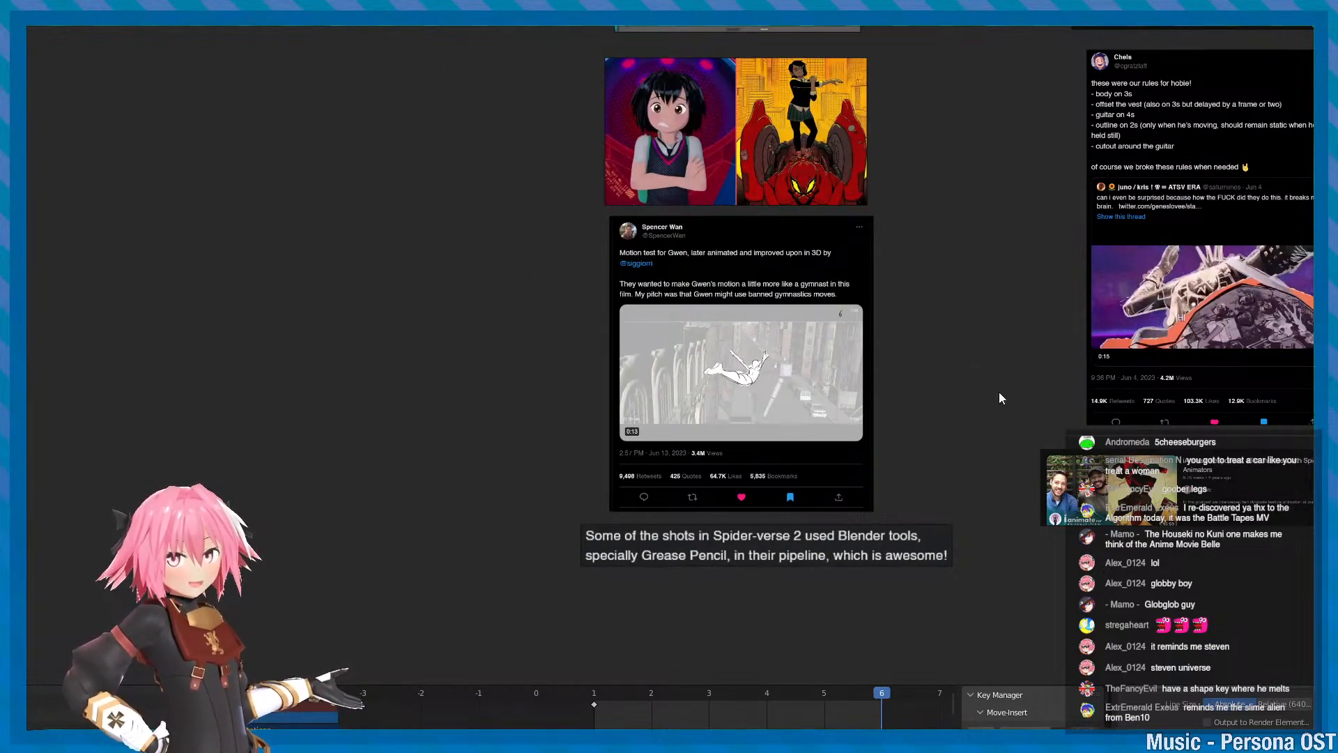
right_click_drag(1004, 392, 994, 418)
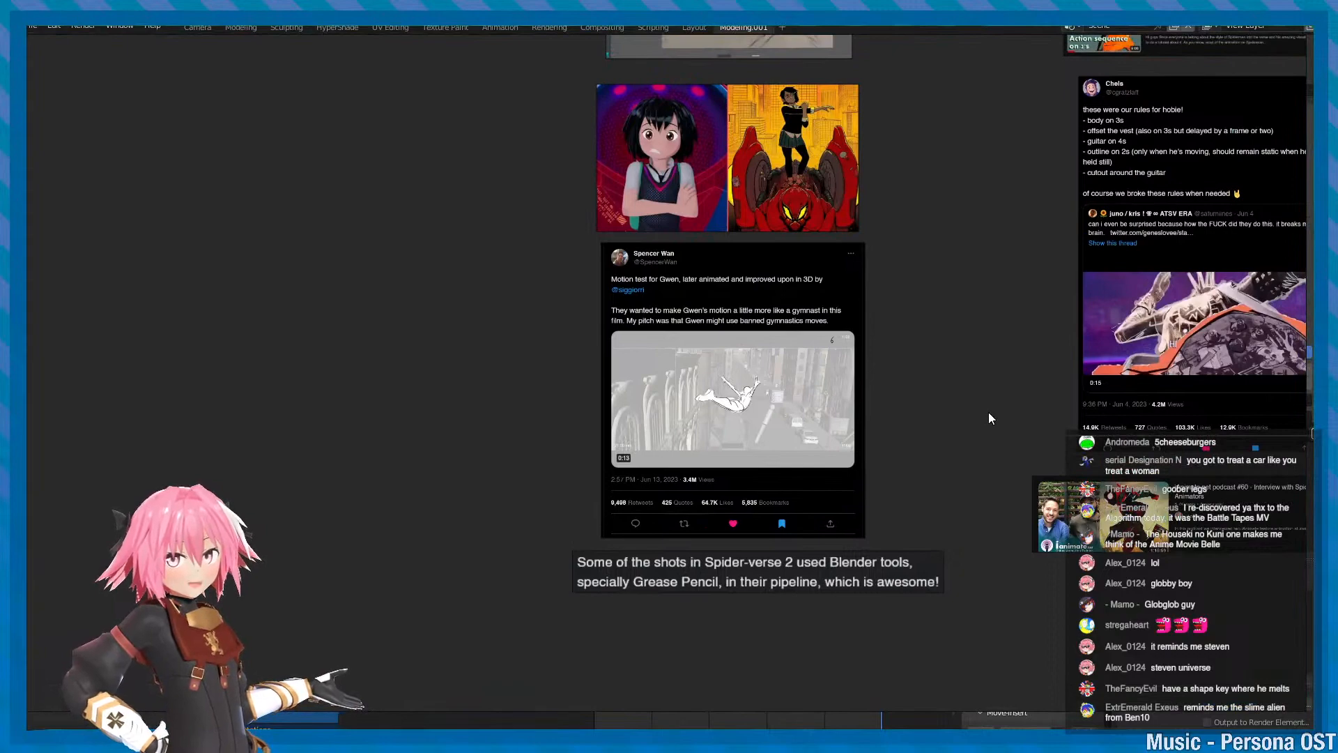
scroll(988, 412, "up", 3)
left_click(784, 389)
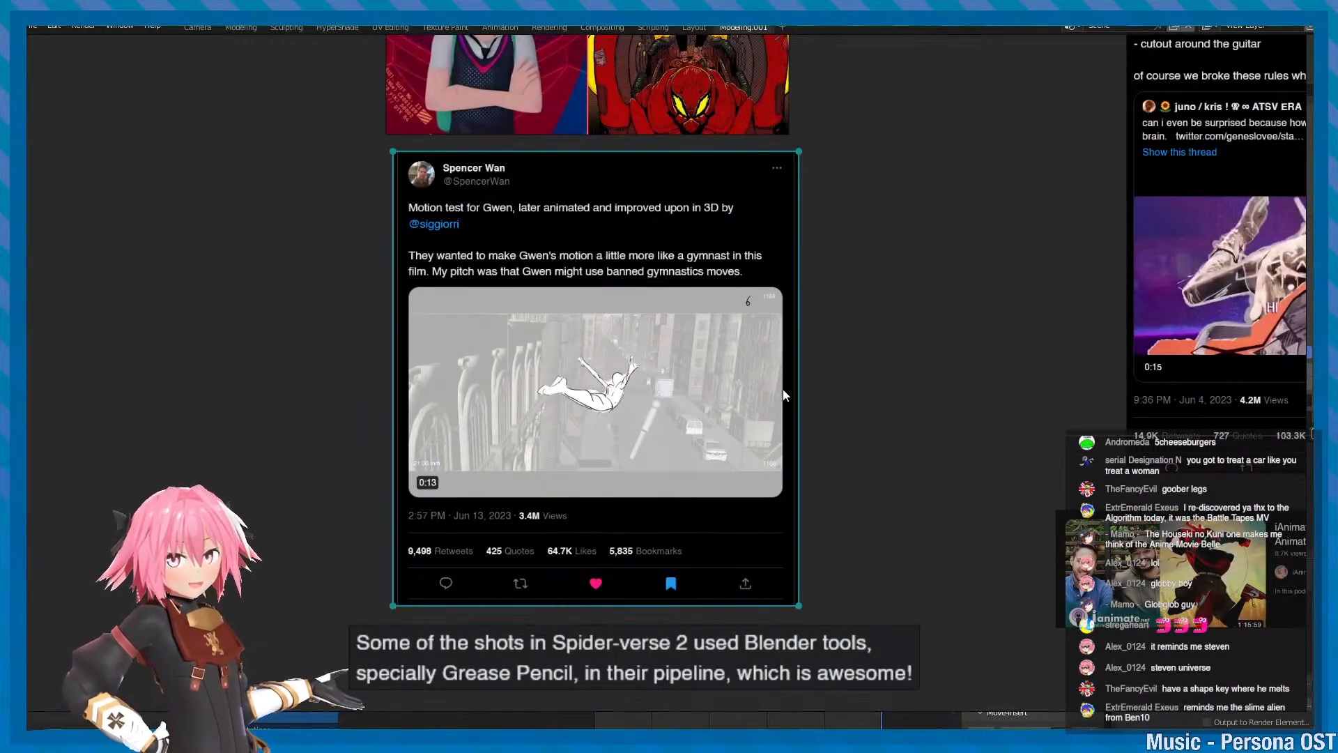
left_click(874, 391)
scroll(878, 392, "down", 4)
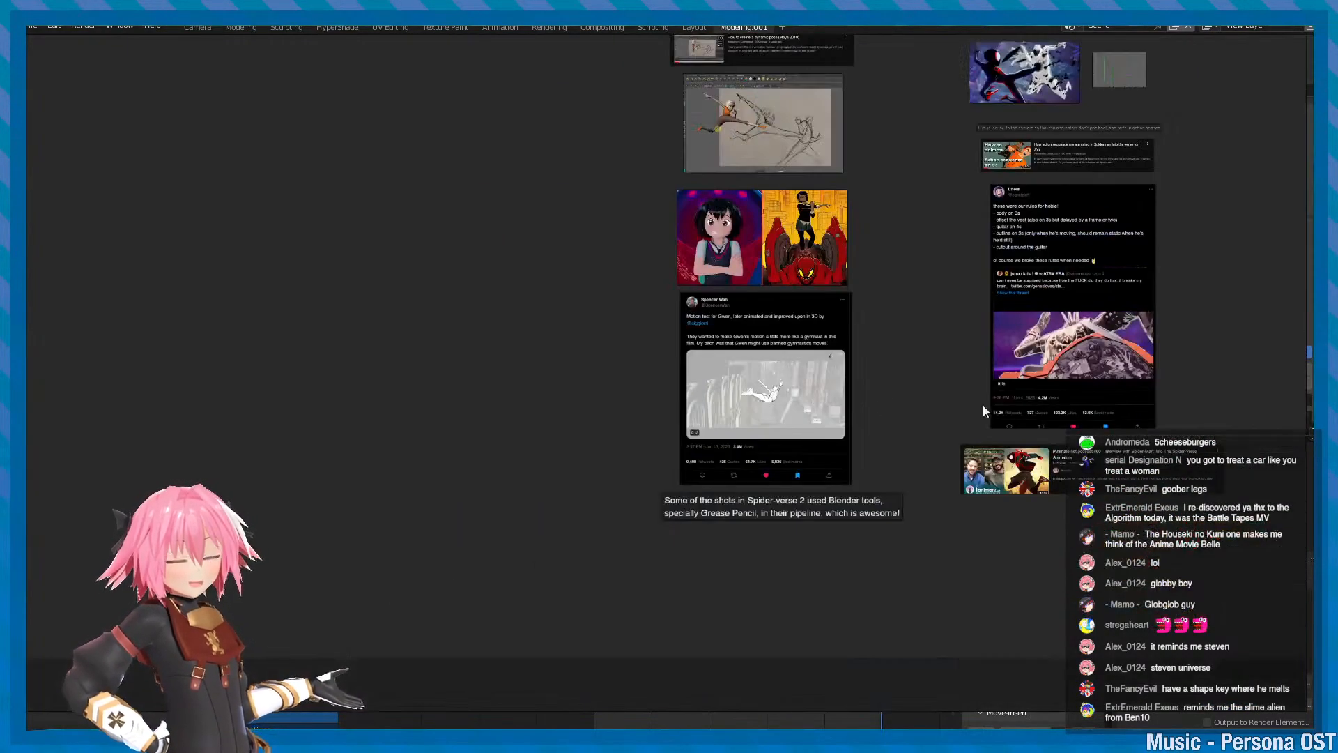
- Move the four-panel green hair shading sheet beneath the crouching Spider-Man image in the Stylized Shaders section
middle_click_drag(989, 406, 775, 418)
mouse_move(1093, 414)
middle_mouse_down()
mouse_move(586, 400)
mouse_move(380, 373)
middle_mouse_up()
scroll(582, 427, "up", 8)
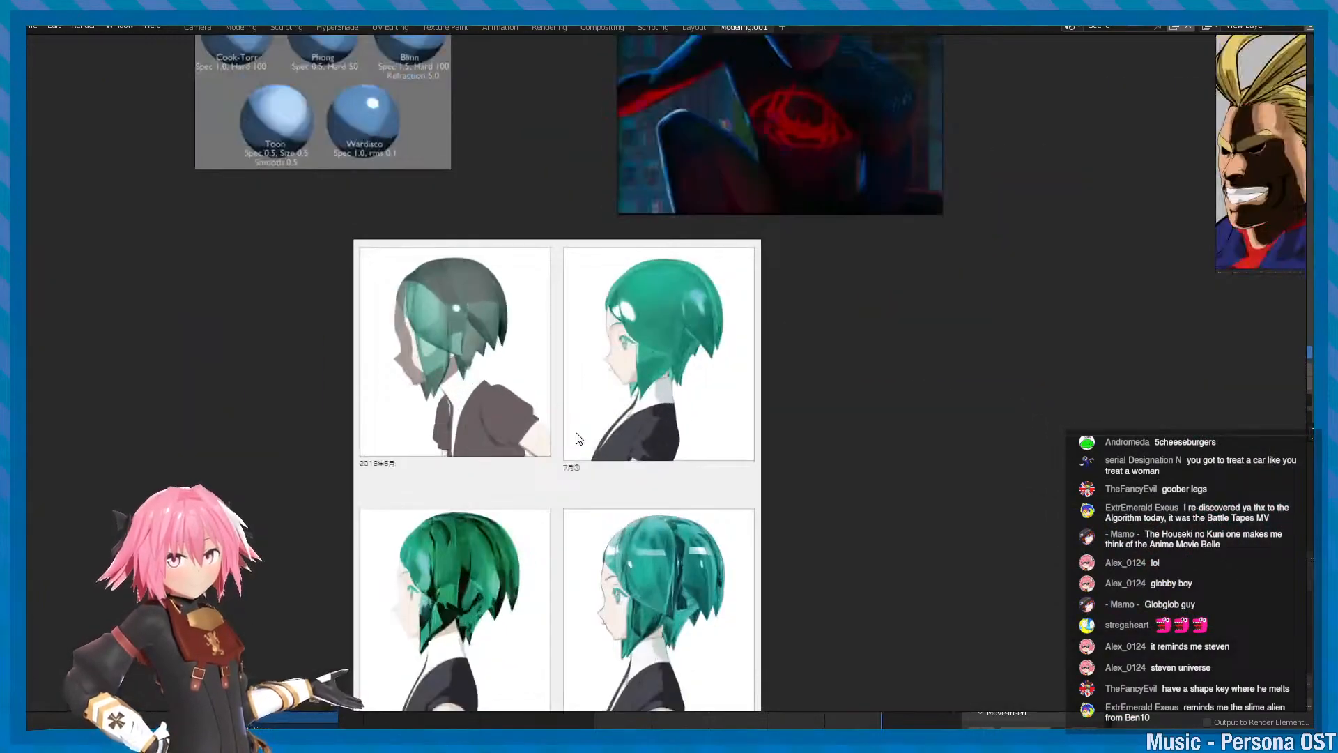
scroll(576, 435, "down", 2)
scroll(595, 422, "down", 3)
left_click_drag(595, 423, 712, 394)
scroll(863, 469, "up", 3)
left_click_drag(574, 463, 583, 469)
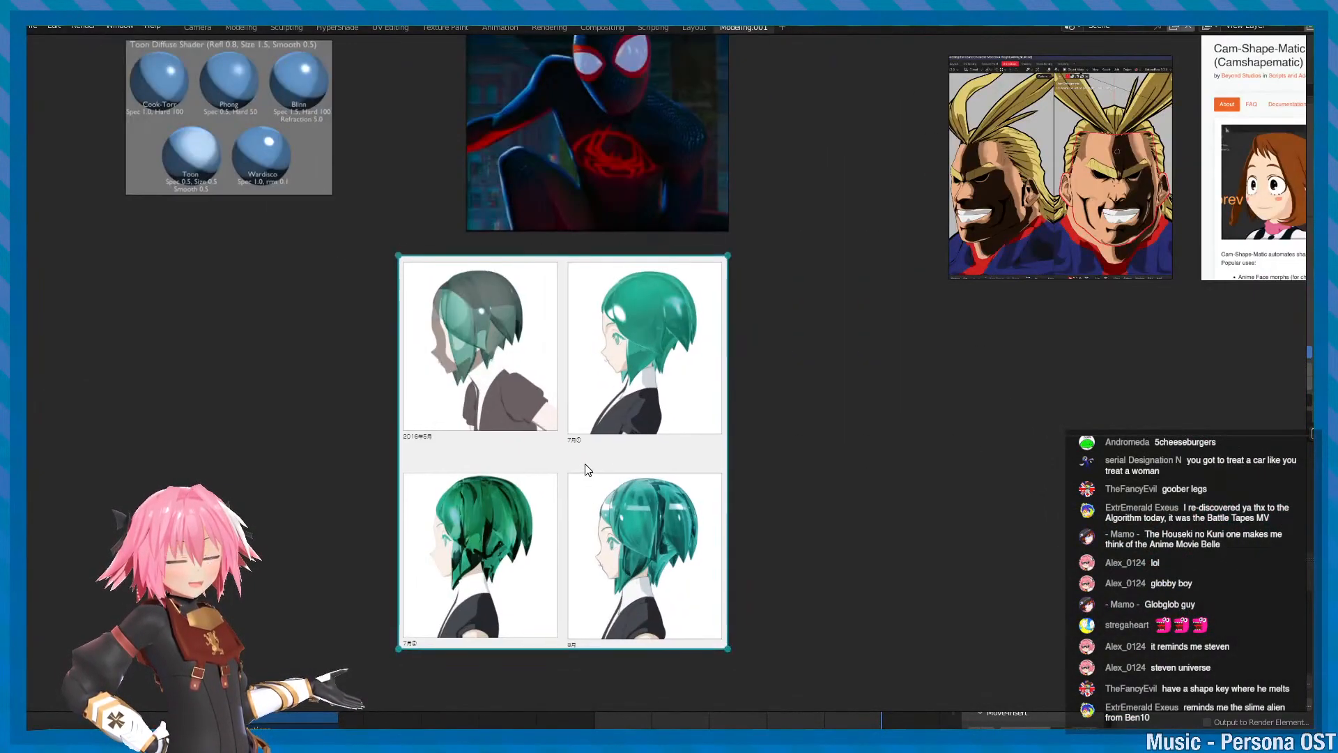
scroll(582, 469, "down", 3)
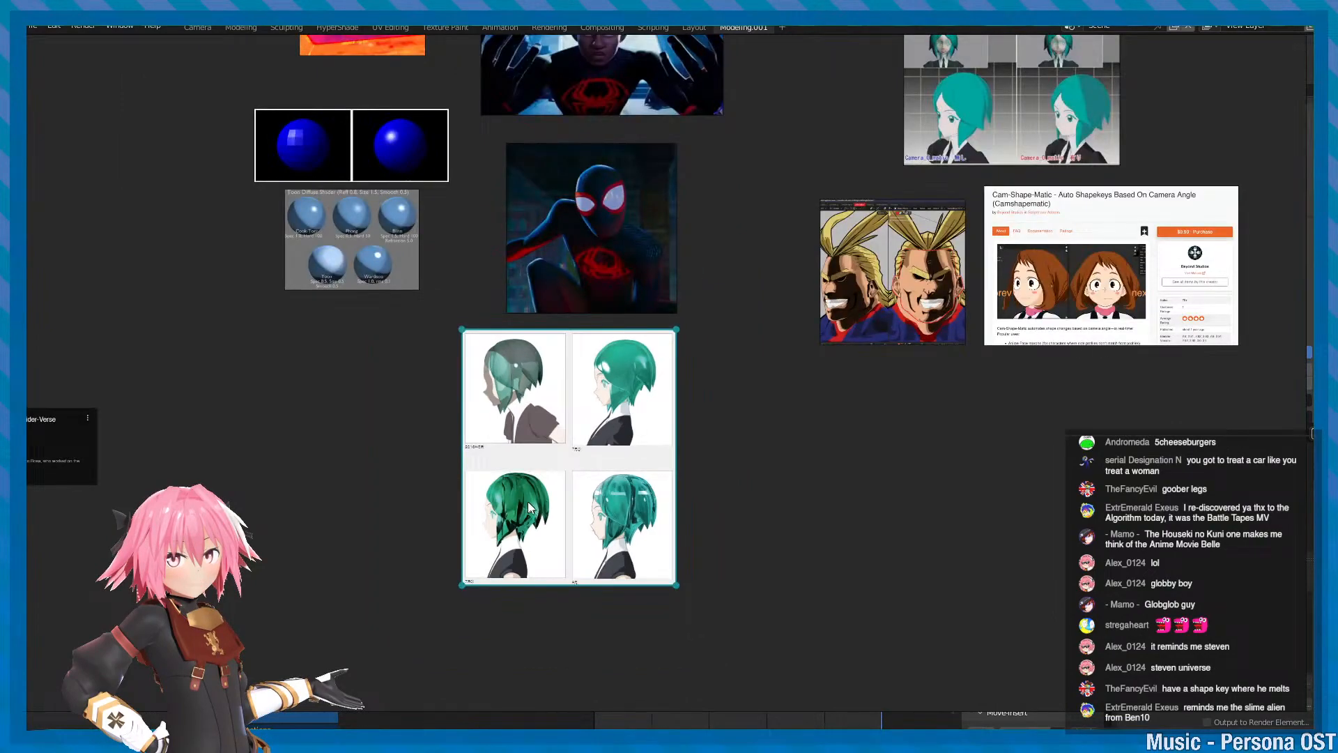
scroll(723, 444, "down", 4)
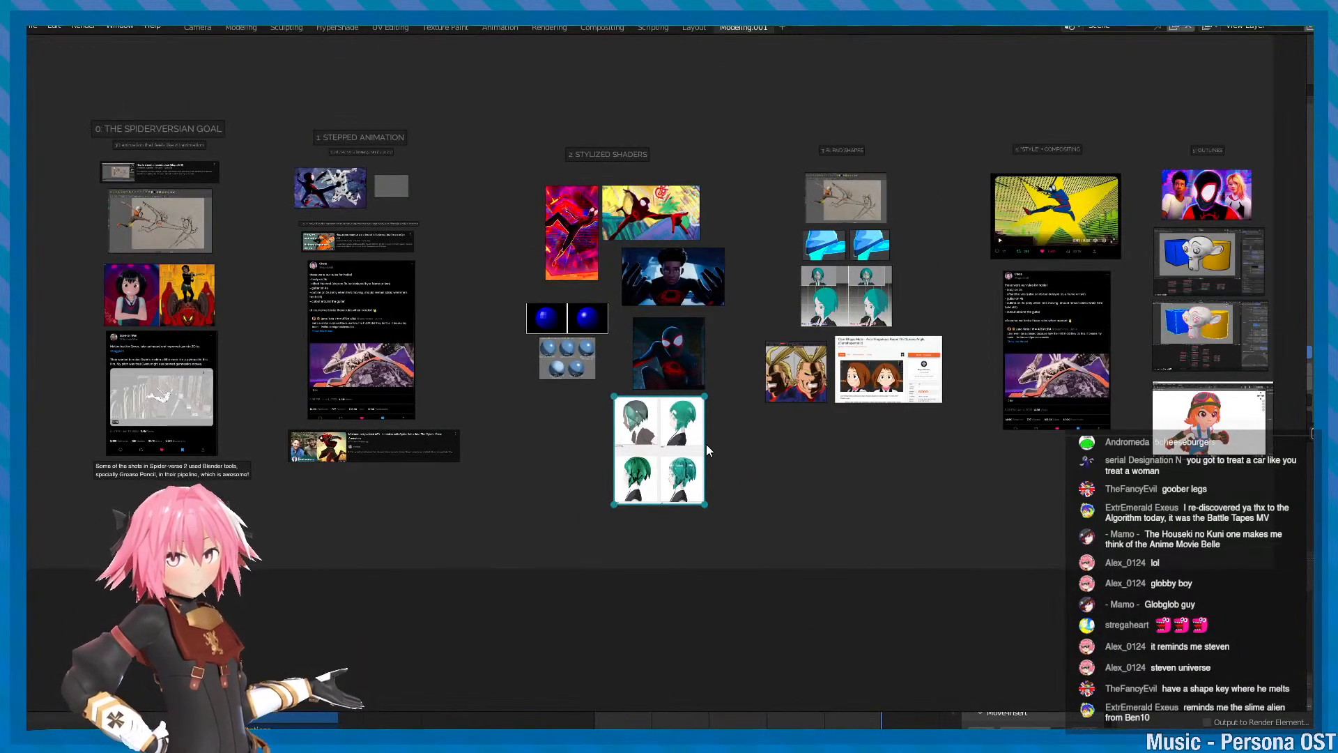
scroll(705, 445, "up", 5)
left_click(757, 457)
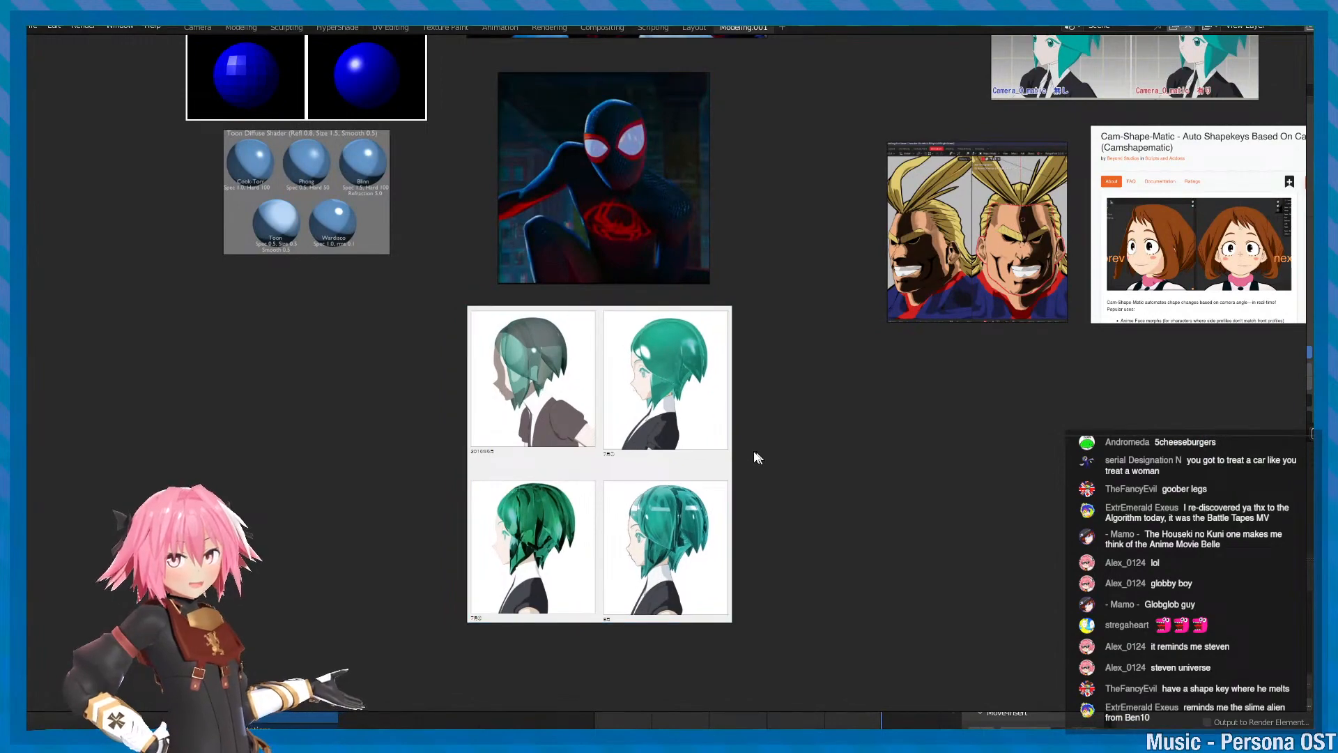
- Slightly enlarge the crouching Spider-Man image and center it above the green hair shading sheet
scroll(755, 467, "down", 3)
left_click(675, 318)
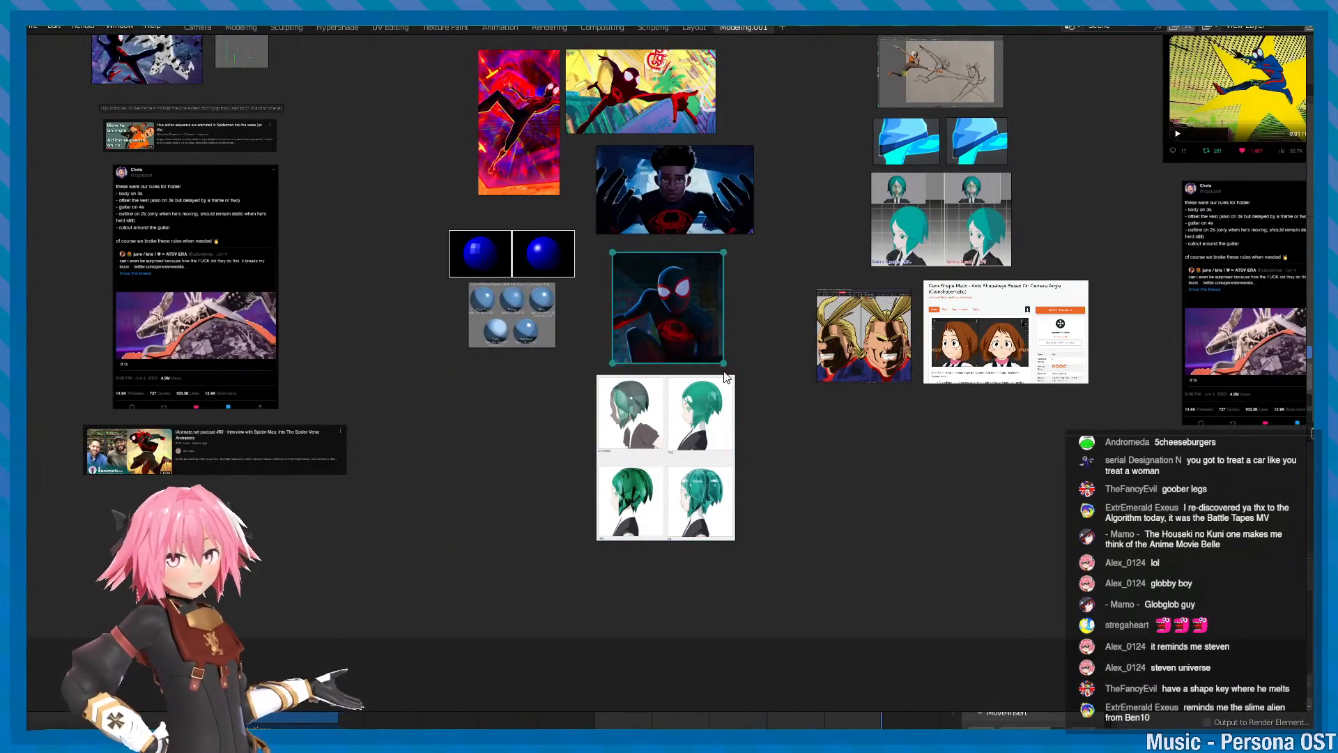
left_click_drag(724, 362, 739, 378)
left_click_drag(715, 362, 705, 354)
left_click(744, 382)
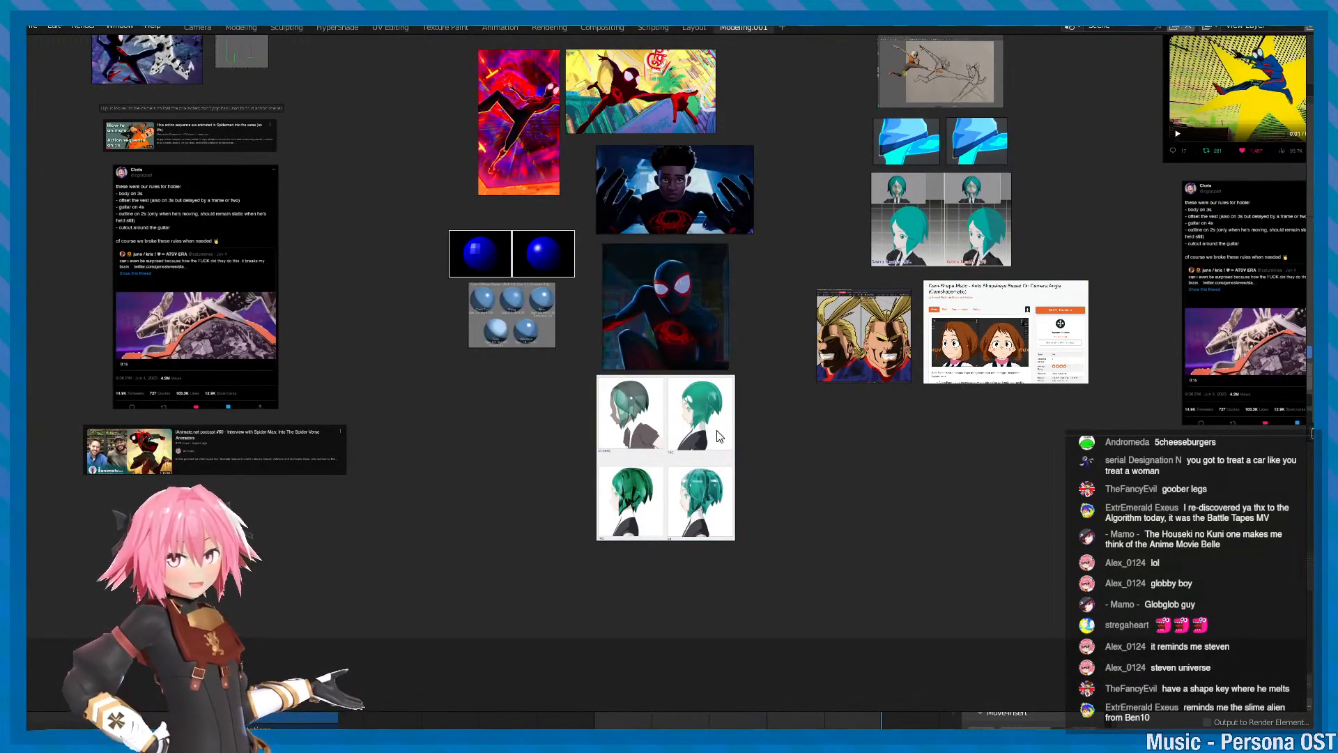
scroll(718, 430, "up", 2)
middle_click_drag(996, 495, 723, 466)
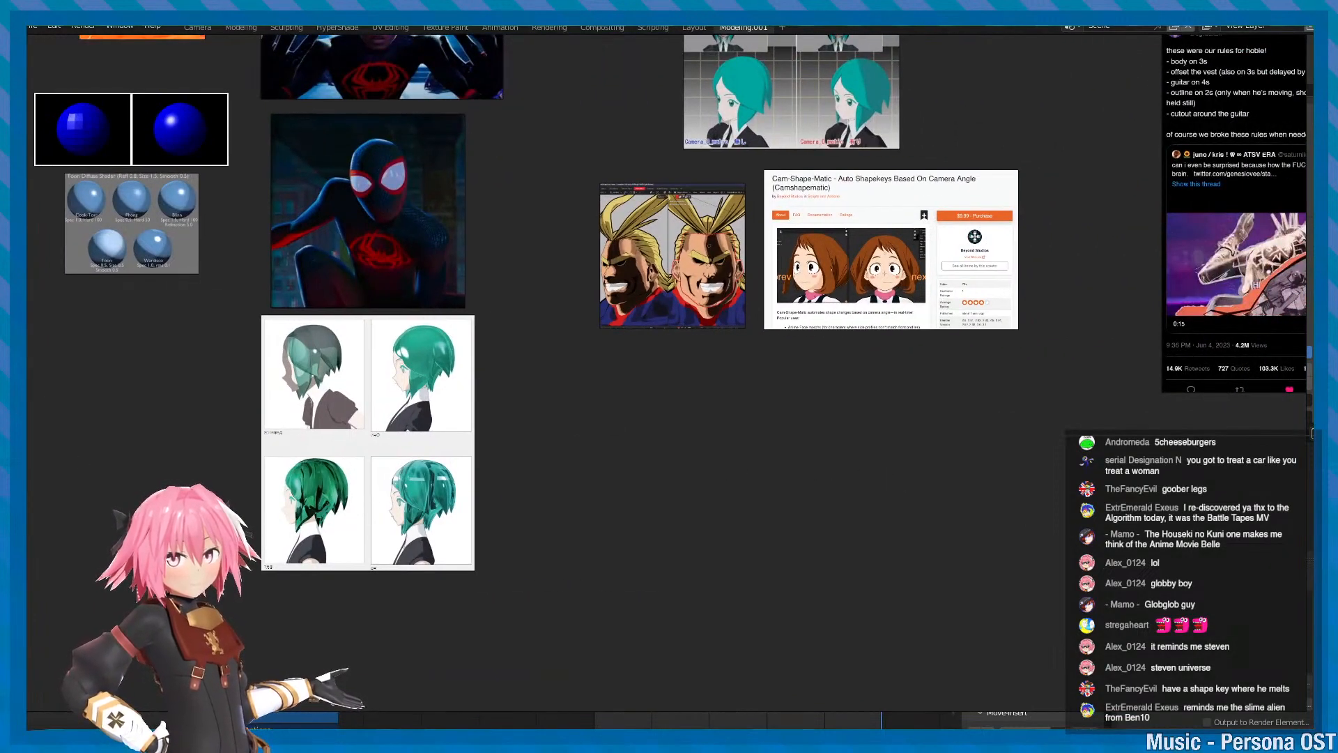
- Switch back to Blender, activate the selection tool, and examine Goober from the front and three-quarter angles
key("alt+Tab")
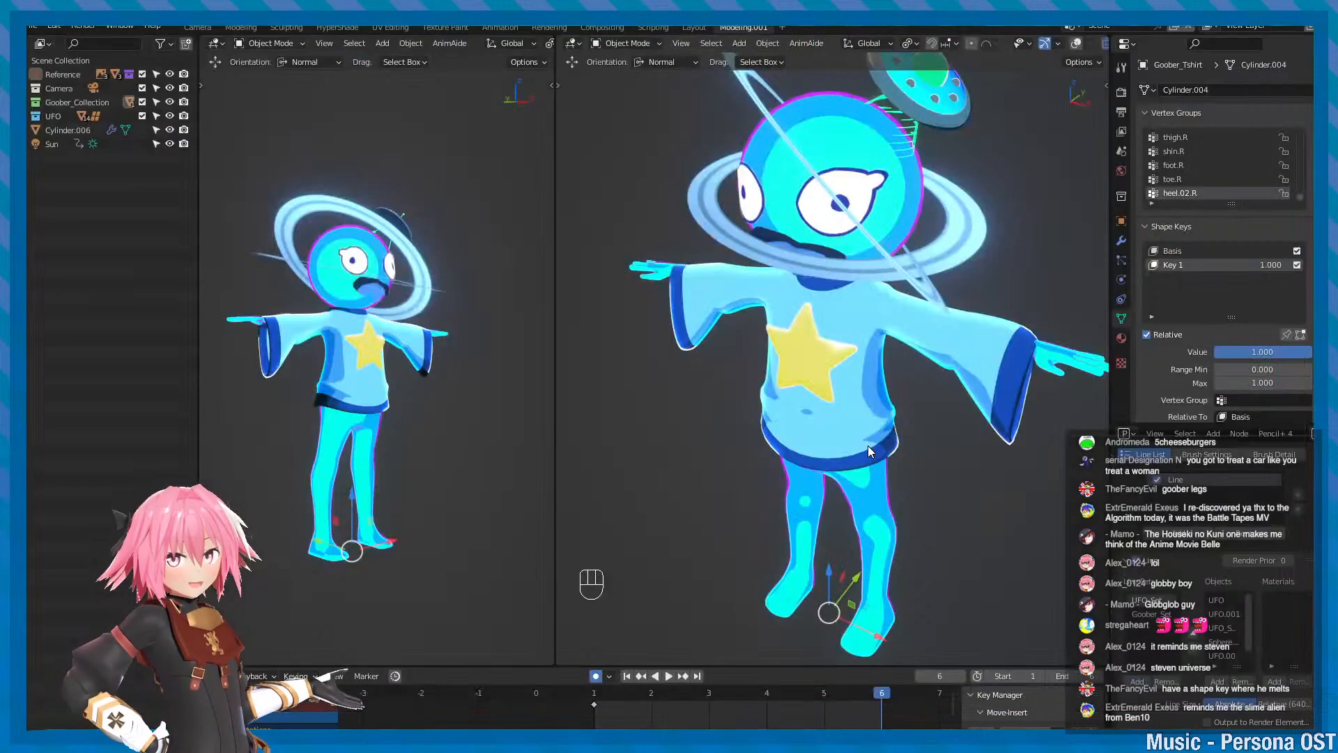
middle_click_drag(826, 412, 744, 422, "alt")
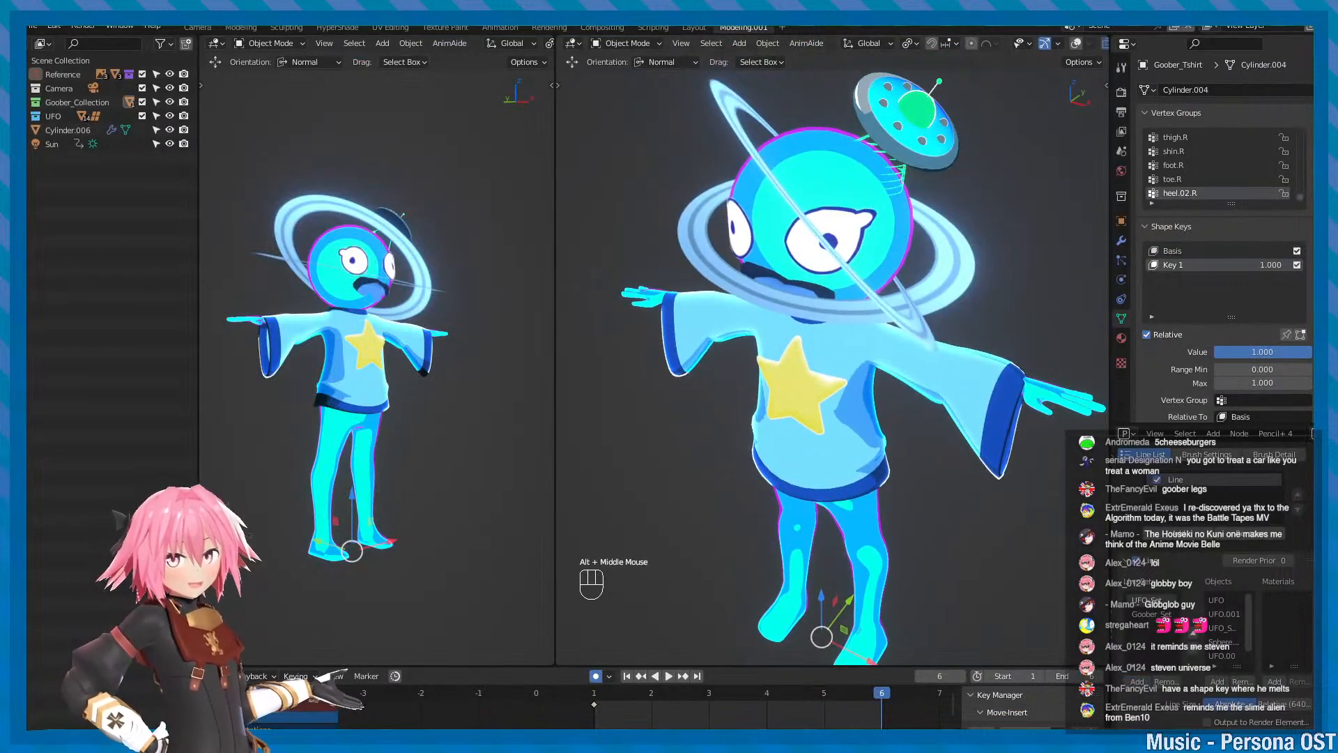
middle_click_drag(871, 255, 860, 298, "alt")
left_click_drag(859, 298, 914, 254, "alt")
key("q")
middle_click_drag(898, 288, 866, 257, "alt")
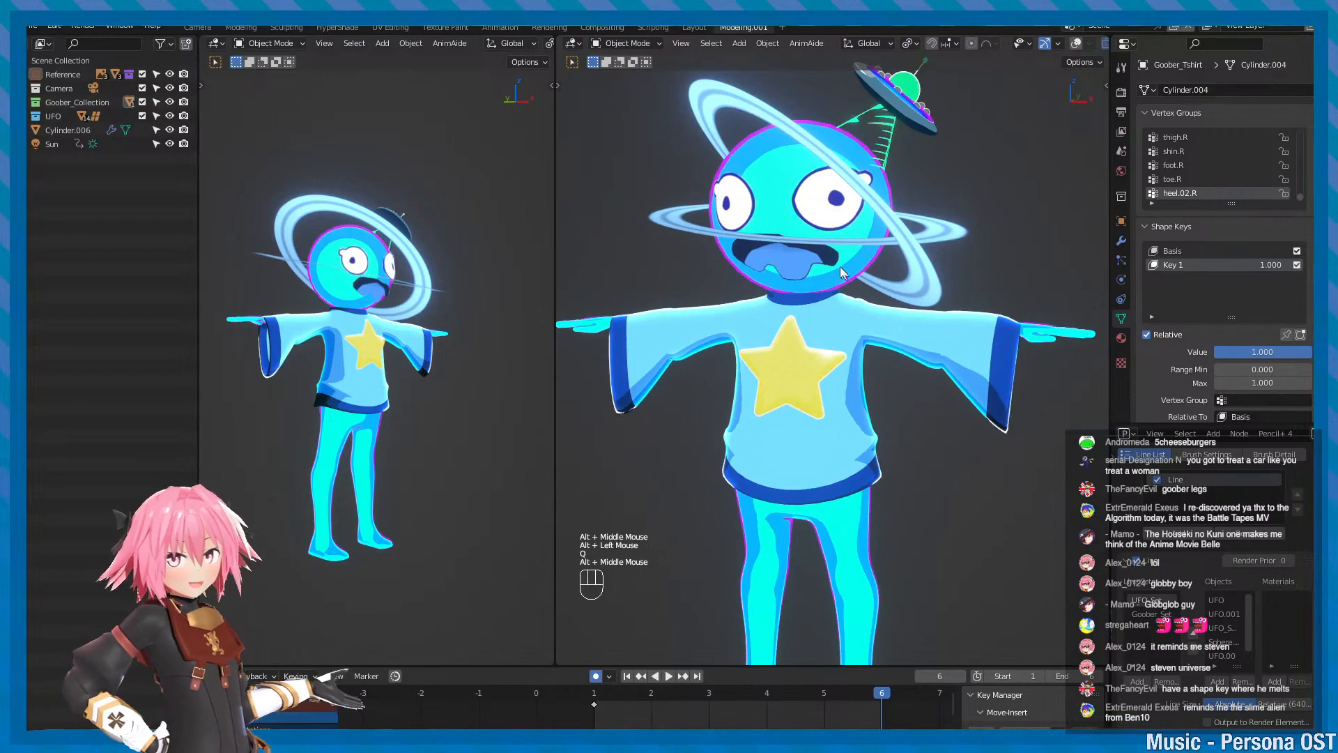
left_click_drag(840, 266, 926, 198, "alt")
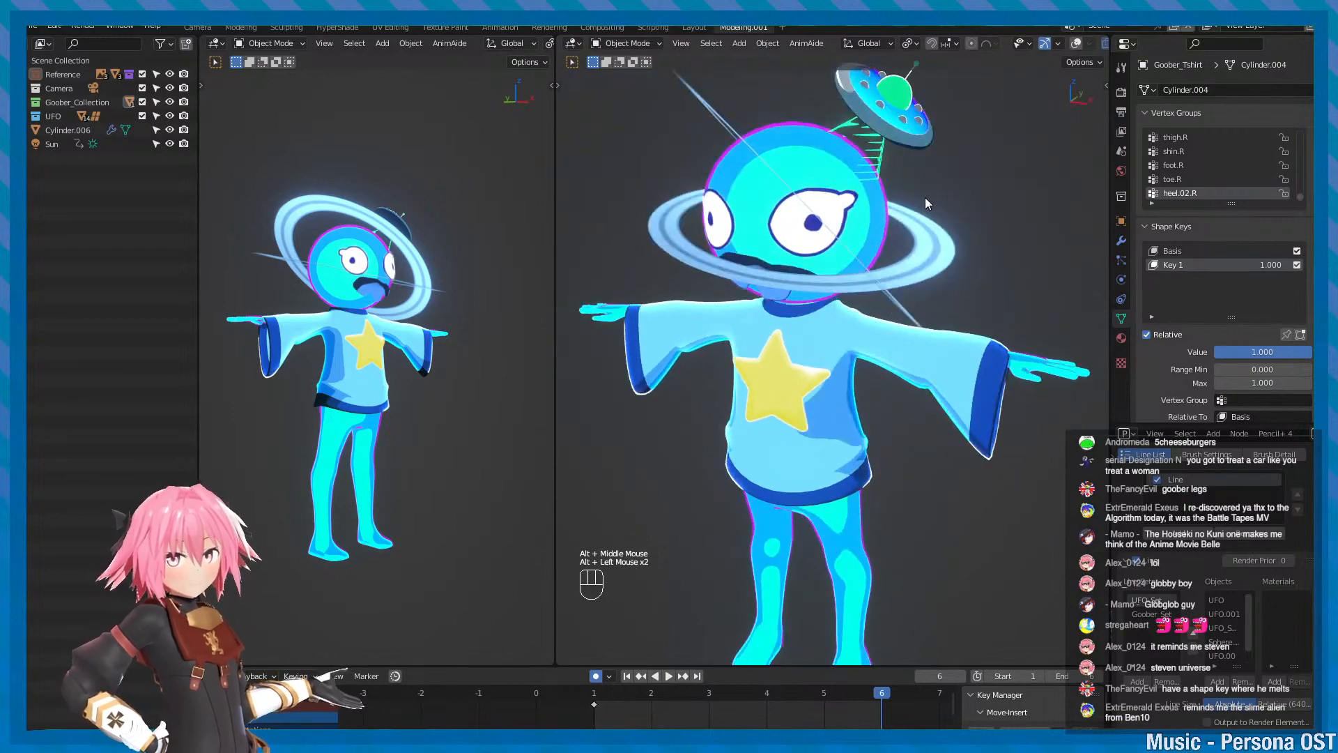
- Examine Goober from the front with the wireframe overlays hidden, and save the file
right_click(885, 327)
left_click(960, 359)
key("f")
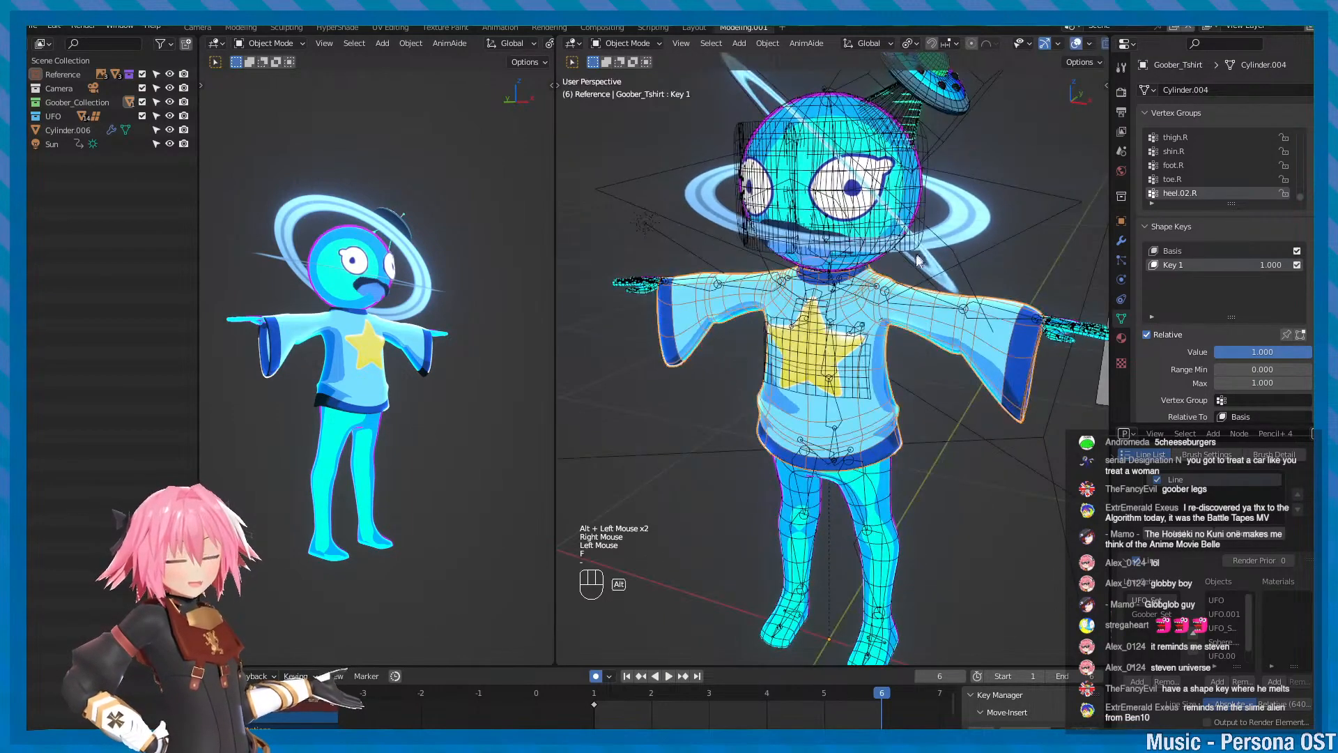
middle_click_drag(916, 256, 914, 269, "alt")
key("ctrl+s")
left_click_drag(914, 270, 932, 224, "alt")
key("minus")
key("ctrl+s")
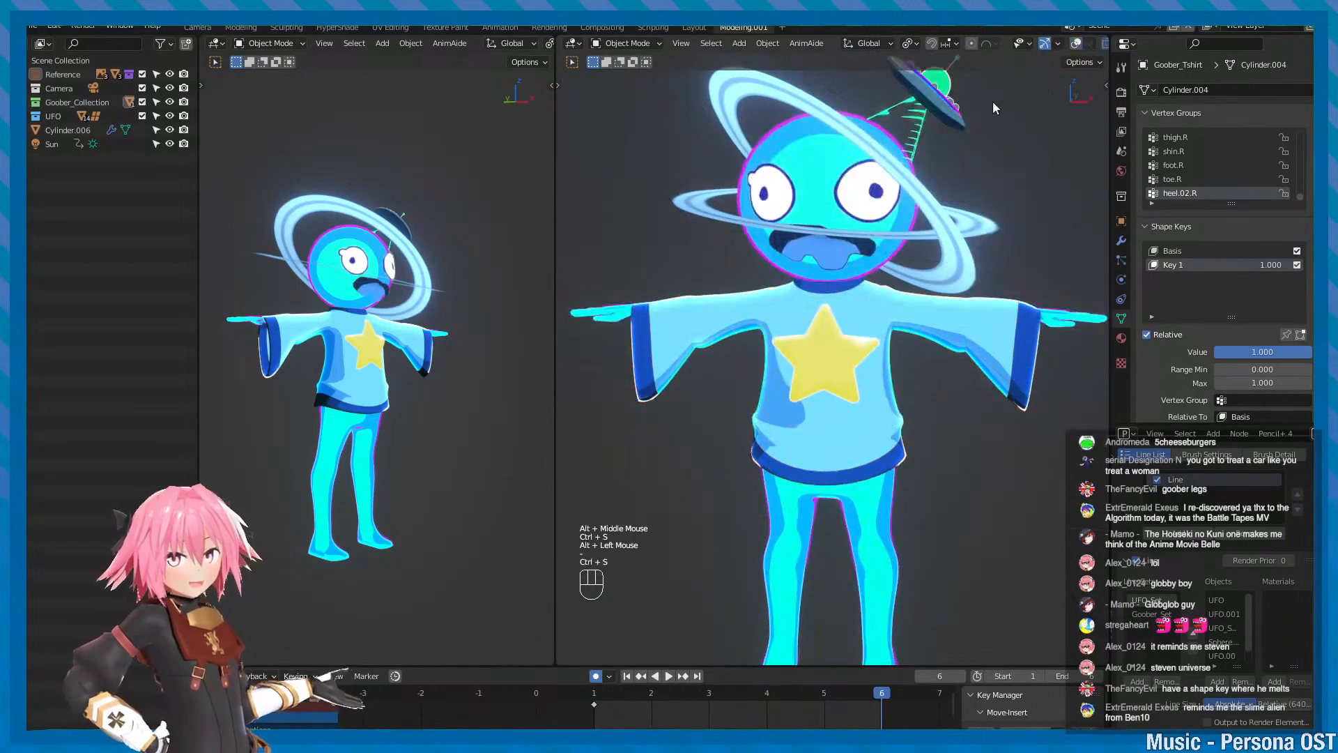
- Look through the scene camera, switch to the Zombie_Pose-Poster scene, and enlarge its camera frame
key("KP_0")
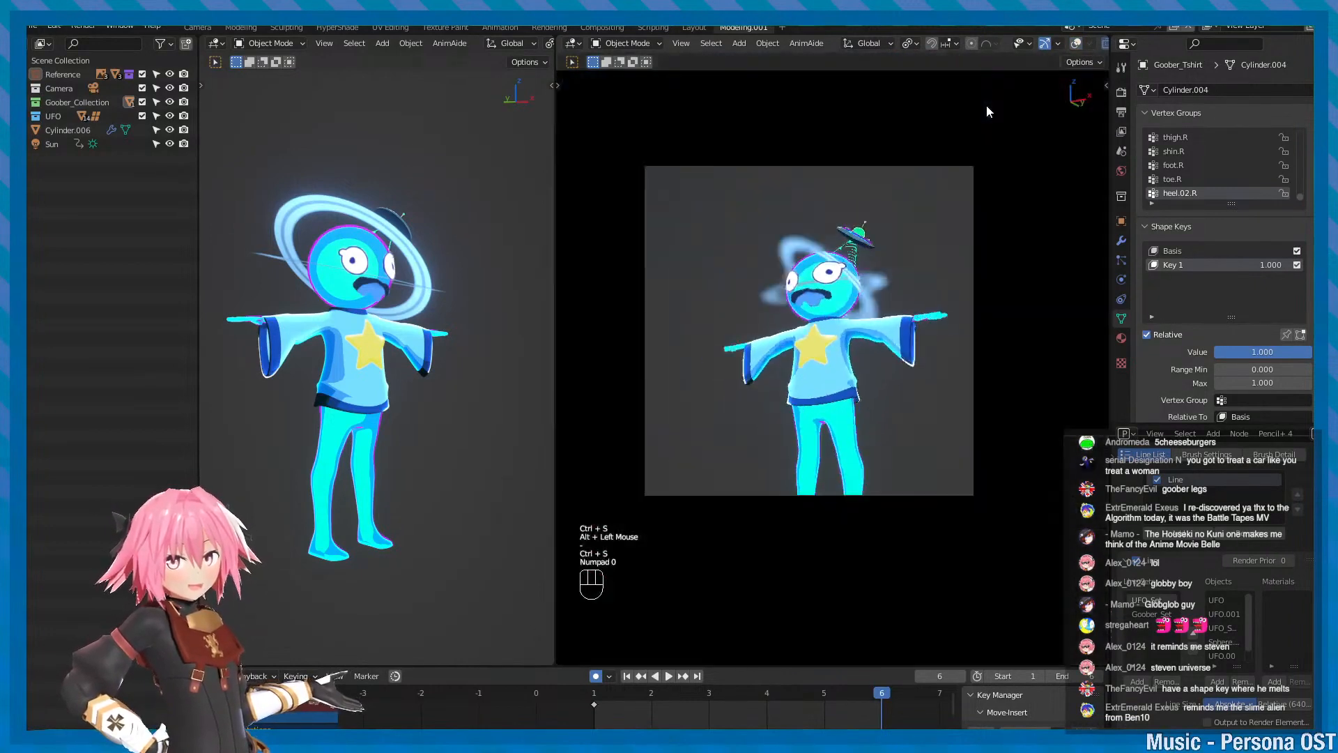
left_click(1069, 27)
left_click(1091, 72)
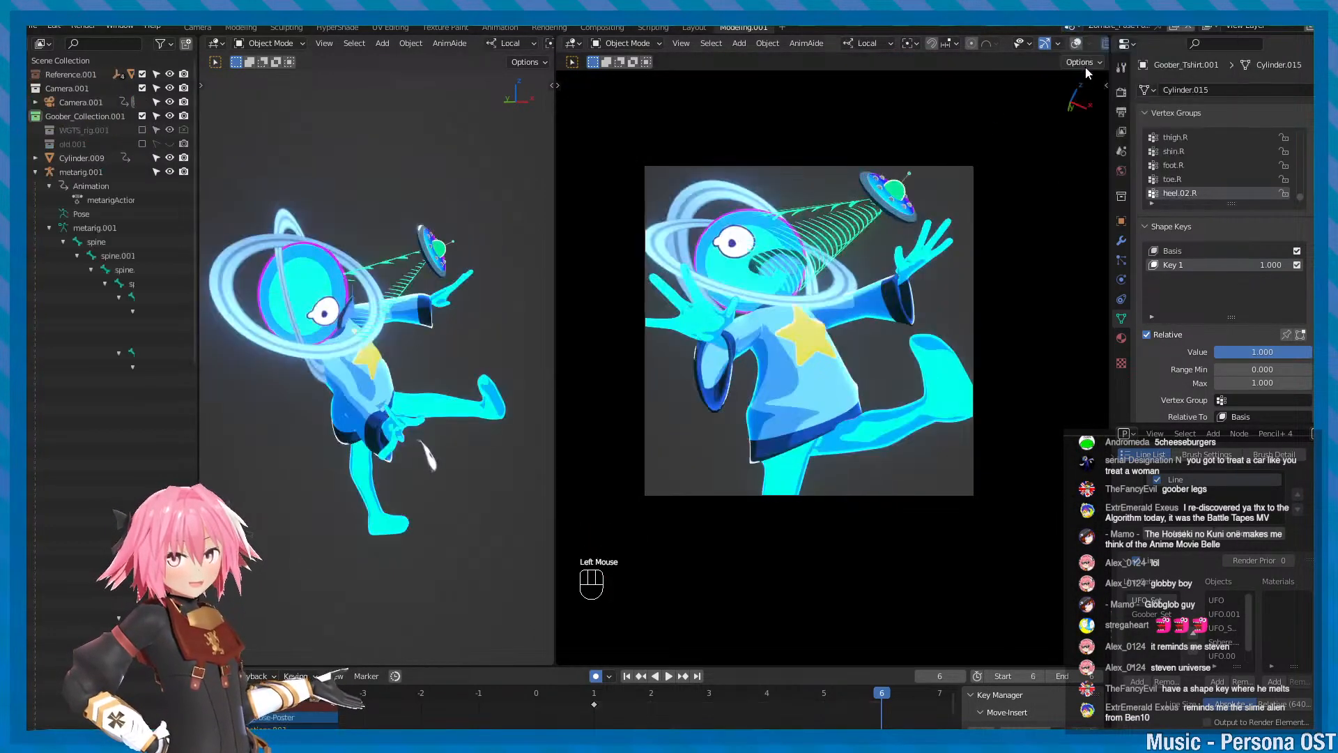
scroll(808, 330, "up", 2)
middle_click_drag(802, 327, 803, 346, "alt")
right_click_drag(803, 346, 797, 345, "alt")
key("ctrl+s")
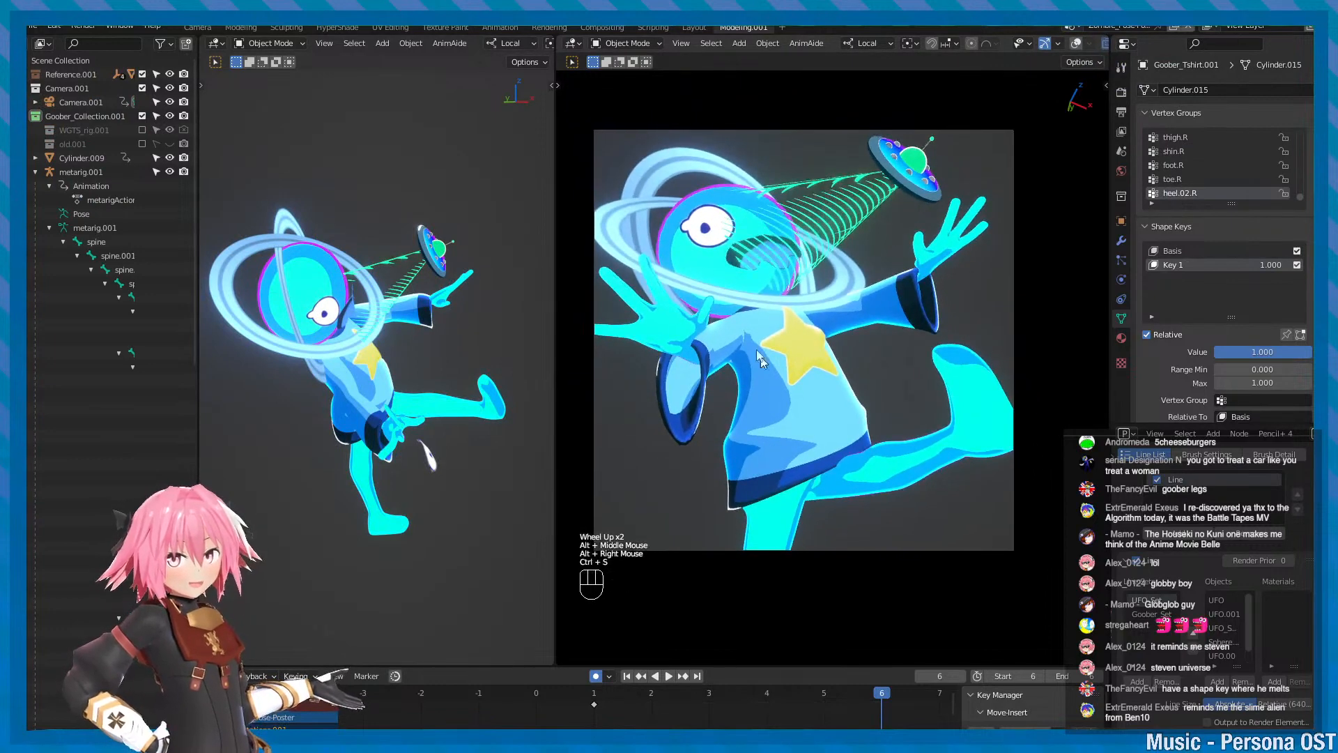
- Examine Goober's outstretched hand, face and kicking leg in the Zombie_Pose-Poster camera frame
key("n")
key("n")
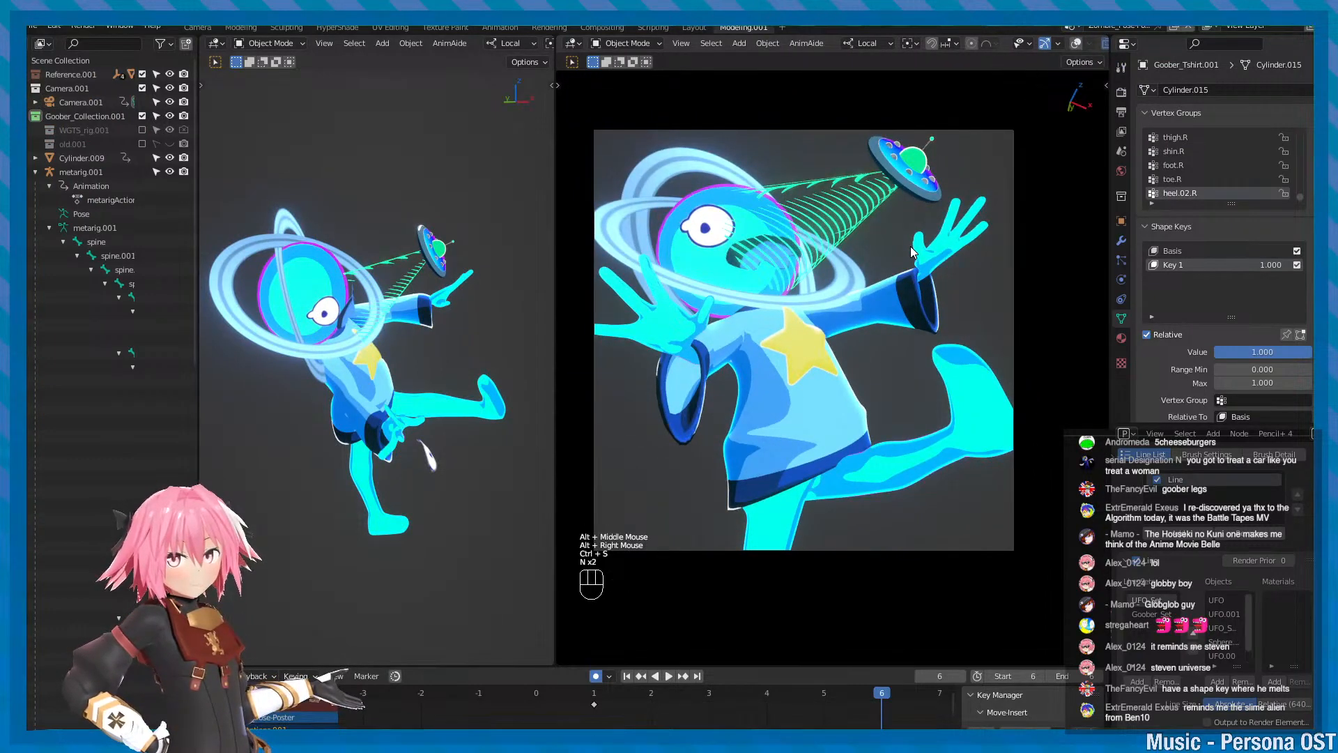
middle_click_drag(758, 265, 801, 258, "alt")
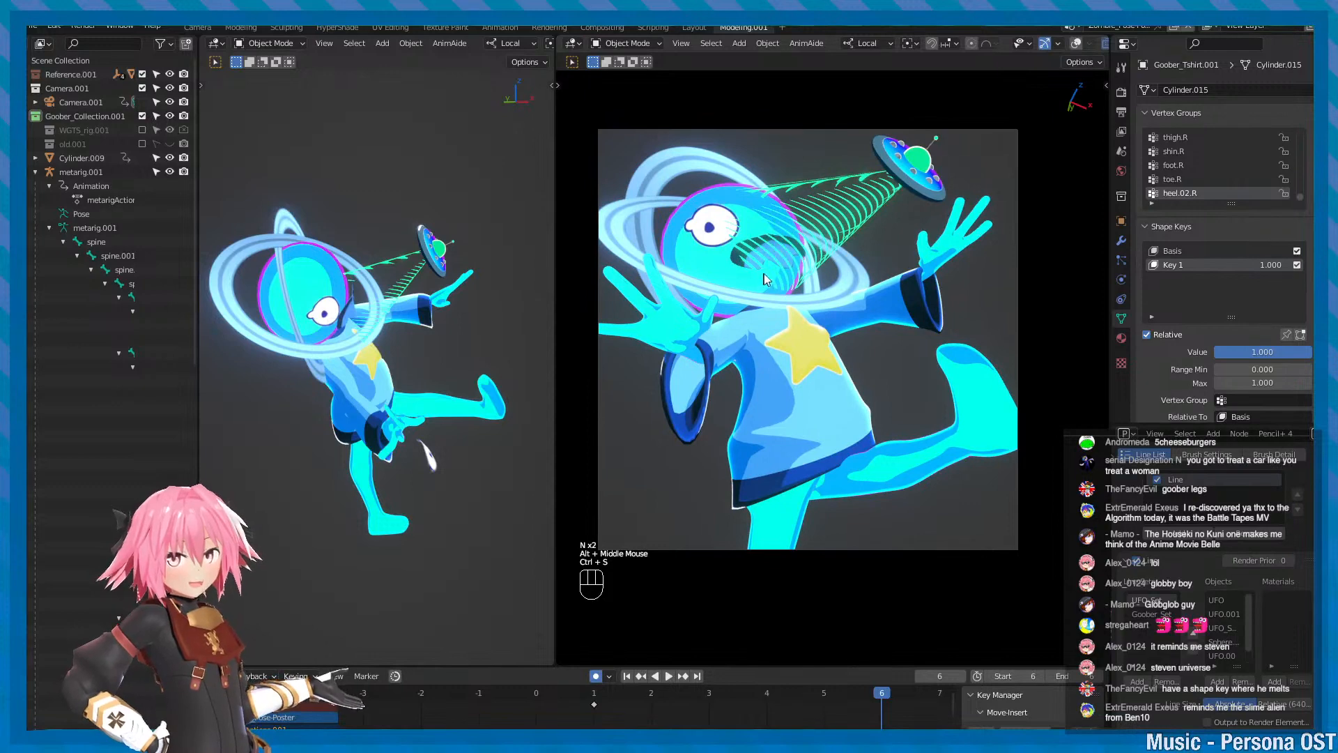
scroll(765, 279, "up", 1)
key("ctrl+s")
scroll(785, 270, "down", 1)
right_click_drag(785, 270, 830, 281, "alt")
key("ctrl+s")
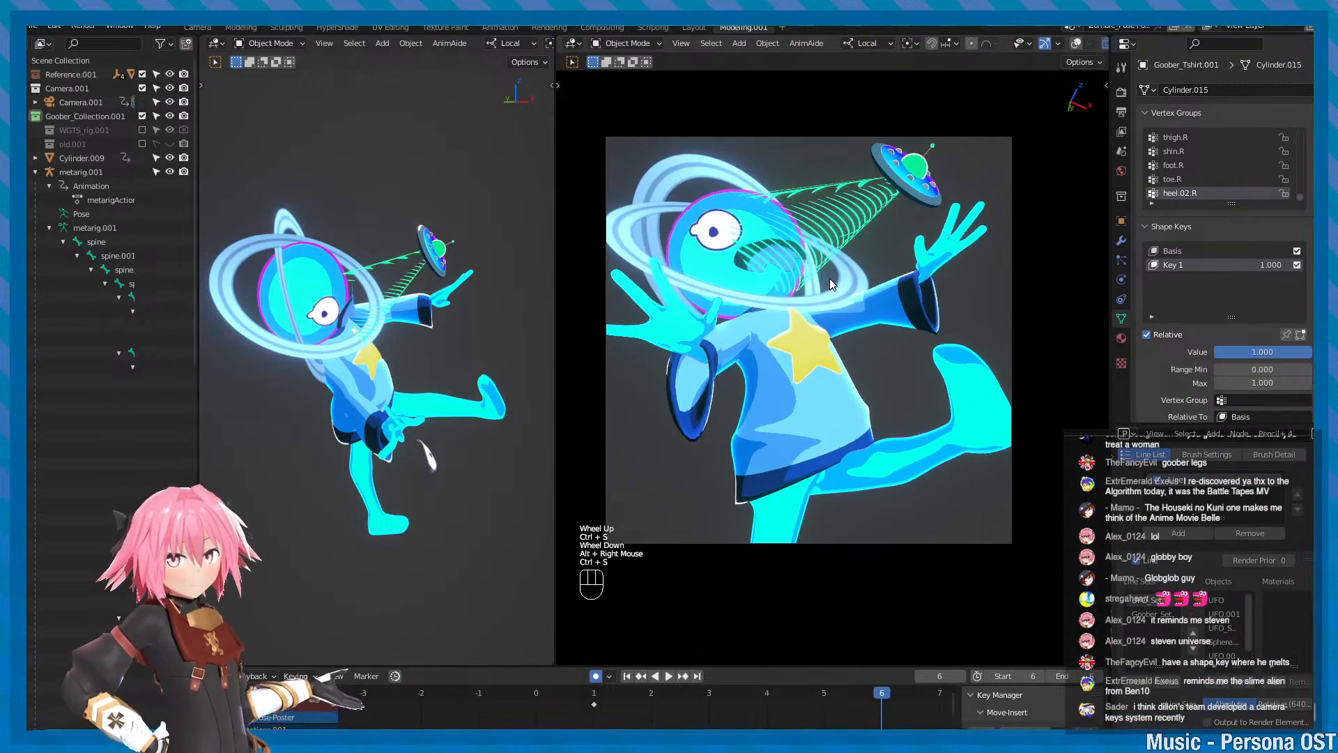
- Select the detached eye below Goober's raised foot and clear its location and scale
left_click_drag(839, 244, 983, 461, "alt")
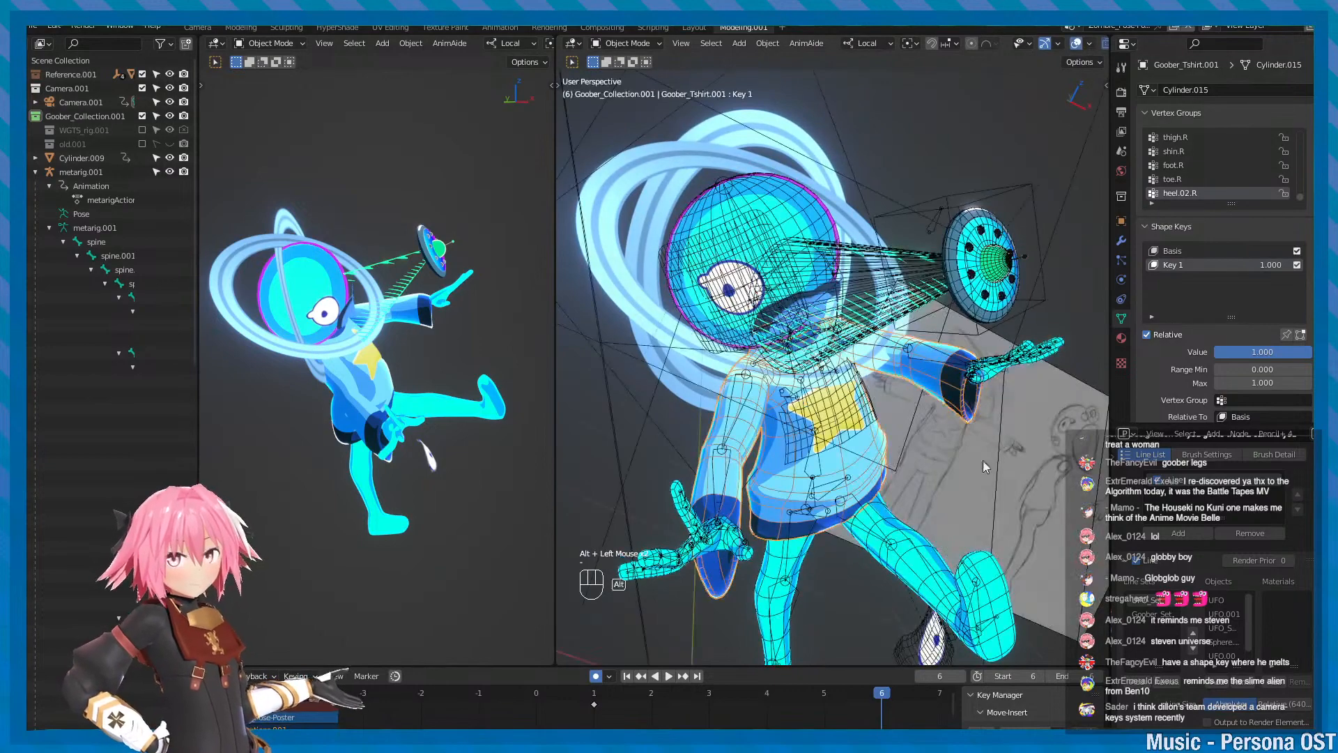
middle_click_drag(982, 461, 926, 425, "alt")
left_click(908, 471)
key("f")
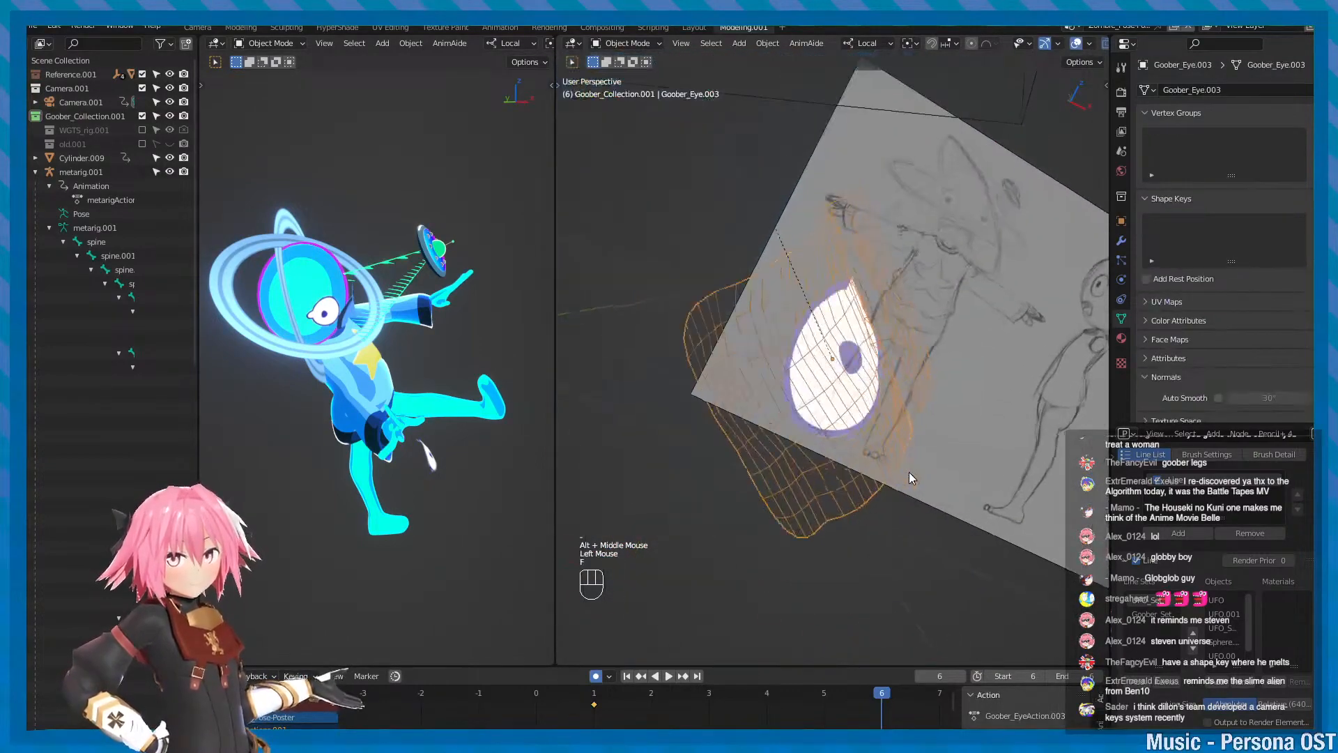
scroll(909, 460, "down", 2)
middle_click_drag(862, 374, 893, 431, "alt")
key("alt+g")
key("alt+r")
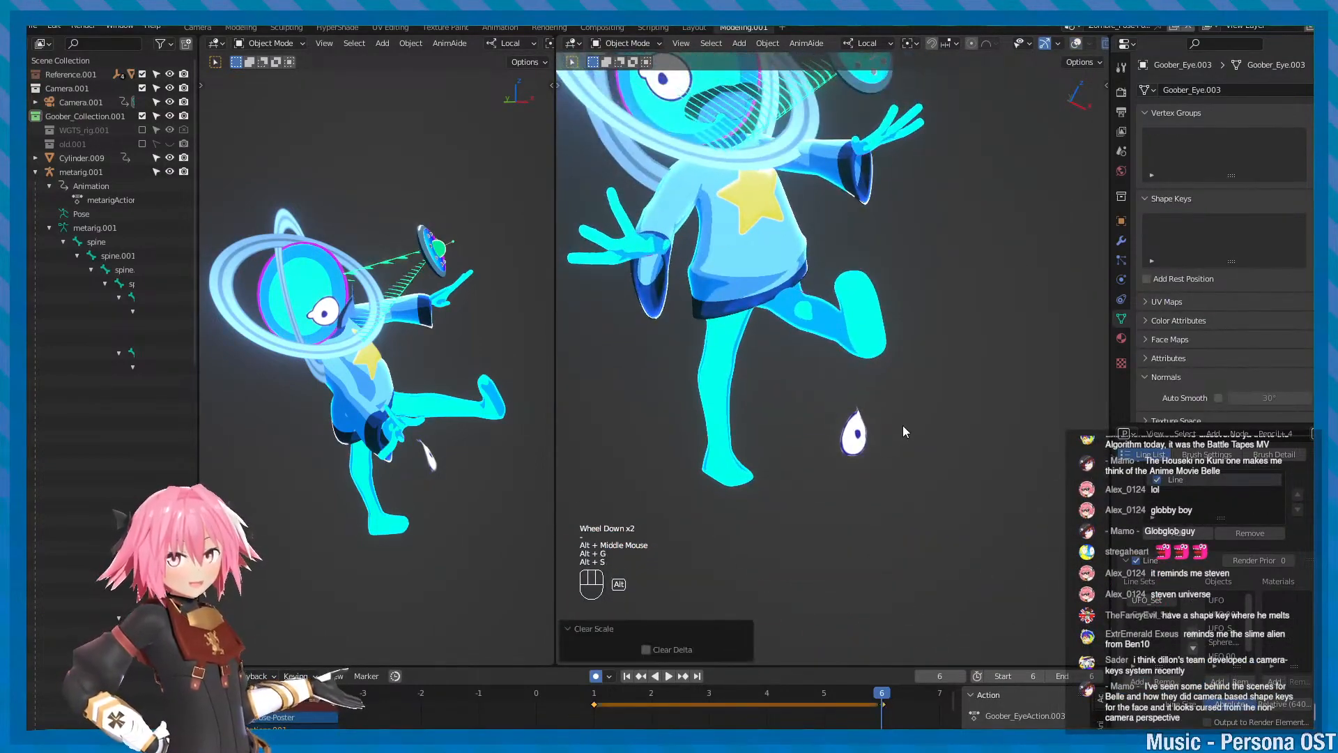
- Move the detached eye up onto Goober's head beside the other eye
middle_click_drag(884, 252, 909, 412, "alt")
key("w")
scroll(909, 414, "down", 1)
key("minus")
left_click_drag(866, 510, 800, 285)
left_click_drag(800, 265, 810, 336, "alt")
left_click_drag(811, 336, 816, 293, "alt")
left_click_drag(815, 291, 806, 286)
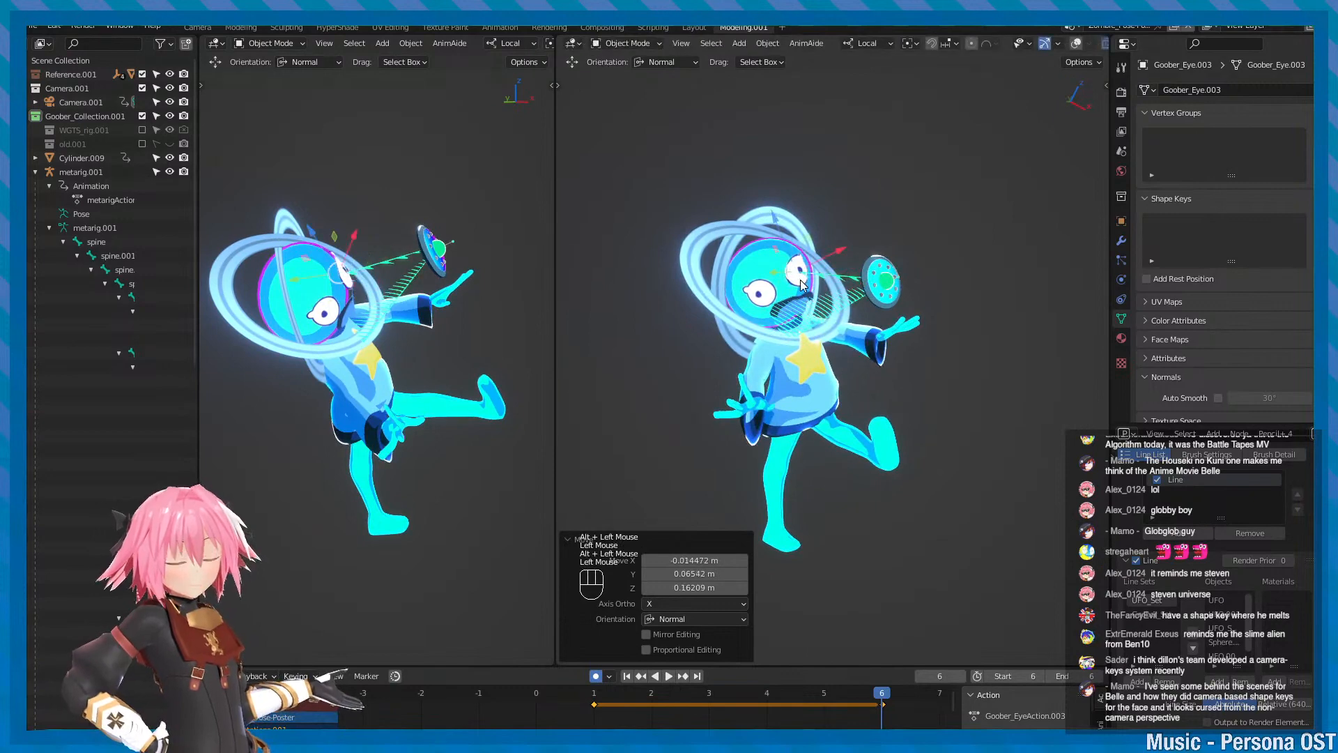
- Adjust the moved eye's position against the far edge of Goober's head in the camera view
key("KP_0")
key("q")
key("w")
scroll(782, 230, "up", 1, "alt")
middle_click_drag(781, 230, 839, 354, "alt")
scroll(839, 348, "up", 2, "alt")
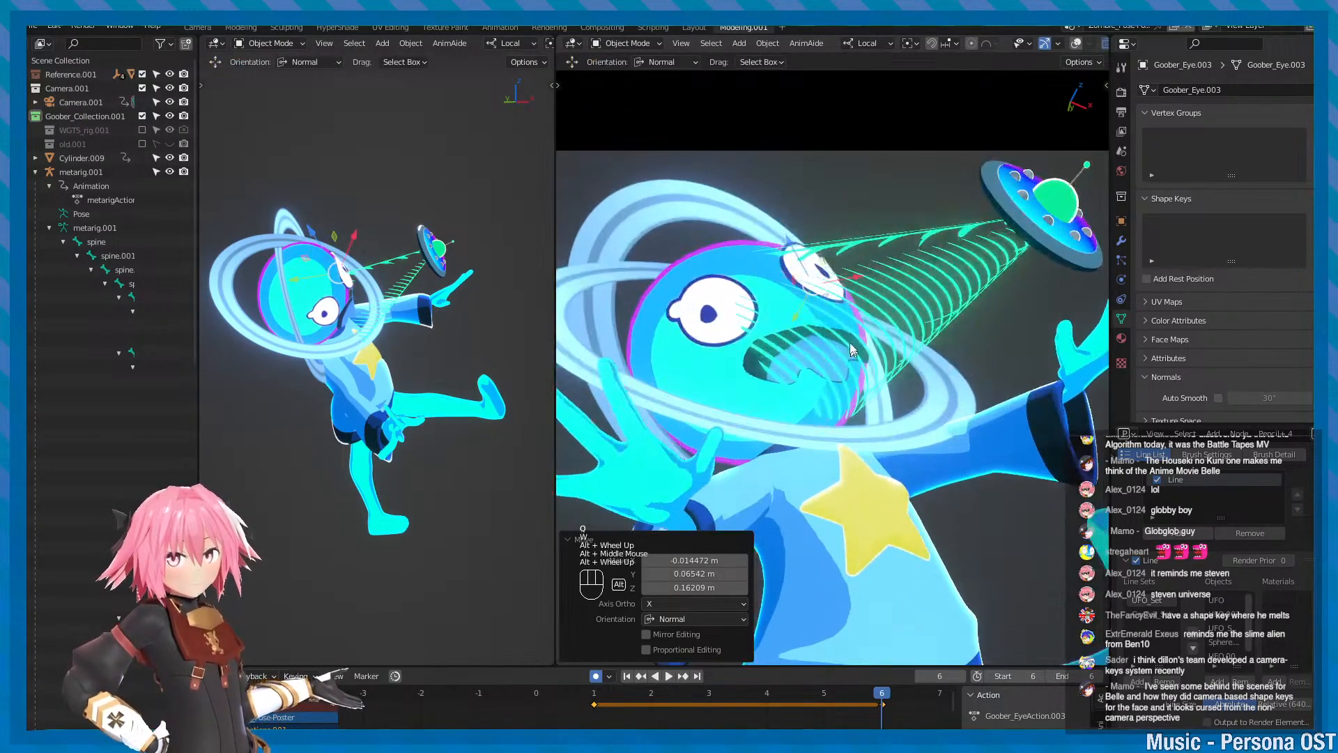
left_click_drag(825, 302, 821, 267)
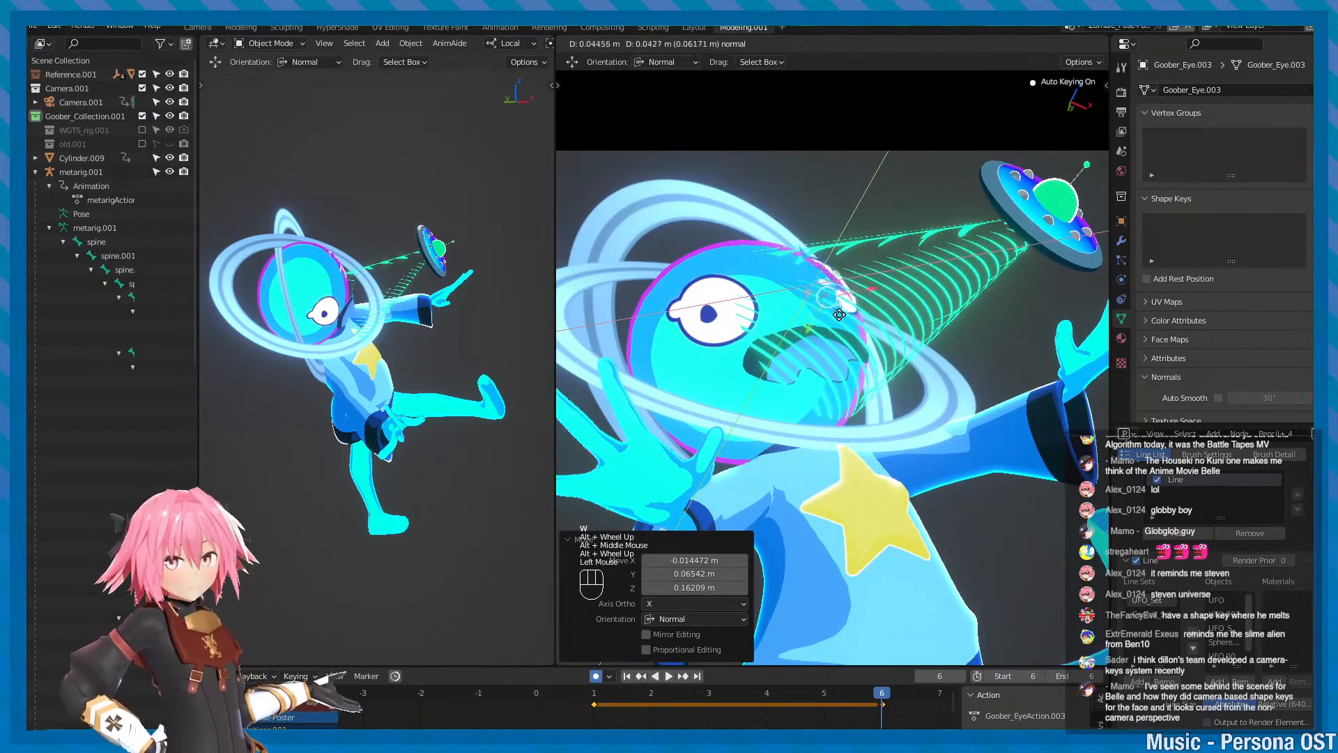
- Rotate and nudge the far eye so it follows the edge of Goober's head in the camera view
key("e")
key("w")
key("e")
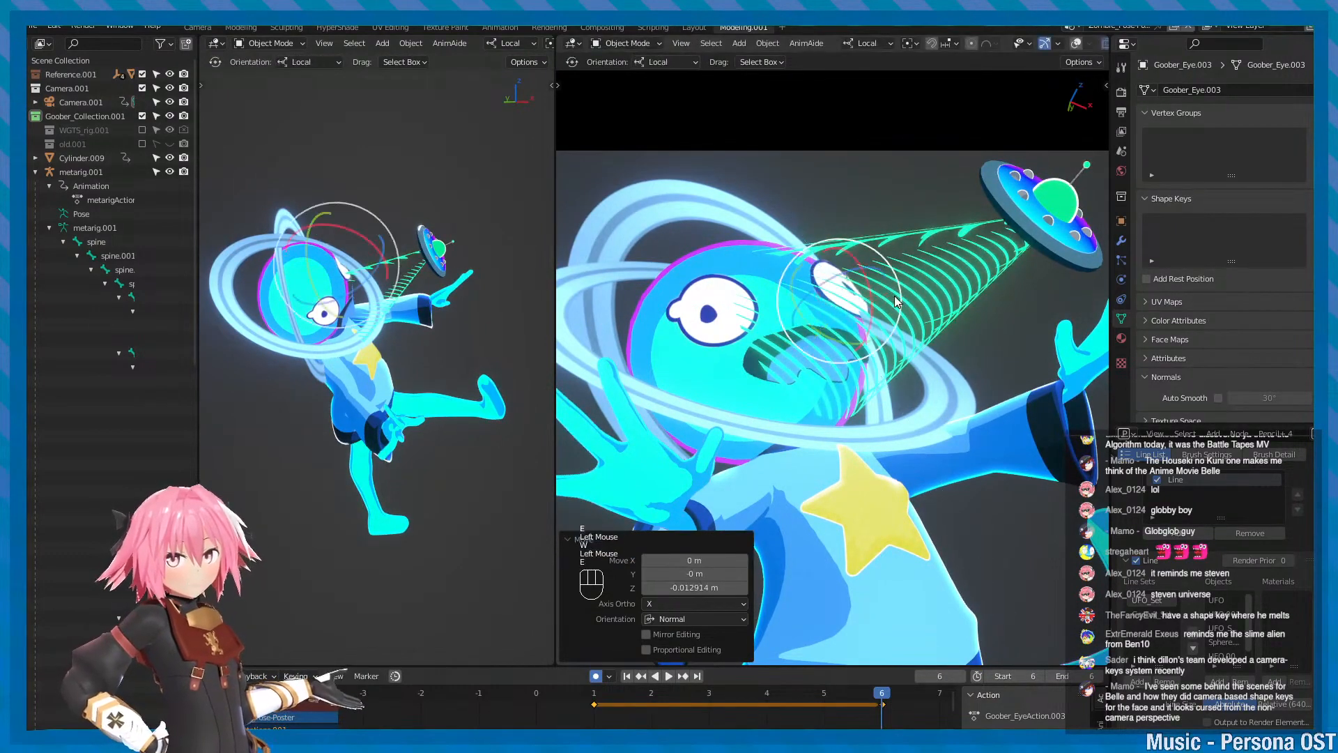
left_click_drag(901, 302, 831, 278)
key("w")
scroll(952, 334, "down", 3)
key("q")
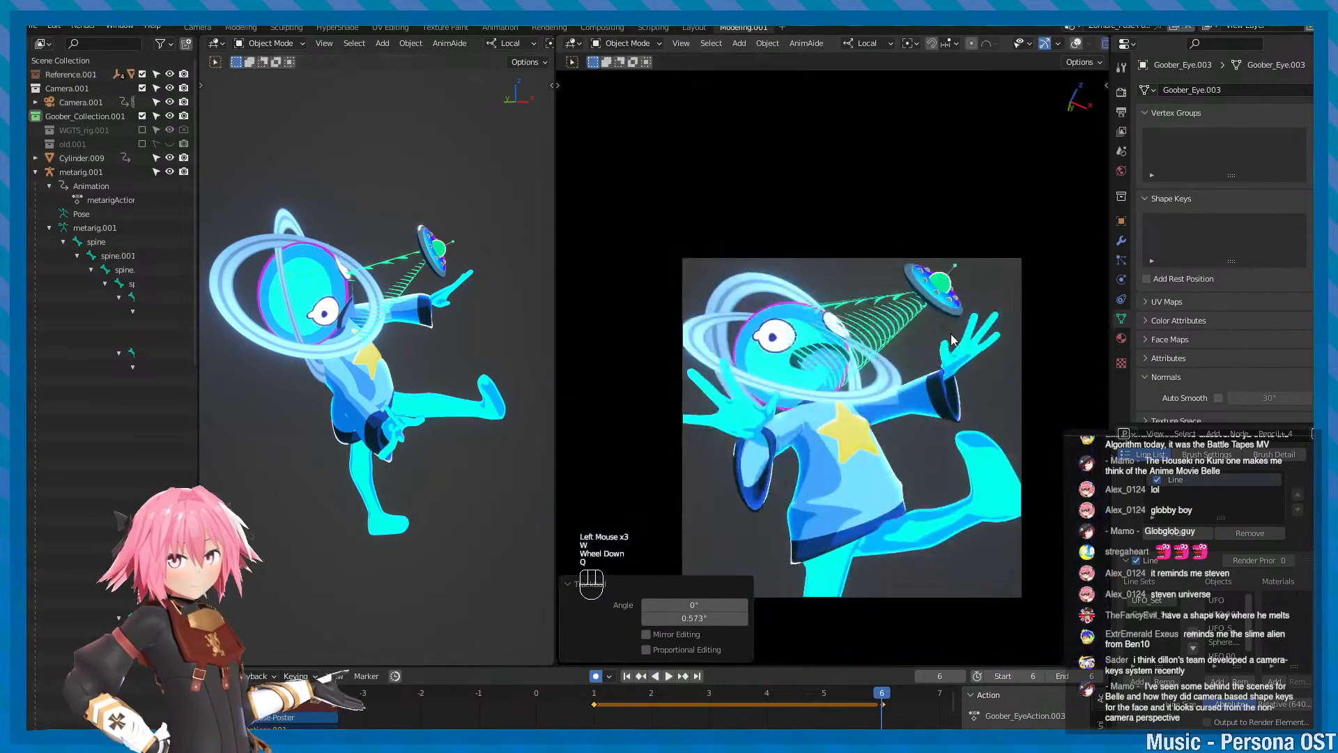
- Save the file and review Goober's two-eyed pose in the enlarged camera frame
middle_click(952, 340, "alt")
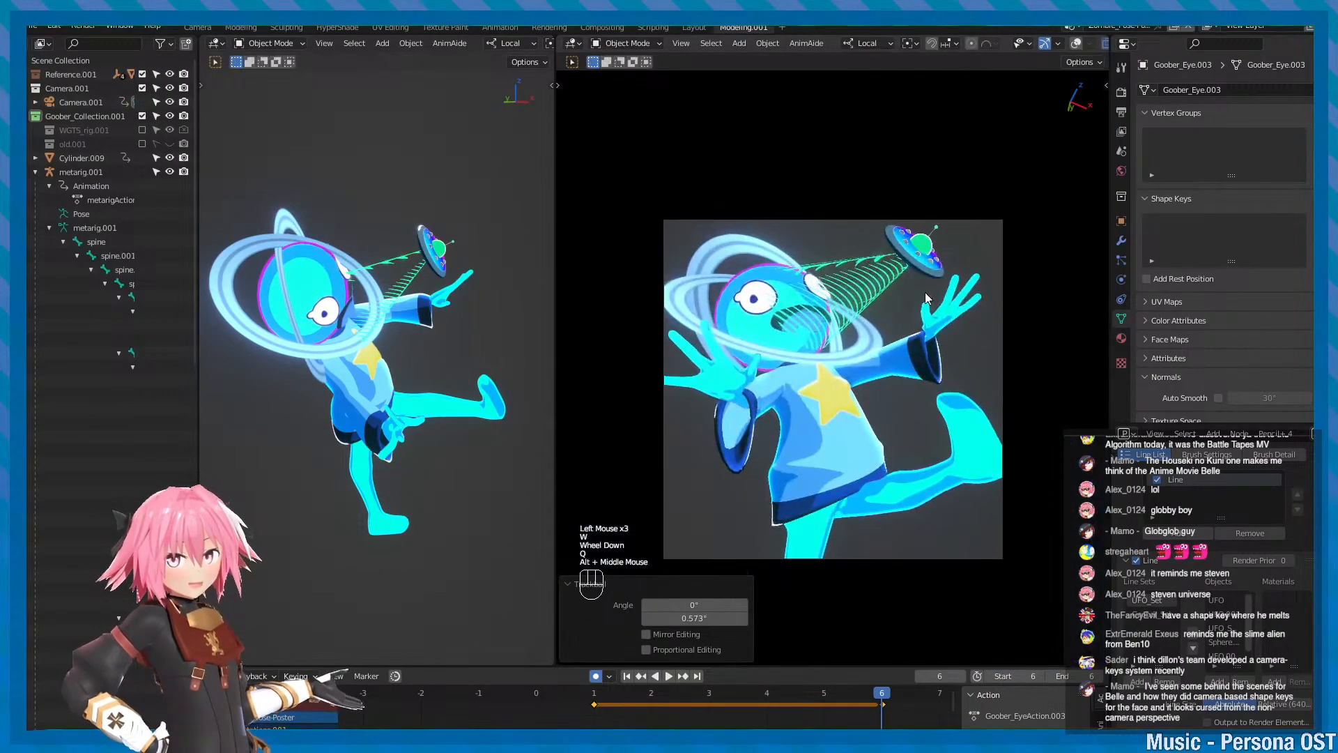
key("ctrl+s")
middle_click(934, 328, "alt")
key("ctrl+s")
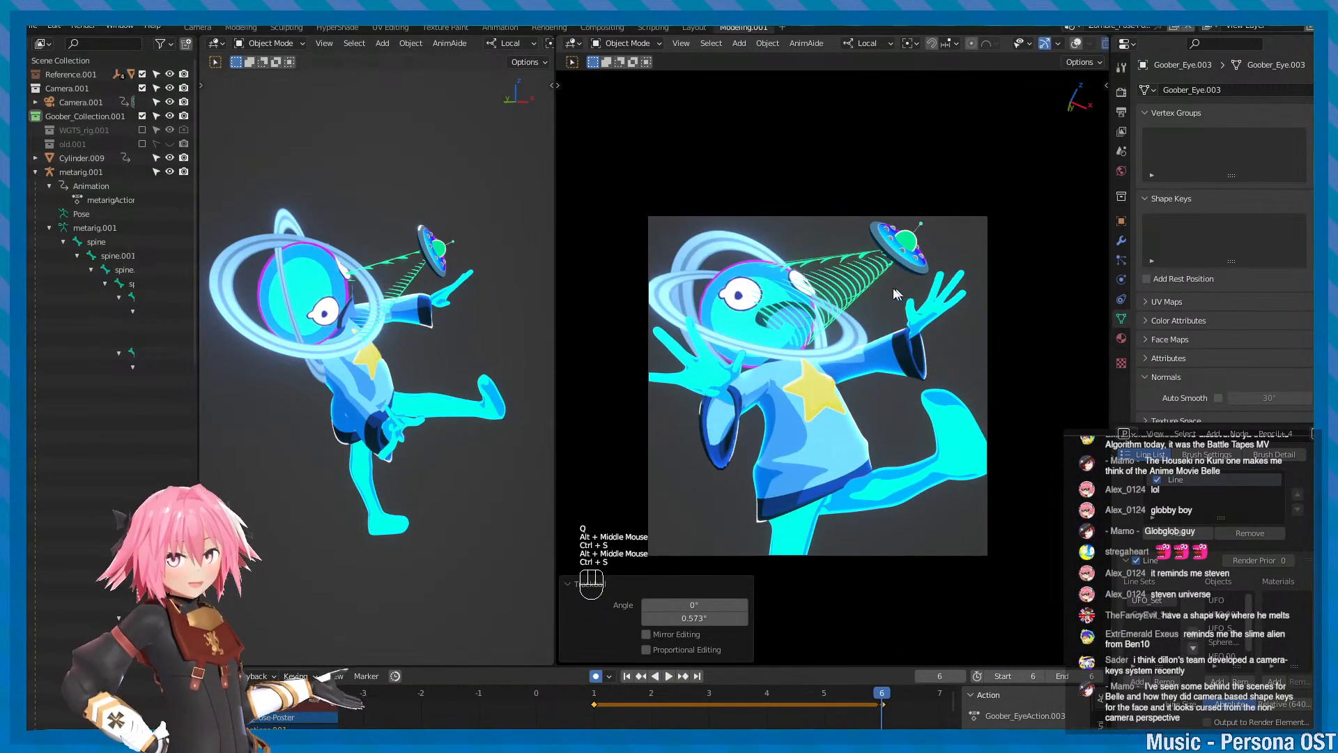
left_click_drag(922, 312, 883, 336, "alt")
key("ctrl+s")
key("KP_0")
key("q")
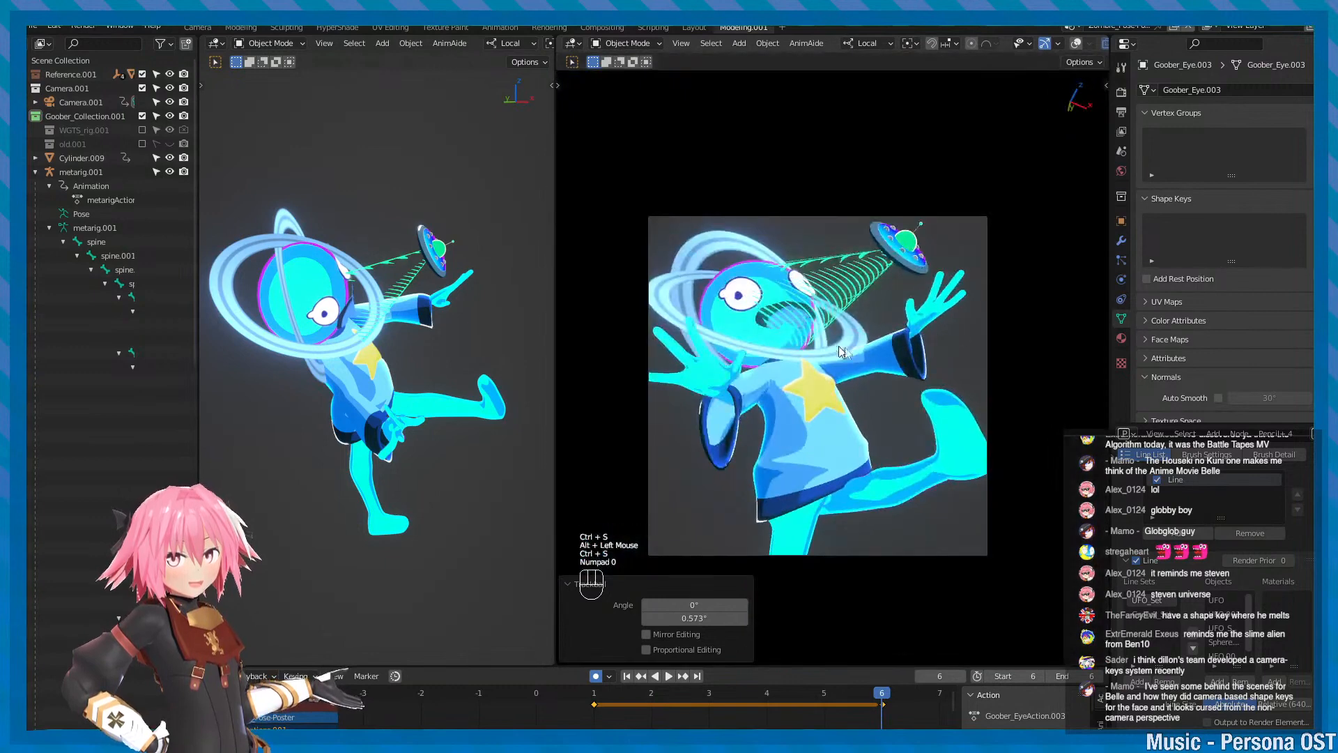
scroll(857, 342, "up", 2)
middle_click(872, 328, "alt")
key("ctrl+s")
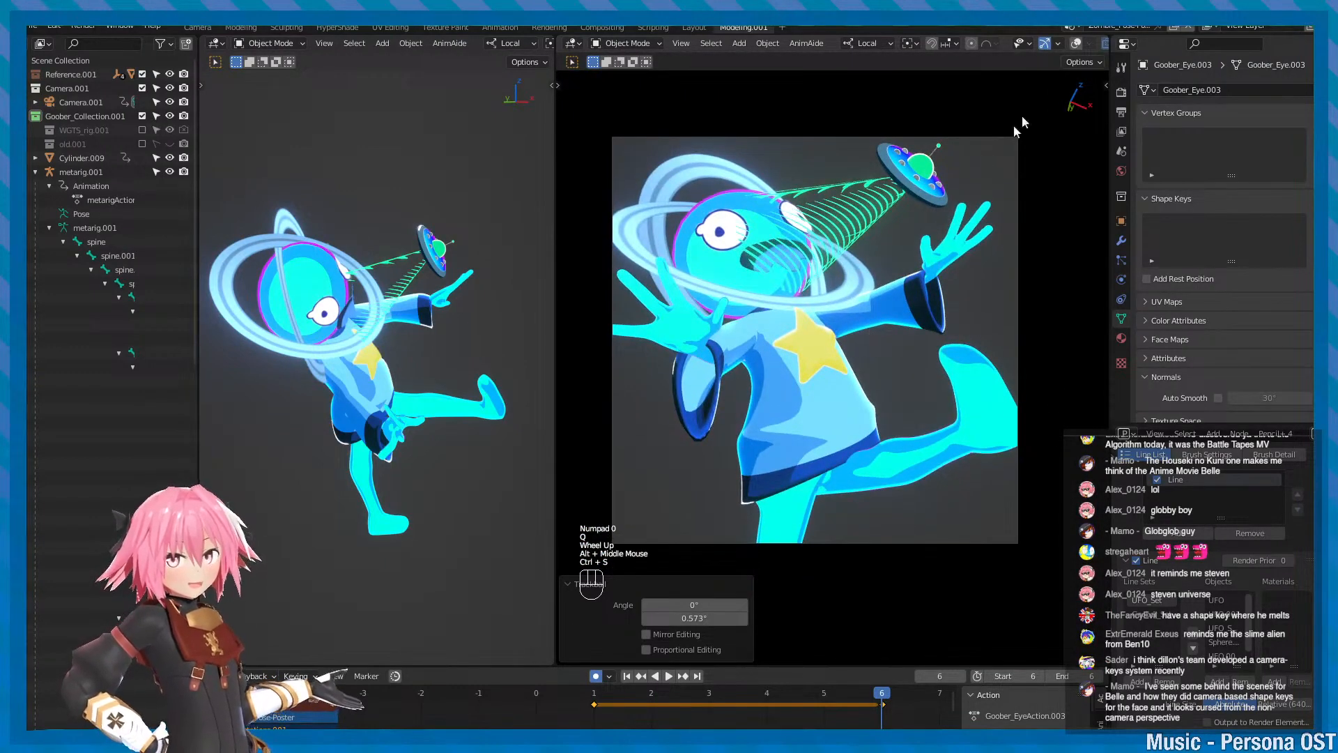
- Switch to the Zombie_Pose-2Poster scene and center Goober's camera frame in the viewport
left_click(1070, 27)
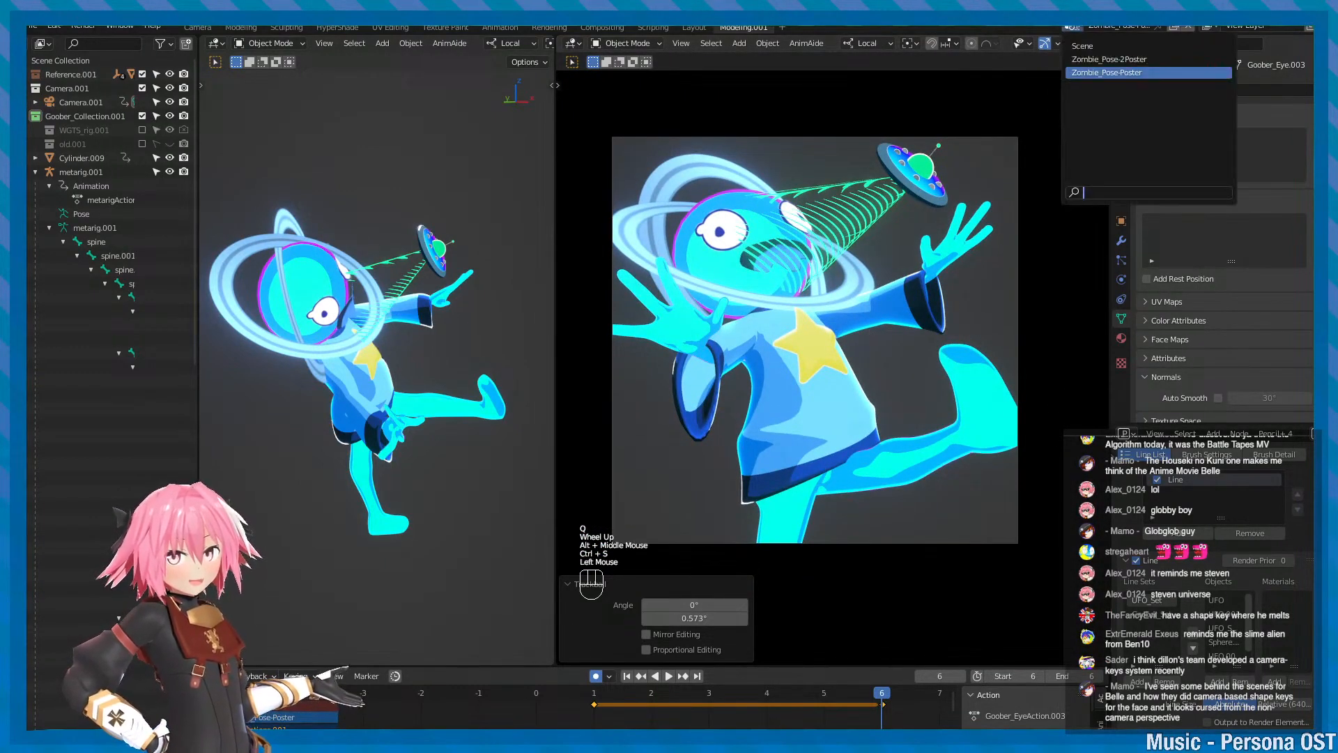
left_click(1090, 59)
middle_click(895, 273, "alt")
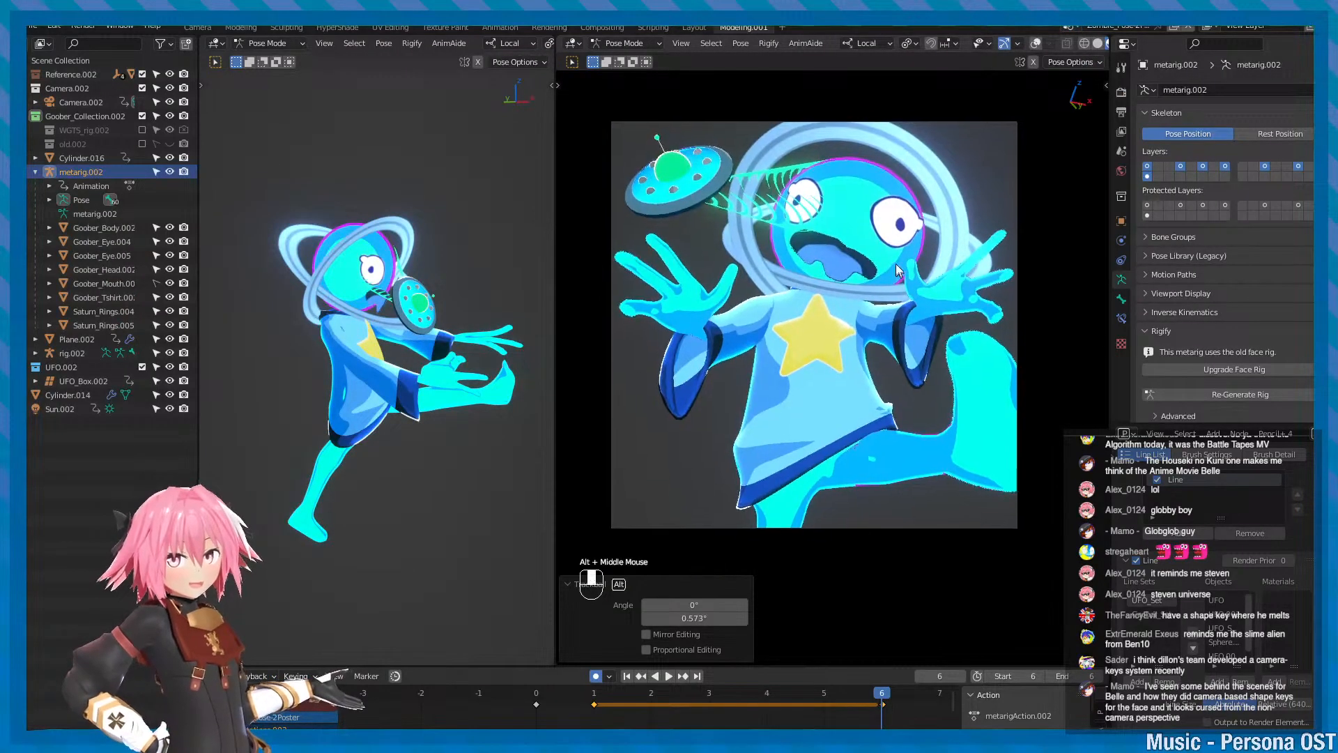
key("ctrl+s")
middle_click_drag(940, 253, 939, 266, "alt")
right_click_drag(939, 265, 934, 288, "alt")
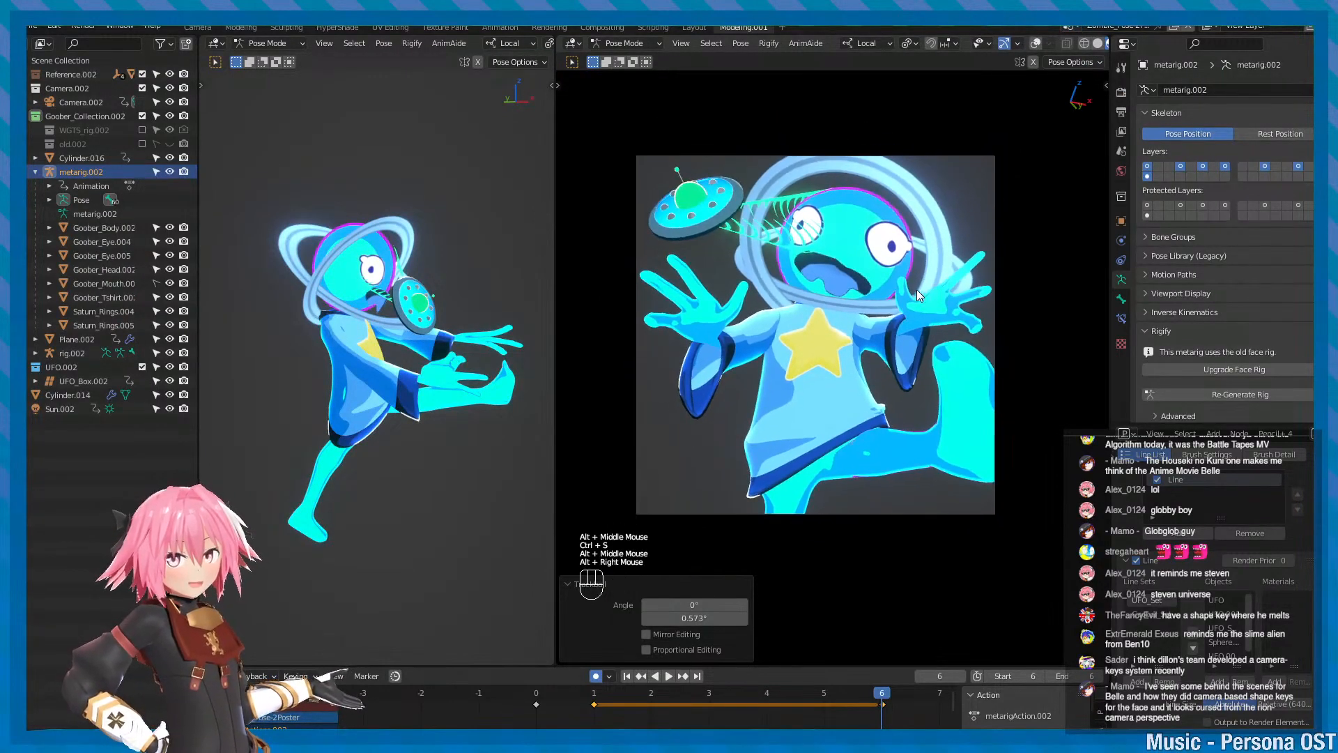
- Rotate the raised leg's thigh.L bone so the foot's sole faces the camera, and save the file
key("minus")
left_click(868, 459)
key("e")
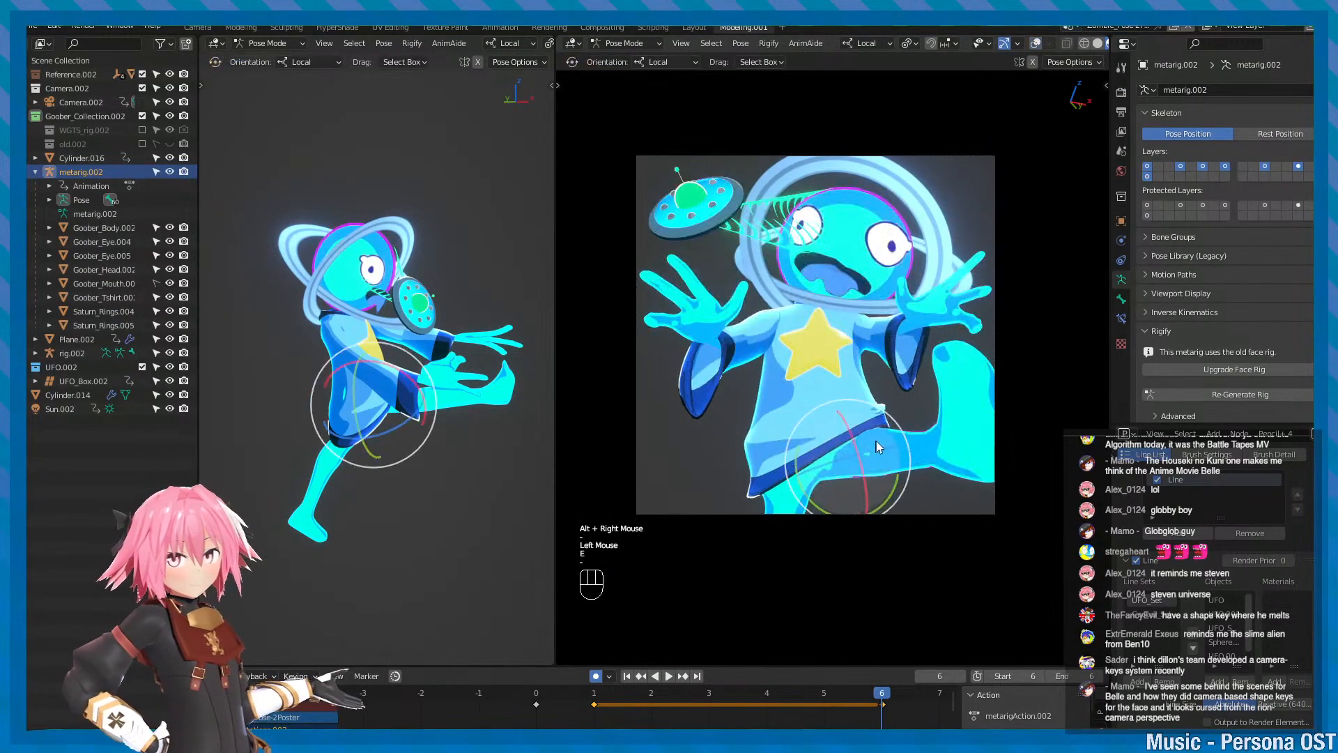
left_click_drag(873, 454, 866, 441)
key("q")
scroll(823, 249, "up", 1, "alt")
middle_click_drag(822, 249, 829, 270, "alt")
right_click_drag(829, 270, 831, 270, "alt")
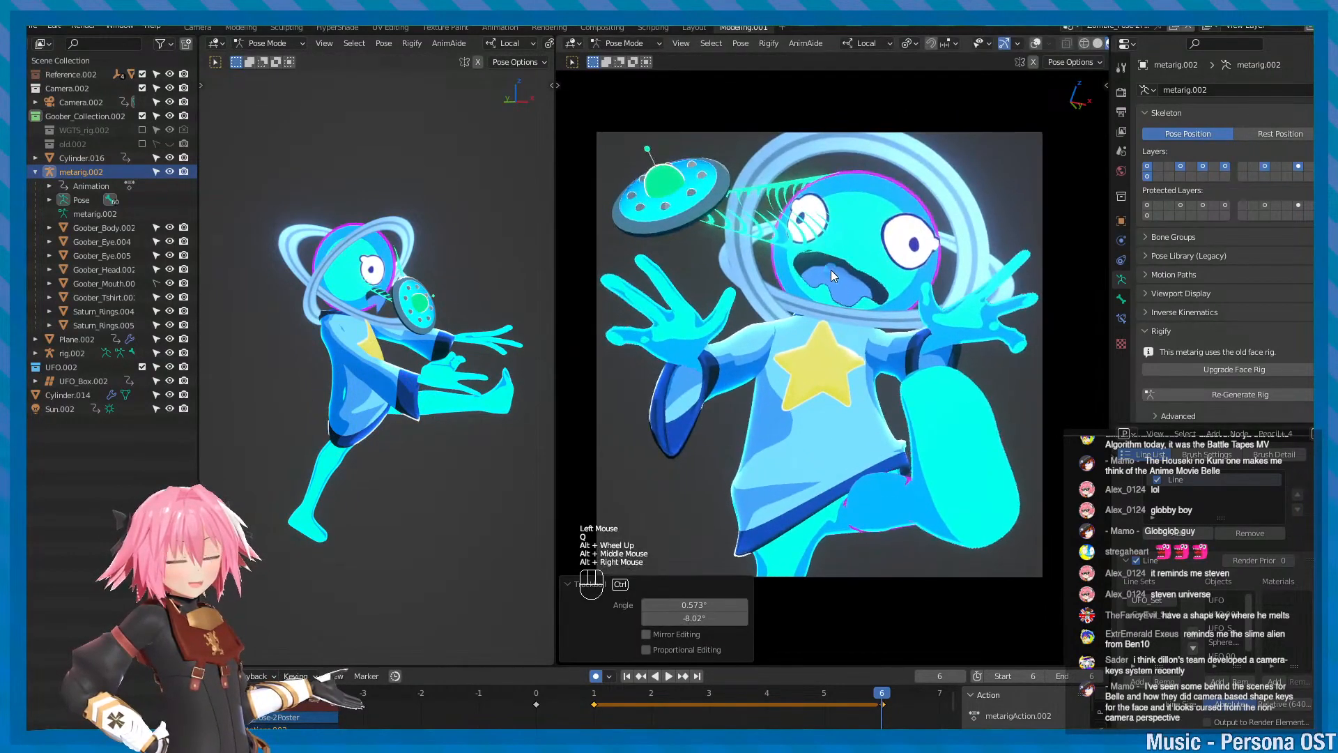
key("ctrl+s")
- Examine the second poster pose from the front in the free view and with the rig overlays shown in the camera view
left_click_drag(491, 333, 435, 314, "alt")
key("ctrl+s")
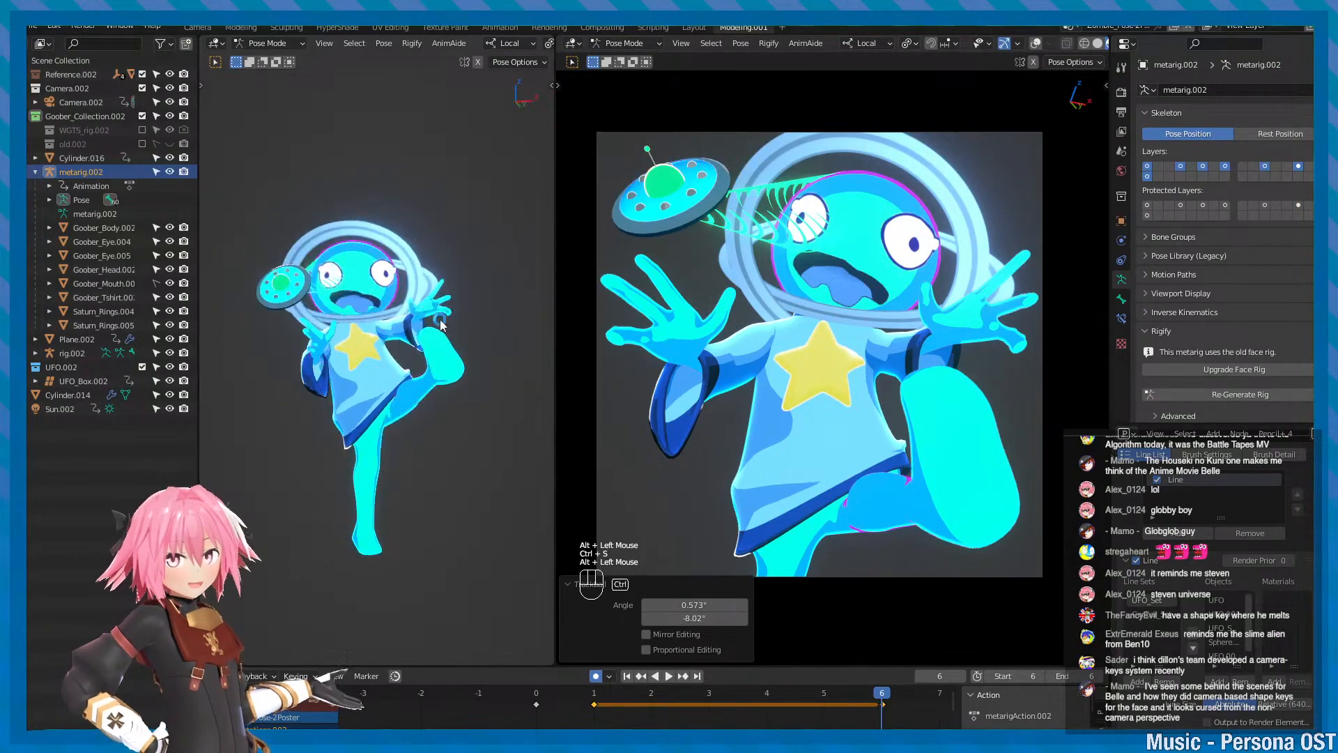
key("ctrl+s")
scroll(899, 299, "down", 2)
key("minus")
key("ctrl+s")
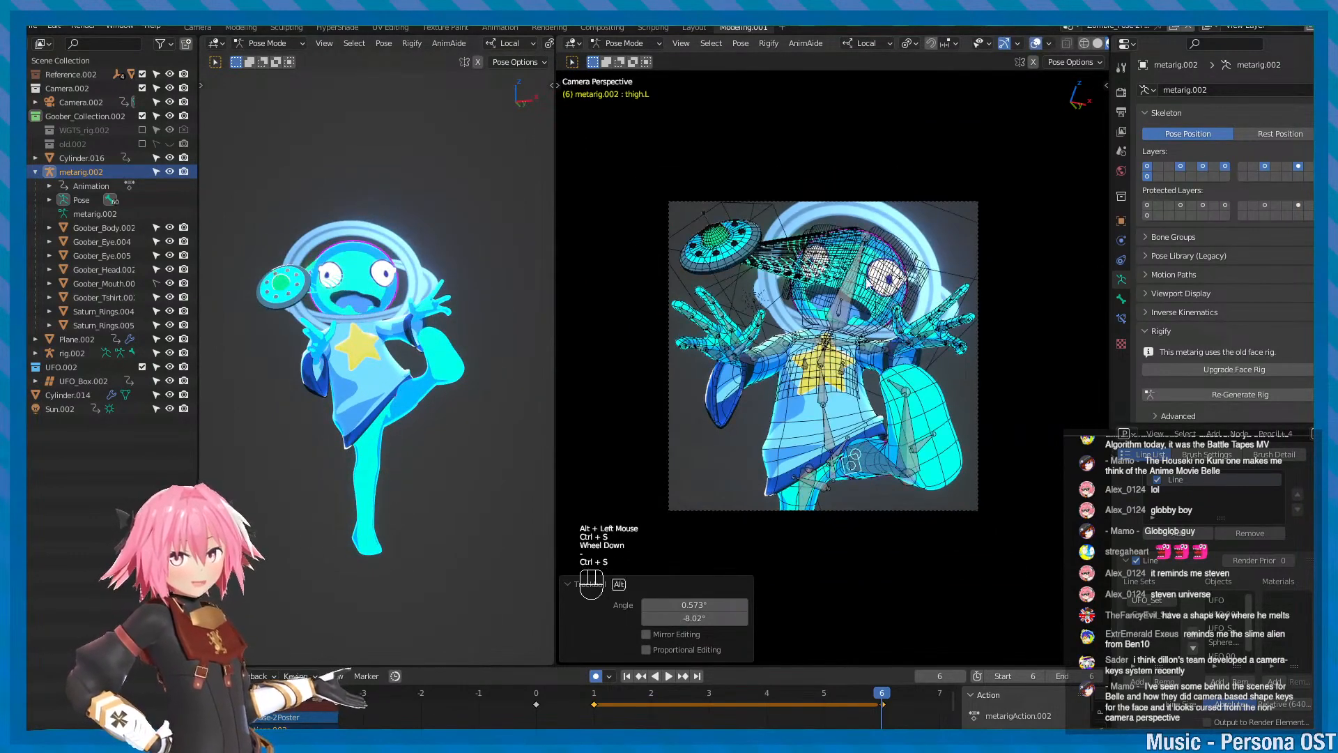
middle_click_drag(866, 279, 871, 303, "alt")
scroll(871, 303, "up", 2)
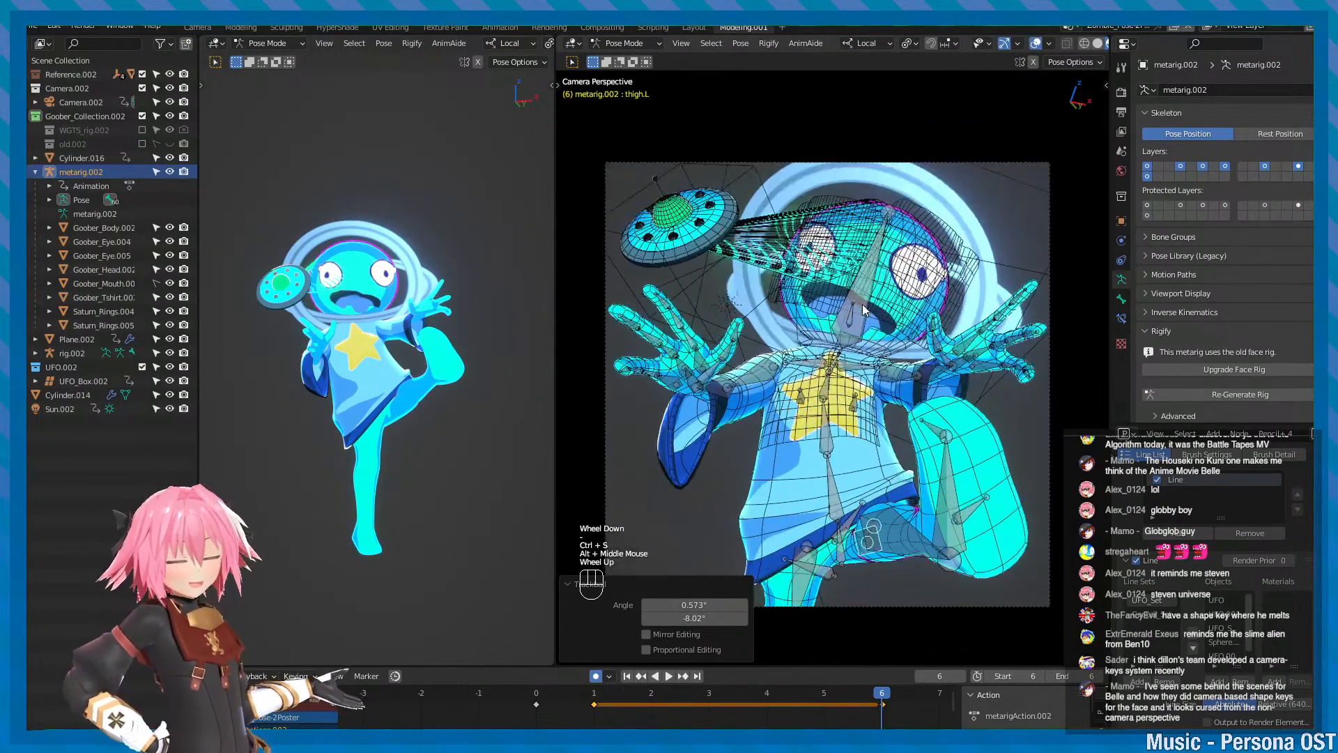
- Hide the rig overlays, open the viewport sidebar, and recenter Goober's camera frame
key("minus")
scroll(872, 303, "down", 1)
key("ctrl+s")
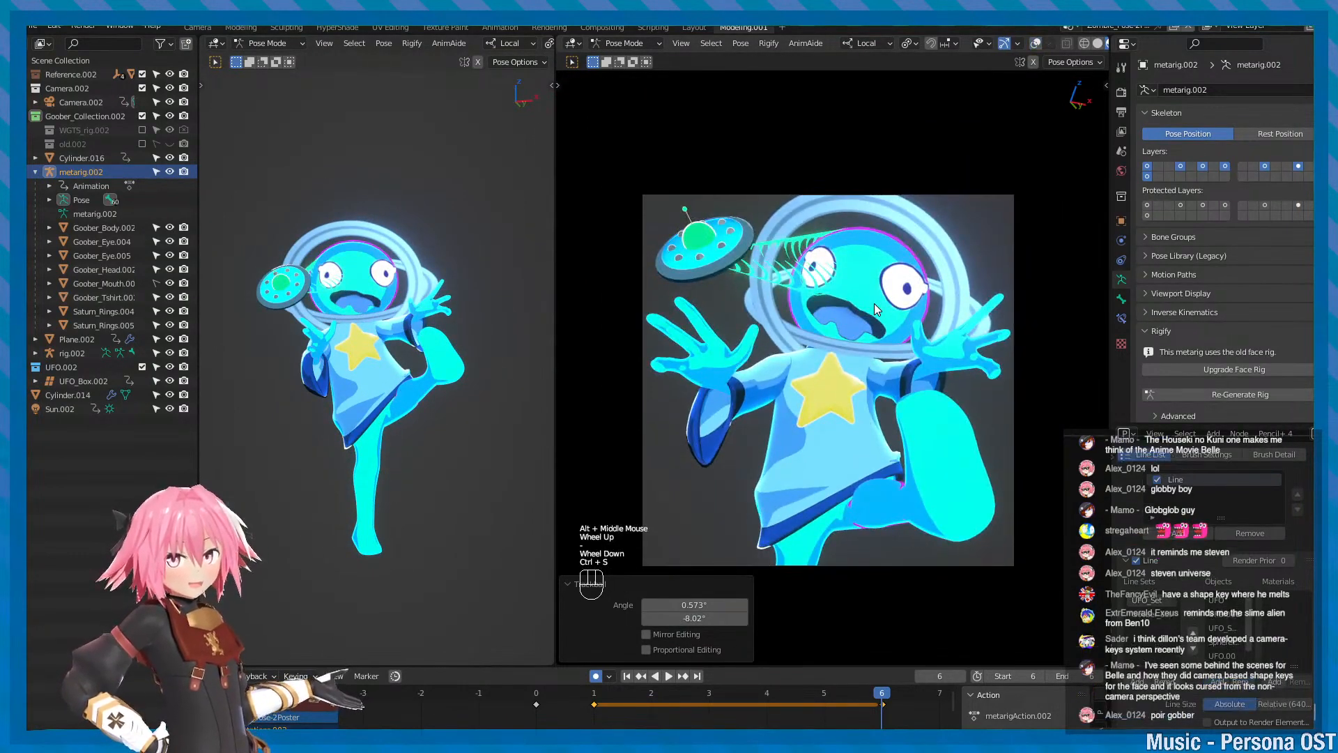
key("n")
key("ctrl+s")
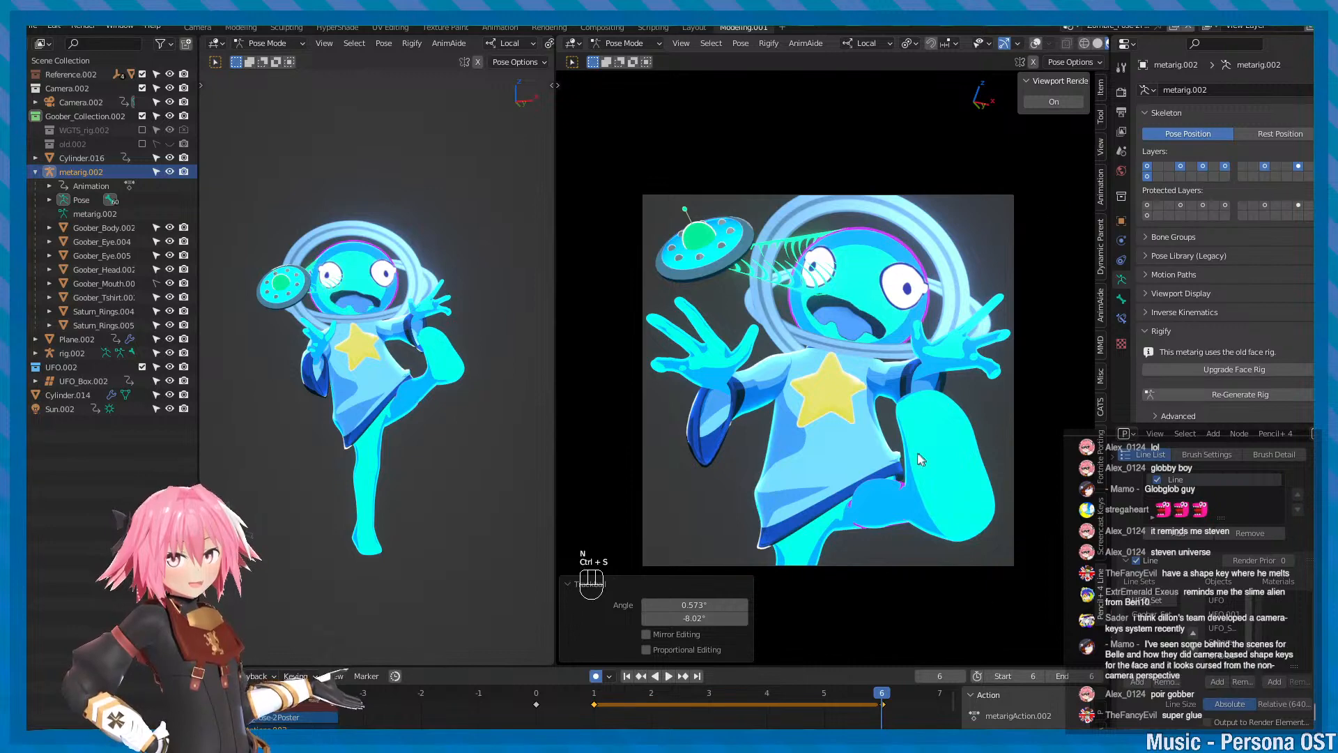
middle_click_drag(917, 453, 894, 449, "alt")
right_click_drag(894, 449, 906, 450, "alt")
key("ctrl+s")
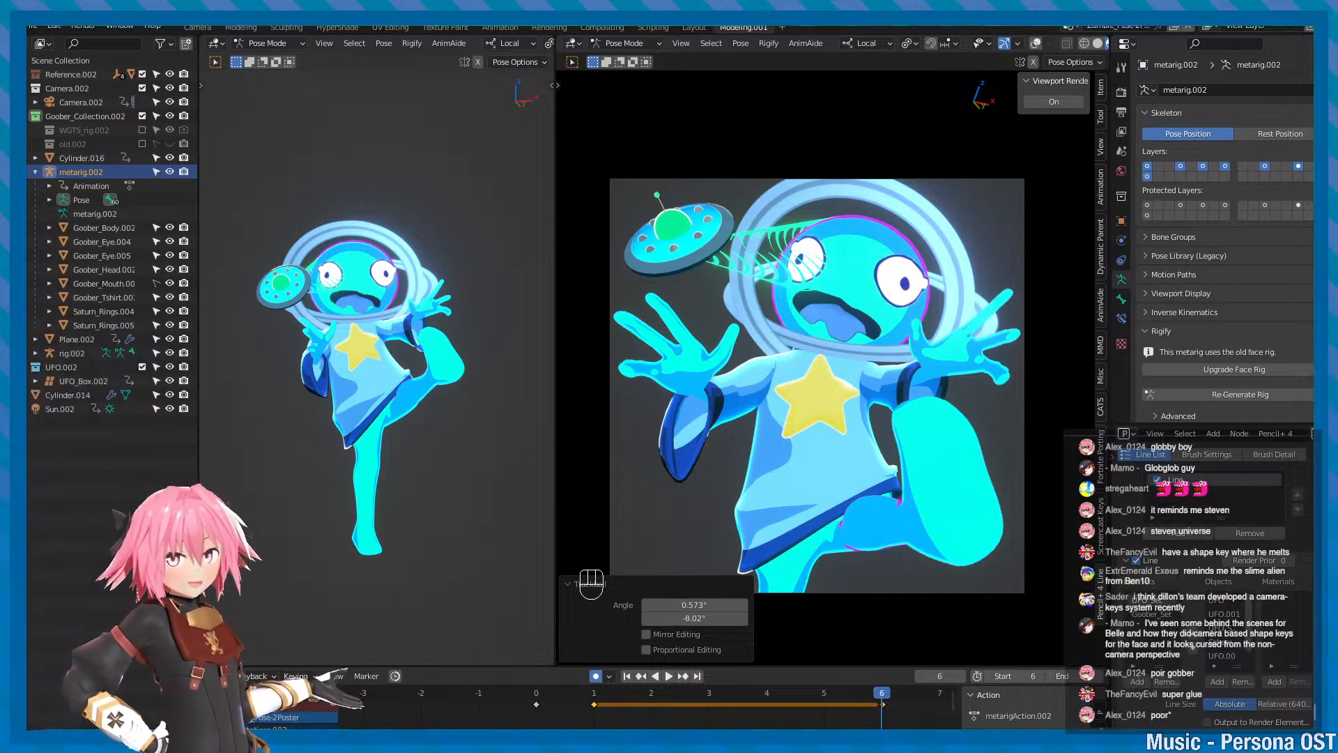
- Switch to the browser and review the PSOFT Pencil+ 4 Line for Blender page down to the node editor example
left_click_drag(1295, 601, 772, 29)
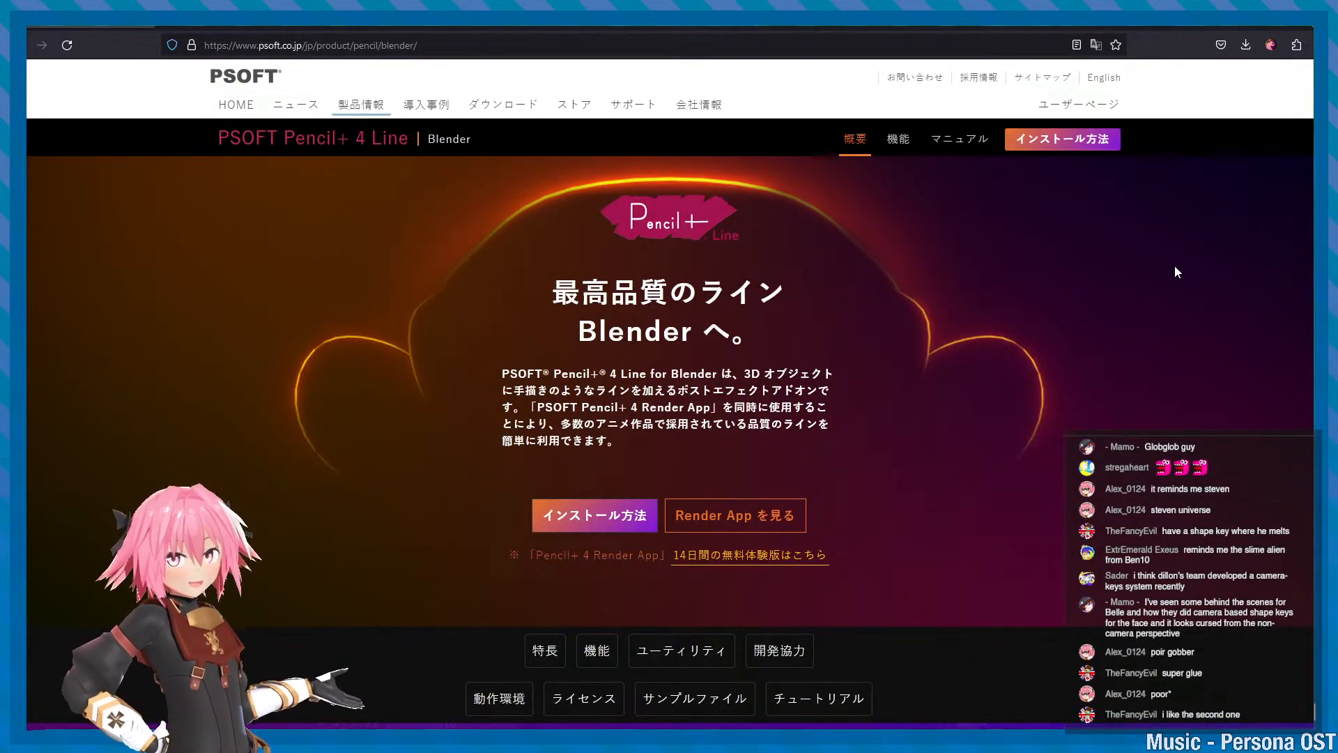
scroll(1159, 272, "down", 5)
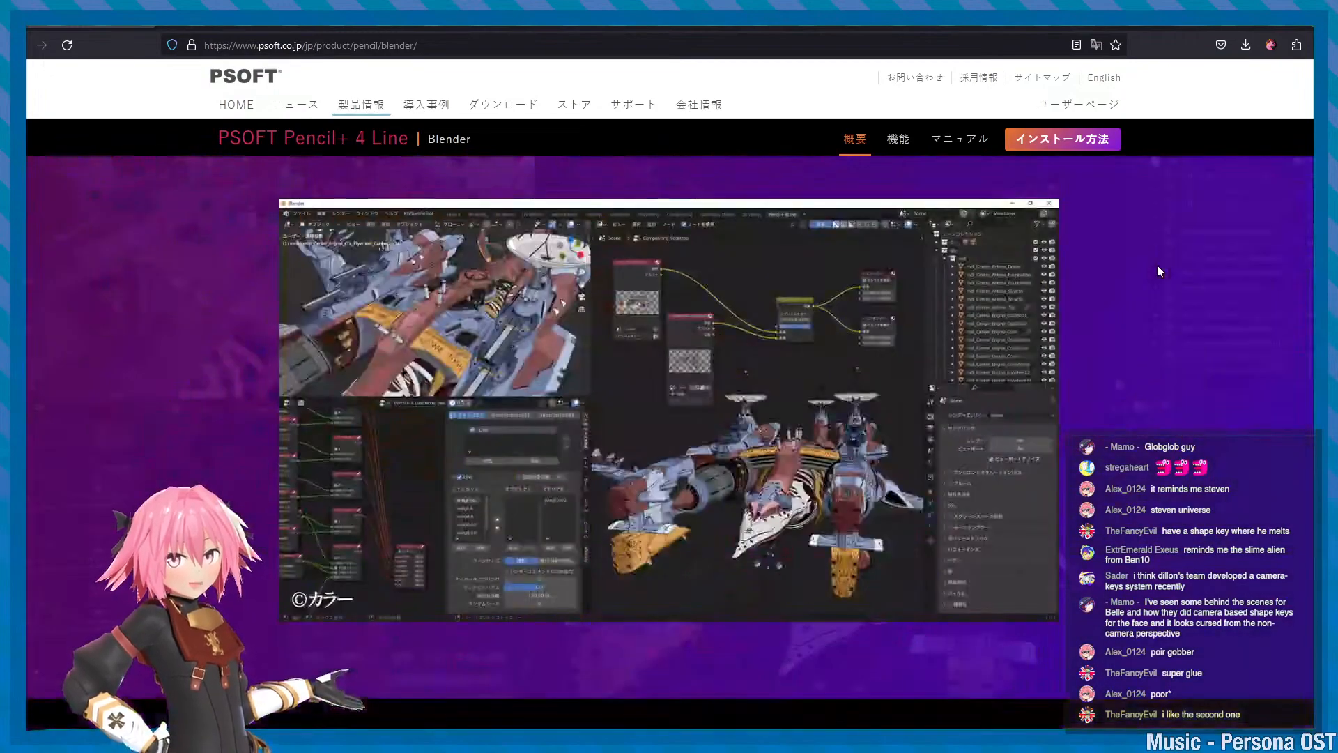
scroll(1159, 271, "down", 6)
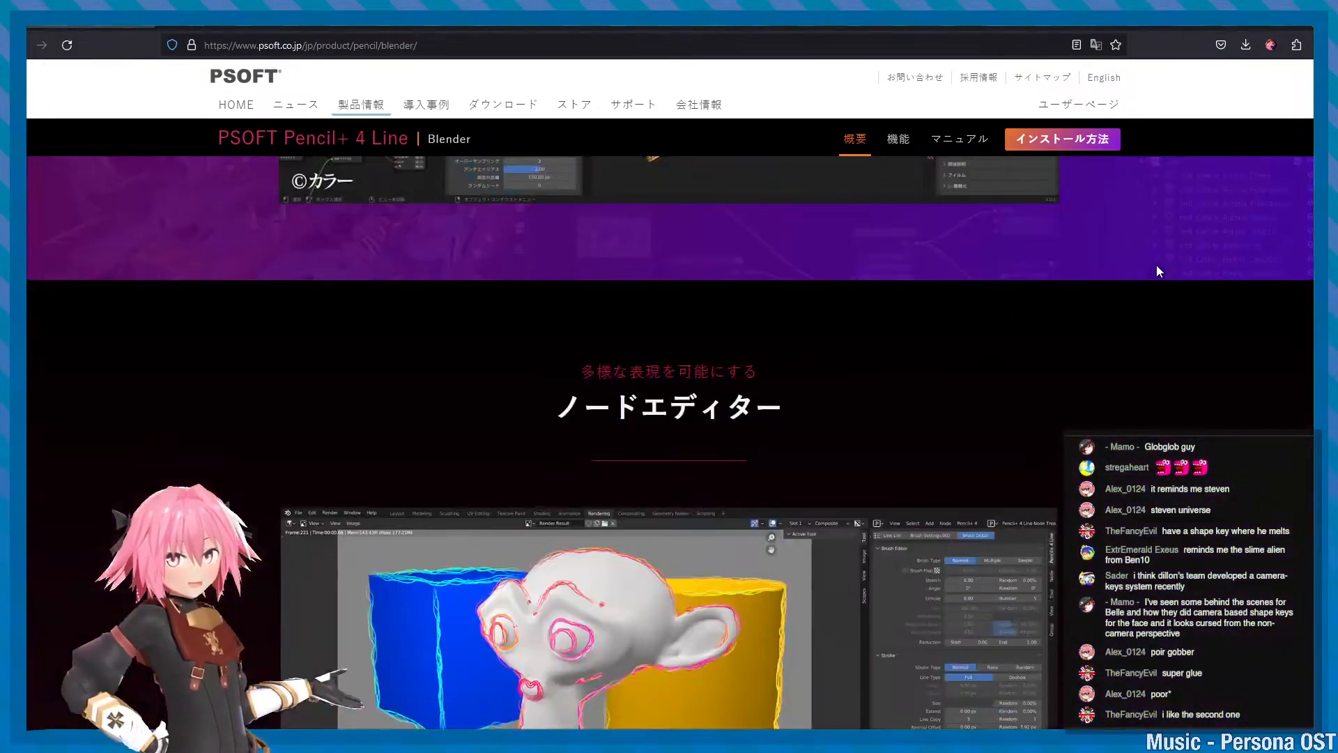
scroll(1156, 271, "down", 4)
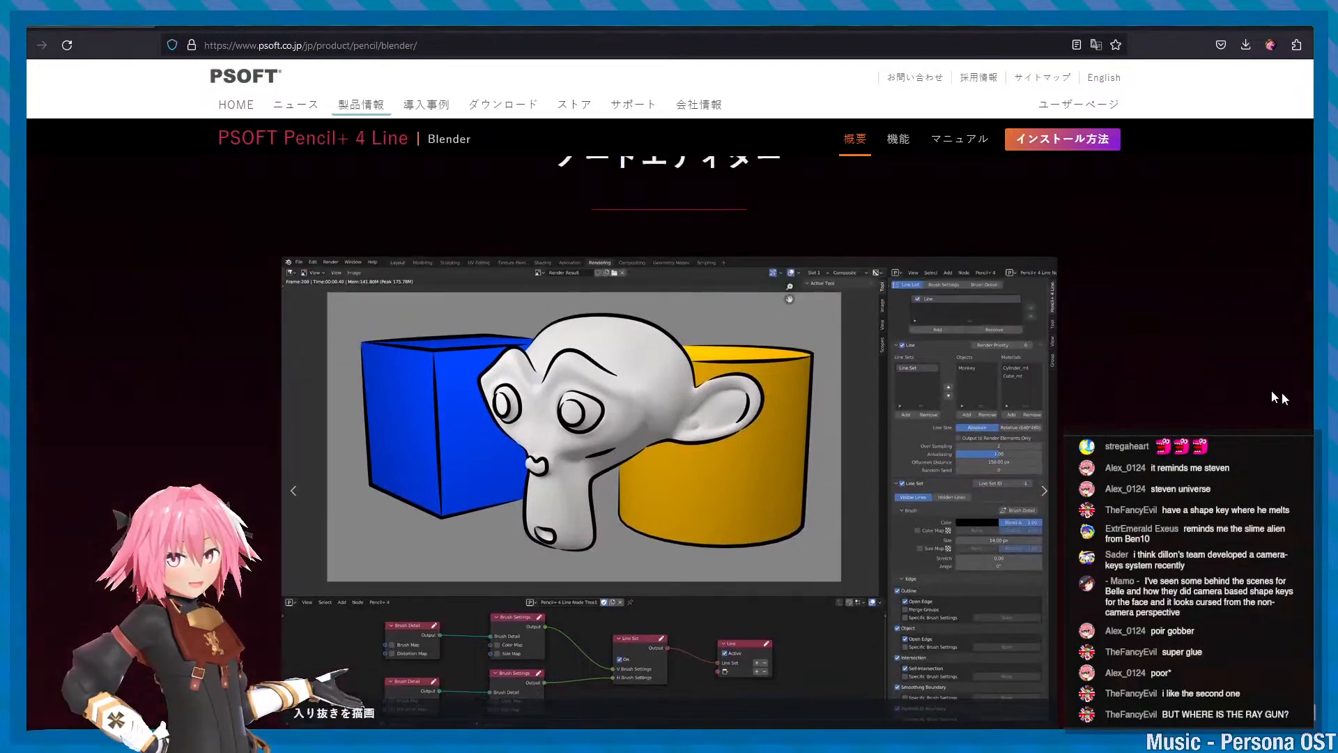
- Browse the slides of the node editor example on the Pencil+ 4 Line page through to the unique line drawing example
scroll(1246, 442, "down", 1)
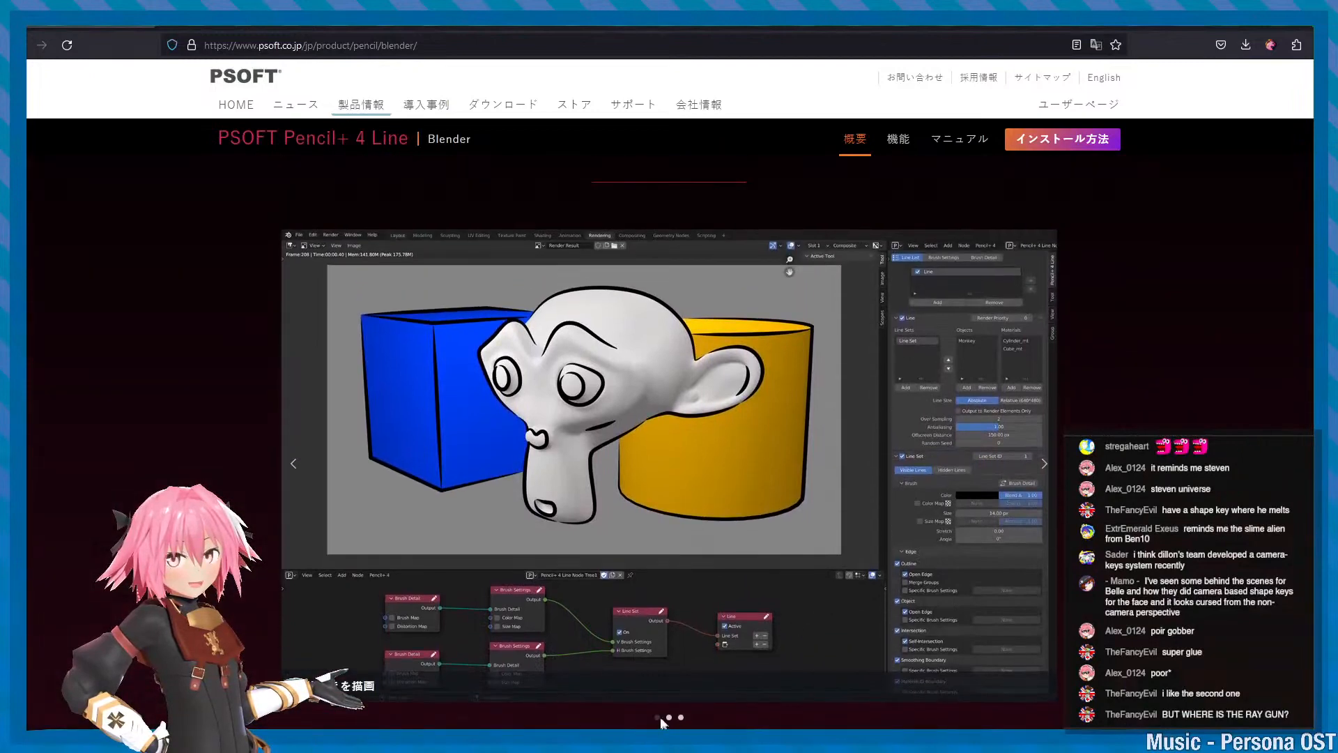
left_click(669, 718)
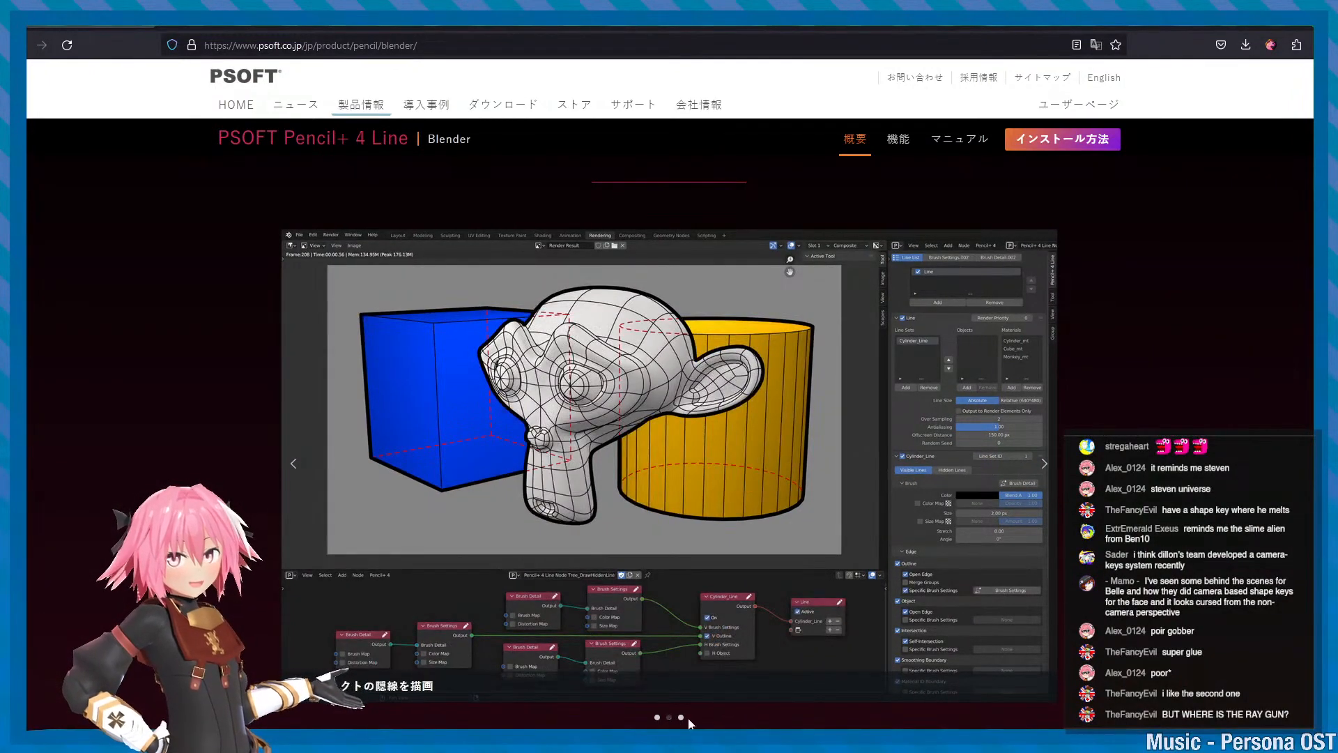
left_click(668, 718)
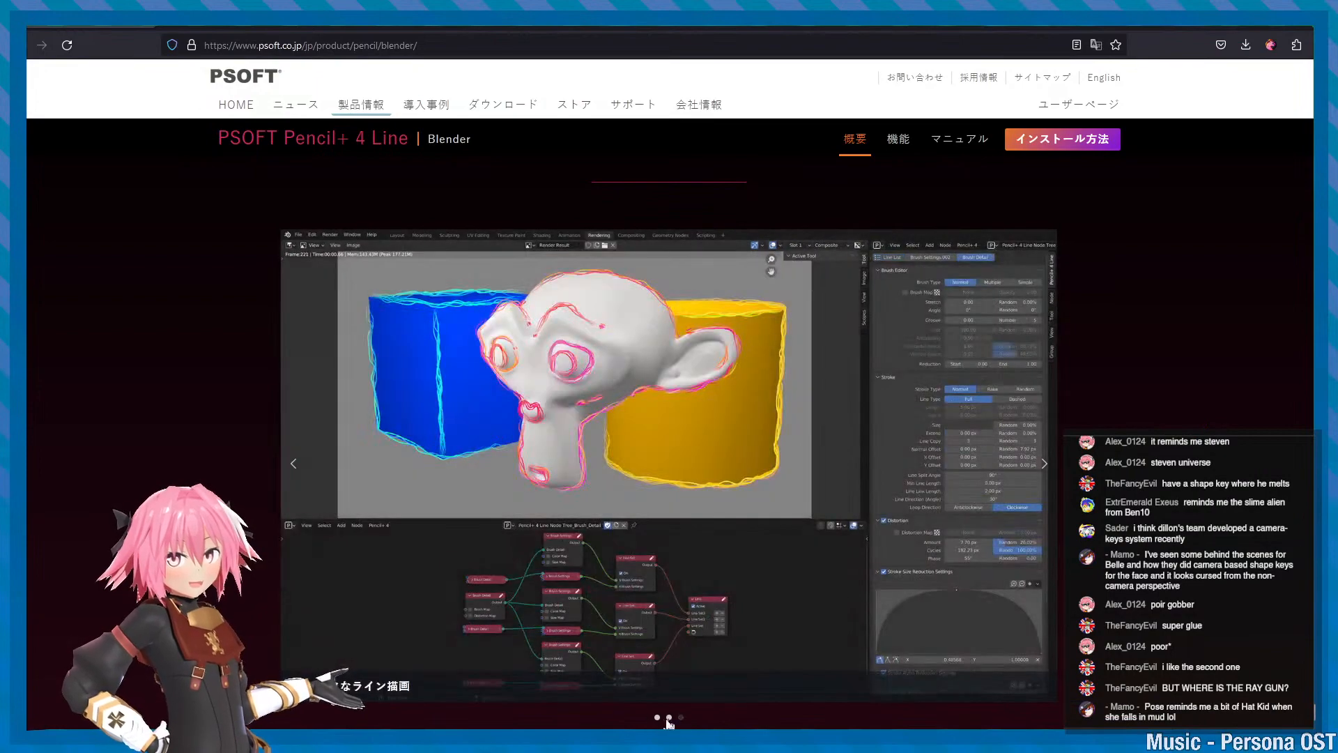
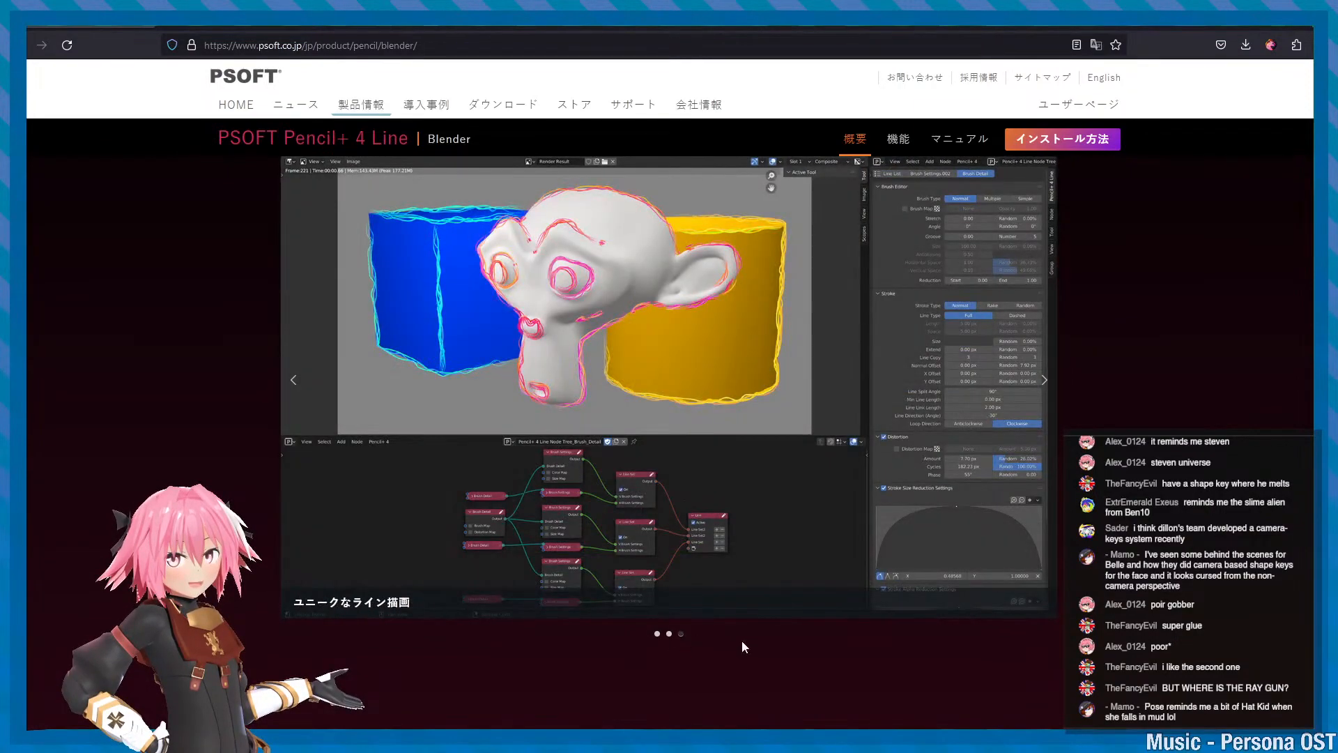
scroll(742, 641, "up", 1)
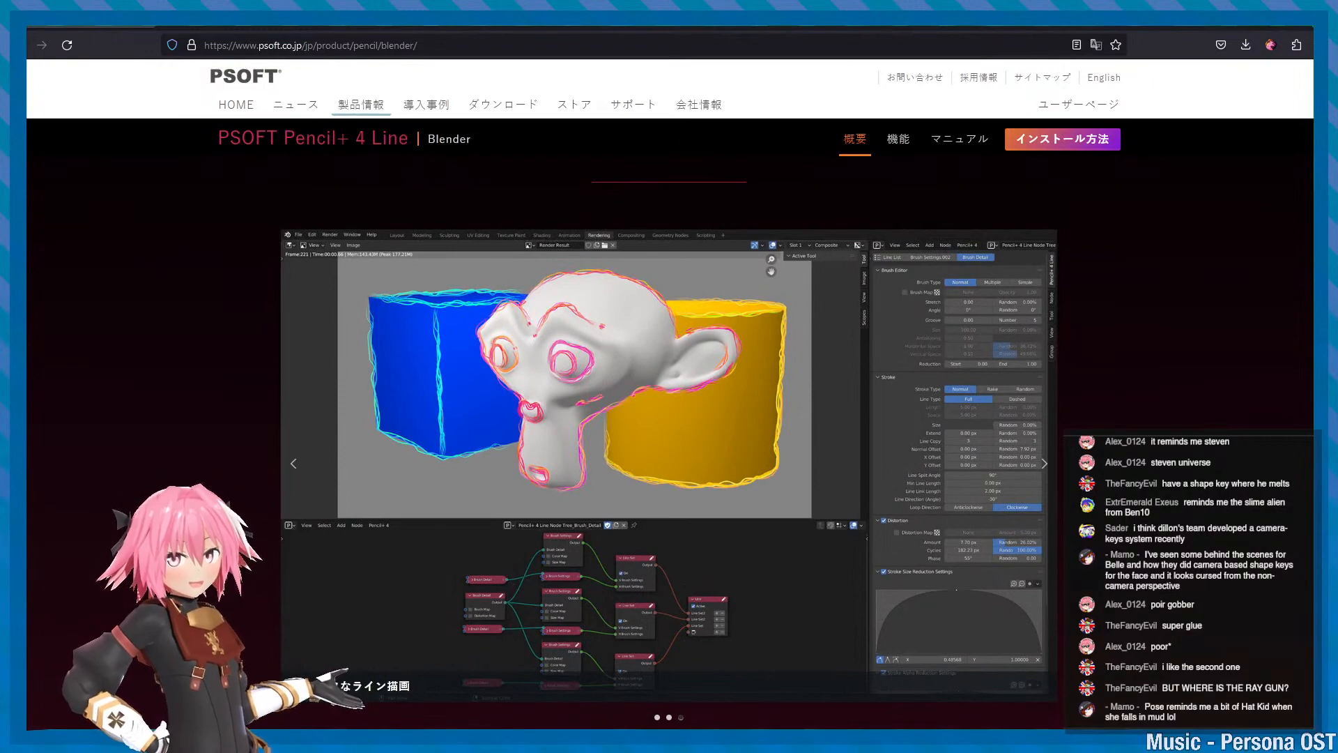
- Switch to Blender, save the file, and turn on Pencil+ viewport line rendering for Goober's camera view
key("alt+Tab")
middle_click_drag(915, 375, 917, 347, "alt")
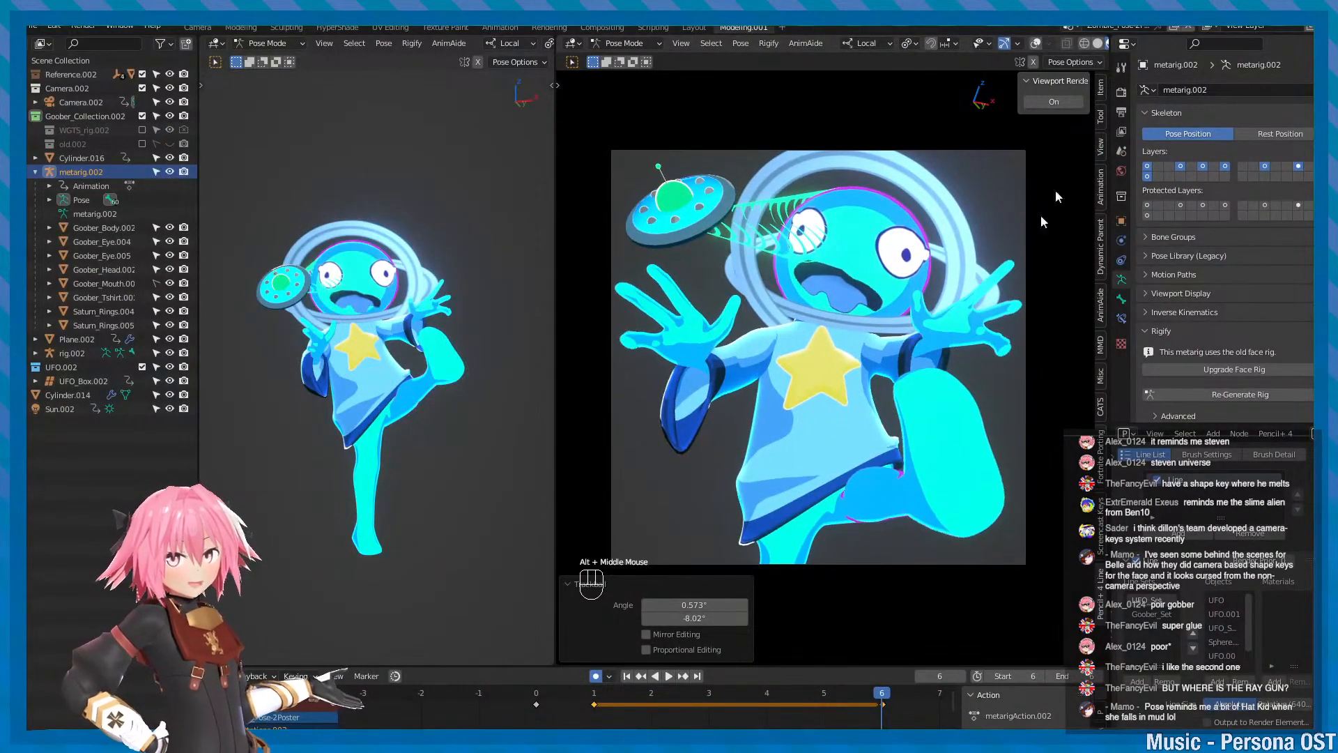
key("ctrl+s")
left_click(1056, 101)
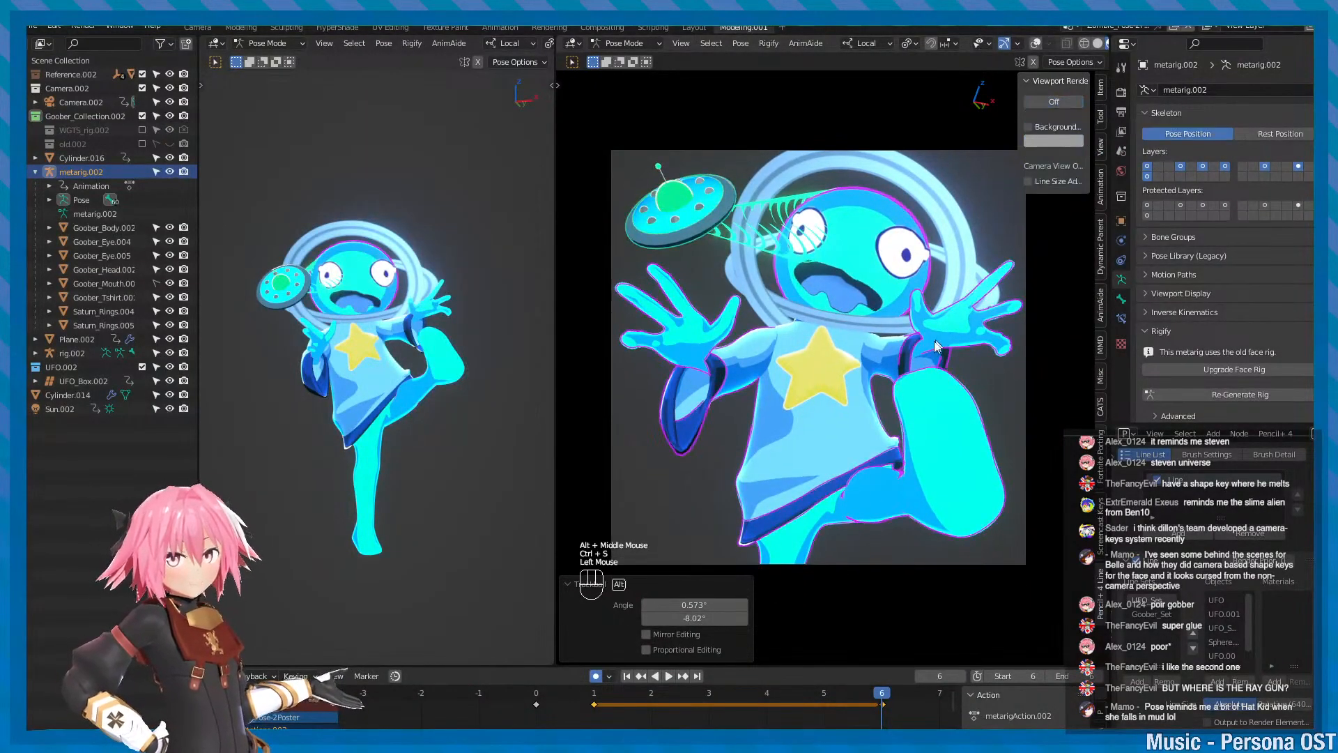
- Compare Goober's outlines in the camera view with Pencil+ viewport rendering off and on, and save the file
scroll(998, 271, "up", 2, "alt")
scroll(892, 269, "up", 2, "alt")
middle_click_drag(998, 271, 898, 270, "alt")
scroll(892, 269, "down", 1, "alt")
left_click(1057, 102)
left_click(1057, 102)
right_click_drag(897, 269, 819, 259, "alt")
key("ctrl+s")
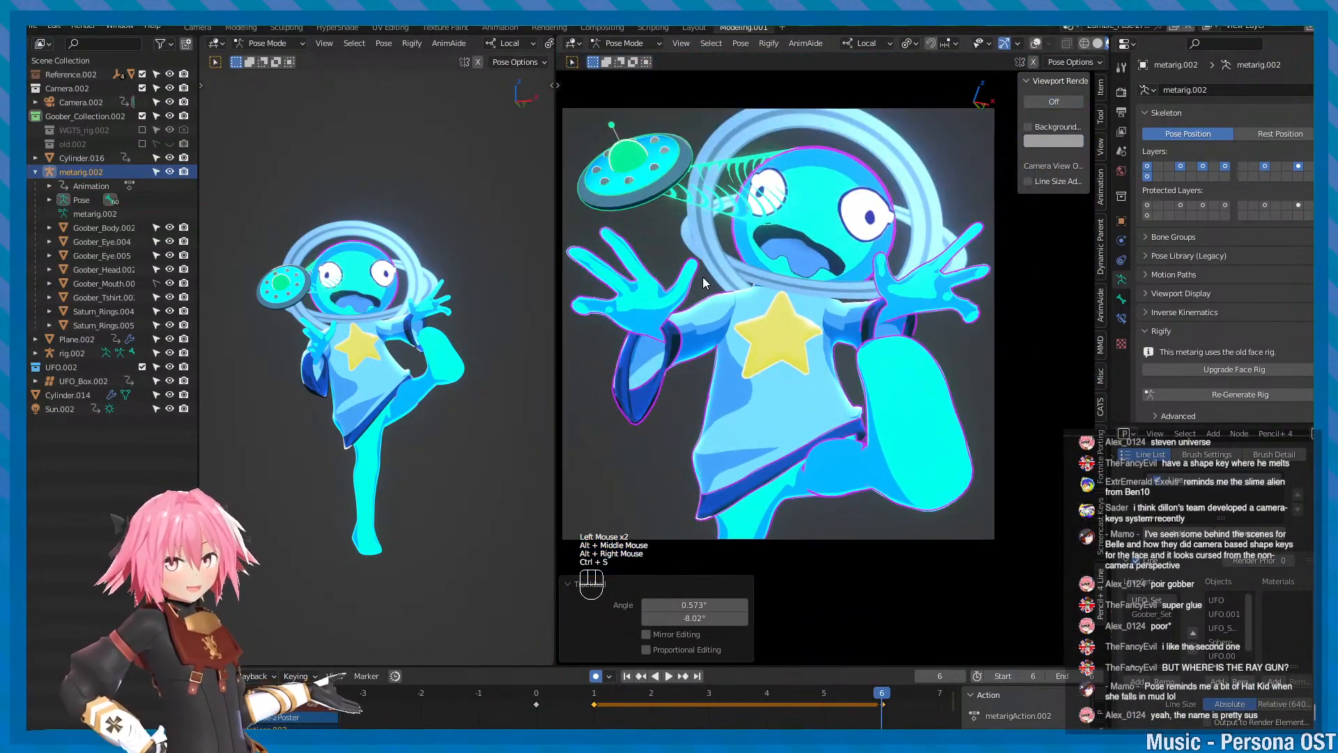
key("ctrl+s")
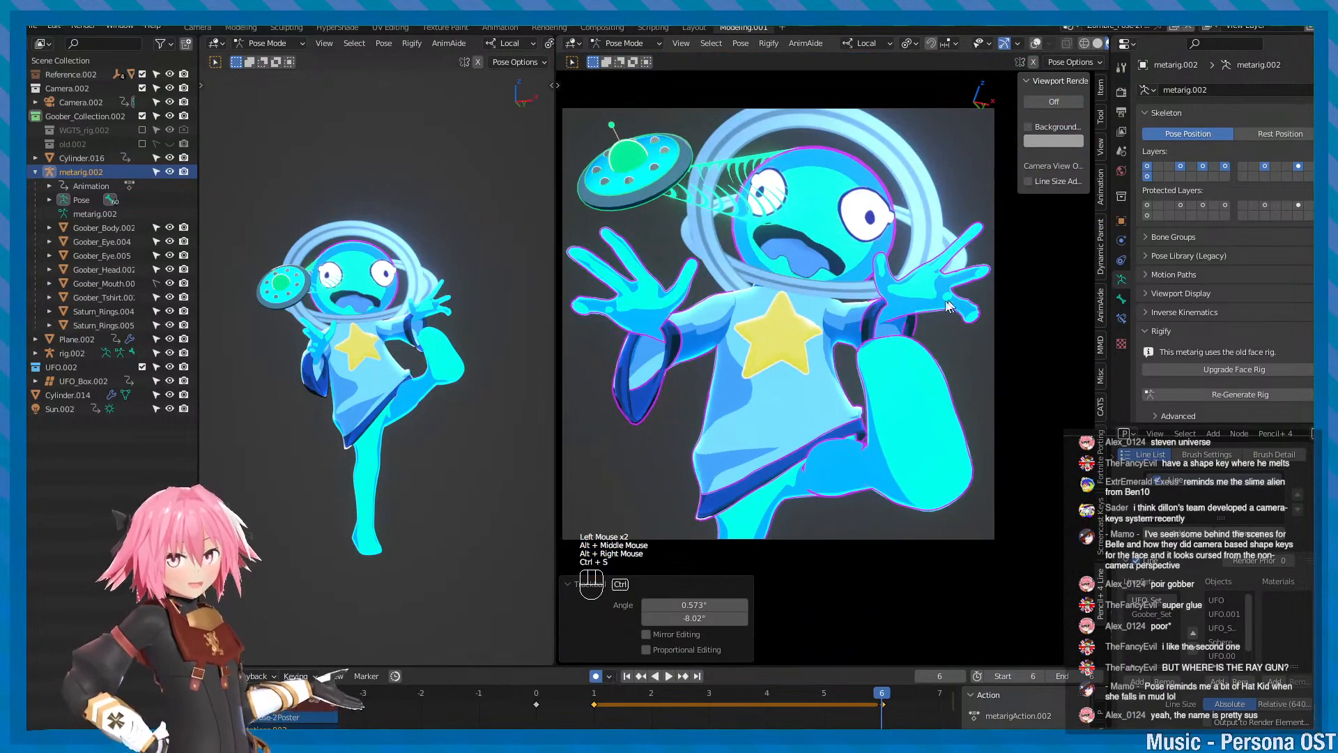
- Examine the outlines on Goober's second poster pose from other angles in the free view, up to the raised leg
scroll(951, 310, "up", 2)
middle_click_drag(951, 310, 915, 307, "alt")
scroll(895, 306, "down", 1)
key("ctrl+s")
scroll(839, 343, "down", 1)
left_click_drag(839, 343, 935, 385, "alt")
middle_click_drag(934, 384, 900, 368, "alt")
left_click_drag(900, 368, 930, 390, "alt")
middle_click_drag(929, 390, 892, 379, "alt")
middle_click_drag(1016, 427, 998, 397, "alt")
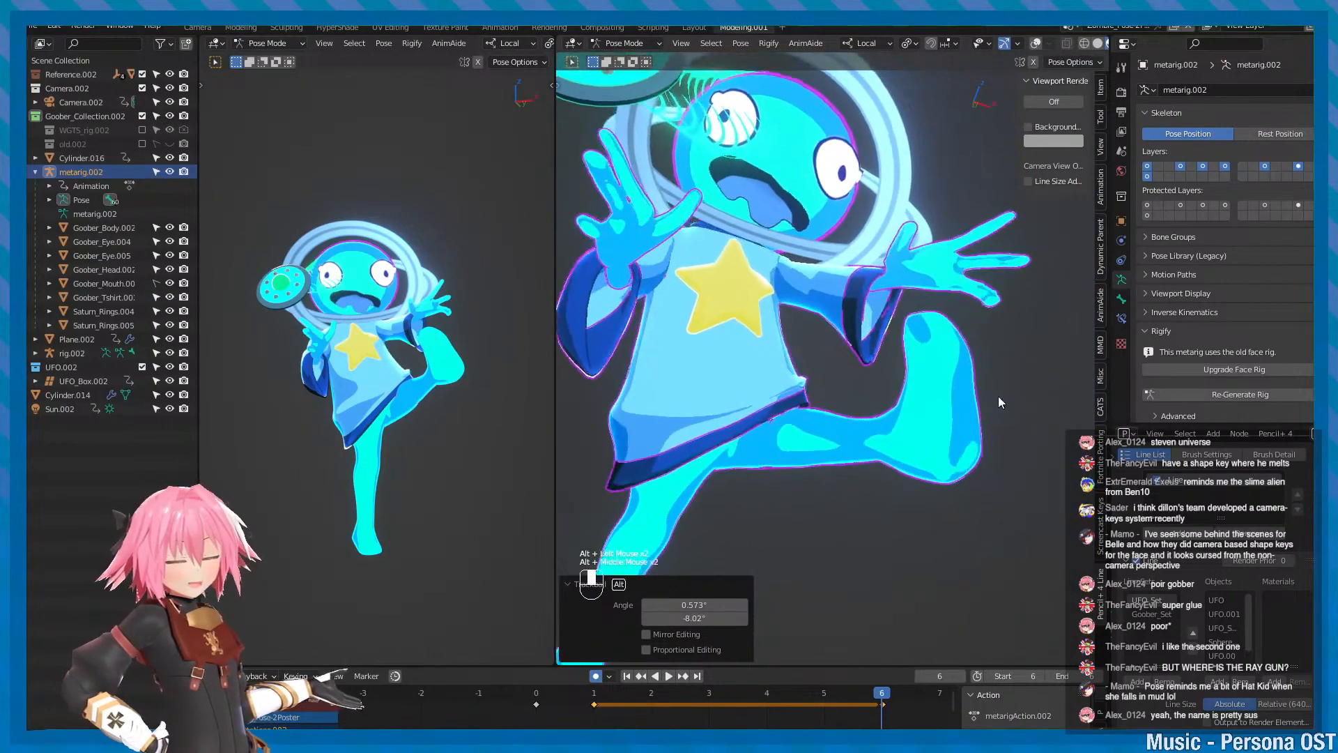
mouse_move(978, 405)
left_mouse_down("alt")
mouse_move(997, 396)
mouse_move(956, 395)
mouse_move(985, 402)
mouse_move(969, 401)
left_mouse_up("alt")
middle_click_drag(969, 401, 914, 376, "alt")
scroll(869, 395, "up", 2, "alt")
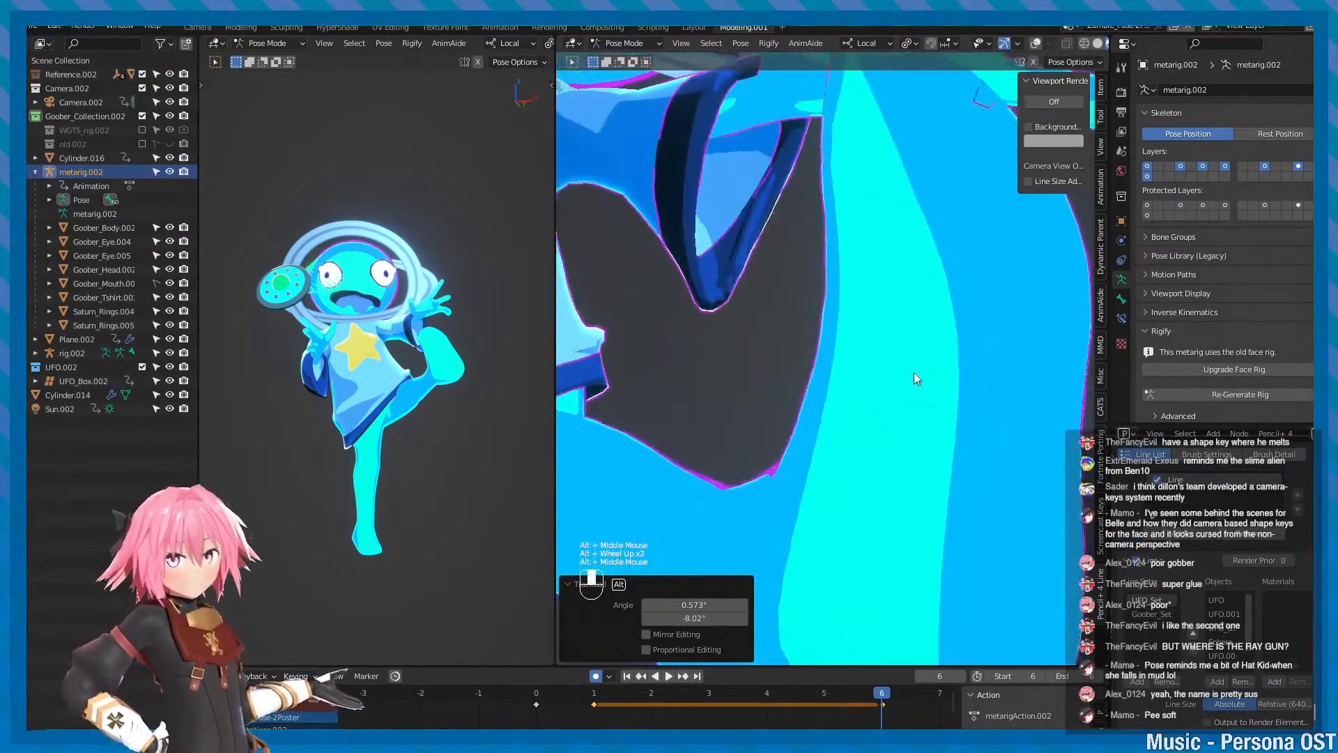
left_click_drag(914, 376, 915, 386, "alt")
- Fly around Goober's raised leg and torso to inspect the live outlines, return to the camera view, and save the file
key("shift+grave")
key("d")
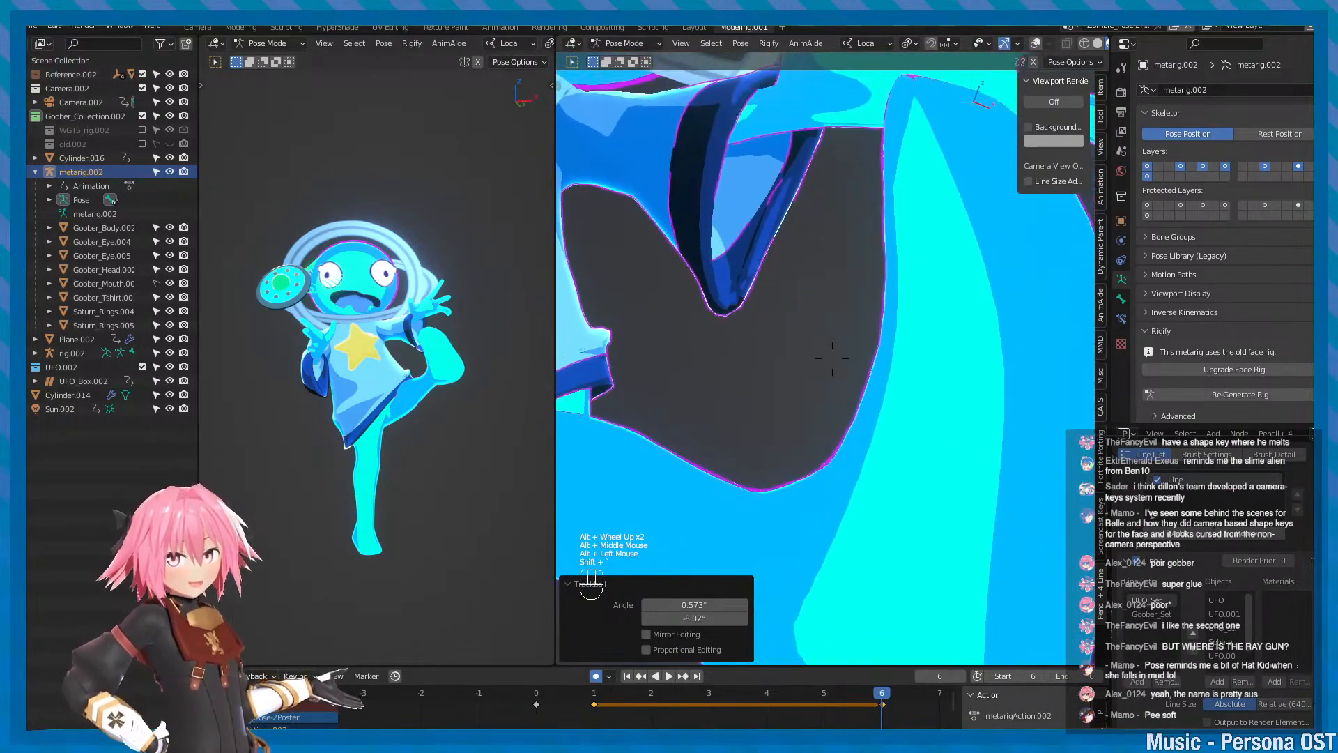
key("d")
key("a")
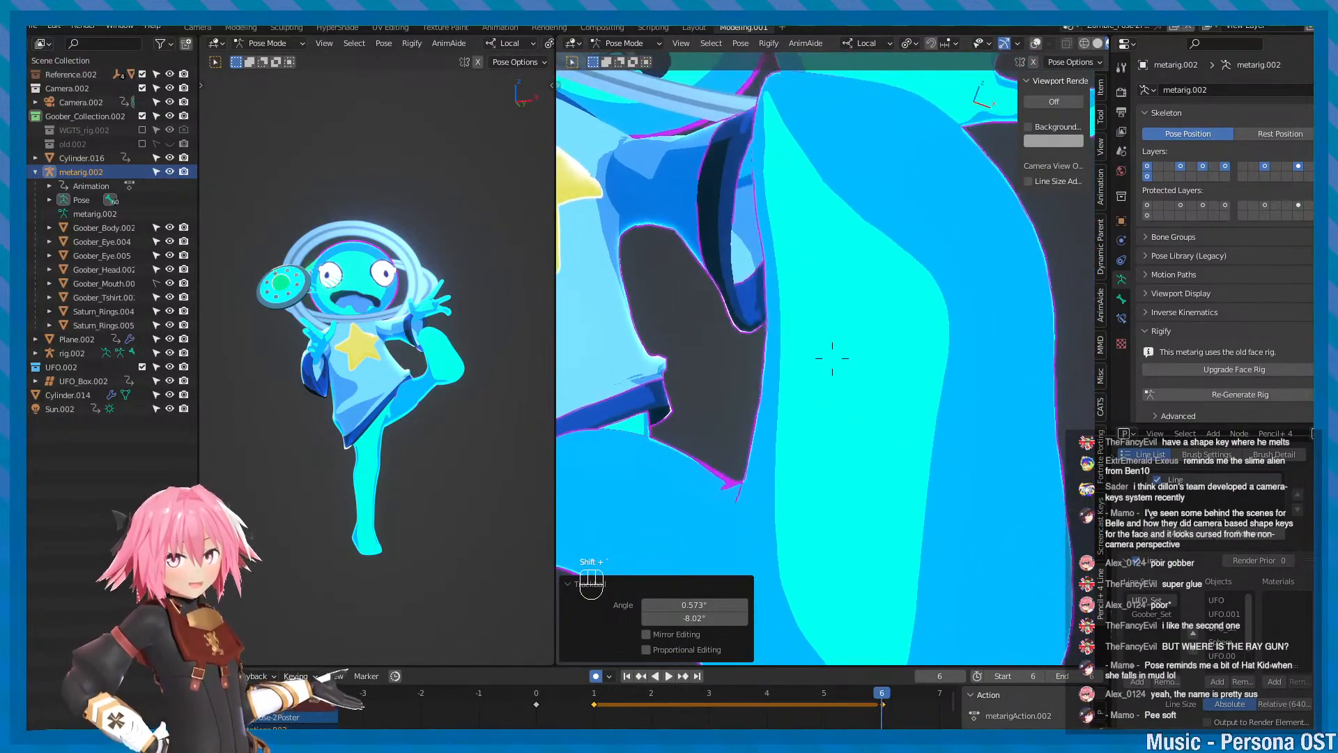
key("d")
key("s")
key("a")
key("e")
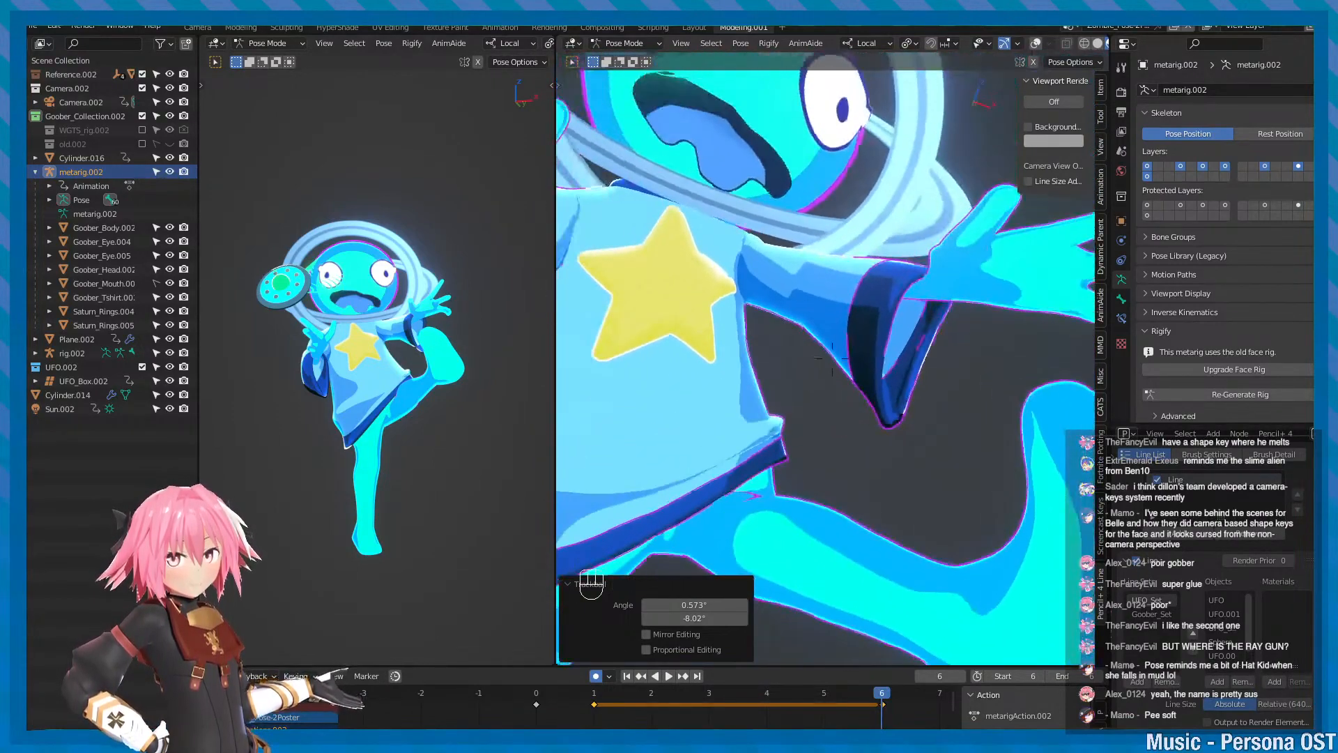
key("s")
left_click(909, 386)
key("ctrl+s")
key("KP_0")
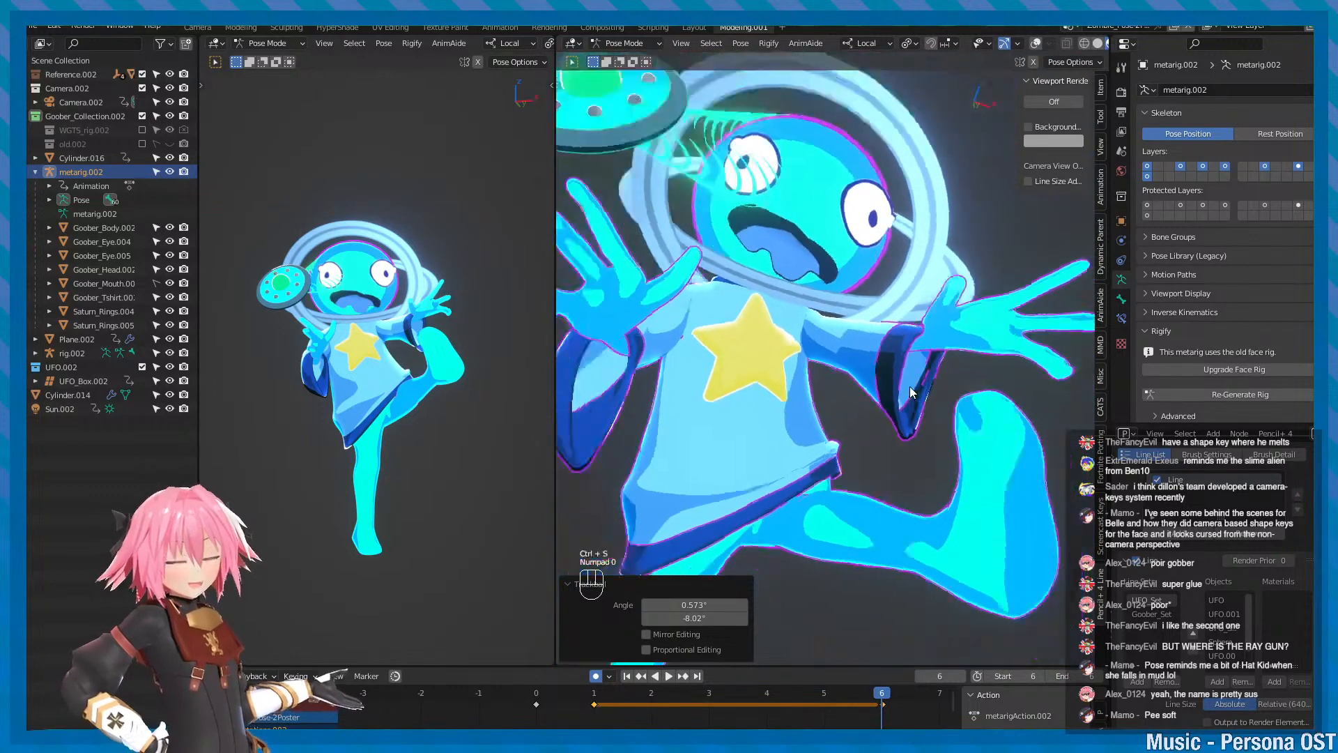
scroll(777, 314, "down", 2)
middle_click(745, 279, "alt")
key("ctrl+s")
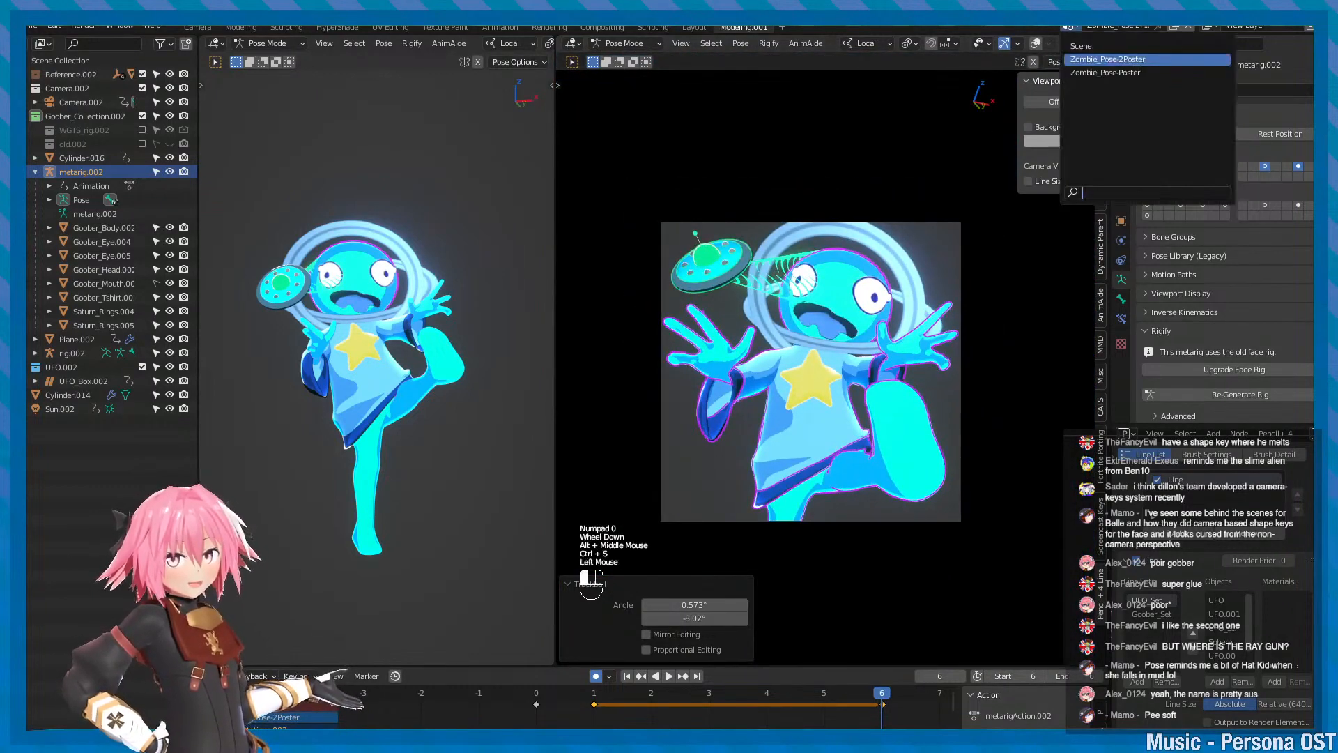
- Switch to the Zombie_Pose-Poster scene, compare its outlines with Pencil+ viewport rendering off and on, and save the file
left_click(1070, 27)
left_click(1093, 73)
scroll(855, 332, "up", 1)
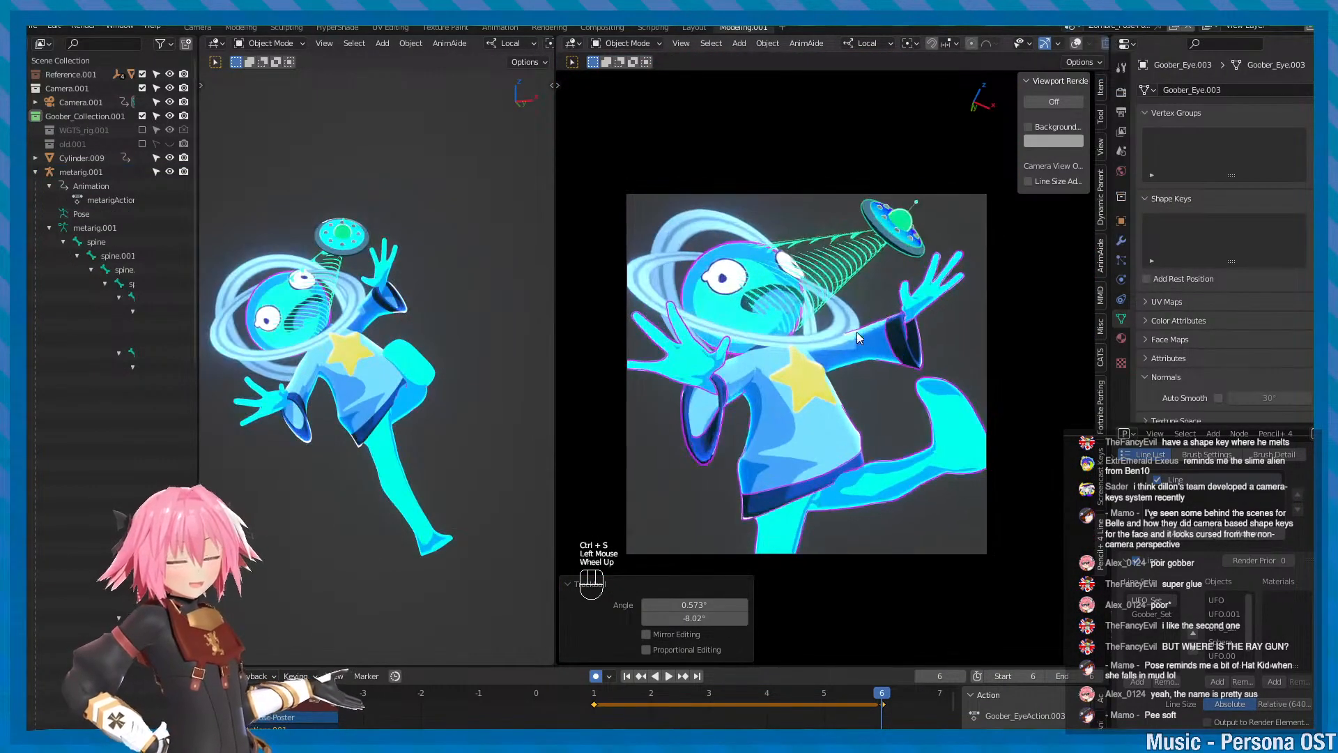
left_click(1045, 103)
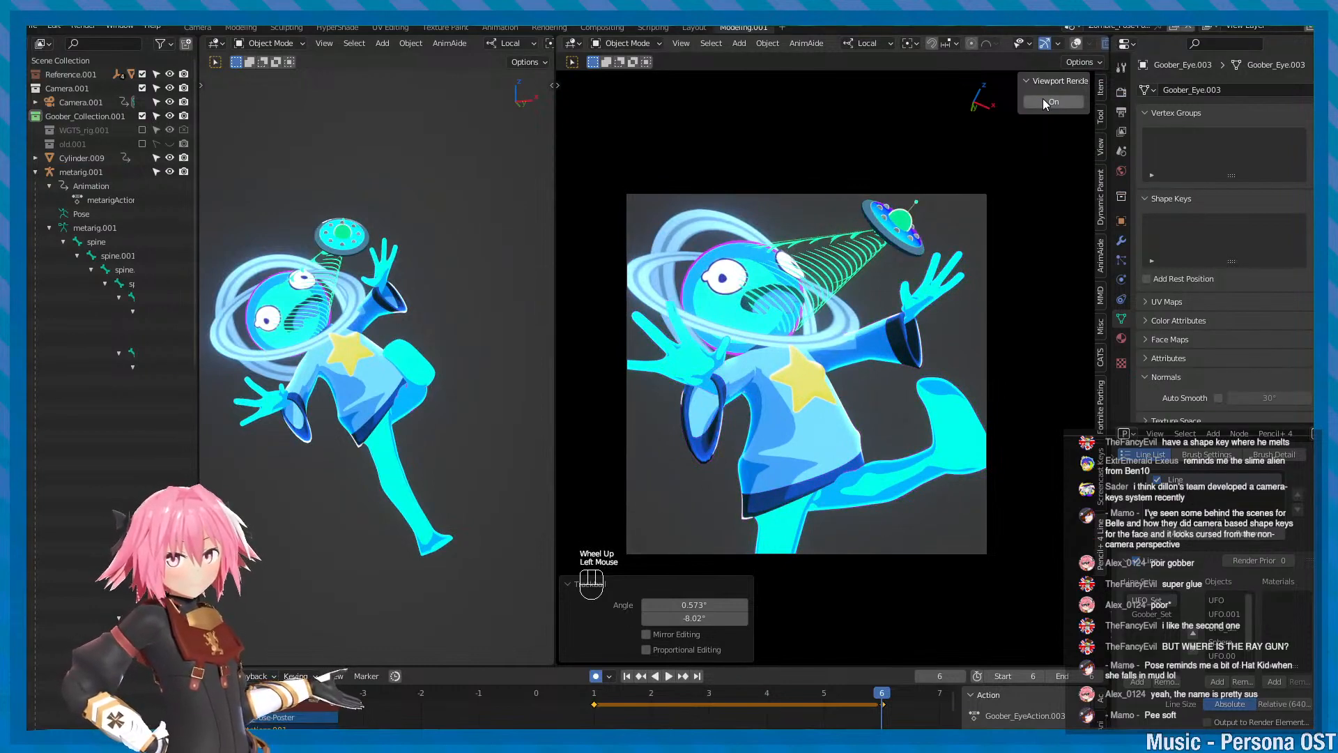
left_click(1043, 99)
middle_click_drag(875, 361, 879, 316, "alt")
right_click_drag(879, 316, 934, 290, "alt")
key("ctrl+s")
- Return to the Zombie_Pose-2Poster scene and compare Goober's outlines with viewport rendering off and on
left_click(1072, 28)
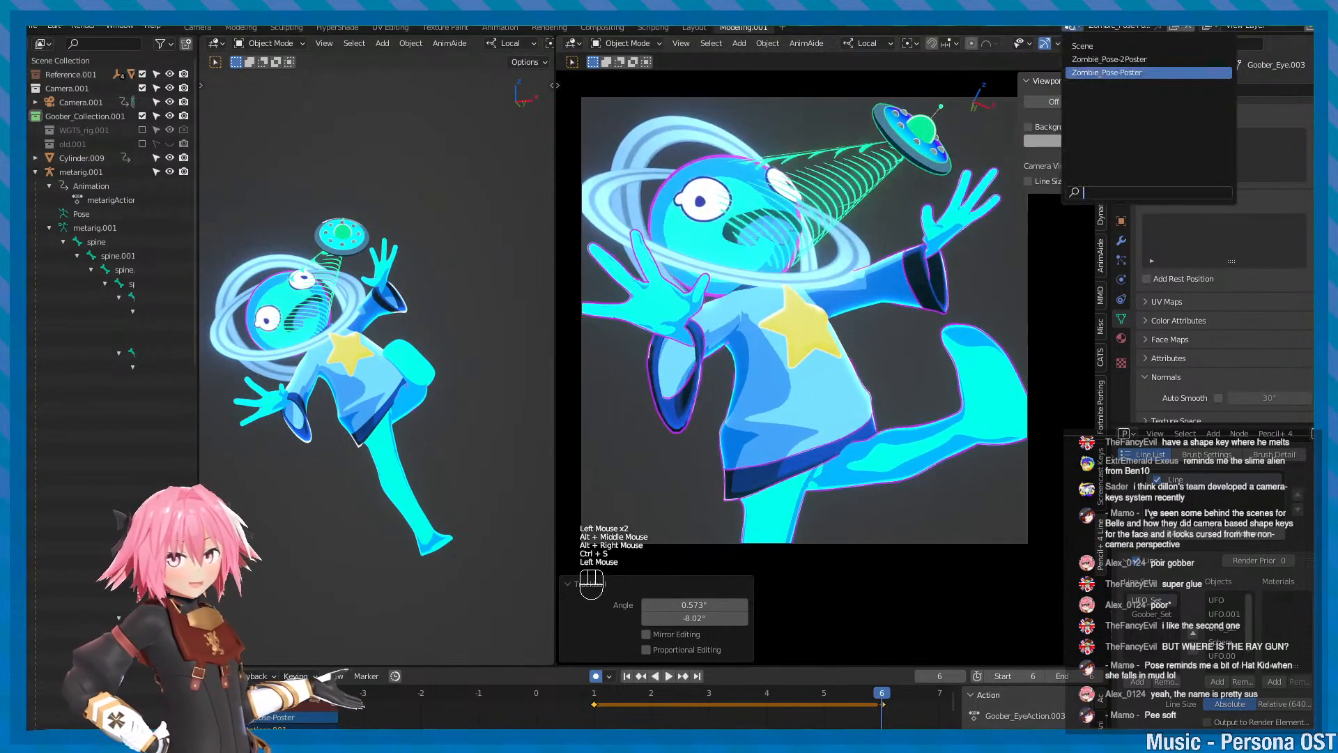
left_click(1092, 60)
left_click(1034, 103)
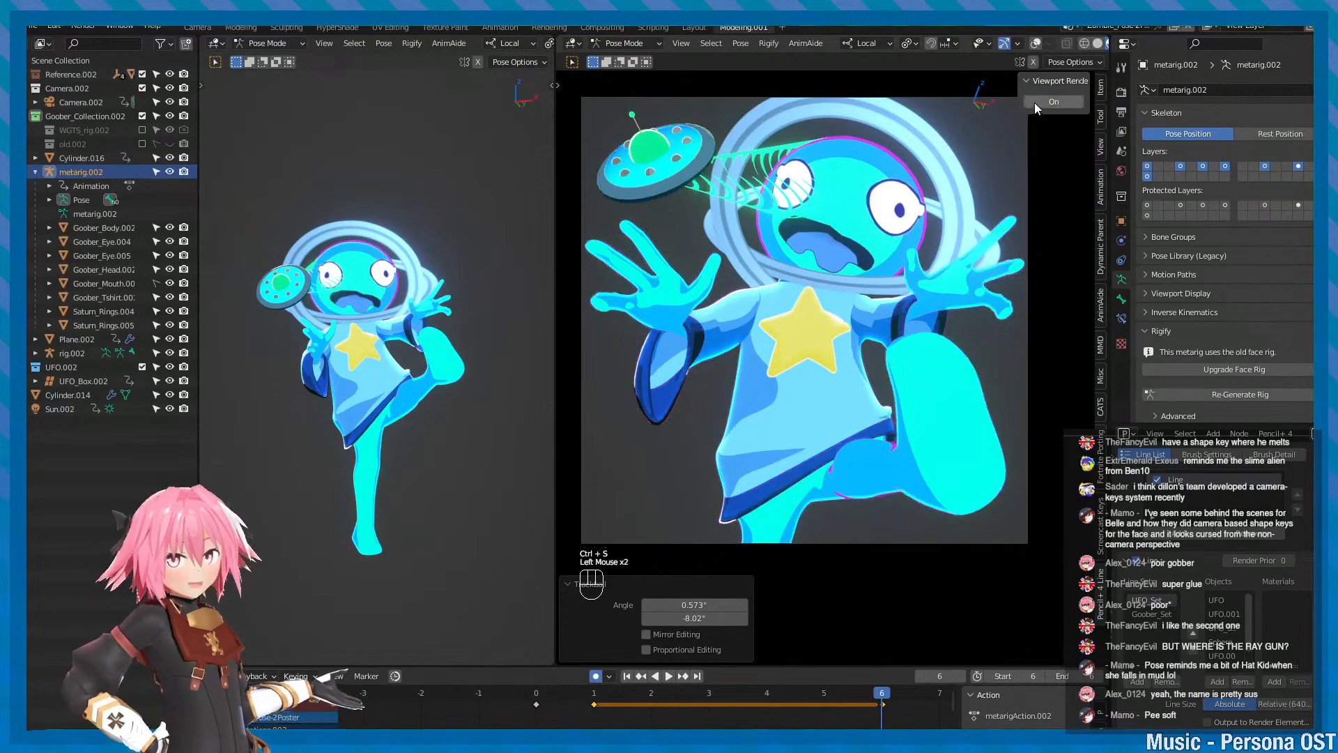
left_click(1036, 102)
- Inspect the UFO's outlines up close with Pencil+ viewport rendering off and on, and save the file
middle_click_drag(781, 250, 941, 354, "alt")
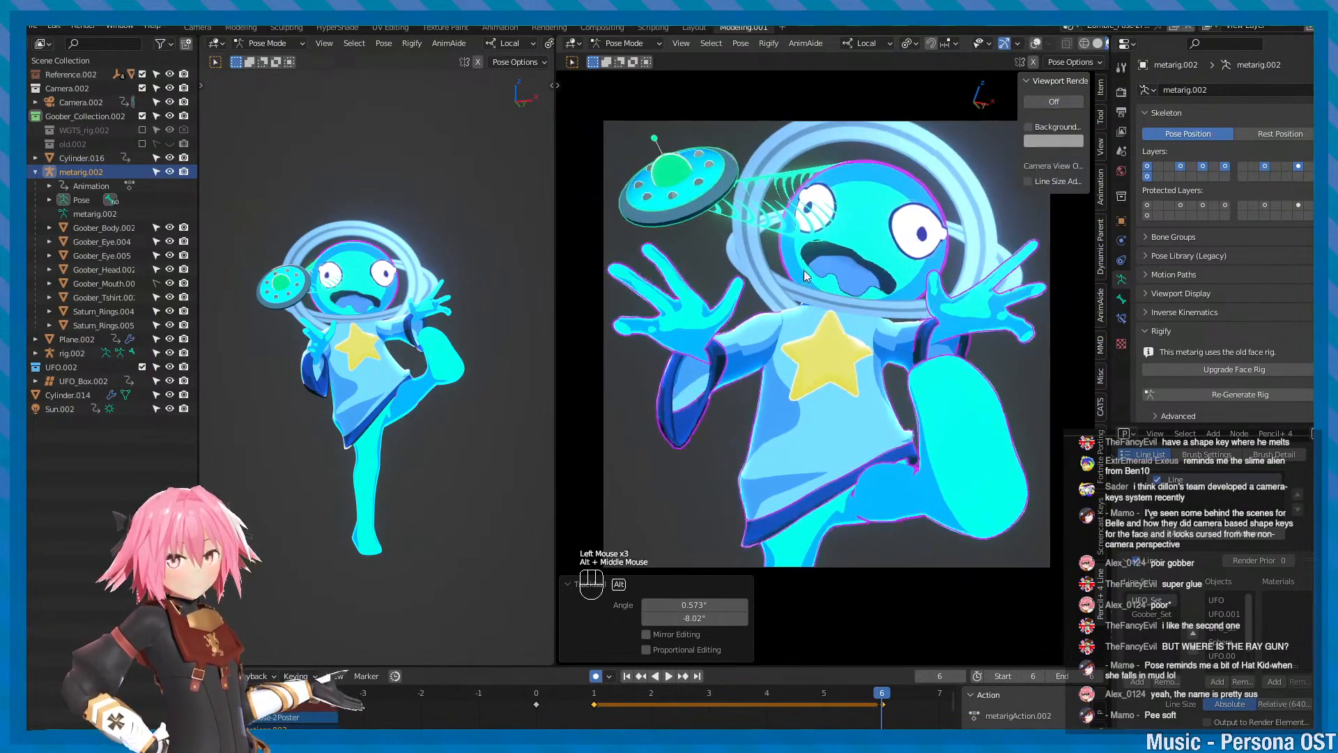
scroll(816, 258, "up", 2, "alt")
left_click(1049, 102)
left_click(1049, 102)
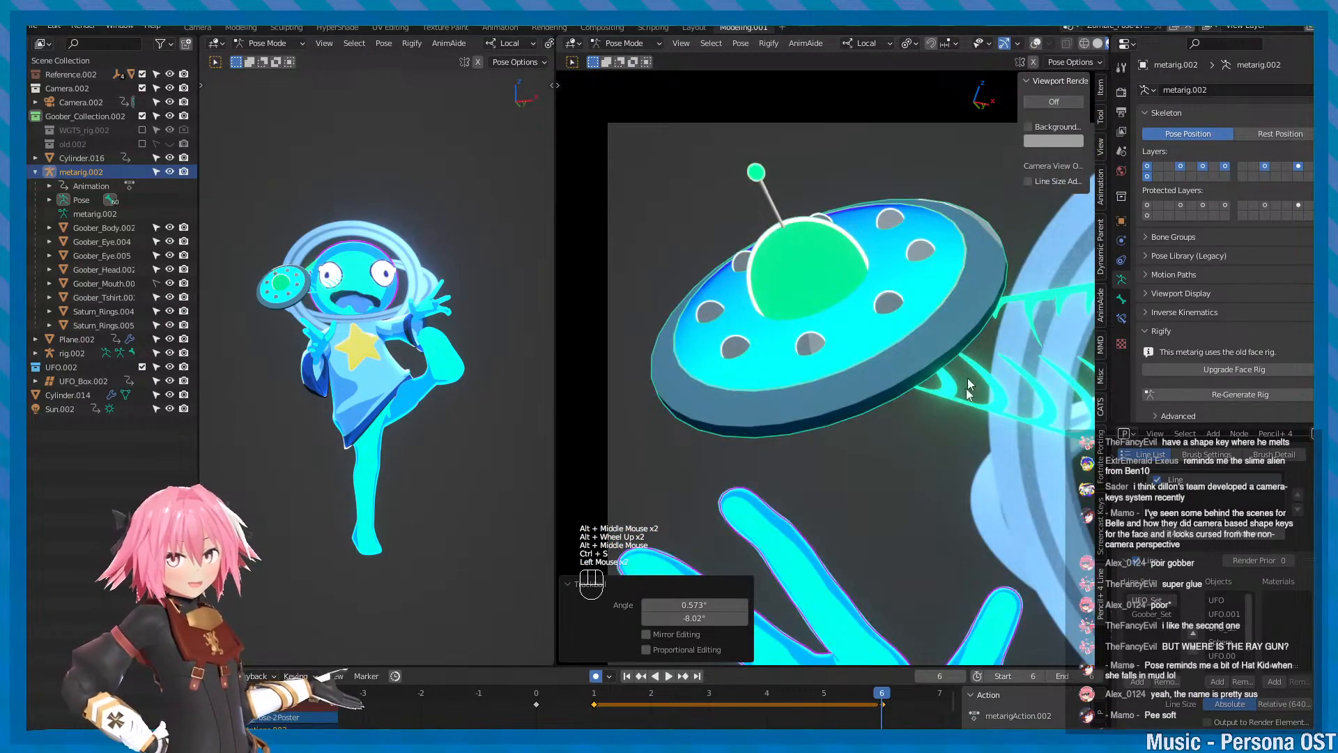
middle_click_drag(1021, 491, 890, 387, "alt")
right_click_drag(890, 388, 880, 412, "alt")
middle_click_drag(879, 411, 797, 400, "alt")
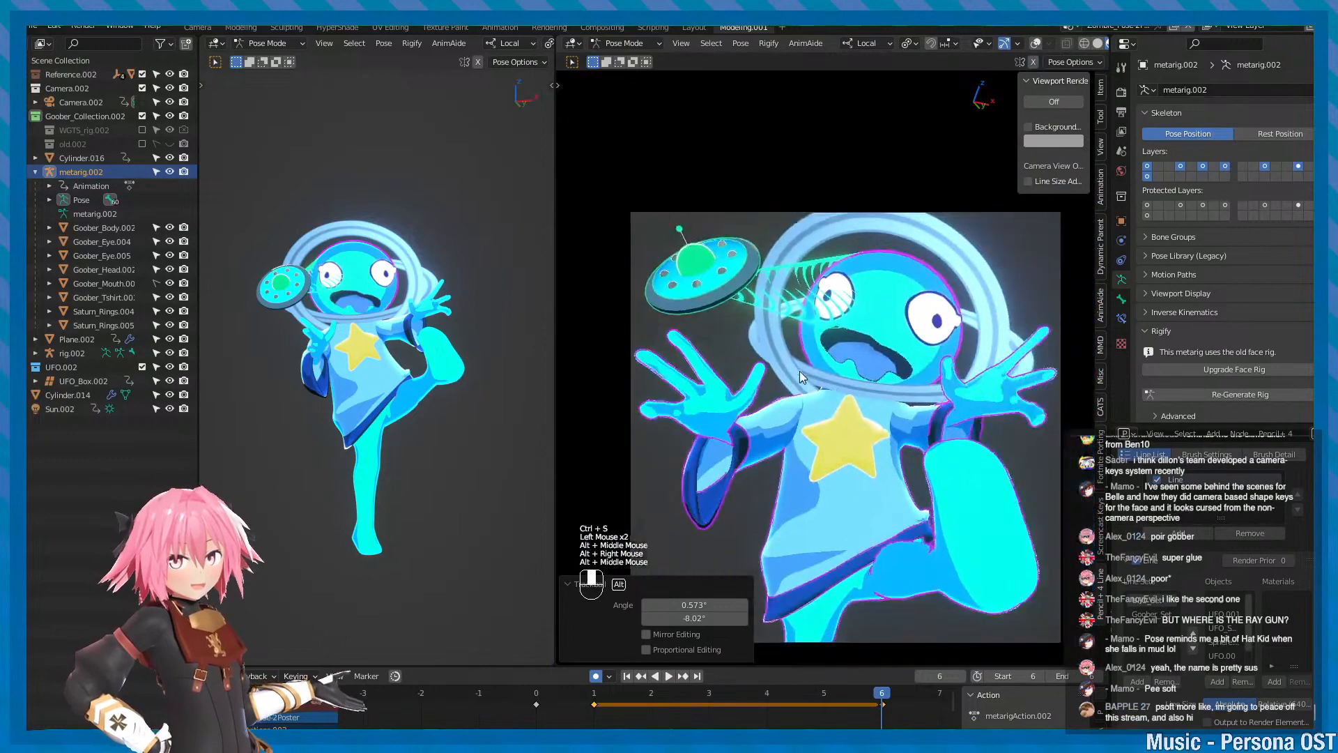
key("ctrl+s")
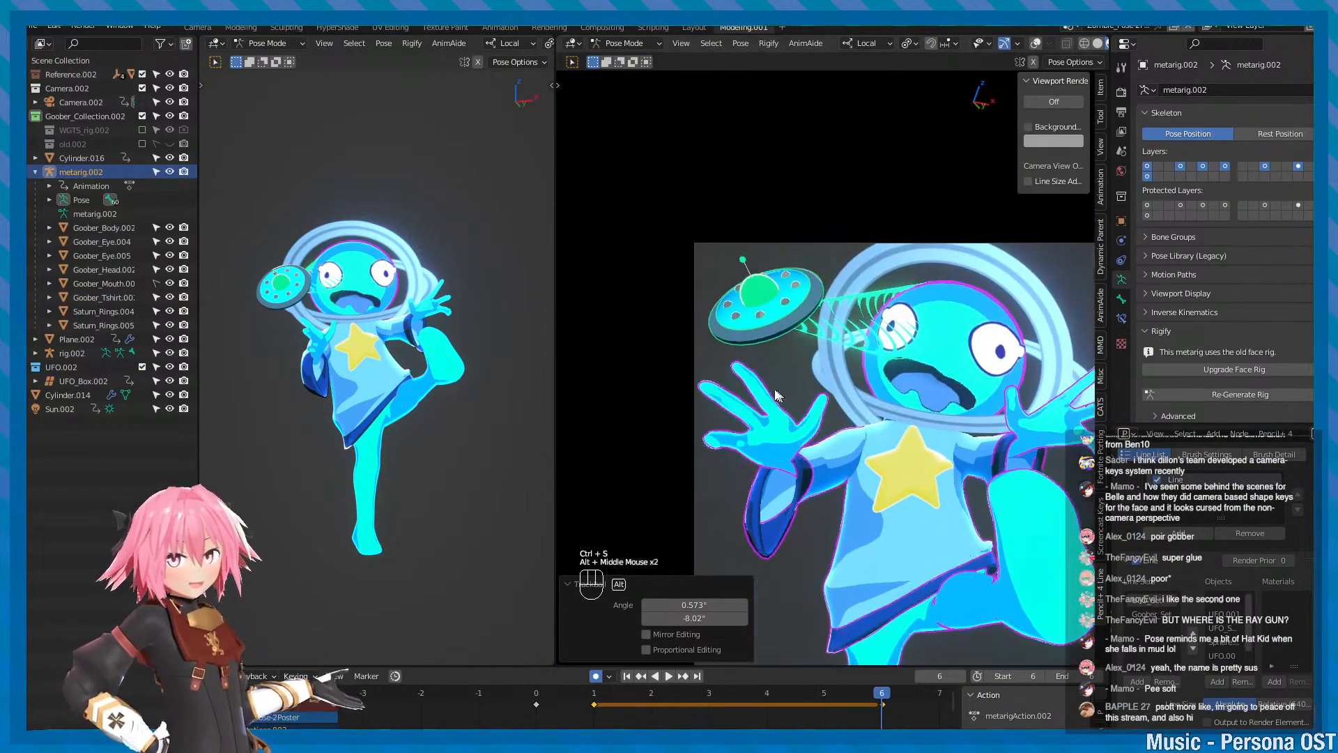
- Examine the UFO's green outlines beside the raised hand again, bring the whole camera frame back, and save the file
scroll(797, 400, "up", 2, "alt")
middle_click_drag(680, 256, 823, 366, "alt")
middle_click_drag(838, 477, 899, 418, "alt")
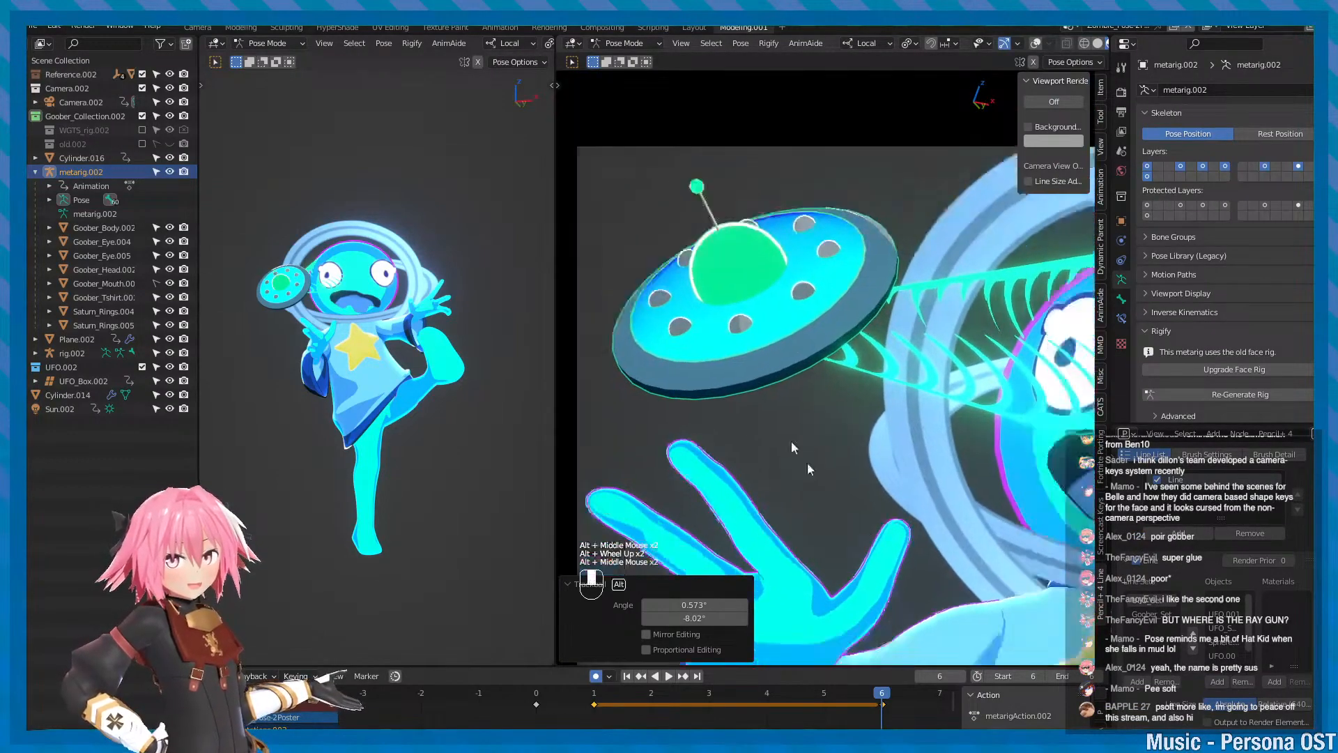
scroll(793, 448, "down", 2, "alt")
scroll(853, 381, "down", 1, "alt")
scroll(867, 388, "down", 1)
key("ctrl+s")
scroll(906, 422, "down", 1)
key("ctrl+s")
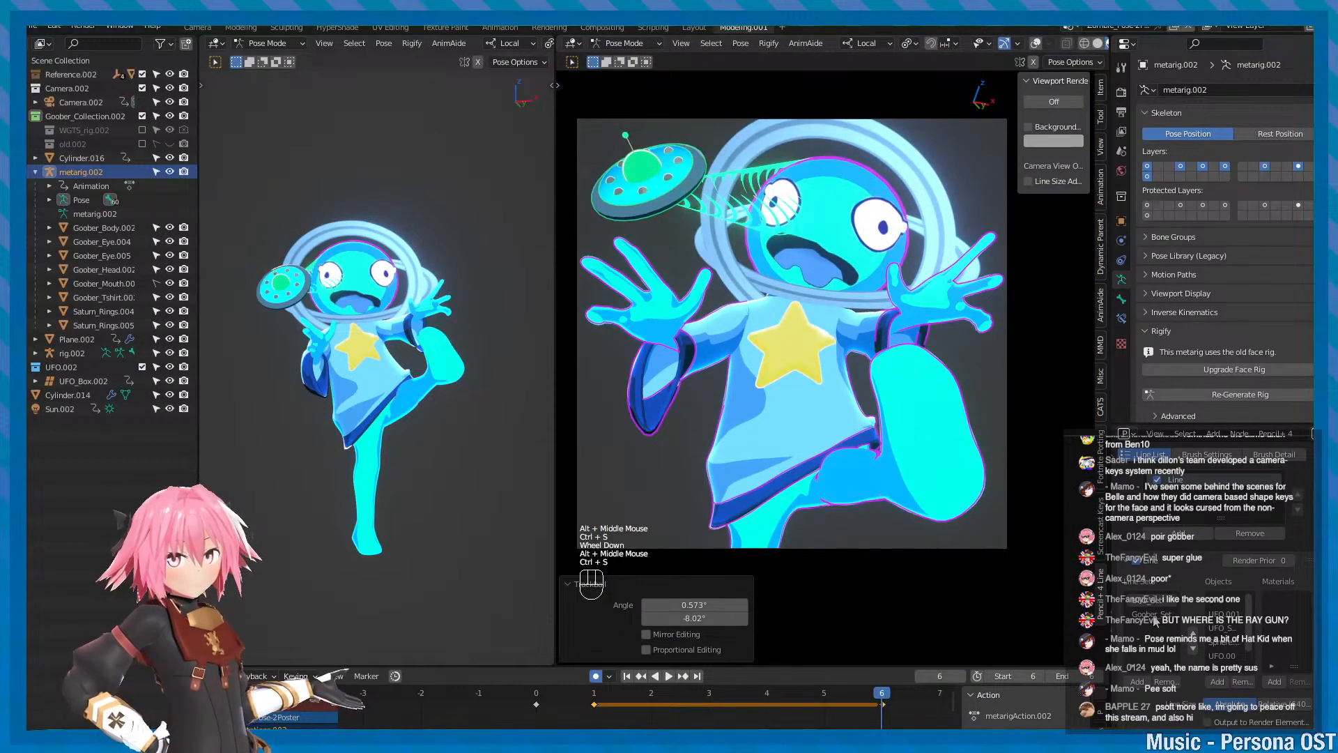
- Select the Goober line set in the Pencil+ line list, switch viewport rendering off and on, and save the file
left_click(1154, 619)
scroll(871, 331, "down", 1)
middle_click_drag(868, 317, 876, 394, "alt")
key("ctrl+s")
left_click(1057, 104)
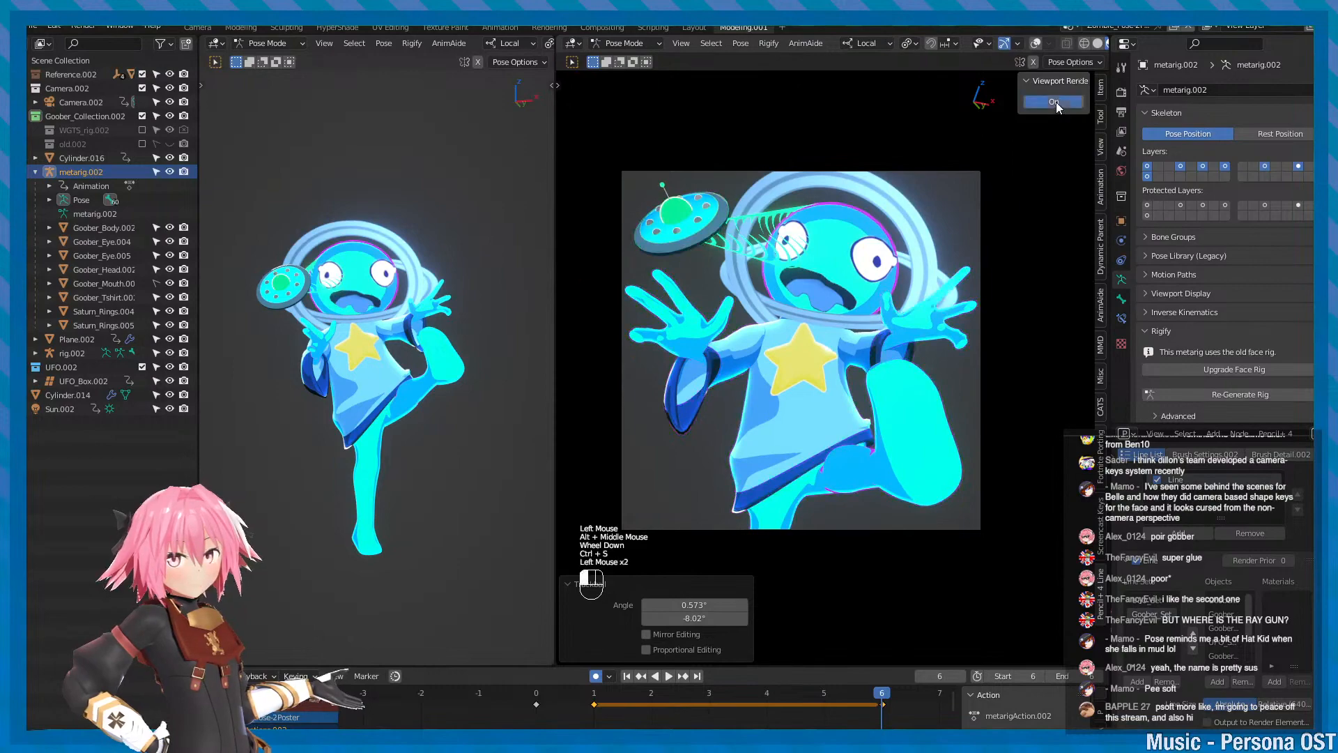
left_click(1056, 105)
key("ctrl+s")
- Inspect the outlined pose from the free view, save the file, and return to Goober's full camera frame
right_click_drag(861, 395, 890, 399, "alt")
middle_click_drag(889, 400, 888, 361, "alt")
left_click_drag(887, 361, 956, 416, "alt")
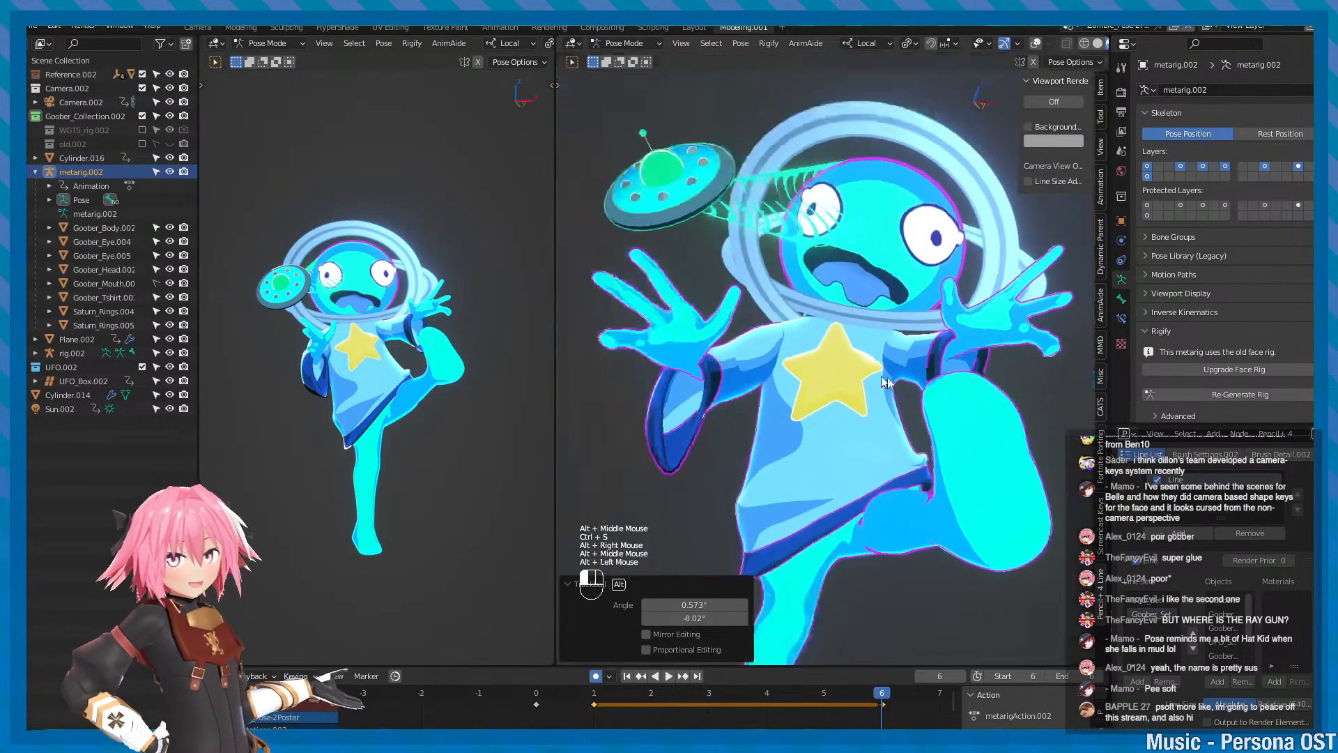
key("ctrl+s")
key("ctrl+s")
key("KP_0")
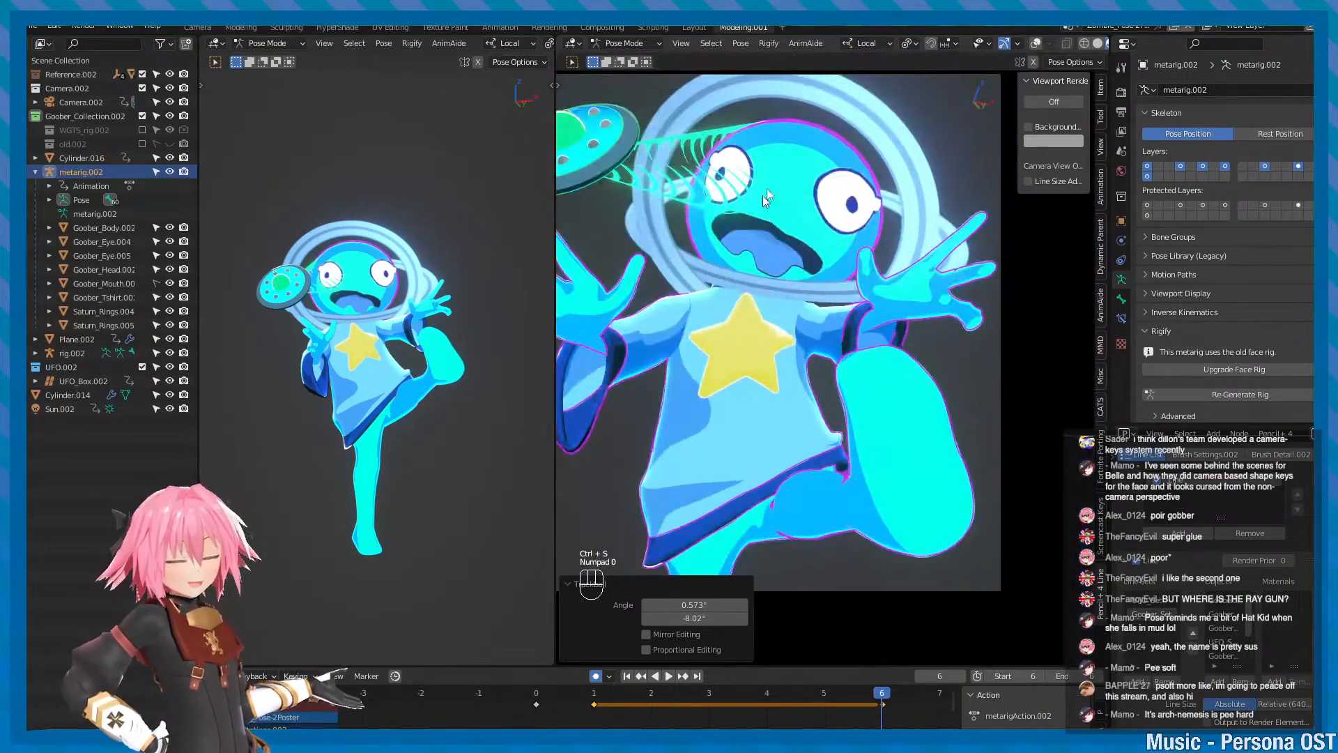
scroll(863, 256, "down", 1)
middle_click_drag(864, 256, 888, 287, "alt")
right_click_drag(888, 287, 875, 308, "alt")
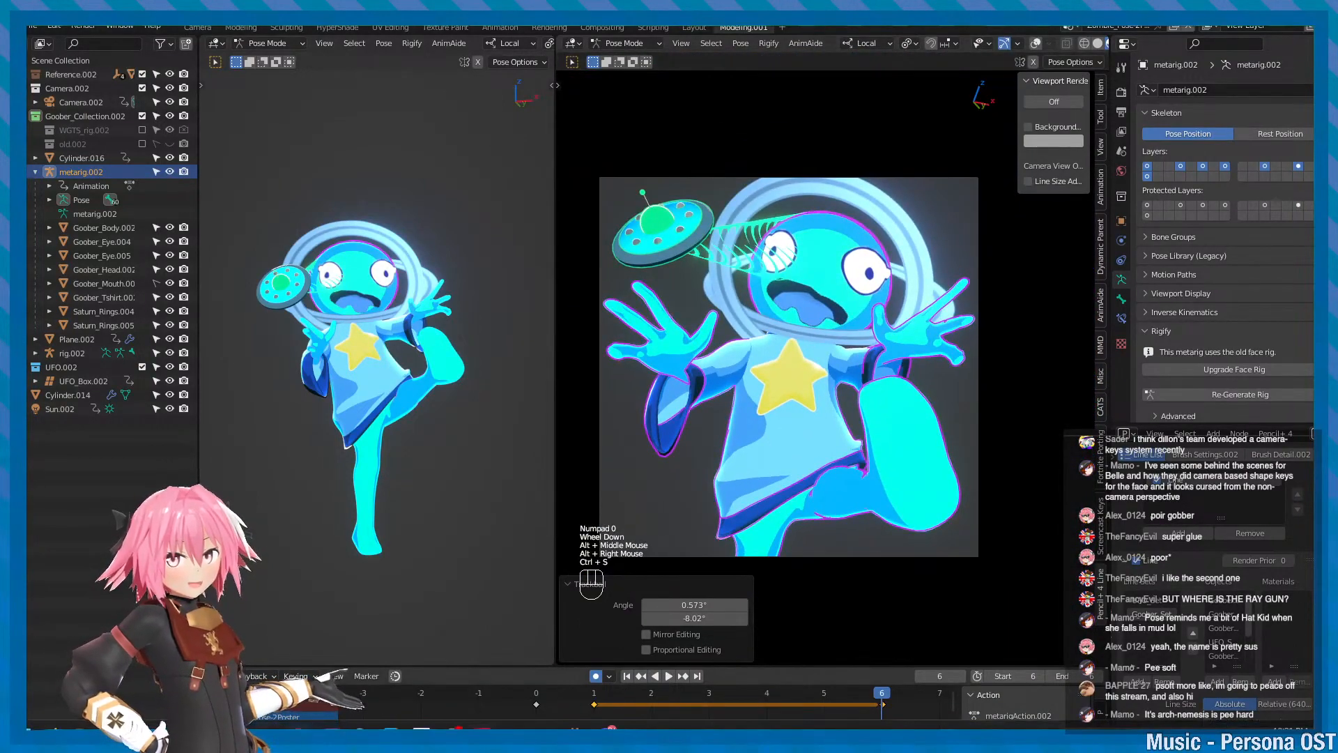
- Switch to the Blender file with the Astolfo character, hide the viewport sidebar, recenter the camera frame, and save
left_click(141, 680)
scroll(851, 375, "down", 2)
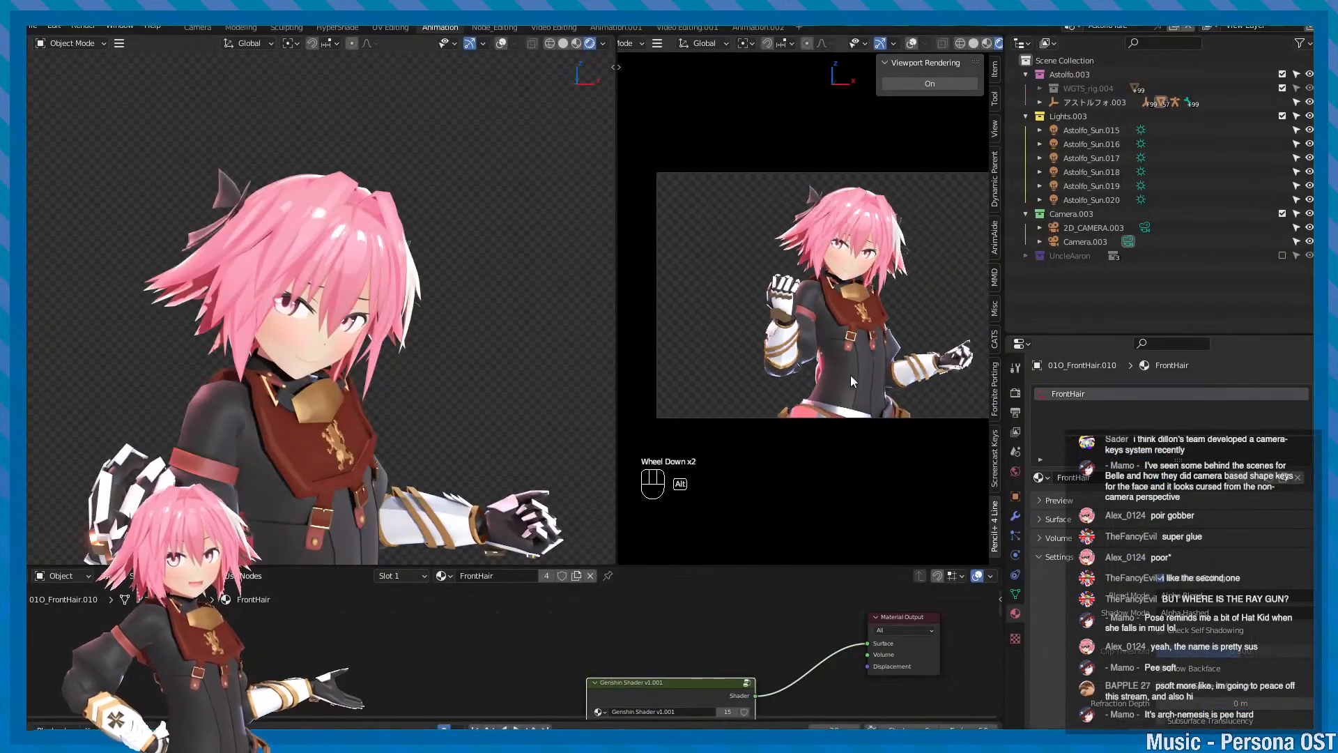
middle_click_drag(851, 375, 798, 366, "alt")
key("n")
scroll(797, 363, "up", 2)
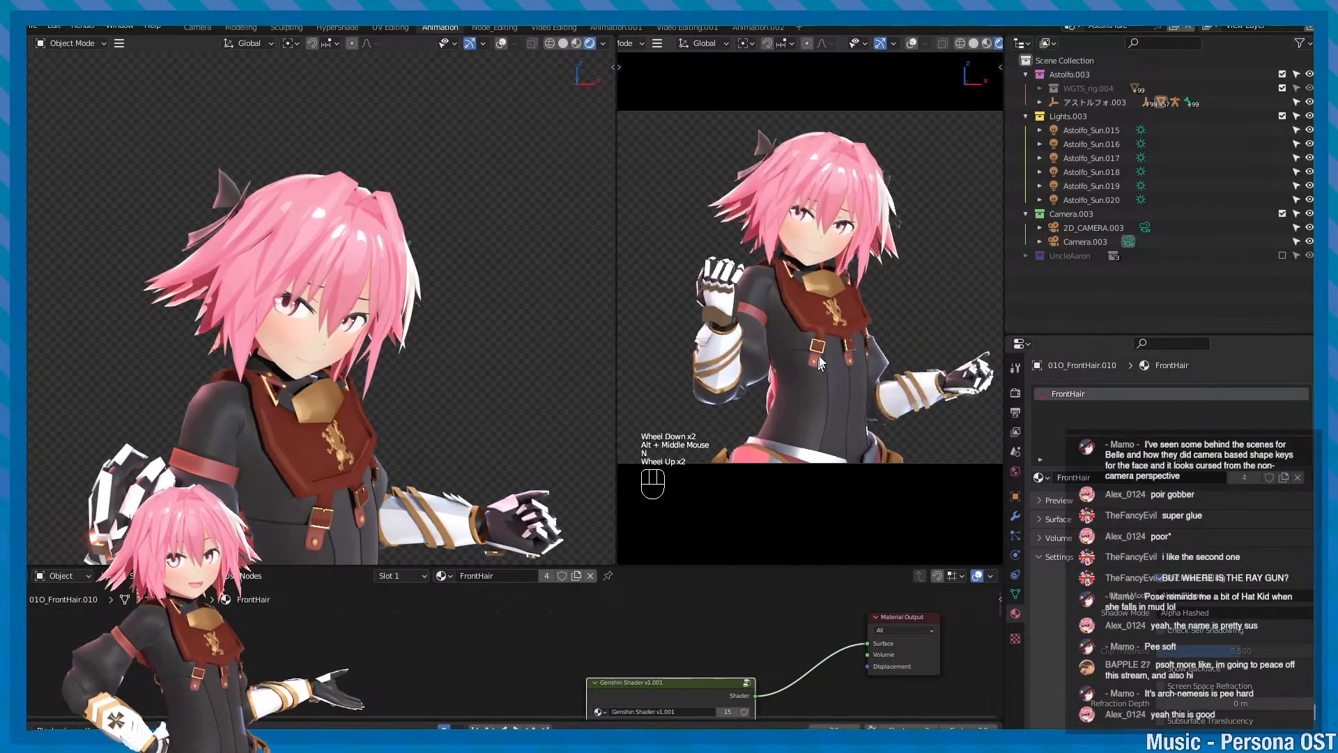
right_click_drag(796, 363, 824, 285, "alt")
key("ctrl+s")
middle_click_drag(824, 286, 829, 324, "alt")
right_click_drag(829, 324, 838, 336, "alt")
key("ctrl+s")
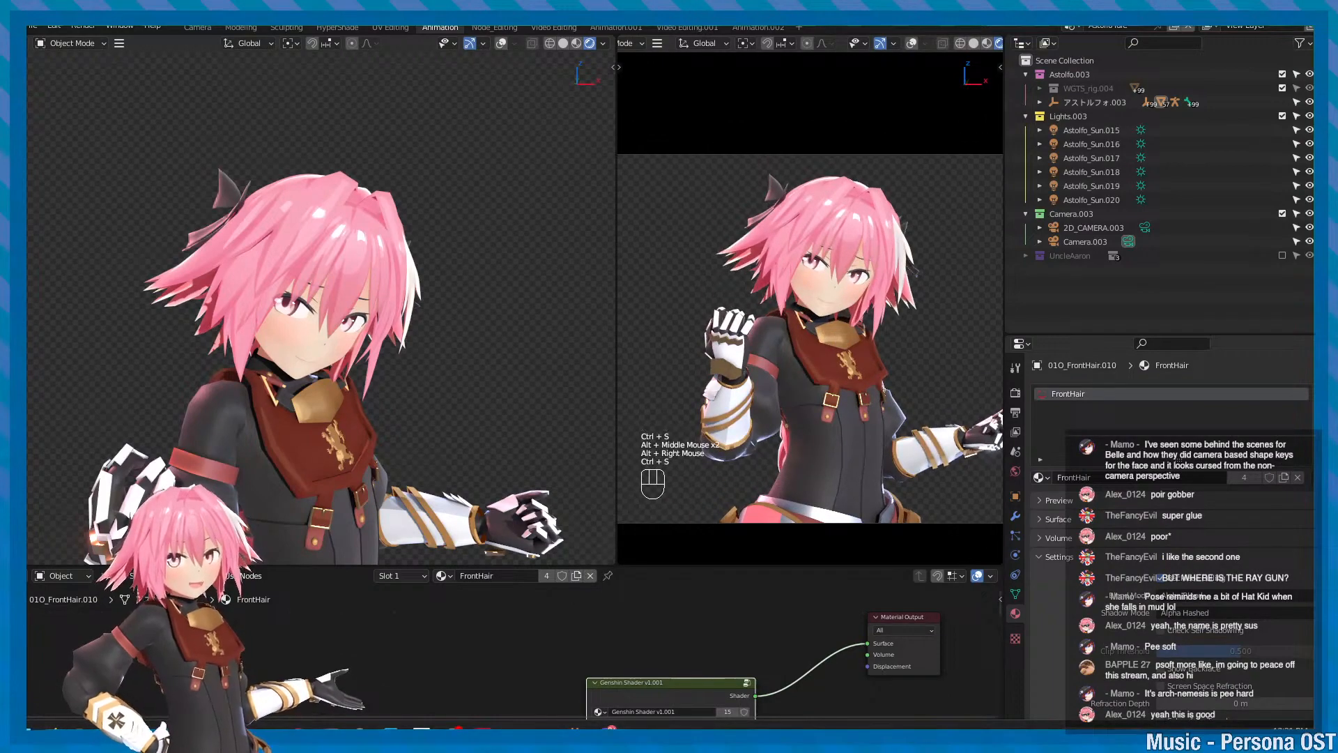
- Switch to Premiere Pro and move the June16th_Livestream playhead to 00;00;06;06, near the start of the stacked Astolfo clips
key("alt+Tab")
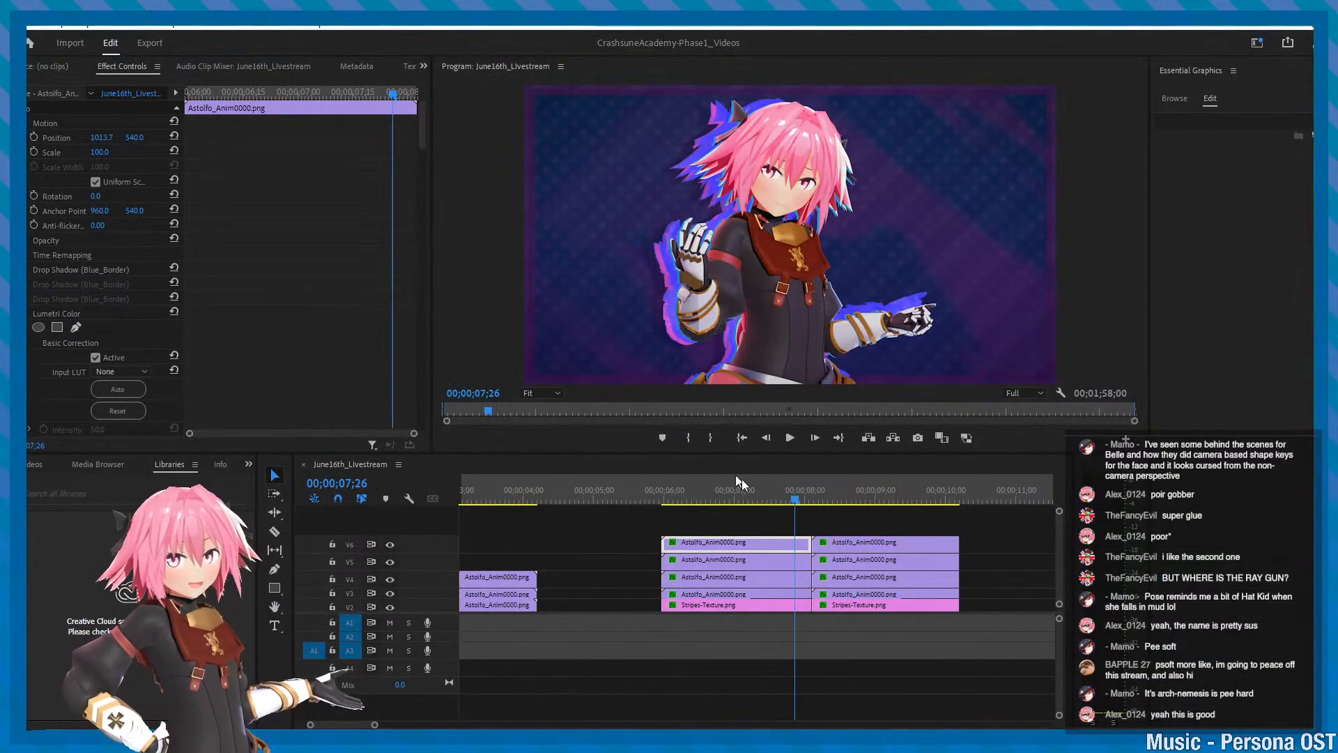
left_click(678, 495)
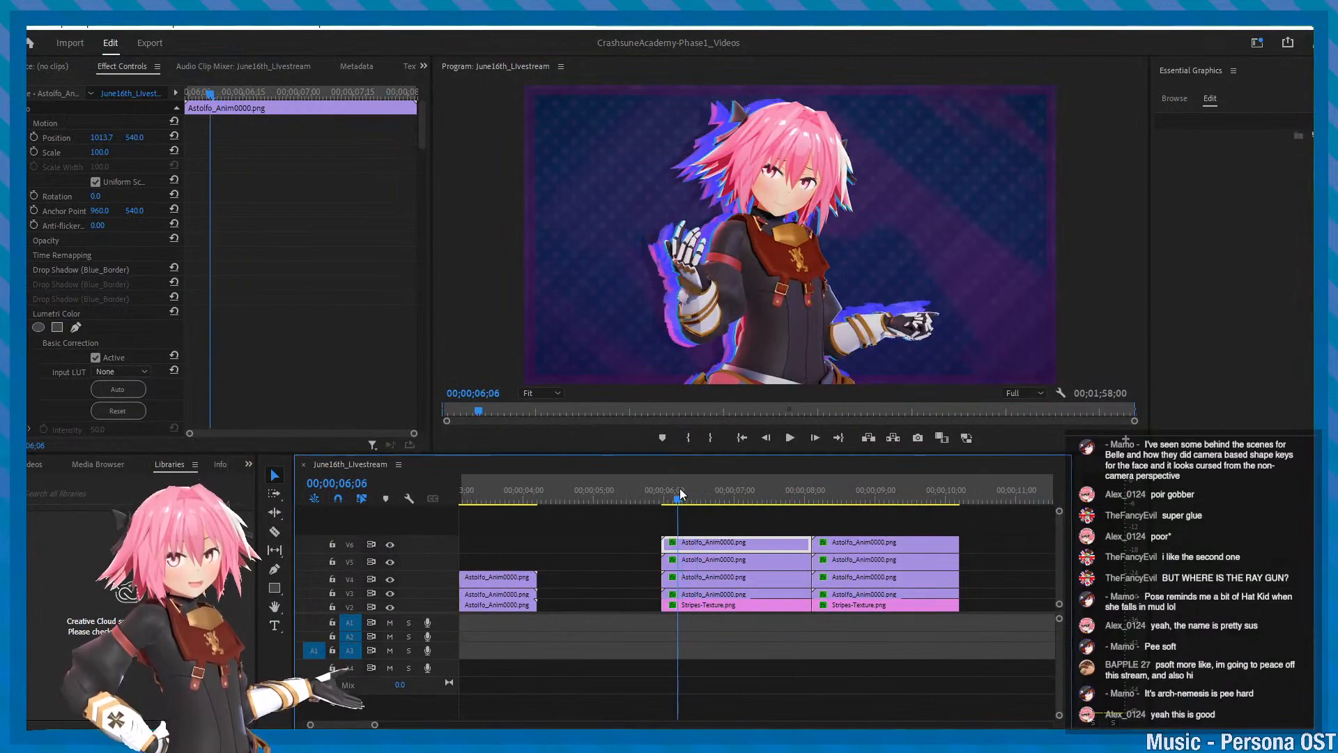
- Switch to the Blender file with Goober and inspect the outlines around the raised hand, sleeve, and knee in the camera view
key("space")
key("alt+Tab")
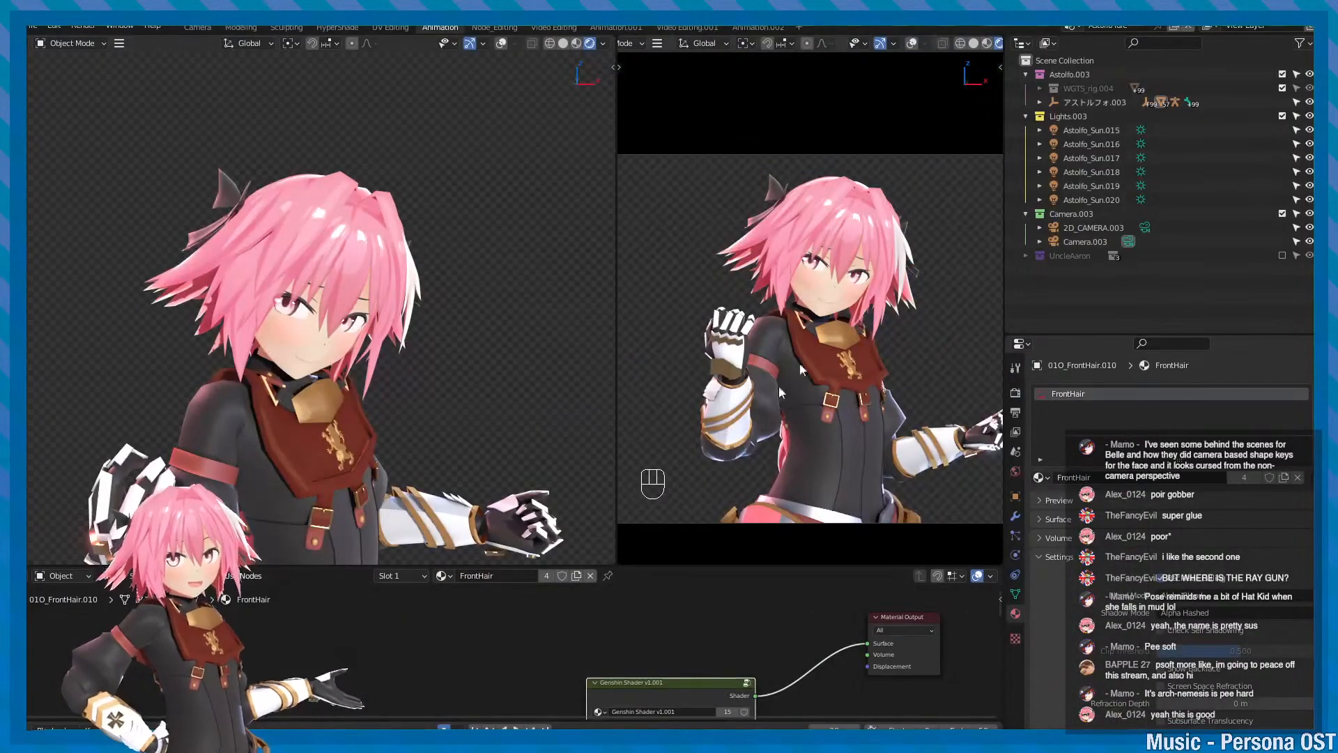
key("alt+Tab")
key("alt+Tab")
middle_click_drag(829, 396, 851, 419, "alt")
scroll(851, 420, "up", 2, "alt")
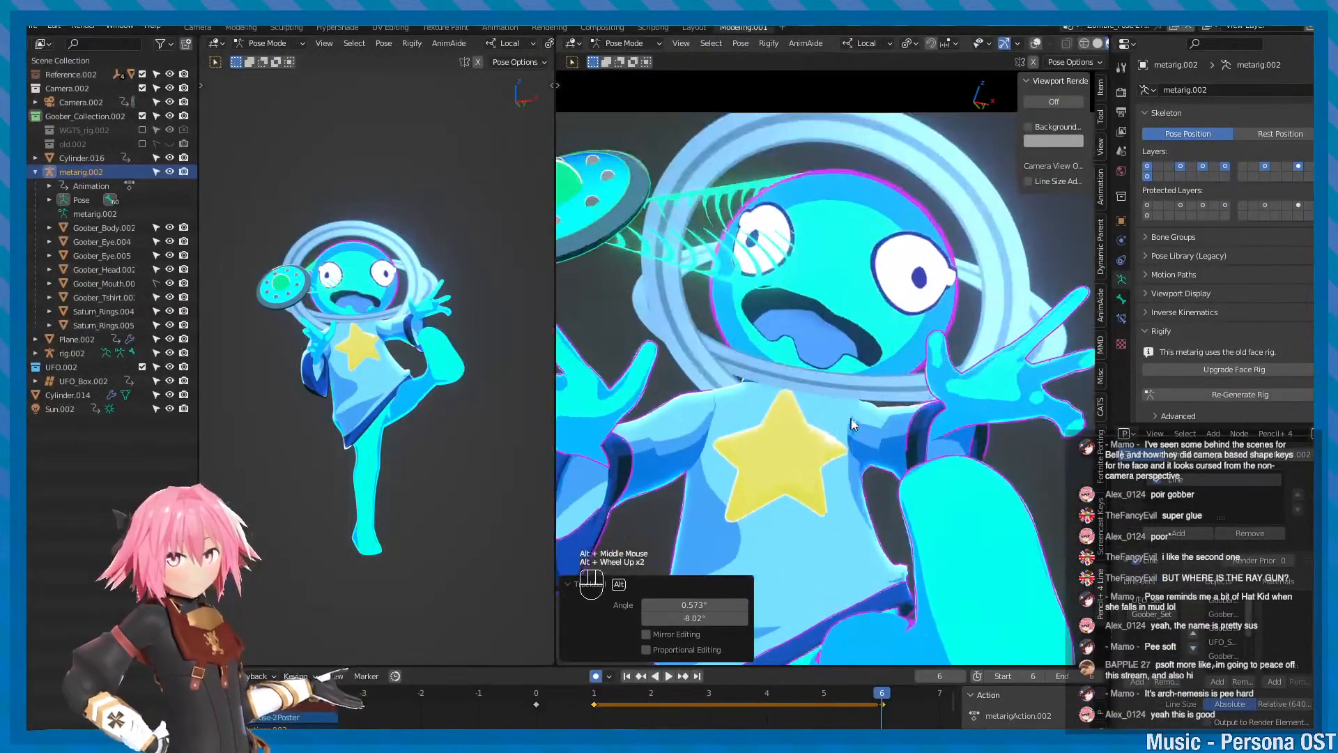
middle_click(853, 424, "alt")
middle_click(906, 390, "alt")
scroll(845, 338, "up", 2, "alt")
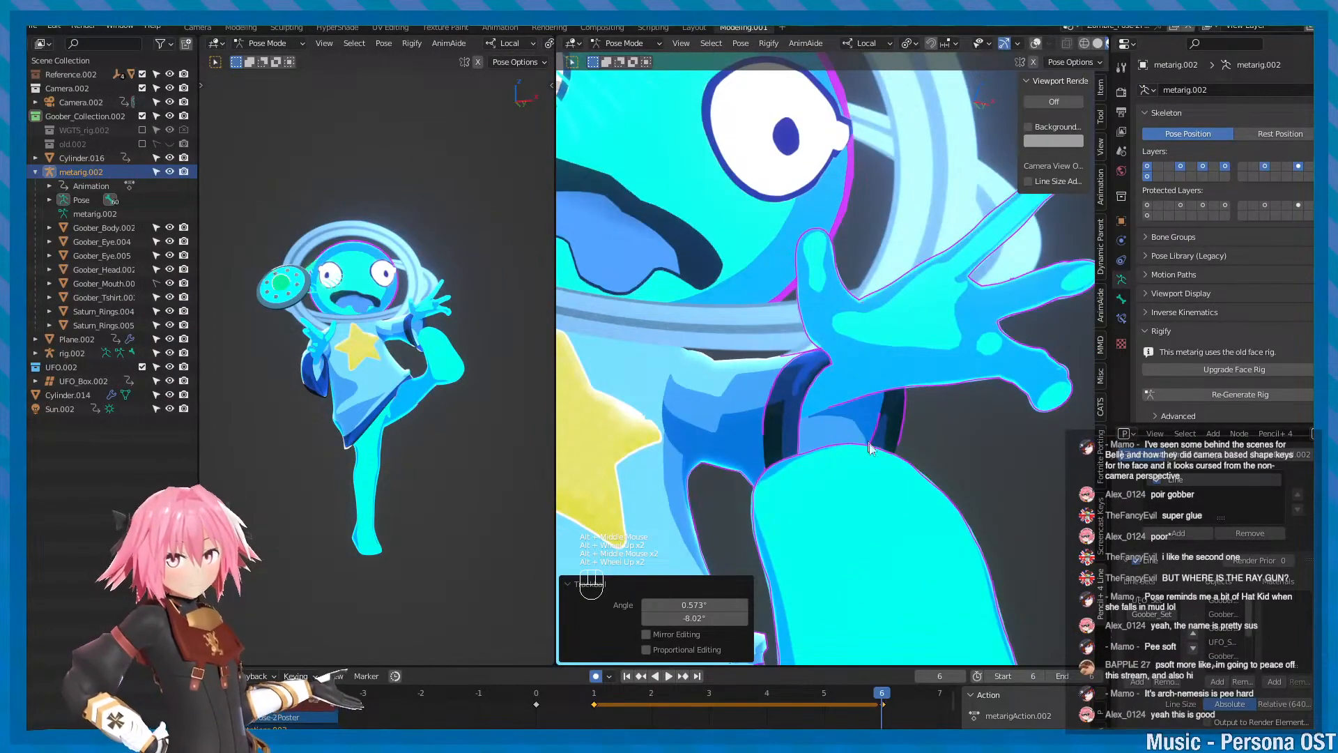
scroll(935, 400, "up", 1)
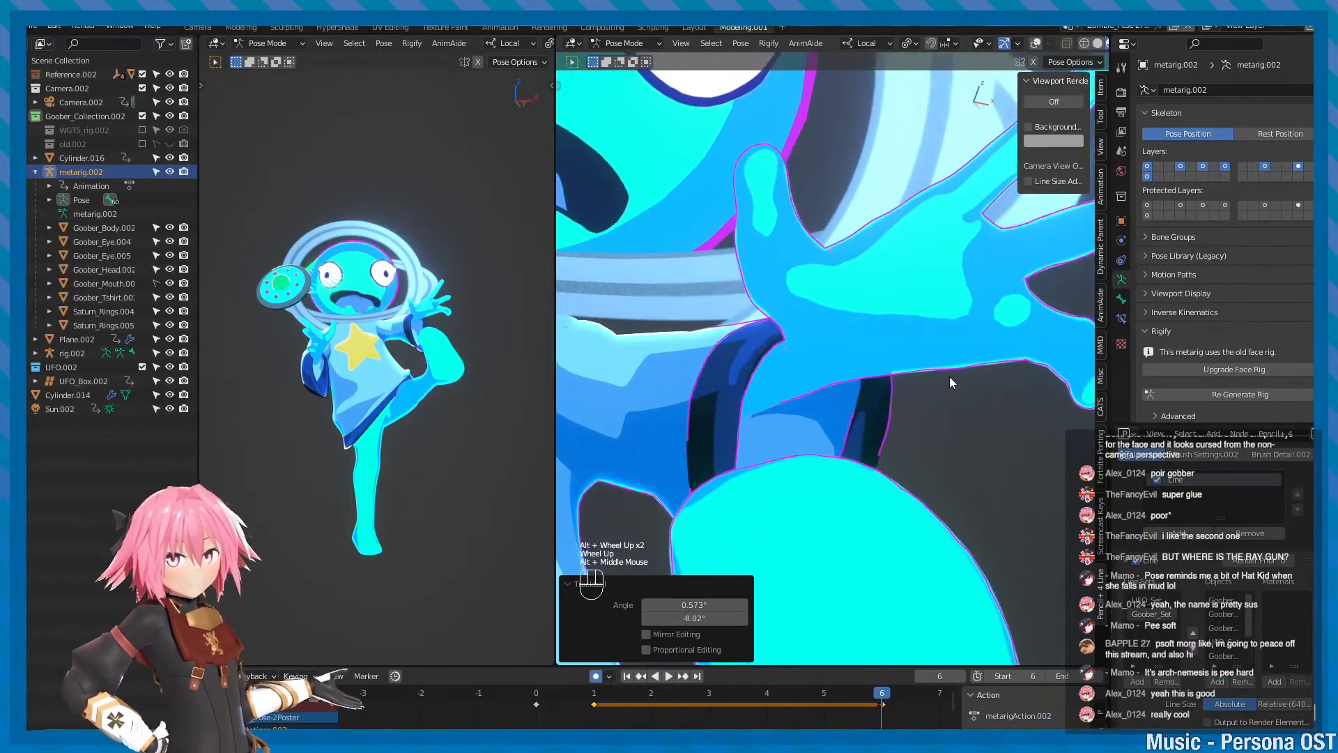
middle_click(949, 376, "alt")
scroll(949, 377, "up", 2)
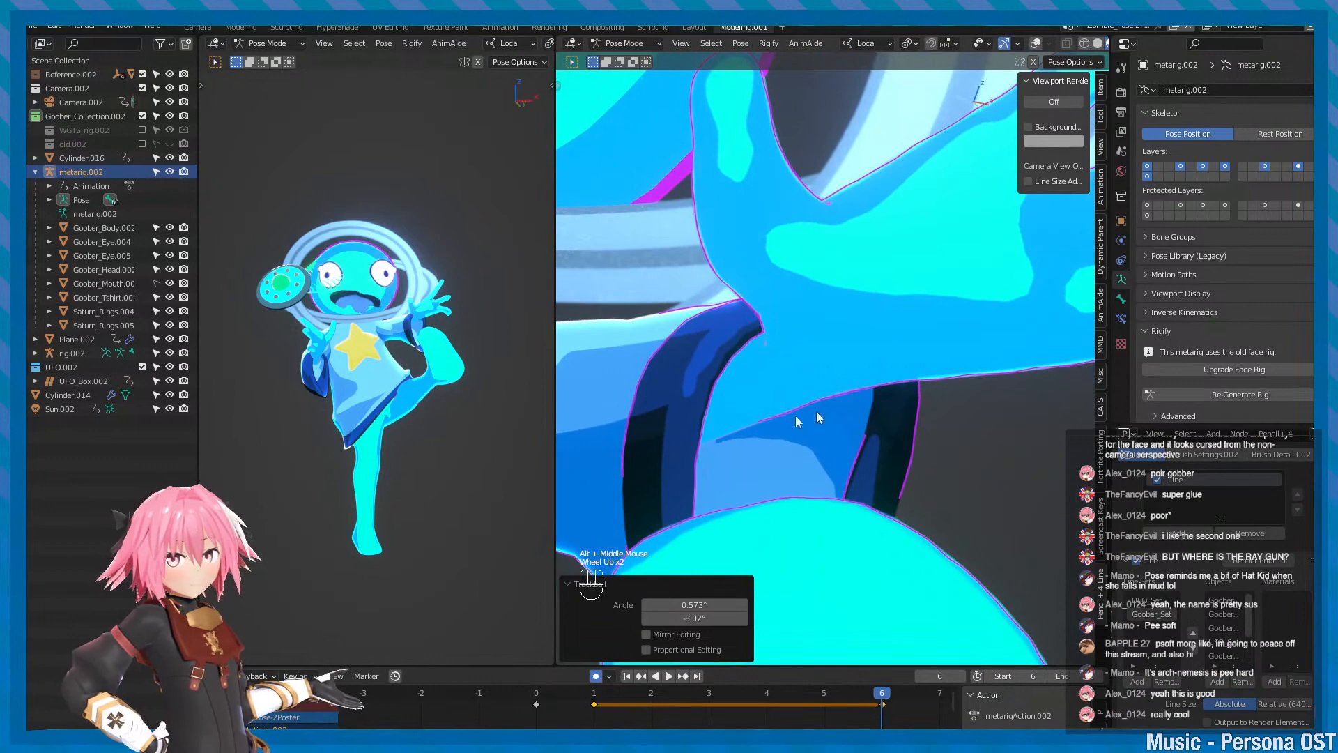
scroll(767, 350, "down", 3)
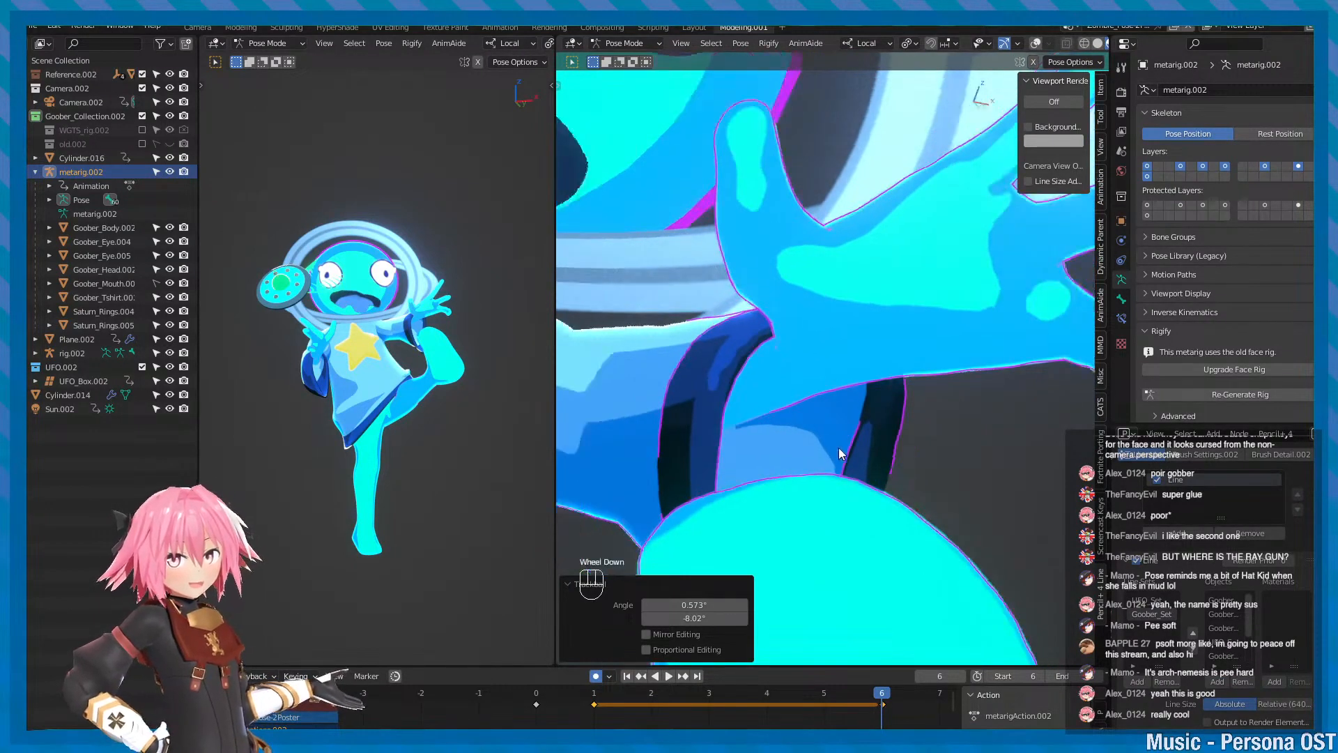
middle_click(854, 364, "alt")
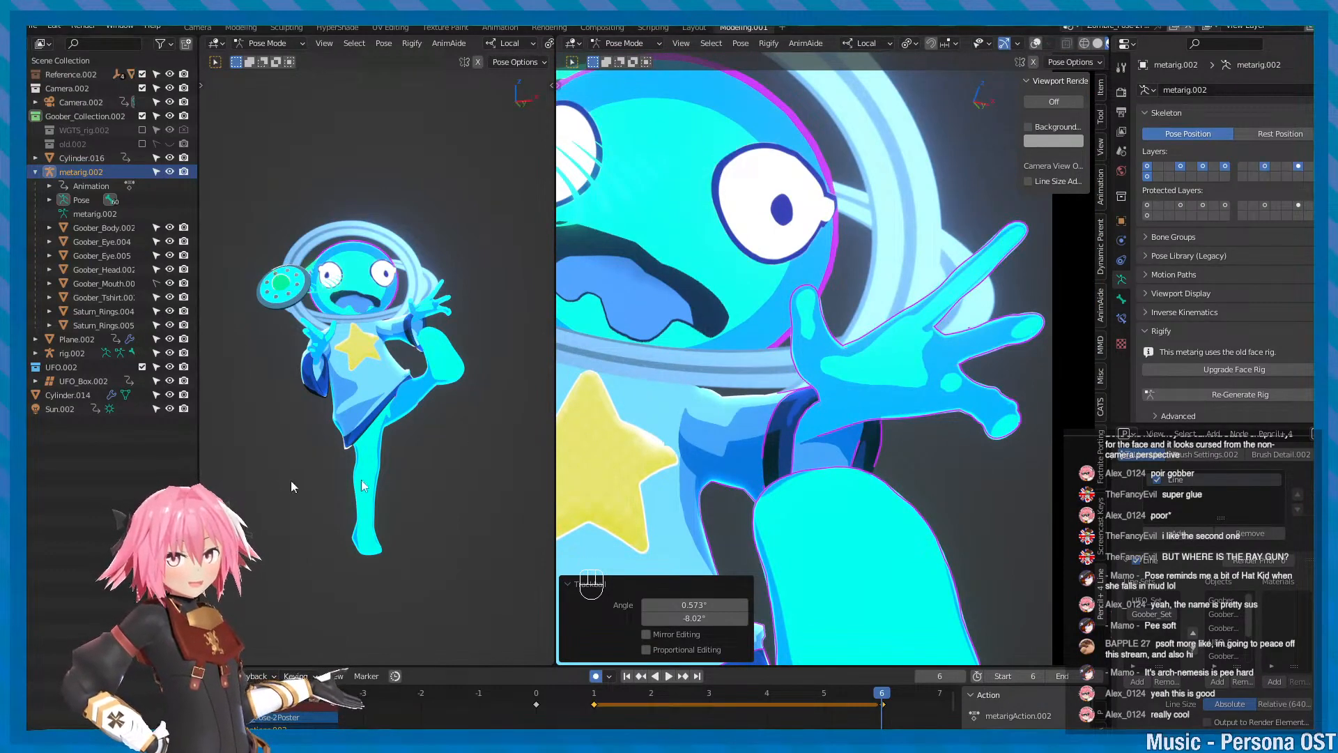
- Select the UFO in the free view, frame it, and examine its glowing tractor beam up close from below
left_click_drag(318, 322, 397, 334, "alt")
key("grave")
left_click(323, 310)
right_click_drag(324, 311, 384, 259)
left_click(301, 310)
key("KP_Decimal")
key("grave")
left_click_drag(269, 382, 406, 395, "alt")
scroll(397, 393, "up", 3, "alt")
scroll(380, 356, "down", 1)
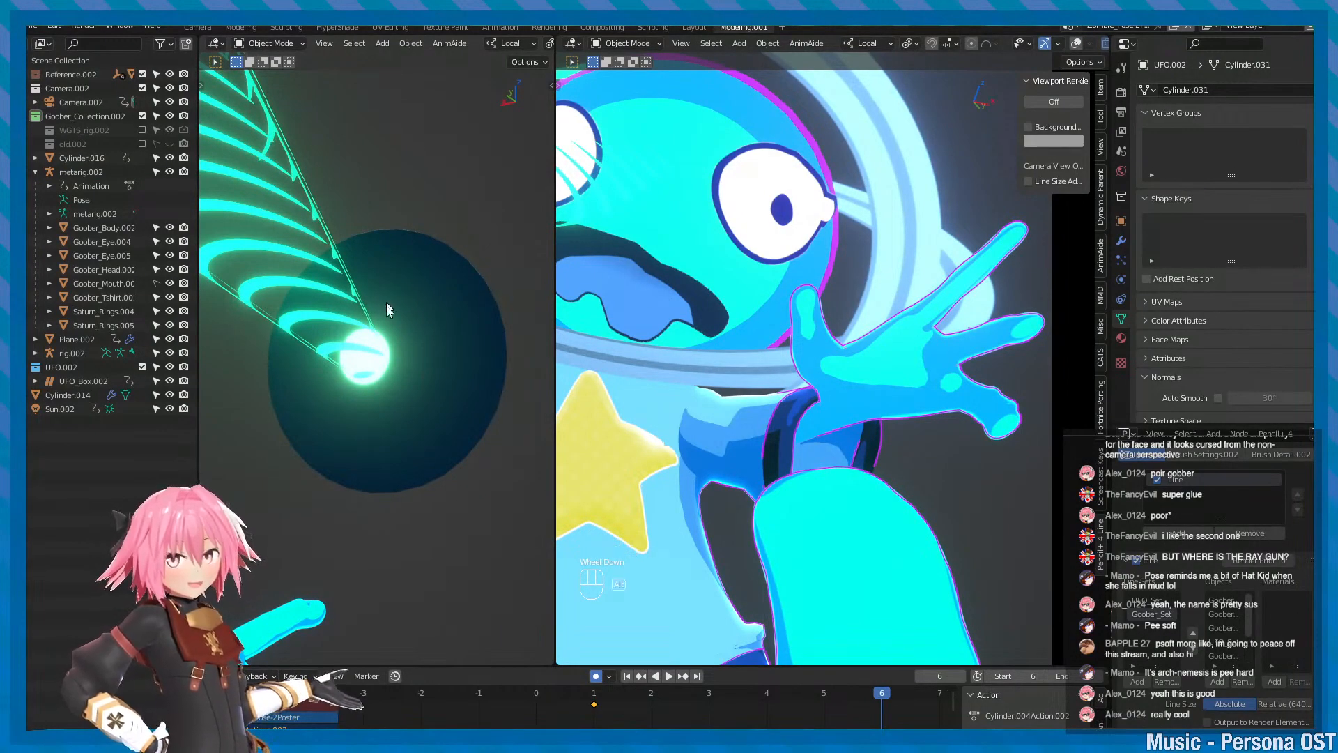
left_click_drag(387, 309, 384, 357, "alt")
key("grave")
scroll(406, 352, "up", 2)
key("grave")
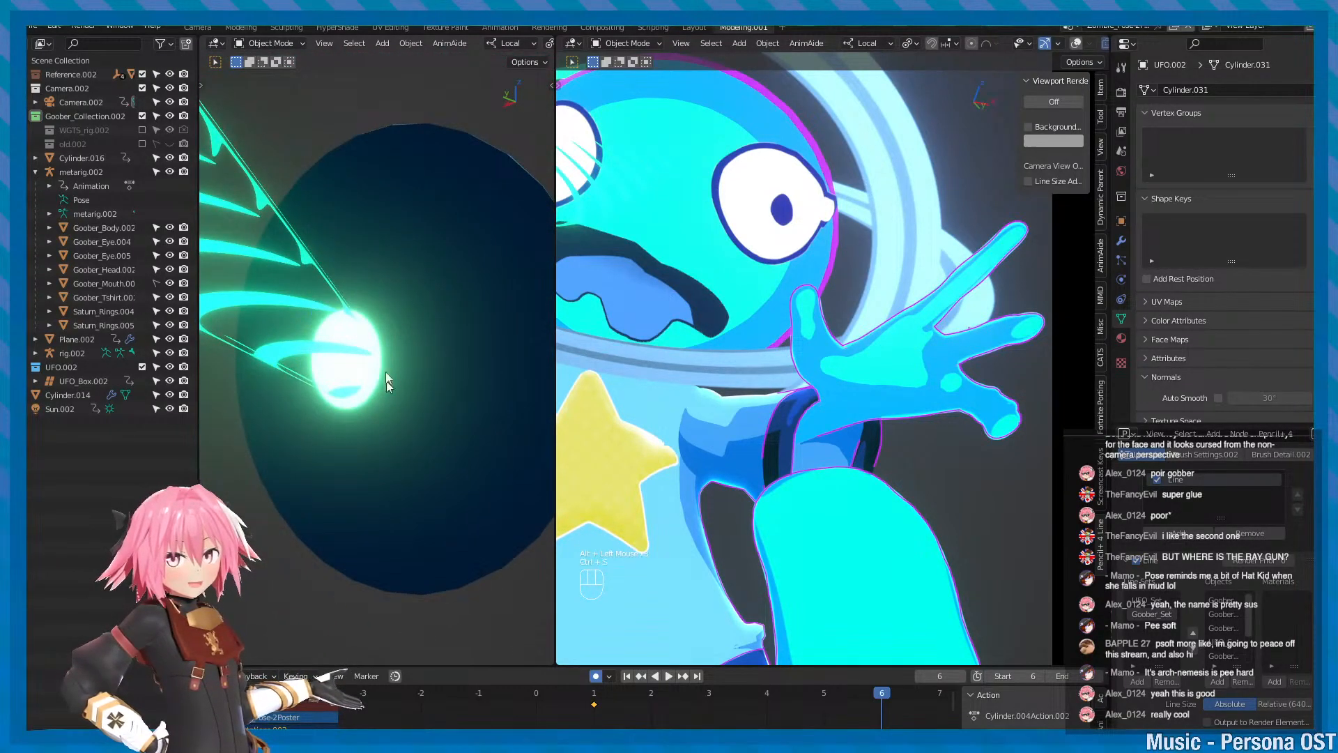
- Examine Goober and the UFO together from the side in the free view, and save the file
left_click_drag(304, 384, 334, 364, "alt")
scroll(341, 403, "down", 2, "alt")
scroll(403, 333, "up", 1, "alt")
scroll(299, 378, "down", 2, "alt")
middle_click_drag(335, 364, 285, 371, "alt")
key("ctrl+s")
scroll(334, 370, "down", 1)
scroll(334, 369, "down", 1, "alt")
left_click_drag(334, 369, 376, 383, "alt")
middle_click_drag(376, 383, 348, 381, "alt")
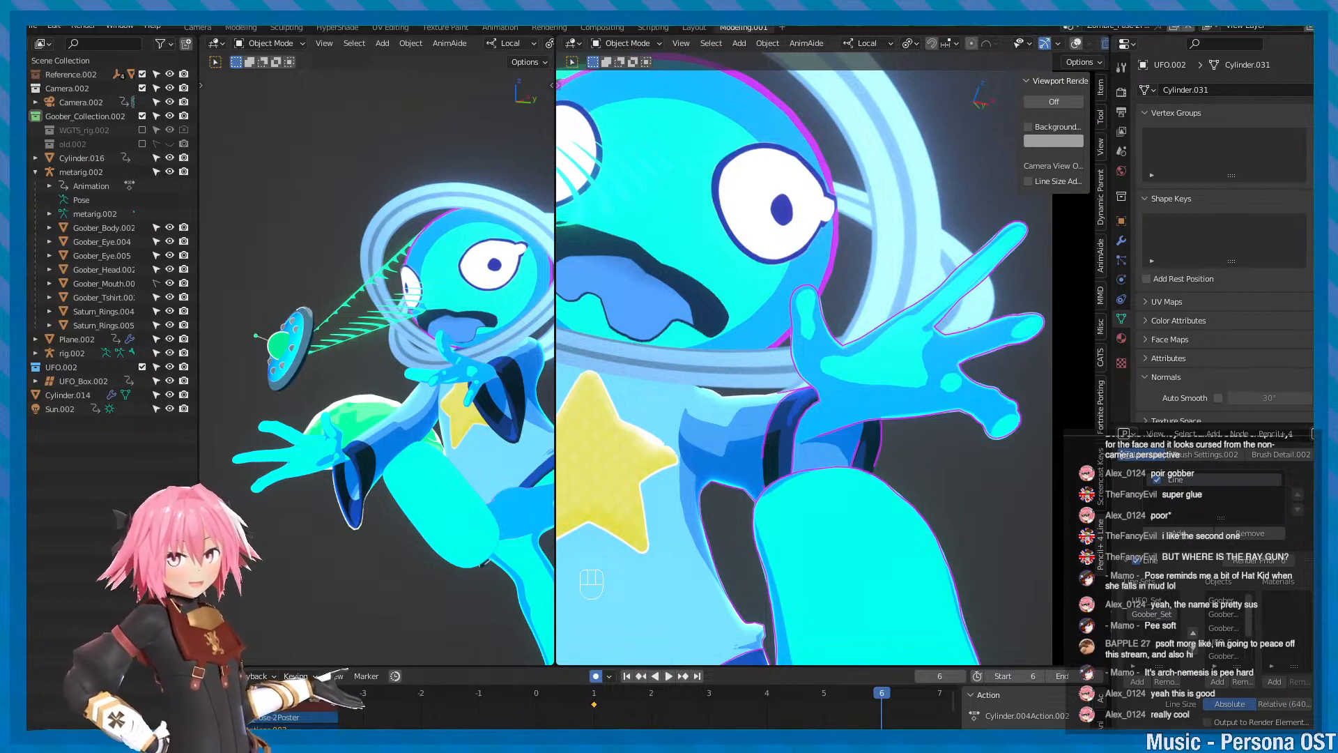
- Bring Goober's whole camera frame back into the camera view and save the file
scroll(895, 292, "down", 2)
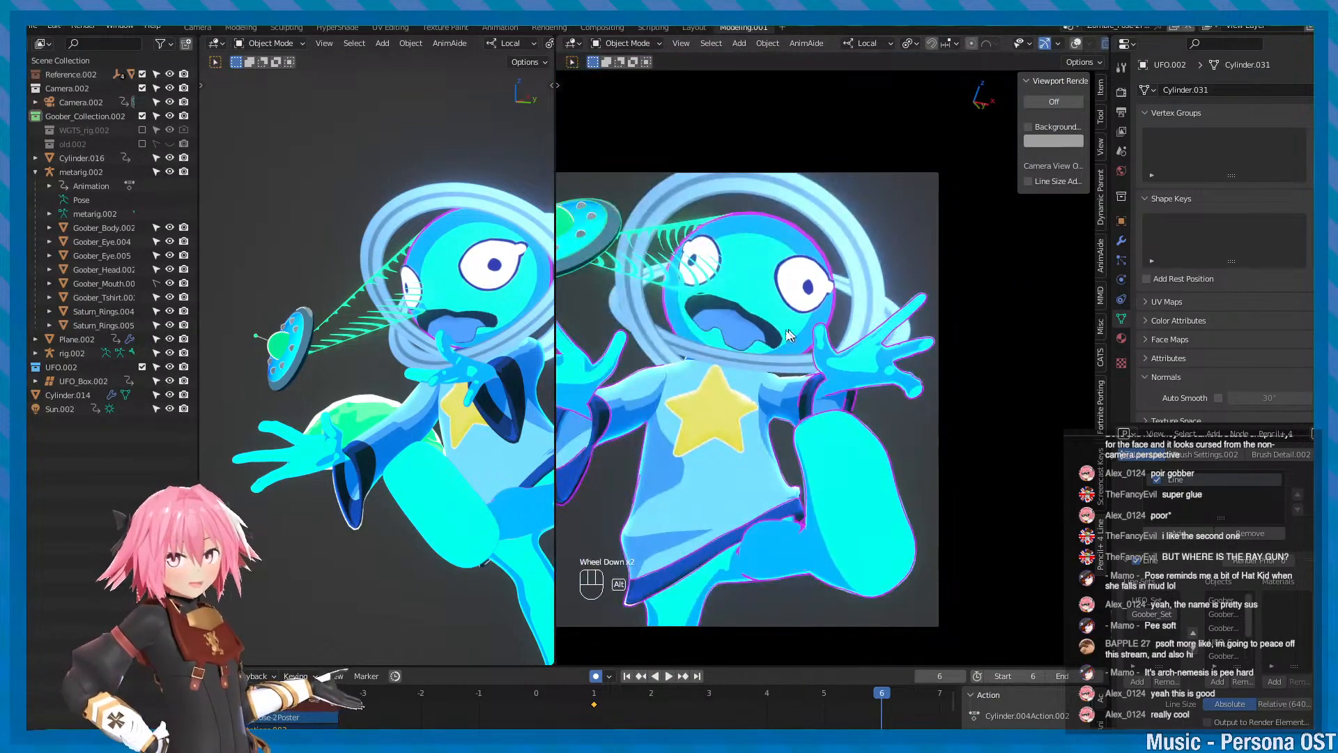
middle_click(867, 302, "alt")
key("q")
middle_click(874, 312, "alt")
key("ctrl+s")
key("ctrl+s")
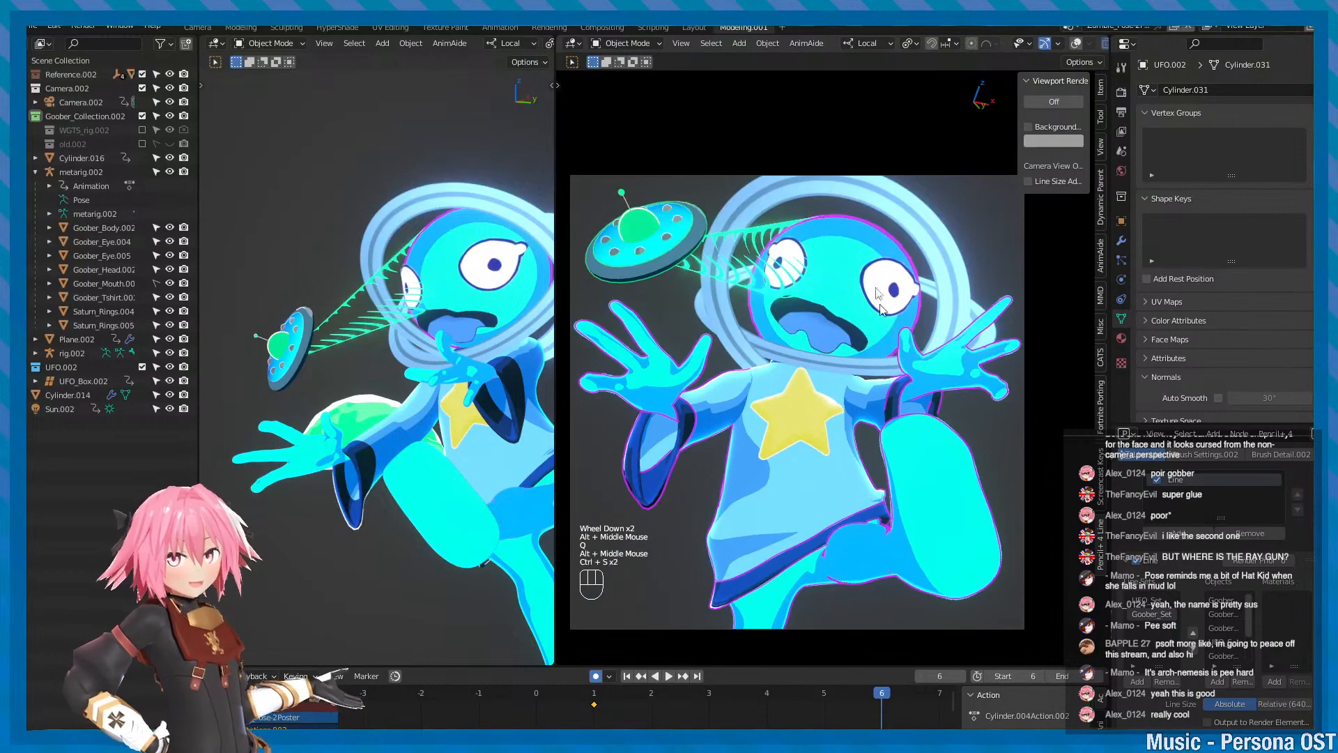
- Switch to the Spiderverse_Stream_Doc reference board and examine the Cam-Shape-Matic add-on page with its anime face comparison
mouse_move(362, 728)
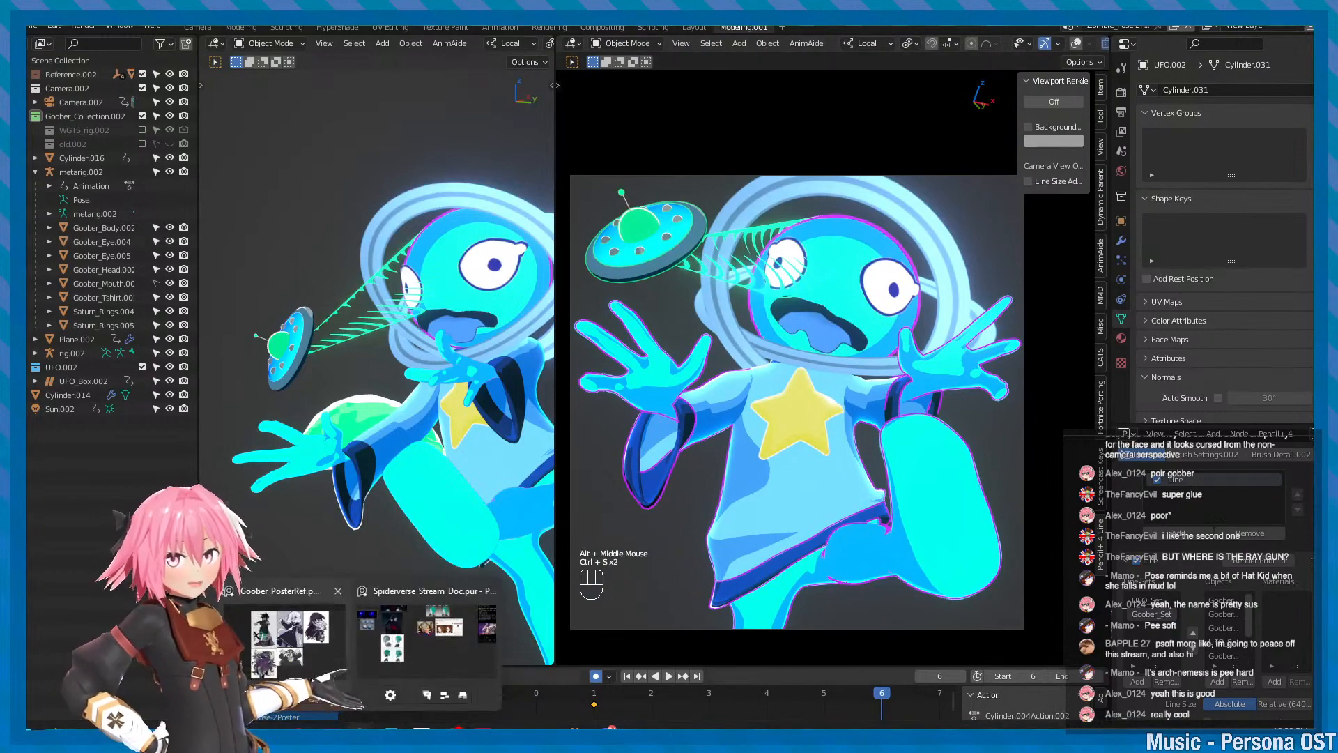
left_click(460, 656)
scroll(885, 422, "down", 4)
scroll(955, 366, "up", 6)
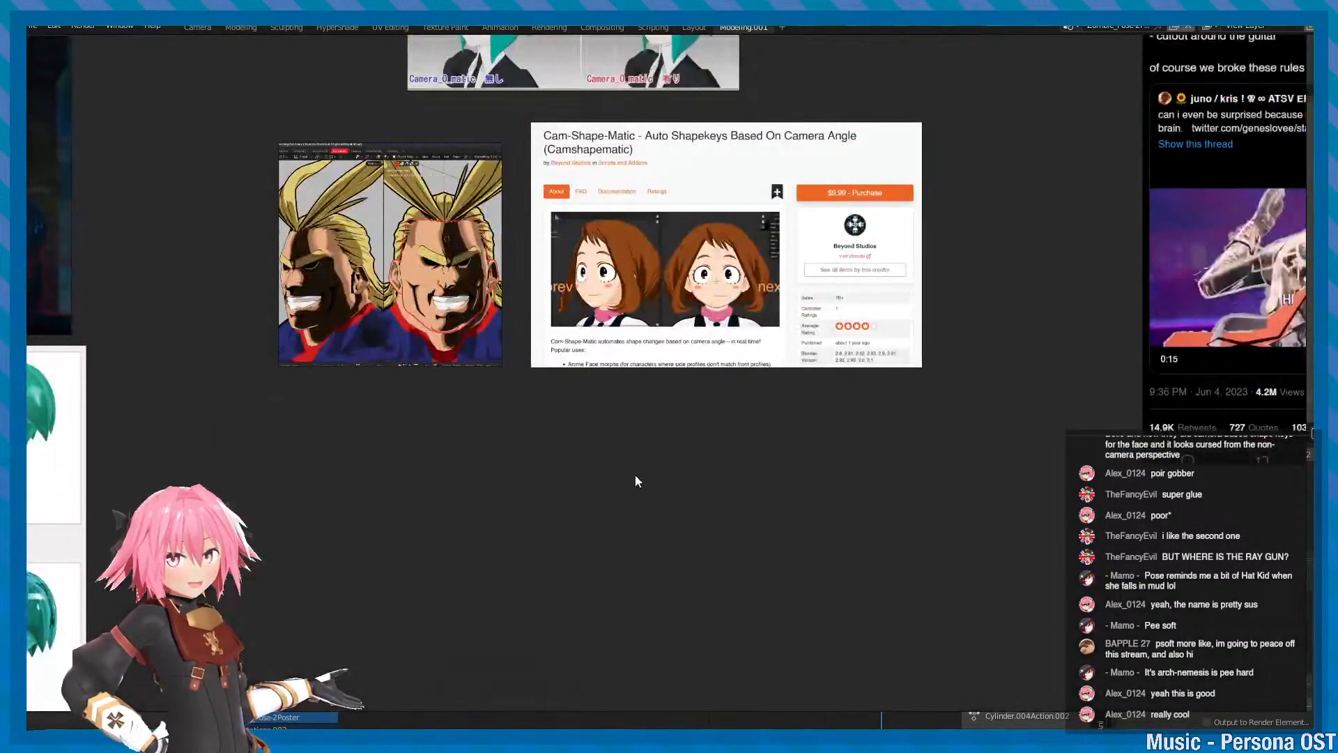
scroll(626, 432, "up", 4)
scroll(651, 570, "down", 2)
scroll(658, 418, "up", 2)
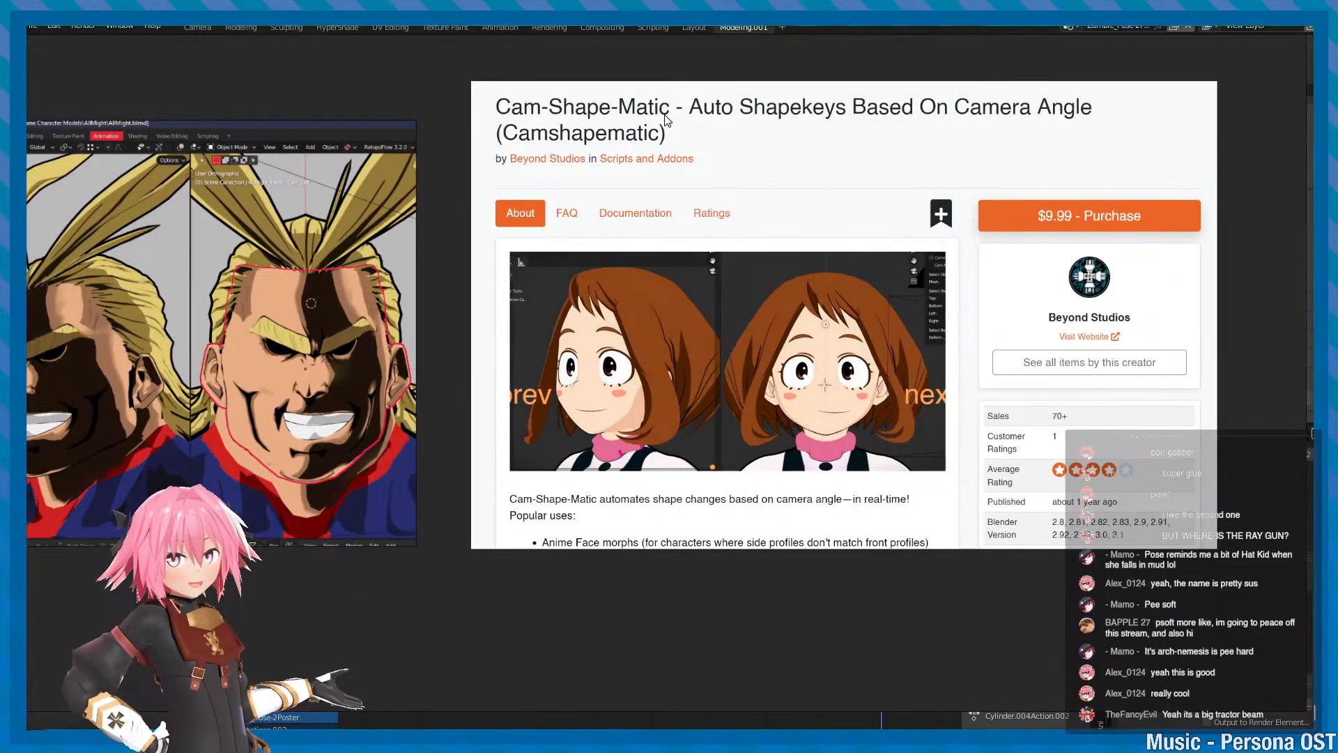
middle_click_drag(815, 126, 794, 169)
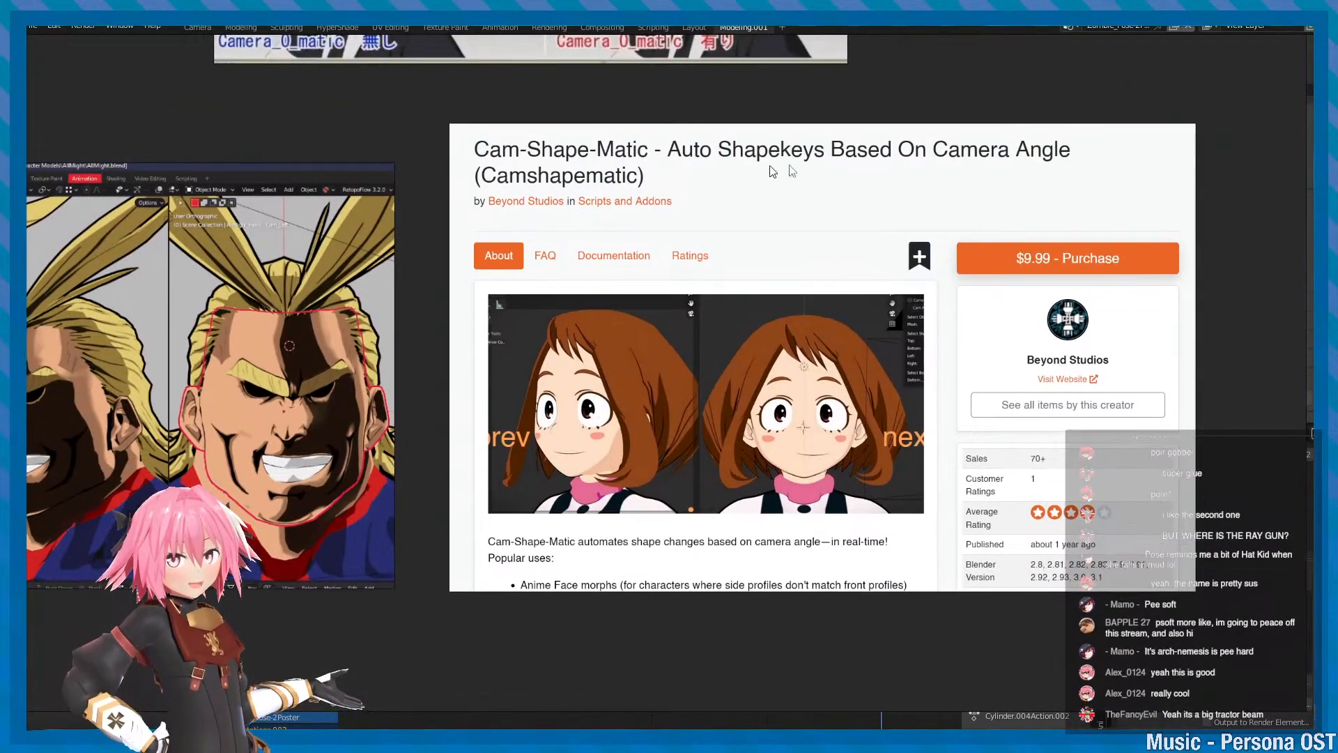
scroll(808, 278, "up", 8)
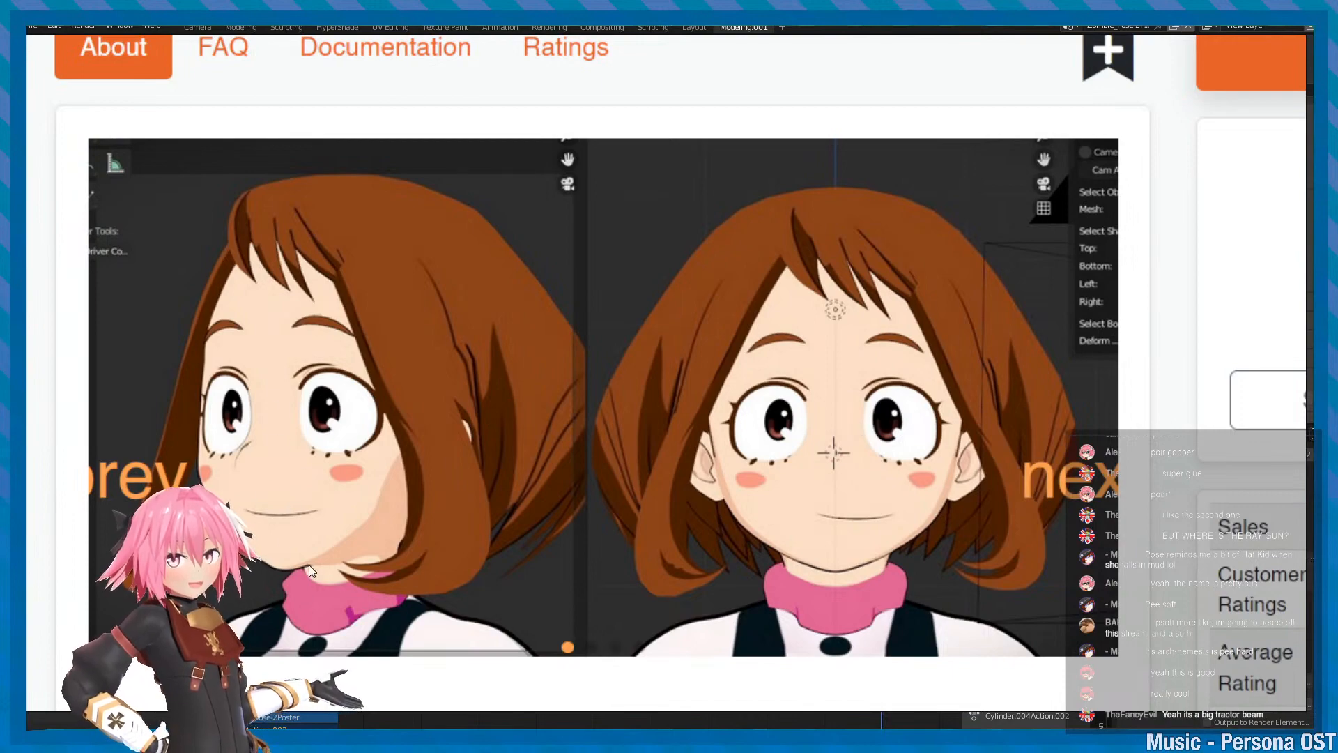
- Examine the All Might reference, comparing the face shadows in the three-quarter and front views
scroll(466, 416, "down", 5)
scroll(429, 488, "up", 5)
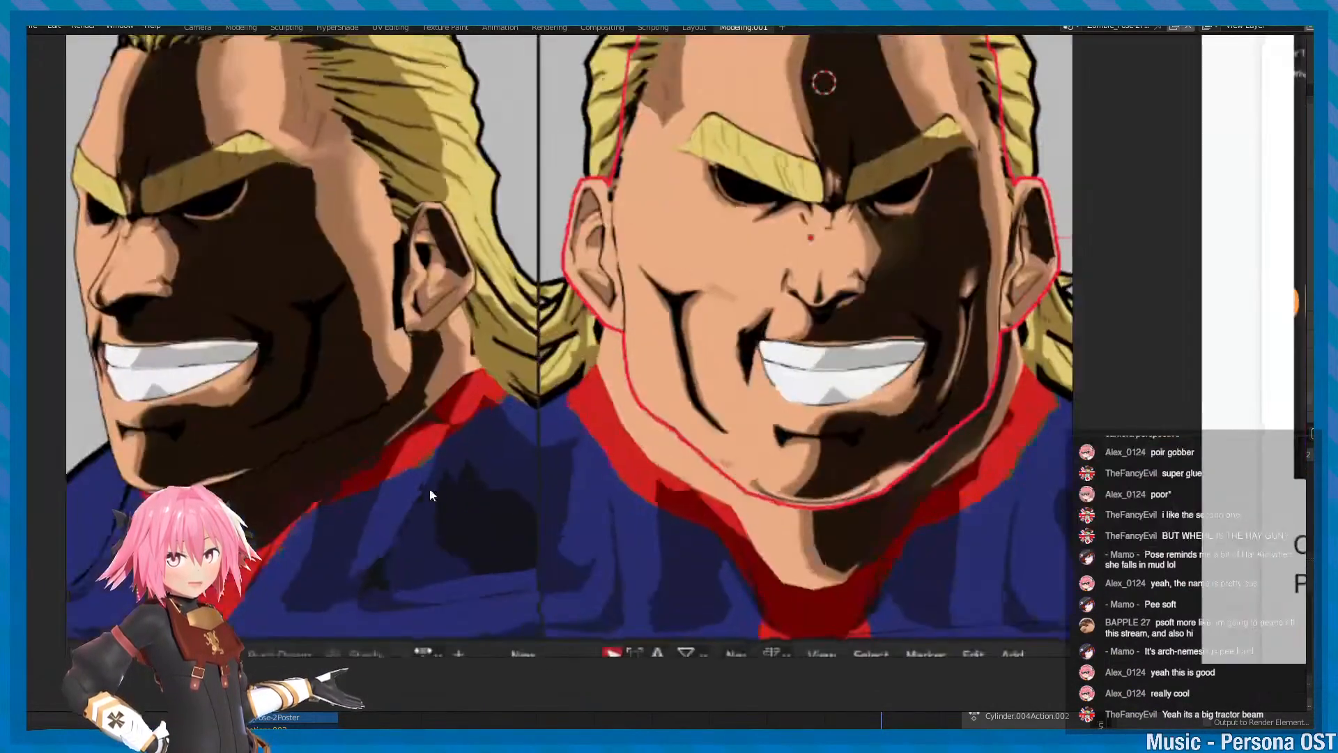
middle_click_drag(906, 422, 860, 474)
scroll(888, 425, "up", 2)
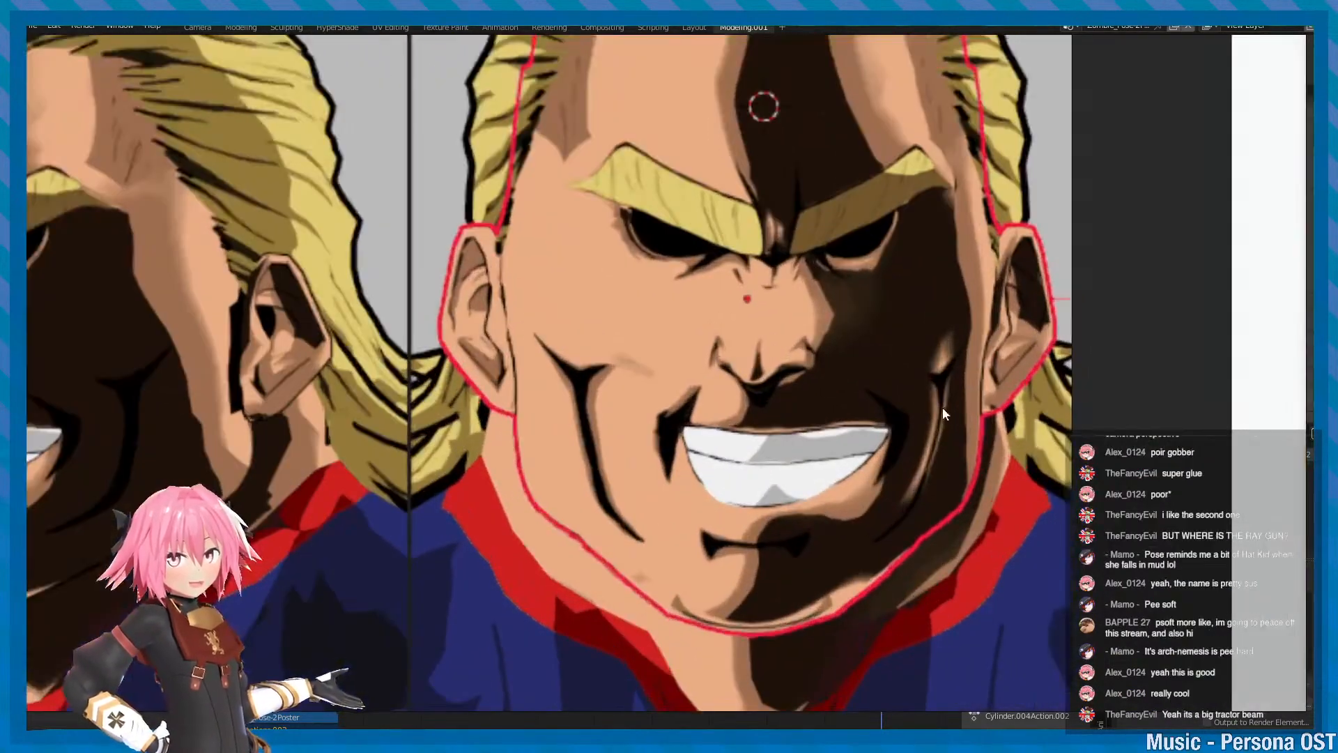
scroll(888, 425, "down", 2)
middle_click_drag(839, 282, 870, 309)
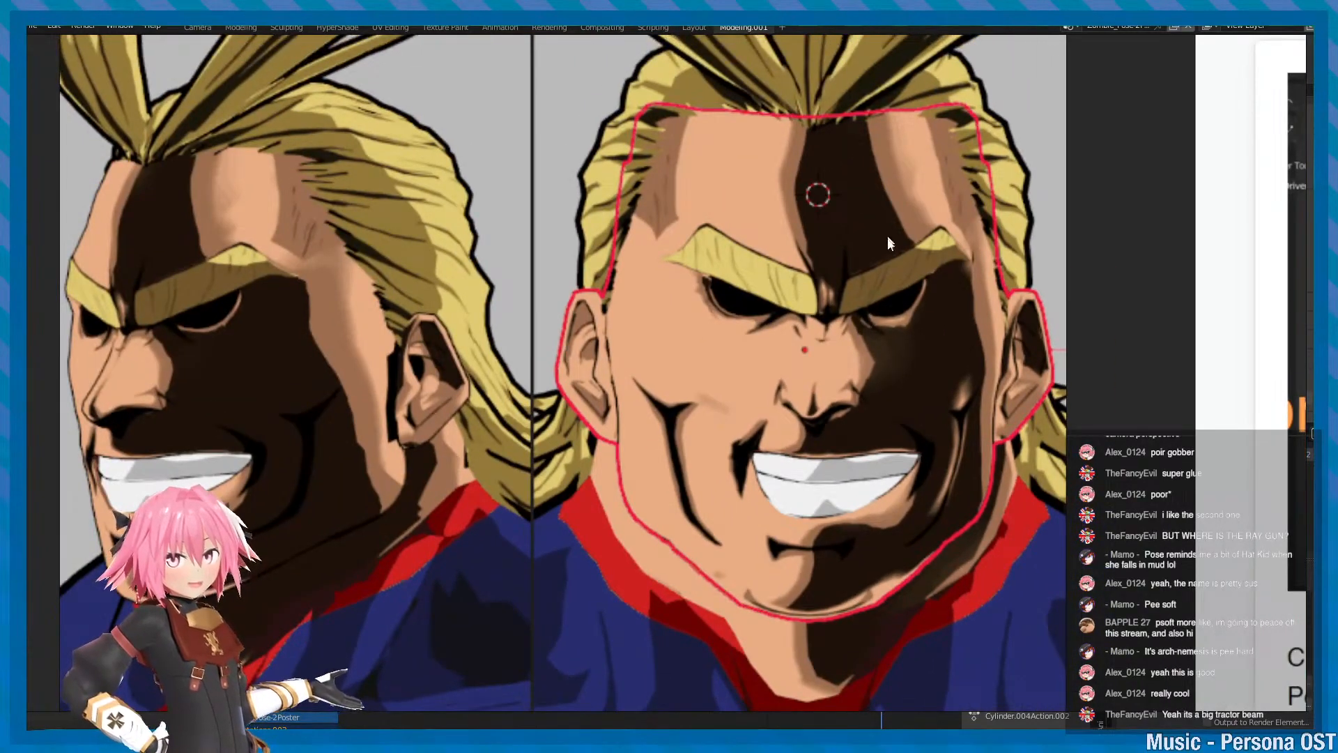
middle_click_drag(651, 428, 908, 291)
middle_click_drag(338, 244, 403, 375)
scroll(534, 278, "down", 2)
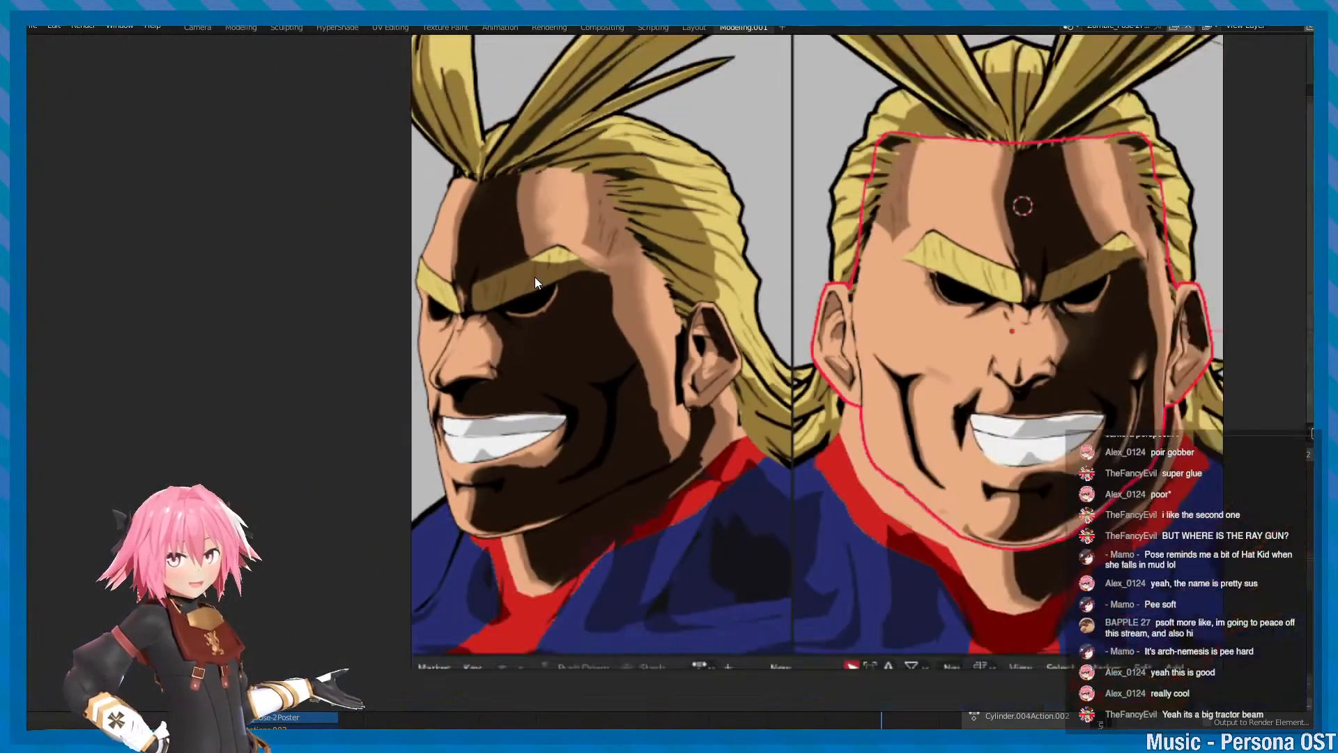
middle_click_drag(592, 230, 599, 324)
scroll(466, 485, "down", 2)
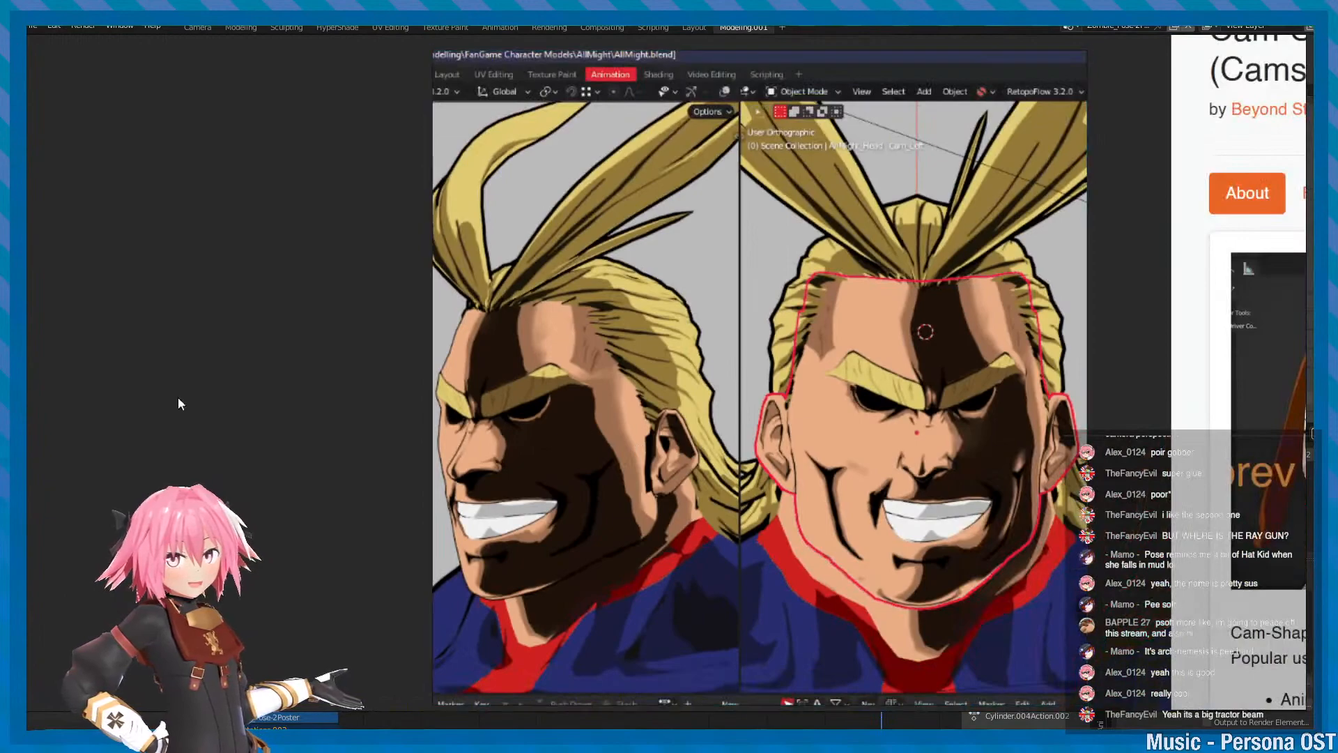
scroll(597, 411, "down", 2)
scroll(625, 439, "up", 2)
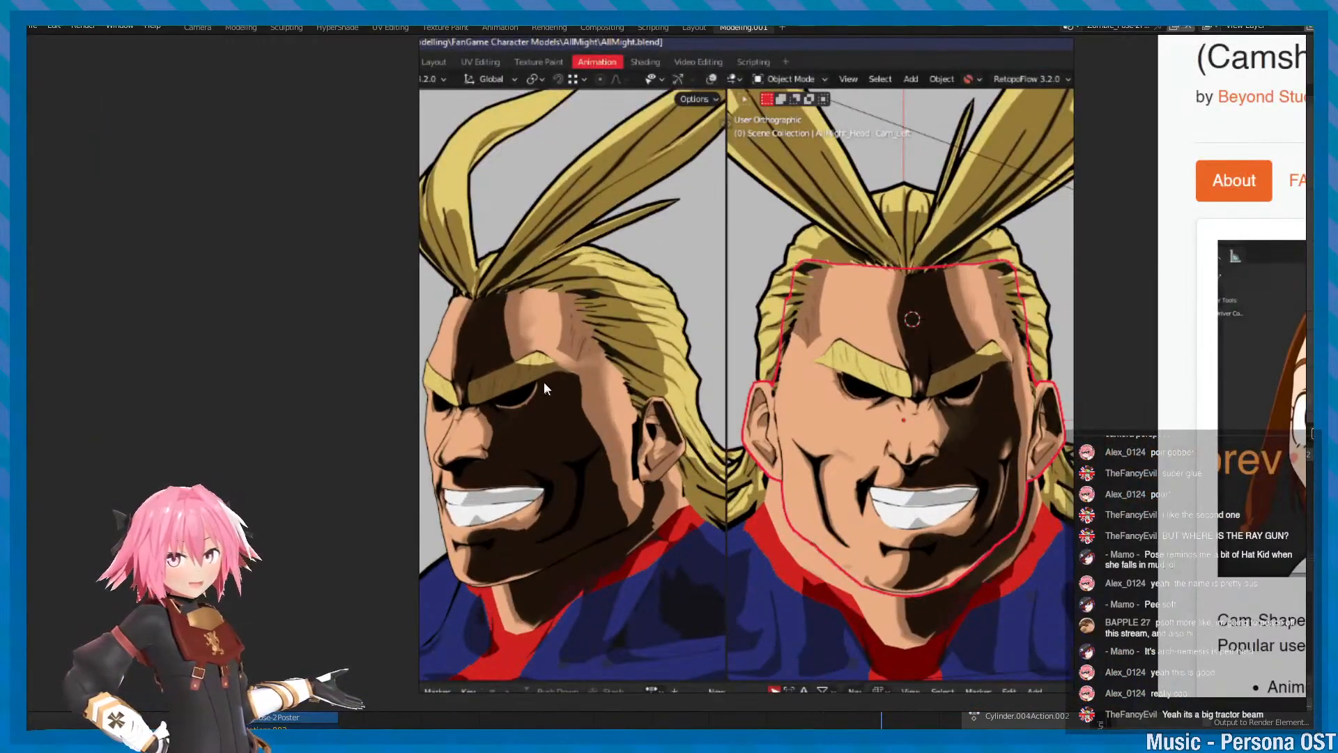
- Shrink the Cam-Shape-Matic image on the reference board and move it right beside the All Might reference
scroll(785, 324, "down", 5)
scroll(789, 131, "up", 3)
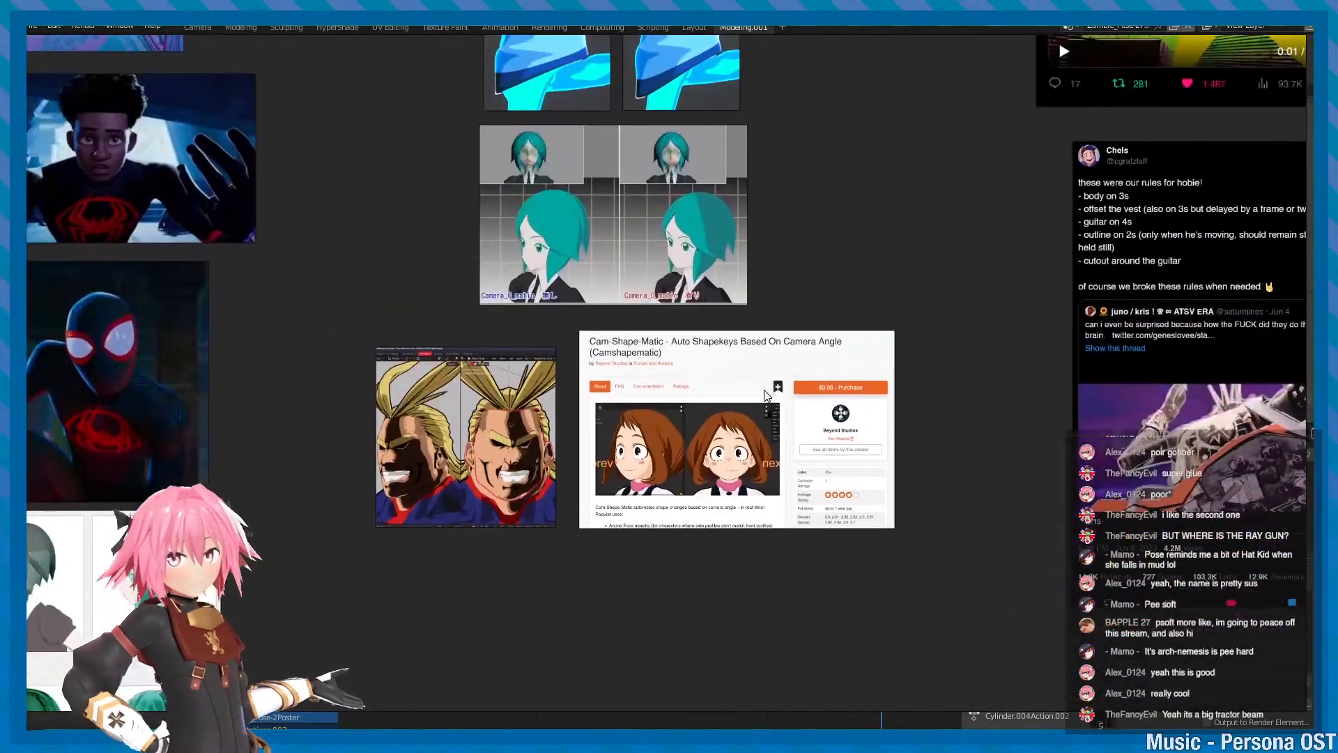
scroll(763, 409, "up", 4)
left_click(762, 408)
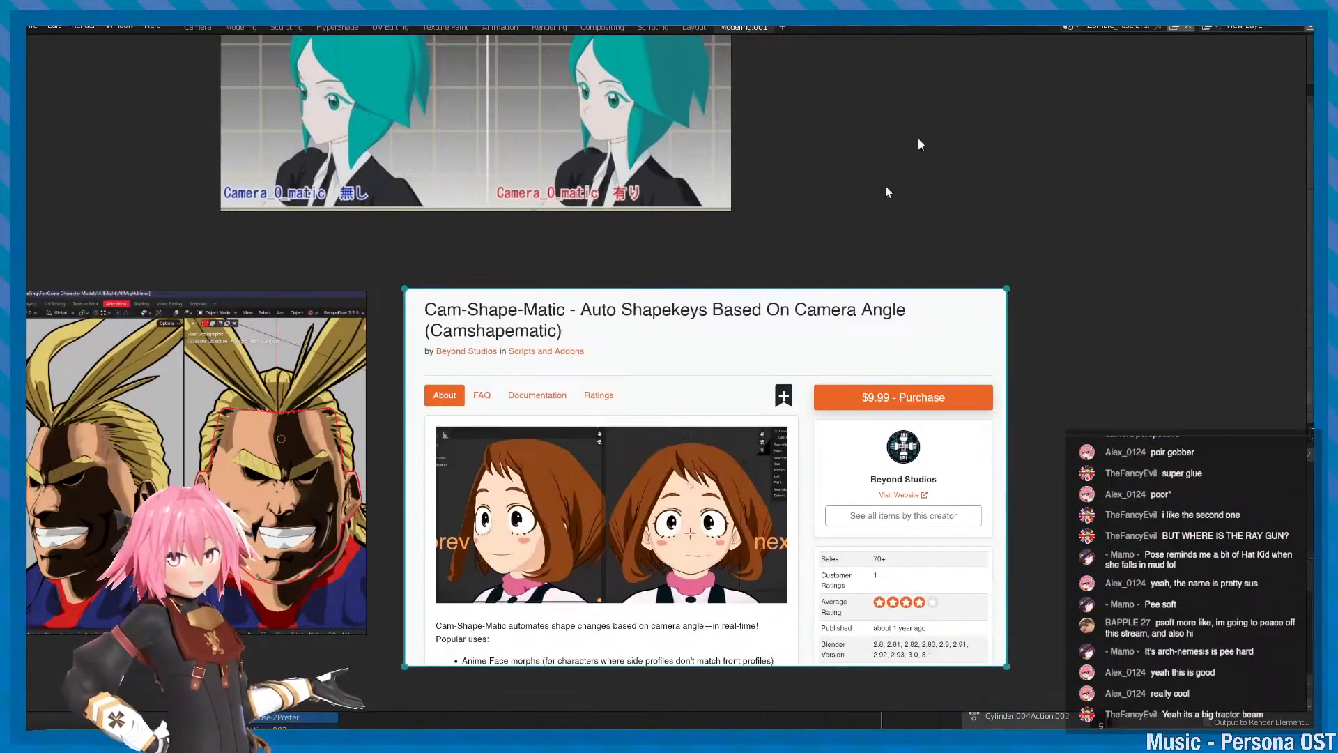
left_click_drag(1005, 293, 951, 335)
left_click_drag(929, 384, 906, 348)
left_click(958, 257)
- View the pose sketch and shirt hem comparison references above the green-haired character images on the board
scroll(958, 257, "down", 5)
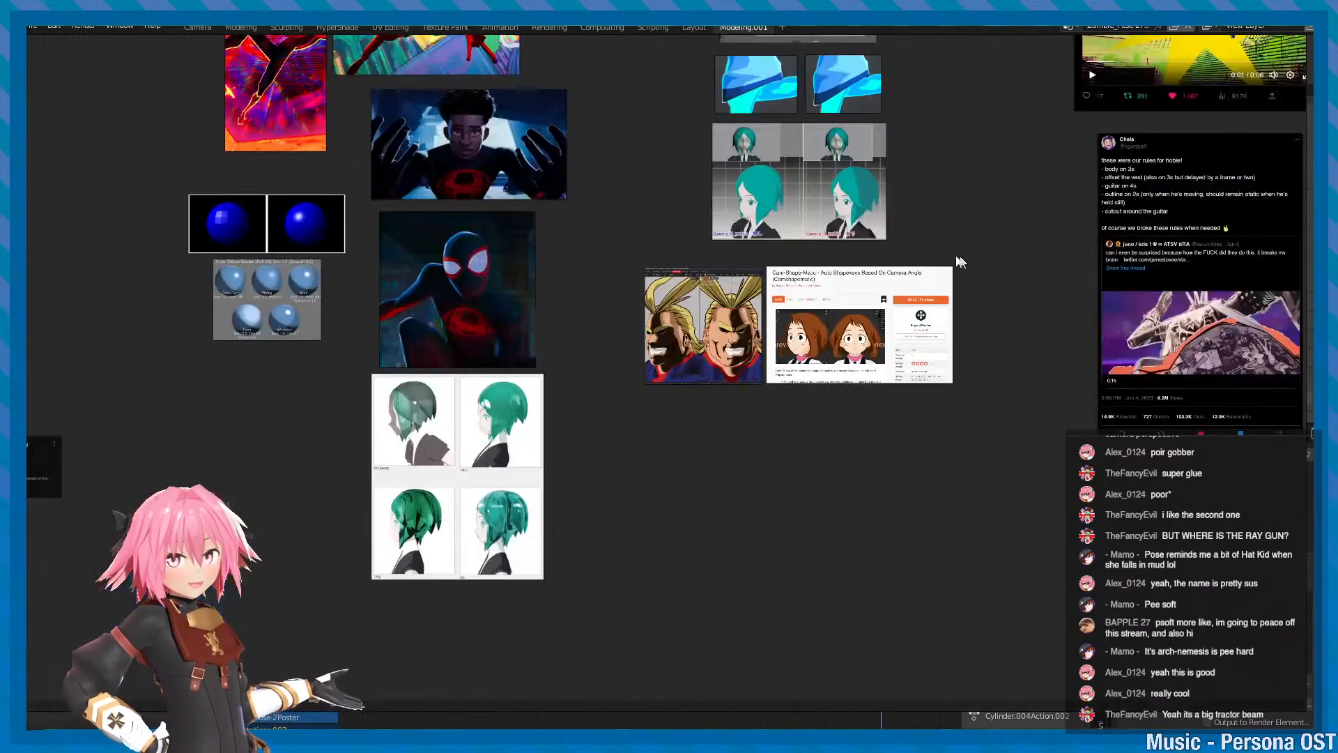
scroll(923, 186, "up", 1)
middle_click_drag(923, 186, 904, 310)
scroll(905, 298, "up", 4)
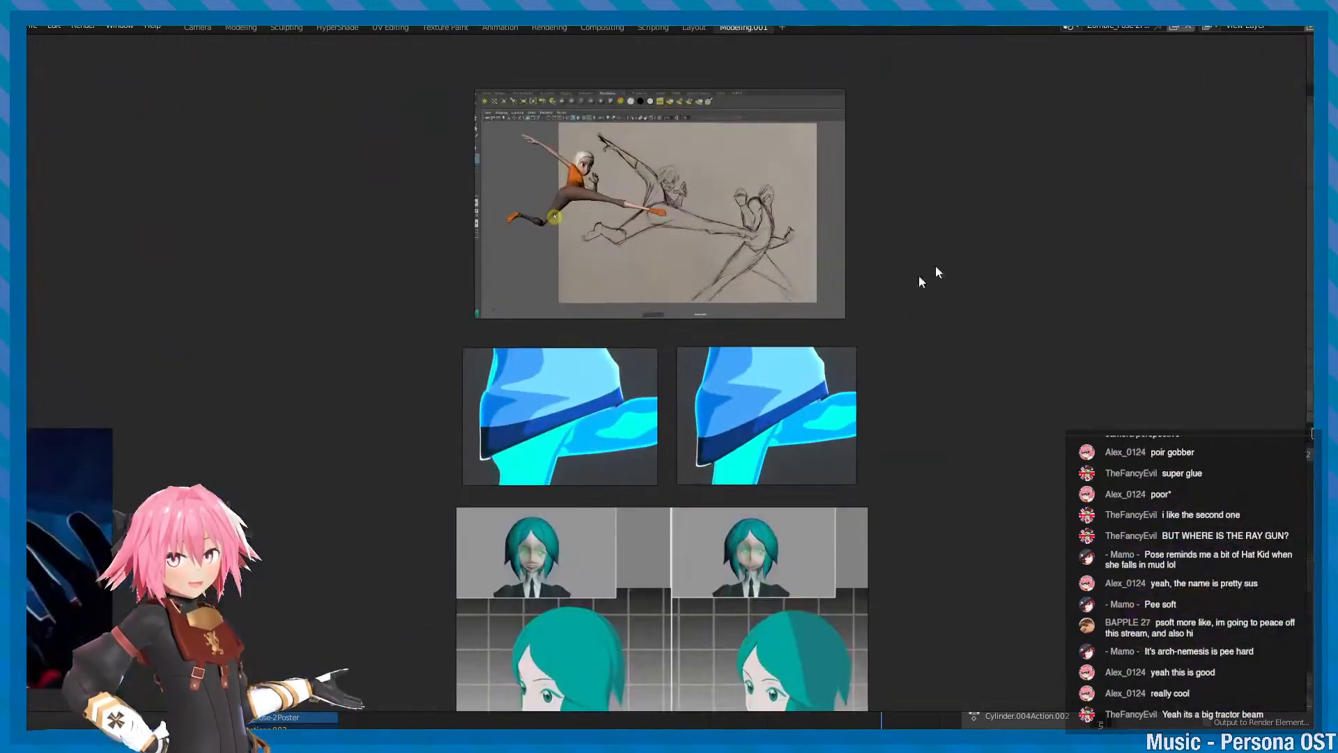
- Switch back to the Blender file with Goober, center the character in the camera view, and save the file
key("alt+Tab")
middle_click_drag(848, 385, 872, 367, "alt")
key("ctrl+s")
key("ctrl+s")
scroll(884, 366, "up", 1)
key("ctrl+s")
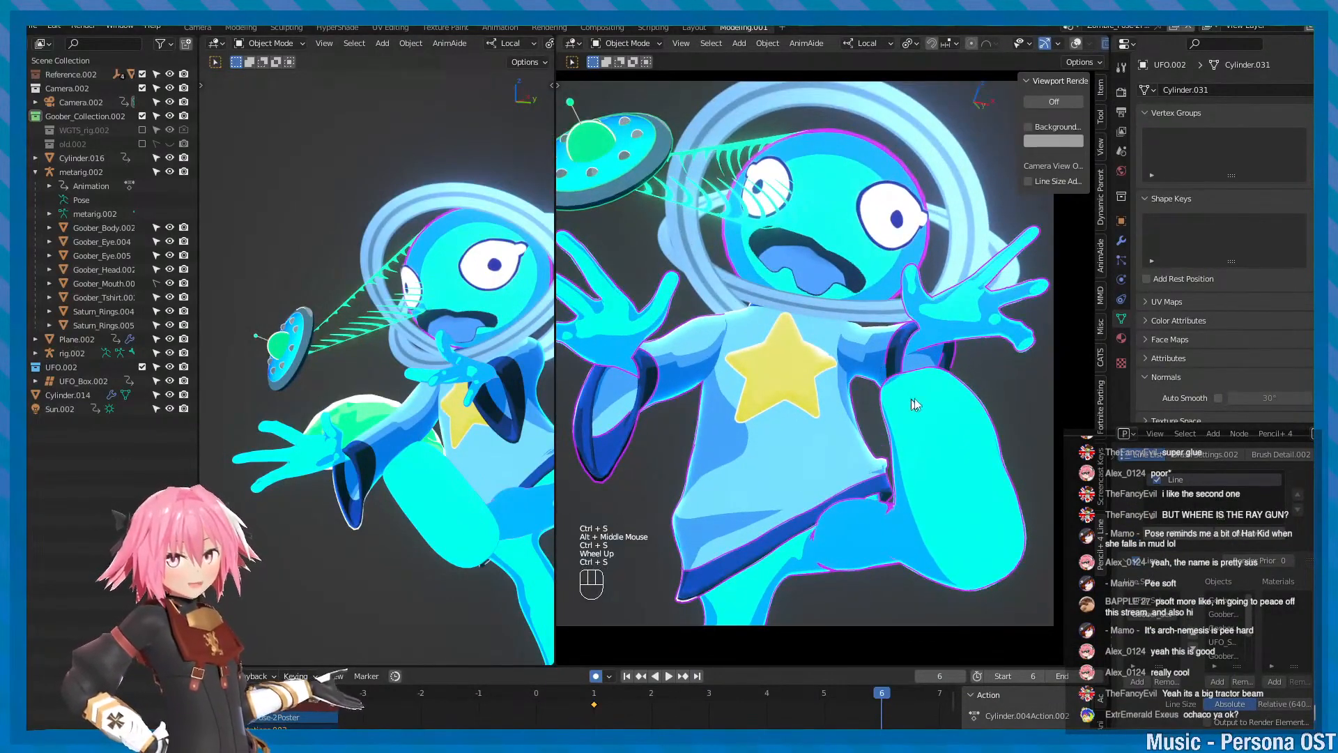
scroll(958, 394, "up", 1)
key("shift+alt+z")
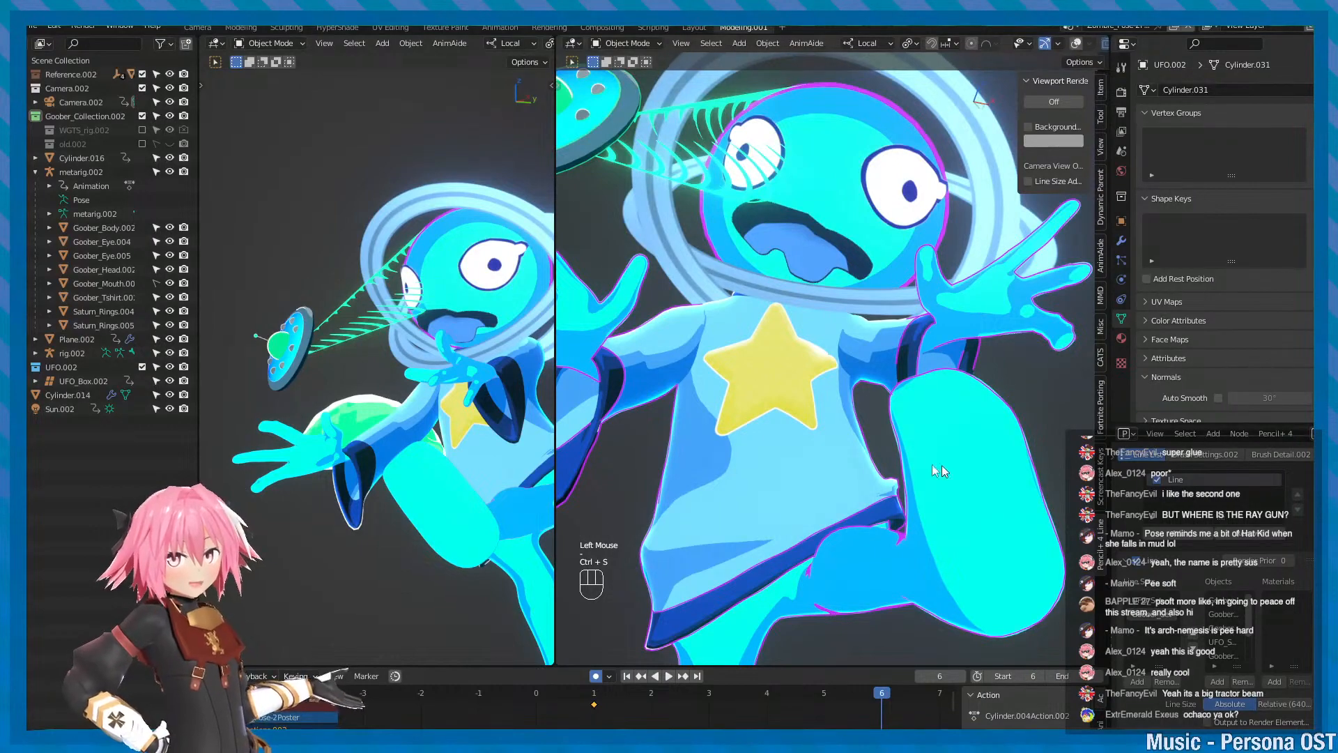
- Orbit out of the camera to inspect Goober's pose, save the file, and restore the full camera frame
scroll(938, 464, "up", 1)
scroll(927, 453, "down", 3)
mouse_move(904, 428)
left_mouse_down("alt")
mouse_move(1000, 424)
mouse_move(918, 414)
left_mouse_up("alt")
key("ctrl+s")
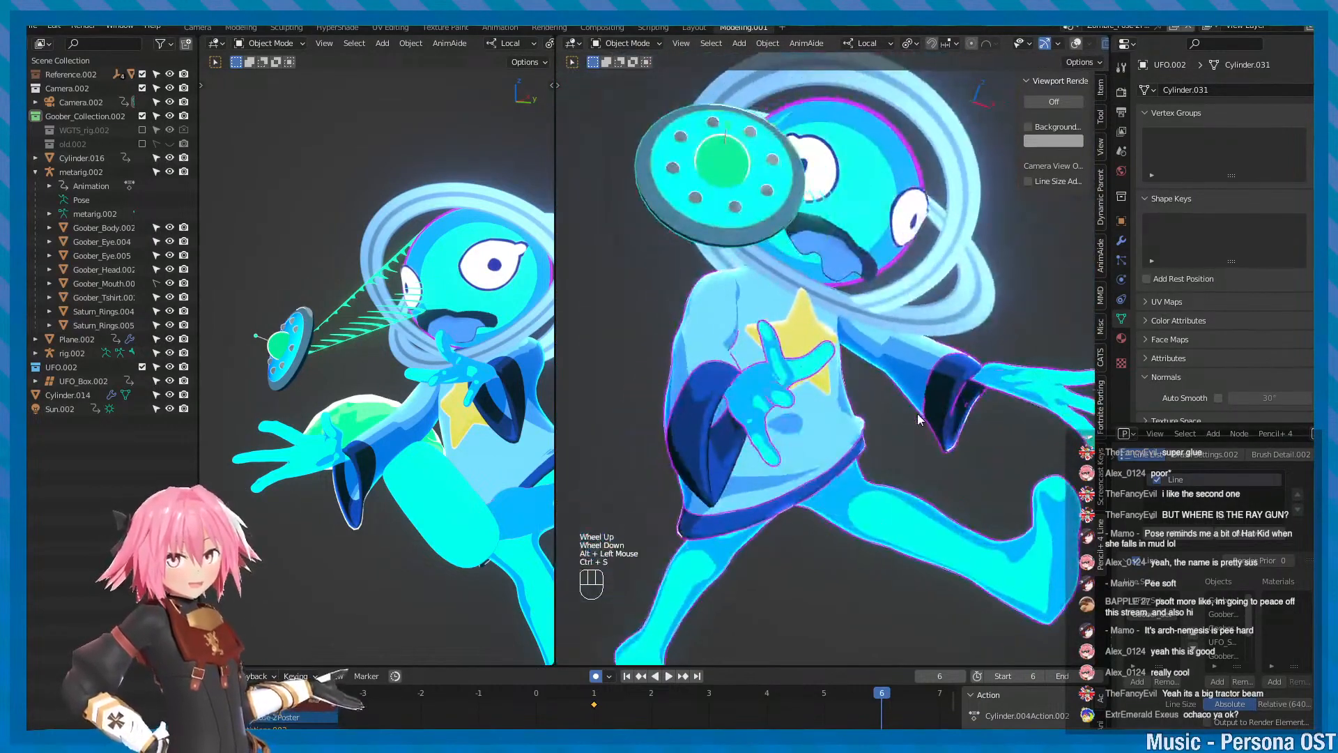
key("KP_0")
right_click_drag(917, 413, 956, 428, "alt")
middle_click_drag(956, 428, 877, 418, "alt")
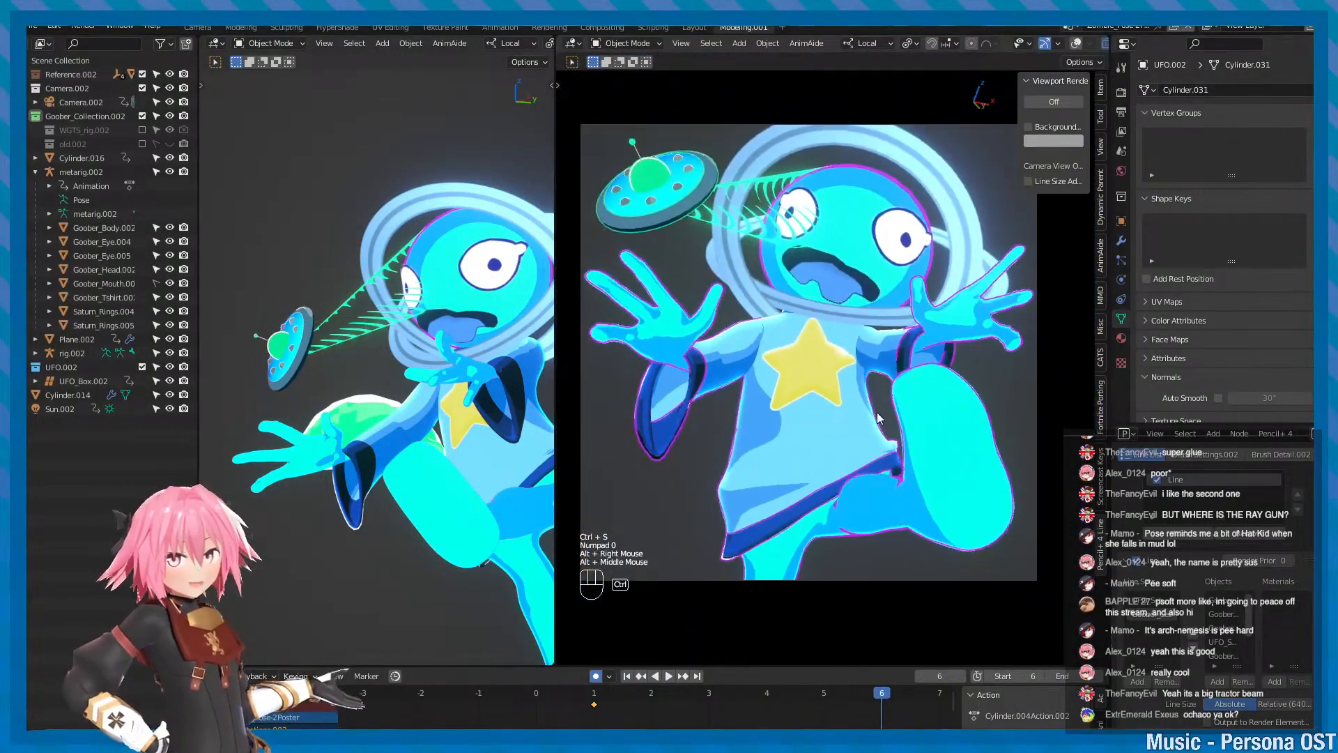
- Open the Brush Detail.002 settings of the Pencil+ 4 line, bring up the Distortion values, and save the file
left_click(1219, 455)
left_click(1279, 455)
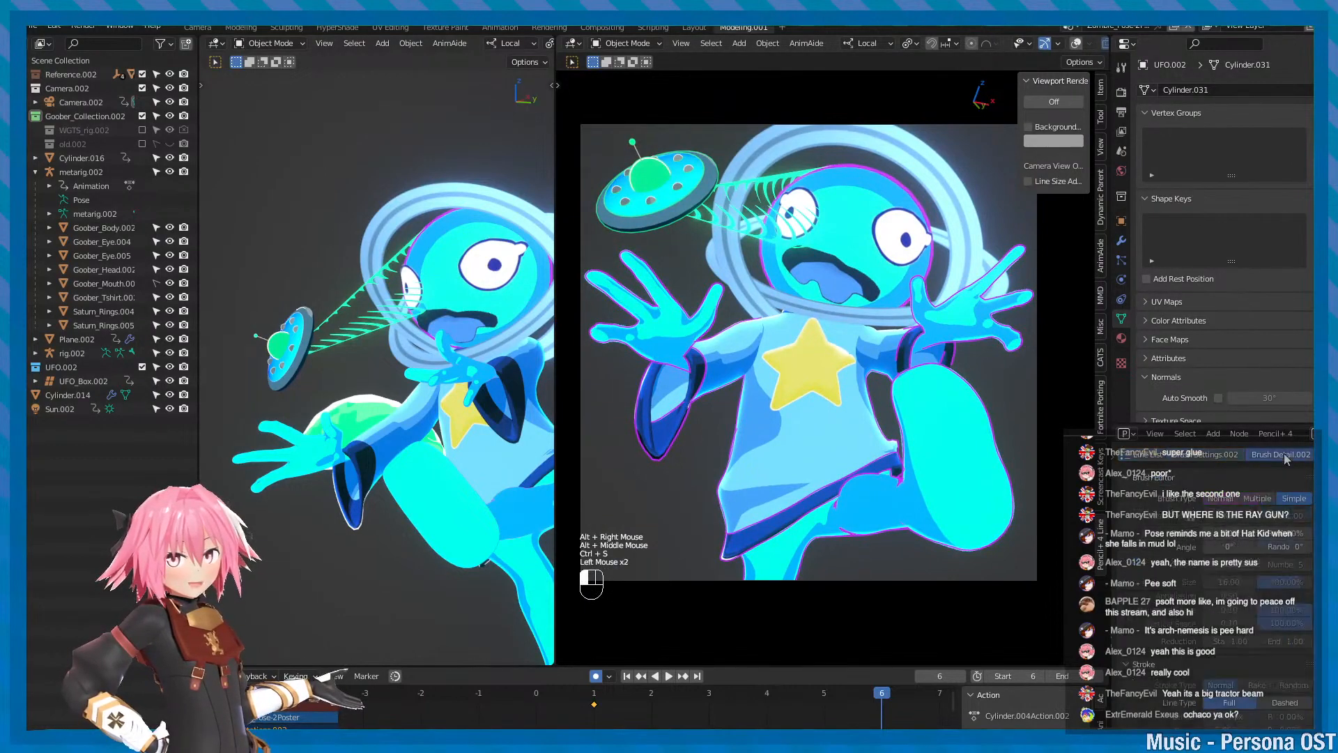
scroll(1178, 631, "down", 4)
scroll(1162, 625, "down", 2)
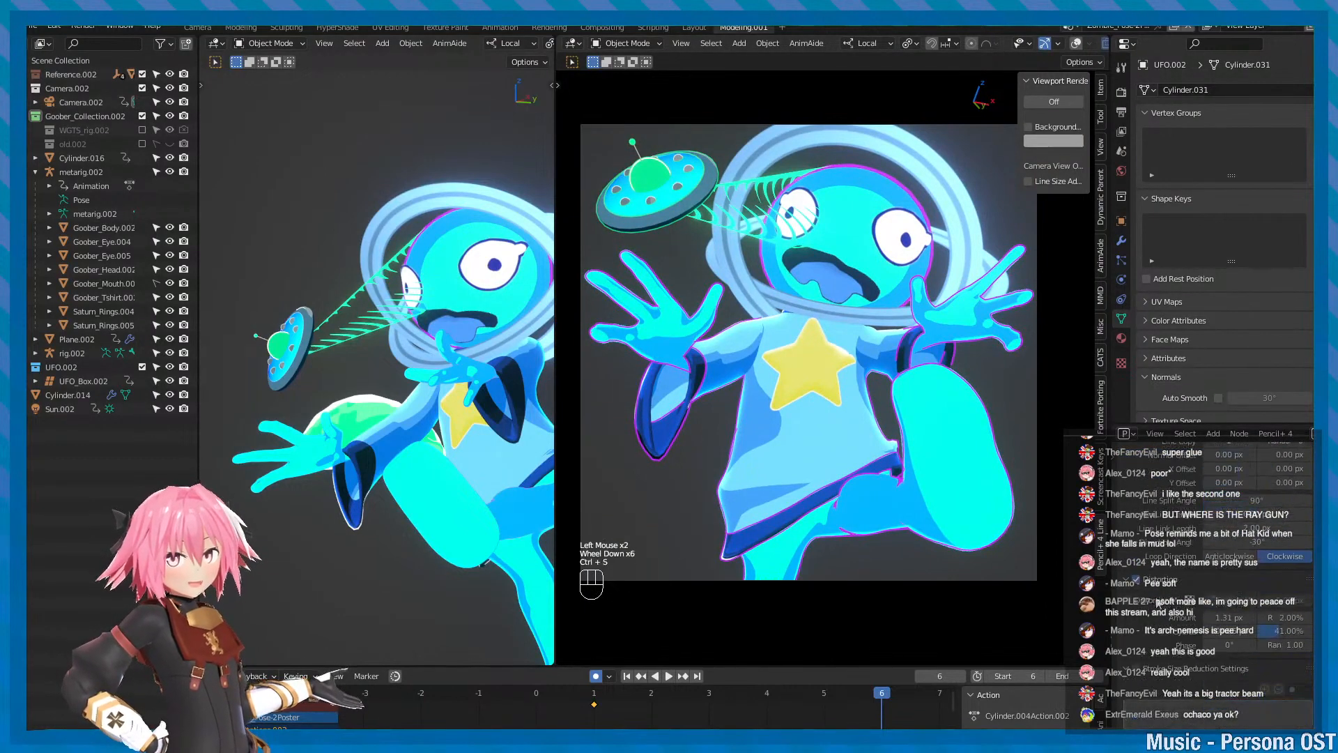
key("ctrl+s")
- Inspect the distorted outlines around Goober's raised foot and shirt hem up close in the camera view
middle_click_drag(931, 509, 872, 432, "alt")
scroll(938, 467, "up", 2)
scroll(981, 516, "up", 2)
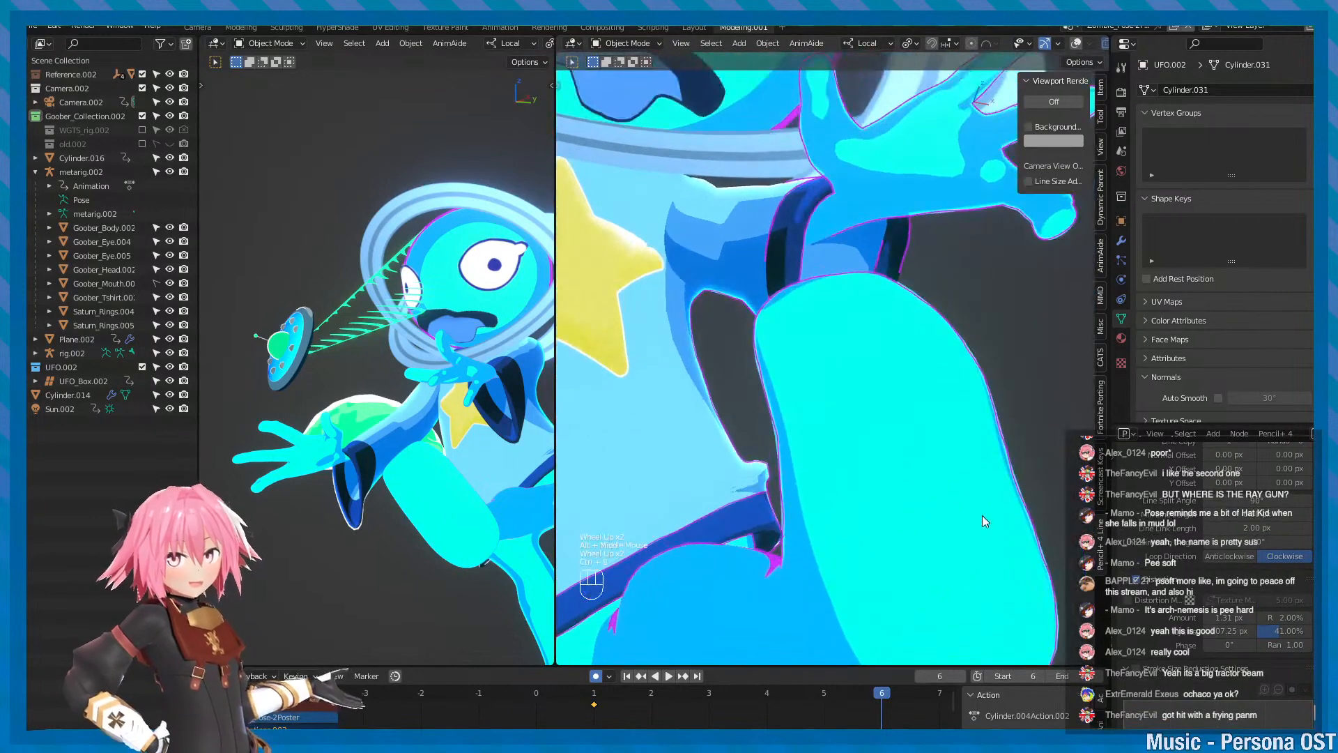
middle_click_drag(950, 544, 945, 512, "alt")
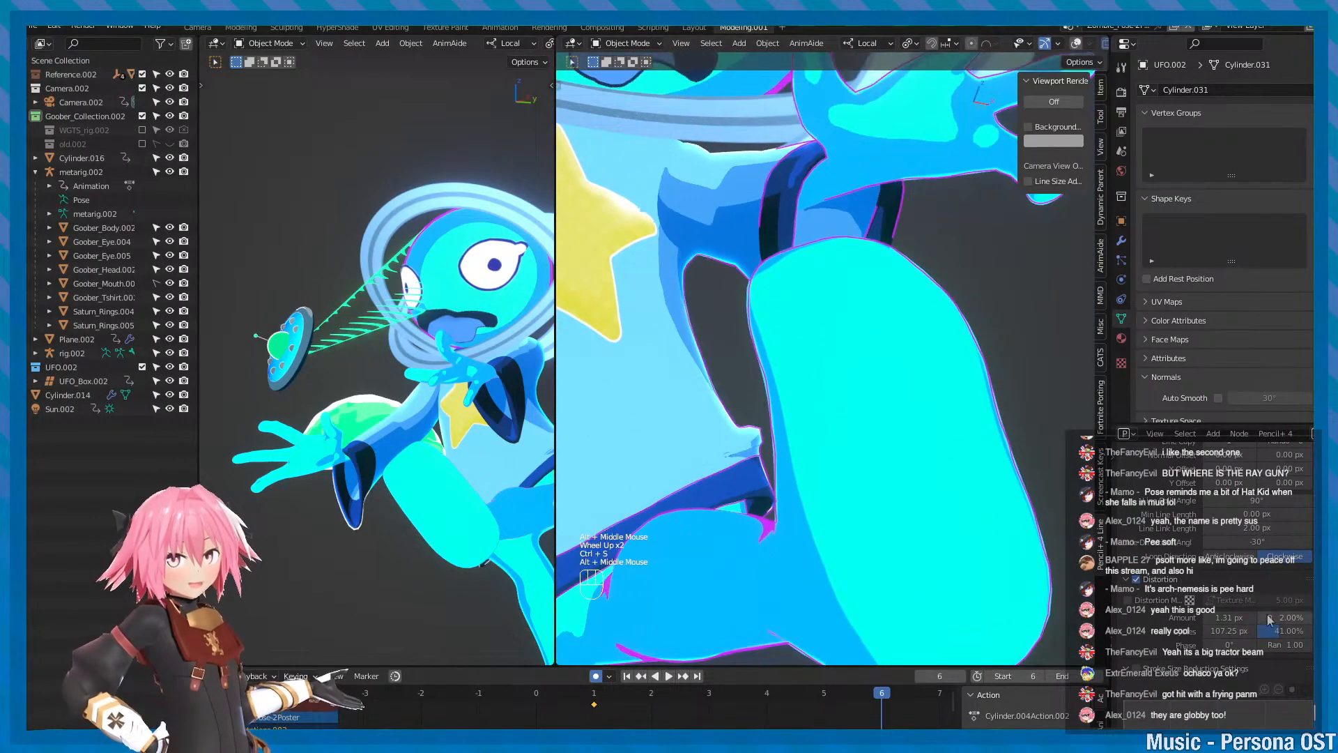
- Try a Distortion Amount of 2.03 px with a 71% random value in the brush detail, checking the outlines by Goober's leg
mouse_move(1286, 636)
left_mouse_down()
mouse_move(1310, 636)
mouse_move(1228, 631)
mouse_move(1246, 617)
left_mouse_up()
scroll(753, 304, "up", 2)
scroll(752, 304, "up", 1, "alt")
middle_click_drag(749, 303, 882, 387, "alt")
mouse_move(1230, 618)
left_mouse_down()
mouse_move(1190, 618)
mouse_move(1258, 618)
mouse_move(1219, 618)
left_mouse_up()
scroll(941, 469, "down", 2)
scroll(940, 470, "up", 1)
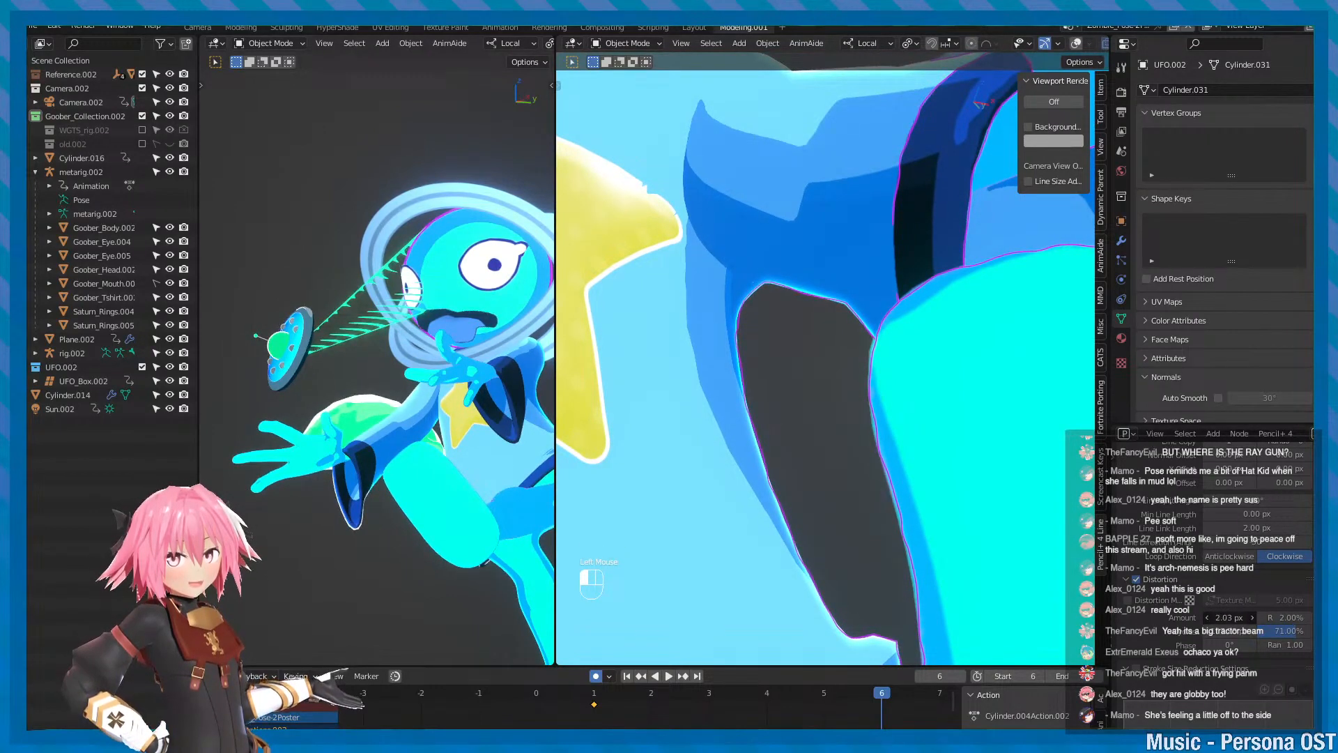
- Try exaggerating the outline Distortion with an Amount of 9.17 px and look at the effect across Goober
mouse_move(1229, 618)
left_mouse_down()
mouse_move(1333, 619)
mouse_move(1237, 632)
left_mouse_up()
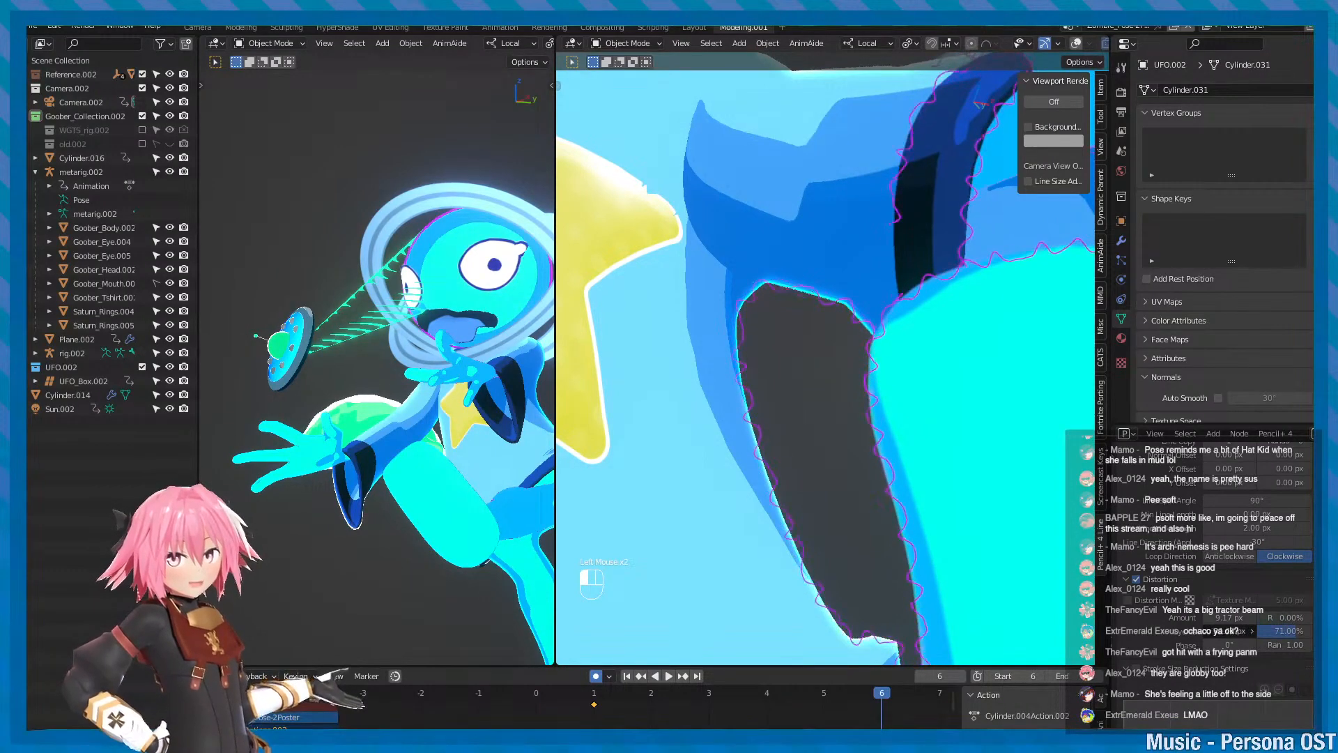
scroll(921, 517, "down", 5)
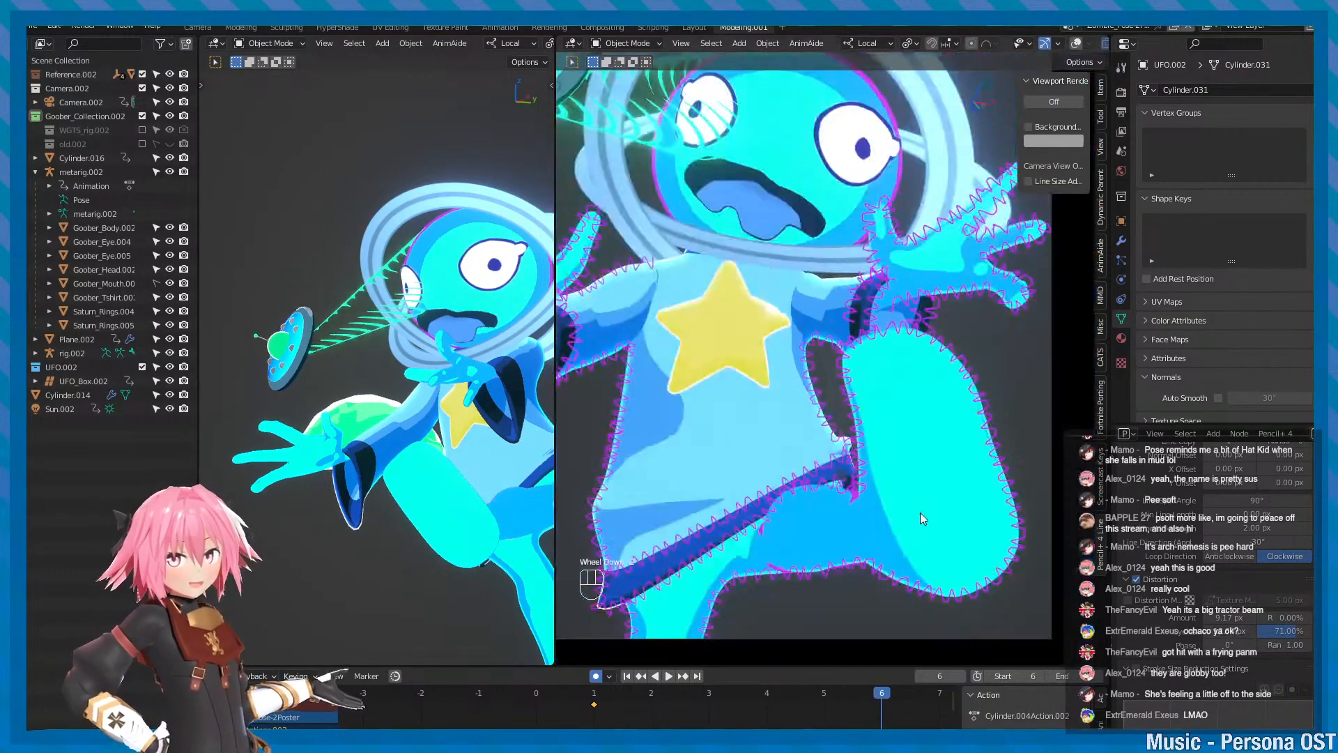
scroll(916, 513, "down", 2)
middle_click(885, 432, "alt")
scroll(885, 446, "up", 3)
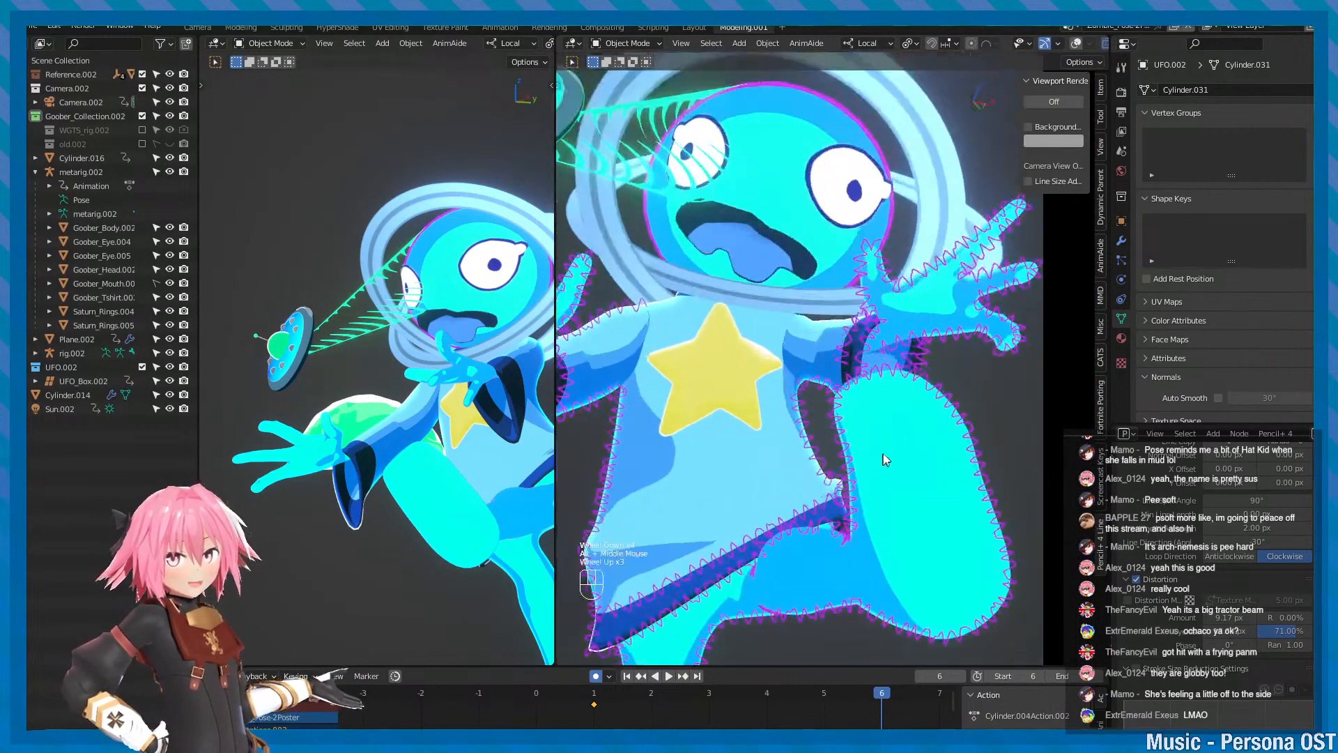
middle_click(894, 481, "alt")
- Undo the exaggerated outline distortion step by step, comparing the outlines with the whole character in frame
key("ctrl+z")
key("ctrl+z")
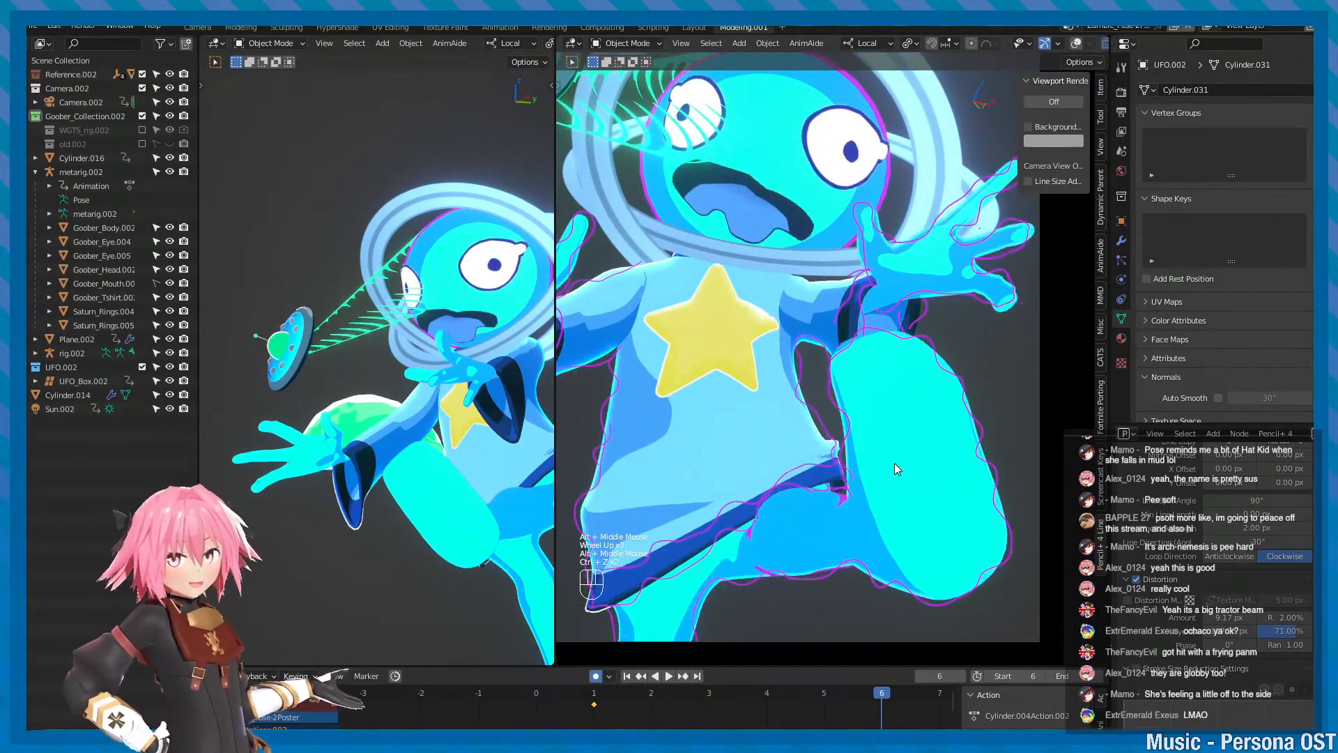
middle_click(894, 463, "alt")
right_click(895, 365, "alt")
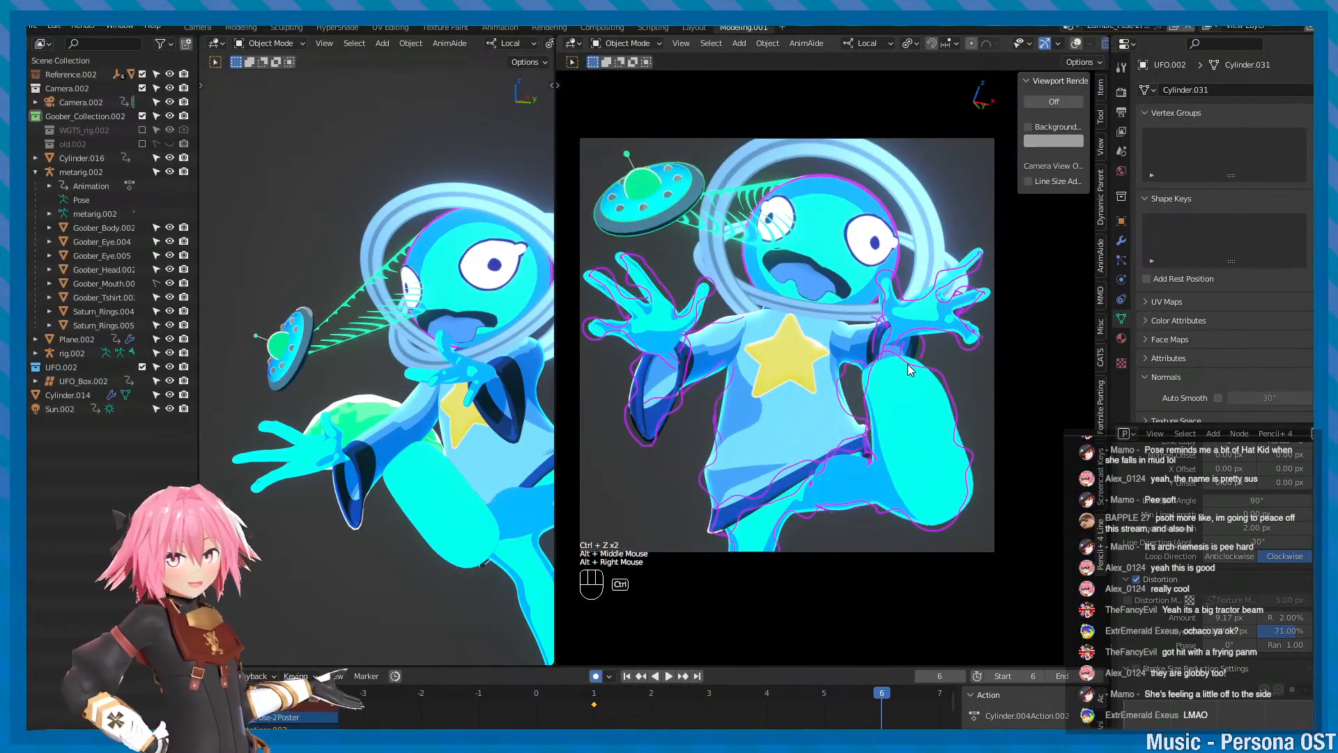
key("ctrl+z")
key("ctrl+z")
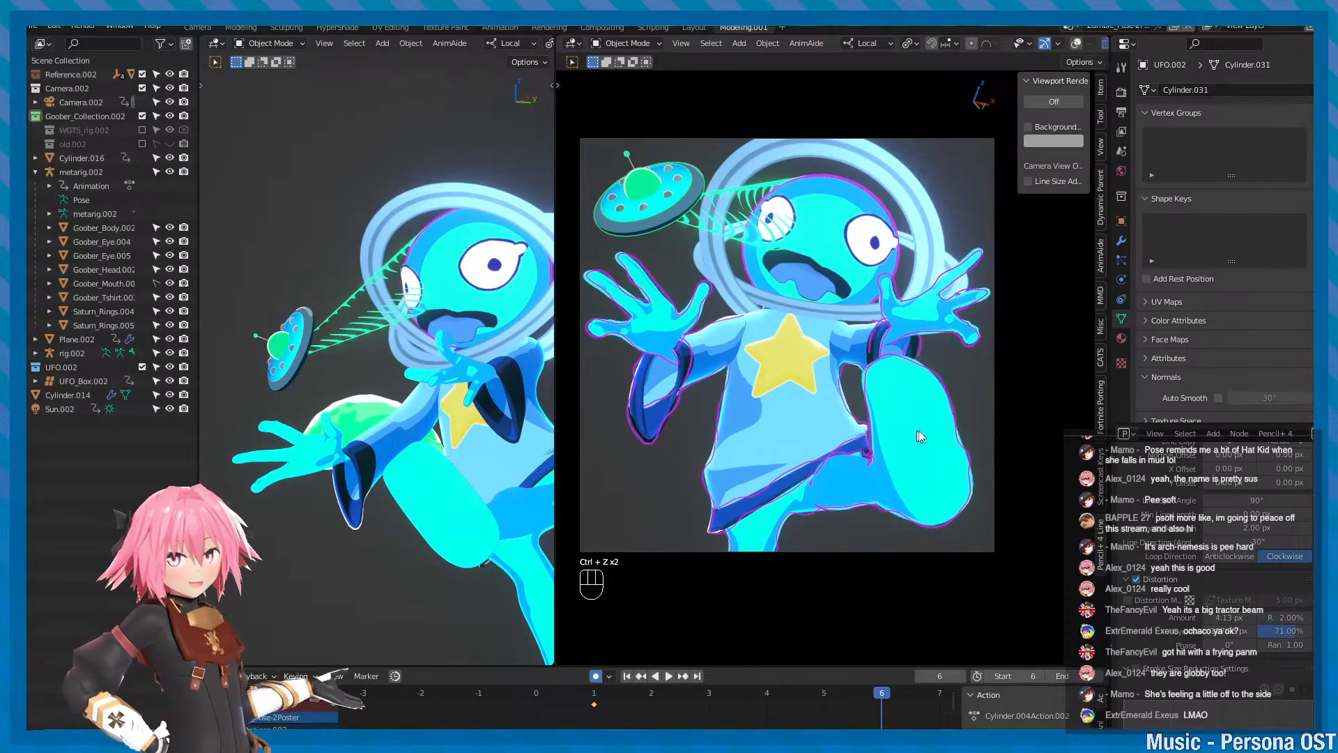
middle_click(920, 436, "alt")
key("ctrl+z")
key("ctrl+shift+z")
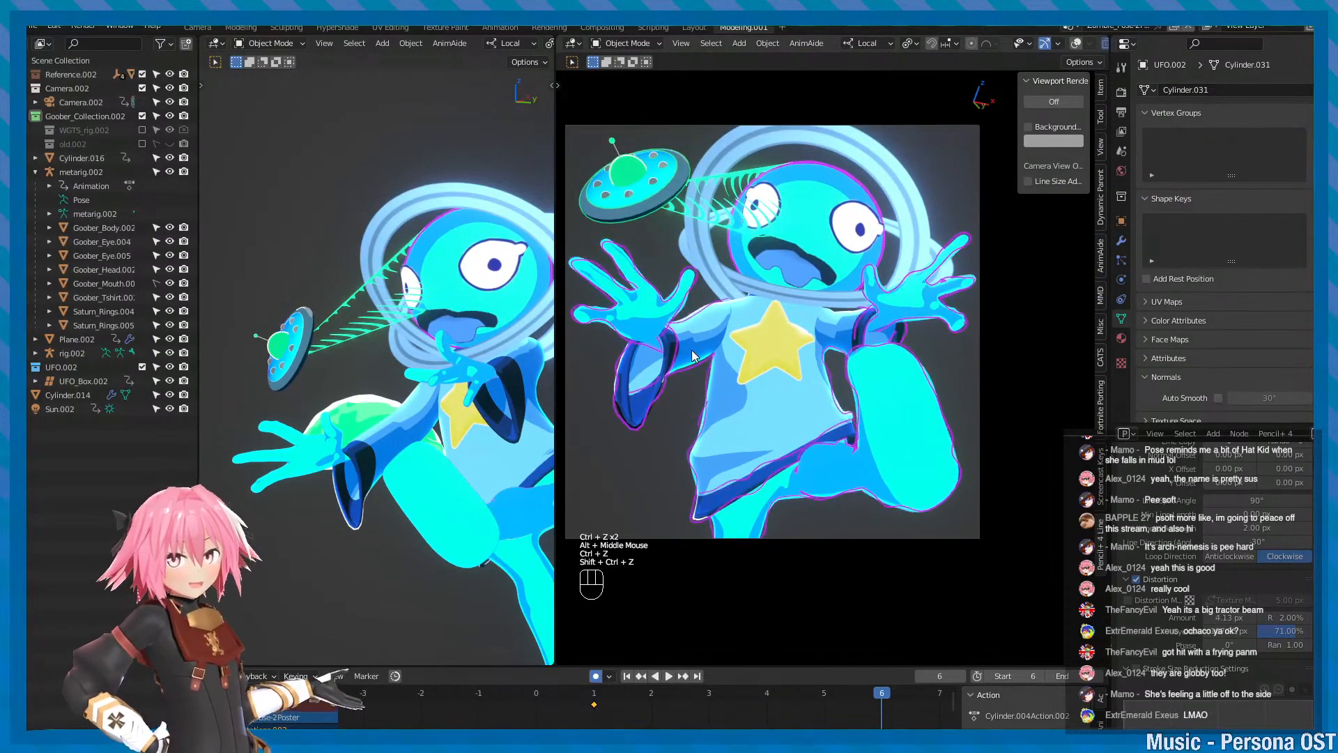
- Check the outlines around Goober's open hand up close, undo the remaining distortion change, and save the file
scroll(791, 370, "up", 2, "alt")
middle_click(938, 412, "alt")
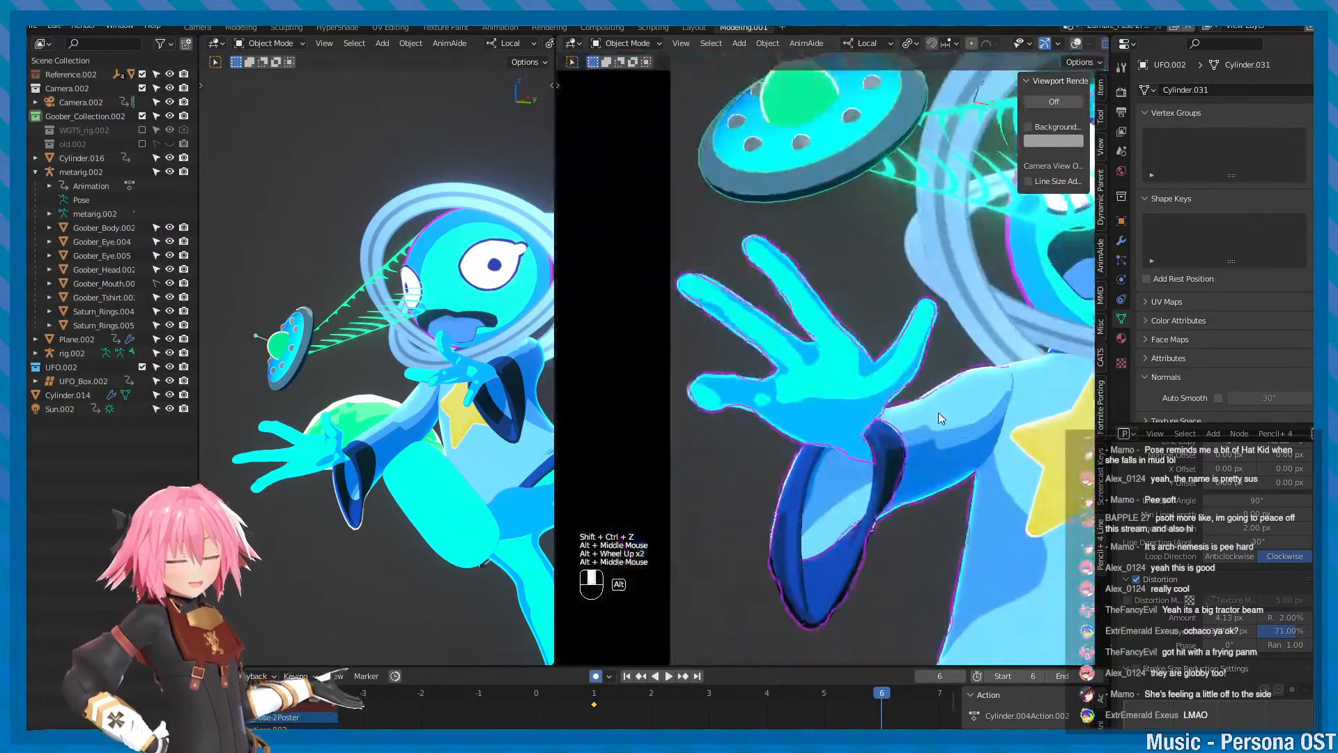
scroll(930, 411, "up", 2, "alt")
scroll(932, 414, "down", 2)
key("ctrl+z")
middle_click(962, 484, "alt")
key("ctrl+s")
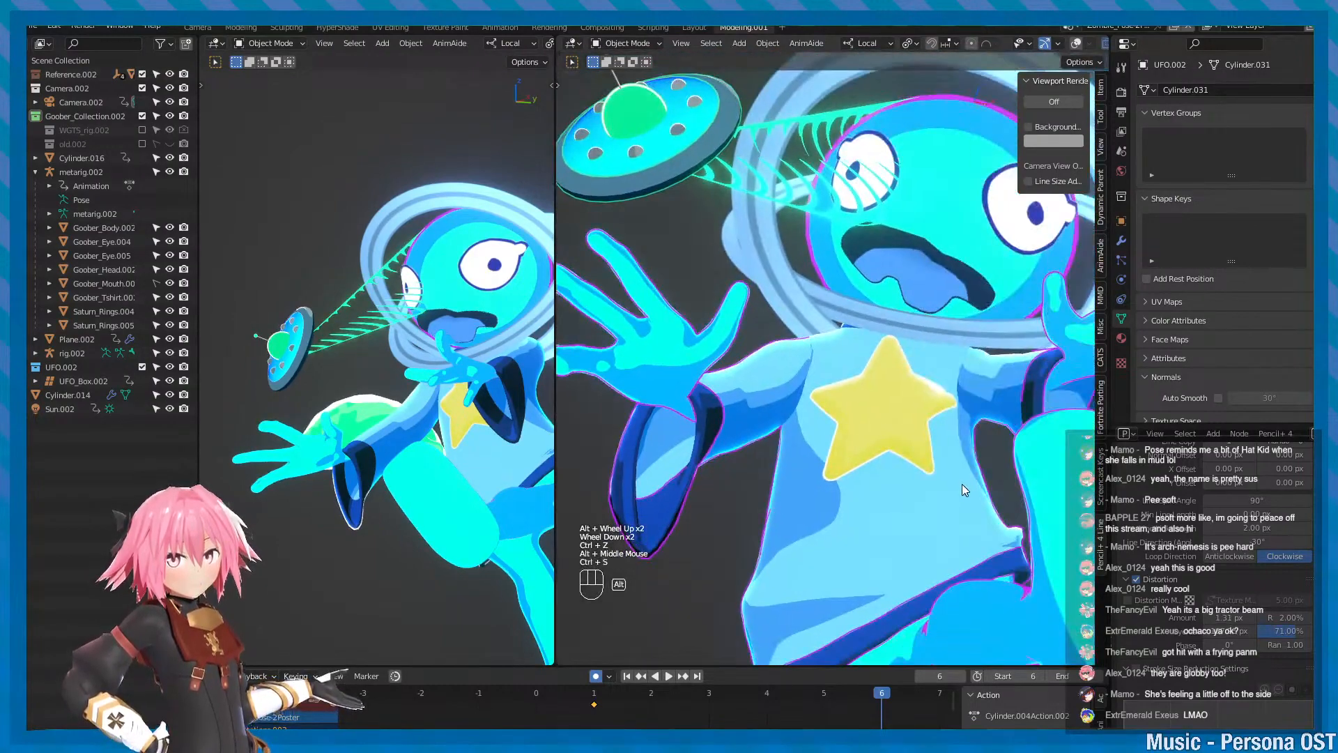
- Save the file, leave the brush detail and brush settings for the main Pencil+ 4 line settings, and refit the camera view
scroll(1163, 646, "down", 2)
key("ctrl+s")
scroll(1157, 648, "down", 4)
scroll(1181, 684, "up", 6)
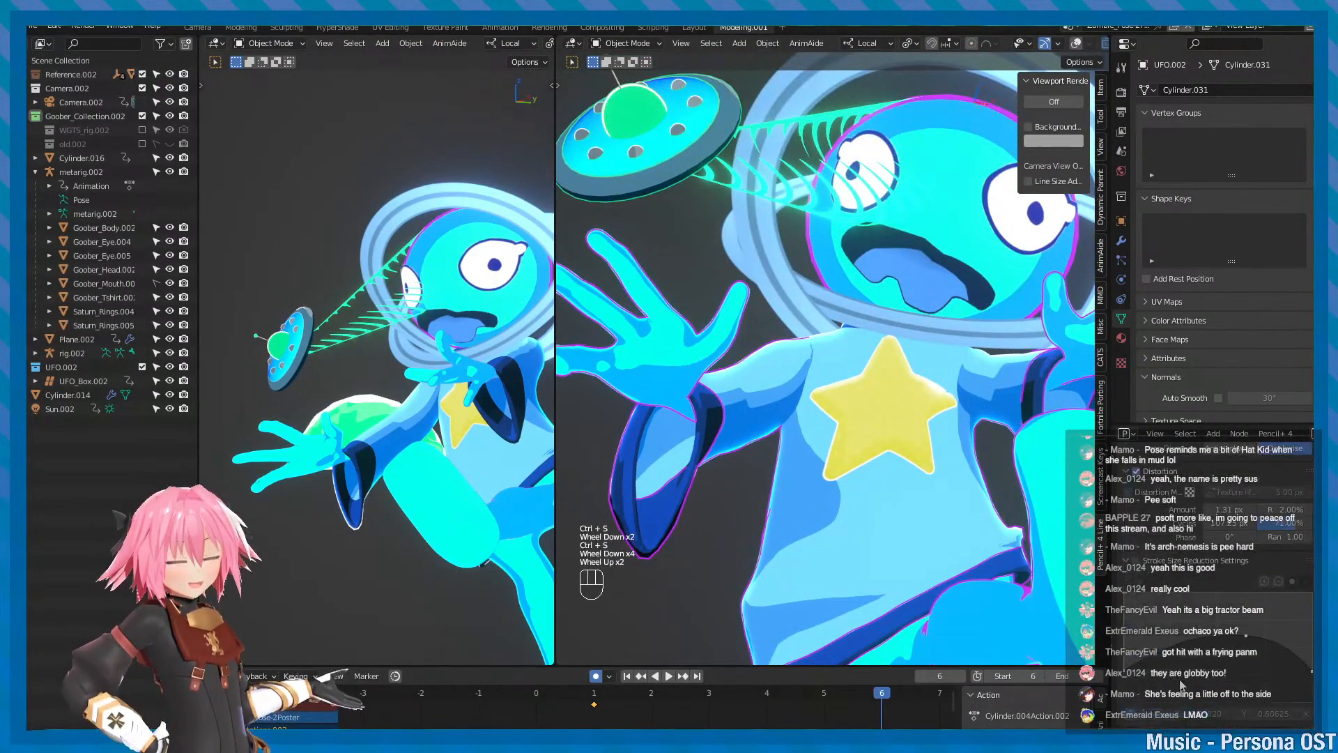
key("ctrl+s")
left_click(1208, 456)
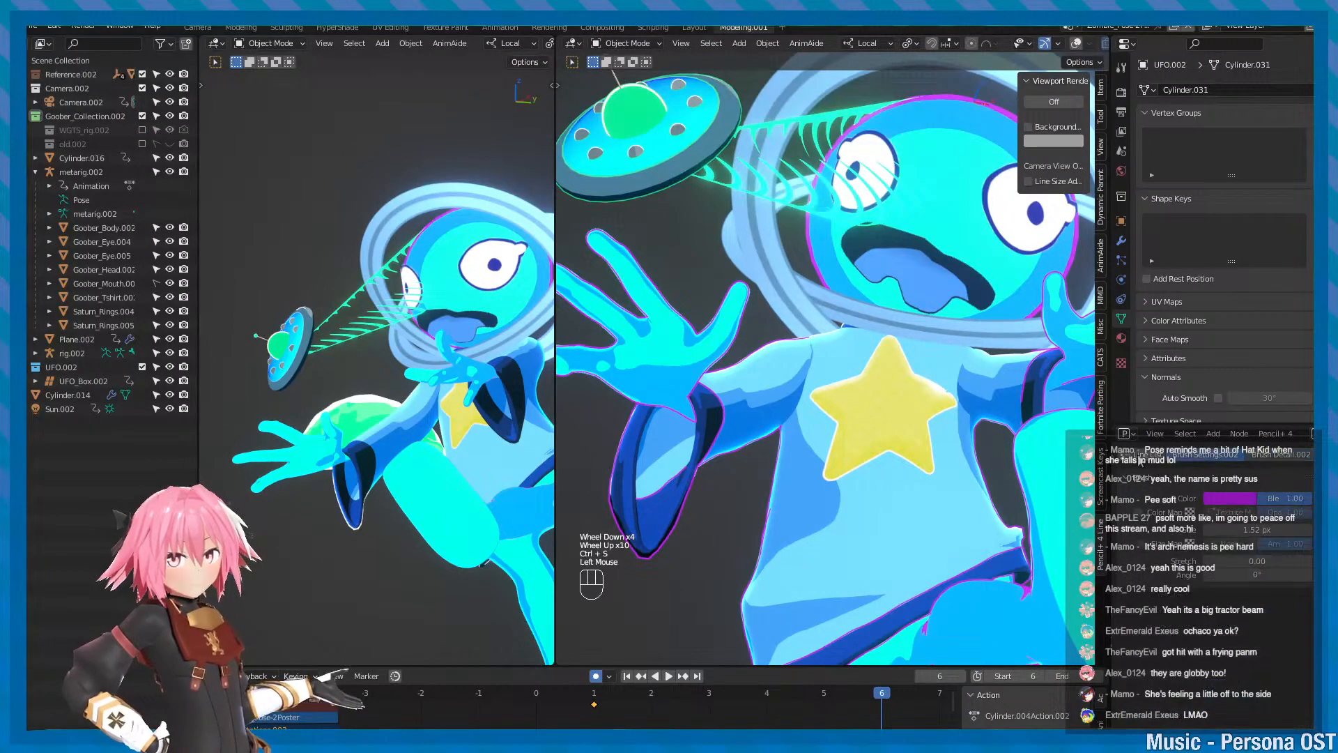
left_click(1151, 455)
middle_click_drag(948, 547, 874, 563, "alt")
right_click_drag(874, 563, 810, 561, "alt")
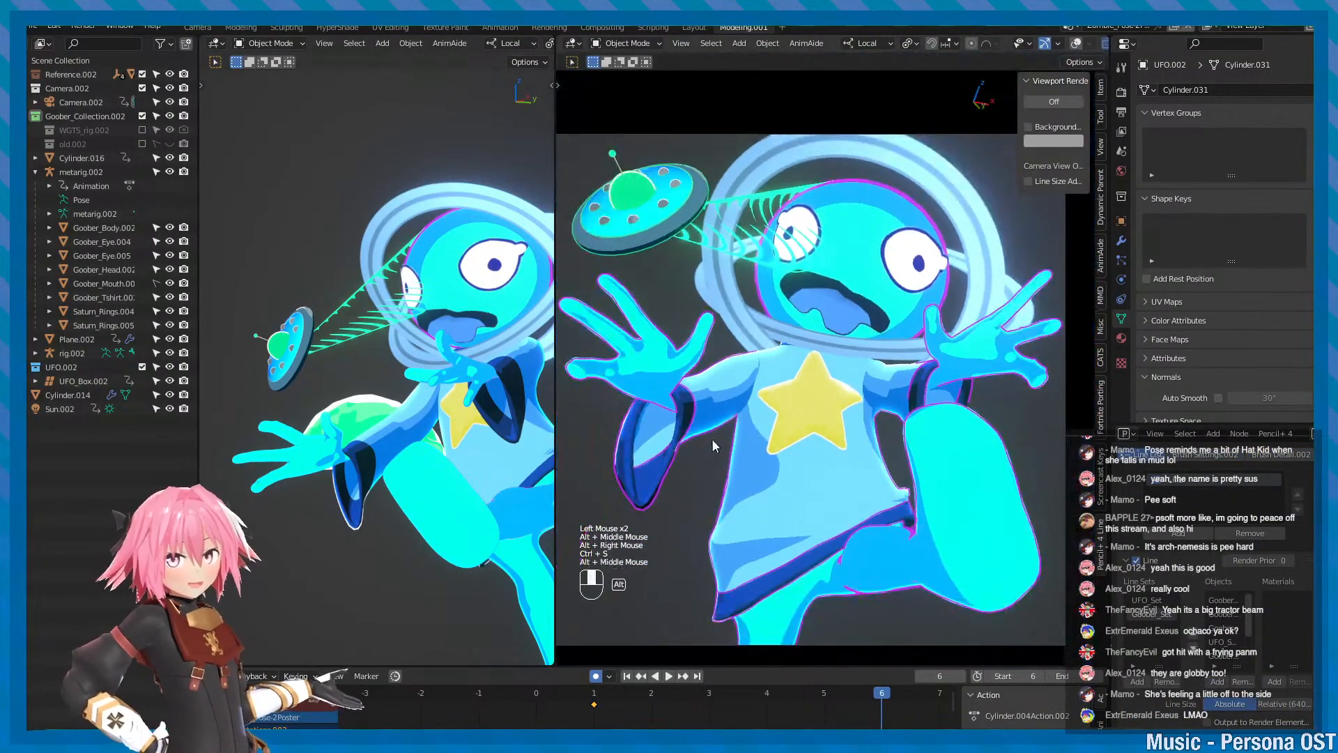
- Orbit out of the camera to examine Goober's stretched limbs and the UFO, save the file, and restore the camera view
middle_click_drag(712, 439, 720, 467, "alt")
scroll(833, 503, "down", 1, "alt")
middle_click_drag(826, 487, 821, 459, "alt")
key("ctrl+s")
mouse_move(822, 460)
left_mouse_down("alt")
mouse_move(893, 495)
mouse_move(814, 459)
left_mouse_up("alt")
key("ctrl+s")
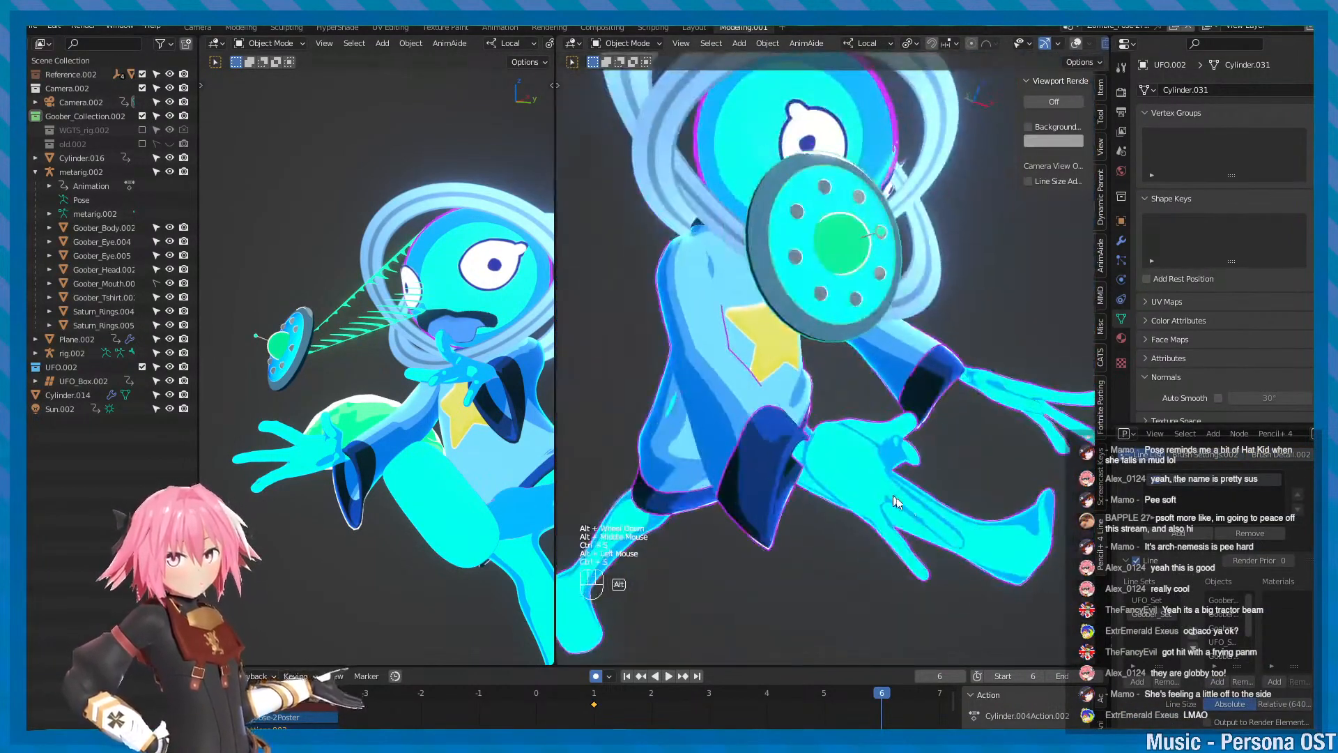
key("f")
middle_click_drag(813, 458, 758, 446, "alt")
scroll(761, 447, "down", 1, "alt")
scroll(781, 455, "down", 1)
key("ctrl+s")
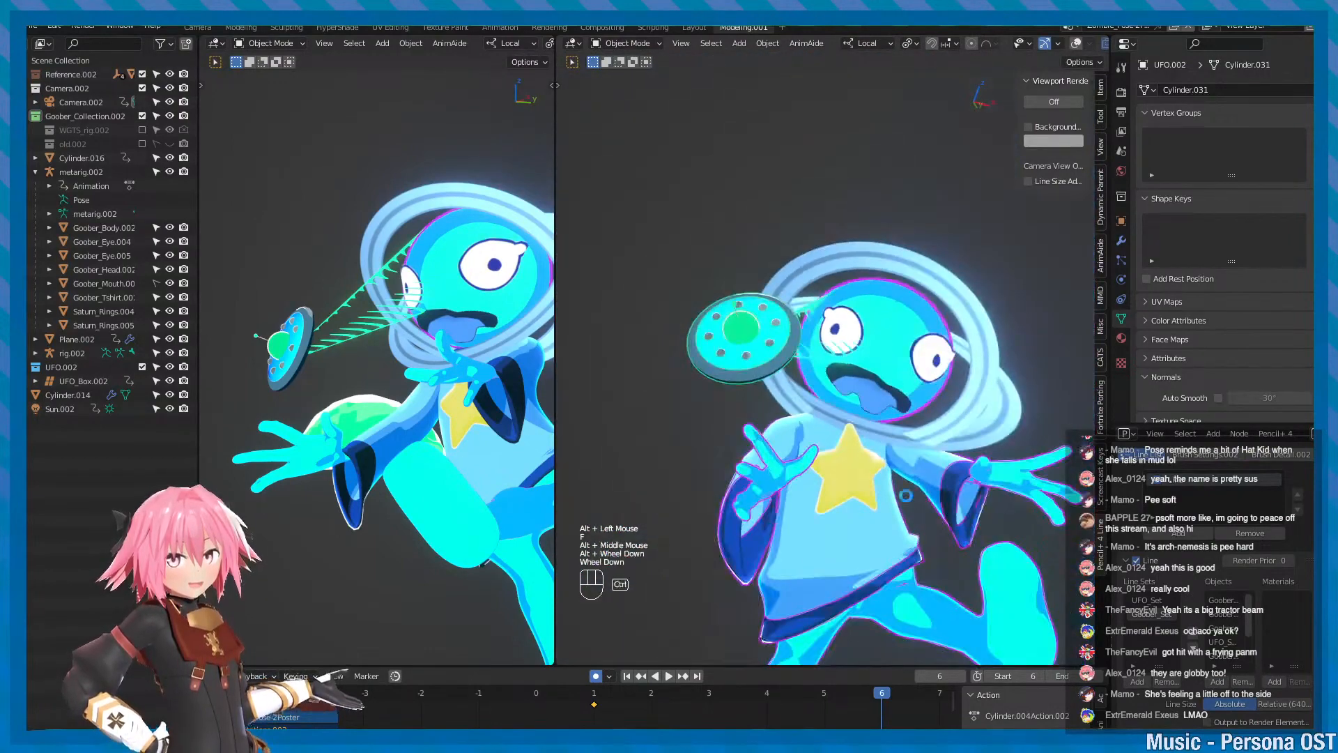
key("KP_0")
- Examine Goober's pose from several angles in the free viewport beside the camera view
mouse_move(635, 728)
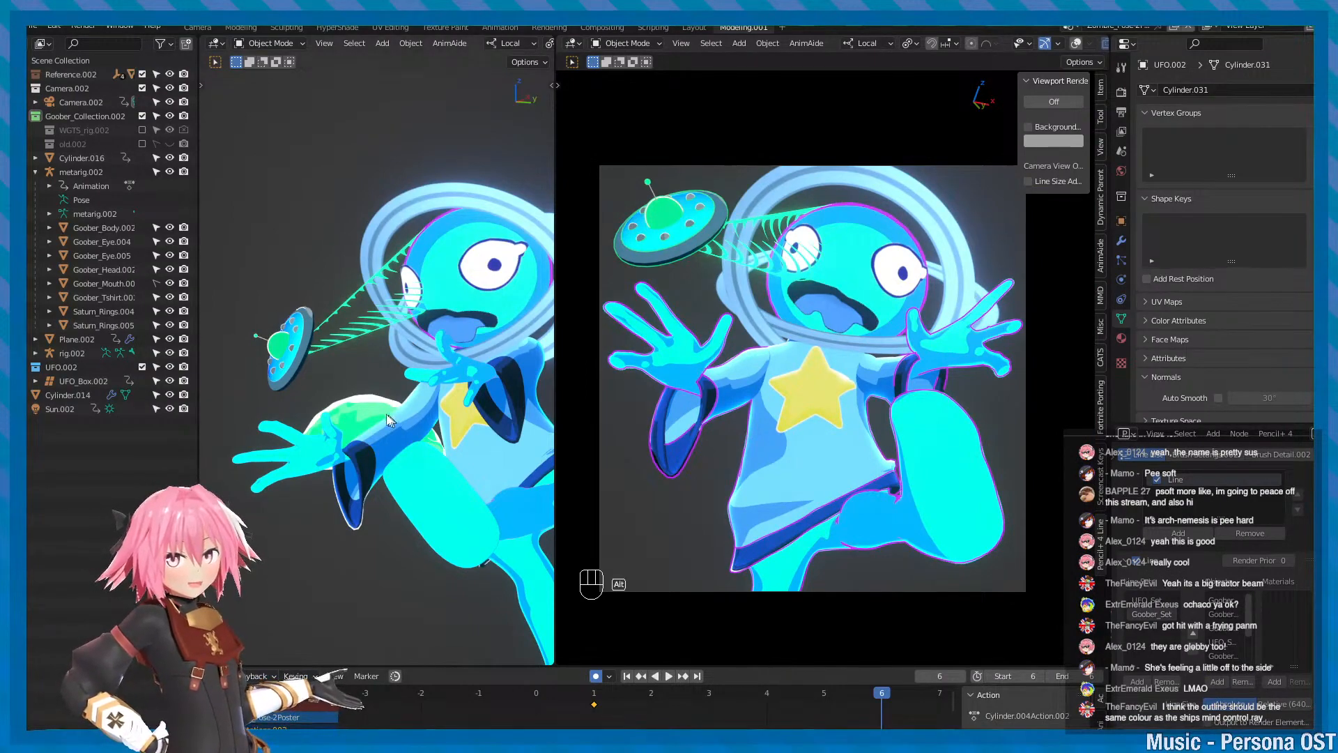
middle_click_drag(388, 417, 365, 358, "alt")
left_click_drag(354, 364, 352, 386, "alt")
middle_click_drag(352, 386, 349, 418, "alt")
scroll(352, 418, "up", 1)
scroll(355, 418, "up", 1, "alt")
key("minus")
left_click_drag(363, 415, 438, 366, "alt")
scroll(407, 359, "down", 3, "alt")
- Select Goober_Eye.004, bring the whole character into the free viewport, and save the file
left_click(330, 273)
key("f")
scroll(417, 401, "down", 5)
key("minus")
middle_click_drag(438, 365, 436, 296, "alt")
key("ctrl+s")
middle_click_drag(433, 342, 431, 314, "alt")
left_click_drag(431, 314, 440, 338, "alt")
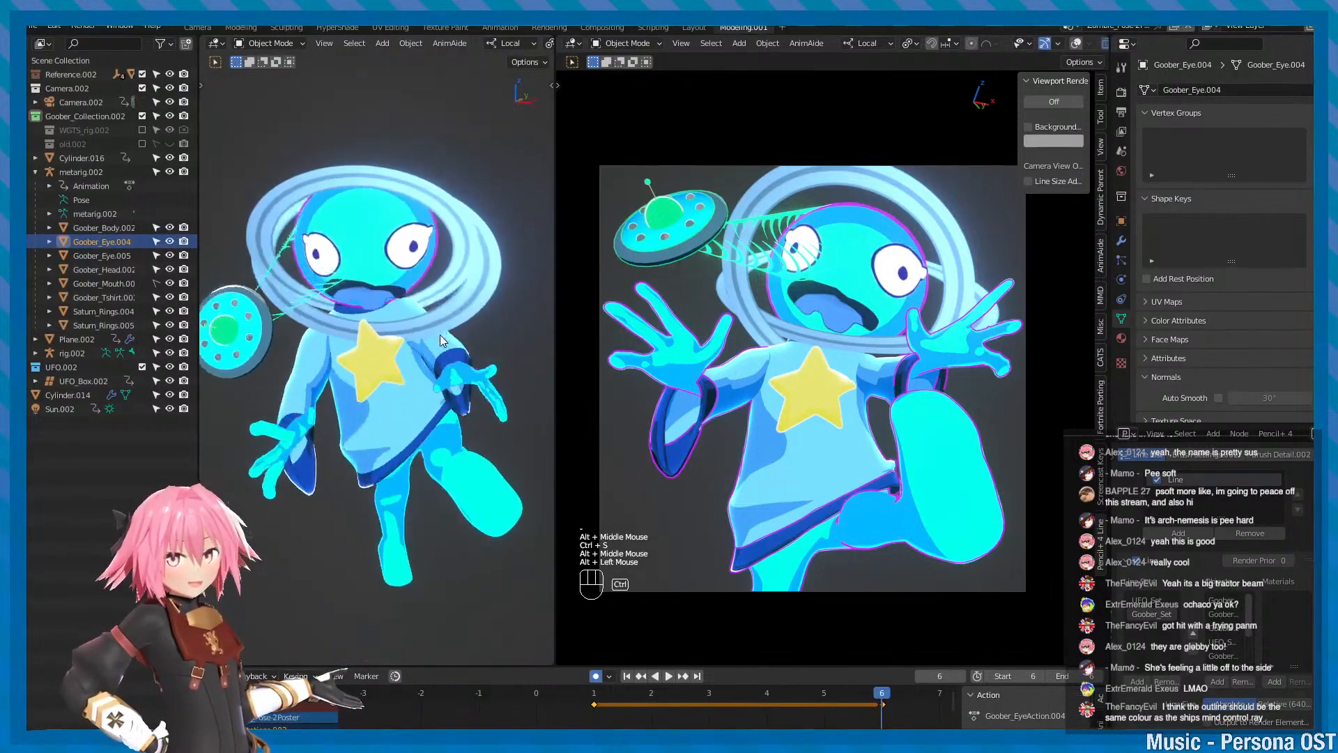
- Orbit around Goober in the free viewport to compare the off-camera pose with the camera view, saving the file
key("ctrl+s")
middle_click_drag(440, 334, 432, 362, "alt")
left_click_drag(433, 362, 397, 336, "alt")
key("ctrl+s")
key("ctrl+s")
key("ctrl+s")
middle_click_drag(397, 335, 400, 349, "alt")
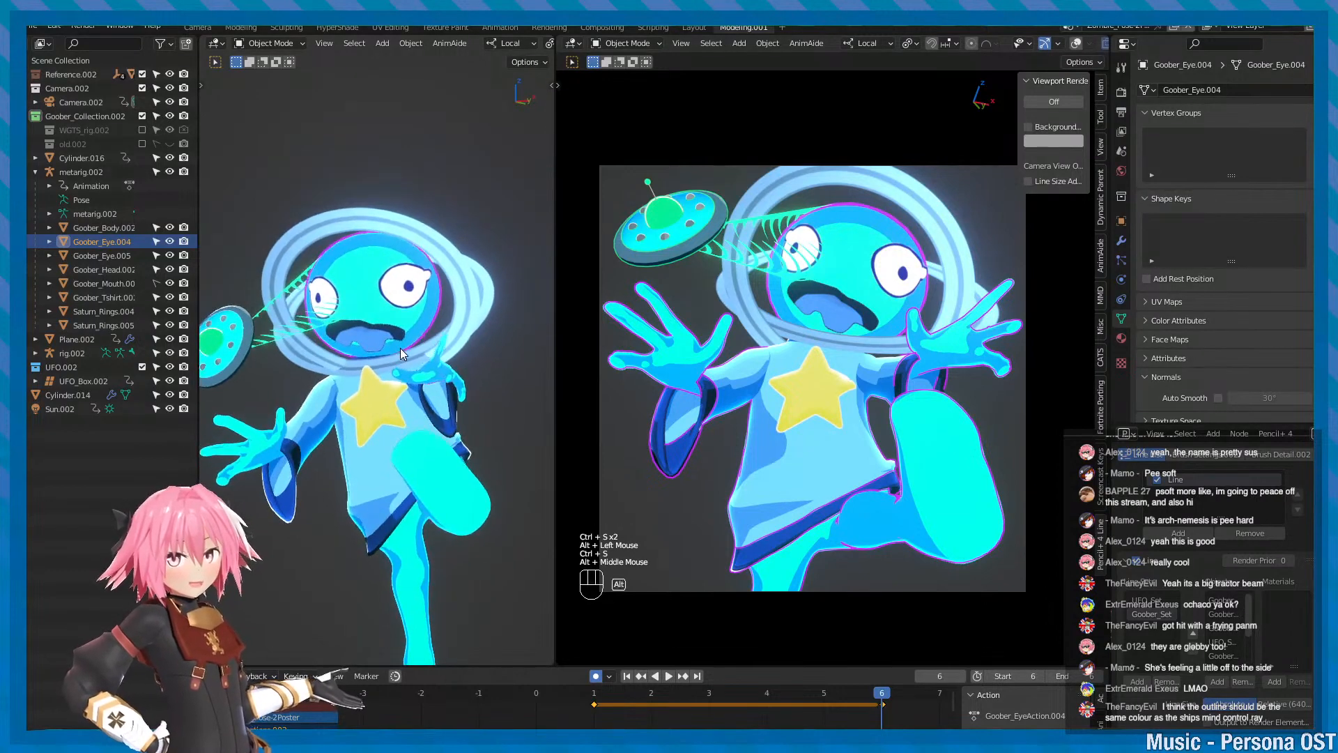
key("ctrl+s")
left_click_drag(400, 349, 407, 353, "alt")
key("f")
scroll(407, 353, "down", 2)
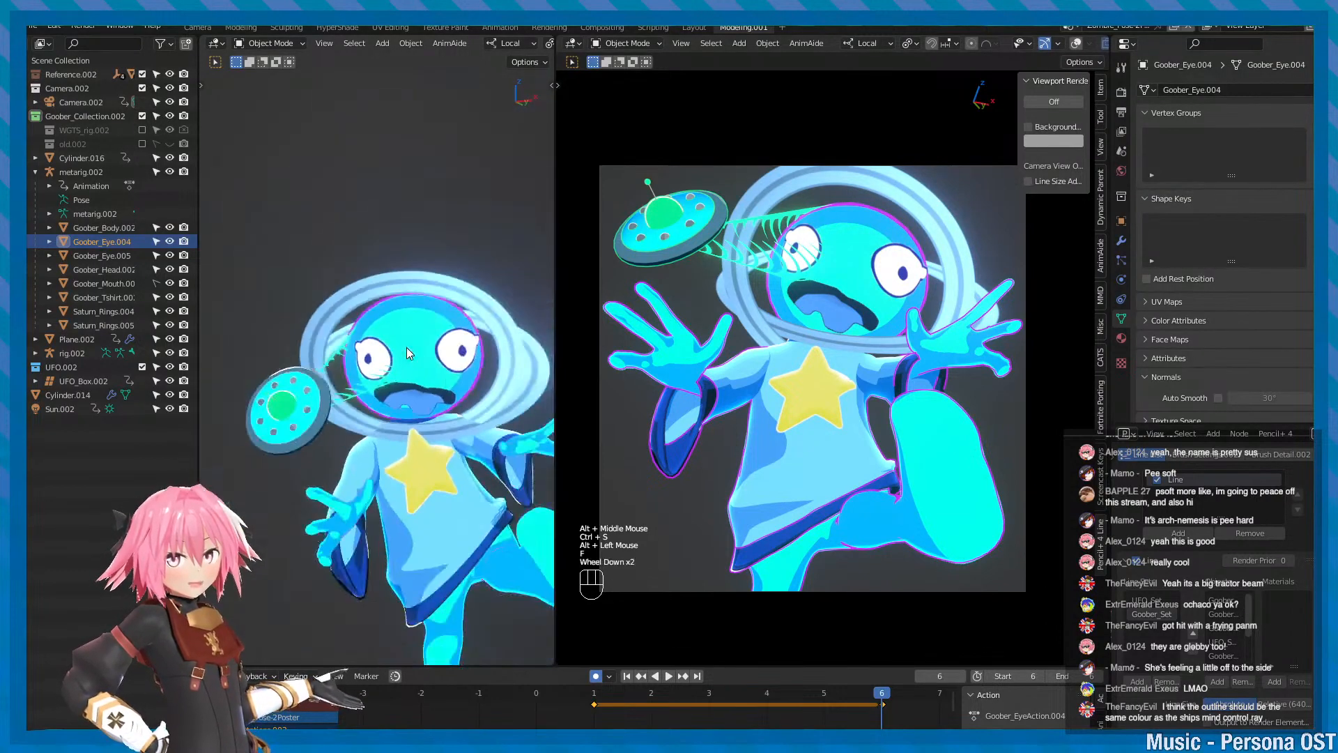
middle_click_drag(407, 353, 402, 346, "alt")
left_click_drag(402, 346, 424, 362, "alt")
key("ctrl+s")
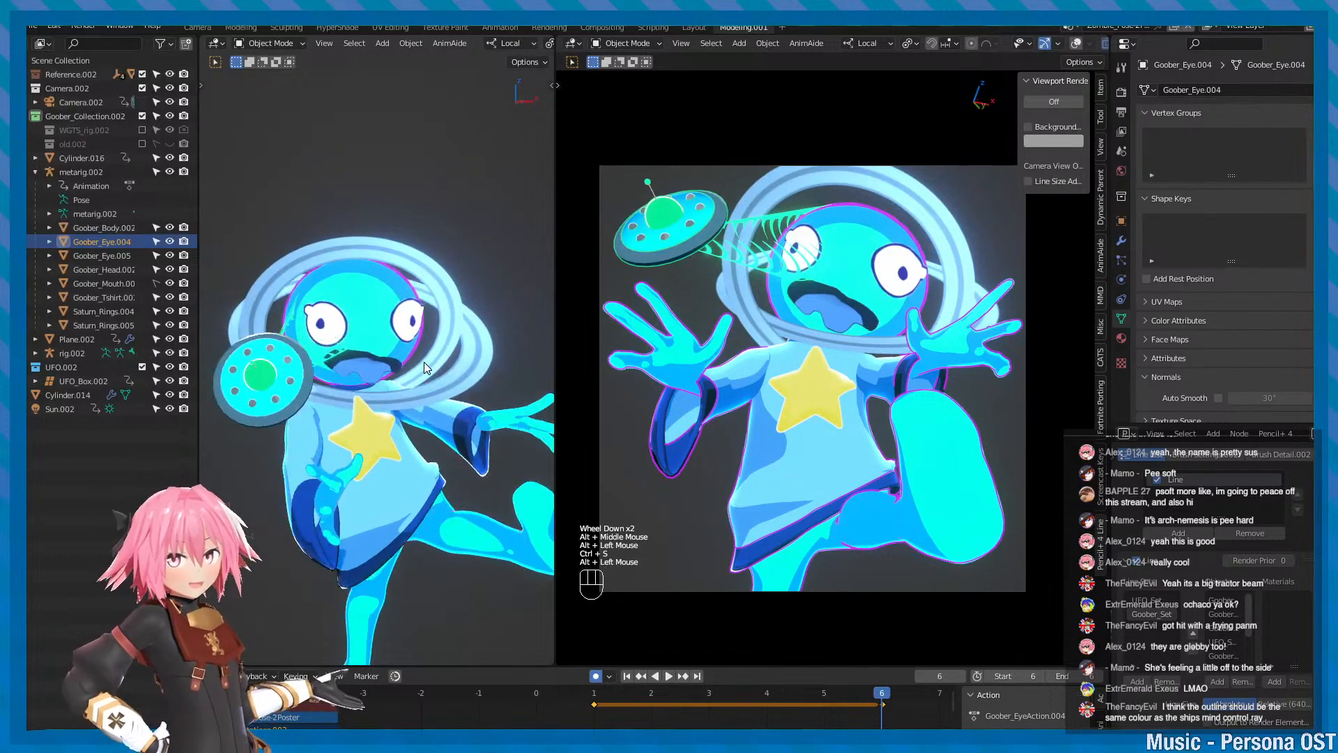
key("ctrl+s")
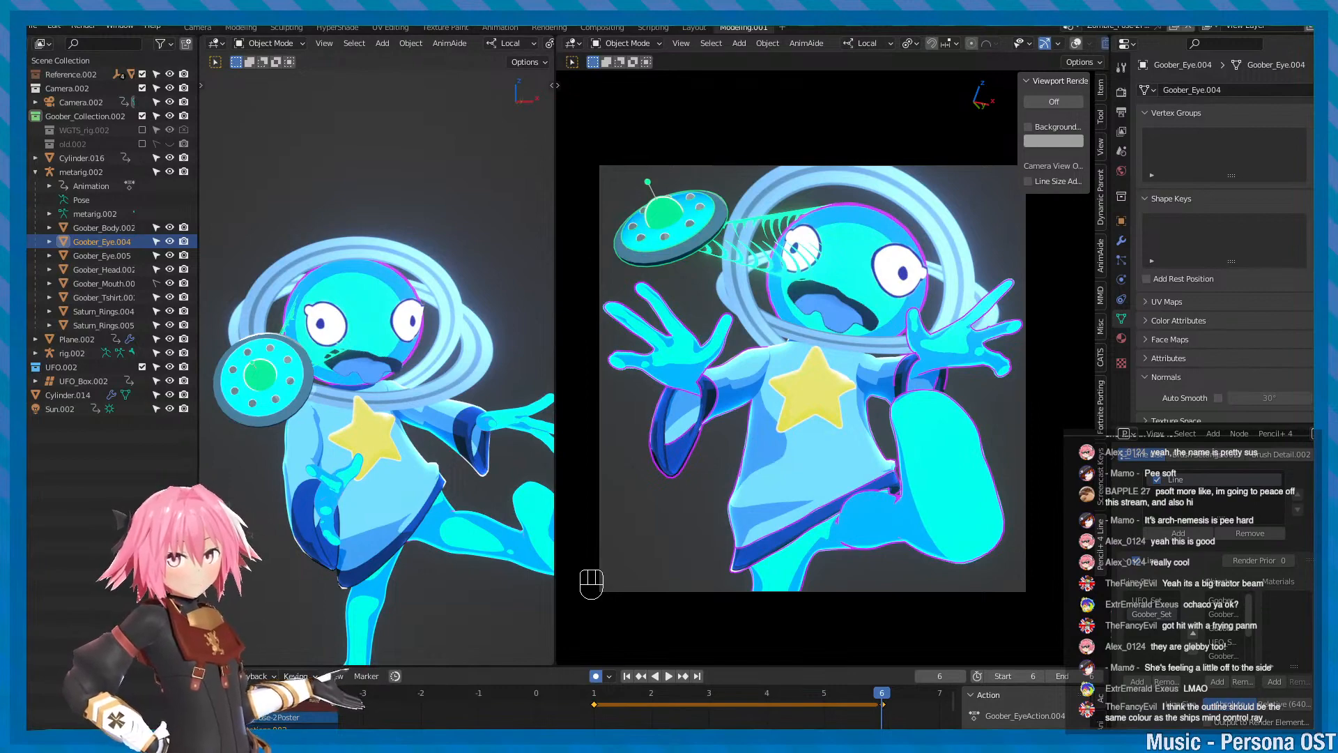
- Reposition the camera frame so that Goober and the UFO fit fully in the camera viewport, and save the file
middle_click_drag(741, 418, 716, 399, "alt")
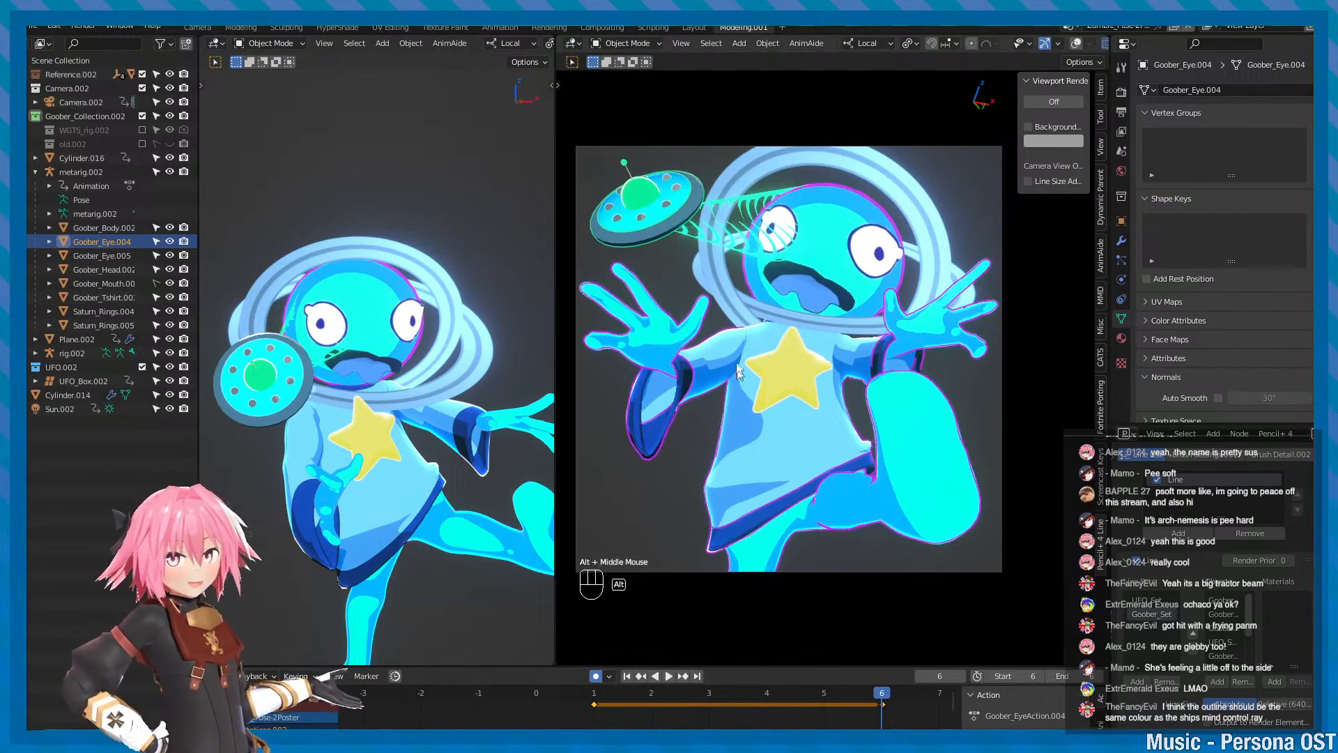
middle_click_drag(708, 314, 735, 333, "alt")
scroll(725, 325, "up", 2, "alt")
scroll(817, 394, "up", 3, "alt")
scroll(817, 395, "down", 2, "alt")
right_click_drag(735, 333, 669, 314, "alt")
key("ctrl+s")
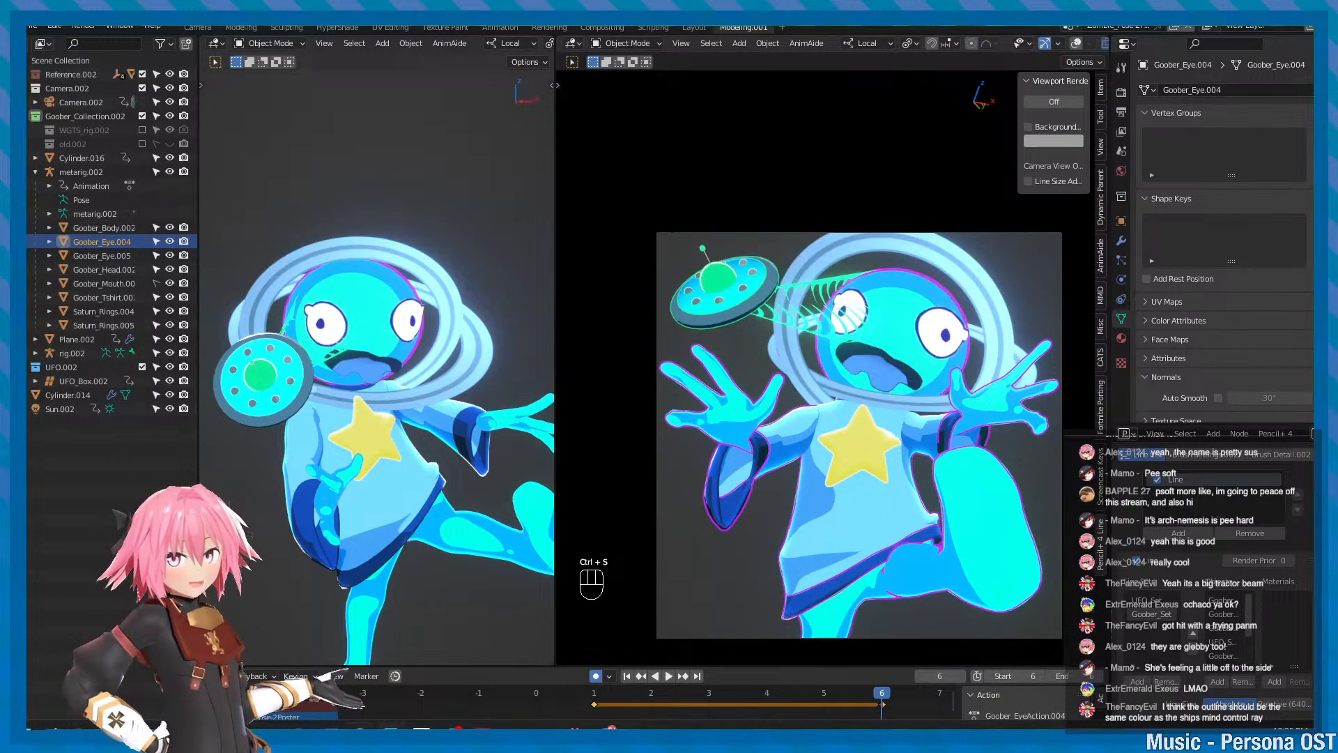
mouse_move(360, 729)
middle_click_drag(829, 425, 817, 404, "alt")
key("ctrl+s")
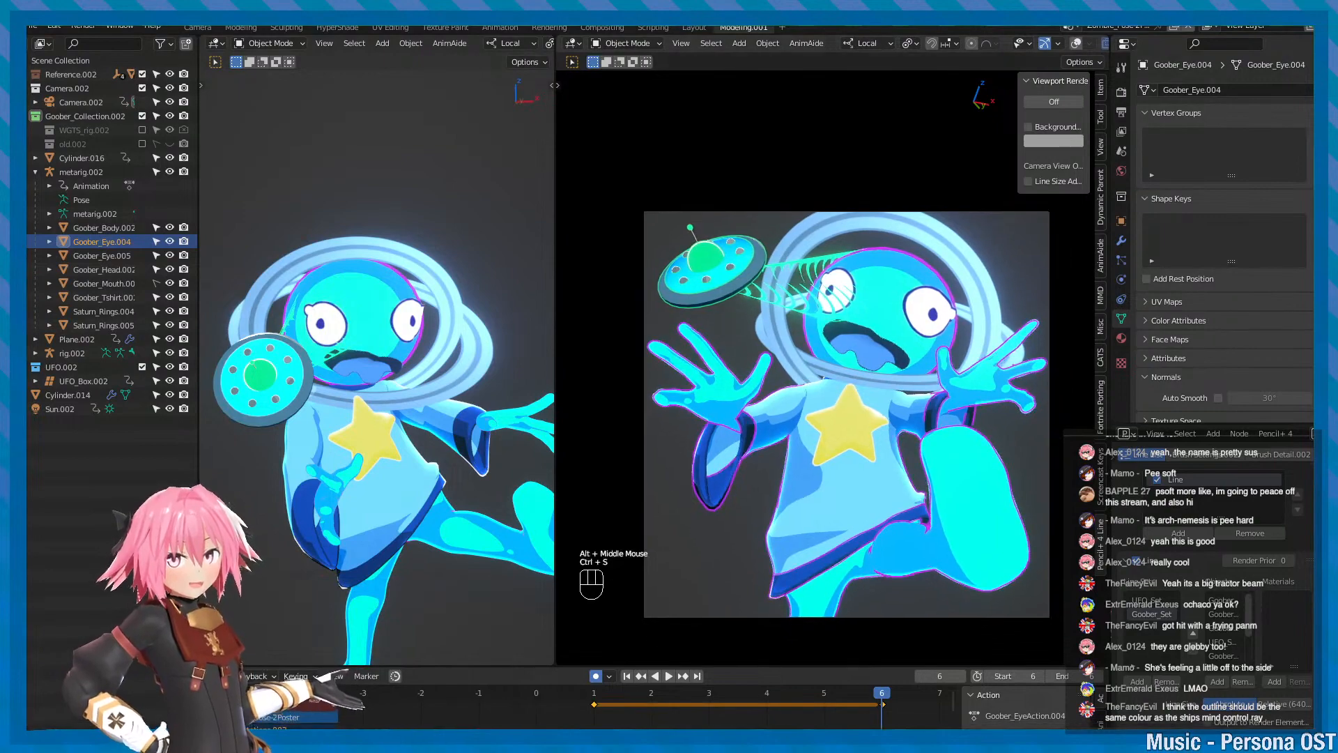
- Switch to the reference board and move past the blend shapes section to the "Style" + Compositing references
mouse_move(360, 728)
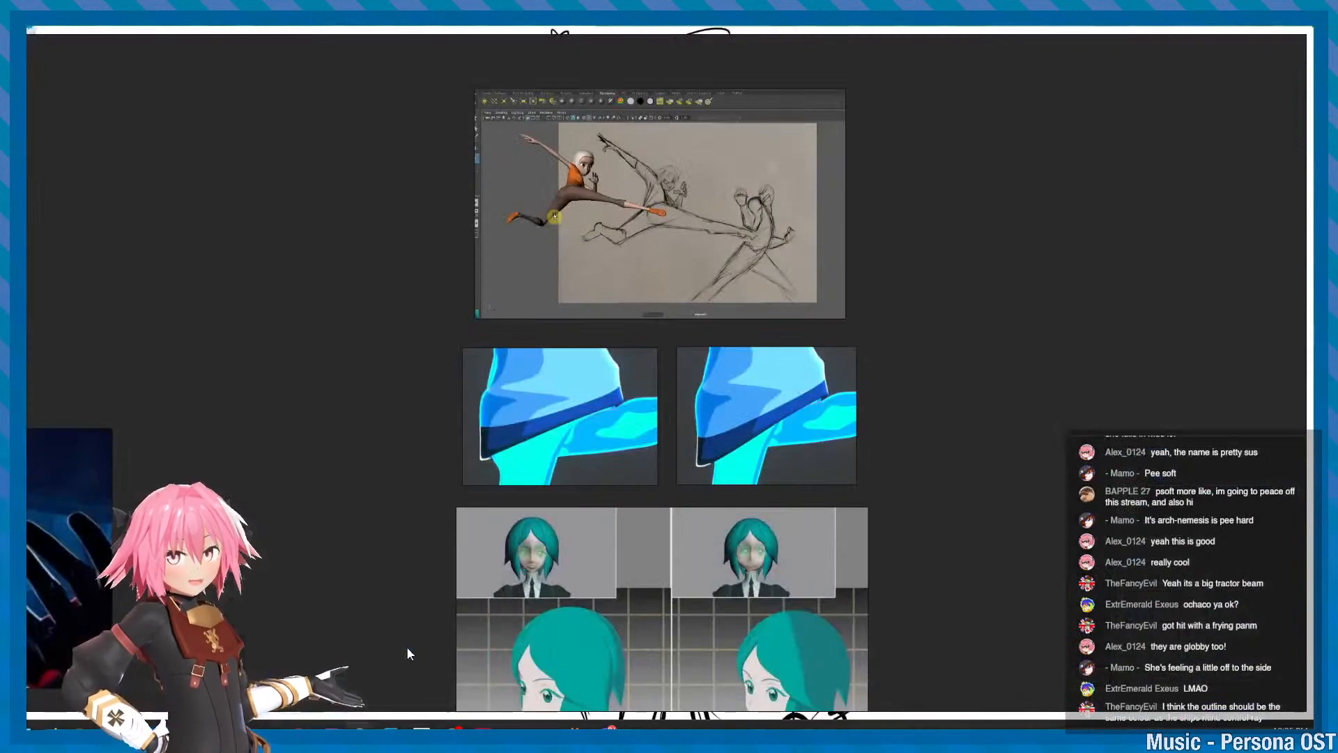
left_click(407, 646)
right_click_drag(856, 515, 835, 455)
scroll(839, 454, "down", 4)
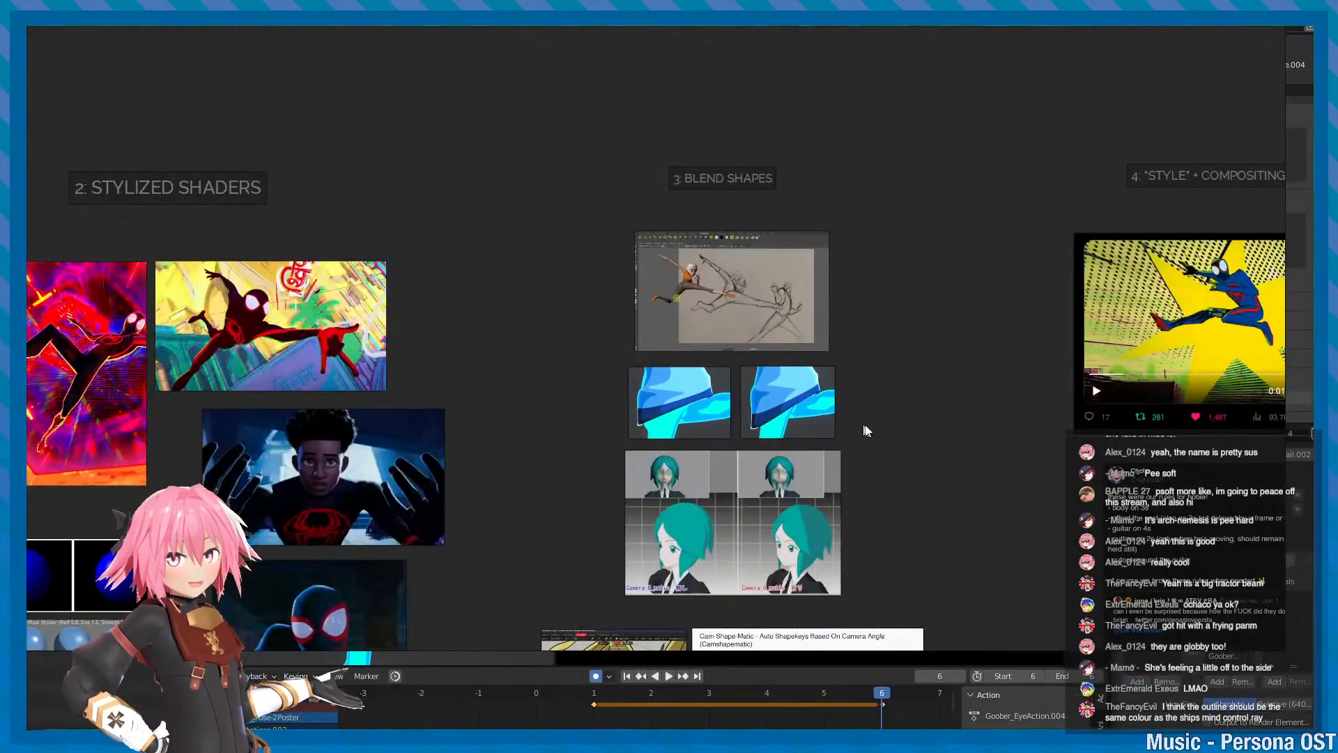
middle_click_drag(952, 489, 461, 365)
scroll(710, 365, "down", 3)
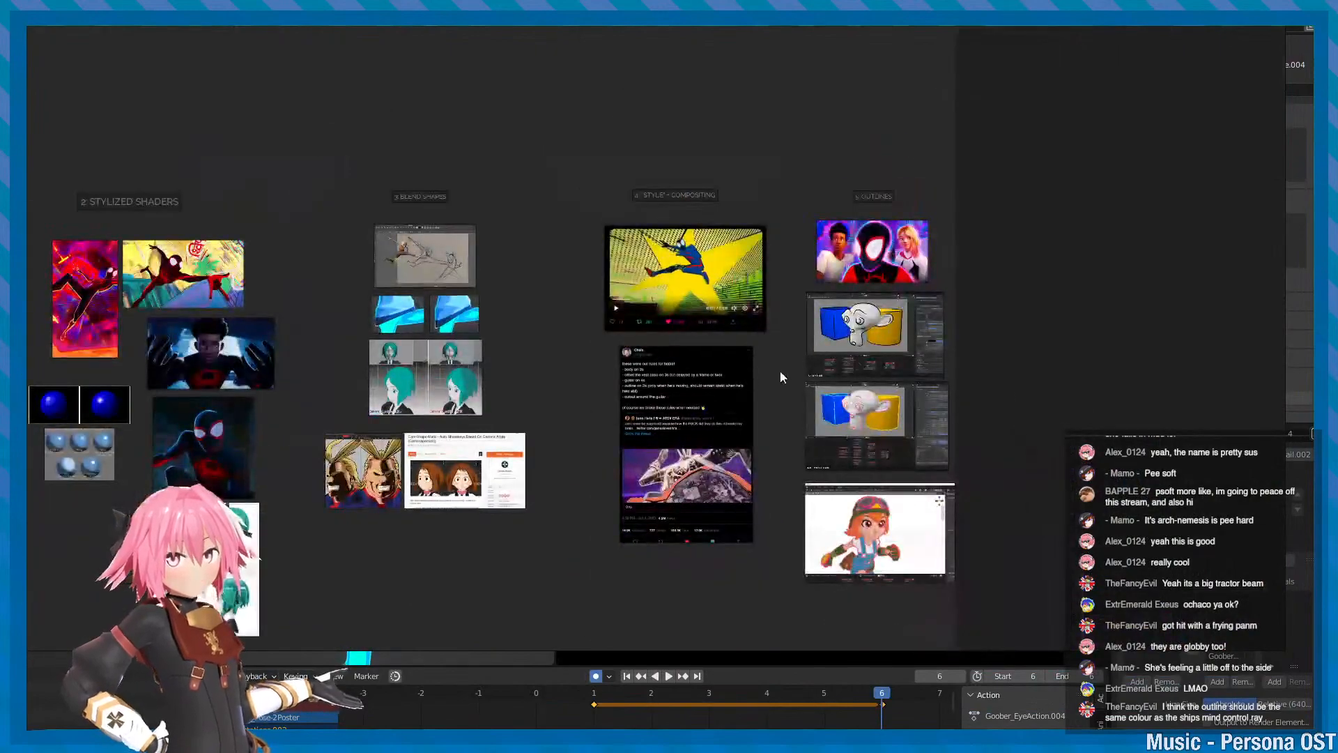
scroll(868, 249, "up", 3)
scroll(402, 202, "up", 2)
middle_click_drag(842, 301, 807, 197)
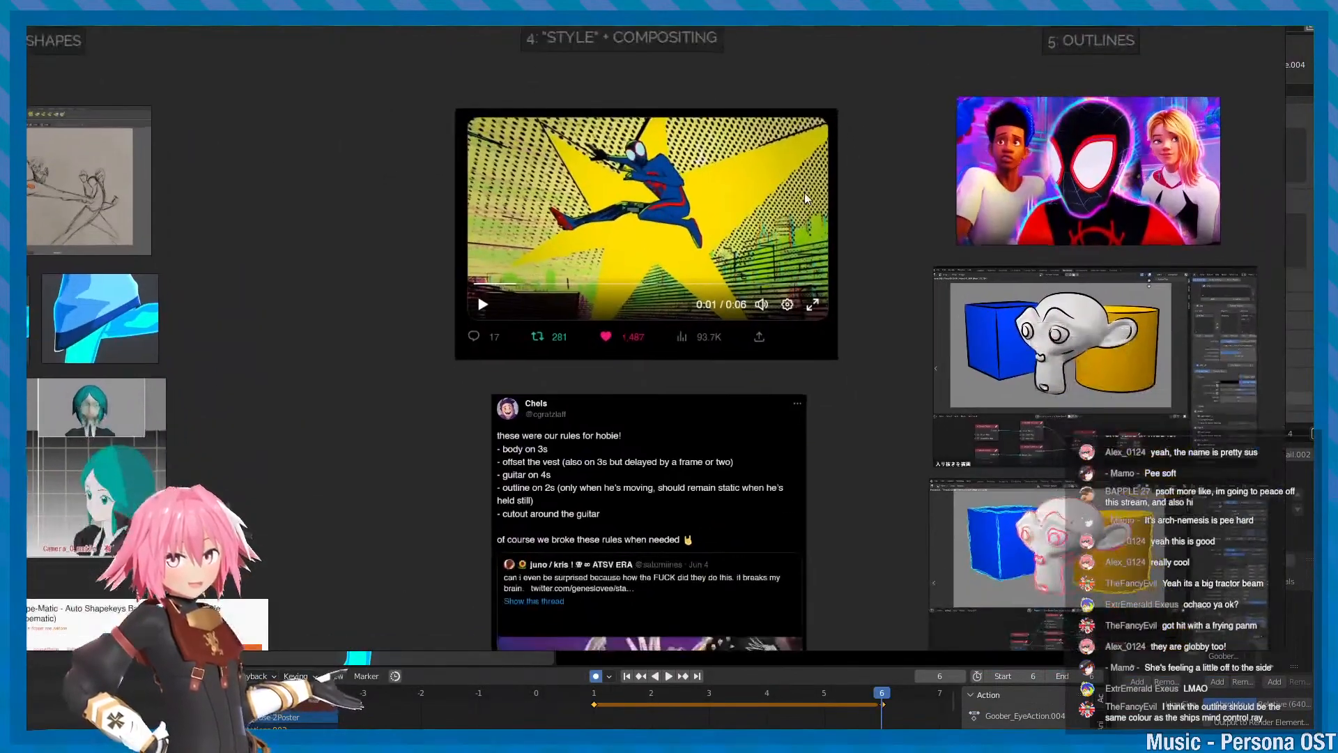
- Examine the post listing the frame-rate and outline rules for Hobie in the "Style" + Compositing section
scroll(811, 369, "down", 2)
scroll(812, 371, "up", 1)
middle_click_drag(812, 370, 721, 190)
scroll(609, 323, "up", 4)
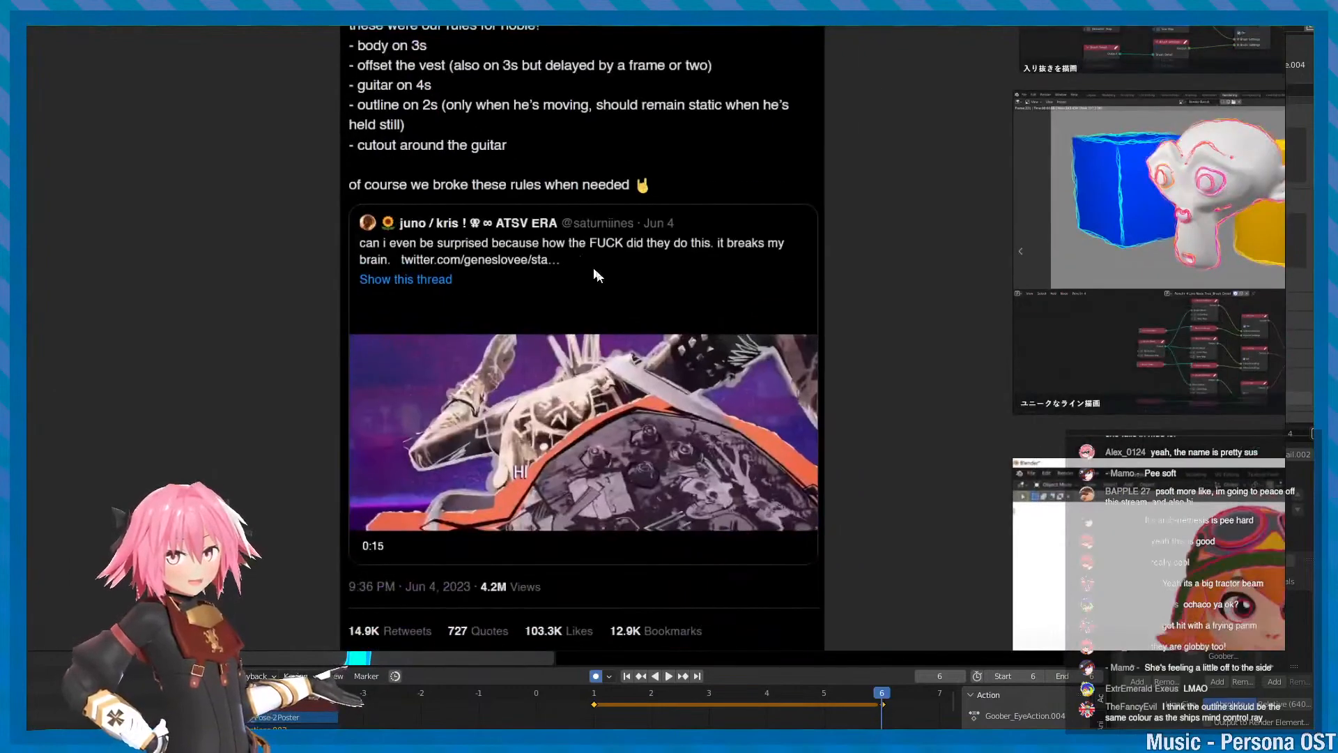
middle_click_drag(517, 94, 561, 196)
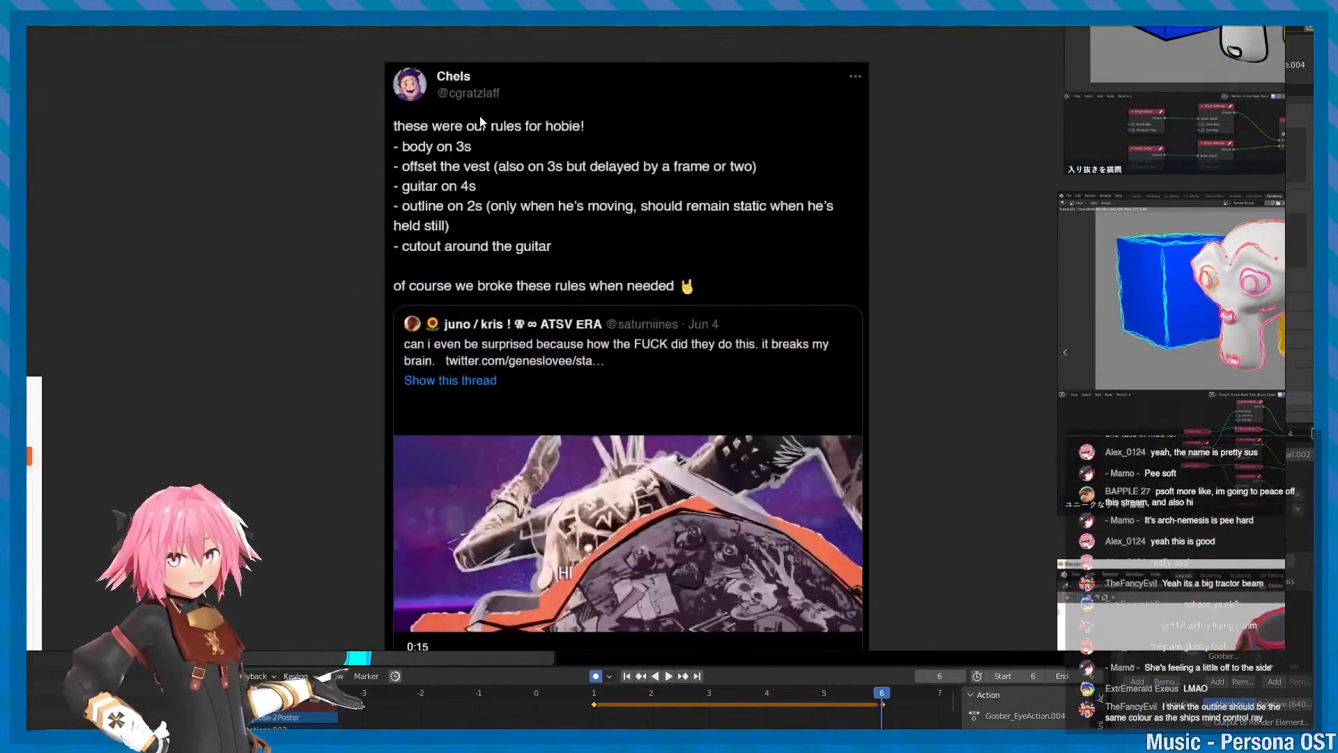
scroll(646, 343, "down", 3)
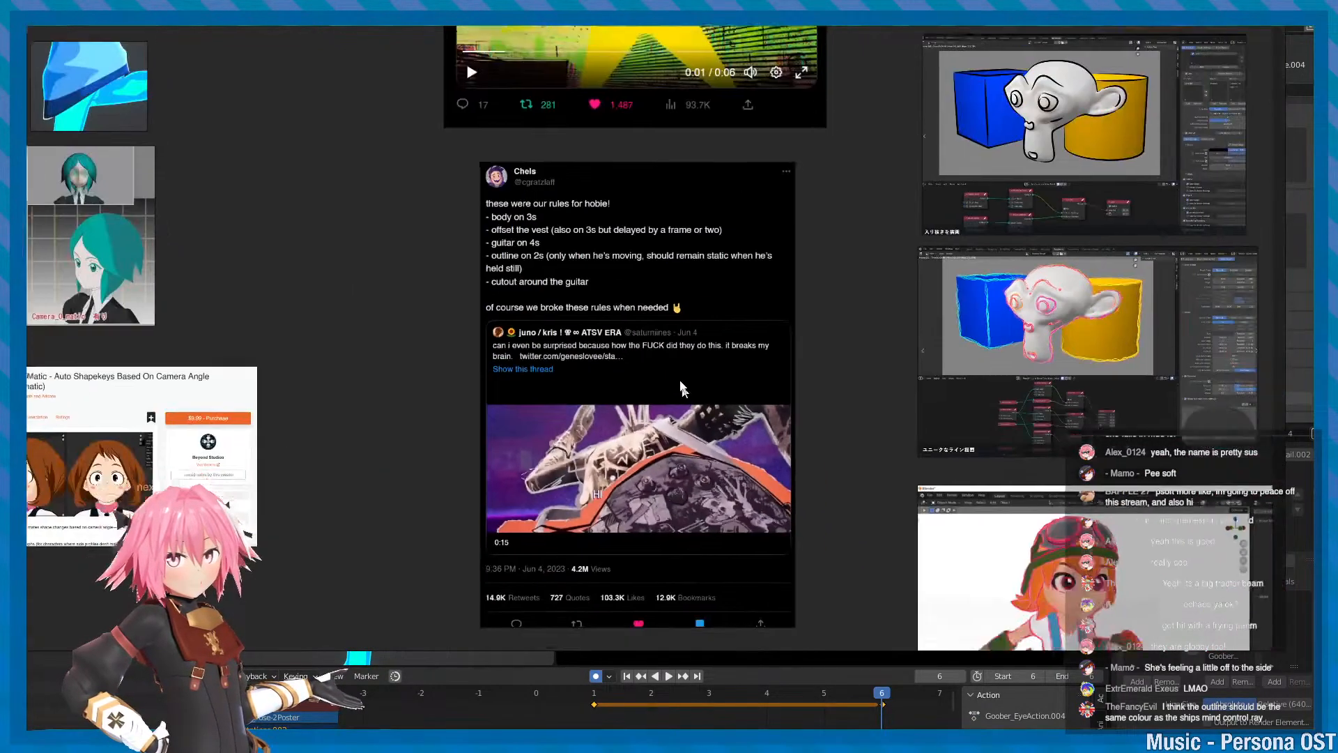
middle_click_drag(681, 388, 642, 265)
scroll(564, 359, "up", 3)
middle_click_drag(743, 299, 730, 414)
scroll(730, 414, "down", 3)
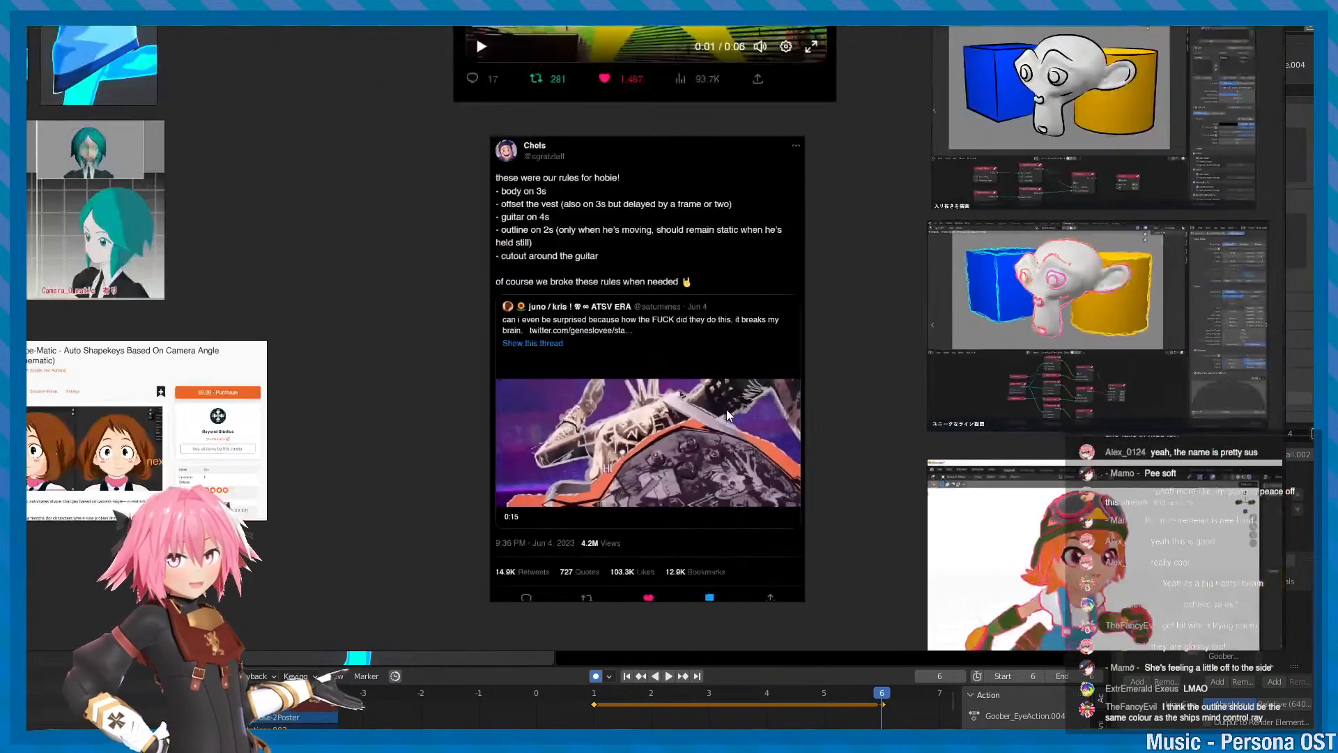
- Look over the compositing and outline references, focusing on the Spider-Man video still with the yellow star background
middle_click_drag(740, 240, 659, 404)
scroll(664, 460, "down", 3)
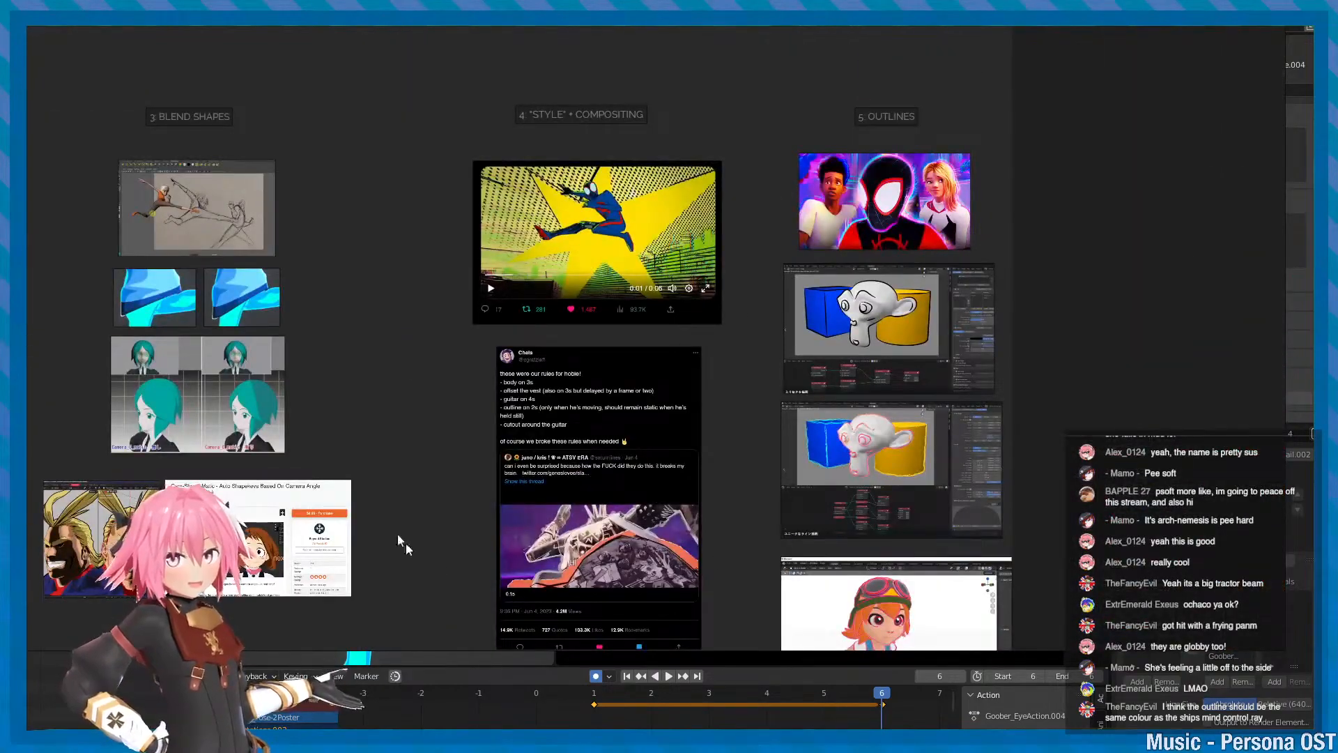
scroll(390, 503, "up", 3)
middle_click_drag(959, 474, 654, 300)
middle_click_drag(566, 183, 619, 453)
middle_click_drag(637, 186, 666, 407)
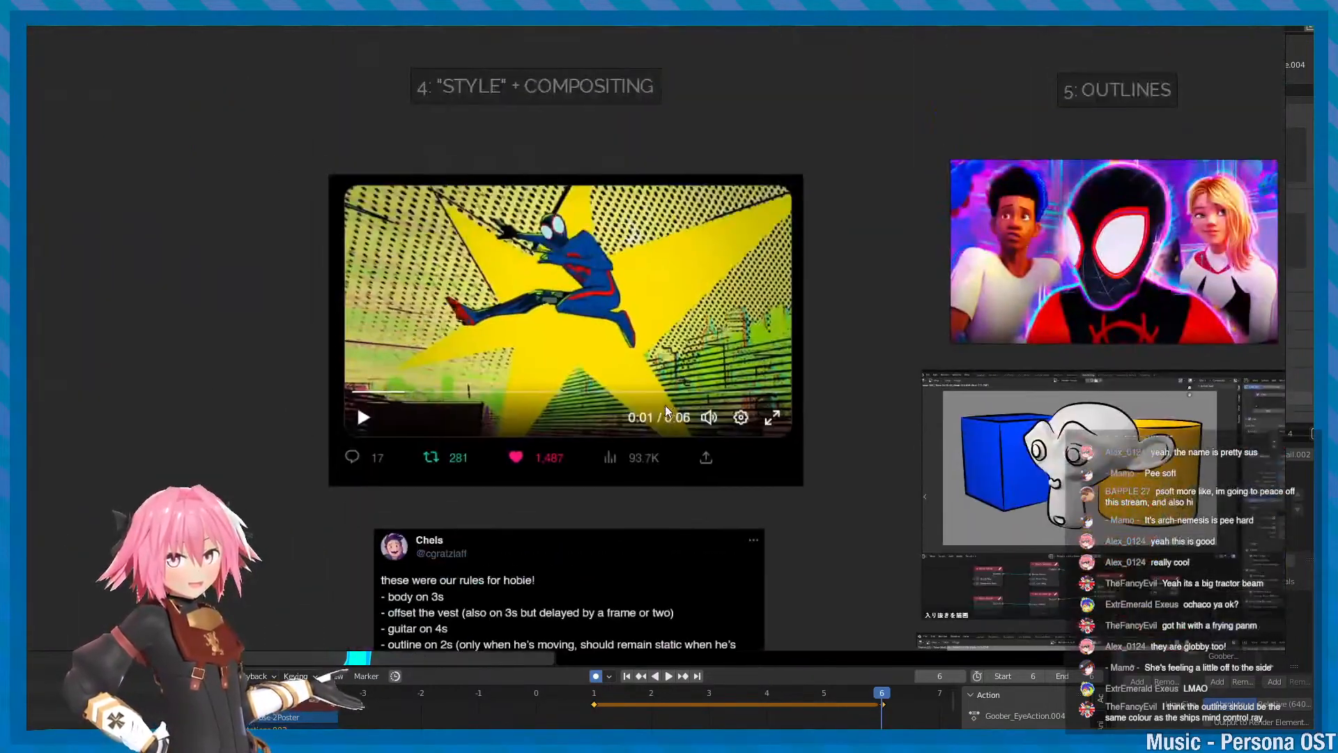
scroll(563, 320, "up", 1)
middle_click_drag(827, 202, 881, 282)
scroll(521, 373, "up", 1)
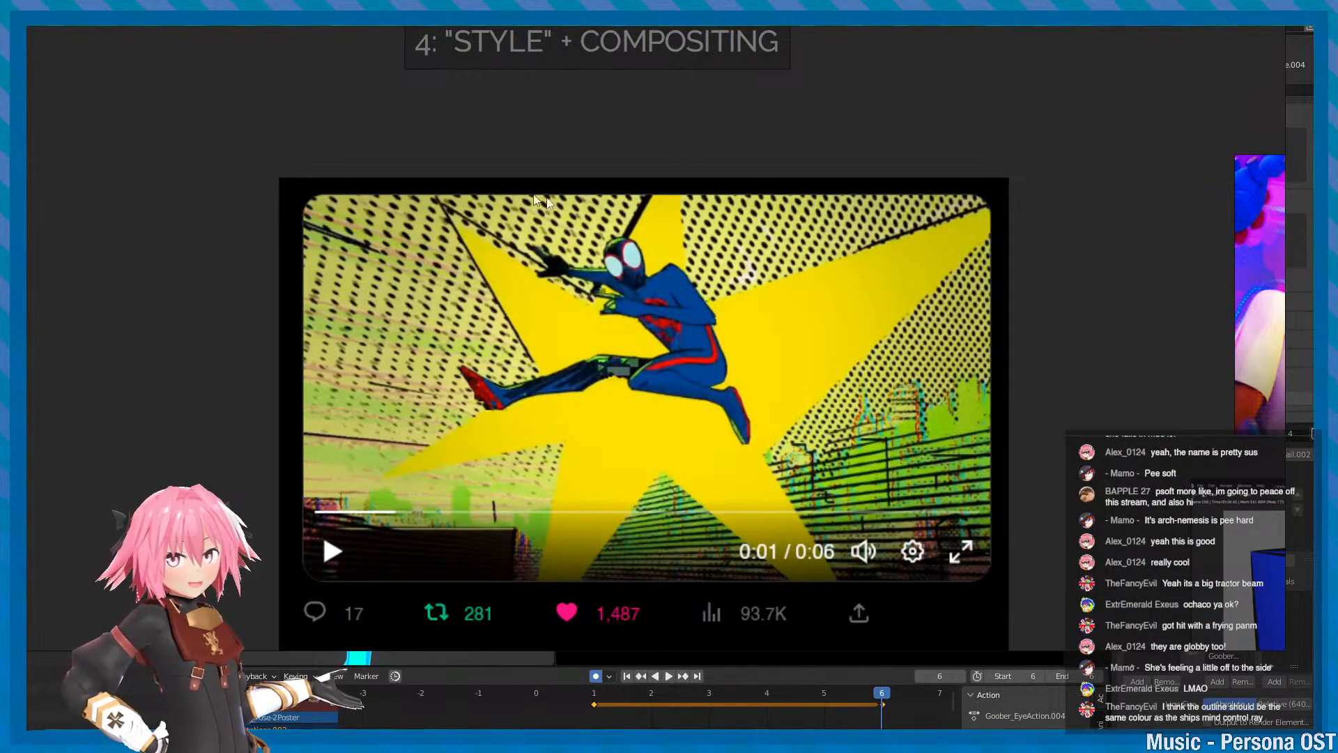
- Compare the Spider-Man still in the "Style" + Compositing section with the references in the Outlines section of the board
scroll(1022, 342, "down", 5)
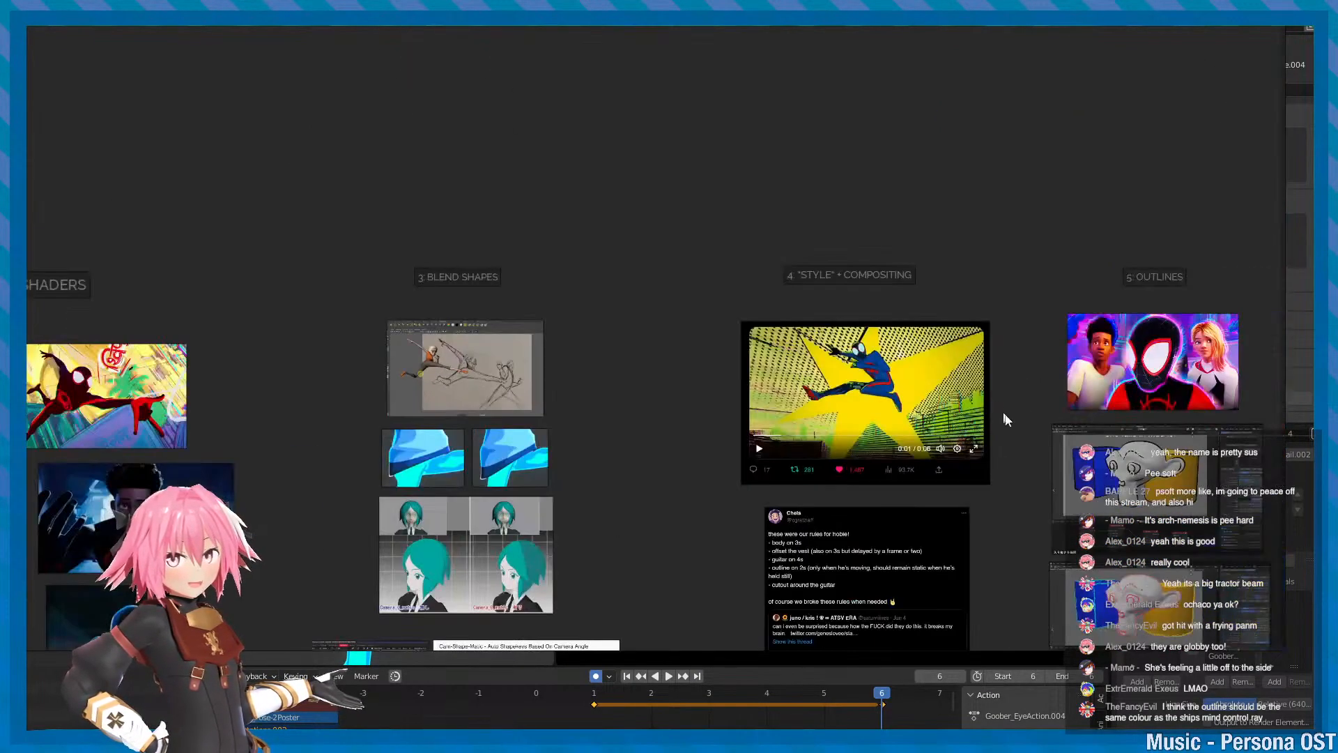
scroll(975, 390, "up", 4)
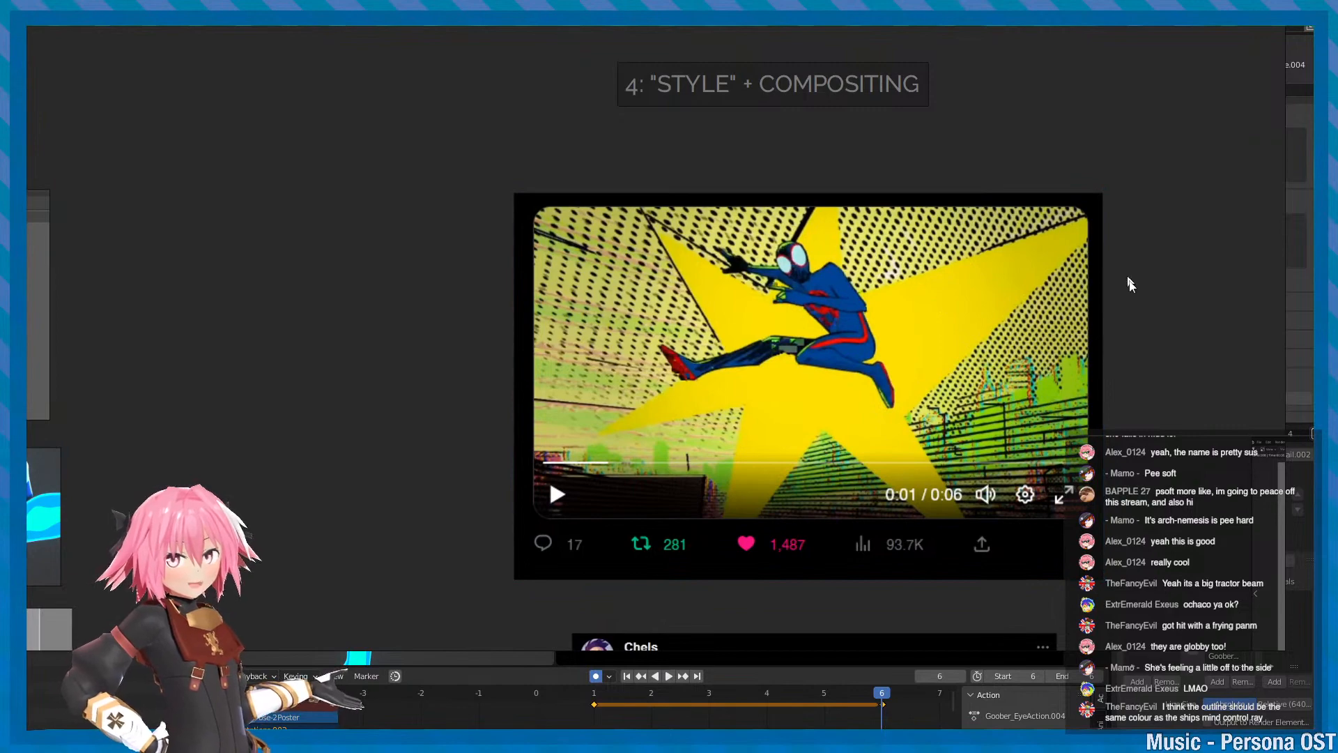
scroll(1016, 298, "down", 4)
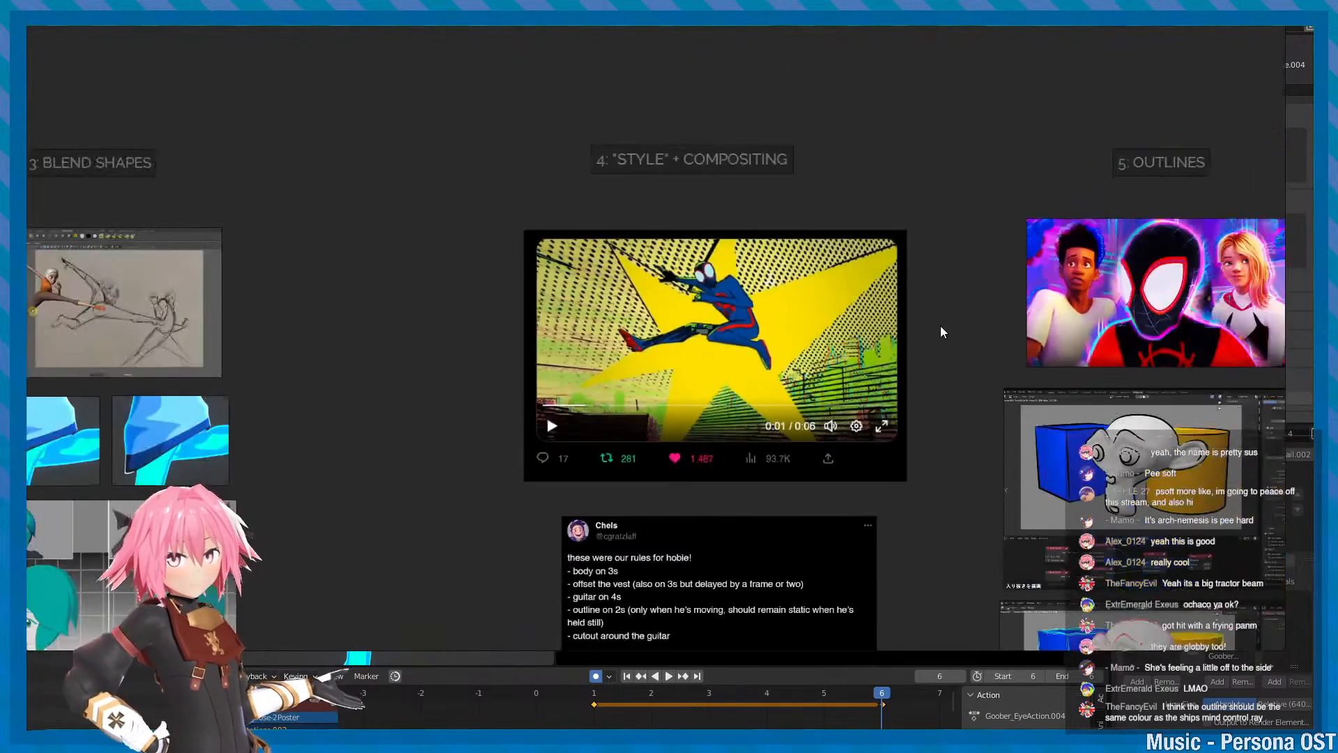
middle_click_drag(960, 363, 609, 409)
middle_click_drag(802, 540, 681, 51)
middle_click_drag(651, 343, 637, 276)
scroll(638, 276, "up", 4)
middle_click_drag(717, 90, 666, 627)
scroll(676, 592, "down", 3)
middle_click_drag(698, 163, 725, 263)
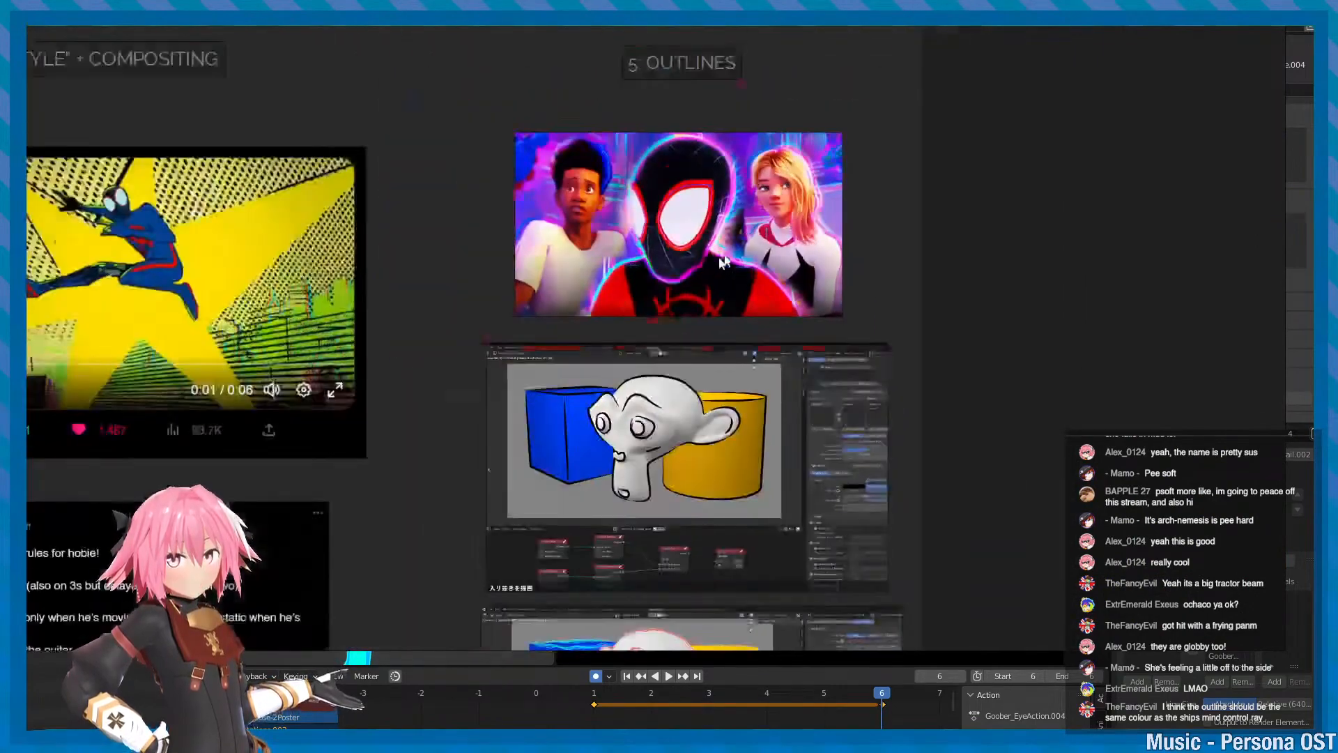
middle_click_drag(401, 384, 1096, 319)
scroll(1019, 318, "down", 3)
middle_click_drag(1068, 380, 725, 210)
middle_click_drag(805, 52, 777, 449)
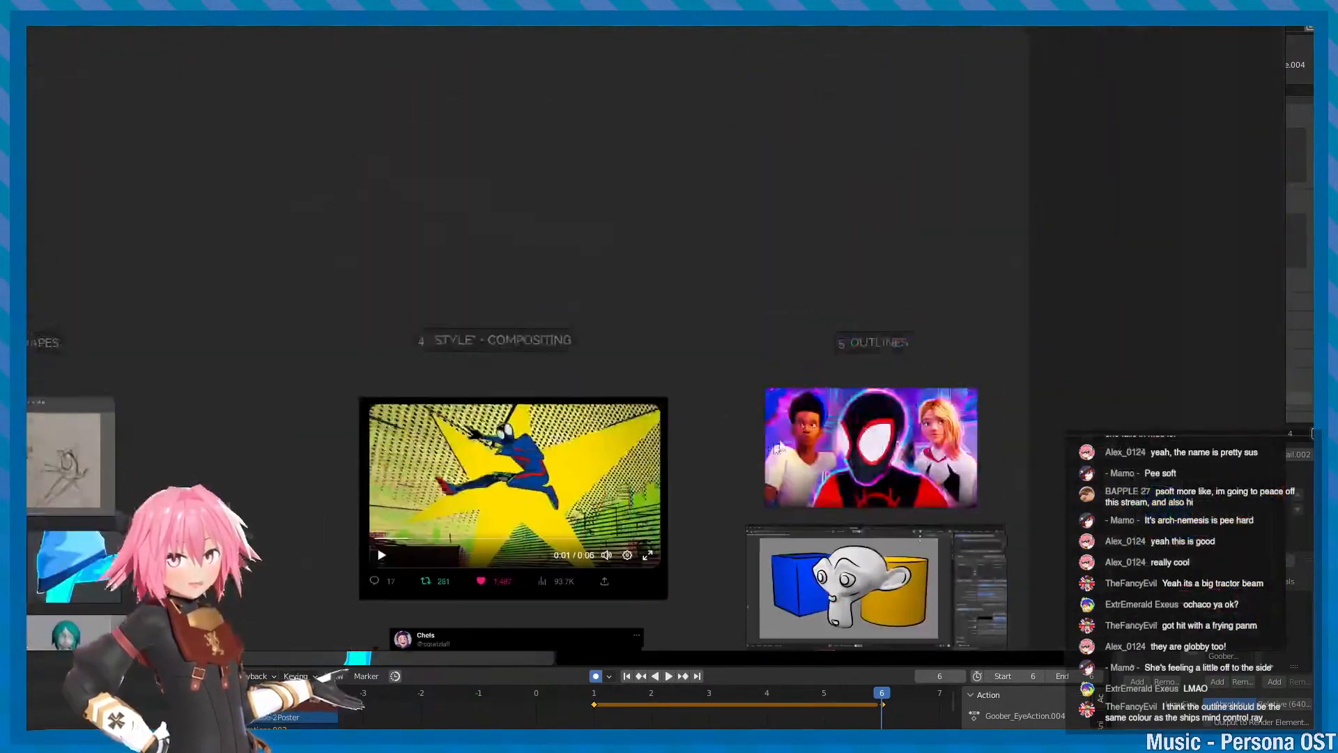
- Examine the character edges in the Spider-Verse still of the Outlines section up close, focusing on Gwen's hair and Miles's mask
scroll(906, 481, "up", 5)
middle_click_drag(842, 300, 764, 254)
scroll(743, 324, "up", 1)
scroll(1056, 251, "up", 2)
scroll(1064, 290, "up", 1)
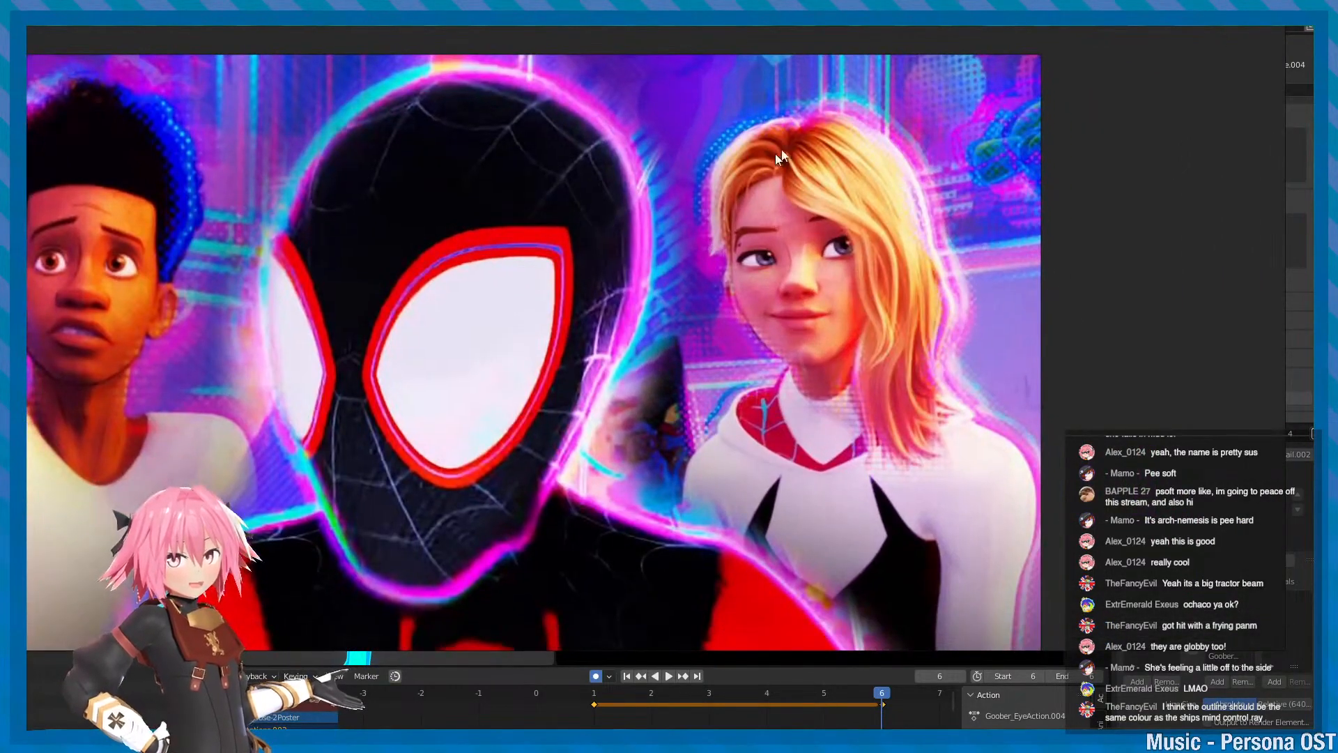
scroll(780, 105, "up", 2)
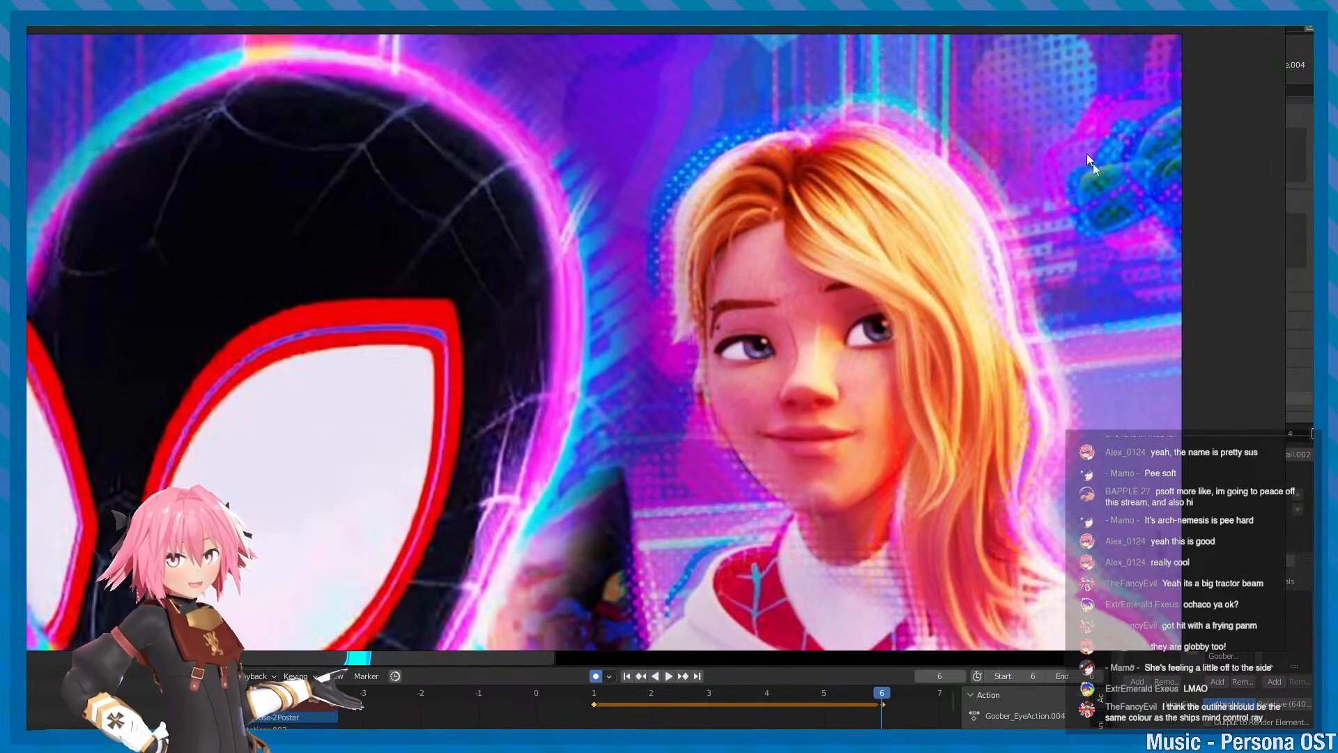
scroll(1066, 515, "down", 1)
middle_click_drag(1054, 561, 1017, 390)
scroll(1035, 394, "down", 1)
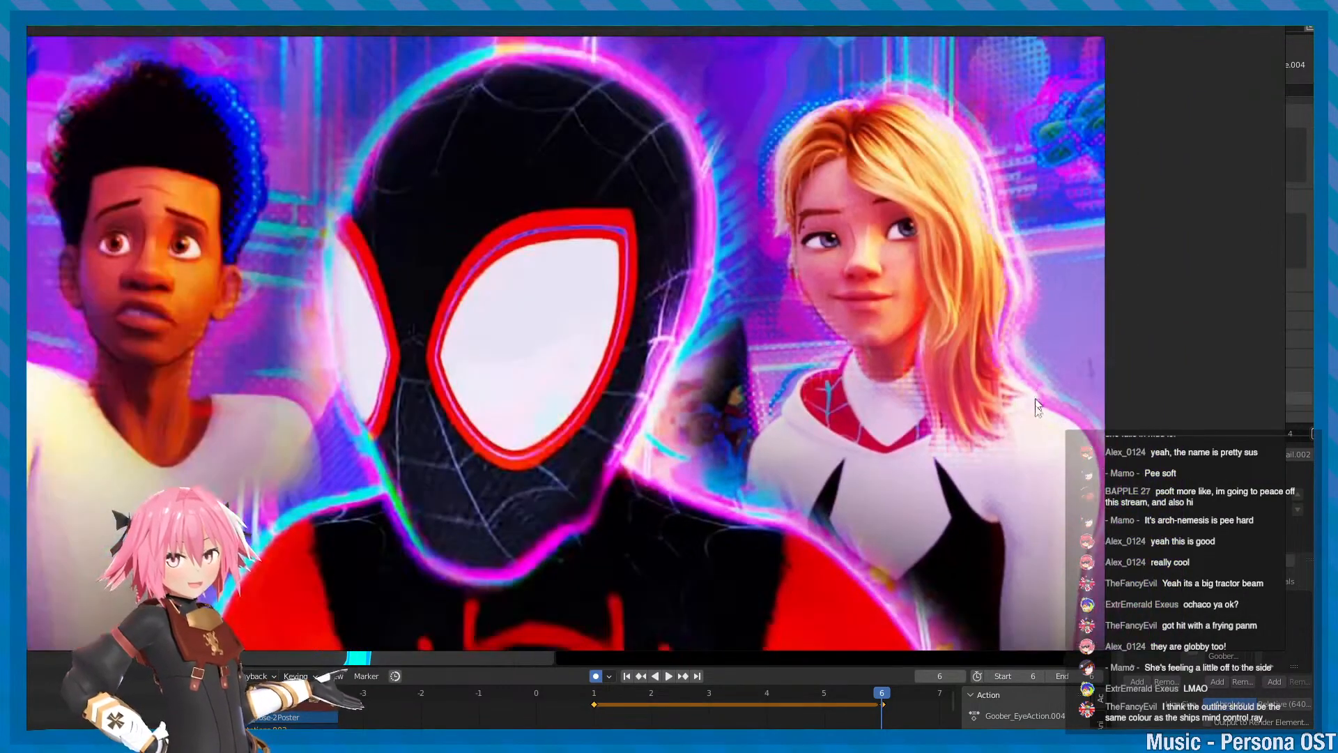
- Look over the remaining outline references around the monkey-head examples and return to the overview of sections 3 to 5
scroll(322, 297, "down", 2)
middle_click_drag(185, 351, 794, 276)
scroll(794, 275, "down", 2)
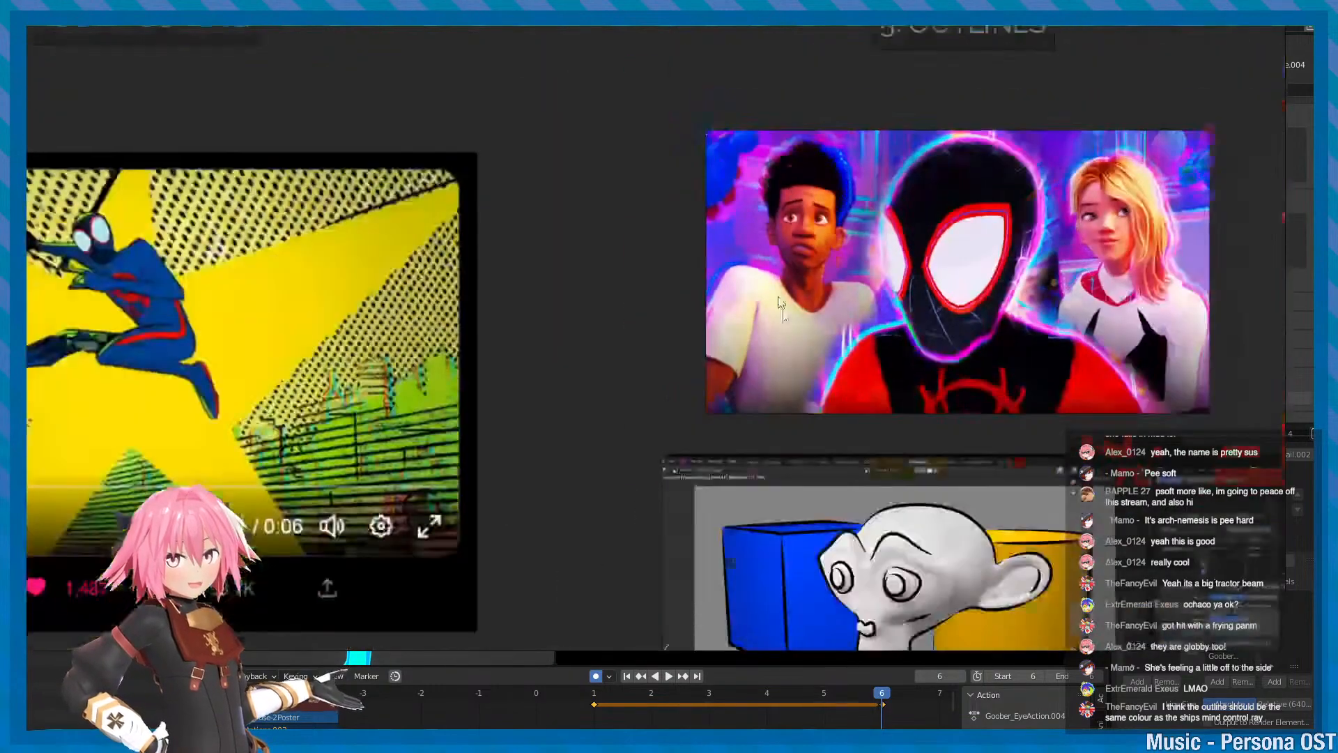
middle_click_drag(854, 425, 688, 231)
scroll(688, 232, "down", 2)
middle_click_drag(665, 494, 723, 218)
middle_click_drag(693, 412, 754, 222)
middle_click_drag(560, 191, 771, 543)
scroll(771, 543, "down", 1)
middle_click_drag(698, 230, 815, 433)
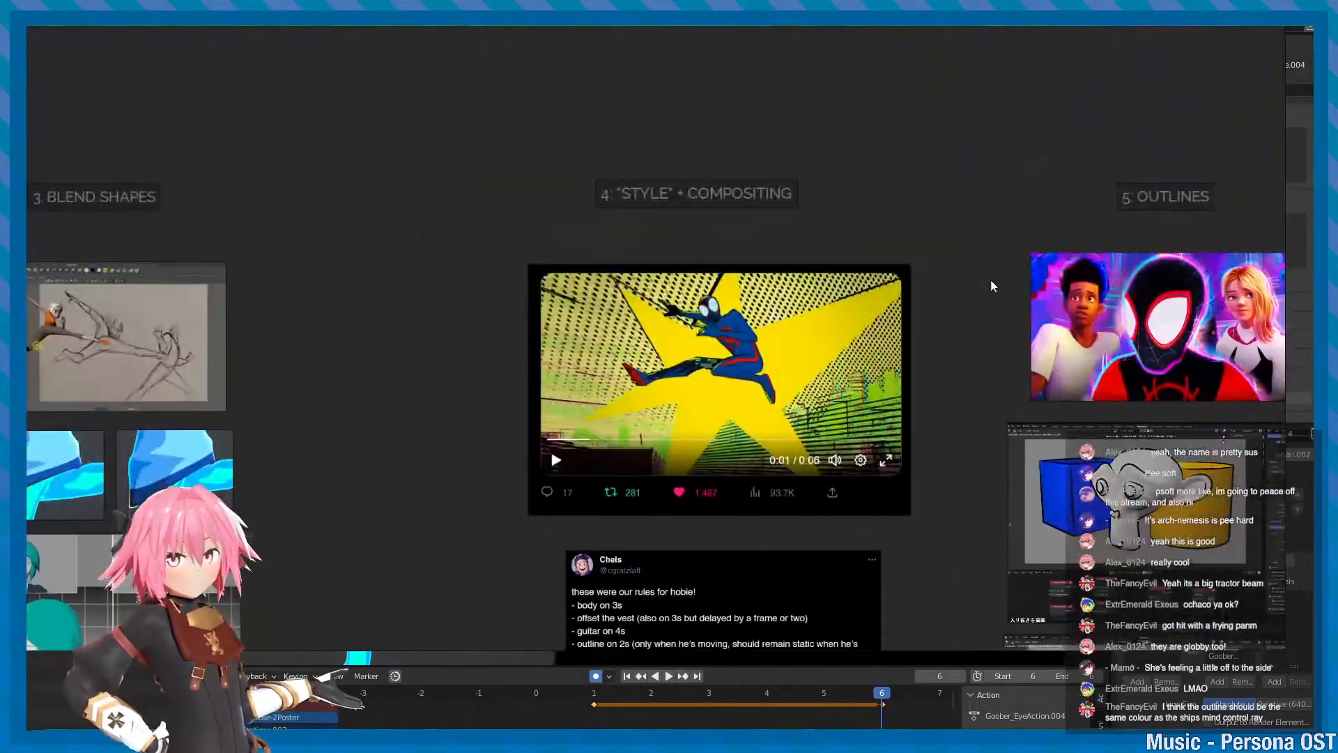
- Put the reference board aside to return to the Goober scene in Blender, and save the file
right_click_drag(989, 282, 26, 300)
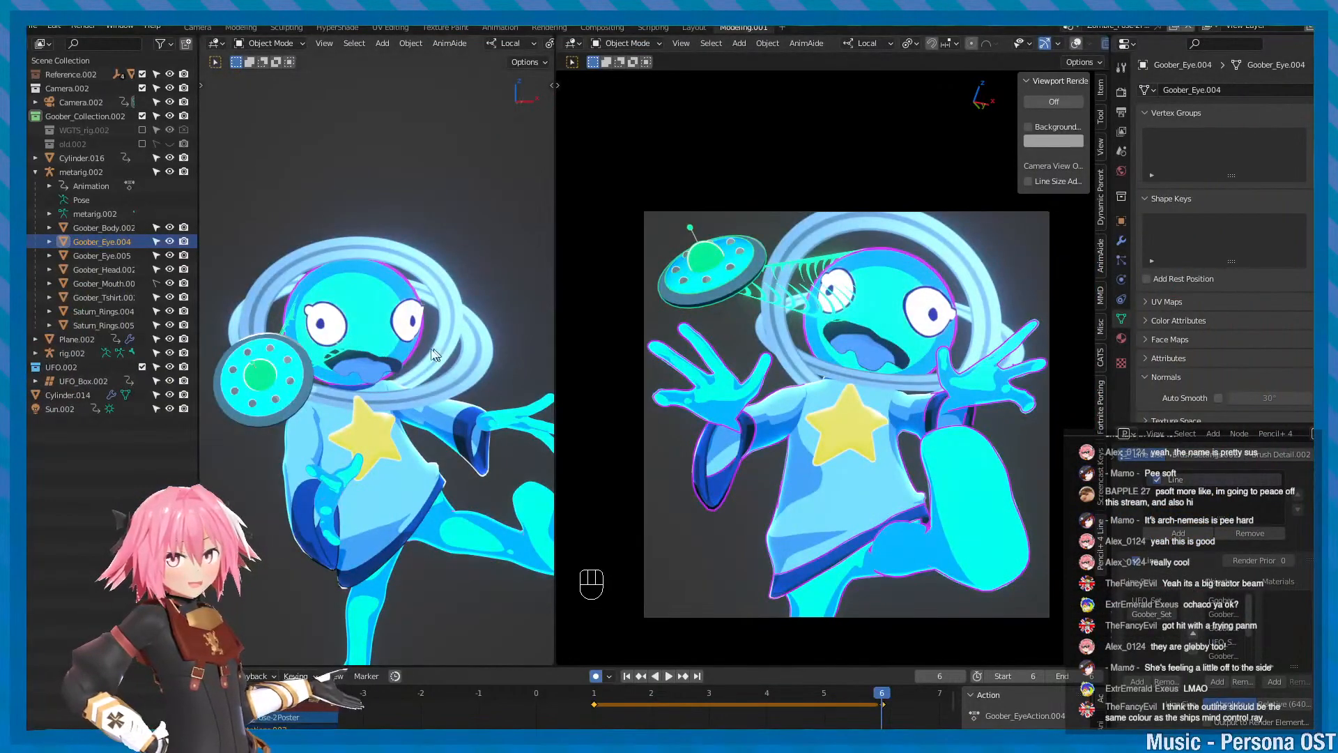
middle_click_drag(435, 355, 427, 327, "alt")
key("ctrl+s")
- Switch to the other Blender window containing the Astolfo scene, view the character from the front, and save the file
mouse_move(207, 727)
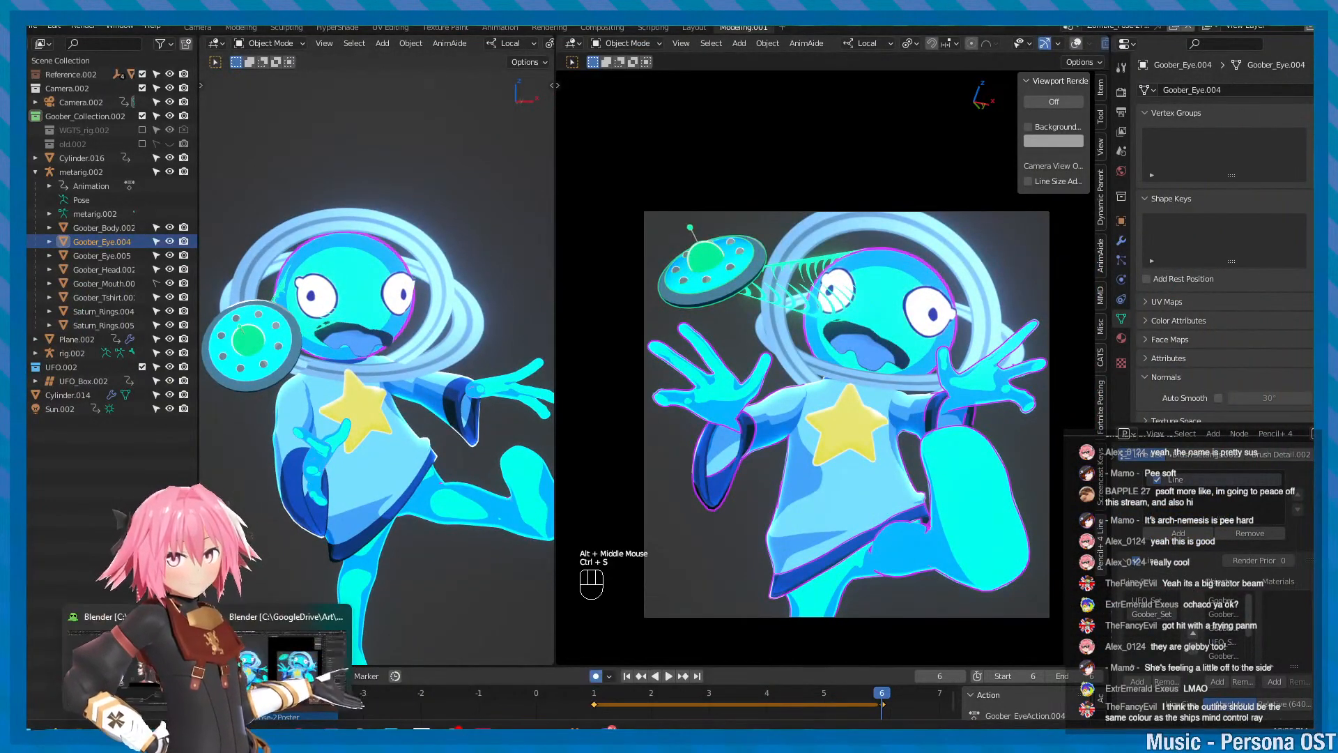
mouse_move(143, 662)
scroll(458, 322, "down", 2, "alt")
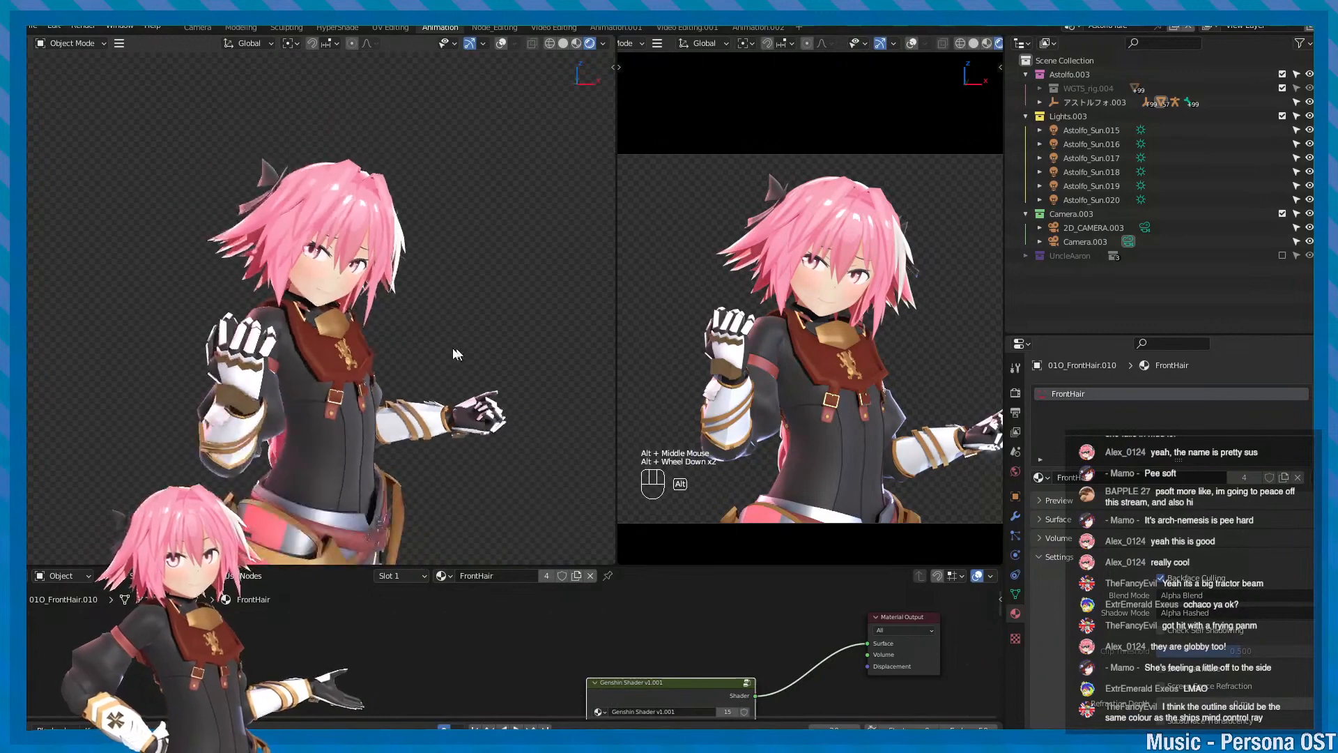
left_click_drag(458, 321, 466, 327, "alt")
key("ctrl+s")
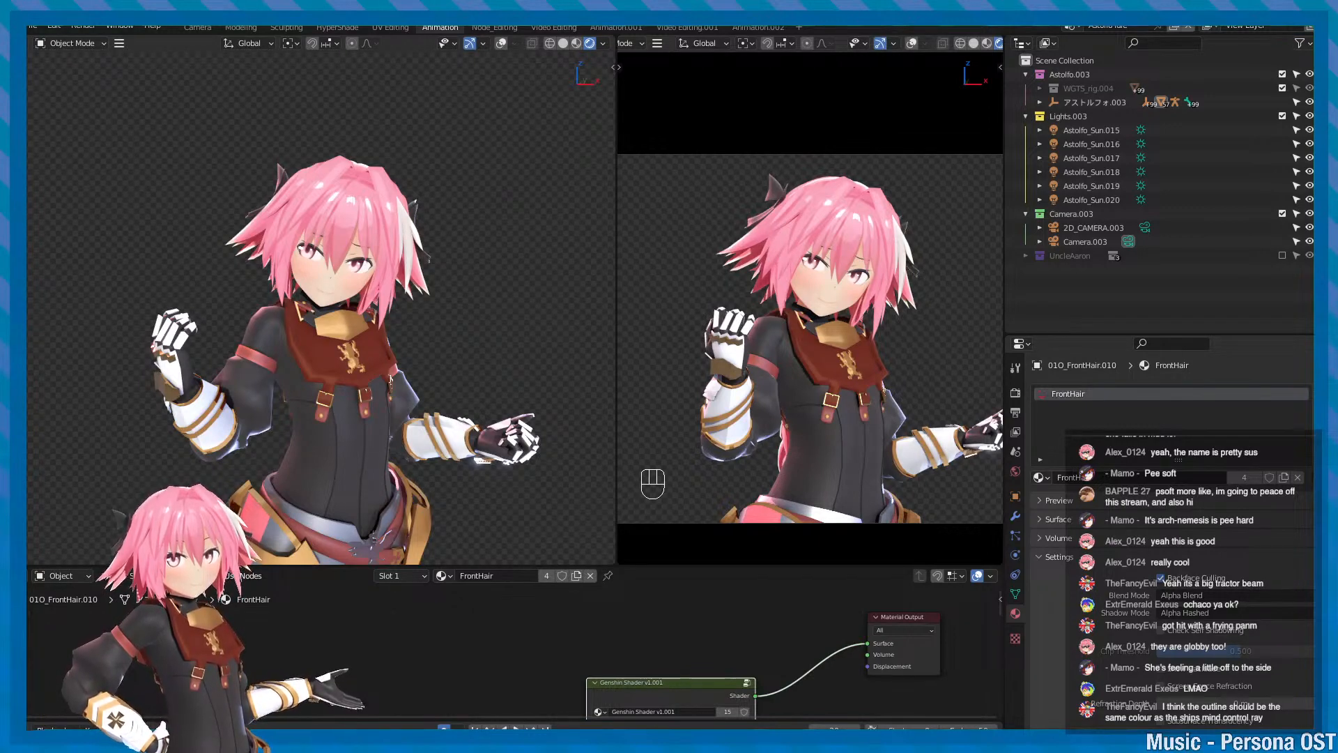
- Inspect the Astolfo model with the overlays toggled on and off, return to a front view of the upper body, and save
middle_click_drag(444, 370, 411, 315, "alt")
scroll(406, 298, "down", 1)
key("minus")
left_click_drag(380, 320, 343, 304, "alt")
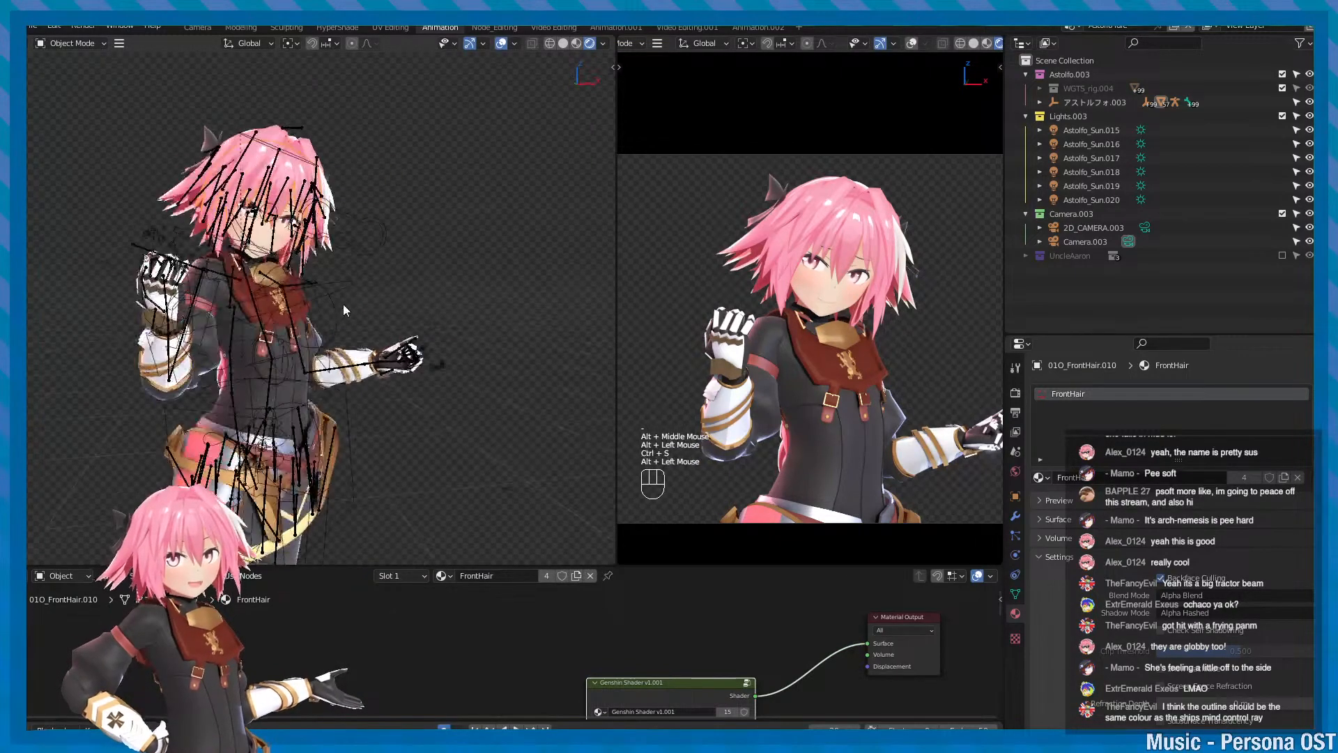
key("f")
key("w")
scroll(340, 291, "down", 2)
left_click_drag(426, 335, 384, 334, "alt")
key("minus")
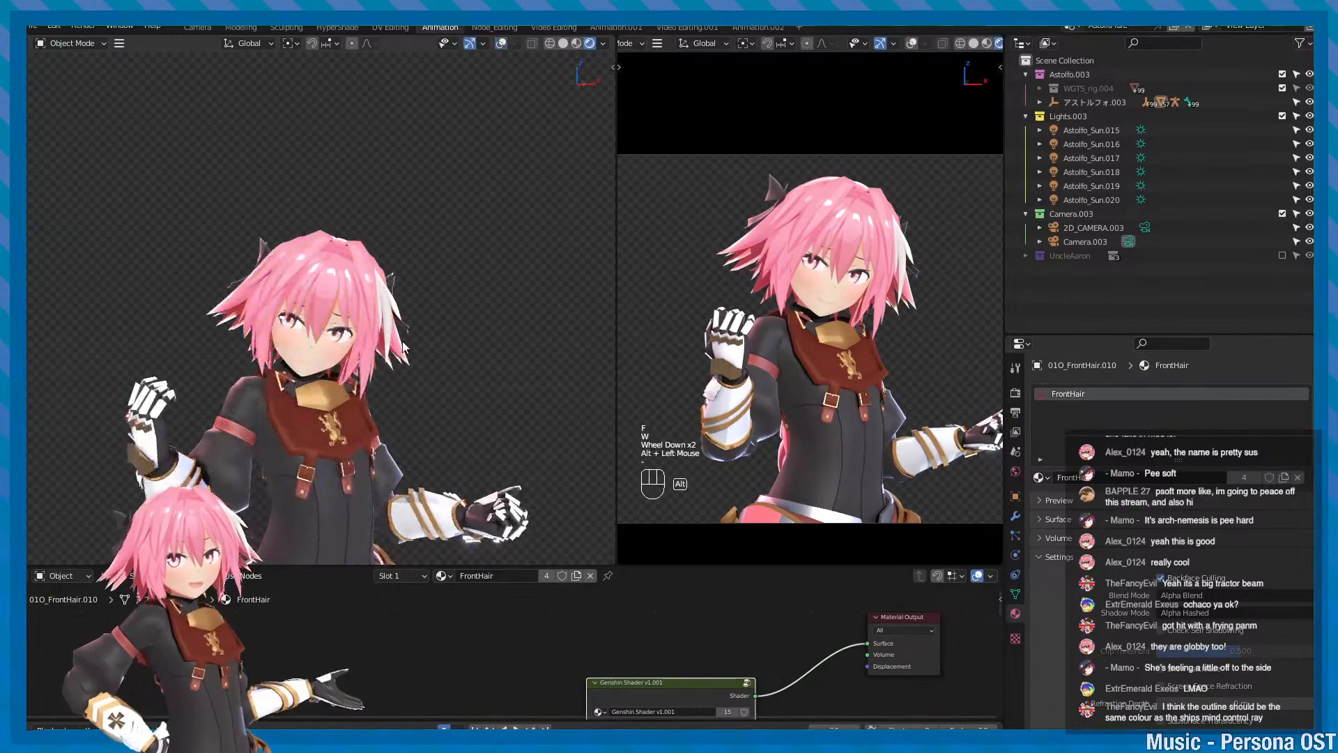
key("ctrl+s")
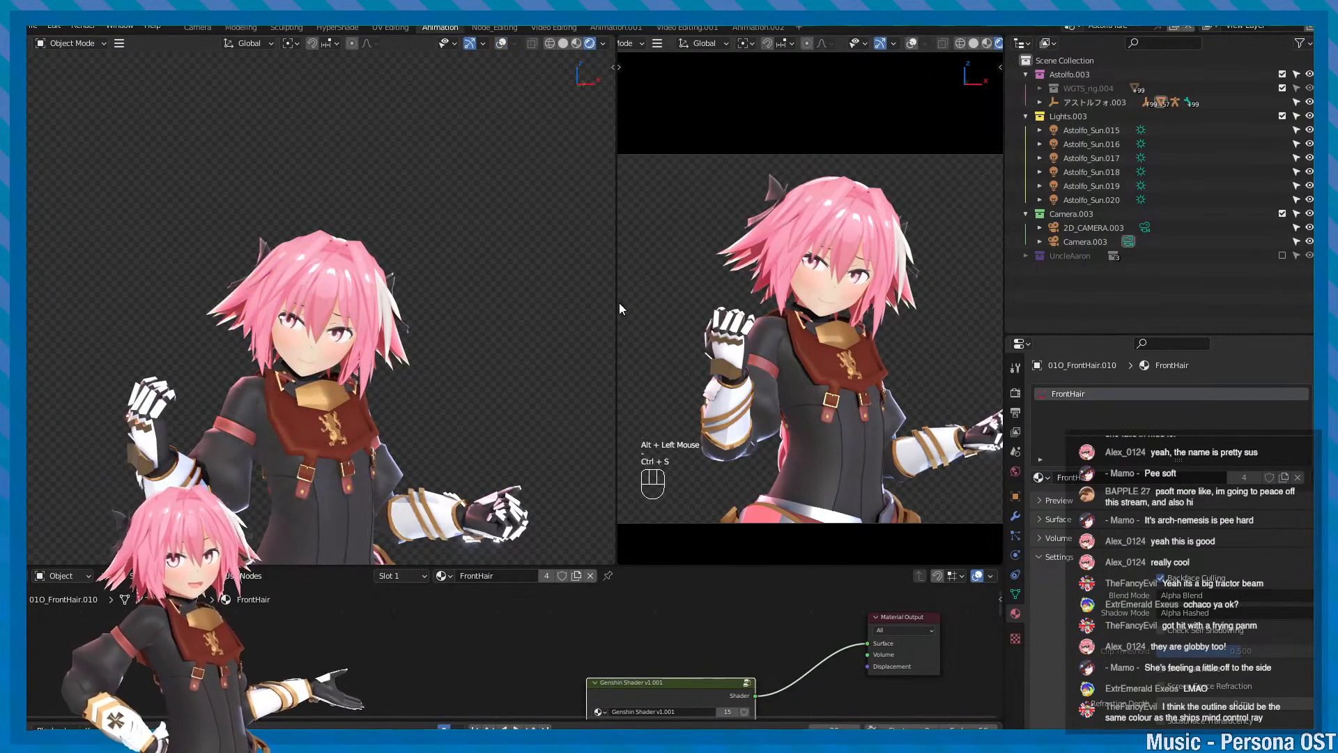
- Widen the camera viewport so the whole camera frame fits, show its Pencil+ 4 Line viewport rendering settings, and save the file
left_click_drag(618, 302, 363, 301)
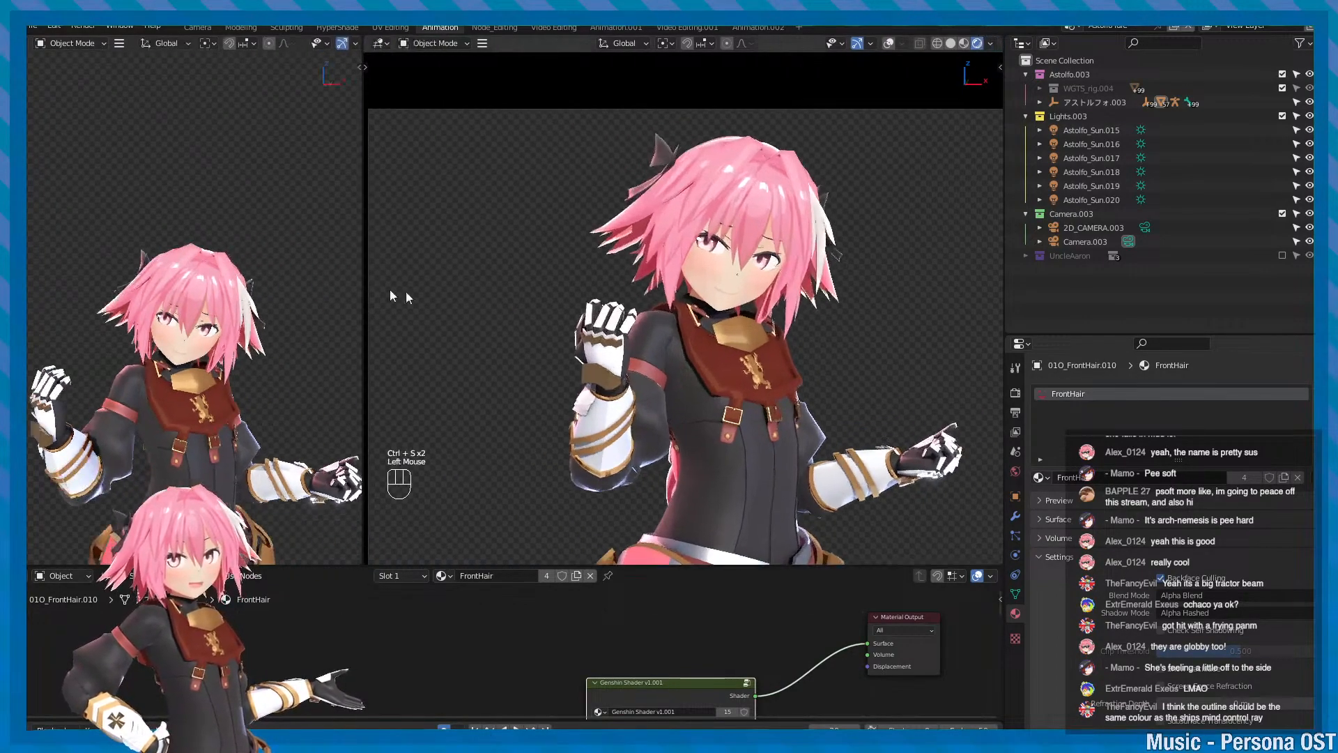
scroll(945, 85, "down", 3)
key("n")
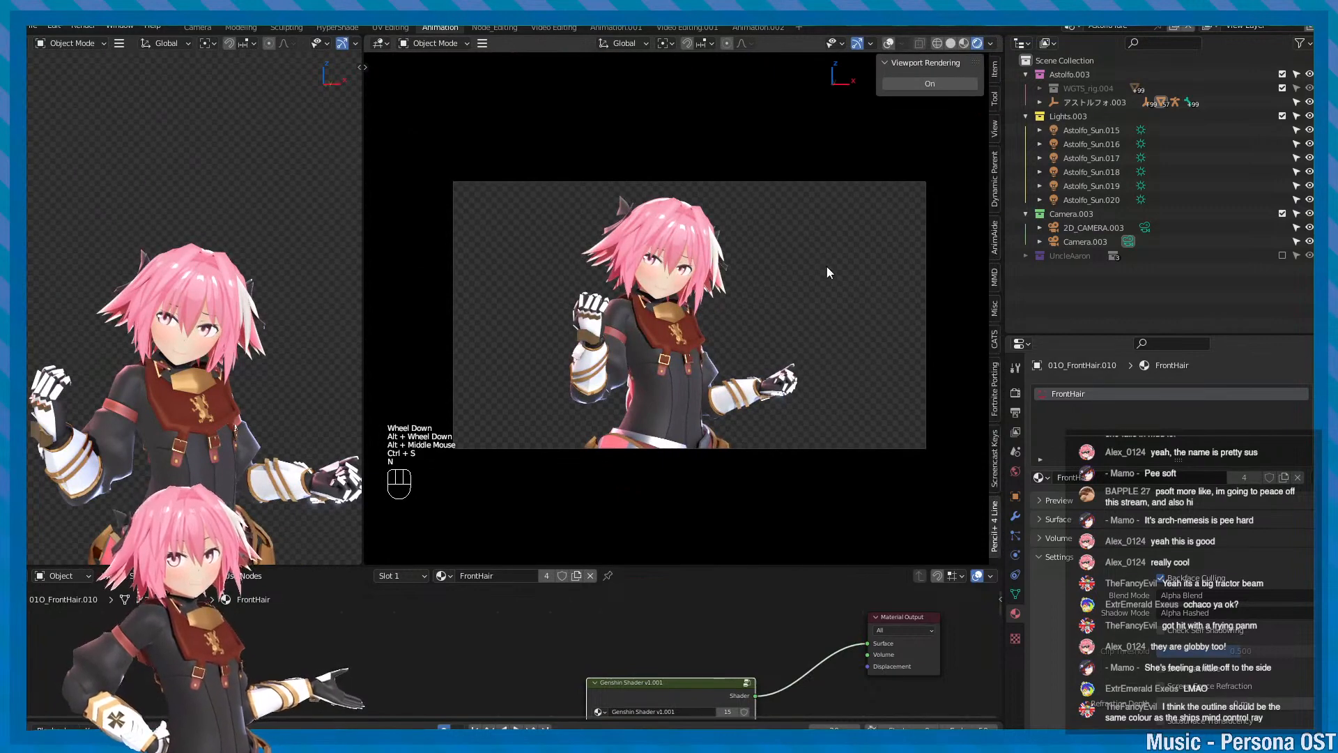
scroll(826, 265, "up", 1)
key("ctrl+s")
scroll(997, 458, "down", 1)
scroll(997, 457, "up", 2)
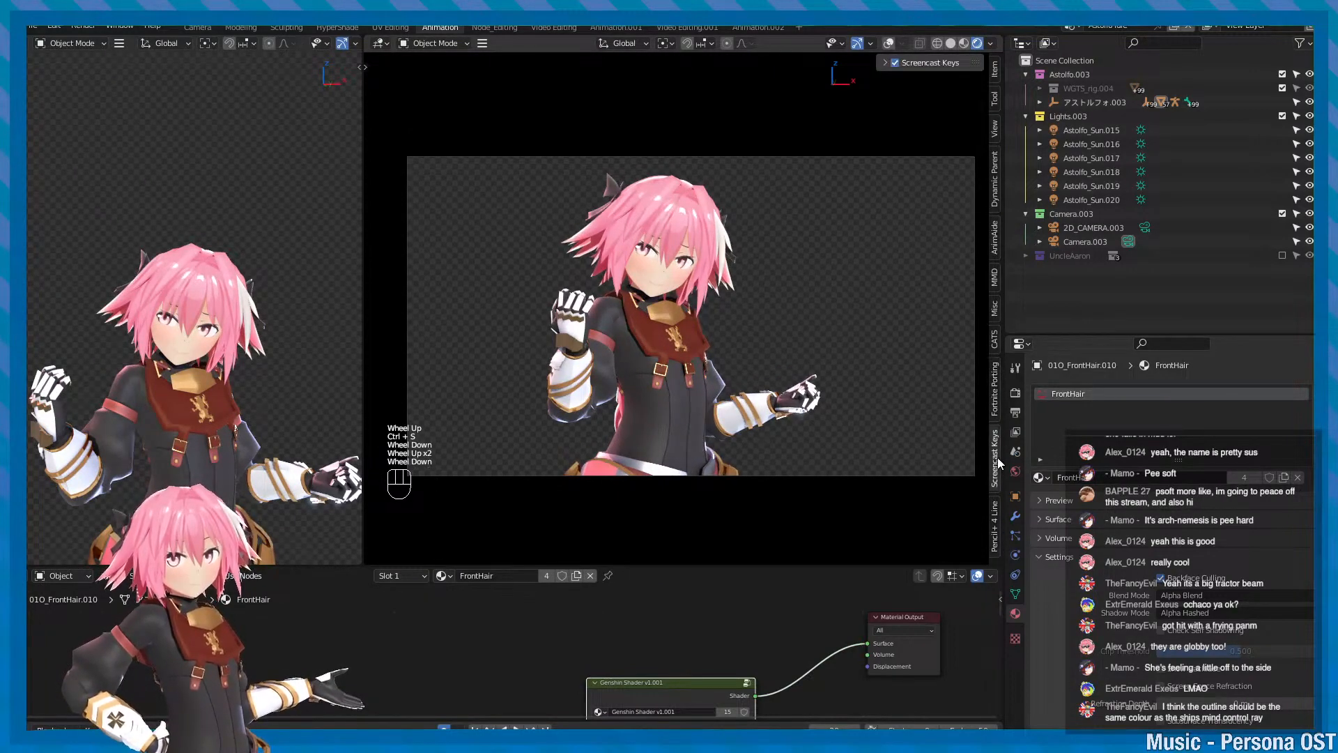
- Browse the camera viewport's add-on settings and try switching the Pencil+ 4 Line viewport rendering
scroll(997, 457, "down", 1)
scroll(998, 457, "up", 1)
scroll(997, 457, "up", 1)
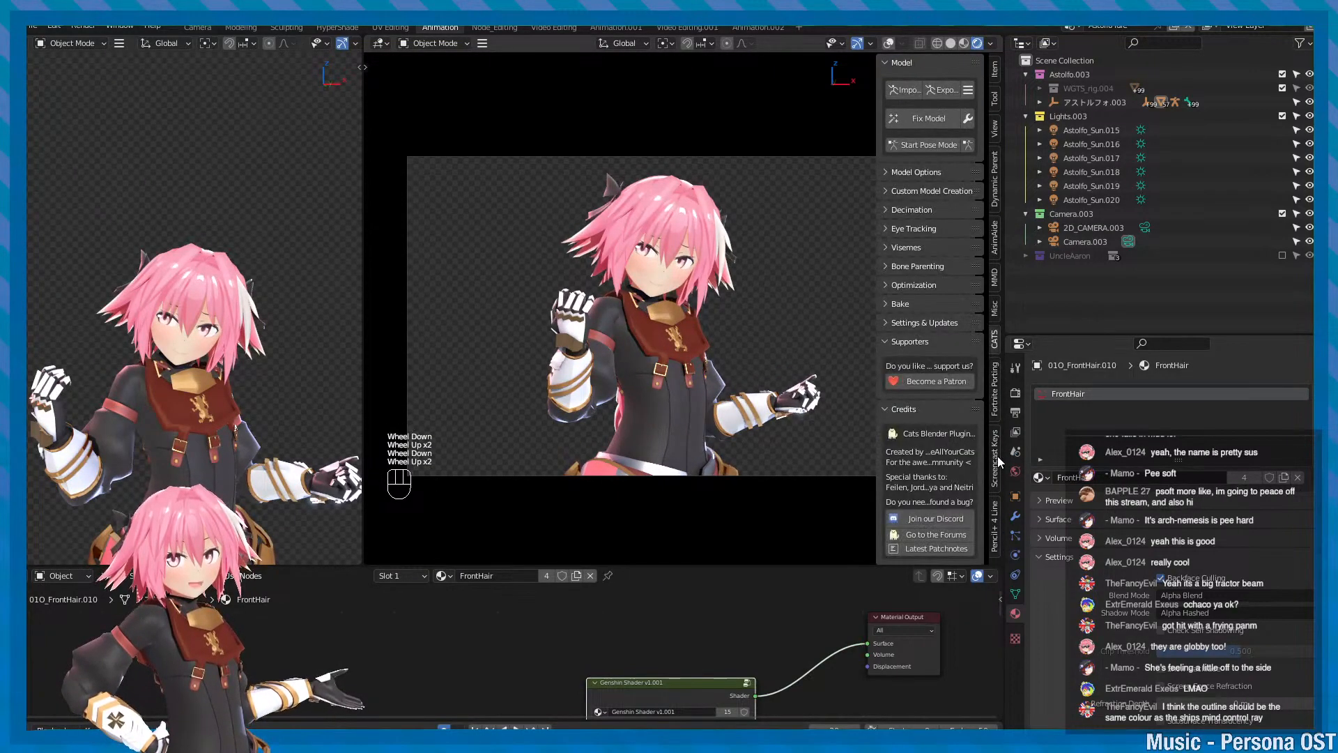
scroll(998, 456, "down", 3)
scroll(998, 456, "up", 2)
scroll(997, 455, "up", 1)
scroll(997, 456, "down", 3)
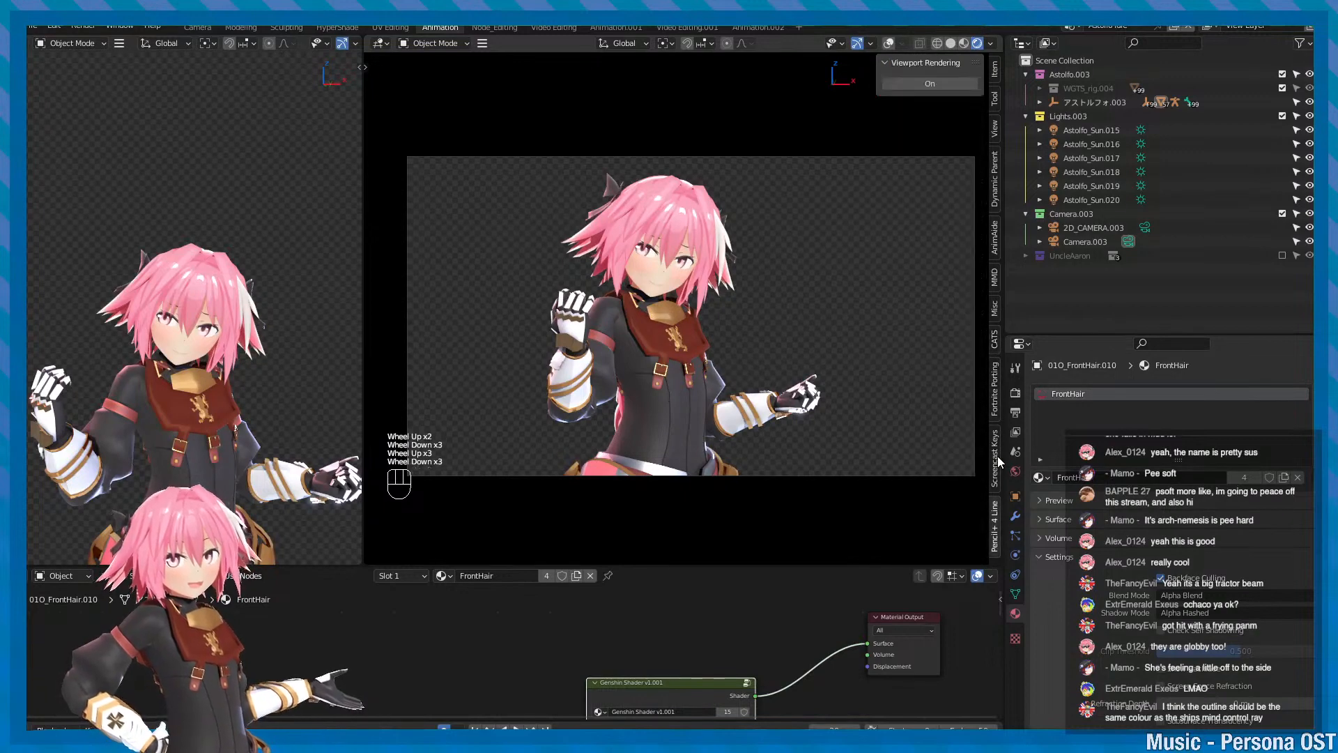
left_click(931, 82)
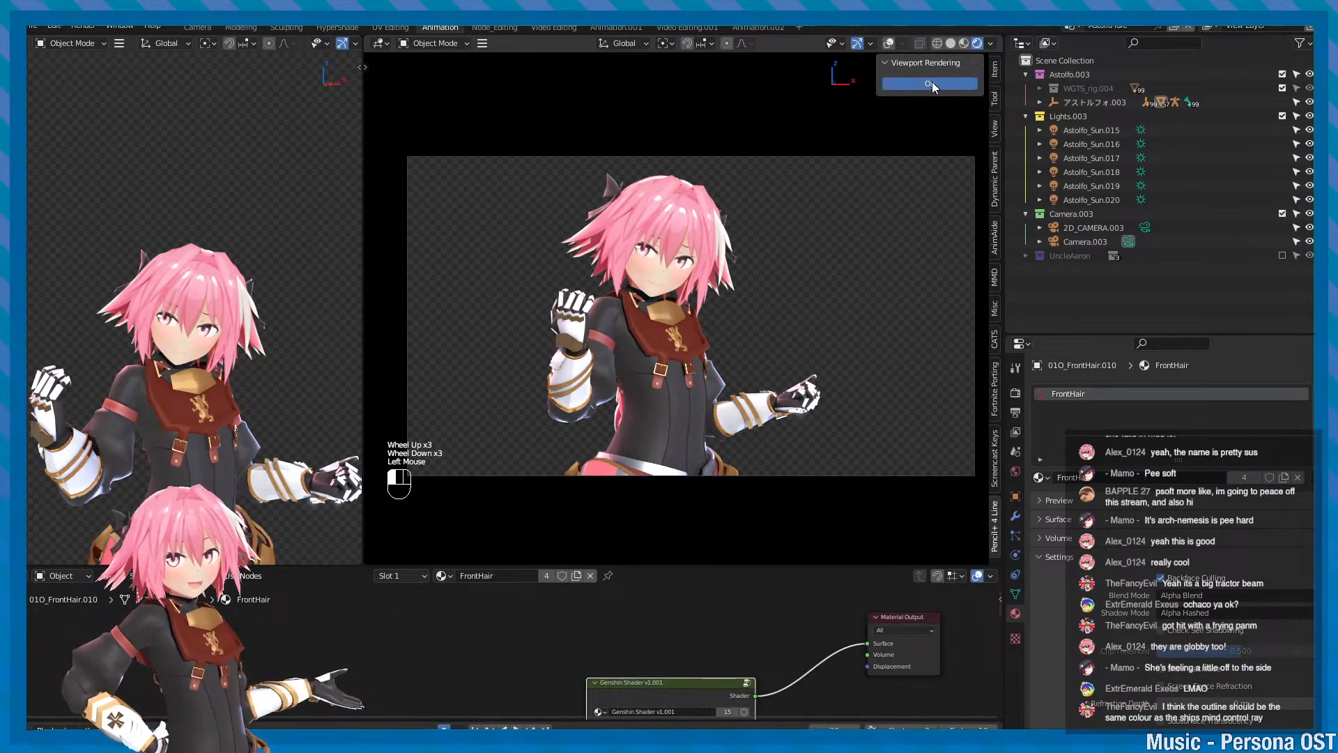
left_click(927, 86)
- Change the Shader Editor area below the viewports to the Pencil+ 4 Line editor and save the file
middle_click_drag(838, 287, 801, 252, "alt")
key("ctrl+s")
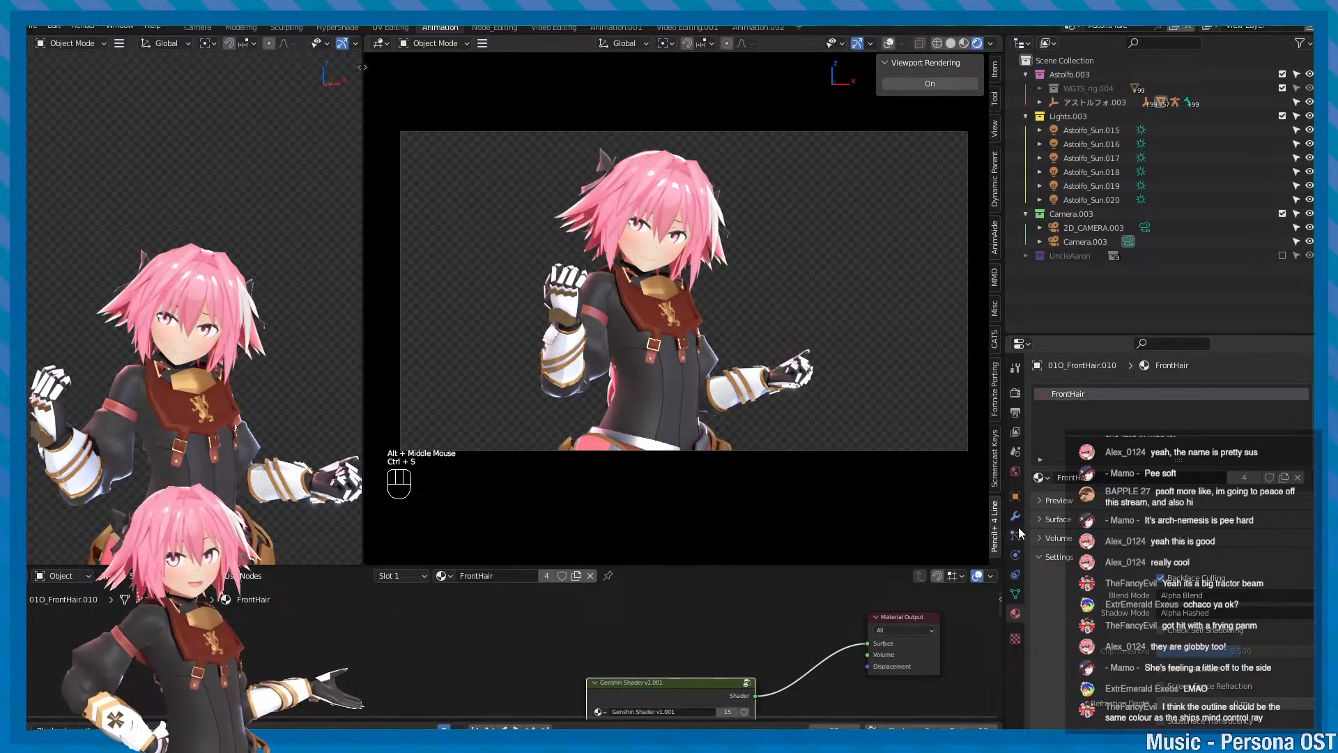
left_click(40, 575)
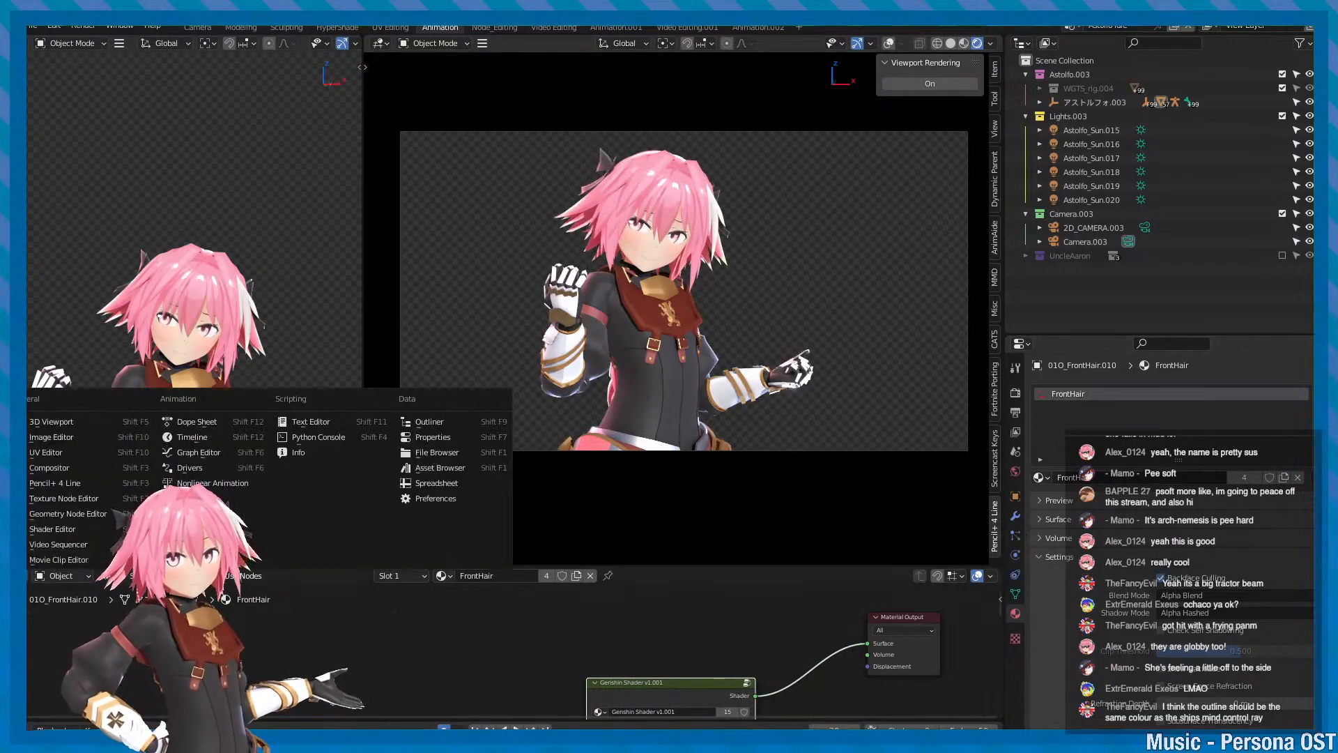
left_click(65, 485)
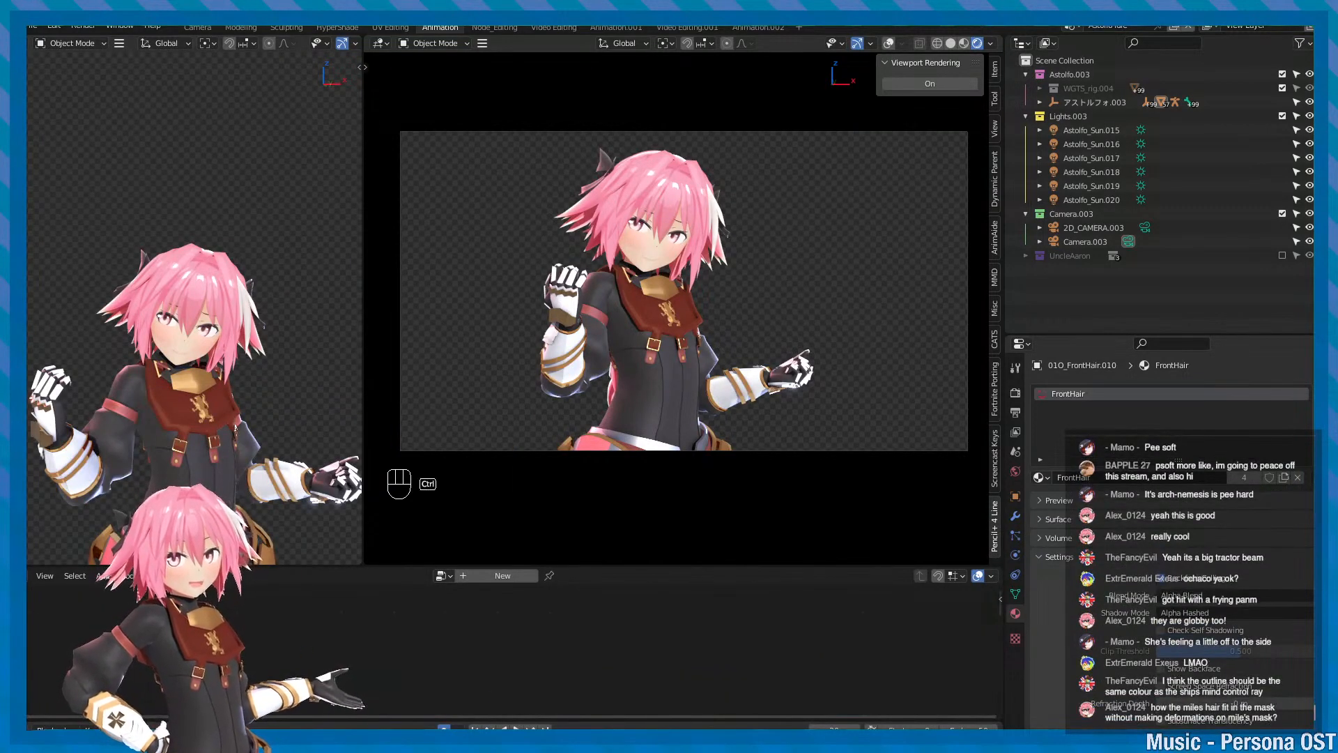
key("ctrl+s")
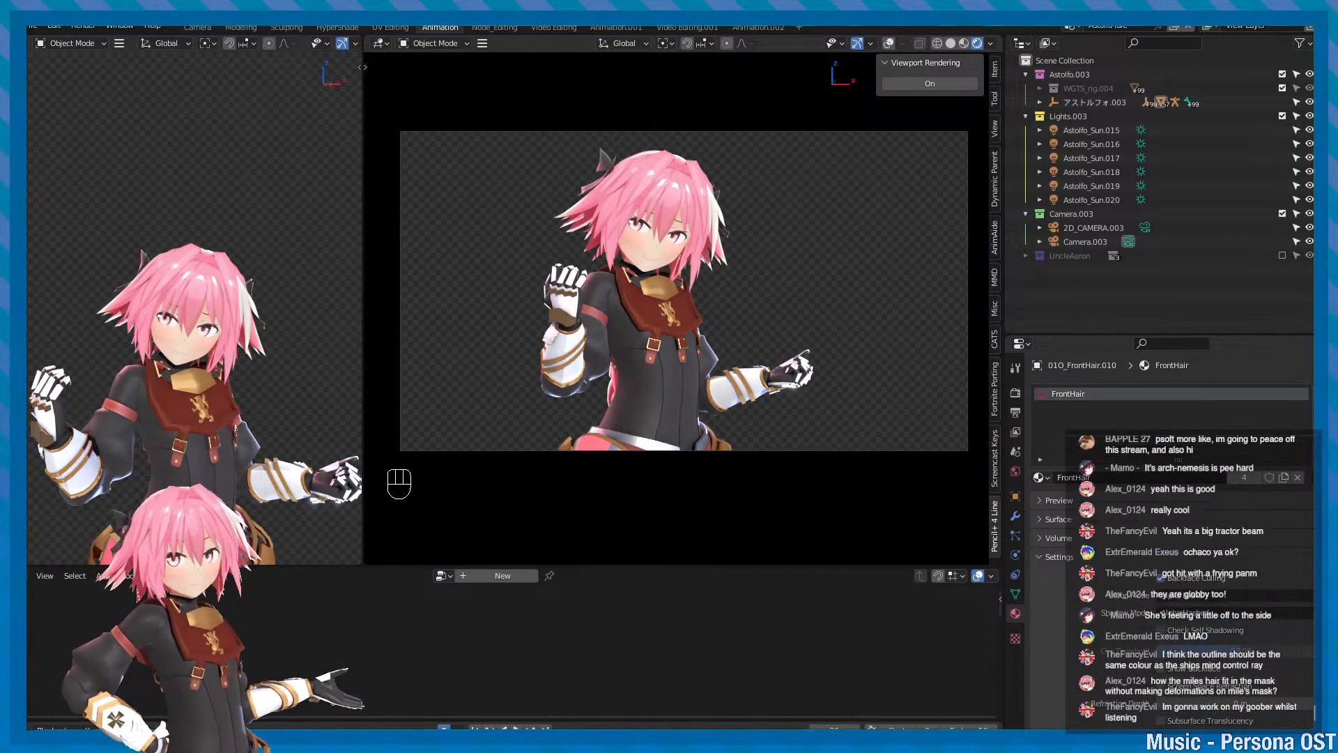
- Reframe the camera viewport closer on Astolfo's upper body and save the file
middle_click_drag(693, 333, 681, 311, "alt")
key("ctrl+s")
right_click_drag(681, 310, 703, 322, "alt")
key("ctrl+s")
middle_click_drag(710, 324, 716, 315, "alt")
right_click_drag(716, 315, 722, 318, "alt")
key("ctrl+s")
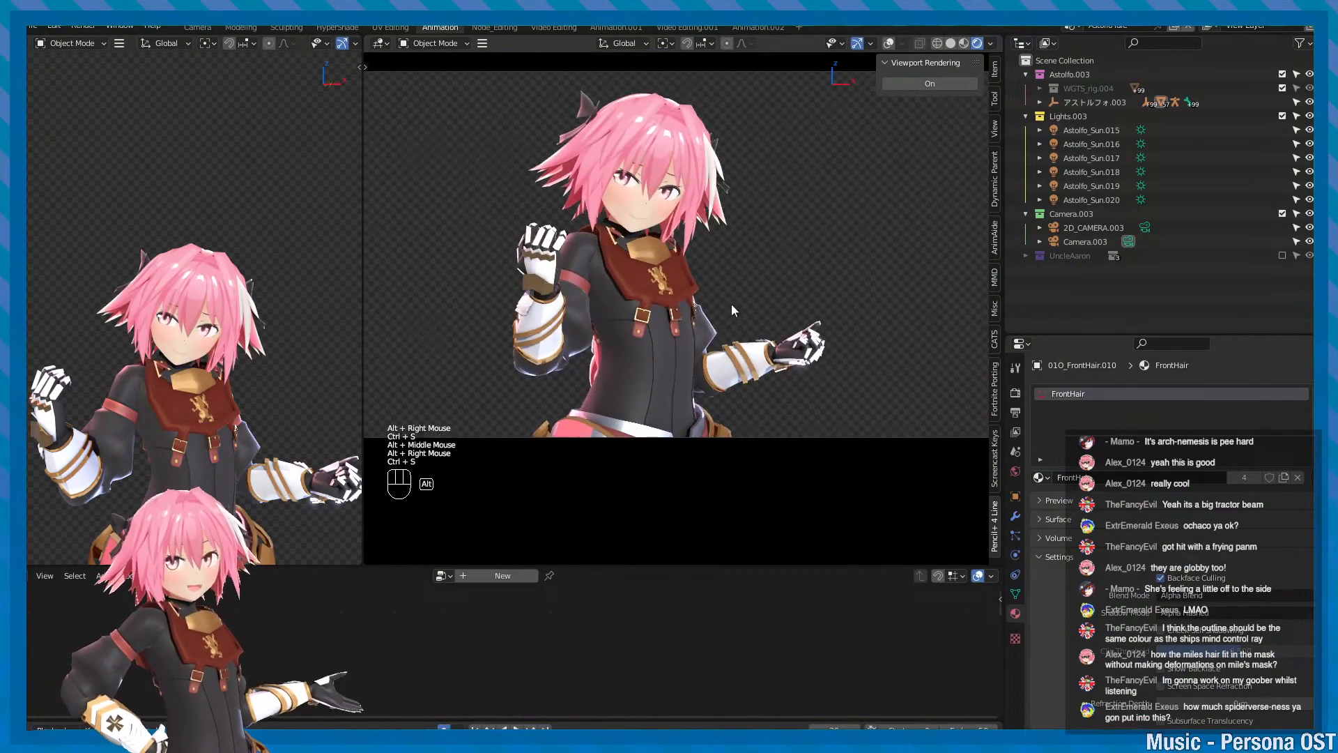
middle_click_drag(731, 304, 734, 329, "alt")
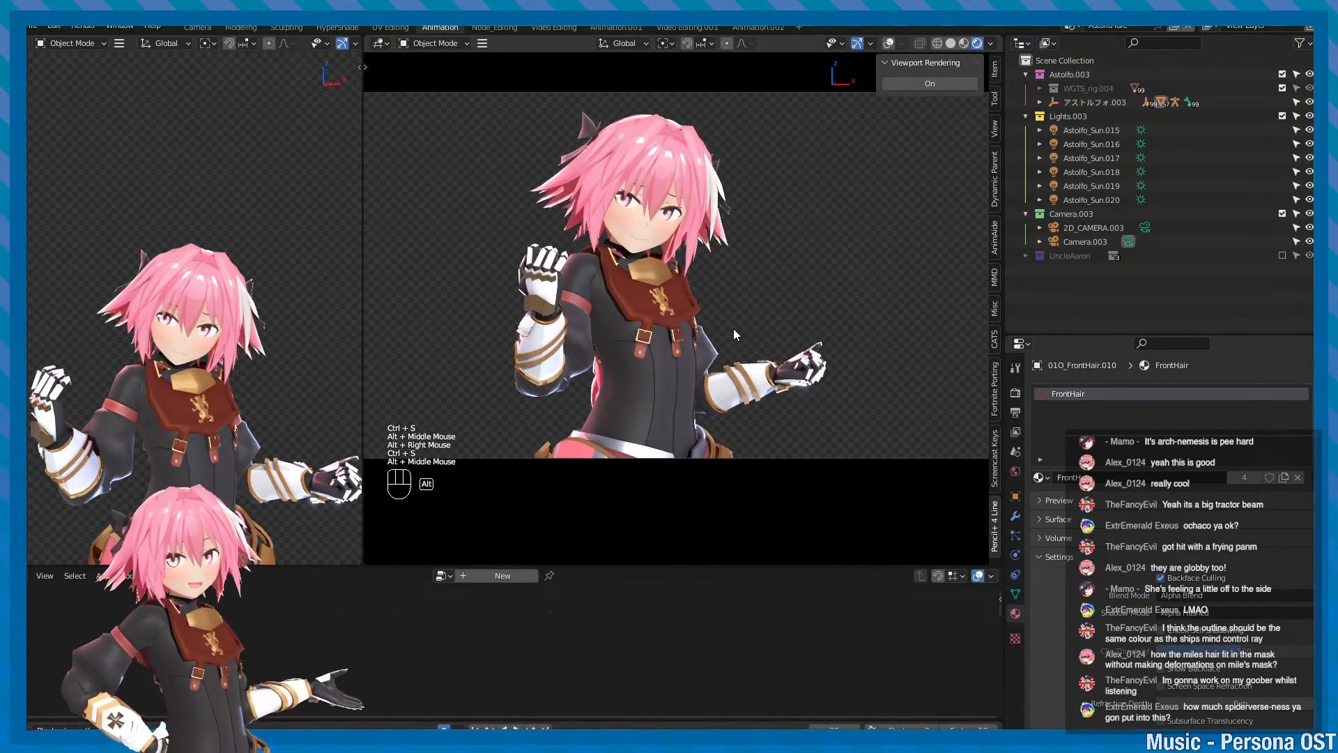
- Inspect the rendered character's full pose and face up close in both viewports, and save the file
right_click_drag(734, 329, 746, 333, "alt")
middle_click_drag(746, 333, 744, 324, "alt")
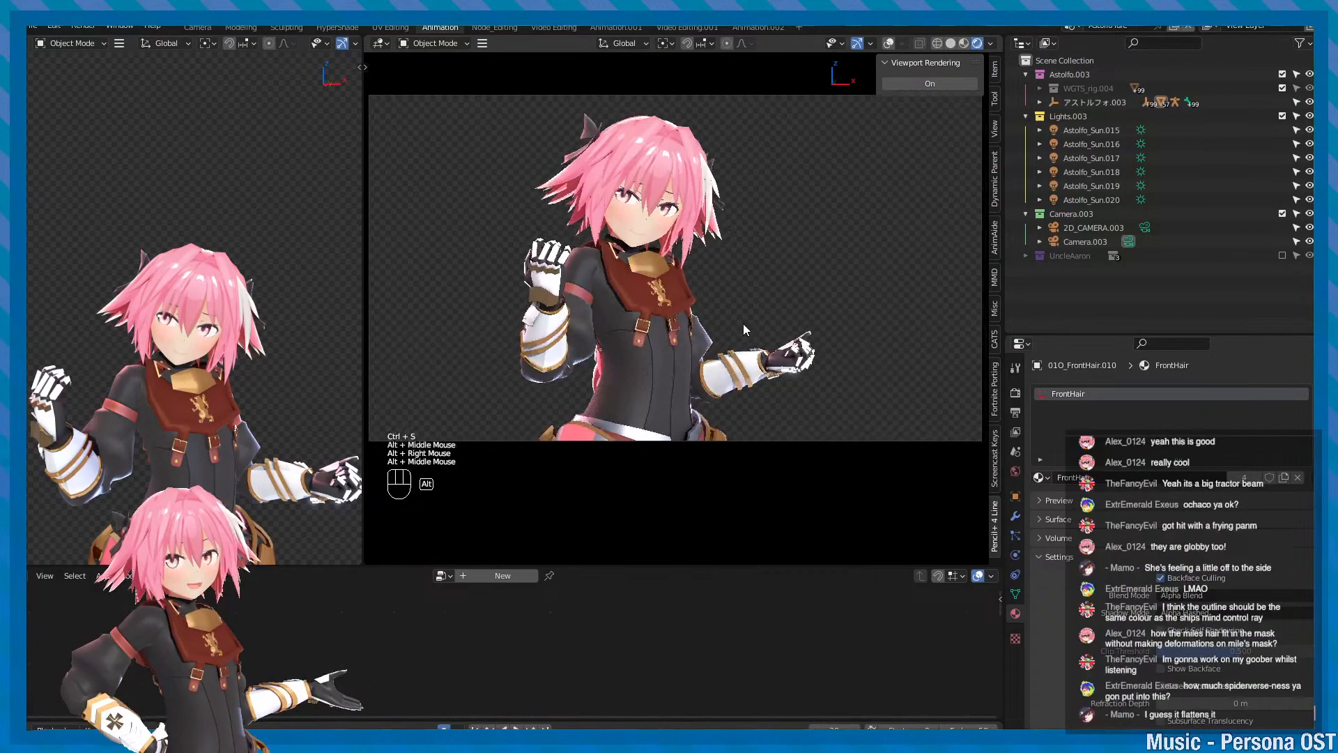
mouse_move(743, 323)
right_mouse_down("alt")
mouse_move(765, 327)
mouse_move(752, 335)
right_mouse_up("alt")
key("ctrl+s")
key("ctrl+s")
mouse_move(271, 322)
left_mouse_down("alt")
mouse_move(242, 336)
mouse_move(211, 320)
mouse_move(248, 328)
left_mouse_up("alt")
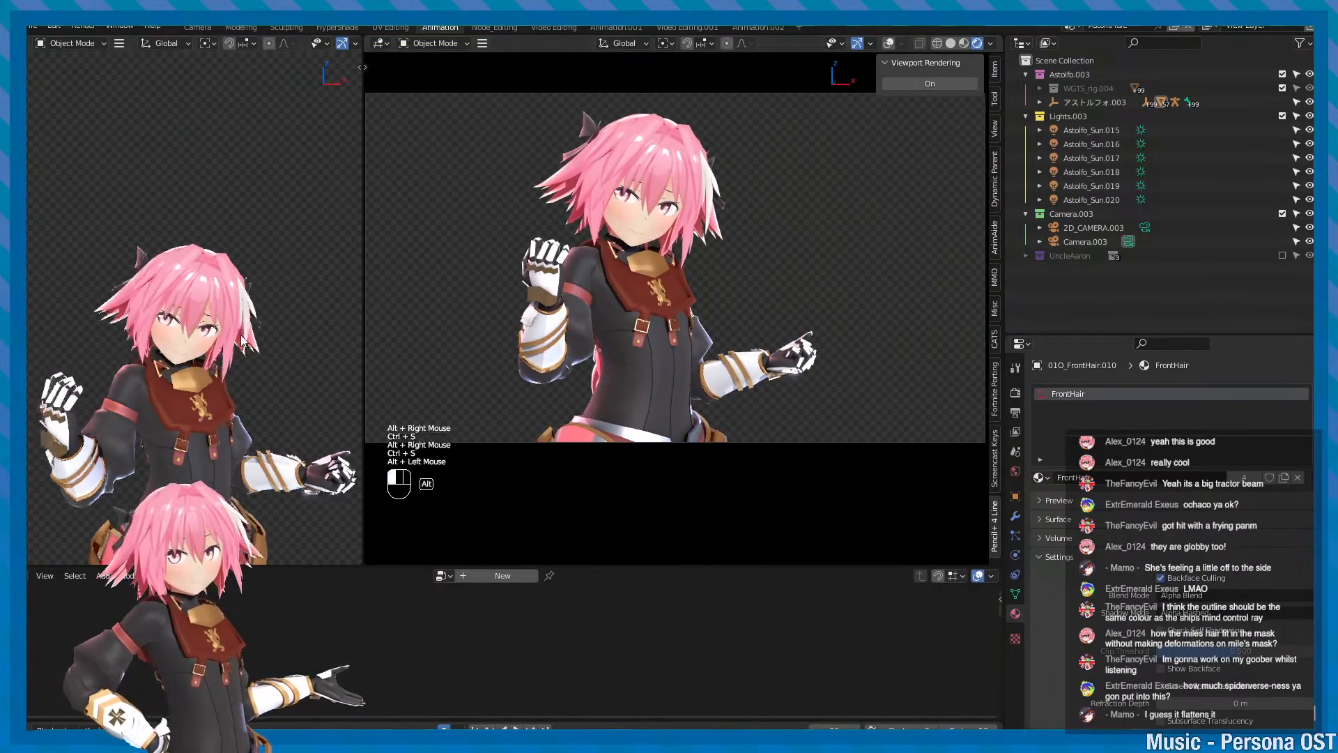
key("minus")
scroll(243, 334, "up", 2)
scroll(243, 335, "down", 2)
key("minus")
scroll(232, 320, "up", 2)
key("ctrl+s")
key("f")
scroll(244, 333, "up", 1)
key("minus")
scroll(210, 320, "down", 1)
key("minus")
key("ctrl+s")
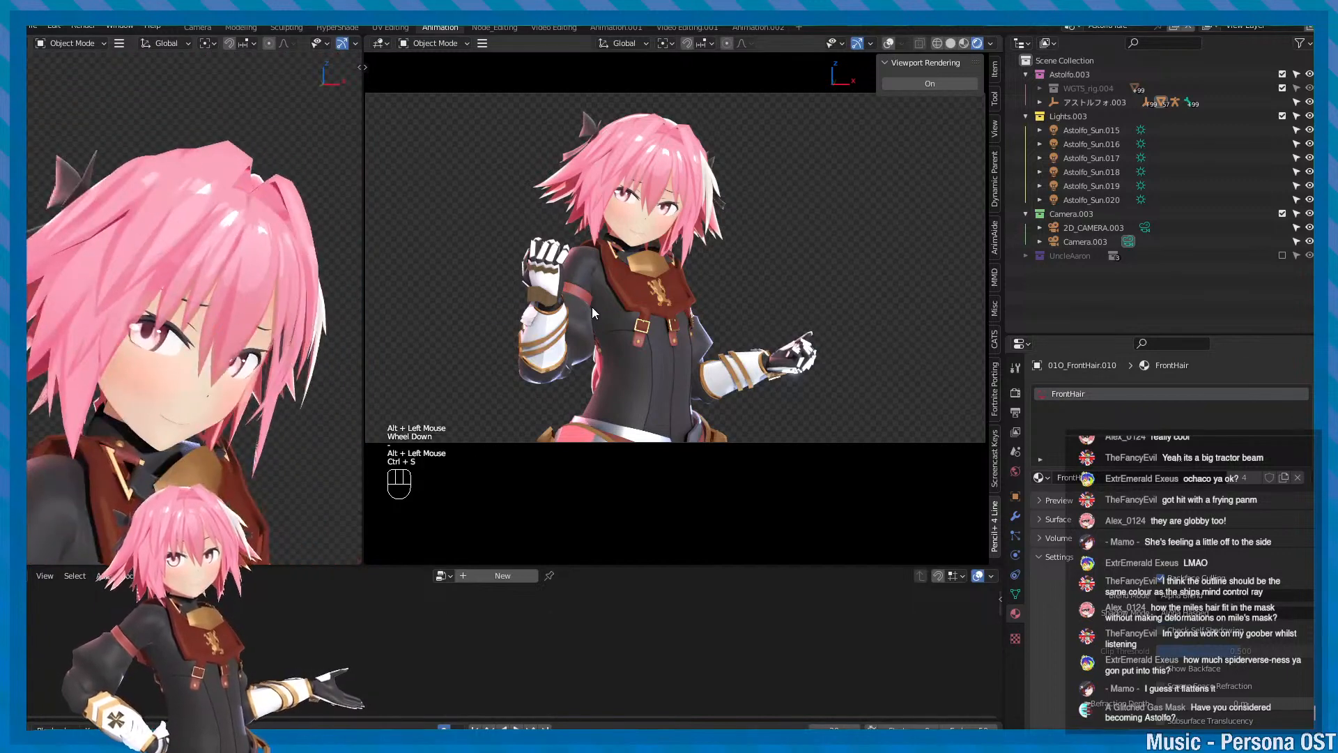
- Create a new Pencil+ 4 node tree in the node editor and save the file
key("Home")
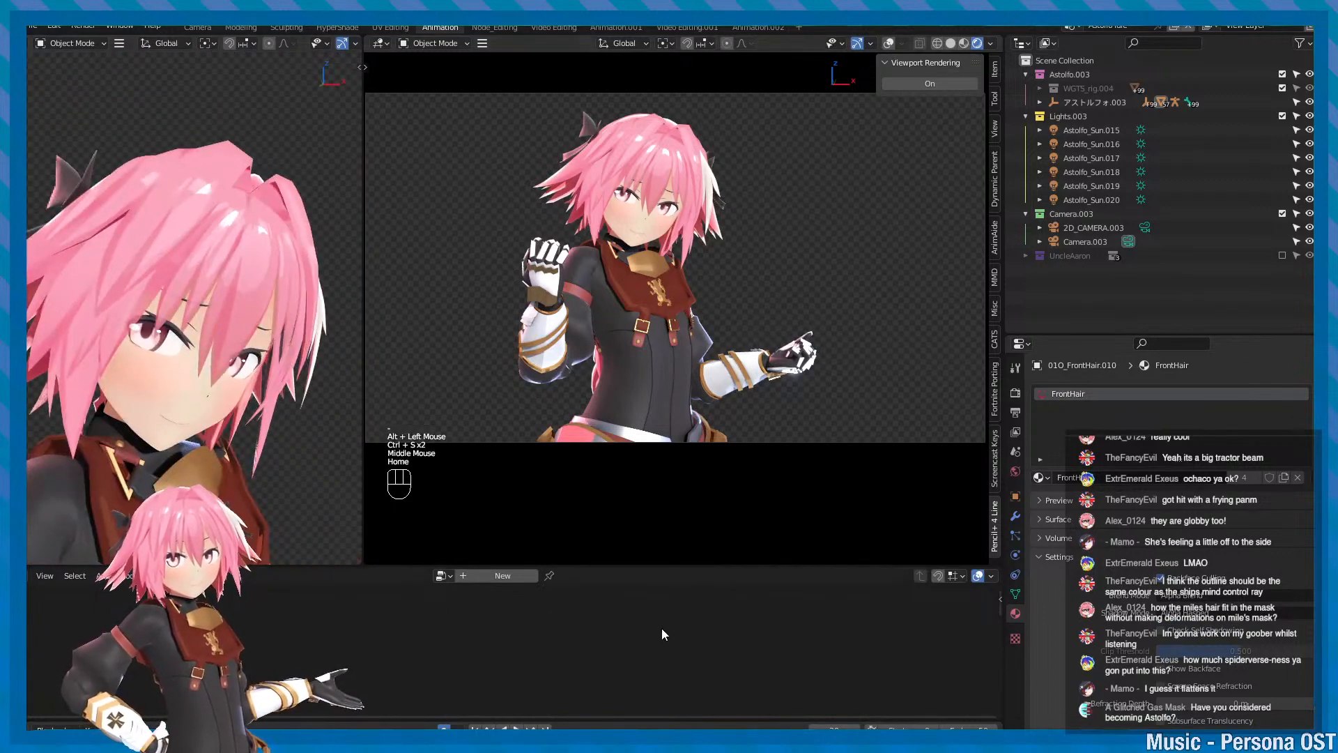
left_click(493, 575)
middle_click_drag(491, 641, 496, 658)
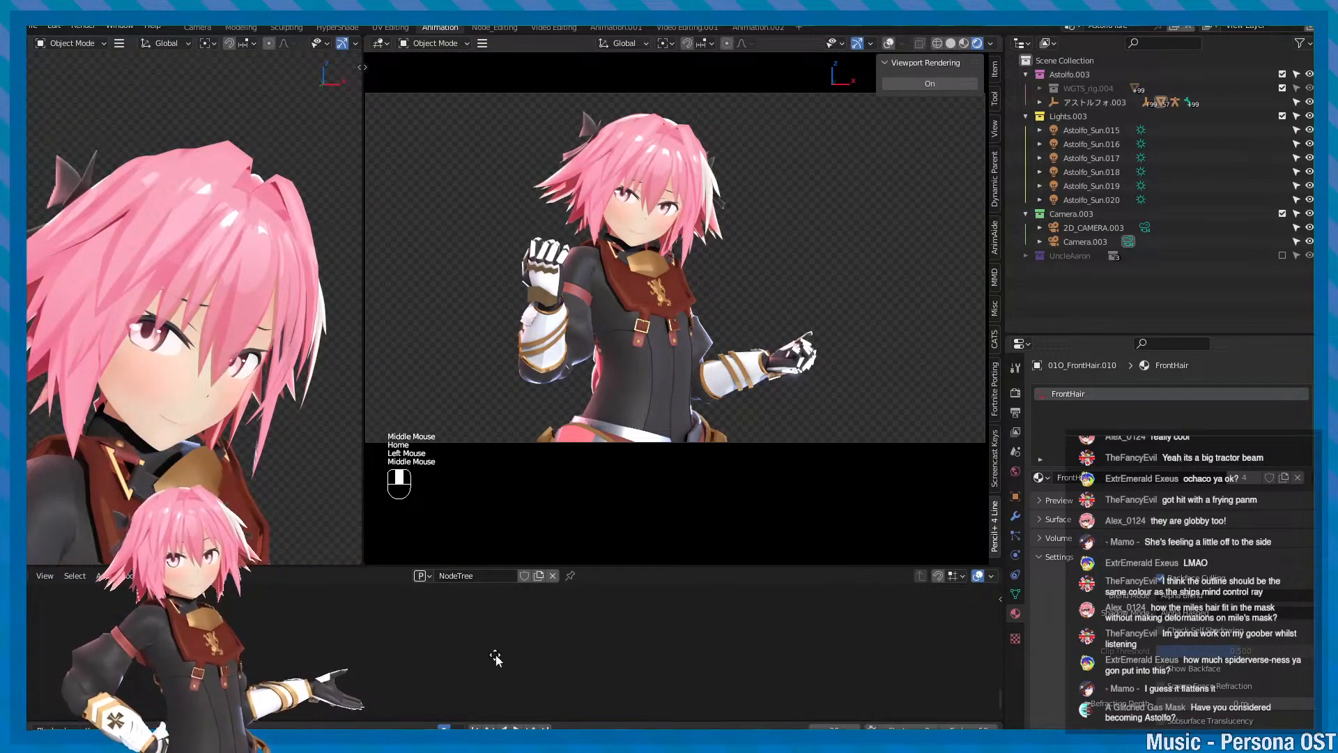
key("Home")
key("ctrl+s")
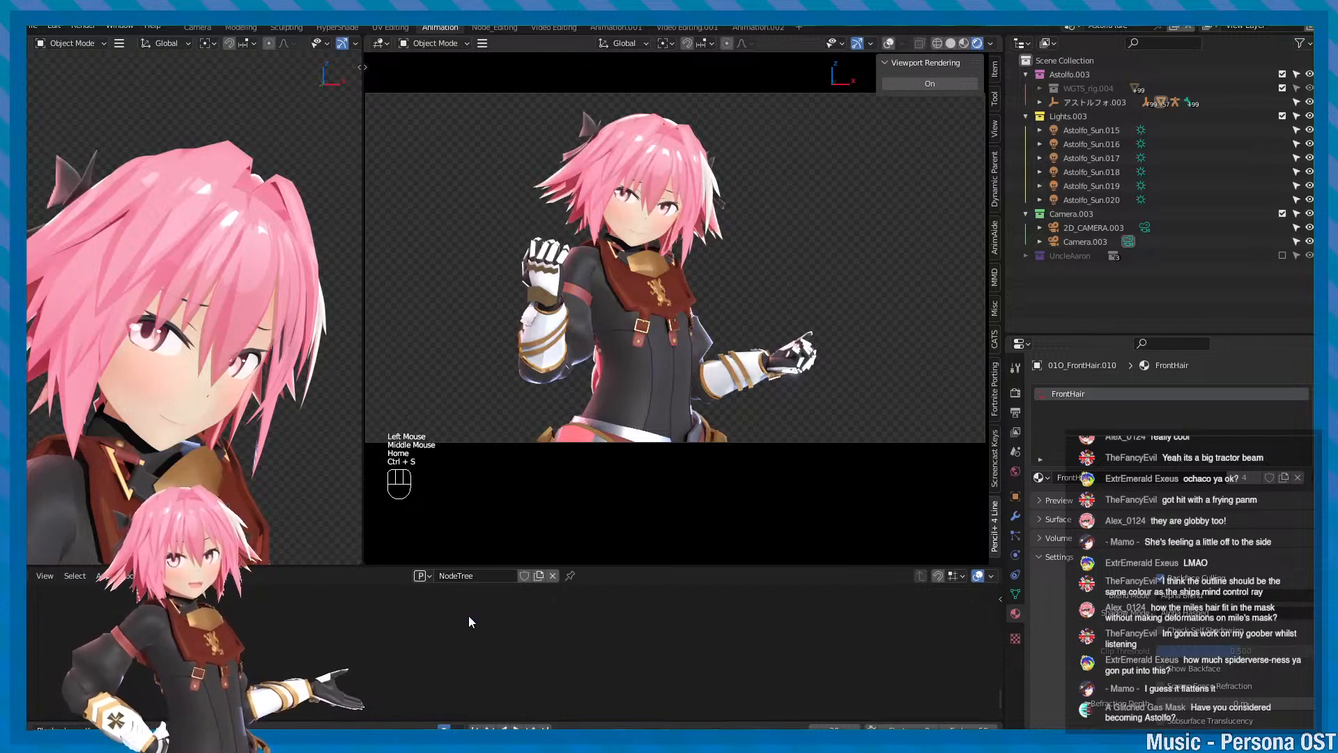
middle_click_drag(423, 627, 451, 630)
key("ctrl+s")
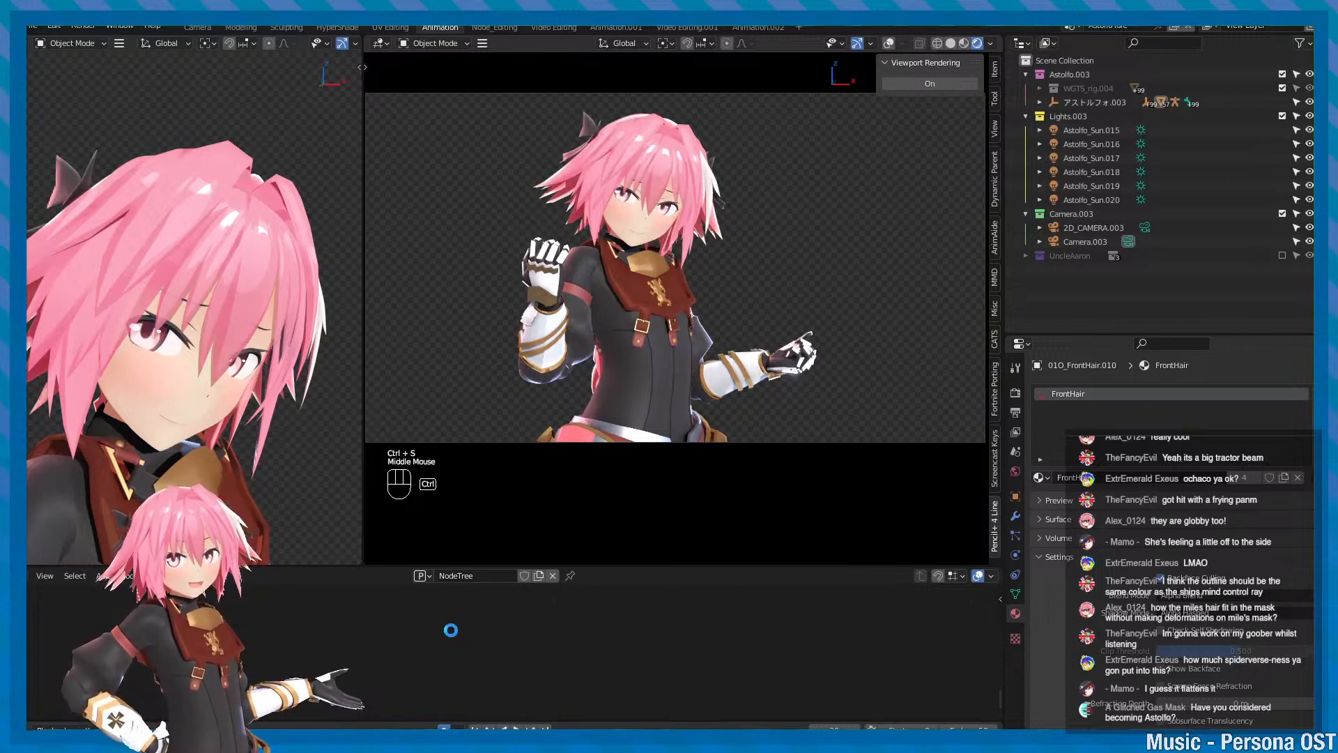
key("Home")
scroll(568, 635, "down", 2)
scroll(566, 632, "up", 2)
key("ctrl+s")
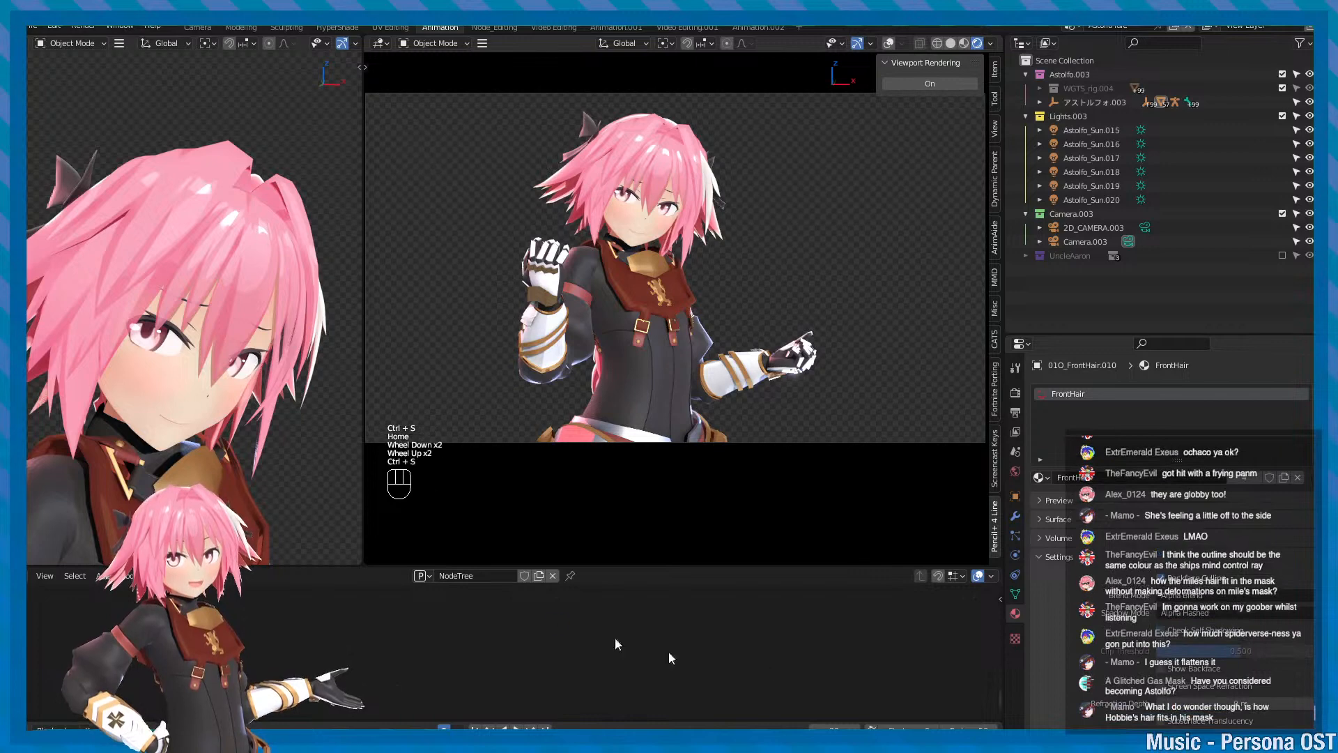
- Show the node editor's sidebar with the Pencil+ 4 Line List and save the file
key("t")
key("t")
key("n")
key("ctrl+s")
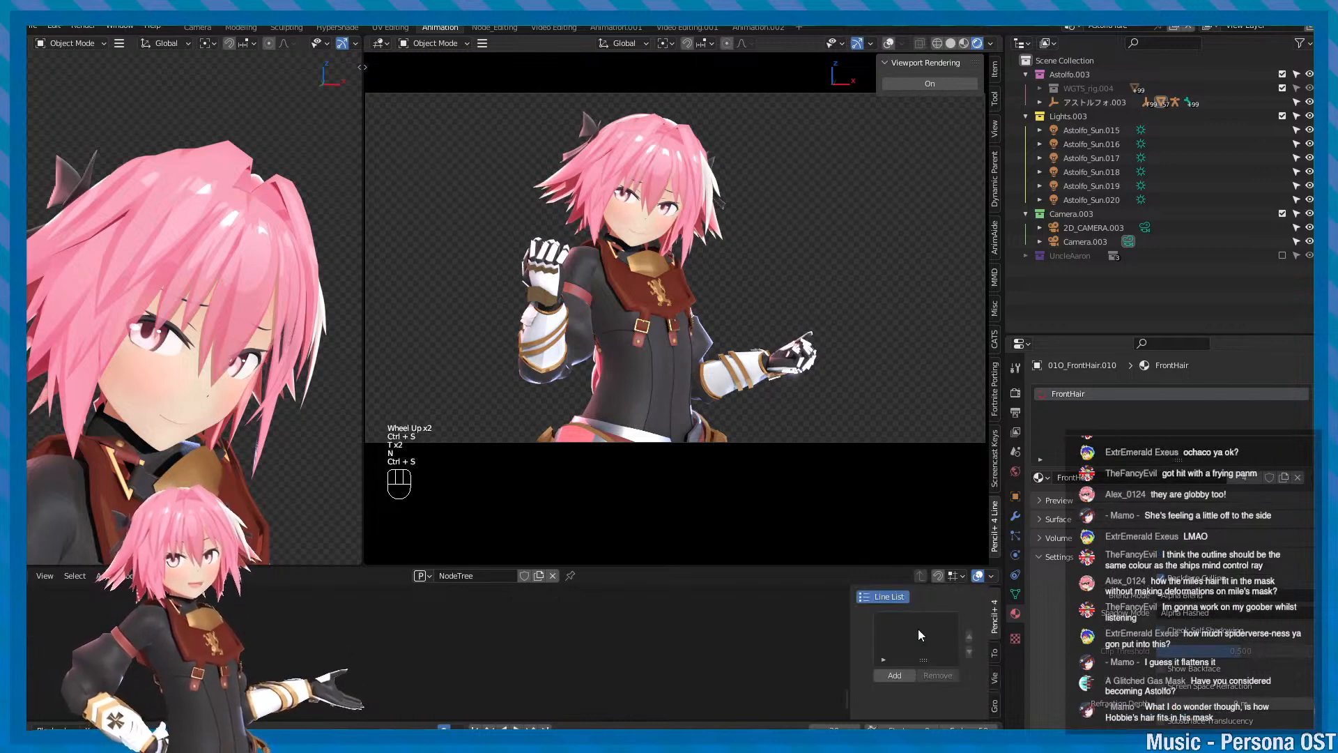
key("ctrl+s")
mouse_move(635, 728)
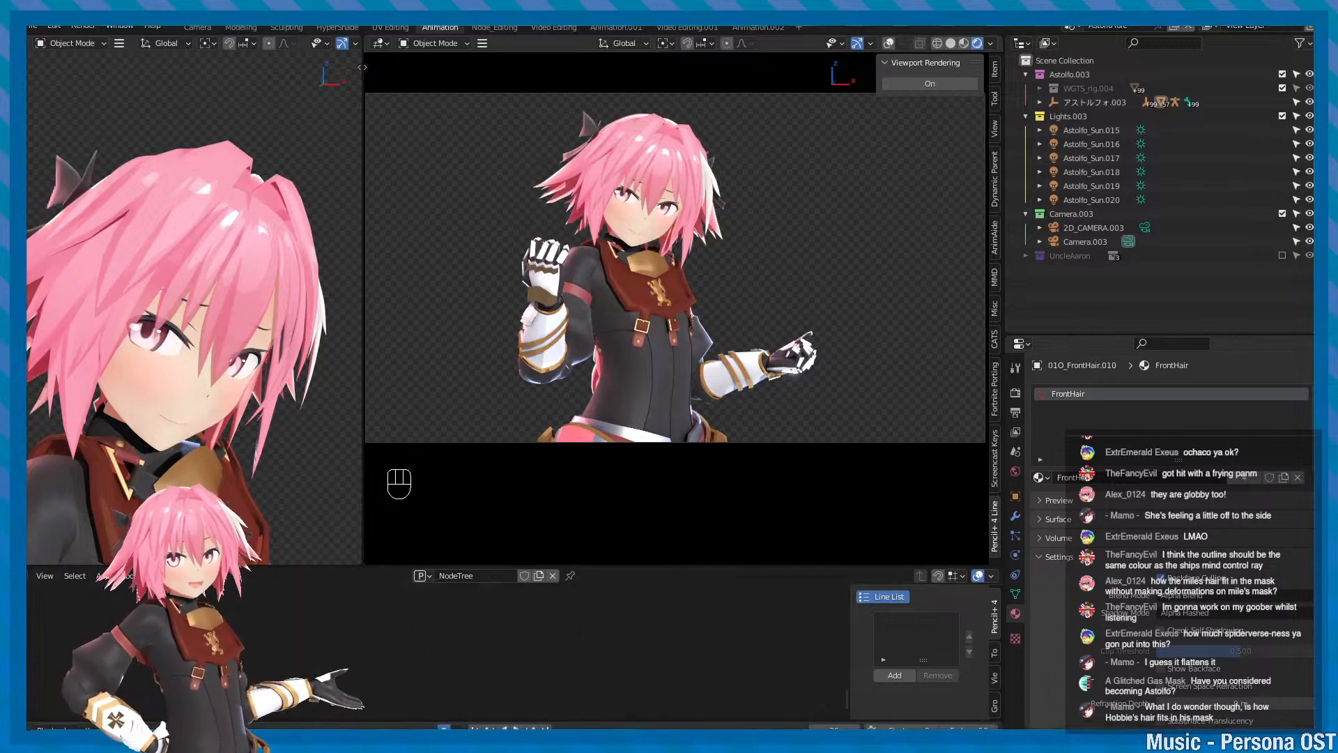
- Switch to the reference board, examine the coloured outlines in the "5: OUTLINES" Spider-Verse image, and return to Blender
key("alt+Tab")
scroll(889, 391, "up", 3)
middle_click_drag(890, 390, 821, 403)
scroll(976, 300, "up", 4)
middle_click_drag(975, 299, 780, 431)
scroll(860, 303, "up", 3)
middle_click_drag(741, 228, 724, 329)
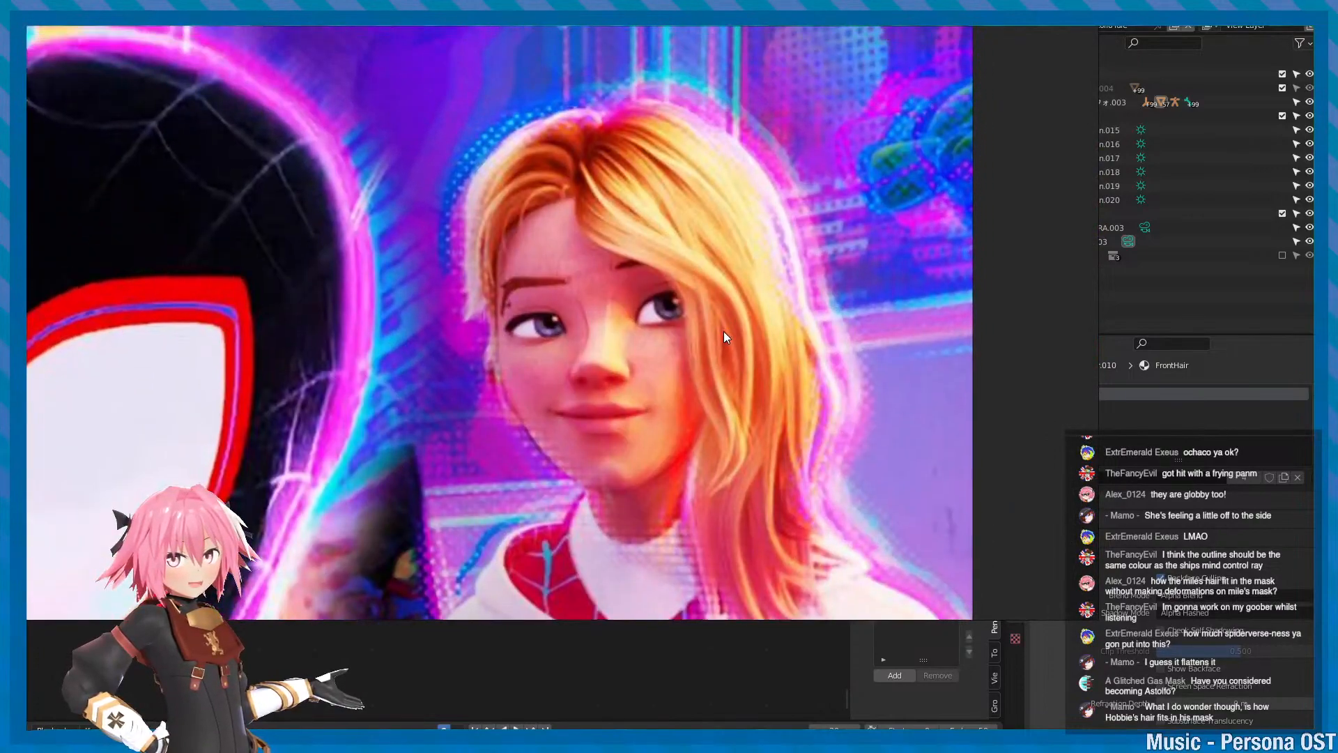
scroll(722, 332, "down", 4)
scroll(722, 334, "up", 6)
scroll(720, 339, "down", 8)
right_click_drag(803, 391, 575, 366)
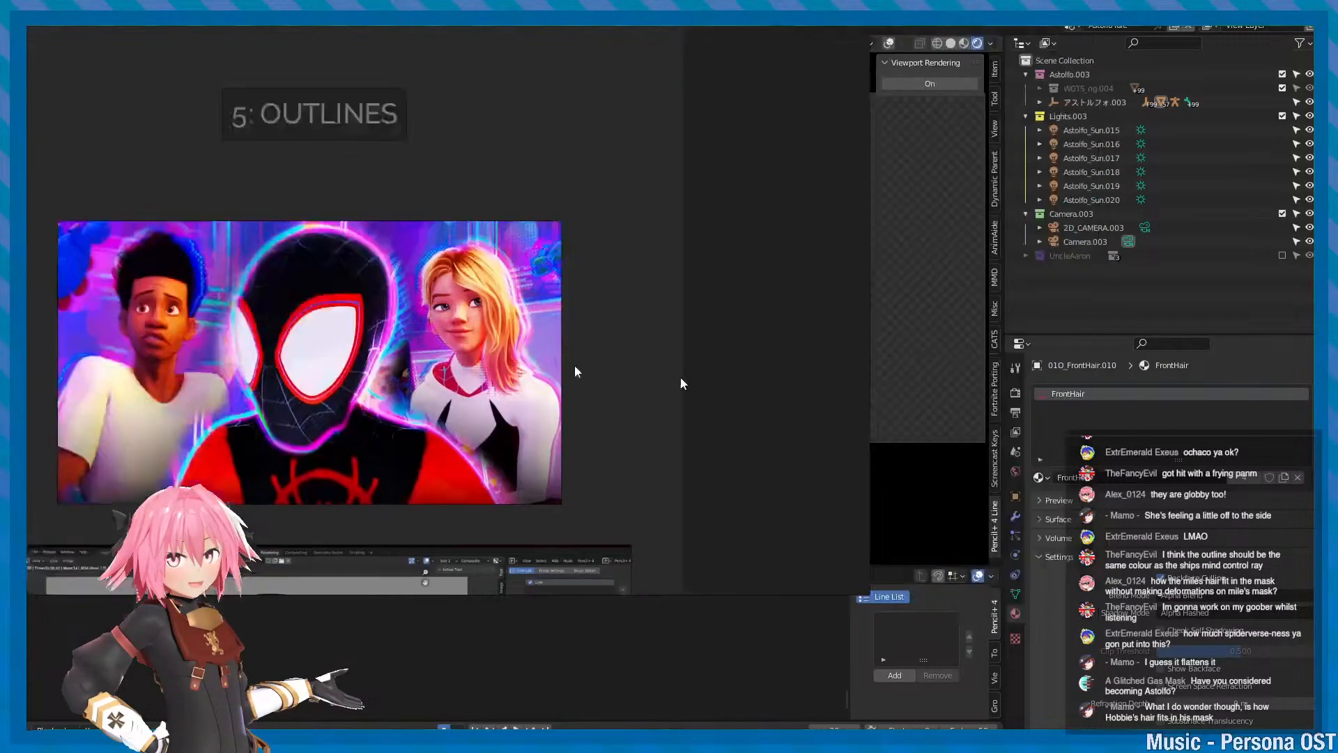
key("alt+Tab")
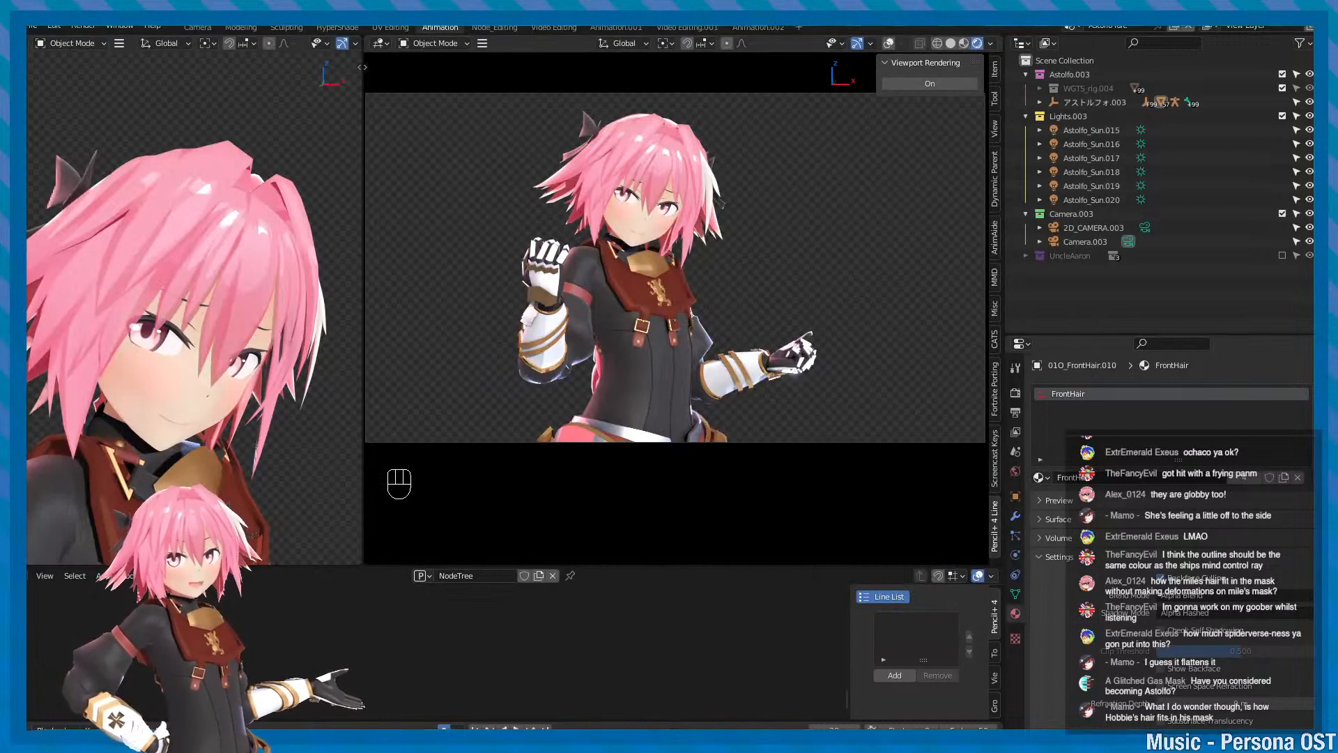
- Widen the node editor's Line List sidebar, make the node editor taller, and save the file
middle_click(649, 366, "alt")
key("ctrl+s")
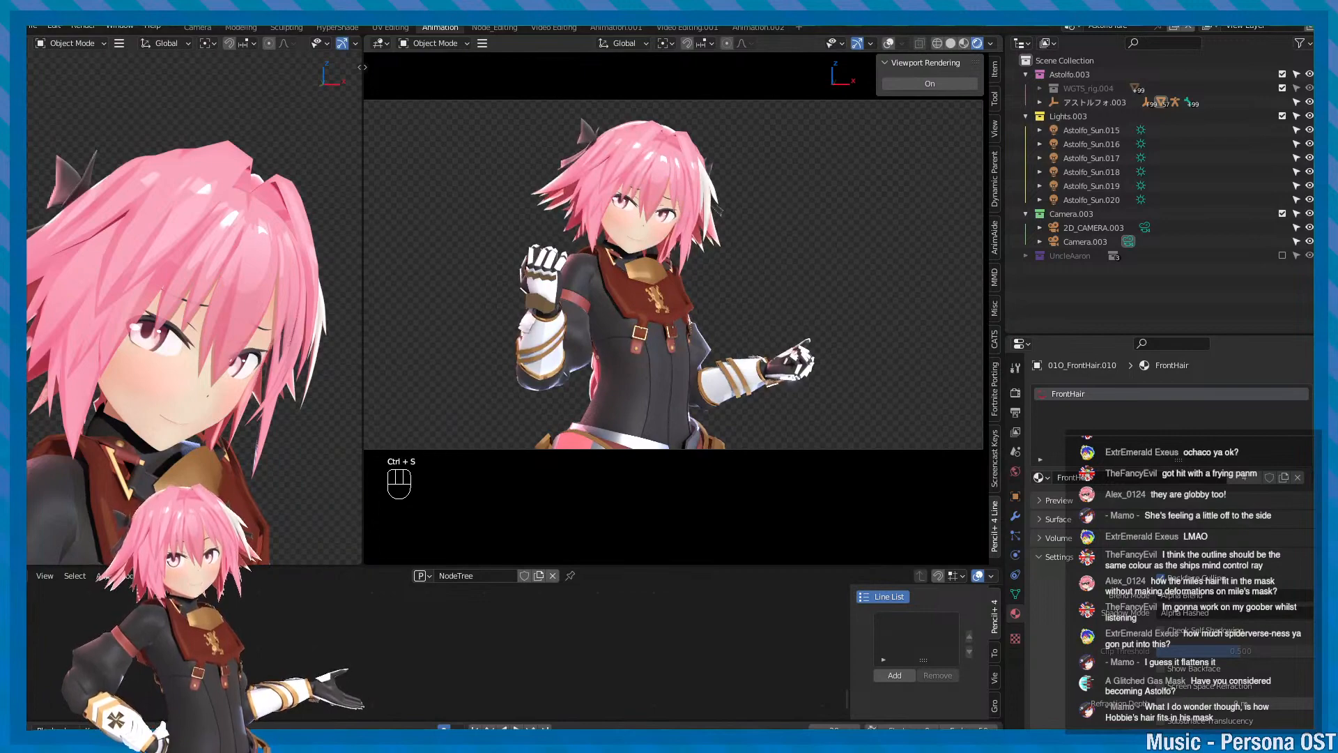
middle_click(682, 274, "alt")
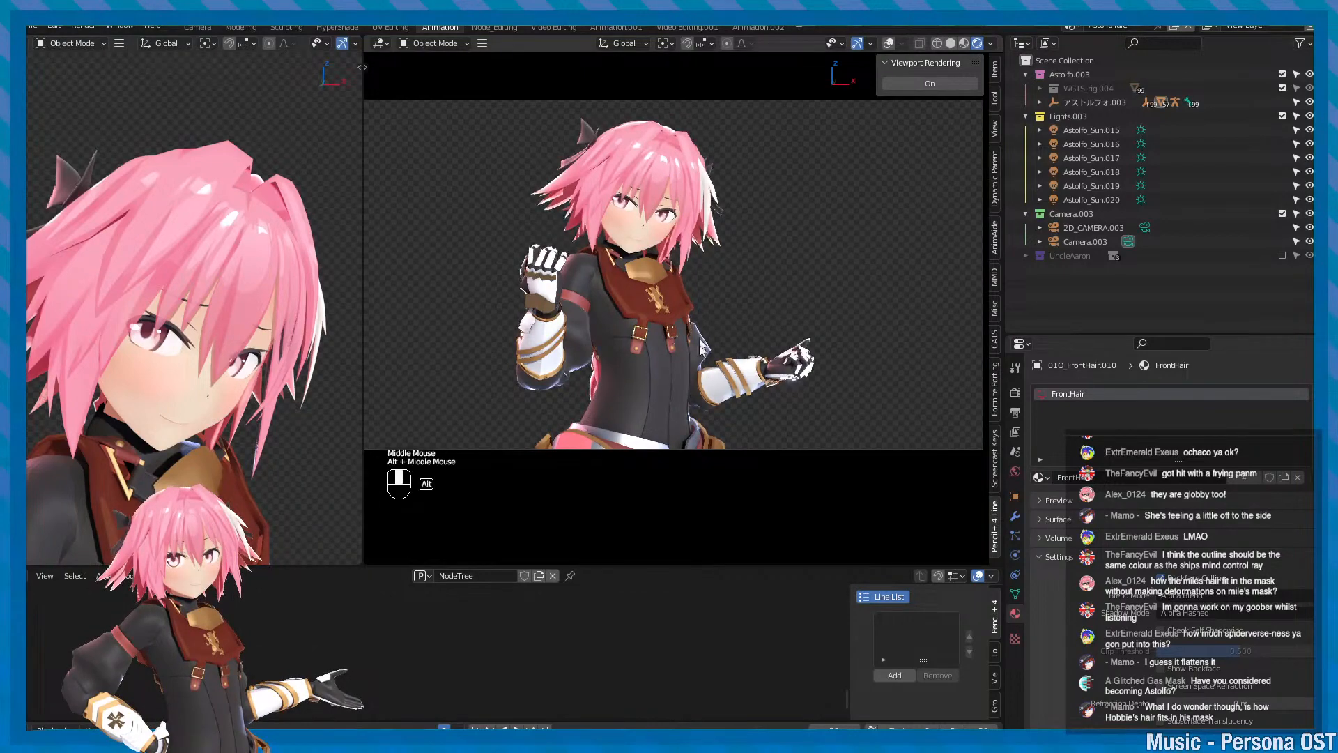
scroll(681, 331, "down", 1)
key("super")
middle_click(682, 331, "alt")
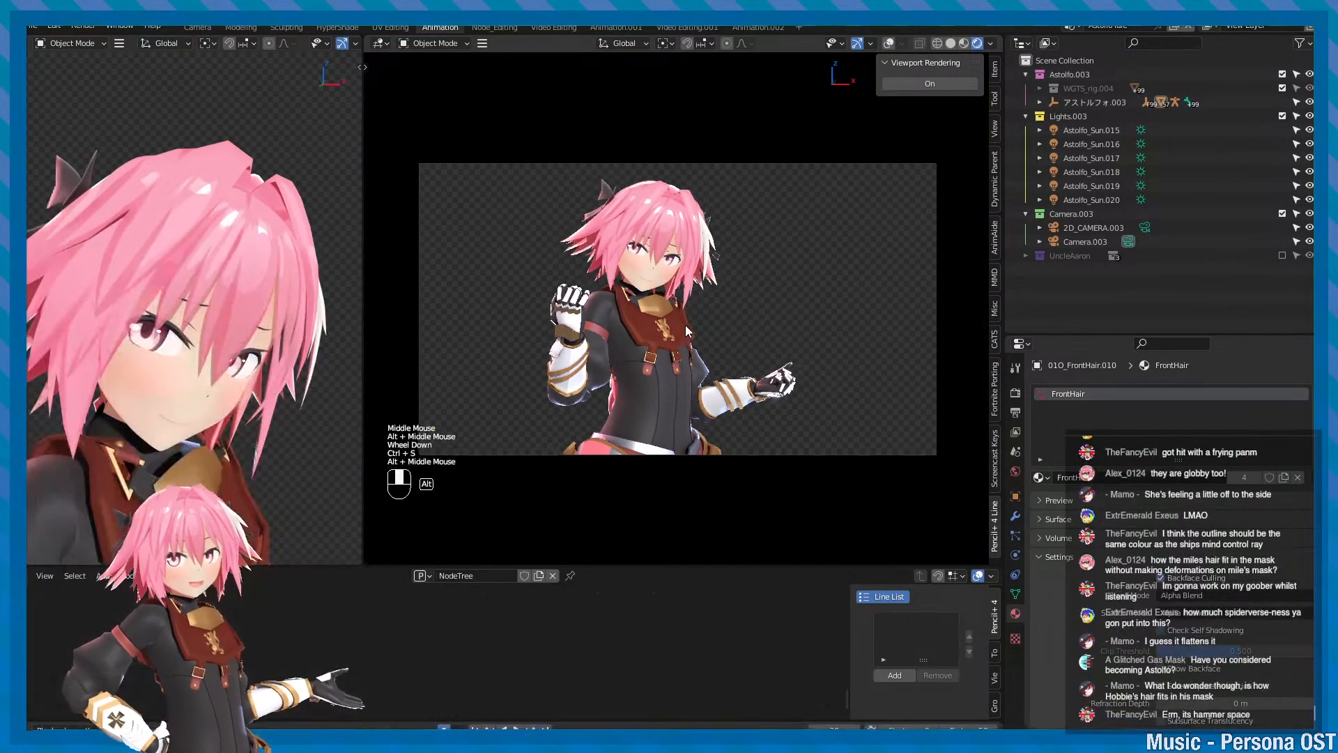
scroll(684, 325, "up", 2)
key("ctrl+s")
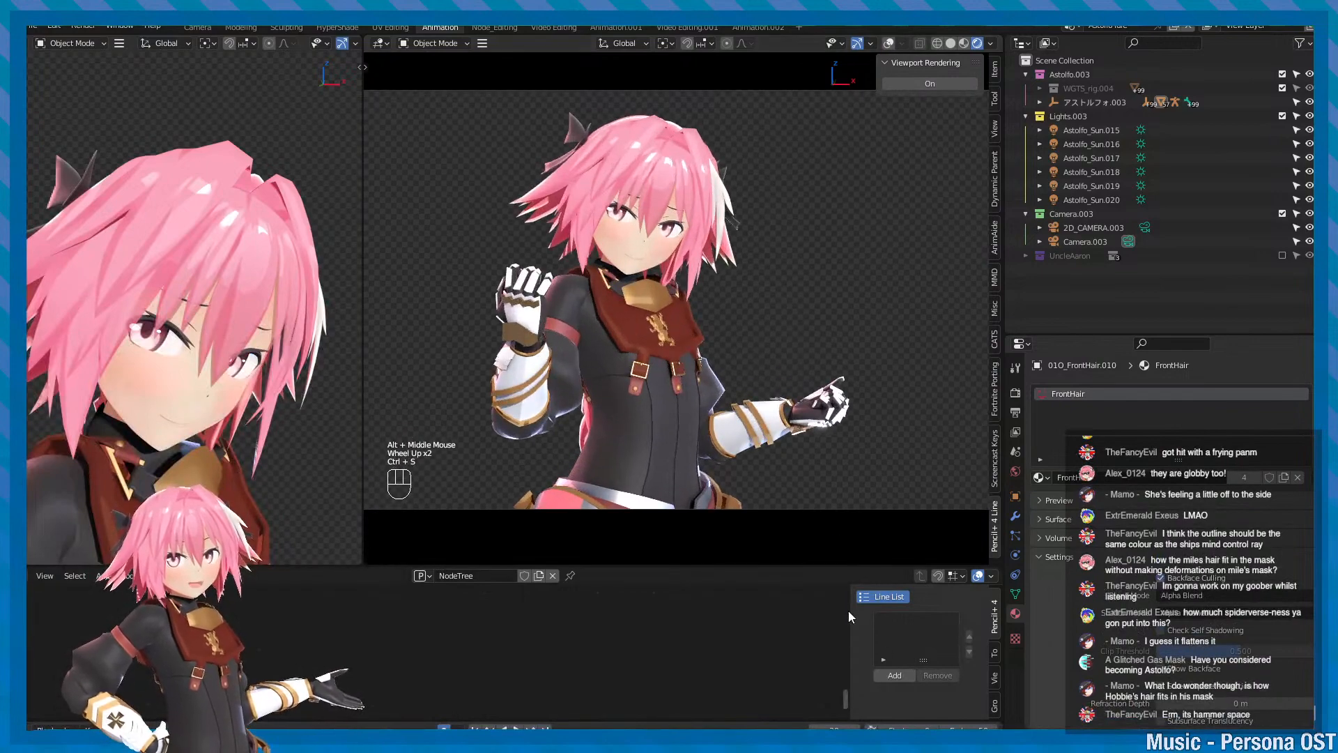
left_click_drag(849, 616, 747, 620)
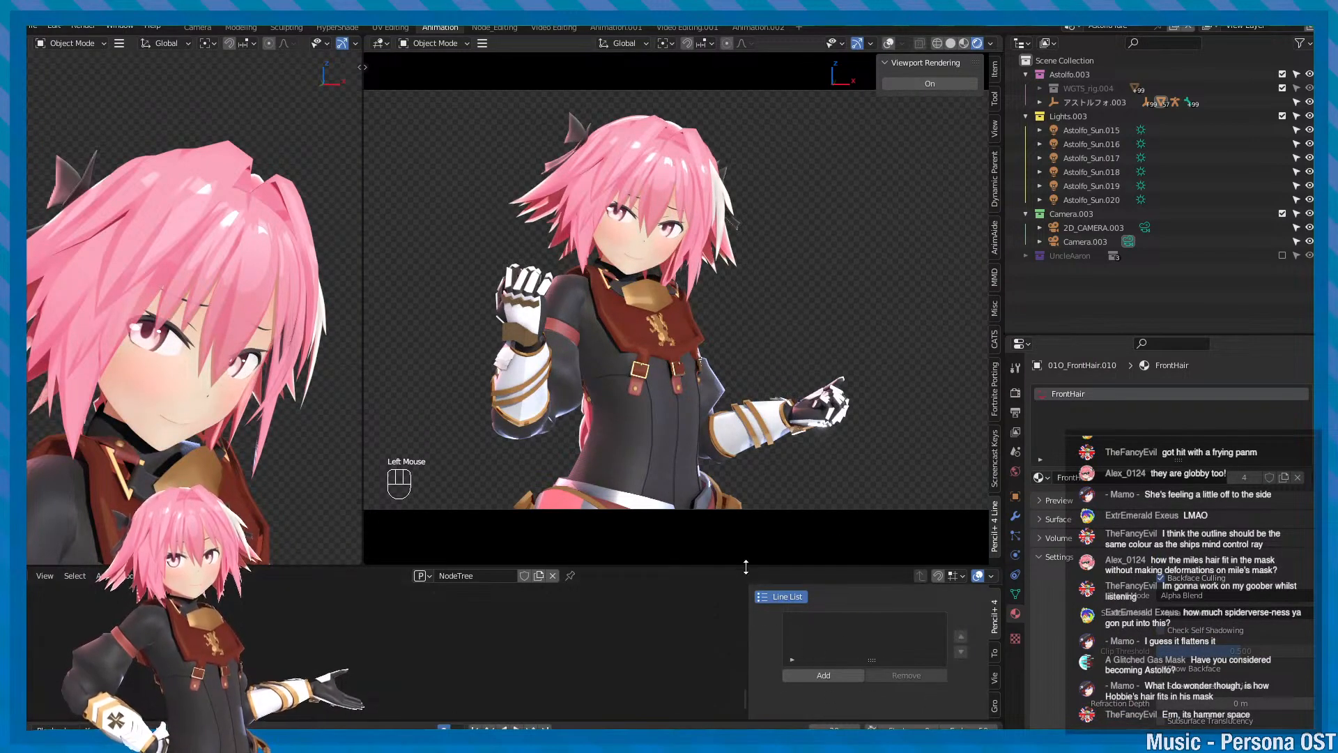
left_click_drag(746, 567, 746, 497)
scroll(763, 362, "down", 2)
key("ctrl+s")
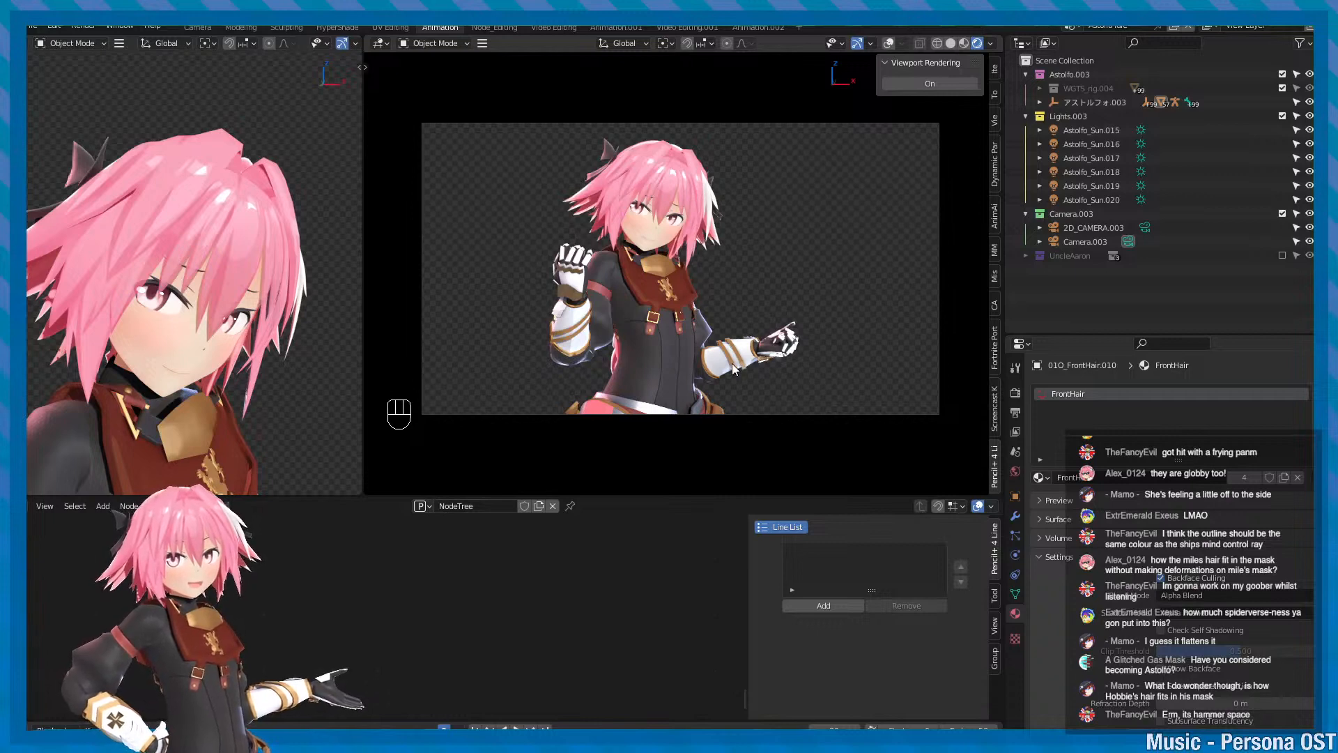
- Examine the character's hair, face and outfit at close range in the camera view
scroll(733, 365, "up", 1)
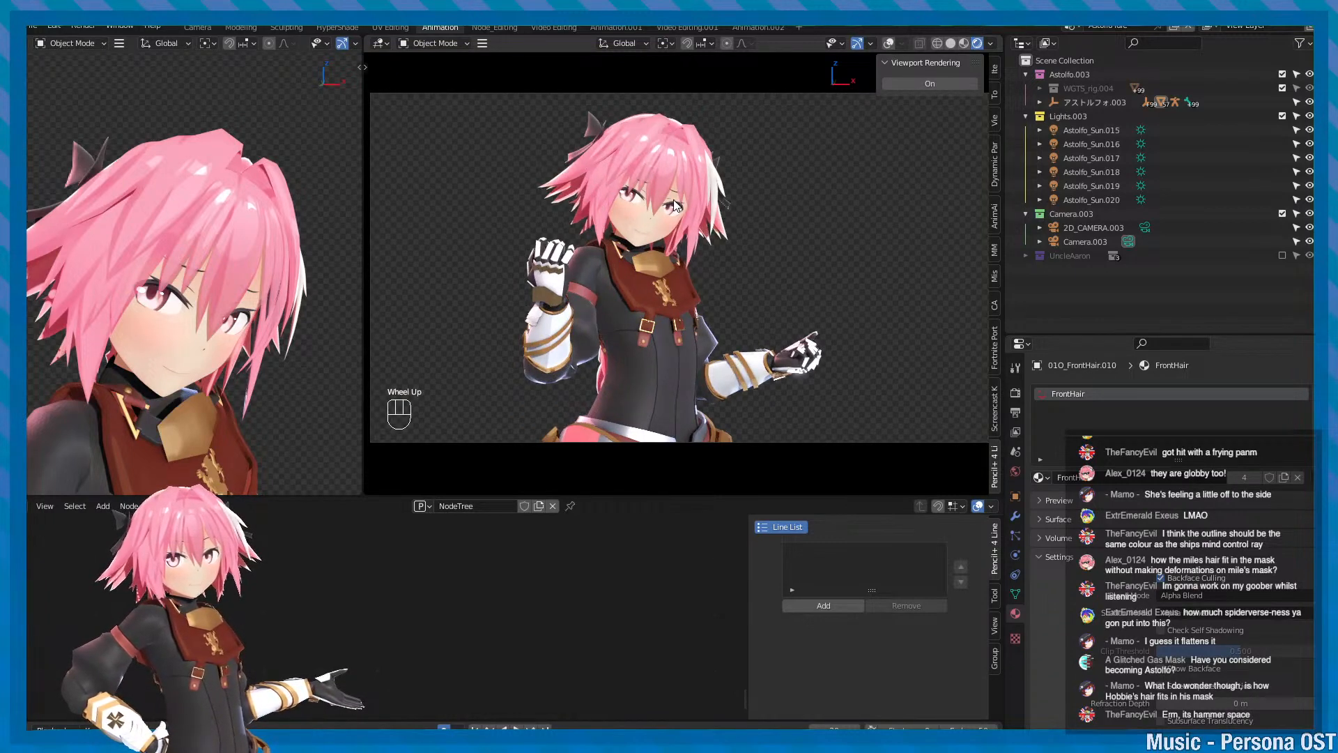
scroll(674, 204, "up", 2)
scroll(674, 202, "down", 1)
left_click(672, 143)
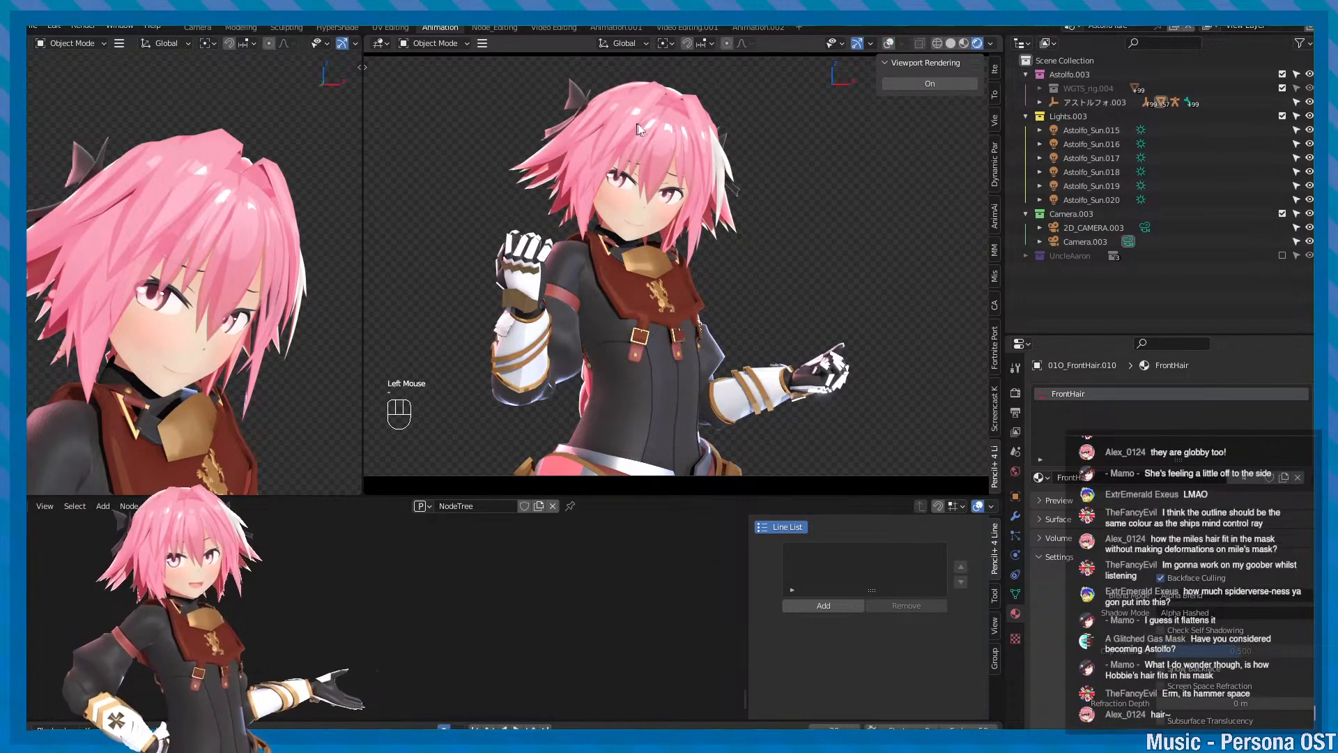
scroll(652, 179, "up", 3)
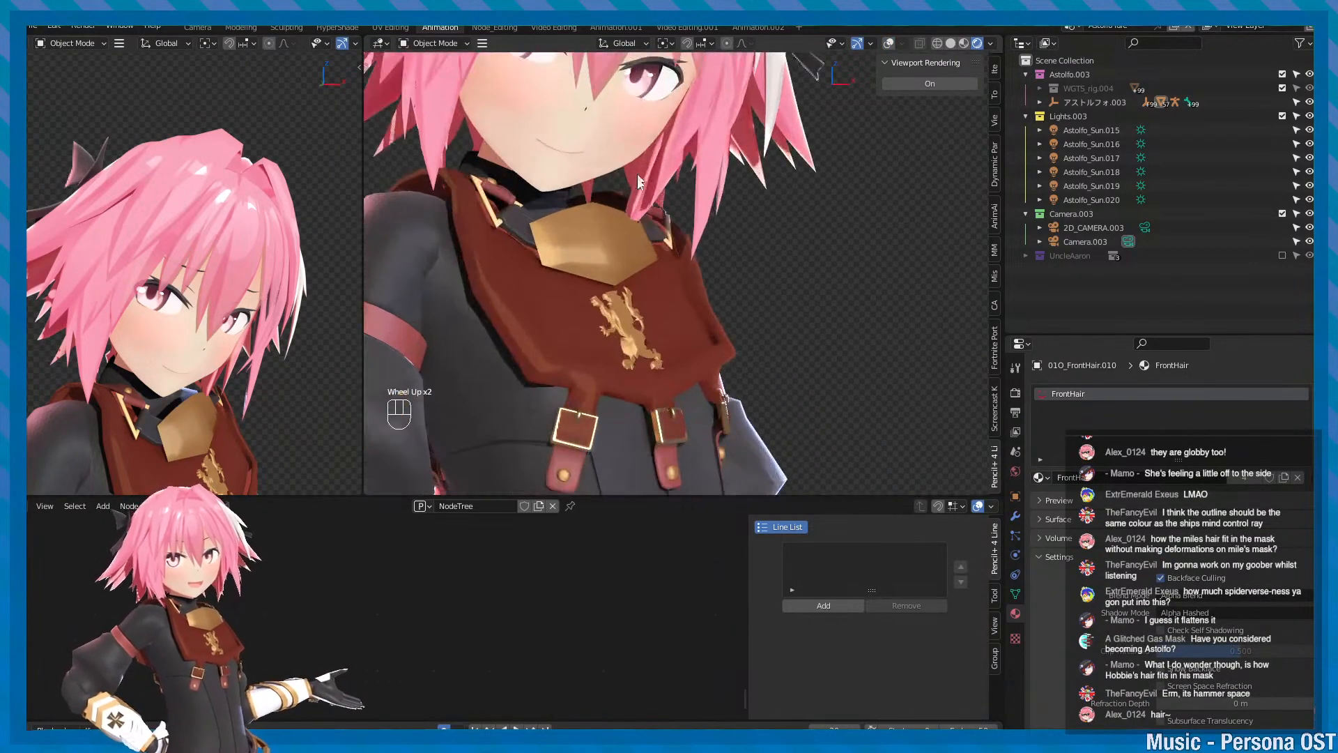
scroll(536, 189, "down", 1)
scroll(544, 193, "down", 2)
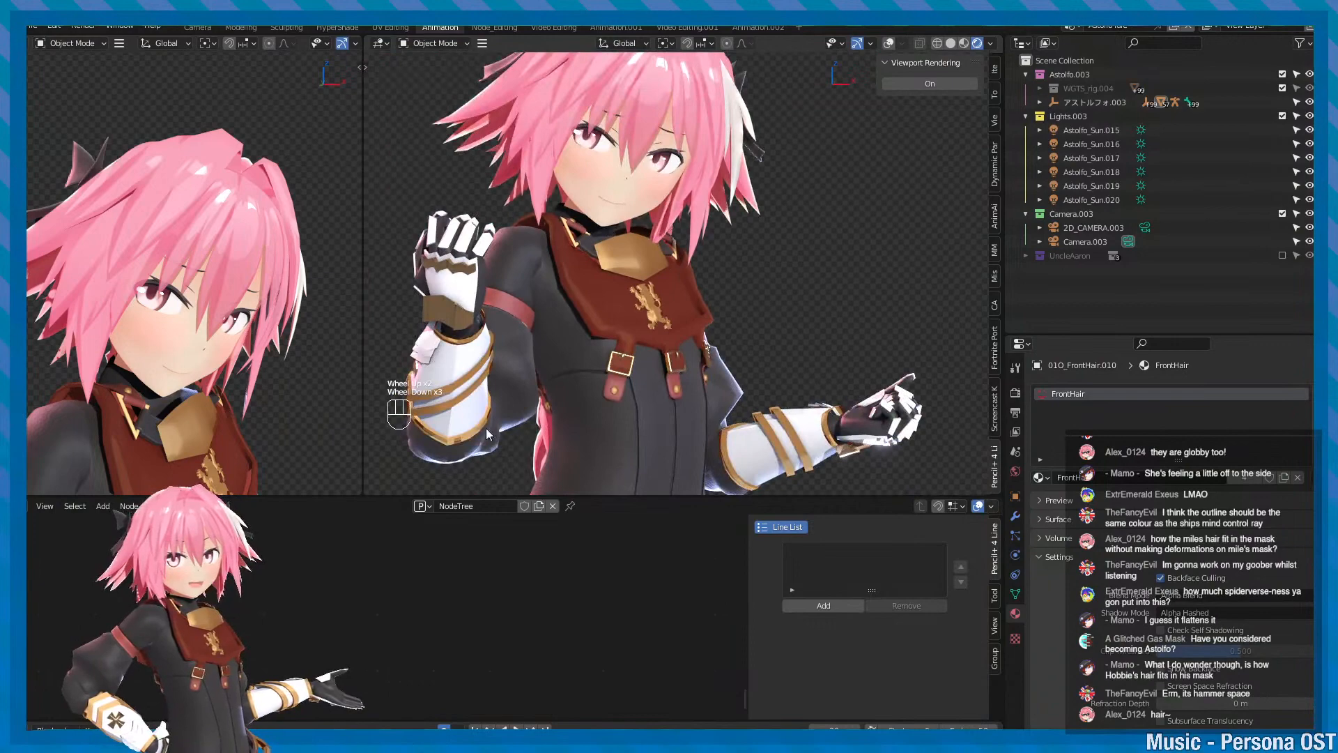
scroll(528, 215, "down", 1)
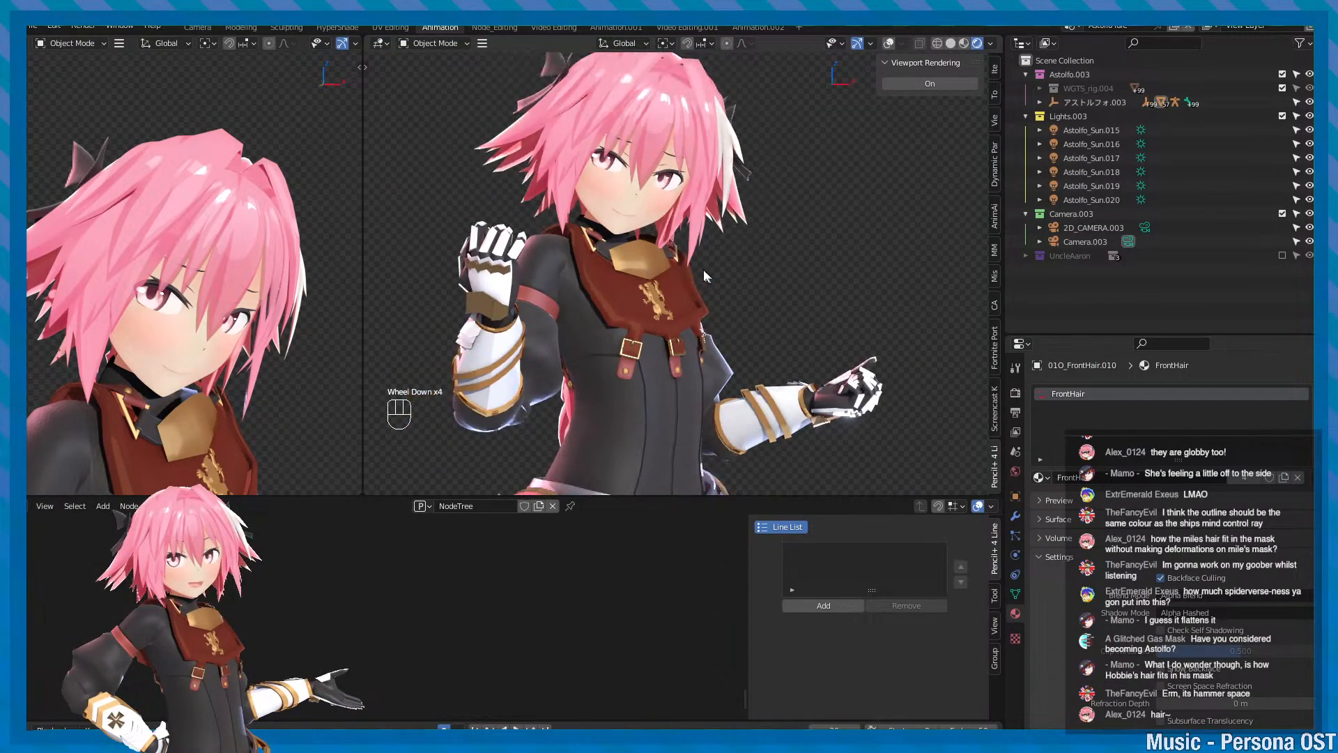
- Turn on overlays in the camera view and select the front hair shadow mesh with the Move tool
left_click(889, 43)
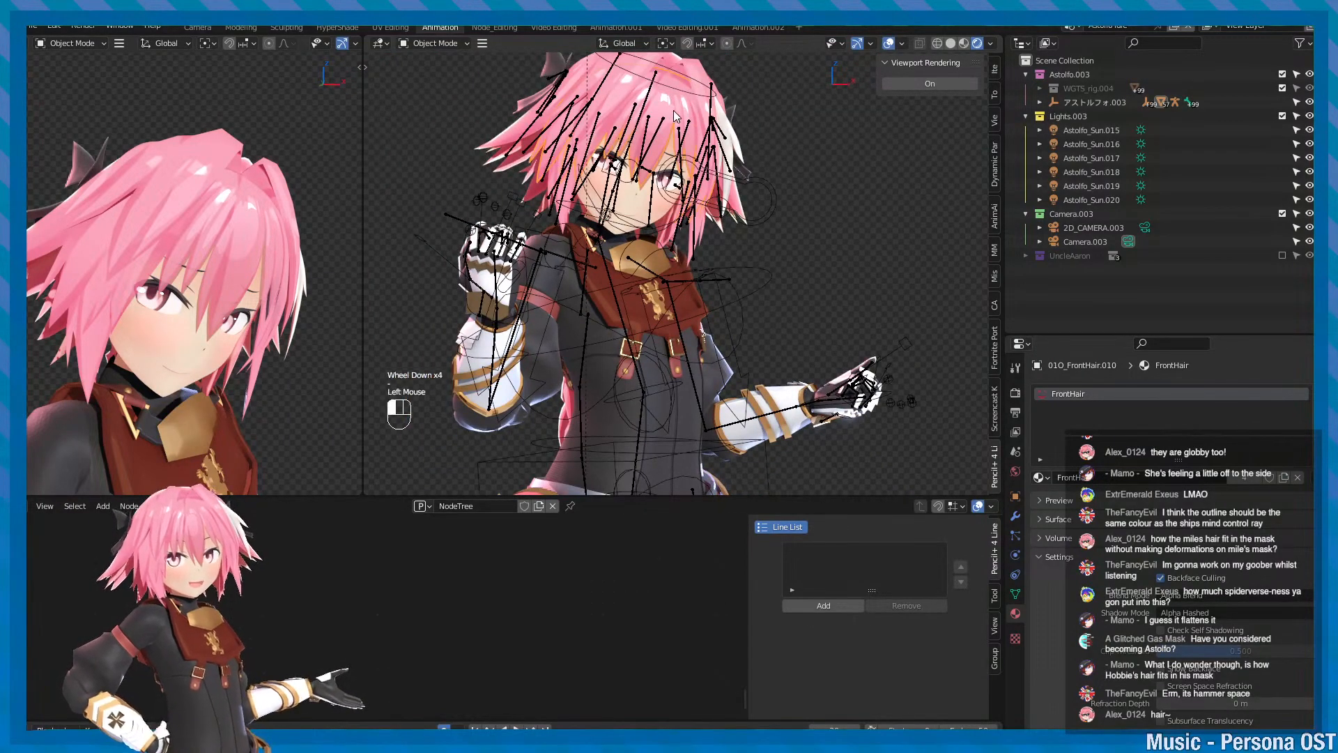
middle_click_drag(683, 113, 700, 170, "alt")
key("ctrl+s")
middle_click_drag(725, 314, 708, 282, "alt")
scroll(706, 271, "up", 2)
key("minus")
left_click(656, 140)
key("f")
key("w")
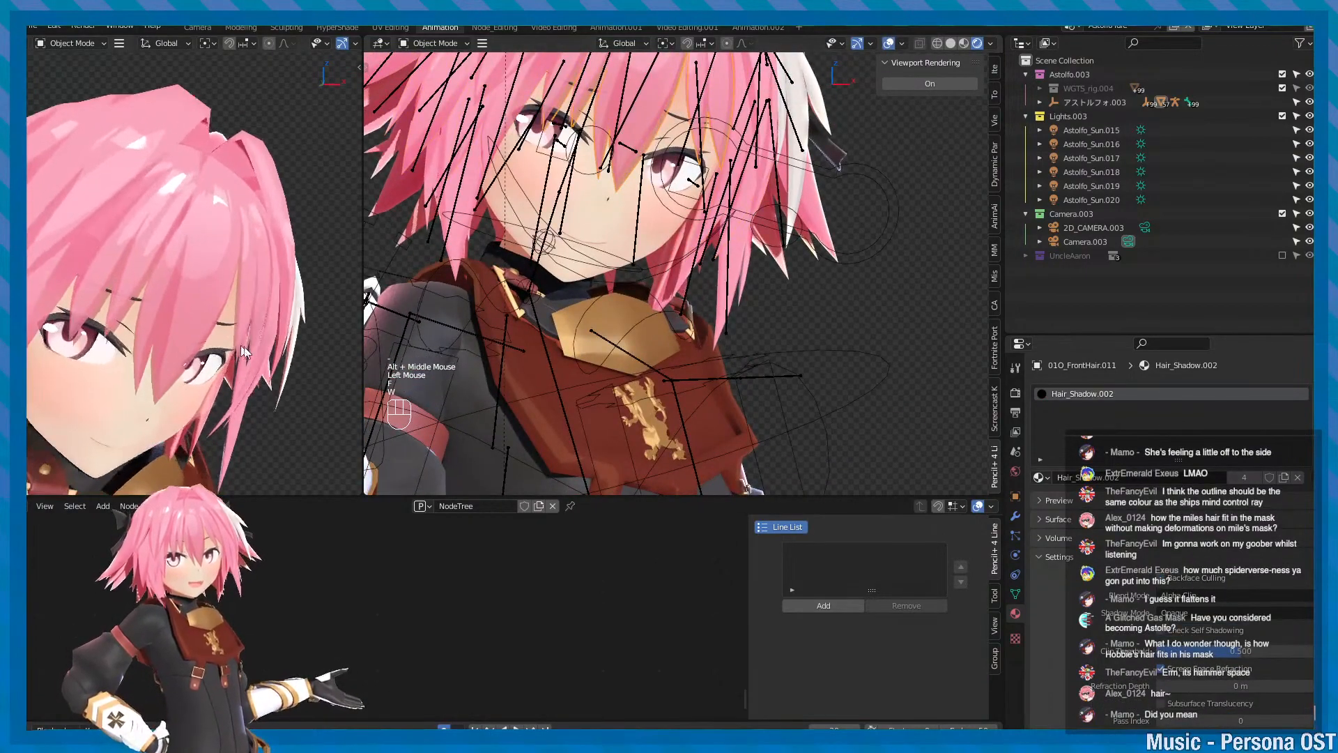
- Expand the collapsed timeline area beneath the node editor so its keyframes can be seen
left_click_drag(234, 357, 190, 350, "alt")
scroll(189, 351, "down", 2)
key("minus")
middle_click_drag(359, 44, 263, 48)
scroll(240, 236, "down", 2)
scroll(240, 236, "down", 2)
left_click_drag(239, 236, 230, 240, "alt")
scroll(230, 240, "up", 3)
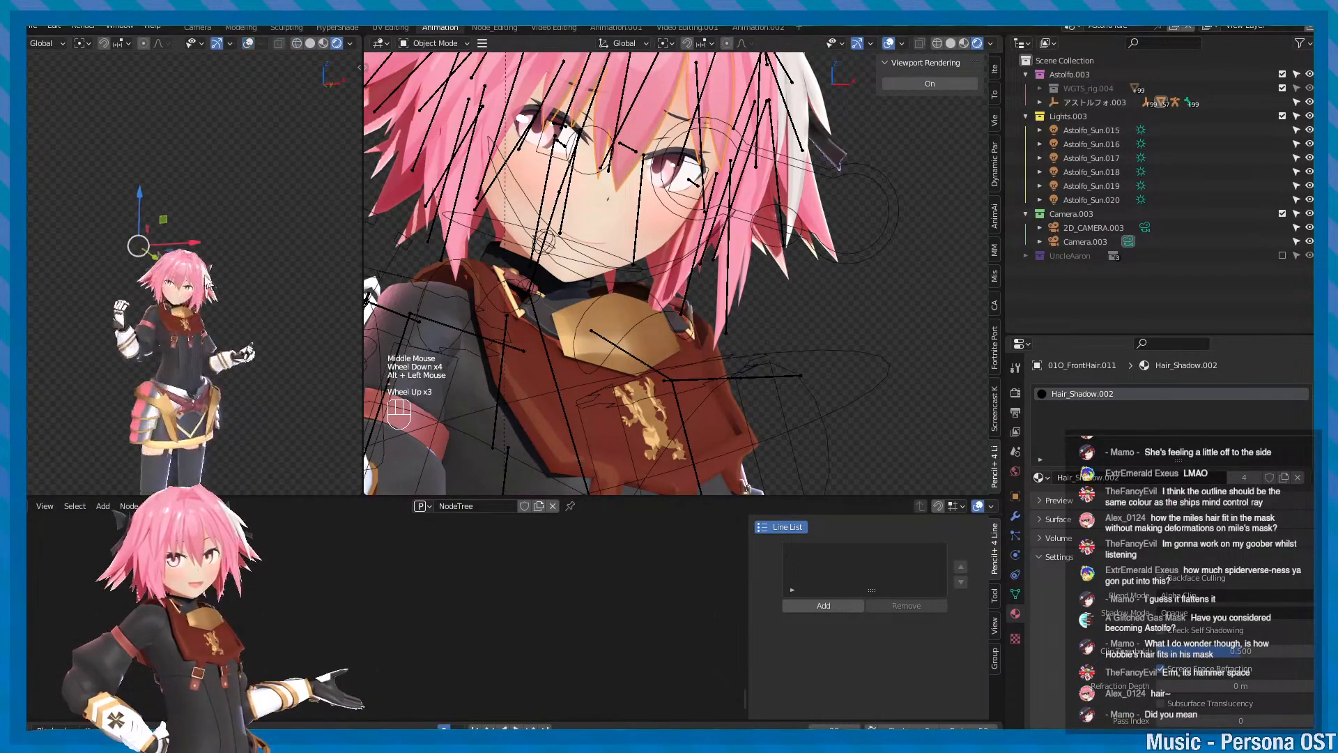
left_click_drag(605, 722, 601, 578)
scroll(498, 638, "down", 2)
mouse_move(379, 620)
right_mouse_down()
mouse_move(784, 608)
mouse_move(730, 627)
right_mouse_up()
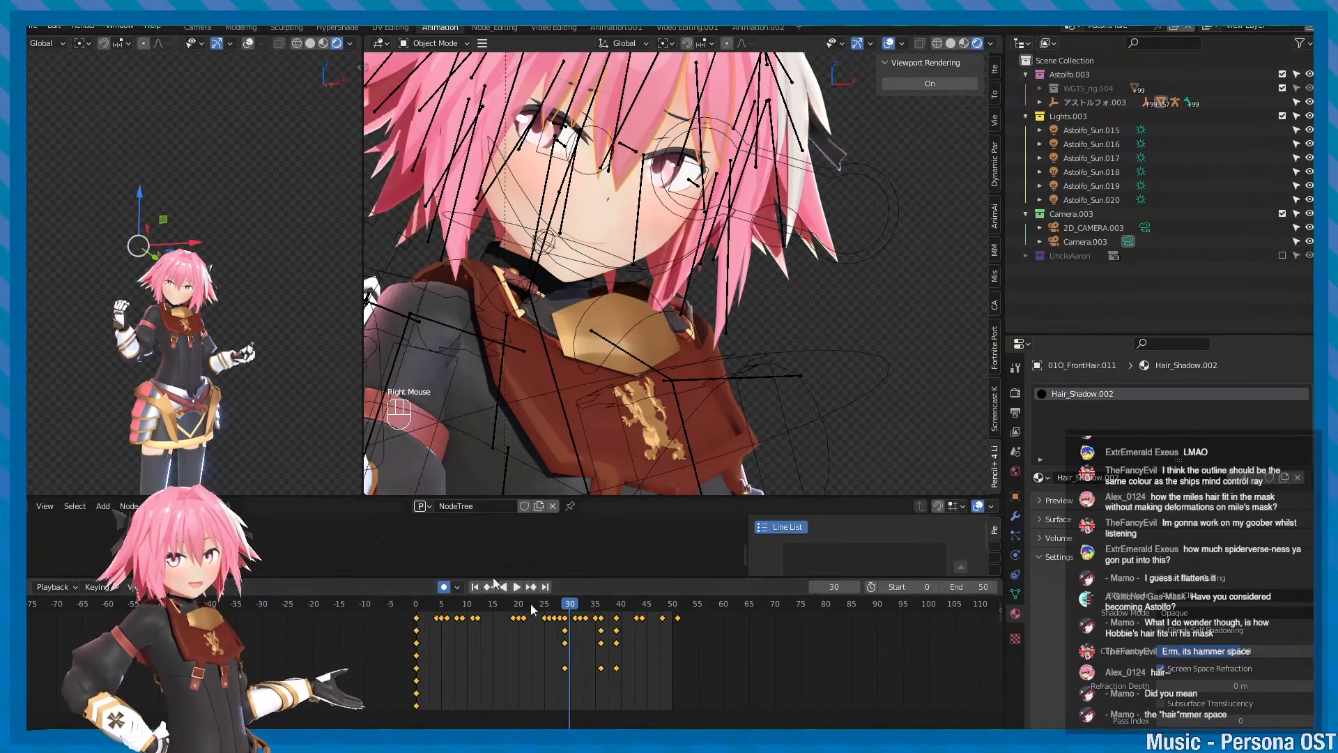
key("Delete")
key("ctrl+z")
scroll(195, 279, "up", 2)
key("q")
left_click(186, 239)
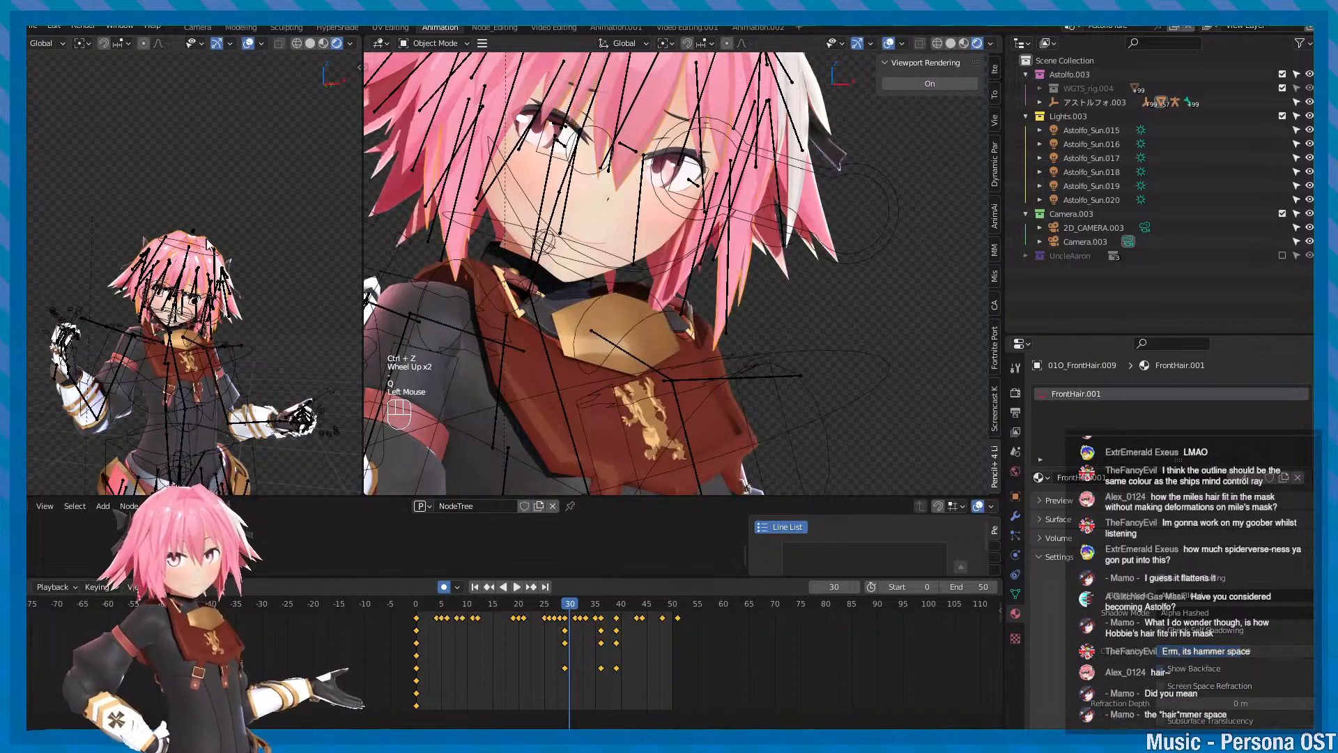
right_click(495, 683)
right_click_drag(389, 611, 301, 600)
key("Delete")
key("ctrl+z")
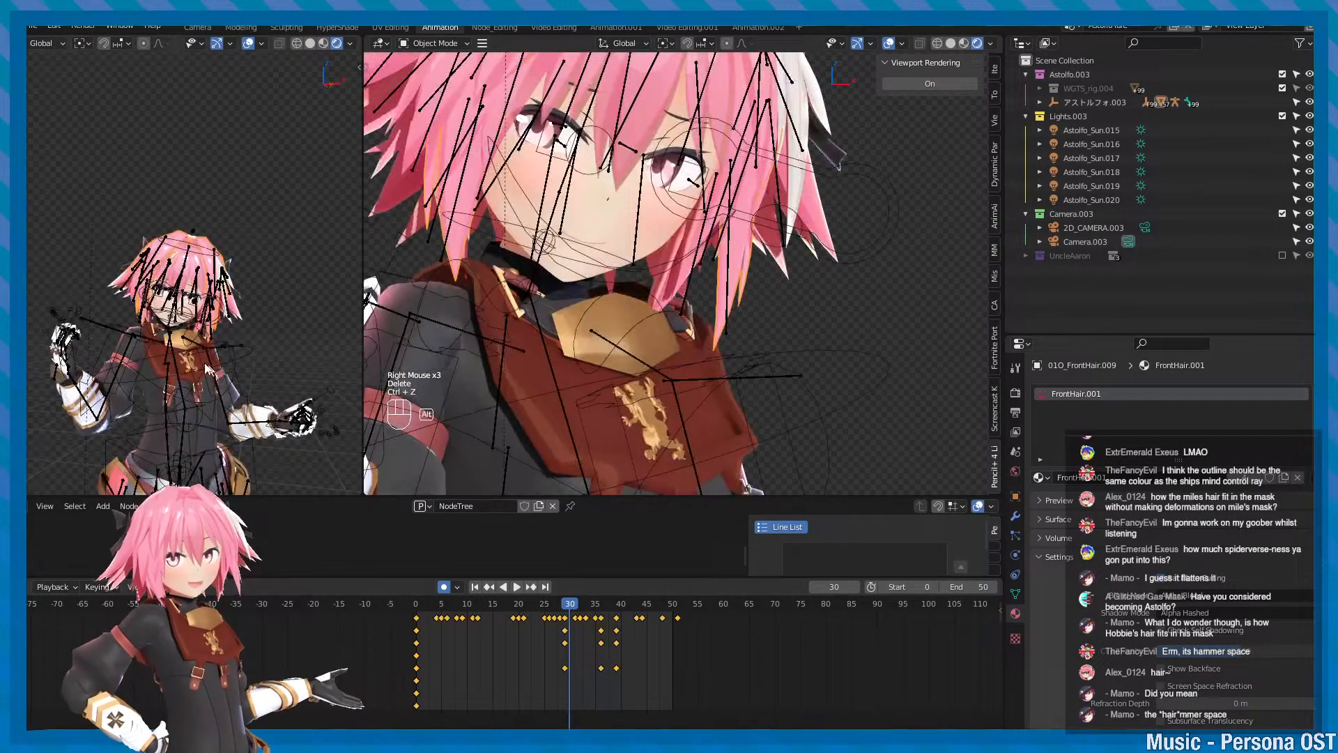
- Select the front hair mesh that uses the Hair_Shadow.002 material and activate the Move tool
scroll(182, 279, "up", 3)
left_click(196, 245)
scroll(196, 246, "up", 3)
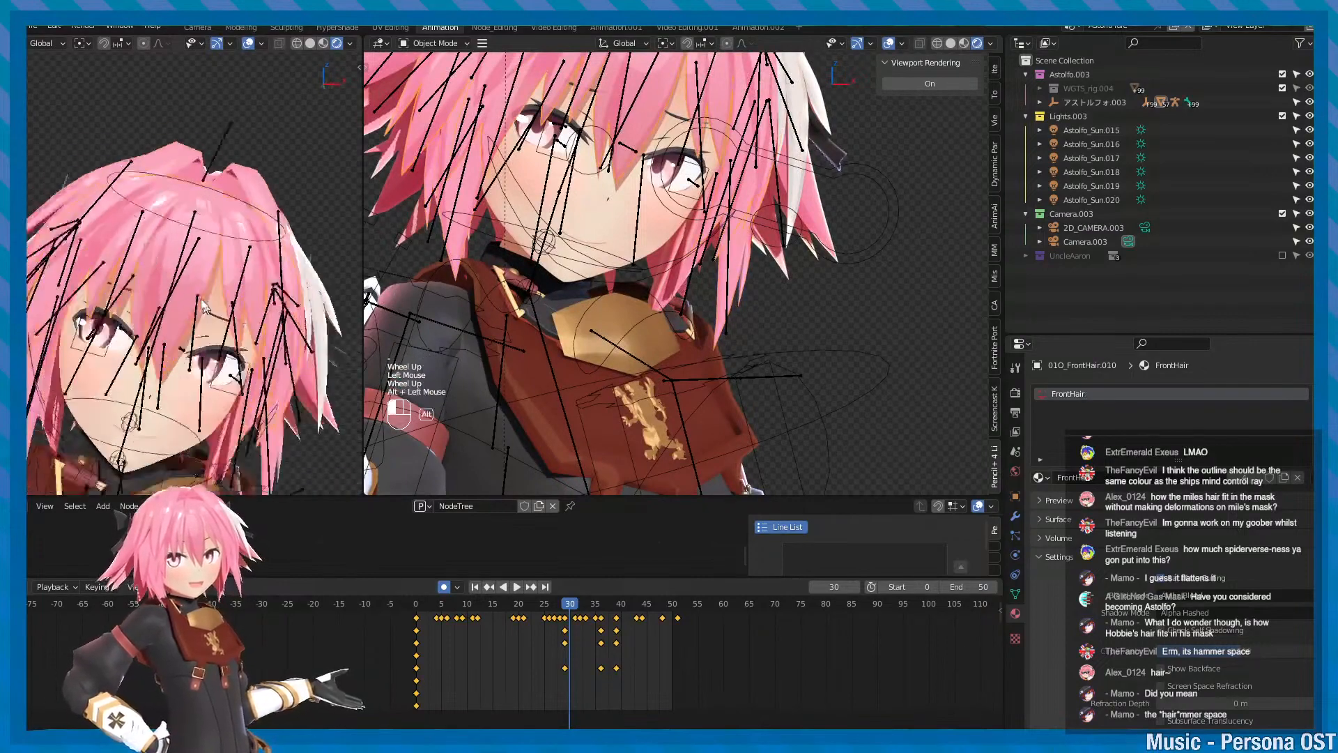
left_click_drag(196, 246, 203, 284, "alt")
left_click(203, 284)
key("w")
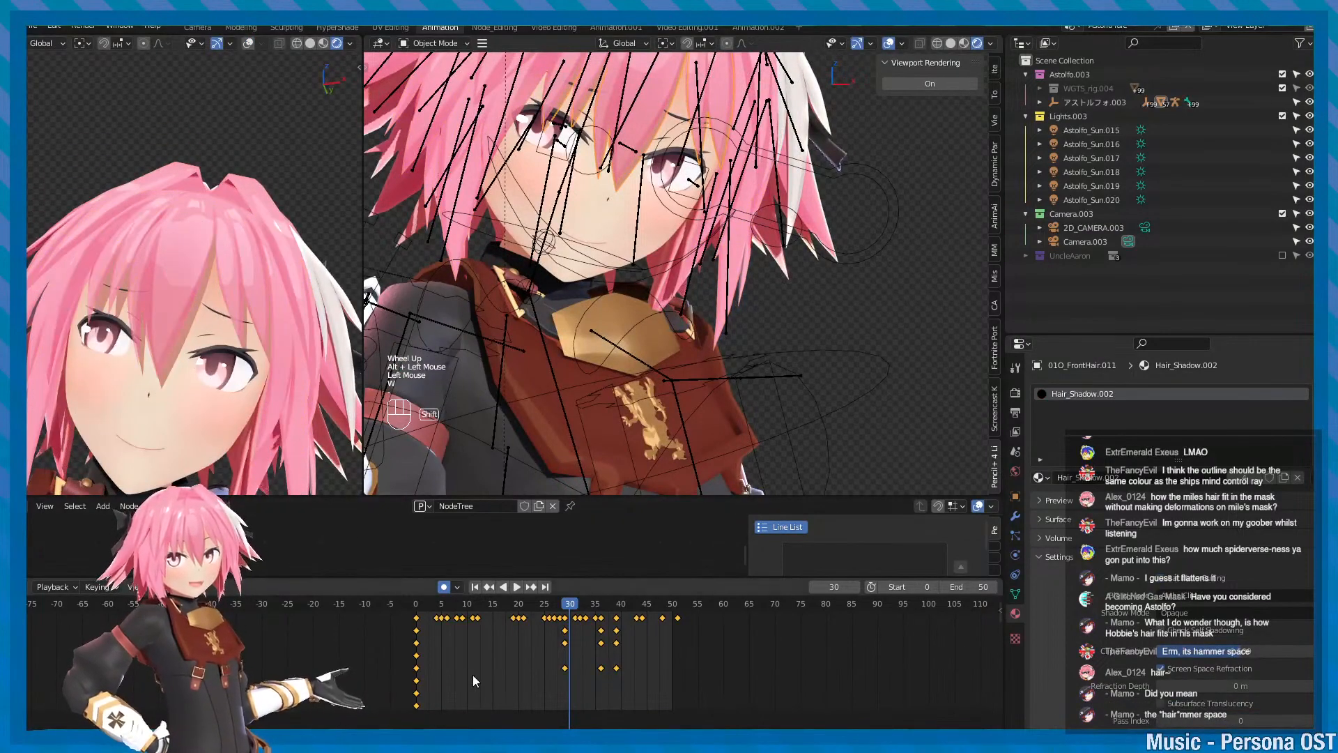
- Change the timeline area to the Graph Editor
key("shift+F6")
scroll(556, 654, "down", 4)
right_click(556, 655)
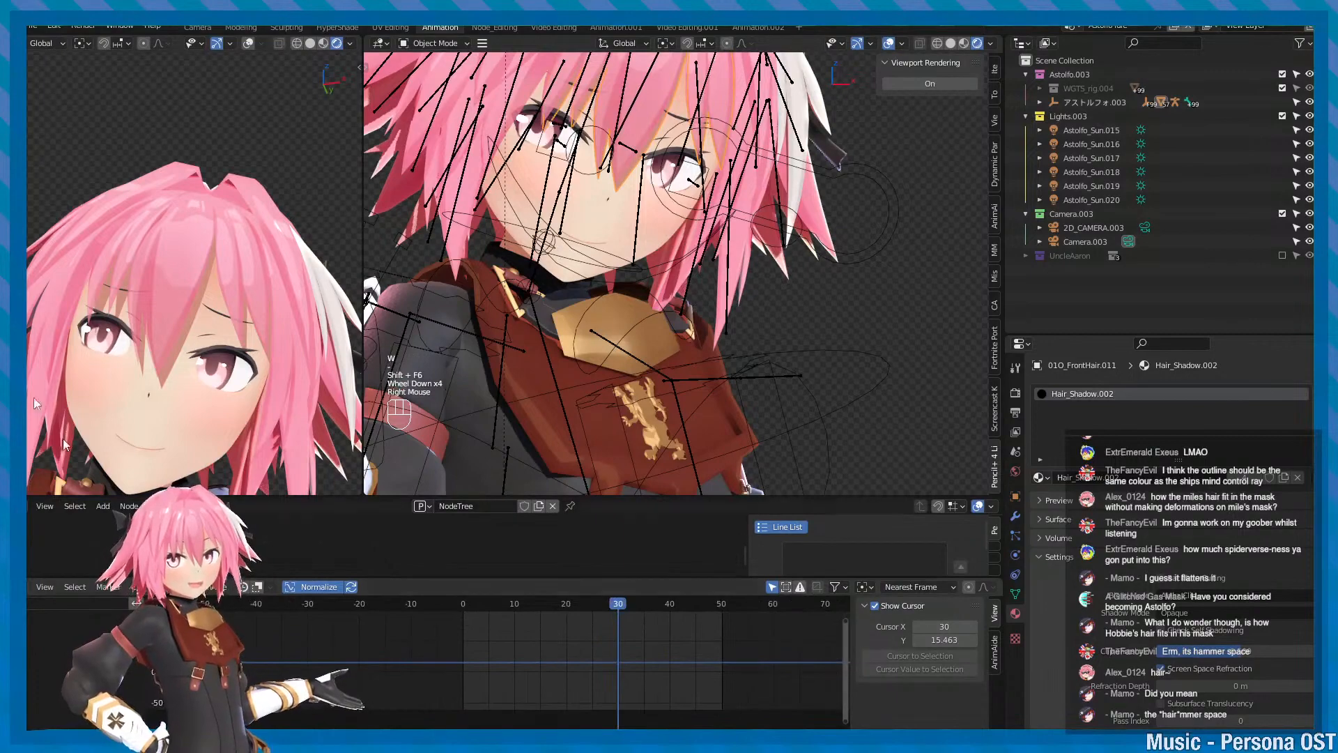
- Nudge the hair shadow mesh along the X axis to key its position at frame 30, and go to frame 7
scroll(156, 339, "down", 2)
key("minus")
left_click_drag(150, 198, 154, 232, "alt")
key("w")
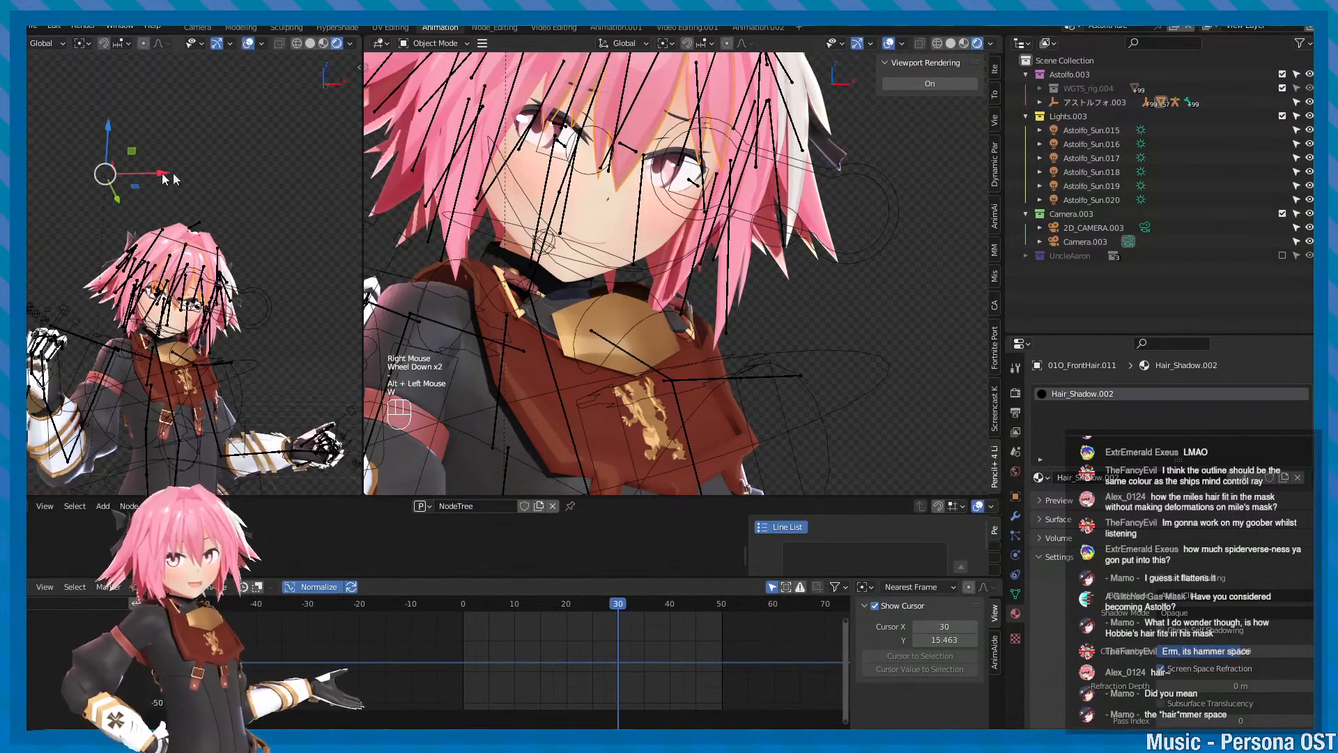
left_click_drag(167, 179, 169, 174)
left_click(494, 604)
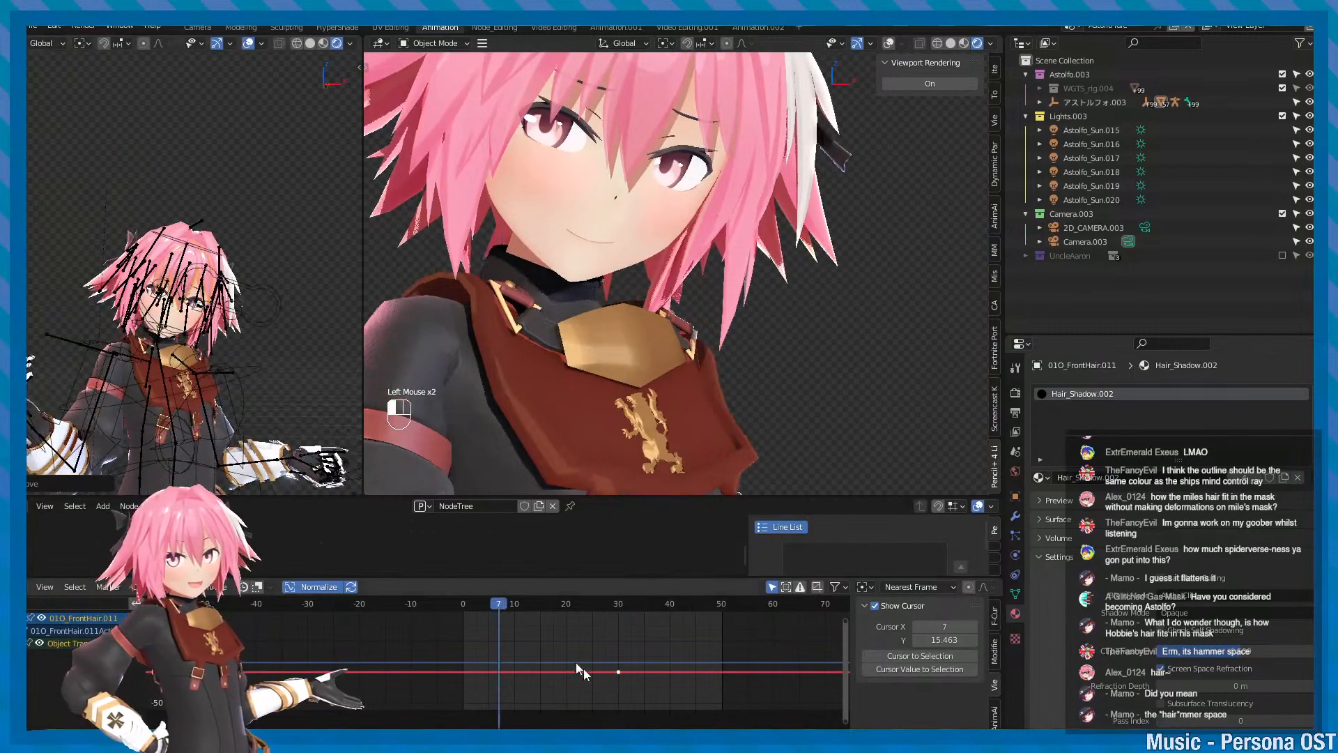
- Play back the animation to review the hair shadow, and nudge the hair shadow mesh slightly at frame 30
key("alt+v")
middle_click_drag(691, 219, 716, 308, "alt")
scroll(716, 309, "down", 2, "alt")
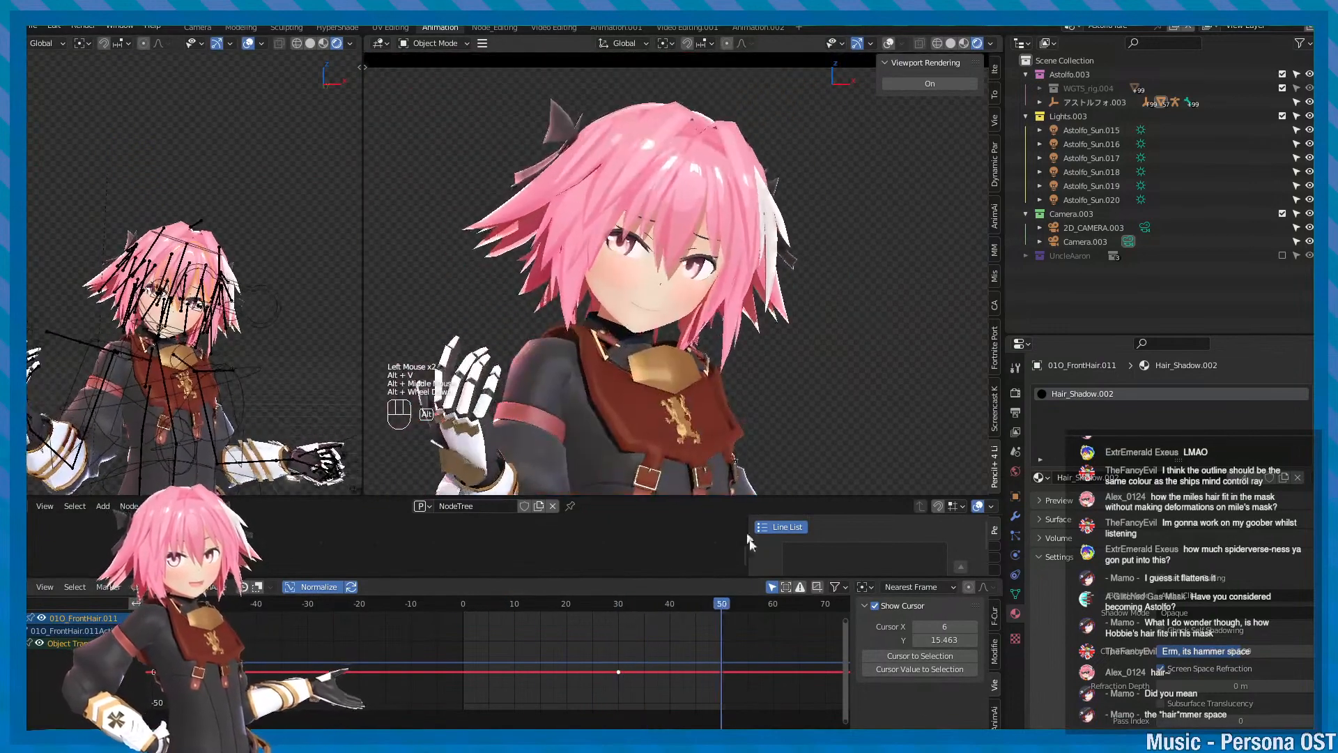
key("alt+v")
key("o")
key("w")
left_click_drag(144, 167, 137, 164)
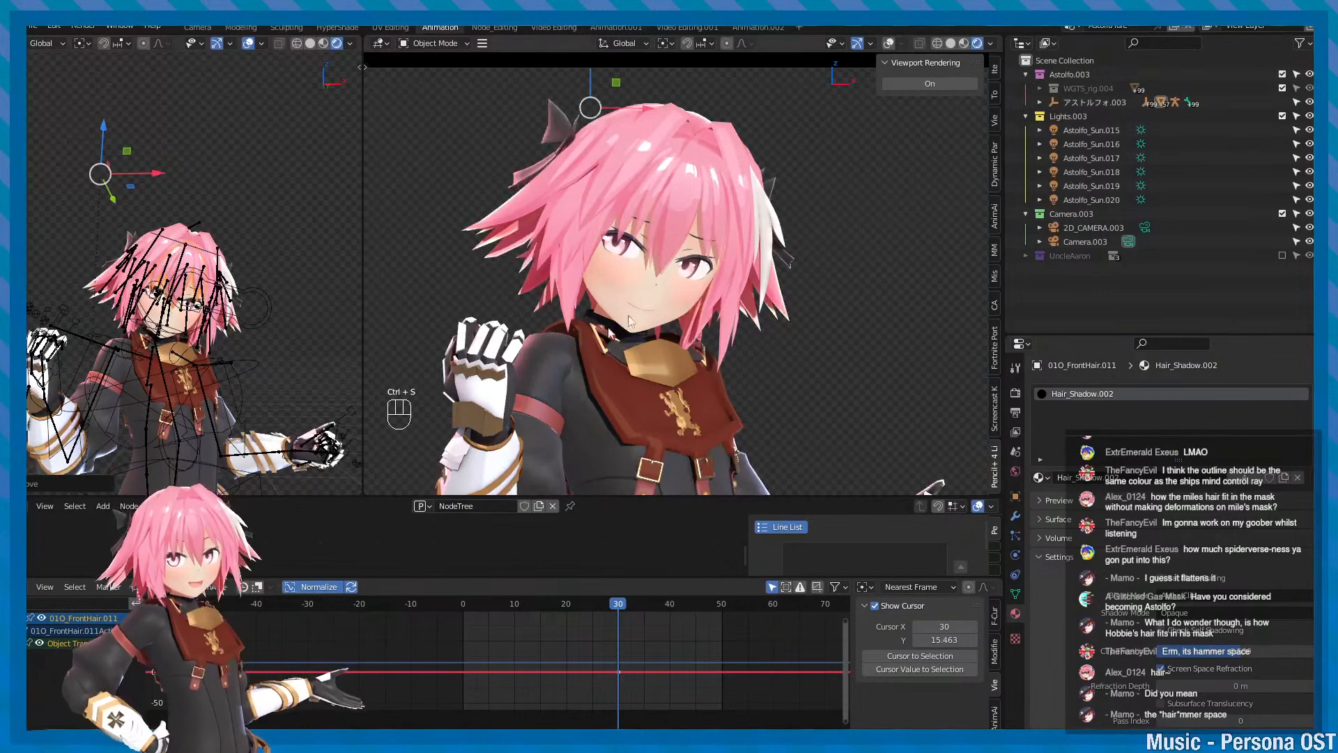
- Select the front hair mesh that uses the FrontHair material, hide the camera view's overlays again and save the file
key("q")
scroll(629, 316, "up", 1)
key("minus")
right_click(697, 279)
left_click(740, 207)
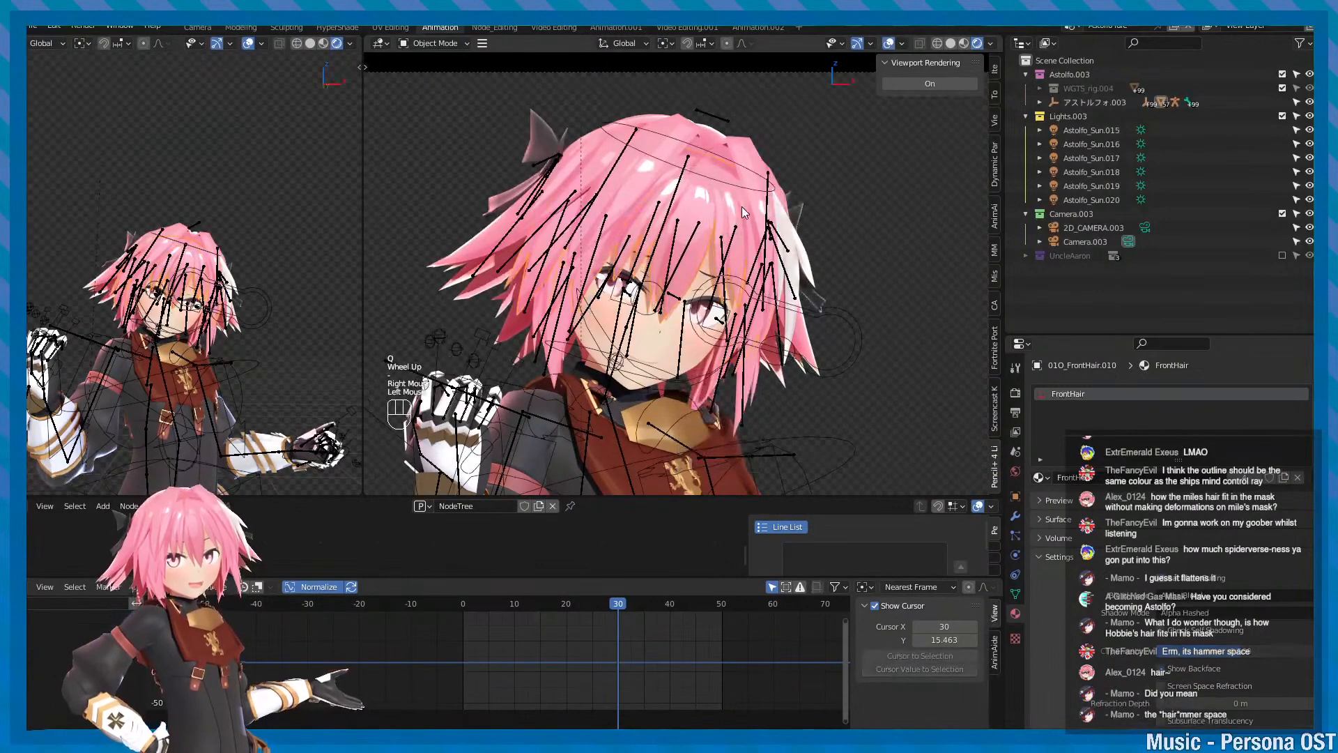
key("ctrl+s")
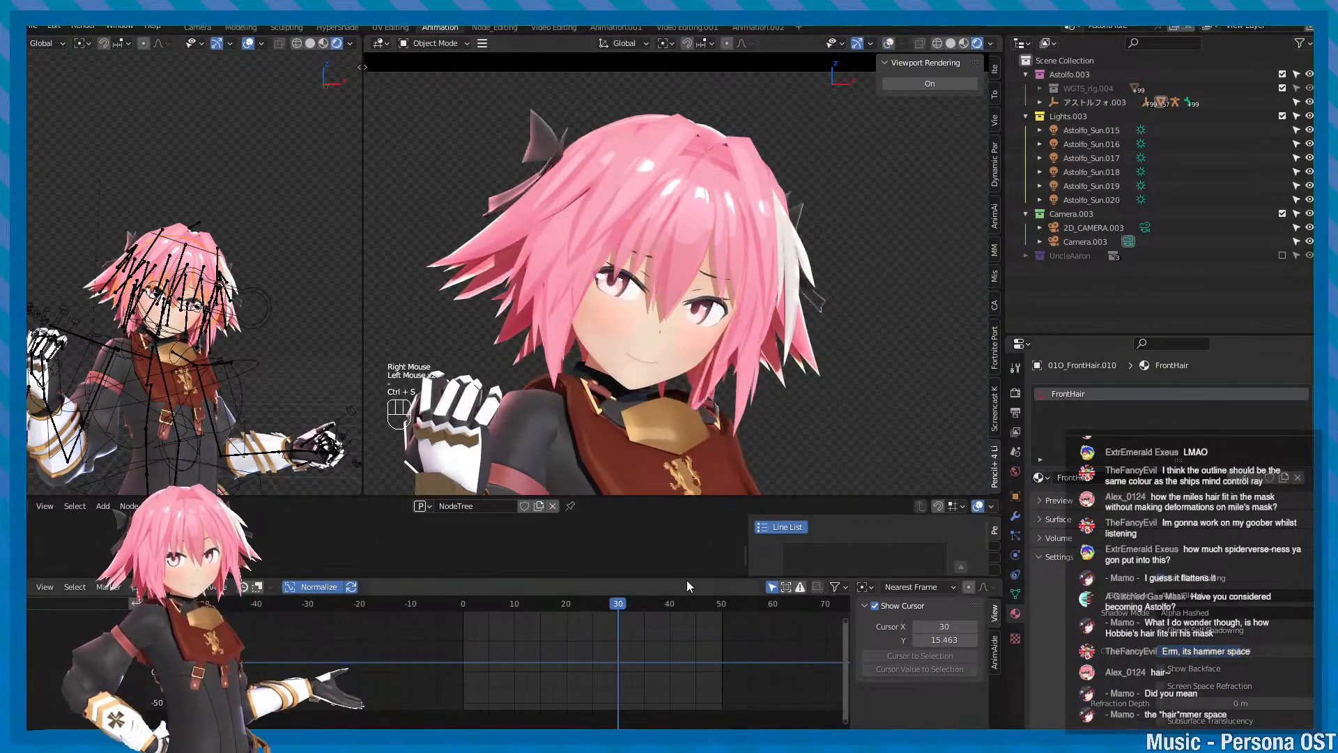
- Enlarge the Pencil+ 4 node editor over the timeline, add a line to the Line List and save the file
left_click_drag(687, 580, 694, 697)
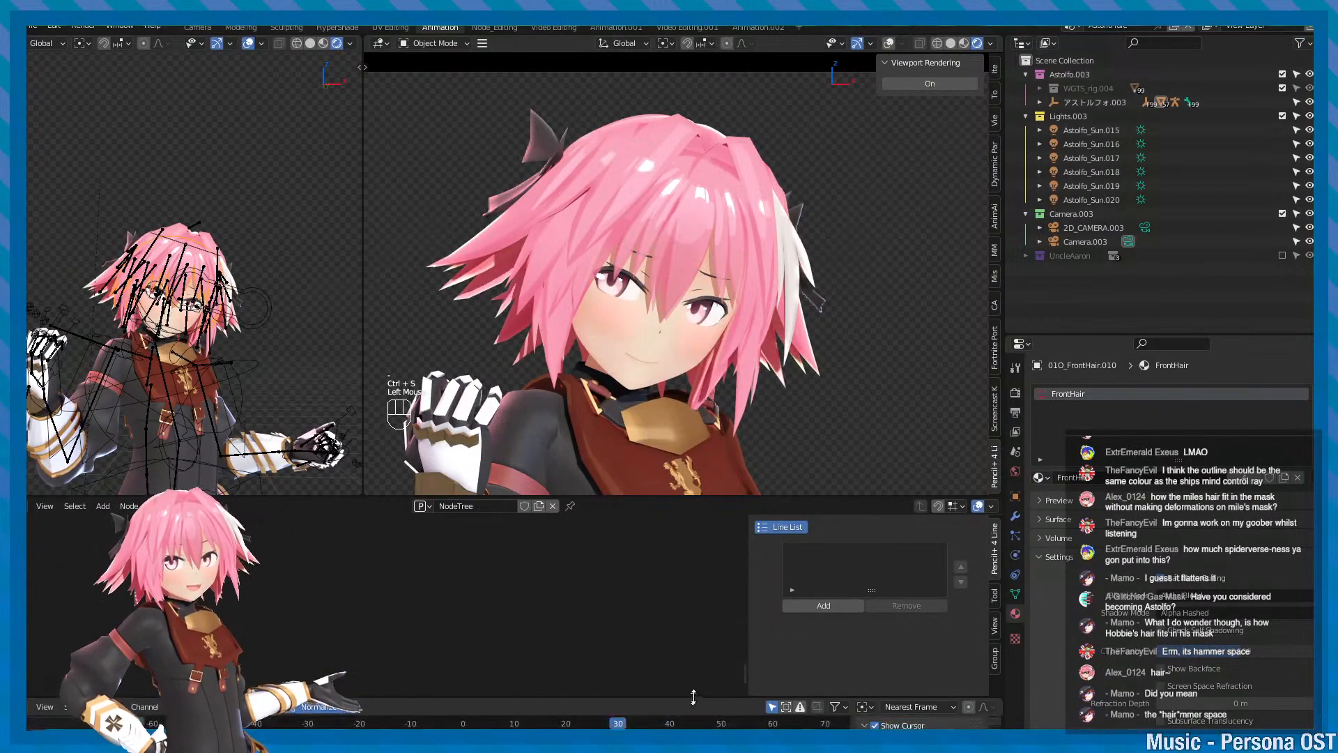
left_click(826, 606)
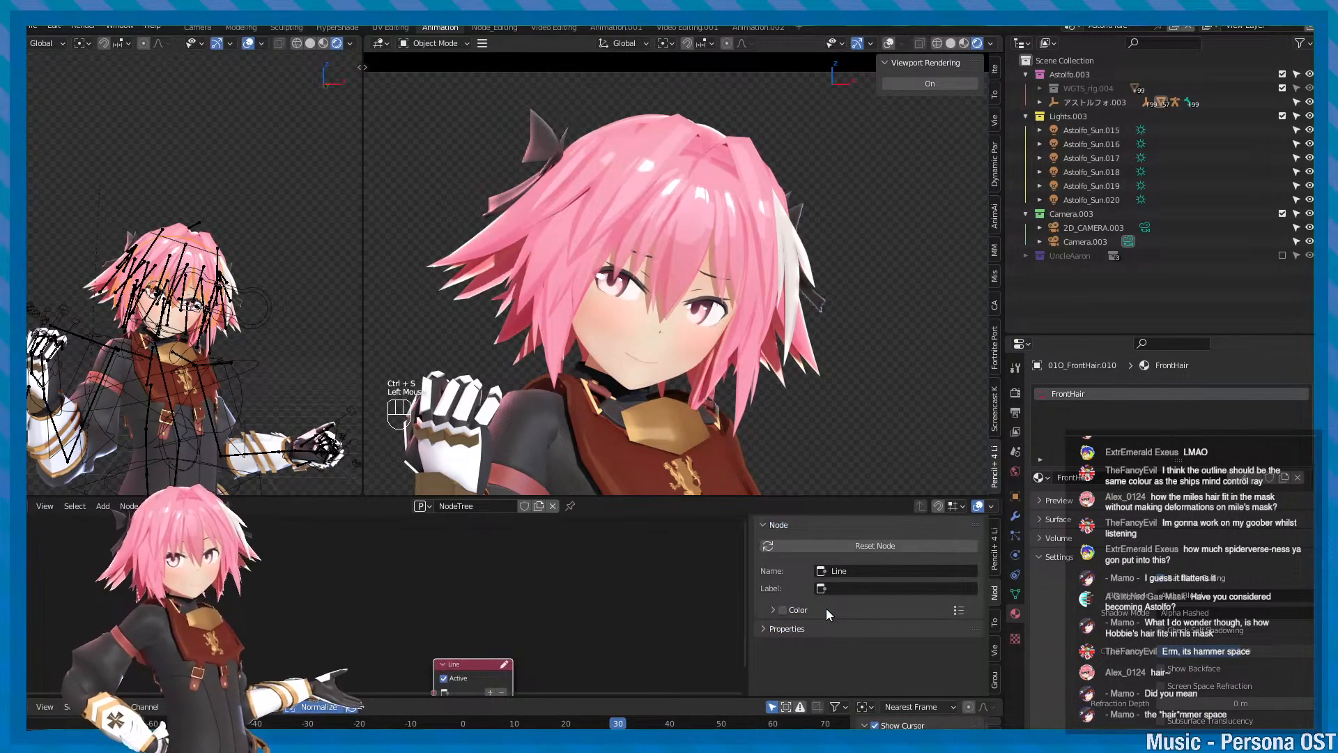
scroll(589, 652, "down", 1)
middle_click_drag(585, 677, 546, 634)
scroll(545, 633, "up", 2)
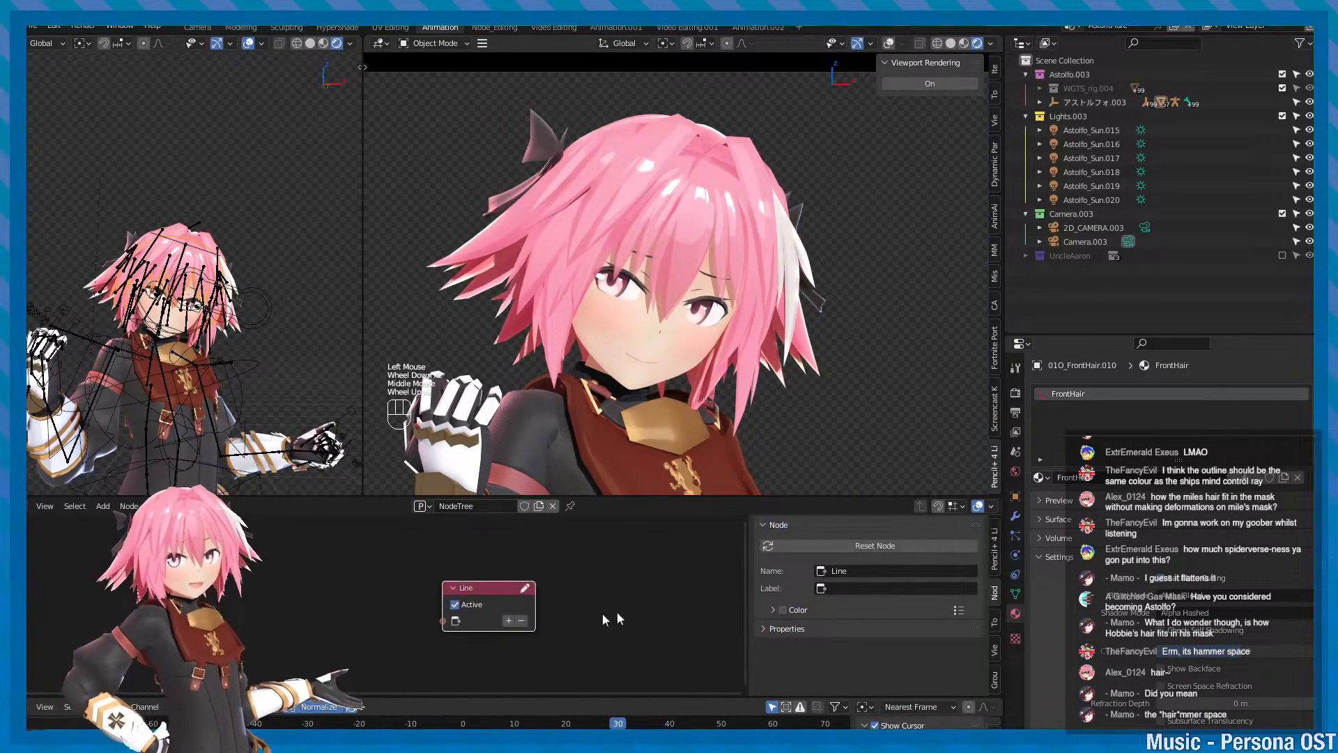
key("ctrl+s")
- Show the new line's Pencil+ 4 settings in a wider sidebar and add a line set named Hair_Outlines
left_click(993, 557)
scroll(993, 570, "up", 1)
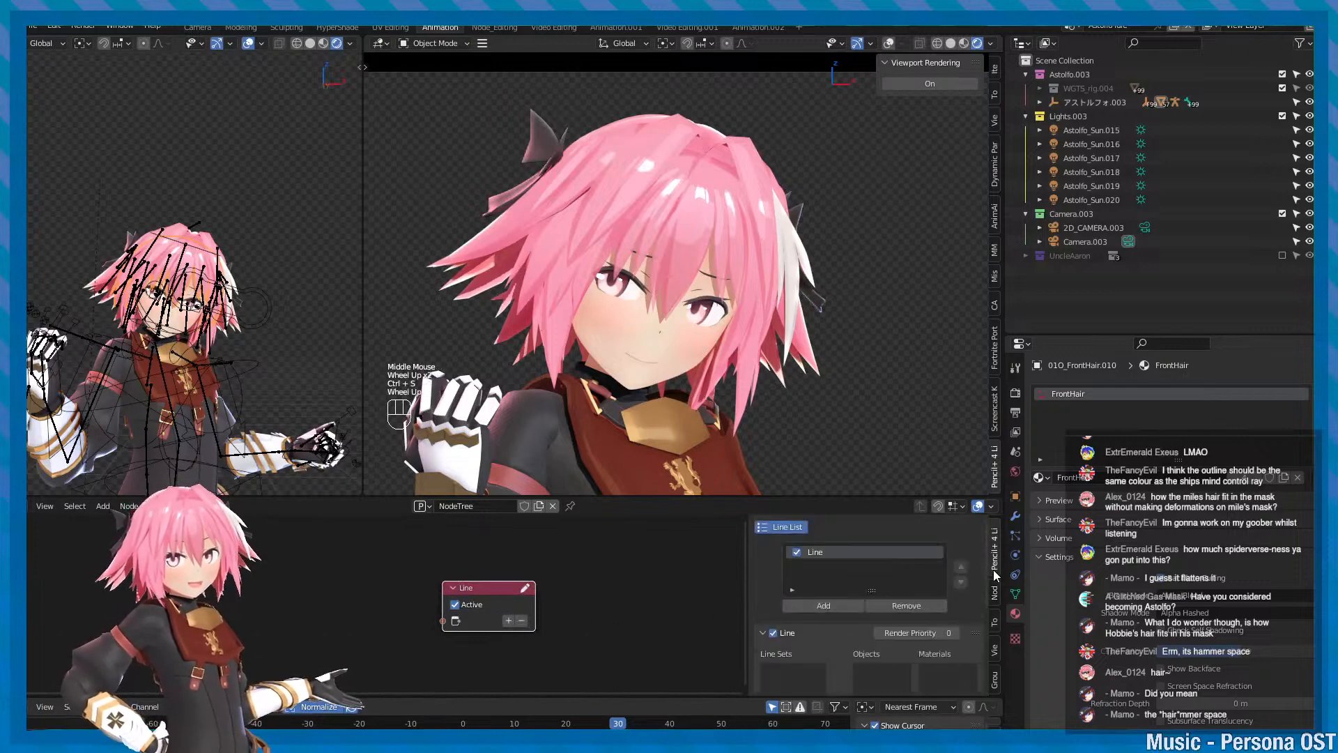
scroll(777, 626, "down", 2)
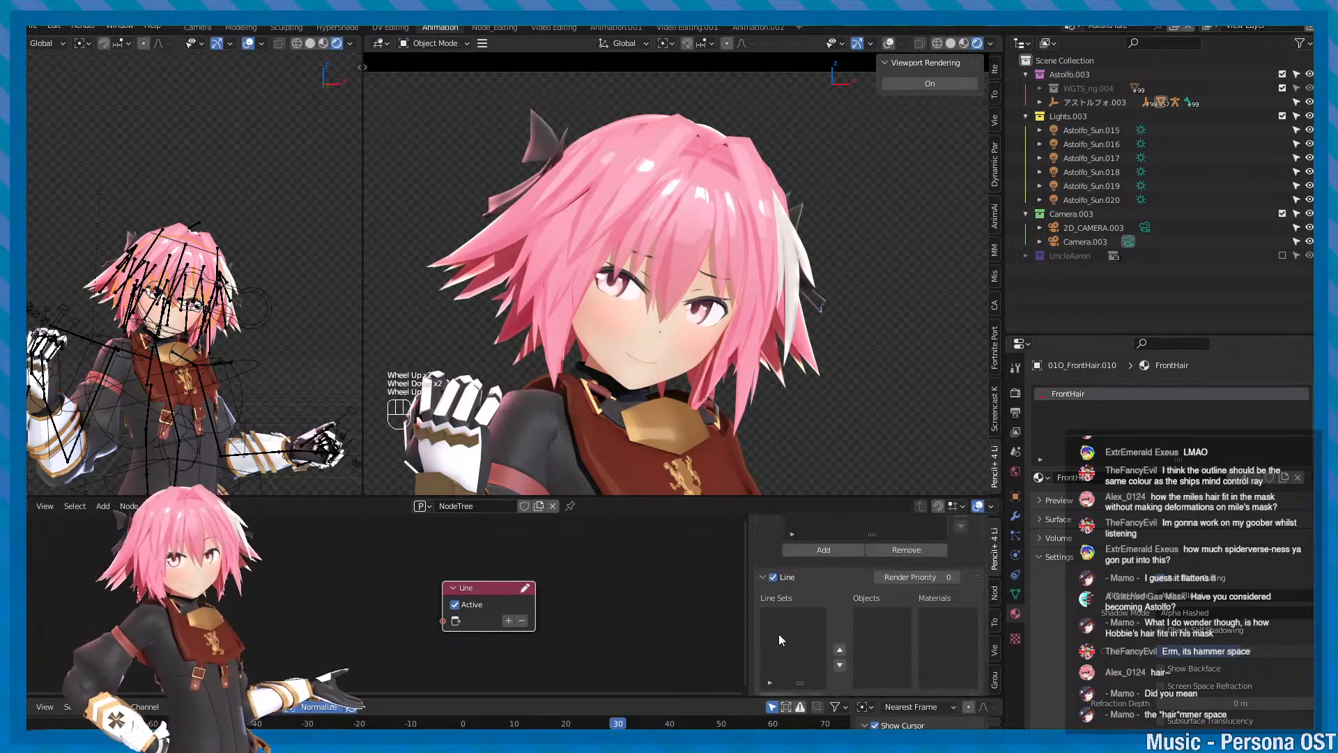
scroll(791, 614, "up", 2)
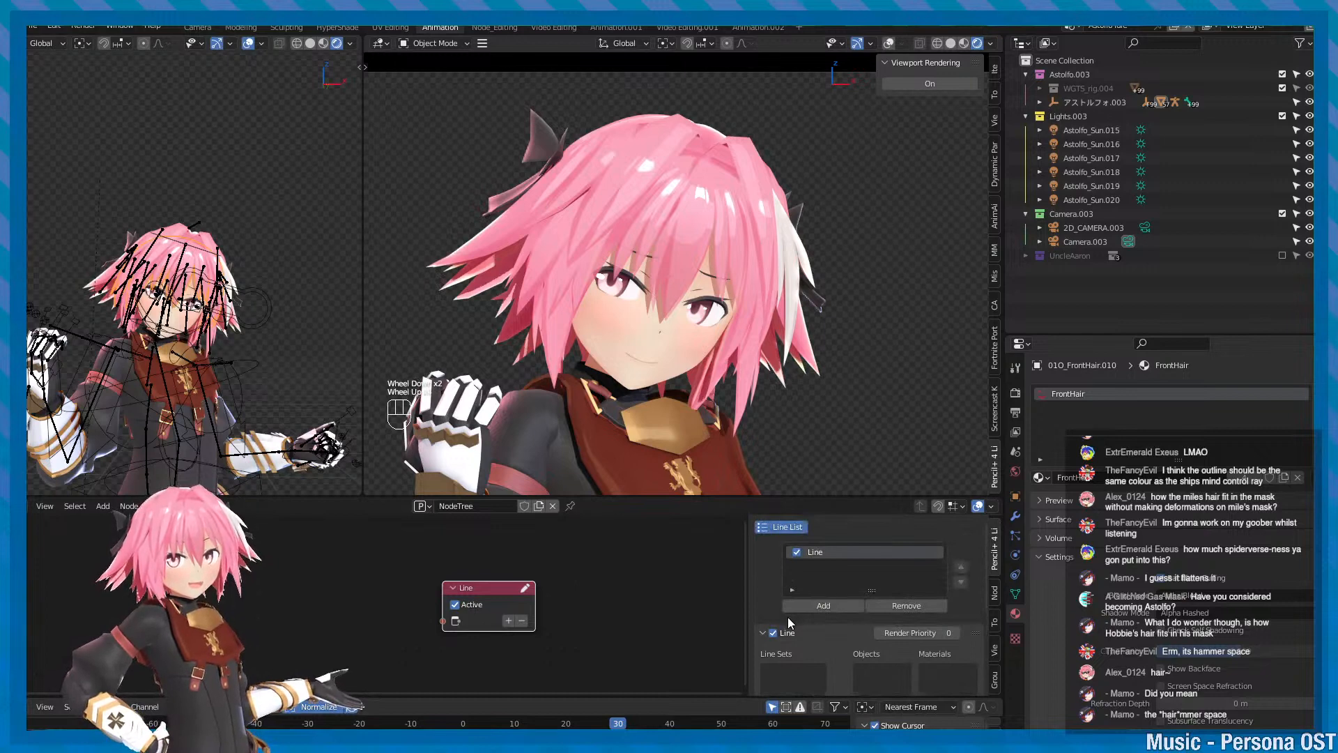
scroll(791, 620, "down", 3)
key("ctrl+s")
left_click_drag(745, 558, 640, 578)
key("ctrl+s")
left_click(676, 671)
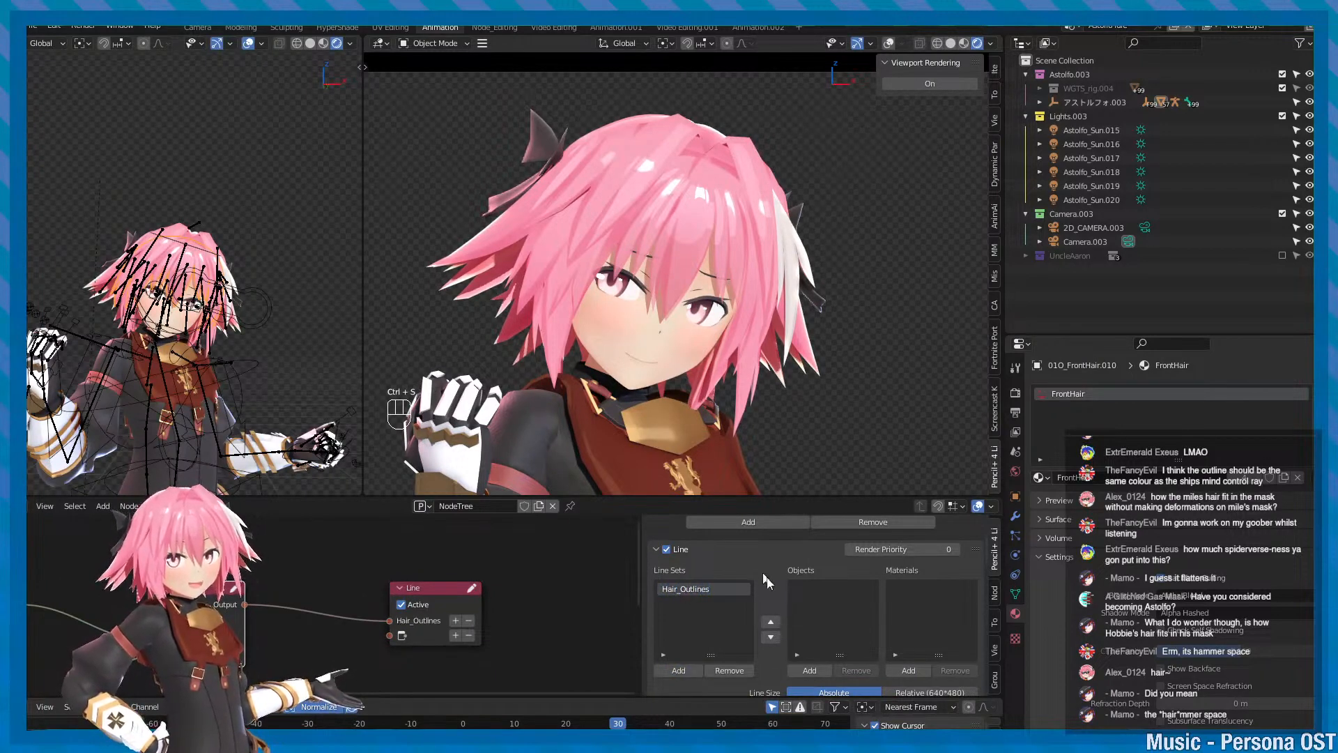
- Save the file, frame the head and start a multi-selection of hair meshes with 01O_FrontHair.009 through 01F_BackHair.003
key("ctrl+s")
key("f")
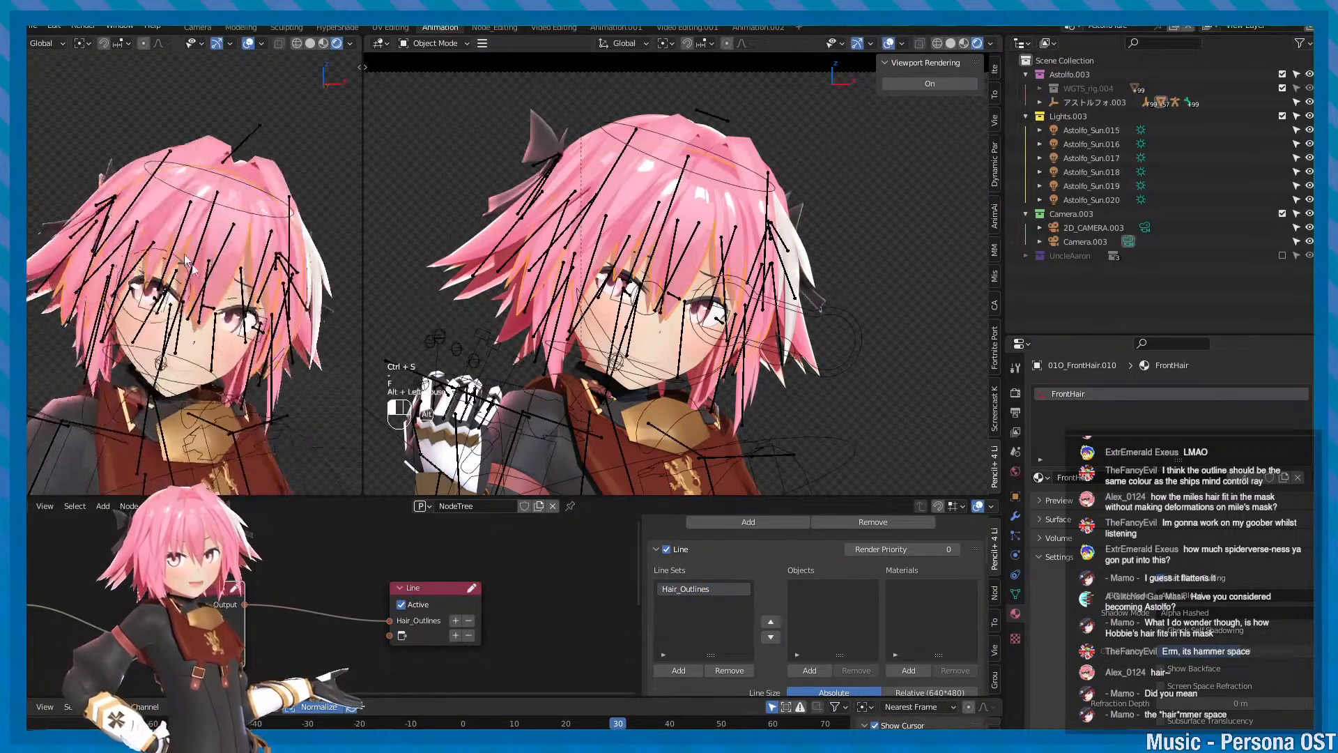
left_click_drag(202, 335, 227, 340, "alt")
middle_click_drag(227, 340, 227, 357, "alt")
left_click(218, 171)
left_click_drag(237, 172, 256, 182, "alt")
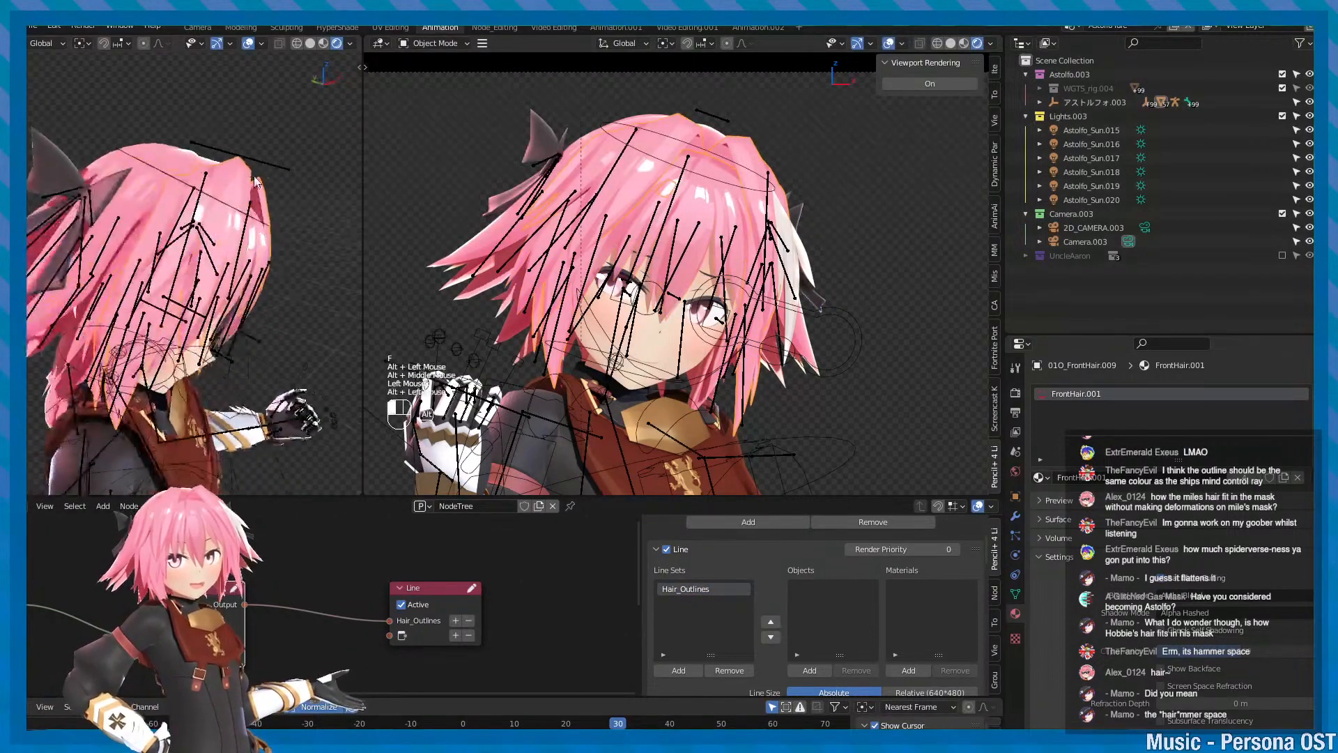
left_click(179, 155, "shift")
left_click_drag(179, 154, 213, 160, "alt")
left_click(143, 148, "shift")
left_click_drag(150, 244, 181, 265, "alt")
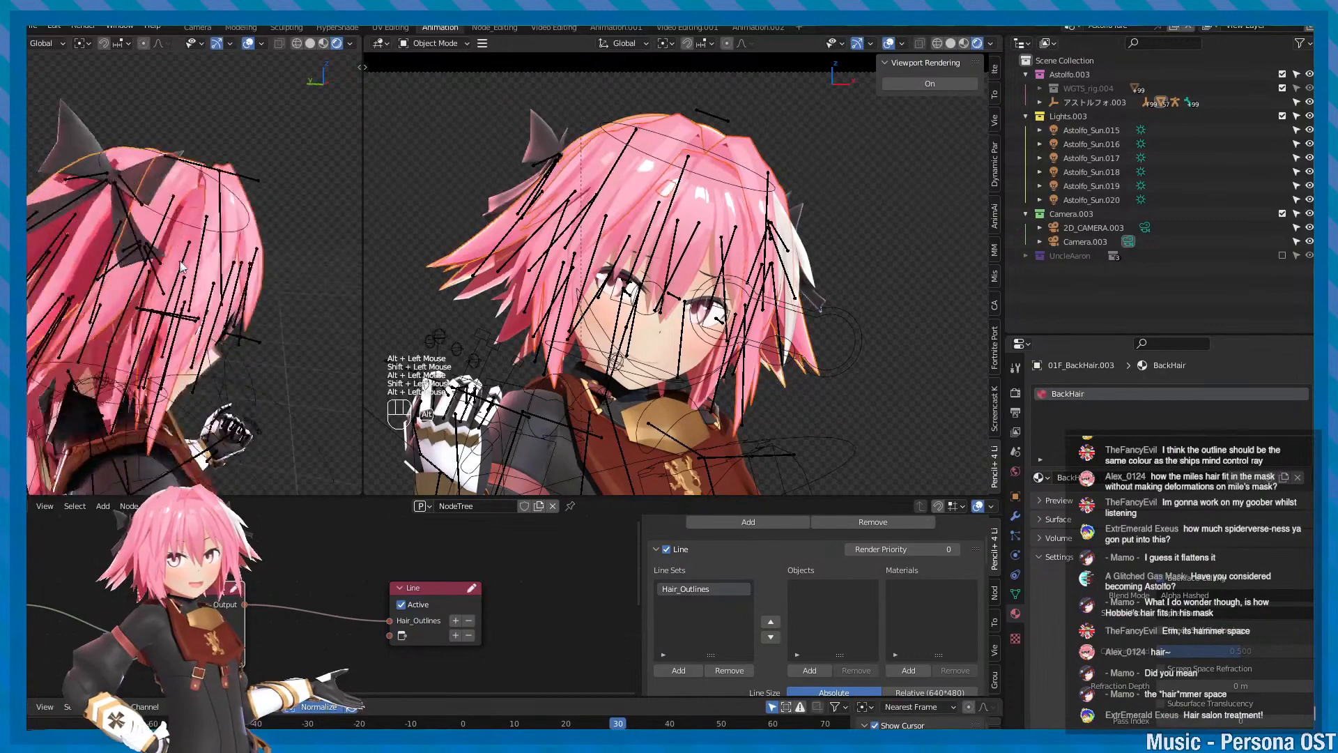
- Add 01O_FrontHair.010 and 01L_Hair_Braid.003 to the hair selection, hiding the selected pieces briefly to spot missing ones
middle_click_drag(180, 263, 187, 245, "alt")
left_click_drag(187, 245, 226, 212, "alt")
key("h")
key("ctrl+z")
left_click(188, 177, "shift")
left_click_drag(69, 265, 120, 281, "alt")
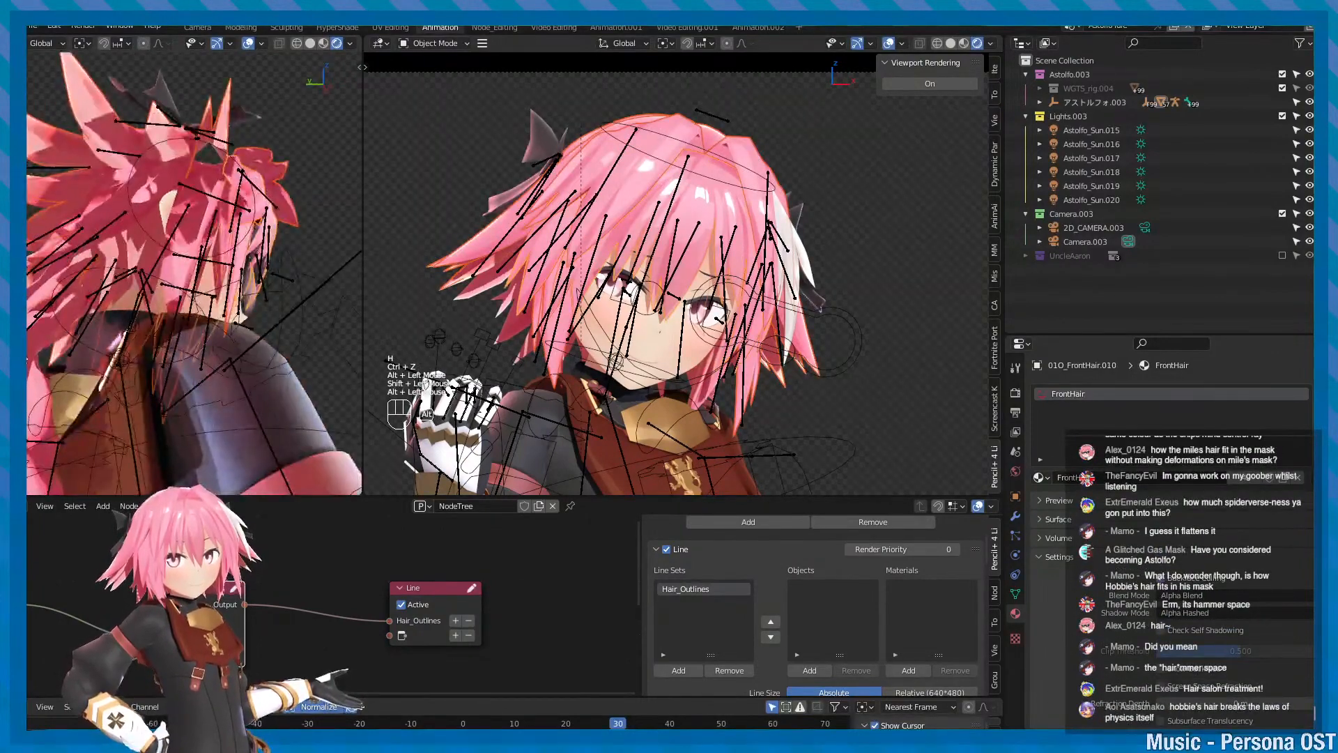
middle_click_drag(120, 281, 216, 286, "alt")
left_click(115, 411, "shift")
middle_click_drag(125, 391, 149, 358, "alt")
left_click_drag(150, 359, 213, 308, "alt")
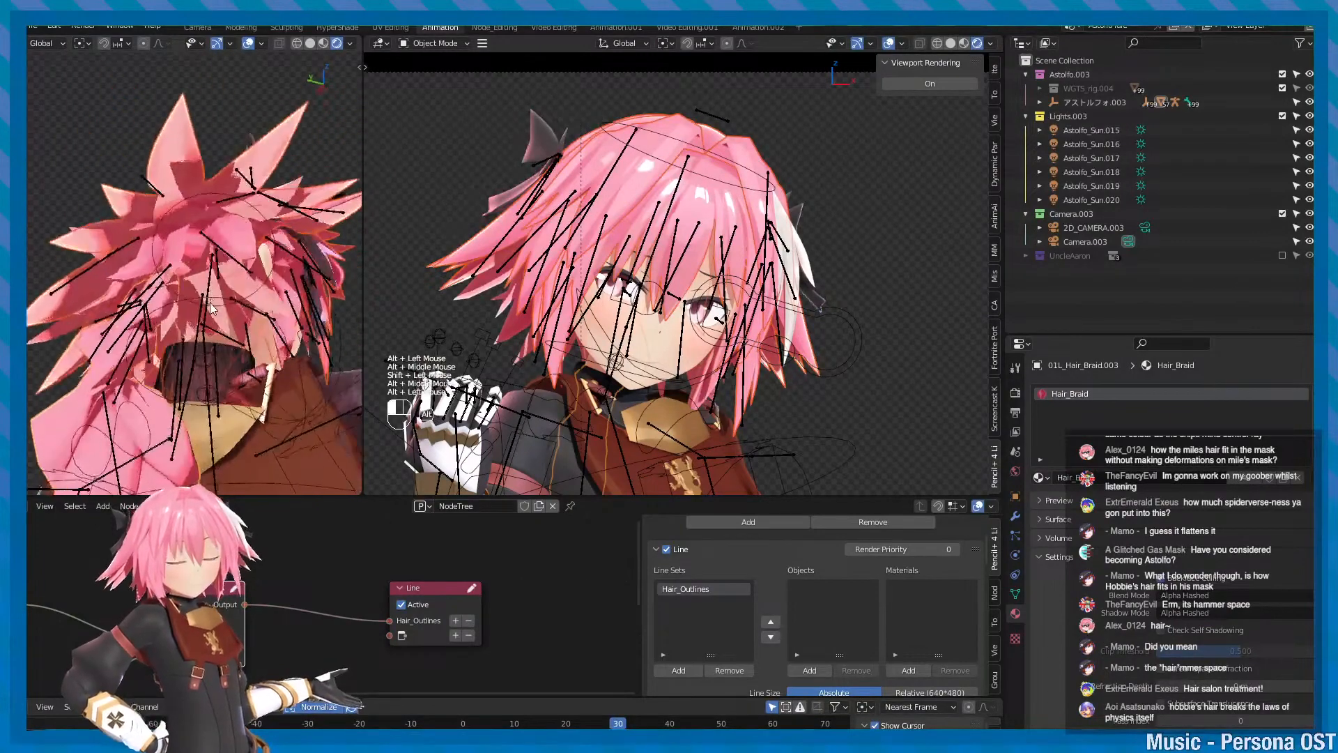
- Add the uncovered back hair meshes down to 01I_BackHairLower_裏.003 to the selection, temporarily hiding selected hair to find each leftover piece
key("h")
left_click_drag(227, 234, 230, 295, "alt")
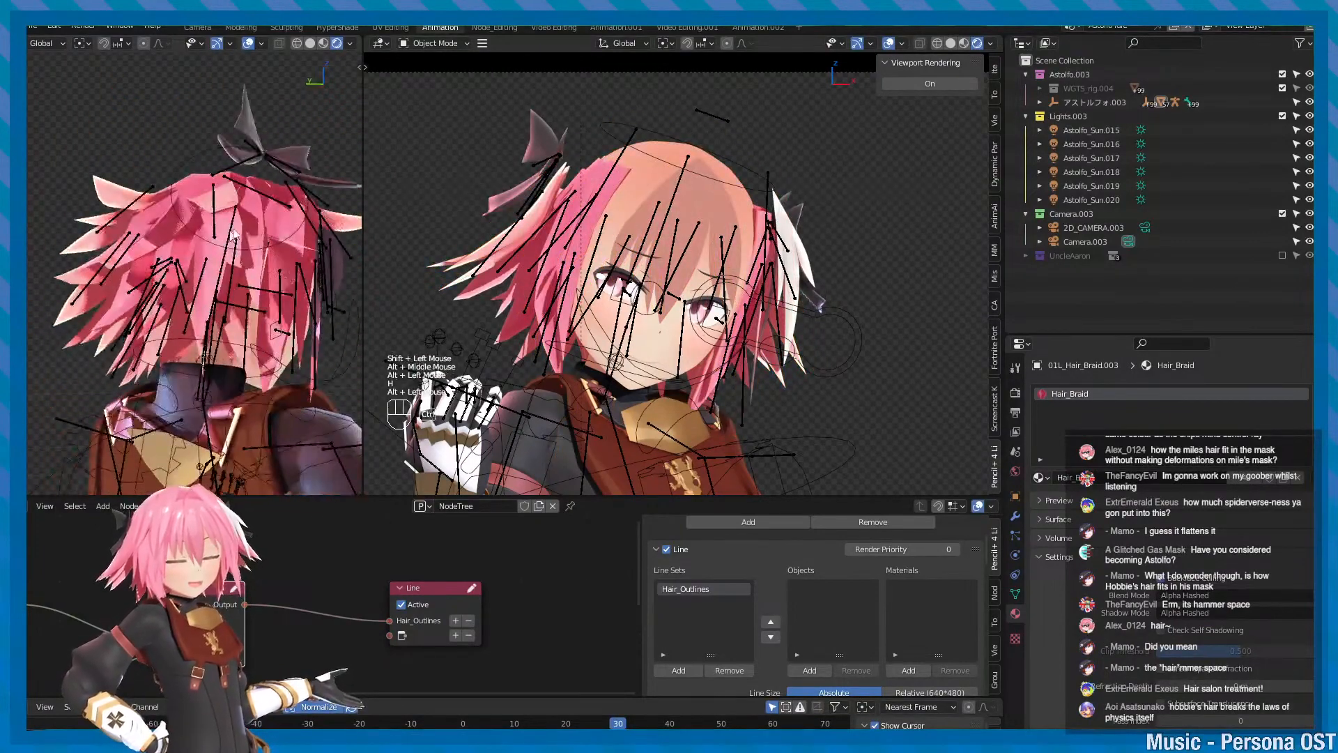
key("ctrl+z")
left_click_drag(231, 230, 219, 150, "alt")
left_click(244, 201, "shift")
key("h")
left_click_drag(244, 212, 221, 307, "alt")
key("ctrl+z")
left_click(242, 235, "shift")
key("h")
key("ctrl+z")
left_click(106, 227, "shift")
key("h")
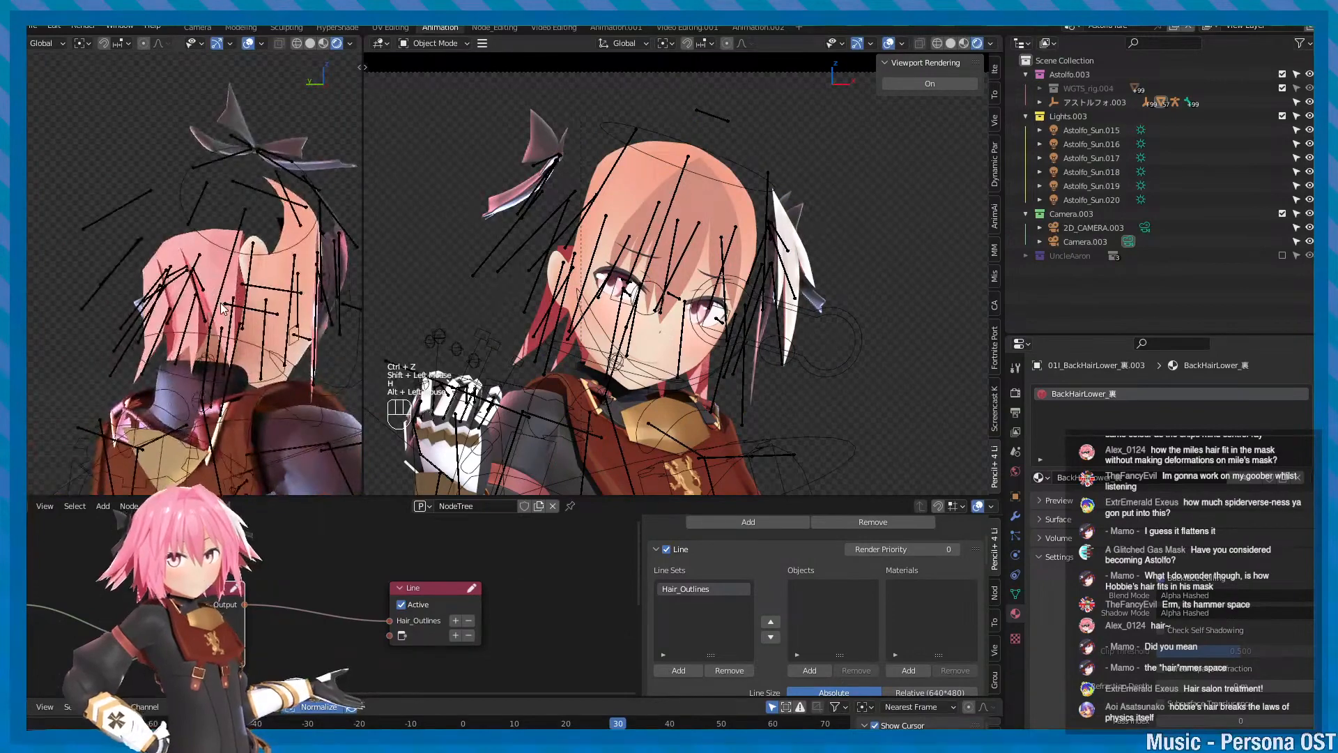
key("ctrl+z")
- Add the 01J_BackHairLowerLower.003 mesh to the hair selection, check by hiding and restoring it, and frame the selection
middle_click_drag(208, 375, 202, 293, "alt")
left_click_drag(202, 292, 185, 275, "alt")
scroll(185, 275, "up", 3, "alt")
mouse_move(185, 276)
left_mouse_down("alt")
mouse_move(137, 257)
mouse_move(204, 222)
mouse_move(251, 287)
mouse_move(180, 281)
left_mouse_up("alt")
left_click(145, 227, "shift")
key("h")
key("g")
scroll(185, 258, "down", 1)
middle_click_drag(180, 282, 167, 287, "alt")
left_click_drag(167, 287, 190, 289, "alt")
key("ctrl+z")
key("f")
- Extend the selection in the Outliner with 01K_BackHairLowerLower_裏.003, 01N_FrontHair_裏.003, 01O_FrontHair.011 and 01D_Hair_WhiteHair.003
left_click(1128, 201, "shift")
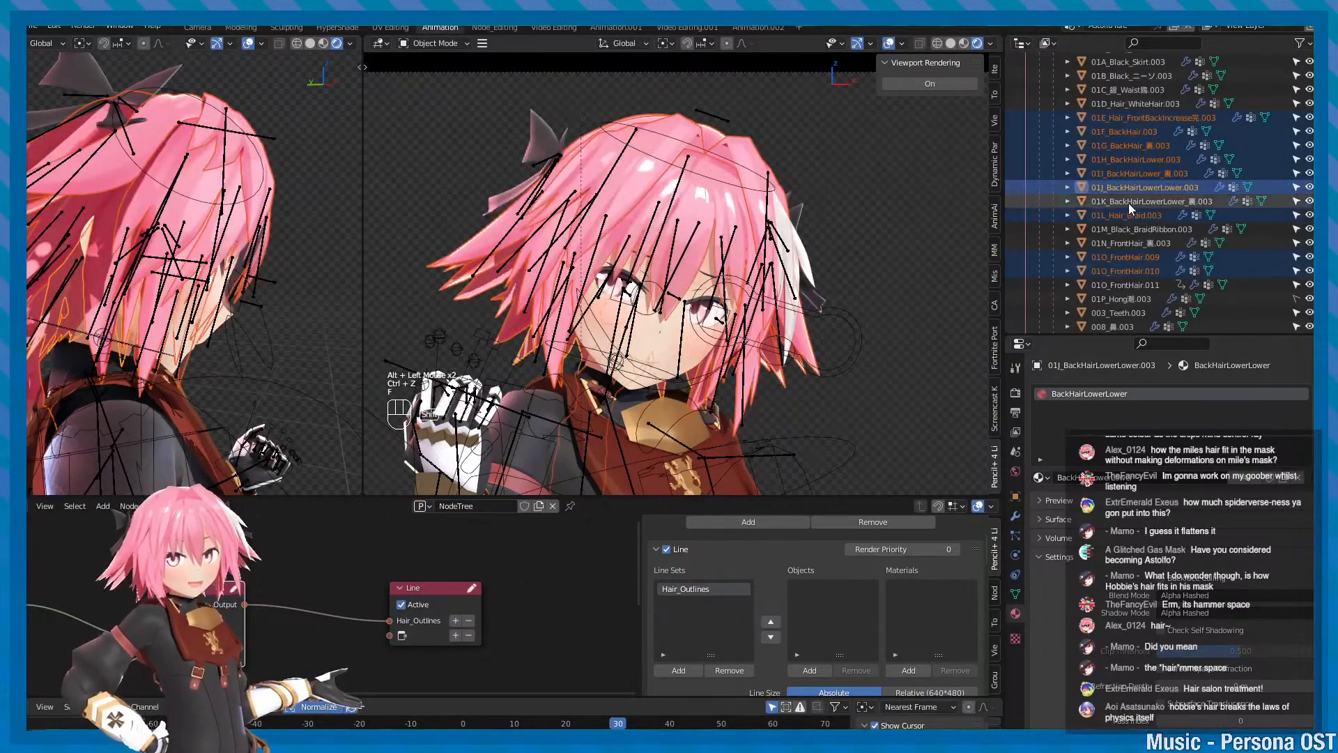
left_click(1143, 244, "shift")
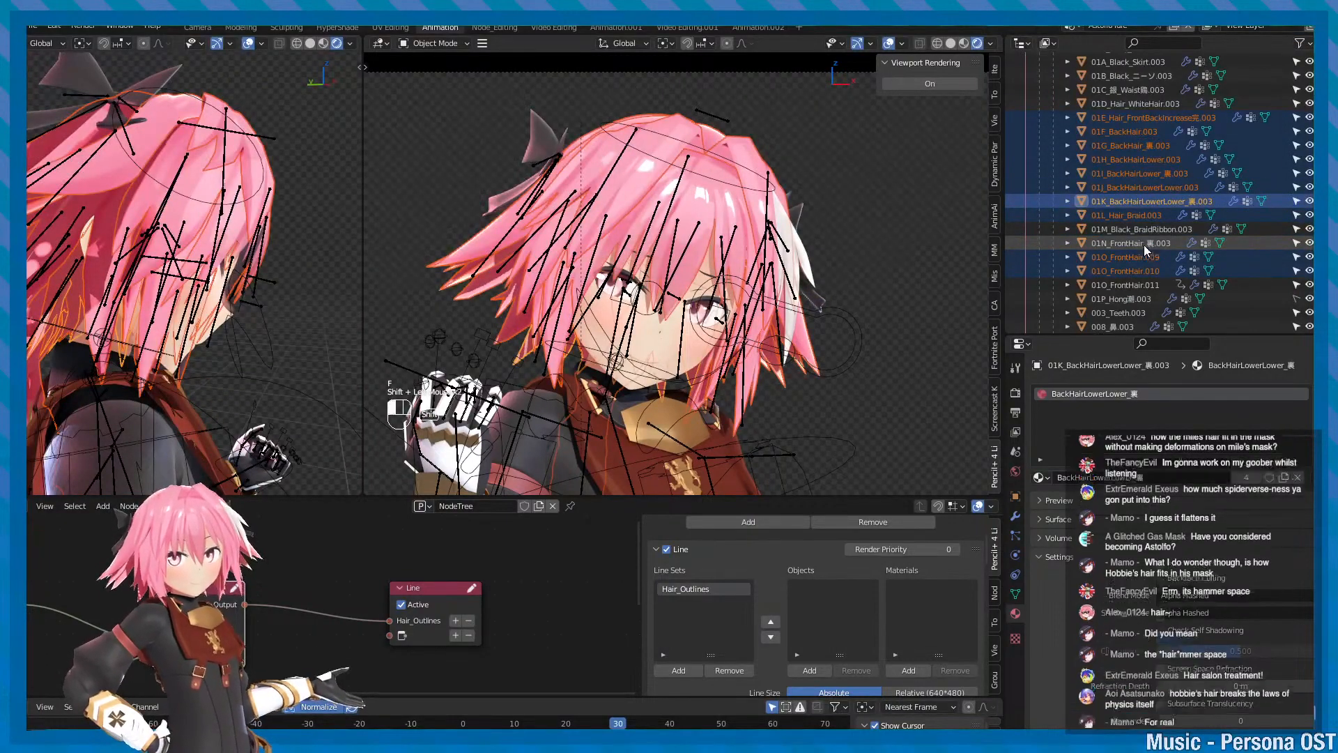
left_click(1147, 285, "shift")
scroll(1146, 286, "up", 2)
left_click(1135, 131, "shift")
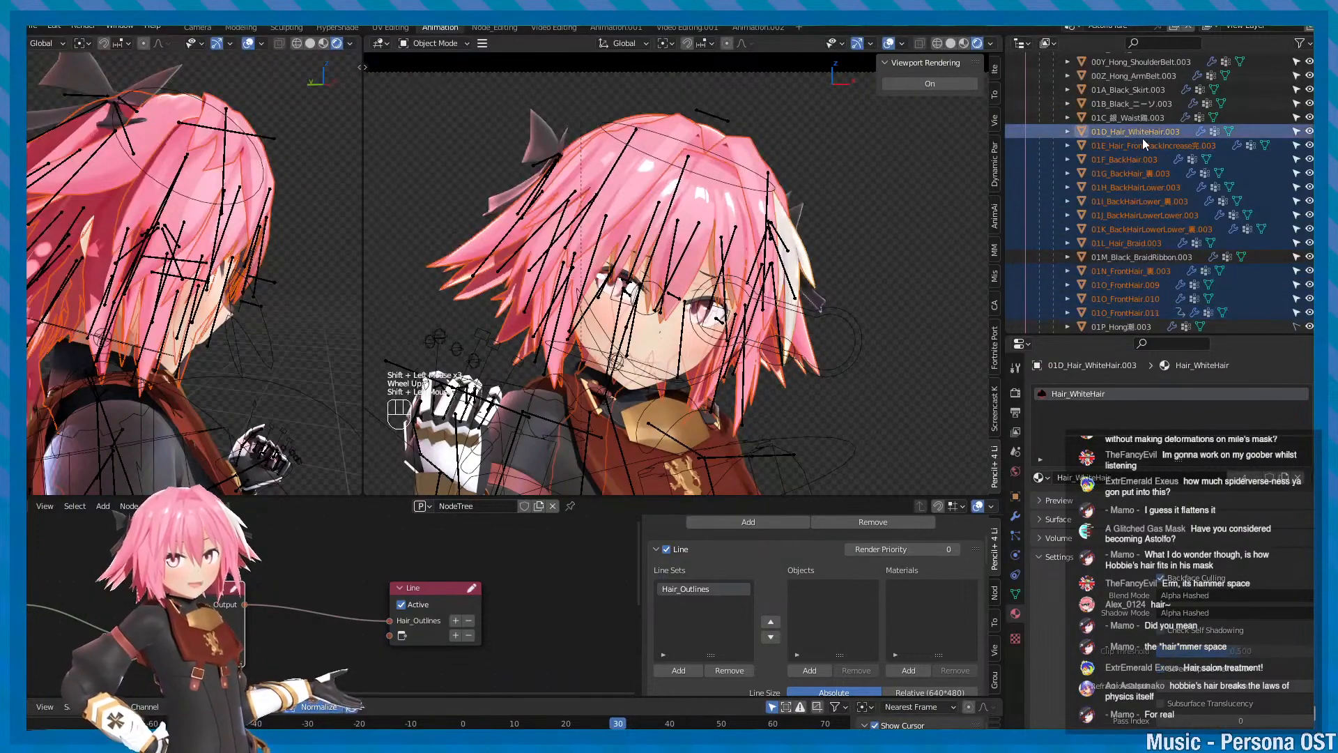
scroll(230, 300, "down", 1)
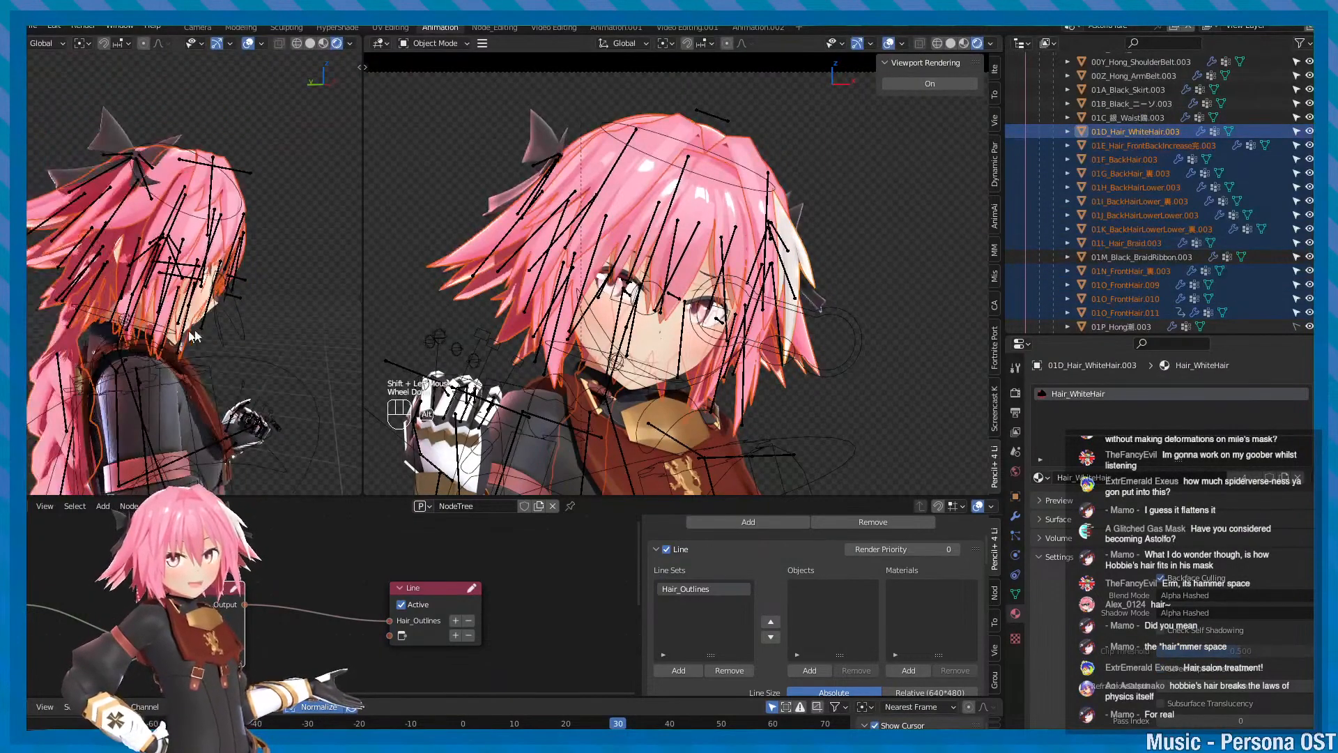
- Hide the selected hair meshes to check for any missed pieces, restore them and save the file
left_click_drag(209, 300, 175, 439, "alt")
key("h")
scroll(212, 347, "down", 2, "alt")
key("ctrl+z")
key("f")
scroll(273, 450, "up", 2, "alt")
key("ctrl+s")
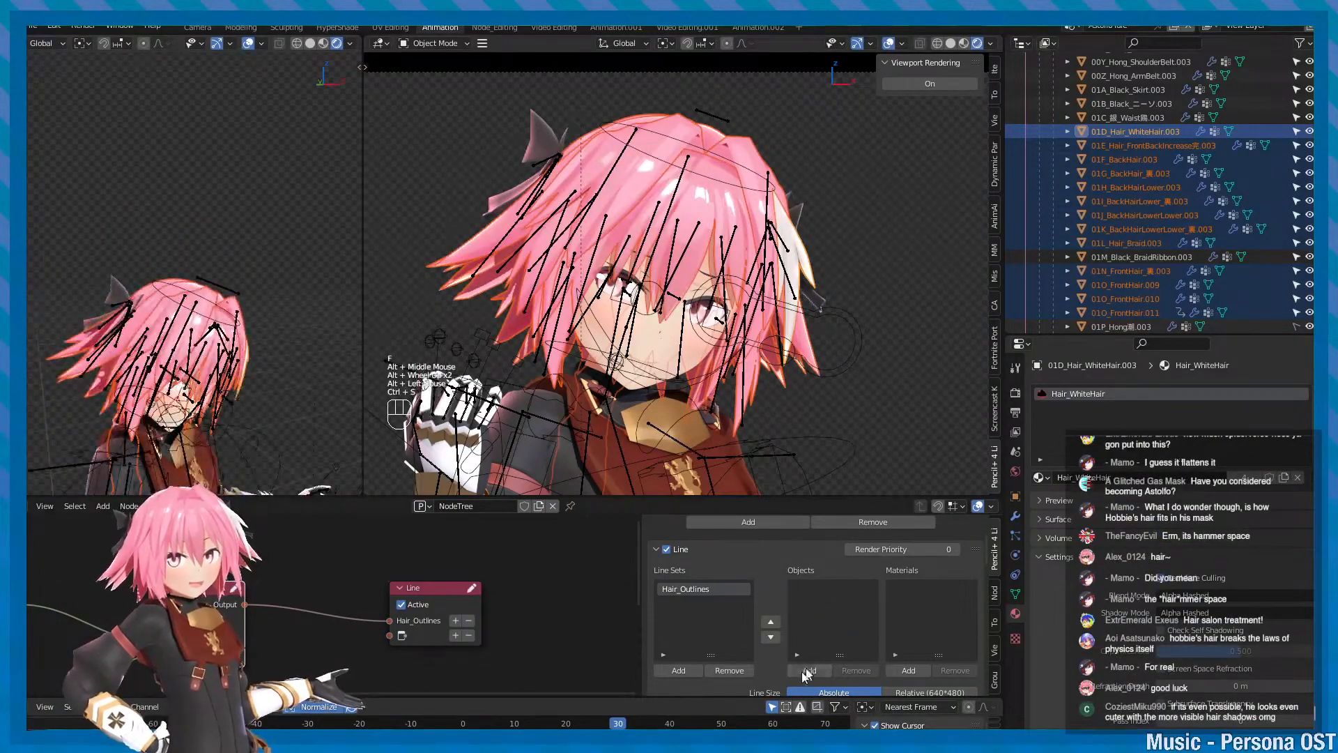
- Add all the selected hair meshes to the Hair_Outlines line set's objects and save the file
left_click(805, 671)
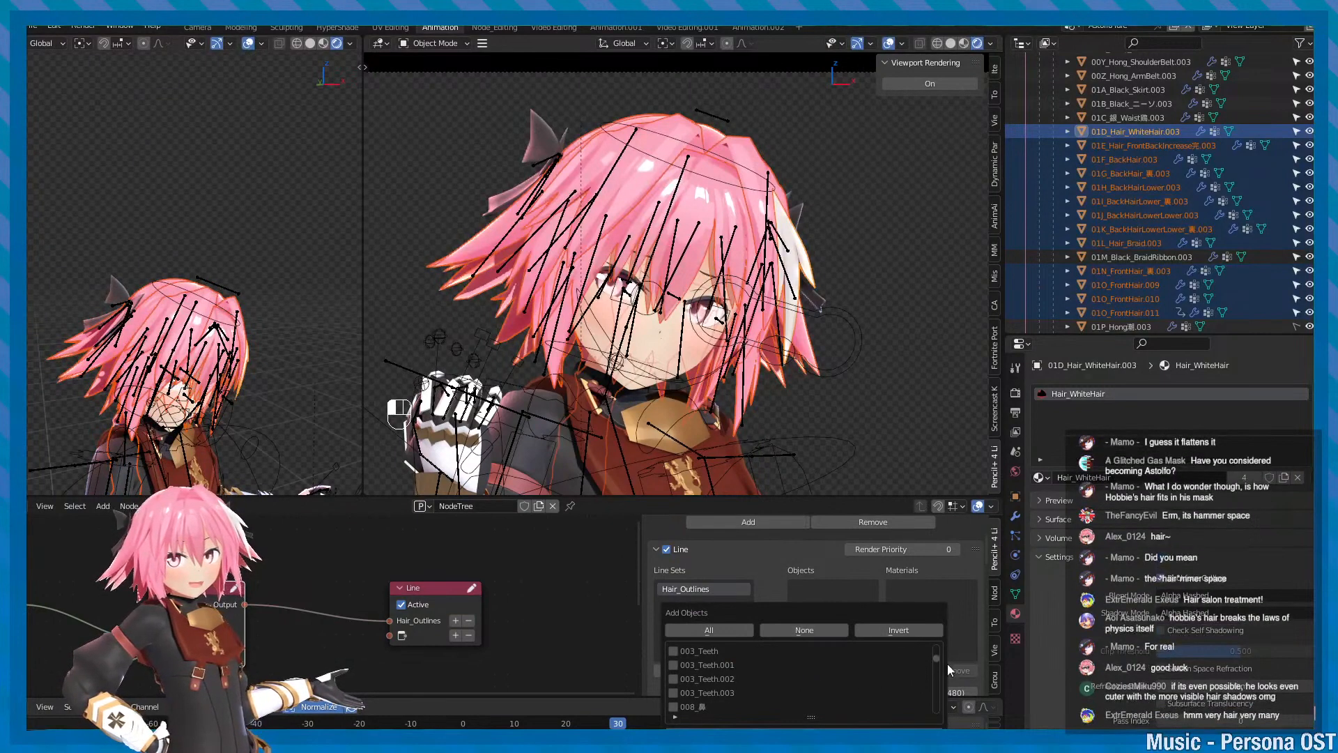
scroll(917, 679, "down", 10)
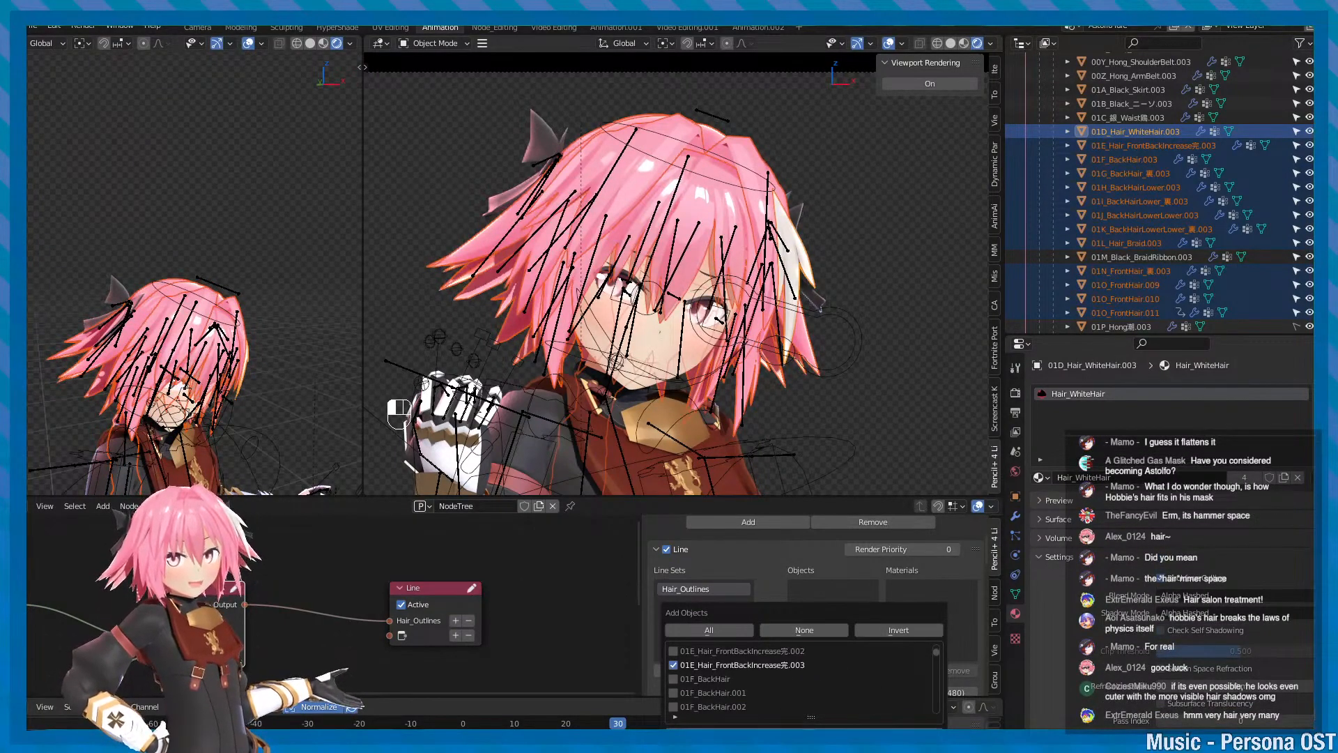
middle_click(785, 289, "alt")
scroll(785, 289, "up", 2)
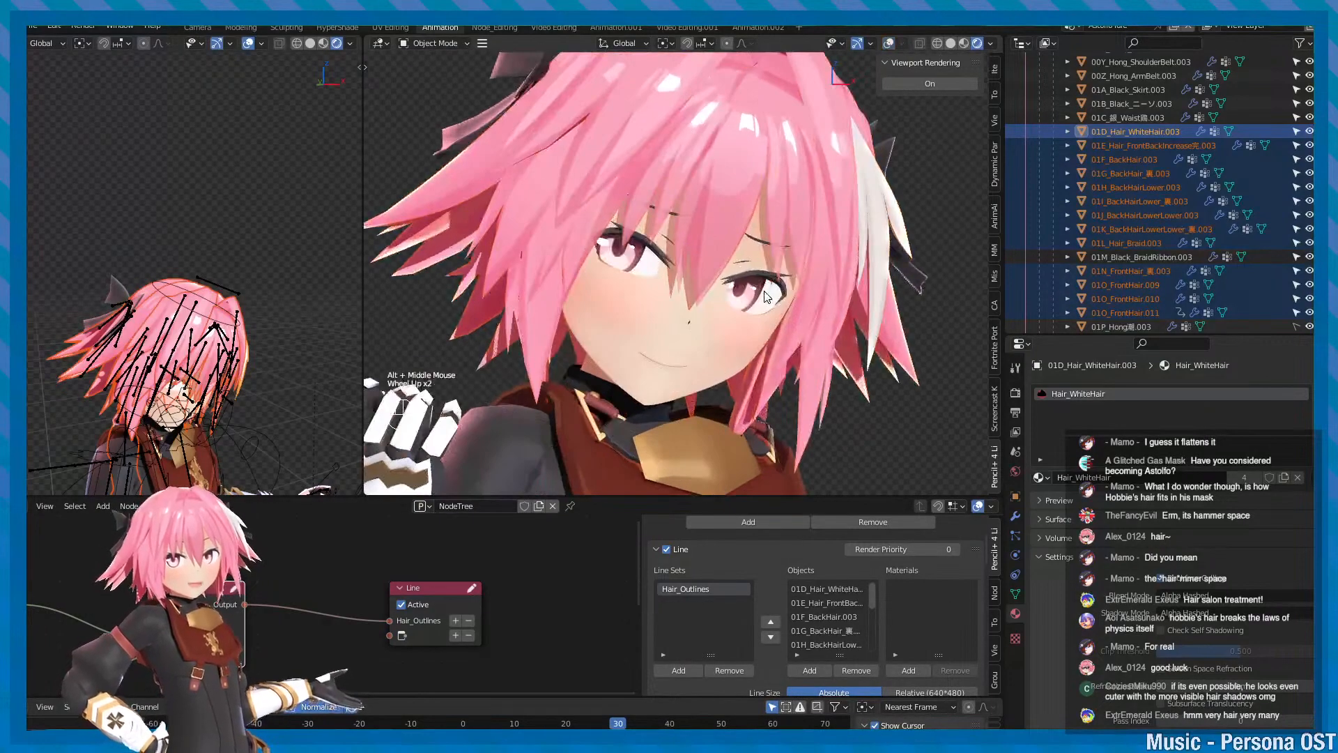
scroll(785, 289, "down", 1)
key("ctrl+s")
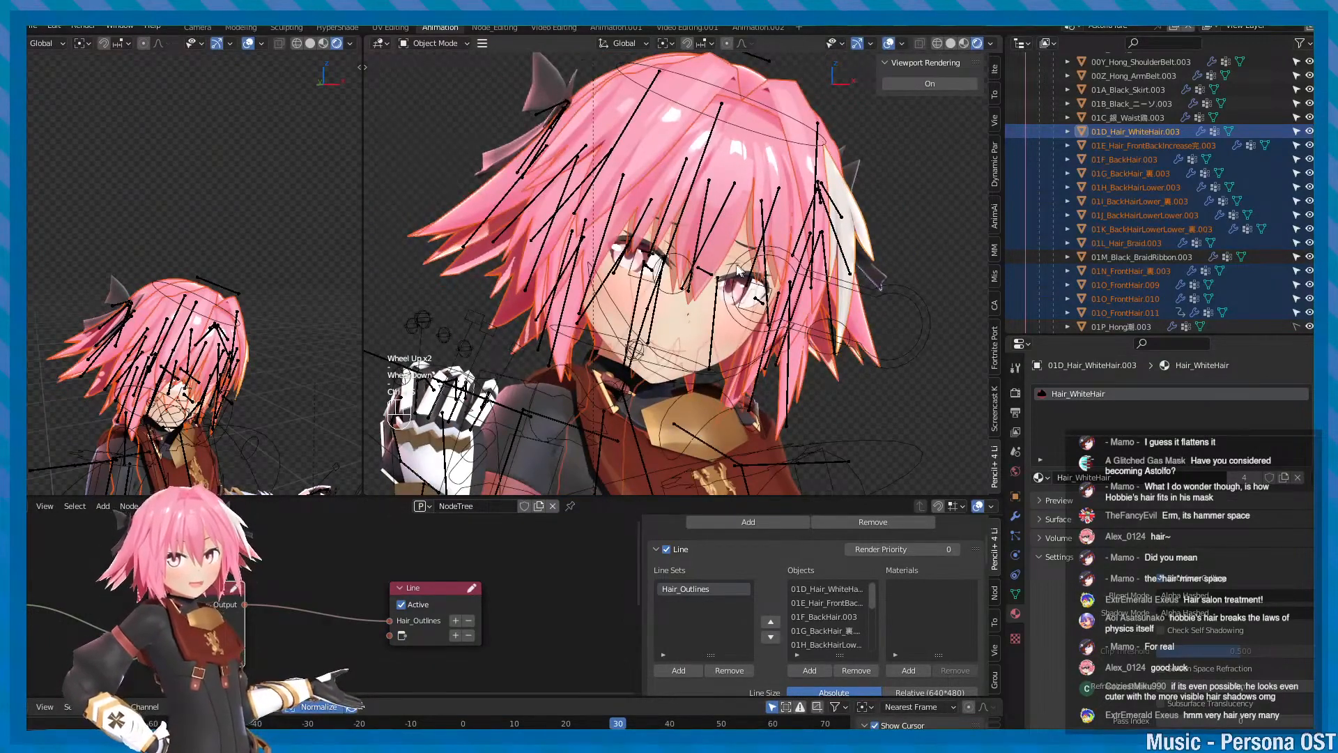
- Hide the overlays in the camera view and turn on Pencil+ viewport rendering
scroll(738, 263, "down", 1)
key("minus")
key("minus")
key("ctrl+s")
scroll(729, 228, "up", 1)
key("minus")
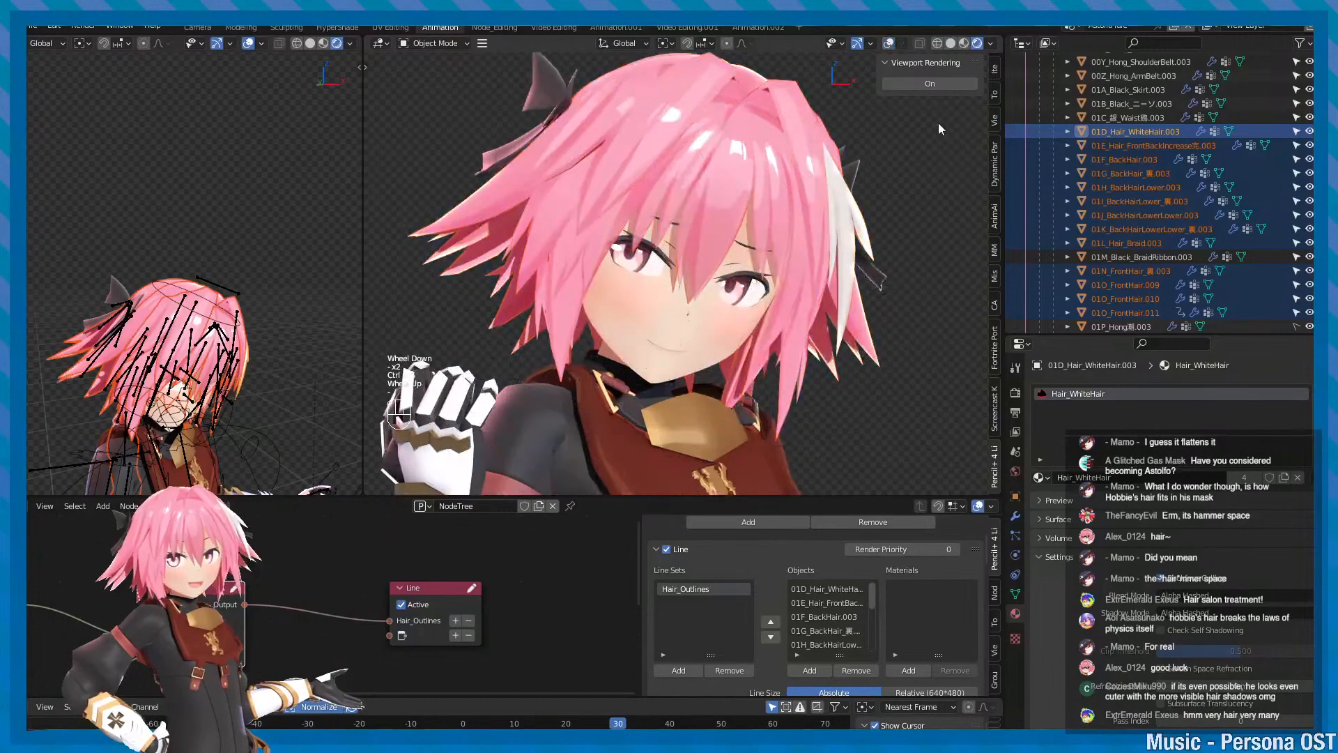
left_click(928, 83)
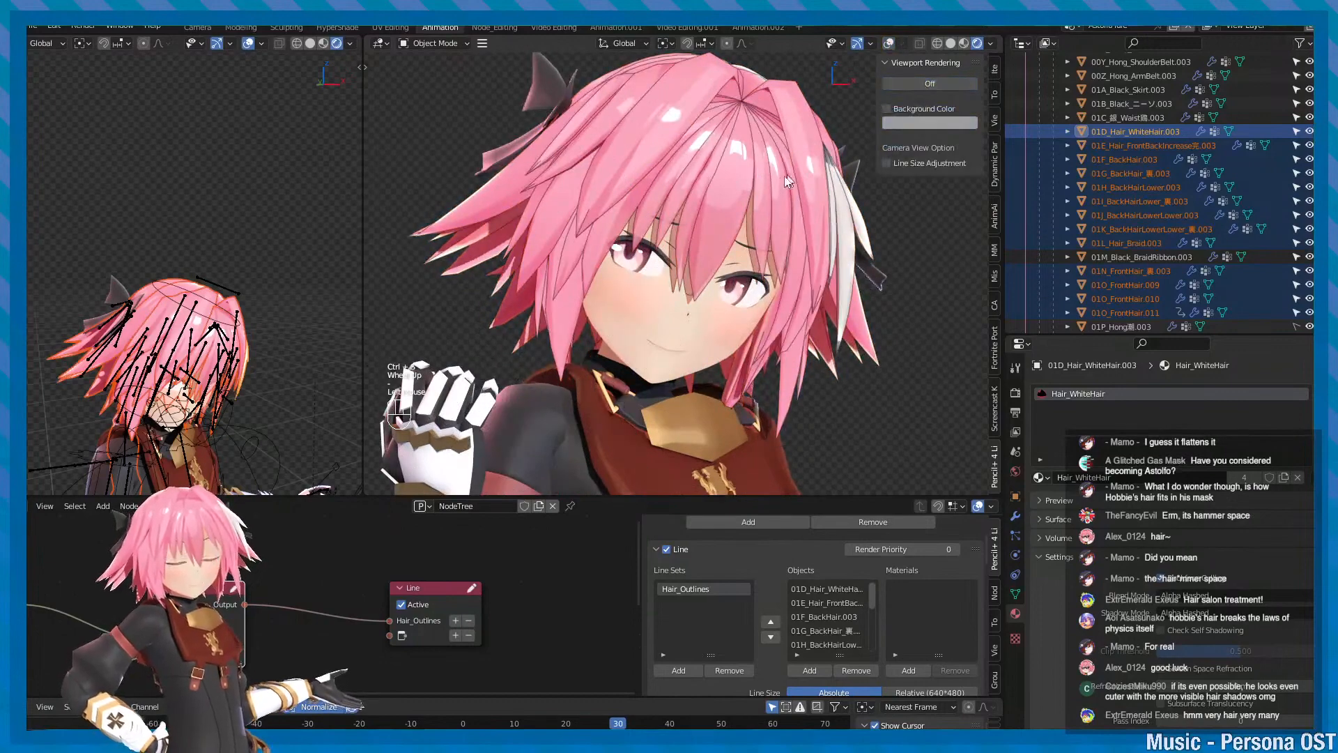
- Examine the rendered hair outlines around the whole head at different zoom levels and save the file
middle_click(761, 224, "alt")
scroll(760, 255, "down", 2, "alt")
scroll(752, 278, "up", 4, "alt")
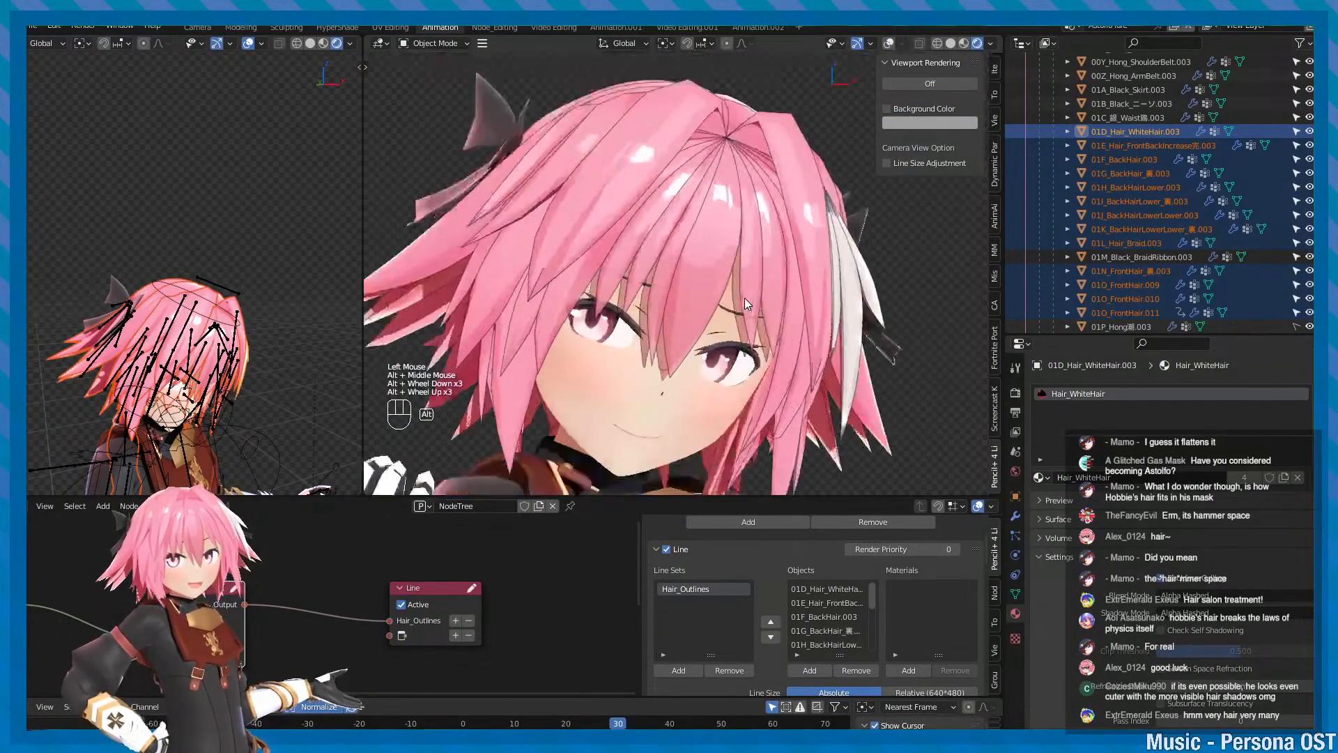
scroll(759, 265, "down", 3, "alt")
middle_click(761, 267, "alt")
key("ctrl+s")
middle_click(763, 270, "alt")
key("ctrl+s")
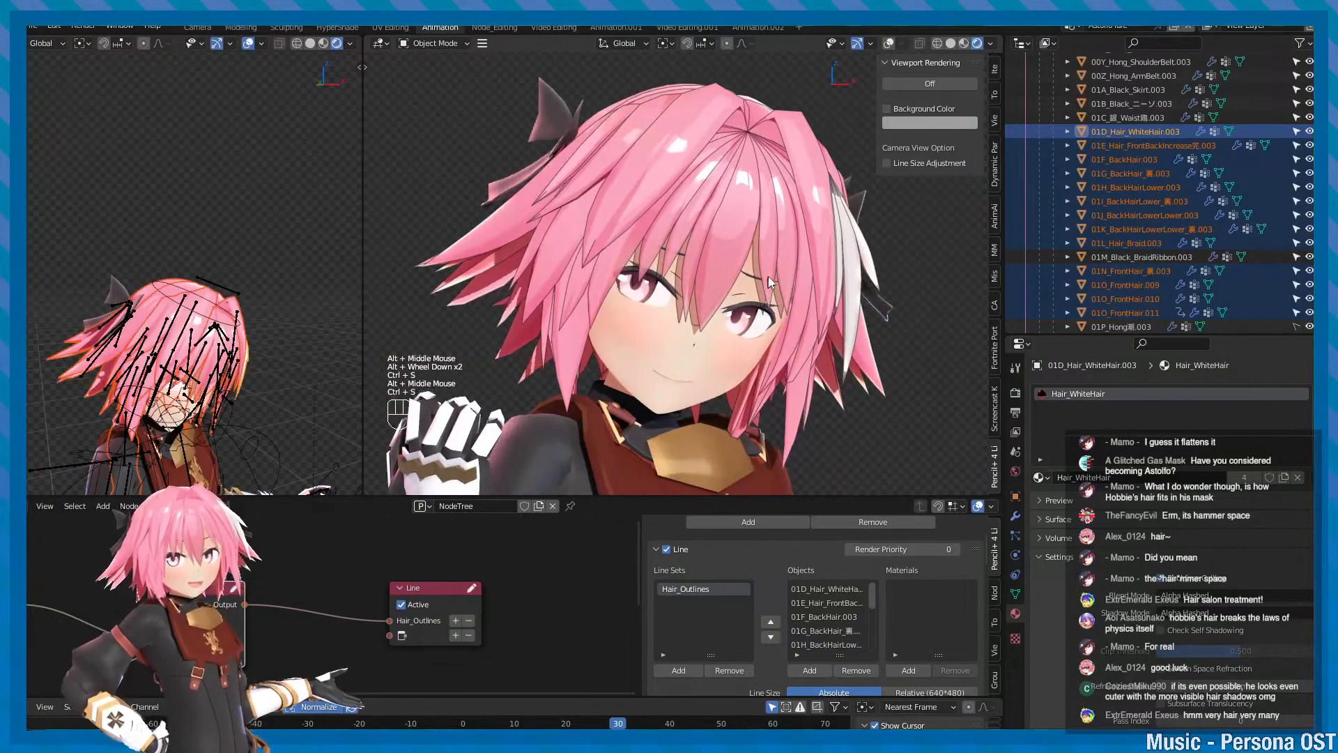
- Inspect the outlines on the bangs up close, return to the full head view and save the file
scroll(775, 288, "up", 2, "alt")
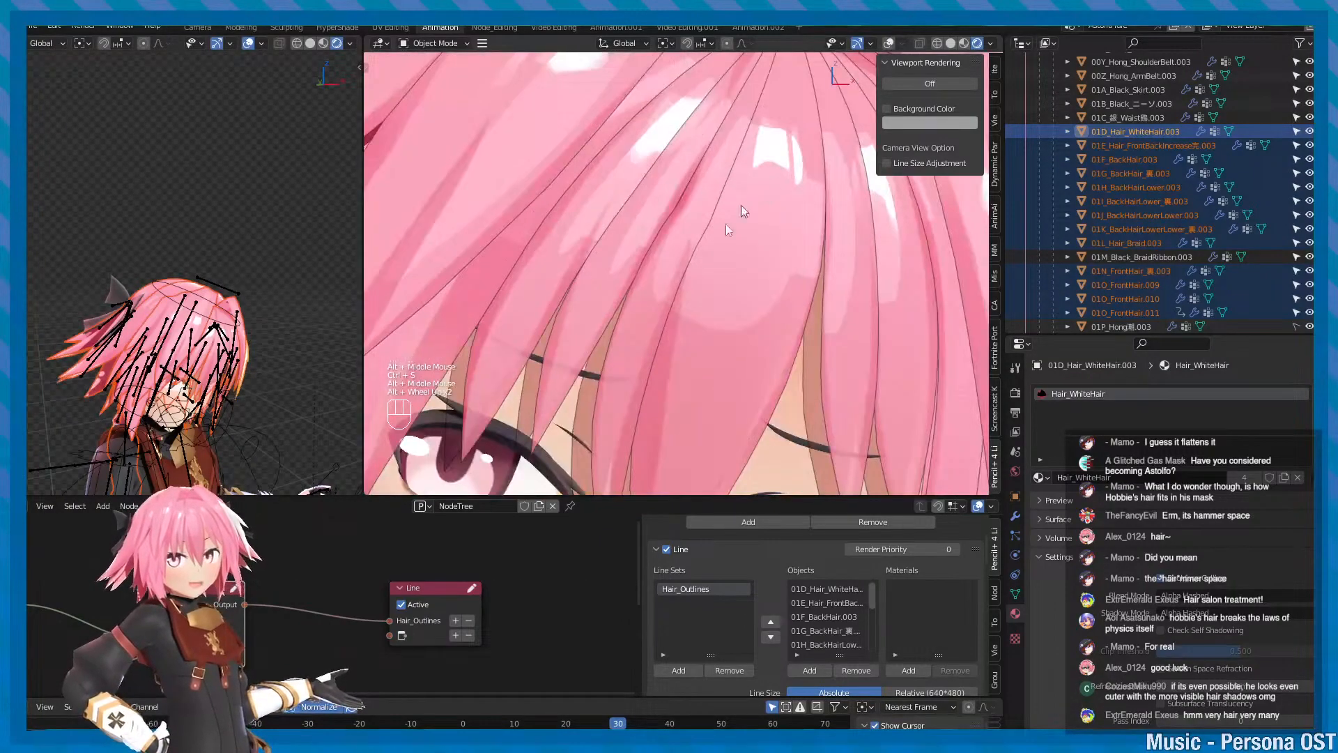
key("ctrl+s")
right_click_drag(686, 315, 703, 348, "alt")
middle_click_drag(702, 348, 734, 302, "alt")
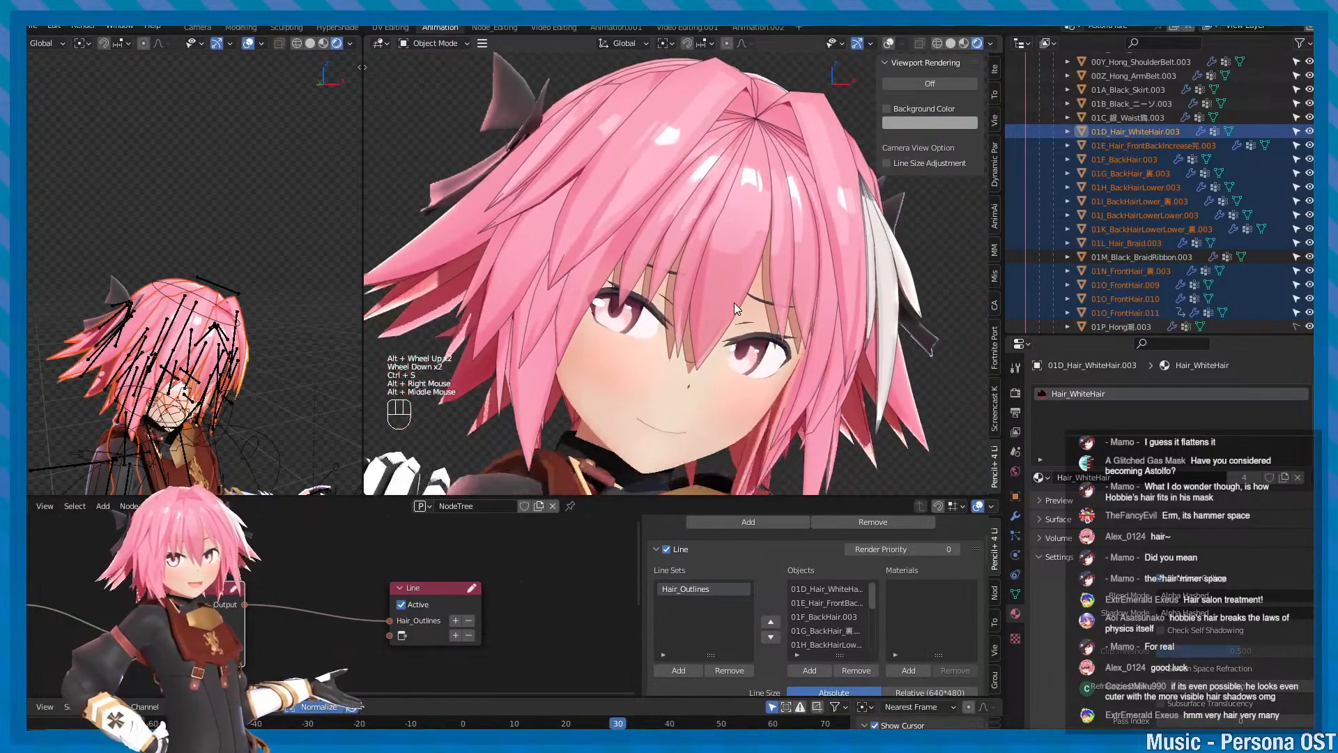
scroll(734, 302, "down", 1)
key("ctrl+s")
key("ctrl+s")
key("ctrl+s")
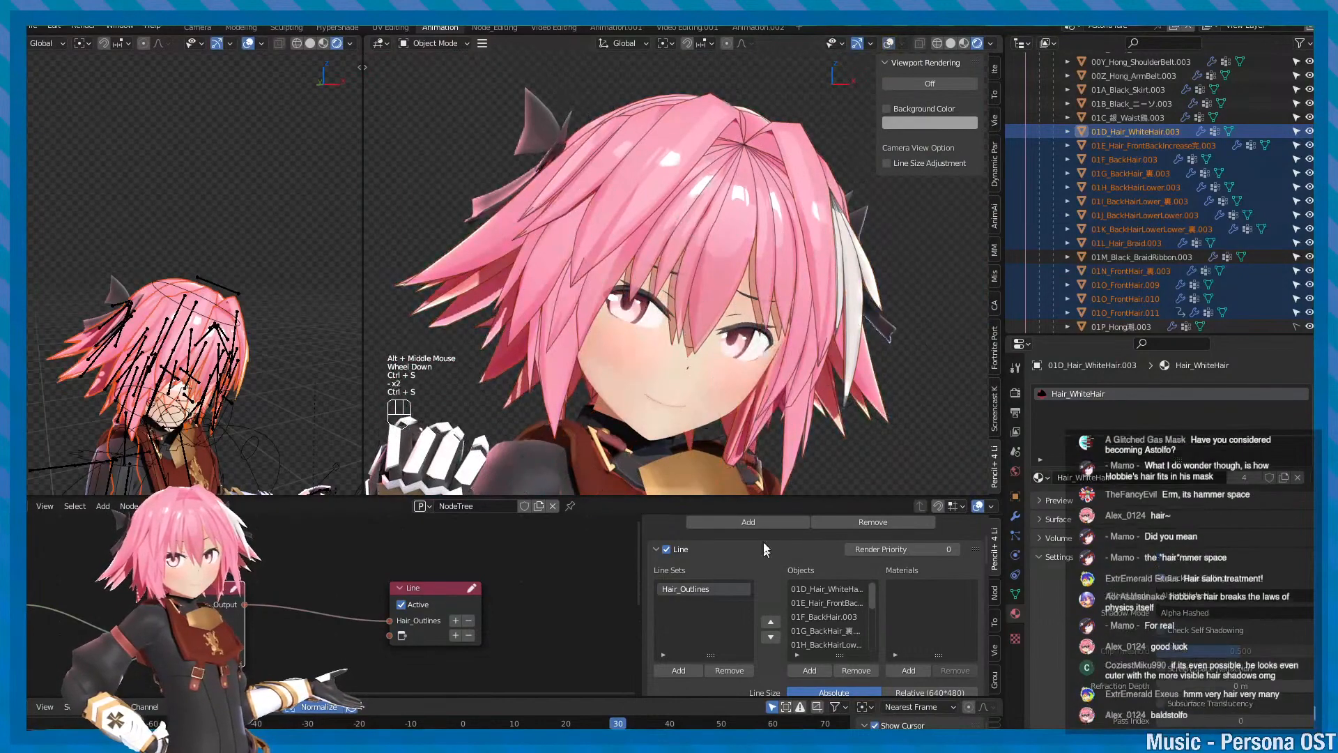
key("ctrl+s")
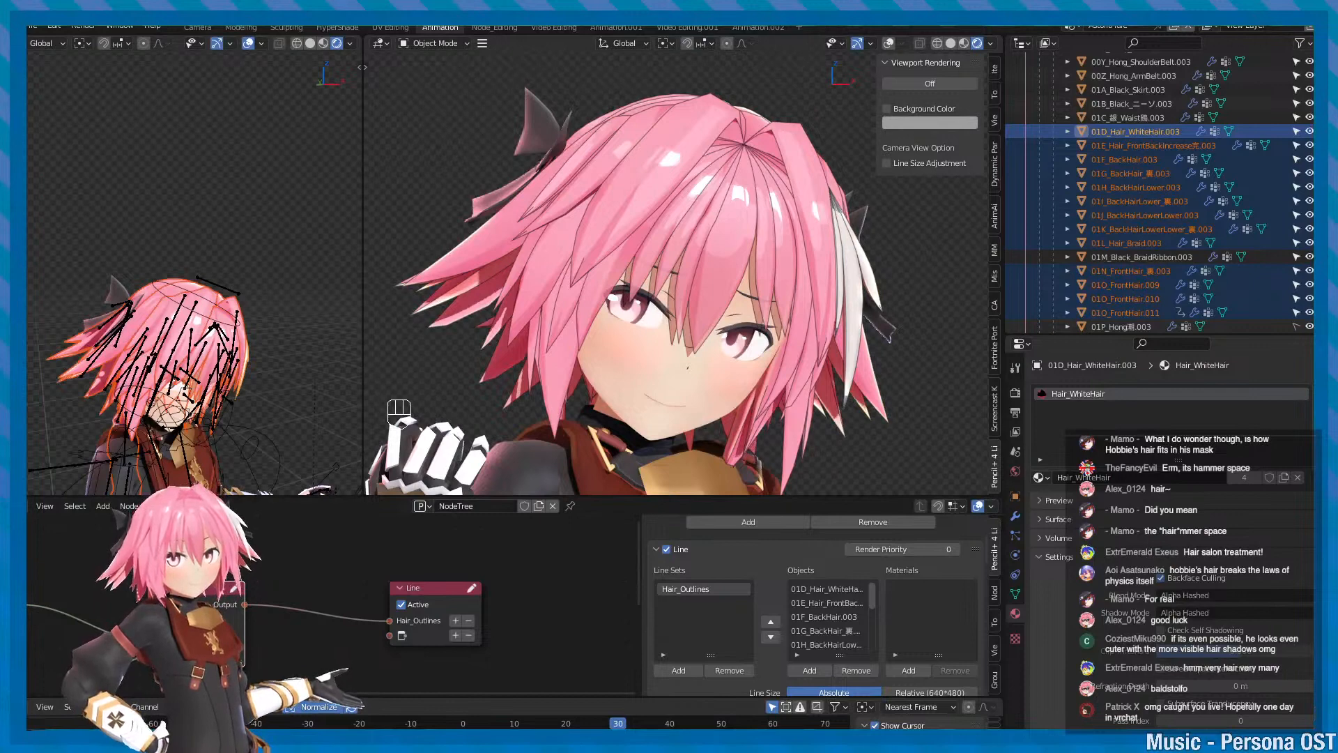
- Examine the hair outlines around the whole head, restore the camera view and save the file
middle_click_drag(827, 312, 826, 287, "alt")
key("ctrl+s")
scroll(822, 306, "down", 1)
key("ctrl+s")
key("ctrl+s")
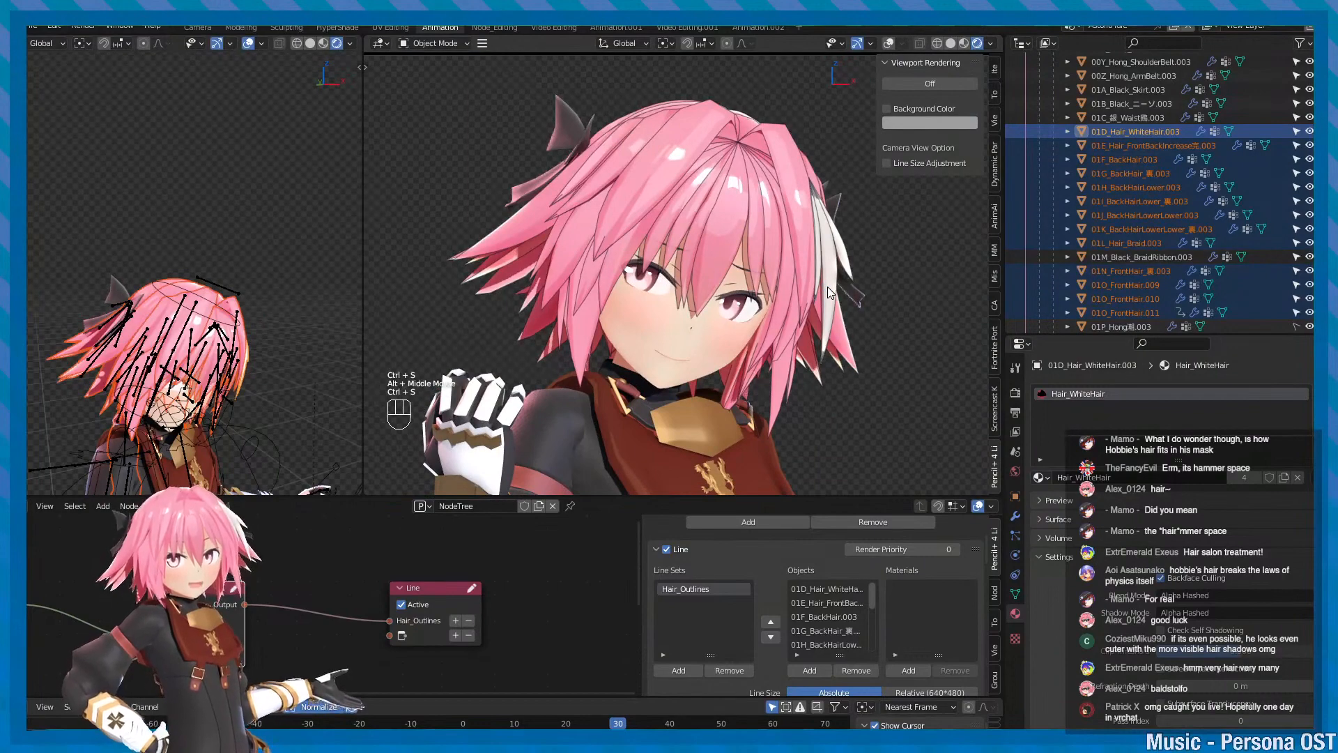
left_click_drag(826, 286, 823, 281, "alt")
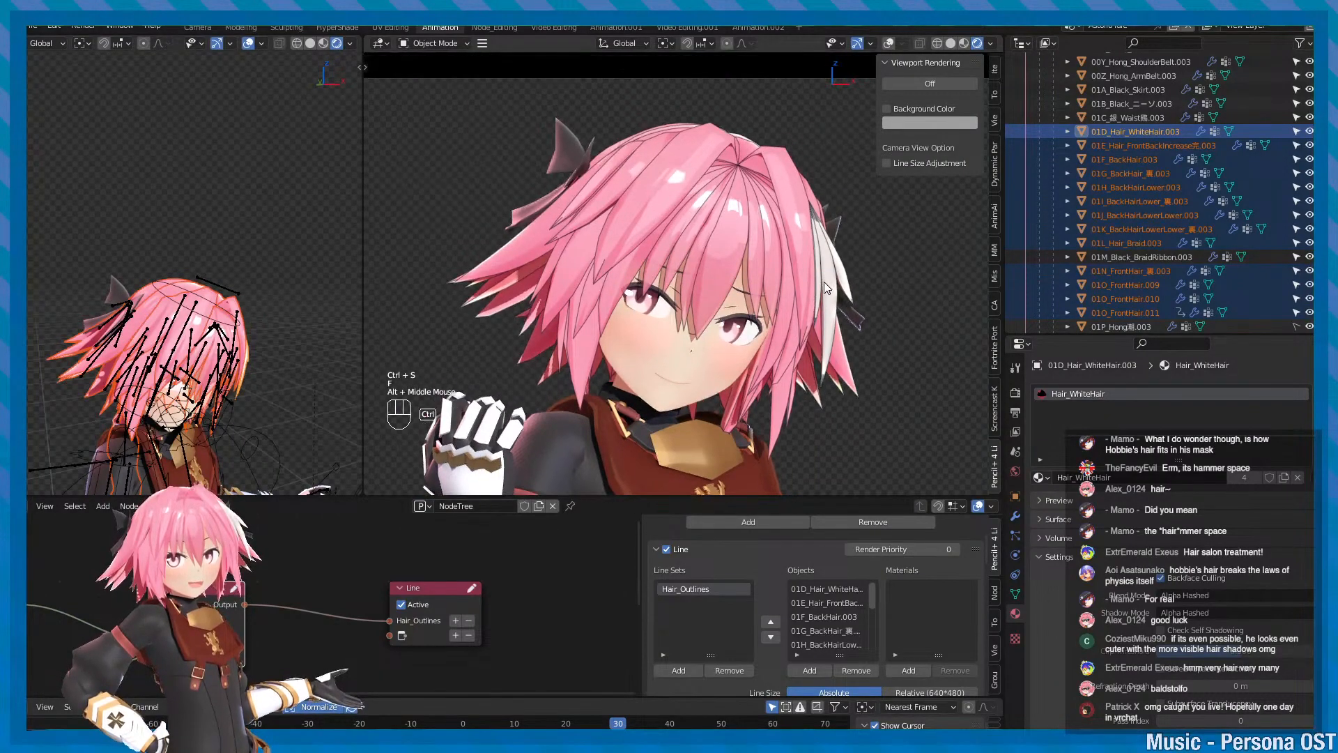
key("f")
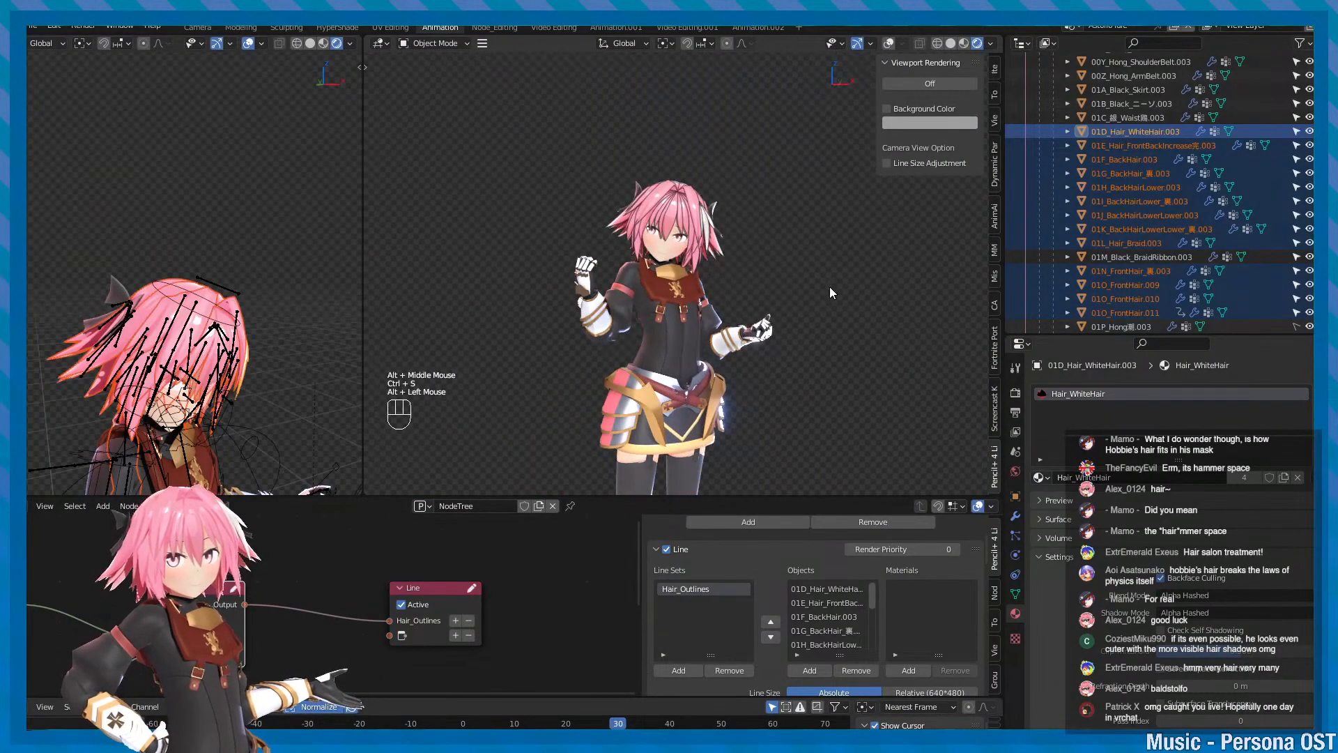
key("KP_0")
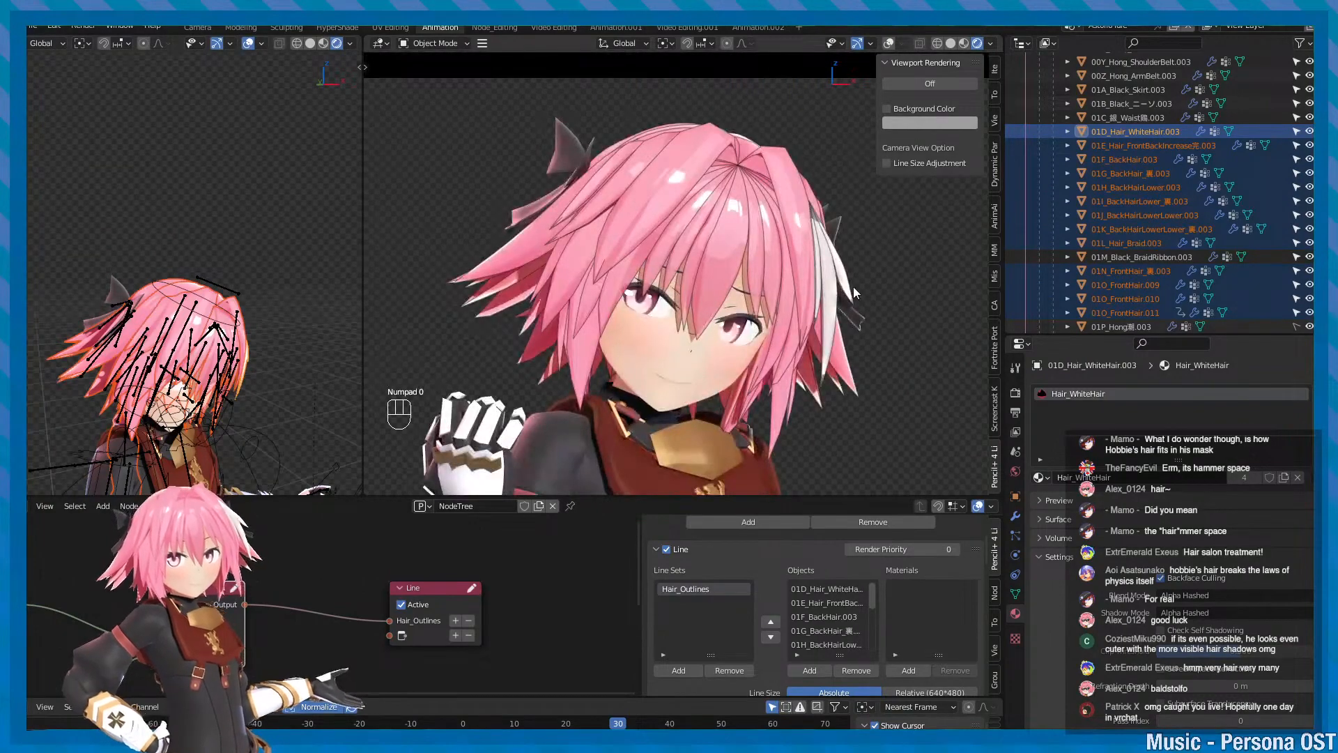
middle_click_drag(834, 270, 788, 291, "alt")
key("q")
key("ctrl+s")
scroll(845, 284, "up", 1)
- Select the front hair shadow mesh 01O_FrontHair.011 between the eyes, hide it and undo the hiding to compare its outlines
key("minus")
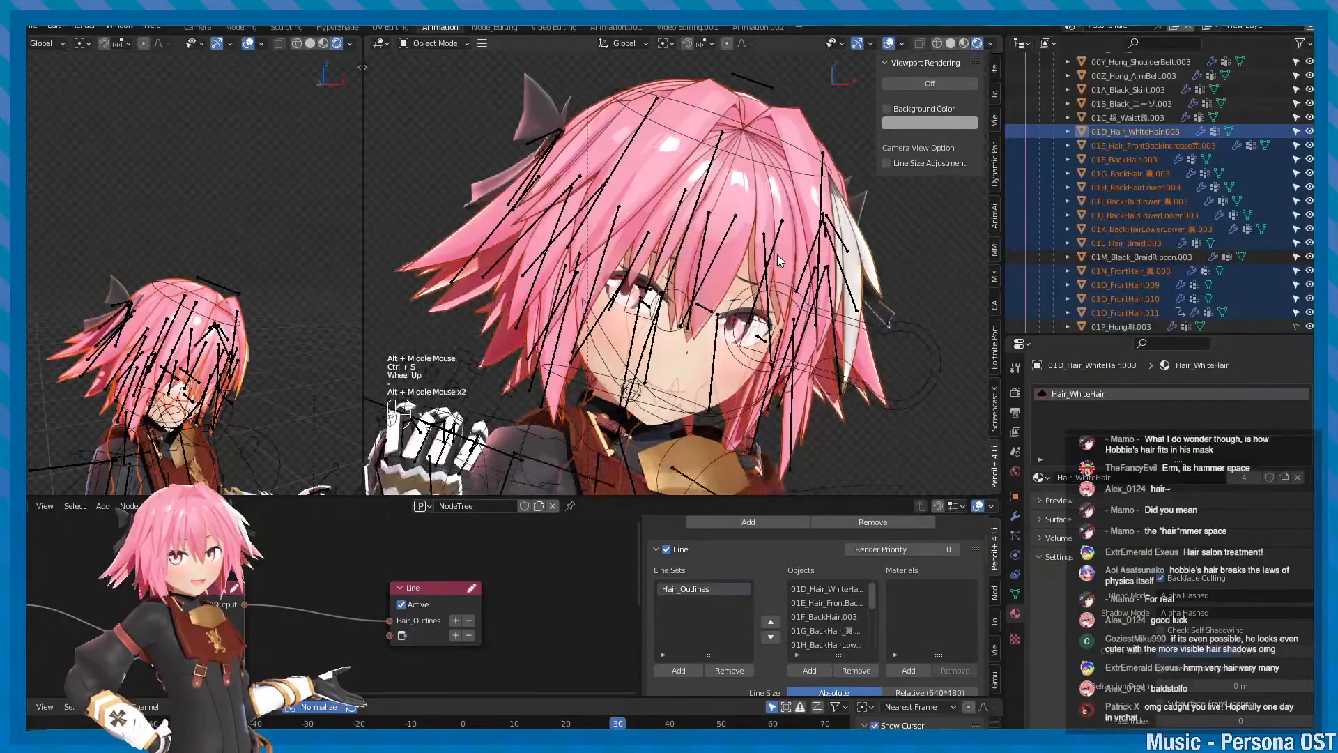
scroll(758, 306, "up", 2)
scroll(809, 242, "down", 1)
scroll(787, 292, "up", 1, "alt")
scroll(787, 292, "up", 1)
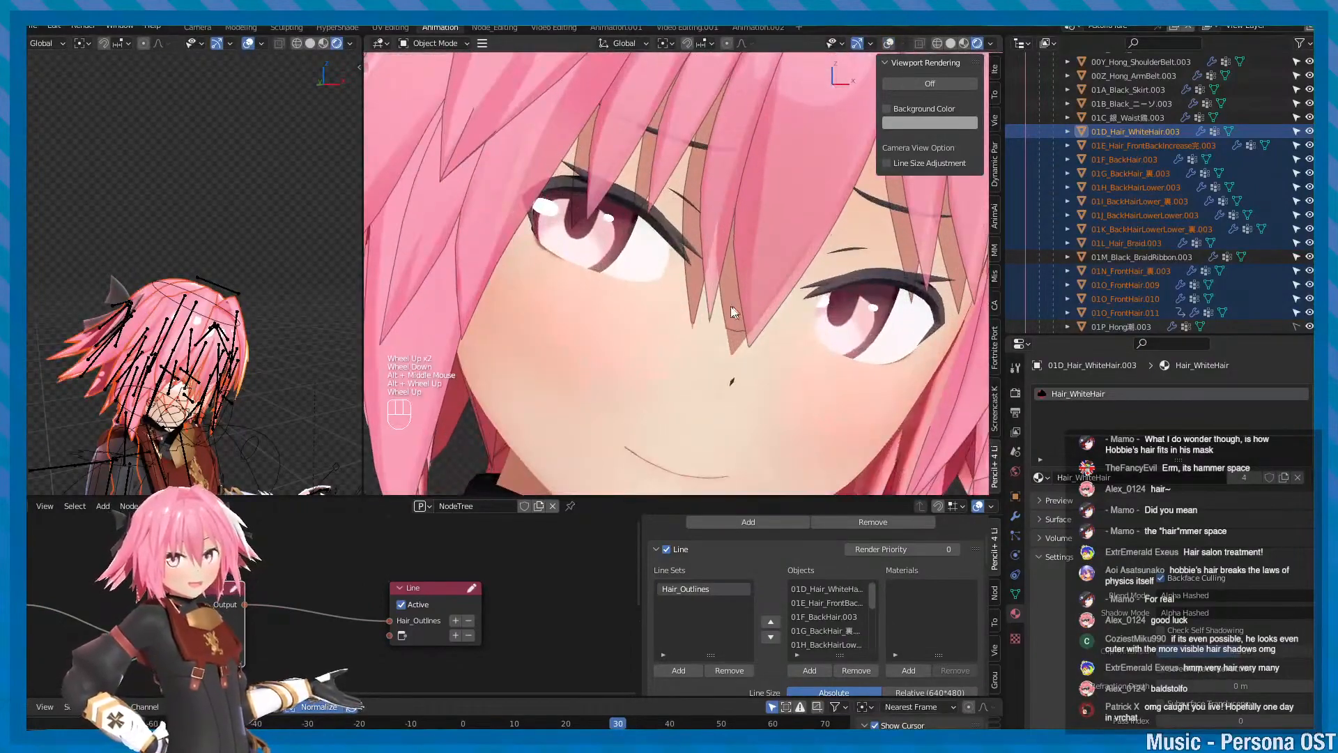
scroll(734, 311, "up", 1)
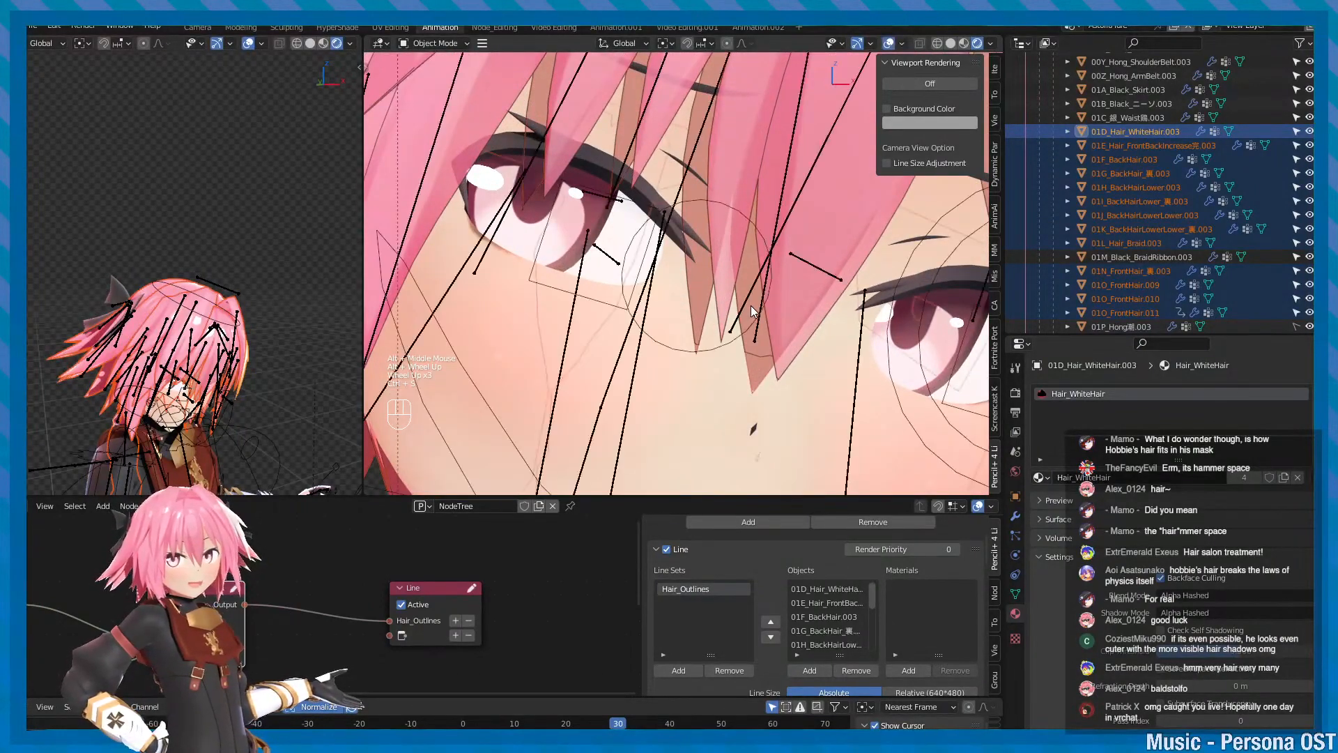
left_click(757, 368)
scroll(772, 356, "up", 3)
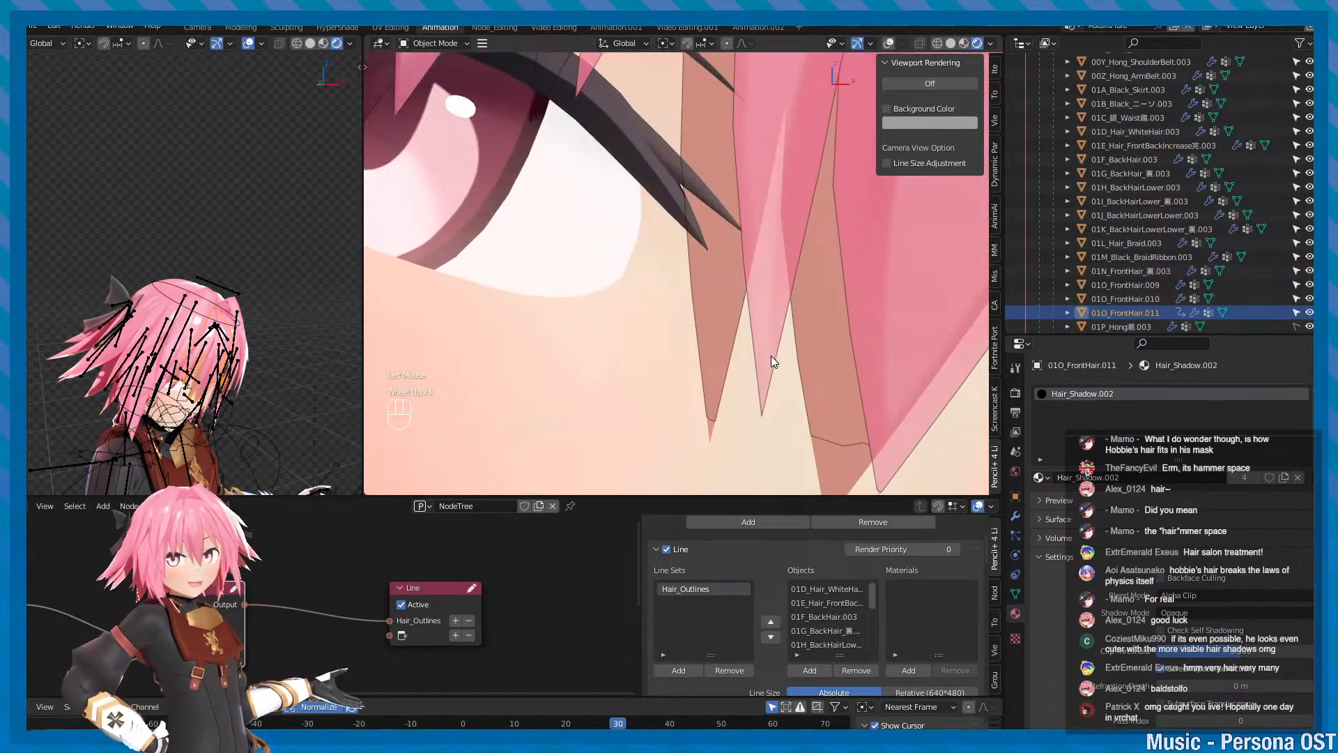
key("h")
key("ctrl+z")
middle_click(768, 356, "alt")
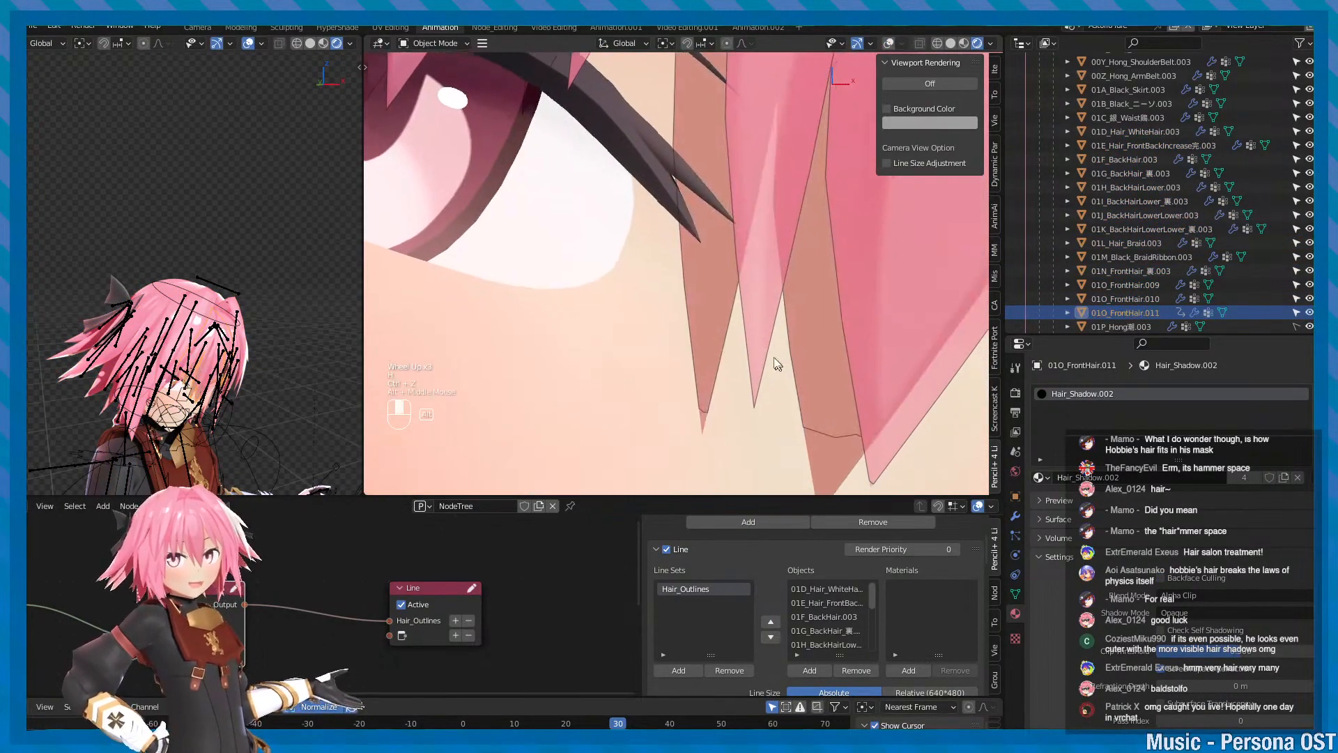
- Remove an entry from the Hair_Outlines objects, compare the bangs by undoing and redoing the removal, and save the file
scroll(780, 360, "down", 1)
scroll(771, 363, "down", 1)
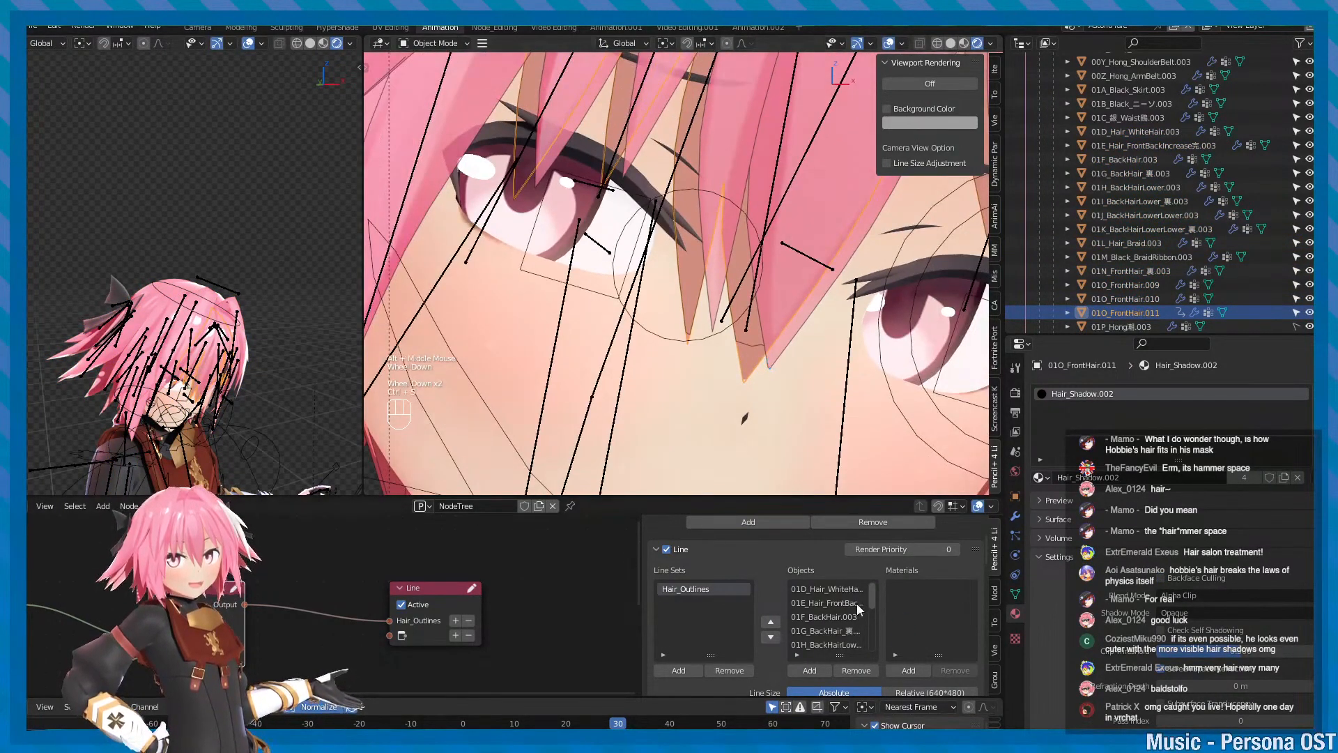
scroll(859, 613, "down", 2)
left_click(857, 670)
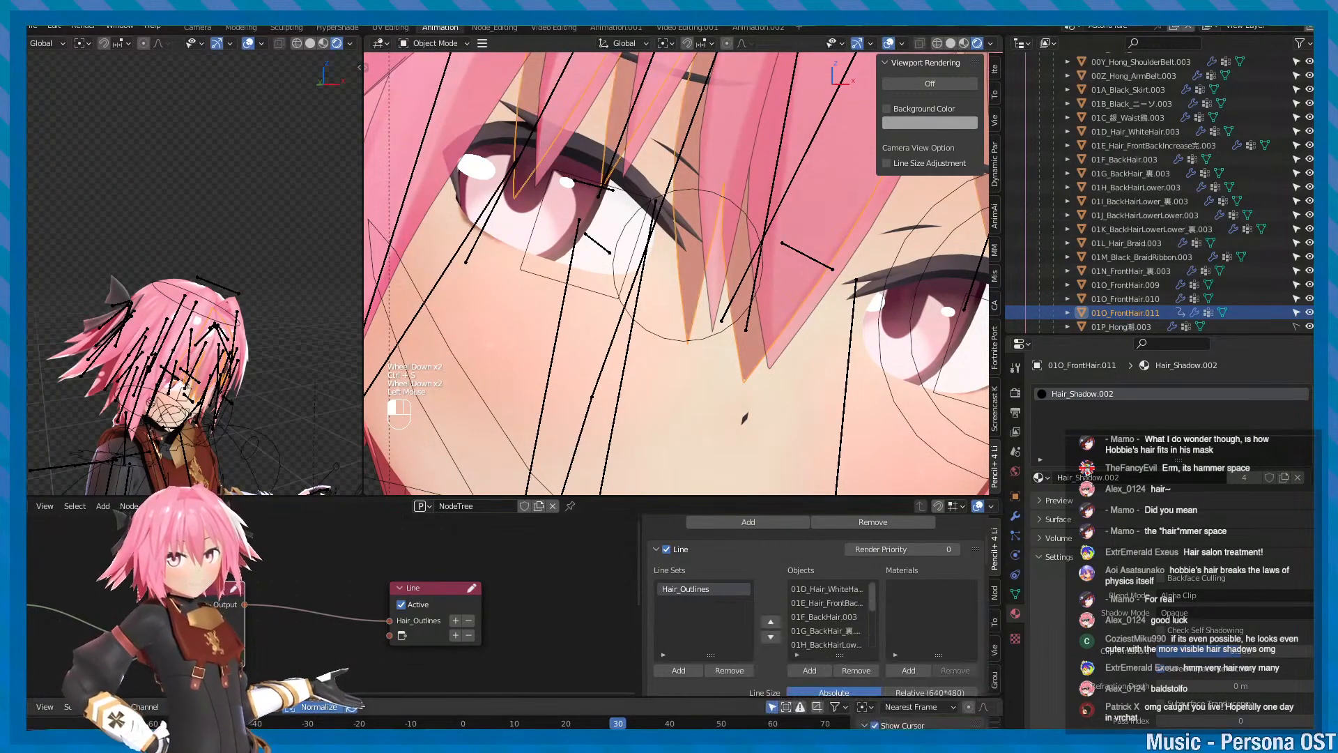
scroll(782, 392, "down", 1)
key("ctrl+z")
scroll(781, 393, "up", 2)
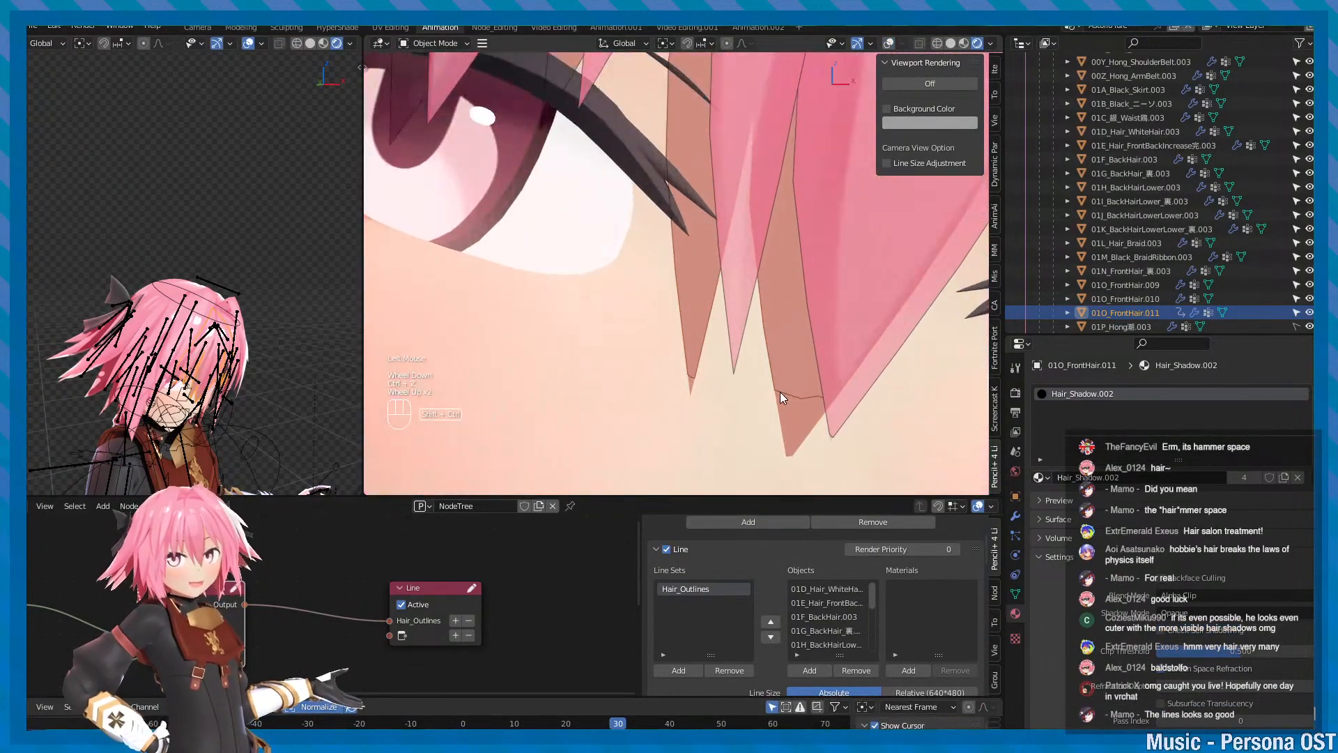
key("ctrl+shift+z")
key("ctrl+z")
key("ctrl+shift+z")
scroll(770, 370, "down", 2)
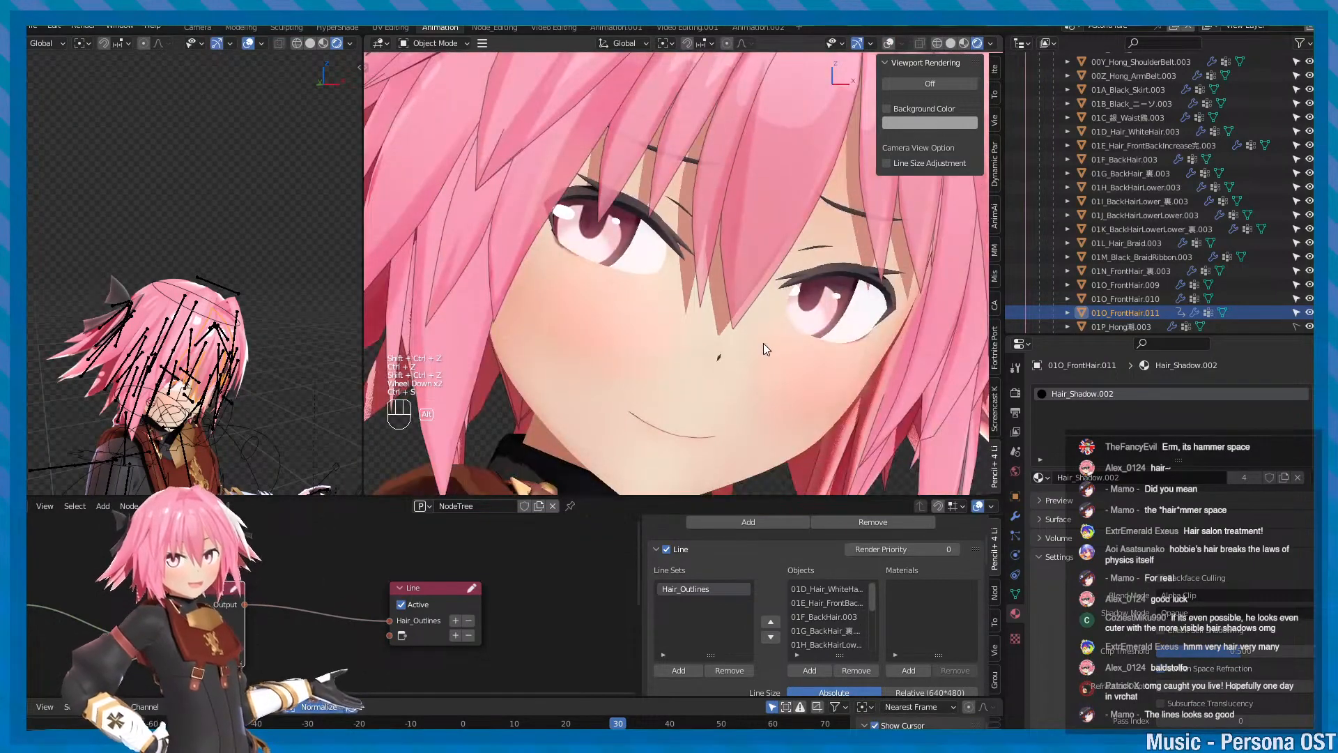
key("ctrl+s")
scroll(765, 340, "down", 2, "alt")
middle_click(756, 286, "alt")
key("ctrl+s")
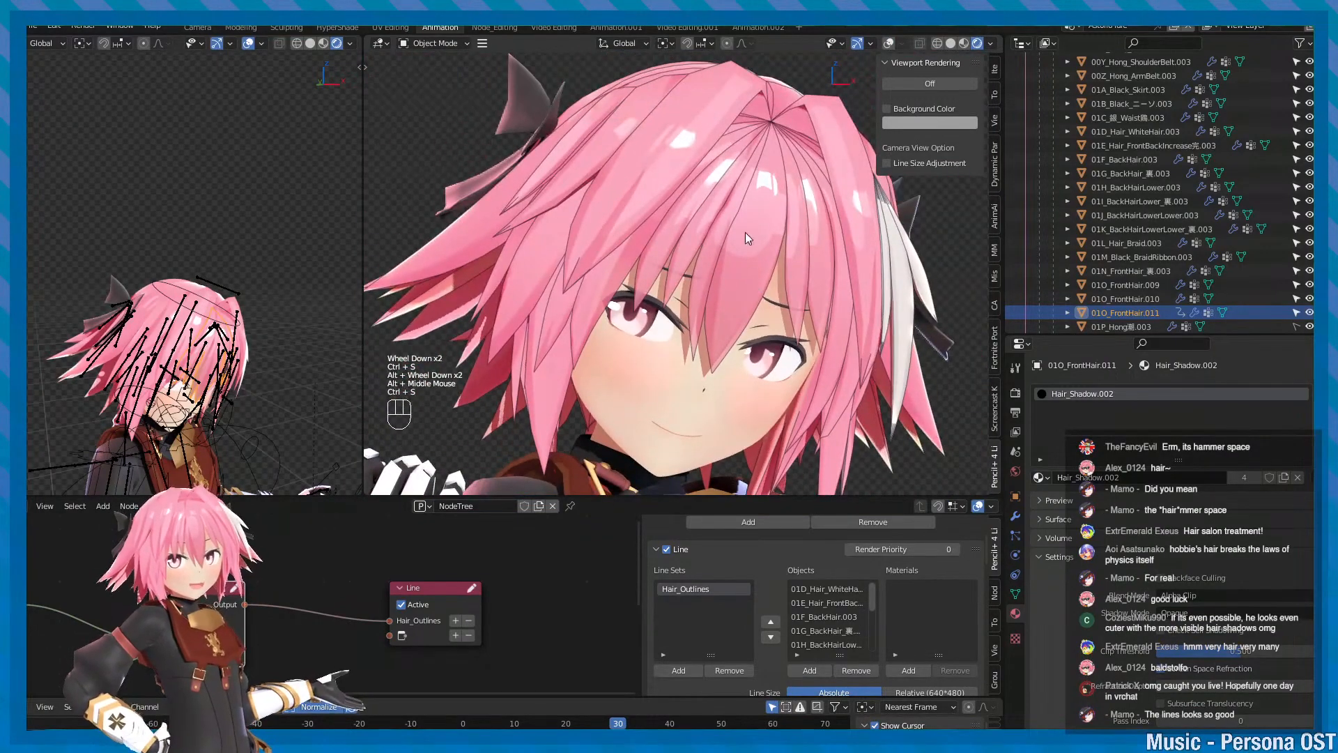
- Select the front hair meshes 01O_FrontHair.009, .010 and .011 together with 01N_FrontHair_裏.003
left_click(778, 271, "ctrl")
key("ctrl+s")
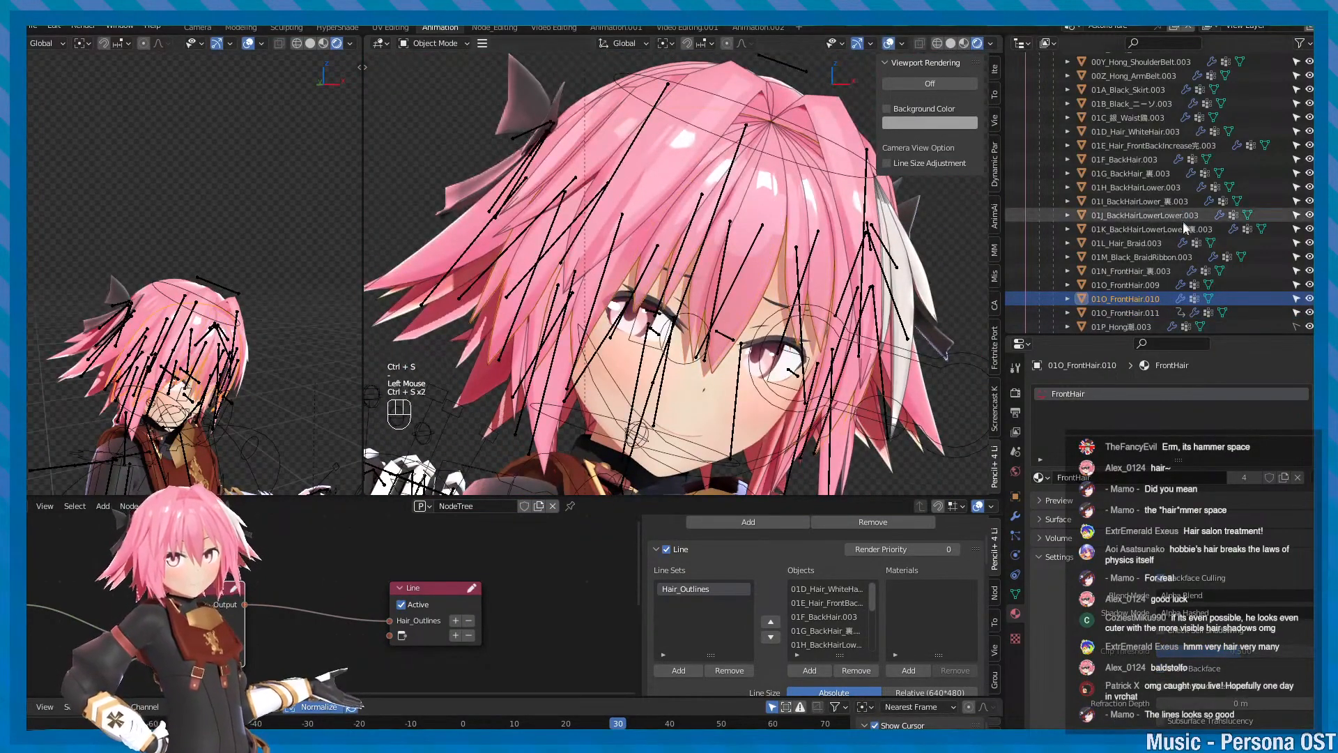
left_click(1125, 284)
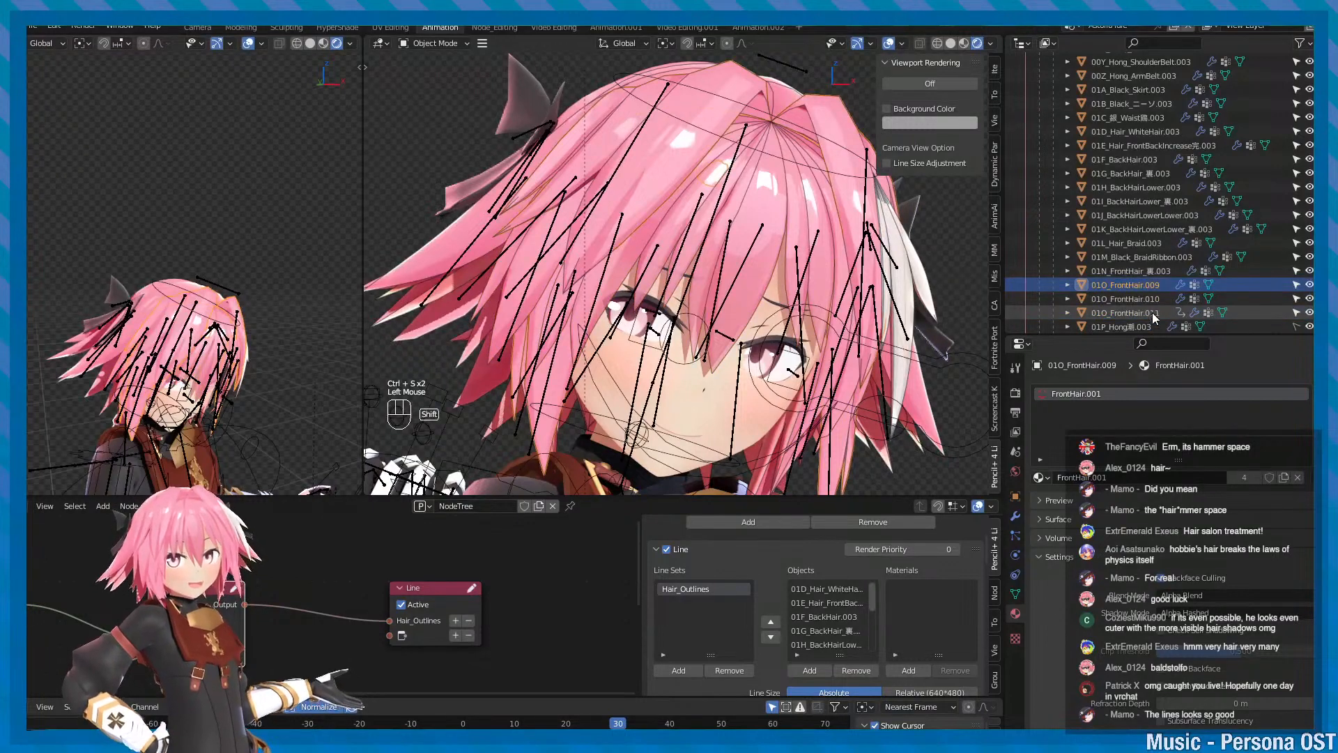
left_click(1152, 312, "shift")
left_click(1149, 308, "shift")
left_click(1150, 272, "shift")
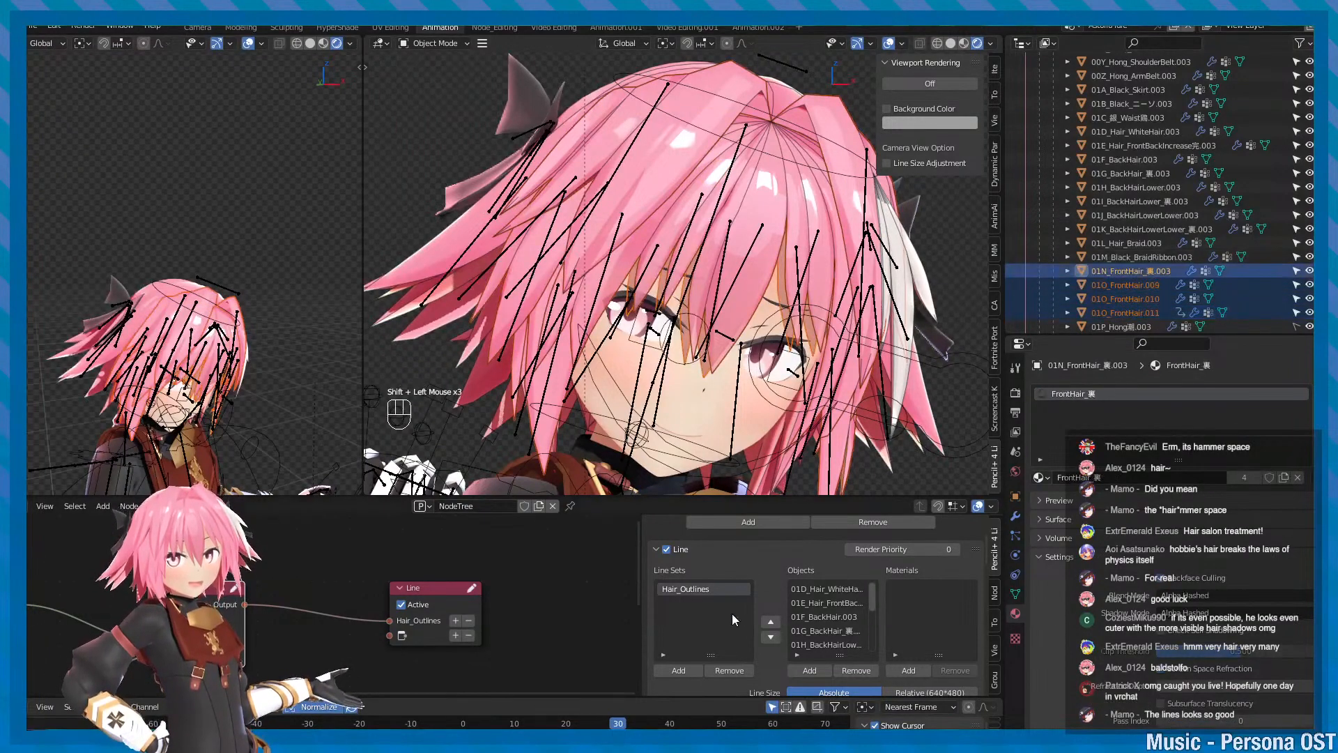
- Hide the camera view's overlays, reframe the character's head and save the file
key("ctrl+s")
key("shift+alt+z")
scroll(706, 387, "down", 1, "alt")
middle_click_drag(706, 387, 710, 361, "alt")
key("ctrl+s")
scroll(709, 320, "up", 1)
right_click_drag(711, 362, 722, 356, "alt")
key("ctrl+s")
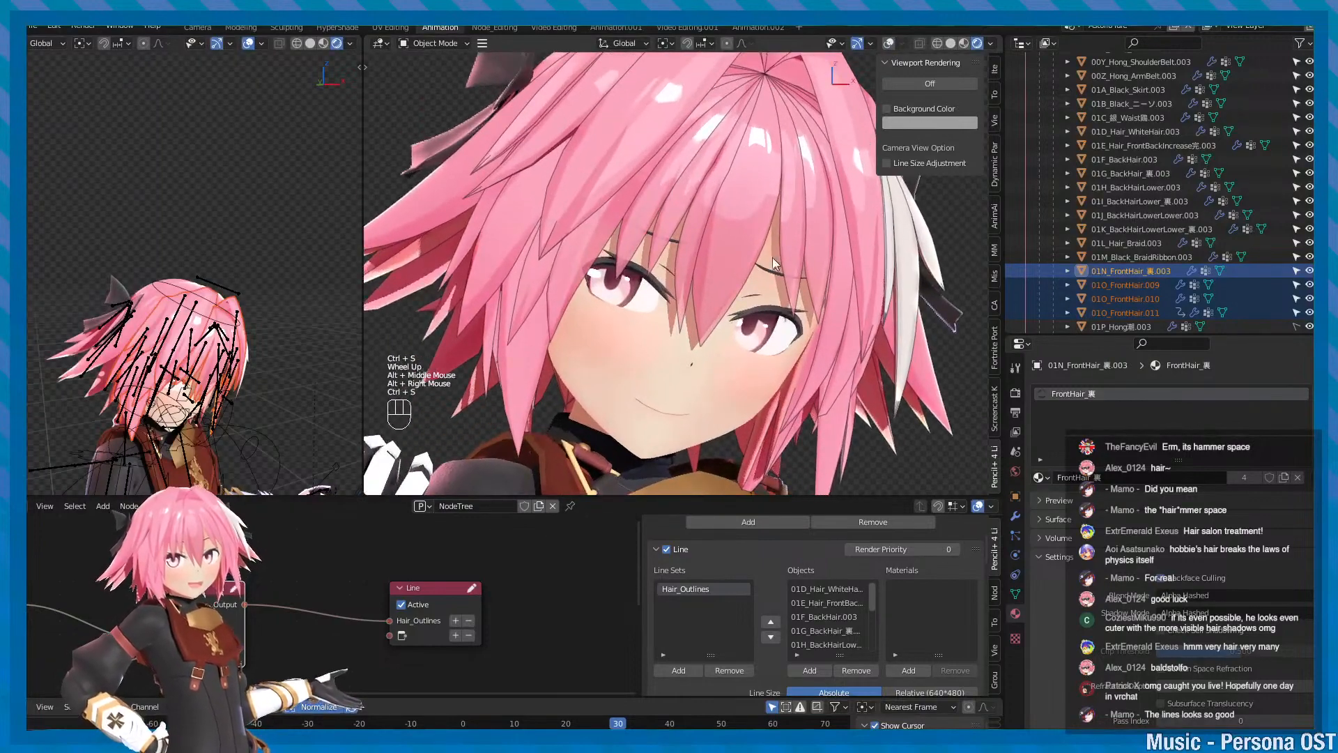
middle_click_drag(722, 356, 723, 382, "alt")
right_click_drag(724, 382, 713, 389, "alt")
key("ctrl+s")
- Enlarge the node editor area, bring up the Edge settings and examine the lines at the crown of the hair
left_click_drag(793, 495, 787, 420)
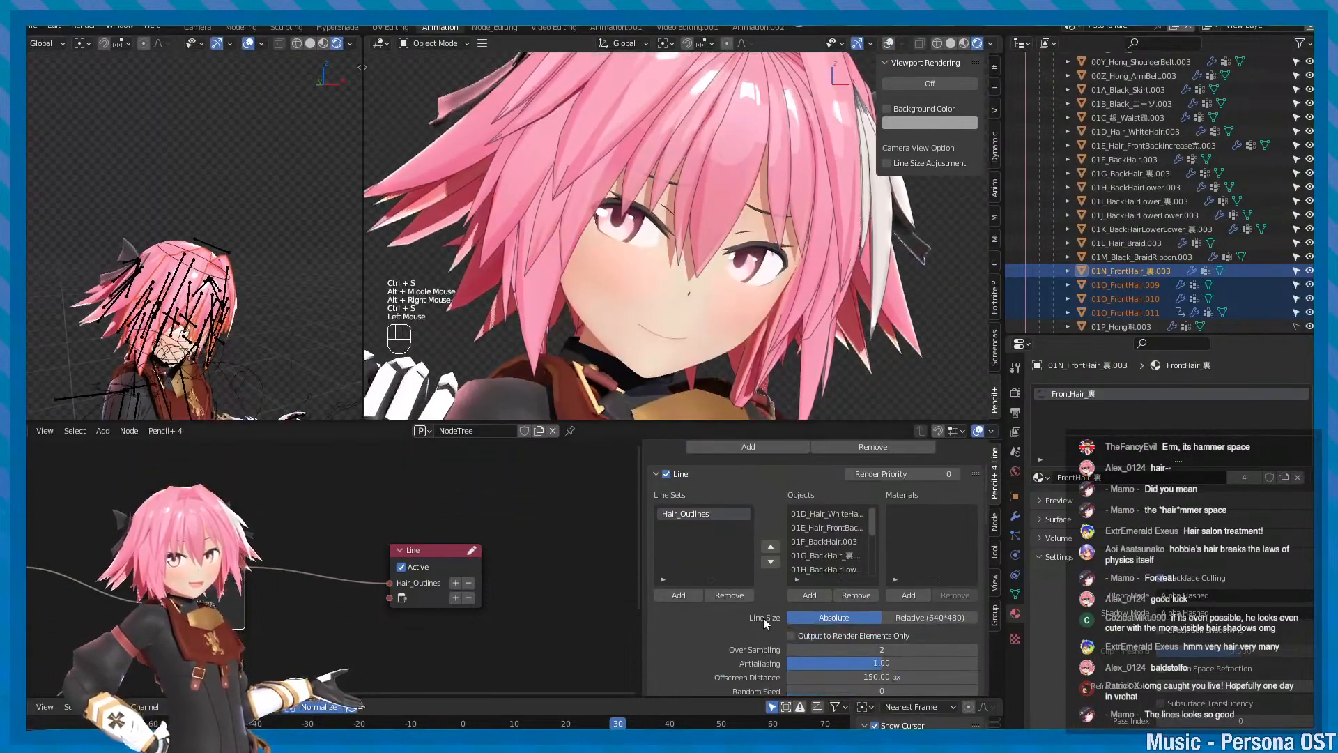
scroll(763, 618, "down", 4)
scroll(759, 629, "down", 3)
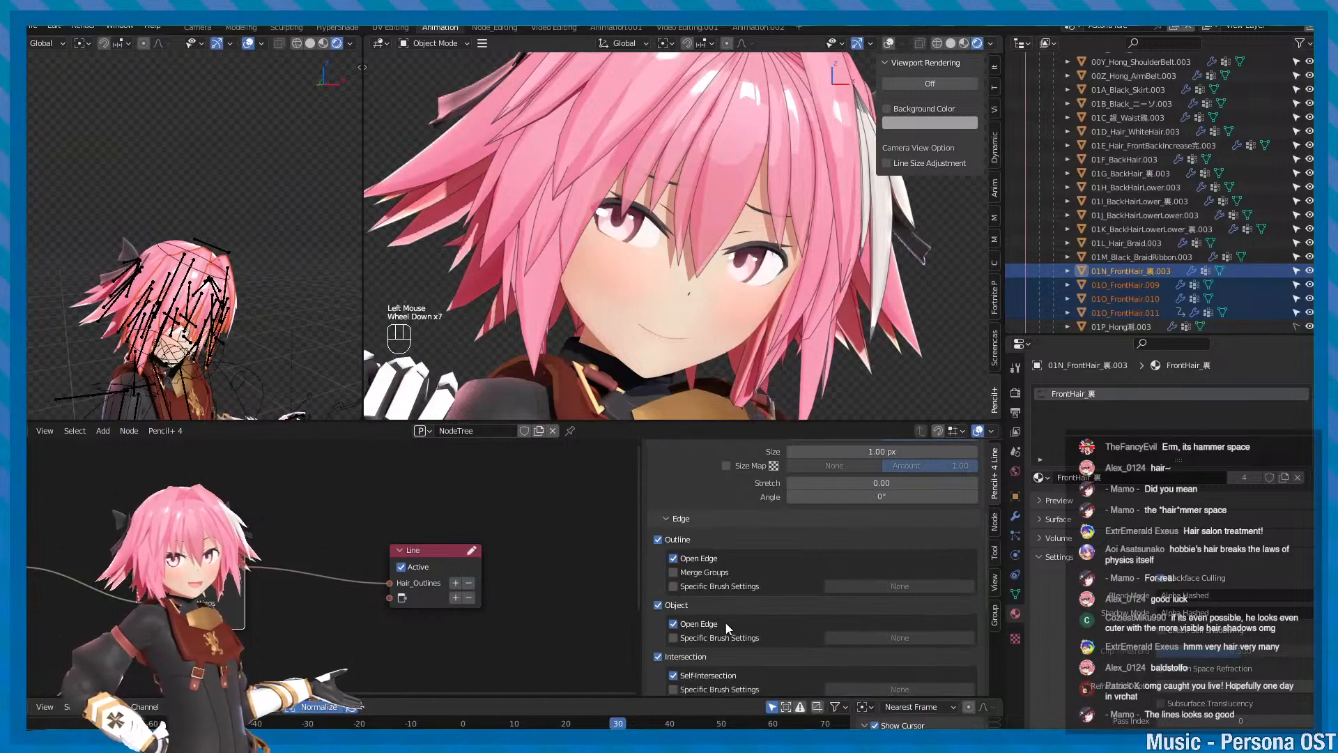
mouse_move(770, 129)
middle_mouse_down("alt")
mouse_move(777, 167)
mouse_move(745, 241)
middle_mouse_up("alt")
scroll(744, 240, "up", 1, "alt")
scroll(756, 238, "up", 2)
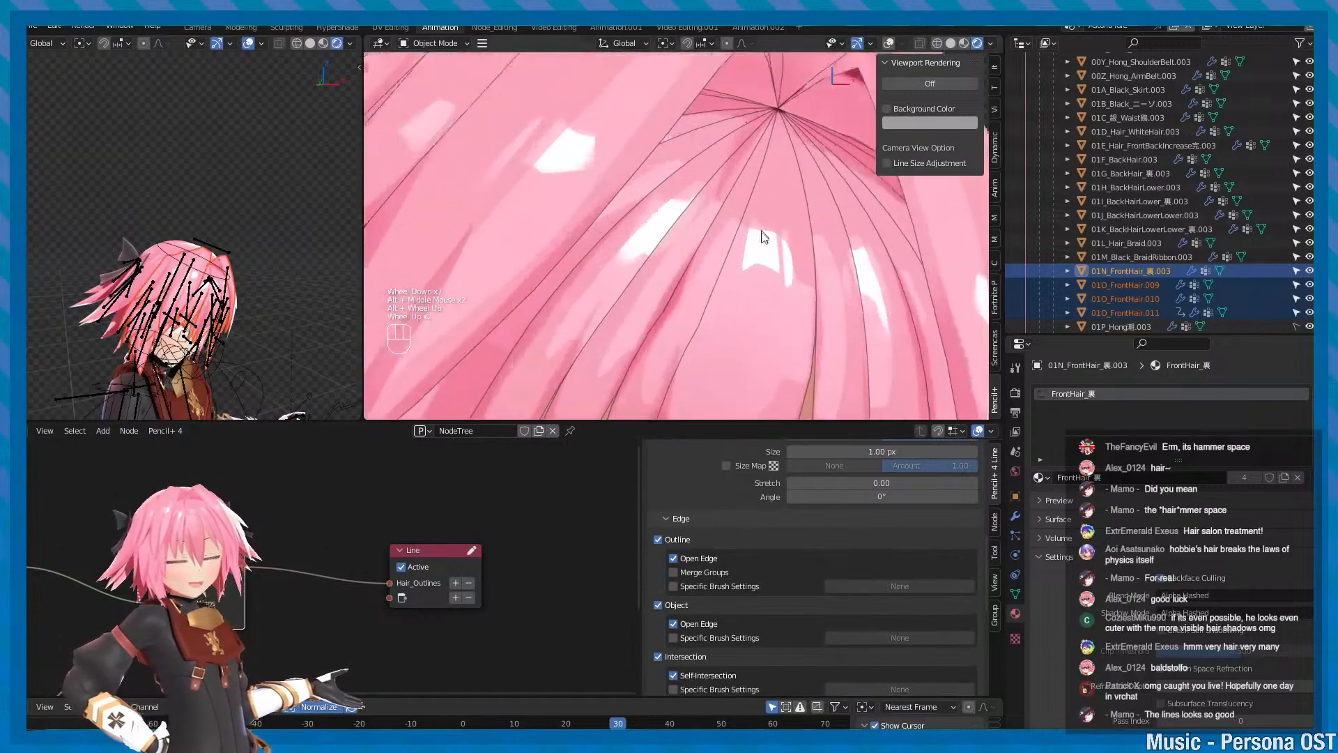
scroll(752, 236, "down", 2)
scroll(770, 202, "up", 2)
scroll(747, 181, "down", 2)
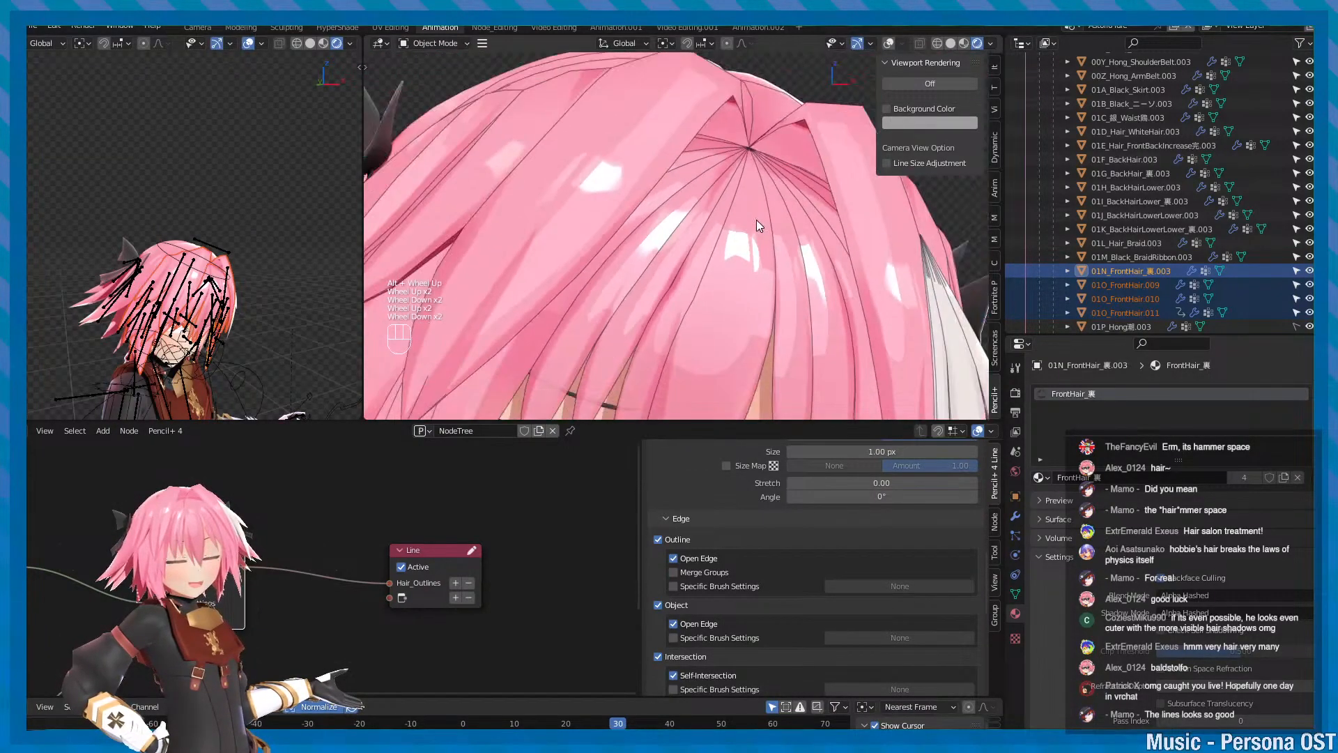
middle_click_drag(755, 219, 743, 242, "alt")
key("ctrl+s")
- Switch the Intersection edges of Hair_Outlines off and on repeatedly to compare the hair lines, leaving them enabled
left_click(680, 659)
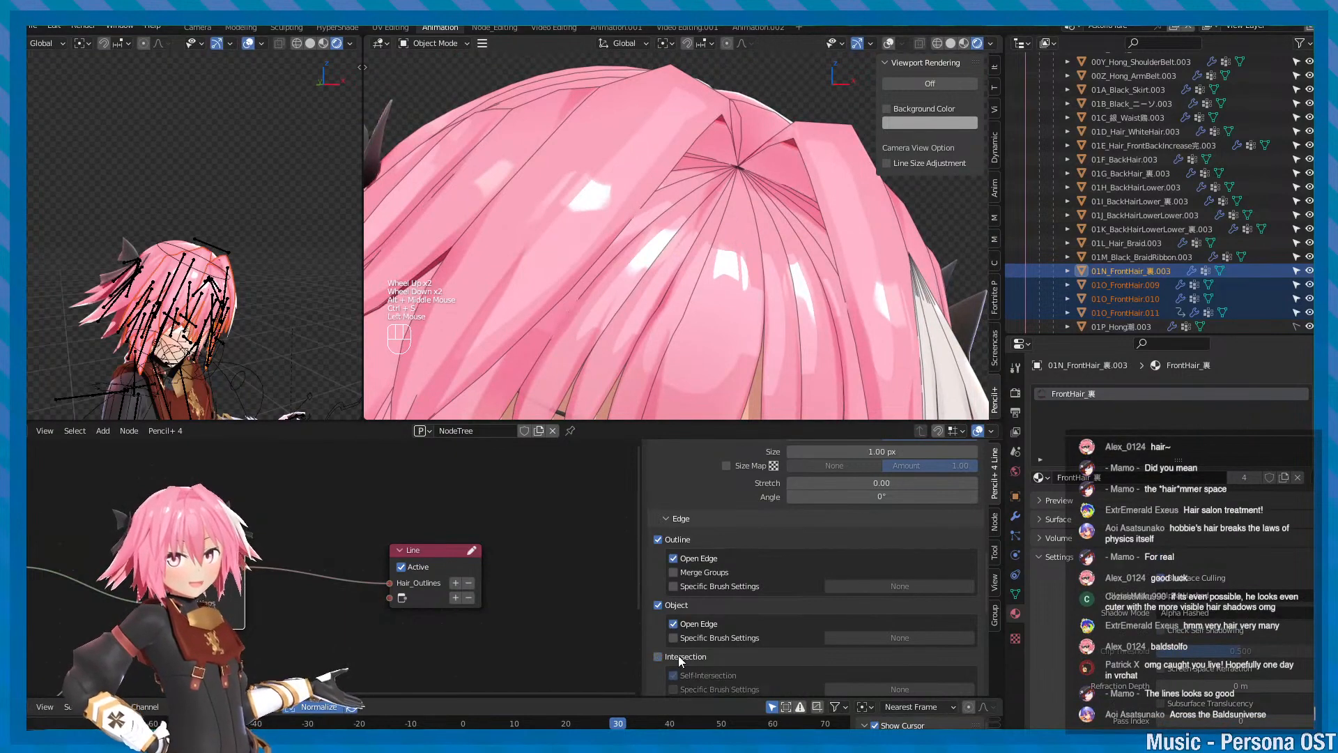
left_click(679, 659)
left_click(679, 659)
left_click(679, 658)
left_click(680, 659)
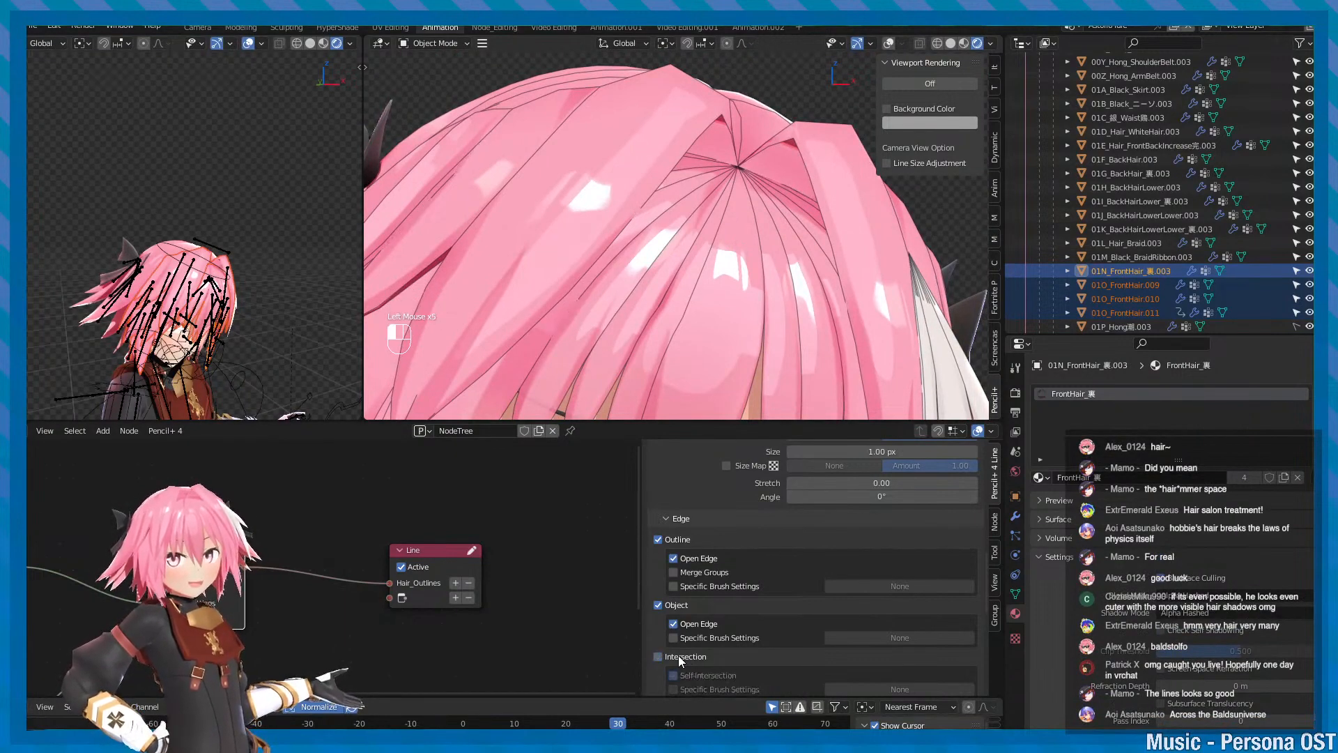
left_click(680, 659)
- Switch the Object edges of Hair_Outlines off and on to compare the lines over the whole head, leaving them enabled
left_click(678, 605)
left_click(657, 605)
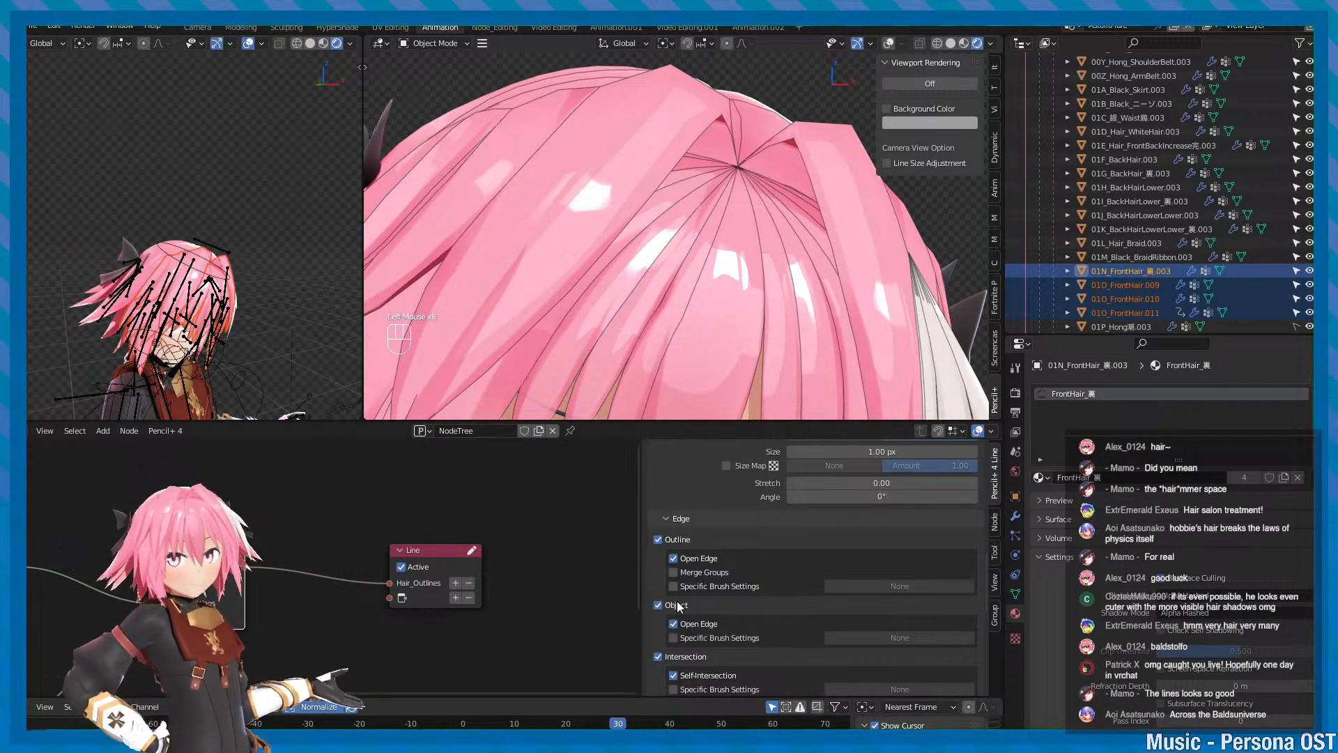
left_click(657, 605)
scroll(743, 311, "down", 2)
middle_click(719, 315, "alt")
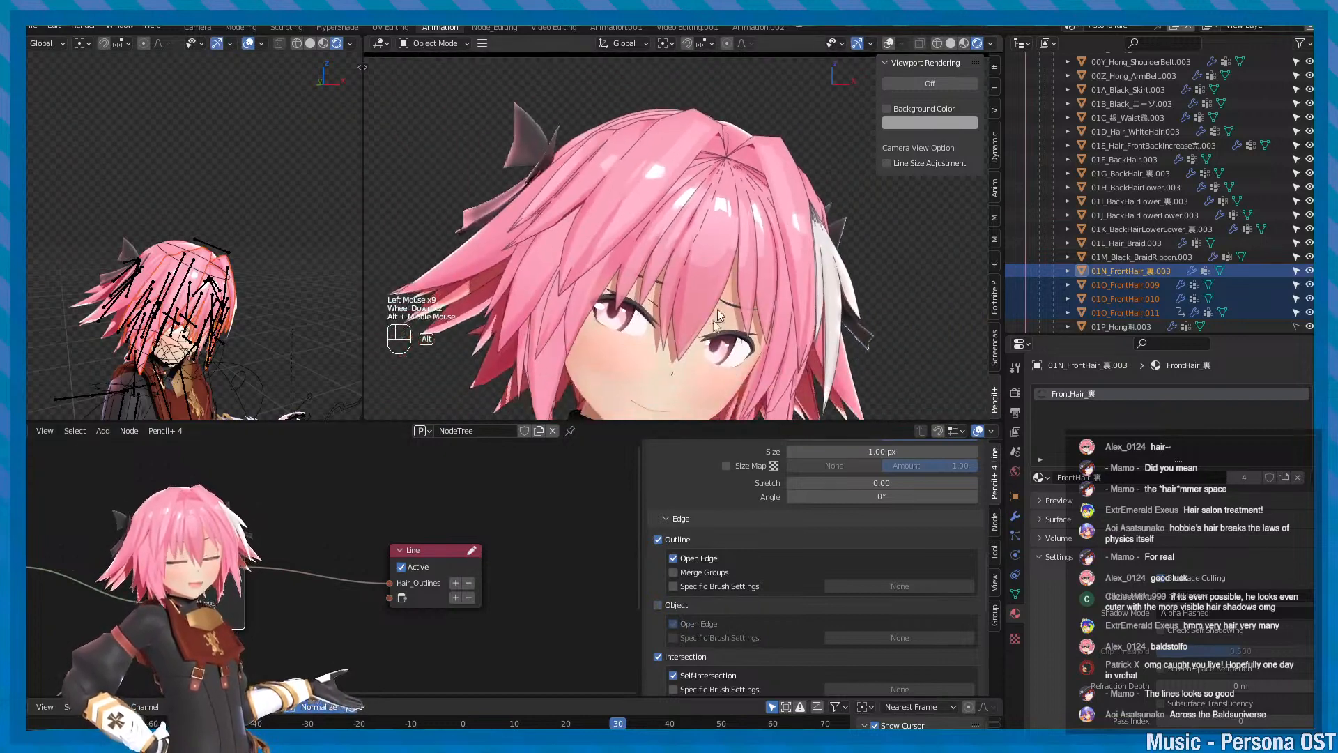
left_click(675, 608)
left_click(675, 608)
left_click(675, 608)
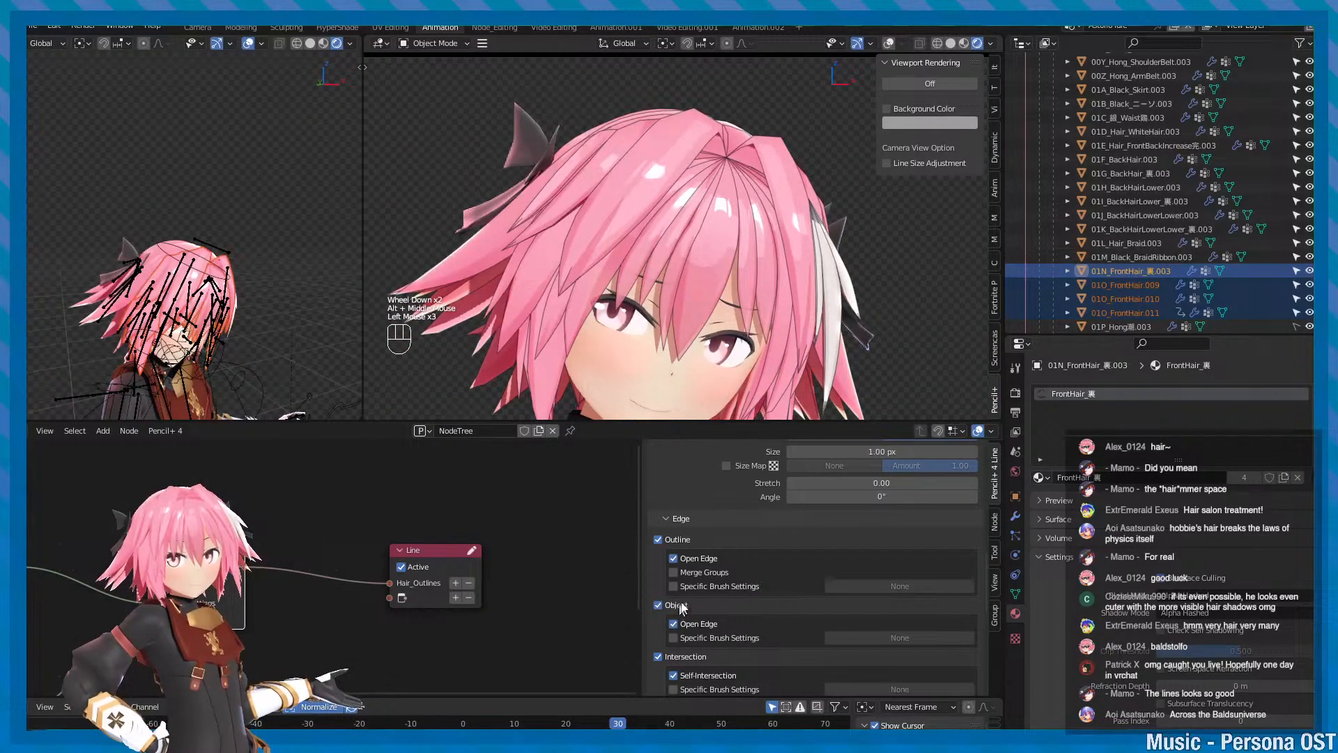
- Look through the Line and Hair_Outlines line set settings and save the file
scroll(751, 516, "down", 2)
scroll(753, 547, "up", 4)
scroll(749, 561, "down", 1)
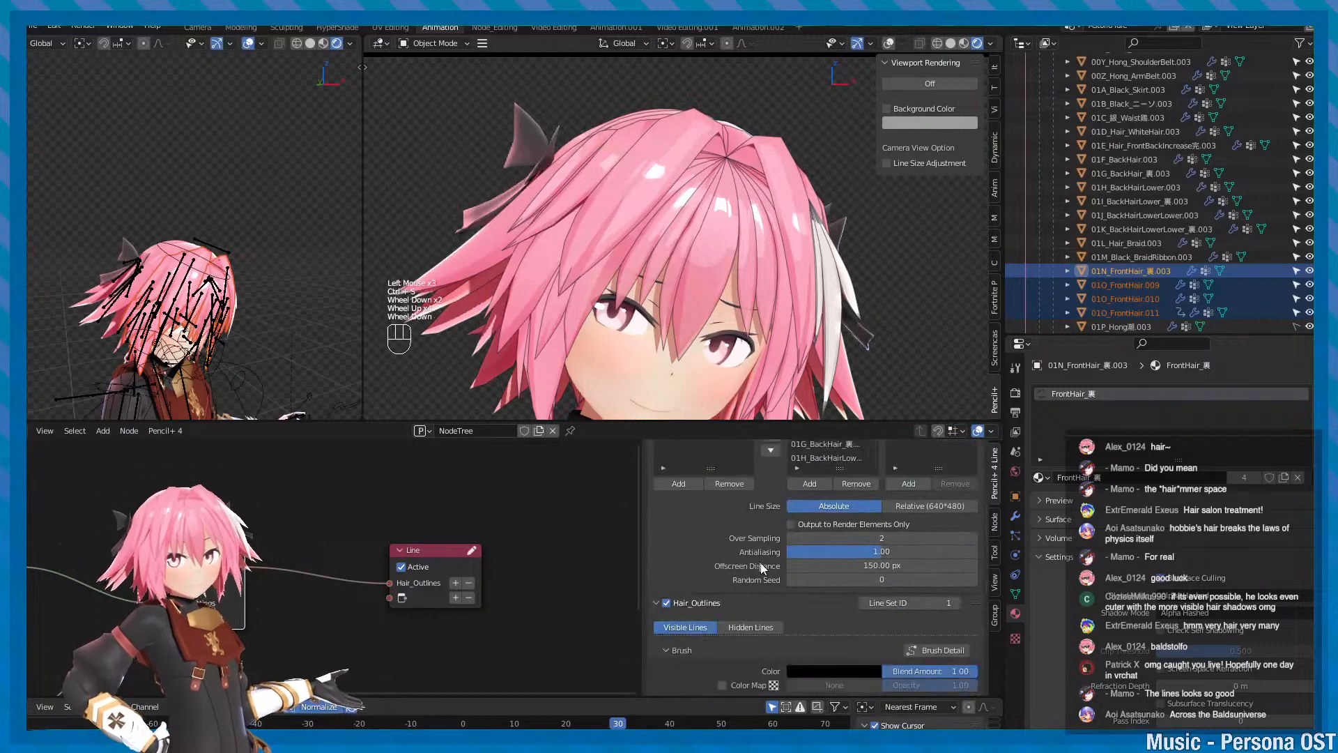
key("ctrl+s")
scroll(746, 563, "up", 5)
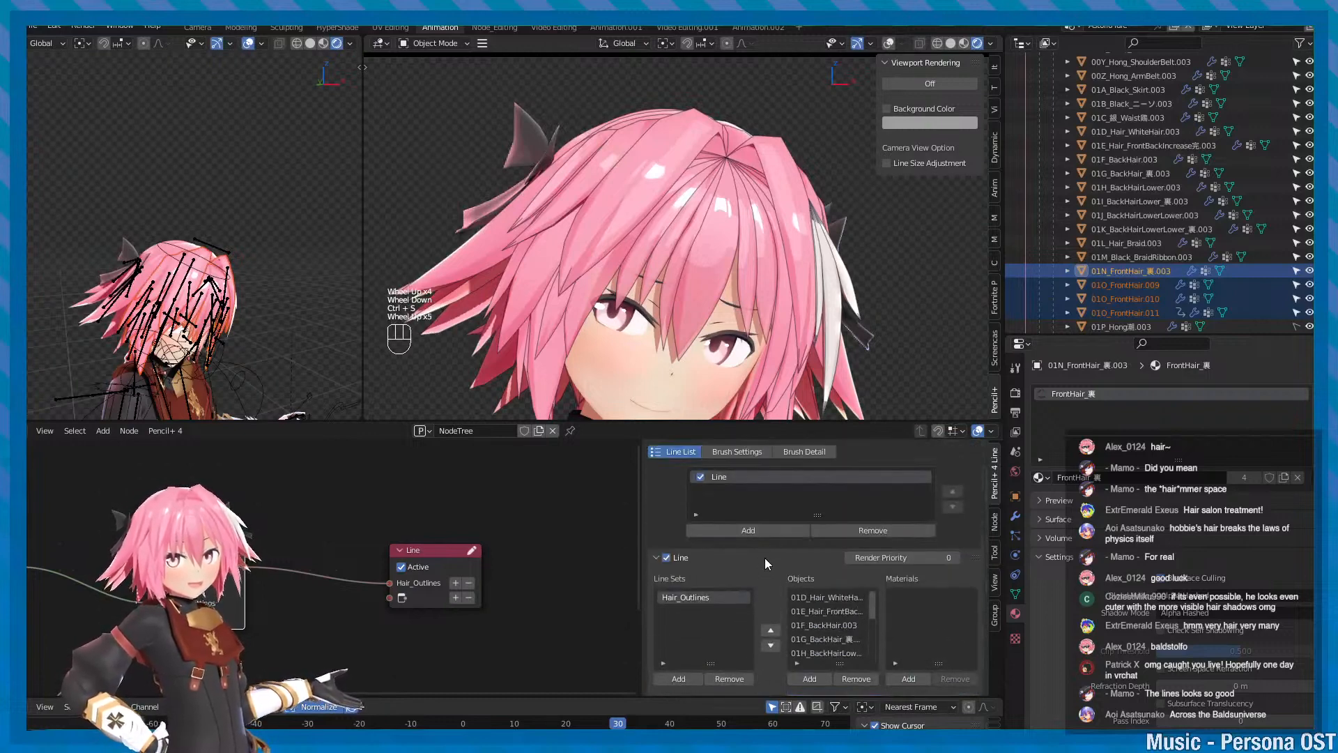
scroll(764, 560, "down", 1)
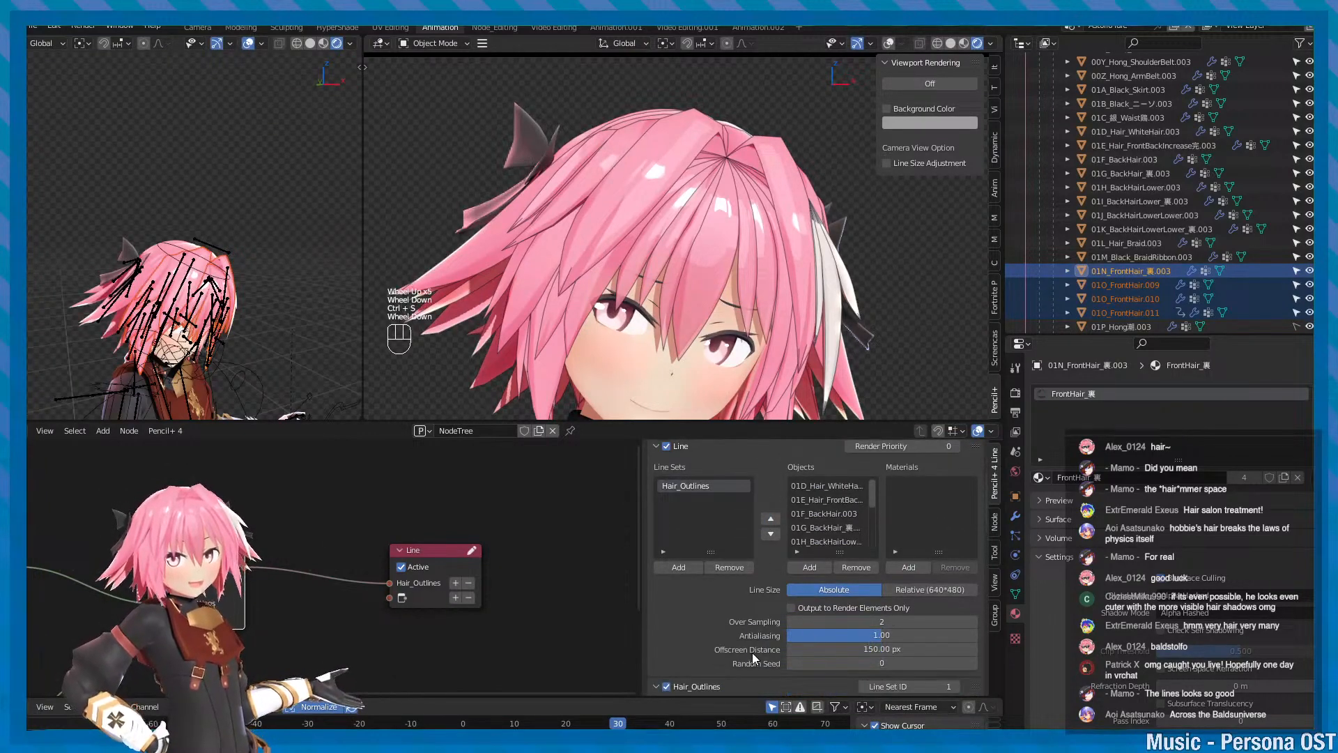
scroll(752, 652, "down", 1)
scroll(775, 652, "up", 2)
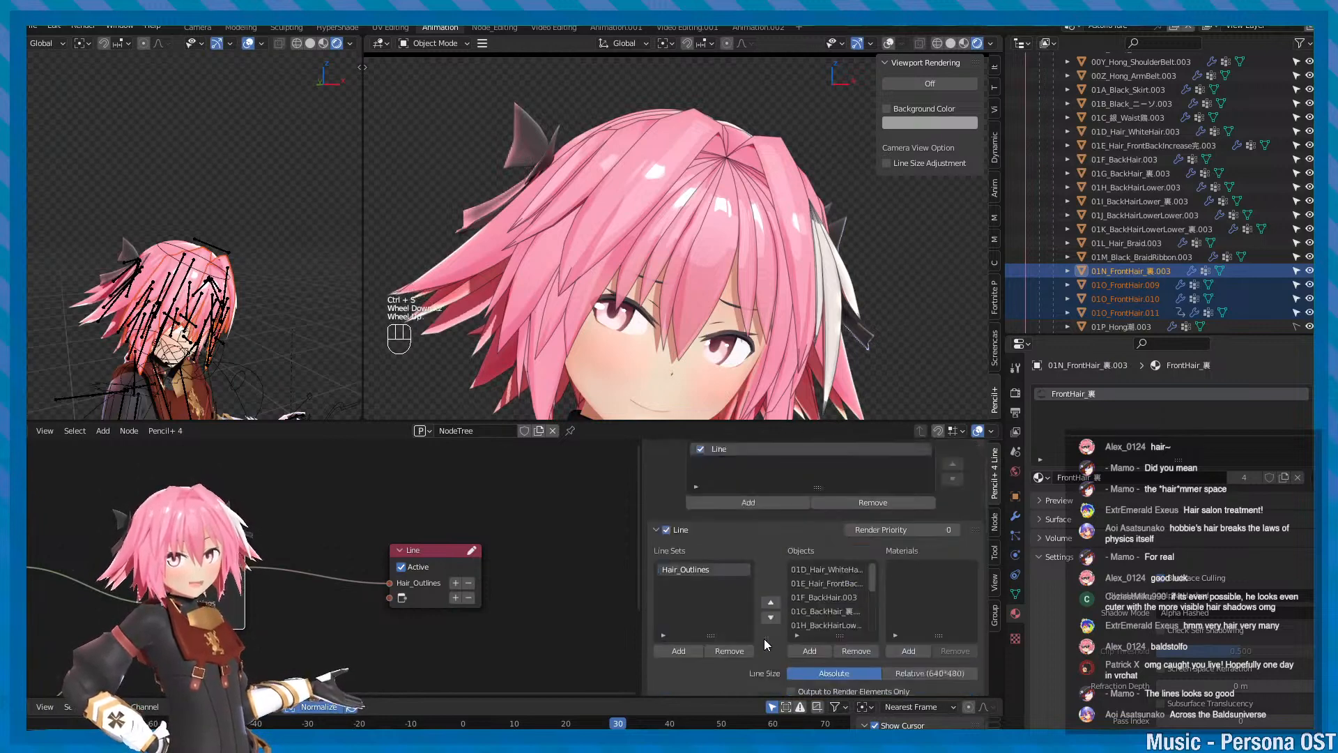
scroll(765, 641, "up", 1)
scroll(764, 635, "up", 1)
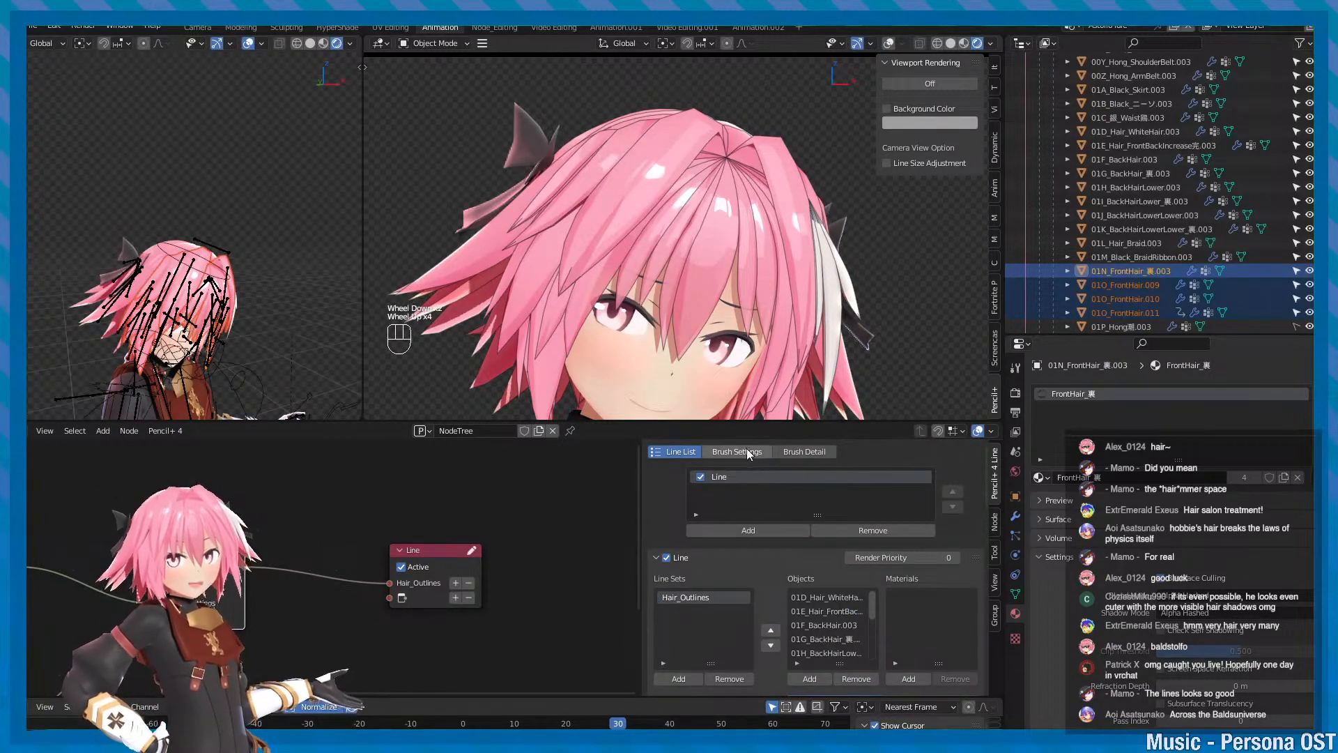
- Set the brush size of the visible Hair_Outlines lines to 2 px and reframe the head
scroll(764, 623, "down", 3)
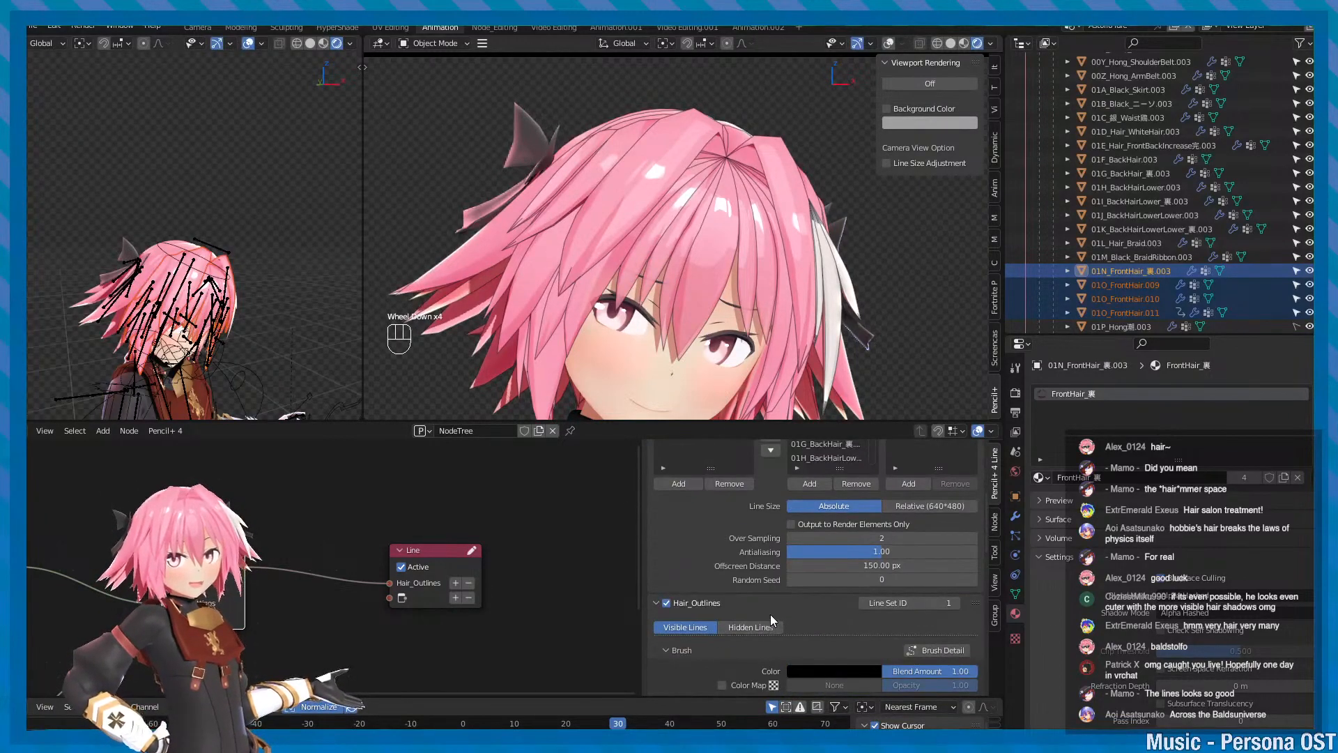
scroll(771, 617, "down", 3)
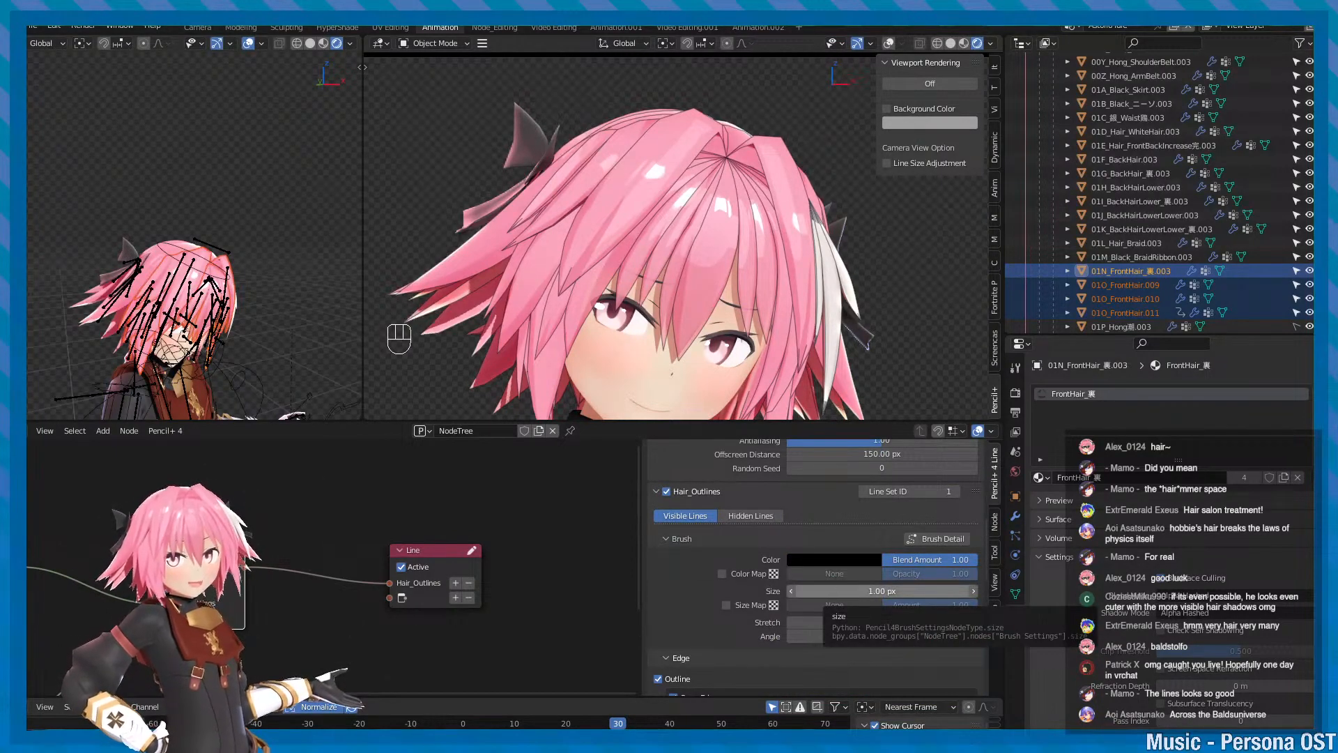
left_click(829, 591)
type("2")
key("Return")
middle_click_drag(745, 247, 773, 196, "alt")
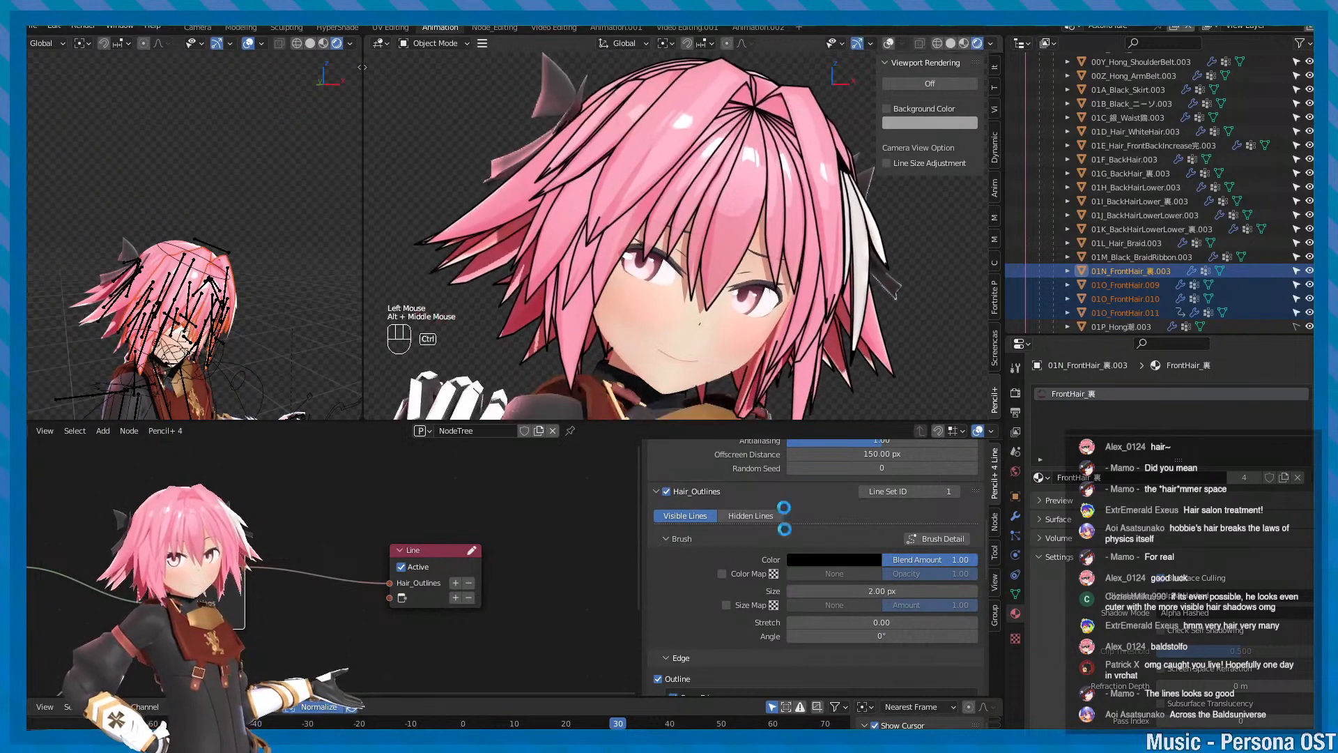
- Set the brush size of the visible Hair_Outlines lines to 1.5 px and save the file
key("ctrl+s")
left_click(856, 591)
type("1")
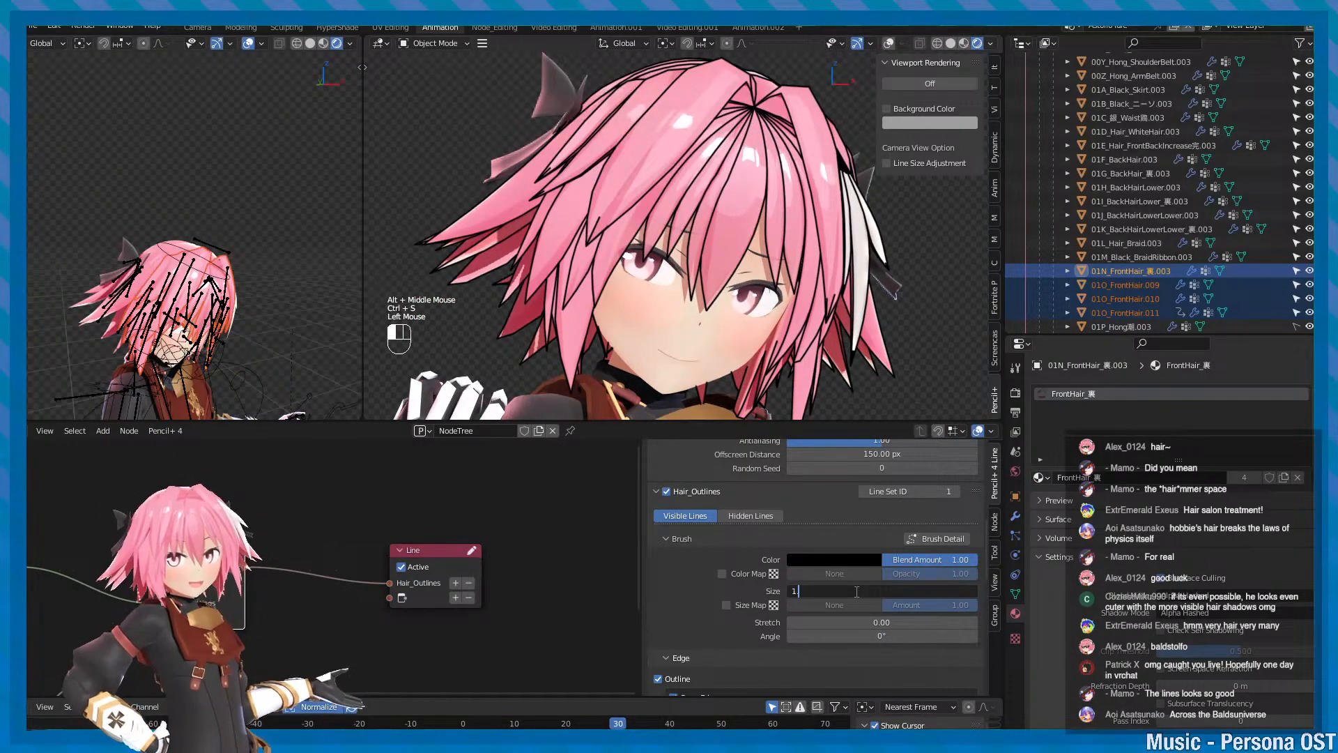
type(".5")
key("Return")
key("ctrl+s")
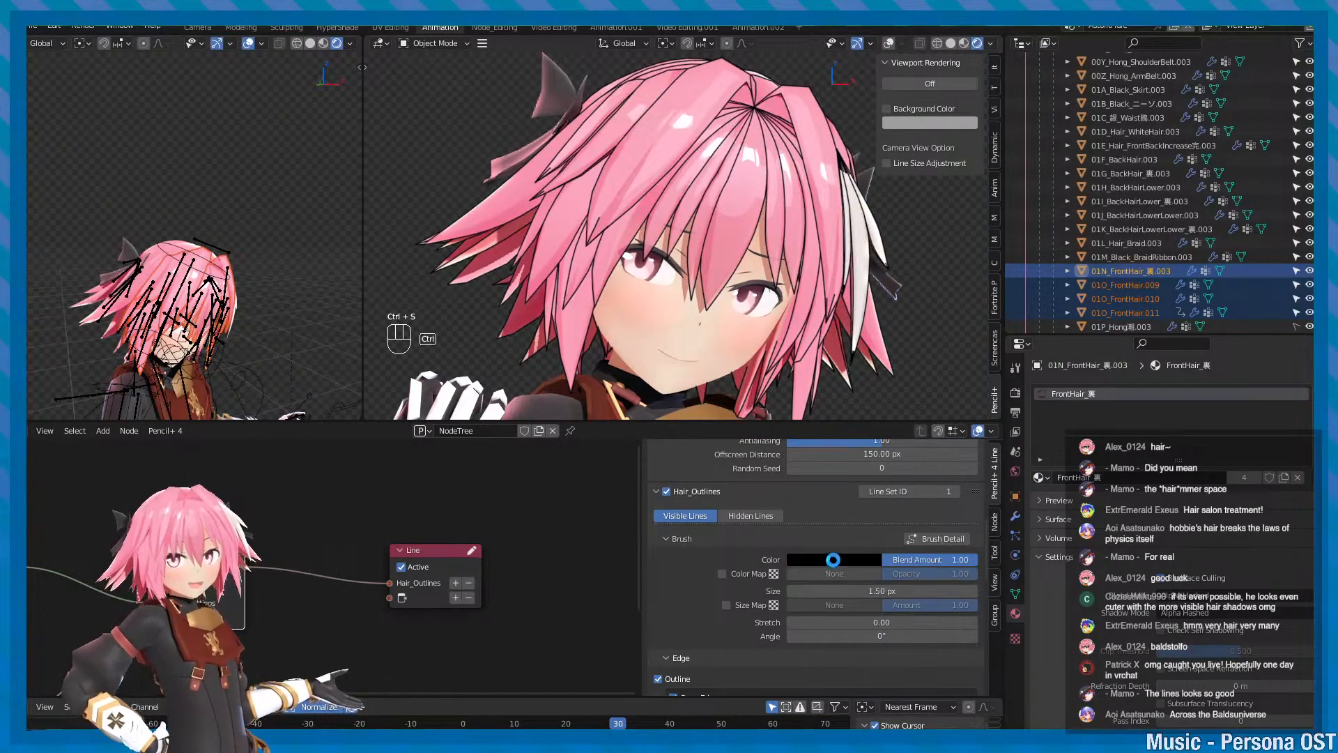
key("ctrl+s")
- Try a light pink brush color for the visible Hair_Outlines lines, with hue 0.953, saturation 0.545 and value 1.000
left_click(833, 560)
left_click_drag(908, 434, 907, 374)
mouse_move(847, 446)
left_mouse_down()
mouse_move(859, 452)
mouse_move(849, 466)
mouse_move(828, 470)
mouse_move(794, 432)
mouse_move(797, 408)
mouse_move(833, 375)
mouse_move(870, 379)
mouse_move(893, 402)
mouse_move(897, 434)
mouse_move(854, 479)
mouse_move(850, 438)
left_mouse_up()
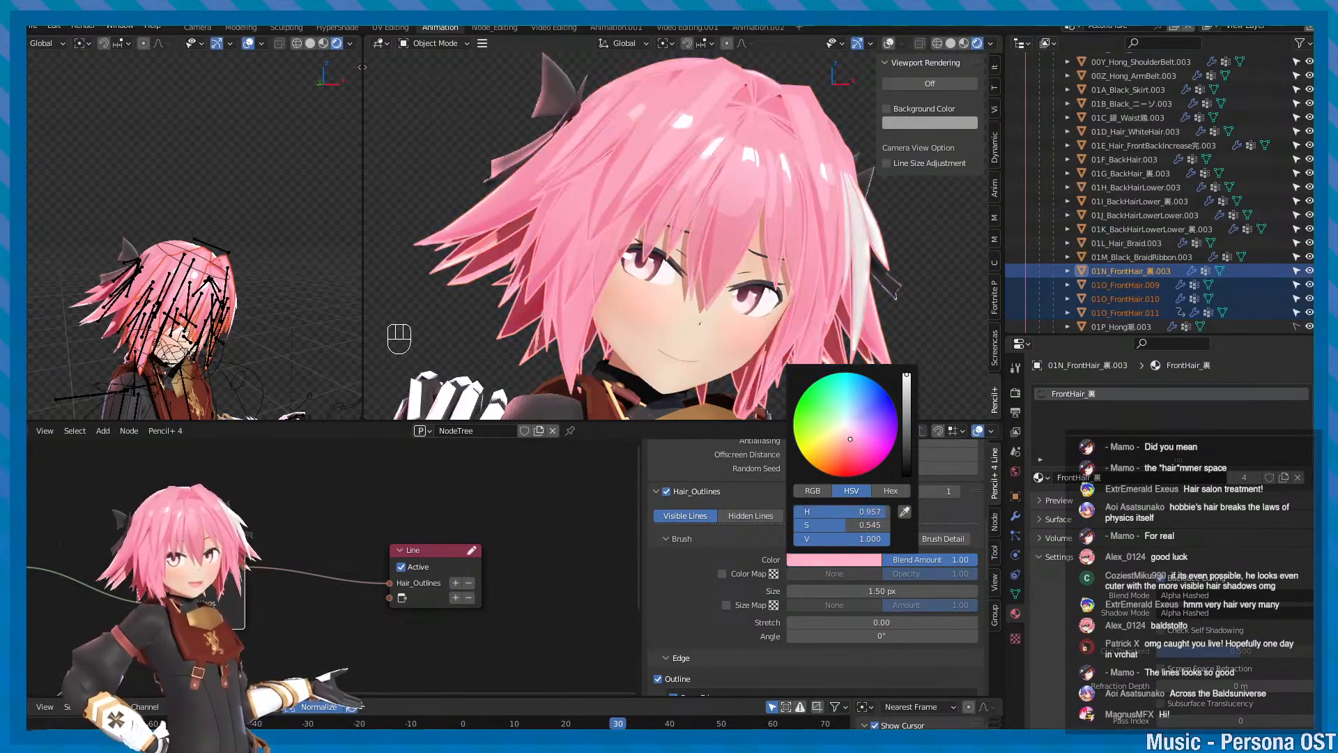
scroll(825, 295, "down", 2)
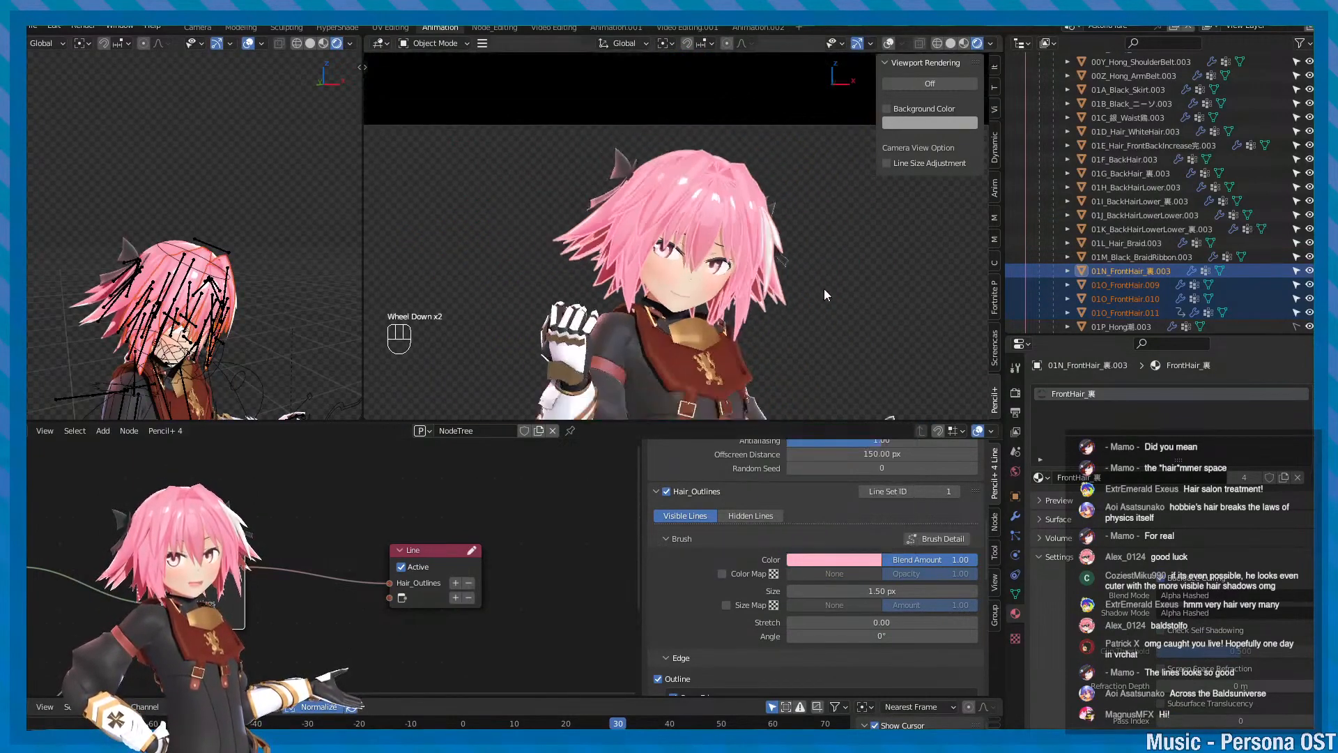
- Set the visible Hair_Outlines lines to a dark reddish brush color with hue 0.960, saturation 0.631 and value 0.089
left_click(849, 566)
mouse_move(906, 440)
left_mouse_down()
mouse_move(906, 462)
mouse_move(906, 383)
mouse_move(906, 450)
mouse_move(905, 428)
left_mouse_up()
mouse_move(834, 461)
left_mouse_down()
mouse_move(852, 447)
mouse_move(906, 446)
mouse_move(906, 459)
mouse_move(906, 390)
mouse_move(906, 451)
mouse_move(906, 400)
mouse_move(906, 440)
left_mouse_up()
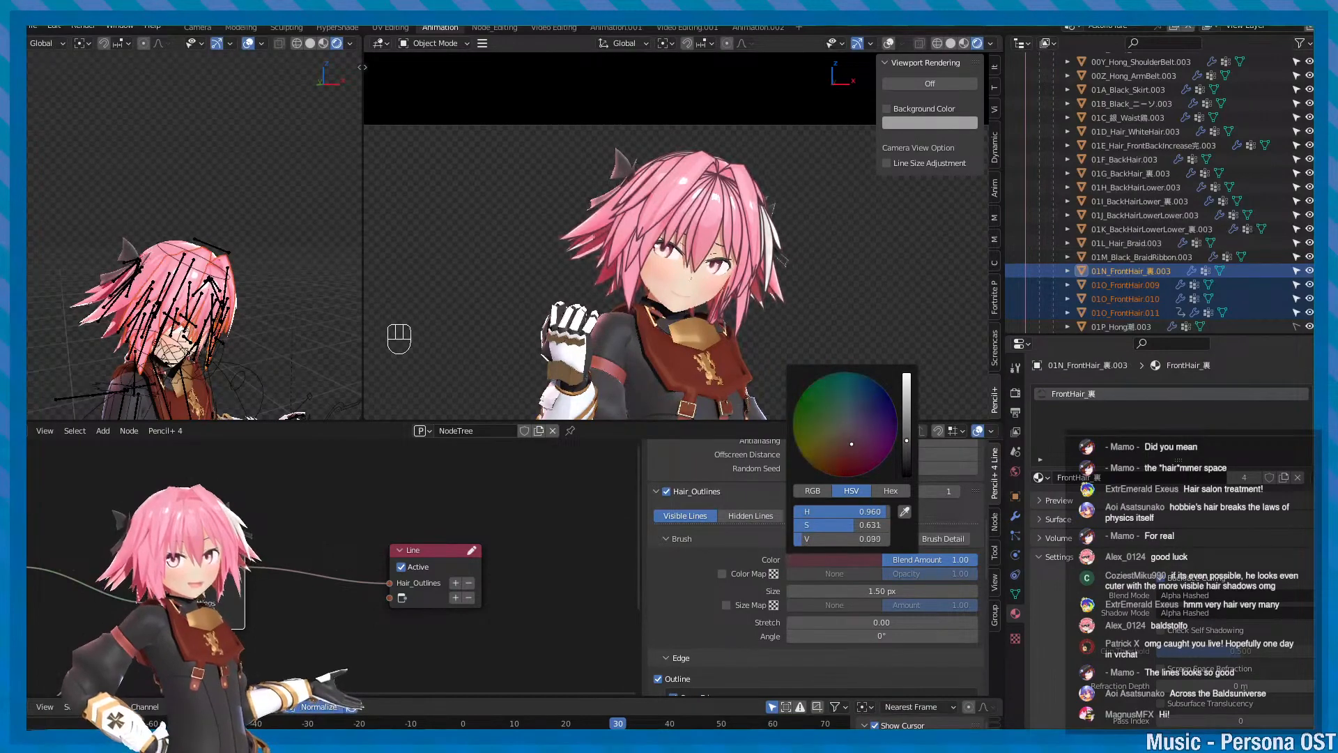
scroll(752, 279, "up", 2)
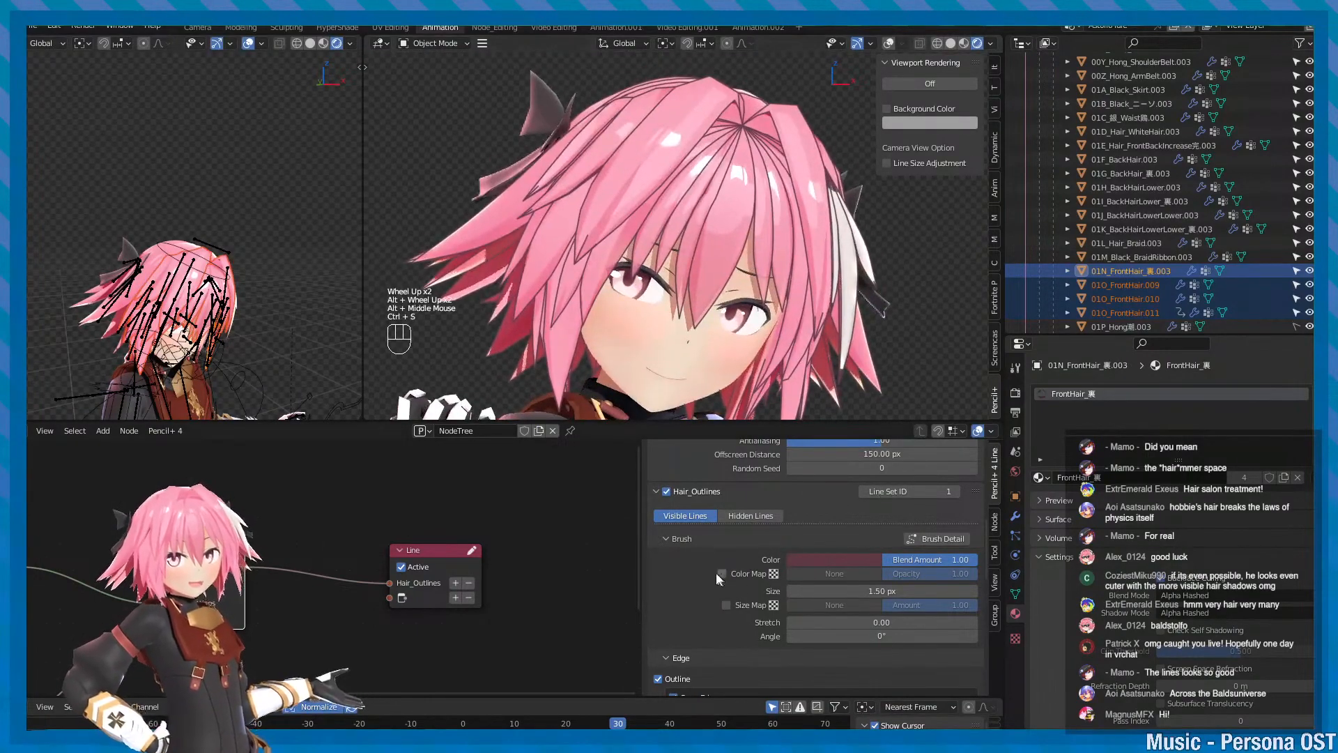
- Select the front hair object 01O_FrontHair.010 on the character's head
scroll(731, 226, "up", 2)
scroll(760, 195, "down", 1, "alt")
left_click(772, 171)
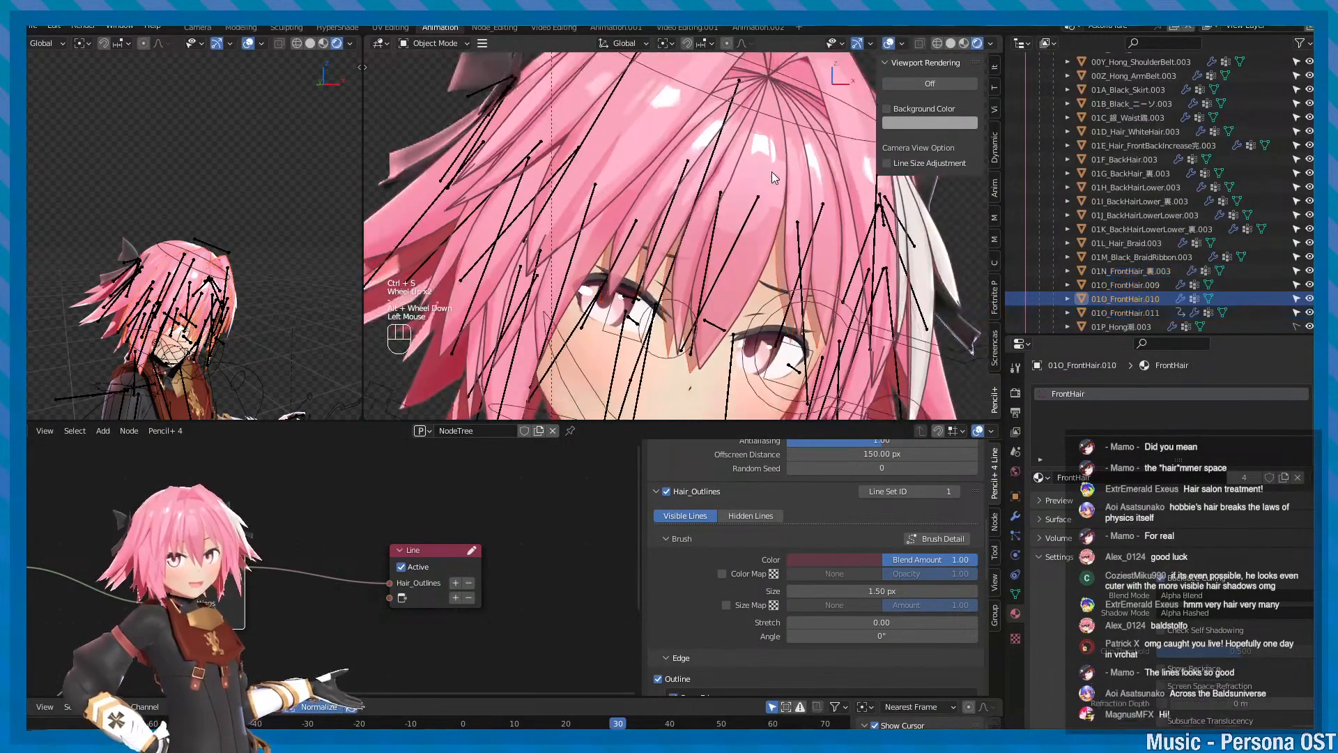
right_click(770, 179)
left_click(770, 174)
scroll(770, 174, "down", 2)
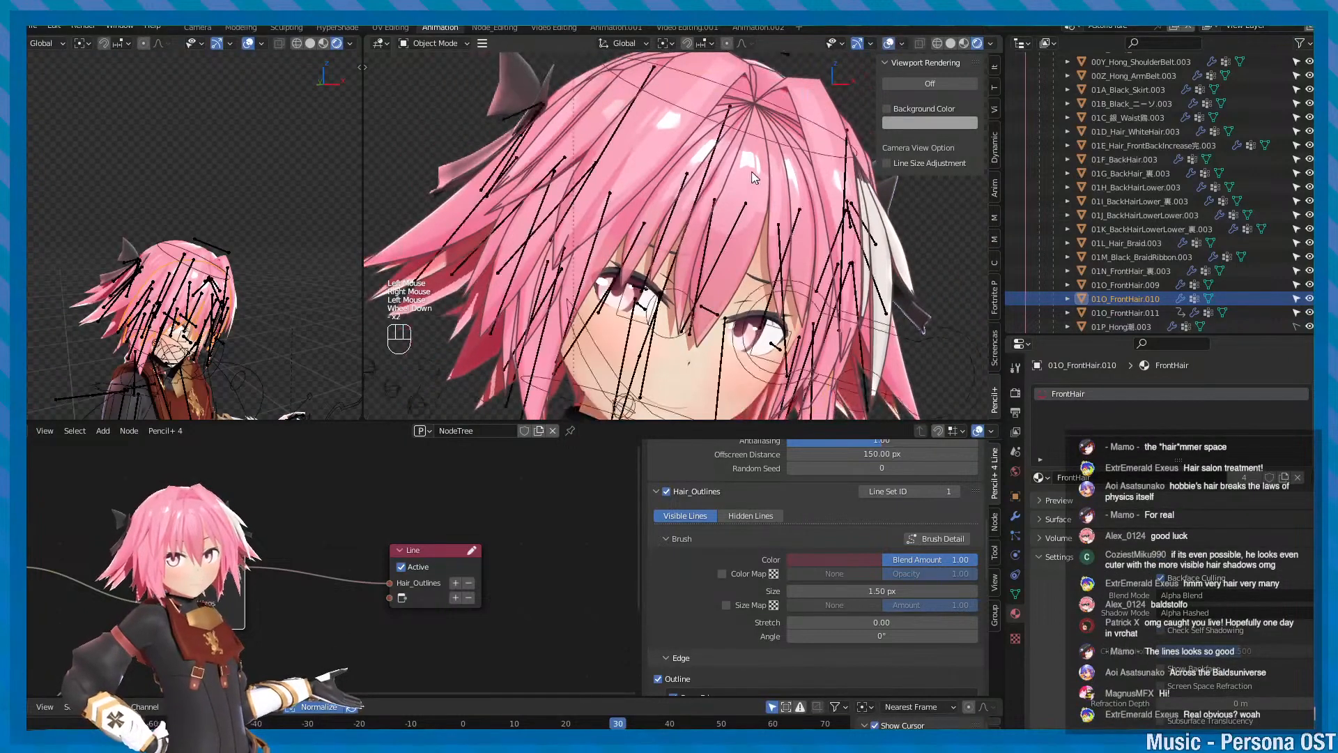
left_click(746, 178)
- Hide 01O_FrontHair.010 to check which bangs it contains, and undo the hiding
middle_click(735, 212, "alt")
key("h")
key("ctrl+z")
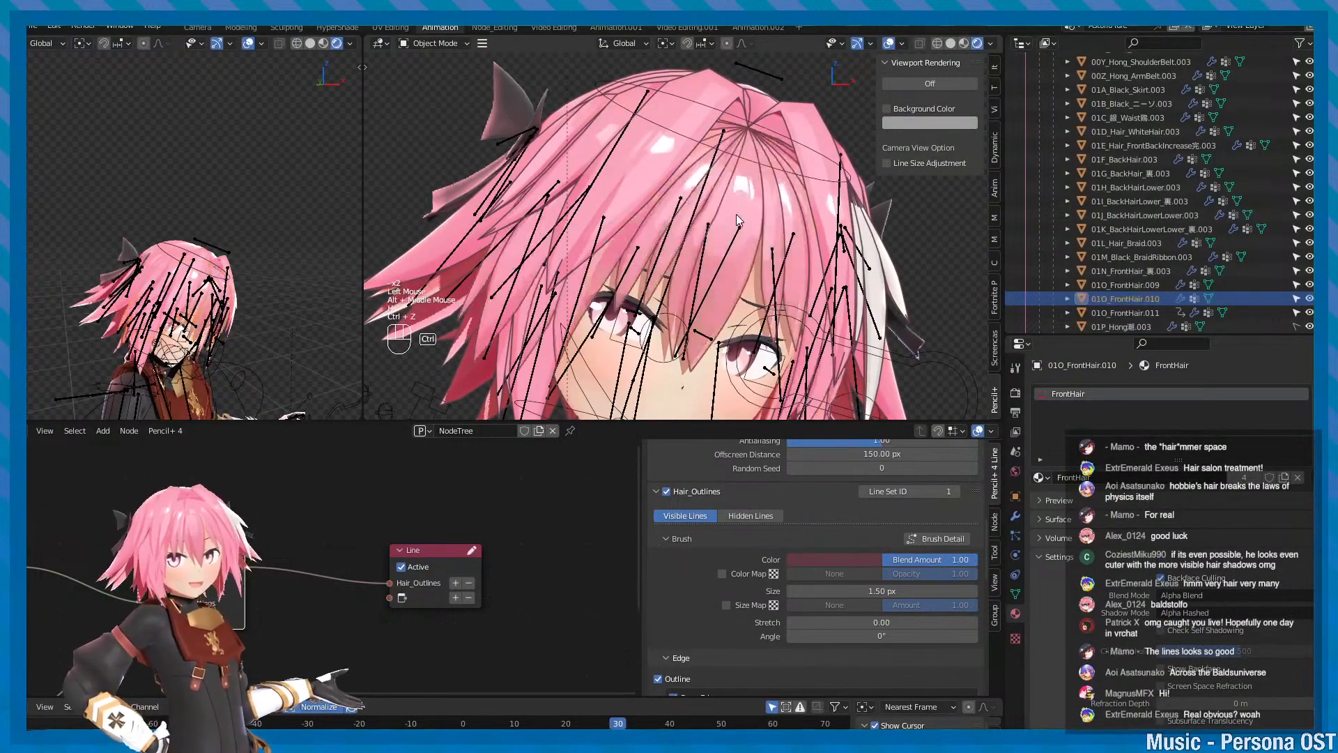
key("q")
scroll(735, 230, "down", 1)
key("h")
scroll(733, 232, "down", 2)
middle_click(759, 220, "alt")
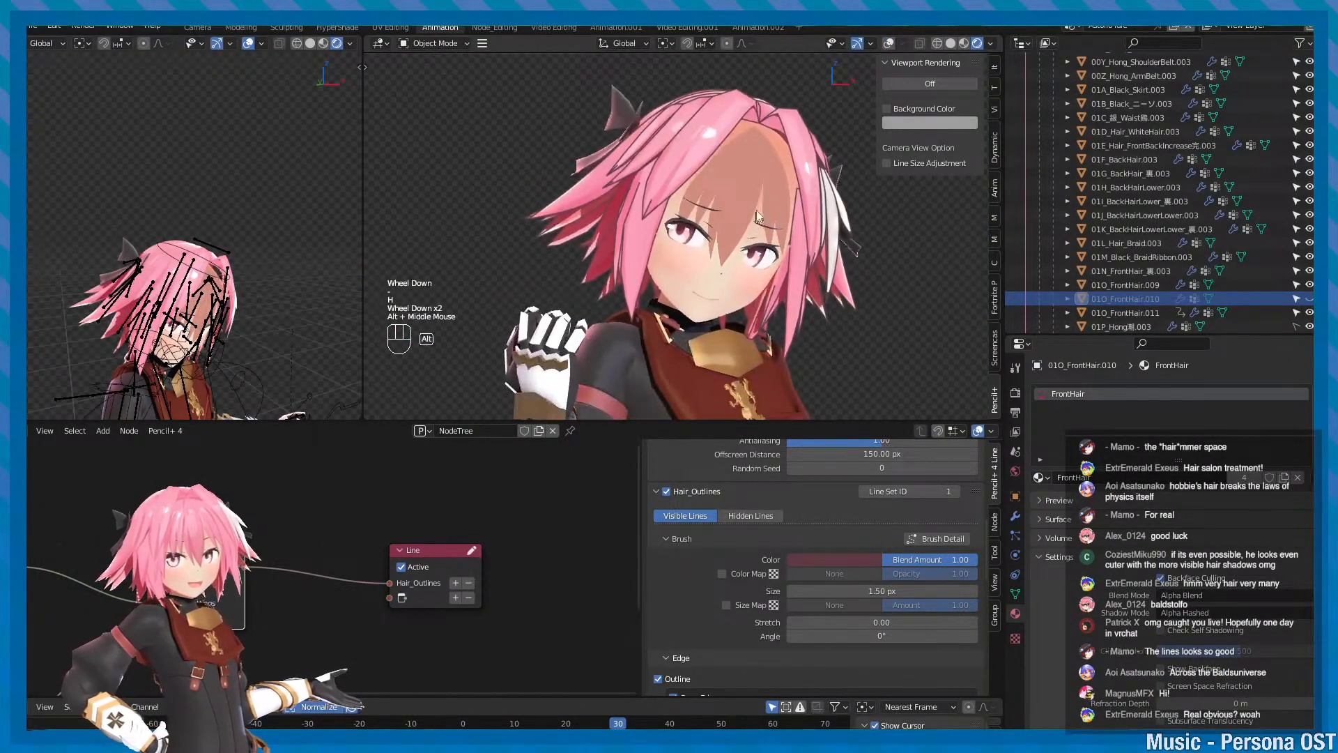
scroll(767, 187, "up", 1)
key("ctrl+z")
middle_click(792, 164, "alt")
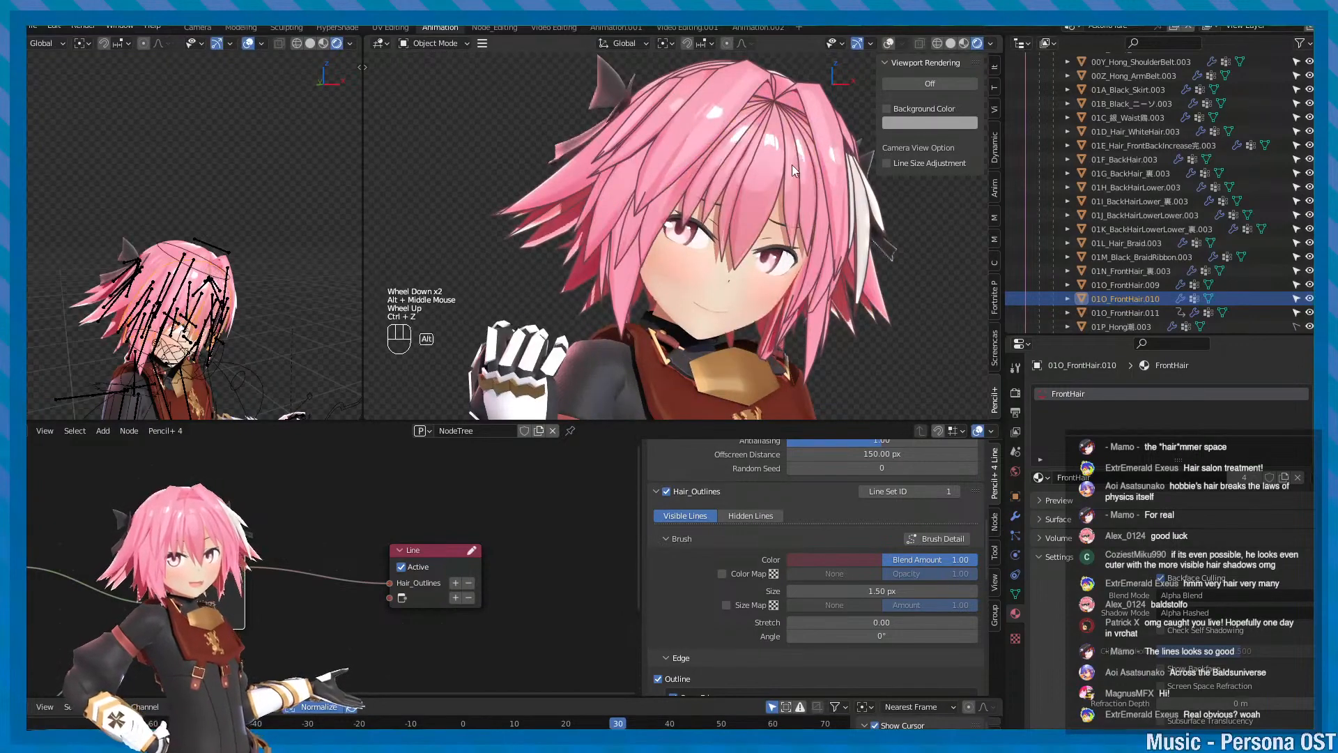
- Examine the colored outlines on the bangs up close and save the file
scroll(712, 244, "up", 1, "alt")
scroll(712, 244, "up", 2)
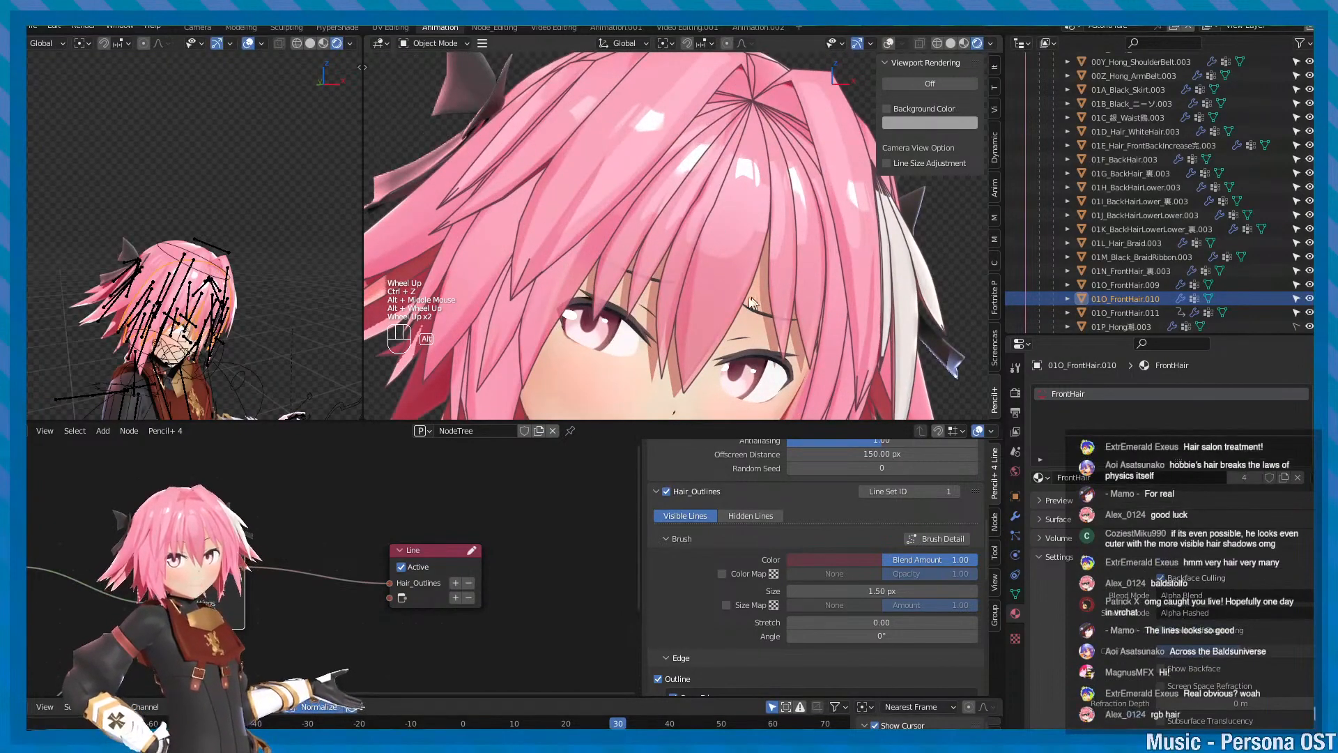
right_click_drag(770, 233, 721, 289, "alt")
middle_click_drag(721, 290, 745, 240, "alt")
key("ctrl+s")
scroll(740, 255, "down", 2)
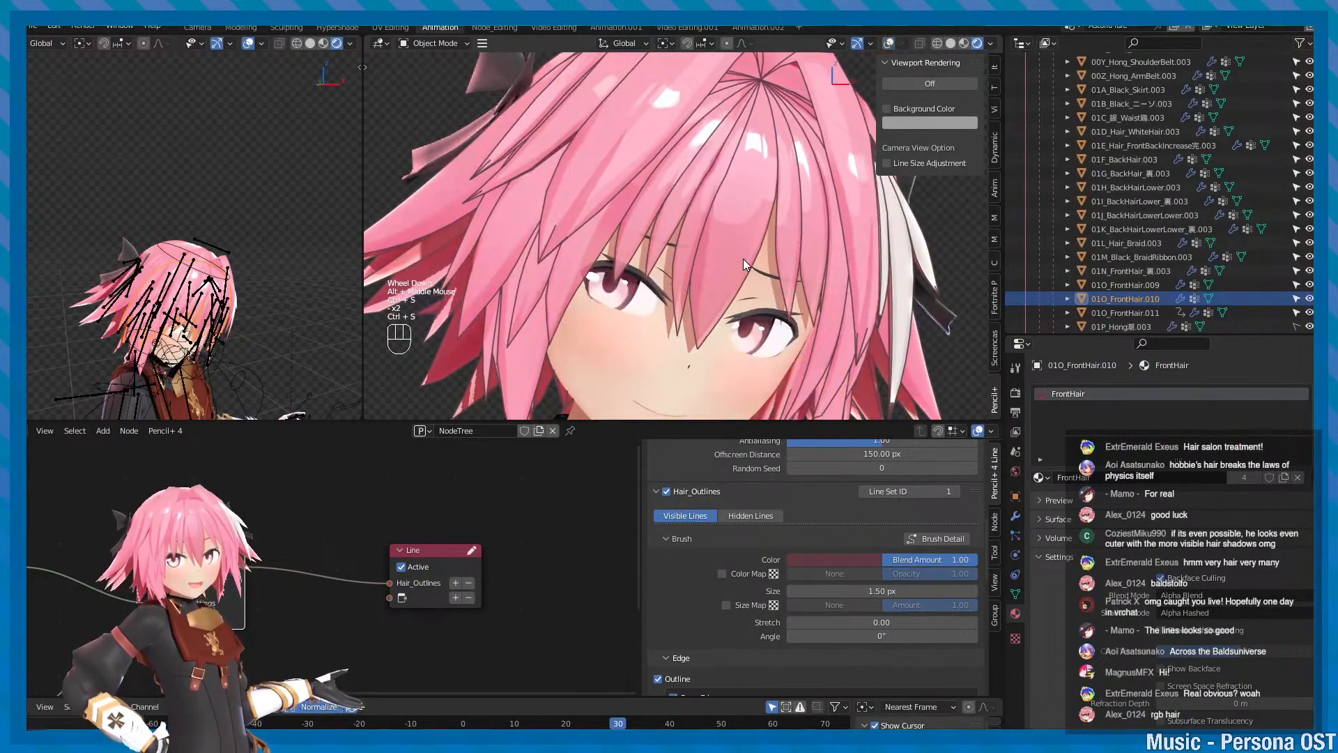
middle_click_drag(755, 222, 738, 257, "alt")
key("ctrl+s")
right_click_drag(739, 256, 755, 258, "alt")
key("ctrl+s")
- Hide the selected front hair once more to compare the forehead without it, and undo the hiding
key("alt+i")
middle_click_drag(750, 274, 747, 216, "alt")
right_click(773, 232)
scroll(738, 252, "up", 3, "alt")
scroll(738, 252, "down", 2, "alt")
key("h")
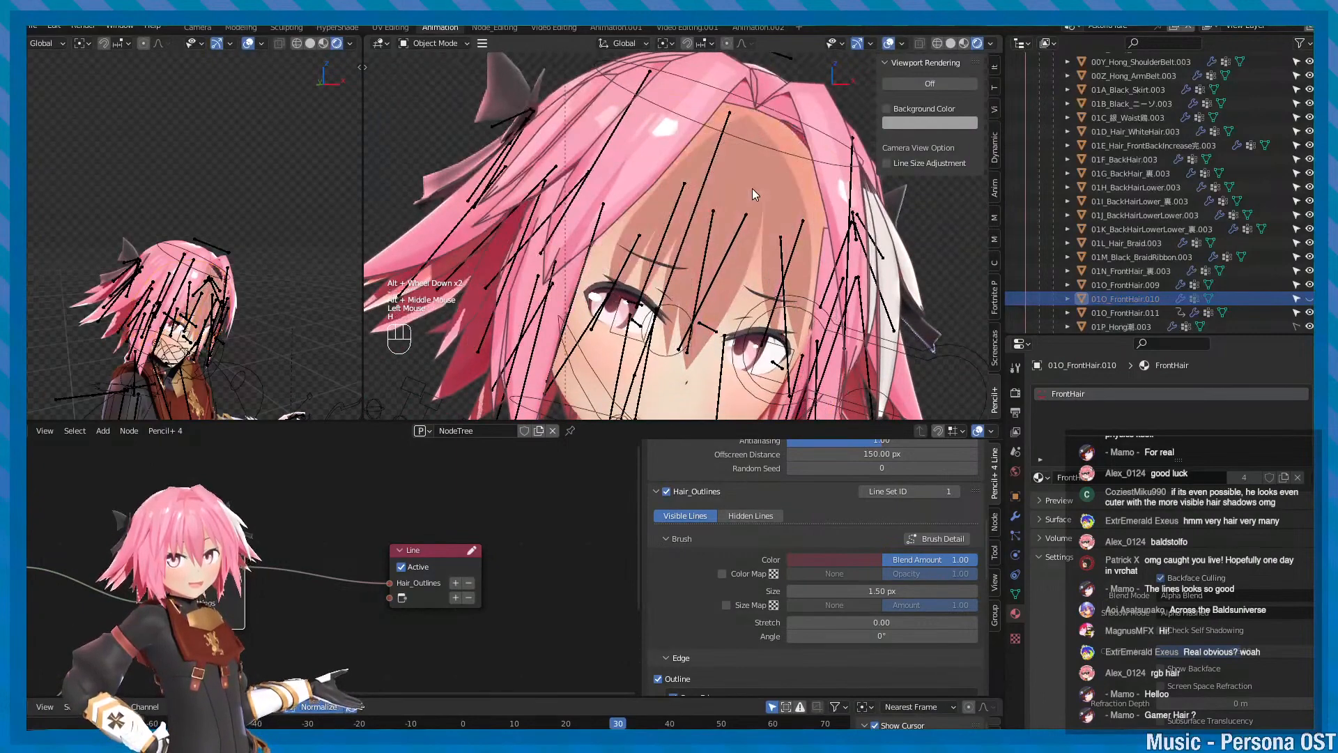
key("ctrl+z")
- Examine the hair lines from near and far without overlays and save the file
middle_click_drag(751, 187, 730, 223, "alt")
scroll(738, 234, "up", 1)
scroll(737, 240, "down", 2)
key("alt+minus")
key("minus")
key("ctrl+s")
scroll(730, 226, "up", 2)
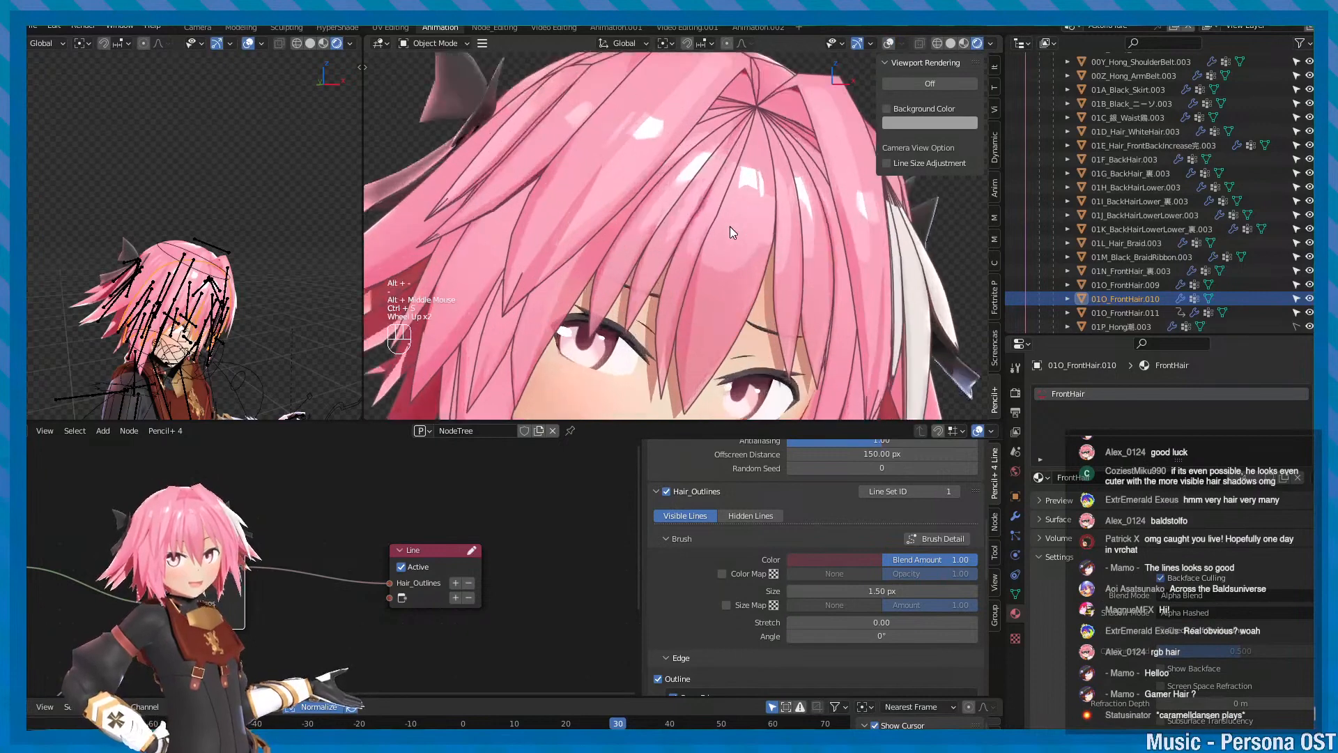
key("ctrl+s")
right_click_drag(717, 249, 694, 259, "alt")
key("ctrl+s")
middle_click_drag(697, 260, 703, 237, "alt")
key("ctrl+s")
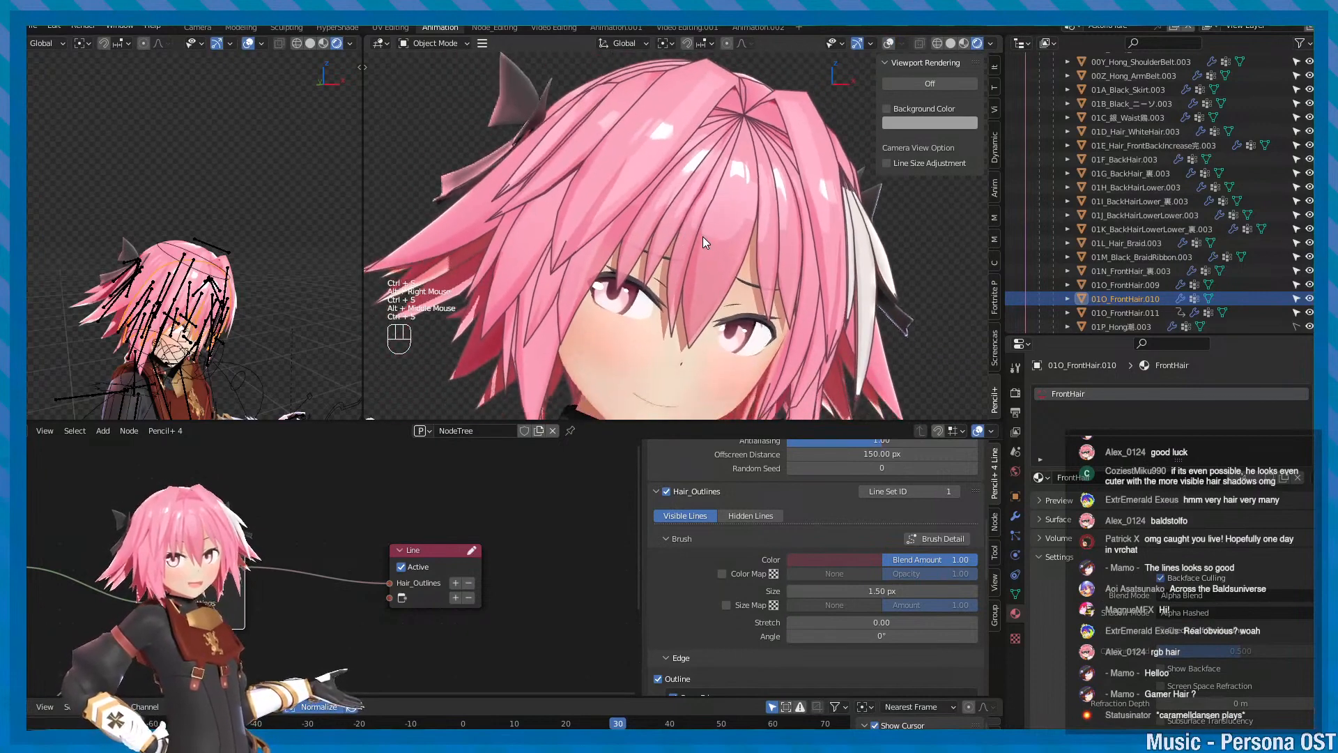
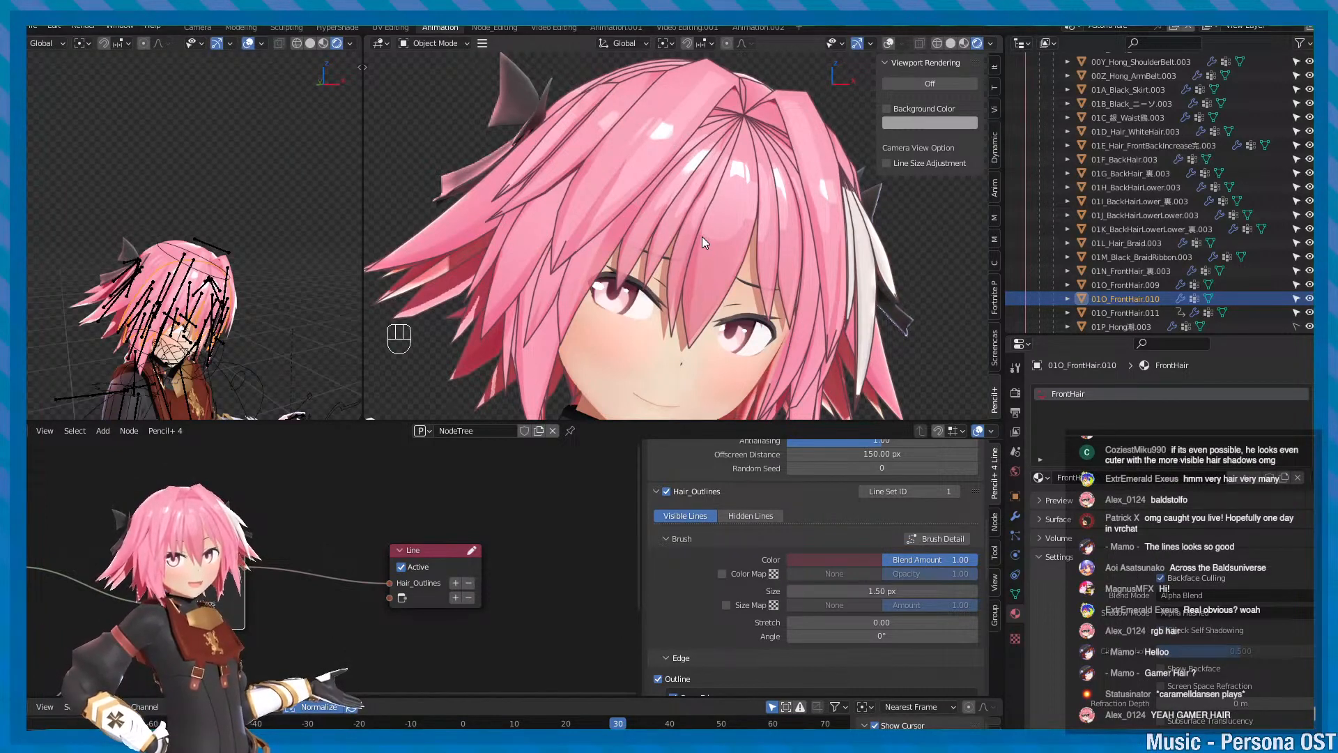
scroll(773, 223, "down", 2)
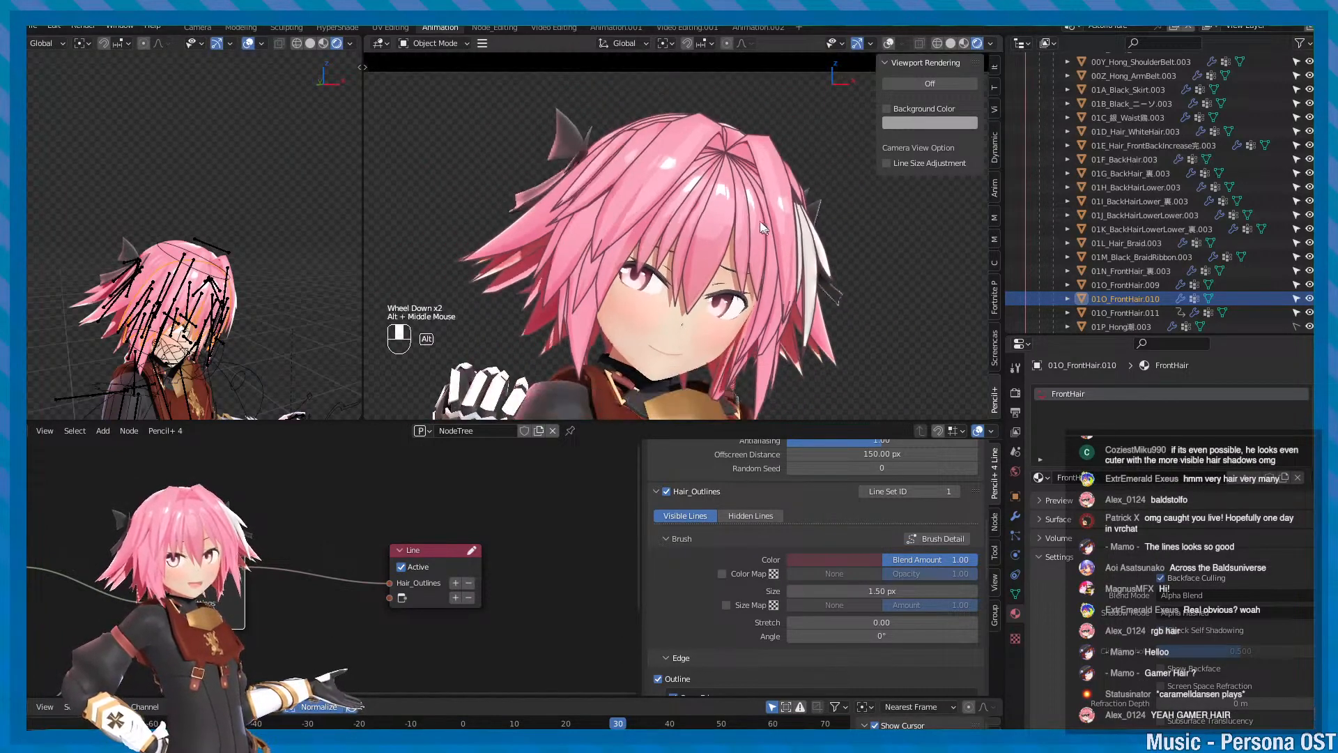
scroll(758, 208, "up", 1)
middle_click_drag(774, 223, 720, 180, "alt")
scroll(746, 195, "up", 2)
key("ctrl+s")
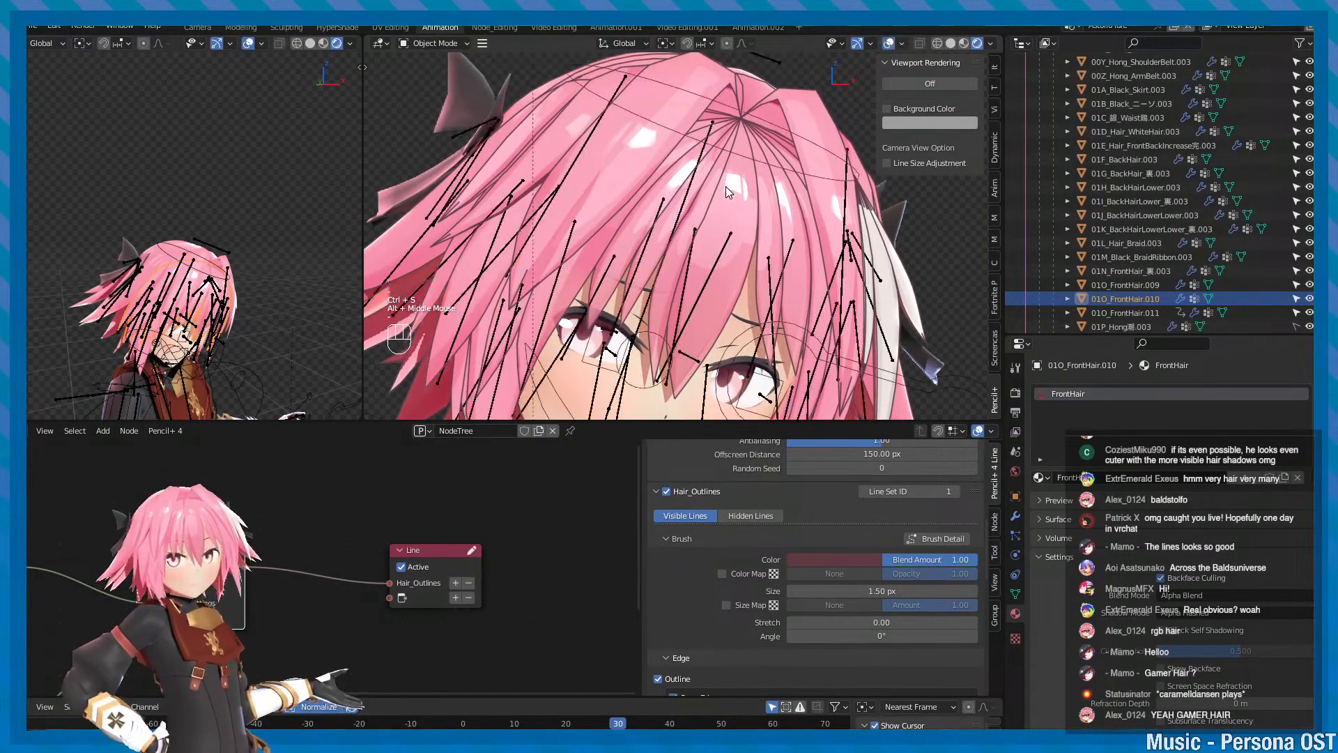
- Switch the Outline edges of Hair_Outlines and their Open Edge option off and on to compare, leaving both enabled
scroll(726, 190, "down", 2)
scroll(708, 628, "down", 2)
left_click(693, 613)
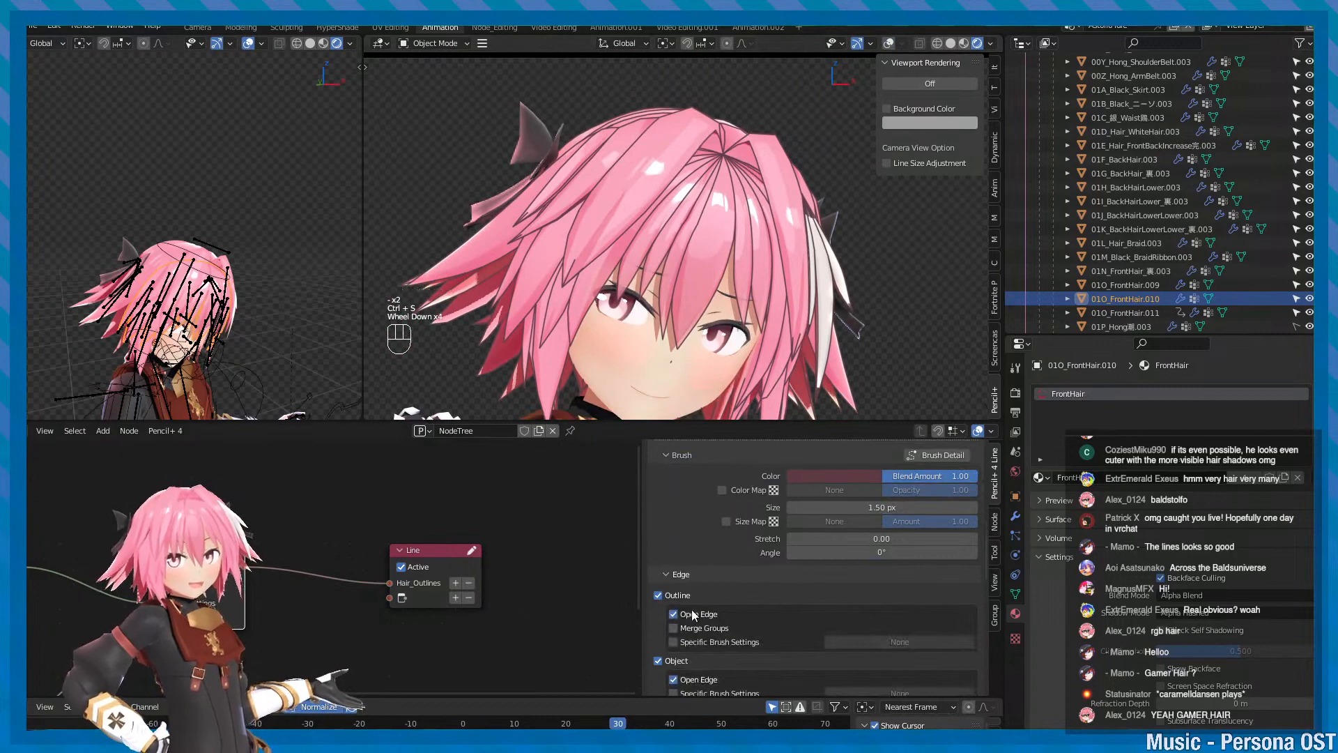
left_click(693, 612)
left_click(692, 613)
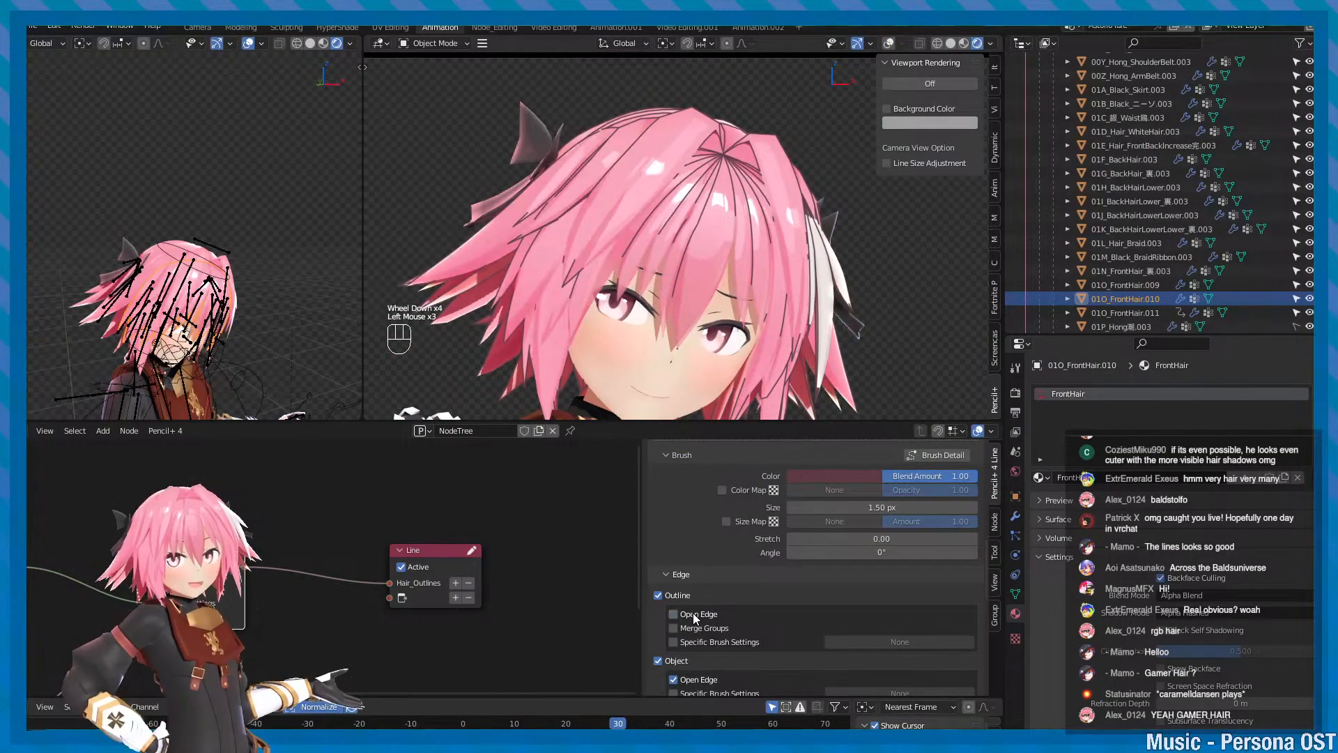
left_click(693, 612)
left_click(680, 599)
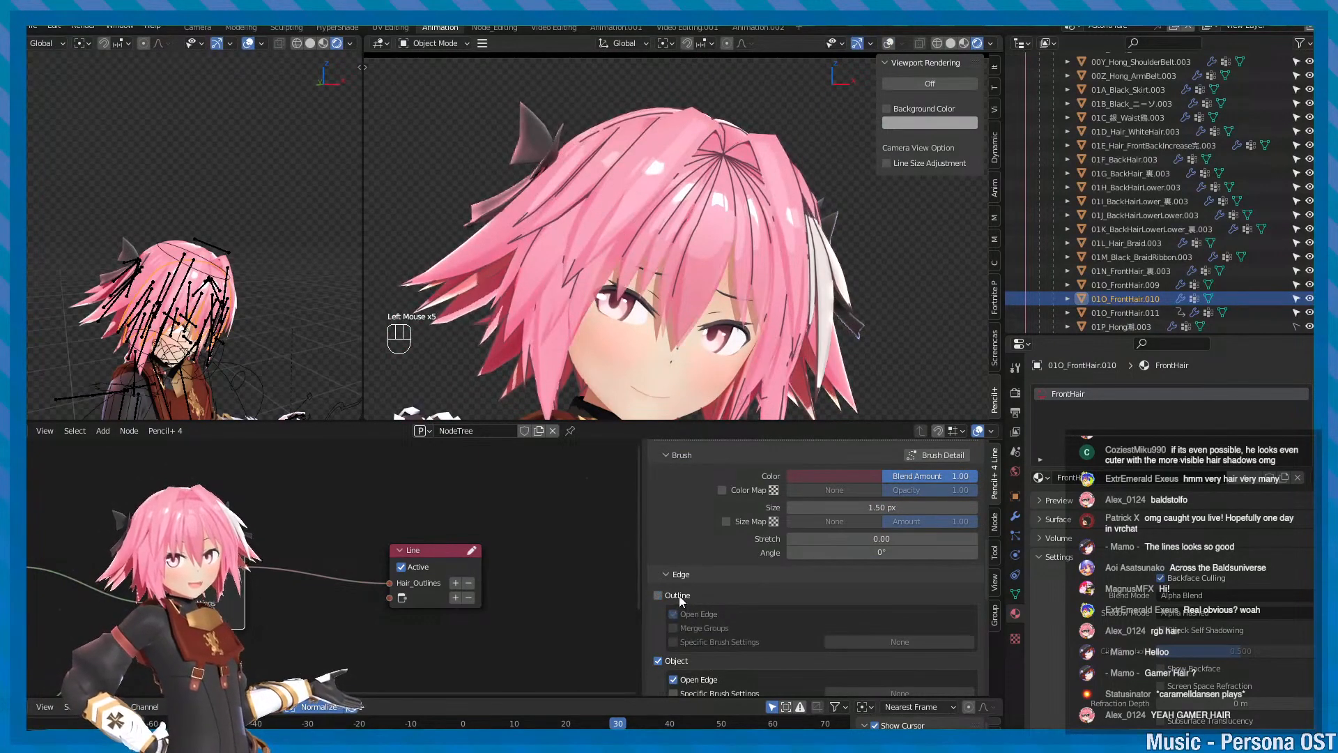
left_click(680, 599)
- Switch the Object edges and their Open Edge option off and on repeatedly to compare the hair lines, leaving both enabled
scroll(682, 603, "down", 2)
left_click(697, 629)
left_click(687, 624)
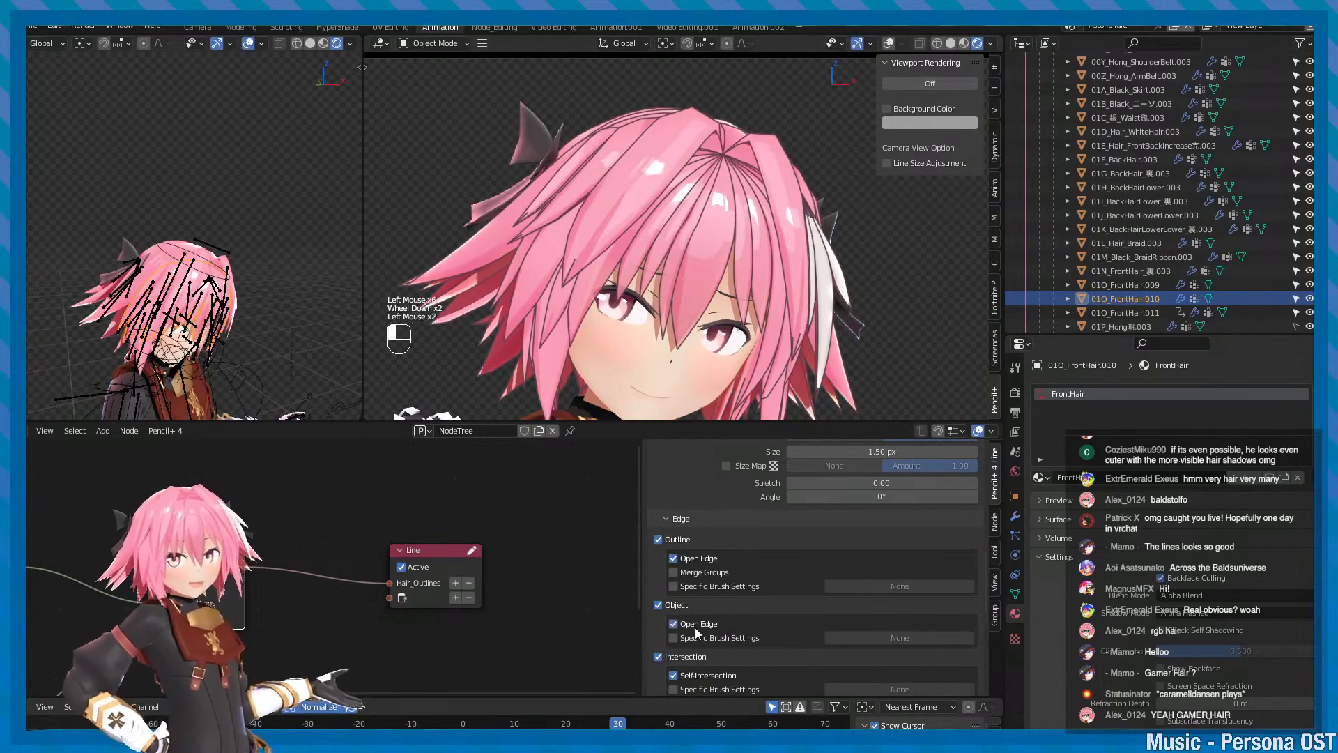
left_click(680, 621)
left_click(677, 618)
left_click(669, 606)
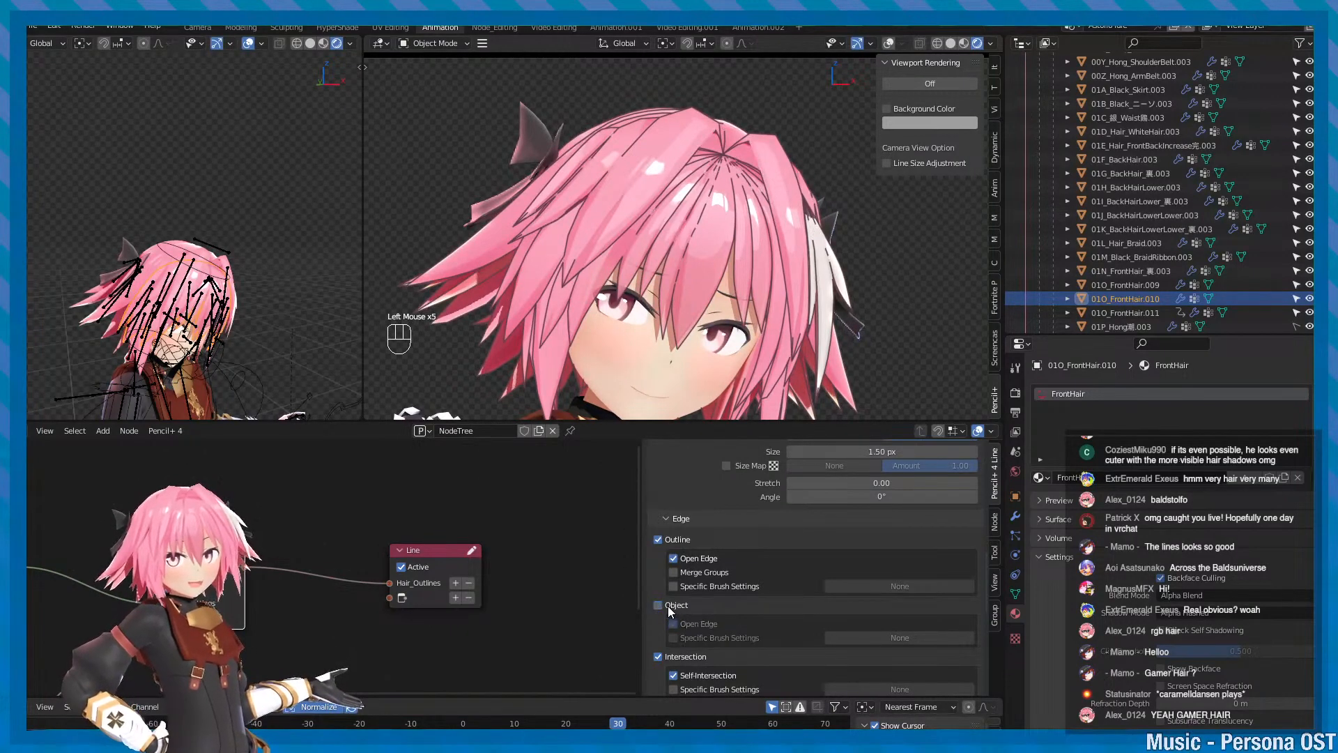
left_click(669, 606)
left_click(669, 606)
left_click(668, 606)
left_click(669, 606)
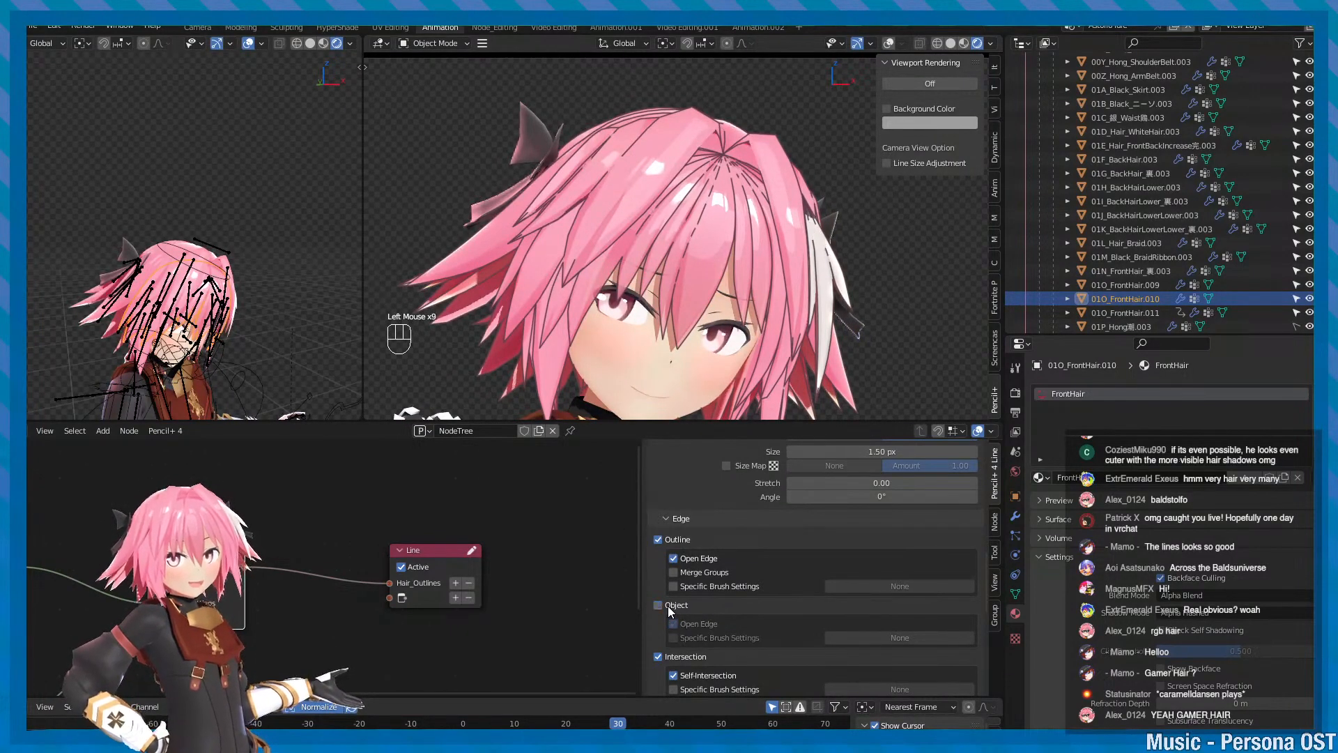
left_click(668, 605)
- Switch the Intersection edges and their Self-Intersection option off and on to compare, leaving both enabled
scroll(671, 604, "down", 2)
left_click(688, 603)
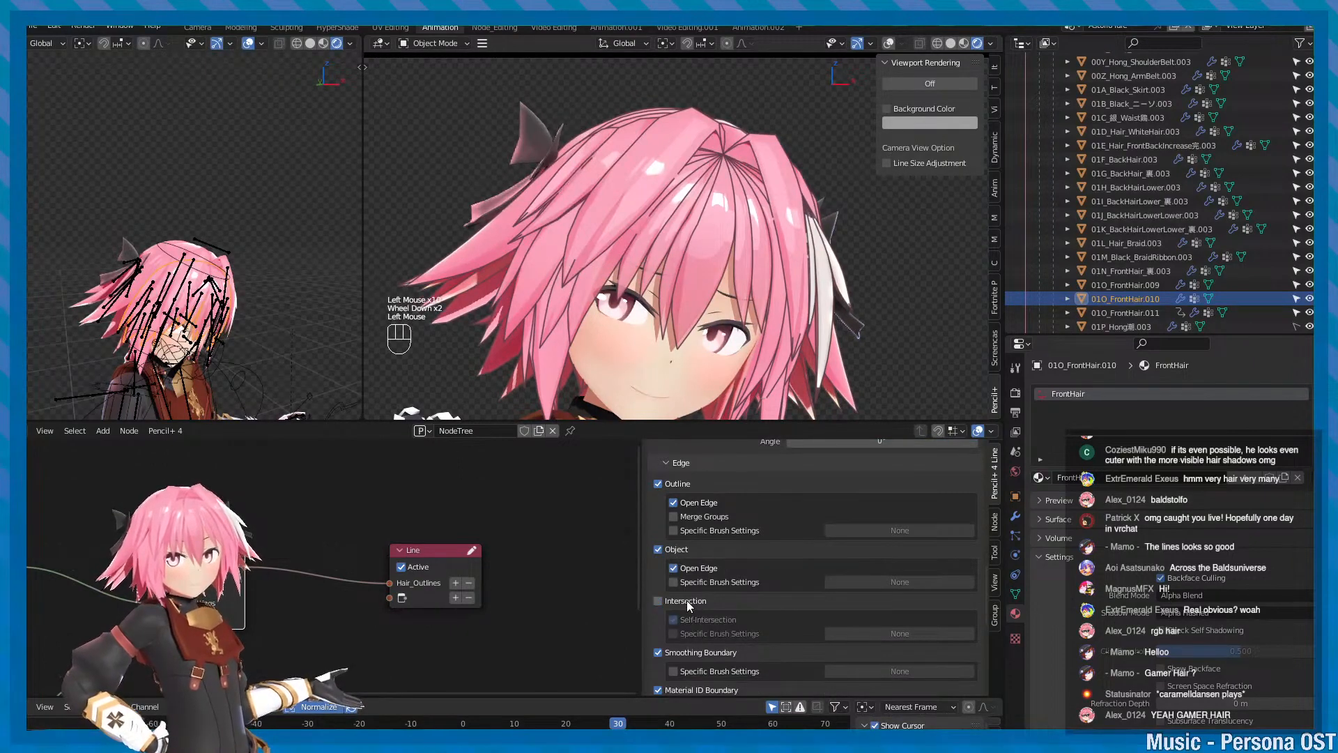
left_click(687, 603)
left_click(688, 621)
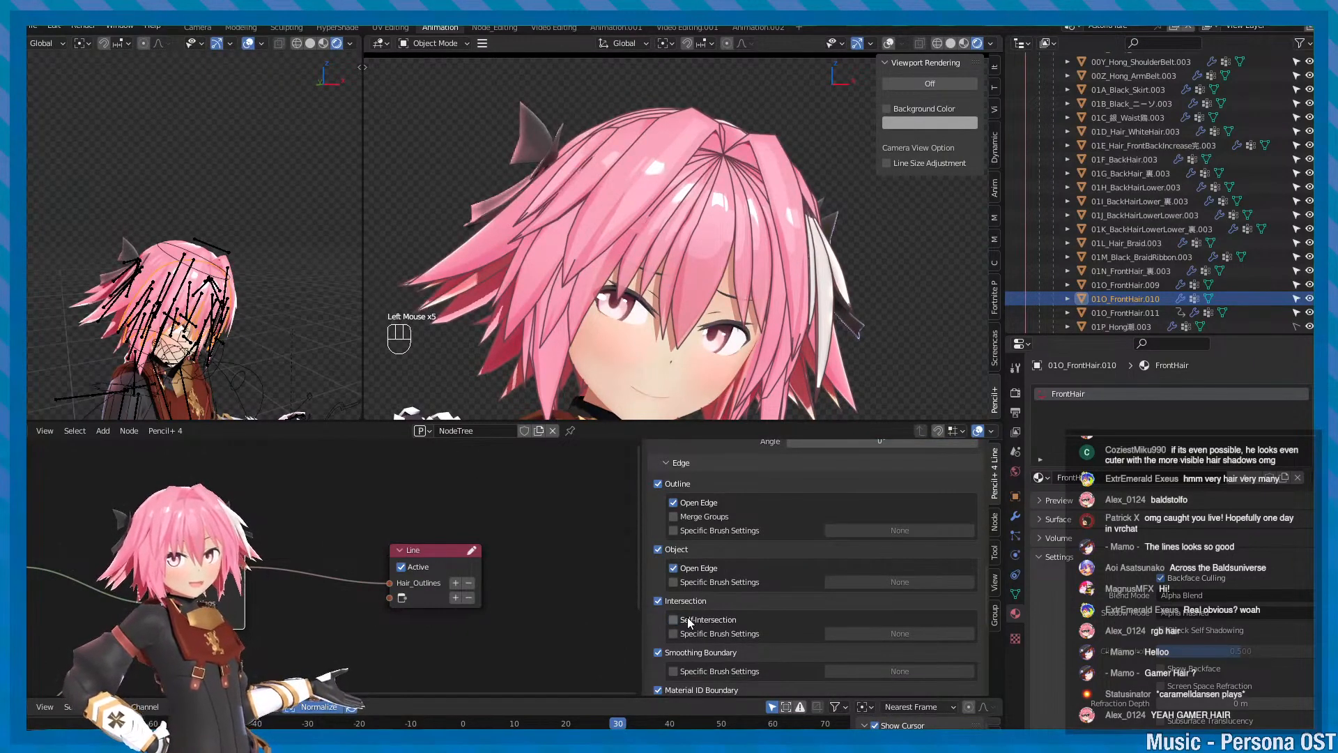
left_click(688, 620)
- Switch the Smoothing Boundary and Selected Edges of Hair_Outlines off and on to compare, leaving both enabled
scroll(688, 619, "down", 2)
left_click(681, 600)
left_click(682, 600)
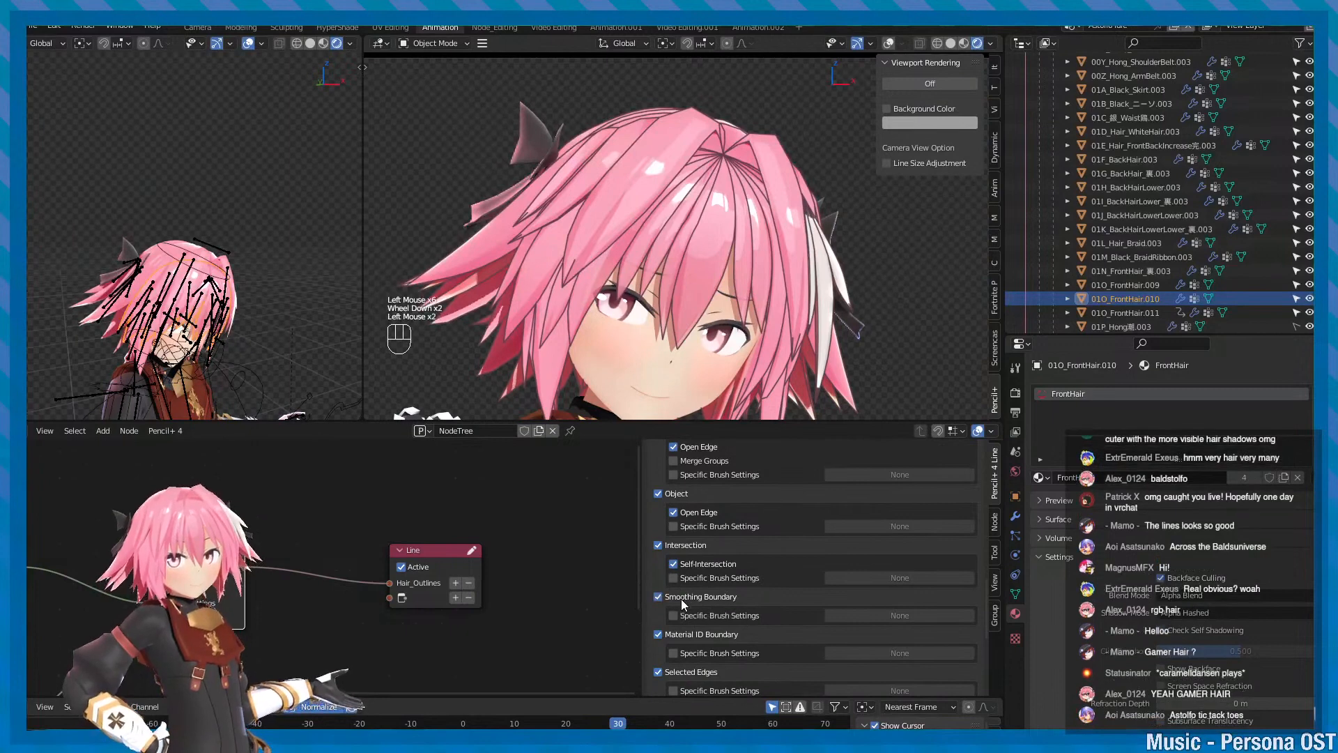
scroll(682, 604, "down", 1)
left_click(691, 616)
left_click(691, 617)
left_click(691, 616)
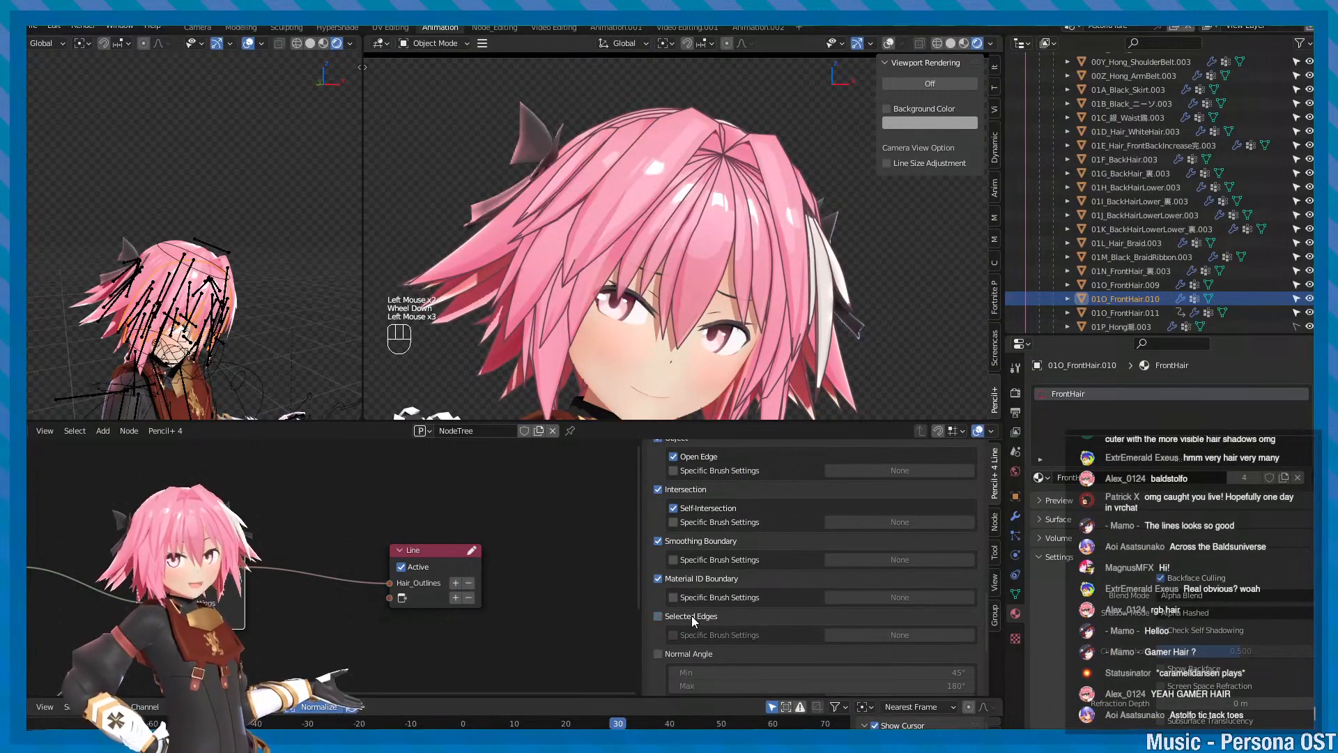
left_click(691, 616)
- Enable Wireframe edges for Hair_Outlines, check them across the hair and save the file
scroll(695, 608, "down", 3)
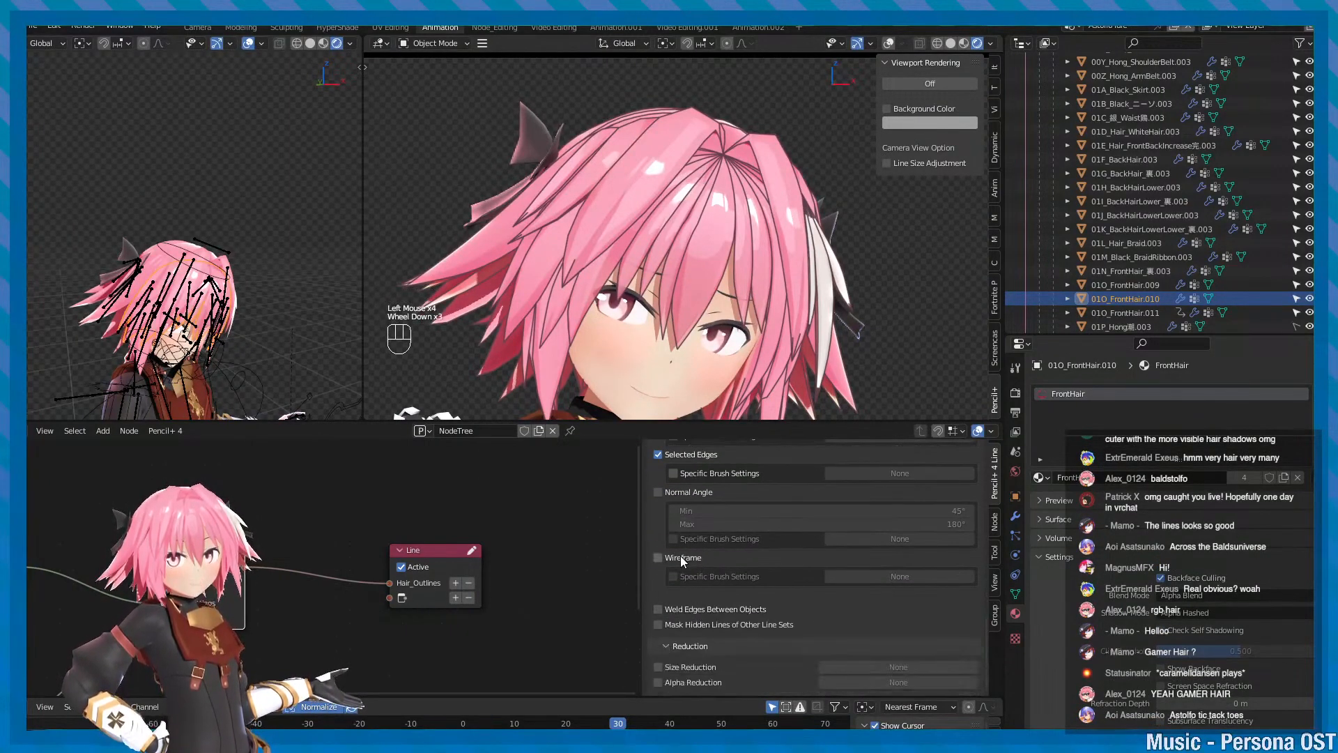
left_click(687, 559)
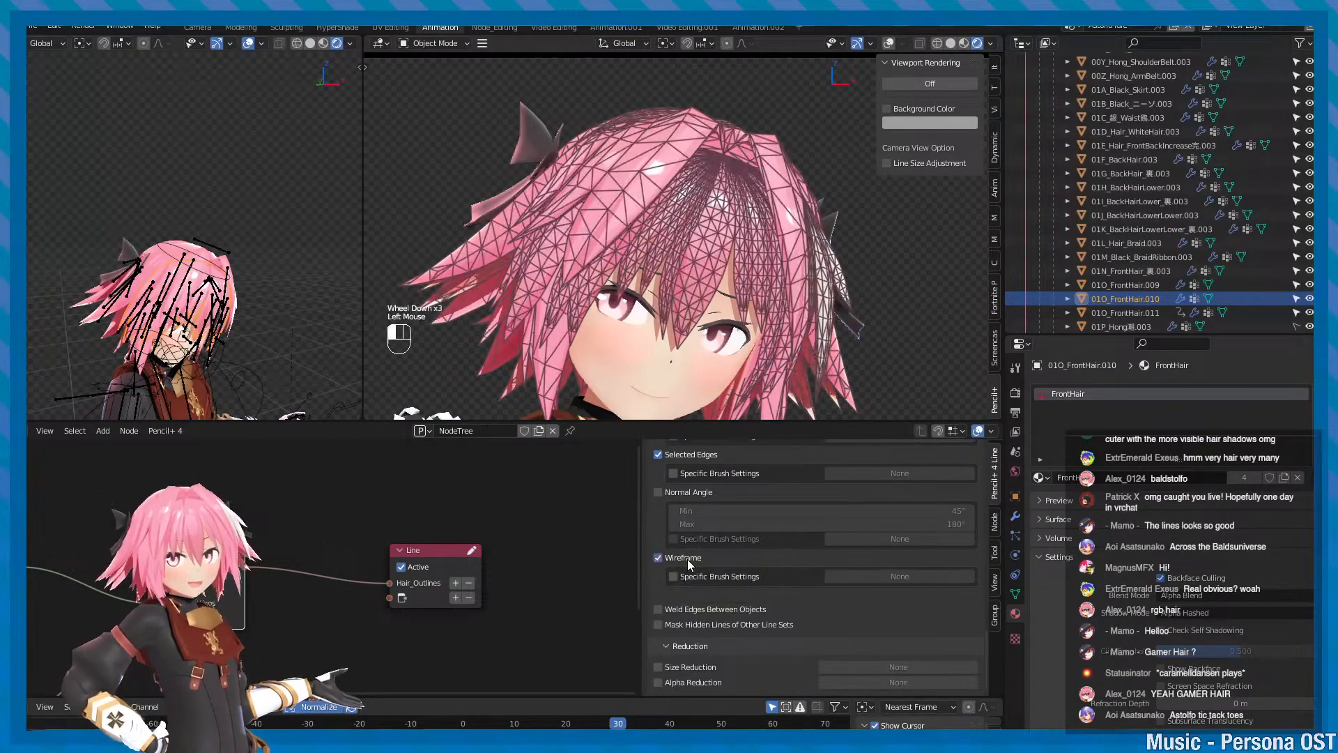
scroll(689, 126, "up", 2)
middle_click_drag(688, 127, 692, 76, "alt")
right_click_drag(693, 76, 629, 172, "alt")
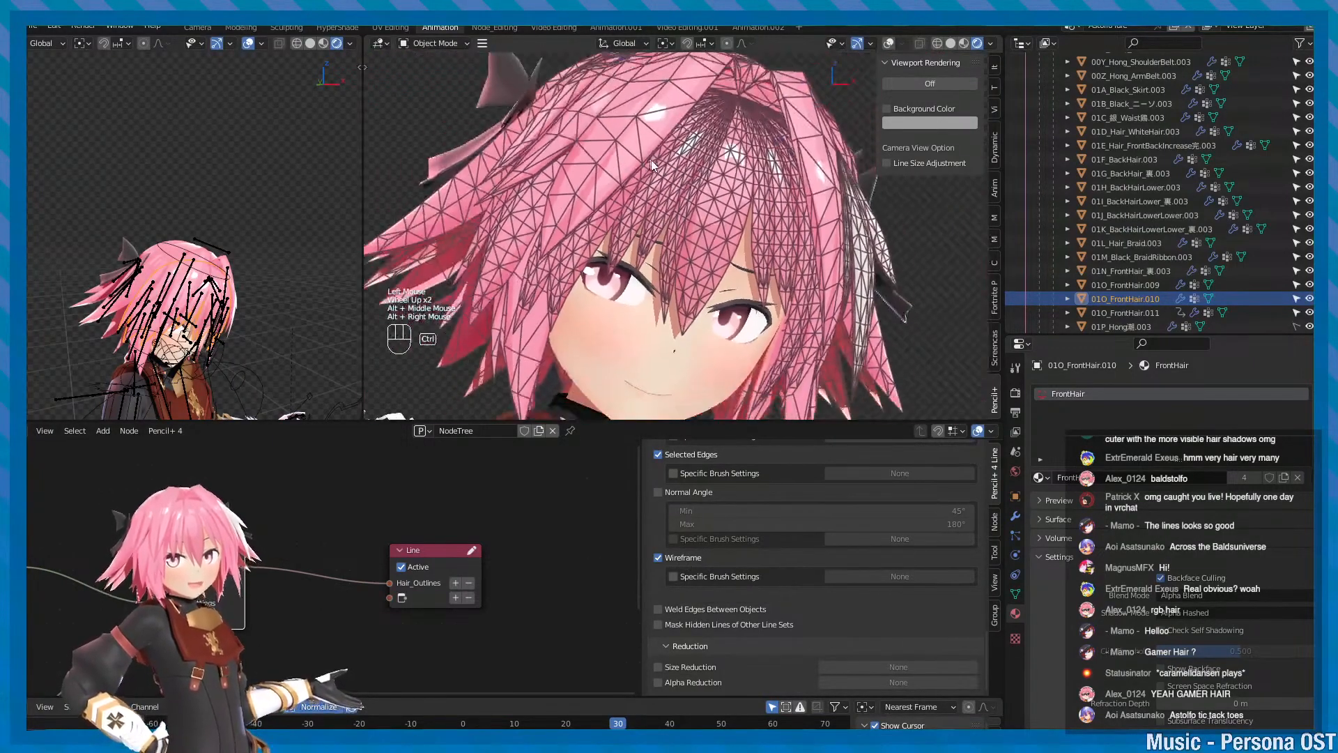
key("ctrl+s")
middle_click_drag(629, 172, 613, 197, "alt")
right_click_drag(613, 197, 599, 219, "alt")
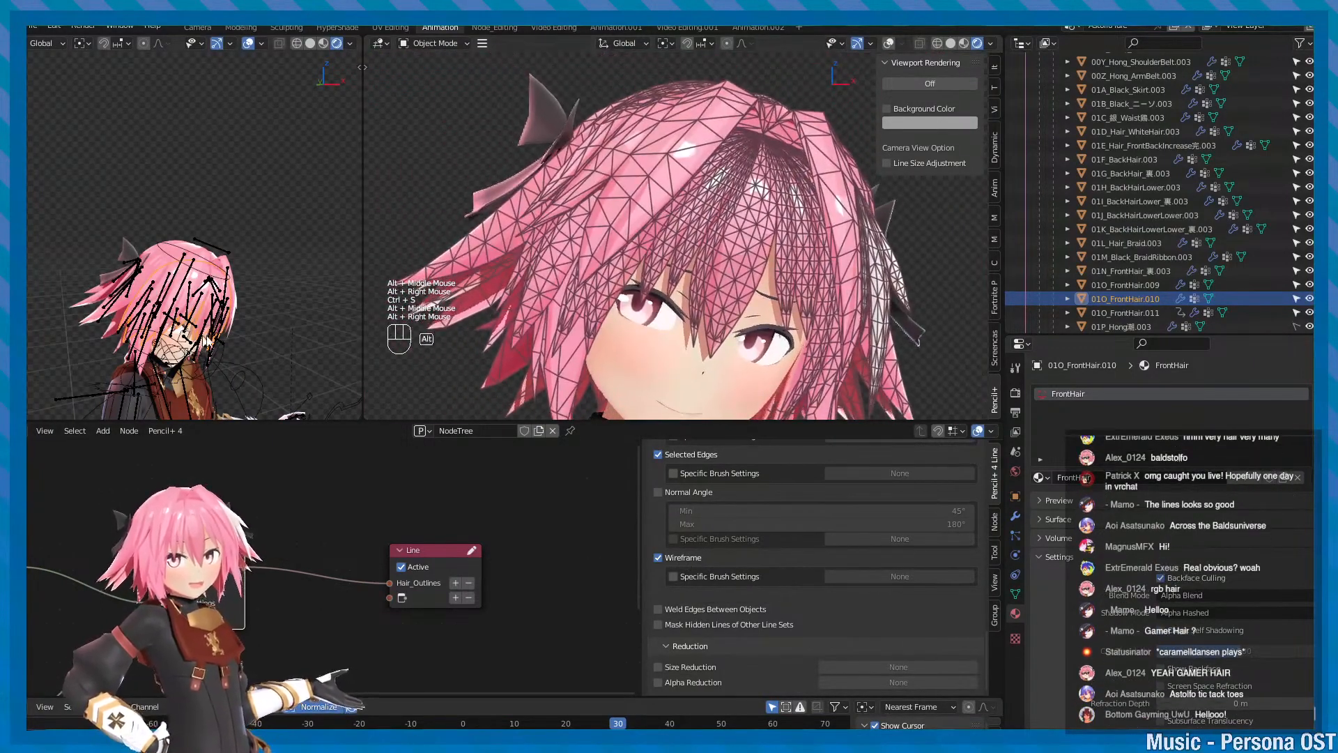
- Hide the overlays in the secondary viewport, frame the head there up close and save the file
left_click_drag(208, 341, 201, 330, "alt")
key("minus")
middle_click_drag(199, 329, 203, 304, "alt")
scroll(203, 304, "up", 2)
key("minus")
left_click_drag(206, 301, 232, 291, "alt")
key("minus")
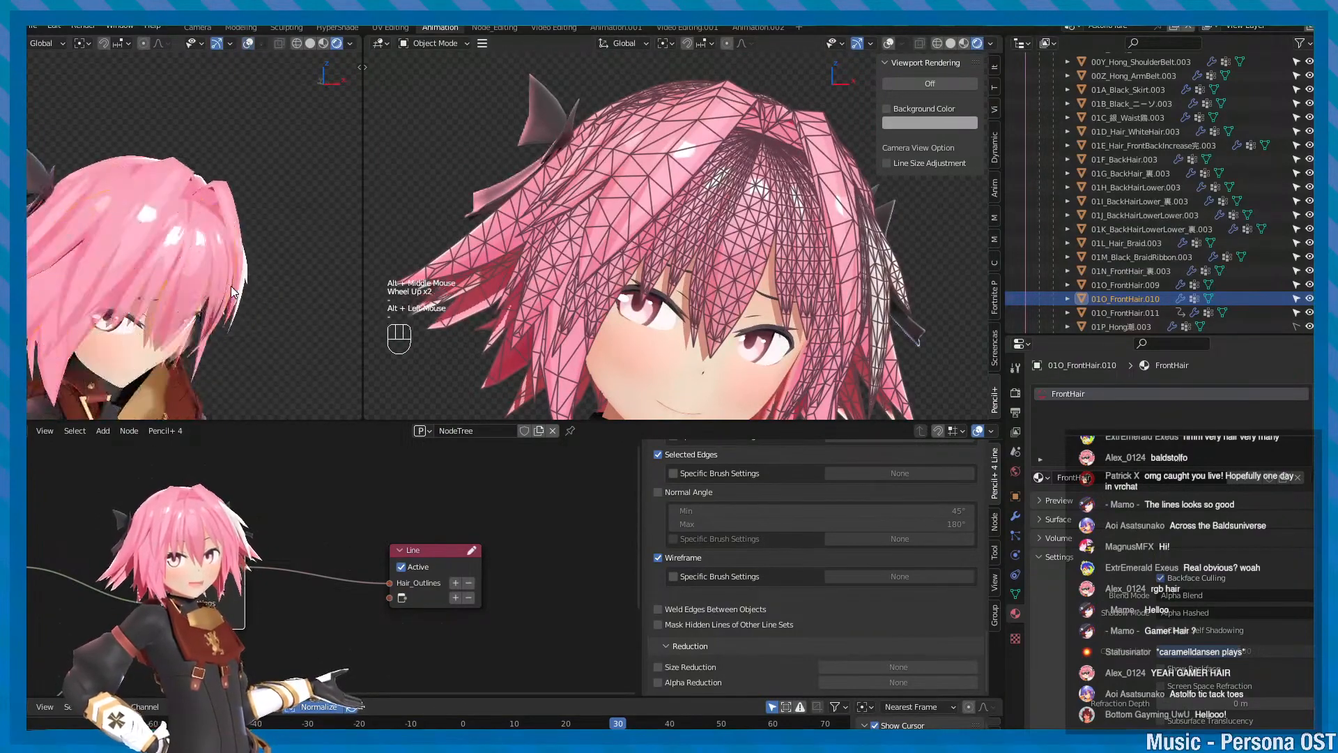
key("ctrl+s")
scroll(737, 229, "down", 2)
scroll(742, 238, "up", 2)
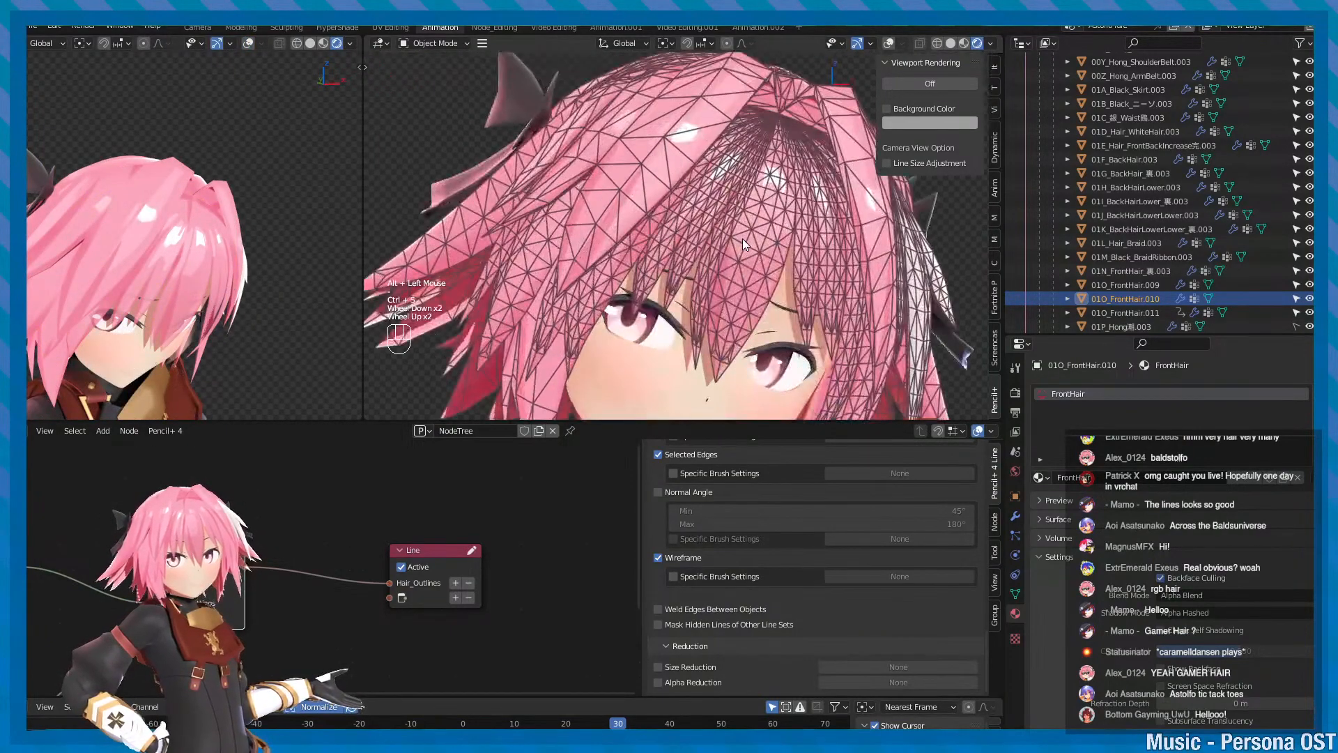
- Save the file and disable the Wireframe edges for the Hair_Outlines line set
key("ctrl+s")
scroll(759, 321, "down", 1)
key("ctrl+s")
left_click(679, 558)
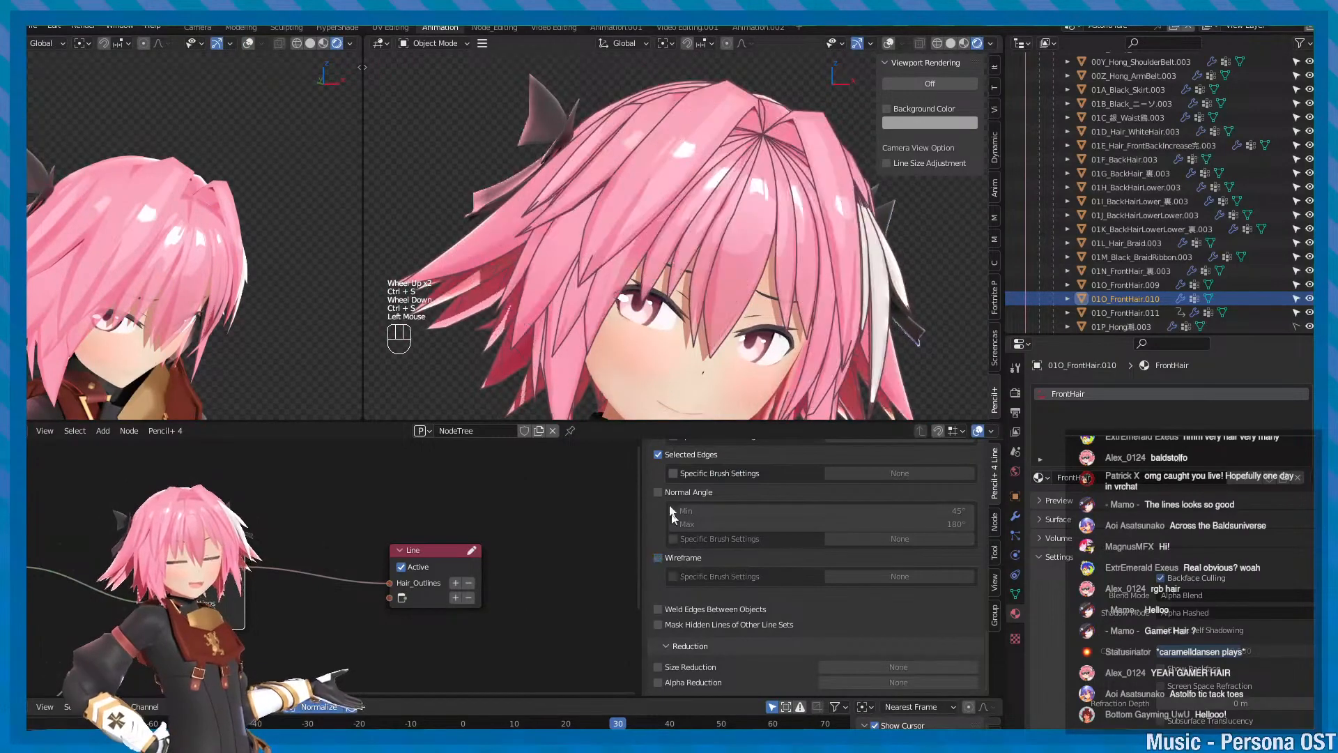
- Enable Normal Angle edges for Hair_Outlines, switching them off and on to compare the lines on the hair
left_click(663, 493)
left_click(663, 492)
left_click(663, 492)
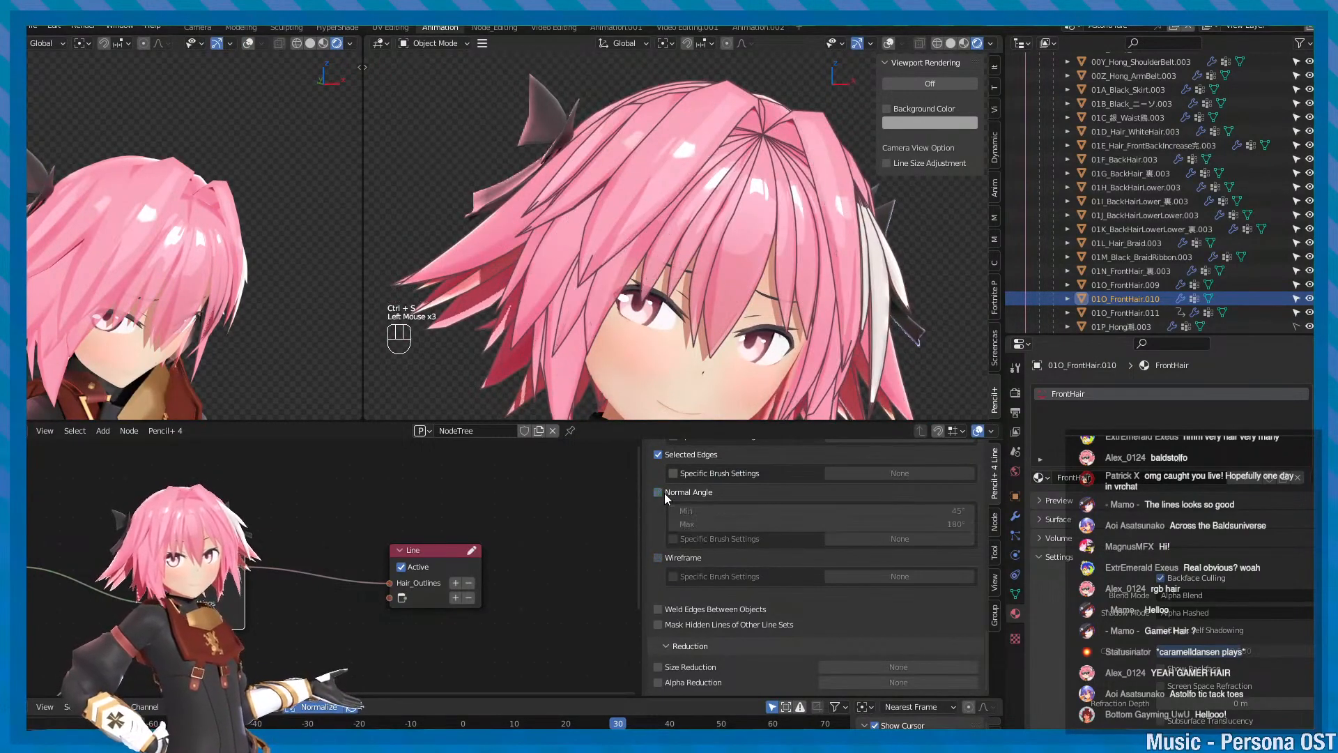
left_click(664, 492)
left_click(664, 492)
scroll(785, 257, "down", 2)
scroll(827, 228, "up", 1)
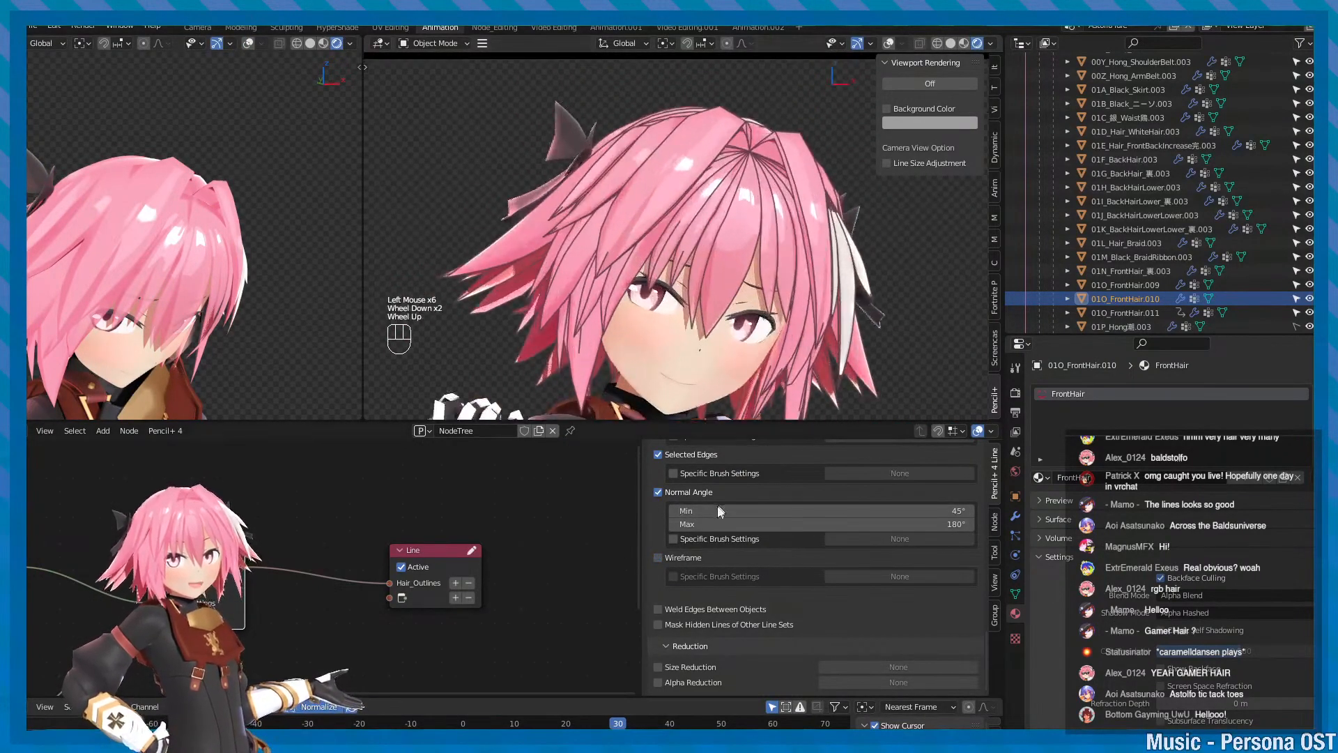
- Raise the Normal Angle minimum to 176°, disable Normal Angle for Hair_Outlines and save the file
left_click(772, 511)
mouse_move(779, 511)
left_mouse_down()
mouse_move(838, 511)
mouse_move(772, 520)
left_mouse_up()
left_click(675, 493)
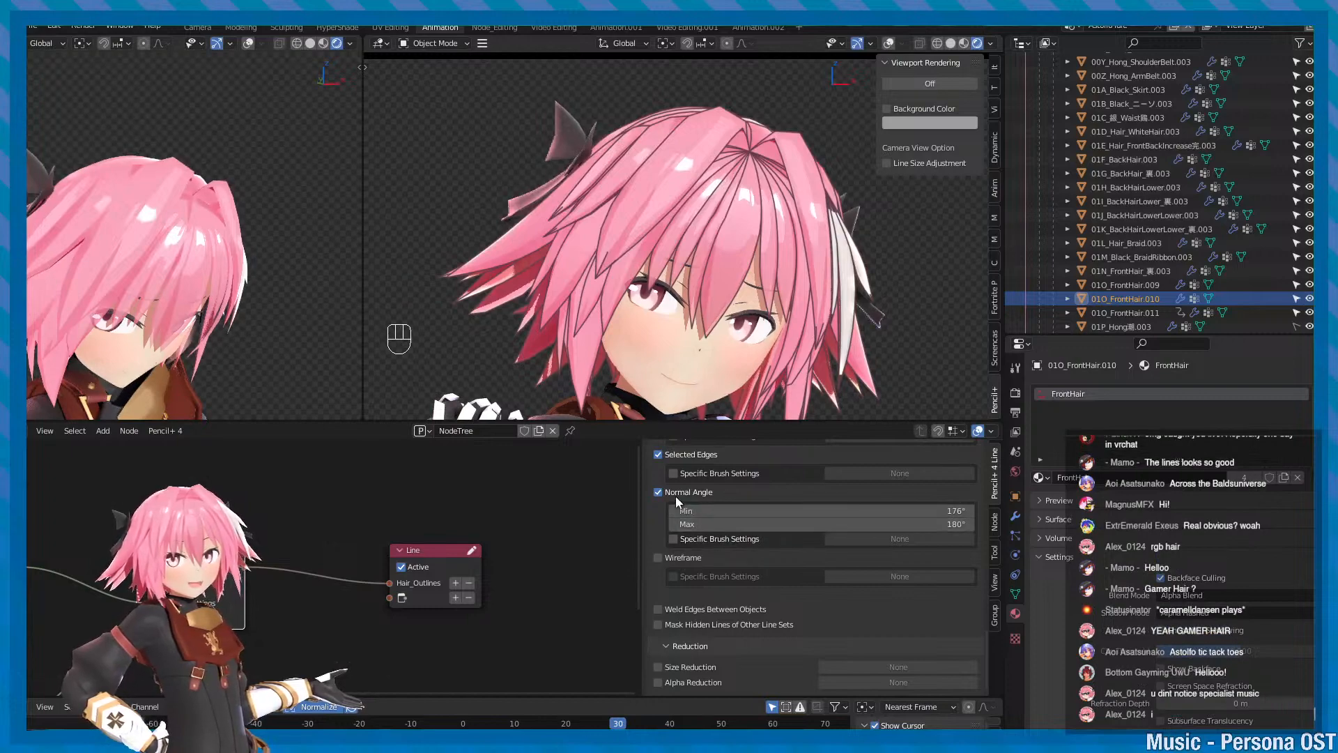
scroll(732, 587, "down", 2)
key("ctrl+s")
scroll(756, 648, "up", 6)
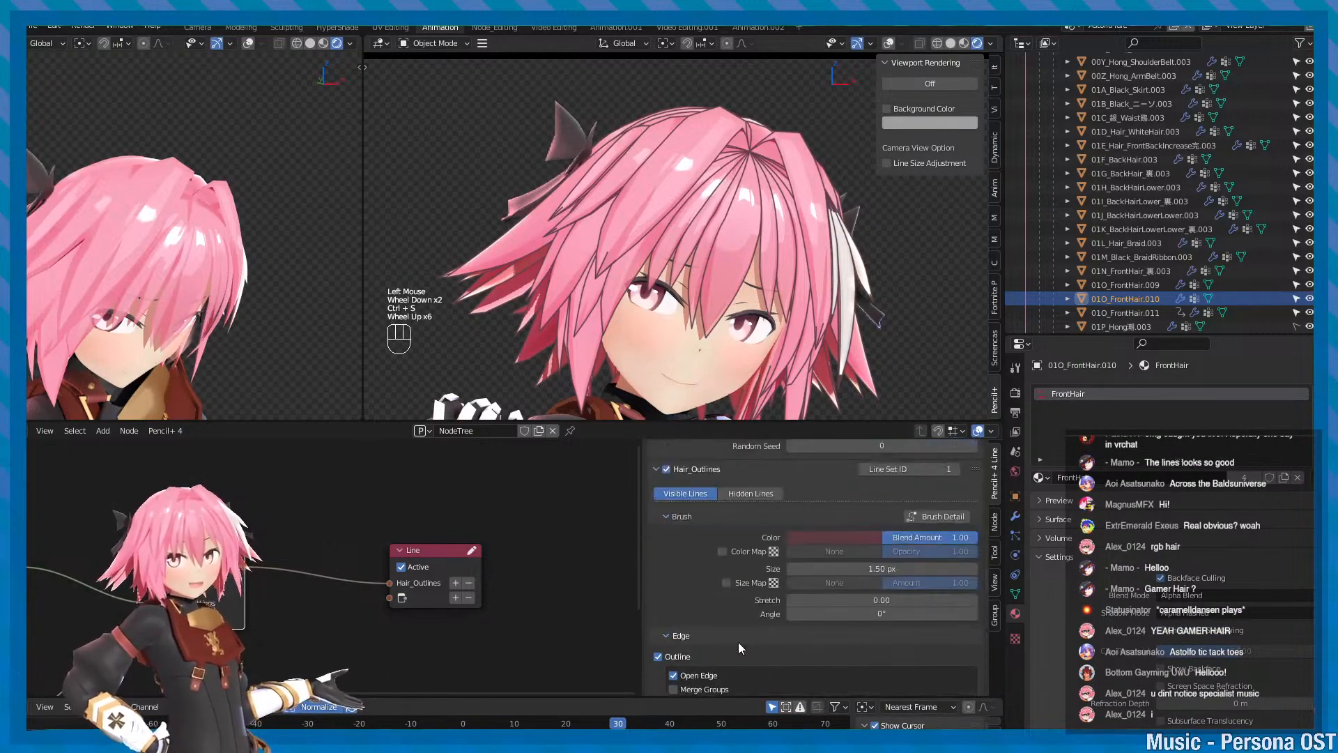
scroll(749, 166, "up", 1)
- Select the front hair mesh over the forehead, try hiding it, undo the hiding and save the file
middle_click(742, 168, "alt")
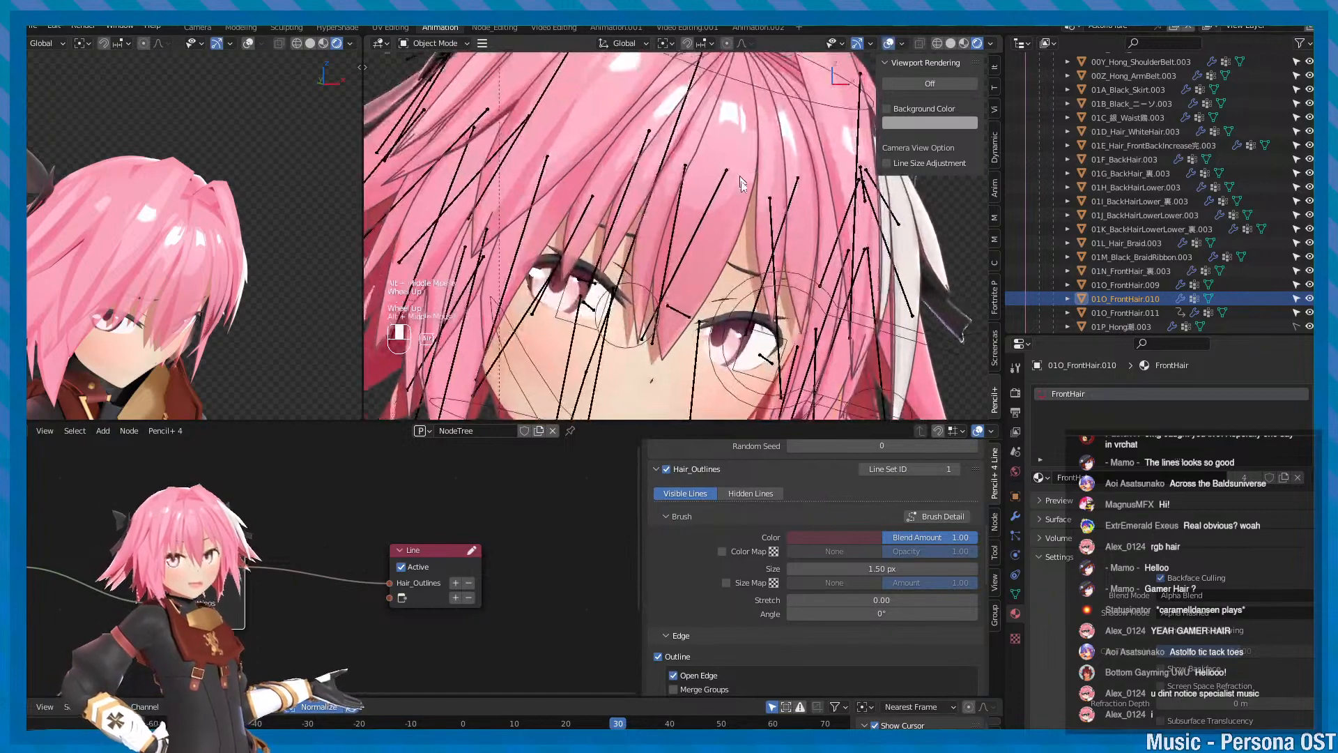
scroll(744, 196, "down", 2)
middle_click_drag(730, 201, 773, 173, "alt")
key("minus")
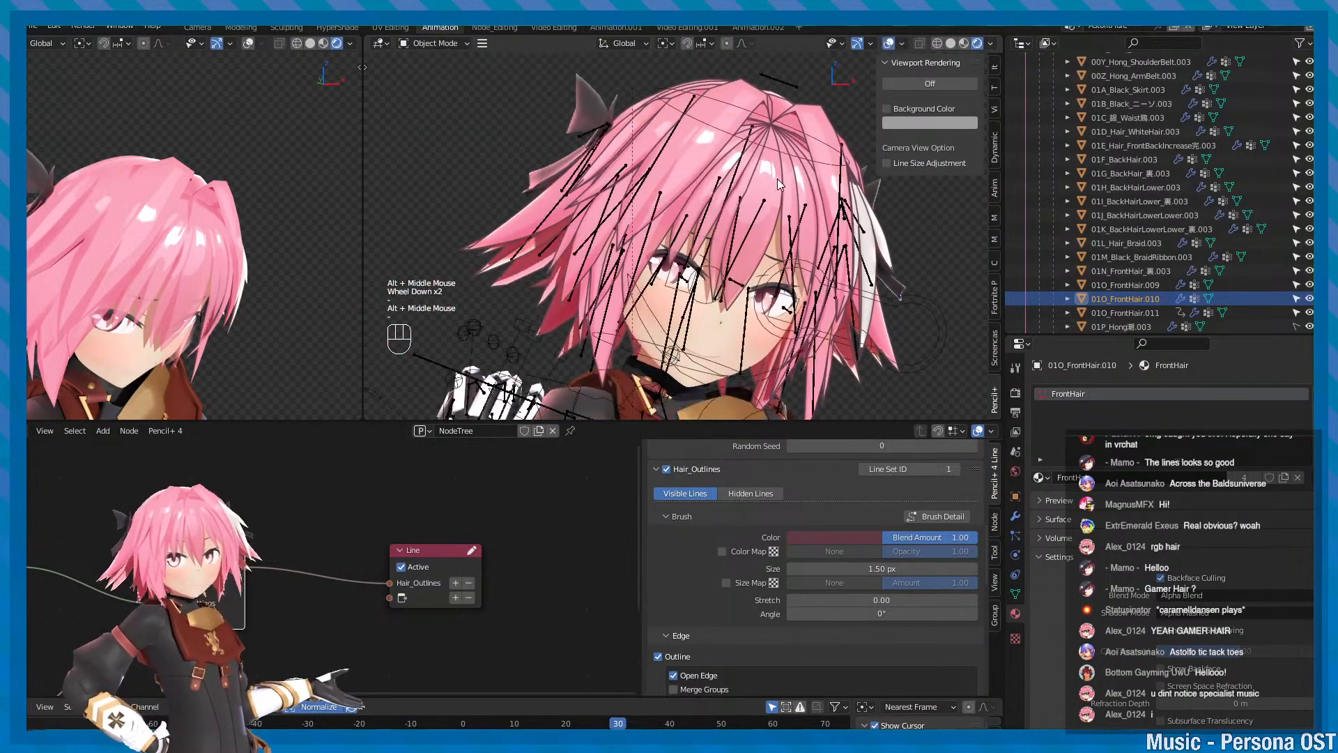
right_click(773, 174)
left_click(771, 181)
scroll(787, 182, "up", 2)
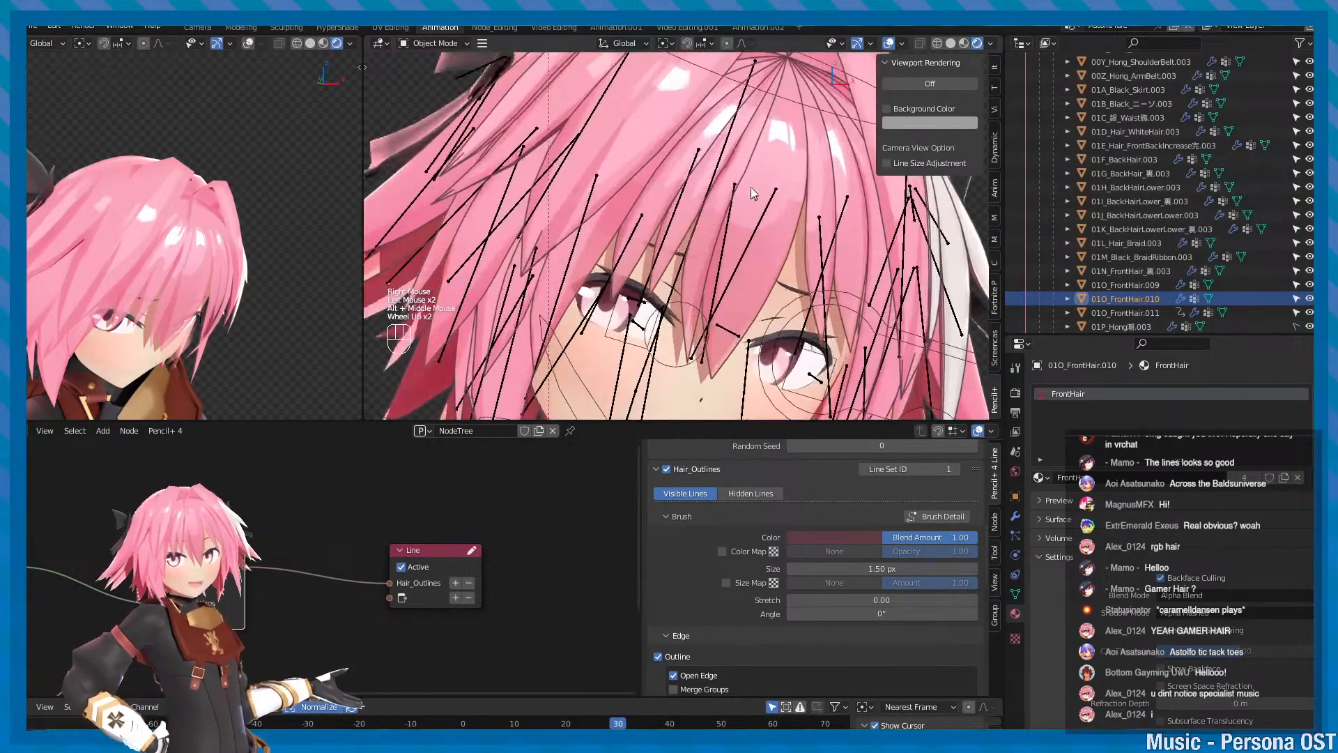
key("h")
key("ctrl+z")
scroll(798, 186, "down", 1)
key("ctrl+s")
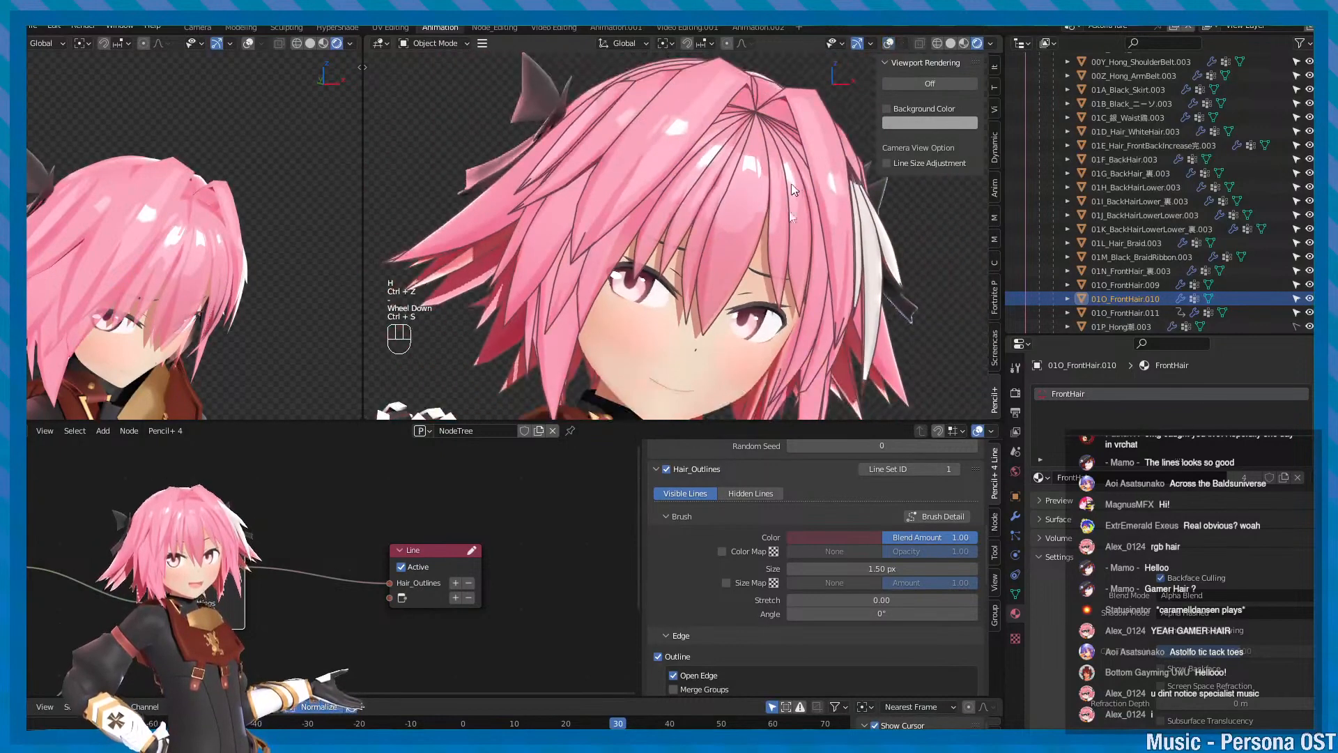
- Remove 01O_FrontHair.010 from the objects of the Hair_Outlines line set and check the head
scroll(750, 561, "up", 4)
left_click(868, 680)
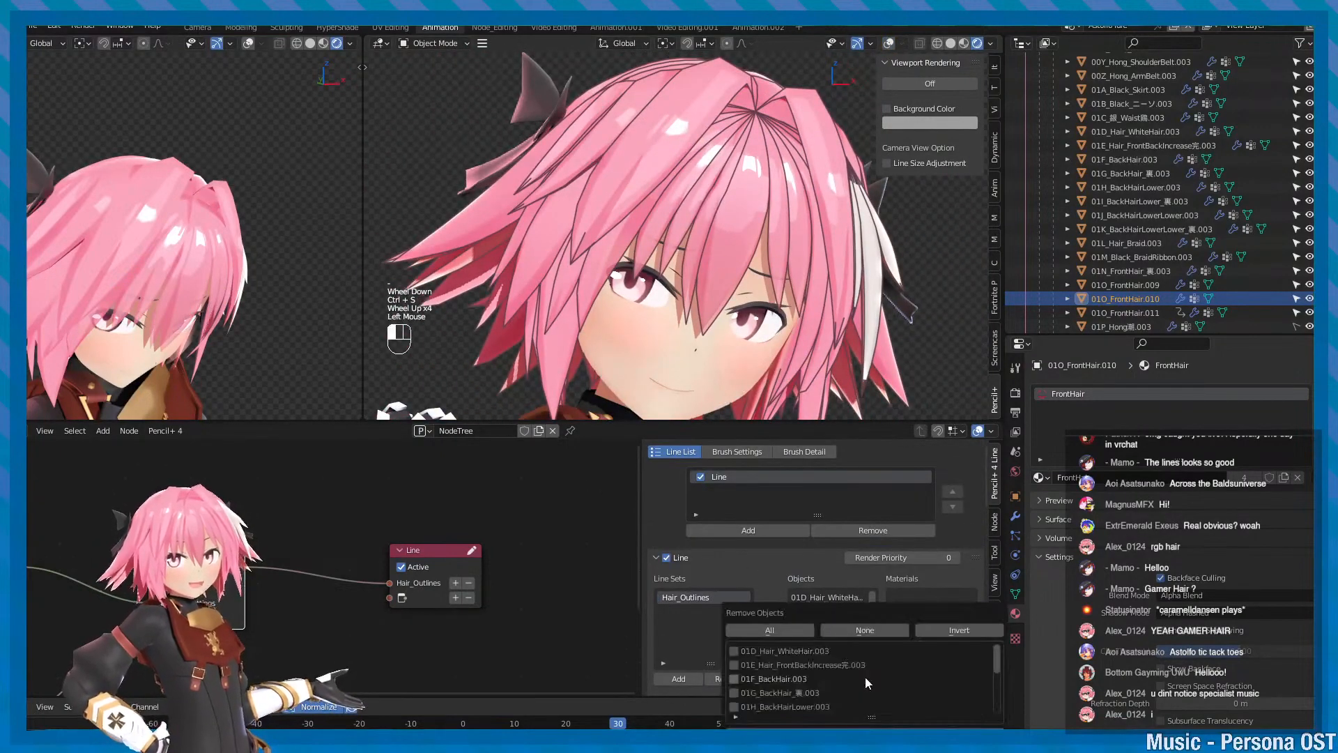
scroll(733, 320, "down", 2)
middle_click_drag(733, 320, 733, 291, "alt")
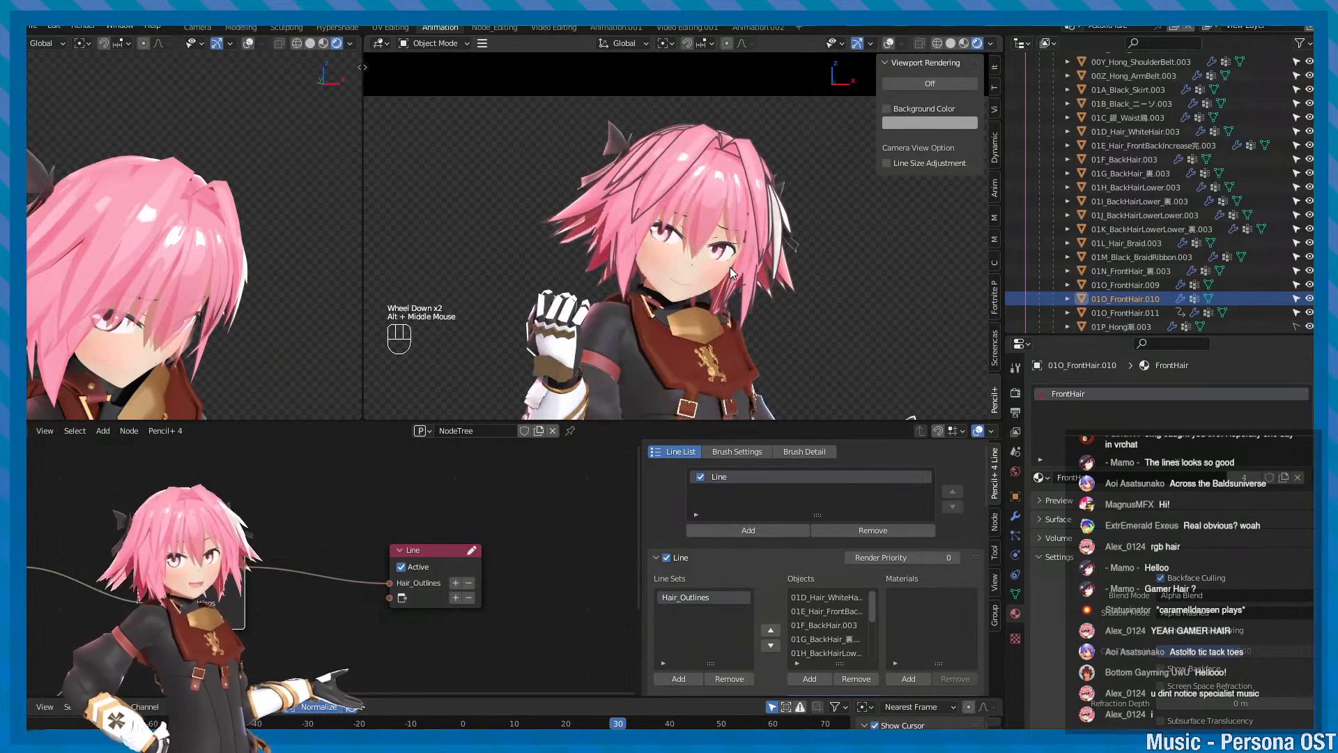
scroll(731, 267, "up", 2)
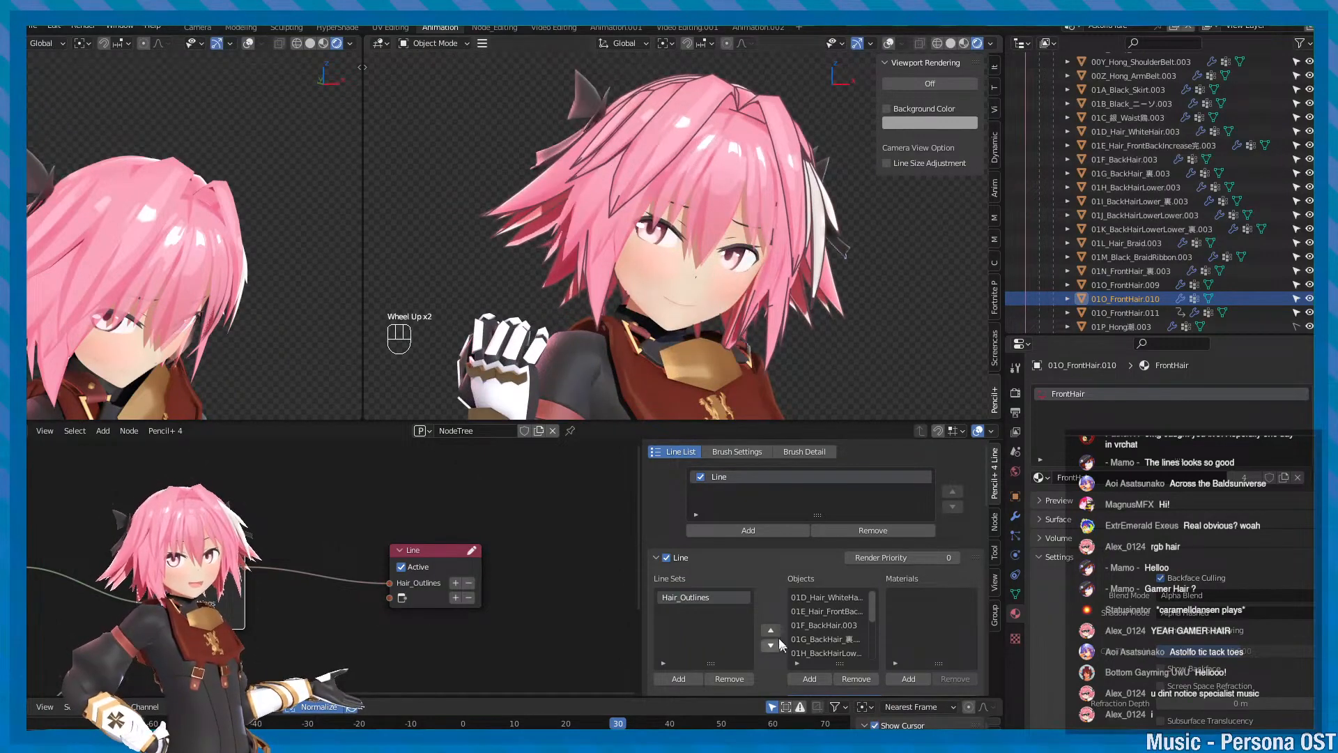
- Add a new line set containing the object 01O_FrontHair.010, check its lines on the head and save the file
left_click(679, 679)
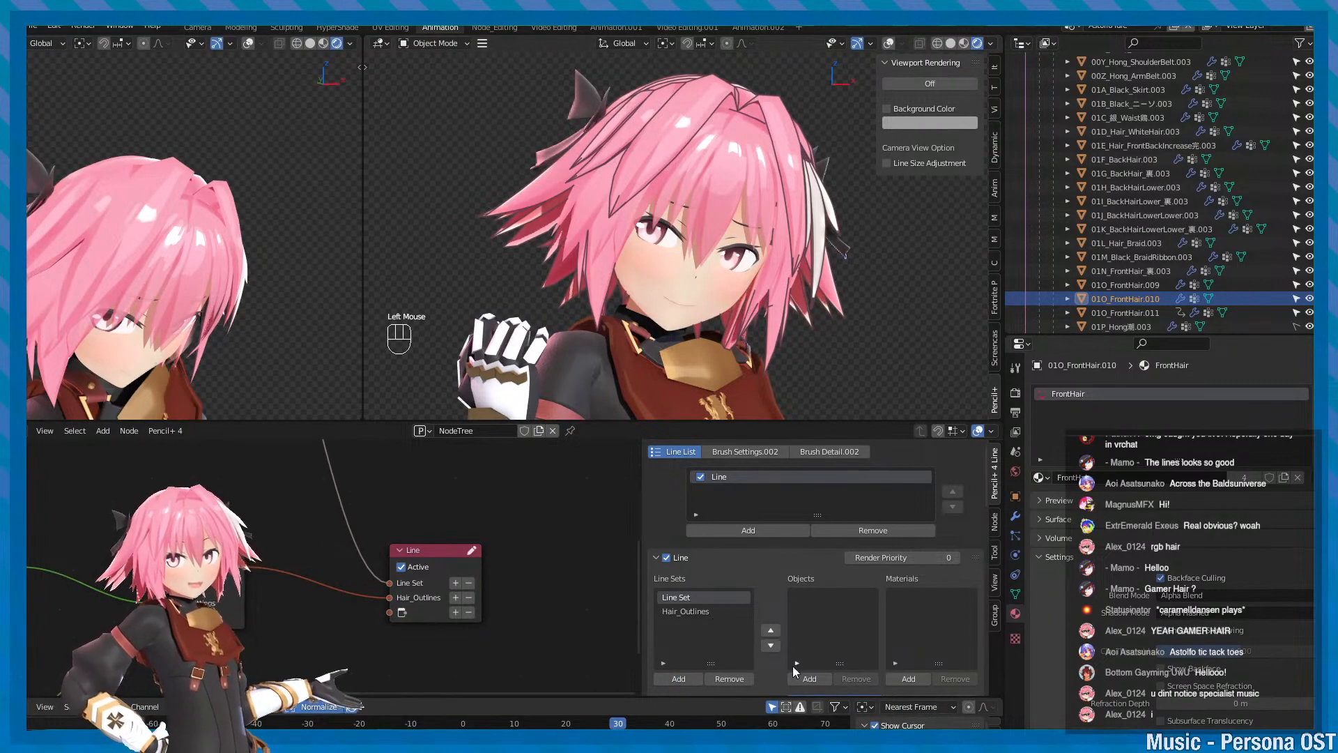
left_click(809, 679)
left_click(807, 680)
middle_click_drag(732, 218, 717, 250, "alt")
scroll(720, 242, "down", 2, "alt")
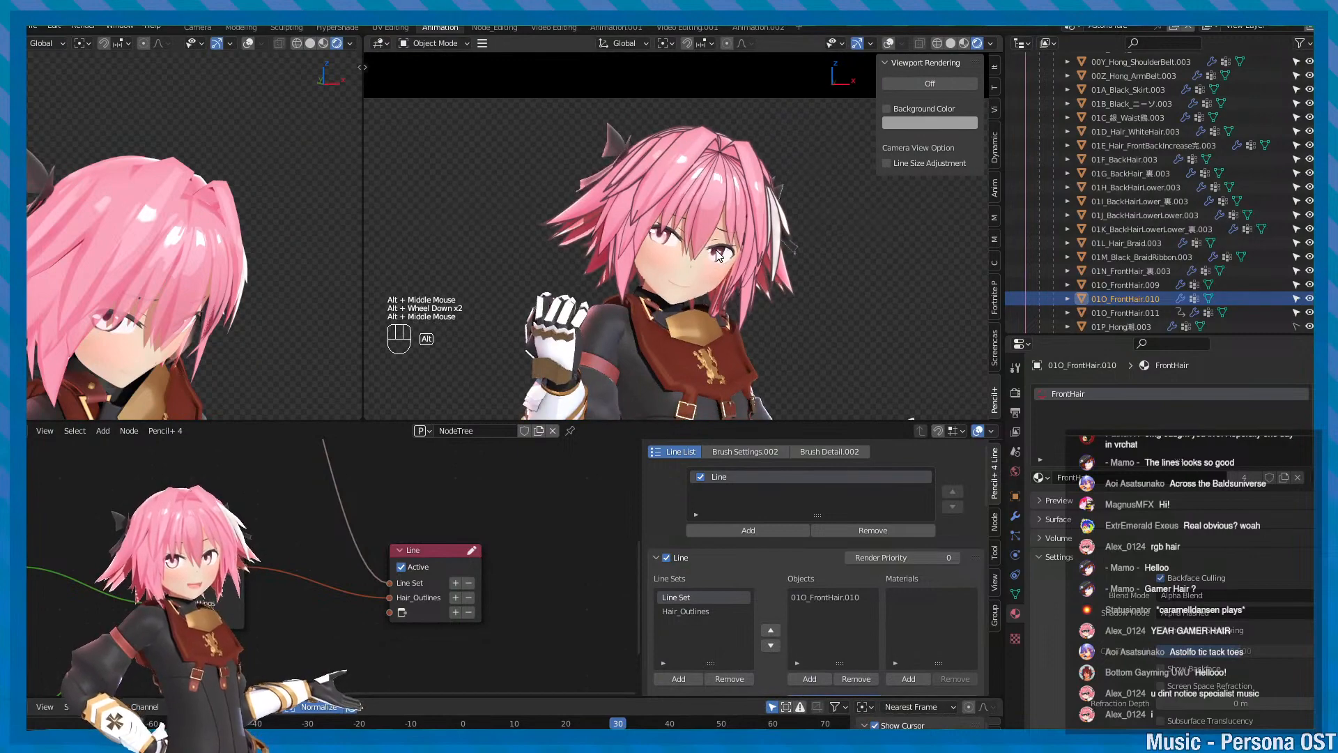
scroll(718, 256, "up", 2, "alt")
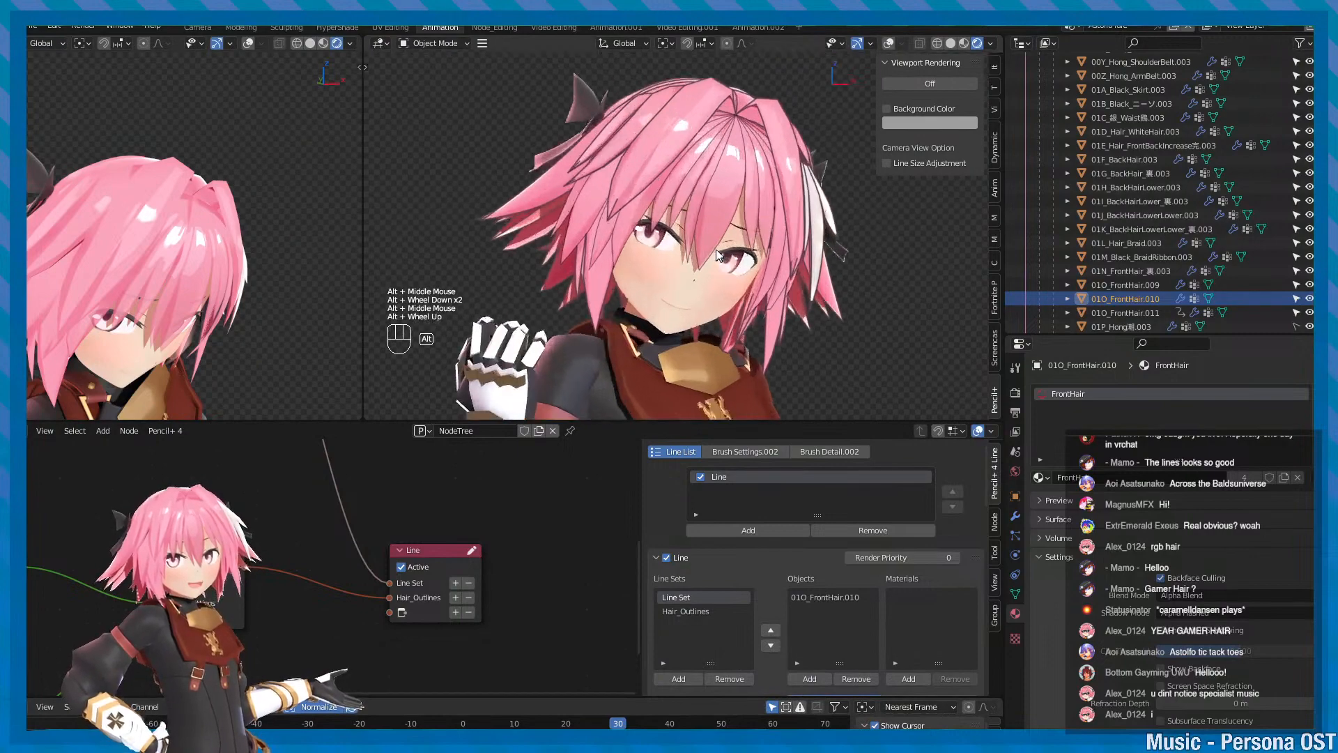
middle_click_drag(775, 124, 725, 239, "alt")
scroll(757, 144, "up", 3, "alt")
scroll(779, 218, "down", 2, "alt")
key("ctrl+s")
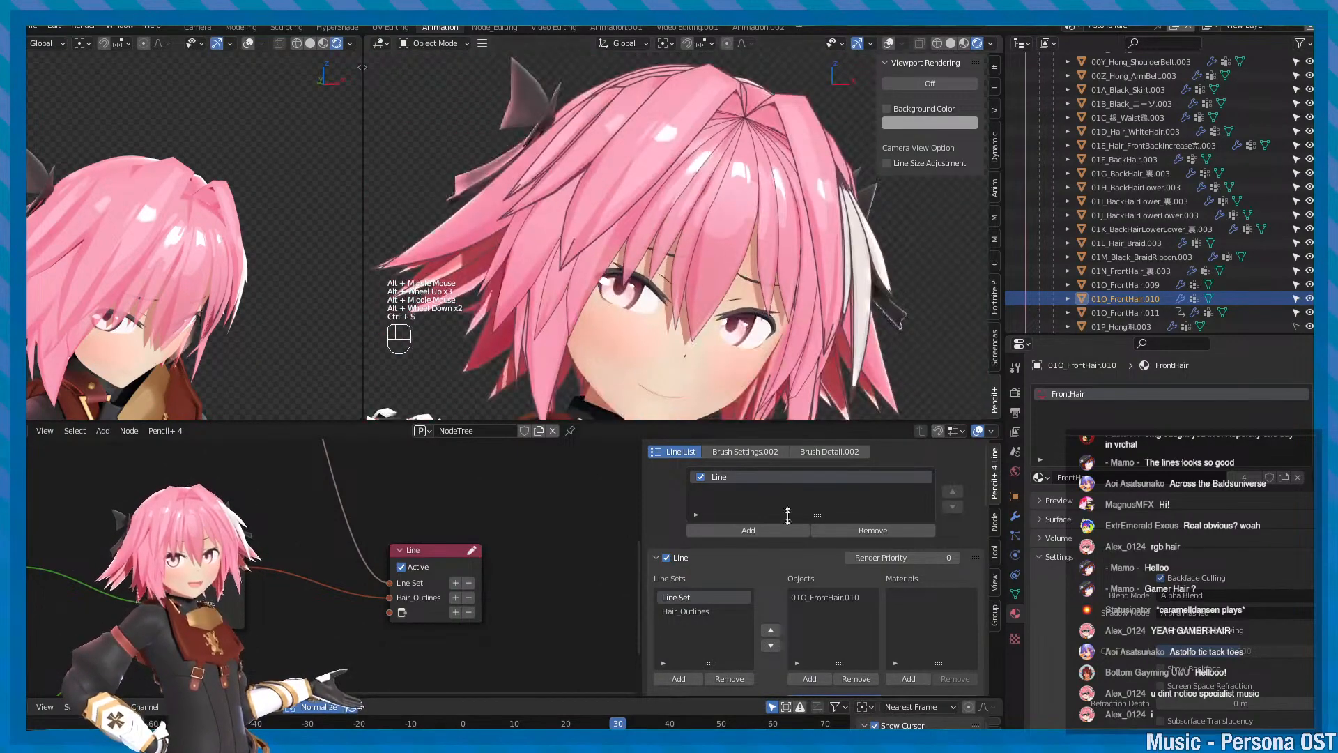
- Sample the new line set's brush color from the pink hair, adjust it to HSV 0.979, 0.601, 0.392 and save the file
scroll(795, 599, "down", 2)
scroll(780, 614, "up", 2)
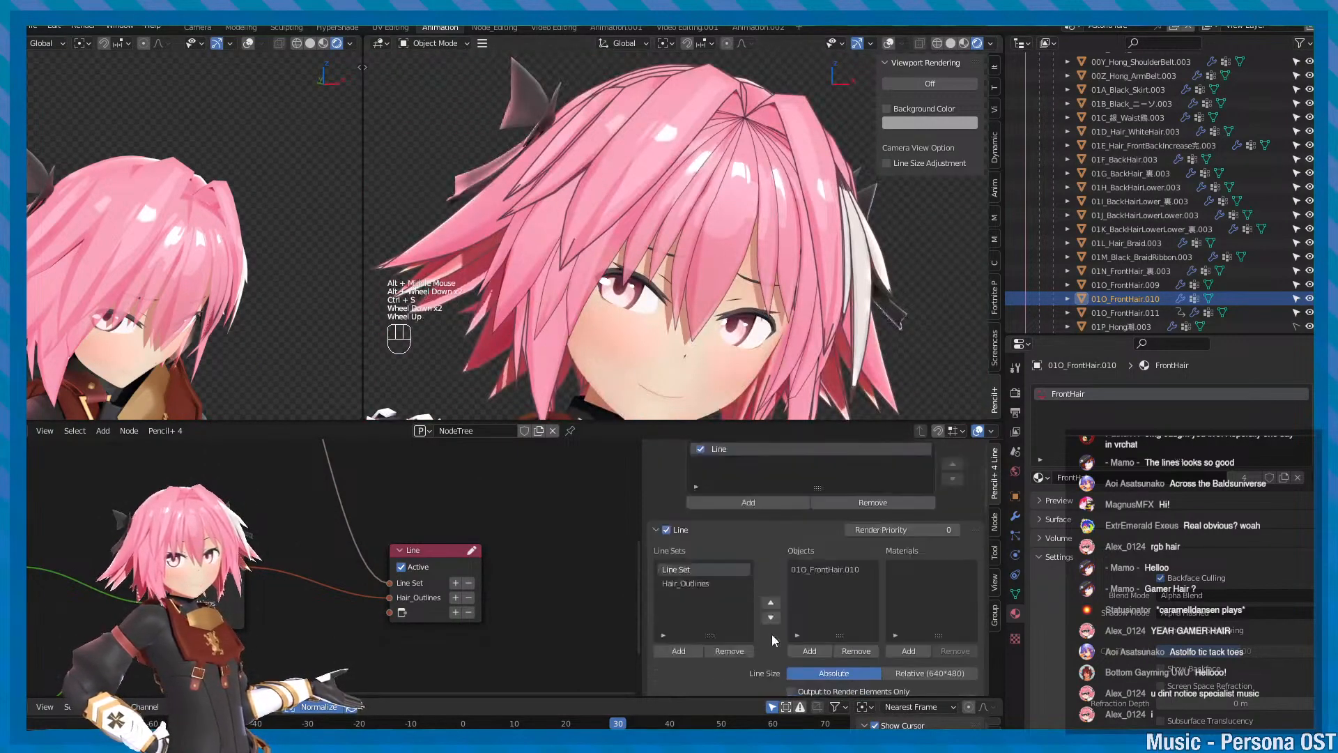
scroll(732, 625, "down", 3)
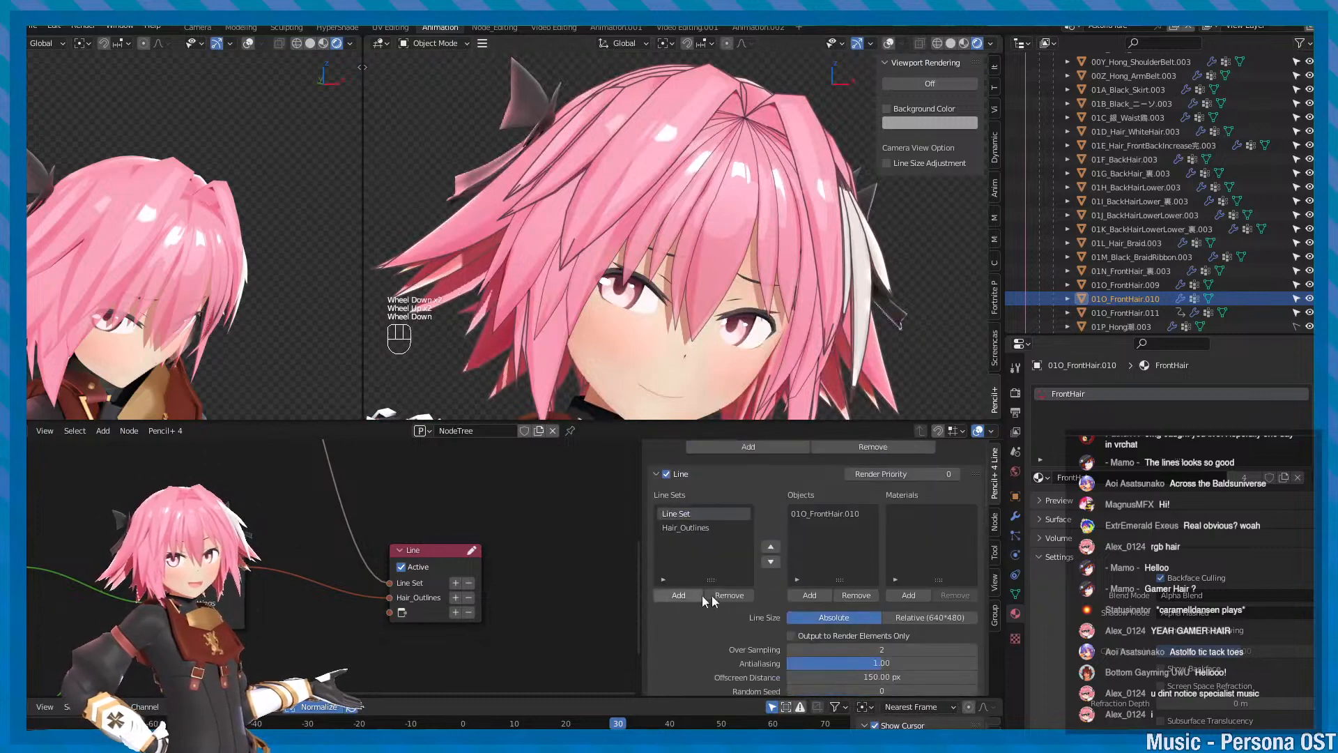
left_click(857, 616)
left_click(904, 567)
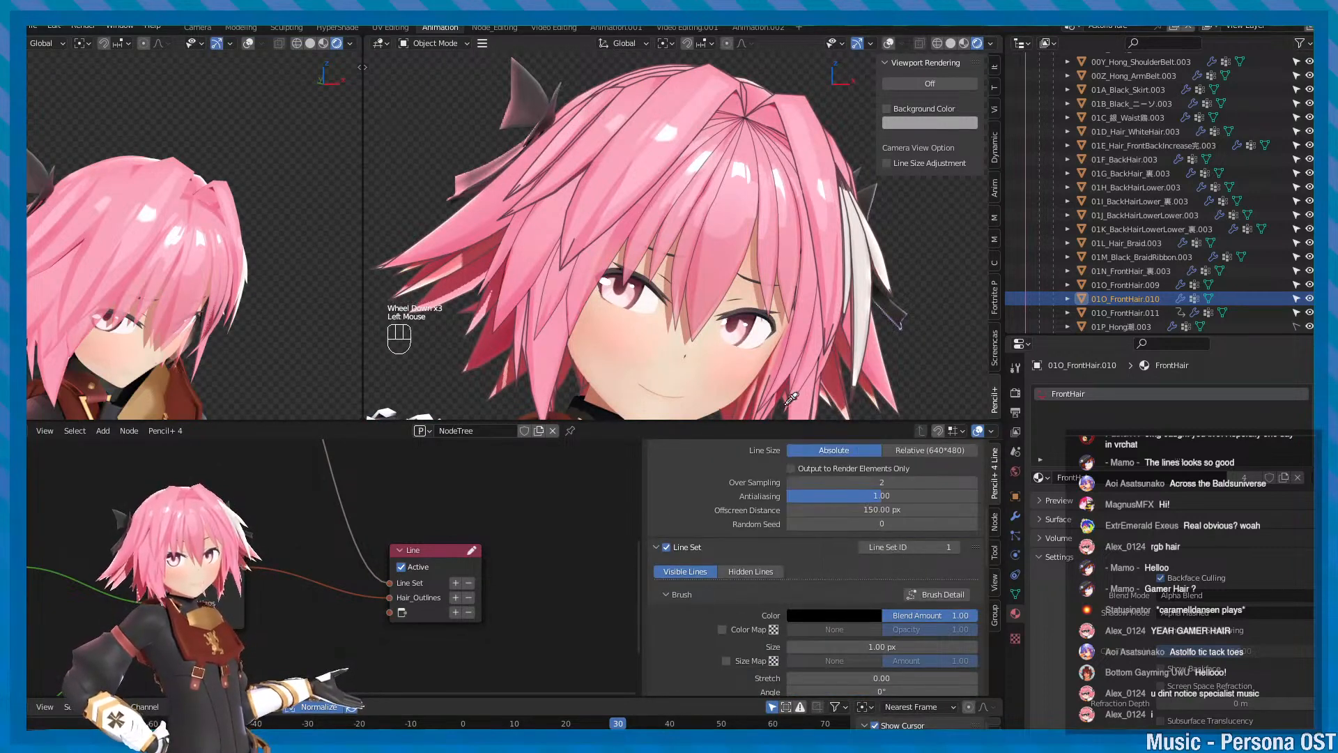
left_click(829, 367)
left_click(824, 616)
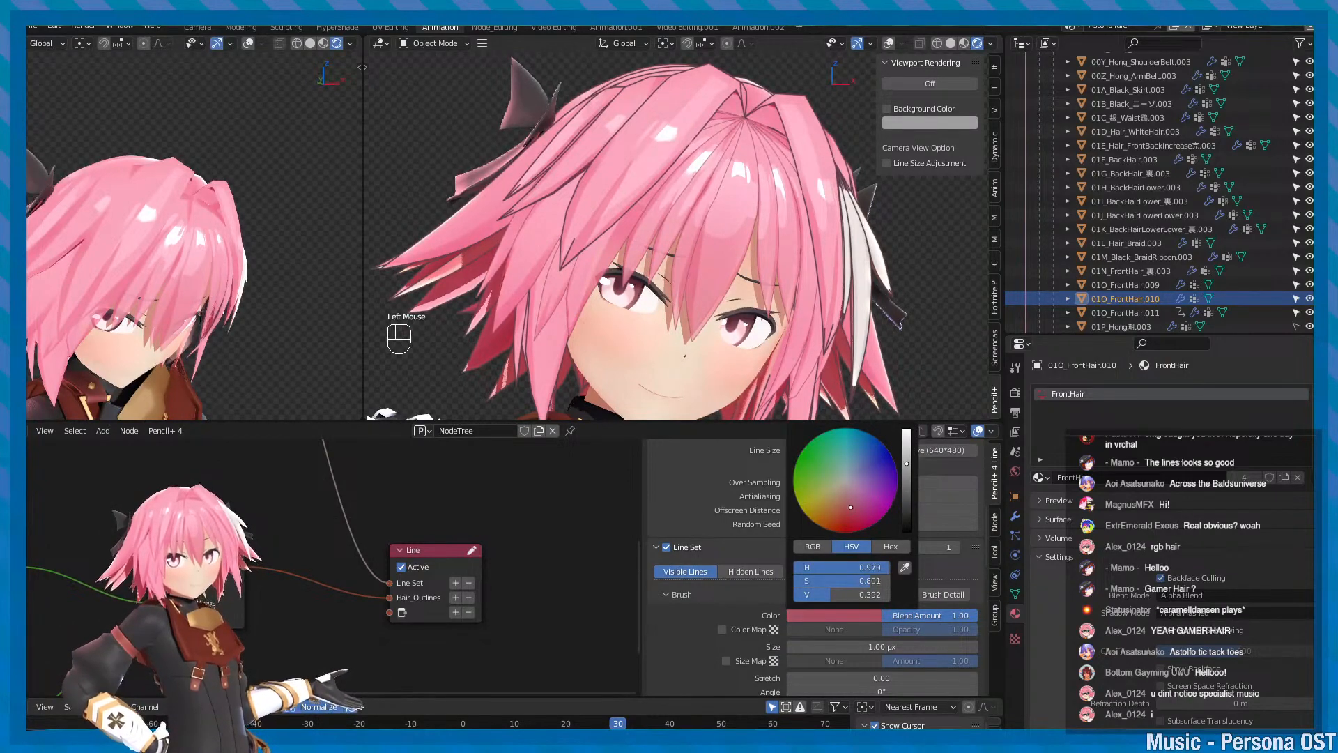
scroll(744, 284, "down", 2)
key("ctrl+s")
scroll(769, 295, "up", 1)
key("ctrl+s")
- Select the 01O_FrontHair.009 mesh, save the file and set the Hair_Outlines brush size to 1.20 px
left_click(675, 209)
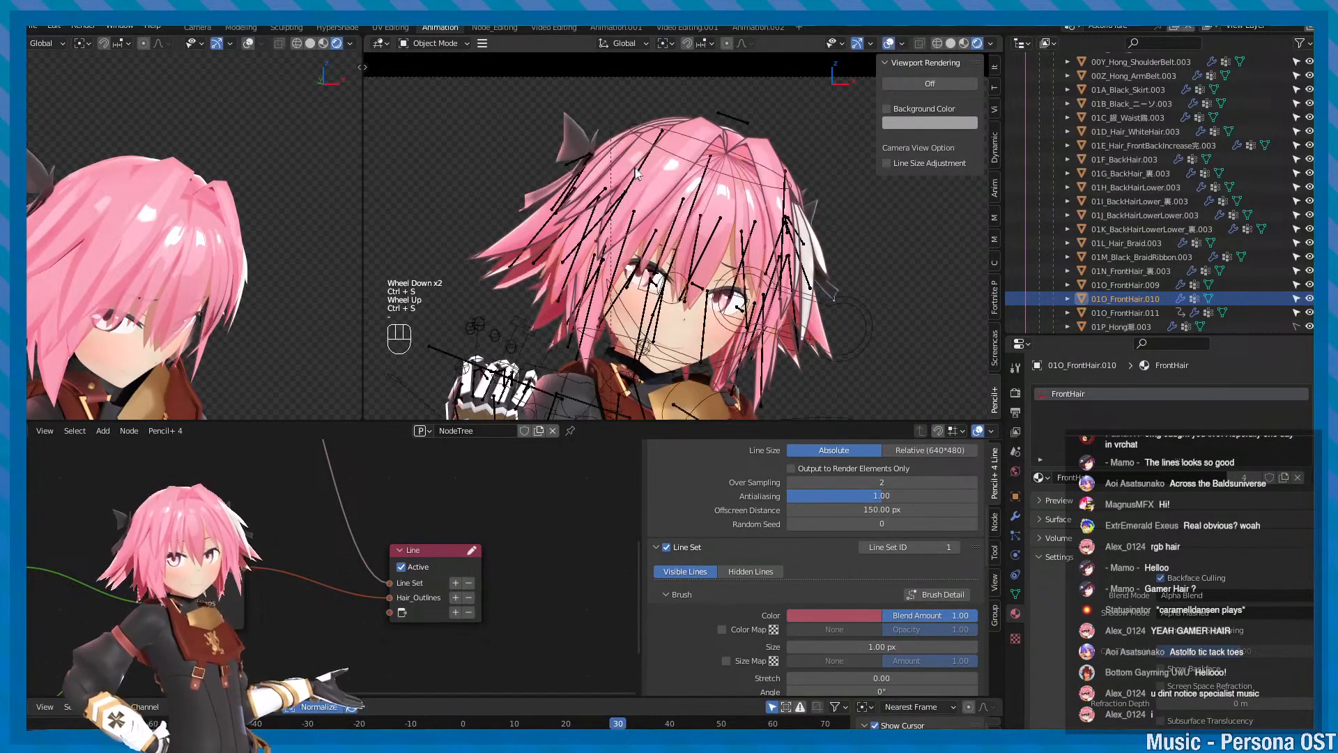
key("ctrl+s")
scroll(756, 554, "up", 2)
left_click(705, 550)
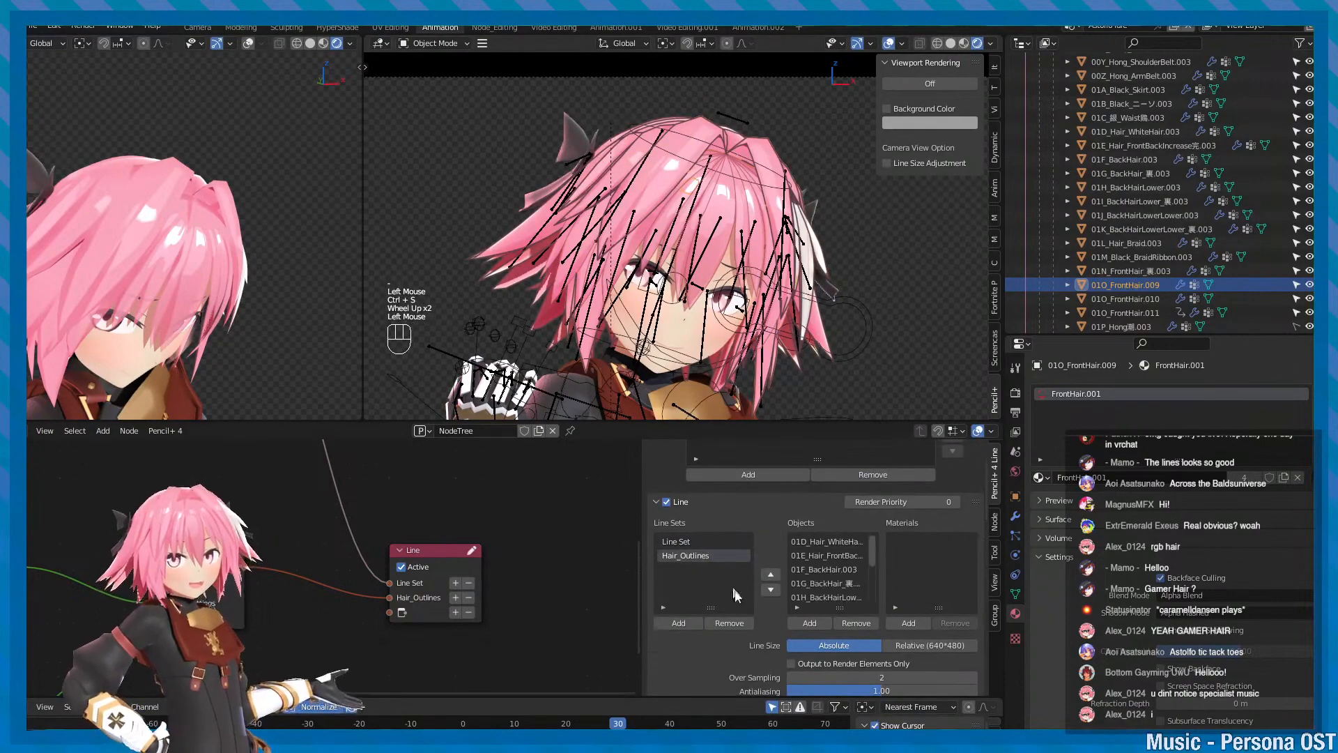
scroll(730, 645, "down", 1)
key("ctrl+s")
scroll(746, 588, "down", 2)
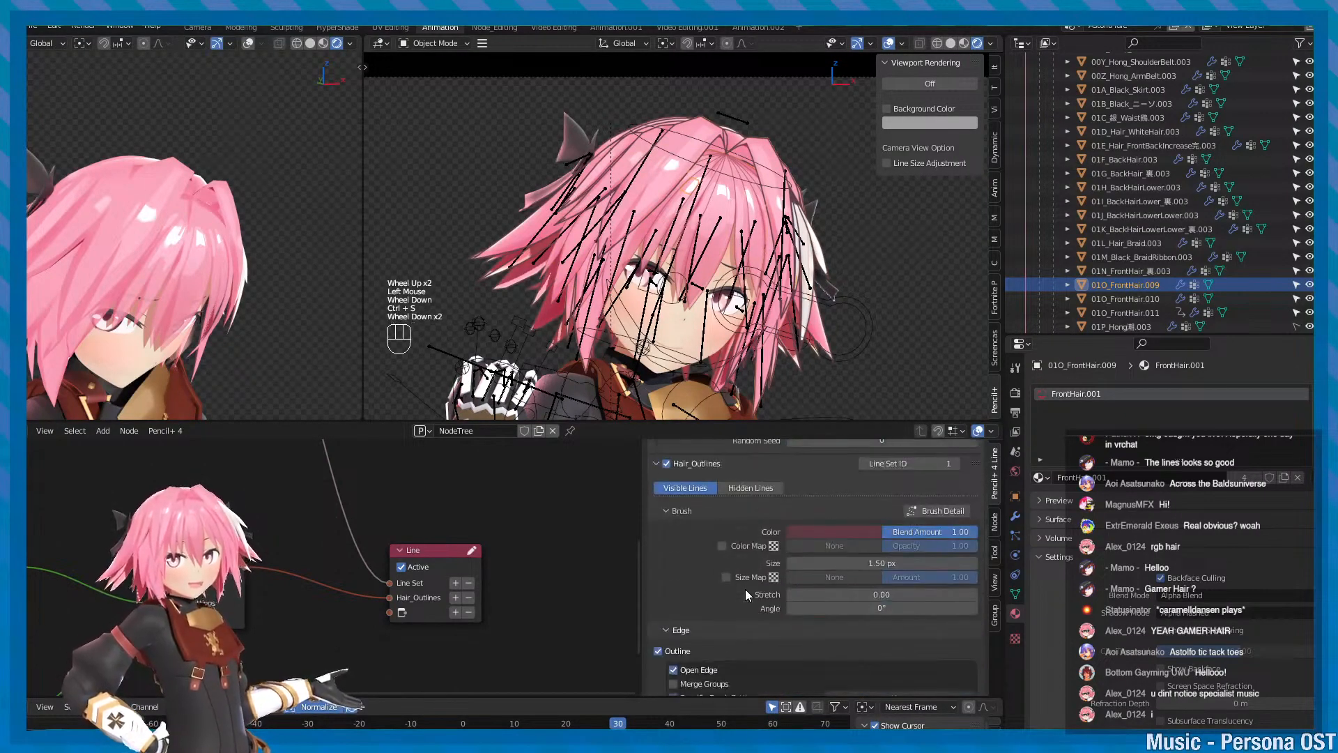
left_click(881, 562)
type("1.2")
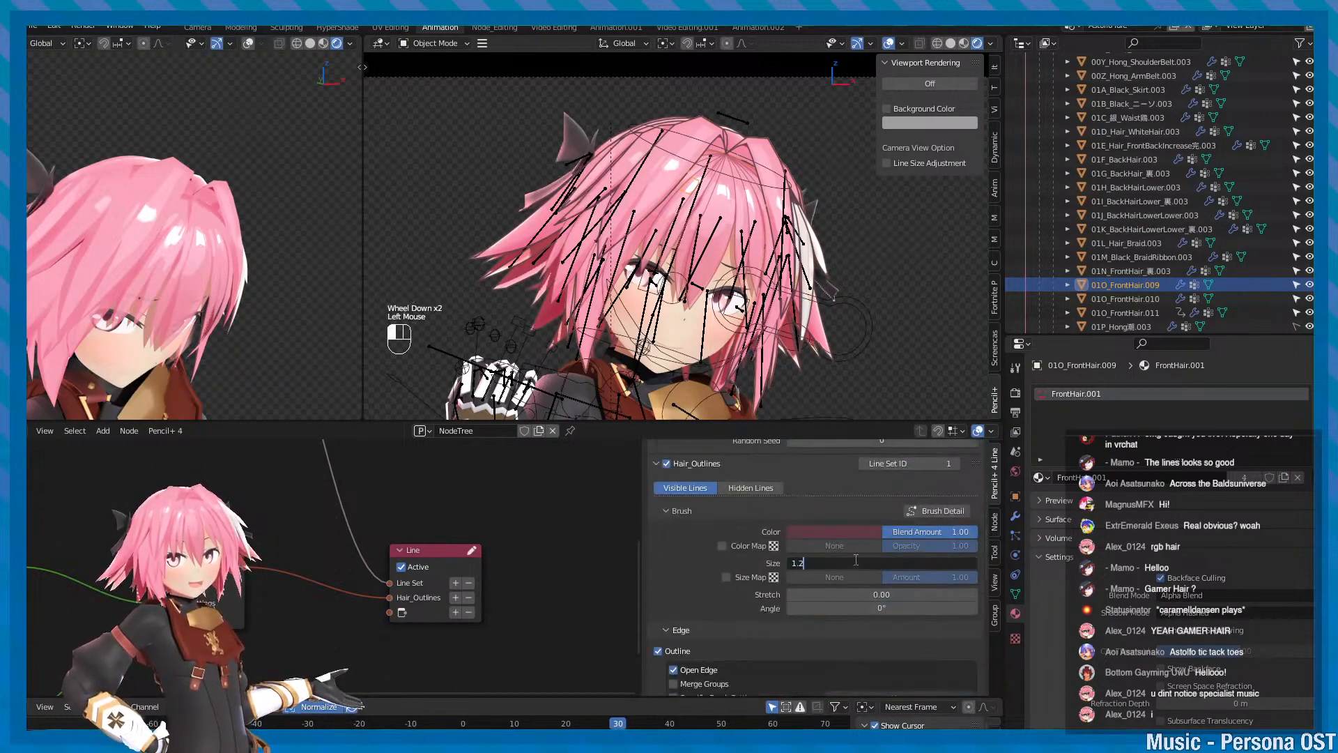
key("Return")
- Hide the overlays in the secondary viewport, check the thinner outlines on the head and save the file
key("minus")
scroll(764, 311, "down", 1)
middle_click_drag(765, 311, 759, 284, "alt")
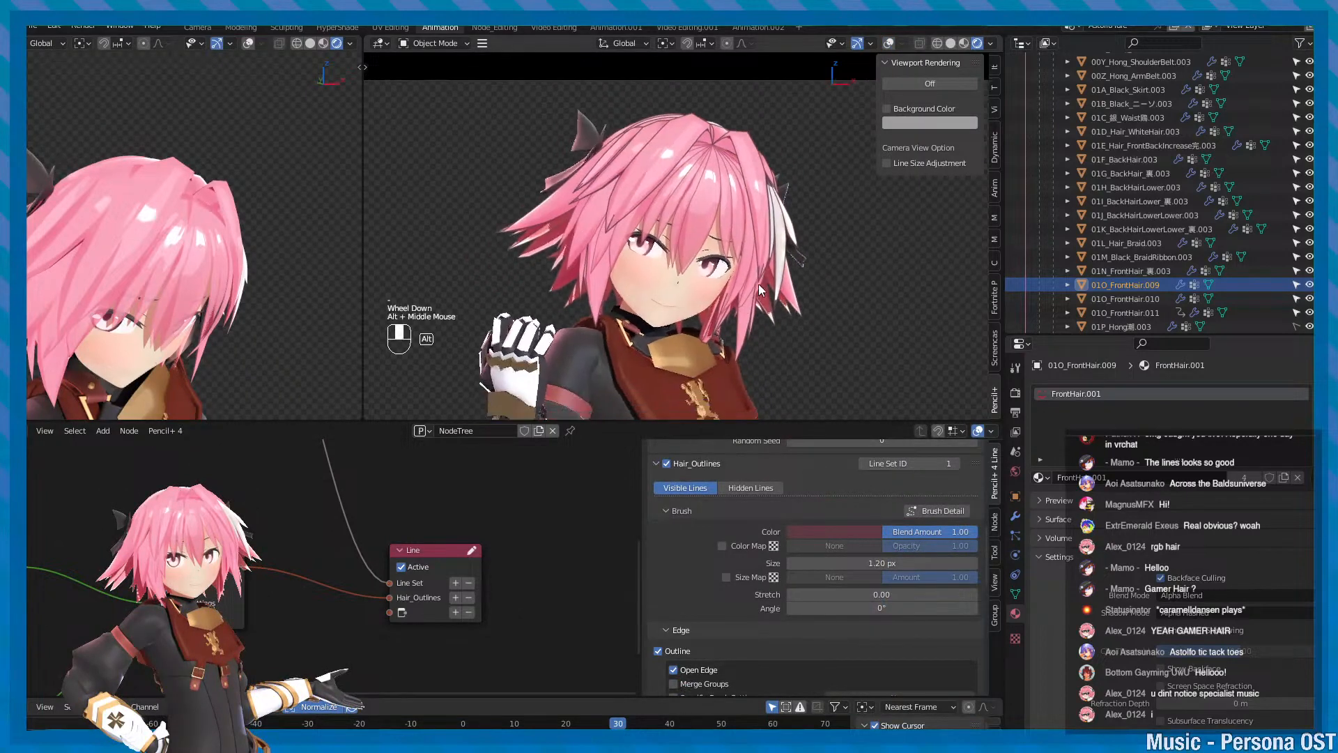
scroll(758, 281, "up", 1)
key("ctrl+s")
- Toggle the Pencil+ viewport rendering repeatedly to compare the hair with and without outlines, leaving the outlines shown
left_click(930, 83)
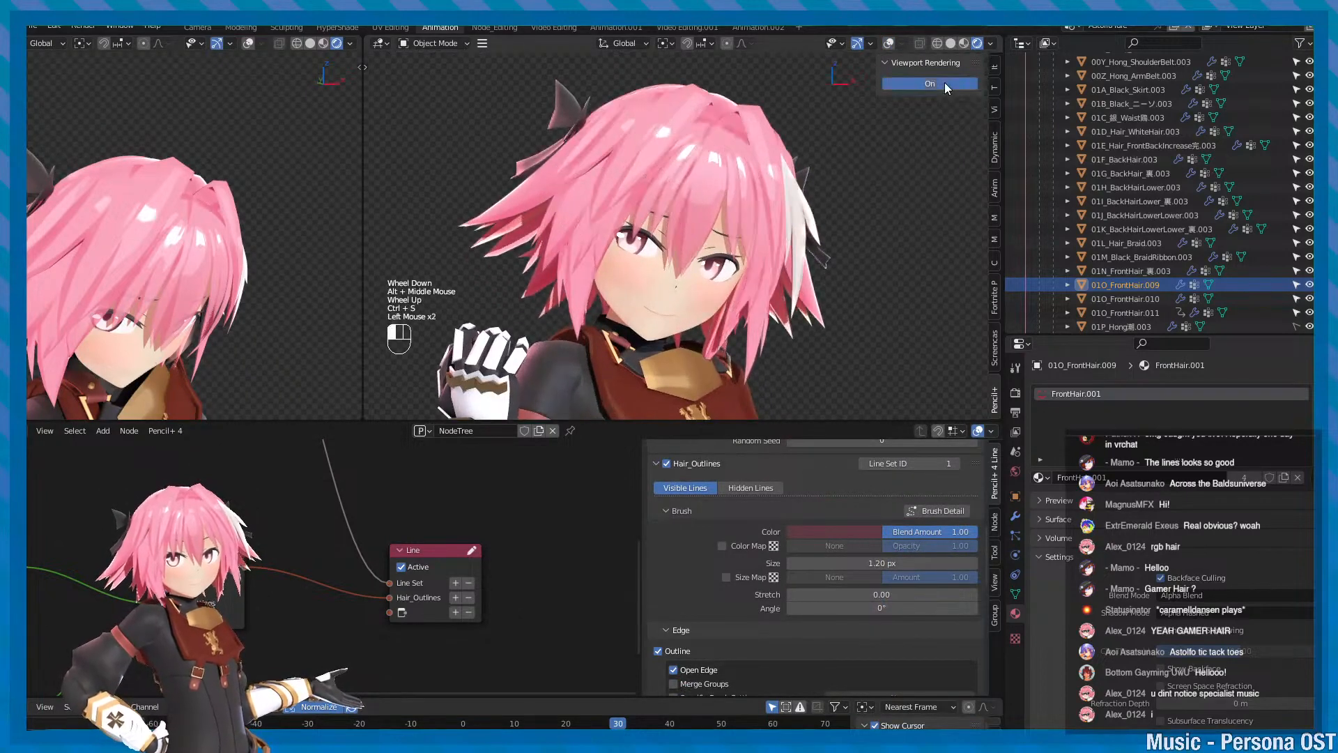
left_click(943, 82)
left_click(944, 82)
left_click(943, 82)
left_click(943, 83)
left_click(944, 82)
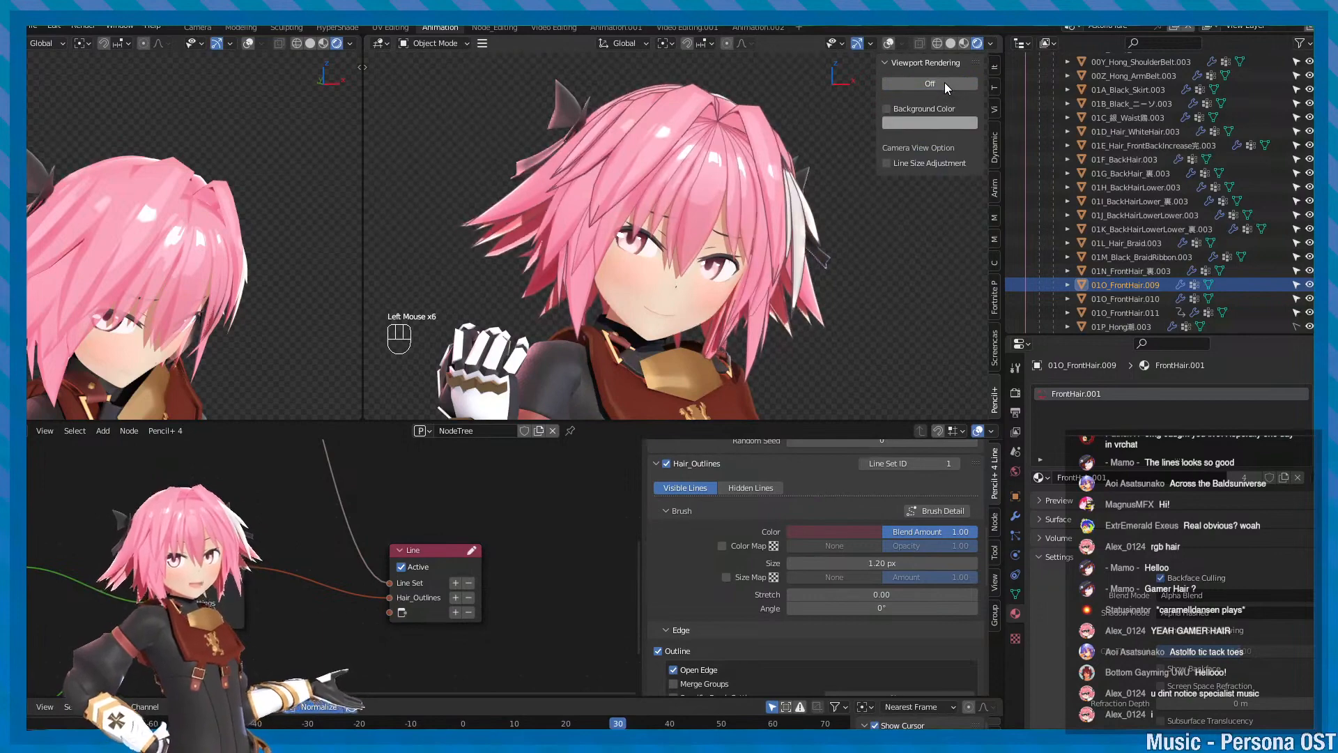
left_click(943, 82)
left_click(944, 82)
left_click(944, 82)
left_click(944, 82)
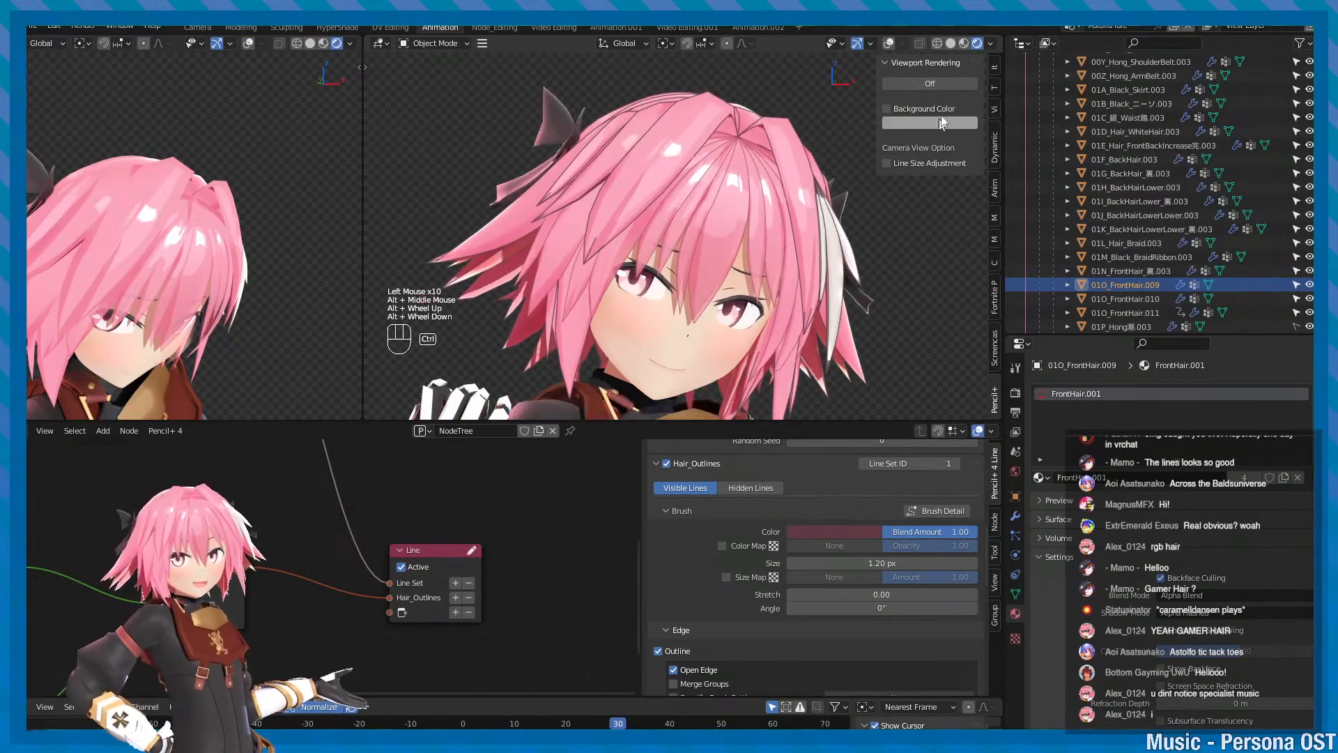
left_click(945, 82)
left_click(945, 83)
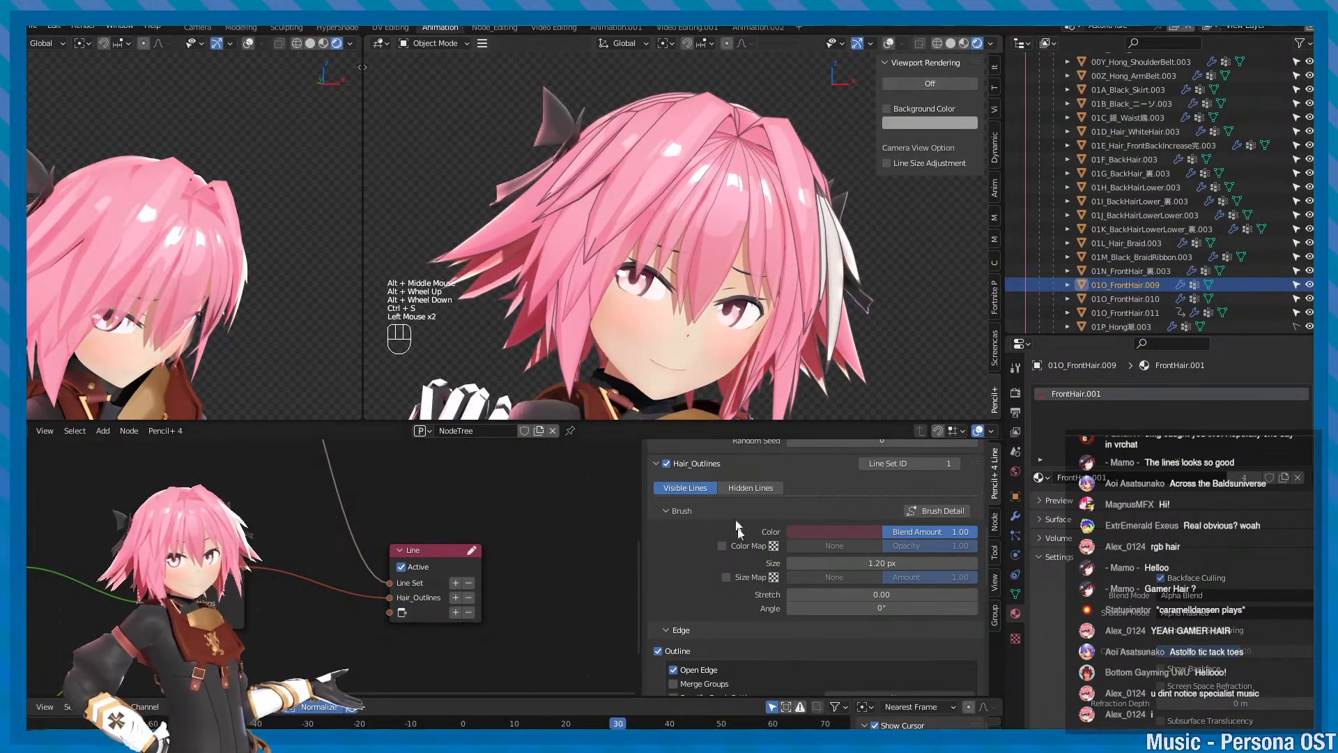
- Rename the new line set to Front_HairOutlines and save the file
scroll(737, 529, "up", 4)
left_click(713, 515)
key("ctrl+s")
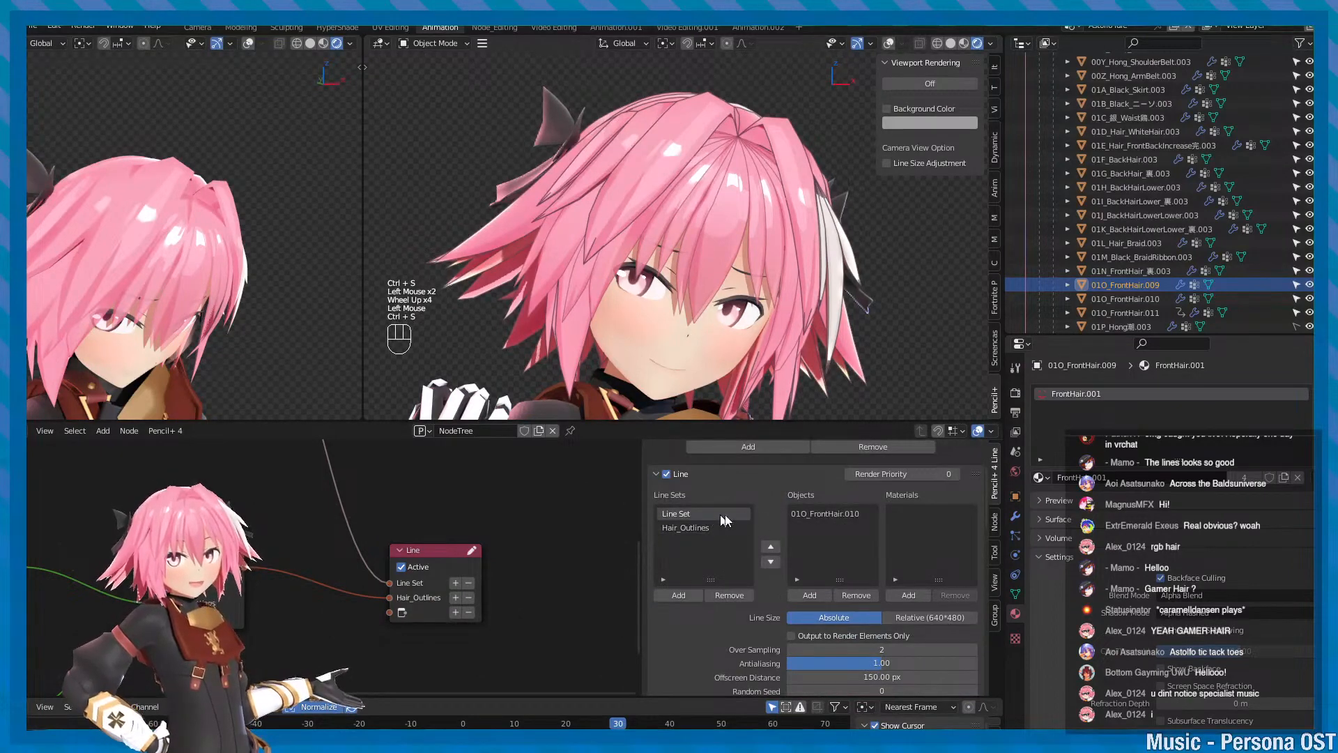
double_click(711, 513)
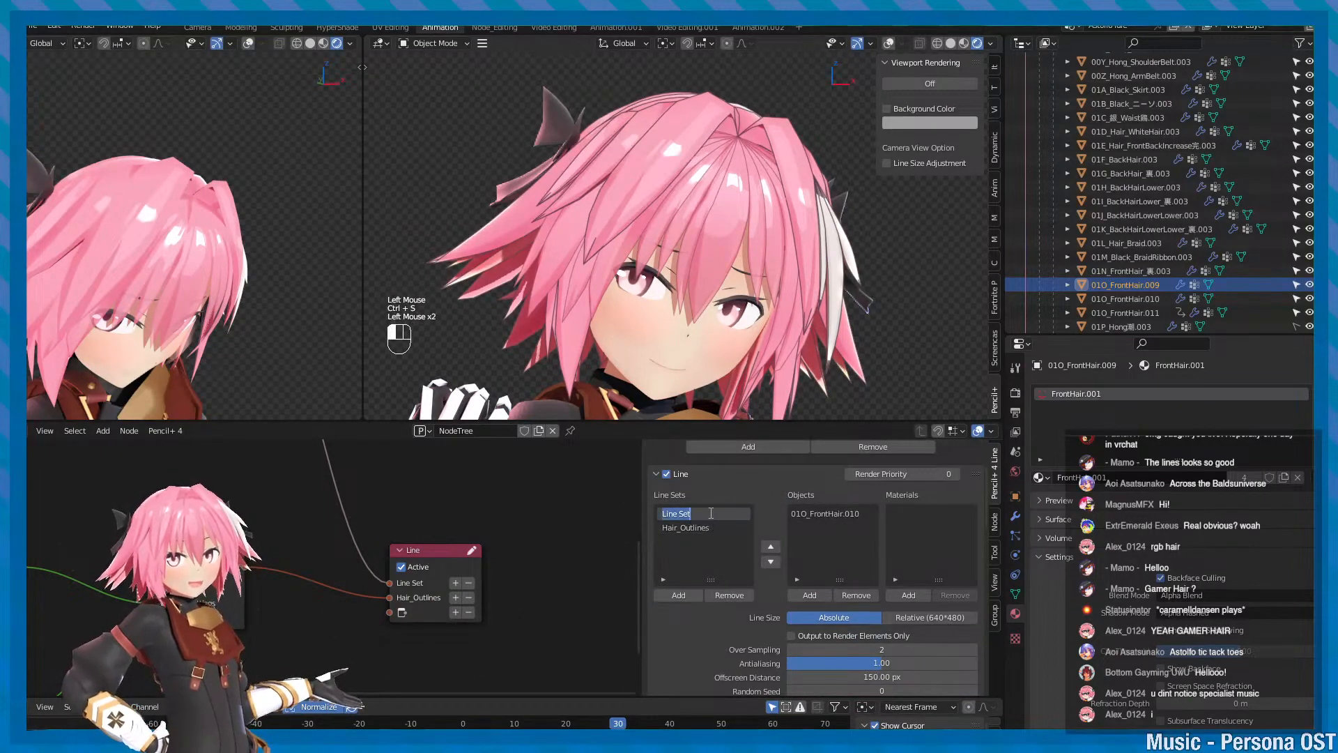
type("Front_Hair")
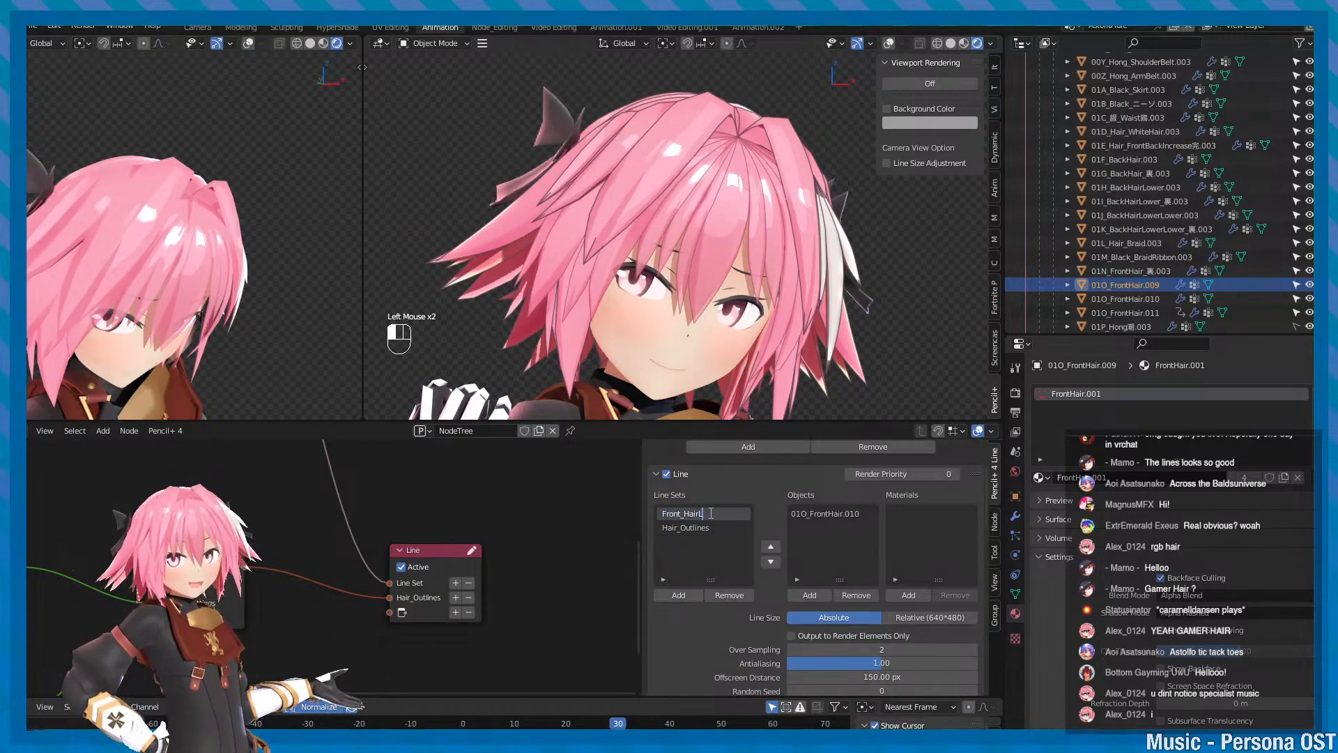
type("Outlines")
key("Return")
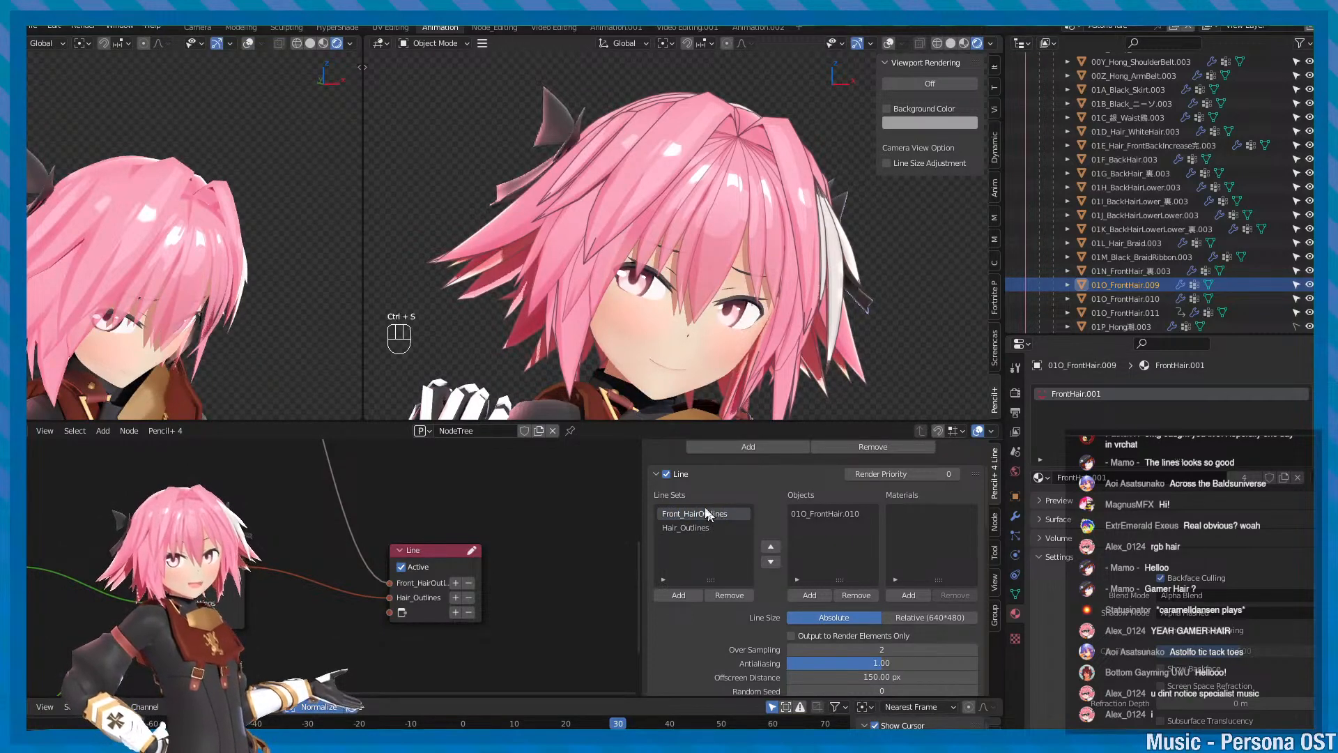
middle_click(788, 301, "alt")
scroll(797, 277, "down", 1)
key("ctrl+s")
- Check the Front_HairOutlines brush and edge settings against the outlines on the front hair and save the file
scroll(754, 613, "down", 3)
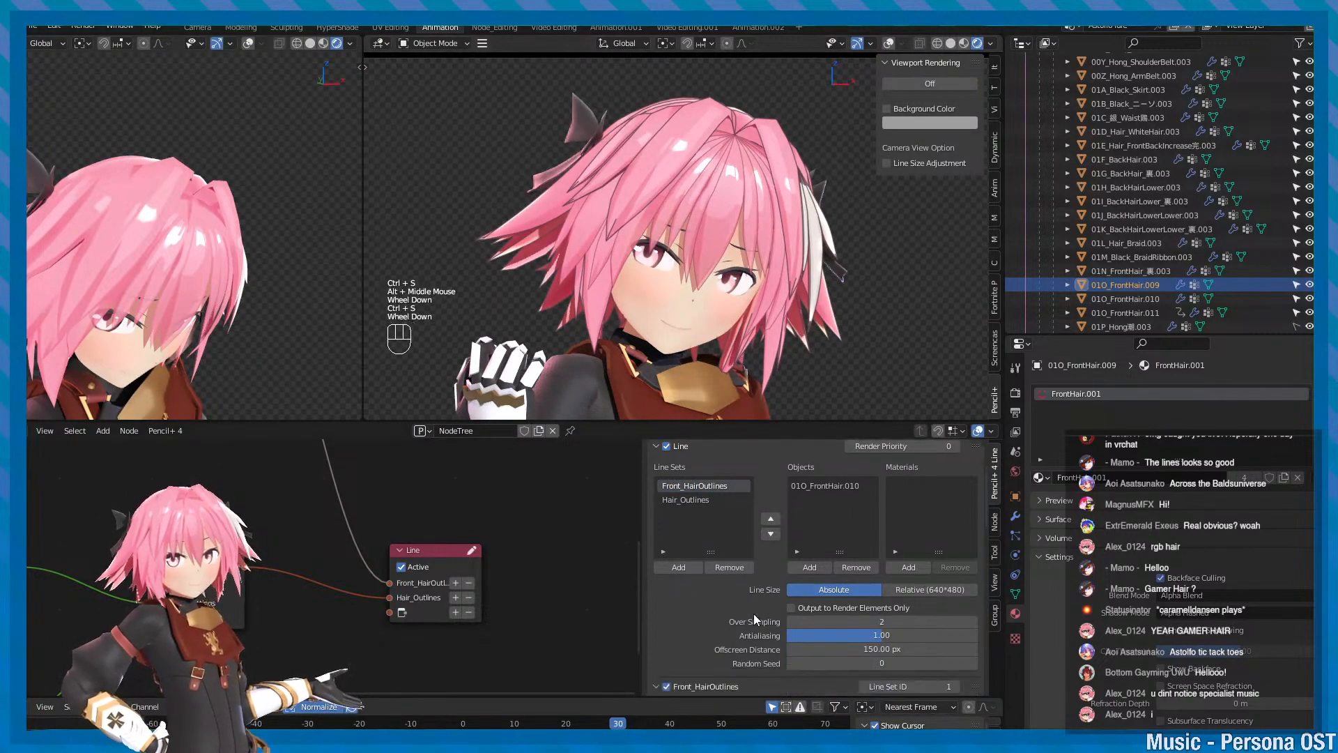
scroll(753, 613, "down", 4)
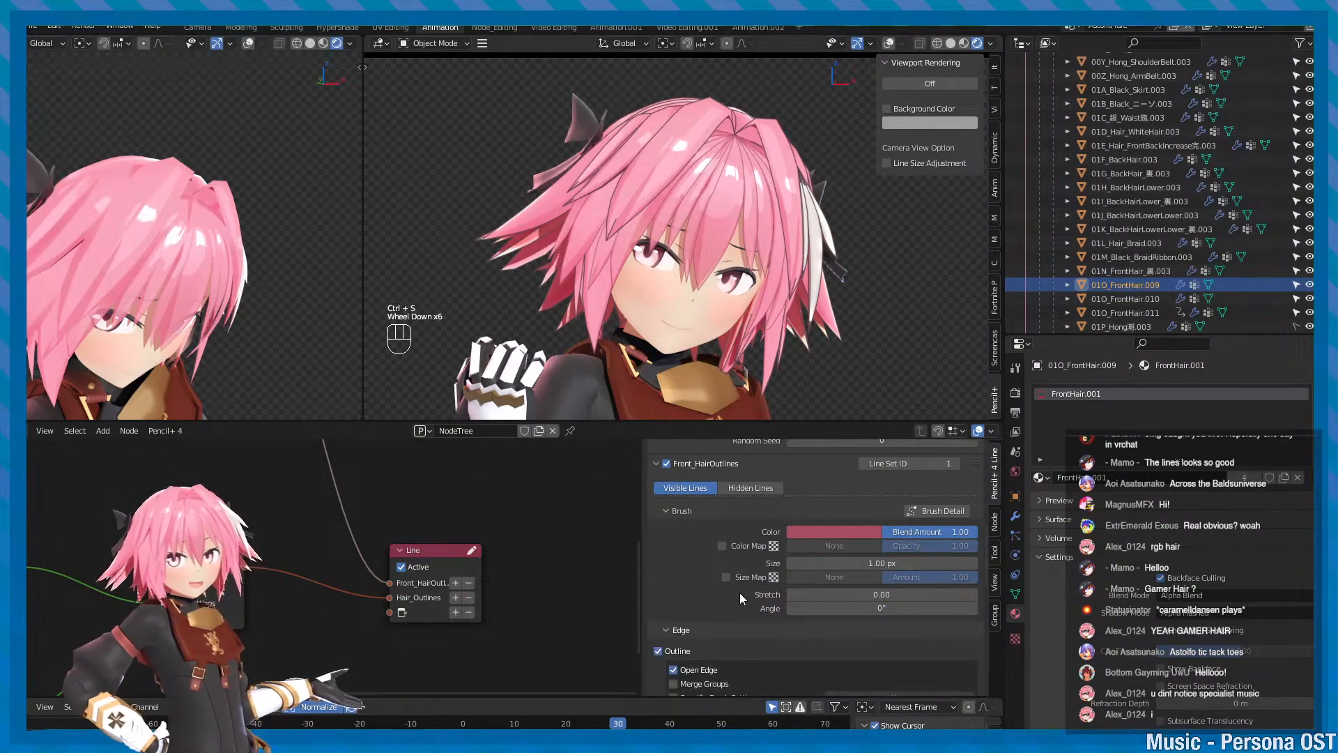
scroll(743, 219, "up", 1)
middle_click(704, 292, "alt")
key("ctrl+s")
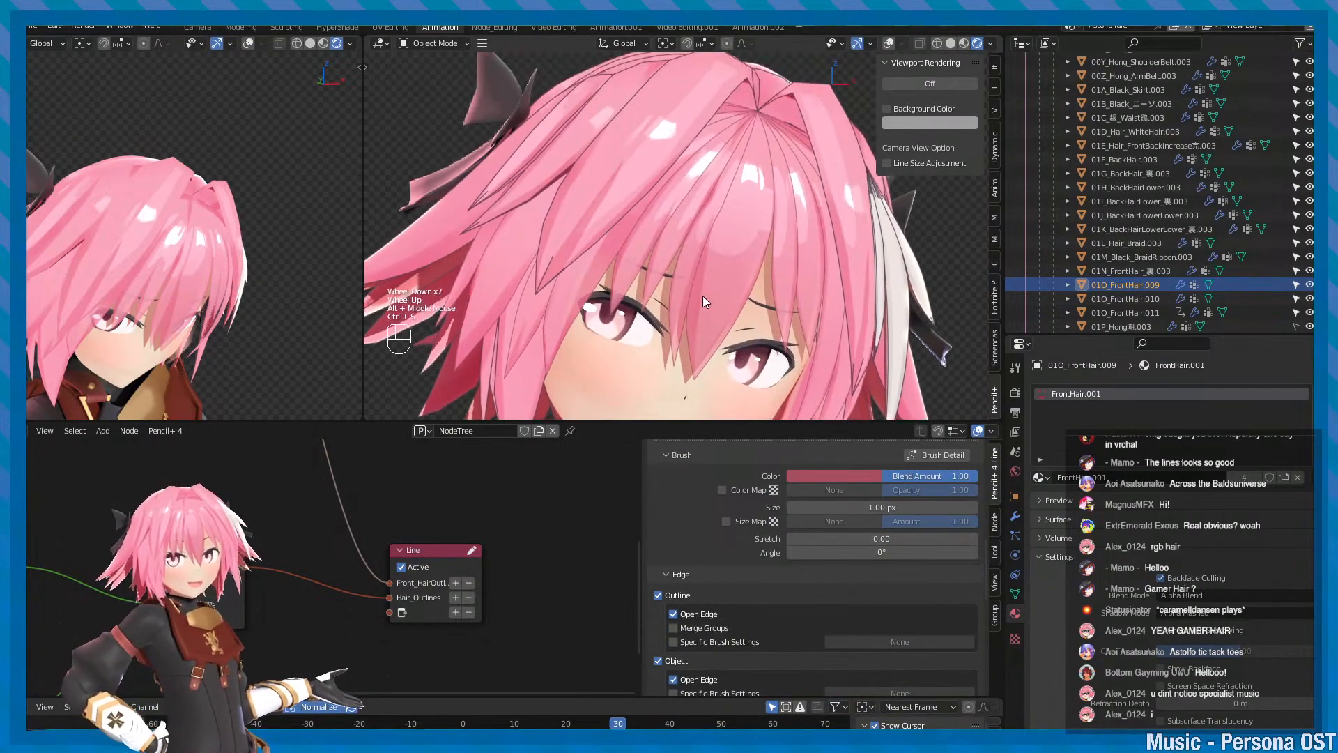
key("ctrl+s")
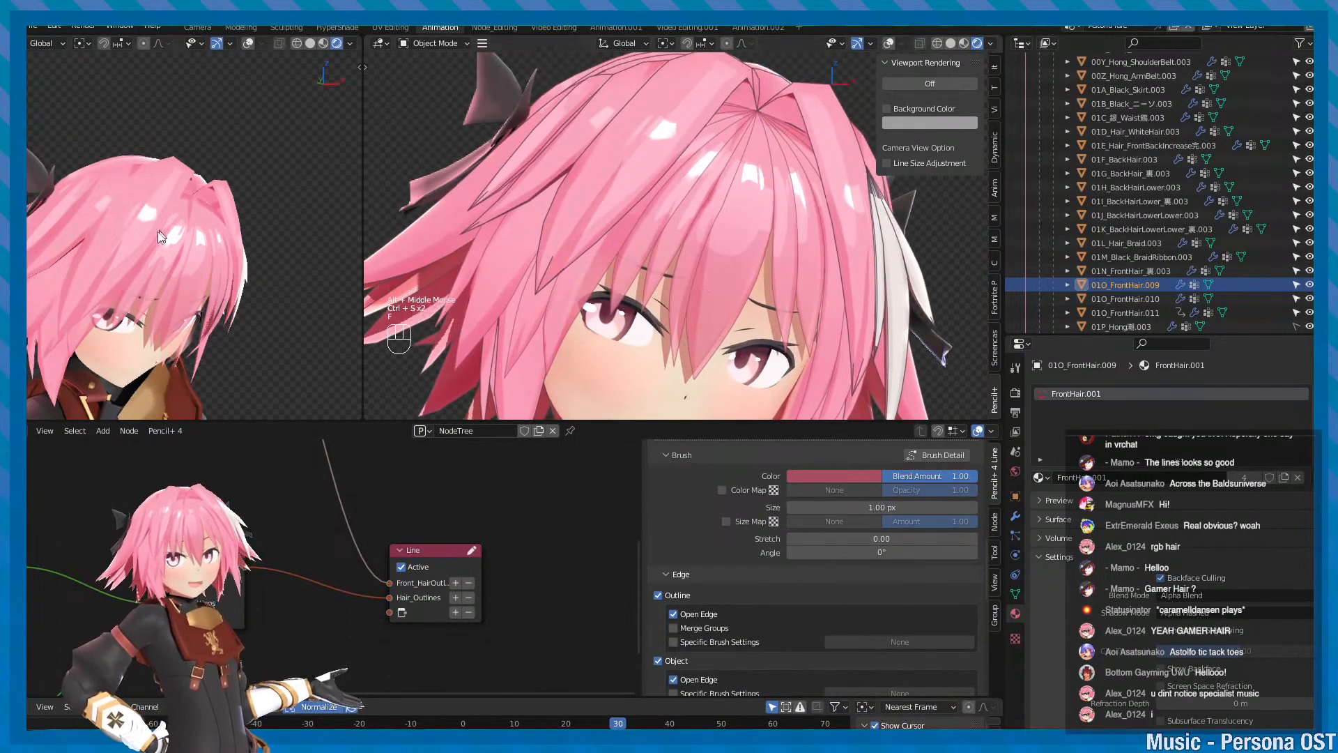
- Examine the 01O_FrontHair.009 mesh in Edit Mode in the secondary viewport and return to Object Mode
key("f")
key("grave")
mouse_move(248, 208)
left_mouse_down("alt")
mouse_move(206, 170)
mouse_move(229, 194)
left_mouse_up("alt")
key("Tab")
scroll(231, 195, "down", 2)
key("period")
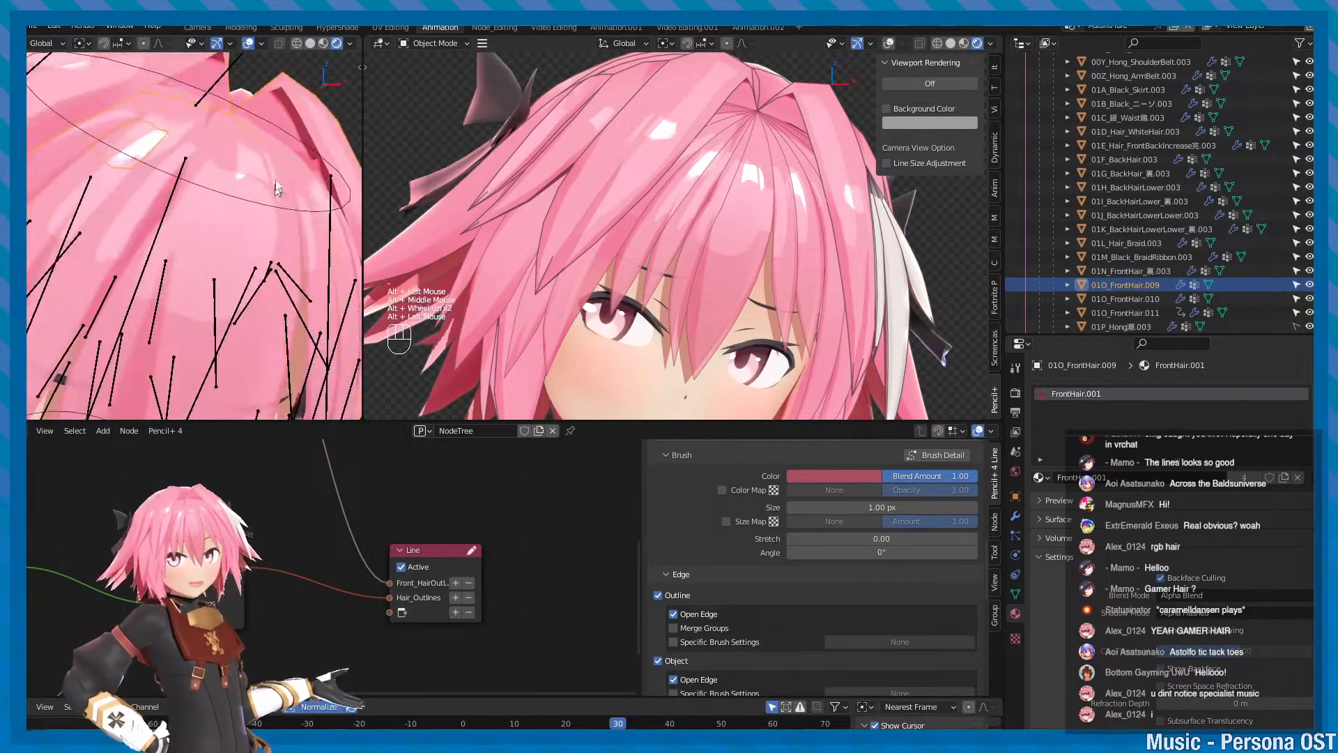
key("f")
scroll(248, 222, "down", 1)
scroll(244, 244, "down", 2, "alt")
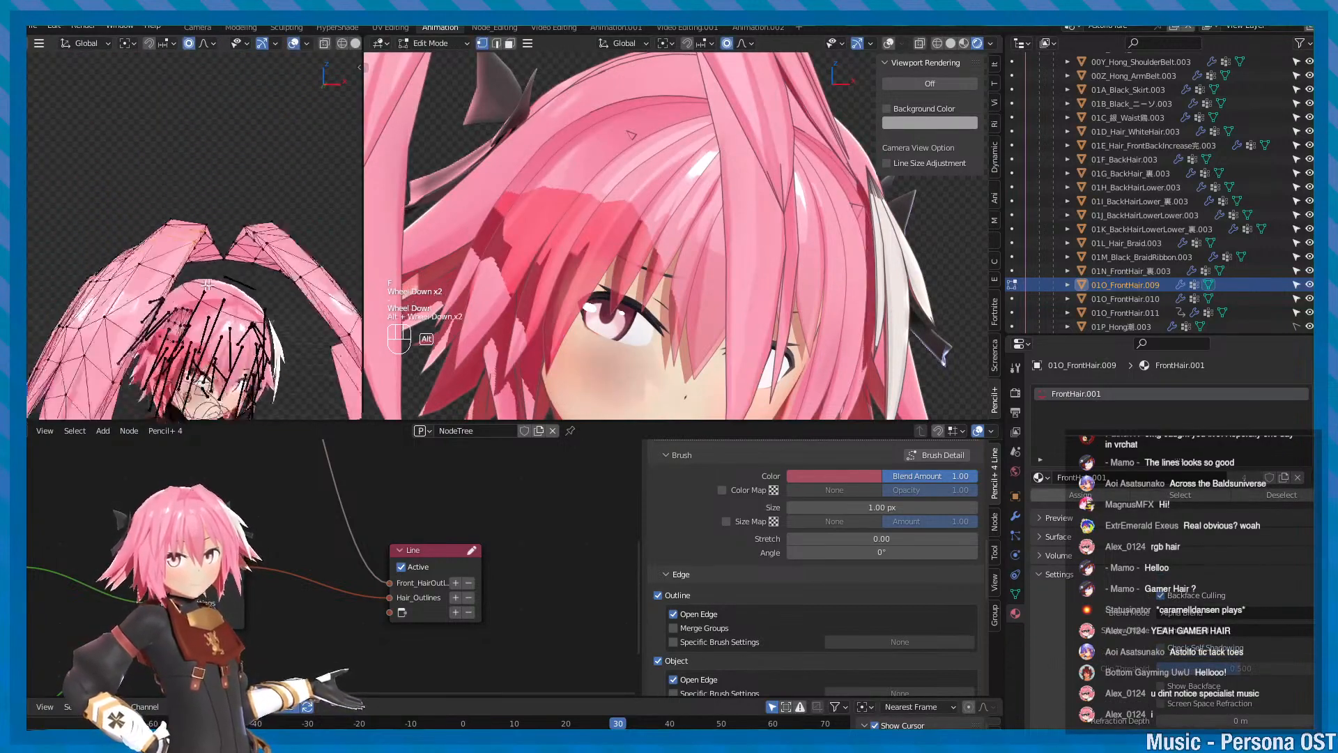
left_click_drag(213, 301, 233, 332, "alt")
key("Tab")
scroll(167, 300, "up", 1)
scroll(160, 283, "up", 1)
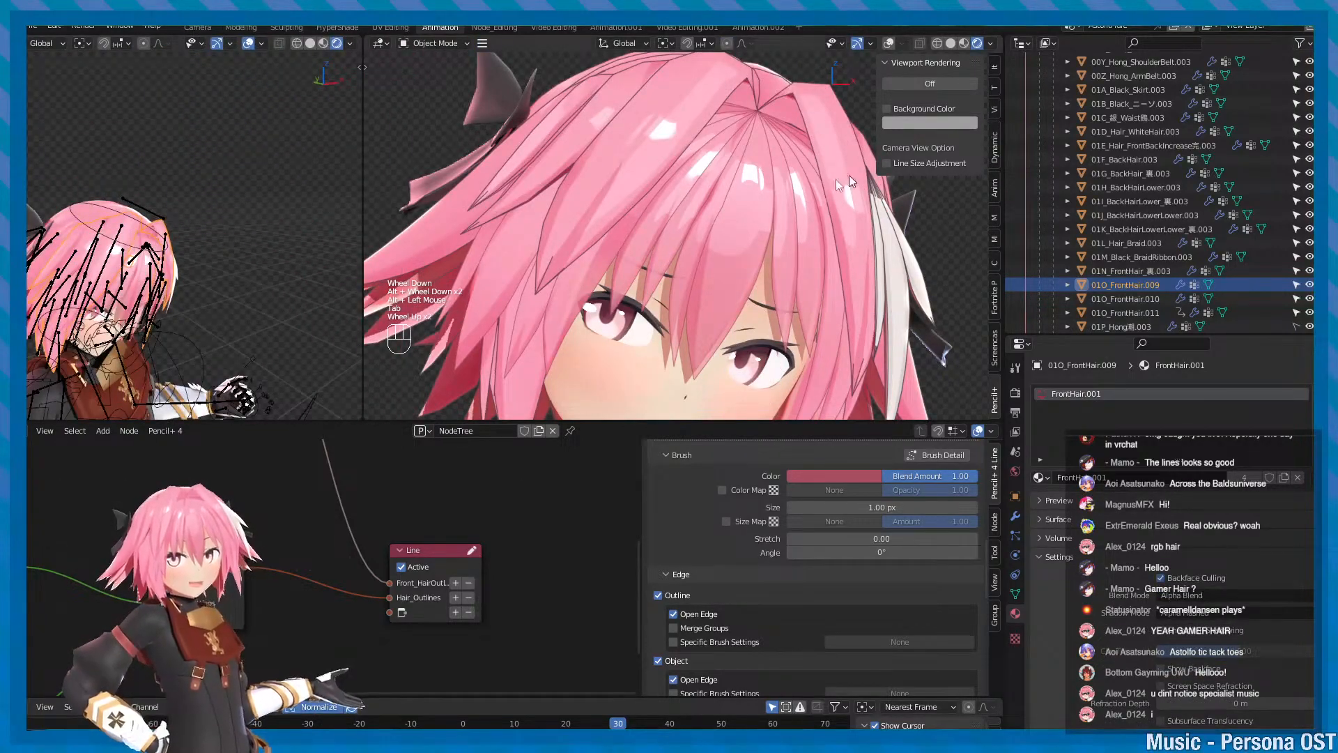
- Select the 01O_FrontHair.010 mesh, enter Edit Mode and examine its topology around the crown
left_click(760, 191)
key("f")
key("Tab")
left_click_drag(243, 320, 185, 303, "alt")
key("f")
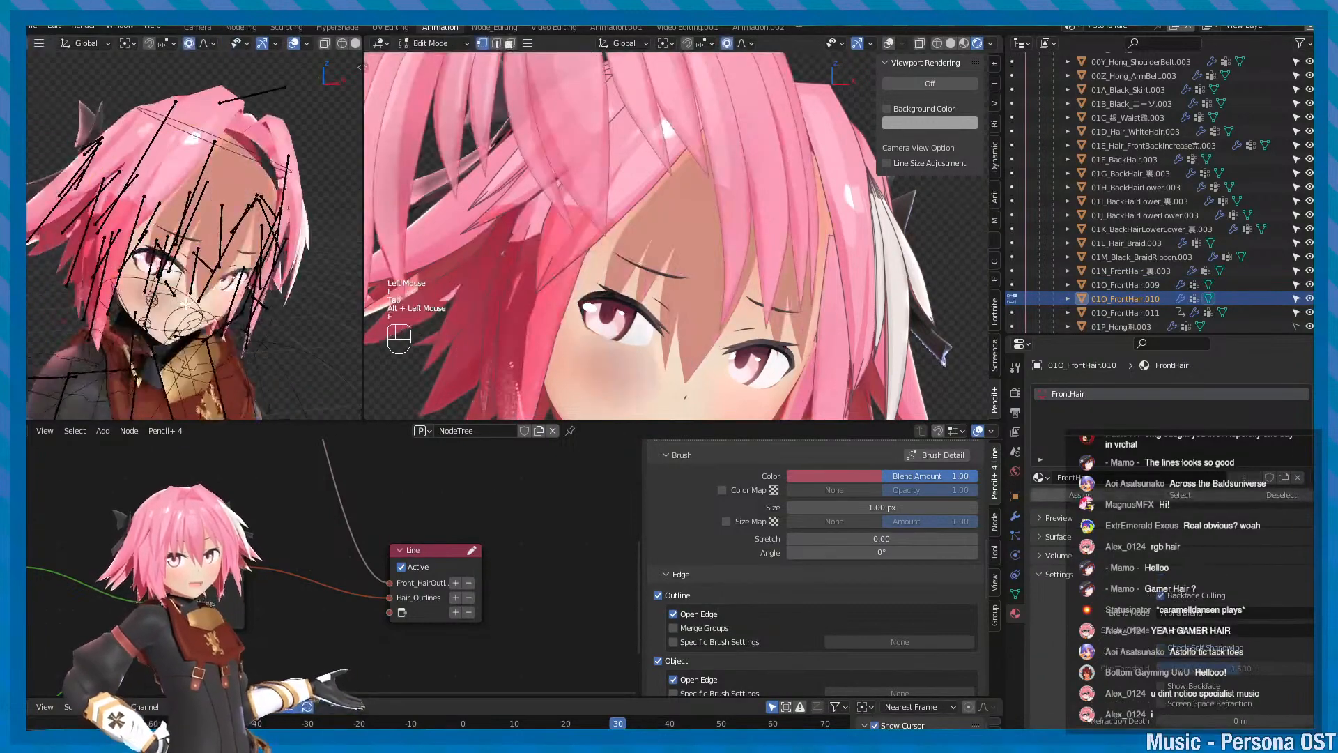
scroll(222, 248, "down", 2)
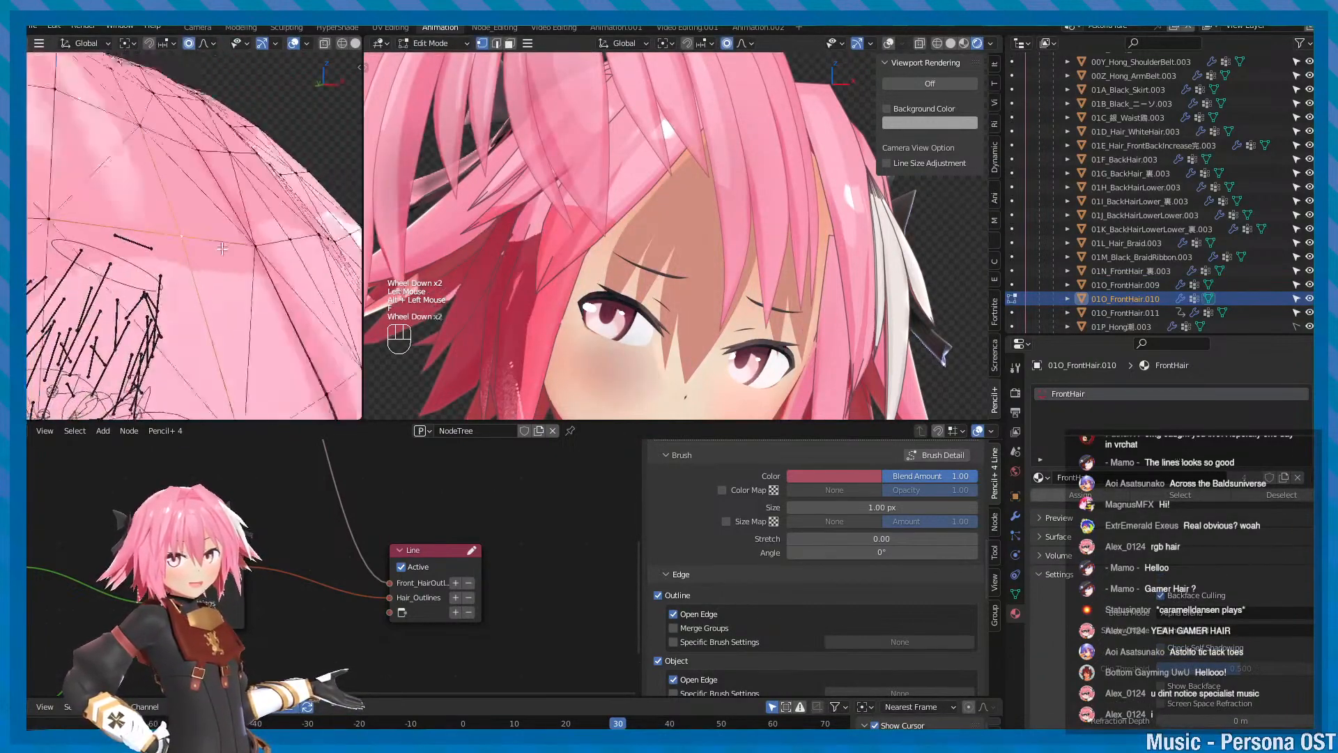
key("grave")
scroll(222, 248, "down", 1, "alt")
middle_click_drag(222, 248, 218, 279, "alt")
left_click_drag(218, 279, 208, 207, "alt")
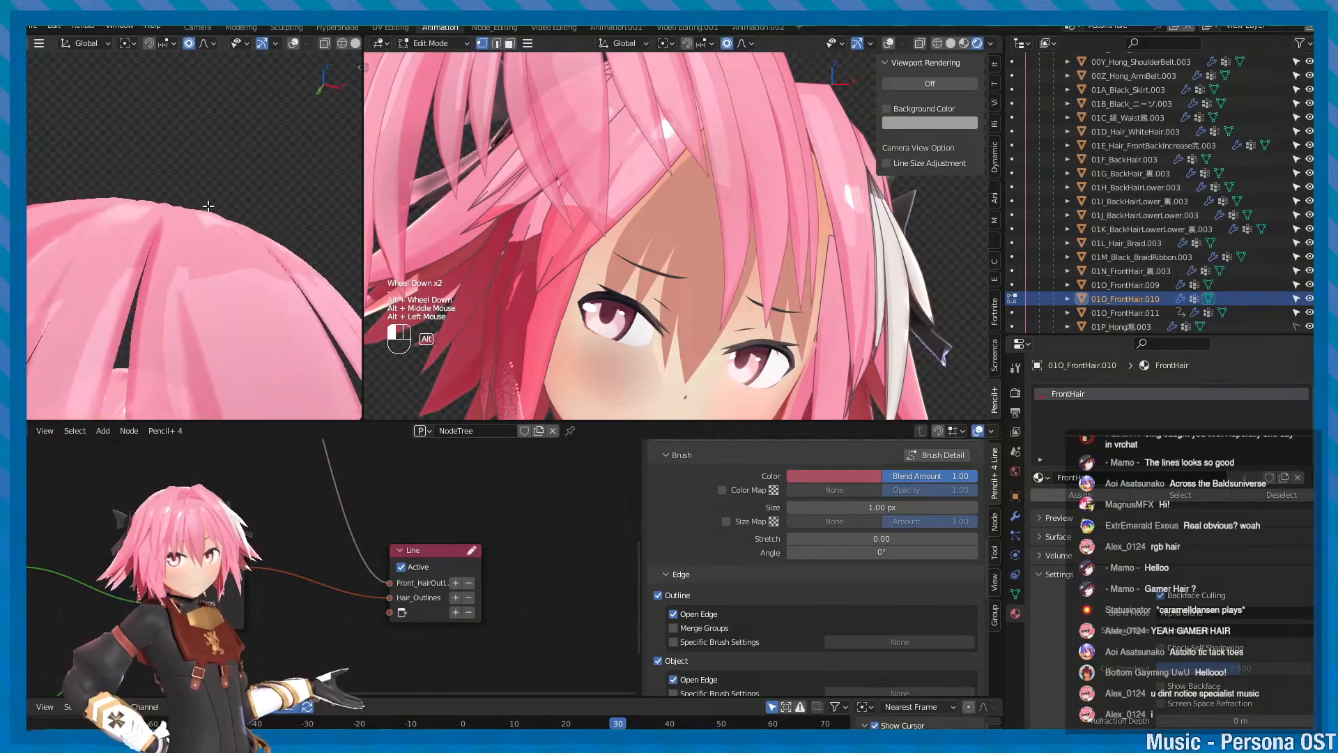
scroll(208, 206, "up", 3)
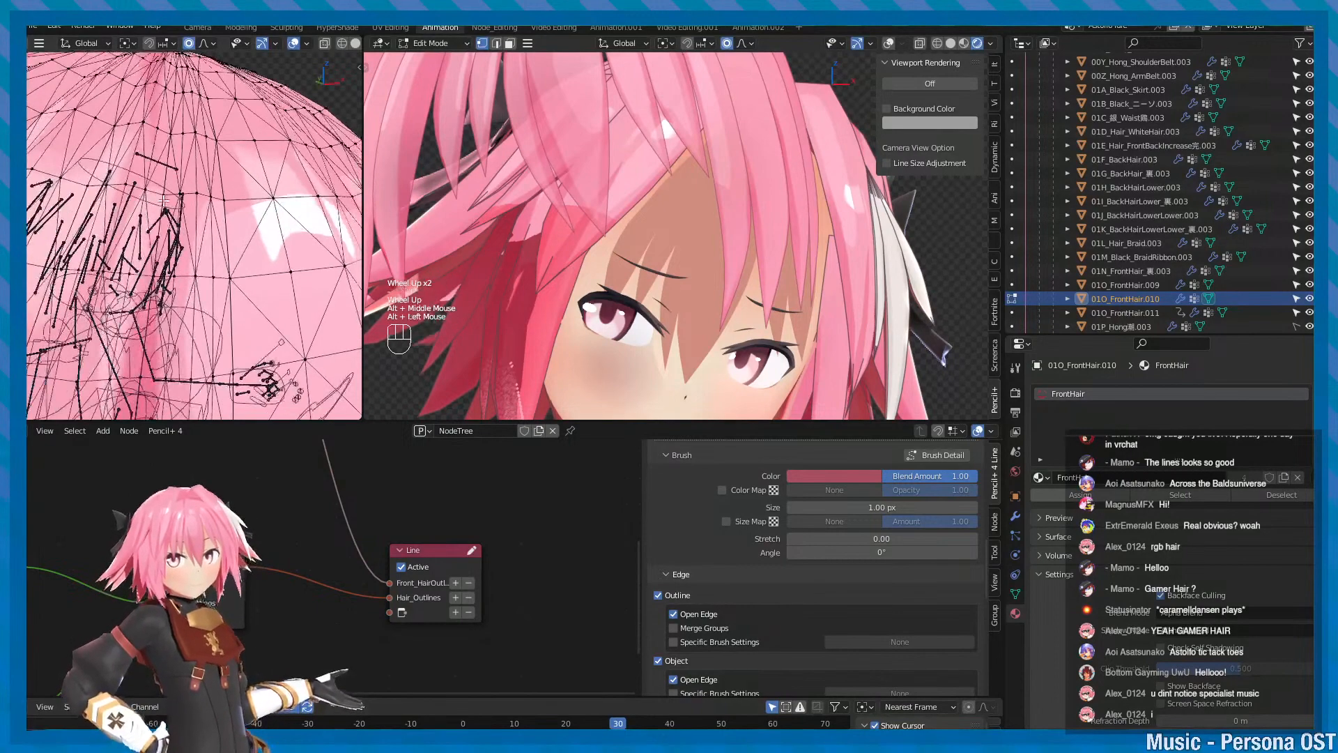
left_click(164, 201)
key("w")
key("grave")
left_click_drag(168, 201, 237, 226)
scroll(223, 243, "down", 2)
key("ctrl+z")
- Select all vertices of the 01O_FrontHair.010 mesh and save the file
scroll(223, 244, "down", 2)
key("grave")
left_click_drag(174, 293, 194, 294, "alt")
key("a")
key("ctrl+s")
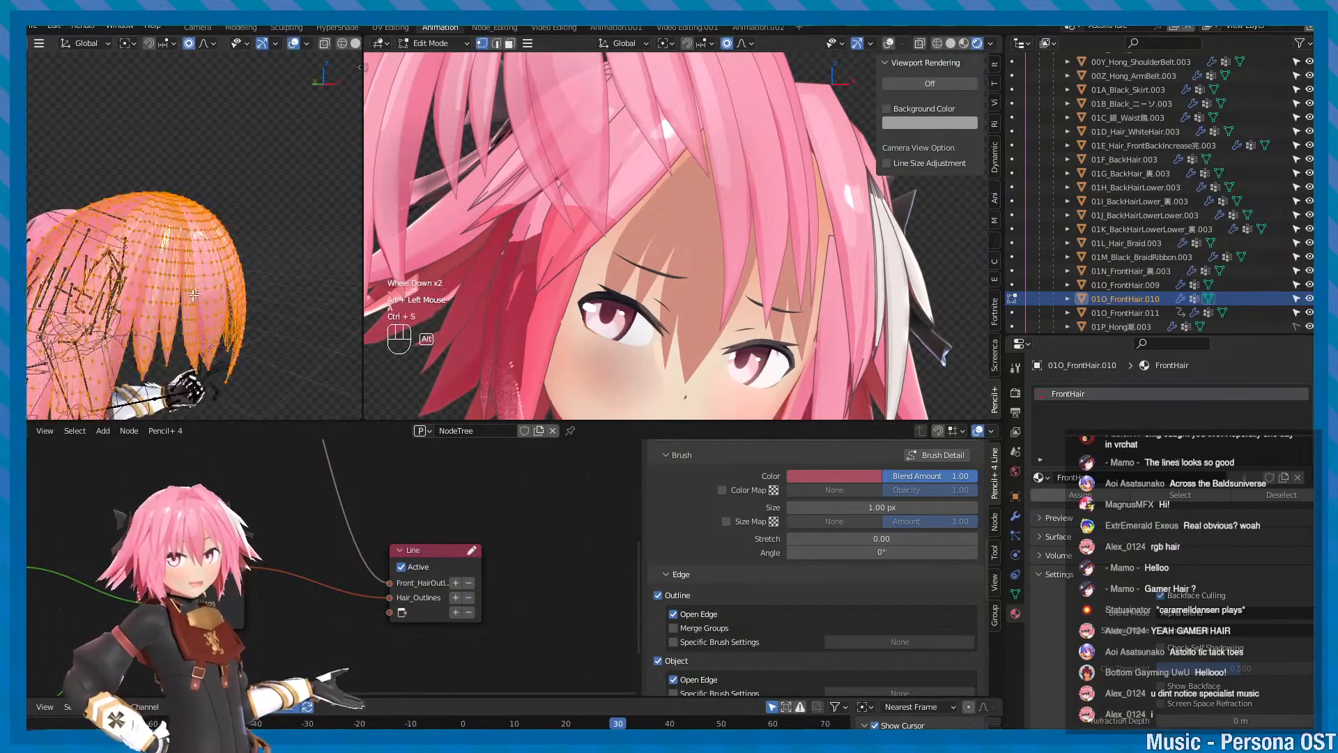
middle_click_drag(194, 295, 276, 273, "alt")
key("ctrl+s")
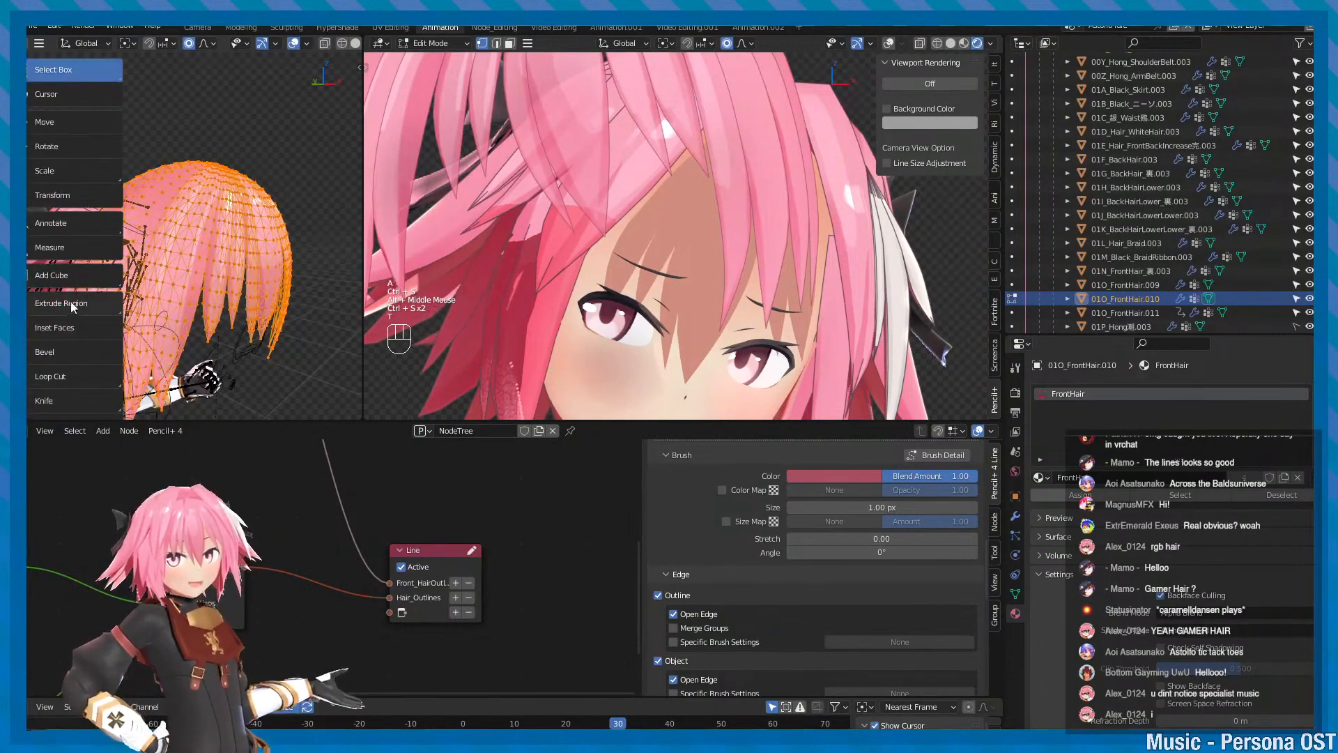
- Save the file and merge all selected vertices of the front hair mesh by distance
scroll(65, 312, "down", 8)
key("ctrl+s")
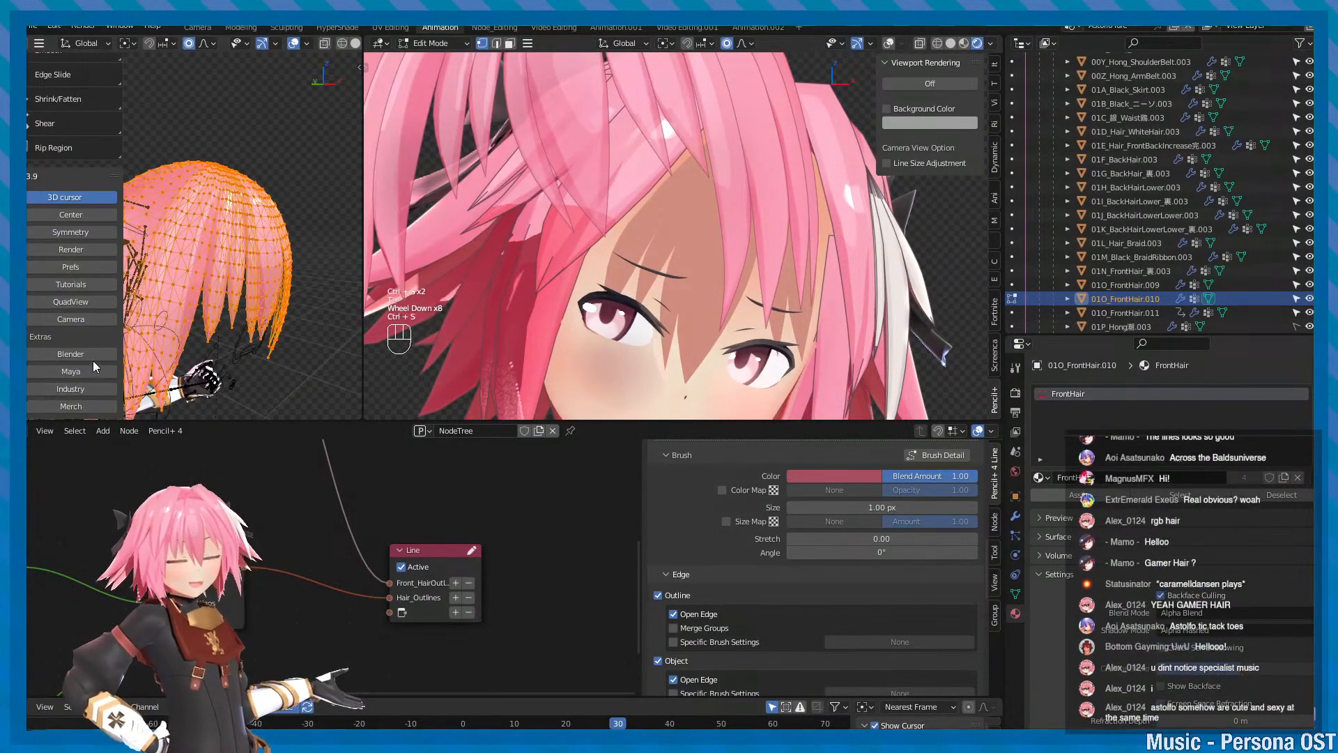
key("ctrl+s")
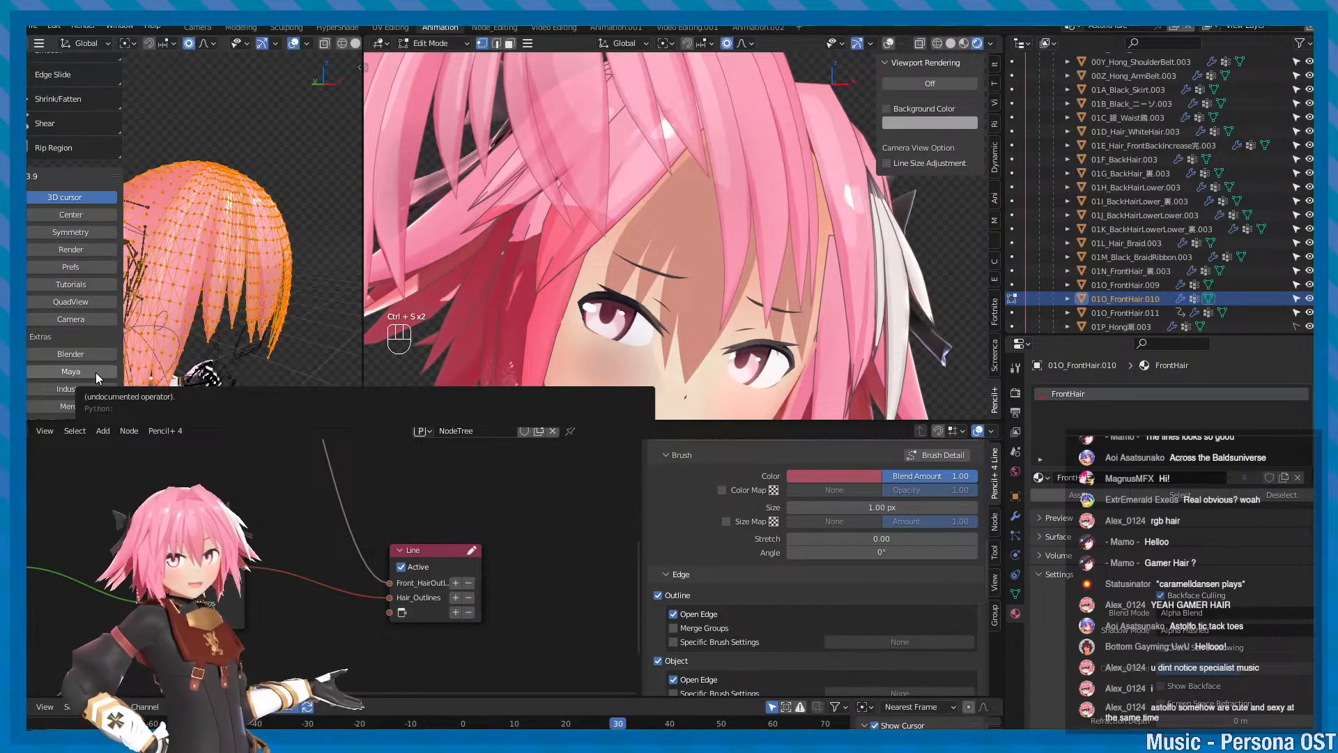
key("F3")
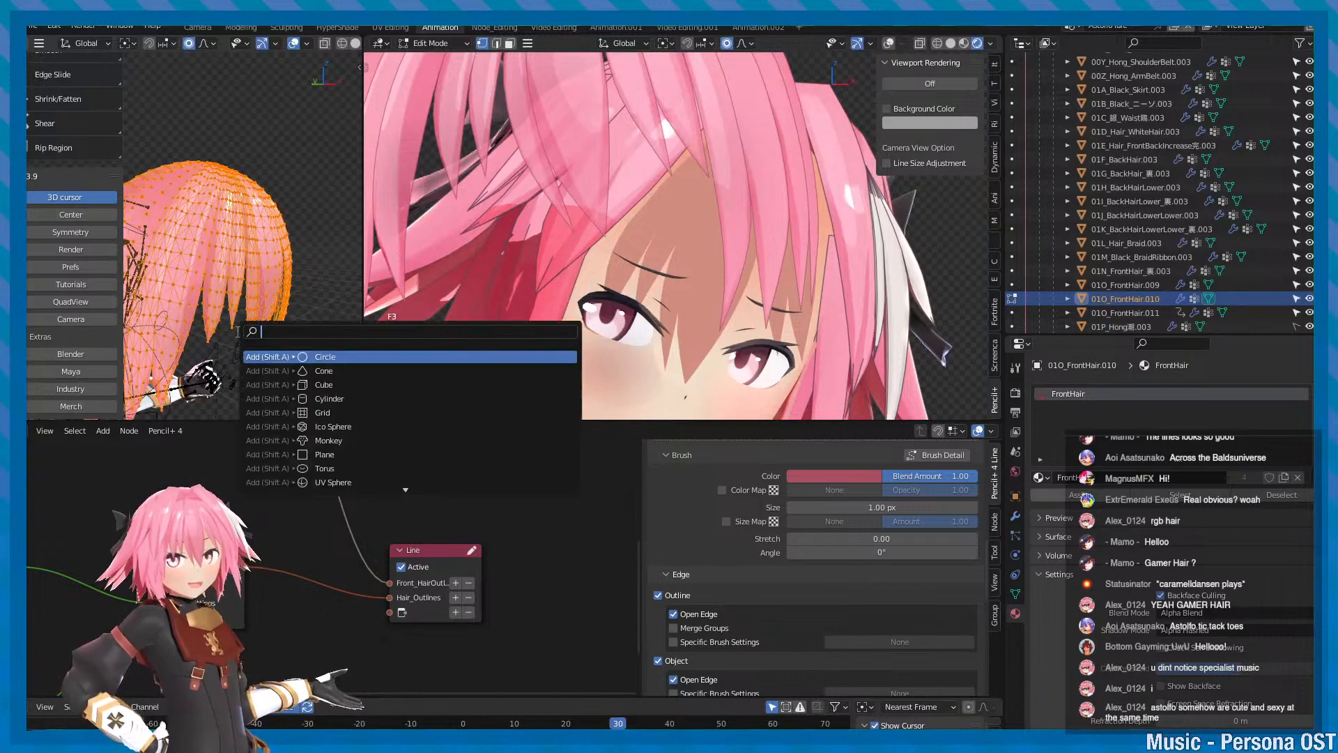
type("merge")
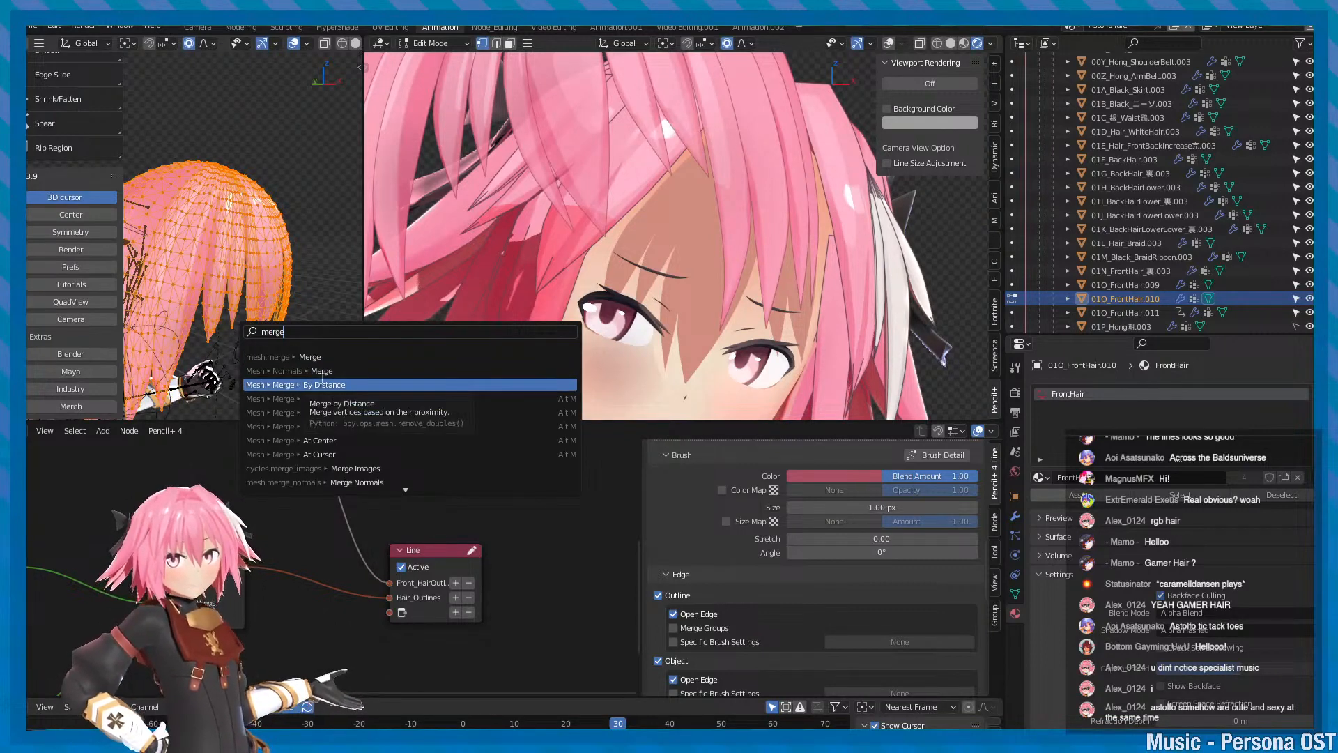
left_click(322, 386)
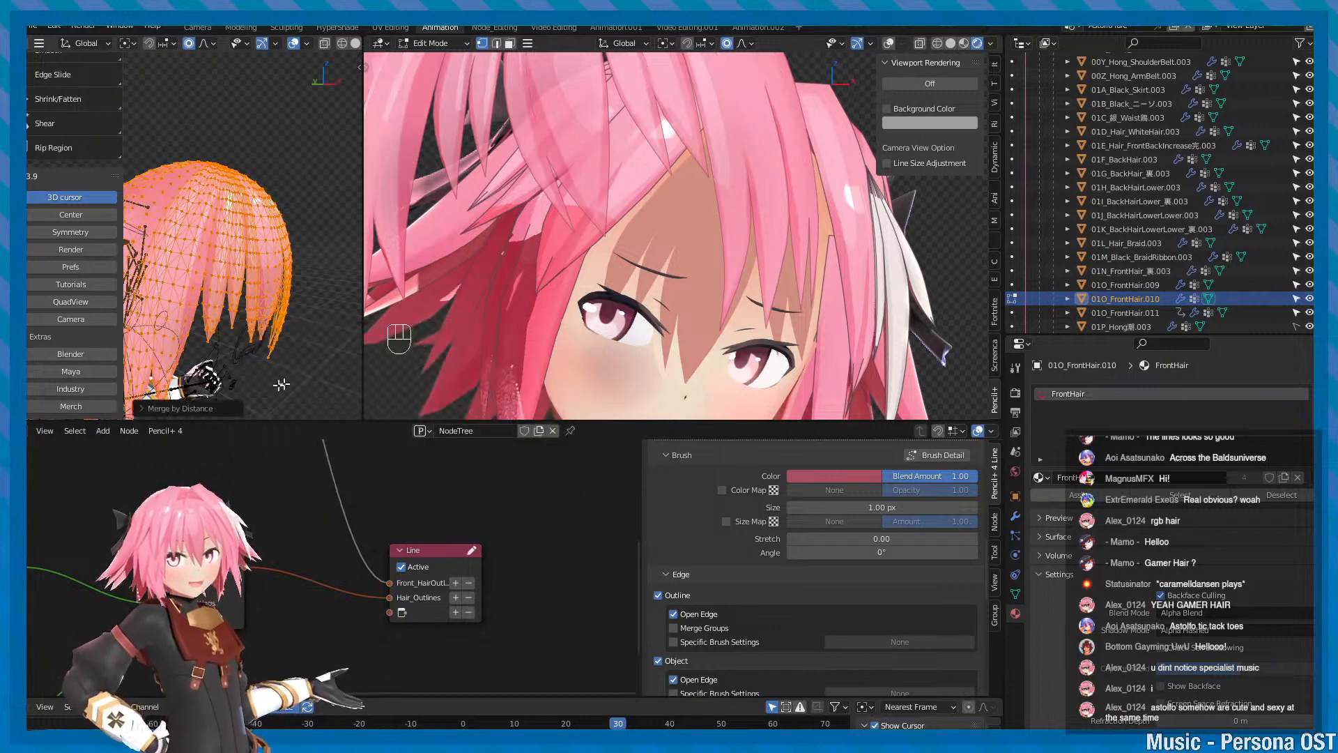
- Undo and redo the merge by distance to compare the hair shading, leaving the merge undone
scroll(241, 316, "up", 2)
left_click_drag(241, 315, 184, 322, "alt")
scroll(184, 321, "down", 2)
key("ctrl+z")
key("ctrl+shift+z")
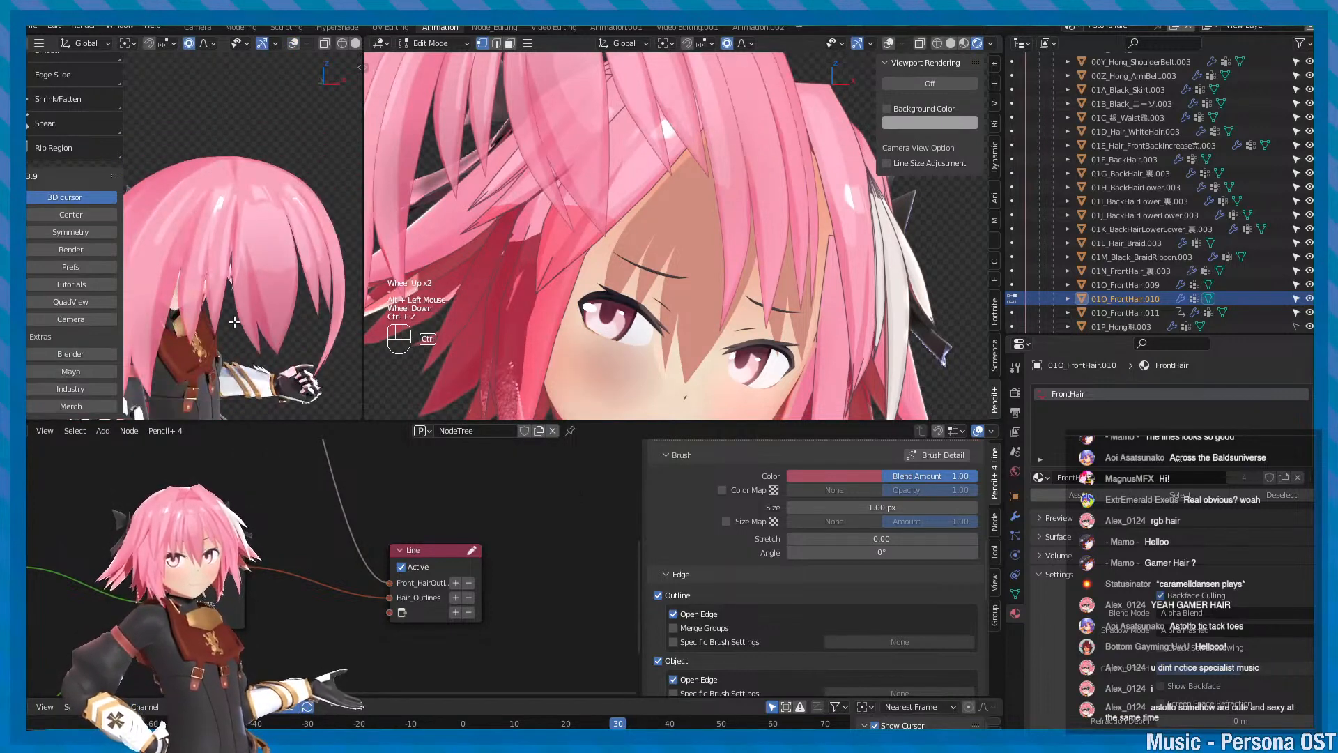
key("ctrl+z")
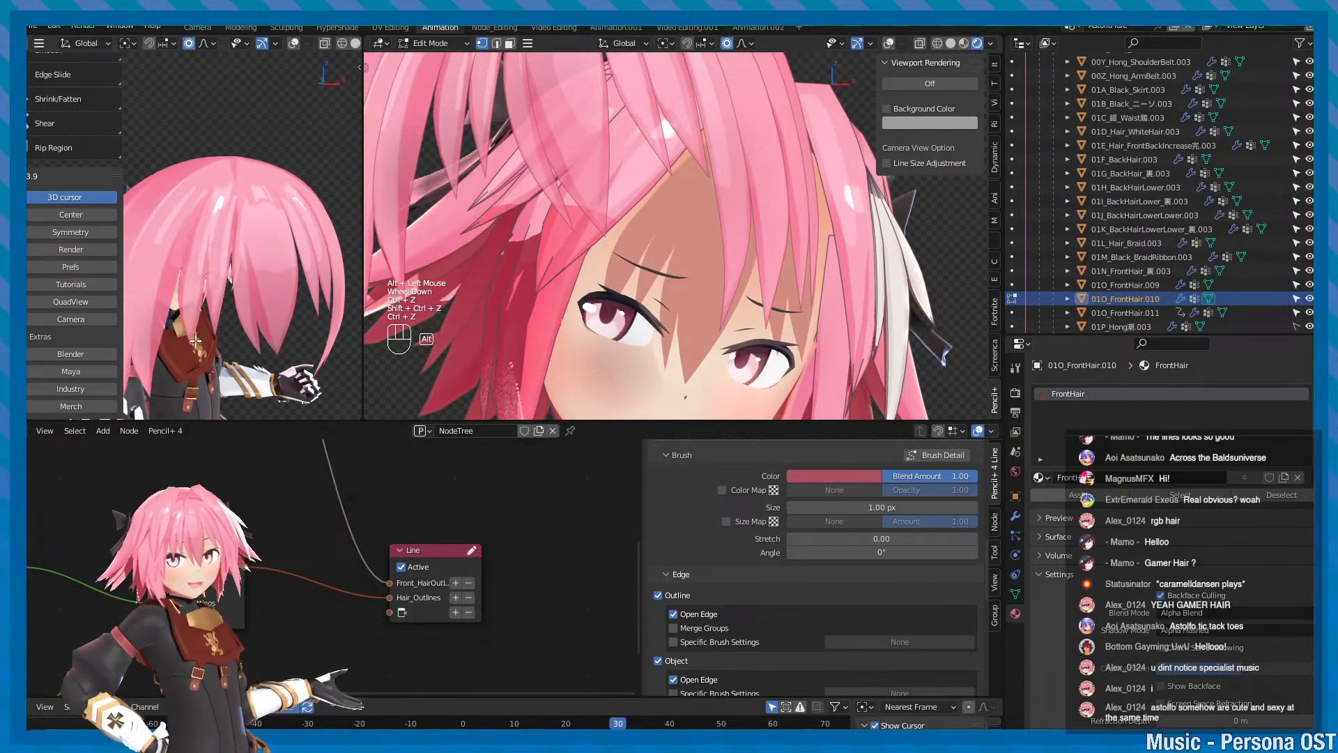
- Merge the front hair vertices by distance again, fine-adjust the merge distance and inspect the strands
left_click_drag(191, 405, 226, 345, "alt")
key("F3")
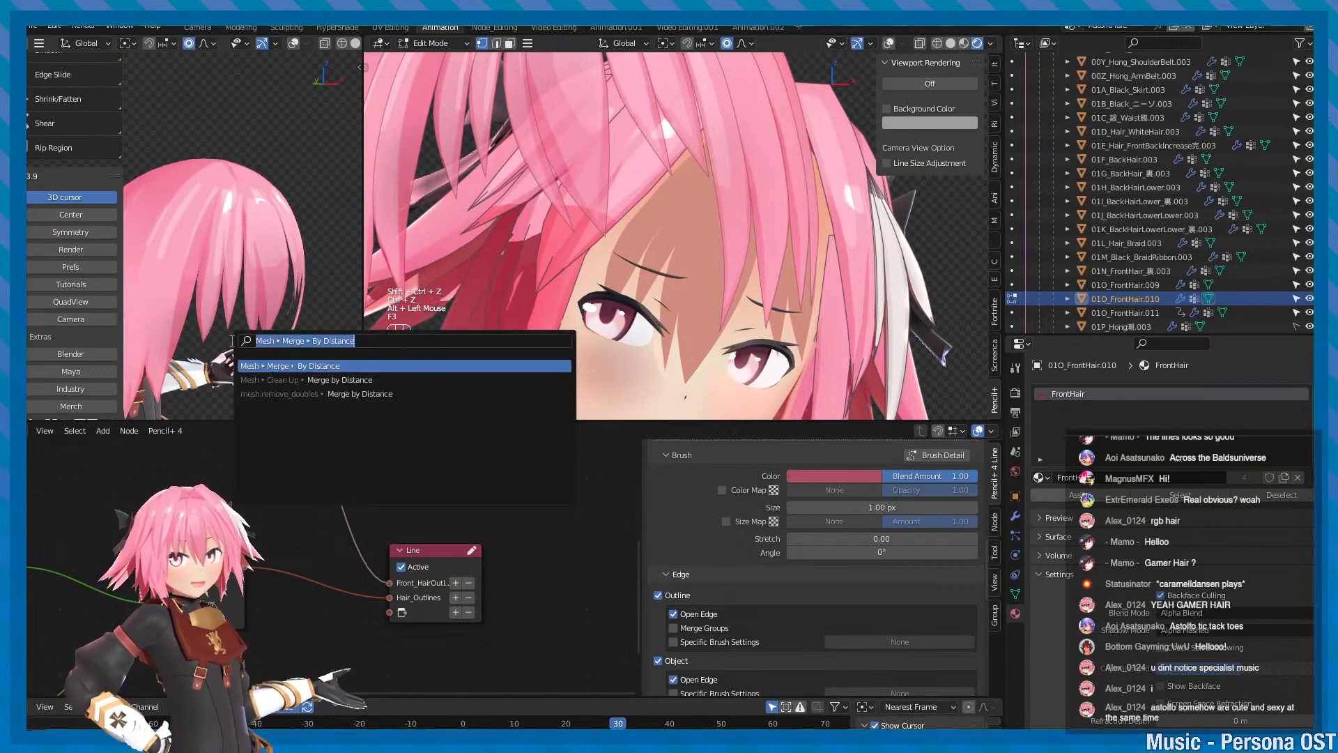
left_click(319, 367)
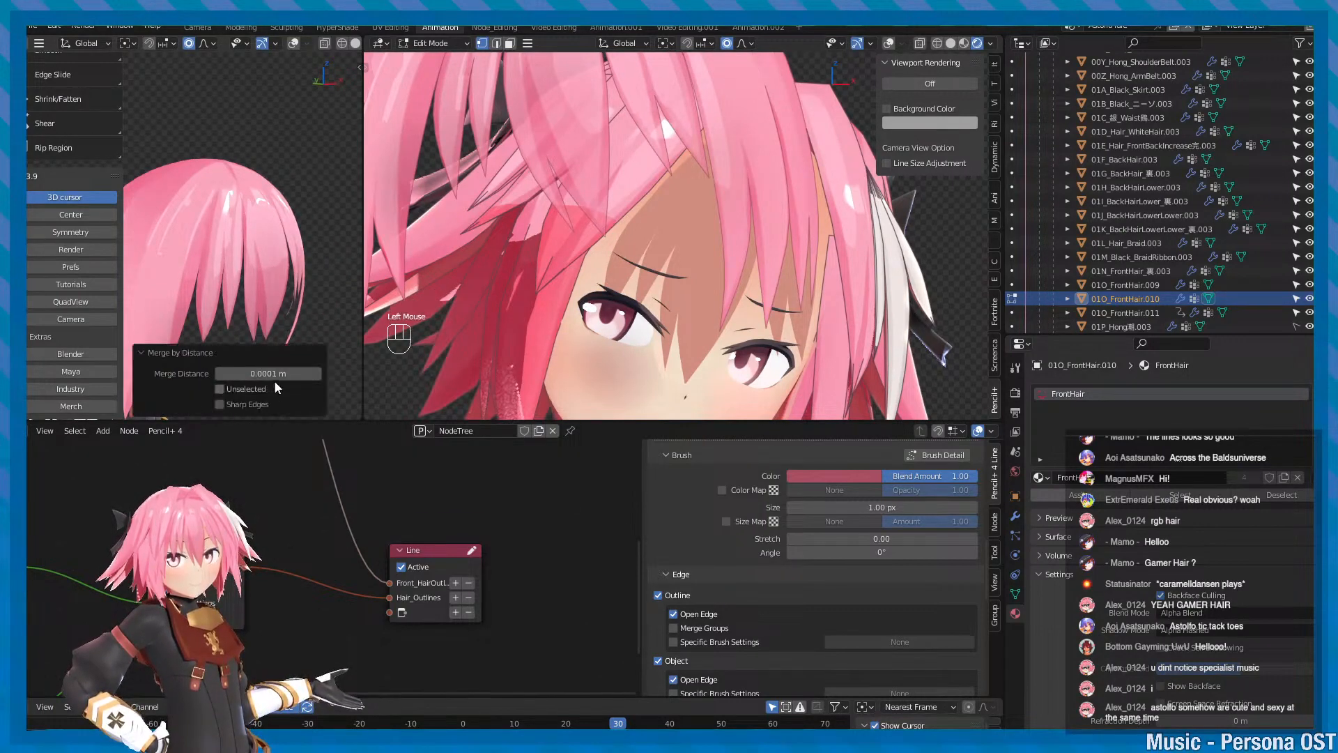
mouse_move(273, 374)
left_mouse_down("shift")
mouse_move(258, 375)
mouse_move(287, 375)
mouse_move(270, 374)
left_mouse_up("shift")
left_click_drag(277, 299, 251, 284, "alt")
scroll(251, 284, "down", 1)
scroll(252, 284, "up", 2)
scroll(265, 268, "down", 1)
scroll(279, 251, "up", 1)
left_click(287, 239)
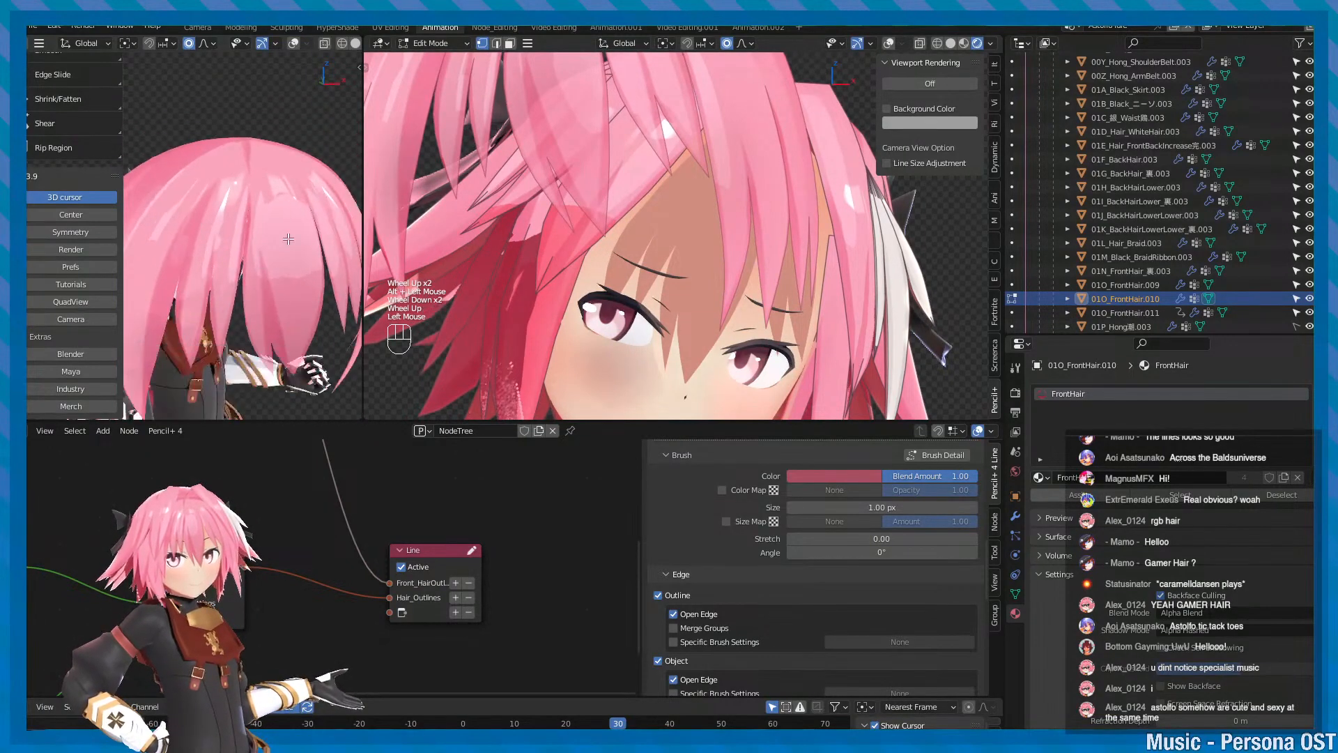
- Undo and redo the vertex merge repeatedly to compare the strands in the secondary viewport, leaving it undone
key("ctrl+z")
key("ctrl+shift+z")
mouse_move(268, 241)
left_mouse_down("alt")
mouse_move(255, 267)
mouse_move(273, 258)
left_mouse_up("alt")
key("ctrl+z")
key("ctrl+shift+z")
key("ctrl+z")
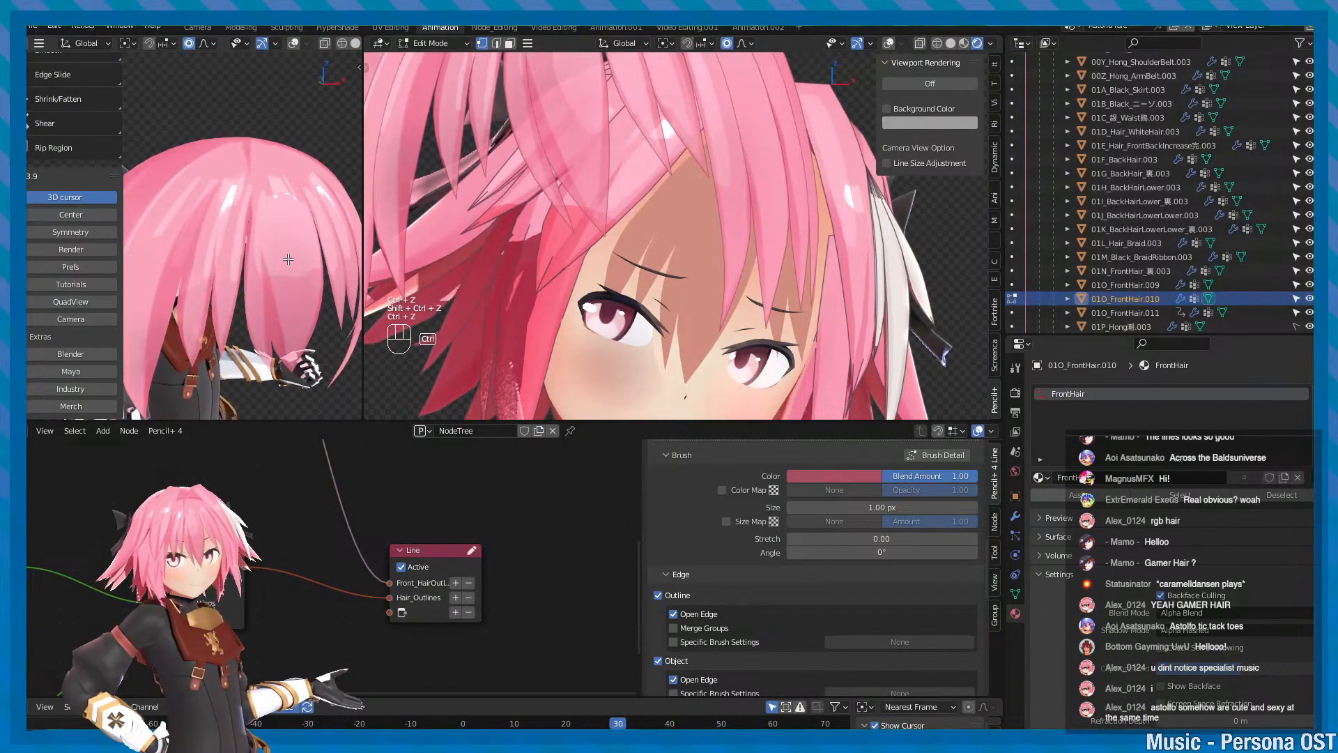
- Toggle the vertex merge through redo and undo while comparing the outlines close up in the main viewport, leaving it reapplied
middle_click(645, 185, "alt")
key("ctrl+shift+z")
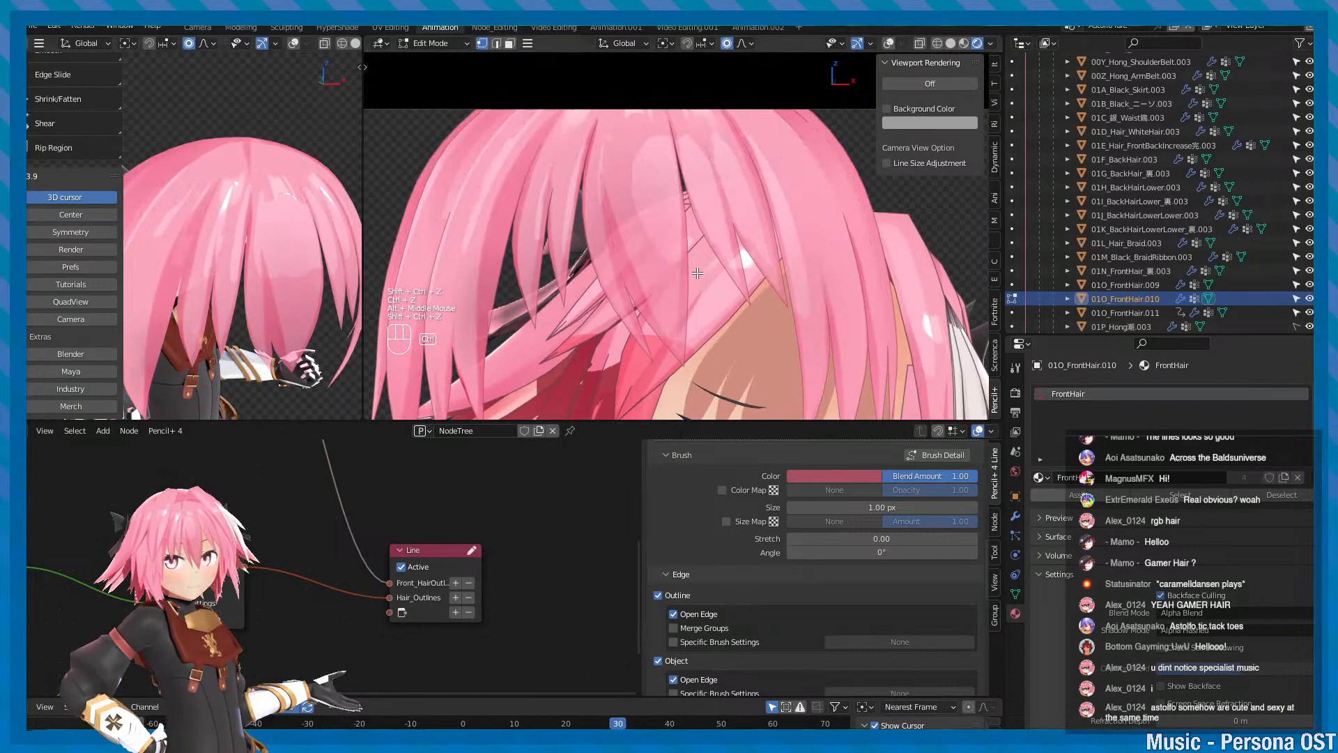
scroll(614, 159, "up", 2)
key("ctrl+z")
middle_click(603, 162, "alt")
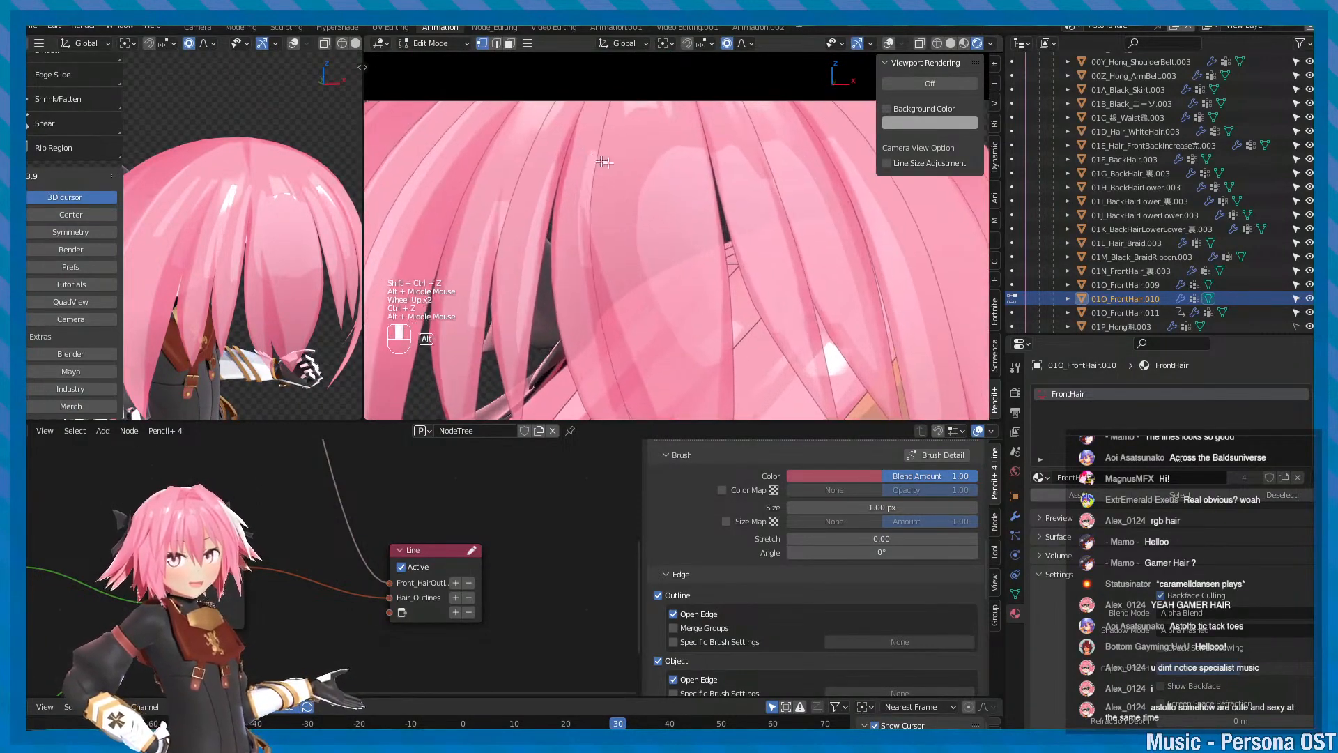
key("ctrl+shift+z")
key("ctrl+z")
key("ctrl+shift+z")
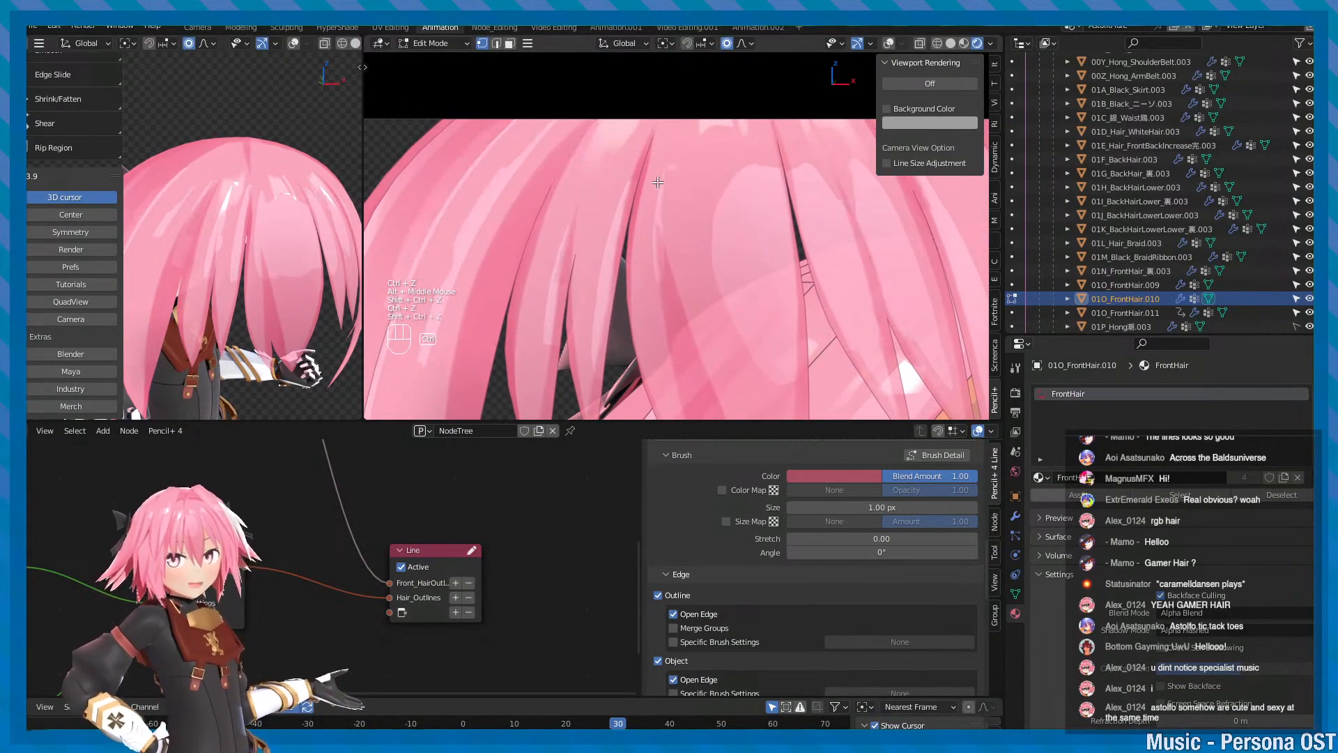
key("ctrl+z")
key("ctrl+shift+z")
- Check the front hair in Object Mode and step through the edit history back to Edit Mode
key("Tab")
scroll(793, 296, "down", 1)
scroll(792, 296, "down", 1)
middle_click(673, 248, "alt")
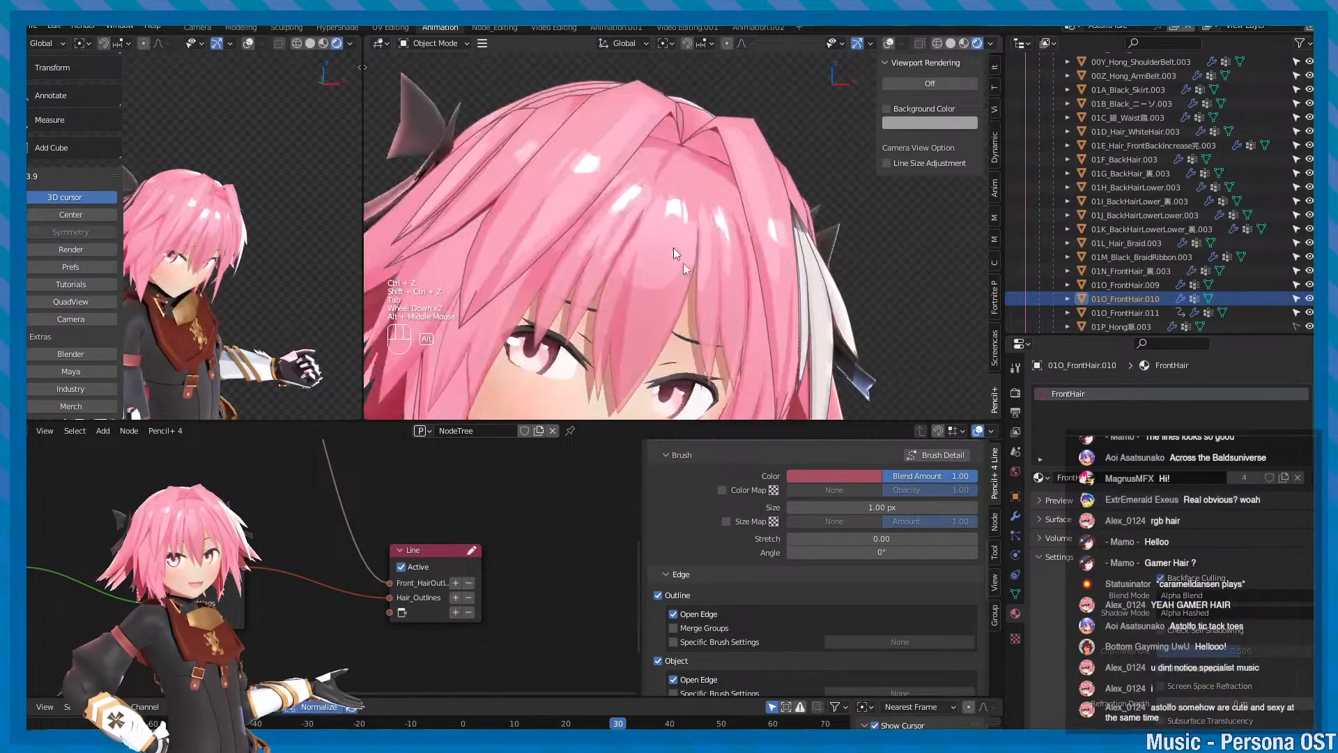
key("ctrl+z")
key("ctrl+shift+z")
key("ctrl+shift+z")
key("ctrl+shift+z")
key("ctrl+z")
key("ctrl+z")
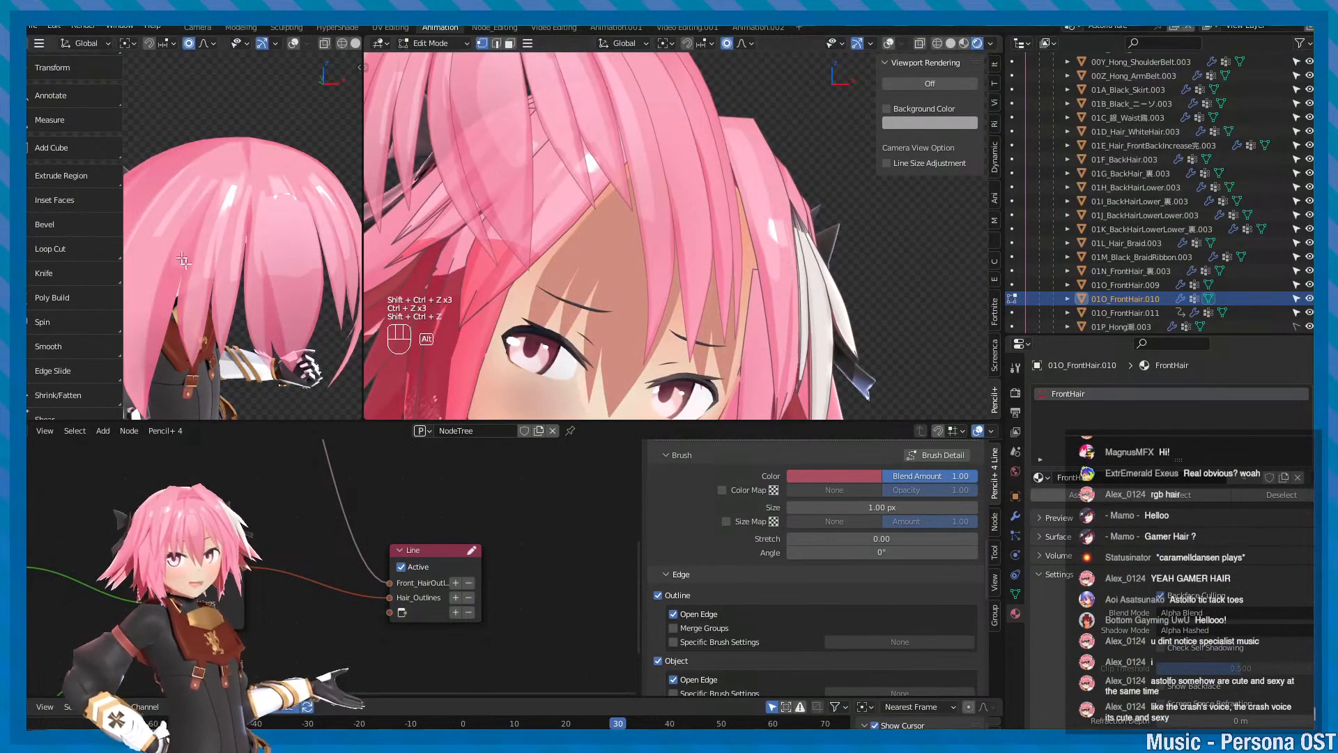
- Reselect all vertices of the 01O_FrontHair.010 mesh and save the file
key("minus")
left_click_drag(183, 261, 240, 210, "alt")
left_click(238, 194)
key("minus")
key("ctrl+z")
key("ctrl+s")
key("minus")
key("a")
key("minus")
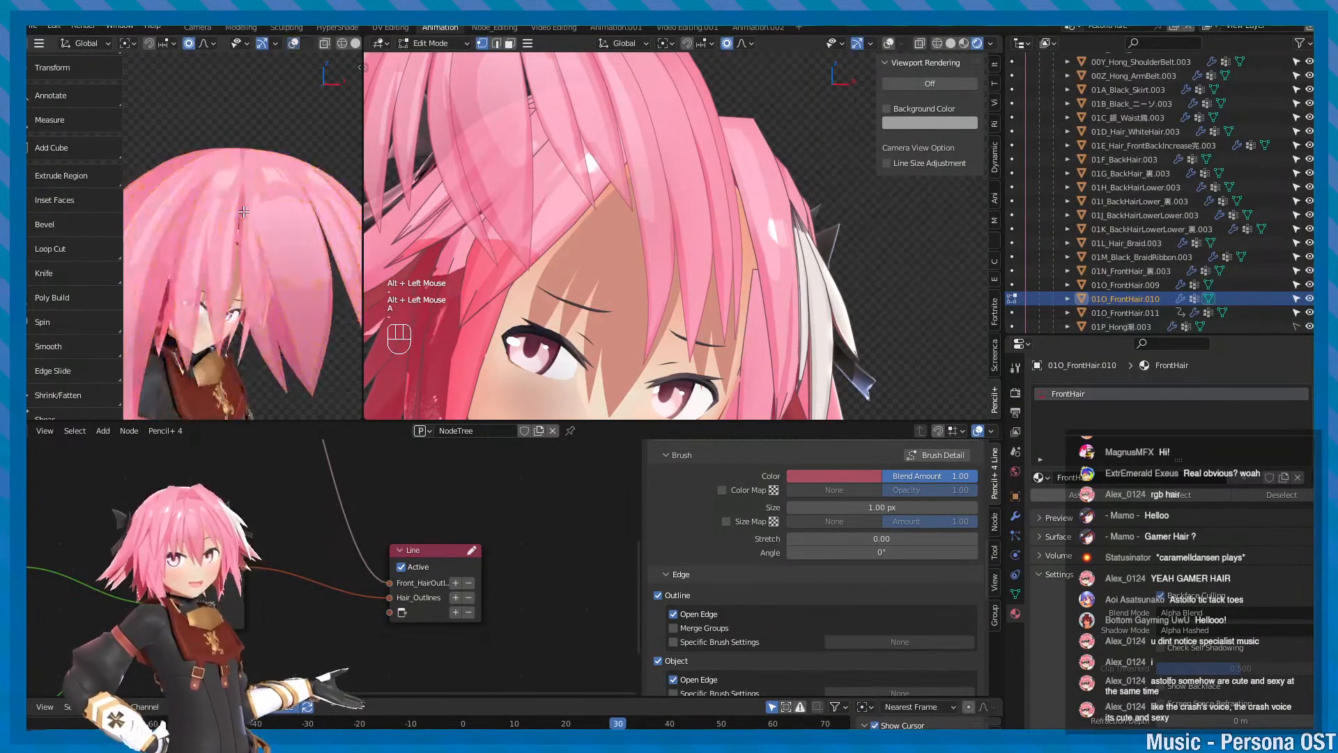
key("ctrl+s")
middle_click_drag(238, 212, 210, 239, "alt")
key("ctrl+s")
- Find the Mesh Normals Merge operator and merge the normals of the selected front hair vertices
left_click_drag(210, 239, 269, 259, "alt")
middle_click_drag(270, 260, 264, 231, "alt")
key("F3")
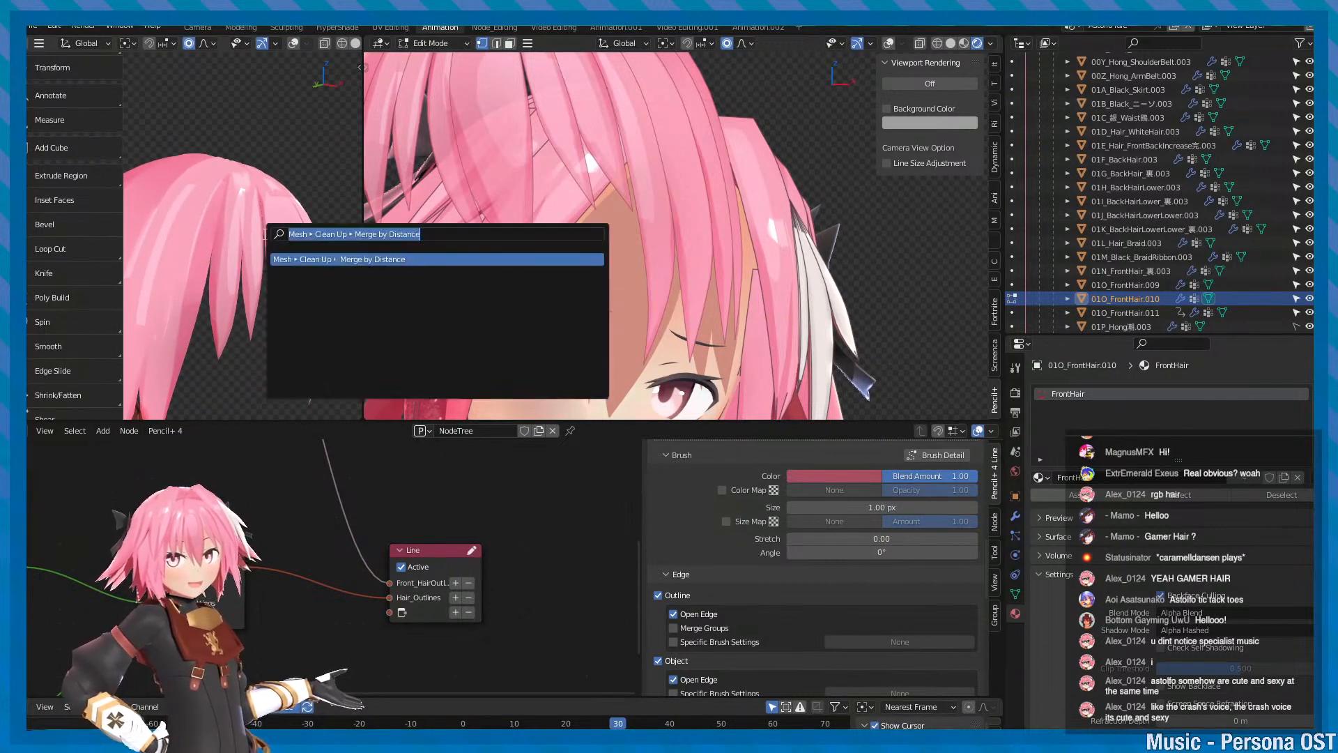
type("mew")
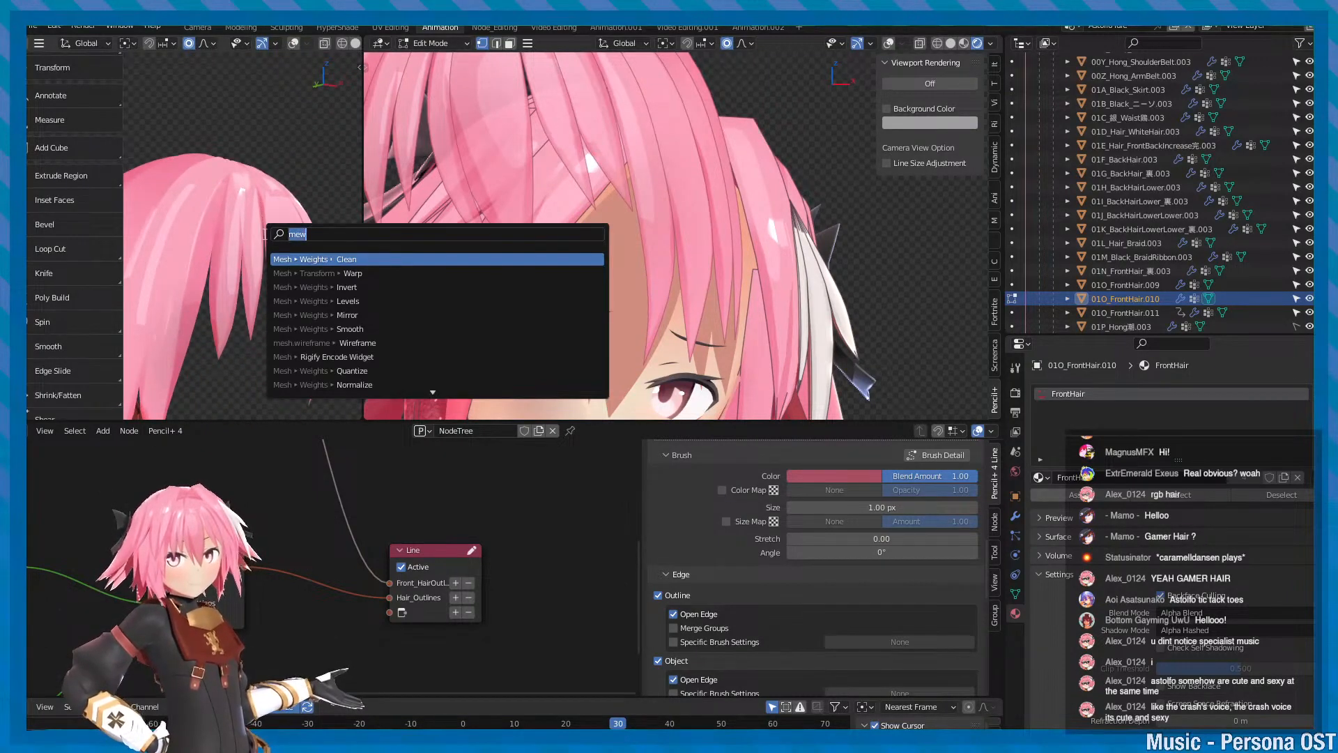
type("verts")
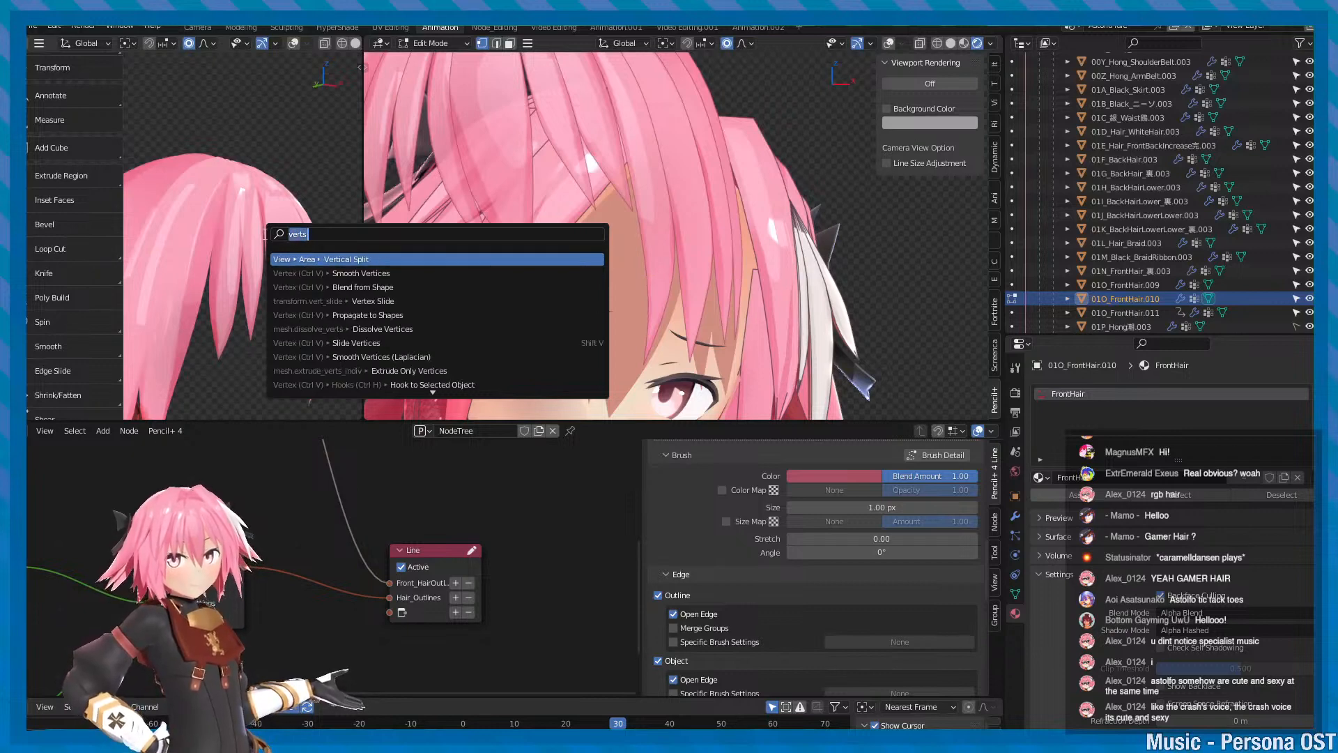
type("merge")
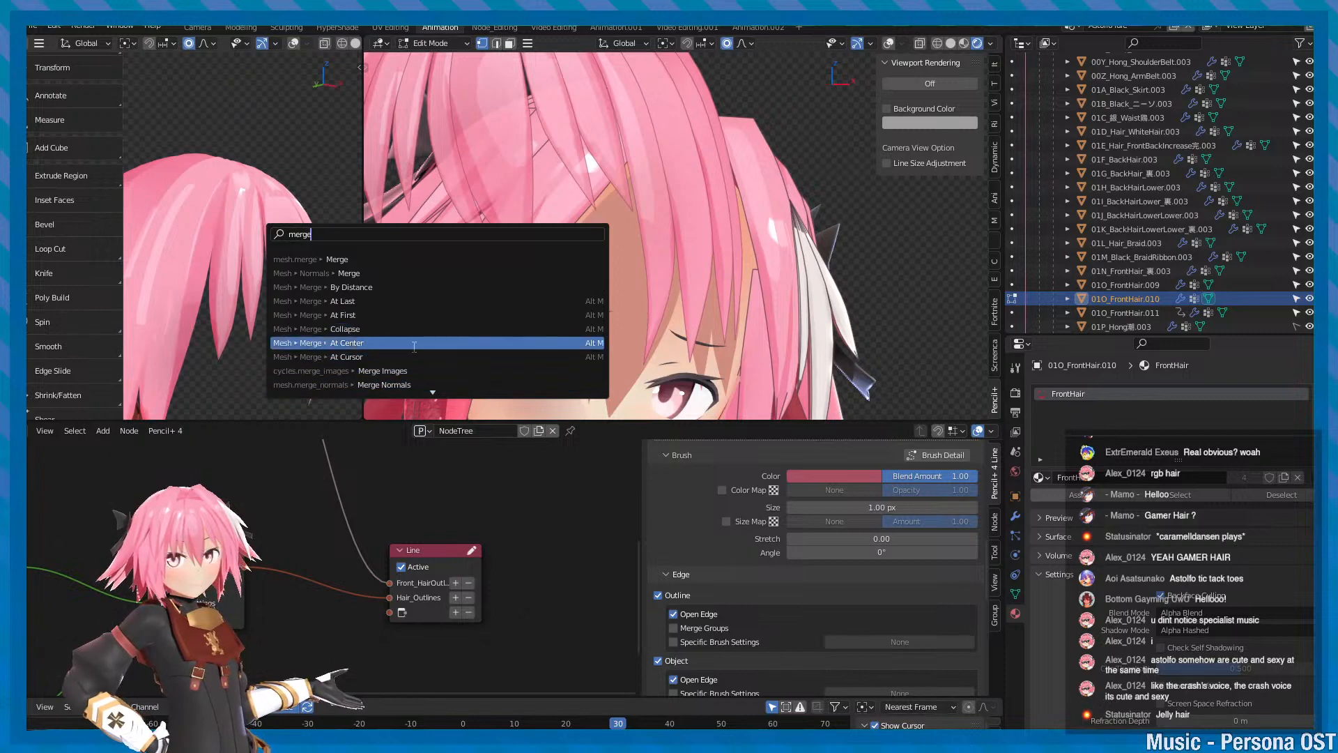
left_click(405, 279)
- Find the Merge by Distance operator and merge the selected front hair vertices at a distance of 0.00001 m
left_click_drag(304, 301, 263, 282, "alt")
left_click_drag(268, 280, 246, 270, "alt")
key("F3")
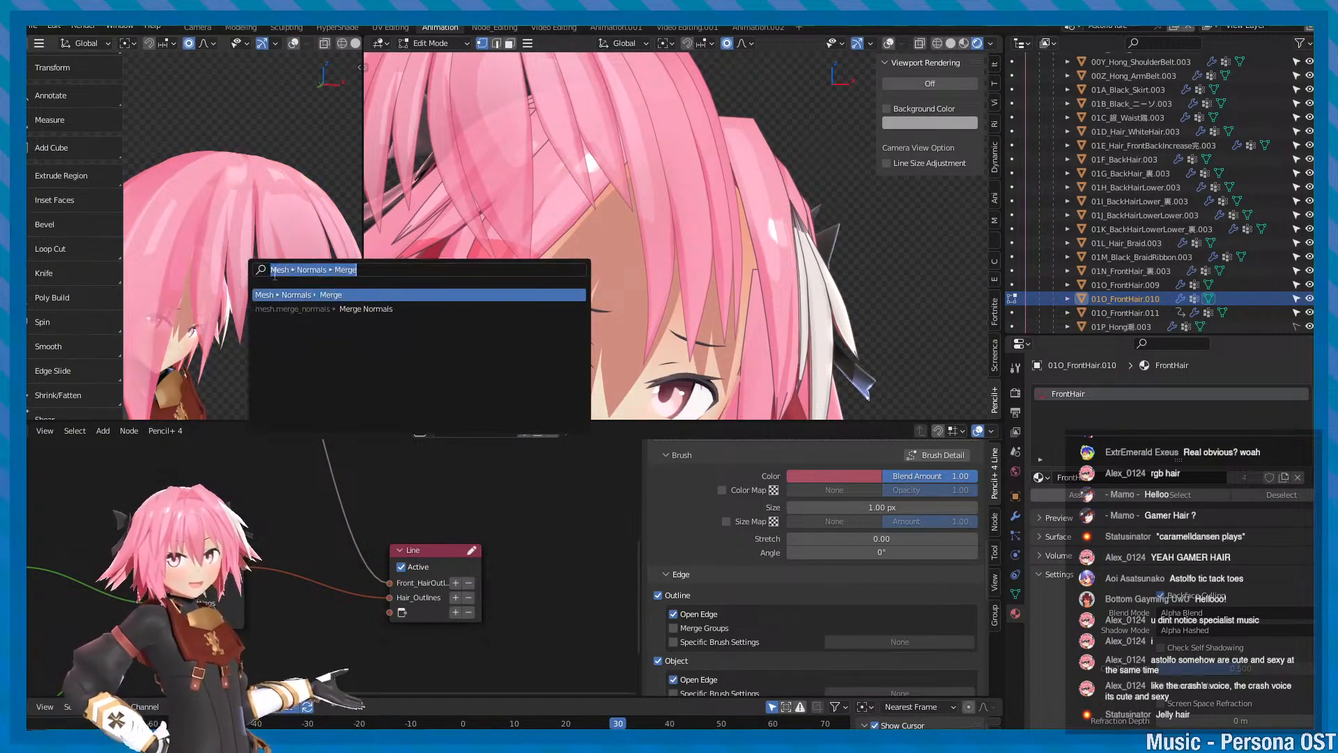
type("merge")
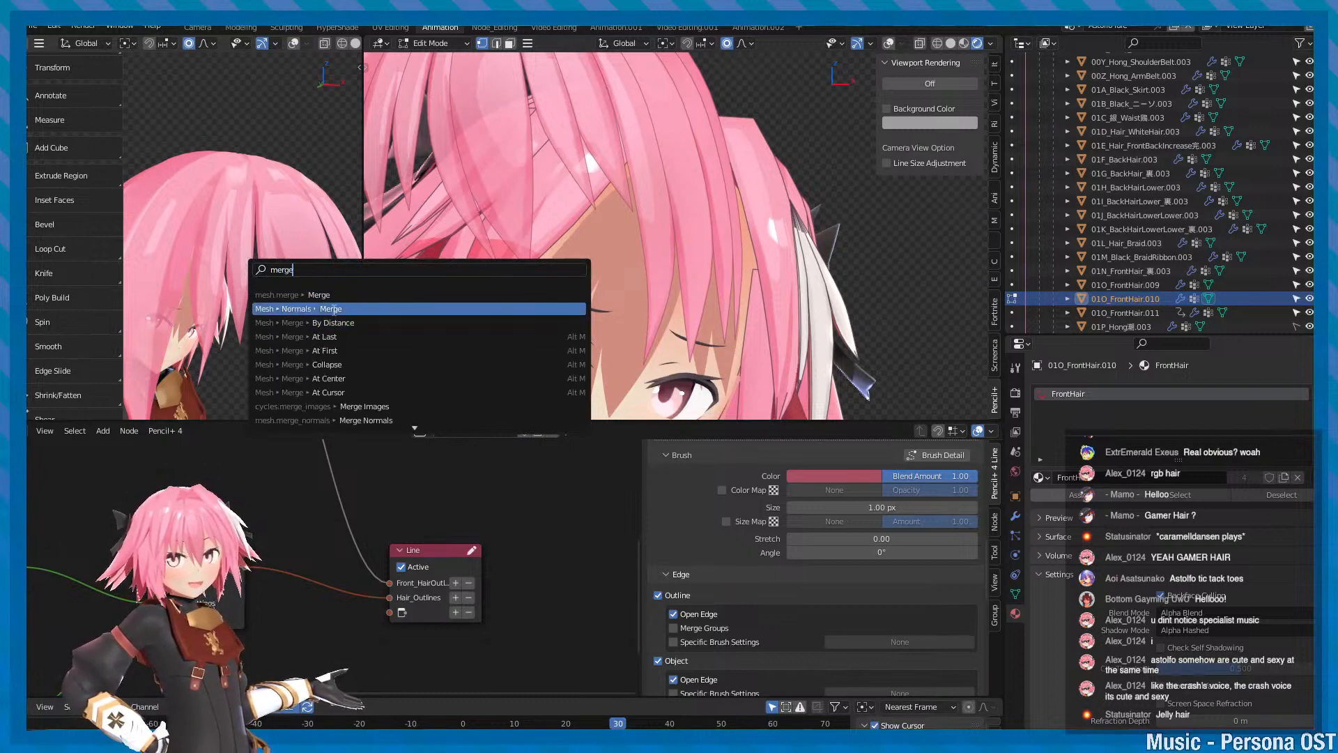
scroll(334, 310, "down", 14)
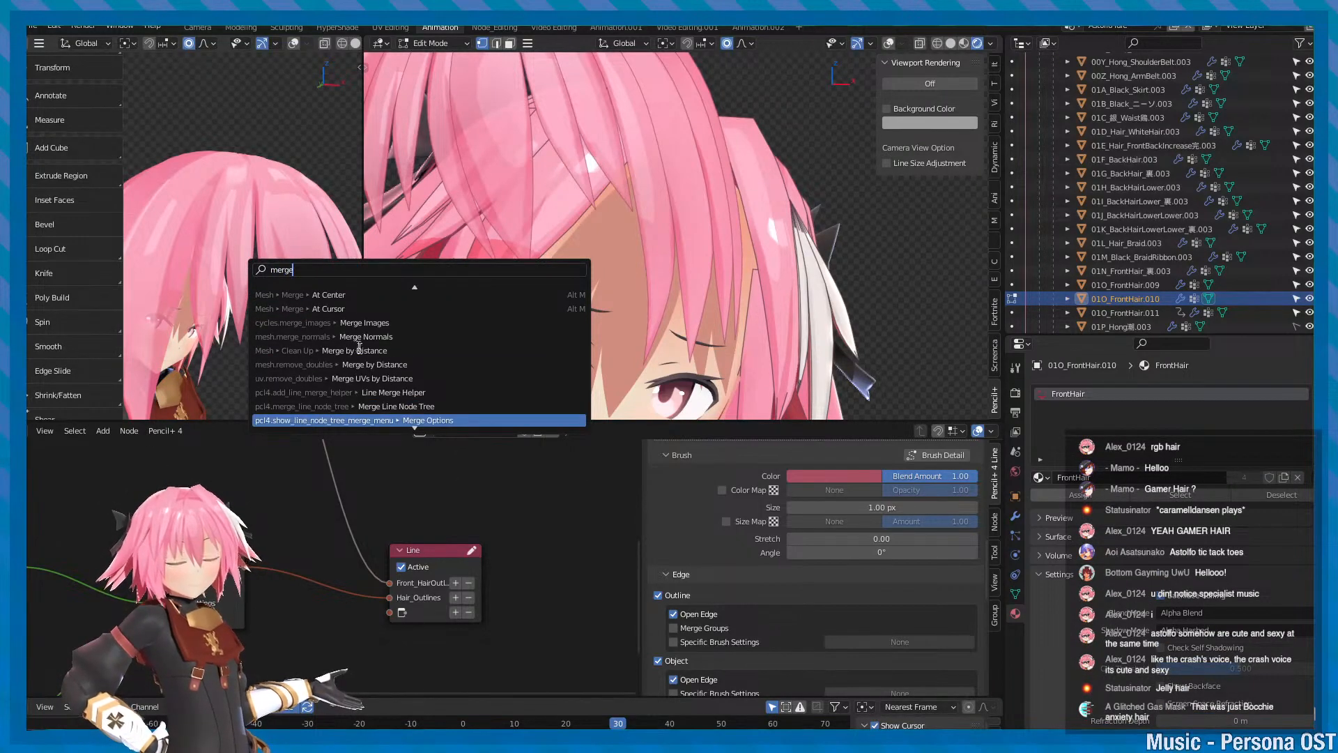
left_click(361, 351)
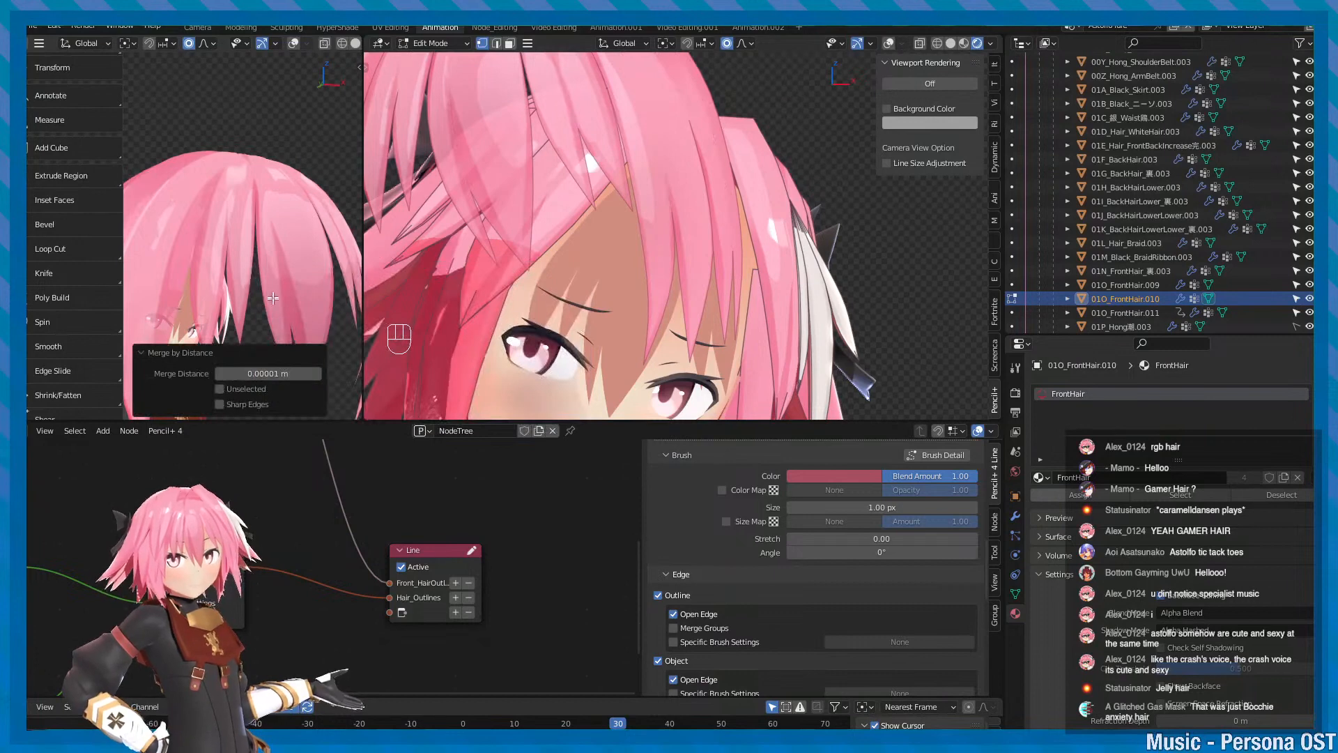
left_click_drag(272, 298, 254, 287, "alt")
scroll(253, 287, "up", 1, "alt")
scroll(254, 288, "down", 2)
middle_click_drag(563, 148, 694, 242, "alt")
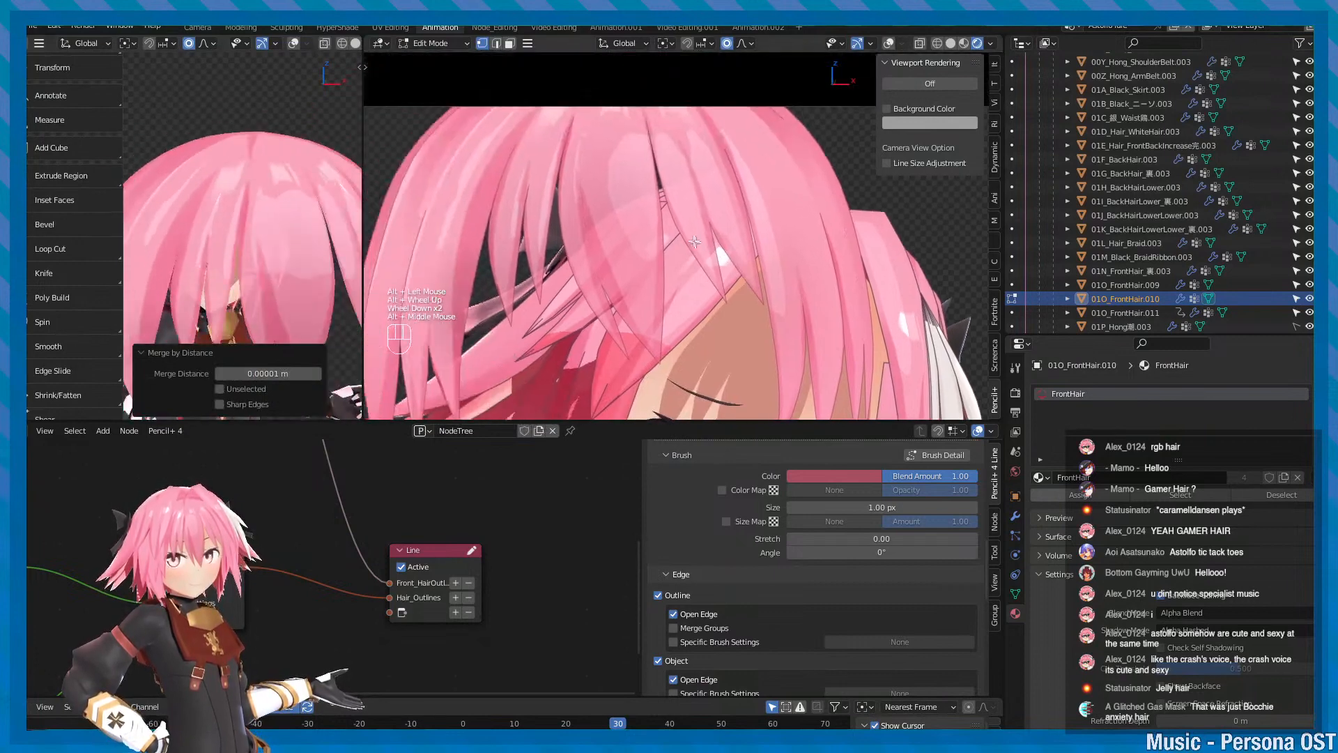
- Toggle the merge by distance through undo and redo to compare the front hair lines, leaving it applied
key("ctrl+z")
key("ctrl+shift+z")
key("ctrl+z")
key("ctrl+shift+z")
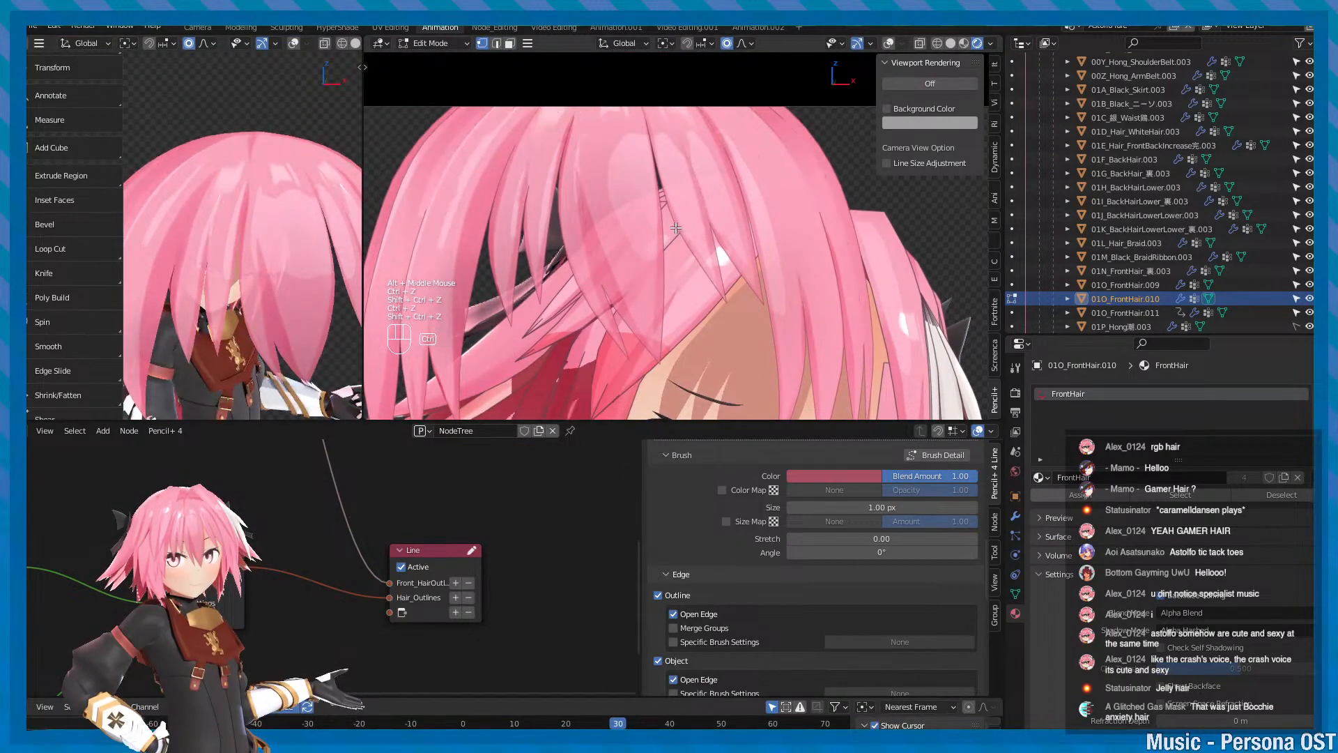
key("ctrl+z")
key("ctrl+shift+z")
key("ctrl+z")
key("ctrl+shift+z")
key("ctrl+z")
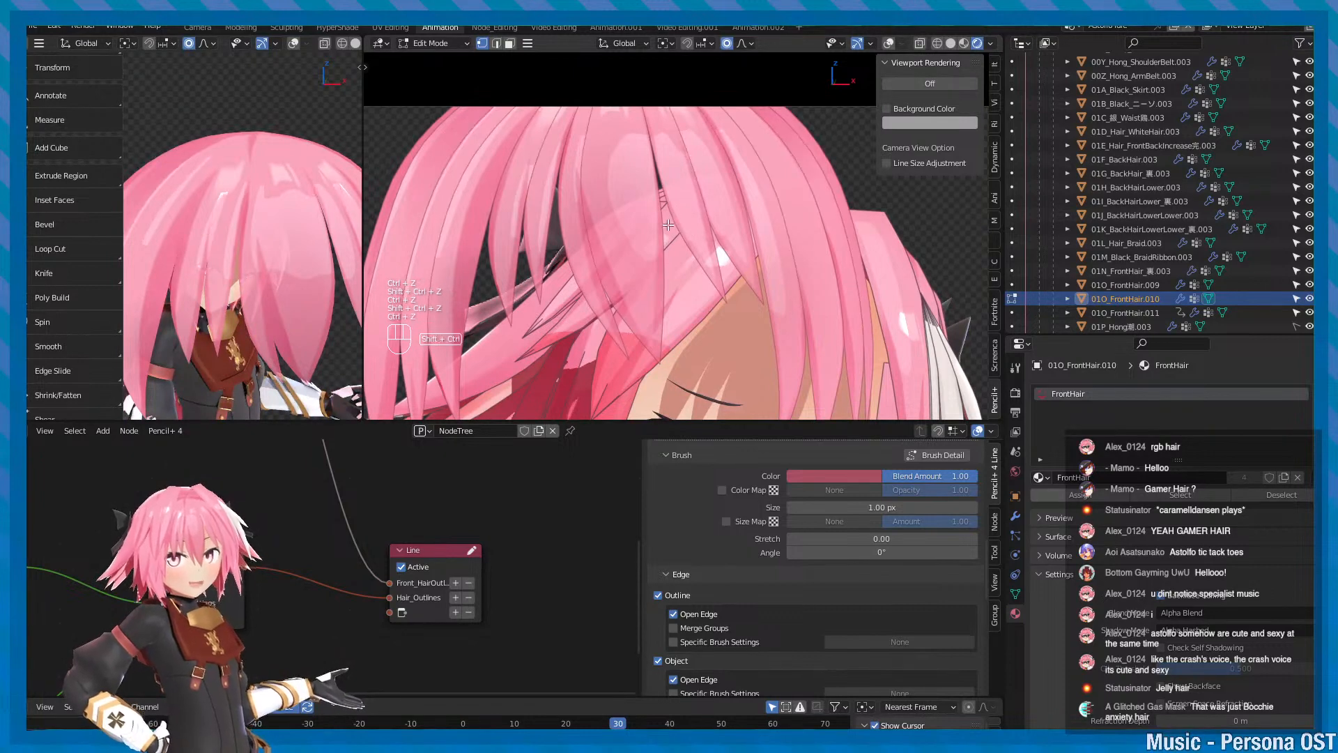
key("ctrl+shift+z")
key("ctrl+z")
key("ctrl+shift+z")
key("ctrl+z")
key("ctrl+shift+z")
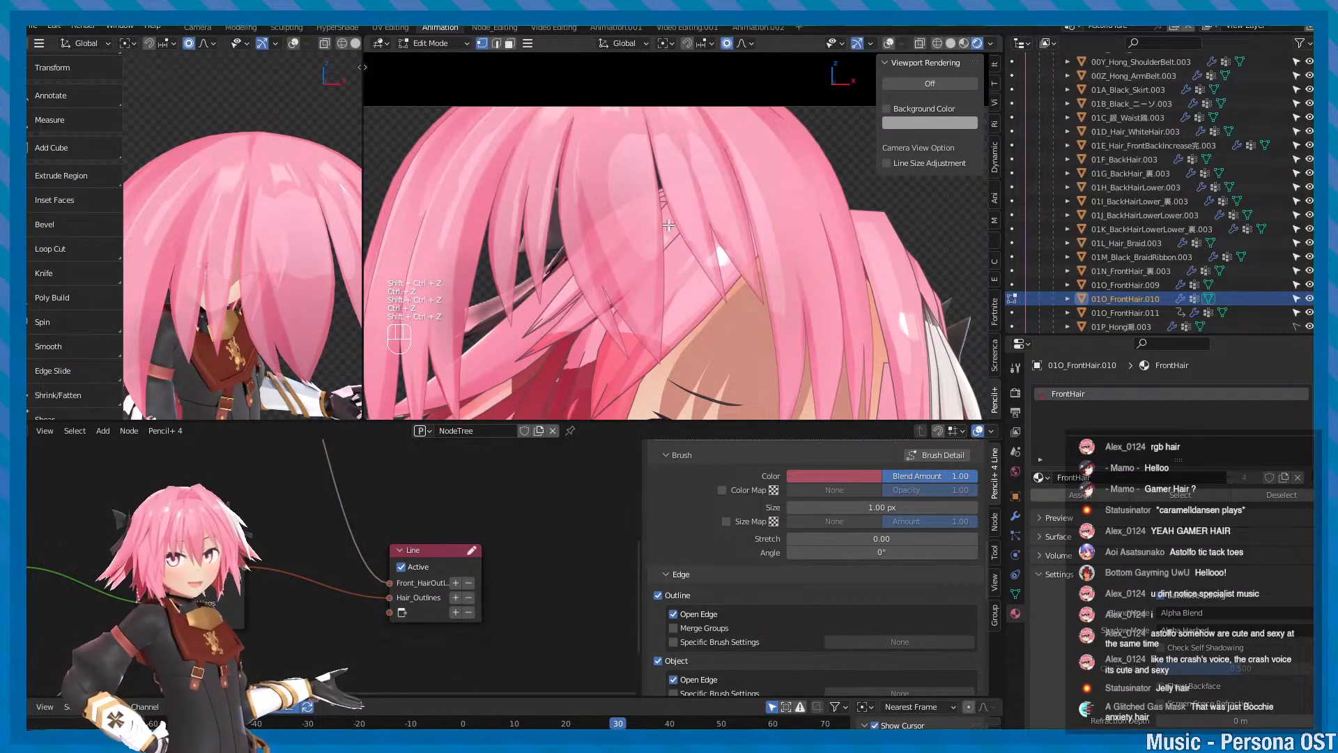
- Return the front hair mesh to Object Mode, check the face and hair outlines, and save the file
key("Tab")
left_click_drag(796, 282, 772, 147, "alt")
scroll(759, 209, "down", 1)
key("ctrl+s")
middle_click_drag(711, 188, 713, 233, "alt")
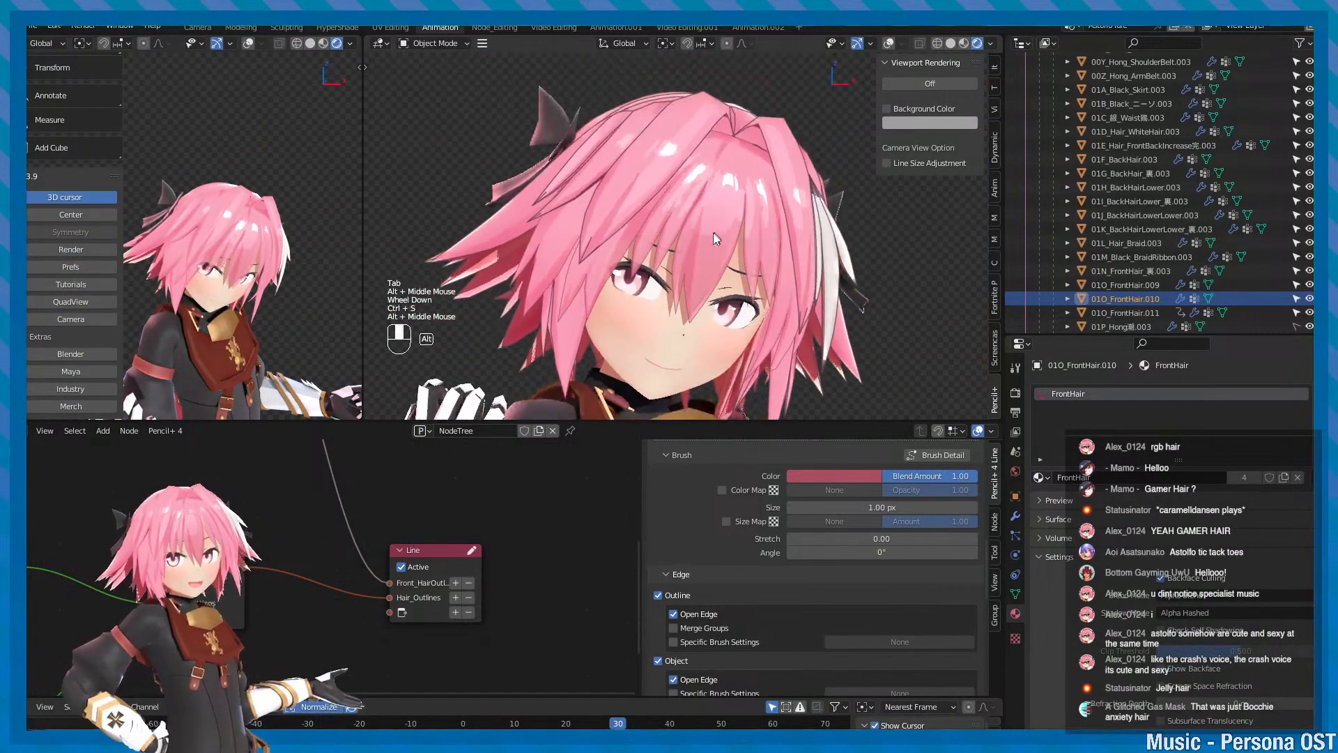
scroll(713, 231, "up", 3)
key("ctrl+s")
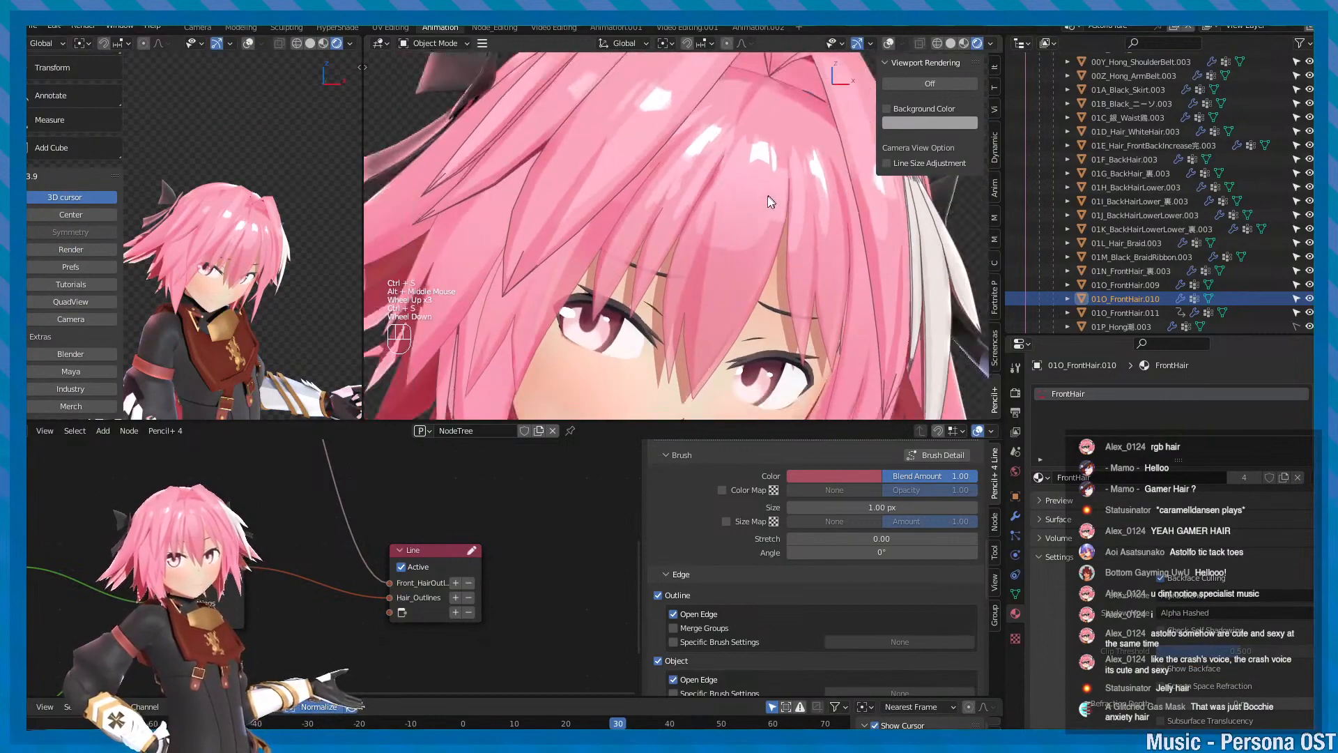
scroll(757, 222, "down", 1)
- Show the overlays, enter Pose Mode on the character's armature, and try rotating the head bone
key("f")
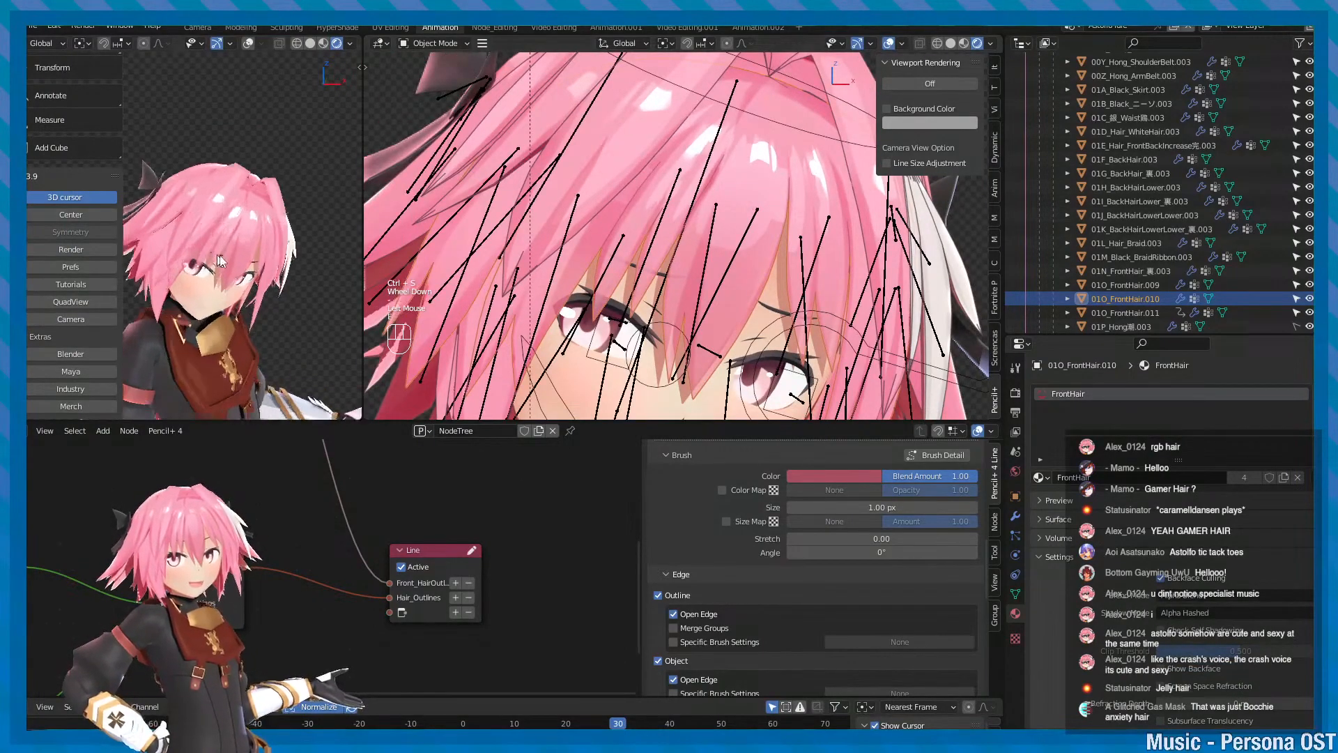
key("minus")
left_click_drag(206, 231, 272, 228, "alt")
left_click(232, 215)
key("ctrl+Tab")
key("e")
key("minus")
key("minus")
key("q")
left_click(228, 237)
key("e")
key("minus")
key("ctrl+z")
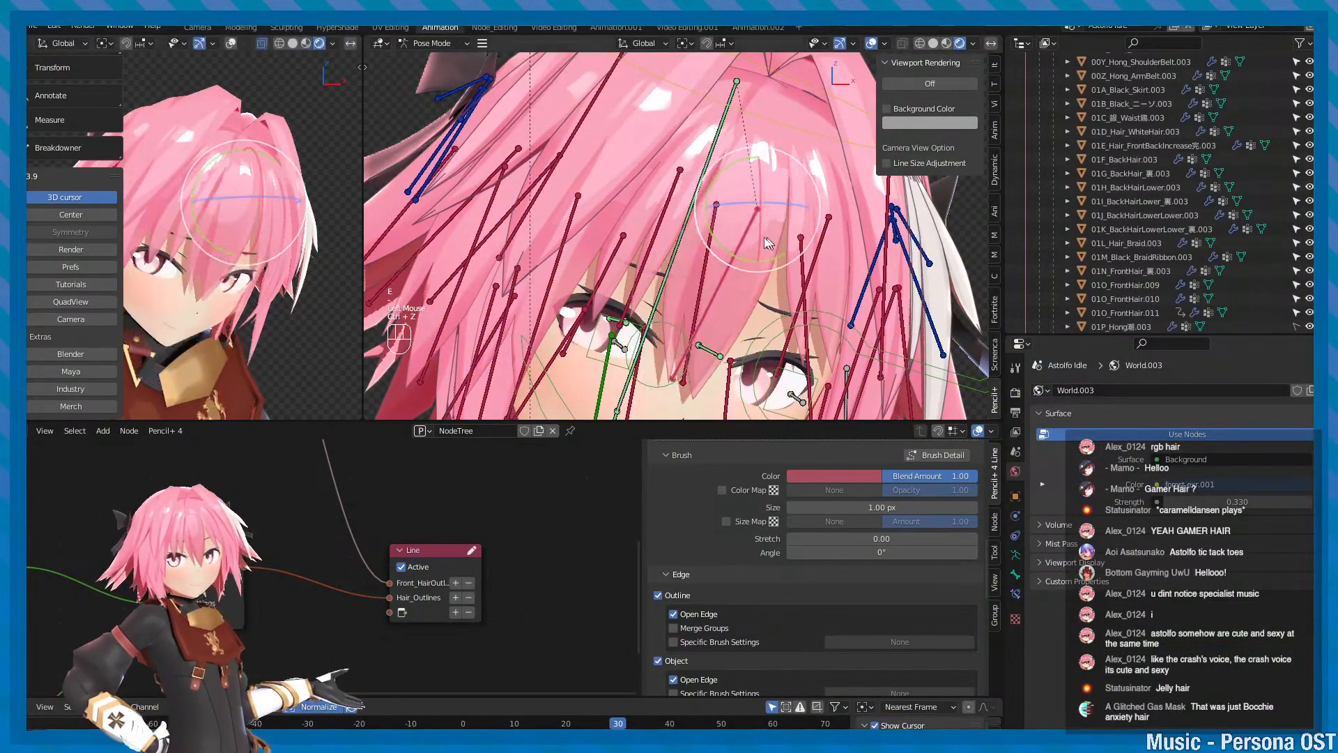
- Switch the armature back to Object Mode and hide the viewport overlays
key("q")
scroll(785, 205, "down", 2)
scroll(741, 250, "up", 2)
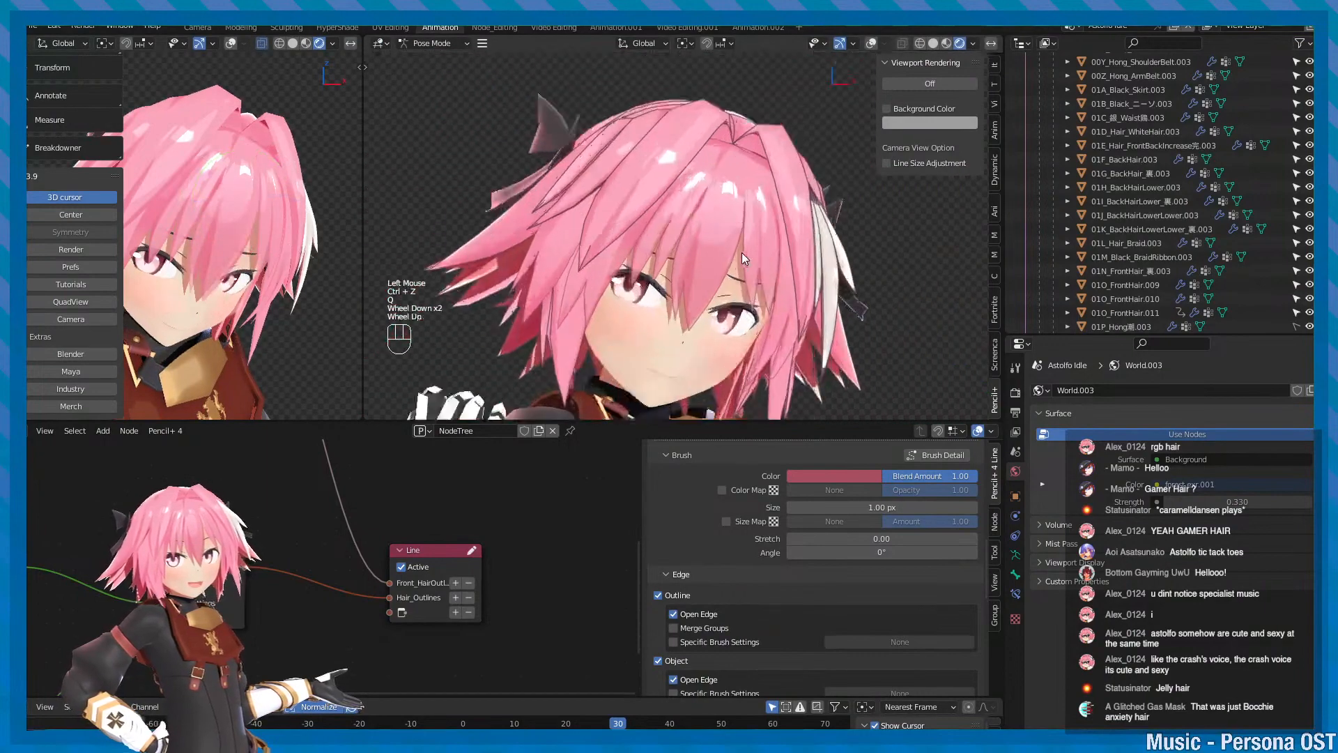
right_click_drag(734, 227, 806, 173)
middle_click_drag(726, 209, 747, 182, "alt")
scroll(751, 182, "down", 2)
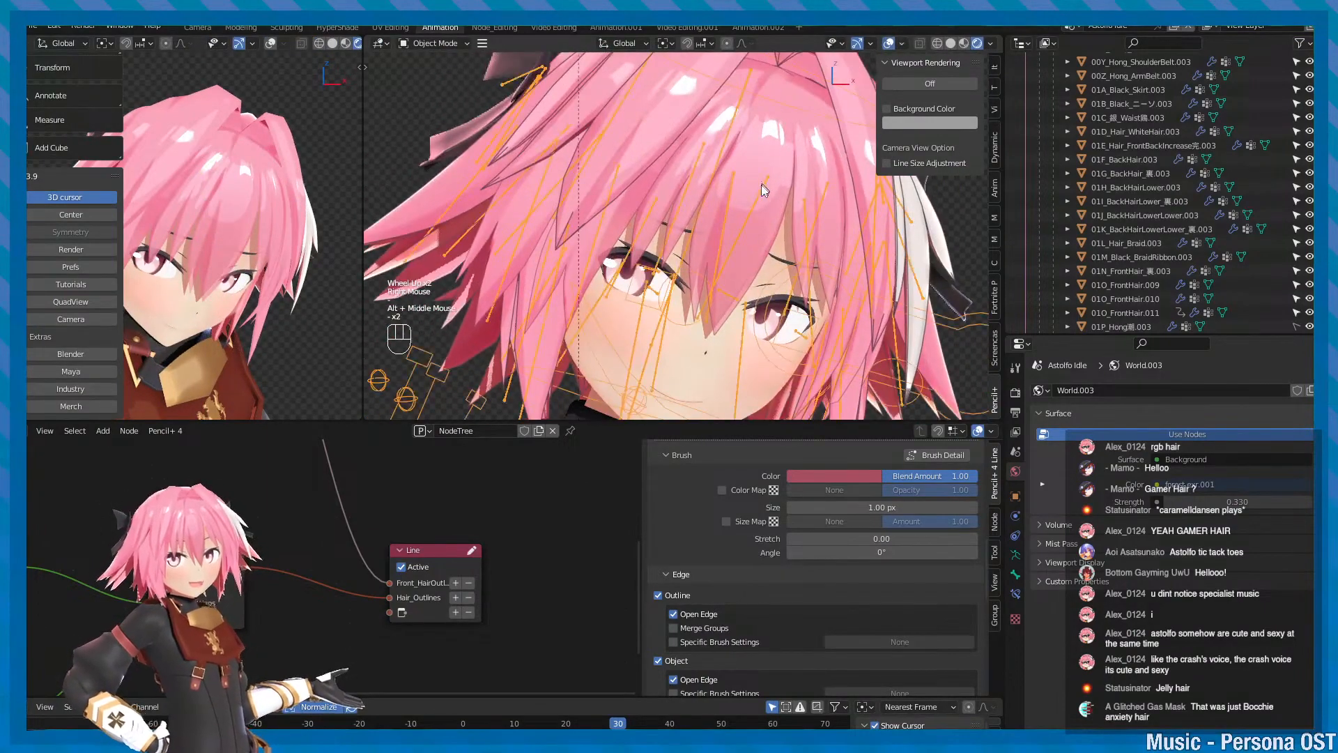
key("q")
scroll(756, 223, "up", 2)
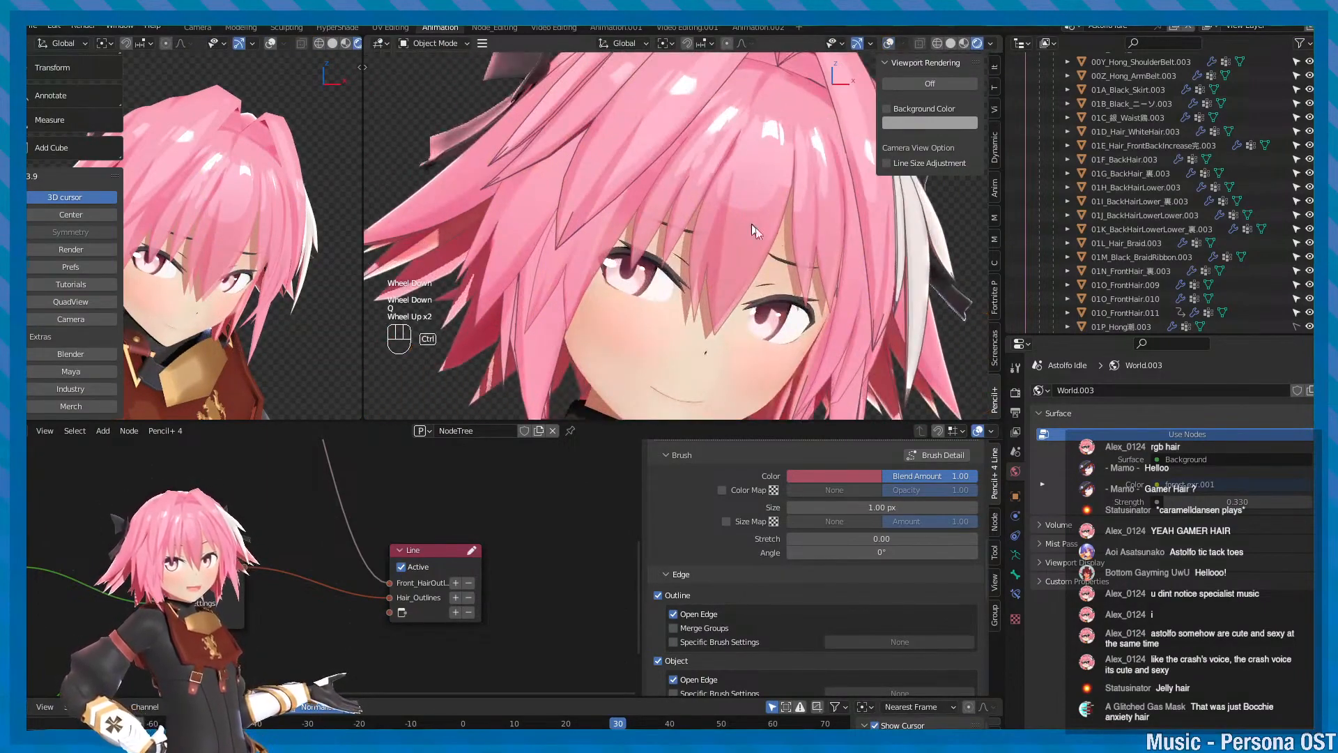
- Toggle the Pencil+ Viewport Rendering repeatedly to compare the character with and without outlines, leaving the lines displayed
left_click(943, 81)
double_click(913, 85)
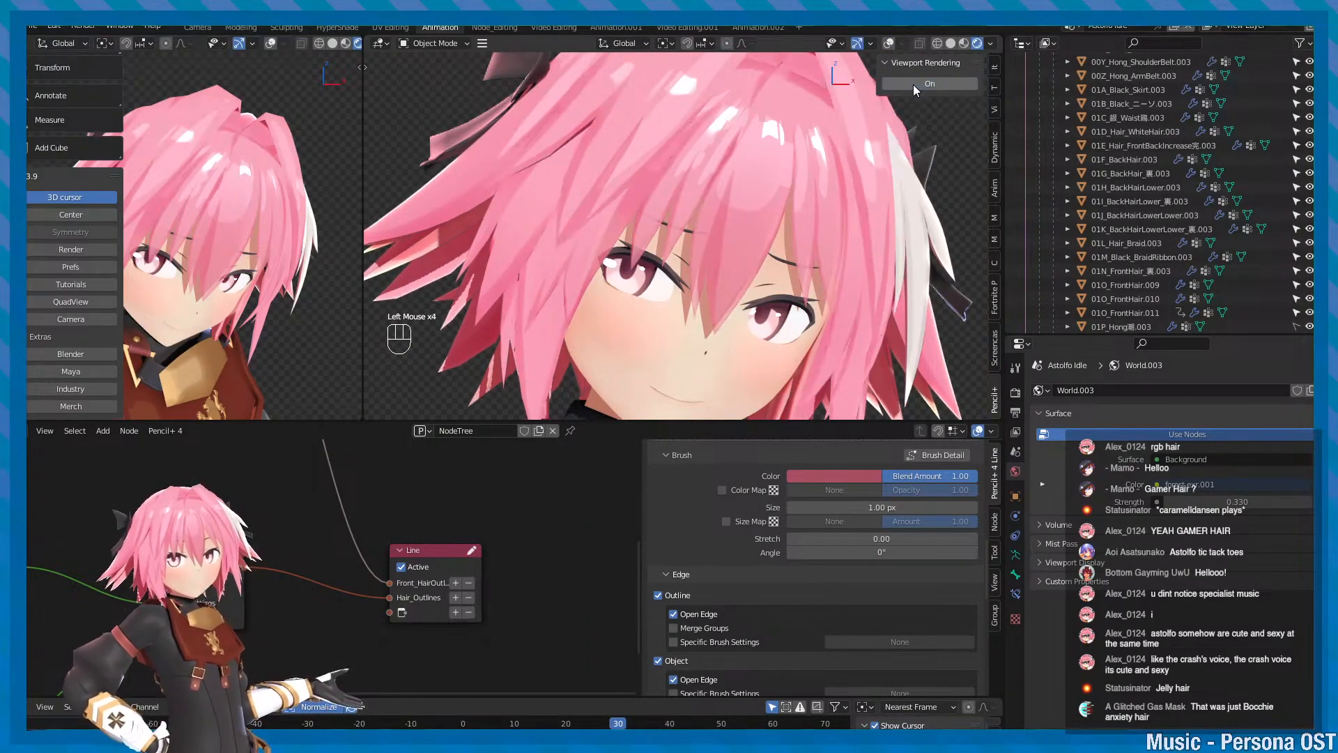
left_click(913, 85)
double_click(913, 85)
double_click(913, 85)
middle_click_drag(775, 376, 769, 304, "alt")
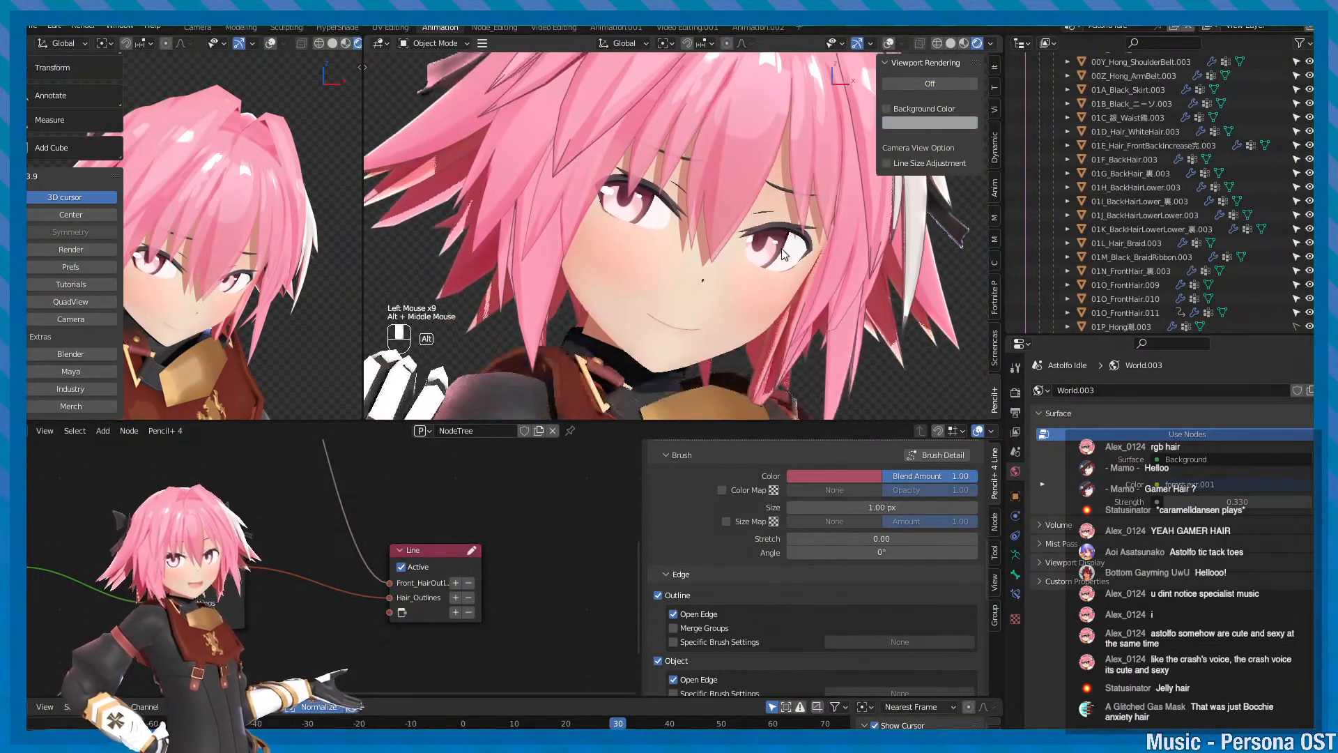
- Select the Front_HairOutlines line set in the Pencil+ line settings and save the file
key("ctrl+s")
scroll(769, 304, "up", 1)
scroll(769, 304, "up", 1, "alt")
scroll(725, 570, "up", 3)
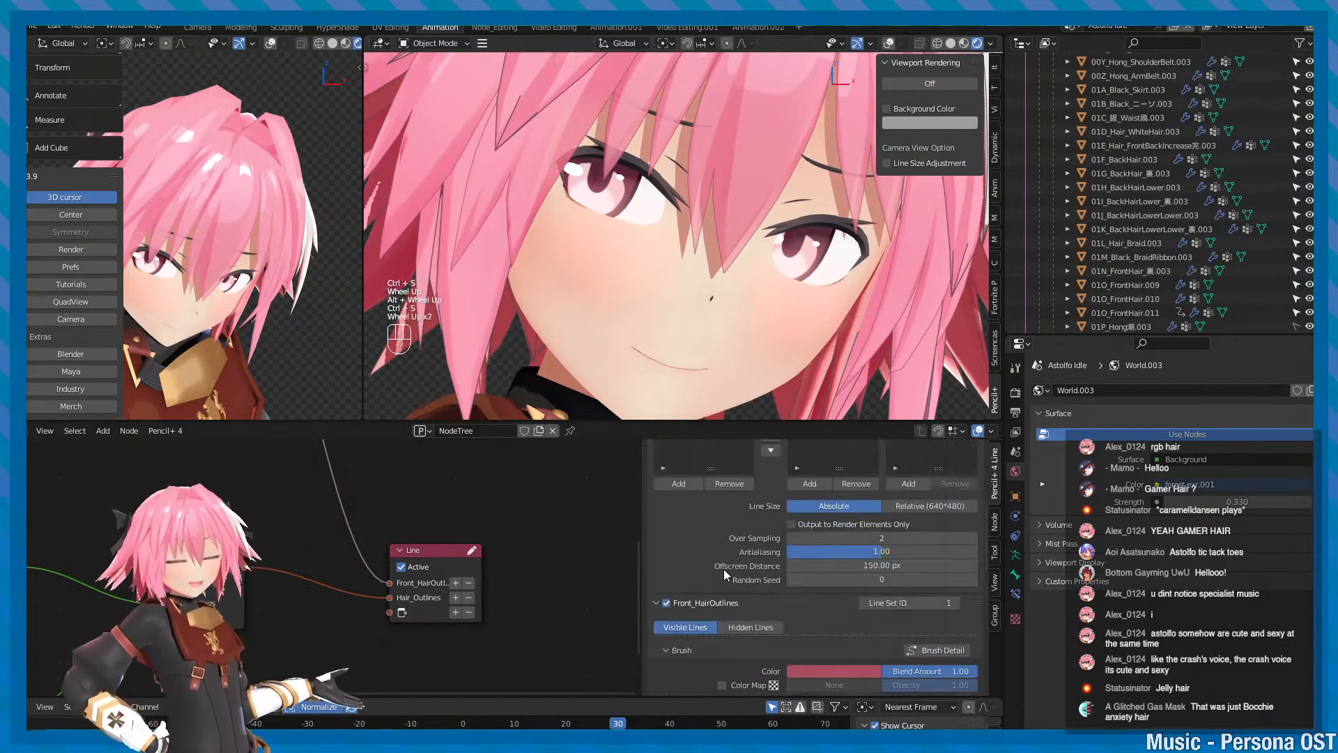
left_click(711, 527)
left_click(727, 510)
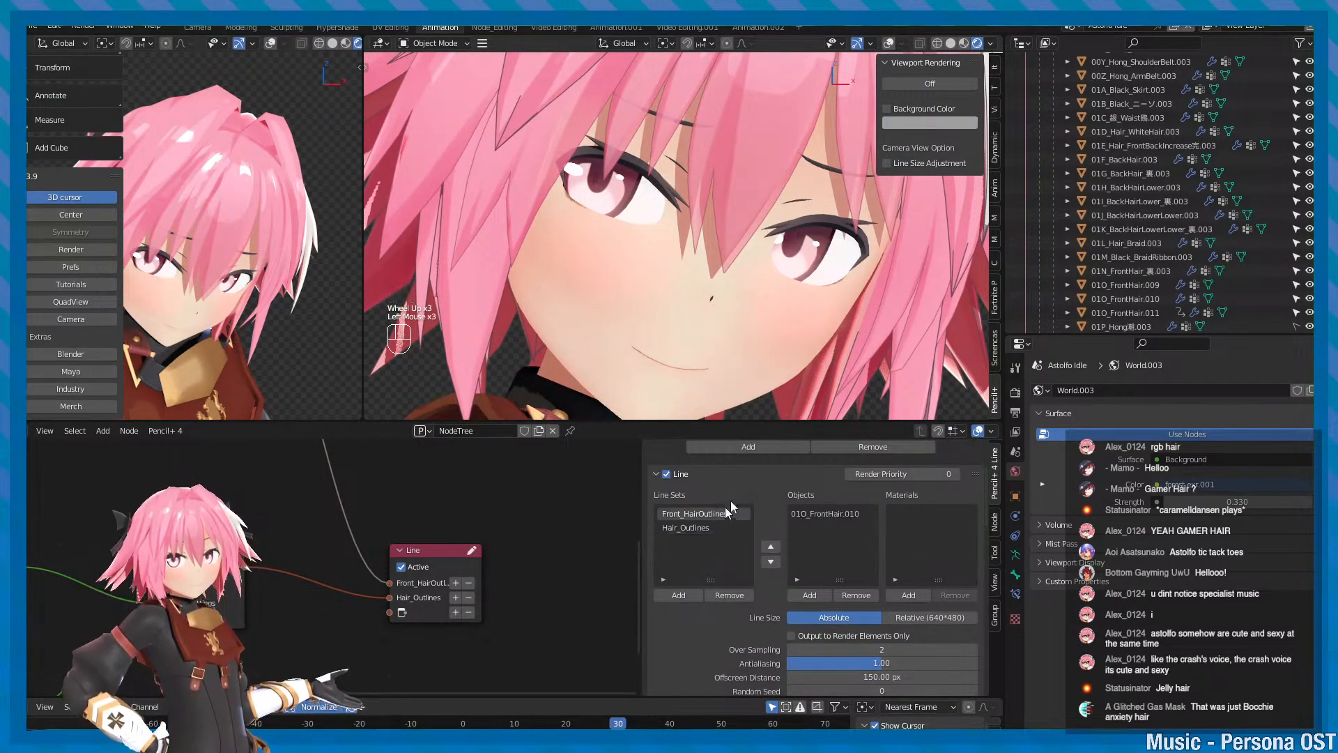
scroll(800, 287, "down", 1, "alt")
middle_click_drag(801, 287, 798, 317, "alt")
key("ctrl+s")
middle_click_drag(720, 658, 745, 589)
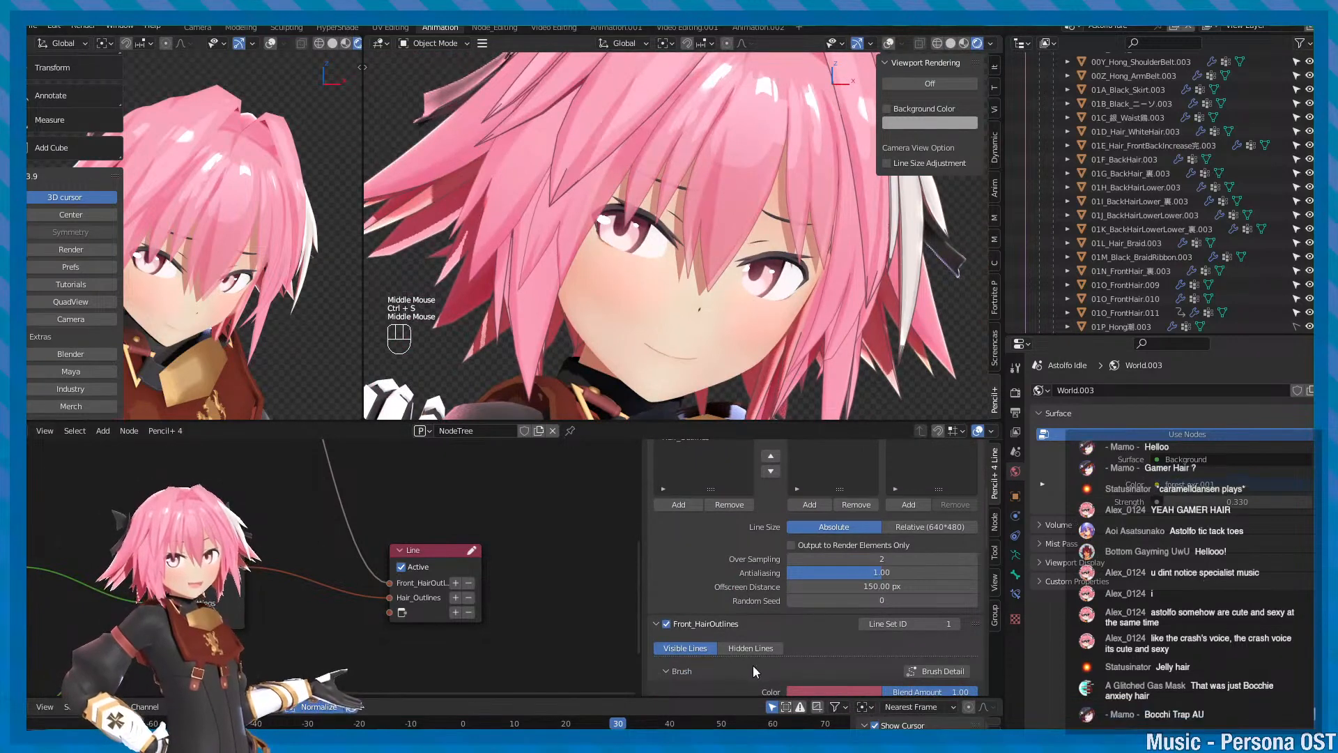
mouse_move(753, 666)
middle_mouse_down()
mouse_move(761, 611)
mouse_move(743, 691)
middle_mouse_up()
middle_click_drag(770, 346, 770, 366, "alt")
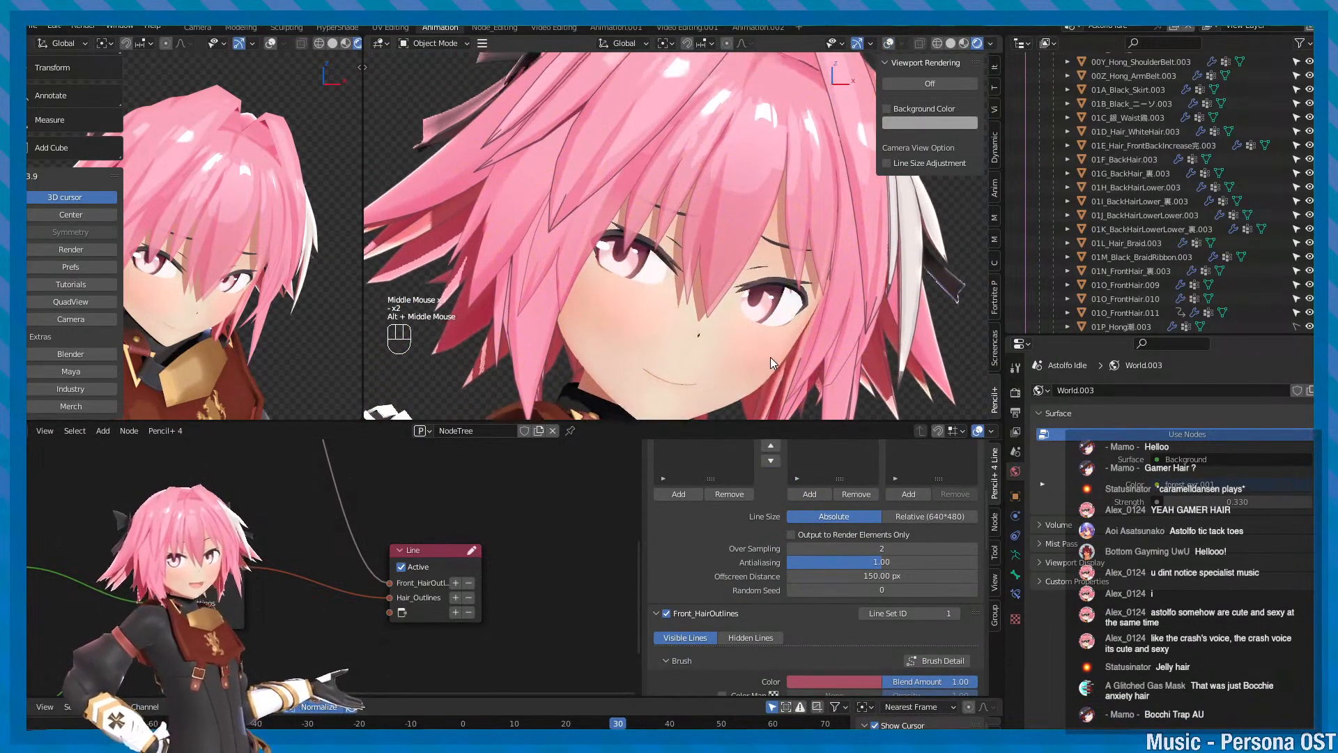
scroll(746, 555, "down", 3)
scroll(763, 571, "up", 6)
key("ctrl+s")
- Try a brush size of 1.53 px on the visible lines of Front_HairOutlines
scroll(769, 584, "down", 2)
scroll(768, 582, "down", 4)
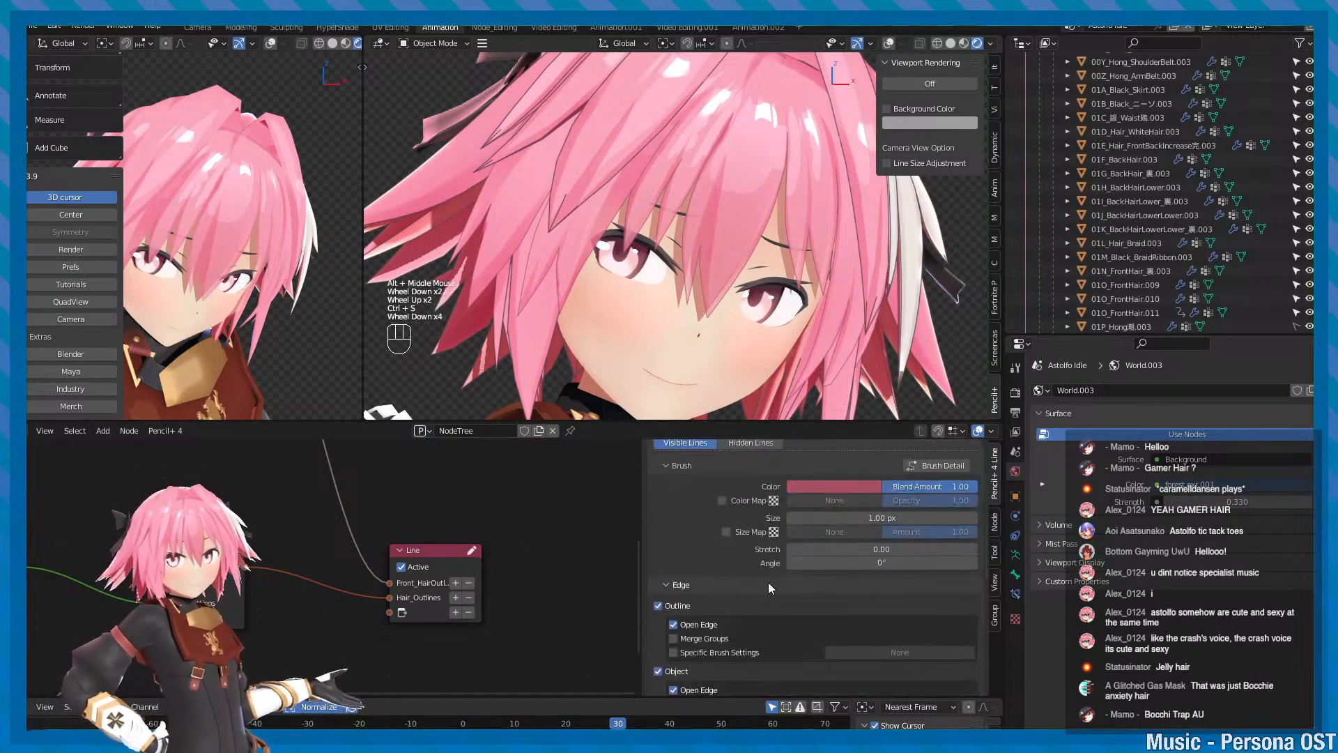
scroll(802, 572, "up", 1)
left_click(839, 546, "shift")
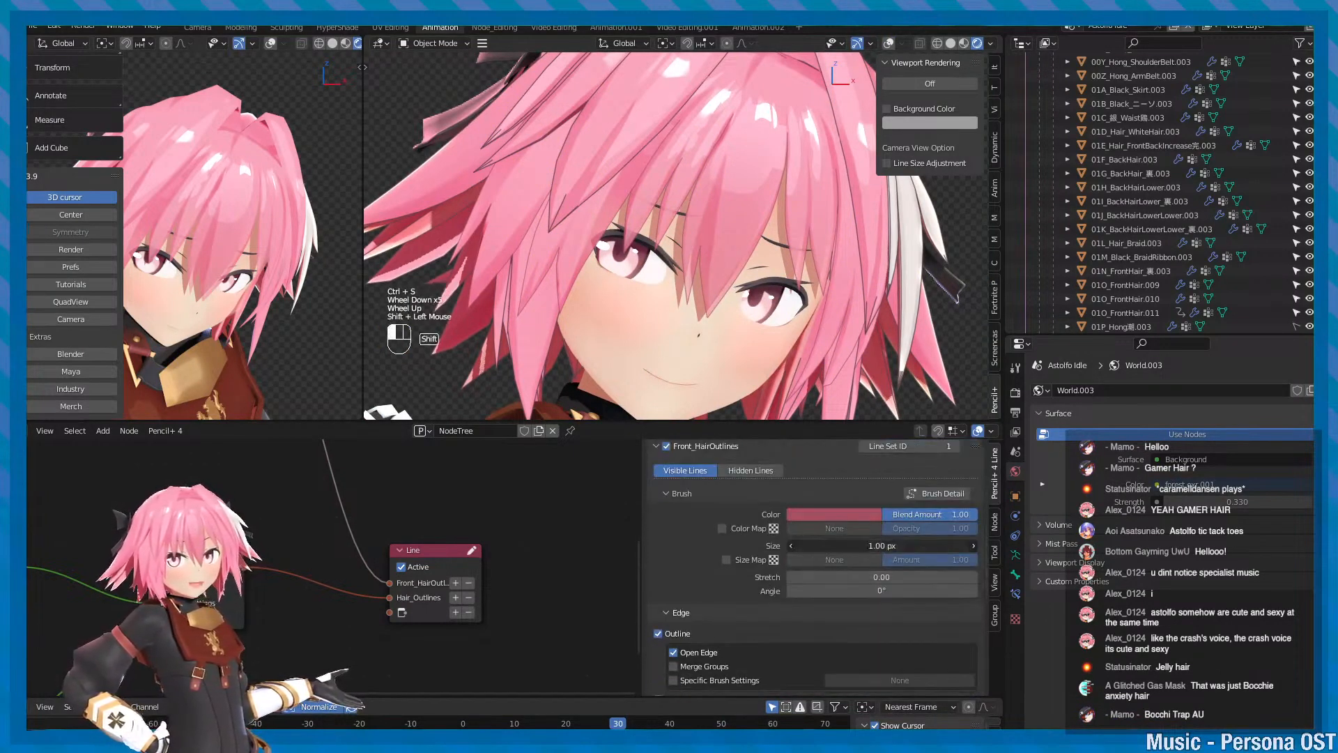
mouse_move(861, 545)
left_mouse_down("shift")
mouse_move(878, 546)
mouse_move(867, 546)
left_mouse_up("shift")
scroll(822, 333, "down", 2)
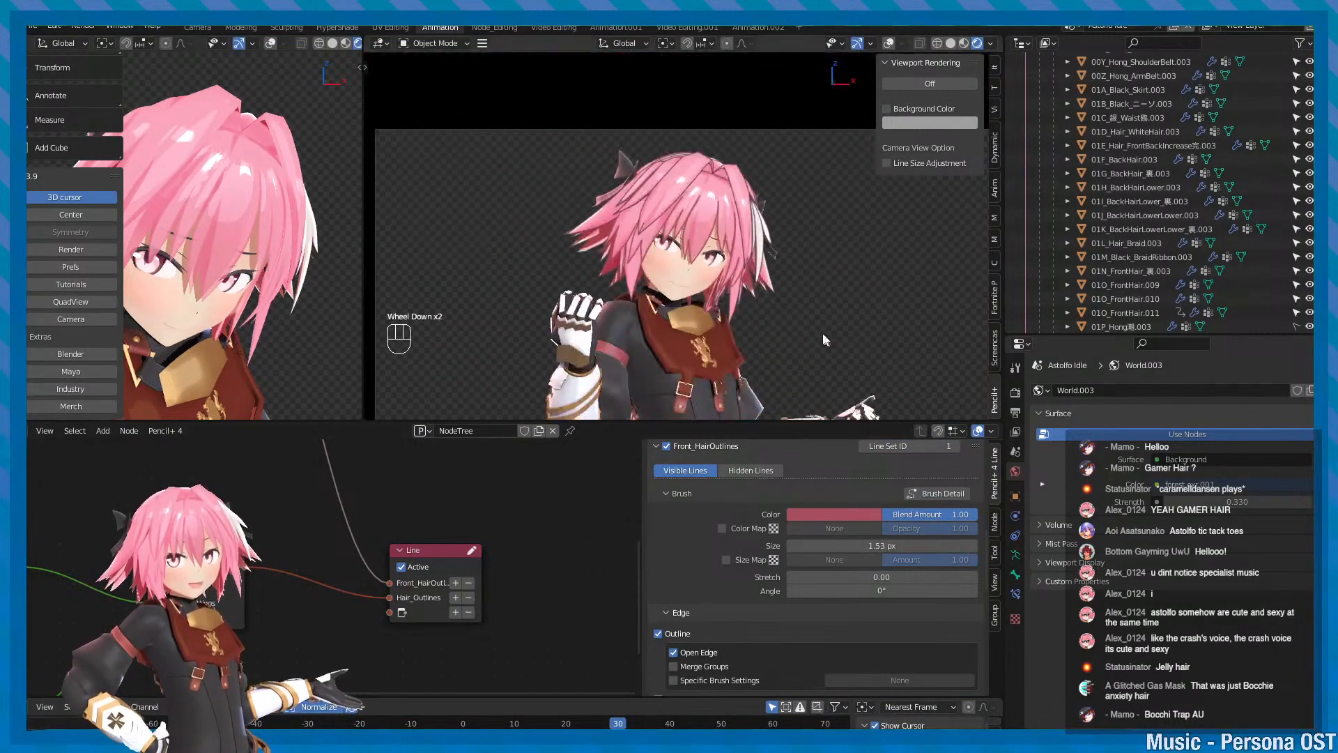
- Set the Front_HairOutlines brush size to 1.20 px
scroll(797, 321, "up", 1)
left_click_drag(921, 546, 916, 546)
left_click(916, 545)
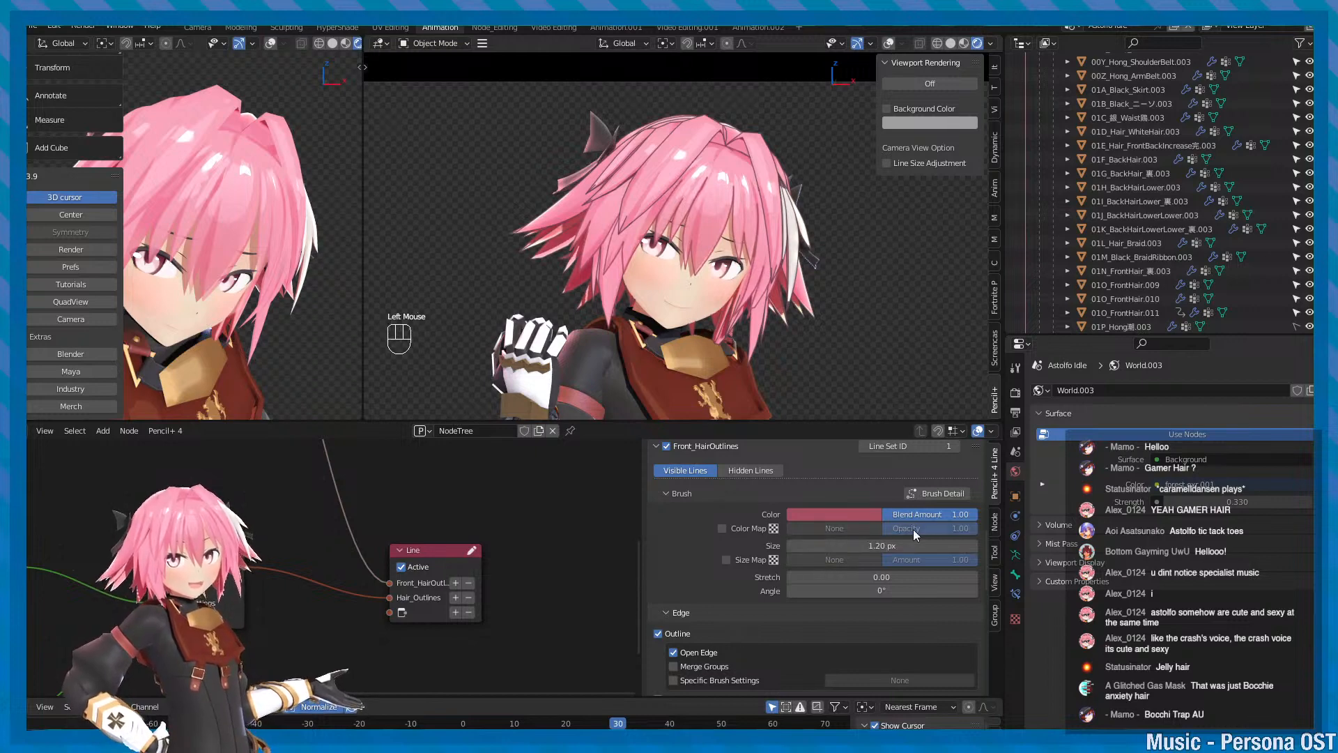
- Select the Hair_Outlines line set to show its brush settings
scroll(716, 545, "up", 3)
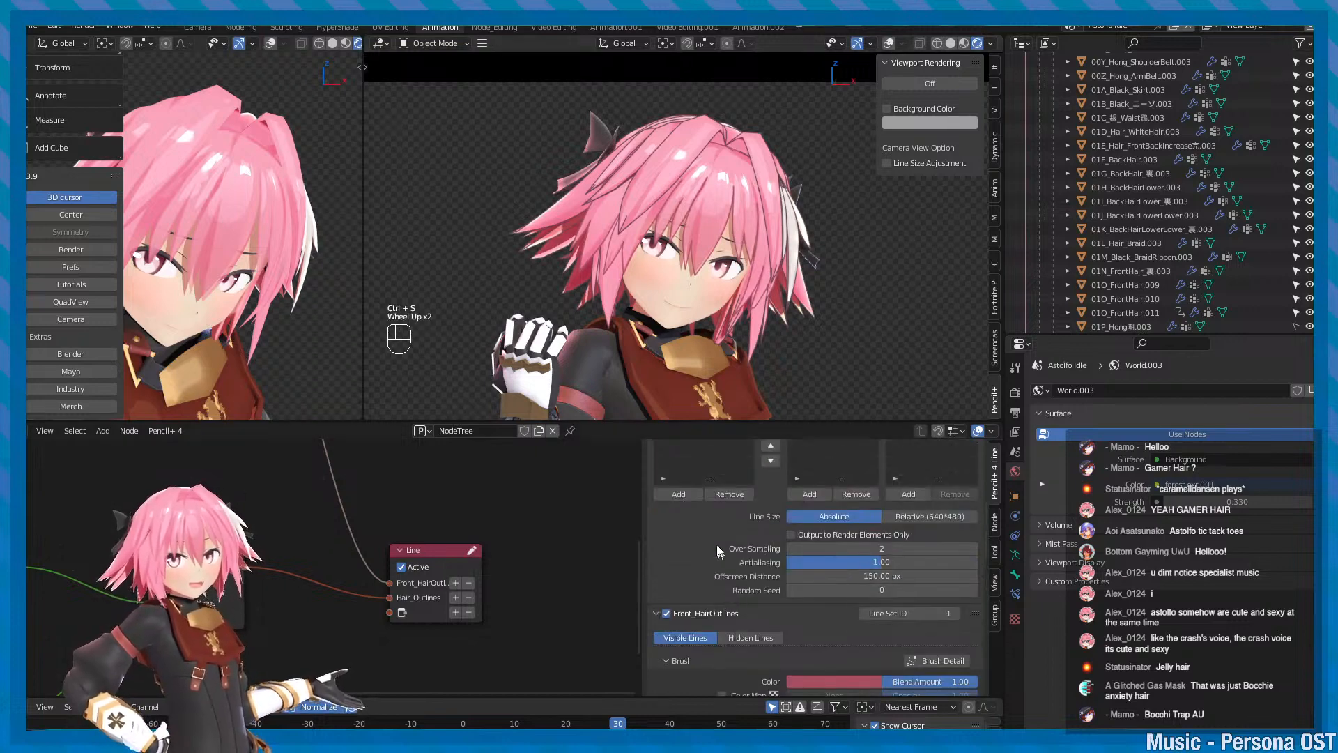
left_click(738, 554)
scroll(764, 587, "down", 2)
scroll(764, 587, "up", 1)
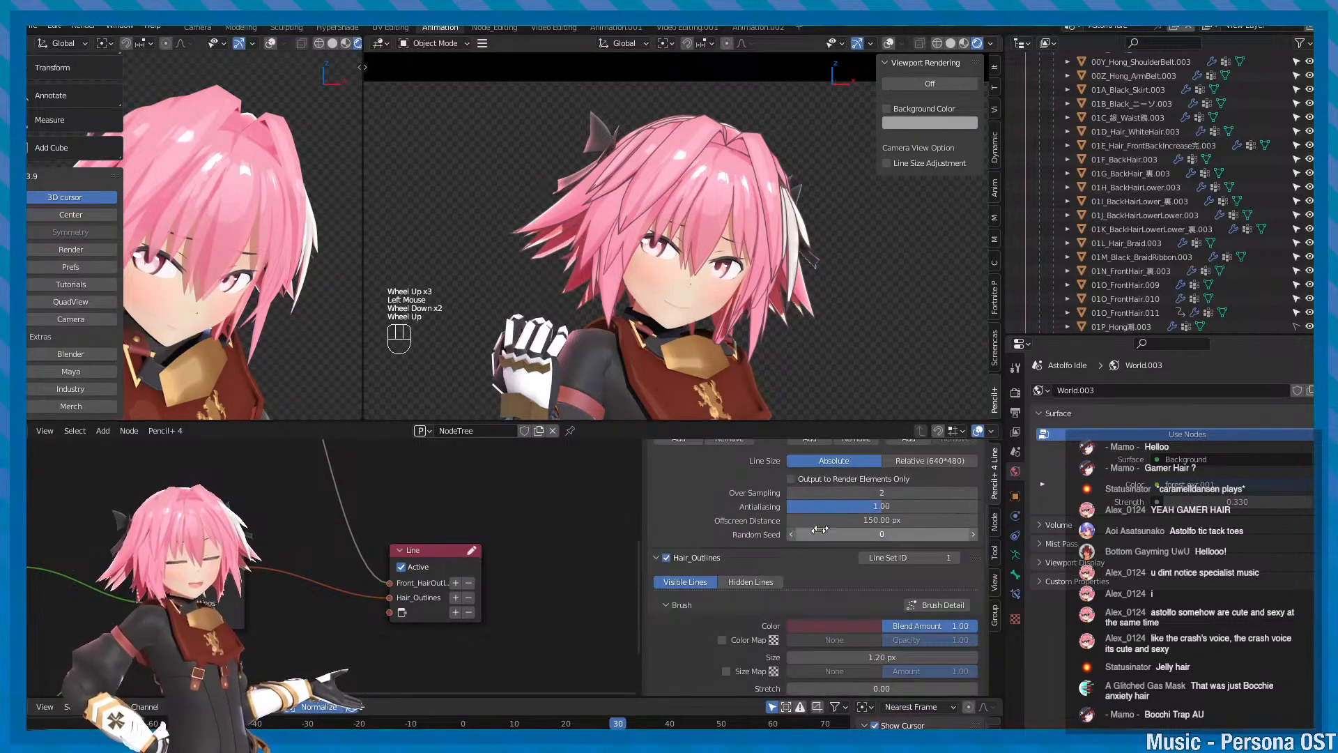
- Try an Offscreen Distance of 1.20 px for the line, and undo it
left_click(844, 524)
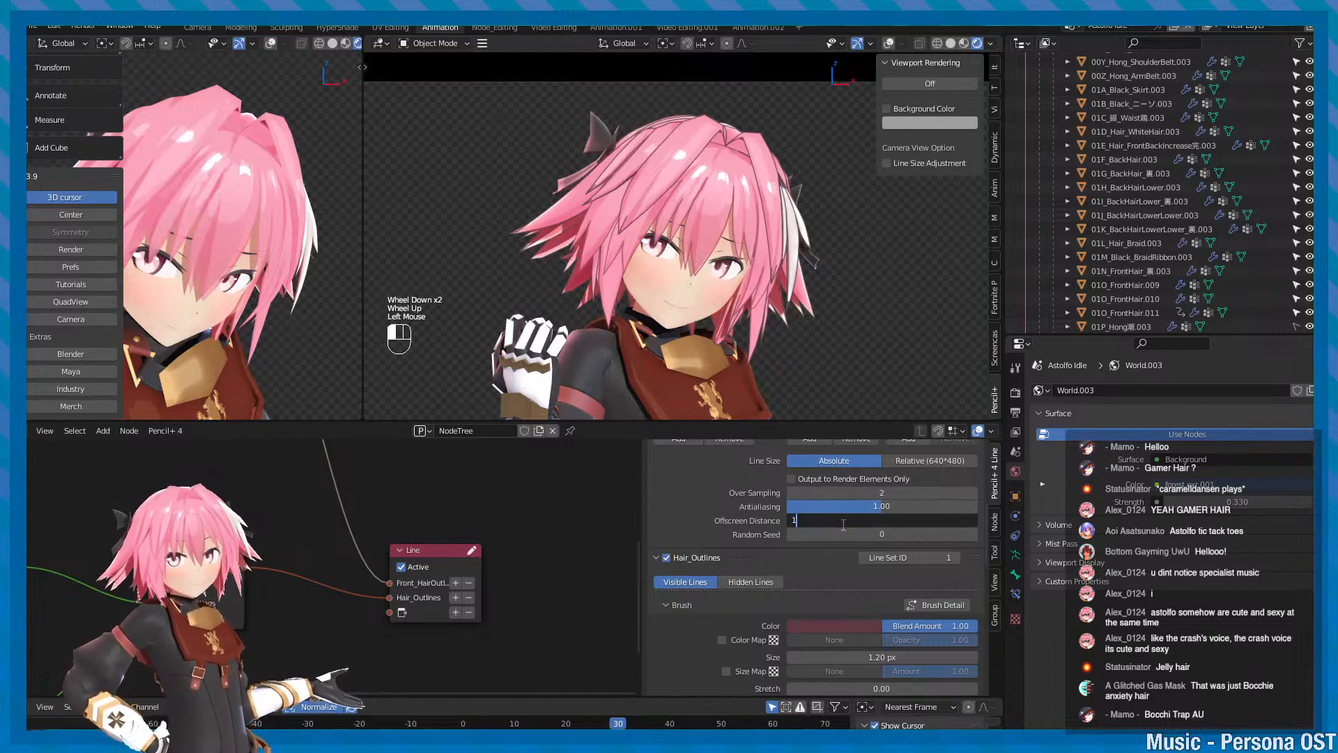
key("Return")
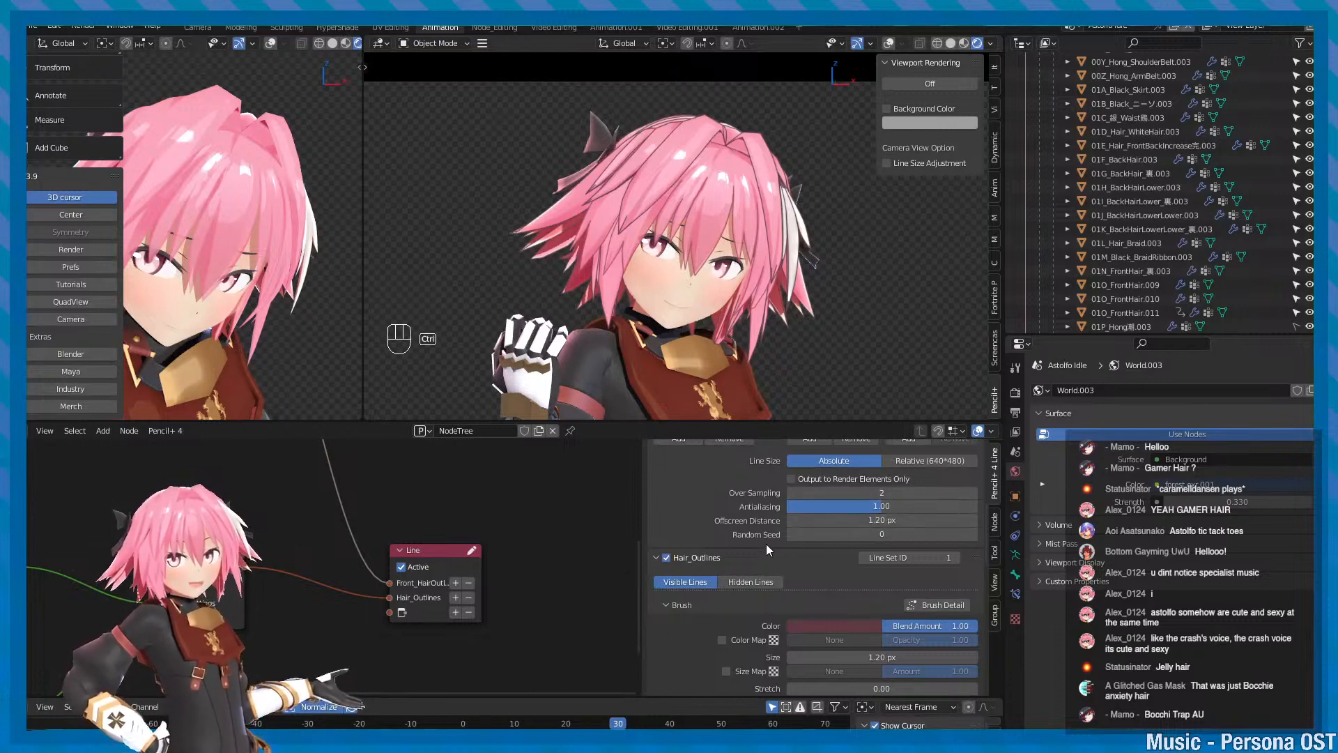
key("ctrl+z")
- Set the line's Offscreen Distance to 1 px
scroll(751, 579, "up", 2)
left_click(830, 579)
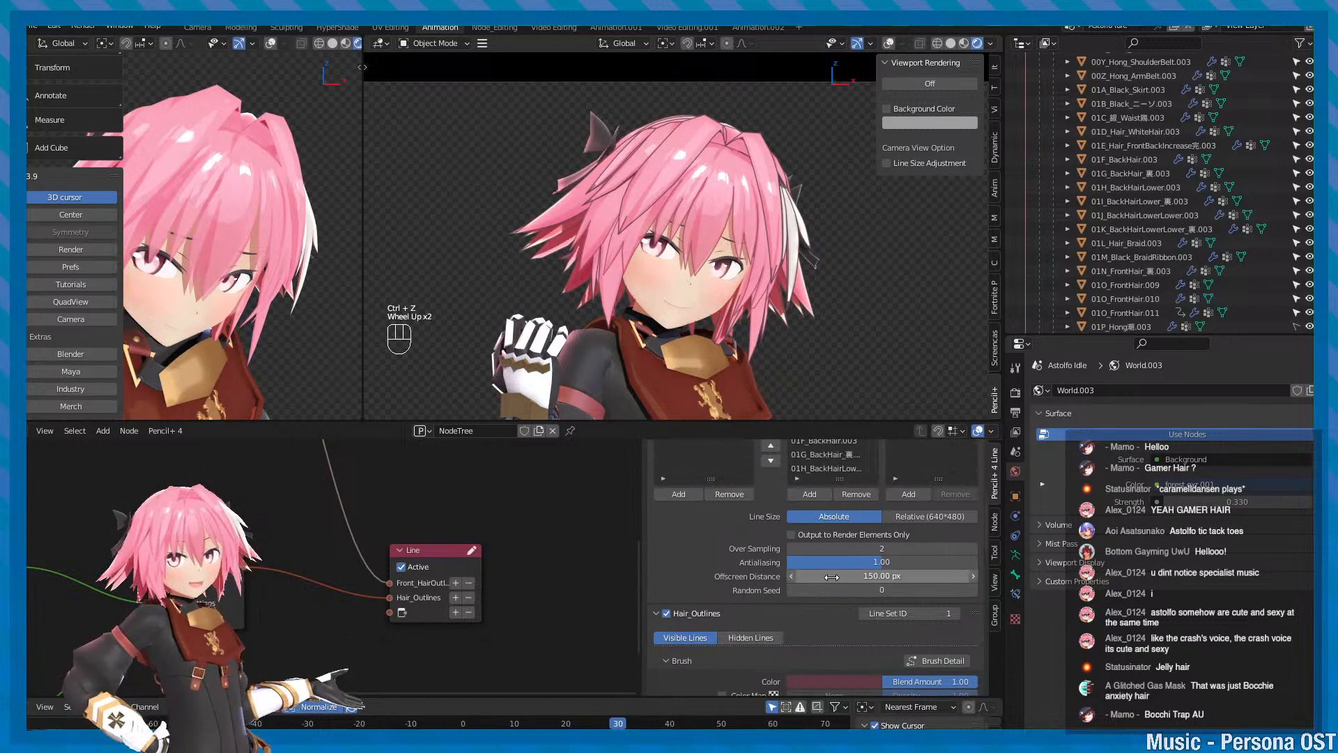
type("1")
key("Return")
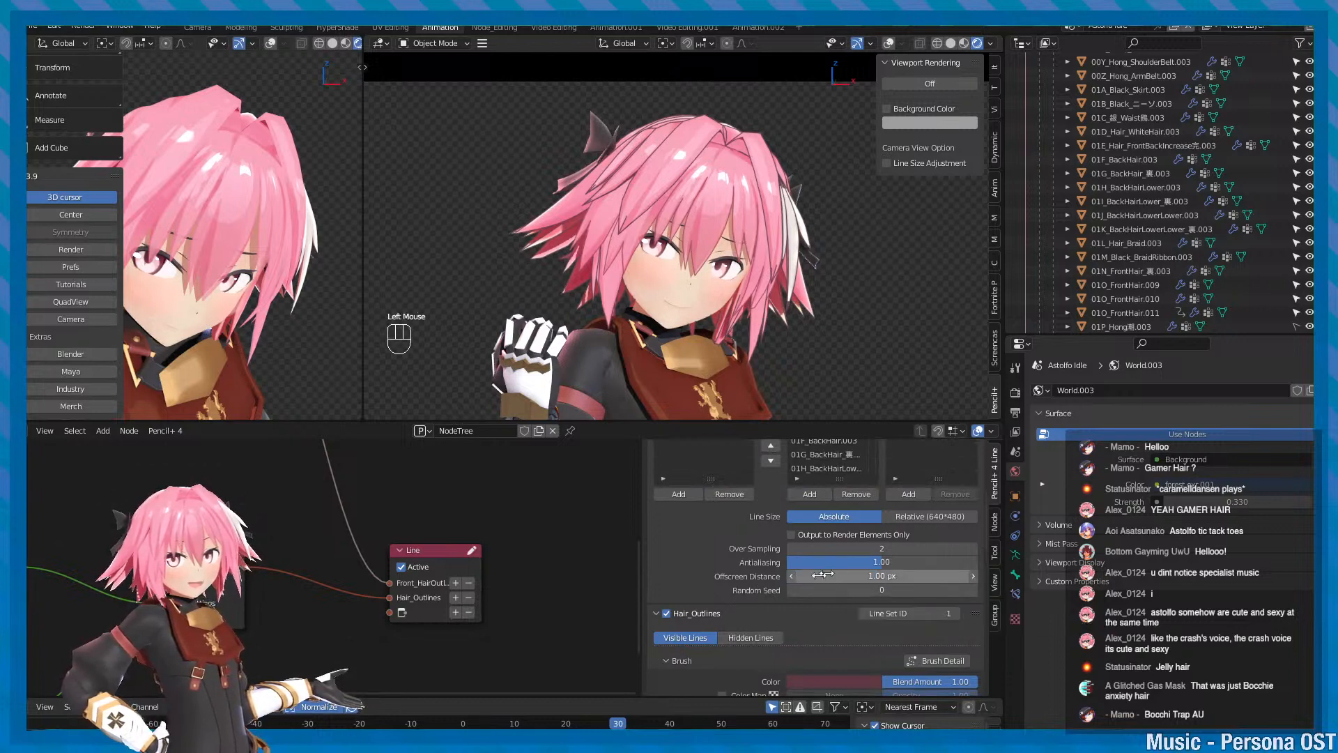
- Set the Hair_Outlines brush size to 1 px and check the hair outlines in the main viewport
scroll(746, 641, "up", 4)
scroll(746, 641, "down", 2)
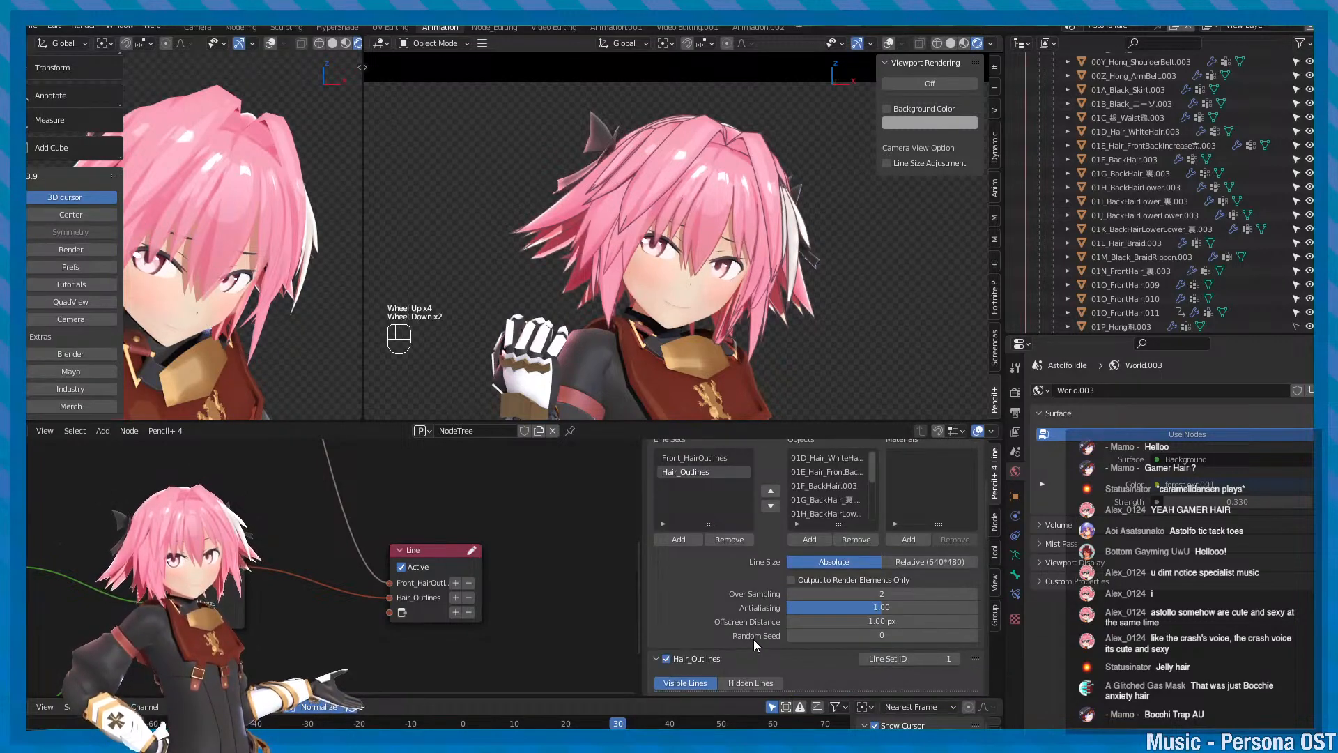
scroll(754, 639, "down", 4)
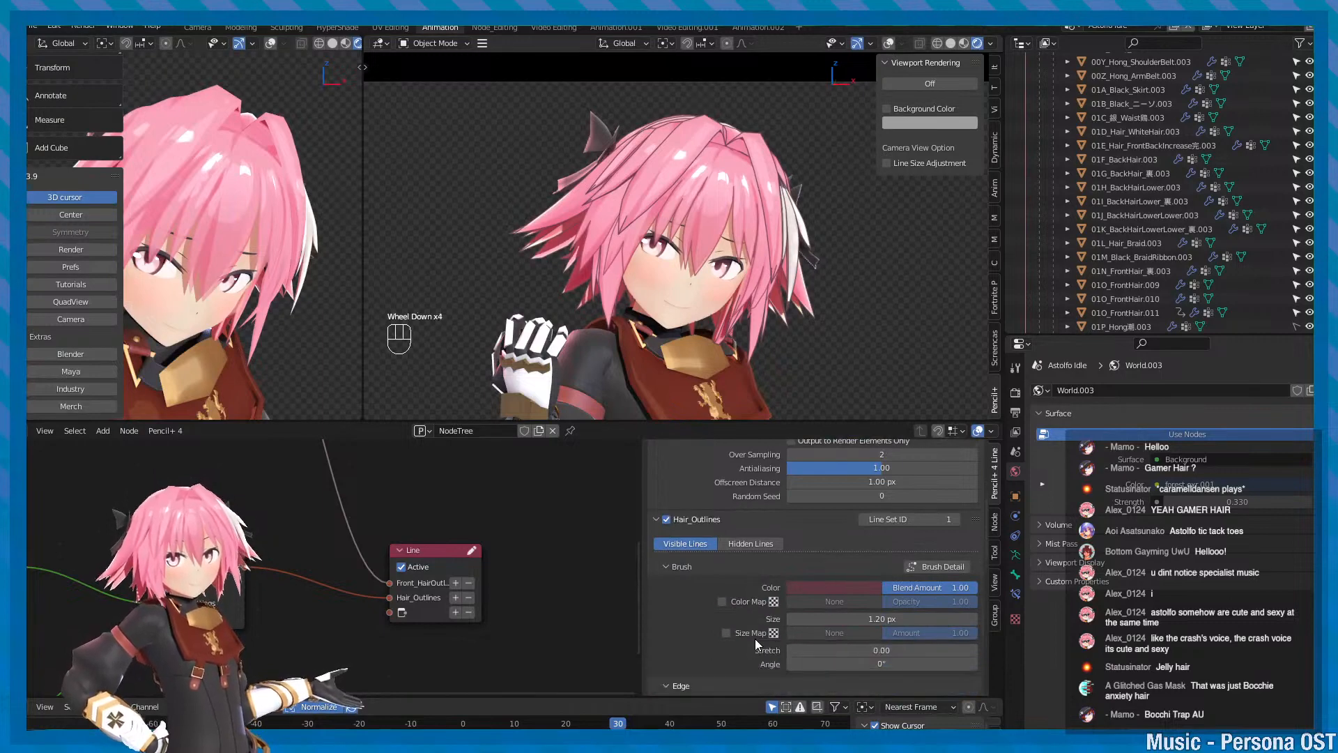
left_click(871, 618)
type("1")
key("Return")
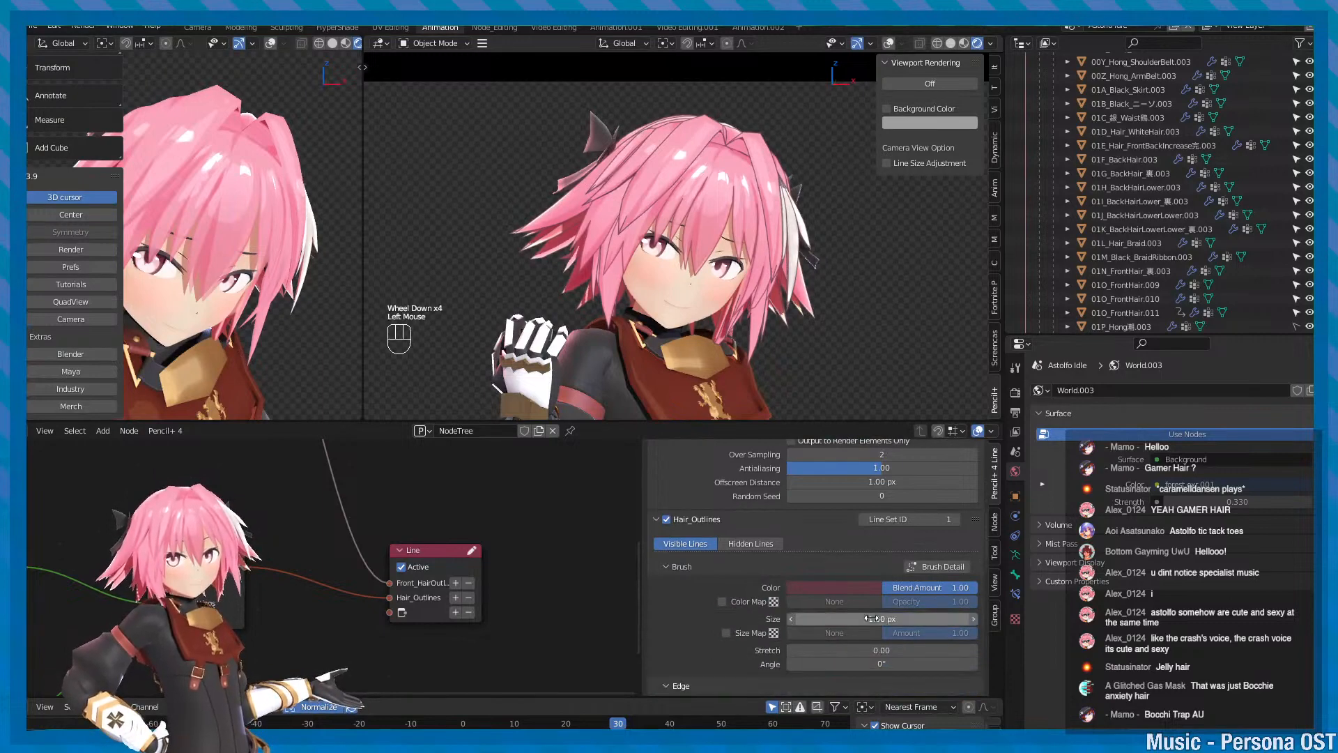
scroll(680, 227, "down", 2)
scroll(680, 227, "up", 2)
middle_click_drag(714, 177, 716, 213, "alt")
scroll(718, 215, "up", 3)
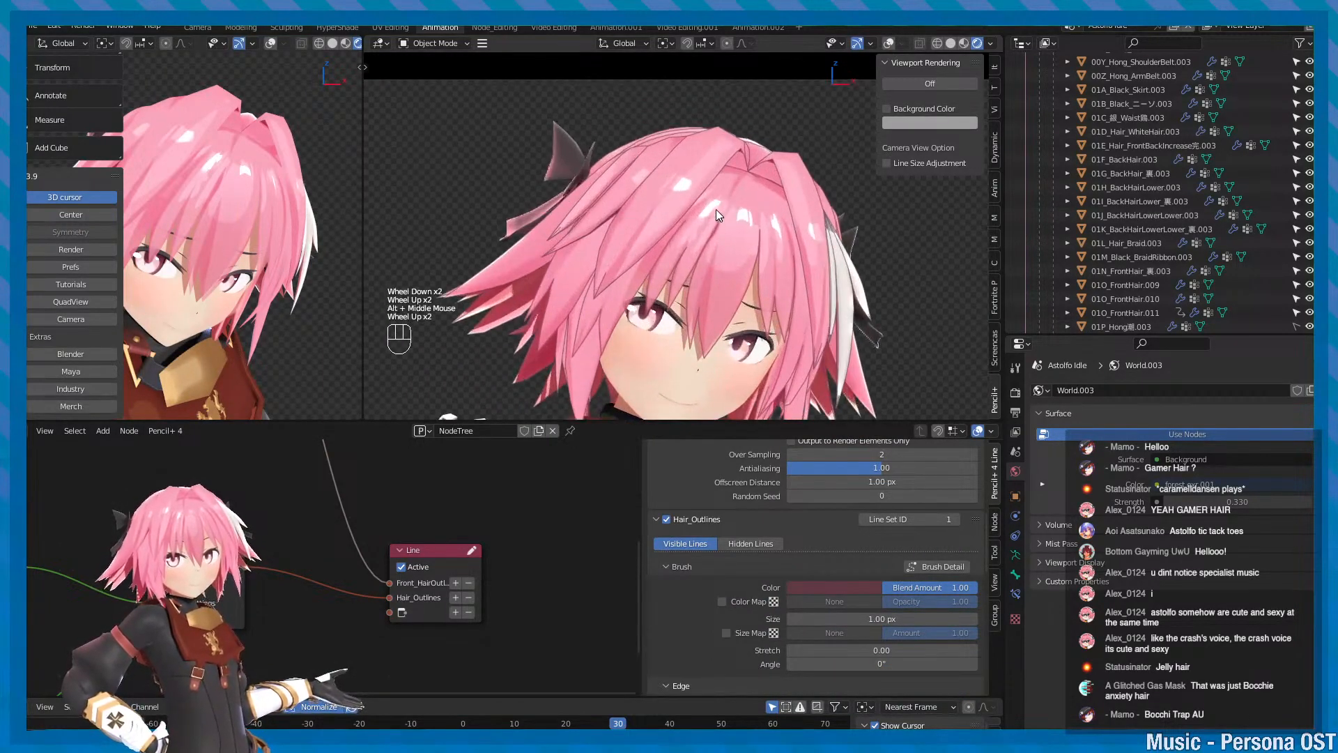
- Open the front hair mesh 01O_FrontHair.009 in Edit Mode and show overlays in the secondary viewport
left_click(615, 170)
key("f")
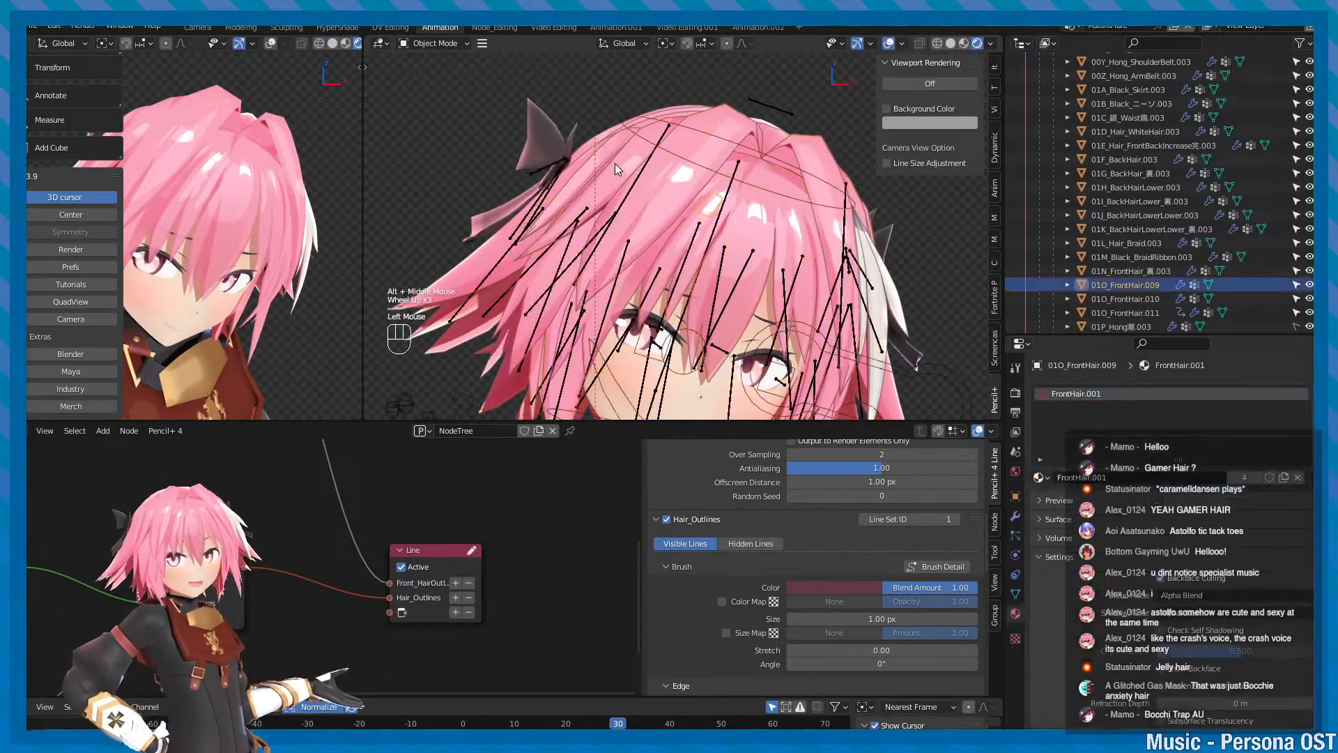
key("Tab")
key("f")
scroll(209, 265, "down", 1)
scroll(242, 211, "down", 3)
left_click(316, 43)
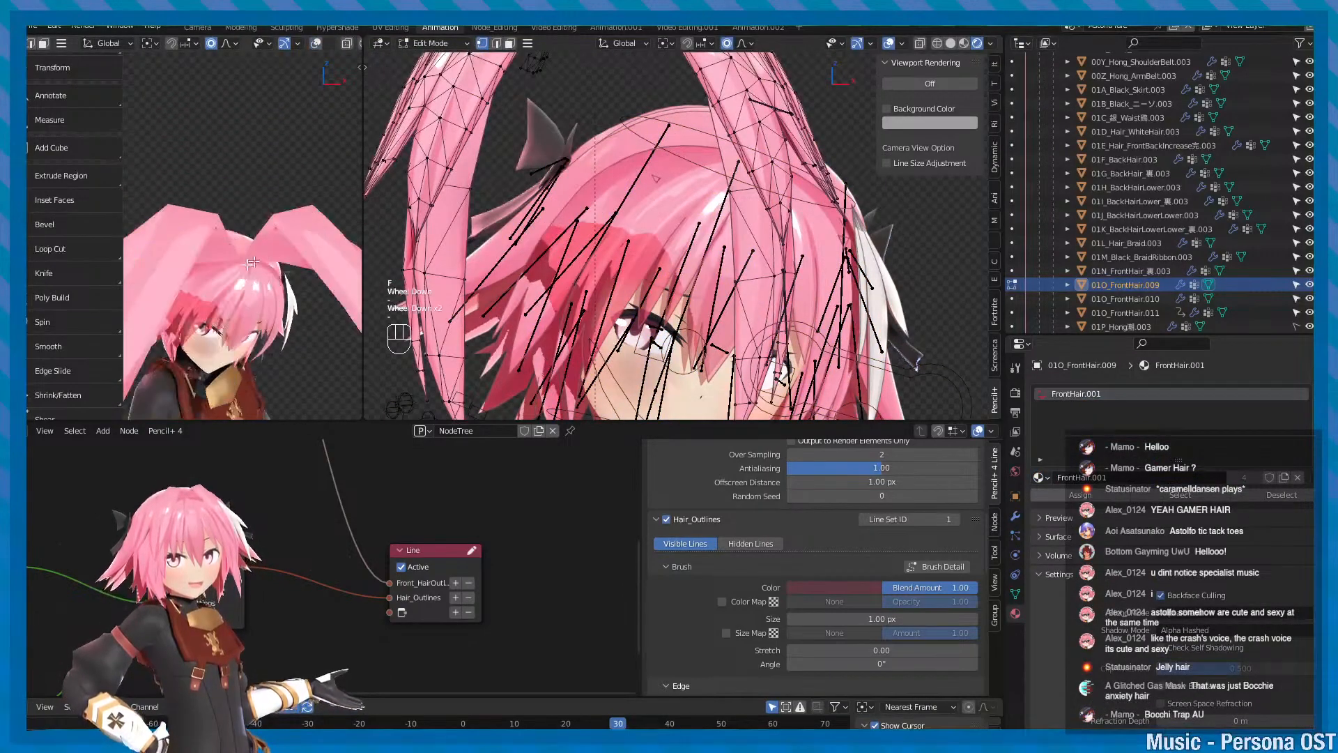
left_click_drag(230, 175, 279, 167, "alt")
middle_click_drag(279, 168, 272, 125, "alt")
scroll(272, 125, "down", 2, "alt")
left_click_drag(272, 125, 303, 108, "alt")
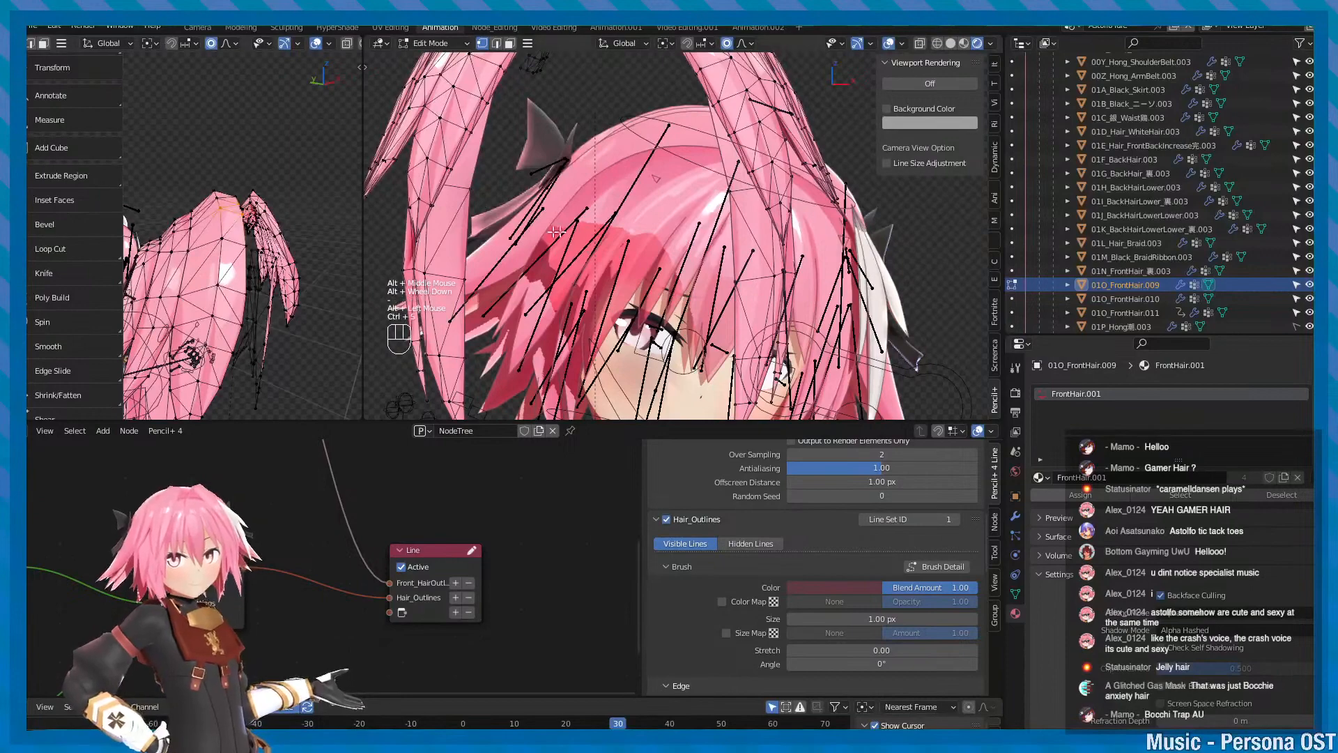
- Select all vertices of the front hair mesh and apply Merge by Distance
left_click_drag(540, 214, 627, 247, "alt")
middle_click_drag(717, 149, 706, 222, "alt")
scroll(706, 222, "up", 1, "alt")
scroll(705, 221, "up", 1)
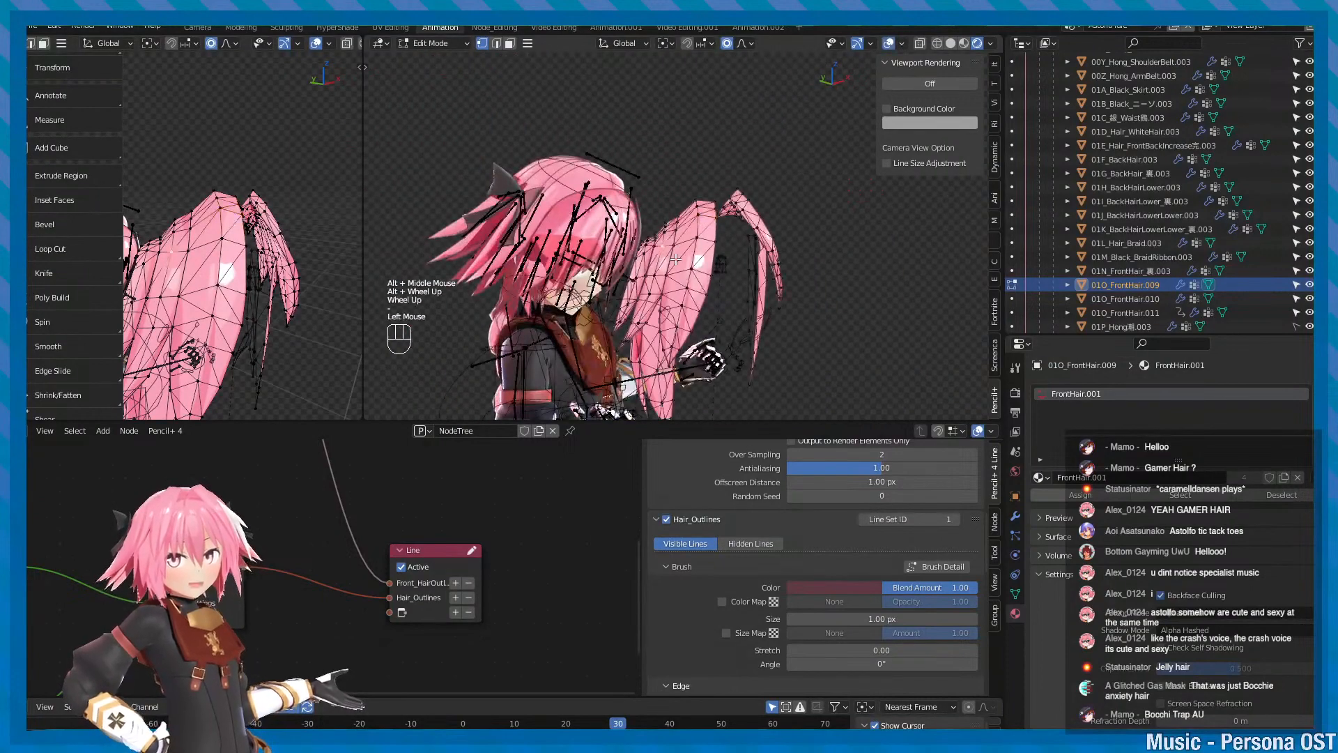
scroll(676, 258, "up", 3)
scroll(676, 259, "down", 3, "alt")
left_click_drag(676, 258, 672, 241, "alt")
middle_click_drag(672, 240, 658, 236, "alt")
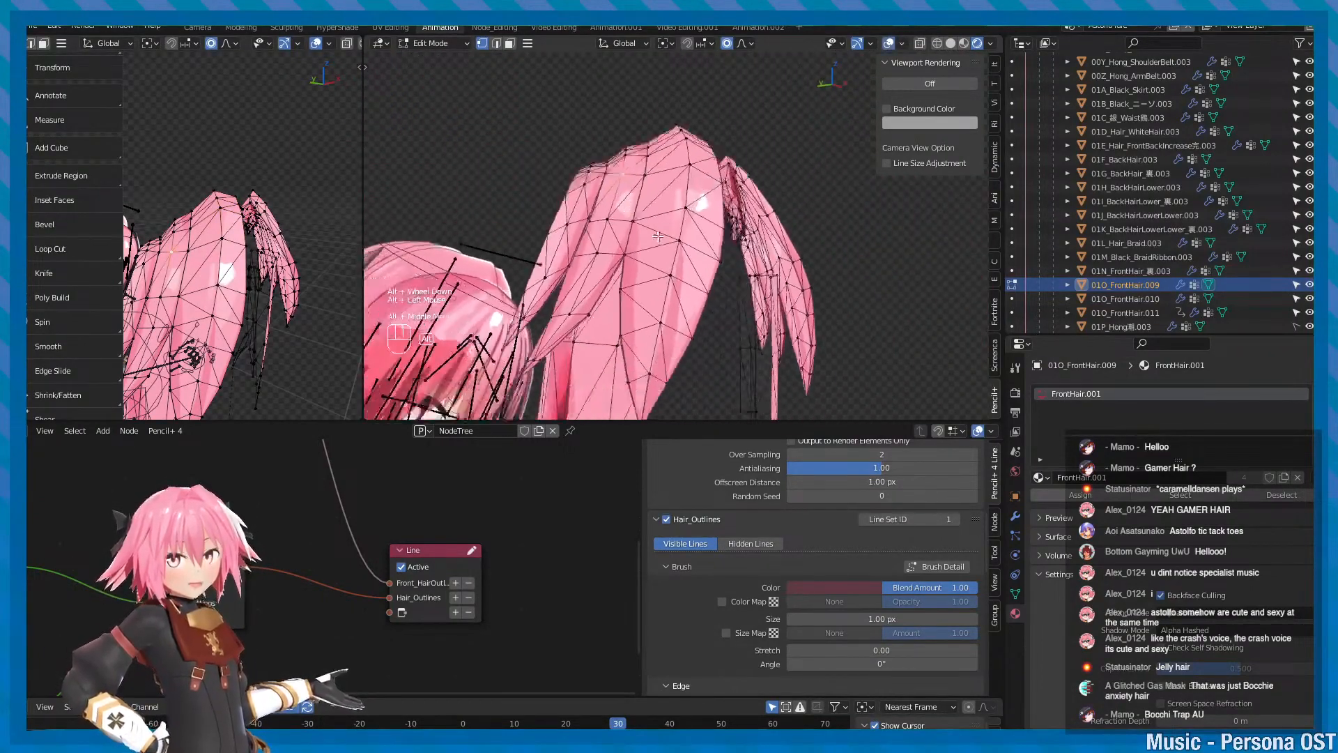
scroll(658, 236, "down", 2)
key("a")
key("ctrl+s")
left_click_drag(699, 254, 682, 263, "alt")
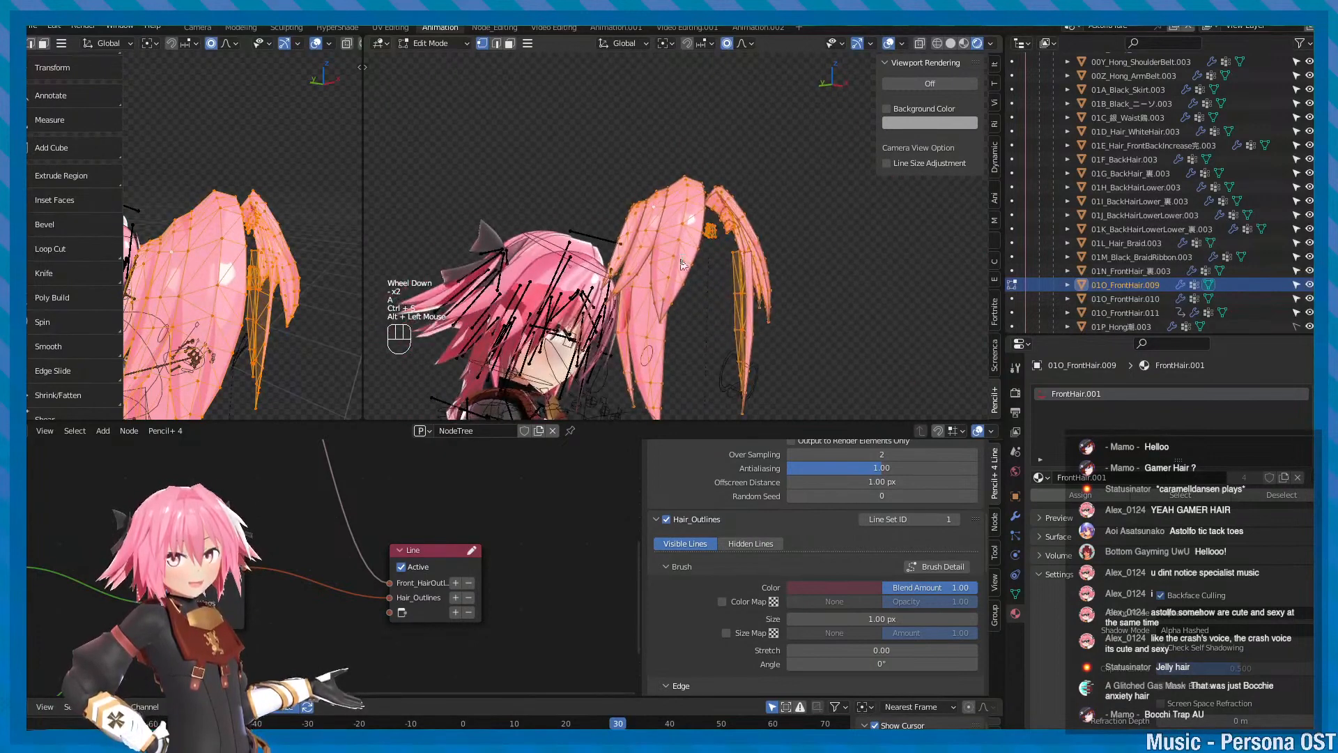
key("F3")
left_click(772, 287)
scroll(747, 266, "up", 1)
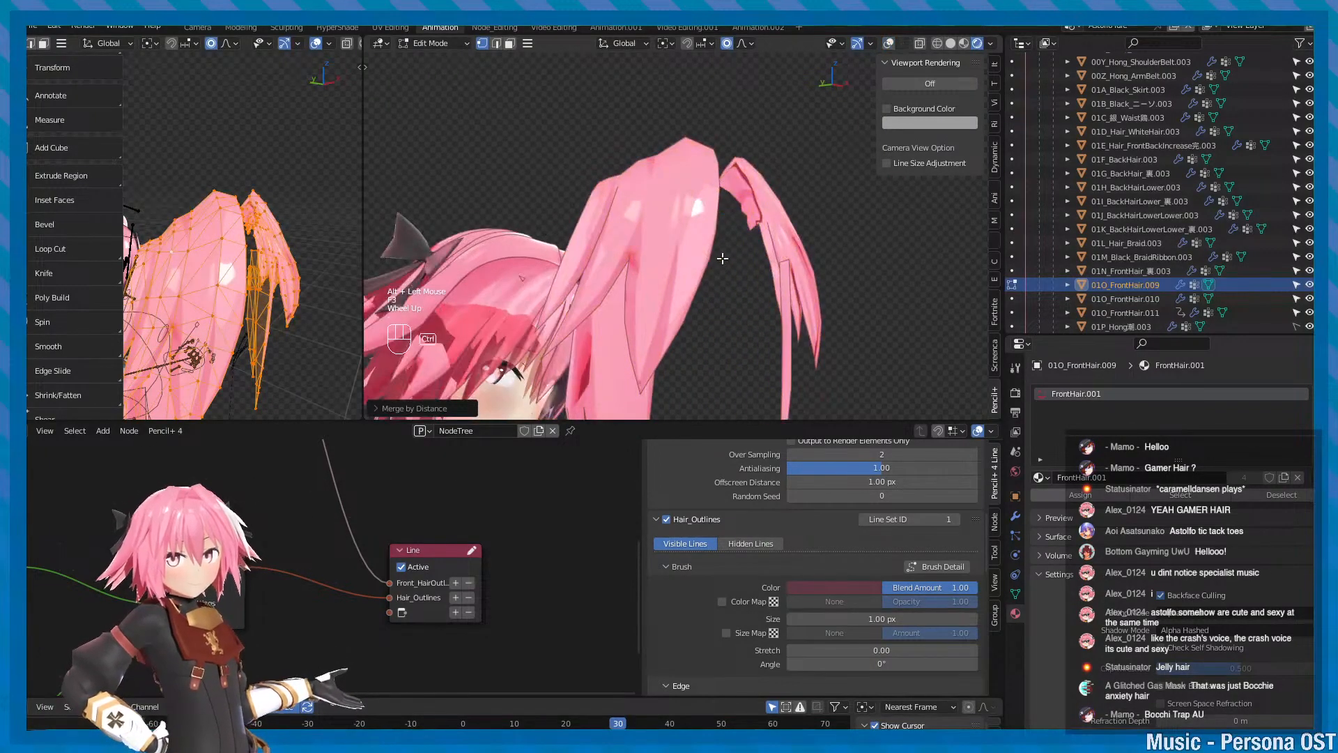
- Undo and redo the merge repeatedly to compare the hair outlines, leaving the merge applied
key("ctrl+z")
key("ctrl+shift+z")
key("ctrl+z")
key("ctrl+shift+z")
key("ctrl+z")
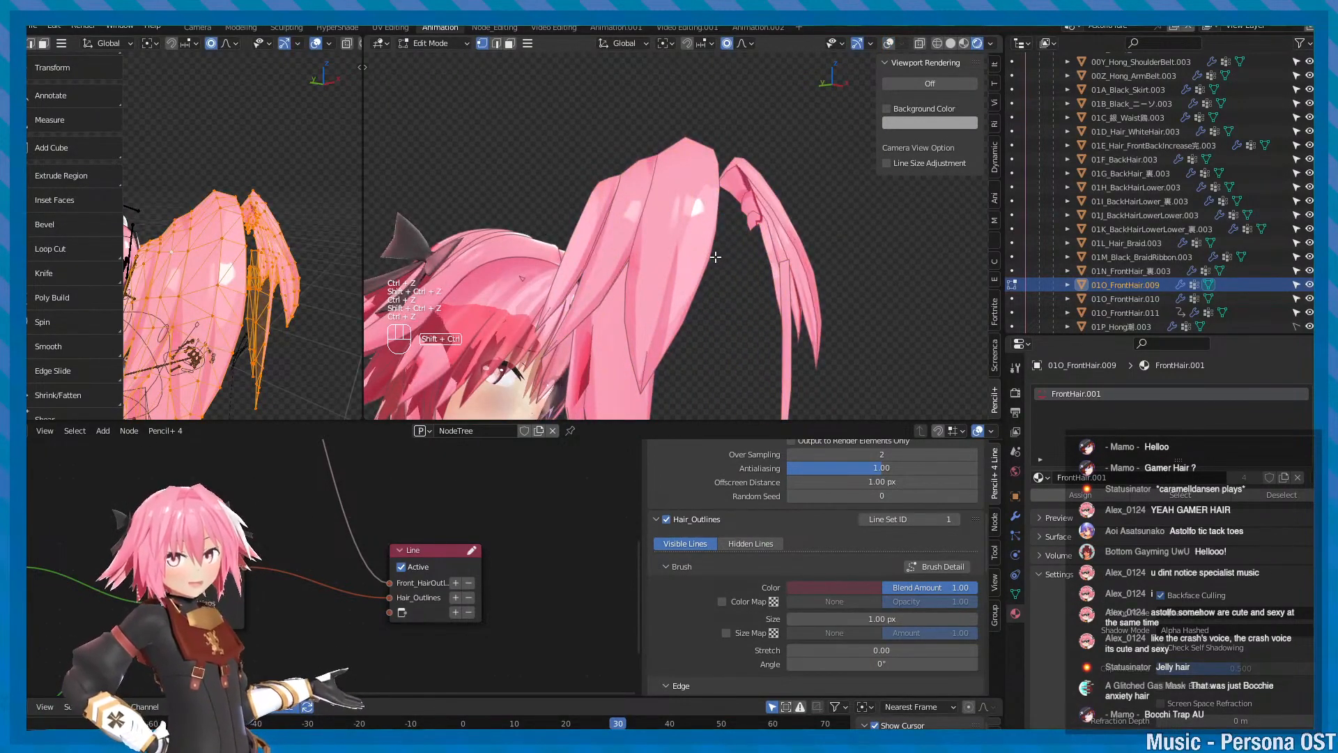
key("ctrl+shift+z")
left_click_drag(715, 256, 638, 230, "alt")
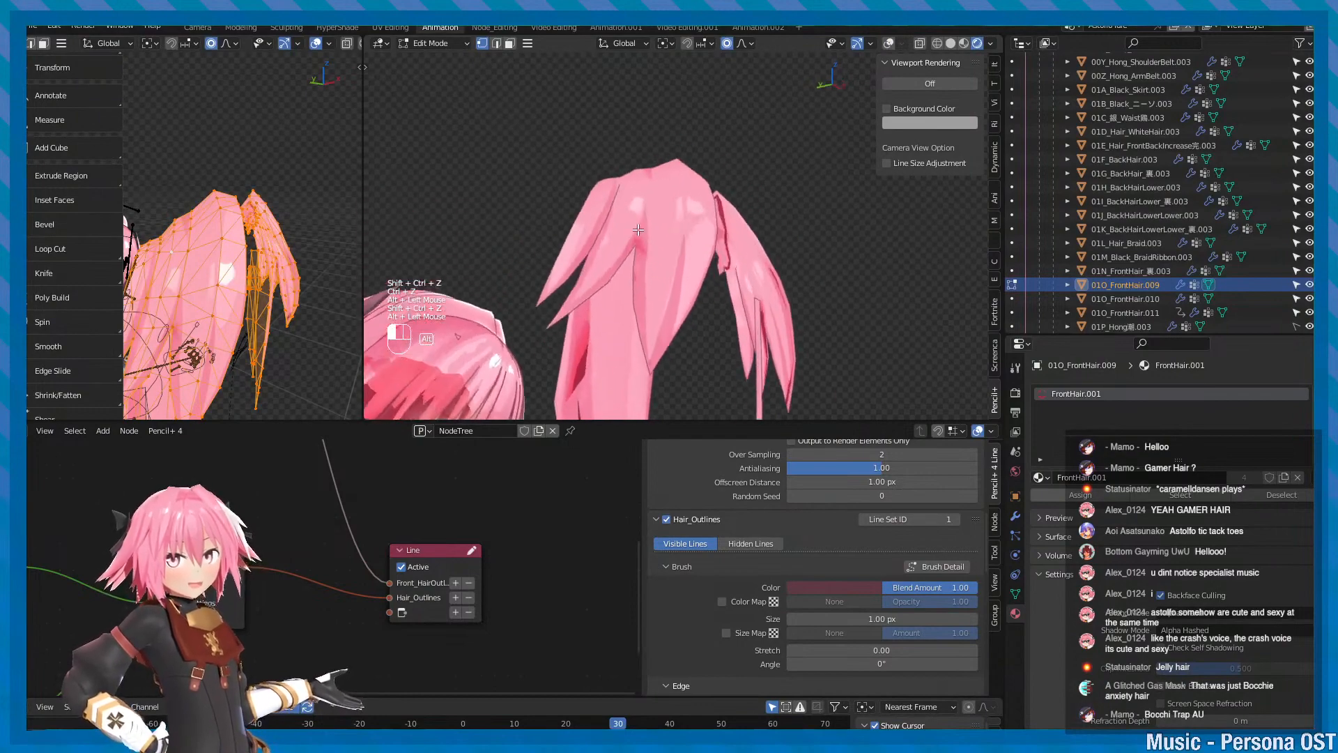
middle_click_drag(638, 230, 622, 296, "alt")
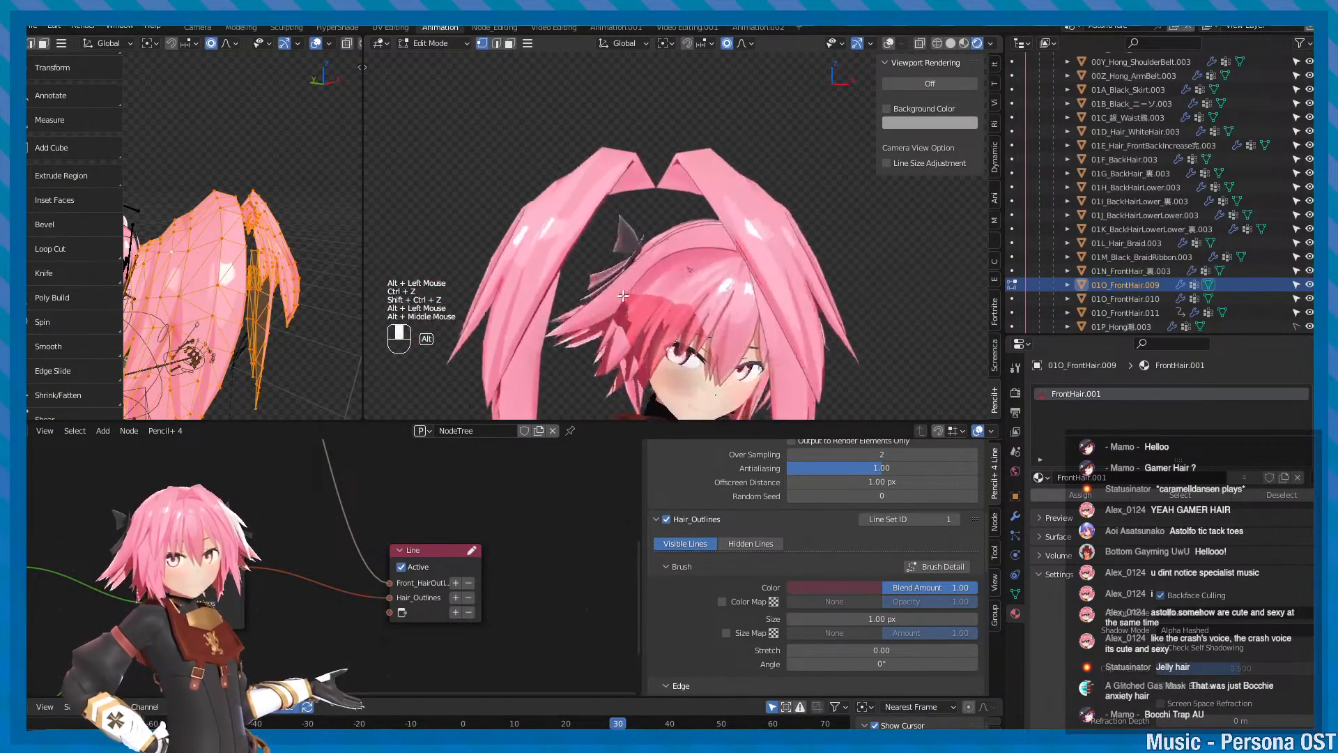
left_click_drag(622, 296, 705, 292, "alt")
key("ctrl+z")
key("ctrl+shift+z")
key("ctrl+z")
key("ctrl+shift+z")
scroll(683, 252, "down", 2, "alt")
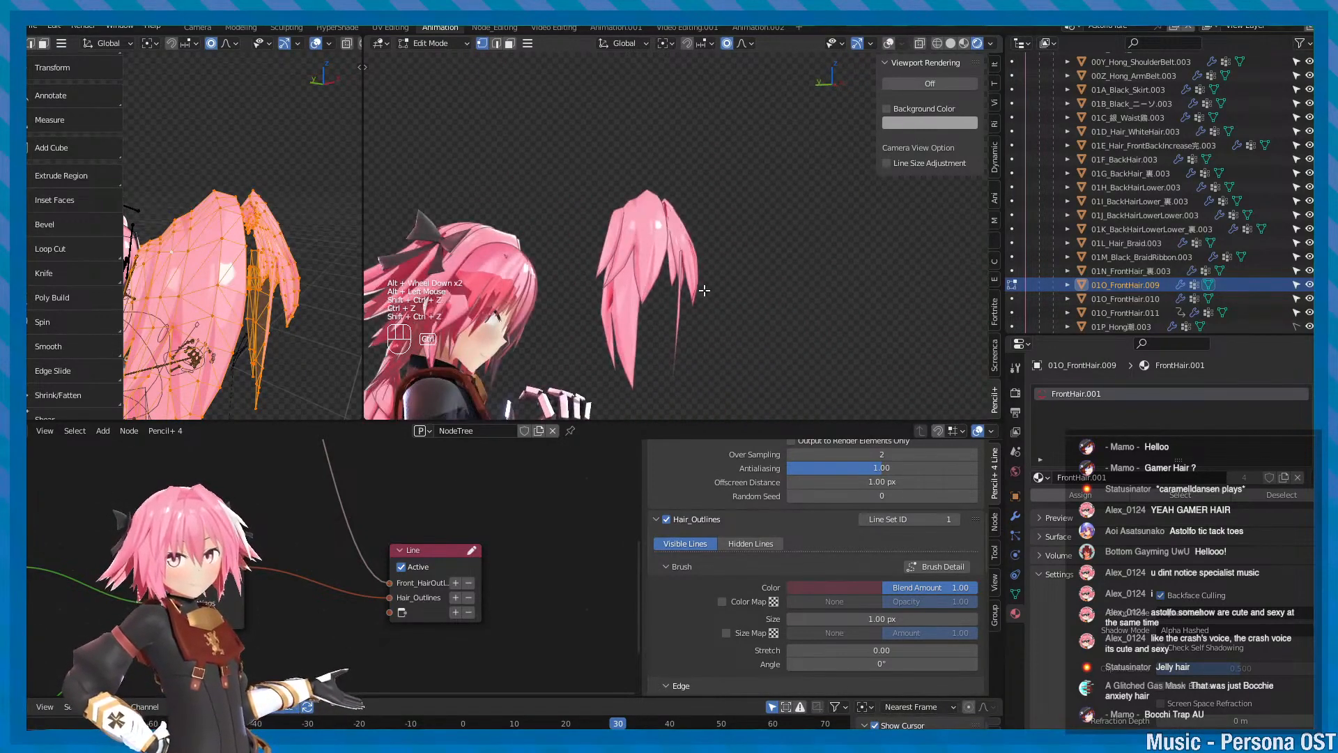
scroll(739, 288, "up", 1)
- Leave Edit Mode, return to the camera view with overlays hidden, and save the file
key("ctrl+s")
key("Tab")
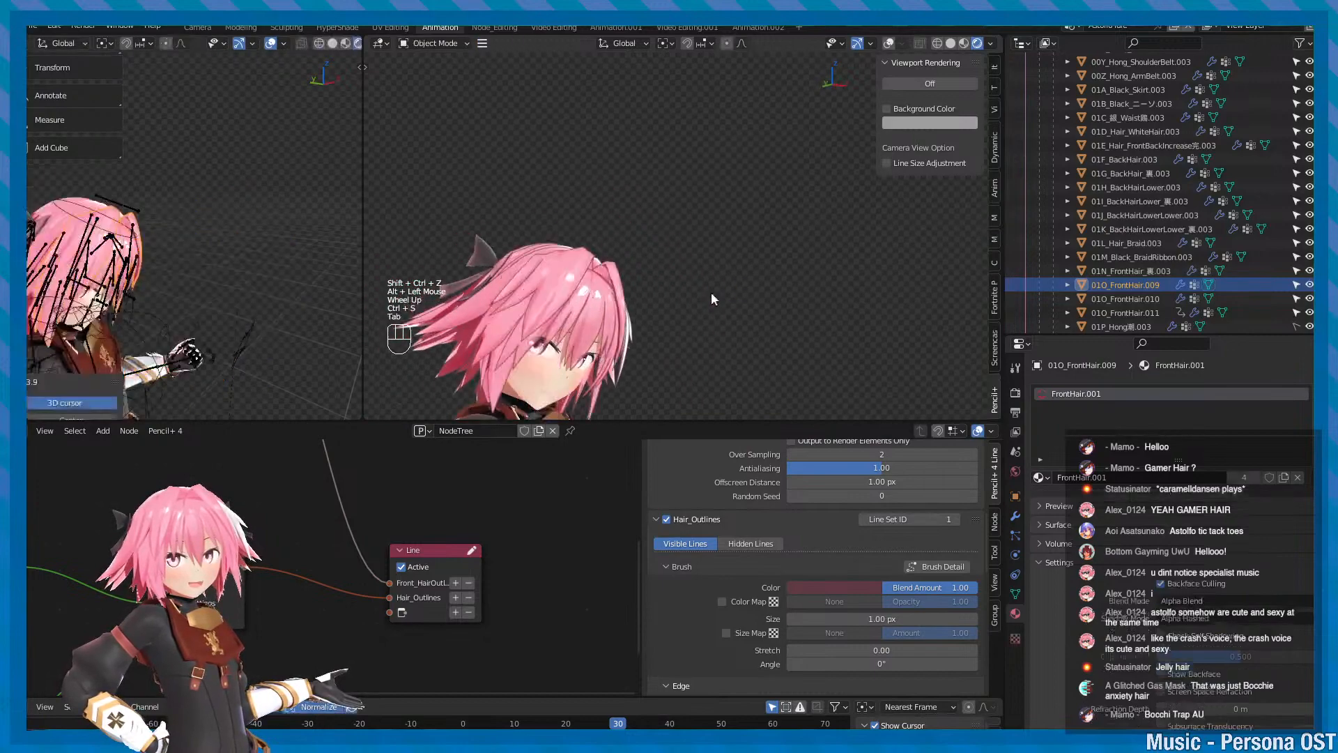
left_click_drag(710, 291, 684, 295, "alt")
key("KP_0")
key("minus")
scroll(657, 285, "down", 2)
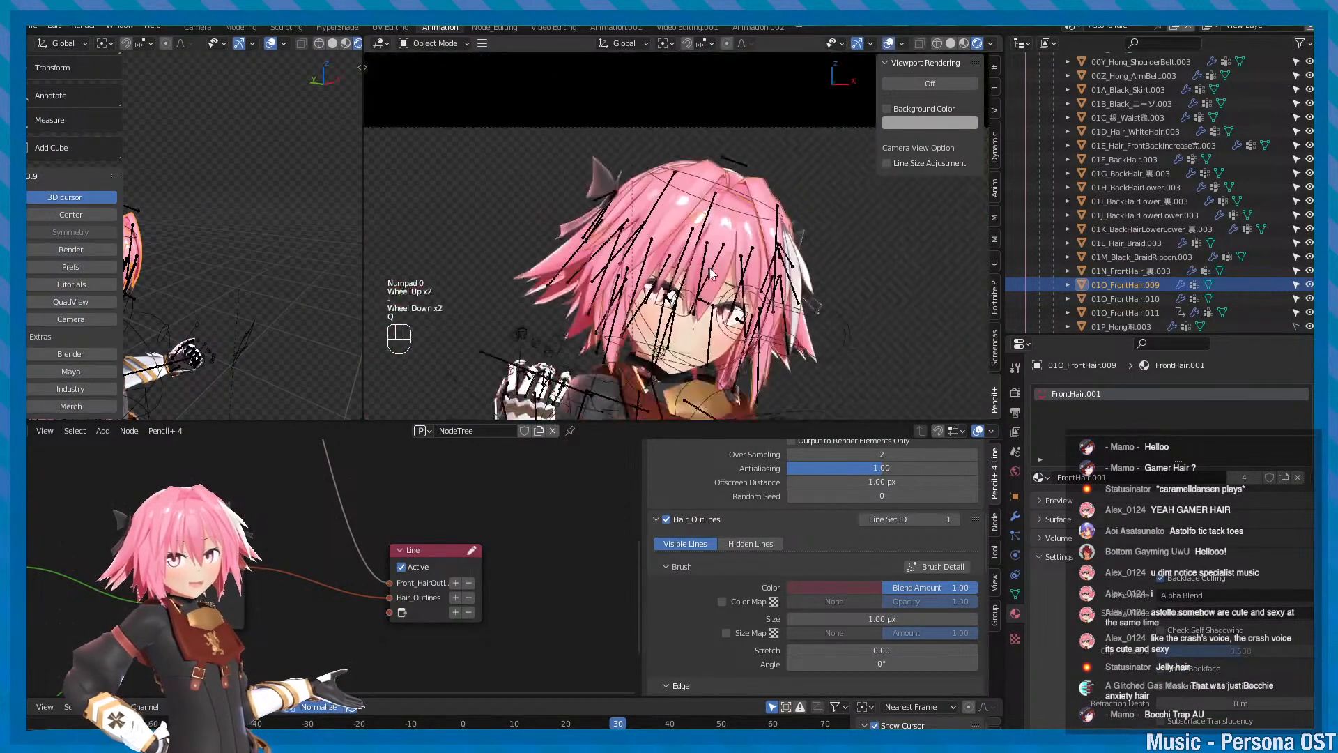
key("q")
key("minus")
middle_click_drag(687, 259, 689, 201, "alt")
key("ctrl+s")
scroll(679, 211, "up", 1)
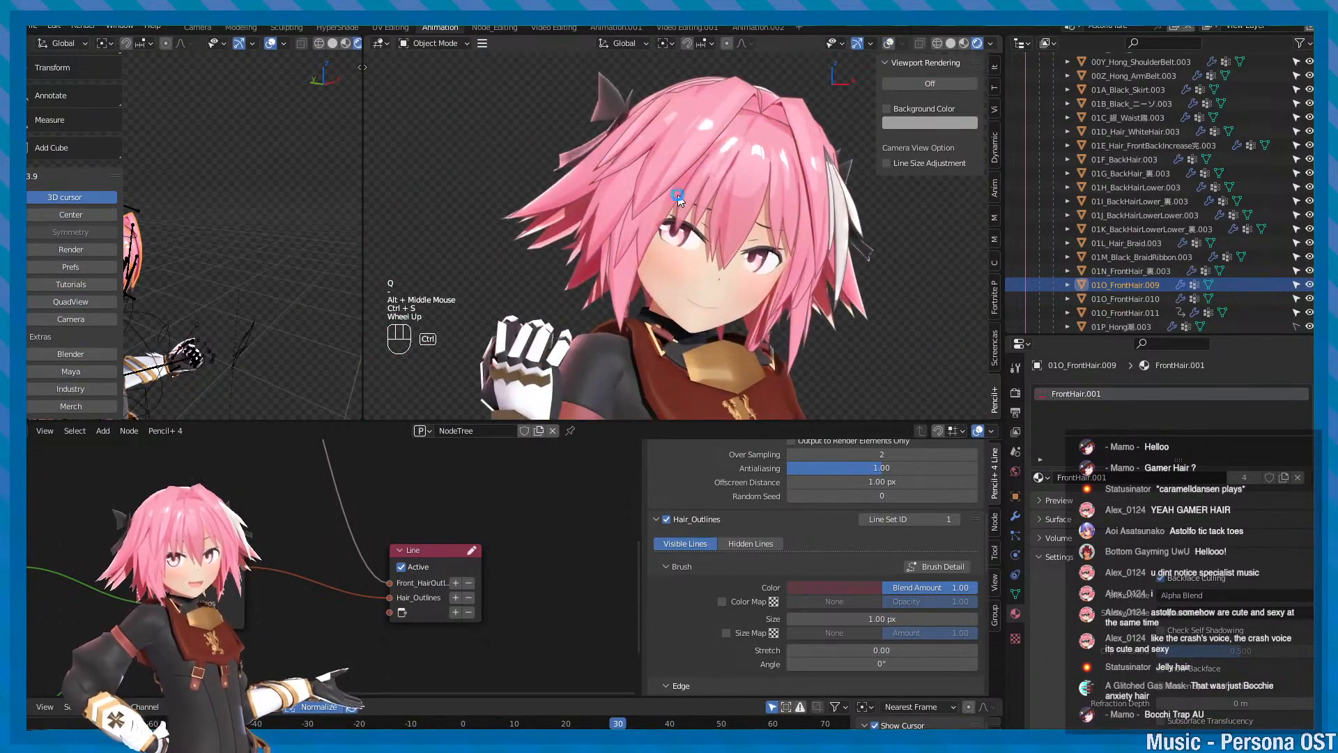
key("ctrl+s")
- Try hiding the front hair object 01O_FrontHair.009, undo it, and save the file
scroll(669, 190, "down", 2)
scroll(709, 222, "down", 2)
scroll(704, 224, "up", 2)
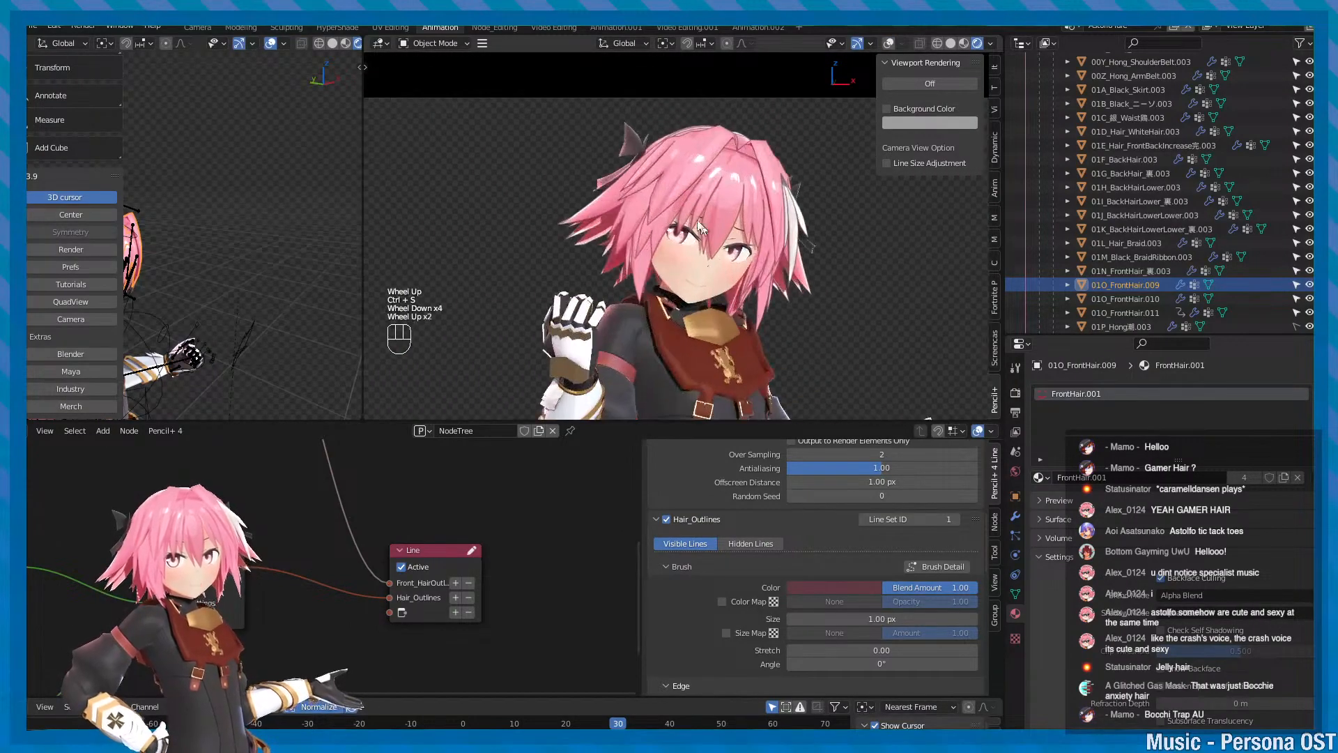
middle_click(697, 226, "alt")
scroll(725, 216, "up", 2)
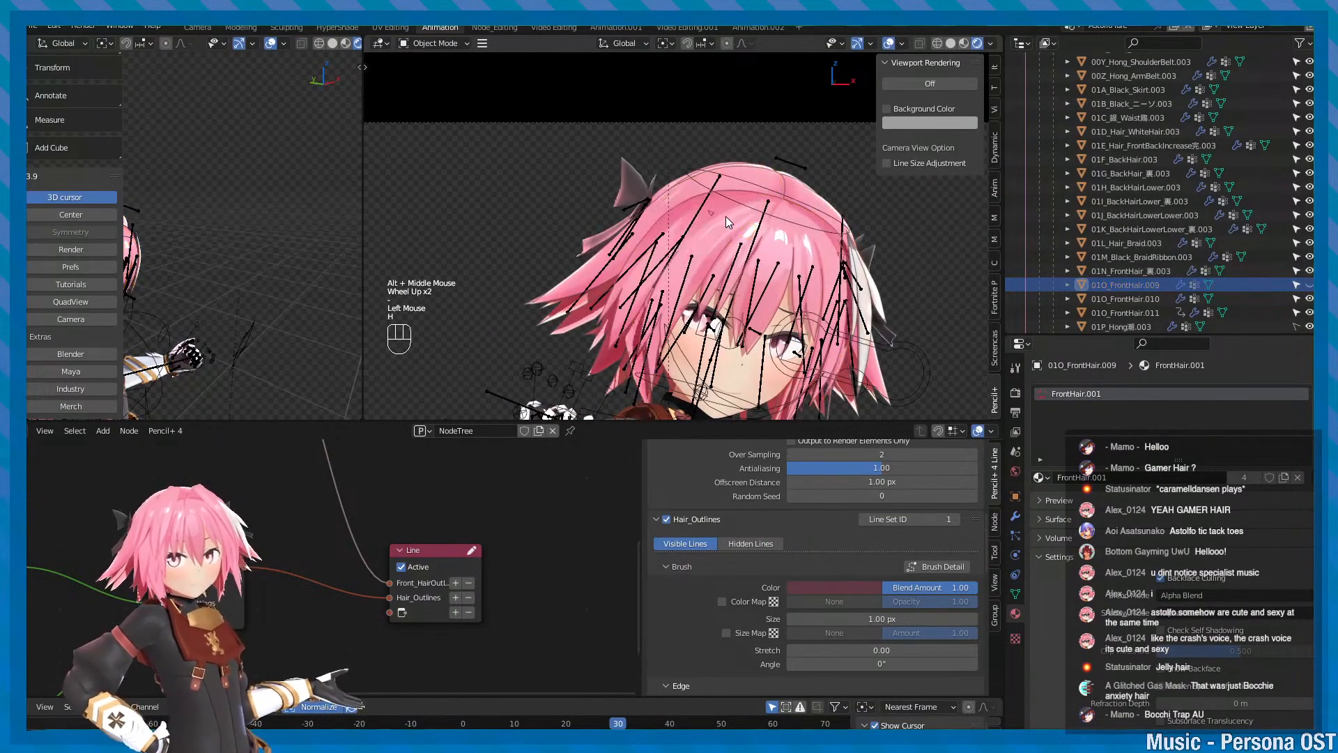
key("h")
key("ctrl+z")
scroll(717, 241, "up", 2)
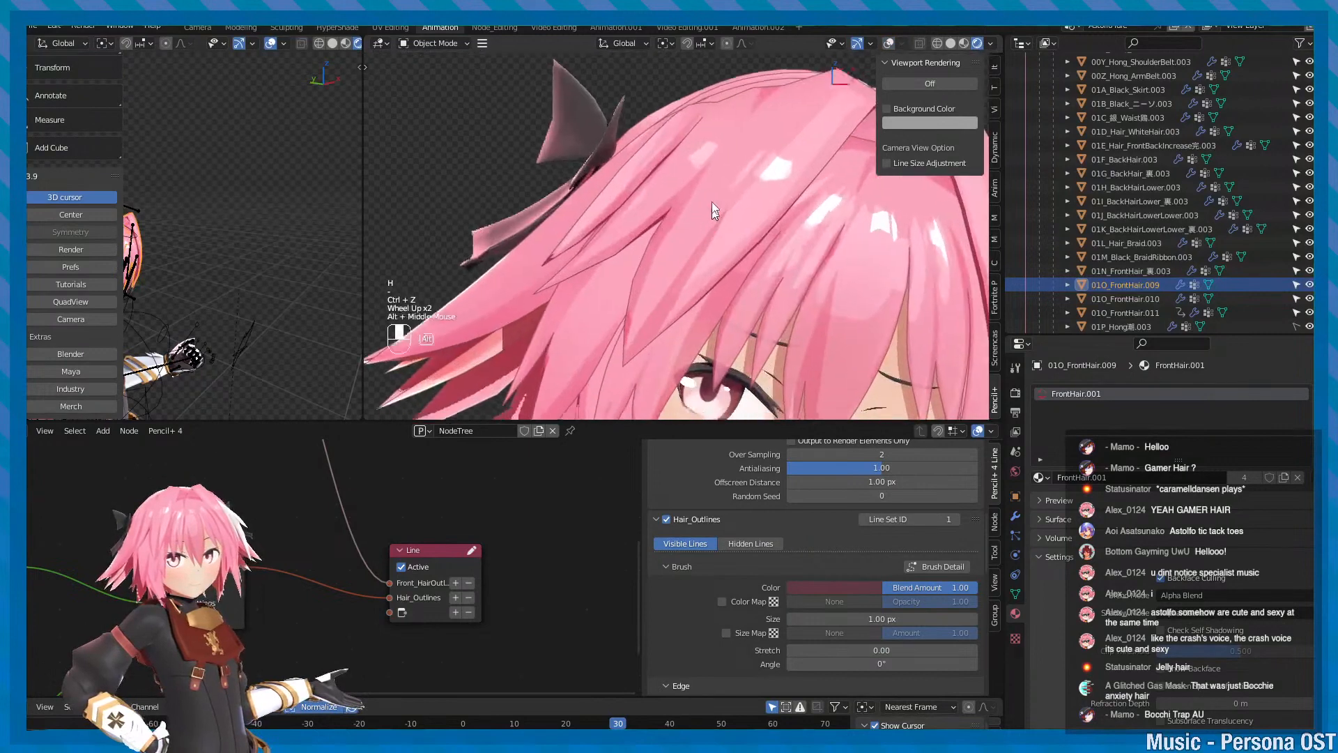
middle_click(712, 209, "alt")
scroll(718, 230, "down", 2, "alt")
middle_click(730, 240, "alt")
key("ctrl+s")
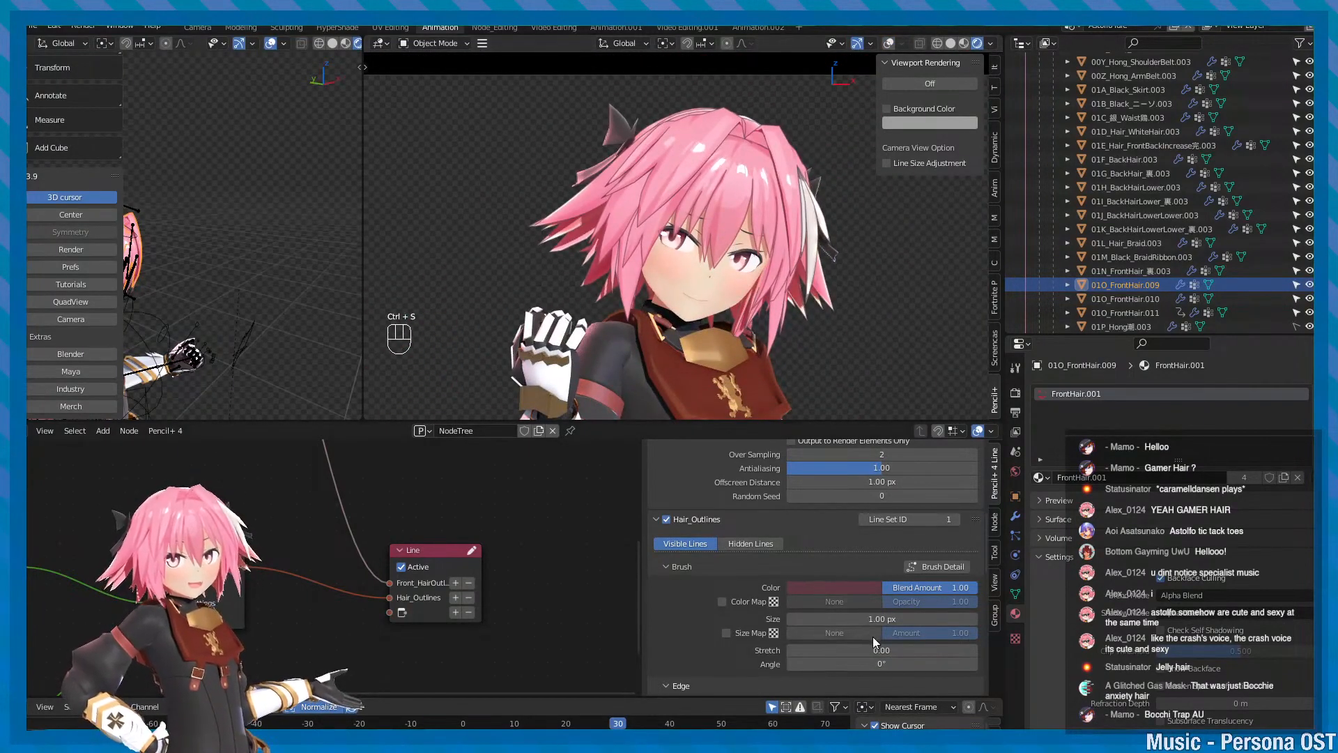
- Set the Hair_Outlines brush size to 0.64 px, make its line color a more saturated dark maroon, and save the file
mouse_move(859, 618)
left_mouse_down()
mouse_move(829, 618)
mouse_move(871, 618)
left_mouse_up()
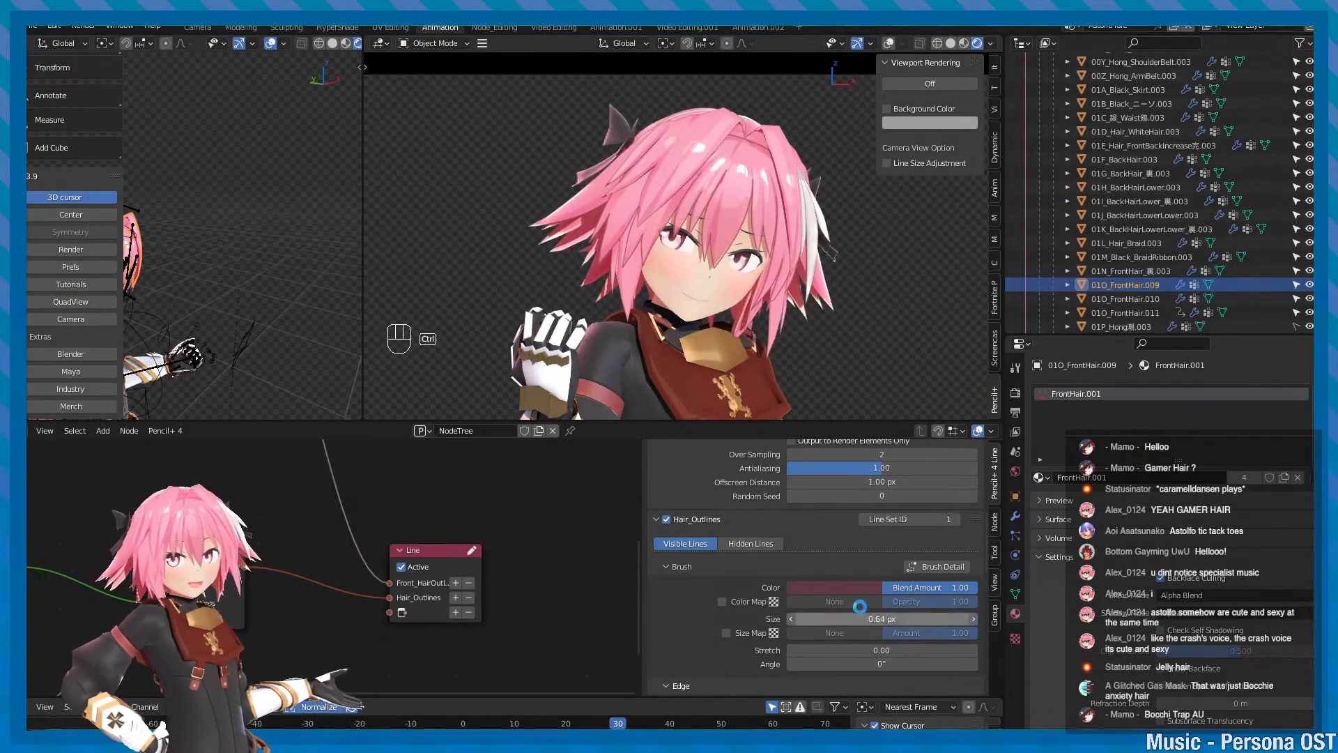
left_click(860, 589)
mouse_move(860, 482)
left_mouse_down()
mouse_move(906, 407)
mouse_move(906, 488)
mouse_move(907, 403)
mouse_move(907, 496)
mouse_move(907, 467)
left_mouse_up()
scroll(799, 333, "down", 3, "alt")
scroll(798, 333, "up", 1, "alt")
key("ctrl+s")
middle_click_drag(795, 327, 777, 305, "alt")
scroll(762, 311, "up", 2)
key("ctrl+s")
- Switch the Pencil+ viewport rendering on and off, and examine the outlines at different zoom levels in the main viewport
left_click(951, 85)
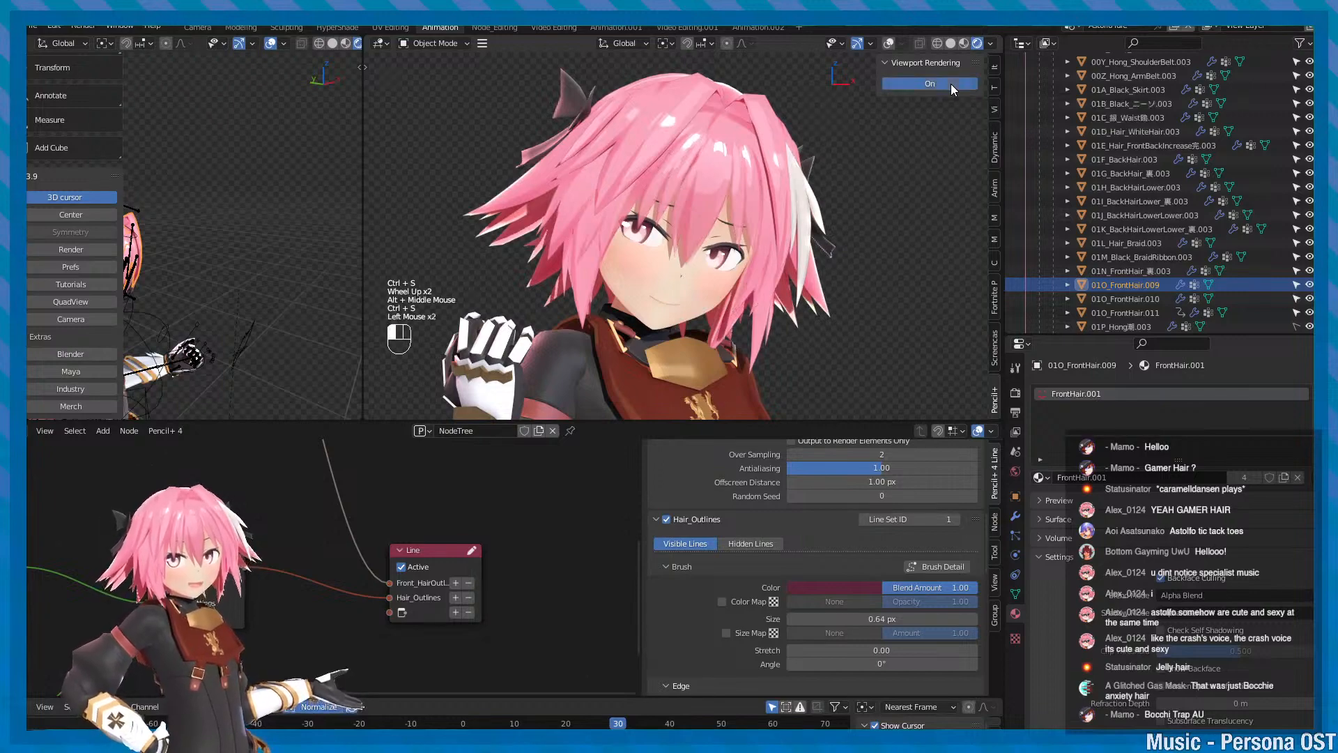
left_click(951, 84)
scroll(778, 236, "down", 2)
scroll(731, 270, "down", 2)
scroll(715, 277, "up", 2)
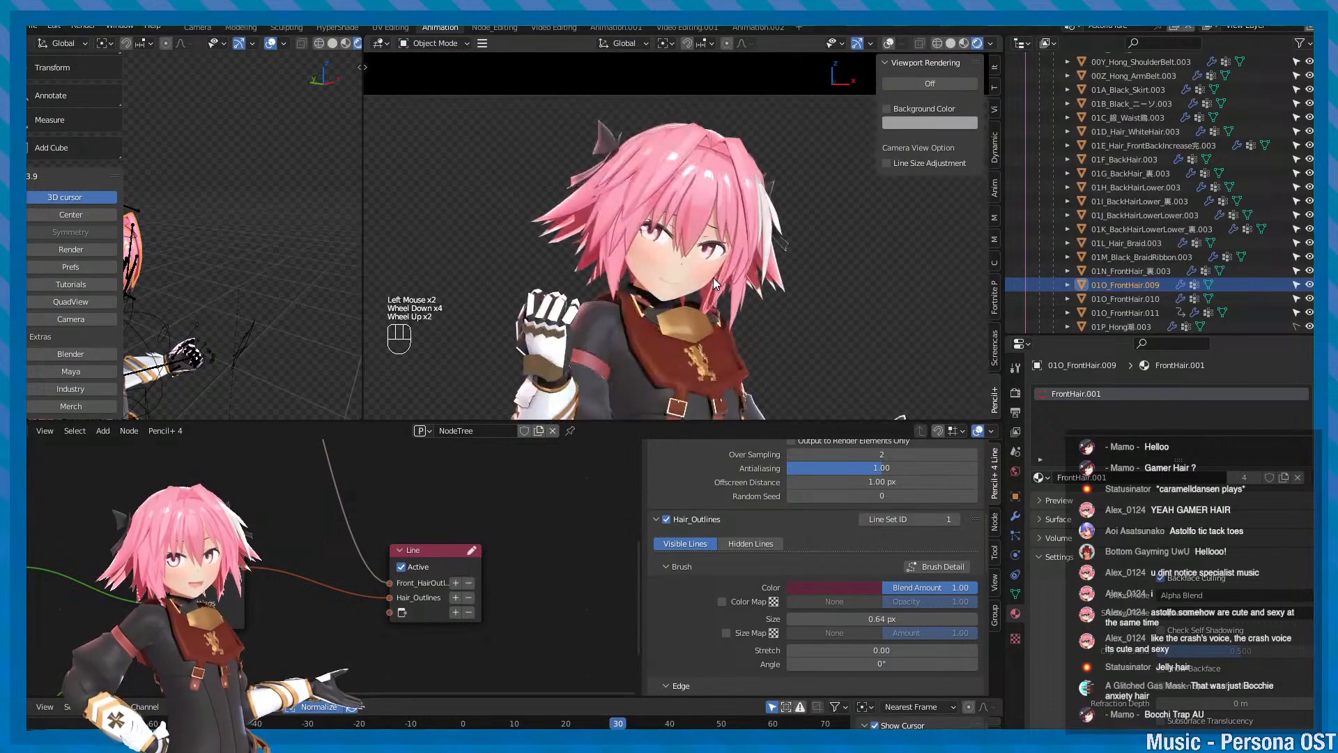
scroll(743, 294, "down", 1, "alt")
middle_click_drag(746, 274, 723, 234, "alt")
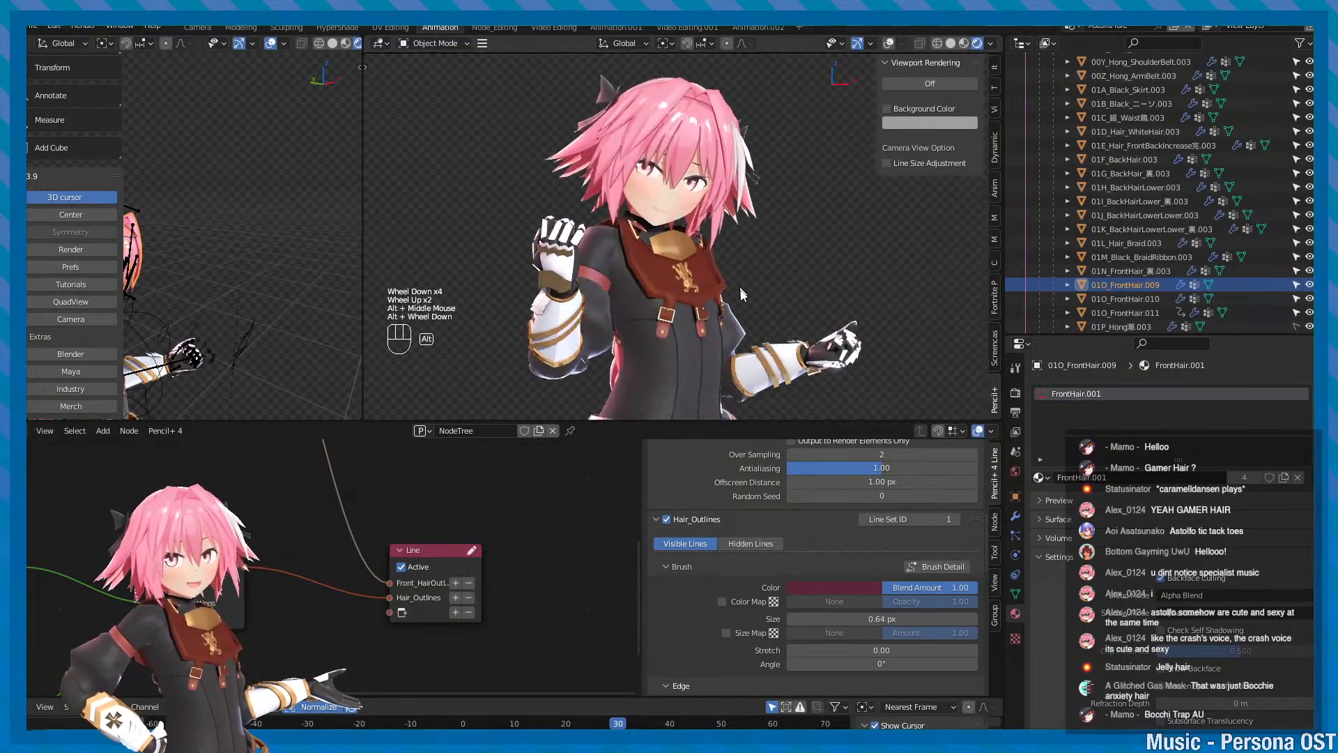
key("ctrl+s")
middle_click_drag(696, 119, 710, 212, "alt")
scroll(710, 212, "up", 3, "alt")
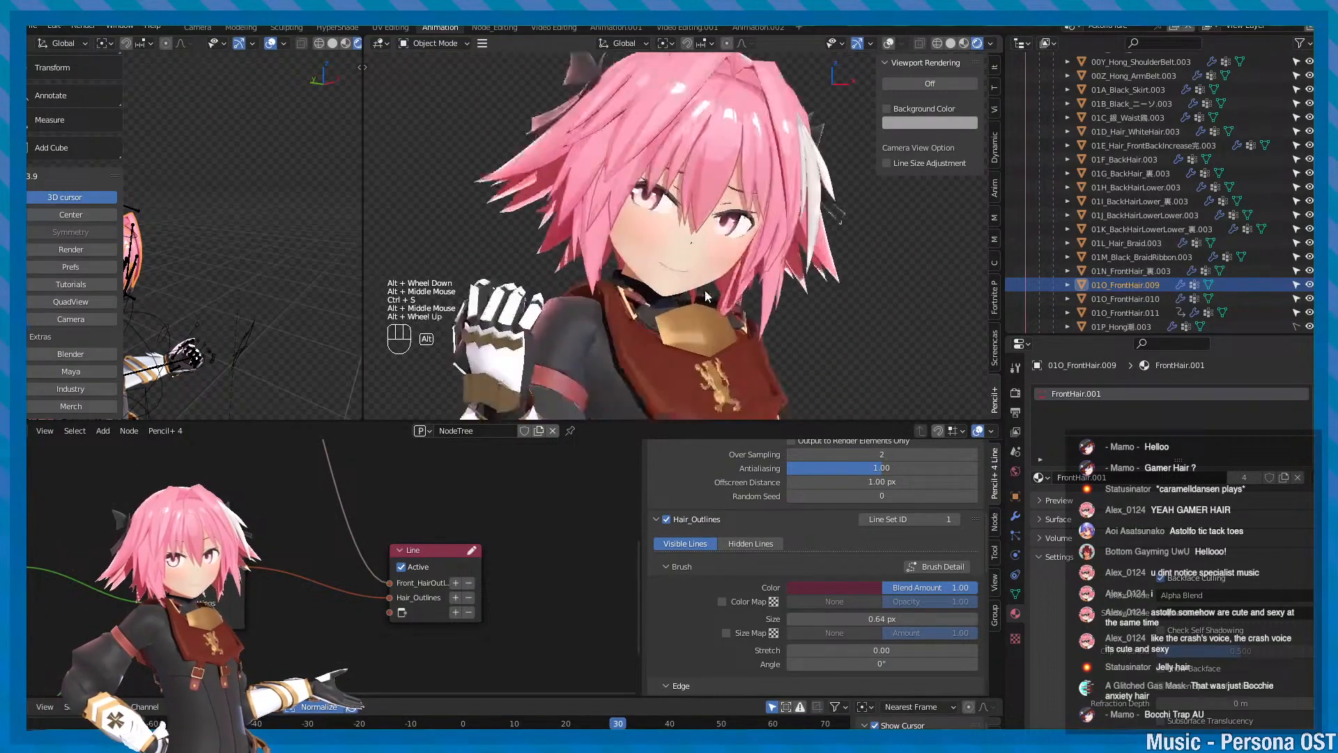
scroll(711, 213, "down", 2, "alt")
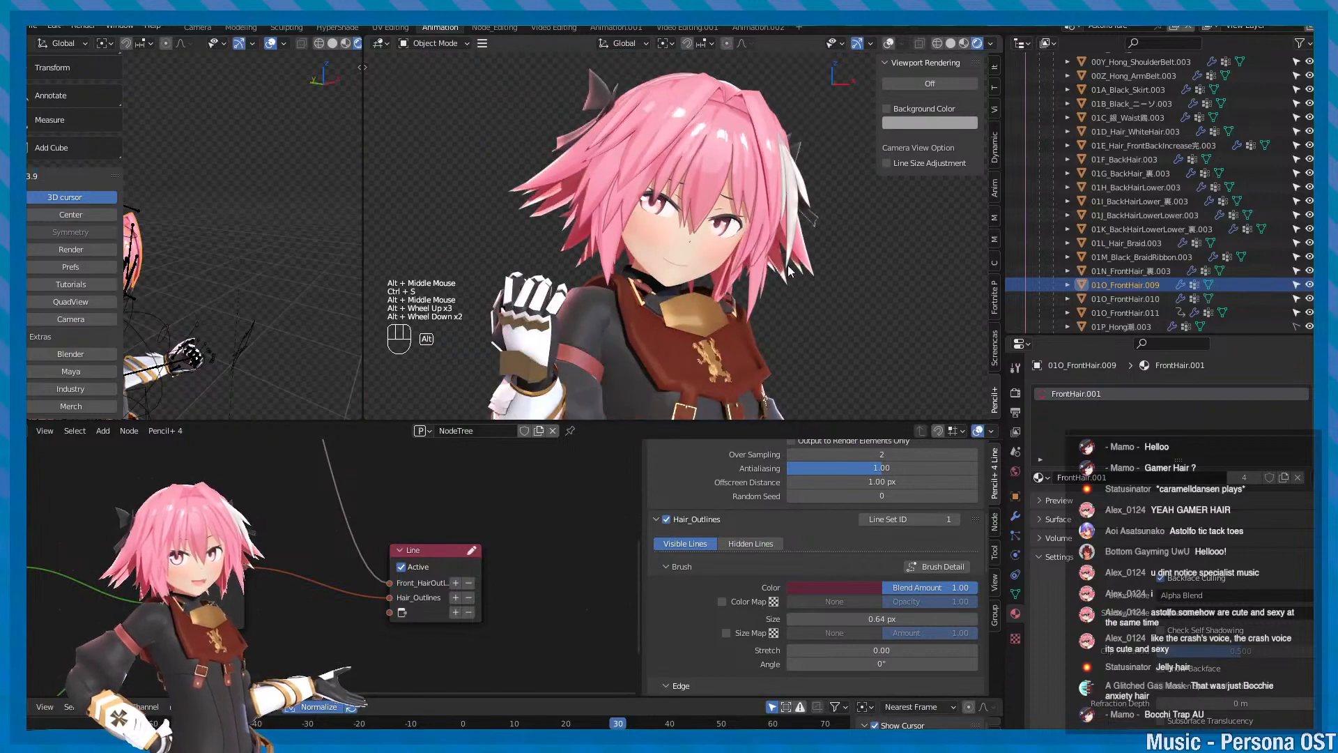
- Select and frame the character's armature, and return to the camera view focused on the head
left_click_drag(790, 270, 760, 230, "alt")
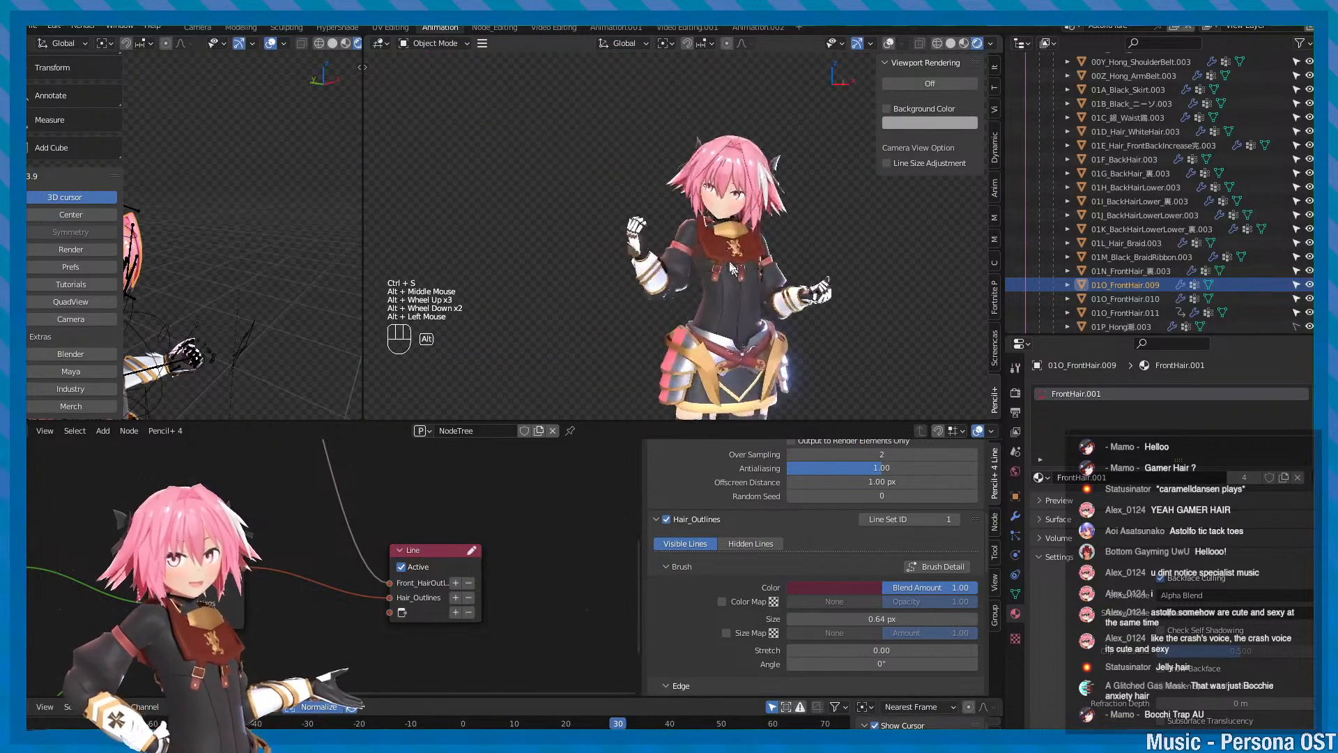
left_click(735, 184)
key("f")
scroll(734, 184, "up", 1)
key("KP_0")
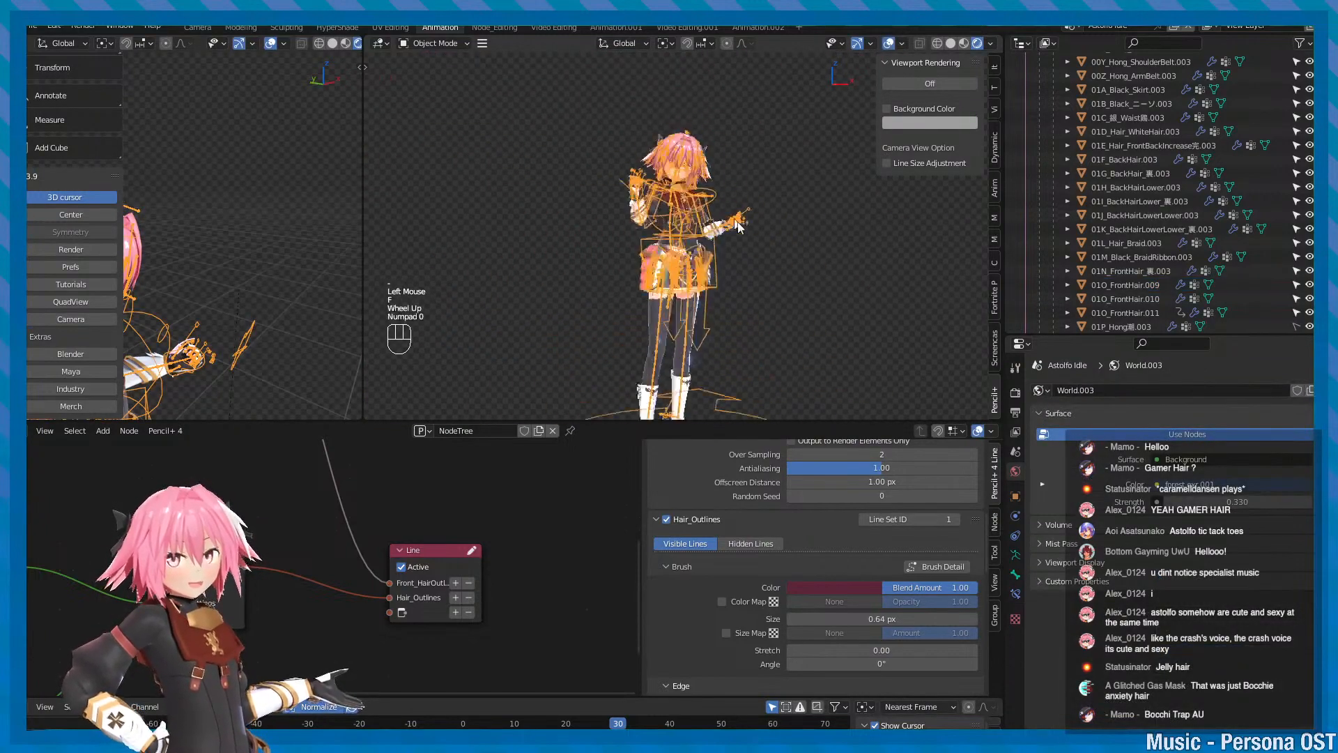
scroll(725, 195, "up", 2)
middle_click_drag(725, 210, 718, 282, "alt")
scroll(731, 282, "down", 1)
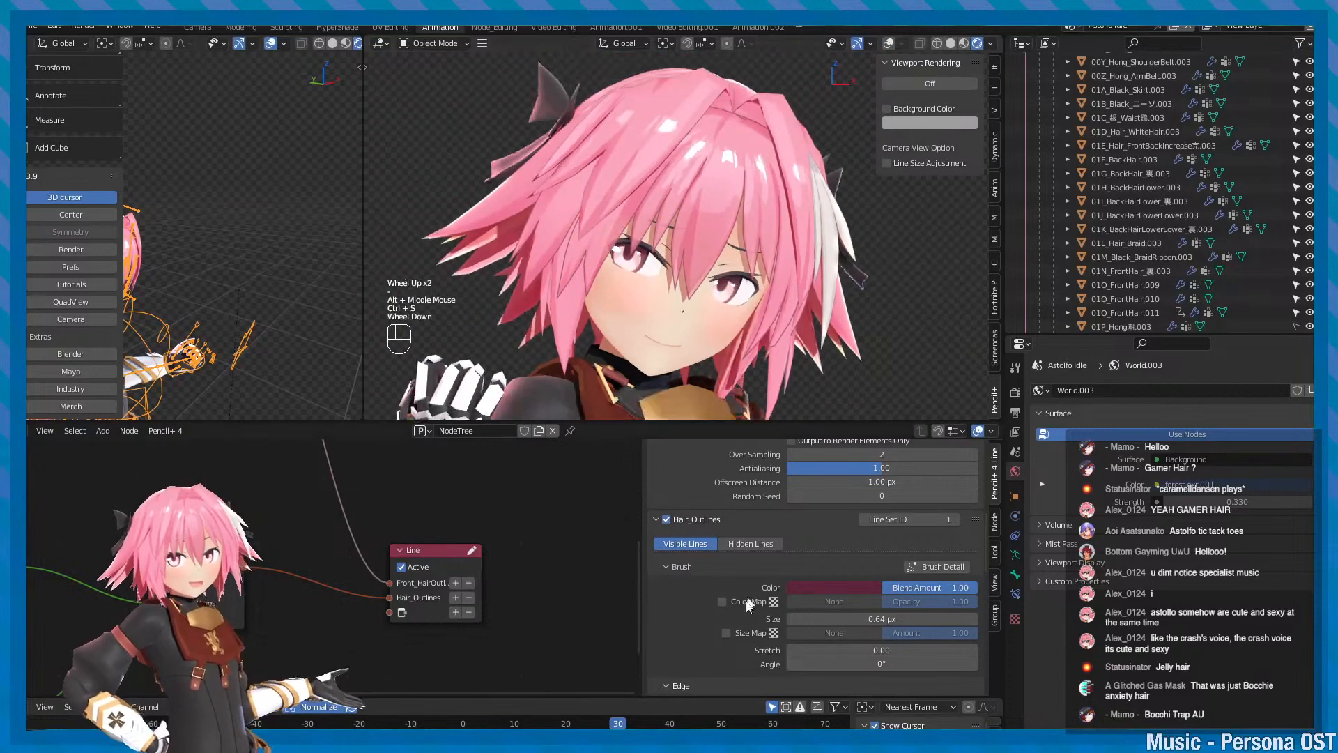
- Select the Front_HairOutlines line set and open its Brush Detail settings
scroll(739, 560, "up", 2)
left_click(716, 543)
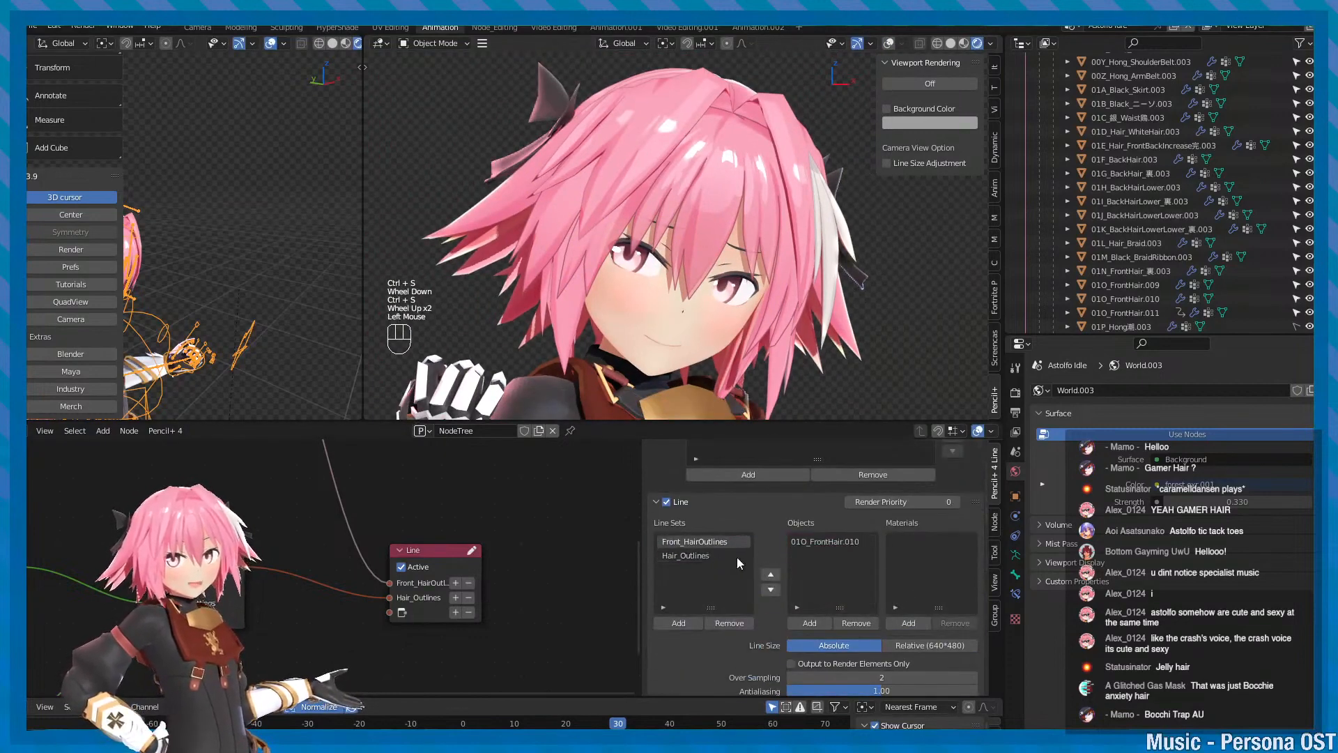
scroll(737, 558, "up", 2)
key("ctrl+s")
left_click(814, 450)
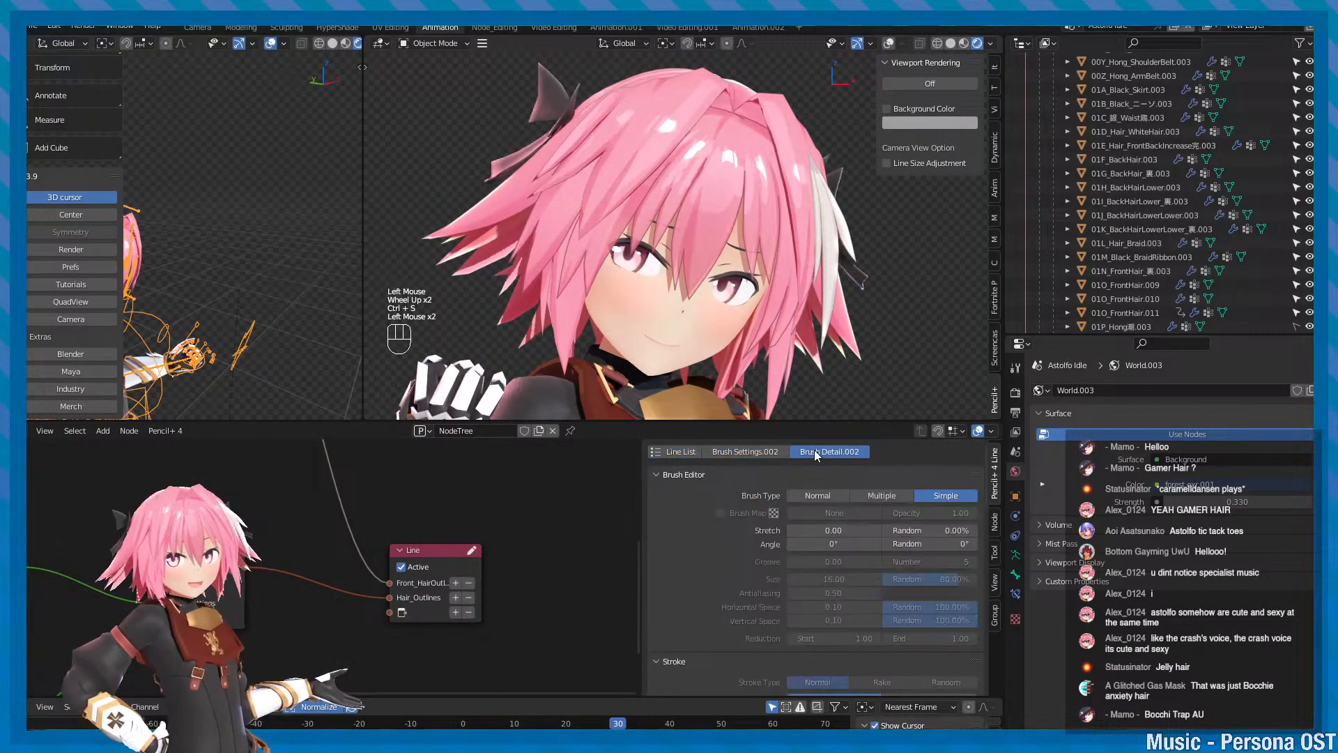
- Enable Distortion for the Front_HairOutlines brush, check the lines around the face, and save the file
scroll(751, 633, "down", 2)
scroll(751, 634, "down", 6)
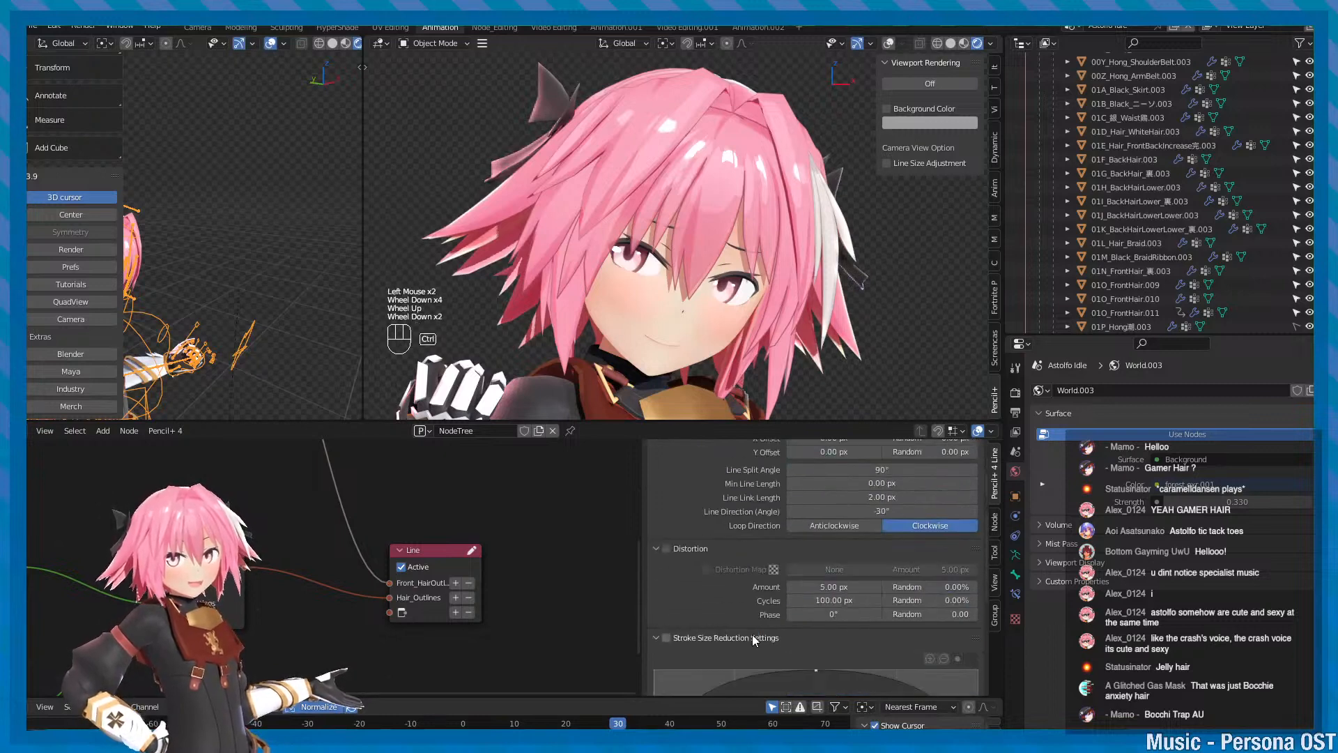
scroll(751, 636, "down", 5)
scroll(752, 637, "up", 3)
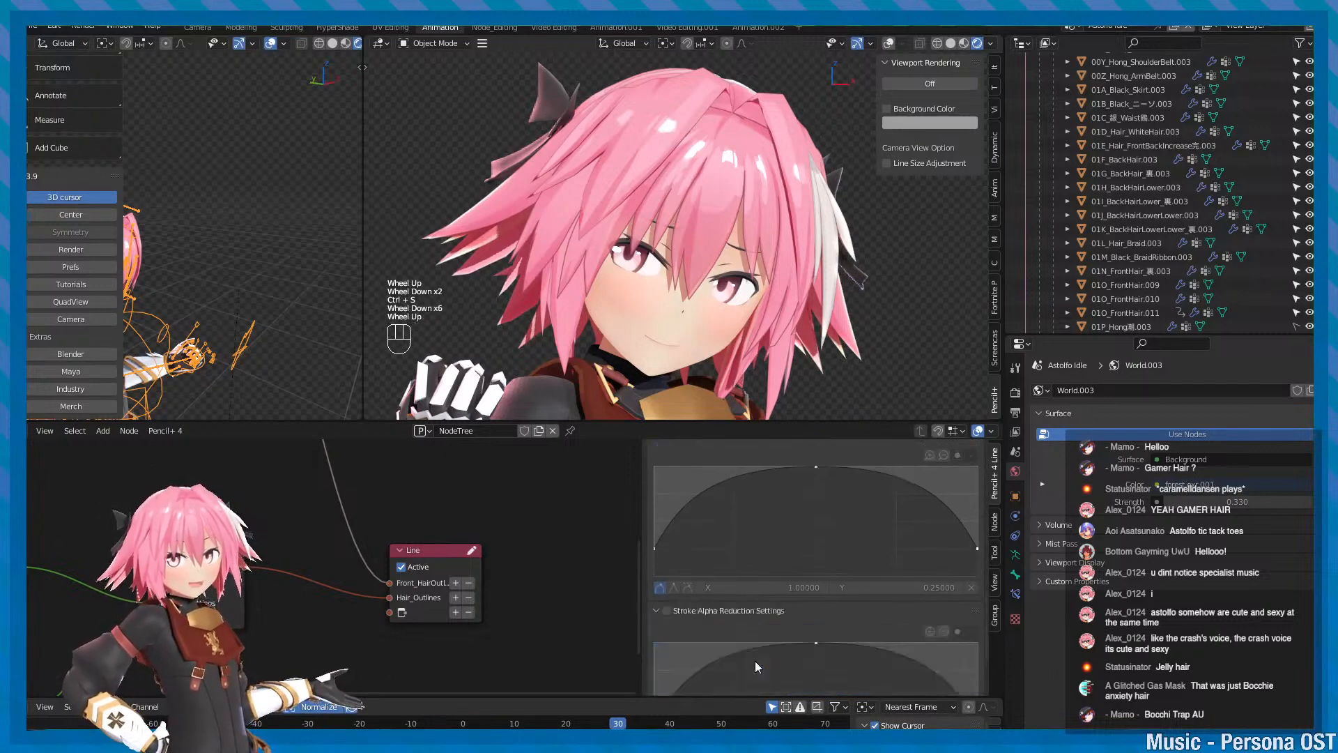
scroll(752, 658, "up", 1)
scroll(751, 658, "down", 2)
double_click(691, 567)
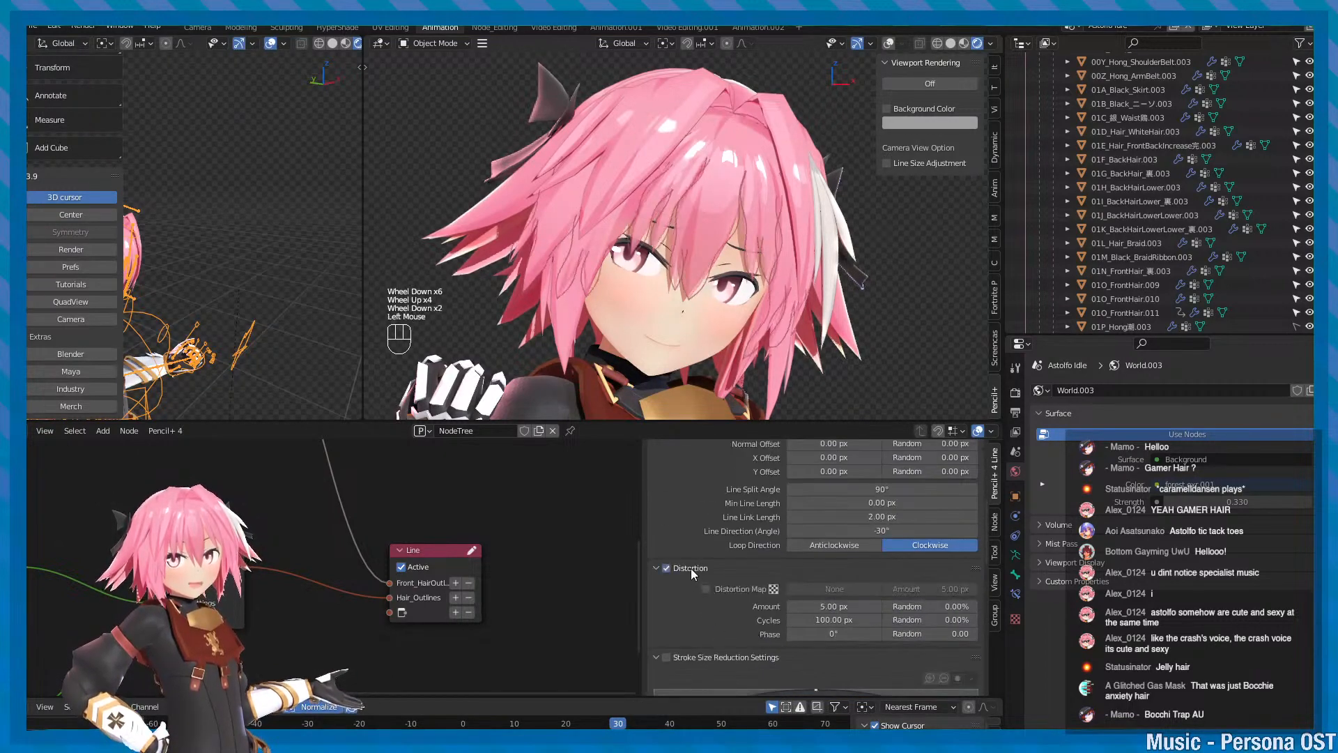
left_click(690, 567)
middle_click(752, 293, "alt")
scroll(756, 286, "up", 2, "alt")
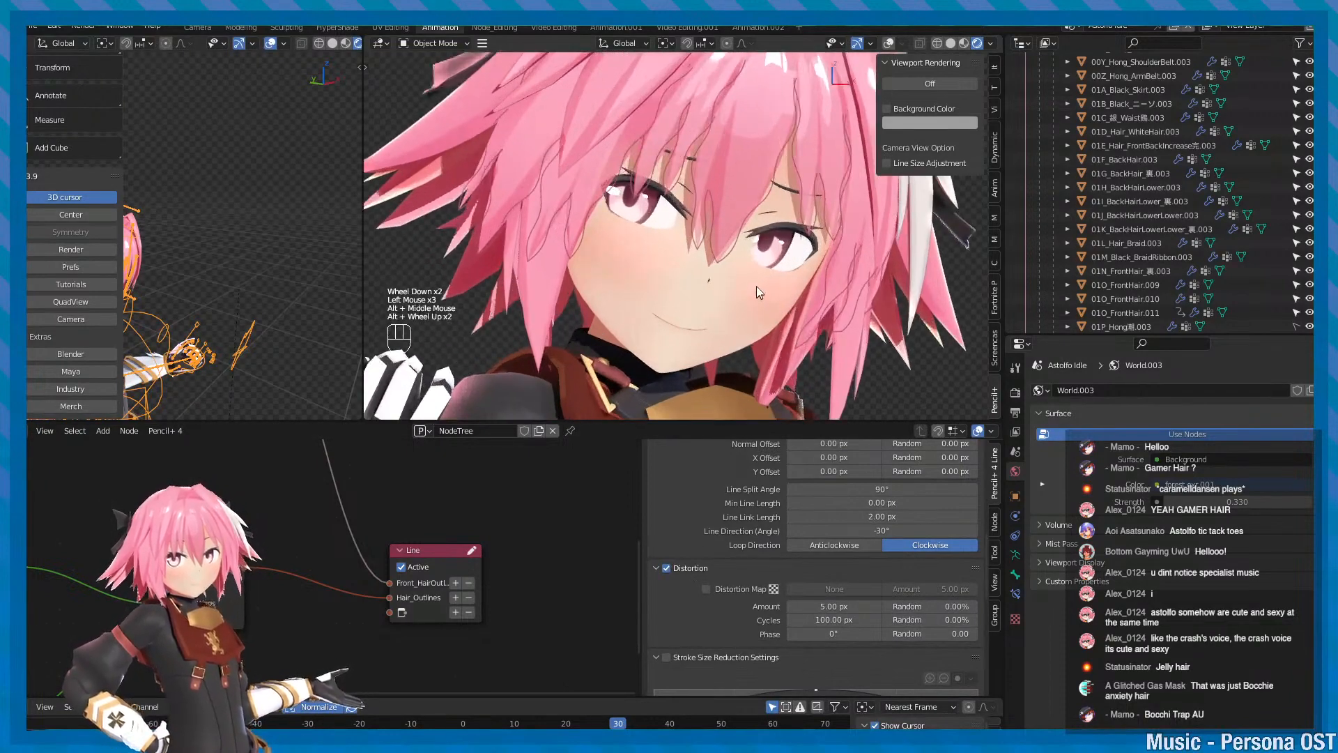
key("ctrl+s")
key("ctrl+s")
- Compare the front hair lines with Distortion off and on, leave it enabled, and save the file
middle_click_drag(764, 271, 815, 319, "alt")
left_click(699, 566)
left_click(699, 565)
right_click_drag(814, 318, 784, 290, "alt")
key("ctrl+s")
left_click(685, 571)
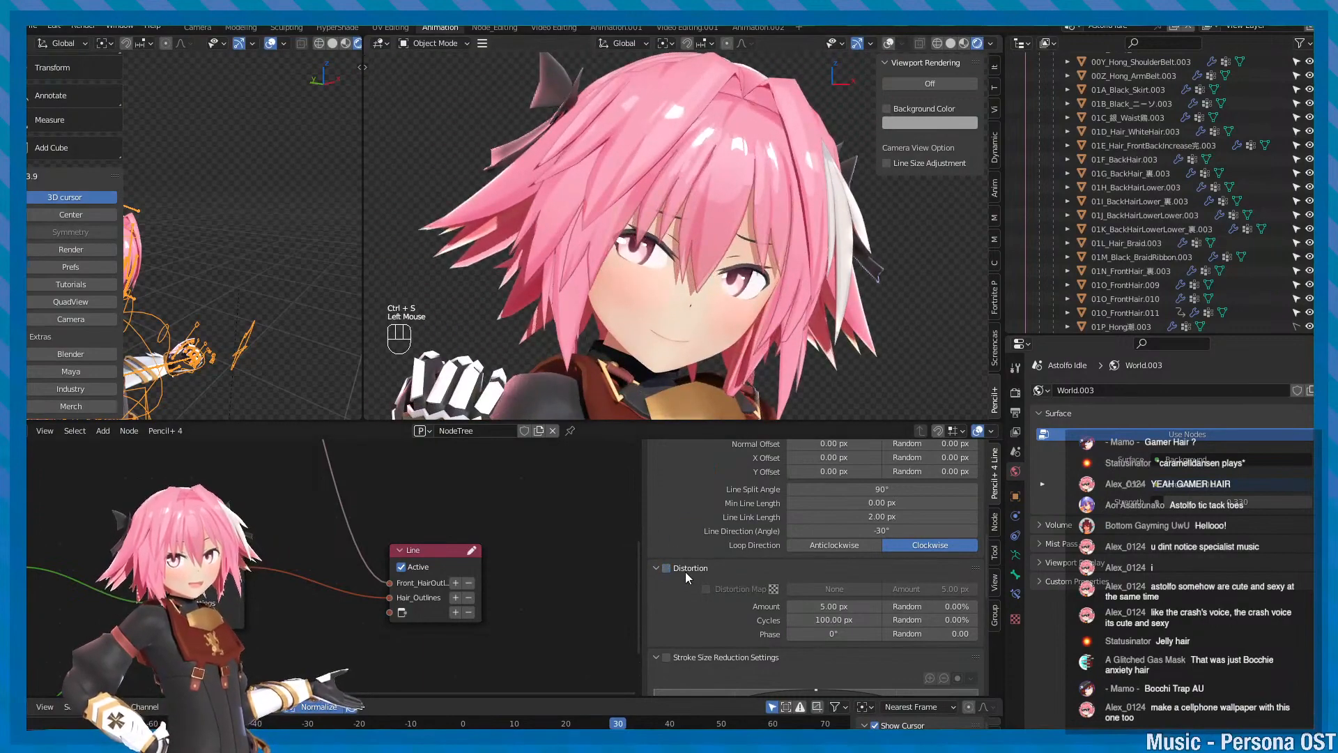
left_click(684, 572)
key("ctrl+s")
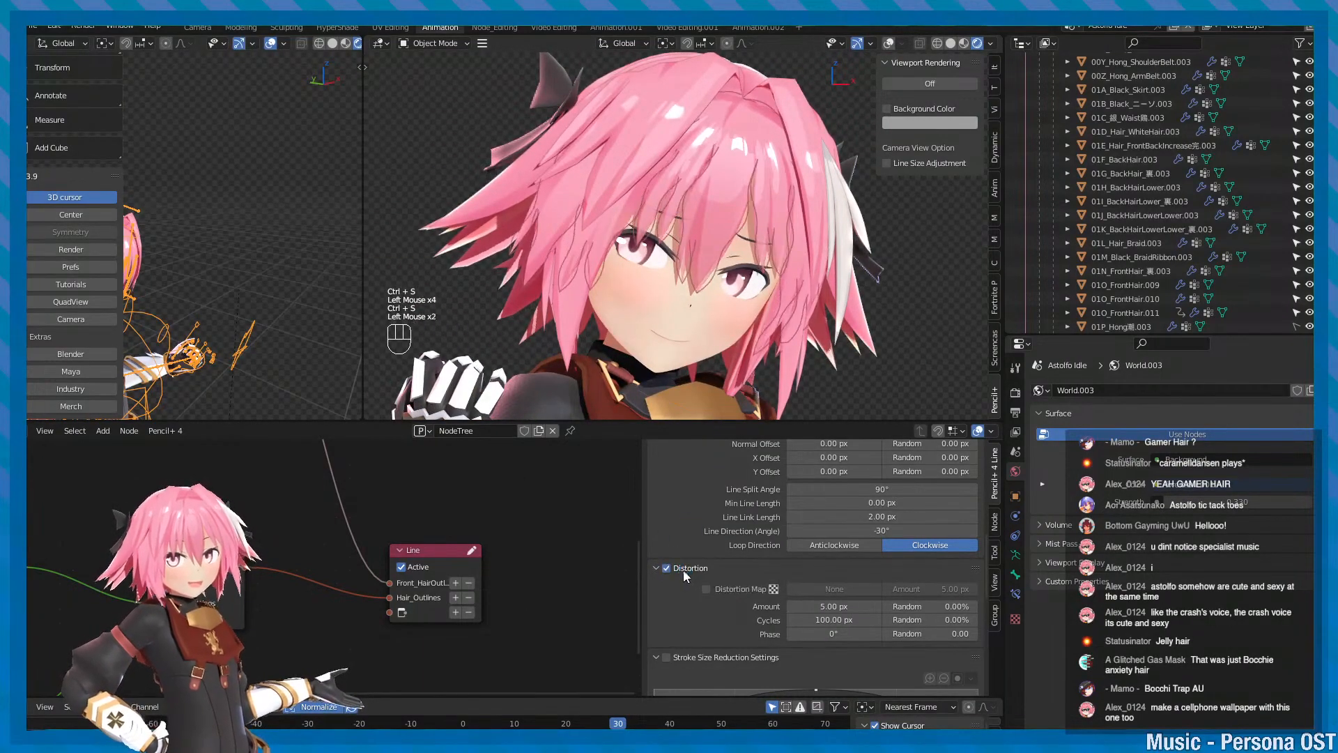
- Try a Distortion amount of 2.18 px with 5 px cycles on the front hair lines, and reset the cycles to the default
left_click_drag(862, 609, 899, 634)
mouse_move(837, 620)
left_mouse_down()
mouse_move(875, 621)
mouse_move(826, 621)
left_mouse_up()
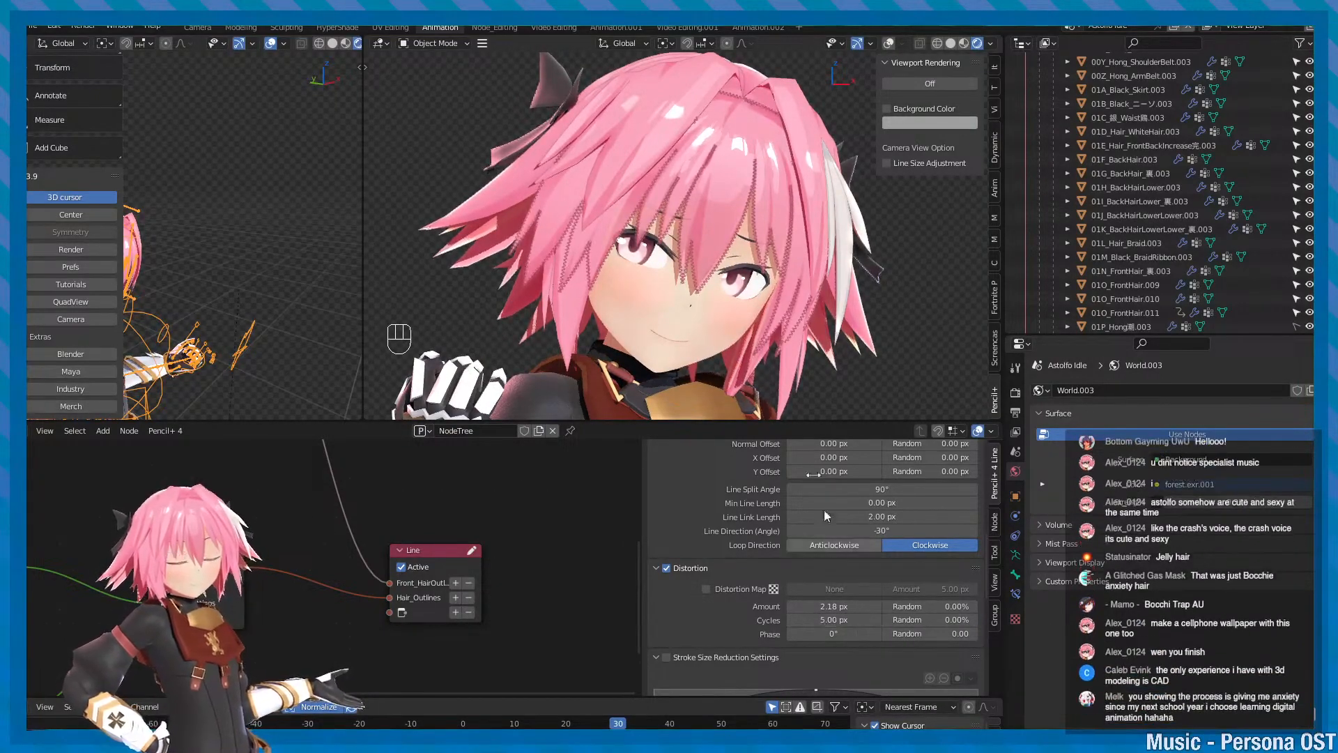
scroll(767, 197, "up", 2)
scroll(768, 197, "down", 3)
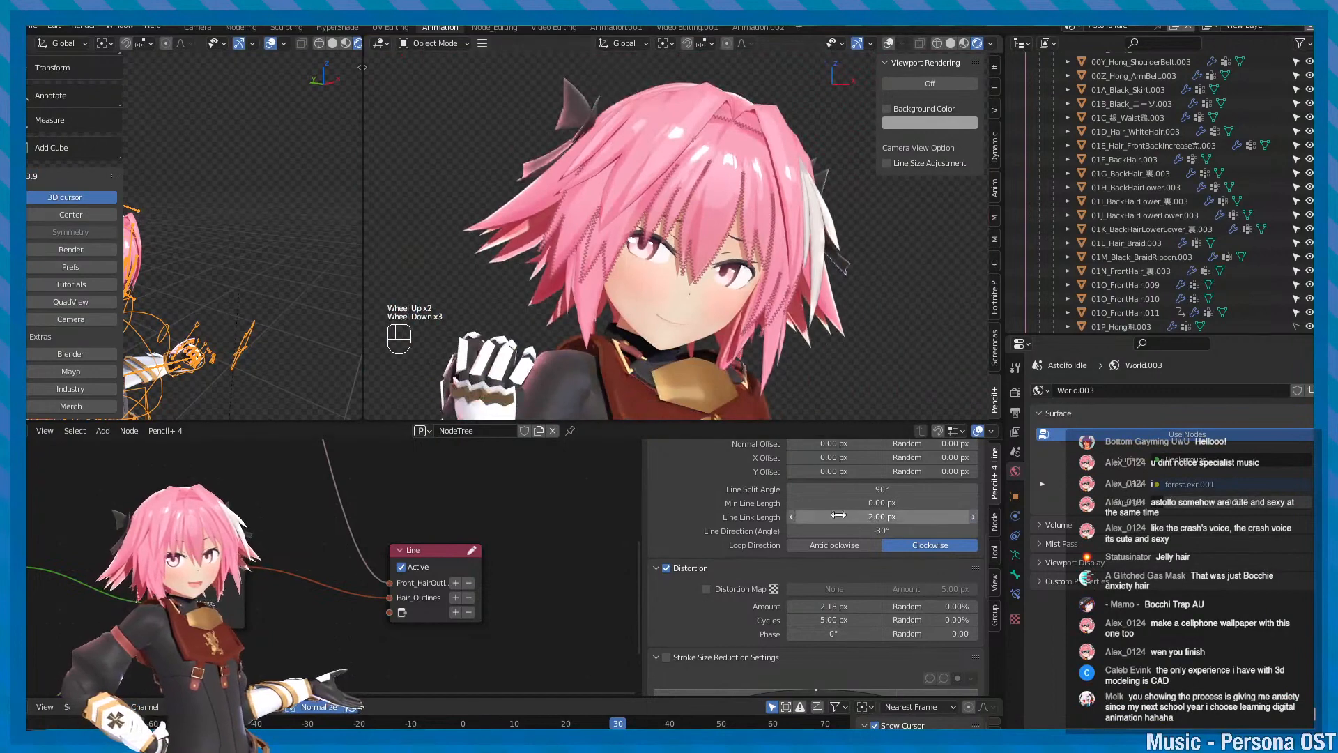
left_click_drag(841, 620, 697, 624)
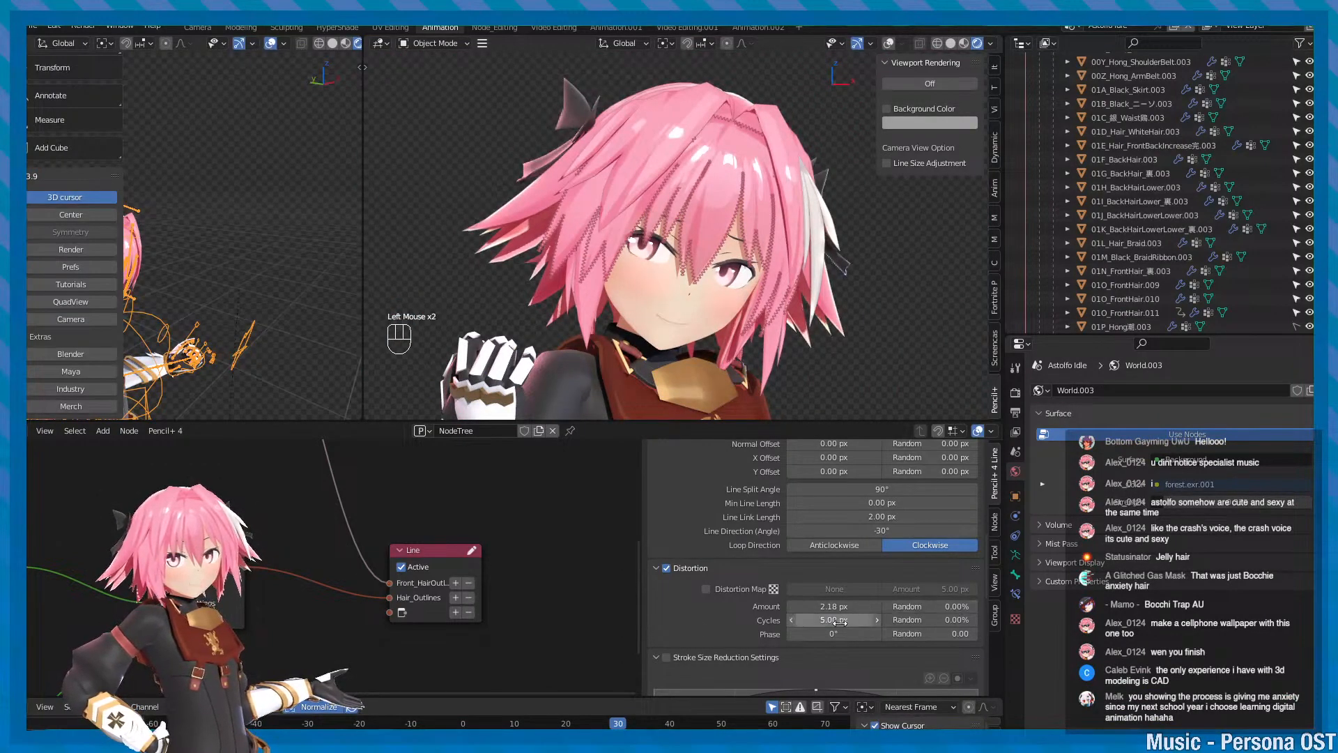
key("BackSpace")
- Set the Distortion's random amount to 100% and random cycles to 87.68%, reduce the amount to 0.56 px, and save the file
left_click_drag(887, 607, 975, 606)
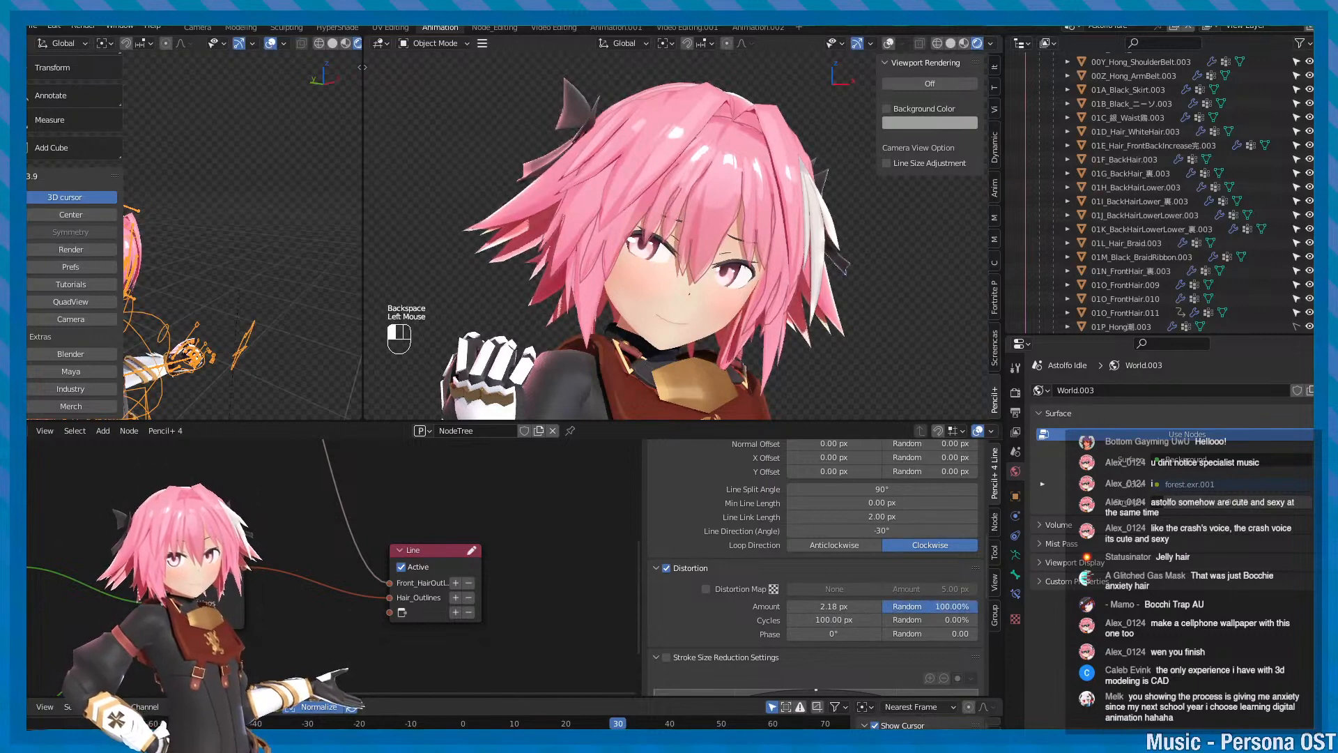
scroll(798, 315, "up", 2)
left_click_drag(886, 620, 969, 620)
left_click_drag(837, 607, 796, 607)
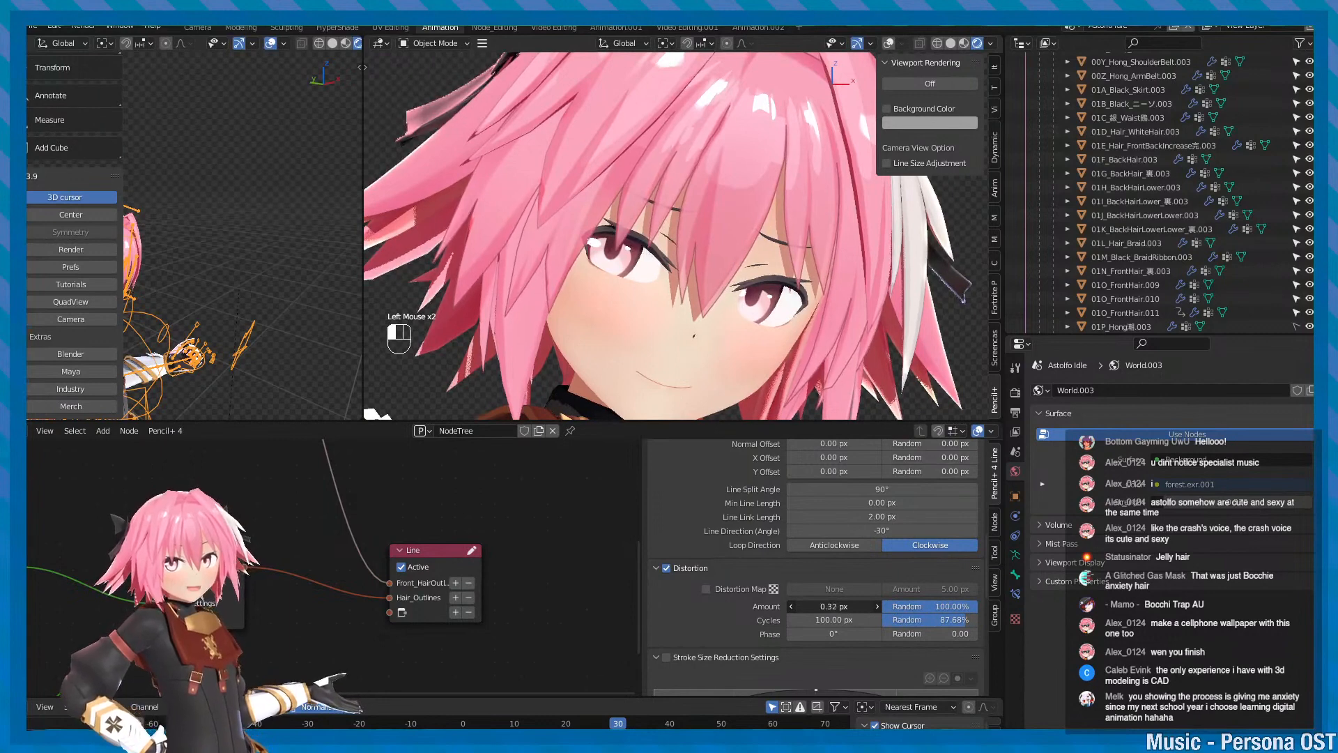
left_click(692, 567)
scroll(718, 588, "down", 2)
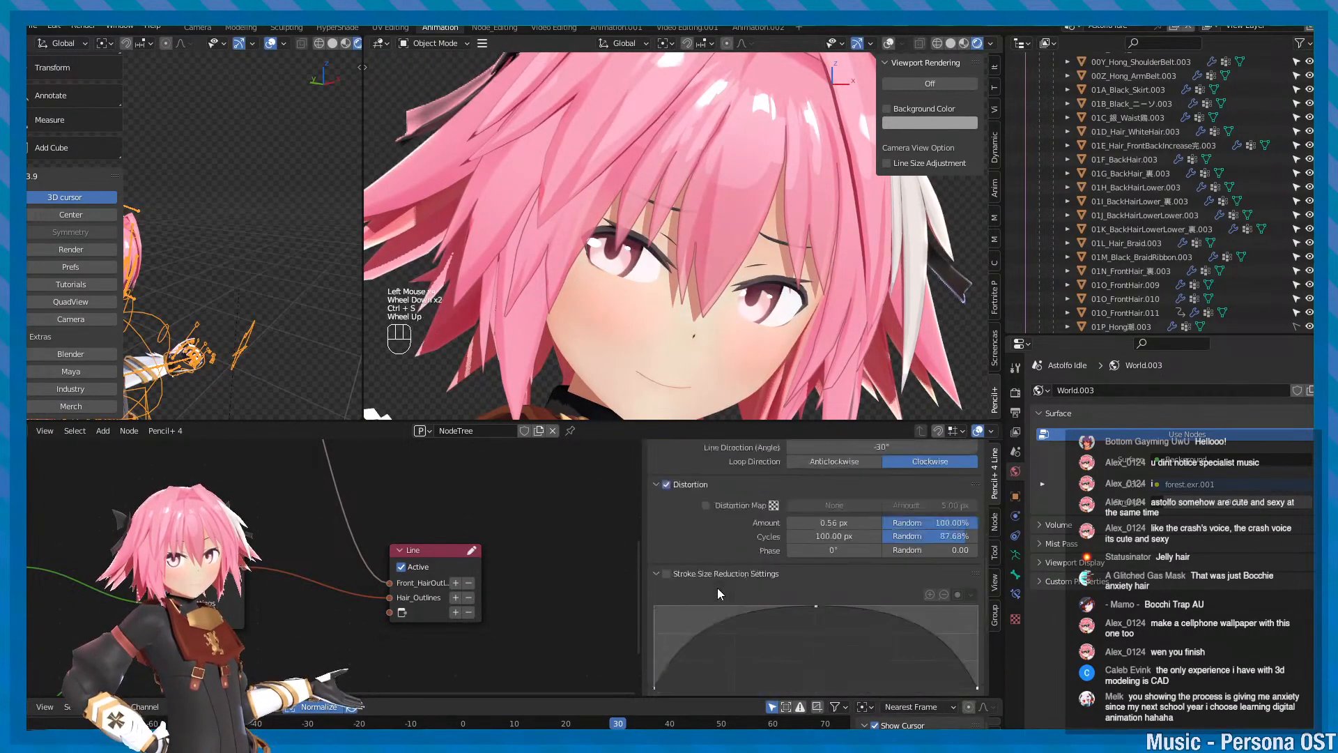
key("ctrl+s")
- Review the front hair lines' Brush Settings against the Line List, return to the Line List, and save the file
scroll(718, 584, "up", 6)
left_click(750, 452)
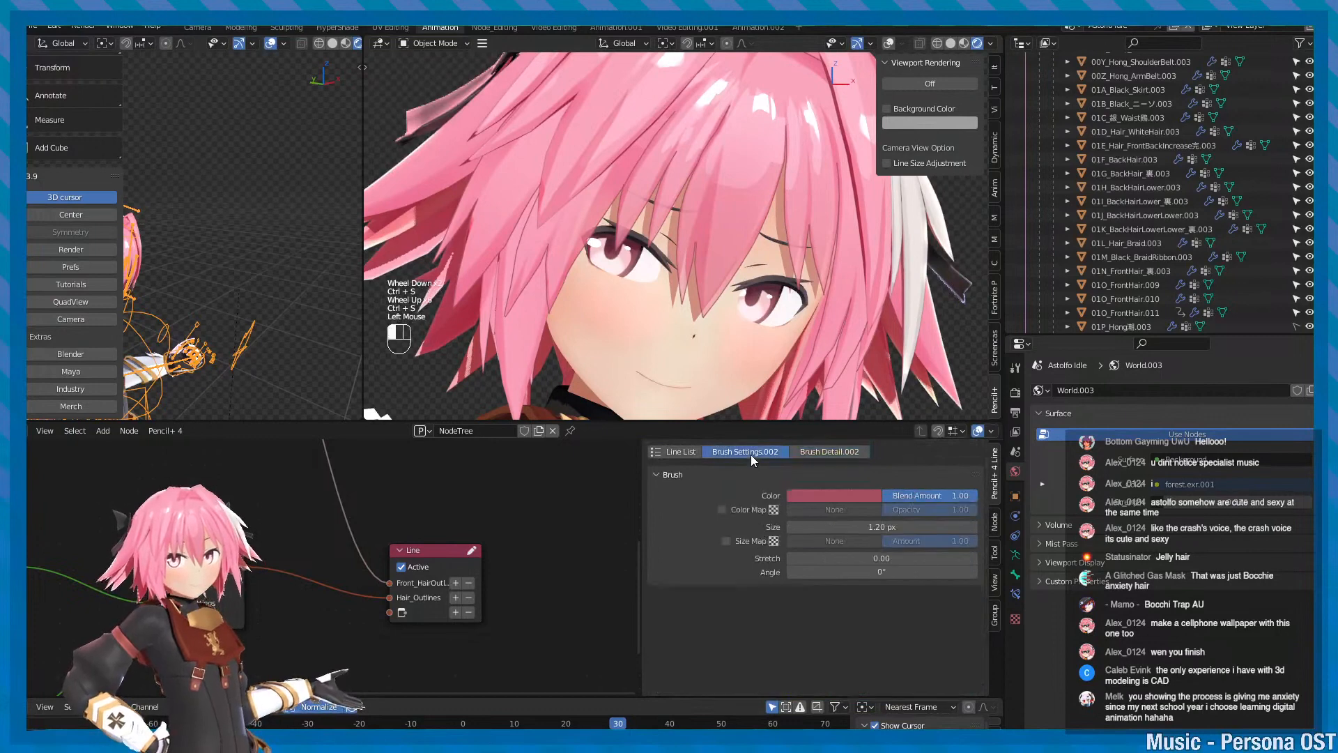
key("ctrl+s")
left_click(678, 451)
left_click(723, 453)
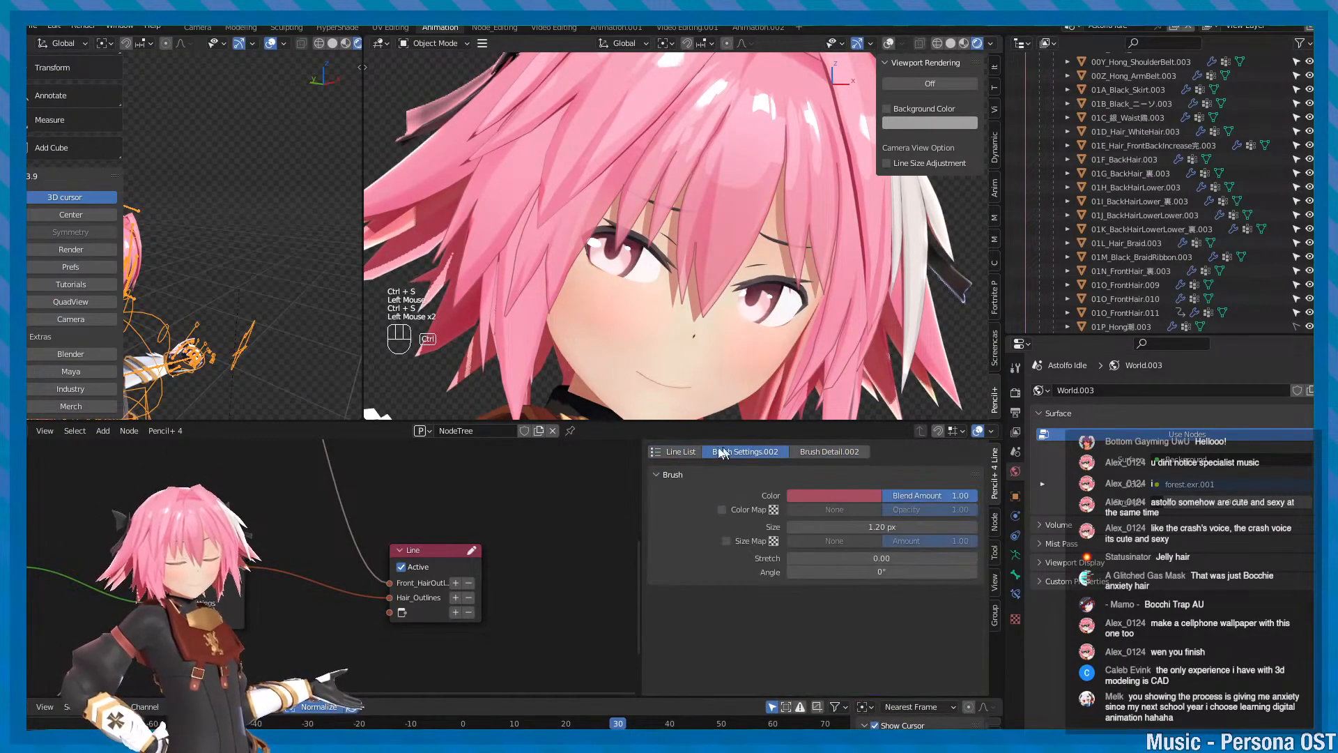
key("ctrl+s")
left_click(674, 454)
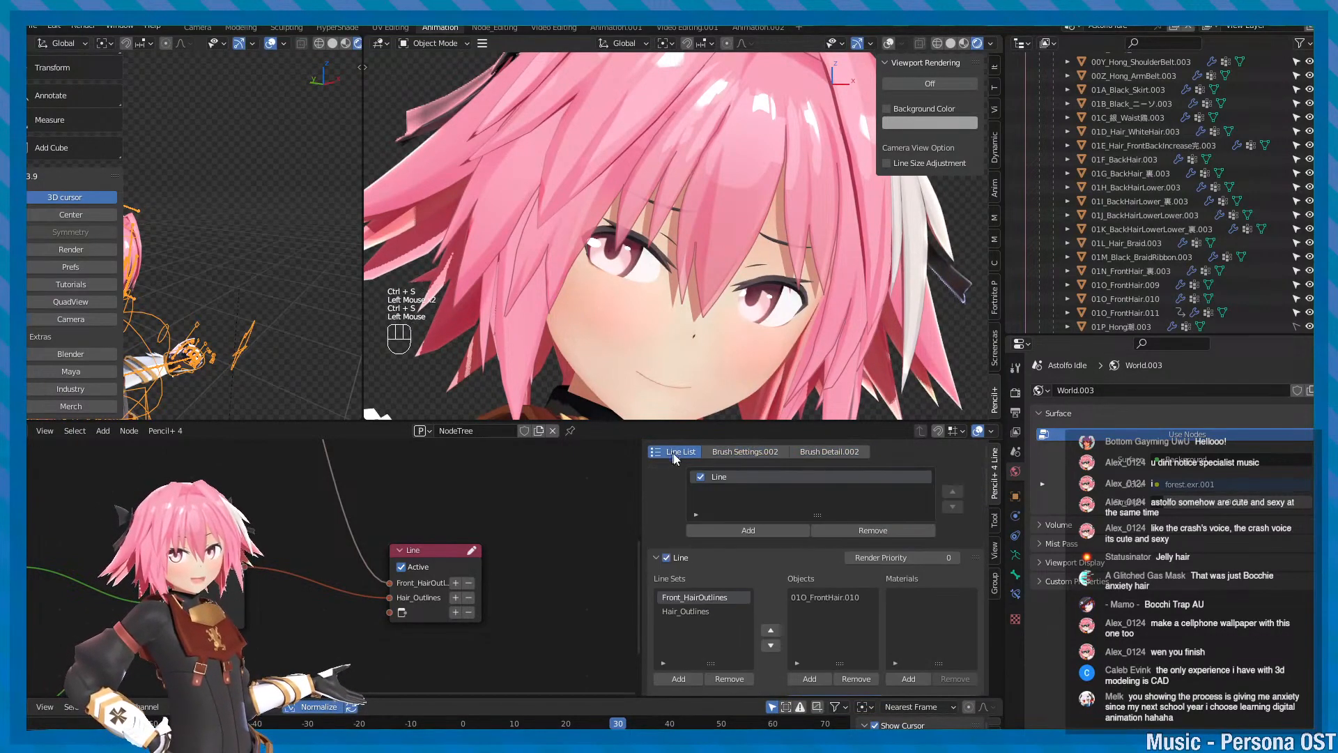
left_click(713, 450)
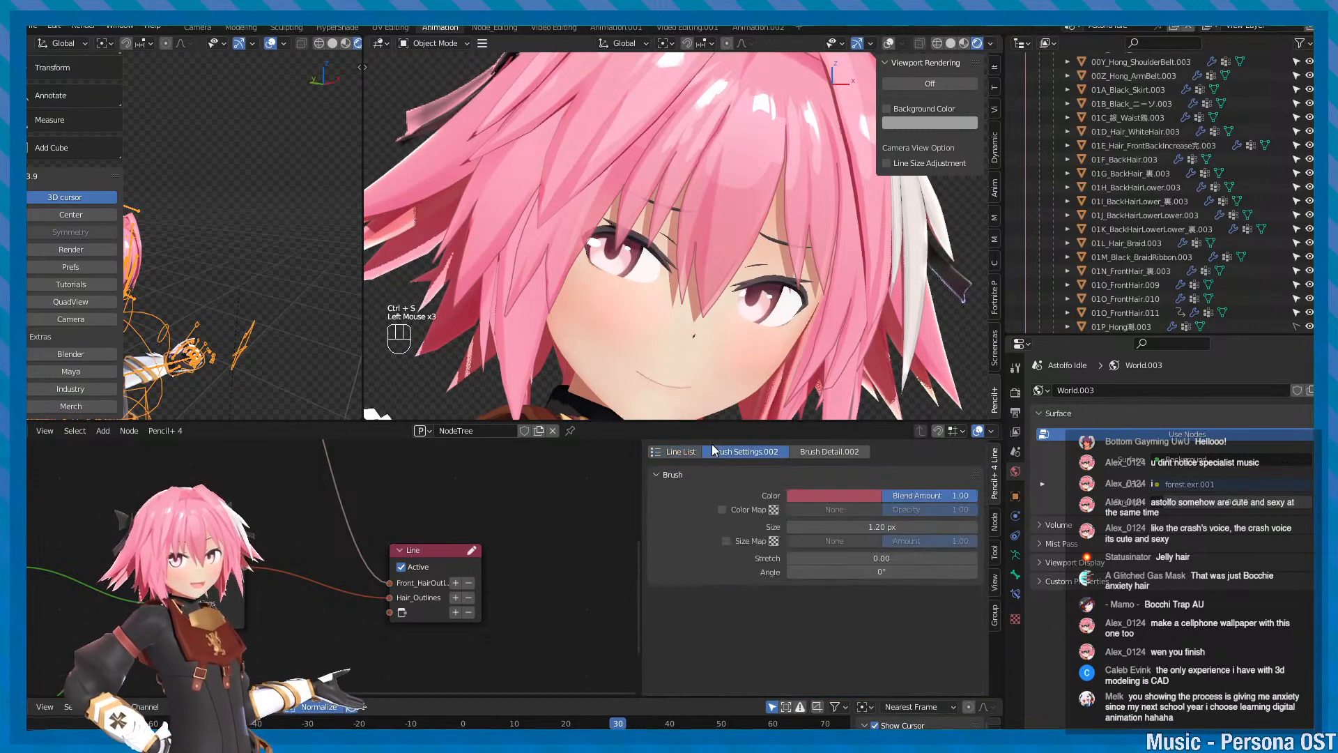
left_click(677, 453)
scroll(723, 555, "down", 2)
scroll(723, 554, "up", 2)
key("ctrl+s")
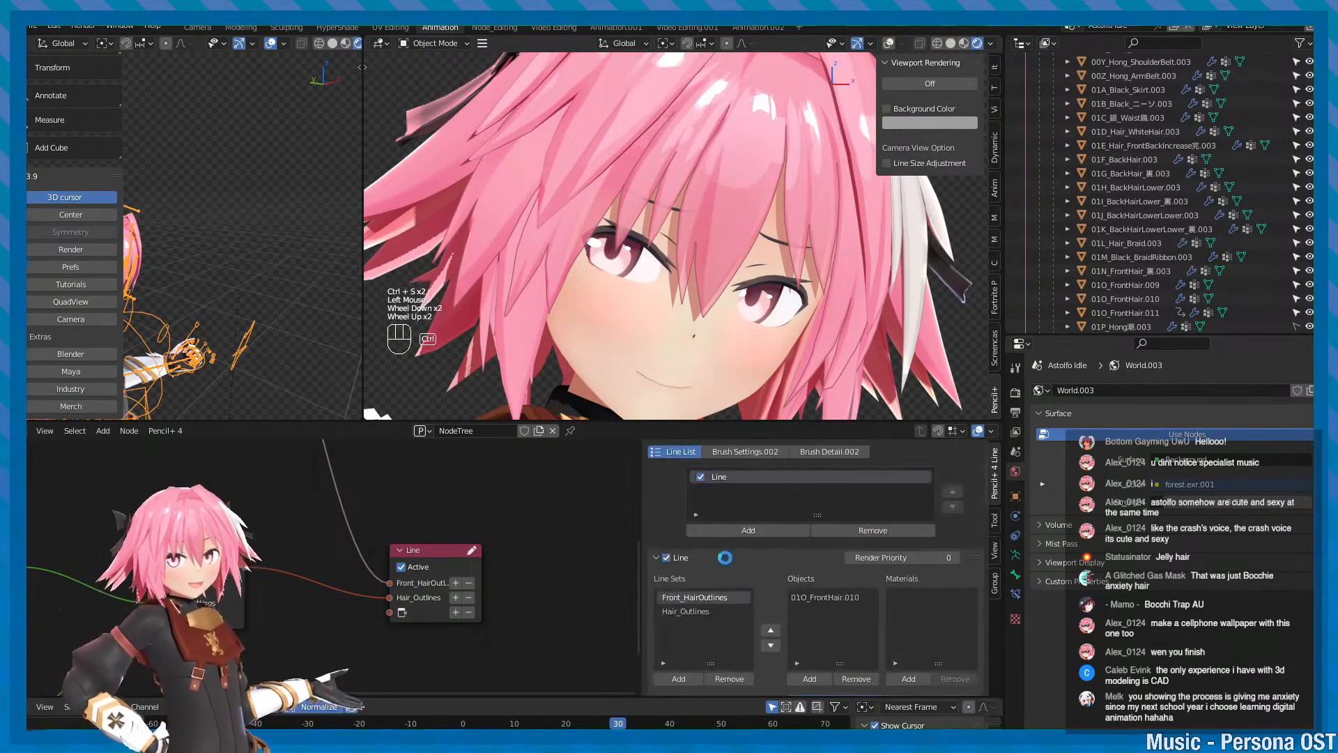
scroll(725, 555, "down", 2)
scroll(725, 554, "up", 2)
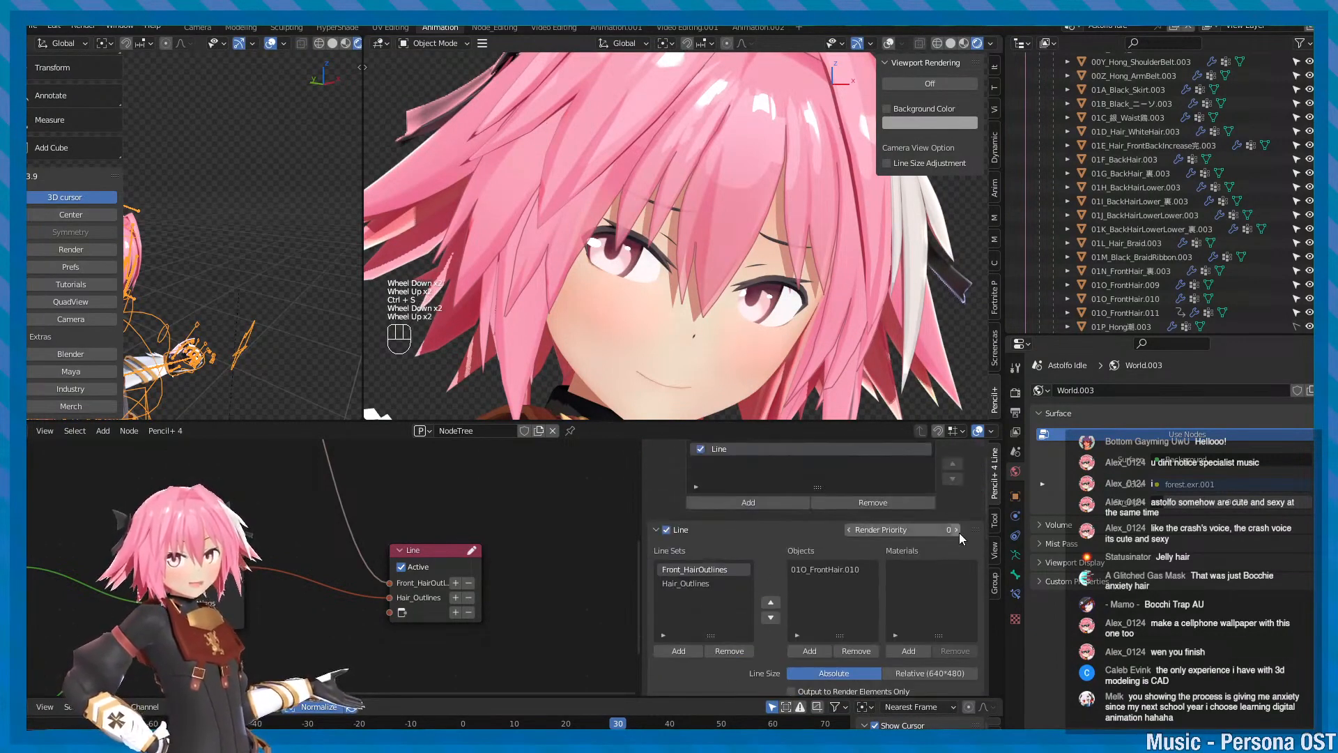
- Try raising the Line's Render Priority and set it back to 0
left_click(959, 533)
left_click(851, 531)
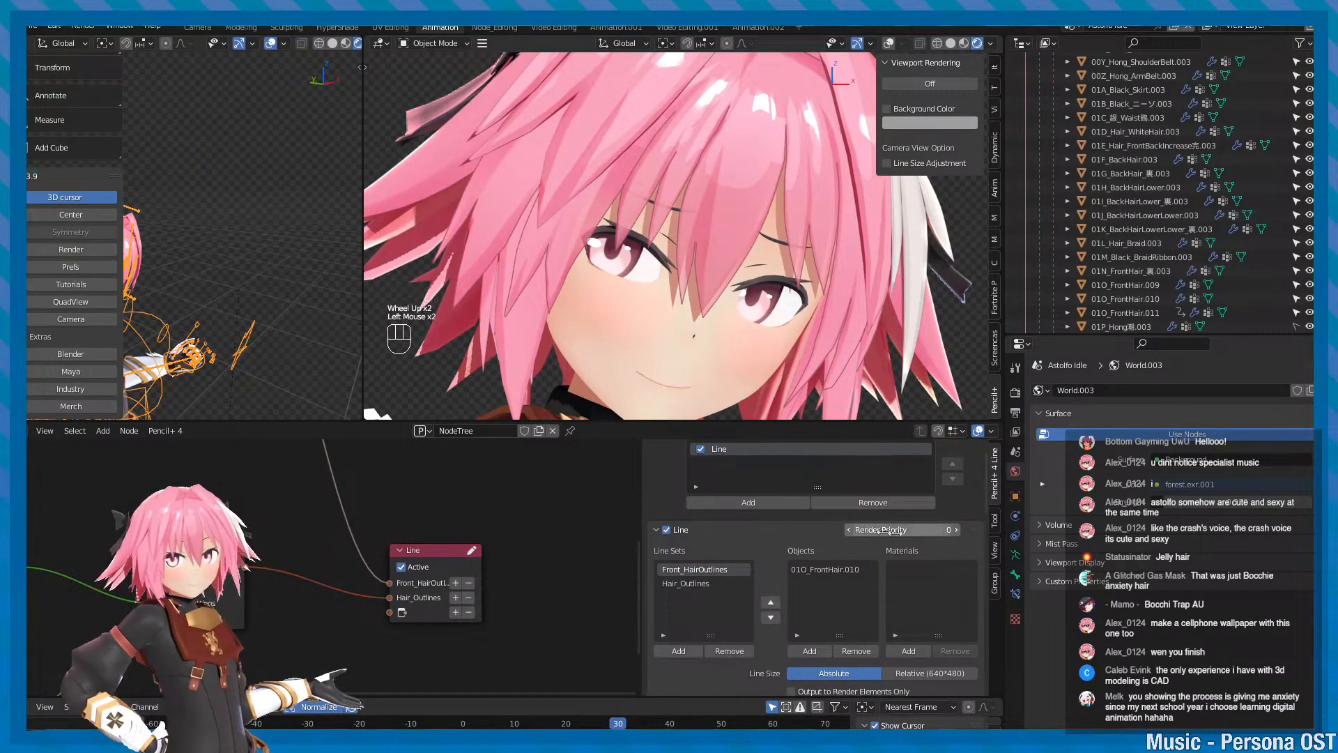
left_click(958, 532)
left_click(958, 531)
left_click(871, 531)
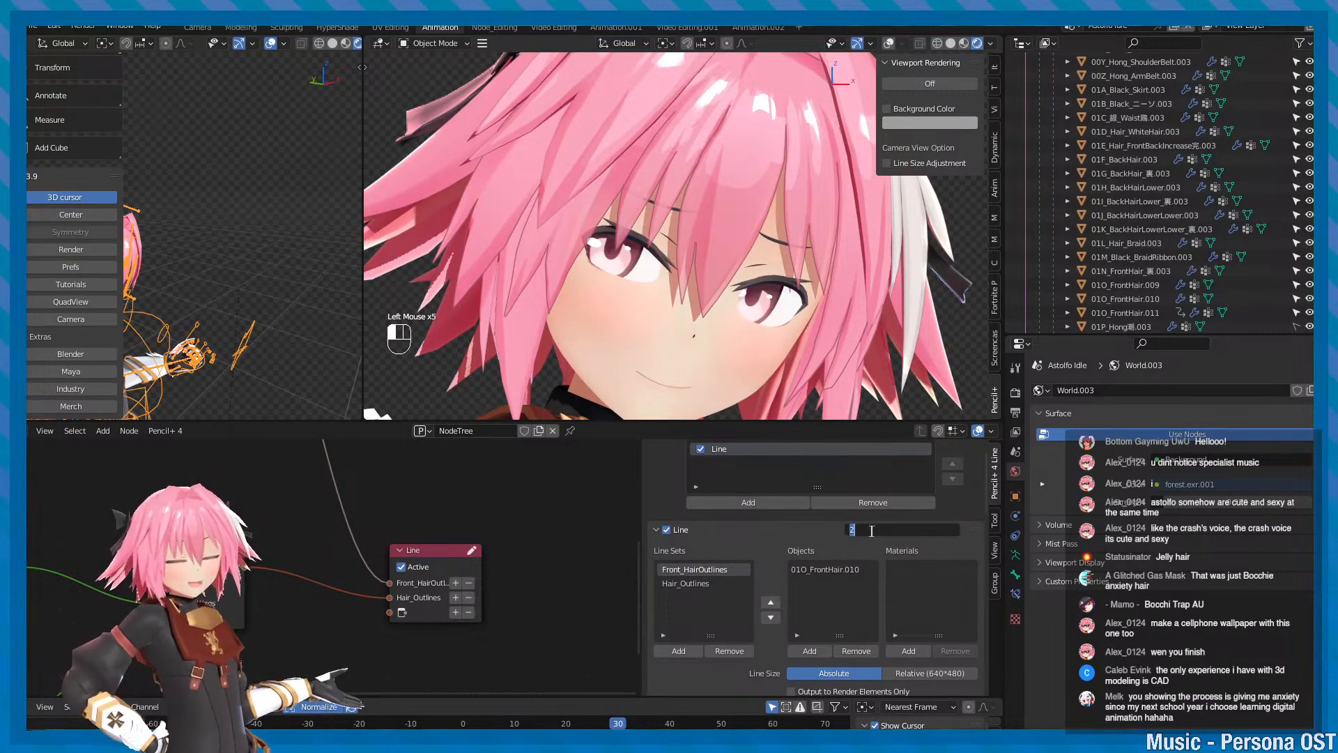
- Select the Hair_Outlines line set, select the front hair mesh in the camera view, and save the file
scroll(750, 553, "down", 2)
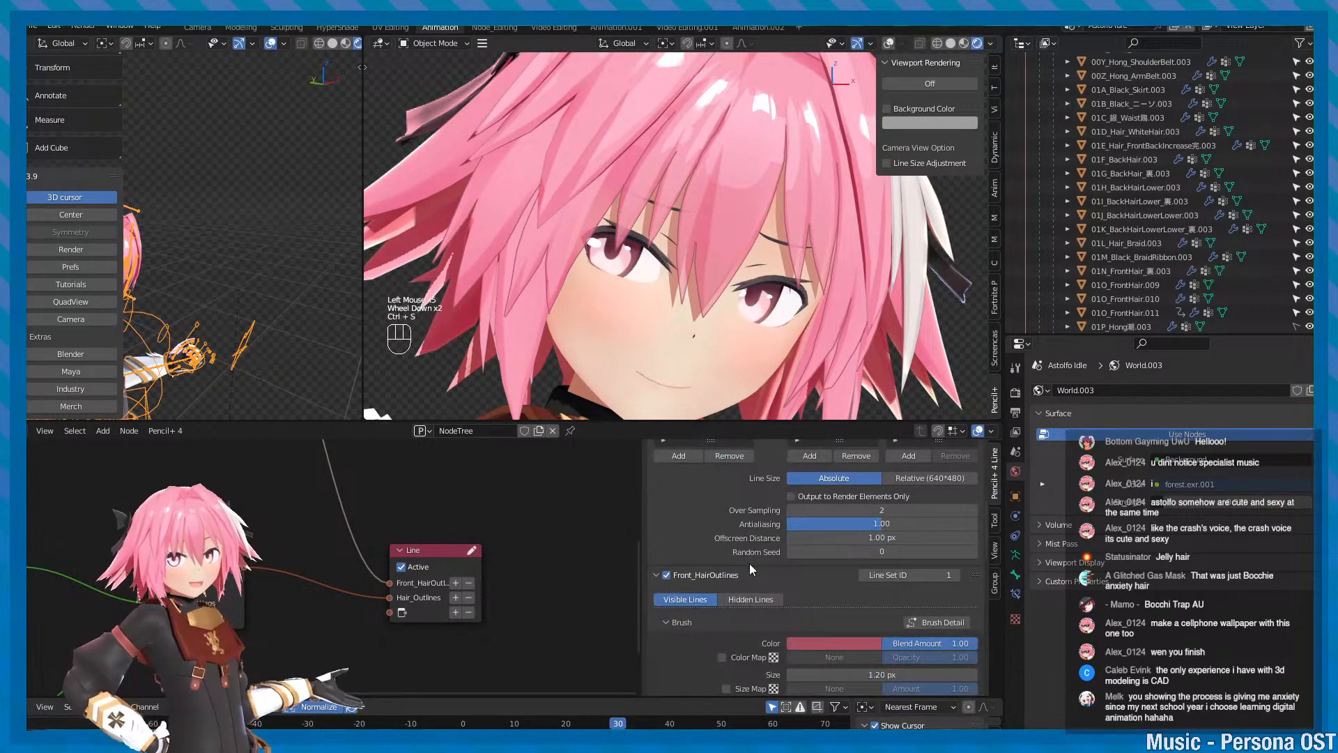
scroll(749, 563, "up", 2)
left_click(715, 555)
scroll(699, 303, "down", 2)
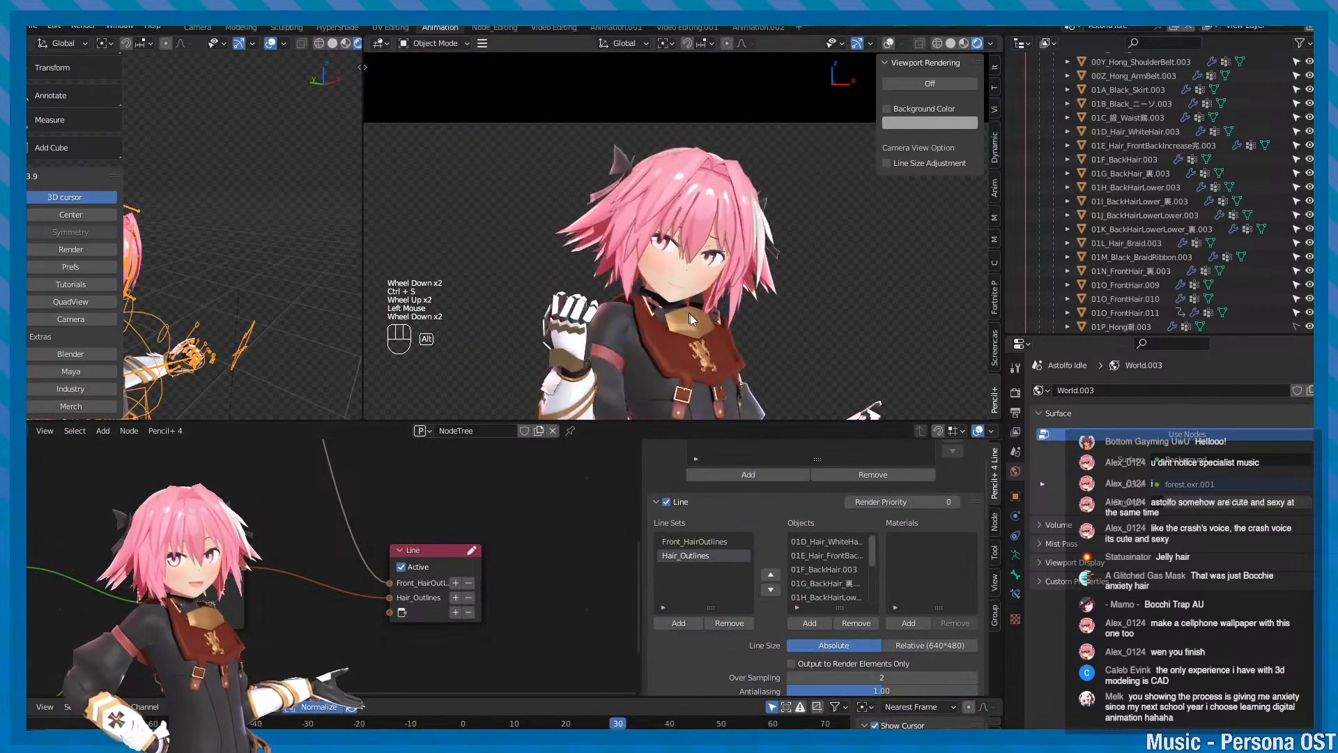
middle_click_drag(705, 353, 701, 254, "alt")
key("ctrl+s")
key("ctrl+s")
middle_click_drag(732, 187, 768, 260, "alt")
scroll(687, 219, "up", 1, "alt")
scroll(687, 219, "up", 3)
left_click(681, 171)
scroll(687, 182, "down", 2, "alt")
scroll(767, 284, "down", 1, "alt")
key("ctrl+s")
scroll(768, 259, "down", 1)
key("ctrl+s")
- Compare the objects assigned to the Front_HairOutlines and Hair_Outlines line sets, and save the file
left_click(708, 542)
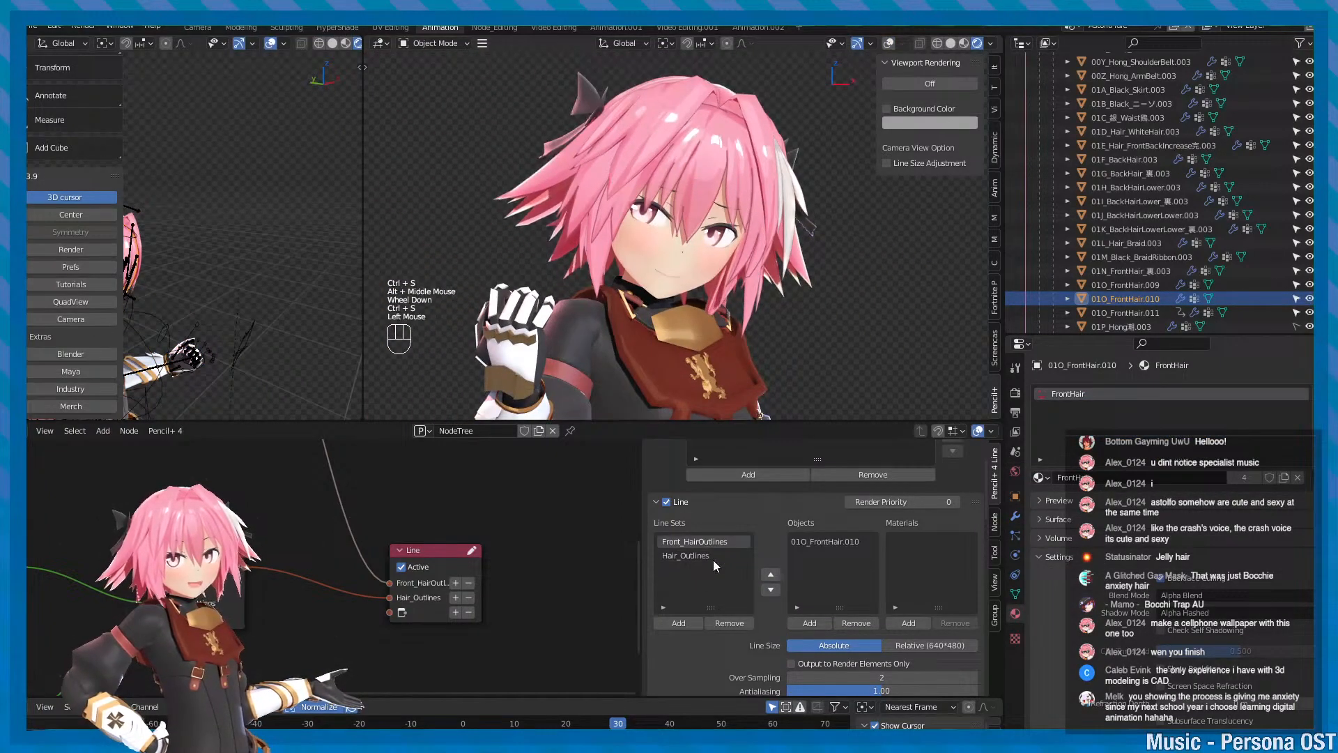
left_click(714, 557)
middle_click_drag(718, 248, 702, 300, "alt")
scroll(700, 230, "down", 1, "alt")
key("ctrl+s")
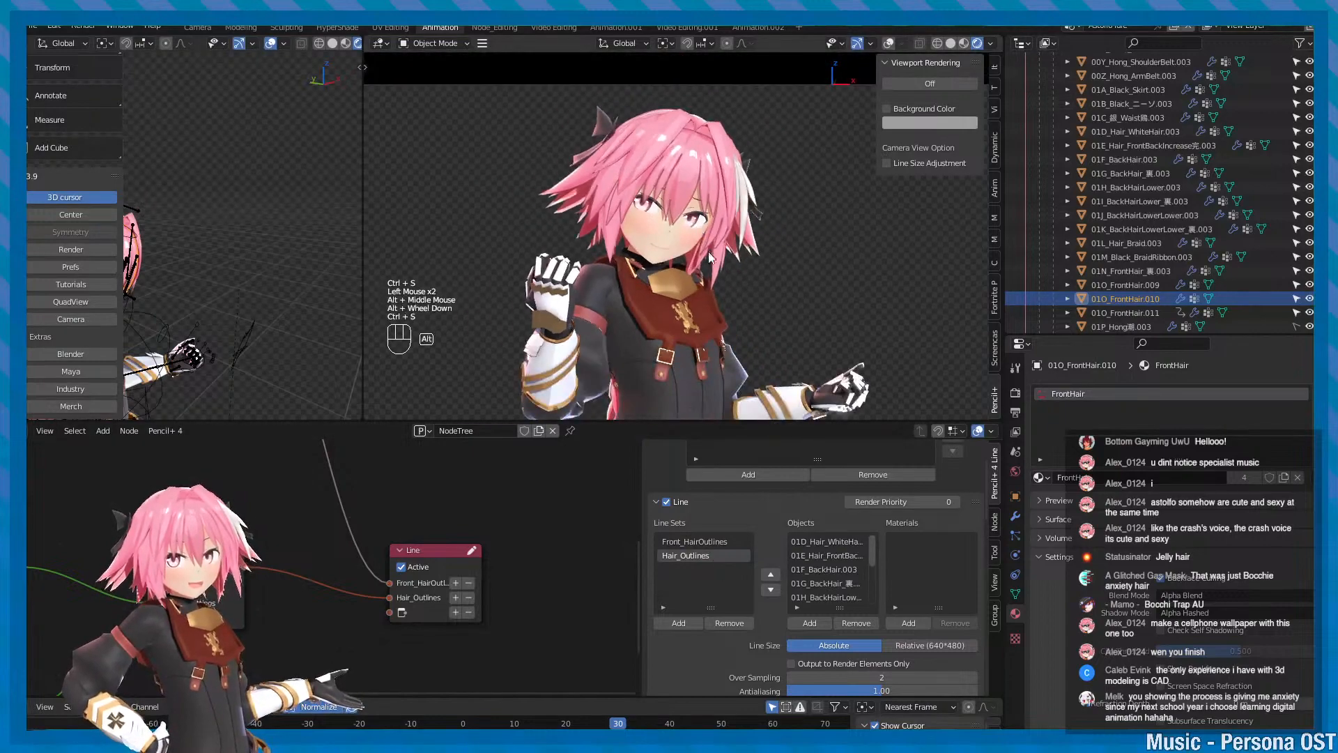
- Select the character's face mesh, frame the face in the second viewport, and save the file
scroll(709, 256, "up", 2)
scroll(702, 305, "up", 1)
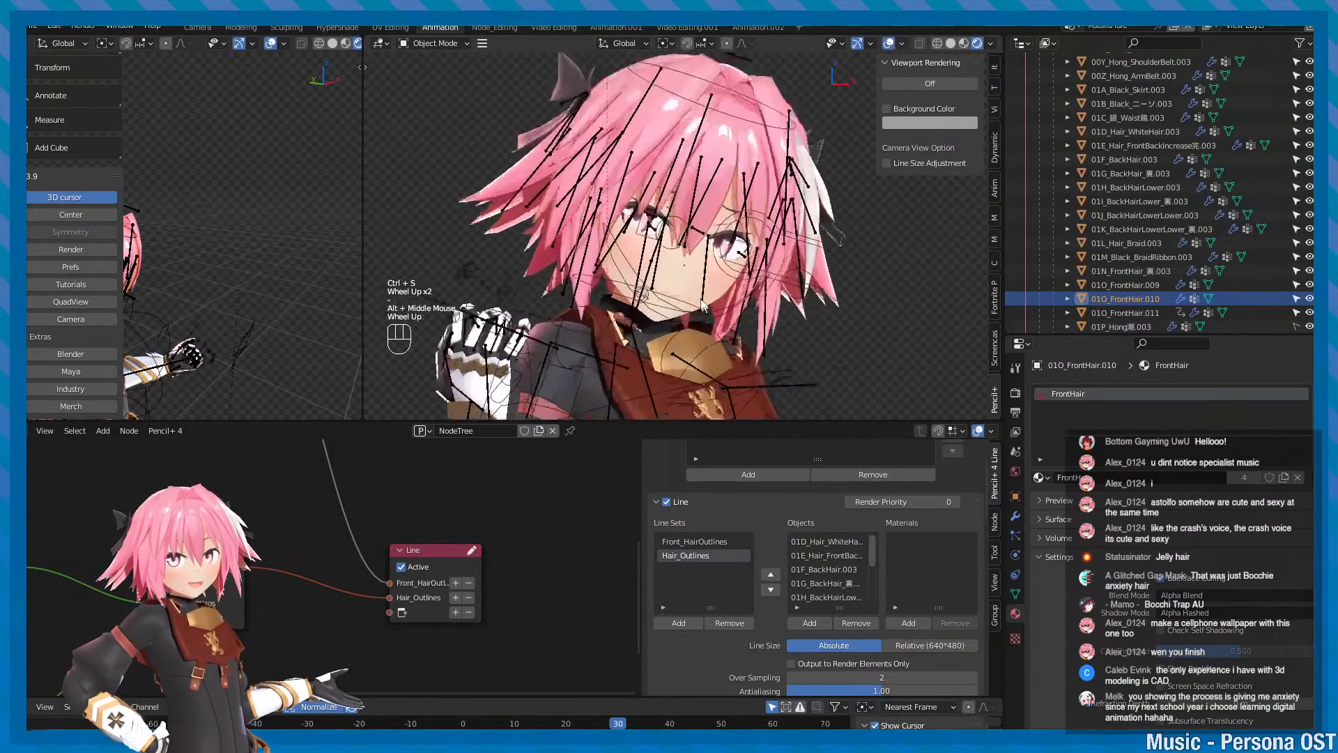
scroll(703, 304, "up", 1)
left_click(736, 302)
left_click(735, 304)
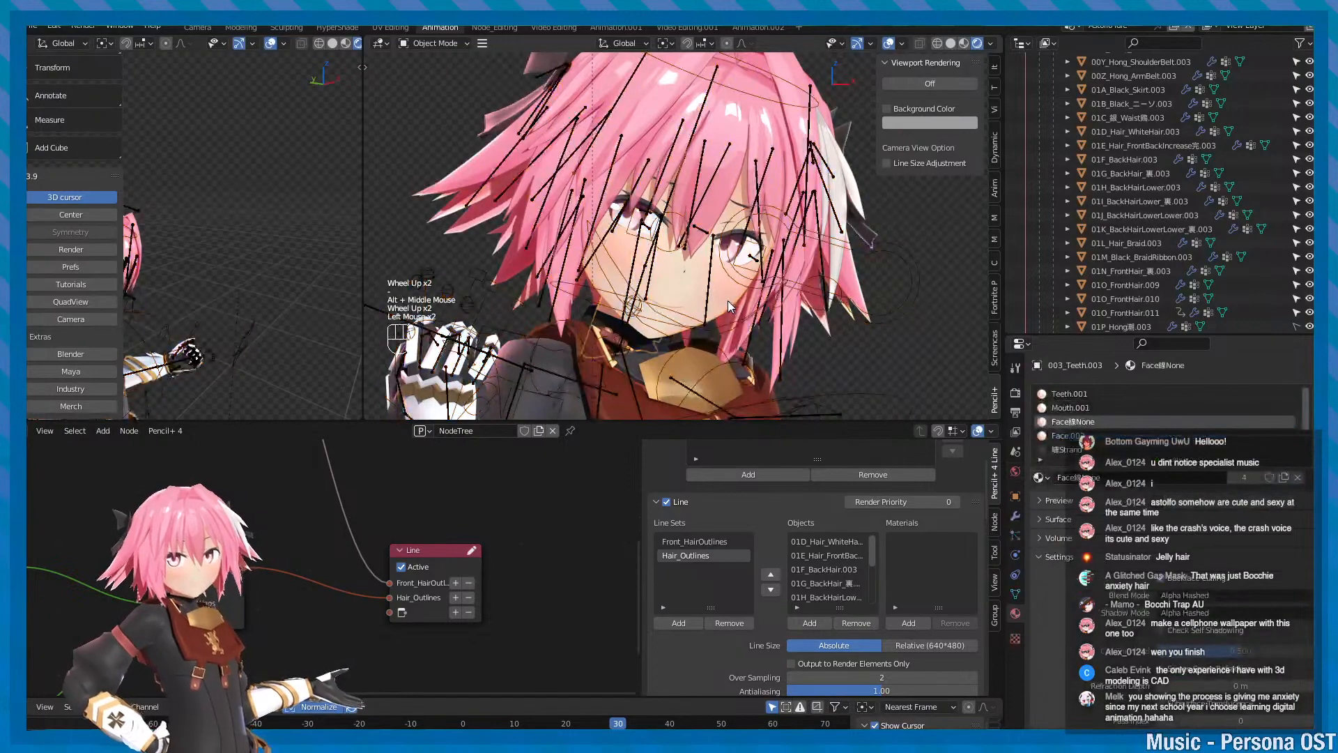
key("f")
key("f")
left_click_drag(288, 252, 255, 281, "alt")
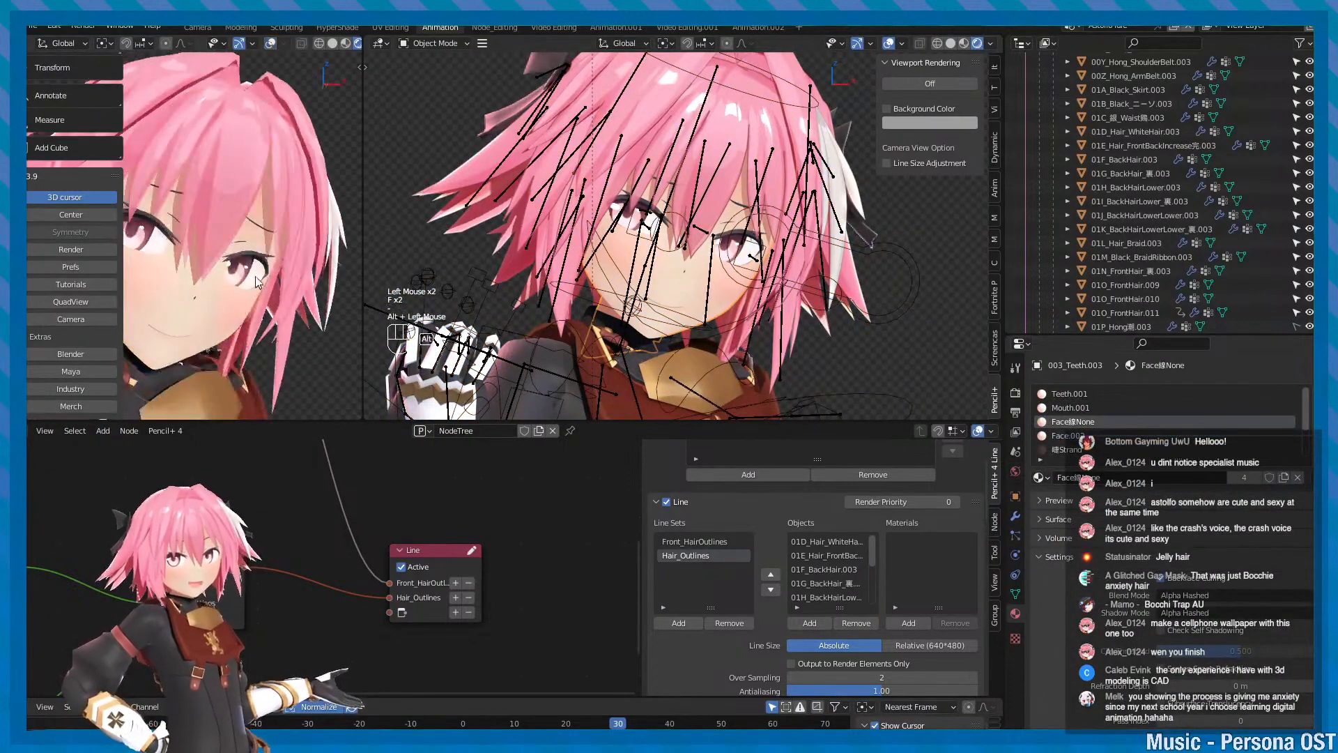
middle_click_drag(256, 277, 259, 237, "alt")
left_click_drag(260, 237, 267, 223, "alt")
key("ctrl+s")
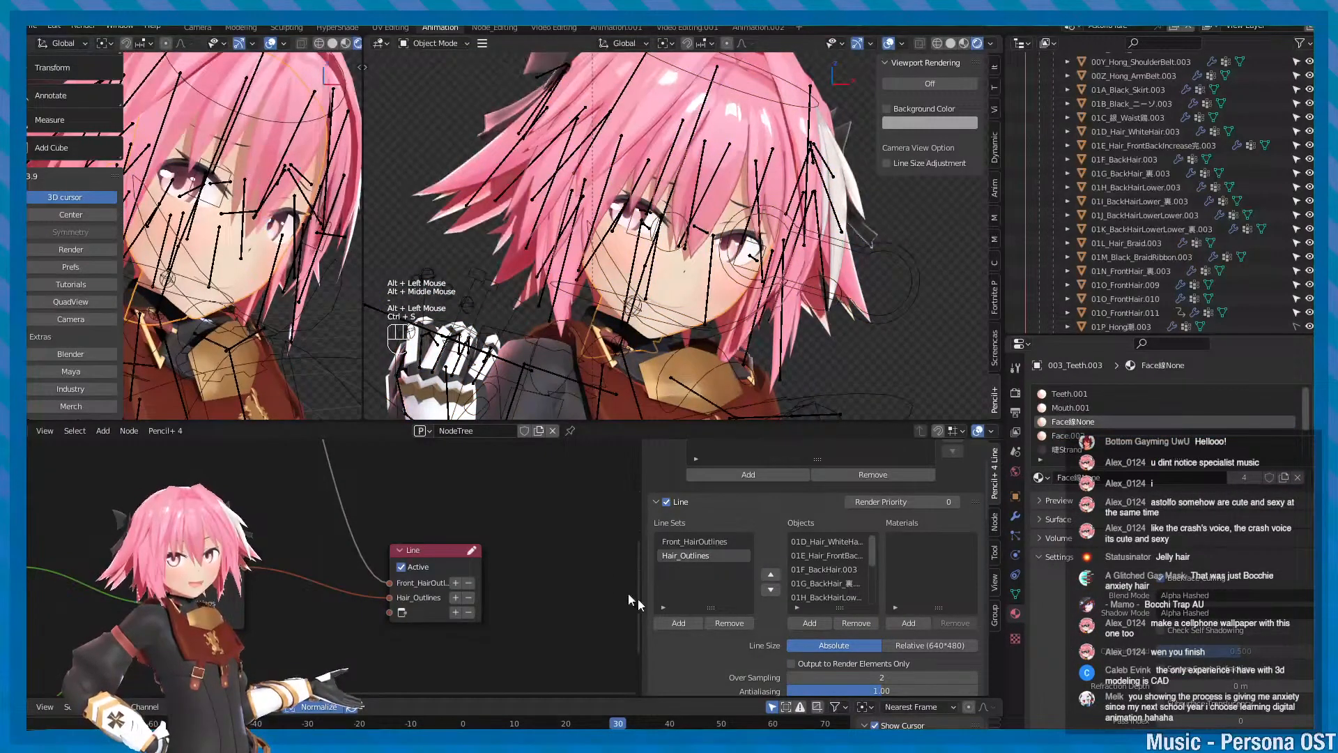
- Add a new line set named SkinOutline to the Line and save the file
left_click(679, 623)
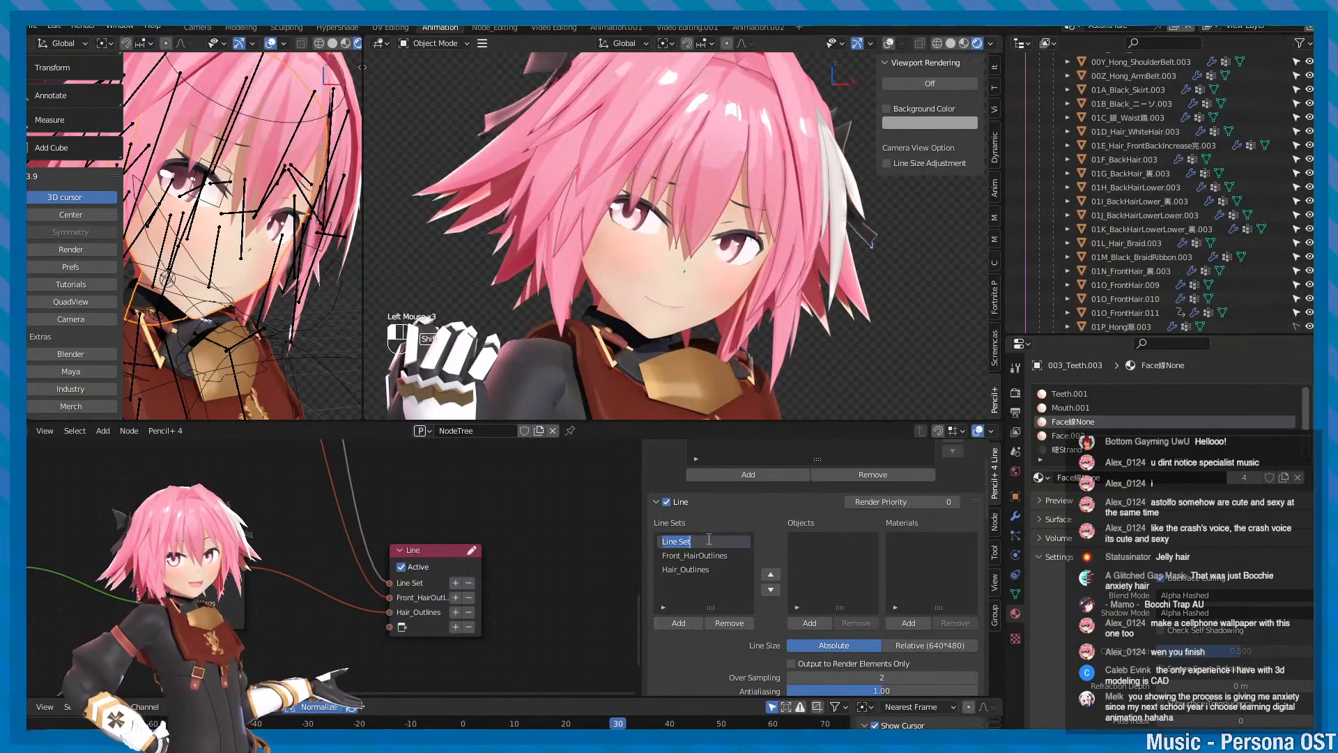
type("SkinOutline")
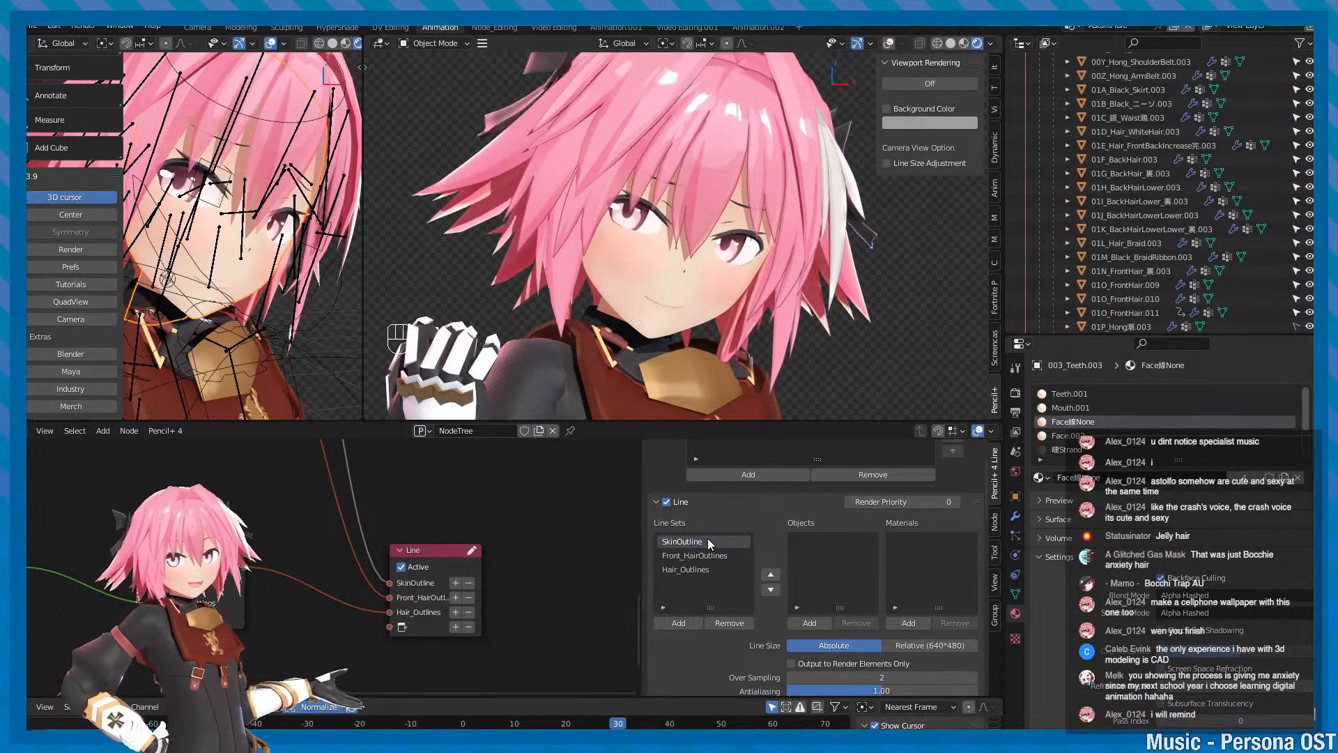
key("ctrl+s")
- Add the face object 003_Teeth.003 to the SkinOutline line set, inspect the lines around the mouth, and save the file
left_click(800, 623)
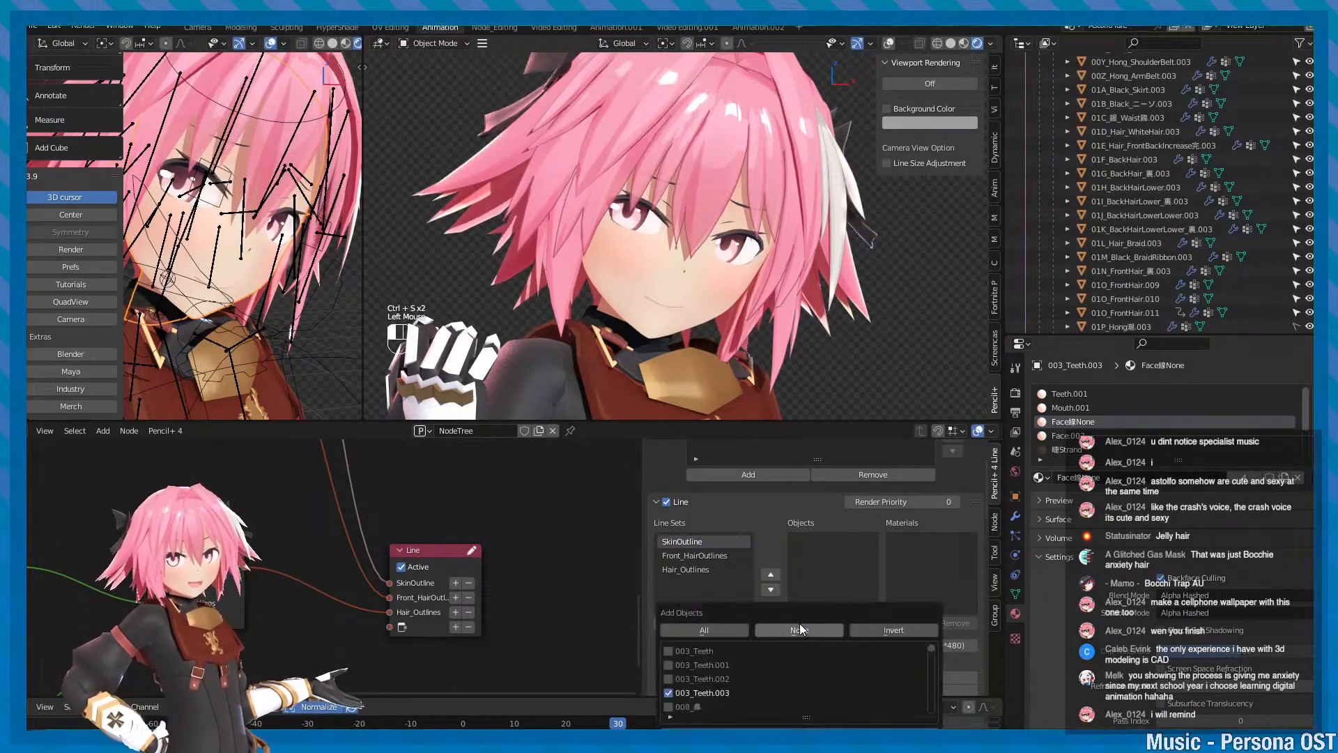
left_click(808, 736)
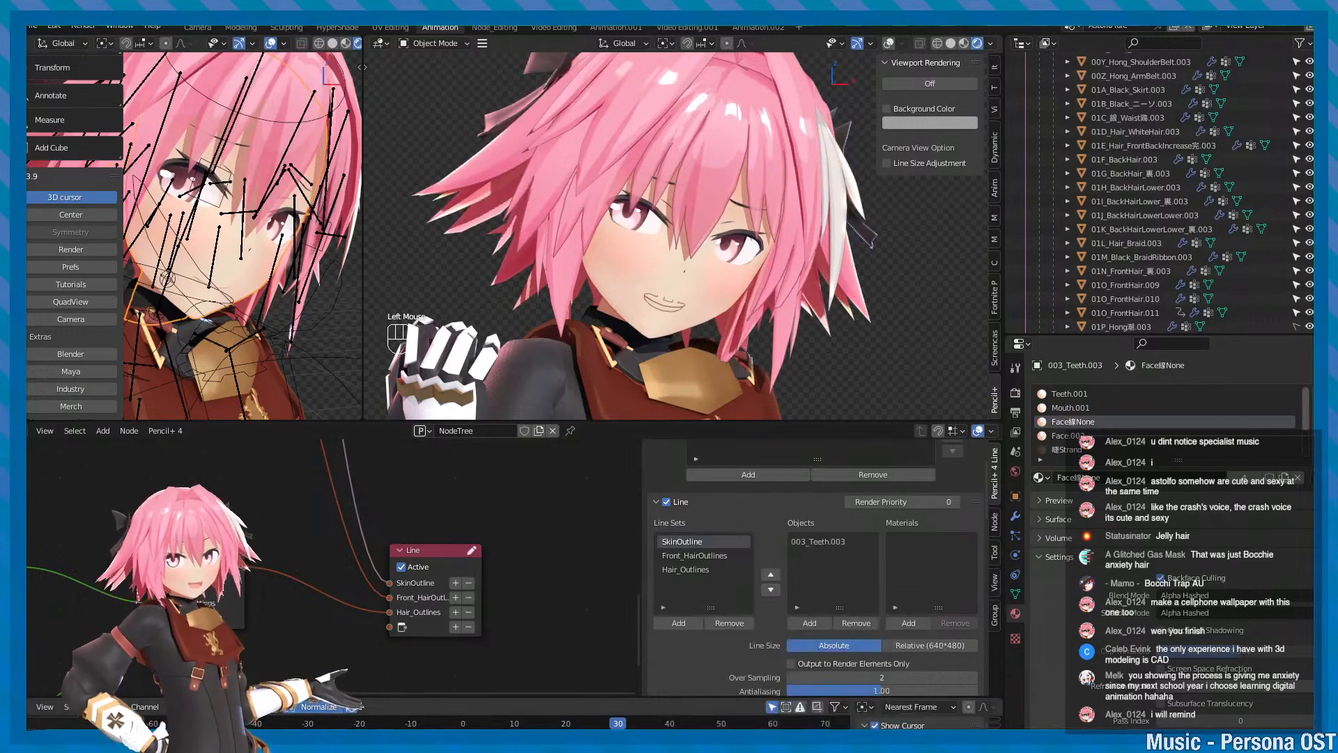
middle_click_drag(717, 338, 746, 227, "alt")
scroll(746, 227, "up", 2)
middle_click_drag(744, 149, 760, 282, "alt")
scroll(759, 282, "up", 2)
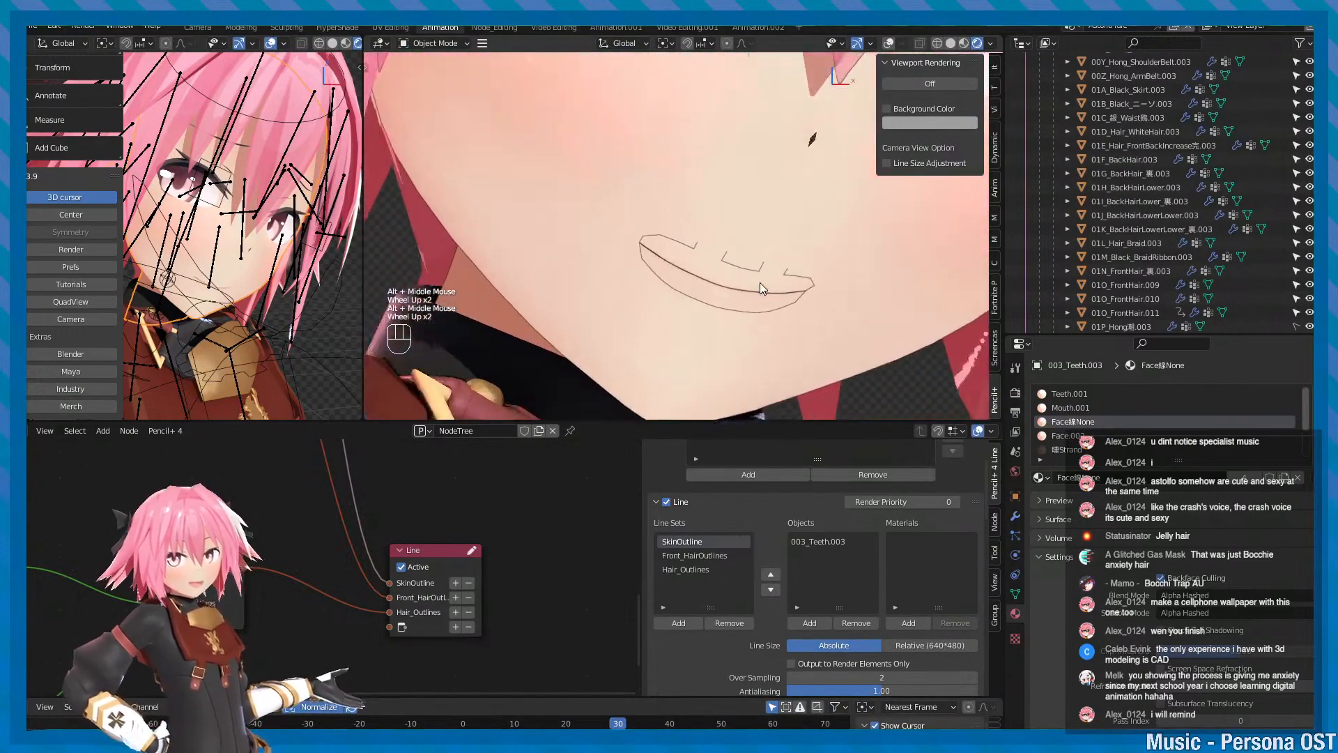
key("ctrl+s")
scroll(759, 282, "down", 2)
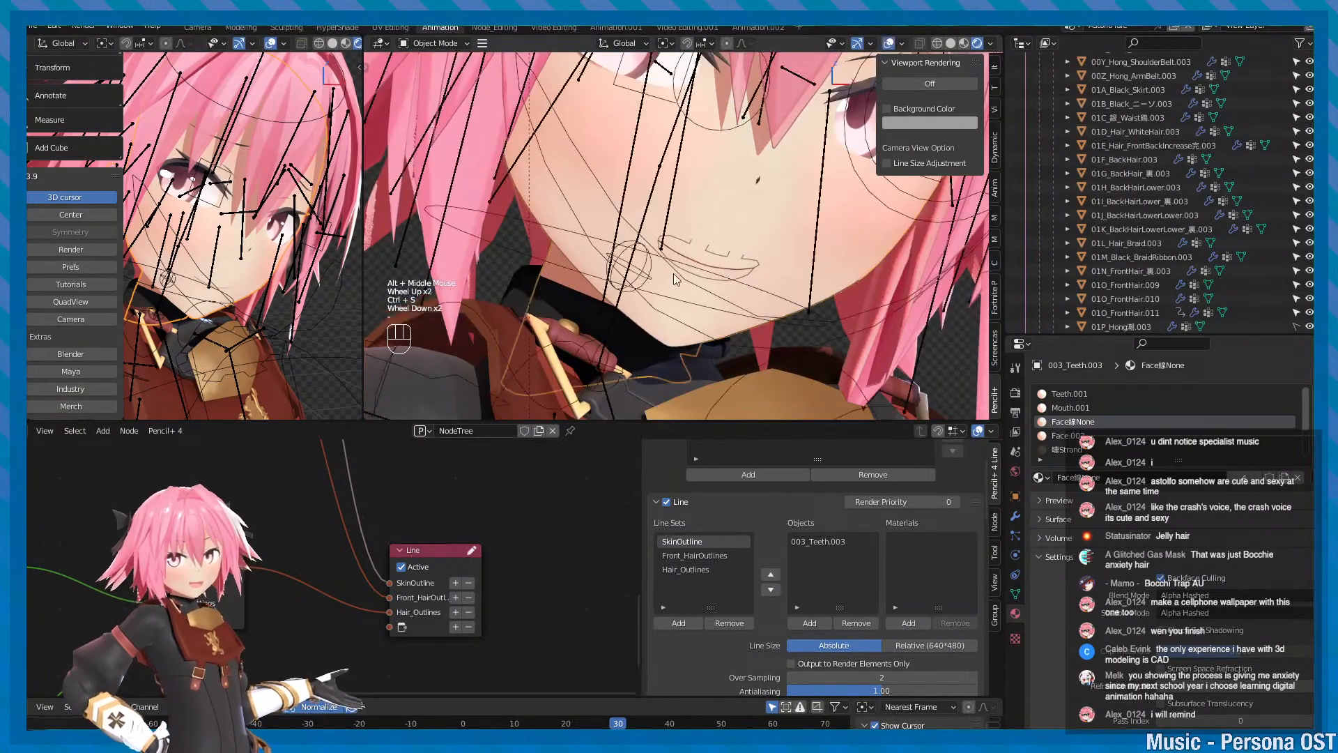
key("ctrl+s")
scroll(722, 257, "down", 2)
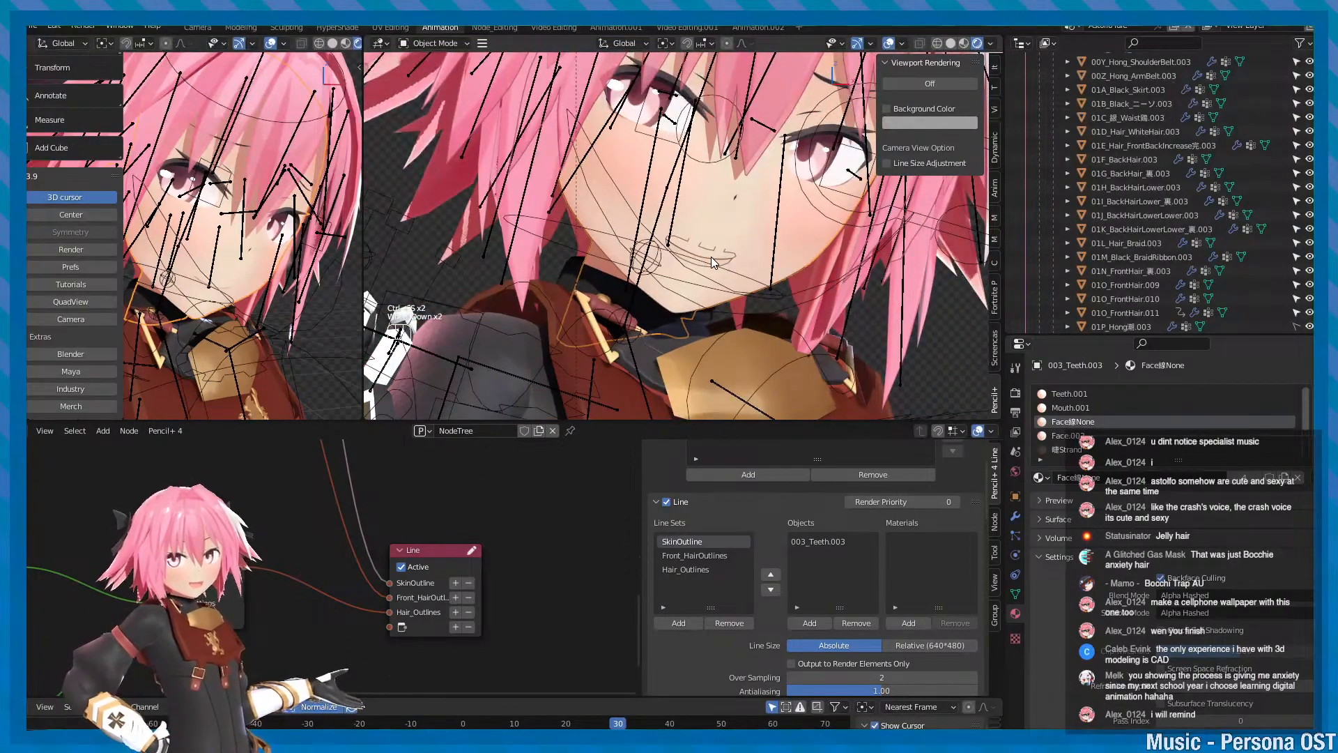
- Hide the viewport overlays and disable Intersection edges for the SkinOutline line set
scroll(771, 646, "down", 3)
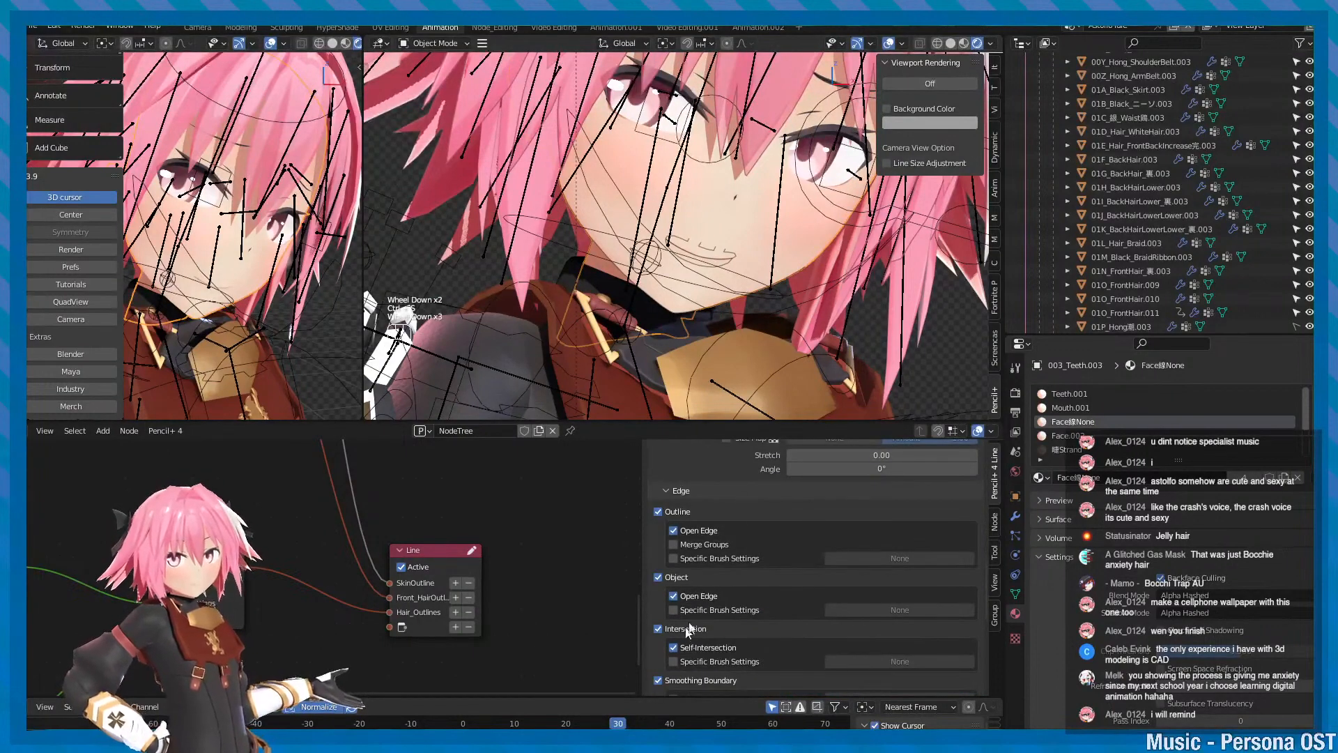
key("minus")
left_click(690, 631)
left_click(689, 631)
left_click(689, 631)
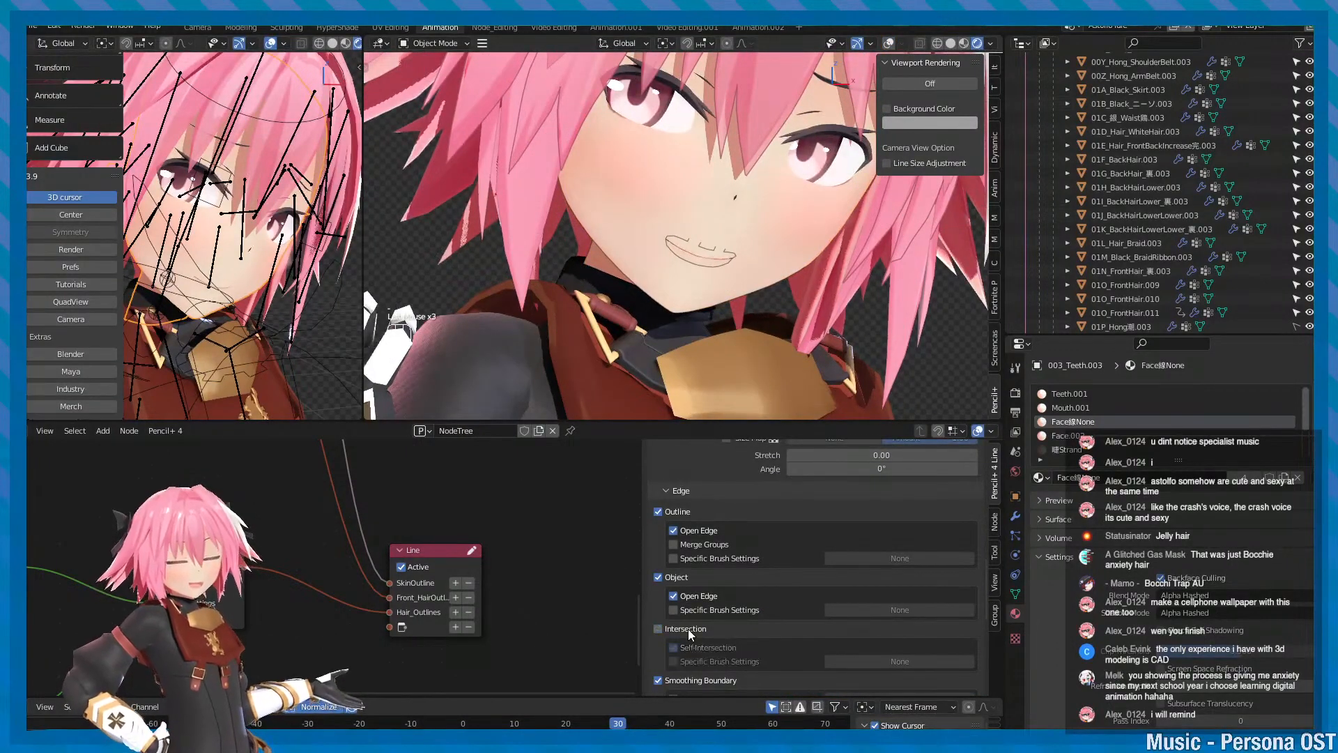
- Disable Open Edge under the SkinOutline Object edges, check the mouth line up close, and save the file
left_click(673, 579)
left_click(672, 578)
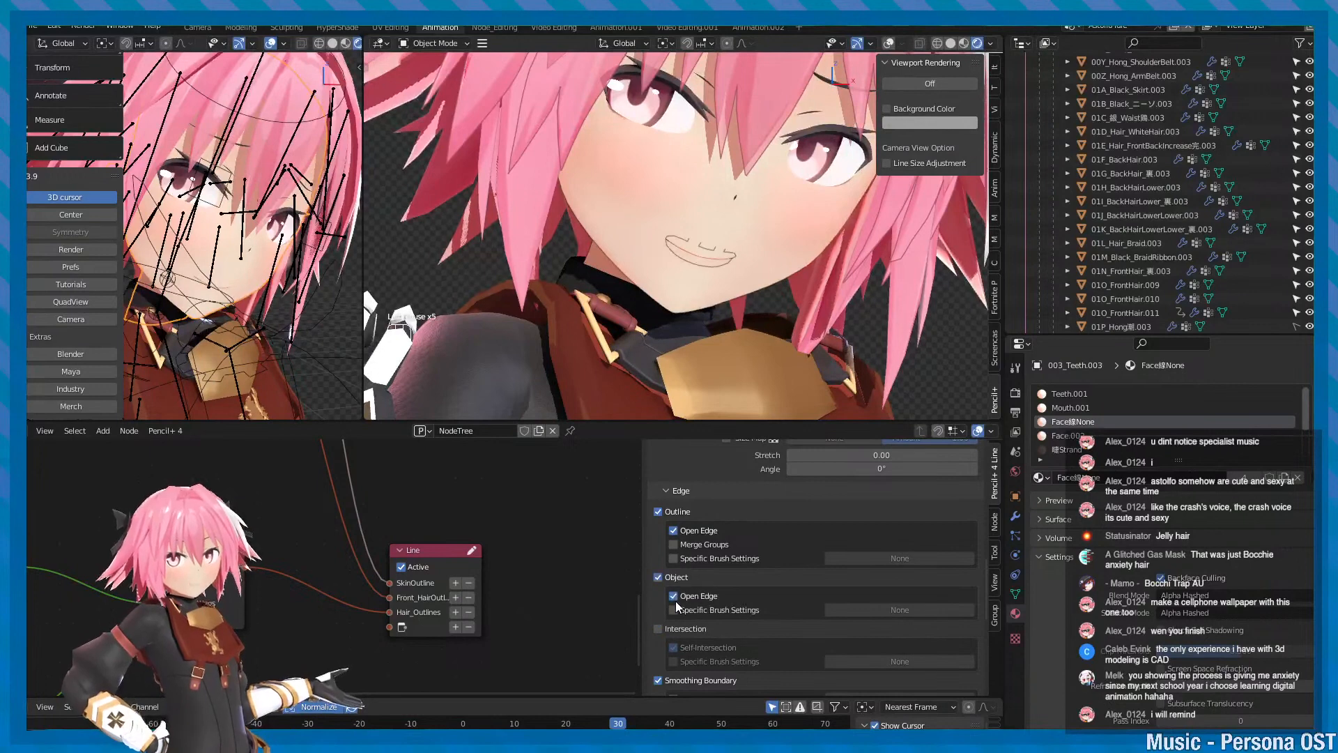
left_click(673, 596)
left_click(674, 596)
left_click(673, 597)
scroll(717, 313, "up", 2)
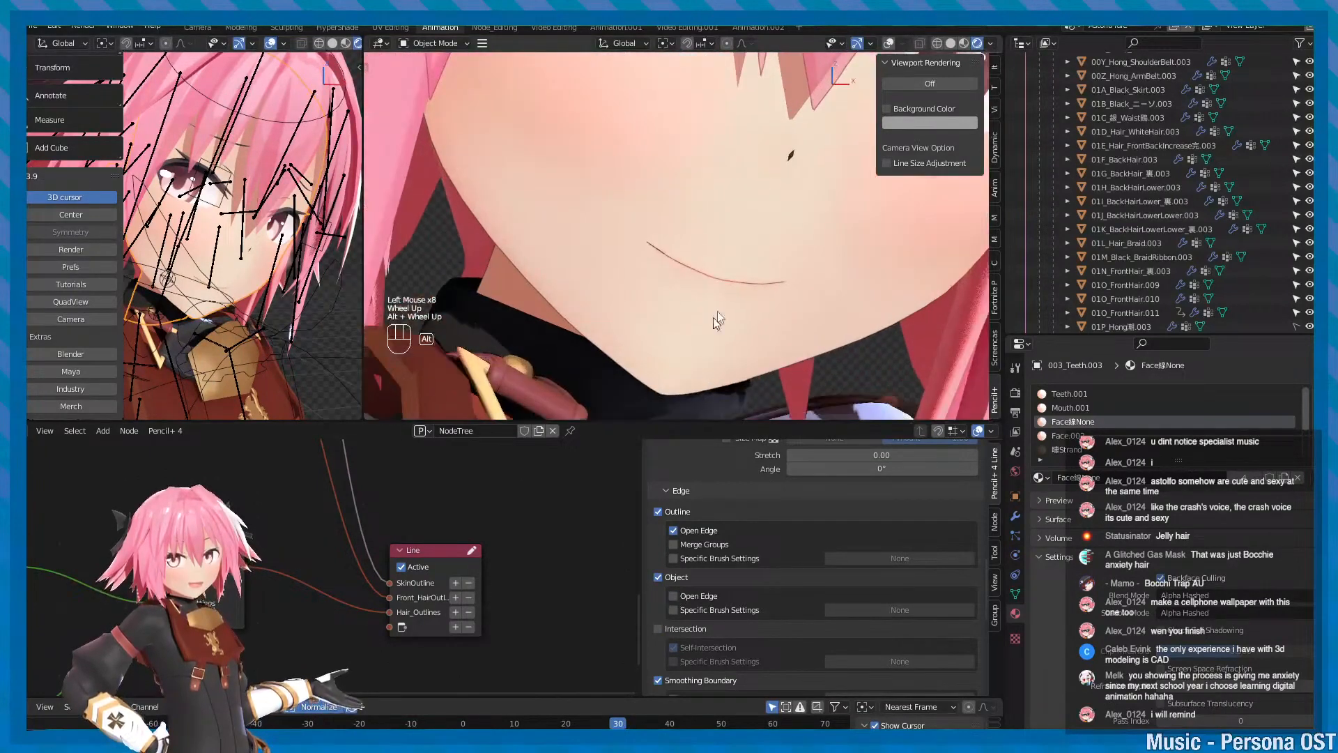
scroll(717, 313, "up", 1, "alt")
middle_click(756, 220, "alt")
key("ctrl+s")
- Compare the mouth line with Object Open Edge on and off, leave it off, and save the file
left_click(698, 600)
left_click(699, 600)
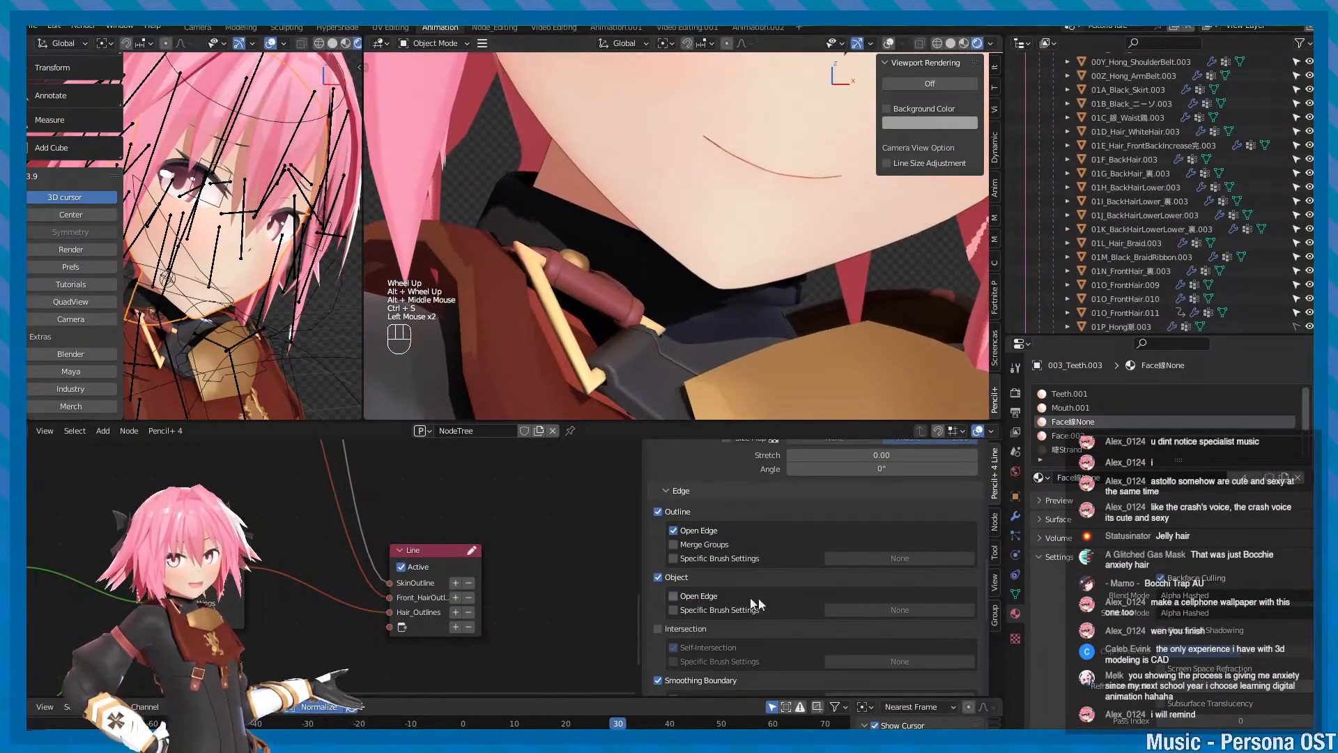
scroll(767, 597, "up", 4)
key("ctrl+s")
scroll(771, 599, "down", 1)
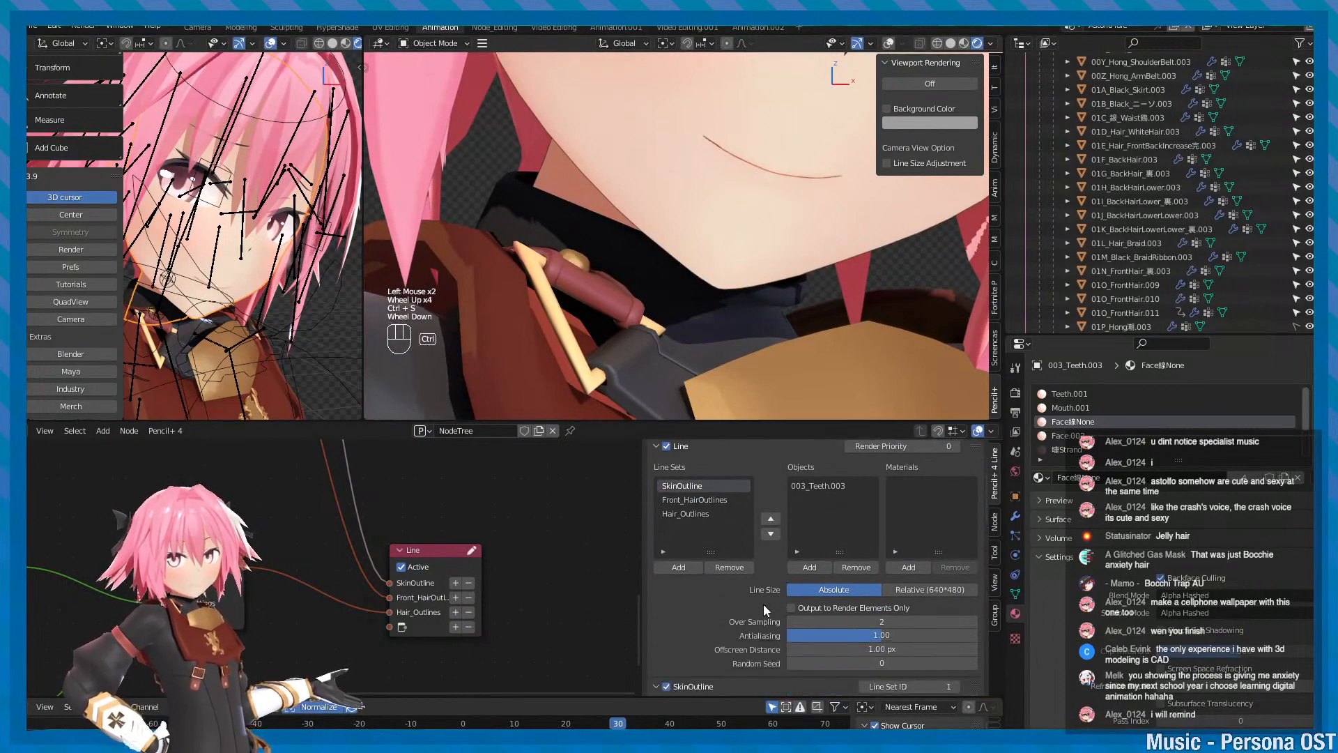
- Set the SkinOutline brush size to 2 px, check the outline on the whole face, and save the file
key("ctrl+s")
scroll(764, 613, "up", 2)
scroll(765, 616, "down", 5)
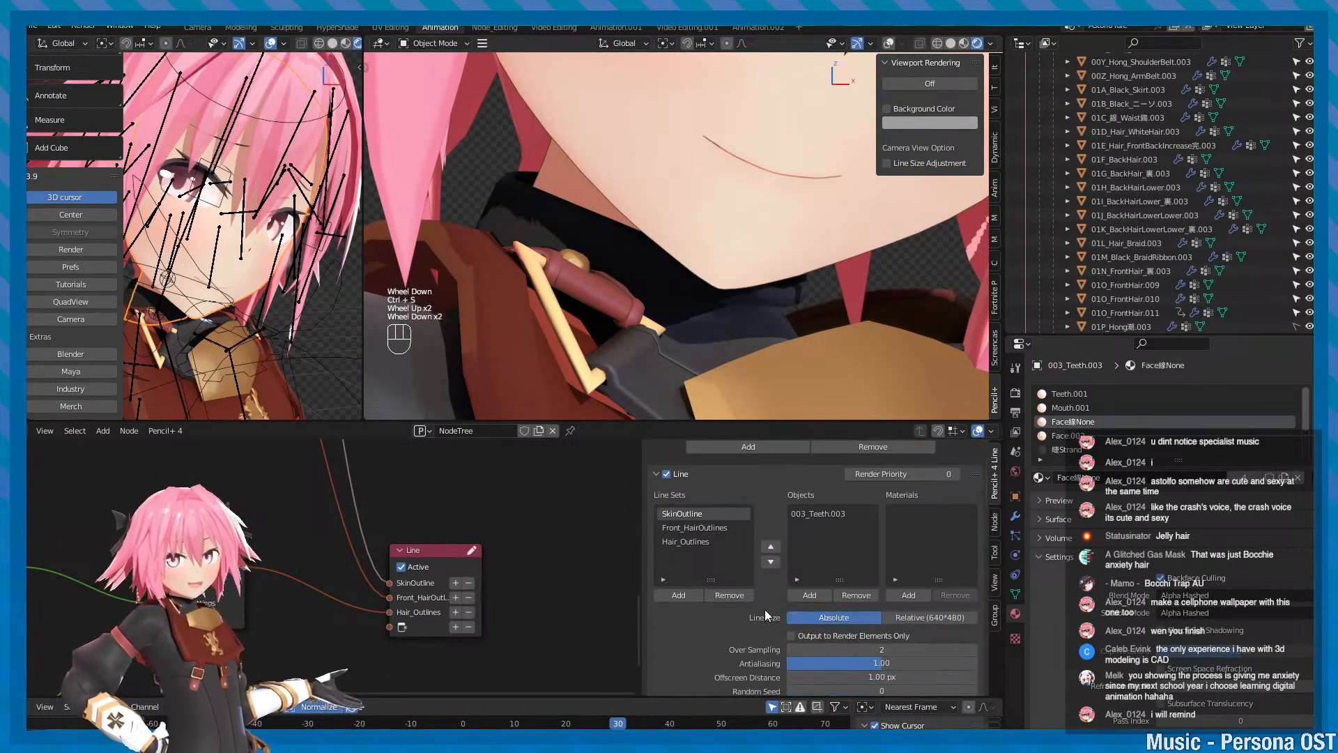
key("ctrl+s")
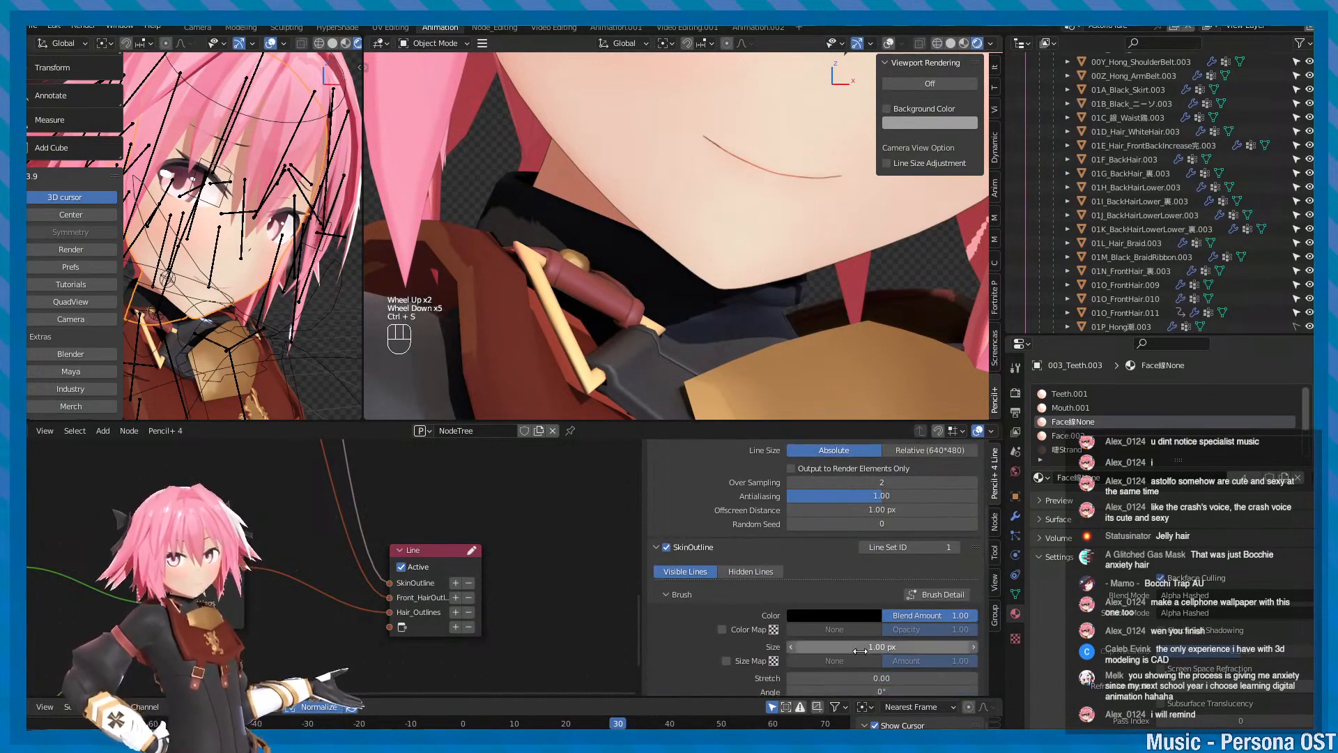
left_click(860, 648)
type("2")
key("Return")
scroll(727, 292, "down", 2)
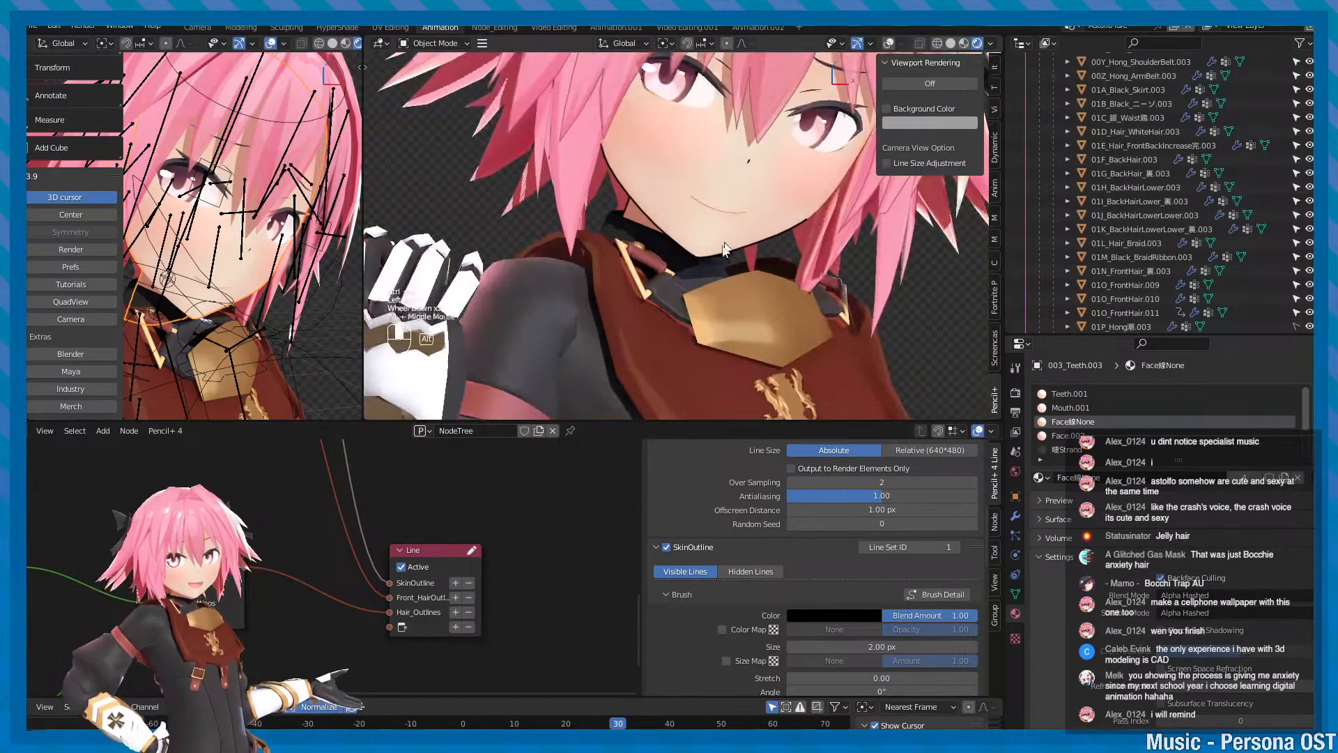
middle_click(714, 301, "alt")
scroll(714, 299, "down", 2)
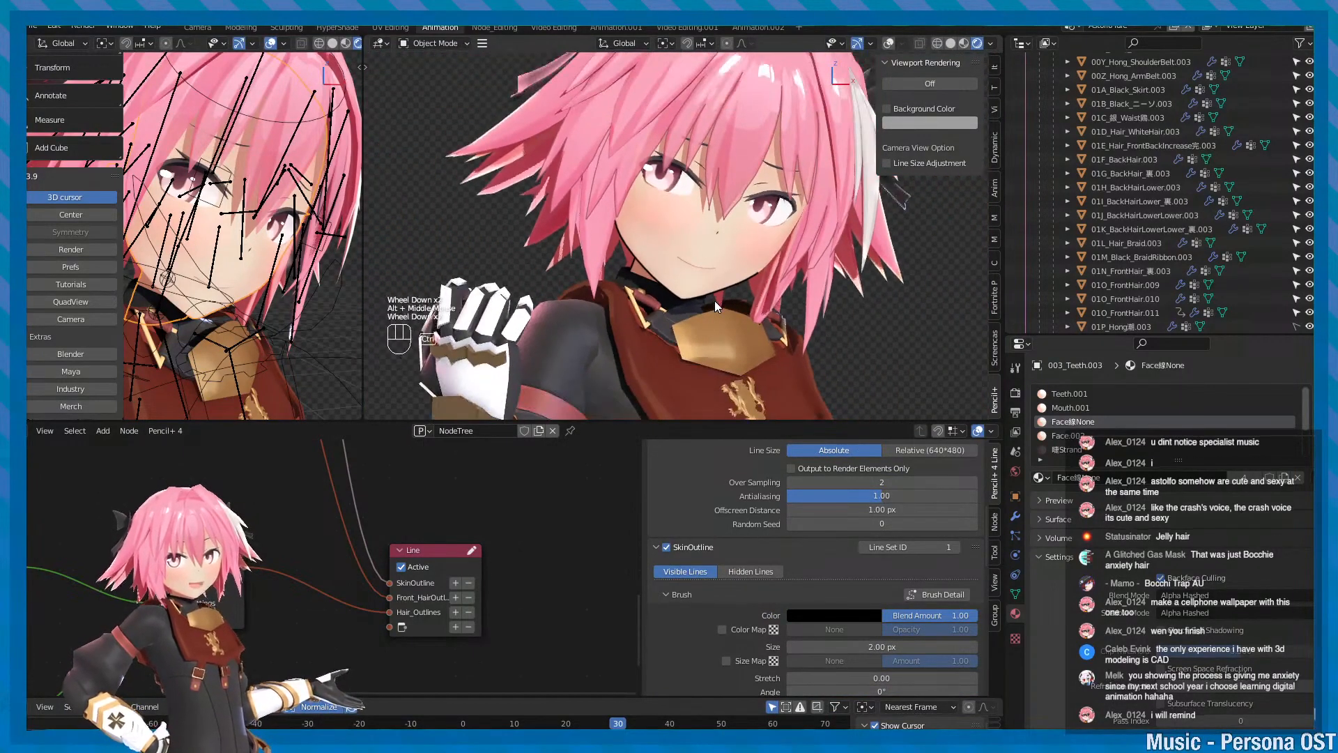
key("ctrl+s")
- Review the SkinOutline edge settings, examine the face lines at several distances, and save the file
scroll(738, 573, "down", 5)
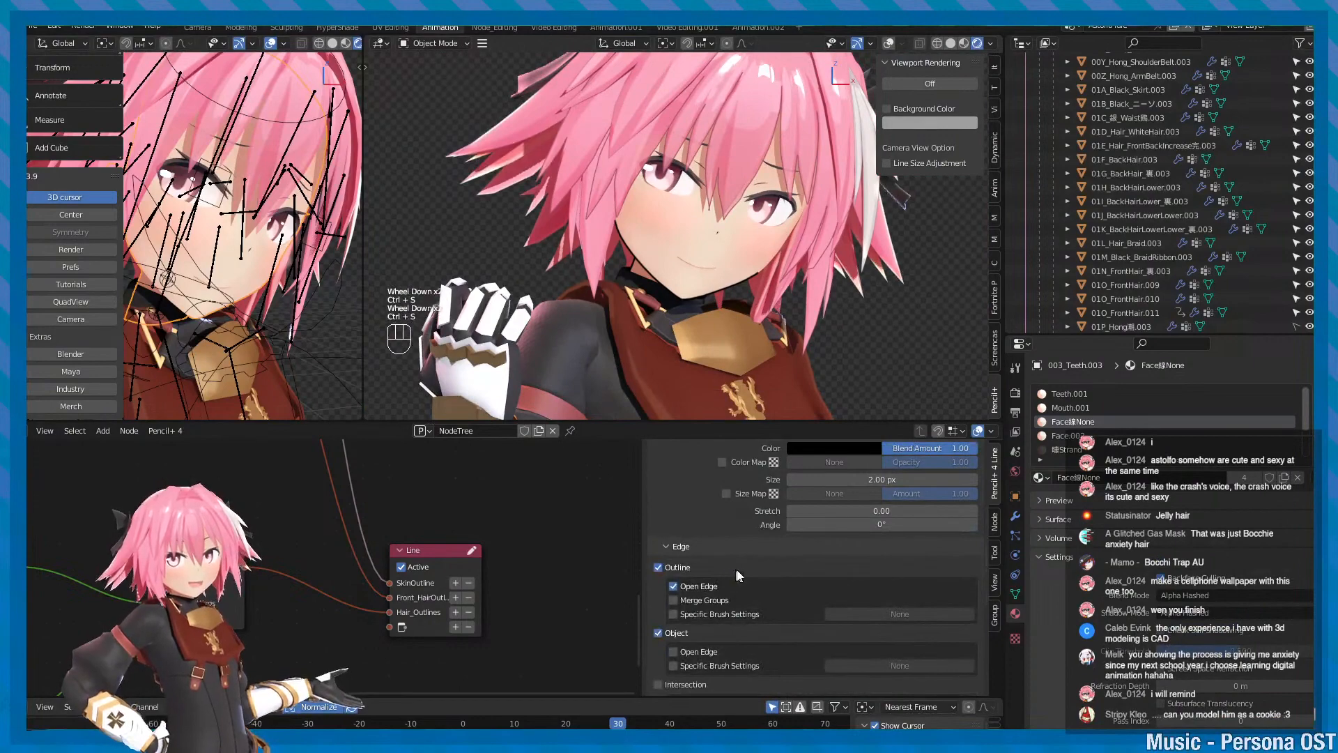
scroll(754, 325, "up", 2)
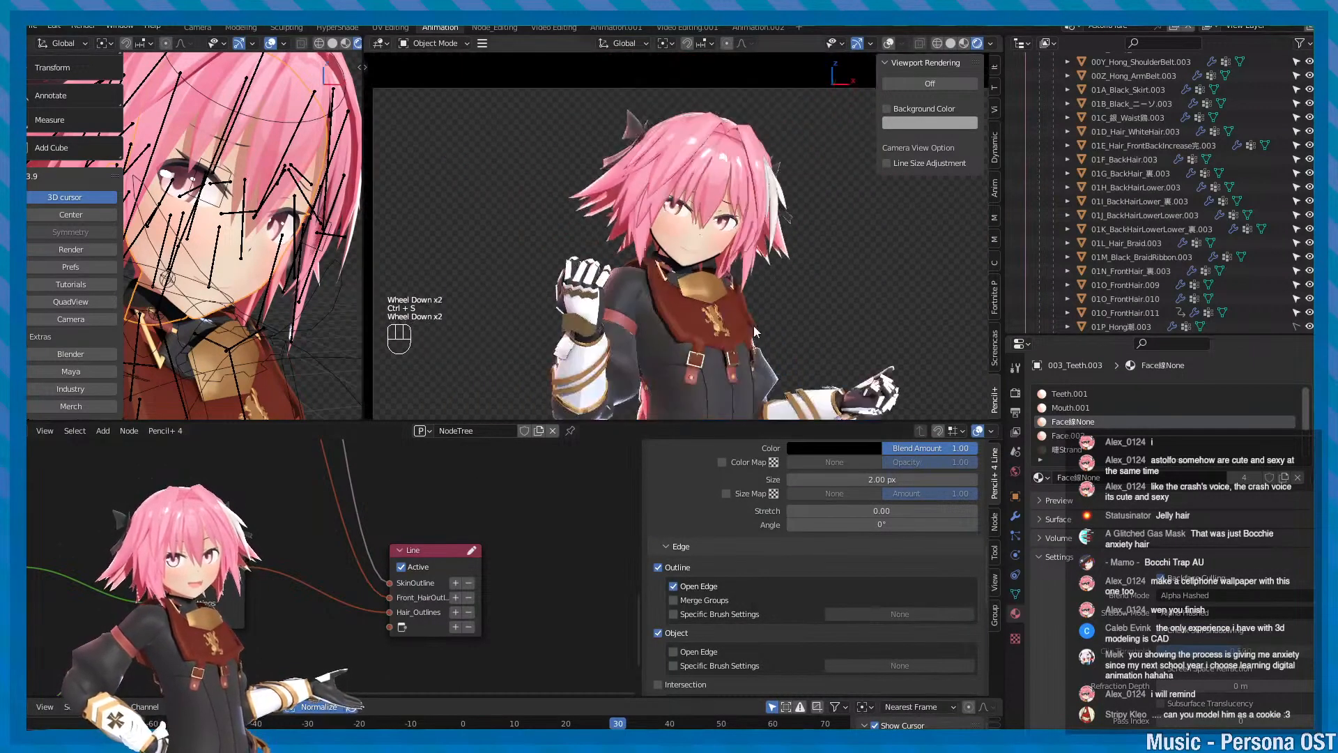
scroll(755, 325, "down", 2)
scroll(721, 591, "down", 5)
scroll(724, 589, "down", 2)
key("ctrl+s")
scroll(760, 275, "up", 2)
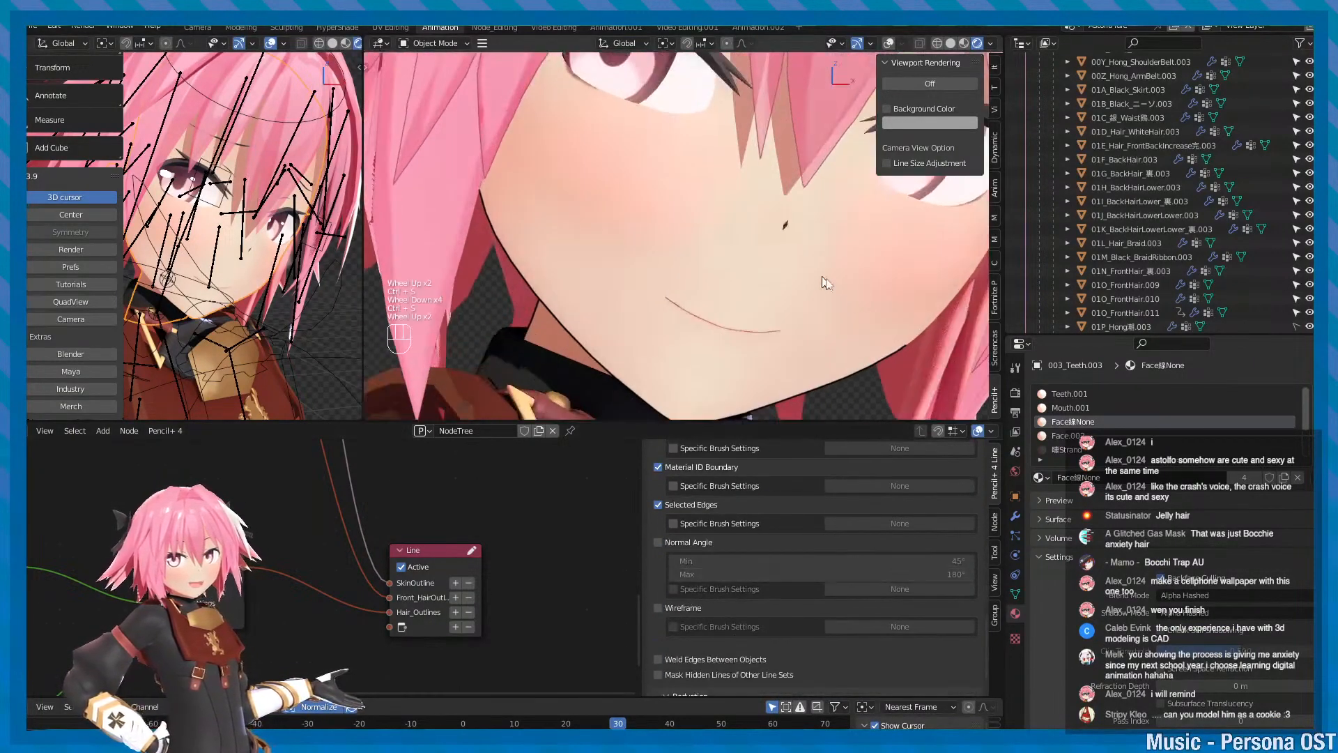
middle_click(764, 273, "alt")
scroll(739, 587, "up", 6)
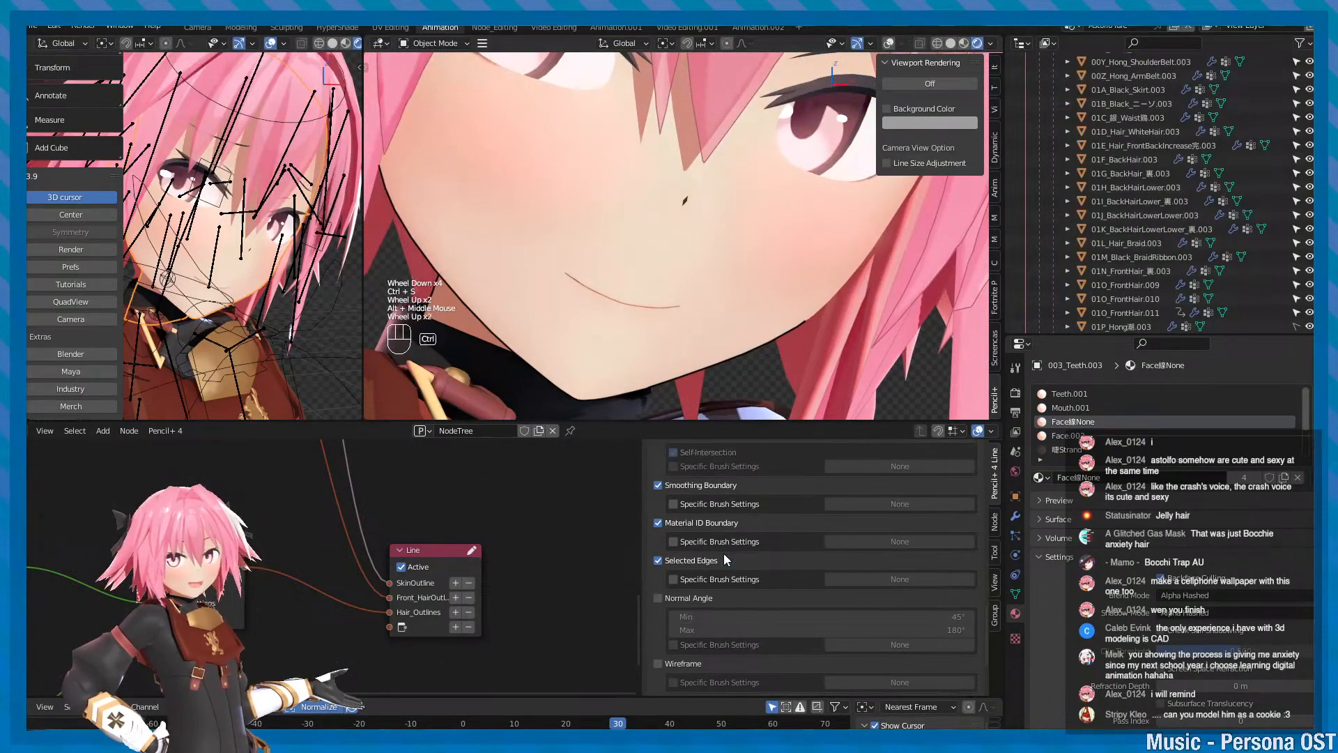
- Compare the mouth with Object Open Edge on and off at 2 px line size, leave it off, and save the file
left_click(699, 541)
left_click(699, 541)
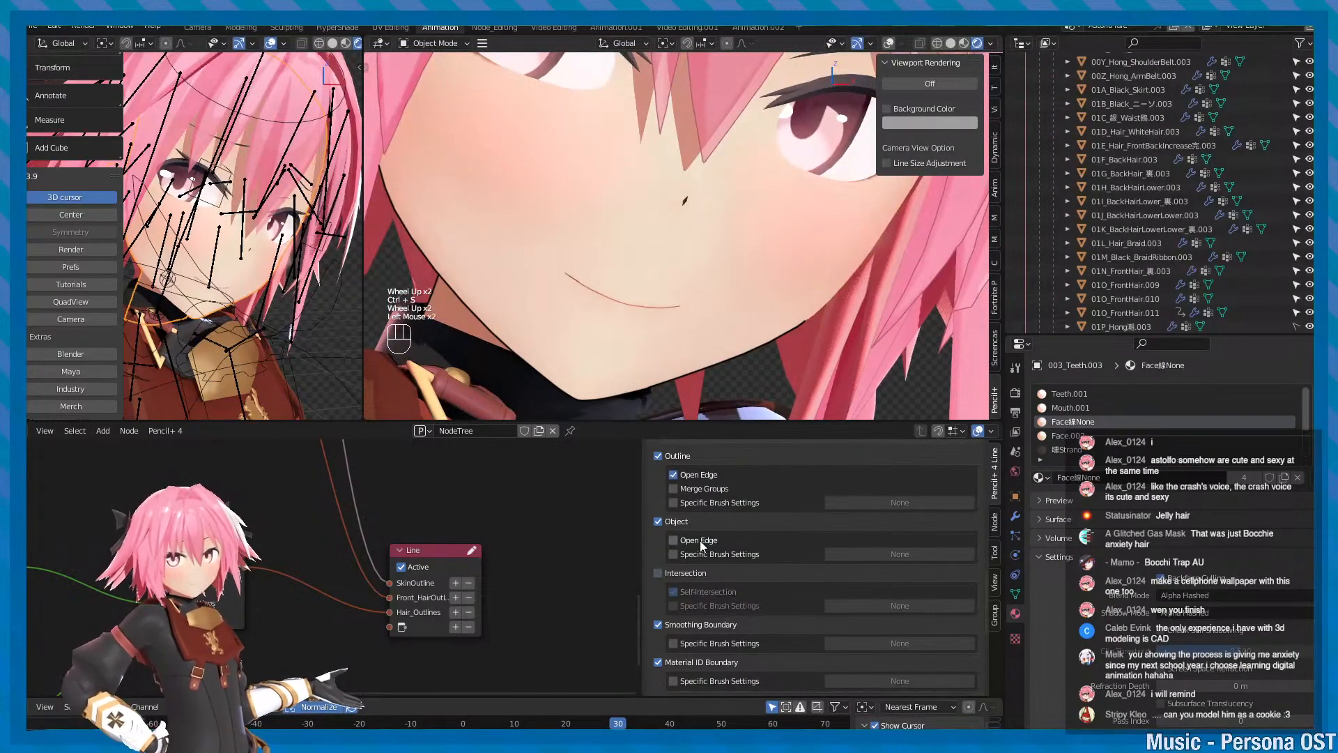
left_click(699, 542)
middle_click(693, 347, "alt")
scroll(694, 347, "down", 2)
key("ctrl+s")
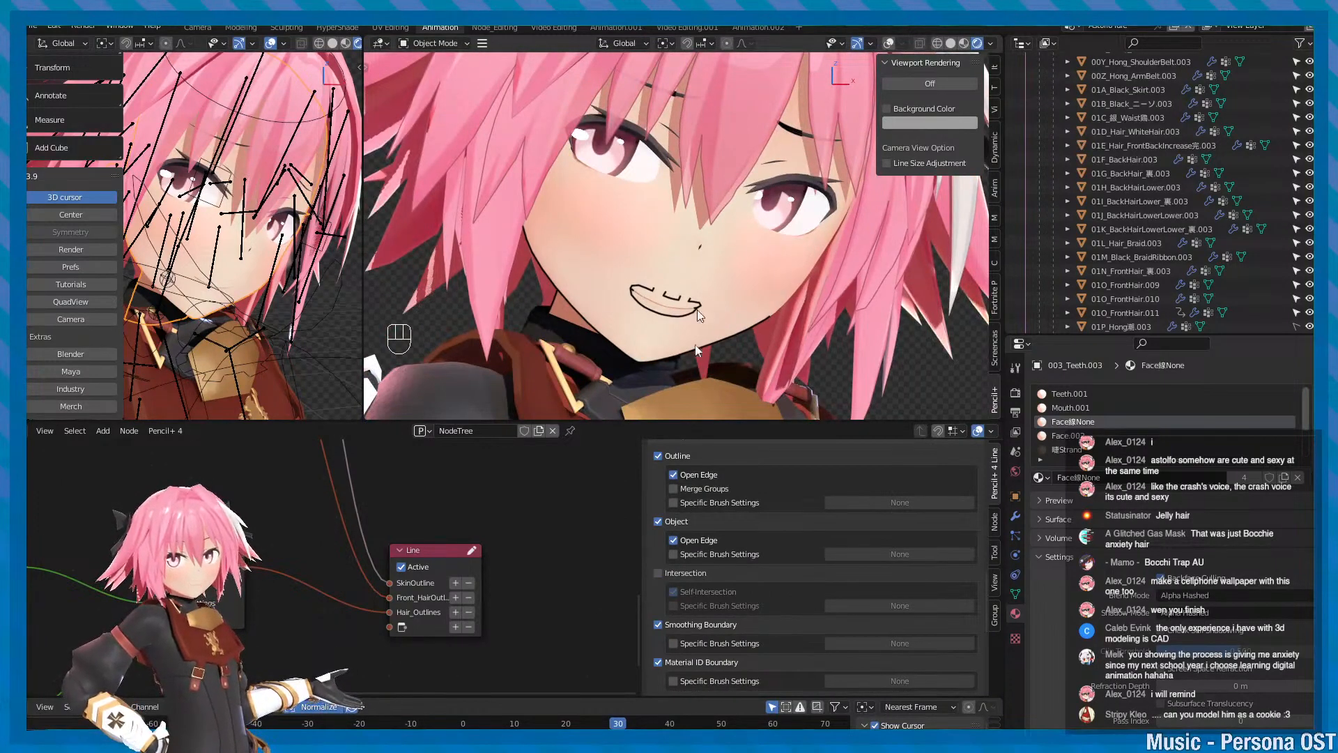
left_click(696, 542)
left_click(696, 542)
left_click(695, 542)
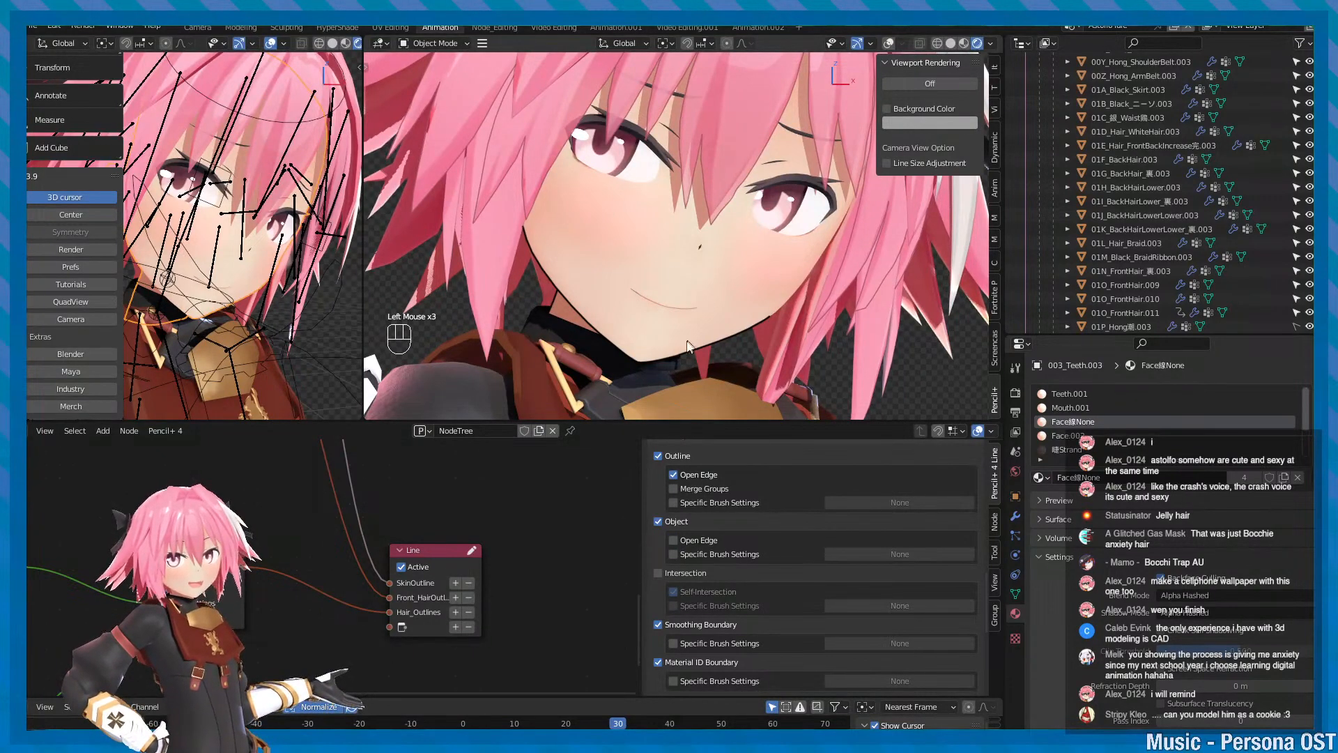
- Examine the mouth and chin outline up close, toggle Object Open Edge on and back off, and save the file
scroll(687, 346, "up", 1)
scroll(649, 327, "down", 1)
middle_click(612, 315, "alt")
scroll(794, 267, "up", 2)
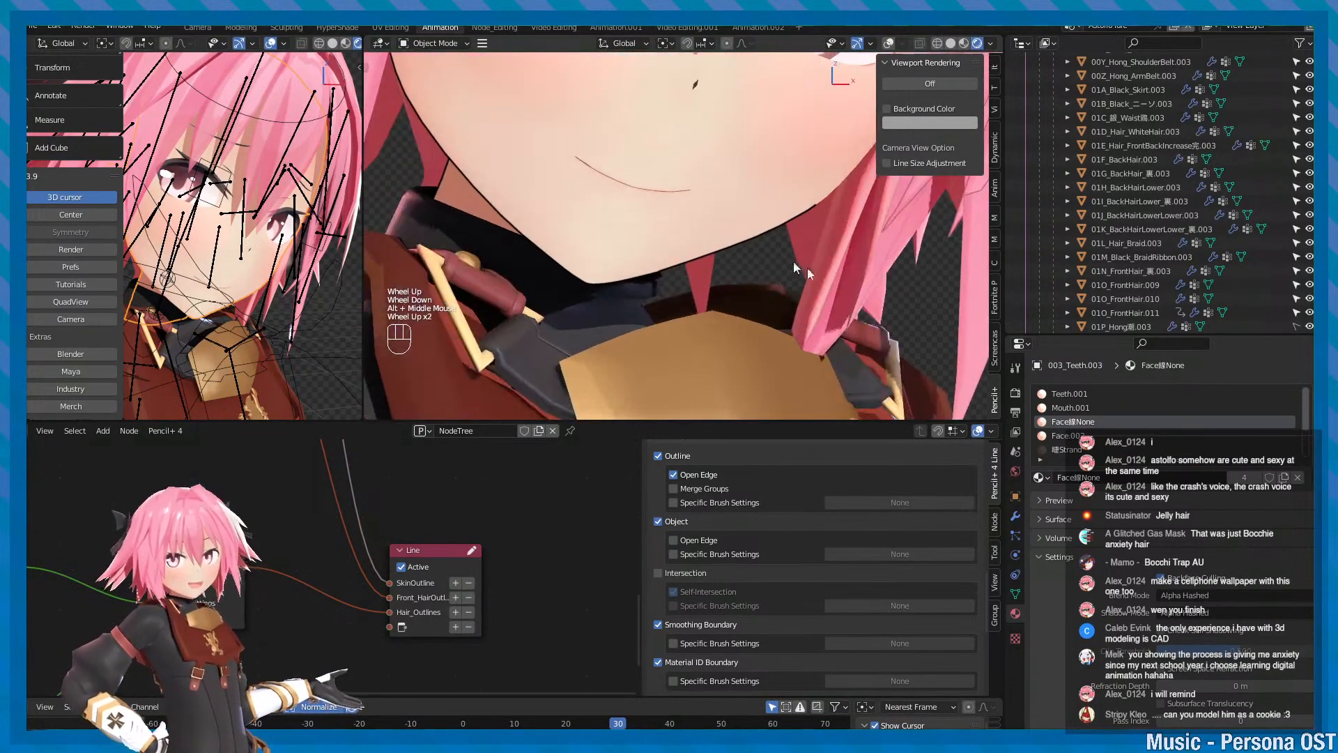
middle_click(795, 265, "alt")
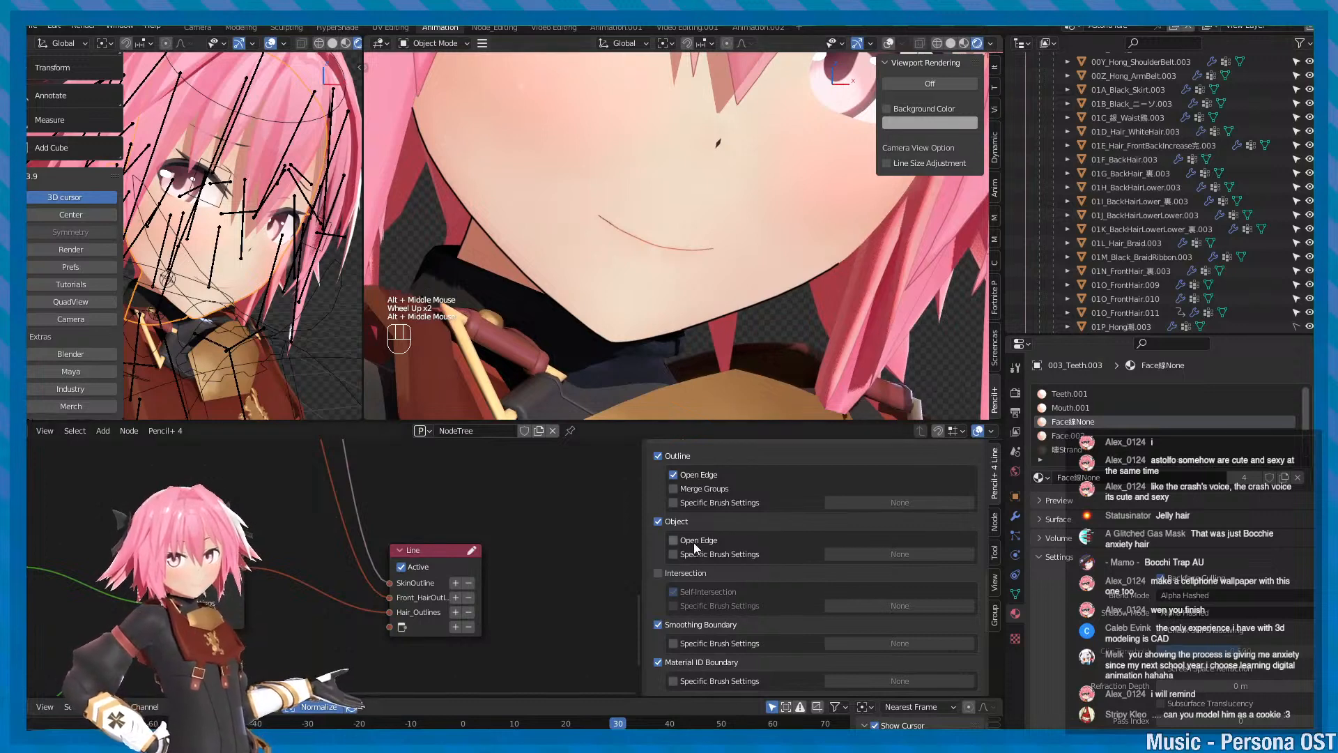
left_click(693, 543)
left_click(693, 542)
middle_click(859, 270, "alt")
scroll(796, 303, "down", 1)
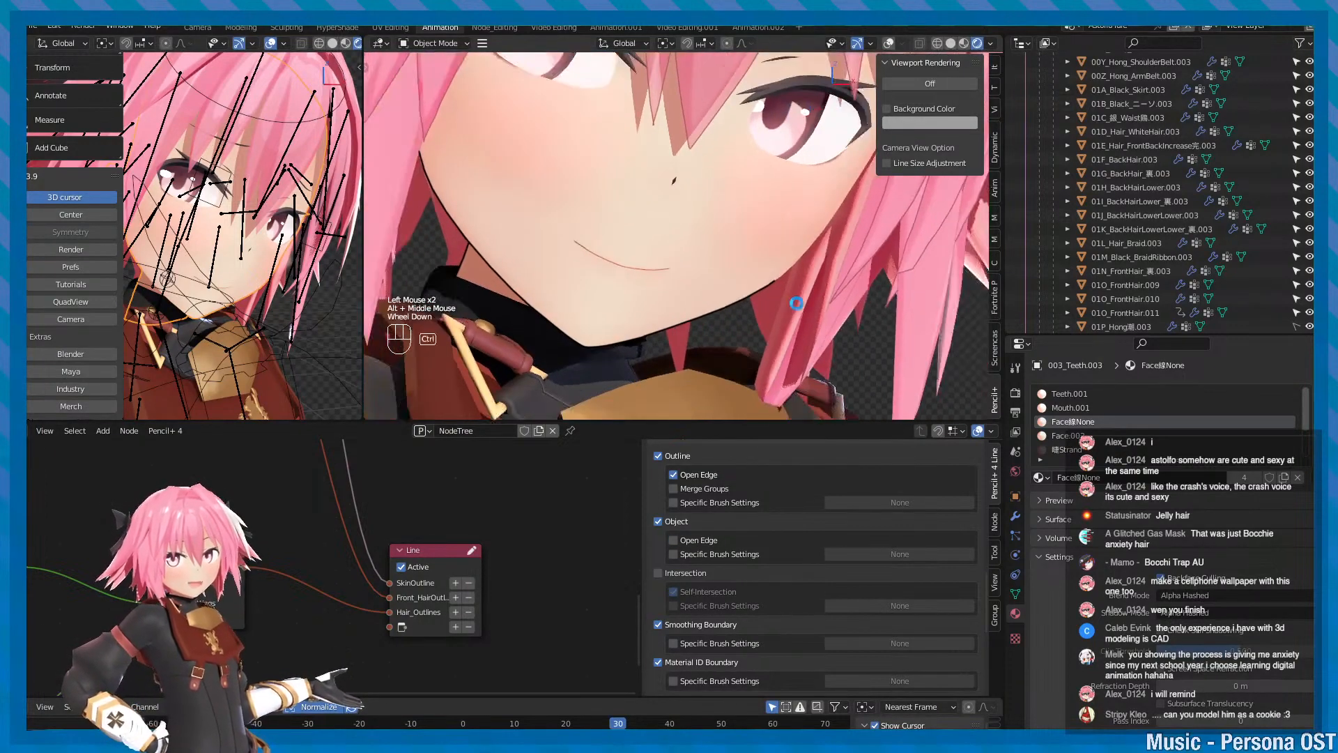
key("ctrl+s")
- Examine where the jaw outline meets the hair beside the cheek, and save the file
middle_click(738, 302, "alt")
scroll(710, 361, "up", 2, "alt")
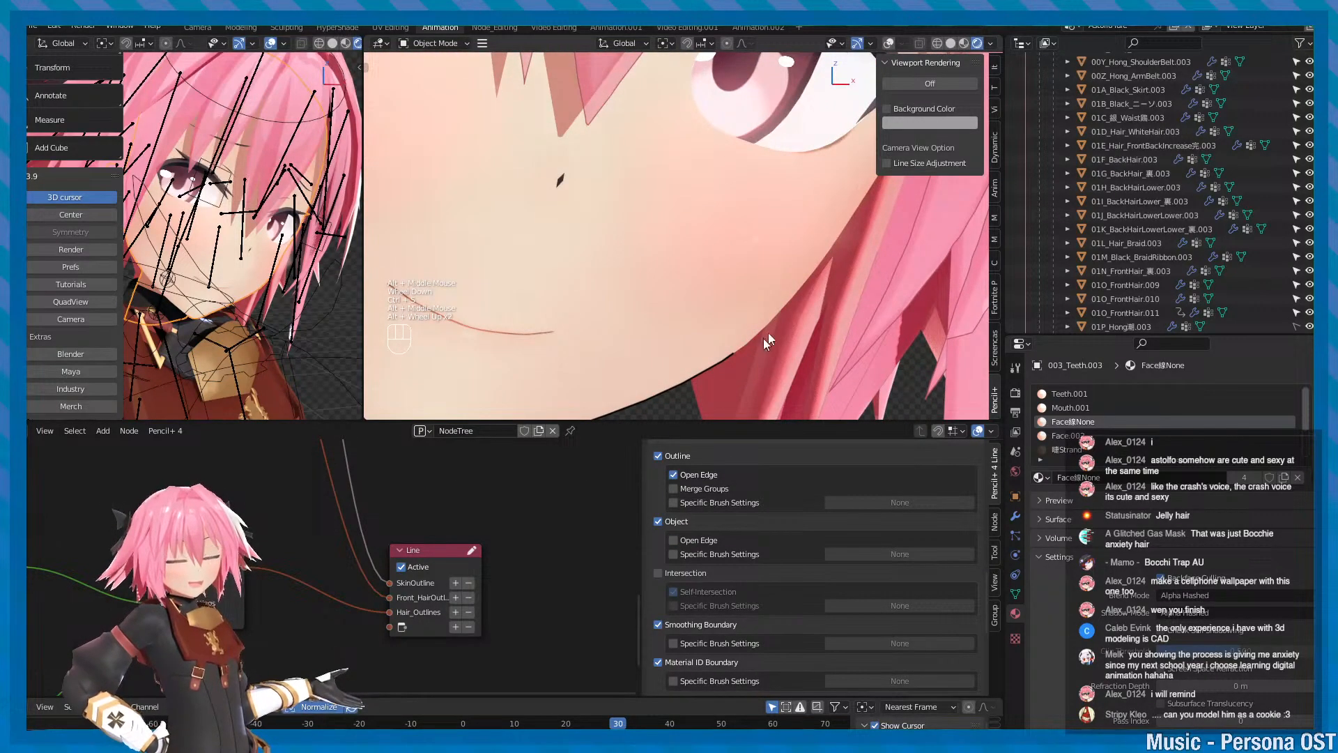
scroll(802, 306, "down", 2)
key("ctrl+s")
key("minus")
left_click(718, 248)
scroll(718, 251, "down", 1)
key("minus")
key("ctrl+s")
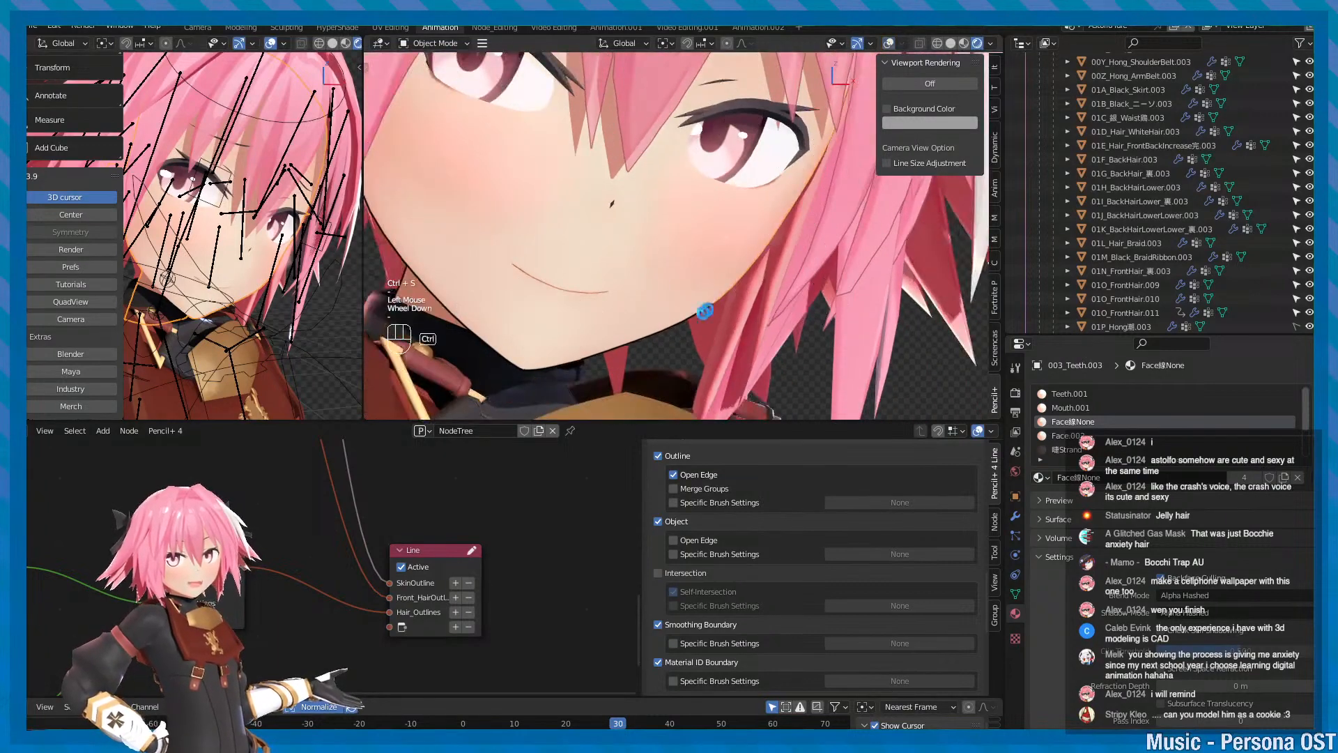
- Find the 01P_Hong object among the character's meshes, toggle its visibility, and leave it hidden to inspect the jaw and nose outlines
scroll(1141, 302, "down", 2)
scroll(1141, 303, "up", 5)
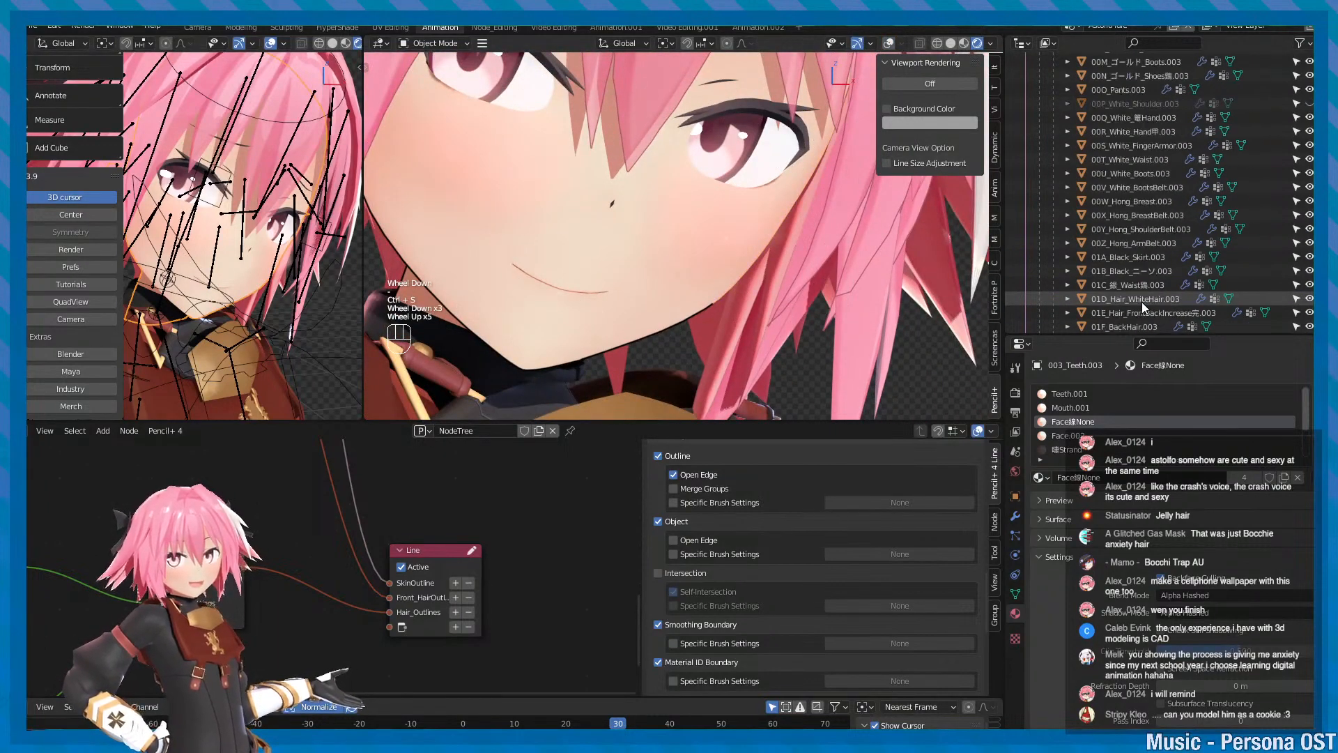
scroll(1142, 302, "up", 1)
key("ctrl+s")
scroll(1140, 302, "up", 2)
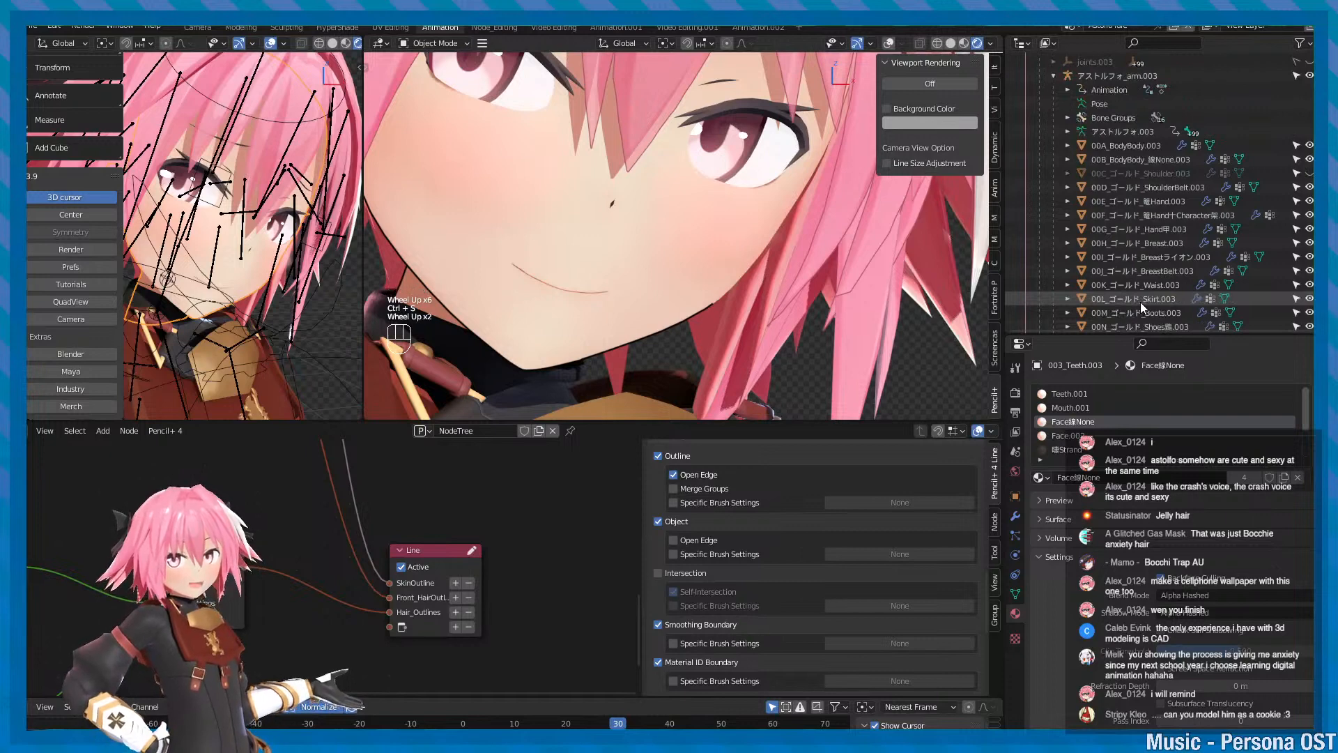
scroll(1140, 302, "up", 1)
scroll(1140, 302, "down", 6)
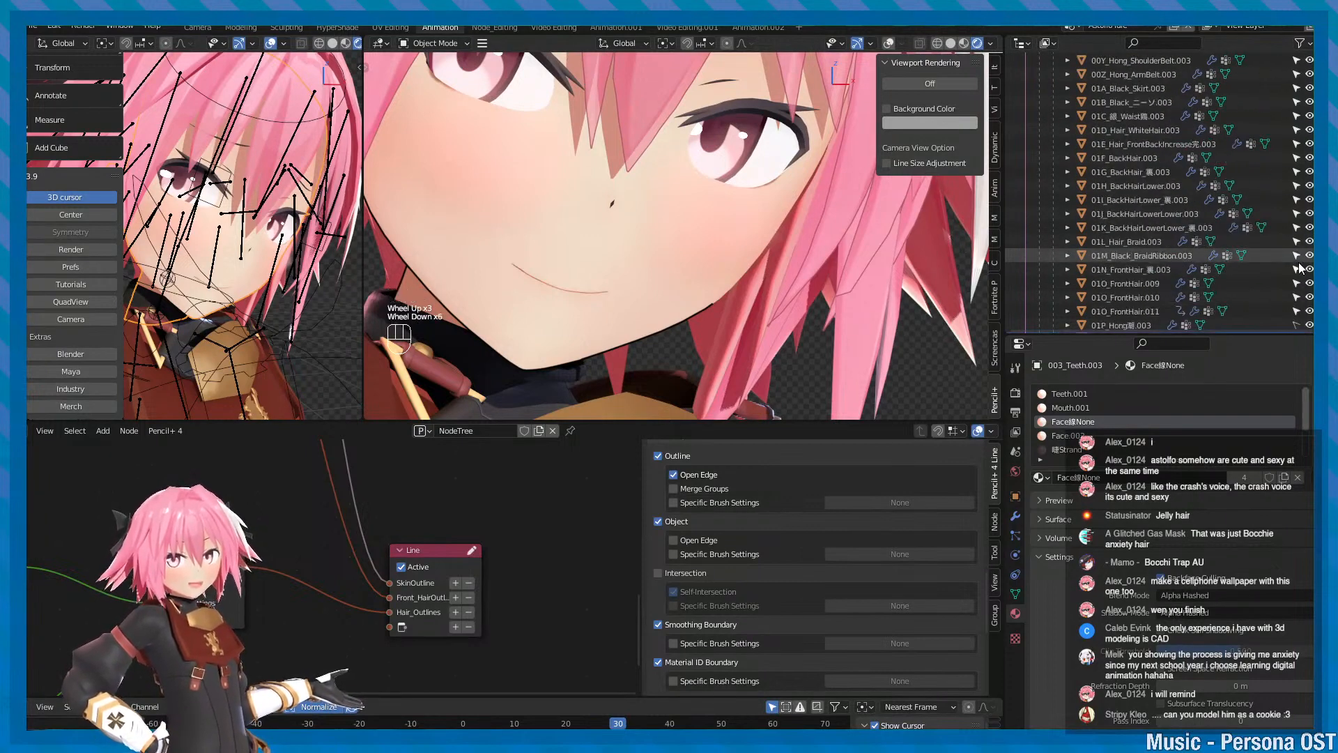
scroll(1304, 257, "down", 1)
left_click(1309, 242)
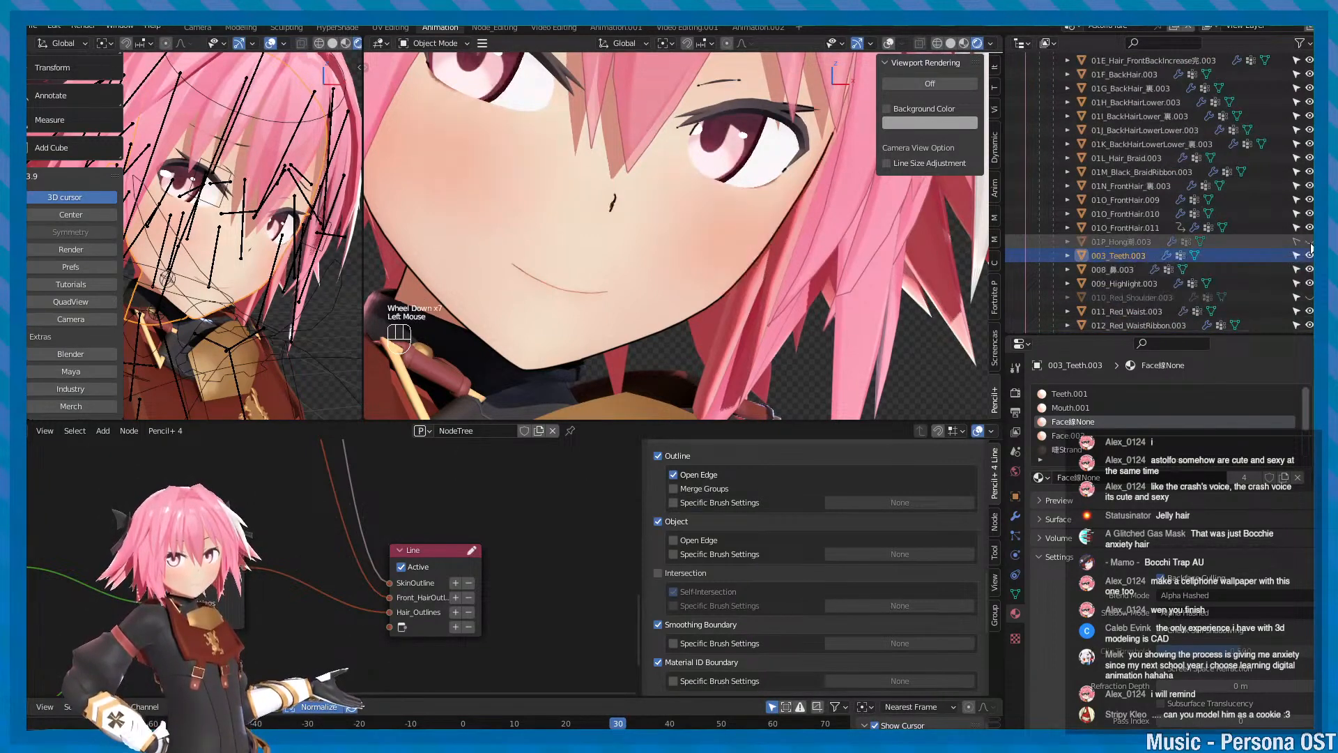
left_click(1309, 242)
left_click(1309, 242)
left_click(1309, 242)
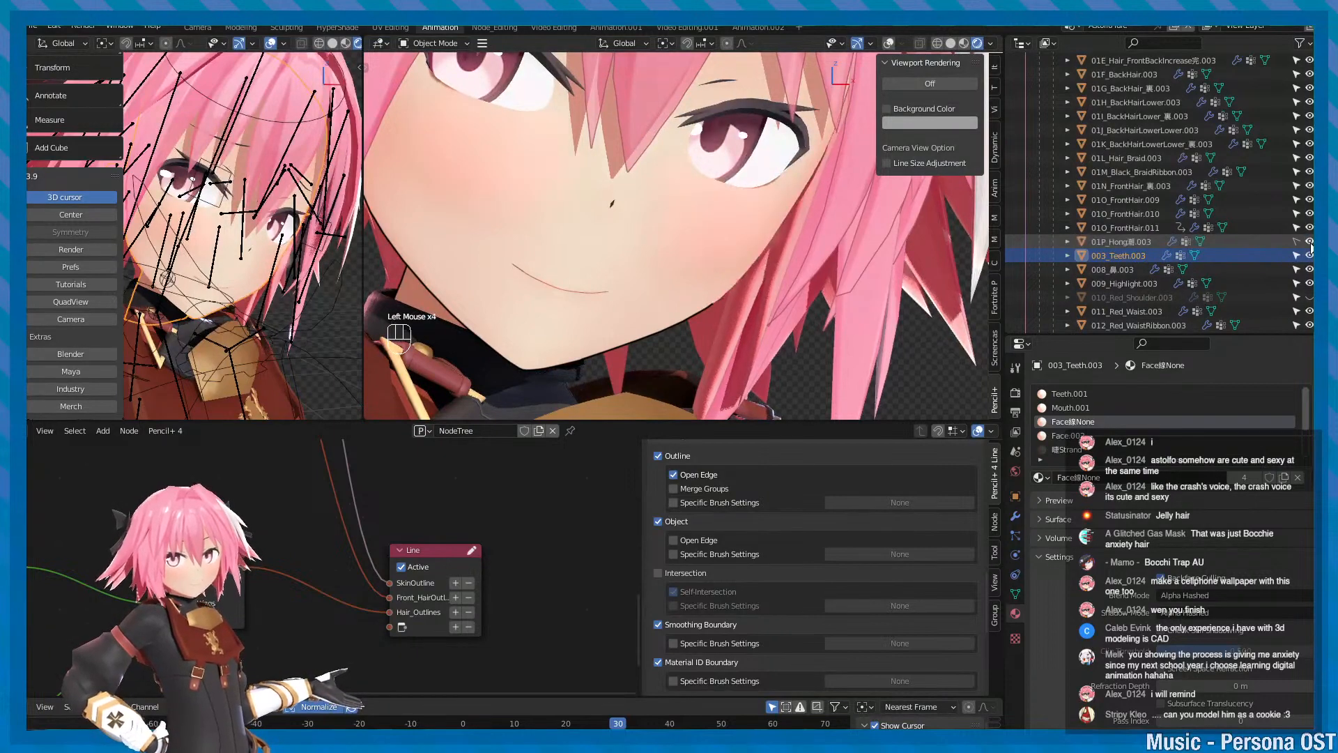
left_click(1310, 242)
middle_click_drag(810, 198, 802, 257, "alt")
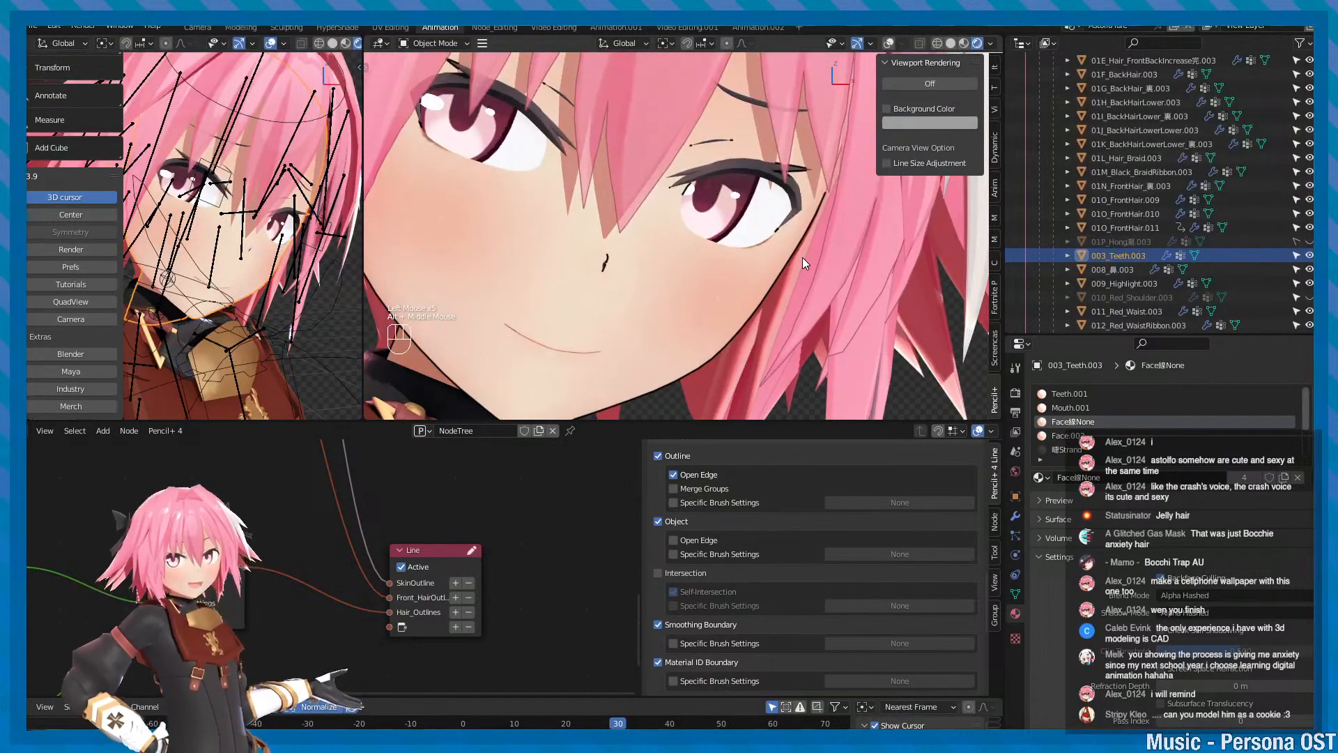
scroll(801, 256, "down", 3)
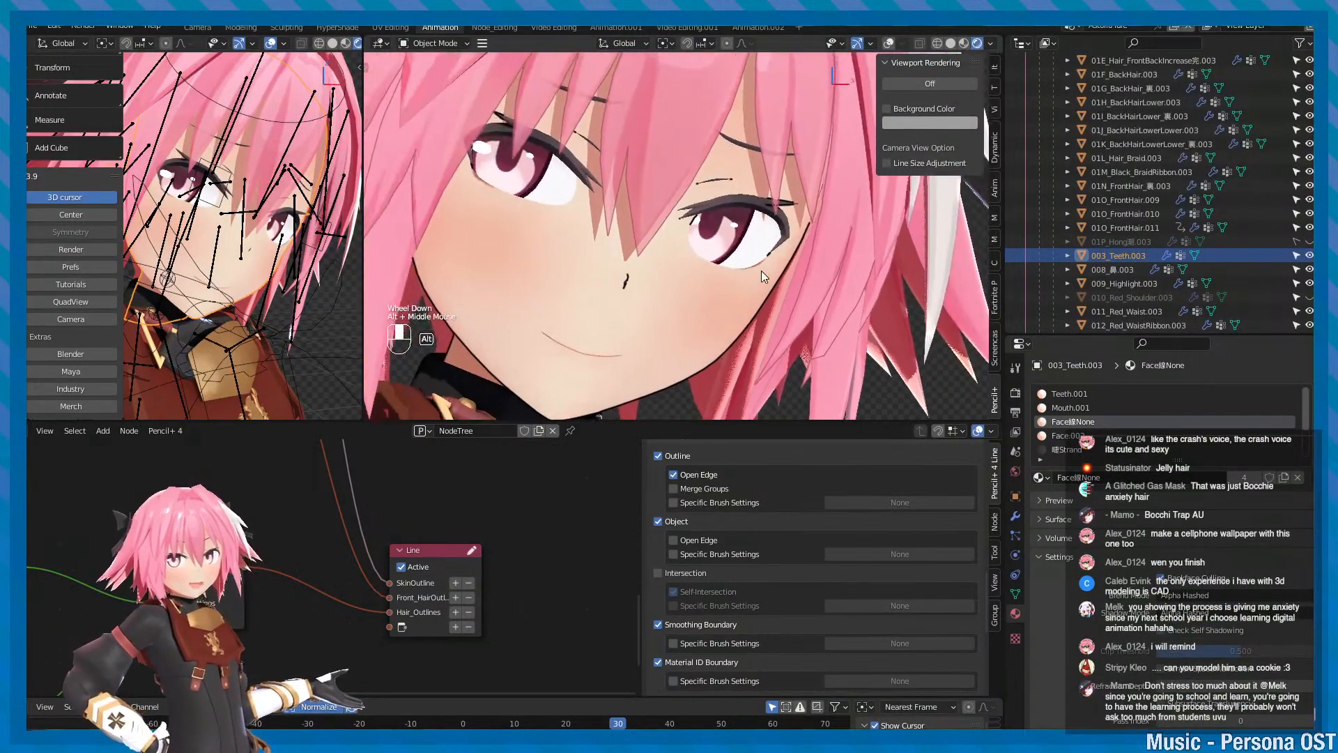
- Toggle the visibility of 003_Teeth.003 and the 01P_Hong object to compare the face lines, leaving both shown
left_click(1309, 241)
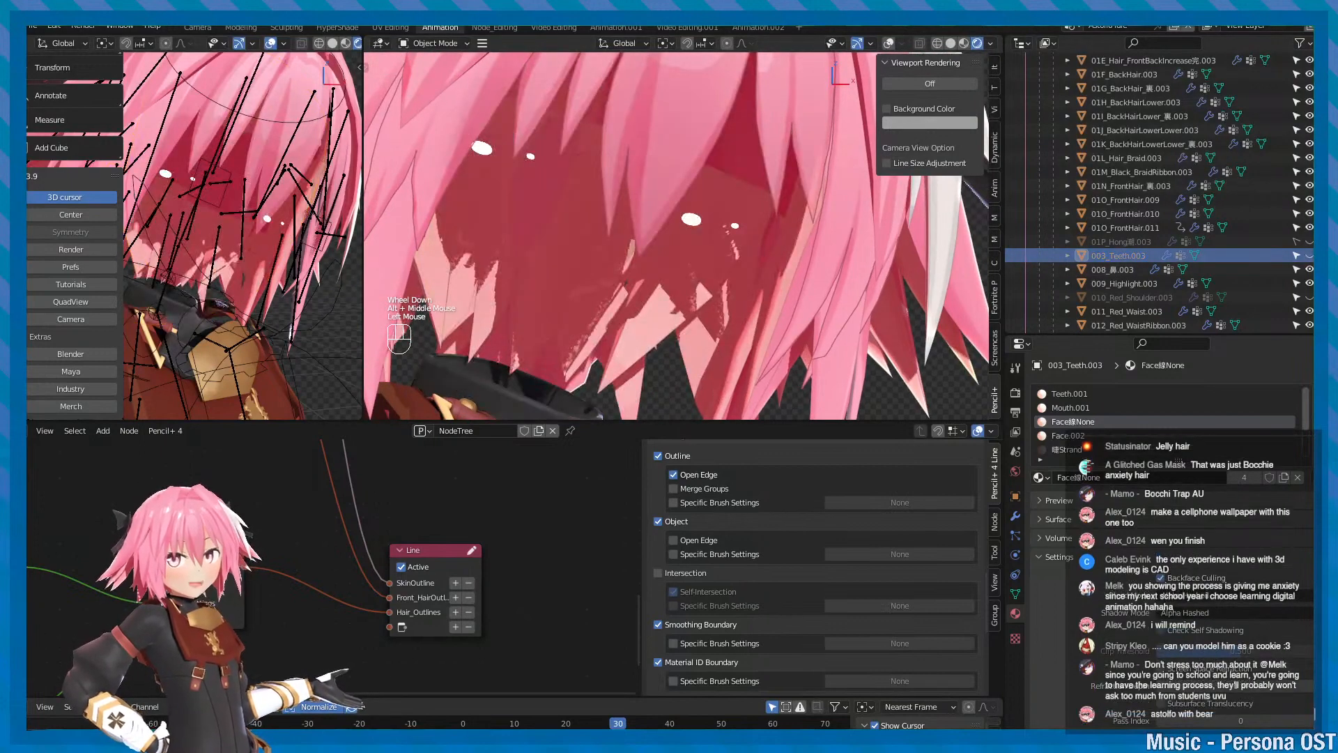
left_click(1309, 241)
left_click(1309, 241)
left_click(1309, 241)
left_click(1309, 241)
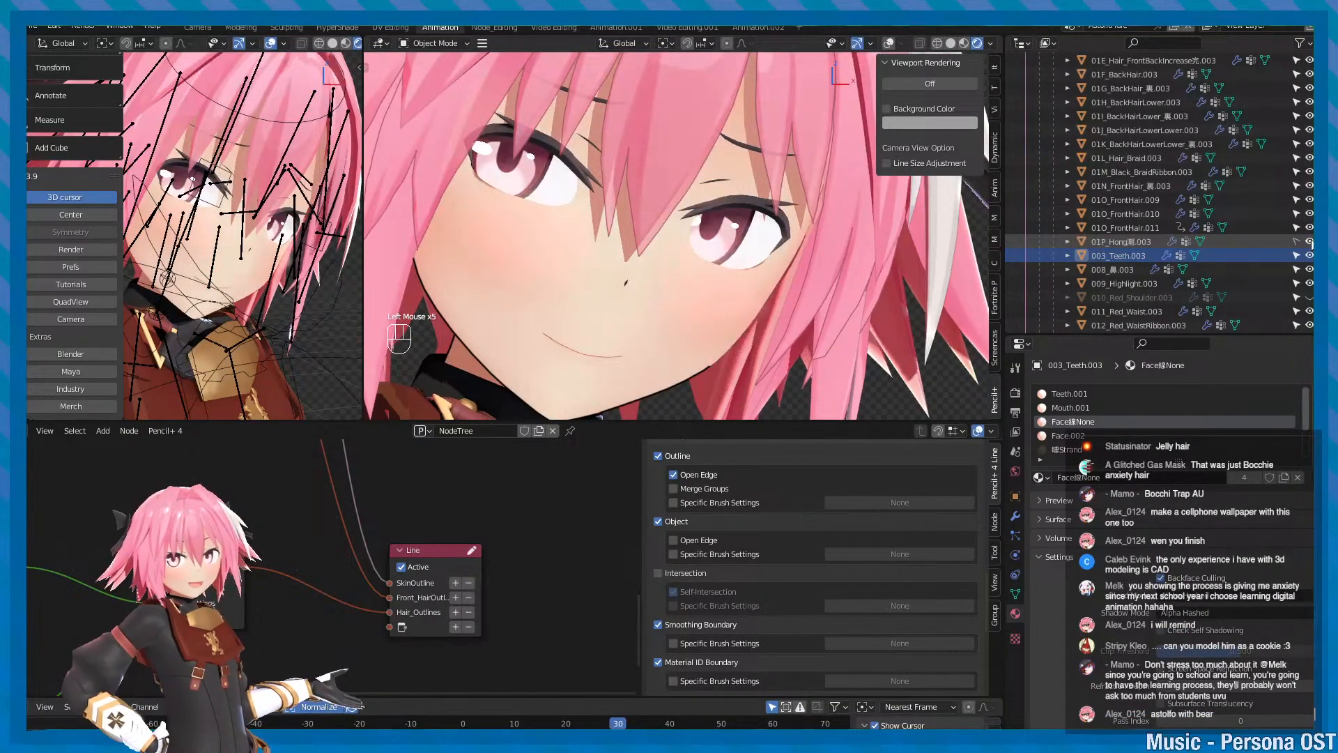
left_click(1309, 242)
left_click(1309, 241)
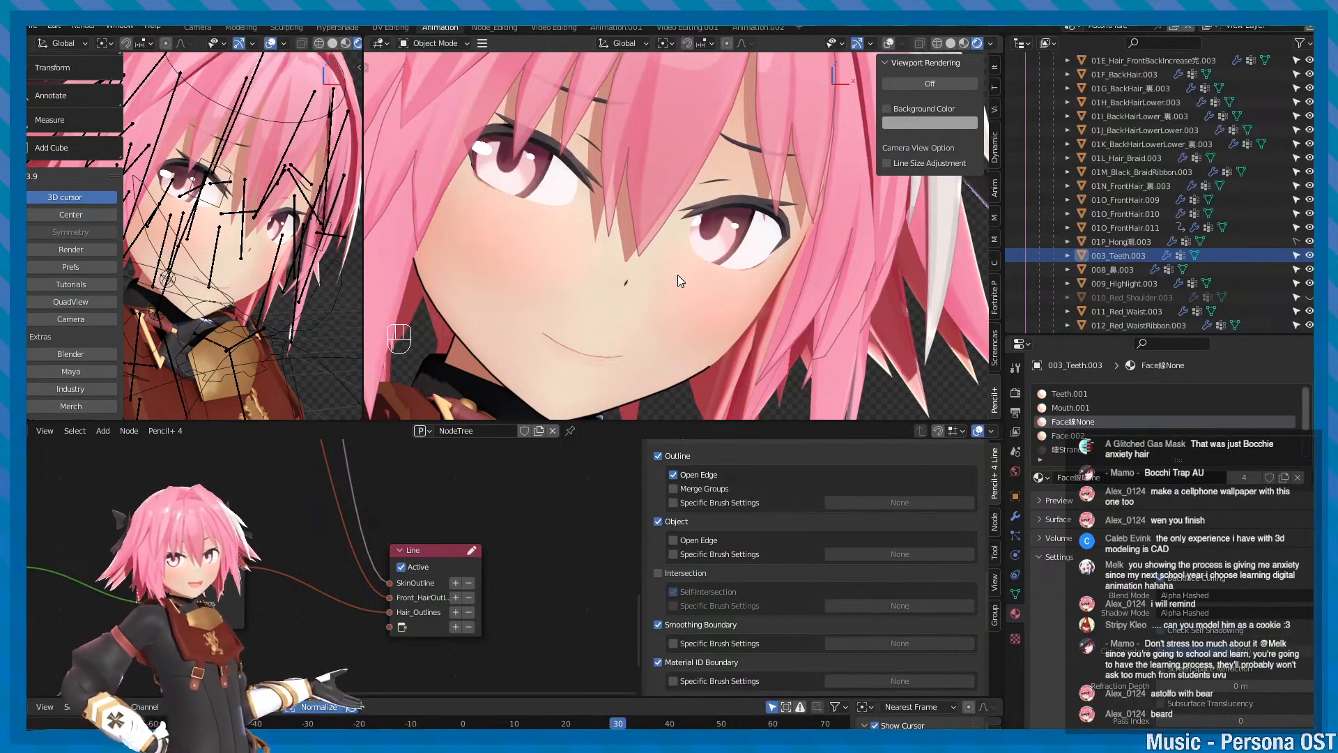
- Switch the viewport to solid shading and toggle the 01P_Hong cheek planes to compare the outlines, leaving them shown
left_click(951, 43)
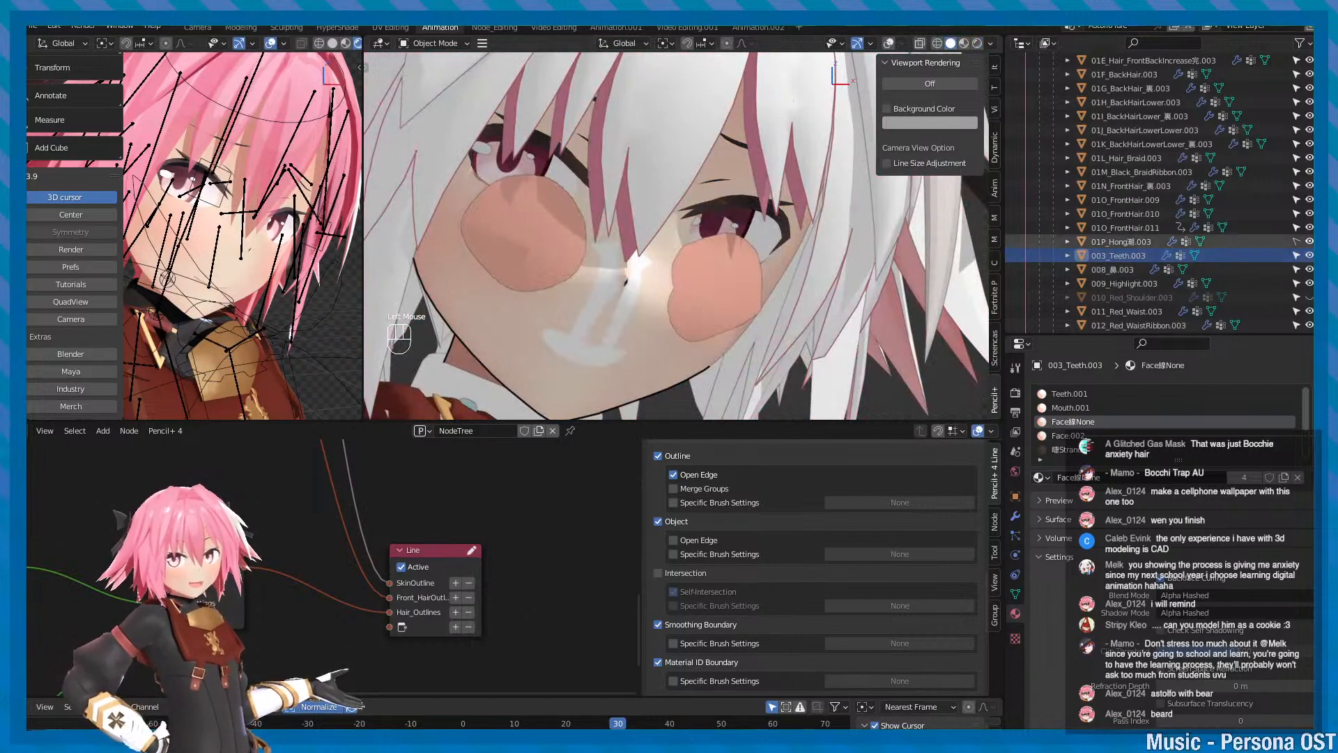
left_click(1309, 241)
left_click(1310, 241)
left_click(1310, 241)
left_click(1309, 241)
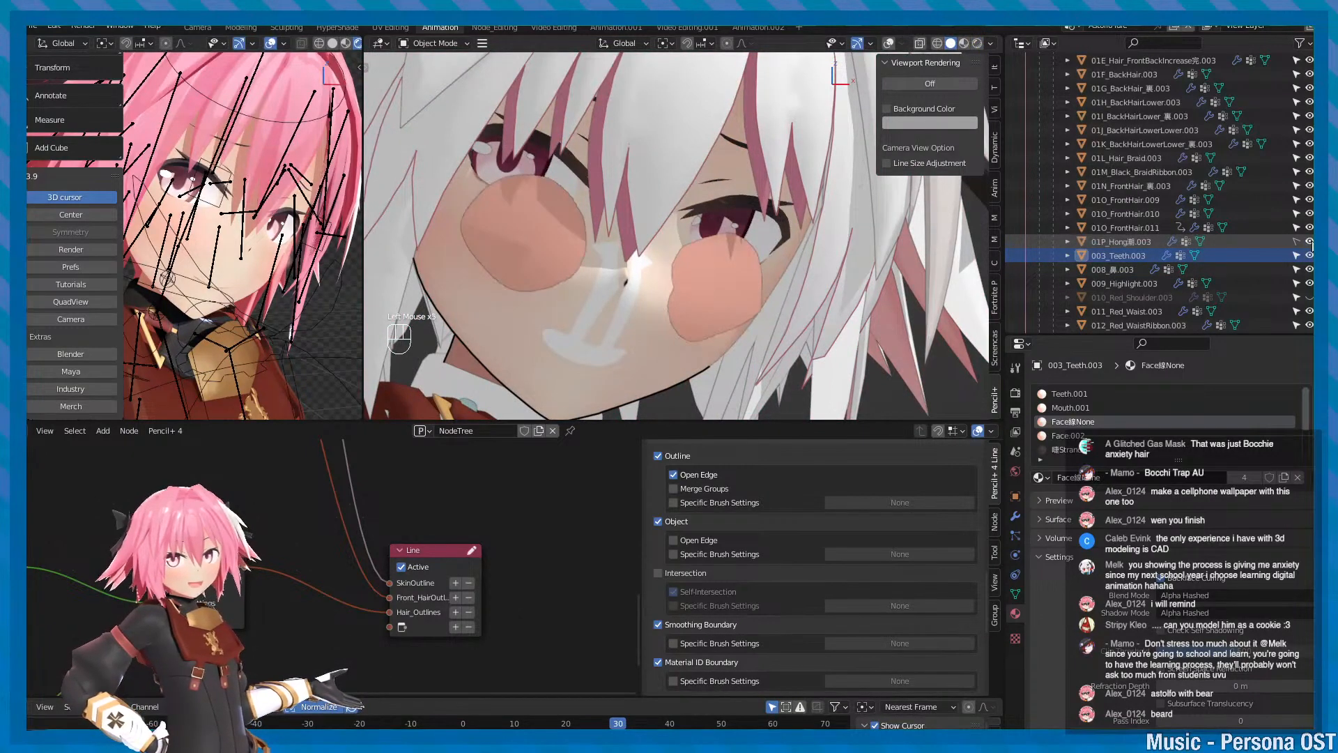
left_click(1310, 241)
left_click(1309, 241)
left_click(1310, 242)
left_click(1309, 241)
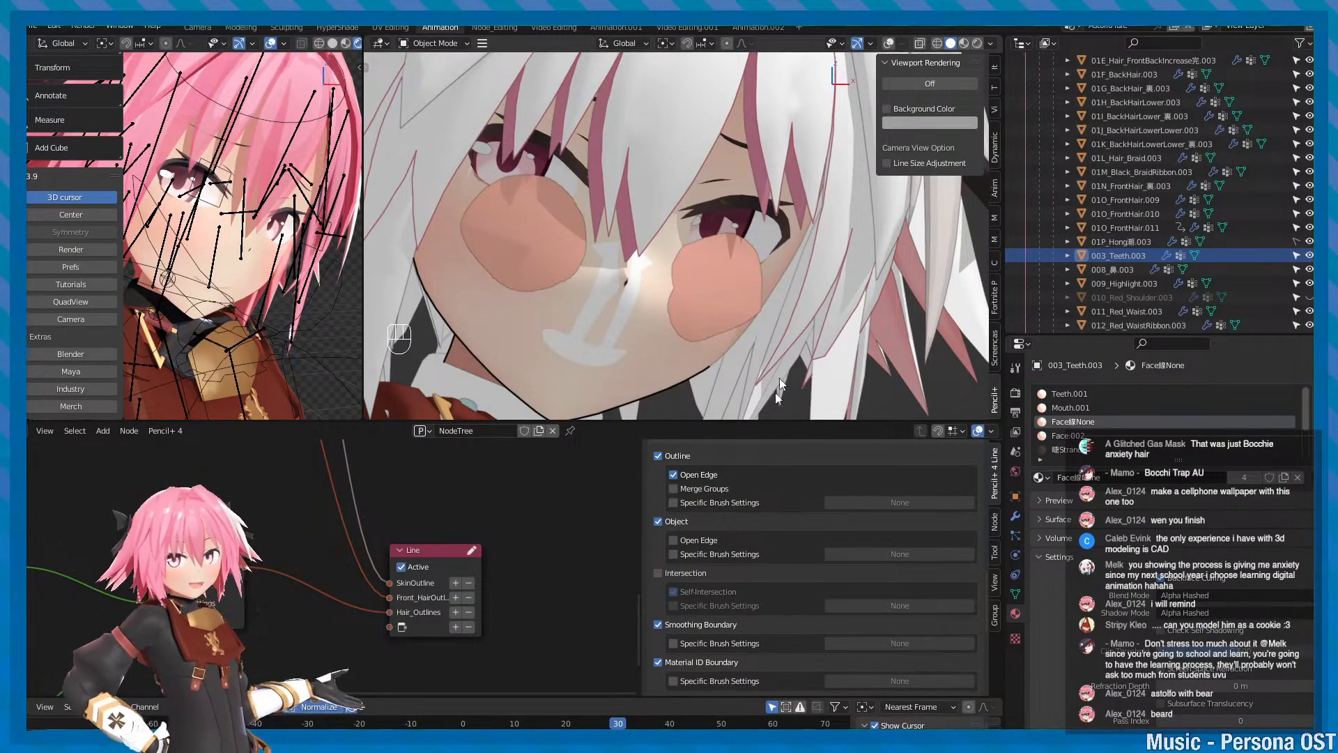
- Hide and reshow 003_Teeth.003, and hide the 01P_Hong cheek planes
scroll(717, 546, "up", 5)
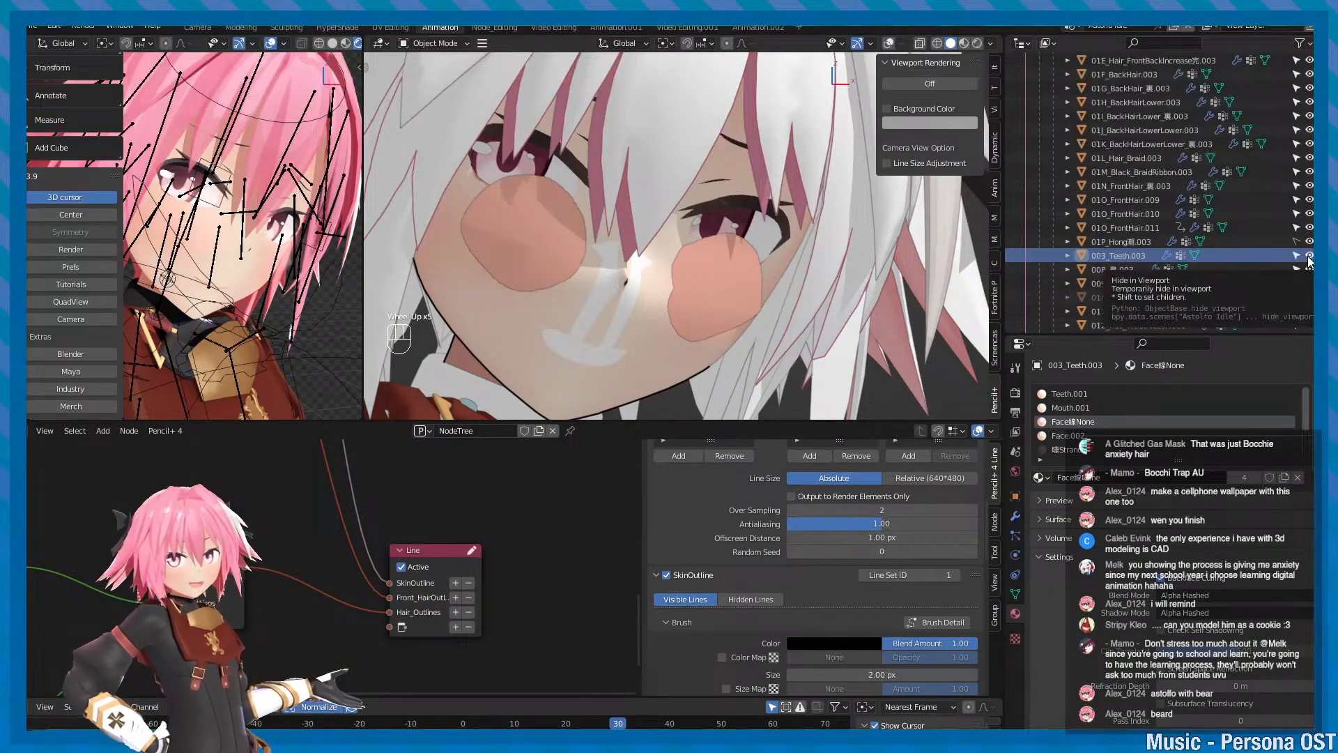
left_click(1309, 257)
left_click(1309, 256)
left_click(1306, 239)
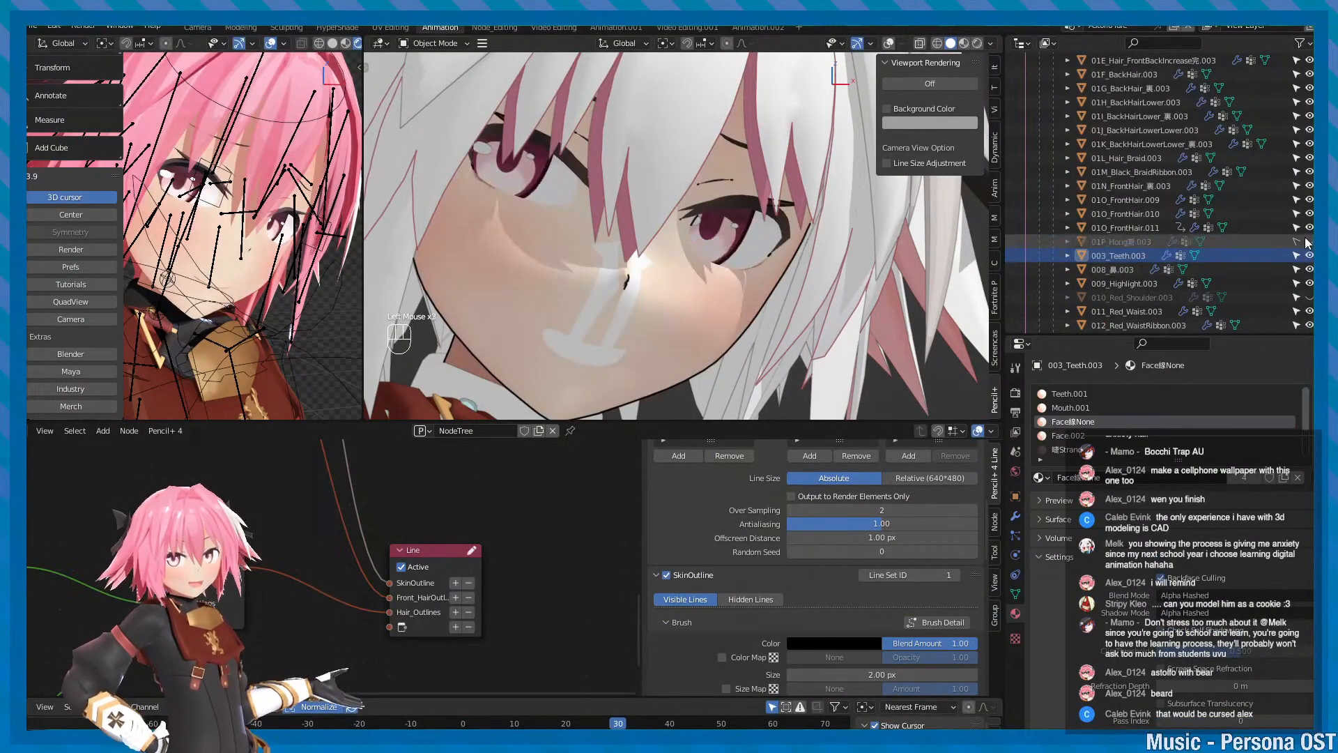
- Toggle the visibility of the 01P_Hong blush mesh, leaving it shown in the viewport
left_click(1308, 241)
left_click(1309, 241)
left_click(1308, 241)
left_click(1308, 241)
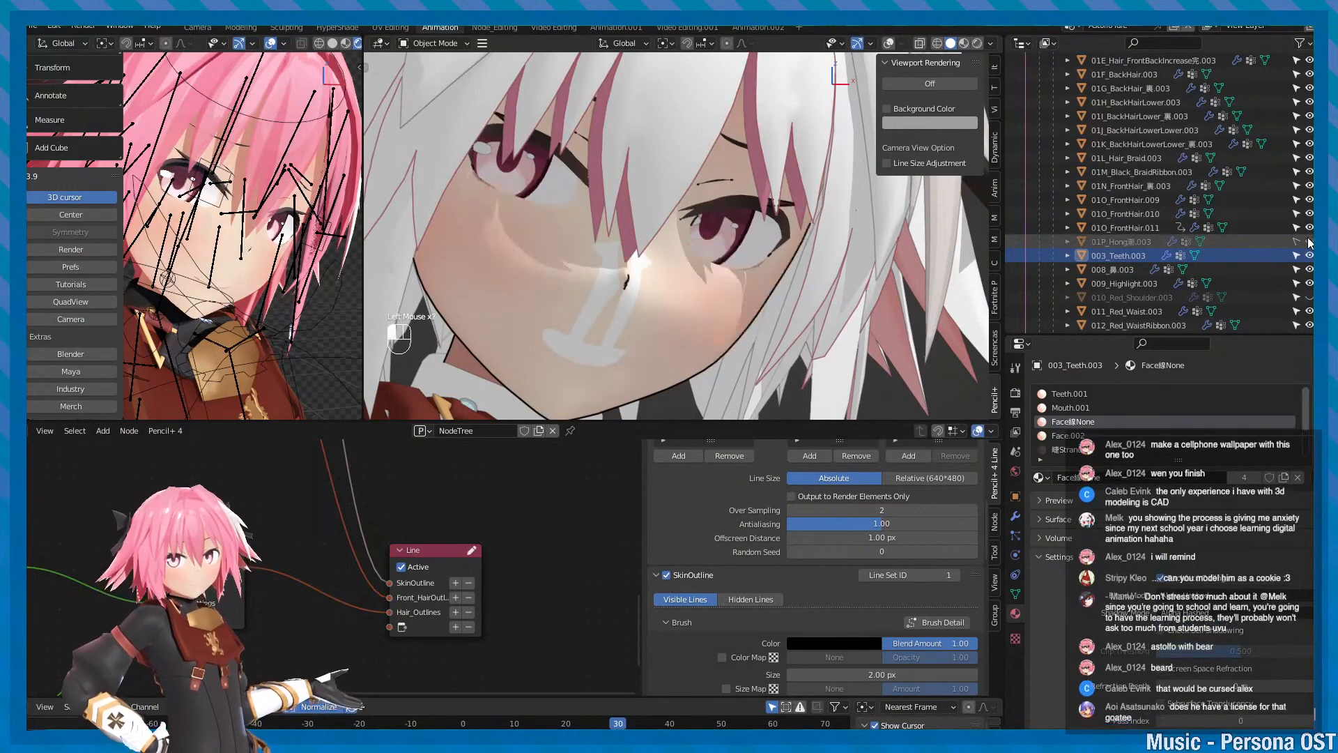
left_click(1308, 241)
- Toggle the Pencil+ viewport rendering and back, and set the main viewport's shading to Rendered
left_click(923, 84)
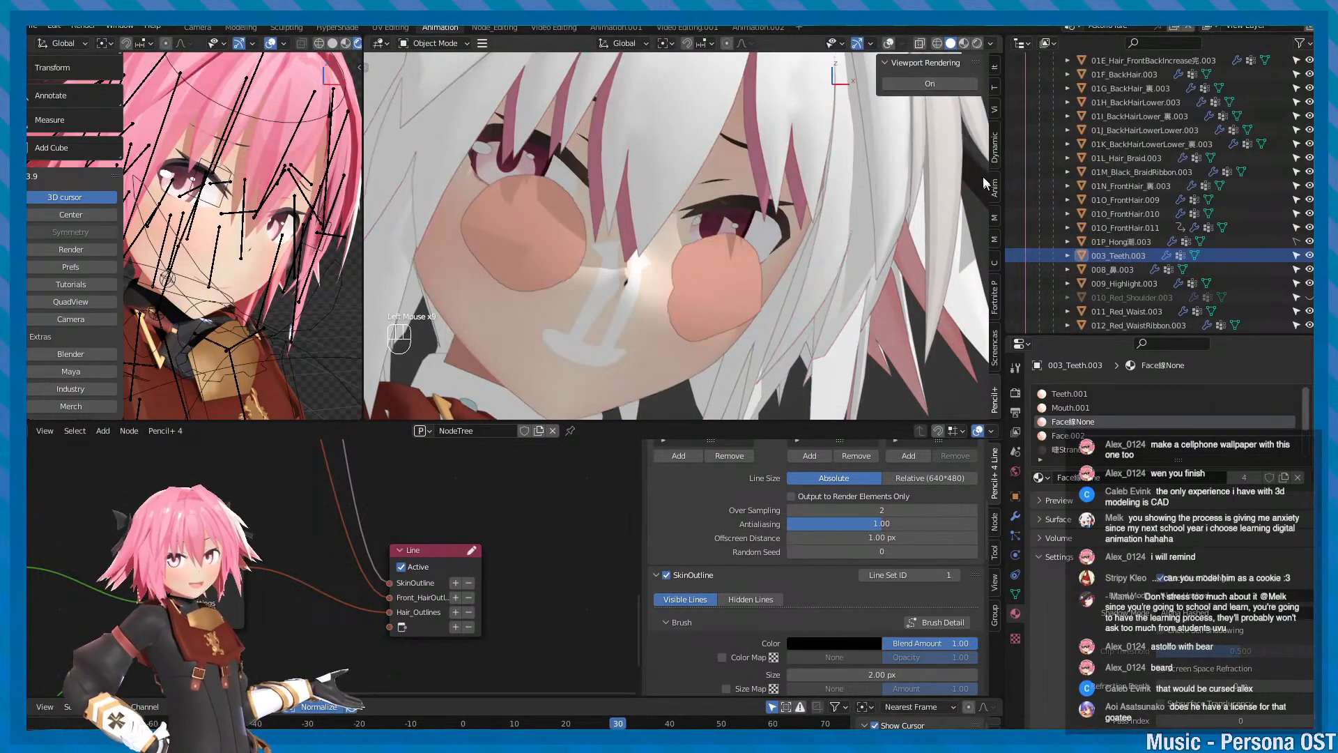
left_click(935, 82)
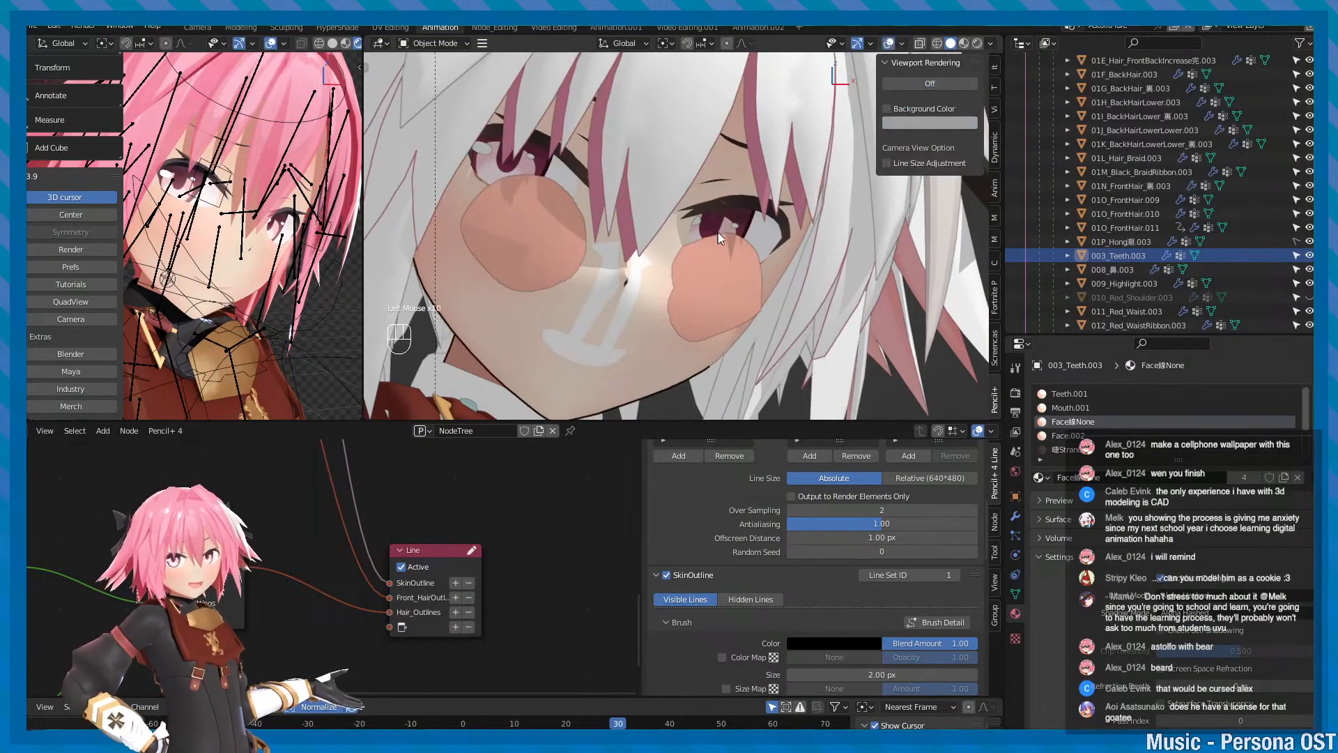
left_click(964, 44)
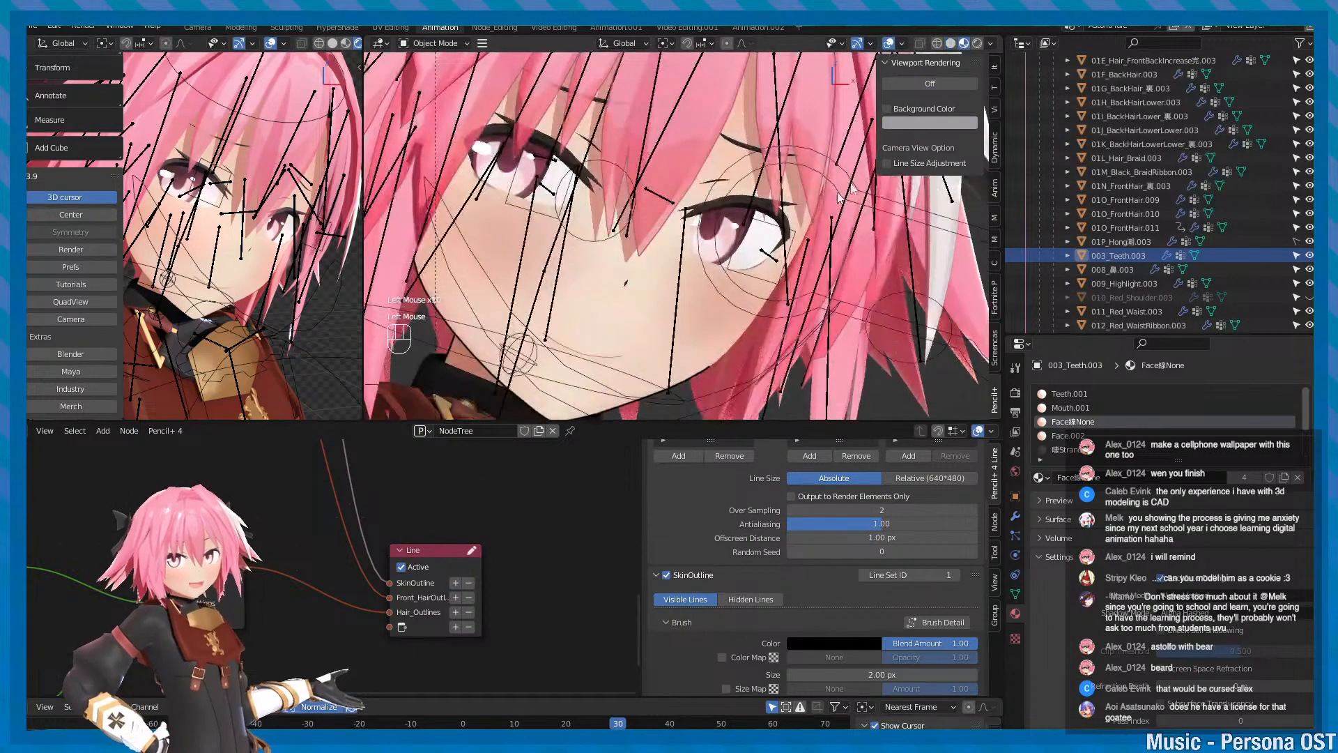
left_click(977, 44)
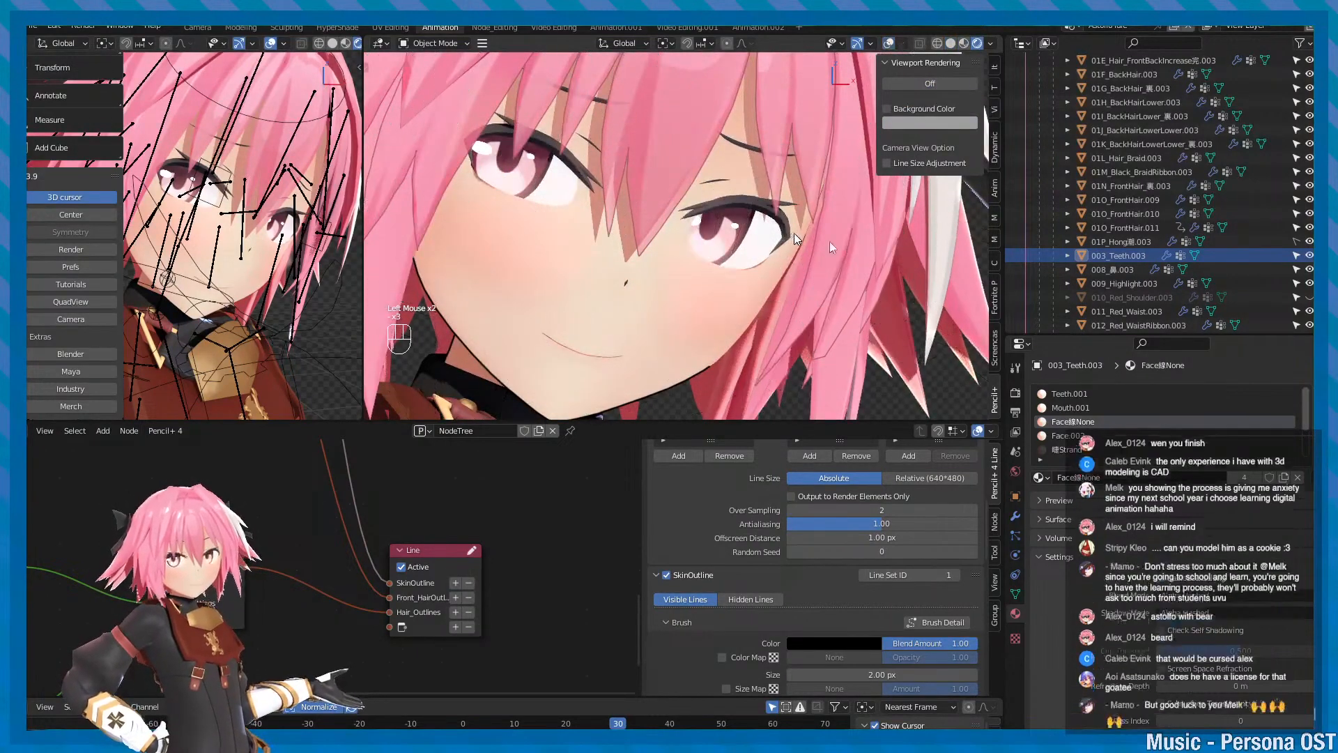
- Compare the rendered face with the 01P_Hong blush mesh shown and hidden
left_click(1309, 241)
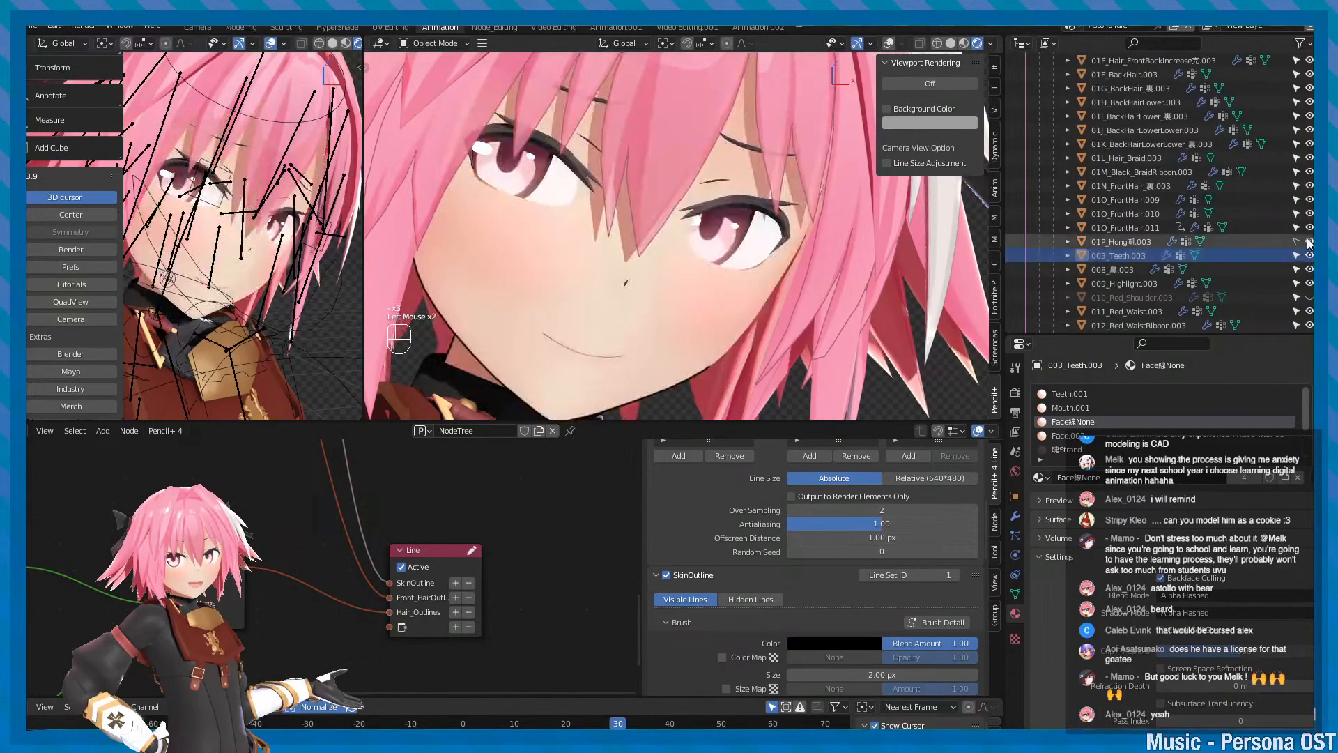
left_click(1309, 241)
left_click(1309, 241)
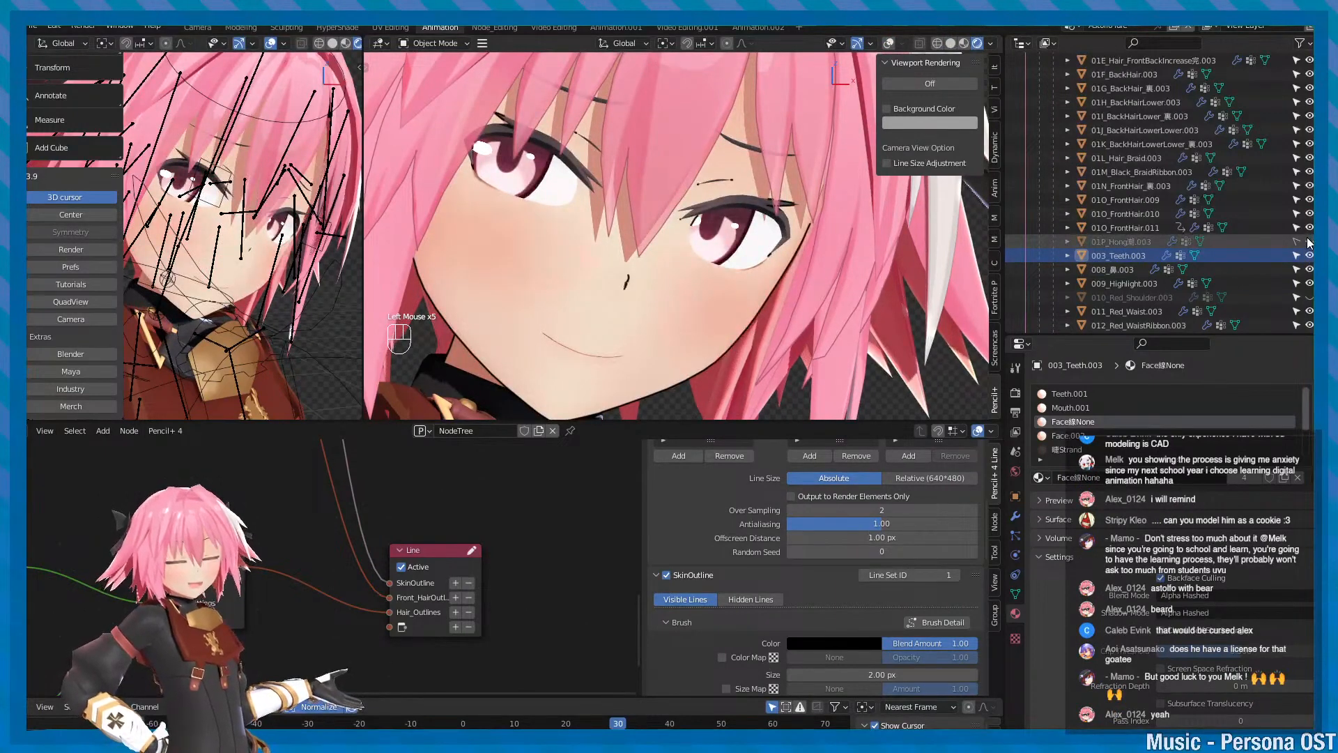
left_click(1310, 242)
left_click(1309, 241)
- Examine the nose, mouth and eye outlines closely while the 01P_Hong mesh is hidden
scroll(783, 311, "up", 2)
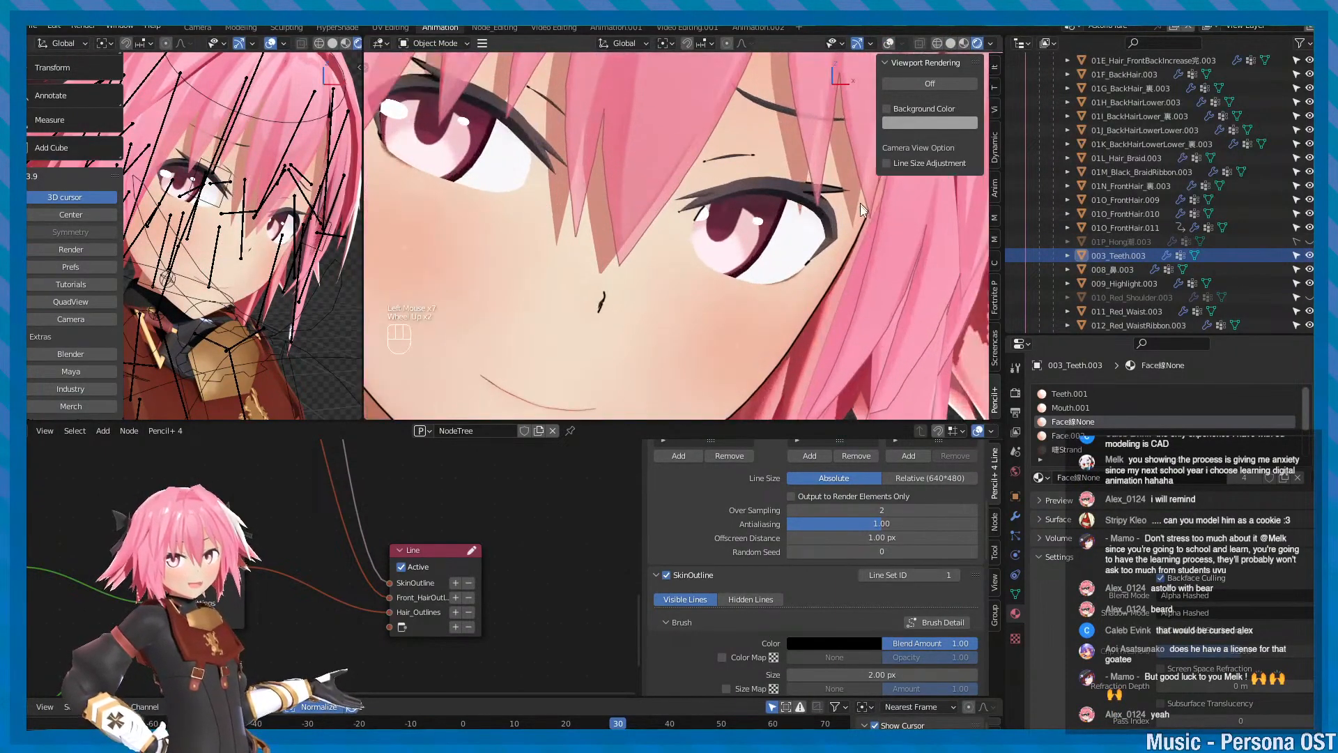
scroll(756, 335, "down", 1)
middle_click(801, 281, "alt")
scroll(802, 279, "up", 2)
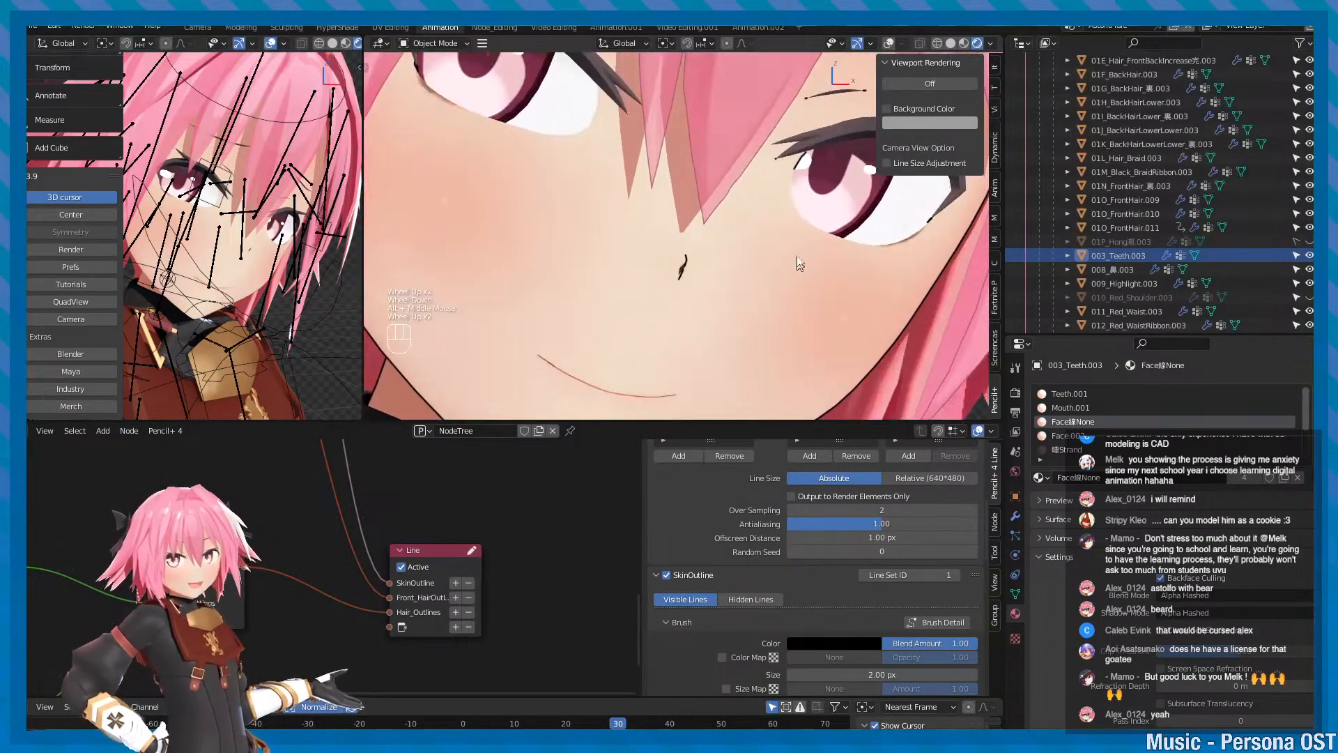
middle_click(767, 269, "alt")
middle_click(812, 162, "alt")
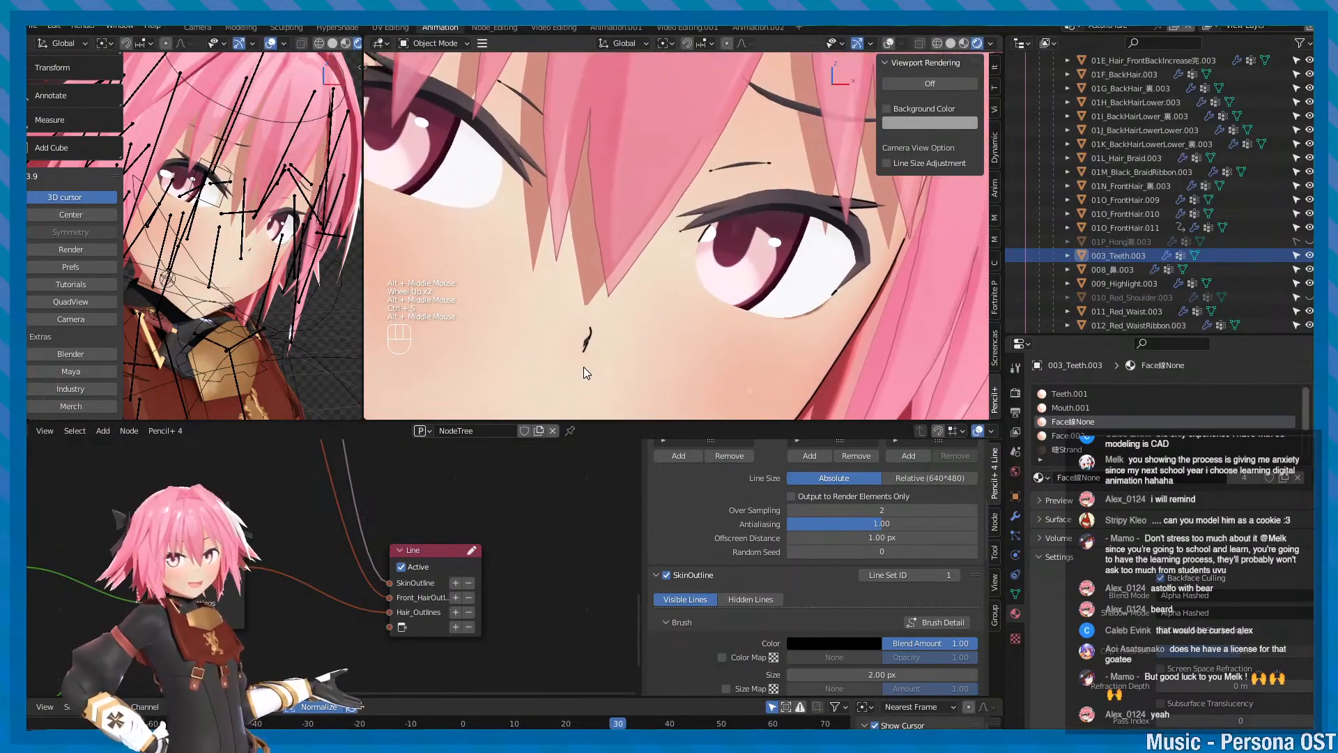
middle_click(755, 288, "alt")
scroll(718, 247, "up", 2, "alt")
scroll(718, 246, "down", 1)
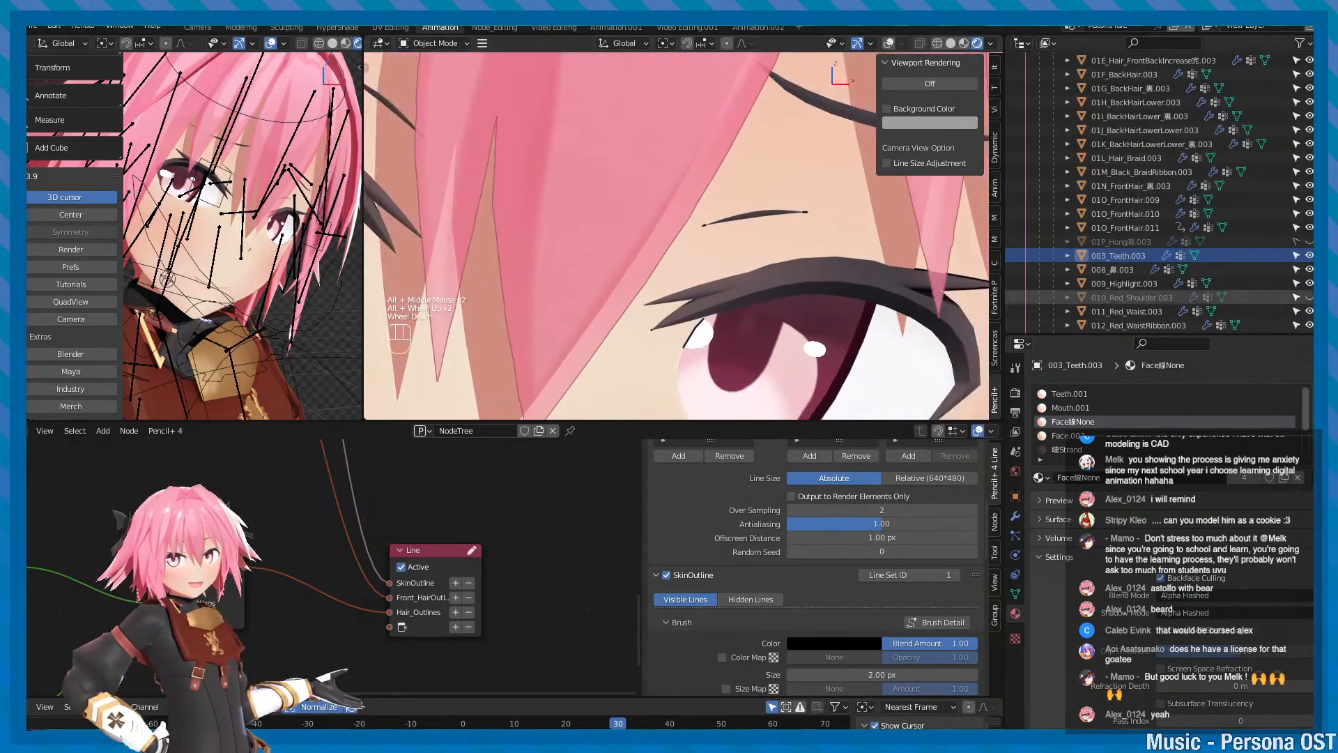
- Toggle the visibility of the 003_Teeth and 008 meshes, and show the 01P_Hong blush mesh again
left_click(1310, 256)
left_click(1310, 256)
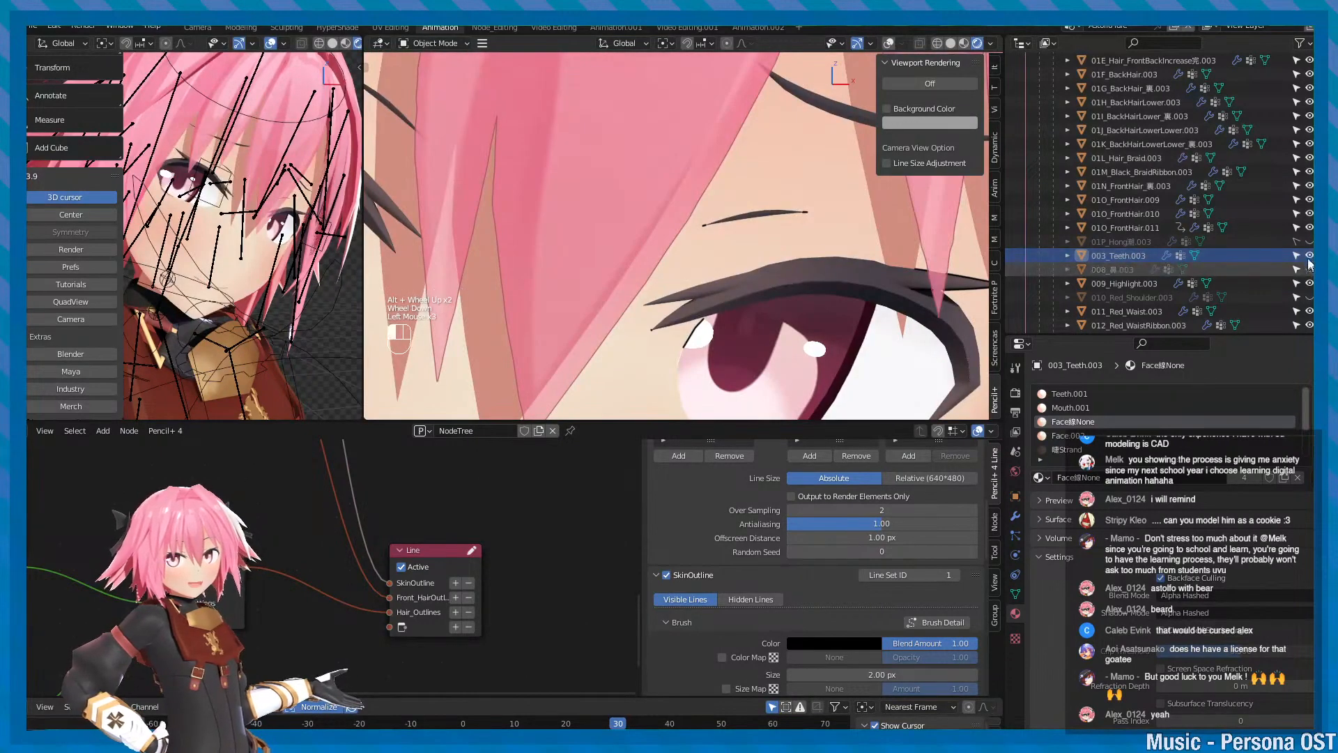
left_click(1309, 269)
left_click(1310, 241)
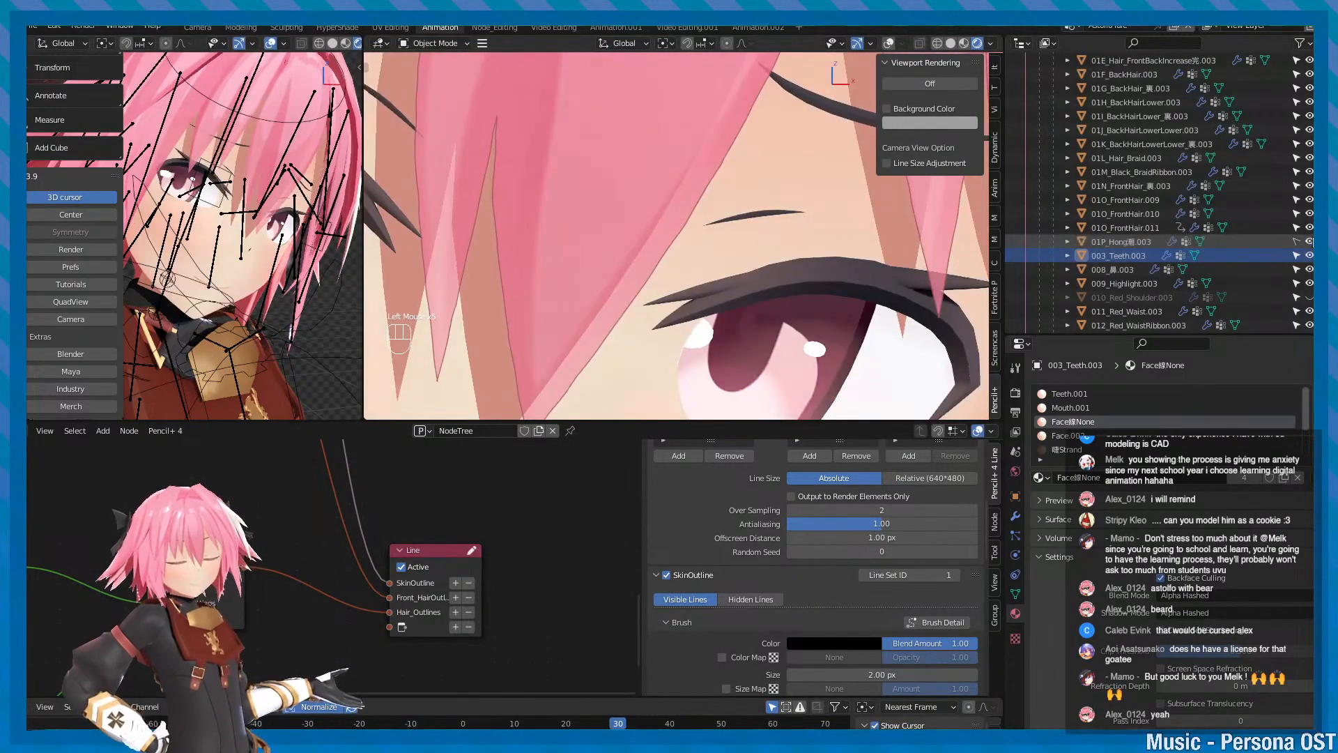
left_click(1310, 241)
left_click(1310, 242)
- Compare the eye and nose outlines repeatedly with the 01P_Hong mesh hidden and shown, leaving it shown
scroll(906, 315, "down", 2)
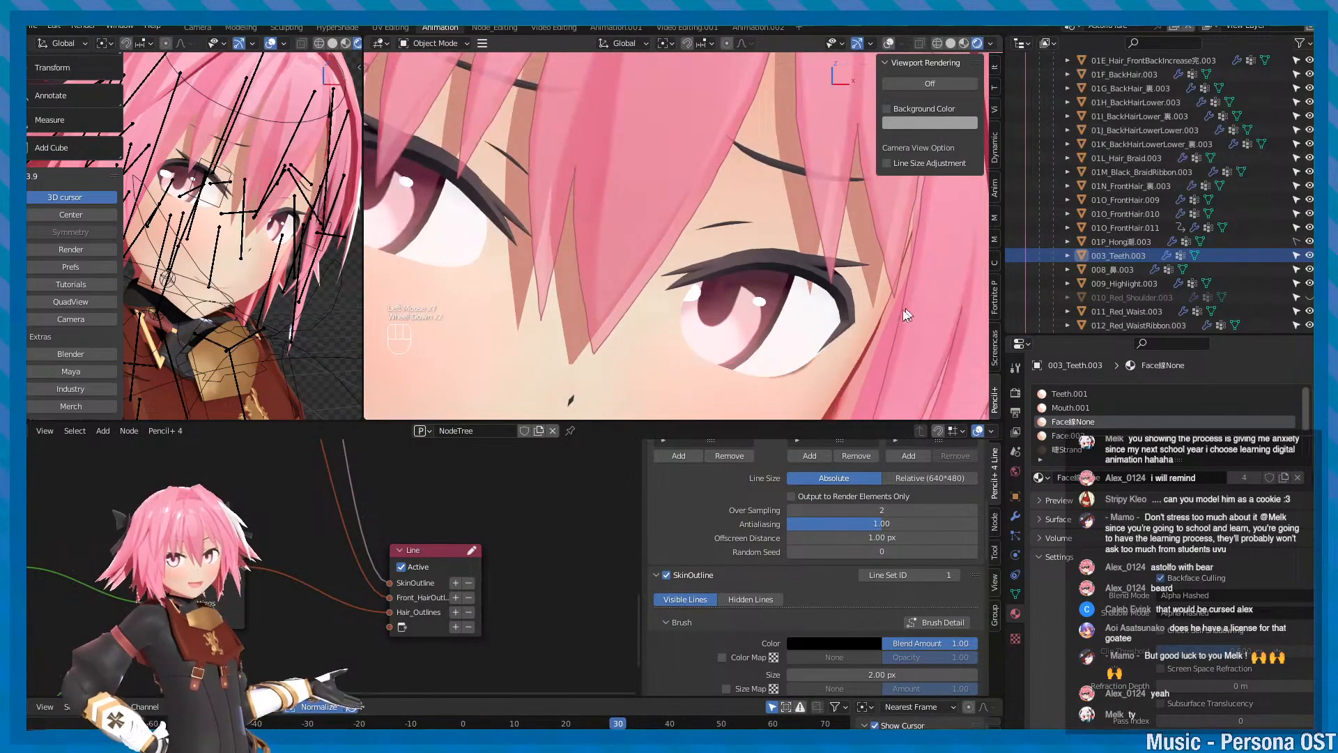
left_click(1311, 262)
left_click(1310, 262)
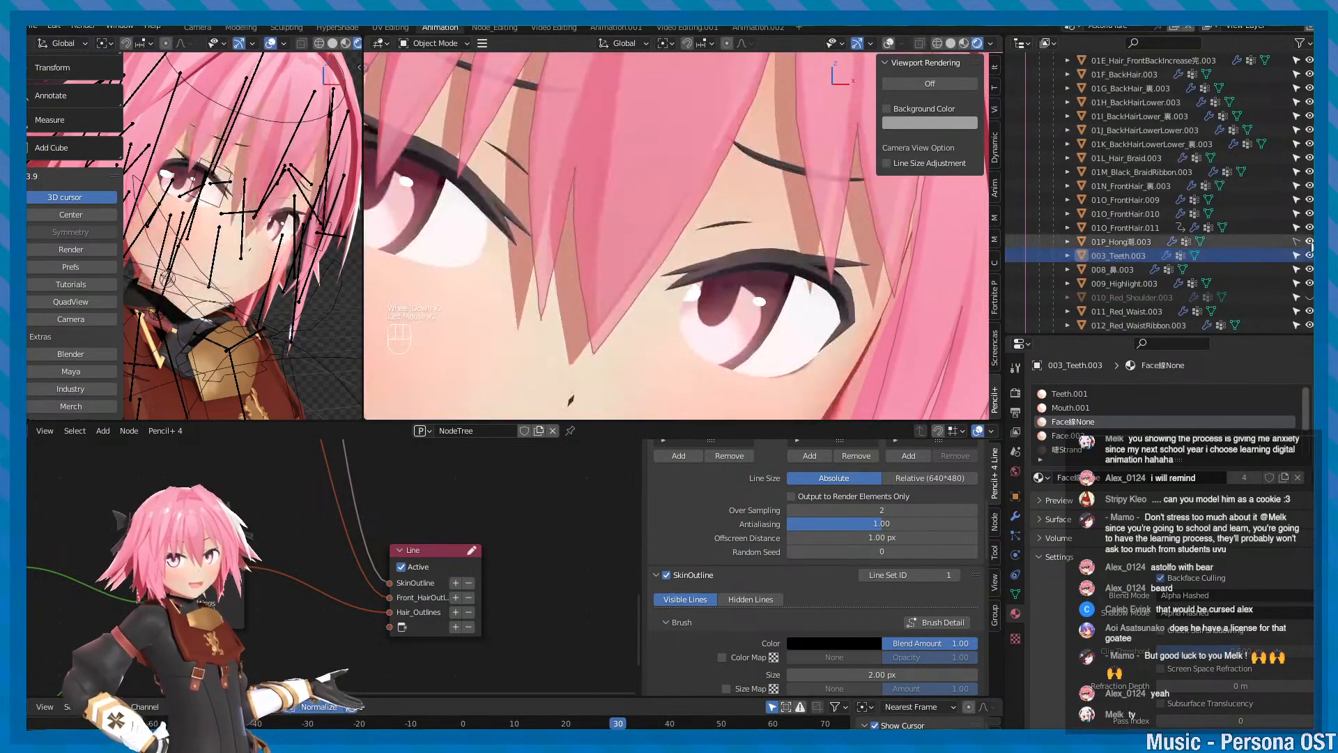
left_click(1310, 242)
left_click(1310, 241)
left_click(1310, 242)
left_click(1310, 241)
left_click(1310, 241)
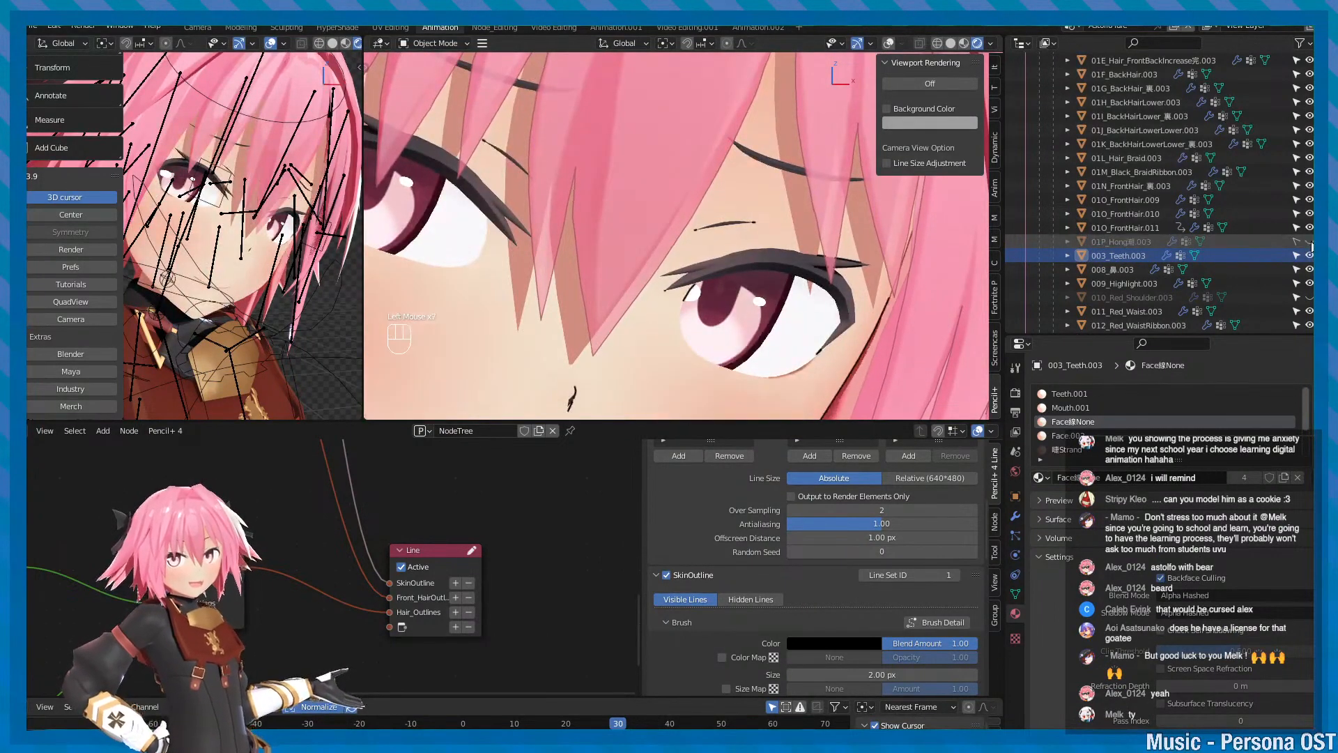
left_click(1311, 242)
left_click(1310, 241)
left_click(1310, 242)
left_click(1310, 242)
left_click(1310, 242)
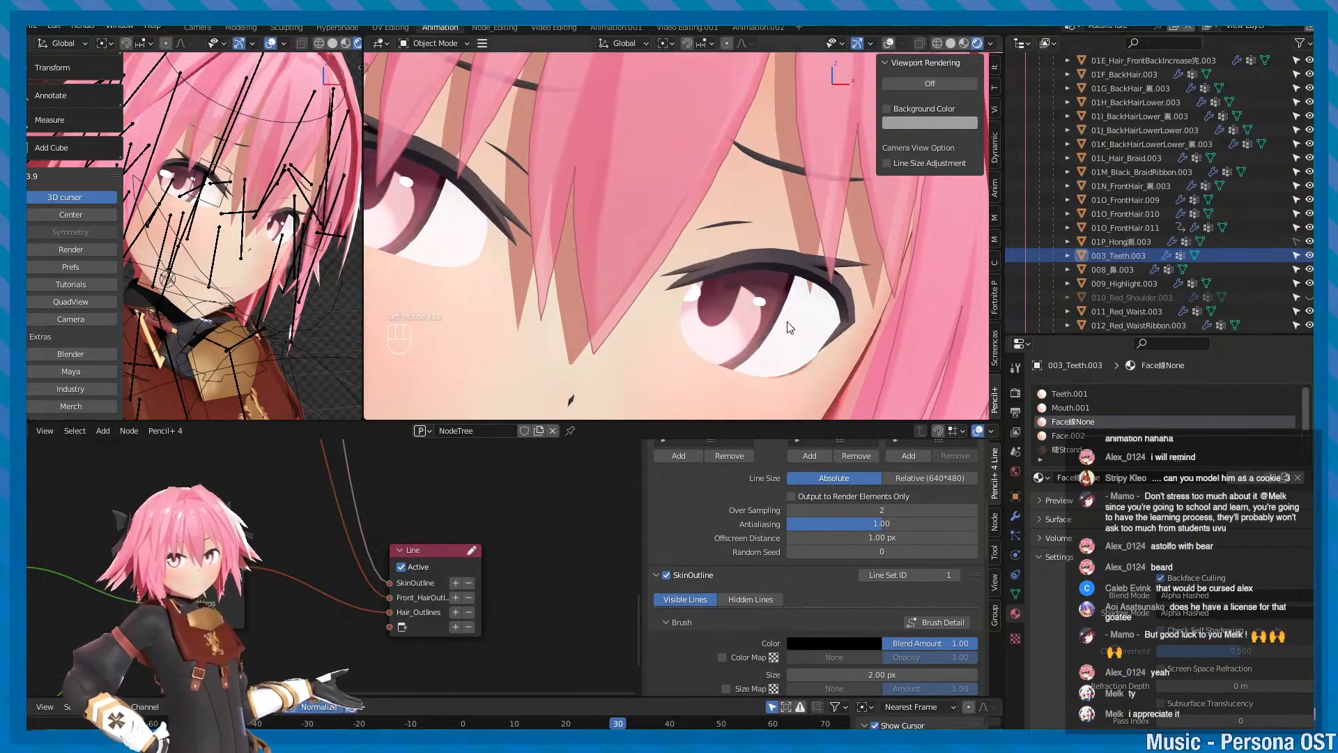
- Save the file with the character's upper body in view
scroll(787, 321, "down", 2)
middle_click(833, 287, "alt")
key("ctrl+s")
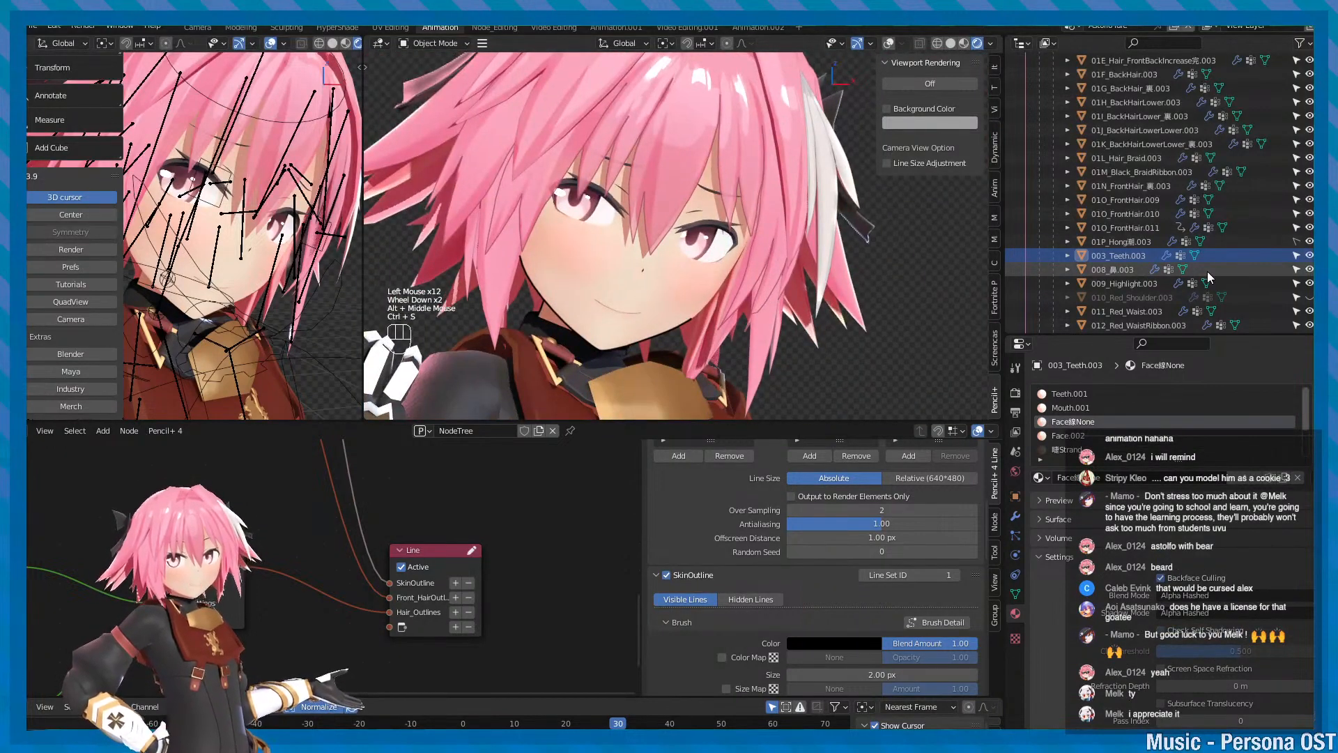
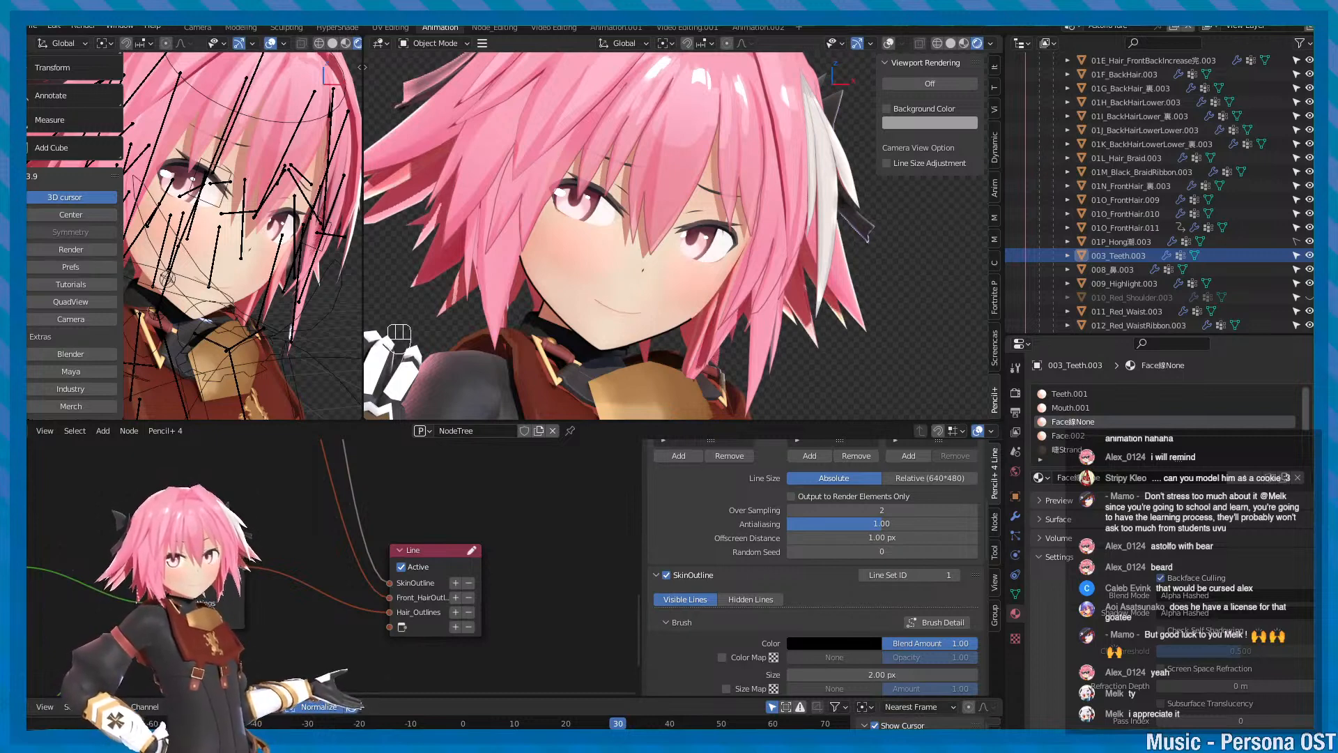
scroll(548, 274, "down", 2)
middle_click(549, 274, "alt")
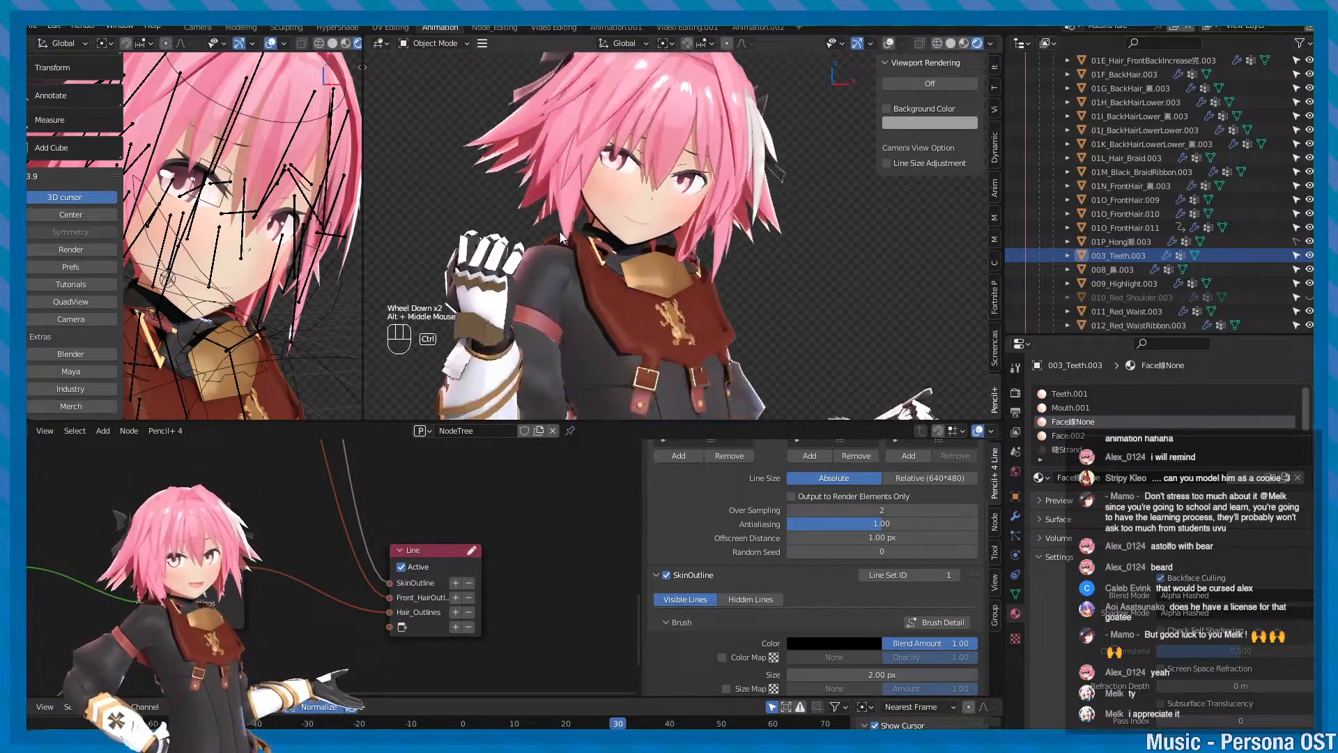
key("ctrl+s")
- Select the 003_Teeth face mesh on the character, frame it in the secondary viewport and save the file
scroll(218, 287, "down", 1, "alt")
left_click(218, 288, "alt")
left_click(216, 278)
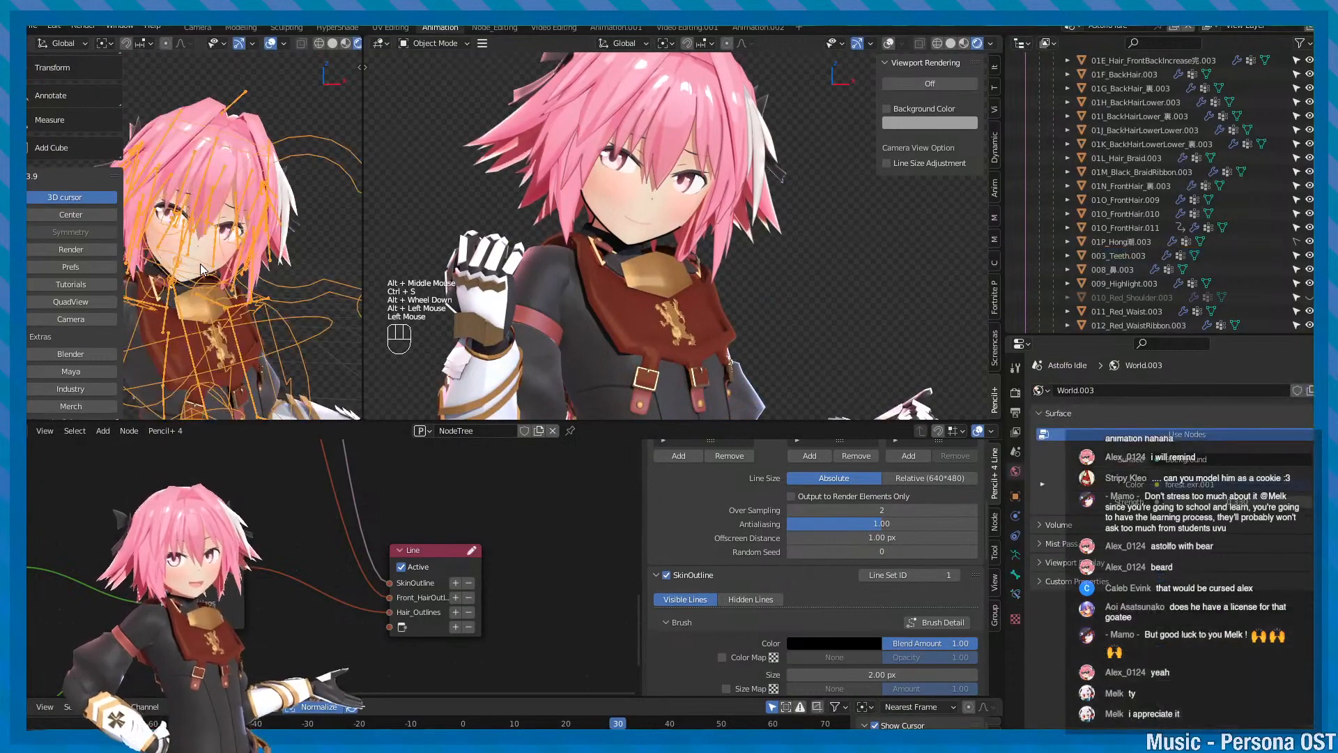
left_click(213, 268)
key("f")
scroll(213, 265, "down", 2)
key("ctrl+s")
middle_click(237, 286, "alt")
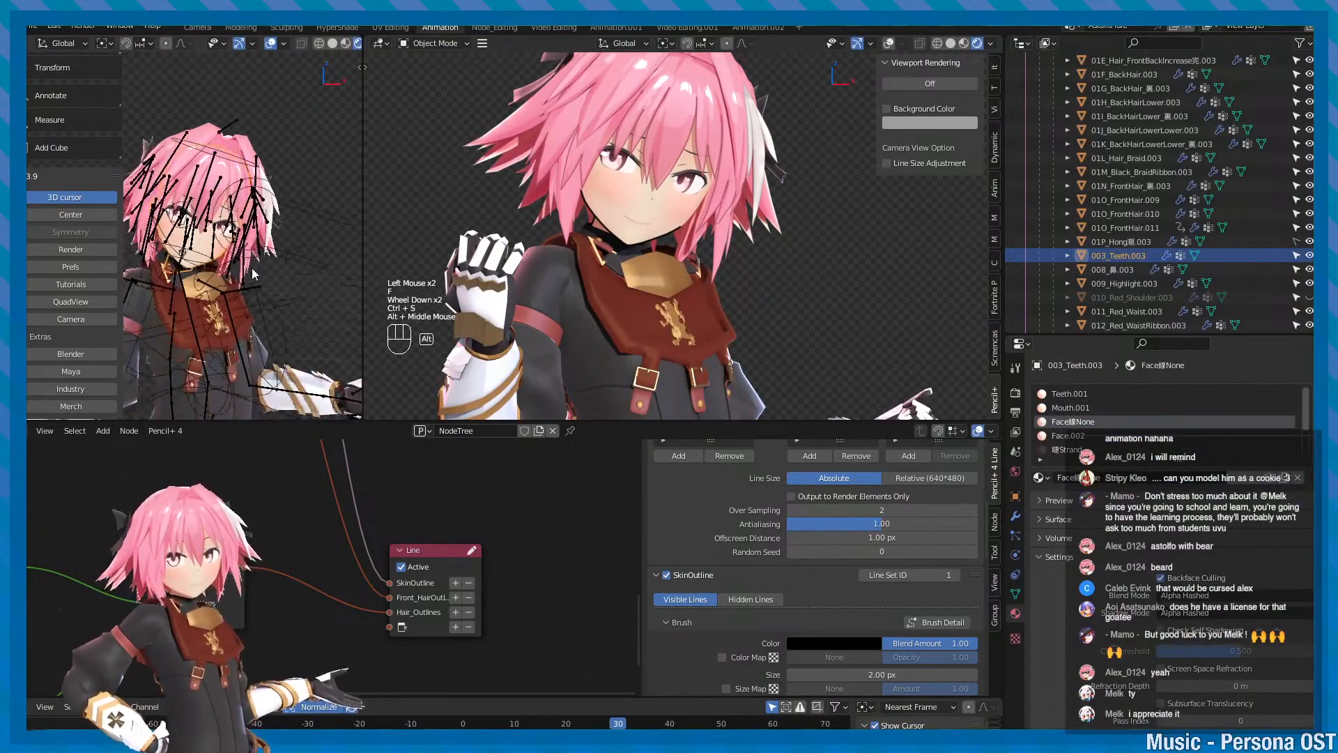
key("ctrl+s")
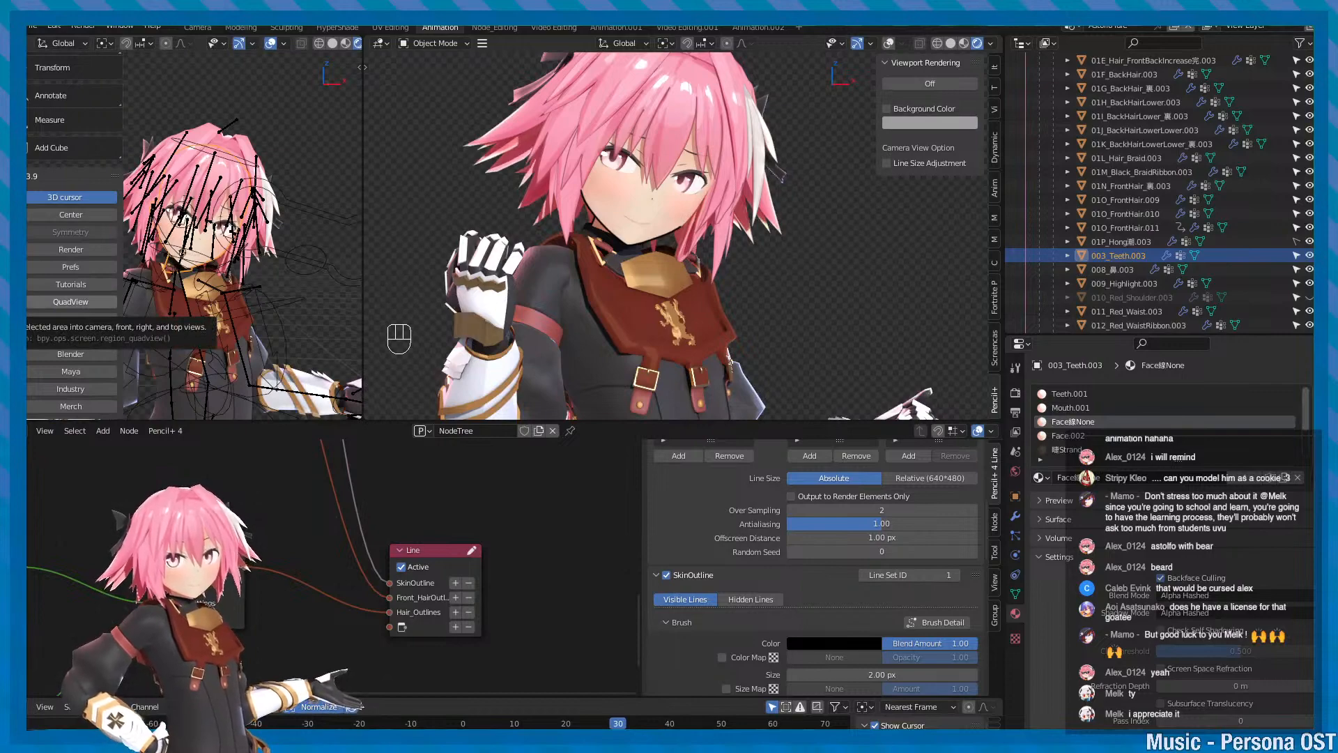
scroll(351, 276, "up", 2)
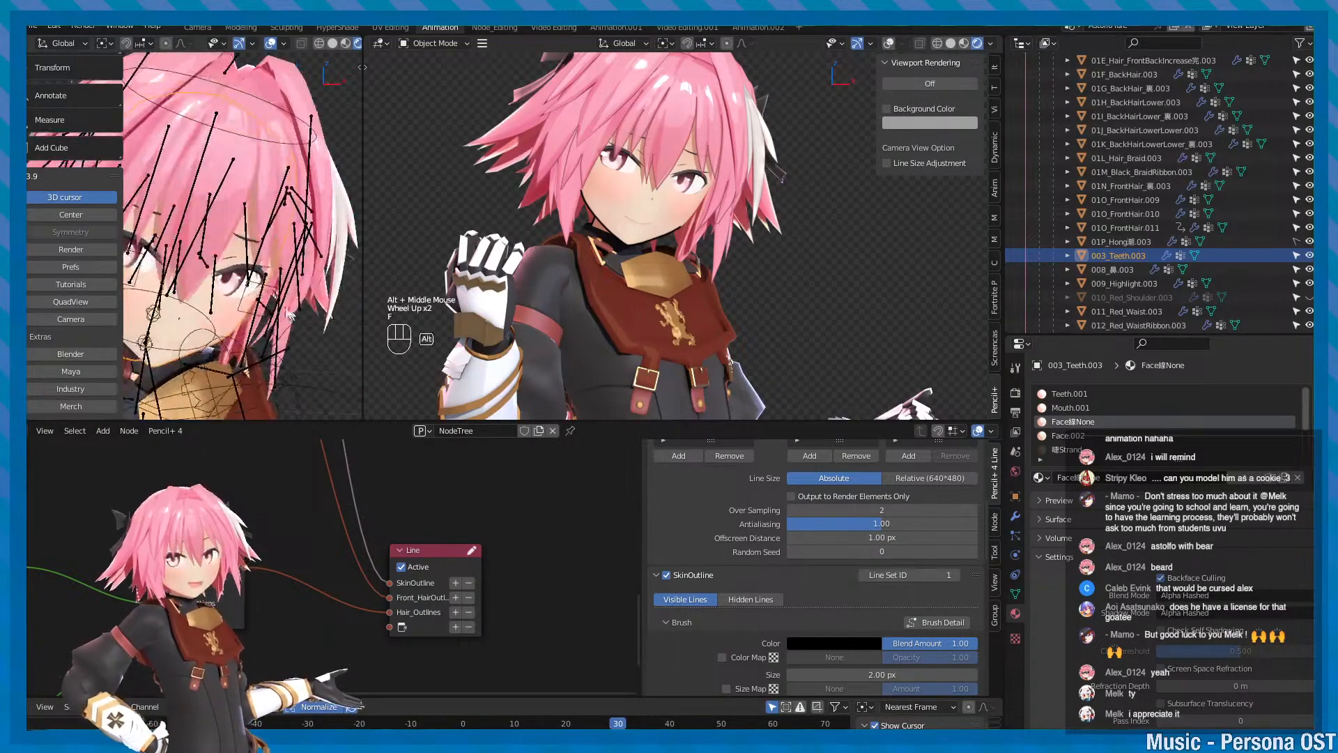
key("f")
left_click(247, 286, "alt")
key("ctrl+s")
scroll(248, 285, "down", 2)
key("Tab")
left_click(311, 290, "alt")
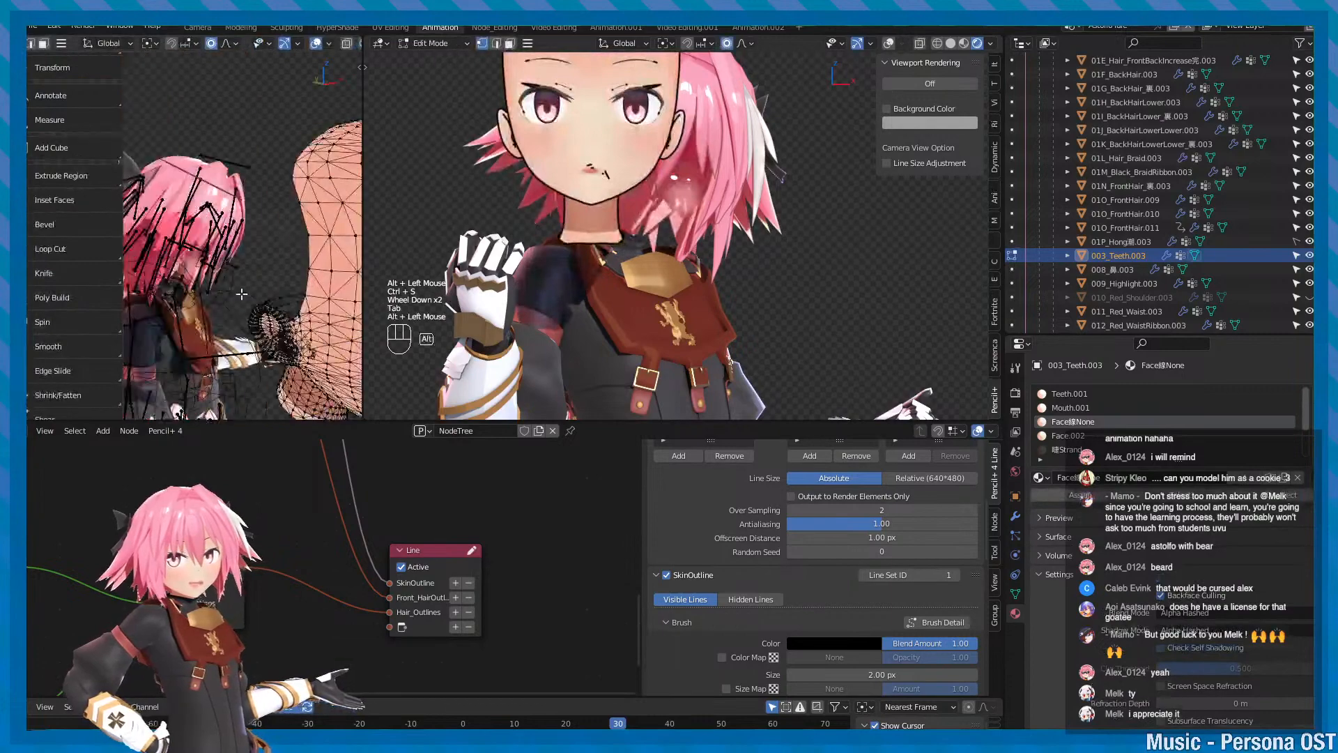
key("Tab")
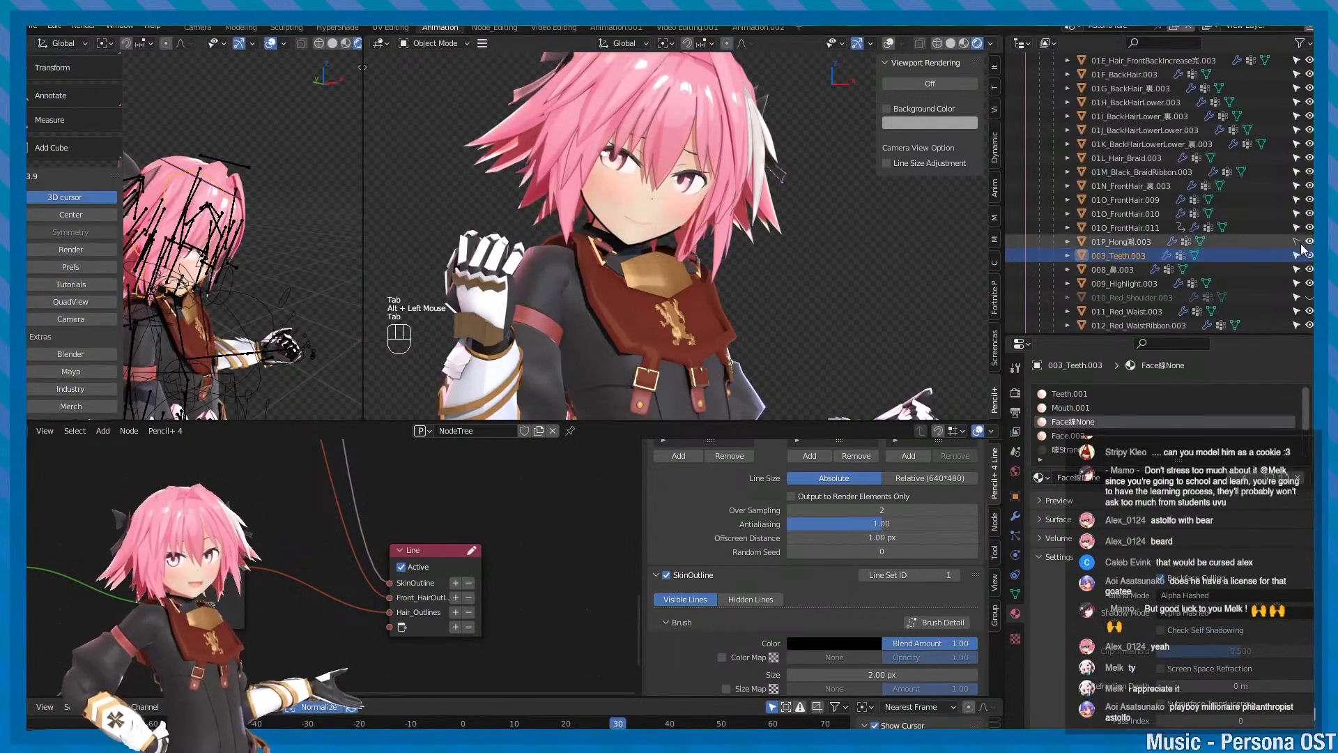
- Add the 01P_Hong blush mesh to the selection and open both meshes in Edit Mode with overlays shown
left_click(1261, 243, "shift")
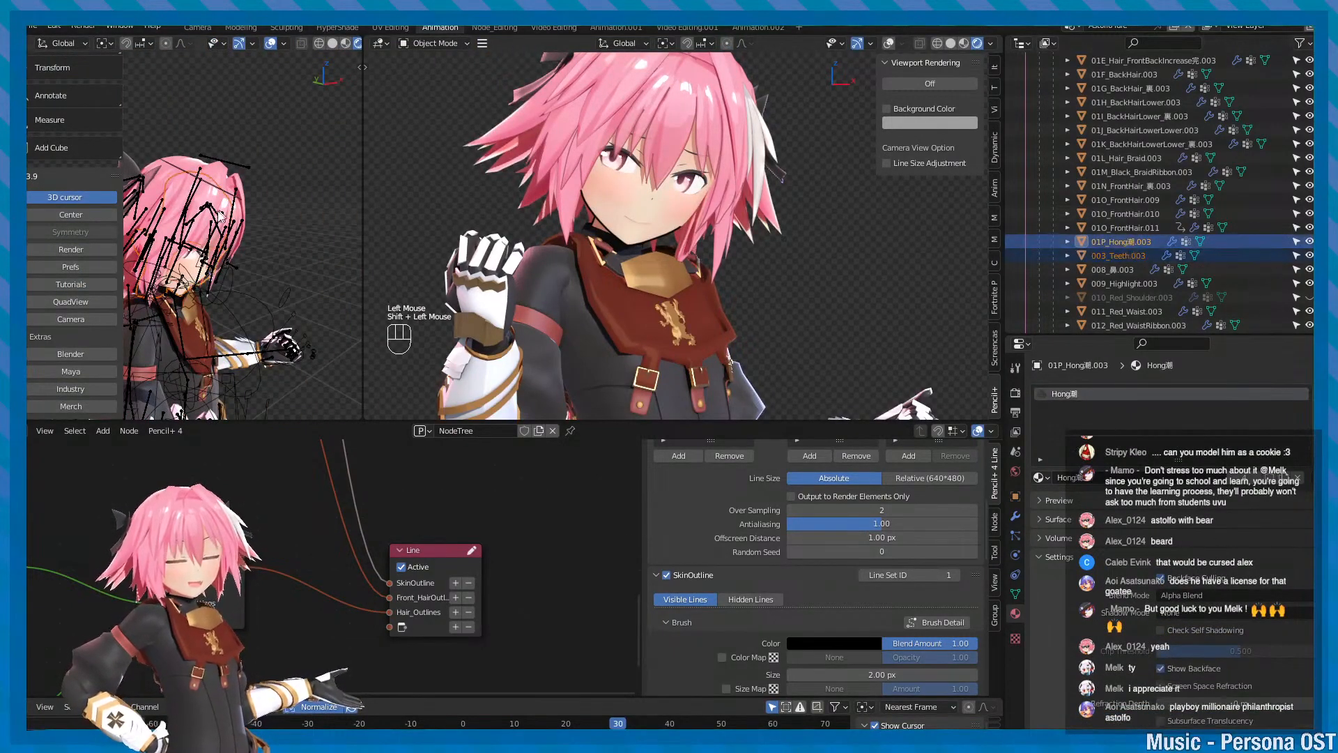
key("Tab")
left_click(237, 249, "alt")
scroll(704, 223, "up", 1, "alt")
scroll(704, 220, "up", 8)
middle_click_drag(662, 133, 722, 261, "alt")
key("shift+alt+z")
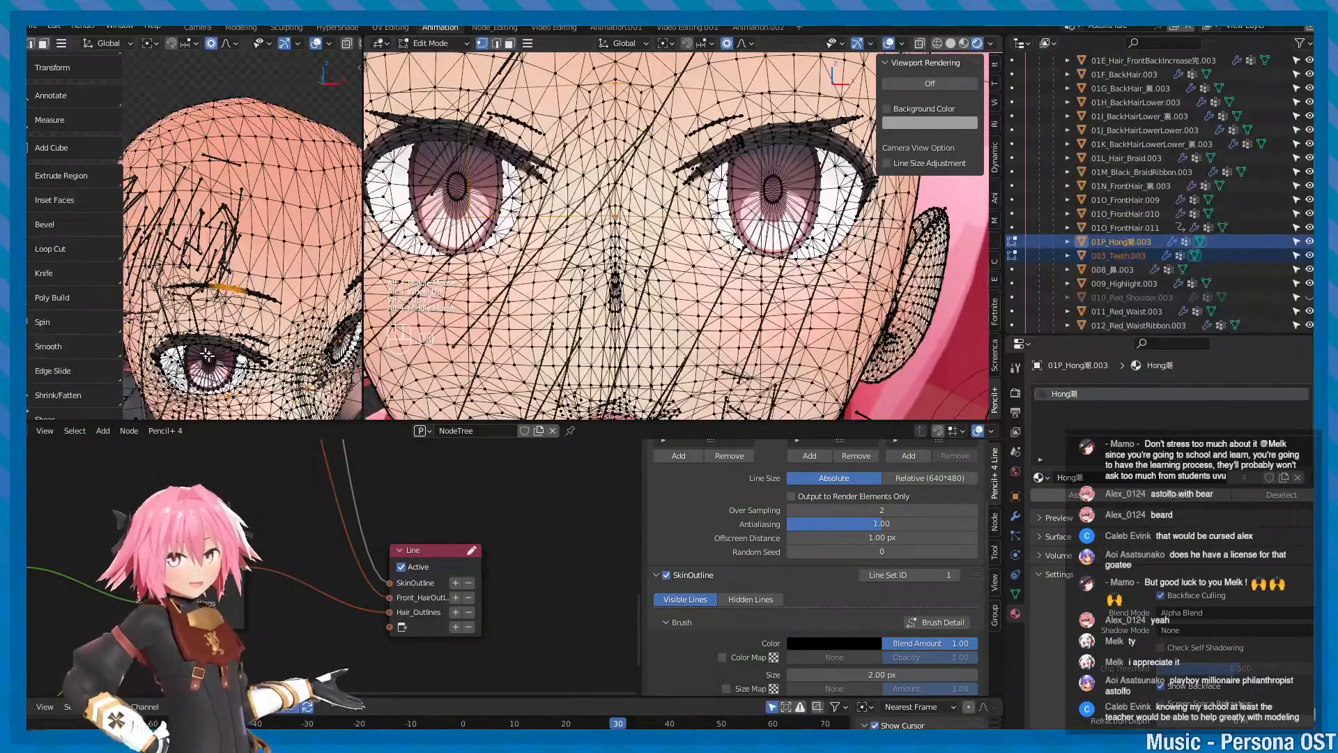
- Select vertices along the loose edge just in front of the face, seen from the side
middle_click_drag(207, 355, 235, 218, "alt")
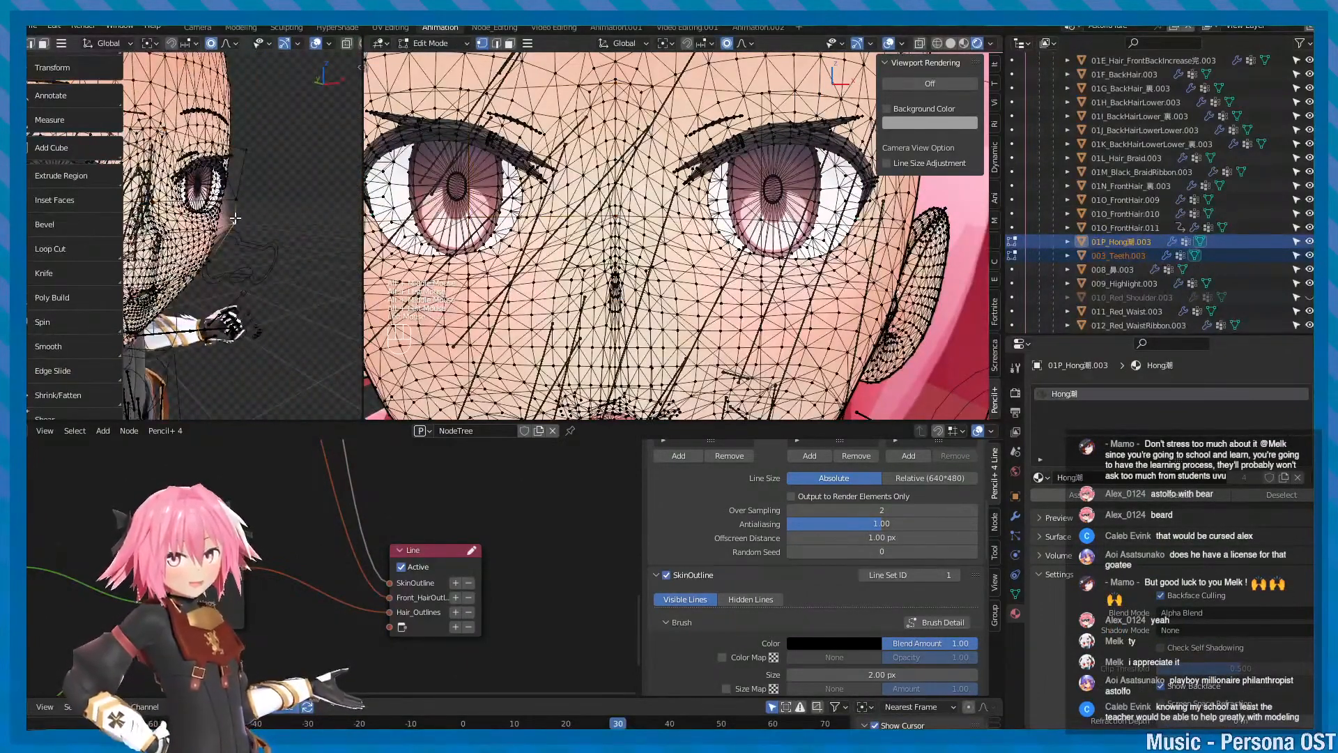
scroll(248, 221, "up", 4)
left_click_drag(233, 223, 197, 185, "alt")
scroll(199, 192, "down", 2, "alt")
middle_click_drag(202, 209, 236, 305, "alt")
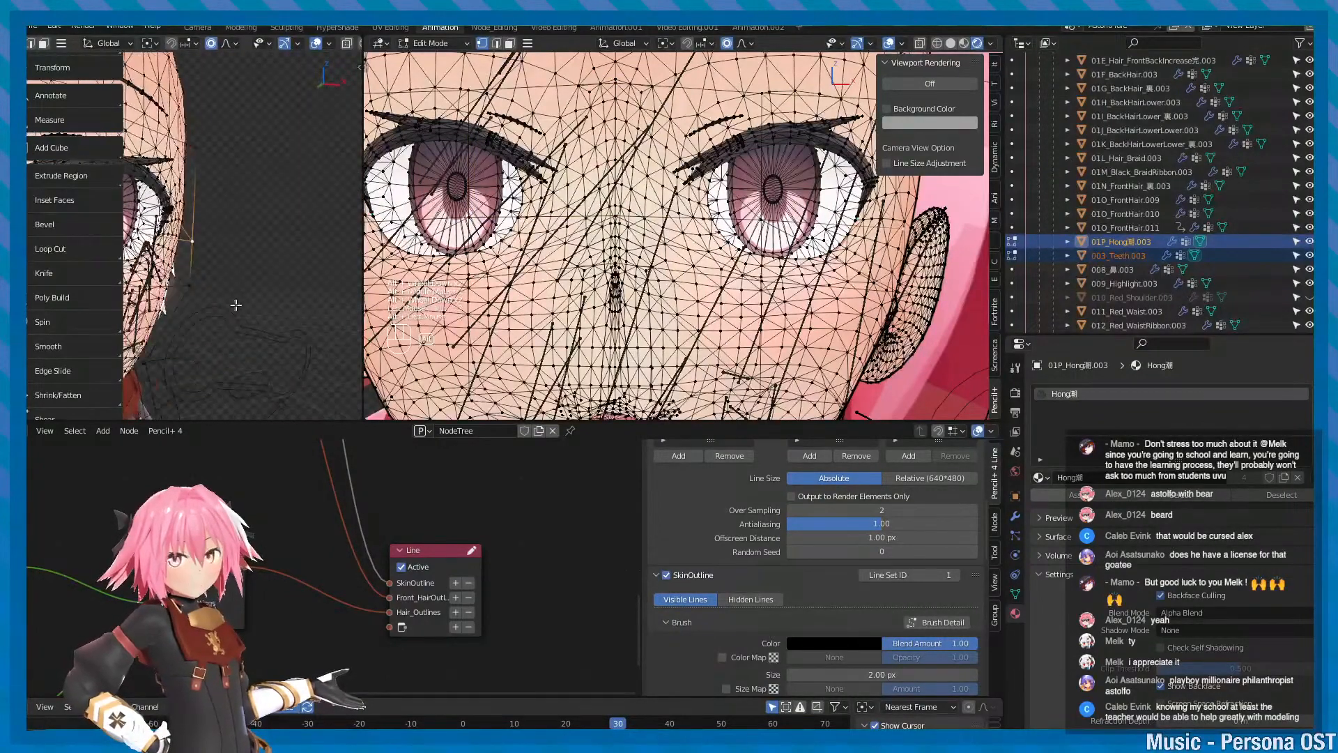
left_click(190, 285, "shift")
left_click(199, 138, "shift")
- Extend the vertex selection beside the face, activate the Move tool and hide the wireframe overlays
scroll(209, 223, "down", 2)
left_click_drag(214, 251, 221, 281, "alt")
left_click(172, 290, "shift")
left_click(183, 258, "shift")
key("minus")
key("w")
scroll(794, 239, "down", 2)
key("minus")
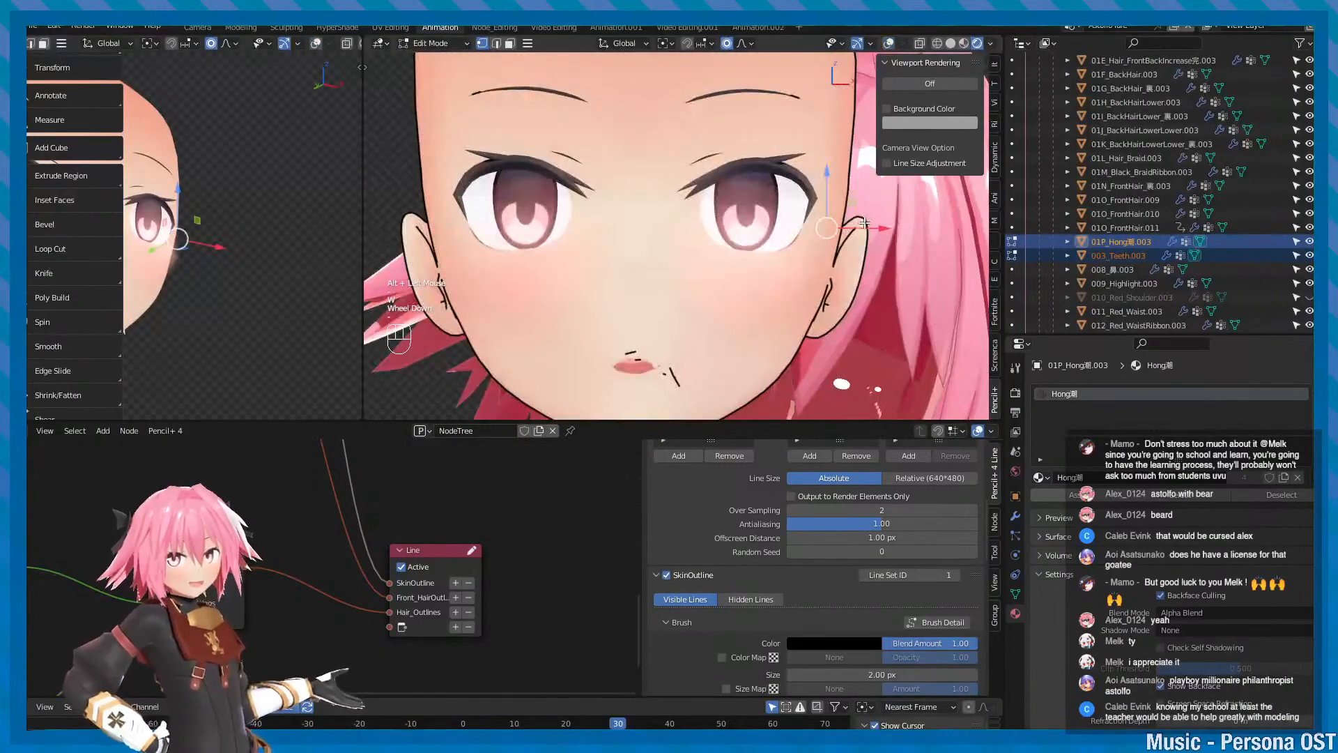
- Try moving the selected vertices along the X axis in both directions, undoing each move
left_click_drag(864, 223, 606, 226)
key("ctrl+z")
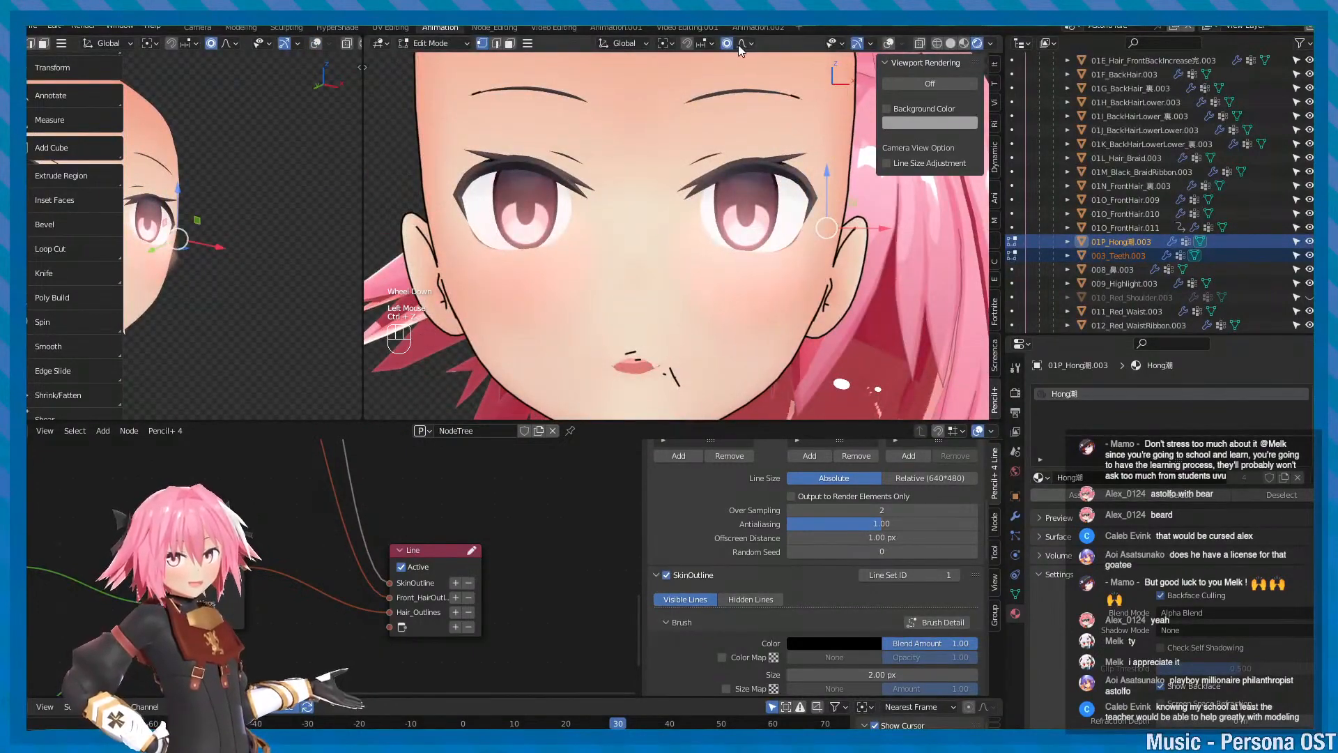
middle_click_drag(873, 285, 828, 278, "alt")
left_click_drag(825, 225, 879, 225)
key("ctrl+z")
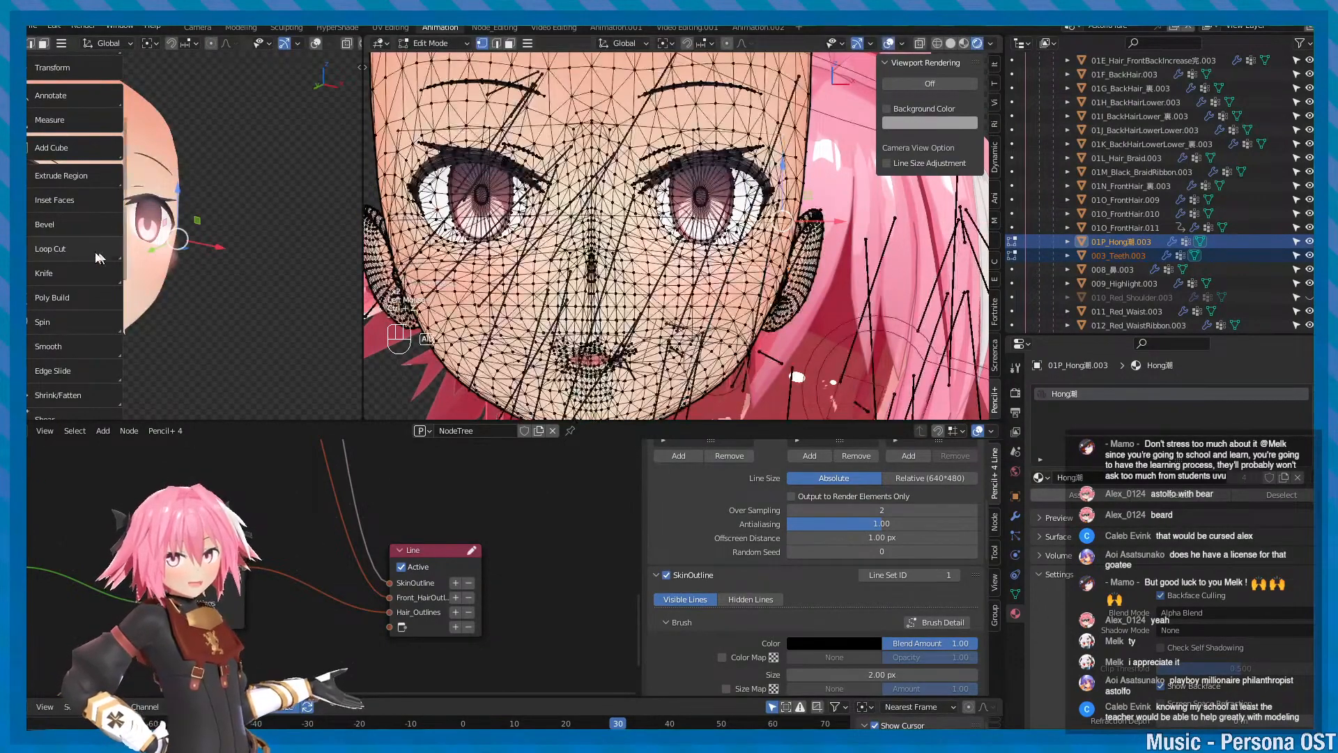
- Try moving the selected vertices beside the eye in the secondary viewport, and undo the changes
scroll(223, 290, "up", 4)
scroll(223, 290, "down", 1)
key("q")
left_click_drag(224, 290, 209, 265, "alt")
key("w")
key("w")
left_click_drag(197, 213, 210, 247)
key("ctrl+z")
key("w")
scroll(182, 261, "down", 1)
key("ctrl+z")
left_click_drag(203, 302, 241, 261, "alt")
key("ctrl+z")
- Reselect vertices beside the face and try moving them along X with the overlays hidden, then undo the move
middle_click_drag(250, 240, 296, 199, "alt")
left_click(234, 209, "ctrl")
key("f")
key("w")
scroll(233, 230, "down", 2)
left_click_drag(244, 362, 282, 400, "alt")
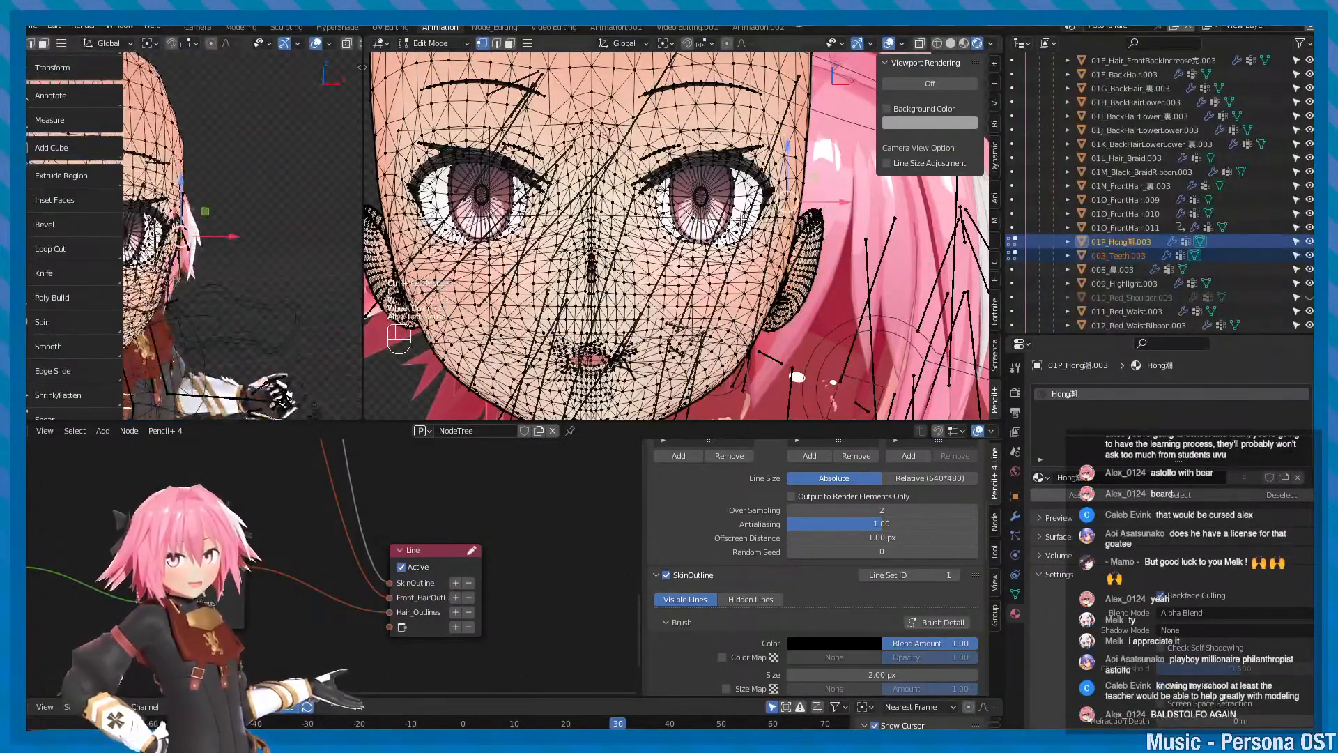
middle_click_drag(227, 258, 265, 255, "alt")
key("shift+alt+z")
left_click_drag(262, 242, 308, 242)
key("ctrl+z")
- Save the file with the overlays hidden and the whole head in view
scroll(683, 252, "down", 2)
key("minus")
middle_click_drag(689, 218, 684, 244, "alt")
key("ctrl+s")
key("minus")
scroll(220, 193, "down", 2)
key("ctrl+s")
middle_click_drag(201, 186, 232, 170, "alt")
middle_click(232, 170, "alt")
key("ctrl+s")
key("minus")
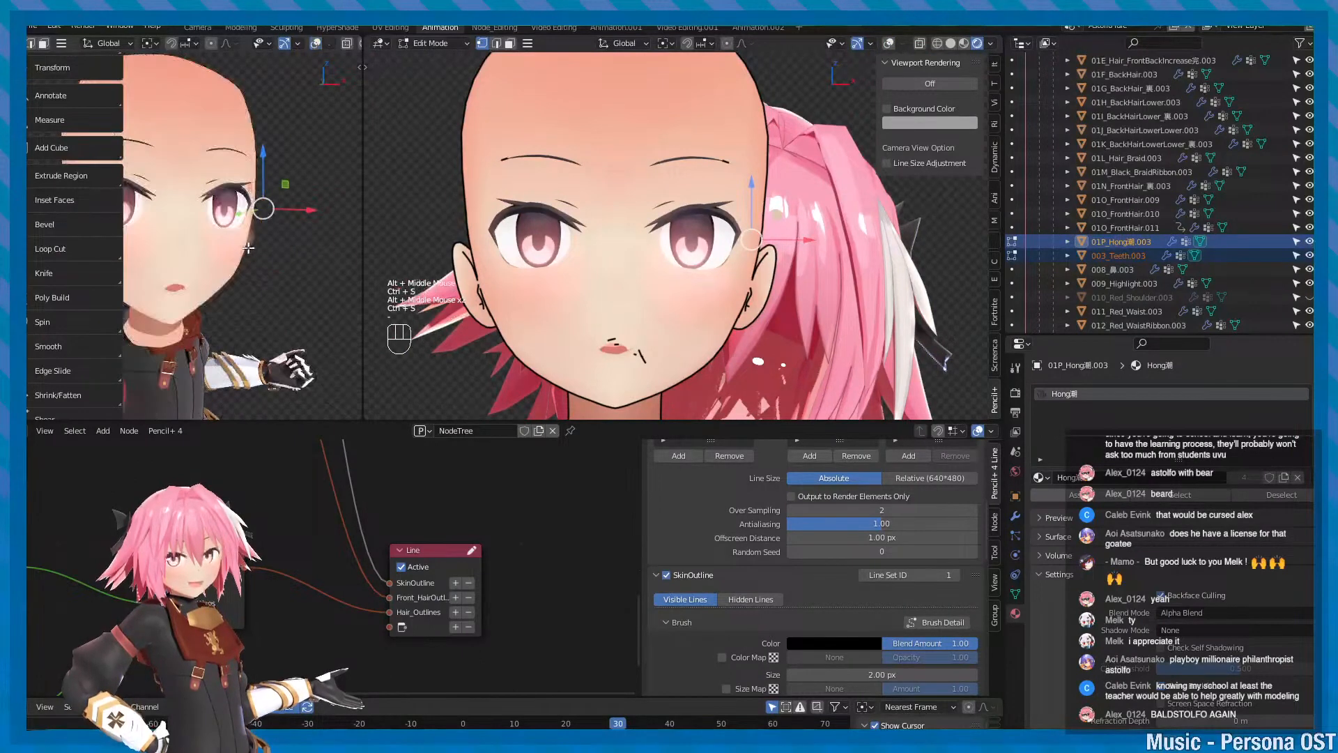
- Try a small X move of the selected vertices, undo it, save the file, and return to Object Mode
mouse_move(800, 239)
left_mouse_down()
mouse_move(849, 239)
mouse_move(773, 241)
mouse_move(804, 238)
left_mouse_up()
key("ctrl+z")
middle_click_drag(804, 239, 783, 222, "alt")
key("ctrl+s")
key("Tab")
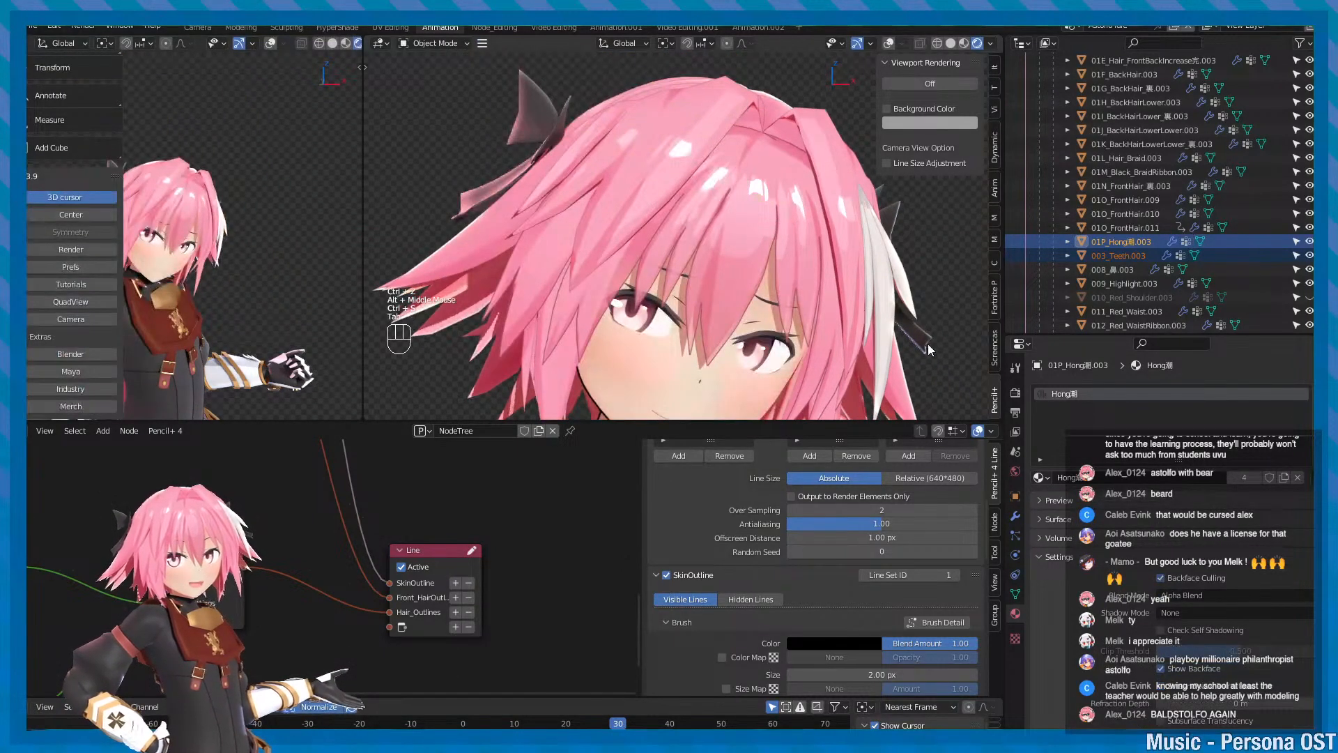
- Select only the 01P_Hong blush mesh, examine its shape keys, and briefly check it in Edit Mode
left_click(1134, 243)
left_click(1018, 596)
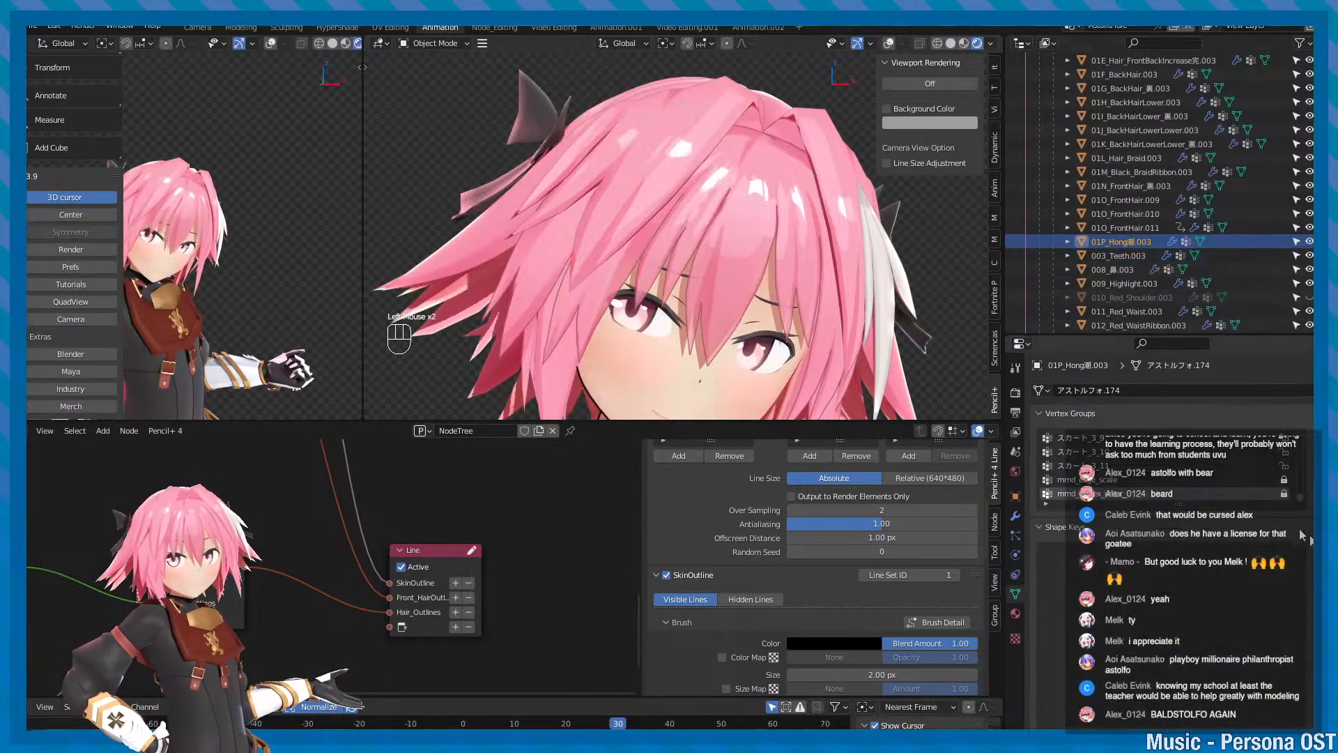
left_click(1317, 551)
left_click(1317, 551)
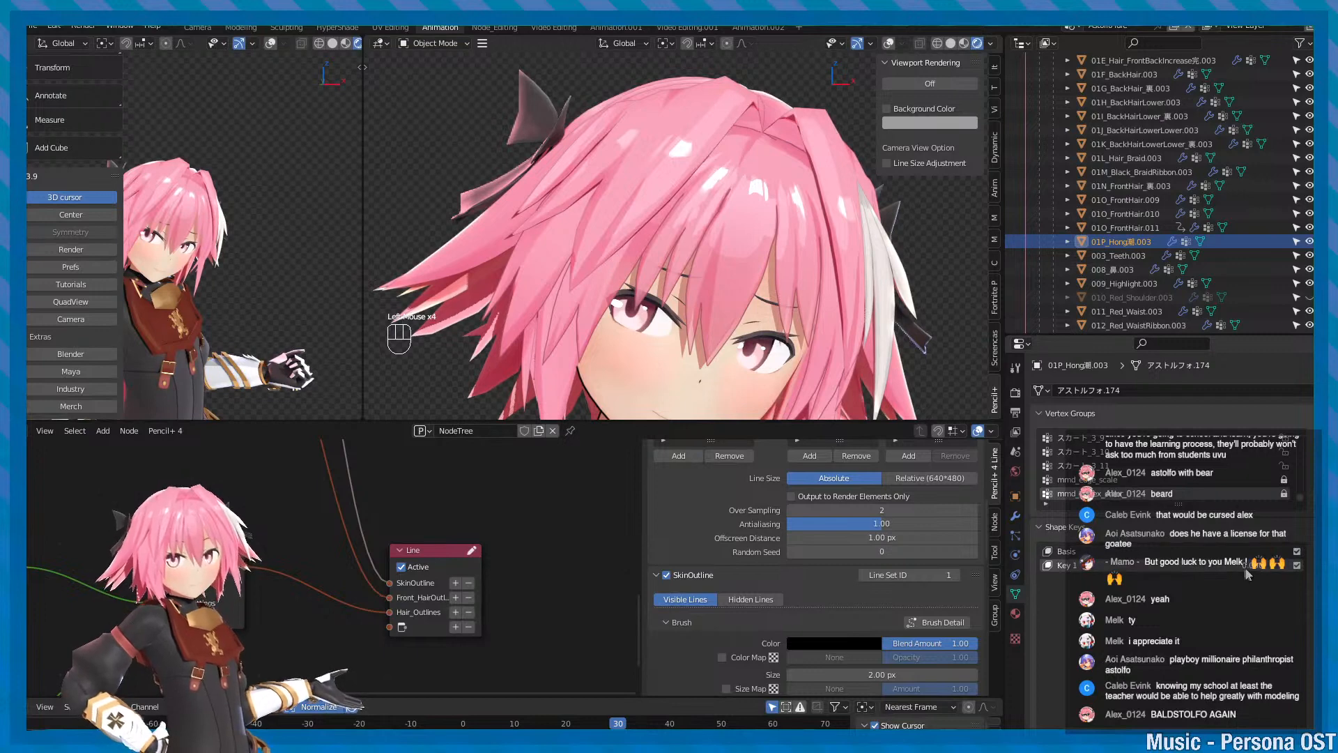
key("Tab")
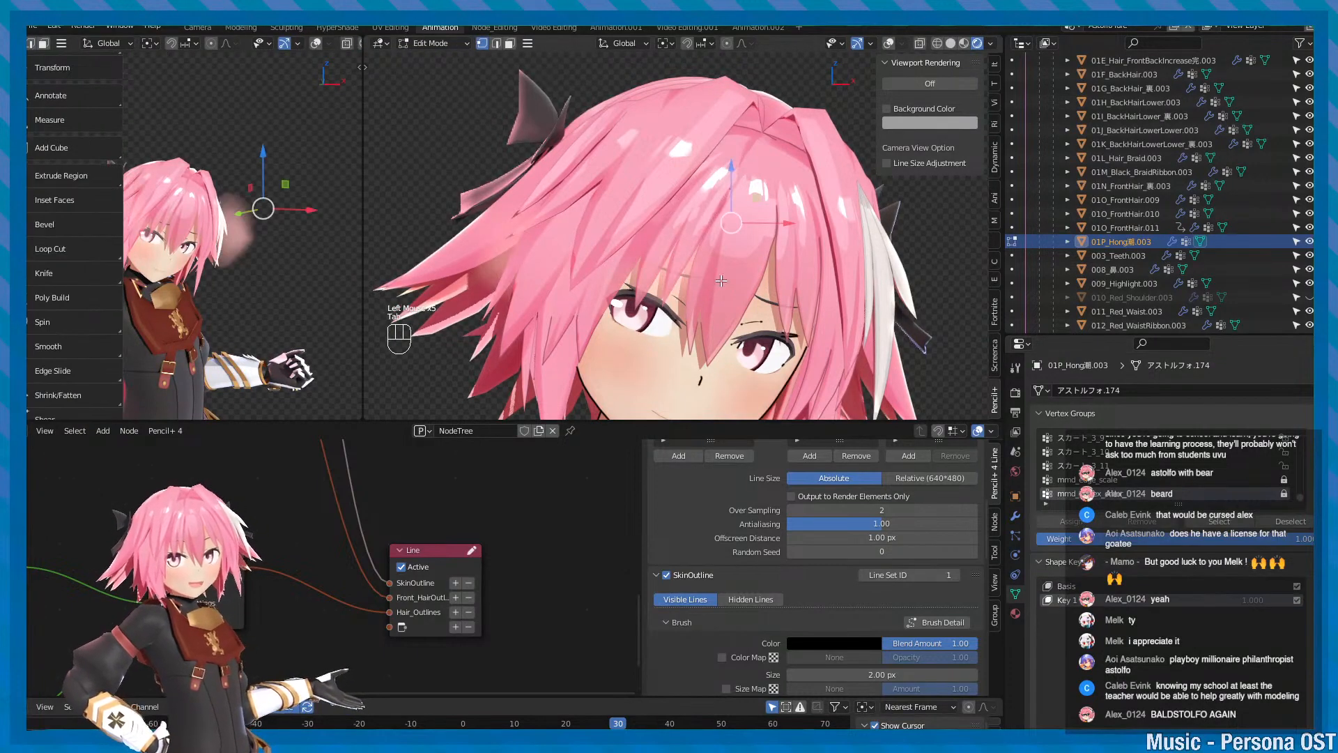
key("Tab")
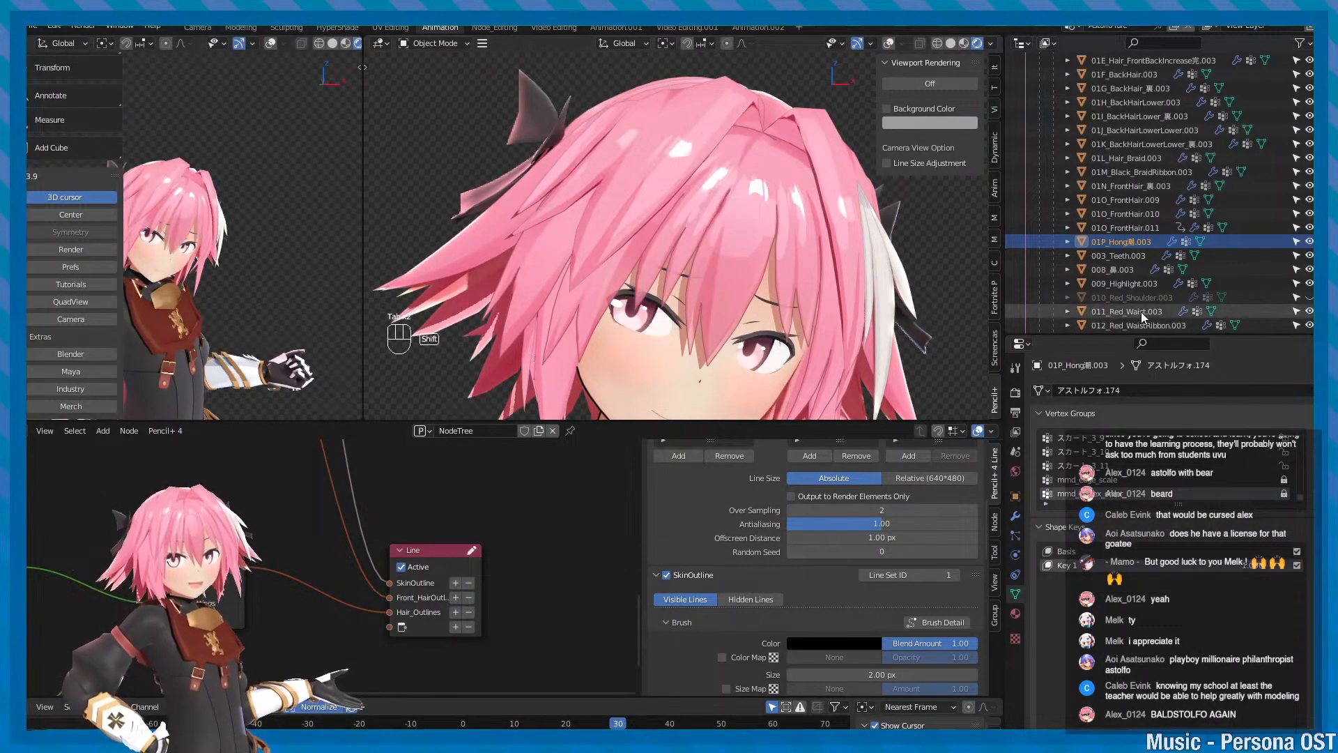
- Clear the selection, show the overlays in the secondary viewport, and pick the blush mesh on the face
left_click(665, 380, "shift")
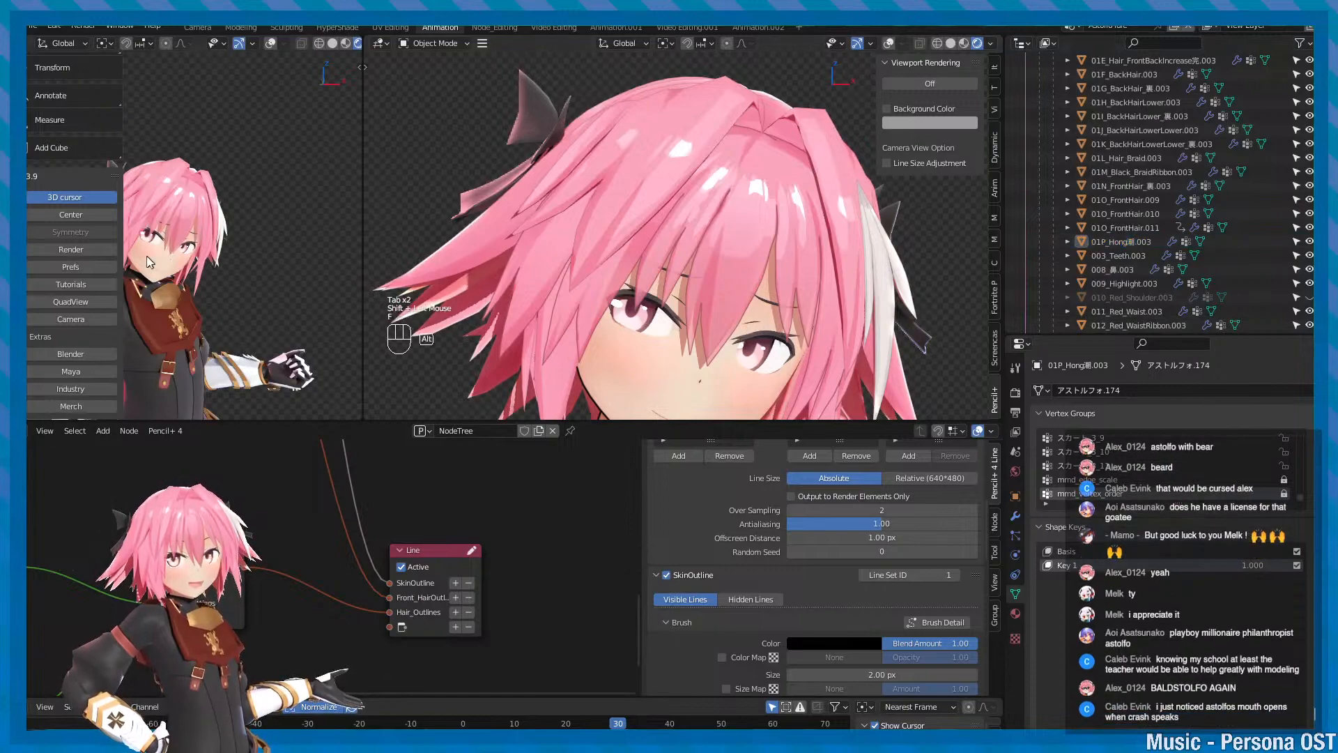
middle_click_drag(149, 257, 171, 245, "alt")
scroll(180, 247, "up", 1, "alt")
scroll(182, 246, "up", 2)
key("minus")
left_click(177, 252)
left_click(197, 262)
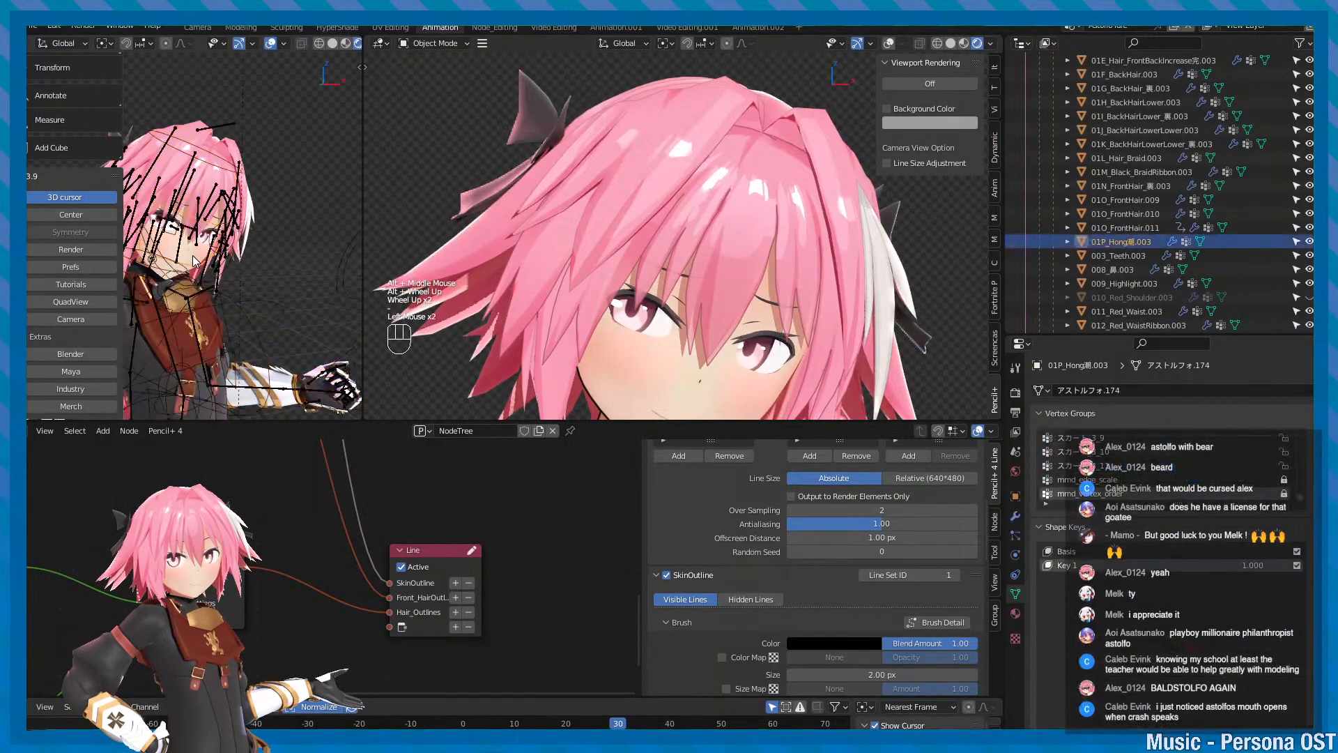
- Select the 003_Teeth face mesh together with the blush mesh in the secondary viewport and enter Edit Mode on both
key("f")
middle_click_drag(188, 317, 216, 260, "alt")
left_click(189, 262, "shift")
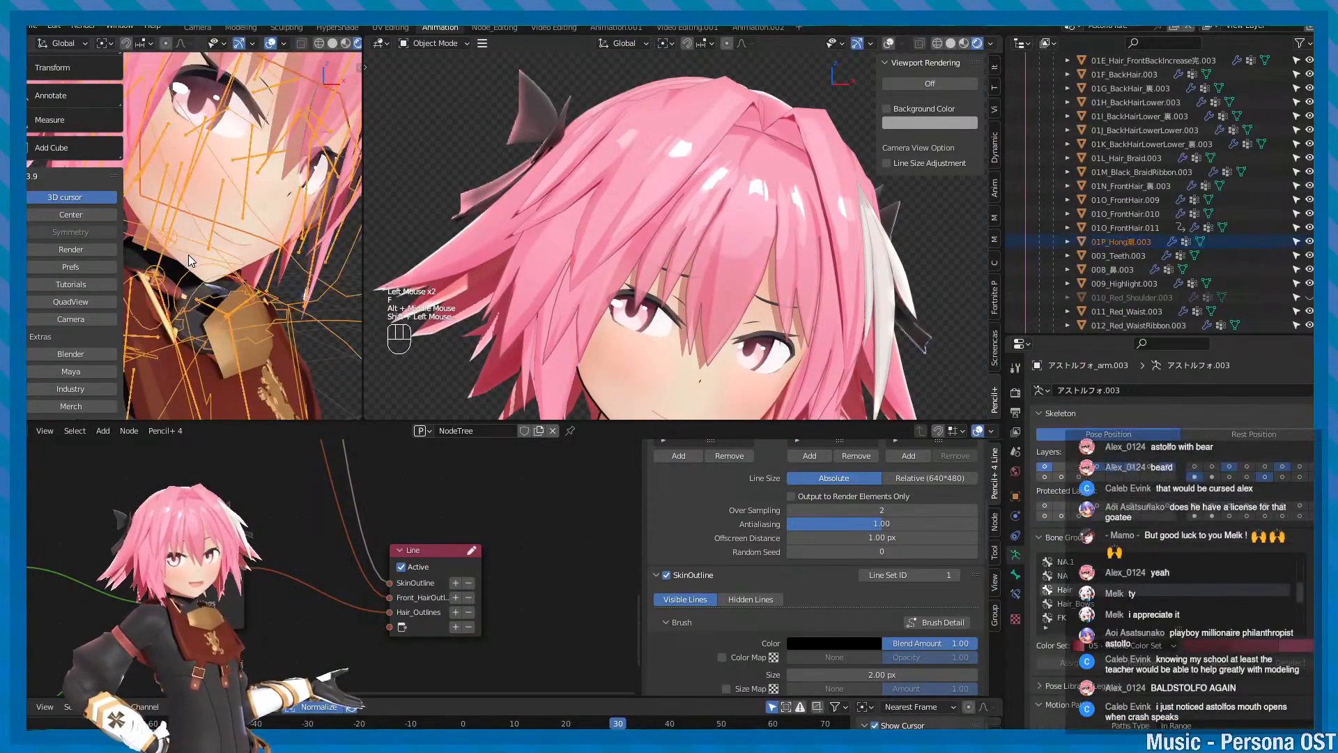
left_click(183, 266)
scroll(192, 238, "up", 2)
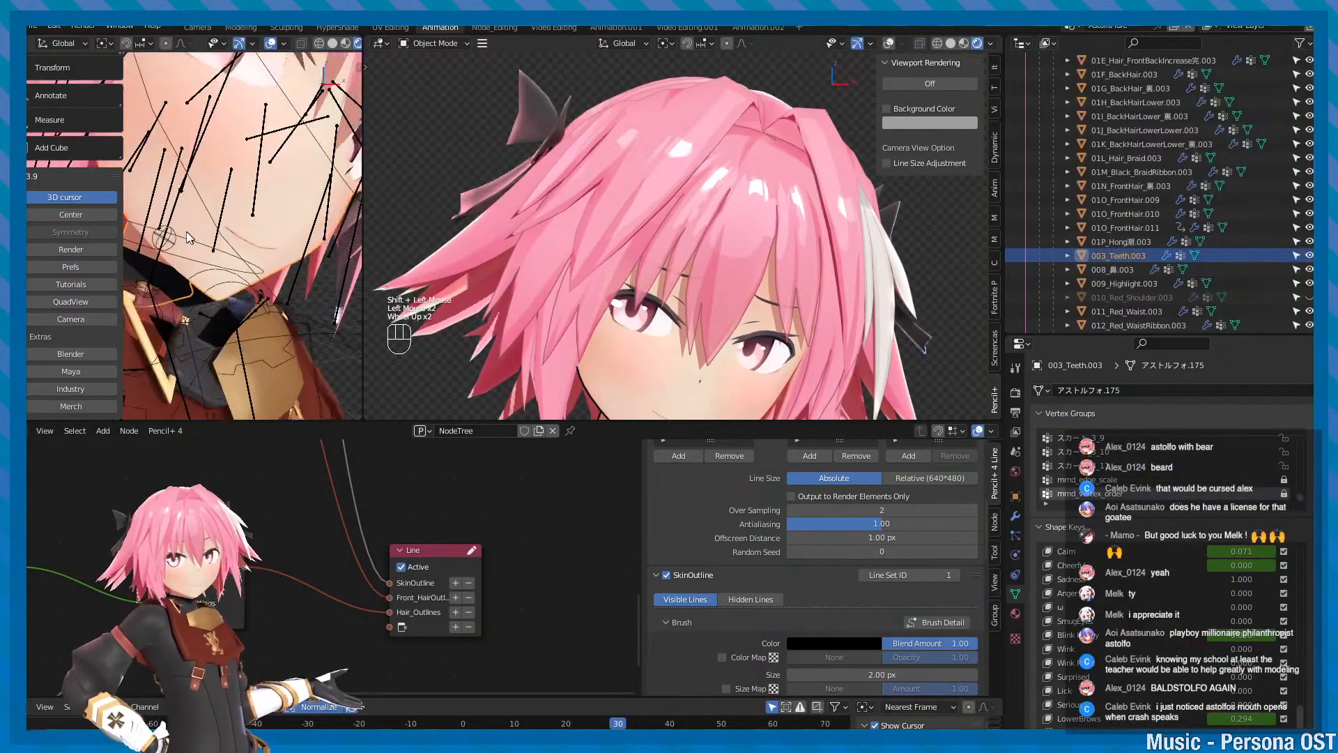
left_click(294, 210, "shift")
key("Tab")
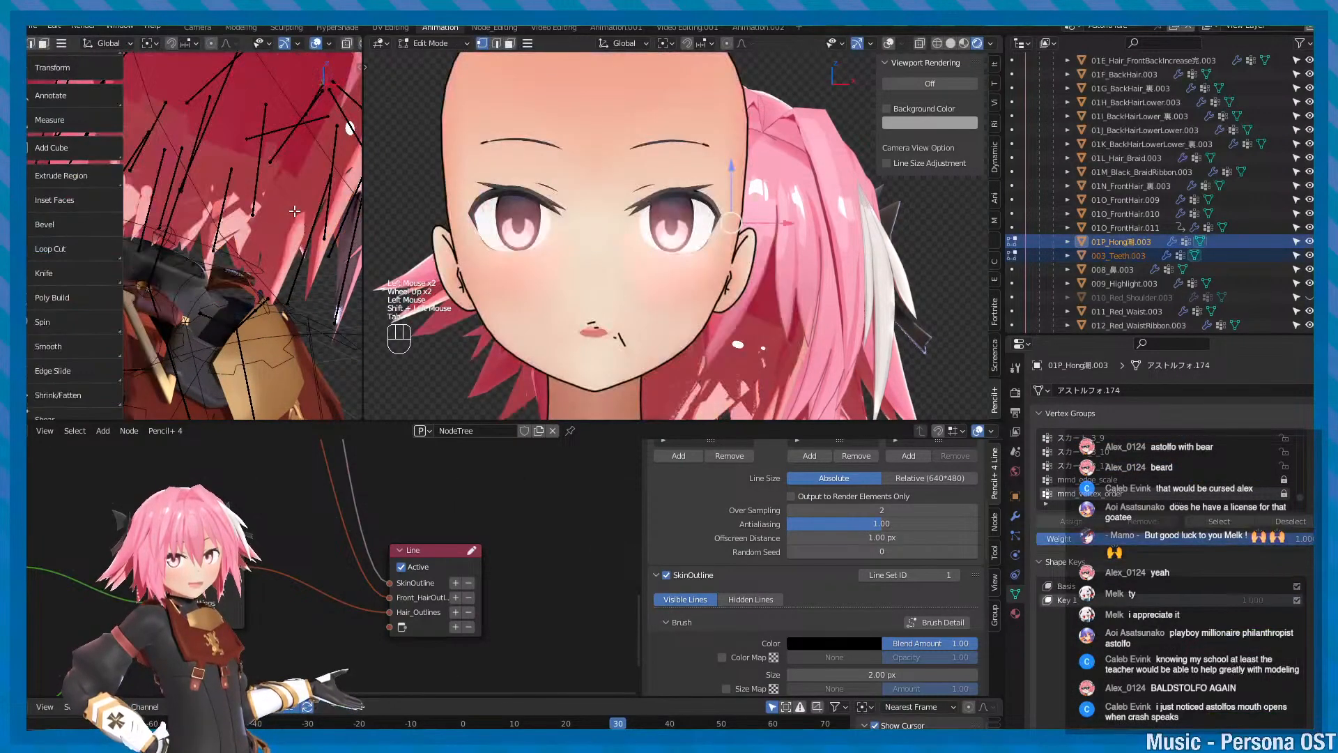
- Hide the main viewport's overlays, move the selected vertices beside the eye inward along X, and check the outline in Object Mode
scroll(767, 253, "up", 2)
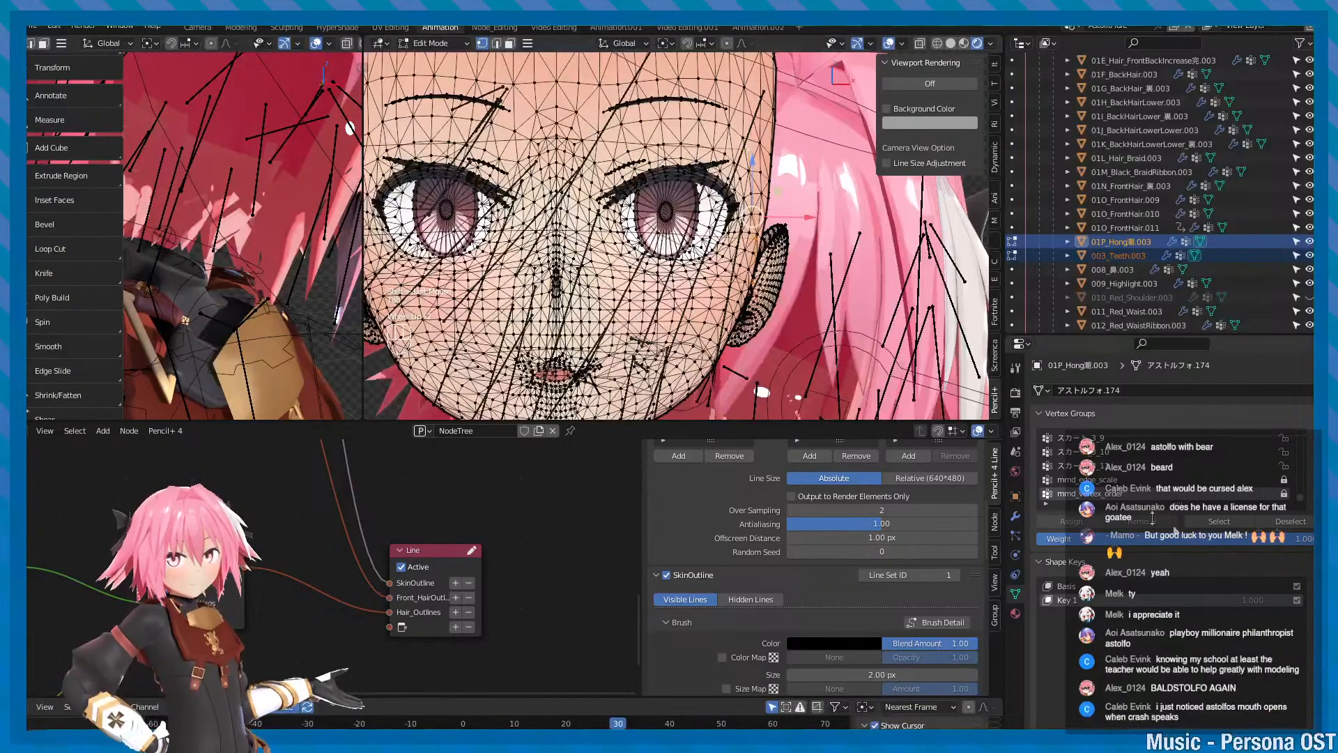
key("Tab")
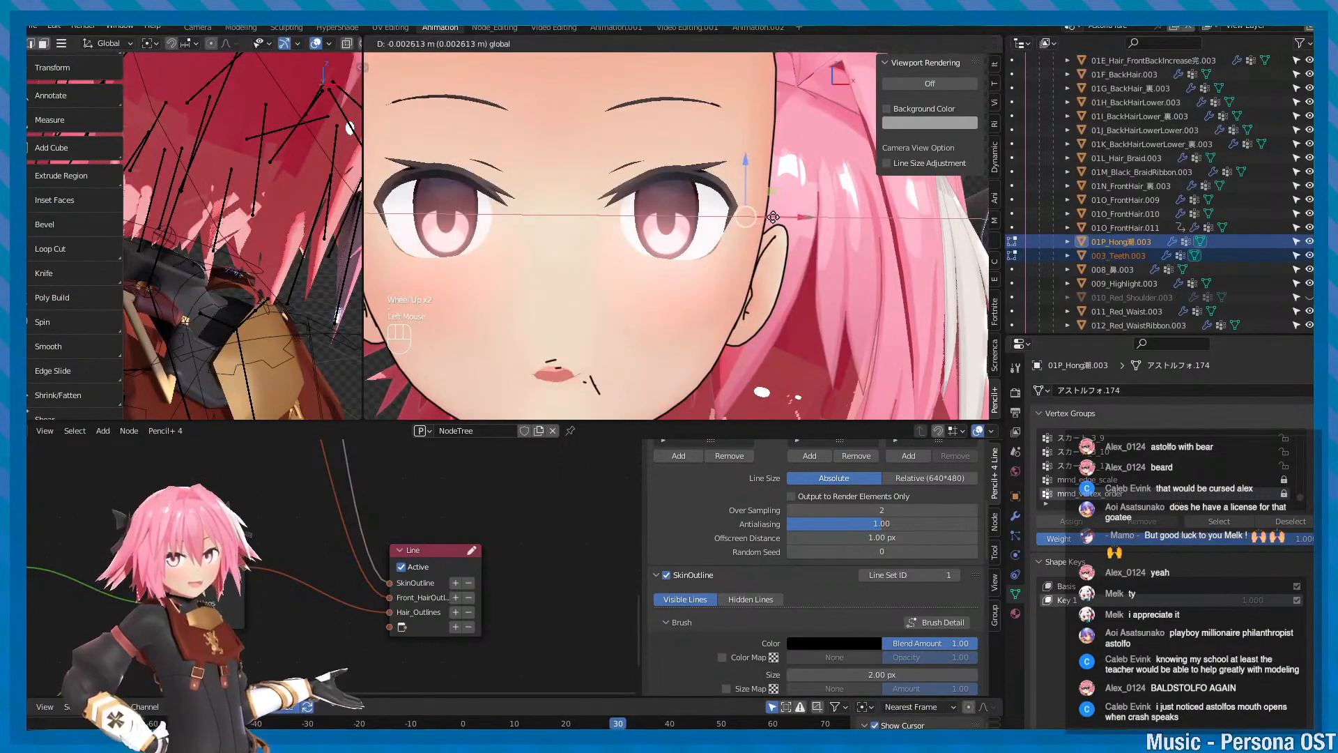
left_click(778, 220)
key("Tab")
left_click_drag(807, 219, 773, 220)
key("w")
key("alt+shift+z")
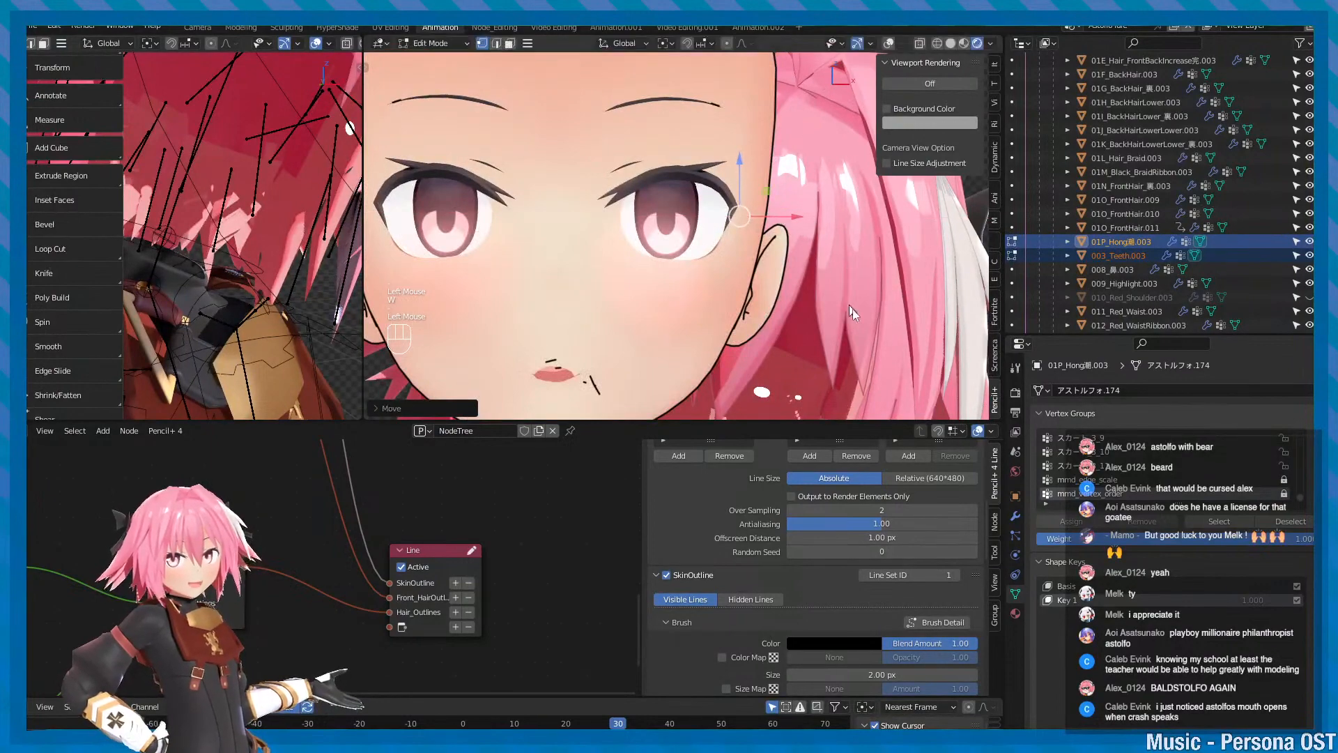
key("Tab")
middle_click_drag(777, 289, 759, 184, "alt")
middle_click_drag(741, 333, 786, 282, "alt")
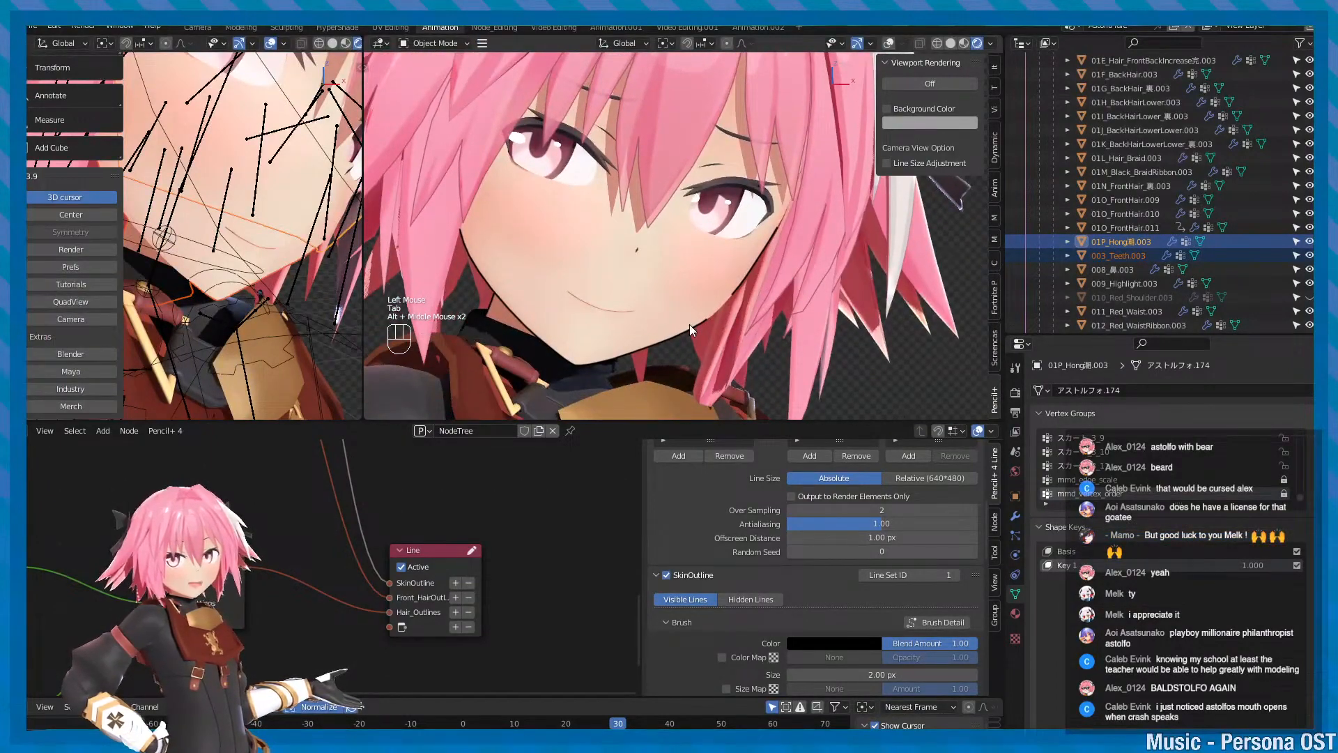
- Move the same vertices further toward the face along X and compare the cheek outline in Object Mode
key("Tab")
middle_click_drag(688, 324, 721, 251, "alt")
key("w")
key("grave")
key("r")
key("grave")
left_click_drag(718, 122, 754, 178)
key("w")
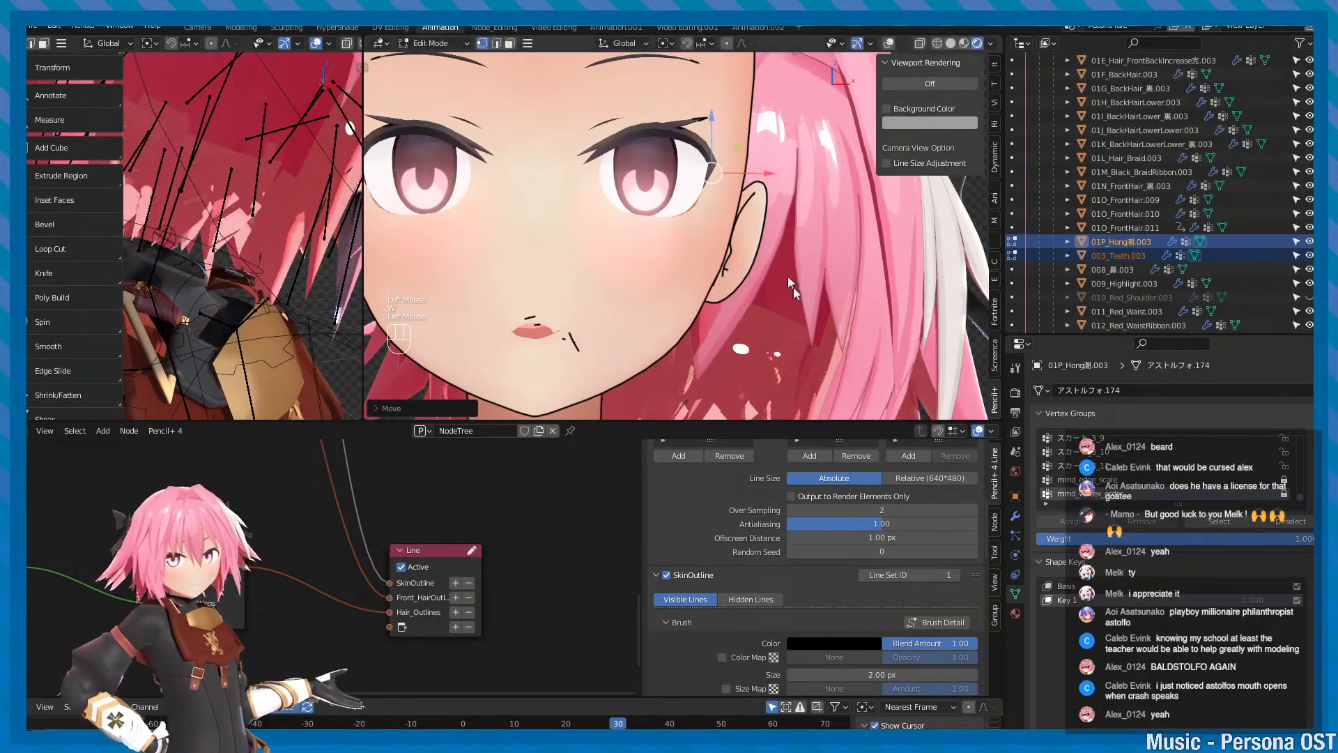
key("Tab")
middle_click_drag(788, 276, 738, 290, "alt")
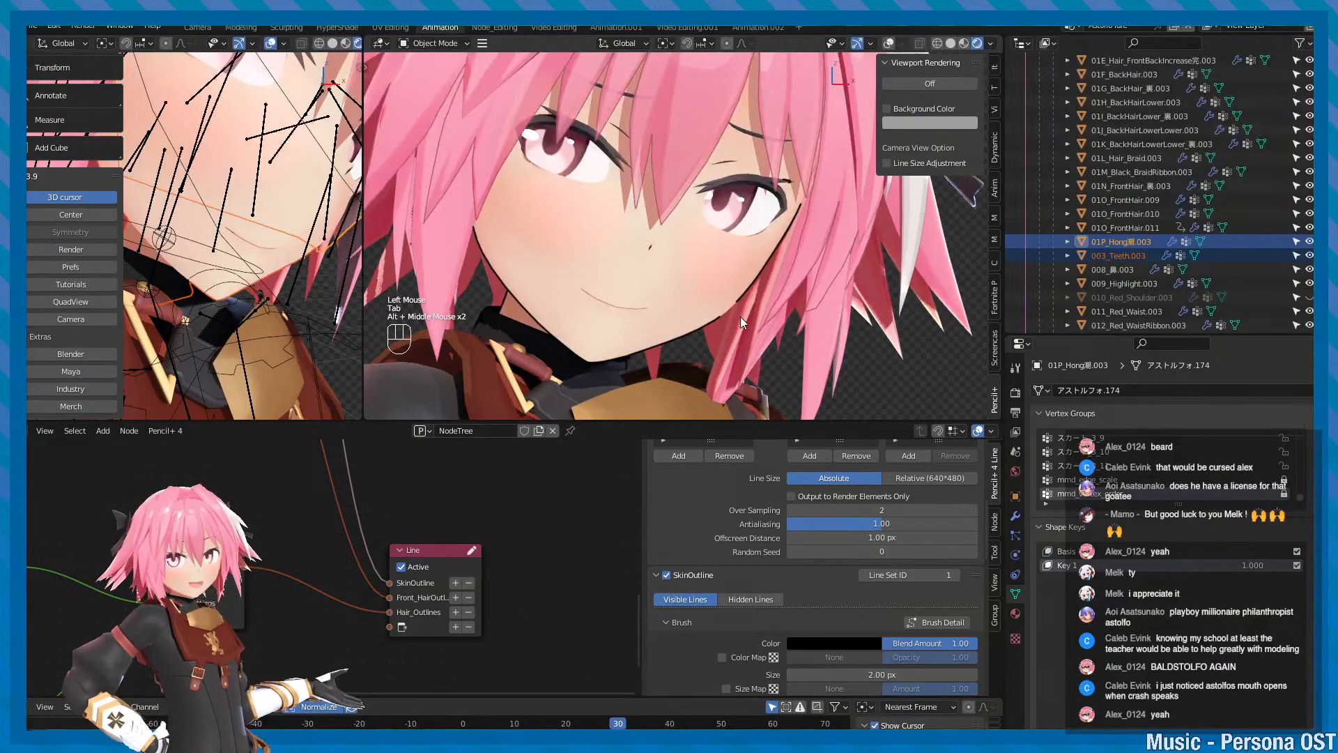
- Adjust the vertices beside the eye once more in Edit Mode and recheck the posed face in Object Mode
key("Tab")
middle_click_drag(711, 167, 770, 298, "alt")
key("w")
key("grave")
key("grave")
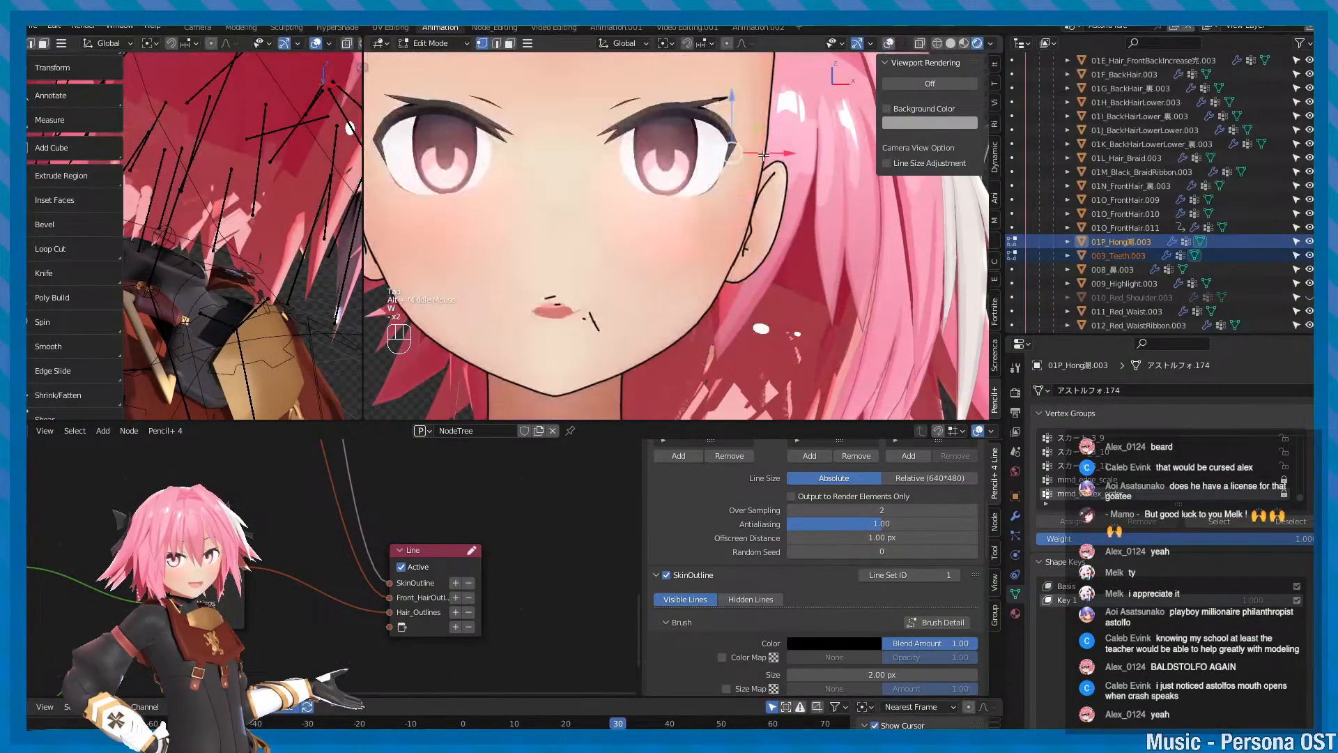
left_click(763, 154)
key("e")
left_click_drag(781, 148, 783, 157)
key("Tab")
middle_click_drag(783, 157, 838, 373, "alt")
- Try another inward move of the vertices, inspect the jaw outline, and undo the latest changes
key("Tab")
key("w")
left_click_drag(745, 158, 731, 156)
key("Tab")
middle_click_drag(731, 156, 697, 251, "alt")
scroll(795, 244, "up", 1, "alt")
scroll(792, 244, "up", 1)
key("ctrl+z")
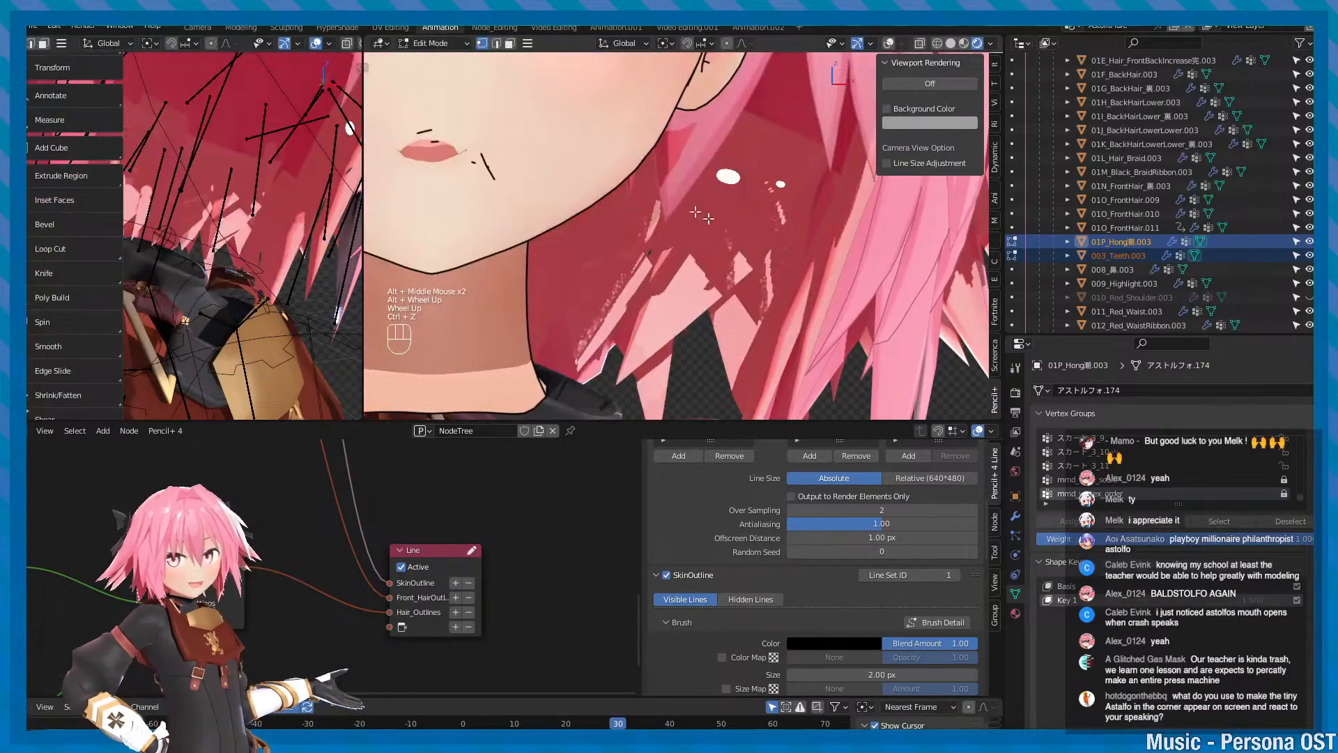
scroll(691, 249, "down", 1, "alt")
scroll(691, 250, "down", 1)
key("ctrl+z")
key("ctrl+z")
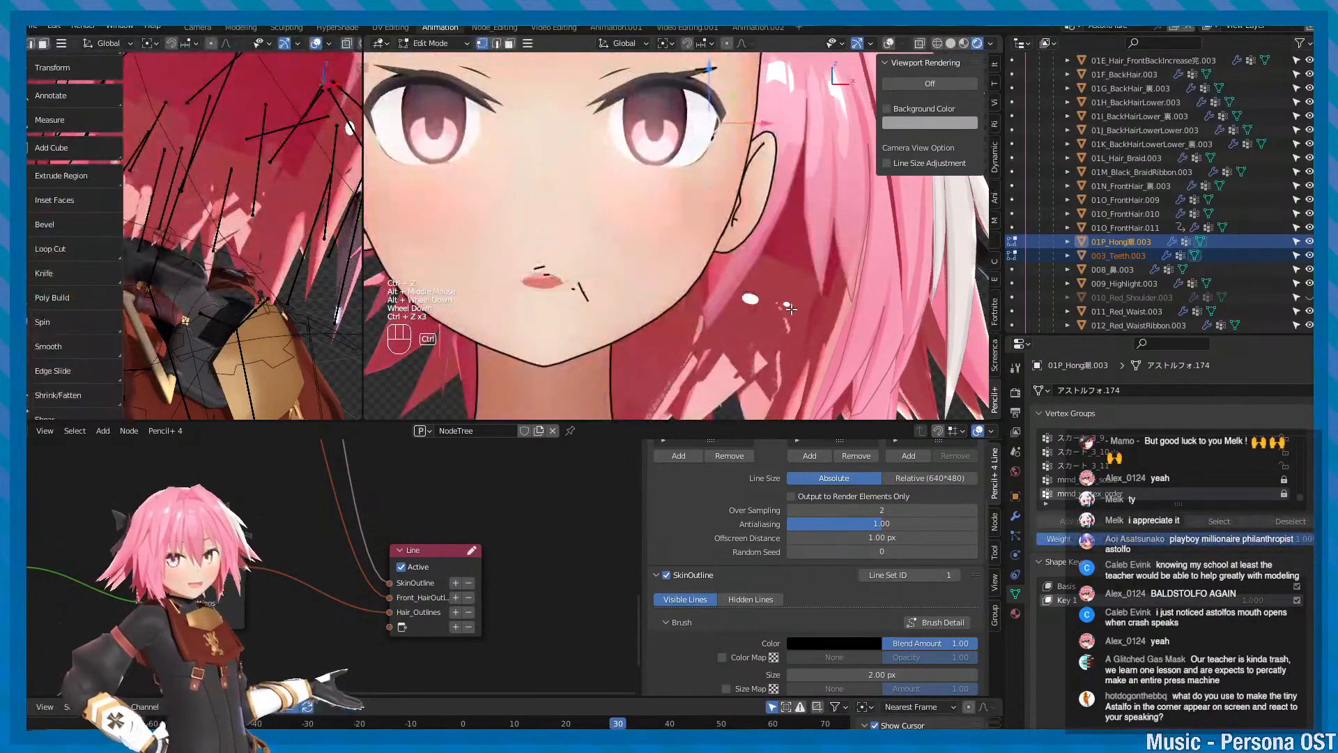
- Recheck the posed face in Object Mode with the overlays shown and switch the blush mesh to Sculpt Mode
key("Tab")
middle_click_drag(789, 308, 725, 296, "alt")
key("Tab")
key("minus")
key("Tab")
scroll(706, 262, "up", 1)
left_click(441, 43)
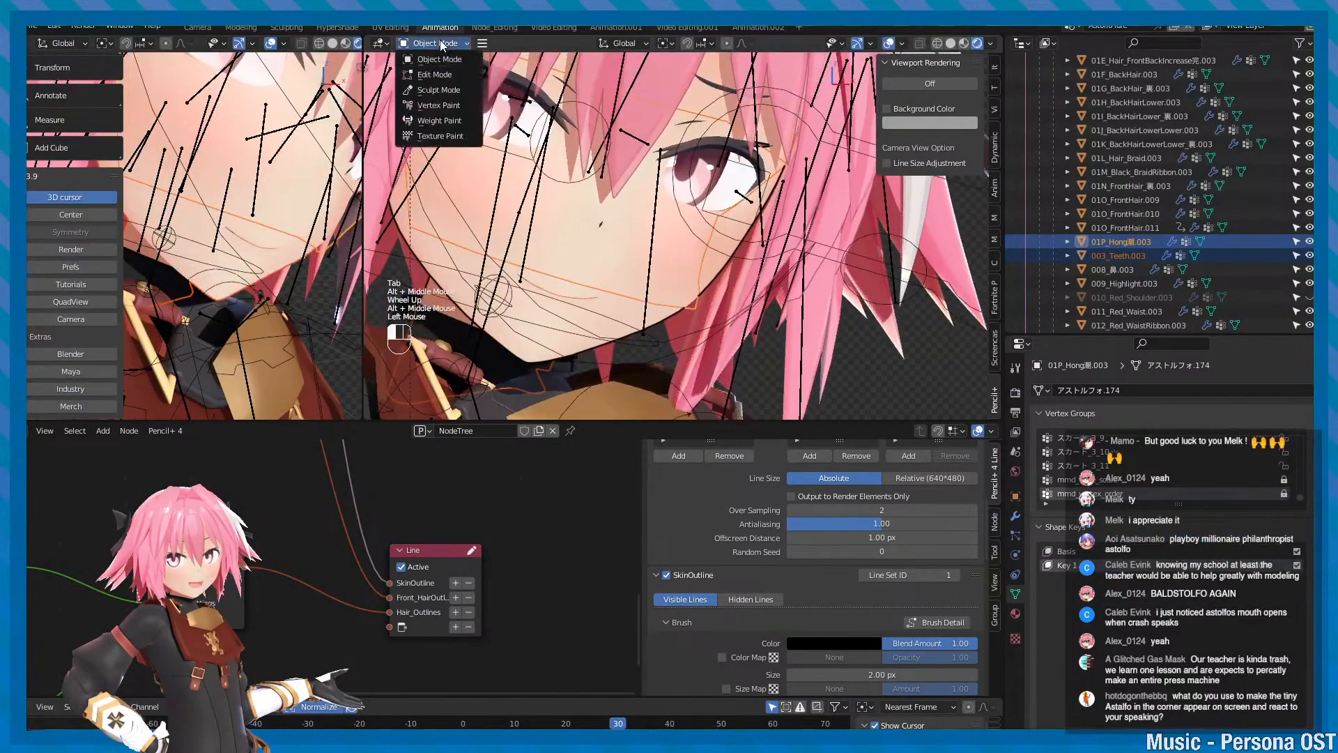
left_click(438, 89)
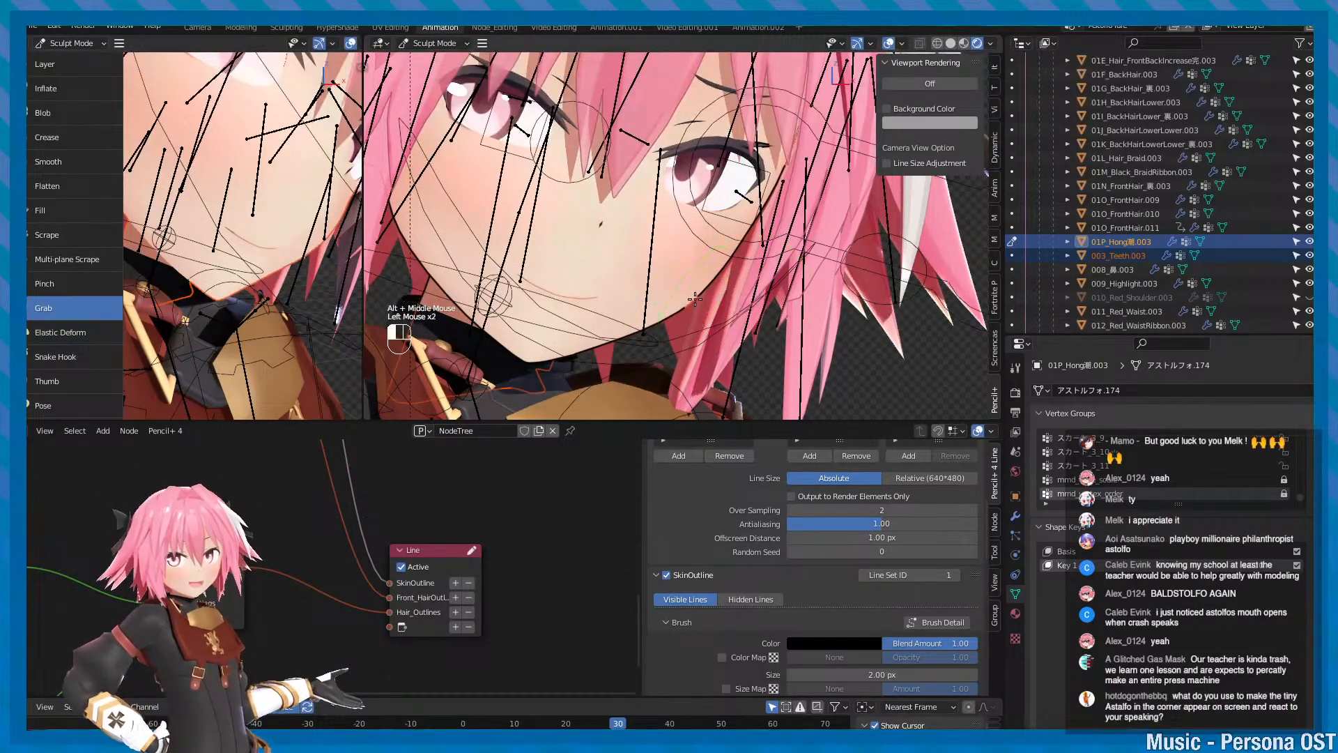
- Reshape the blush mesh near the cheek edge below the eye with the Grab brush, and restore the camera view
scroll(688, 289, "up", 2)
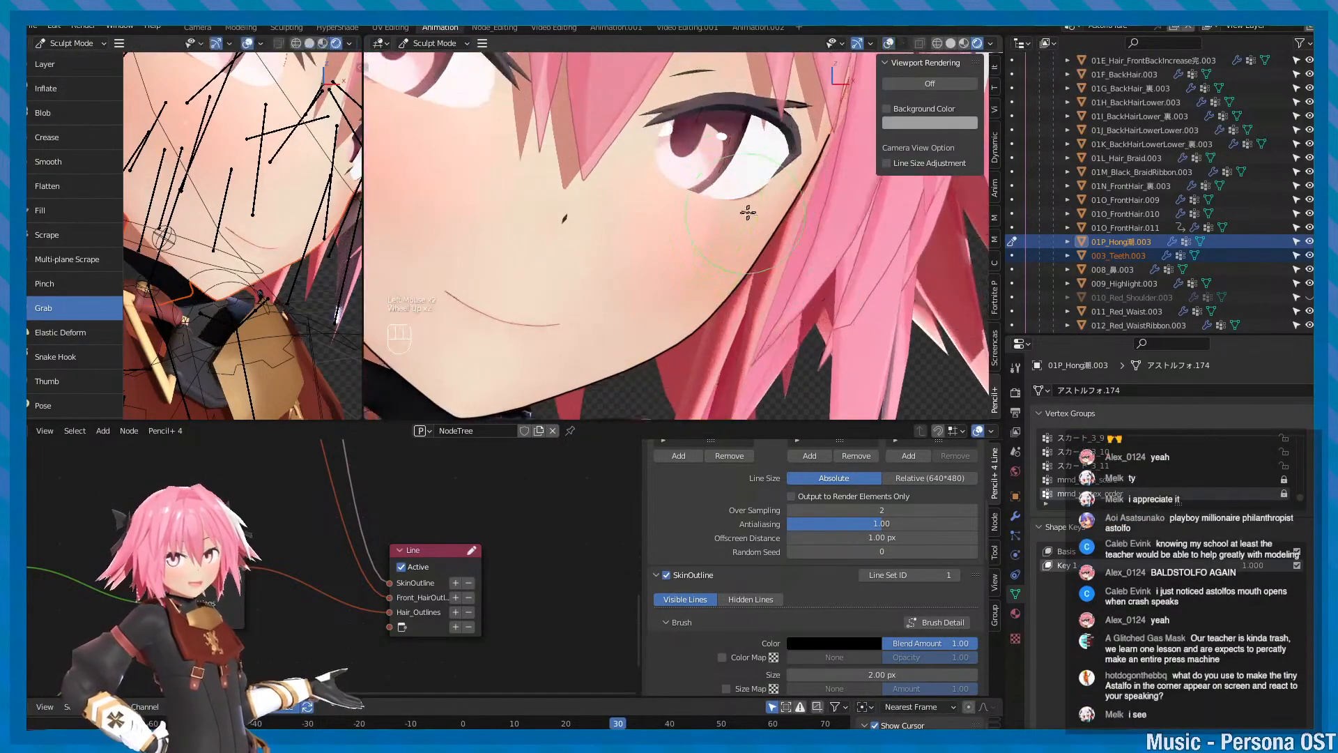
scroll(738, 209, "up", 3)
left_click_drag(733, 216, 744, 219)
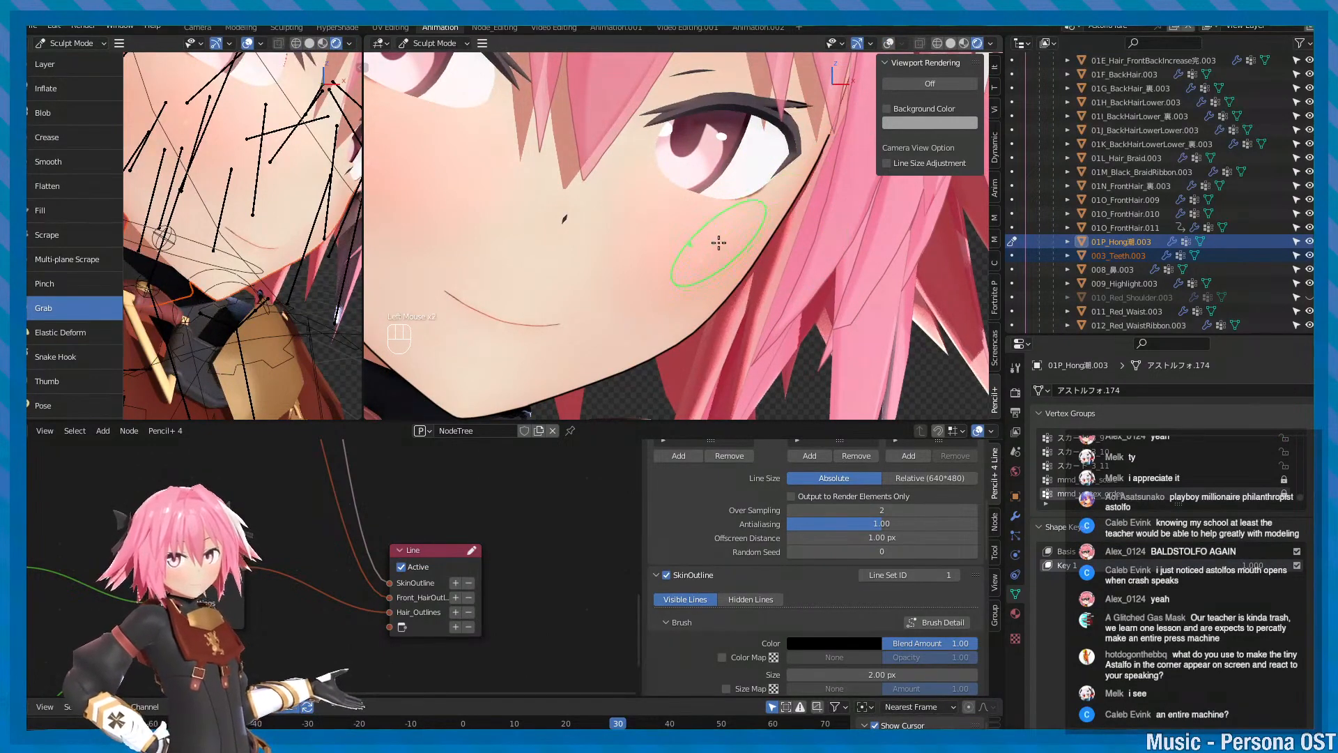
left_click_drag(737, 237, 741, 258, "alt")
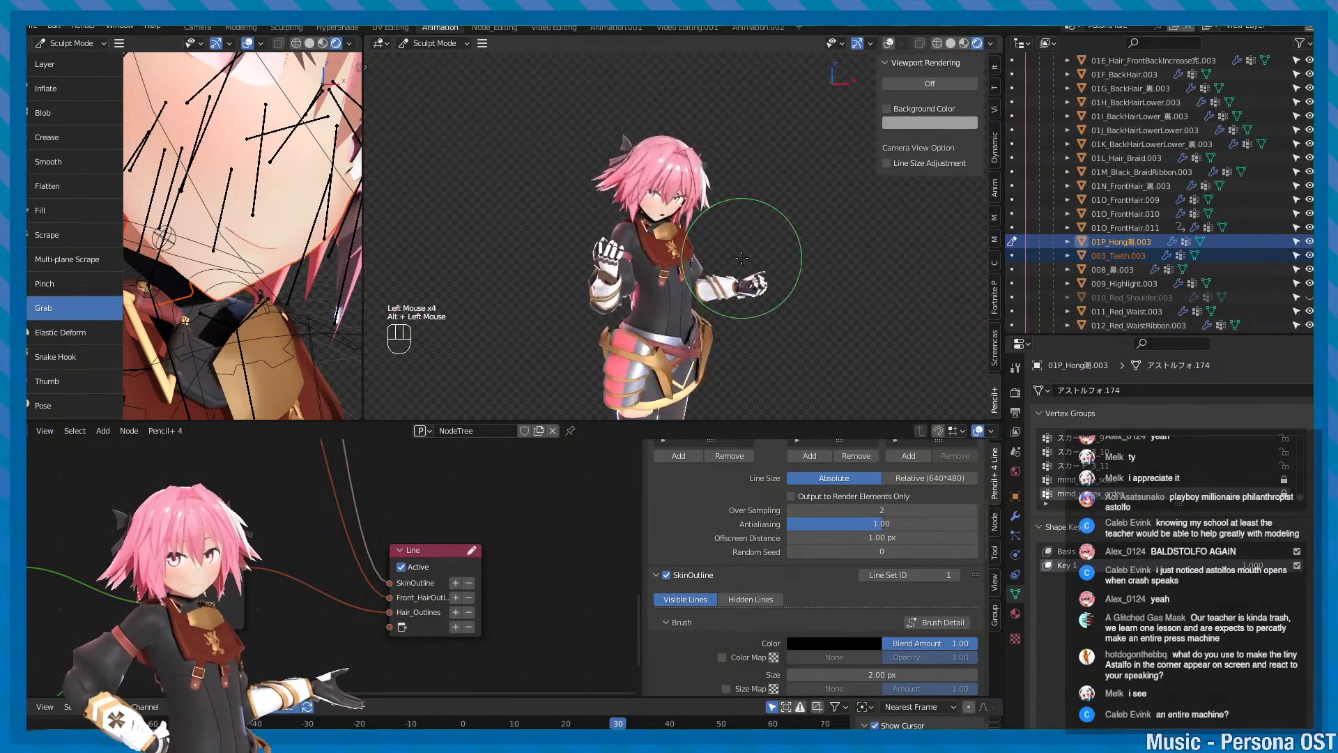
key("KP_Decimal")
key("KP_0")
middle_click_drag(779, 200, 784, 232, "alt")
scroll(784, 232, "down", 1, "alt")
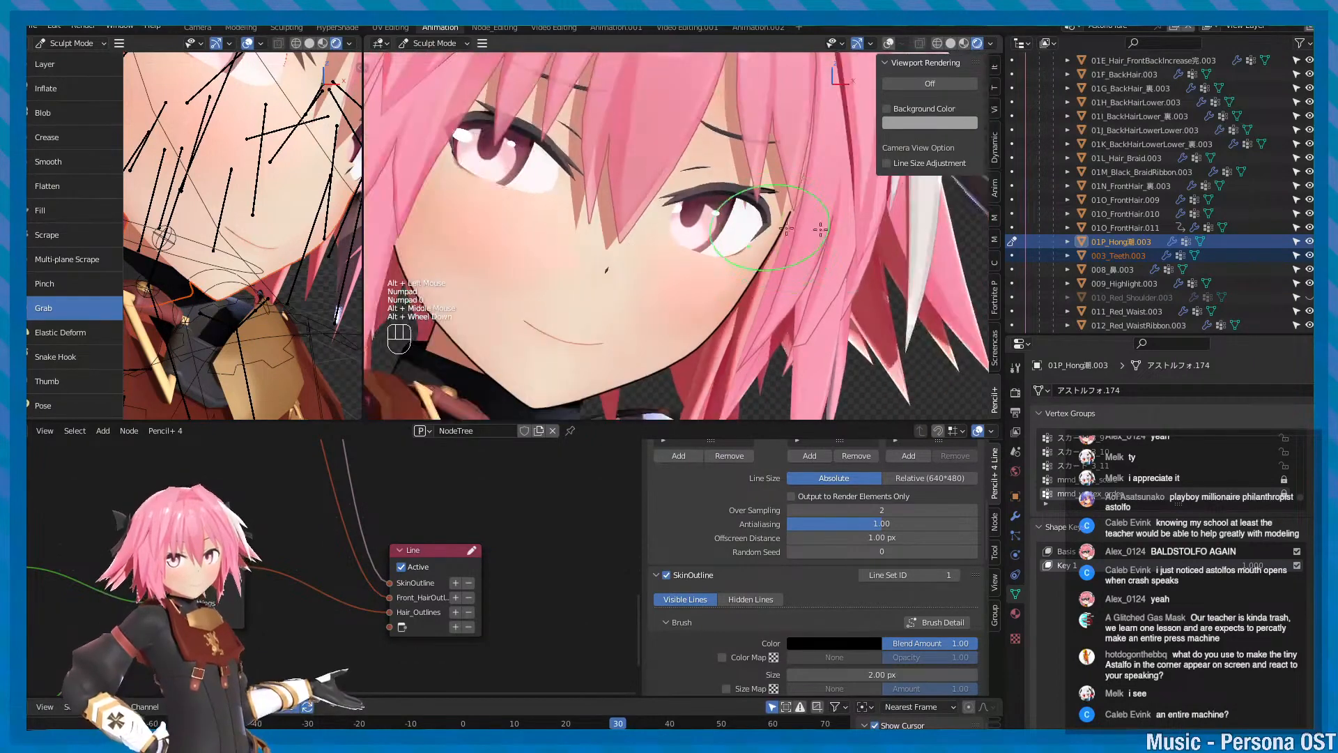
- Hide and show the blush mesh repeatedly to compare the face outlines with and without it
left_click(1308, 244)
left_click(1309, 243)
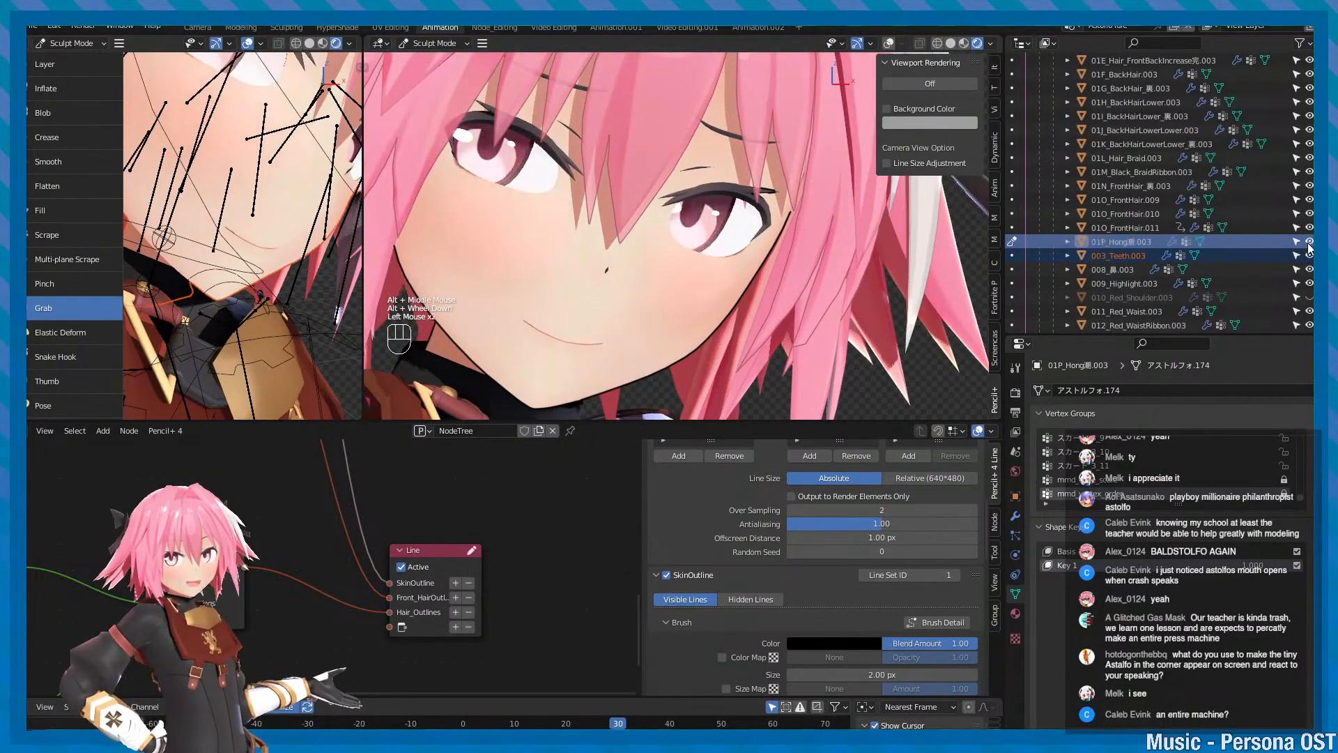
left_click(1308, 245)
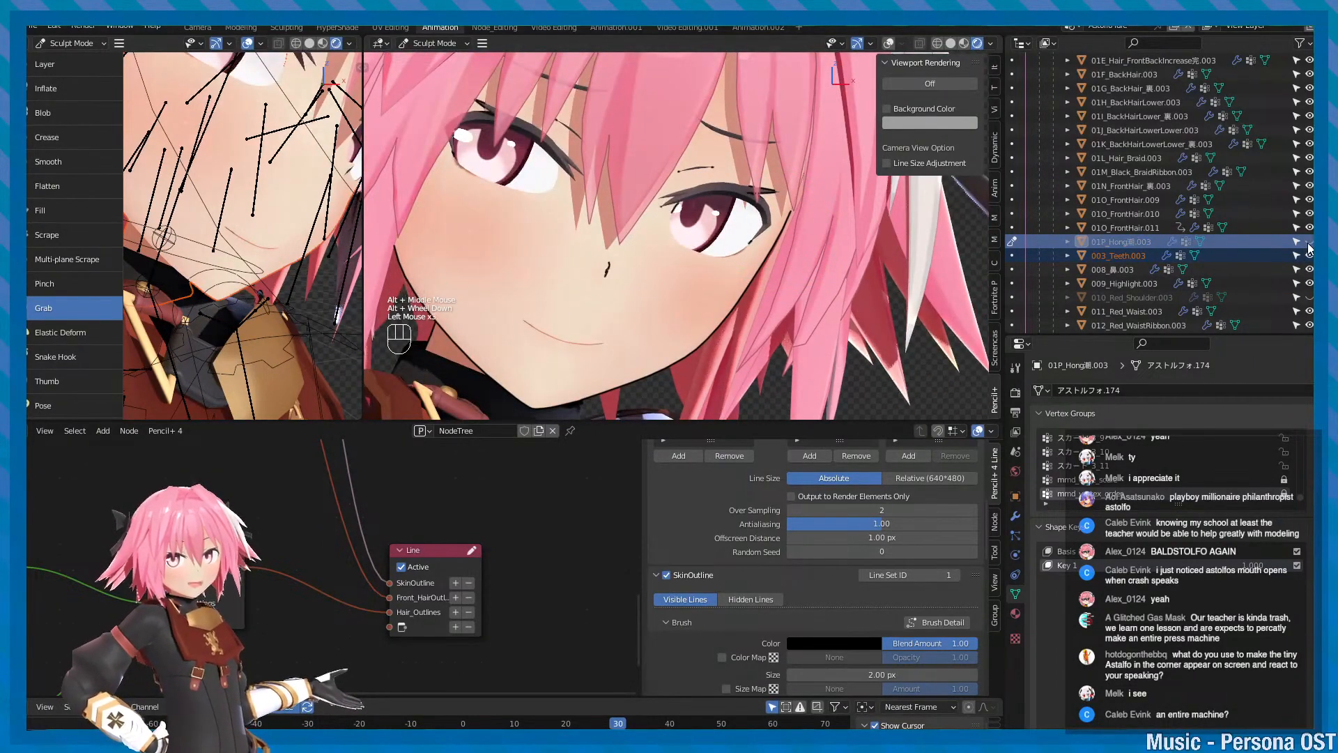
left_click(1309, 245)
middle_click_drag(621, 179, 669, 206, "alt")
scroll(669, 206, "down", 1, "alt")
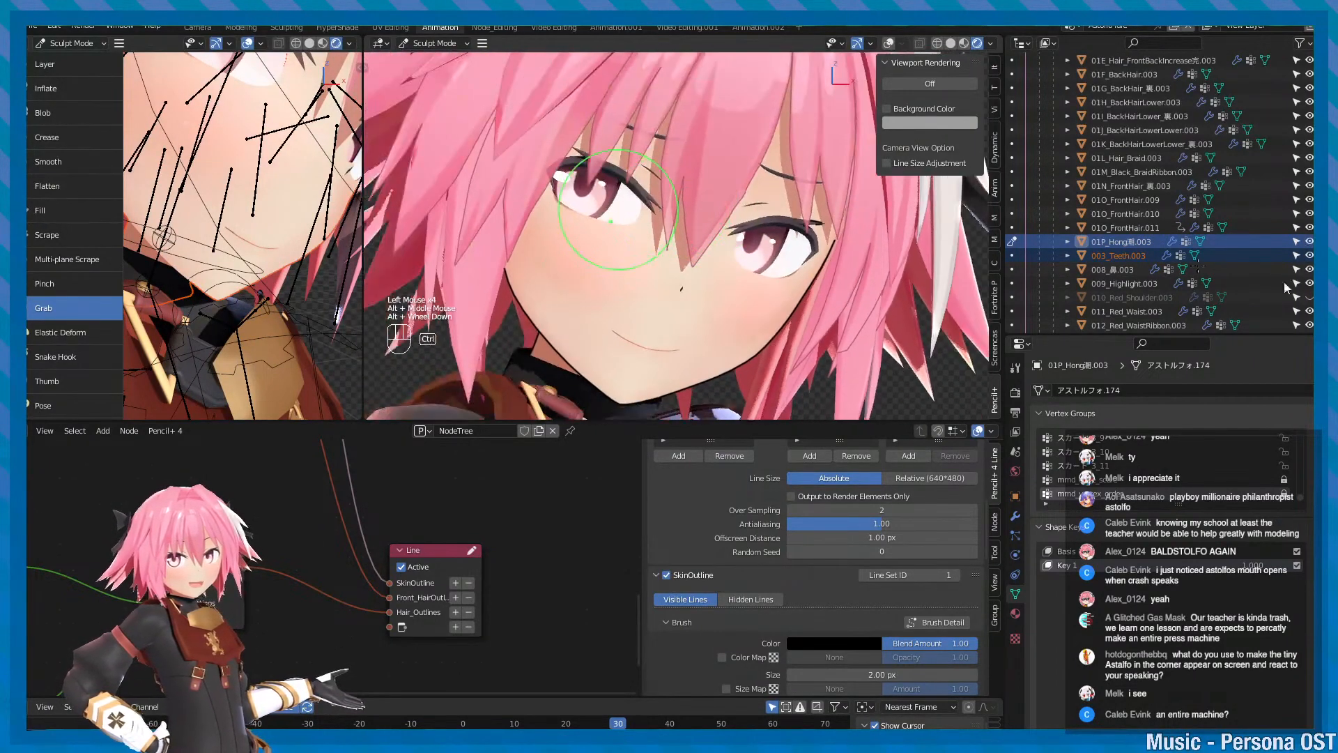
- Save the file and toggle the blush mesh off and on again to compare the cheek outline
key("ctrl+s")
left_click(1308, 242)
left_click(1309, 242)
middle_click_drag(845, 313, 856, 207, "alt")
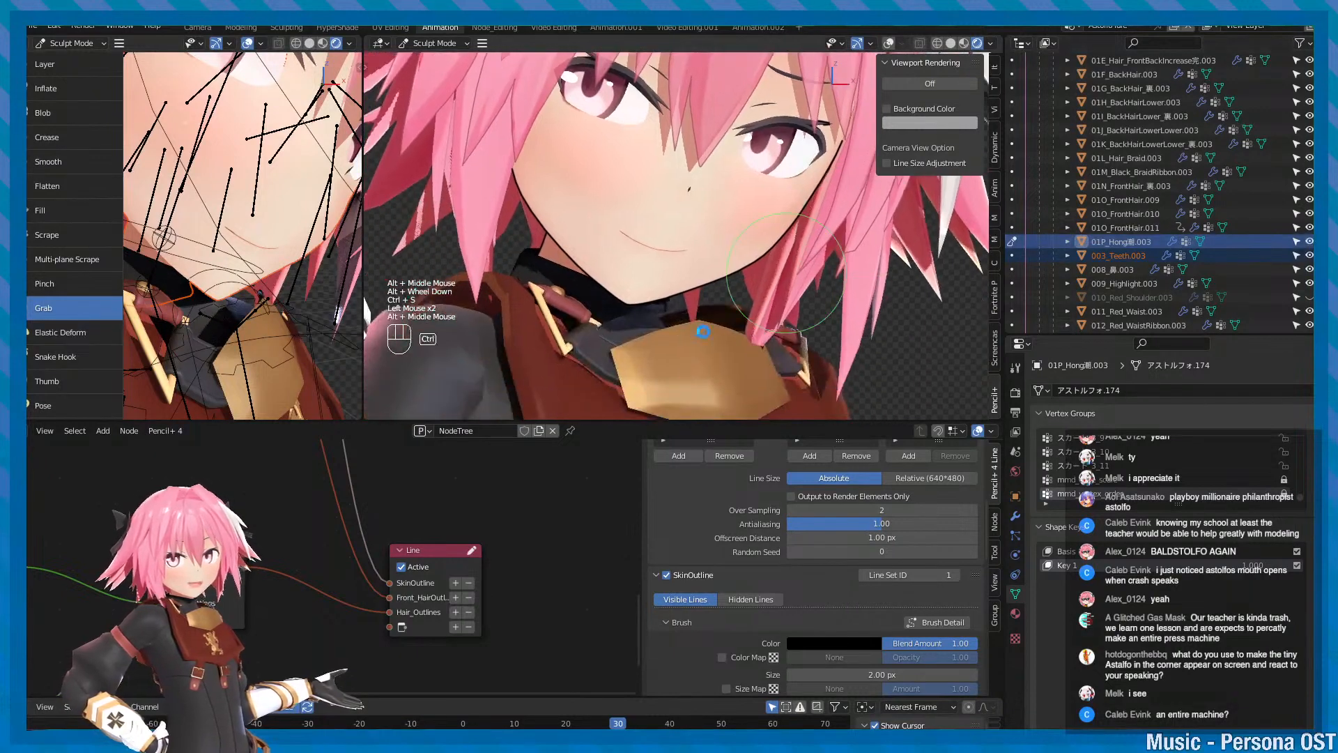
- Save the file while examining the mouth and chin outlines up close and with the whole head in view
key("ctrl+s")
scroll(549, 240, "up", 2)
middle_click_drag(524, 260, 616, 244, "alt")
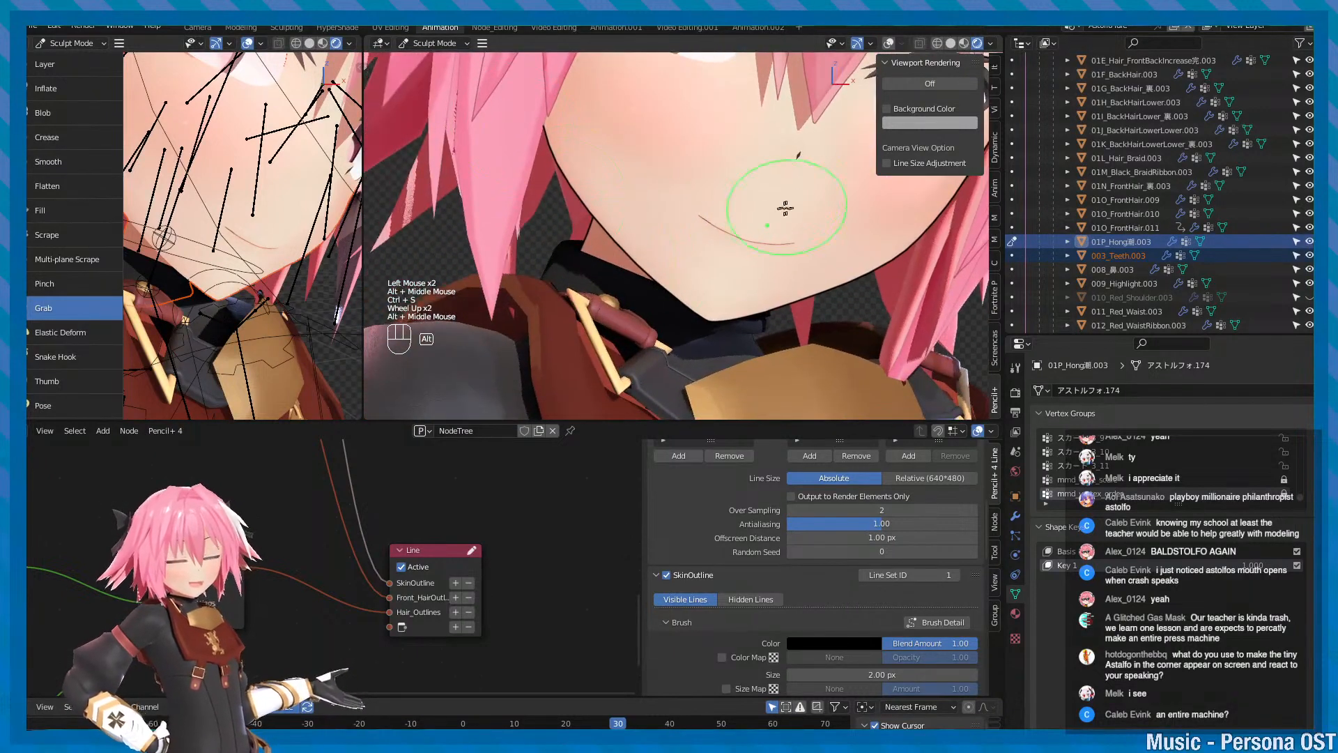
middle_click_drag(786, 208, 584, 160, "alt")
scroll(584, 159, "down", 1)
key("ctrl+s")
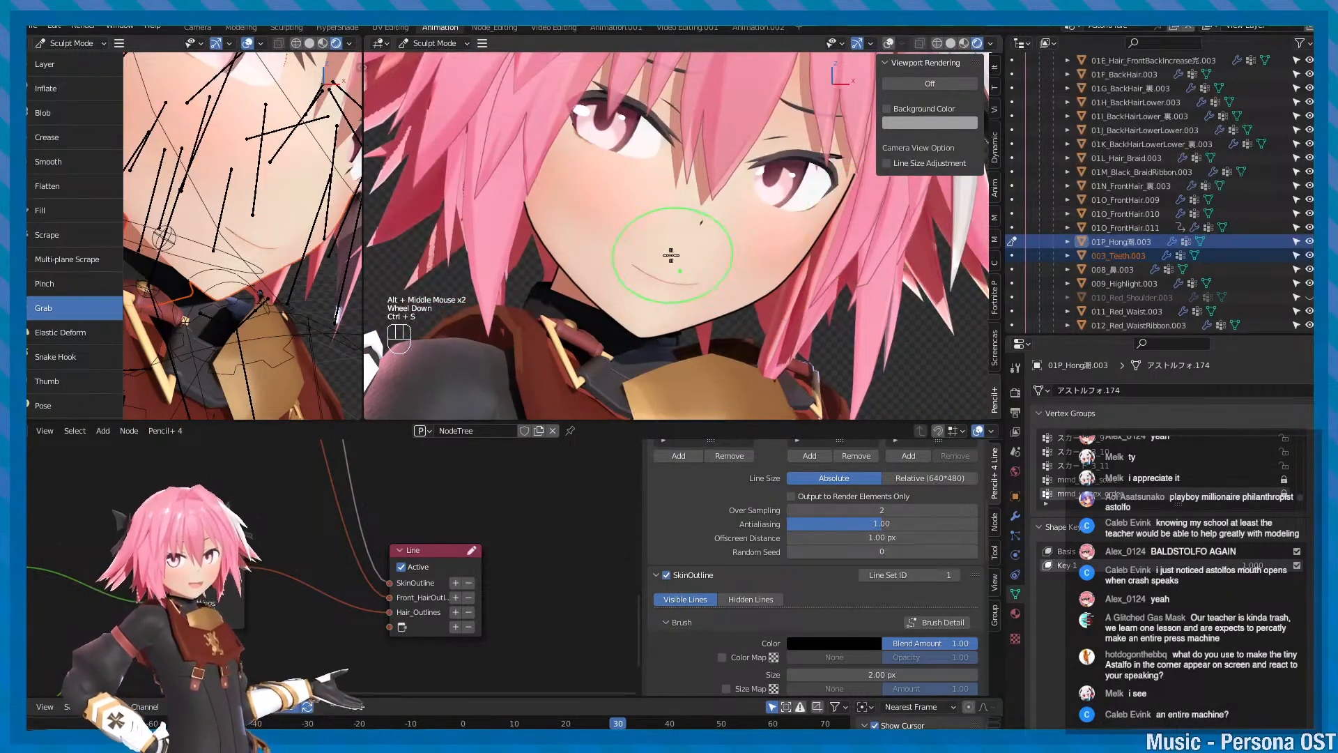
middle_click_drag(671, 256, 683, 263, "alt")
scroll(699, 278, "down", 1, "alt")
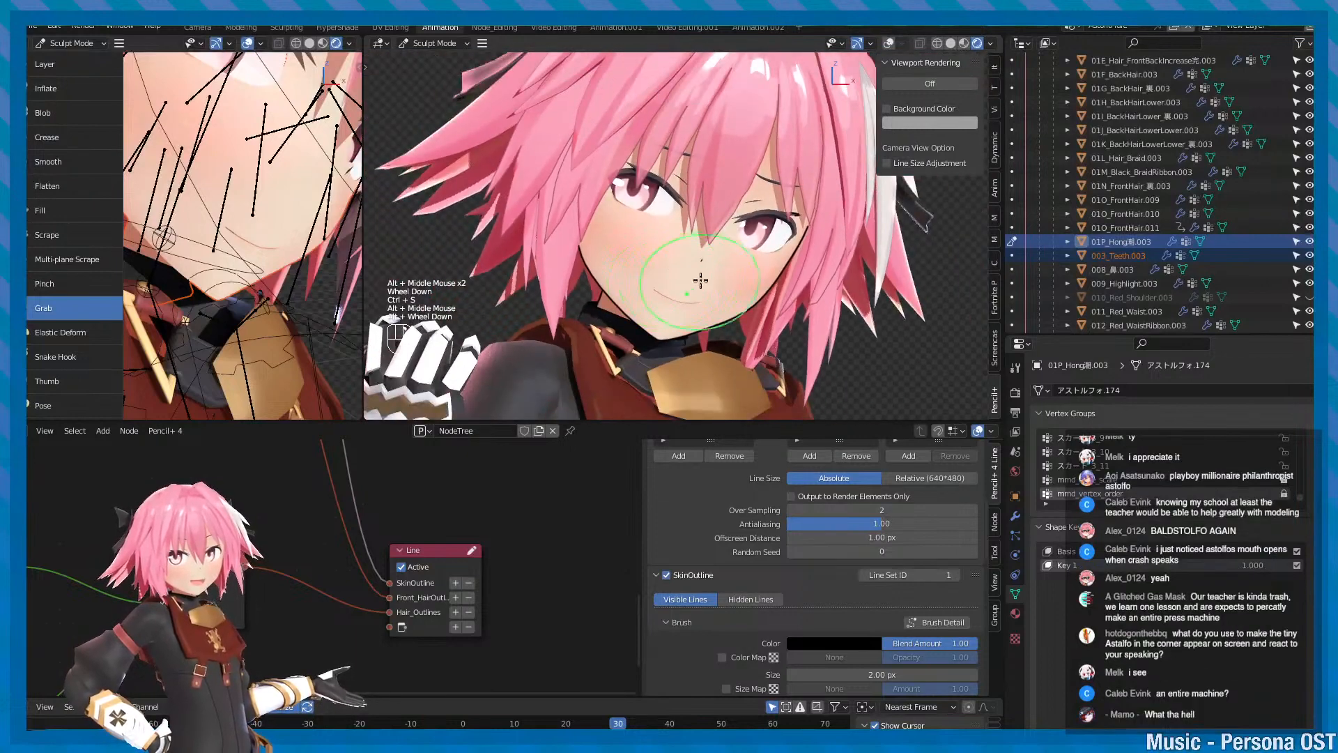
- Toggle the blush mesh's visibility twice with the whole head in view, leave it shown, and save the file
left_click(1310, 244)
left_click(1310, 244)
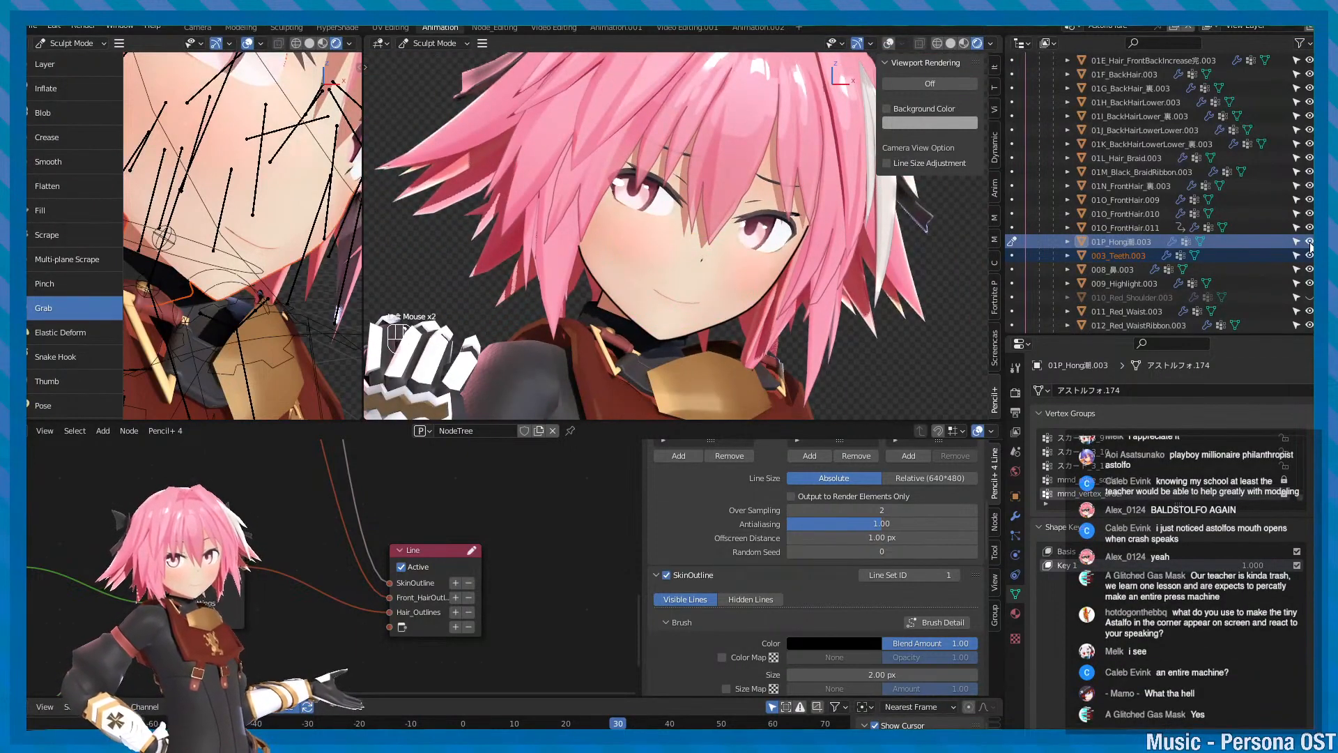
left_click(1310, 244)
left_click(1310, 244)
key("ctrl+s")
- Return to Object Mode and examine the cheek, mouth and chin outlines up close from different angles
right_click_drag(705, 263, 779, 212)
scroll(730, 331, "up", 2)
left_click_drag(729, 330, 710, 307, "alt")
scroll(669, 202, "up", 5)
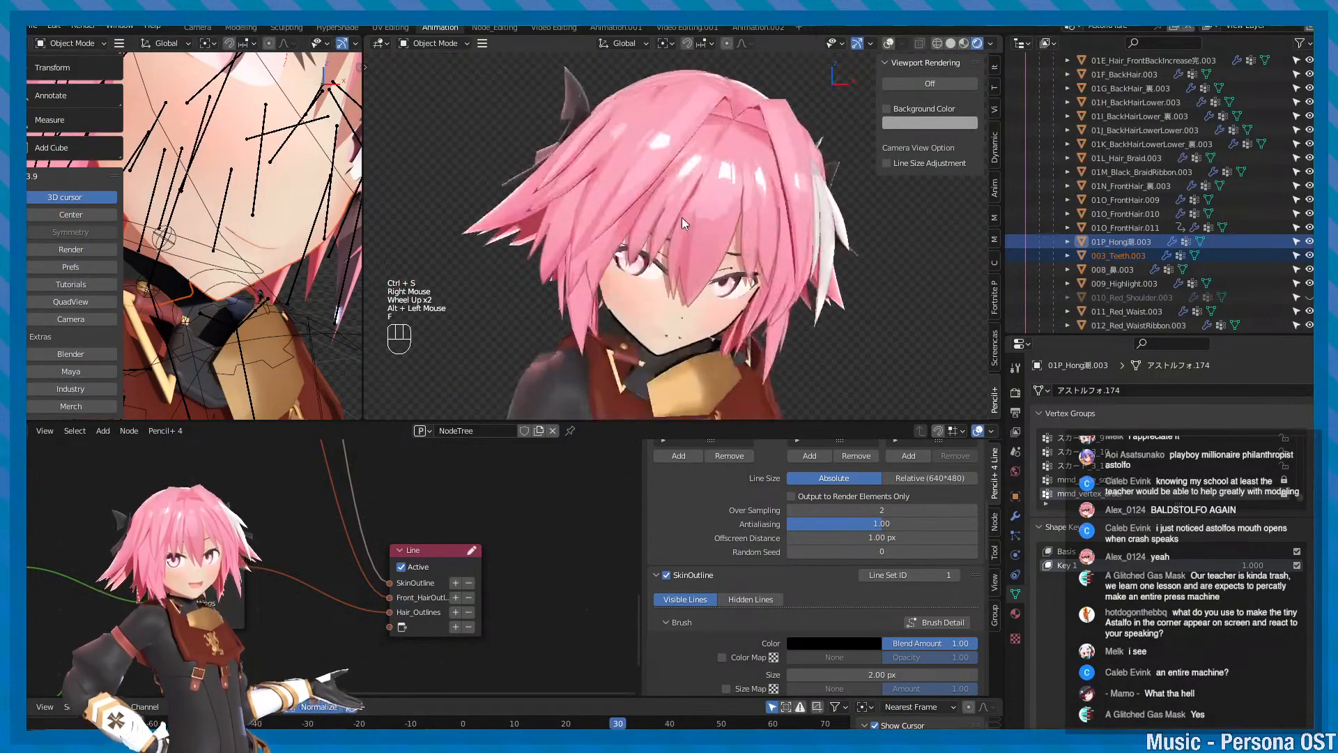
middle_click_drag(681, 218, 756, 147, "alt")
scroll(756, 146, "up", 2, "alt")
left_click_drag(757, 146, 805, 99, "alt")
middle_click_drag(804, 99, 788, 333, "alt")
scroll(787, 333, "up", 1, "alt")
scroll(787, 333, "up", 1, "alt")
left_click_drag(787, 333, 808, 323, "alt")
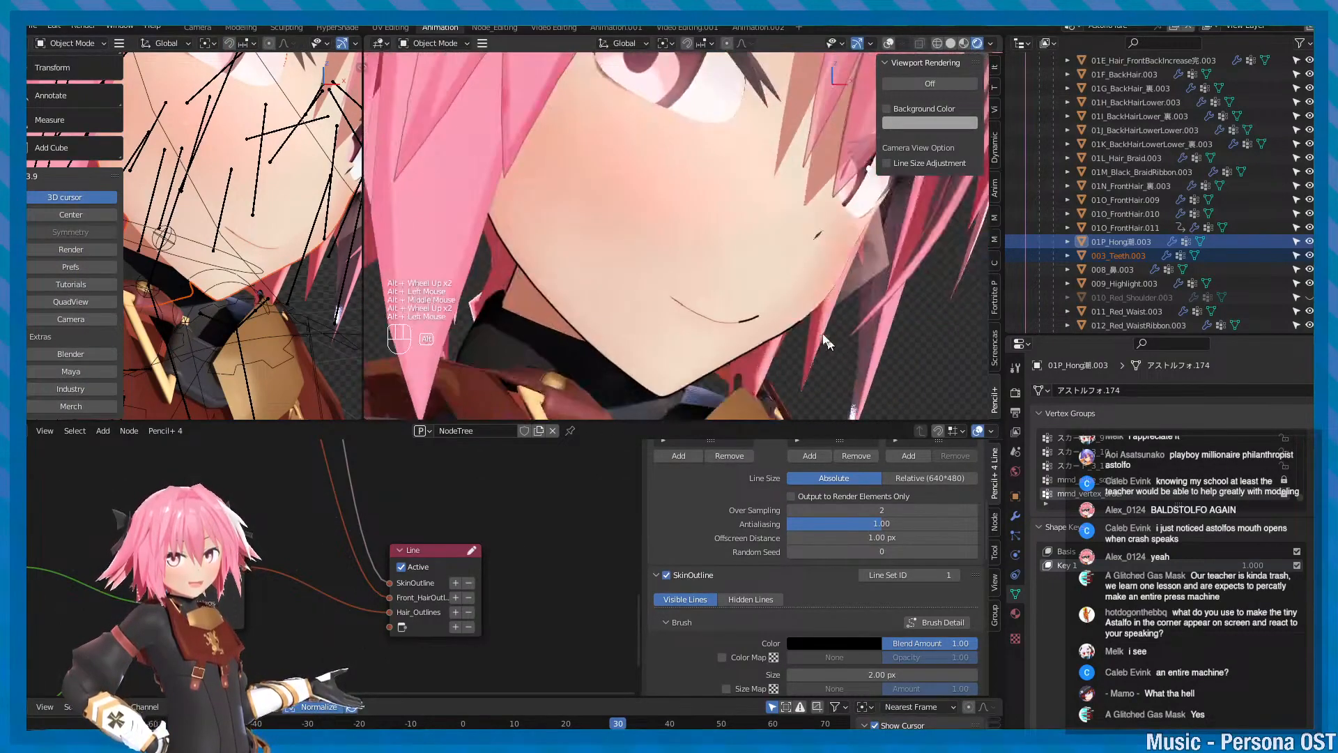
- Examine the cheek and chin outlines from different angles, save the file, and briefly play the animation to check the face in motion
middle_click_drag(809, 323, 787, 274, "alt")
left_click_drag(787, 274, 697, 277, "alt")
scroll(697, 278, "down", 2, "alt")
left_click_drag(697, 277, 750, 252, "alt")
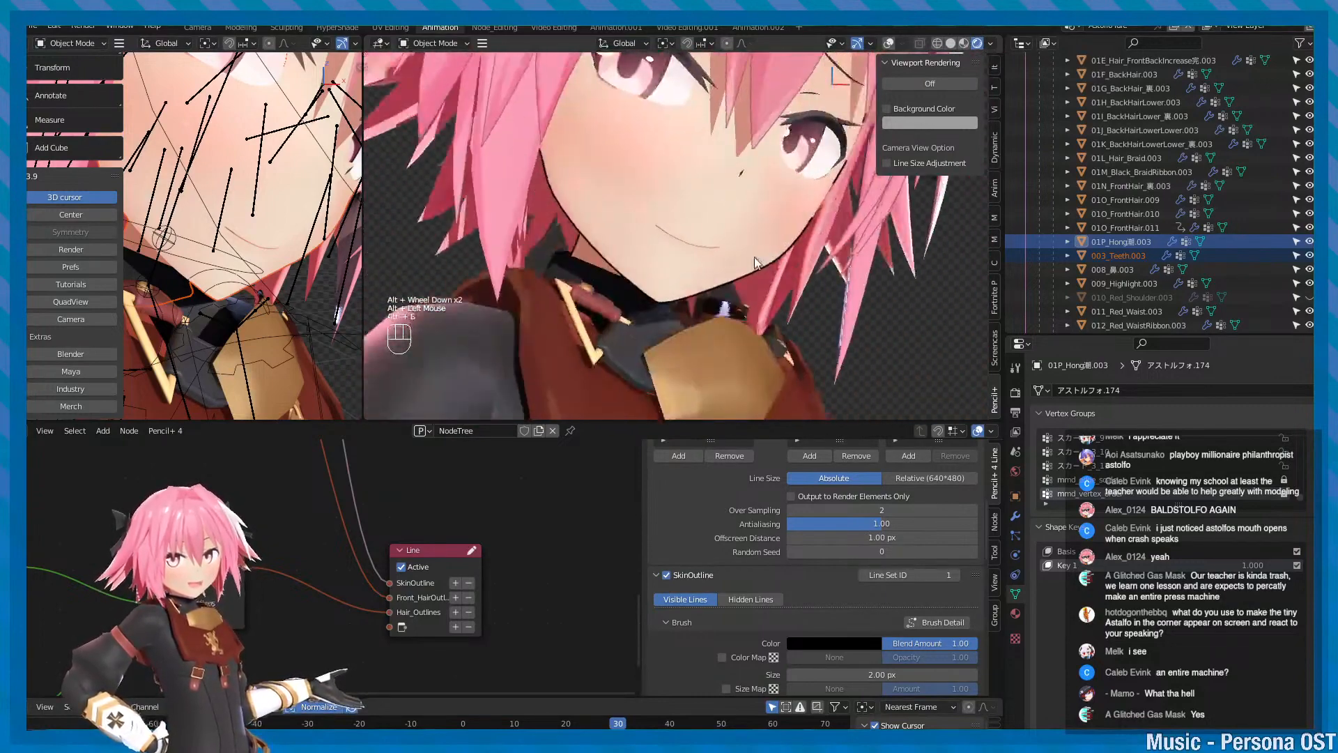
key("ctrl+s")
key("KP_0")
scroll(750, 258, "down", 1)
key("alt+v")
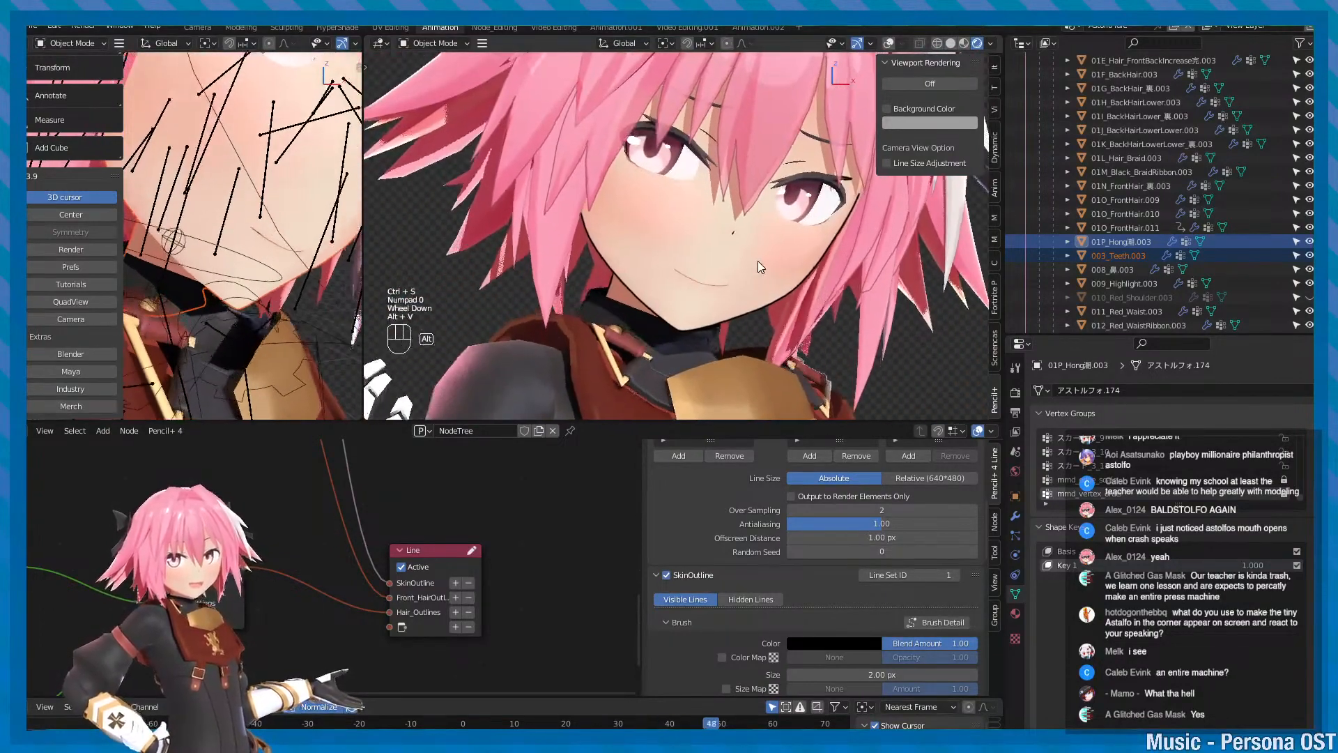
key("alt+v")
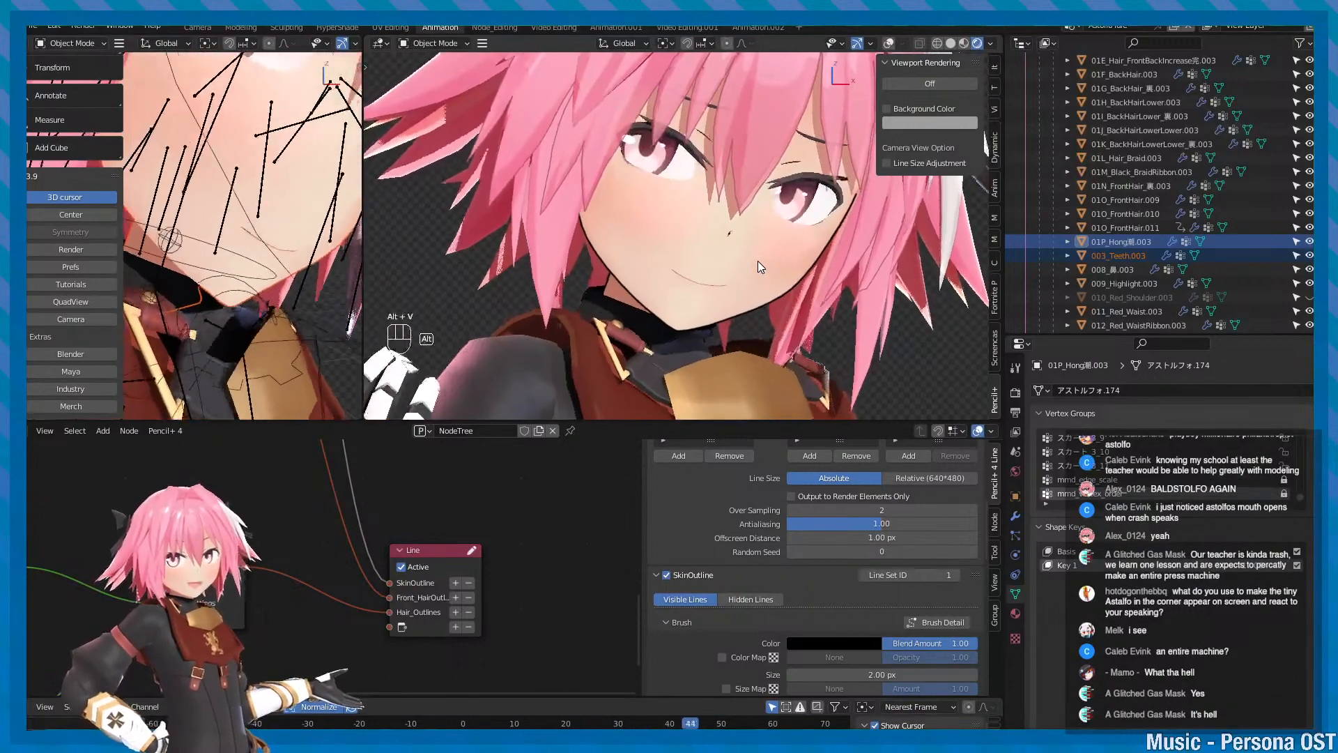
- Save the file repeatedly while examining the face outlines with the head and shoulders in view
key("ctrl+s")
middle_click_drag(758, 262, 775, 282, "alt")
scroll(775, 282, "down", 2)
key("ctrl+s")
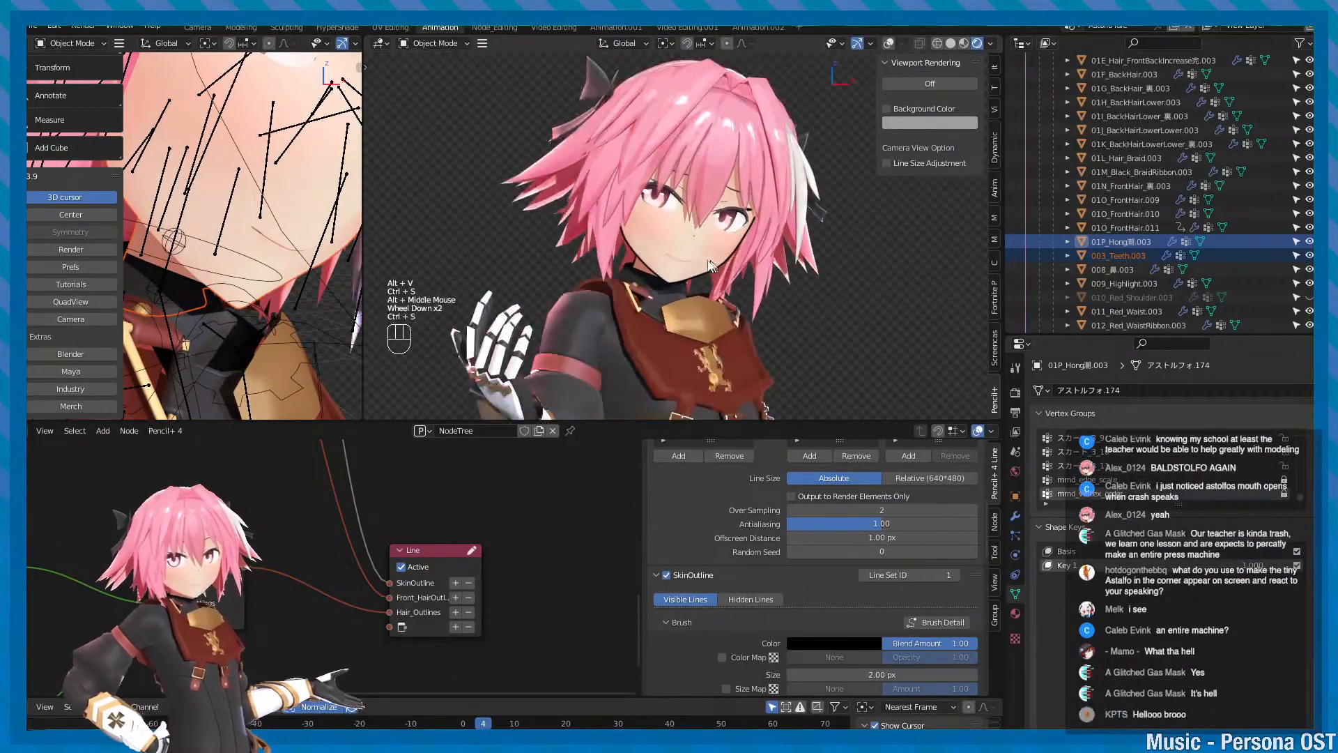
scroll(662, 263, "up", 1)
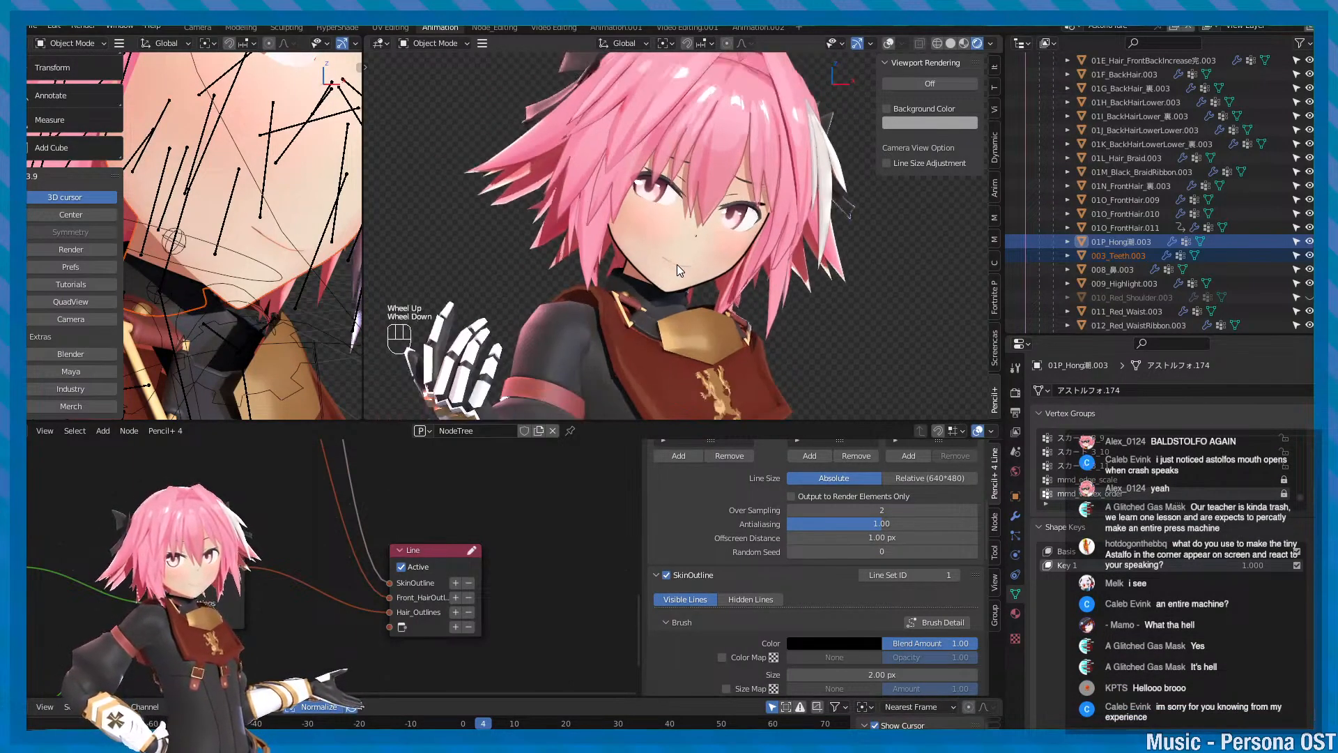
middle_click_drag(676, 265, 726, 301, "alt")
key("ctrl+s")
scroll(683, 290, "down", 1)
scroll(725, 312, "up", 1)
key("ctrl+s")
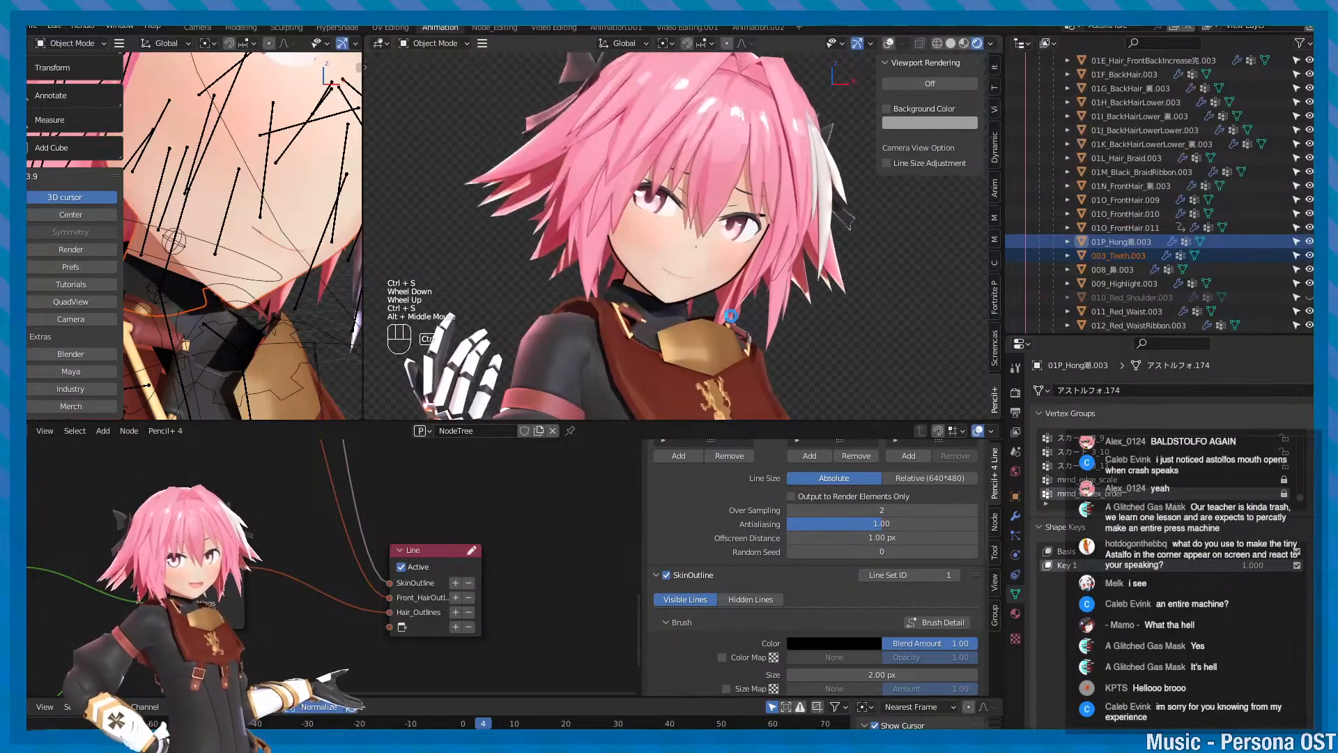
key("ctrl+s")
right_click_drag(740, 310, 754, 316, "alt")
key("ctrl+s")
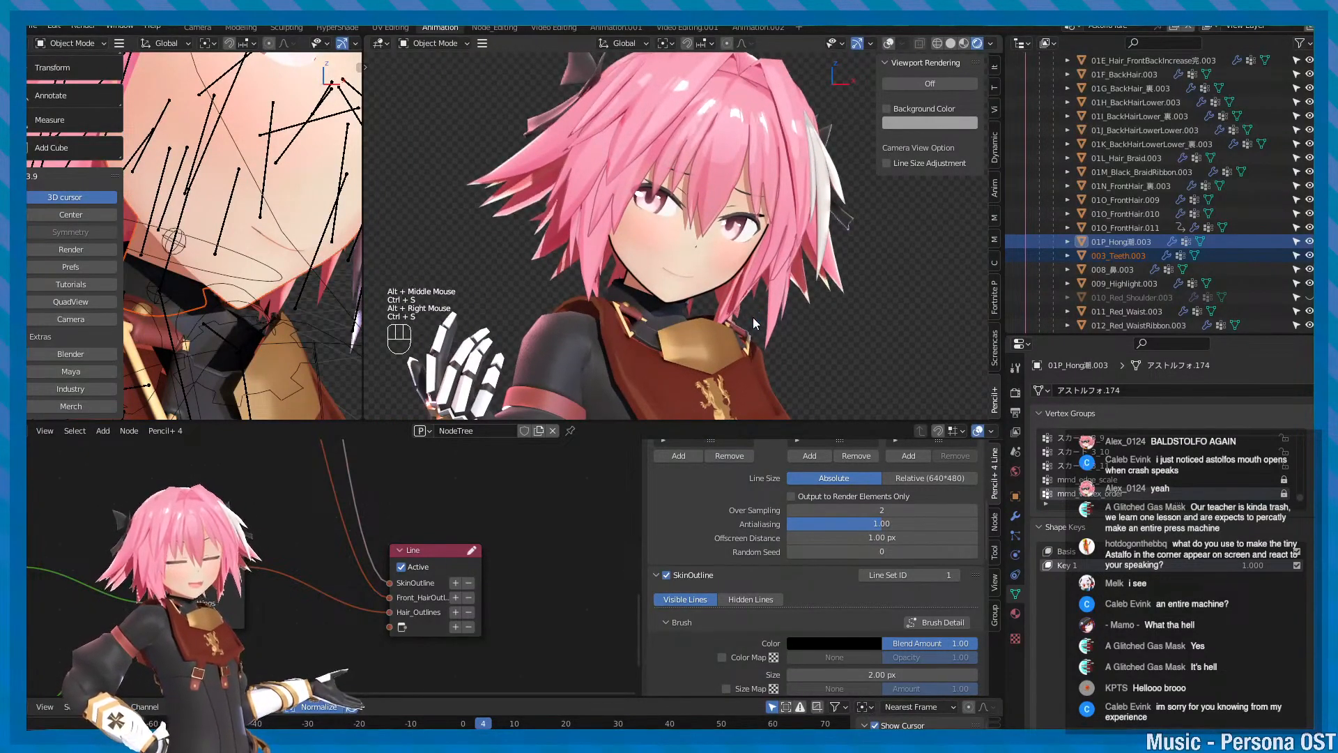
key("ctrl+s")
left_click(758, 309)
key("Tab")
middle_click_drag(758, 309, 811, 314, "alt")
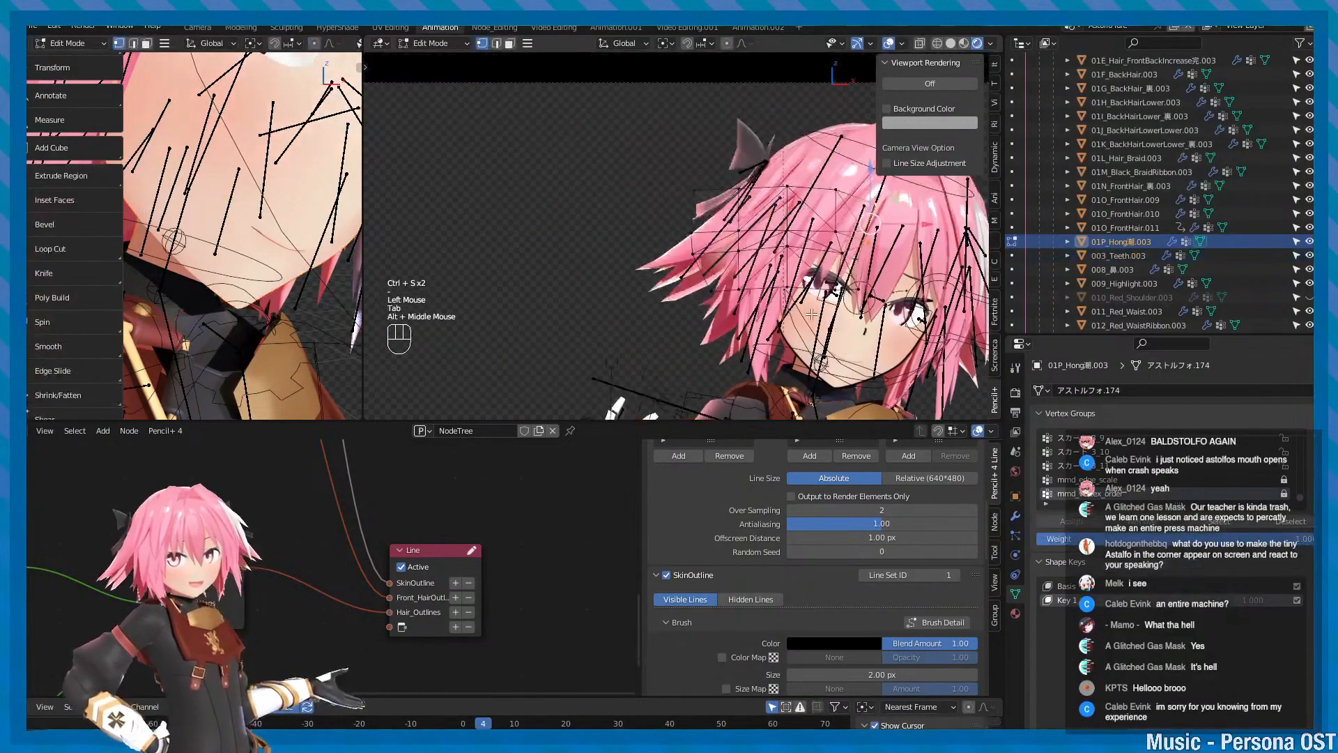
key("Tab")
- Select the 003_Teeth.003 face mesh in Object Mode and hide the viewport overlays
left_click(851, 335)
left_click(858, 361)
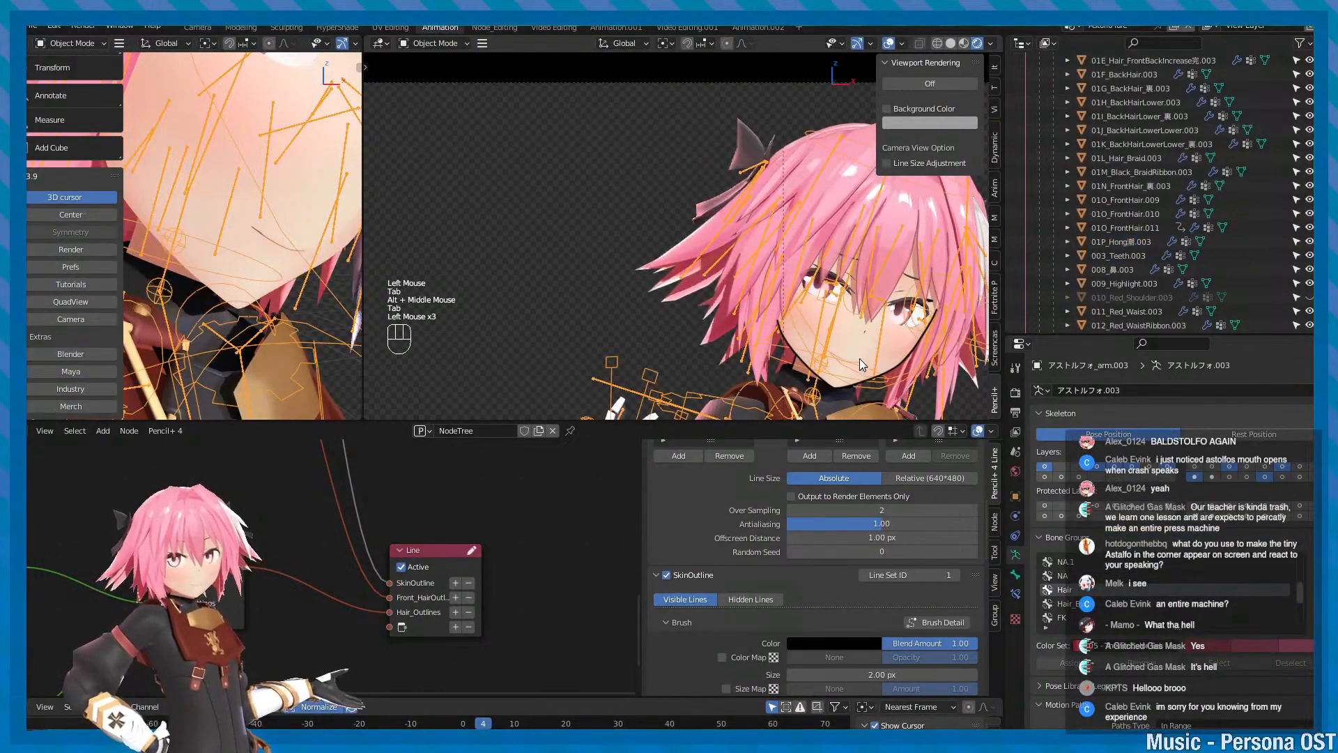
left_click(858, 358)
middle_click(859, 358, "alt")
scroll(858, 359, "up", 1, "alt")
scroll(859, 358, "up", 2)
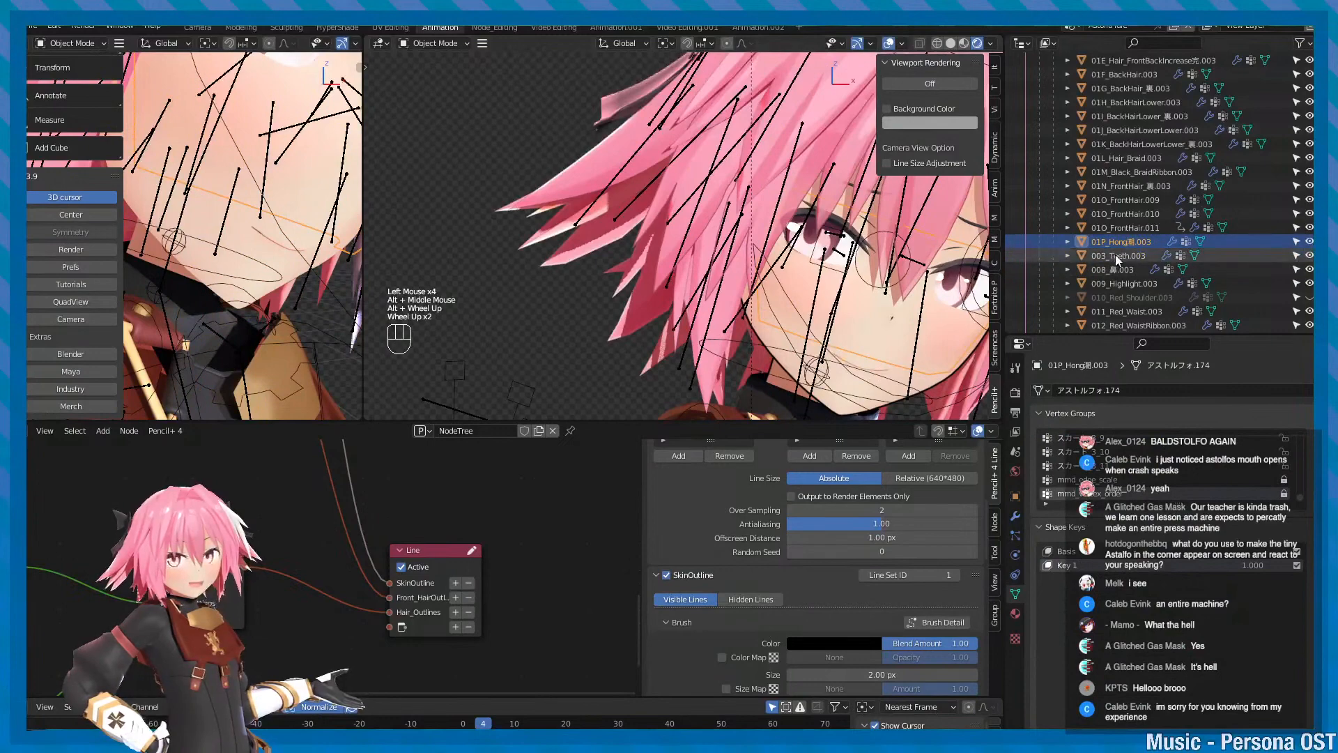
left_click(879, 373)
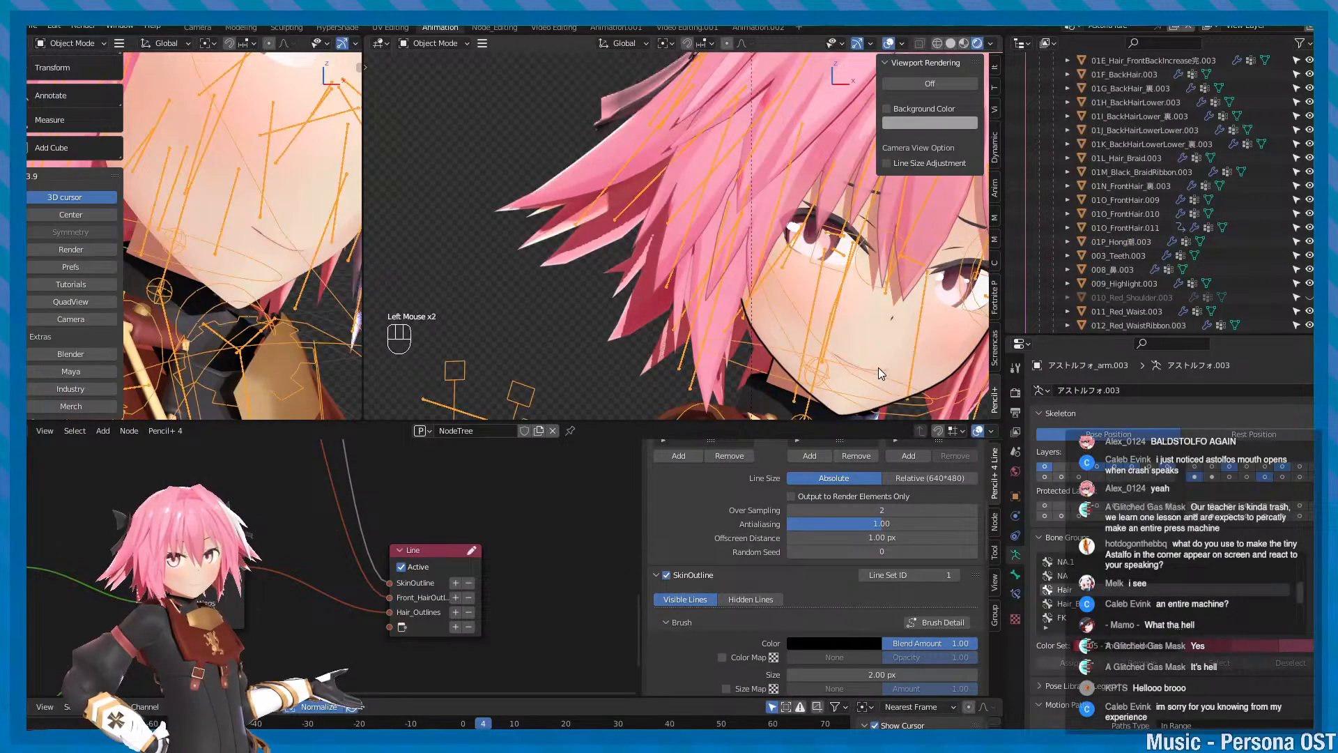
left_click(879, 367)
middle_click(655, 289, "alt")
scroll(651, 283, "down", 1)
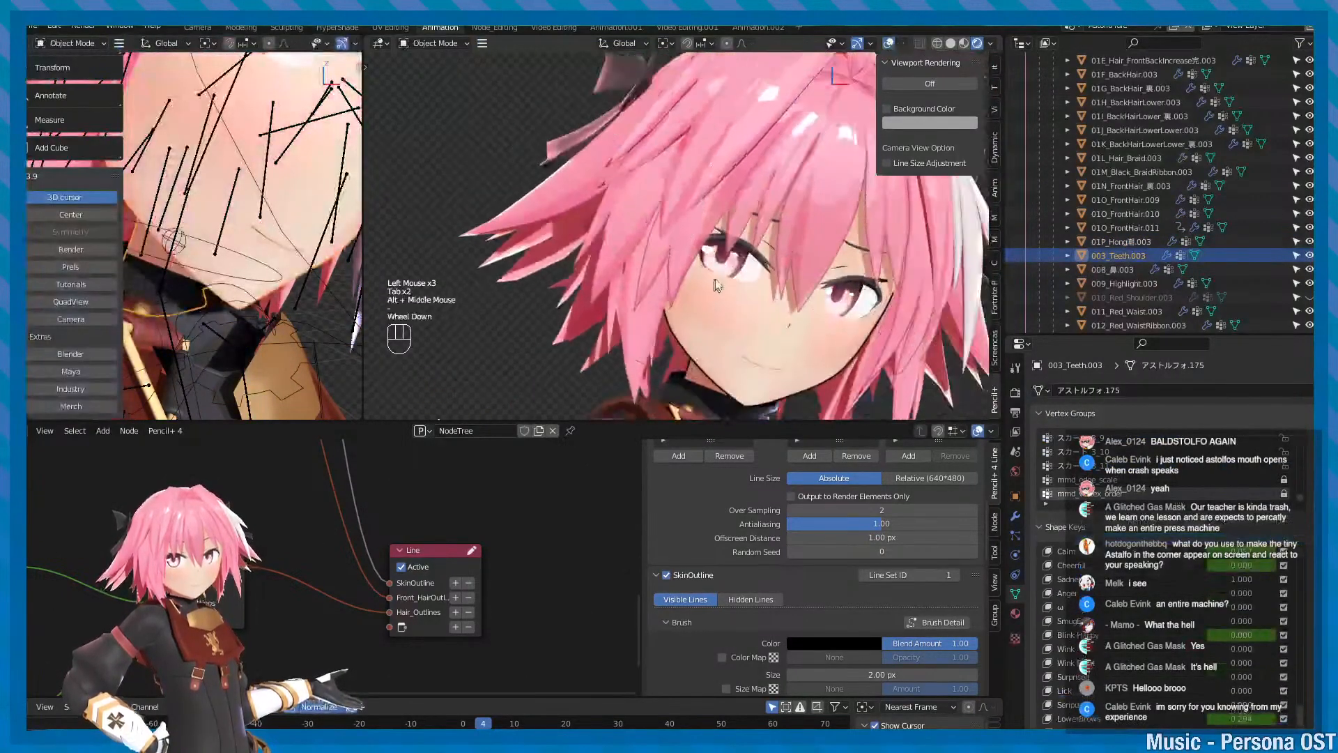
- Save the file and switch the 003_Teeth.003 face mesh briefly into Edit Mode and back to Object Mode
middle_click(672, 267, "alt")
key("ctrl+s")
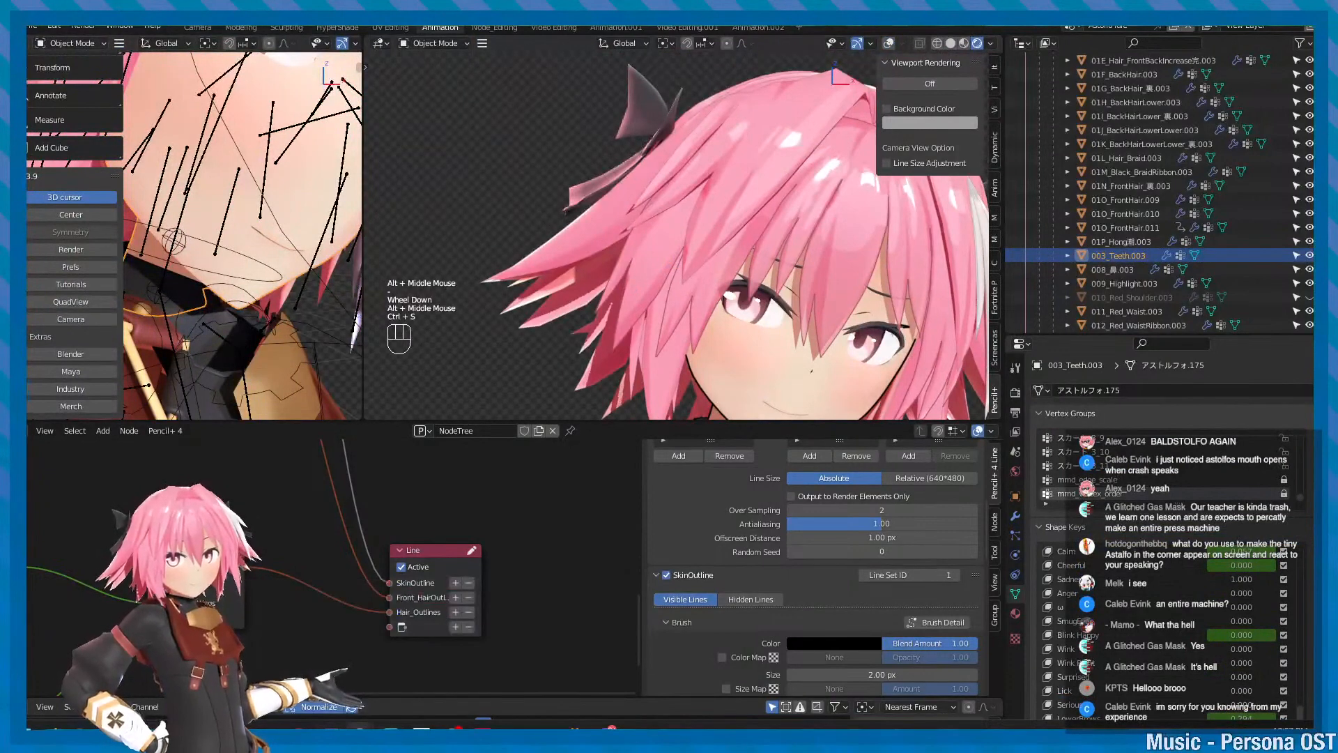
mouse_move(453, 728)
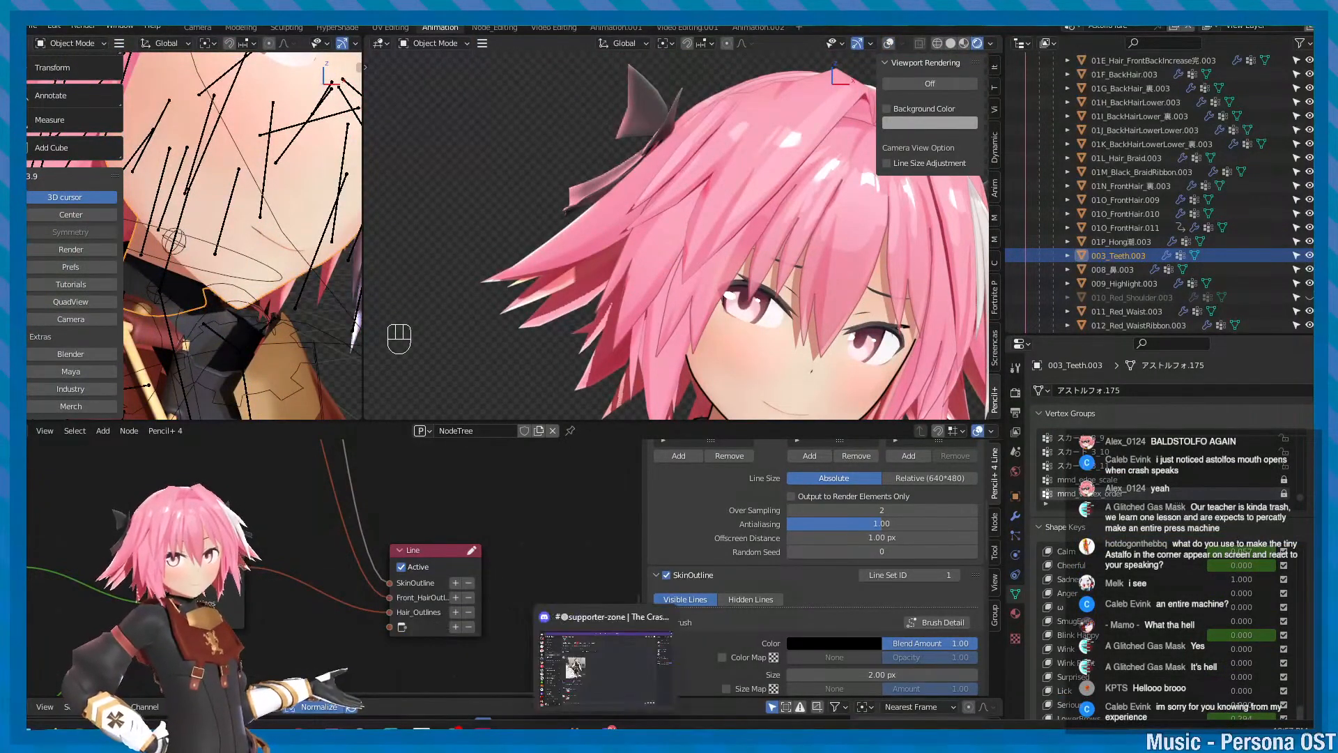
middle_click(721, 199, "alt")
scroll(720, 202, "down", 2)
key("Tab")
middle_click(710, 258, "alt")
key("Tab")
middle_click(644, 198, "alt")
scroll(705, 253, "up", 3)
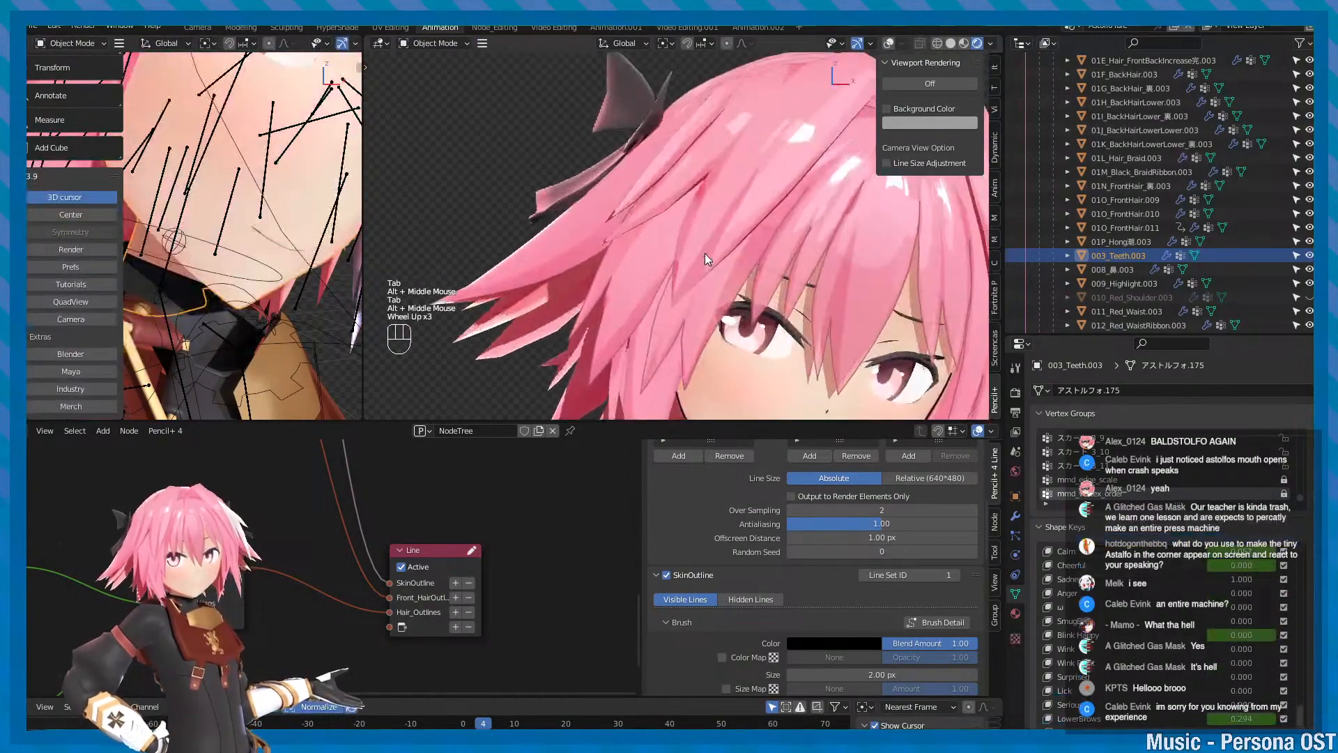
- Hide the 3D viewport's sidebar and view the unposed bald head in Edit Mode before returning to Object Mode
scroll(705, 241, "down", 2)
key("n")
scroll(706, 237, "down", 1)
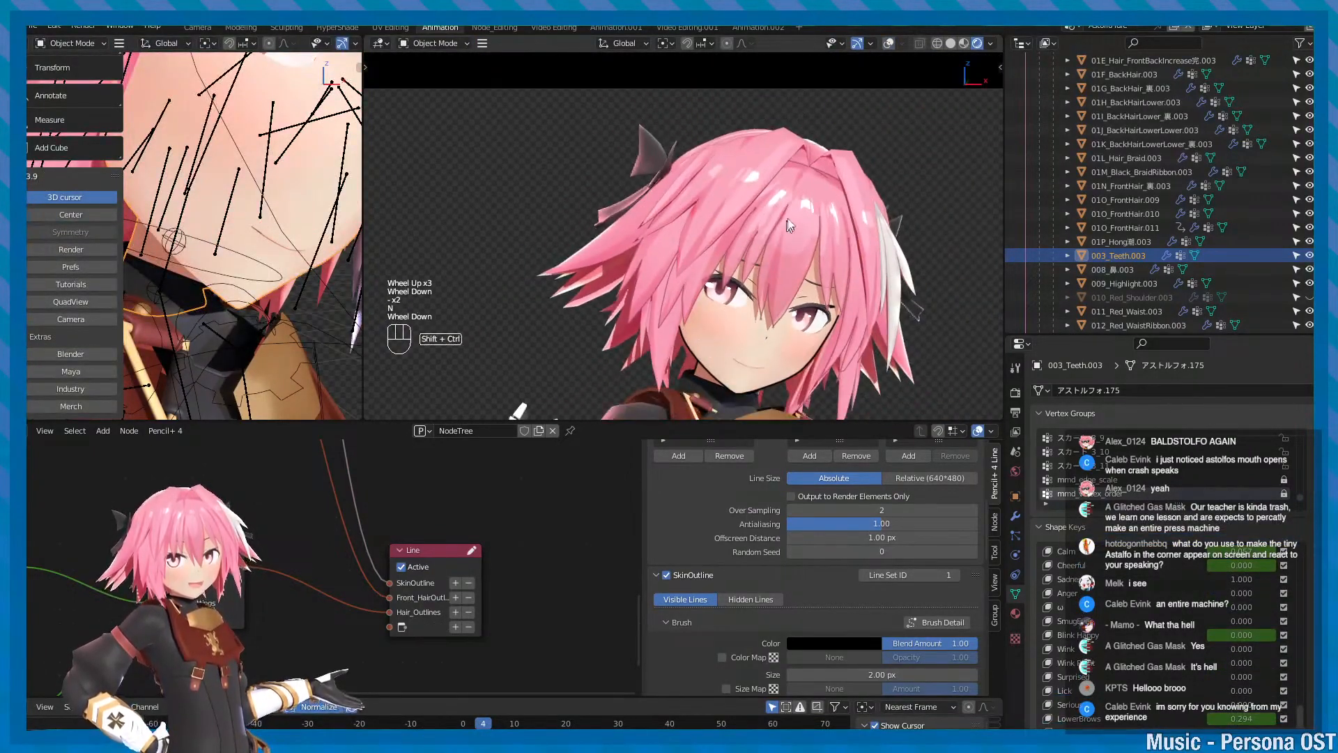
key("Tab")
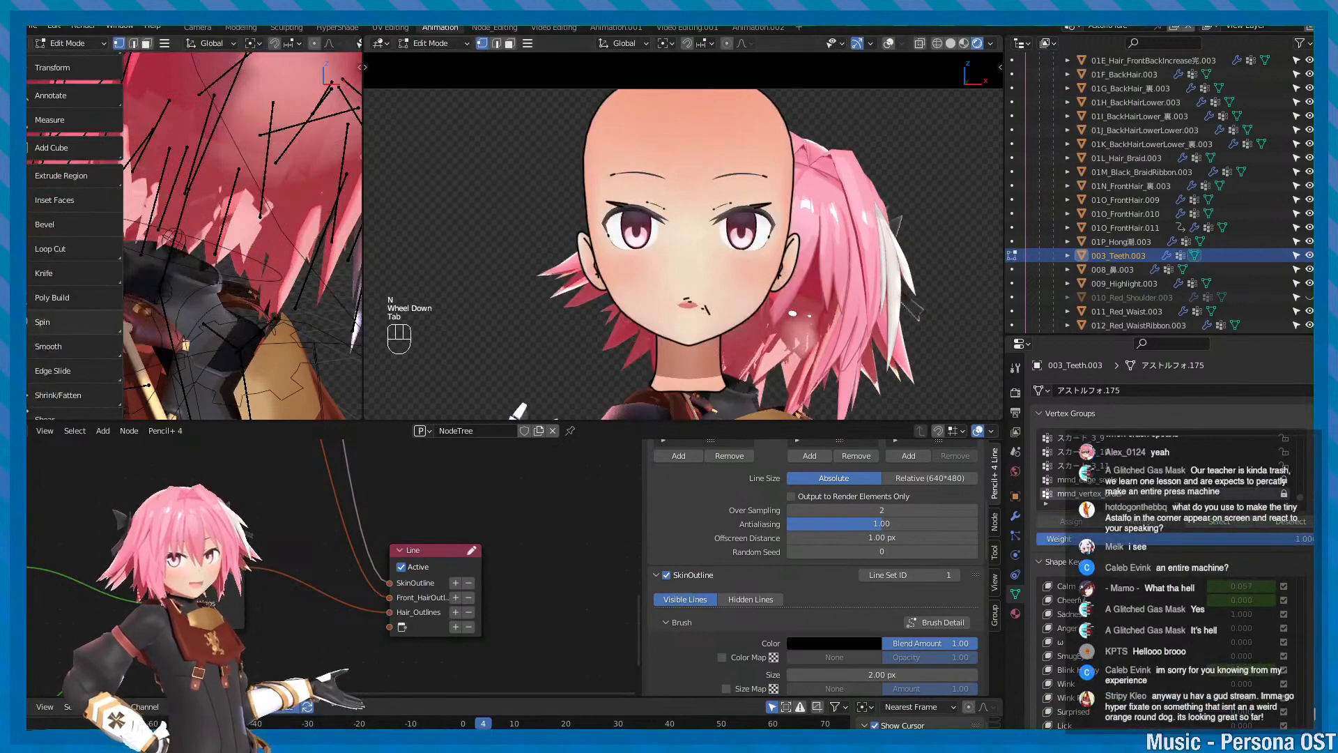
key("ctrl+Tab")
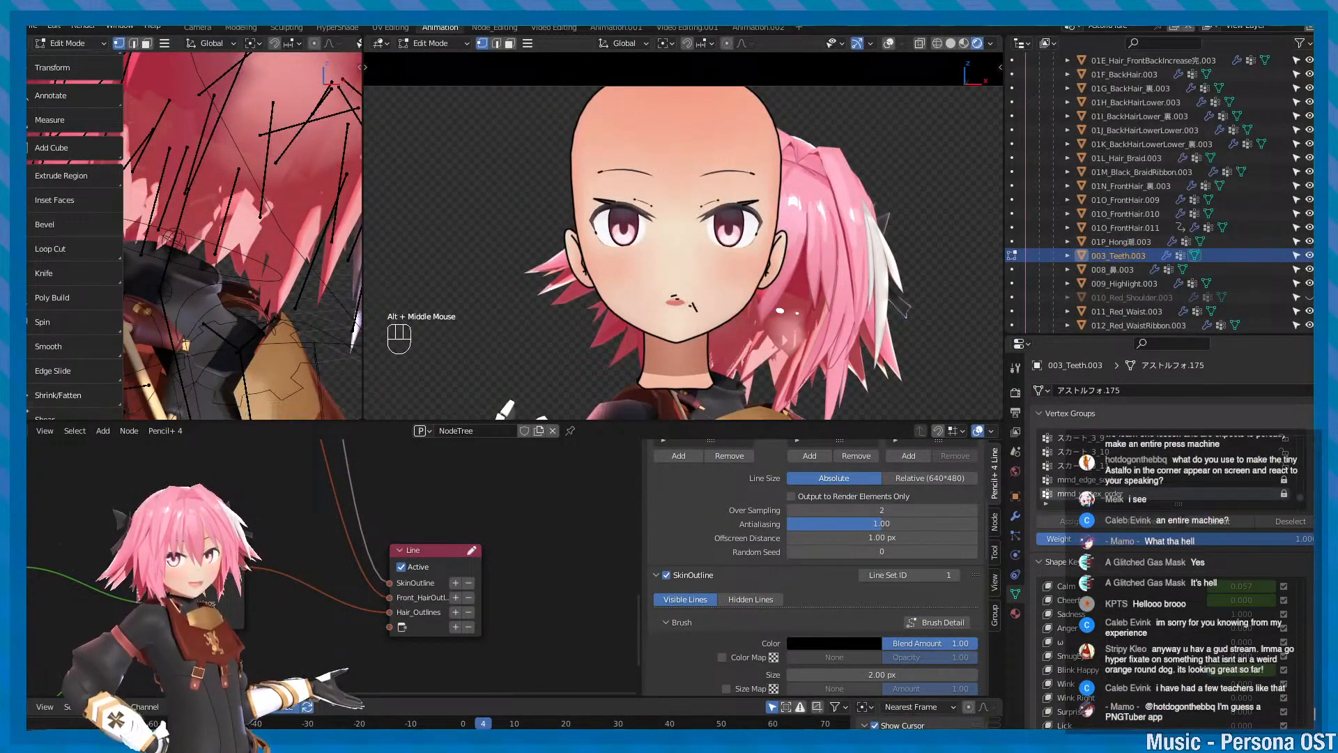
middle_click(757, 362, "alt")
key("Tab")
middle_click(807, 354, "alt")
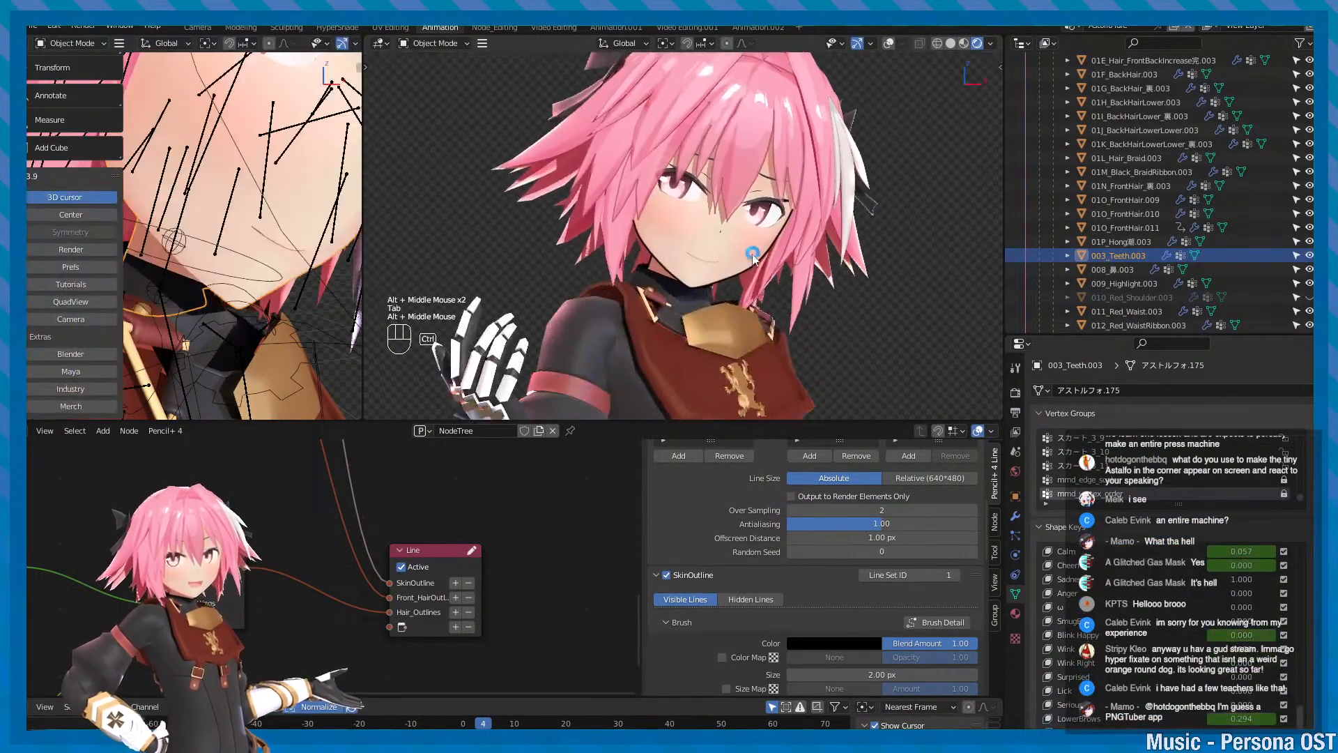
- Save the file while examining the eyes, mouth and jaw outlines up close in the posed view
key("ctrl+s")
scroll(743, 281, "up", 2)
middle_click(752, 275, "alt")
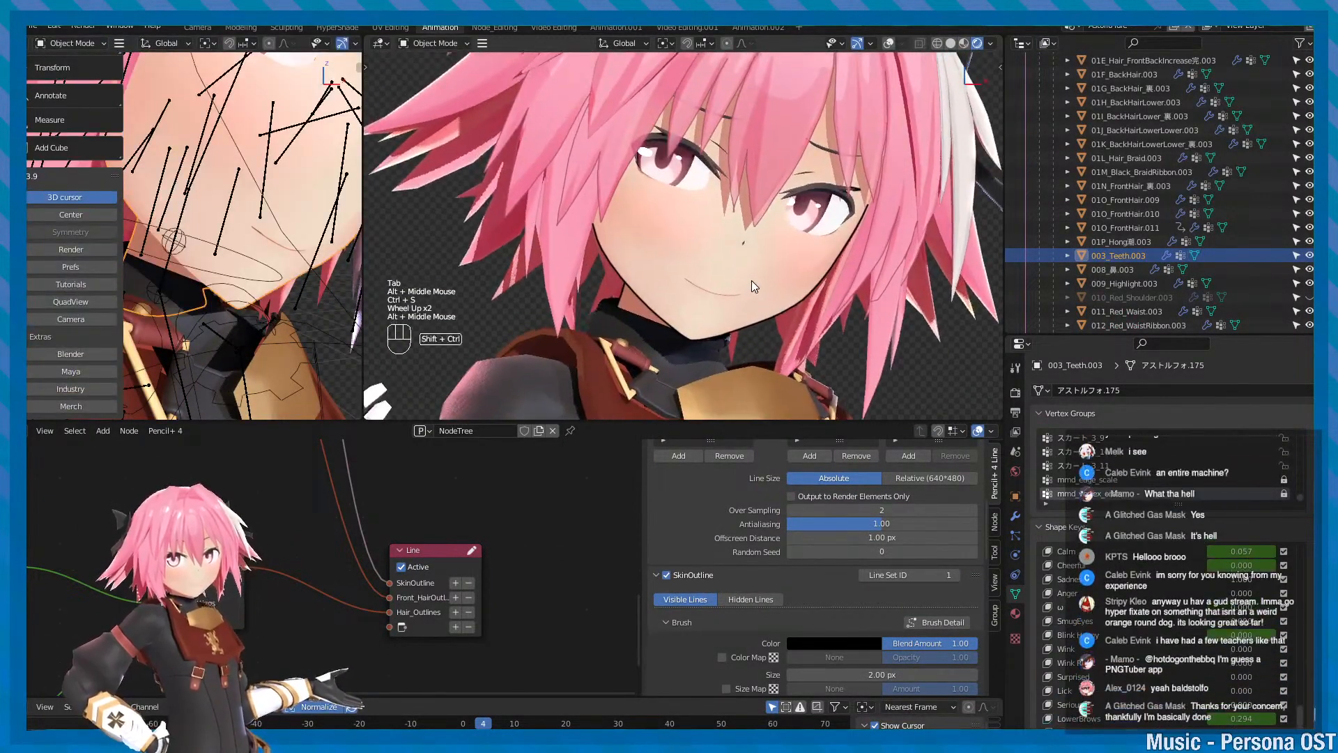
key("ctrl+s")
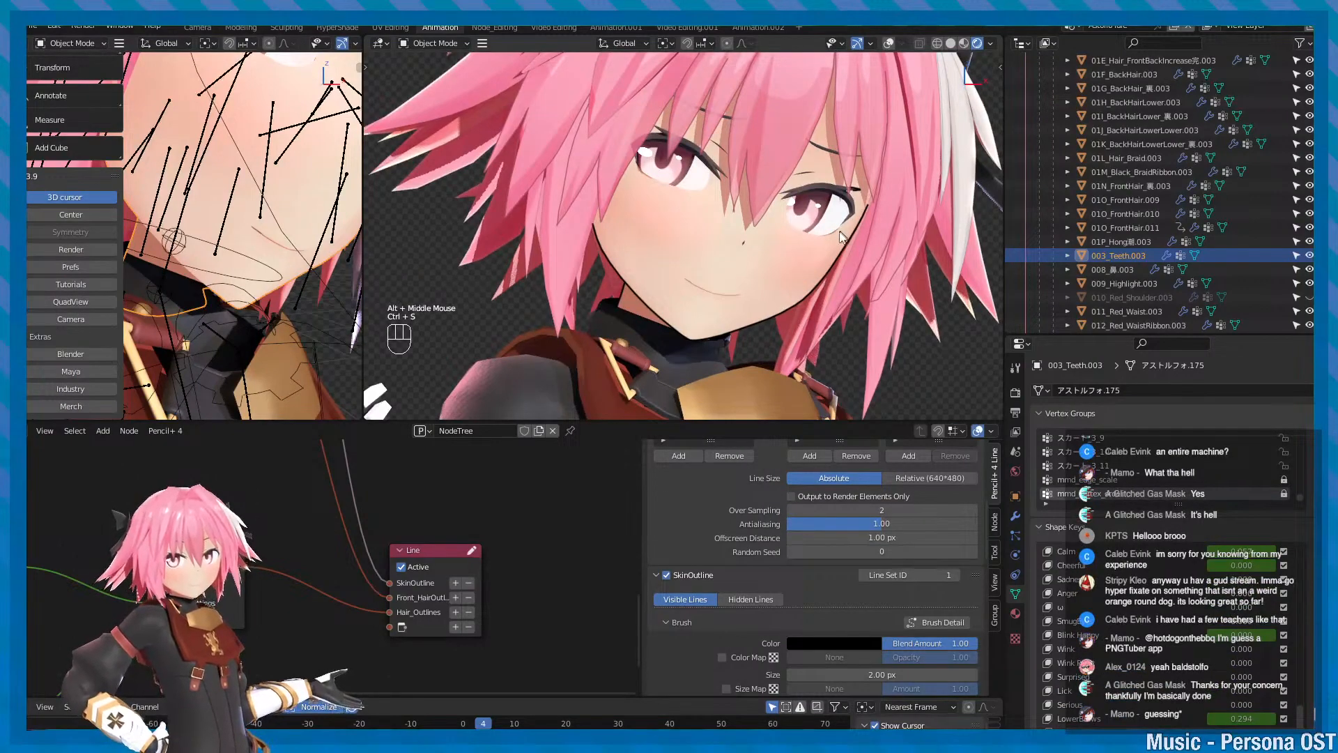
scroll(830, 238, "down", 1)
middle_click(832, 238, "alt")
right_click(839, 230, "alt")
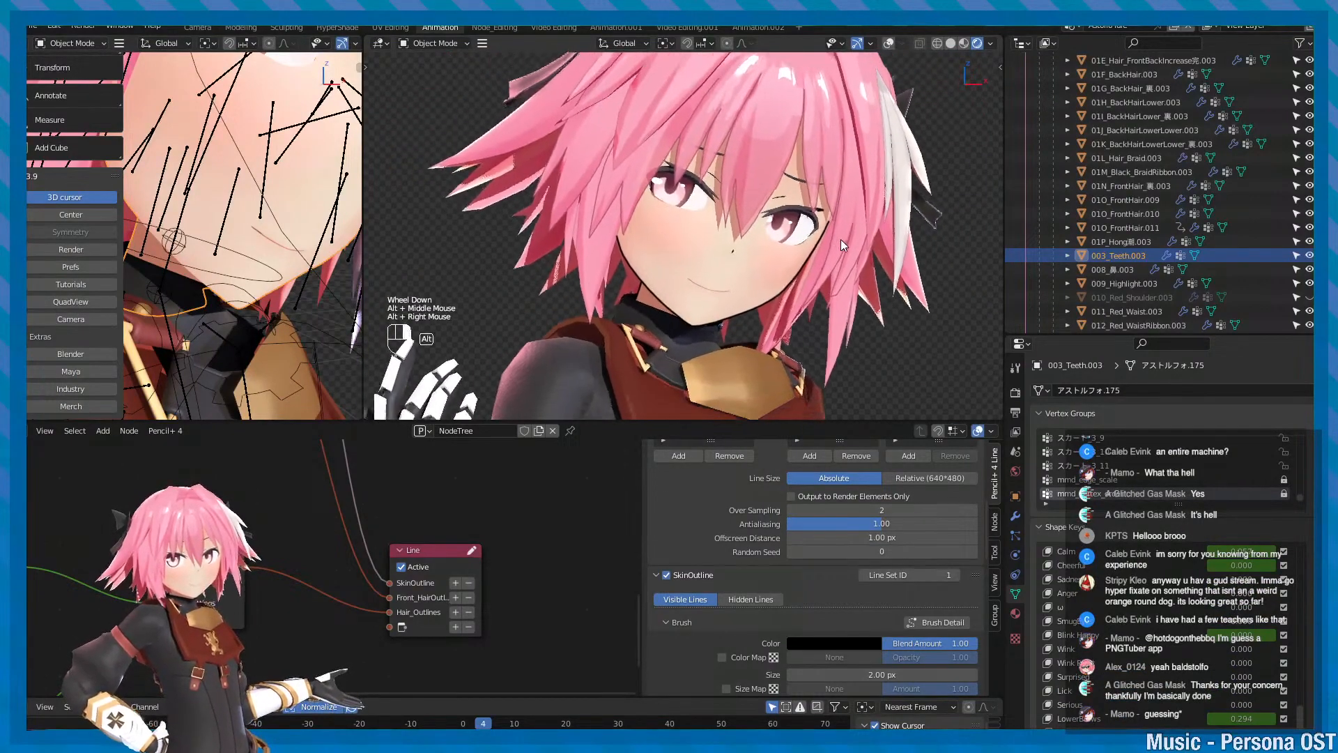
middle_click(839, 238, "alt")
right_click(852, 233, "alt")
key("ctrl+s")
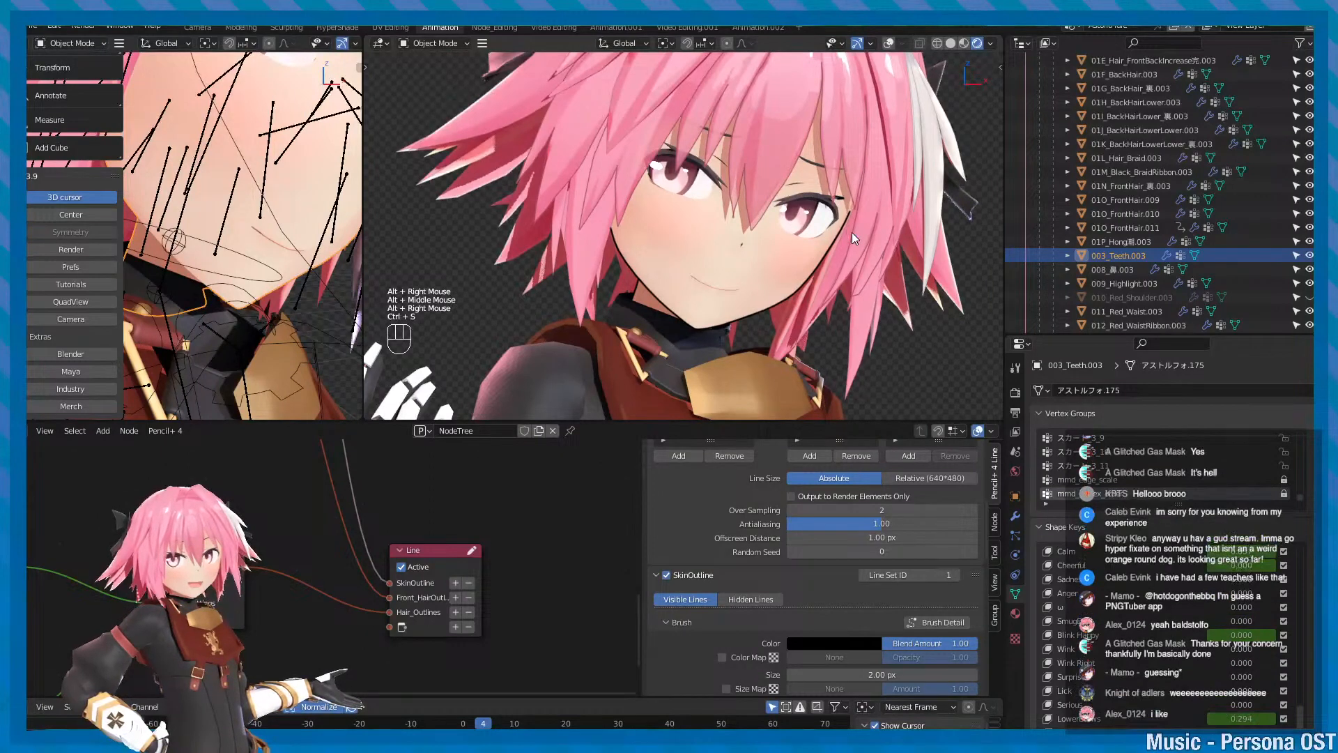
key("ctrl+s")
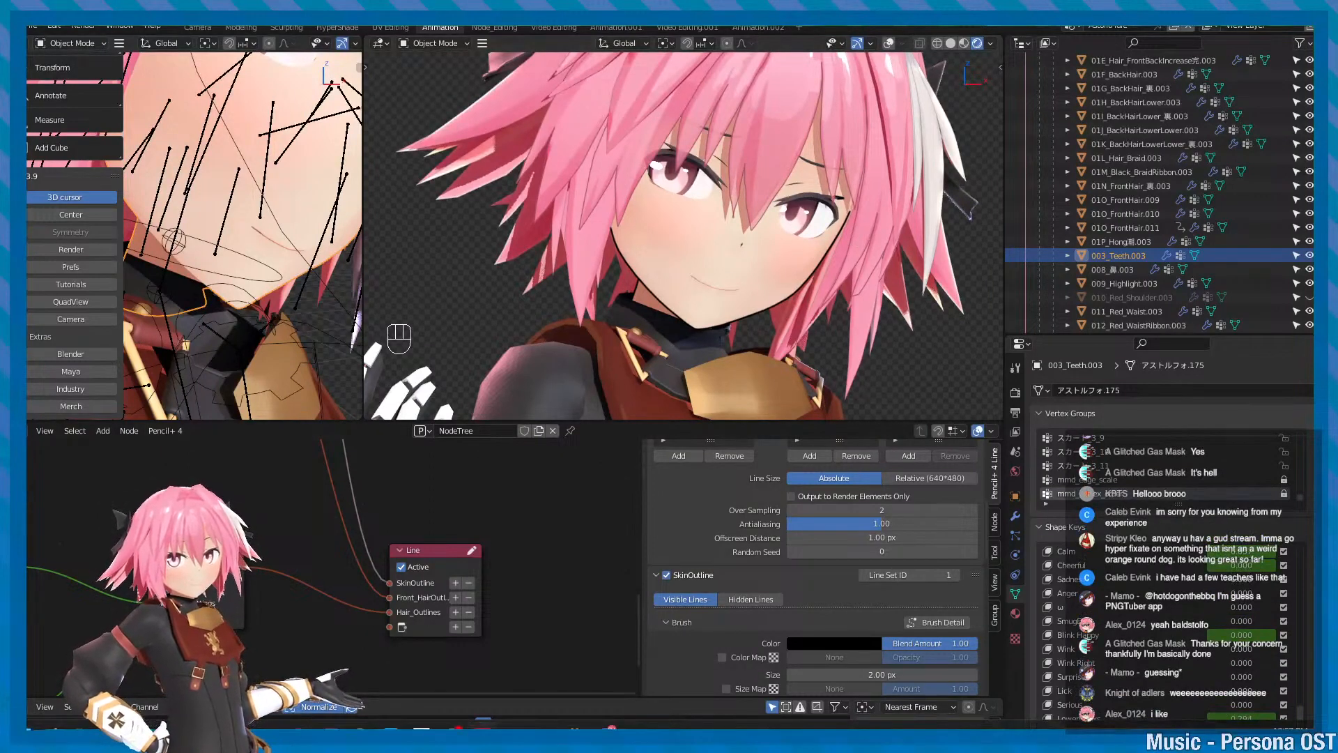
- Bring up the veadotube mini window to show the avatar, and move it back off the screen
mouse_move(483, 728)
mouse_move(544, 727)
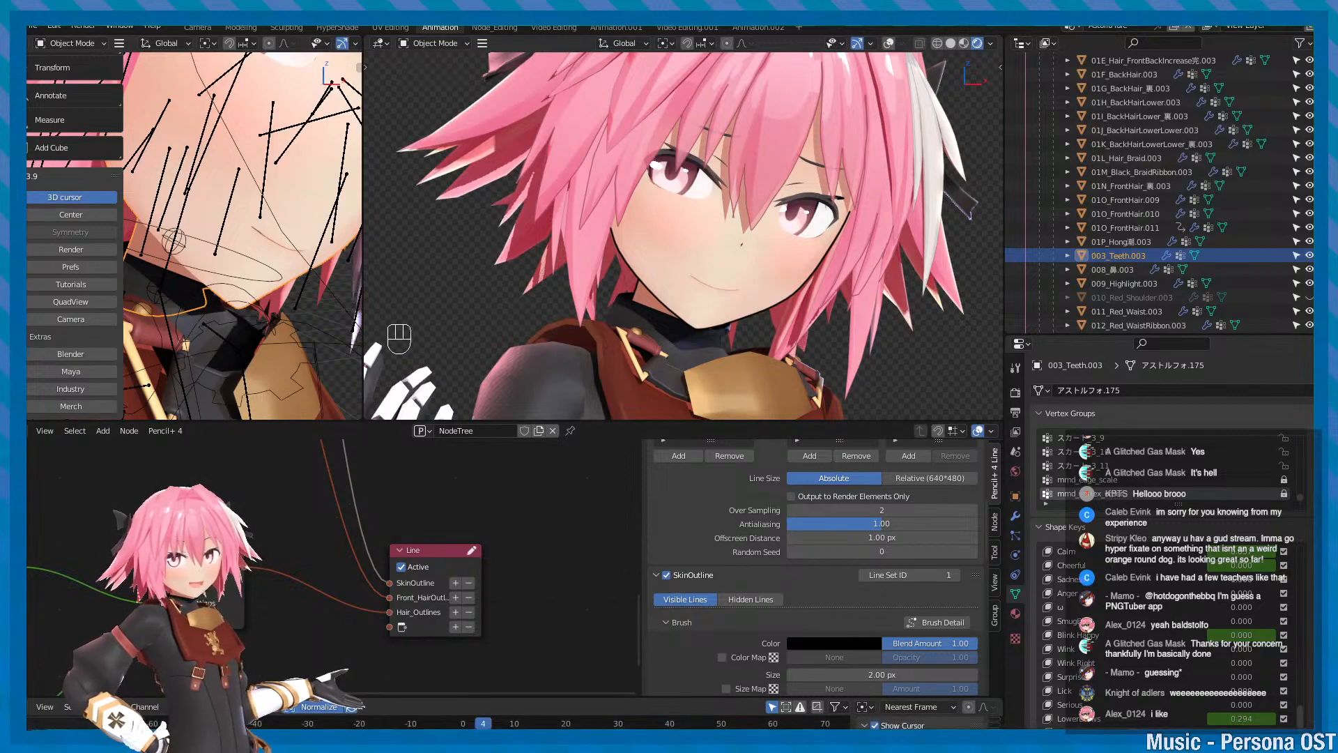
left_click_drag(906, 115, 1068, 146)
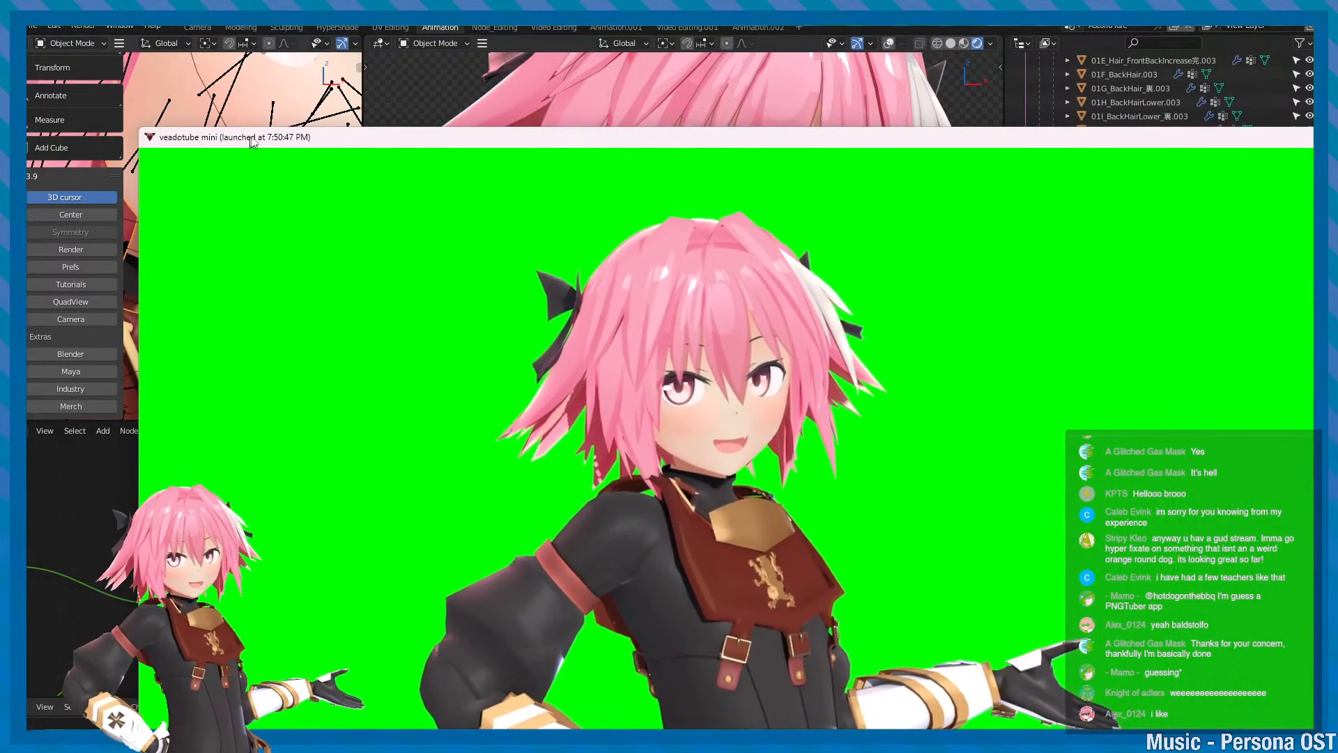
left_click_drag(201, 145, 0, 42)
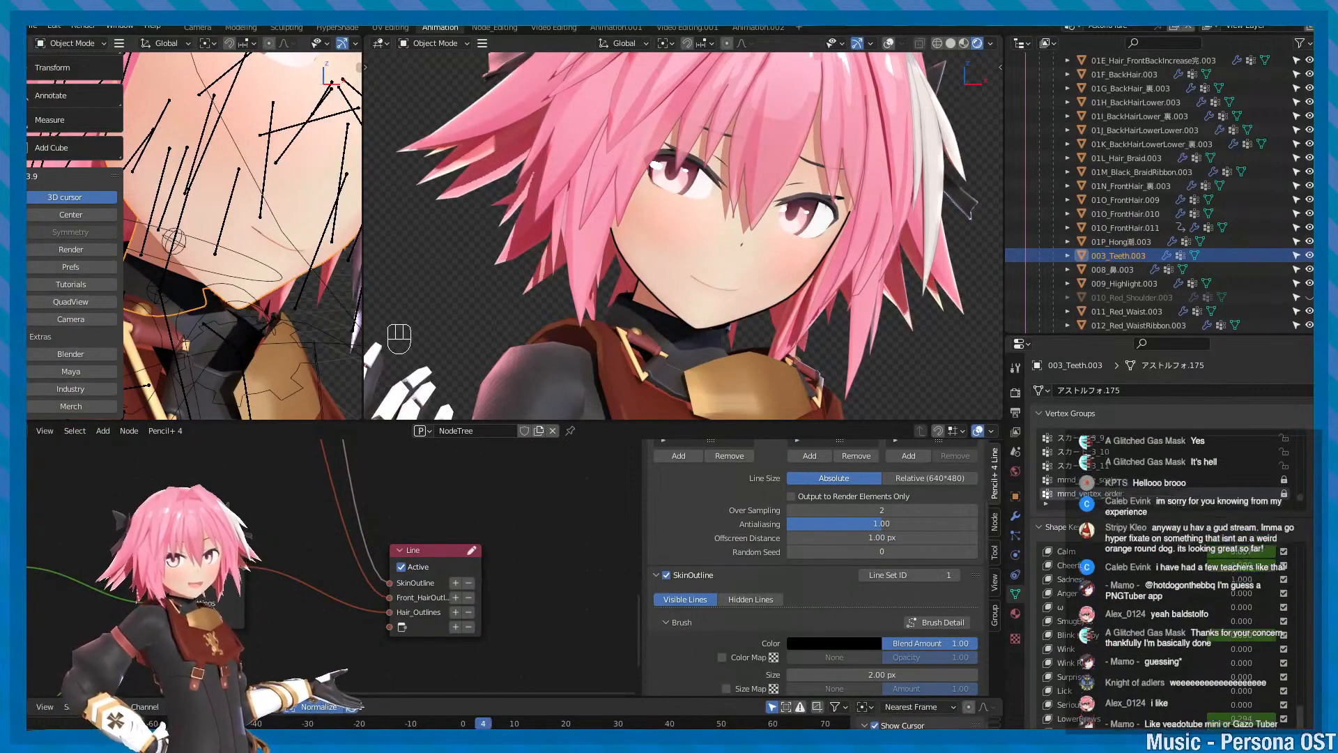
- Save the file while comparing the face outlines from the whole-head view to a close-up
middle_click_drag(772, 193, 775, 231, "alt")
right_click_drag(775, 232, 746, 254, "alt")
key("ctrl+s")
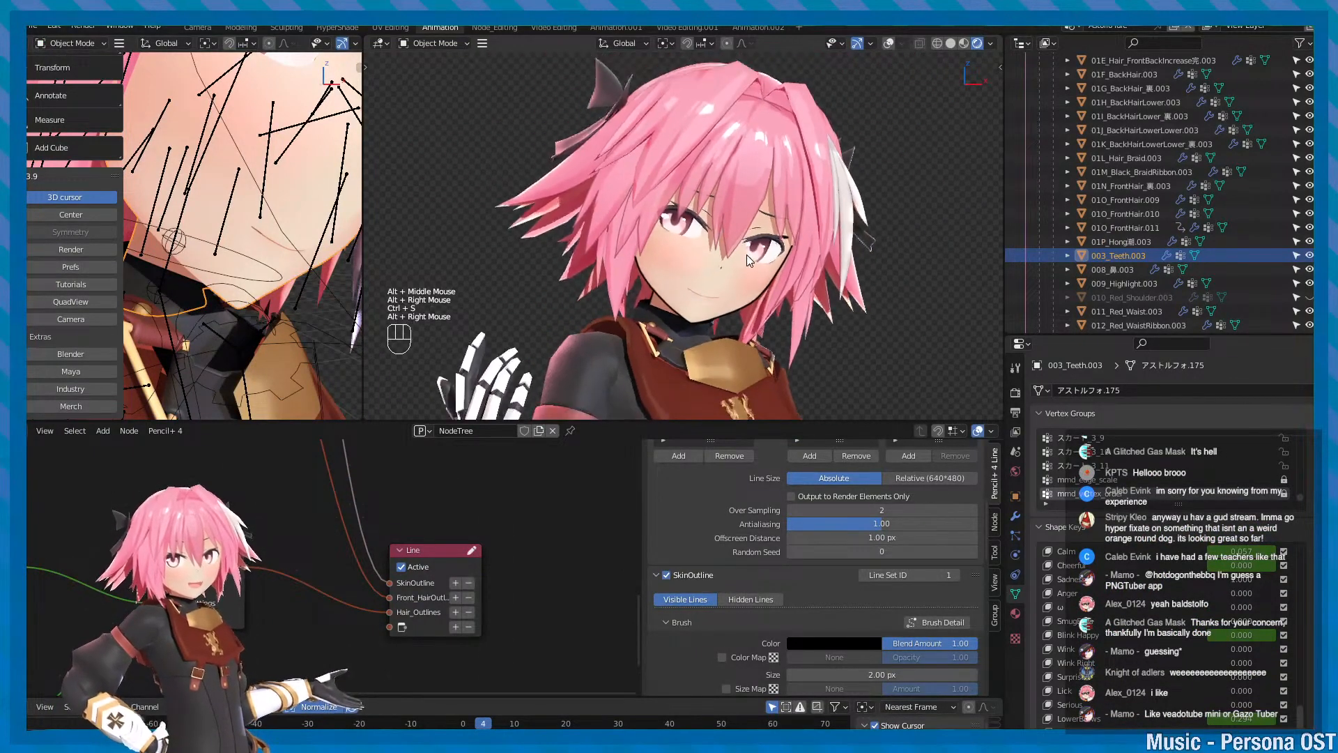
key("ctrl+s")
middle_click_drag(746, 253, 734, 234, "alt")
scroll(660, 312, "up", 1, "alt")
scroll(660, 312, "up", 1)
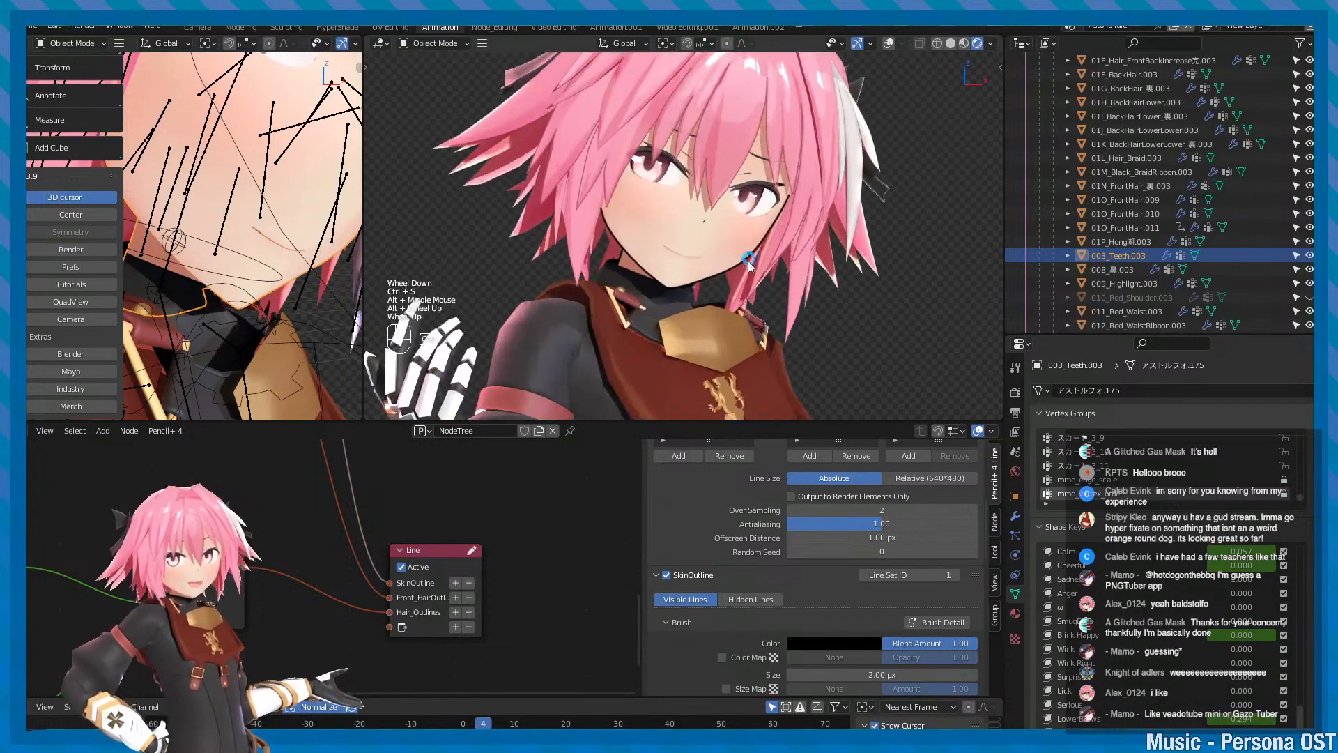
key("ctrl+s")
scroll(711, 604, "up", 2)
- Change the SkinOutline brush color to dark red with hue 0.999, saturation 1.000 and value 0.142
scroll(708, 179, "up", 2)
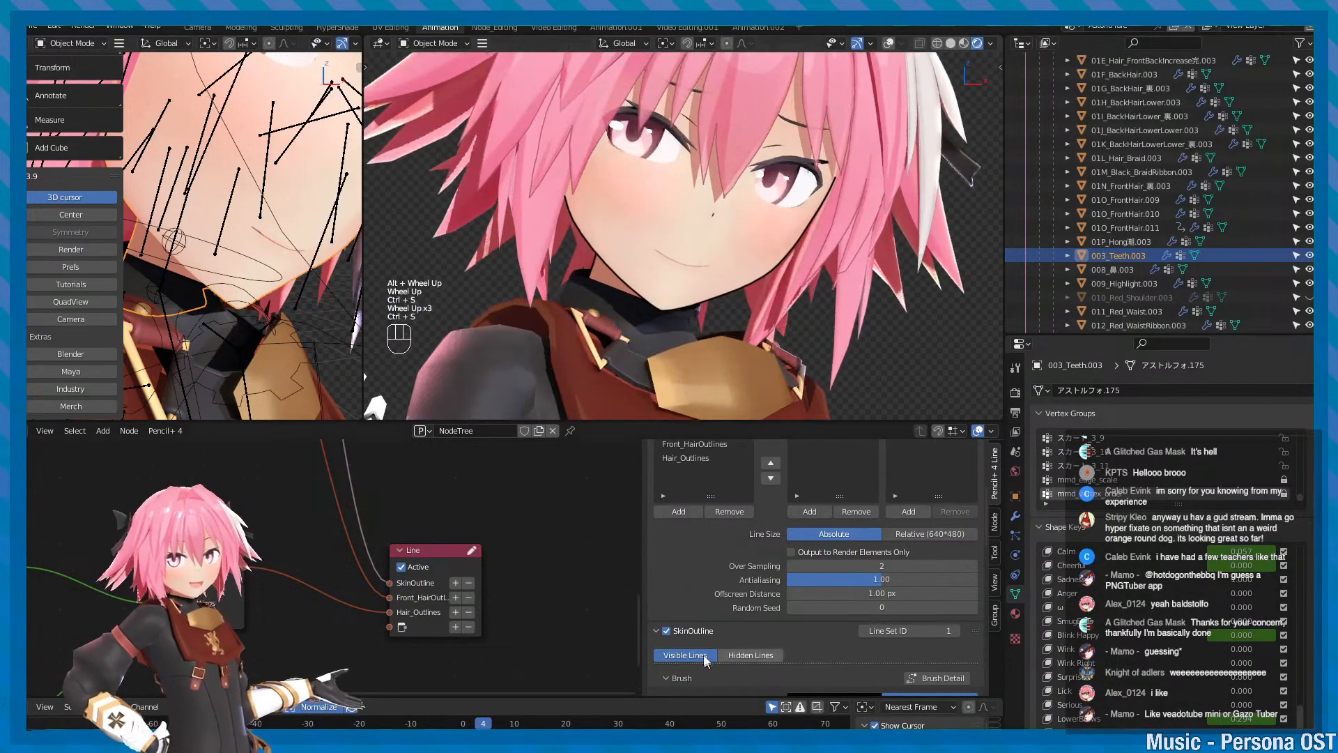
scroll(686, 612, "down", 2)
left_click(833, 590)
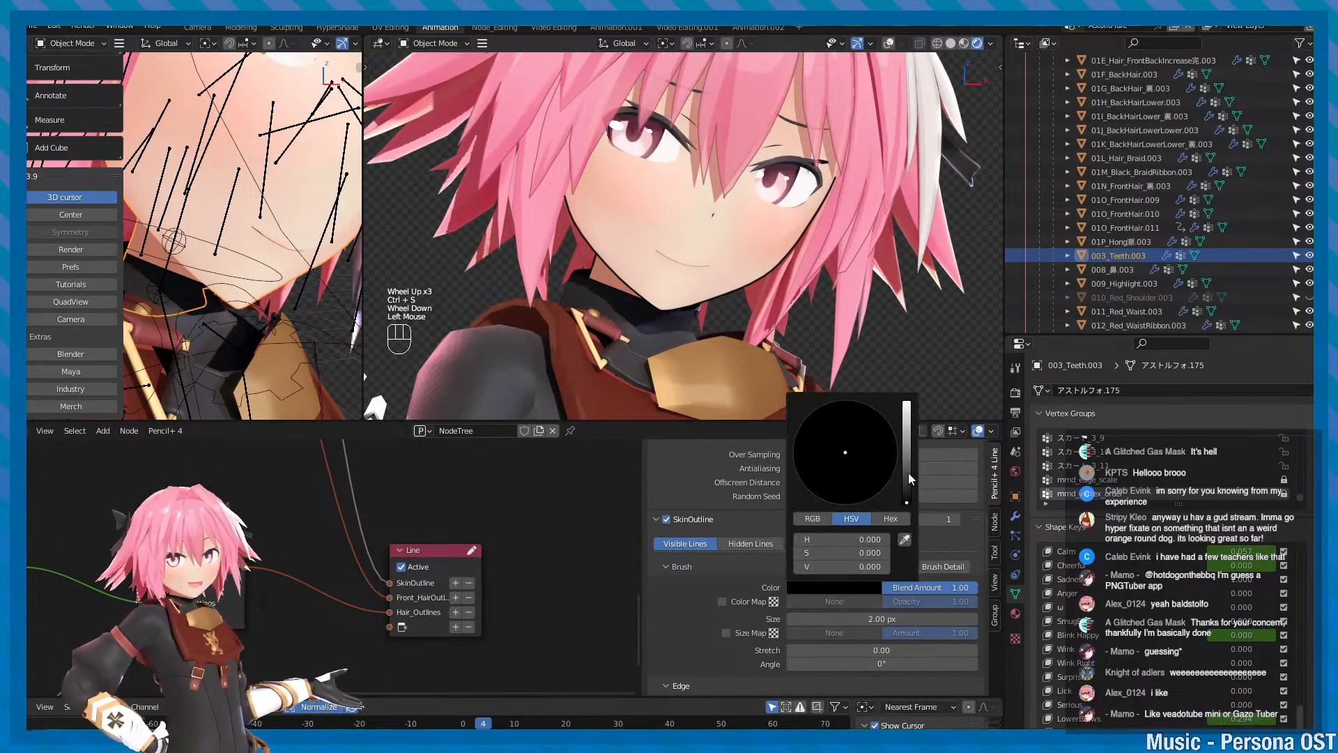
mouse_move(910, 478)
left_mouse_down()
mouse_move(907, 446)
mouse_move(907, 481)
mouse_move(907, 460)
mouse_move(846, 504)
left_mouse_up()
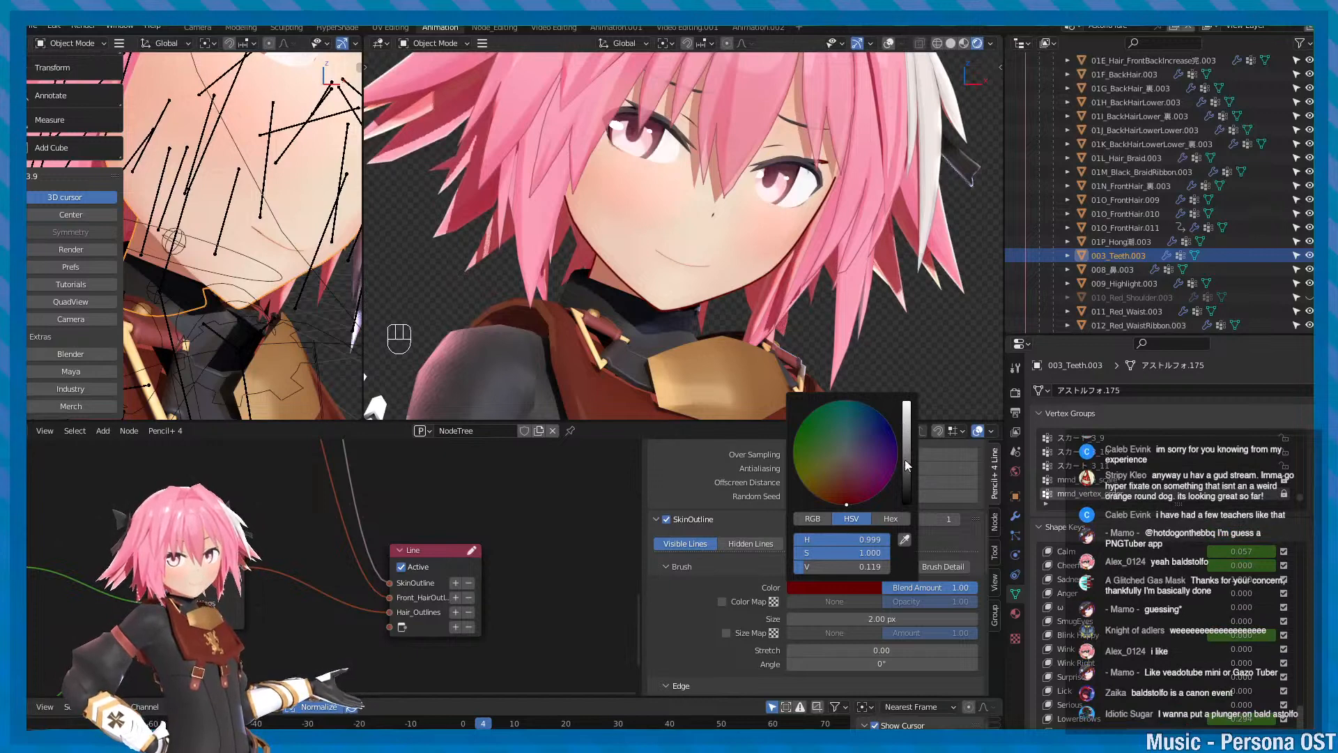
mouse_move(908, 465)
left_mouse_down()
mouse_move(907, 446)
mouse_move(907, 488)
mouse_move(907, 461)
left_mouse_up()
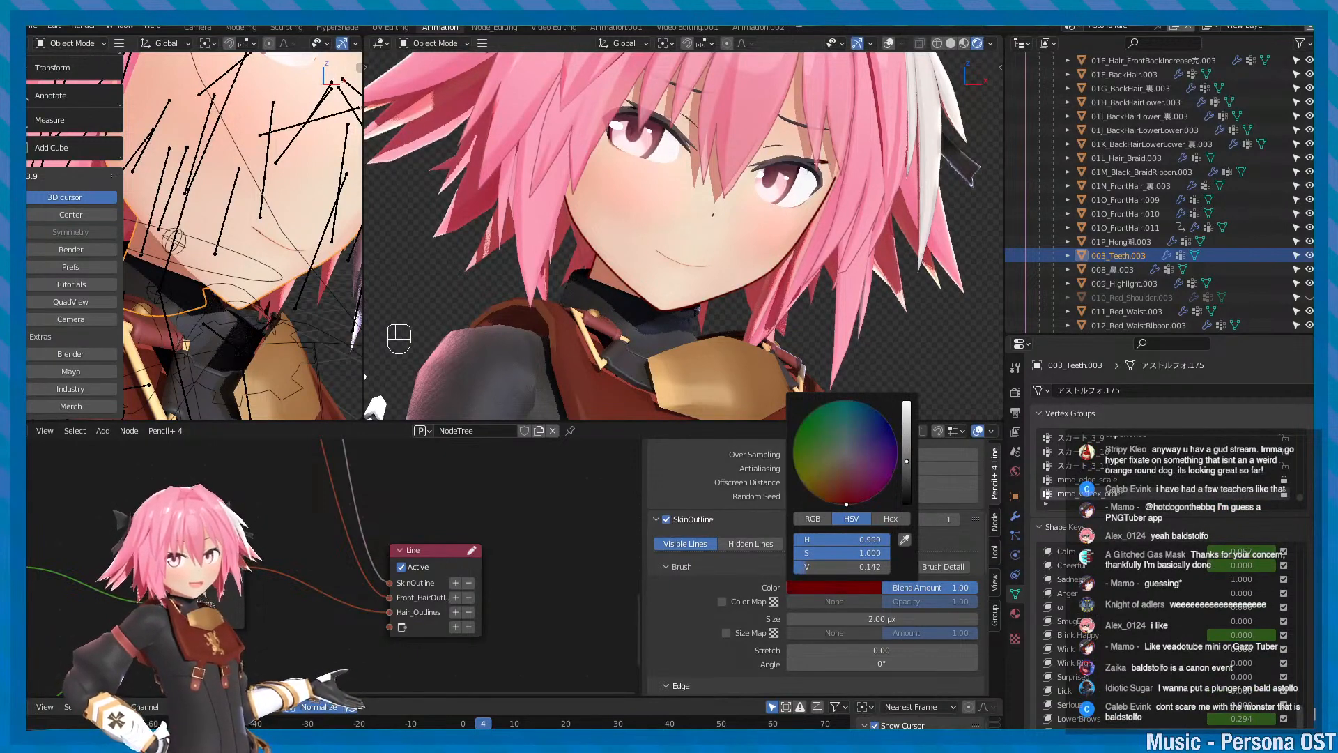
- Darken the red of the SkinOutline brush color with the head and upper body in view
scroll(840, 289, "down", 3)
scroll(847, 293, "up", 1)
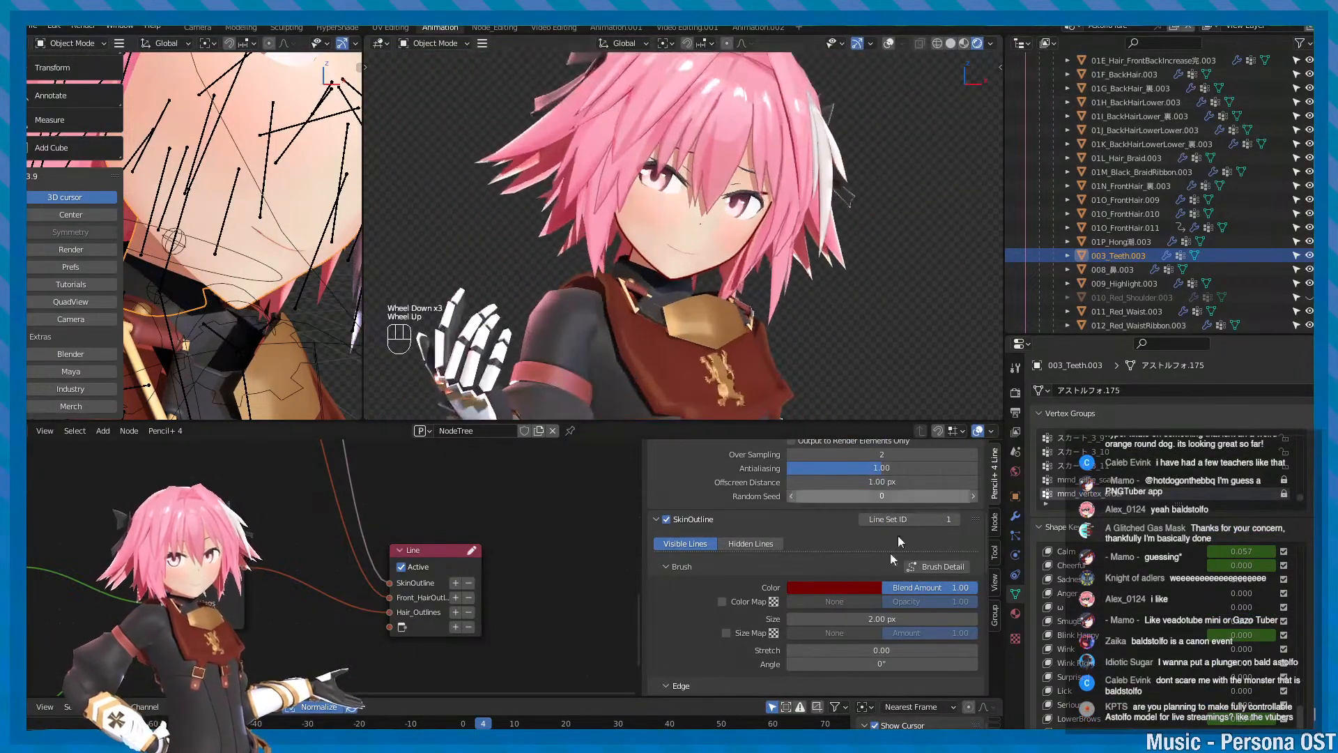
left_click(872, 585)
mouse_move(905, 466)
left_mouse_down()
mouse_move(906, 498)
mouse_move(906, 411)
mouse_move(910, 475)
left_mouse_up()
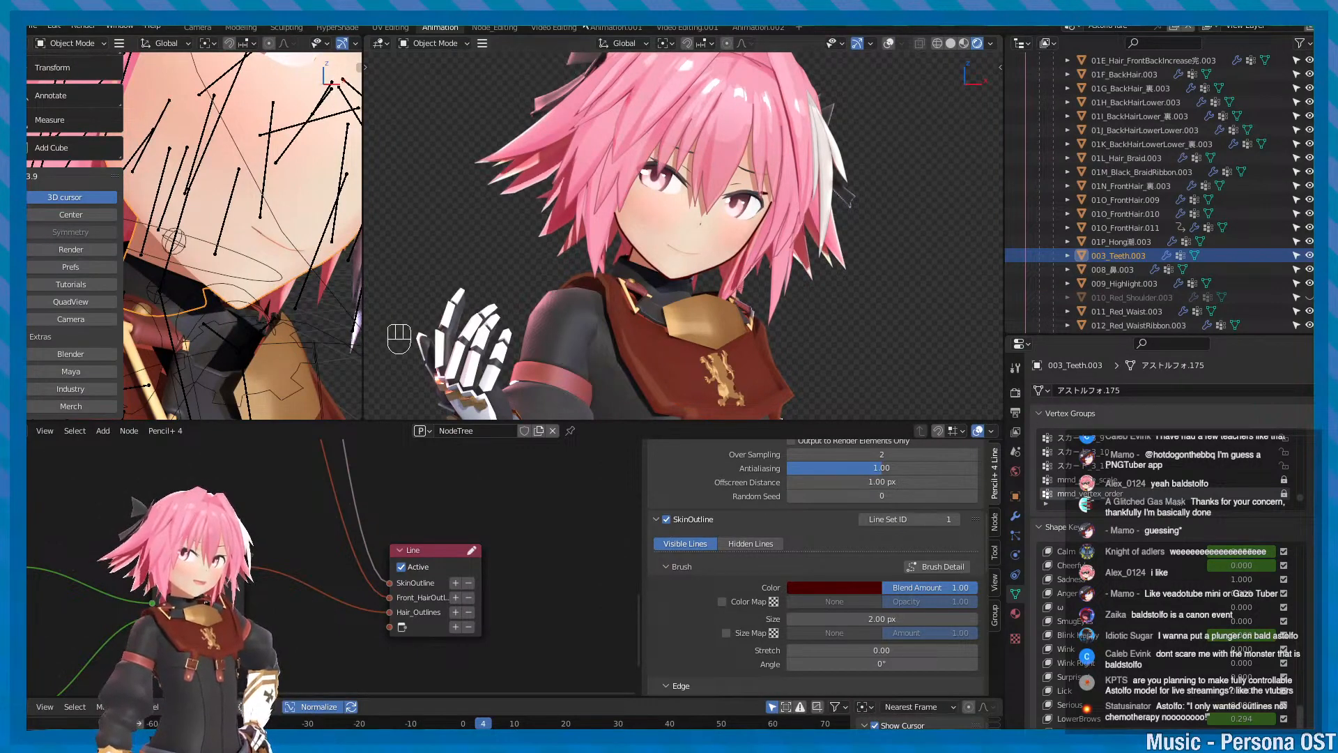
- Check the dark red skin outline around the face from several slightly shifted upper-body views, saving the file at each view
scroll(660, 90, "down", 1)
middle_click_drag(658, 98, 668, 73, "alt")
key("ctrl+s")
right_click_drag(668, 72, 681, 82, "alt")
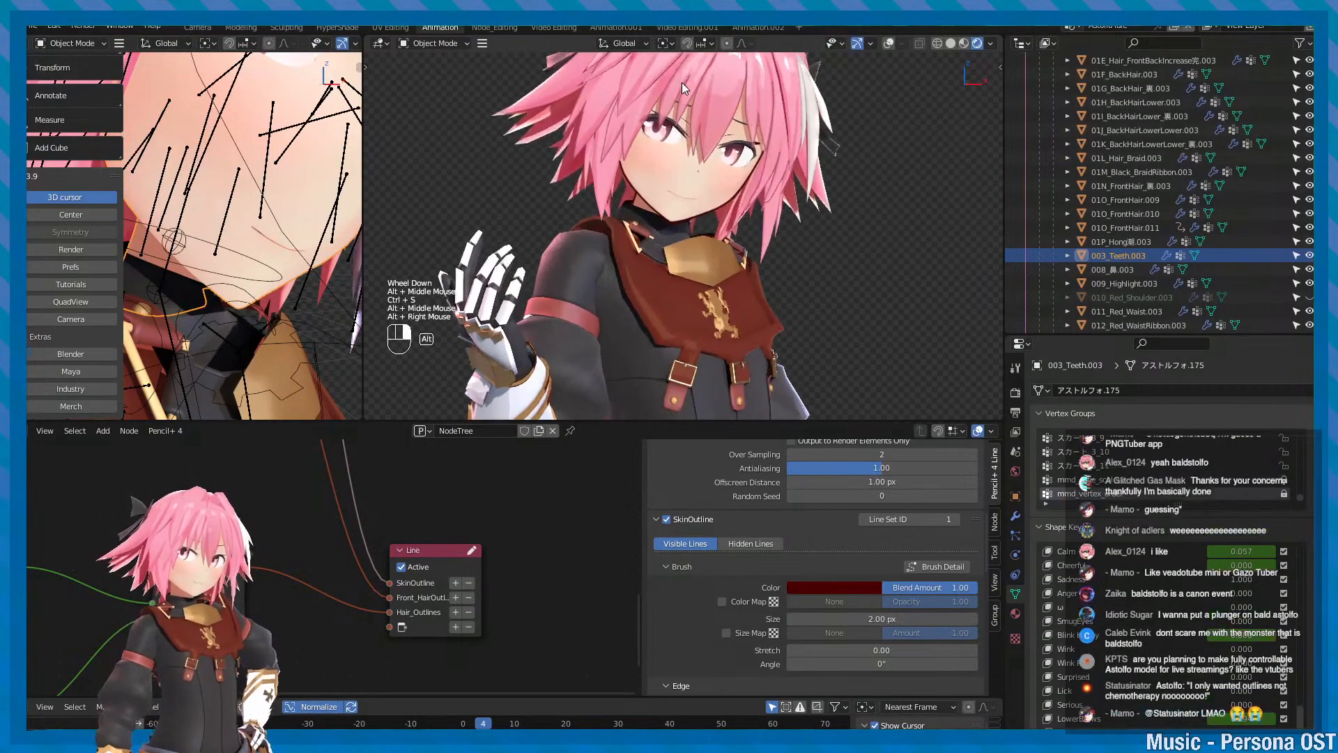
key("ctrl+s")
middle_click_drag(687, 72, 717, 92, "alt")
right_click_drag(717, 92, 725, 96, "alt")
key("ctrl+s")
middle_click_drag(731, 86, 729, 93, "alt")
right_click_drag(729, 93, 740, 99, "alt")
key("ctrl+s")
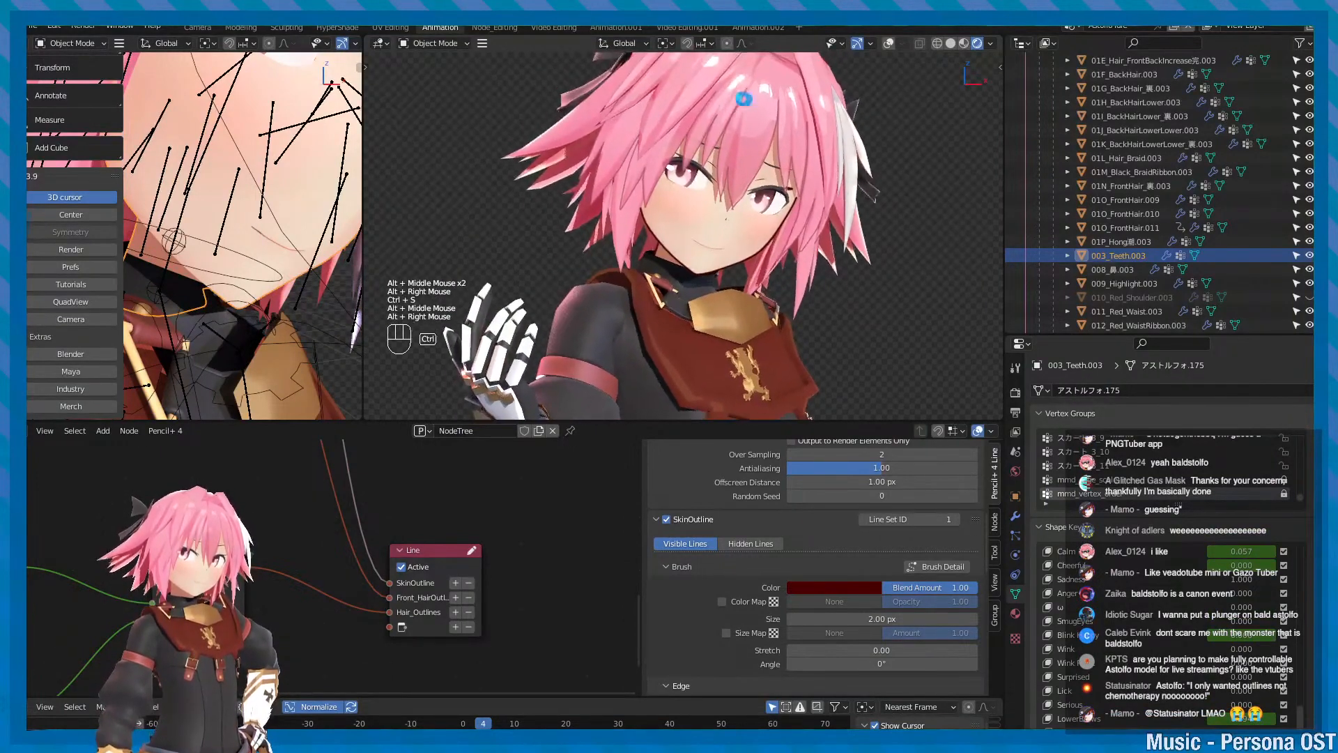
- Keep saving while inspecting the face outline at small view changes, ending on a wider view of the upper body
key("ctrl+s")
middle_click_drag(745, 99, 762, 90, "alt")
key("ctrl+s")
right_click_drag(762, 90, 770, 99, "alt")
key("ctrl+s")
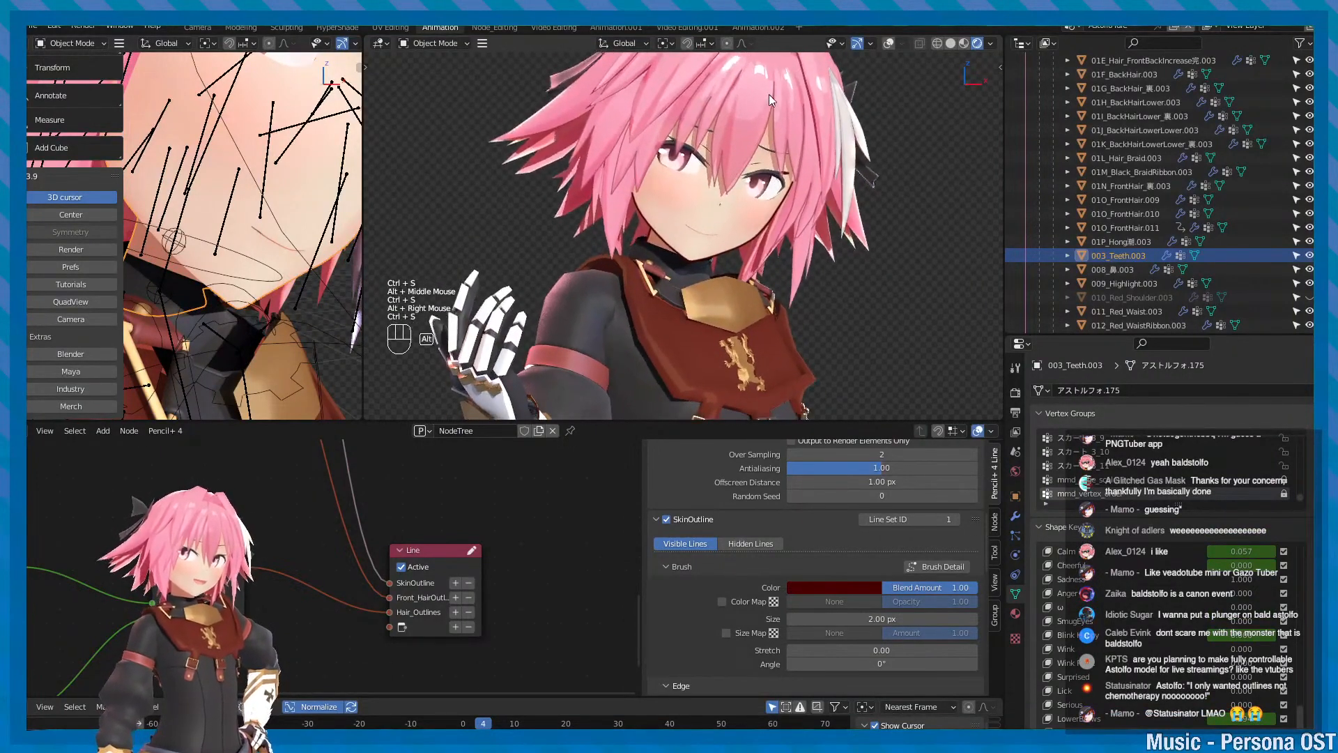
middle_click_drag(769, 95, 776, 93, "alt")
right_click_drag(777, 93, 783, 96, "alt")
key("ctrl+s")
middle_click_drag(786, 99, 791, 76, "alt")
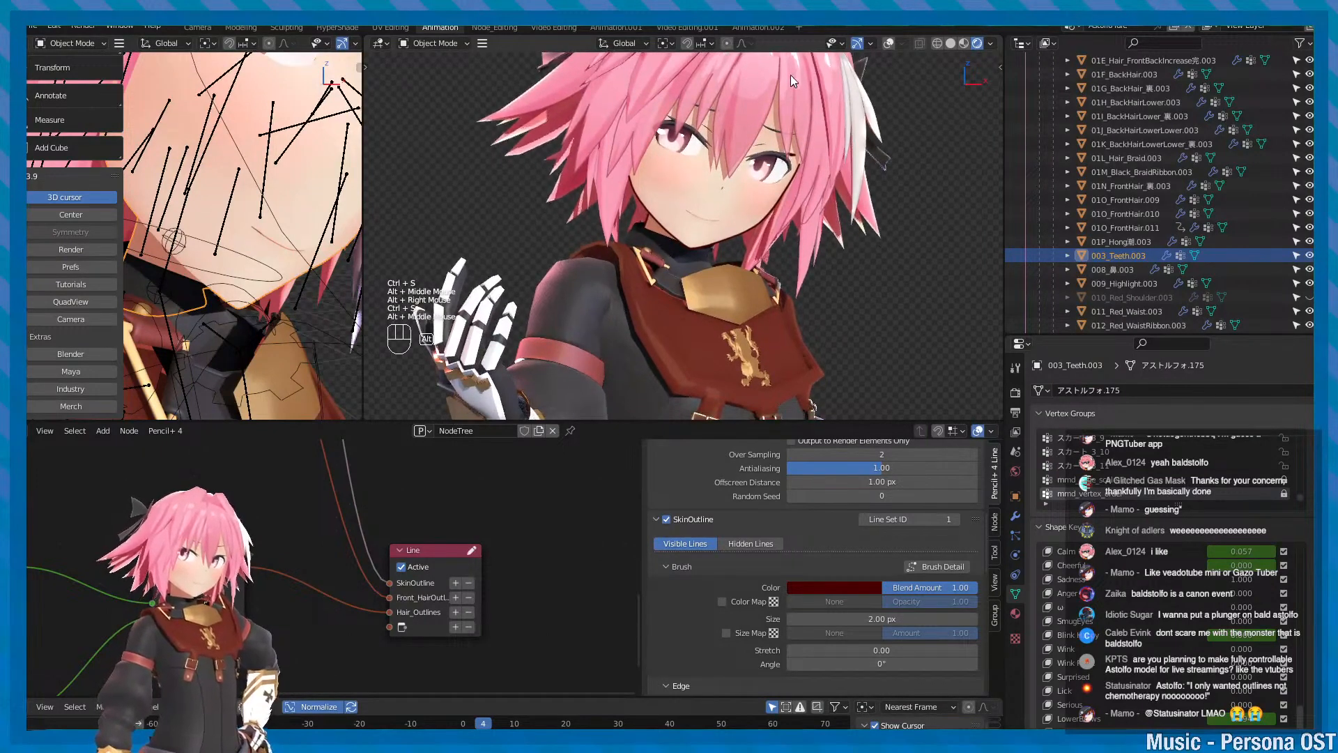
scroll(789, 54, "down", 1, "alt")
key("ctrl+s")
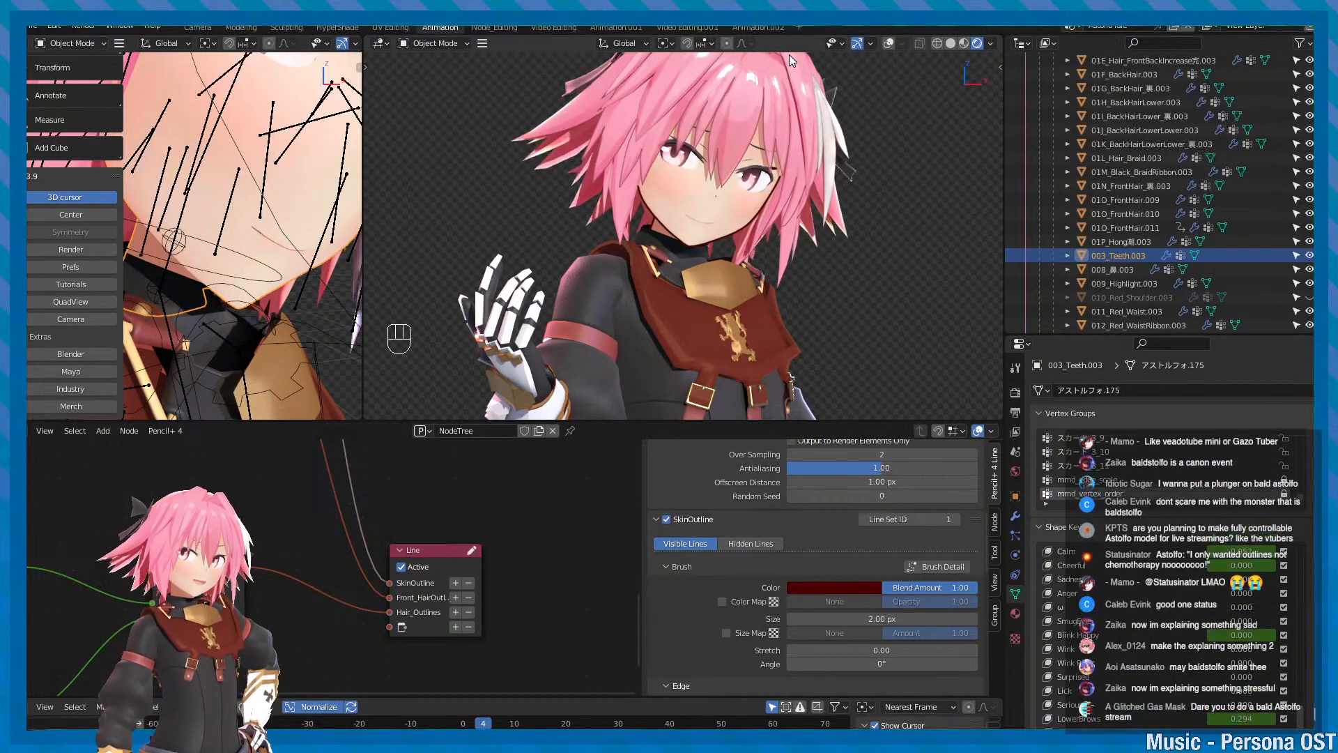
- Show the viewport overlays and inspect the 003_Teeth.003 mesh and hair bones in a face close-up, saving the file
middle_click(714, 278, "alt")
scroll(714, 279, "up", 3)
left_click(714, 282)
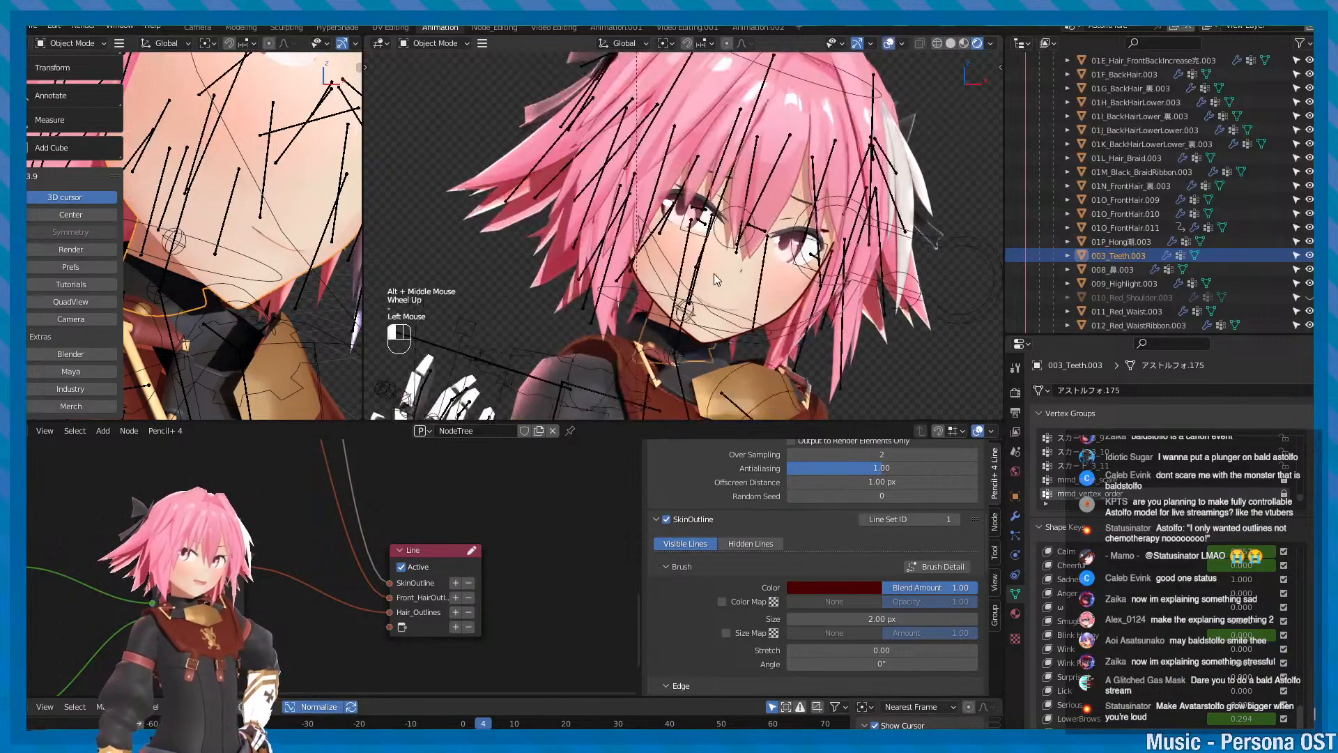
key("Tab")
key("Tab")
left_click(729, 307)
left_click(729, 308)
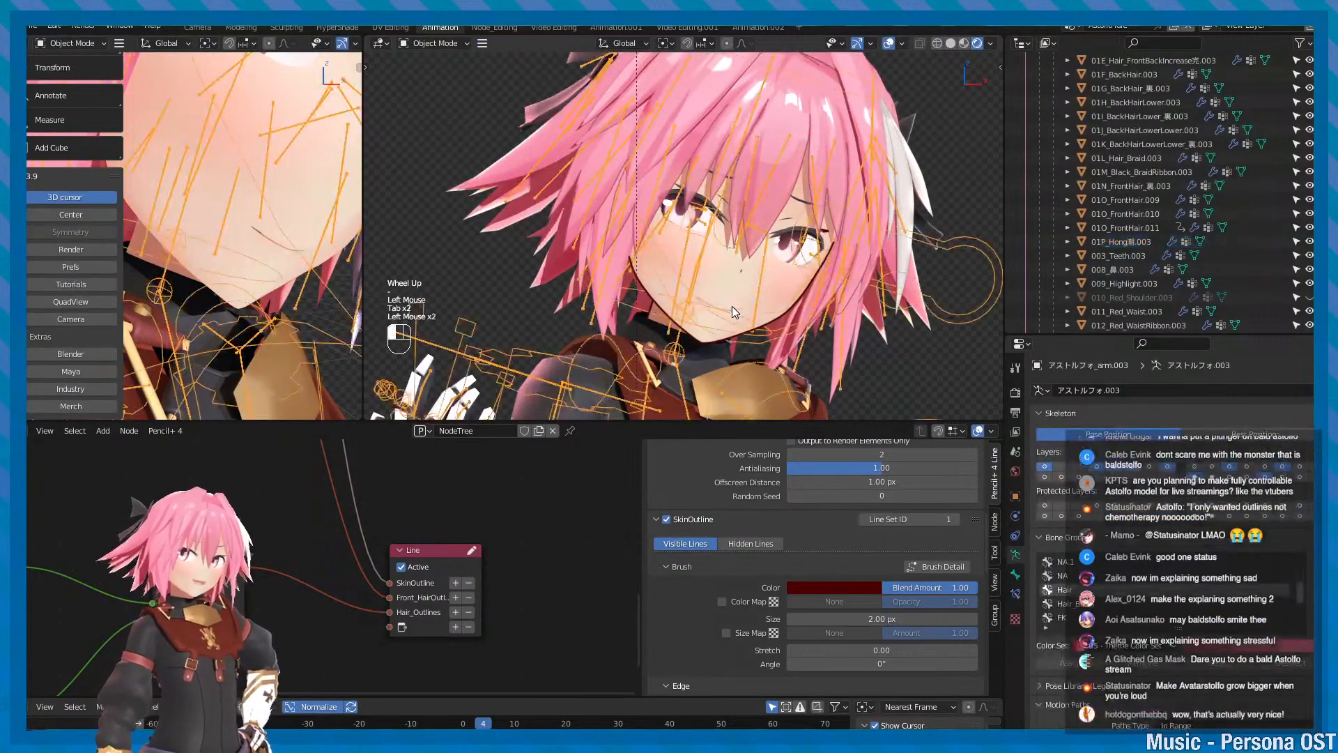
scroll(747, 339, "up", 2)
middle_click(728, 295, "alt")
scroll(727, 295, "down", 1)
key("ctrl+s")
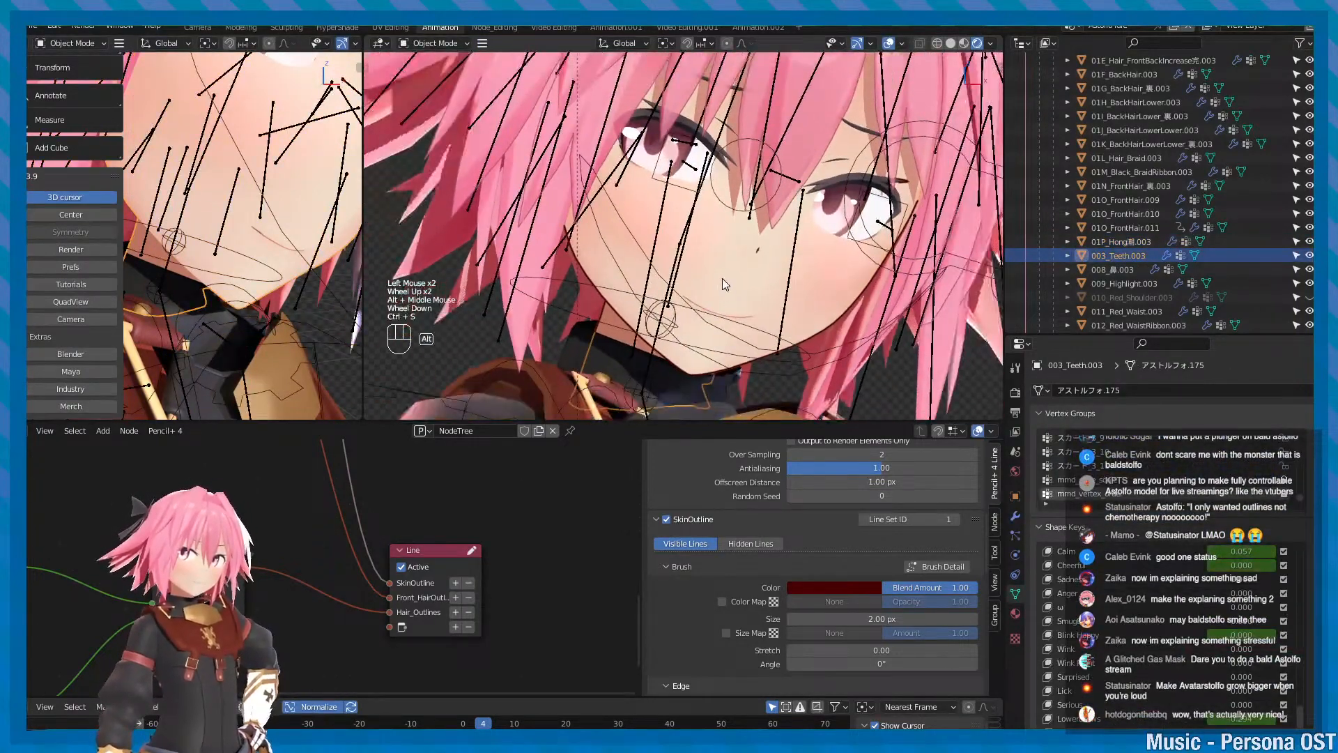
key("ctrl+s")
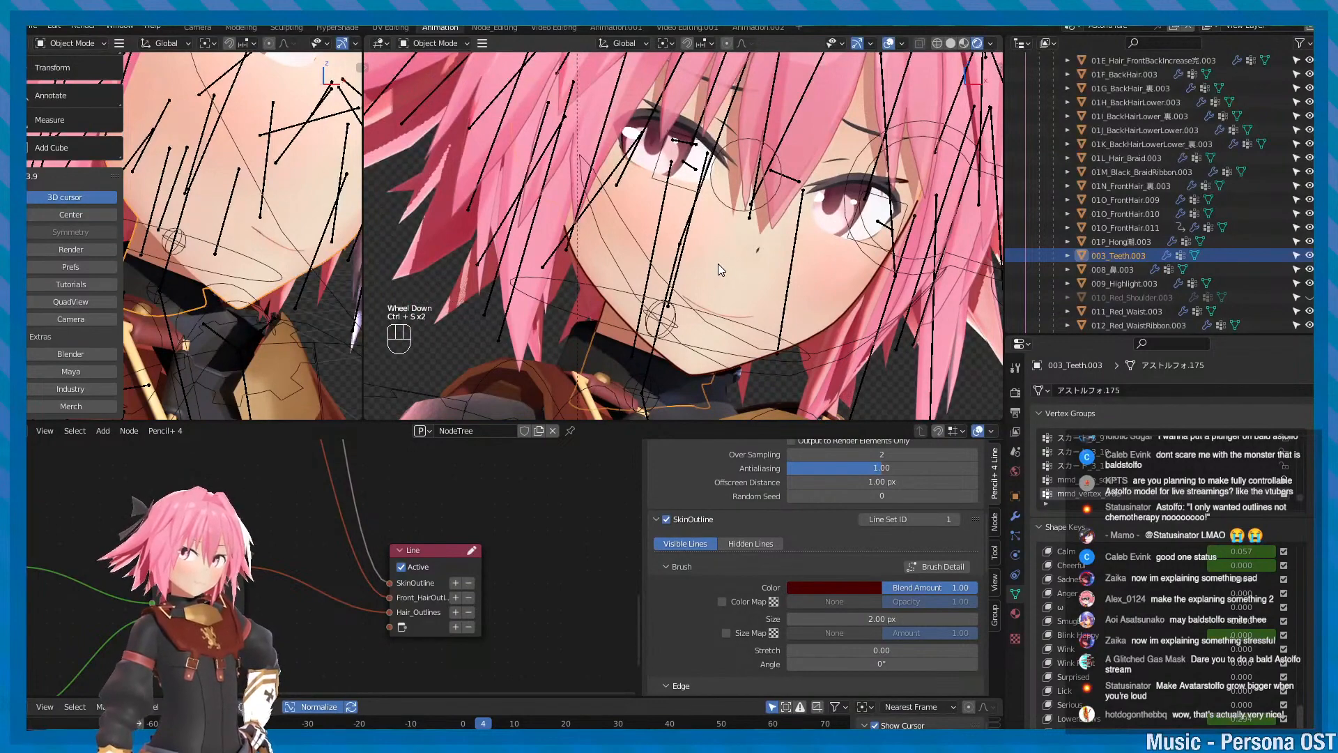
- Enter and leave Edit Mode on the teeth mesh and hide the viewport overlays for a clean view of the head
middle_click(727, 239, "alt")
scroll(726, 238, "down", 2)
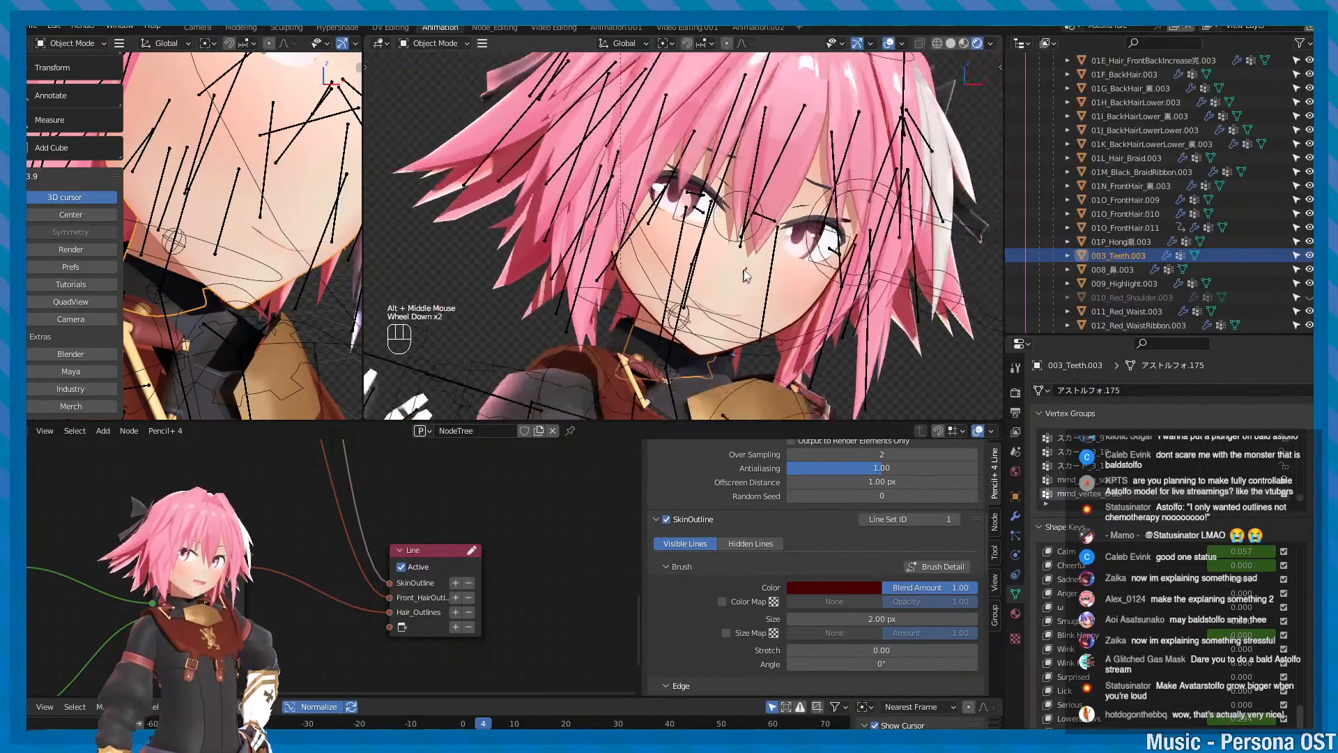
key("Tab")
middle_click(819, 215, "alt")
key("minus")
middle_click_drag(819, 215, 851, 295, "alt")
right_click_drag(851, 295, 698, 263, "alt")
key("Tab")
middle_click_drag(779, 258, 796, 298, "alt")
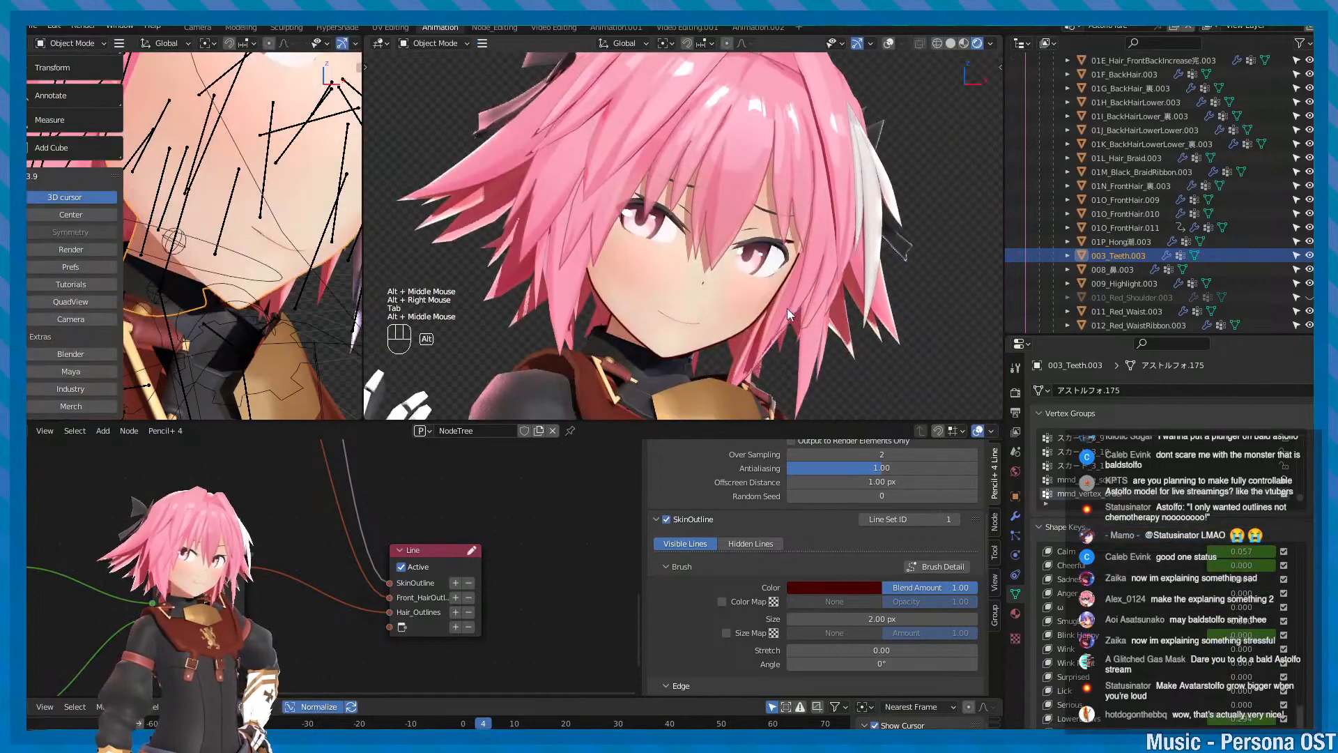
- Save the file repeatedly while comparing the jaw and cheek outline between a face view and the whole head
middle_click(787, 308, "alt")
key("ctrl+s")
scroll(782, 286, "up", 1)
middle_click(780, 282, "alt")
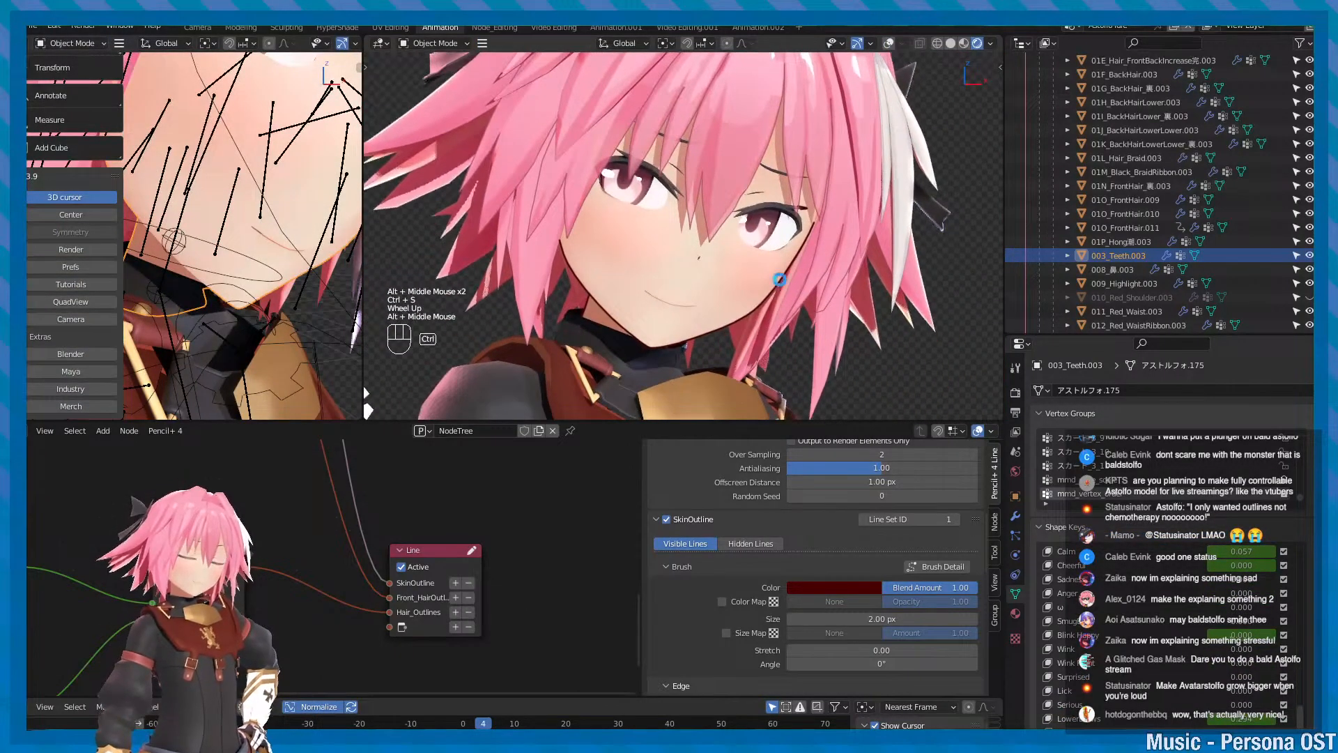
key("ctrl+s")
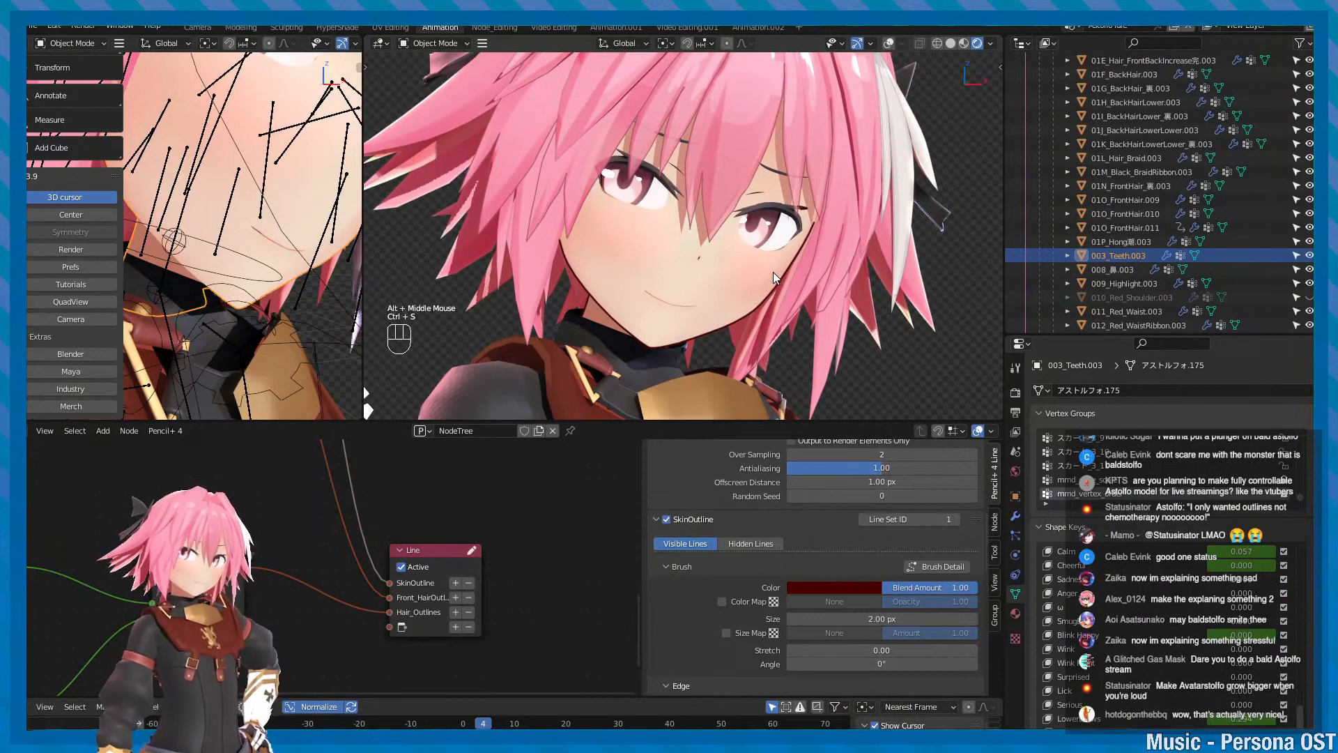
scroll(771, 271, "down", 1)
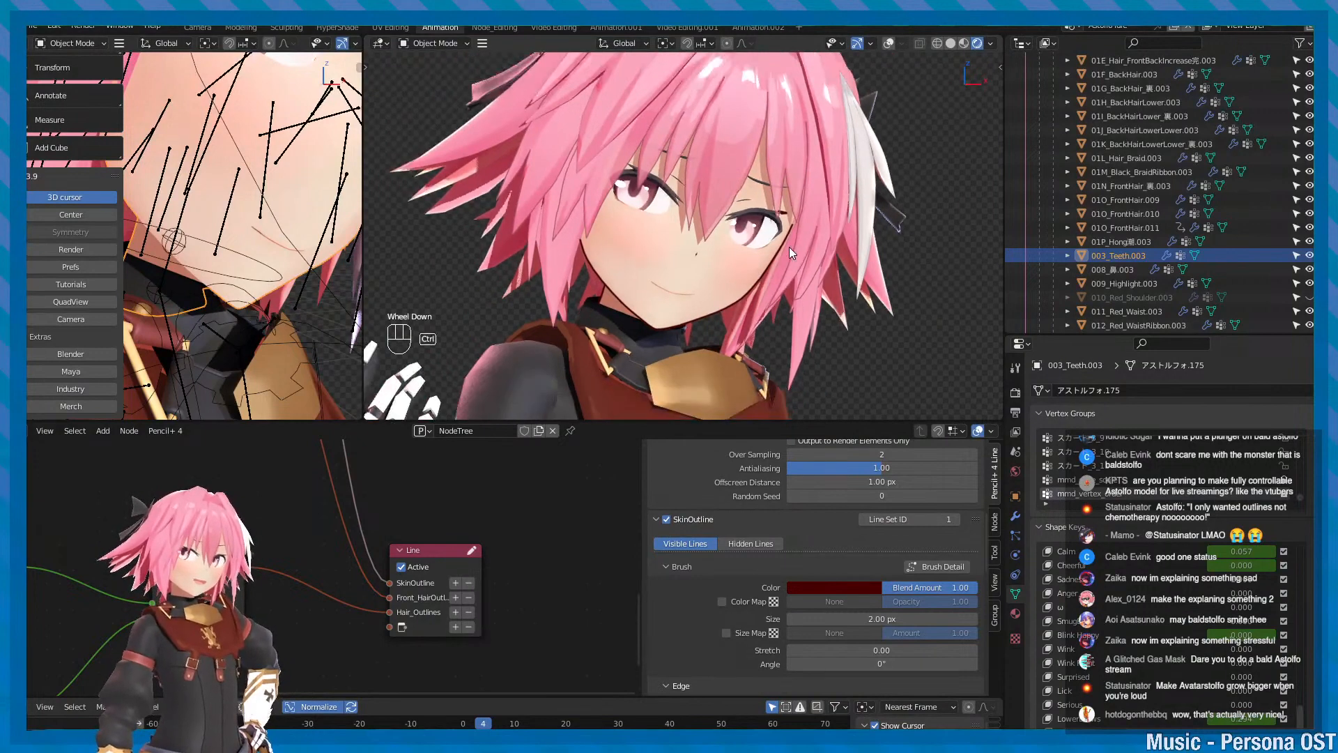
key("ctrl+s")
middle_click_drag(821, 256, 817, 237, "alt")
key("ctrl+s")
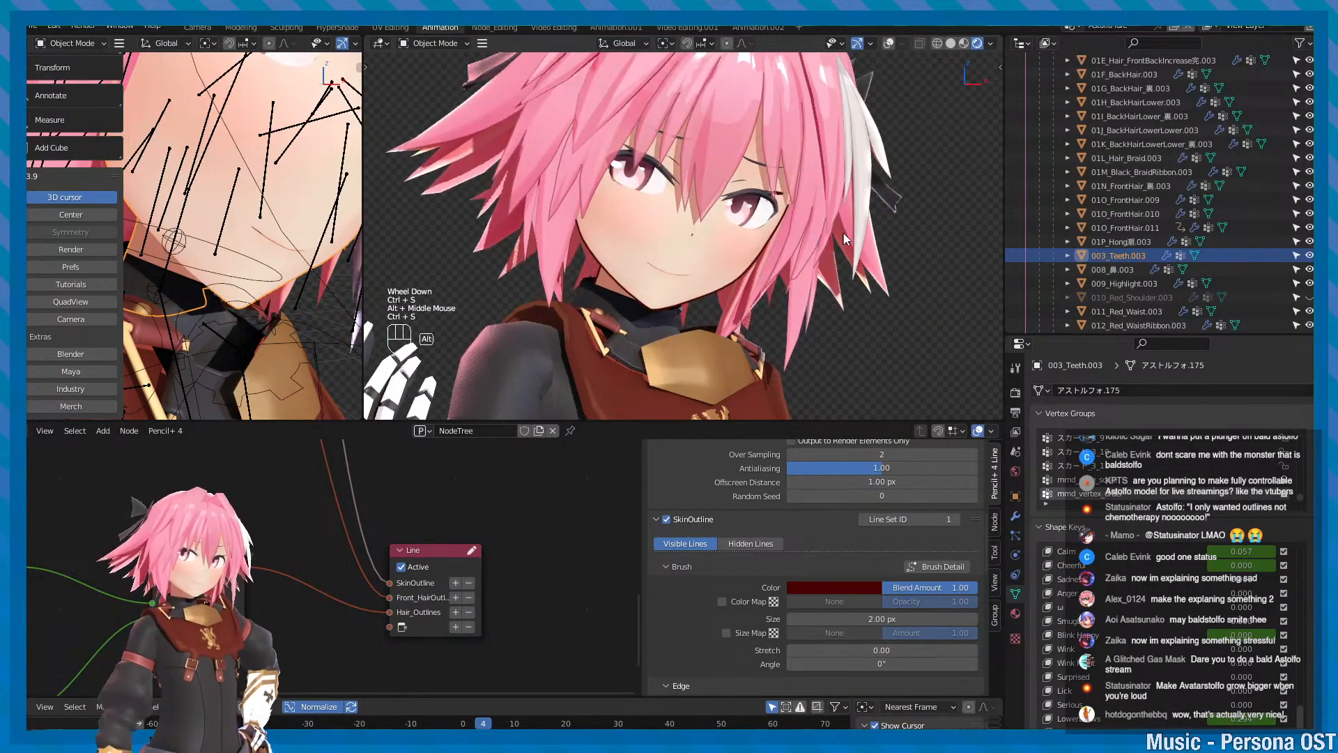
right_click_drag(844, 238, 836, 236, "alt")
key("ctrl+s")
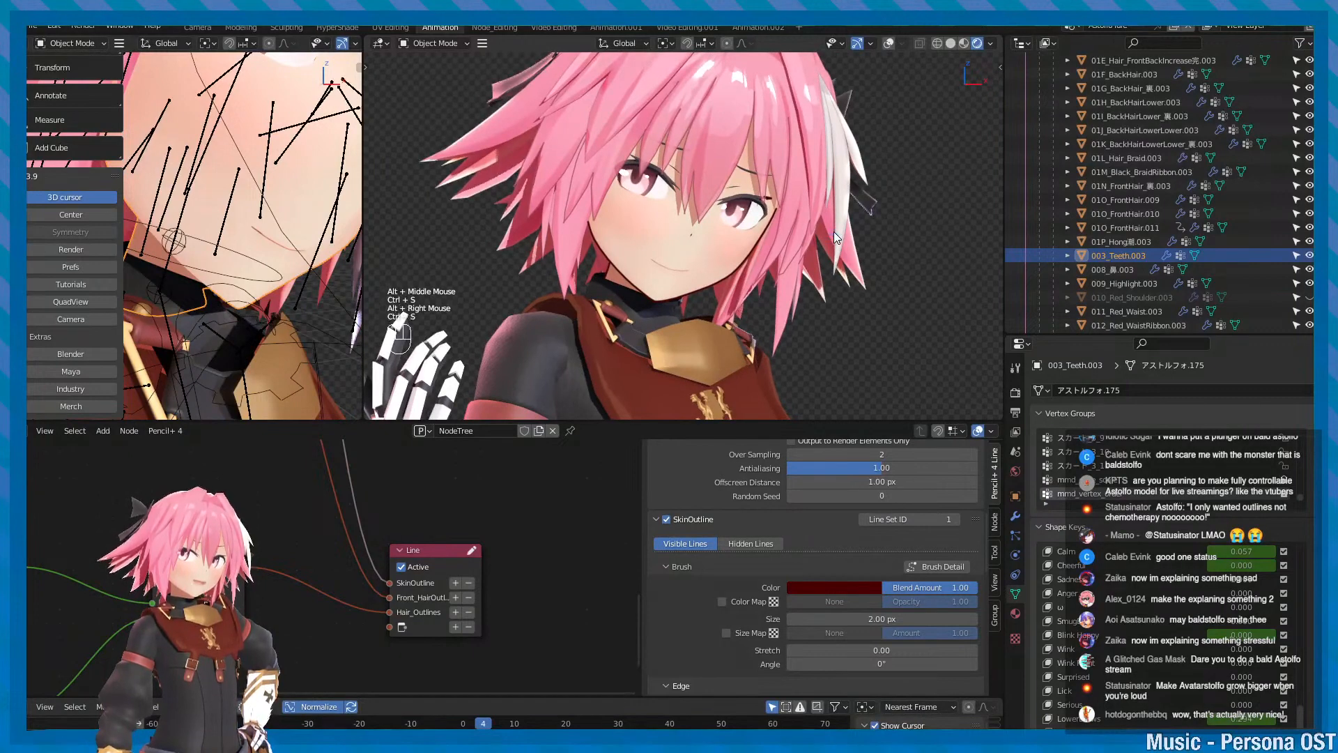
key("ctrl+s")
middle_click_drag(851, 235, 855, 245, "alt")
right_click_drag(856, 245, 862, 258, "alt")
key("ctrl+s")
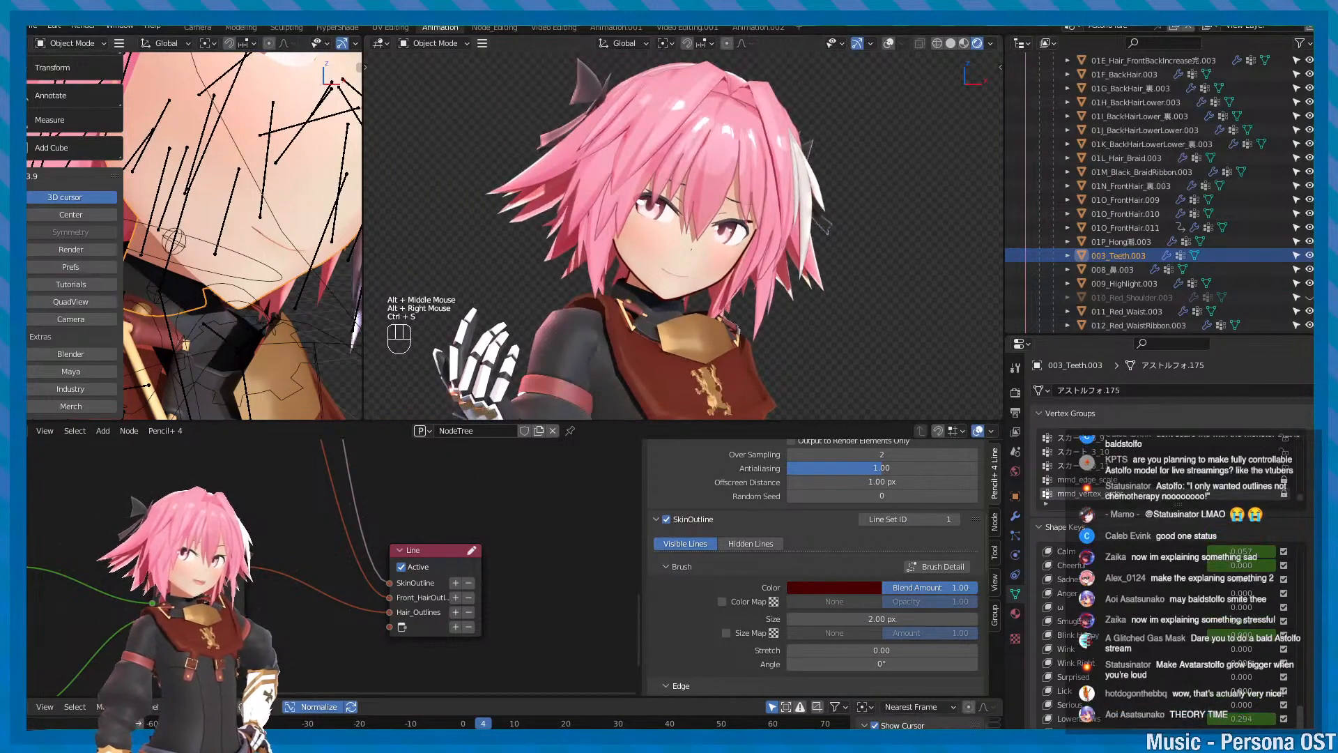
- Compare the chin and mouth lines in a face close-up with the upper-body view, saving the file
scroll(784, 224, "up", 4, "alt")
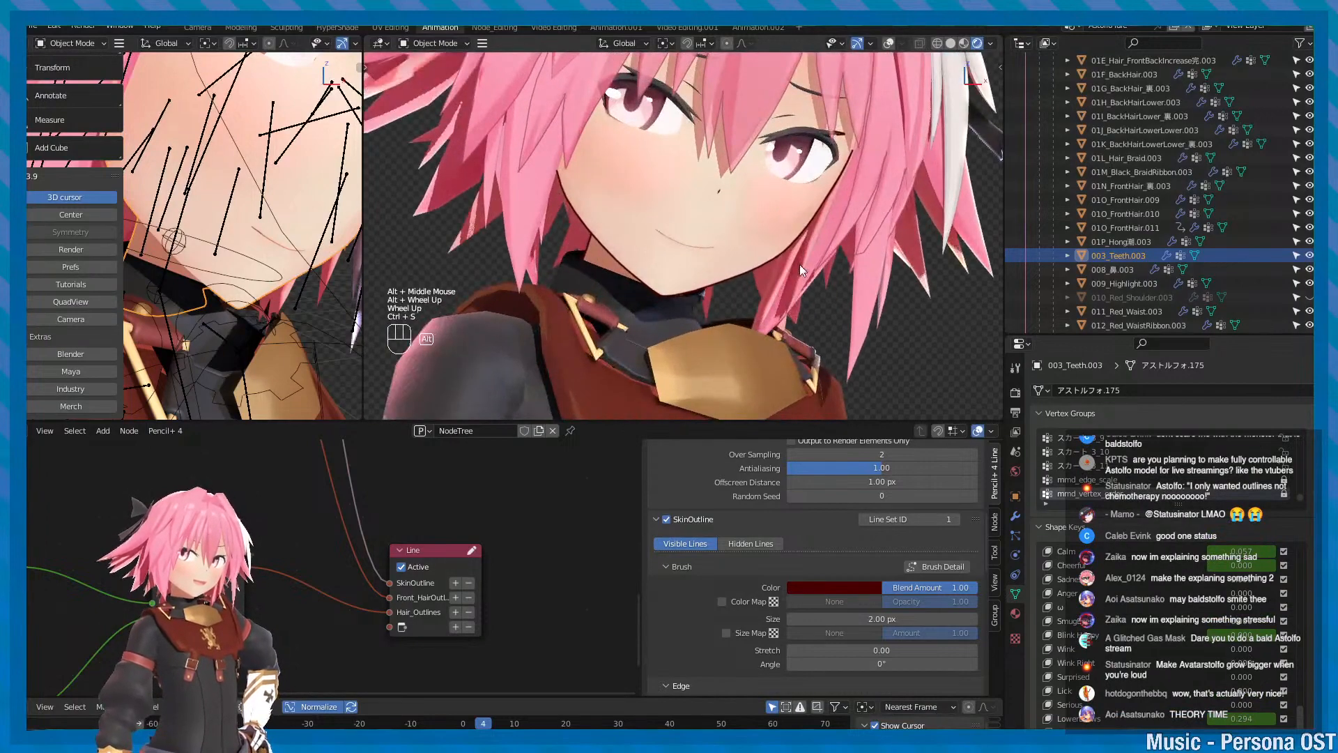
middle_click_drag(773, 227, 778, 276, "alt")
key("ctrl+s")
scroll(776, 269, "down", 2)
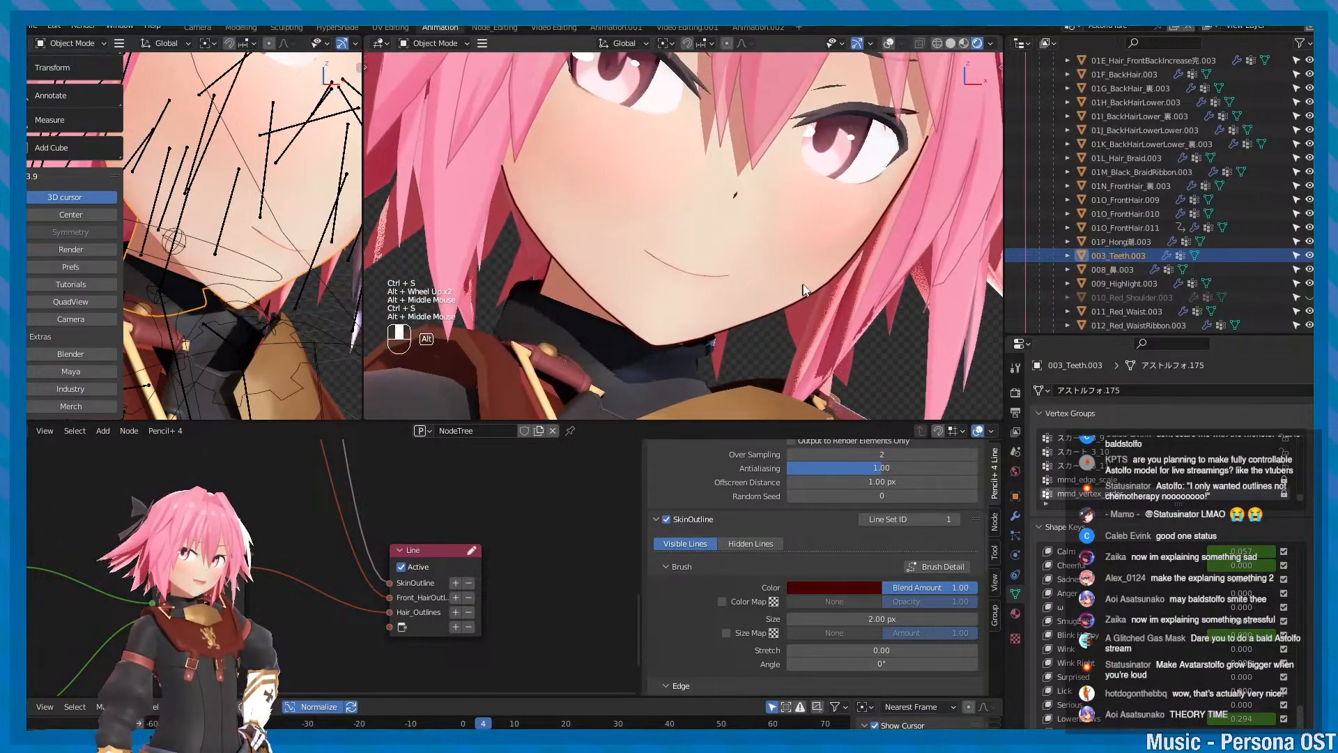
scroll(805, 281, "up", 1)
scroll(772, 272, "down", 1)
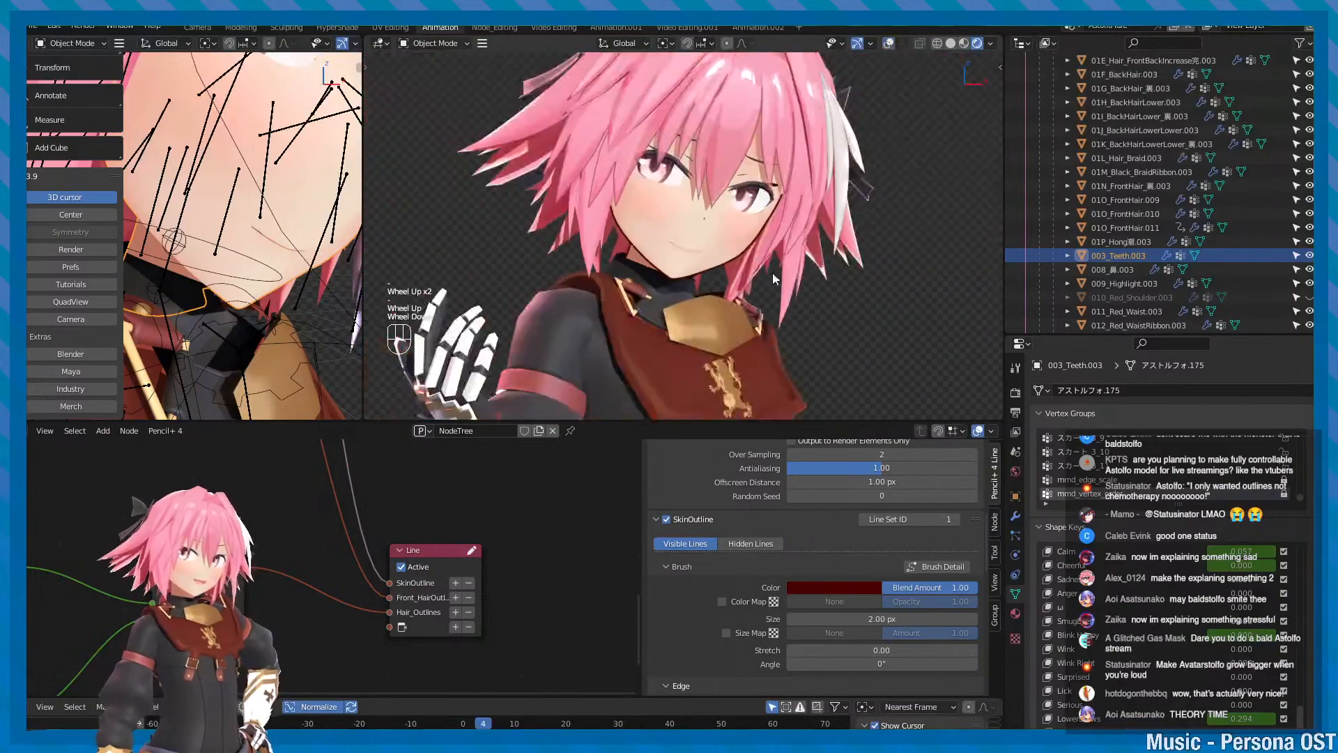
key("ctrl+s")
scroll(655, 268, "up", 2)
key("ctrl+s")
- Examine the outline thickness where the jaw meets the neck at high magnification and in the full camera frame
middle_click_drag(563, 269, 718, 235, "alt")
left_click(619, 258)
scroll(618, 258, "up", 1)
scroll(619, 258, "up", 1, "alt")
scroll(718, 235, "up", 2, "alt")
scroll(767, 216, "up", 4)
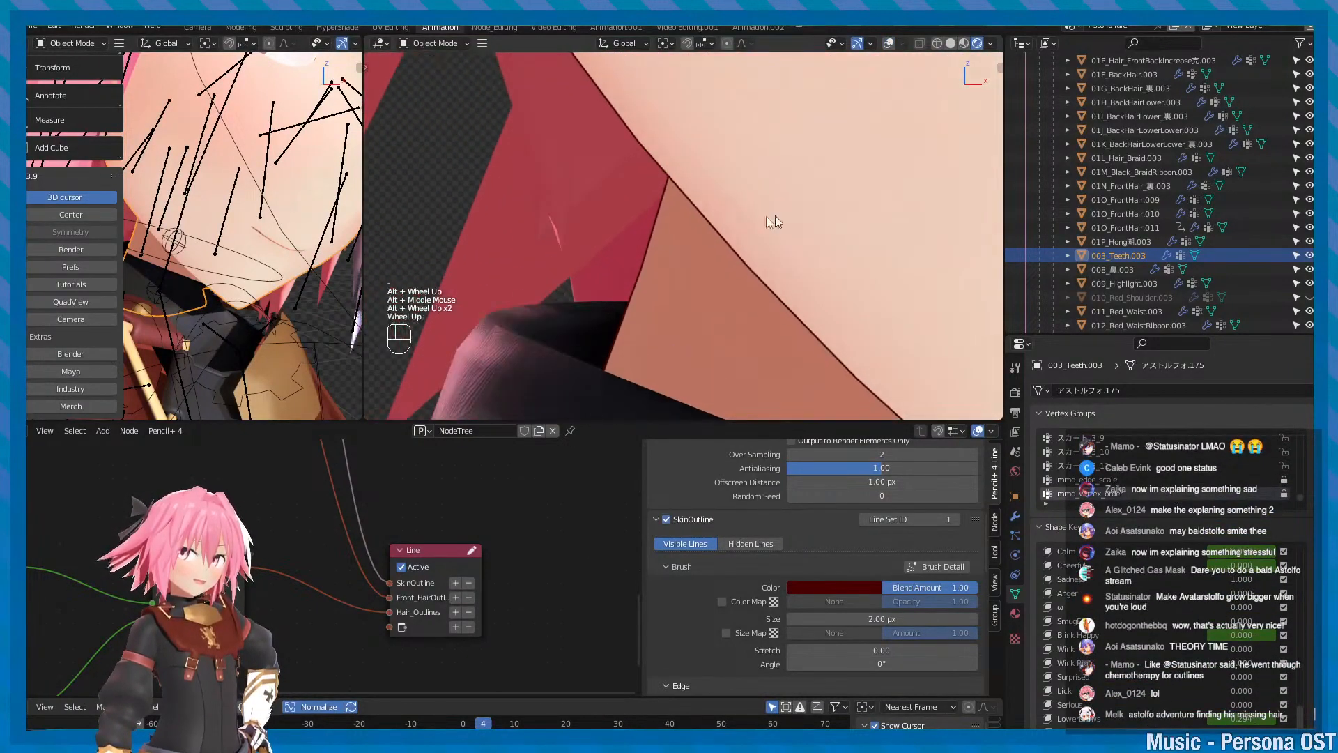
scroll(606, 303, "down", 1)
scroll(607, 303, "down", 3)
middle_click_drag(718, 290, 732, 294, "alt")
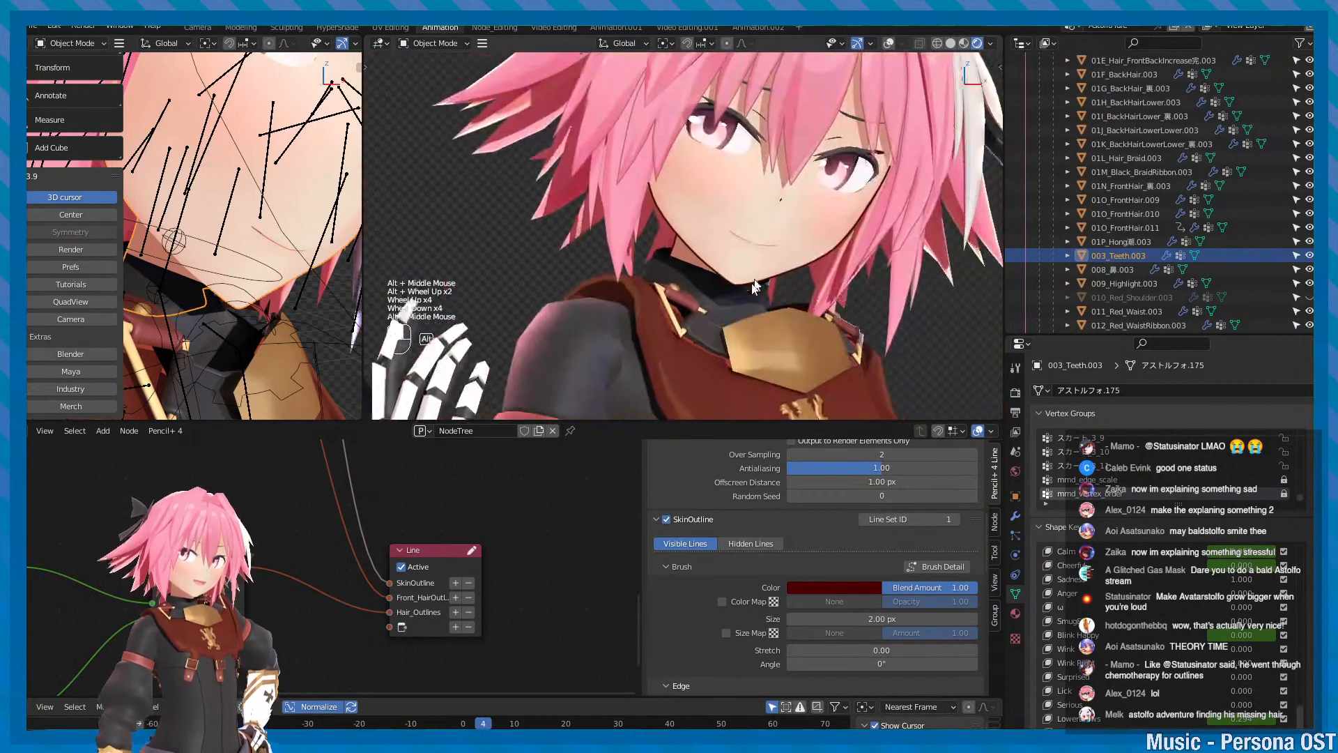
scroll(735, 296, "down", 1, "alt")
scroll(739, 298, "down", 1)
middle_click_drag(780, 245, 780, 207, "alt")
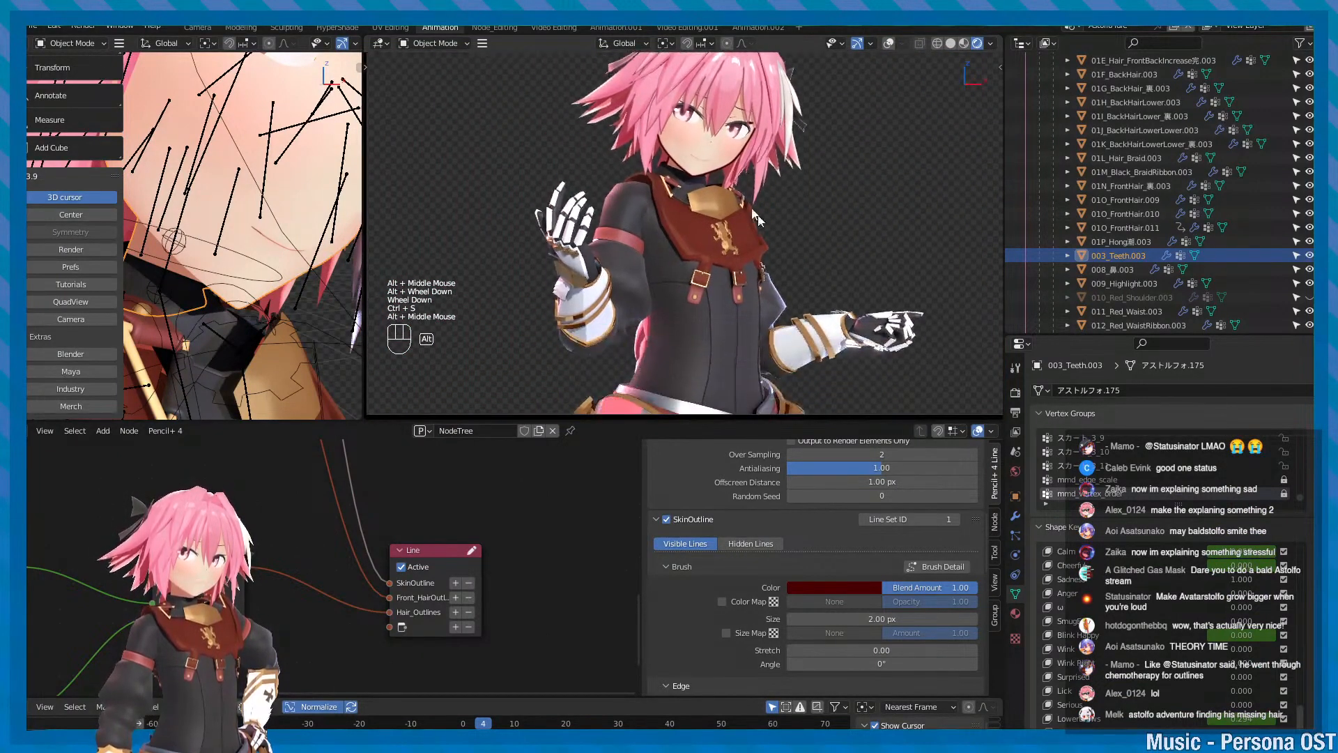
middle_click_drag(710, 170, 700, 248, "alt")
scroll(699, 248, "down", 3, "alt")
scroll(700, 248, "up", 1, "alt")
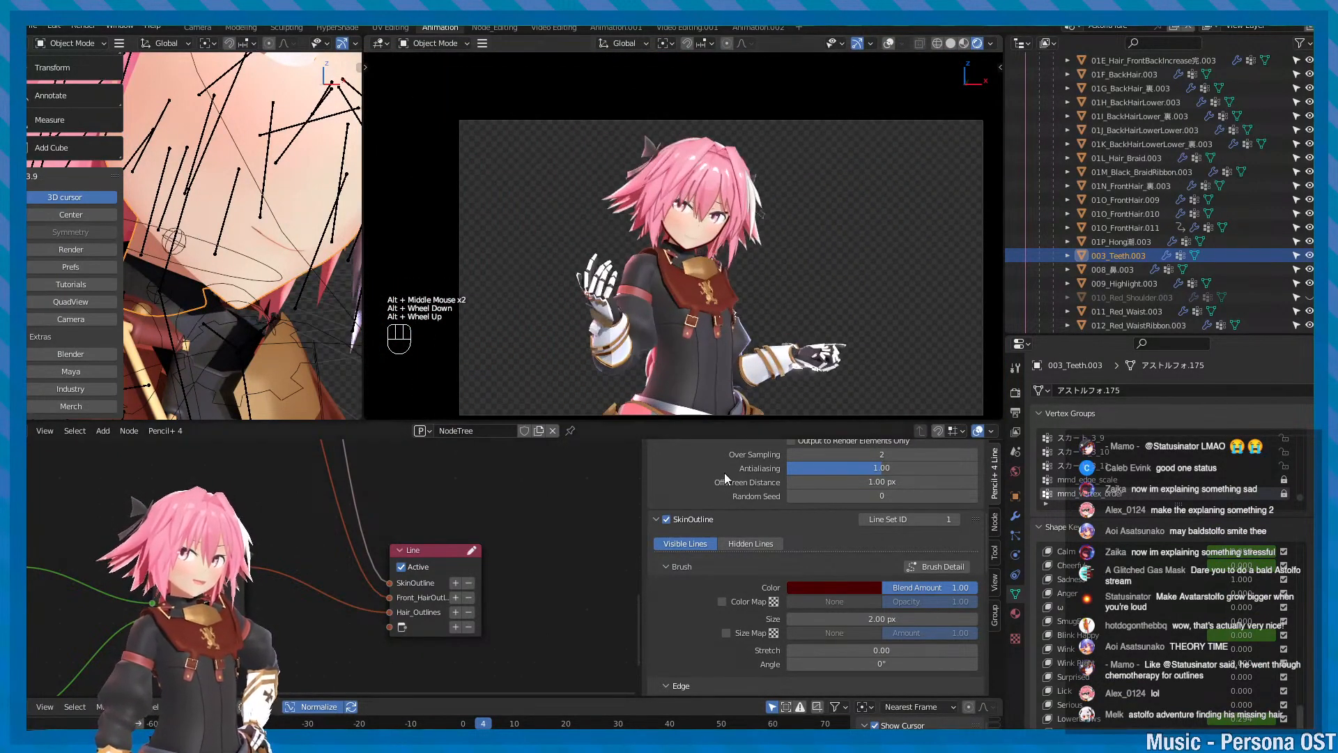
- Set the SkinOutline brush size to 1.25 px and save the file with the character framed in the camera view
left_click(843, 618)
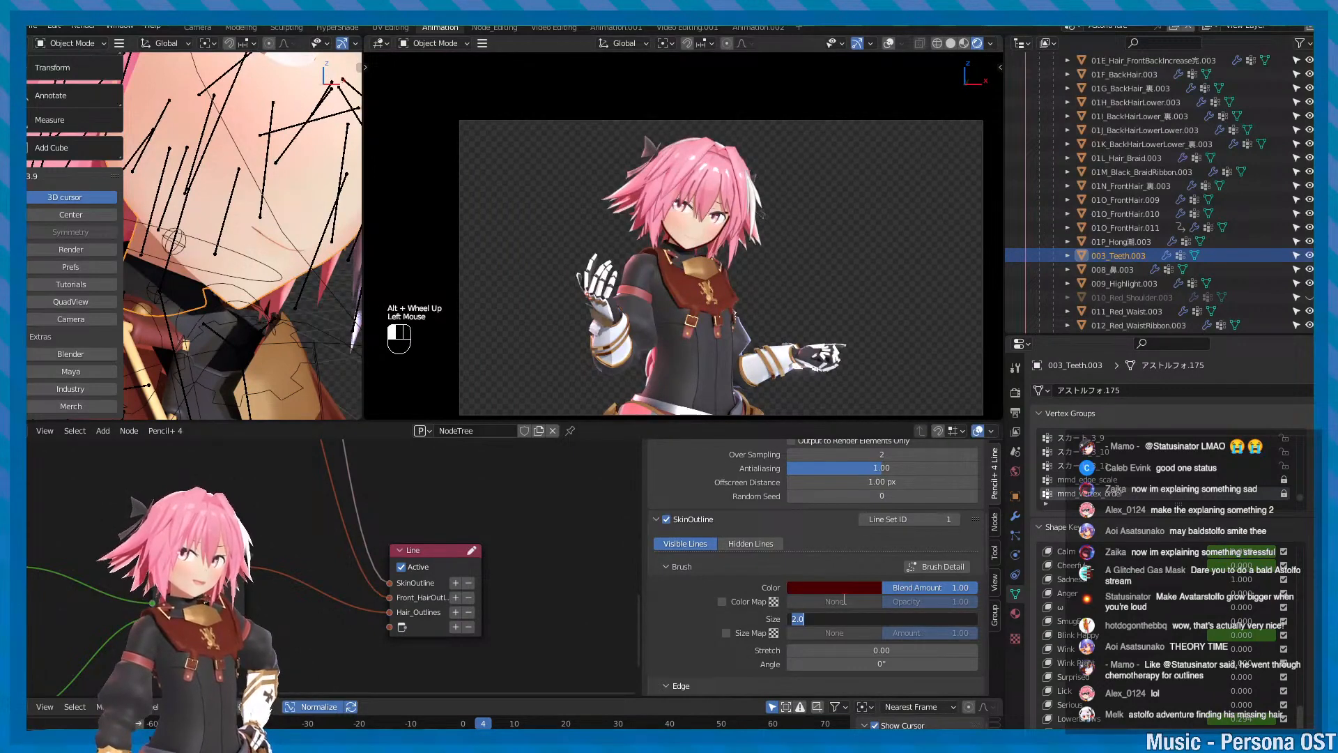
type("1.25")
key("Return")
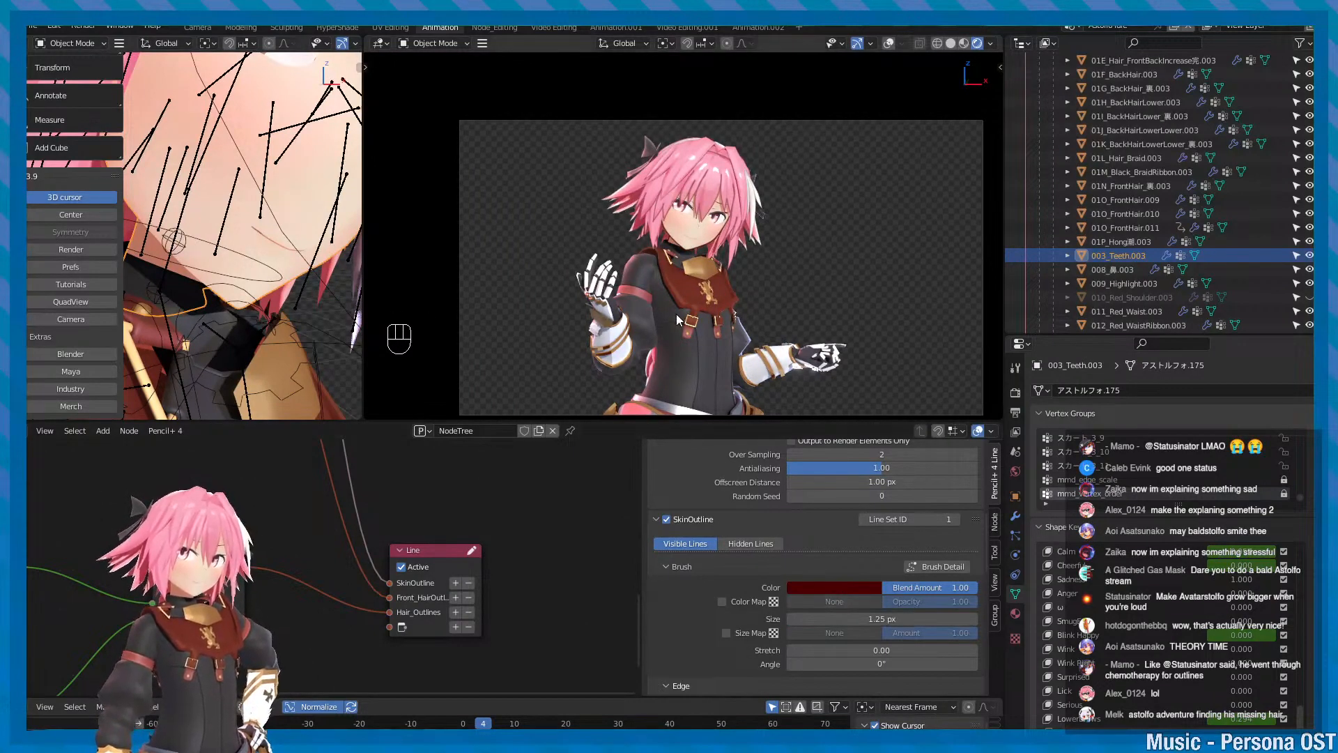
scroll(676, 314, "up", 2)
scroll(676, 314, "down", 1)
middle_click_drag(714, 333, 714, 275, "alt")
scroll(714, 274, "down", 2, "alt")
key("ctrl+s")
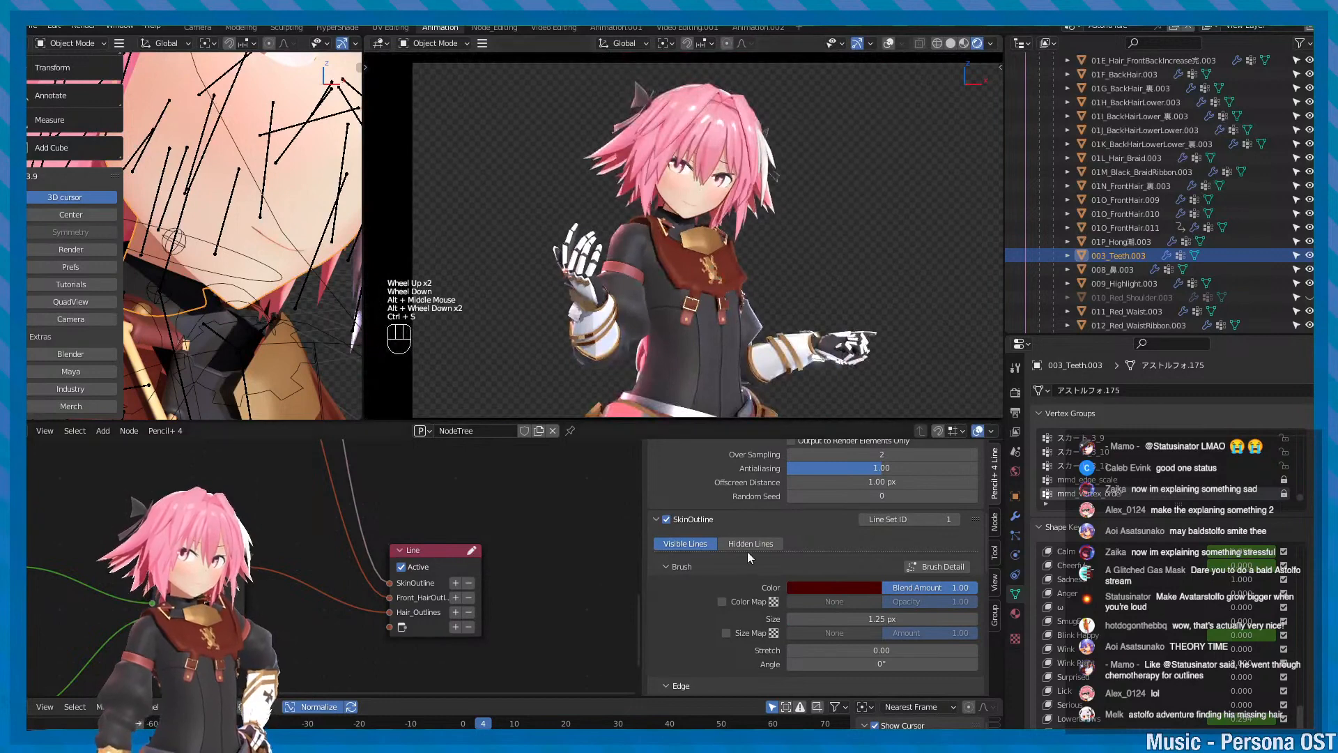
- Toggle Pencil+ Viewport Rendering off and on several times to compare the character with and without its outlines
key("t")
key("t")
key("n")
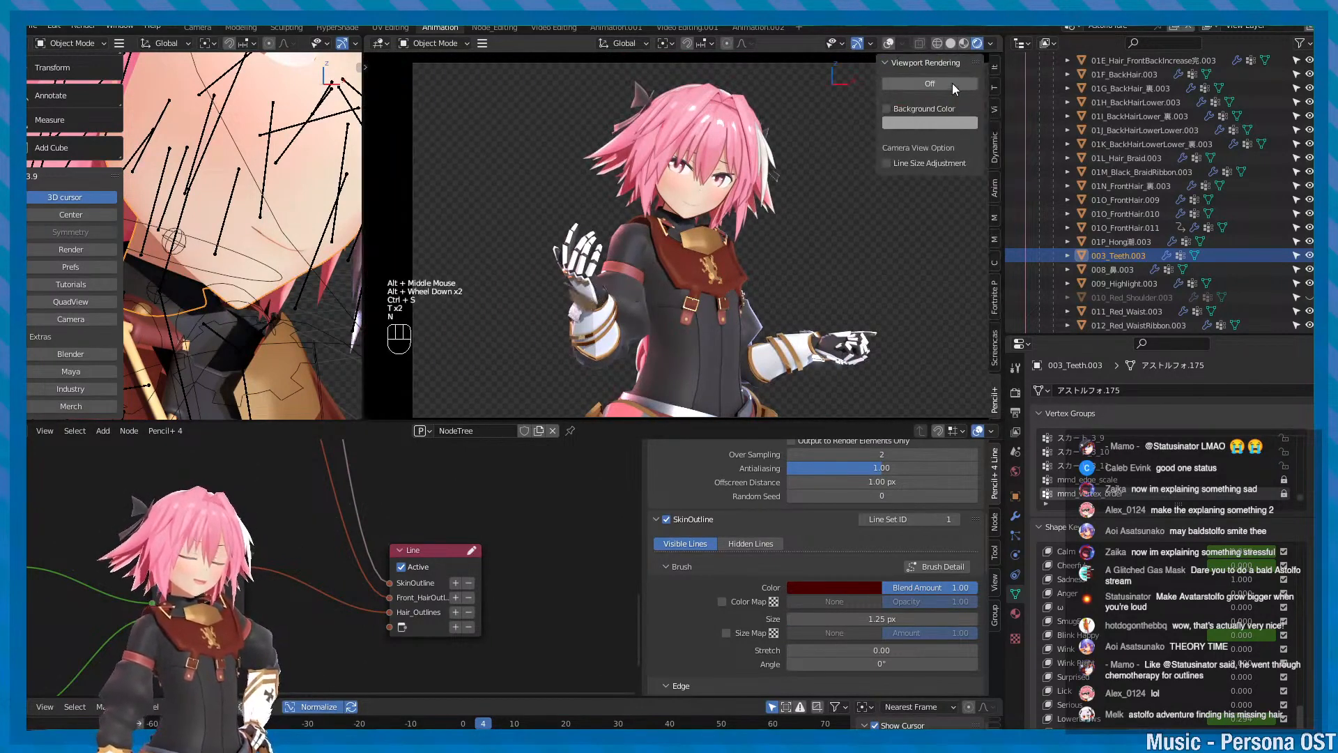
left_click(952, 82)
left_click(952, 82)
left_click(952, 82)
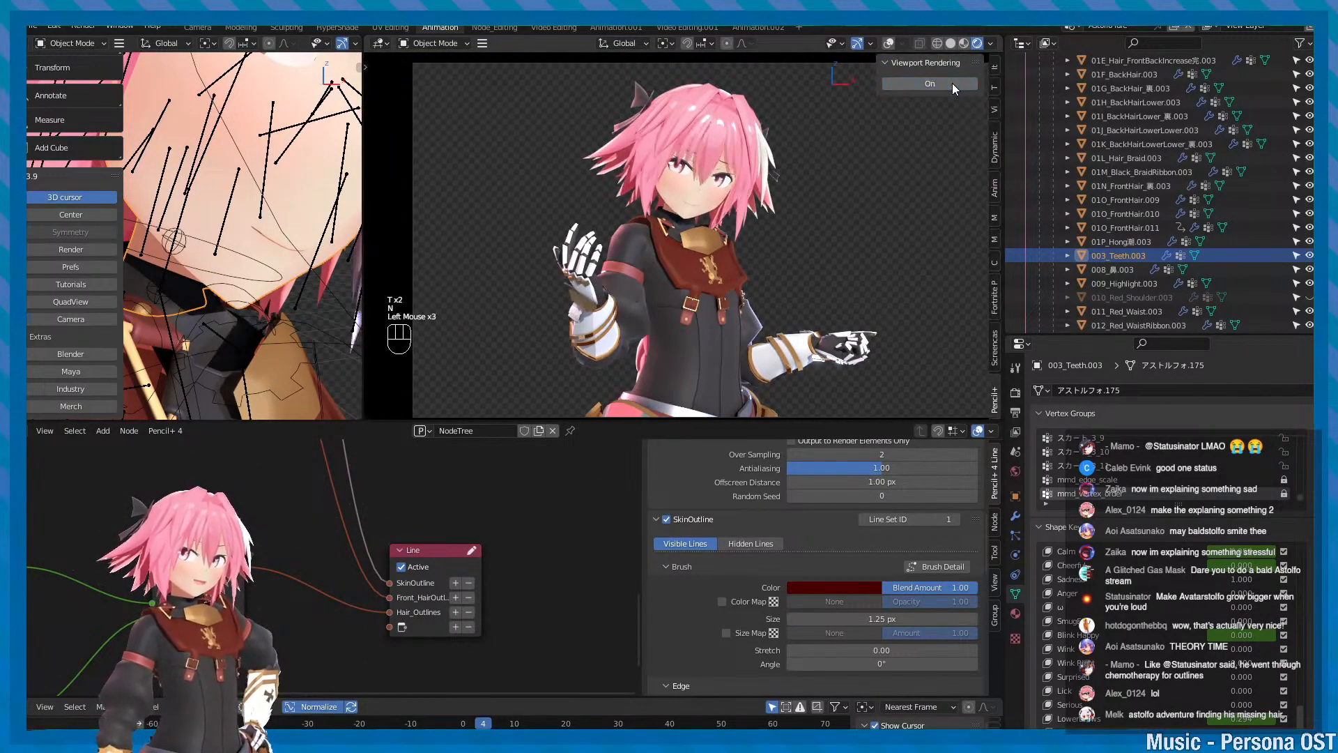
left_click(952, 82)
left_click(952, 83)
left_click(952, 83)
left_click(952, 82)
left_click(952, 82)
middle_click(835, 224, "alt")
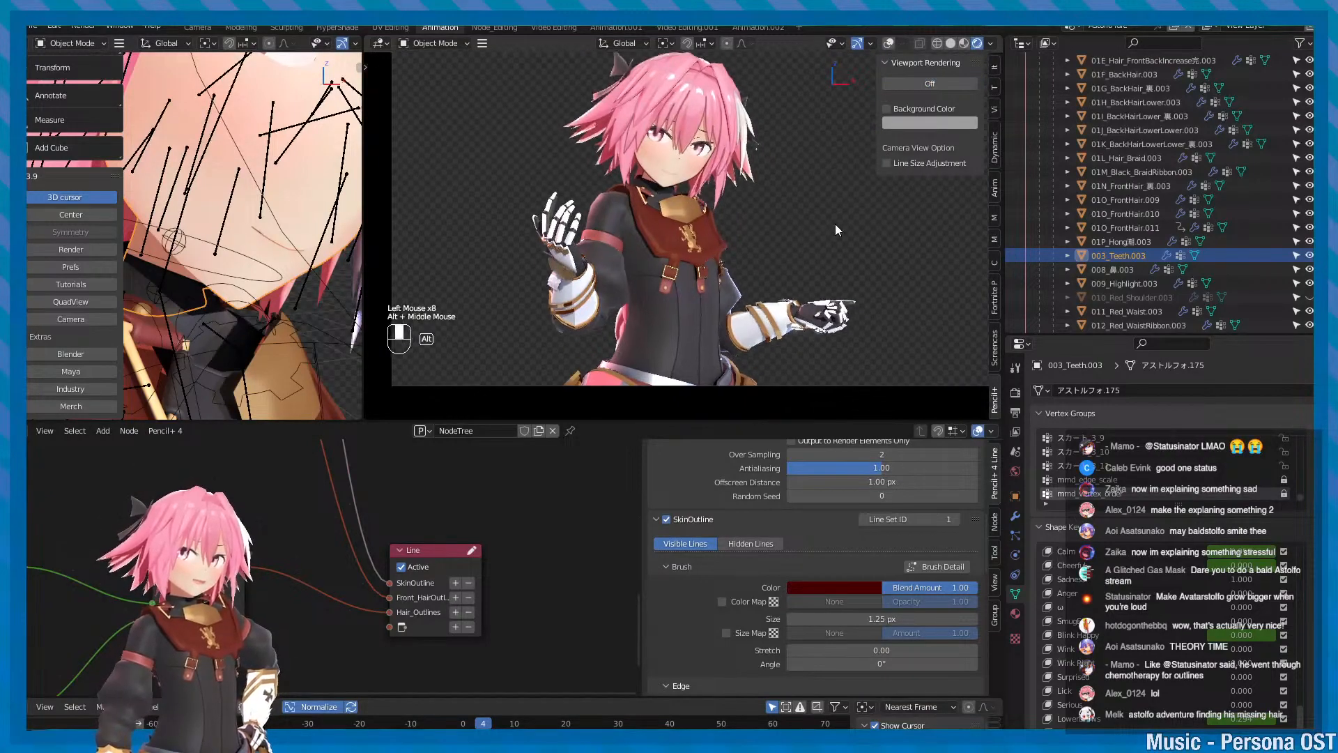
key("n")
- Save the file, show the overlays to select the 015_Black_UpperBody.003 mesh, and hide them again
middle_click(753, 287, "alt")
key("ctrl+s")
scroll(750, 287, "up", 2)
left_click(767, 313)
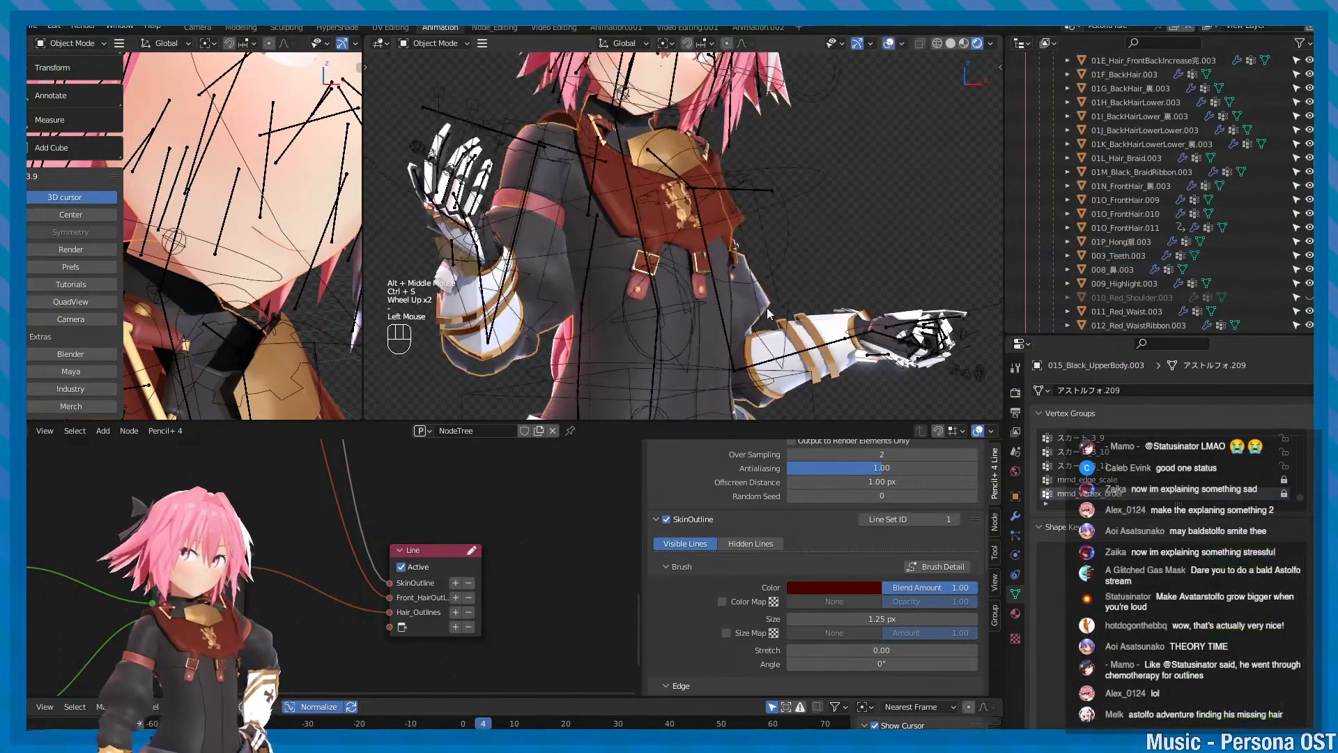
scroll(792, 205, "down", 1)
middle_click_drag(794, 202, 800, 244, "alt")
scroll(781, 253, "down", 2)
key("minus")
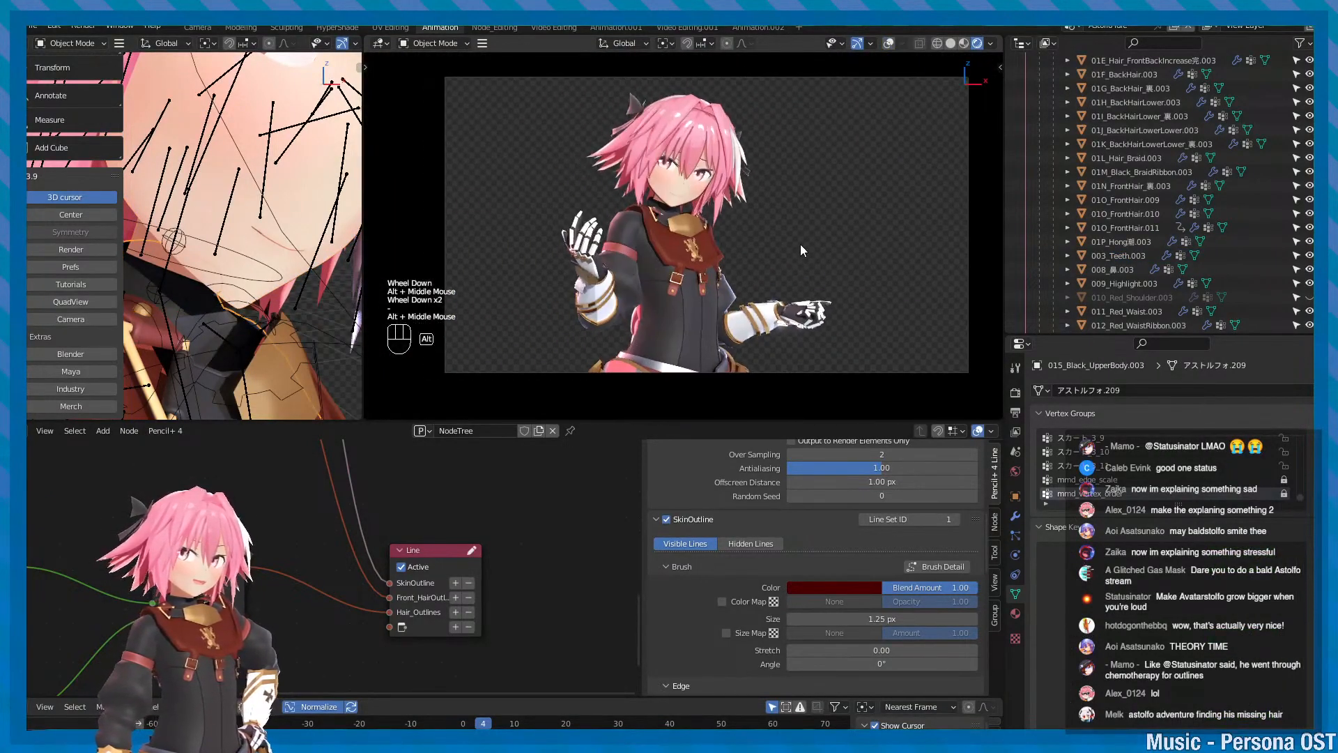
- Play the animation to check the outlines in motion, orbiting around the character and returning to the camera view
key("alt+v")
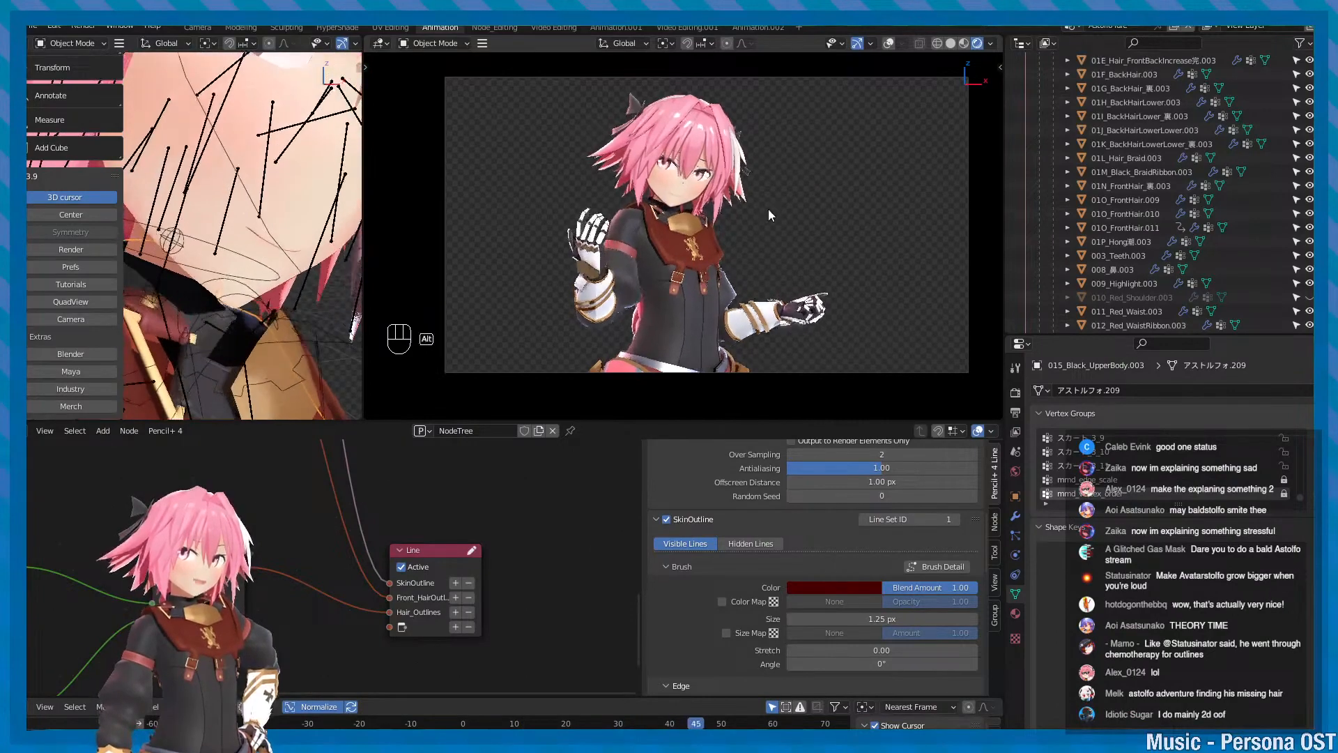
left_click_drag(768, 208, 717, 240, "alt")
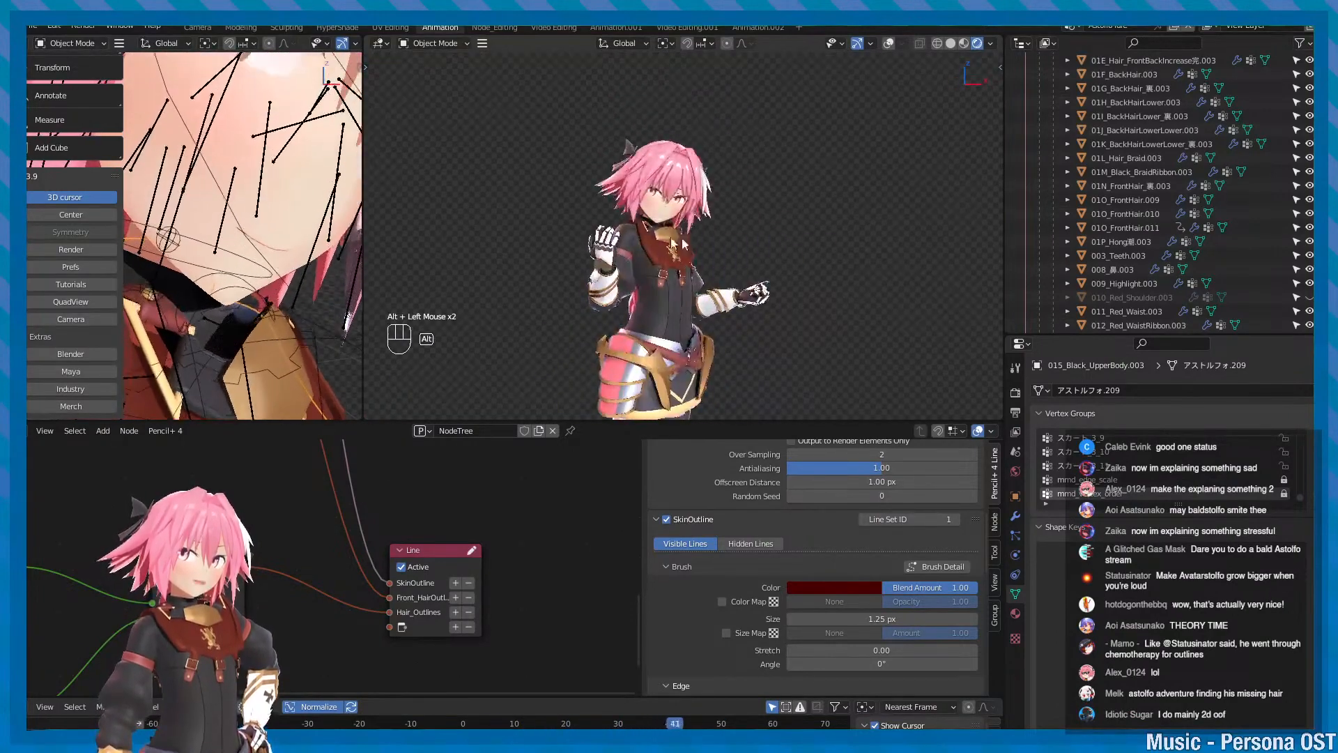
key("KP_0")
key("alt+v")
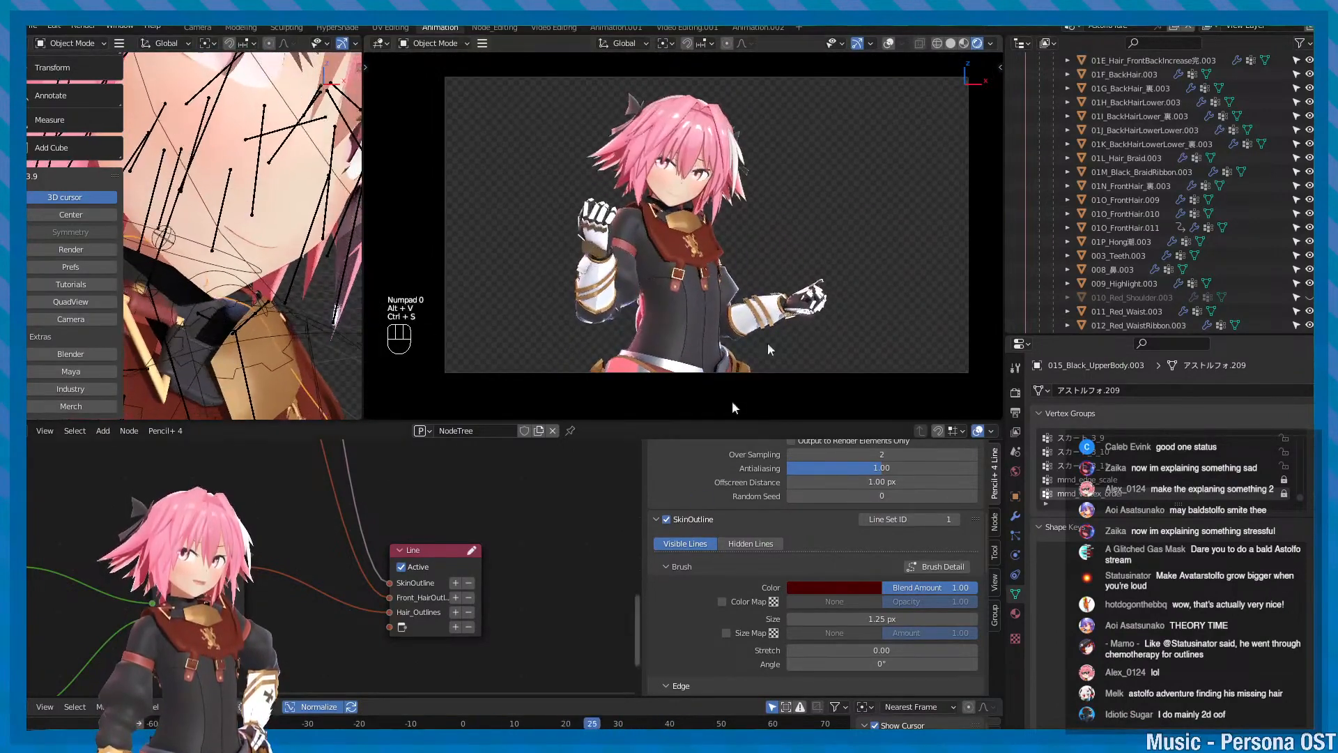
- Save the file and play the animation briefly in the camera view to check the outlines in motion
key("ctrl+s")
key("ctrl+s")
key("ctrl+s")
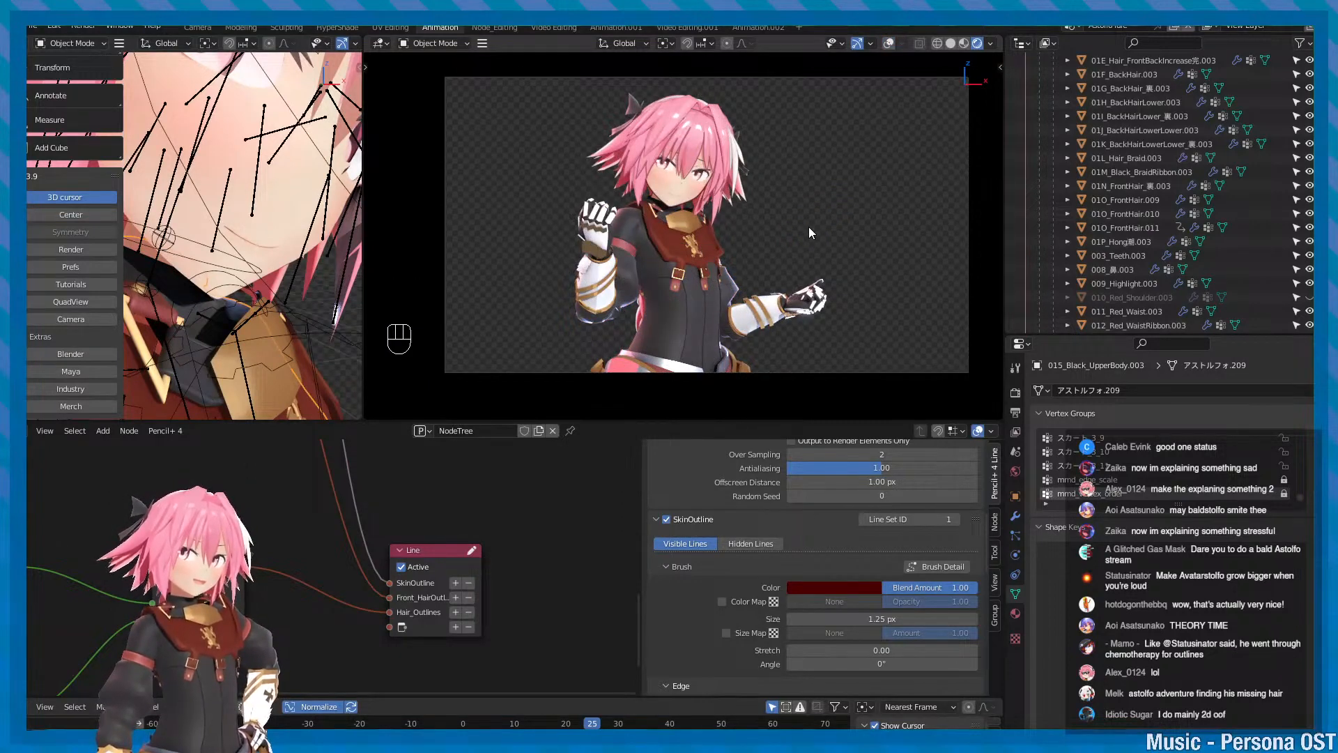
key("ctrl+s")
middle_click_drag(705, 180, 723, 217, "alt")
key("alt+v")
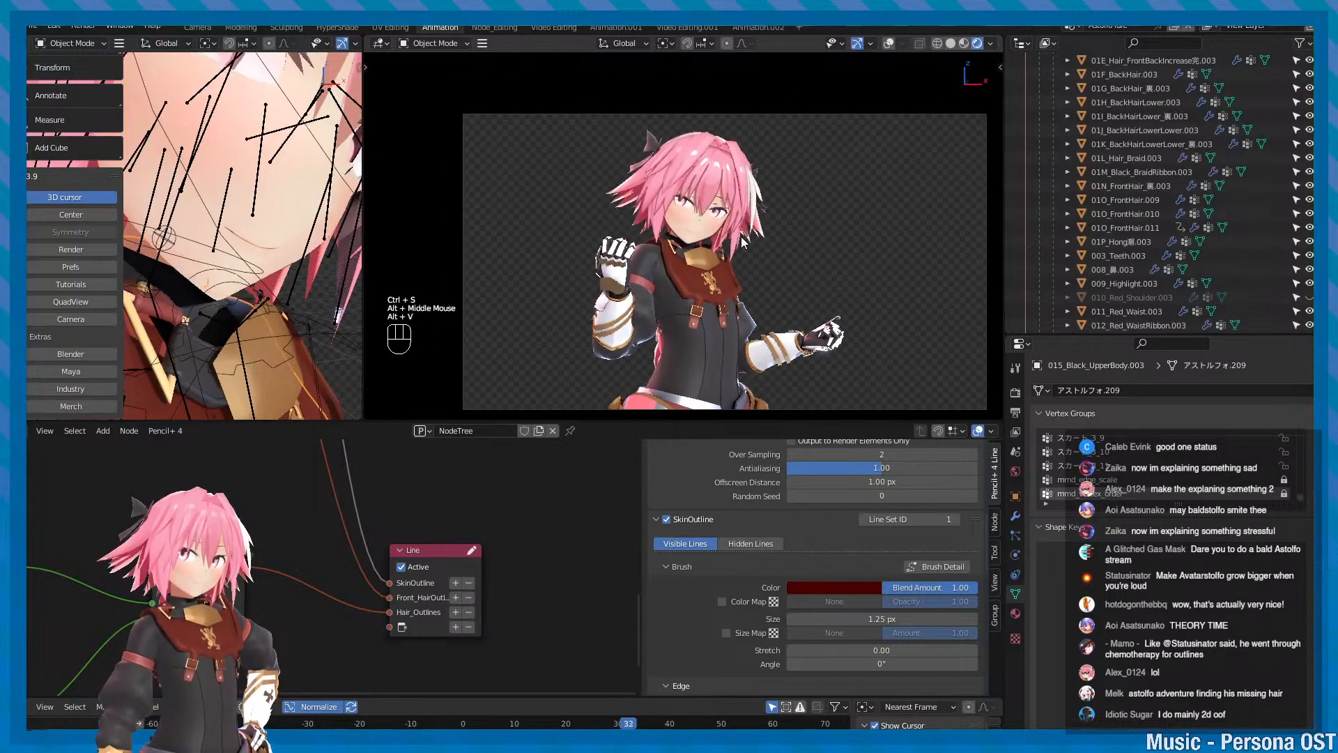
scroll(800, 195, "up", 3)
scroll(797, 201, "down", 2)
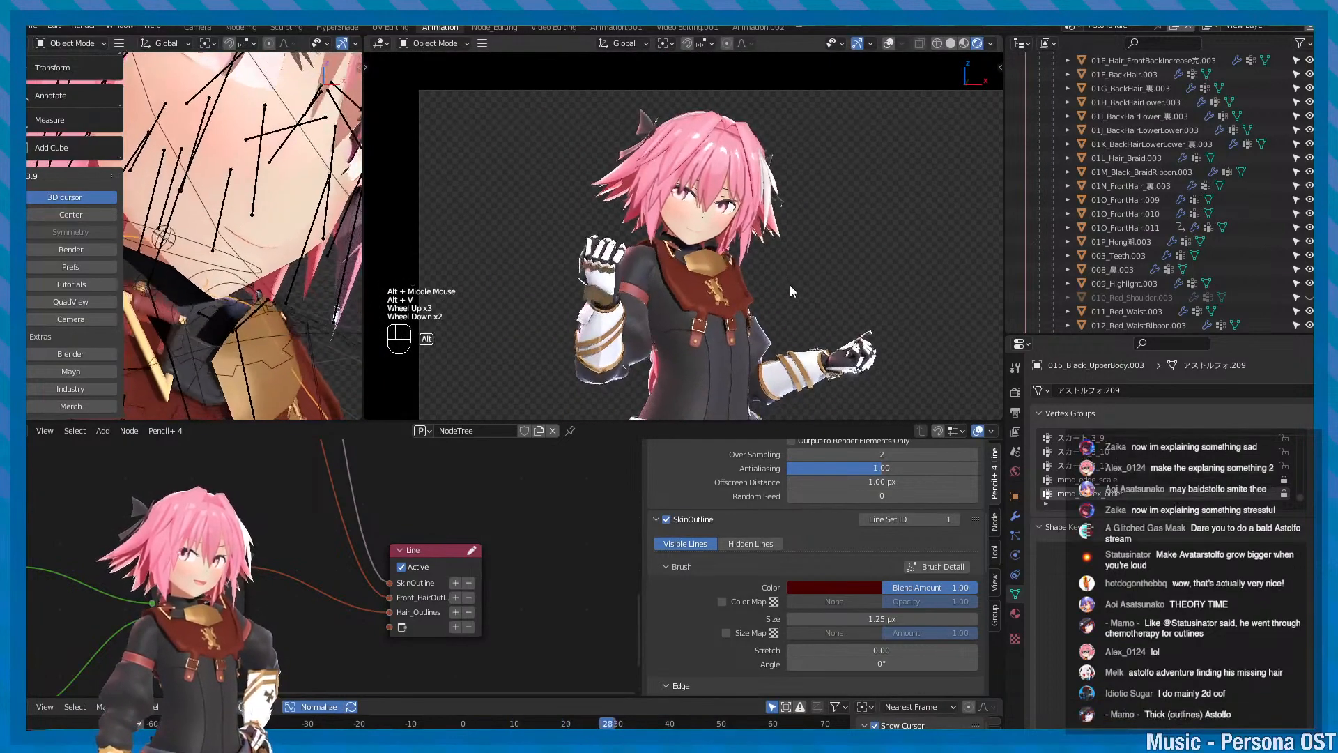
middle_click_drag(789, 284, 772, 245, "alt")
key("alt+v")
- Save the file and, with the overlays shown, select the 015_Black_UpperBody.003 mesh
key("ctrl+s")
scroll(704, 296, "up", 2)
key("minus")
scroll(703, 297, "down", 1, "alt")
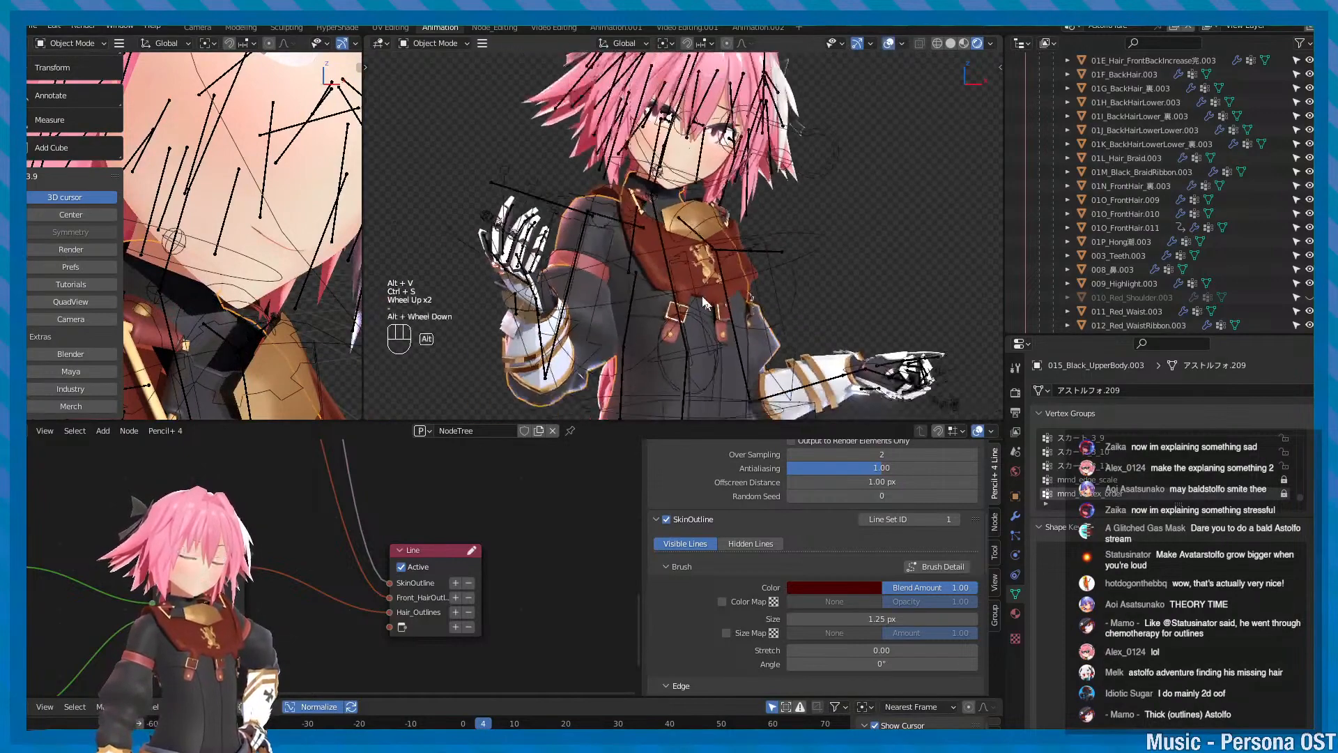
key("ctrl+s")
middle_click_drag(675, 272, 775, 228, "alt")
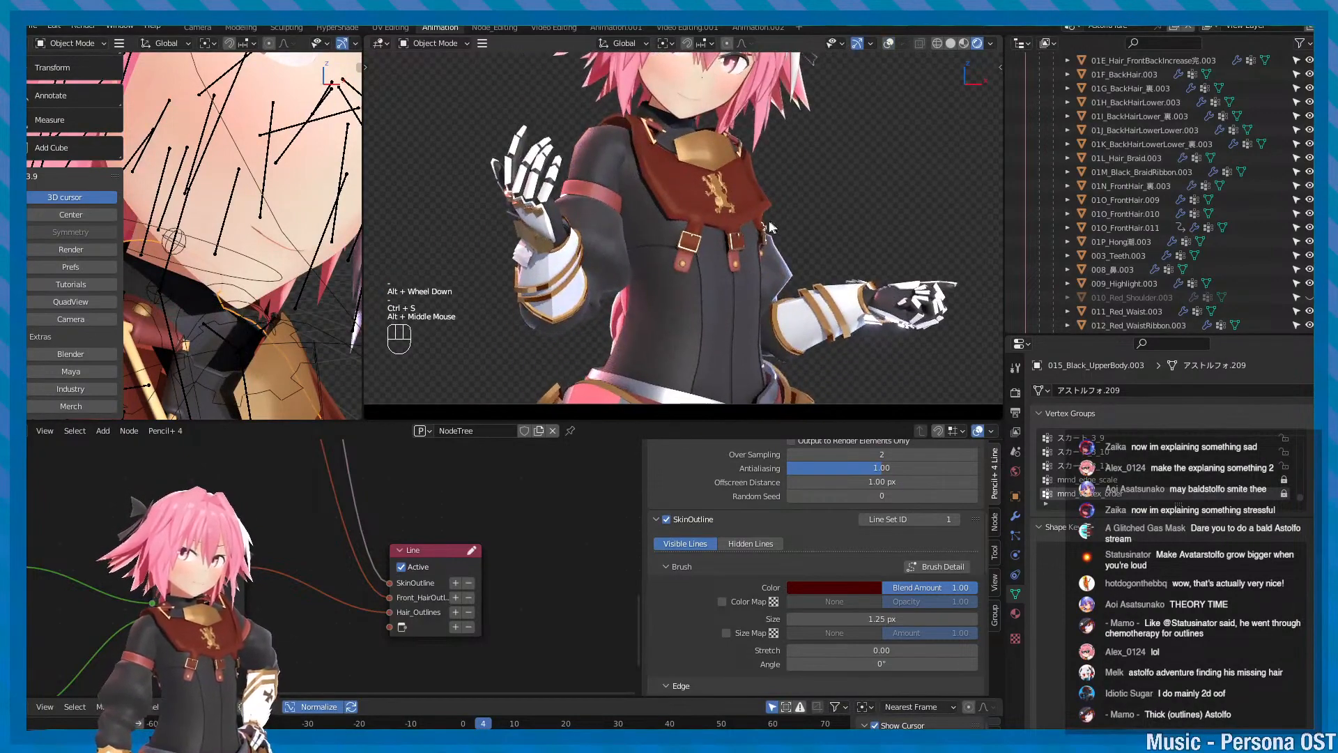
key("ctrl+s")
left_click(759, 282)
key("ctrl+s")
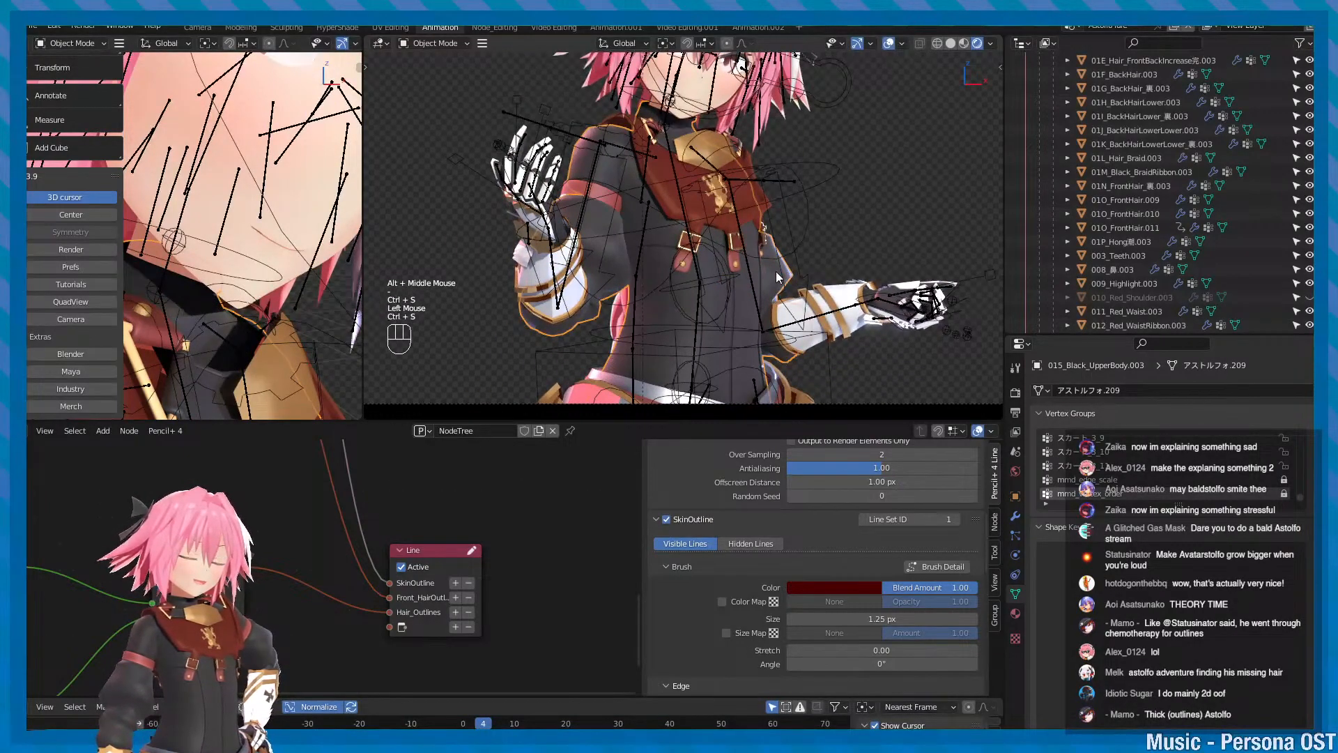
- Select the 01L_Hair_Braid.003 mesh beside the raised arm, with the overlays shown
scroll(783, 257, "down", 2)
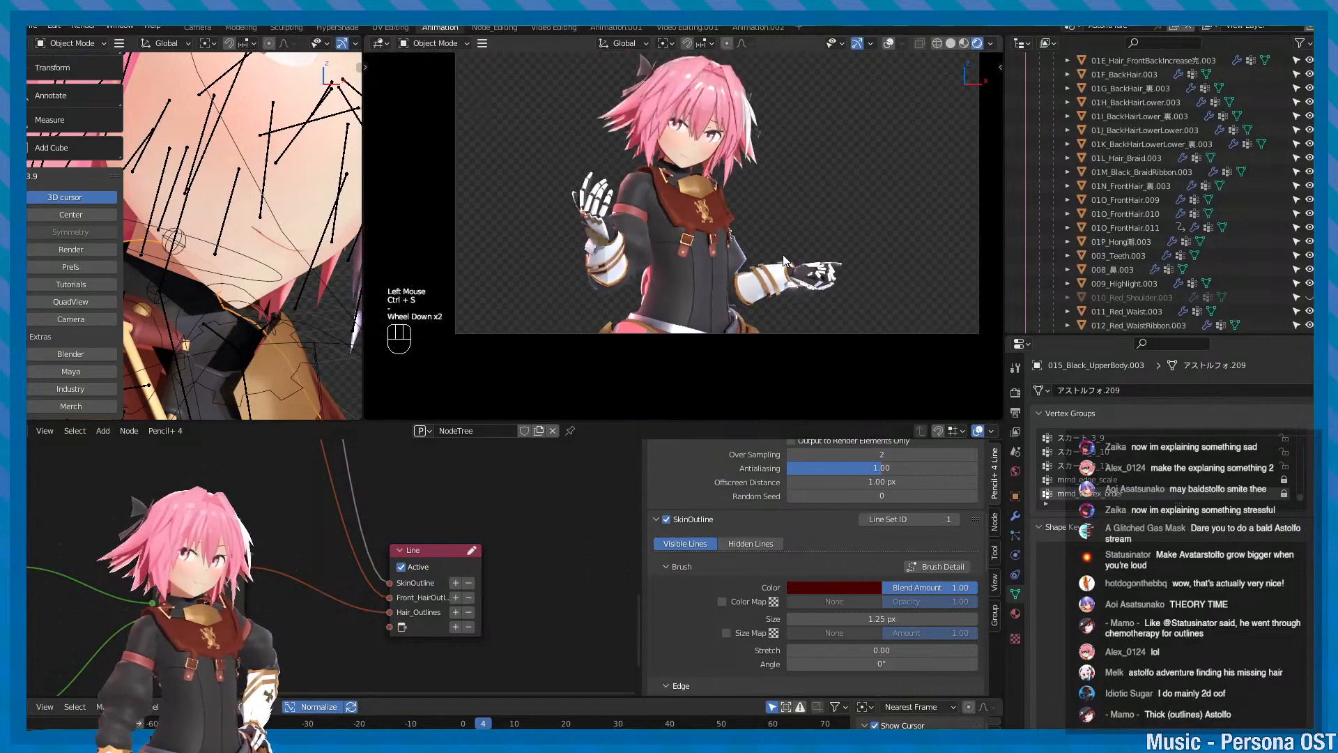
middle_click(654, 262, "alt")
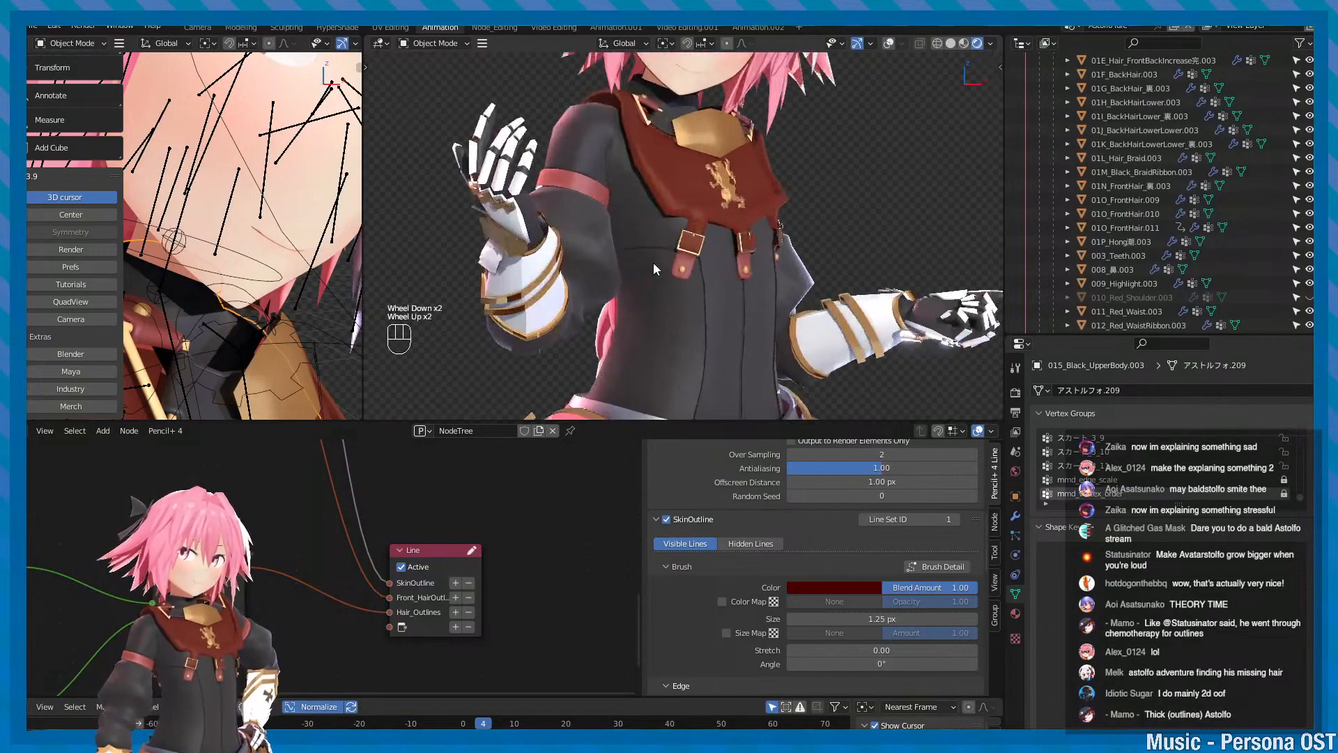
scroll(683, 275, "up", 1, "alt")
scroll(717, 287, "up", 2)
scroll(756, 286, "up", 1)
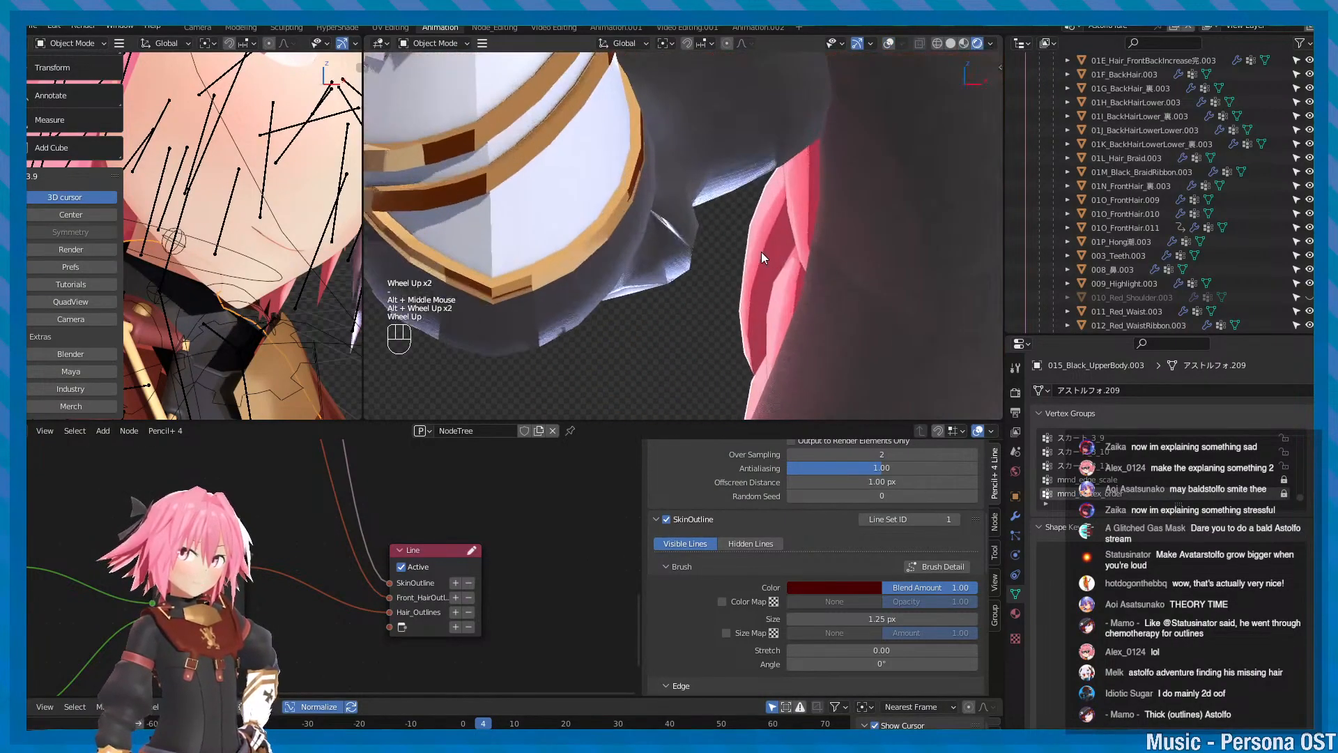
left_click(782, 197)
scroll(766, 202, "down", 2)
middle_click(748, 207, "alt")
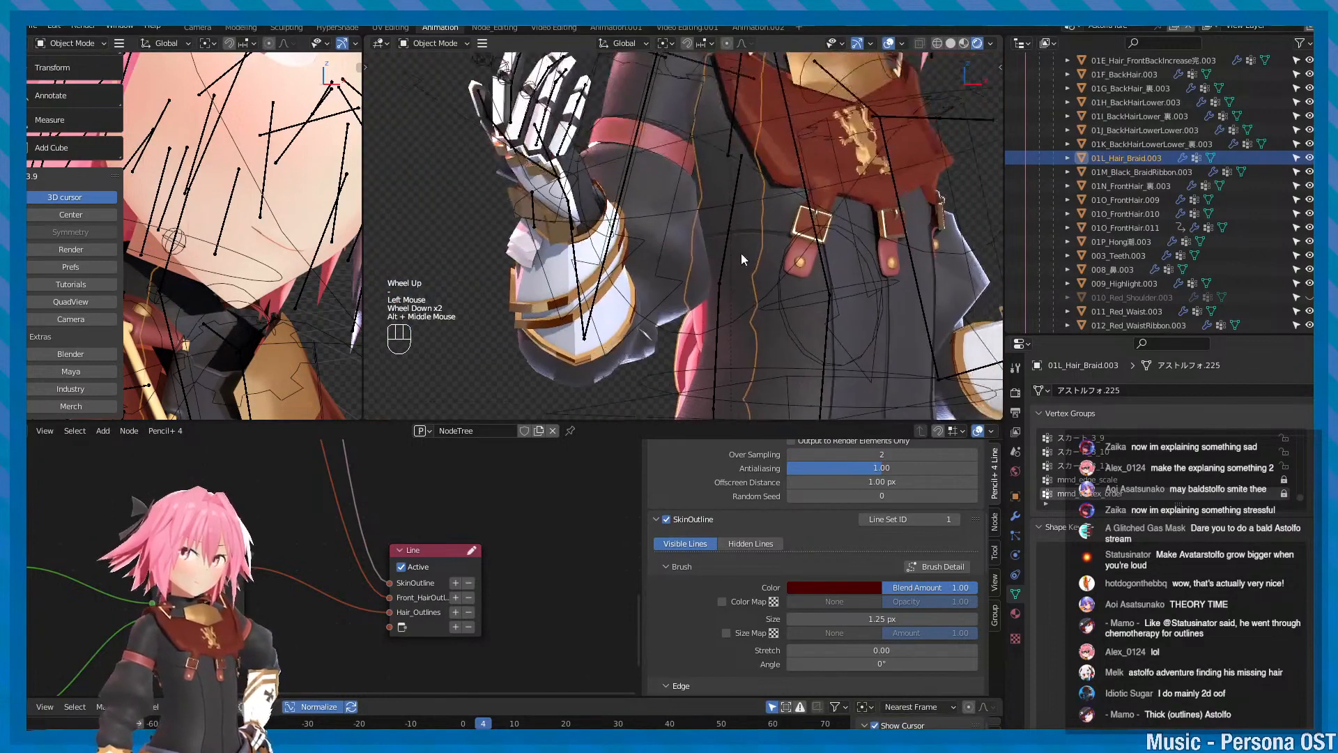
scroll(725, 547, "up", 3)
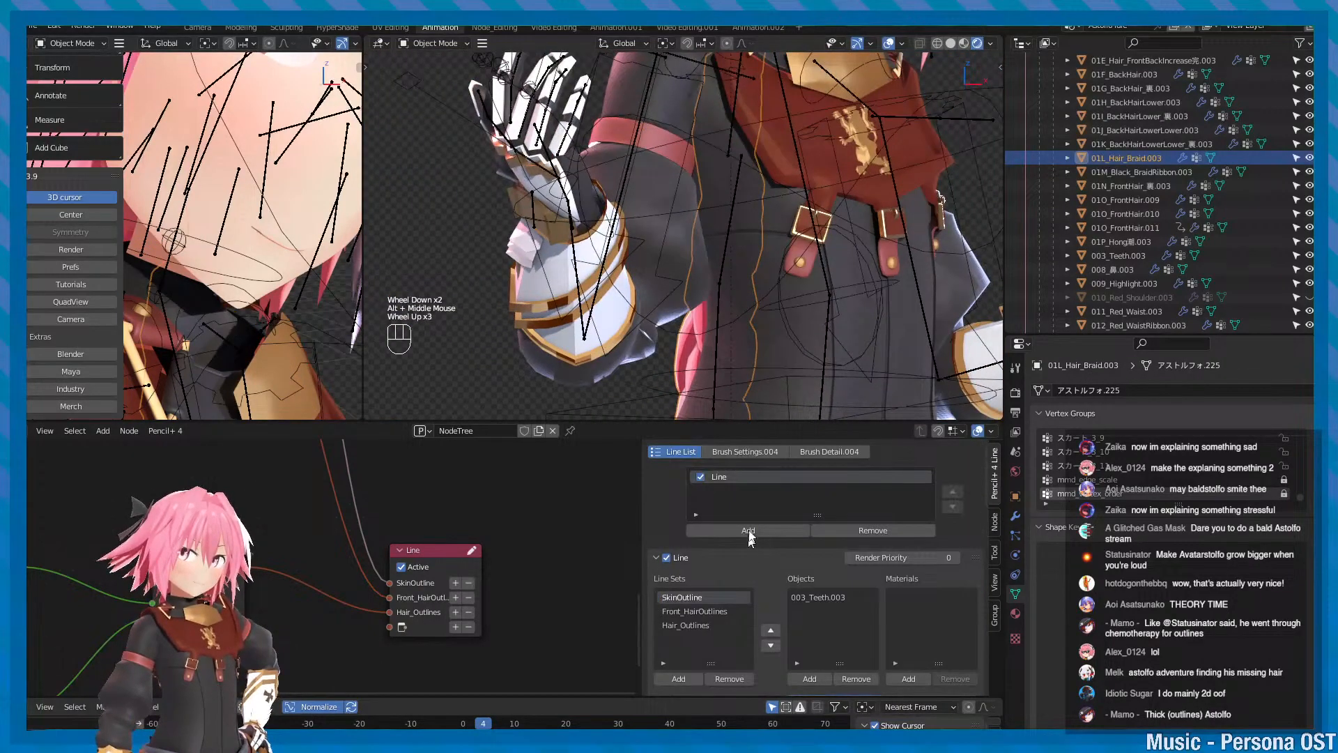
- Hide the overlays, select the Hair_Outlines line set and open its Add Objects dialog to check the braid's assignment
middle_click(767, 290, "alt")
scroll(757, 286, "down", 1, "alt")
scroll(756, 286, "down", 1)
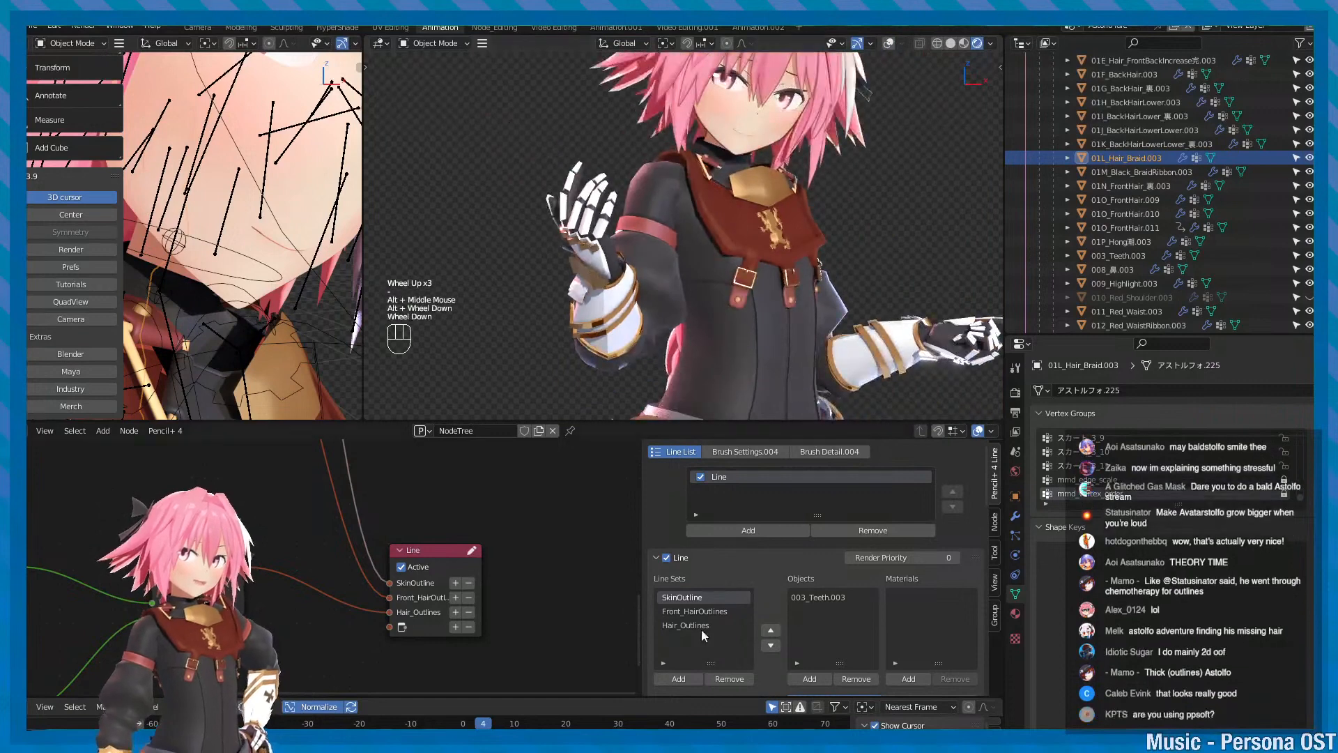
left_click(713, 611)
left_click(713, 622)
scroll(809, 648, "down", 1)
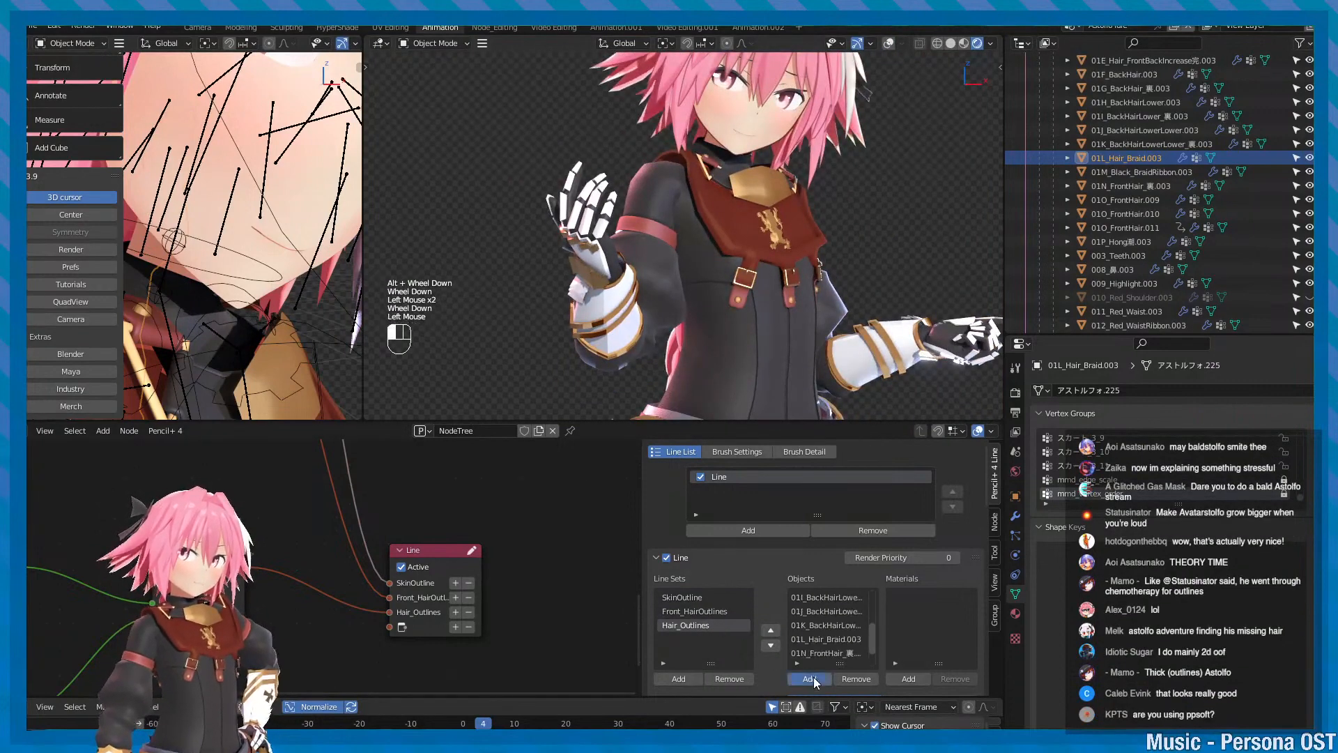
left_click(809, 678)
- Examine the hair braid's outline in close-up, reopening the Hair_Outlines Add Objects dialog without adding anything
middle_click(771, 295, "alt")
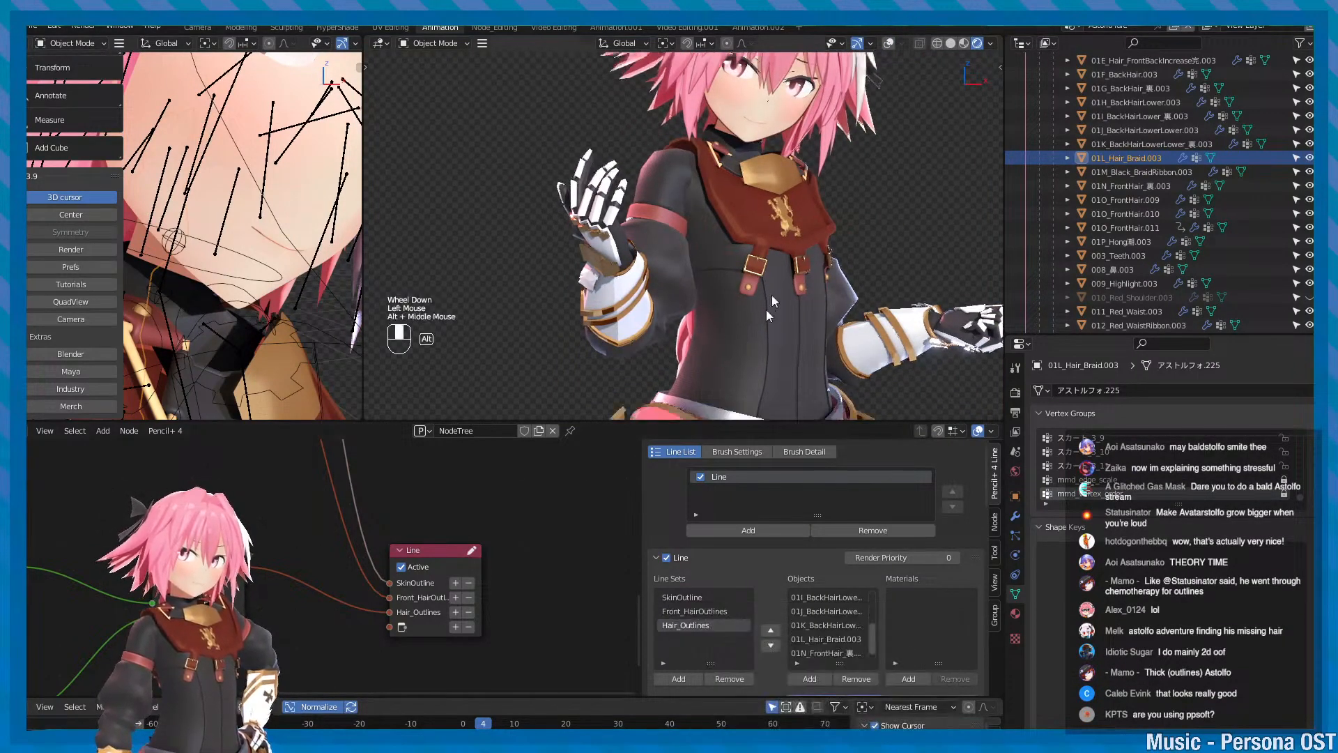
scroll(798, 260, "up", 2, "alt")
scroll(798, 261, "up", 1, "alt")
middle_click(810, 265, "alt")
left_click(821, 680)
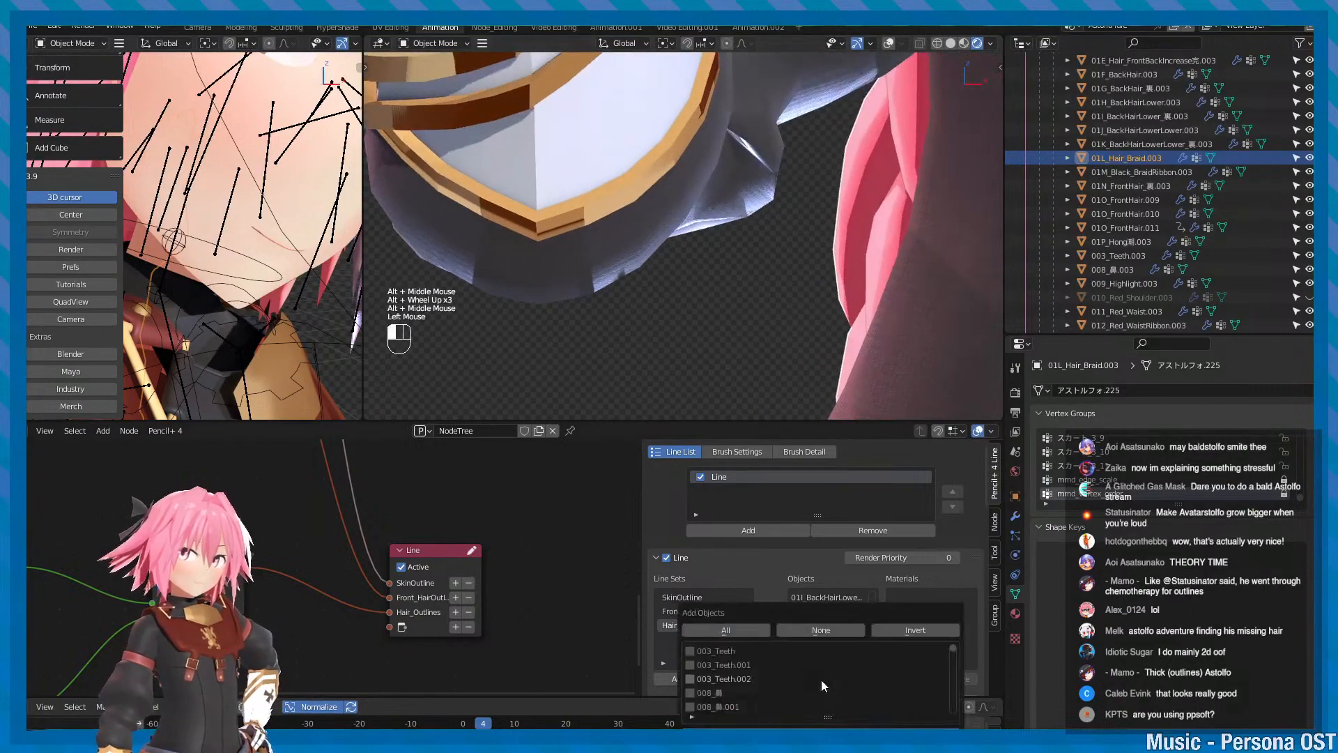
middle_click(771, 290, "alt")
scroll(770, 290, "down", 2, "alt")
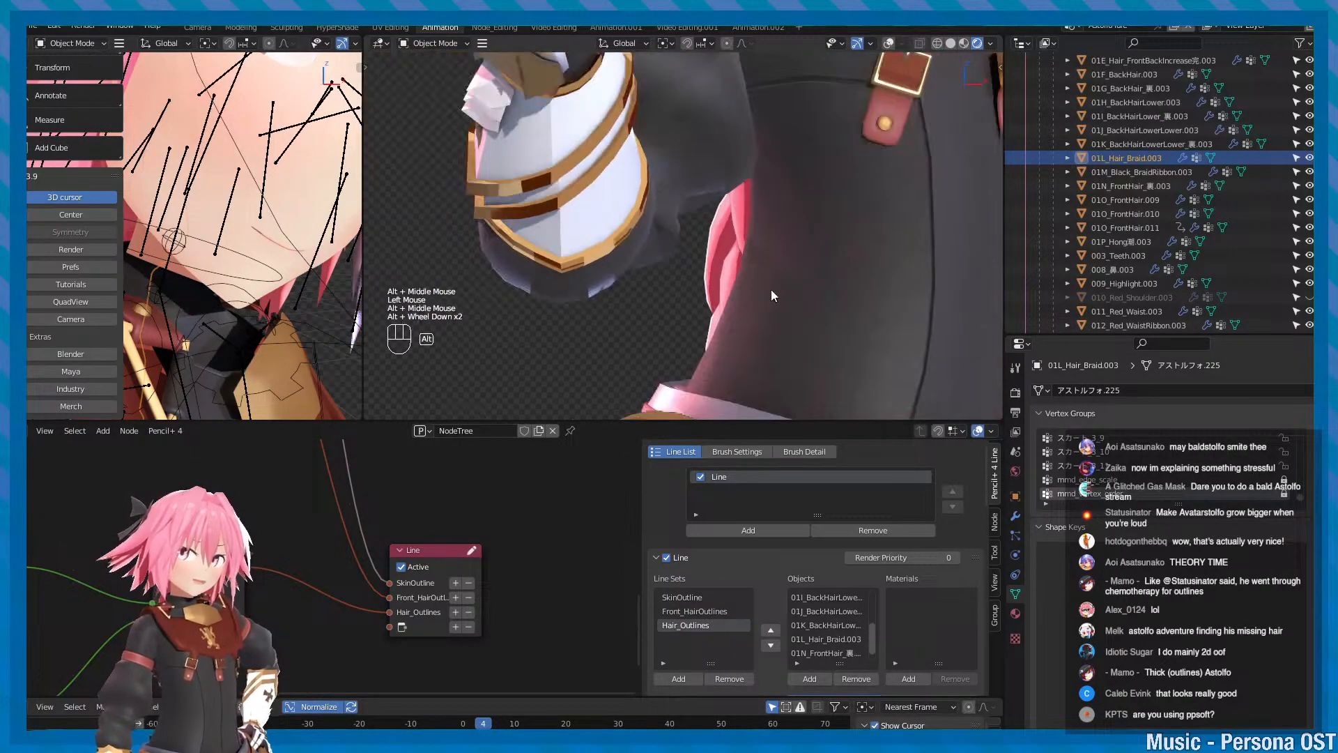
scroll(779, 295, "up", 2, "alt")
scroll(779, 295, "down", 4, "alt")
middle_click(768, 300, "alt")
scroll(768, 299, "down", 1, "alt")
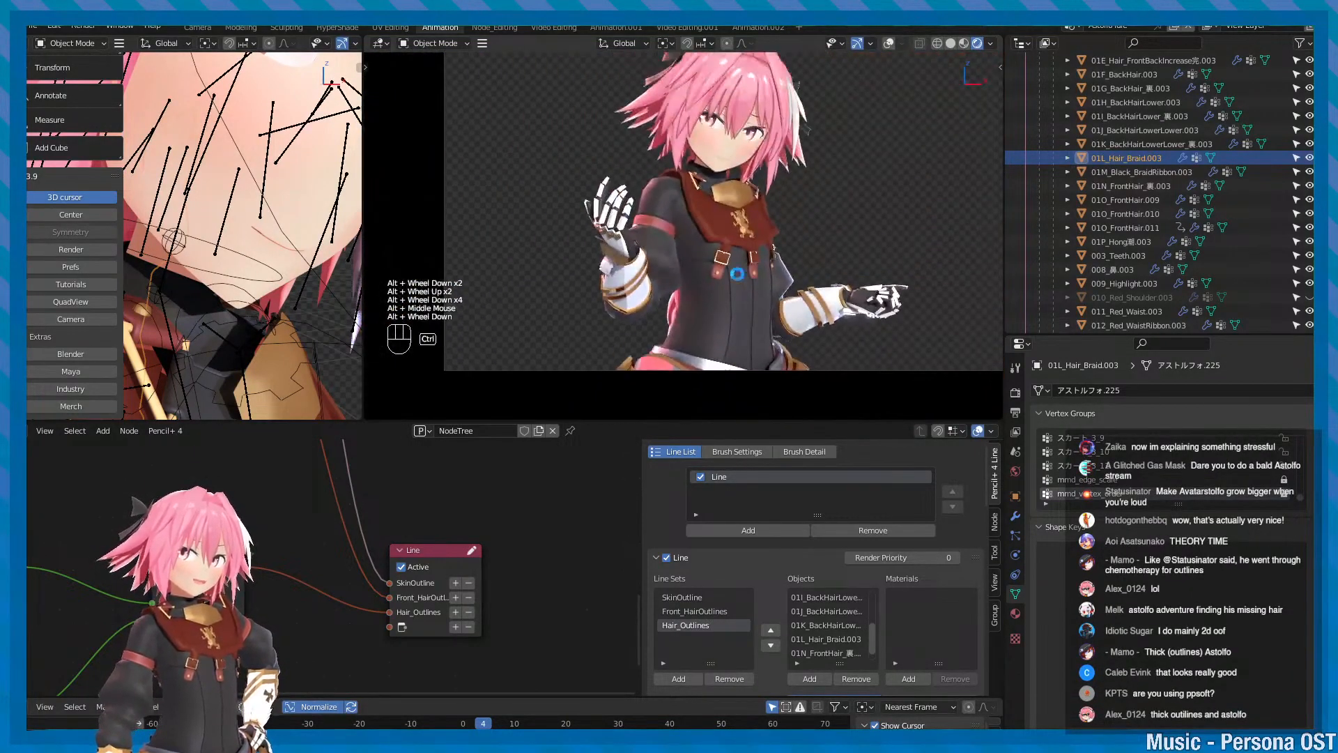
- Save the file and show the overlays to select the 015_Black_UpperBody.003 mesh
key("ctrl+s")
middle_click(706, 195, "alt")
key("minus")
scroll(648, 220, "up", 2)
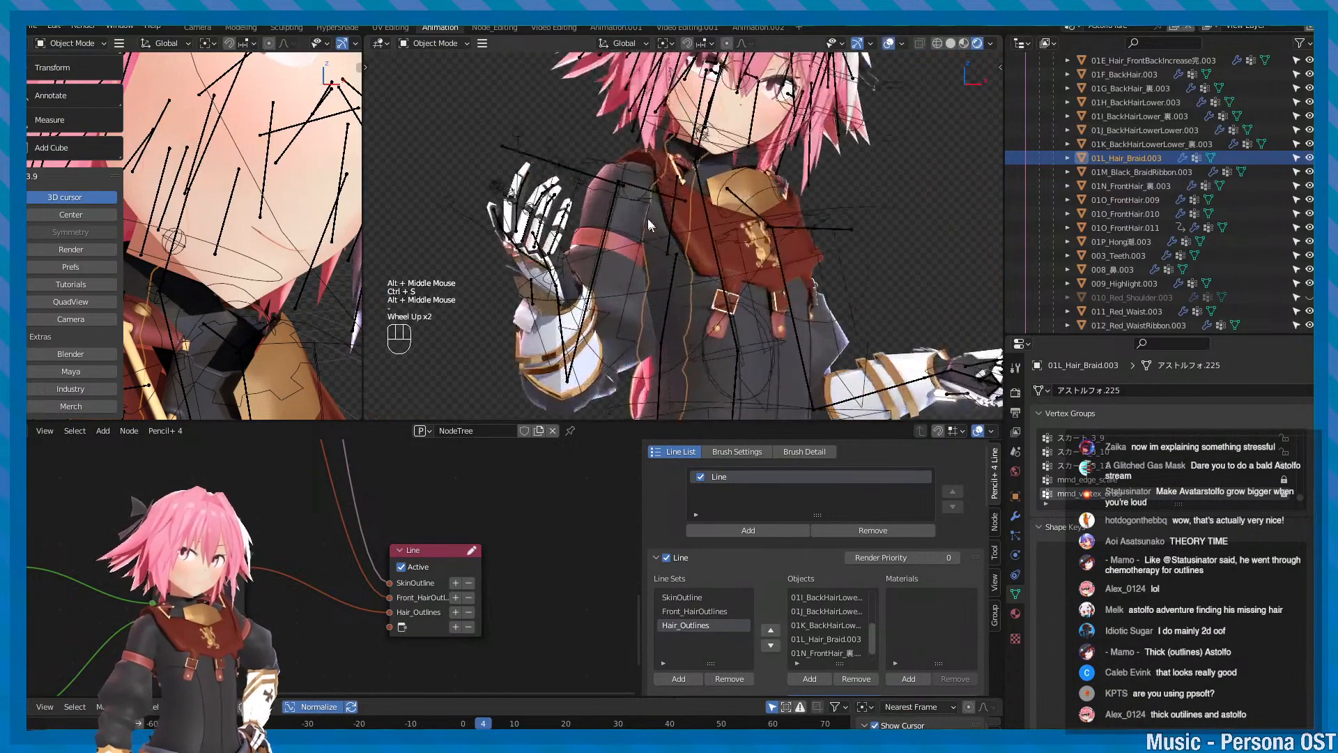
left_click(630, 209)
key("ctrl+s")
middle_click(698, 232, "alt")
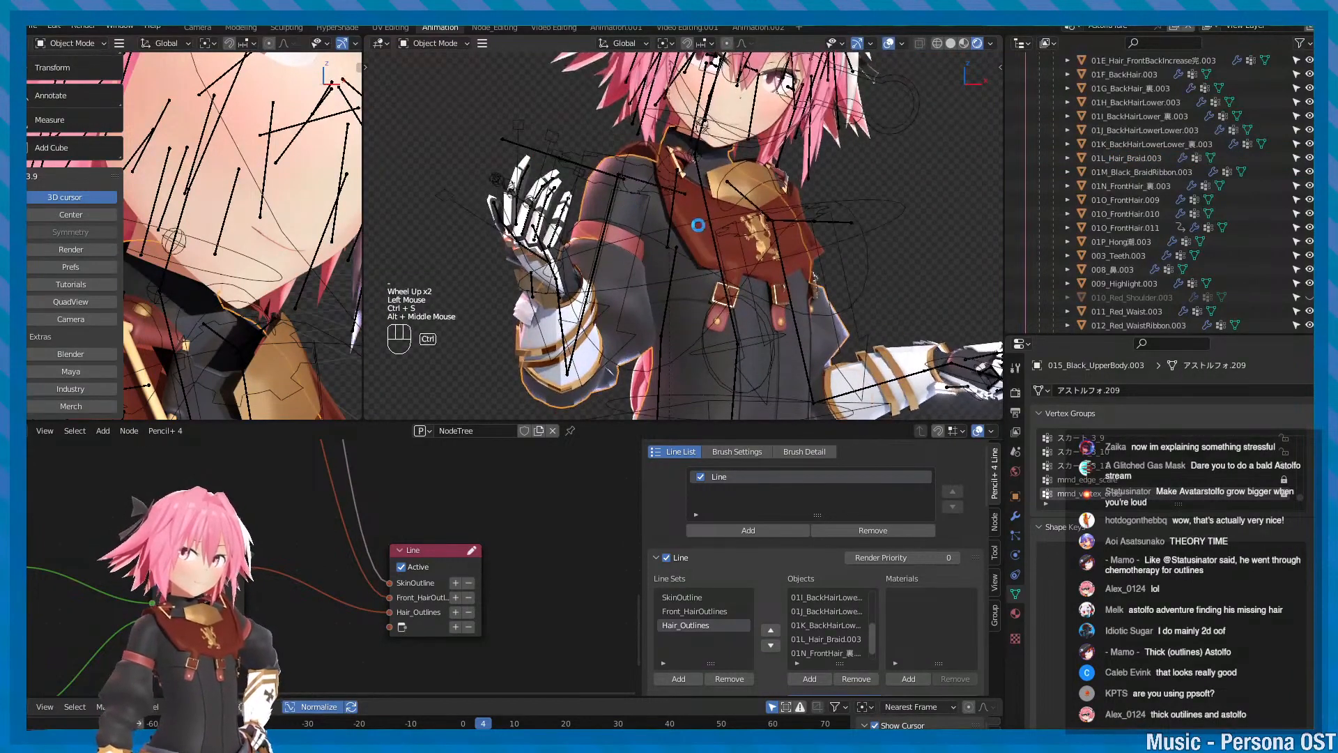
- Reframe the character's head, torso and both hands in the viewport with the overlays shown, and save the file
key("ctrl+s")
middle_click(687, 220, "alt")
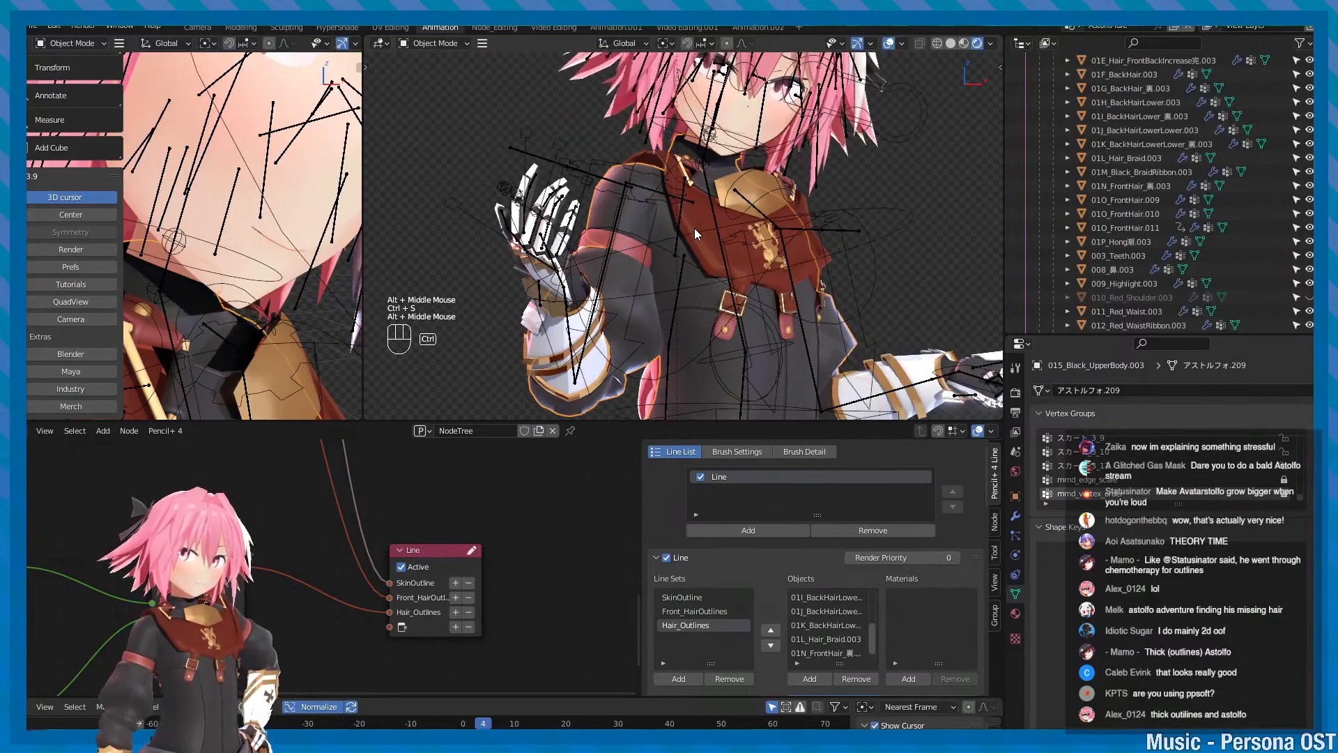
key("ctrl+s")
right_click_drag(741, 209, 707, 219, "alt")
key("ctrl+s")
key("ctrl+s")
key("ctrl+s")
key("ctrl+s")
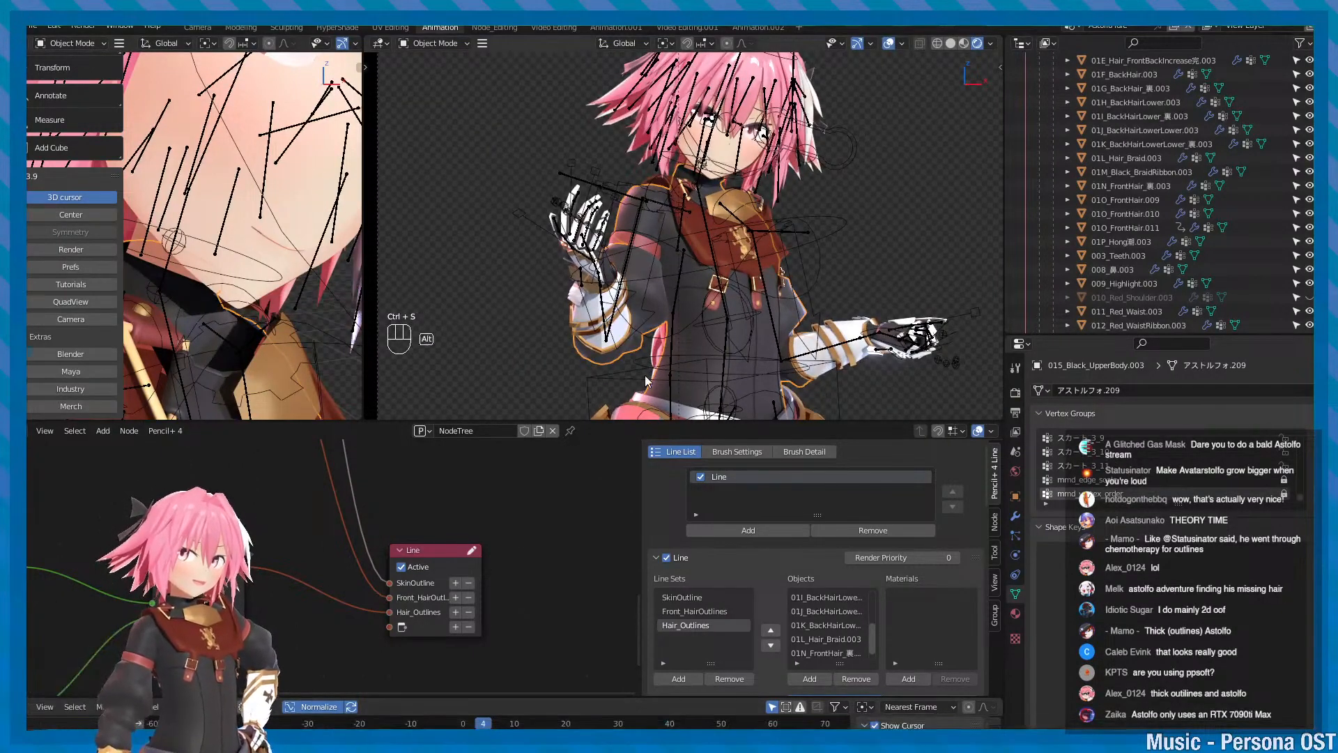
middle_click_drag(645, 375, 652, 369, "alt")
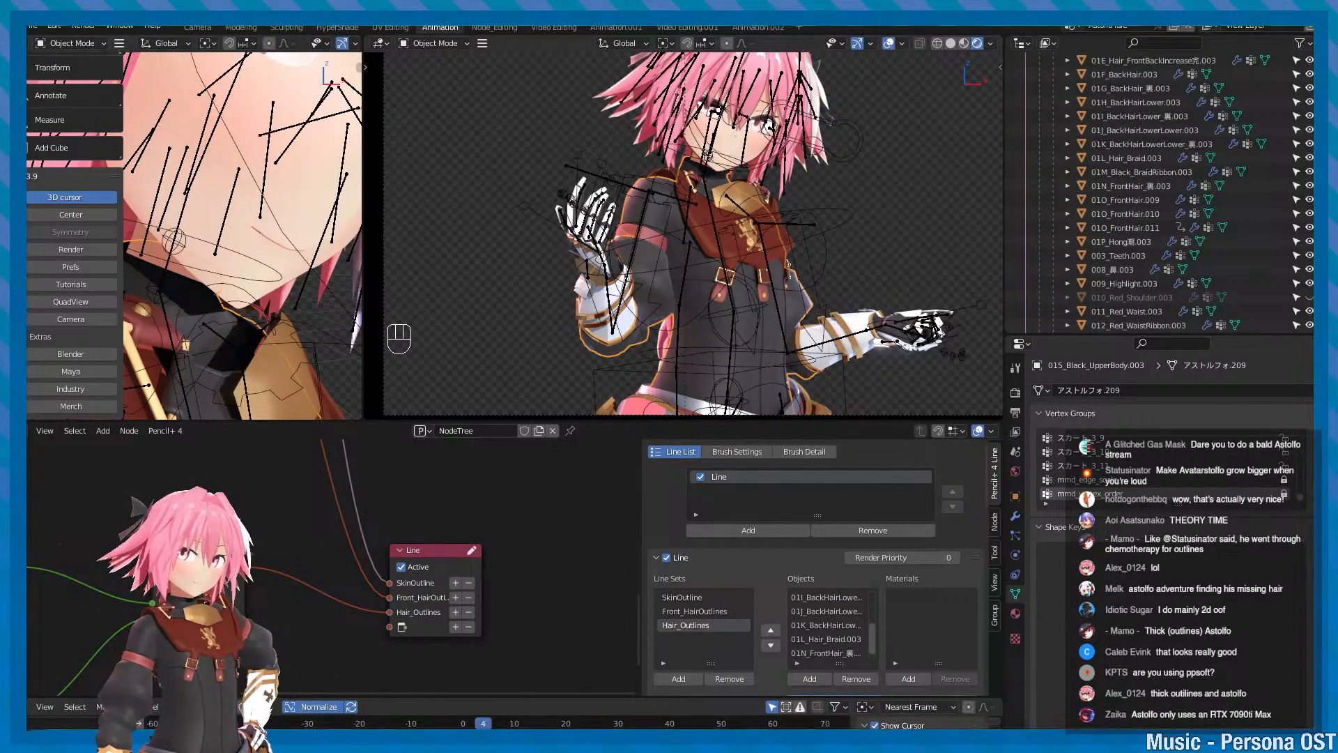
middle_click(605, 219, "alt")
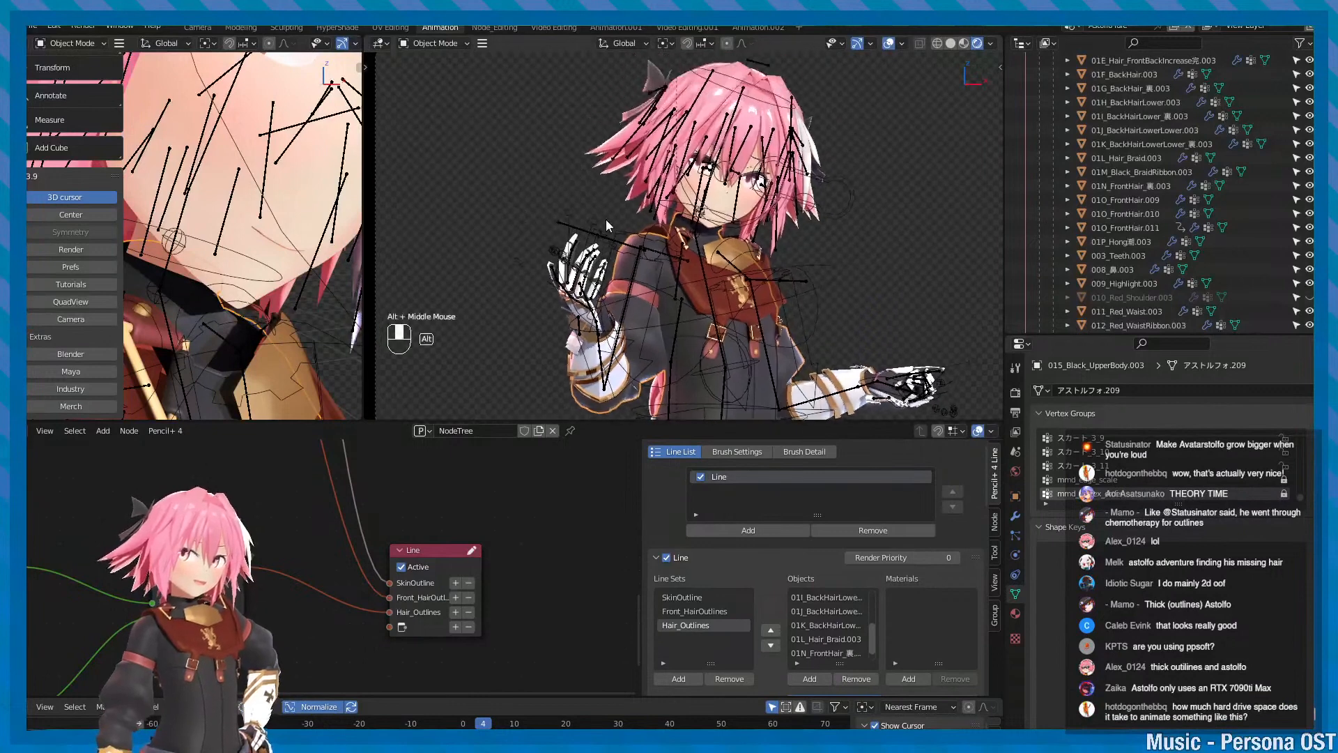
key("ctrl+s")
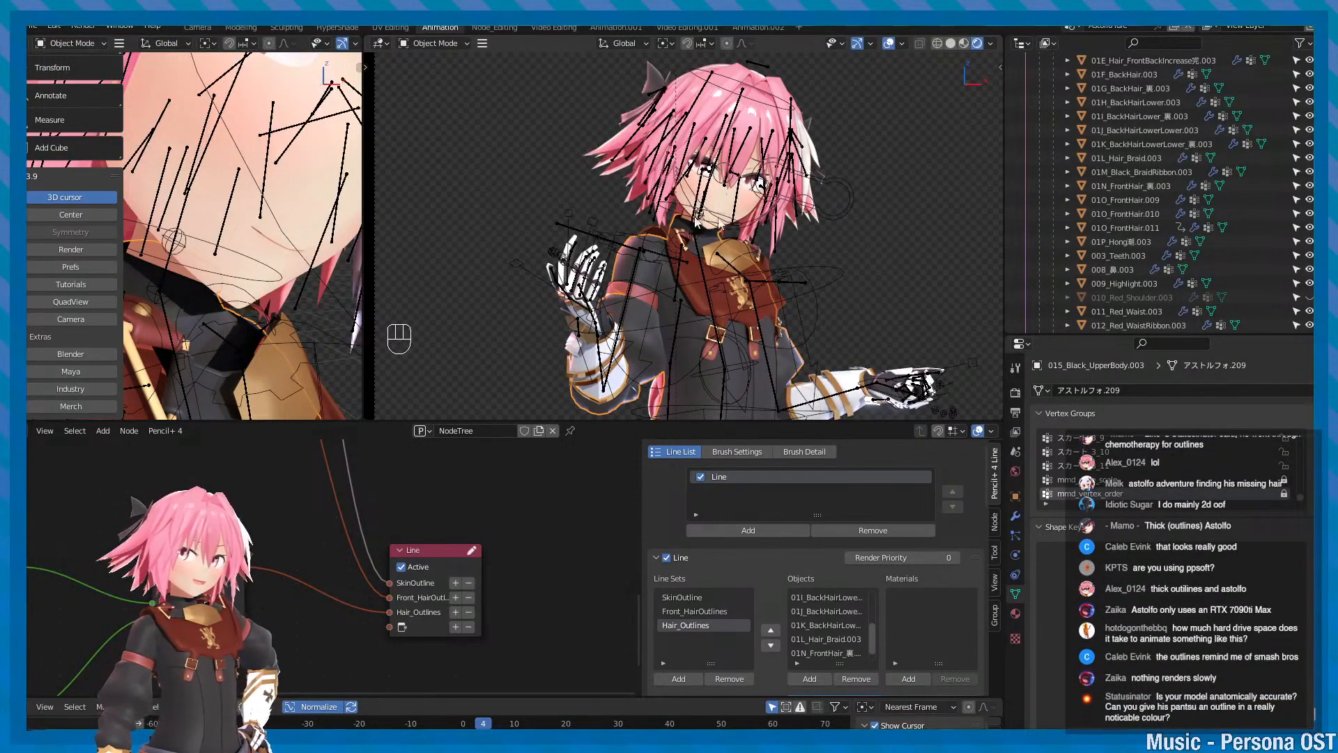
- Hide the viewport overlays and save the file with the character's upper body in view
key("shift+alt+z")
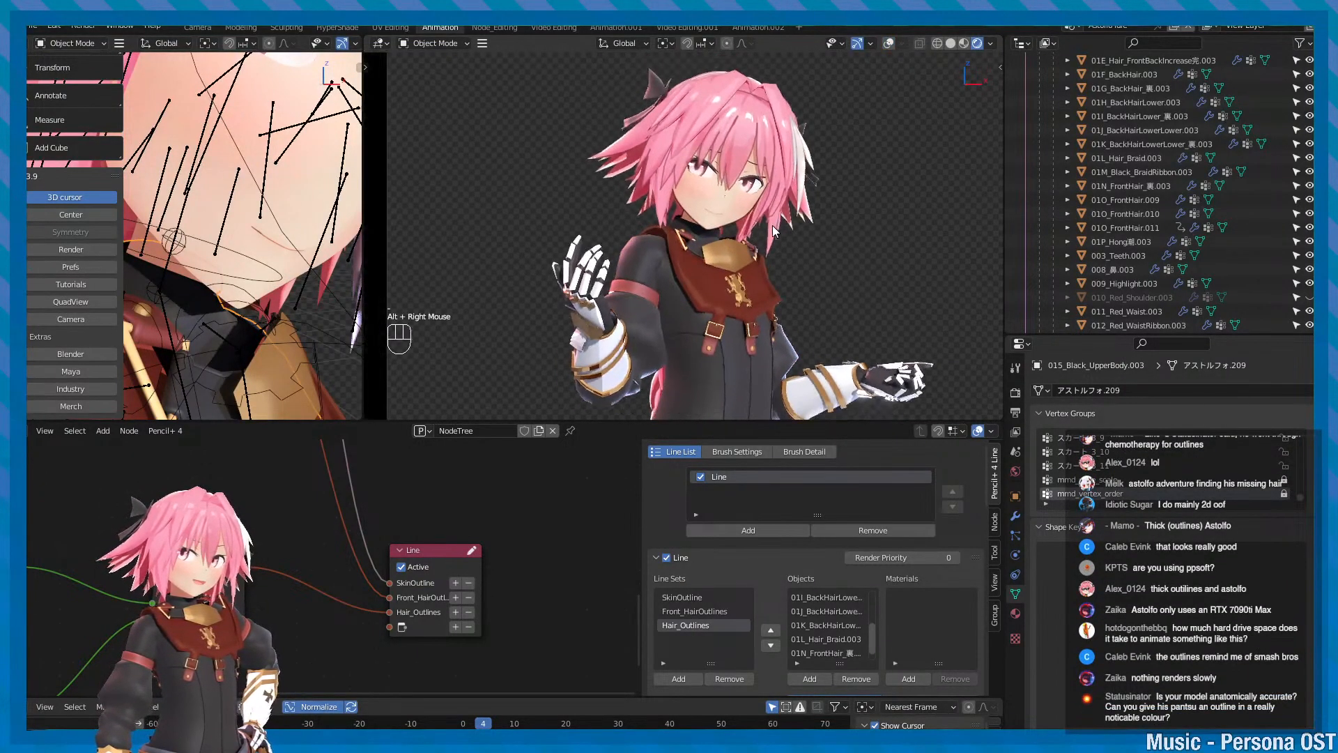
middle_click_drag(788, 278, 785, 252, "alt")
key("ctrl+s")
middle_click_drag(806, 304, 797, 290, "alt")
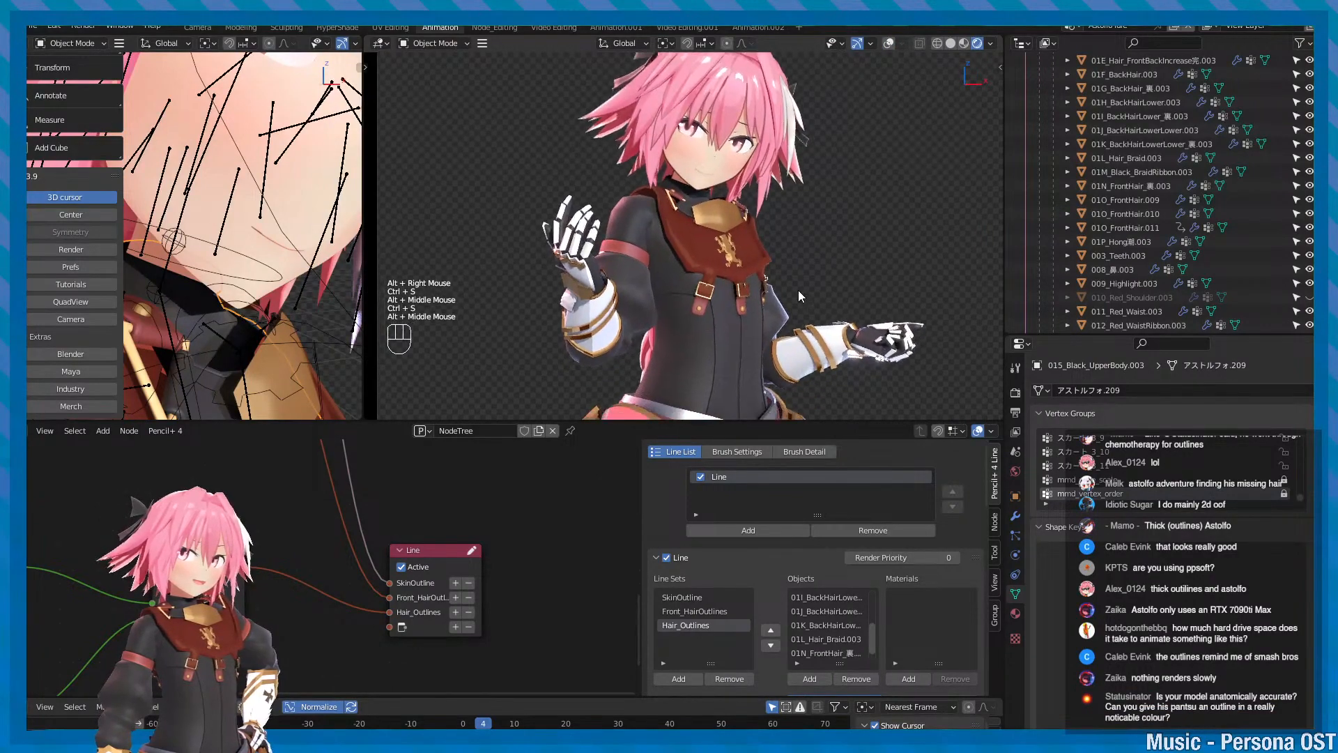
key("ctrl+s")
middle_click_drag(818, 341, 785, 286, "alt")
- Show the overlays, pick the black upper-body mesh and switch Edit Mode on and off twice
scroll(786, 292, "up", 2)
left_click(795, 289)
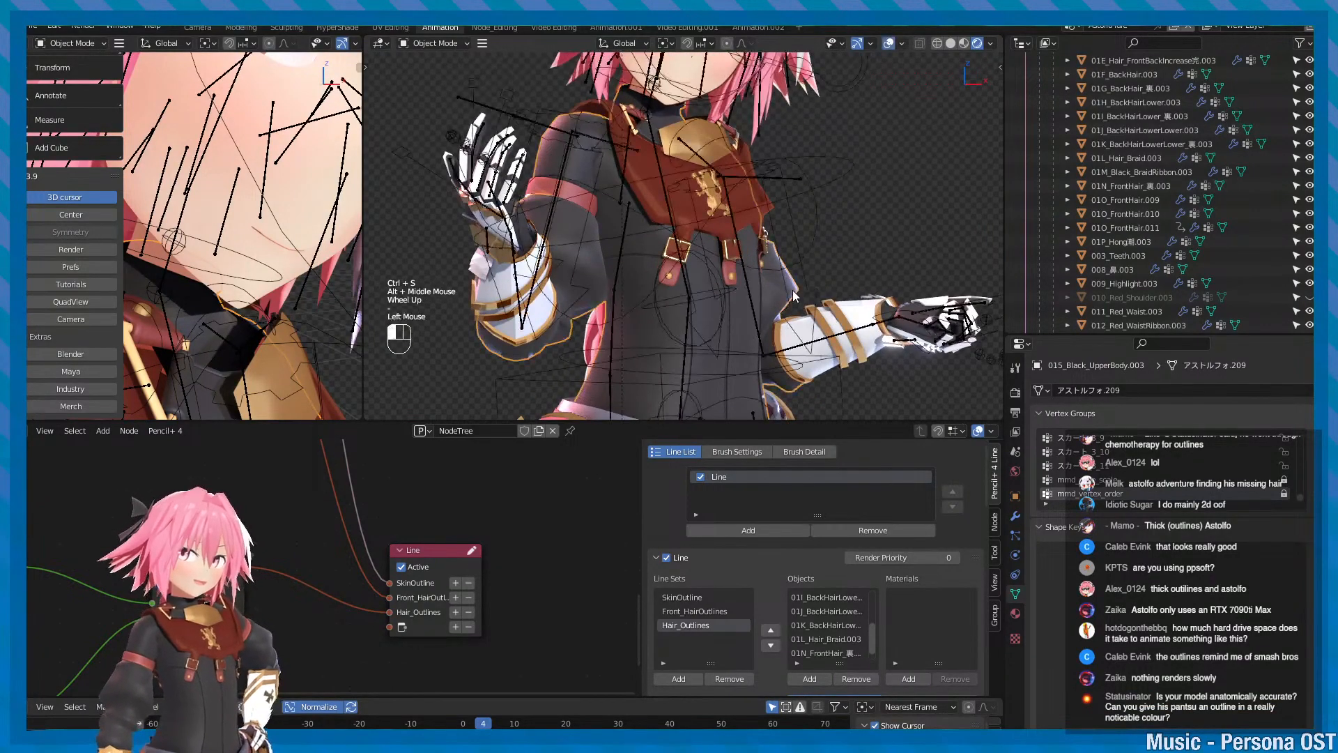
key("Tab")
key("Tab")
middle_click_drag(793, 259, 796, 294, "alt")
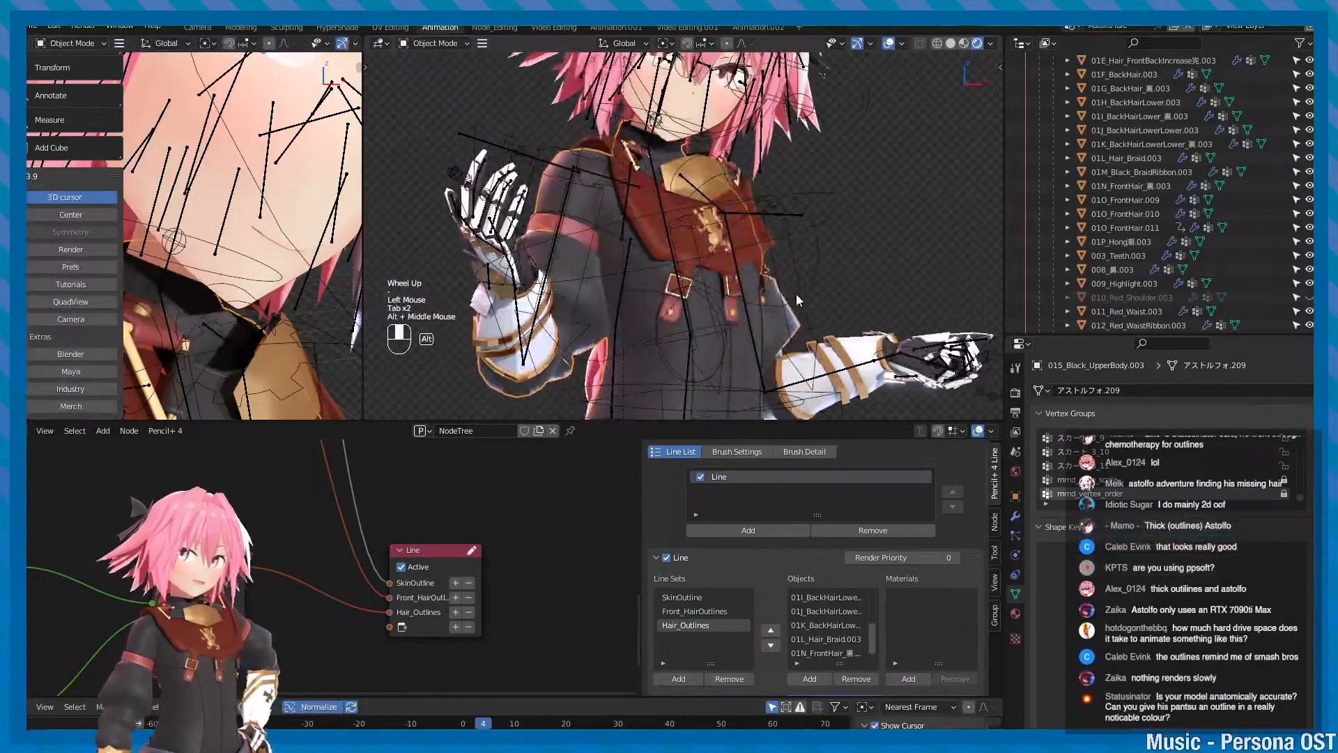
key("Tab")
key("Tab")
- Hide the overlays again and save the file with a wider view of the character
scroll(779, 306, "down", 1, "alt")
key("ctrl+s")
middle_click_drag(818, 343, 804, 324, "alt")
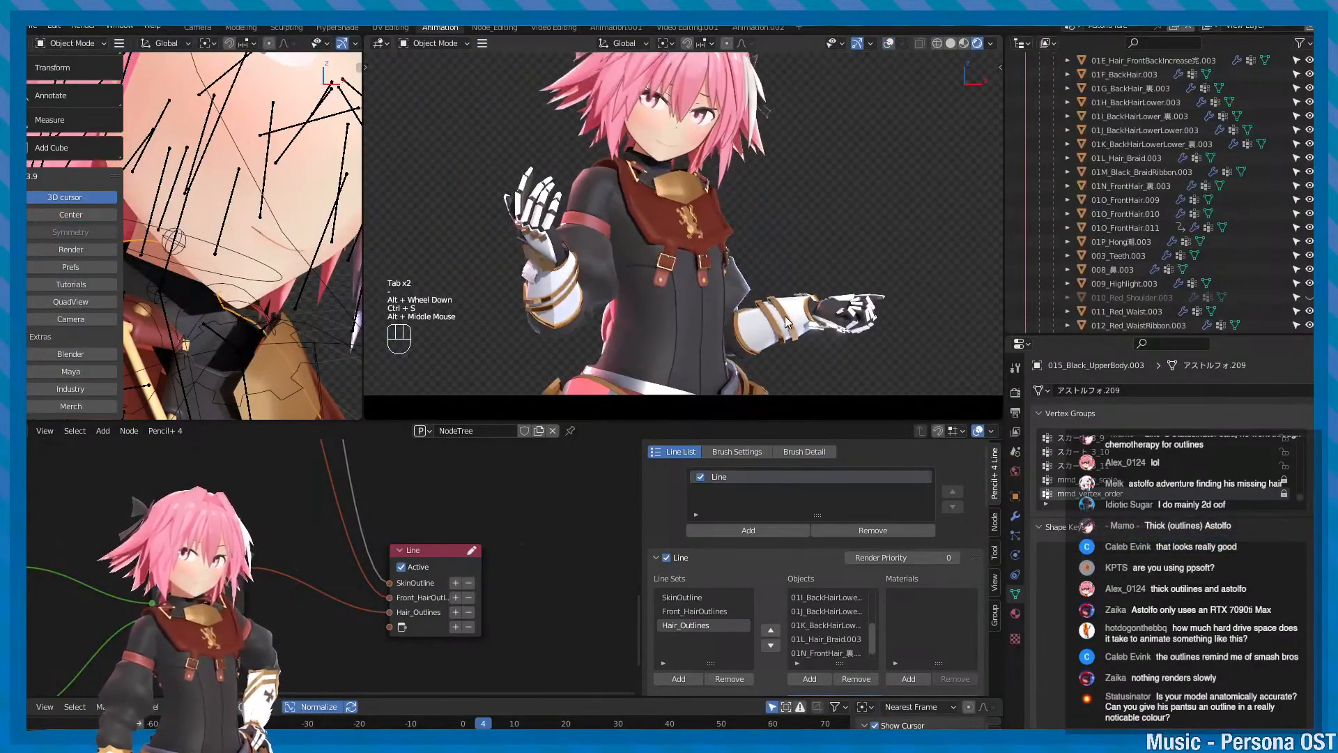
key("ctrl+s")
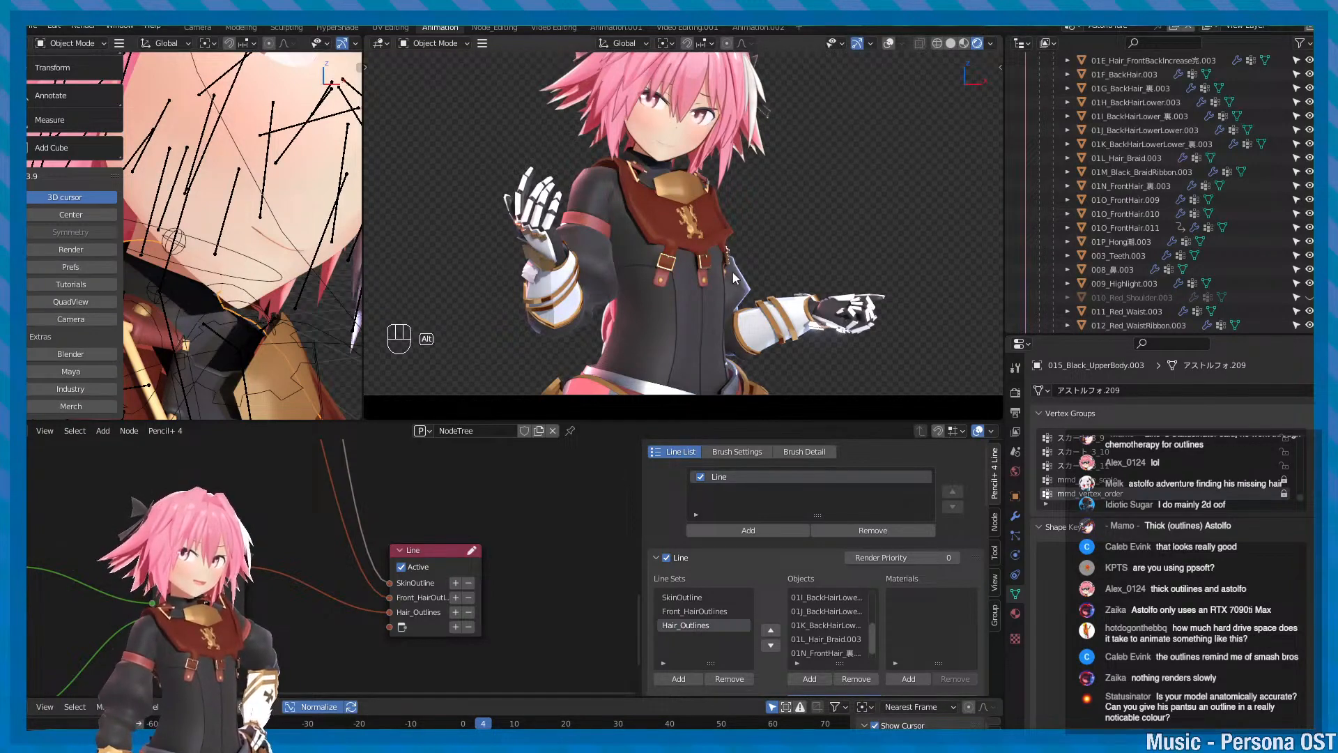
- Examine the outlined character at several framings of the camera view and save the file
middle_click_drag(733, 274, 738, 307, "alt")
right_click_drag(737, 306, 789, 263, "alt")
middle_click_drag(788, 263, 732, 329, "alt")
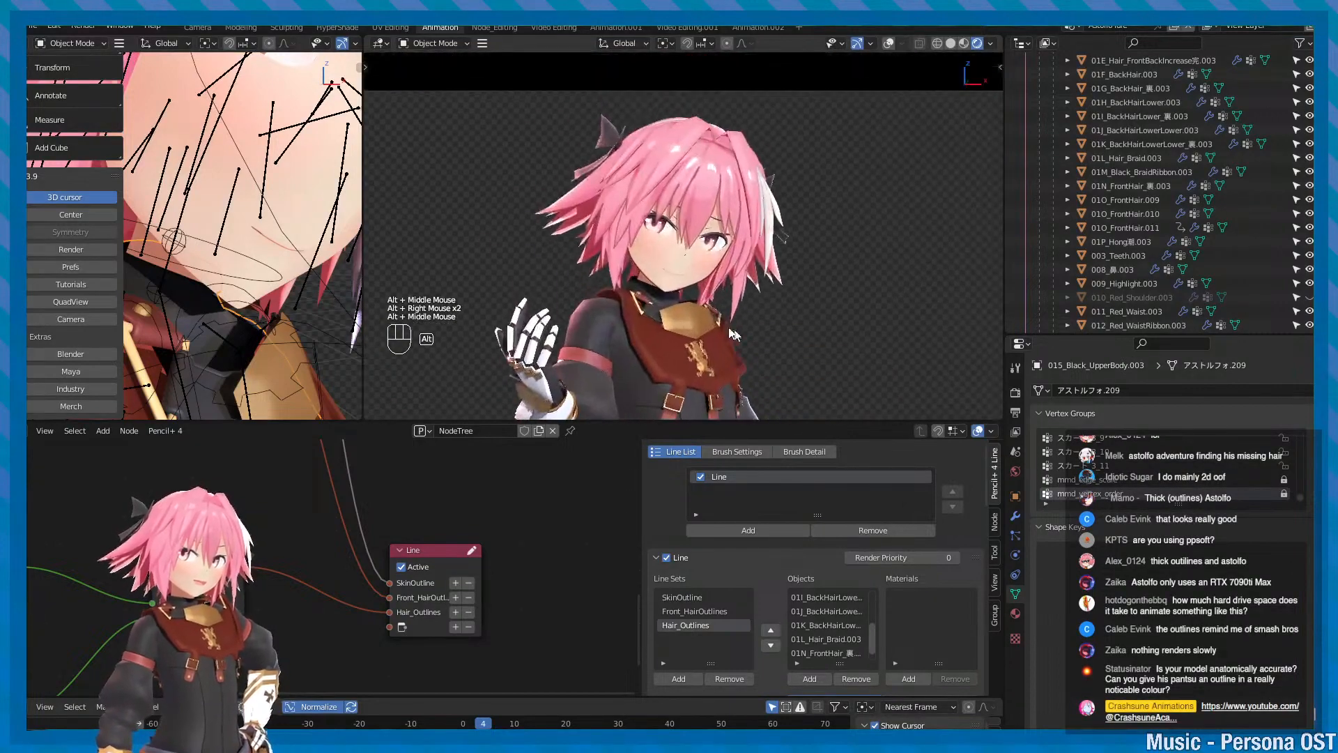
right_click_drag(732, 328, 686, 307, "alt")
middle_click_drag(687, 306, 704, 279, "alt")
right_click_drag(704, 279, 718, 307, "alt")
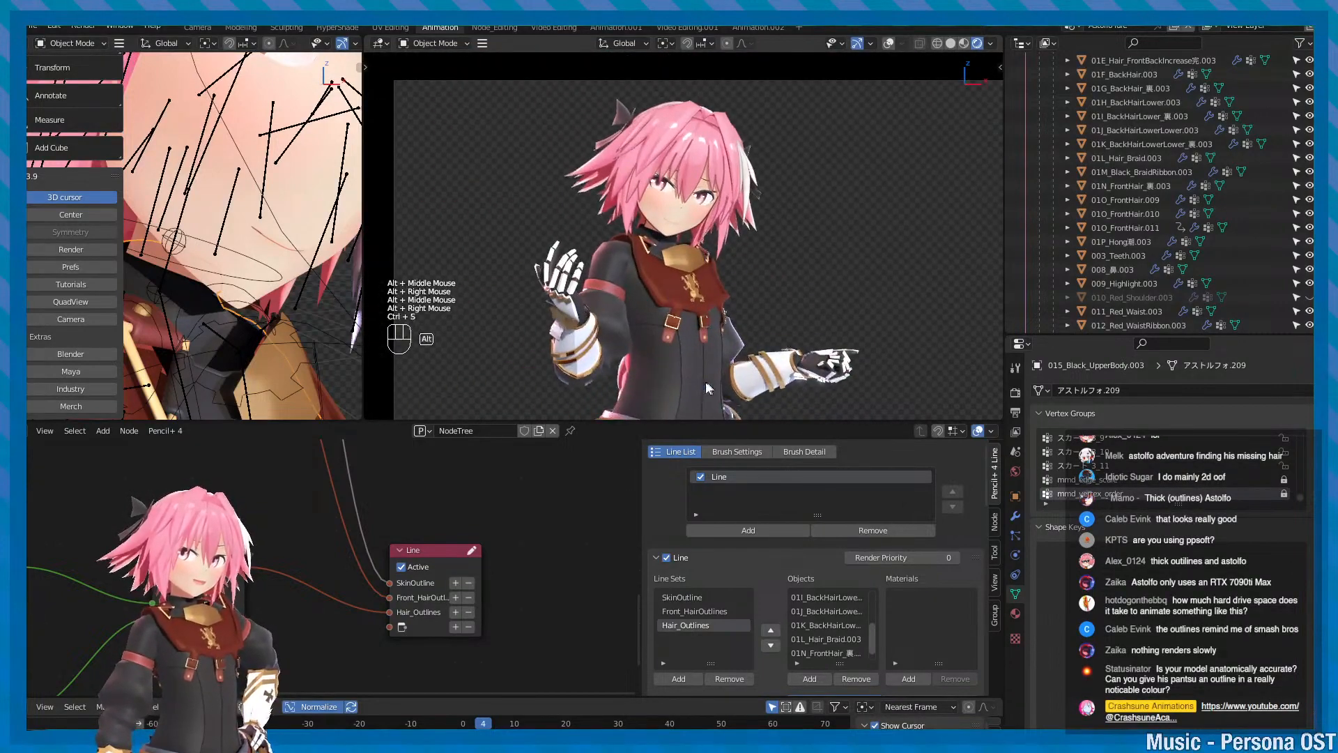
key("ctrl+s")
middle_click_drag(718, 334, 726, 380, "alt")
right_click_drag(726, 380, 714, 314, "alt")
key("ctrl+s")
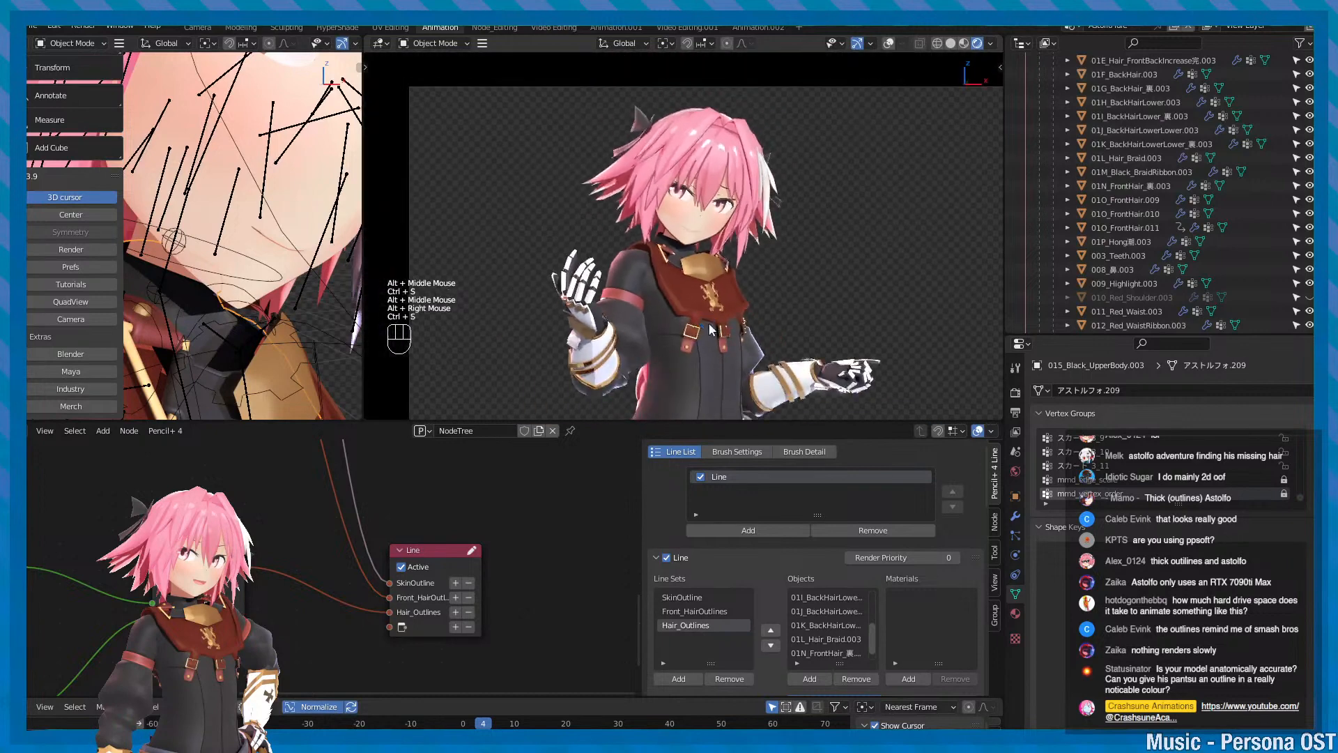
middle_click_drag(715, 314, 709, 275, "alt")
key("ctrl+s")
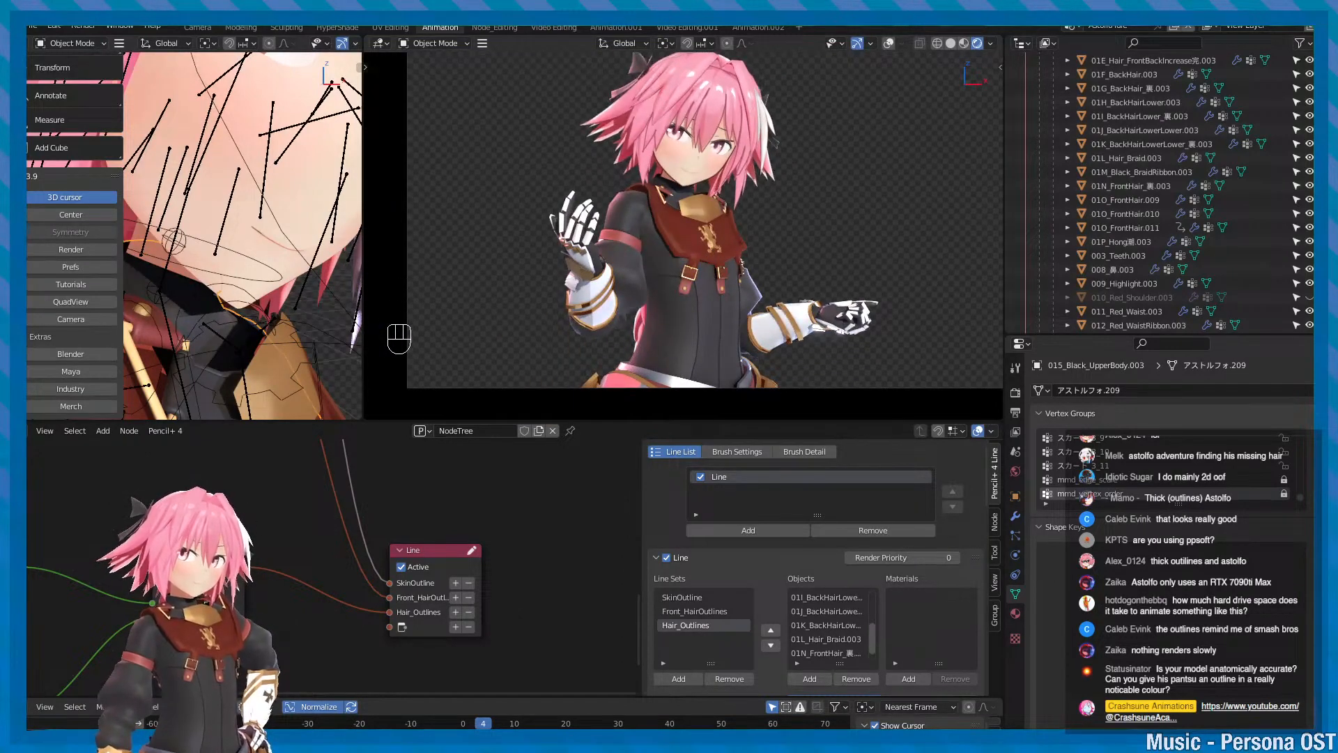
middle_click_drag(642, 243, 642, 211, "alt")
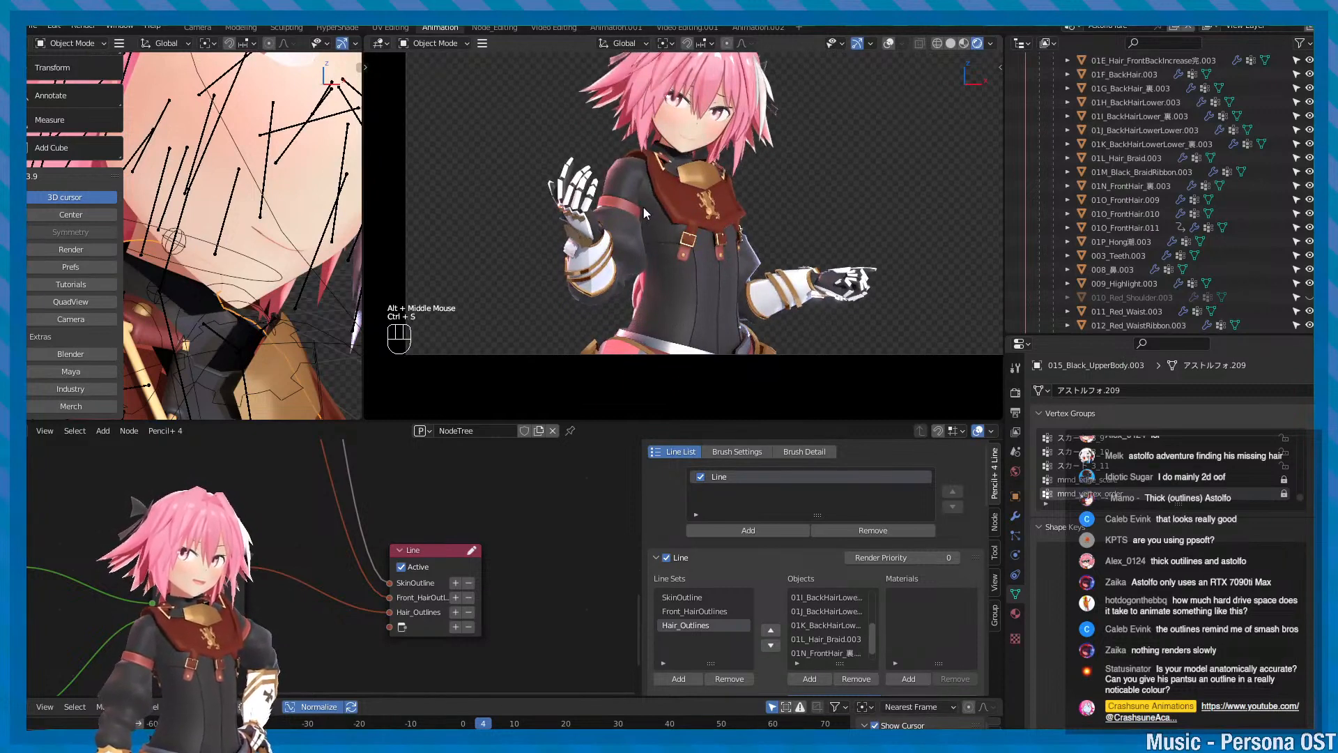
- Review the character's upper body and head in the camera view, checking overlays and Edit Mode briefly
middle_click_drag(642, 206, 723, 214, "alt")
scroll(723, 214, "up", 2)
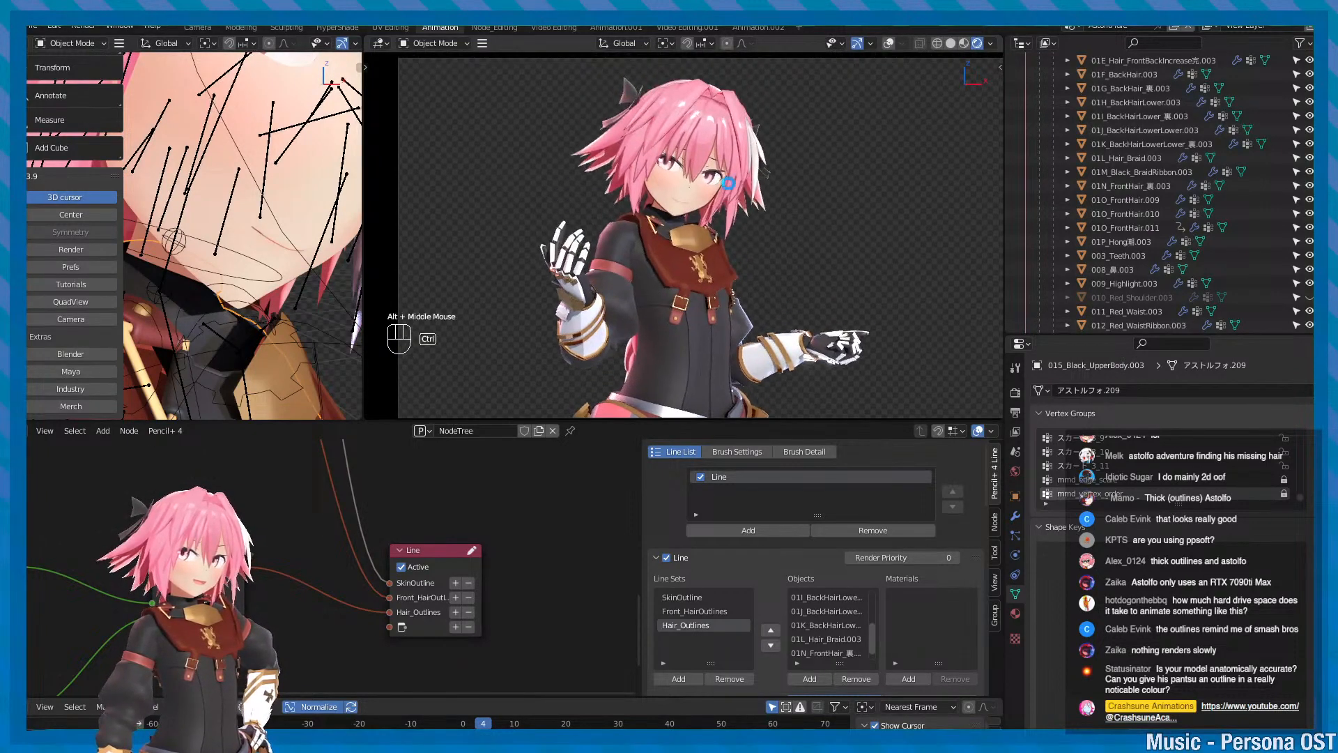
scroll(723, 214, "up", 1)
key("minus")
middle_click_drag(726, 118, 723, 196, "alt")
scroll(722, 196, "up", 1, "alt")
scroll(722, 197, "down", 2)
key("Tab")
key("Tab")
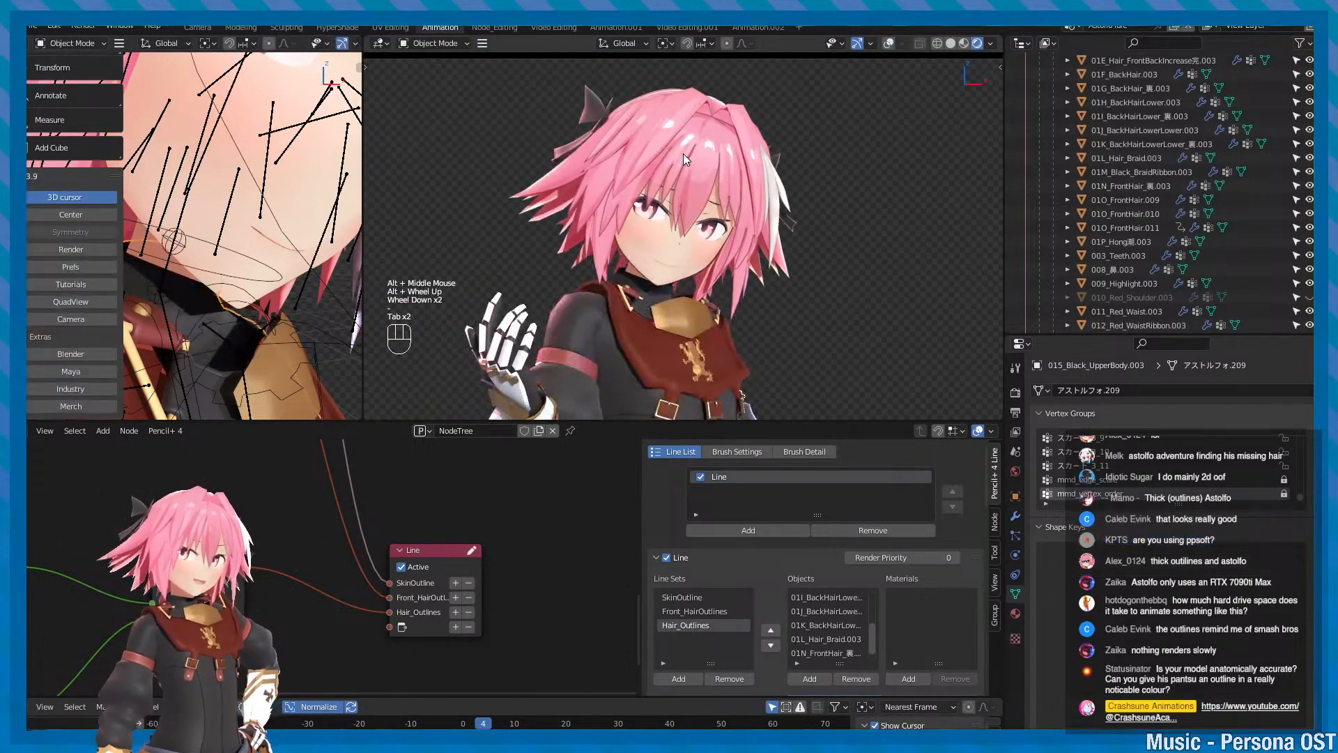
- Select the 01O_FrontHair.010 mesh, switch Edit Mode on and off, and view the head up close
left_click(716, 161)
key("Tab")
key("Tab")
key("Tab")
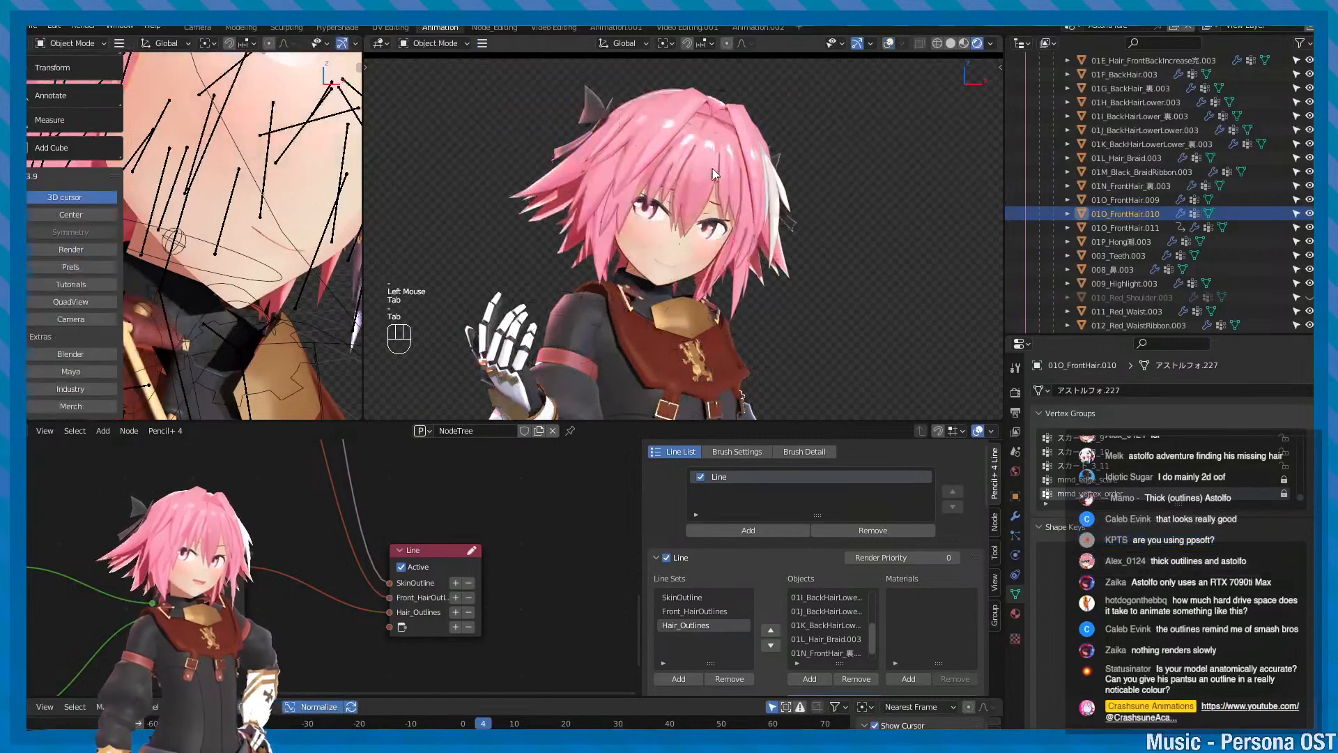
key("minus")
middle_click_drag(712, 165, 720, 233, "alt")
scroll(722, 240, "up", 2)
key("Tab")
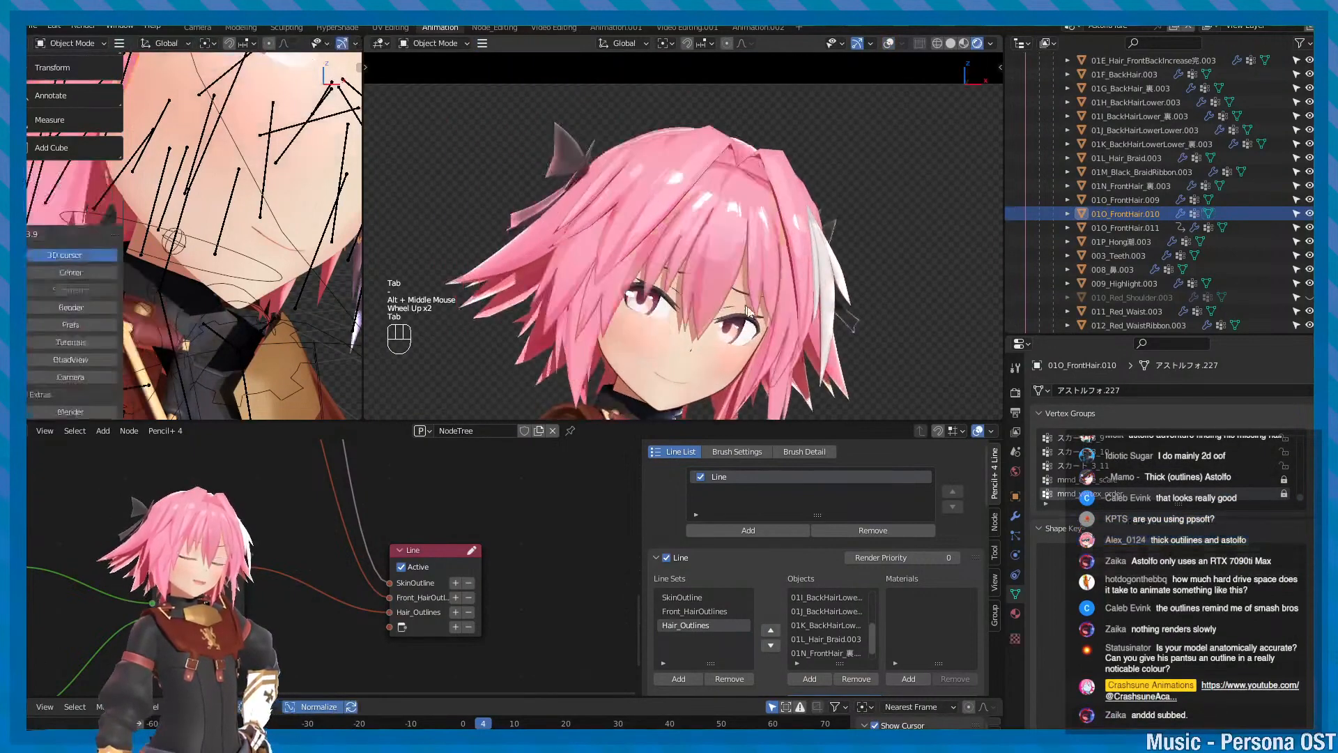
- Examine the face and hair outlines at several close framings and save the file
middle_click_drag(729, 293, 732, 225, "alt")
key("ctrl+s")
middle_click_drag(742, 304, 706, 257, "alt")
right_click_drag(706, 257, 695, 261, "alt")
key("ctrl+s")
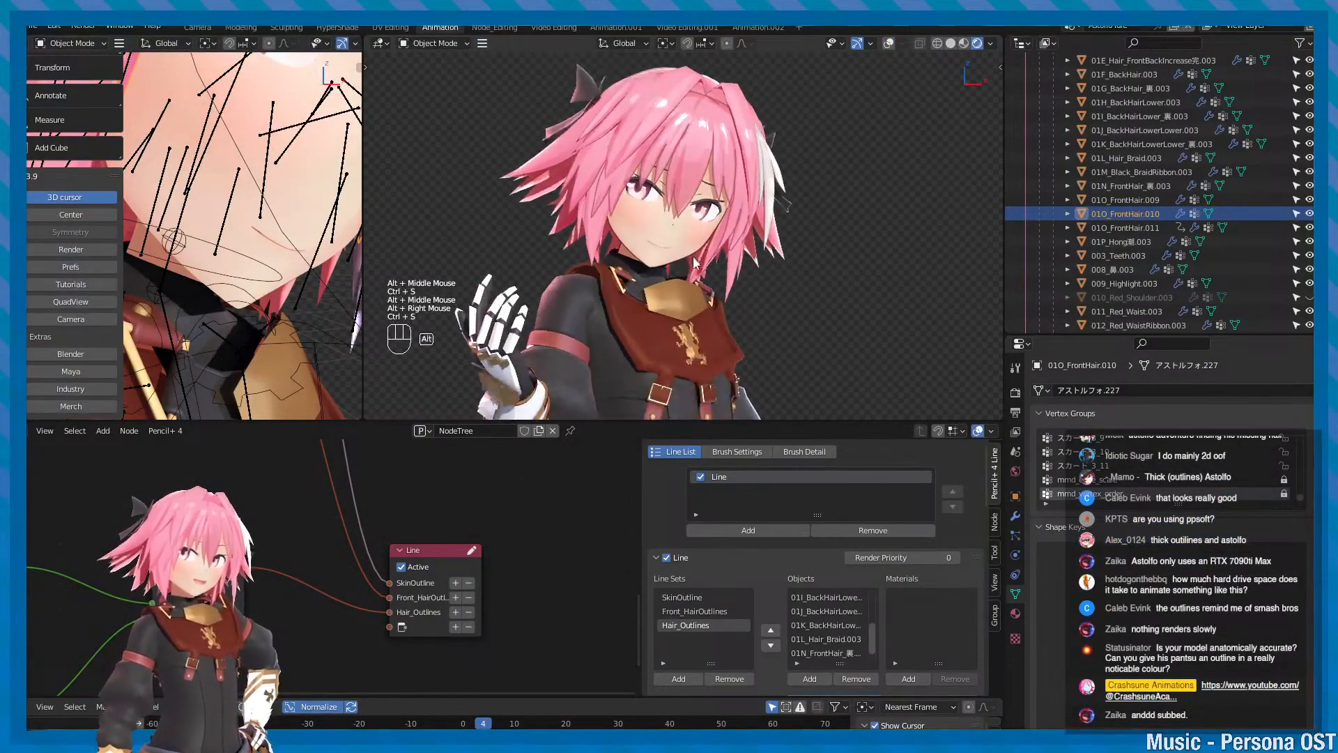
middle_click_drag(674, 227, 689, 274, "alt")
right_click_drag(689, 274, 736, 291, "alt")
key("ctrl+s")
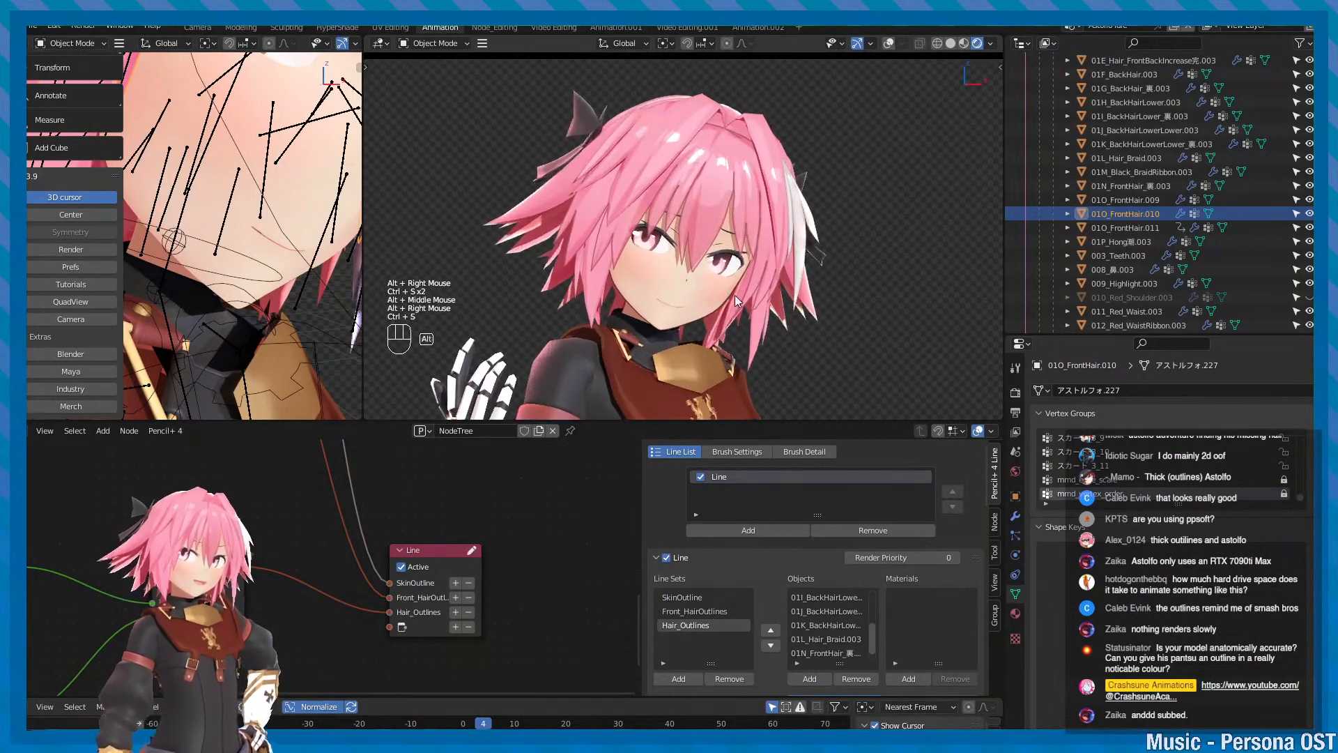
middle_click_drag(735, 291, 735, 272, "alt")
key("Tab")
key("Tab")
key("ctrl+s")
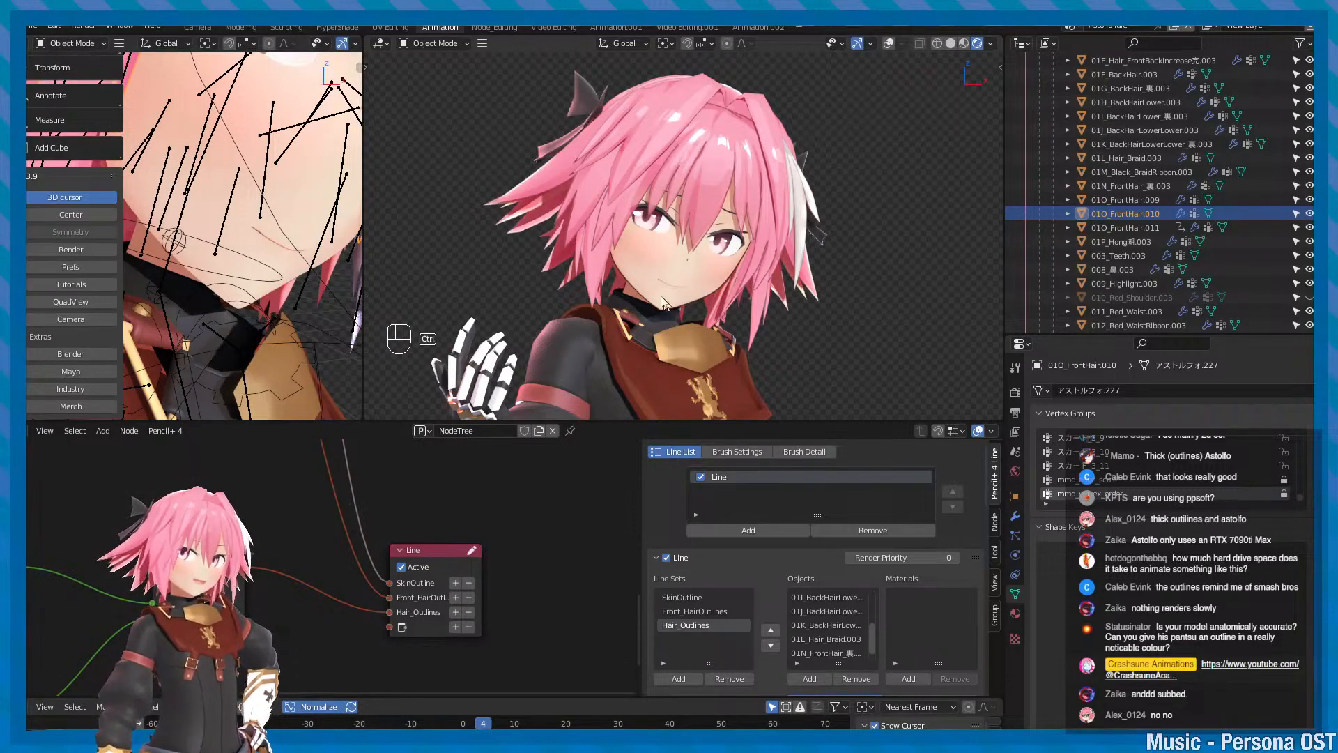
key("ctrl+s")
left_click(28, 28)
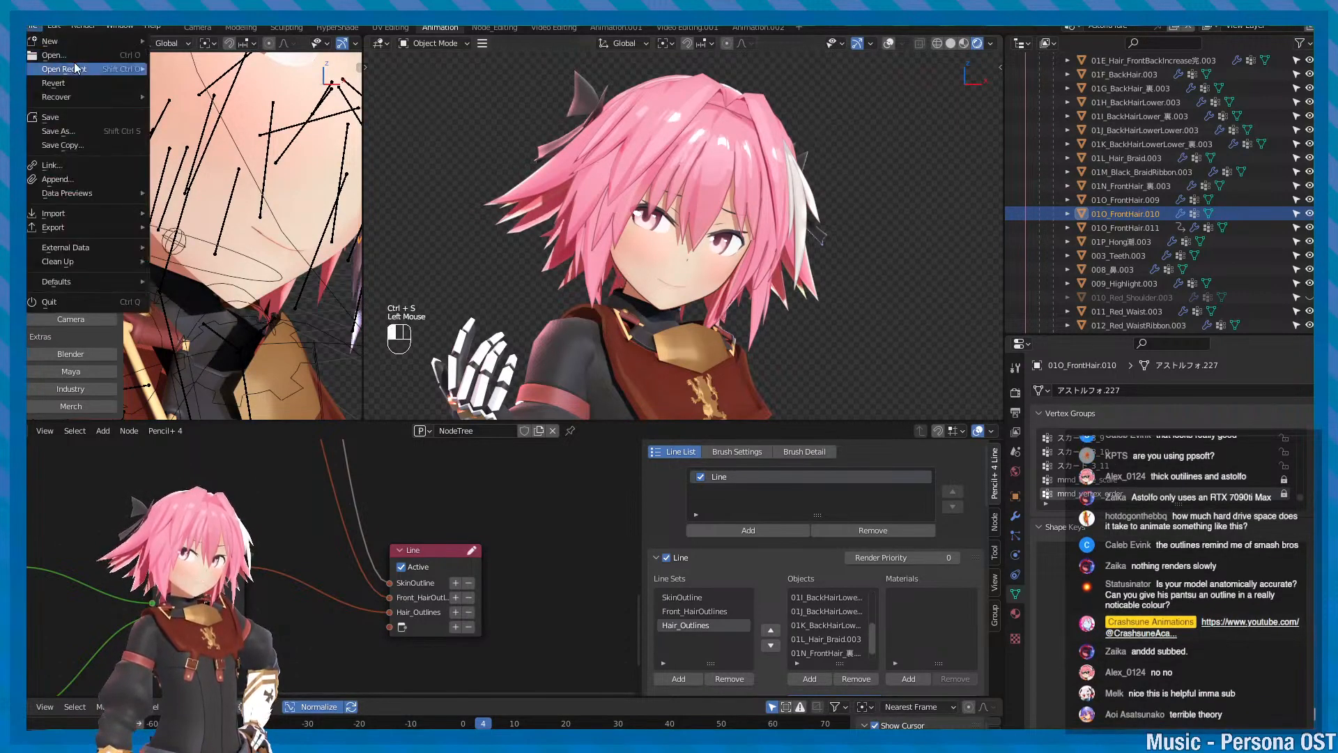
left_click(71, 56)
left_click_drag(679, 224, 1337, 223)
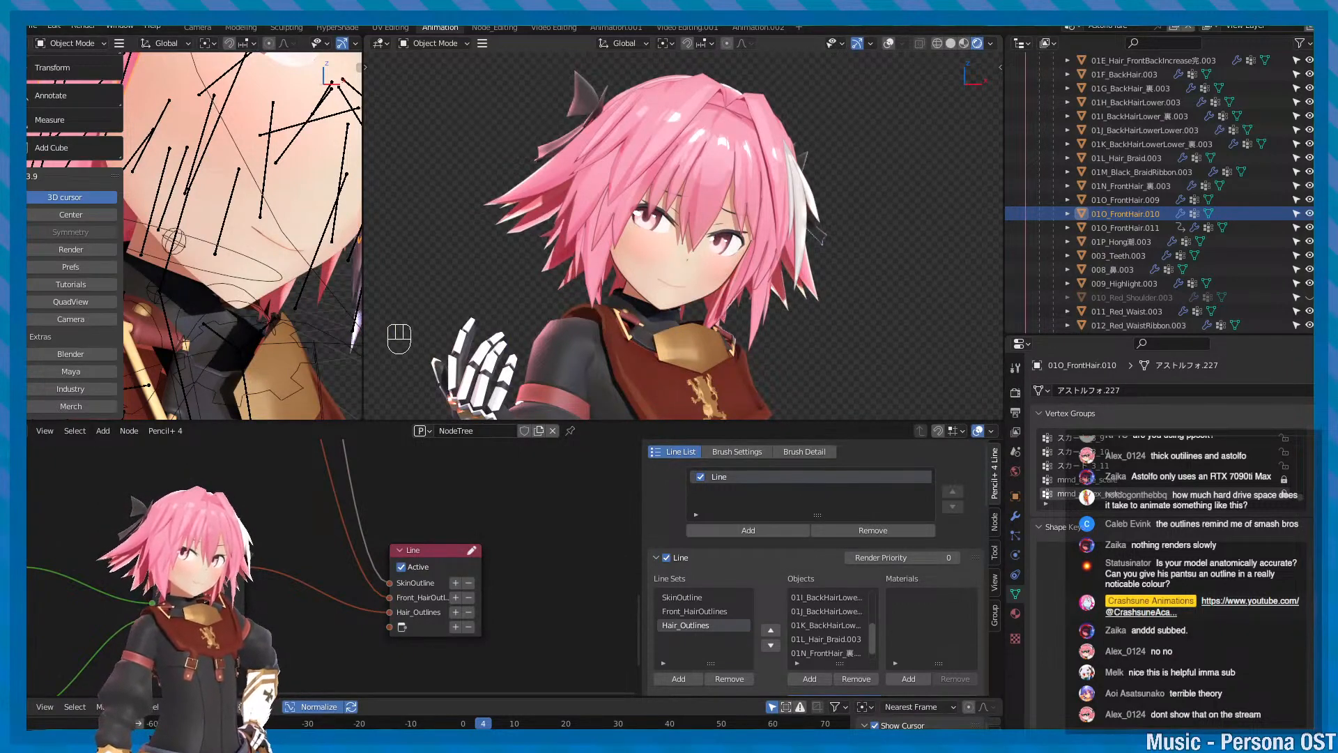
- Compare the outlines in a full camera framing and a head close-up, saving the file
mouse_move(77, 728)
scroll(794, 209, "down", 2, "alt")
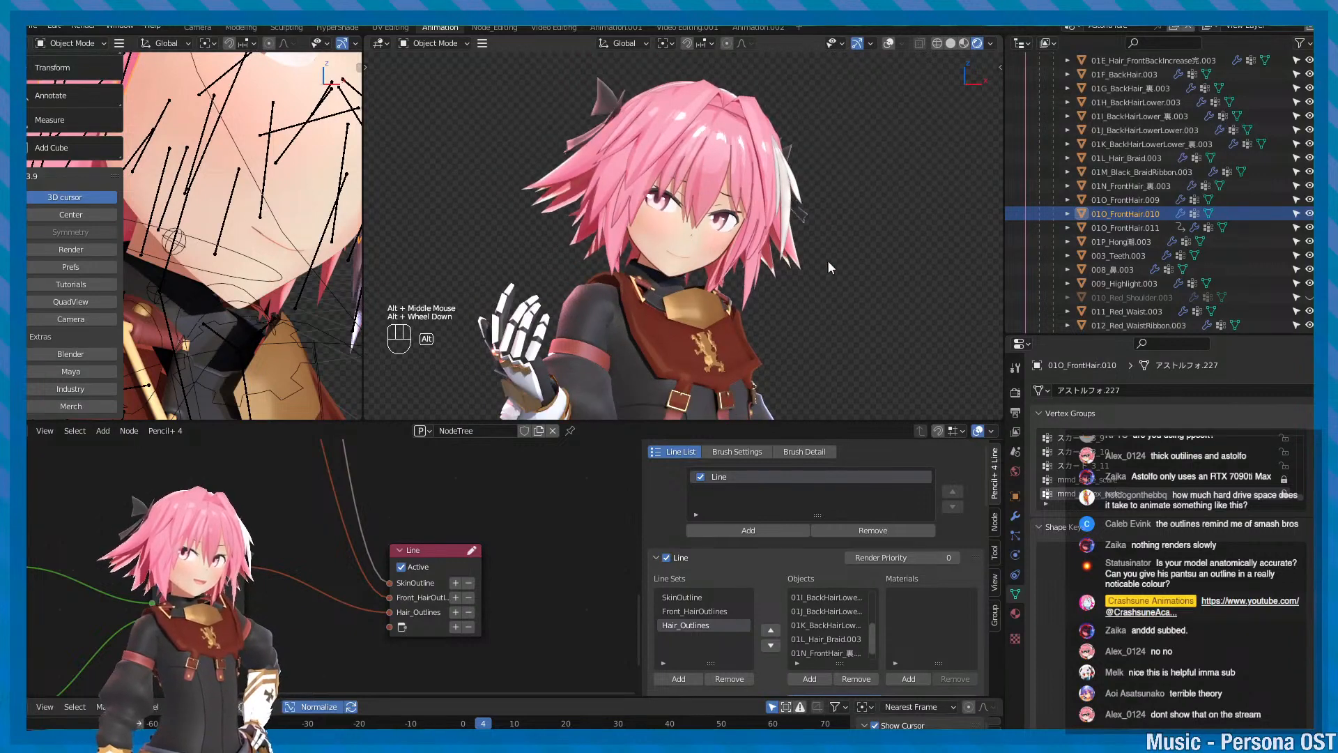
right_click_drag(828, 262, 697, 251, "alt")
middle_click_drag(697, 251, 673, 176, "alt")
key("ctrl+s")
right_click_drag(673, 176, 715, 155, "alt")
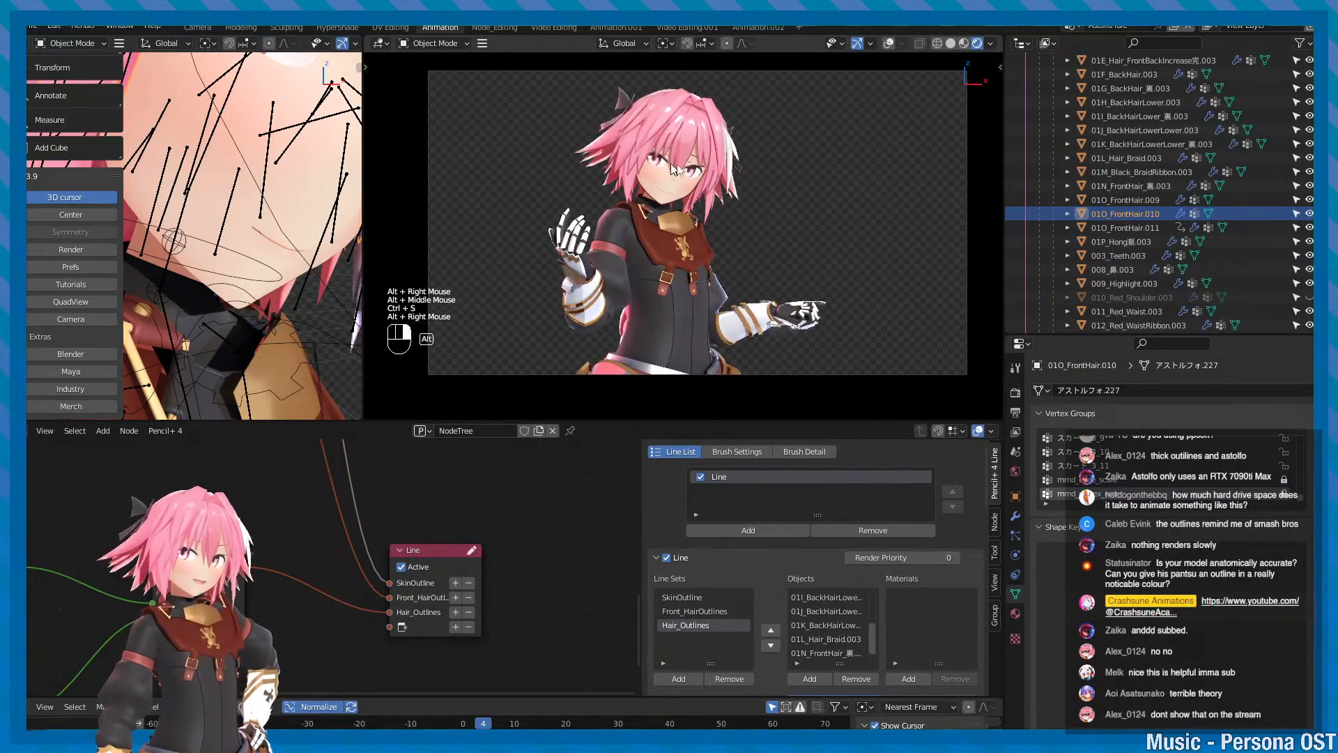
middle_click_drag(715, 154, 697, 219, "alt")
right_click_drag(697, 219, 802, 153, "alt")
key("ctrl+s")
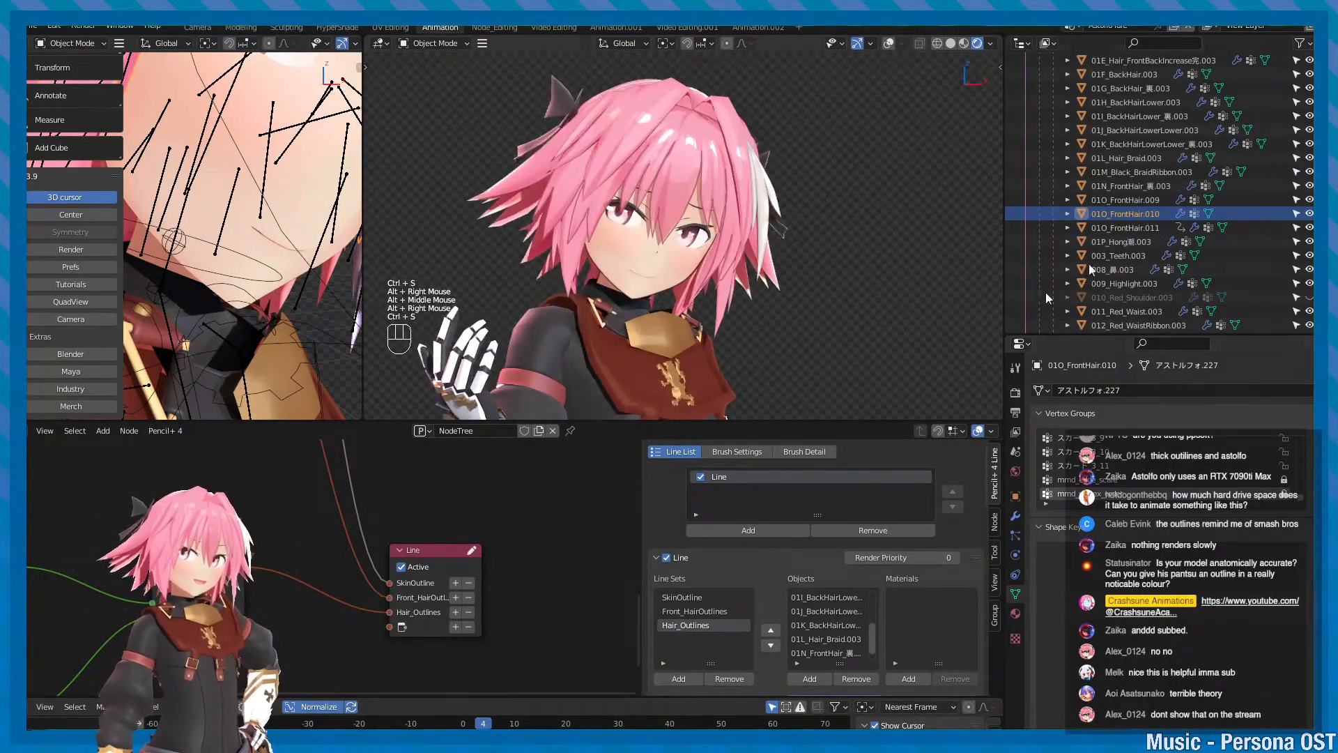
- Switch to the YouTube_Thumbnail scene to view it
scroll(1045, 298, "up", 4)
left_click(1098, 26)
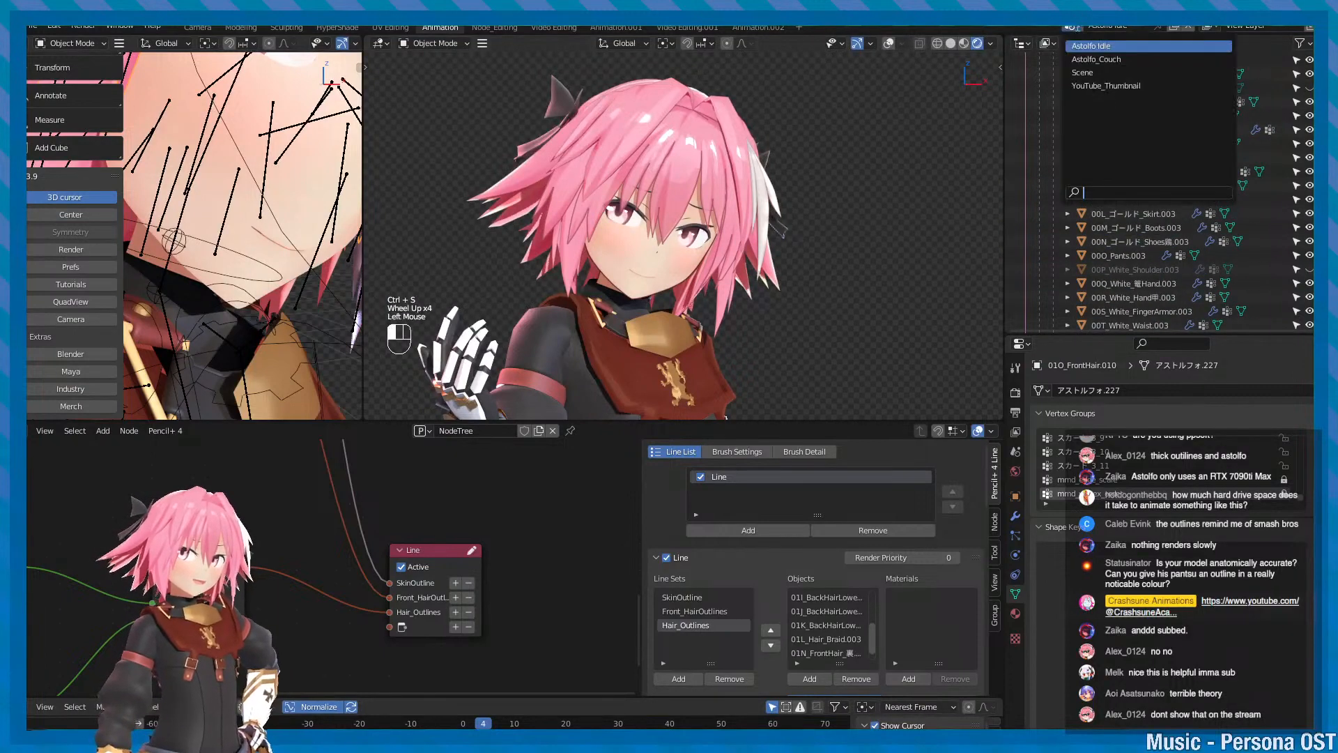
left_click(1108, 85)
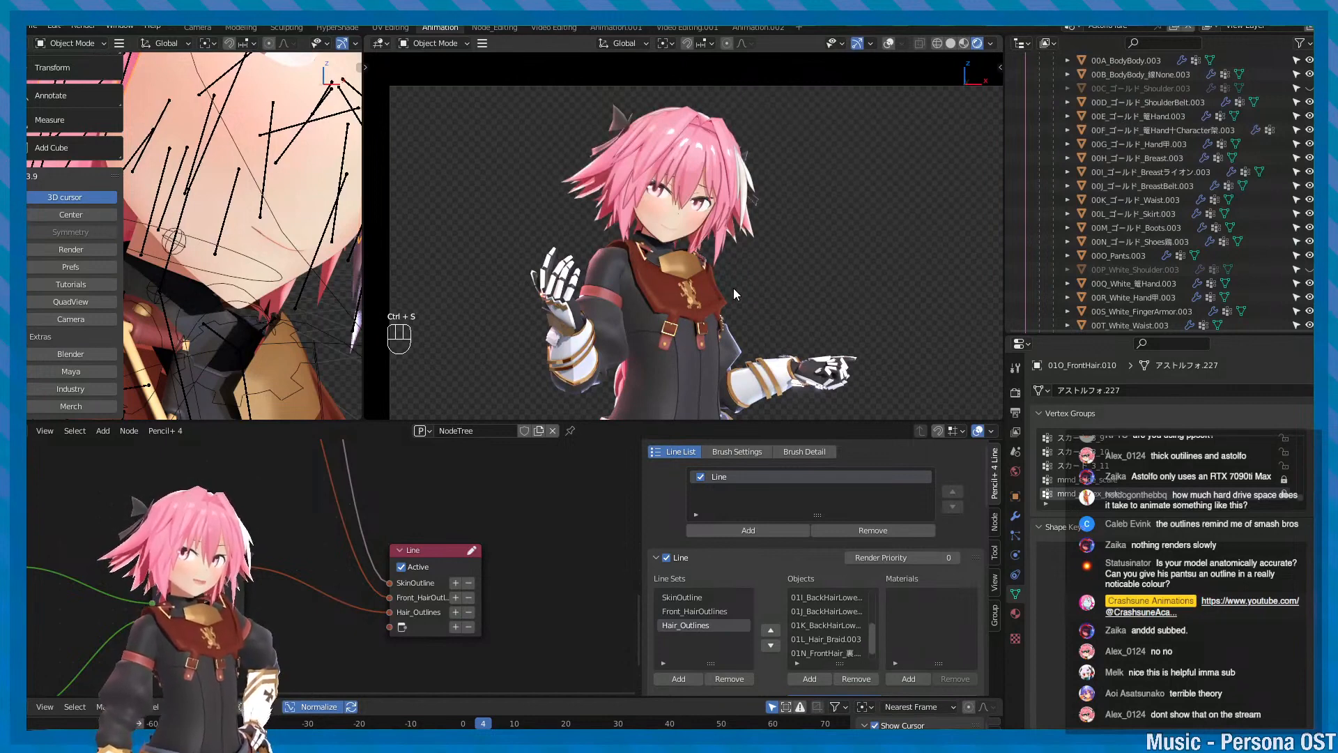
- Save the file while reviewing the upper body and both hands in the camera view
middle_click(761, 266, "alt")
key("ctrl+s")
middle_click(764, 240, "alt")
key("ctrl+s")
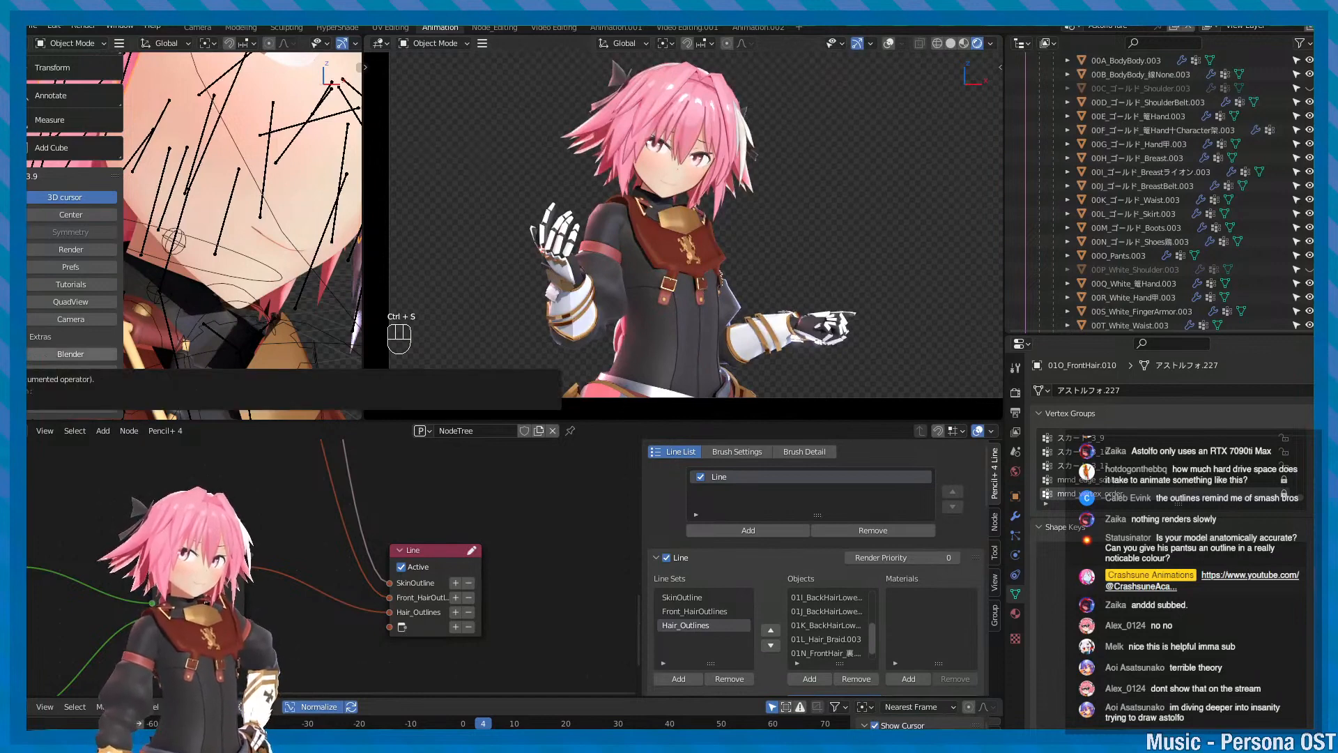
mouse_move(651, 280)
middle_mouse_down("alt")
mouse_move(643, 259)
mouse_move(634, 276)
middle_mouse_up("alt")
key("ctrl+s")
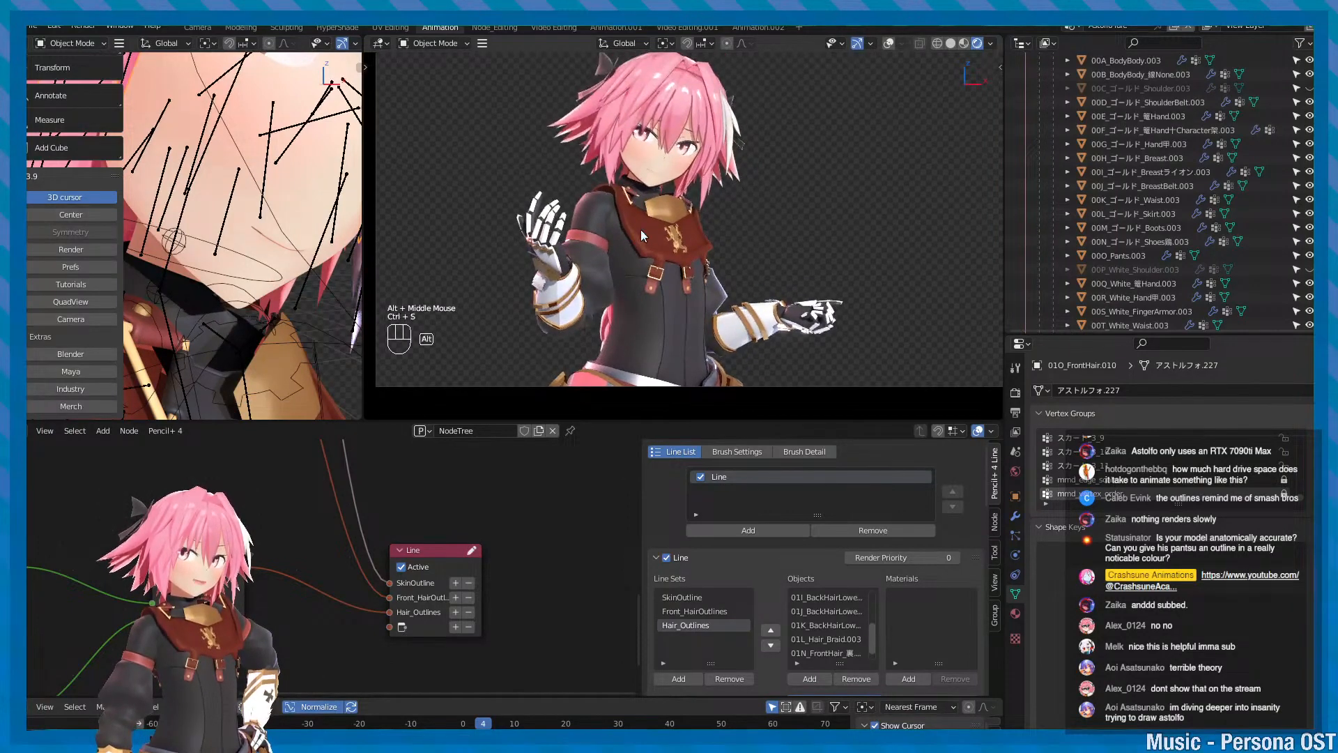
middle_click_drag(641, 228, 635, 249, "alt")
key("ctrl+s")
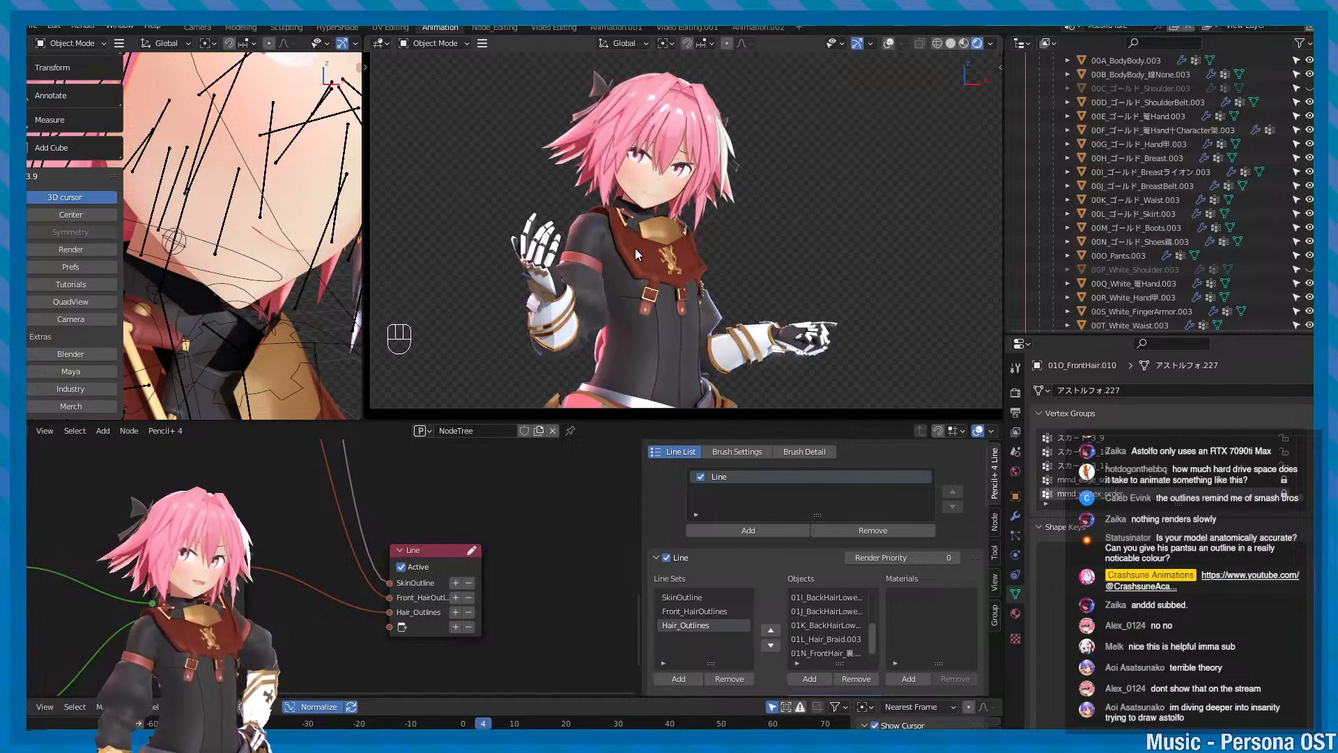
- Select the black upper-body mesh, hide the overlays and save the file
scroll(636, 248, "up", 2)
mouse_move(635, 248)
middle_mouse_down("alt")
mouse_move(659, 285)
mouse_move(642, 232)
middle_mouse_up("alt")
left_click(547, 203)
left_click(546, 202)
key("minus")
scroll(642, 232, "up", 2)
key("ctrl+s")
- Examine the chest straps, buckles and black clothing up close and save the file
middle_click_drag(706, 311, 739, 332, "alt")
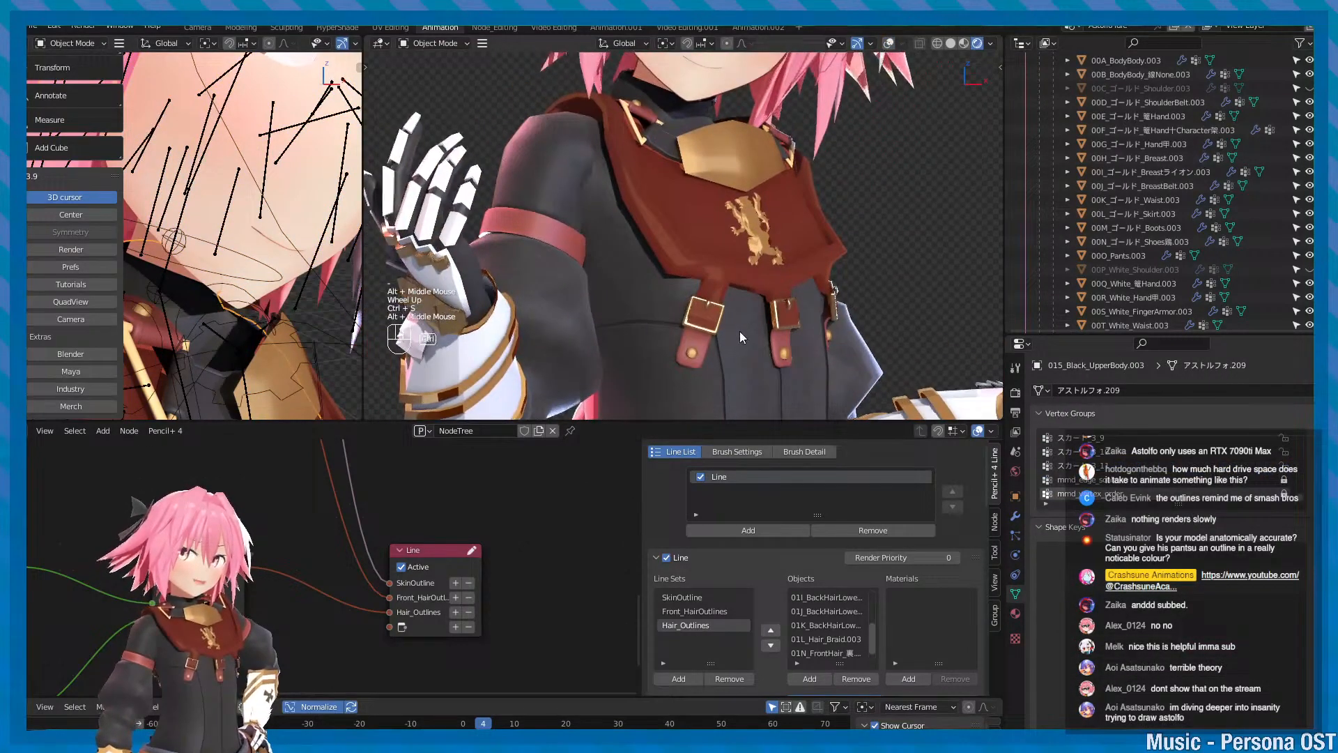
right_click_drag(739, 331, 774, 322, "alt")
middle_click_drag(774, 322, 855, 278, "alt")
scroll(855, 278, "up", 2, "alt")
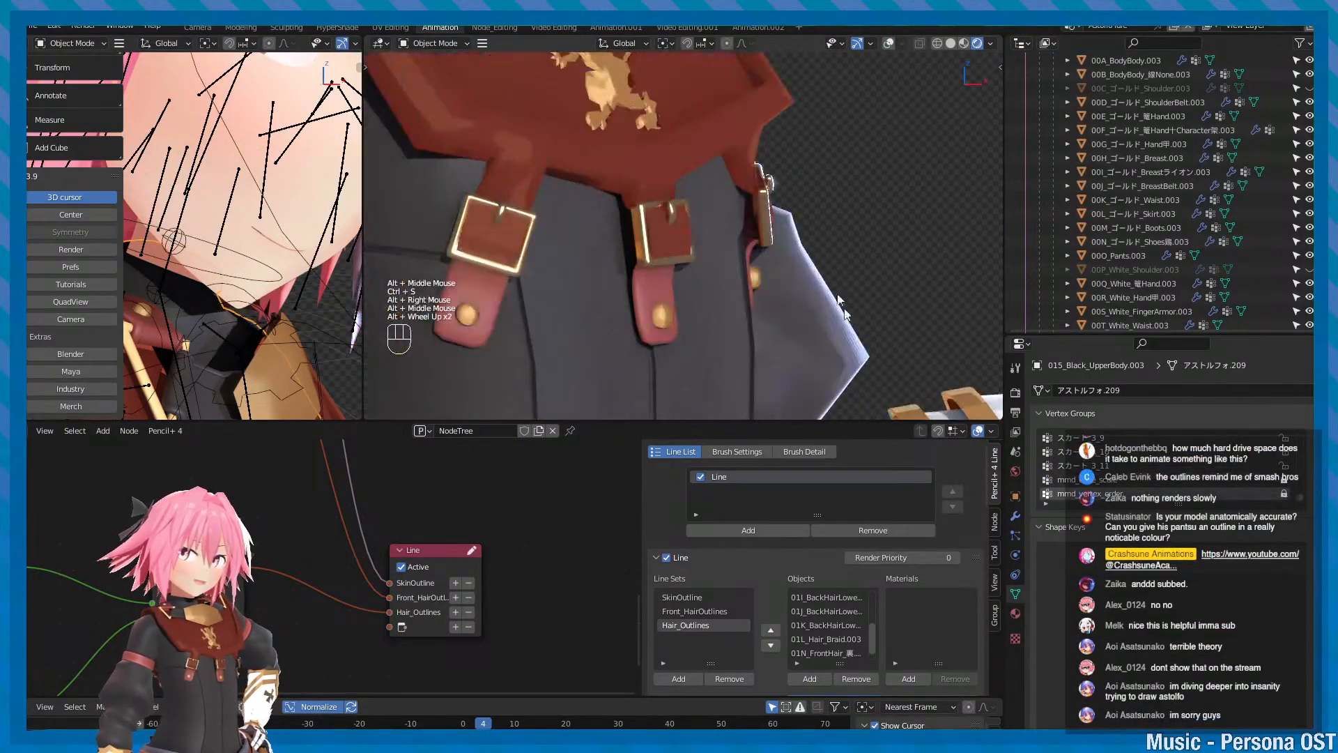
scroll(839, 299, "down", 2)
middle_click_drag(643, 220, 705, 310, "alt")
key("ctrl+s")
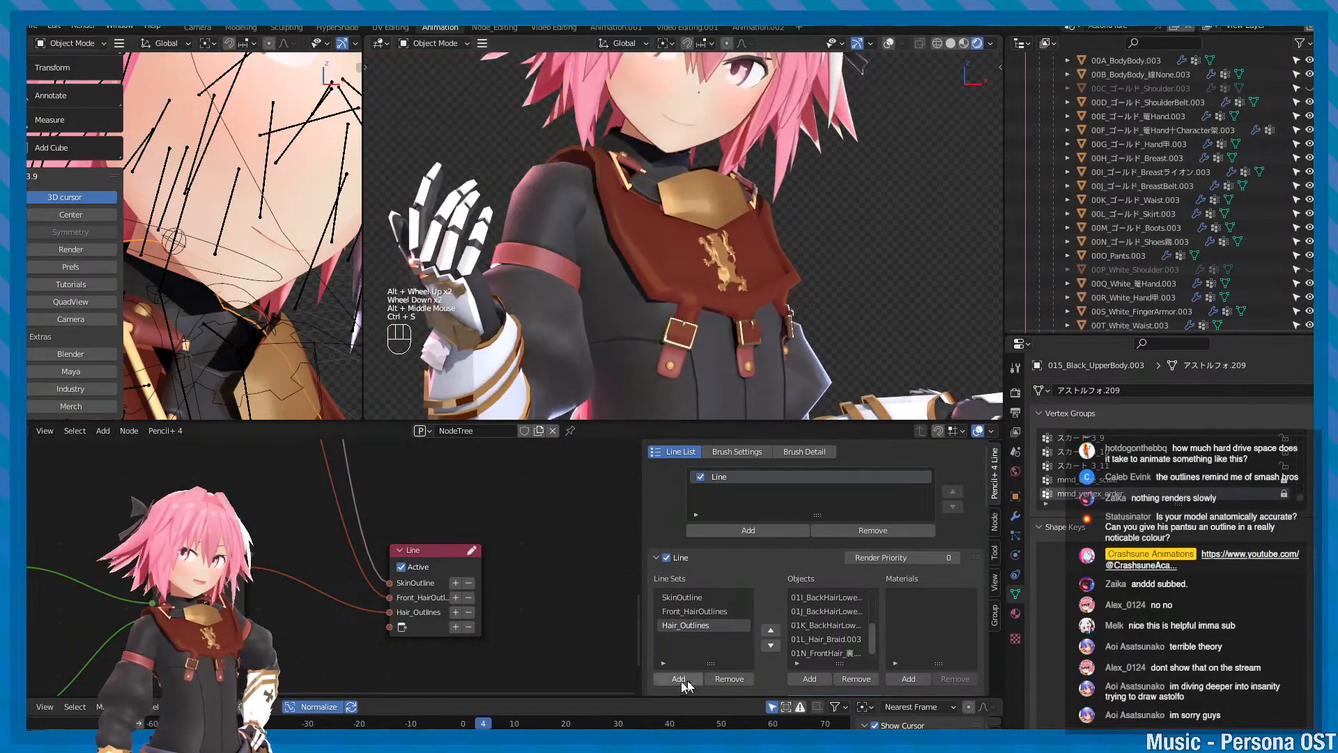
- Show the overlays, hide the black upper-body mesh to identify it, and undo the hiding
scroll(608, 212, "down", 2)
key("h")
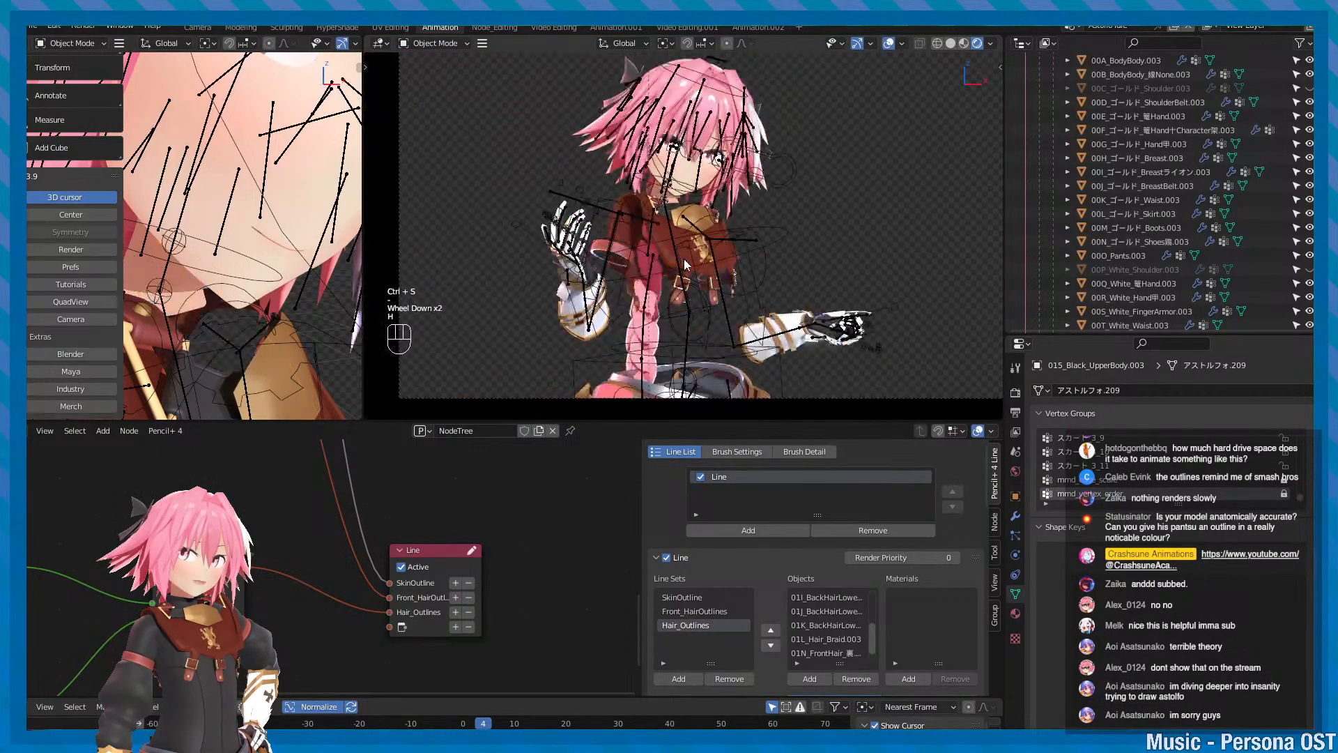
key("ctrl+z")
scroll(199, 339, "down", 1)
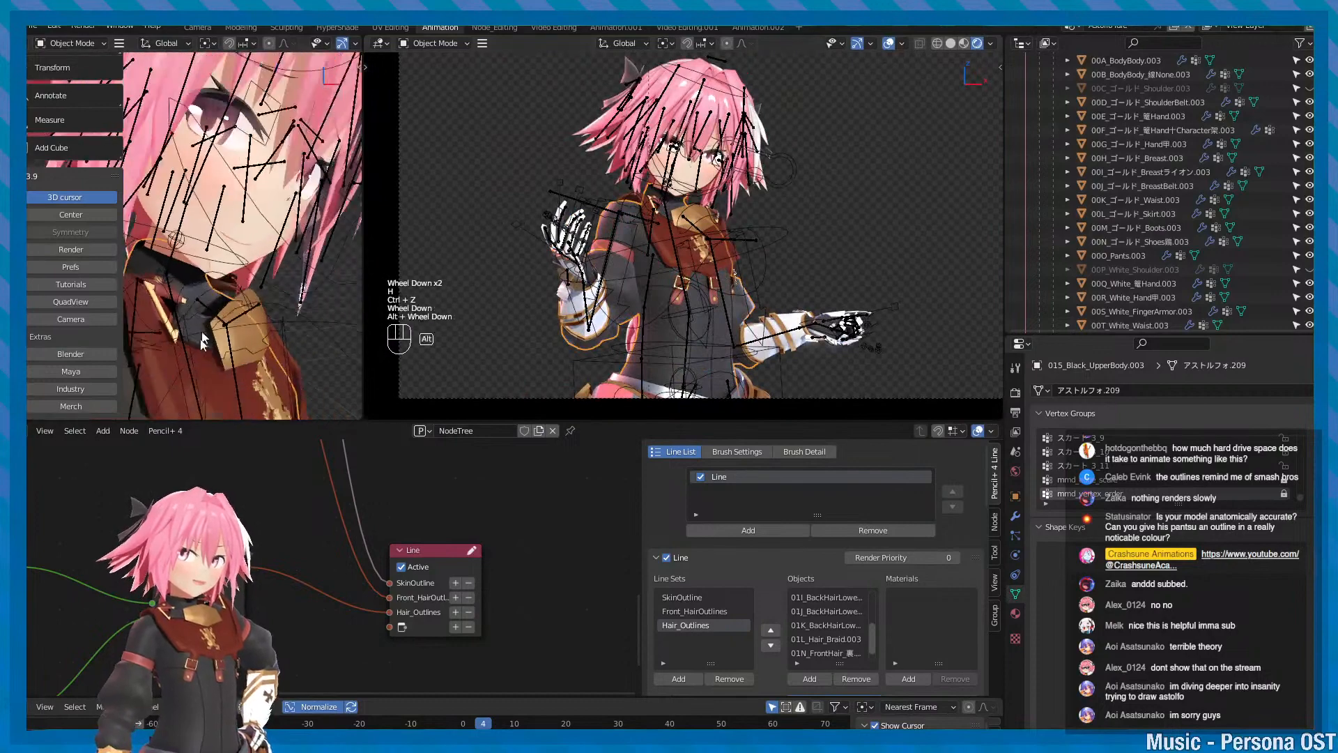
- Add the black stockings mesh on the legs to the selection alongside the upper-body mesh
scroll(199, 338, "down", 1, "alt")
scroll(202, 248, "down", 1)
middle_click_drag(199, 339, 227, 181, "alt")
scroll(202, 248, "down", 1, "alt")
left_click_drag(223, 209, 209, 230, "alt")
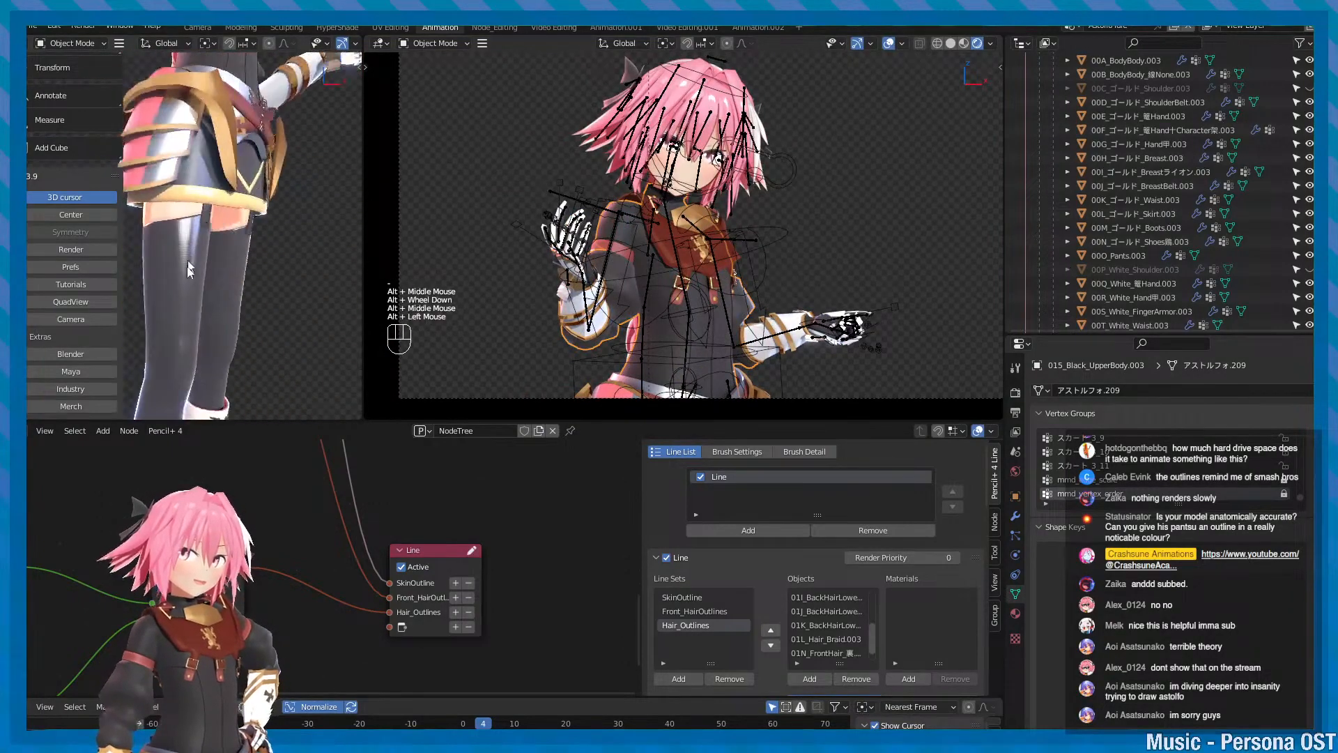
middle_click_drag(209, 234, 197, 259, "alt")
left_click(198, 230, "shift")
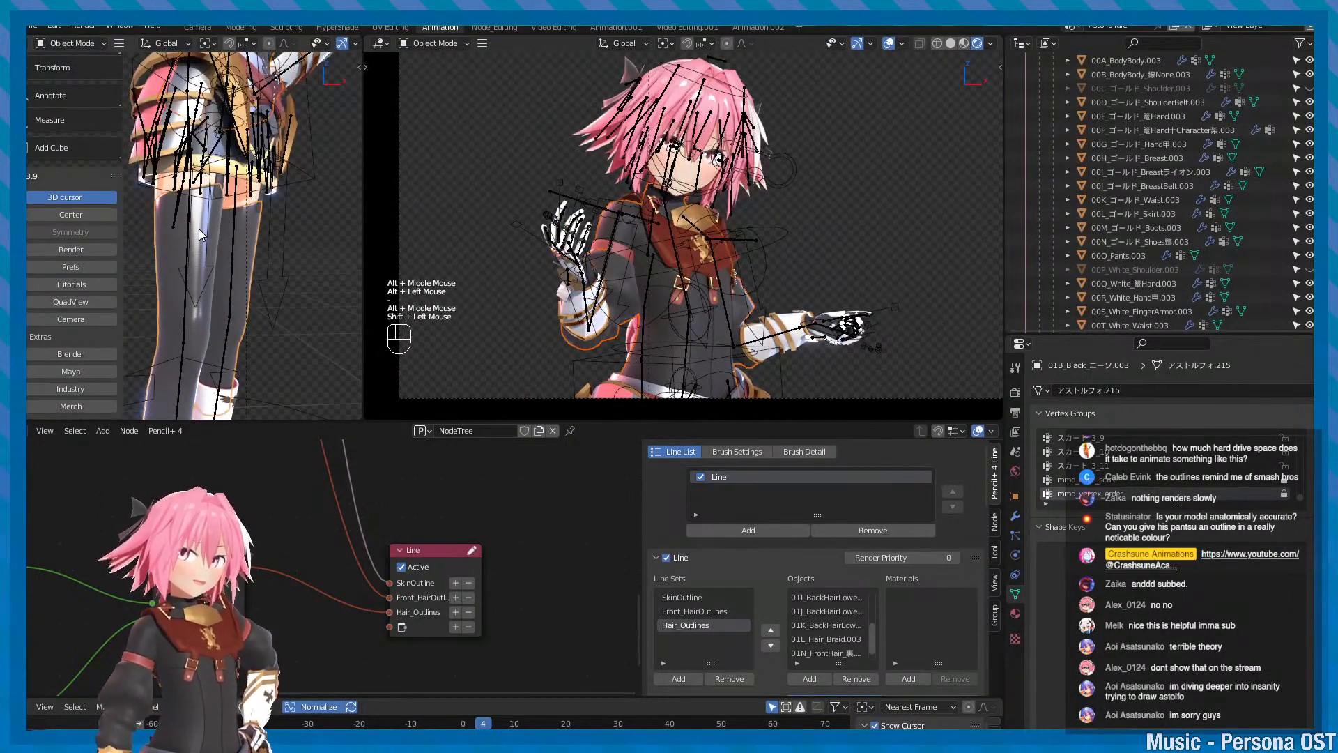
- Hide the selected upper-body and stockings meshes to check what they cover, and undo the hiding
key("h")
scroll(237, 261, "down", 1, "alt")
middle_click_drag(249, 292, 219, 208, "alt")
left_click_drag(219, 208, 223, 210, "alt")
middle_click_drag(223, 210, 223, 257, "alt")
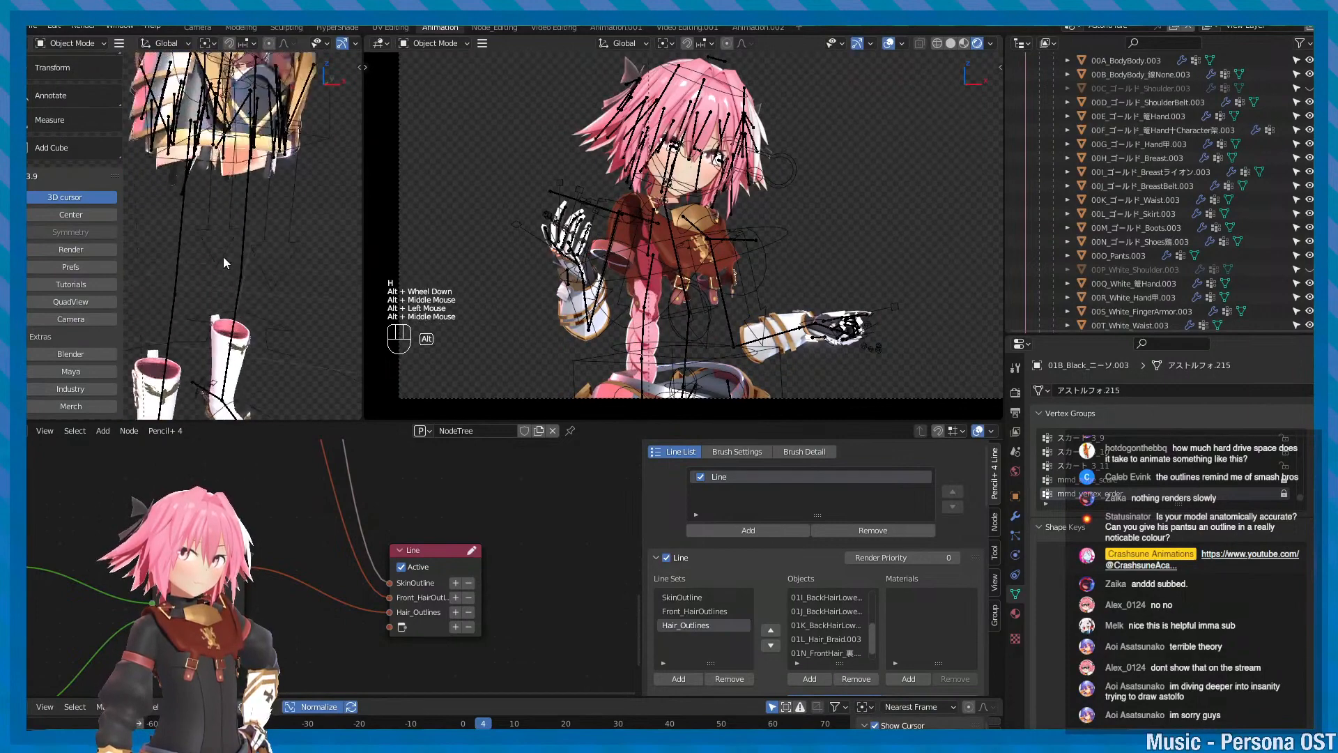
key("ctrl+z")
- Check the waist and torso for other black parts, hide the overlays in both viewports and save the file
middle_click_drag(260, 120, 263, 265, "alt")
scroll(263, 265, "up", 2)
left_click_drag(264, 265, 255, 280, "alt")
scroll(265, 276, "down", 1)
scroll(219, 295, "up", 1)
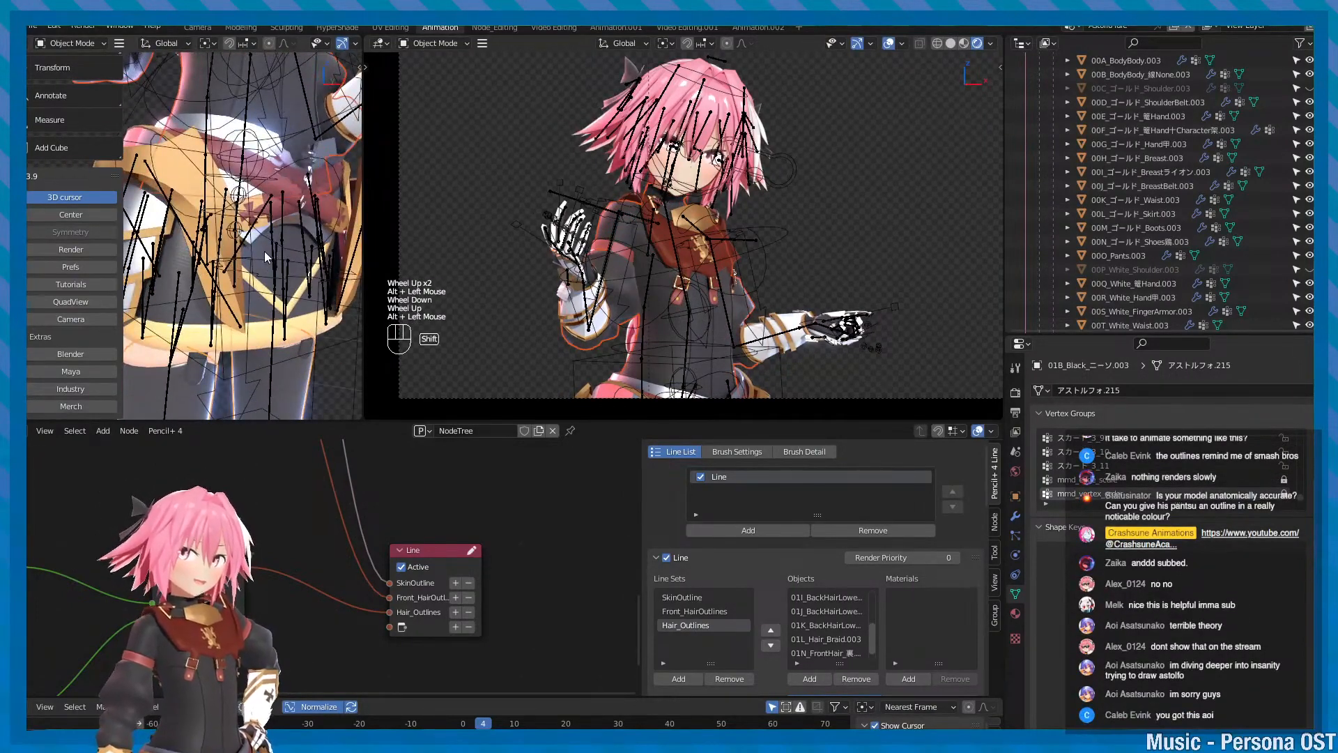
scroll(265, 257, "down", 1, "alt")
middle_click_drag(241, 76, 228, 244, "alt")
key("minus")
key("ctrl+s")
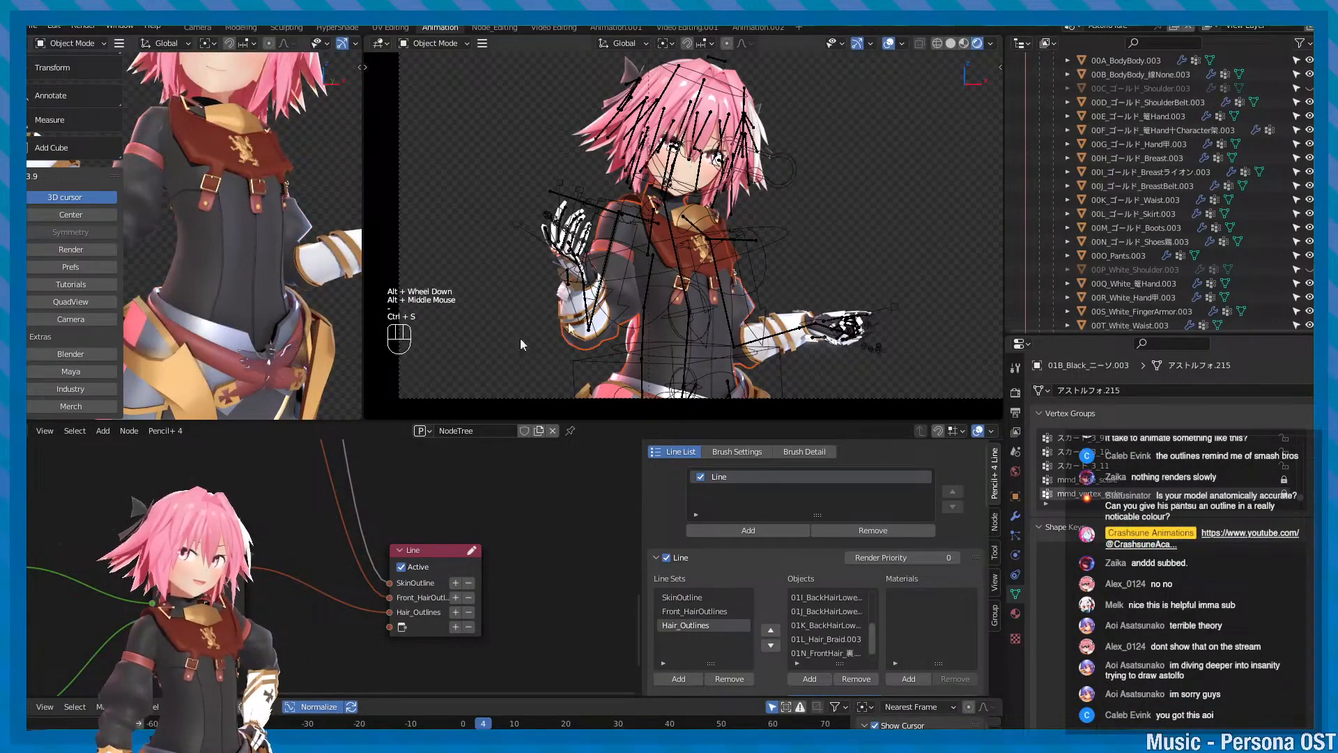
key("minus")
key("ctrl+s")
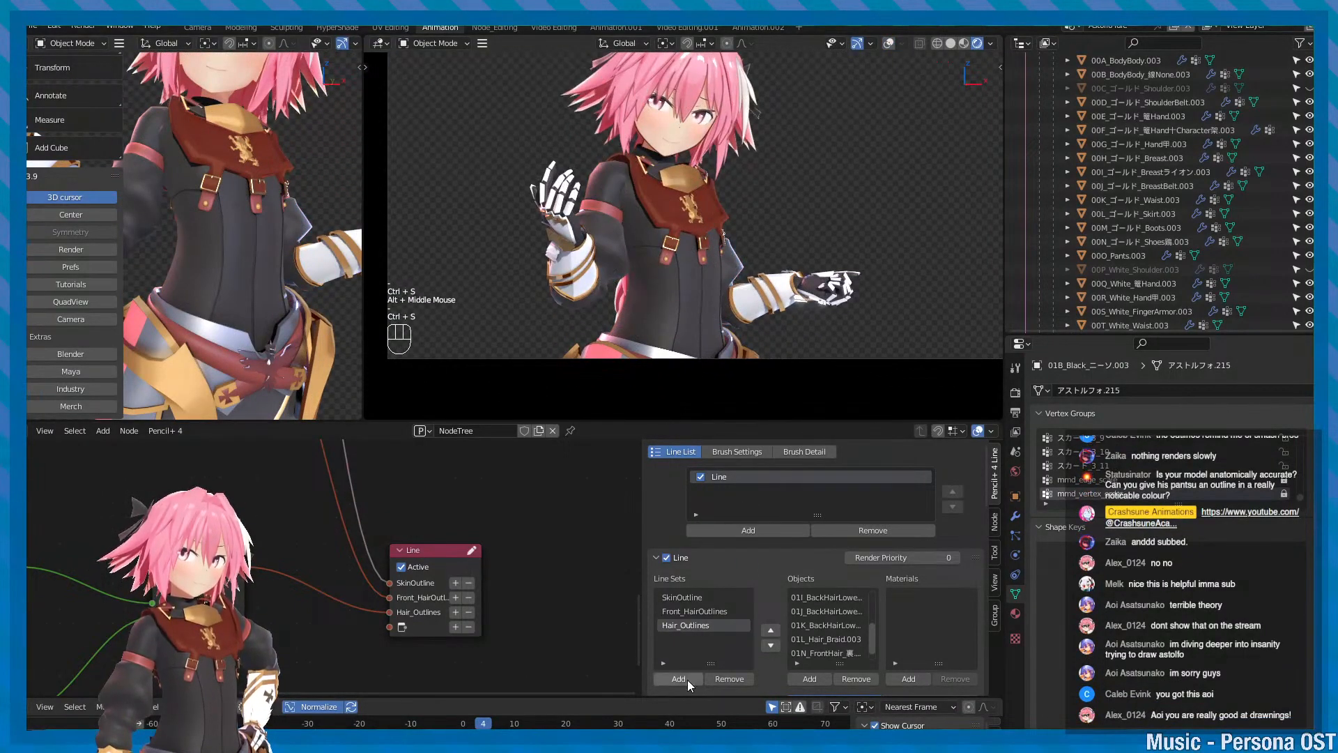
- Add a line set named Leather_Outlines and assign the selected black upper-body and stockings meshes to it
left_click(687, 678)
double_click(691, 597)
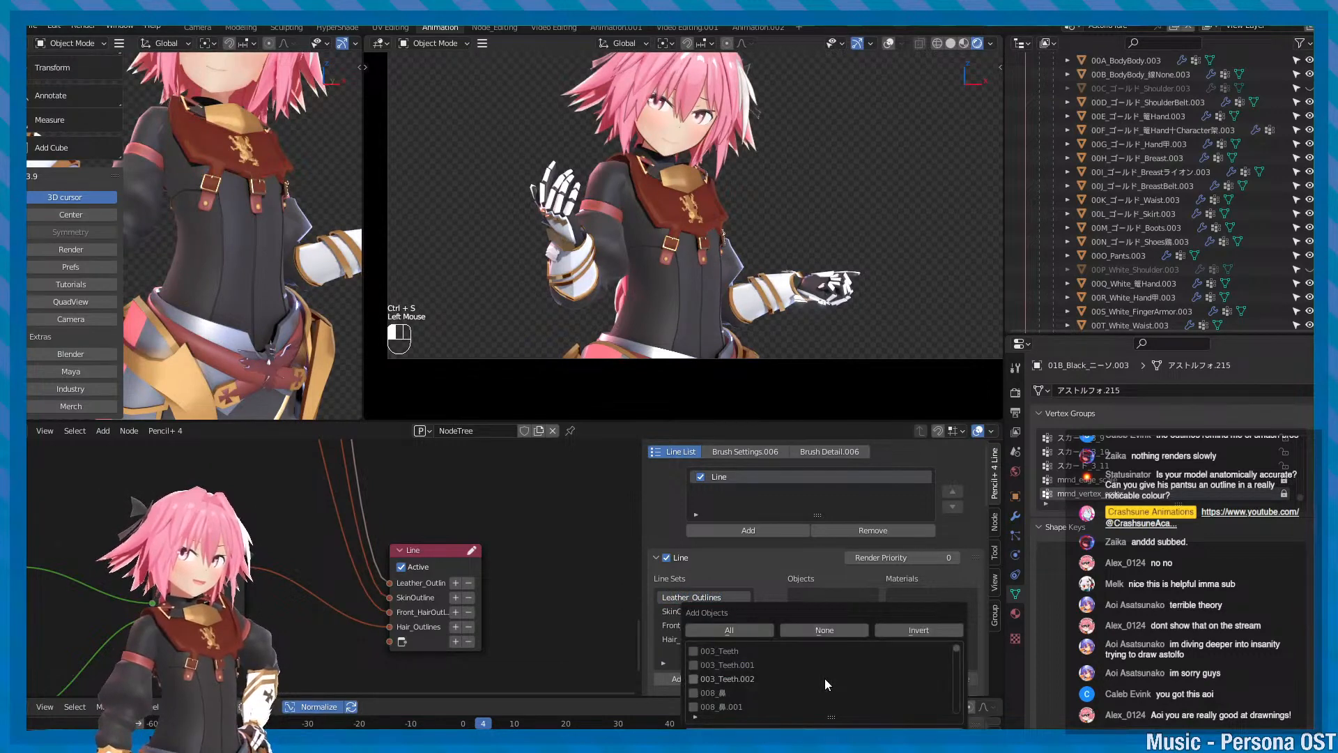
left_click(825, 679)
- Enlarge the 3D viewports, frame the torso's seams and buckles up close, and save the file
scroll(714, 270, "up", 3)
middle_click_drag(713, 270, 733, 236, "alt")
scroll(733, 236, "up", 2, "alt")
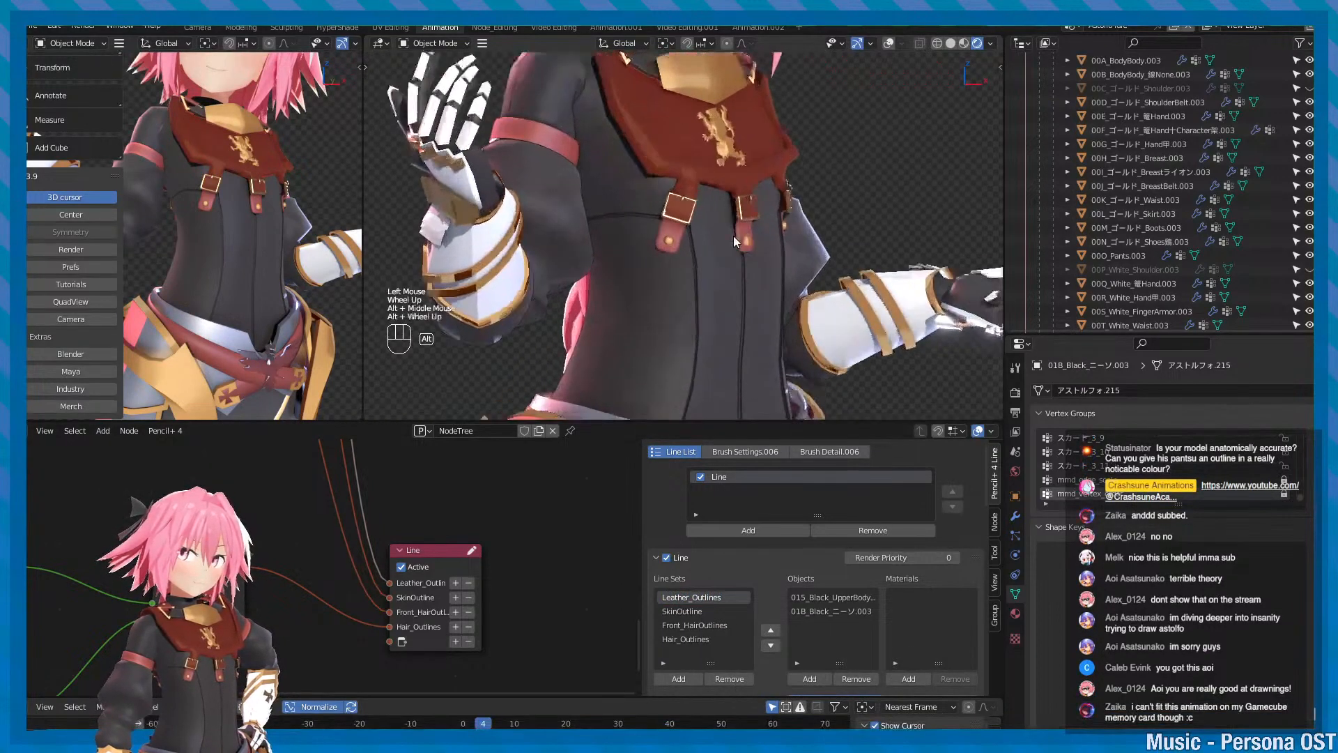
left_click_drag(757, 425, 761, 511)
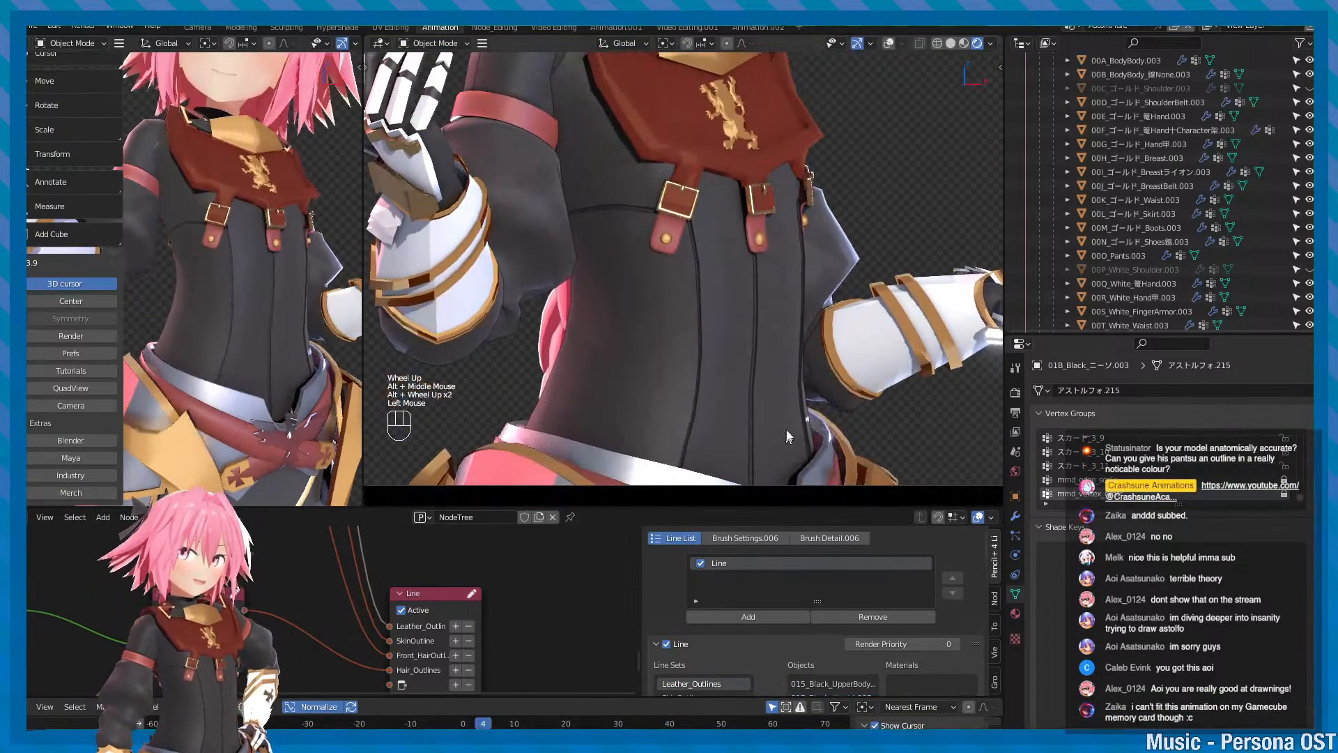
scroll(788, 374, "up", 1)
middle_click_drag(788, 372, 809, 345, "alt")
key("ctrl+s")
- Toggle Pencil+ viewport rendering on and off repeatedly to compare the torso with and without lines
key("n")
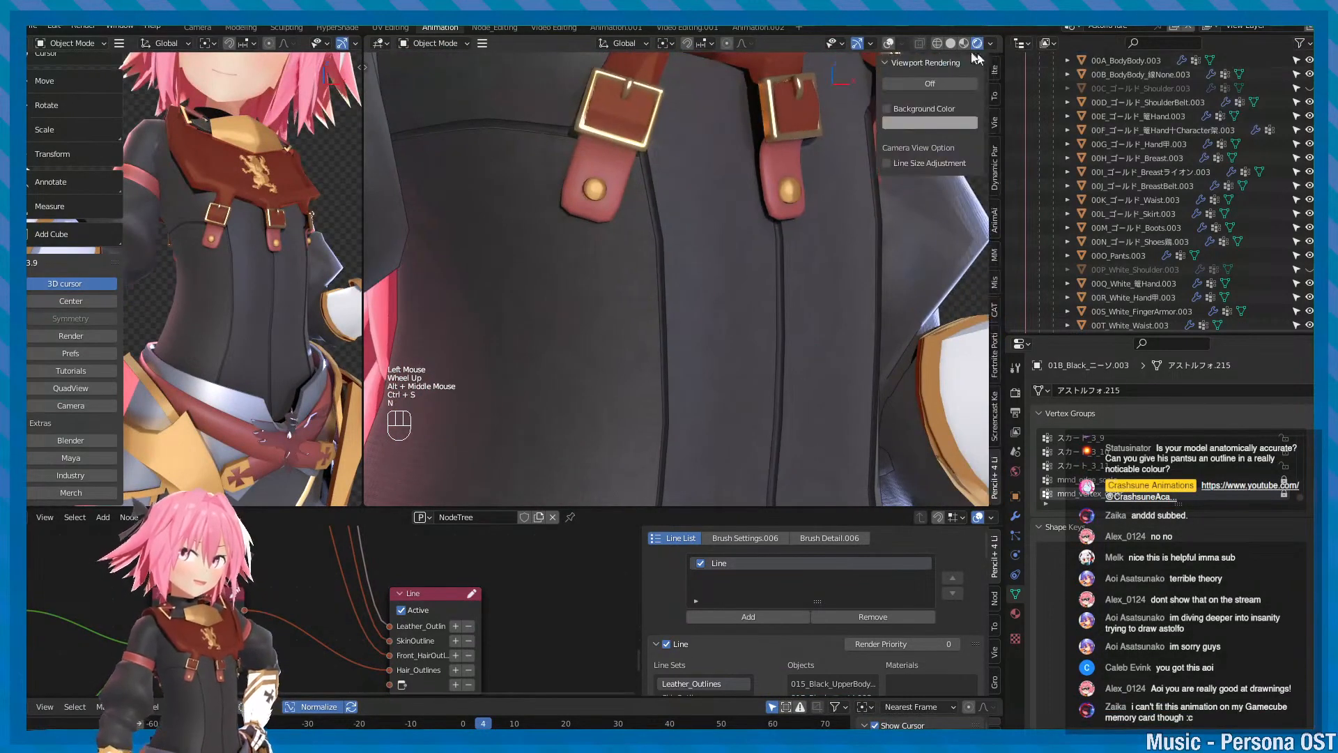
left_click(946, 81)
left_click(946, 80)
left_click(946, 81)
left_click(946, 81)
left_click(946, 81)
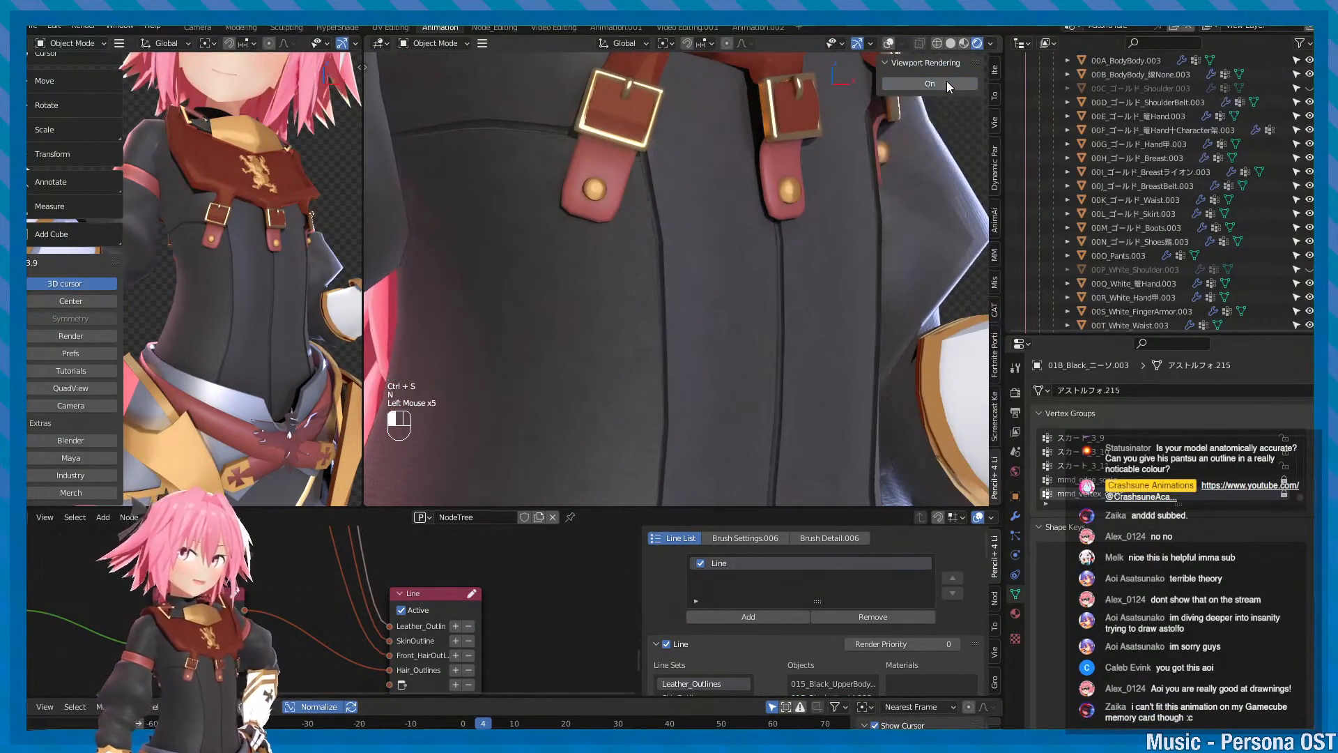
left_click(946, 81)
left_click(946, 81)
left_click(947, 81)
key("n")
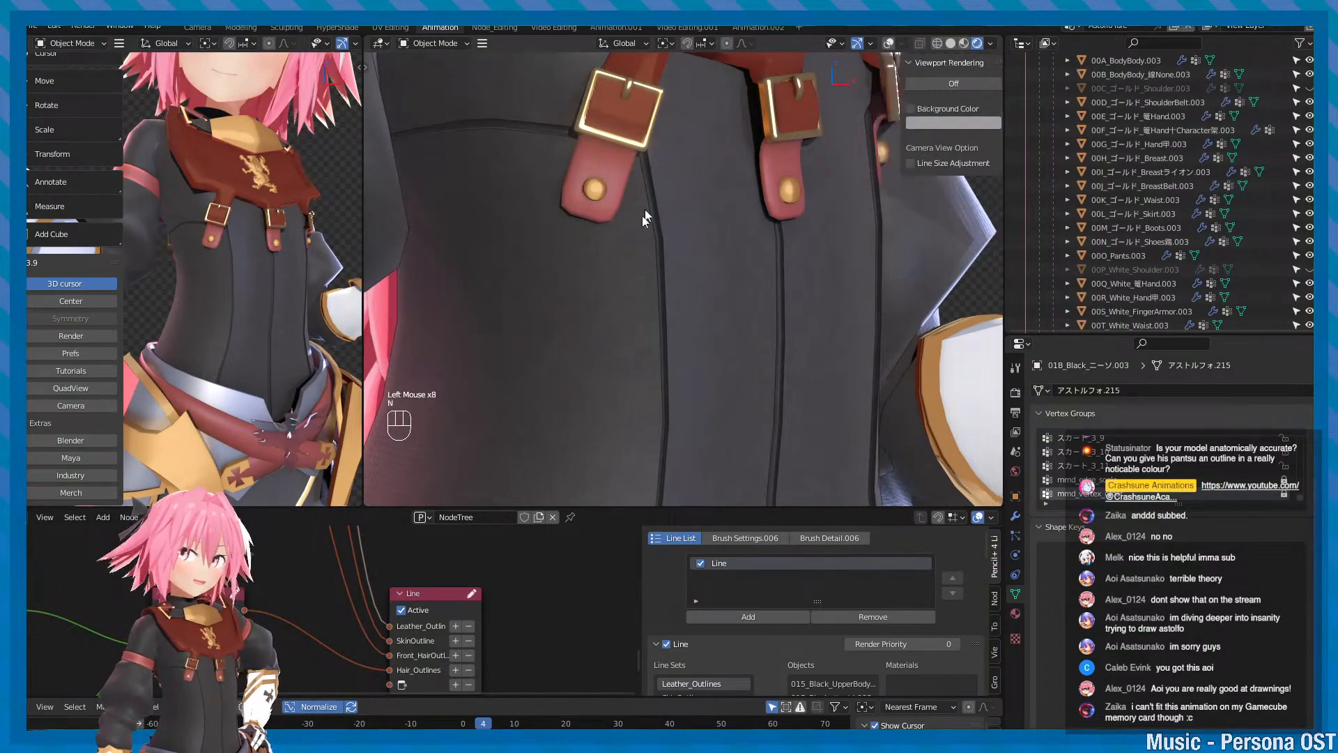
- Return to a wider view of the character's upper body and save the file
scroll(642, 216, "down", 2)
middle_click(642, 215, "alt")
scroll(642, 215, "down", 1, "alt")
middle_click(641, 217, "alt")
key("ctrl+s")
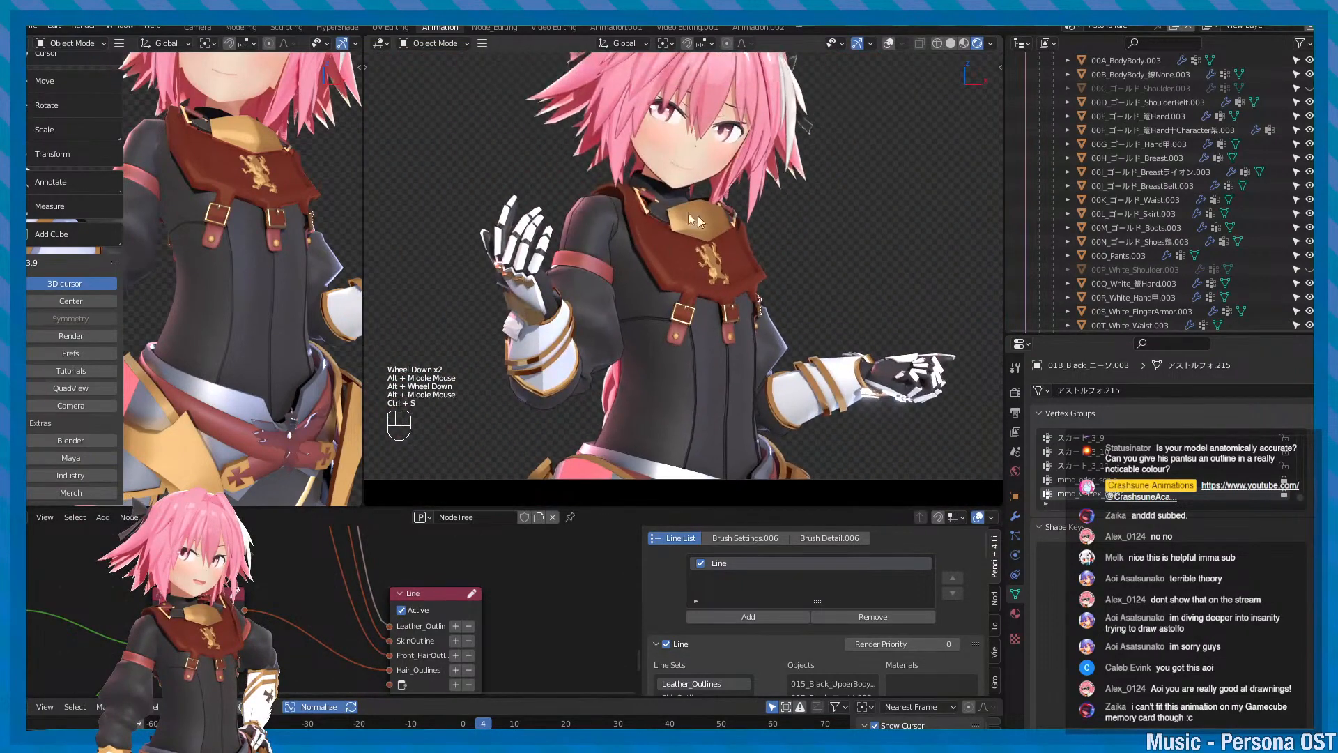
- Frame the character's shoulder and upper arm close up and save the file
scroll(696, 215, "up", 2)
middle_click_drag(577, 272, 771, 323, "alt")
scroll(770, 322, "up", 1, "alt")
key("ctrl+s")
middle_click_drag(502, 145, 591, 211, "alt")
key("n")
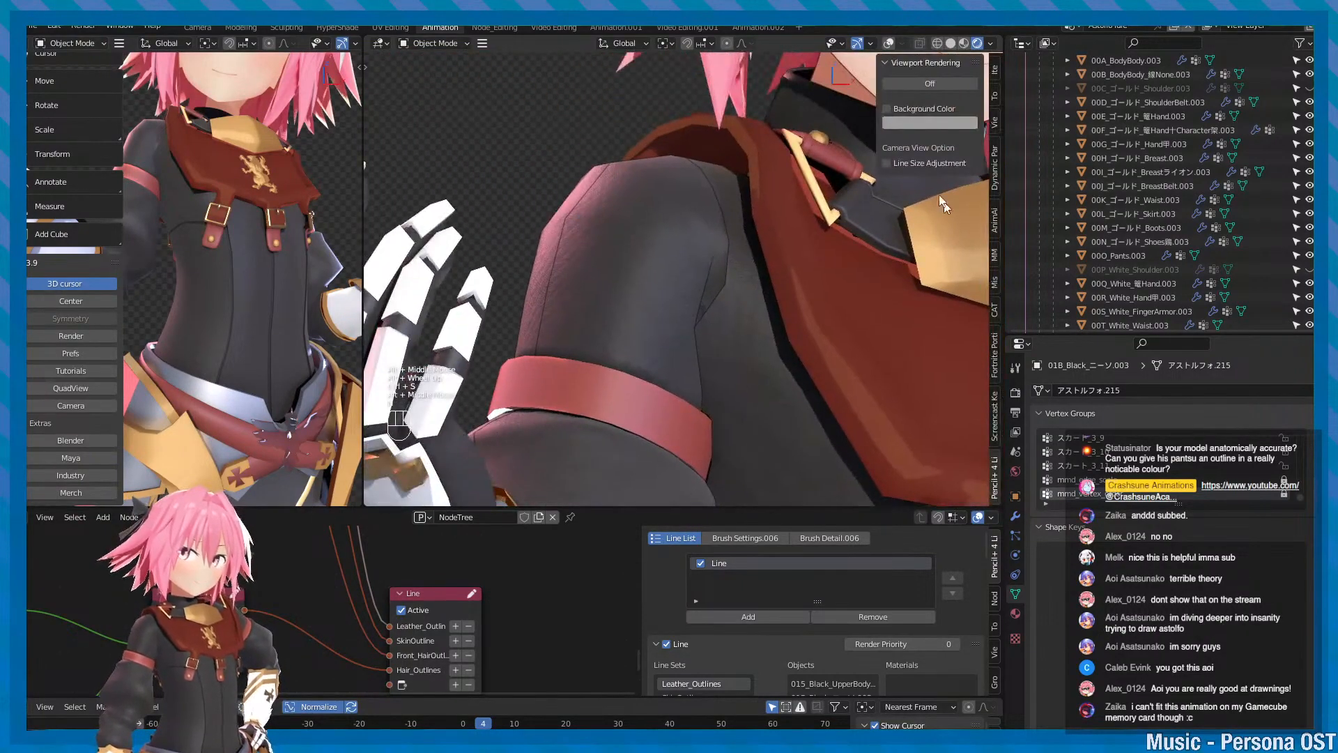
key("n")
- Toggle the Intersection edges of the Leather_Outlines line set off and on to compare the sleeve lines
scroll(764, 661, "down", 4)
scroll(763, 656, "down", 4)
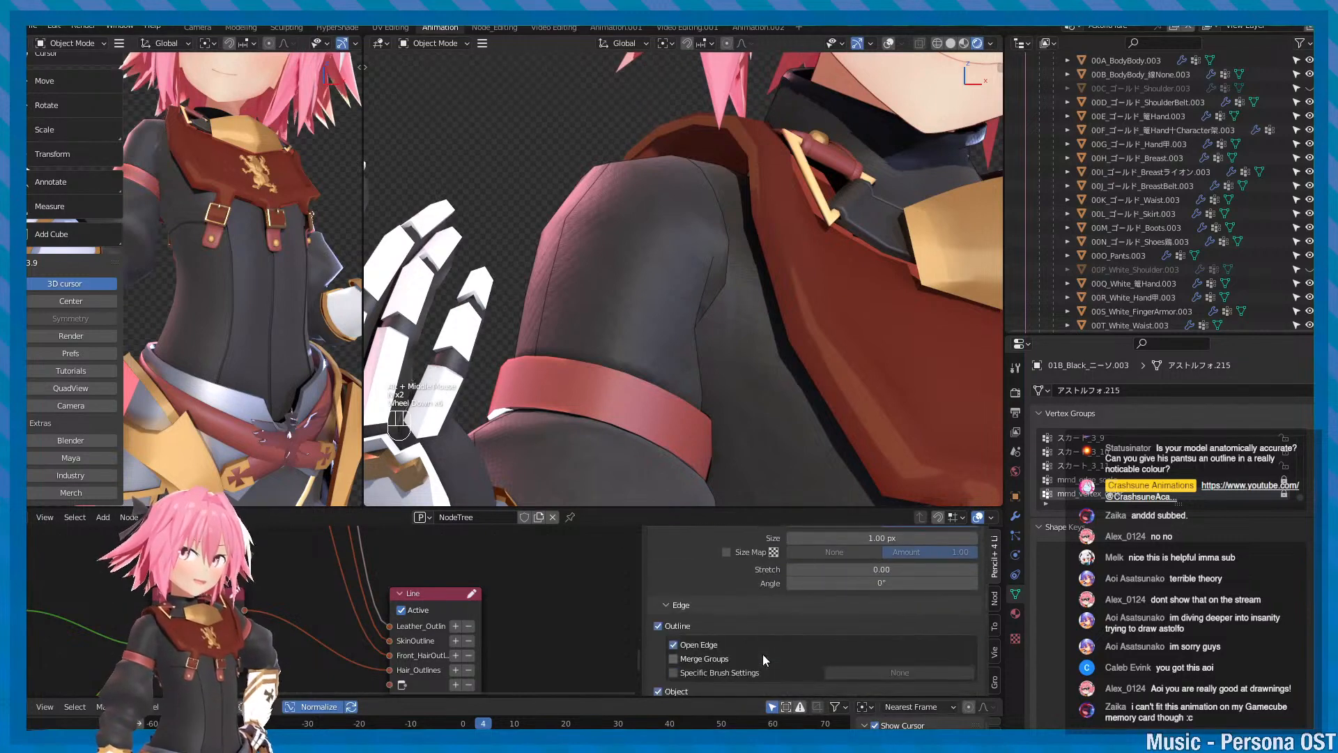
scroll(692, 646, "down", 2)
left_click(691, 649)
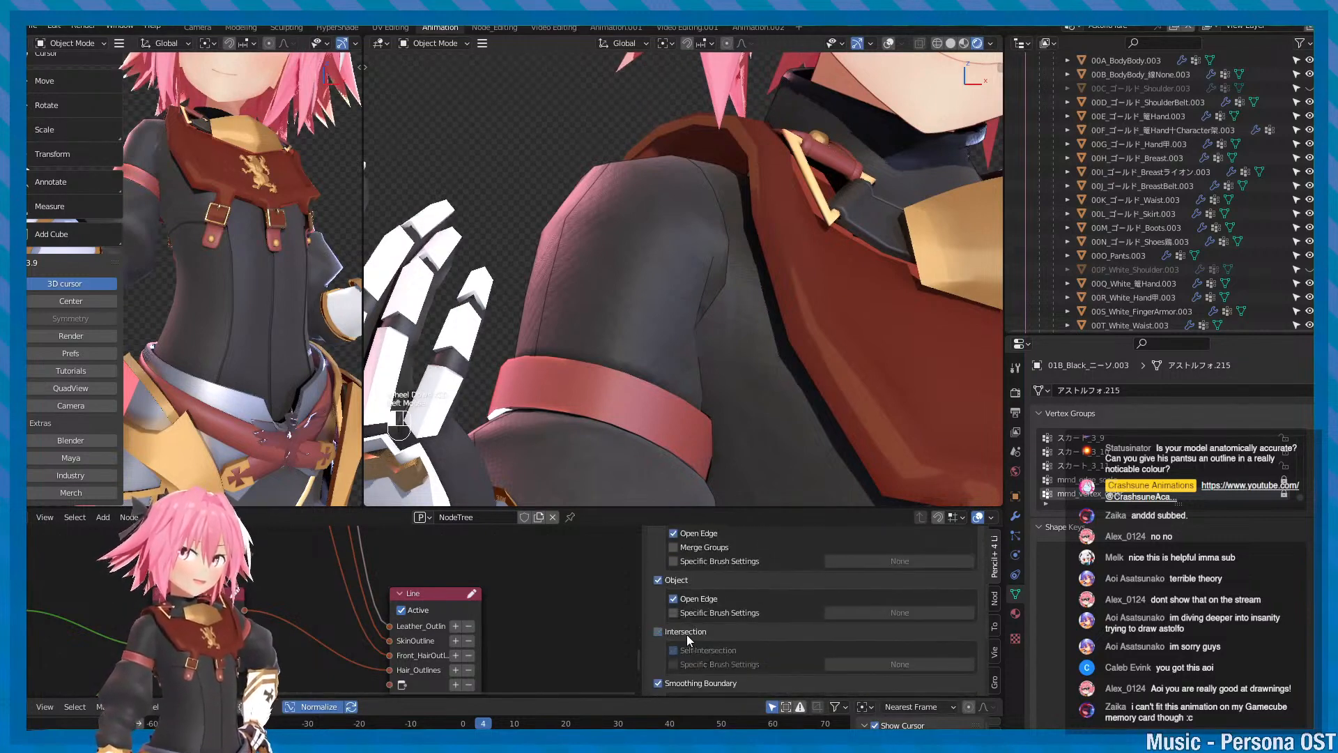
left_click(690, 651)
left_click(689, 651)
left_click(688, 653)
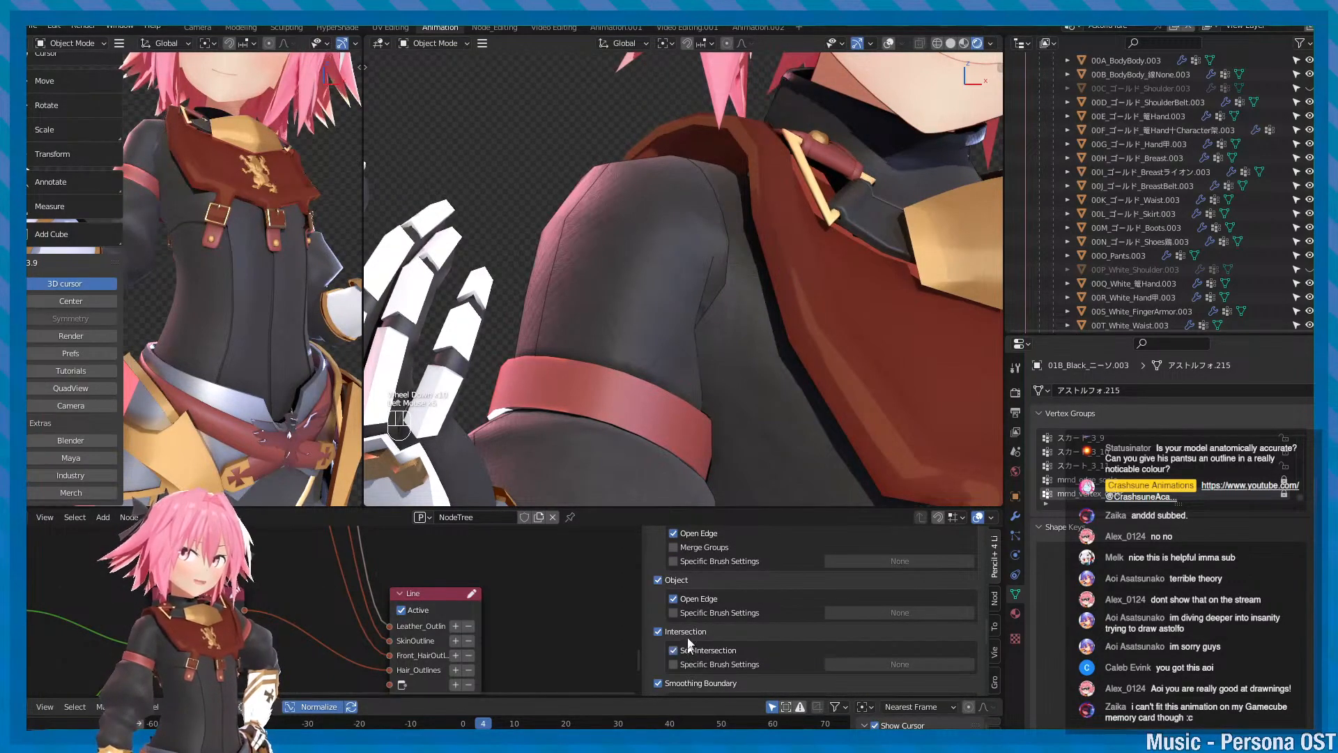
- Toggle the Object edges and their Open Edge option off and on to compare the lines around the shoulder
left_click(676, 580)
left_click(676, 581)
left_click(685, 597)
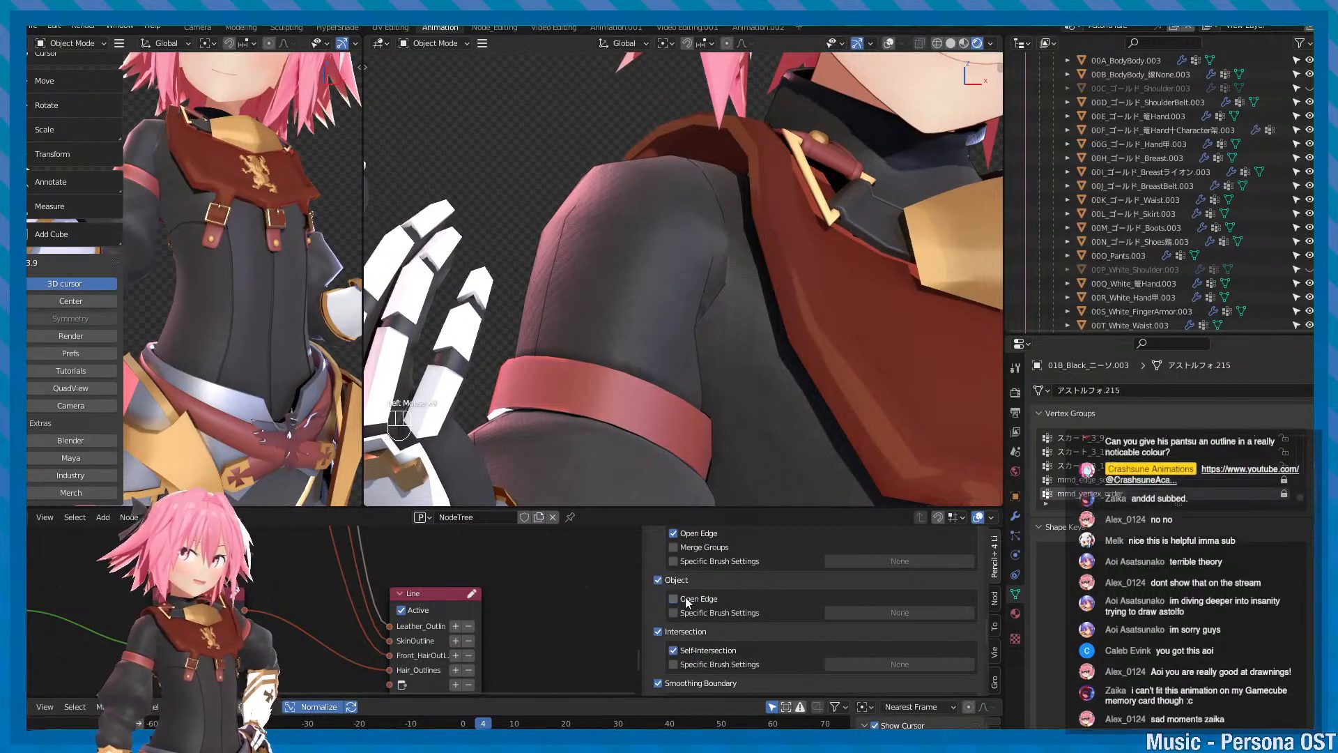
left_click(685, 597)
left_click(685, 597)
scroll(742, 386, "down", 2)
scroll(743, 386, "up", 2)
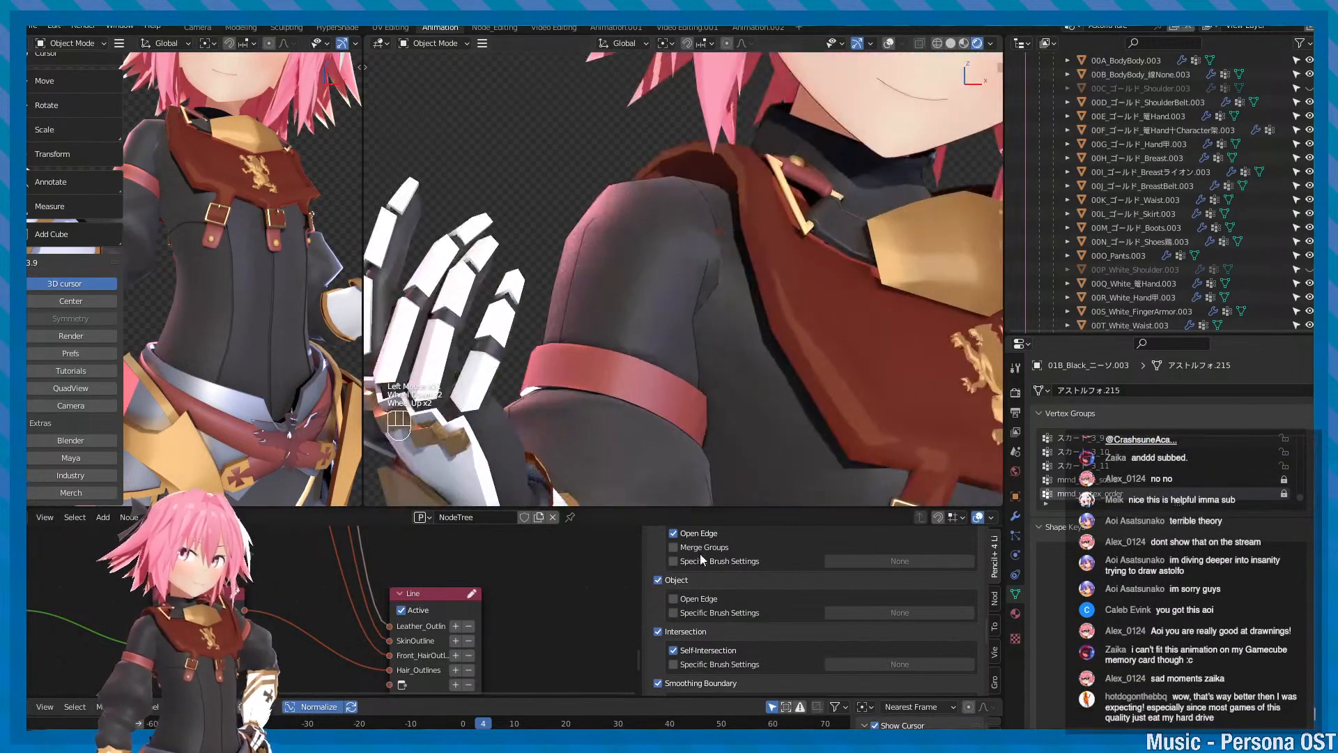
left_click(699, 601)
- Try Specific Brush Settings for the Object and Outline edges of Leather_Outlines, leaving both disabled
left_click(708, 613)
left_click(708, 613)
scroll(779, 605, "up", 1)
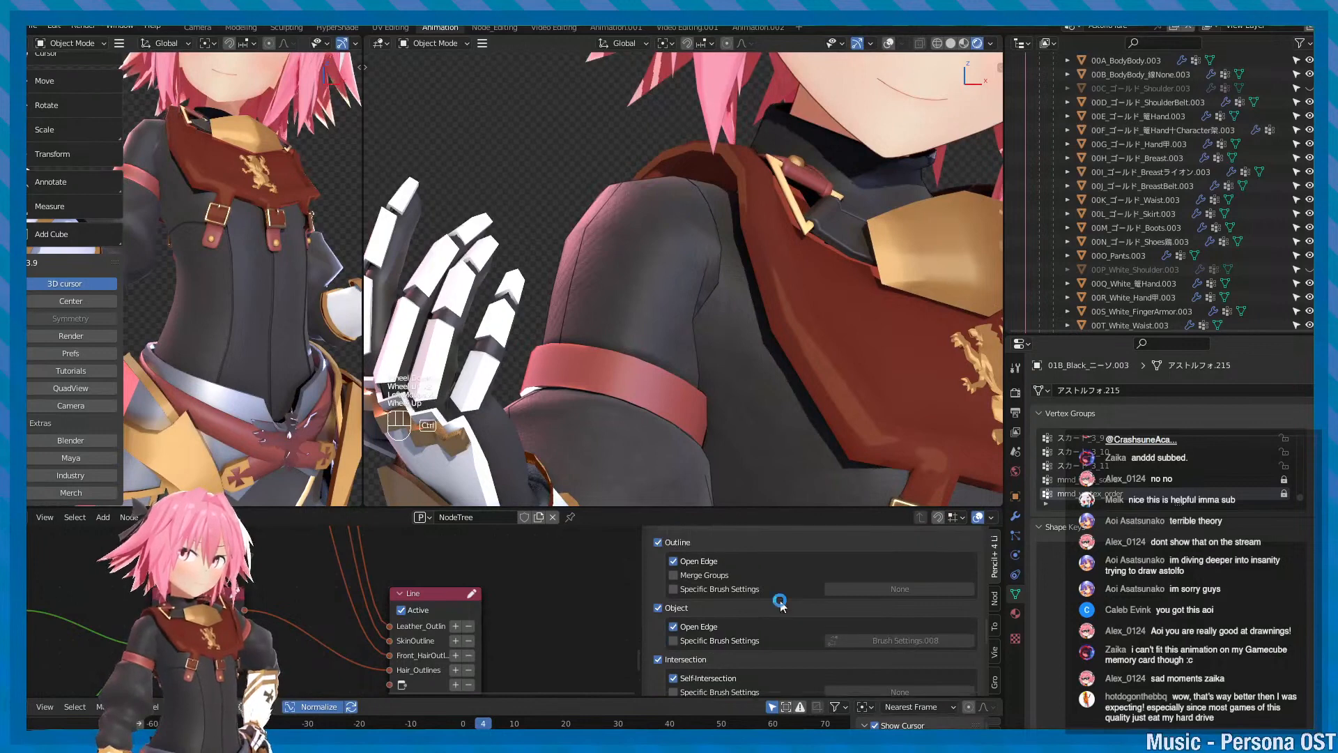
scroll(695, 596, "up", 1)
left_click(704, 601)
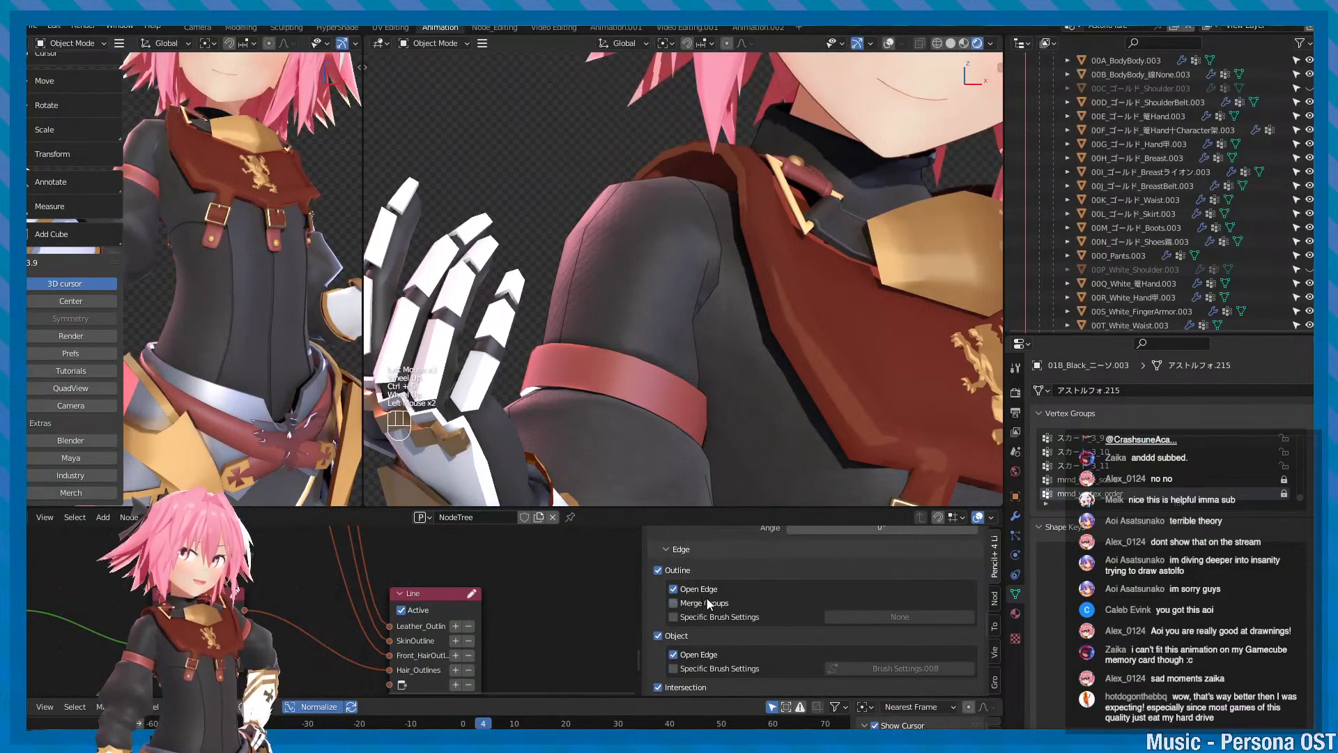
left_click(713, 614)
left_click(714, 613)
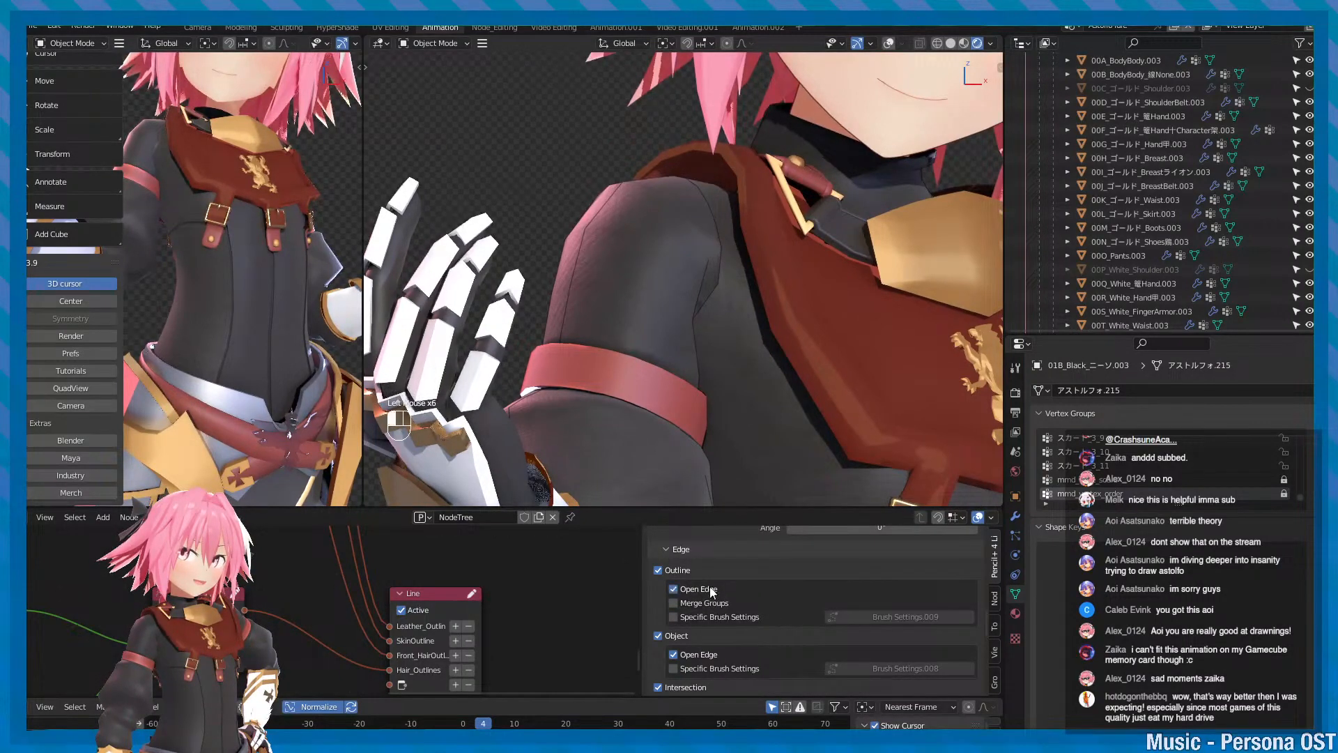
left_click(710, 616)
left_click(711, 616)
- Toggle the Material ID Boundary edges of Leather_Outlines to check their effect, leaving them enabled
scroll(744, 605, "down", 2)
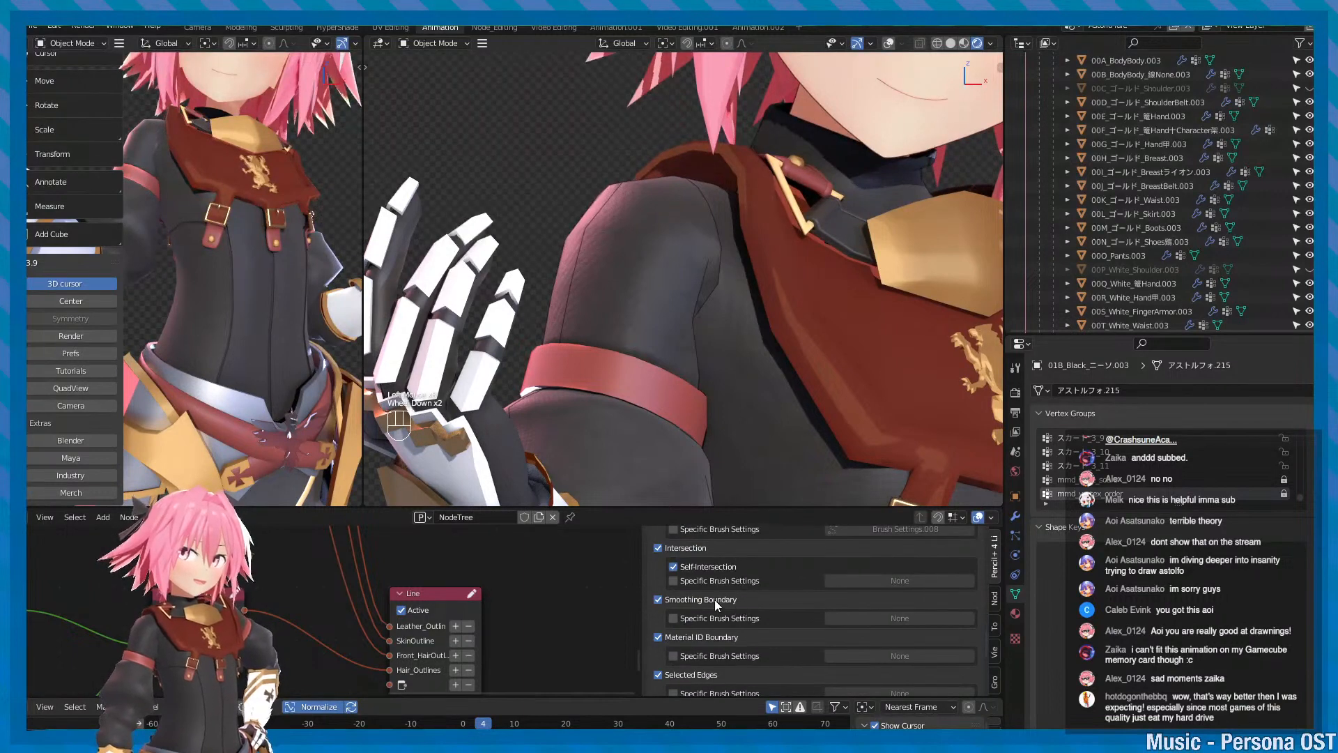
left_click(711, 640)
left_click(711, 640)
left_click(712, 640)
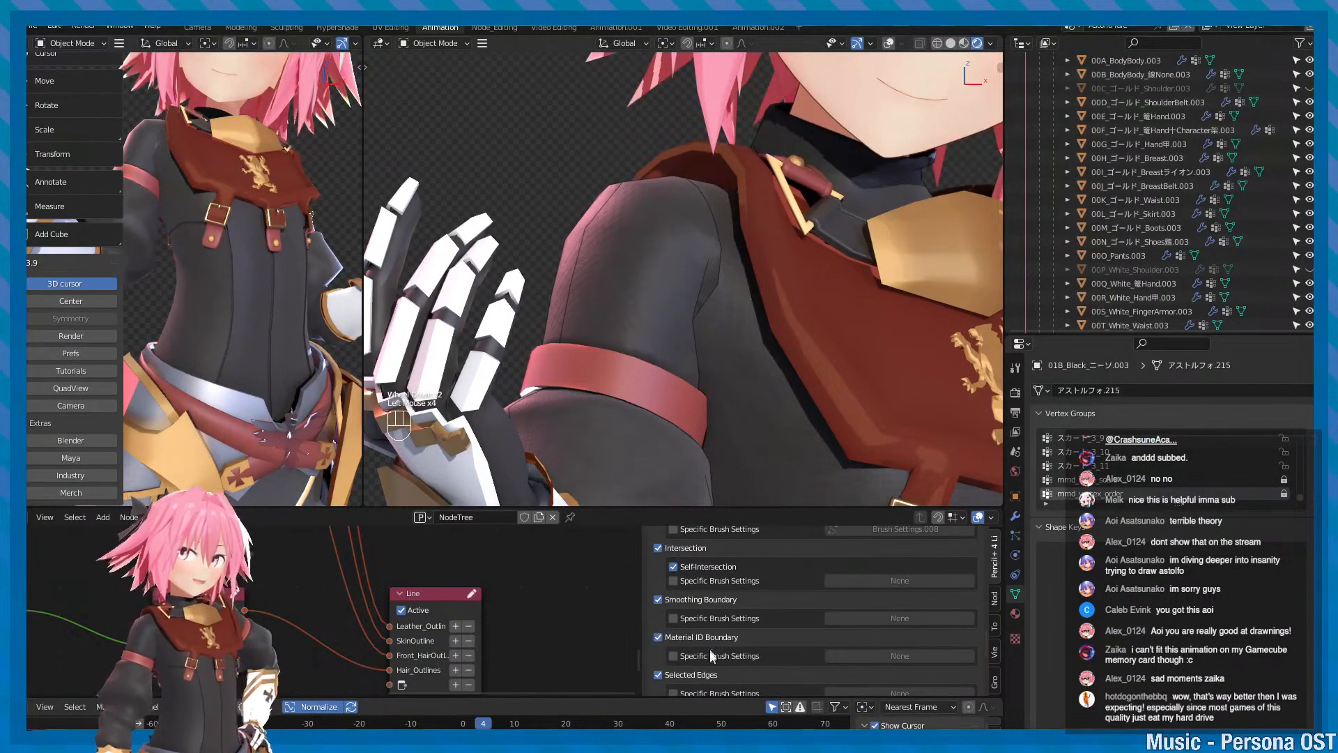
scroll(709, 659, "up", 1)
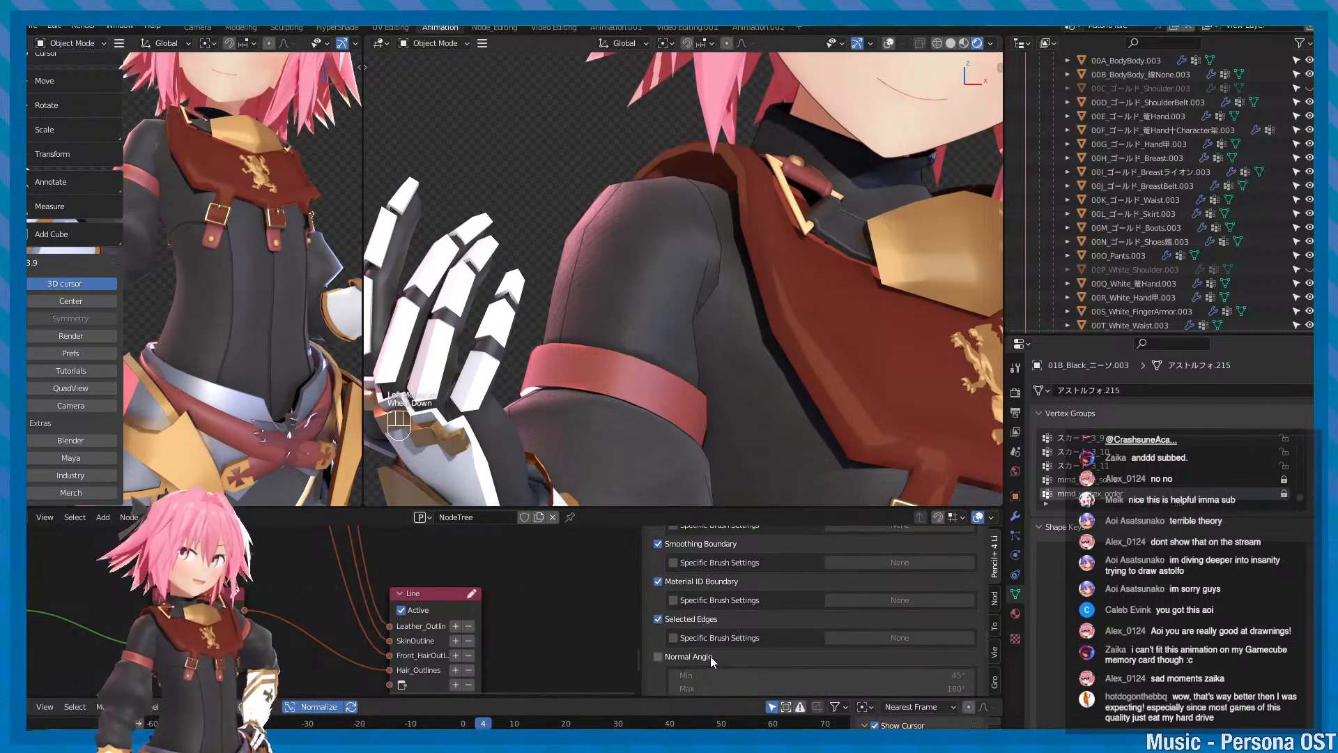
scroll(711, 655, "up", 1)
scroll(712, 653, "up", 2)
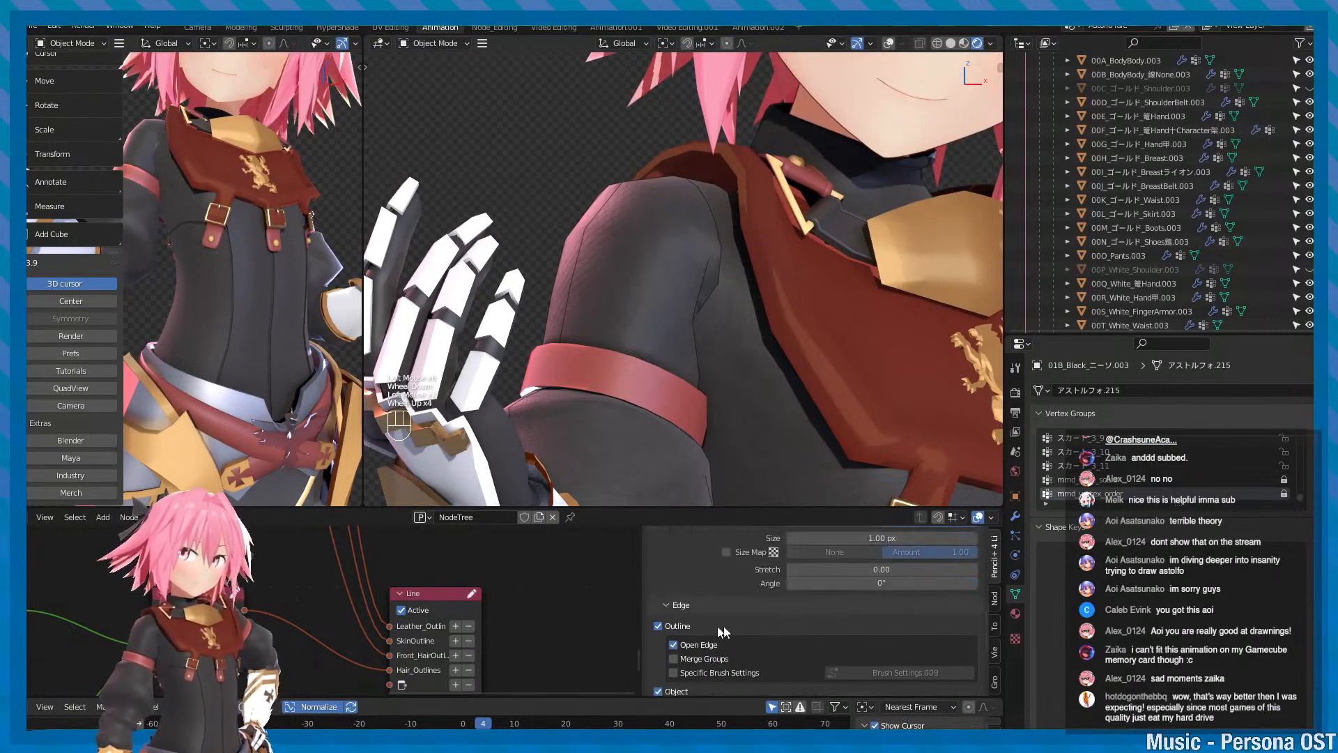
- Change the Leather_Outlines brush color from black to a bright, fully saturated cyan with value 1.000
scroll(731, 626, "up", 4)
scroll(742, 625, "down", 3)
left_click(815, 647)
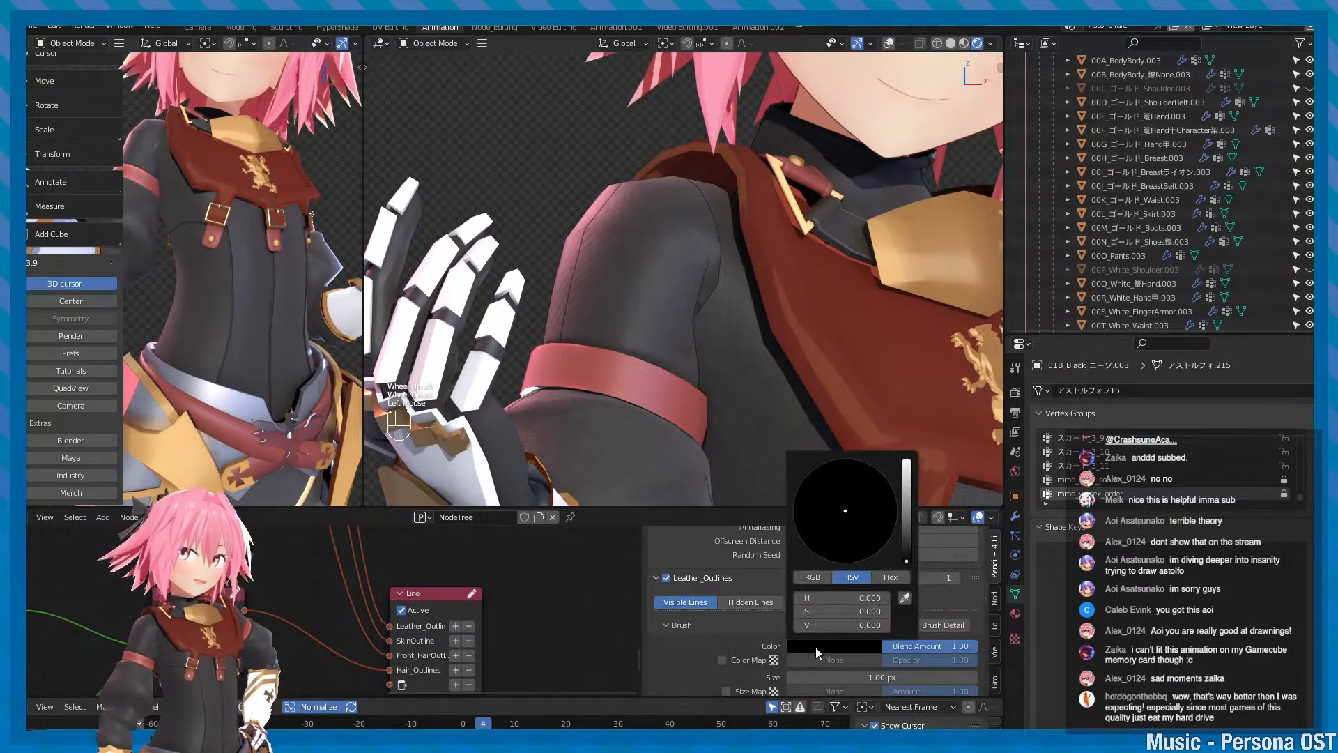
left_click_drag(845, 509, 840, 459)
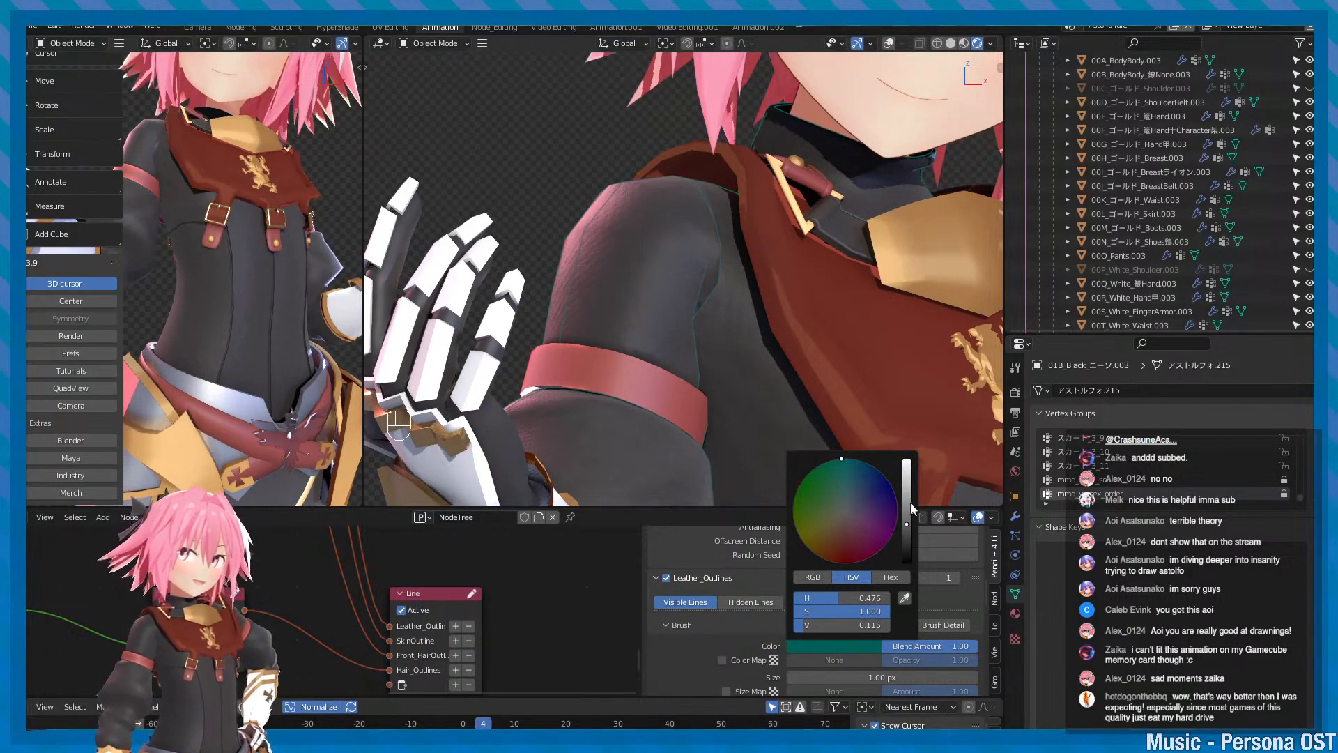
left_click_drag(911, 511, 906, 461)
- Inspect the cyan outlines on the upper body, then around the chest buckles and elbow, and save the file
scroll(697, 357, "down", 2)
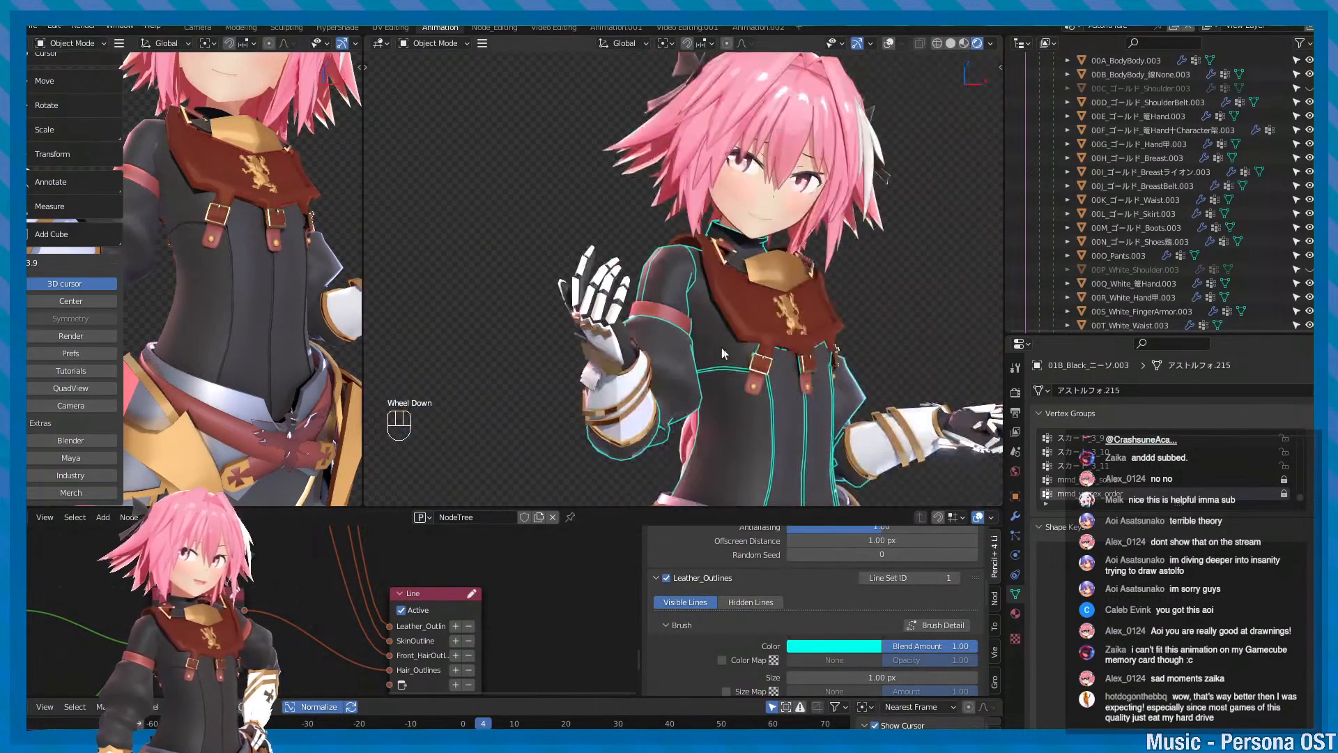
middle_click(787, 381, "alt")
scroll(750, 367, "up", 1)
middle_click(750, 371, "alt")
scroll(759, 327, "up", 2)
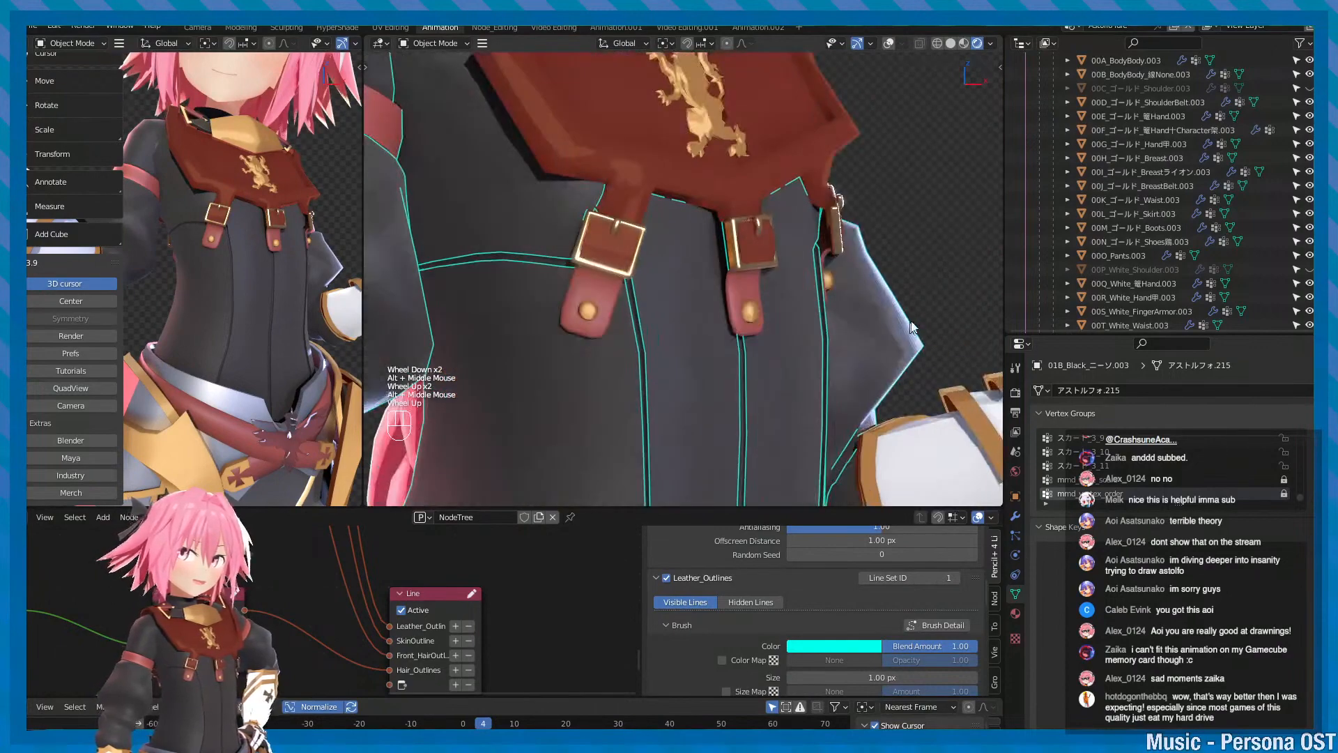
key("ctrl+s")
middle_click(770, 292, "alt")
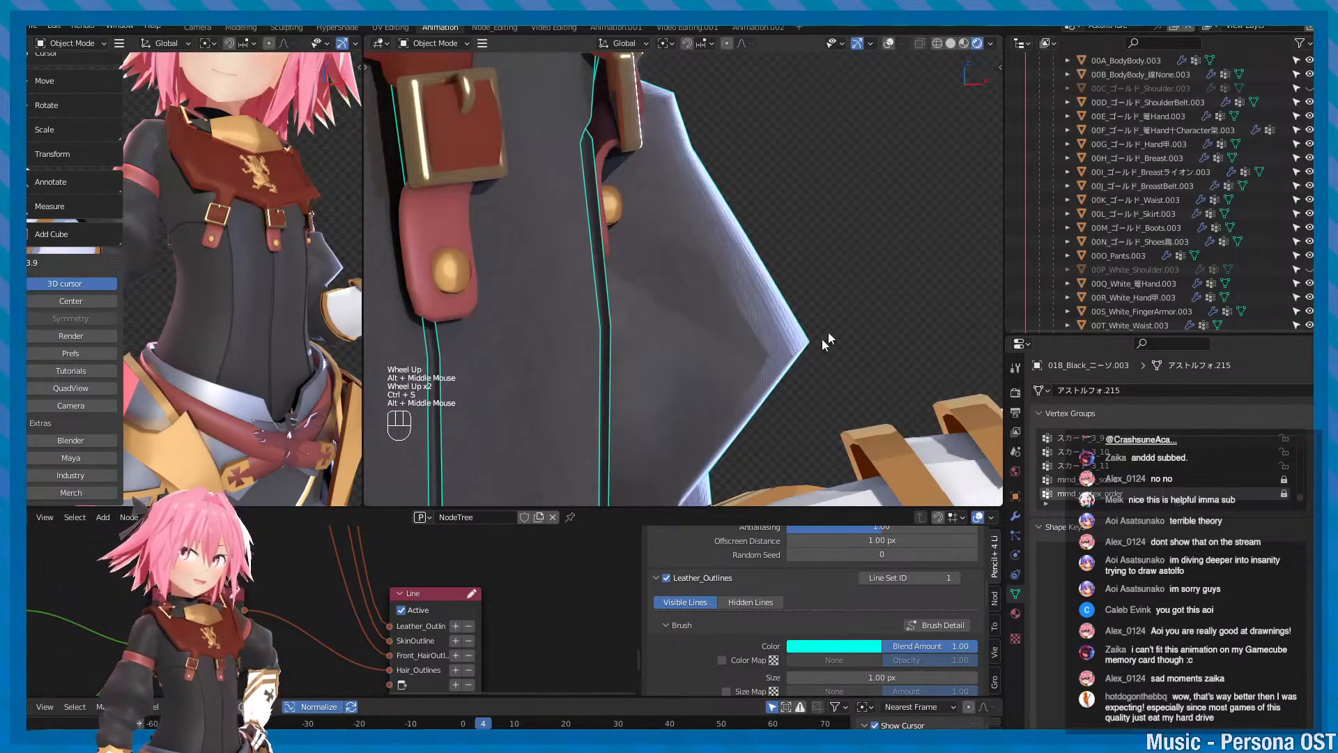
- Save the file and soften the Leather_Outlines color to a lighter cyan with hue 0.506 and saturation 0.740
key("ctrl+s")
left_click(802, 646)
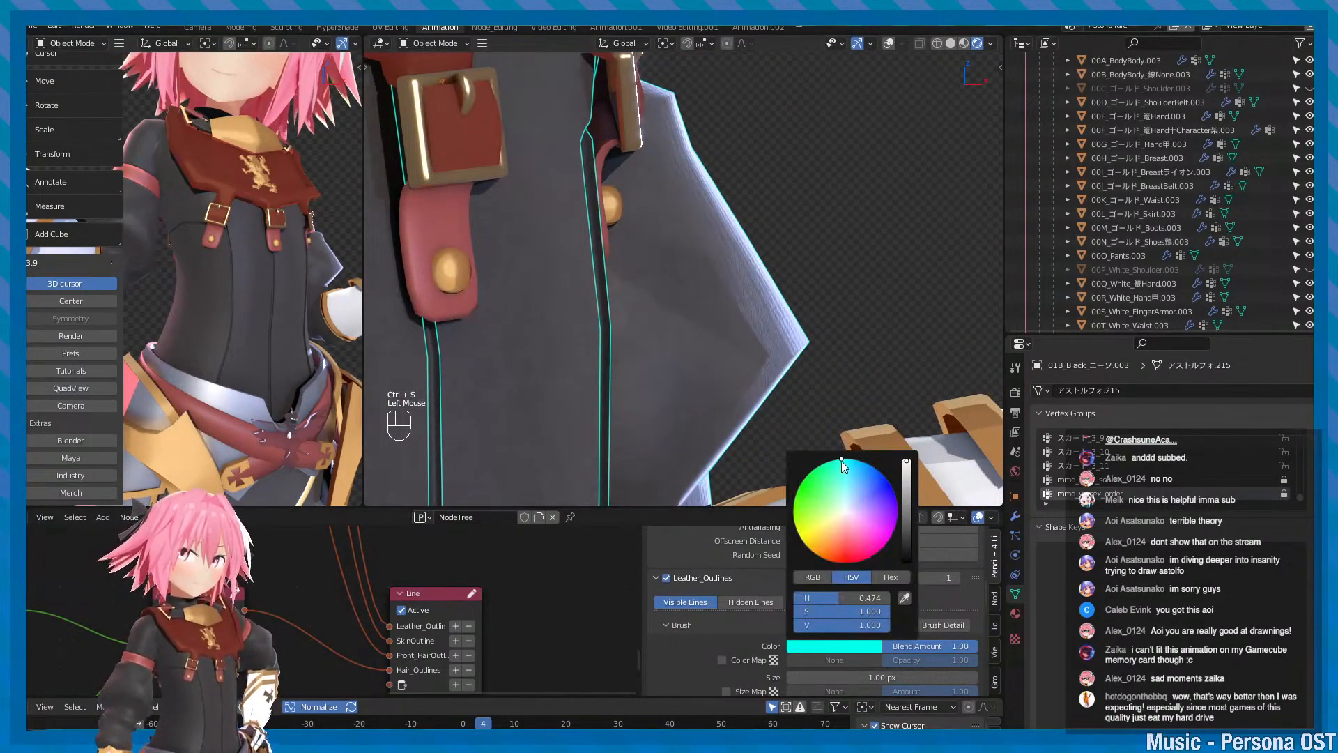
left_click_drag(841, 462, 846, 486)
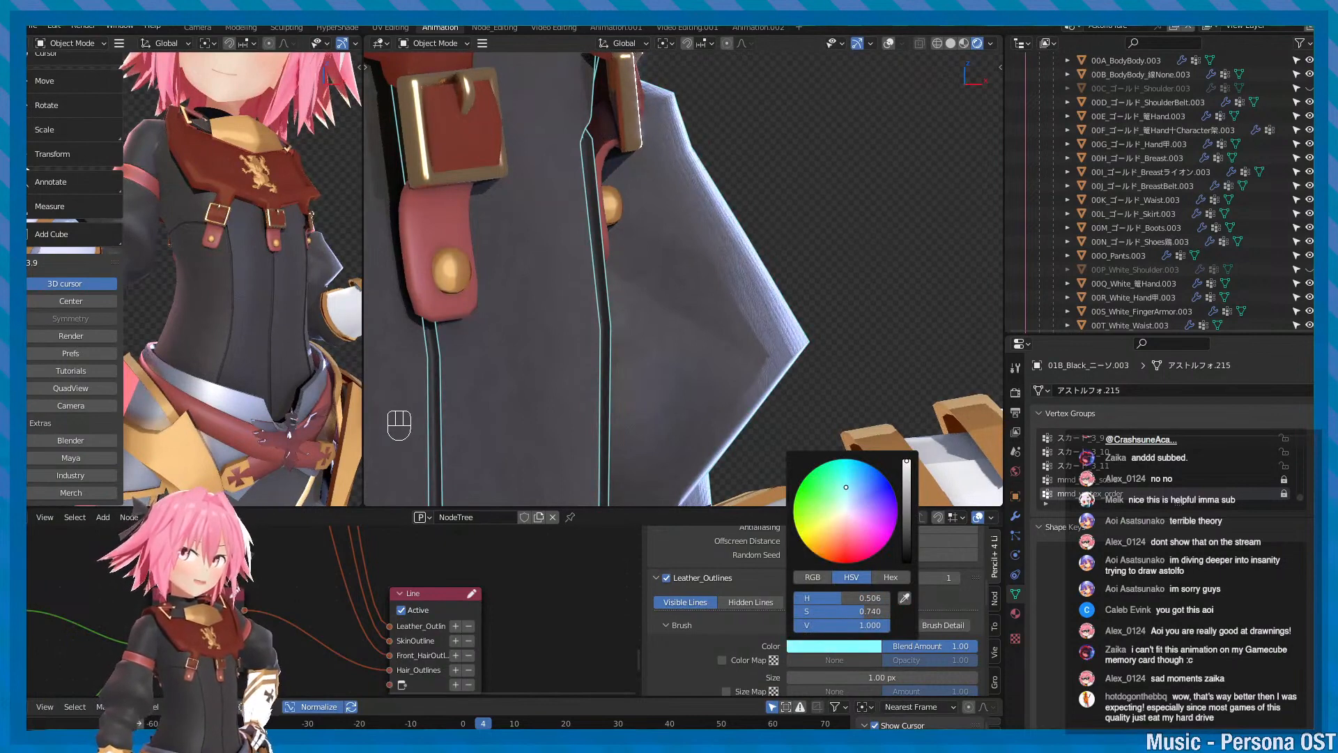
- Toggle the Intersection edges off and on to compare the lines near the buckles and elbow
scroll(705, 646, "down", 4)
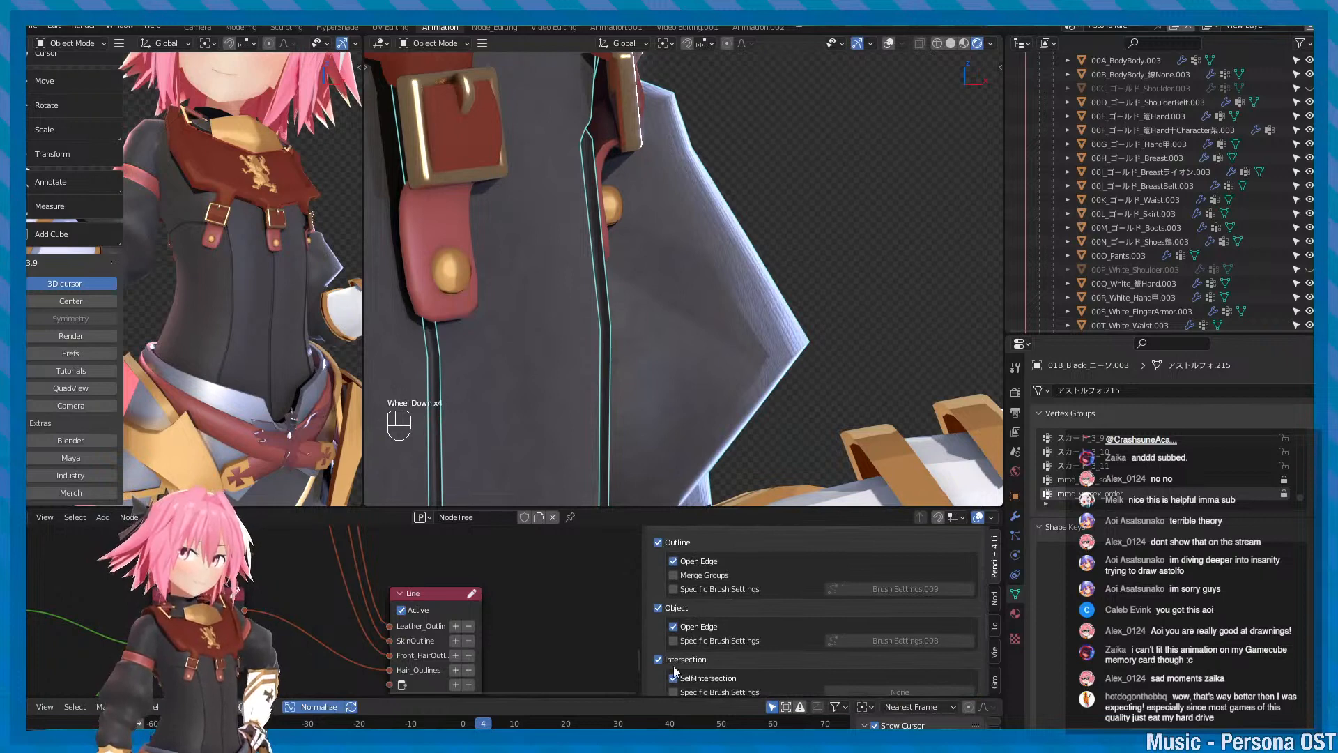
left_click(675, 660)
left_click(675, 659)
left_click(675, 660)
left_click(675, 660)
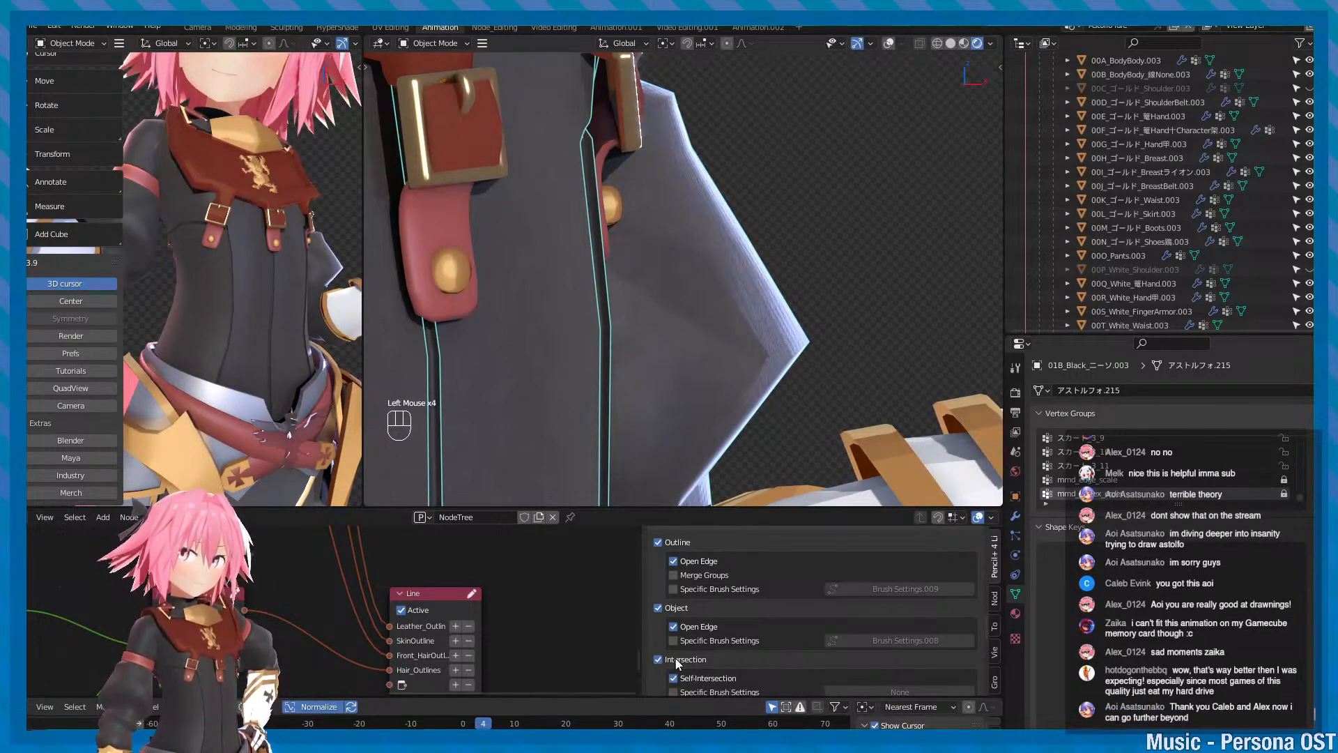
- Toggle Open Edge and Specific Brush Settings for the Object edges to compare the torso seam lines
scroll(679, 649, "down", 1)
left_click(674, 598)
left_click(674, 598)
left_click(674, 598)
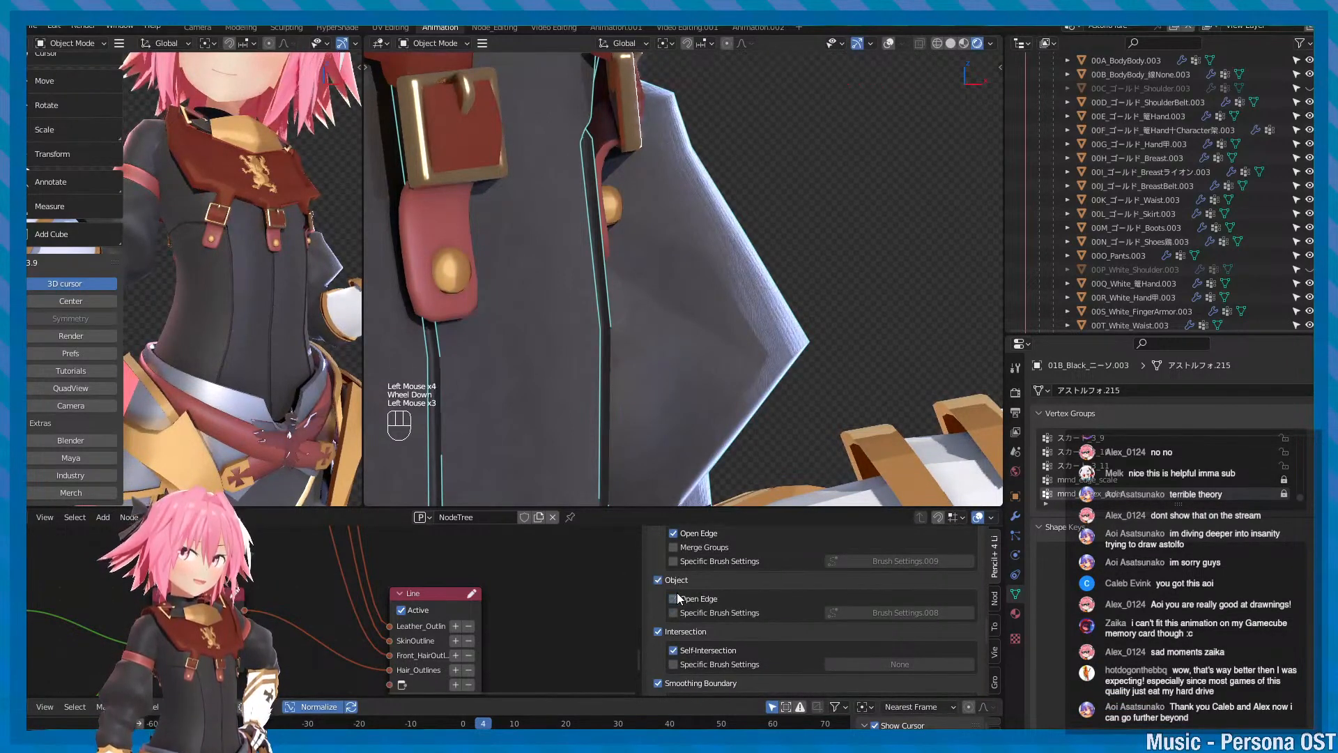
left_click(675, 598)
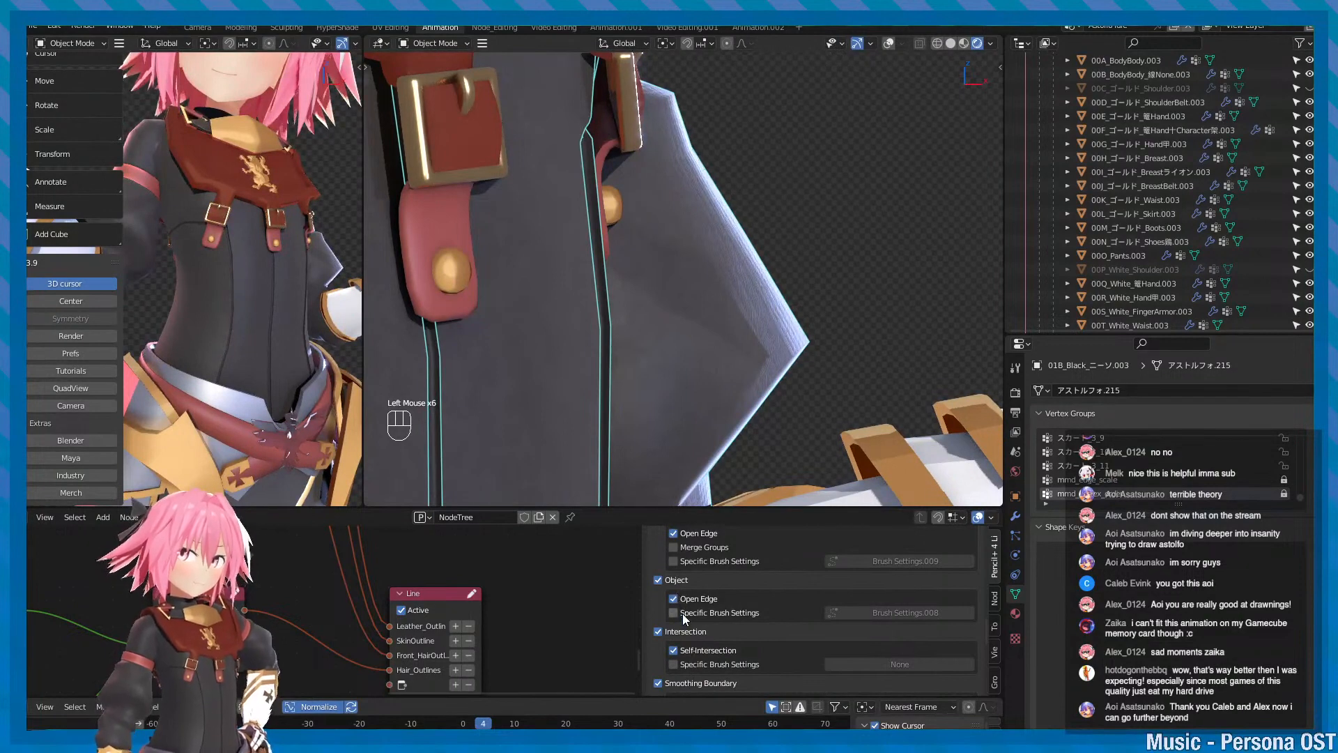
left_click(684, 618)
left_click(684, 617)
left_click(684, 616)
left_click(683, 616)
left_click(682, 599)
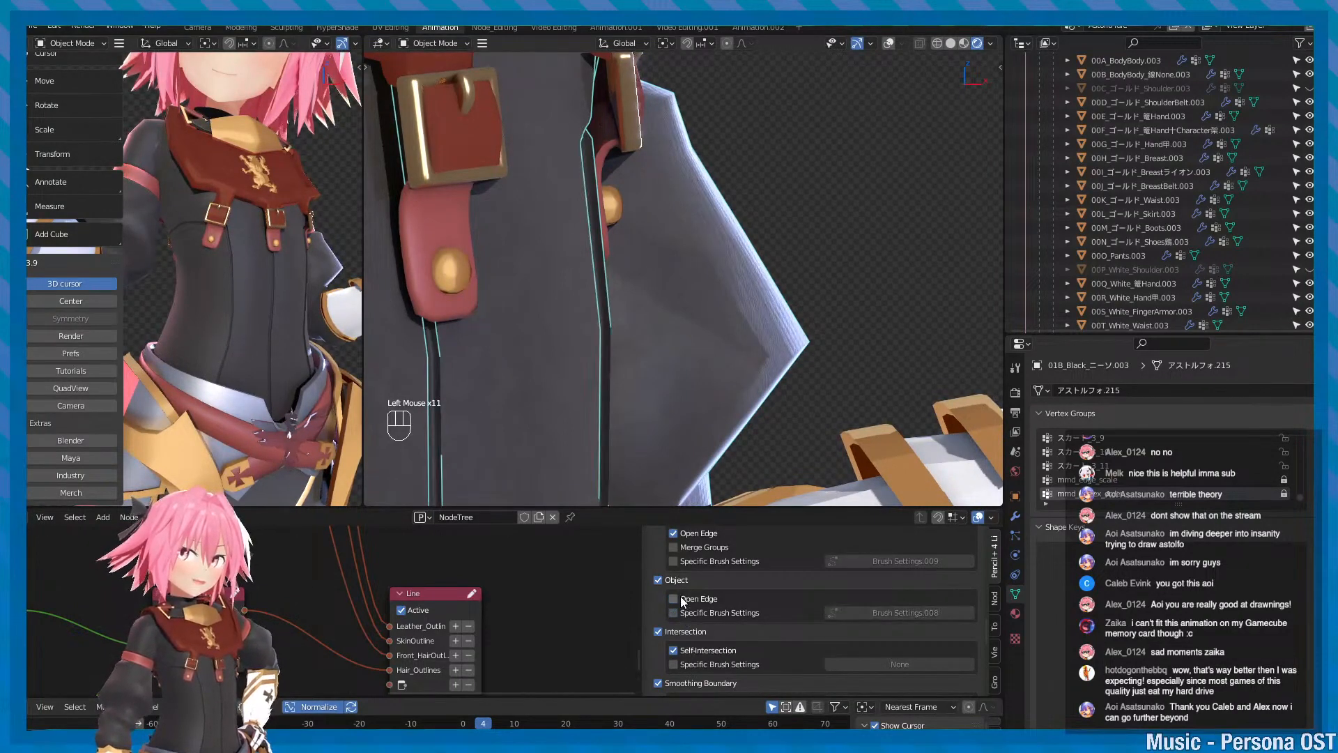
left_click(675, 599)
- Frame the waist, forearm and torso seams close up to inspect the outlines, saving the file
scroll(695, 333, "down", 2)
middle_click_drag(671, 322, 750, 361, "alt")
key("ctrl+s")
scroll(750, 361, "down", 1, "alt")
scroll(750, 361, "down", 1)
key("ctrl+s")
middle_click_drag(578, 383, 739, 324, "alt")
scroll(773, 293, "up", 2, "alt")
middle_click_drag(675, 386, 599, 369, "alt")
key("ctrl+s")
- Toggle the Smoothing Boundary and Selected Edges options to check their effect on the torso, and save the file
scroll(693, 634, "down", 2)
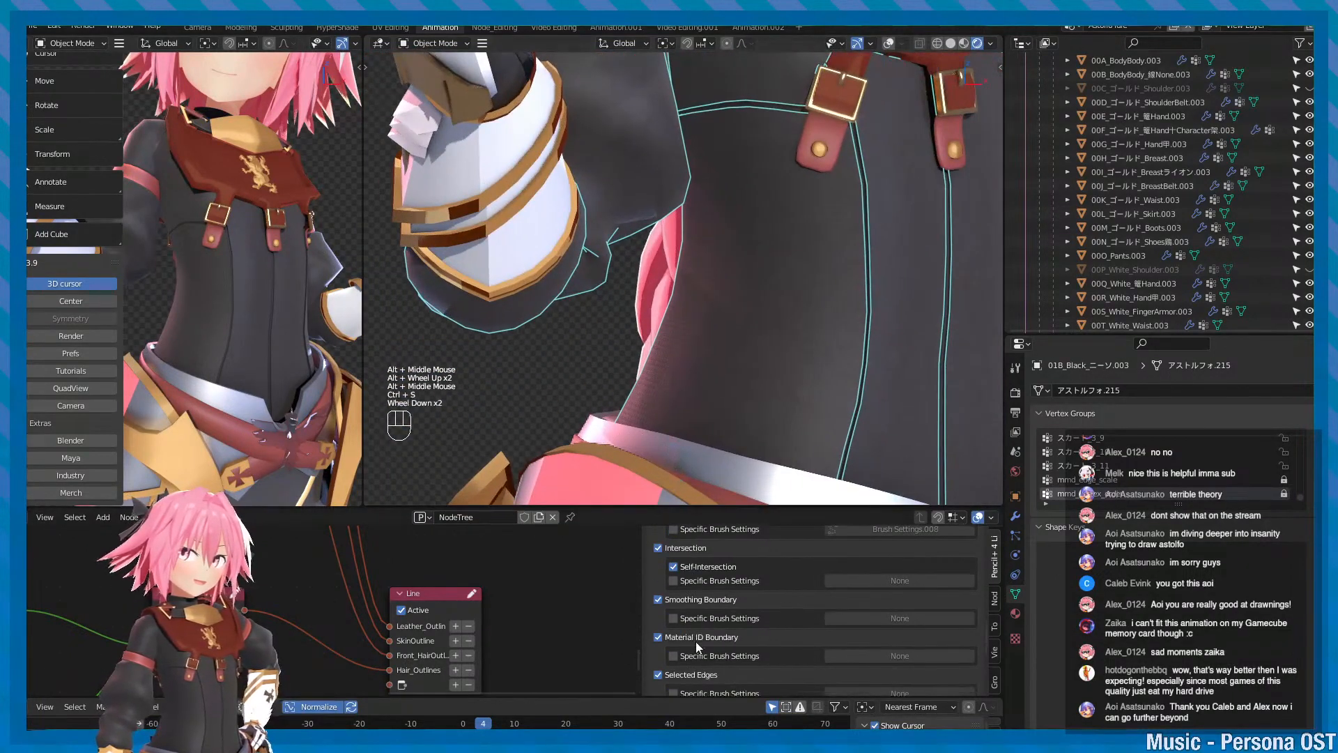
double_click(689, 602)
scroll(689, 602, "down", 3)
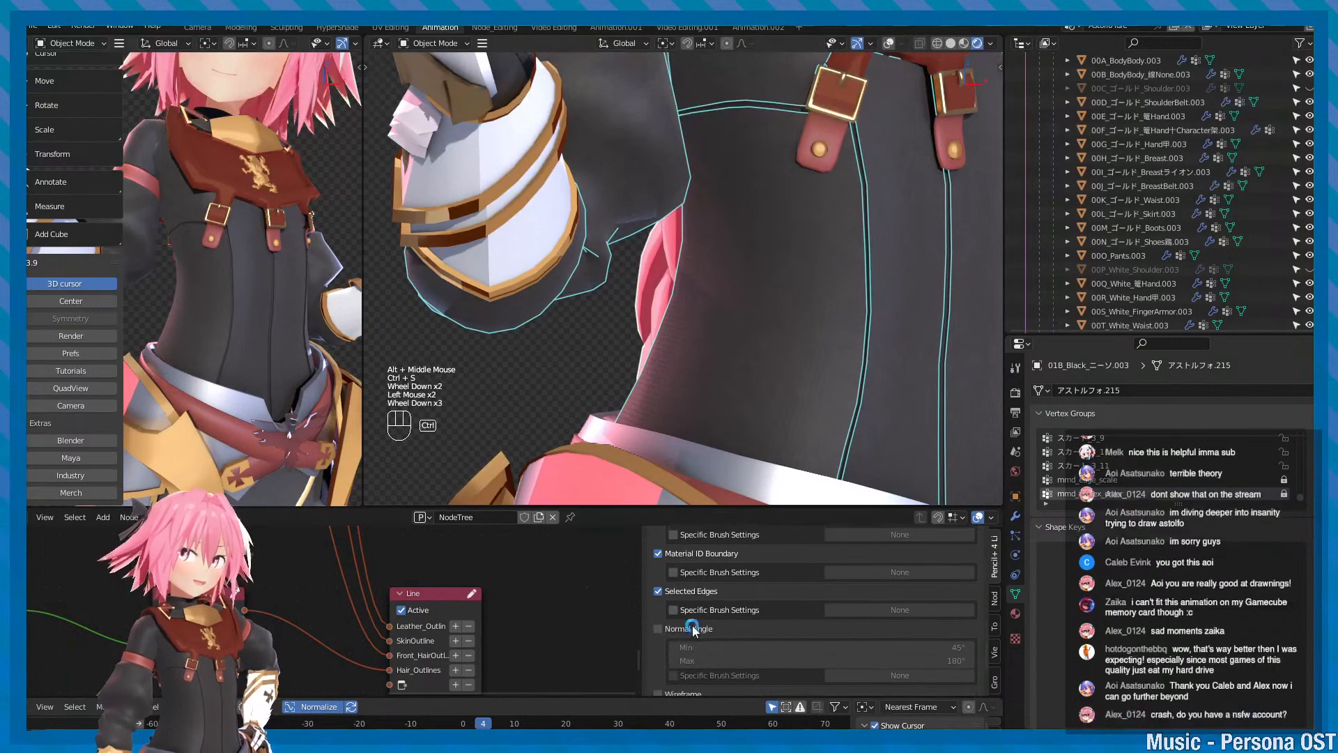
key("ctrl+s")
left_click(699, 598)
- Toggle the Wireframe edges of Leather_Outlines on and off to check their effect on the torso
scroll(697, 598, "down", 4)
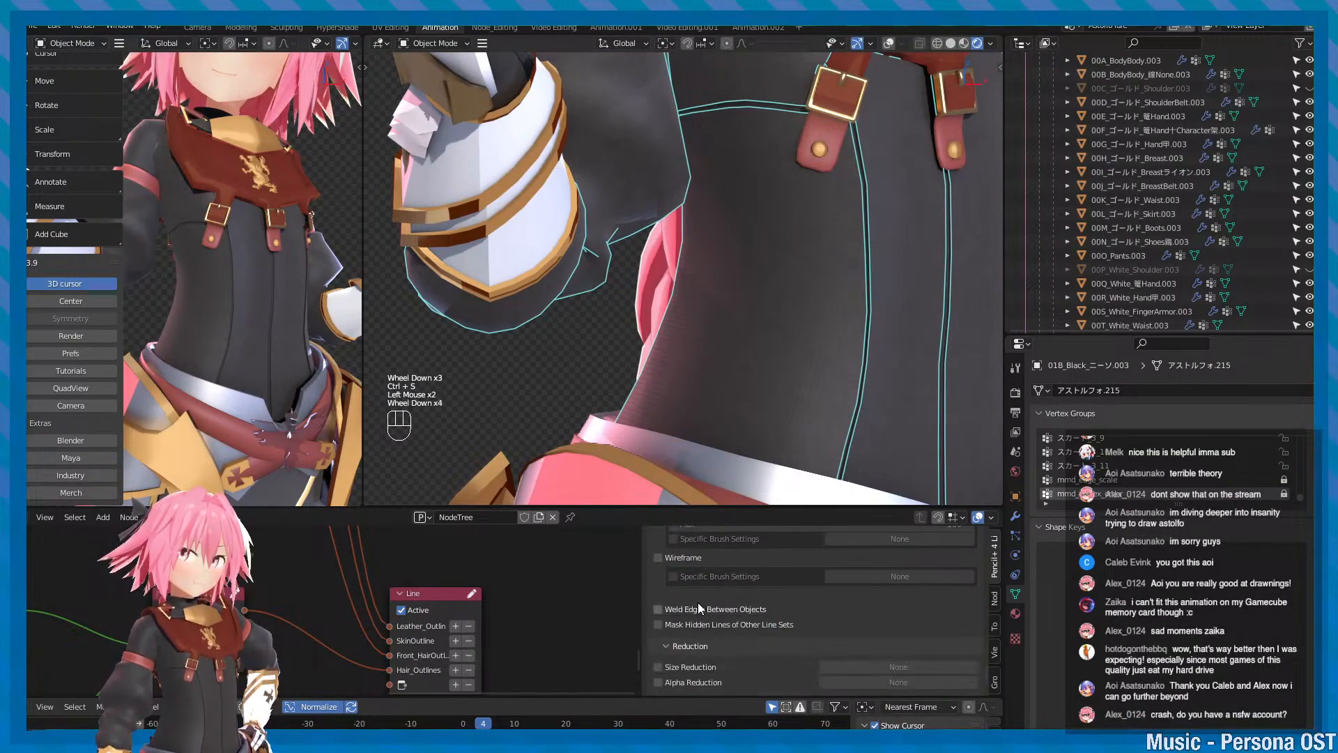
left_click(678, 557)
left_click(678, 558)
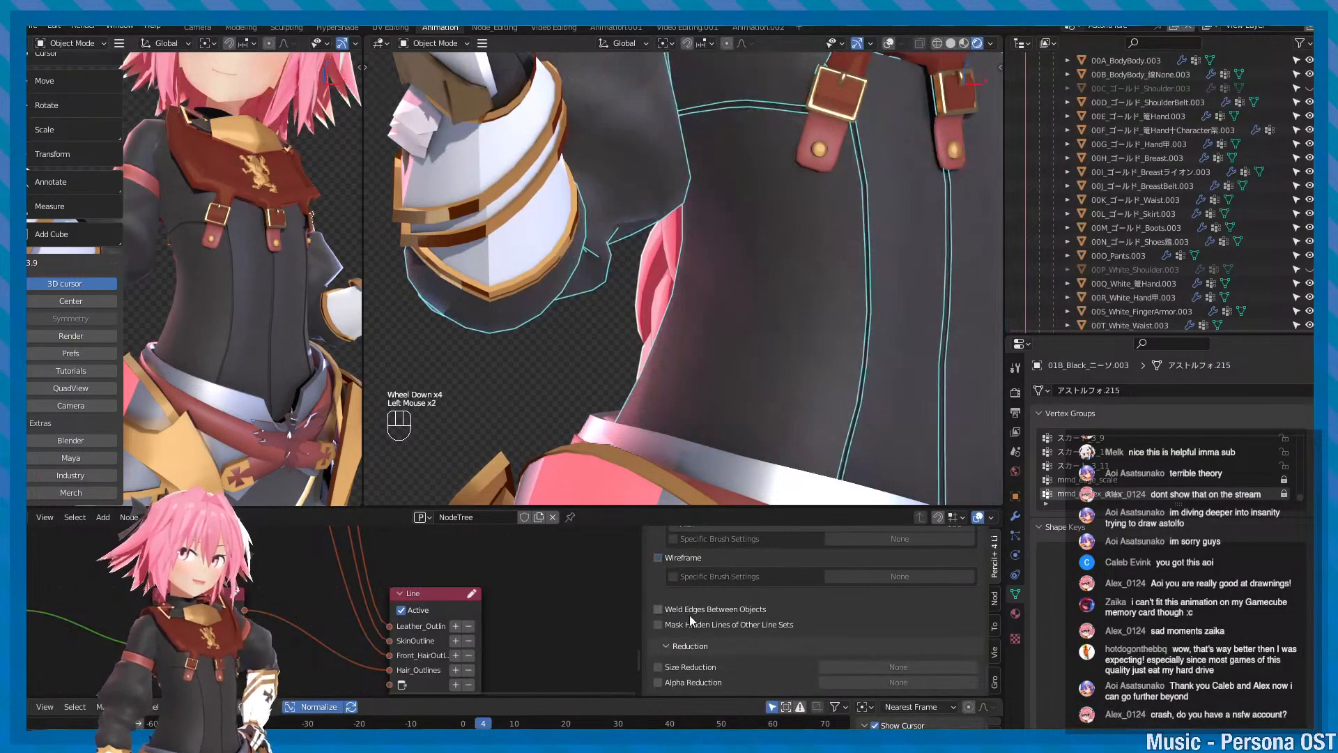
scroll(690, 619, "down", 2)
scroll(725, 644, "up", 2)
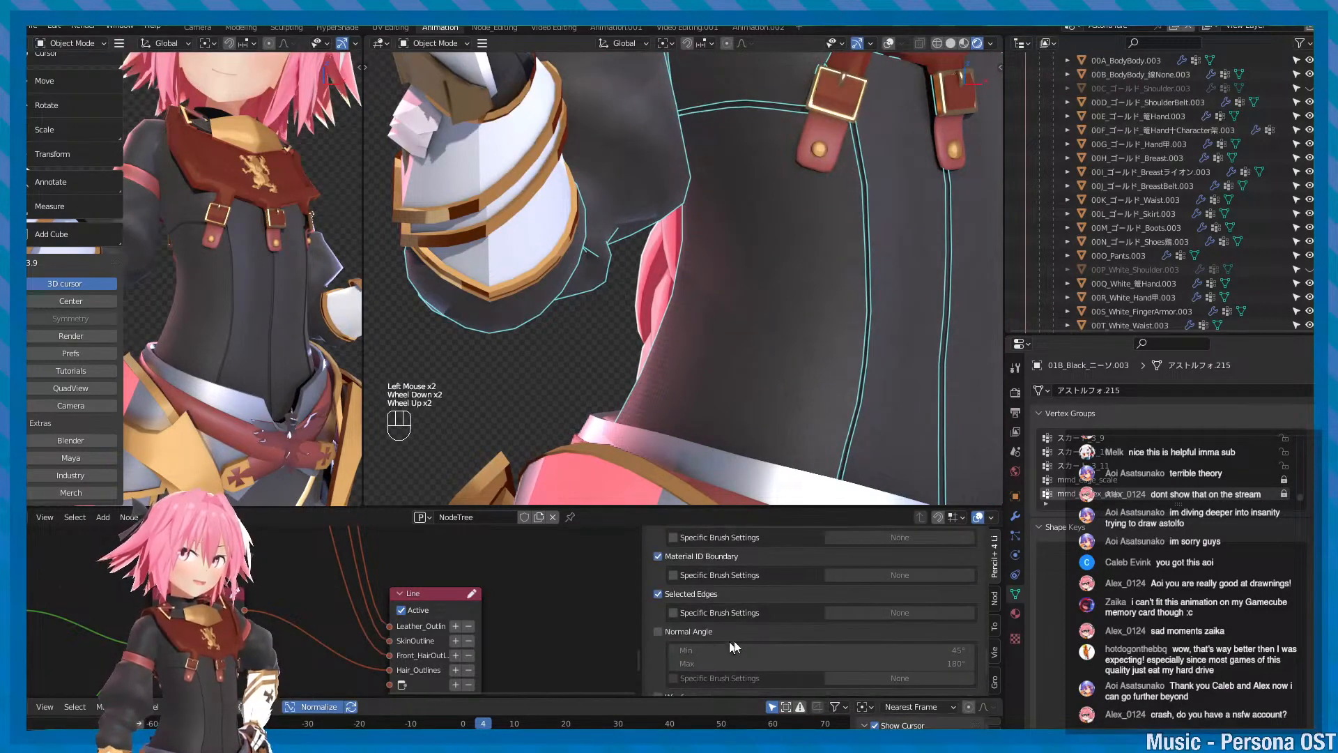
- Toggle the Material ID Boundary and Smoothing Boundary edges off and on to compare the torso lines
left_click(702, 558)
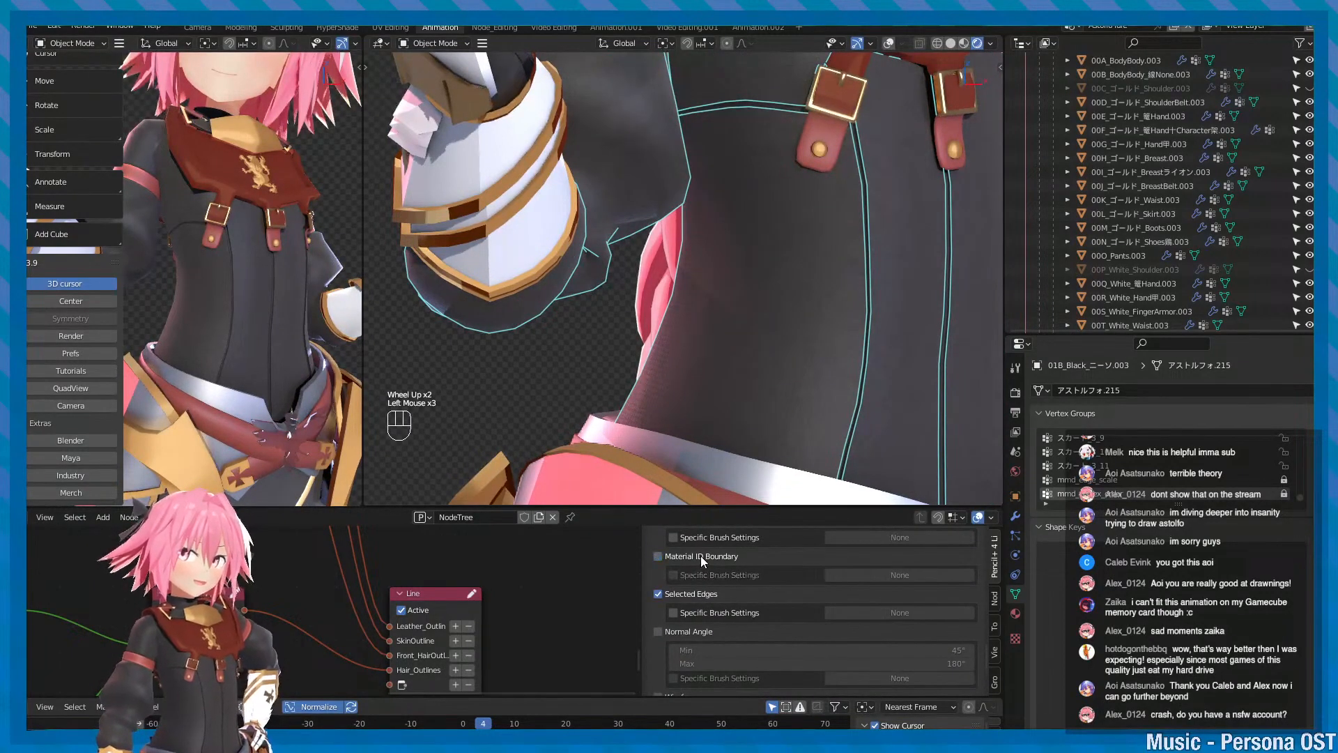
left_click(701, 556)
scroll(728, 623, "up", 2)
left_click(703, 579)
left_click(704, 578)
- Toggle Self-Intersection and the Intersection edges off and on to compare the sleeve and torso lines
scroll(726, 614, "up", 2)
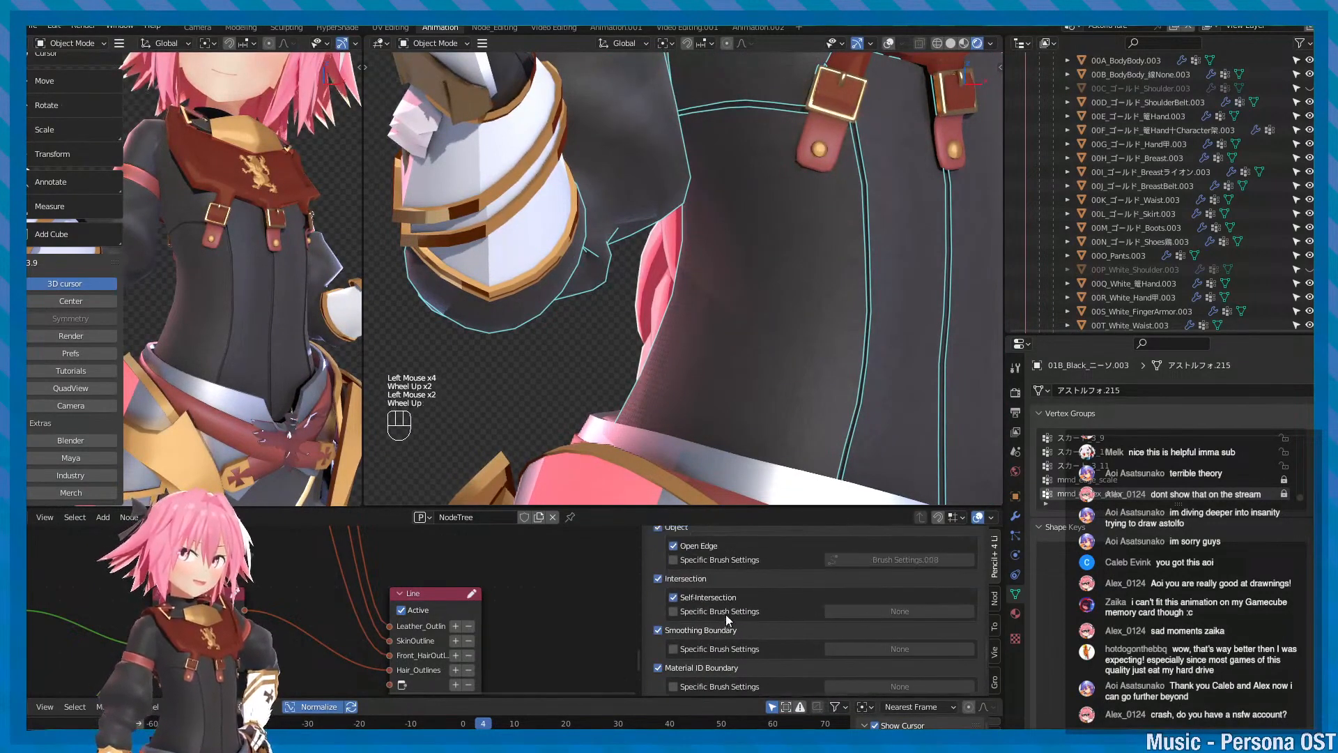
left_click(707, 597)
left_click(708, 597)
left_click(694, 581)
scroll(711, 626, "up", 1)
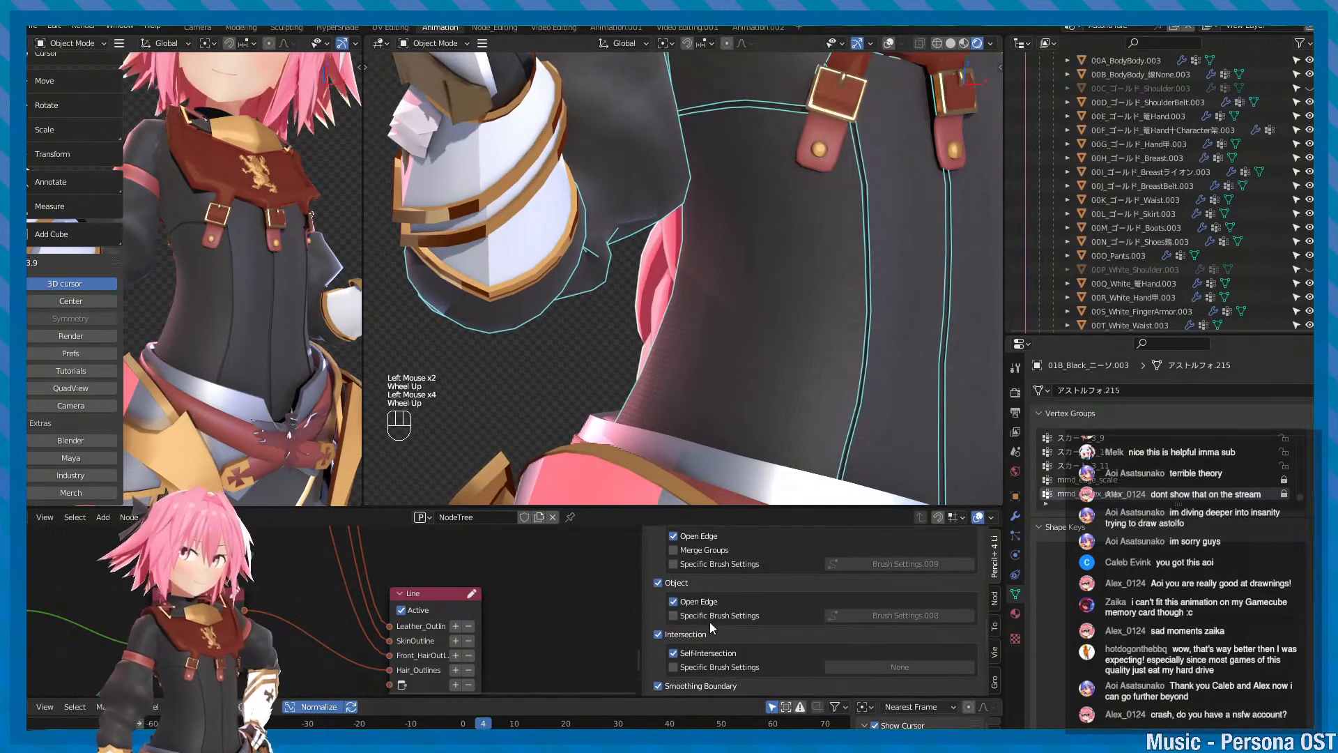
- Compare the lines with and without Object edges, leave Object disabled for Leather_Outlines, and view the whole torso
left_click(686, 583)
left_click(681, 582)
left_click(678, 582)
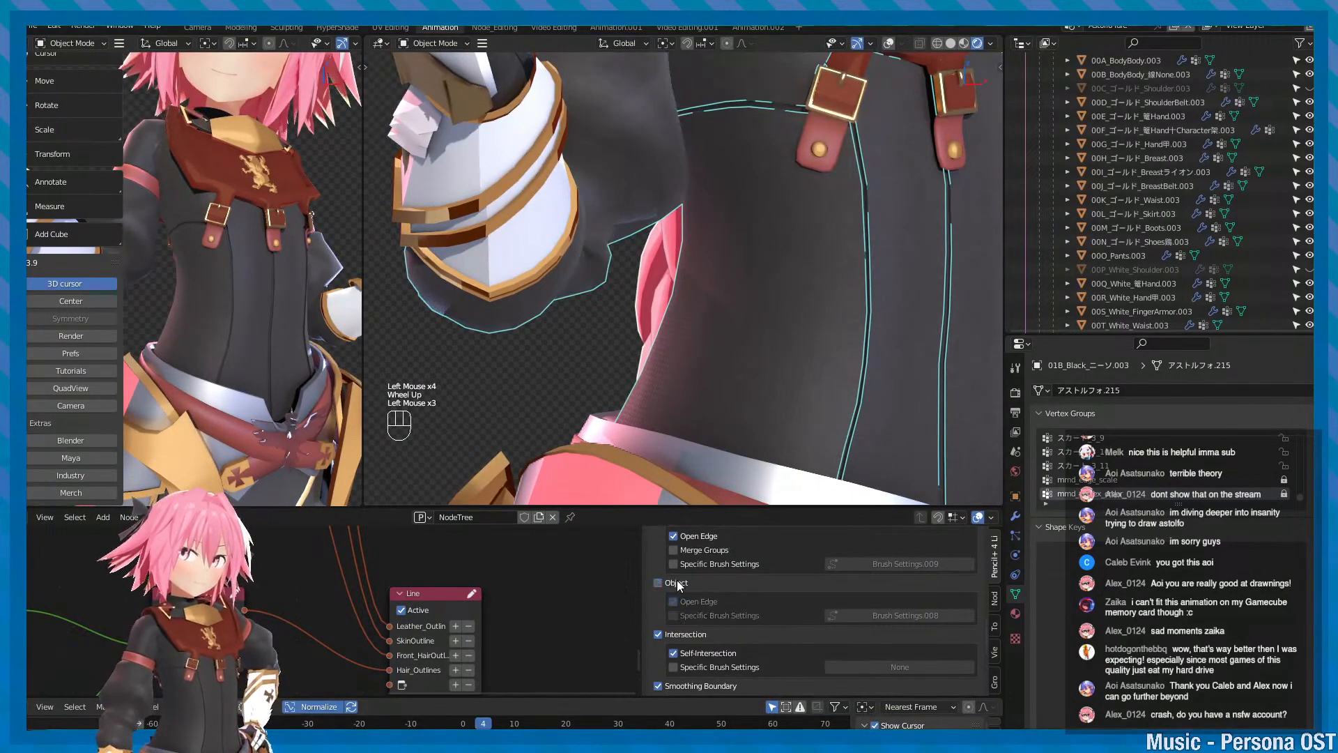
left_click(677, 583)
left_click(677, 582)
scroll(792, 274, "down", 2)
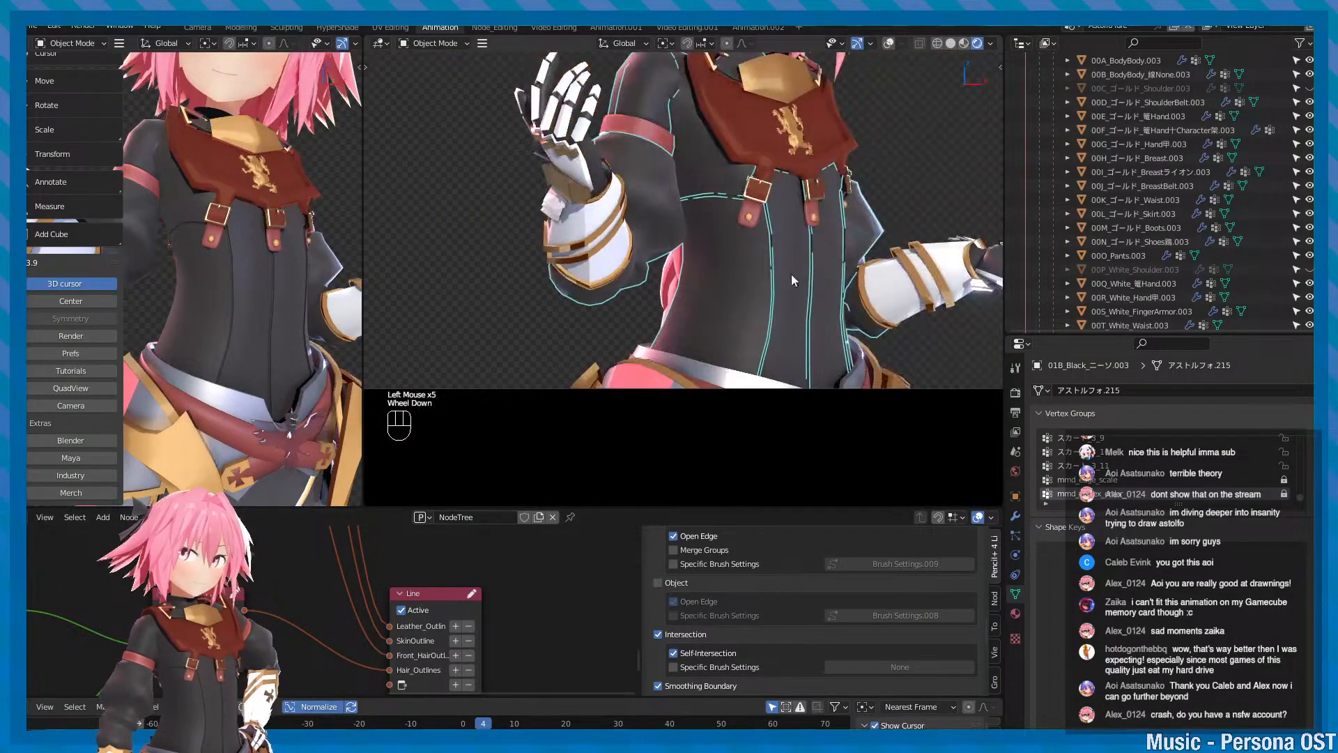
- Re-enable Object edges for Leather_Outlines and switch its Outline edges off and on to compare the clothing lines
middle_click_drag(845, 262, 781, 325, "alt")
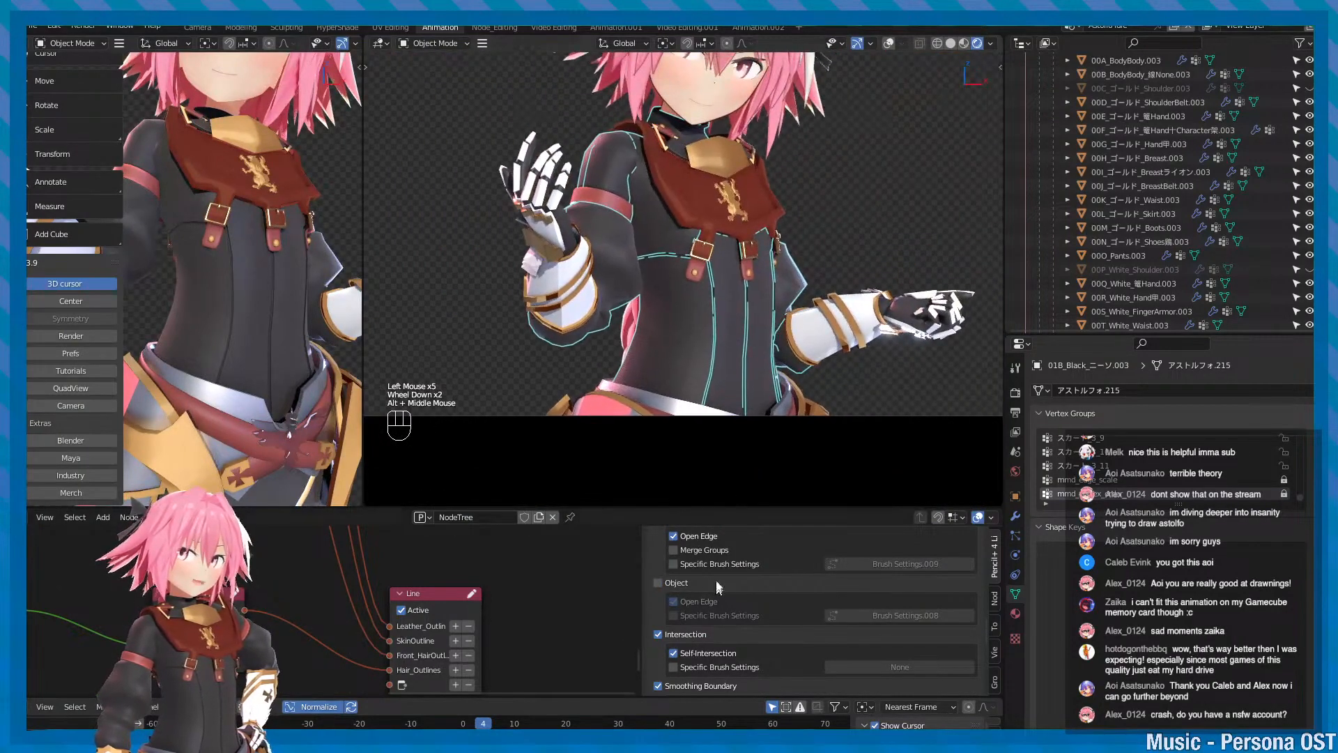
left_click(681, 583)
scroll(680, 578, "up", 1)
left_click(676, 572)
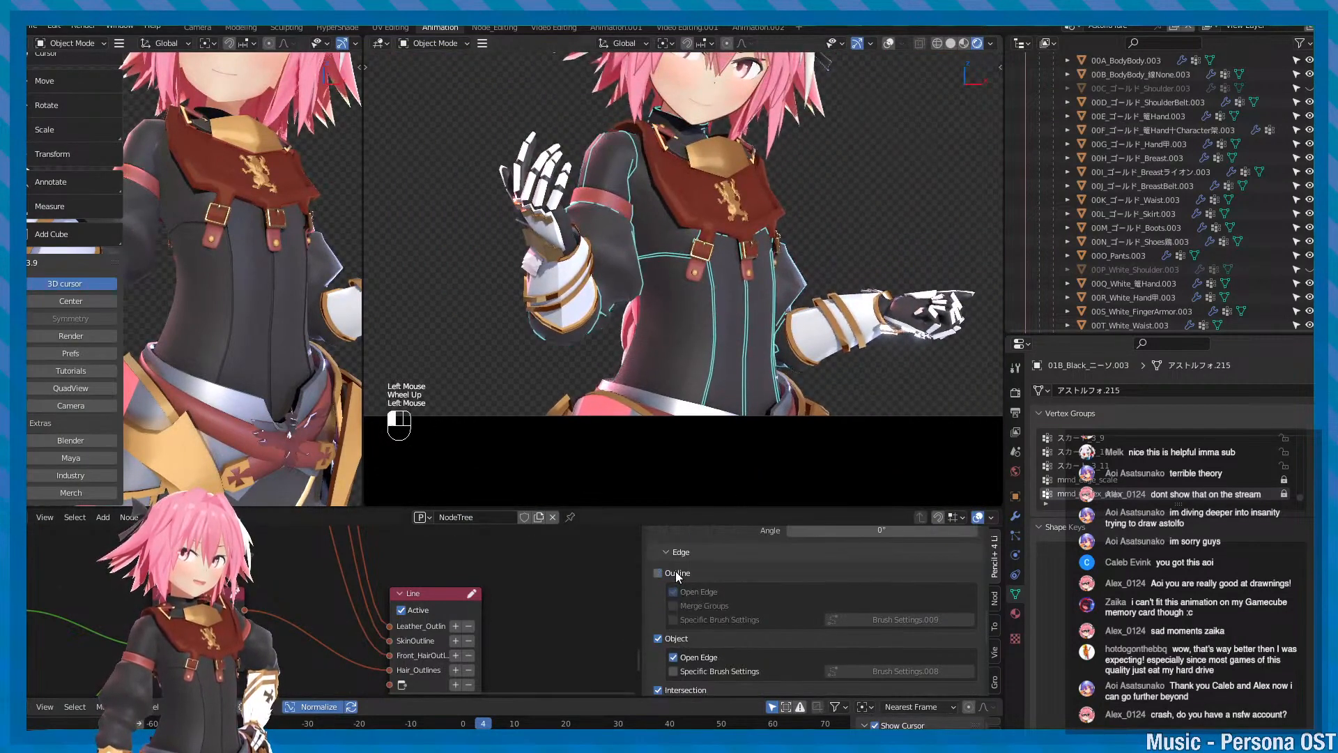
left_click(676, 573)
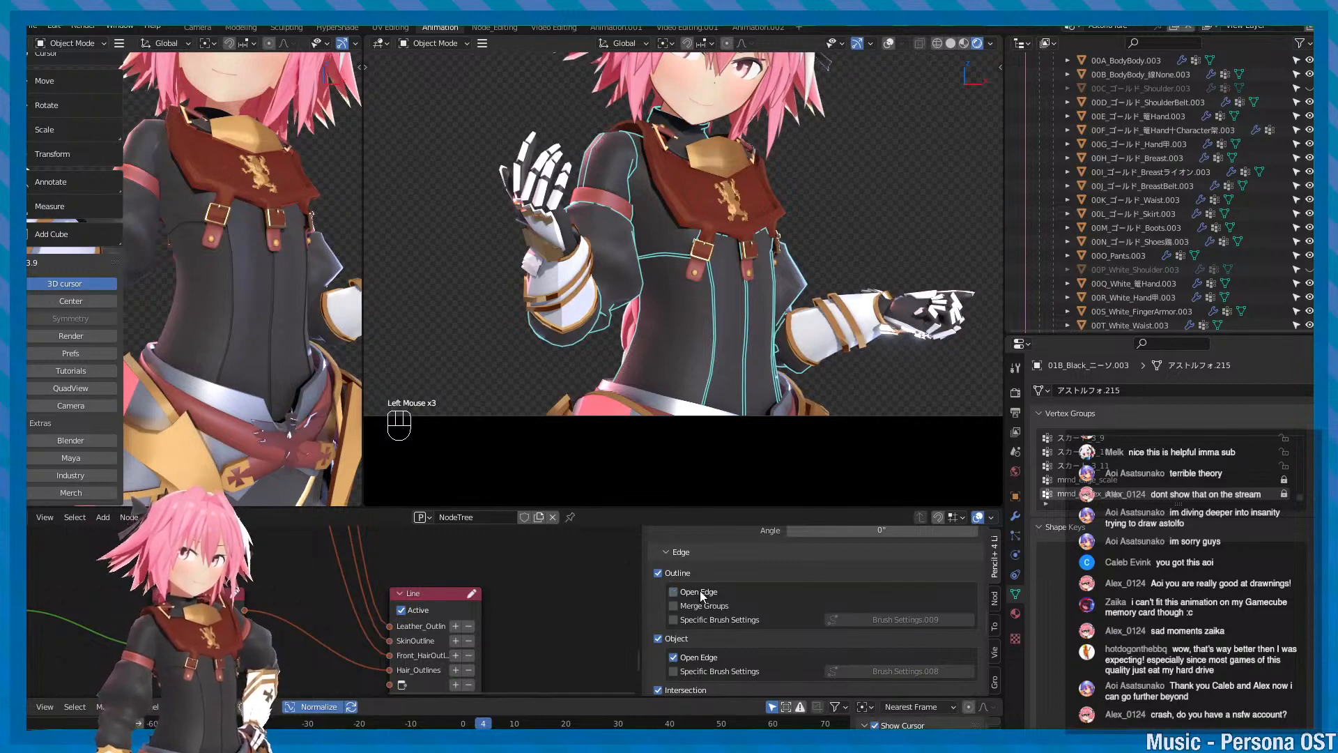
- Disable Open Edge for the Outline edges of Leather_Outlines, save the file and check the torso
left_click(700, 592)
left_click(700, 592)
middle_click_drag(676, 375, 669, 406, "alt")
key("ctrl+s")
middle_click_drag(753, 434, 770, 412, "alt")
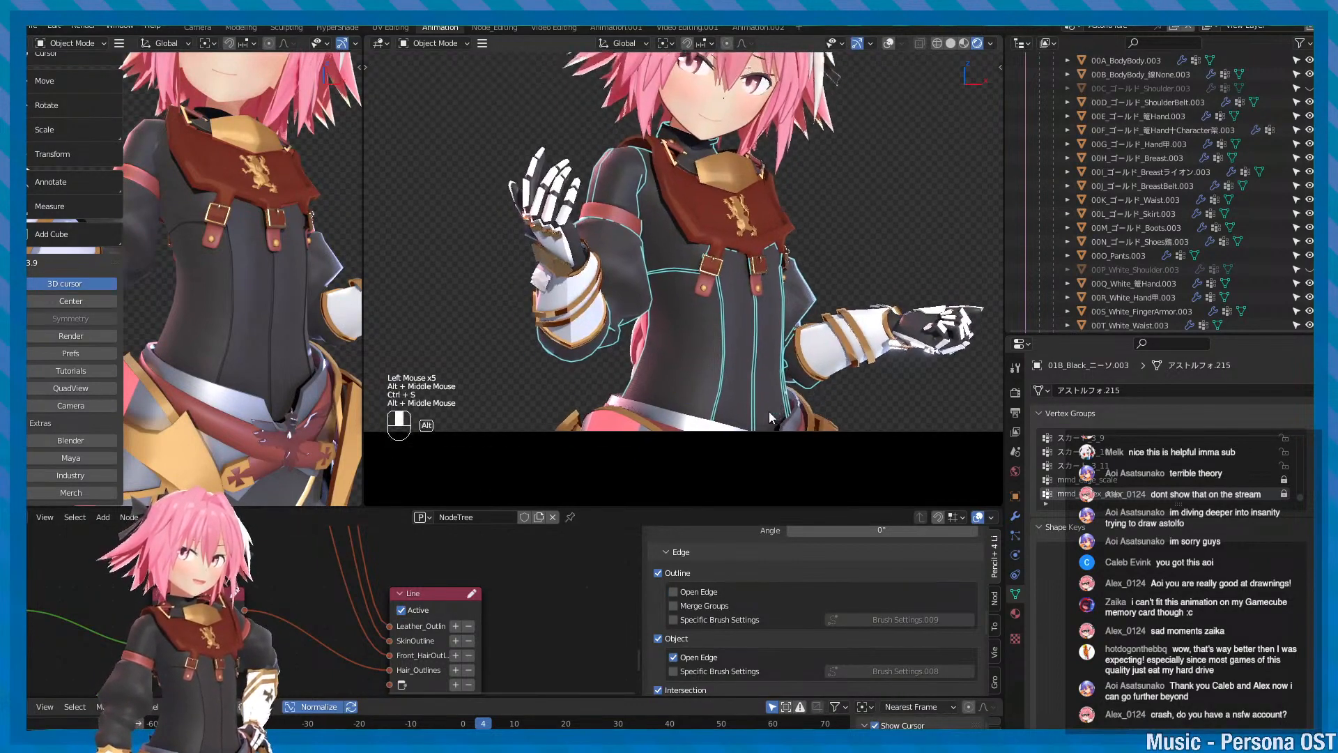
scroll(734, 626, "up", 4)
key("ctrl+s")
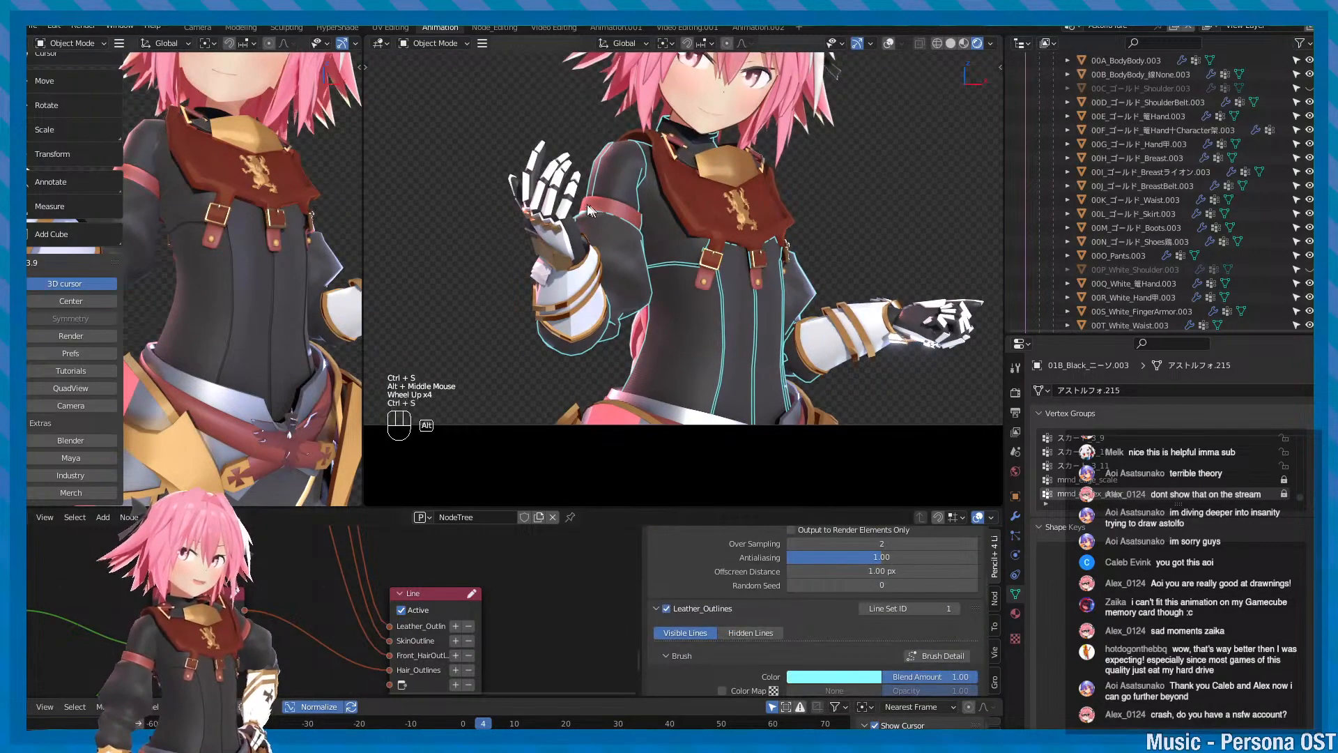
- Show the viewport overlays, open the black upper-body mesh in Edit Mode and select all its vertices
scroll(600, 237, "up", 2)
double_click(679, 320)
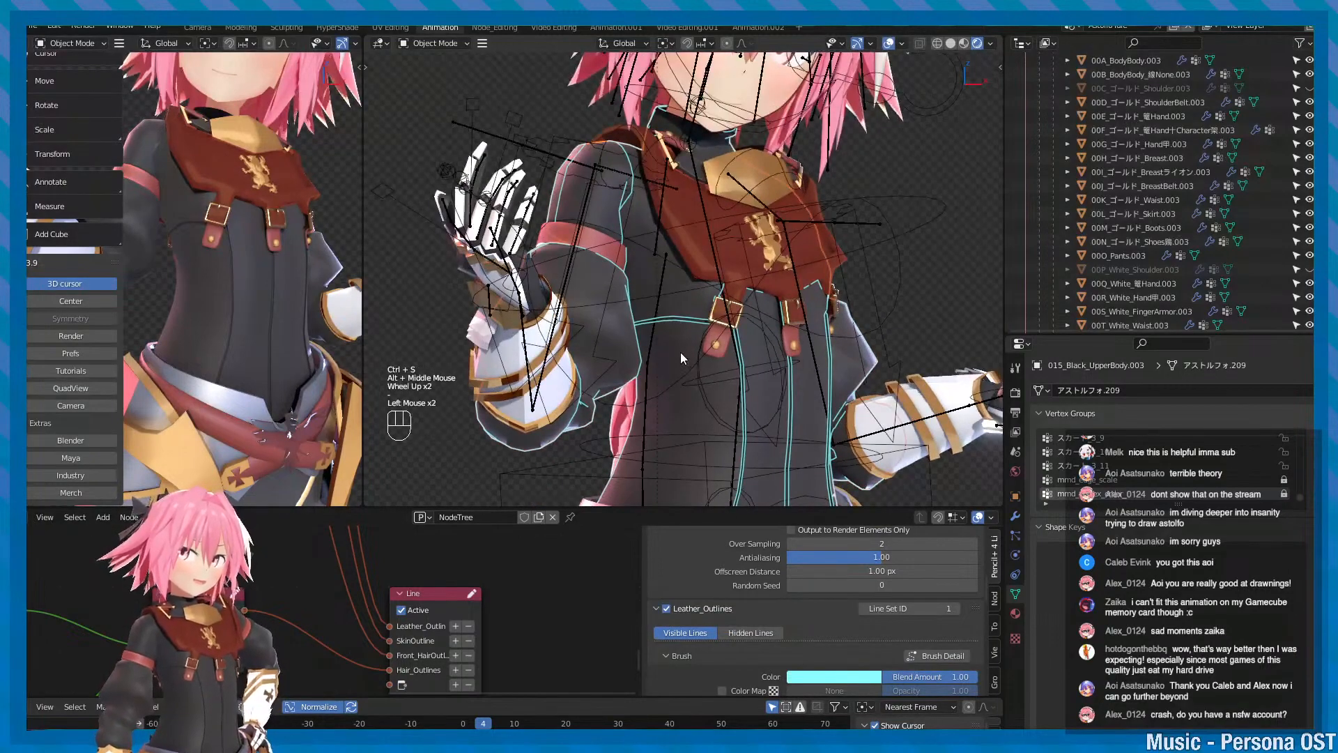
right_click(680, 353)
left_click(668, 349)
left_click(669, 347)
key("Tab")
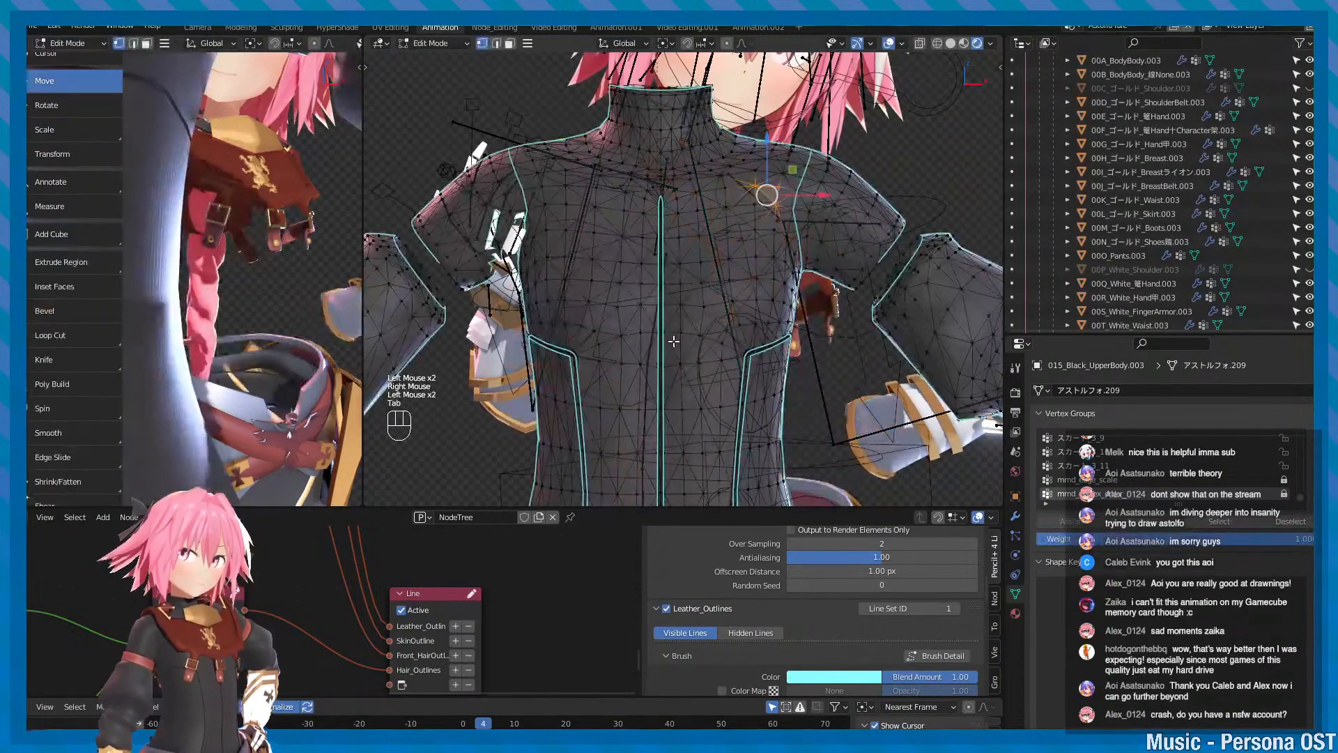
scroll(674, 341, "down", 6)
key("a")
- Examine the black upper-body mesh from several angles with overlays hidden and shown
key("ctrl+s")
scroll(279, 313, "down", 2, "alt")
left_click_drag(268, 303, 184, 219, "alt")
key("ctrl+s")
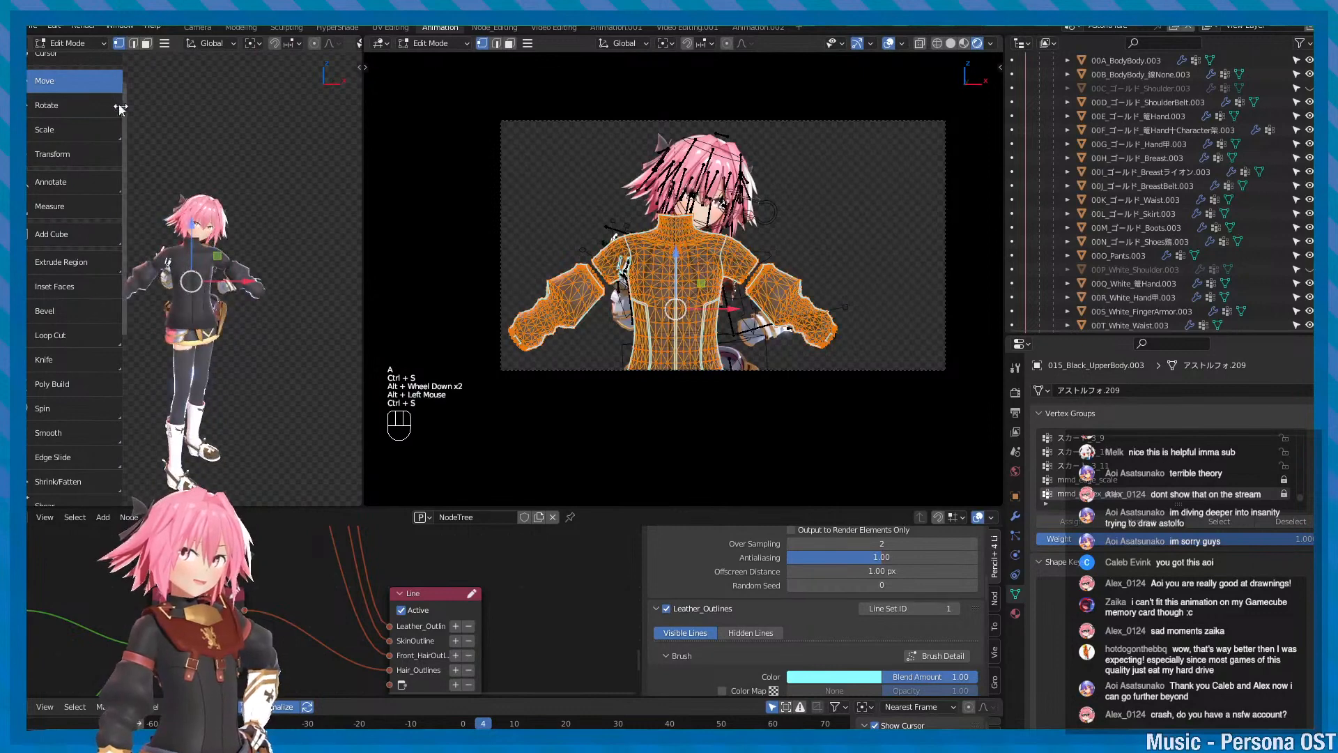
scroll(175, 237, "up", 1)
key("q")
middle_click_drag(185, 220, 162, 202, "alt")
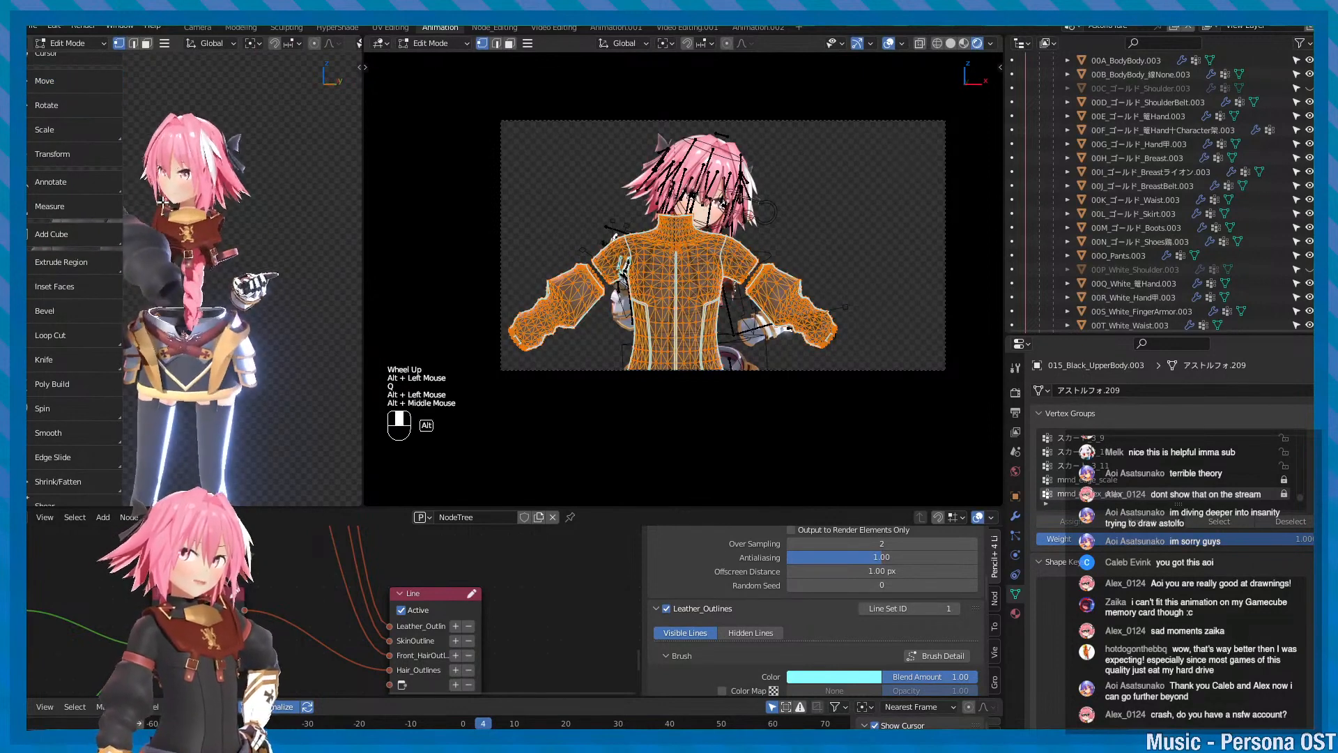
left_click_drag(163, 202, 230, 213, "alt")
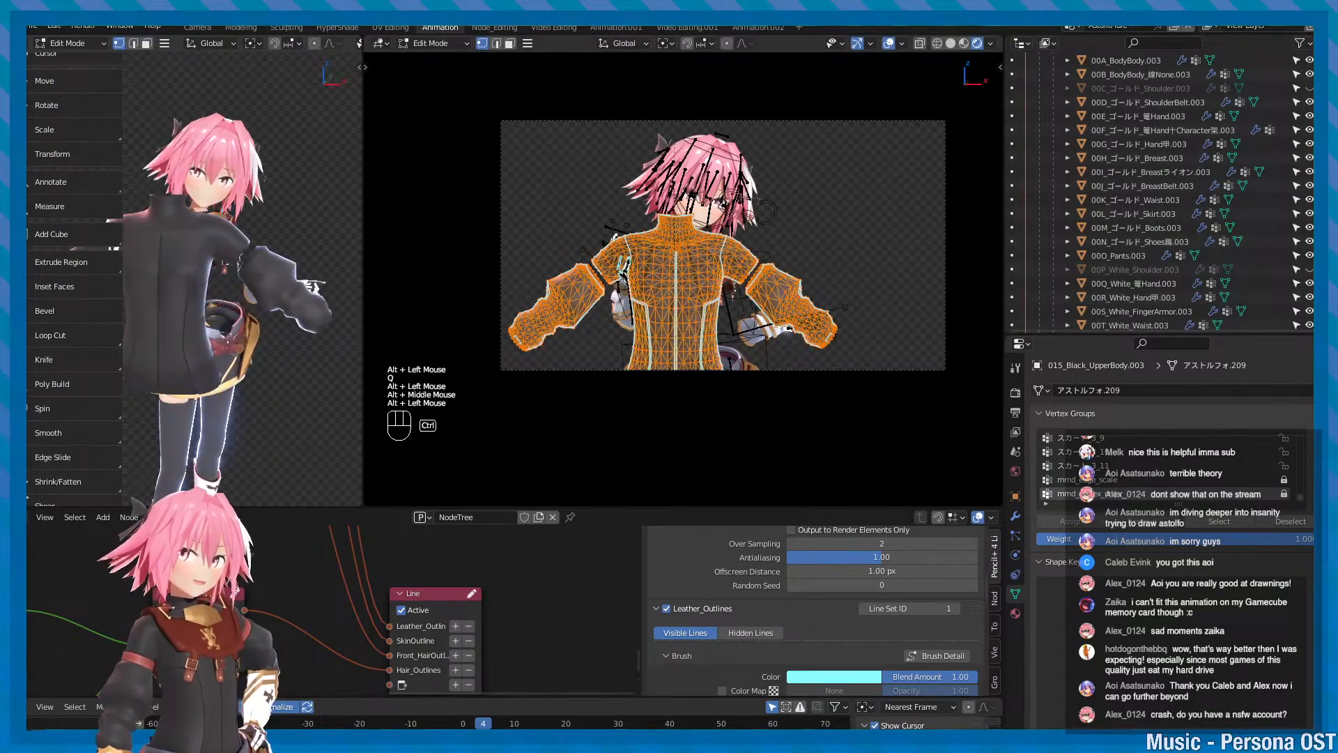
key("ctrl+s")
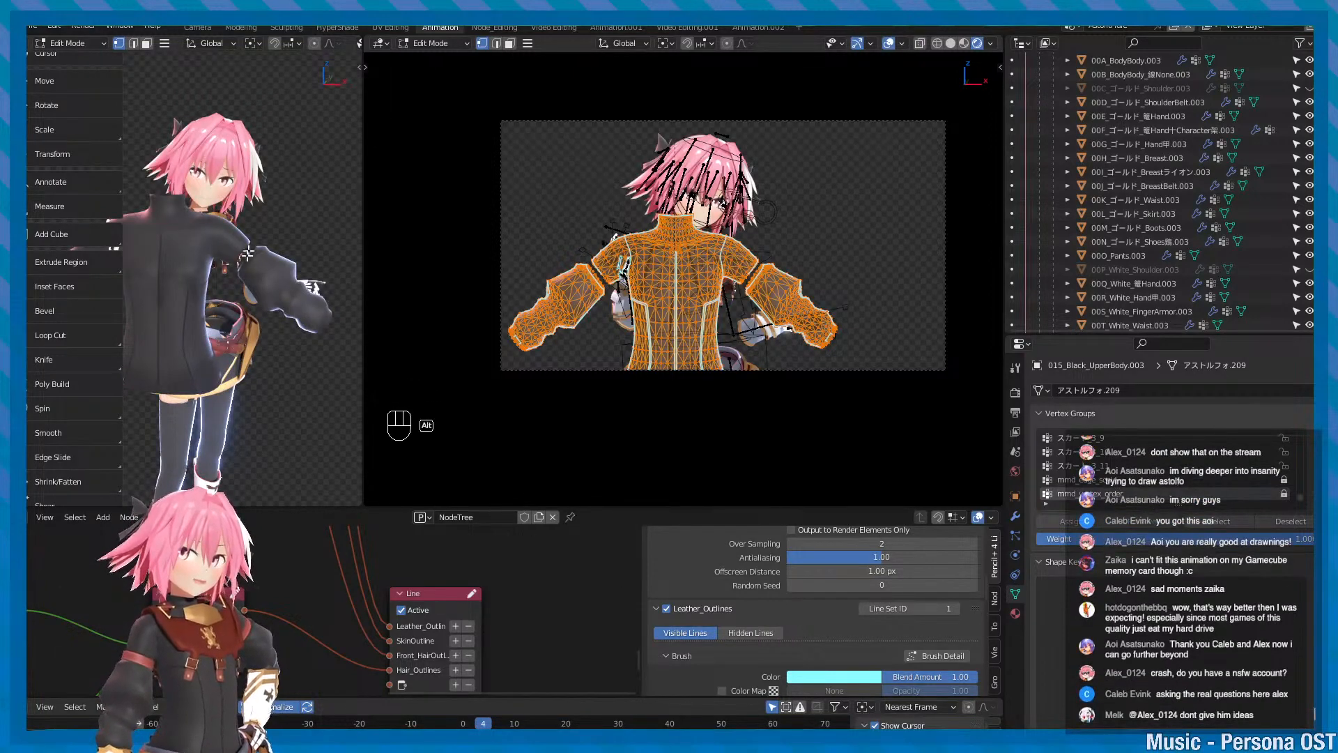
middle_click_drag(247, 254, 266, 293, "alt")
left_click_drag(266, 293, 258, 310, "alt")
key("ctrl+s")
key("minus")
middle_click_drag(257, 310, 242, 275, "alt")
key("ctrl+s")
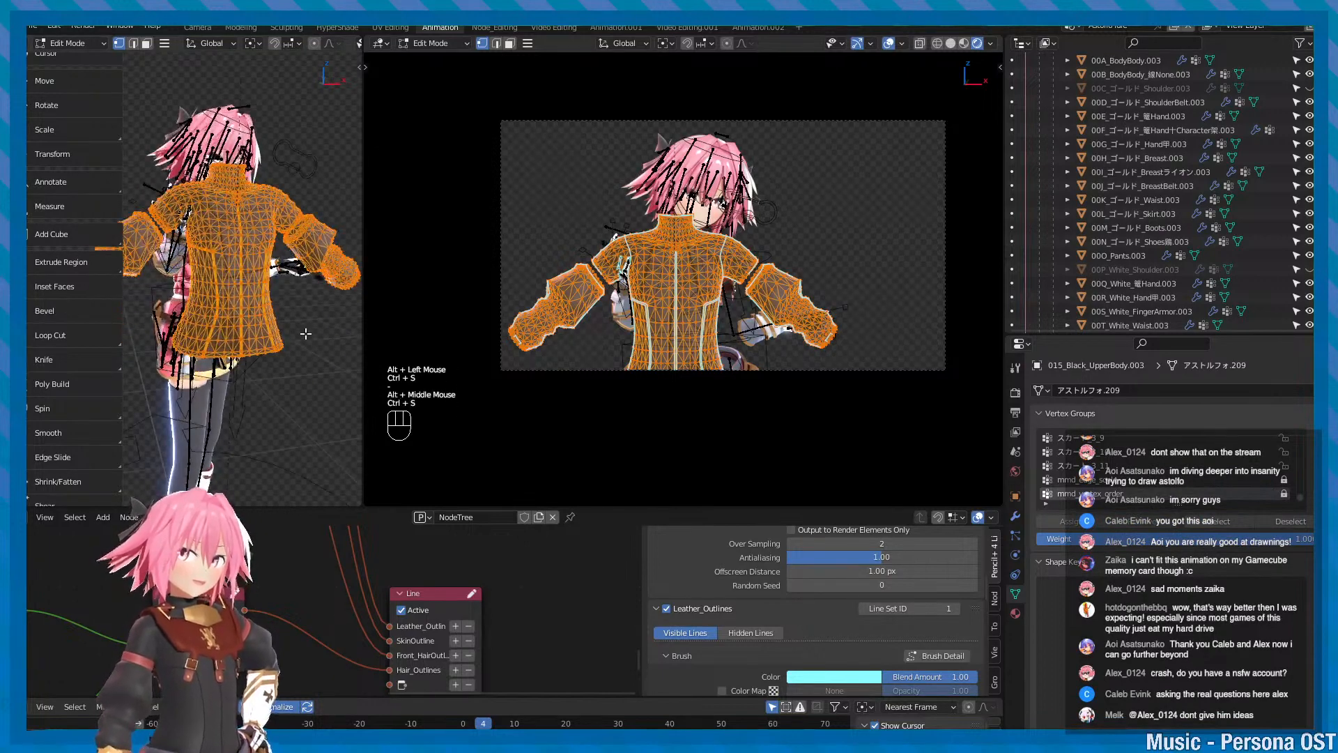
- Try merging the upper-body mesh's vertices by distance at 0.00001 m and inspect the back seams
key("F3")
left_click(404, 359)
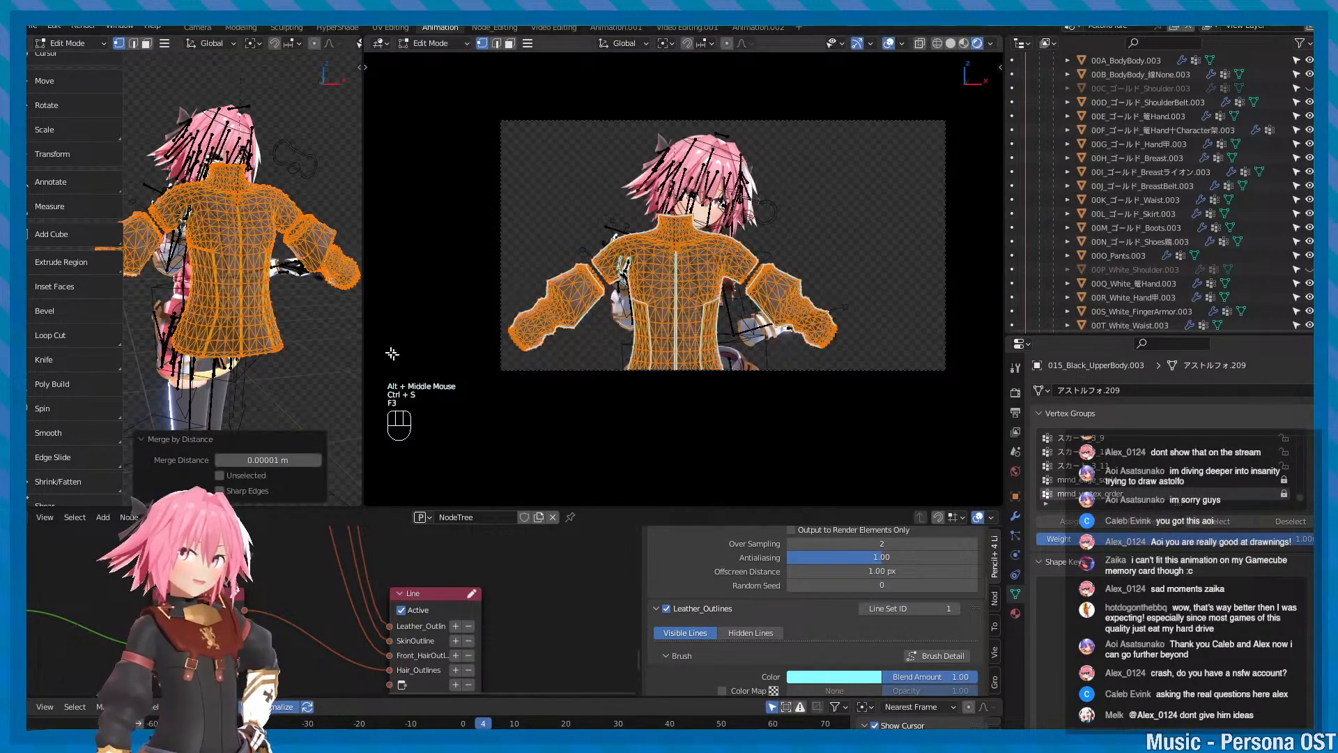
scroll(289, 324, "up", 3)
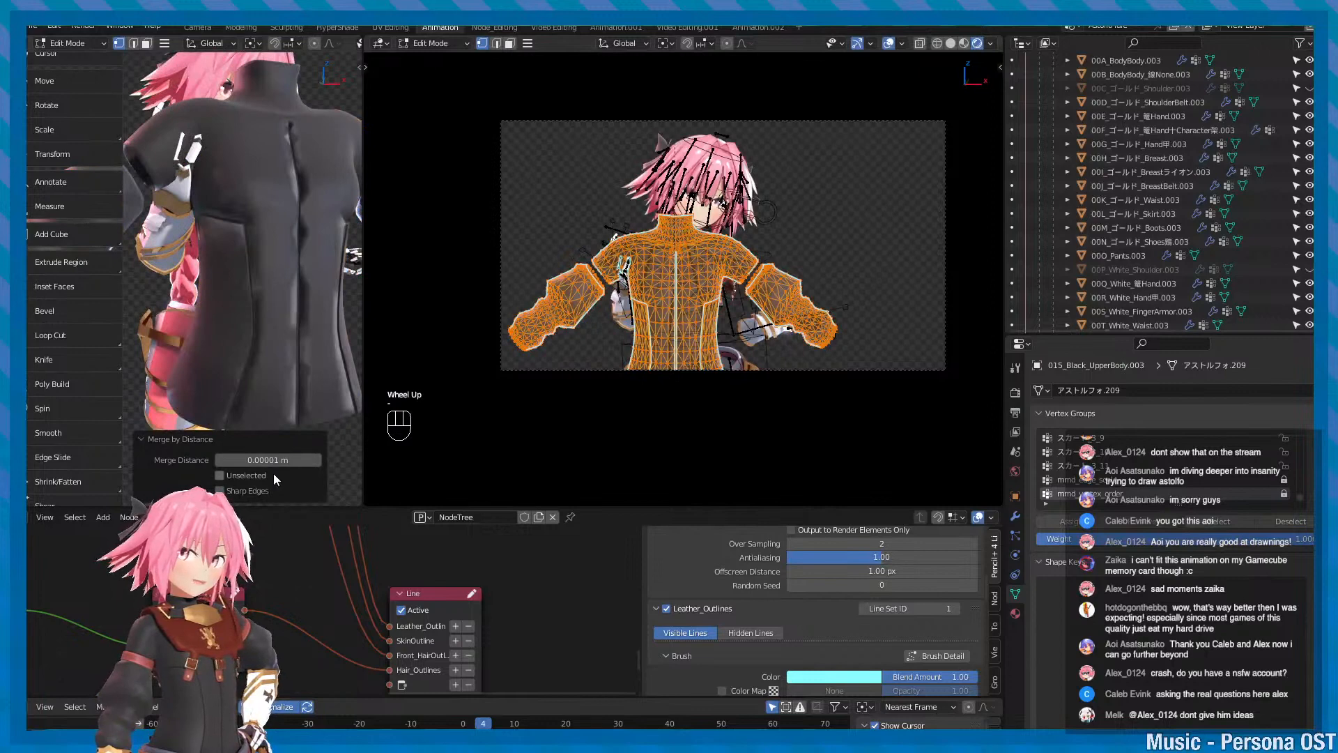
left_click(276, 336)
middle_click(276, 336, "alt")
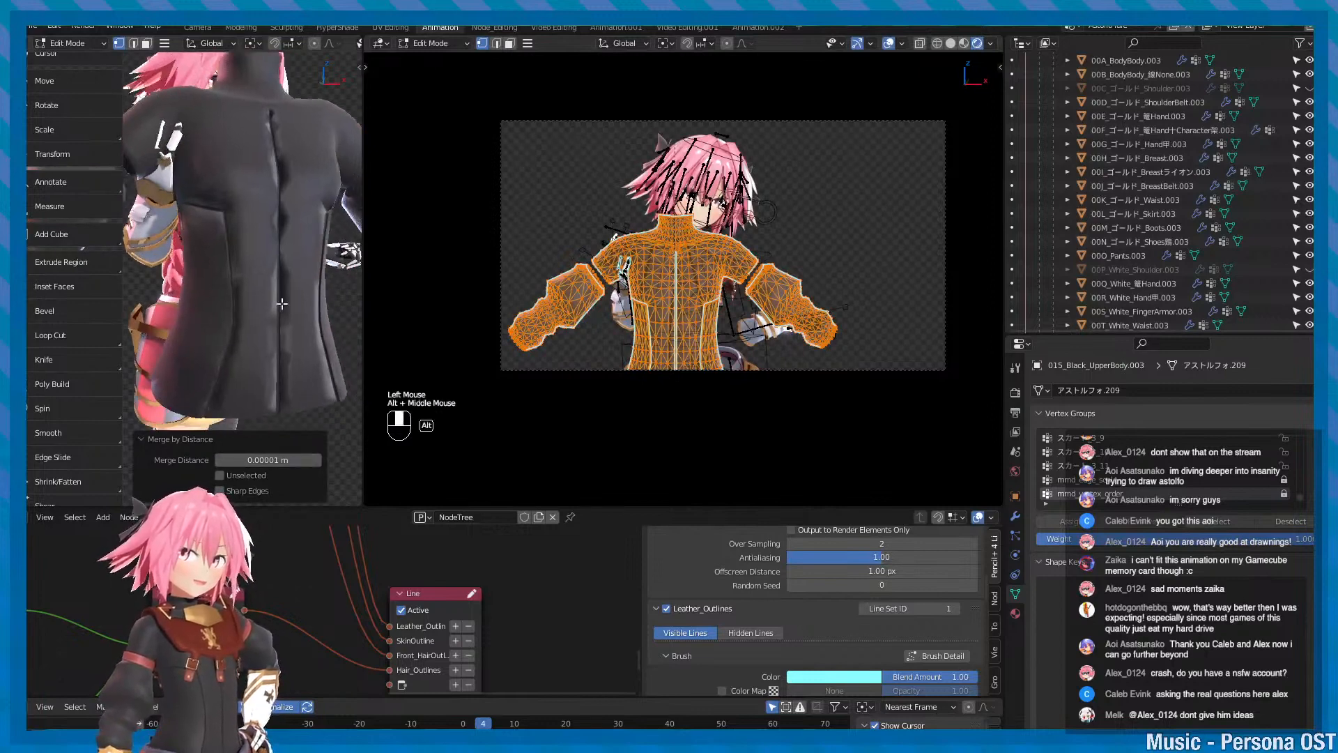
- Check the torso lines in Object Mode and undo the upper-body vertex merge
key("Tab")
scroll(725, 321, "up", 2)
middle_click(725, 320, "alt")
scroll(745, 310, "up", 2)
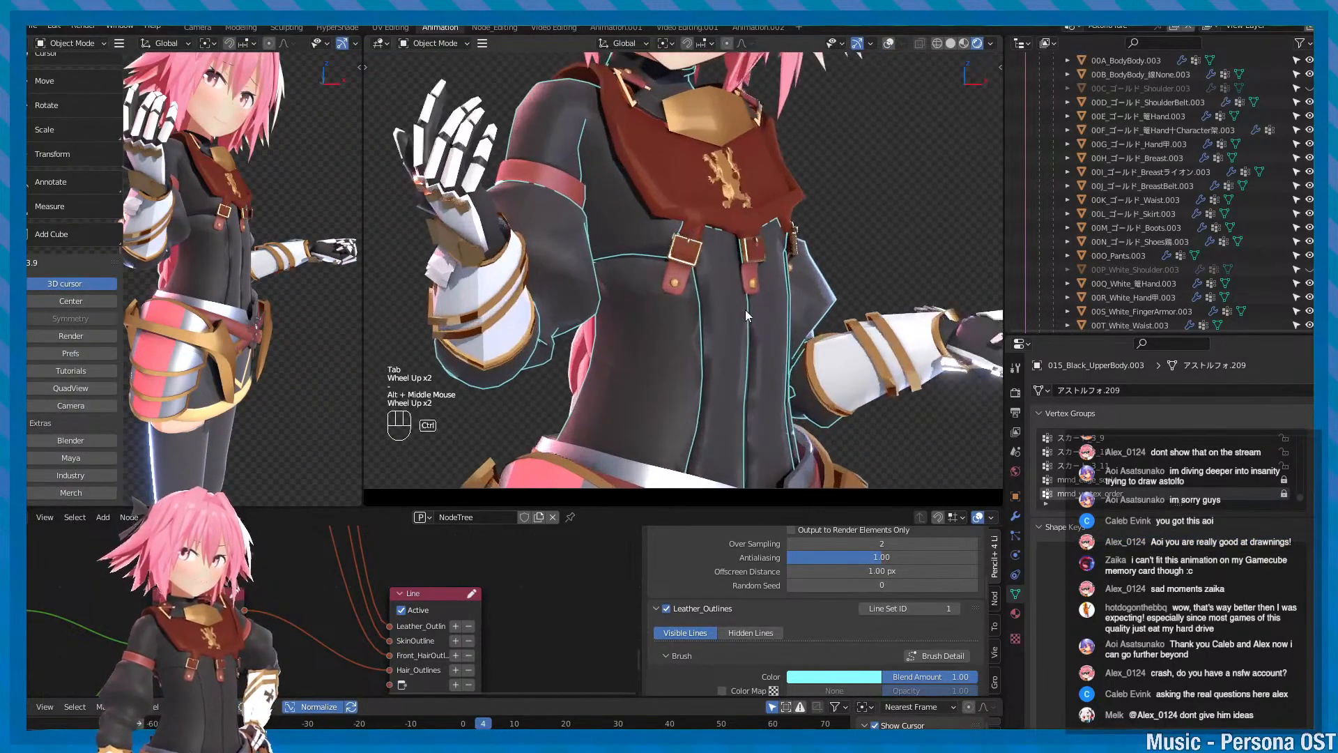
key("ctrl+z")
key("ctrl+z")
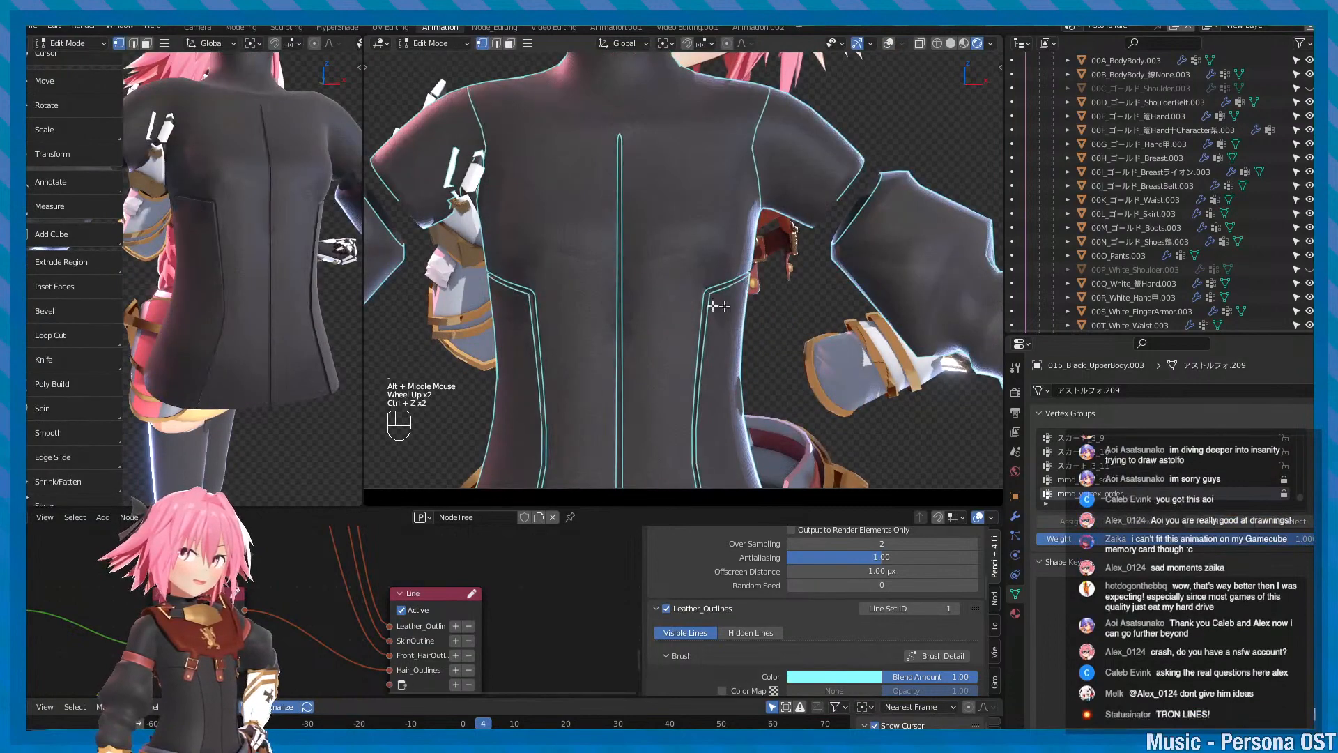
- Inspect the seams of the unmerged upper-body mesh, return to Object Mode and review the torso lines
key("minus")
key("minus")
key("minus")
left_click_drag(203, 284, 272, 257, "alt")
key("minus")
key("minus")
key("ctrl+s")
middle_click(234, 290, "alt")
key("minus")
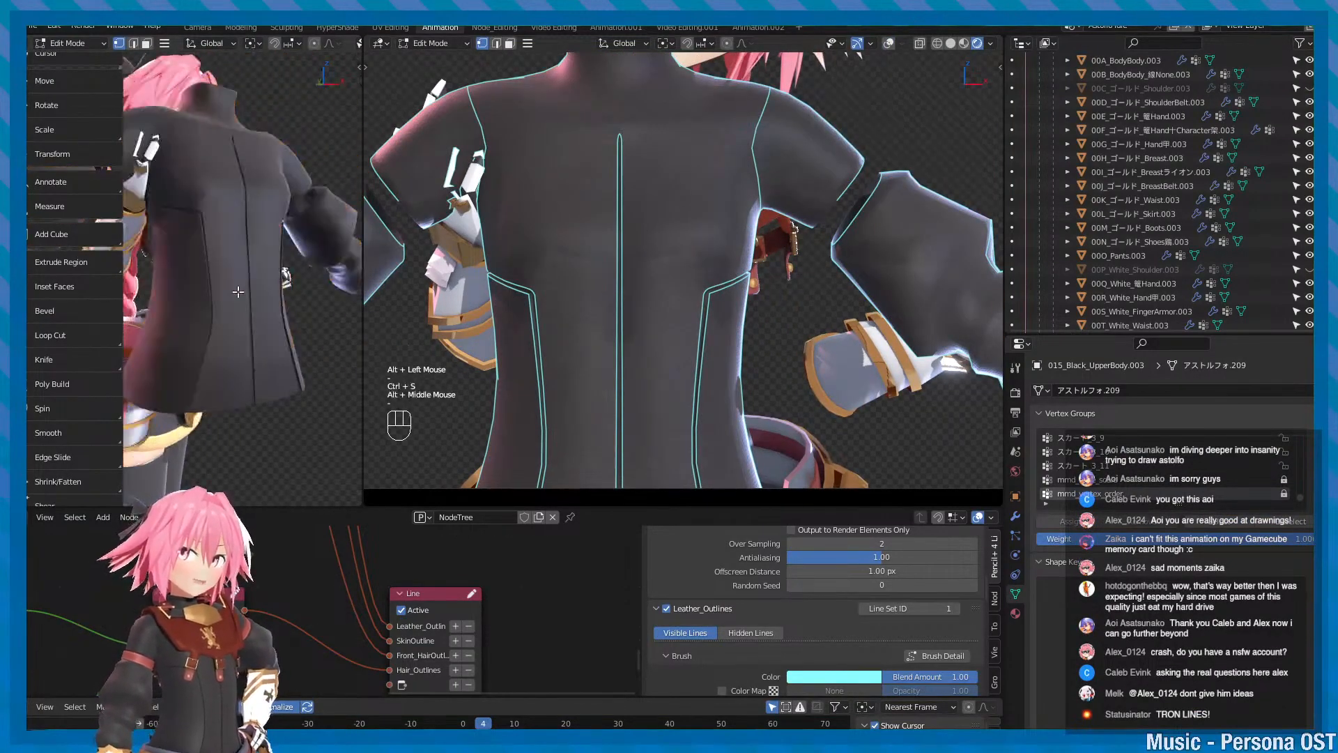
key("Tab")
middle_click_drag(672, 398, 637, 395, "alt")
scroll(620, 386, "down", 1)
key("ctrl+s")
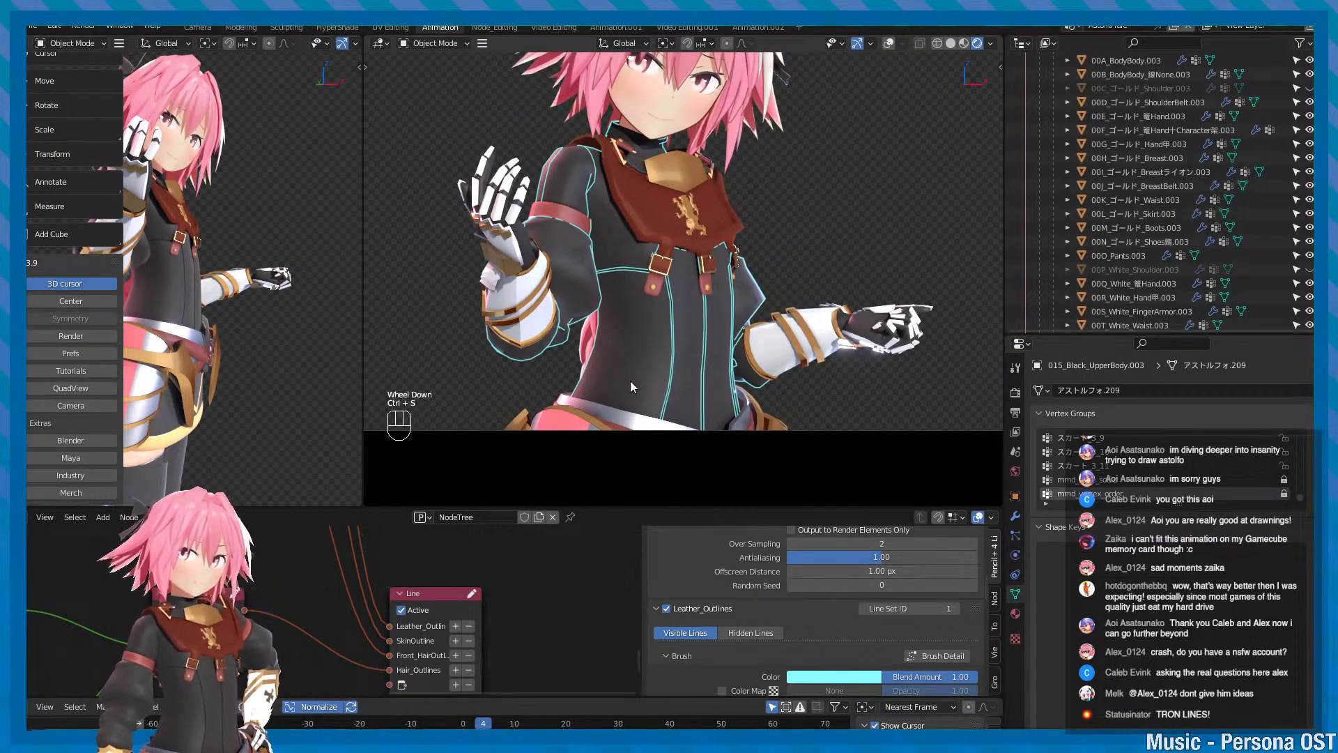
- Examine the black stockings and their outlines from the front in both viewports
middle_click_drag(232, 481, 240, 269, "alt")
left_click_drag(240, 268, 202, 279, "alt")
middle_click_drag(202, 278, 219, 305, "alt")
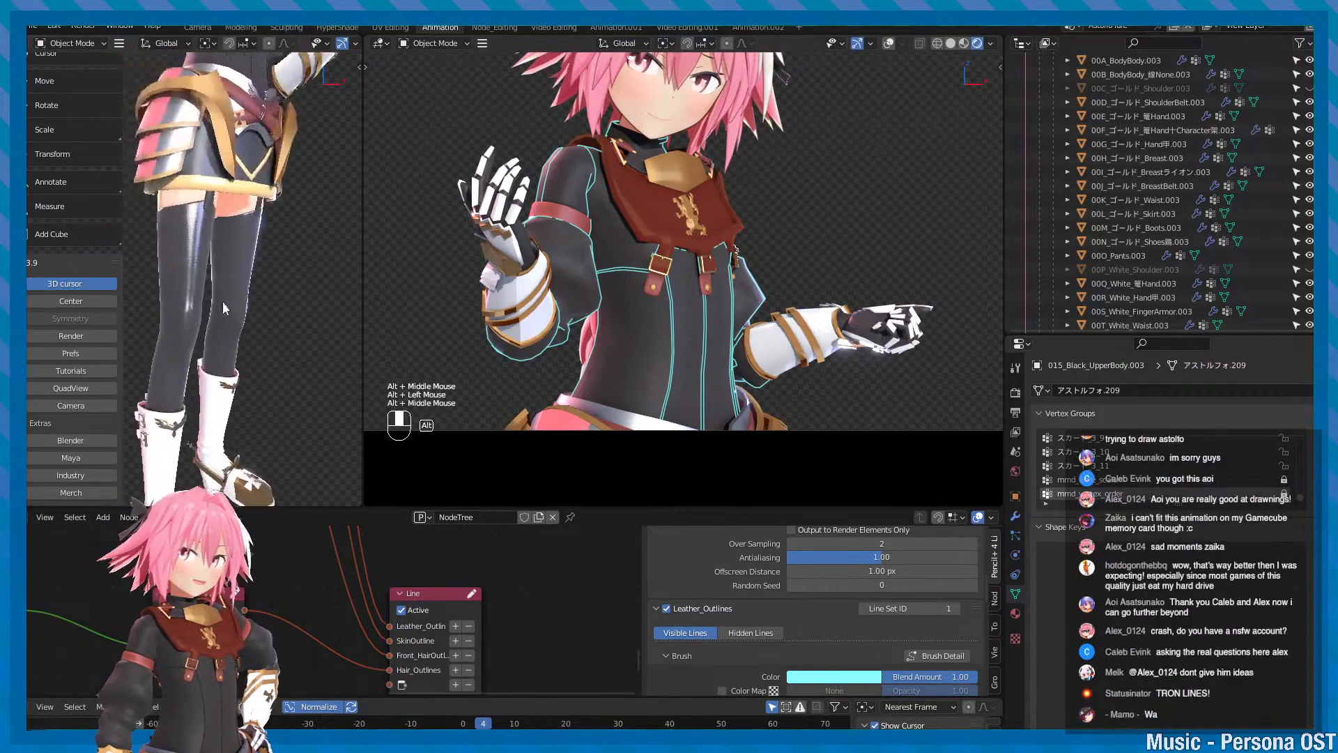
scroll(219, 305, "up", 2, "alt")
mouse_move(220, 305)
left_mouse_down("alt")
mouse_move(249, 312)
mouse_move(206, 314)
mouse_move(223, 307)
left_mouse_up("alt")
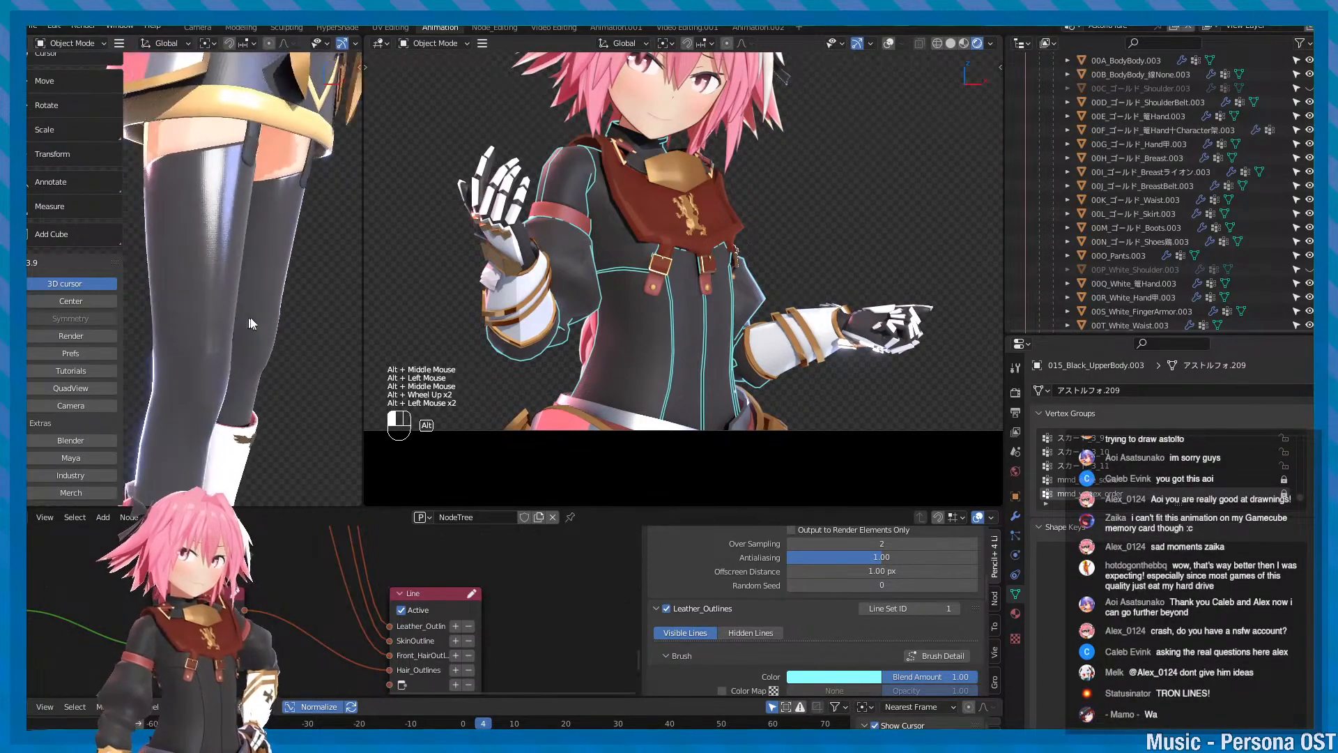
key("ctrl+s")
middle_click_drag(770, 347, 769, 345, "alt")
scroll(770, 344, "down", 1, "alt")
left_click_drag(769, 344, 771, 346, "alt")
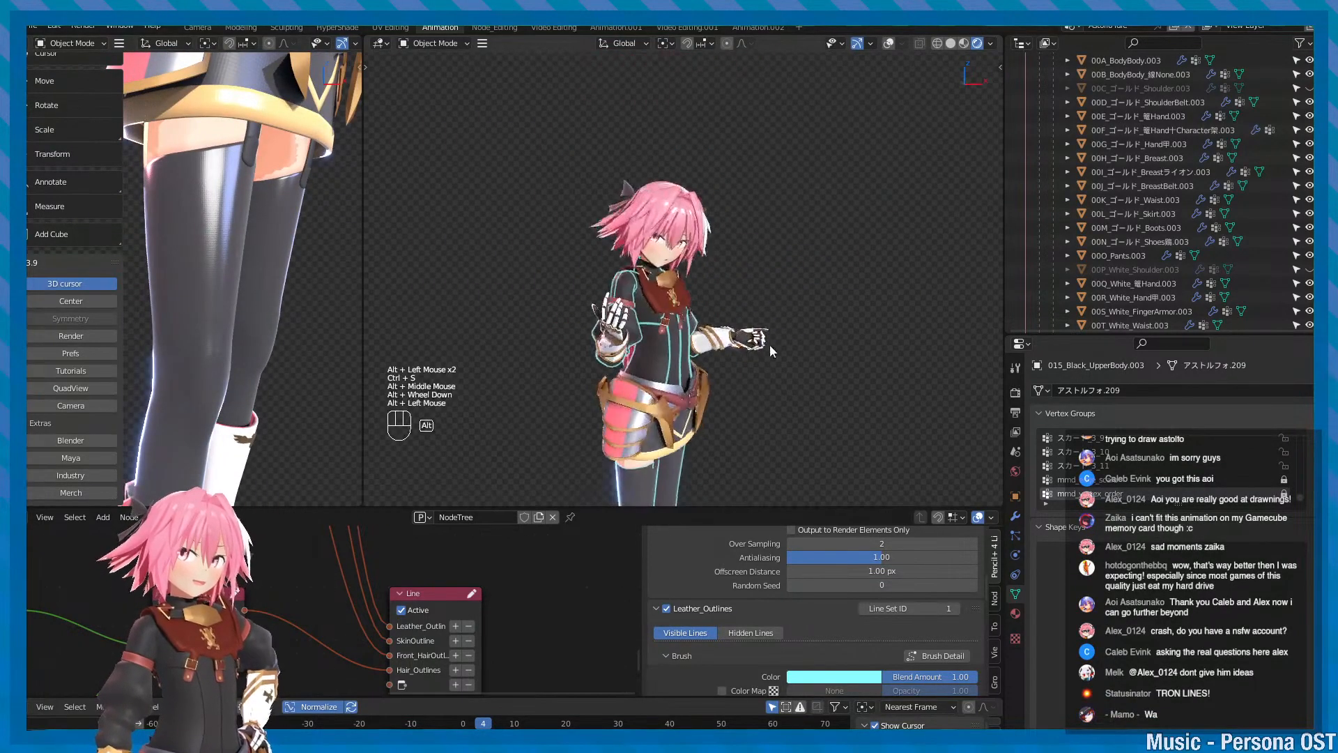
middle_click_drag(771, 346, 746, 273, "alt")
scroll(739, 277, "up", 2, "alt")
key("ctrl+s")
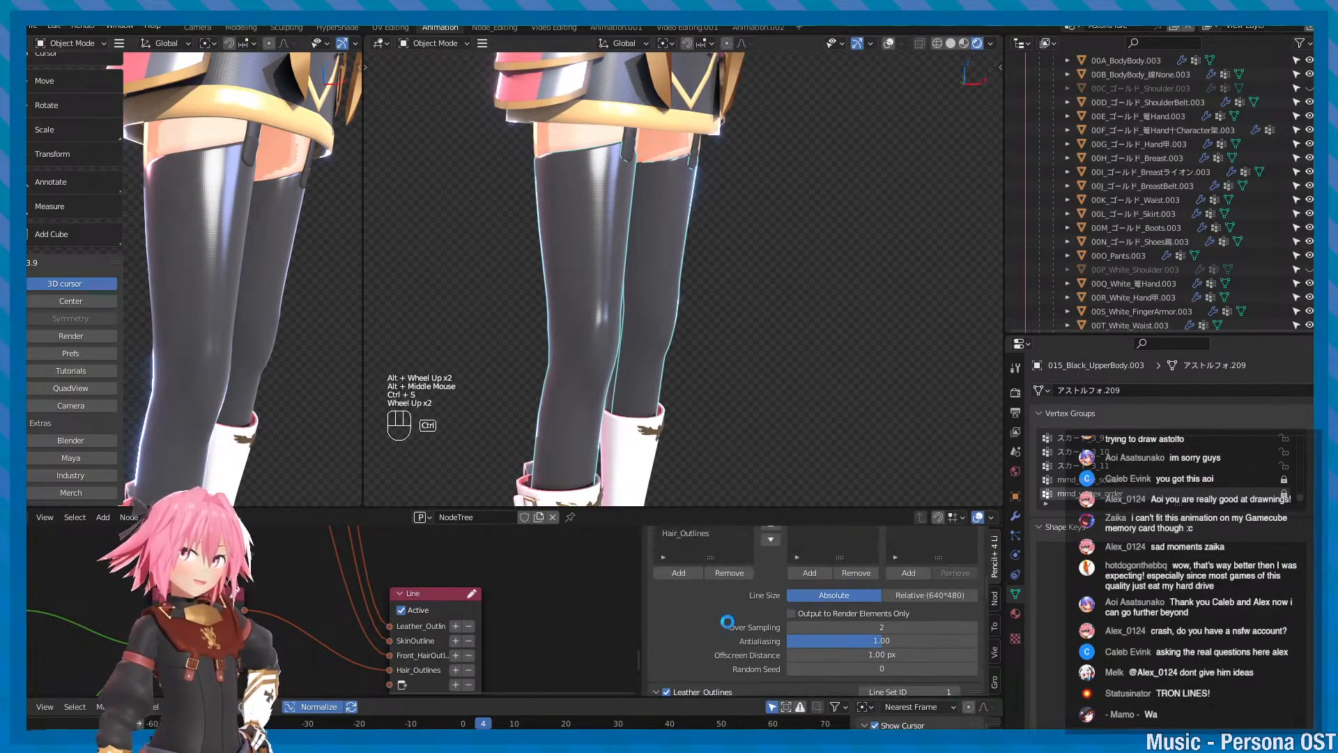
- Lower the saturation of the Leather_Outlines brush color to a near-white cyan and save the file
scroll(700, 402, "up", 2)
scroll(735, 656, "down", 4)
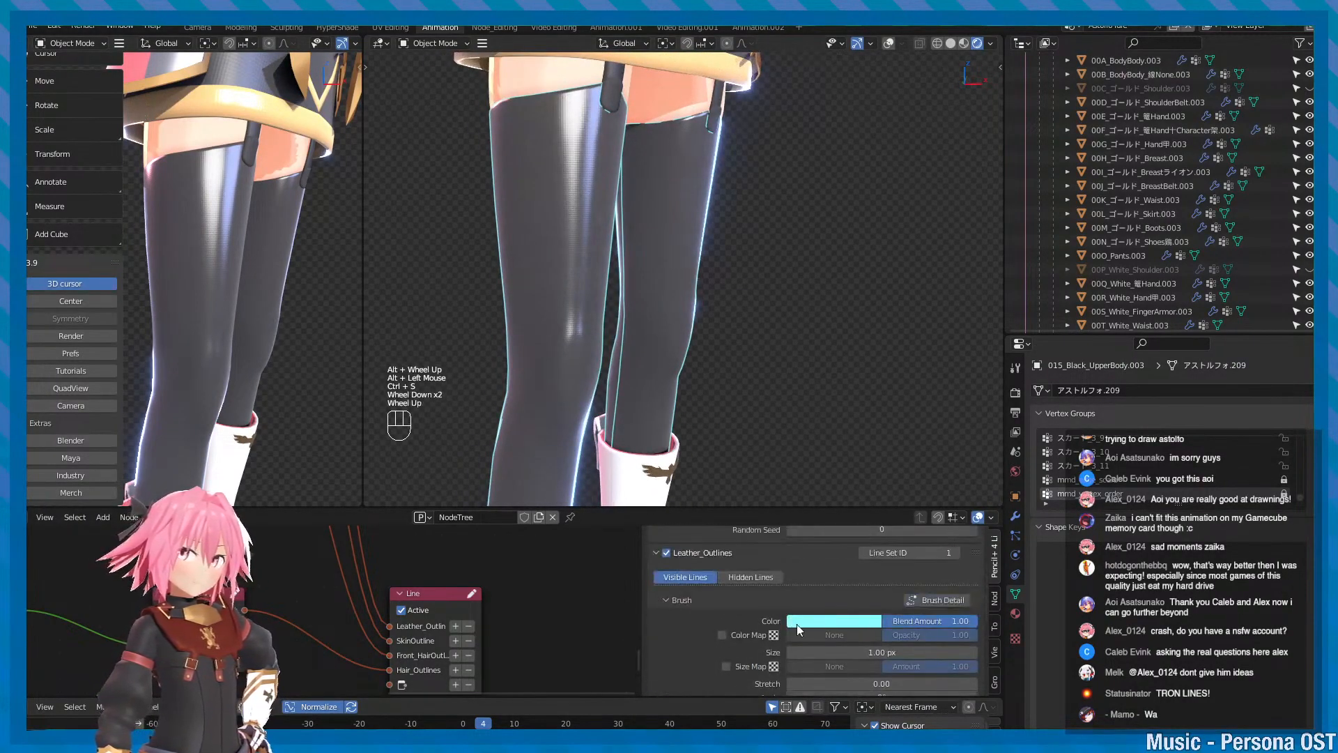
left_click(797, 624)
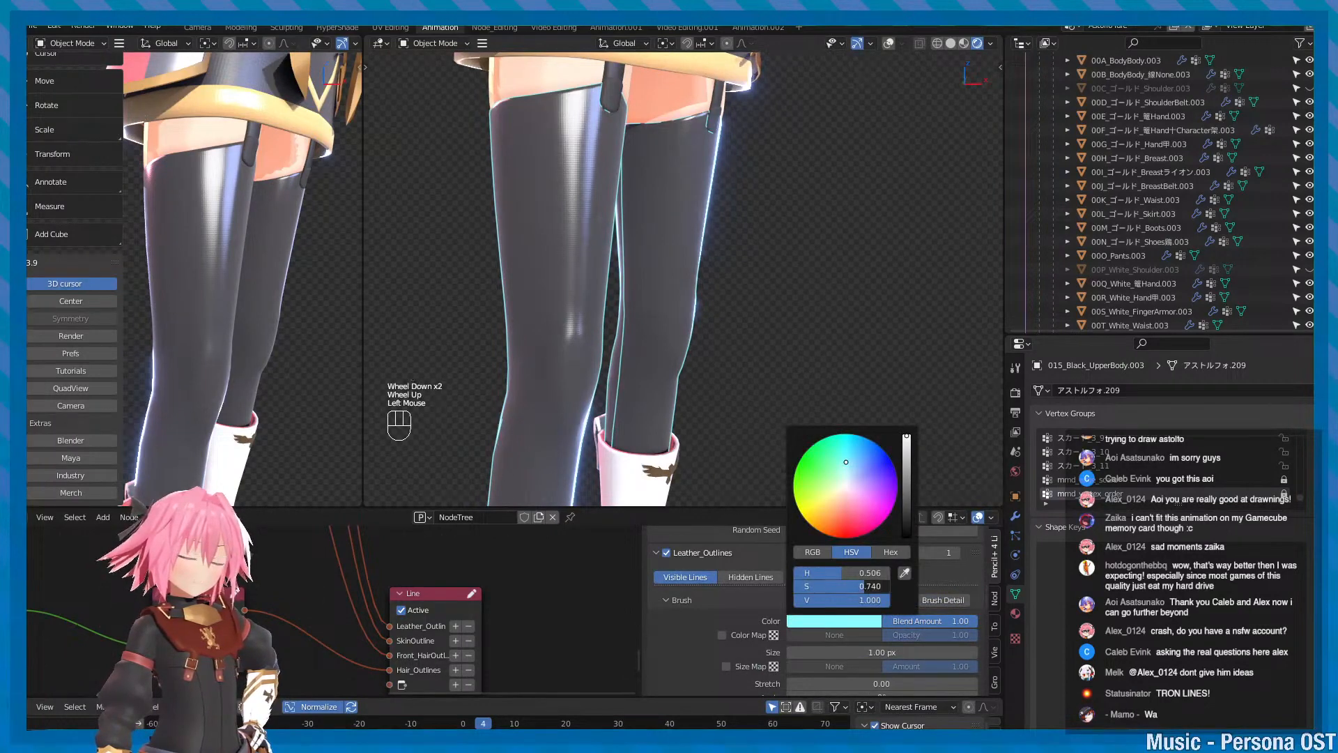
mouse_move(862, 586)
left_mouse_down()
mouse_move(801, 586)
mouse_move(817, 586)
left_mouse_up()
key("ctrl+s")
scroll(742, 626, "up", 4)
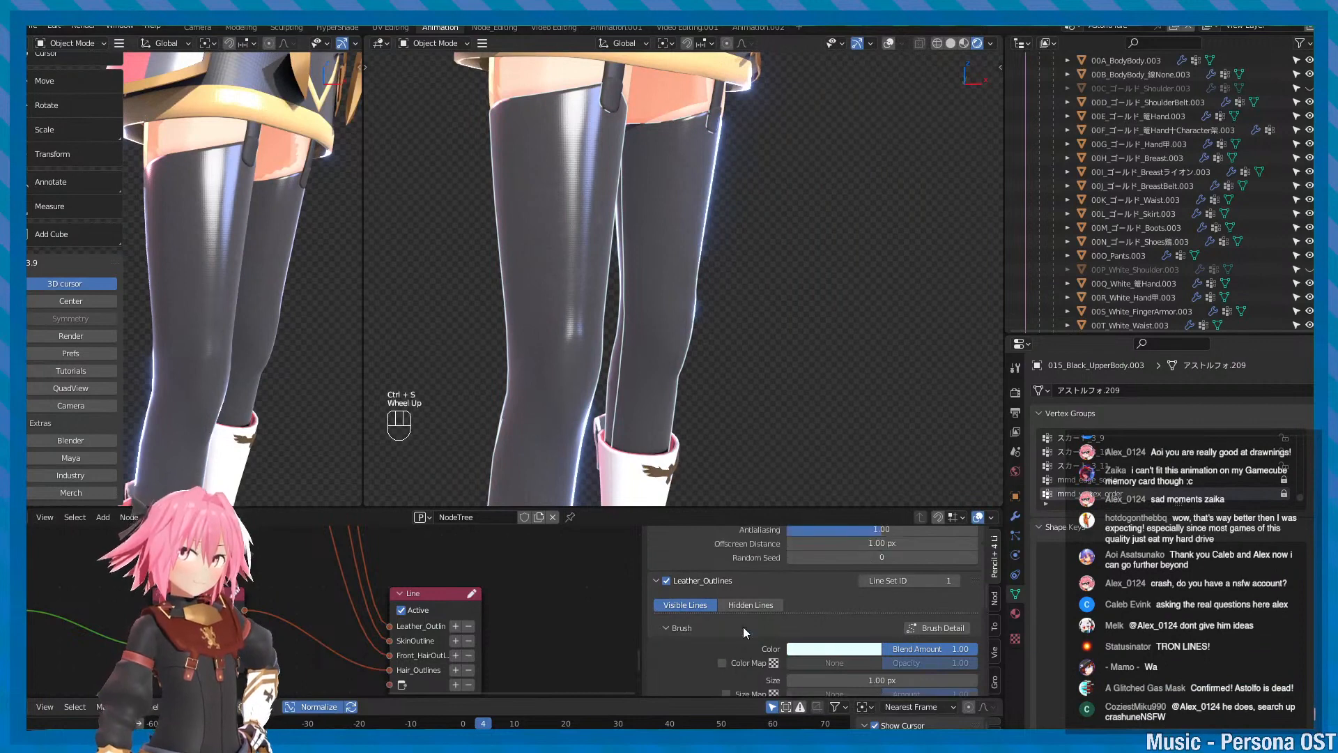
scroll(734, 607, "up", 1)
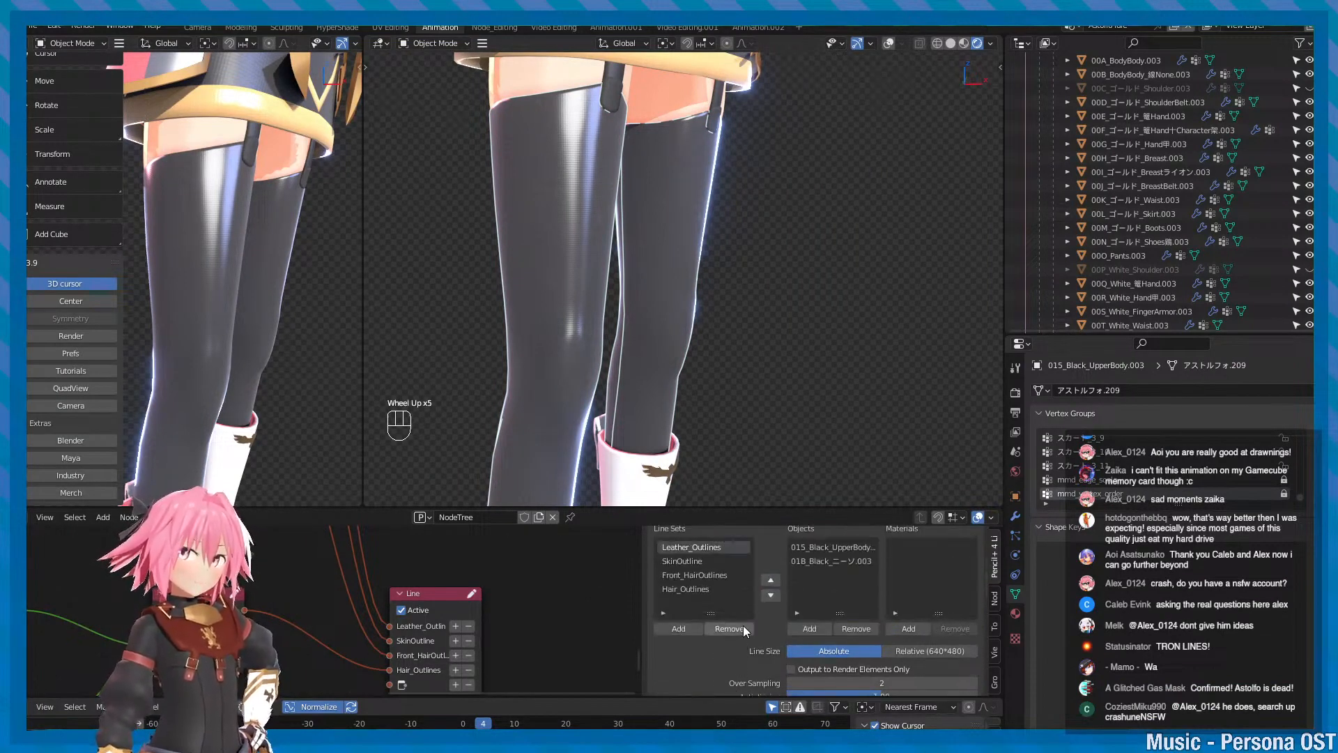
- Show the viewport overlays and select the black stockings mesh
scroll(701, 293, "up", 1, "alt")
left_click_drag(701, 293, 673, 271, "alt")
key("minus")
left_click(655, 262)
left_click(637, 218)
key("f")
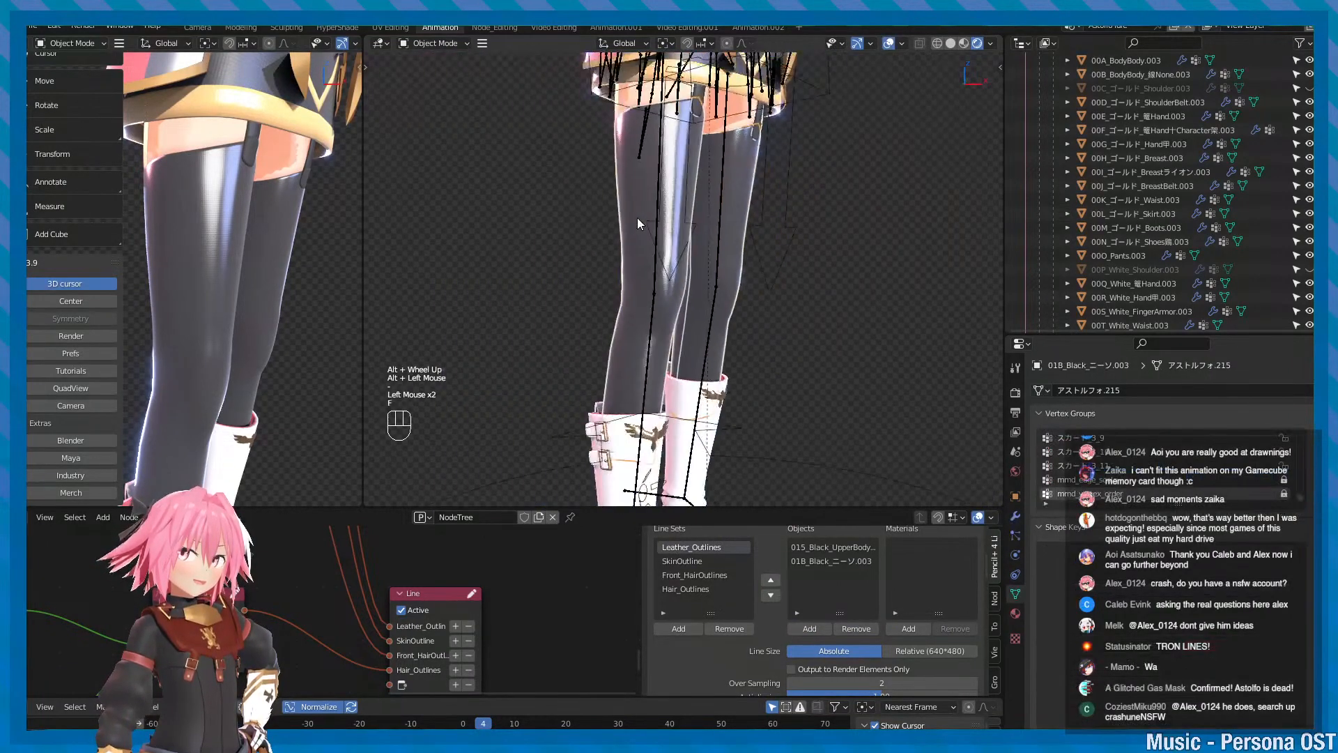
- Inspect the outer and inner edges of the black stockings in close-up
left_click_drag(682, 220, 648, 233, "alt")
middle_click_drag(648, 234, 650, 283, "alt")
scroll(652, 282, "up", 2, "alt")
left_click_drag(669, 275, 725, 256, "alt")
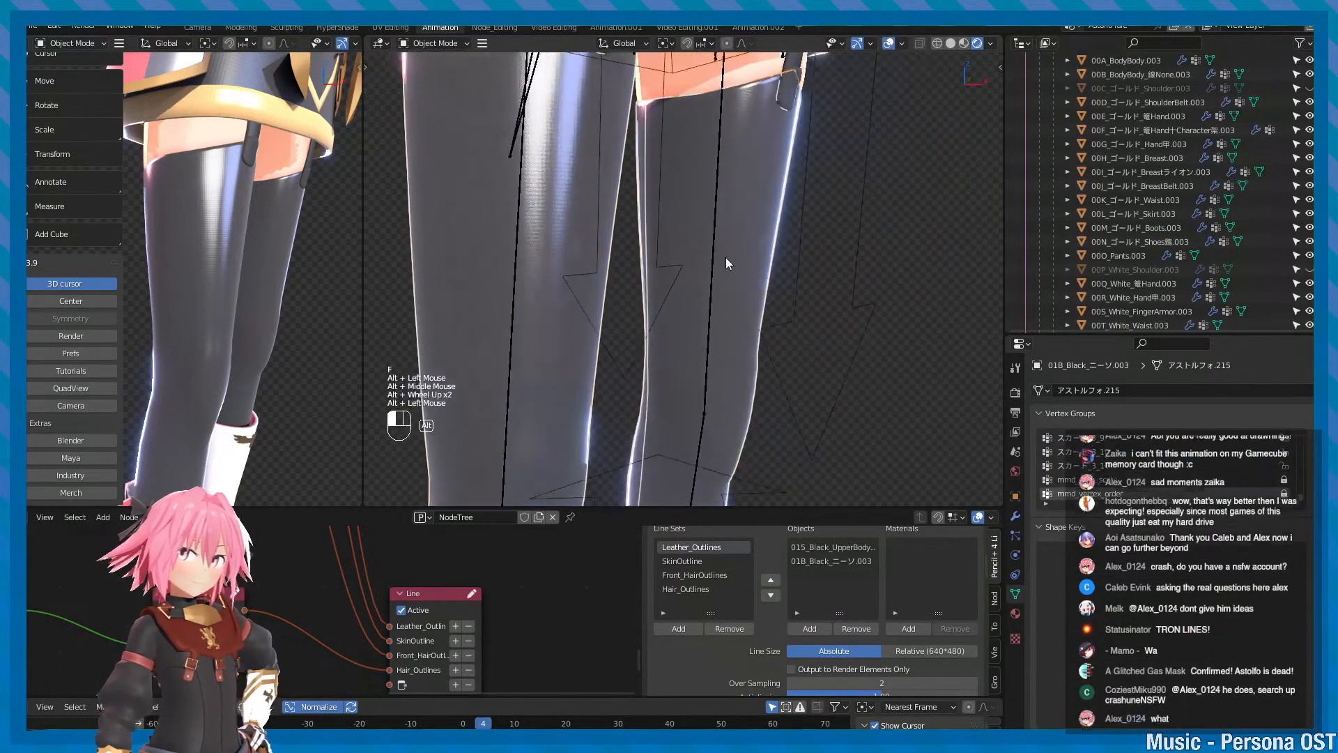
key("shift+grave")
key("w")
key("s")
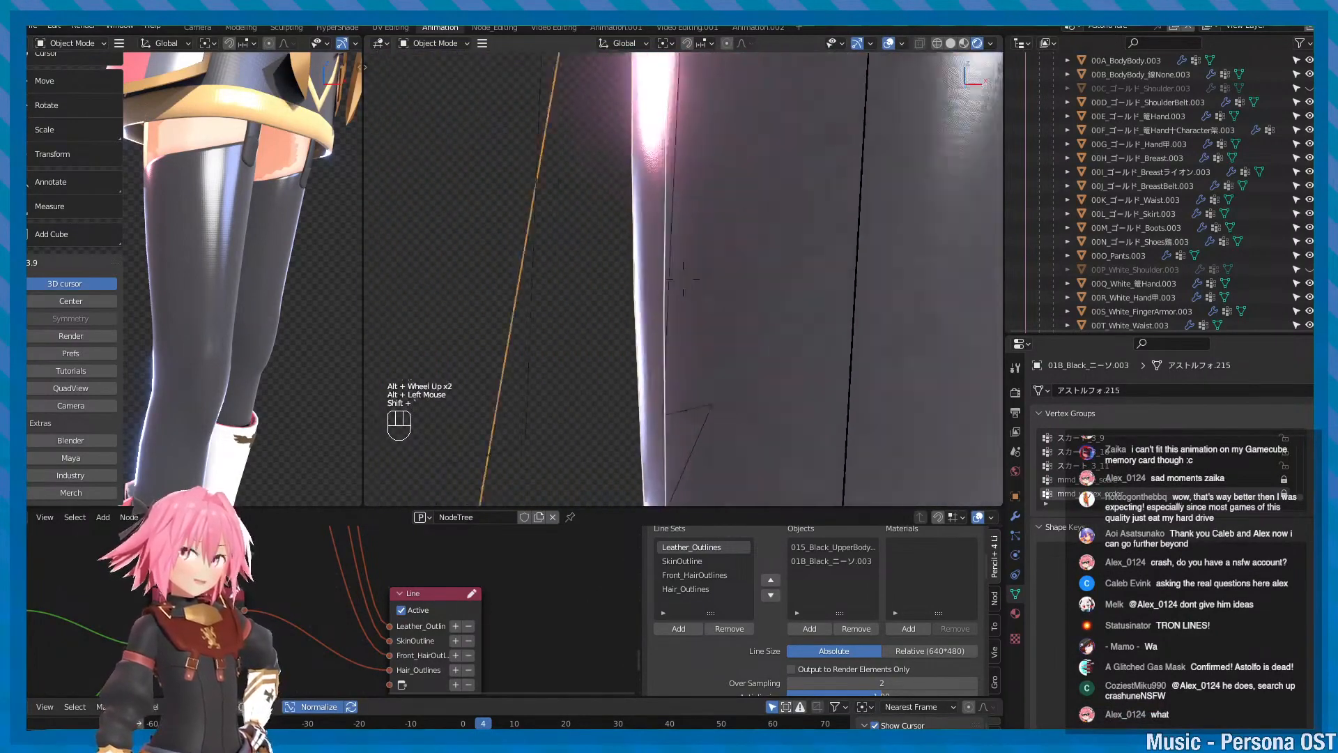
left_click(718, 244)
scroll(739, 279, "down", 2)
- Merge all vertices of the black stockings mesh by distance at 0.00001 m in Edit Mode
key("Tab")
key("f")
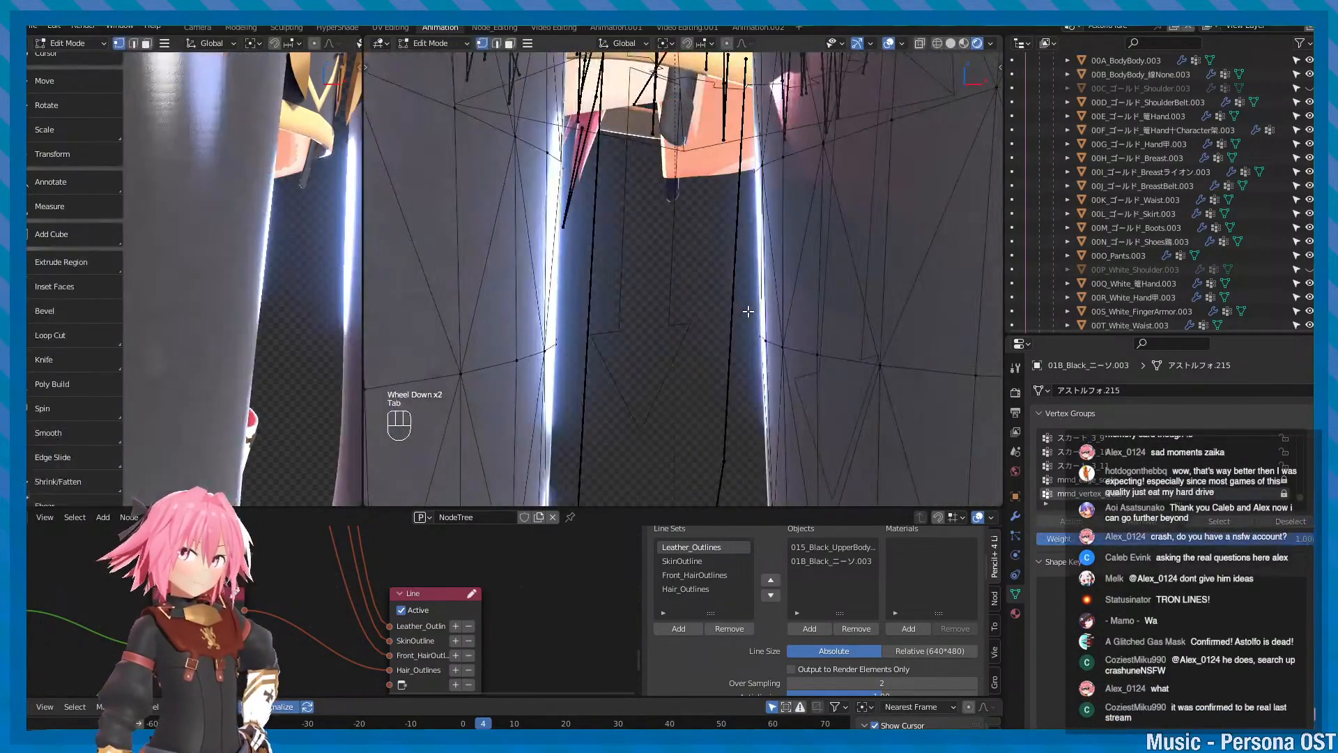
scroll(746, 310, "down", 2)
left_click_drag(746, 311, 655, 349, "alt")
scroll(667, 352, "down", 2, "alt")
key("a")
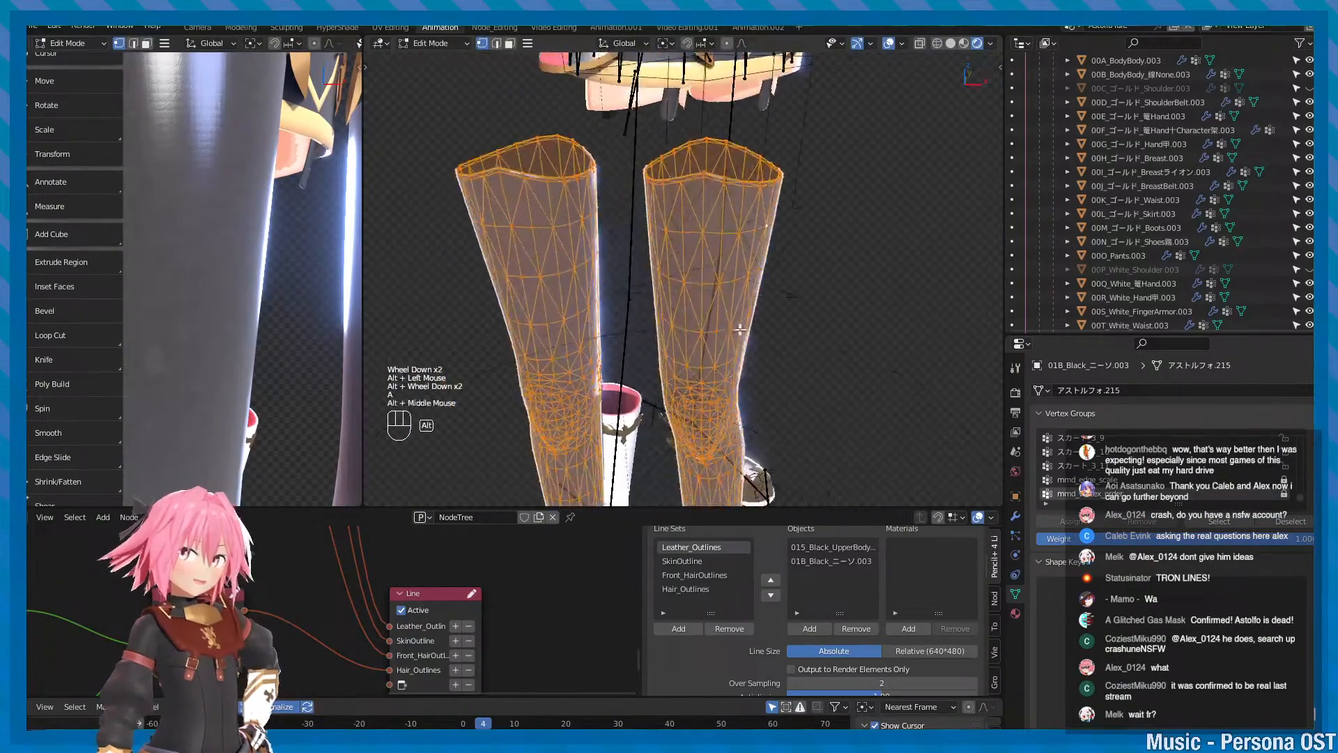
middle_click(667, 352, "alt")
scroll(726, 349, "down", 1)
key("F3")
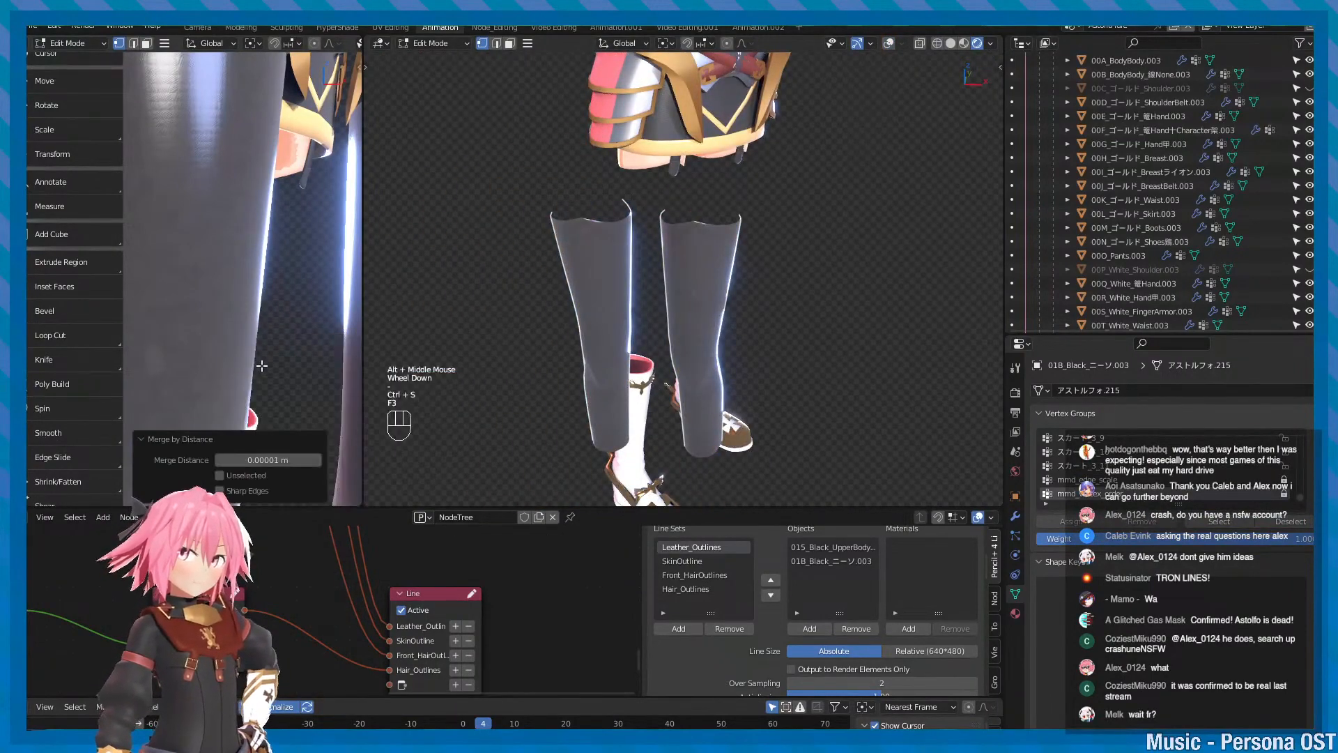
scroll(704, 277, "up", 2)
- Return the stockings to Object Mode and review their outlines and shading from the side and back
key("Tab")
scroll(704, 277, "up", 2)
left_click_drag(704, 277, 601, 191, "alt")
key("f")
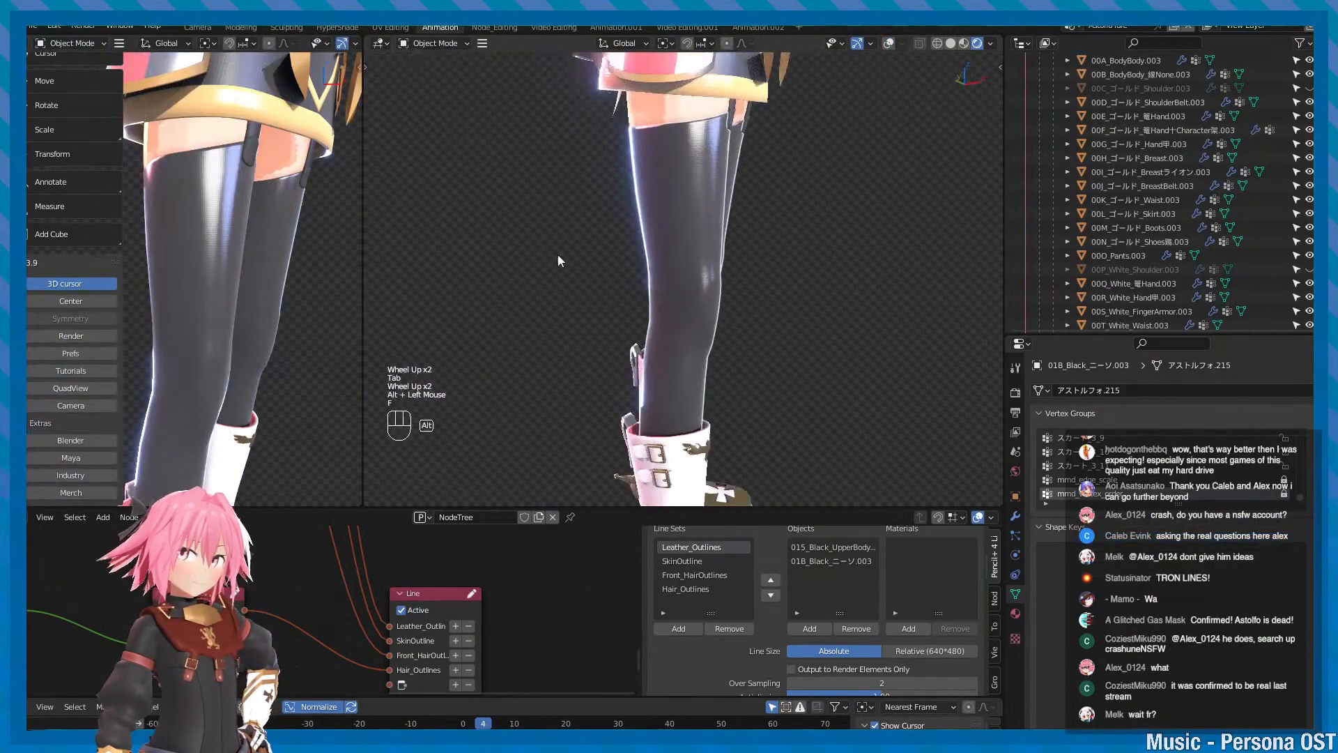
left_click_drag(559, 253, 793, 276, "alt")
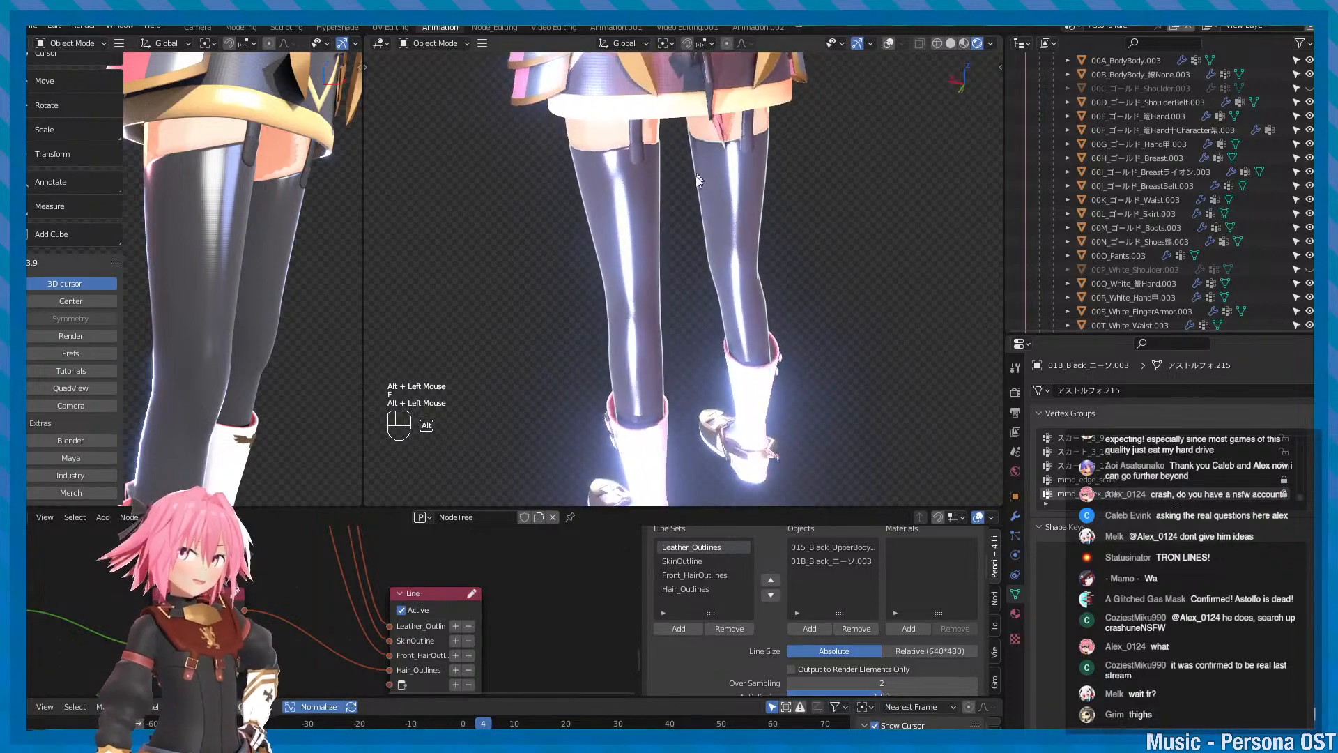
- Examine the outline and shading along the back and inner side of the stockings up close
middle_click(699, 180, "alt")
scroll(675, 285, "up", 4, "alt")
left_click_drag(675, 285, 701, 359, "alt")
scroll(712, 321, "down", 2, "alt")
middle_click_drag(702, 358, 700, 287, "alt")
scroll(699, 287, "up", 2, "alt")
left_click_drag(700, 288, 656, 327, "alt")
scroll(670, 311, "up", 1, "alt")
- Undo the recent edits to the stockings mesh and its outline setup to compare the earlier shading
key("ctrl+z")
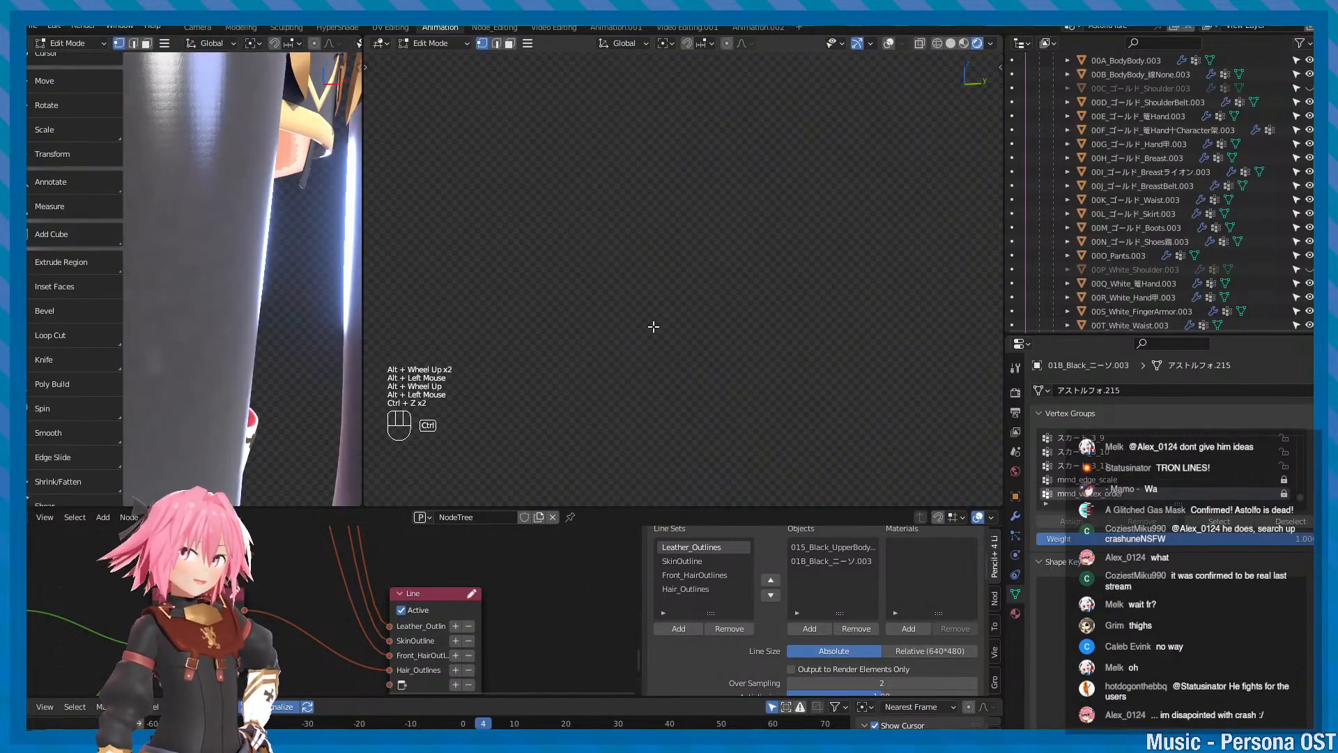
key("ctrl+z")
key("Tab")
key("ctrl+z")
key("ctrl+z")
key("ctrl+z")
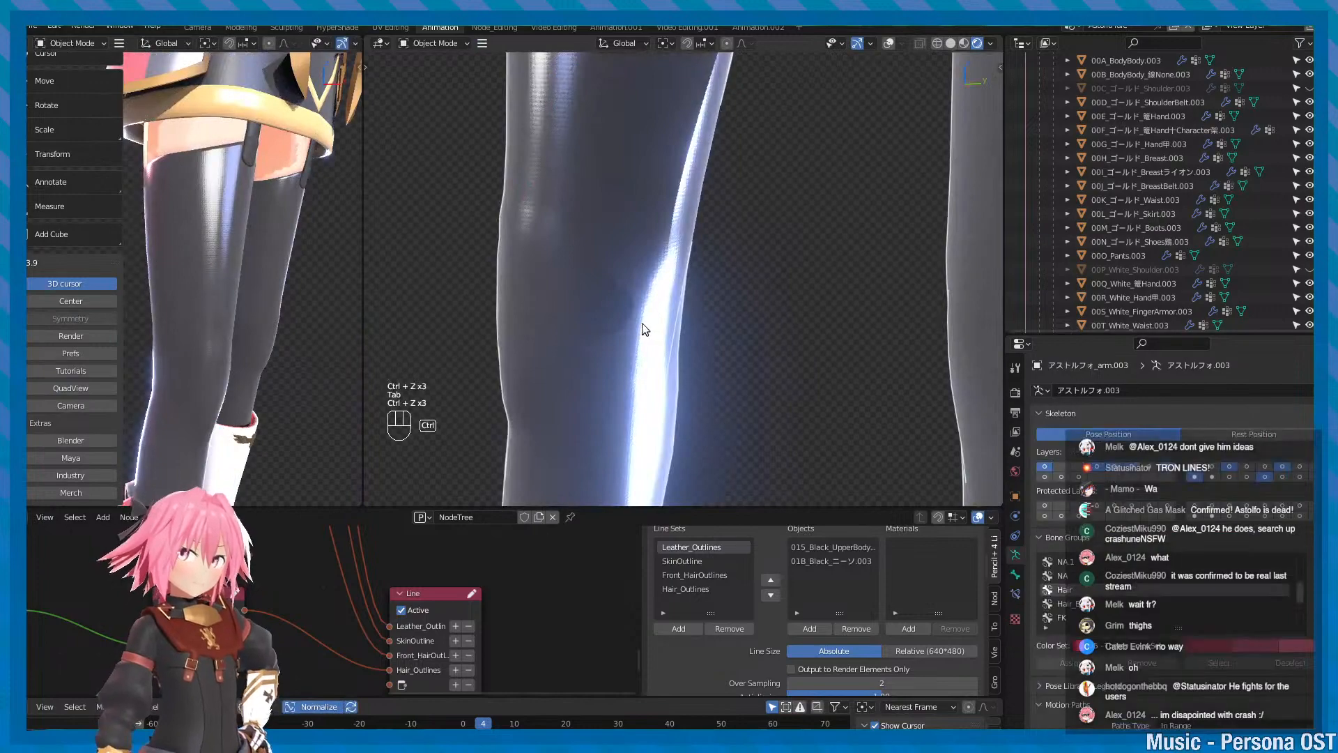
key("ctrl+z")
key("ctrl+z")
key("ctrl+z")
- Redo the undone edits to restore the outline line sets and the stockings
key("ctrl+shift+z")
key("ctrl+shift+z")
key("ctrl+shift+z")
key("ctrl+shift+z")
key("ctrl+shift+z")
key("ctrl+shift+z")
key("ctrl+shift+z")
key("ctrl+shift+z")
key("ctrl+shift+z")
key("ctrl+shift+z")
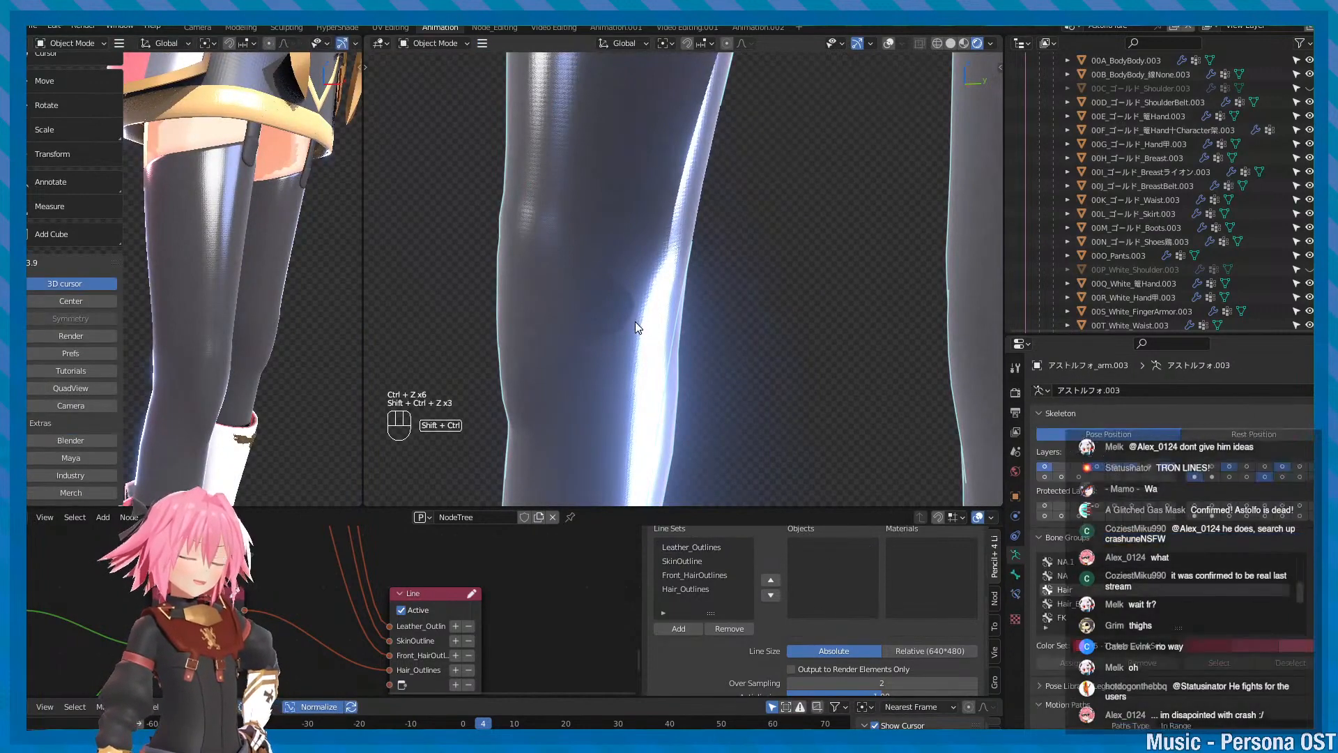
- Show the viewport overlays around the black stockings
scroll(634, 321, "down", 1, "ctrl")
scroll(635, 321, "down", 2)
left_click_drag(595, 321, 703, 300, "alt")
key("minus")
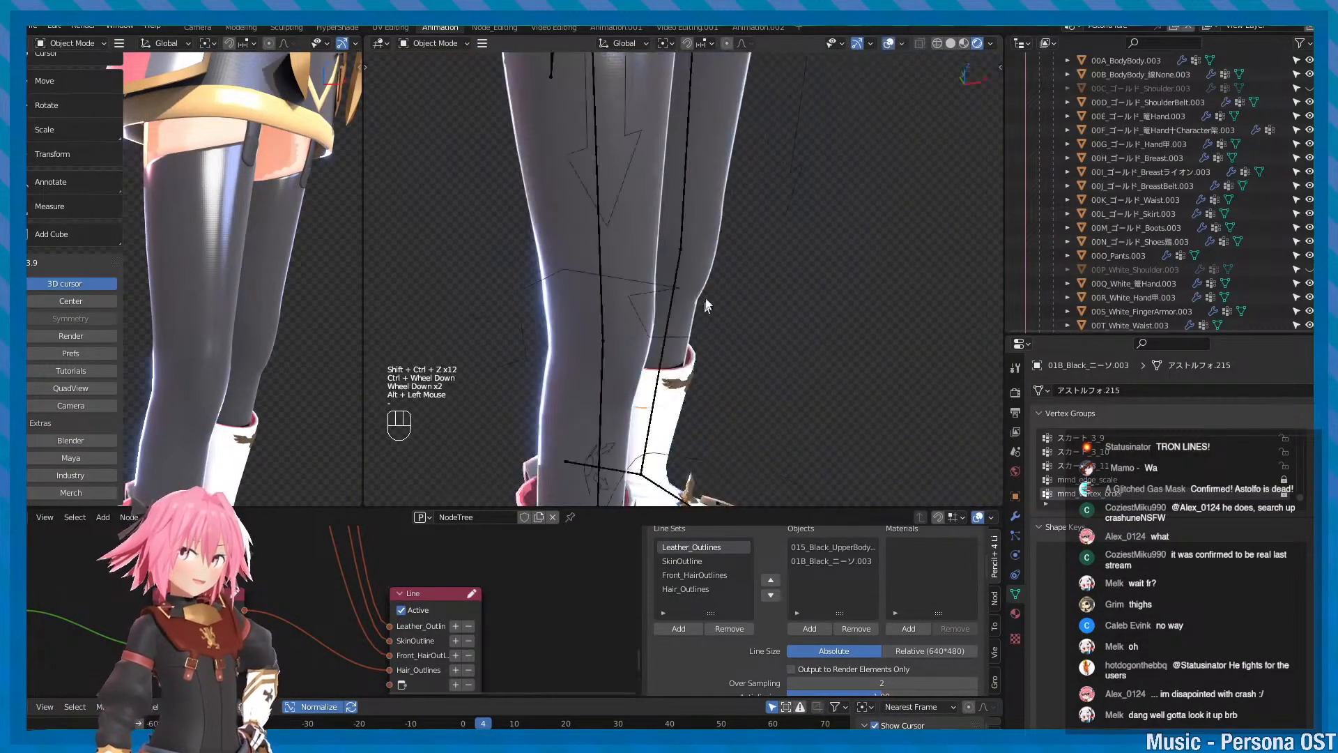
middle_click_drag(608, 198, 604, 367, "alt")
left_click_drag(604, 367, 729, 255, "alt")
scroll(738, 237, "up", 2, "alt")
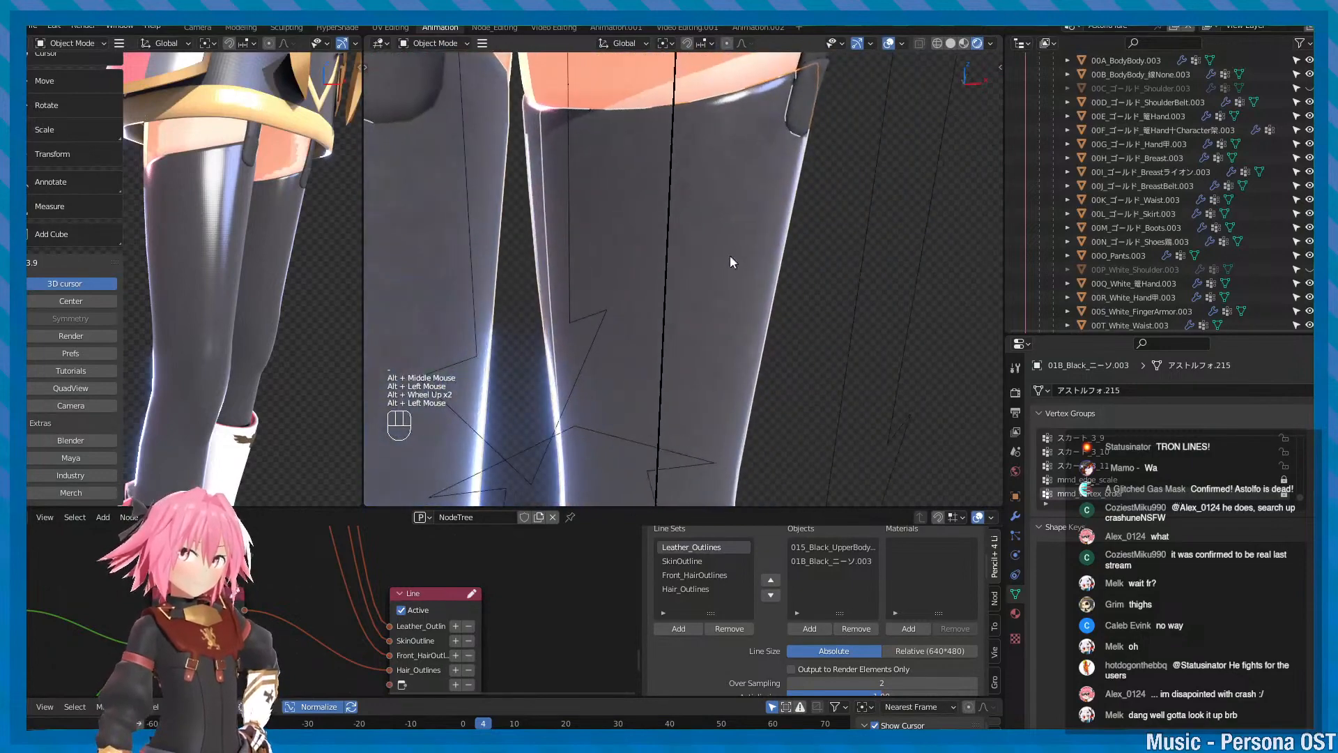
- Repeat Merge by Distance on all vertices of the black stockings mesh and return to Object Mode
key("Tab")
scroll(728, 261, "down", 2)
key("F3")
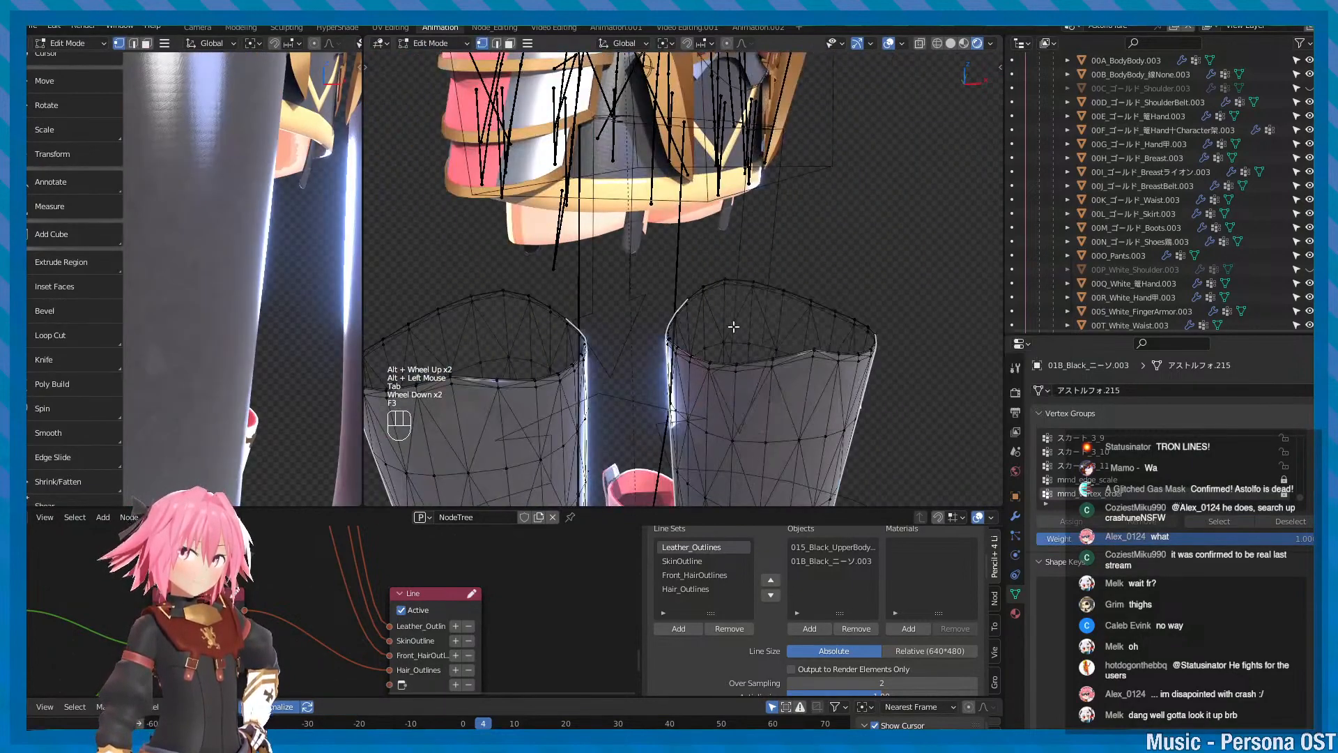
key("a")
key("F3")
key("Return")
key("Tab")
- Hide the viewport overlays and save the file
left_click_drag(709, 333, 732, 279, "alt")
key("minus")
scroll(696, 362, "down", 2)
key("ctrl+s")
middle_click_drag(728, 241, 700, 334, "alt")
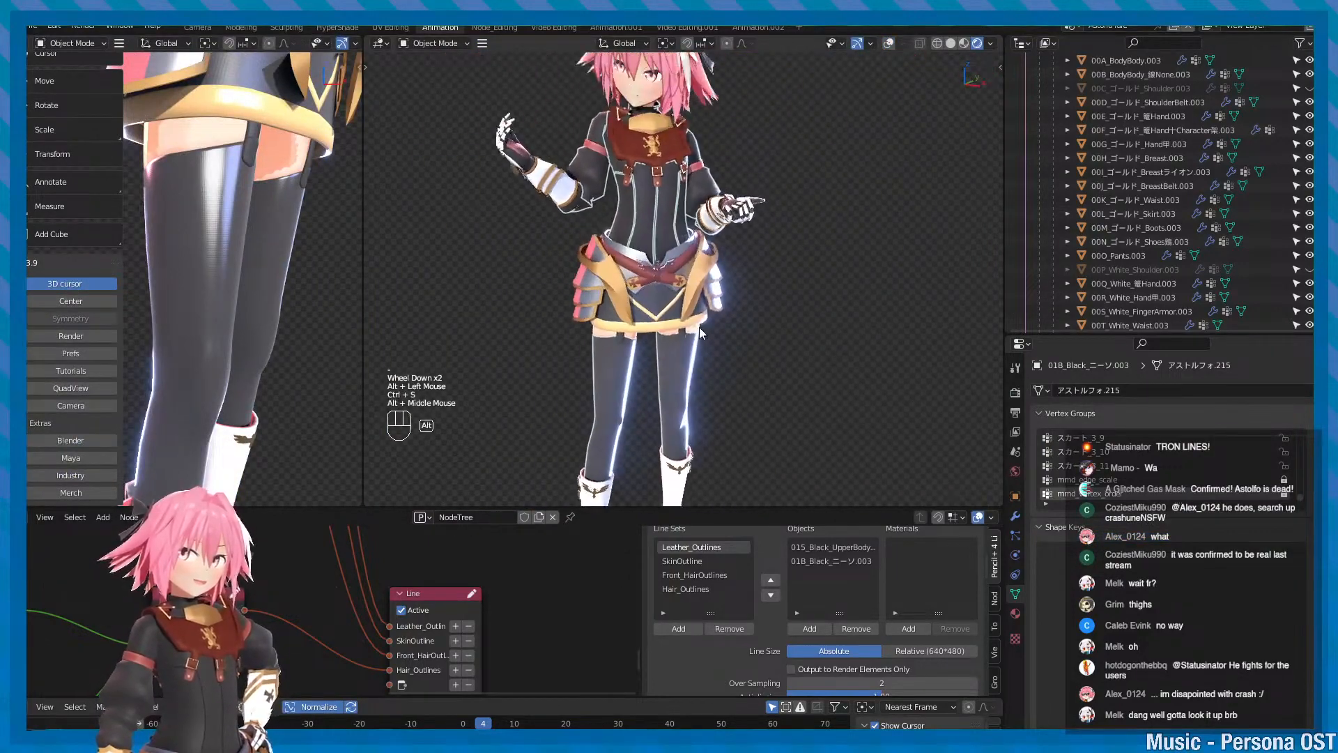
- Select and frame the black upper-body mesh with the overlays hidden, and save the file
middle_click_drag(682, 227, 669, 341, "alt")
scroll(669, 341, "up", 2, "alt")
left_click_drag(671, 328, 750, 293, "alt")
key("minus")
key("minus")
key("f")
key("ctrl+s")
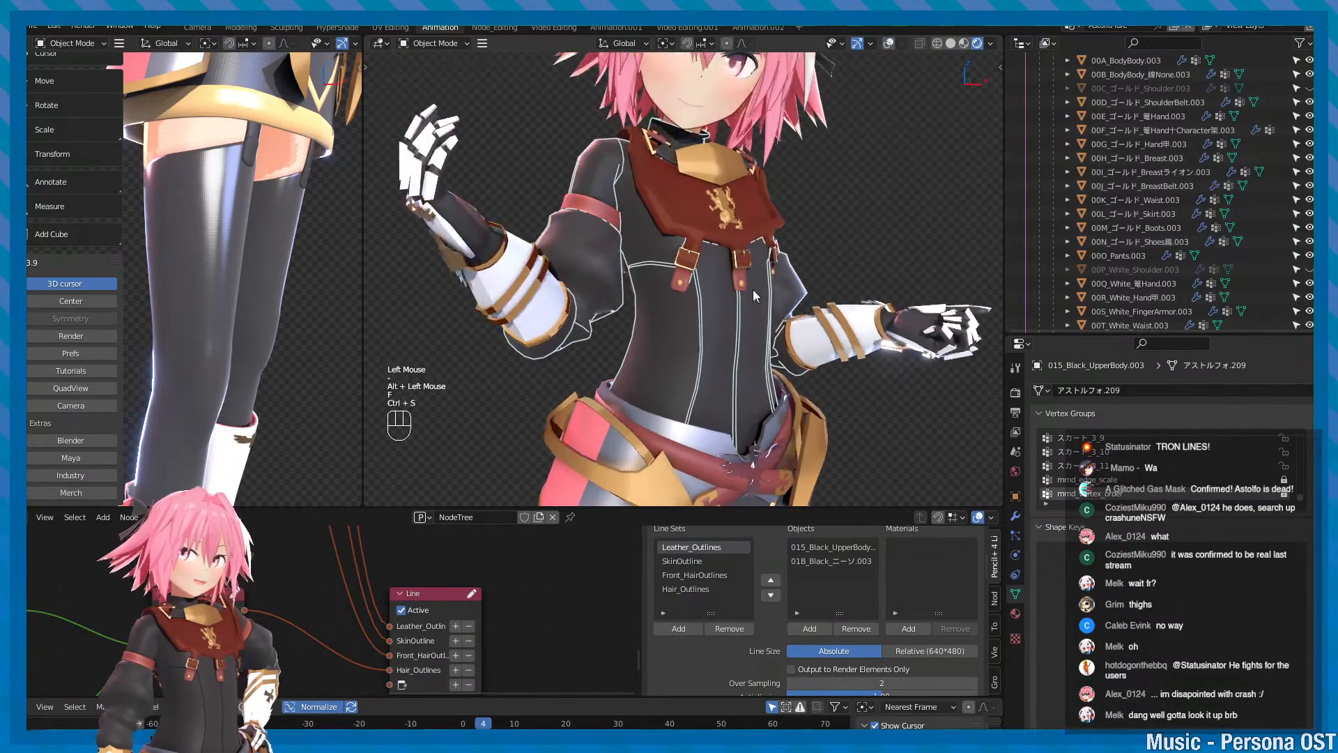
- Remove 015_Black_UpperBody.003 from the objects of the Leather_Outlines line set and save the file
key("KP_0")
scroll(753, 293, "up", 2)
middle_click_drag(735, 241, 729, 300, "alt")
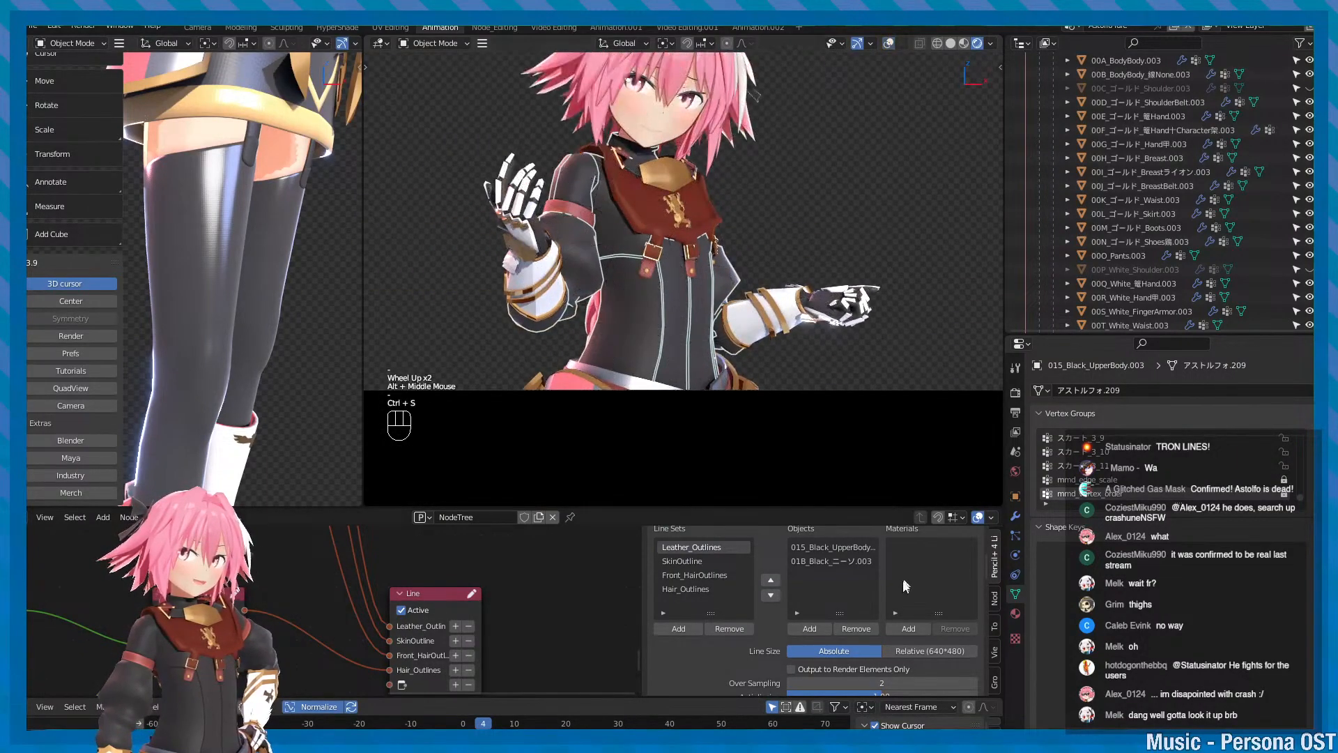
left_click(851, 628)
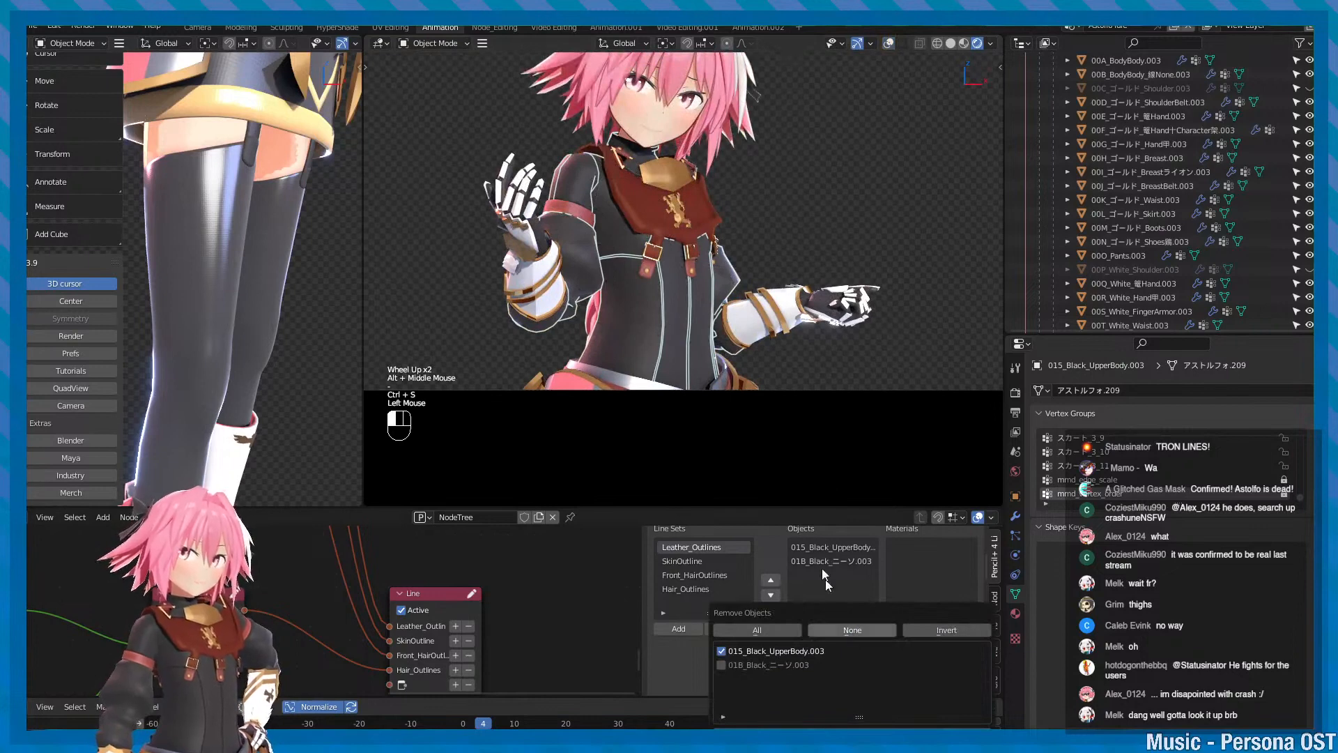
middle_click_drag(685, 373, 700, 391, "alt")
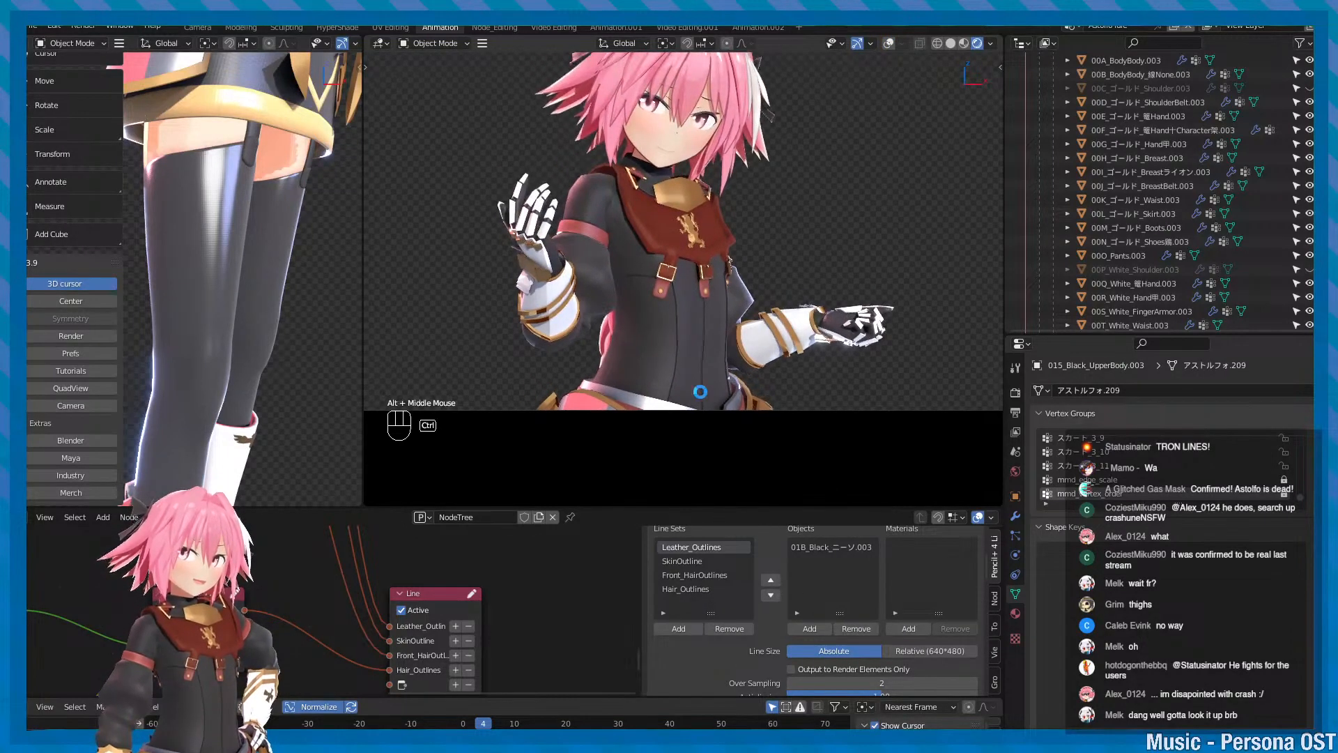
key("ctrl+s")
- Review the torso, arms and face to judge the look of the upper body without its leather outlines
middle_click_drag(639, 291, 645, 265, "alt")
scroll(686, 316, "up", 1, "alt")
key("ctrl+s")
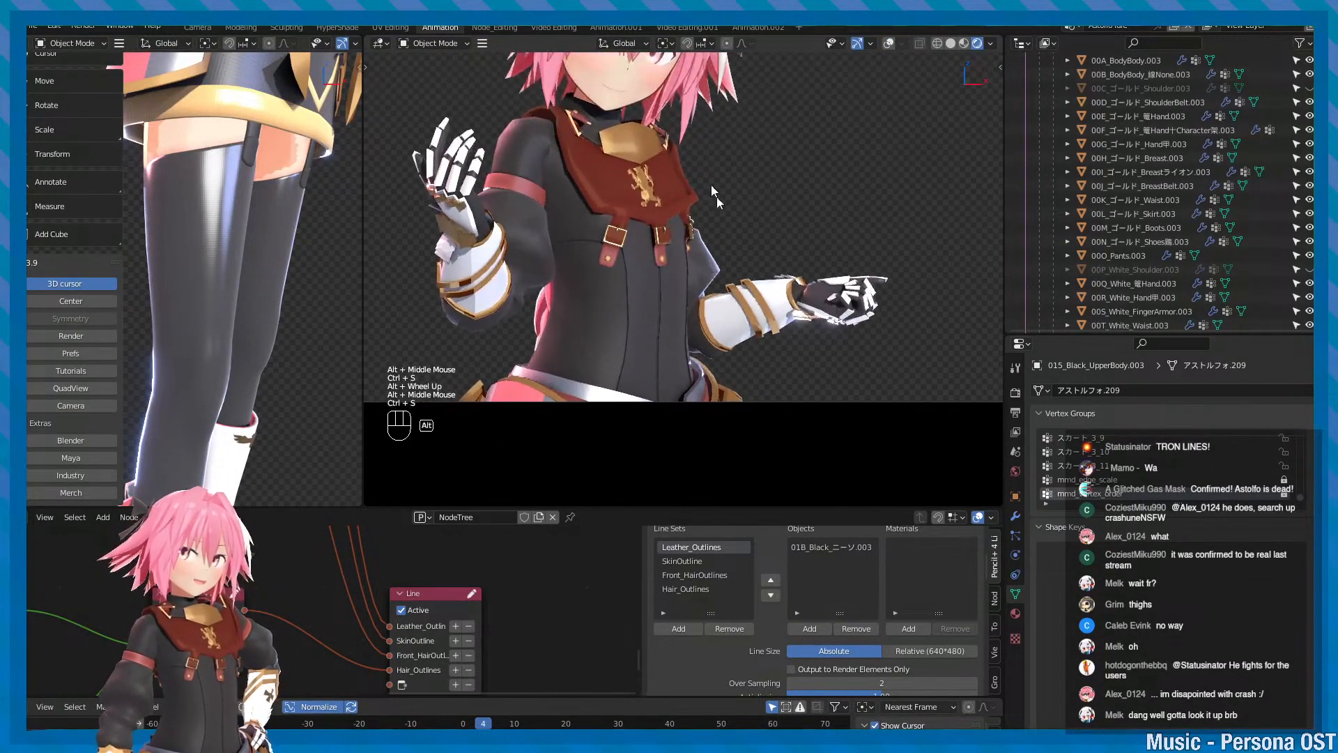
middle_click_drag(711, 185, 740, 272, "alt")
right_click_drag(740, 272, 712, 269, "alt")
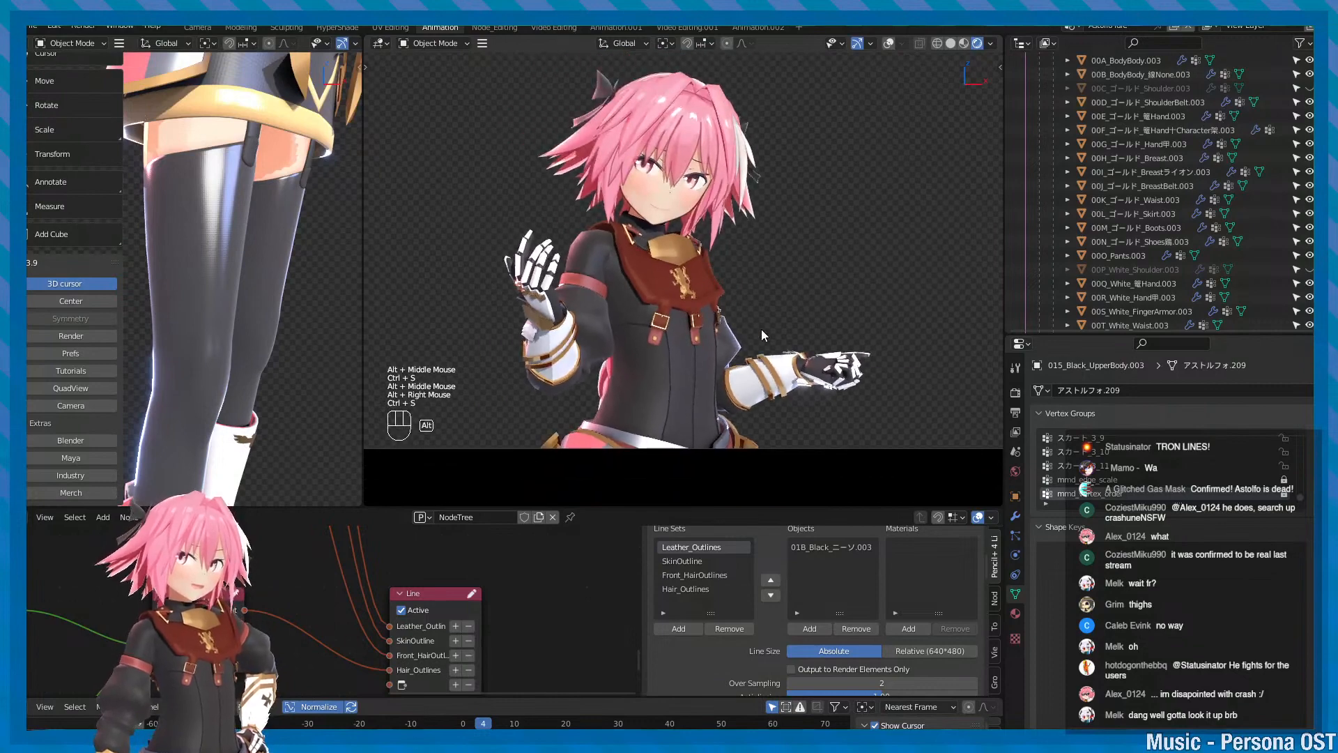
middle_click_drag(761, 329, 733, 278, "alt")
scroll(747, 310, "up", 2)
key("ctrl+s")
scroll(733, 279, "up", 1)
scroll(825, 295, "down", 1)
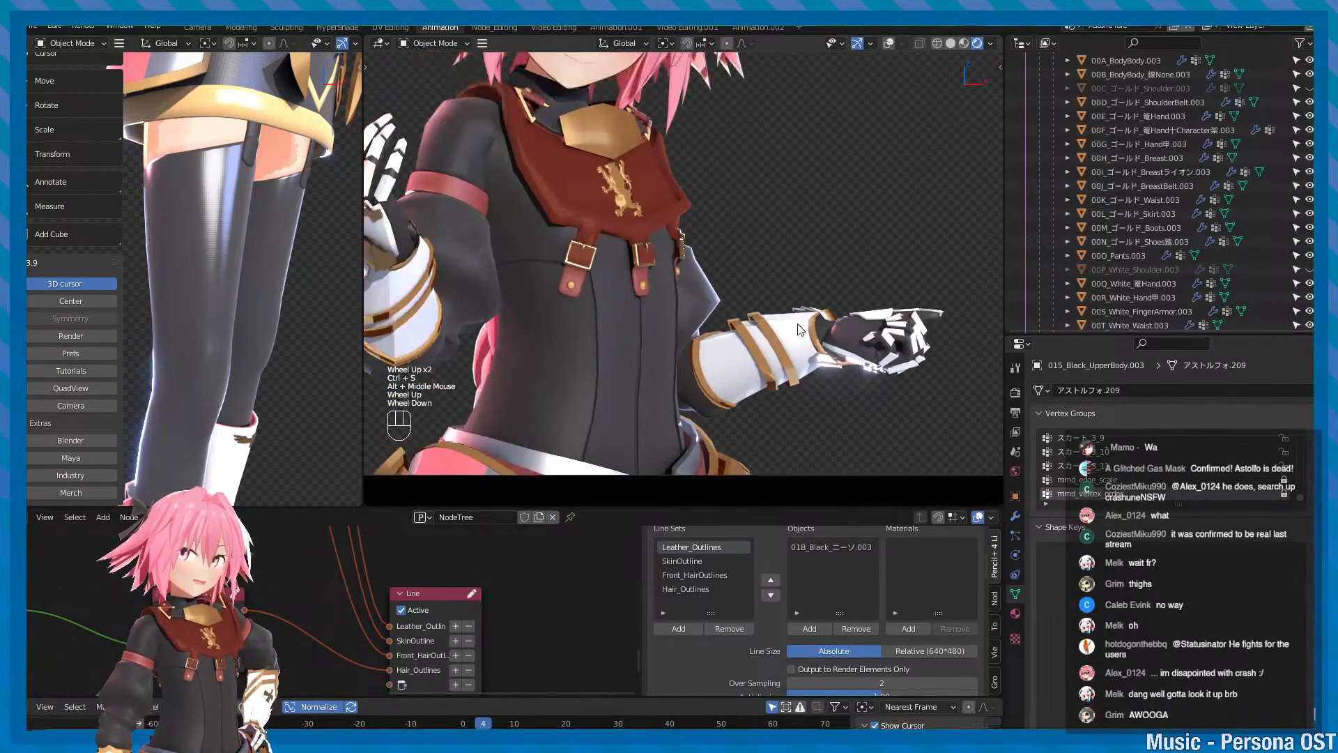
scroll(802, 307, "up", 1)
- Select the gold trim mesh on the gauntlets, then hide it and undo the hiding
left_click(775, 326)
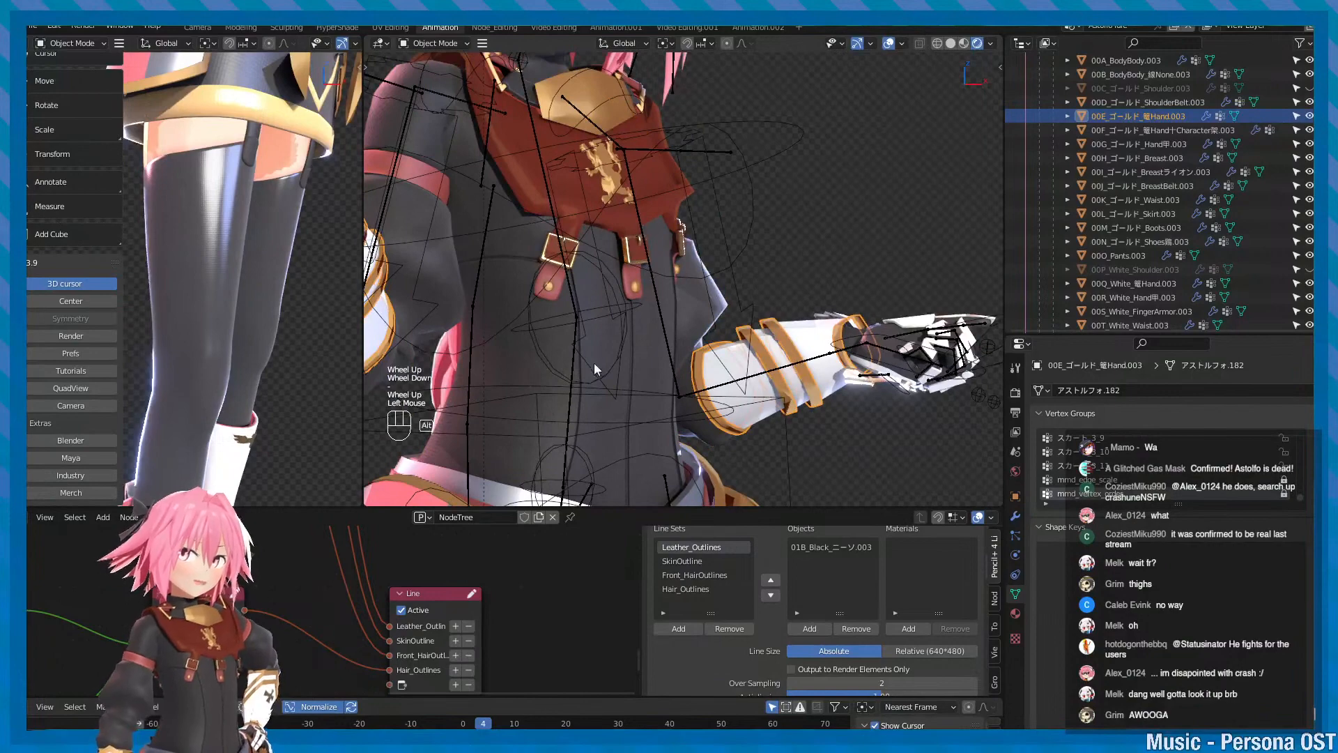
middle_click_drag(594, 363, 700, 345, "alt")
key("h")
key("ctrl+z")
- Add the gold hand, chest and shoulder-belt meshes to the selection
middle_click_drag(470, 215, 545, 268, "alt")
scroll(545, 268, "up", 1, "alt")
scroll(545, 268, "up", 1)
left_click(545, 268, "shift")
middle_click_drag(801, 289, 638, 383, "alt")
middle_click_drag(969, 223, 672, 319, "alt")
scroll(814, 311, "up", 3, "alt")
left_click(814, 310, "shift")
left_click(539, 266, "shift")
- Hide the selected gold parts to check the coverage and undo the hiding
scroll(671, 319, "down", 1)
scroll(673, 319, "down", 1)
key("h")
scroll(684, 329, "down", 1)
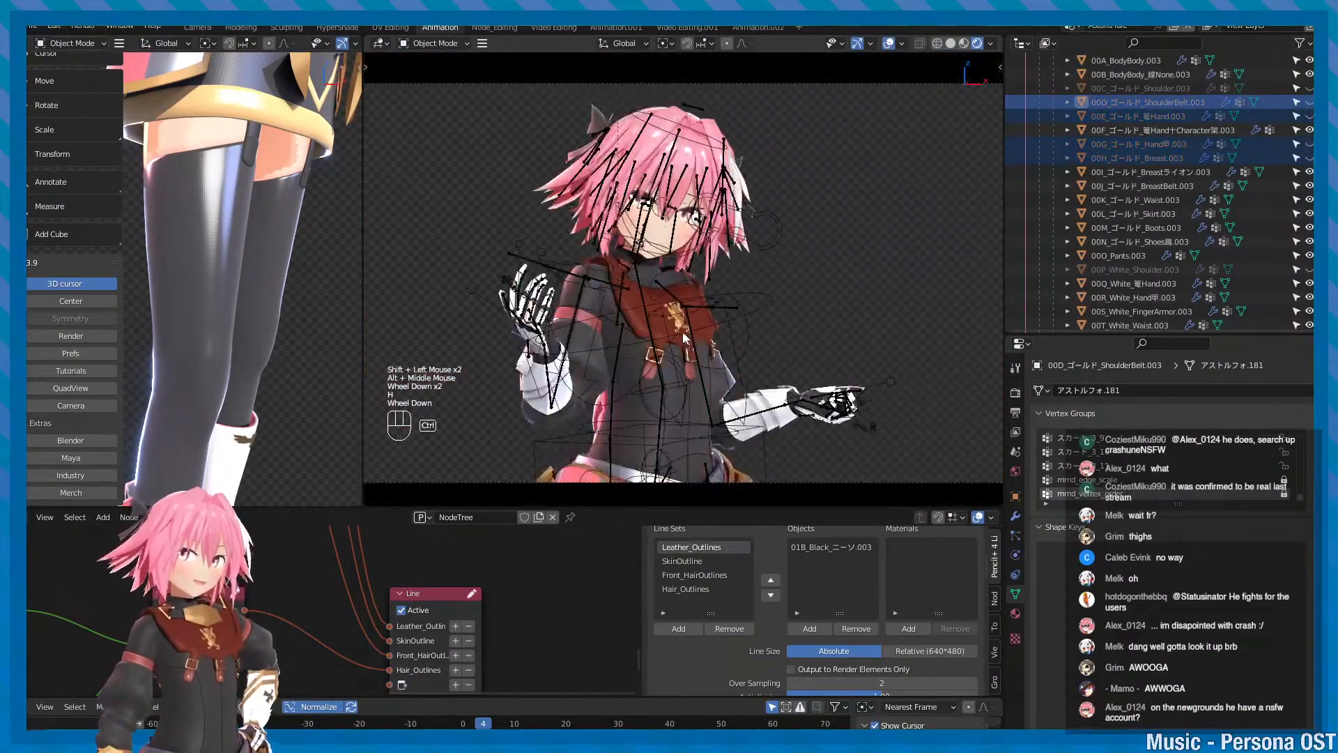
key("ctrl+z")
- Add the gold lion emblem and the chest-belt buckles to the selection
scroll(627, 293, "up", 2)
middle_click_drag(687, 347, 659, 219, "alt")
scroll(659, 223, "down", 4, "alt")
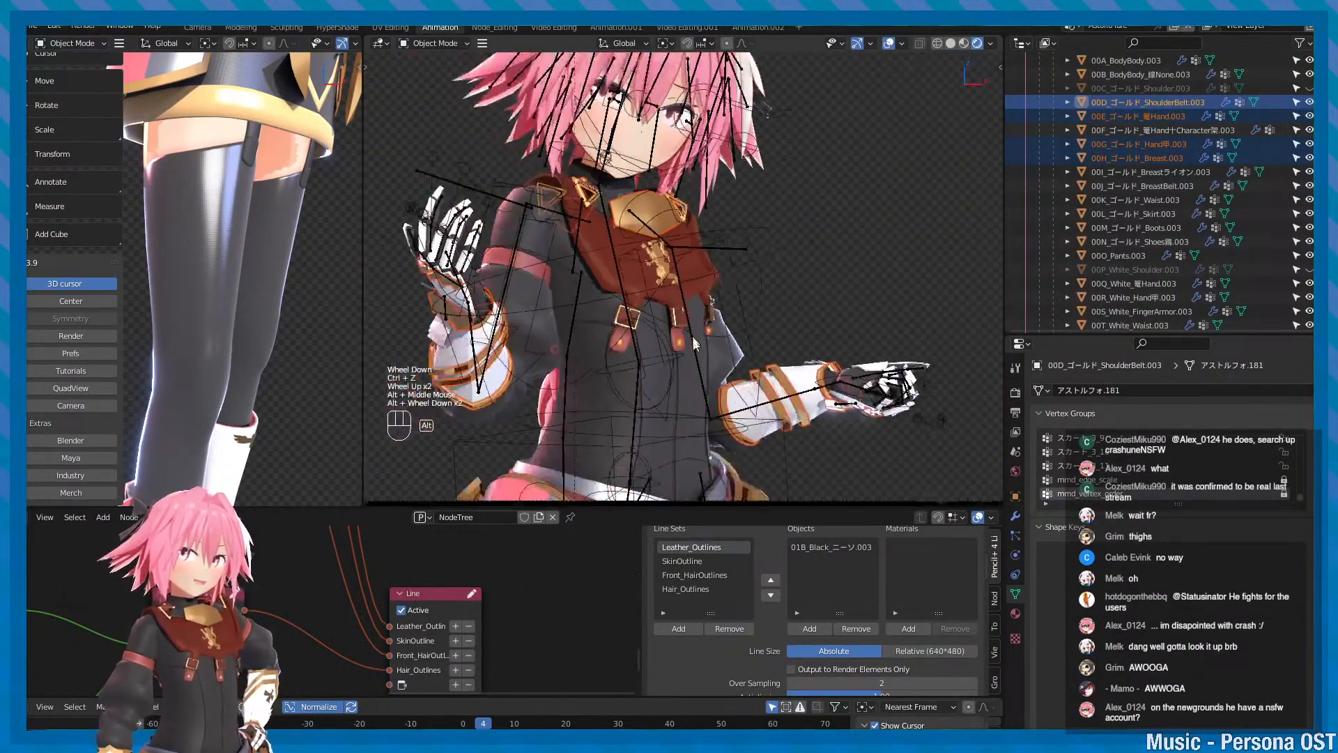
scroll(655, 241, "up", 1, "alt")
scroll(646, 255, "up", 1)
left_click(647, 255, "shift")
middle_click_drag(680, 323, 694, 290, "alt")
scroll(694, 300, "up", 1)
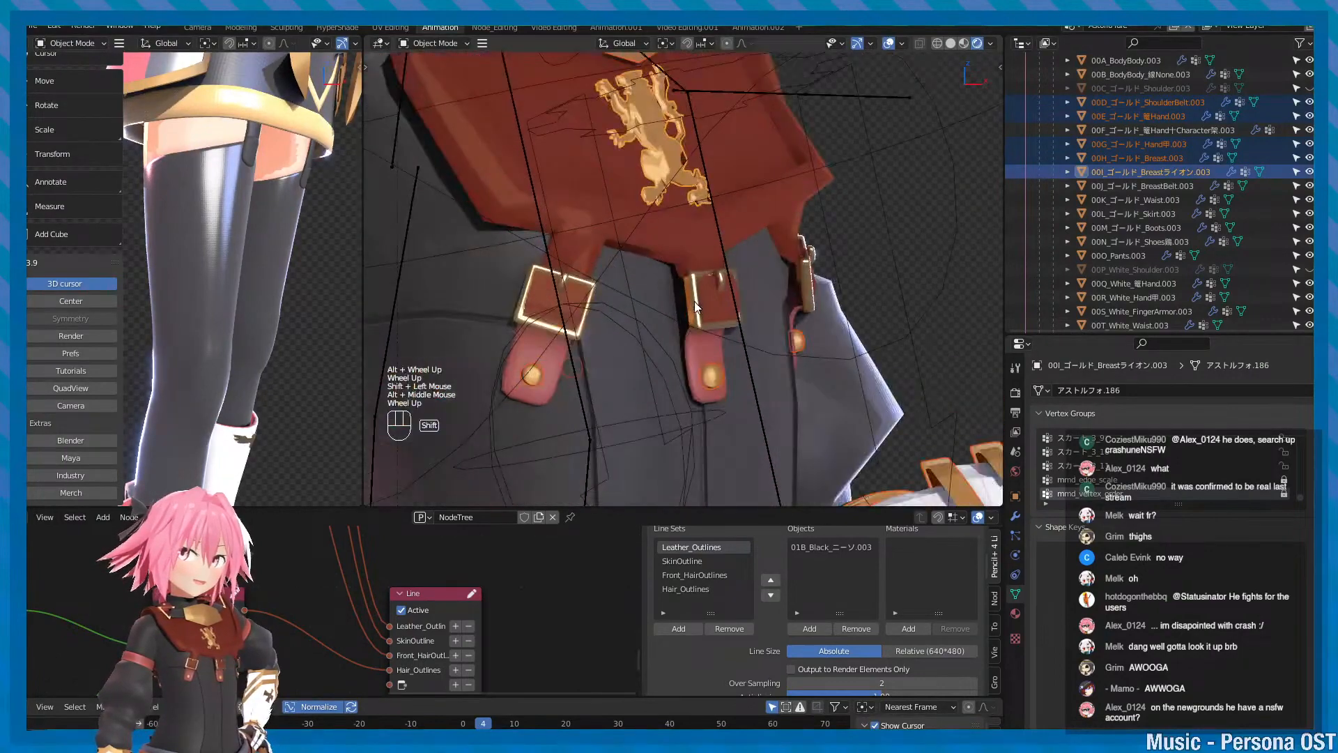
left_click(694, 301, "shift")
- Add the gold waist mesh and the white waist mesh to the selection
scroll(591, 313, "down", 1)
scroll(591, 312, "down", 1, "alt")
middle_click_drag(697, 391, 729, 317, "alt")
scroll(697, 278, "up", 1)
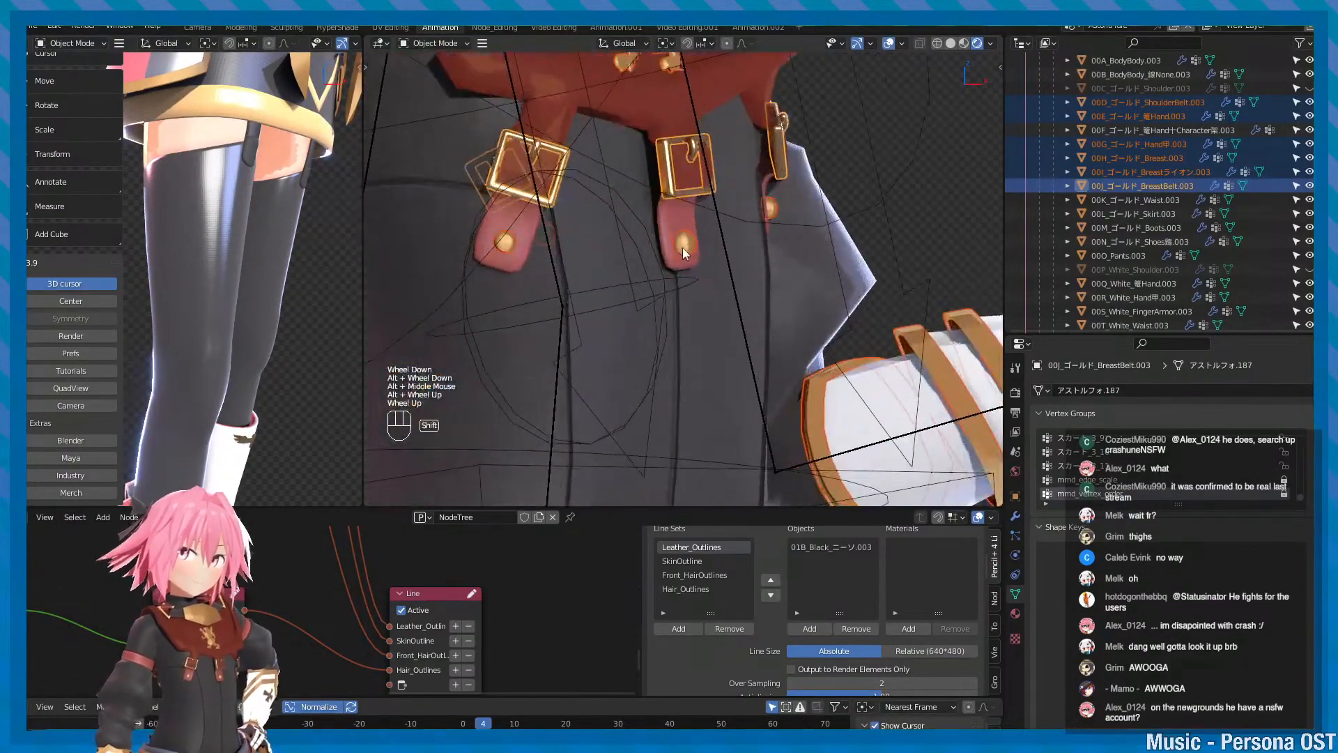
scroll(697, 248, "down", 2)
middle_click_drag(751, 444, 788, 329, "alt")
scroll(788, 328, "down", 1, "alt")
left_click(799, 312, "shift")
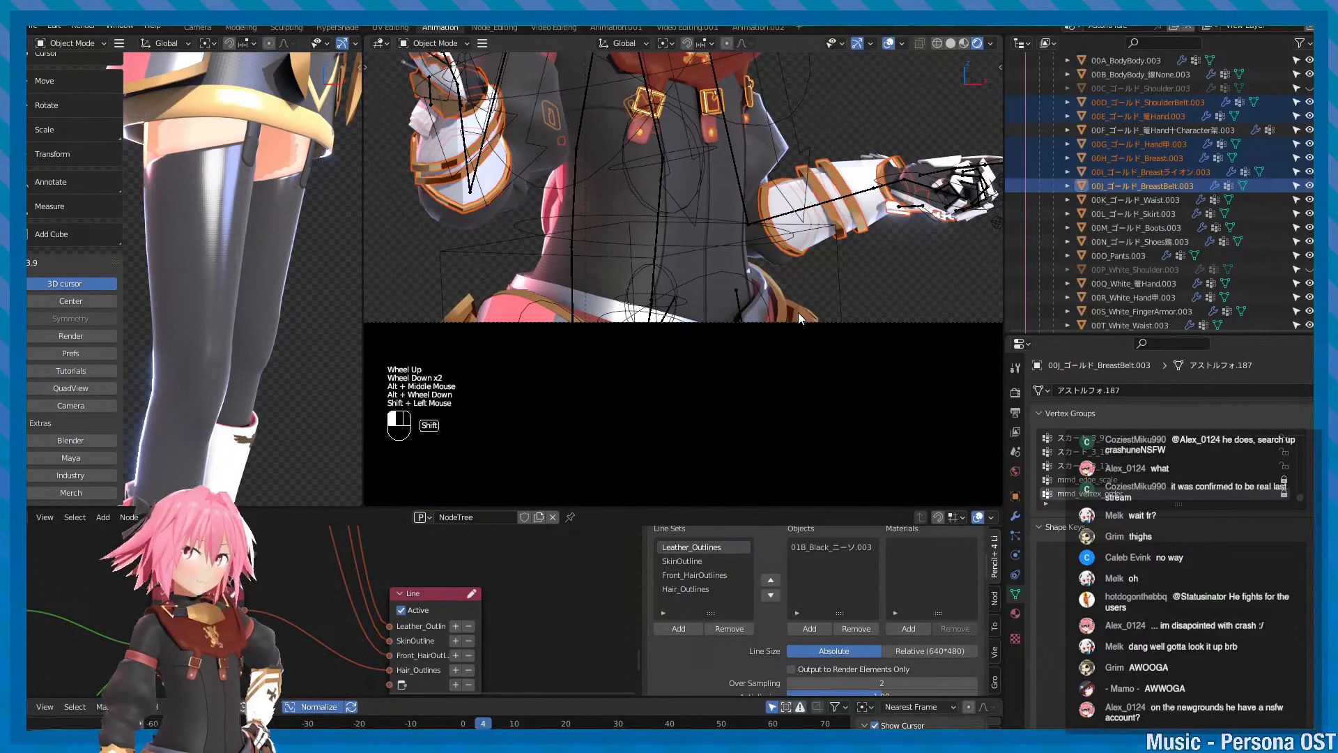
left_click(765, 292, "shift")
middle_click_drag(710, 278, 676, 294, "alt")
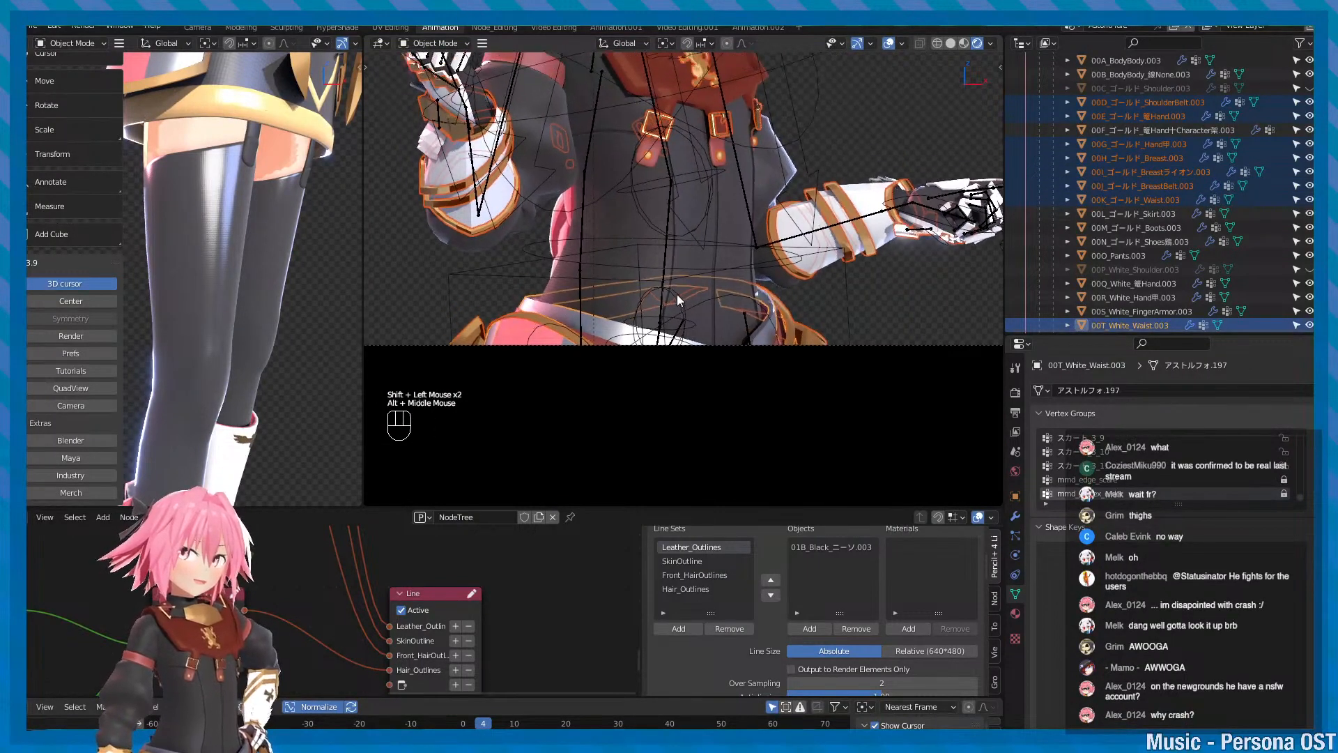
- Hide the complete selection of metal parts including the waist pieces, and undo the hiding
key("h")
key("ctrl+z")
middle_click_drag(517, 324, 573, 282, "alt")
scroll(595, 275, "down", 2)
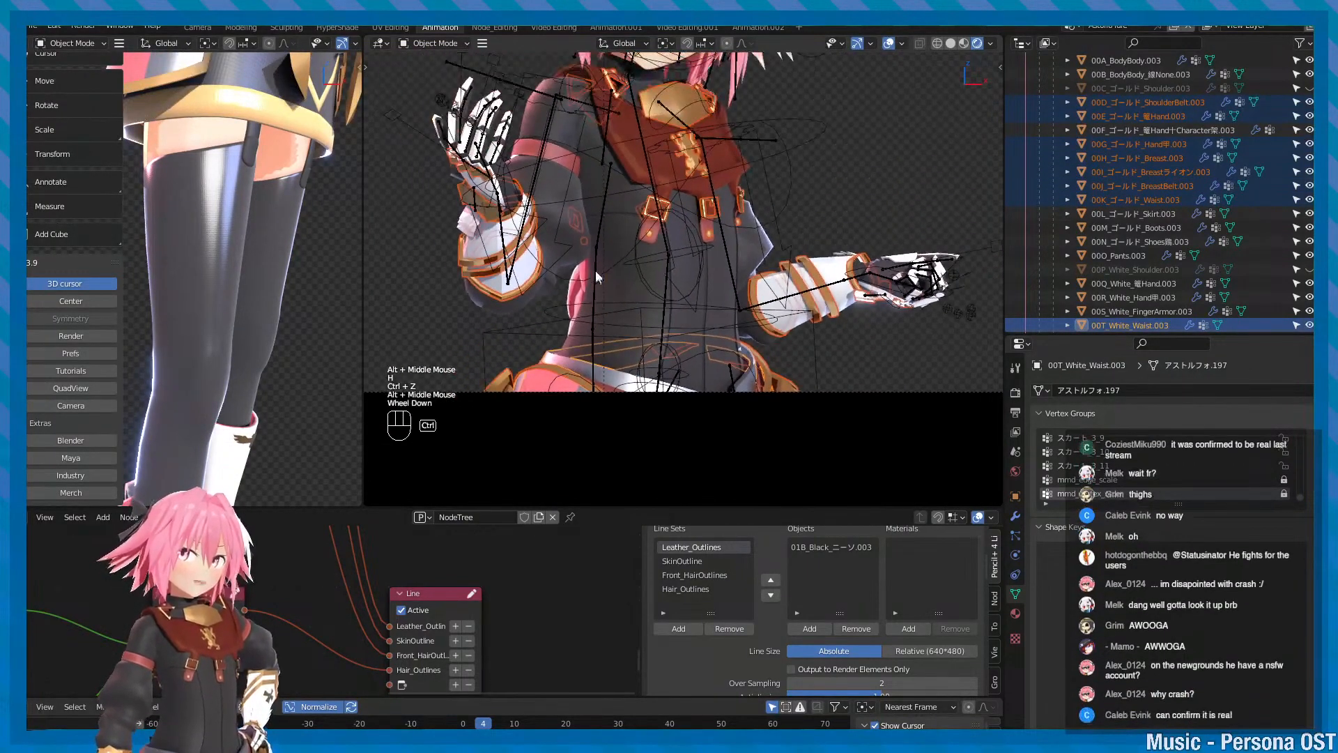
- Add a line set named Metal_Parts to the Pencil+ line node and save the file
left_click(671, 630)
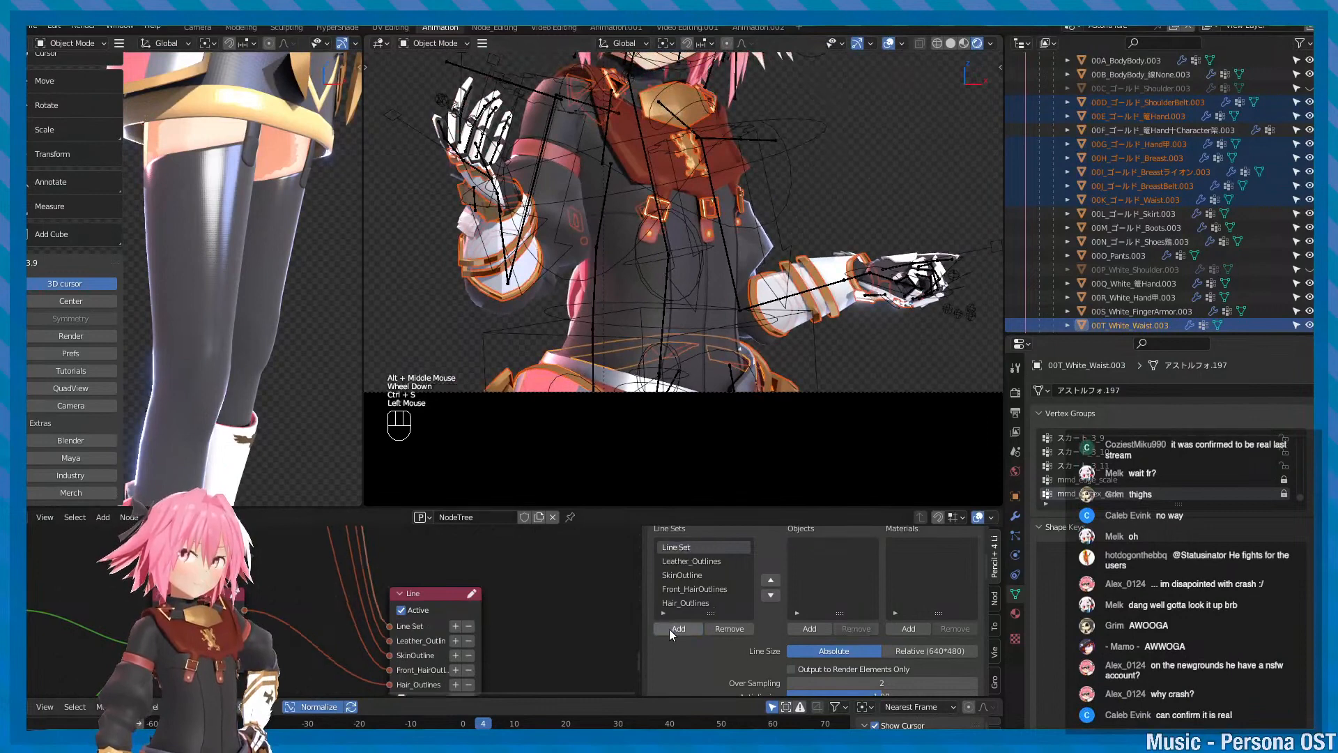
double_click(688, 557)
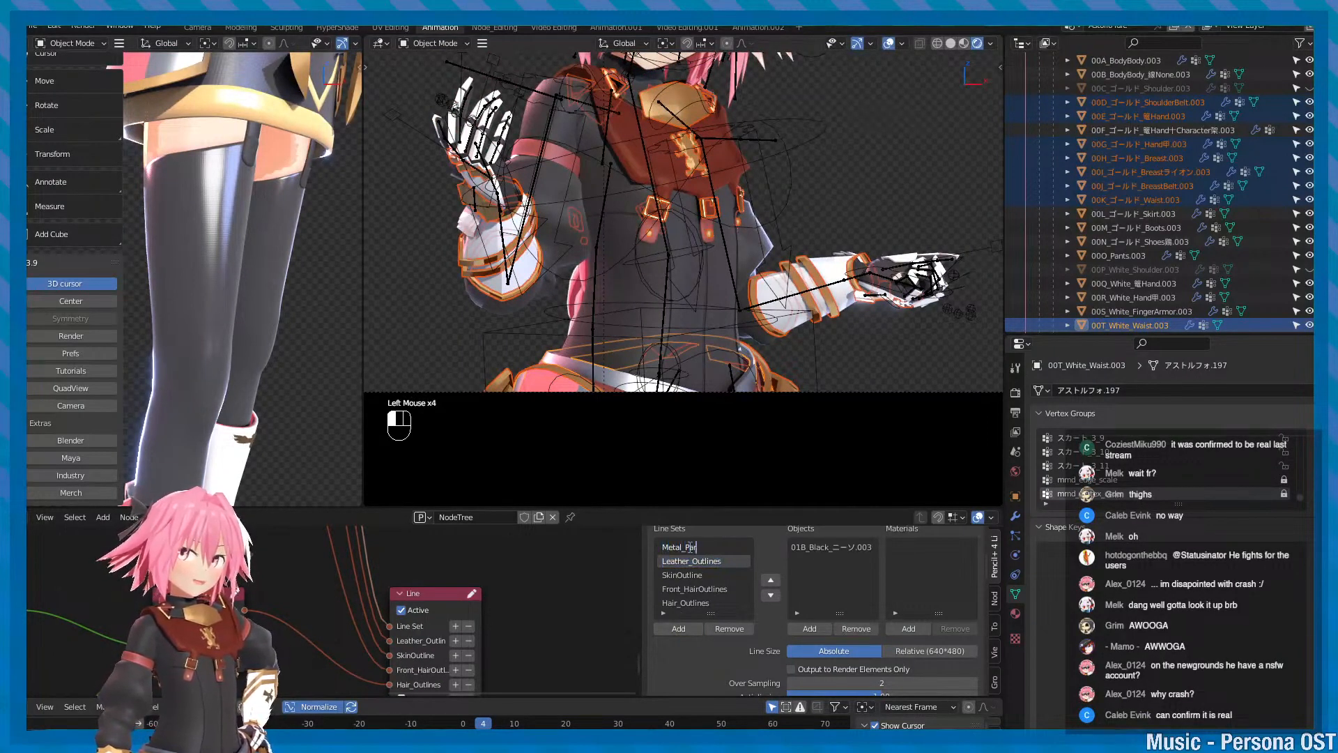
key("ctrl+s")
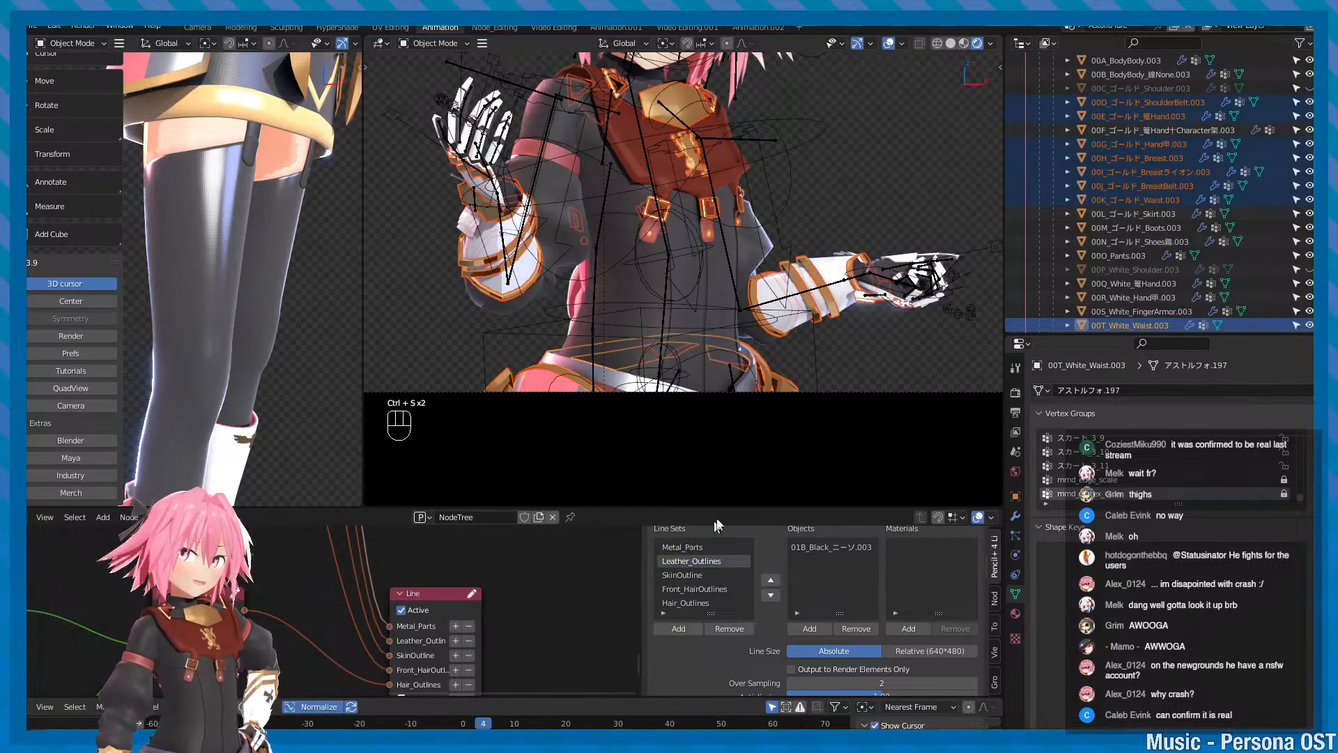
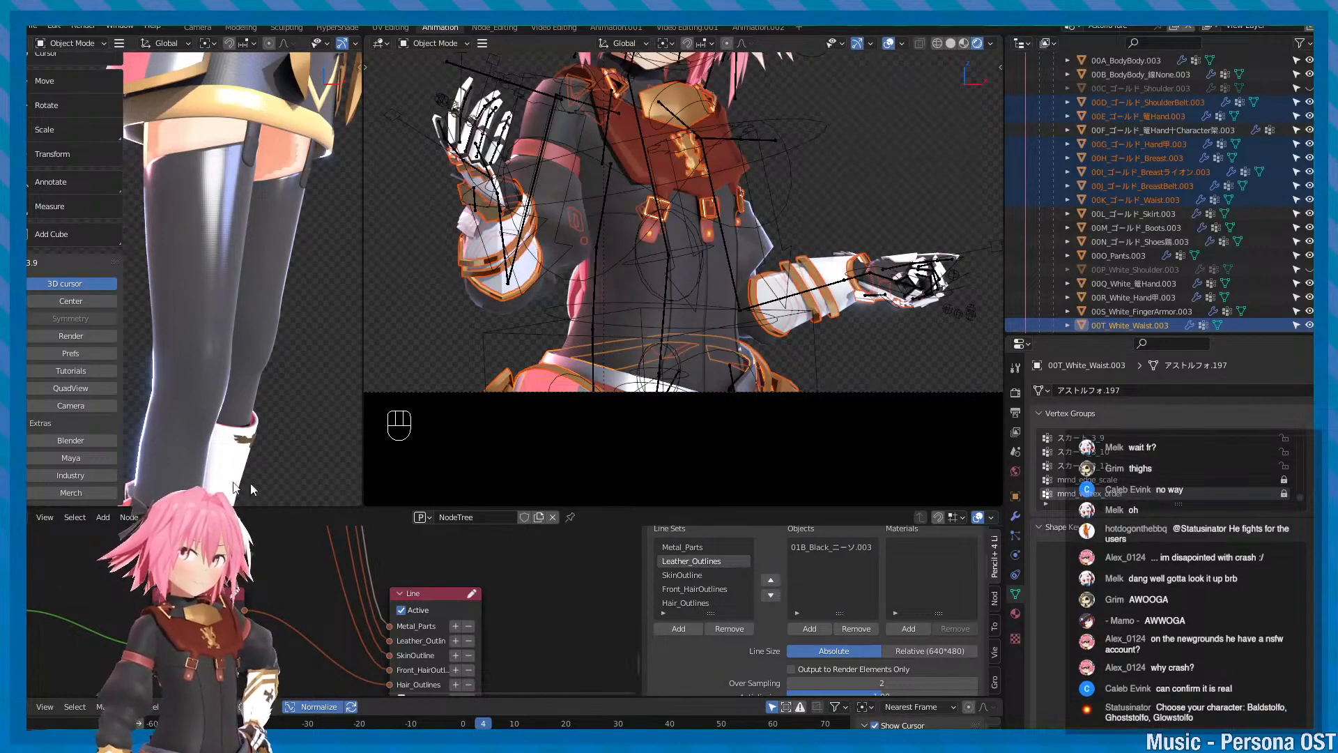
- Hide the overlays and add the selected gold and white waist meshes as objects of the Metal_Parts line set
left_click_drag(300, 230, 279, 230, "alt")
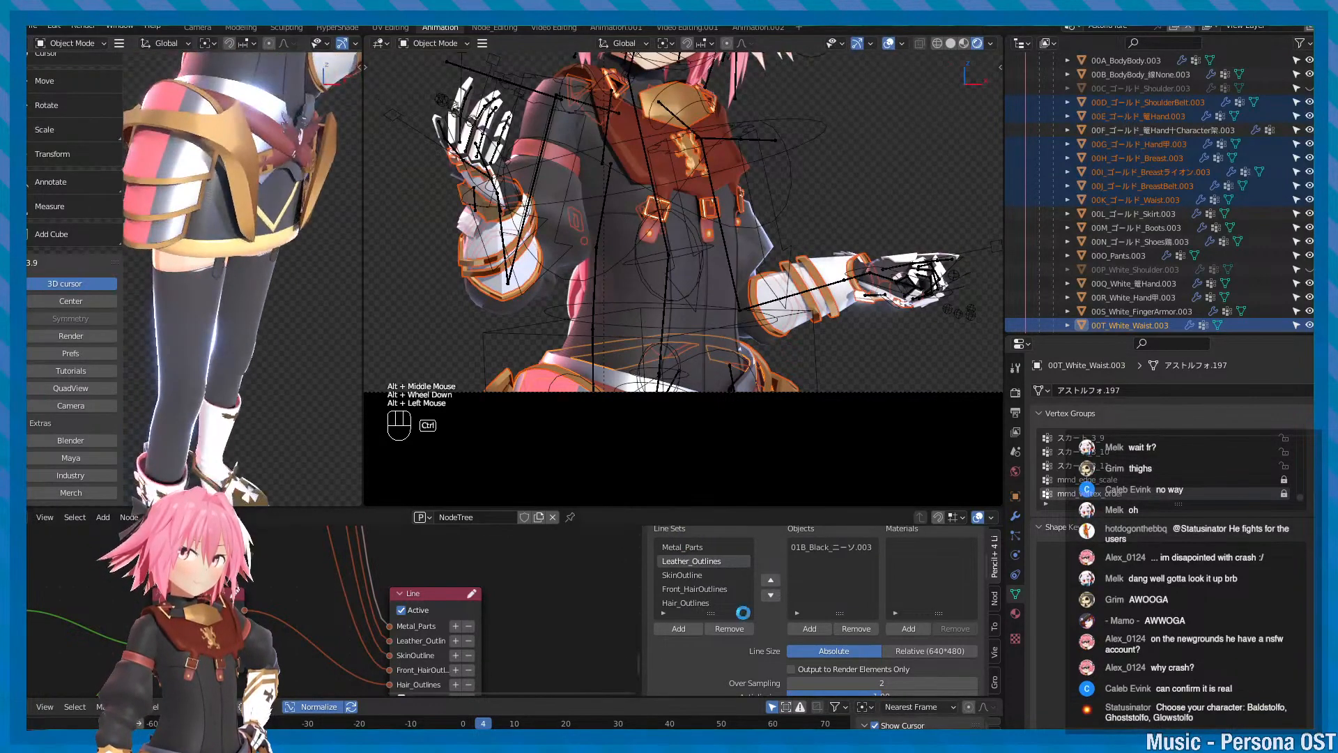
key("ctrl+s")
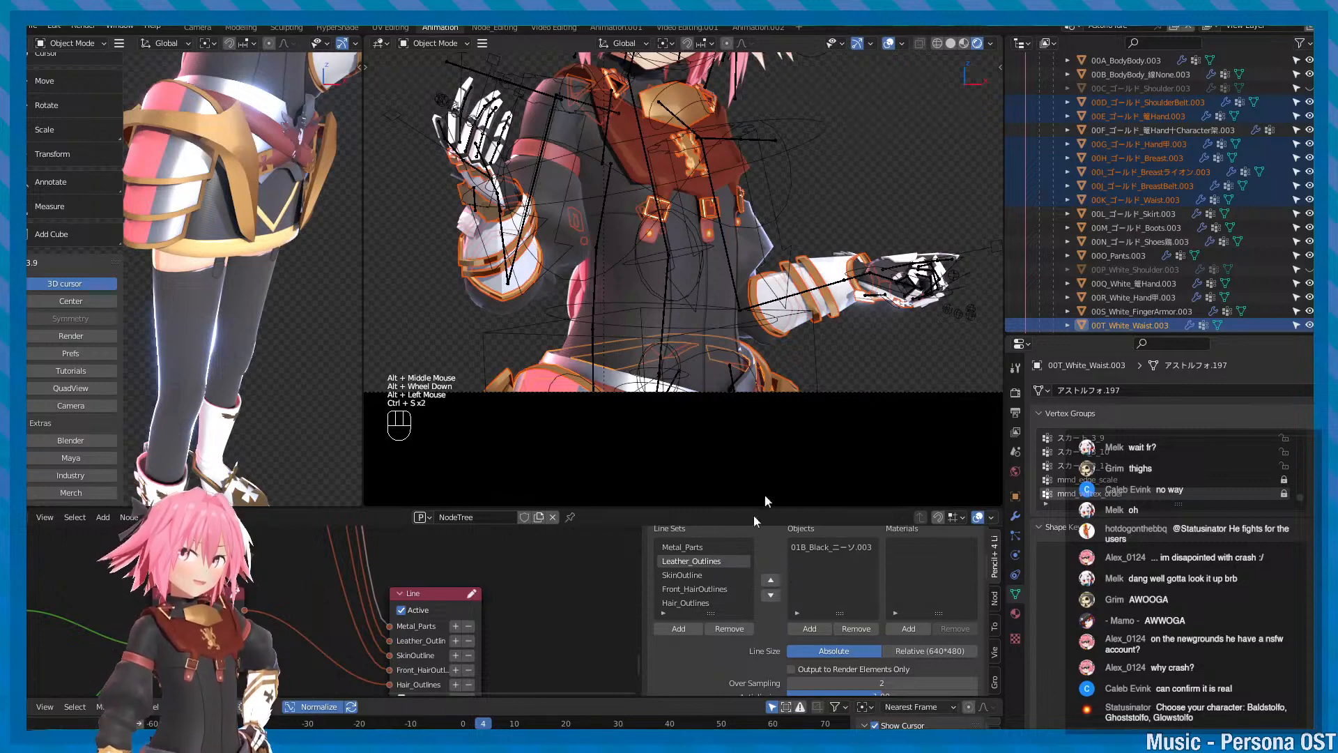
middle_click_drag(724, 351, 726, 368, "alt")
key("minus")
left_click(694, 548)
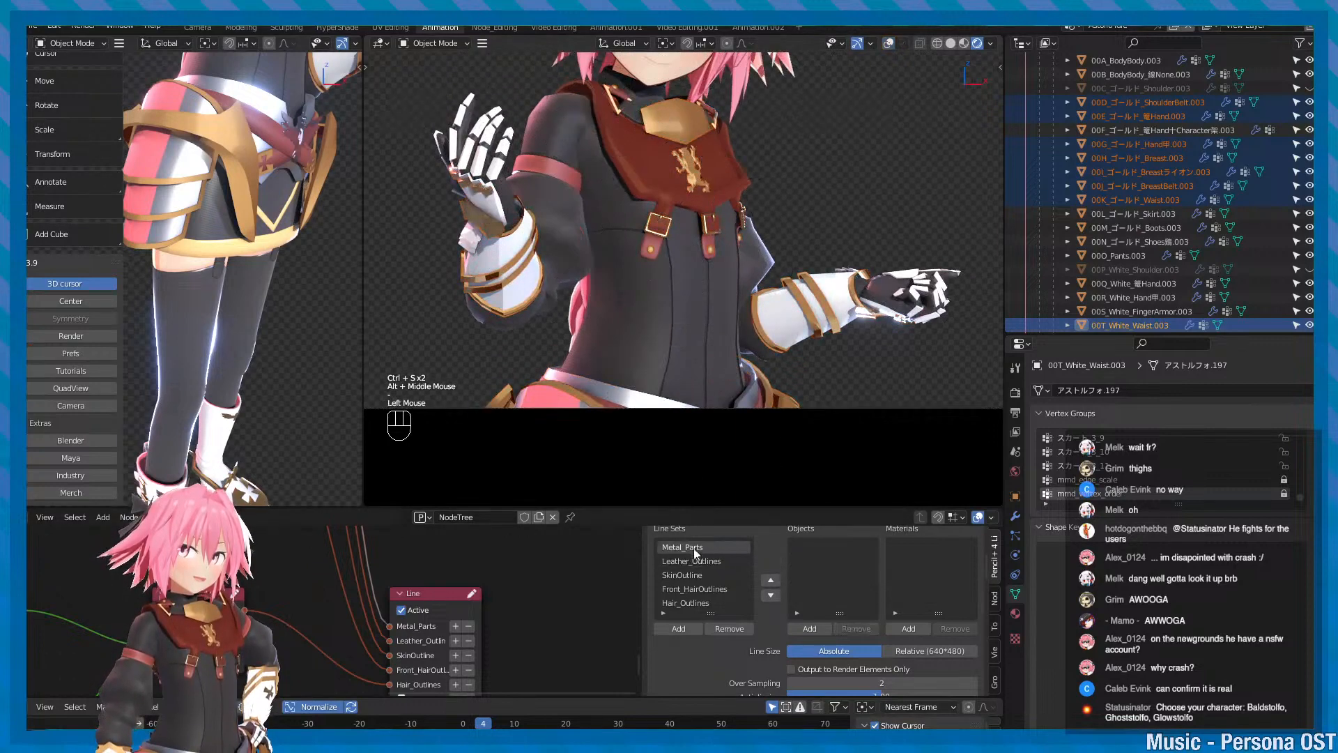
left_click(826, 626)
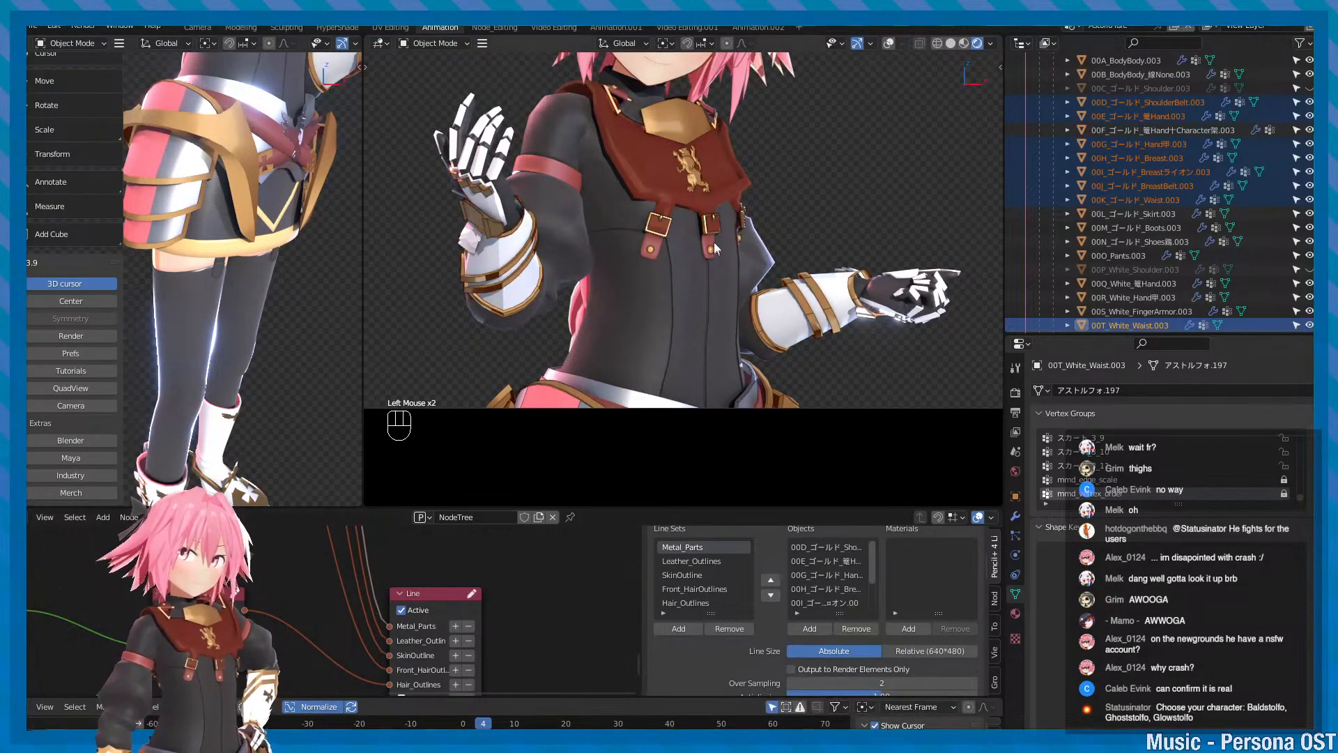
- Inspect the outlines on the gauntlet's metal trim in close-up and save the file
middle_click_drag(713, 241, 726, 309, "alt")
middle_click_drag(751, 260, 743, 307, "alt")
middle_click_drag(561, 372, 595, 307, "alt")
scroll(583, 312, "up", 2, "alt")
scroll(584, 313, "up", 1, "alt")
key("ctrl+s")
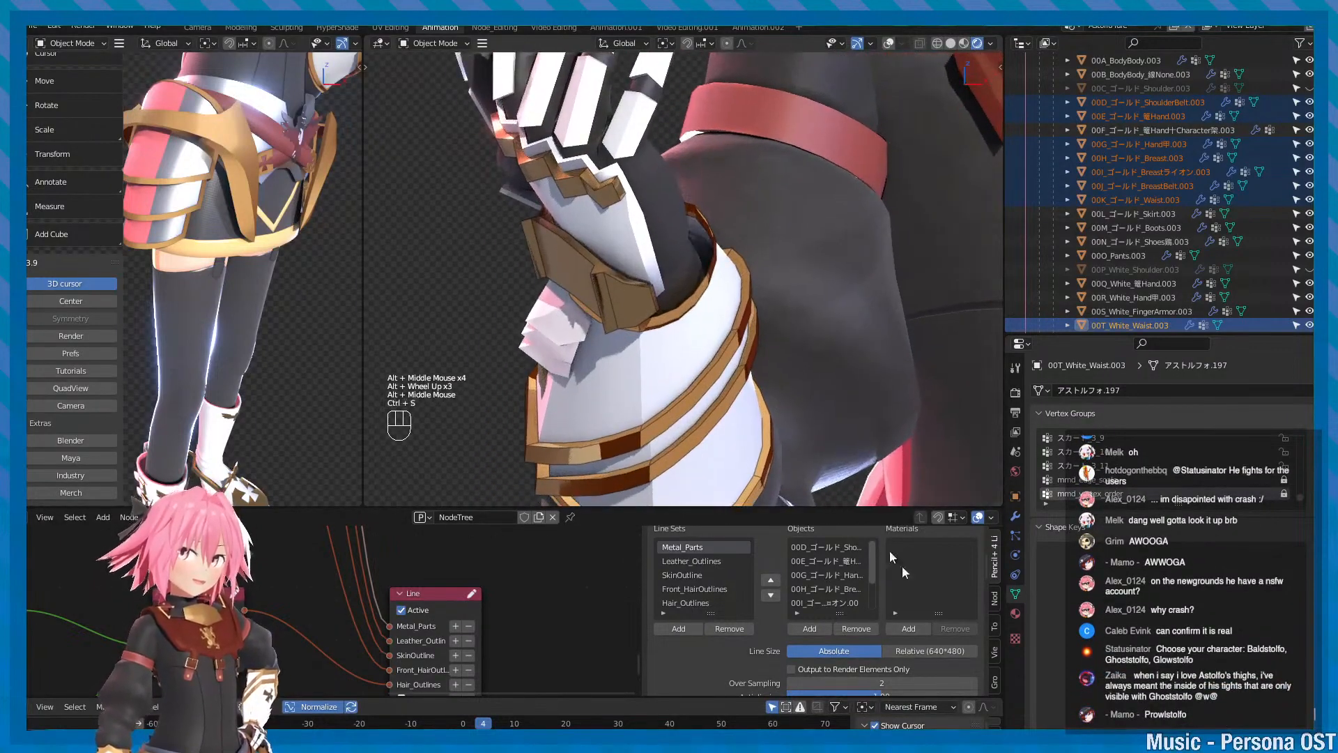
- Set the Metal_Parts visible-line brush color to light yellow and check the gold trim on the upper body
scroll(813, 679, "down", 5)
scroll(775, 669, "up", 5)
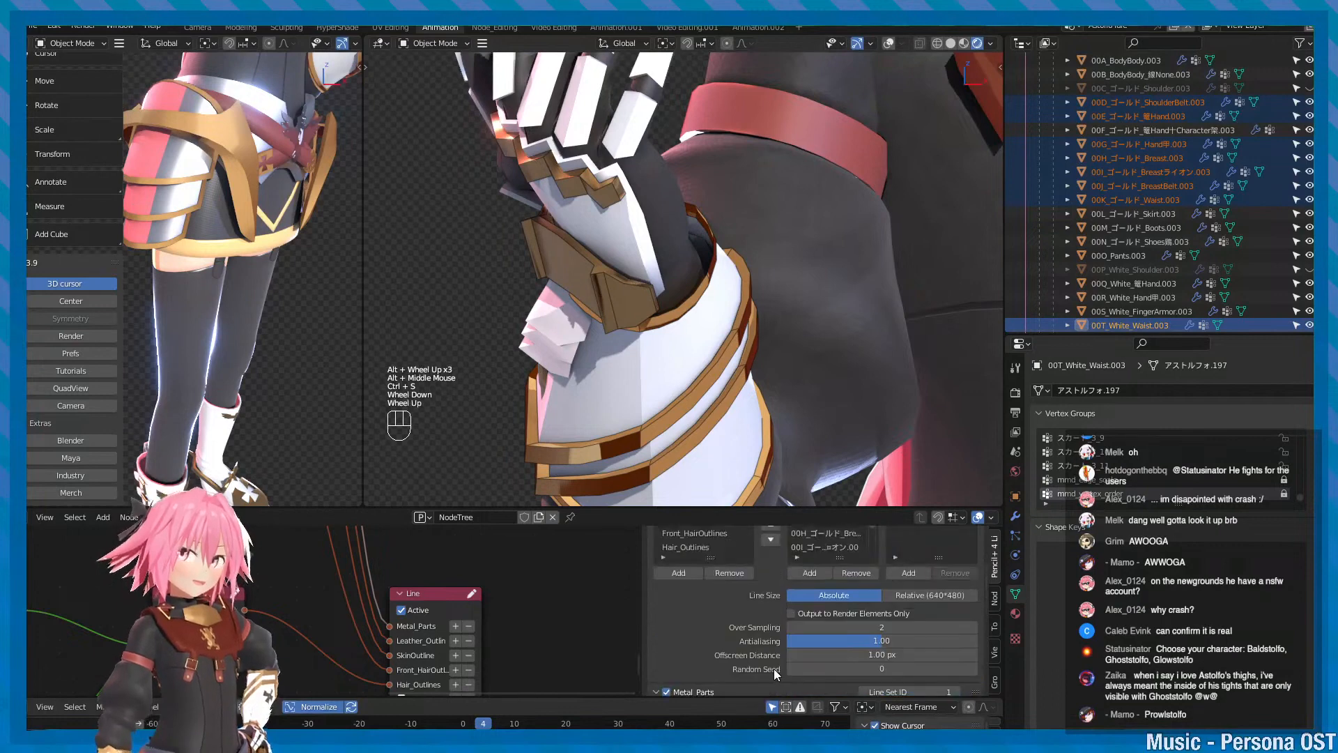
scroll(778, 635, "down", 3)
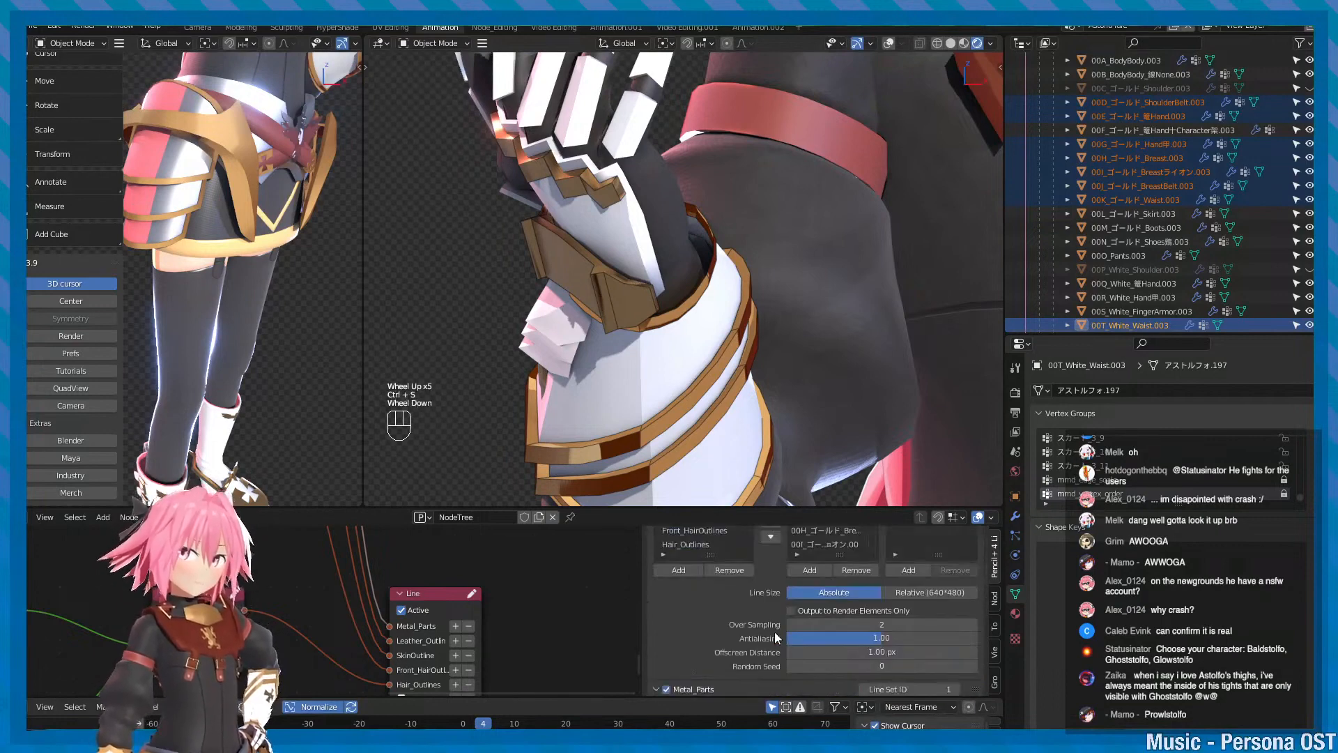
left_click(836, 590)
left_click_drag(906, 503, 906, 402)
left_click(824, 480)
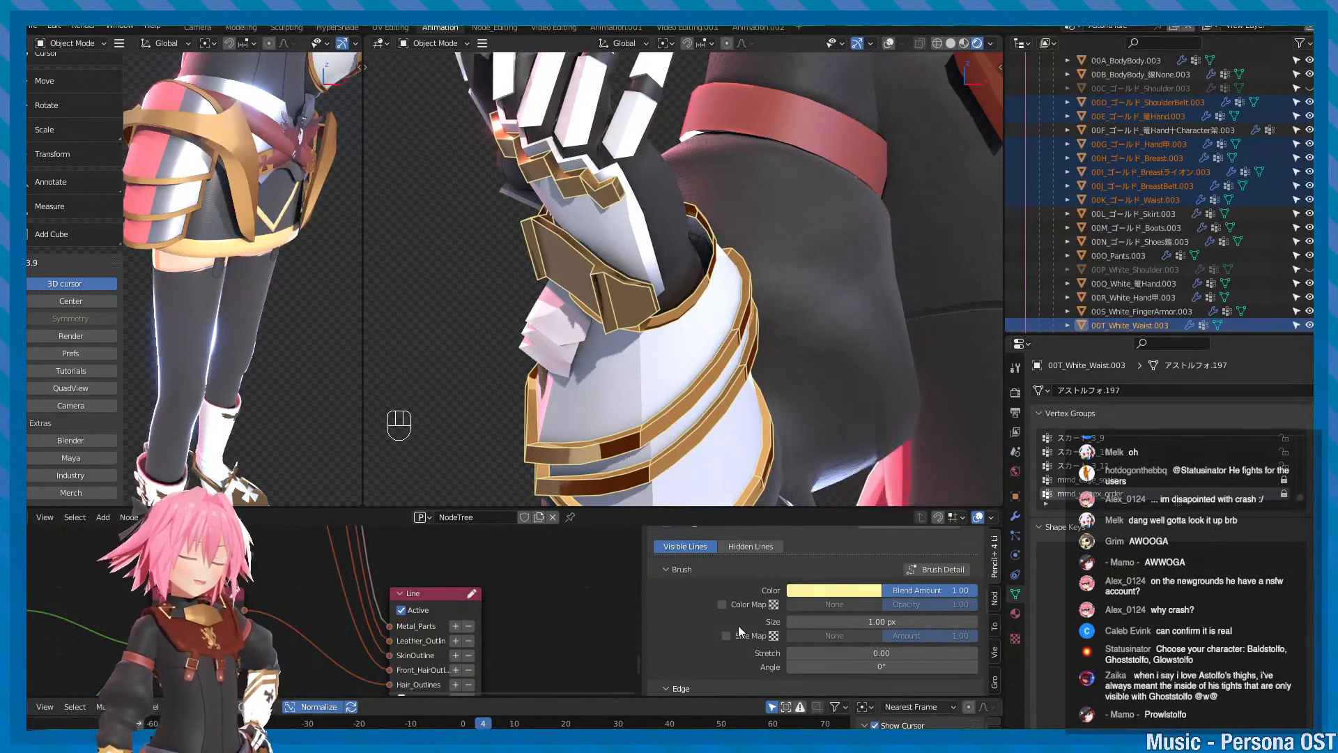
scroll(838, 317, "down", 2)
middle_click(837, 316, "alt")
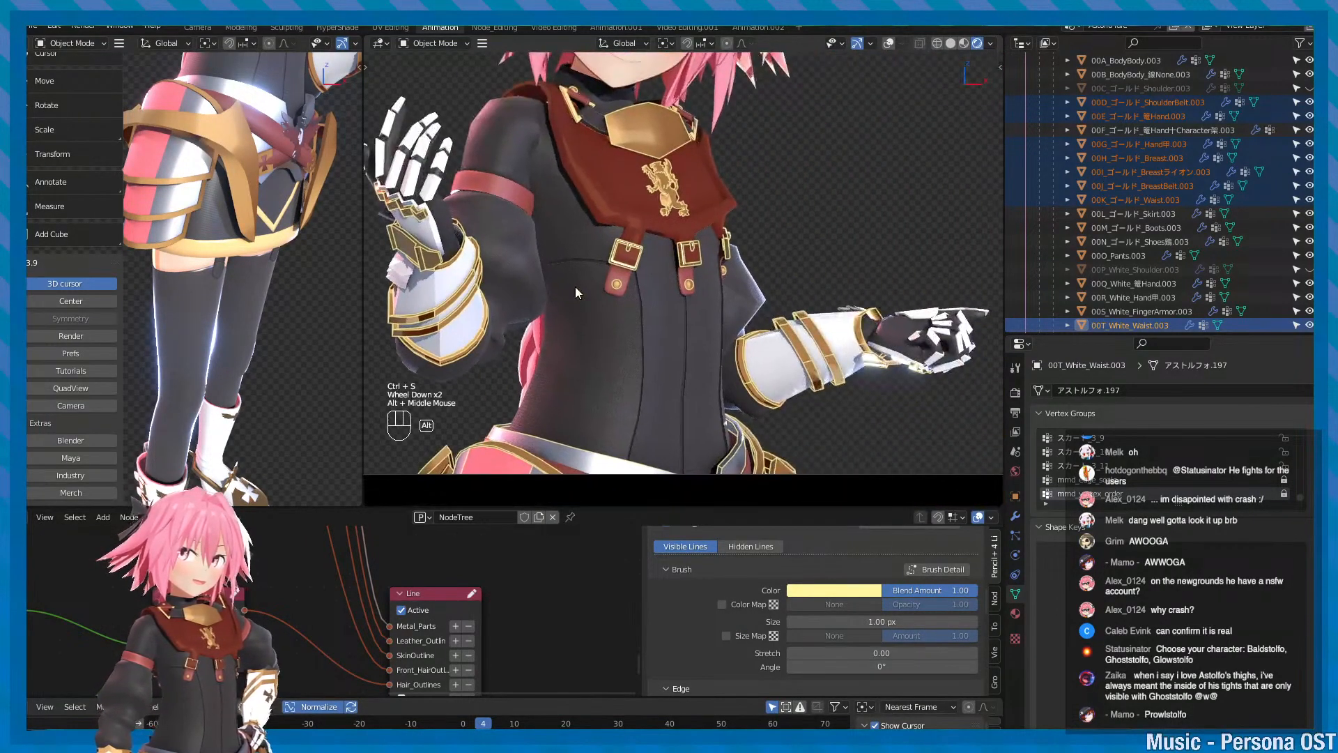
- Try the Color Map and Size Map options of the Metal_Parts brush on the chest trim and switch both off again
middle_click(575, 287, "alt")
scroll(658, 318, "up", 2, "alt")
middle_click(744, 259, "alt")
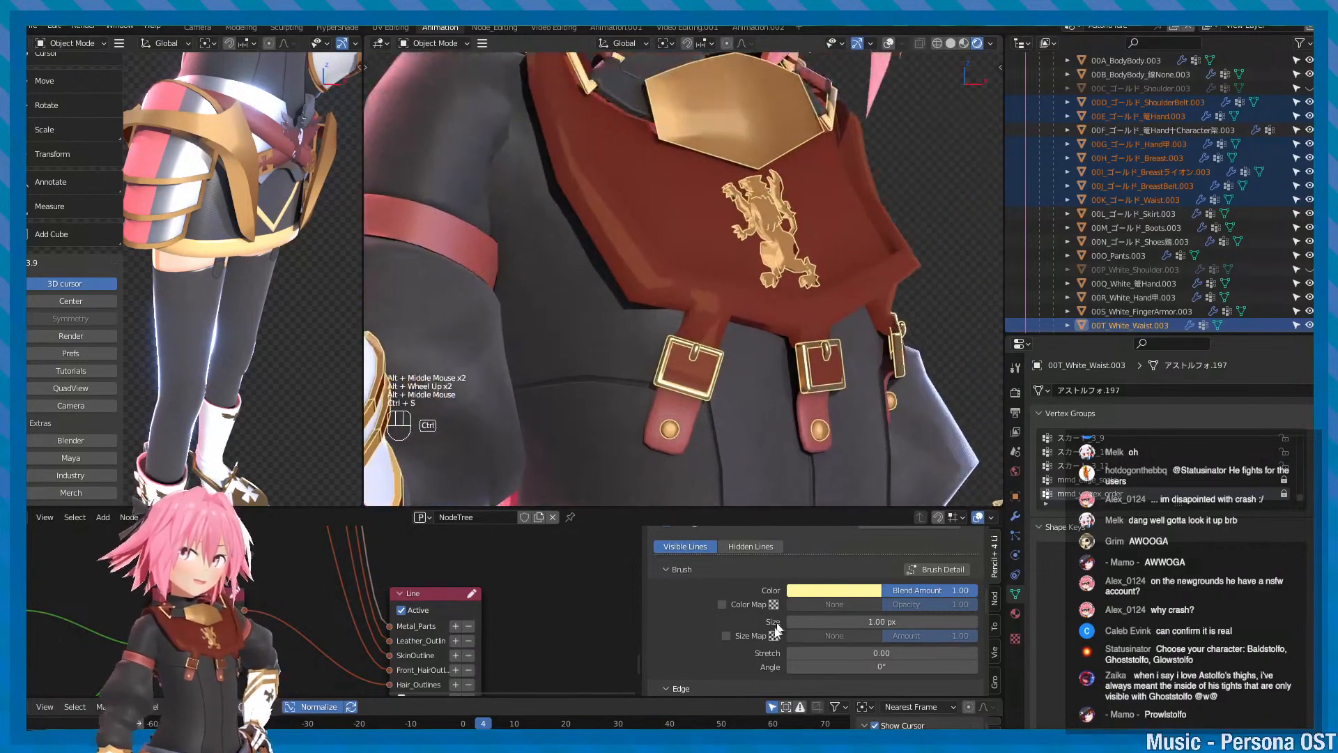
scroll(775, 625, "up", 6)
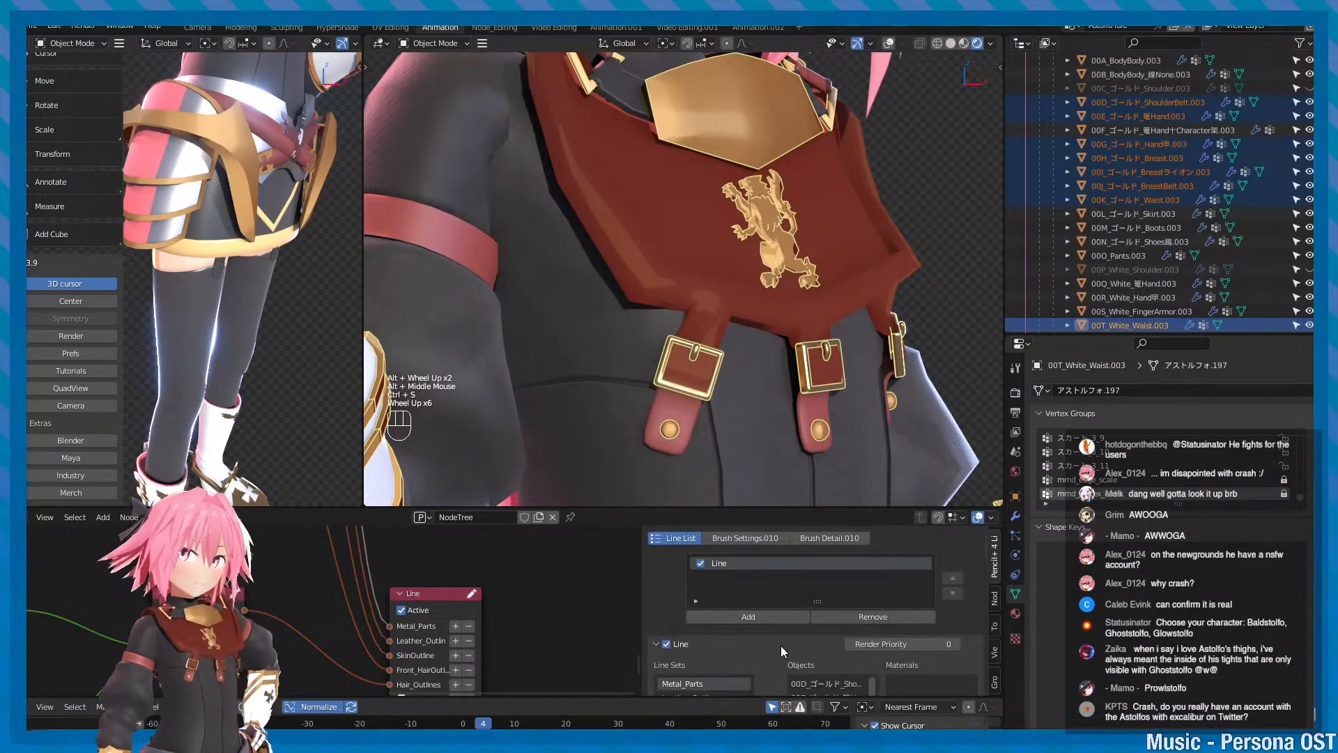
scroll(780, 646, "down", 6)
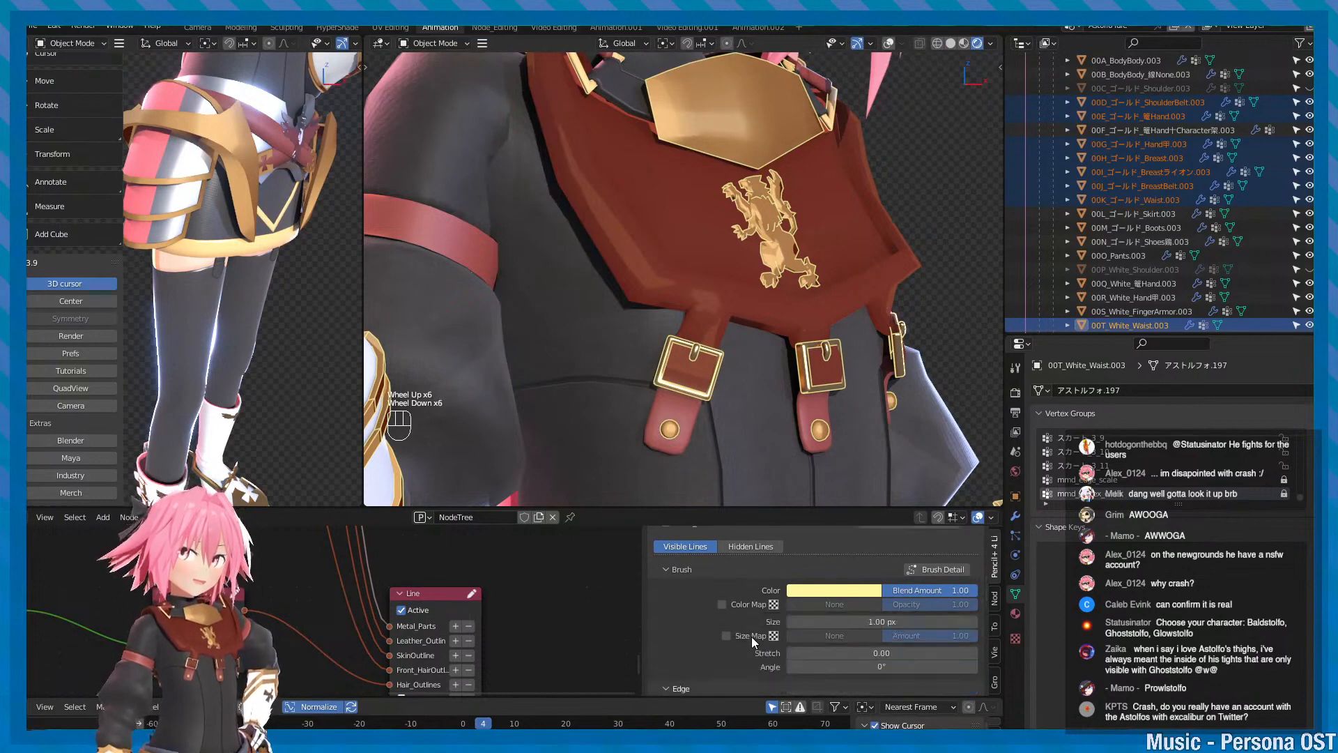
left_click(722, 604)
left_click(722, 604)
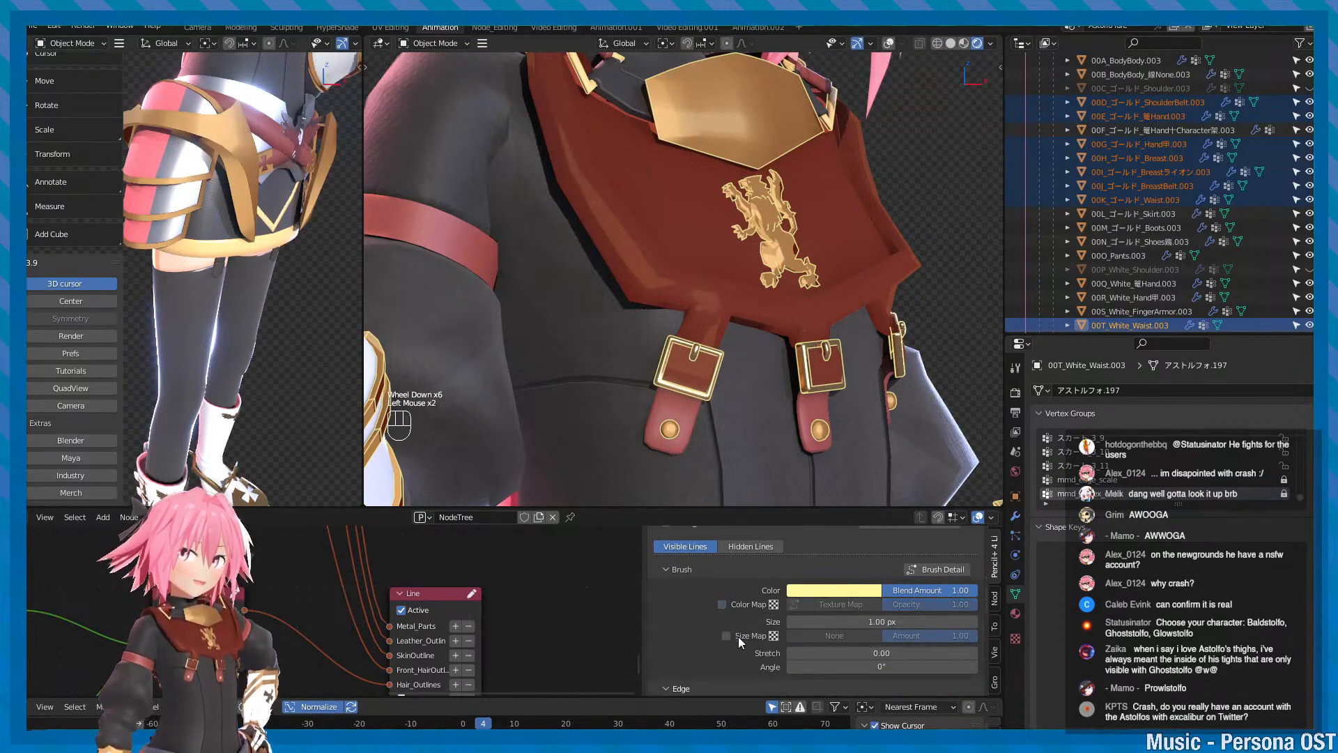
left_click(727, 635)
left_click(727, 635)
scroll(729, 630, "down", 2)
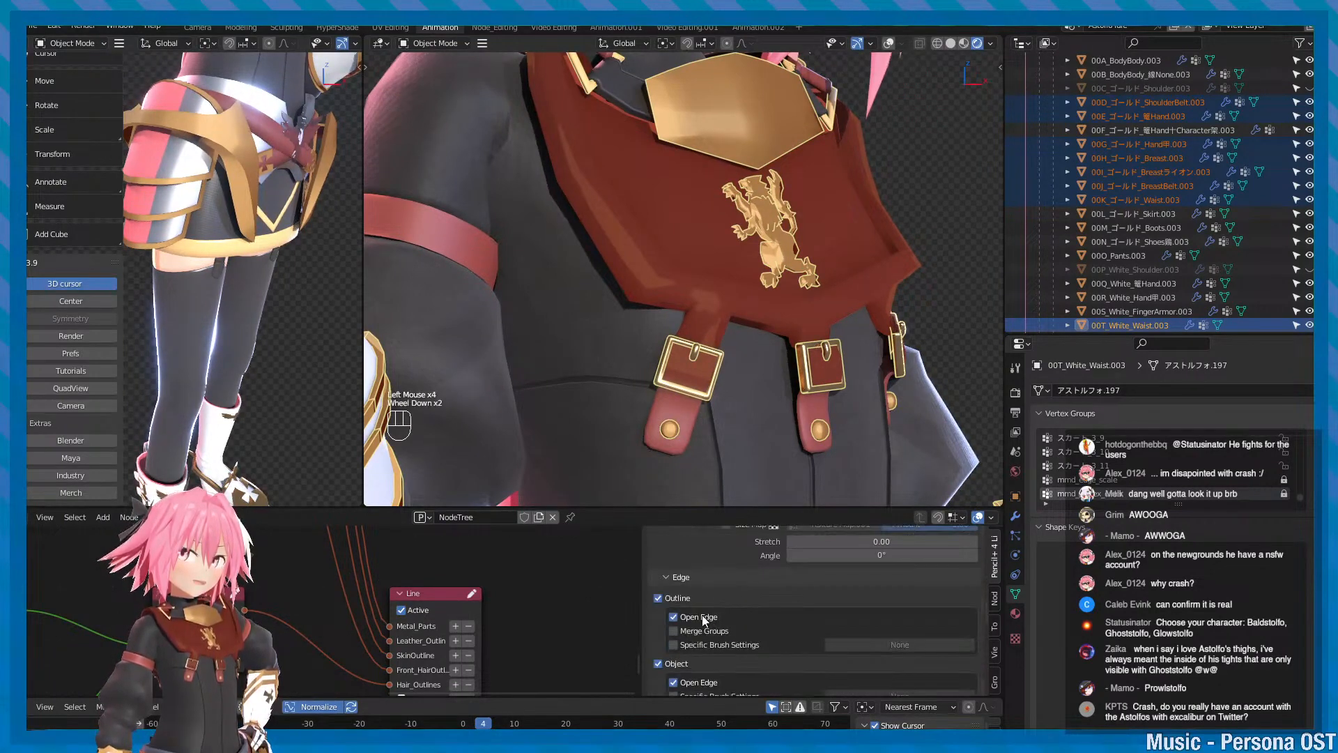
- Disable Open Edge for the Metal_Parts outline edges and check the gold chest trim
left_click(703, 617)
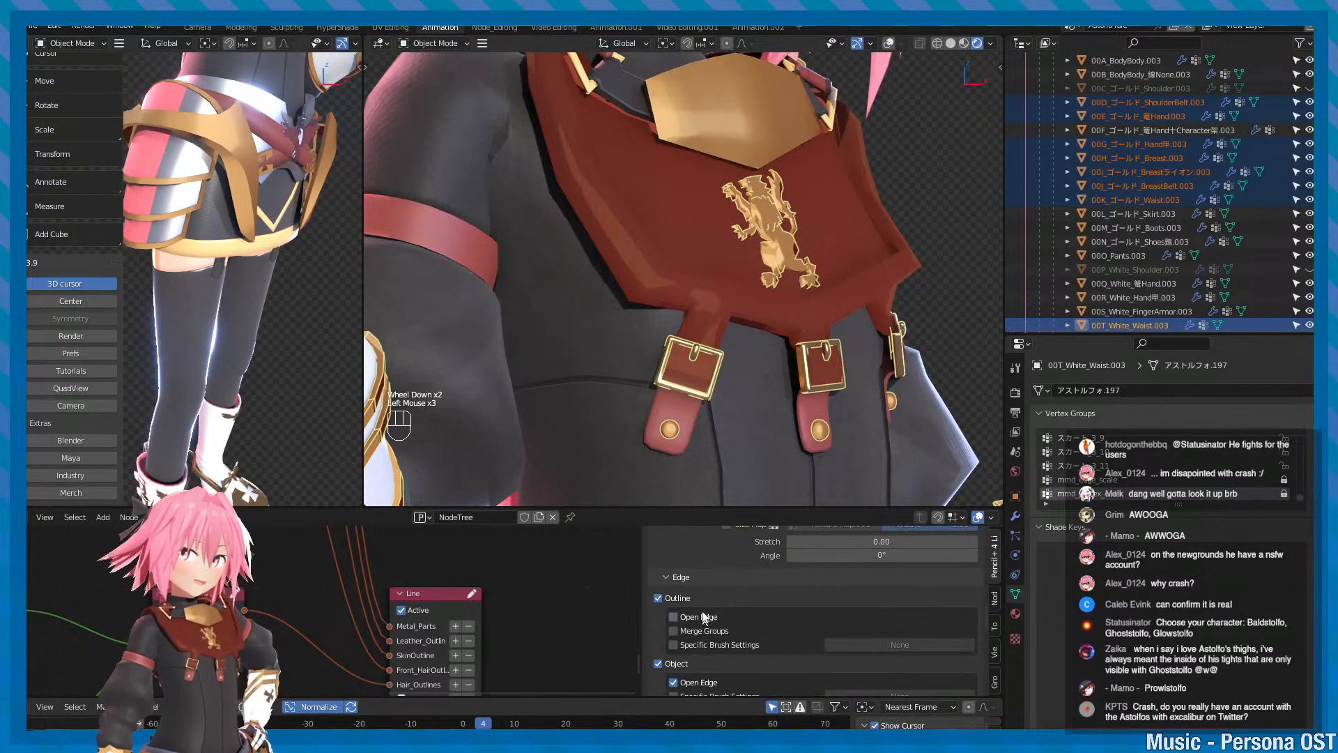
scroll(719, 354, "down", 2)
scroll(749, 346, "up", 1)
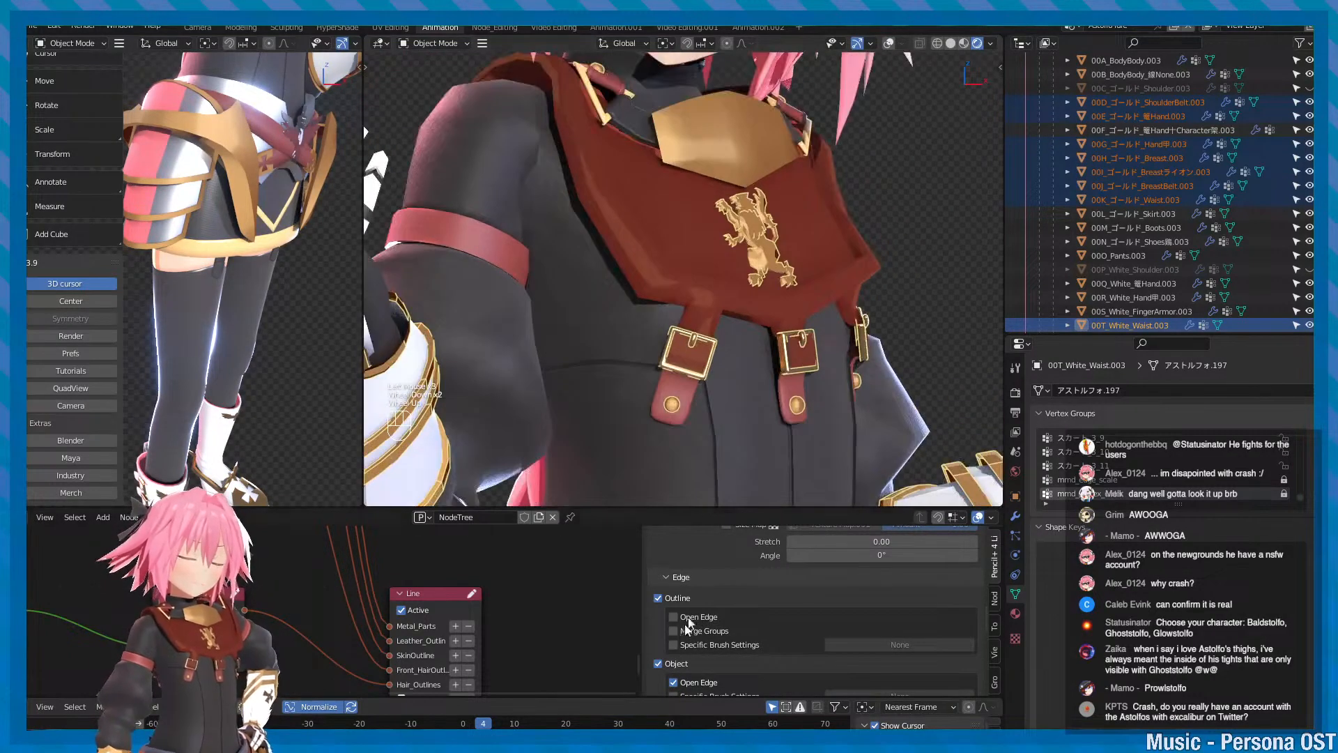
left_click(687, 619)
scroll(755, 399, "down", 1)
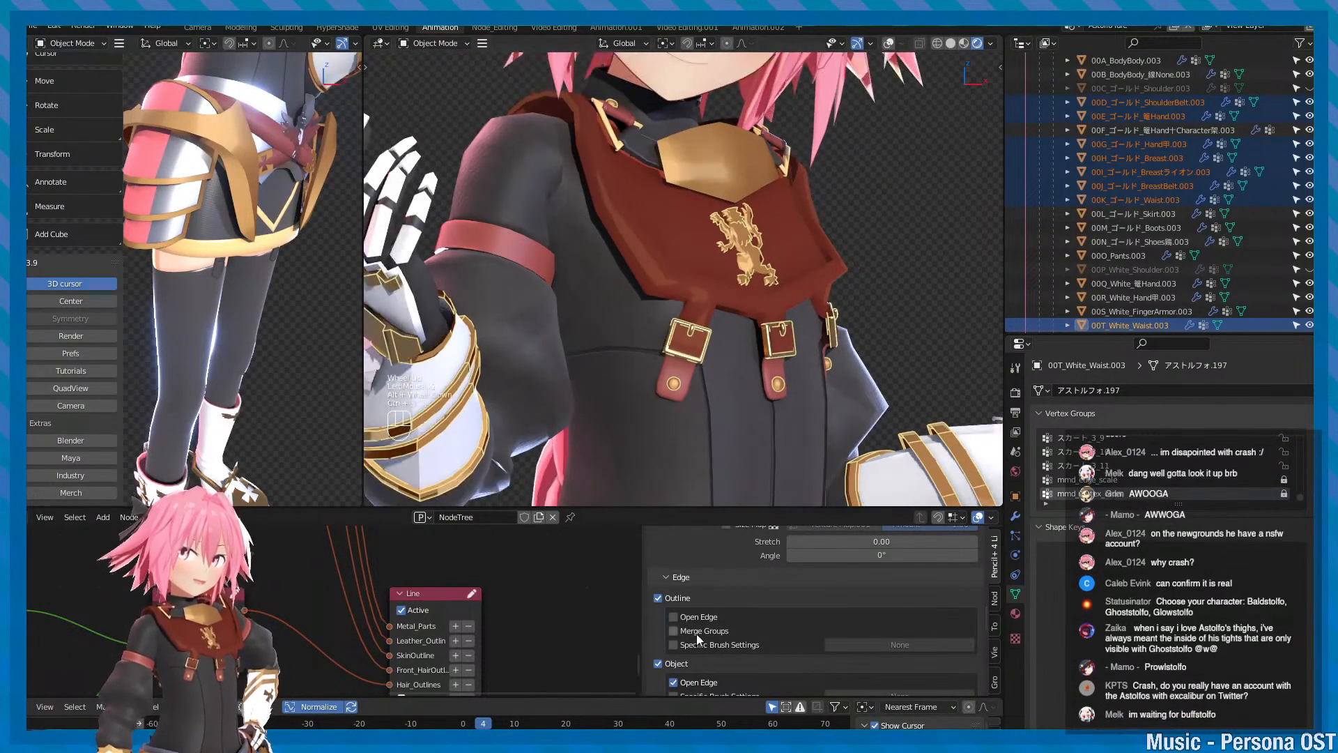
- Try Merge Groups on the Metal_Parts outline edges and switch it off again
left_click(696, 634)
middle_click_drag(663, 504, 766, 495, "alt")
left_click(697, 631)
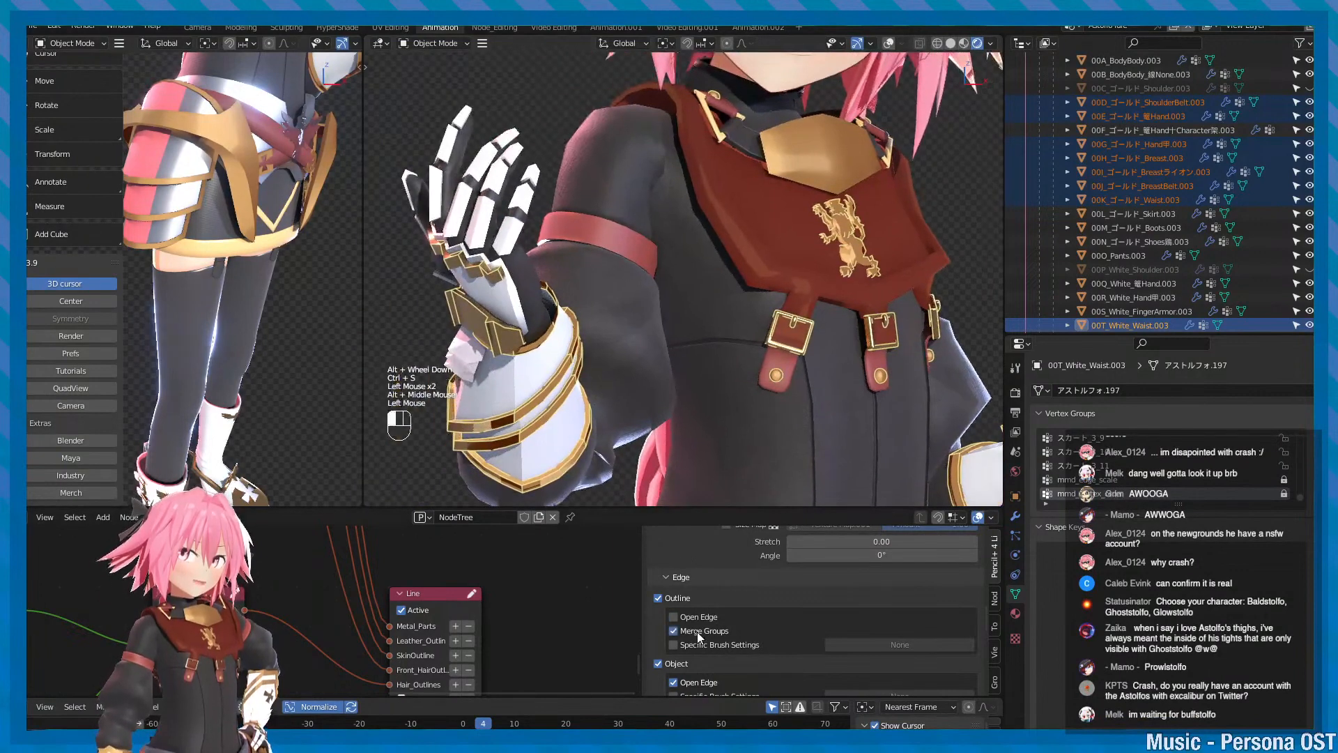
left_click(698, 633)
- Enable Specific Brush Settings for the Metal_Parts outline edges, comparing the gold trim with the option on and off
left_click(700, 649)
left_click(699, 647)
left_click(700, 647)
left_click(699, 647)
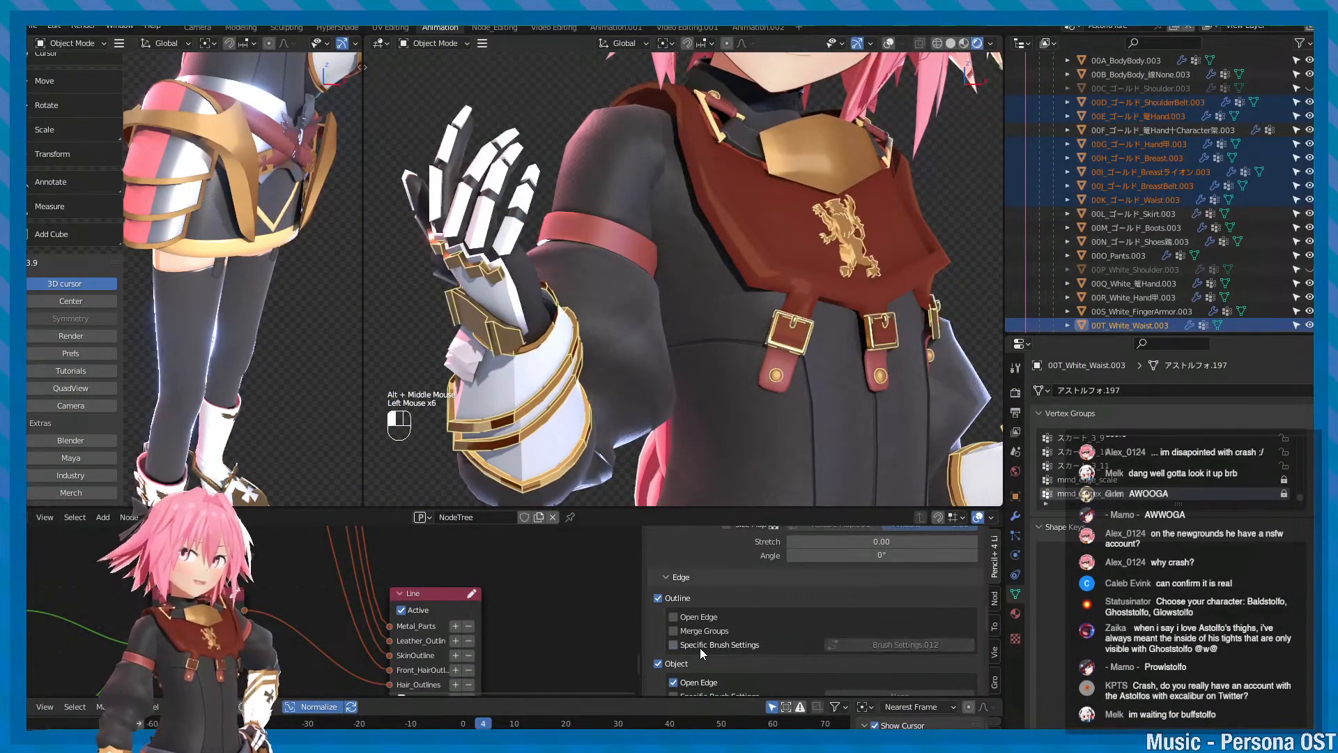
left_click(700, 647)
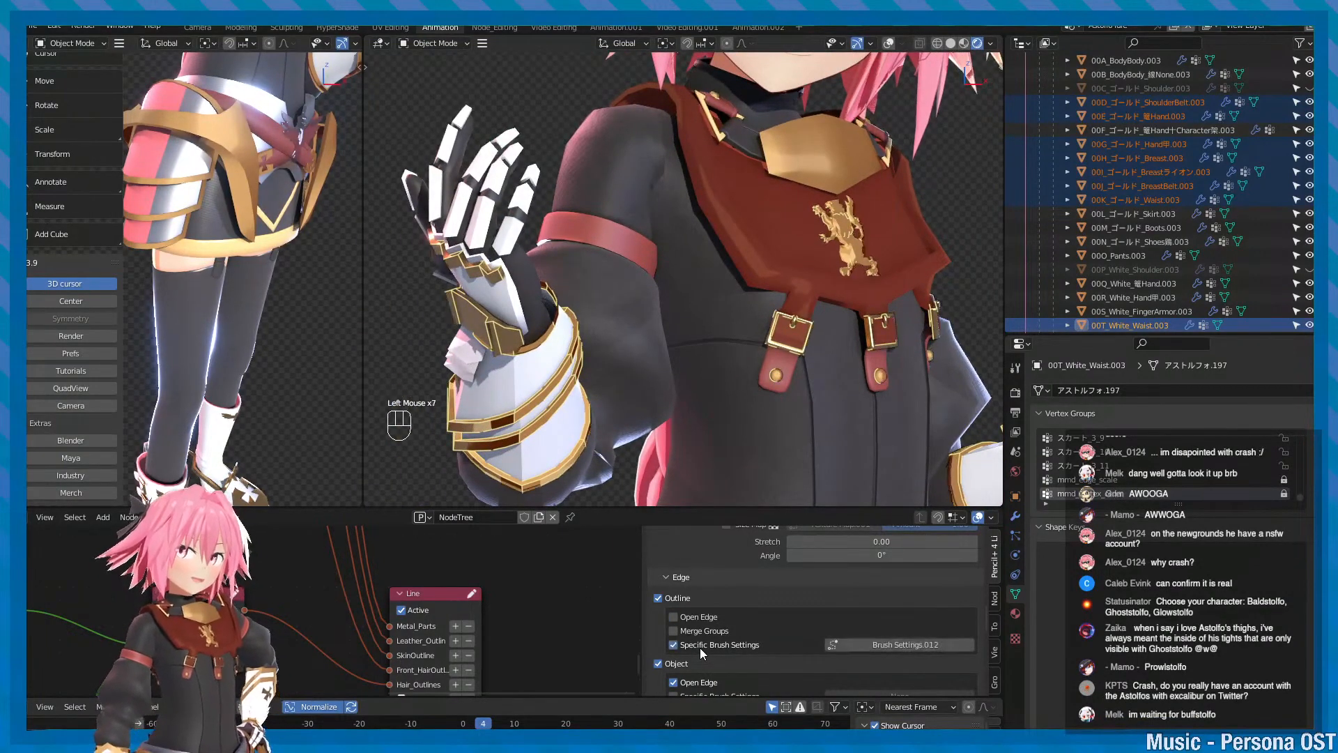
left_click(741, 646)
left_click(742, 646)
scroll(767, 488, "down", 2)
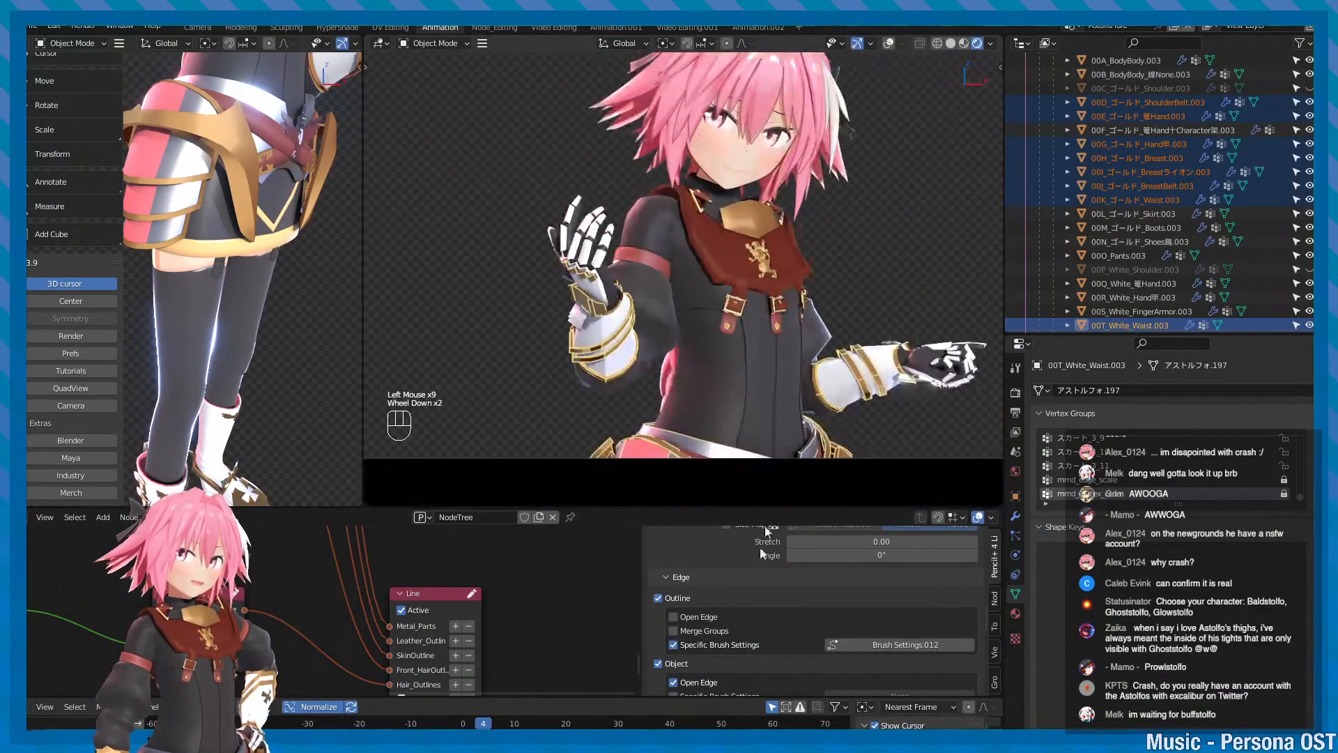
left_click(733, 646)
left_click(733, 646)
left_click(733, 646)
left_click(734, 646)
left_click(733, 646)
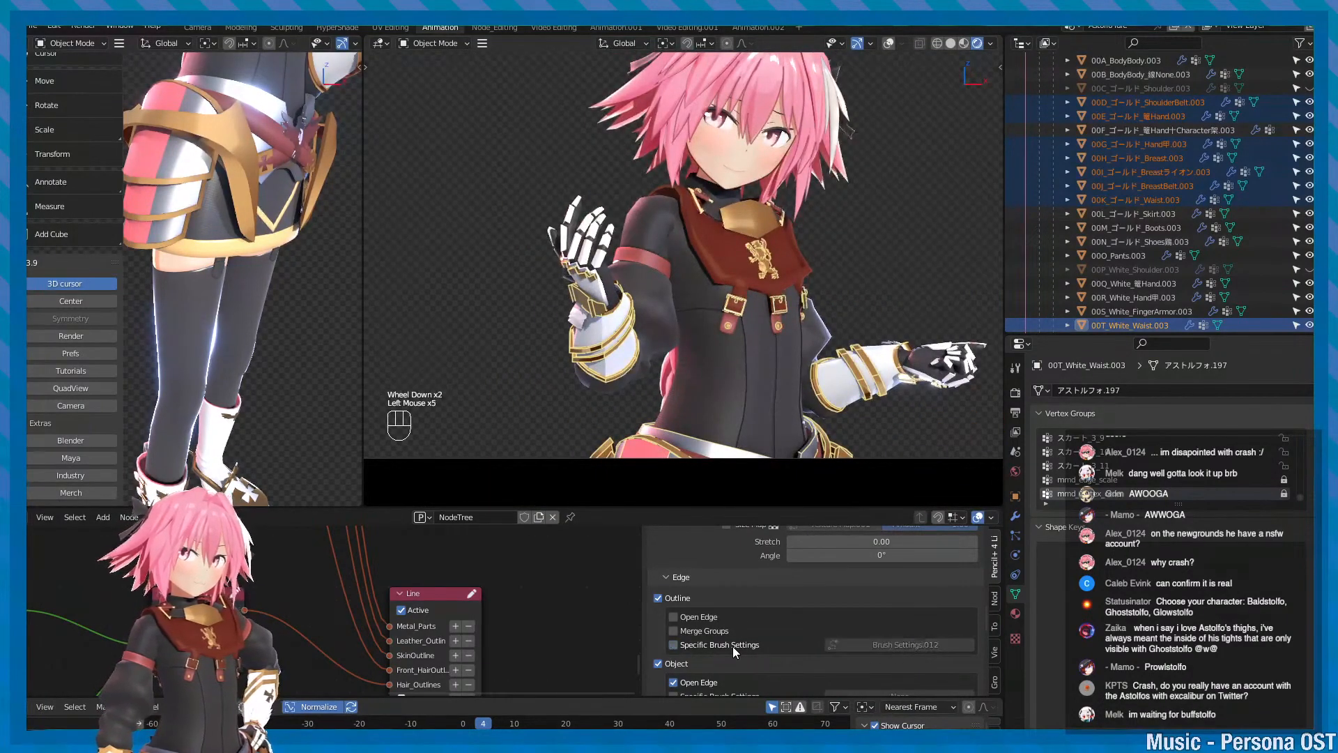
scroll(745, 279, "up", 2)
middle_click(714, 209, "alt")
left_click(722, 647)
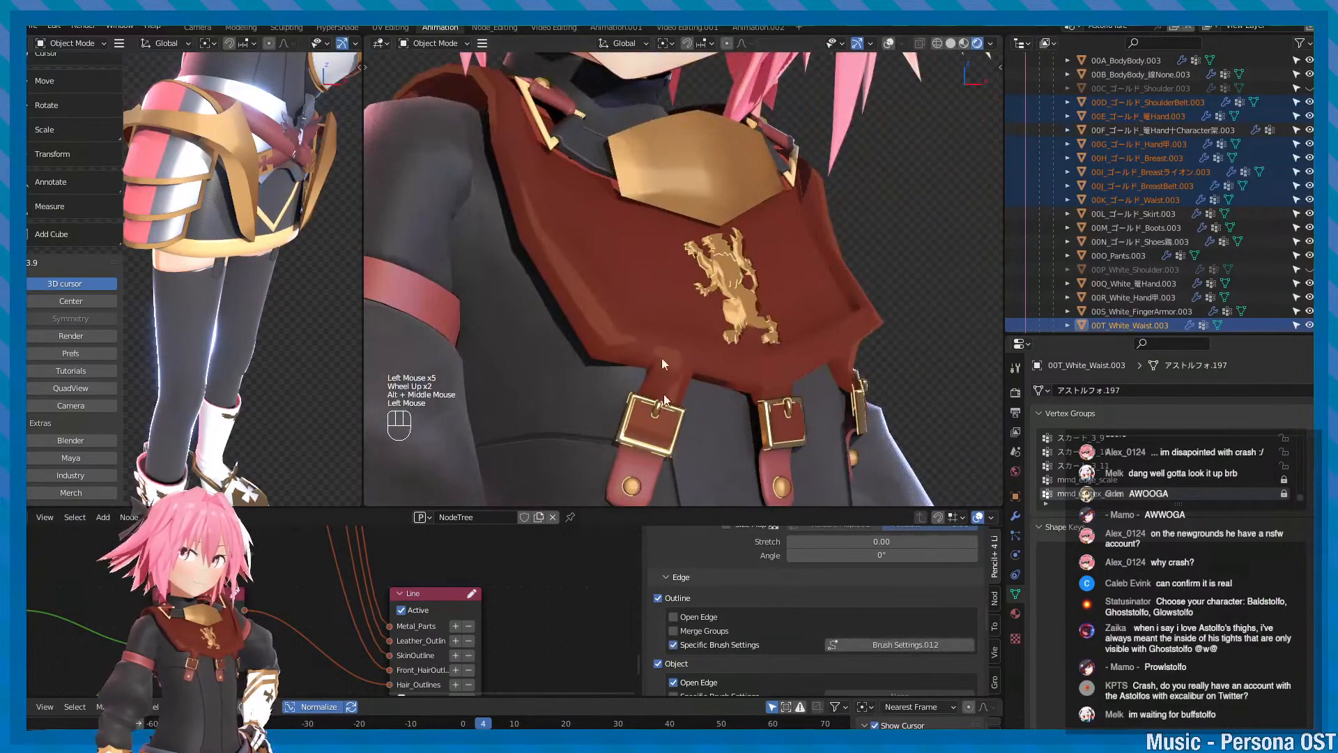
- Compare the lion emblem and belt buckles with and without Pencil+ viewport rendering, leaving the rendering off
middle_click_drag(758, 421, 755, 231, "alt")
scroll(766, 387, "up", 1, "alt")
left_click(766, 387, "alt")
scroll(722, 395, "up", 4)
left_click_drag(755, 279, 605, 304, "alt")
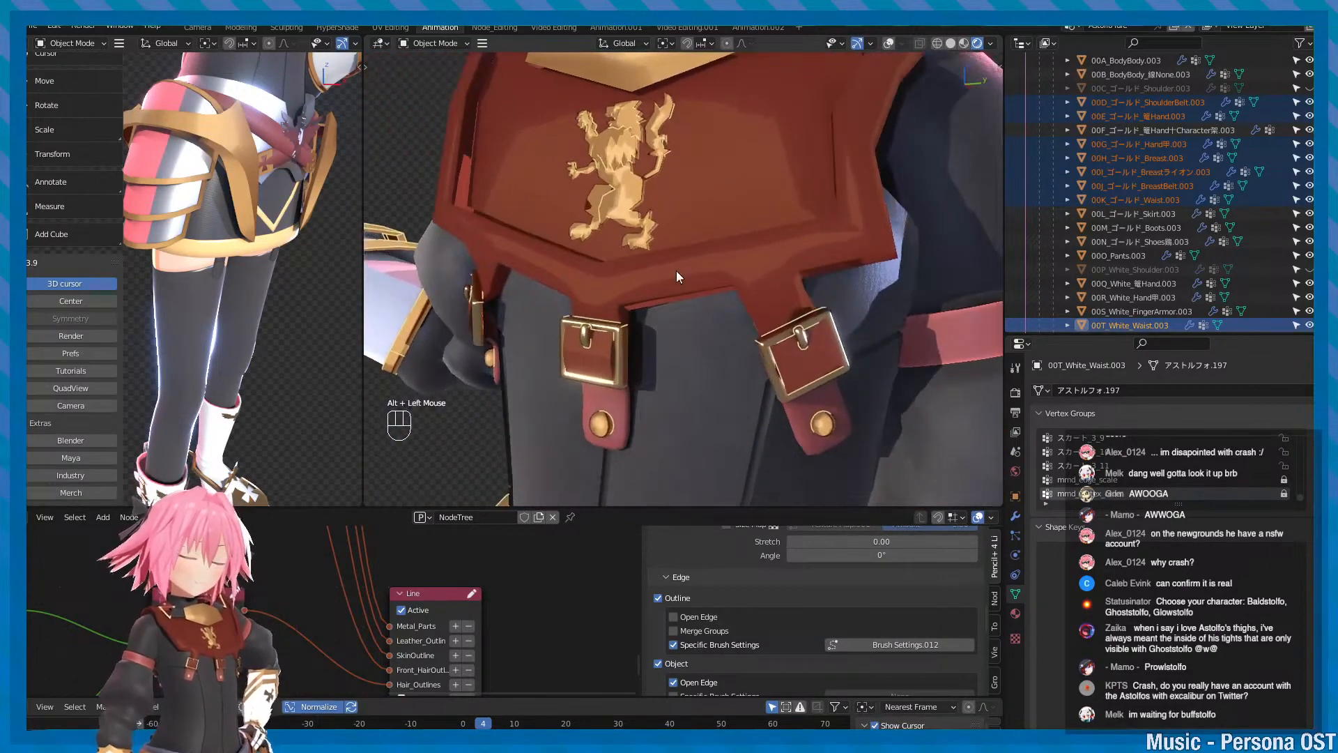
key("n")
left_click(932, 83)
left_click(931, 83)
left_click(931, 83)
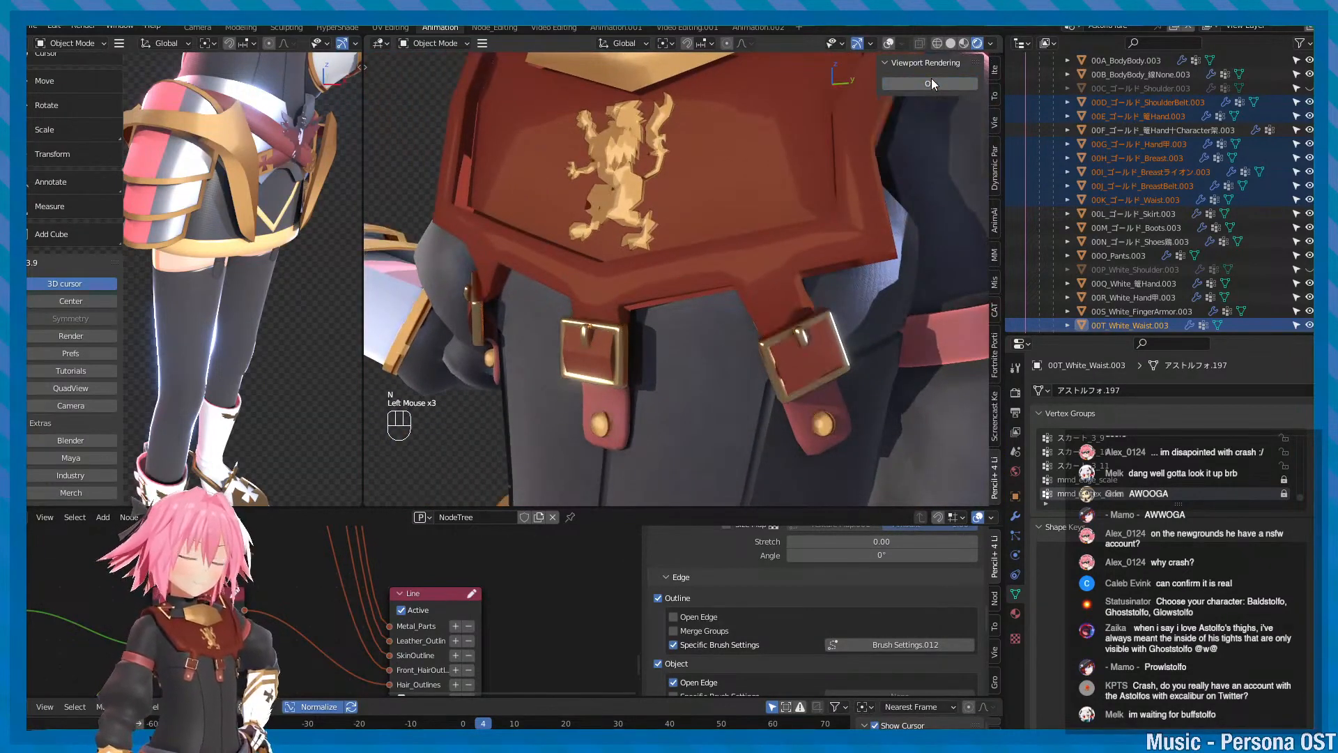
left_click(931, 83)
left_click(931, 83)
- Examine the whole character without the line rendering, including through the scene camera
mouse_move(822, 175)
left_mouse_down("alt")
mouse_move(702, 279)
mouse_move(739, 418)
mouse_move(732, 390)
mouse_move(541, 358)
left_mouse_up("alt")
scroll(784, 553, "up", 2)
scroll(740, 603, "down", 1)
scroll(718, 389, "down", 2, "alt")
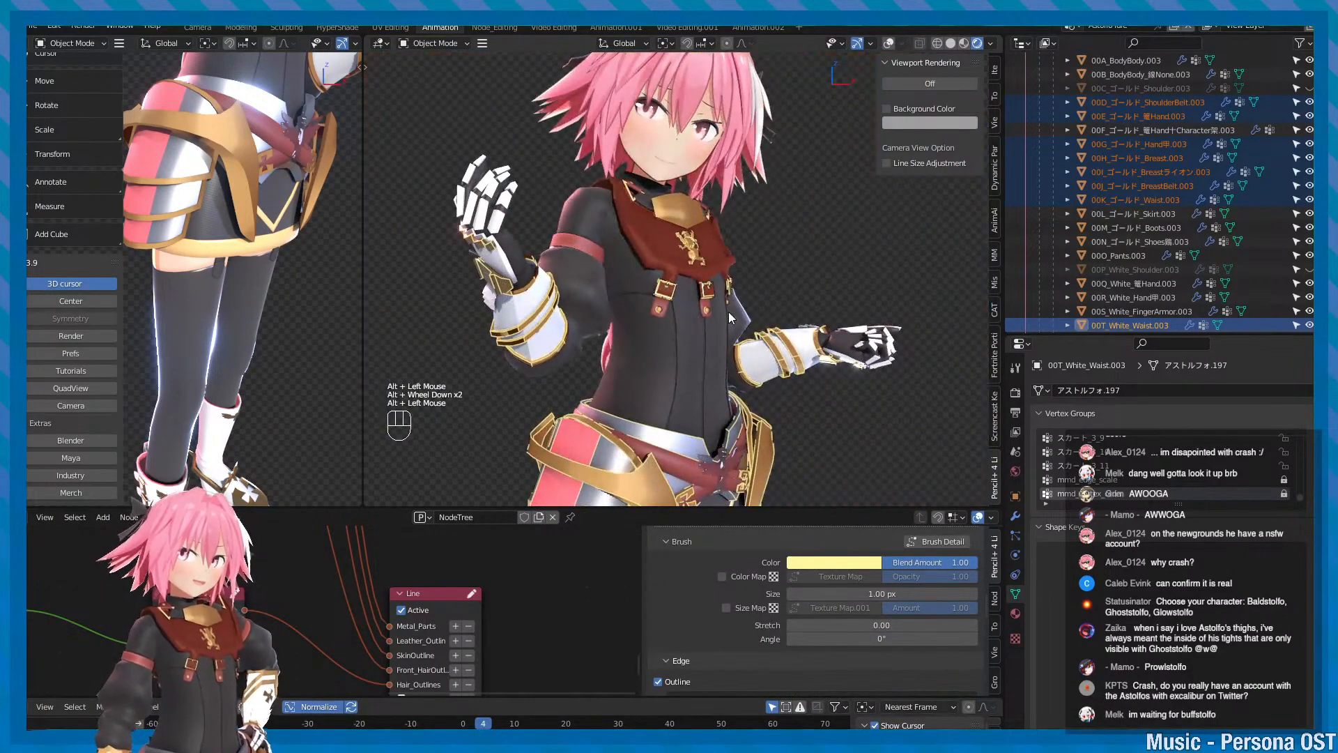
key("KP_0")
scroll(704, 355, "up", 2)
scroll(682, 405, "down", 3)
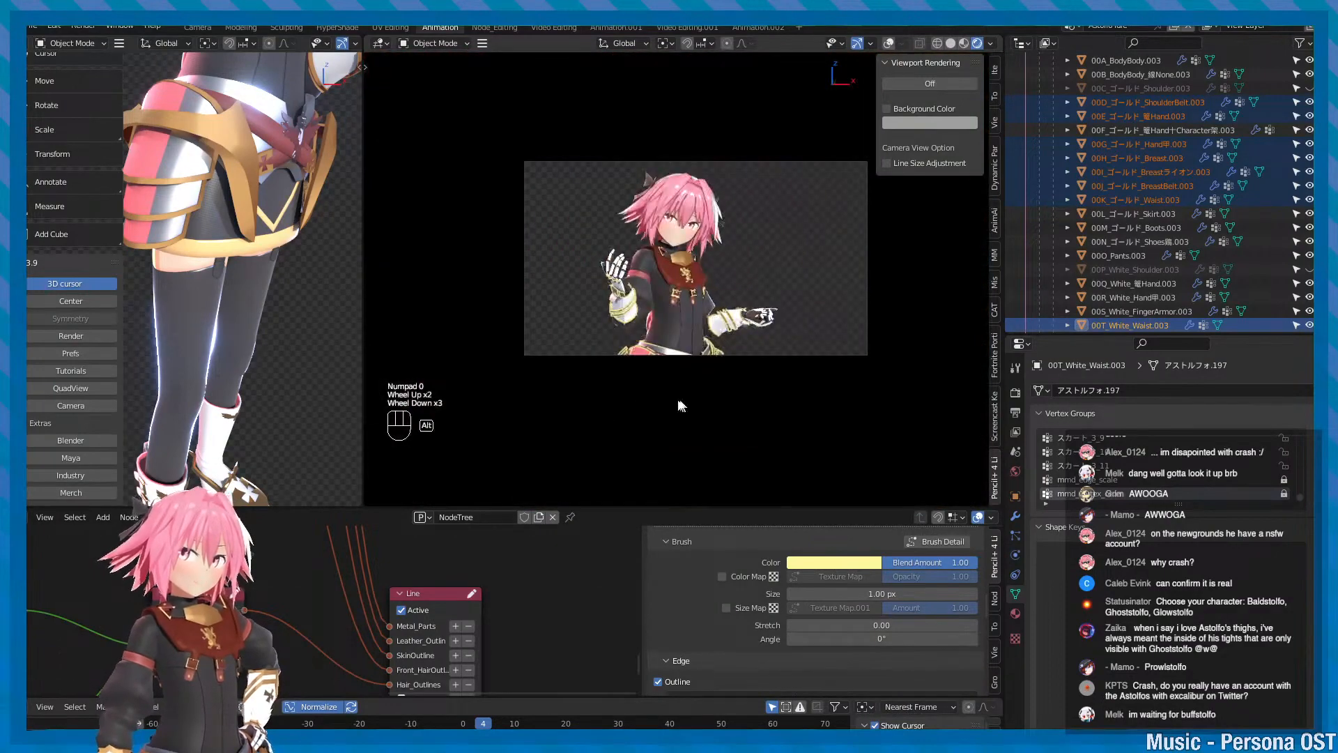
scroll(682, 406, "up", 4)
- Show the viewport overlays and select the gold forearm trim mesh on the raised gauntlet
key("shift+alt+z")
middle_click_drag(612, 364, 649, 358, "alt")
scroll(649, 358, "up", 2, "alt")
scroll(588, 446, "up", 1)
middle_click_drag(586, 463, 613, 380, "alt")
scroll(588, 301, "up", 2)
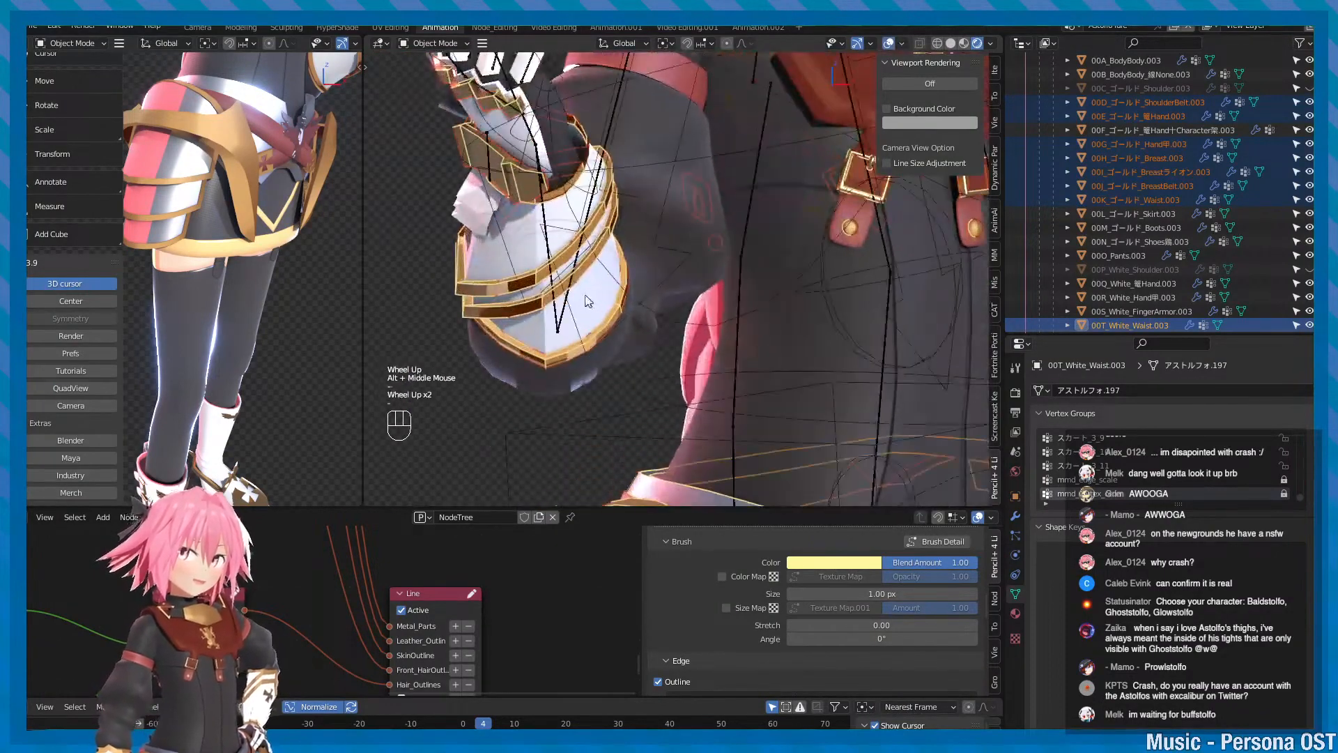
scroll(578, 322, "down", 2, "alt")
scroll(602, 320, "up", 2)
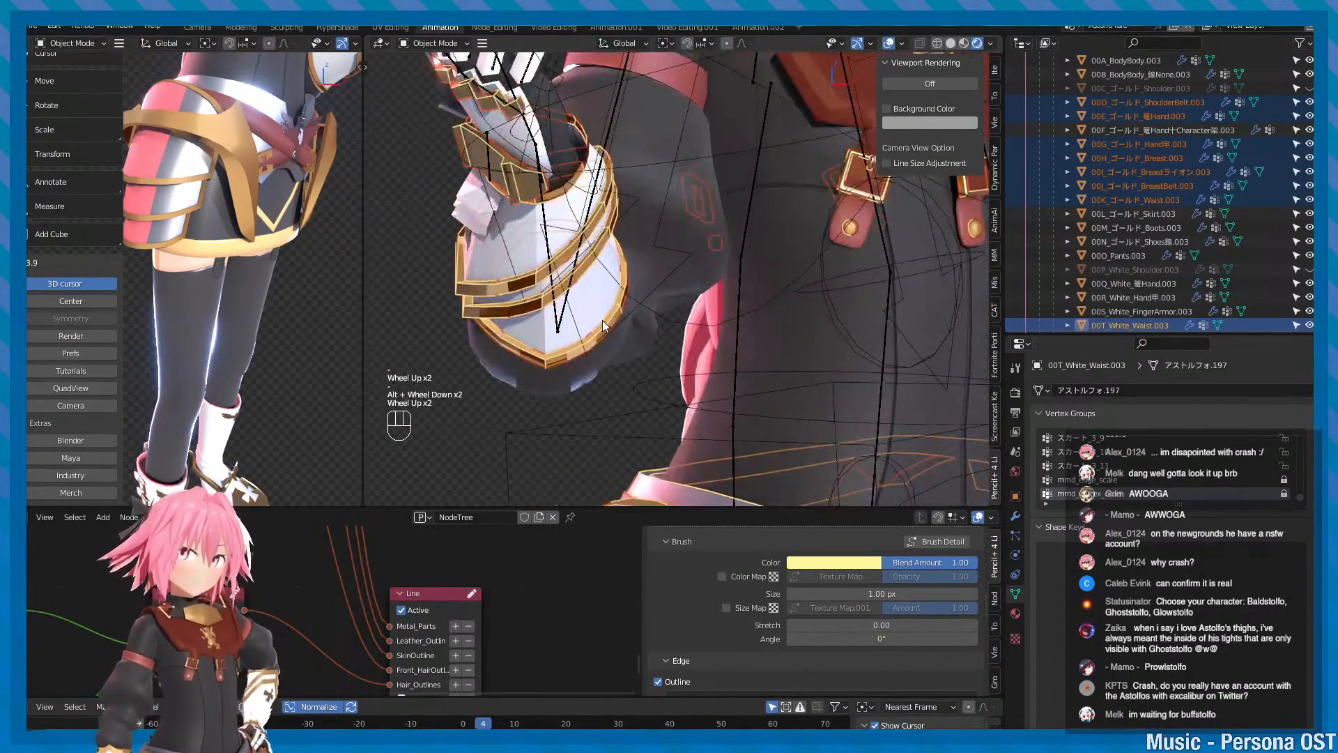
left_click(597, 302)
- Switch the selection to the gold hand plate mesh 00G_ゴールド_Hand甲.003 on the raised gauntlet
scroll(616, 315, "up", 1)
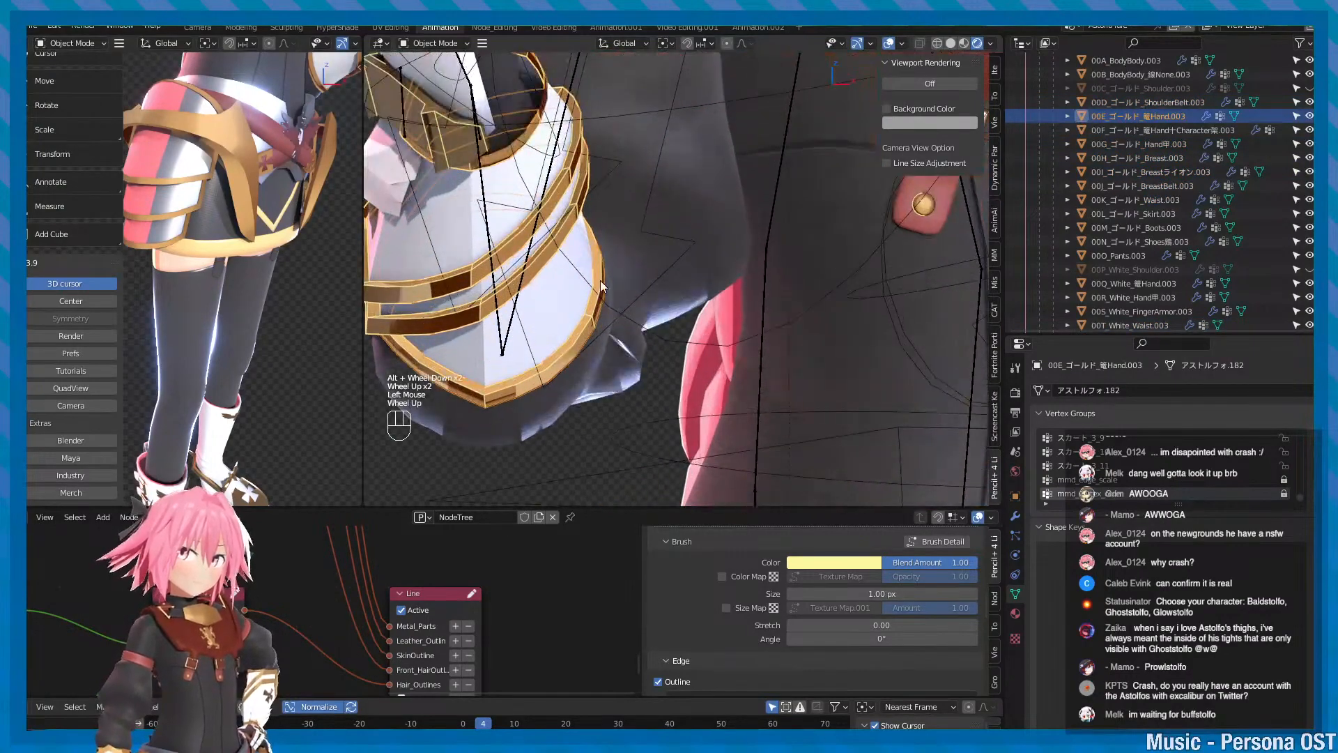
left_click(574, 209, "shift")
middle_click_drag(574, 209, 575, 257, "alt")
left_click(575, 256)
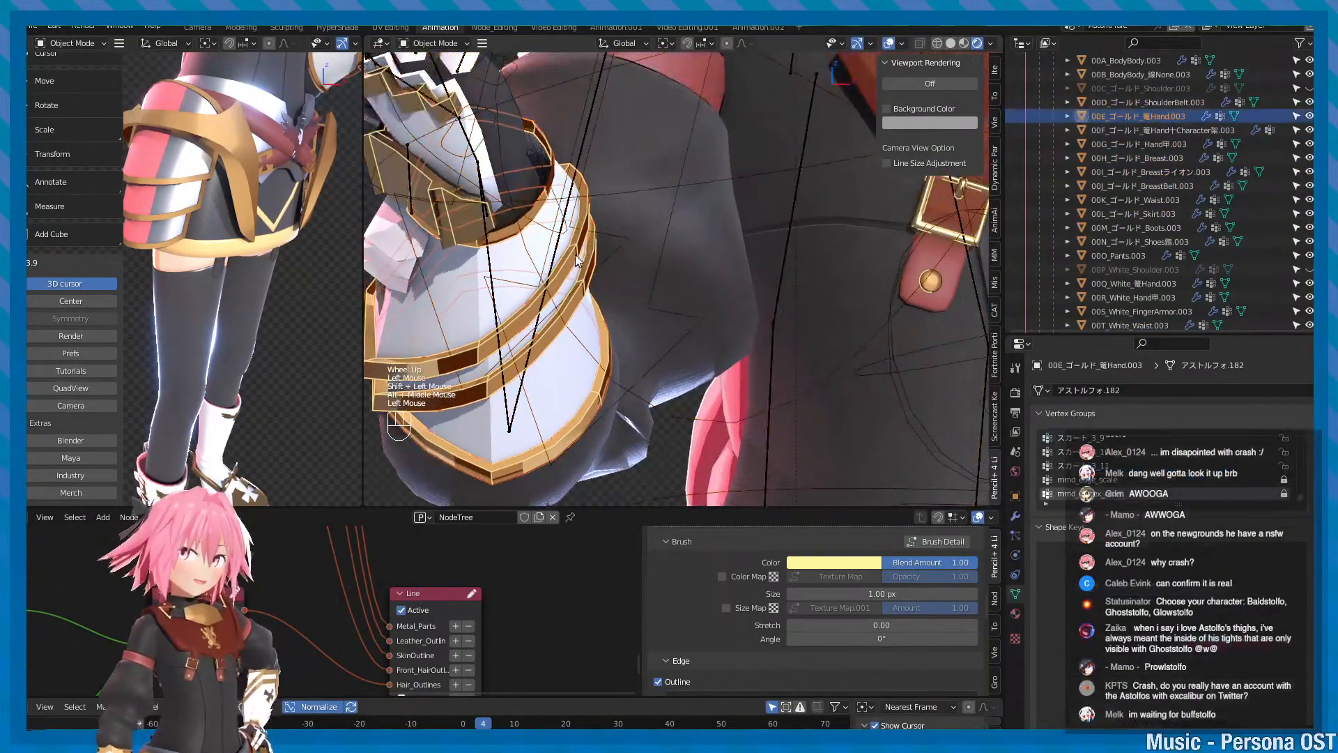
middle_click_drag(602, 329, 495, 299, "alt")
left_click(617, 343, "shift")
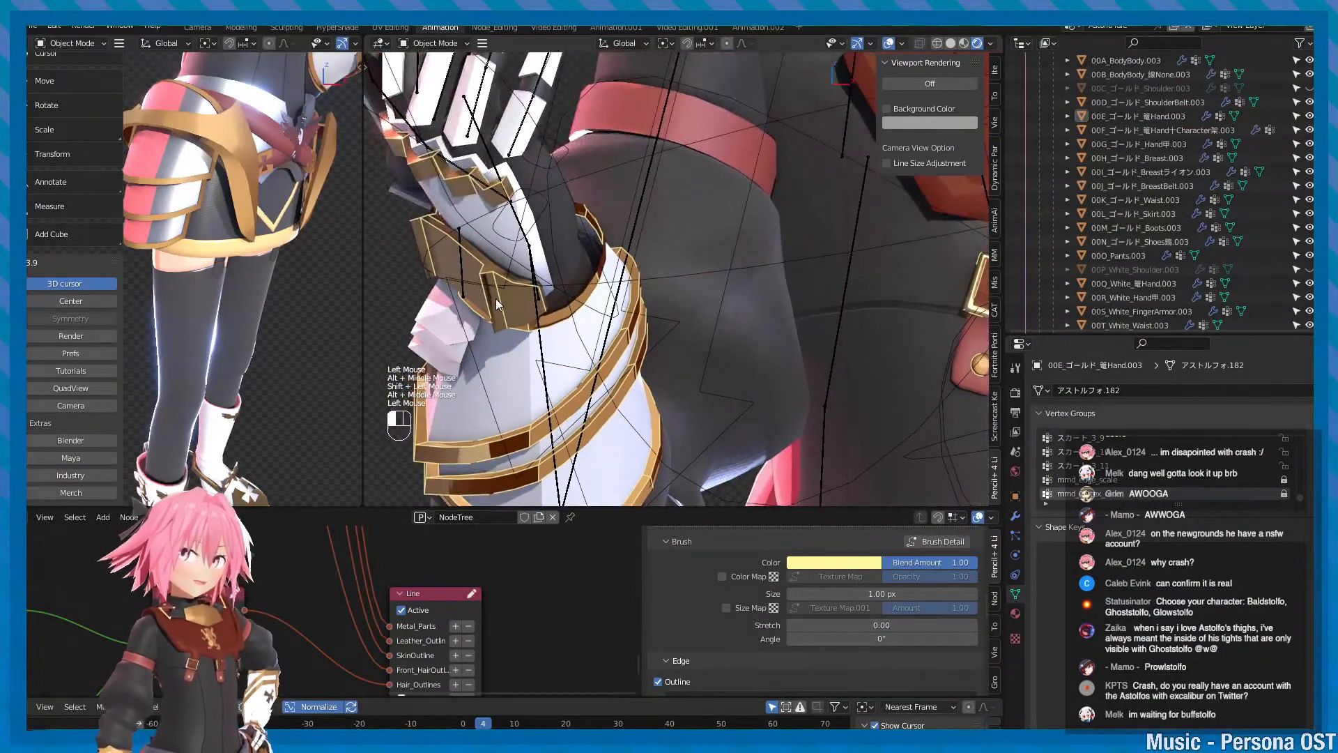
left_click(492, 199)
left_click(486, 202, "shift")
middle_click_drag(485, 202, 552, 135, "alt")
scroll(538, 161, "up", 2)
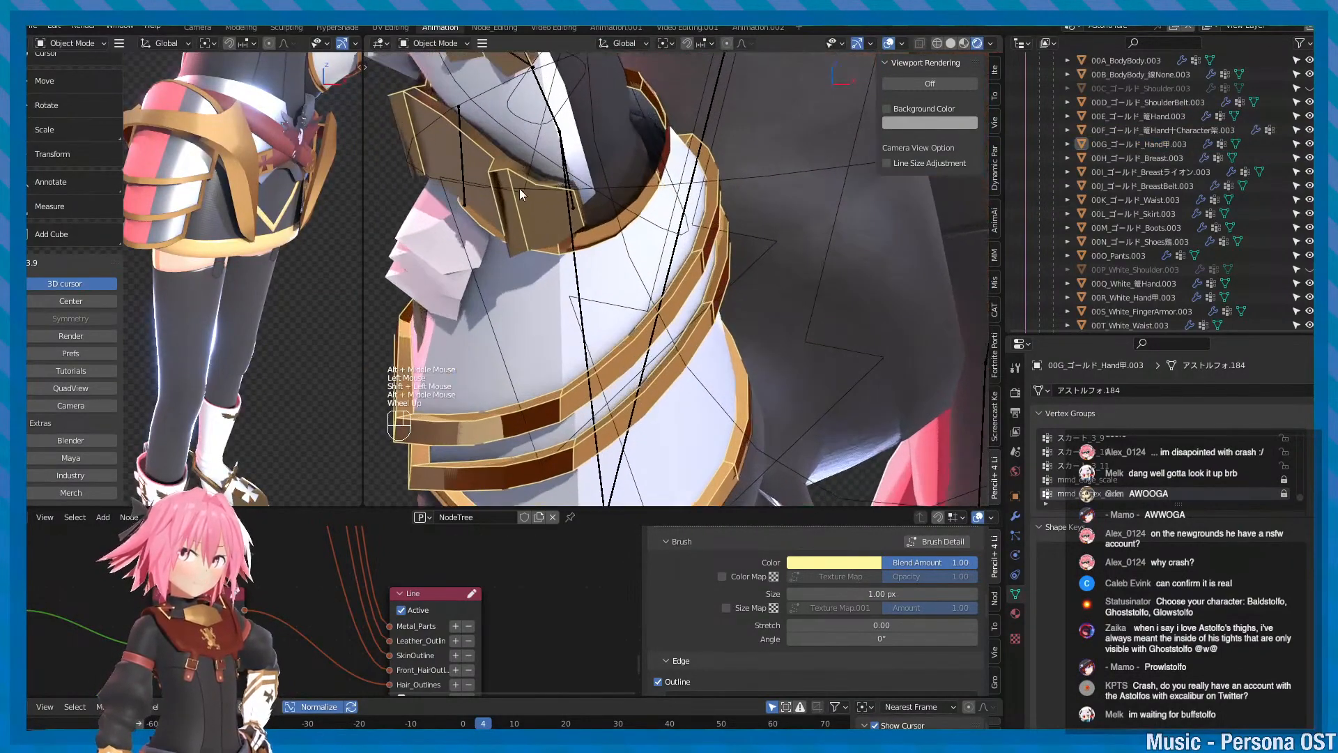
left_click(520, 188)
left_click(530, 244)
key("f")
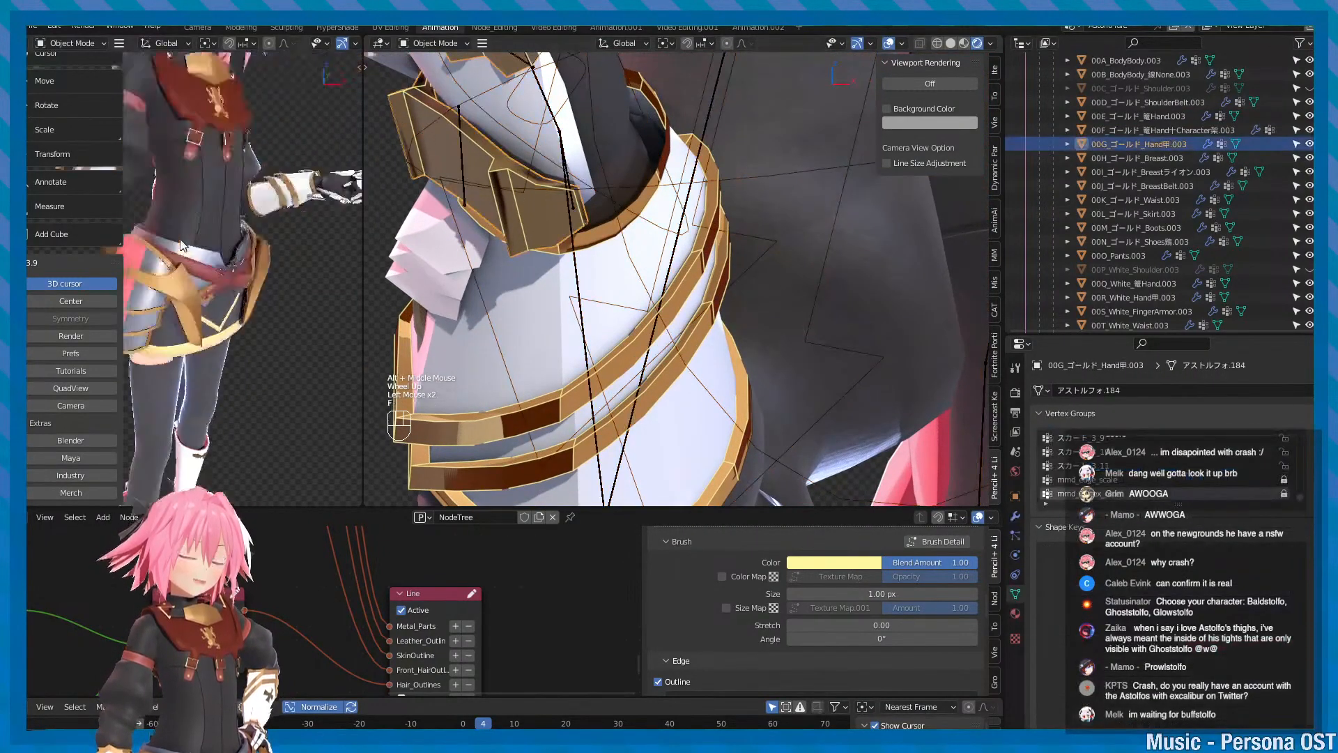
- Bring the selected gold hand plates into close view in the second viewport and save the file
middle_click_drag(209, 202, 212, 317, "alt")
scroll(209, 307, "up", 1, "alt")
mouse_move(209, 307)
left_mouse_down("alt")
mouse_move(177, 263)
mouse_move(212, 317)
left_mouse_up("alt")
middle_click_drag(212, 317, 202, 296, "alt")
left_click_drag(202, 296, 216, 313, "alt")
scroll(217, 313, "up", 1)
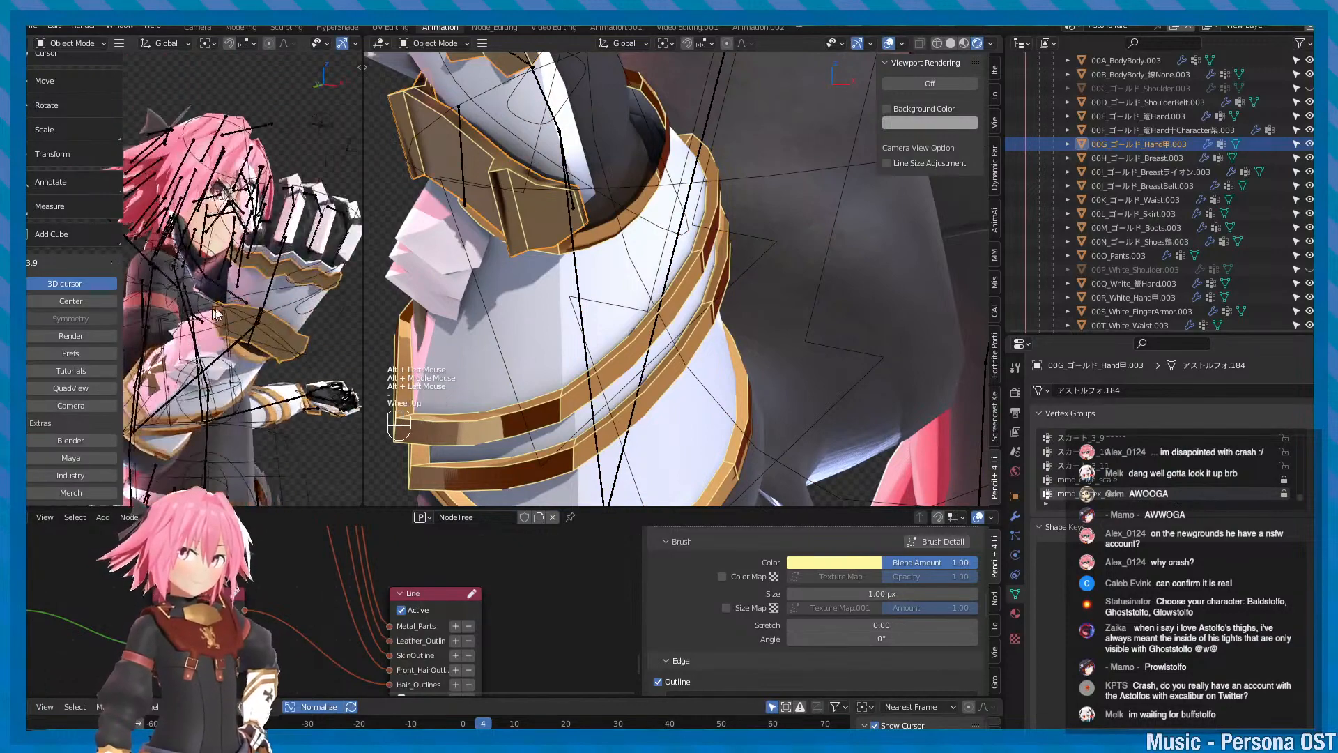
scroll(224, 386, "up", 2)
middle_click_drag(224, 385, 217, 348, "alt")
key("ctrl+s")
left_click_drag(217, 349, 223, 373, "alt")
key("ctrl+s")
middle_click_drag(223, 374, 187, 357, "alt")
key("f")
scroll(216, 348, "up", 2, "alt")
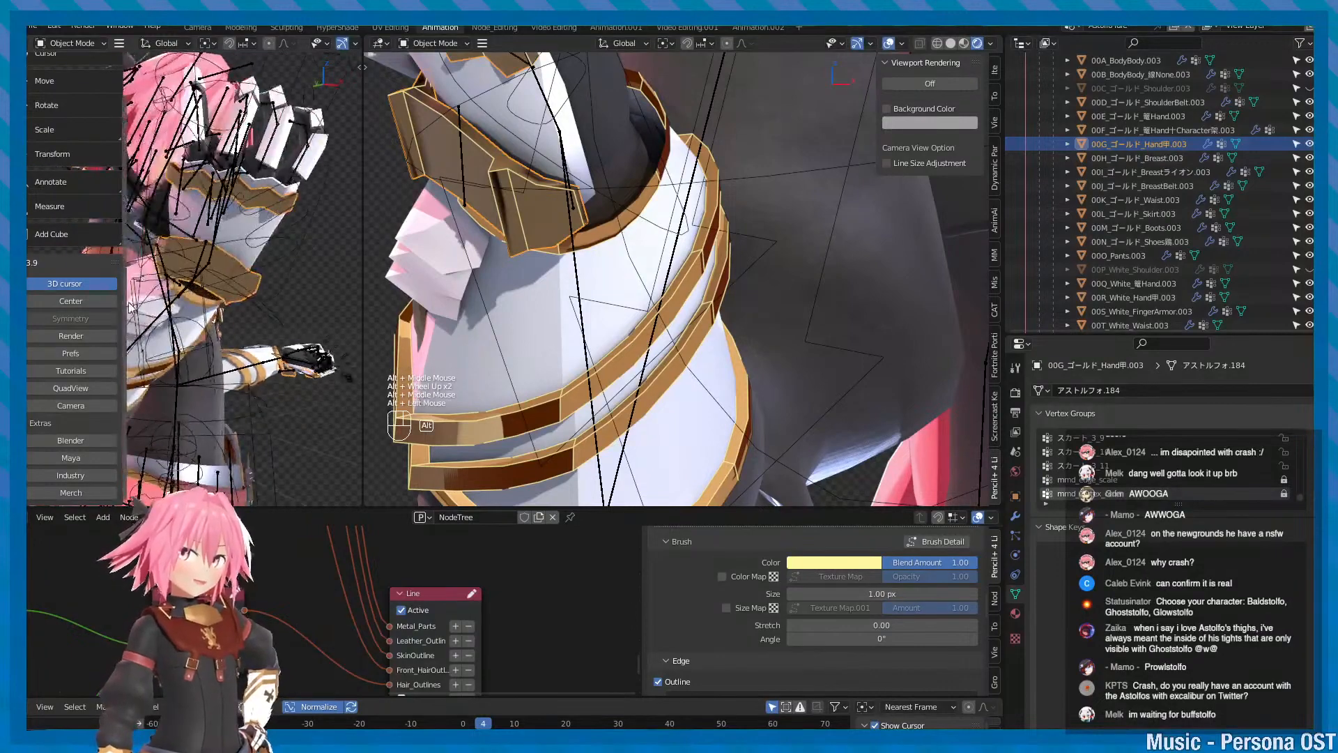
- Add the gold forearm trim 00E to the selected hand plate mesh and hide both gold gauntlet meshes
left_click_drag(131, 307, 183, 301, "alt")
middle_click_drag(209, 279, 199, 261, "alt")
mouse_move(199, 261)
left_mouse_down("alt")
mouse_move(227, 249)
mouse_move(183, 275)
left_mouse_up("alt")
scroll(213, 258, "up", 1, "alt")
middle_click_drag(183, 275, 192, 301, "alt")
left_click_drag(192, 301, 196, 313, "alt")
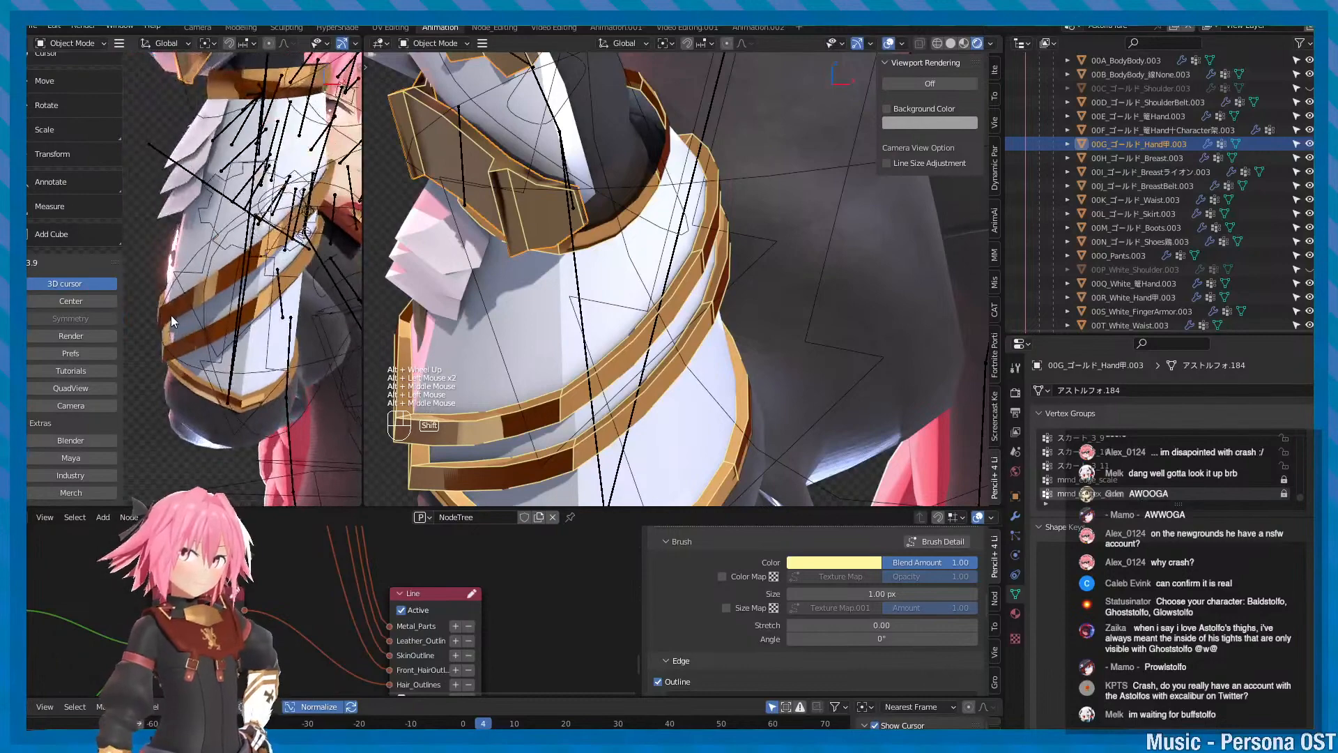
left_click(170, 315, "shift")
middle_click(203, 338, "alt")
scroll(225, 352, "down", 2)
key("h")
middle_click(191, 347, "alt")
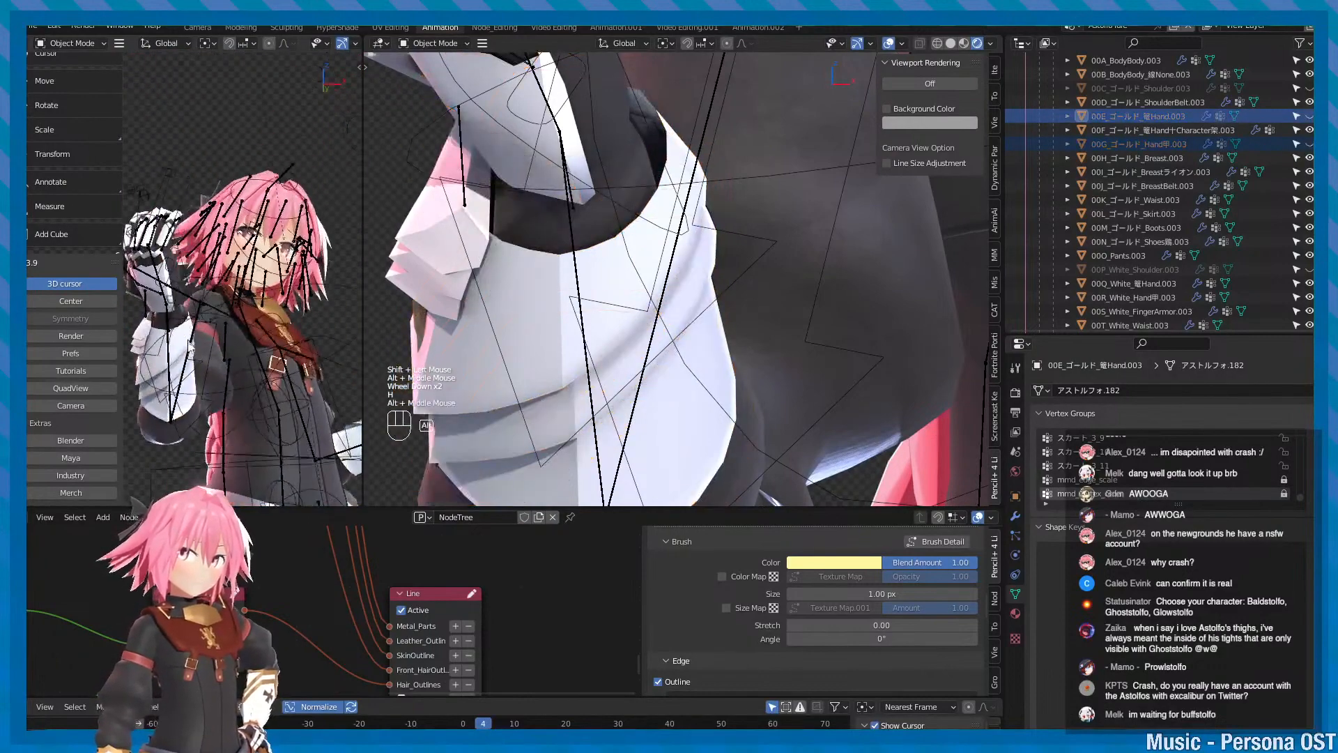
- Undo the hiding of the gold hand armour, remove both selected hand pieces from the Metal_Parts line set, and save the file
key("ctrl+z")
scroll(734, 659, "up", 2)
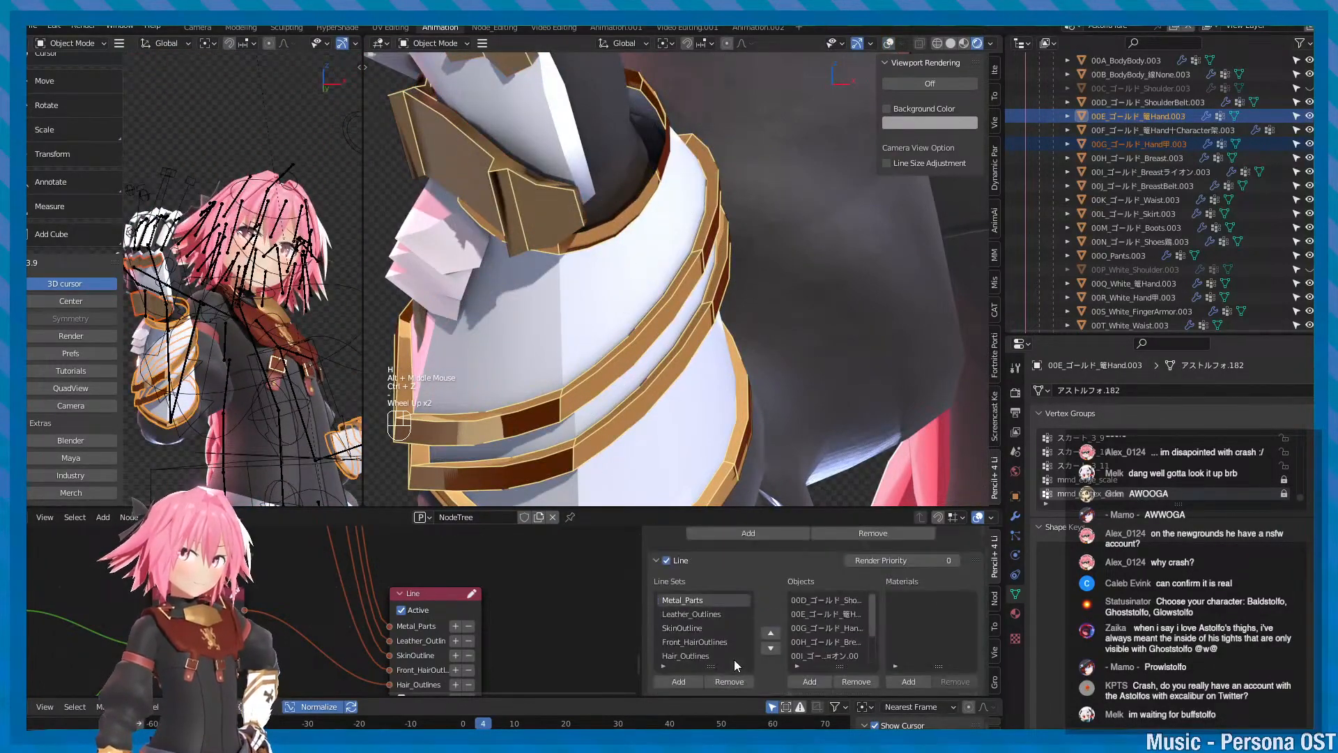
left_click(856, 681)
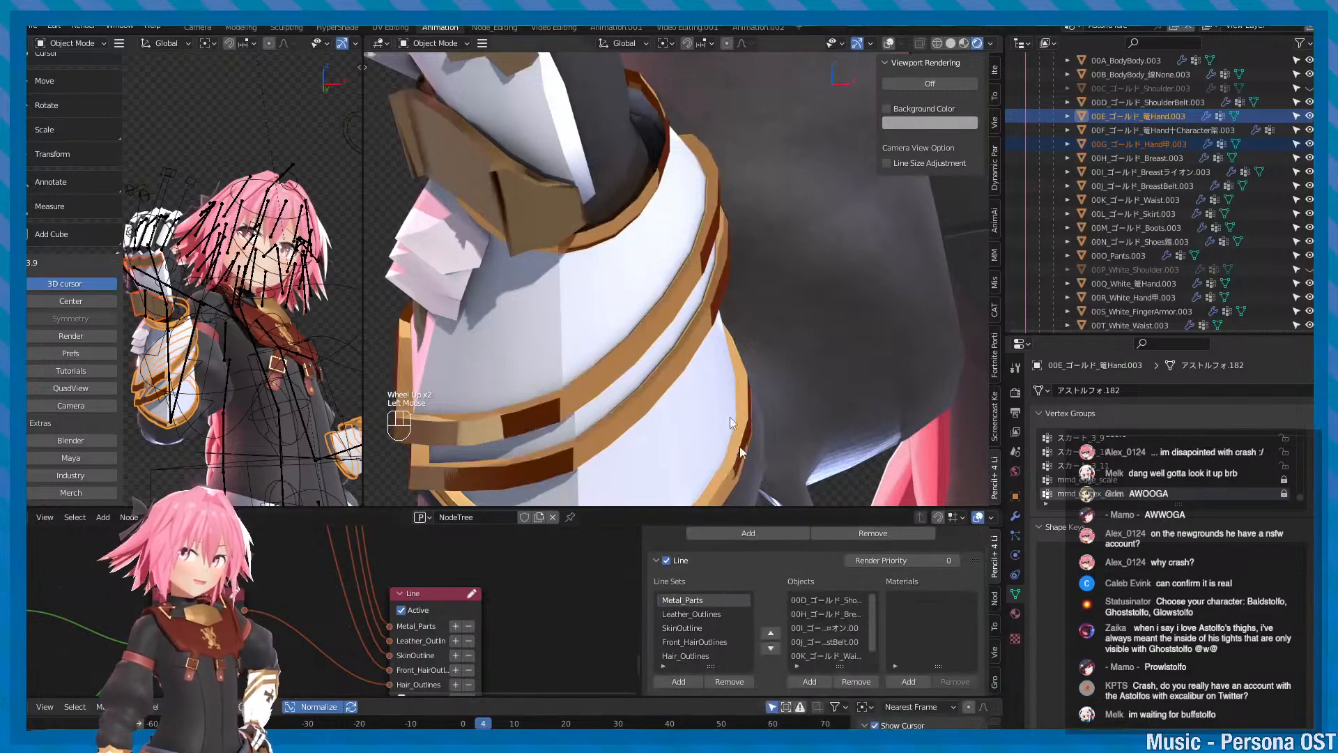
scroll(730, 417, "down", 2)
middle_click(697, 369, "alt")
scroll(666, 391, "down", 1, "alt")
key("ctrl+s")
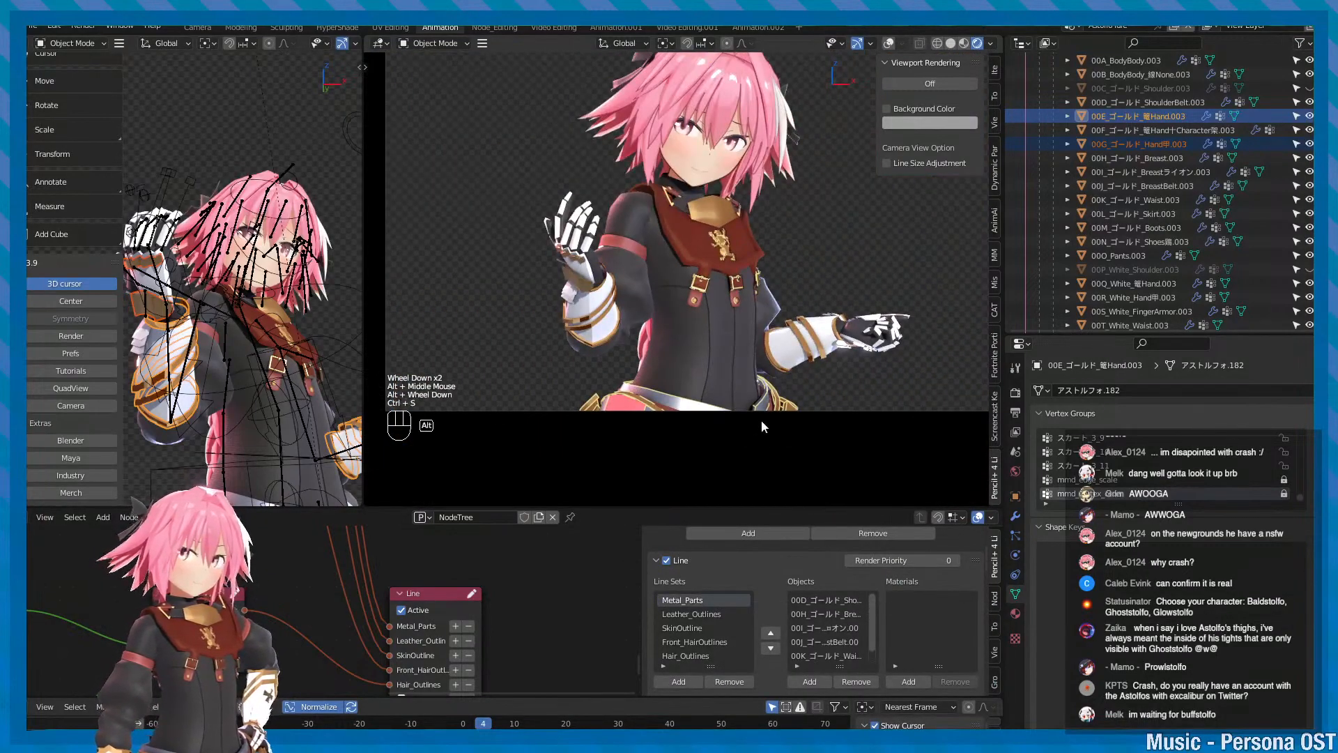
- Select the gold waist armour 00K_ゴールド_Waist.003 and frame it in the side viewport
scroll(761, 420, "up", 2)
left_click(290, 409)
key("f")
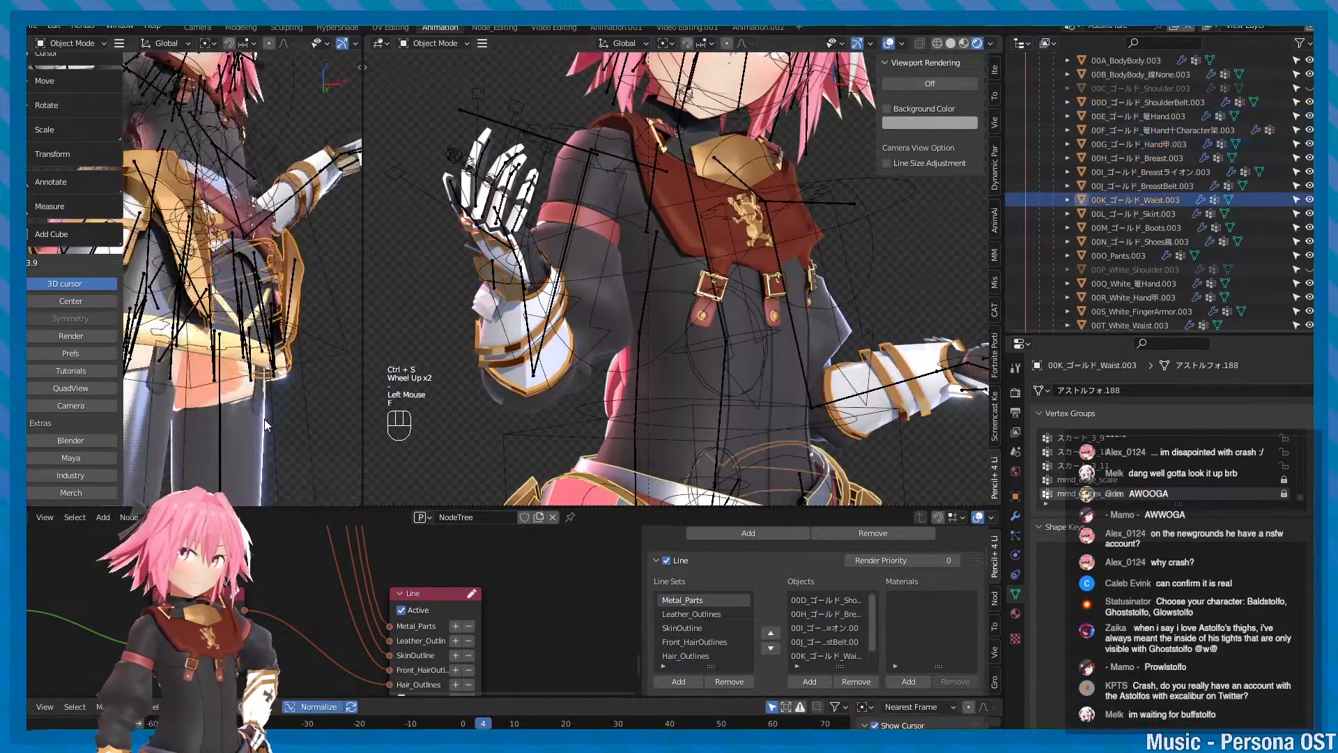
left_click_drag(243, 310, 225, 353, "alt")
left_click_drag(281, 299, 248, 295, "alt")
left_click(320, 262)
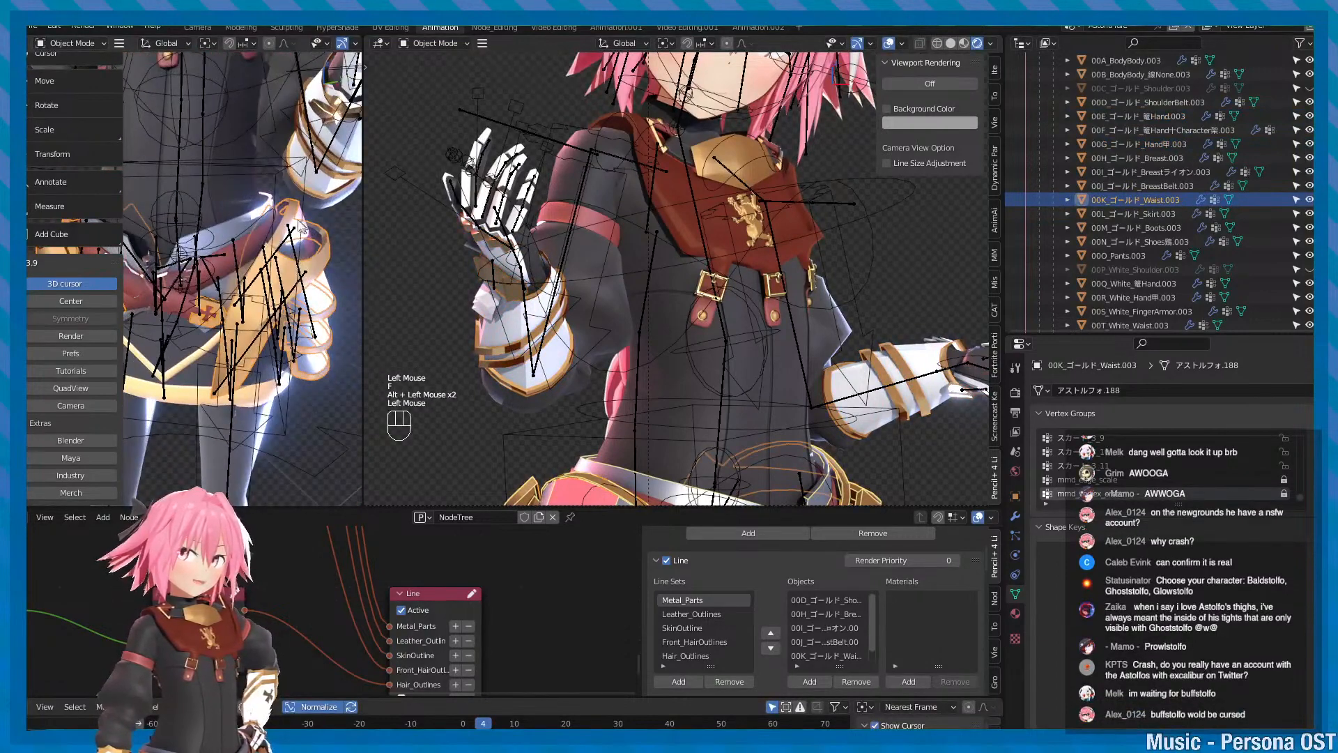
- Try to add the neighbouring waist plates to the gold waist armour selection
left_click(291, 208, "shift")
left_click_drag(291, 207, 270, 275, "alt")
left_click(295, 261)
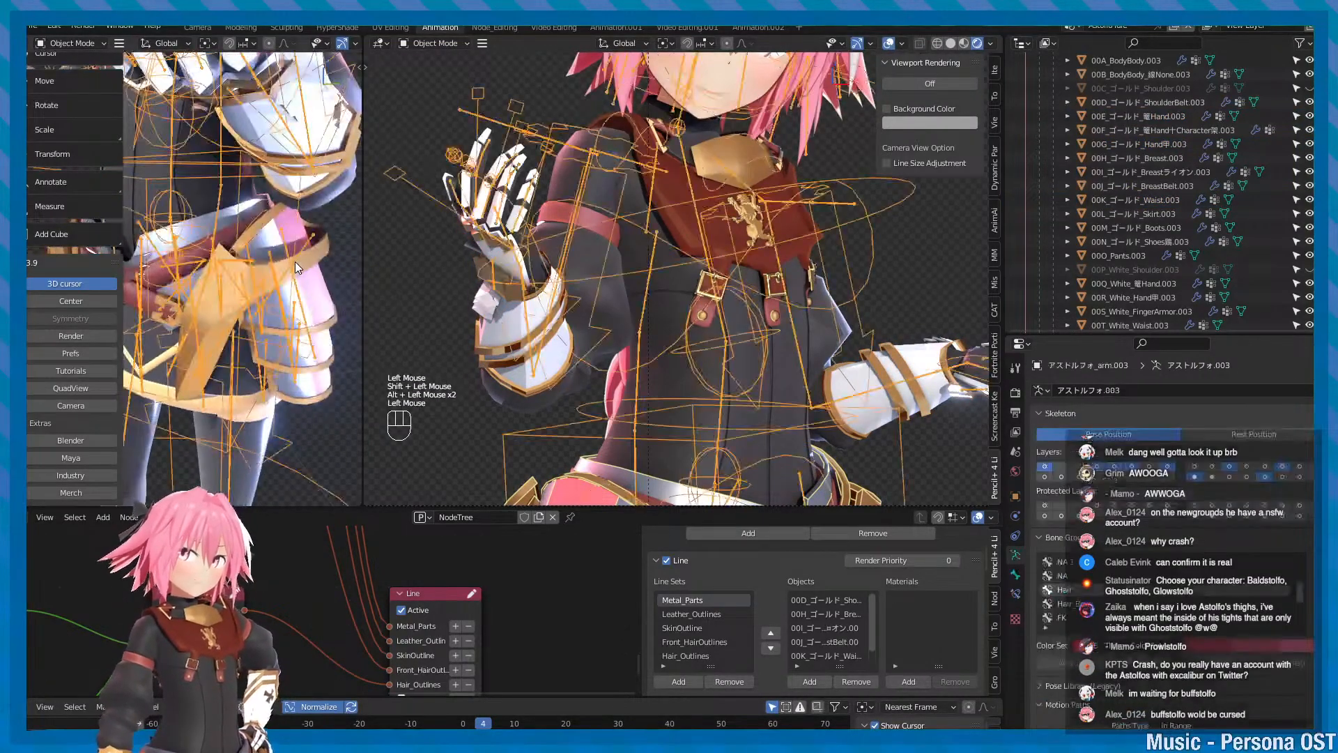
left_click(307, 263, "shift")
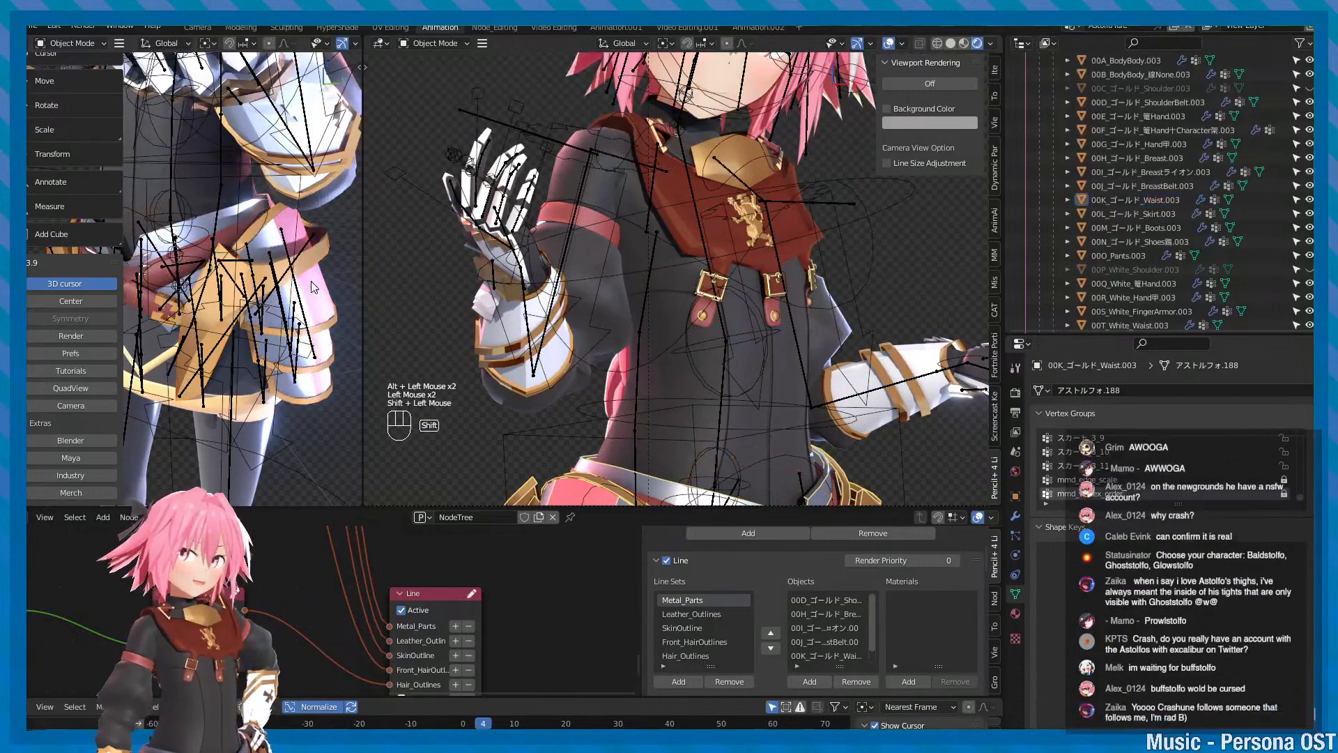
left_click(316, 253)
left_click(317, 249, "shift")
key("ctrl+s")
key("f")
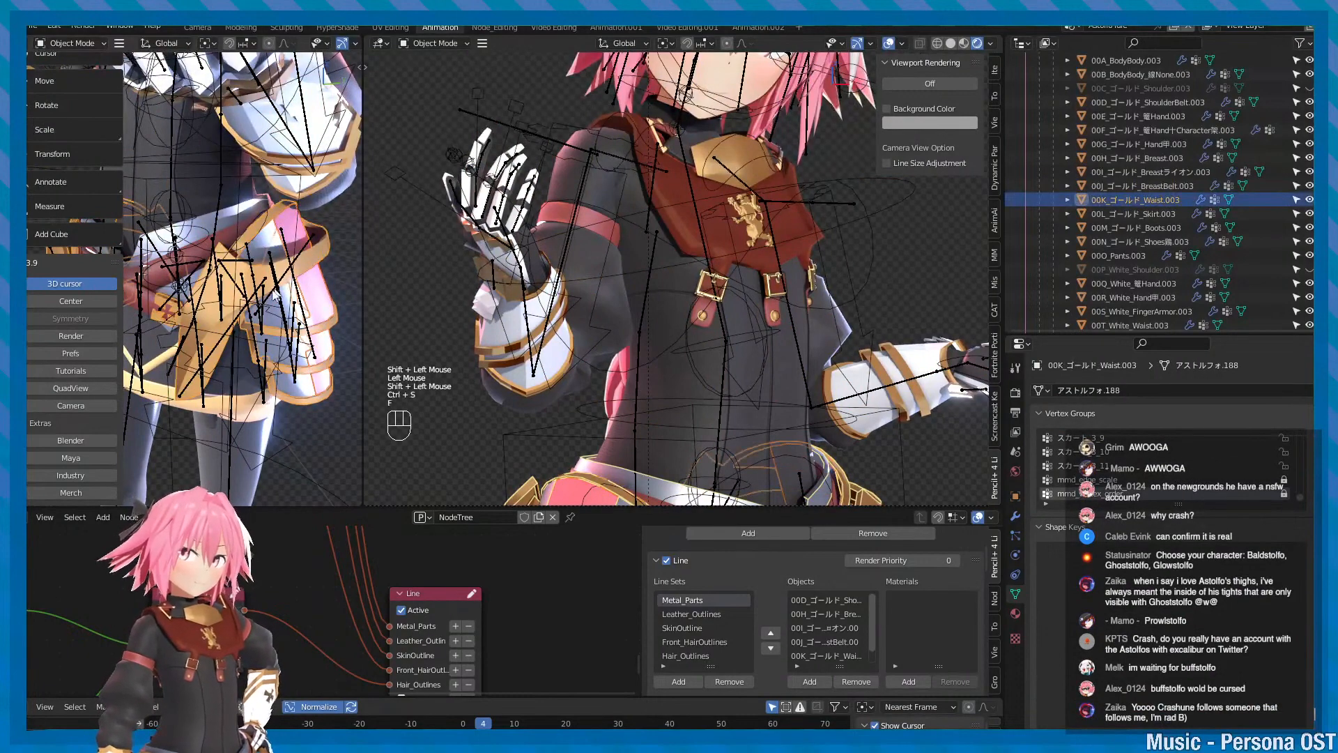
- Save the file and reselect the gold waist armour 00K_ゴールド_Waist.003 by itself
left_click_drag(315, 251, 315, 291, "alt")
key("ctrl+s")
middle_click(270, 277, "alt")
scroll(271, 282, "up", 2, "alt")
middle_click(274, 286, "alt")
scroll(275, 289, "down", 1, "alt")
key("ctrl+s")
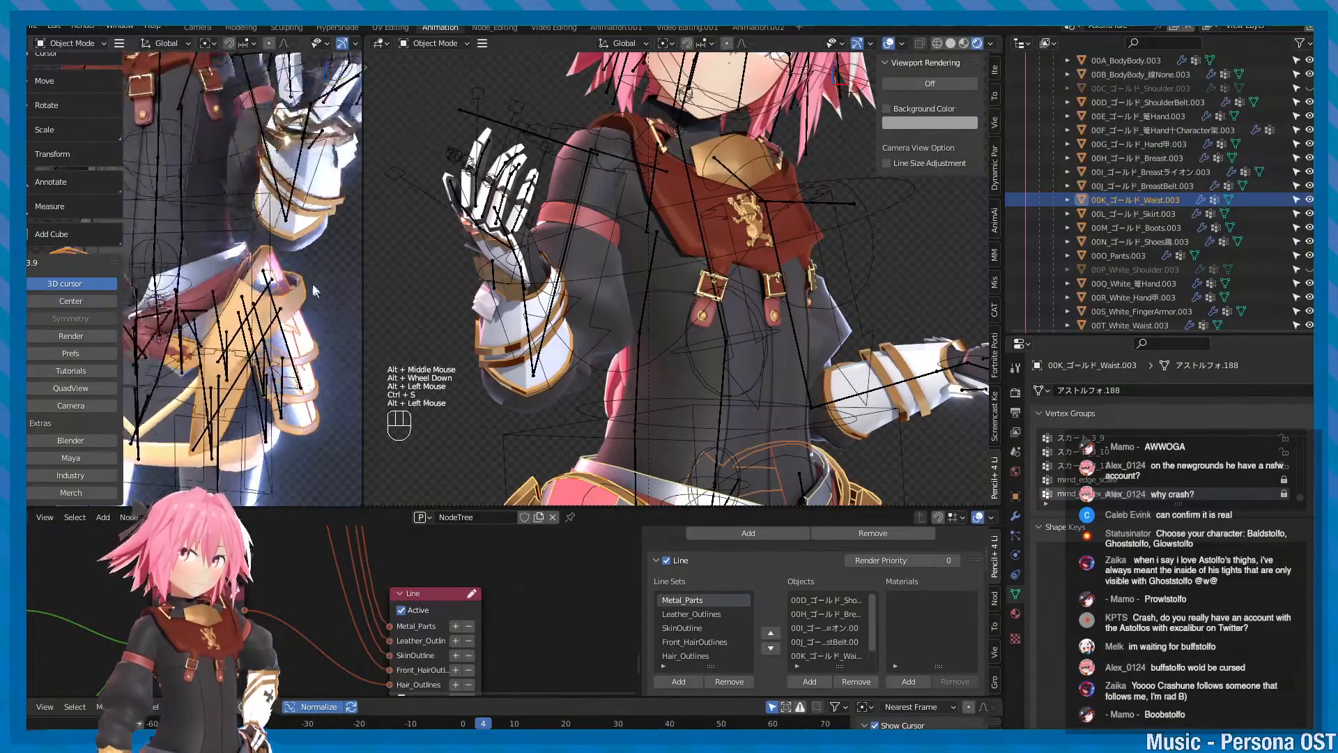
left_click(264, 252)
left_click(298, 287, "shift")
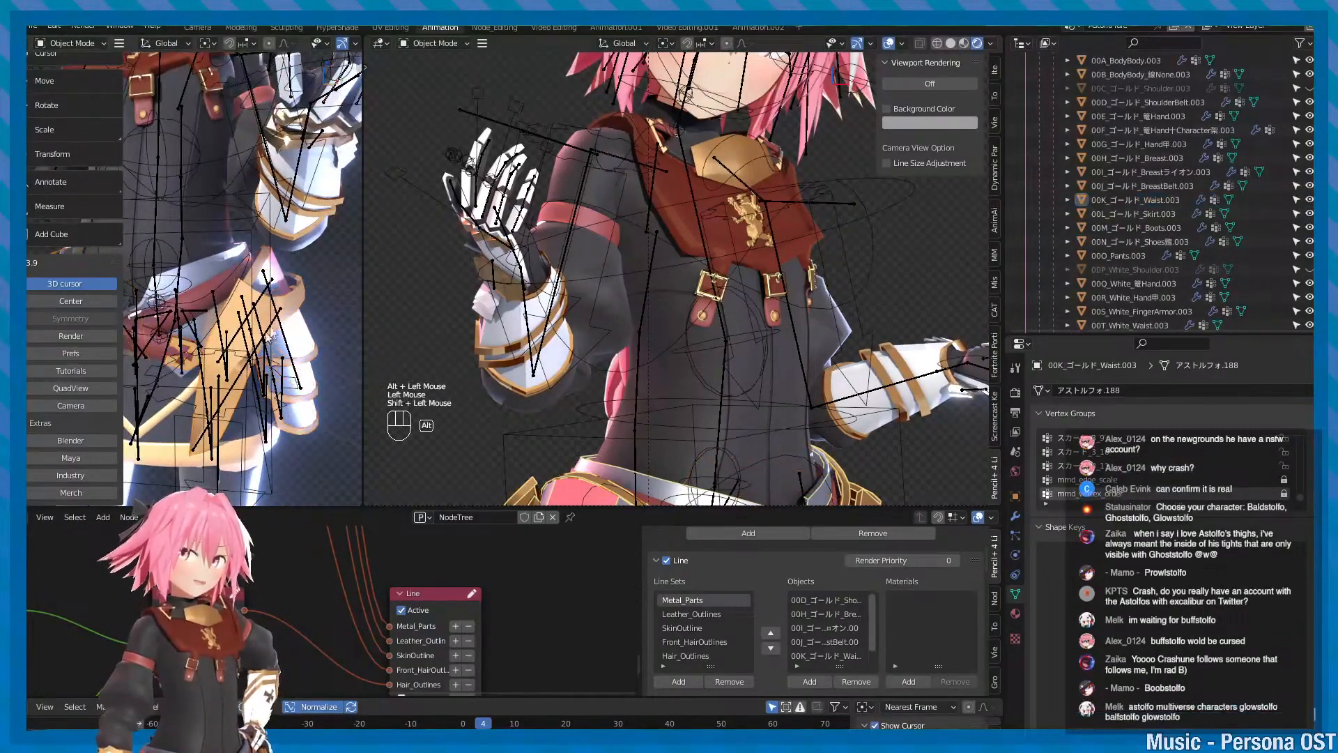
left_click(295, 296)
left_click(295, 296, "shift")
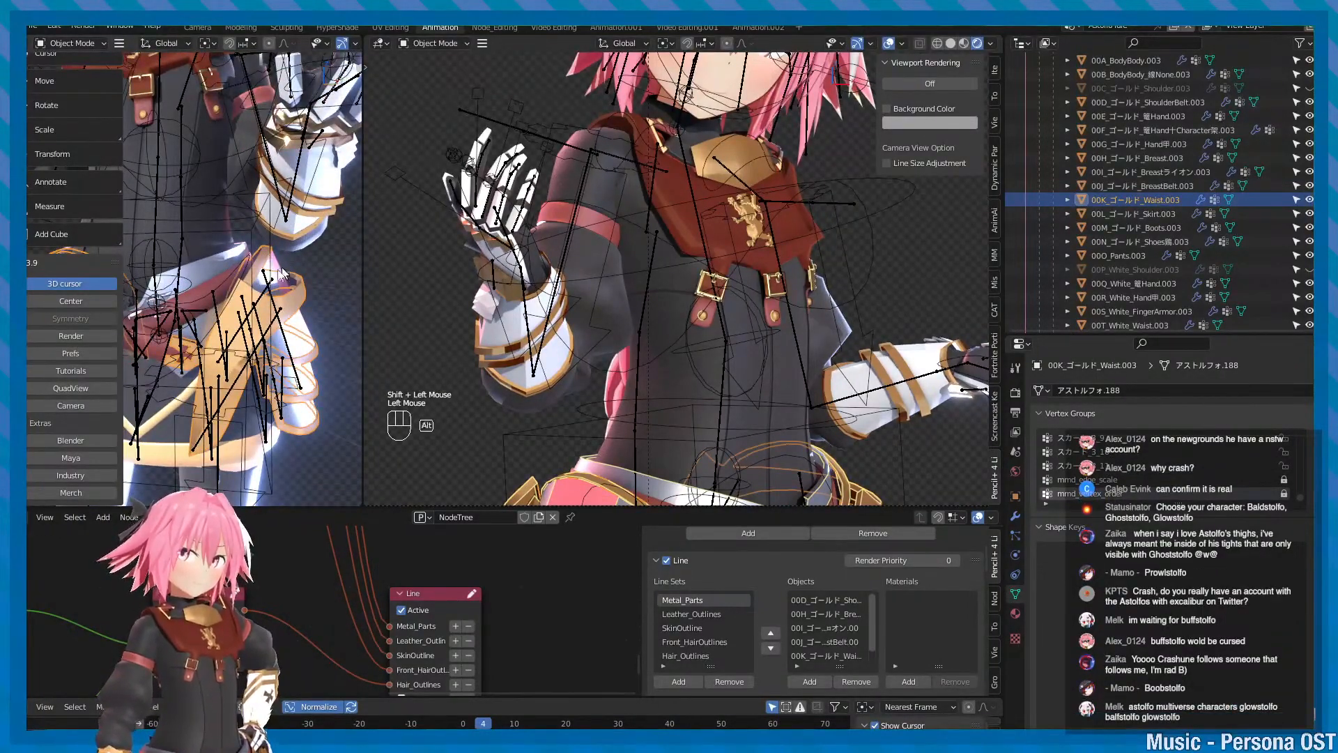
- Add the red waist piece and the white waist armour 00T_White_Waist.003 to the selection, saving the file along the way
left_click_drag(282, 273, 271, 283, "alt")
left_click(271, 284, "shift")
middle_click_drag(271, 284, 244, 328, "alt")
left_click_drag(244, 328, 278, 349, "alt")
middle_click_drag(230, 383, 207, 406, "alt")
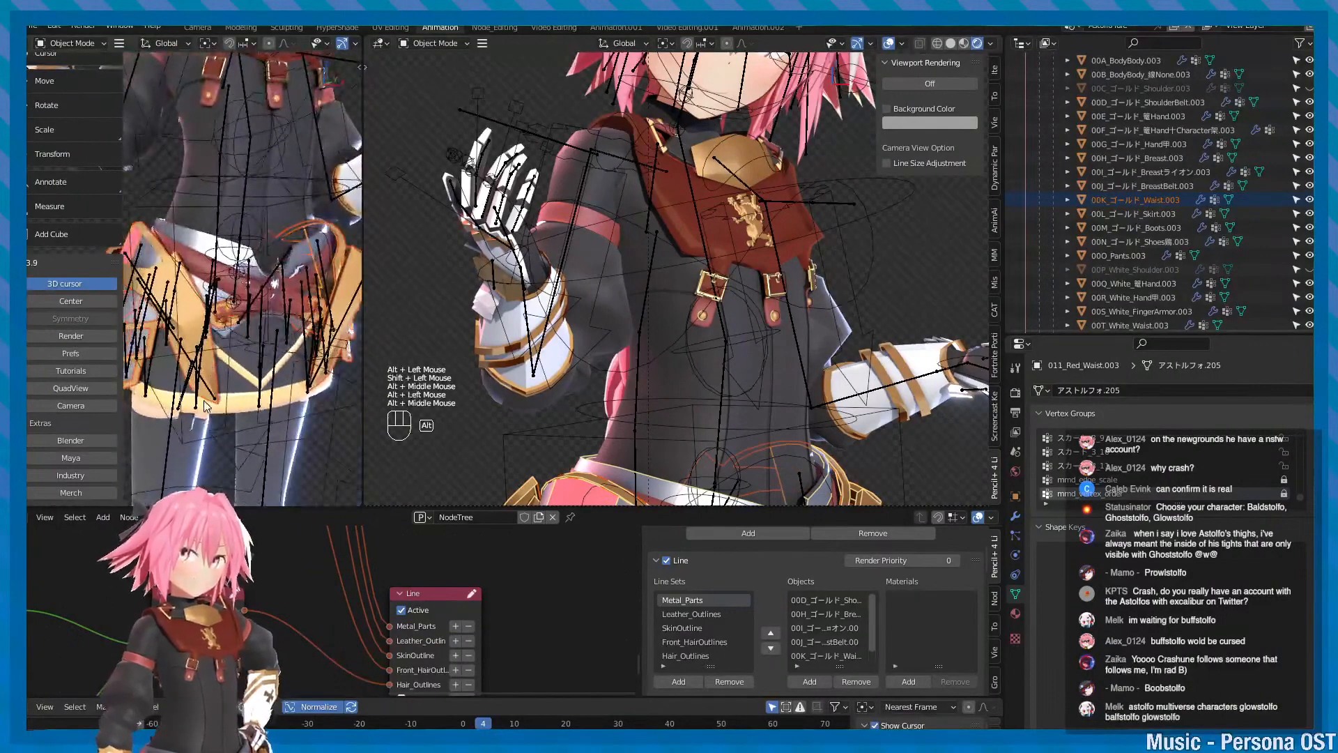
key("ctrl+s")
left_click_drag(258, 322, 202, 280, "alt")
left_click(202, 280, "shift")
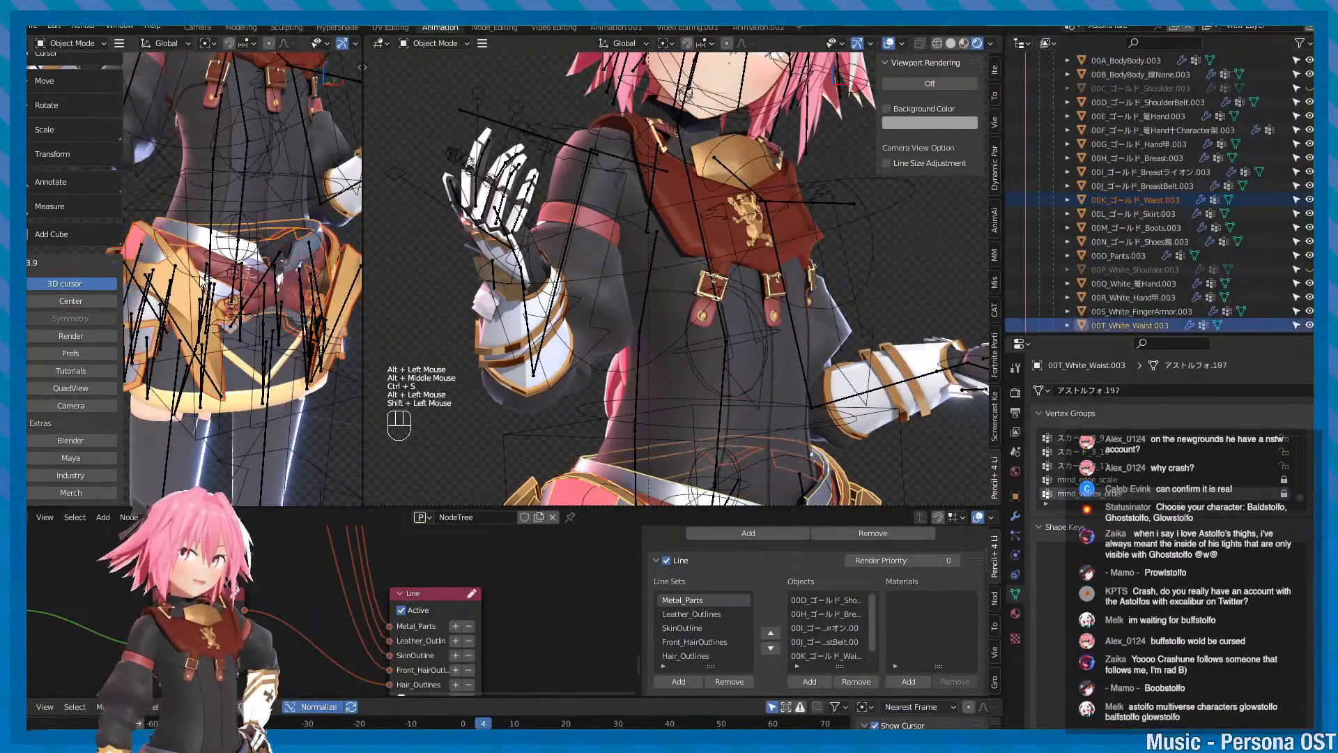
- Remove 00K_ゴールド_Waist.003 from the Metal_Parts line set's objects and save the file
left_click(851, 681)
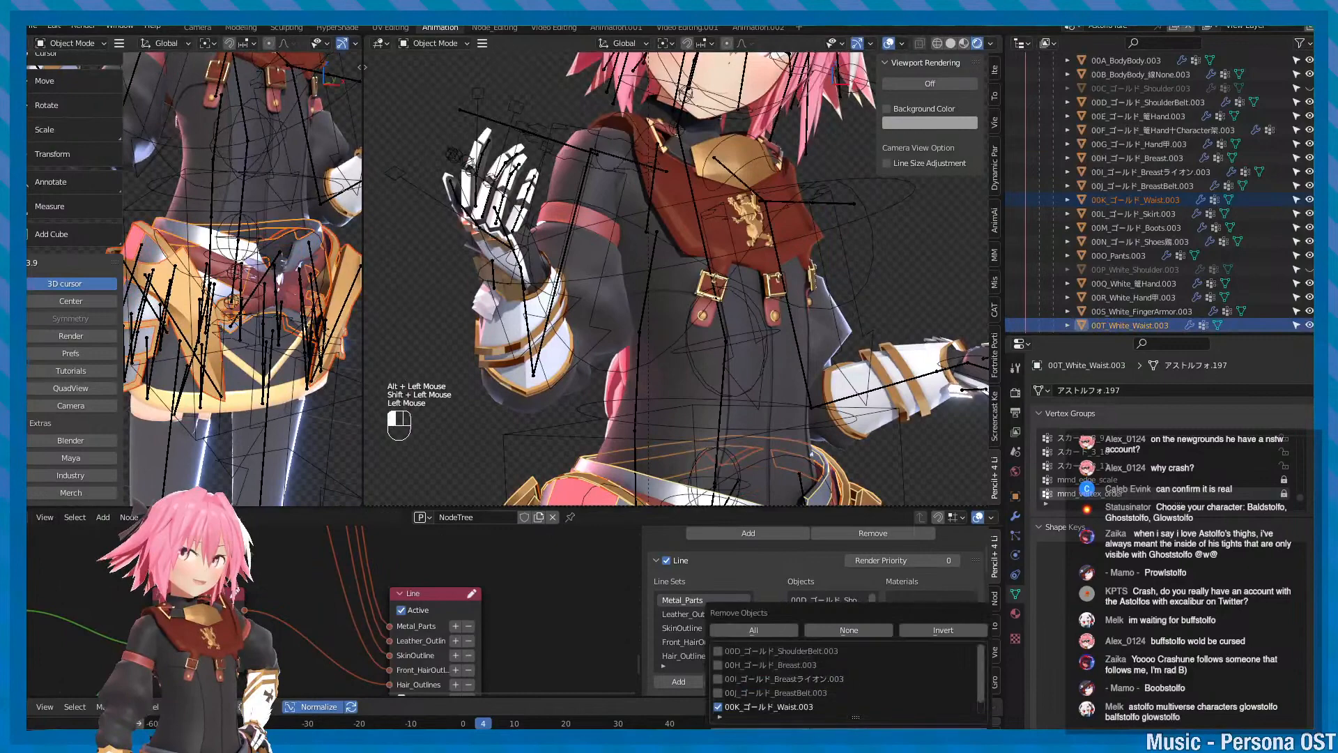
left_click(819, 732)
key("minus")
scroll(754, 421, "down", 1)
middle_click_drag(707, 261, 699, 284, "alt")
key("ctrl+s")
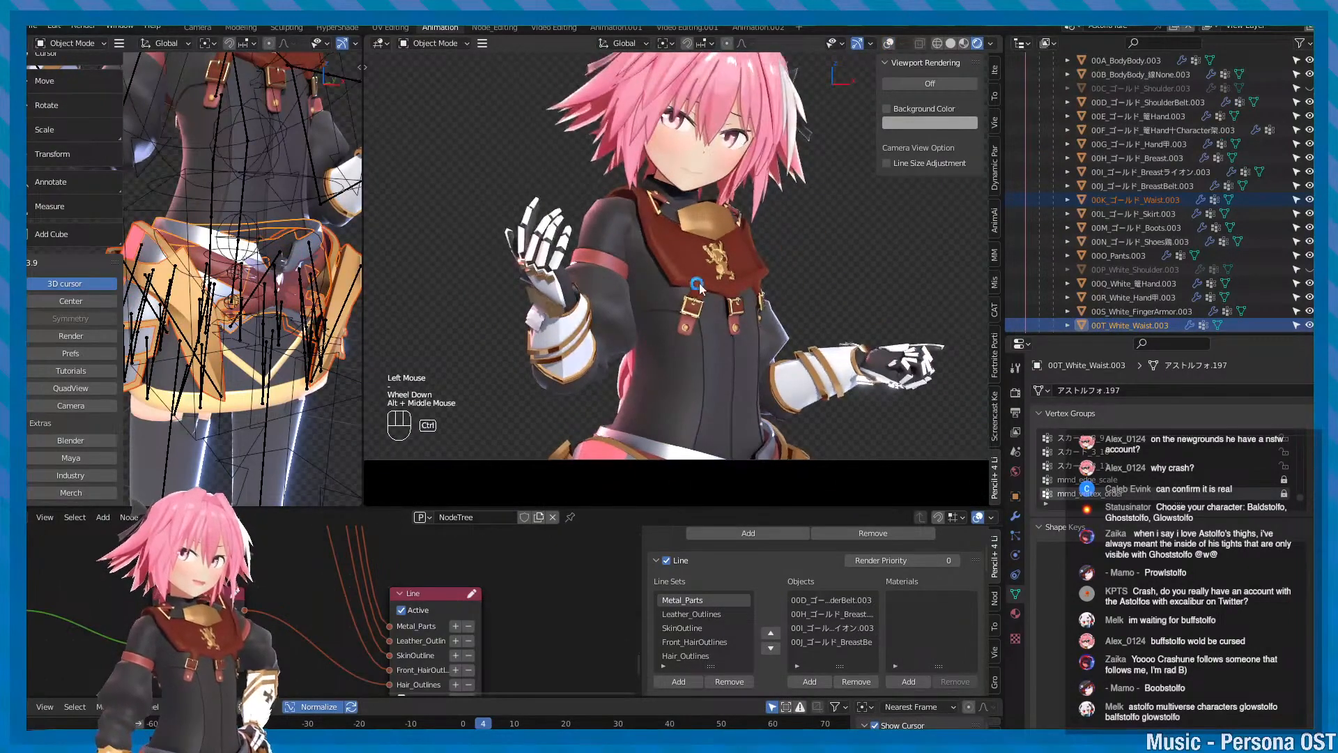
- Set the Metal_Parts brush colour to a pale peach with HSV 0.074, 0.339, 1.000 and save the file
scroll(699, 286, "up", 2)
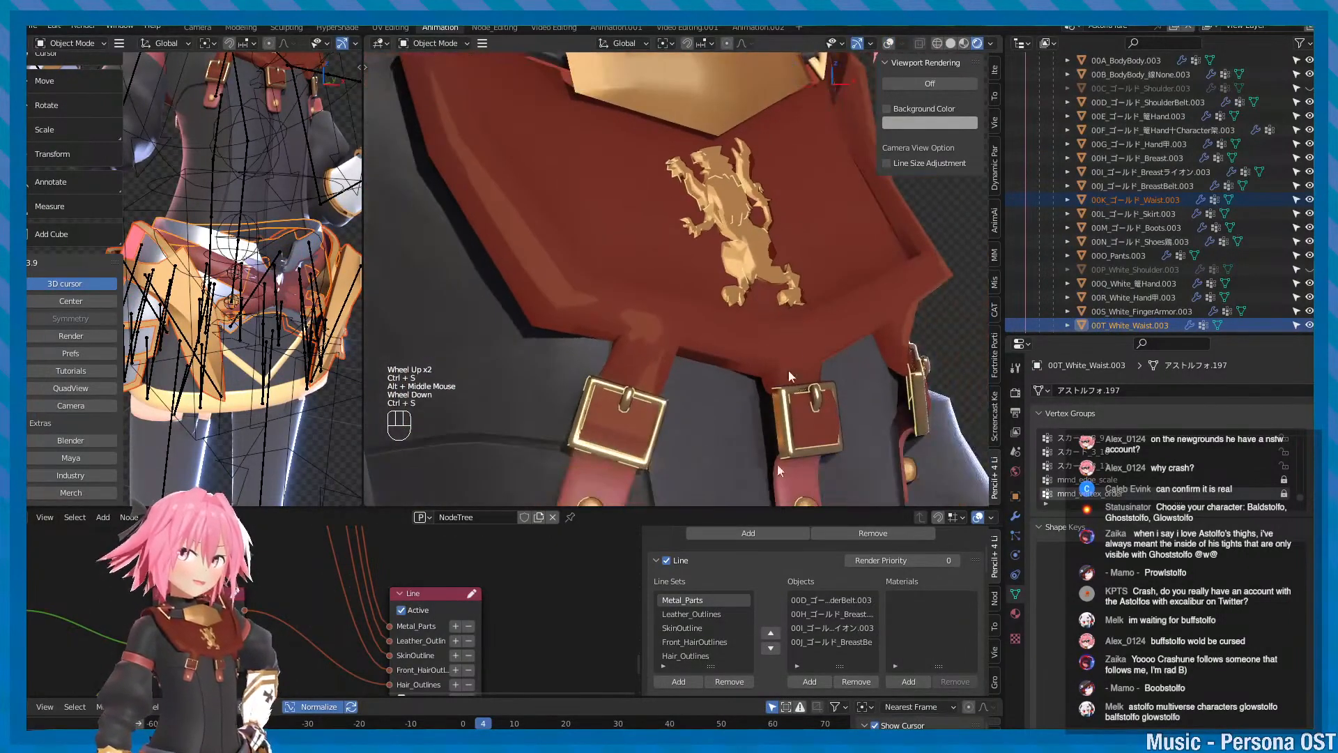
scroll(758, 615, "down", 4)
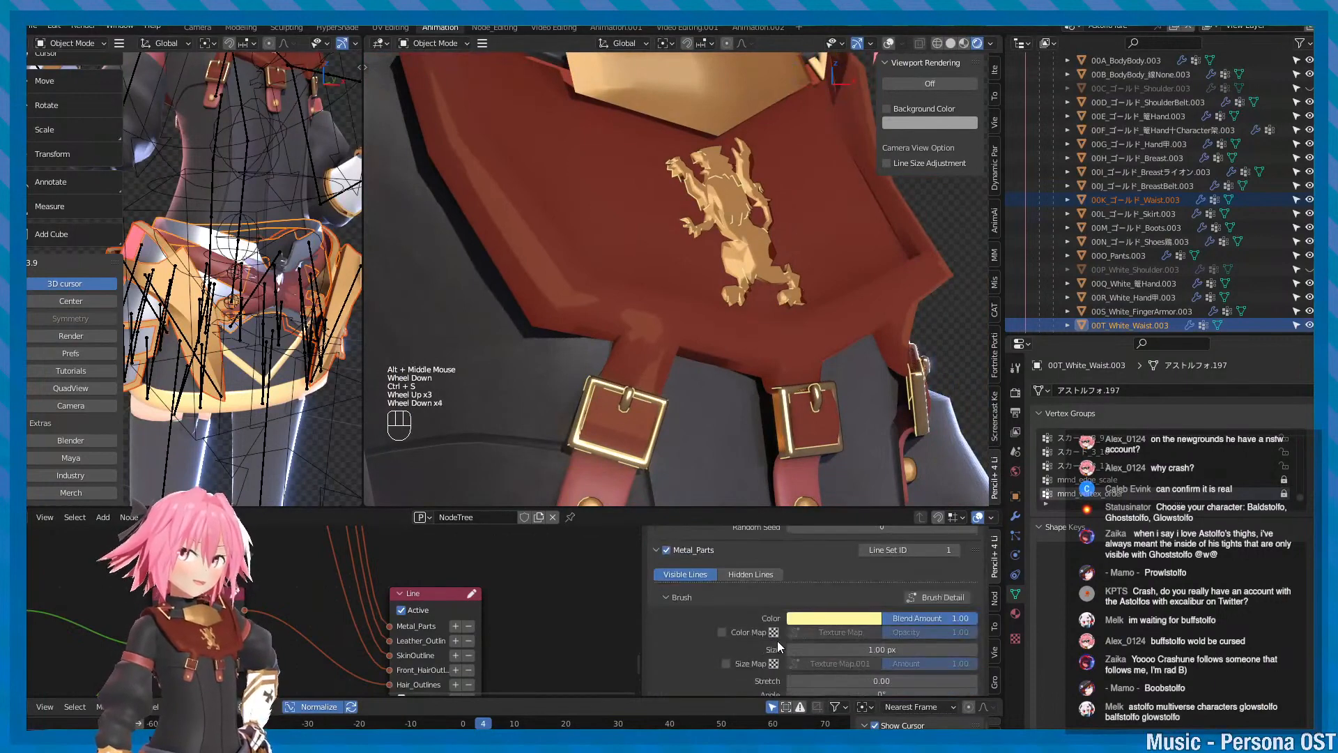
left_click(814, 620)
left_click(850, 620)
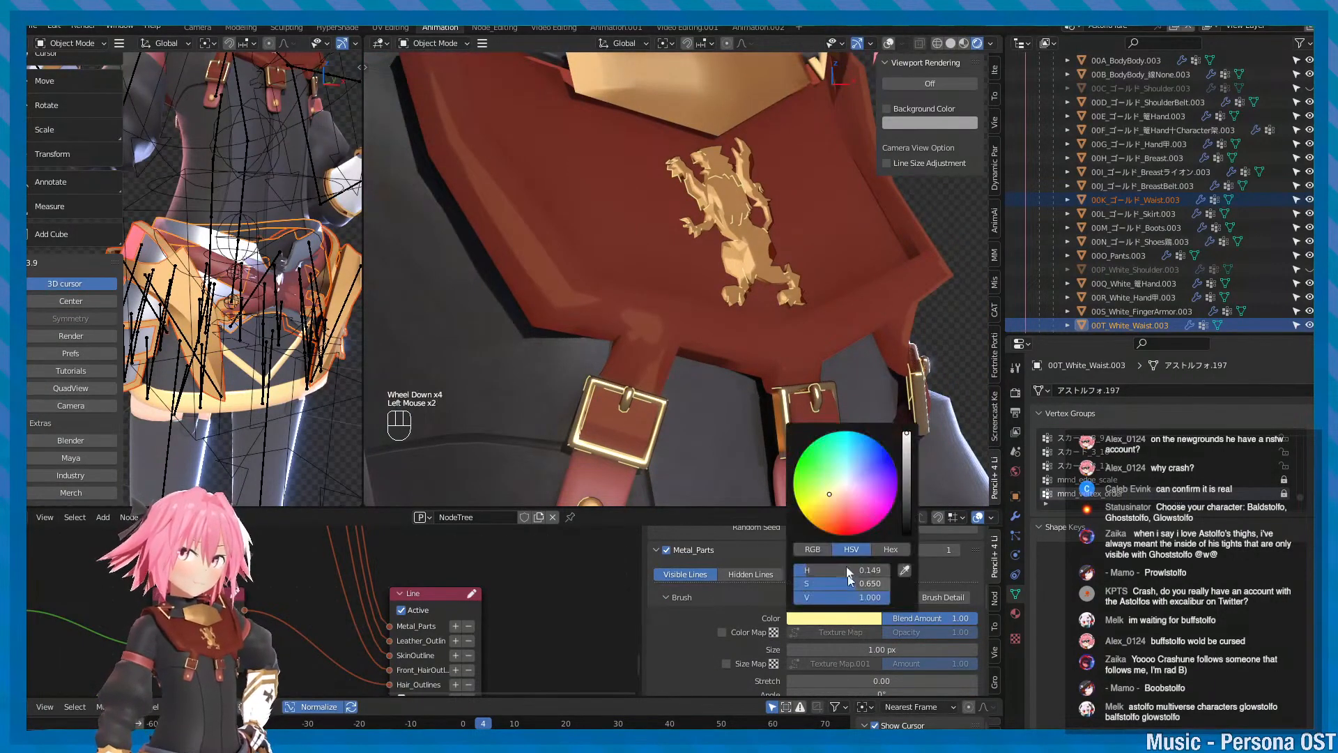
mouse_move(855, 586)
left_mouse_down()
mouse_move(805, 583)
mouse_move(817, 584)
left_mouse_up()
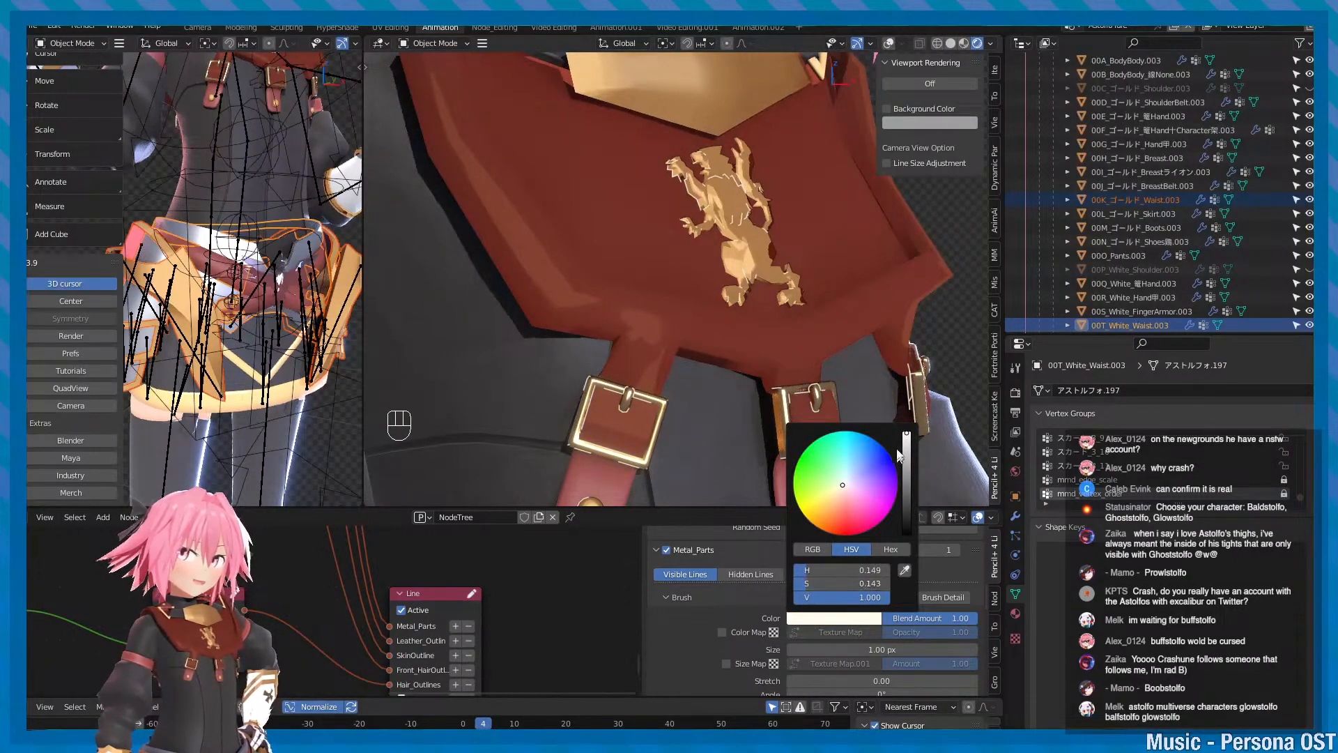
mouse_move(908, 450)
left_mouse_down()
mouse_move(908, 487)
mouse_move(907, 432)
left_mouse_up()
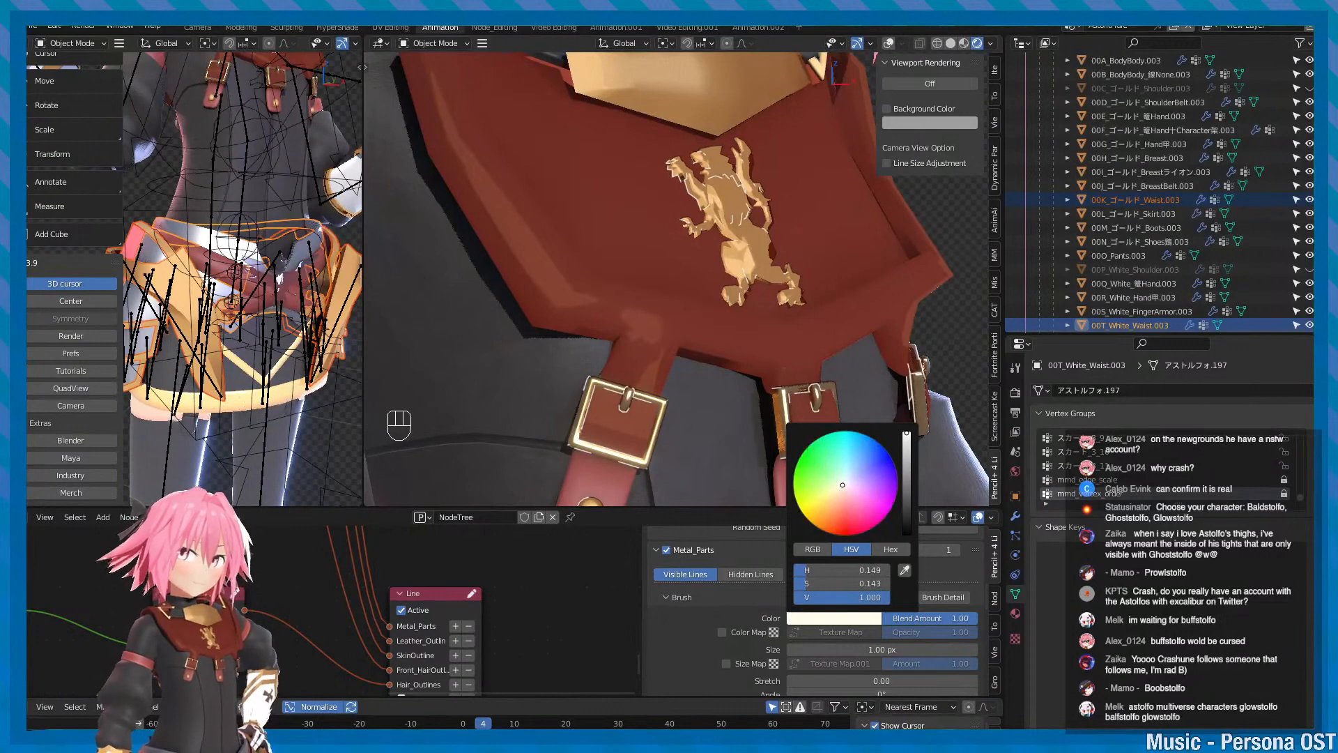
left_click_drag(843, 485, 841, 490)
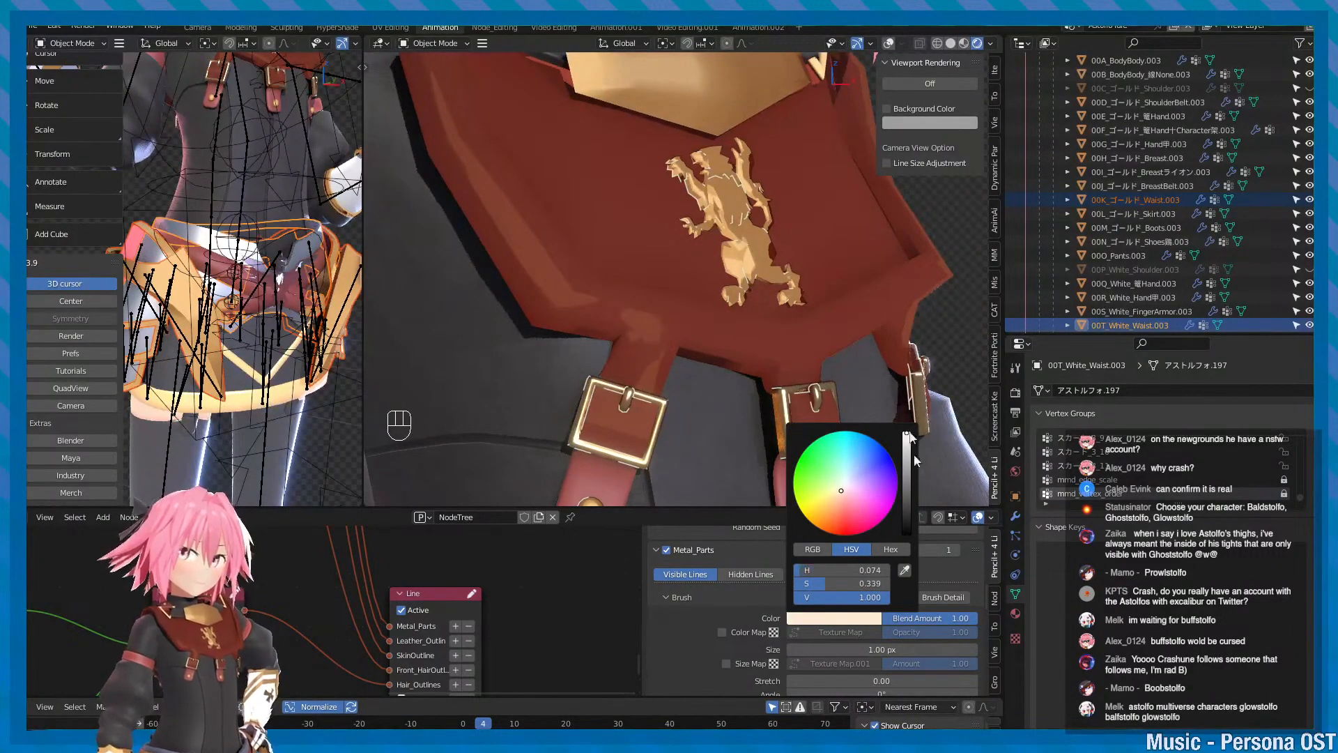
scroll(784, 331, "down", 2)
key("ctrl+s")
- Play the animation to check the outlines on the chest emblem and belt buckles up close
scroll(780, 318, "up", 1)
scroll(781, 318, "down", 2, "alt")
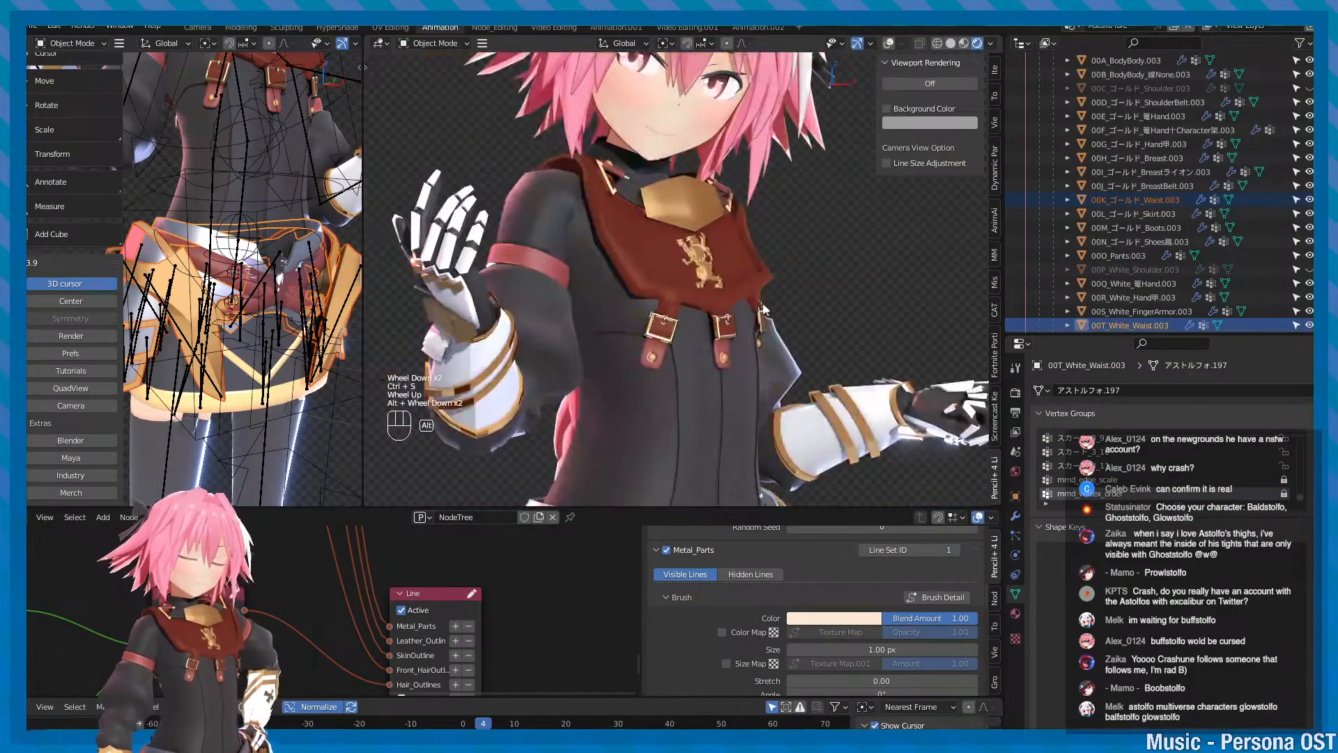
mouse_move(762, 304)
middle_mouse_down("alt")
mouse_move(766, 337)
mouse_move(784, 294)
middle_mouse_up("alt")
scroll(767, 341, "up", 2, "alt")
key("alt+v")
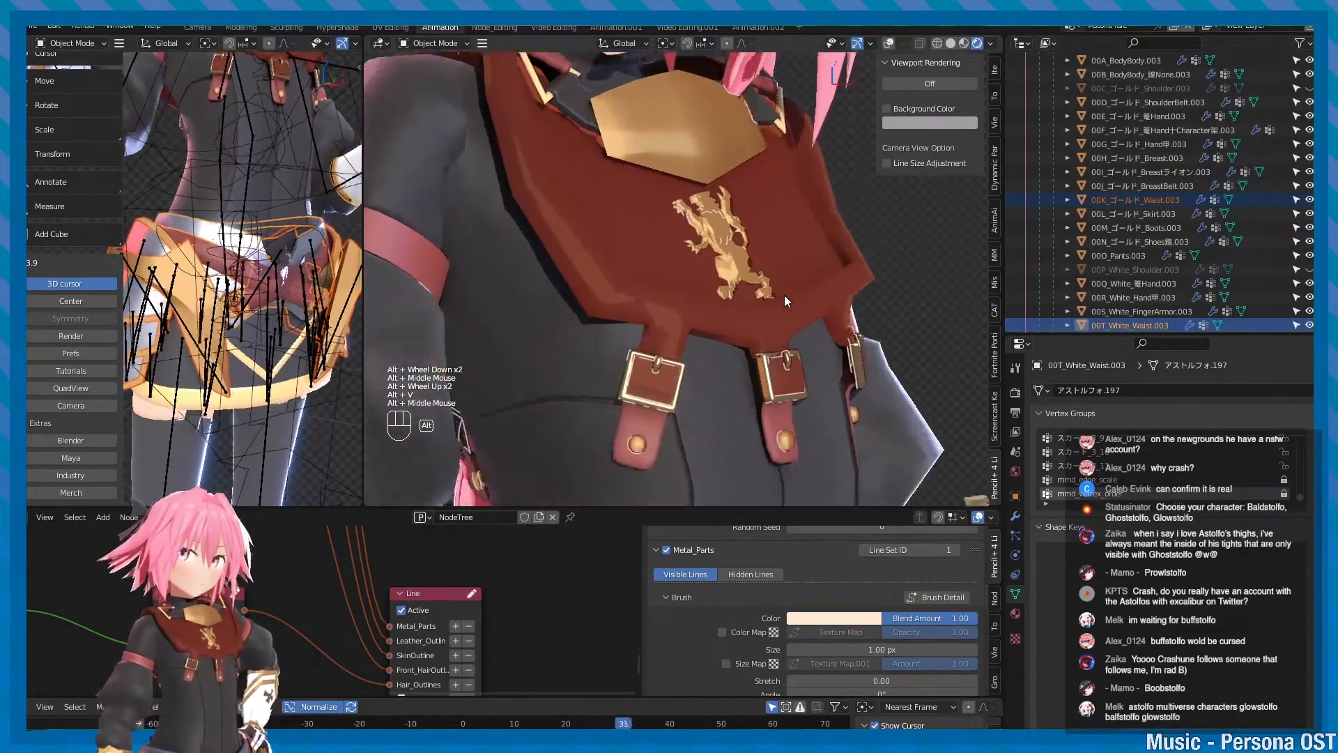
- Toggle the line viewport rendering repeatedly to compare the buckles and emblem with and without outlines, replay the animation, and save
left_click(917, 83)
left_click(918, 83)
left_click(917, 83)
left_click(917, 83)
left_click(917, 83)
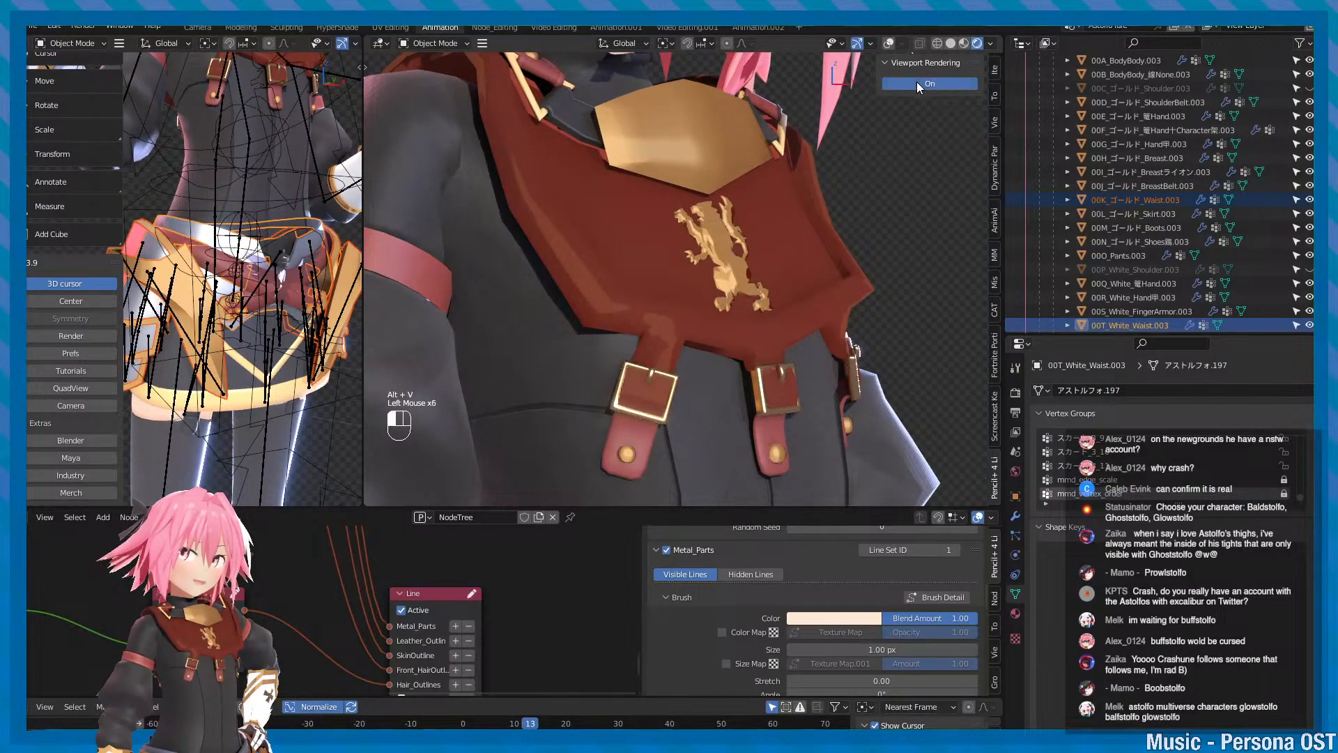
left_click(917, 83)
key("alt+v")
key("alt+v")
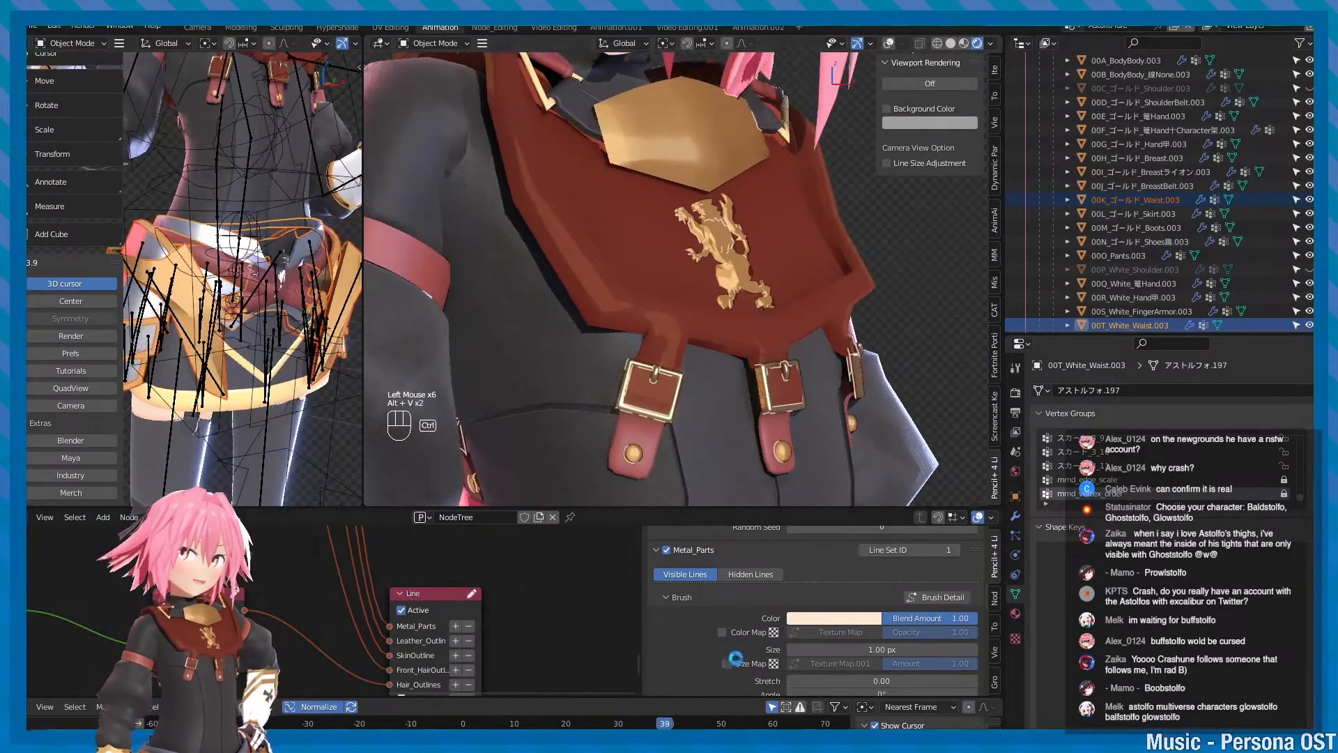
key("ctrl+s")
- Try Size Reduction and Alpha Reduction on the Metal_Parts lines, leaving both off, and save the file
scroll(733, 651, "up", 2)
scroll(732, 648, "down", 8)
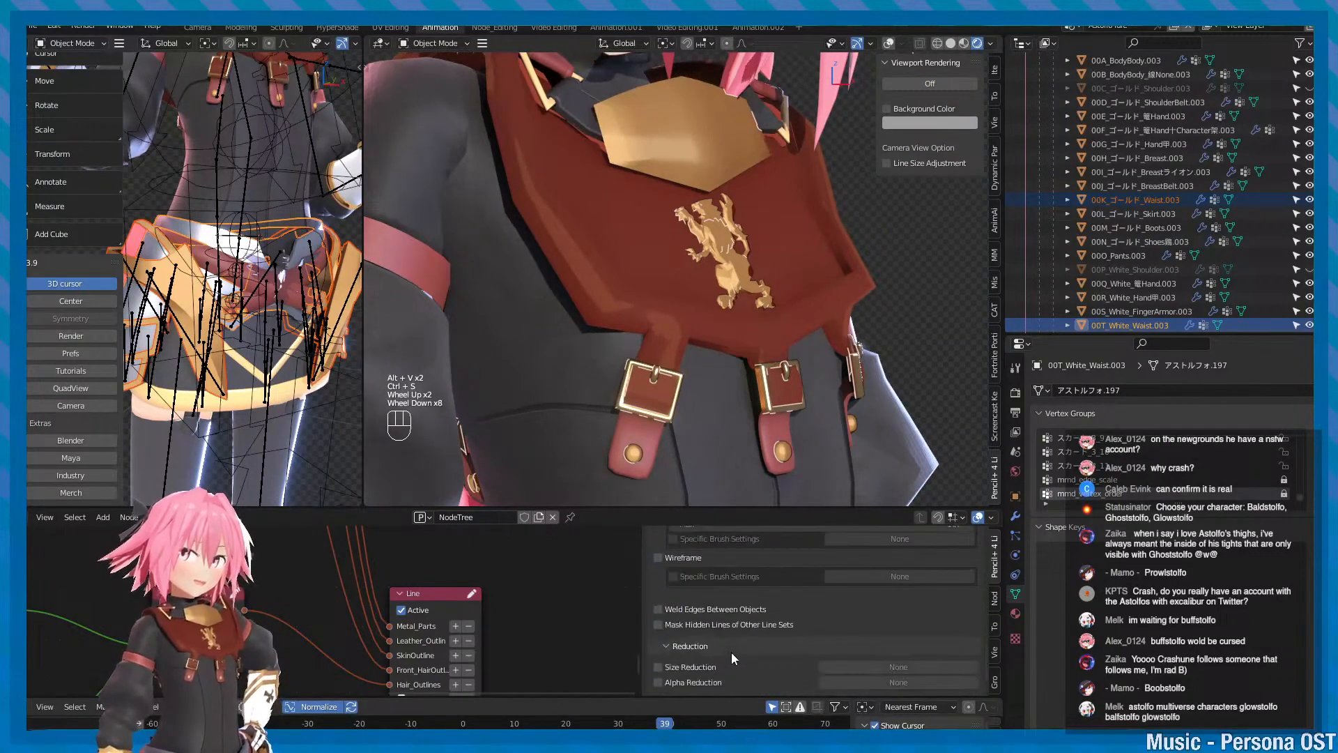
left_click(717, 667)
left_click(718, 667)
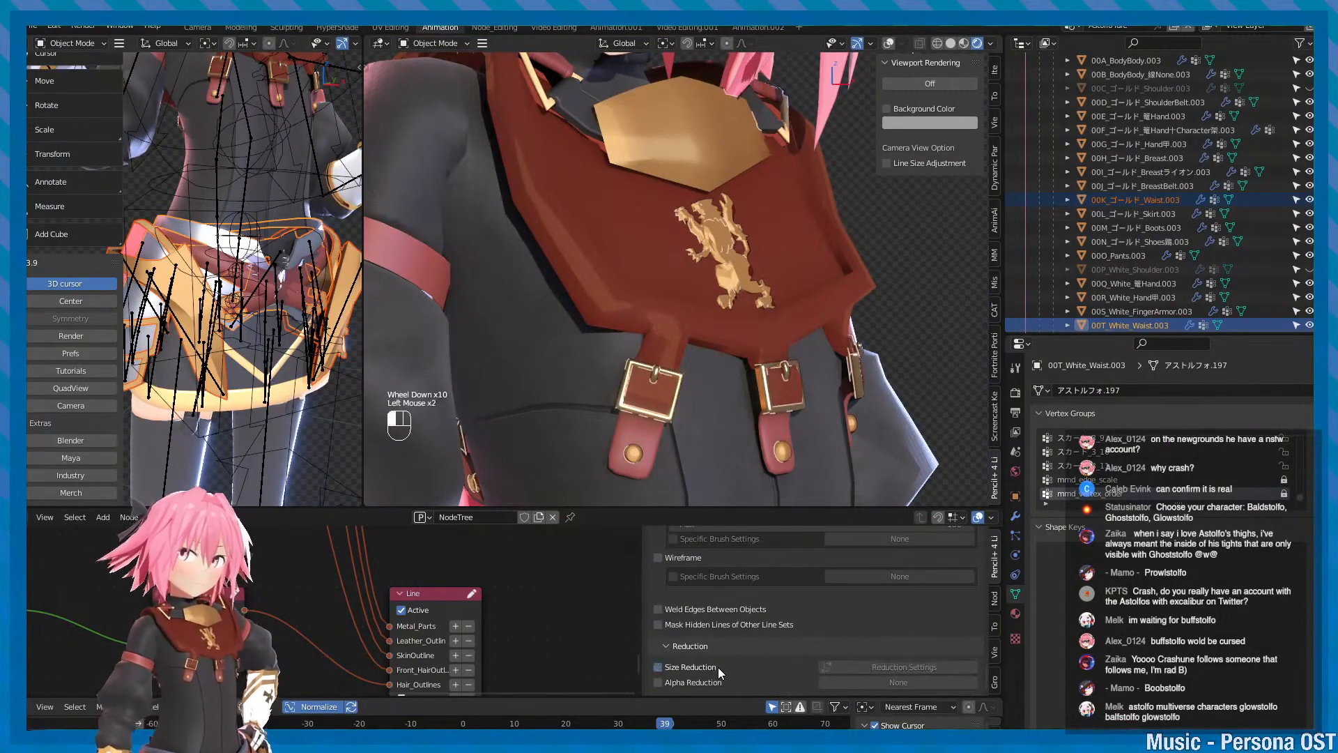
left_click(718, 667)
left_click(718, 667)
left_click(708, 684)
left_click(709, 684)
left_click(709, 685)
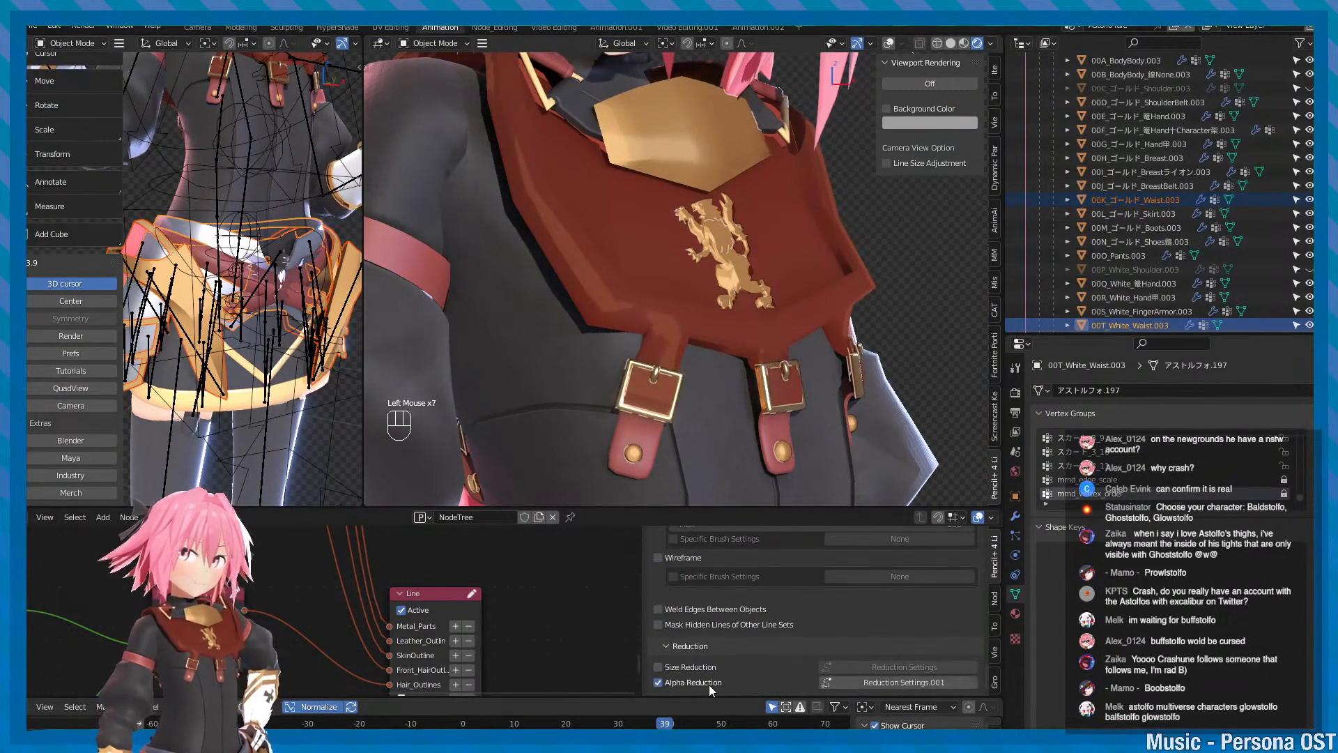
left_click(709, 685)
left_click(709, 684)
left_click(709, 684)
scroll(754, 667, "up", 5)
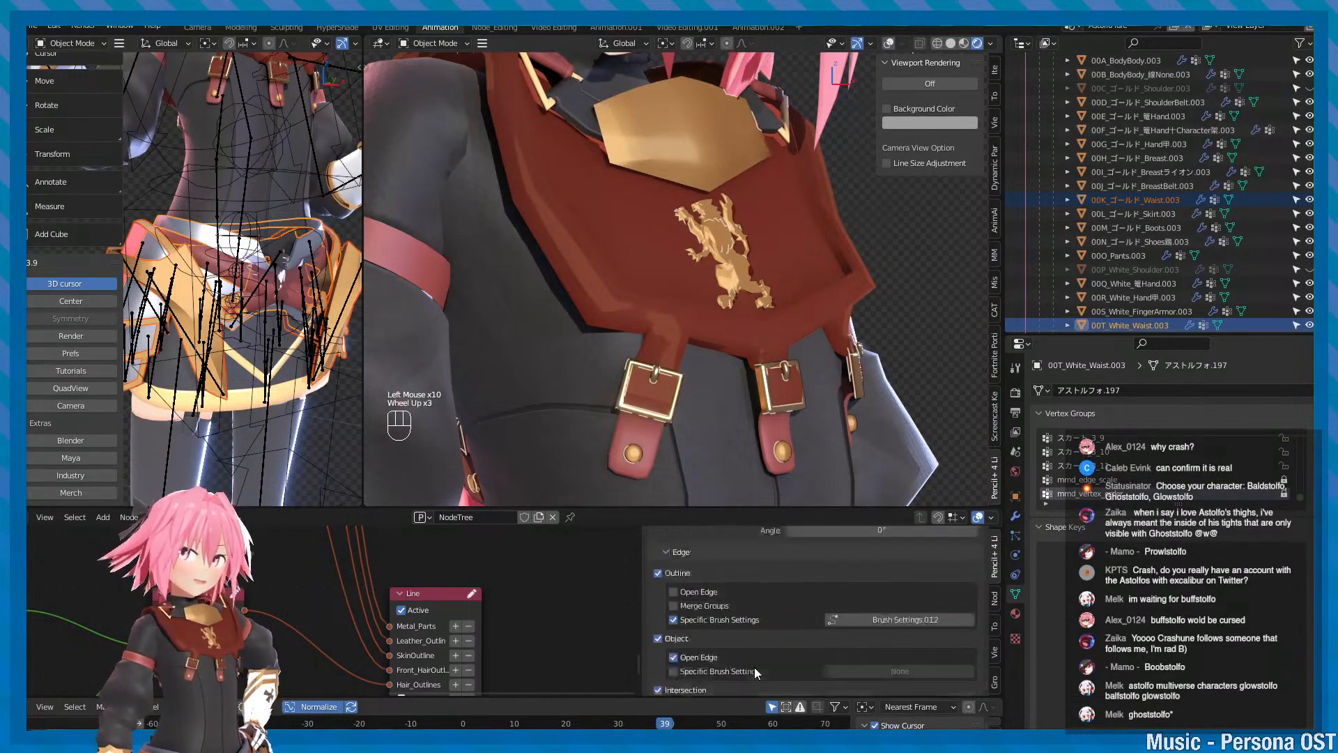
key("ctrl+s")
- Try the Normal Angle and Wireframe edge options on the Metal_Parts lines, leaving both off, and save the file
scroll(752, 664, "down", 2)
scroll(751, 662, "down", 4)
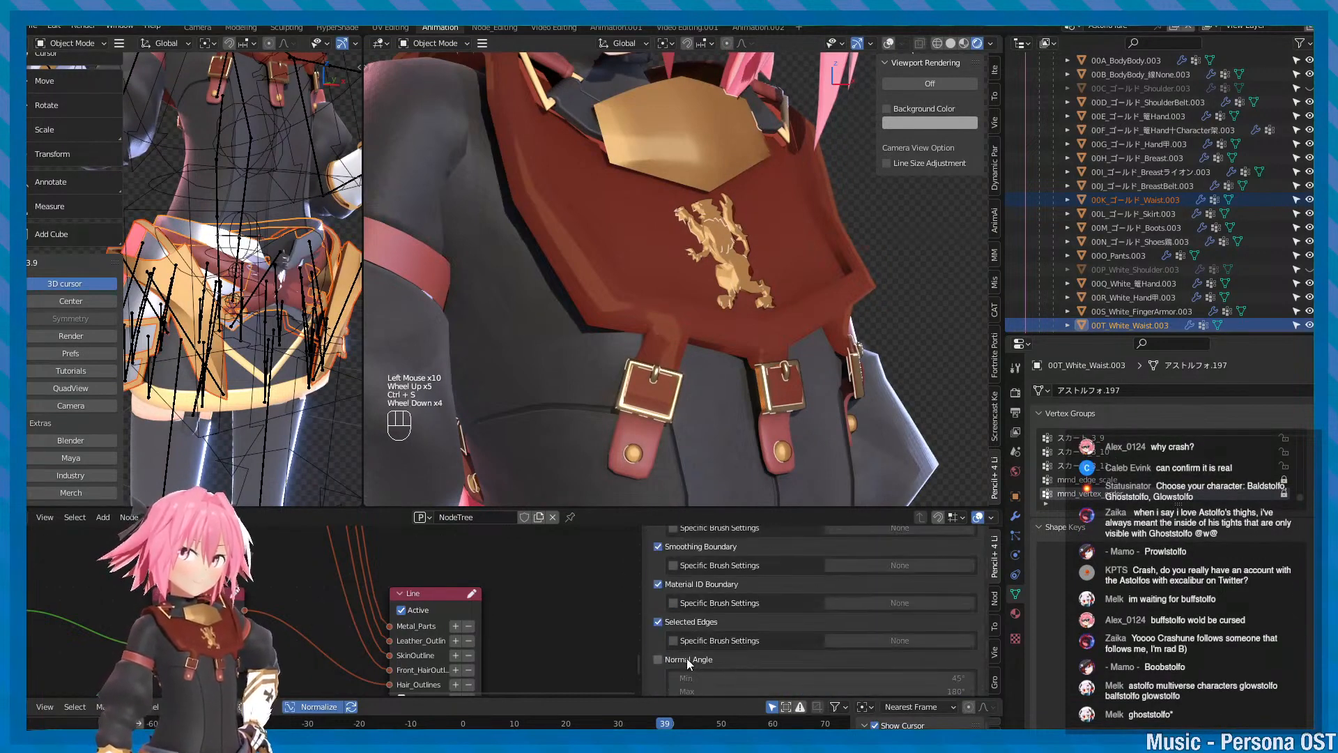
left_click(663, 548)
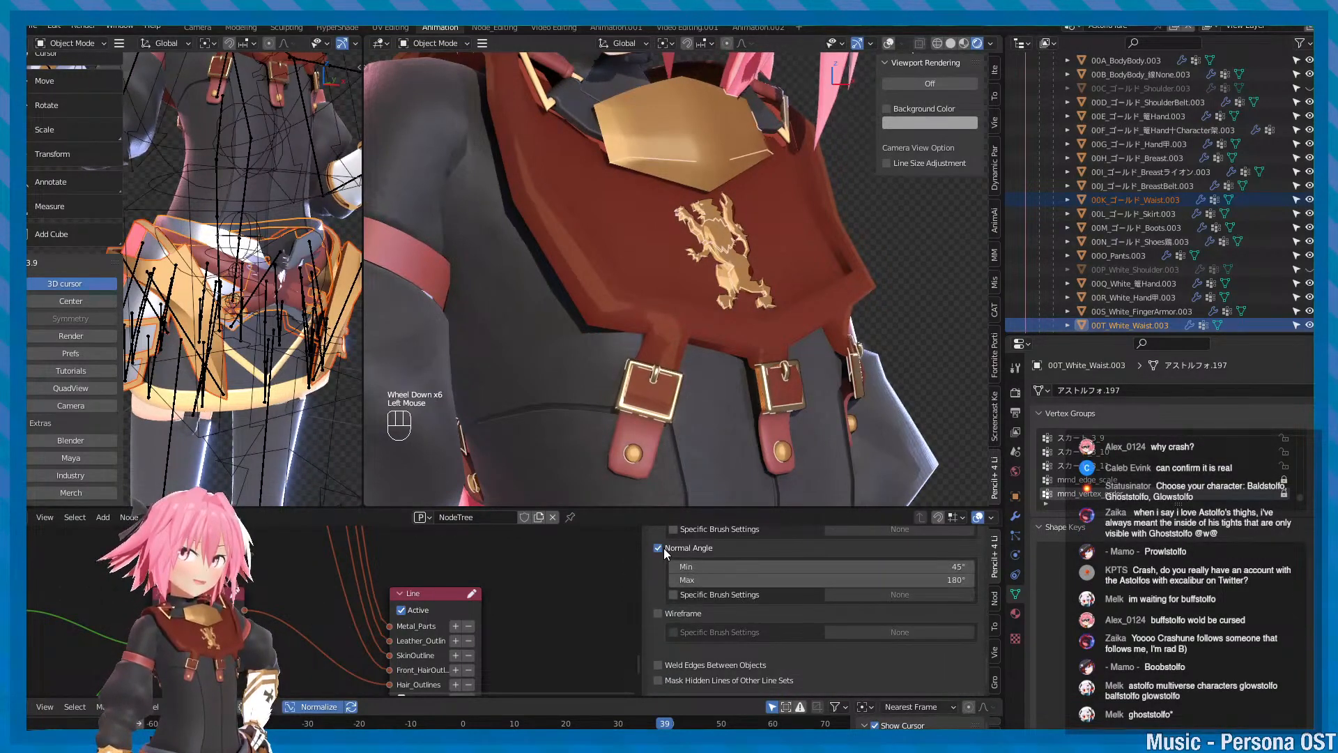
left_click(663, 547)
left_click(662, 614)
left_click(666, 613)
scroll(672, 665, "up", 4)
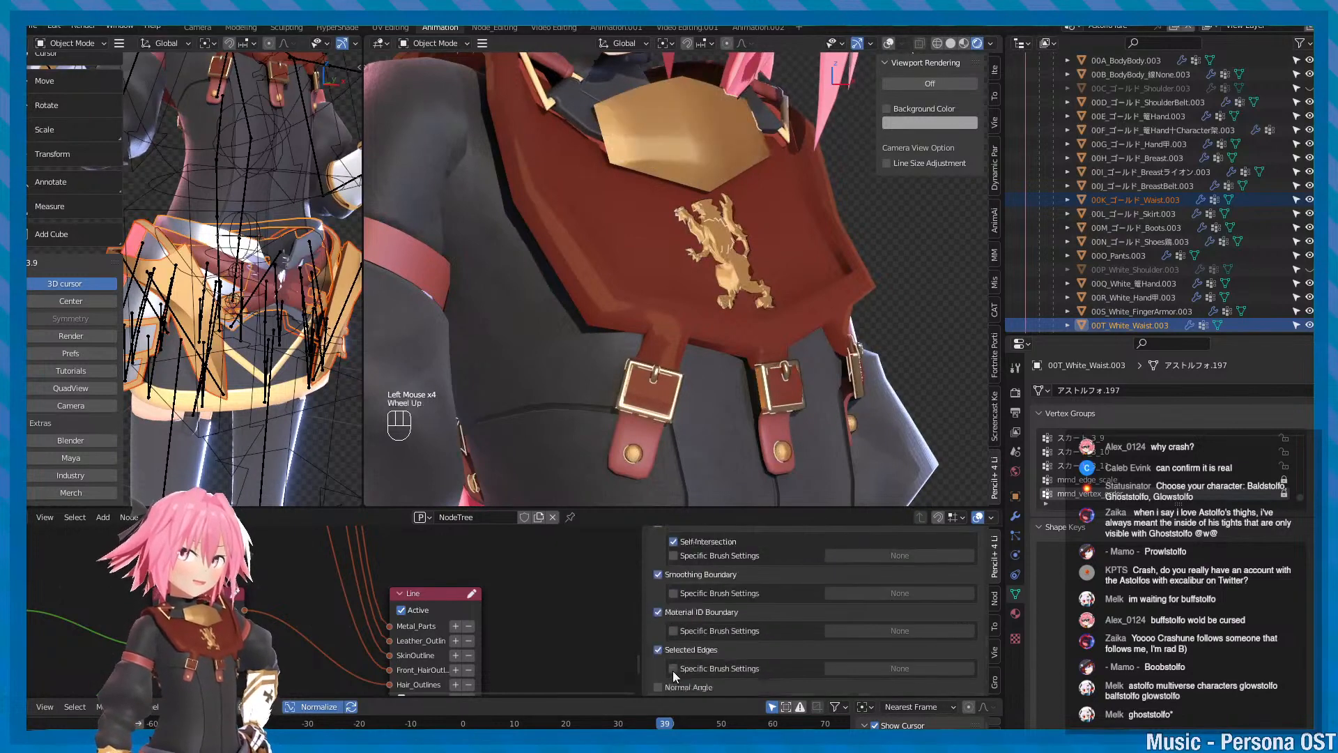
key("ctrl+s")
- Enable Distortion in the Brush Detail.010 settings of the Metal_Parts lines
scroll(797, 579, "up", 2)
left_click(798, 541)
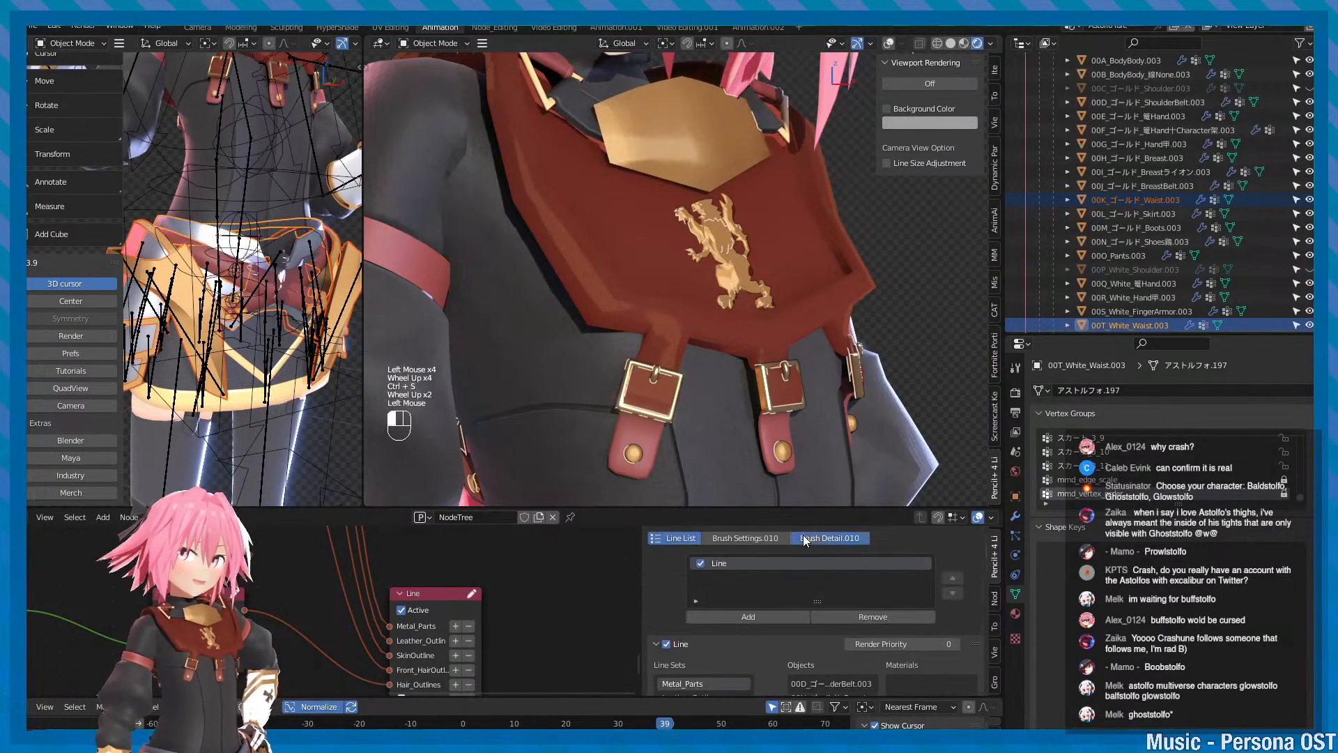
scroll(749, 620, "down", 5)
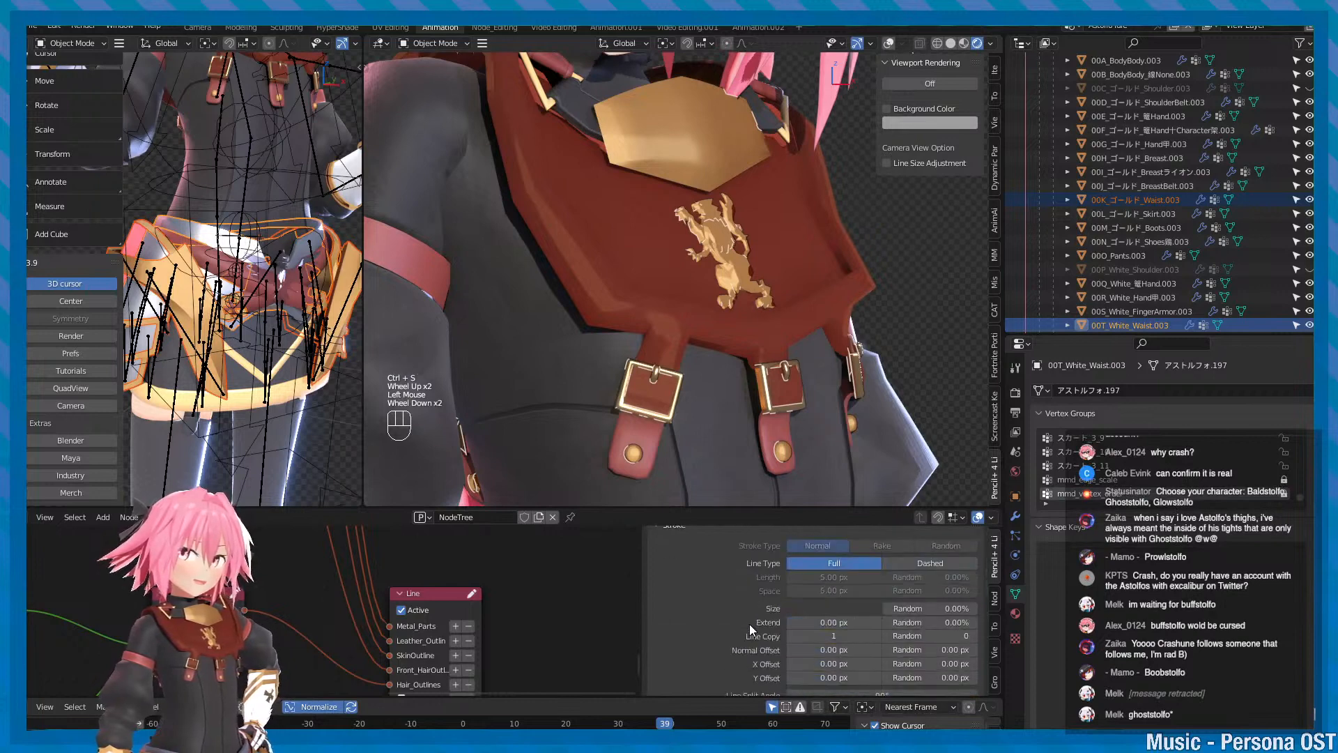
left_click(667, 579)
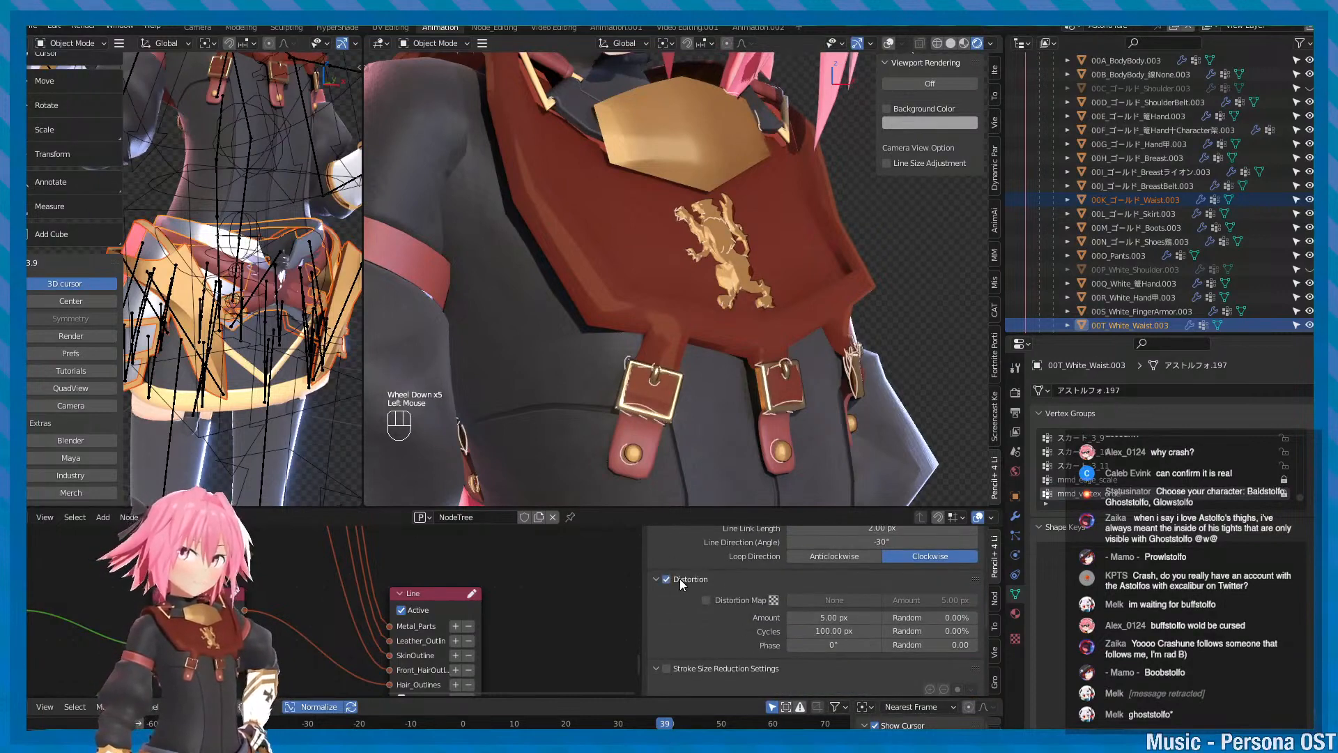
- Set the Distortion Amount of the Metal_Parts brush to 1.55 px with its Random value at 23.19%
left_click(817, 617)
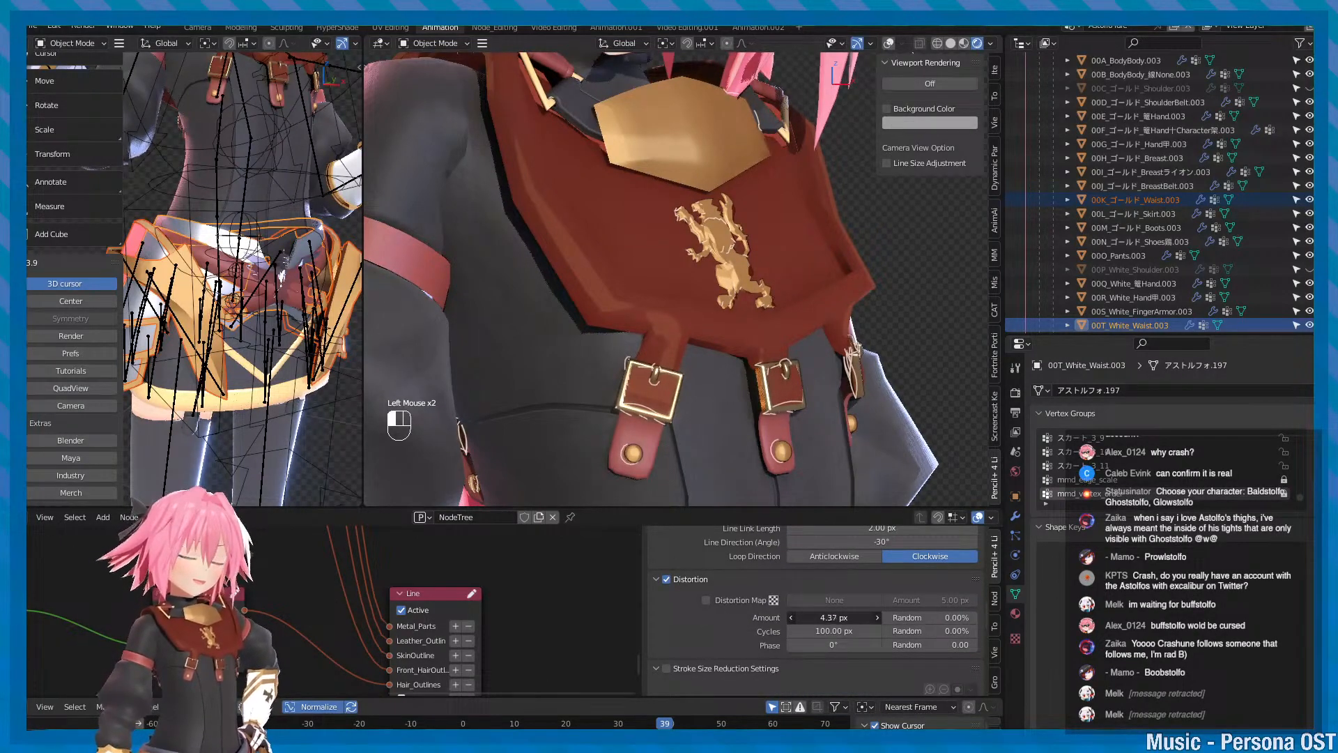
mouse_move(817, 616)
left_mouse_down()
mouse_move(775, 617)
mouse_move(843, 617)
left_mouse_up()
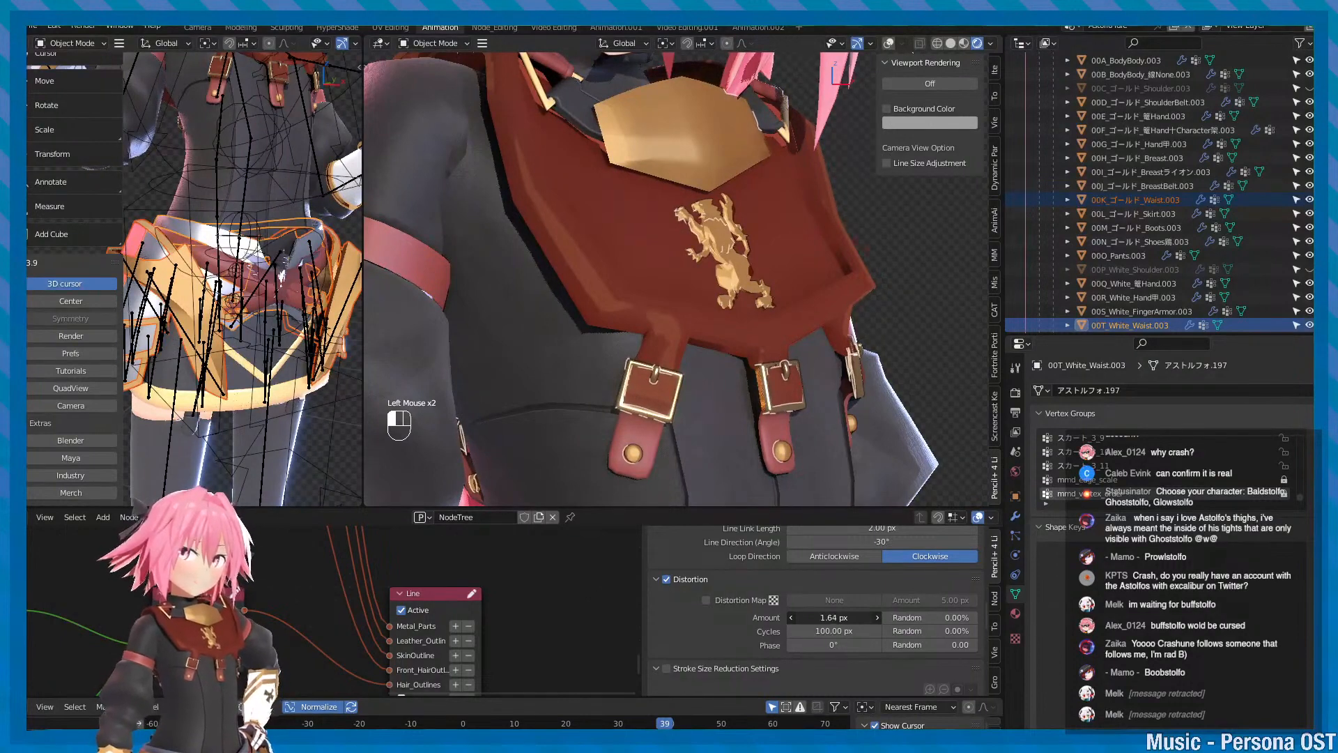
left_click(892, 618)
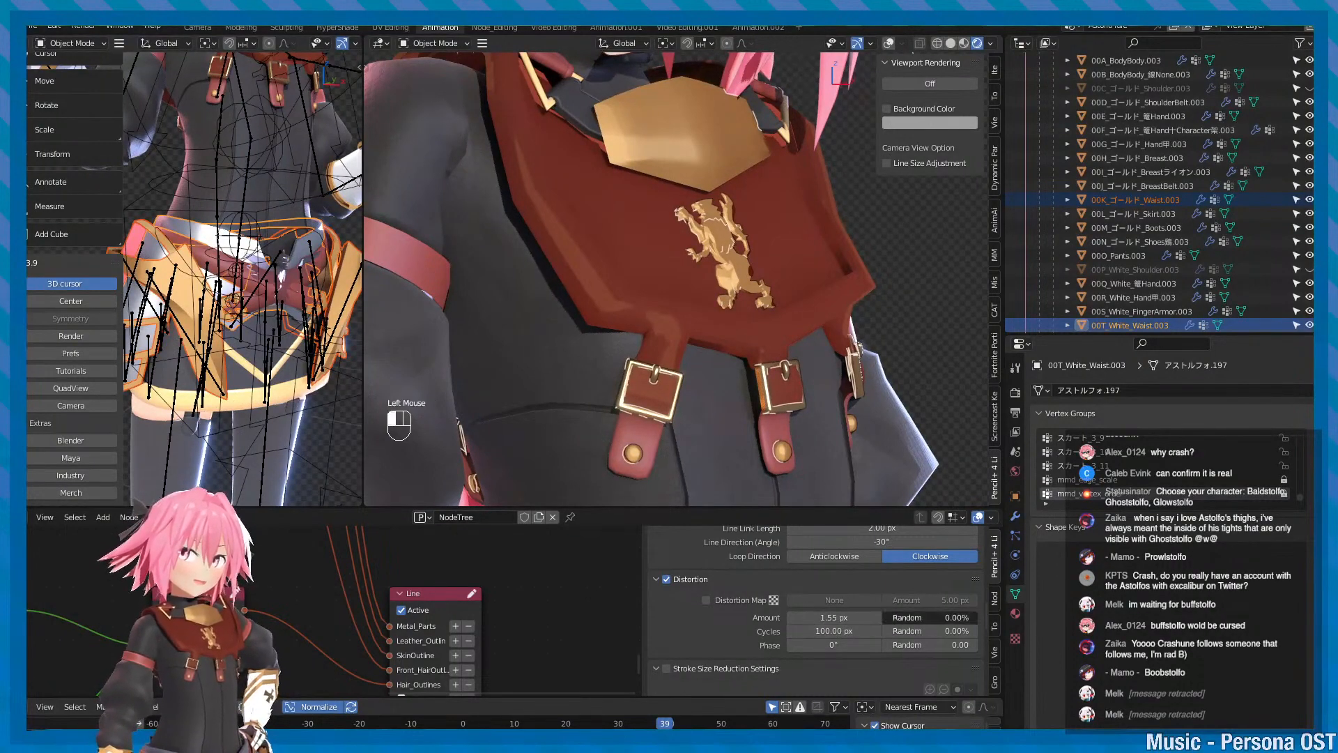
left_click_drag(918, 618, 905, 617)
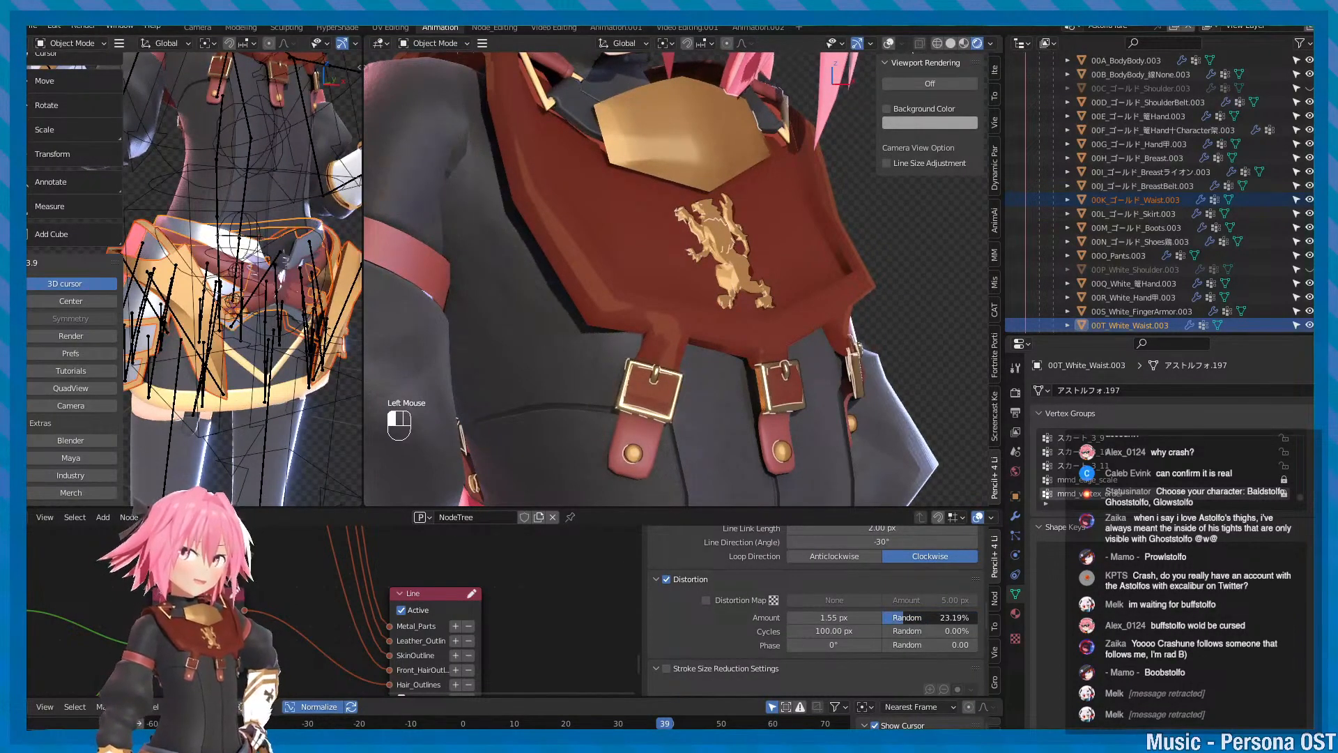
- Play the animation and examine the distorted metal outlines on the upper body from a wider view
key("alt+v")
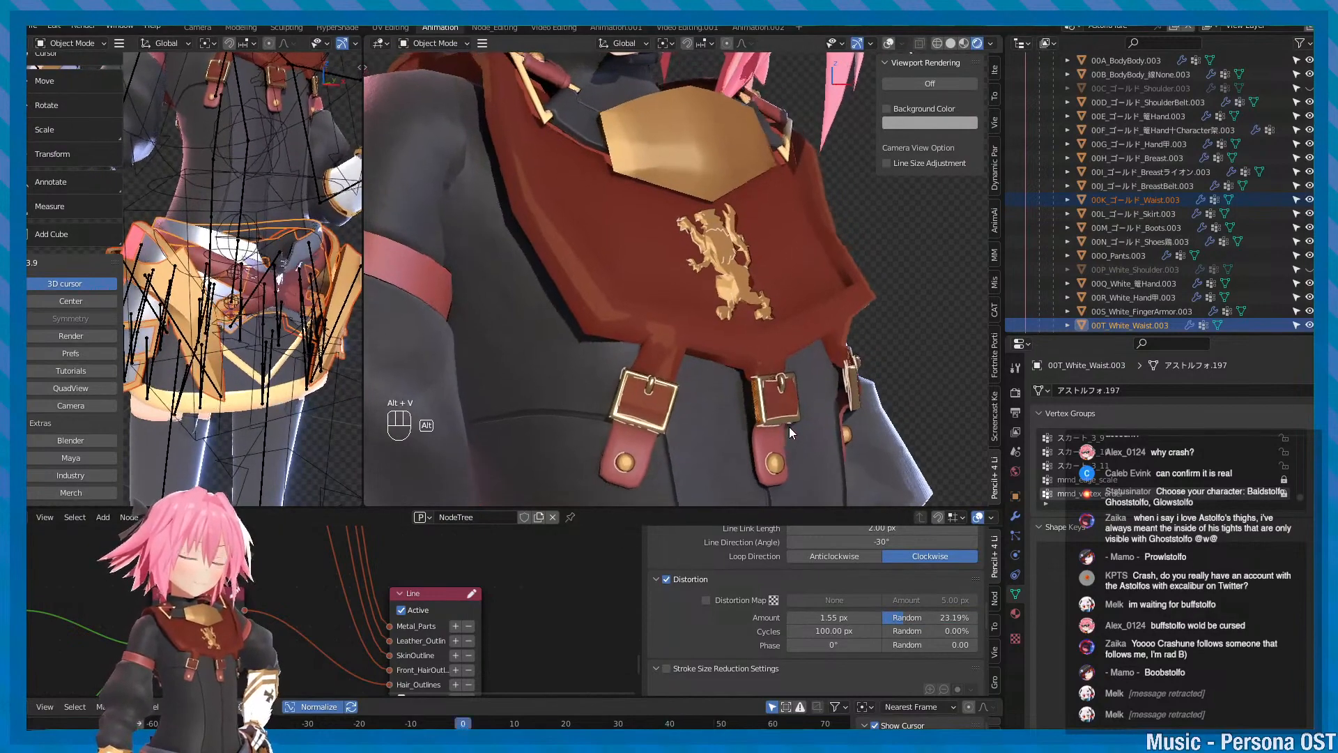
scroll(789, 426, "down", 2)
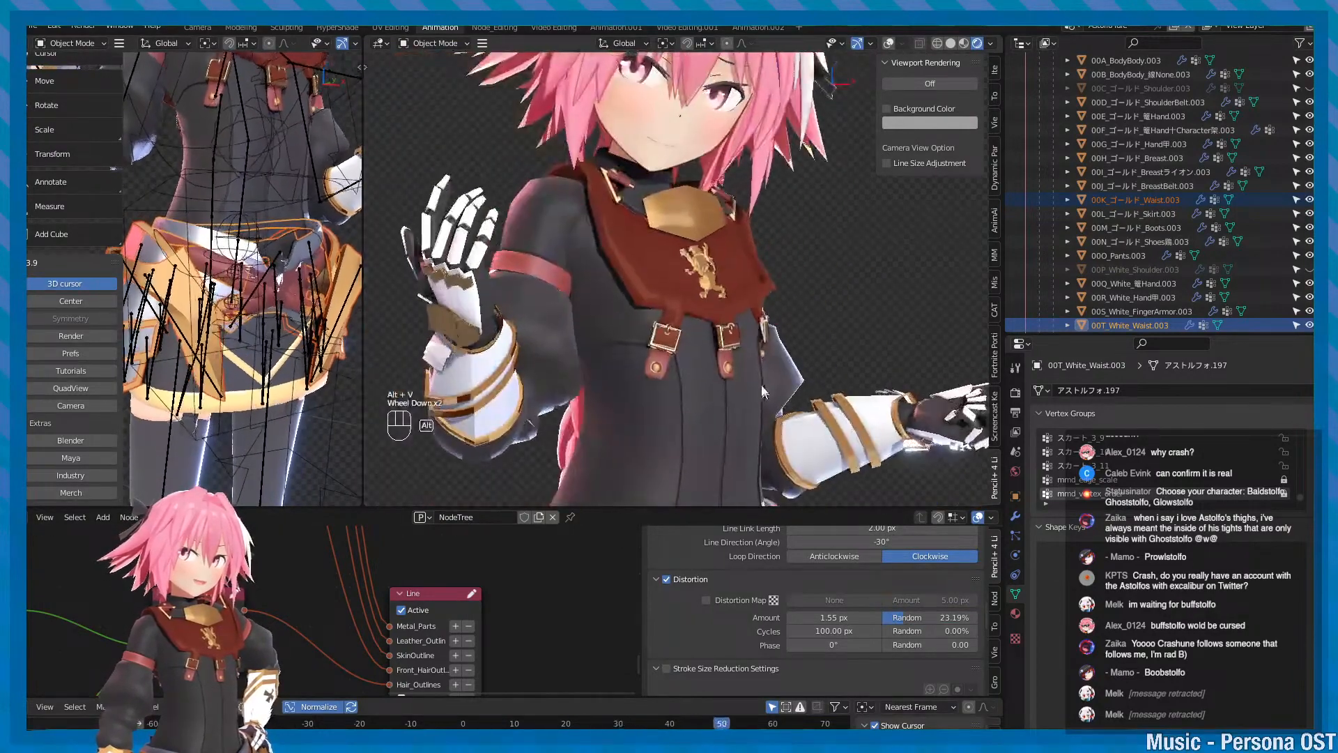
right_click_drag(761, 385, 729, 370, "alt")
middle_click_drag(740, 366, 746, 380, "alt")
middle_click_drag(746, 369, 750, 375, "alt")
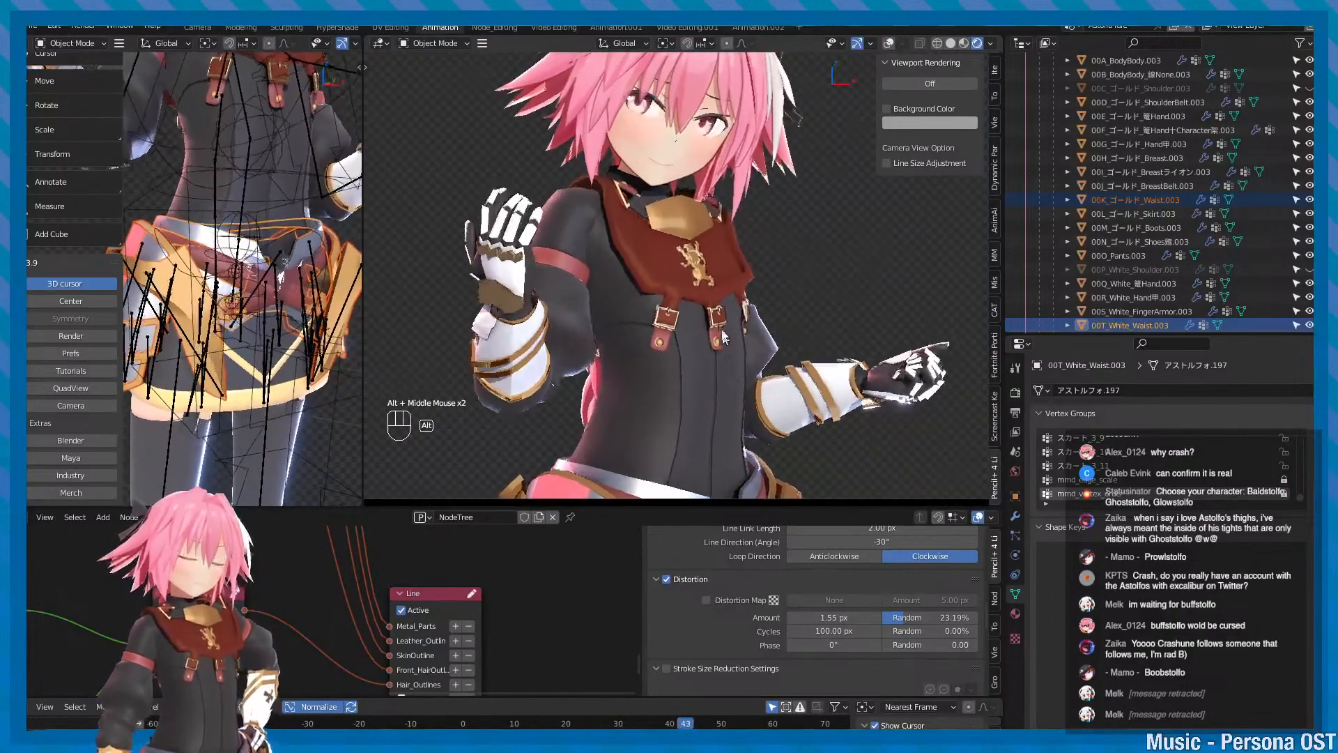
middle_click_drag(723, 331, 714, 364, "alt")
scroll(690, 353, "down", 1, "alt")
scroll(686, 349, "up", 2, "alt")
middle_click_drag(688, 296, 691, 328, "alt")
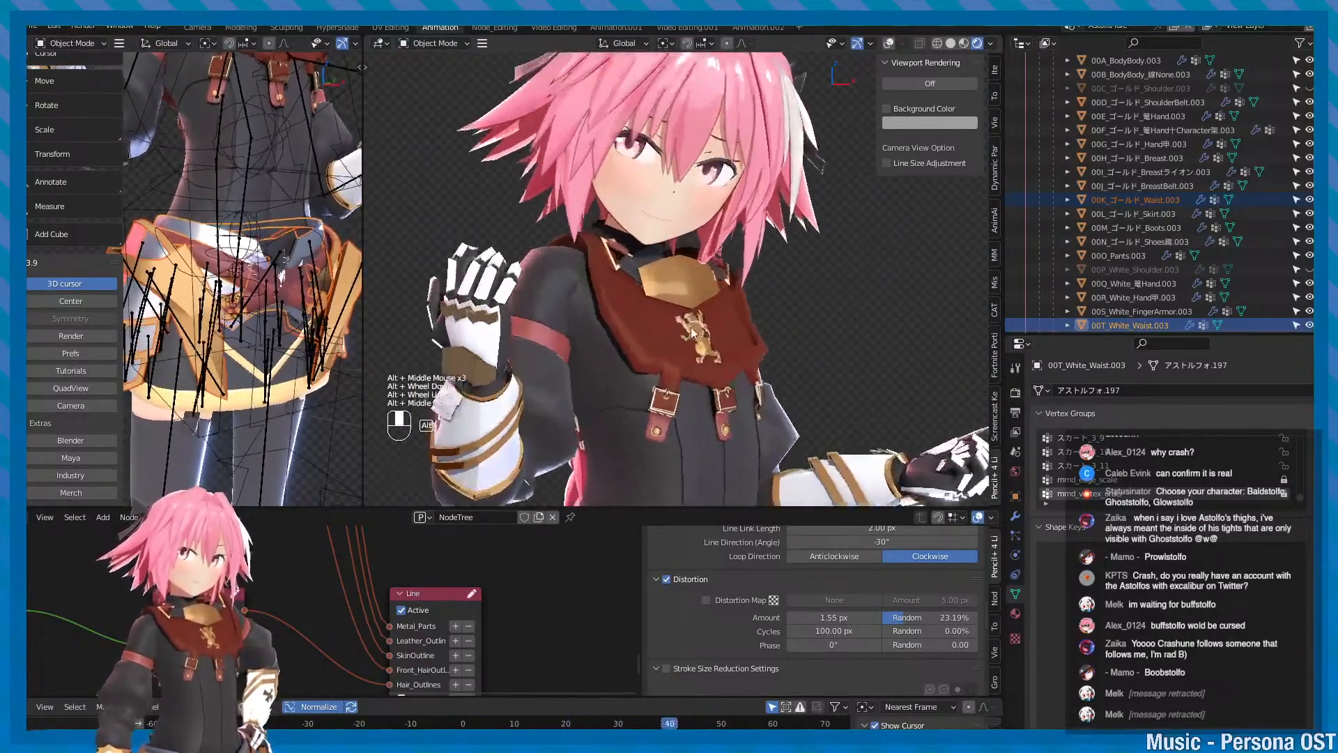
key("alt+v")
- Select the gold breast plate below the collar and save the file
scroll(695, 329, "up", 2)
left_click(702, 314)
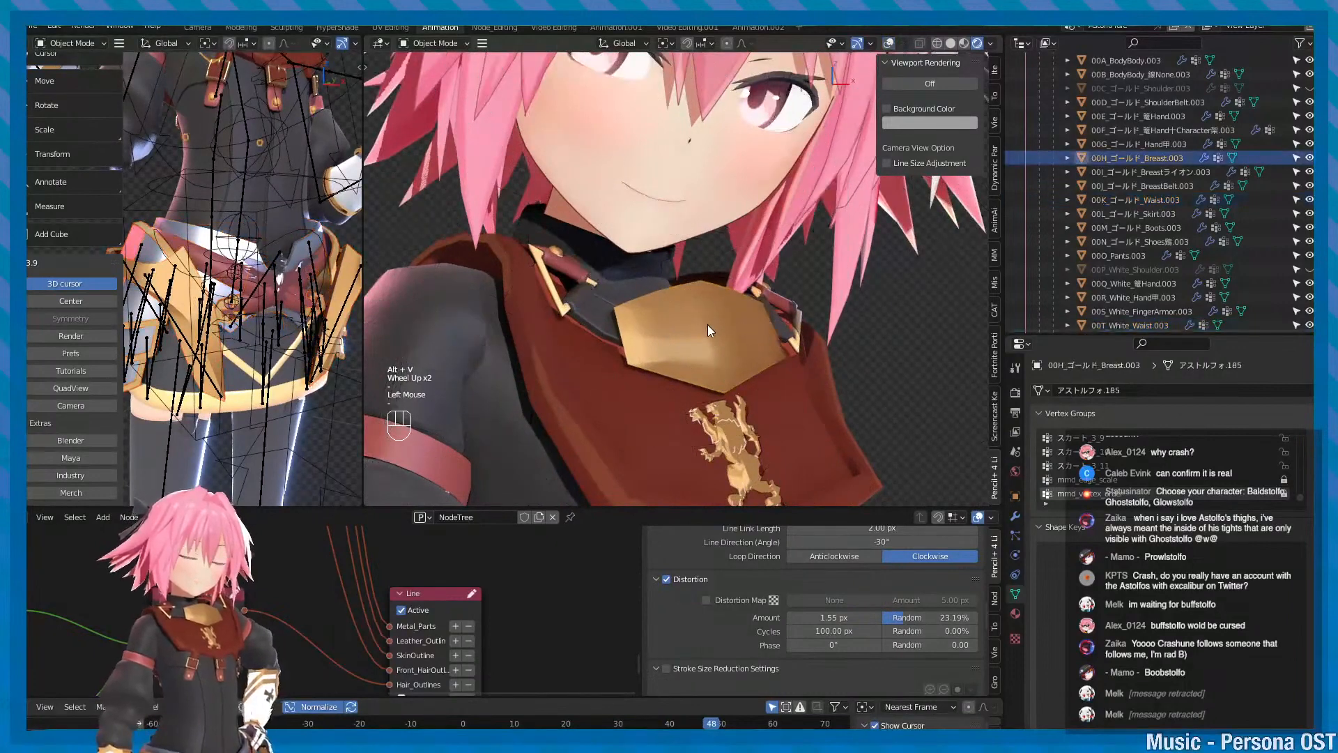
key("ctrl+s")
- Return to the line list, save the file, and bring up the Edge settings of the Metal_Parts line set
mouse_move(697, 552)
middle_mouse_down()
mouse_move(707, 672)
mouse_move(738, 651)
mouse_move(746, 512)
middle_mouse_up()
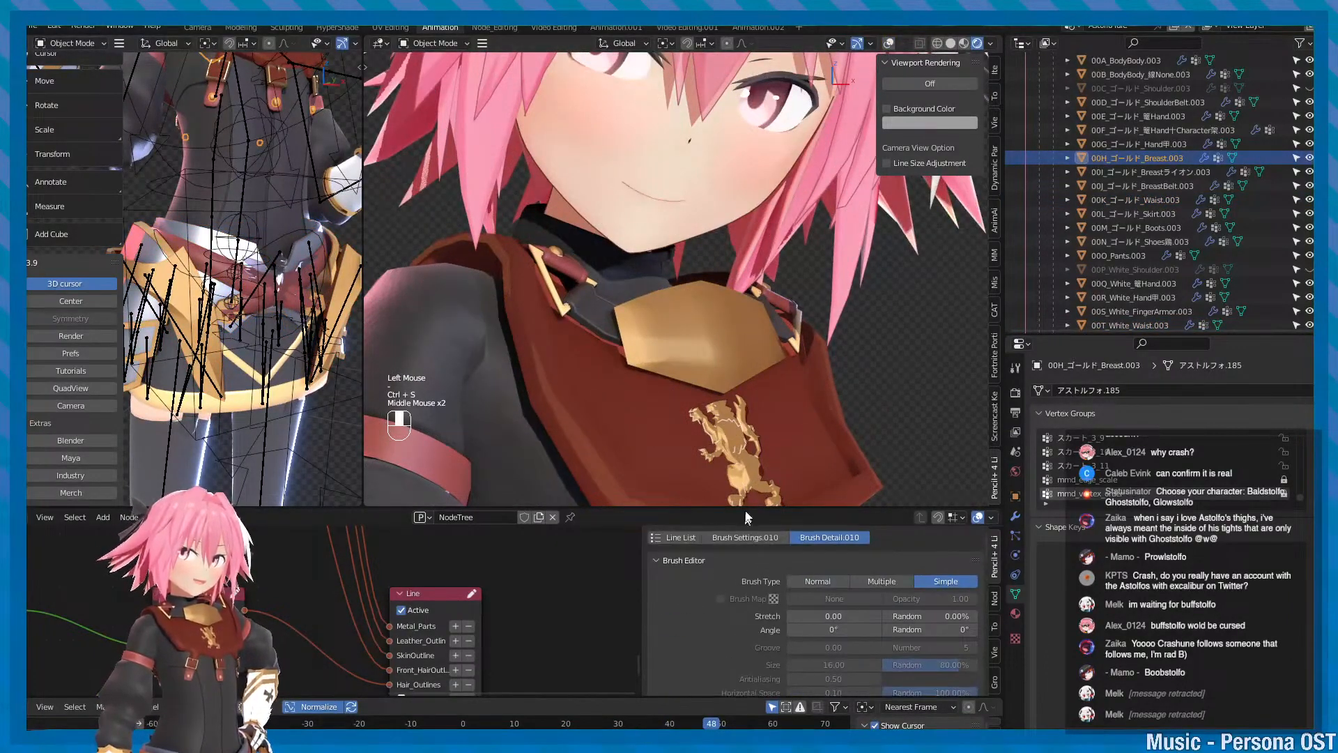
left_click(698, 543)
scroll(778, 637, "down", 1)
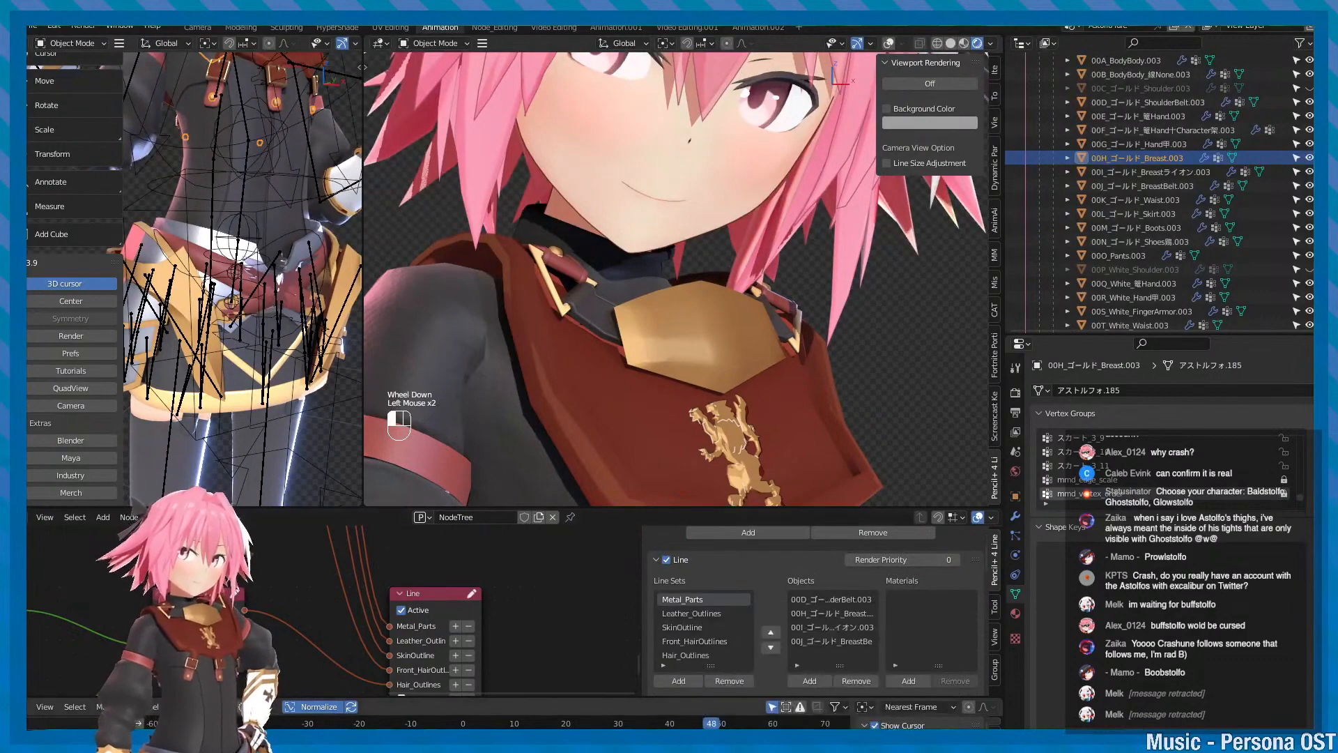
scroll(775, 384, "down", 2)
key("minus")
scroll(769, 385, "up", 2)
key("ctrl+s")
scroll(764, 669, "down", 6)
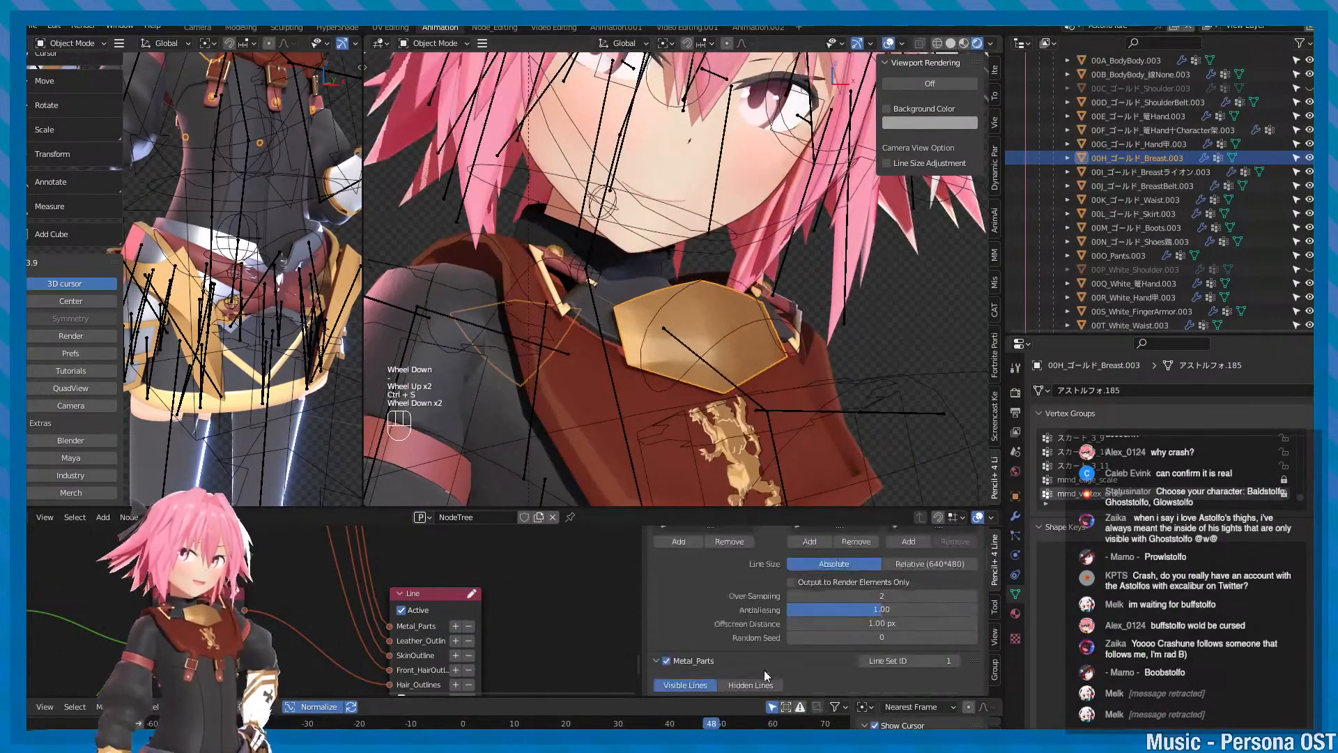
scroll(776, 390, "down", 2)
key("minus")
scroll(760, 665, "down", 5)
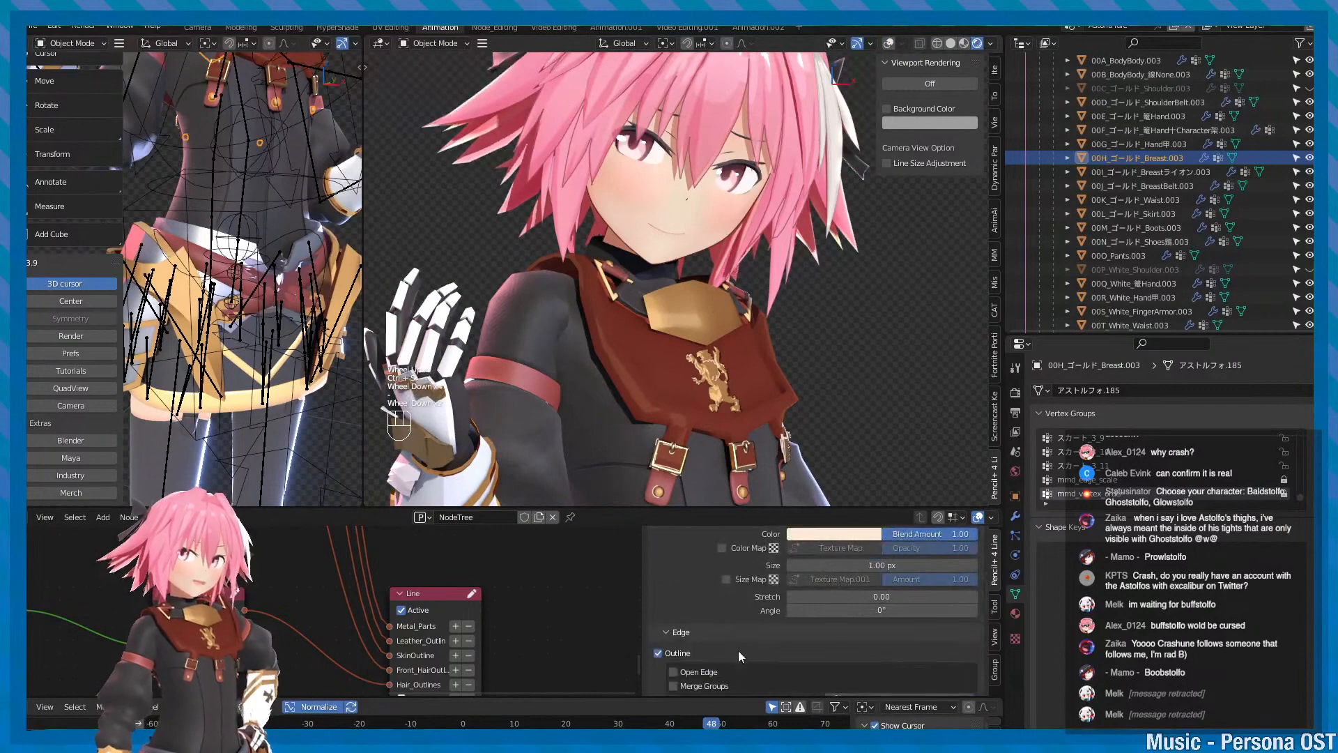
- Enable Open Edge for the Metal_Parts outline edges, switching it off and on to compare the gold breast plate
left_click(704, 616)
left_click(705, 617)
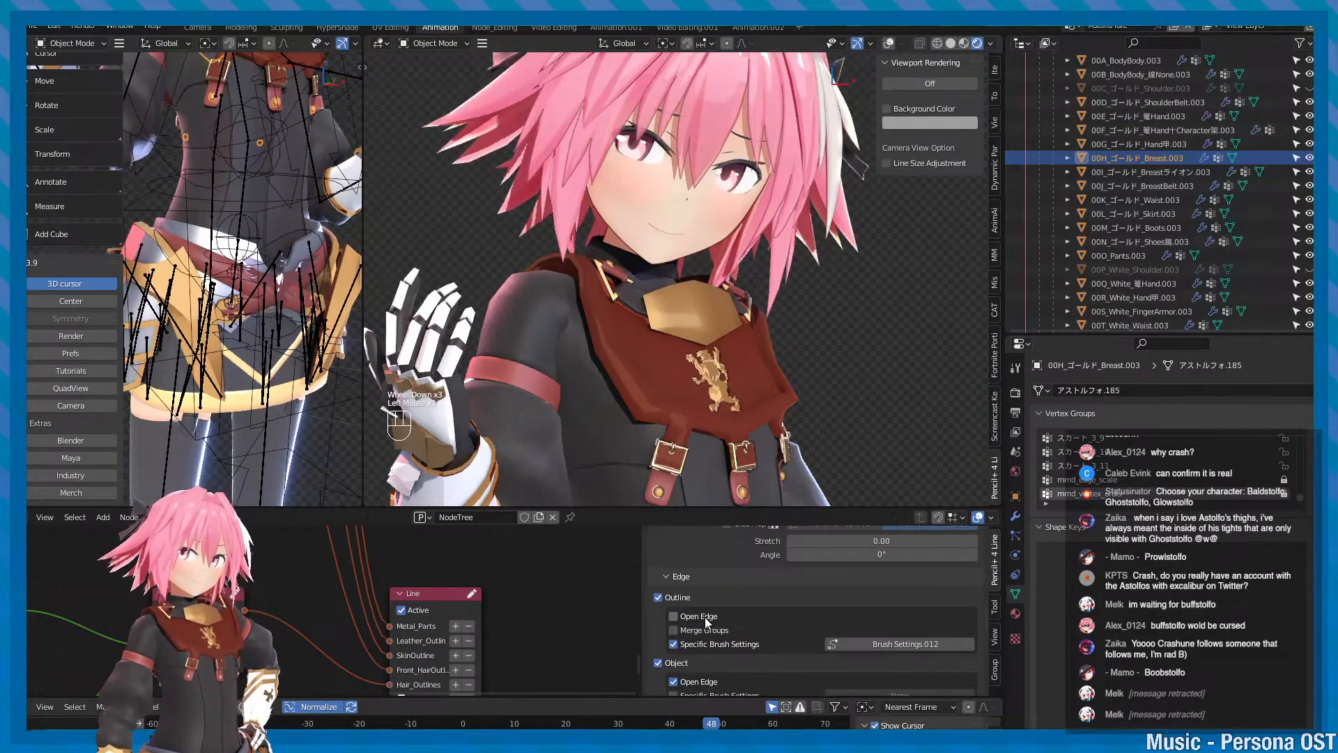
left_click(704, 617)
left_click(705, 617)
scroll(782, 376, "up", 2)
left_click(719, 617)
left_click(719, 616)
left_click(719, 616)
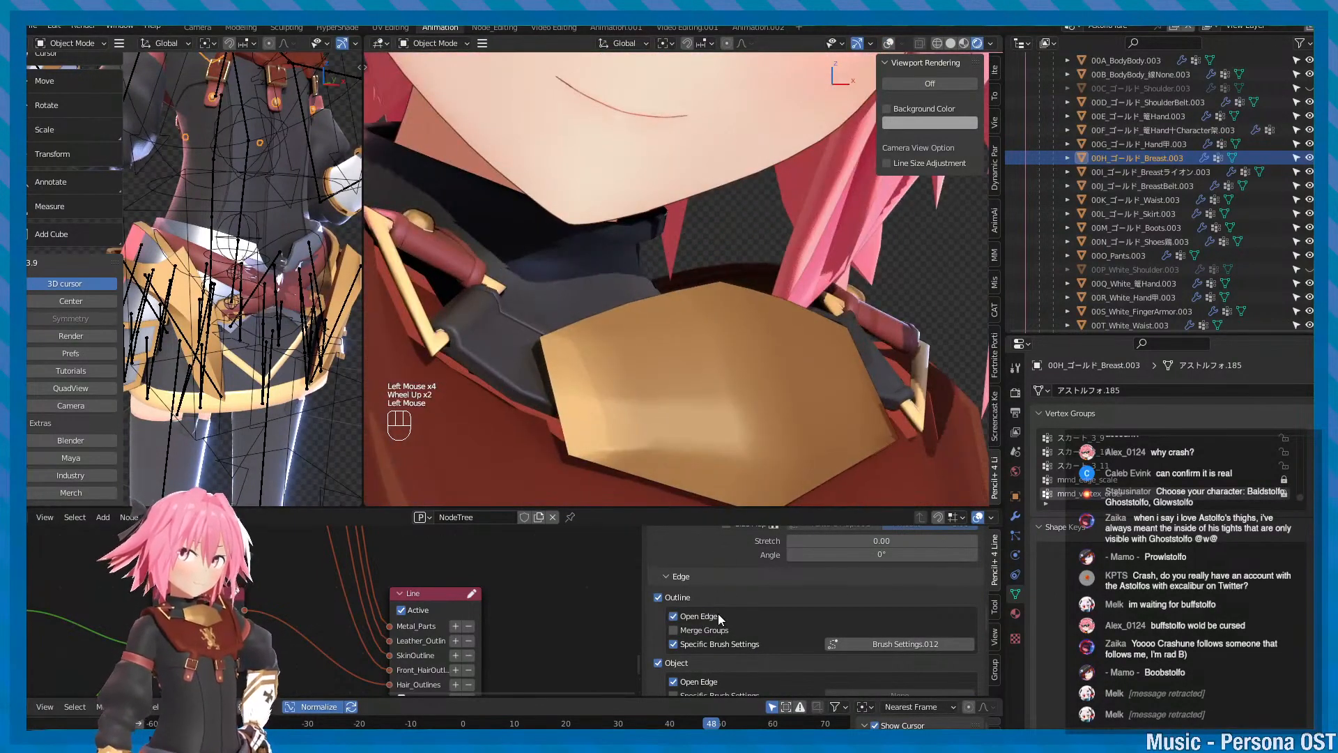
middle_click_drag(774, 349, 792, 315, "alt")
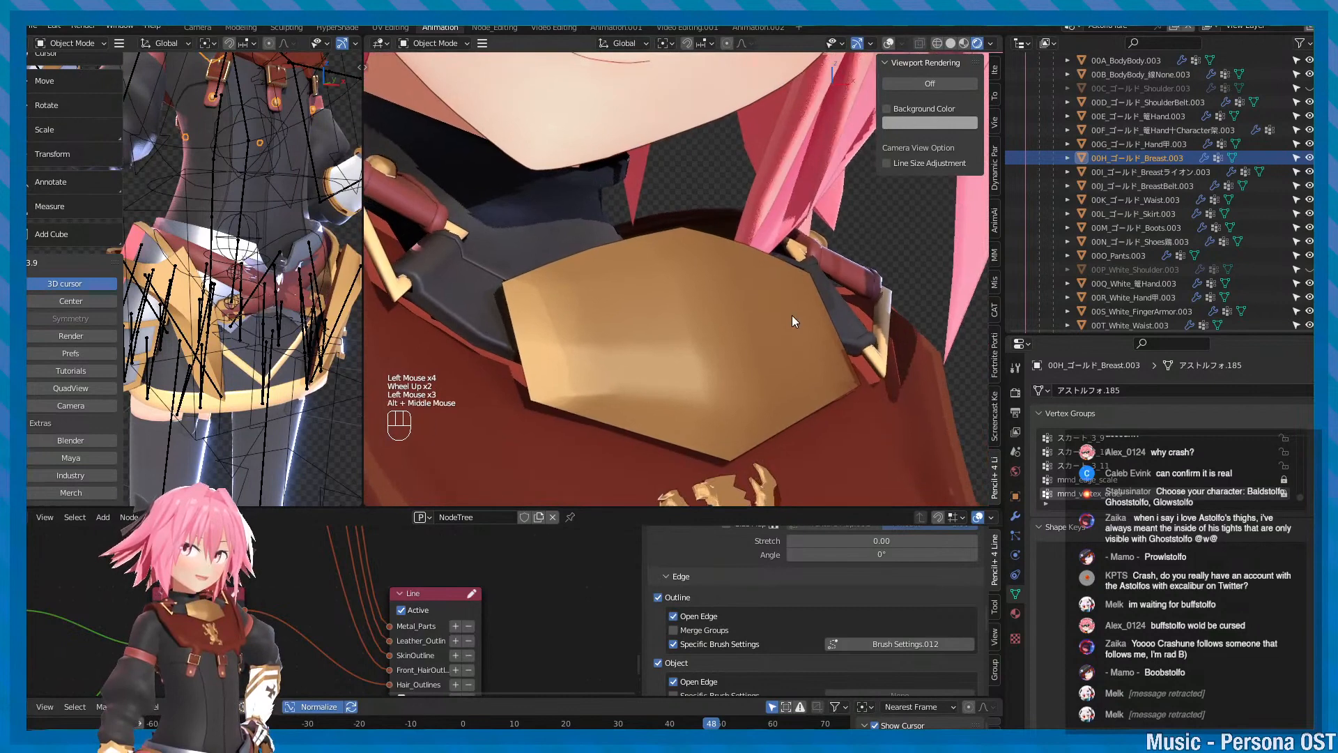
- Toggle the outline's Open Edge option repeatedly to compare the breast plate, emblem and buckles, leaving it on
left_click(708, 616)
left_click(708, 617)
left_click(708, 618)
scroll(788, 370, "down", 2)
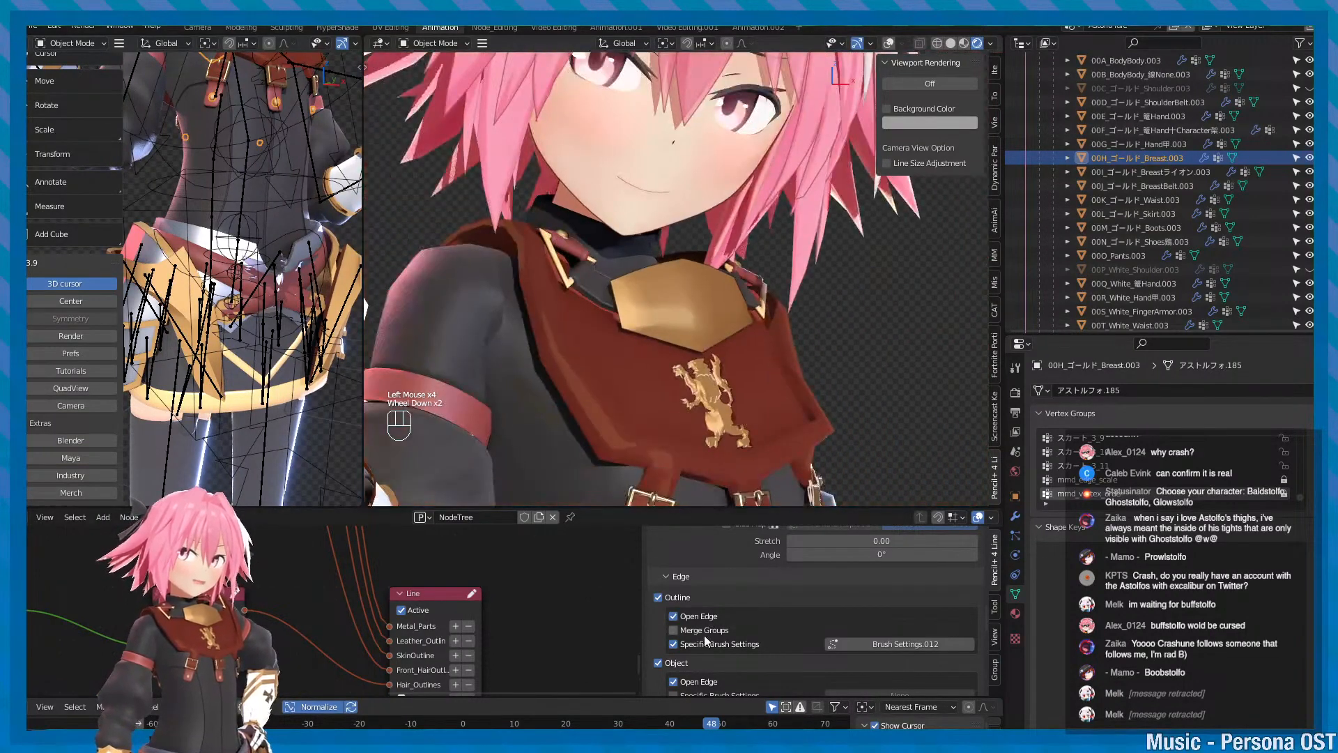
left_click(704, 618)
left_click(704, 618)
middle_click_drag(799, 419, 773, 481, "alt")
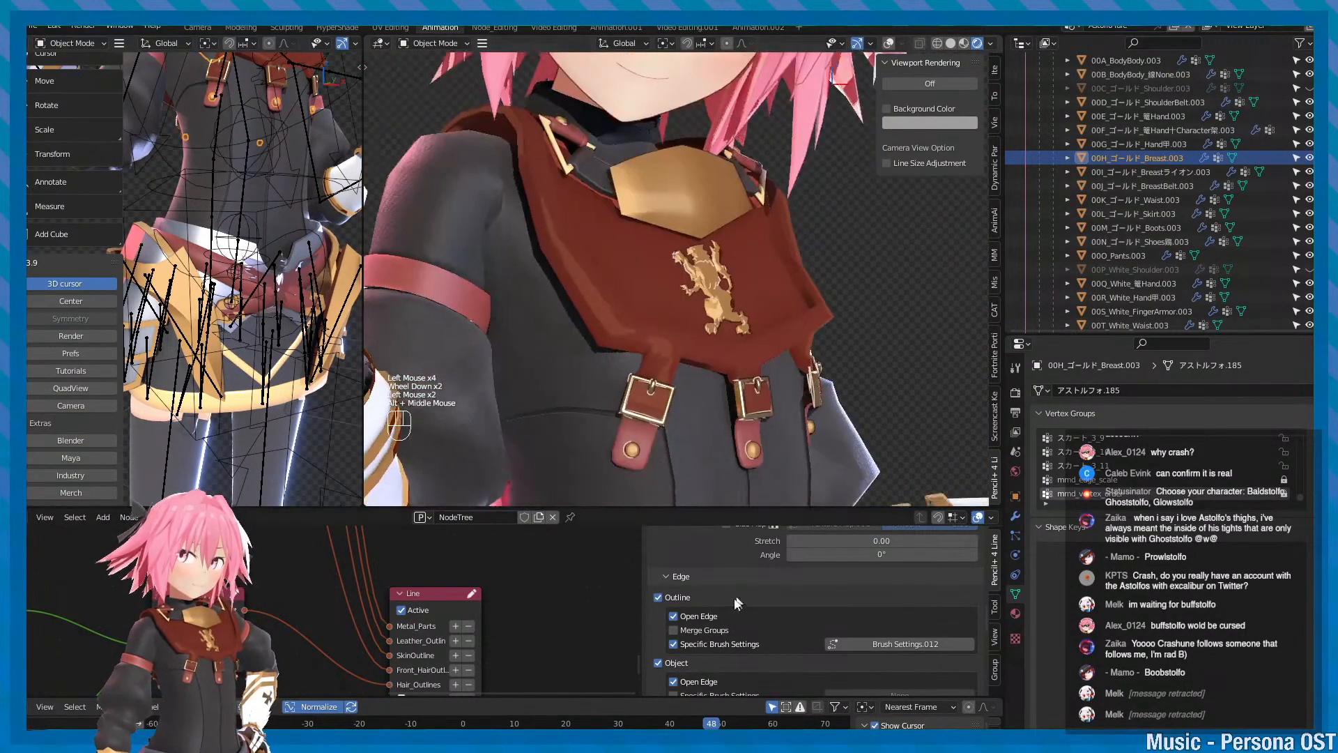
left_click(705, 618)
left_click(705, 617)
left_click(706, 617)
left_click(706, 617)
left_click(705, 618)
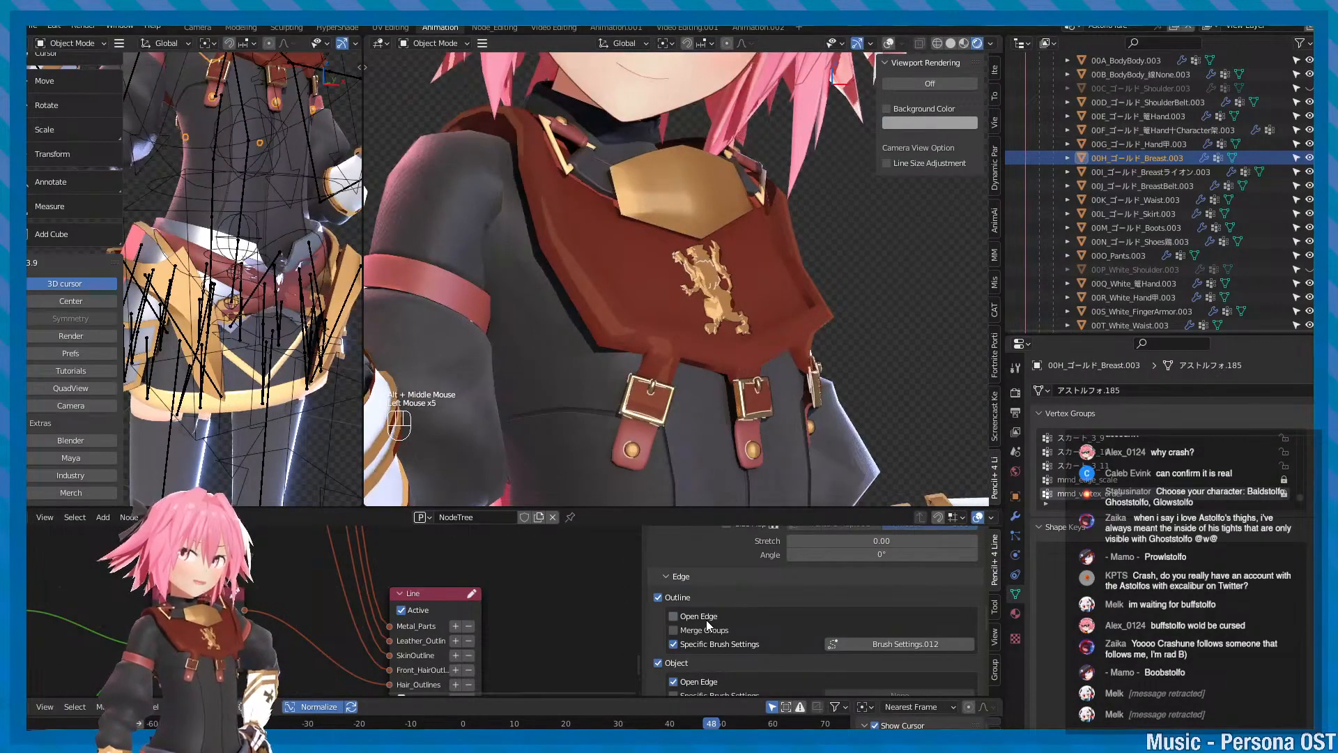
left_click(705, 617)
middle_click(770, 328, "alt")
scroll(770, 328, "up", 2, "alt")
- Compare the buckles up close by toggling the line viewport rendering and the outline's Open Edge option
left_click(931, 82)
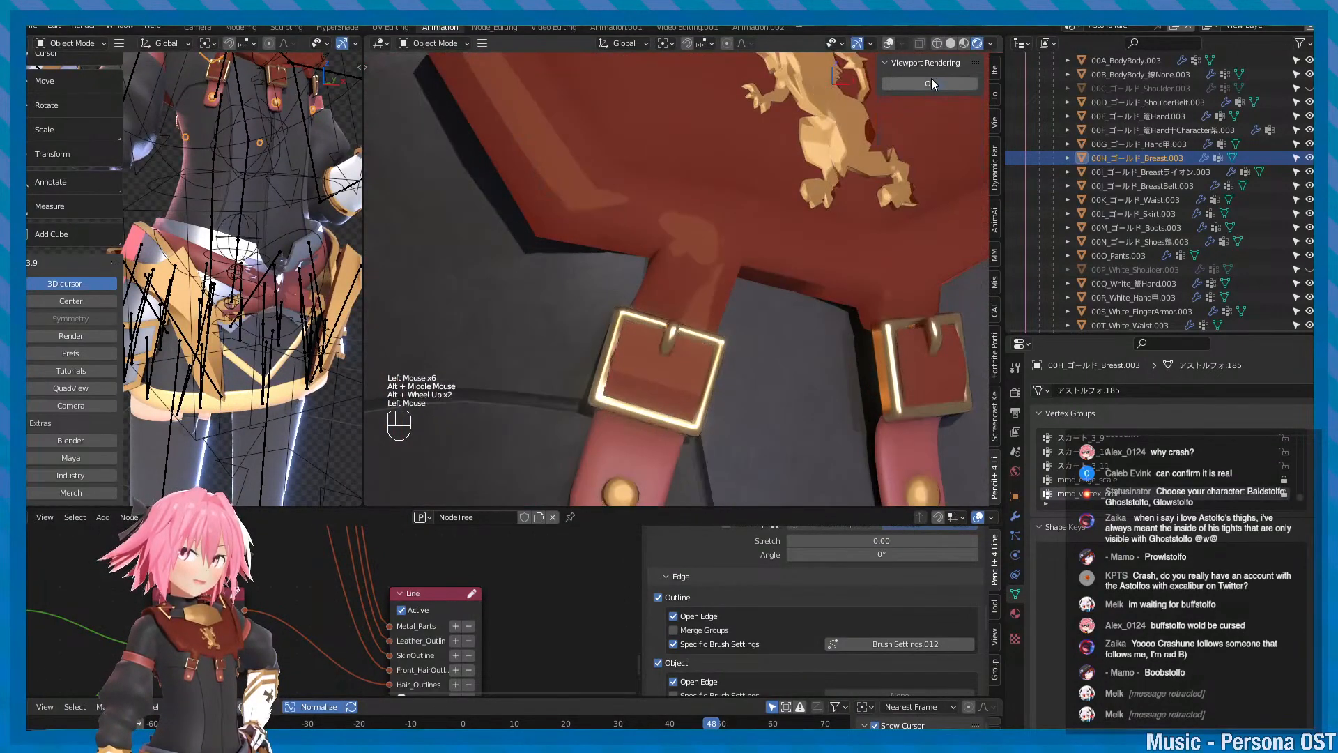
left_click(931, 80)
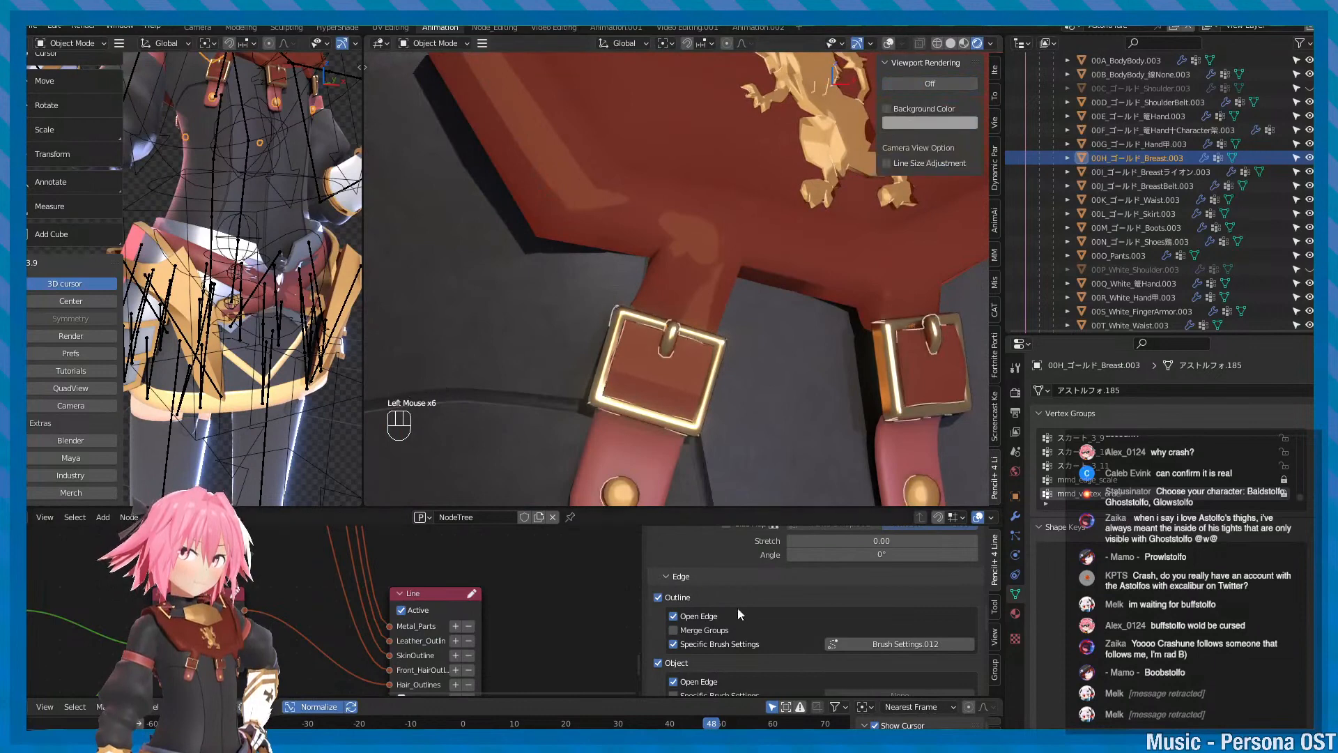
left_click(717, 617)
left_click(716, 617)
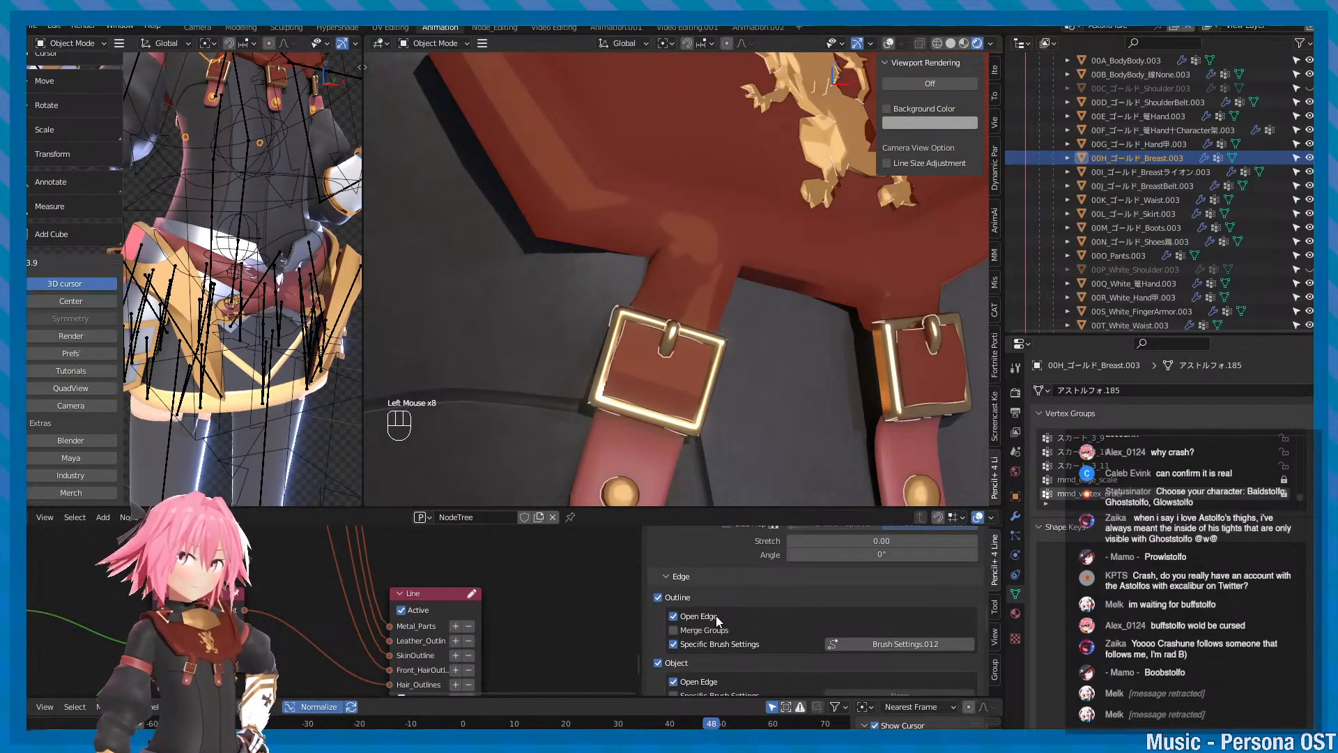
- Save the file and try Merge Groups on the Metal_Parts outline edges, leaving it off
middle_click(837, 332, "alt")
scroll(837, 332, "down", 1, "alt")
key("ctrl+s")
left_click(708, 632)
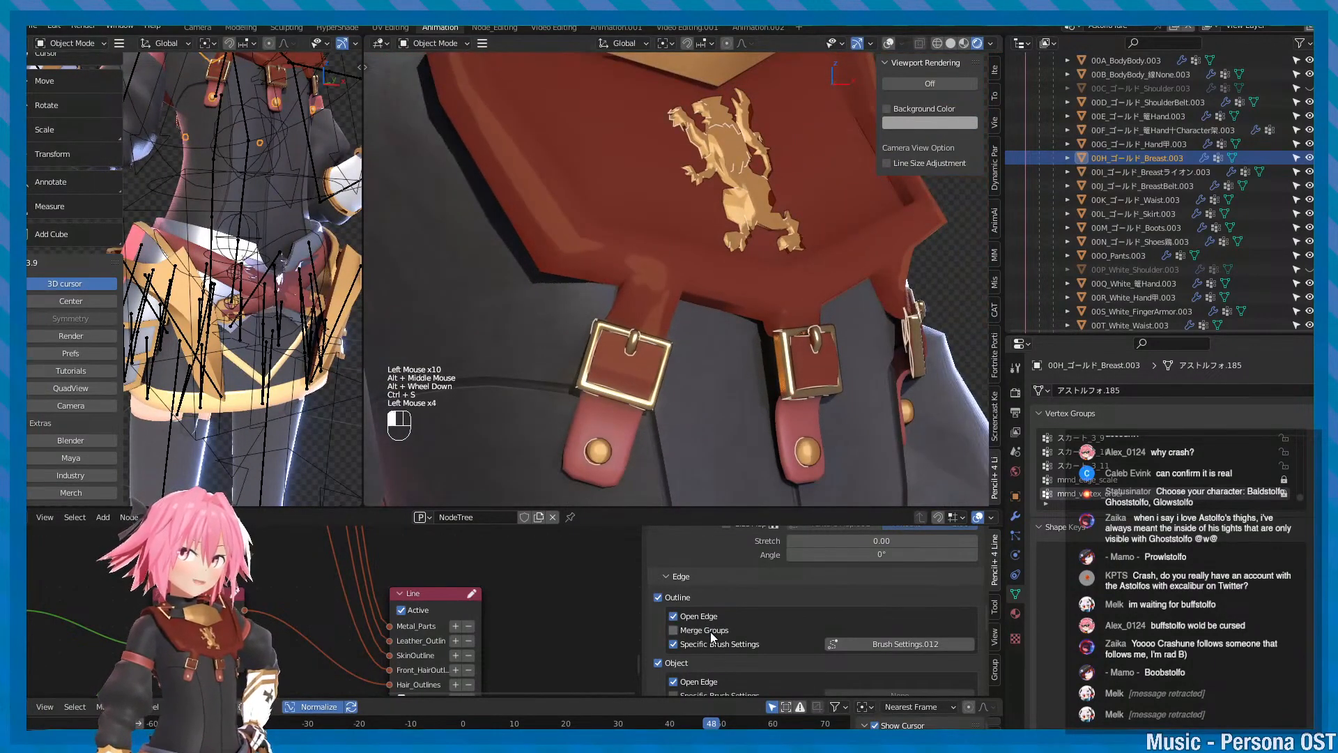
- Replay the animation to examine the outlines on the whole upper body
key("alt+v")
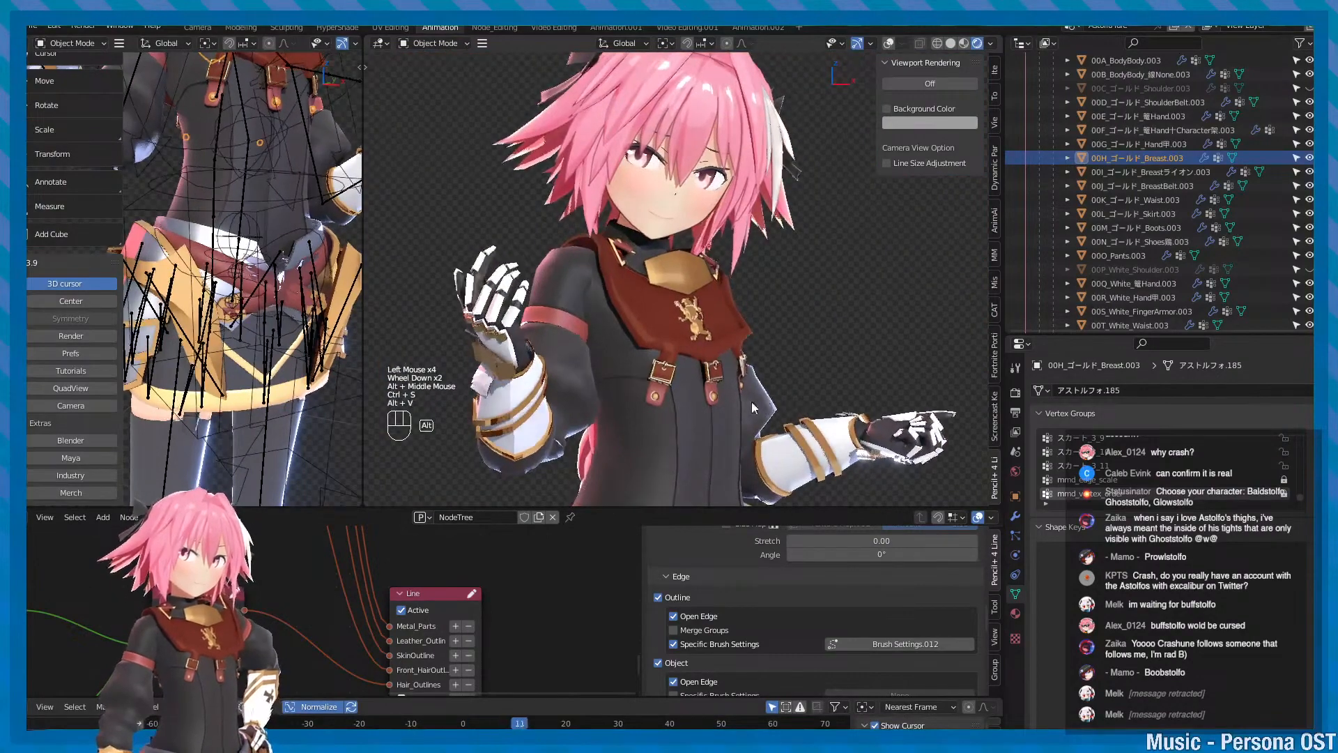
right_click_drag(772, 389, 745, 404, "alt")
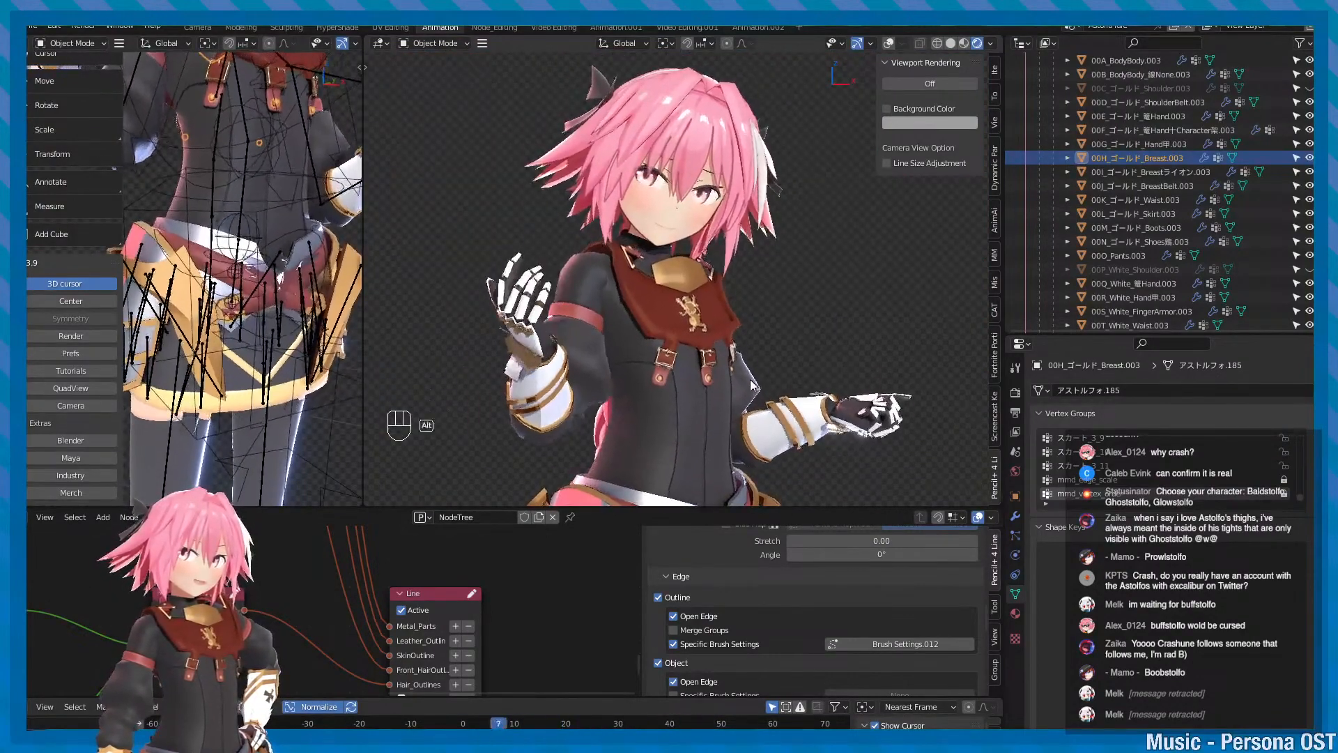
key("alt+v")
- Look through the camera, adjust the framing of the character, and save the file
middle_click_drag(743, 293, 743, 343, "alt")
key("q")
mouse_move(743, 342)
right_mouse_down("alt")
mouse_move(746, 397)
mouse_move(804, 361)
right_mouse_up("alt")
key("ctrl+s")
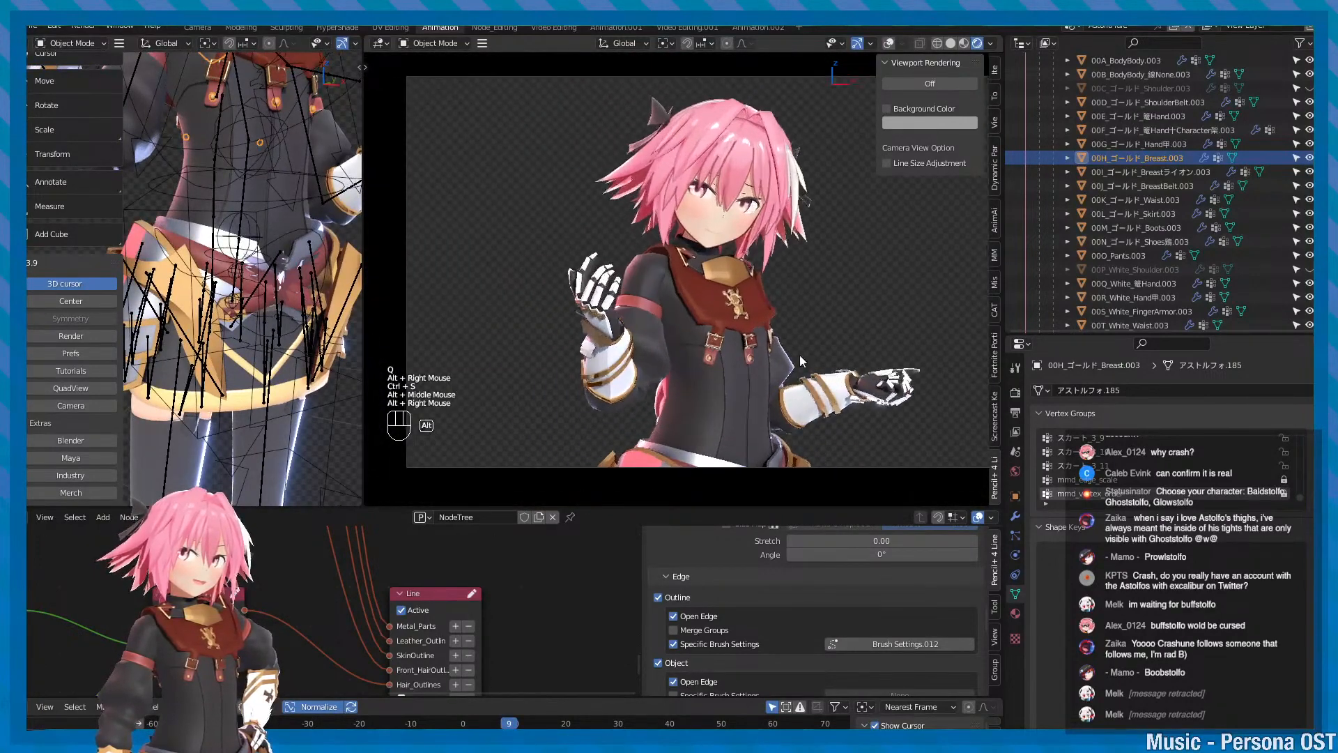
middle_click_drag(803, 360, 781, 362, "alt")
key("q")
- Toggle the line viewport rendering repeatedly to compare the framed character with and without outlines
left_click(928, 83)
left_click(927, 83)
left_click(927, 82)
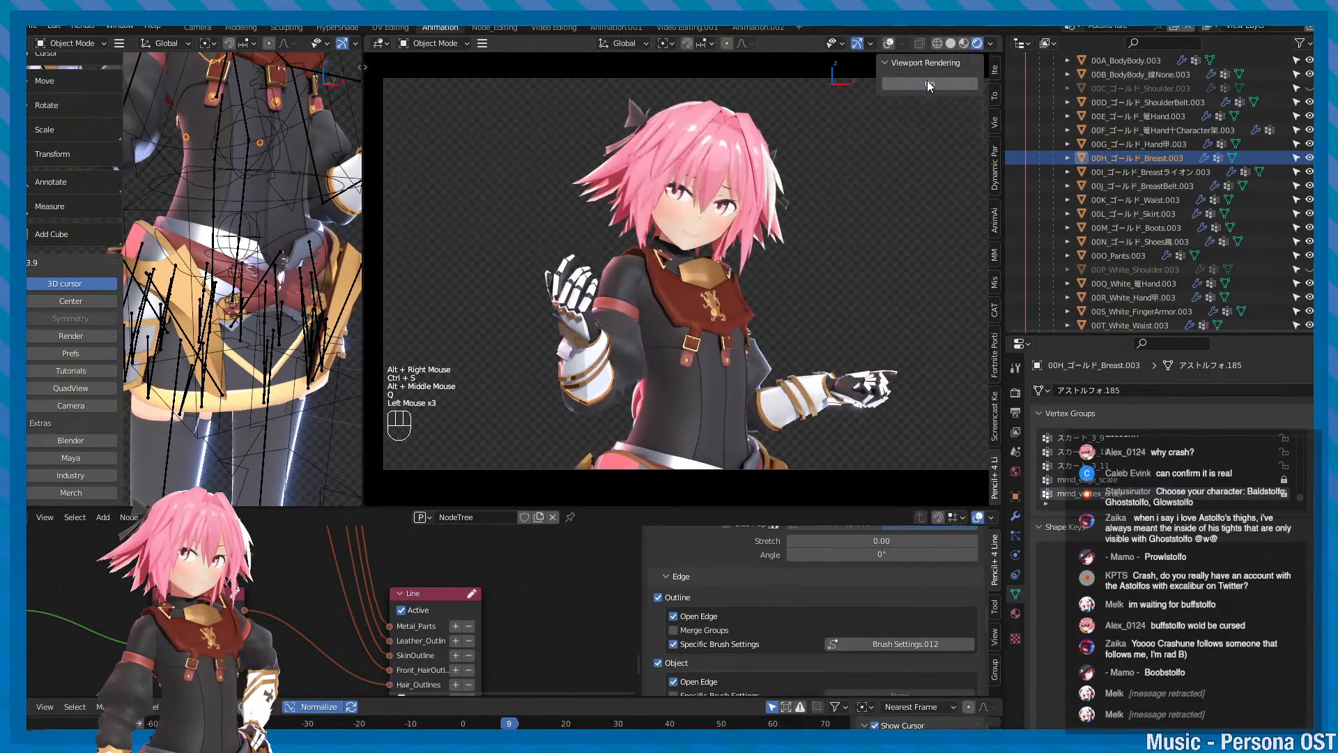
left_click(927, 83)
left_click(927, 82)
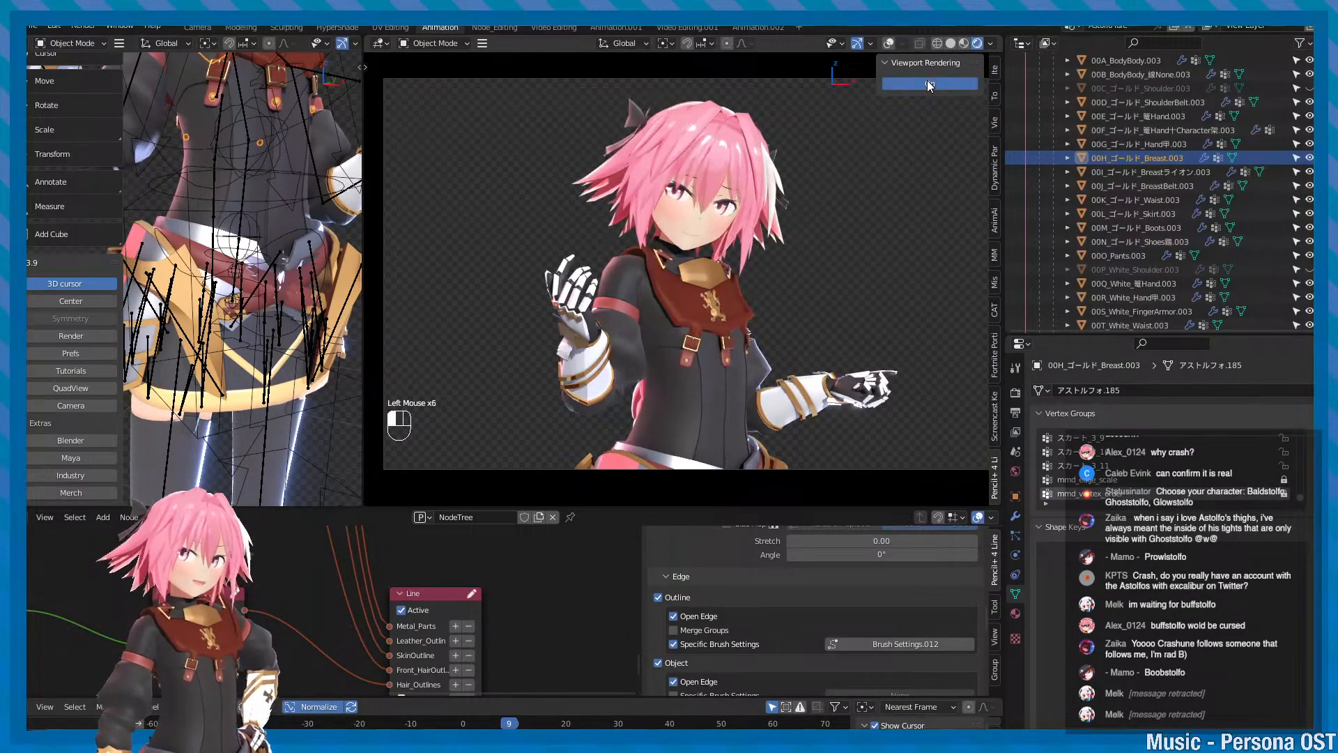
left_click(927, 82)
- Inspect the outlined character from closer and farther framings, and save the file
middle_click_drag(733, 315, 720, 307, "alt")
key("ctrl+s")
scroll(606, 321, "up", 2, "alt")
mouse_move(607, 320)
middle_mouse_down("alt")
mouse_move(613, 333)
mouse_move(625, 324)
middle_mouse_up("alt")
key("ctrl+s")
scroll(605, 271, "down", 1)
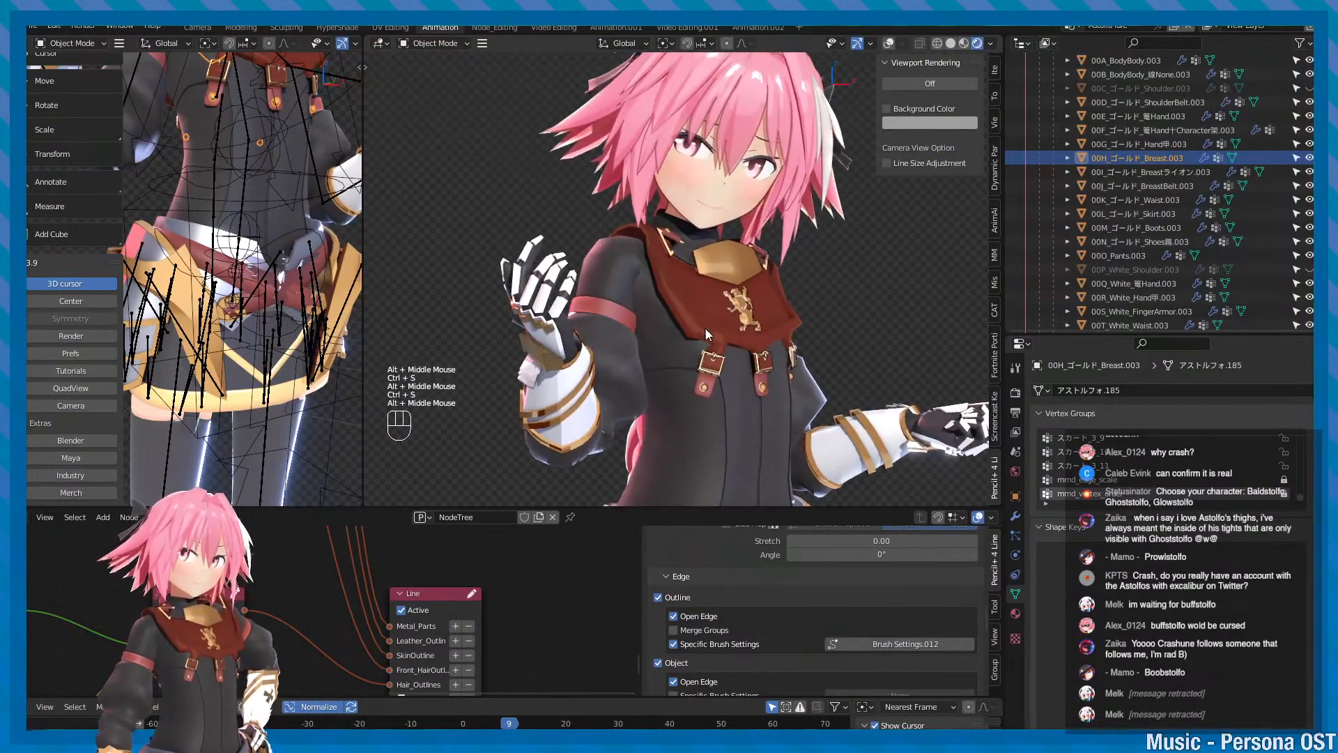
middle_click(704, 328, "alt")
scroll(700, 331, "down", 1)
key("ctrl+s")
key("ctrl+s")
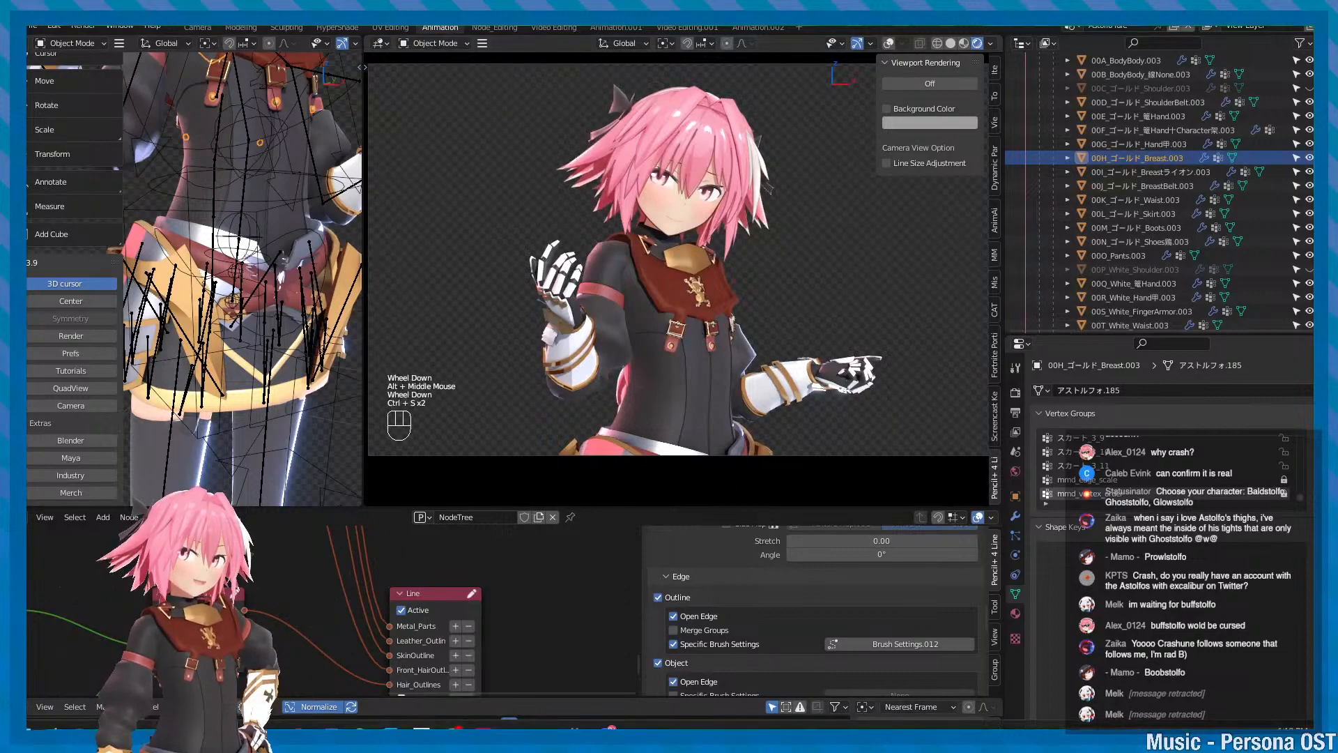
- Switch to the other Blender window with the blue Goober character and toggle its line viewport rendering to inspect the outlines
mouse_move(209, 736)
left_click(286, 662)
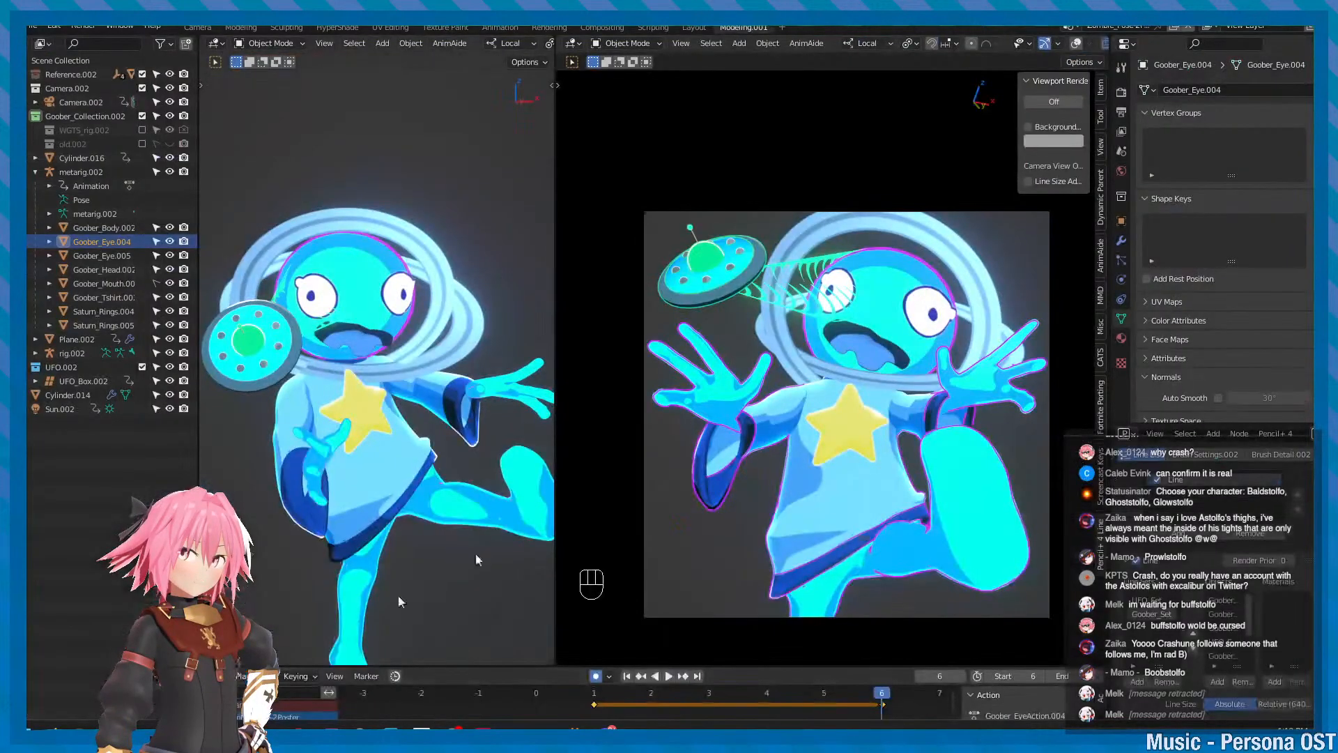
middle_click_drag(864, 418, 850, 372, "alt")
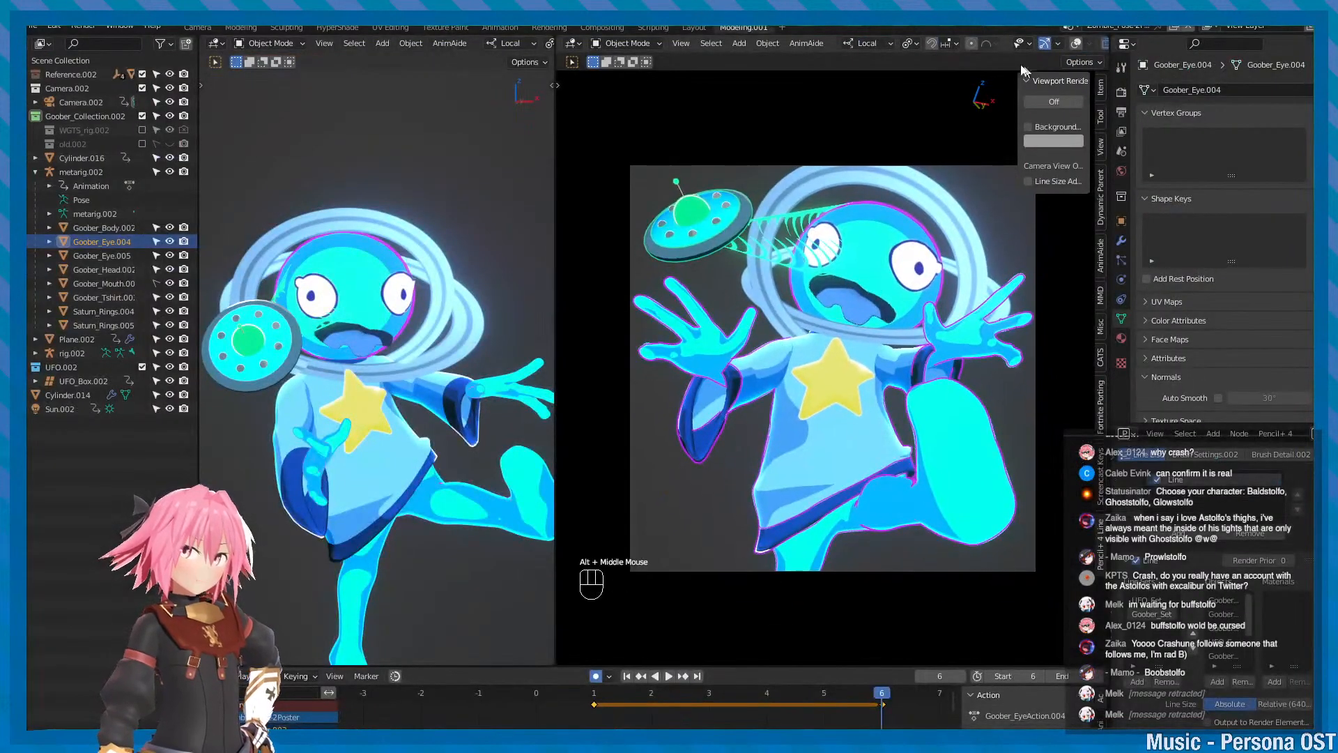
left_click(1066, 101)
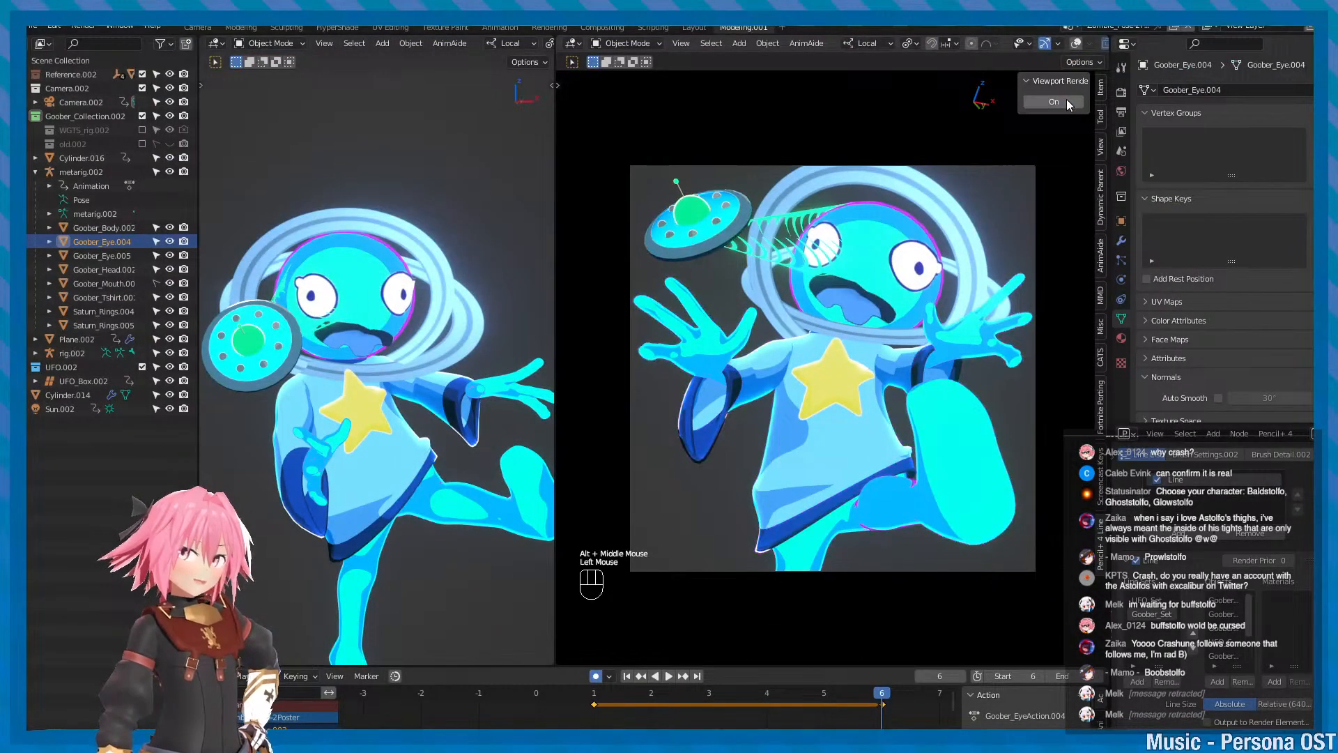
scroll(798, 289, "up", 2)
middle_click(801, 308, "alt")
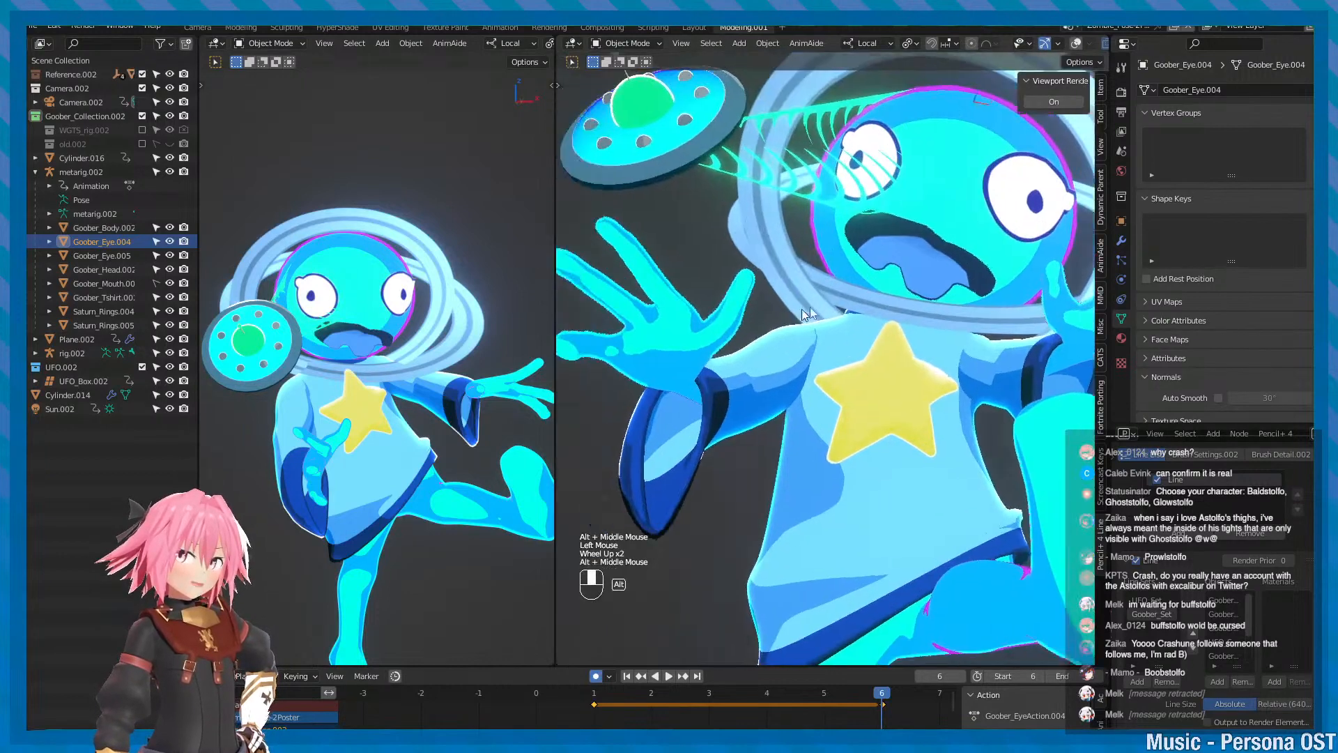
scroll(808, 304, "down", 2, "alt")
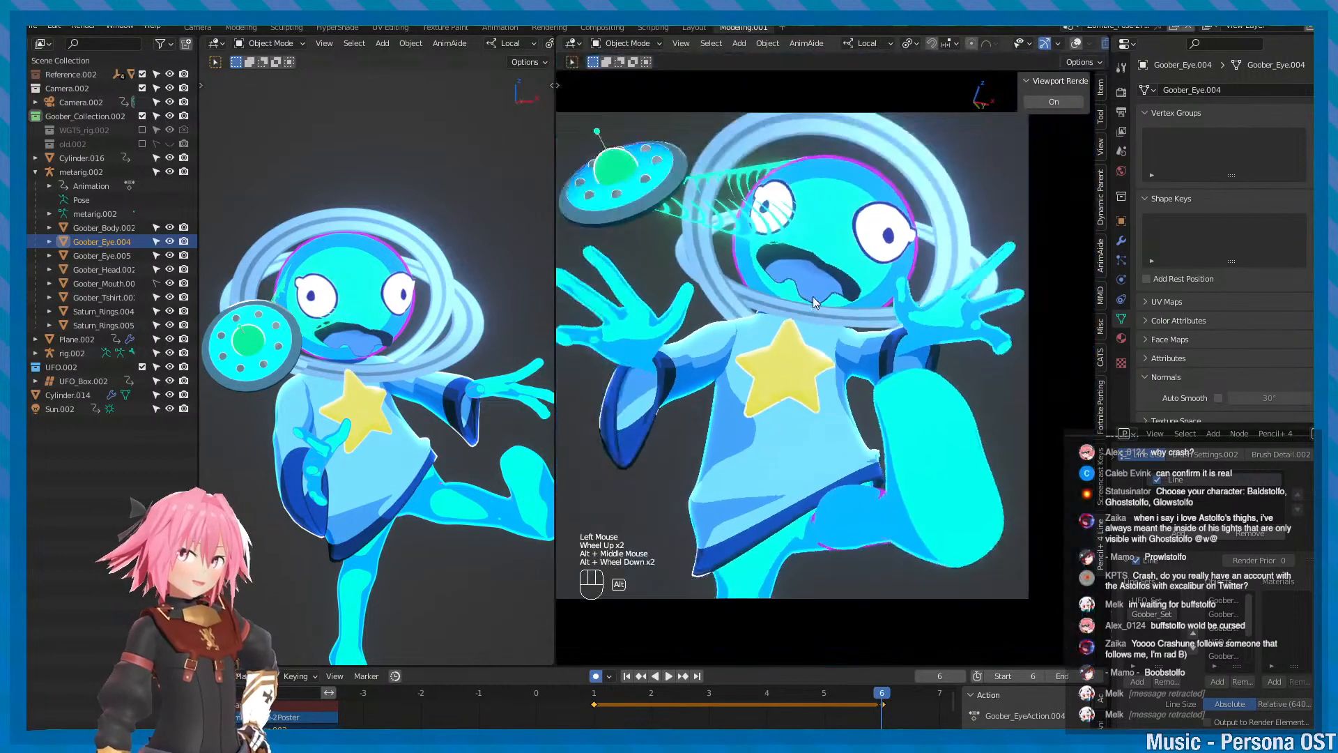
- Toggle the line viewport rendering repeatedly to compare the blue Goober character with and without outlines
left_click(1055, 103)
left_click(1055, 103)
left_click(1055, 103)
left_click(1055, 103)
left_click(1055, 103)
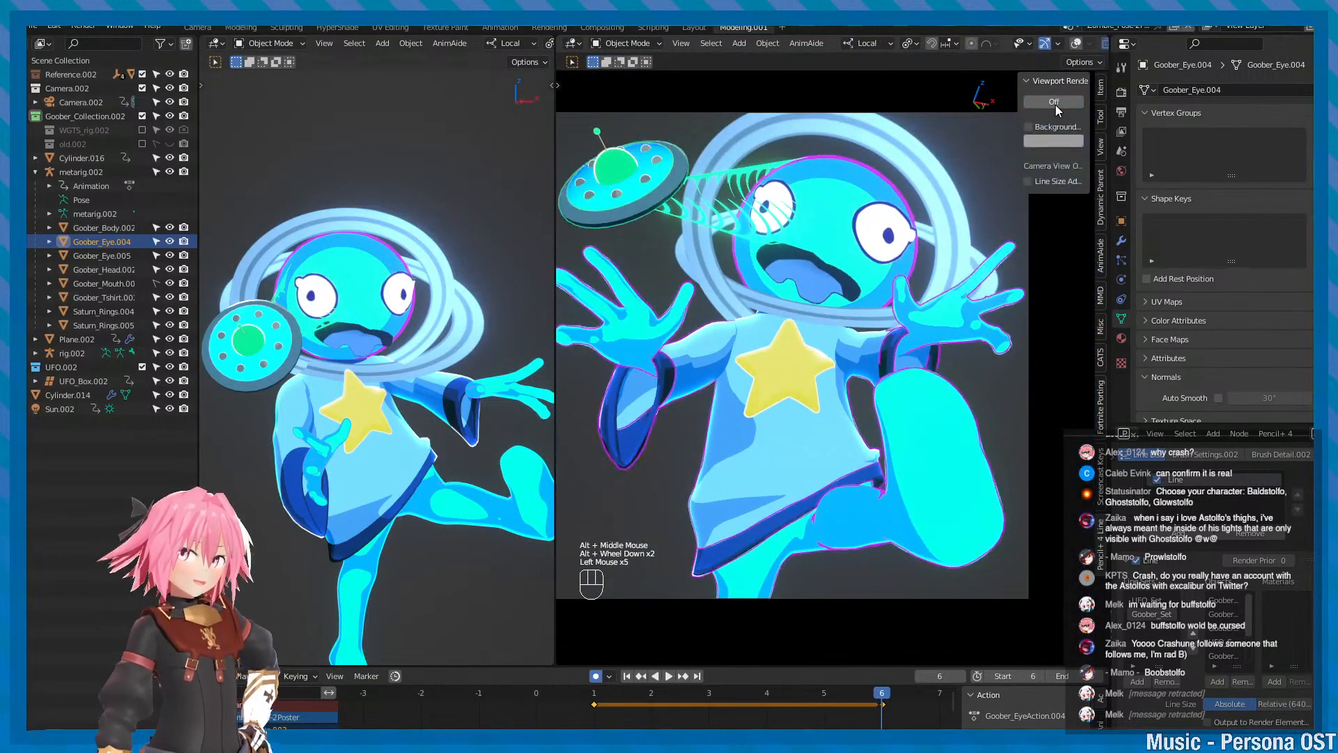
left_click(1055, 103)
left_click(1055, 103)
left_click(1055, 103)
left_click(1055, 104)
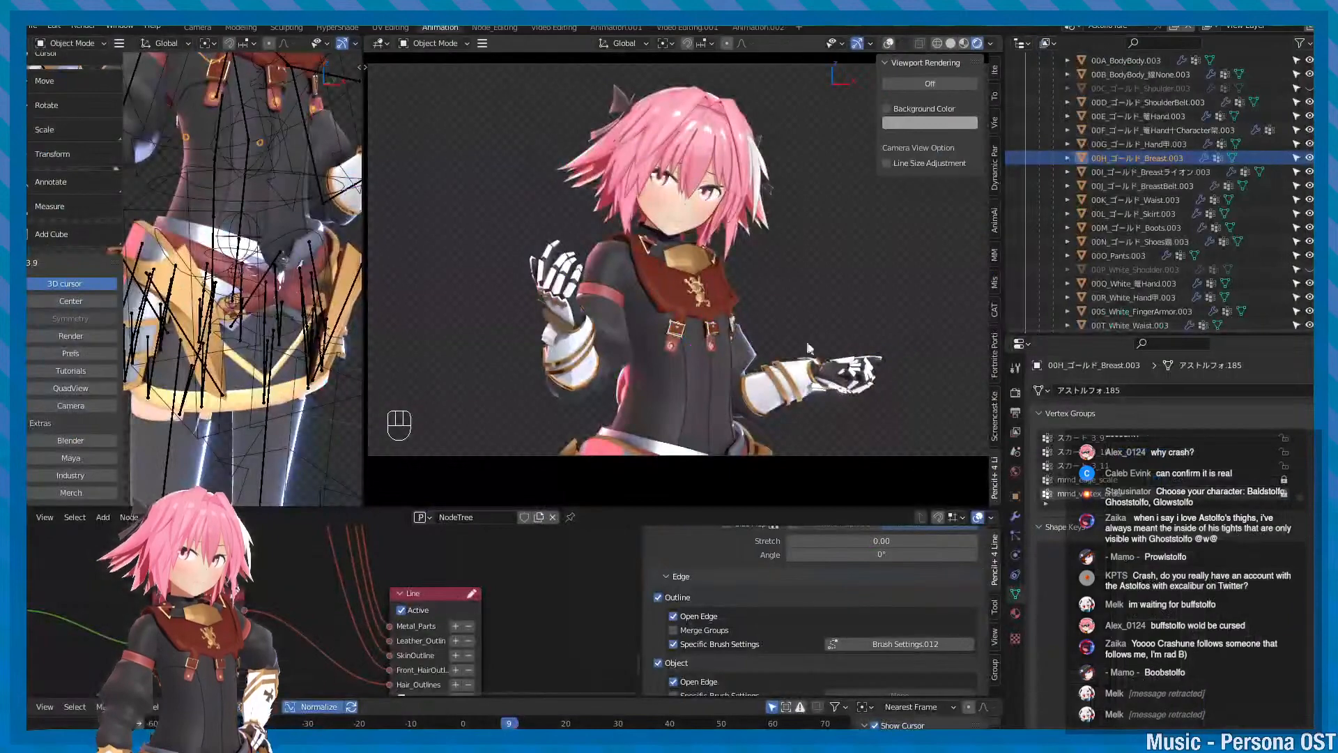
- Return to the anime character's Blender window, inspect the character at different zoom levels, and save the file
key("ctrl+s")
scroll(775, 355, "up", 3)
scroll(768, 334, "down", 4)
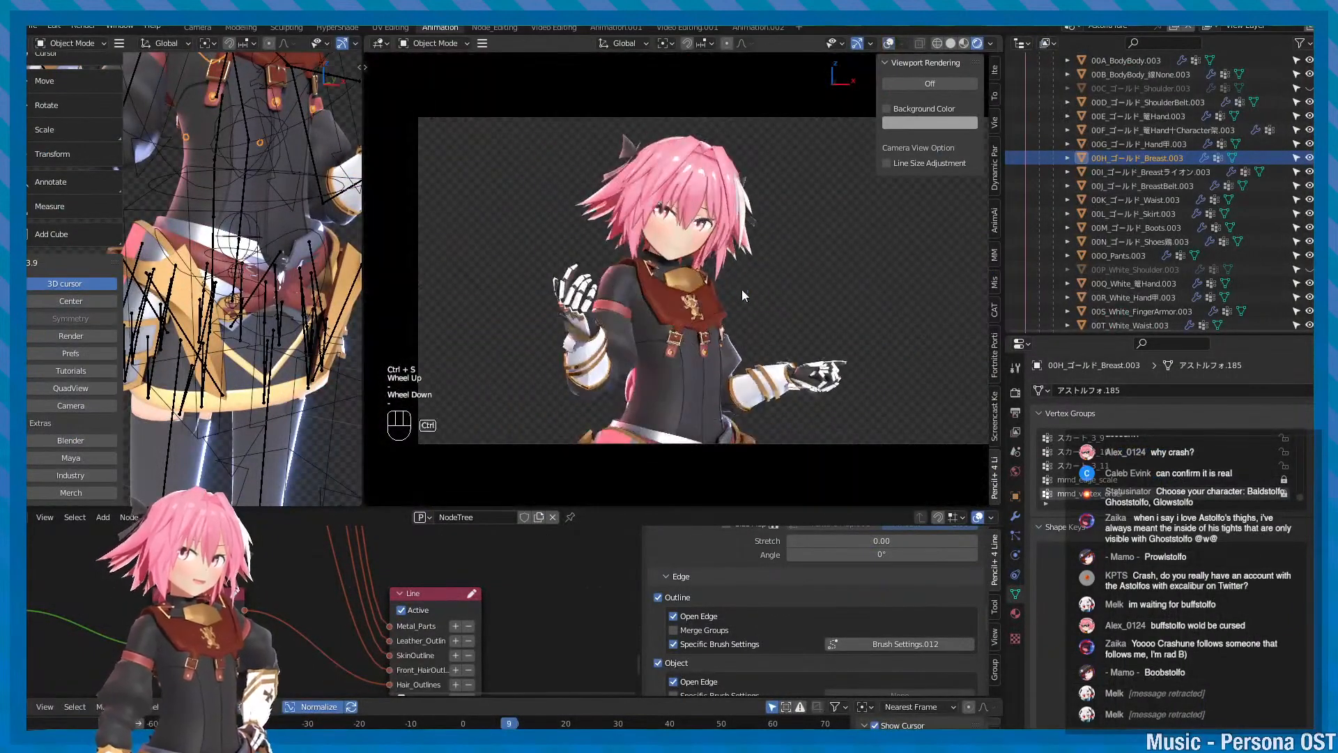
key("ctrl+s")
scroll(710, 322, "up", 2)
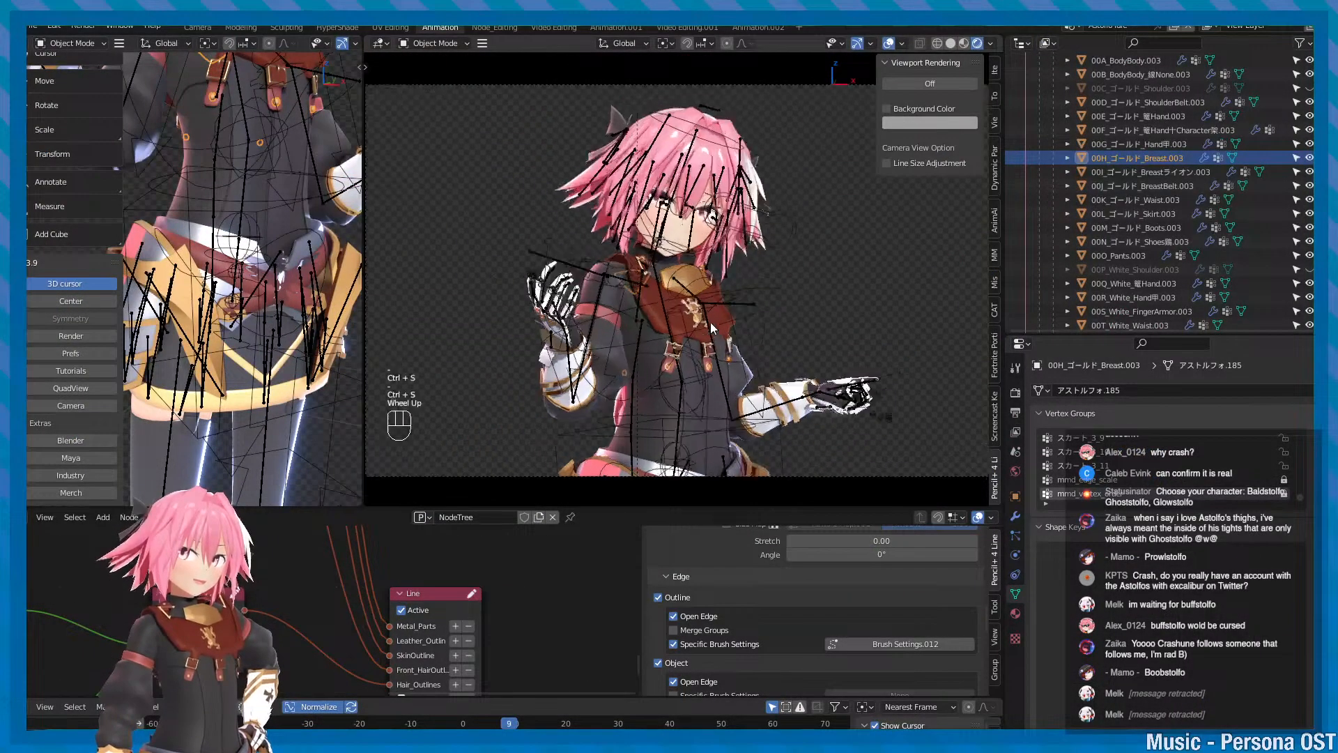
key("ctrl+s")
middle_click(831, 397, "alt")
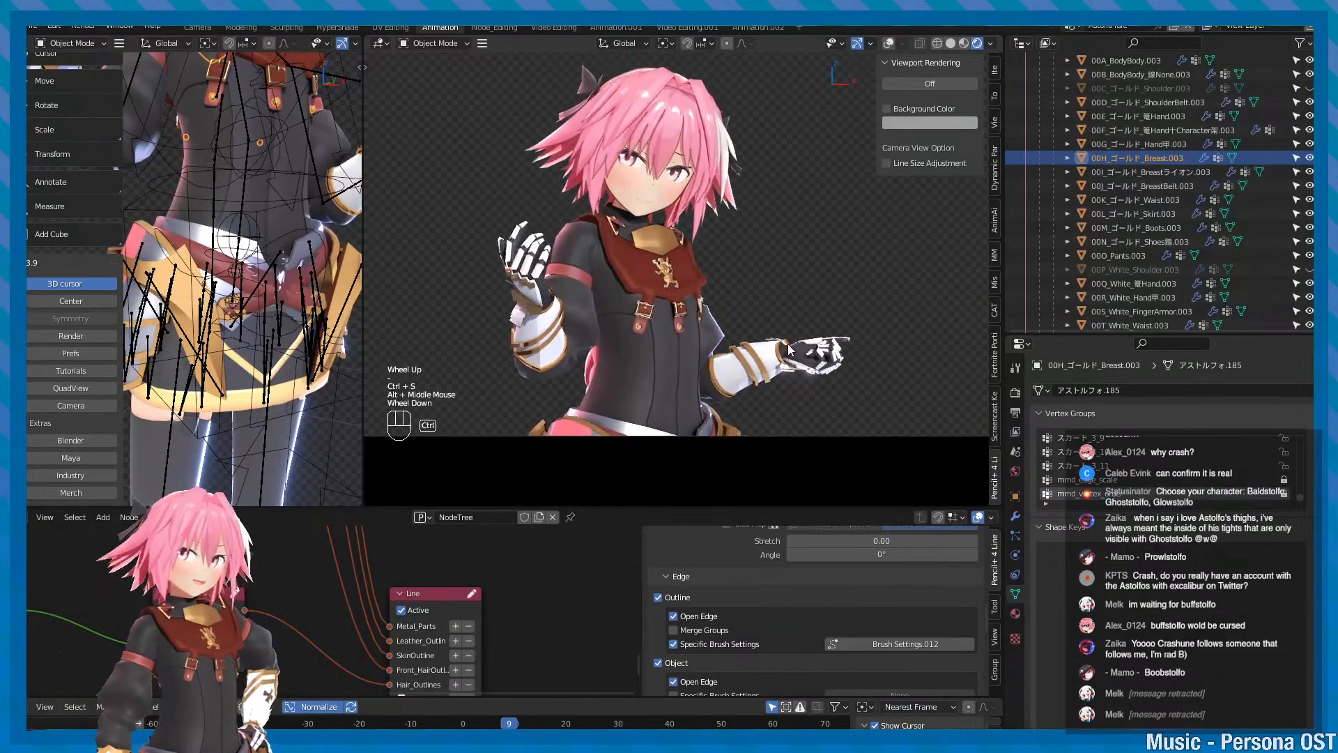
key("ctrl+s")
key("ctrl+s")
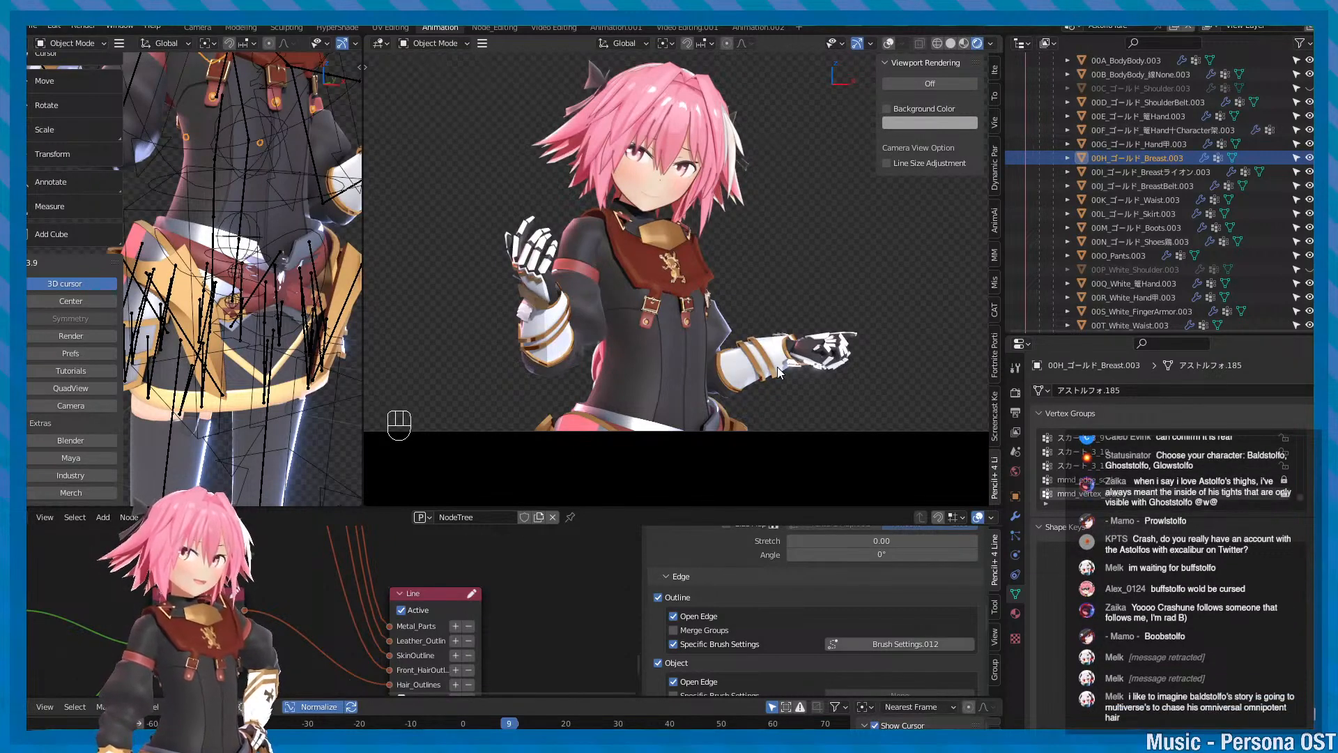
- Frame the anime character's upper body more closely in the camera view and save the file
right_click_drag(698, 300, 701, 380, "alt")
middle_click_drag(701, 379, 711, 401, "alt")
right_click_drag(711, 401, 703, 334, "alt")
key("ctrl+s")
key("ctrl+s")
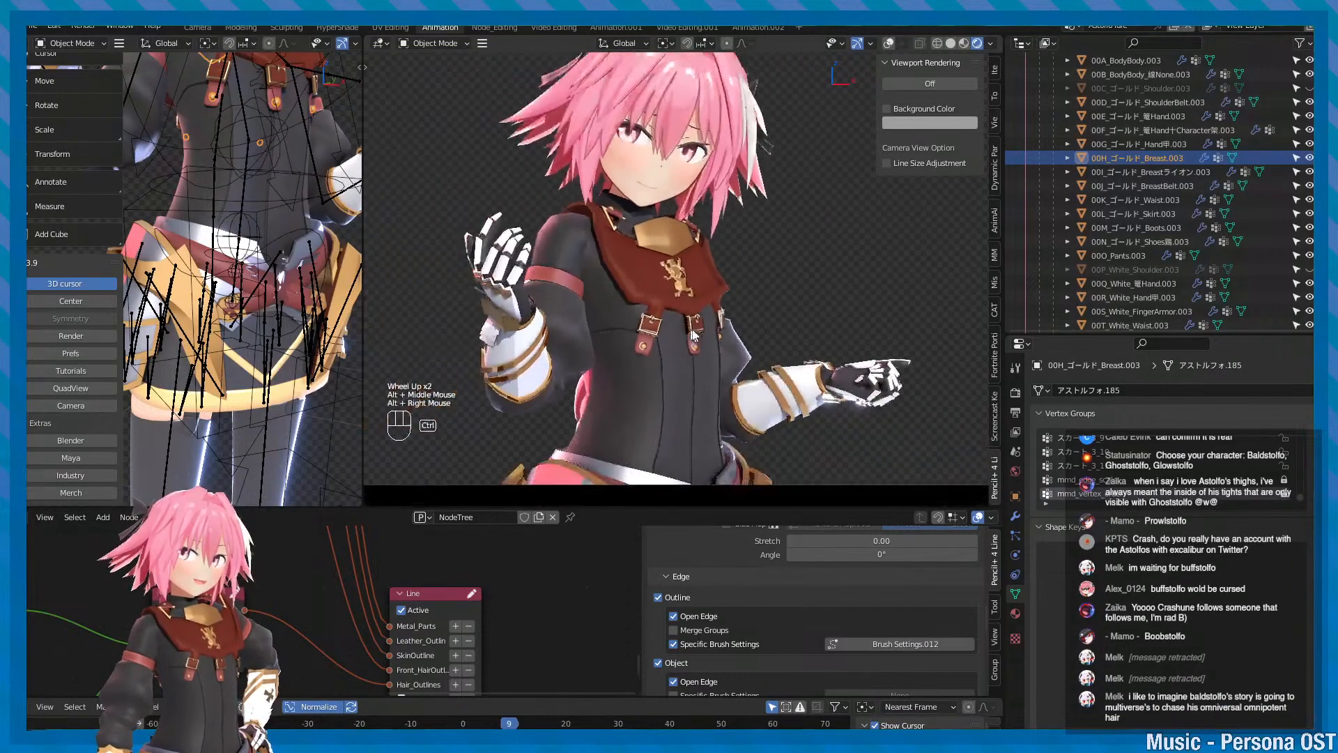
- Switch to the Goober Blender window, examine the posed character from behind, the front and the side, and save the file
key("alt+Tab")
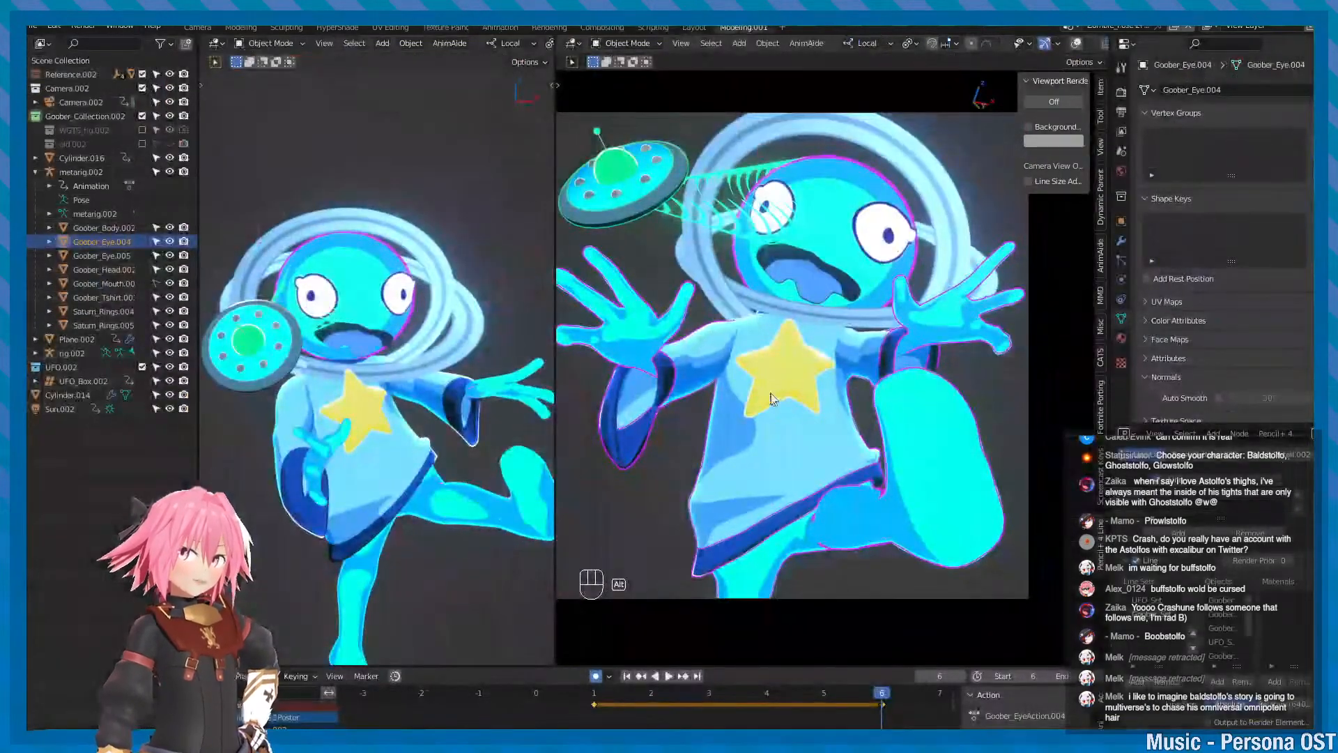
middle_click_drag(810, 398, 837, 387, "alt")
left_click_drag(381, 408, 204, 436, "alt")
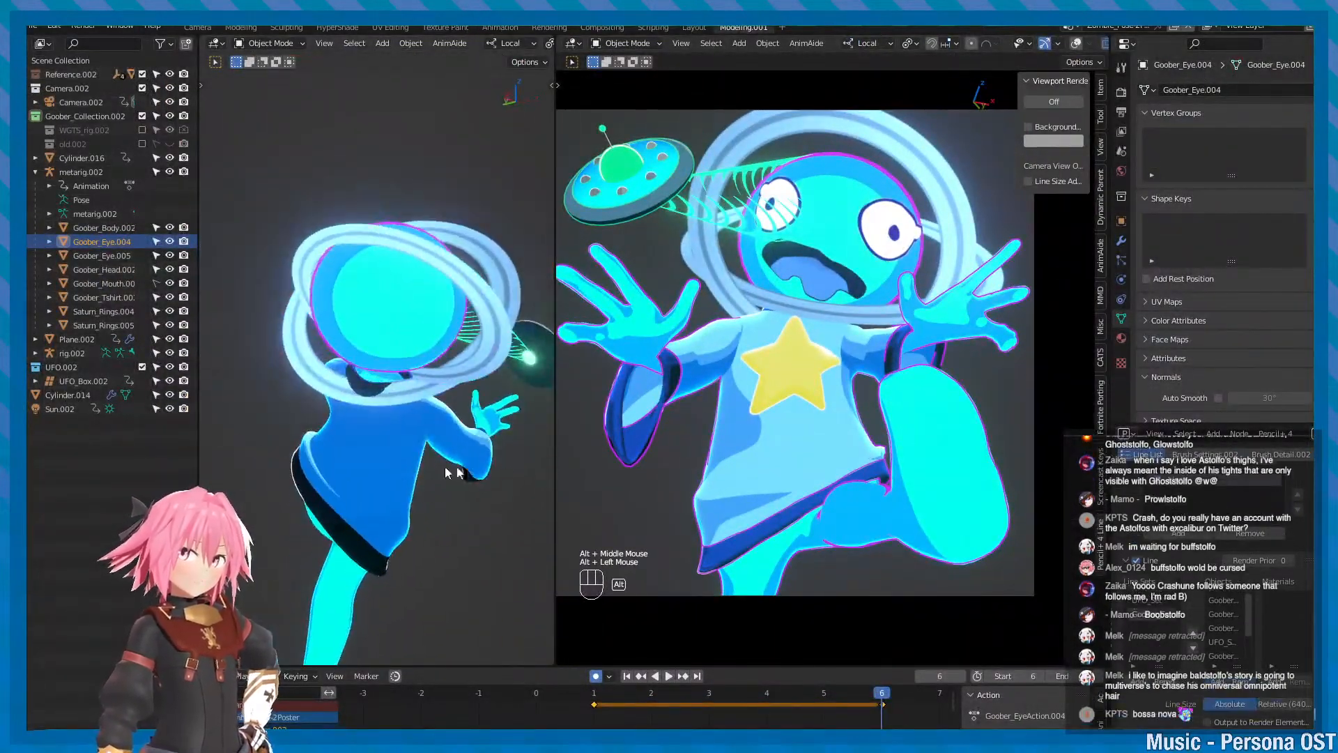
left_click_drag(411, 450, 330, 423, "alt")
key("ctrl+s")
middle_click_drag(664, 437, 661, 422, "alt")
scroll(661, 422, "down", 2, "alt")
left_click_drag(661, 422, 899, 444, "alt")
key("ctrl+s")
scroll(726, 430, "down", 2, "alt")
middle_click_drag(902, 447, 917, 453, "alt")
- Select the Goober_Body.002 mesh, centre the view on it, and save the file
left_click(920, 456)
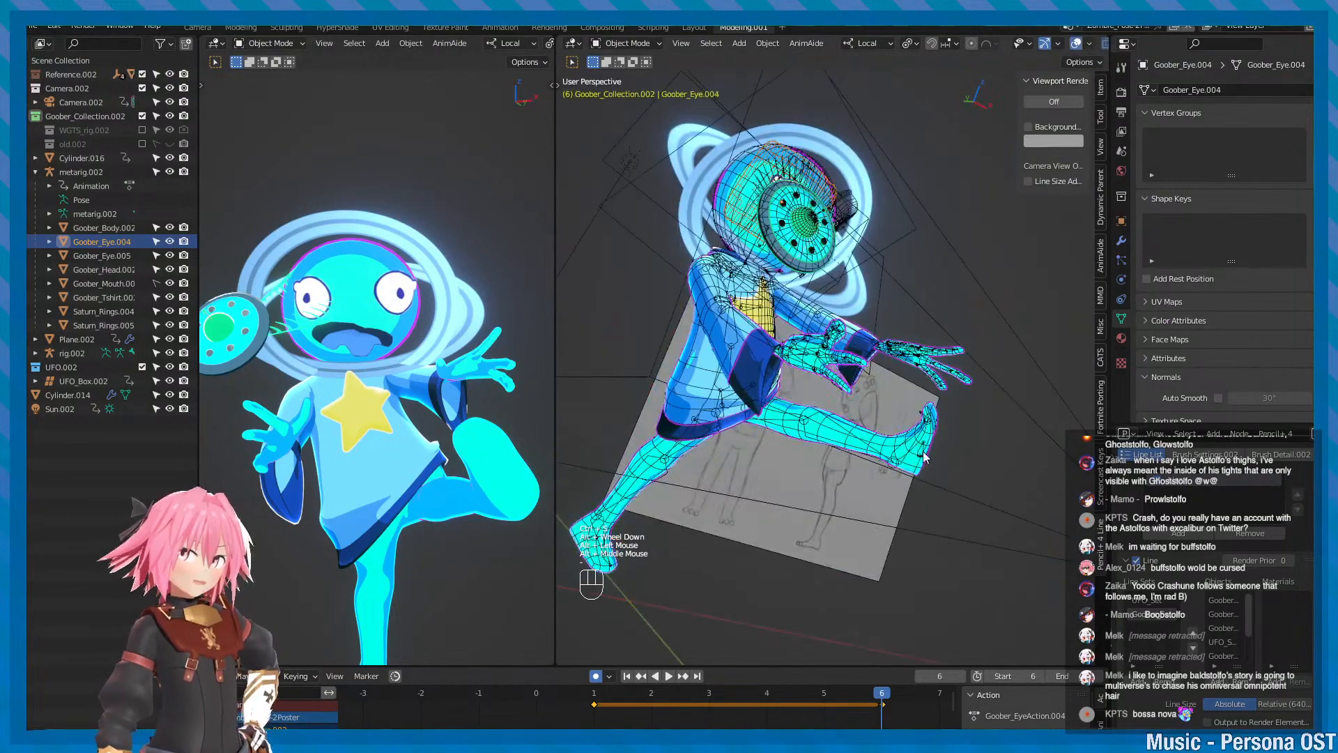
left_click(865, 429)
key("f")
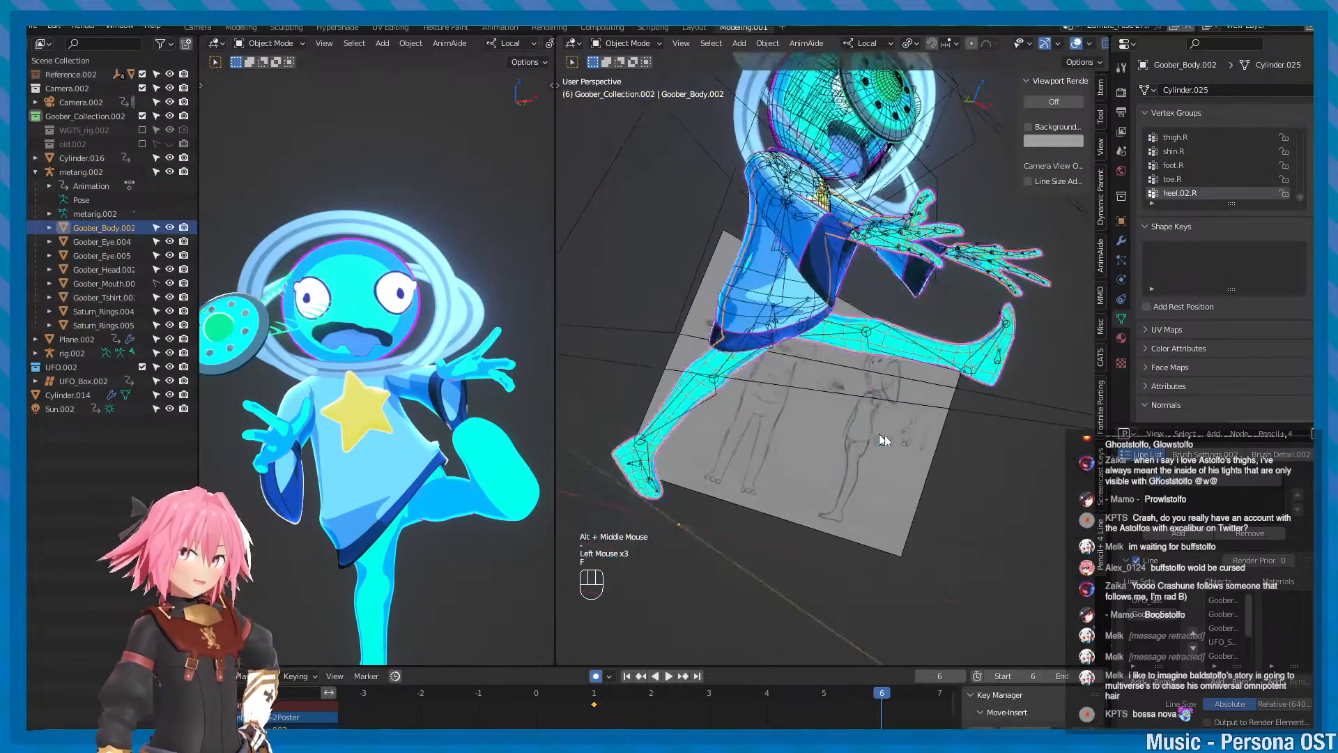
key("minus")
left_click_drag(900, 391, 786, 384, "alt")
key("ctrl+s")
- Look through the camera at Goober again, check the line viewport rendering toggle, and save the file
key("KP_0")
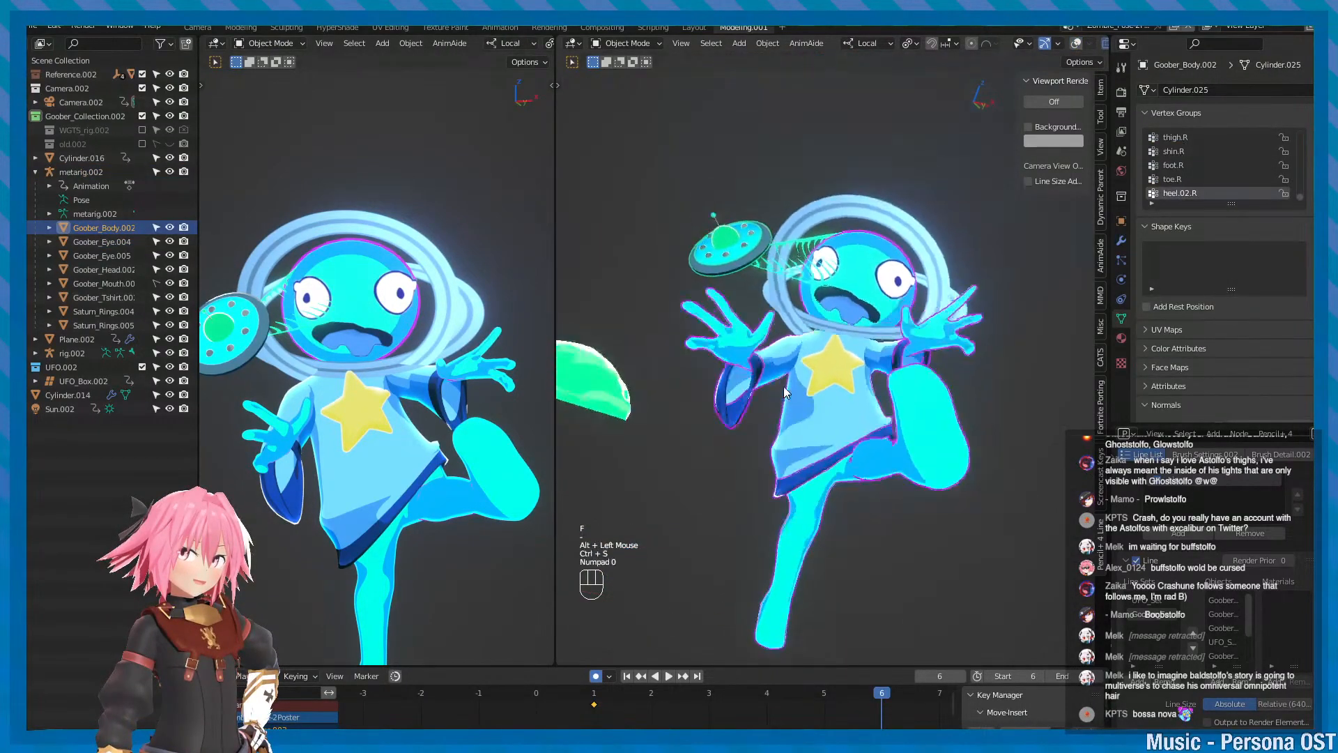
right_click(777, 299, "alt")
key("ctrl+s")
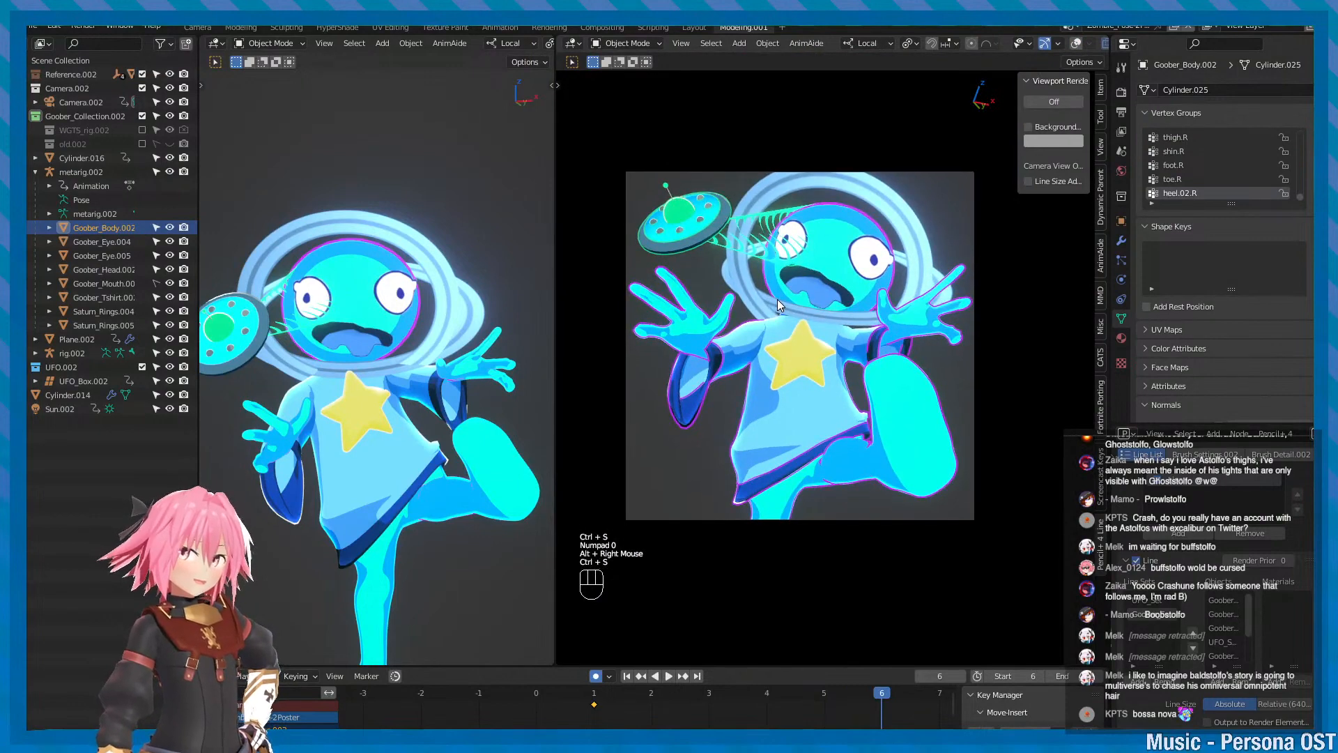
scroll(777, 299, "up", 1)
key("ctrl+s")
left_click(1073, 101)
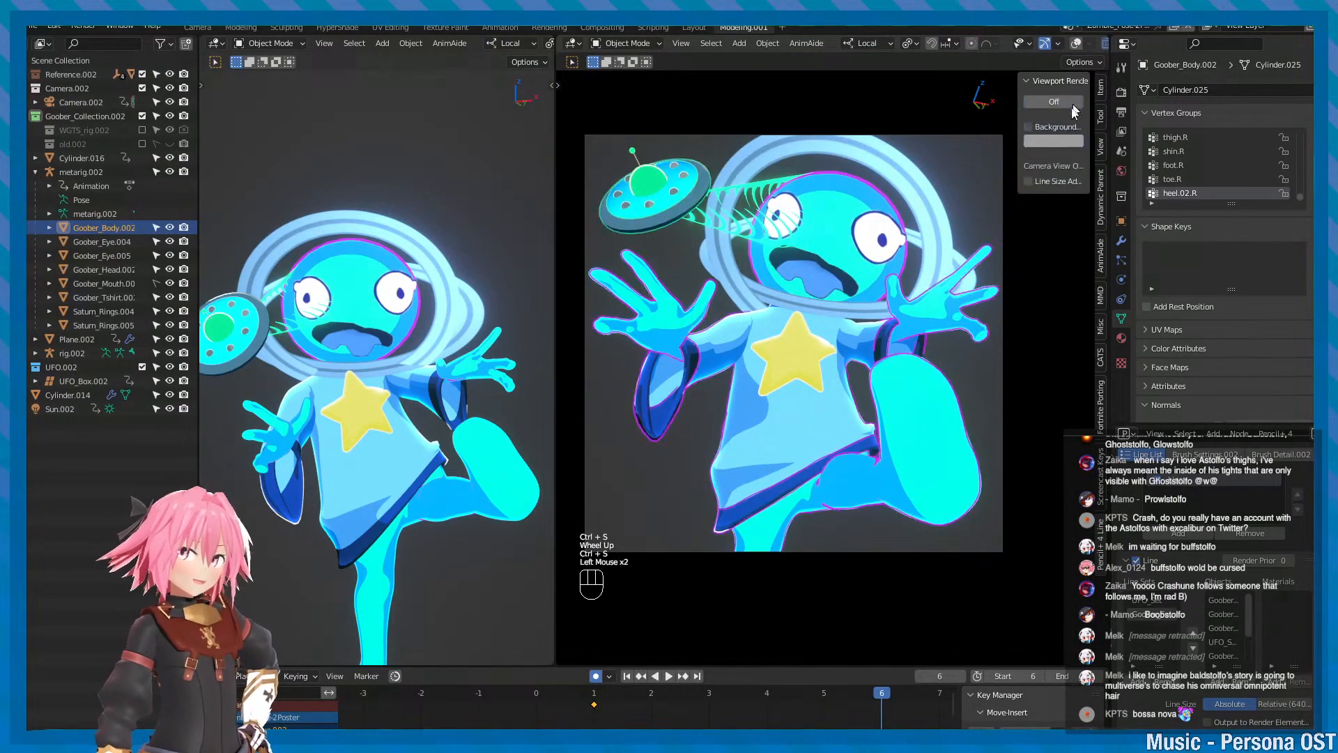
key("ctrl+s")
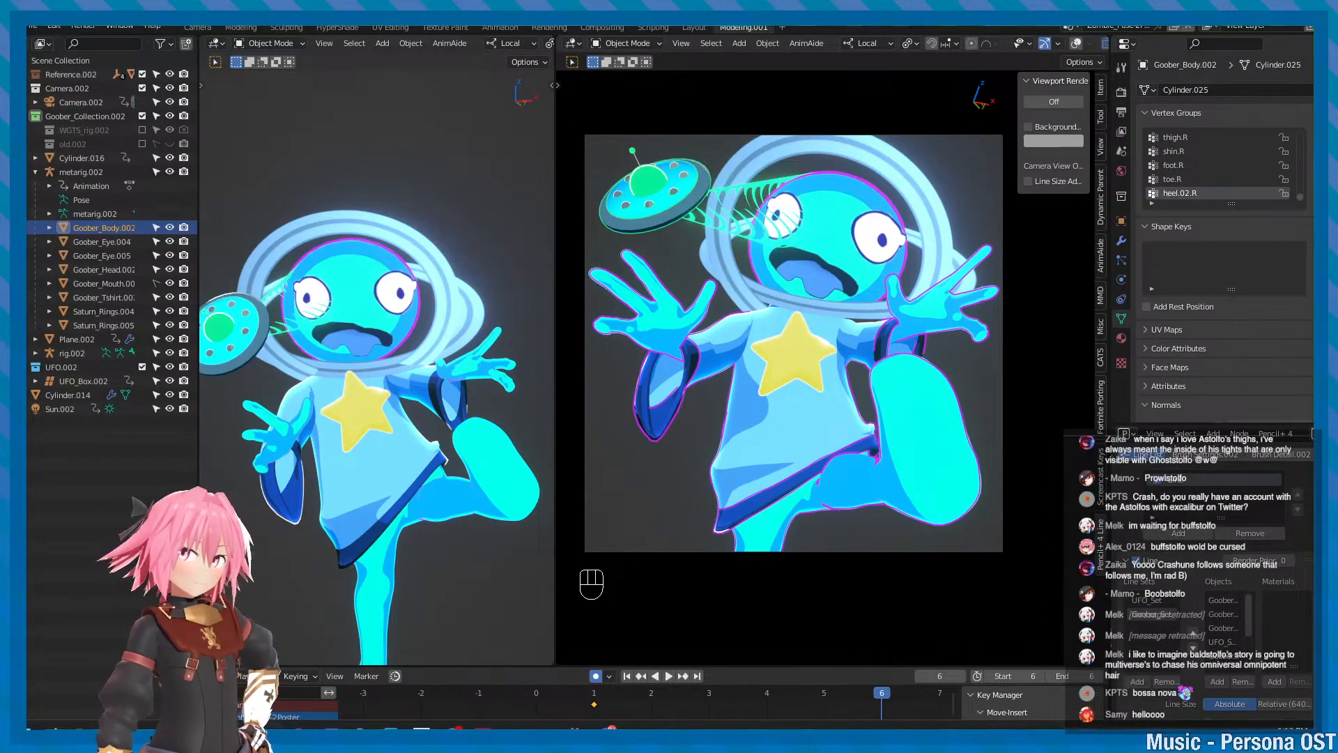
- Switch back to the anime character's Blender window, shift the framing of the character, and save the file
mouse_move(207, 726)
left_click(133, 656)
middle_click_drag(704, 338, 702, 360, "alt")
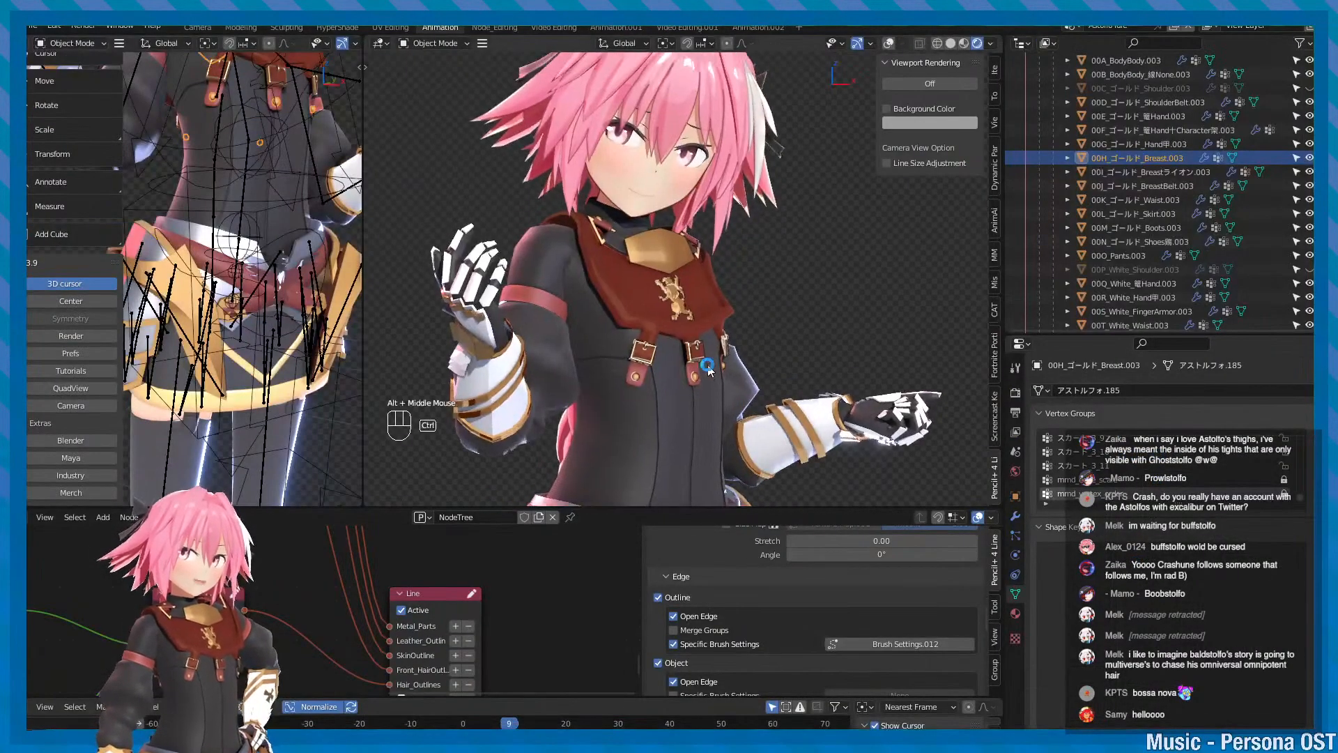
key("ctrl+s")
- Open the reference board and examine the Pencil+ line examples in its Outlines section up close
mouse_move(606, 728)
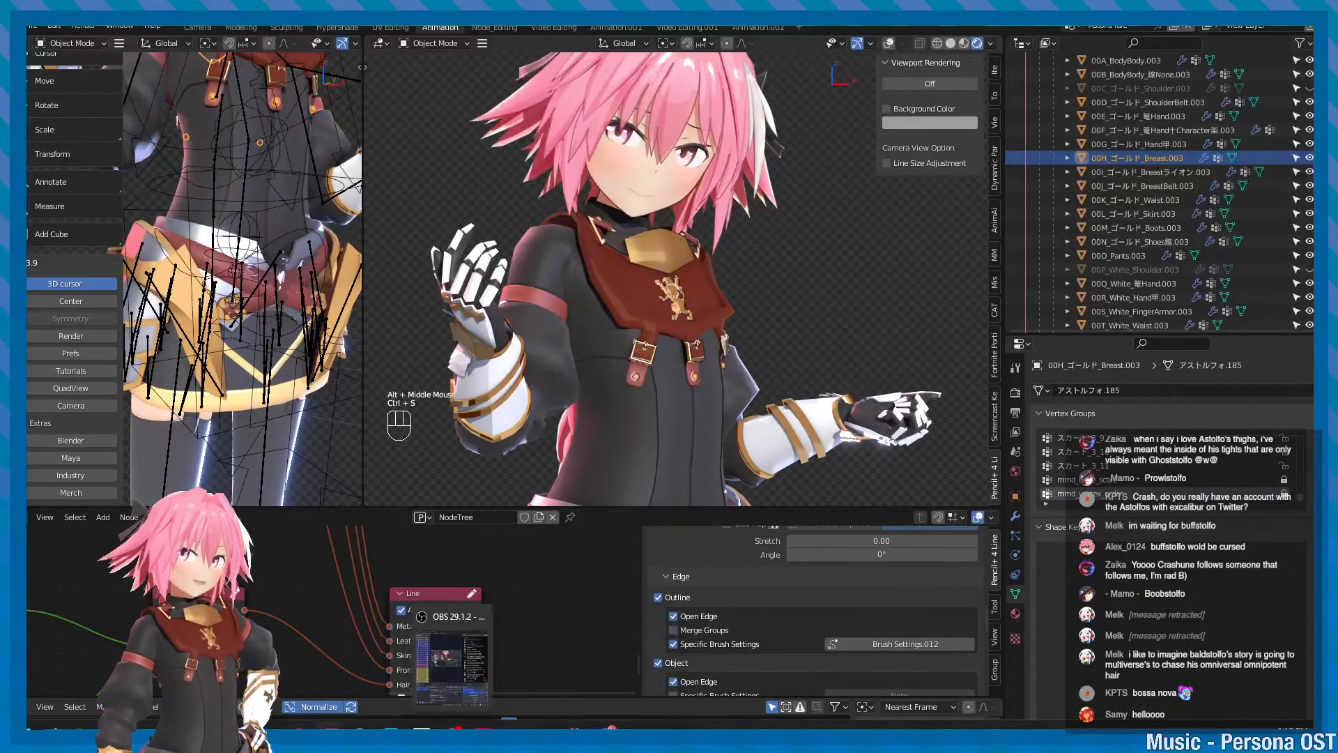
mouse_move(359, 726)
left_click(418, 652)
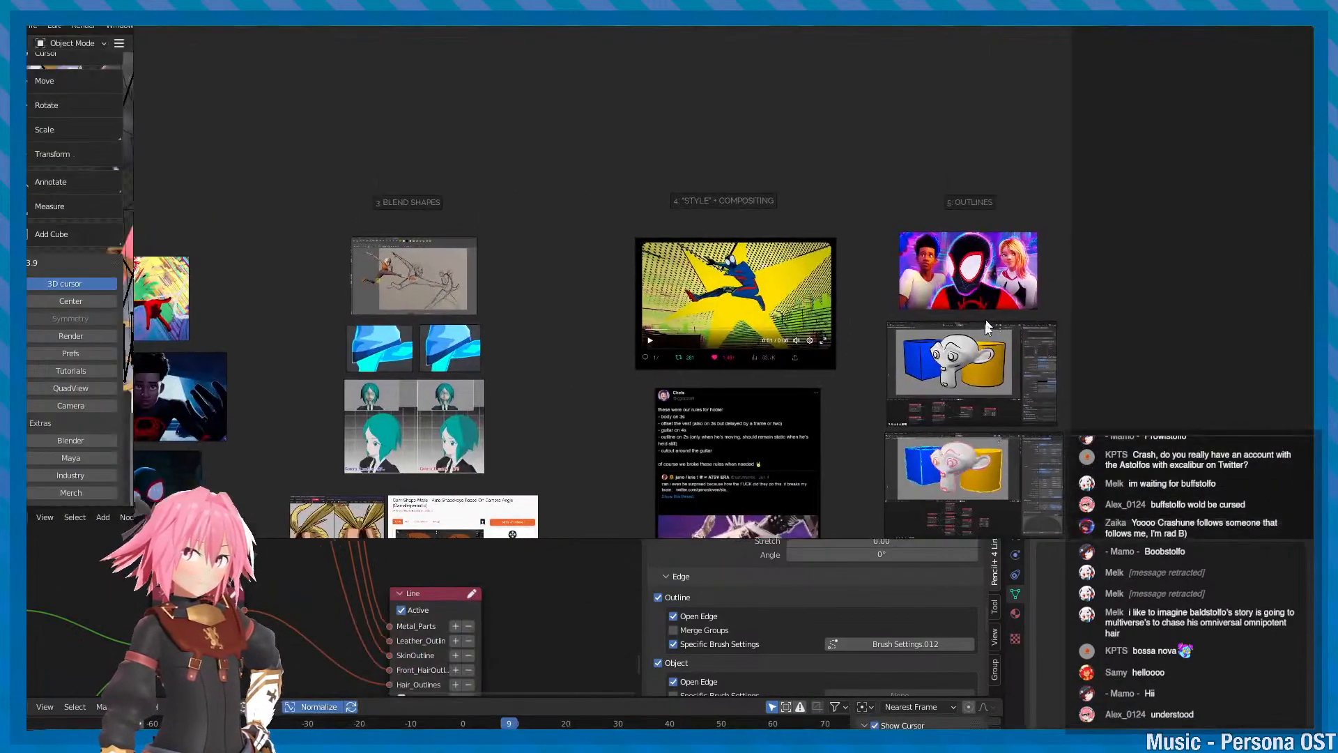
right_click_drag(985, 321, 984, 335)
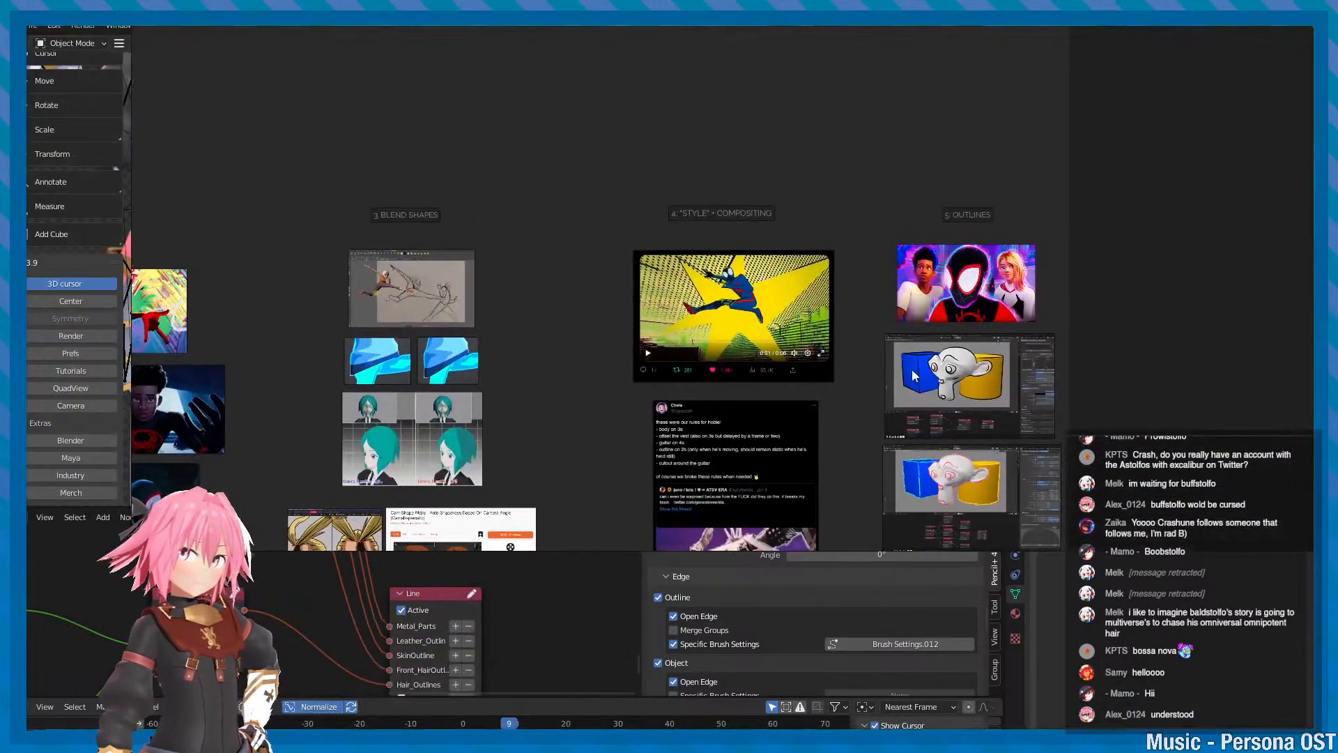
right_click_drag(913, 372, 824, 430)
scroll(794, 446, "down", 1)
scroll(635, 527, "up", 2)
scroll(778, 461, "down", 2)
middle_click_drag(786, 446, 563, 338)
scroll(658, 483, "up", 2)
middle_click_drag(814, 257, 798, 307)
scroll(768, 384, "up", 4)
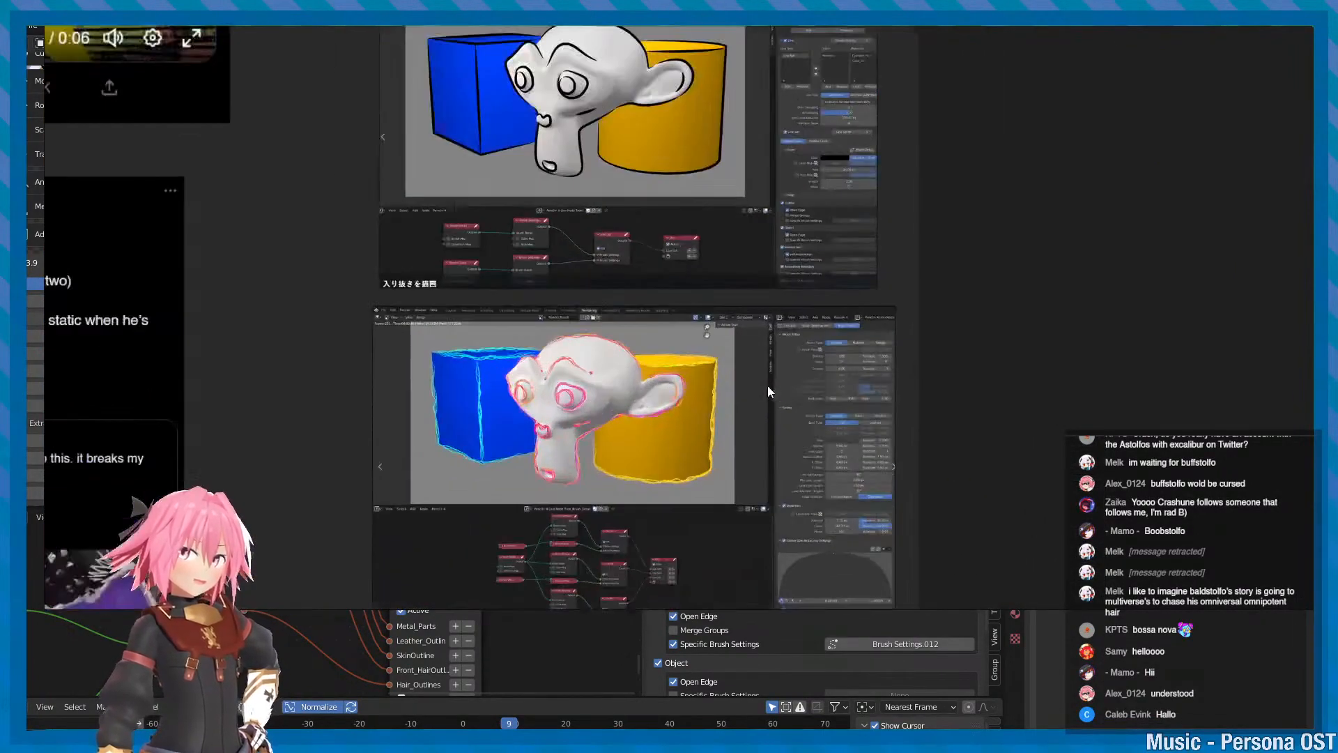
scroll(574, 478, "up", 1)
middle_click_drag(577, 352, 600, 237)
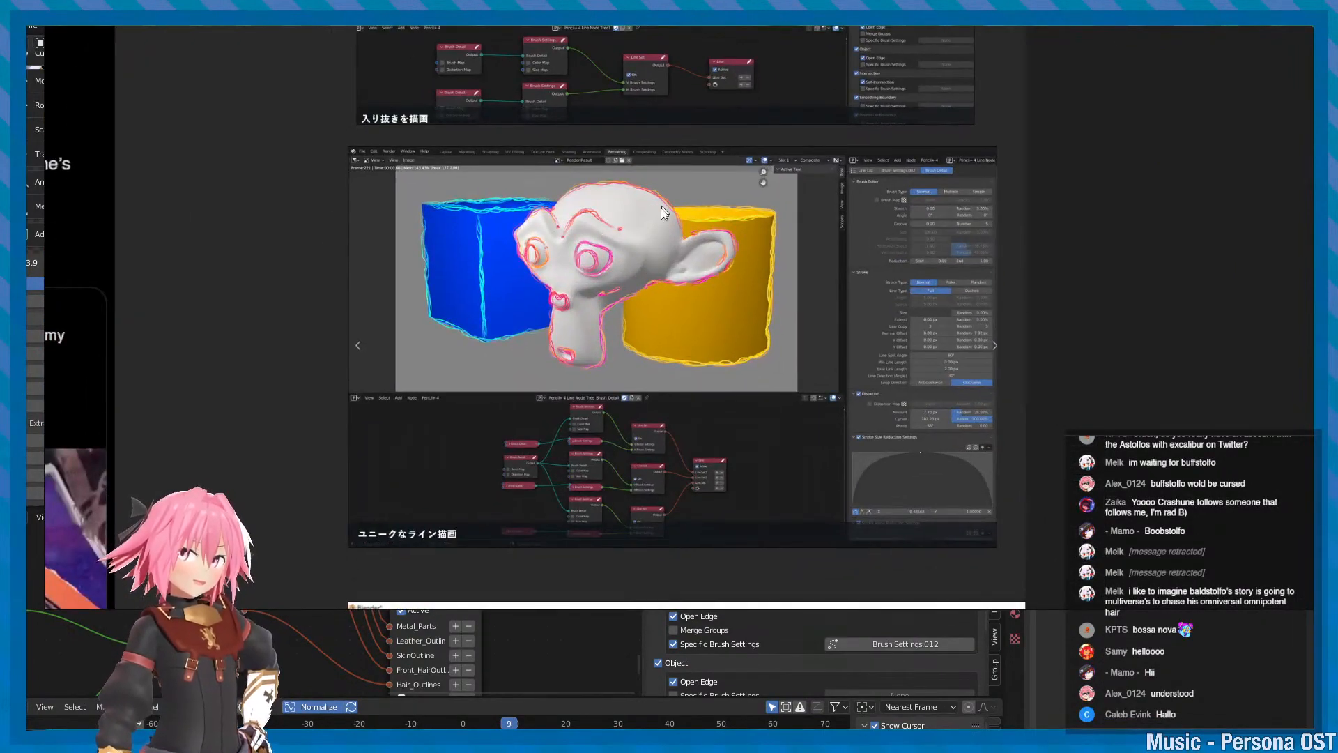
- Examine the Spider-Verse clip and the animation rules post in the board's Style + Compositing section
middle_click_drag(661, 207, 678, 351)
middle_click_drag(582, 216, 639, 546)
scroll(579, 483, "down", 2)
scroll(505, 541, "down", 2)
middle_click_drag(505, 540, 982, 483)
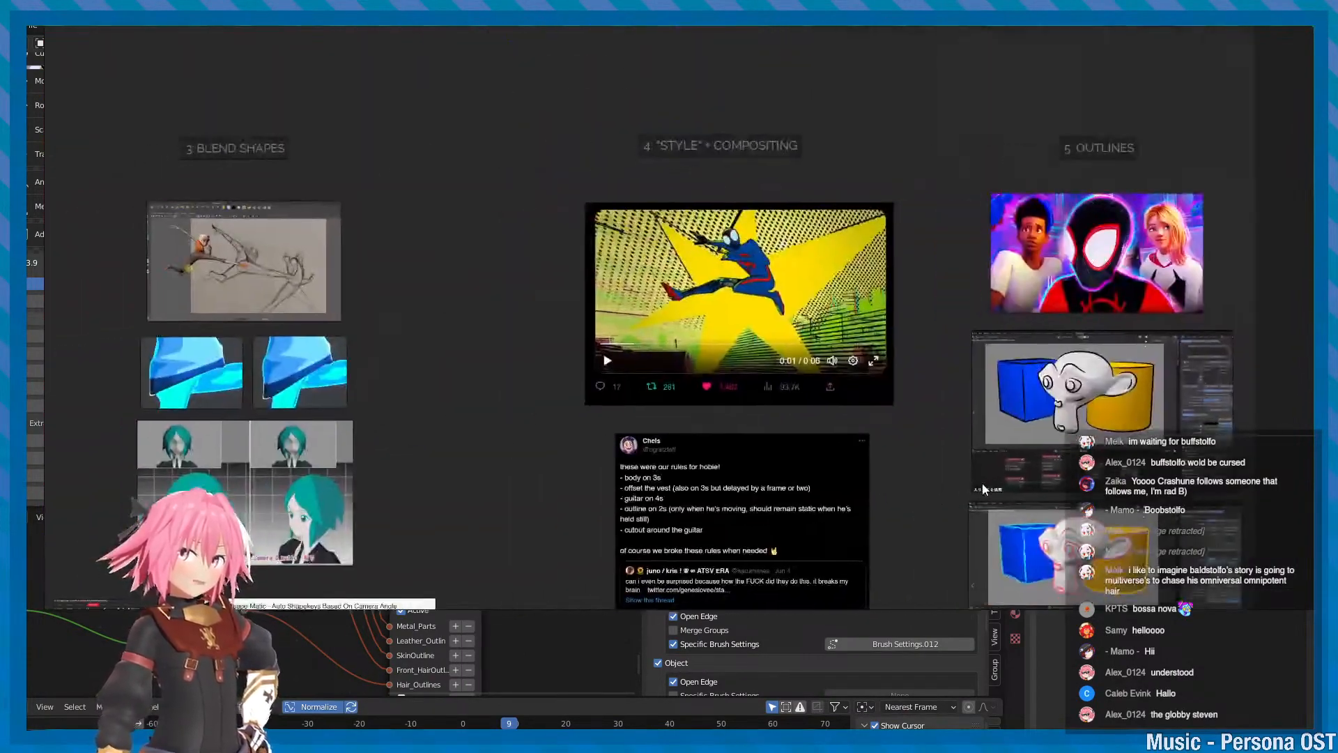
scroll(822, 478, "up", 2)
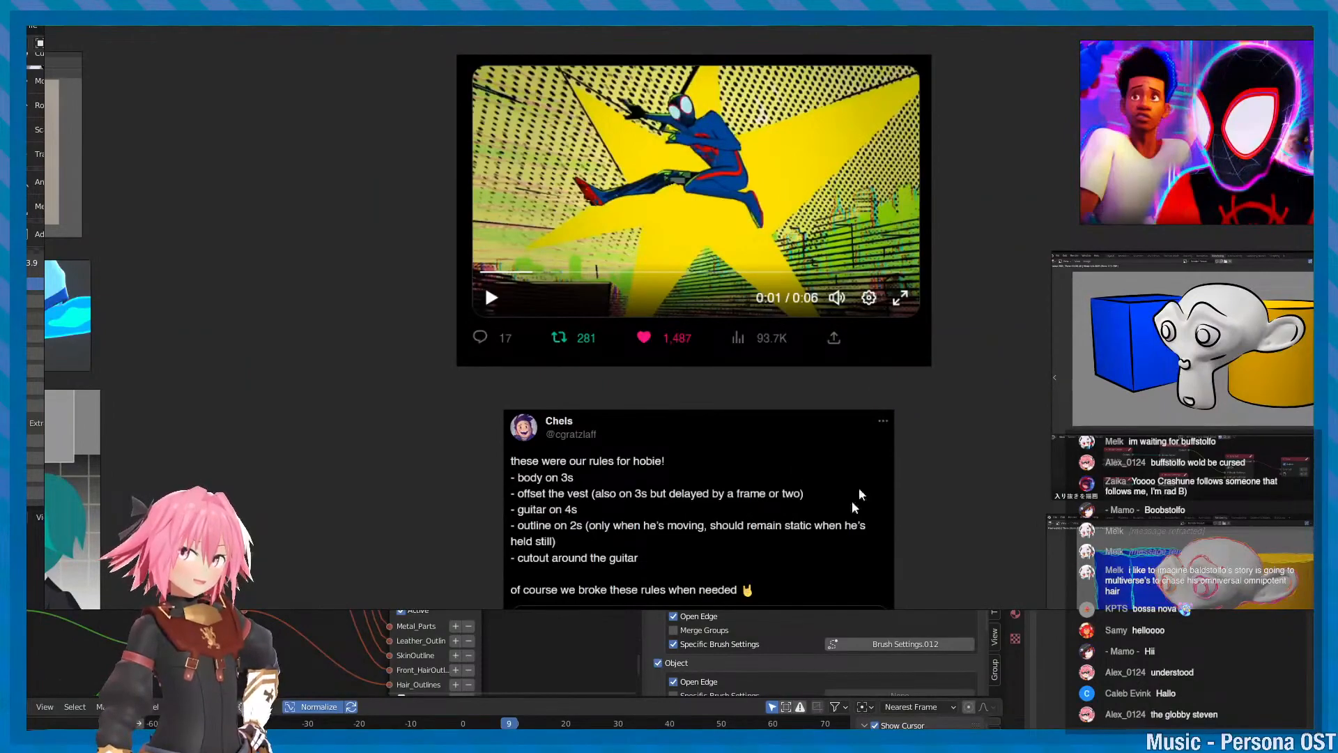
middle_click_drag(840, 521, 747, 490)
- Switch to Premiere Pro, play the June16th_Livestream sequence twice to review the composited character animation, and save the project
key("alt+Tab")
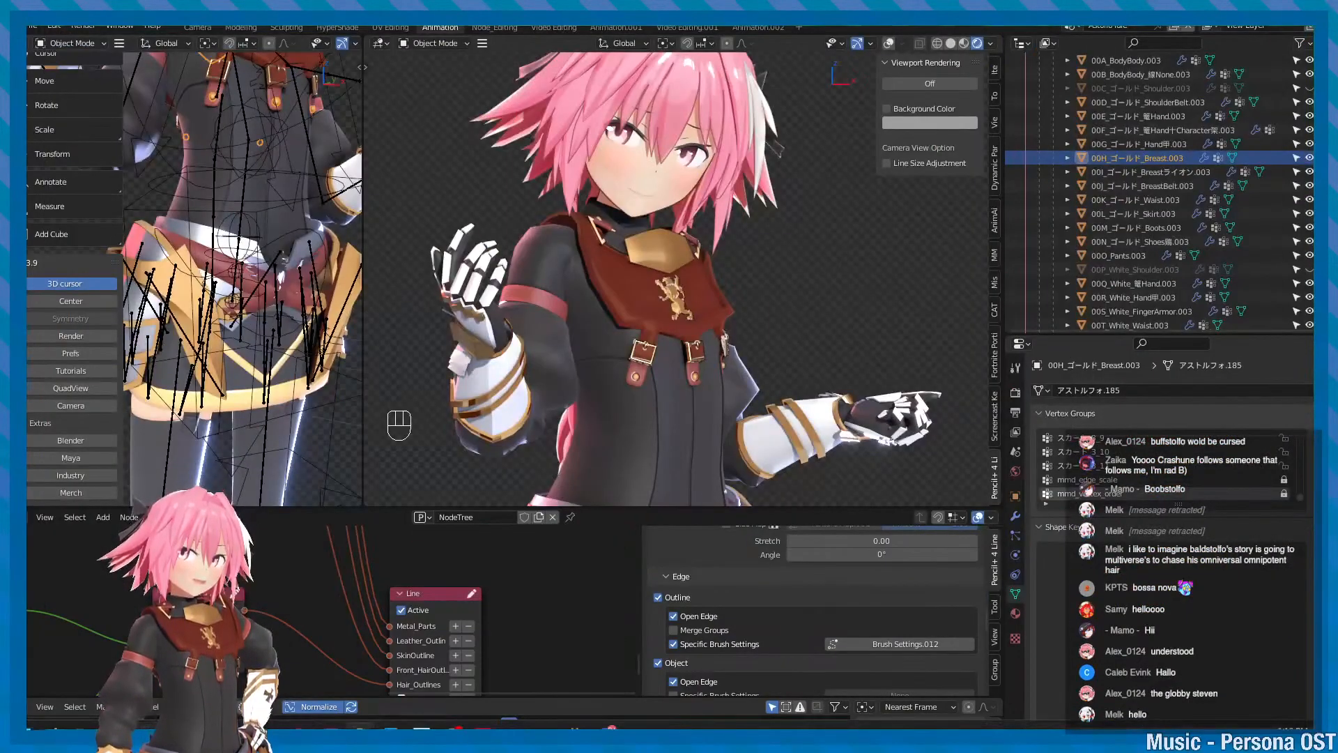
key("alt+Tab")
key("space")
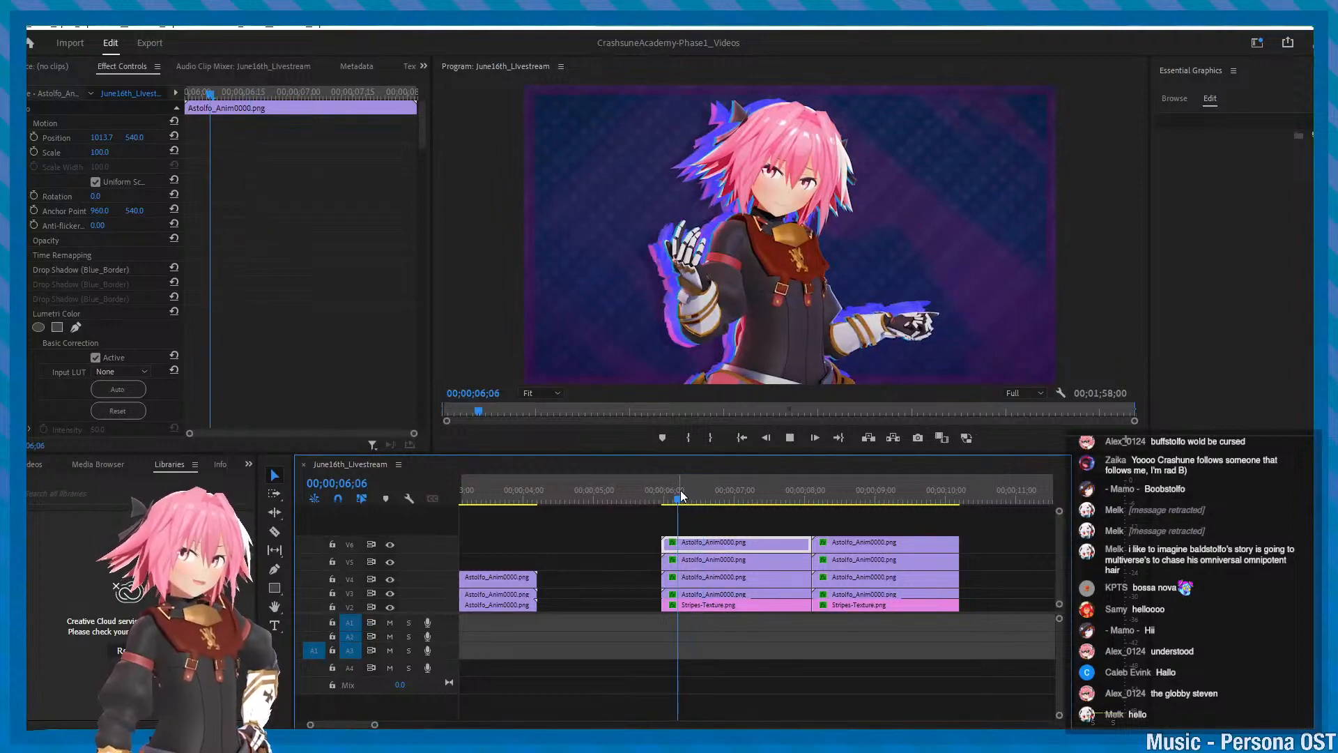
scroll(749, 564, "down", 1, "alt")
key("space")
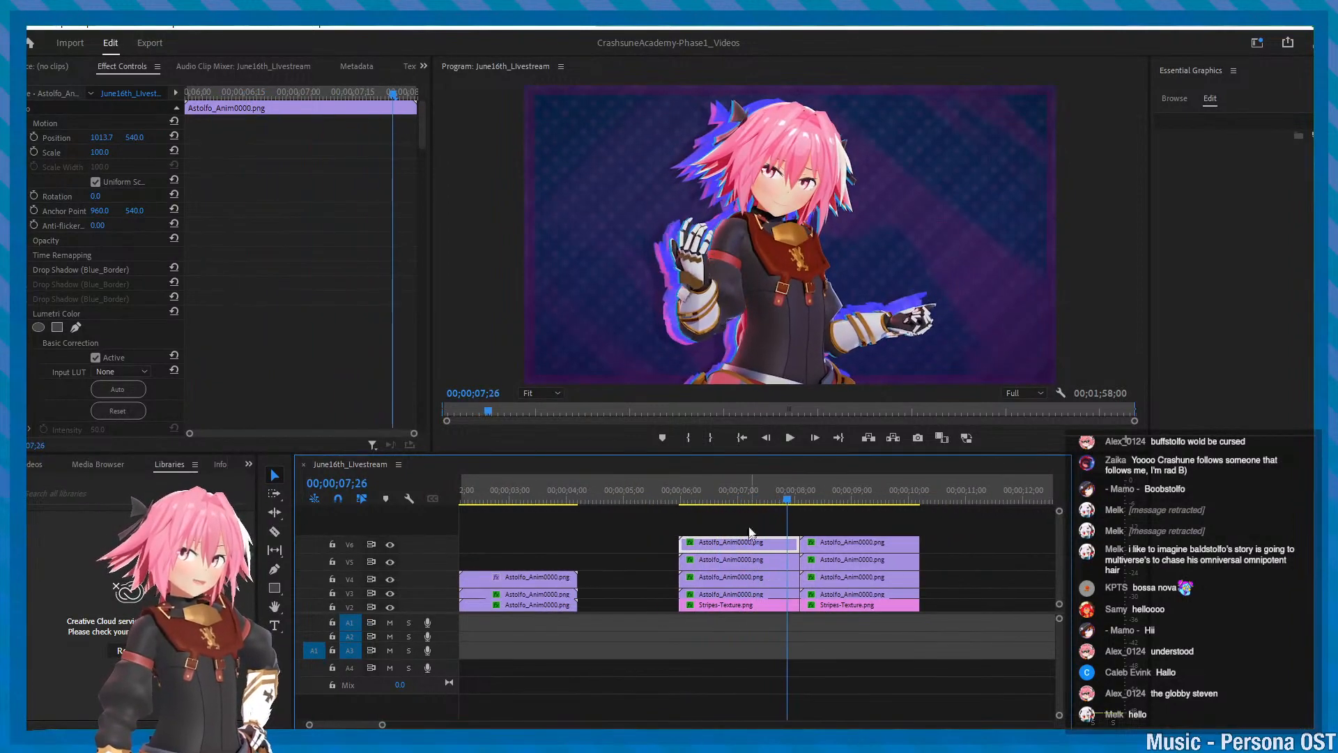
key("ctrl+s")
left_click(690, 492)
key("space")
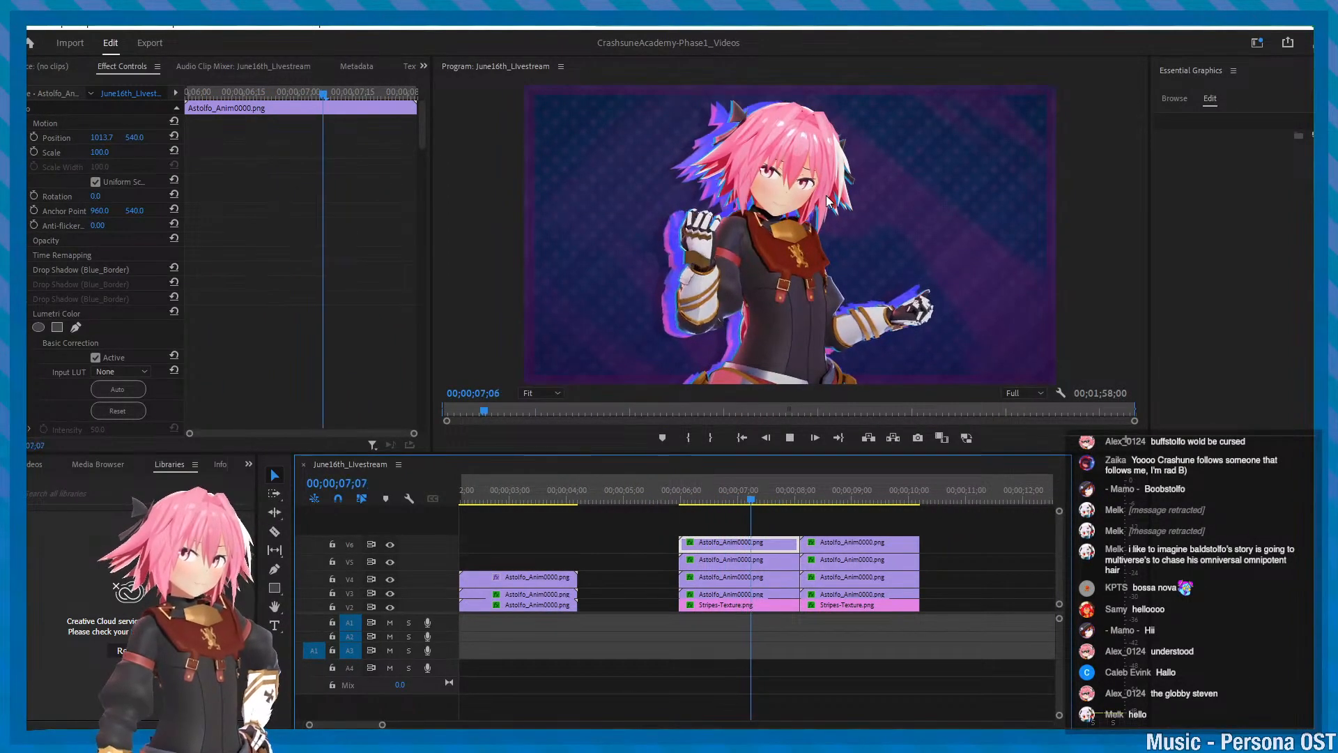
key("space")
key("ctrl+s")
- Toggle the visibility of video track V6 to compare the shot with and without the top character layer, and save the project
left_click(391, 545)
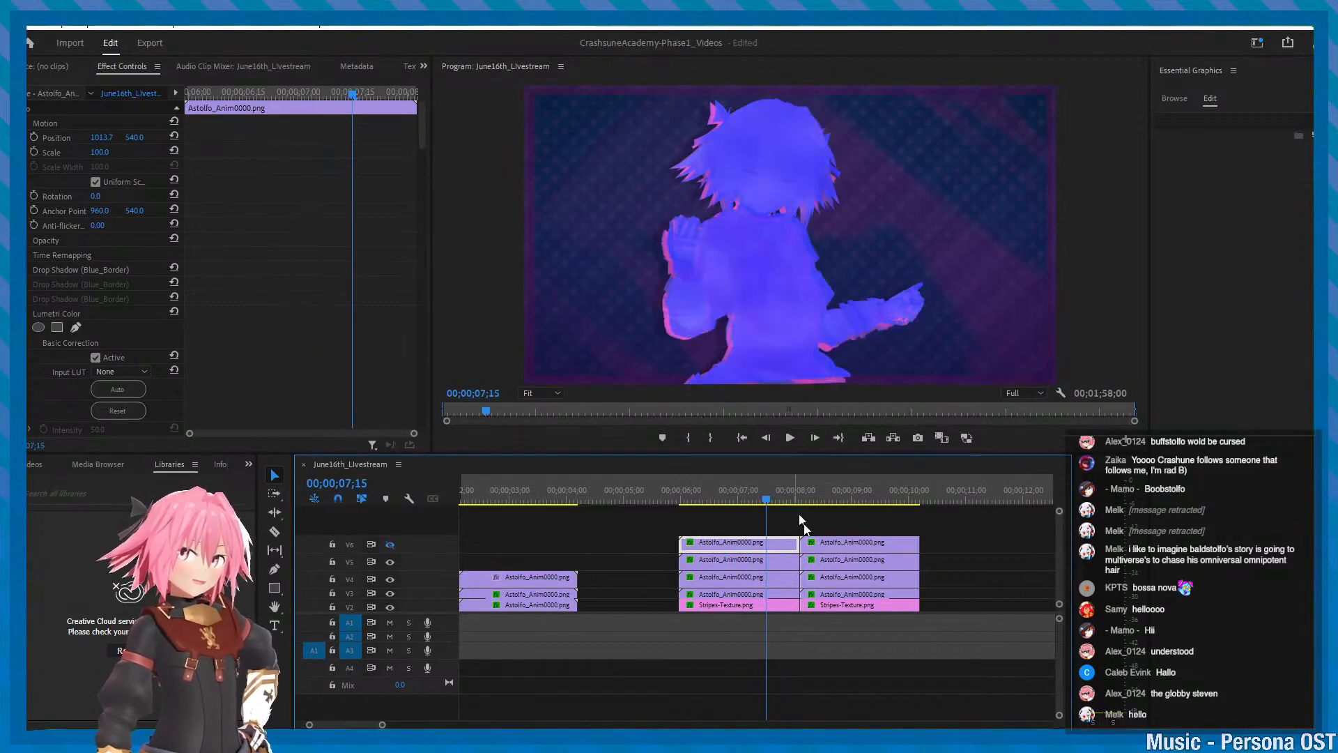
left_click(389, 545)
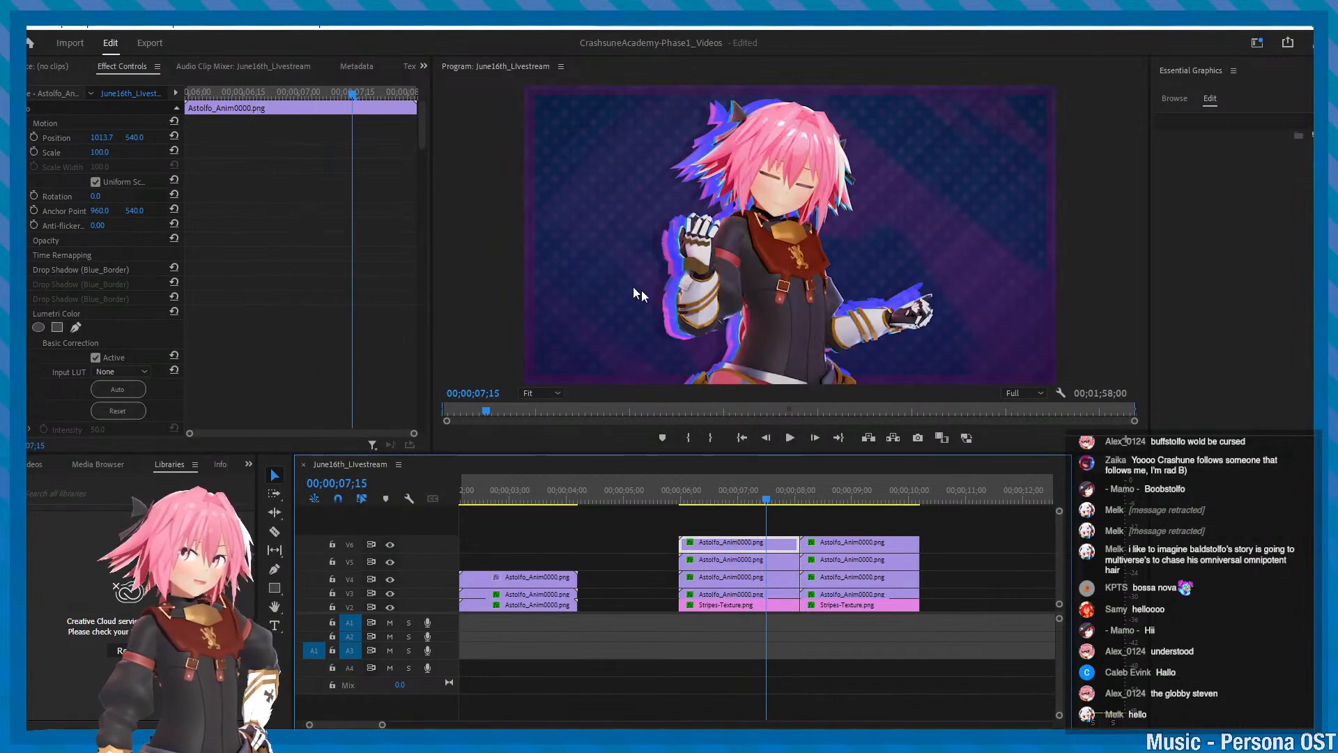
key("ctrl+s")
left_click(393, 547)
left_click(391, 547)
key("ctrl+s")
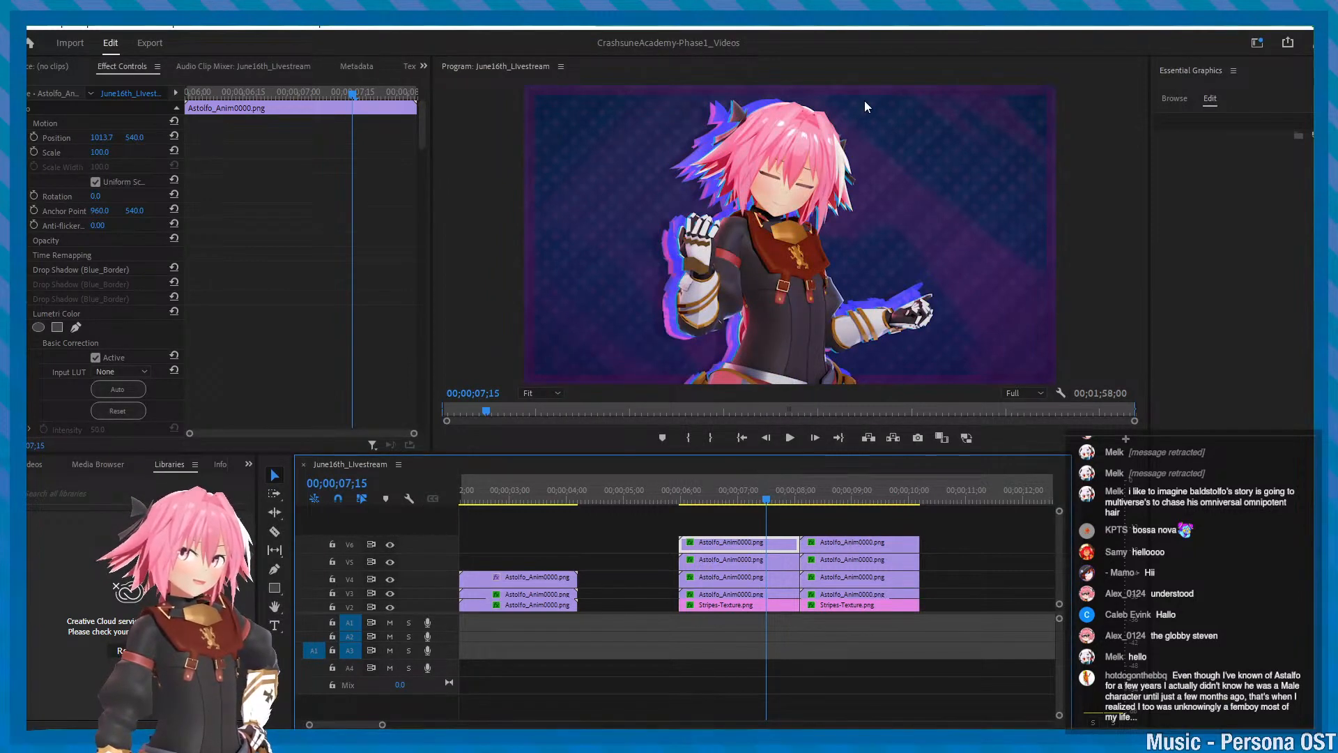
- Replay the character animation from near the start of its second group of clips and save the project
left_click(699, 502)
key("space")
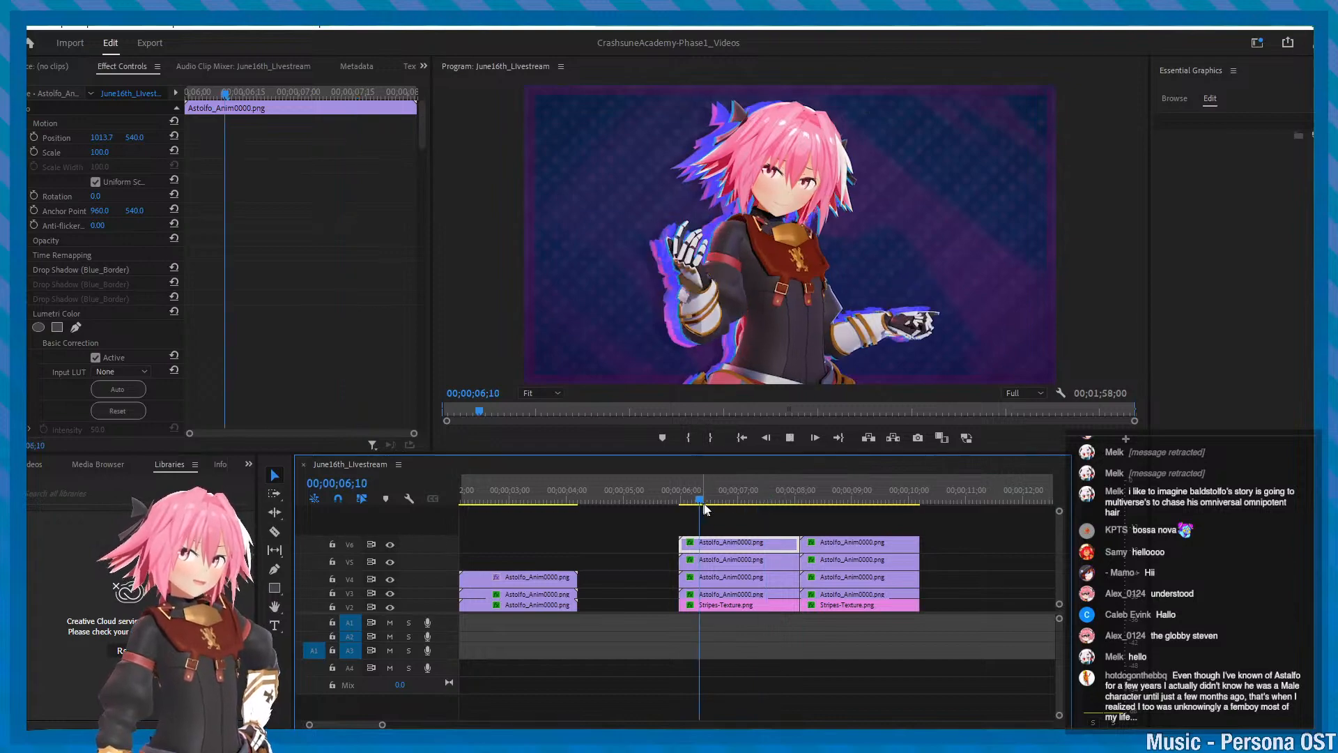
scroll(738, 511, "up", 1, "alt")
key("ctrl+s")
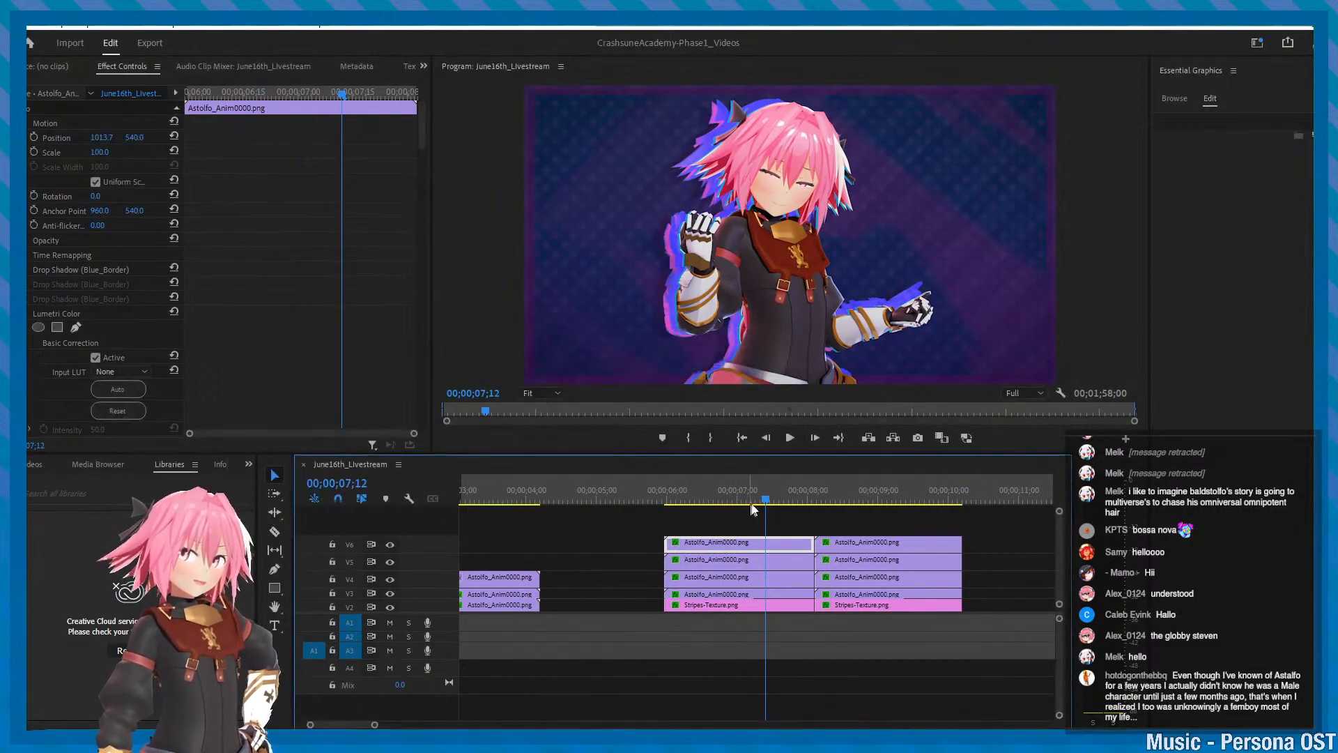
- Return to the anime character's Blender window, fit the camera frame in the view, and save the file
key("alt+Tab")
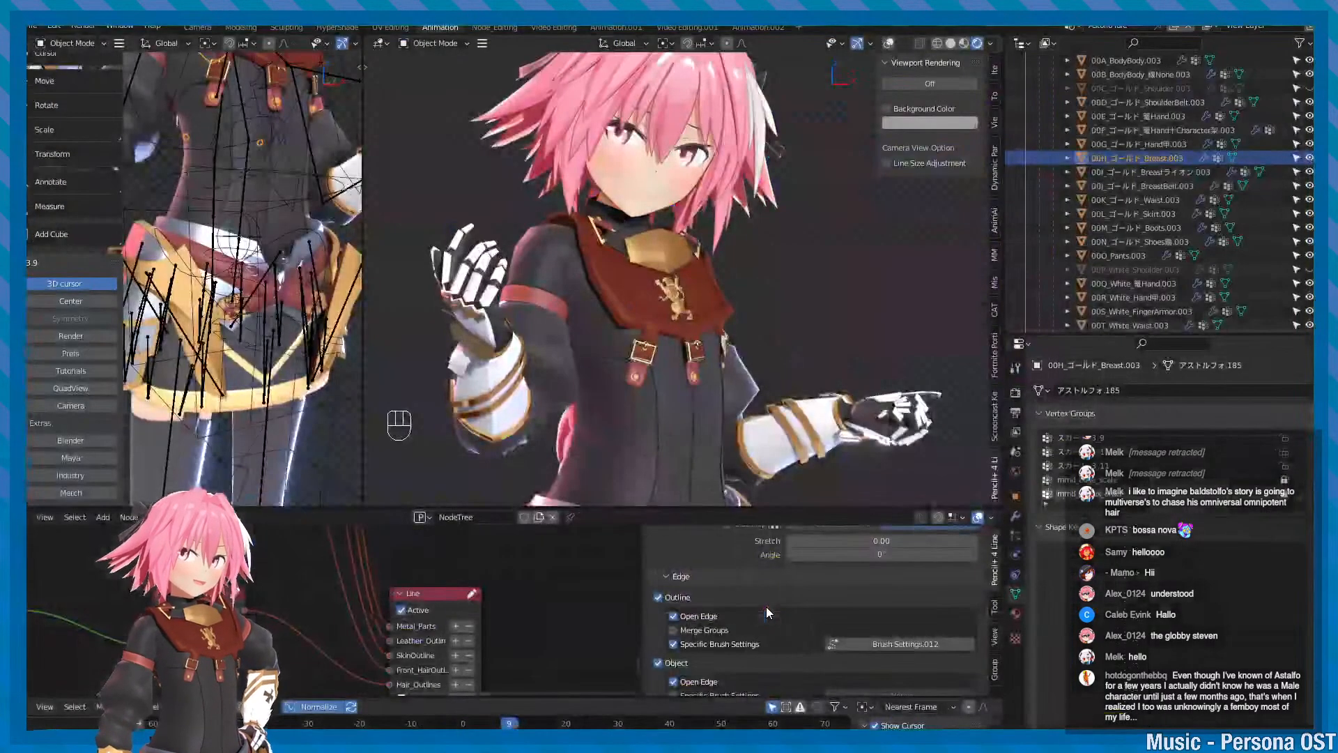
middle_click_drag(594, 330, 631, 377, "alt")
scroll(631, 376, "down", 1)
key("ctrl+s")
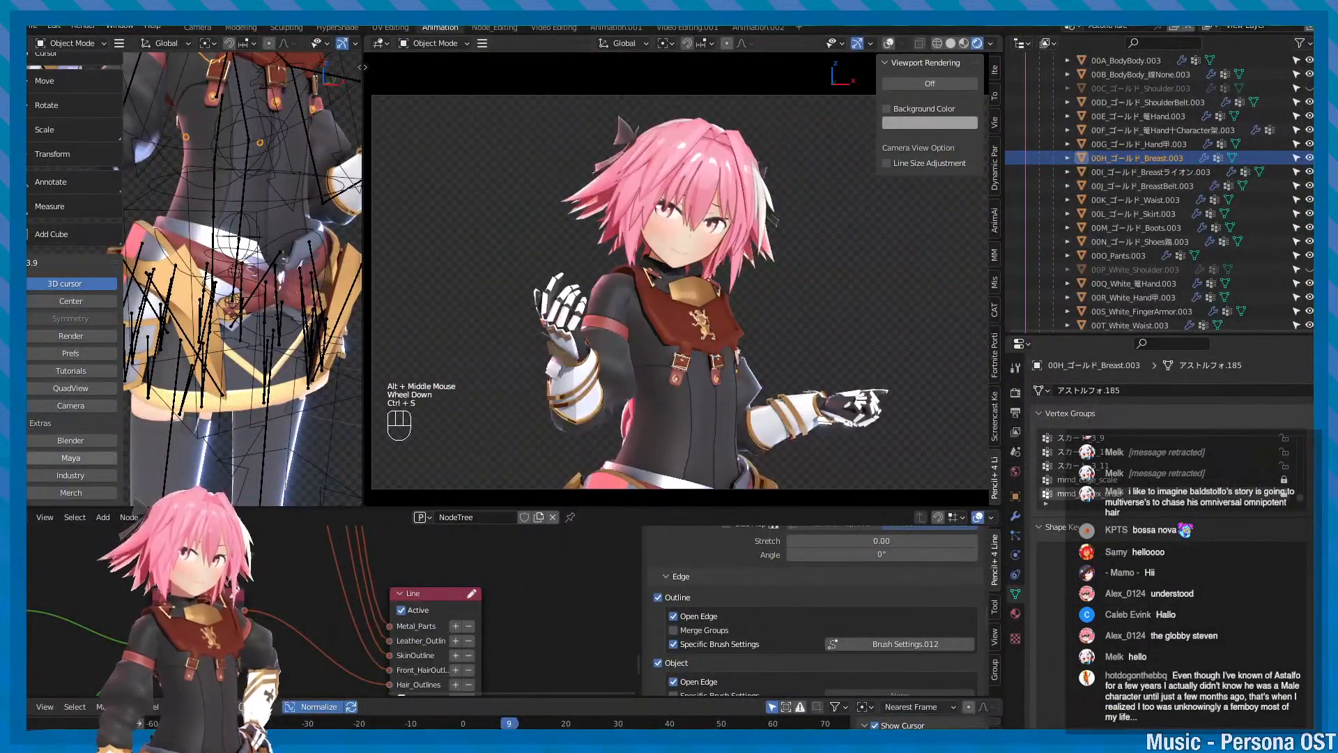
middle_click_drag(646, 312, 642, 301, "alt")
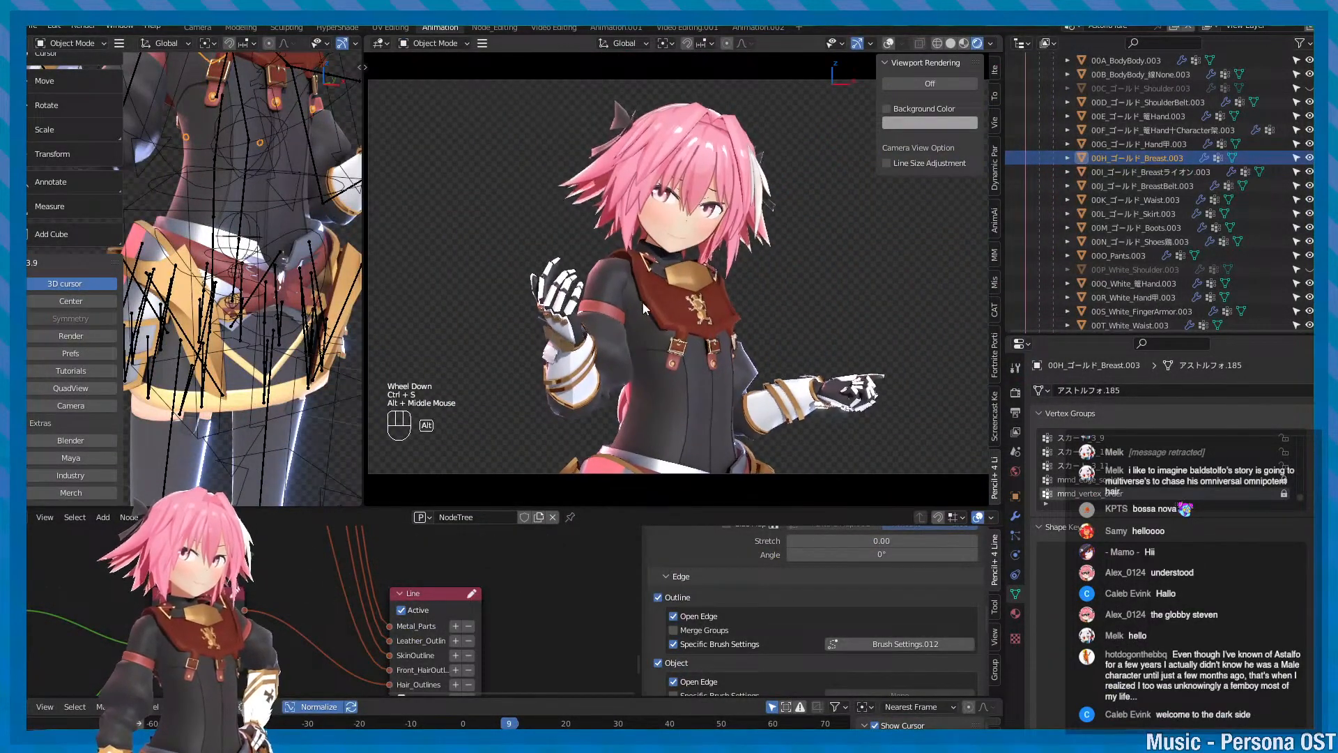
right_click_drag(642, 301, 645, 317, "alt")
middle_click_drag(646, 317, 644, 308, "alt")
mouse_move(644, 308)
right_mouse_down("alt")
mouse_move(663, 309)
mouse_move(635, 309)
right_mouse_up("alt")
key("q")
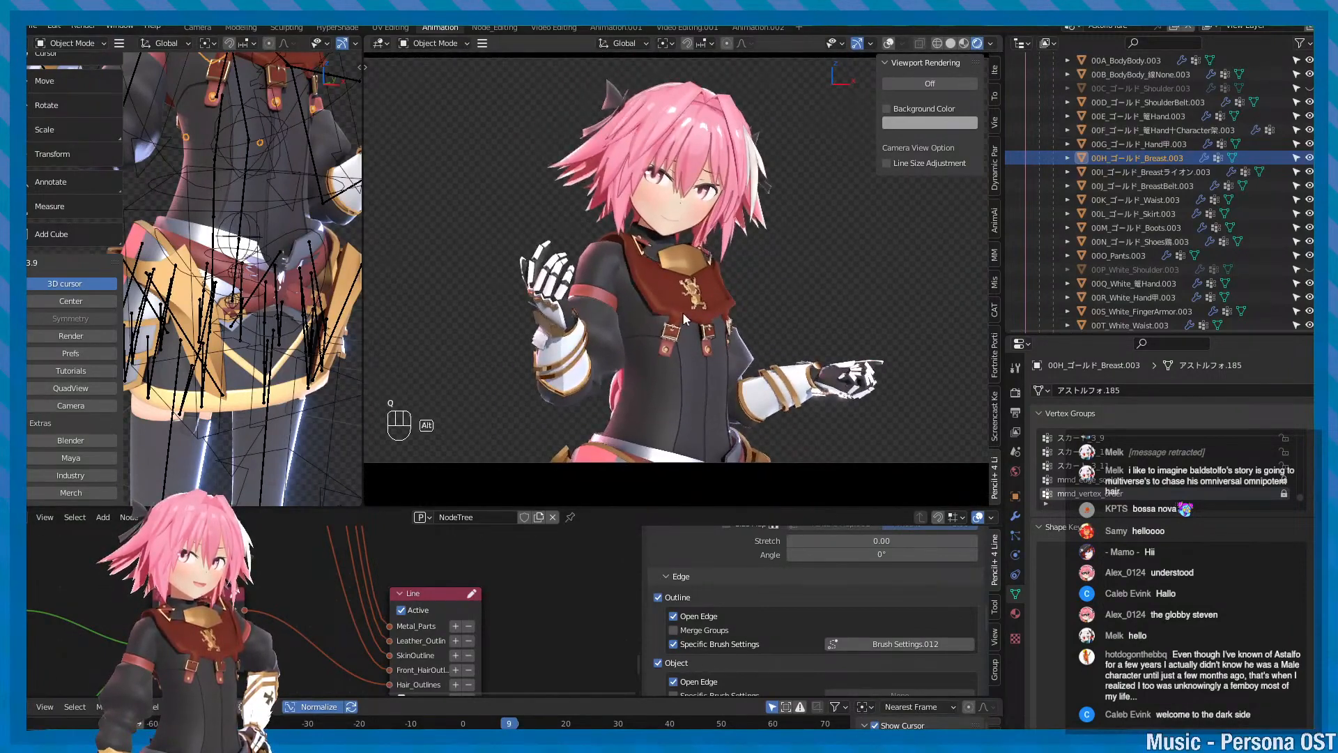
middle_click_drag(683, 313, 658, 284, "alt")
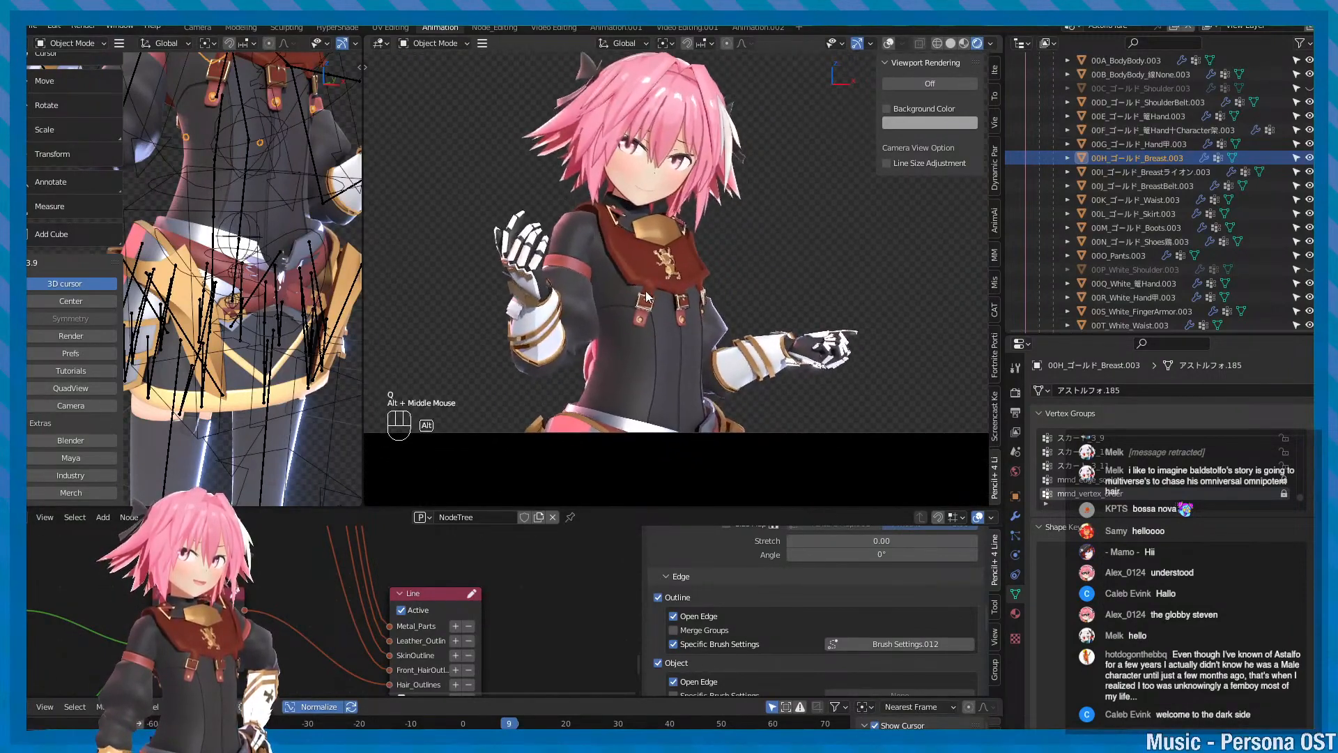
right_click_drag(658, 284, 669, 285, "alt")
key("ctrl+s")
middle_click_drag(669, 284, 673, 305, "alt")
right_click_drag(672, 305, 670, 335, "alt")
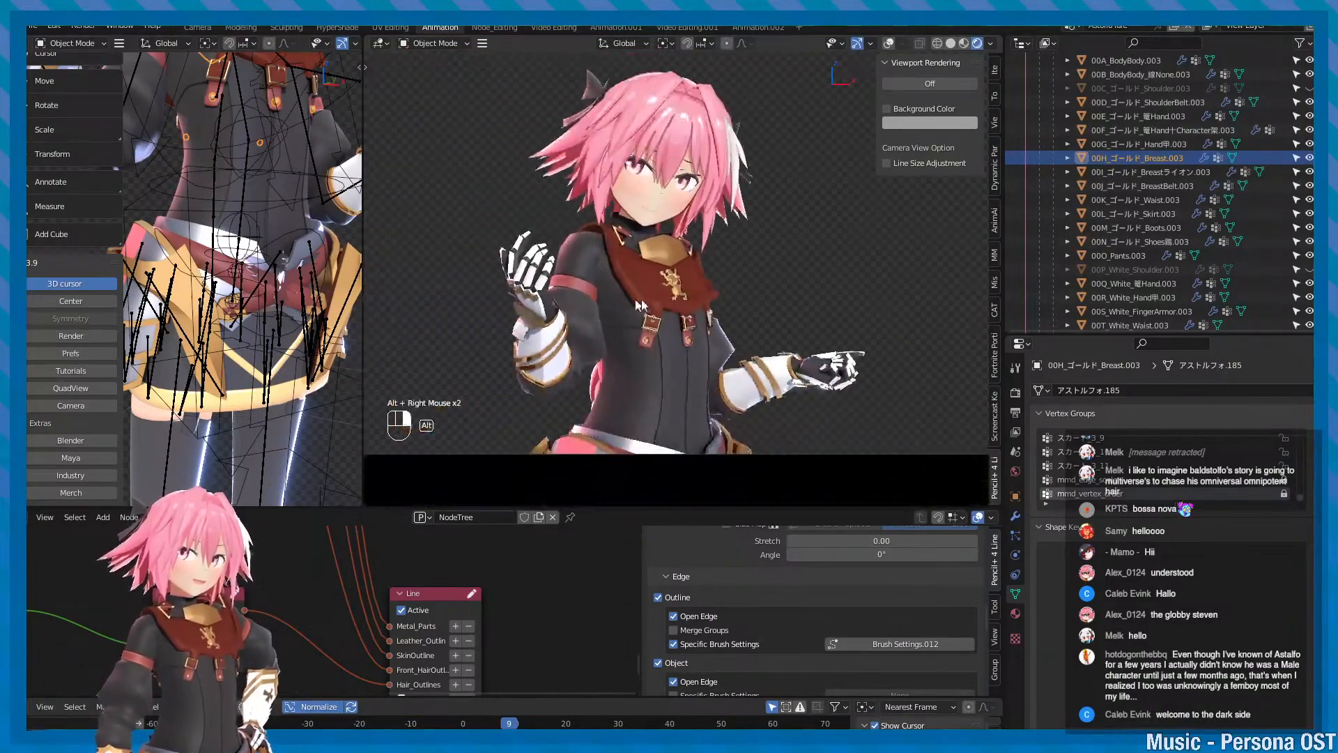
middle_click_drag(669, 335, 648, 295, "alt")
right_click_drag(648, 295, 622, 293, "alt")
middle_click_drag(623, 292, 652, 321, "alt")
right_click_drag(652, 320, 726, 310, "alt")
key("ctrl+s")
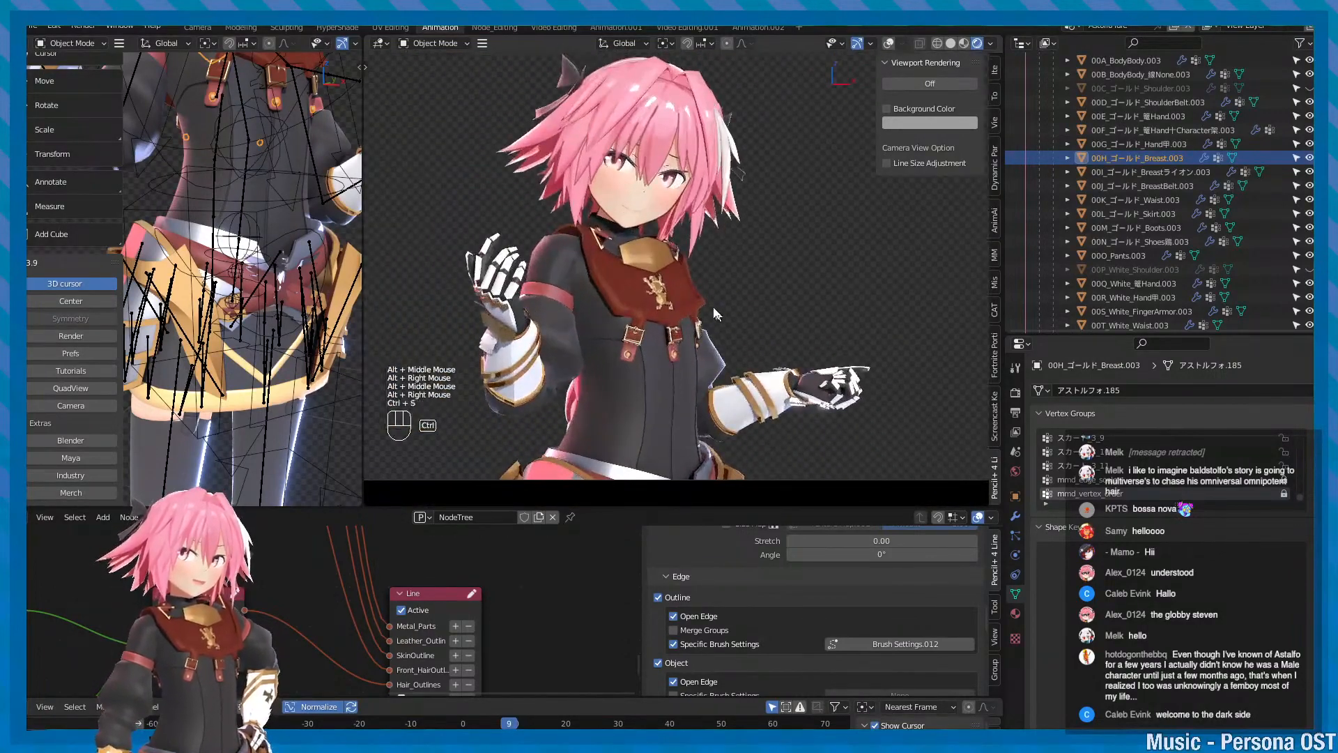
middle_click_drag(722, 307, 723, 336, "alt")
right_click_drag(724, 336, 715, 330, "alt")
middle_click_drag(715, 330, 715, 321, "alt")
right_click_drag(715, 321, 729, 326, "alt")
key("ctrl+s")
middle_click_drag(729, 326, 733, 327, "alt")
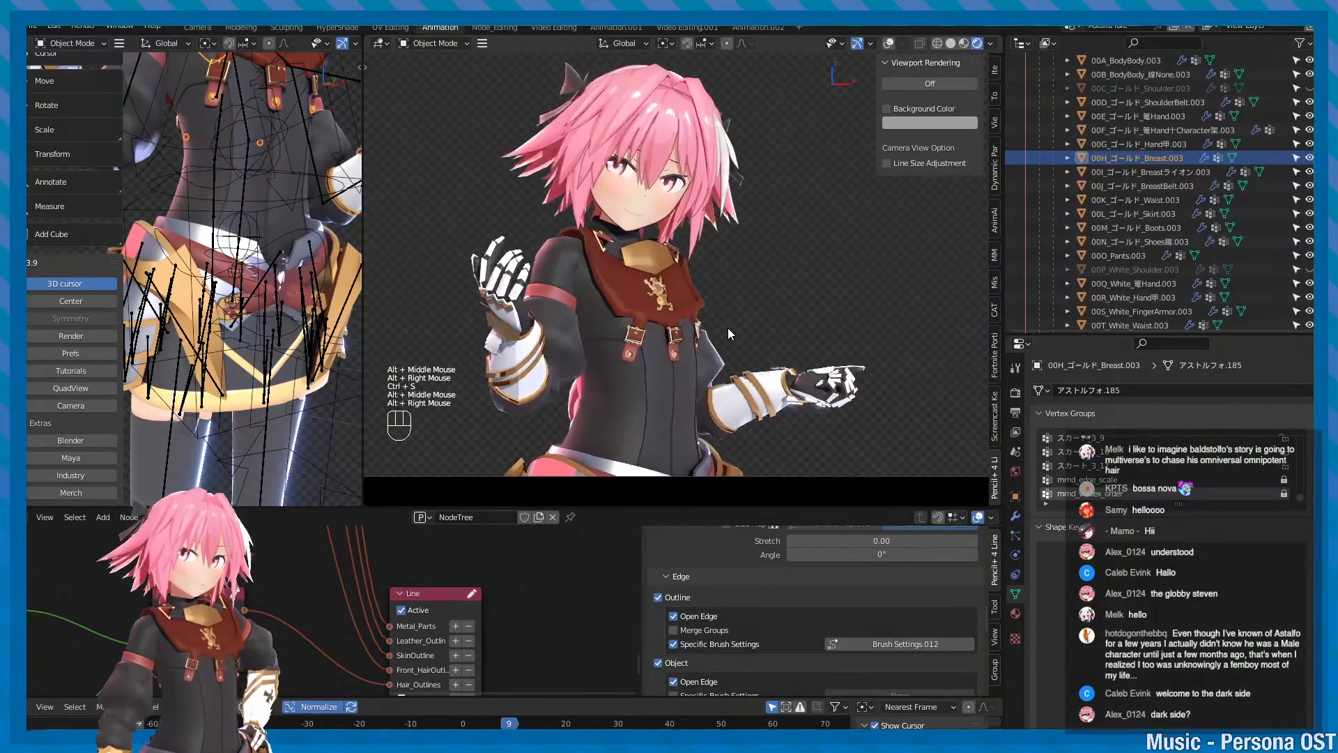
key("ctrl+s")
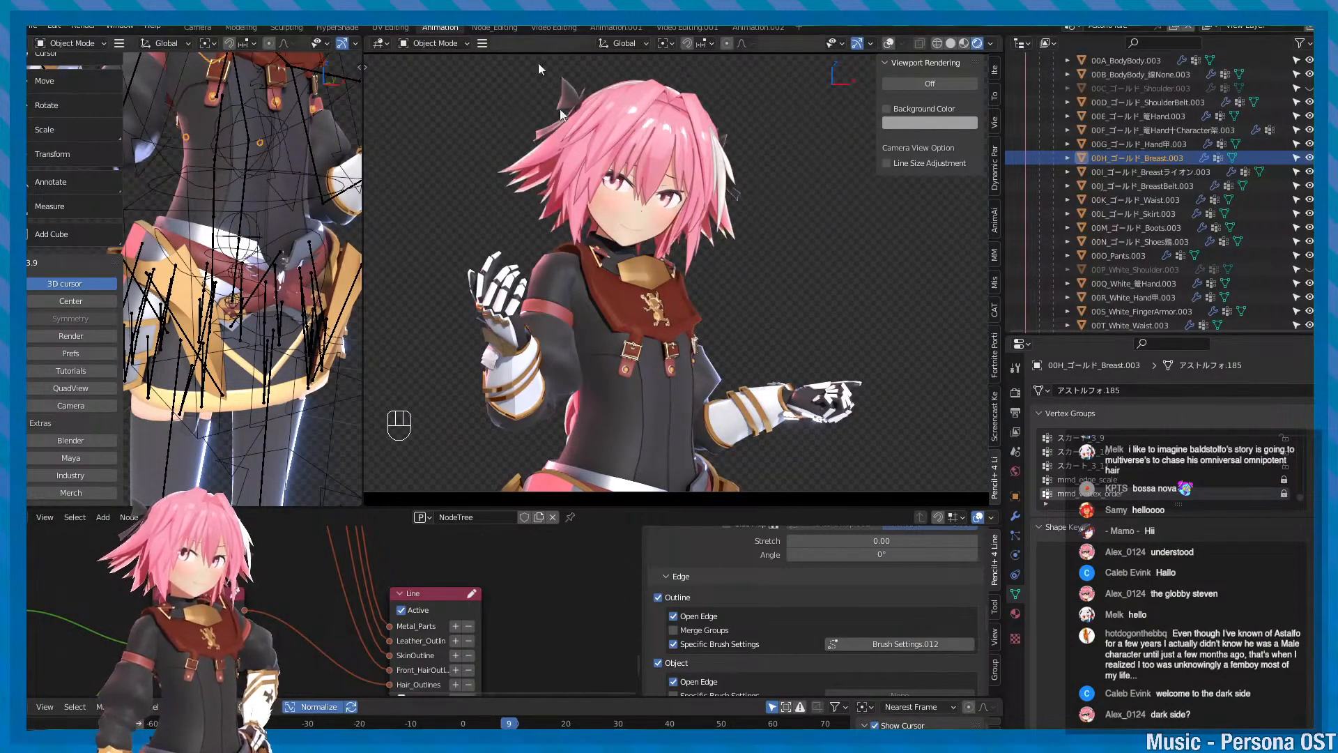
middle_click_drag(584, 291, 612, 319, "alt")
right_click_drag(621, 330, 651, 343, "alt")
middle_click_drag(651, 343, 634, 320, "alt")
mouse_move(634, 321)
right_mouse_down("alt")
mouse_move(666, 349)
mouse_move(651, 335)
right_mouse_up("alt")
key("ctrl+s")
key("q")
middle_click_drag(651, 336, 650, 320, "alt")
key("ctrl+s")
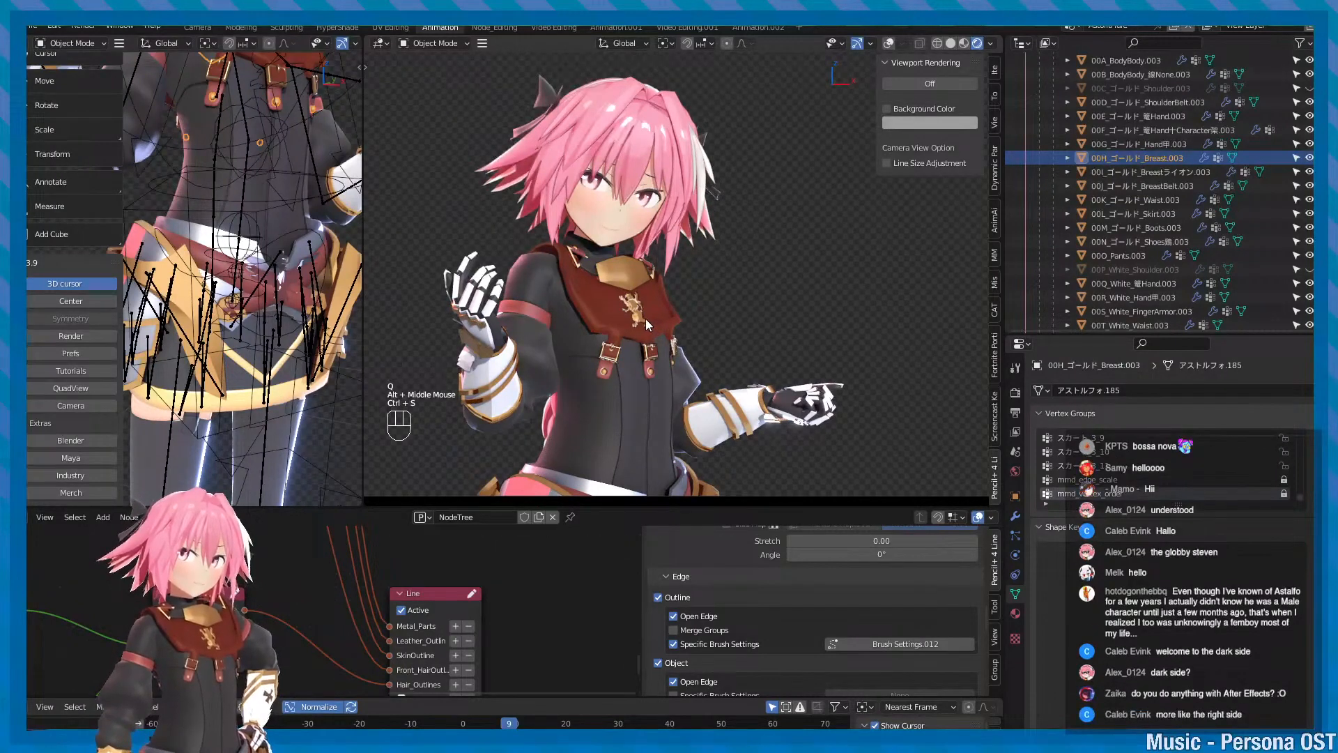
right_click_drag(650, 323, 644, 318, "alt")
key("ctrl+s")
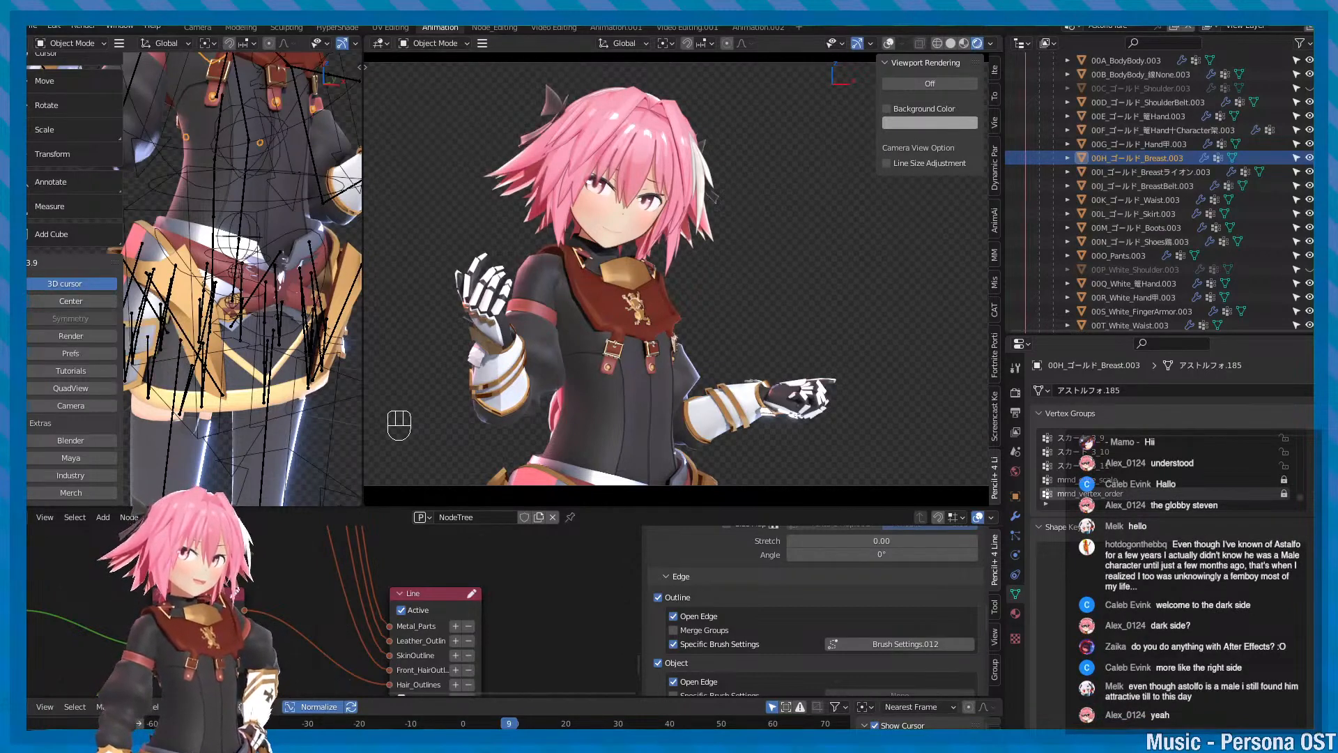
middle_click_drag(623, 324, 642, 305, "alt")
key("ctrl+s")
right_click_drag(642, 306, 577, 298, "alt")
key("ctrl+s")
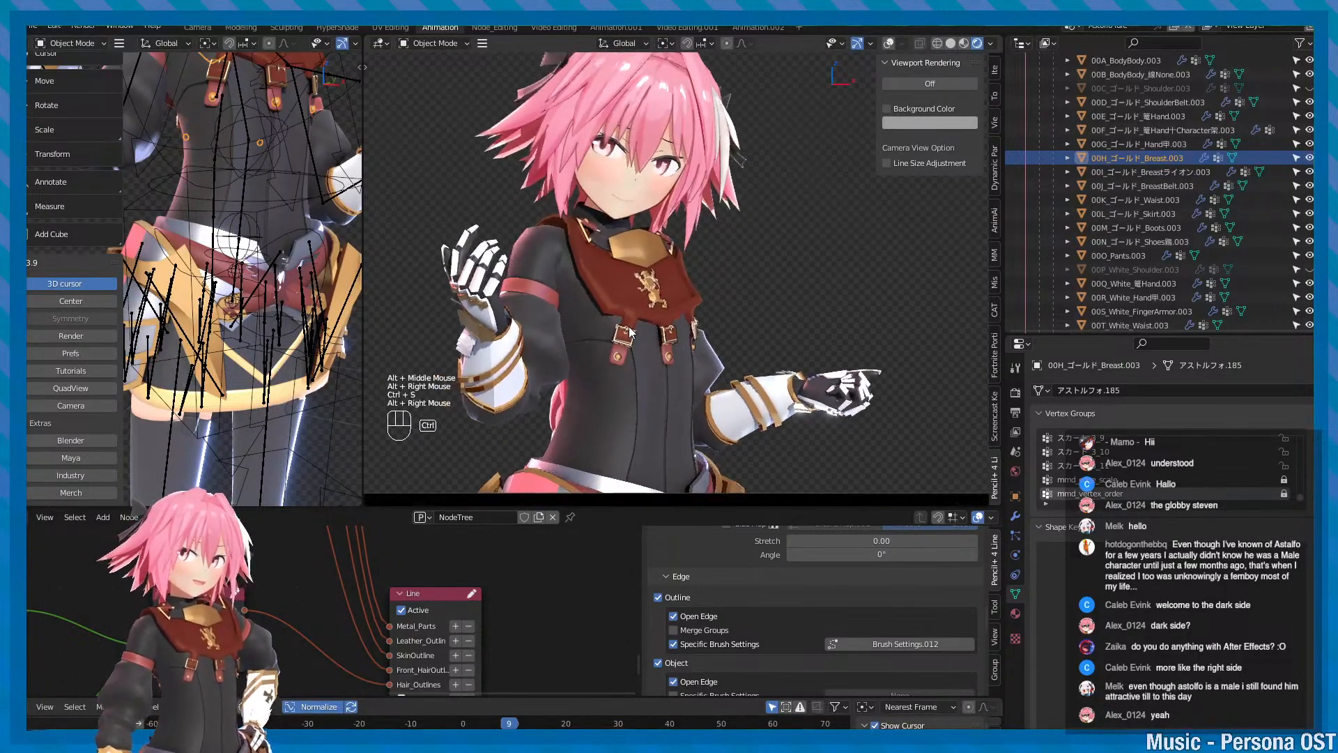
middle_click_drag(577, 298, 607, 307, "alt")
key("ctrl+s")
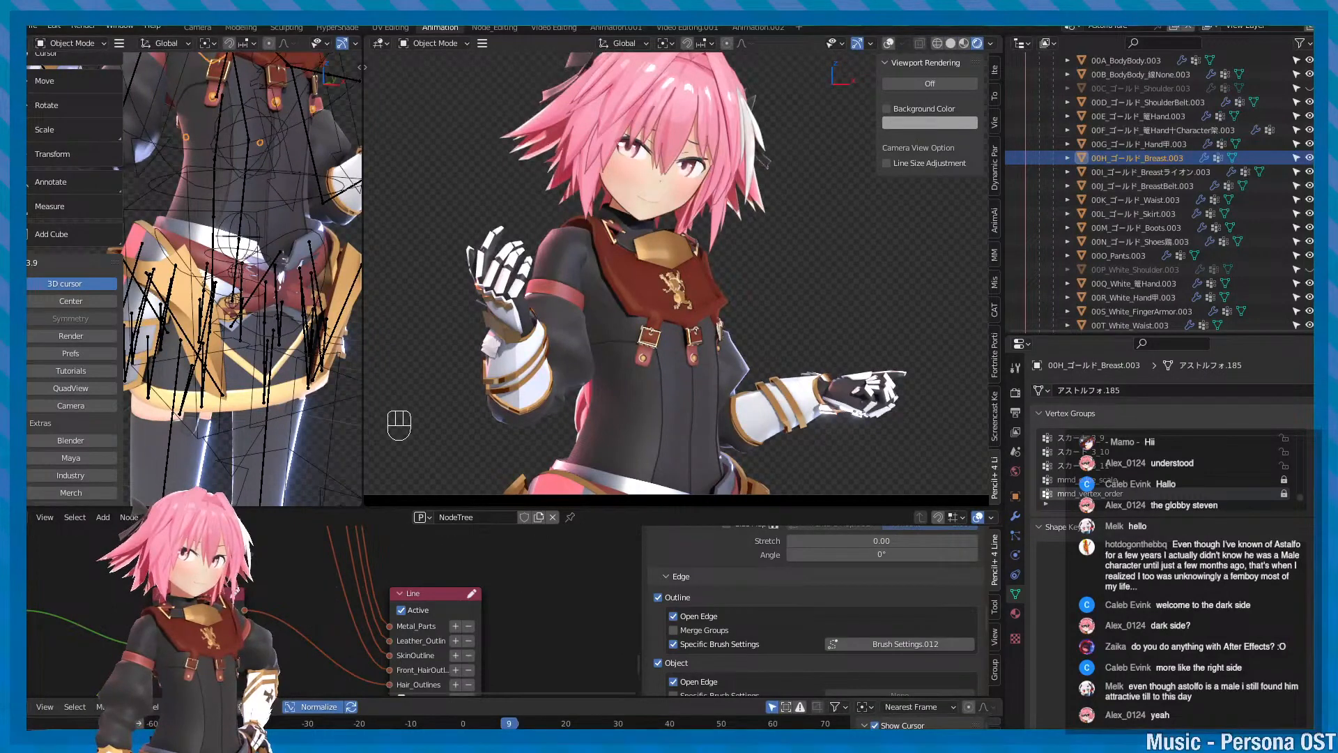
middle_click_drag(686, 339, 693, 323, "alt")
right_click_drag(693, 324, 722, 338, "alt")
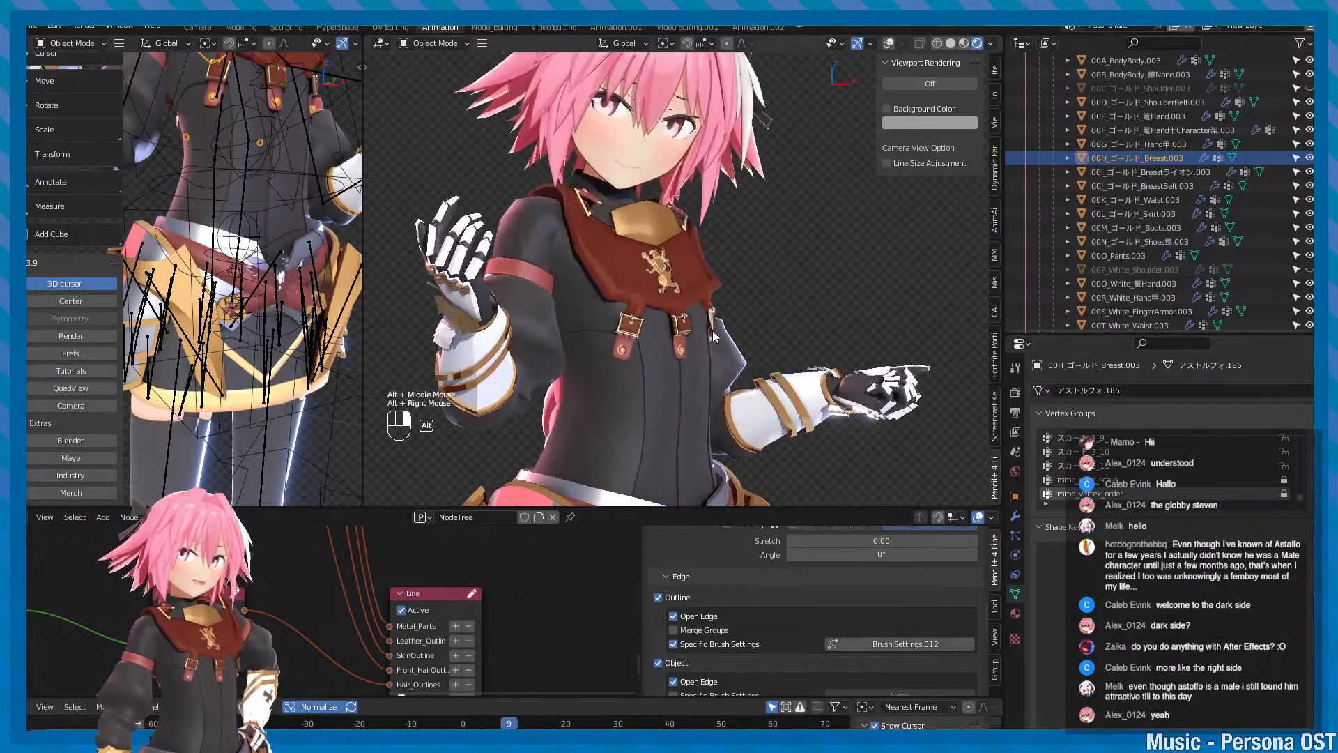
middle_click_drag(722, 337, 713, 329, "alt")
right_click_drag(713, 328, 700, 342, "alt")
key("ctrl+s")
middle_click_drag(715, 361, 654, 286, "alt")
key("ctrl+s")
right_click_drag(654, 287, 611, 272, "alt")
middle_click_drag(610, 272, 612, 307, "alt")
key("ctrl+s")
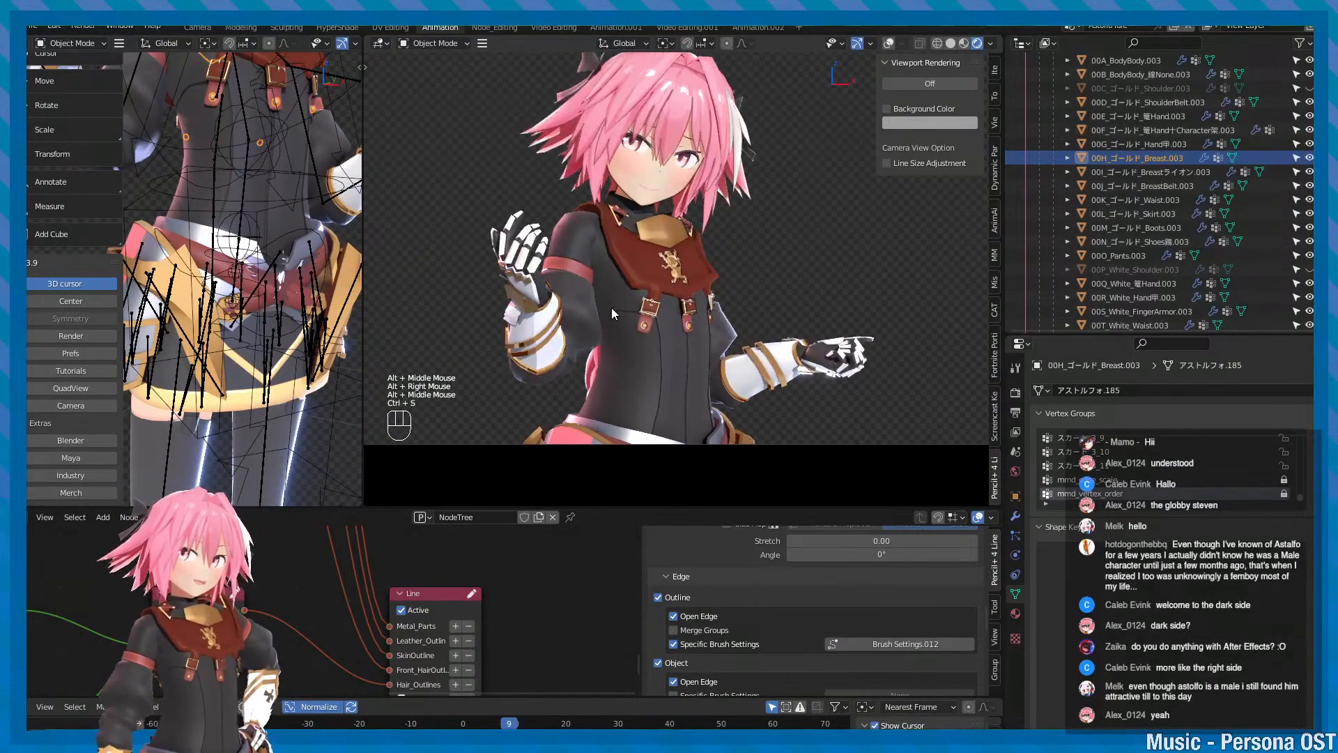
right_click_drag(611, 307, 605, 306, "alt")
middle_click_drag(654, 287, 669, 319, "alt")
right_click_drag(677, 319, 670, 320, "alt")
key("ctrl+s")
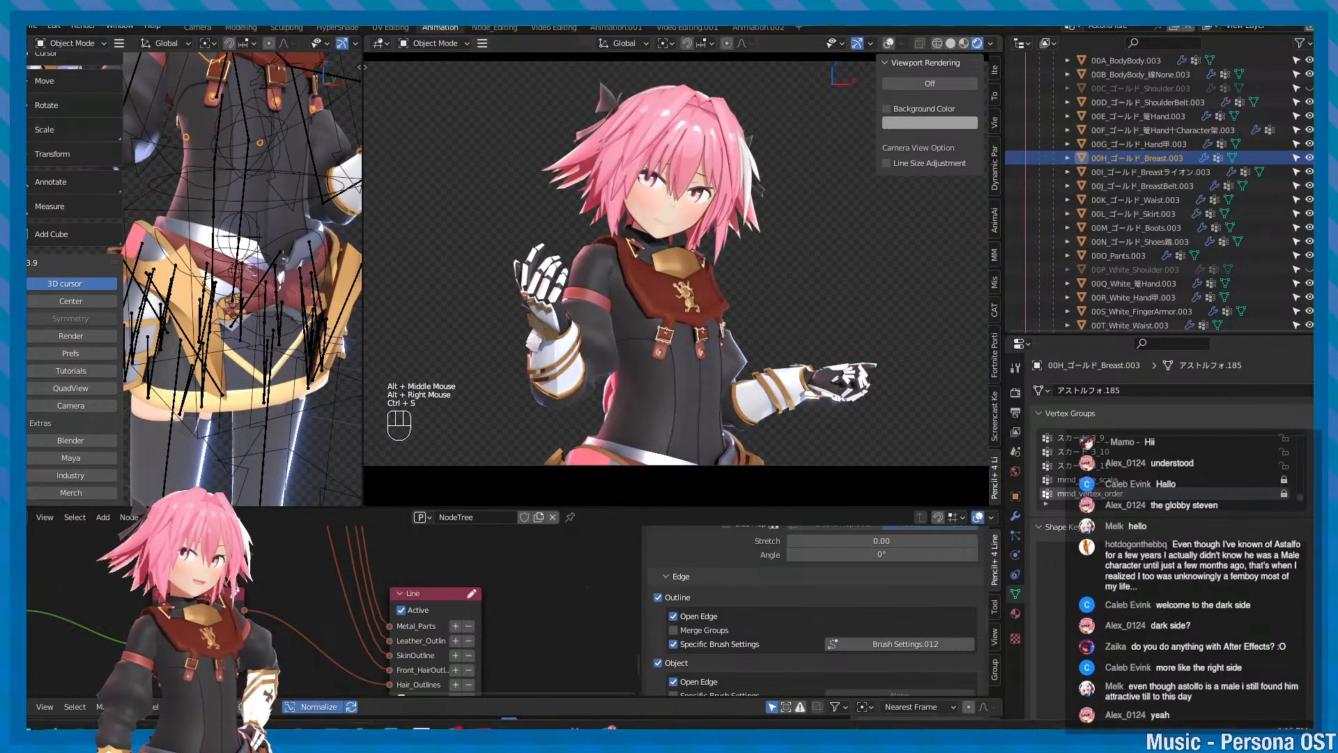
- Switch to Premiere Pro and move the playhead to 00;00;06;17 in the June16th_Livestream sequence
left_click(512, 732)
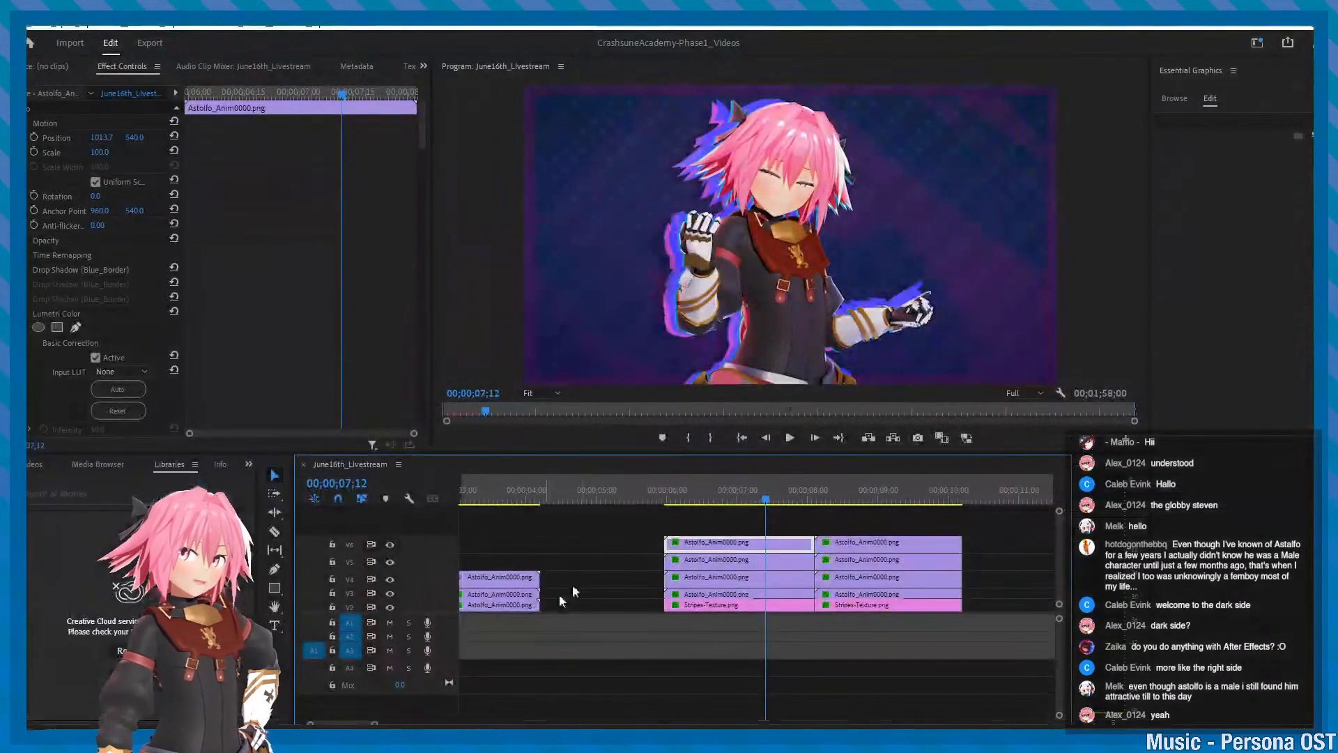
mouse_move(711, 491)
left_mouse_down()
mouse_move(666, 483)
mouse_move(728, 488)
mouse_move(742, 507)
mouse_move(662, 496)
mouse_move(706, 496)
left_mouse_up()
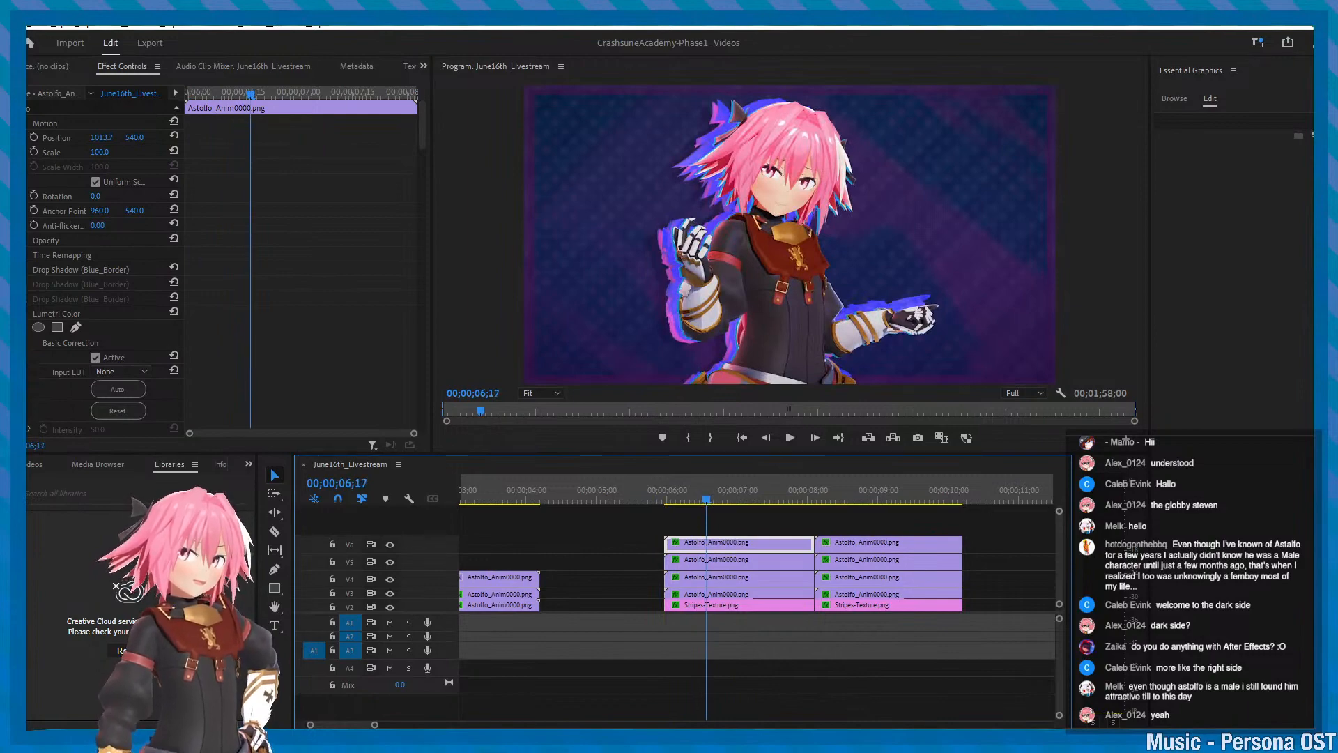
- Return to Blender, show the scene's output settings down to the file format and color mode, and reframe the camera view
key("alt+Tab")
left_click(1016, 412)
scroll(1084, 492, "down", 3)
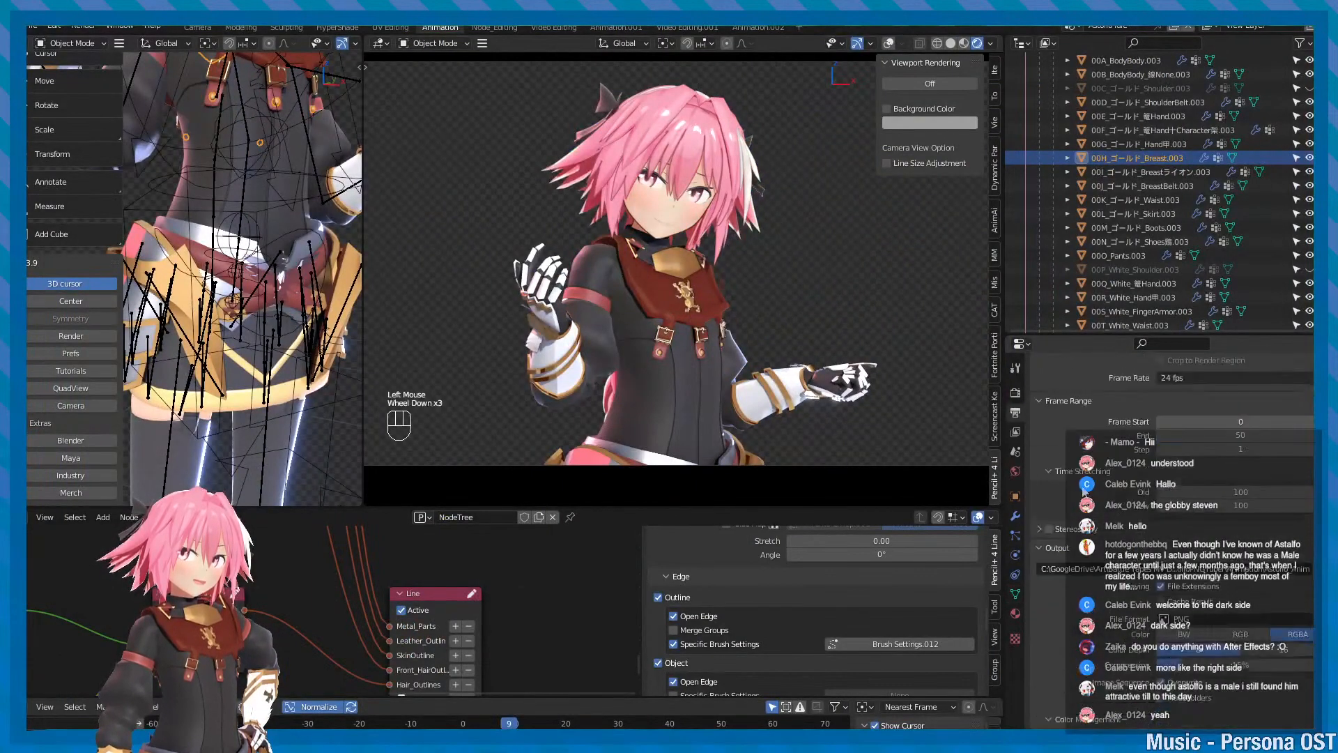
scroll(1084, 492, "down", 2)
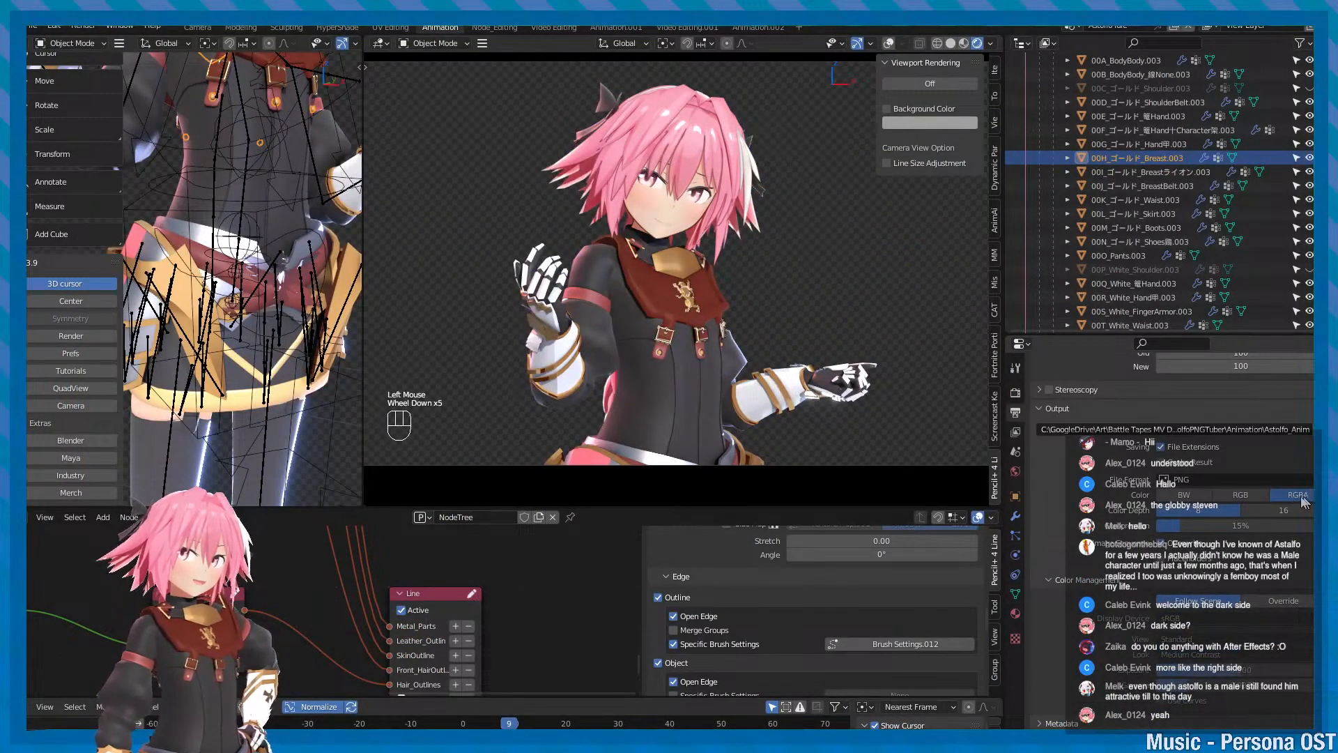
scroll(612, 203, "down", 1)
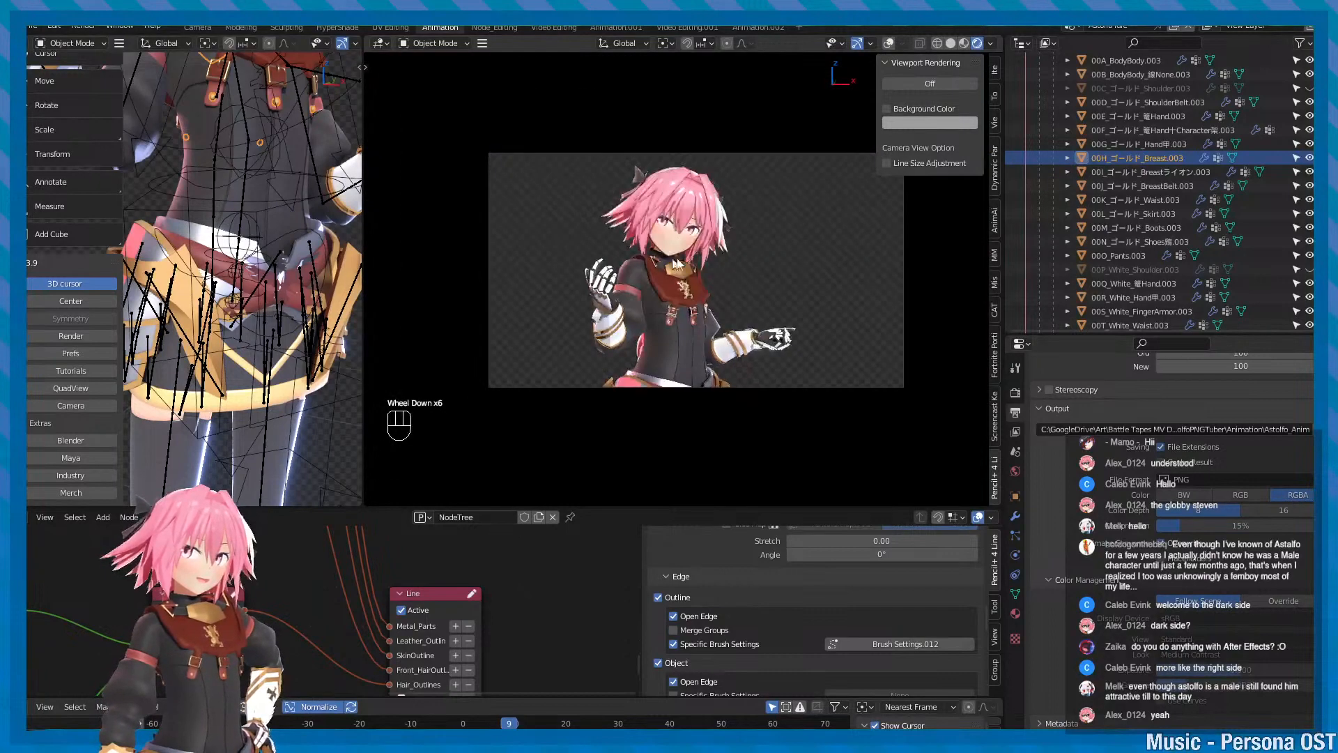
scroll(677, 265, "up", 2)
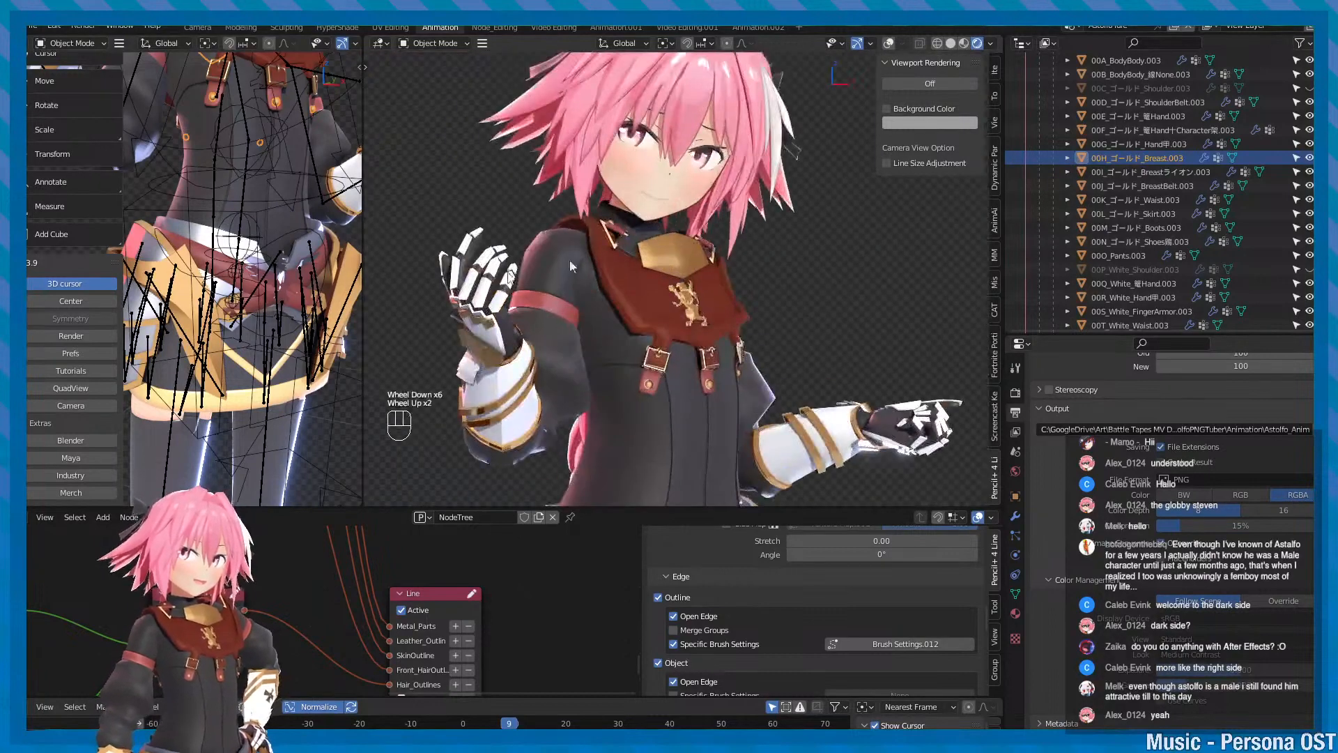
scroll(722, 221, "down", 1)
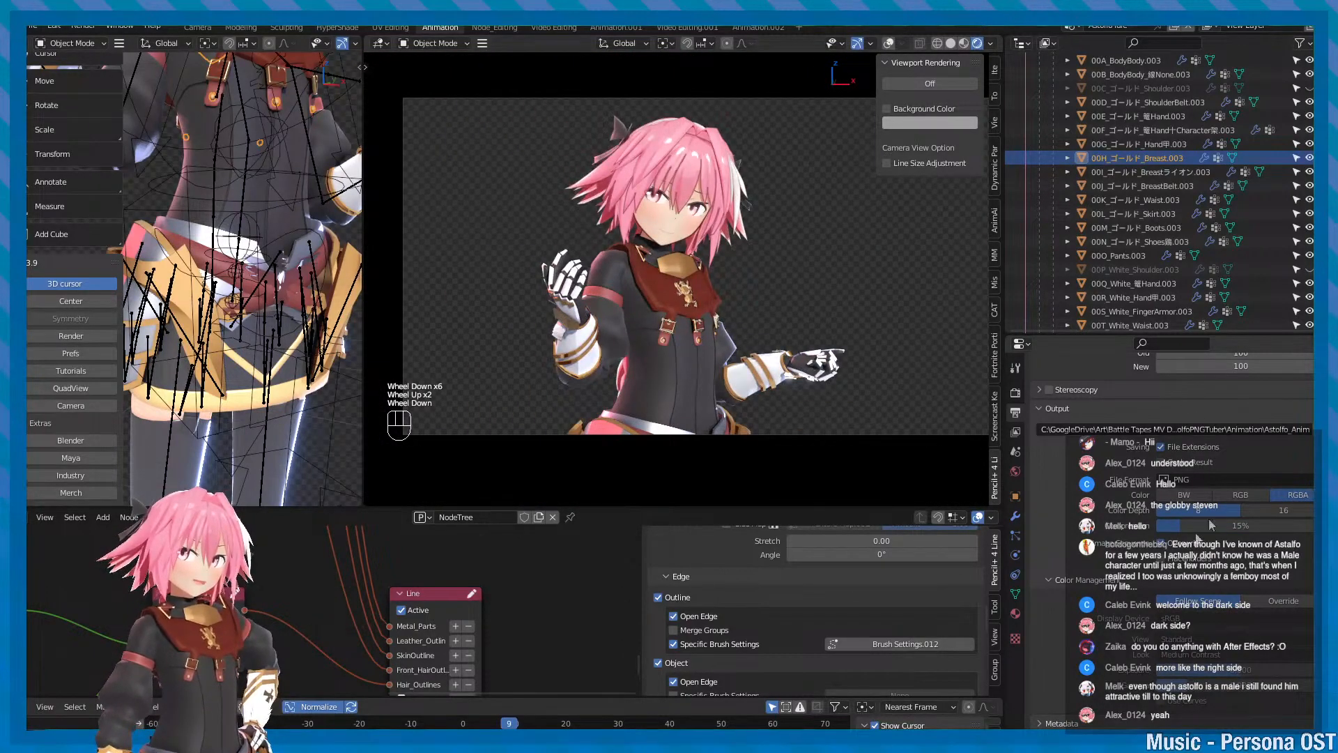
- Switch to Premiere Pro, move the playhead to 00;00;06;18, show the project's media list, and save the project
key("alt+Tab")
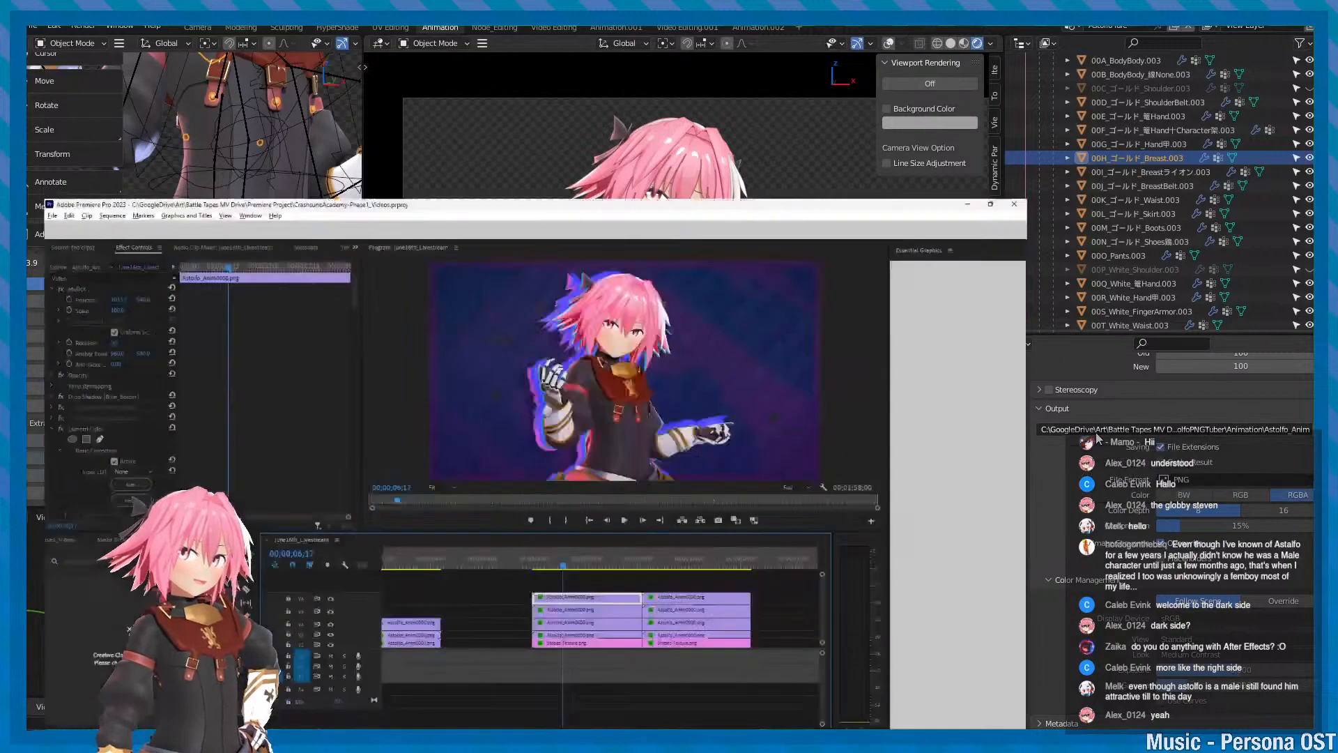
left_click(708, 490)
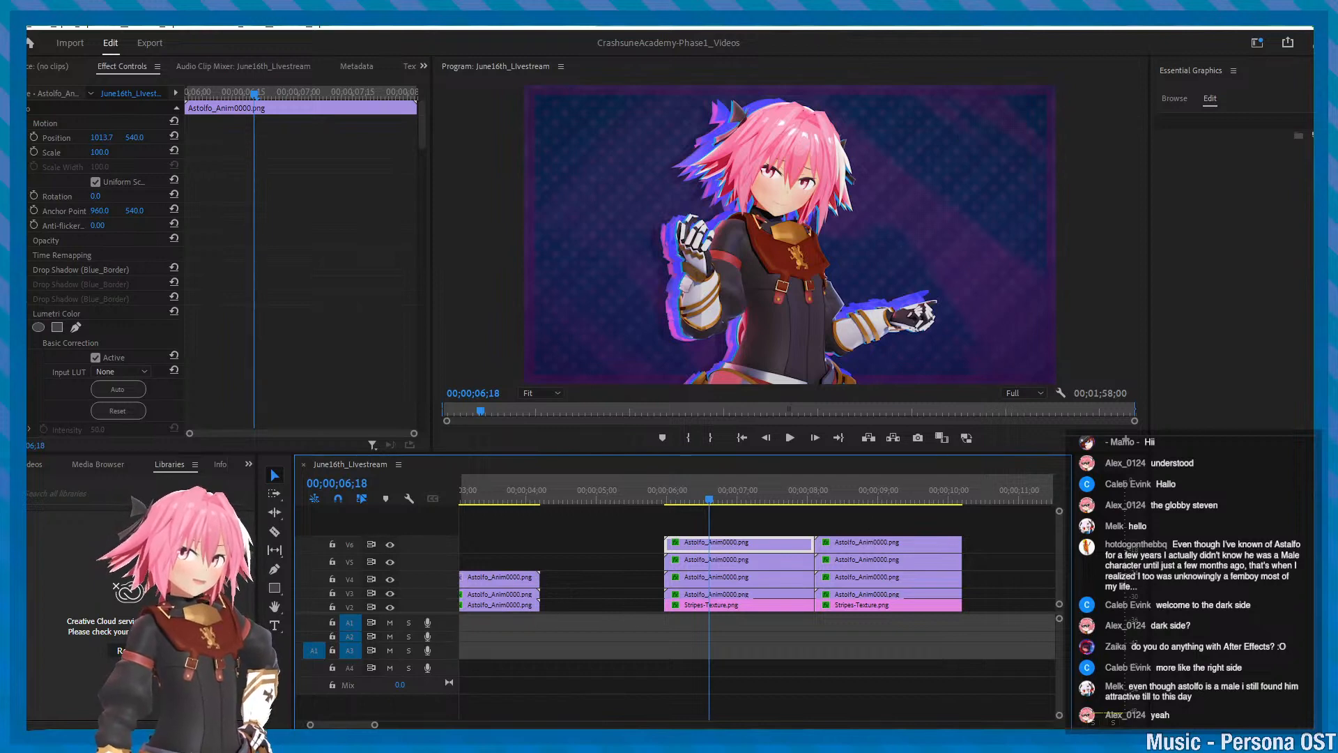
left_click(36, 465)
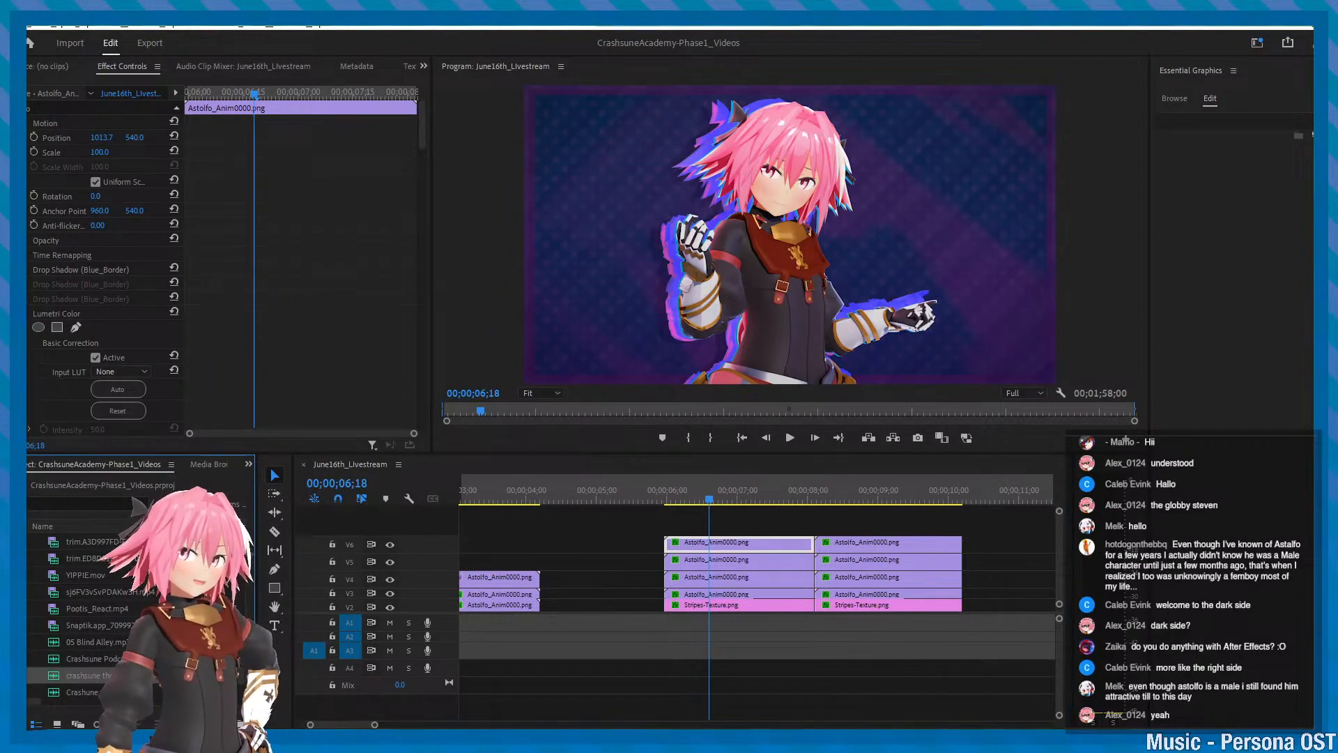
key("ctrl+s")
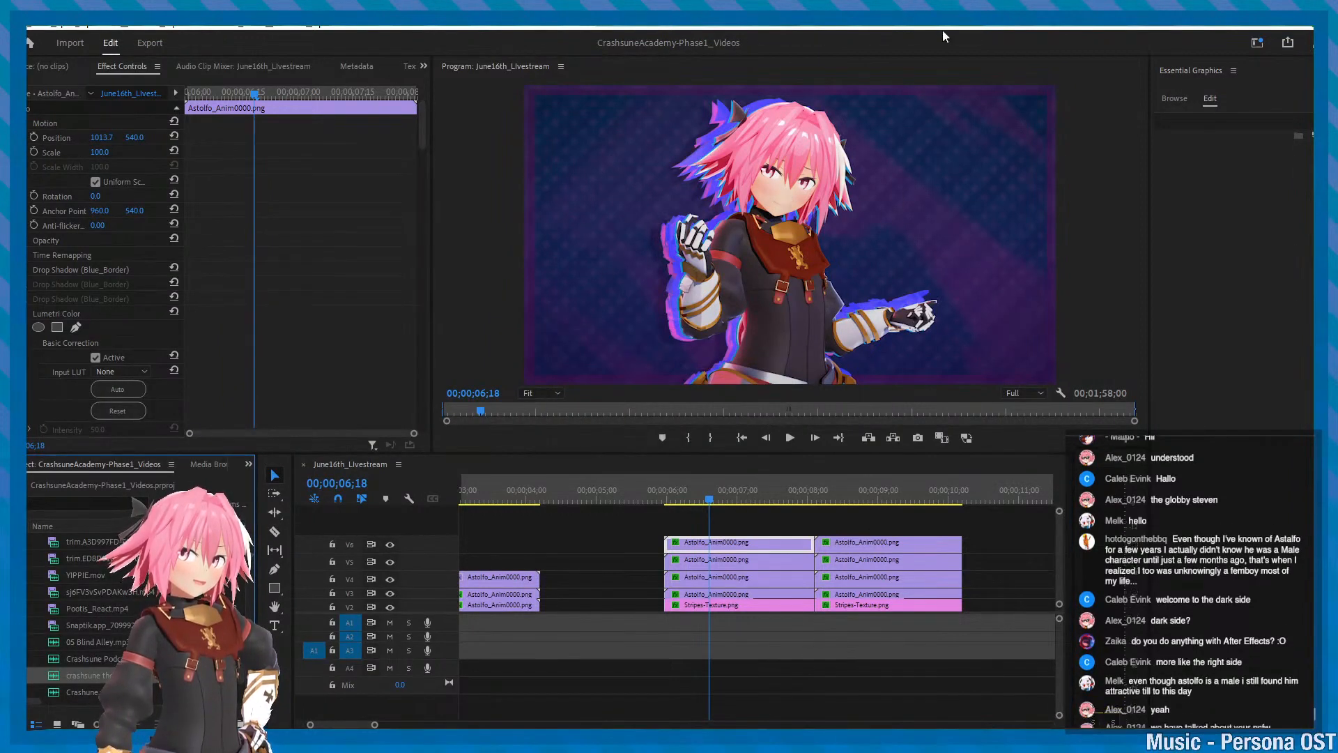
- Return to the anime character's Blender window and save the file
key("alt+Tab")
key("alt+Tab")
key("alt+Tab")
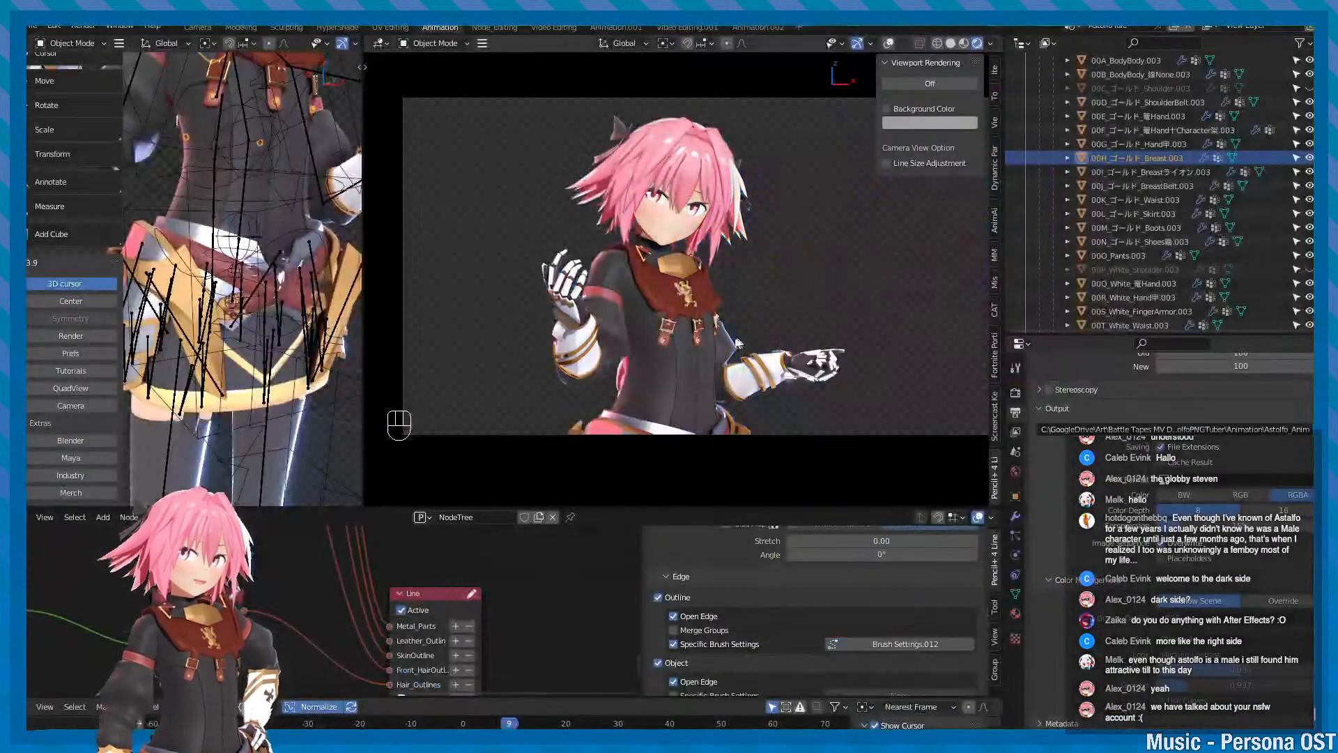
middle_click_drag(888, 325, 874, 308, "alt")
key("ctrl+s")
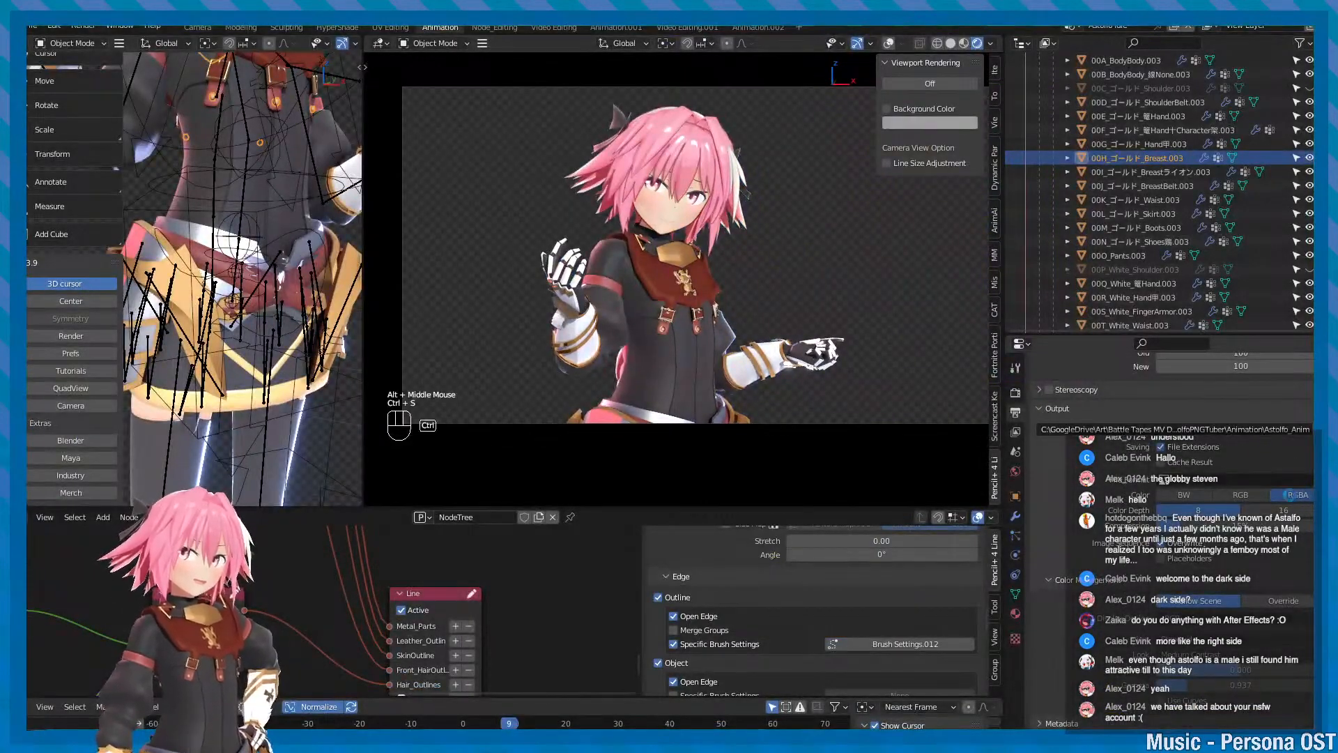
key("ctrl+s")
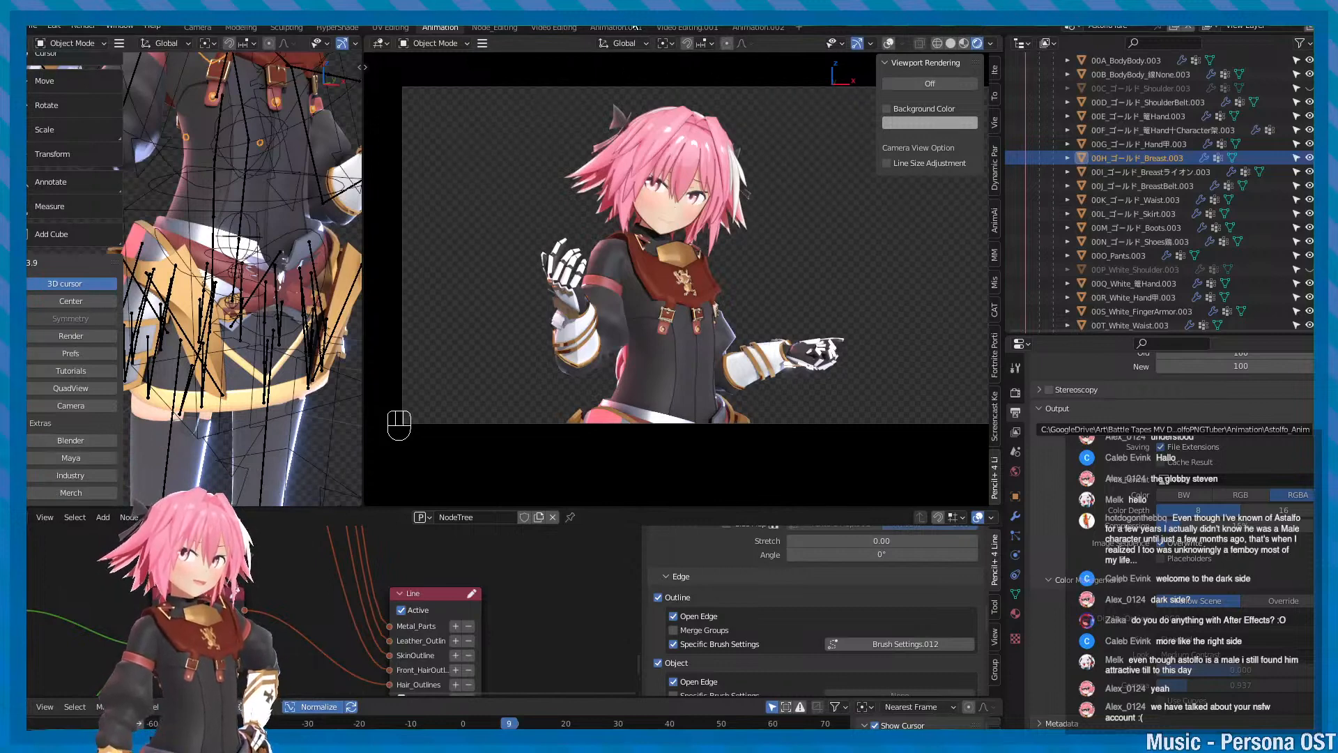
- Examine the character's upper body from several angles outside the camera view
scroll(697, 167, "up", 2, "ctrl")
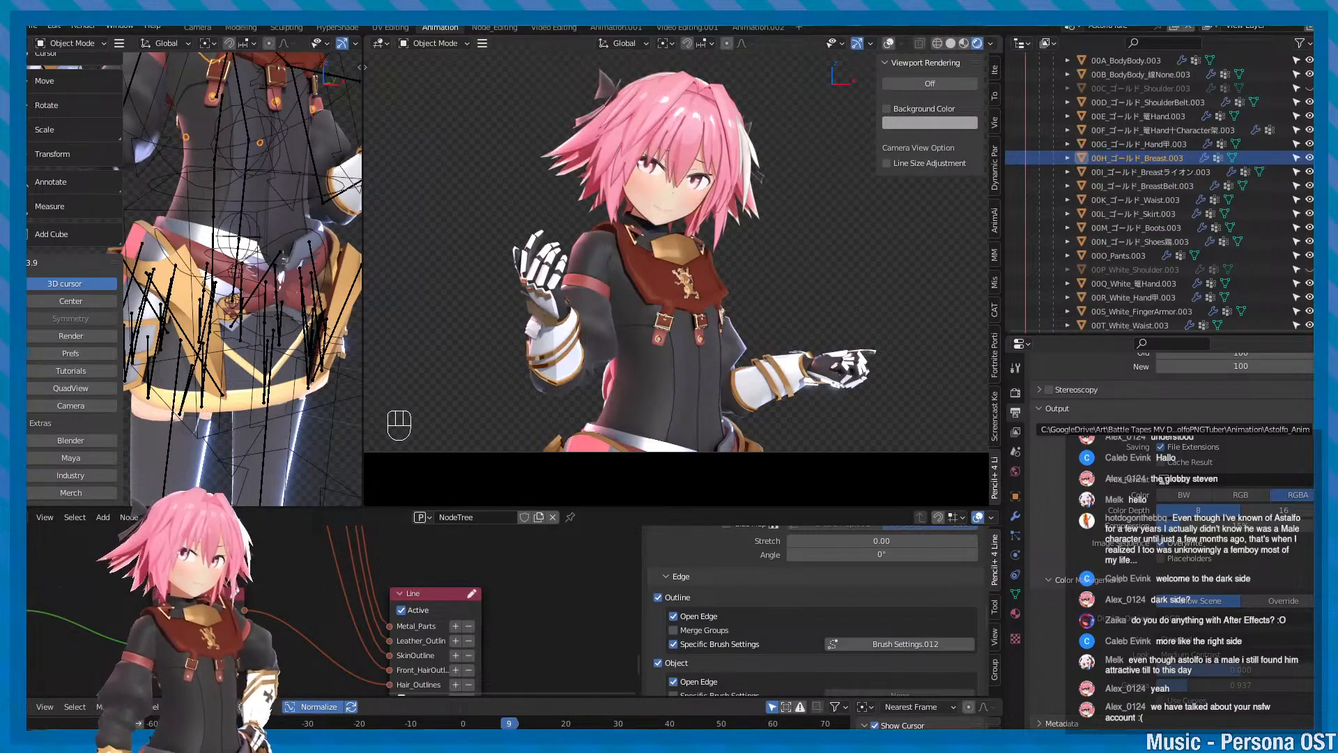
middle_click_drag(792, 314, 794, 363, "alt")
left_click_drag(794, 362, 733, 332, "alt")
scroll(756, 341, "up", 2)
middle_click_drag(732, 332, 731, 320, "alt")
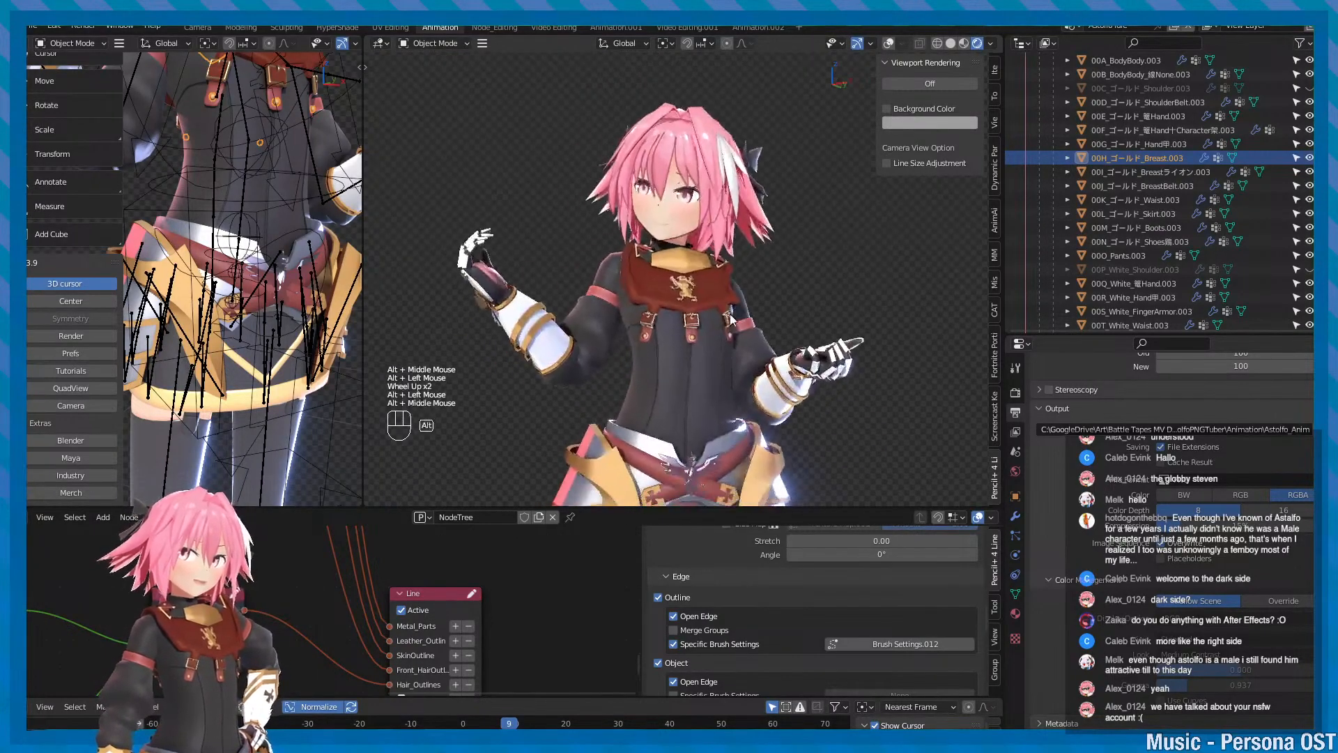
left_click_drag(730, 319, 778, 310, "alt")
middle_click_drag(778, 310, 788, 373, "alt")
left_click_drag(788, 372, 731, 368, "alt")
scroll(806, 383, "up", 1, "alt")
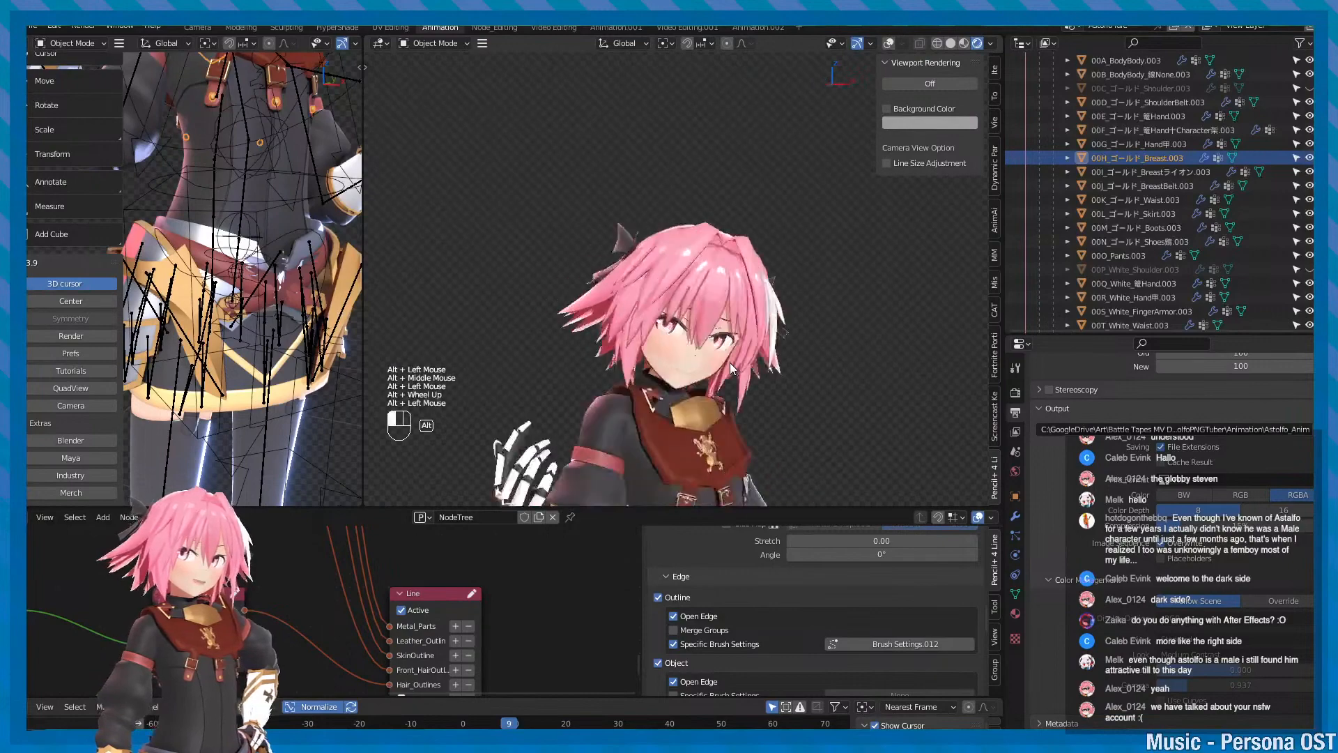
- Play the character animation, return to the camera view, and save the file
key("alt+v")
key("KP_0")
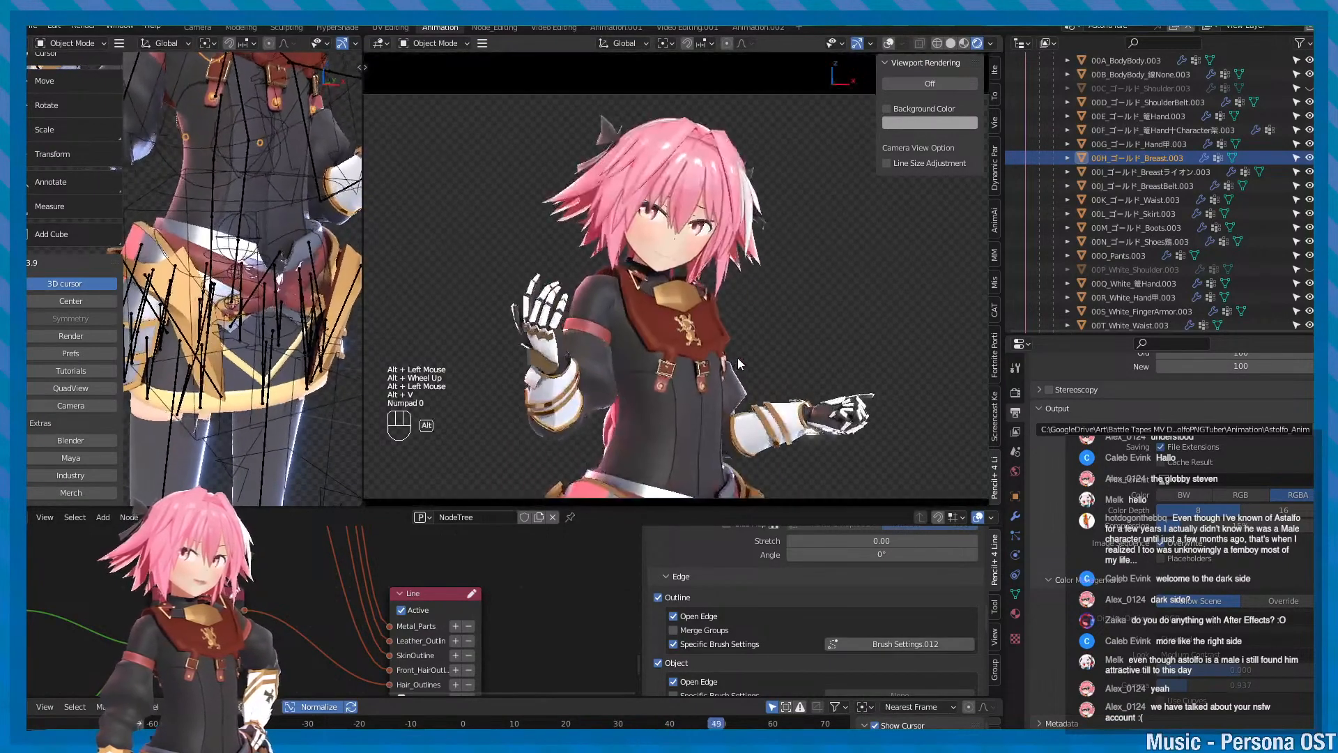
scroll(740, 363, "up", 2)
key("q")
key("ctrl+s")
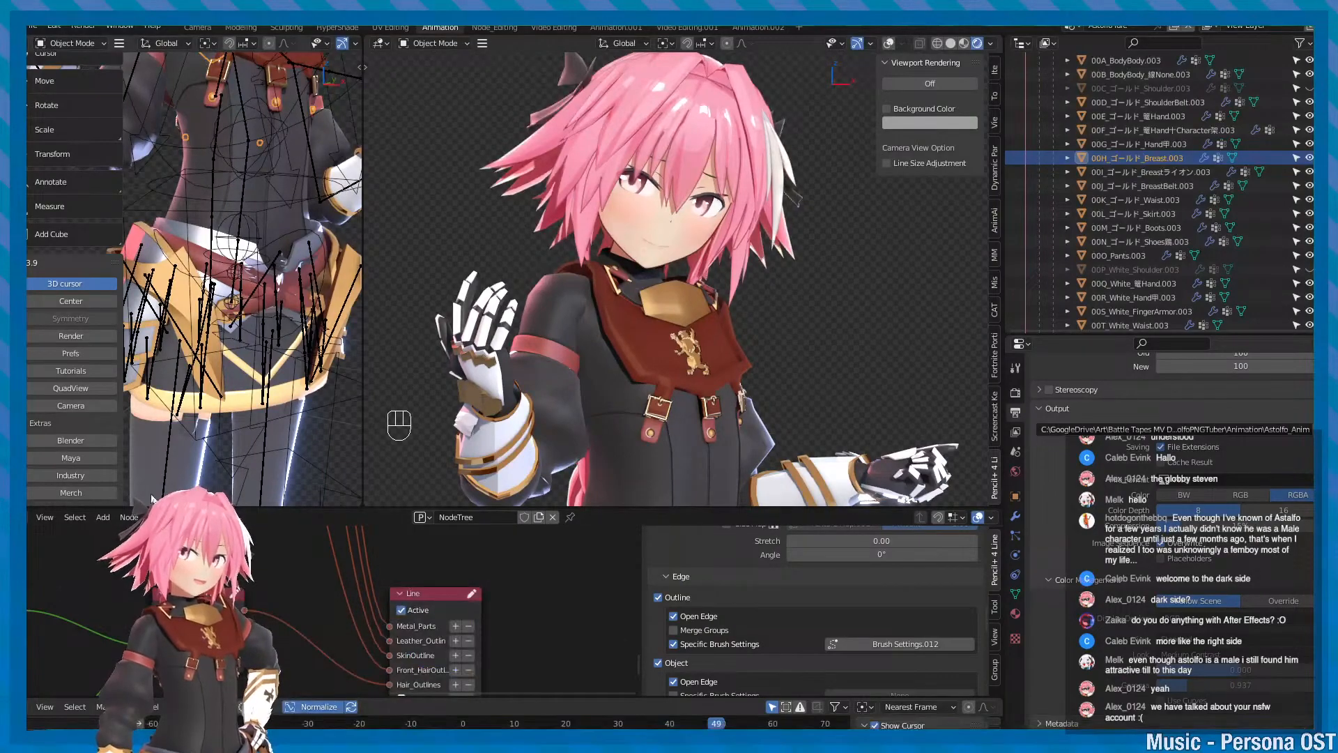
- Bring up the reference board and examine its Stepped Animation section
right_click_drag(28, 390, 630, 306)
scroll(629, 306, "down", 7)
middle_click_drag(279, 319, 696, 377)
scroll(696, 377, "up", 3)
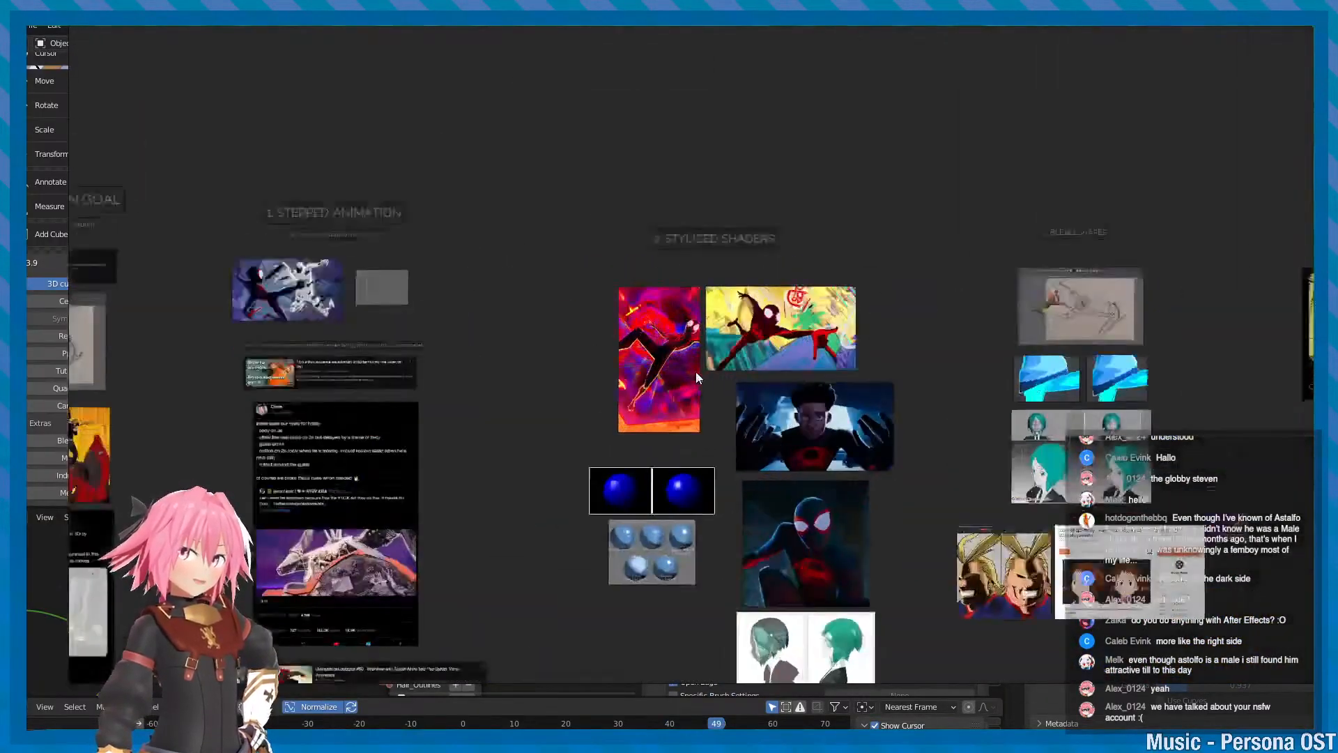
scroll(697, 377, "up", 2)
middle_click_drag(223, 345, 693, 297)
scroll(693, 297, "down", 1)
scroll(658, 155, "up", 6)
middle_click_drag(657, 154, 638, 259)
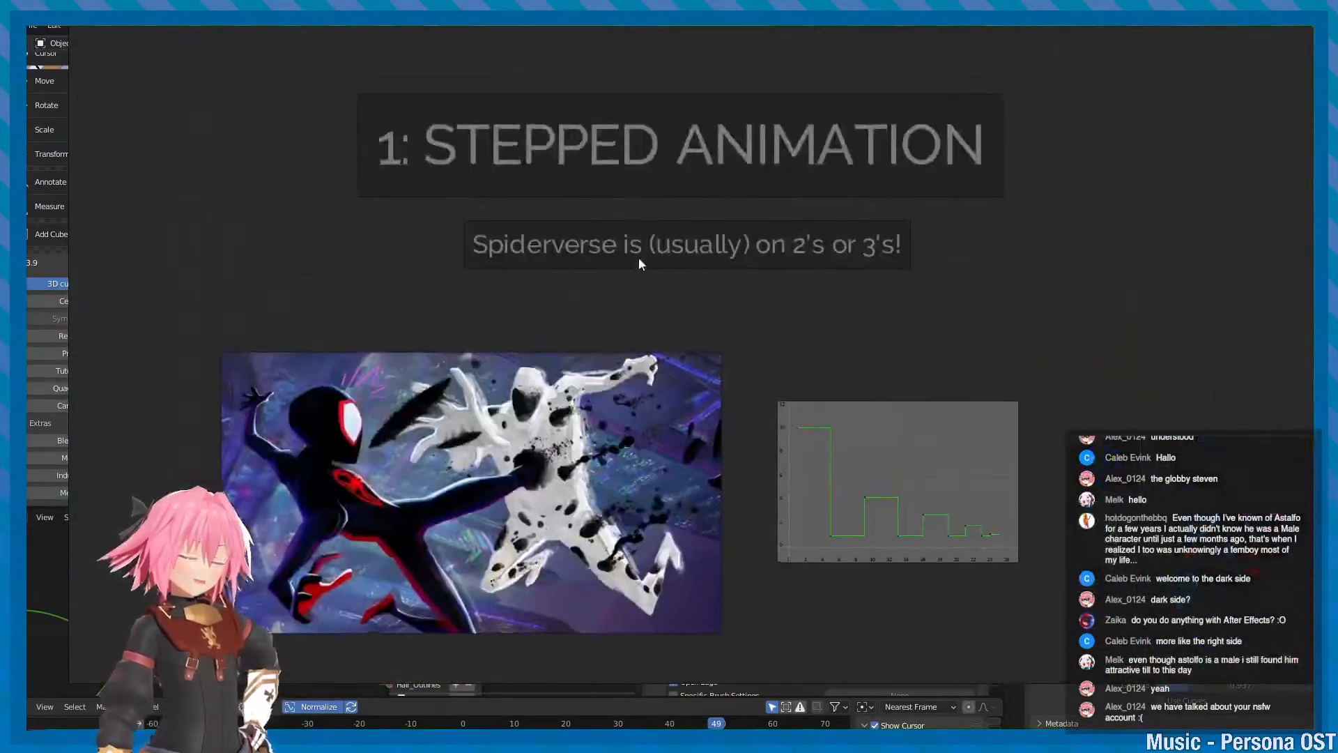
scroll(639, 258, "down", 3)
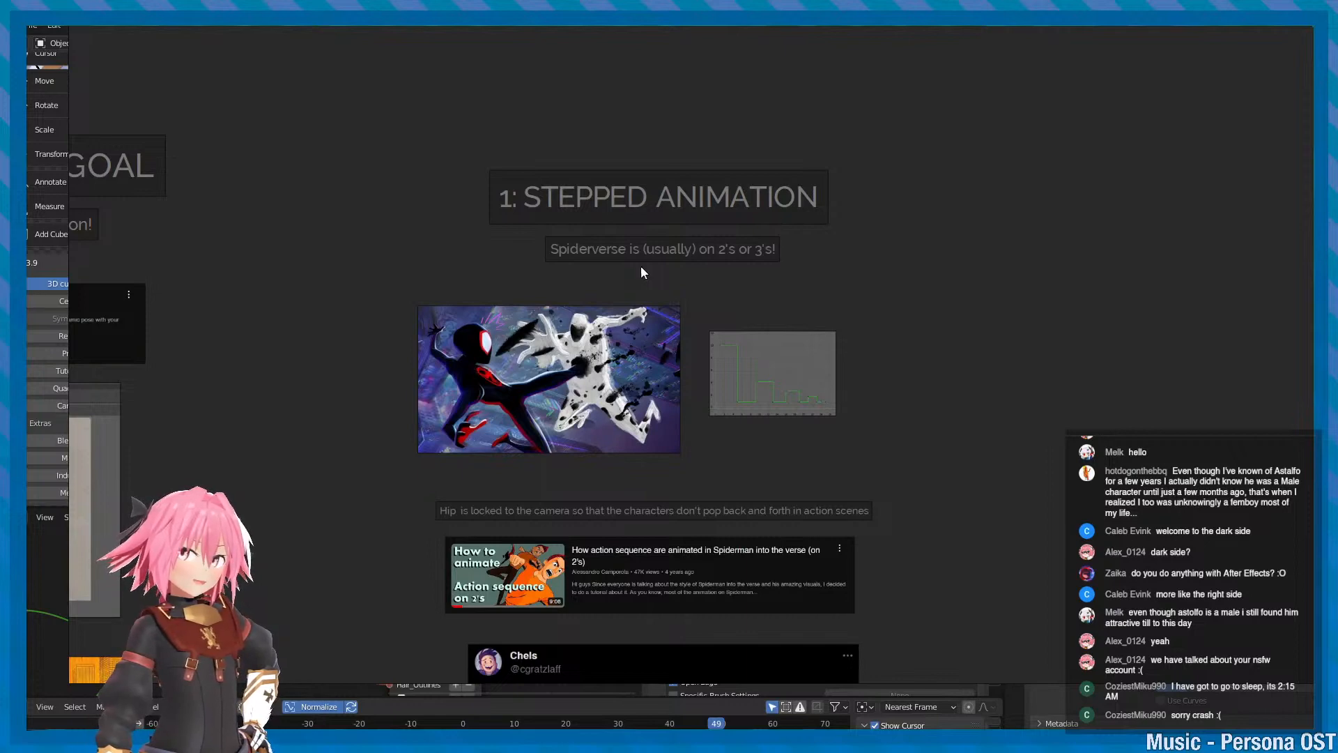
- Return to the anime character's Blender window, enlarge the Graph Editor, and go to frame 0
scroll(604, 320, "up", 2)
scroll(432, 357, "up", 2)
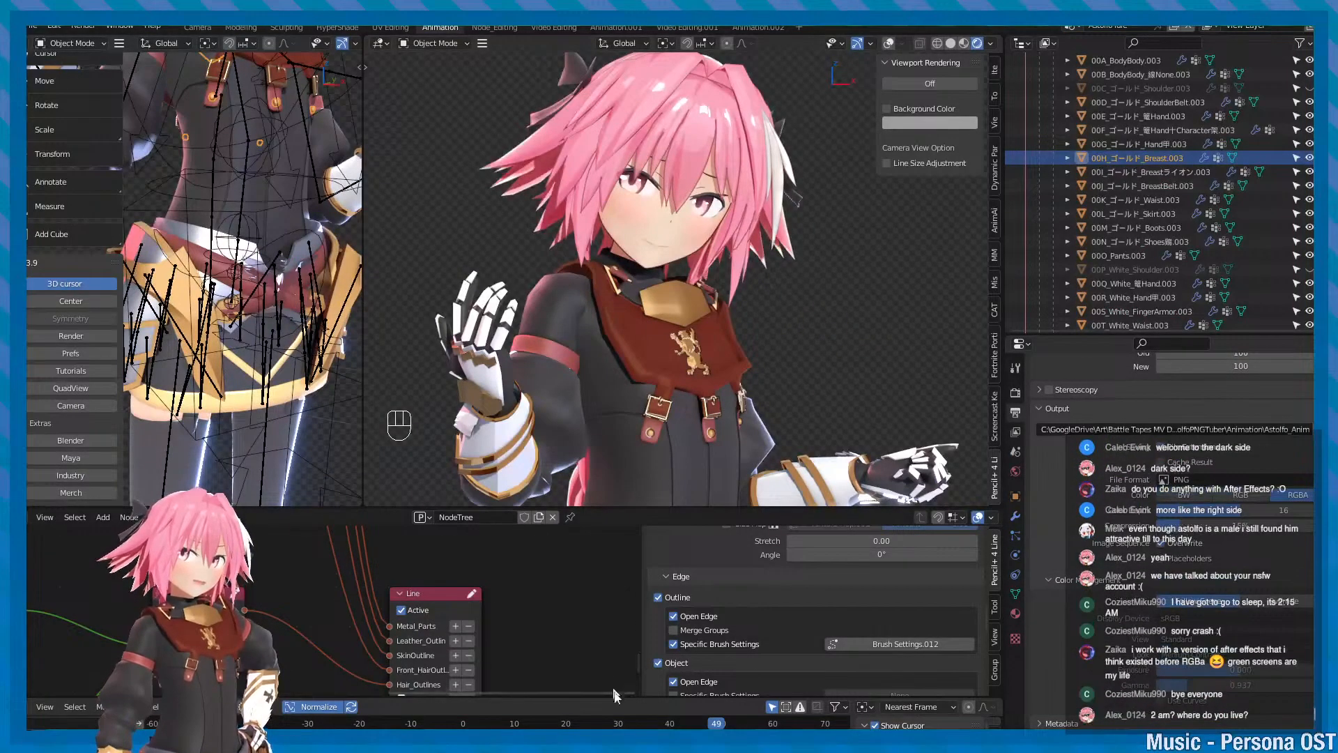
left_click_drag(618, 700, 603, 592)
scroll(603, 596, "up", 2)
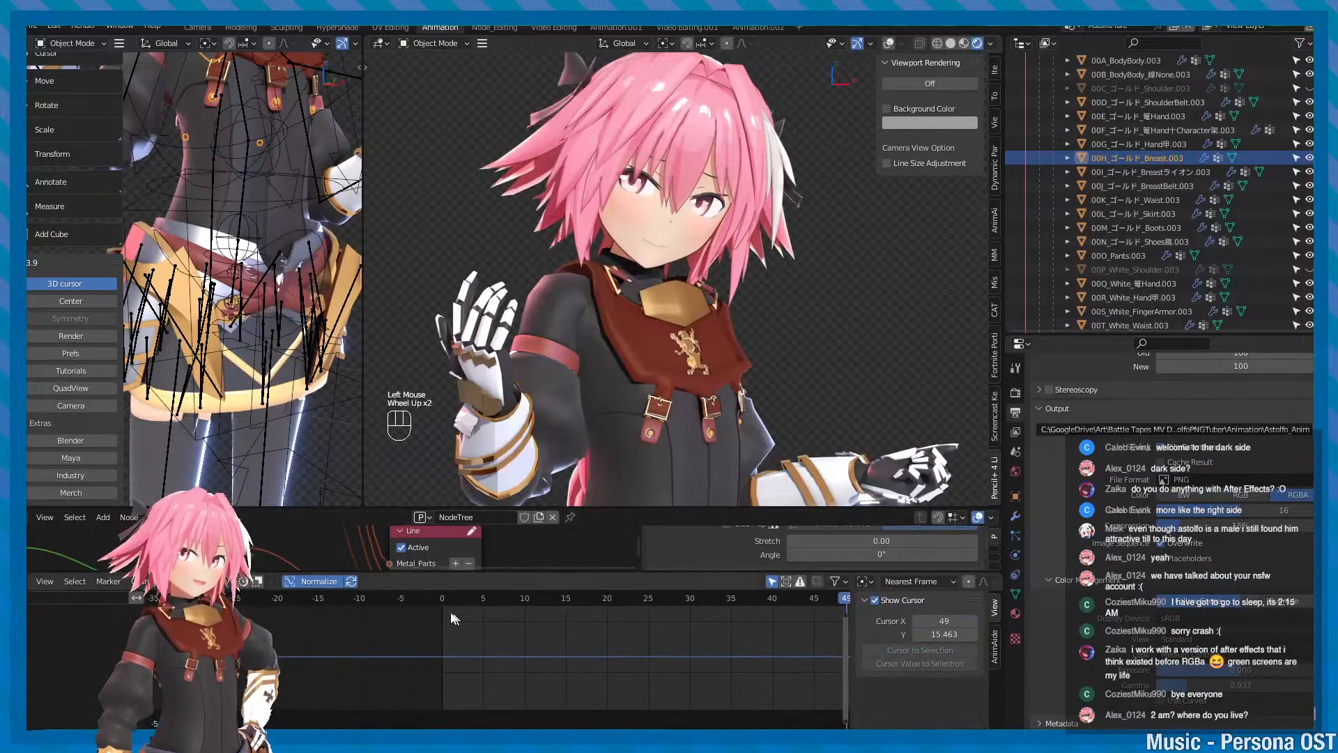
left_click(449, 604)
- Step back and forth through frames 0 to 3 to compare the character's held poses
key("alt+1")
middle_click(635, 347, "alt")
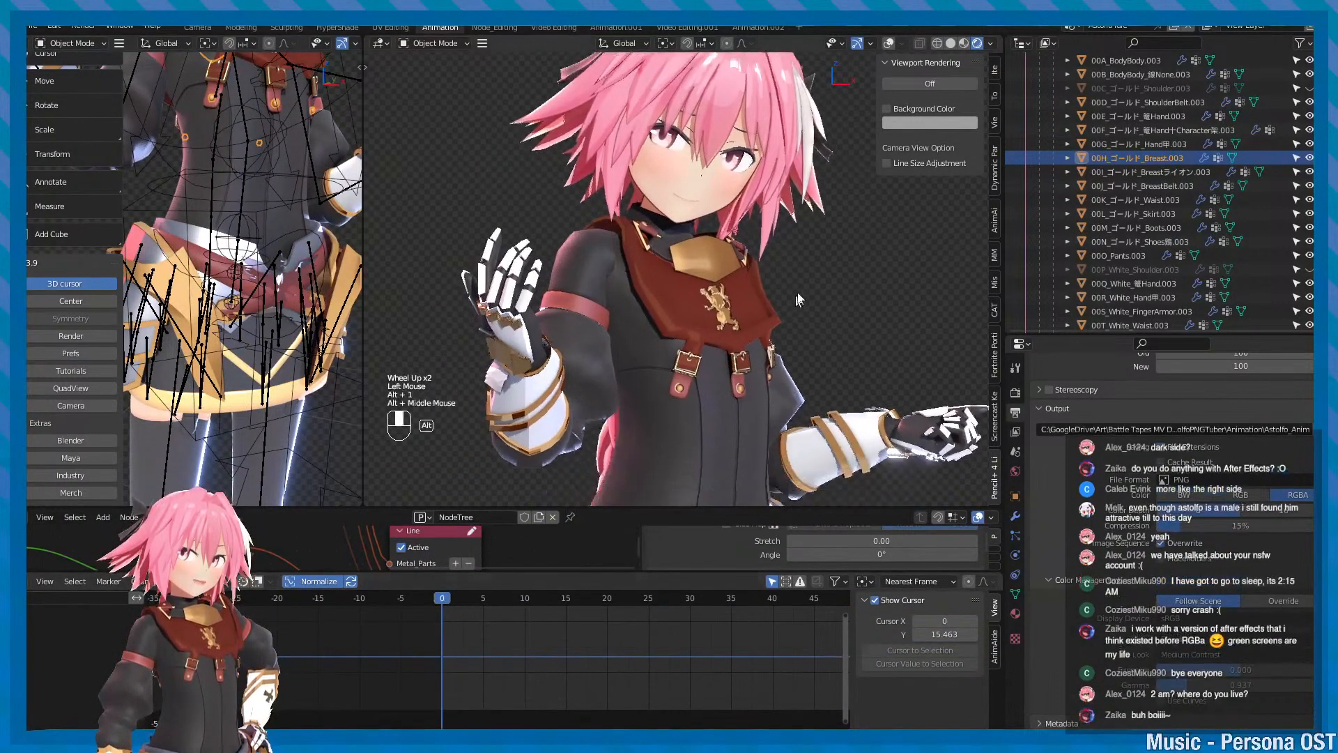
scroll(496, 614, "up", 4)
key("alt+2")
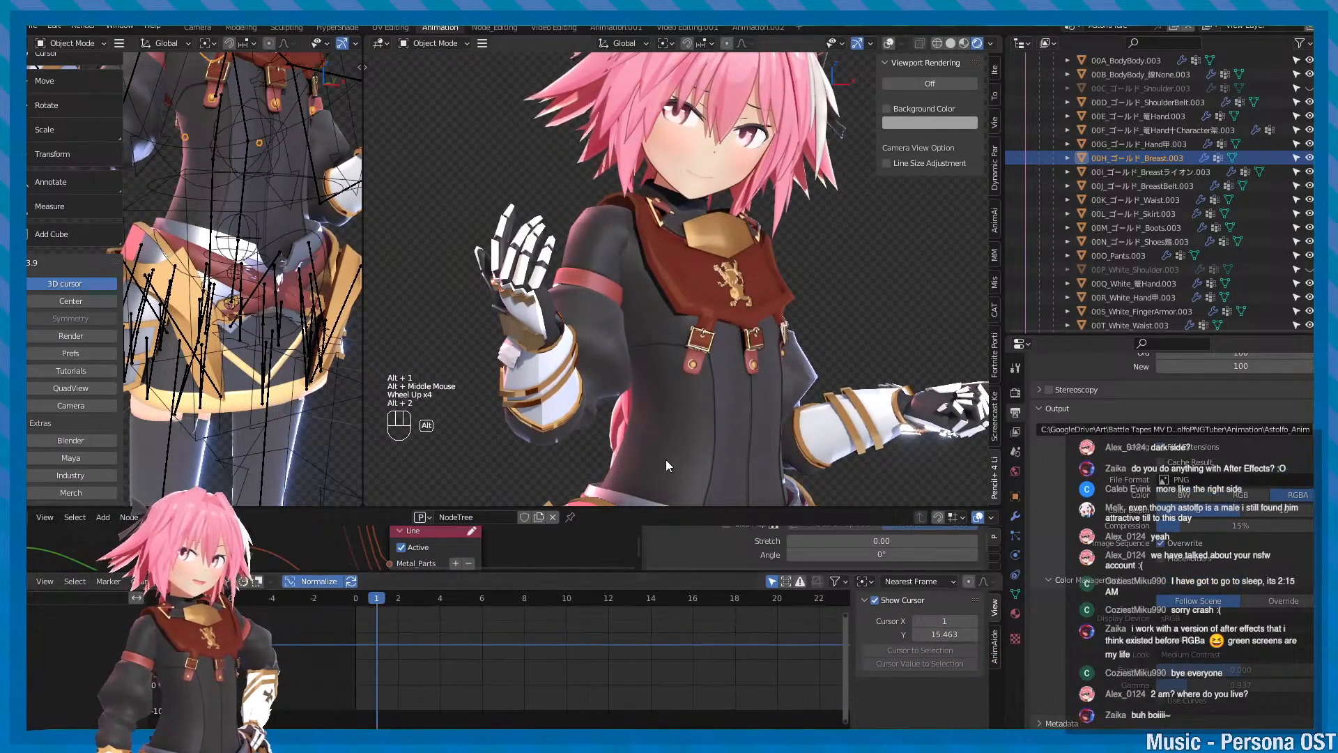
key("alt+1")
key("alt+2")
key("alt+1")
key("alt+2")
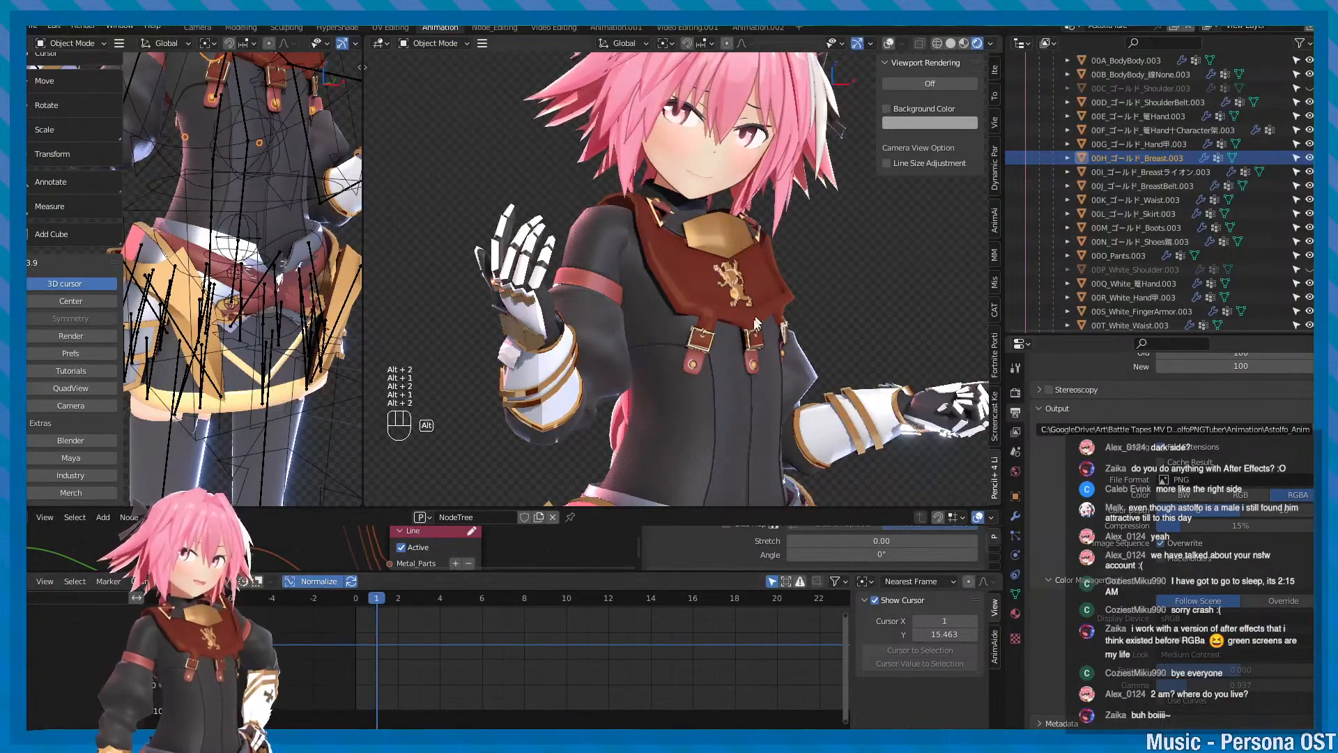
middle_click(737, 354, "alt")
key("alt+2")
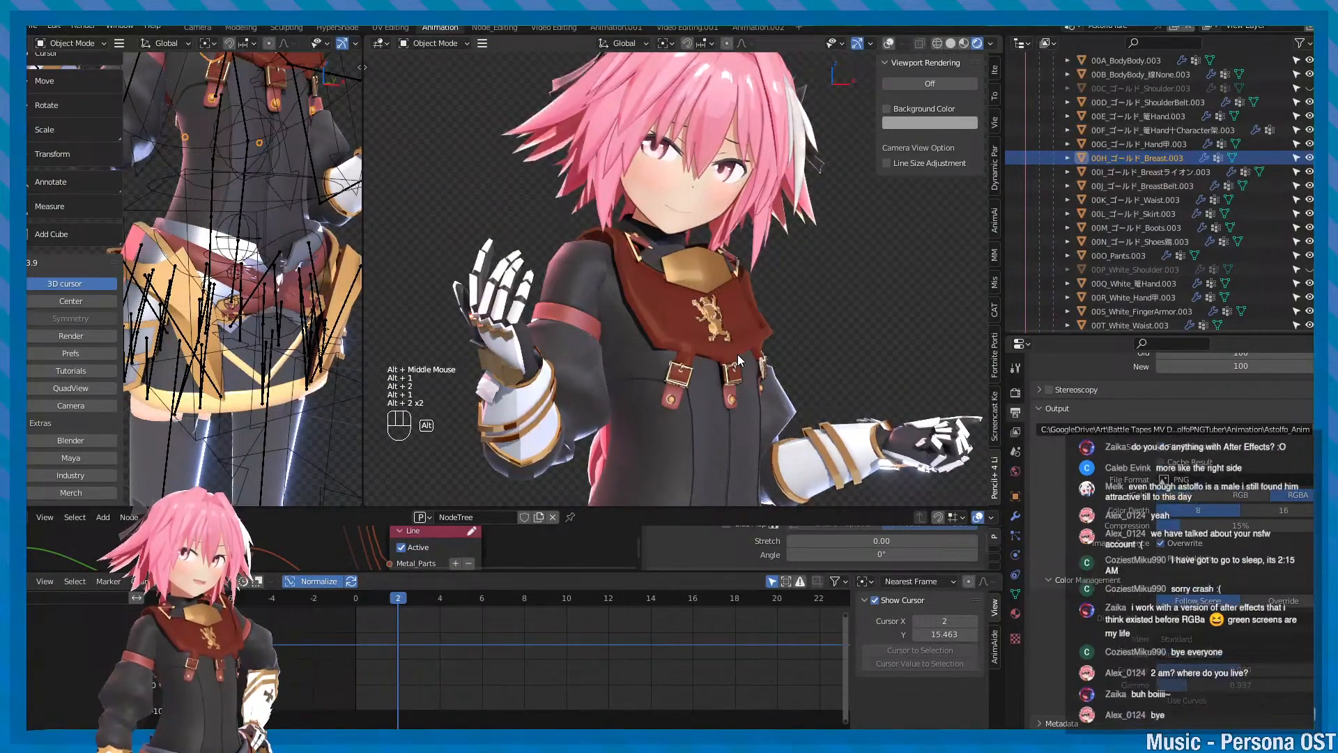
key("alt+2")
key("alt+1")
key("alt+1")
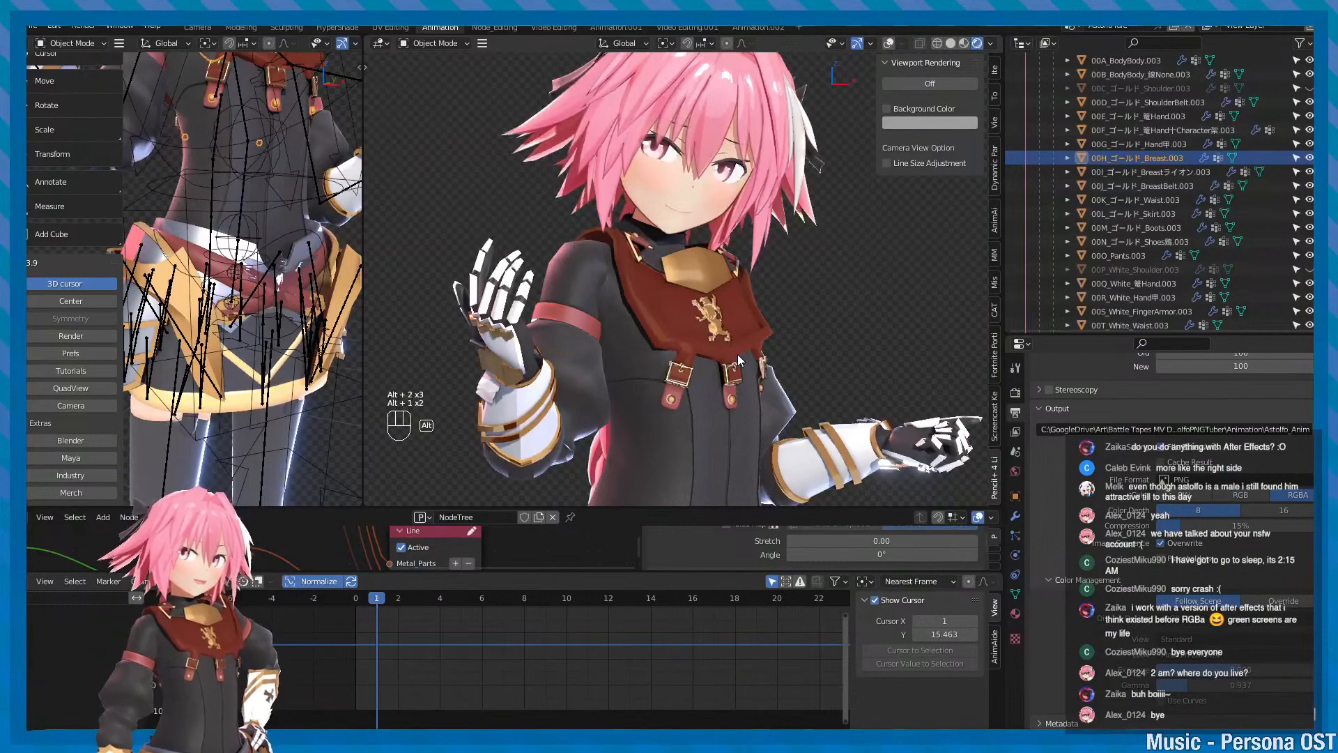
key("alt+2")
key("alt+2")
key("alt+1")
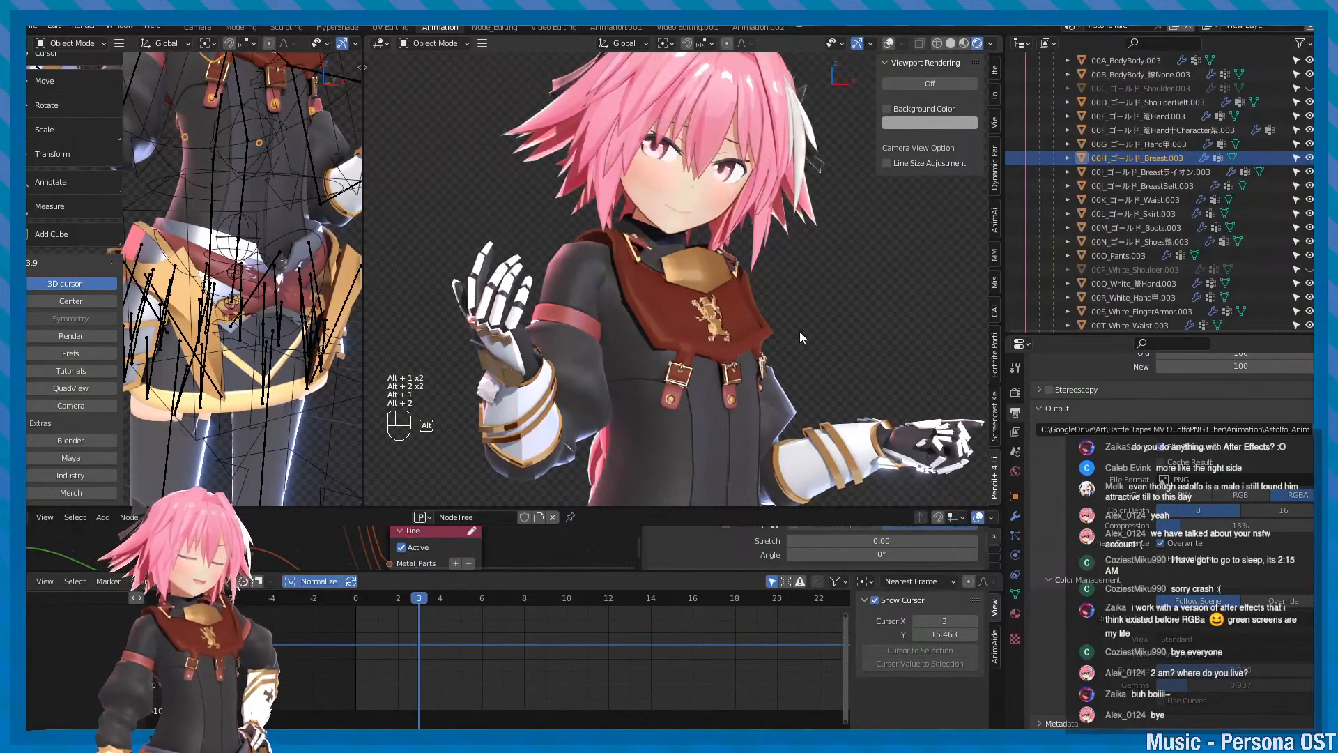
- Frame the character's upper body and step back and forth around frame 5 to examine the pose holds
middle_click(800, 341, "alt")
key("alt+2")
scroll(818, 378, "down", 1, "alt")
middle_click(814, 351, "alt")
key("alt+2")
key("alt+2")
key("alt+2")
key("alt+2")
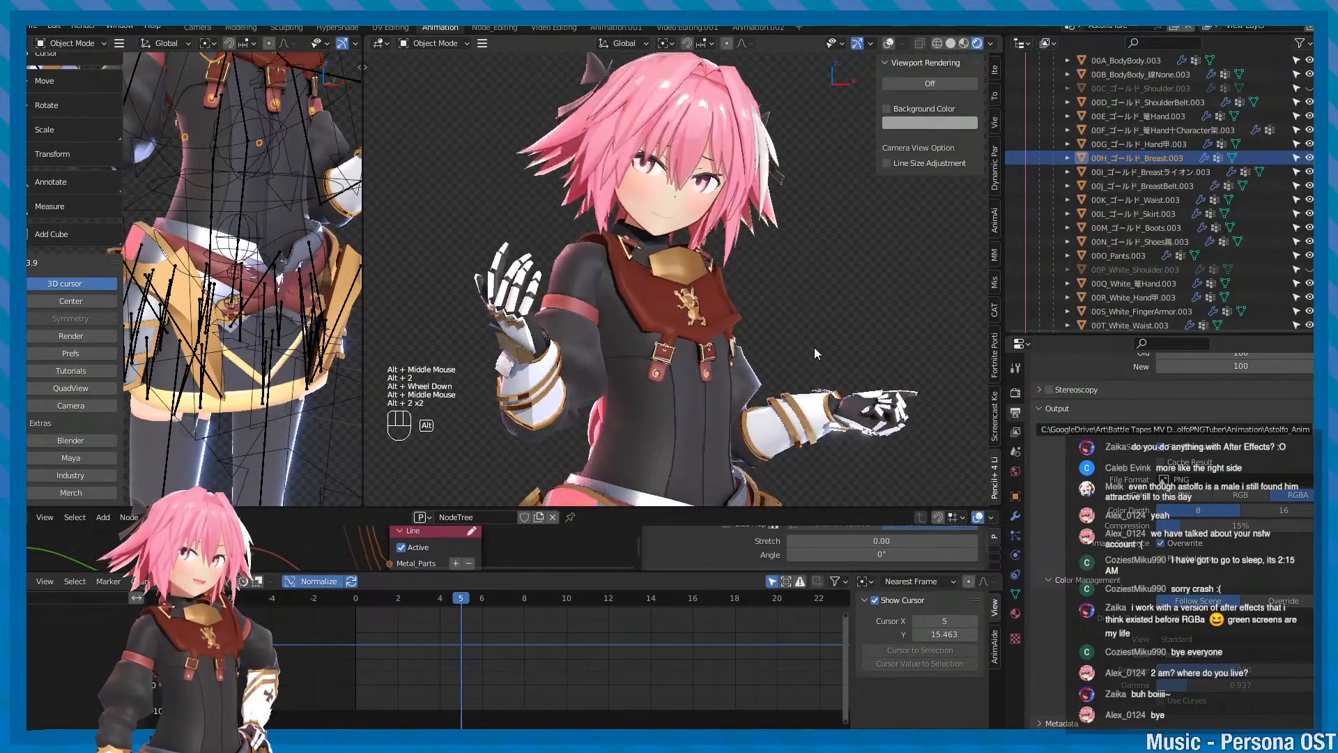
key("alt+1")
key("alt+1")
key("alt+1")
key("alt+1")
- Step forward frame by frame up to frame 48 to examine the stepped pose changes
key("alt+2")
key("alt+2")
key("alt+2")
key("alt+2")
key("alt+2")
key("alt+2")
key("alt+2")
key("alt+2")
key("alt+2")
key("alt+2")
key("alt+2")
key("alt+2")
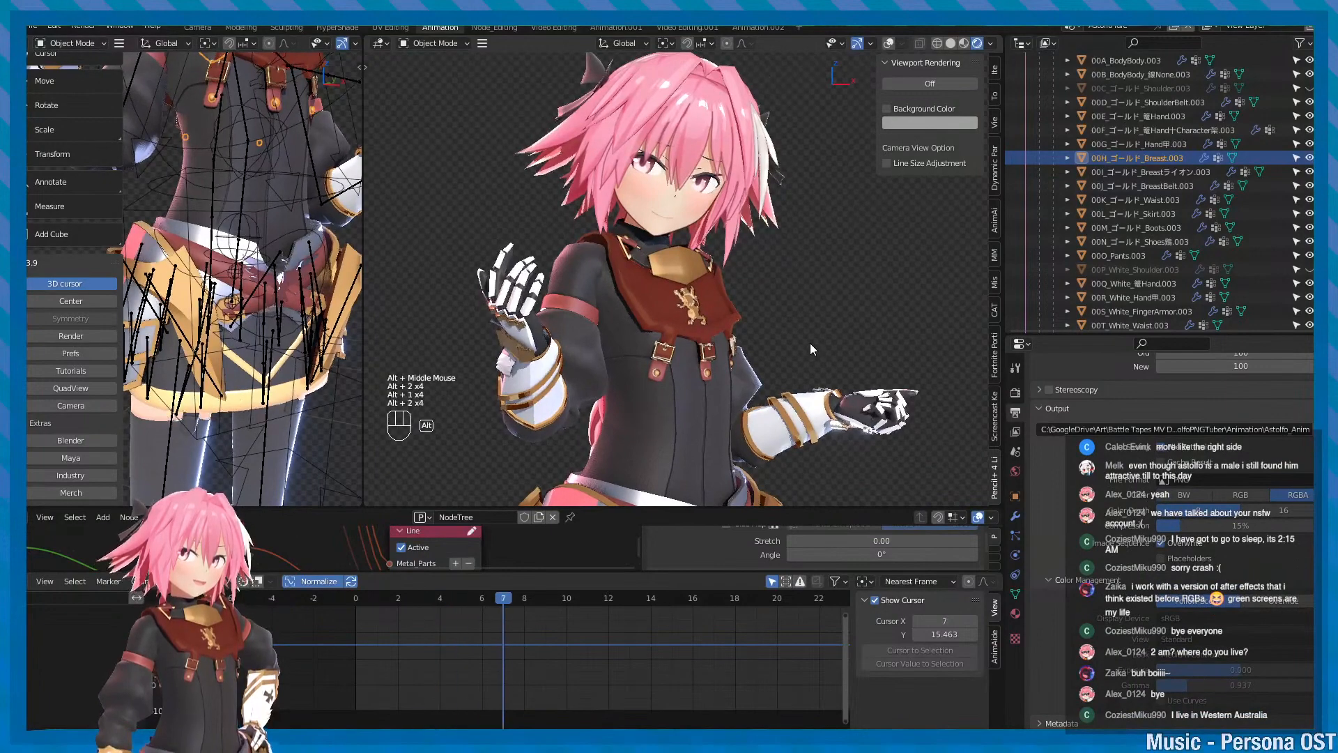
key("alt+2")
key("alt+2")
key("alt+2")
key("alt+2")
key("alt+2")
key("alt+2")
key("alt+2")
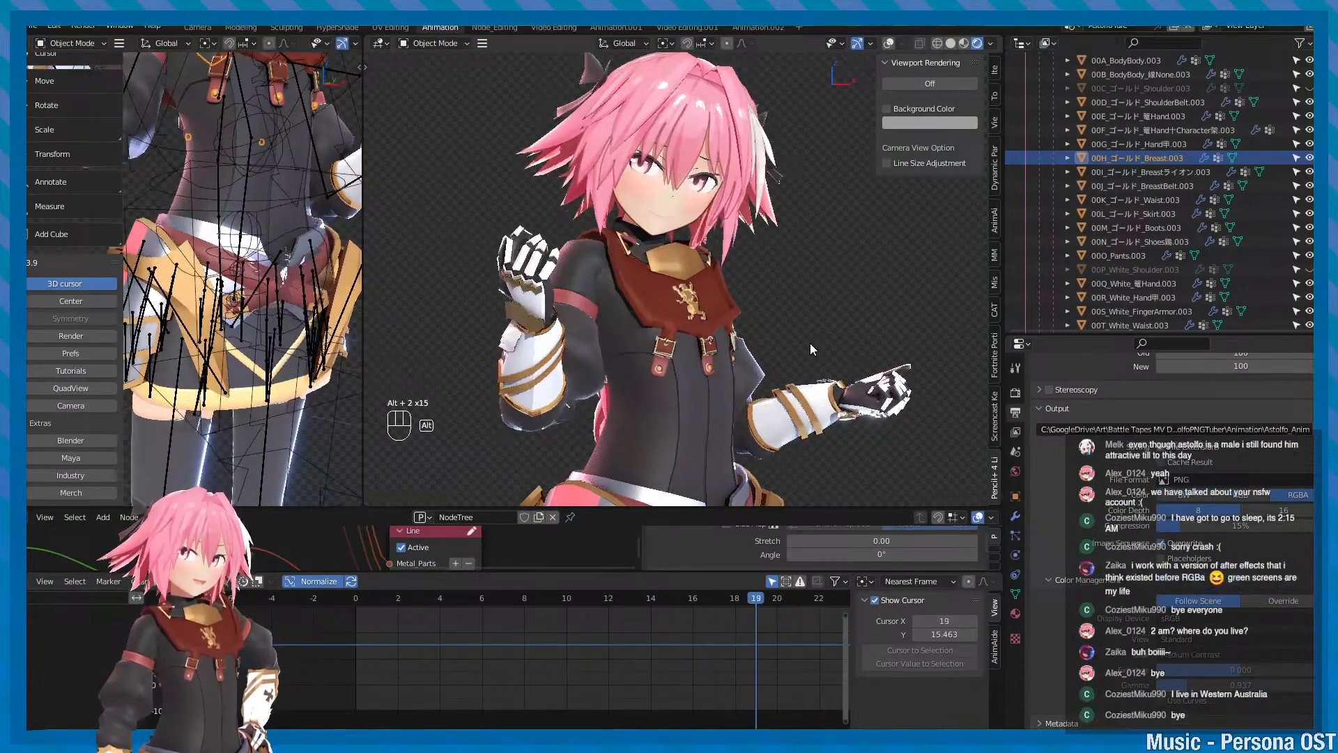
scroll(741, 668, "down", 2)
key("alt+2")
key("alt+2")
key("alt+2")
key("alt+2")
key("alt+2")
key("alt+2")
key("alt+2")
key("alt+2")
key("alt+2")
key("alt+2")
key("alt+2")
key("alt+2")
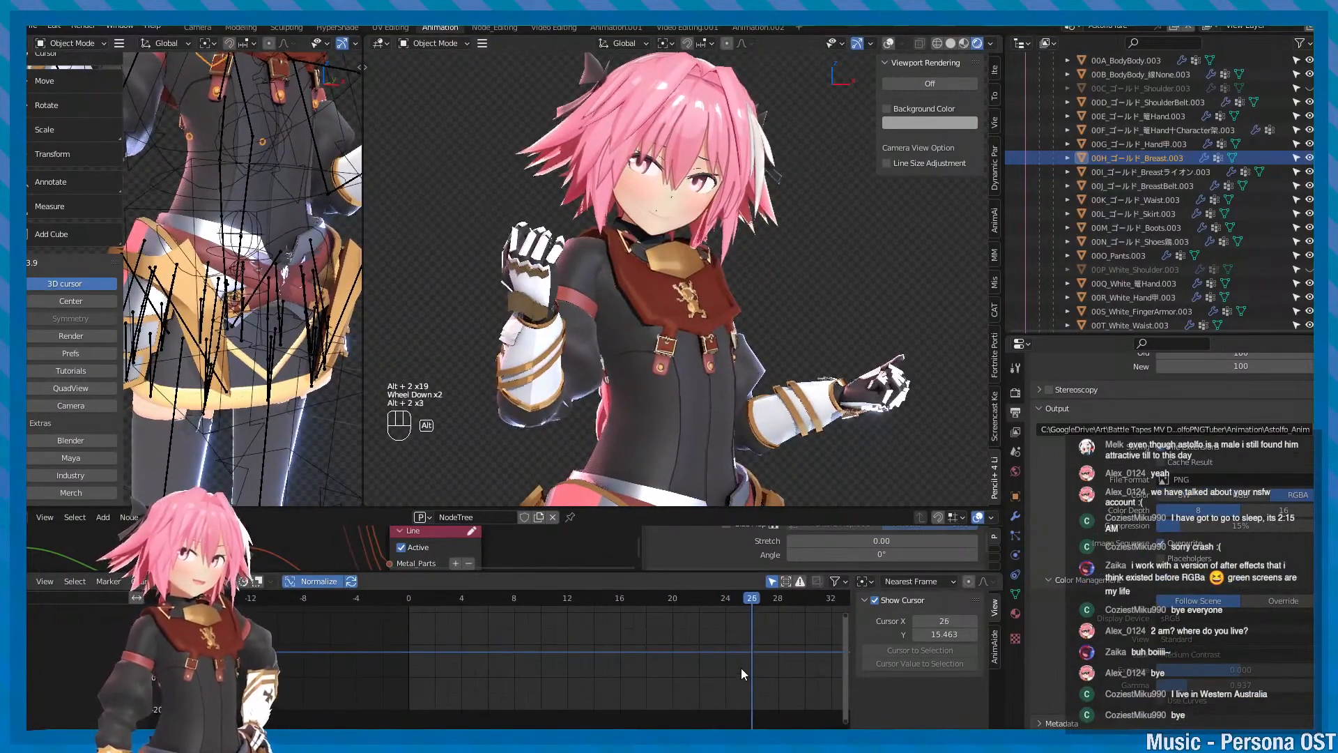
key("alt+2")
key("alt+2")
key("alt+2")
key("alt+2")
key("alt+2")
key("alt+2")
key("alt+2")
key("alt+2")
key("alt+2")
key("alt+2")
key("alt+2")
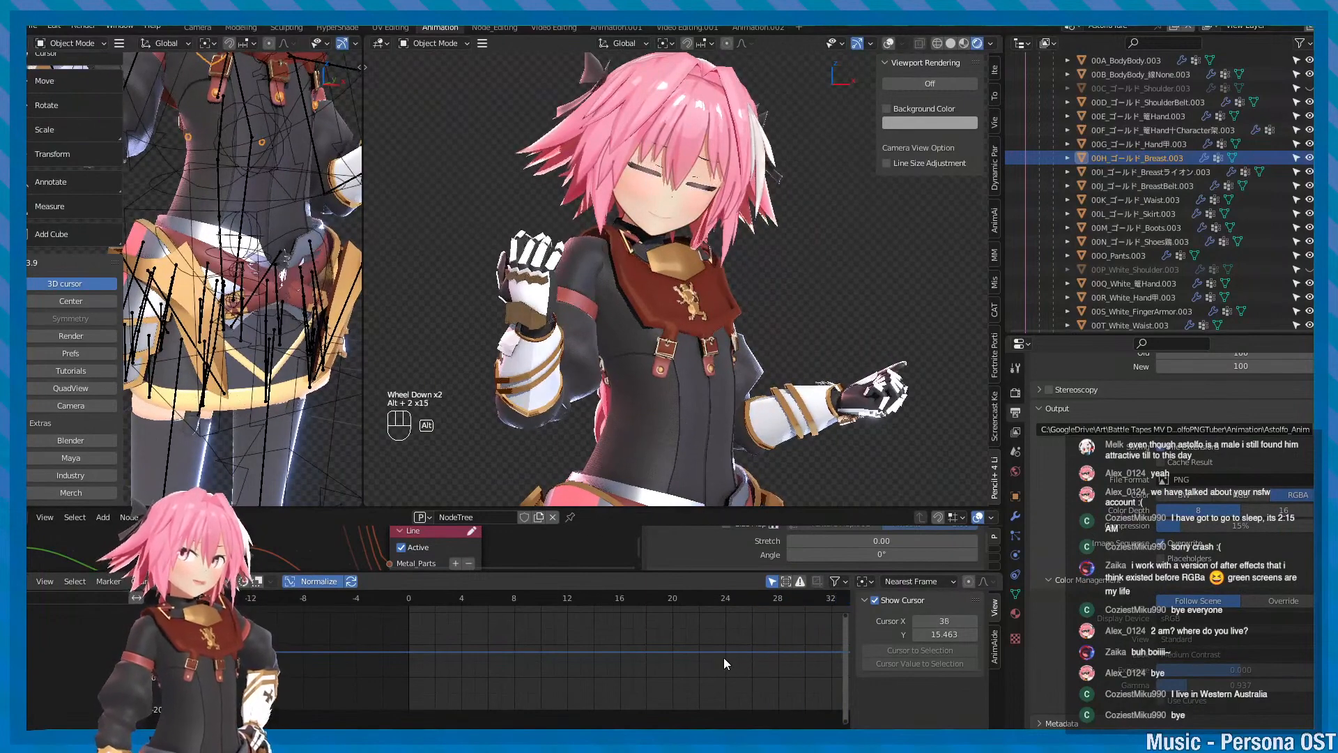
key("alt+2")
key("alt+2")
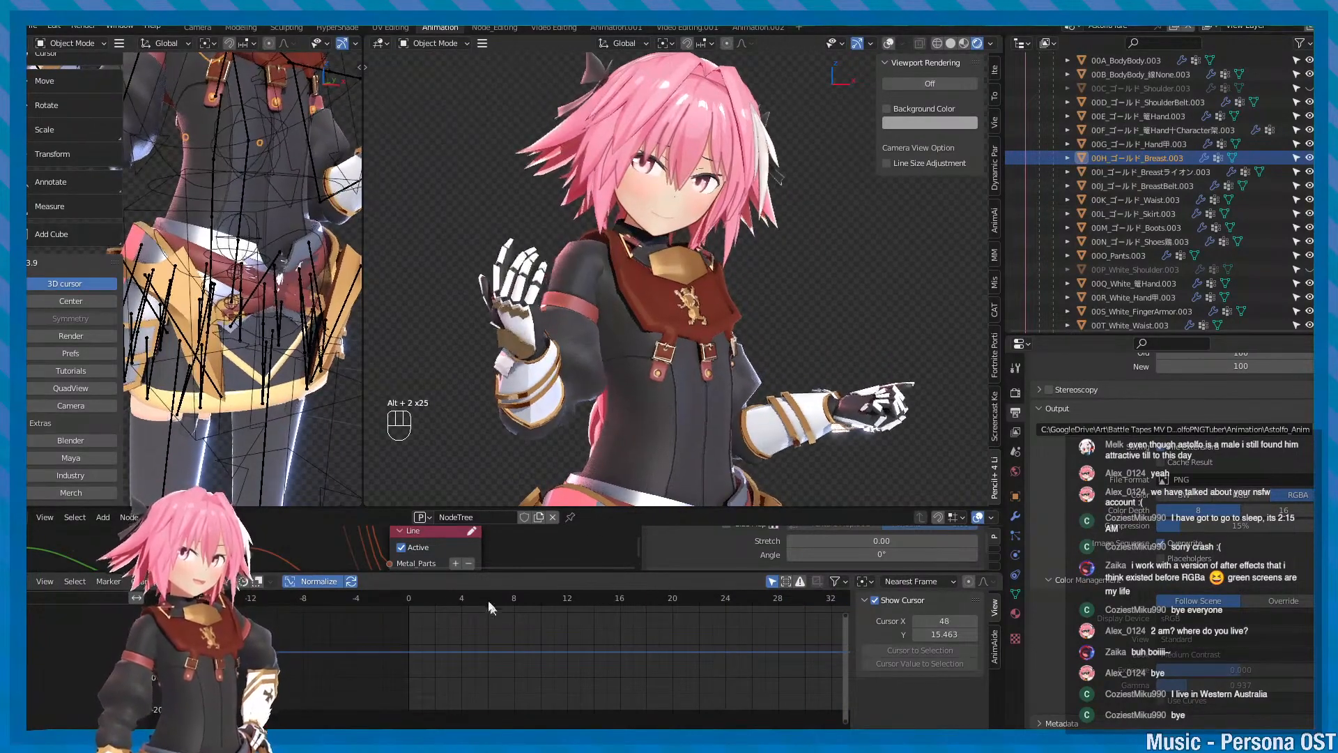
- Go back to the animation's start and step through its first frames to examine when the pose changes
left_click(448, 598)
key("alt+2")
key("alt+2")
key("alt+2")
key("alt+2")
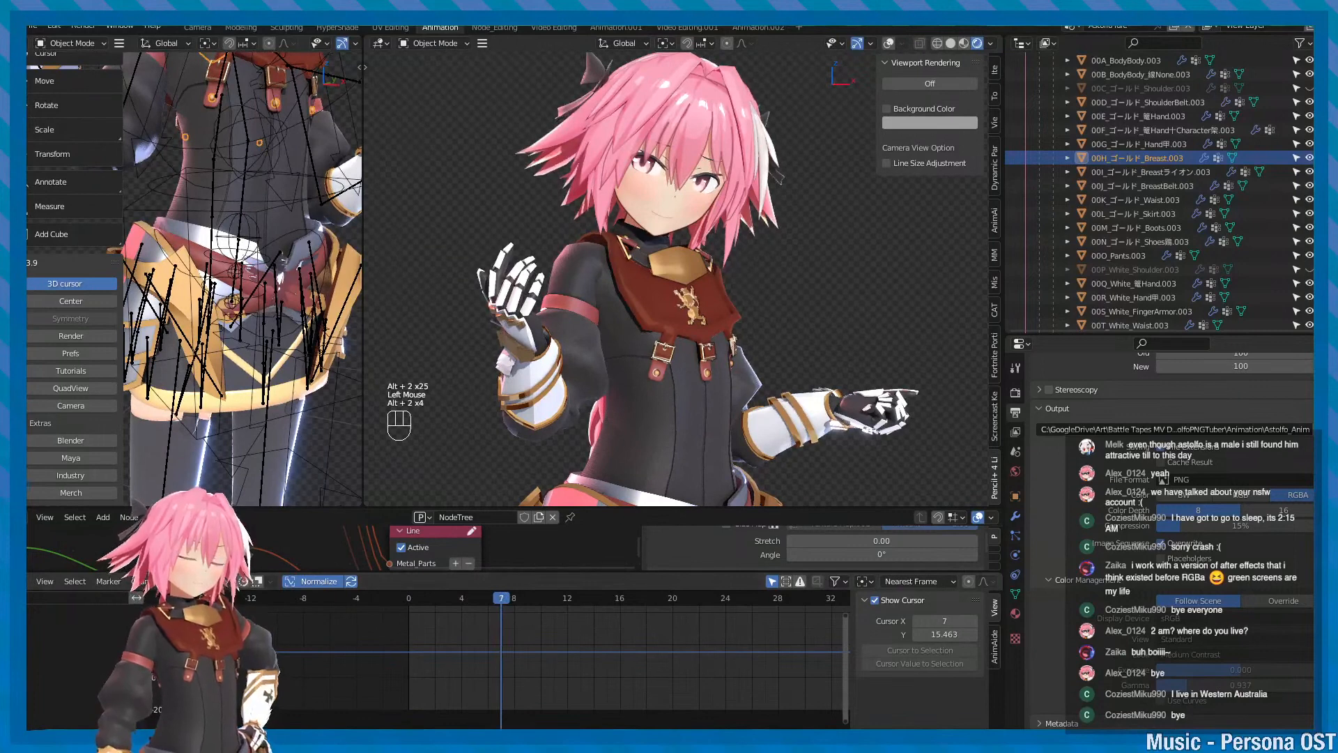
left_click(433, 606)
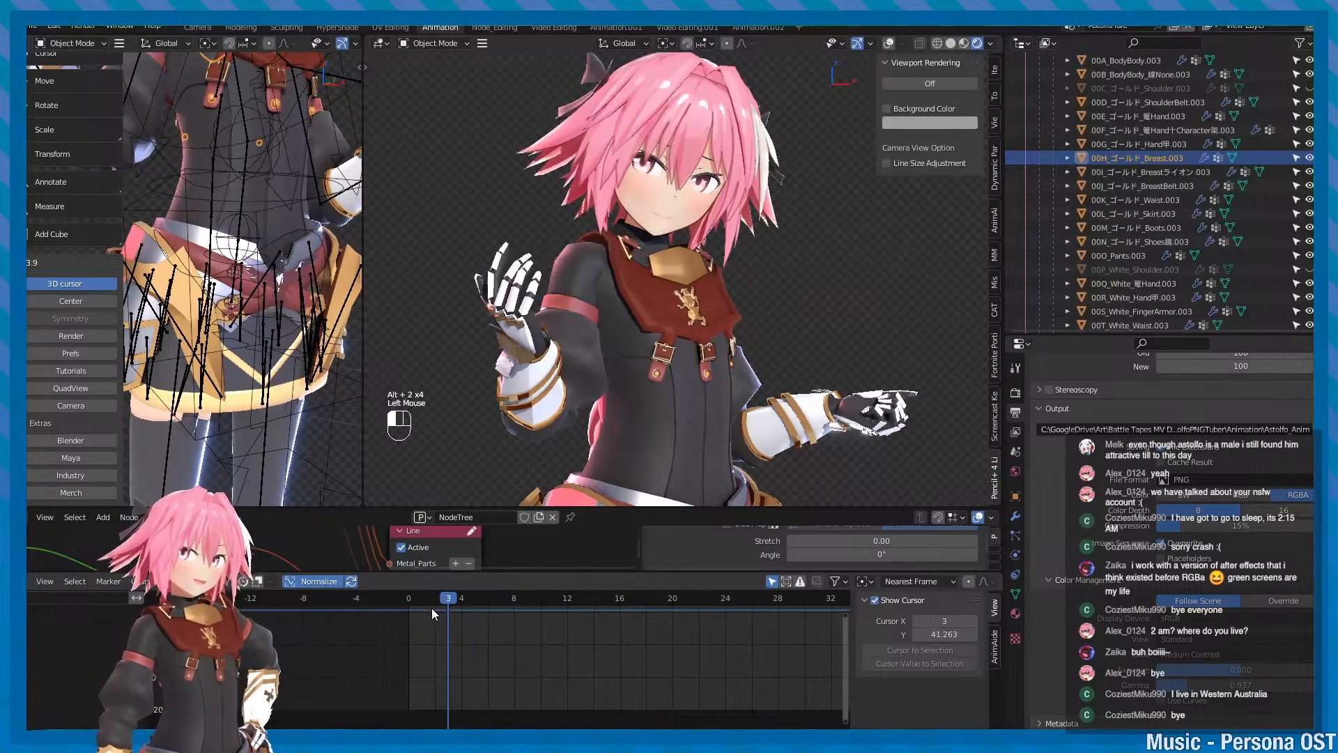
middle_click(689, 273, "alt")
key("alt+1")
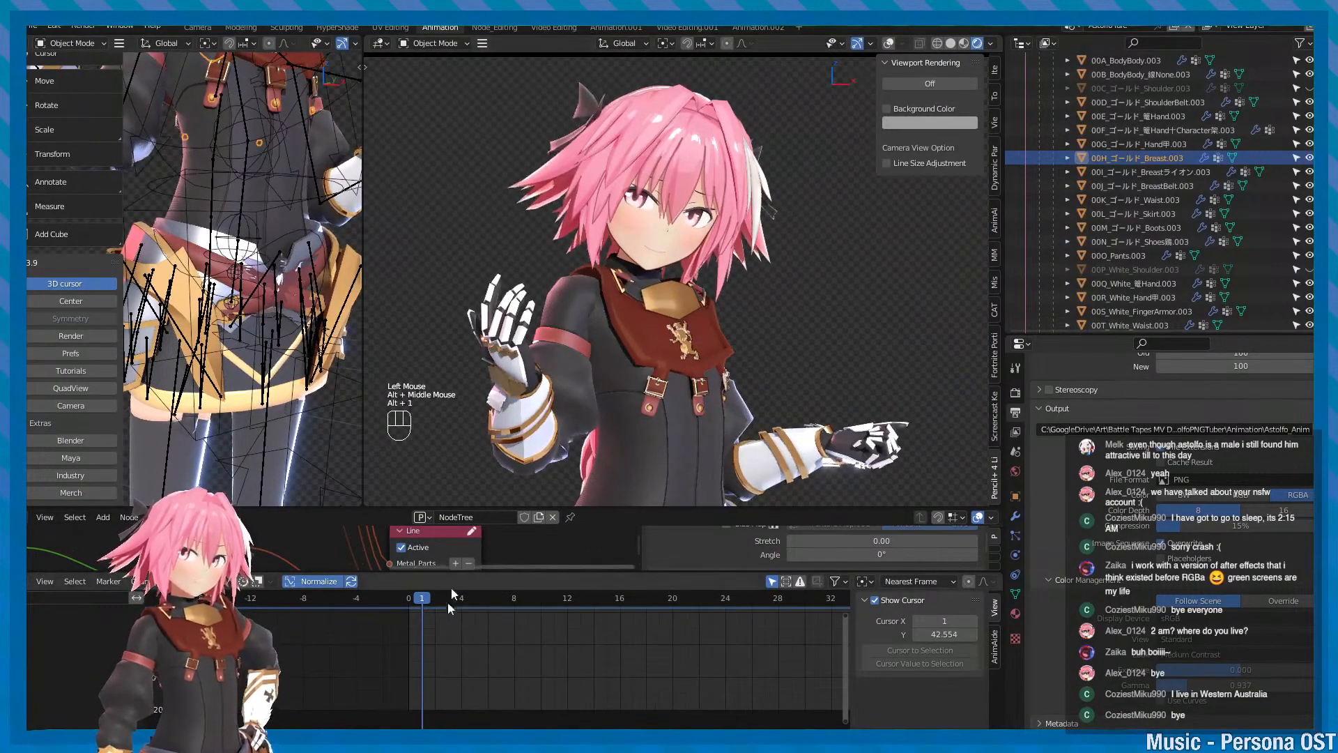
key("alt+1")
key("alt+2")
key("alt+2")
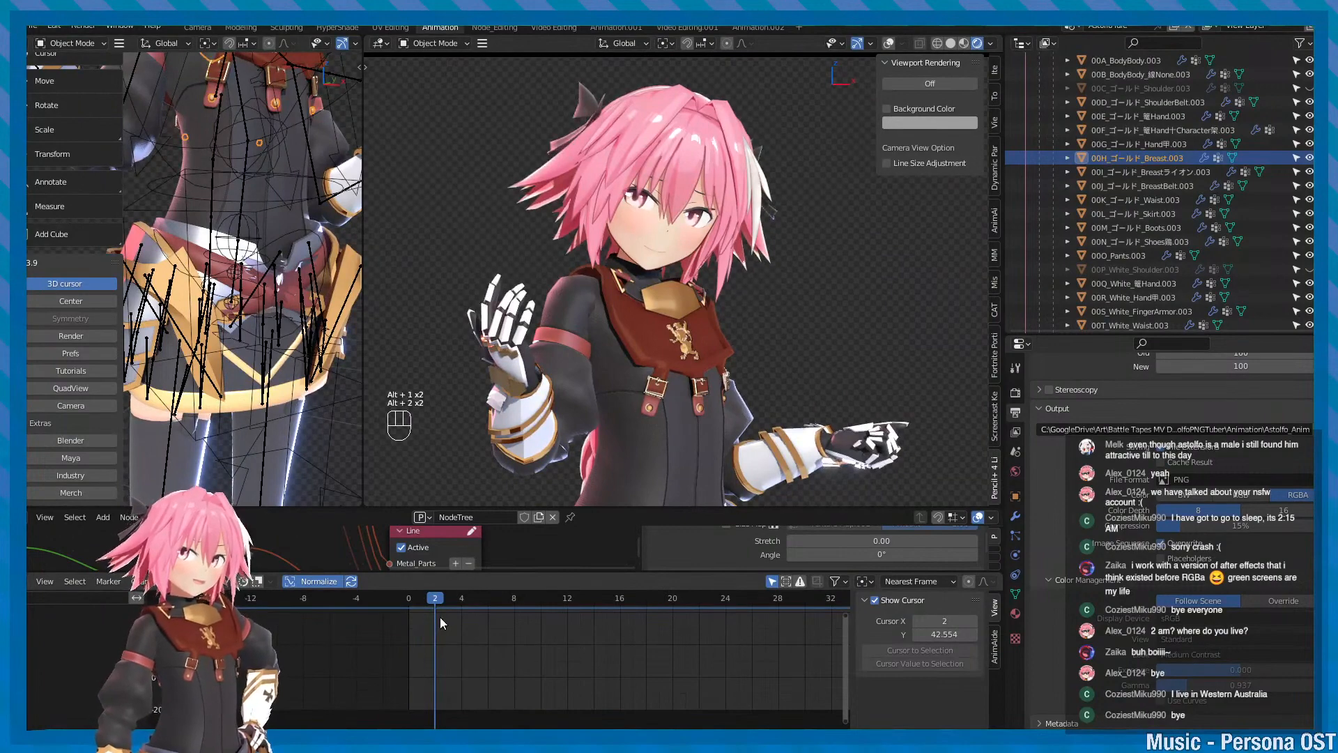
key("alt+2")
key("alt+1")
key("alt+2")
scroll(470, 643, "up", 2)
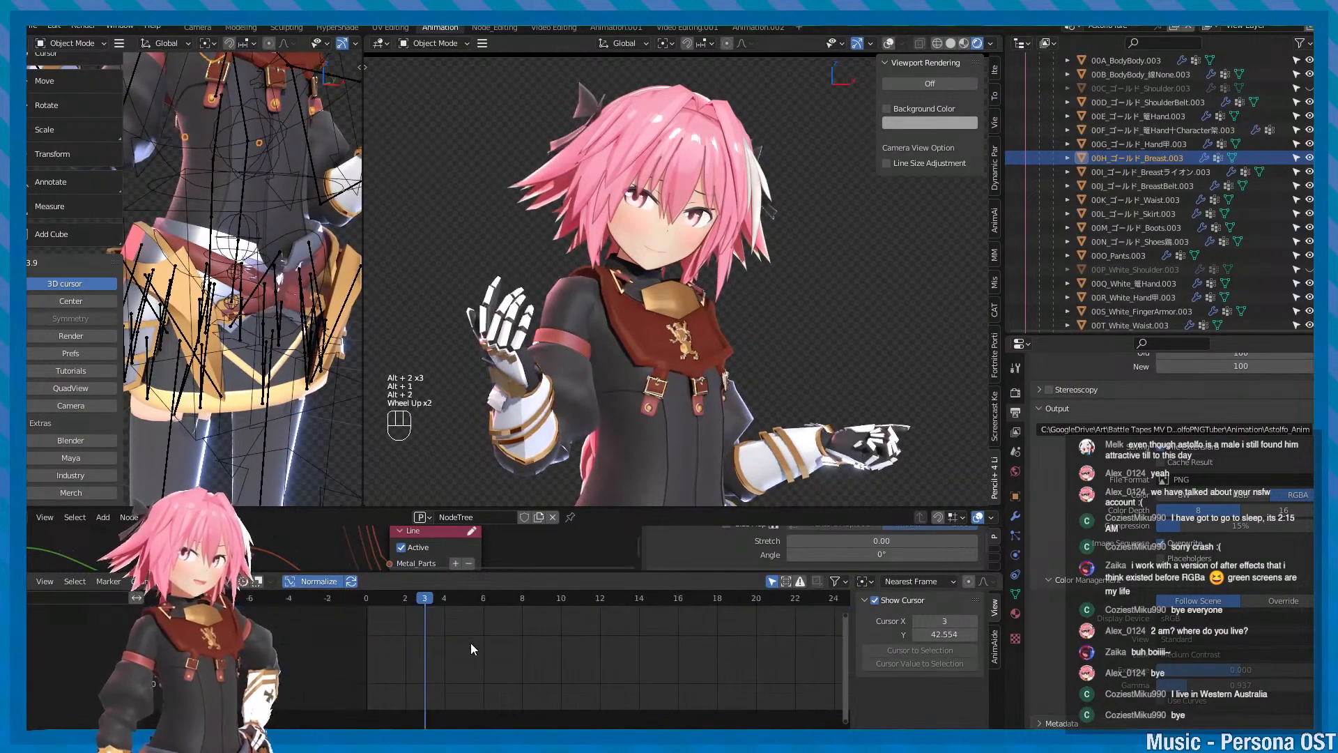
- Step onward to frame 14, checking how long each pose of the character is held
key("alt+2")
key("alt+2")
key("alt+2")
key("alt+1")
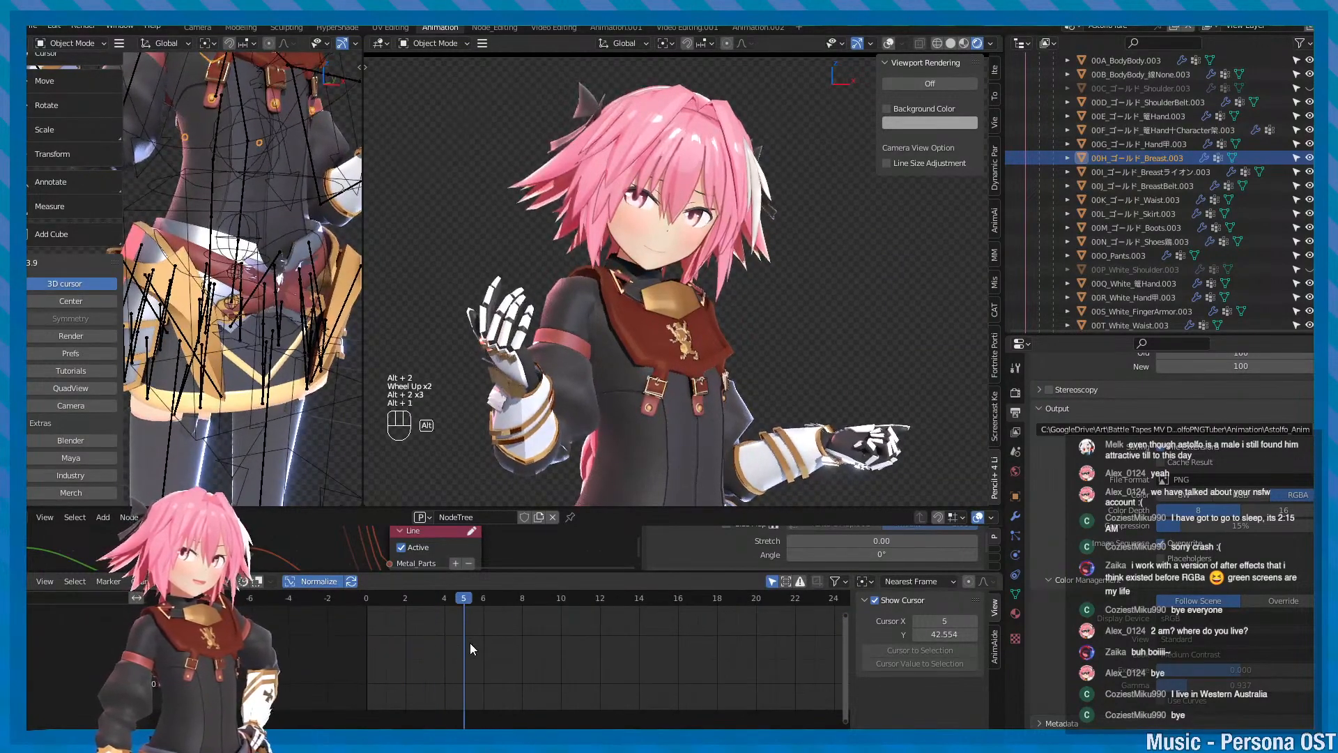
key("alt+2")
key("alt+1")
key("alt+2")
key("alt+2")
key("alt+2")
key("alt+2")
key("alt+2")
key("alt+2")
key("alt+2")
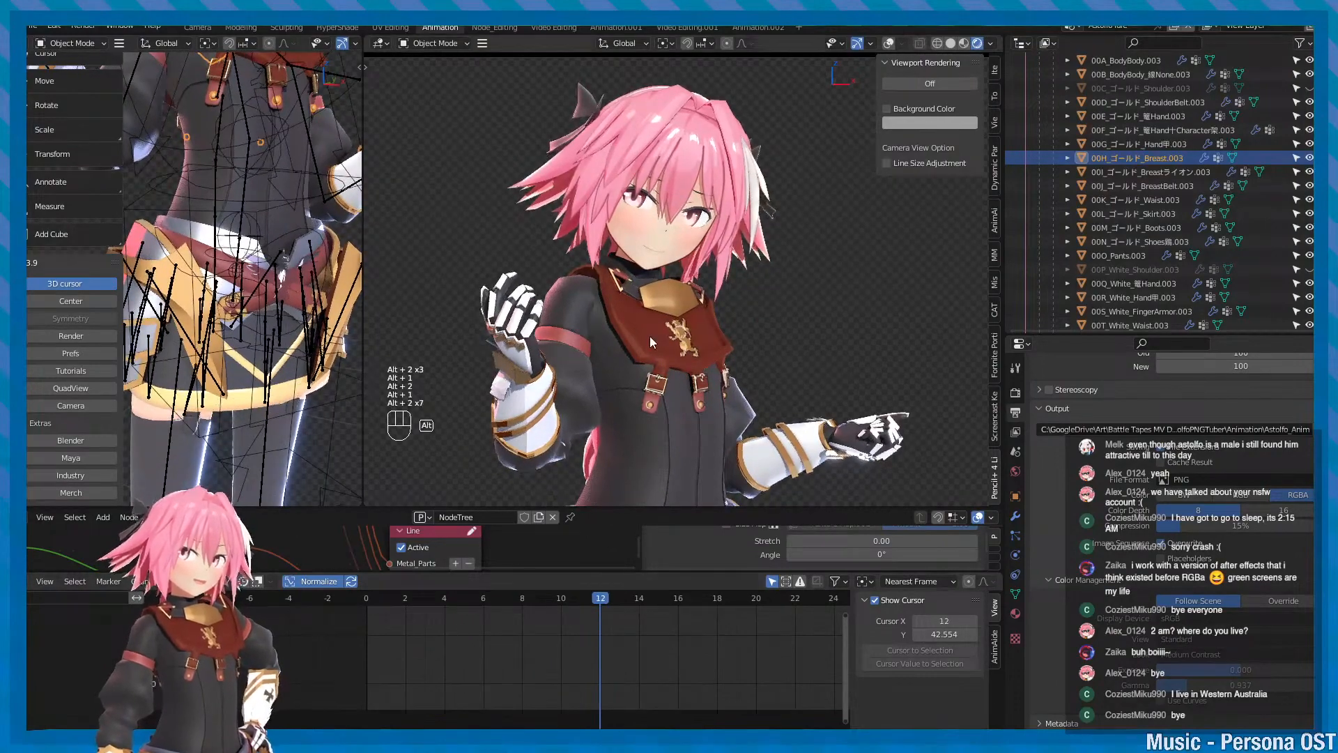
key("alt+2")
key("alt+2")
- Play the character animation from an angle outside the camera view and save the file
mouse_move(689, 340)
left_mouse_down("alt")
mouse_move(779, 354)
mouse_move(704, 310)
mouse_move(678, 345)
left_mouse_up("alt")
key("alt+v")
scroll(781, 352, "up", 2, "alt")
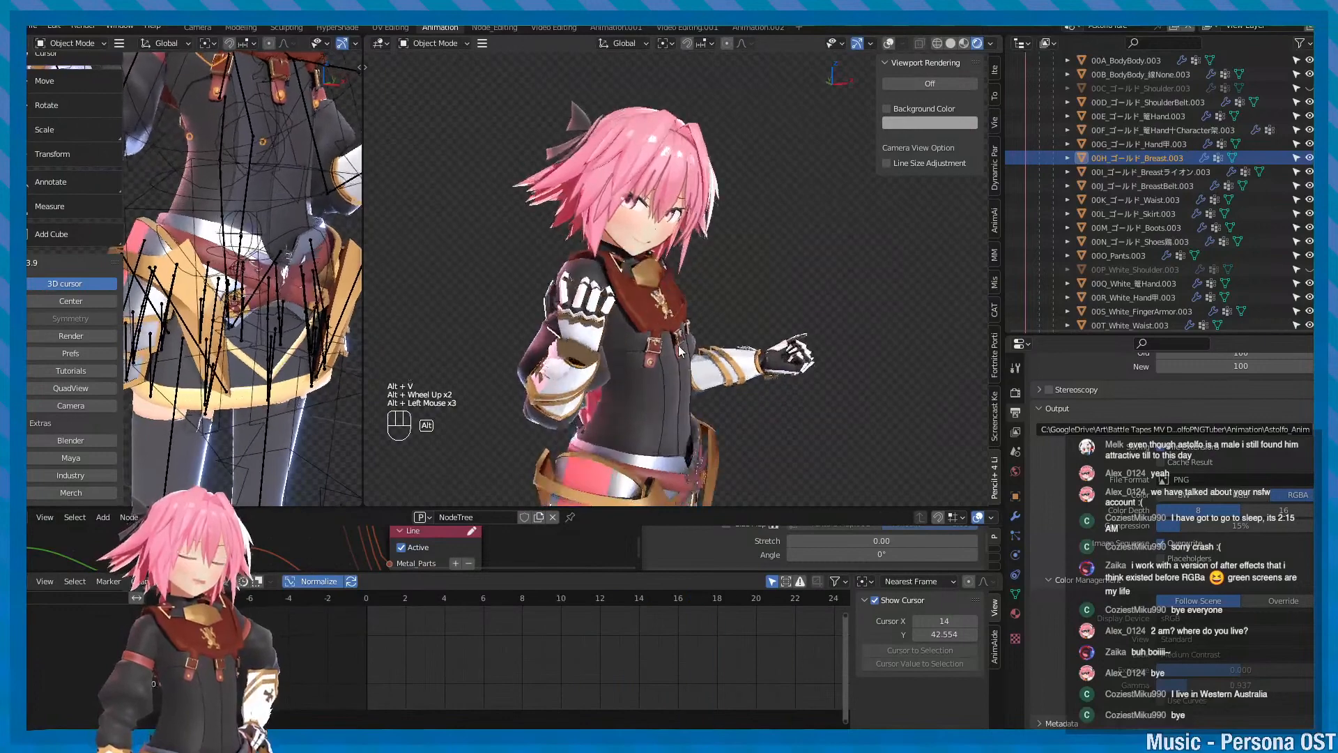
key("ctrl+s")
- Select the character's armature, switch it to Pose Mode, and select all its bones
right_click(673, 324)
left_click(678, 296)
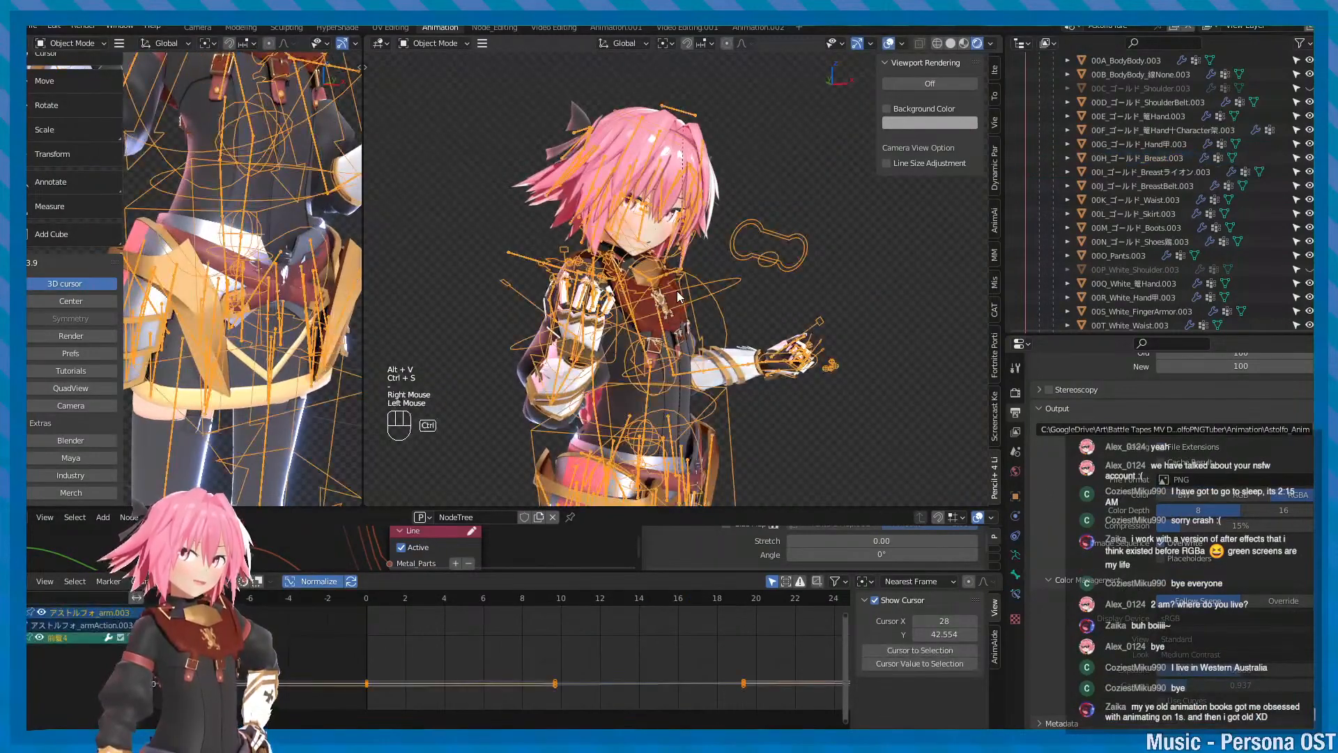
key("ctrl+Tab")
key("a")
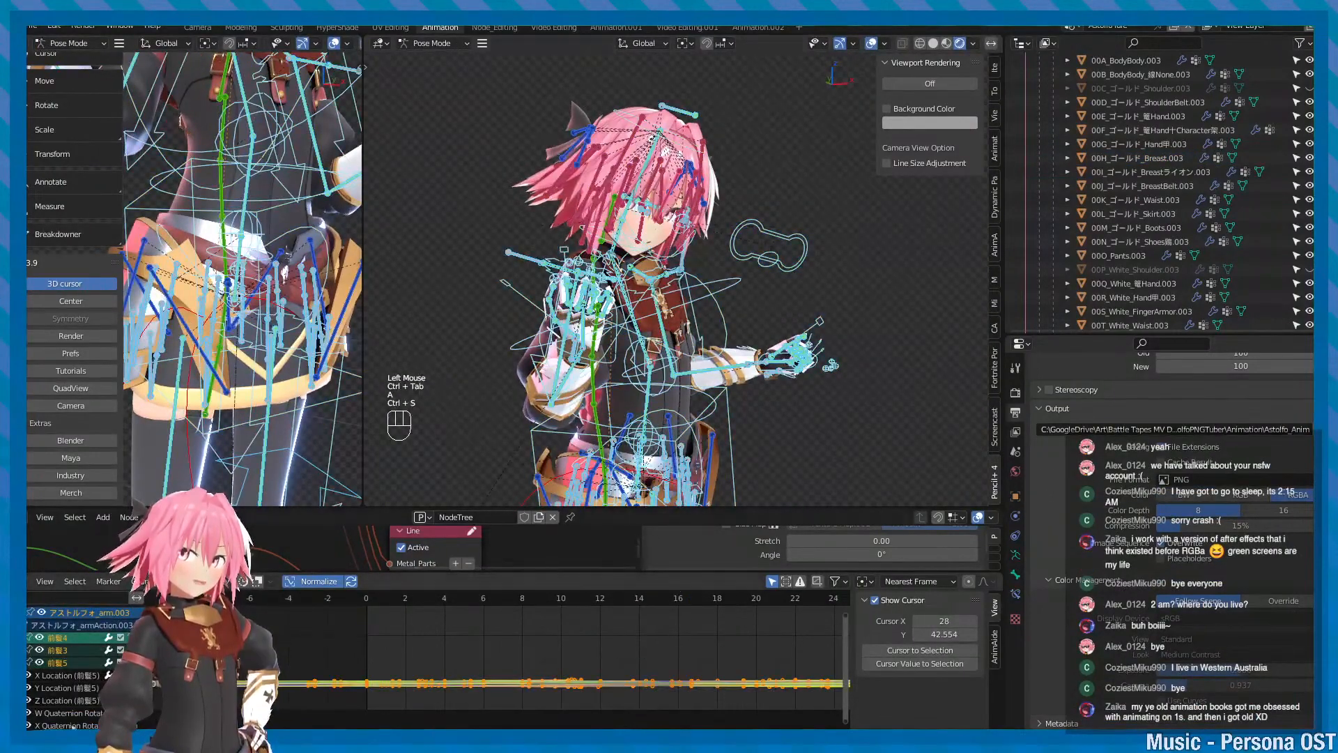
- Select a front hair bone's Y Location channel, show its F-curve modifiers, and enlarge the Graph Editor
left_click(61, 690)
scroll(760, 677, "down", 2)
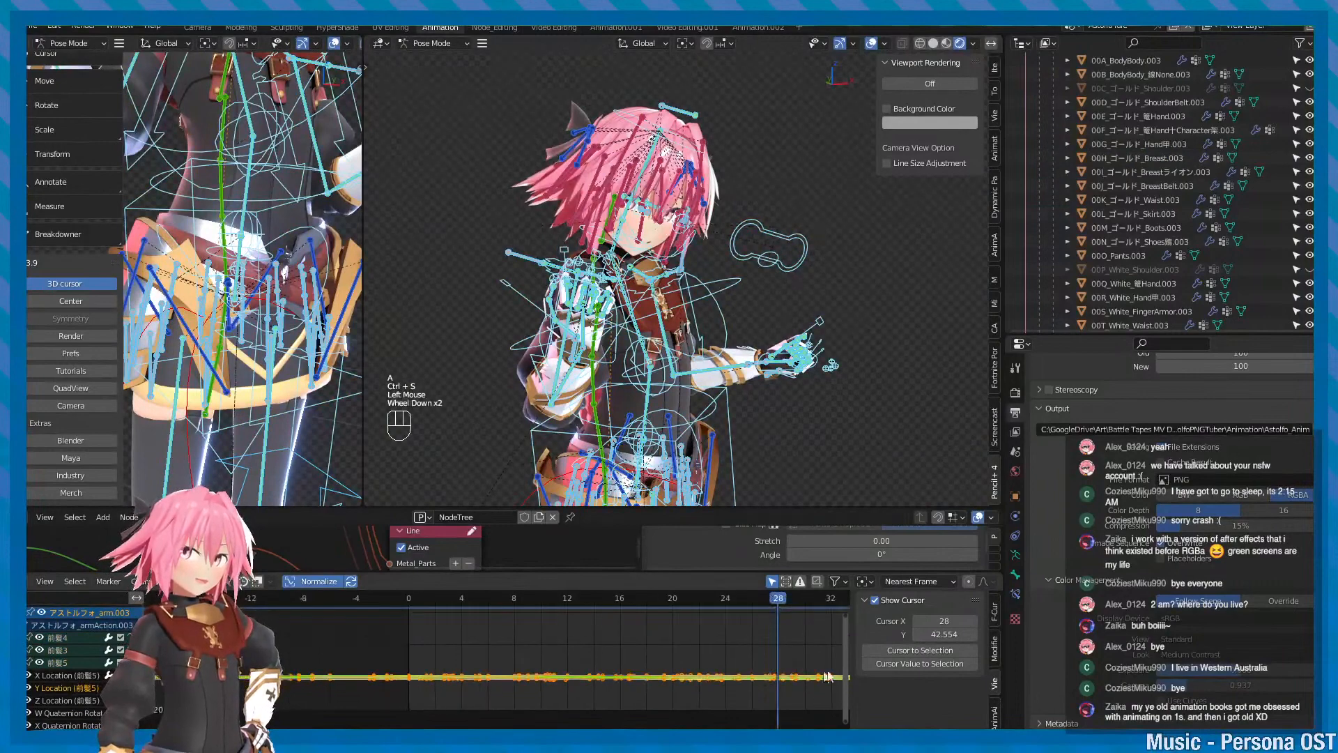
left_click(993, 654)
left_click_drag(731, 572, 740, 476)
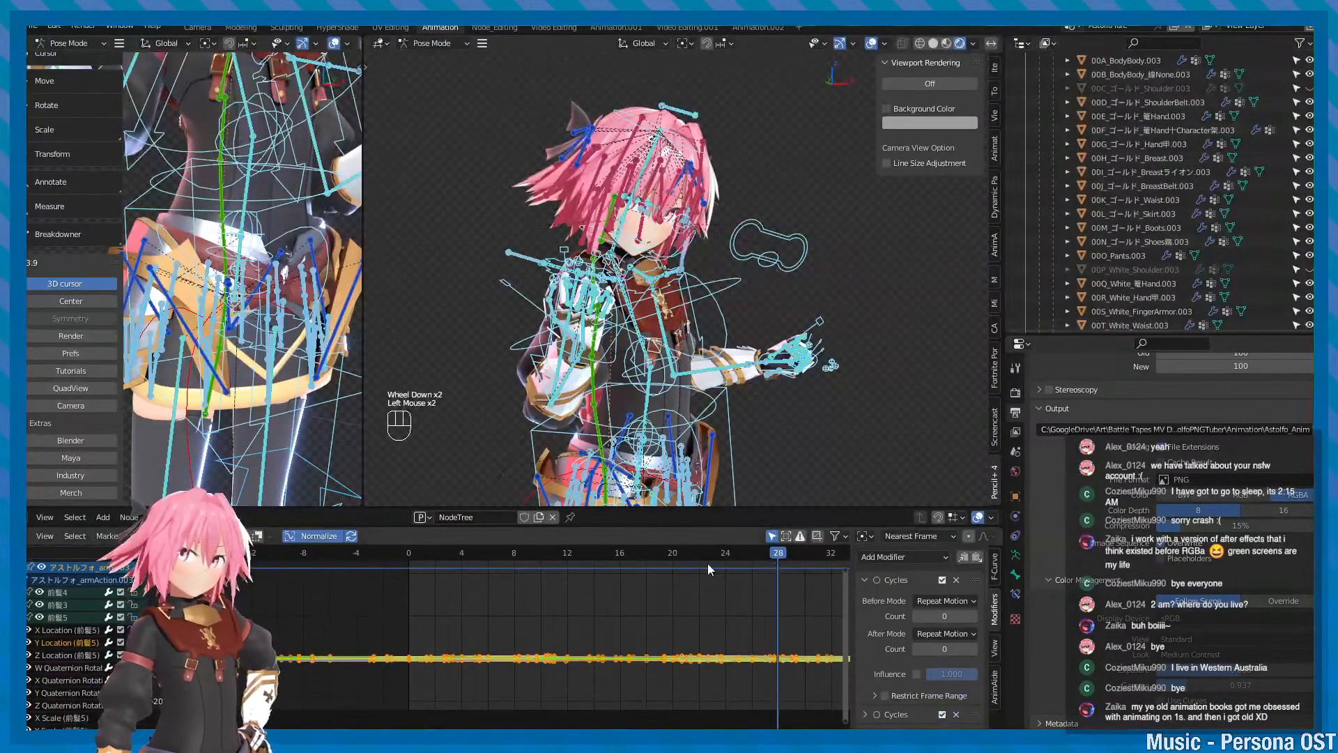
- Select the front hair bone's W Quaternion Rotation channel and examine its Stepped modifier below the Cycles modifiers
right_click(708, 563)
left_click(64, 668)
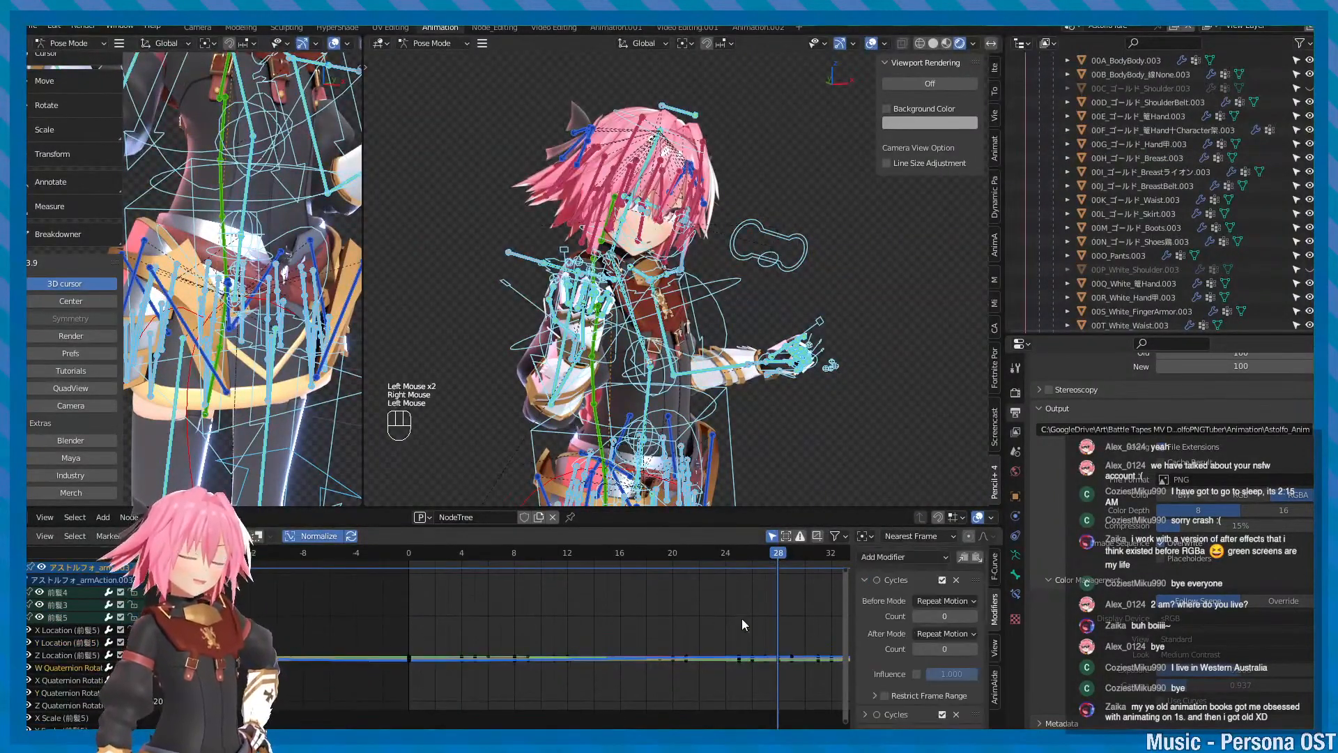
left_click(865, 577)
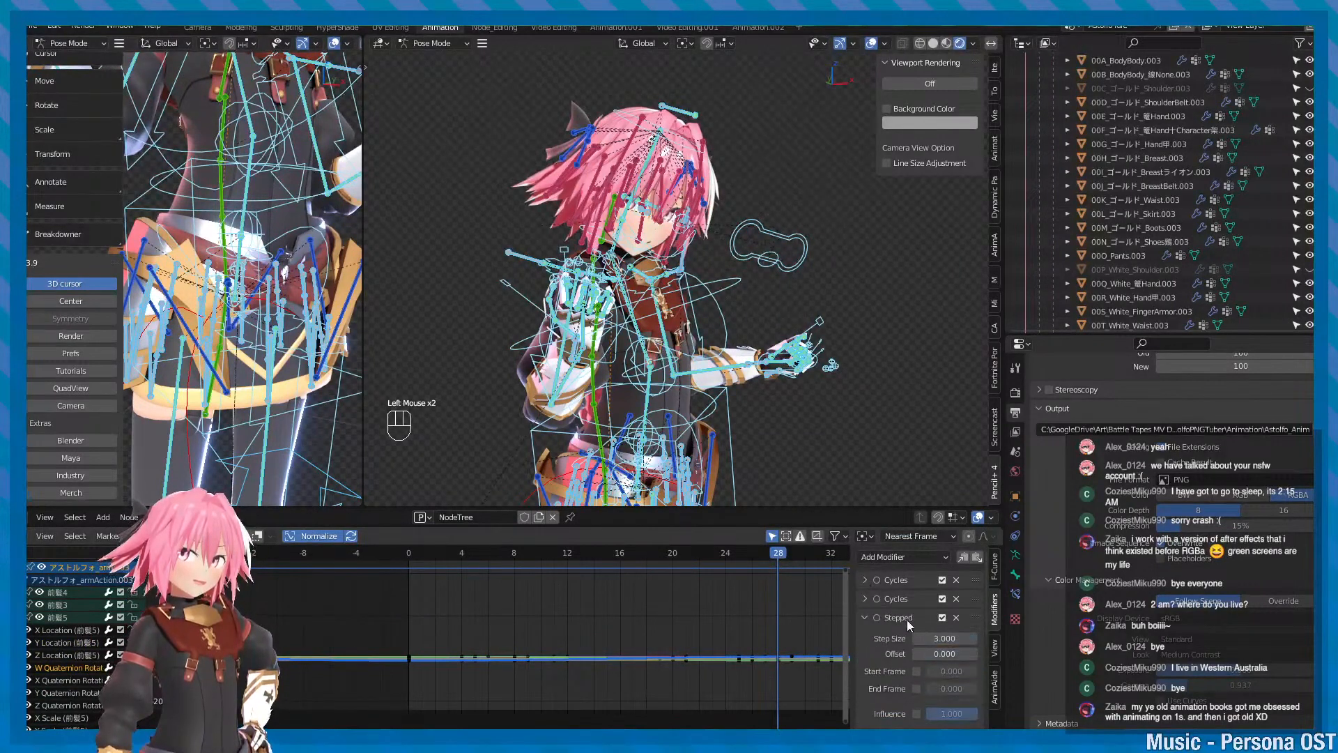
scroll(906, 621, "down", 1)
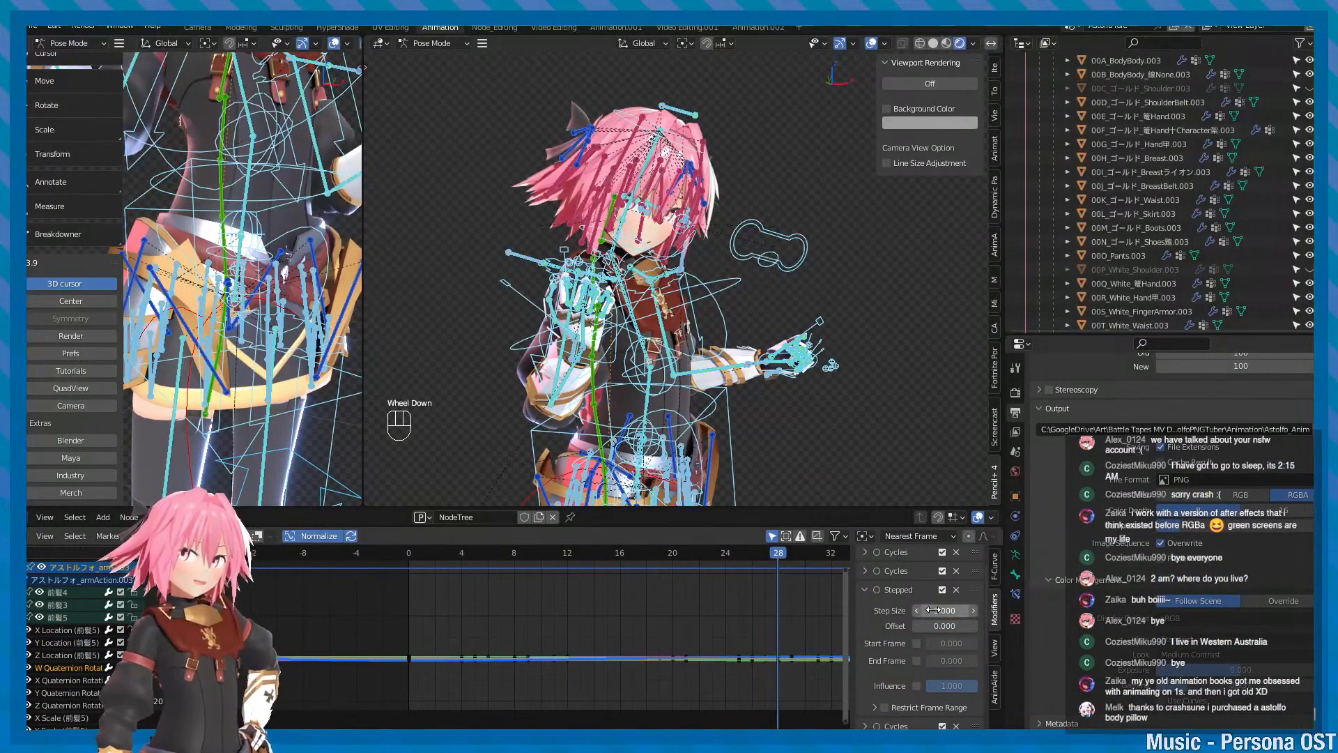
middle_click_drag(770, 606, 670, 596)
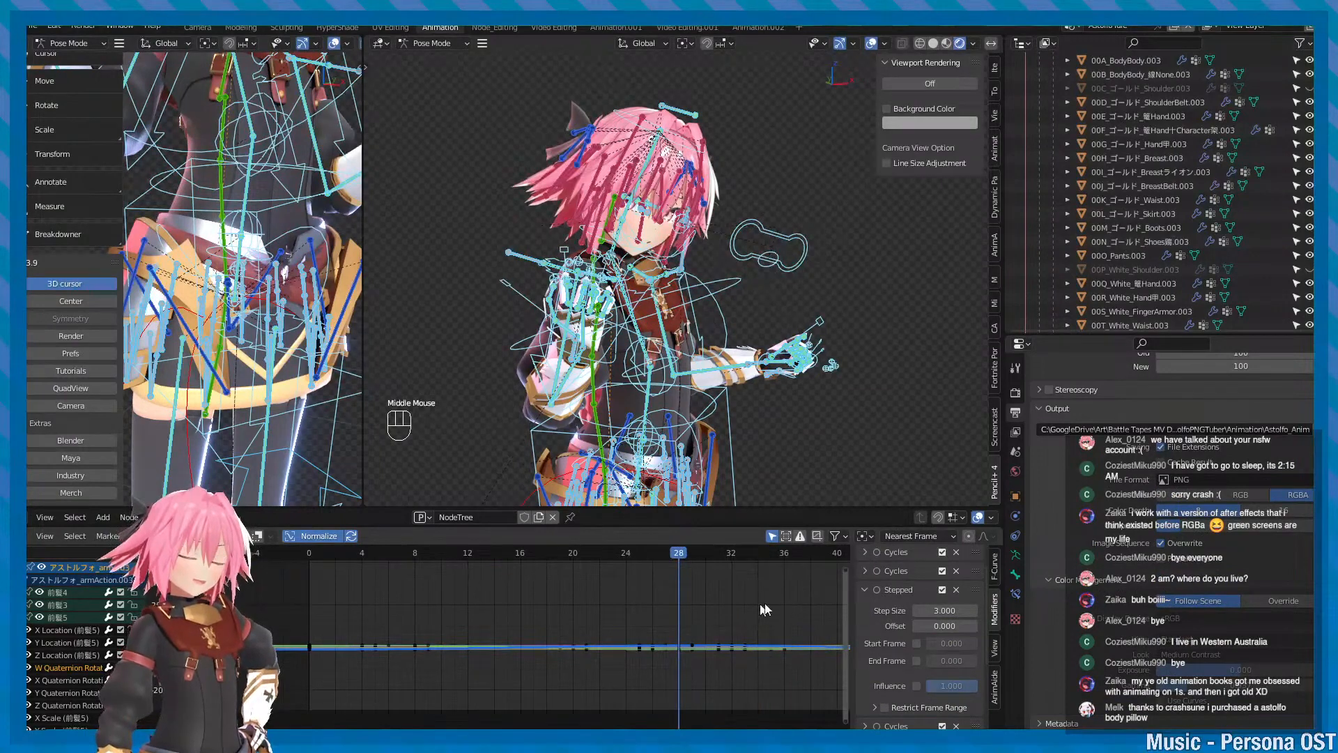
left_click(61, 642)
left_click(60, 660)
left_click(60, 661)
left_click(60, 667)
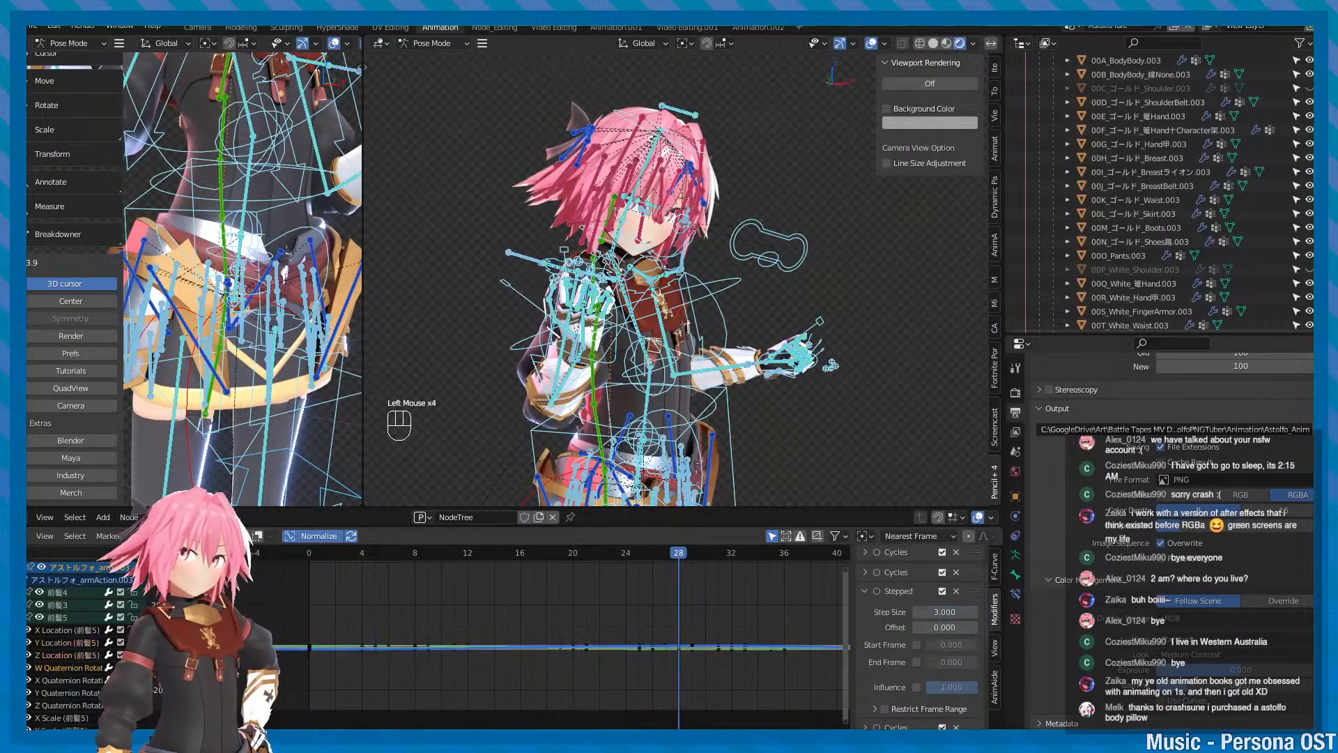
- Hide the overlays around the character in the main viewport, save the file, and go to frame 9
left_click_drag(765, 392, 765, 369, "alt")
key("minus")
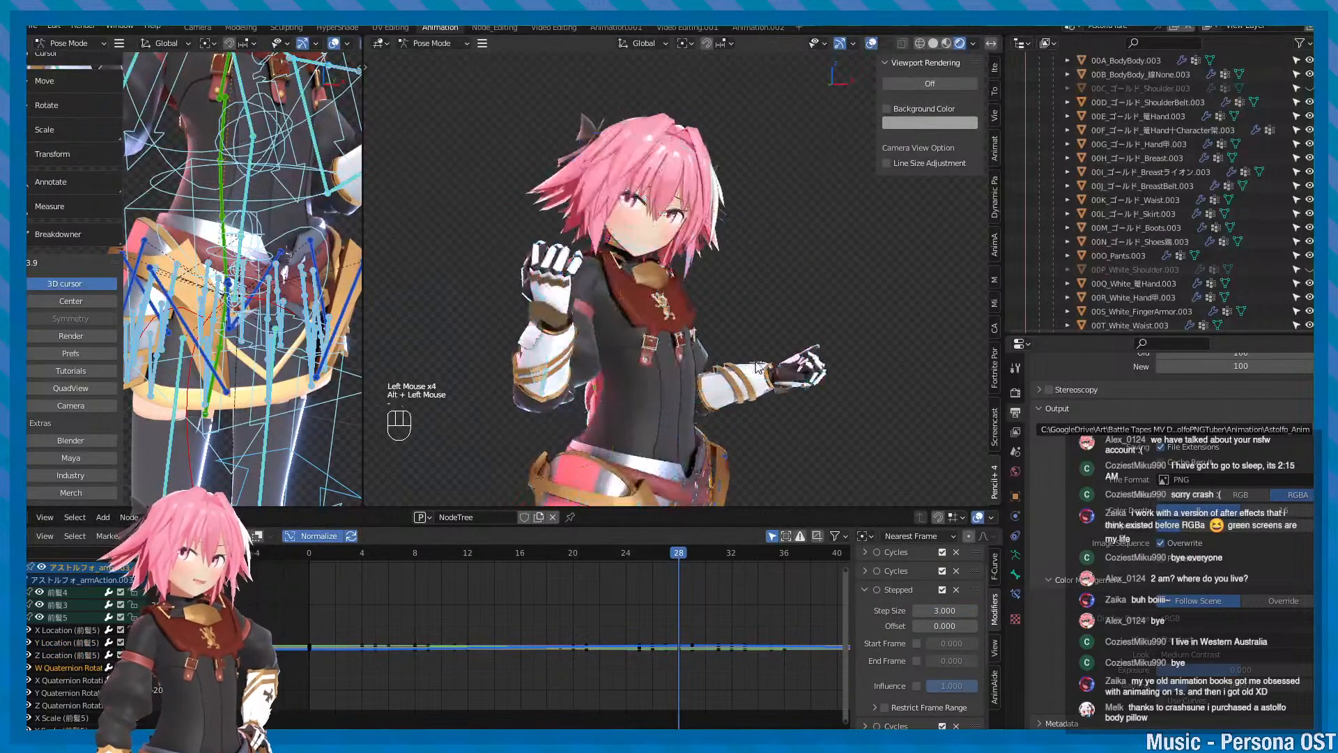
middle_click_drag(765, 370, 778, 378, "alt")
key("ctrl+s")
left_click(430, 554)
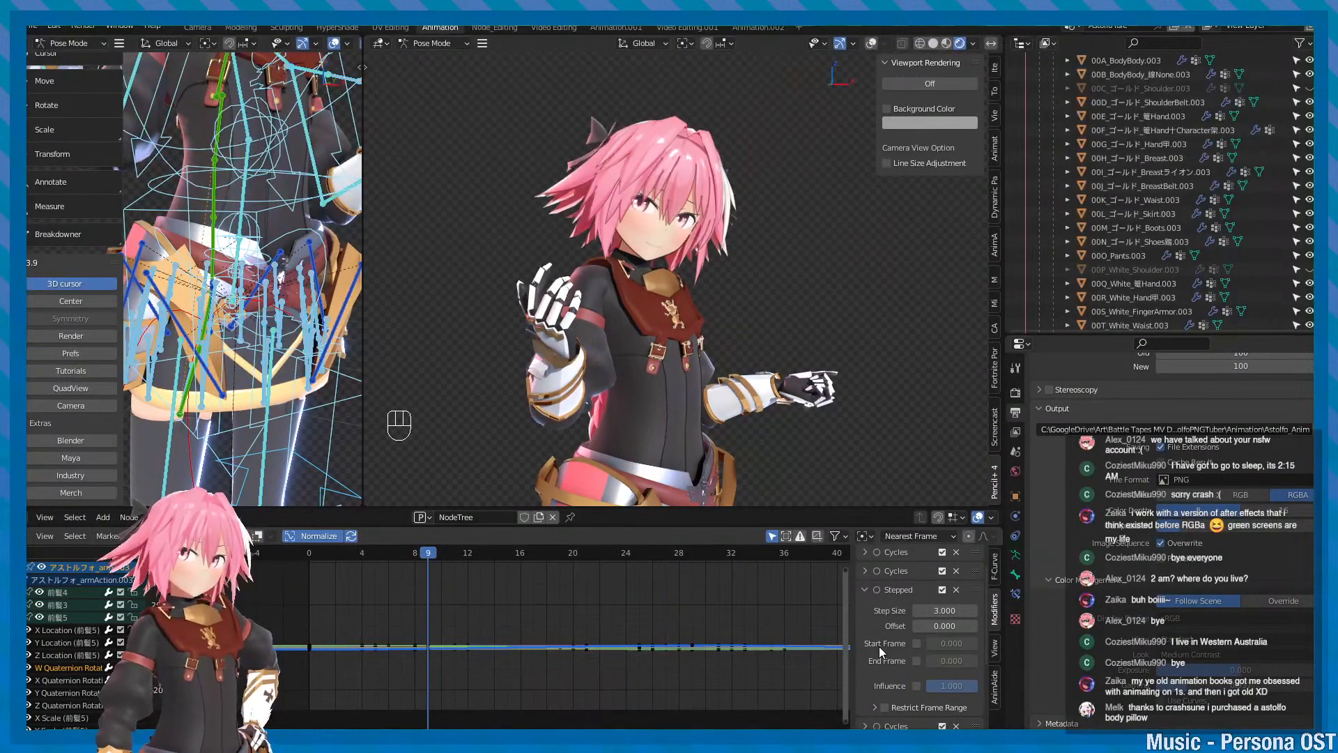
- Toggle the Stepped modifier off and back on to compare its effect, and play the animation
left_click(943, 594)
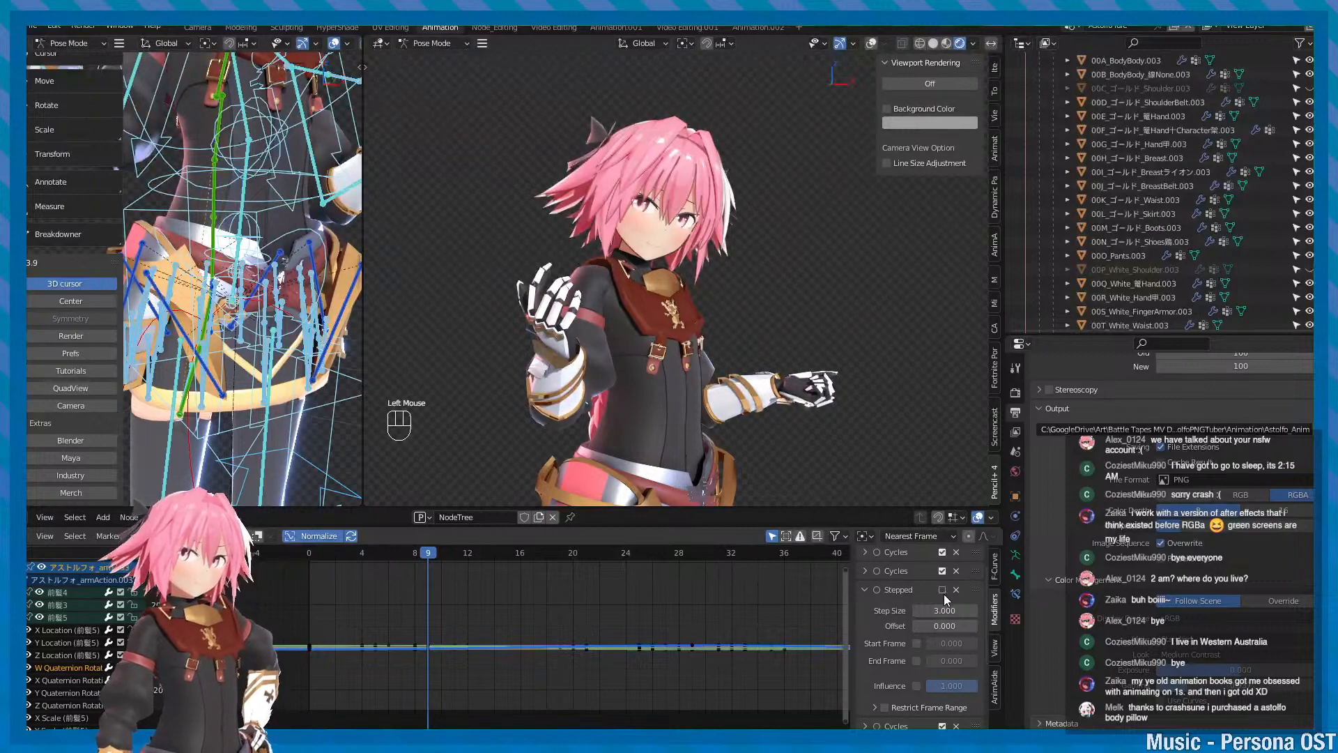
left_click(944, 593)
left_click(944, 594)
left_click(944, 594)
key("alt+v")
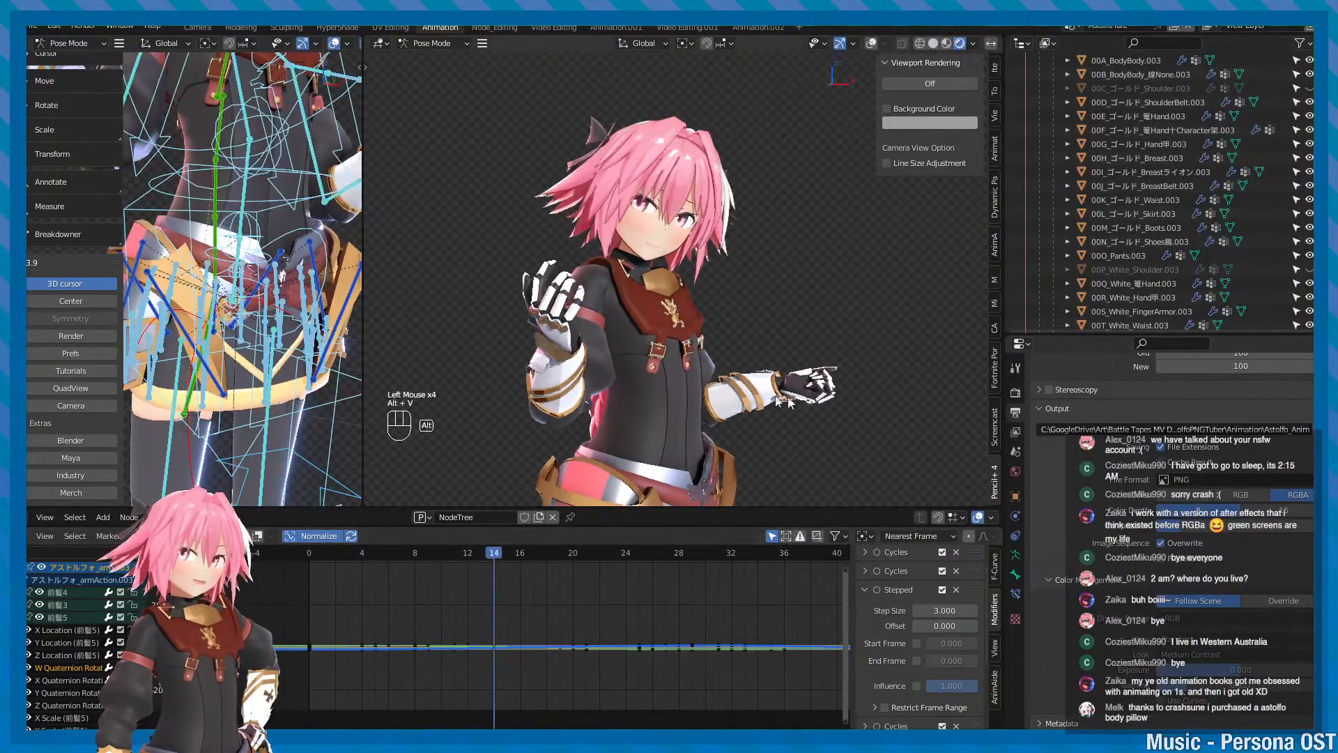
- Play the animation while inspecting the character from behind and from the front, and save the file
key("alt+v")
left_click_drag(734, 456, 881, 389, "alt")
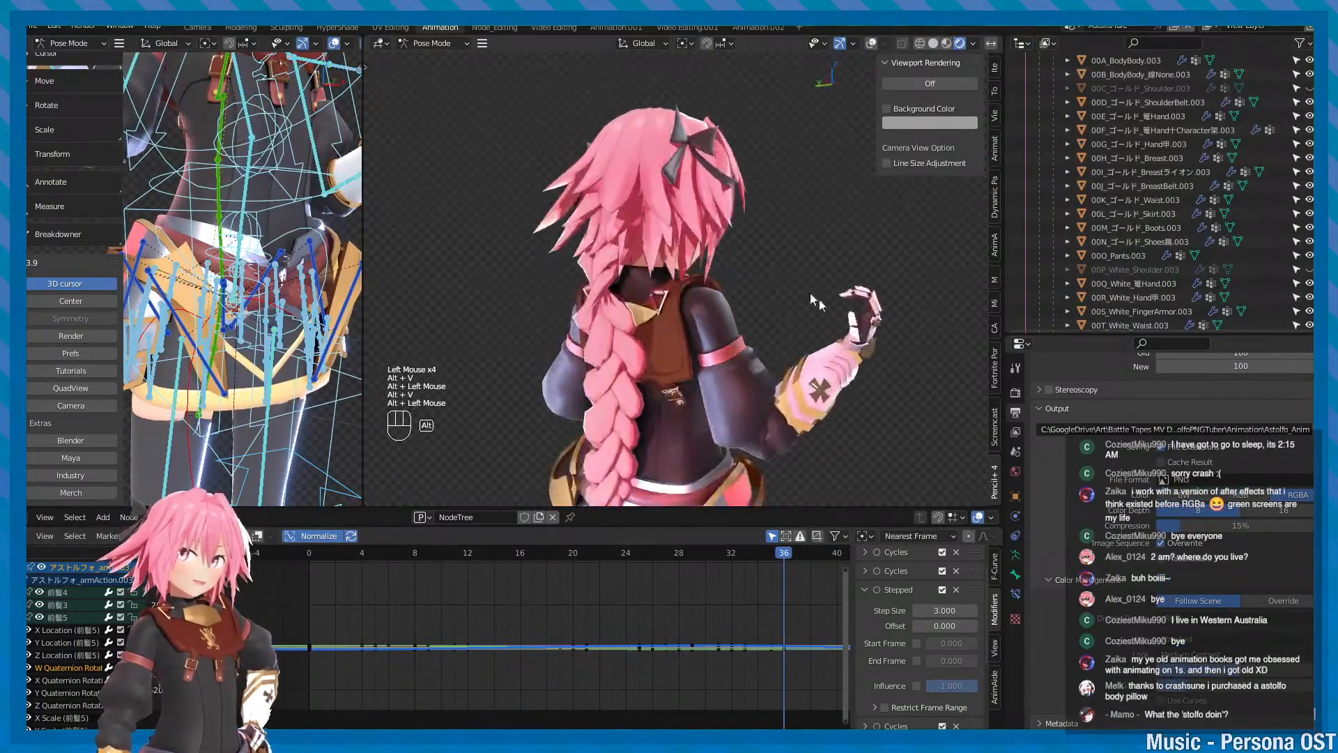
key("alt+v")
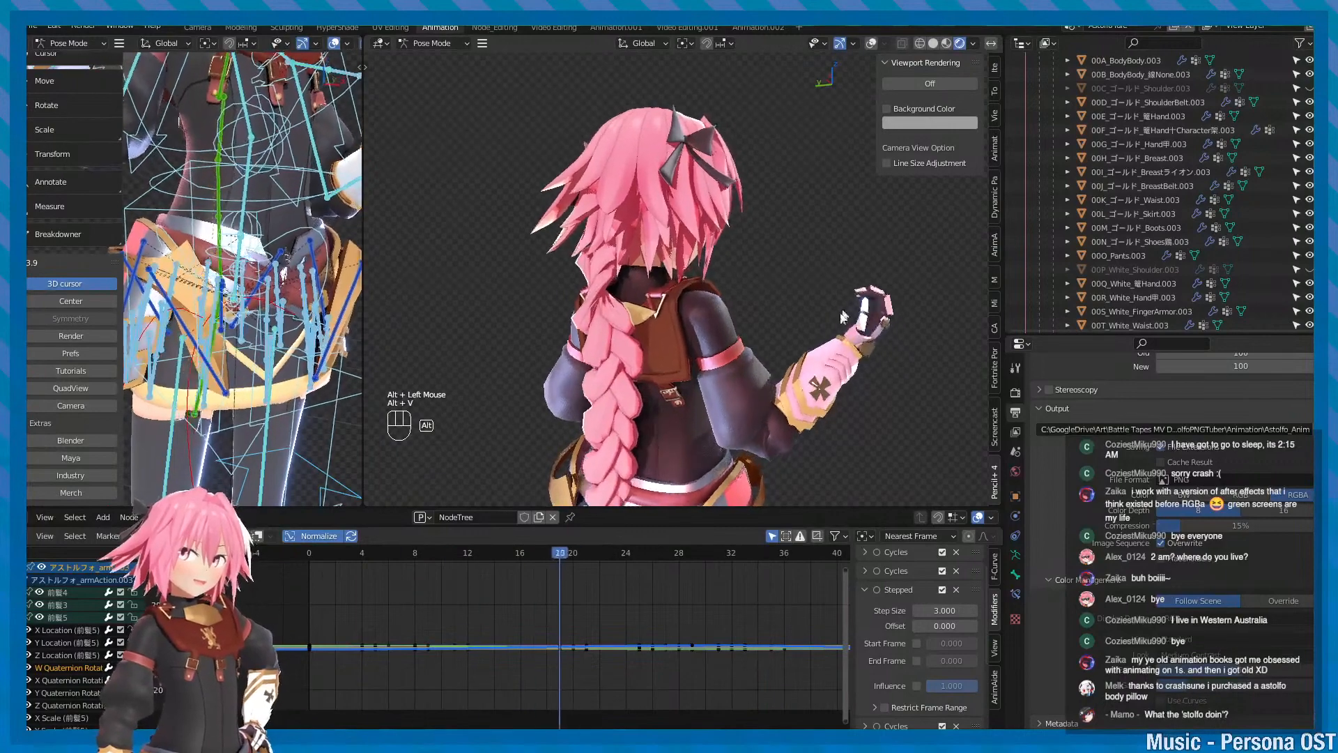
key("alt+v")
left_click_drag(861, 370, 821, 365, "alt")
key("ctrl+s")
- Switch the main viewport to the camera view, frame the whole shot, play the animation briefly, and save the file
key("KP_0")
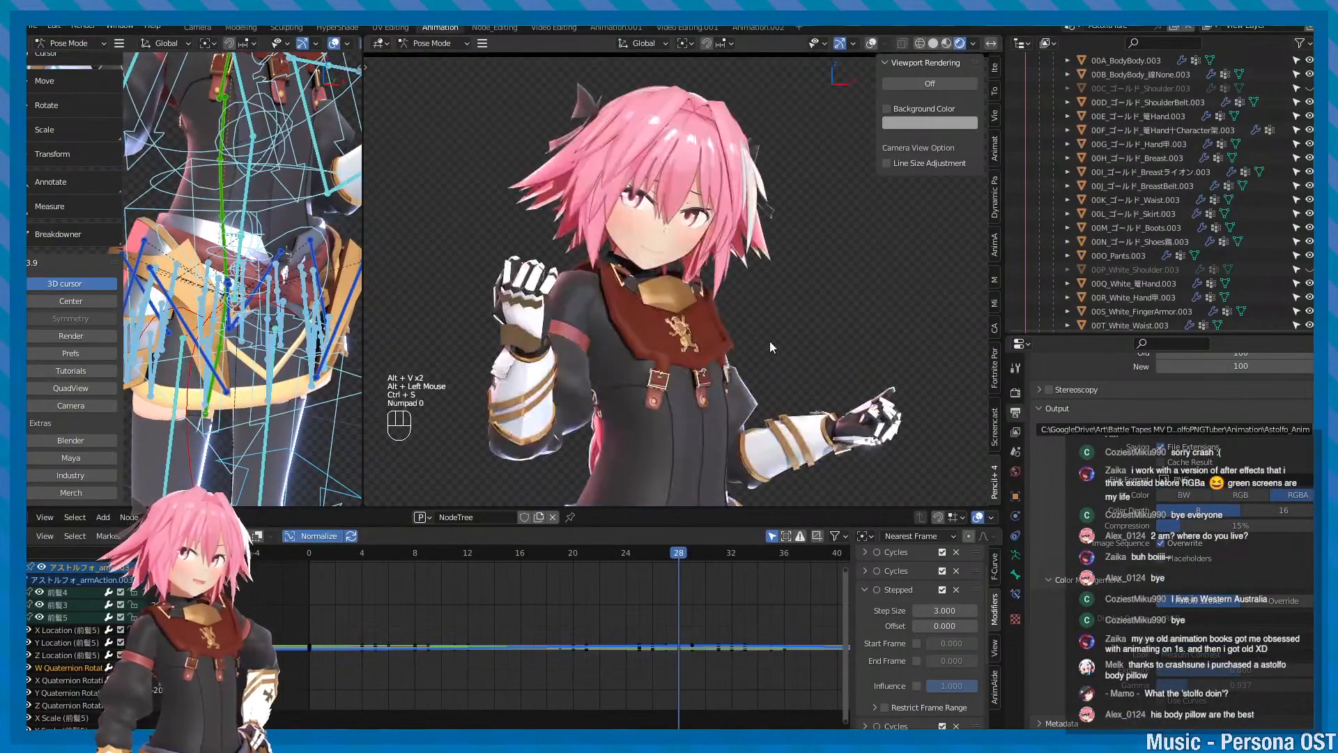
scroll(769, 341, "down", 1)
key("ctrl+s")
middle_click_drag(767, 347, 759, 270, "alt")
scroll(752, 322, "up", 1)
scroll(751, 320, "down", 2)
key("alt+v")
key("alt+v")
key("ctrl+s")
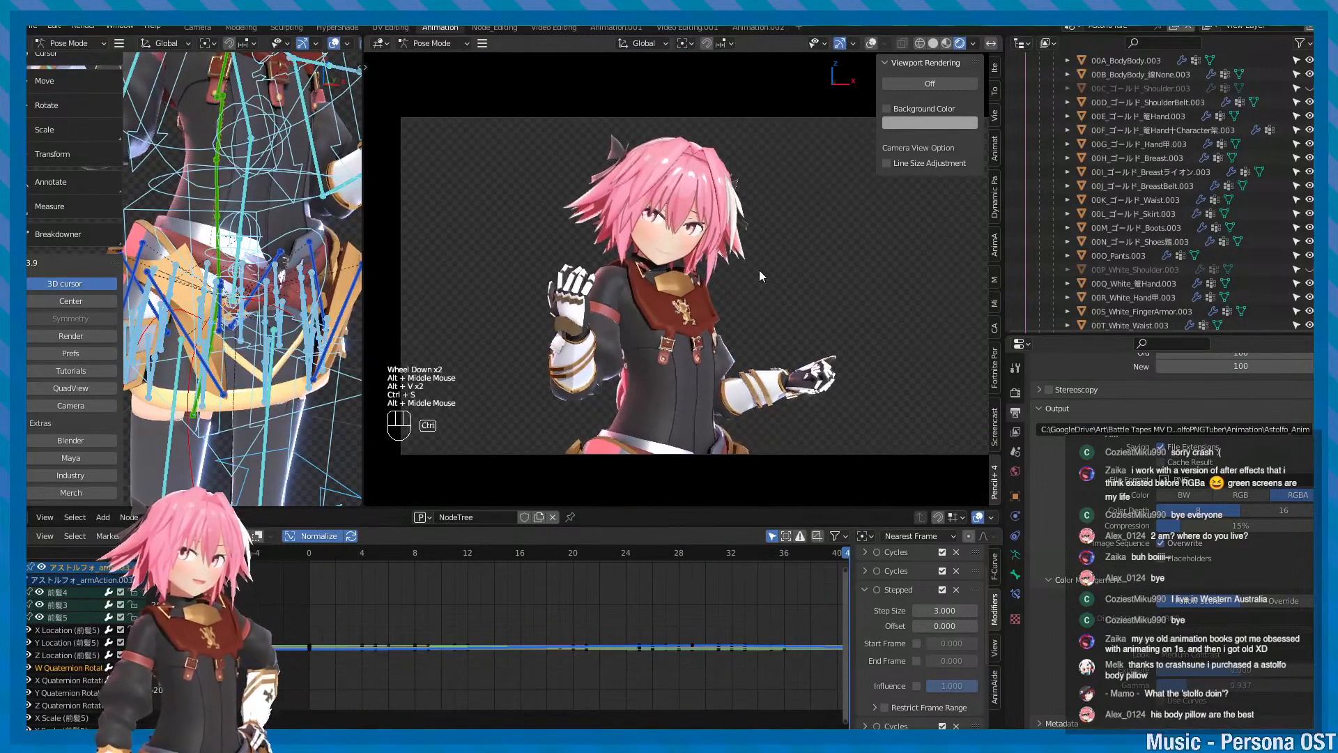
- Render the current frame as a still image, close the render view, and save the file
key("F12")
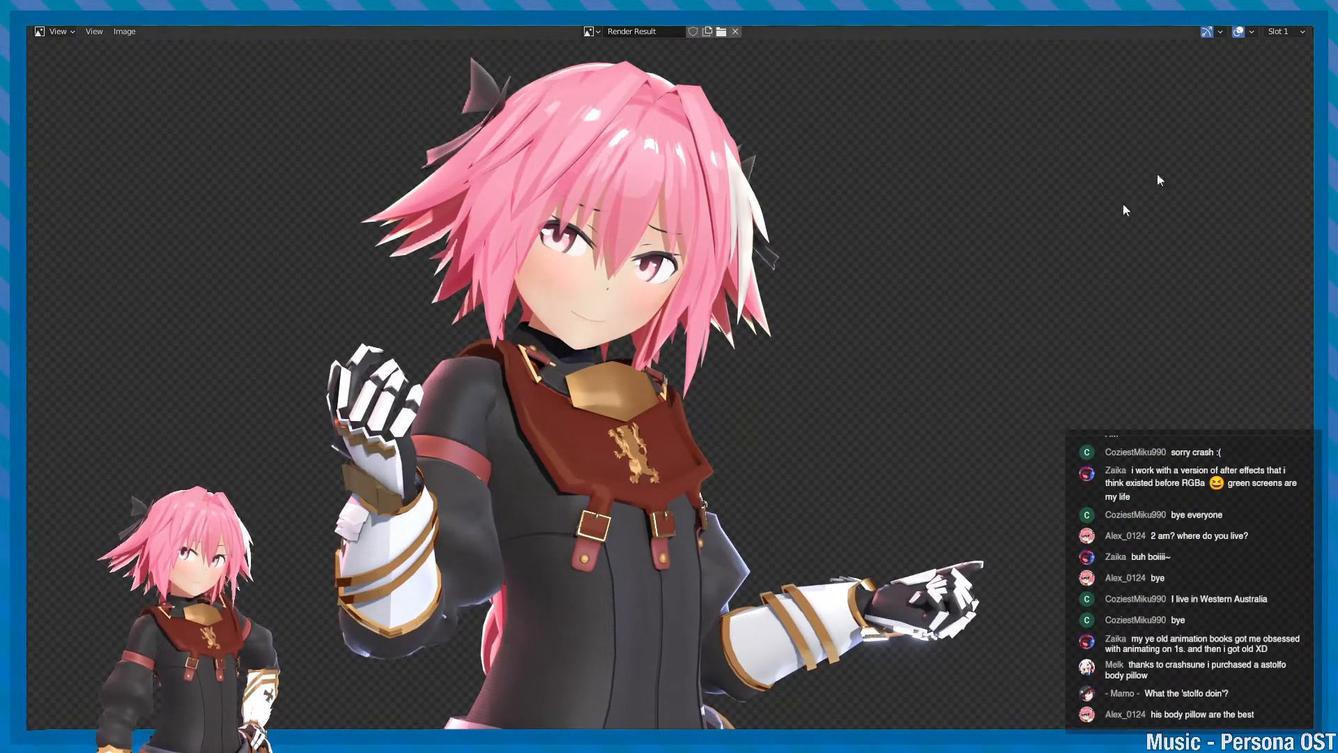
key("Escape")
middle_click_drag(652, 135, 688, 156, "alt")
key("ctrl+s")
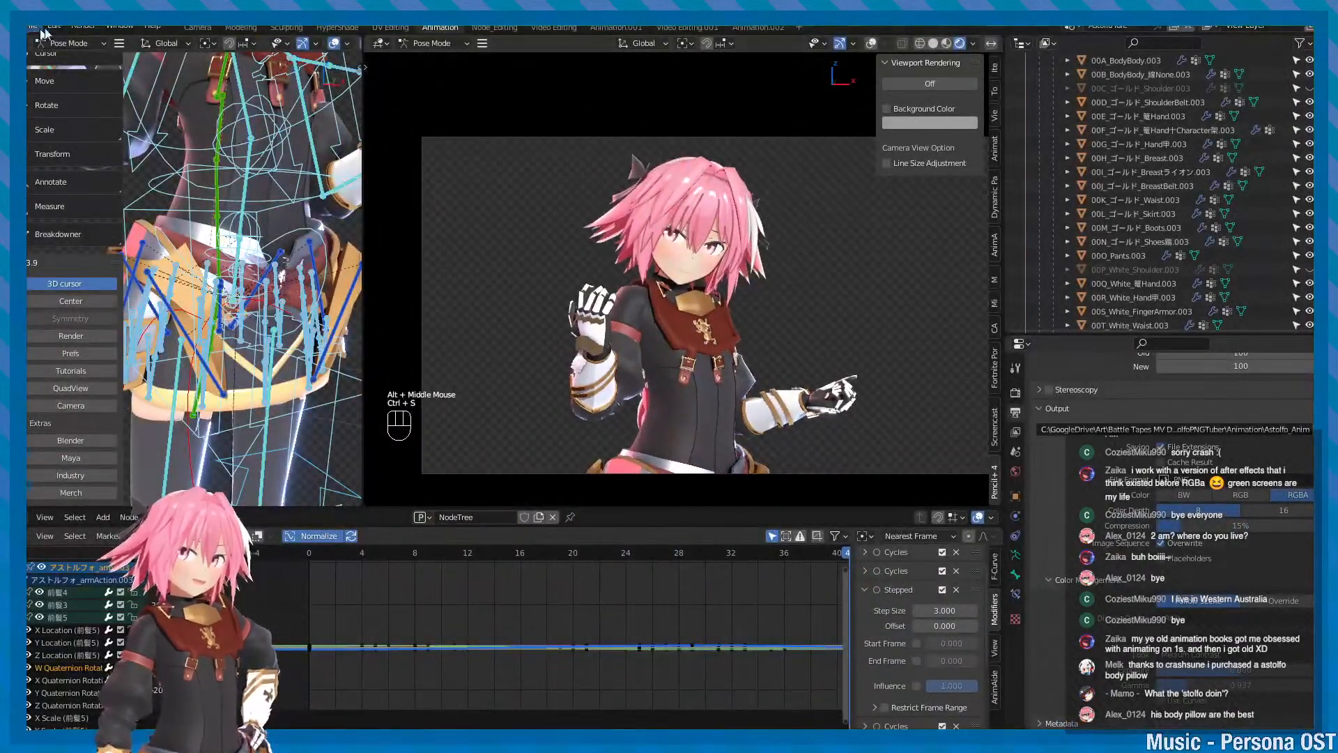
- Render the animation to the PNG output sequence and stop it after the first few frames
left_click(83, 27)
left_click(106, 44)
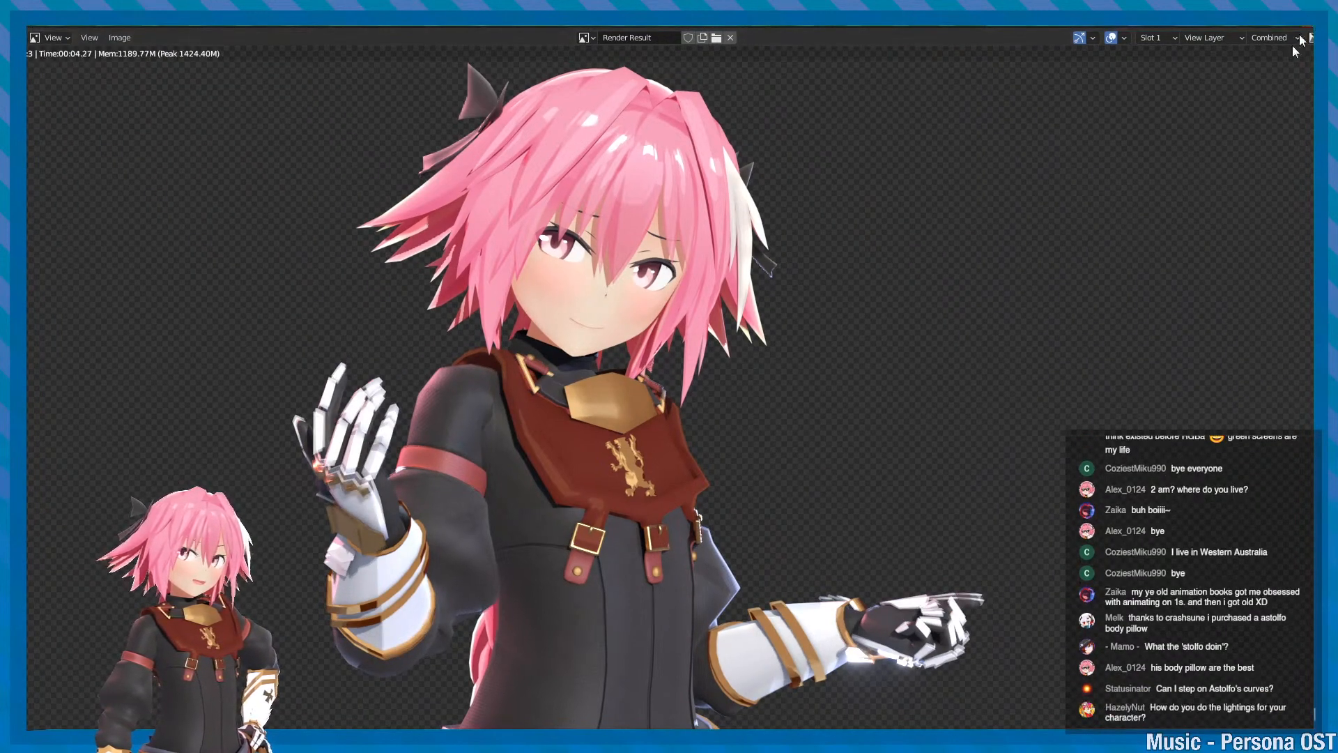
key("Escape")
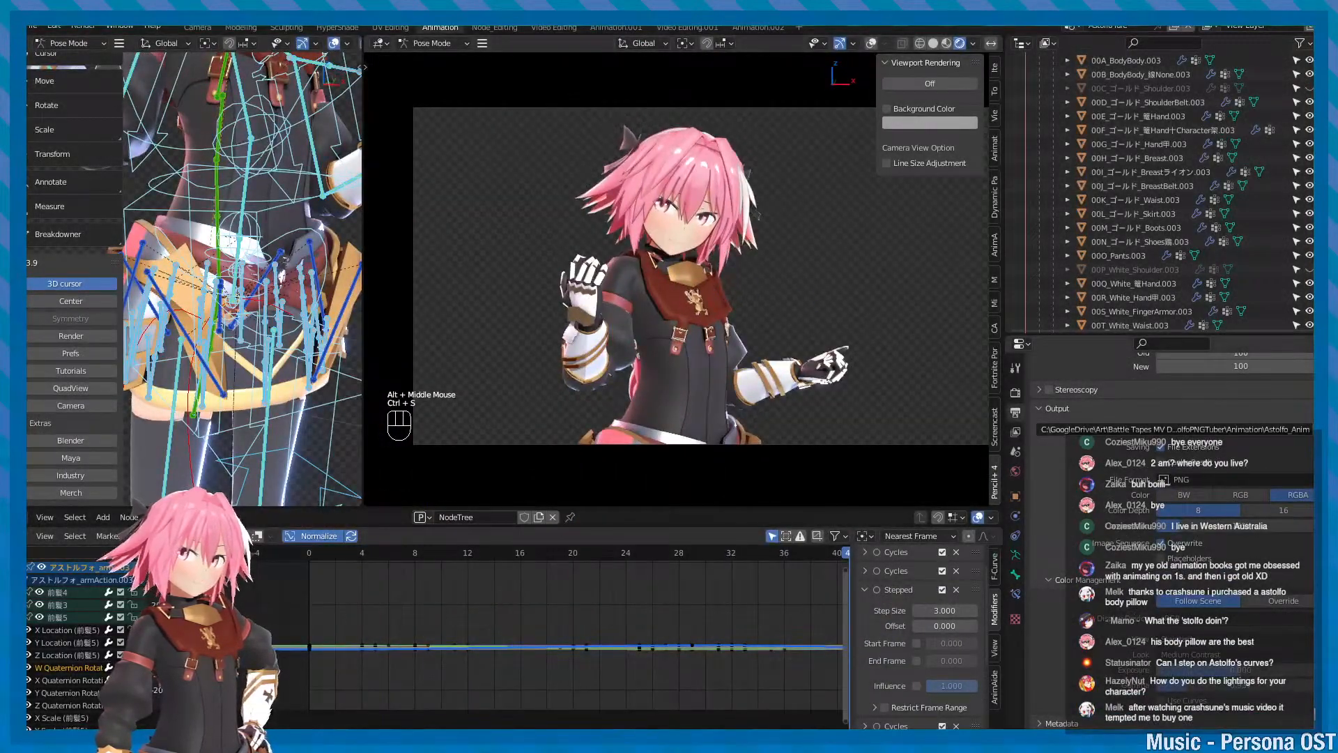
- Browse the output folder holding the Astolfo_Anim PNG frames, close the file browser, and save the file
left_click(1317, 429)
left_click(837, 251)
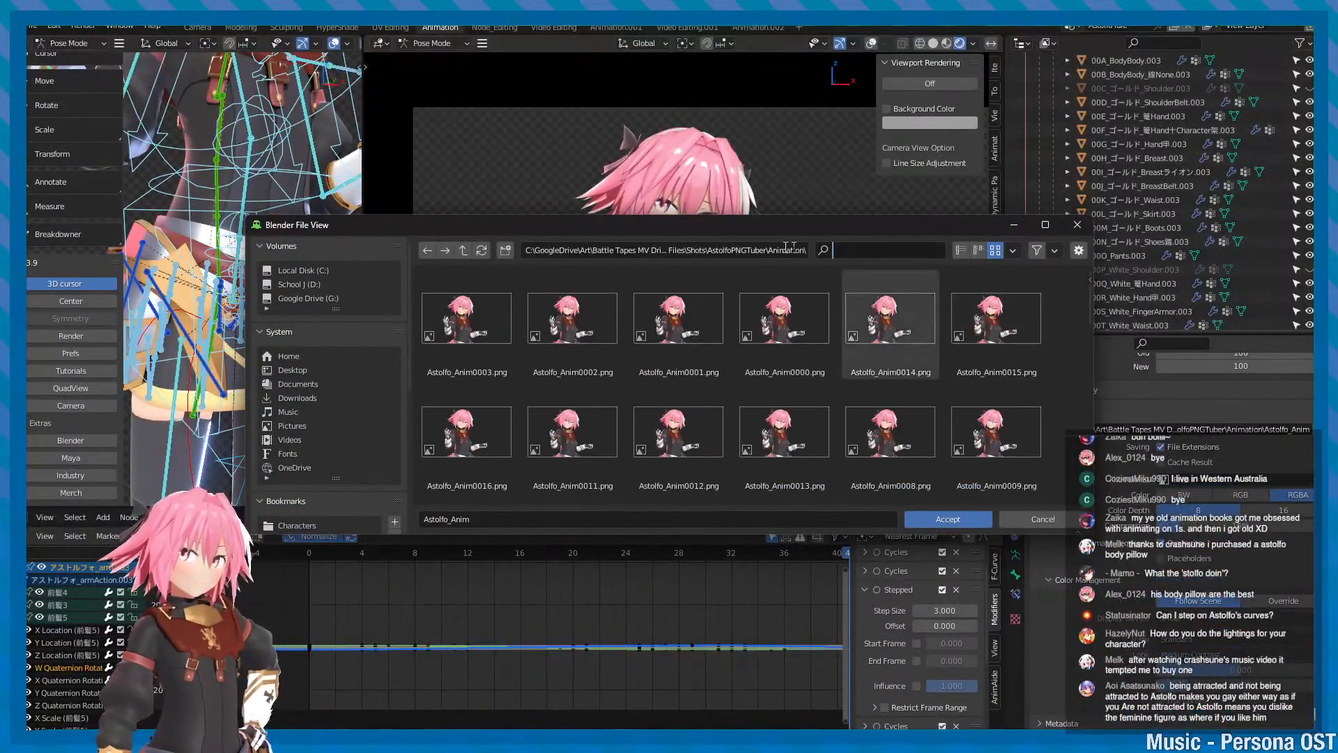
left_click(789, 248)
left_click(1078, 224)
mouse_move(633, 345)
middle_mouse_down("alt")
mouse_move(635, 317)
mouse_move(654, 307)
mouse_move(650, 329)
middle_mouse_up("alt")
key("ctrl+s")
key("ctrl+s")
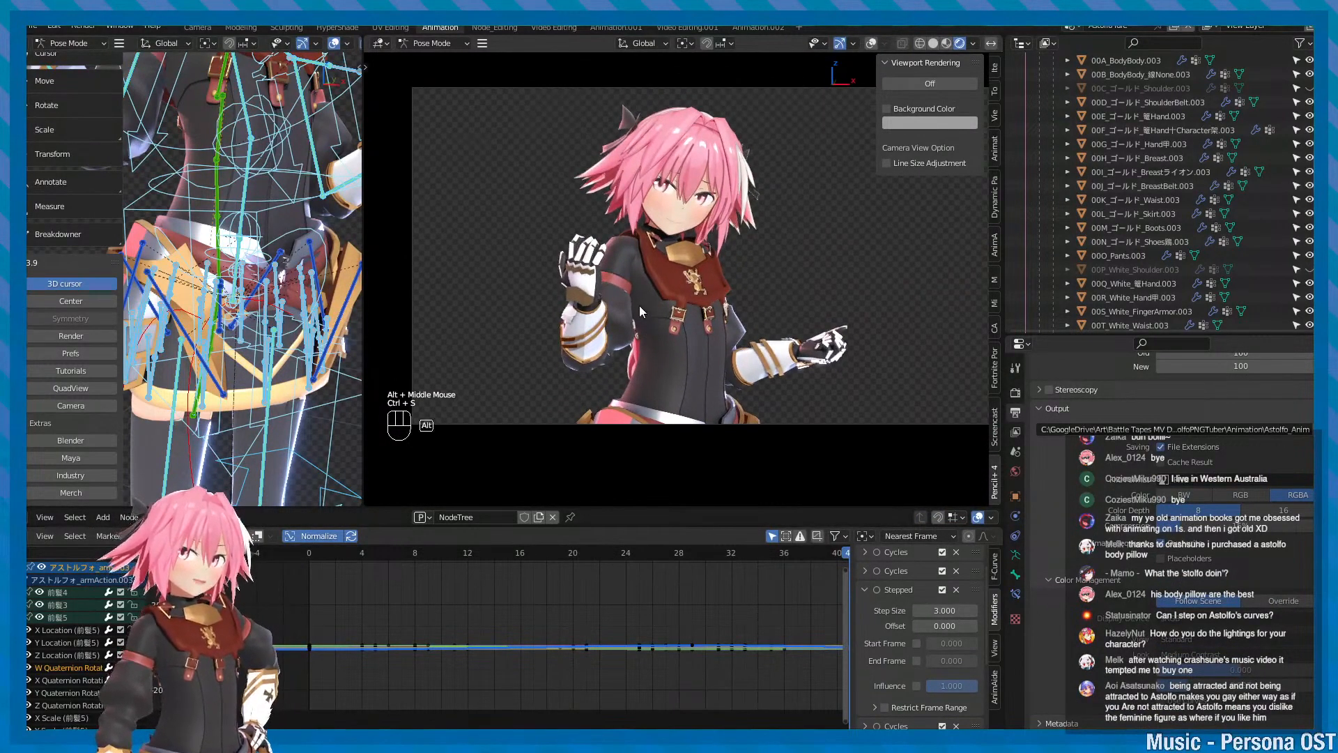
- Examine the lit character from several angles outside the camera view, saving the file along the way
mouse_move(640, 307)
left_mouse_down("alt")
mouse_move(662, 312)
mouse_move(629, 322)
mouse_move(639, 313)
left_mouse_up("alt")
key("ctrl+s")
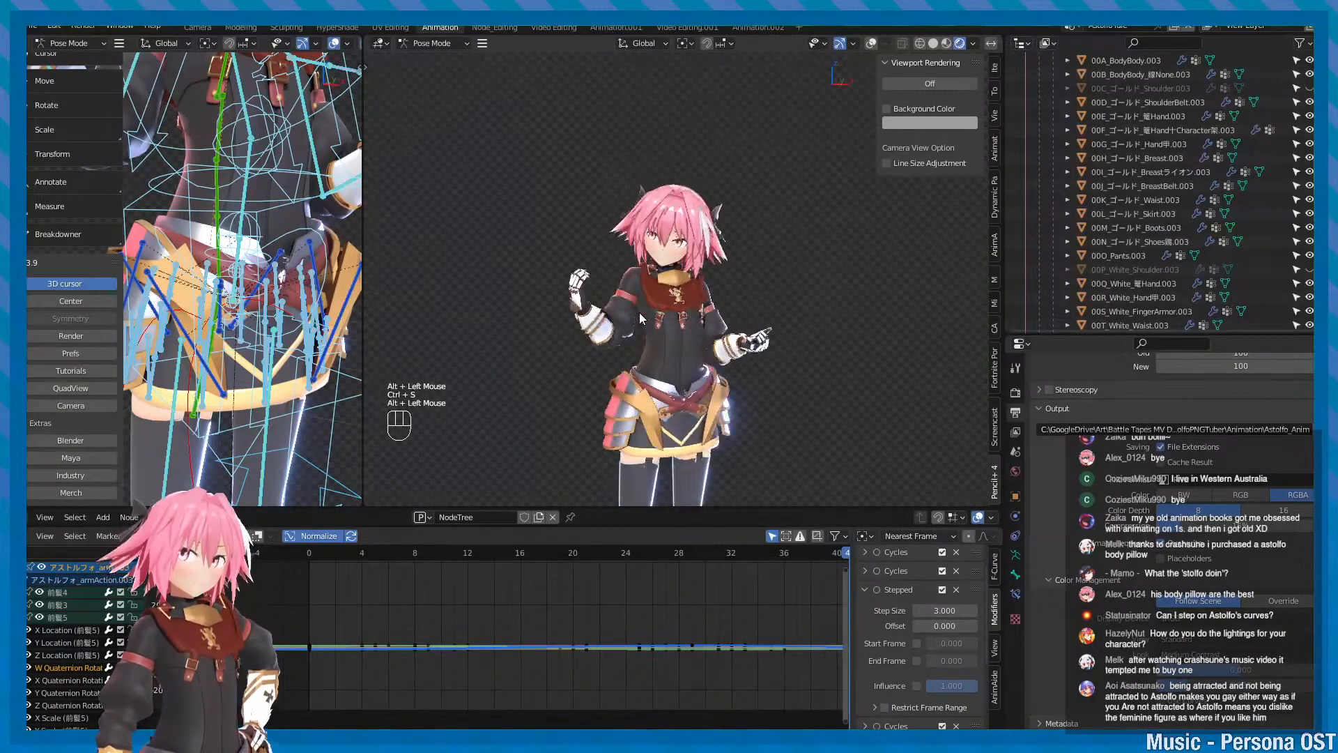
key("f")
middle_click_drag(707, 222, 651, 329, "alt")
scroll(656, 339, "up", 1, "alt")
scroll(656, 338, "up", 3)
key("ctrl+s")
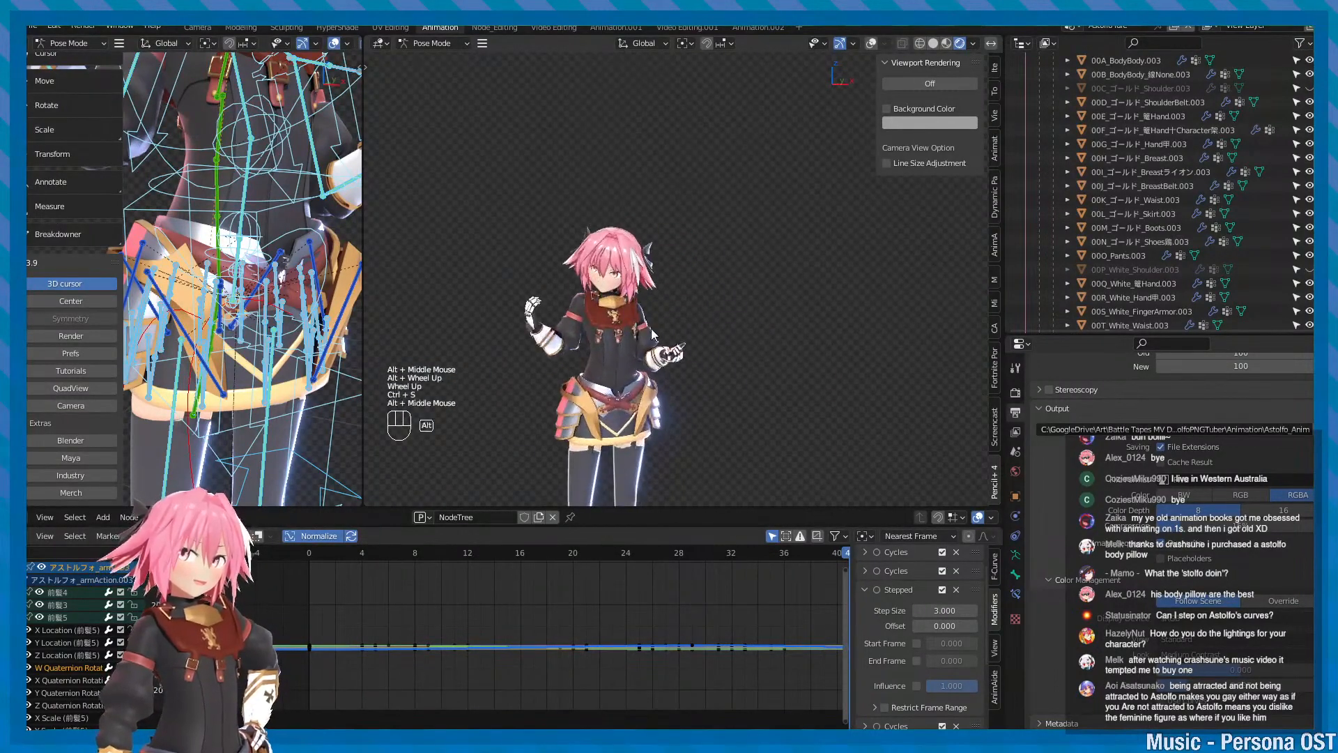
left_click_drag(610, 331, 623, 322, "alt")
key("ctrl+s")
middle_click_drag(623, 322, 620, 356, "alt")
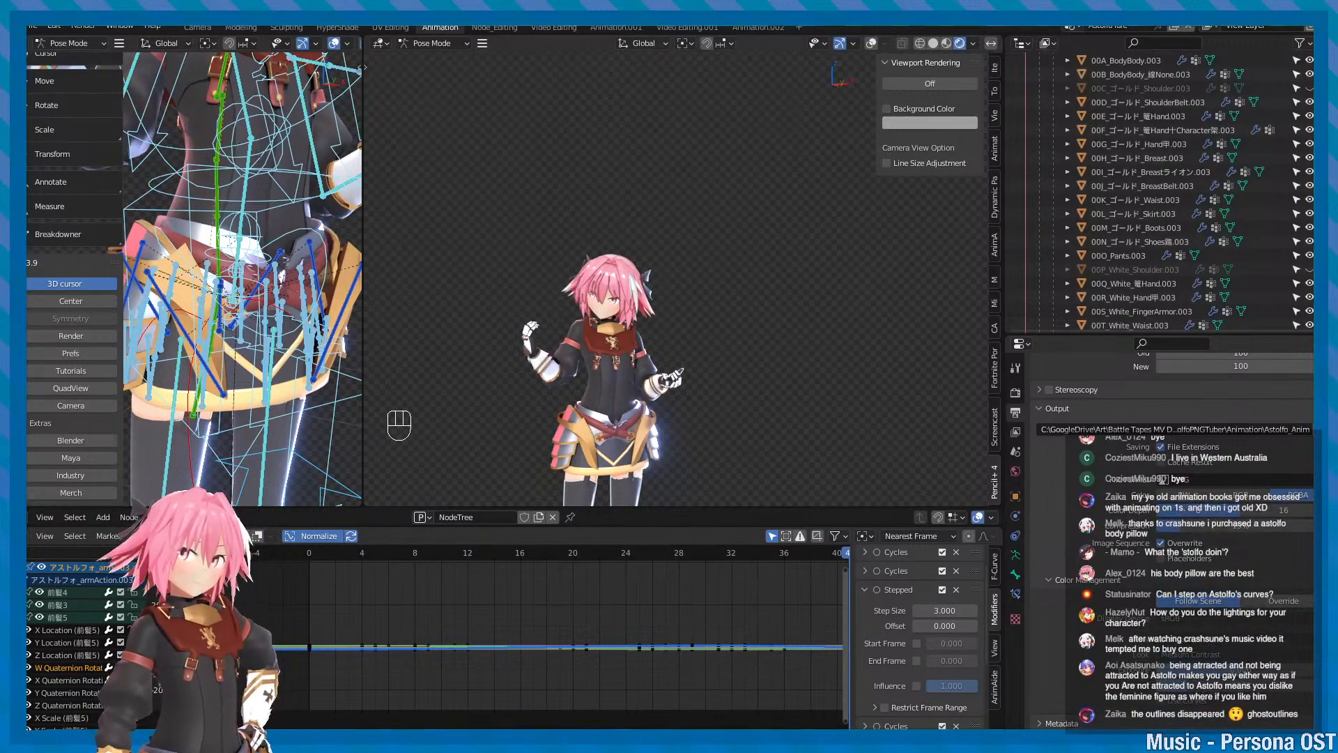
middle_click_drag(625, 333, 609, 287, "alt")
key("ctrl+s")
left_click_drag(604, 282, 589, 296, "alt")
middle_click_drag(589, 297, 594, 330, "alt")
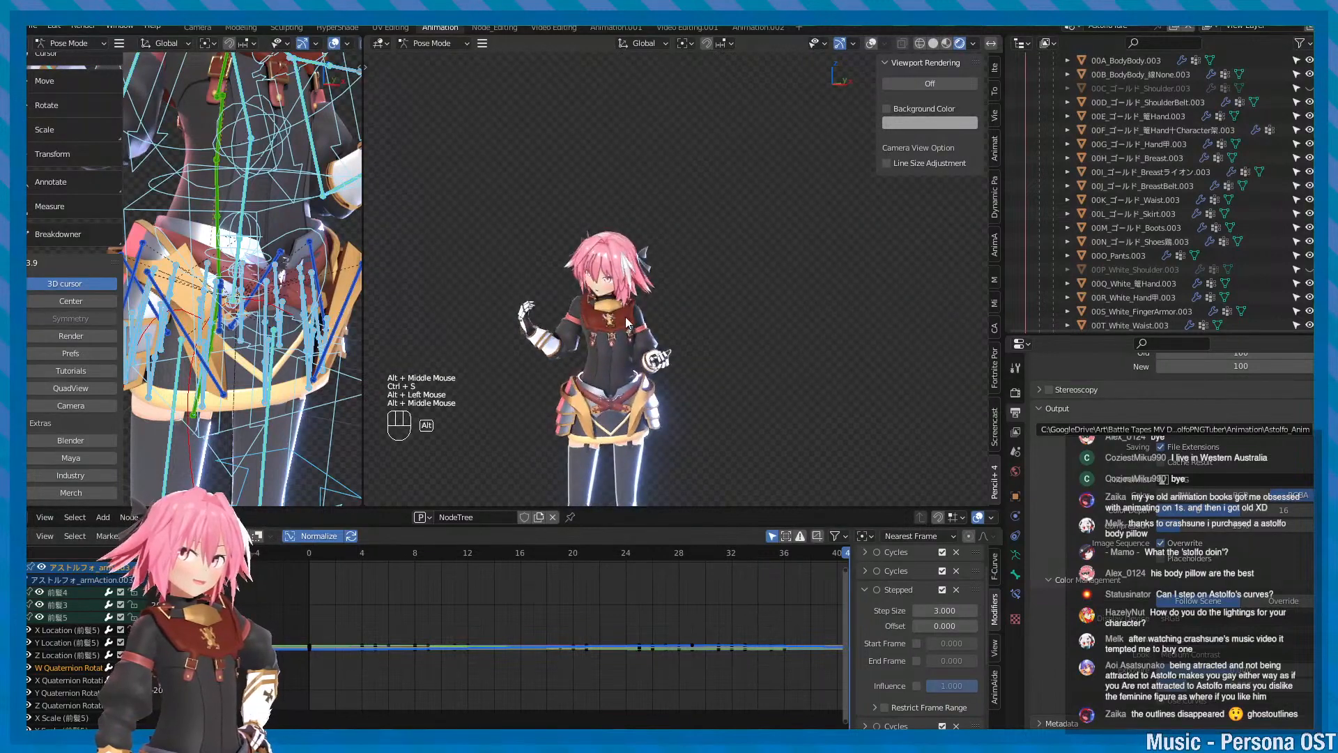
left_click_drag(625, 317, 622, 291, "alt")
middle_click_drag(623, 307, 616, 278, "alt")
key("ctrl+s")
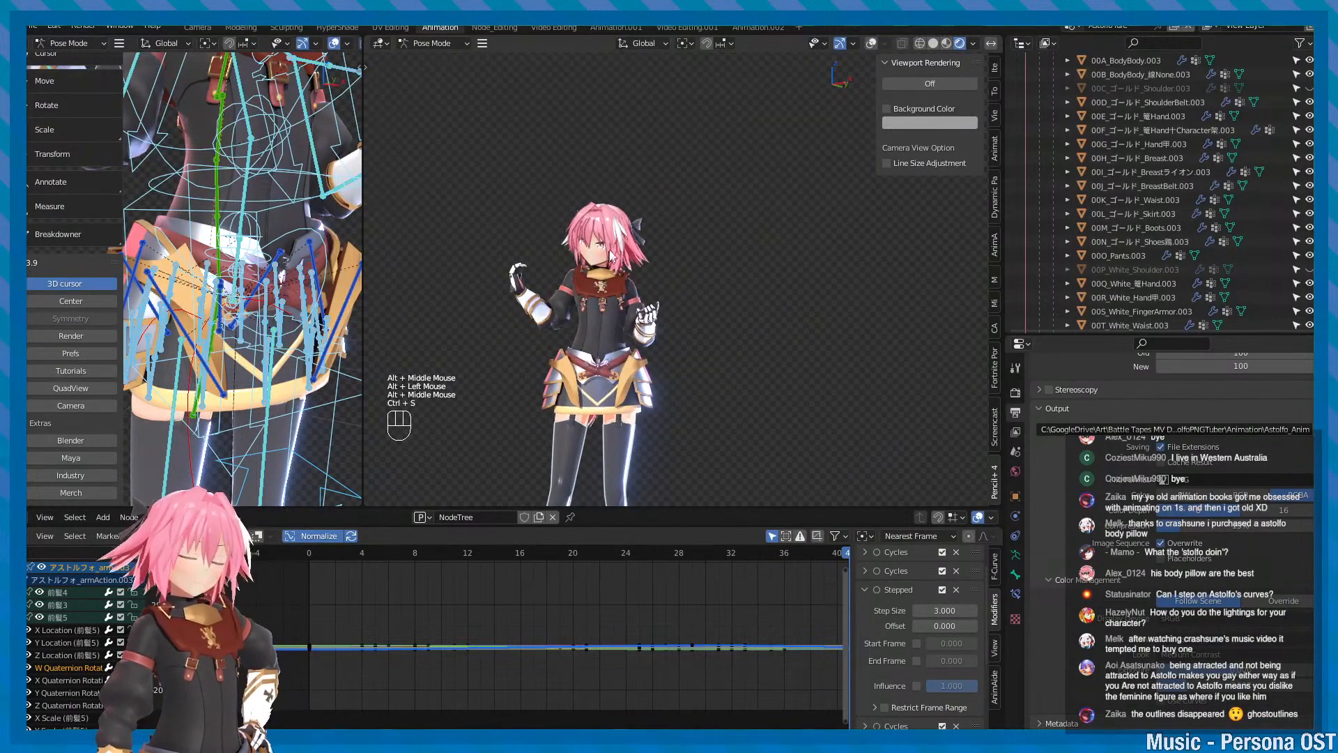
- Show the overlays, select and focus on a front hair bone, hide the overlays around the character's head, and save the file
key("alt+shift+z")
left_click_drag(616, 246, 632, 255, "alt")
left_click(614, 237)
key("f")
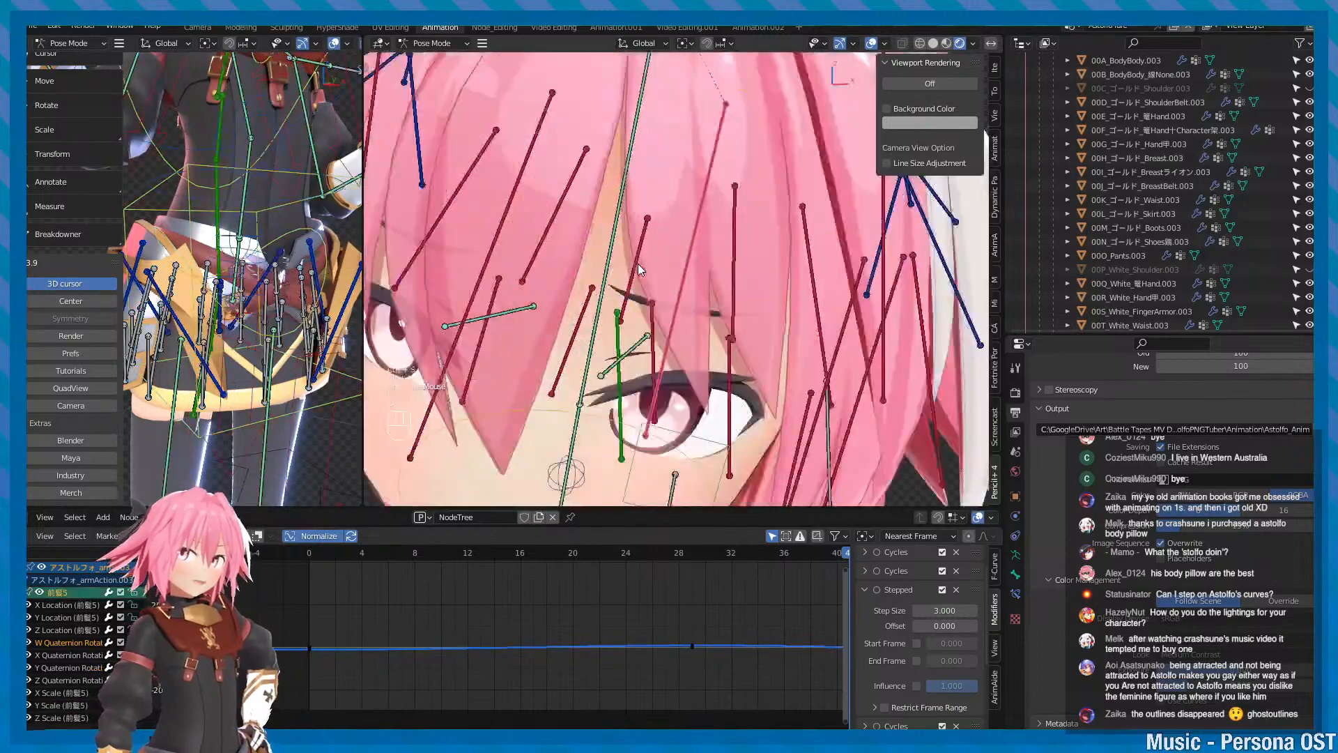
scroll(642, 270, "down", 2)
key("minus")
left_click_drag(688, 381, 703, 341, "alt")
key("ctrl+s")
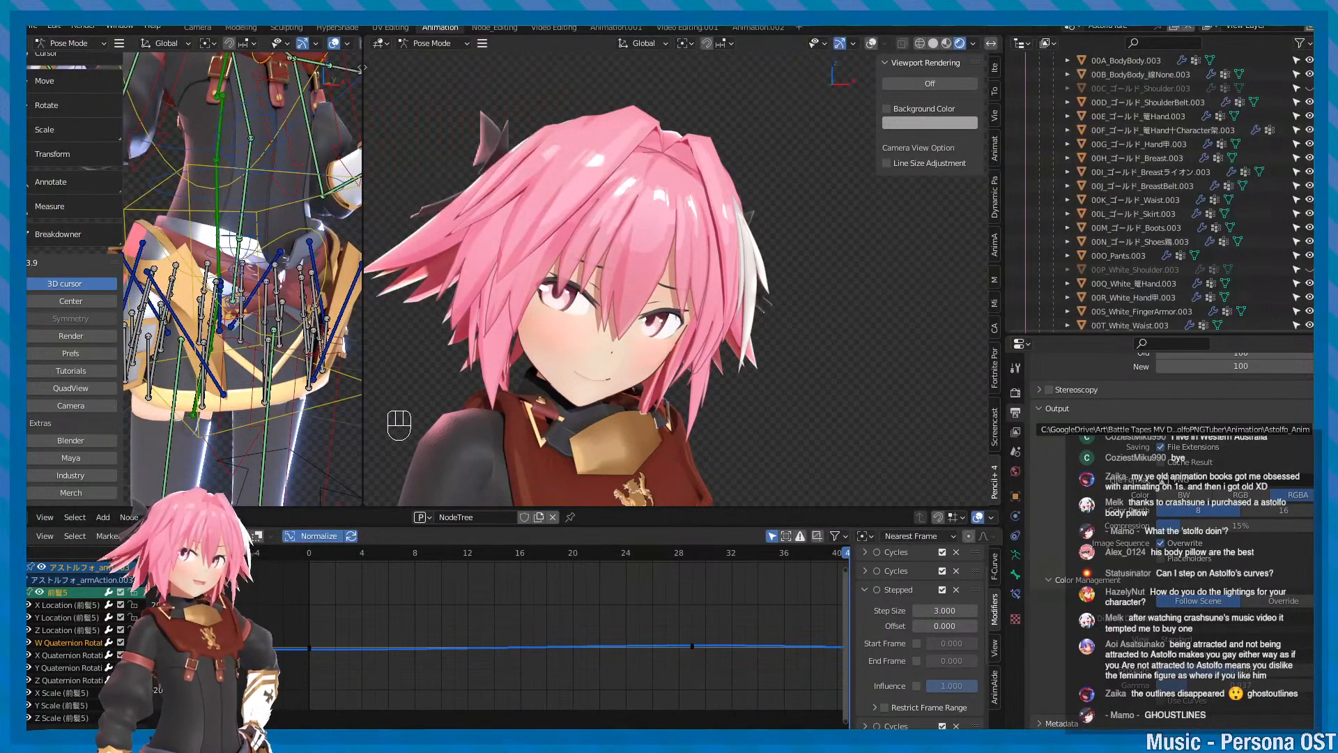
- Switch to the image viewer, examine the outlines in the rendered Astolfo_Anim PNG frames, and close the viewer
scroll(610, 347, "down", 3)
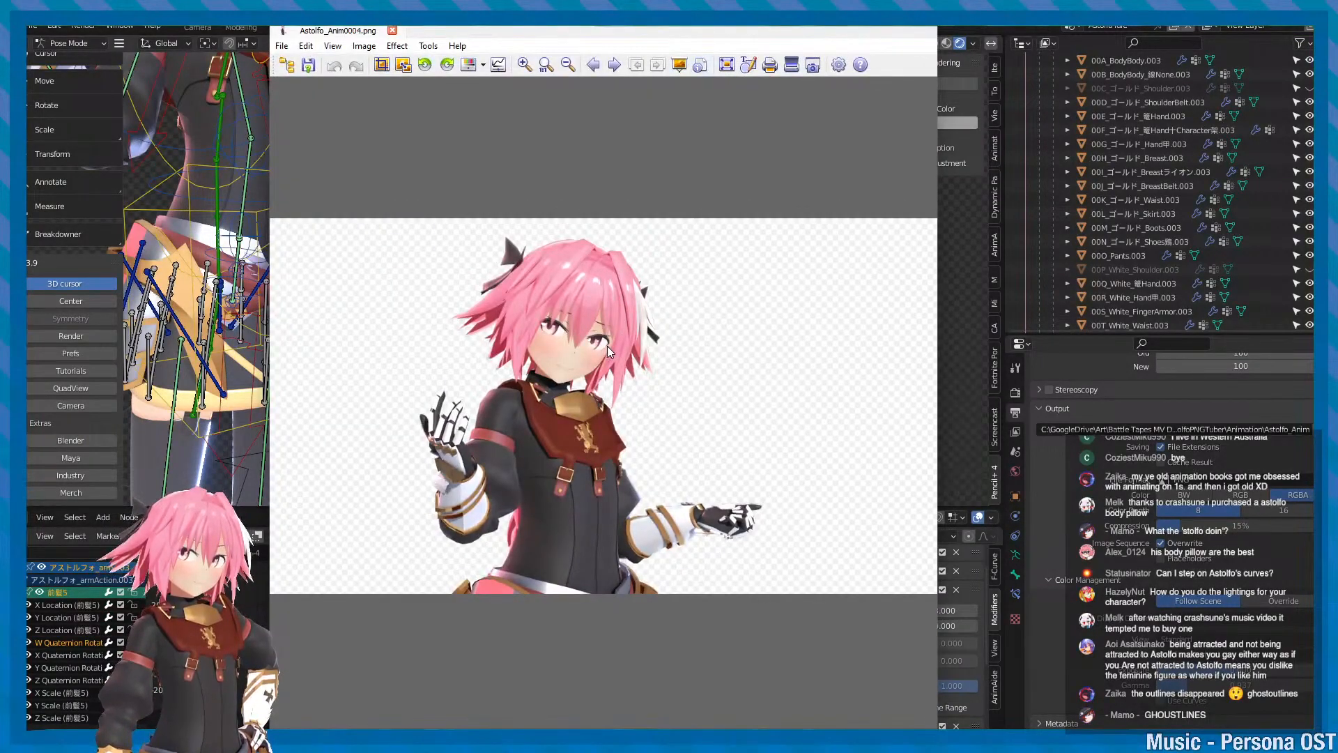
scroll(608, 345, "up", 4)
scroll(604, 343, "down", 2)
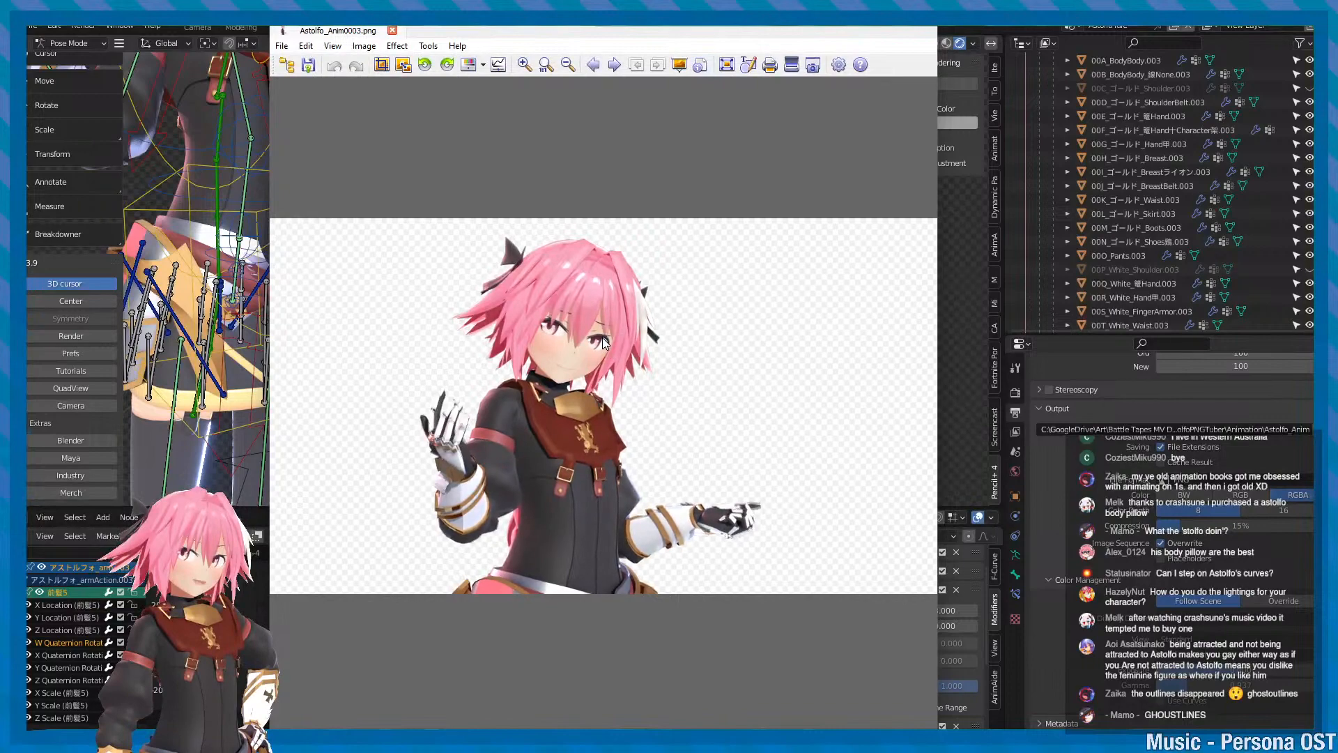
scroll(604, 342, "up", 2)
left_click(604, 334)
scroll(603, 335, "down", 11)
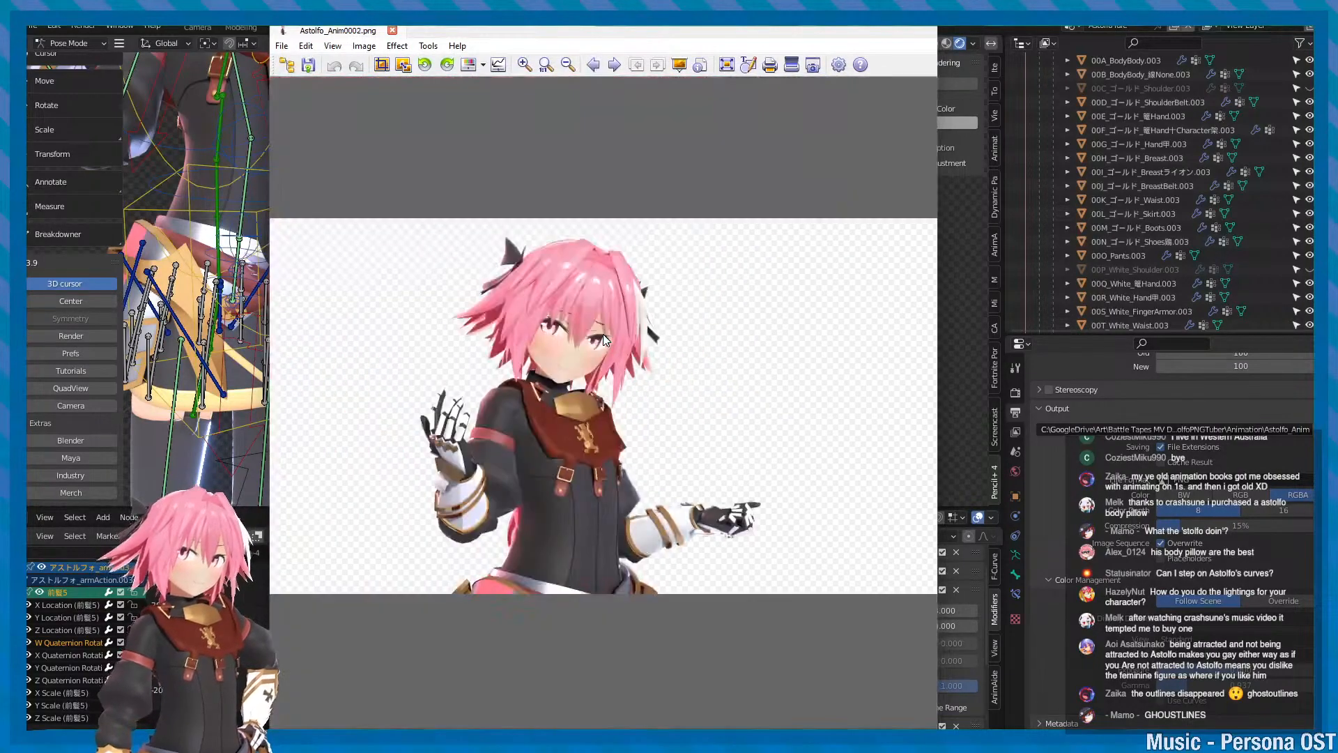
scroll(604, 339, "down", 5)
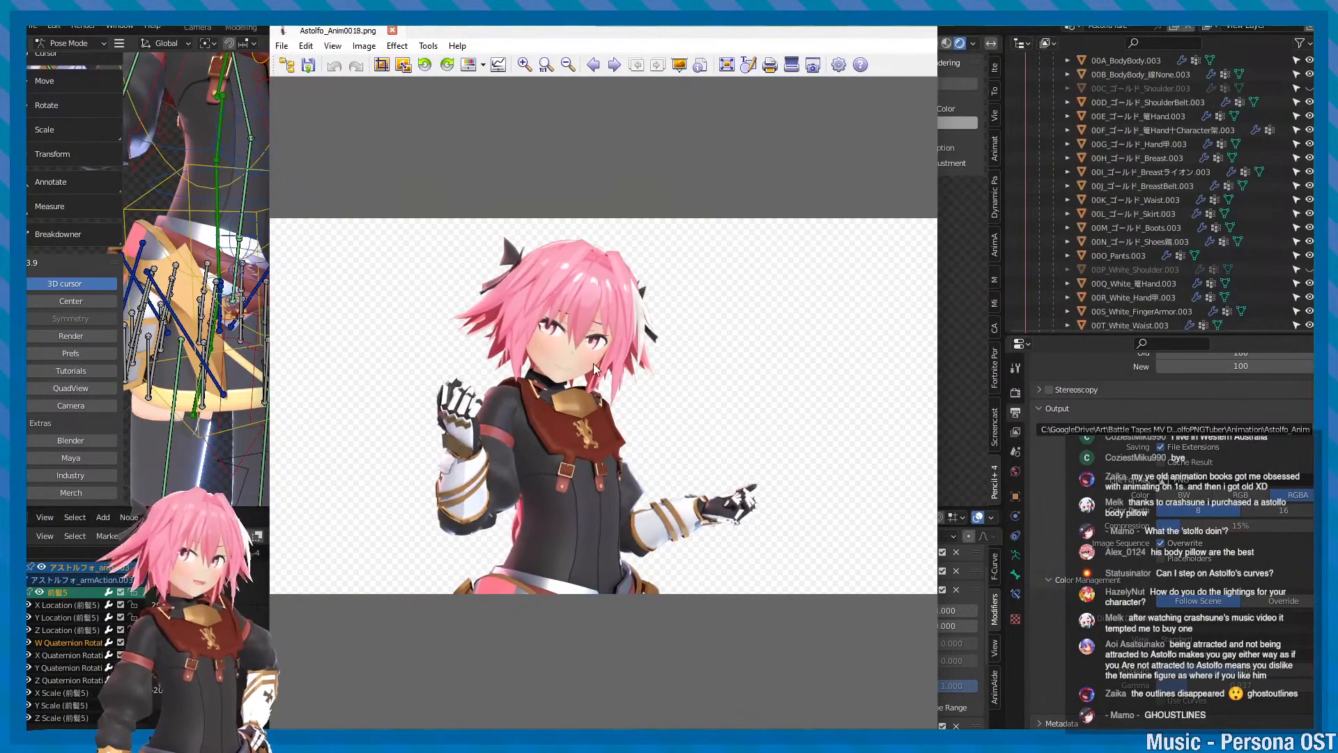
scroll(598, 307, "up", 3, "ctrl")
scroll(598, 307, "down", 5, "ctrl")
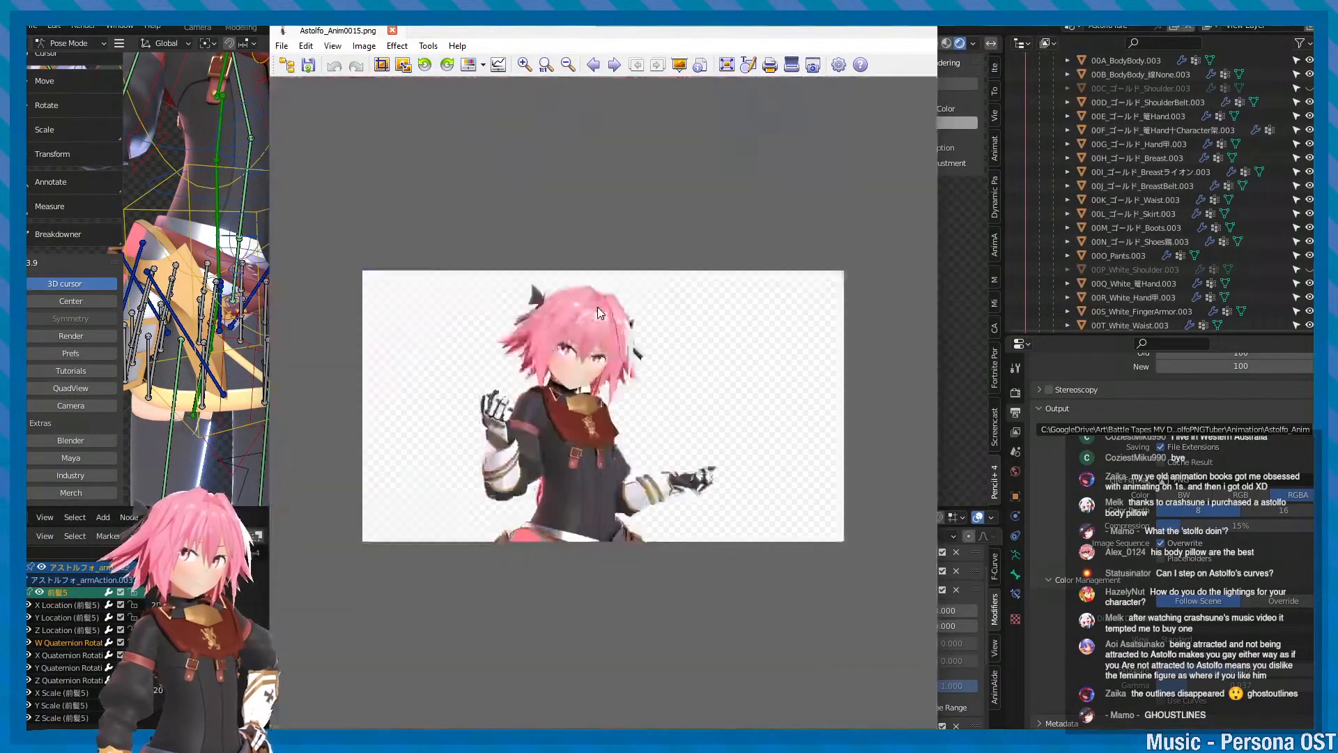
left_click(392, 31)
- Reframe the character in Blender's main viewport, save the file, and return to the camera view
middle_click_drag(697, 276, 699, 258, "alt")
right_click_drag(699, 258, 639, 232, "alt")
key("ctrl+s")
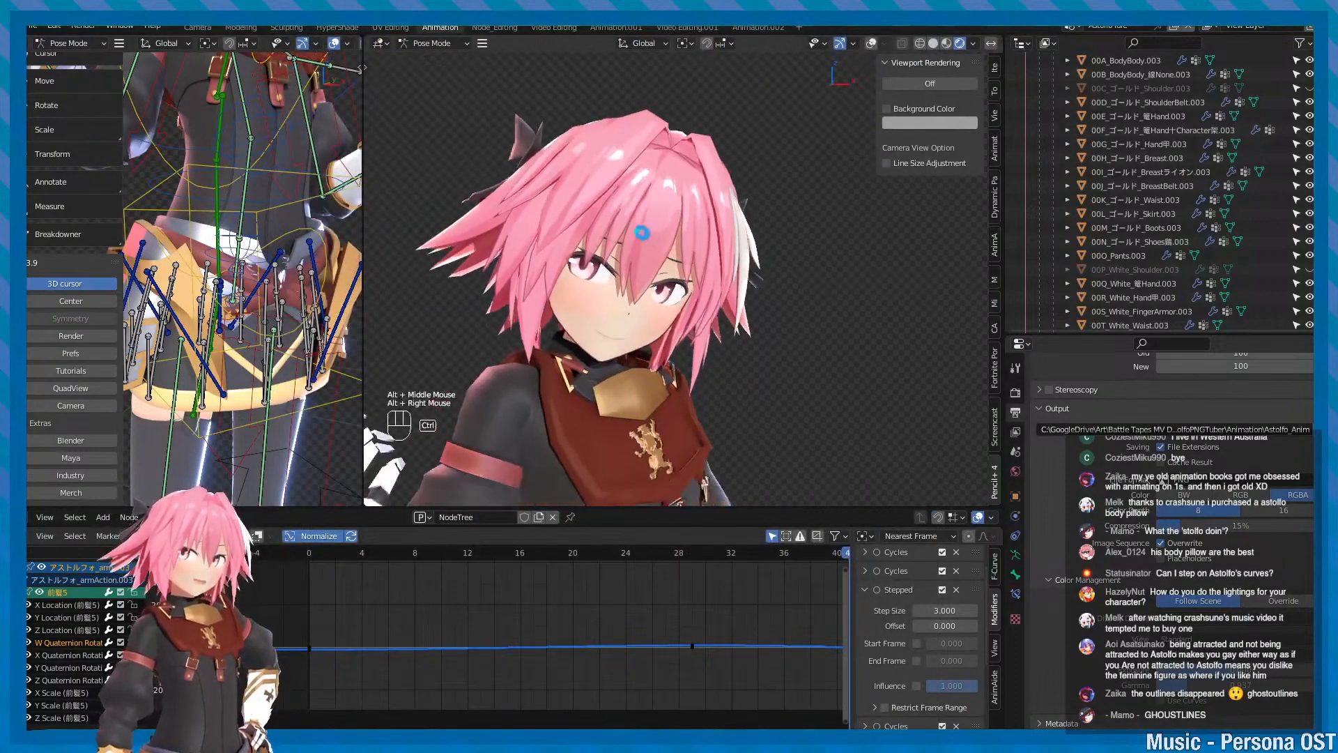
mouse_move(639, 231)
left_mouse_down("alt")
mouse_move(753, 282)
mouse_move(625, 244)
left_mouse_up("alt")
scroll(699, 278, "down", 4)
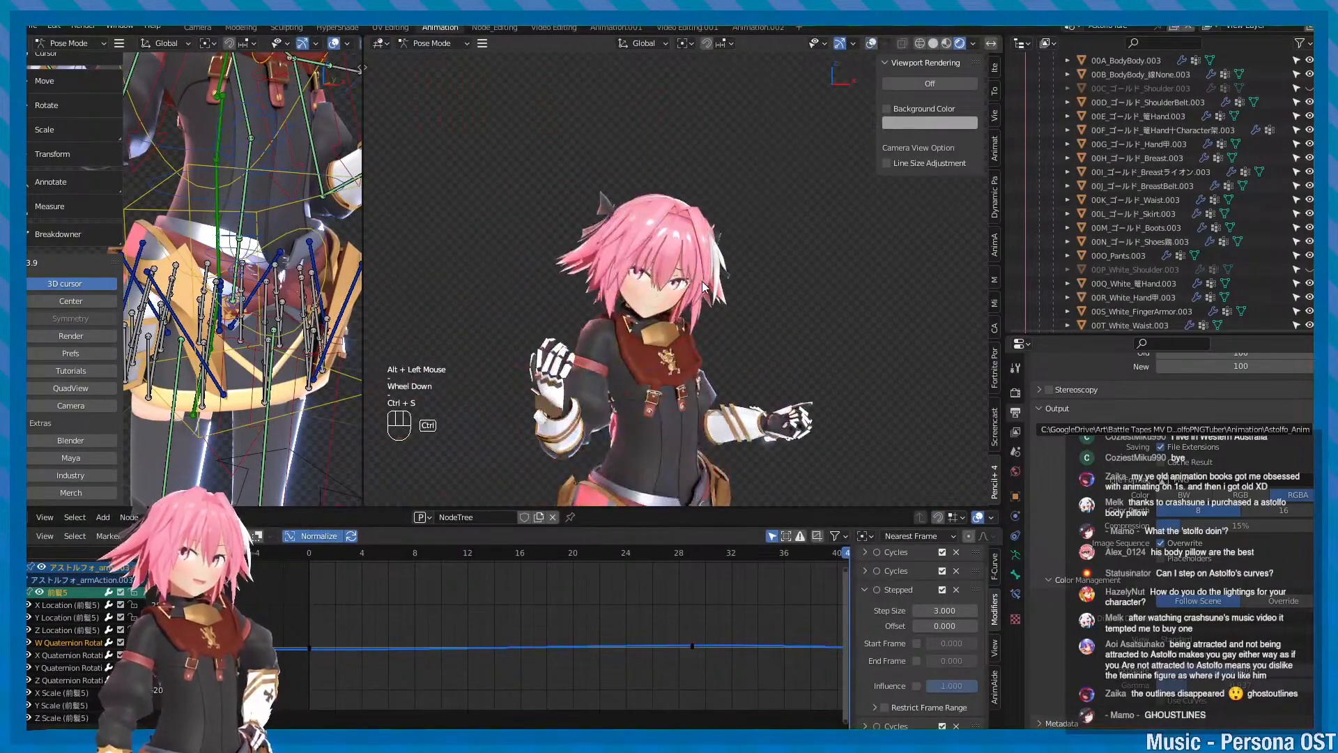
key("KP_0")
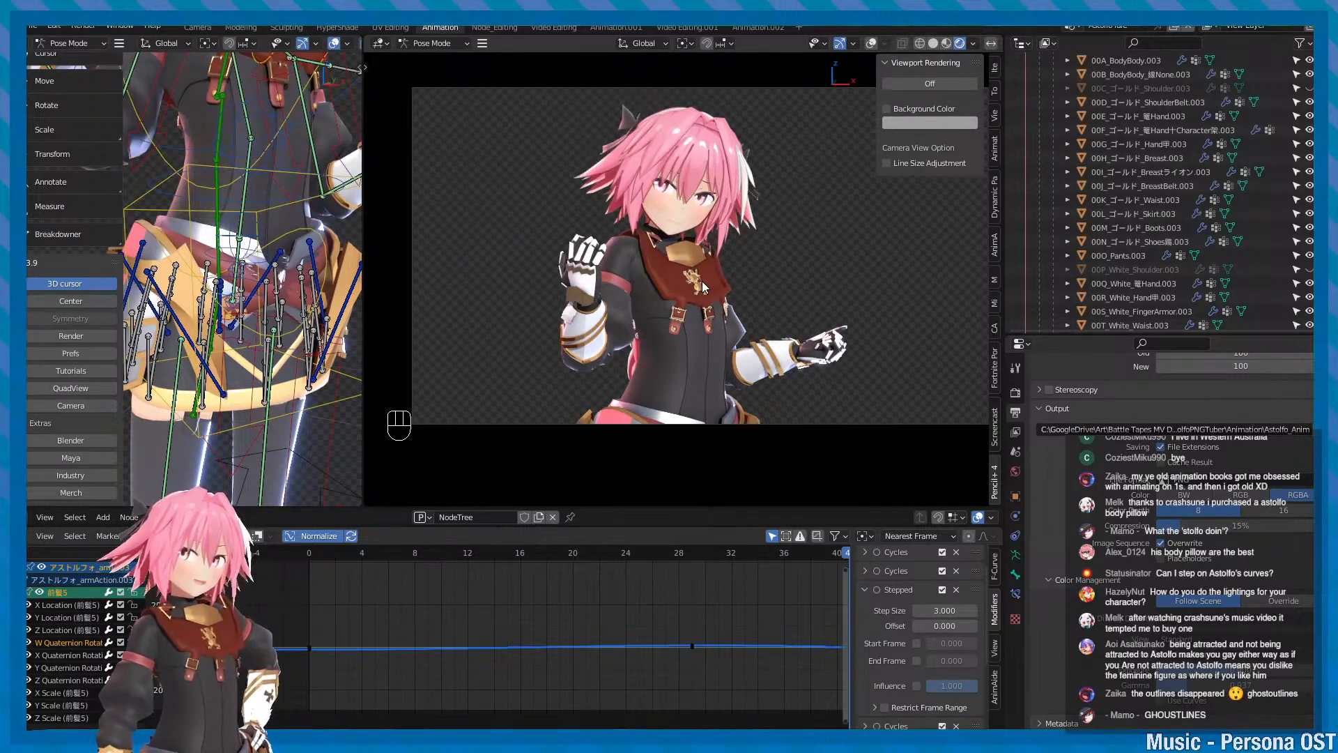
- Collapse the アストルフォ.003 hierarchy to reach the Lights.003 collection in the Outliner, and save the file
scroll(1039, 108, "up", 4)
key("ctrl+s")
left_click(1039, 104)
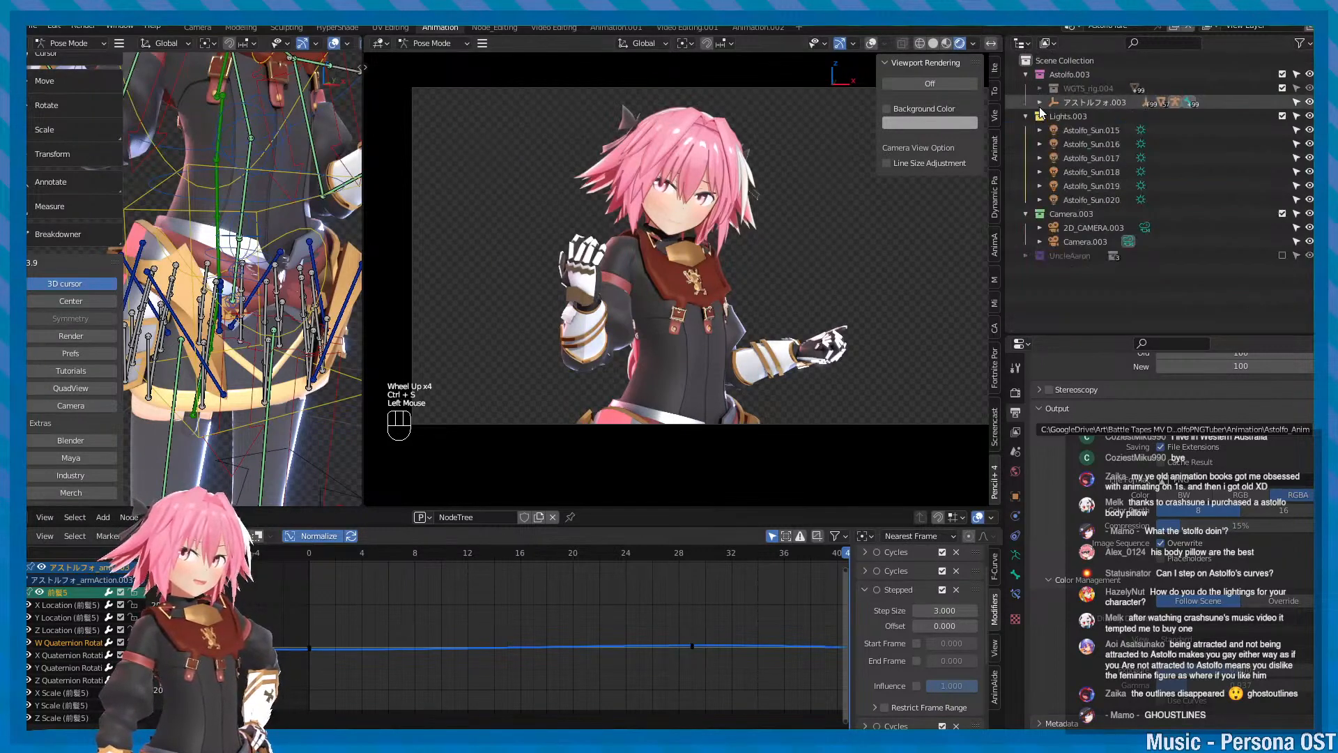
key("ctrl+s")
- Toggle the Lights.003 collection's visibility off and on to compare the character's lighting in the camera view
left_click(1309, 118)
left_click(1310, 117)
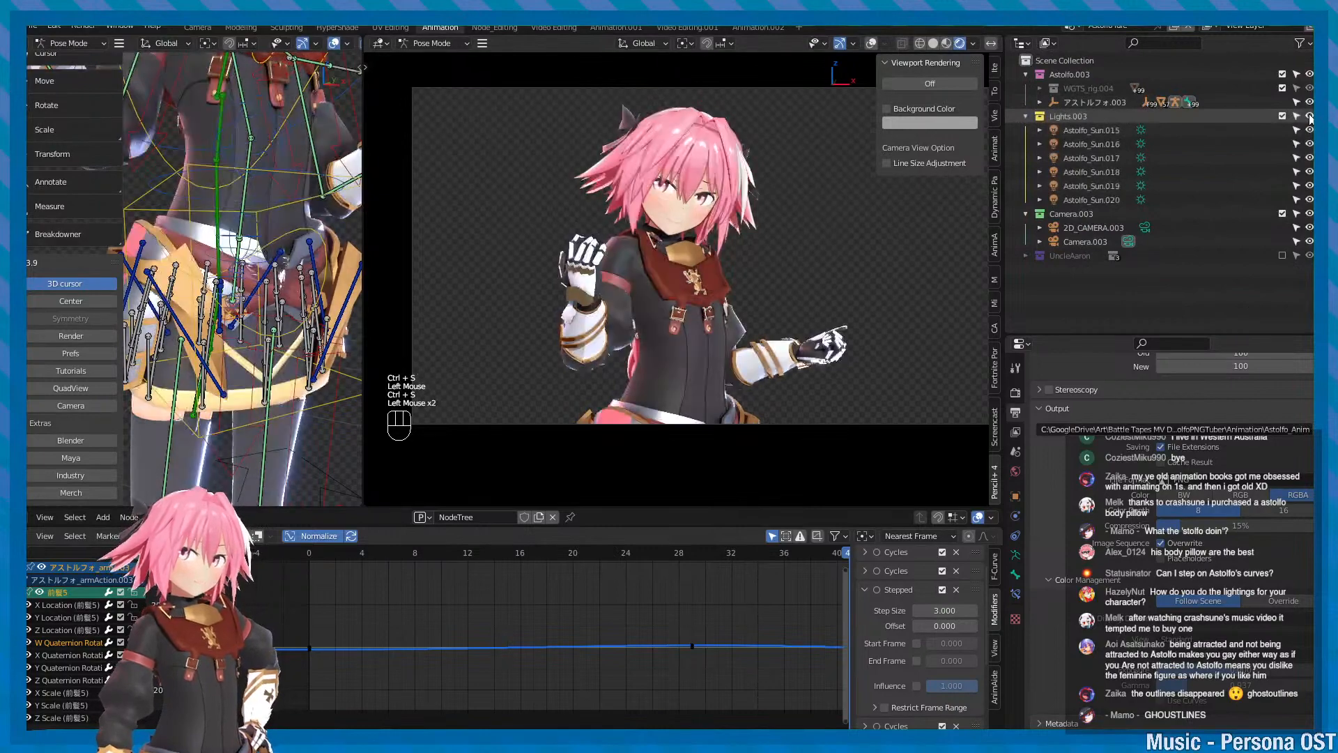
left_click(1310, 117)
left_click(1309, 117)
left_click(1310, 117)
left_click(1310, 117)
left_click(1309, 117)
left_click(1310, 117)
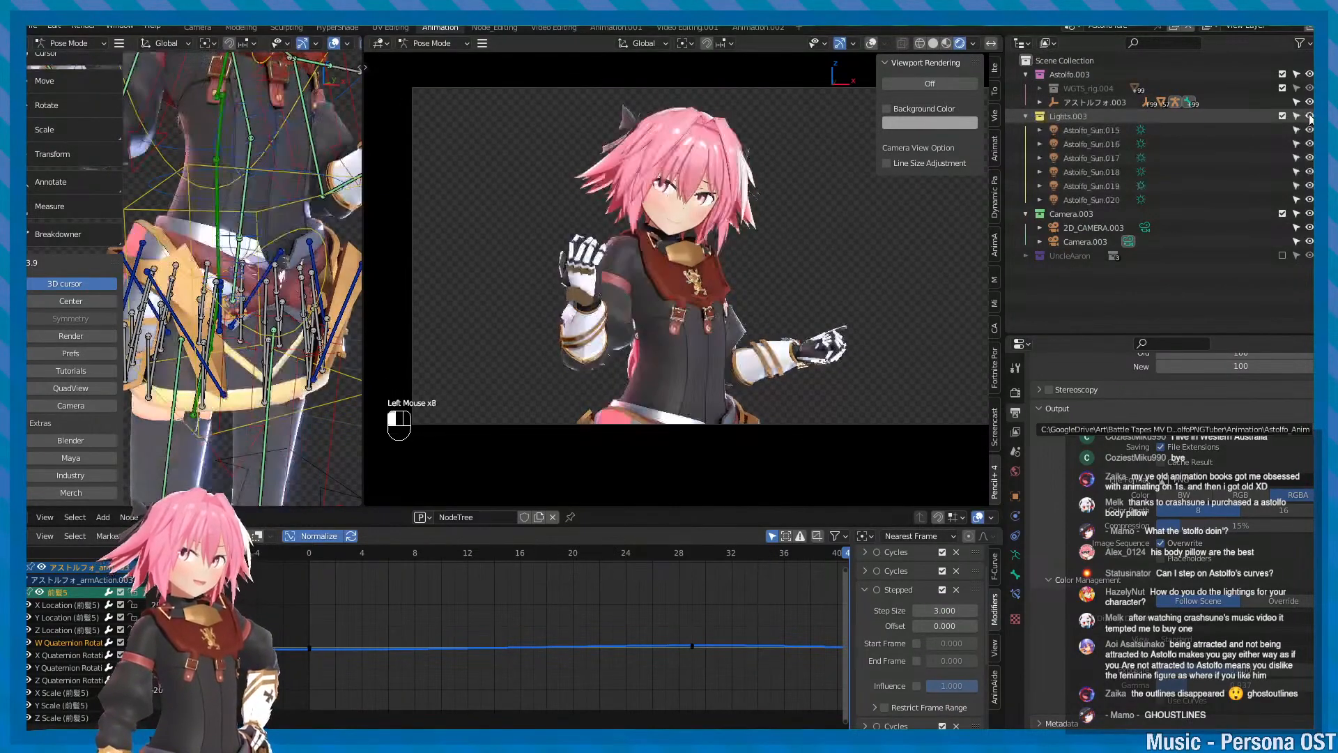
- Save the file and compare the gauntlet and torso close up with the Lights.003 collection hidden and shown
middle_click(658, 336, "alt")
scroll(569, 421, "up", 1, "alt")
scroll(569, 421, "up", 1)
middle_click(569, 421, "alt")
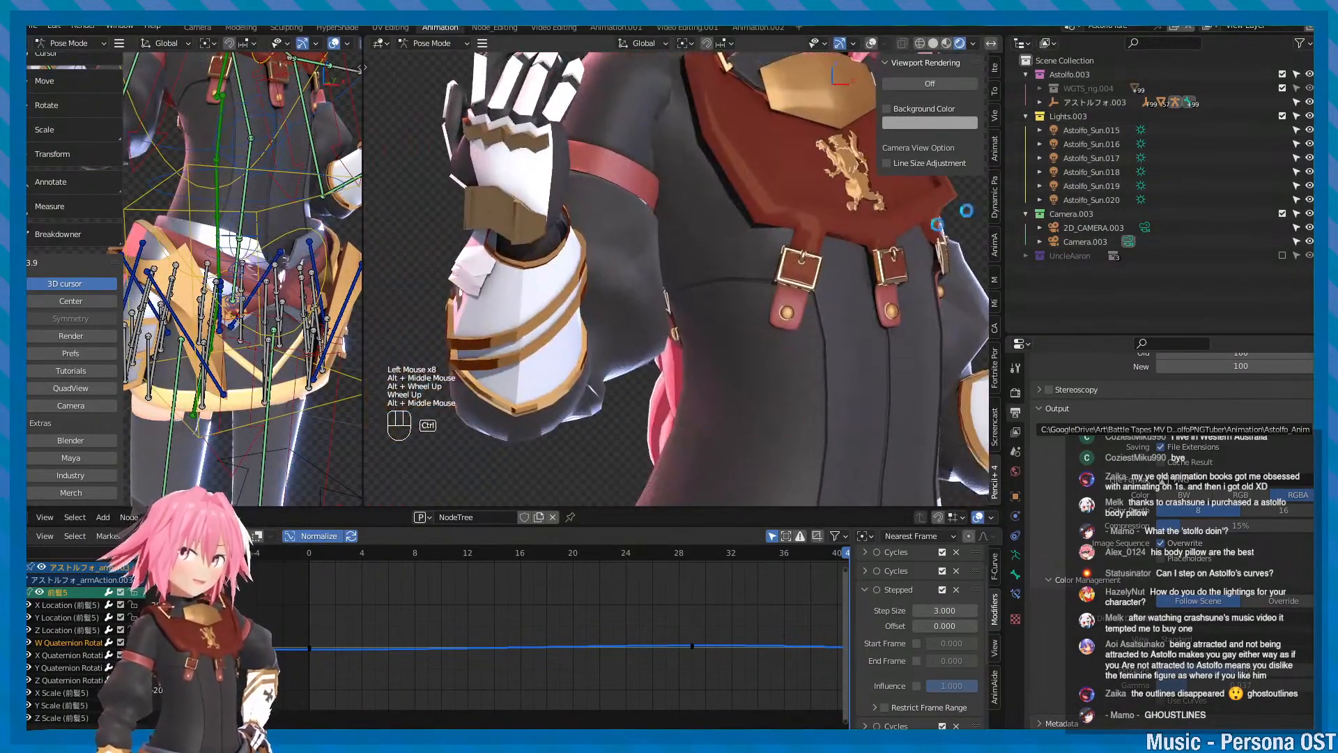
key("ctrl+s")
left_click(1310, 117)
left_click(1310, 116)
left_click(1309, 116)
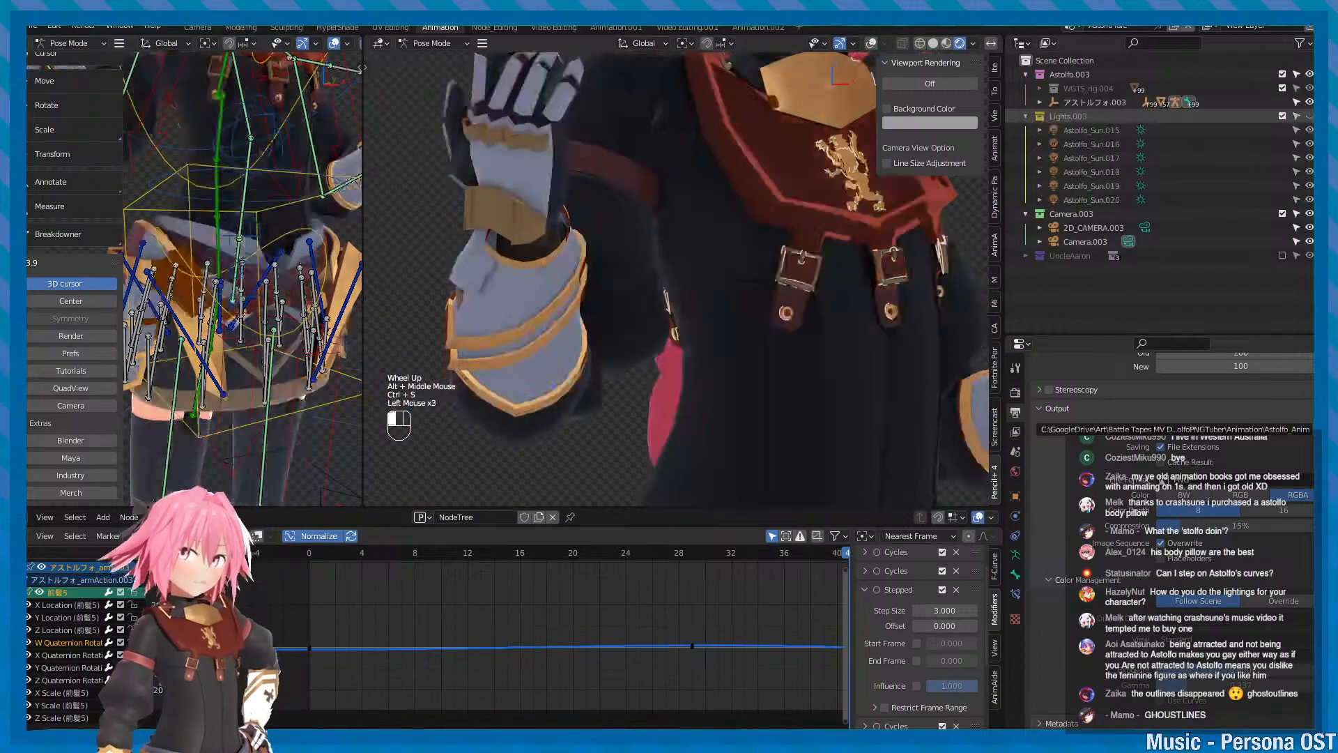
left_click(1310, 116)
left_click(1310, 116)
left_click(1309, 116)
left_click(1309, 117)
left_click(1310, 117)
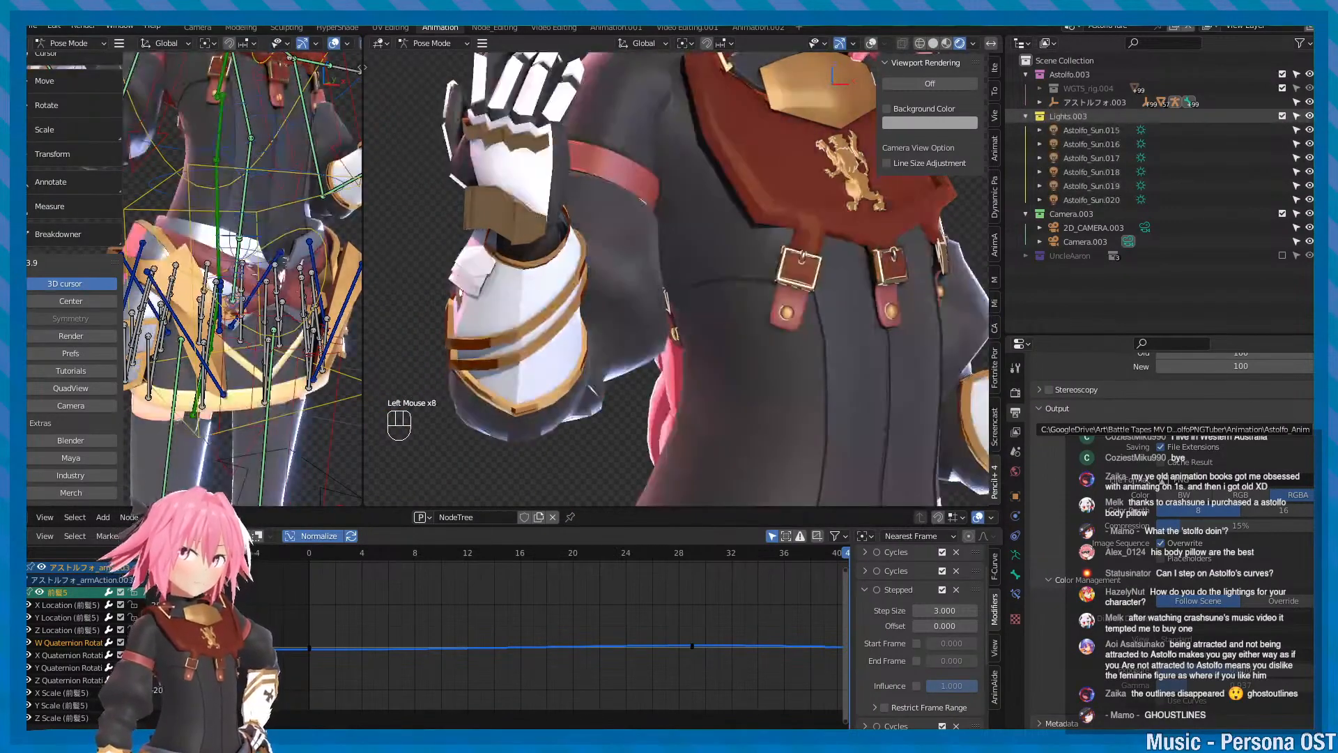
left_click(1309, 116)
left_click(1310, 116)
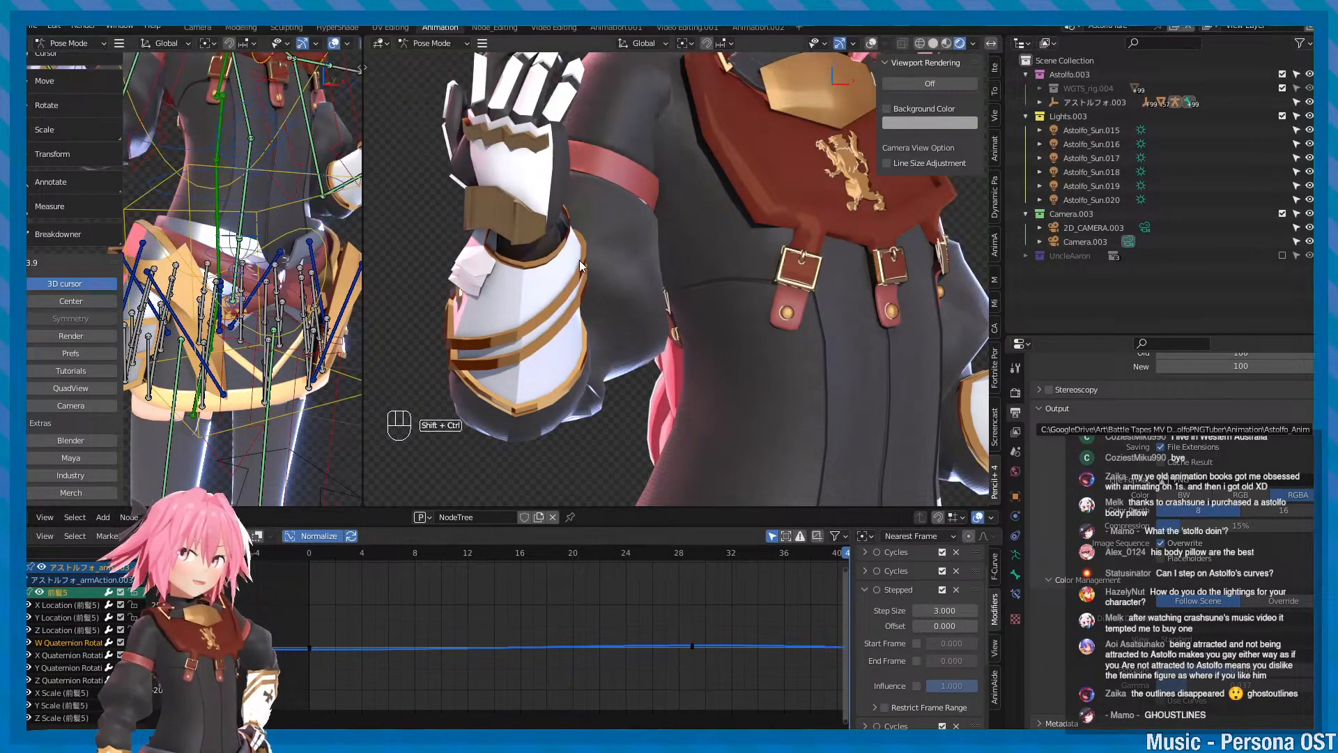
- Toggle the Lights.003 collection off and on to compare the full-body lighting, and select the Astolfo_Sun.015 light
left_click_drag(755, 258, 737, 294, "alt")
middle_click_drag(738, 295, 734, 298, "alt")
scroll(763, 298, "down", 1)
middle_click(765, 301, "alt")
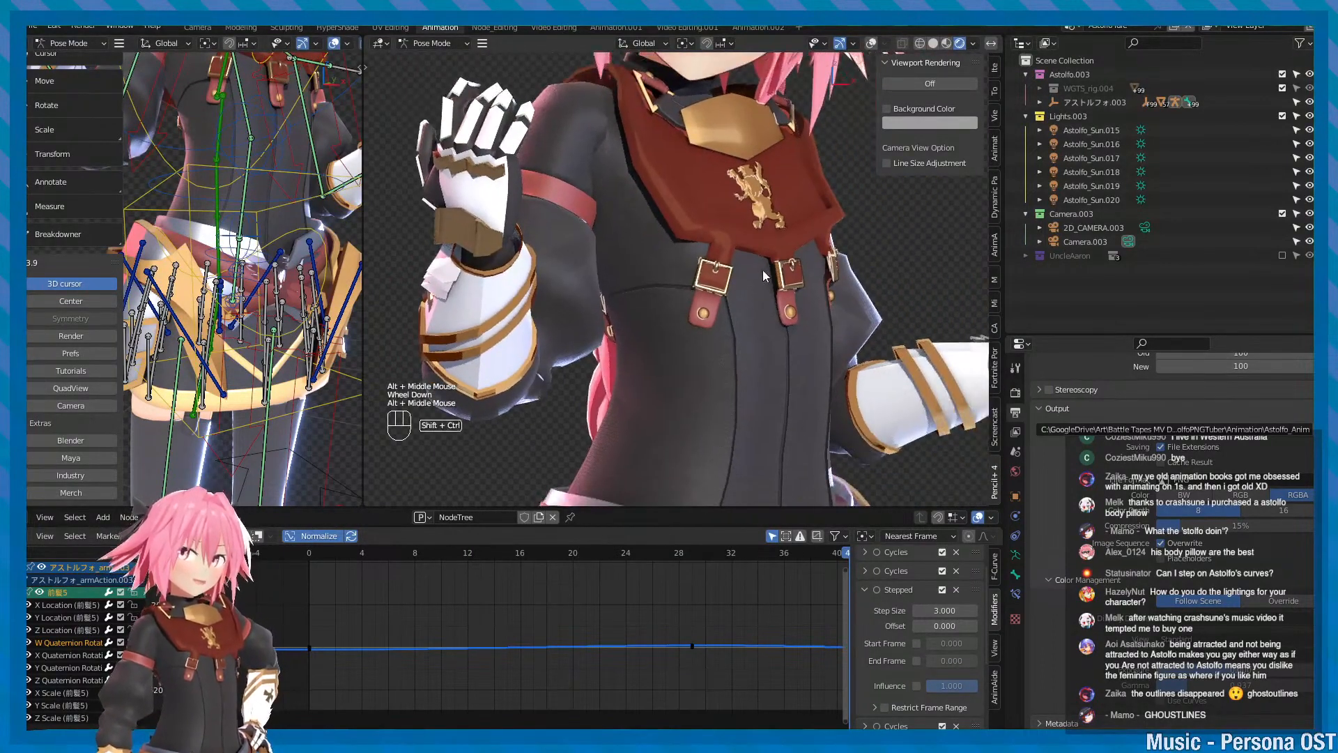
middle_click_drag(807, 271, 807, 296, "alt")
scroll(767, 285, "down", 3)
scroll(801, 271, "down", 2)
left_click_drag(713, 279, 740, 272, "alt")
key("alt+minus")
key("minus")
left_click(1309, 116)
left_click(1308, 116)
key("minus")
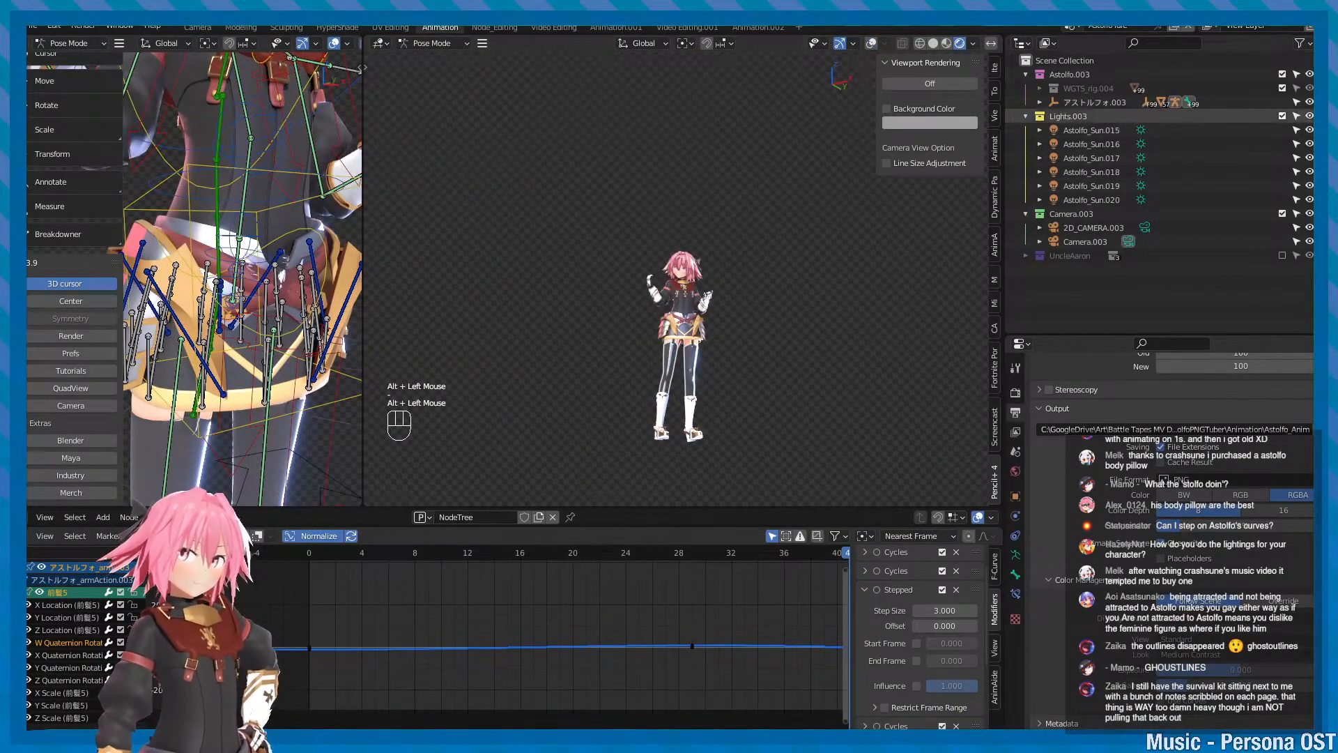
left_click(1308, 116)
left_click(1309, 115)
left_click(1124, 132)
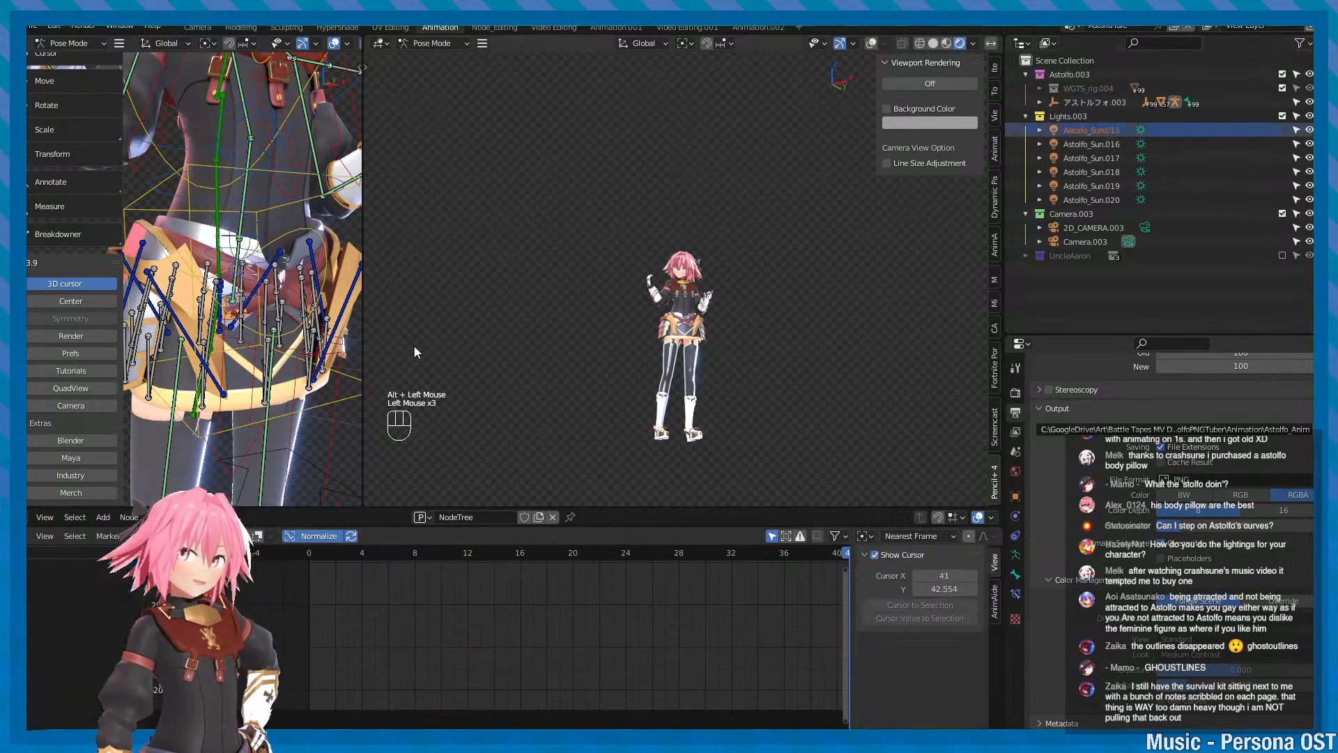
- Show the viewport overlays and switch the rig from Pose Mode to Object Mode
left_click_drag(415, 353, 688, 387, "alt")
key("minus")
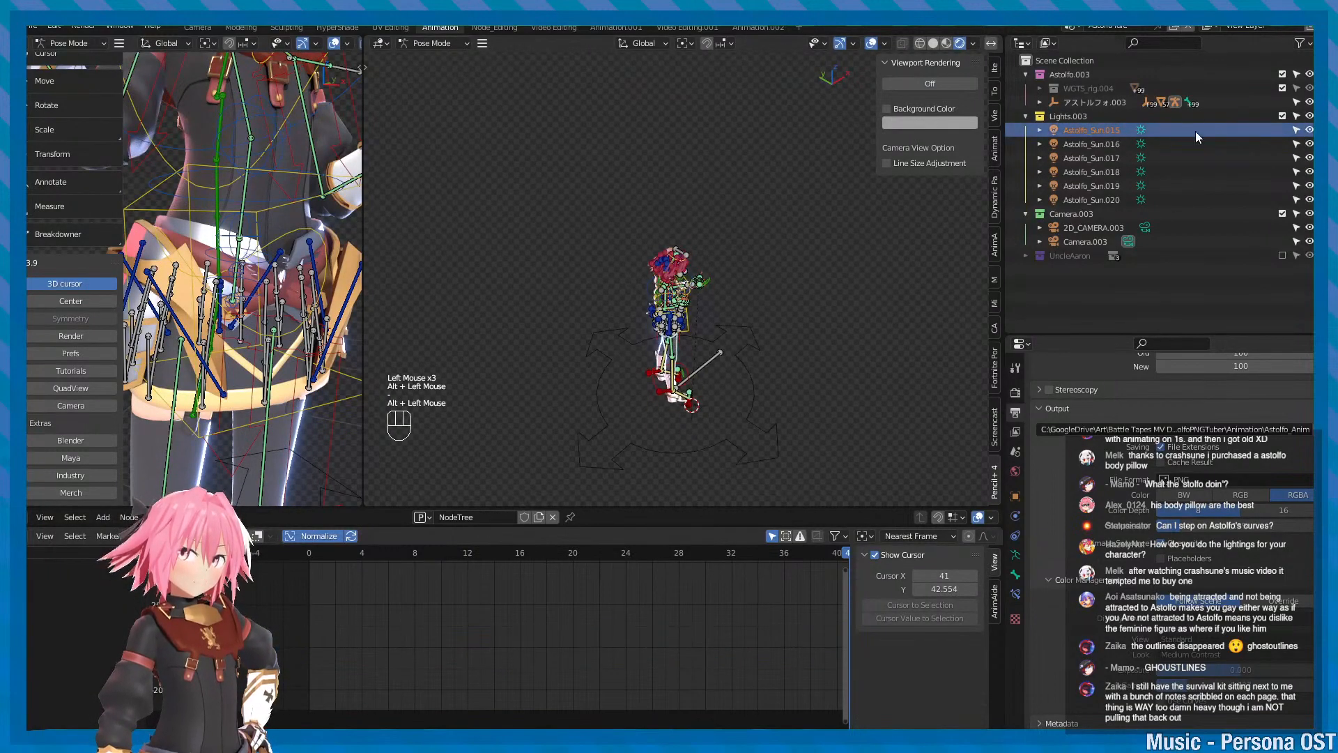
key("f")
key("w")
left_click(1086, 133)
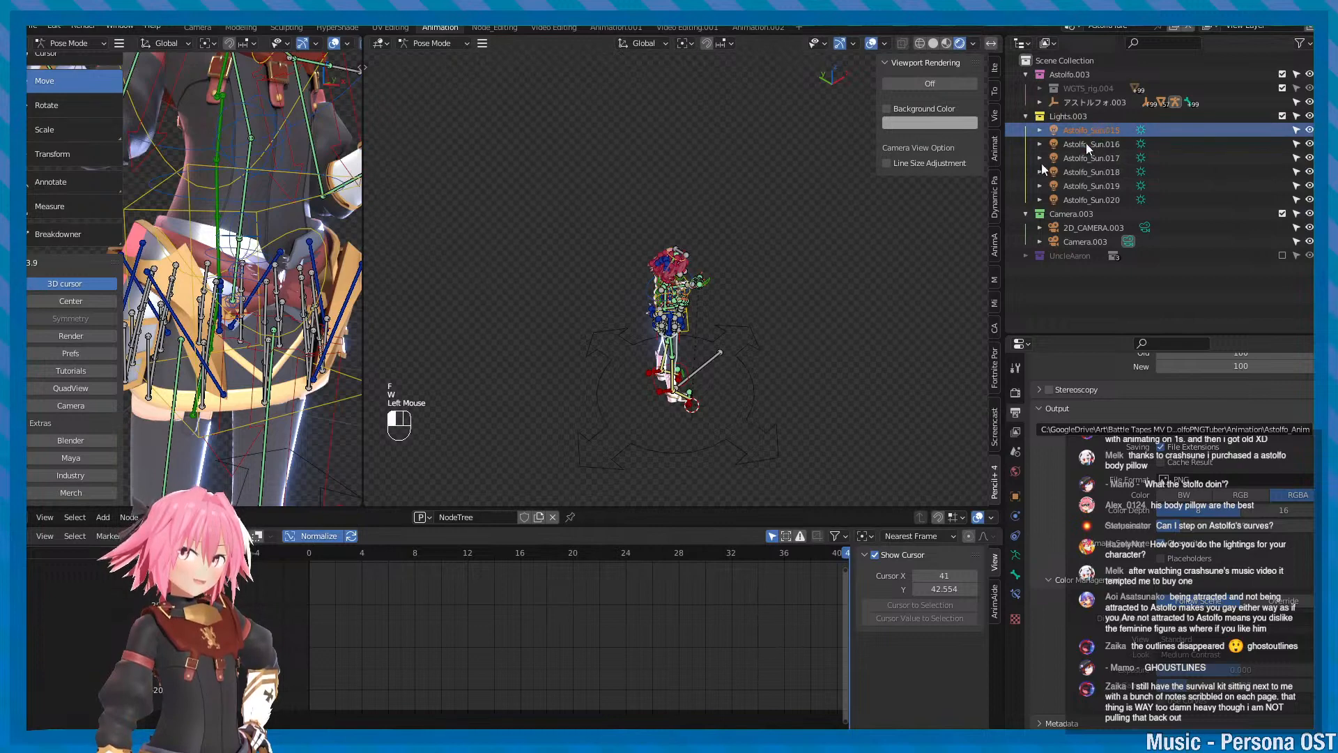
left_click(432, 43)
left_click(435, 59)
left_click_drag(788, 294, 836, 282, "alt")
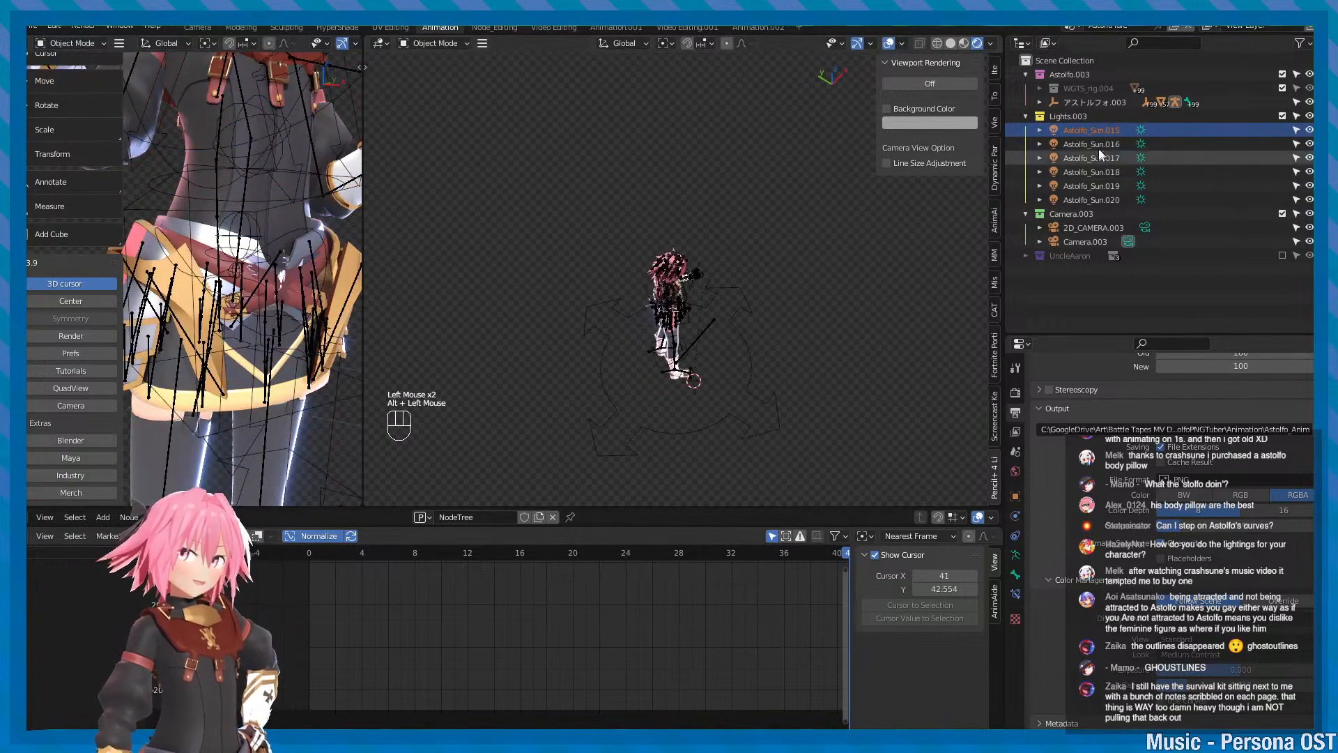
- Select the Astolfo_Sun.015 light and frame it in the viewport with the Move tool active
left_click(1094, 131)
key("f")
key("w")
scroll(841, 443, "down", 4)
key("q")
key("w")
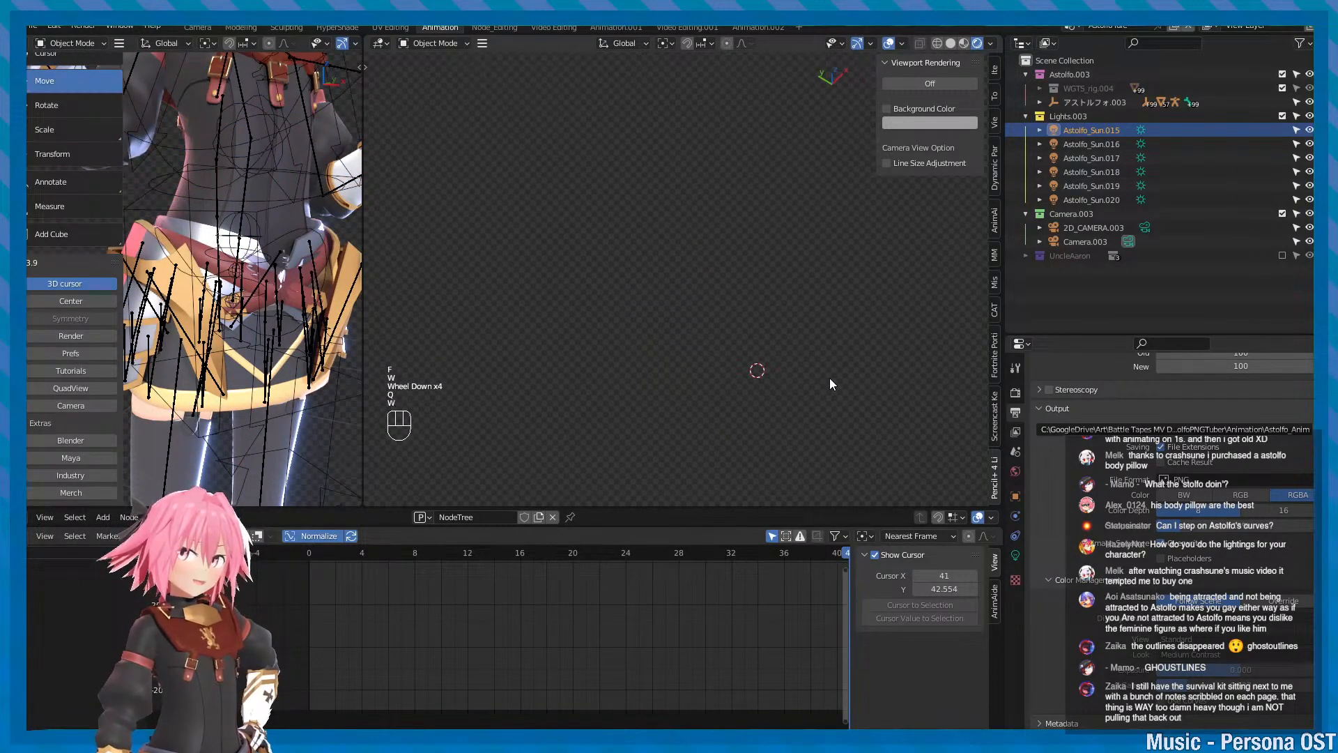
scroll(829, 378, "up", 2)
middle_click_drag(830, 377, 848, 434, "alt")
- Select all objects in the Lights.003 collection and frame them in the viewport
right_click(1205, 117)
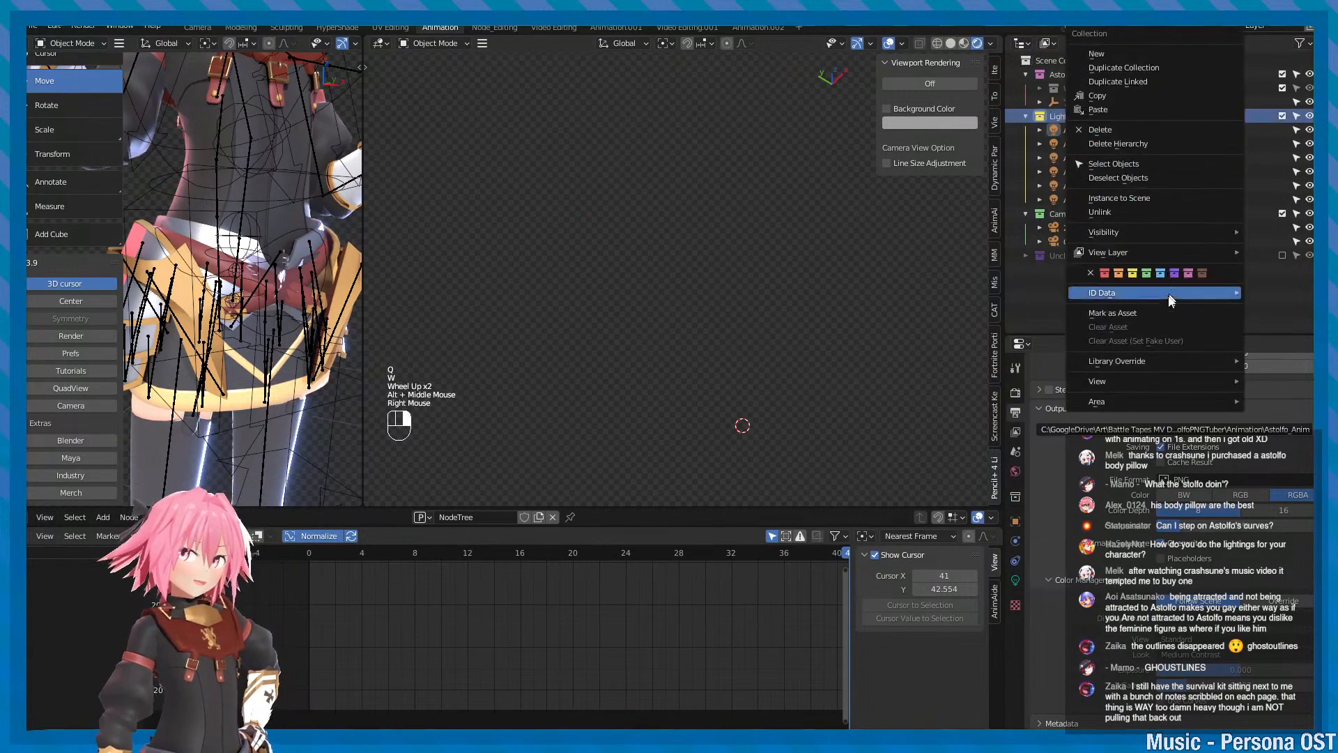
left_click(1177, 165)
middle_click_drag(797, 328, 732, 302, "alt")
key("f")
key("w")
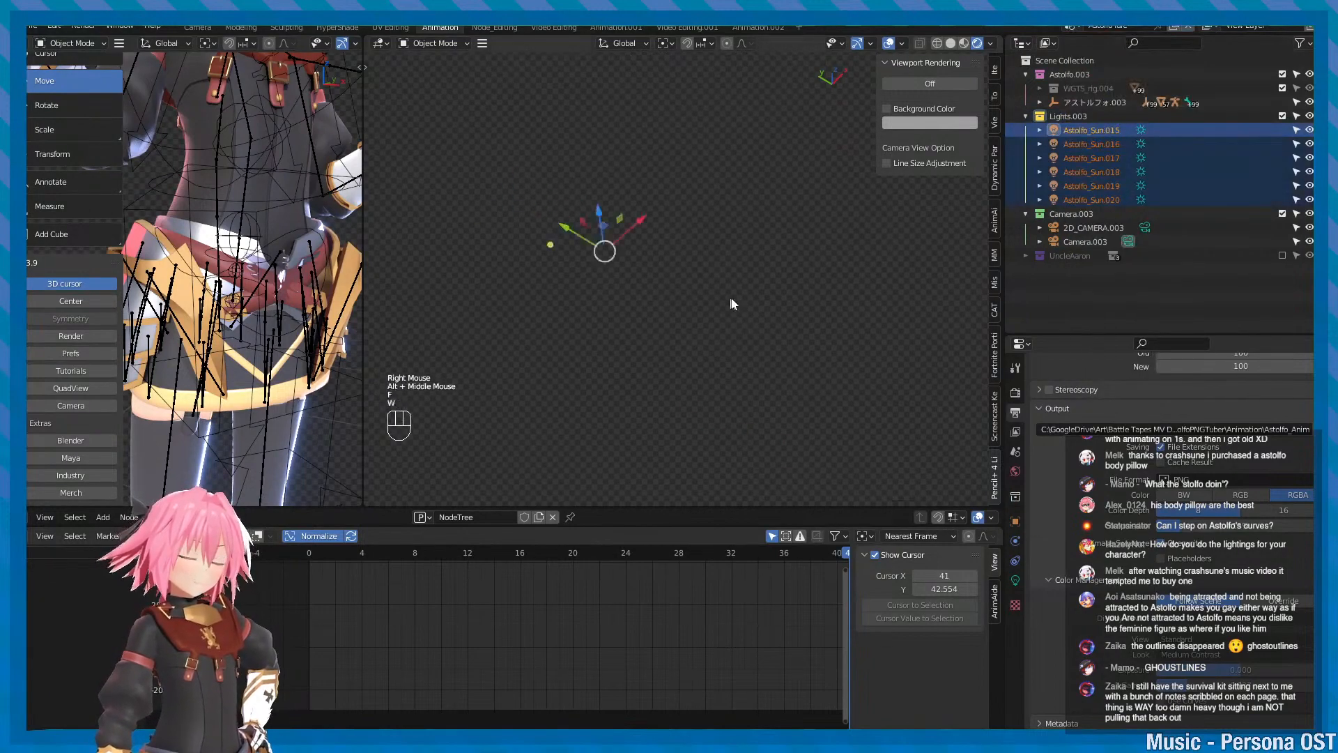
- Extend the viewport's clip end distance to 32.2 m
scroll(759, 309, "down", 2)
middle_click_drag(897, 364, 775, 293, "alt")
left_click_drag(774, 293, 755, 231, "alt")
scroll(756, 231, "up", 2, "alt")
mouse_move(756, 231)
middle_mouse_down("alt")
mouse_move(760, 215)
mouse_move(765, 226)
middle_mouse_up("alt")
scroll(767, 229, "down", 1, "alt")
left_click_drag(768, 230, 755, 250, "alt")
key("n")
key("n")
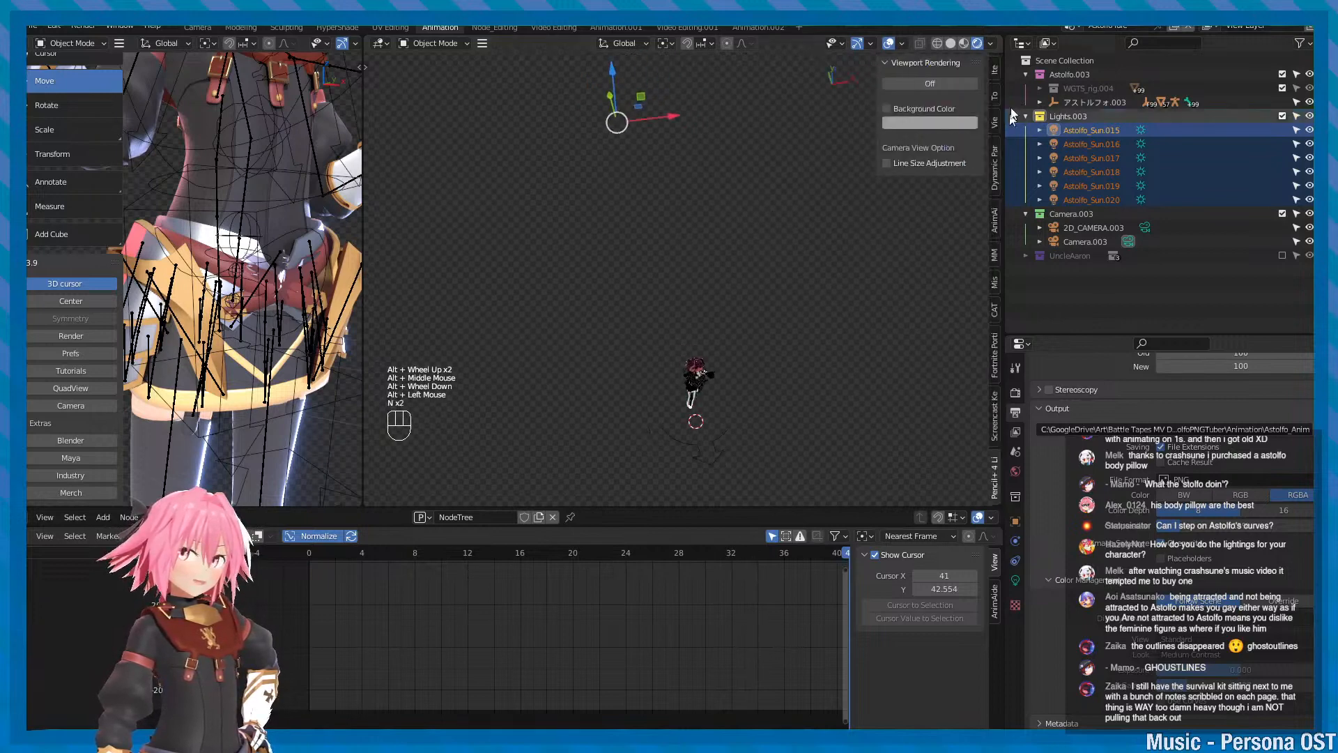
scroll(1001, 118, "down", 2)
left_click(995, 122)
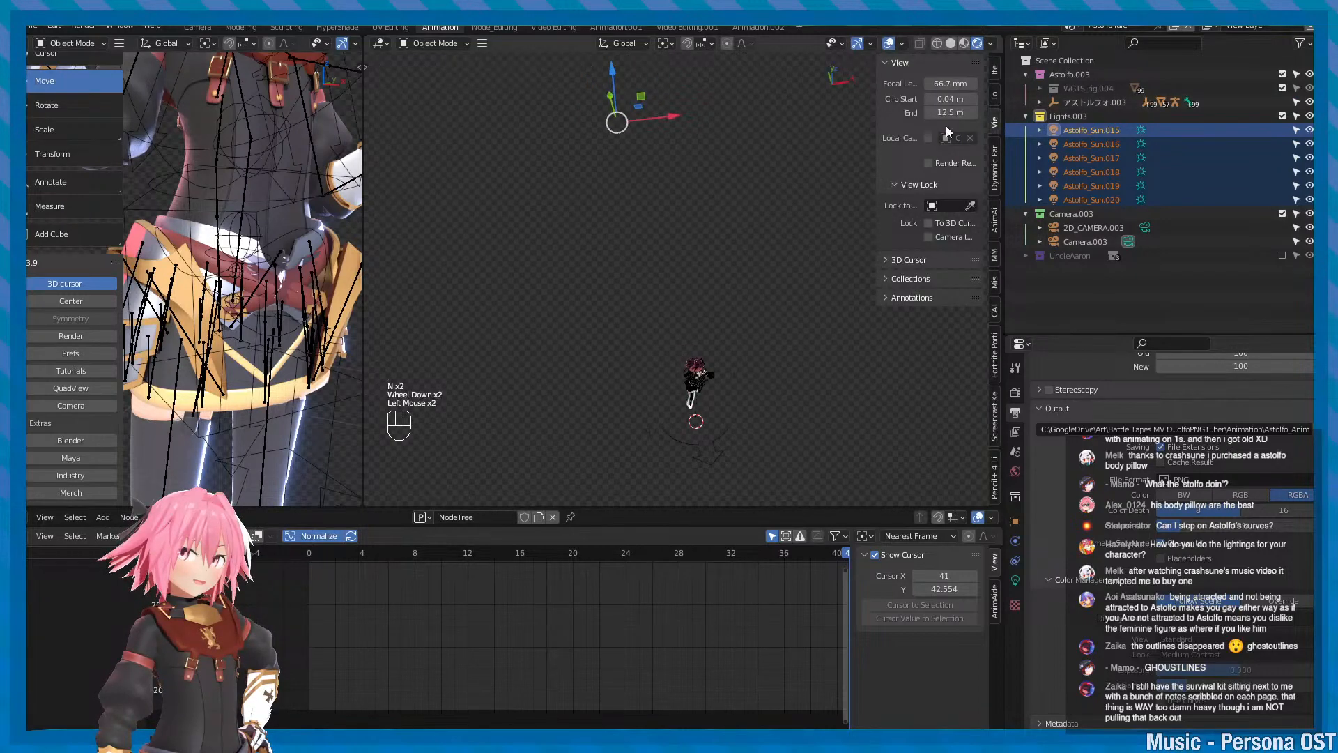
left_click_drag(950, 113, 973, 113)
- Select each sun light in turn from Astolfo_Sun.015 to Astolfo_Sun.020 to compare their placement around the character
key("q")
left_click_drag(810, 225, 882, 234, "alt")
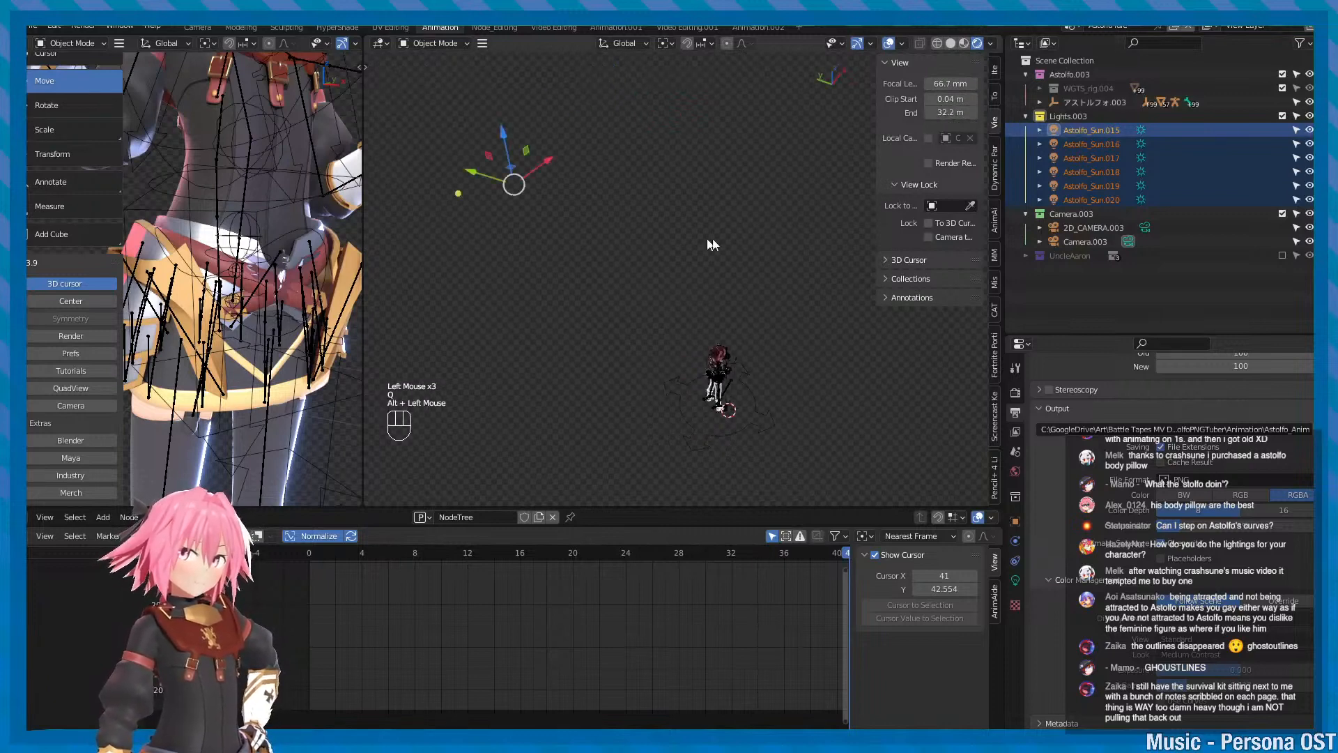
middle_click_drag(711, 241, 689, 285, "alt")
left_click_drag(700, 275, 787, 242, "alt")
key("q")
left_click(1097, 131)
scroll(726, 276, "down", 1)
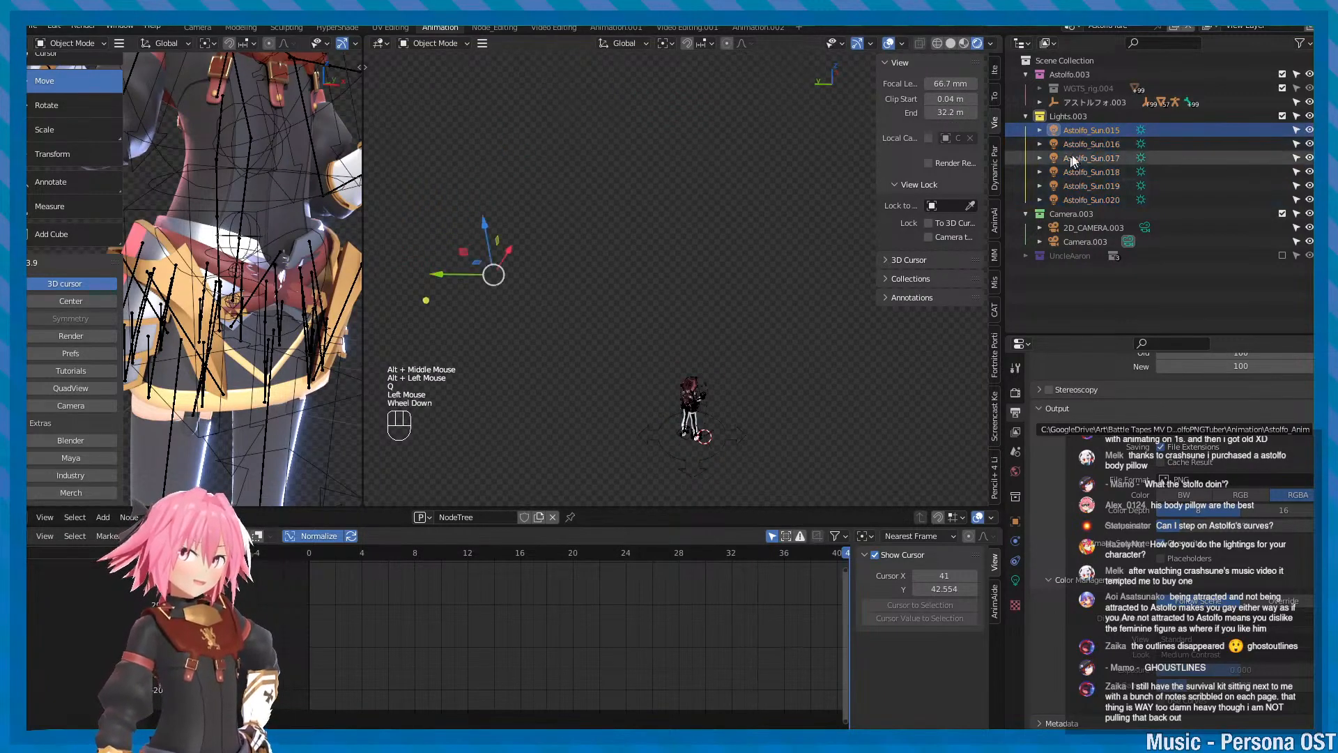
left_click(1083, 145)
left_click(1084, 157)
left_click(1087, 173)
left_click(1098, 186)
left_click(1099, 200)
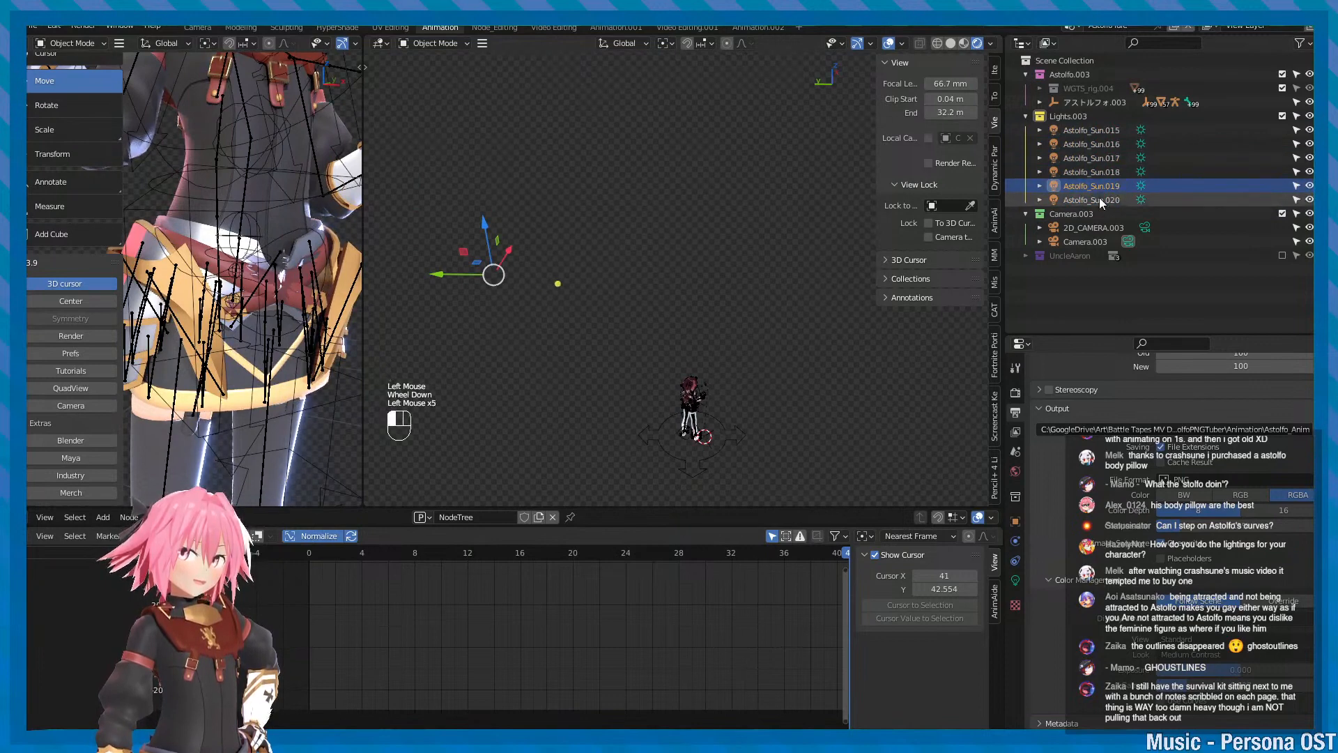
- Activate the Rotate tool on the Astolfo_Sun.020 light and save the file
key("e")
left_click(625, 225, "alt")
left_click_drag(615, 224, 593, 151, "alt")
key("e")
middle_click_drag(592, 152, 623, 170, "alt")
key("ctrl+s")
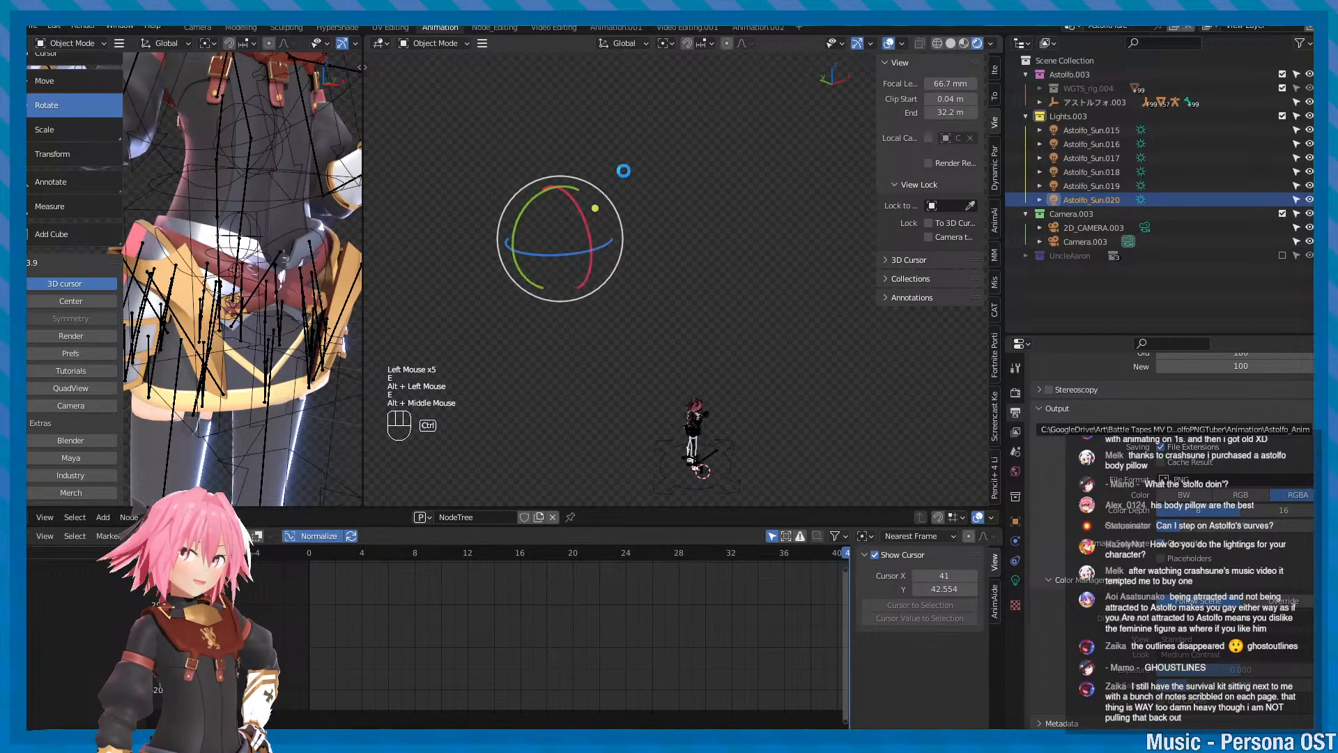
- Examine the Astolfo_Sun.020 light's position relative to the character, with the Move tool active
key("q")
middle_click_drag(744, 263, 692, 167, "alt")
middle_click_drag(737, 197, 734, 190, "alt")
key("f")
left_click_drag(700, 180, 594, 154, "alt")
key("q")
scroll(699, 202, "down", 2)
key("w")
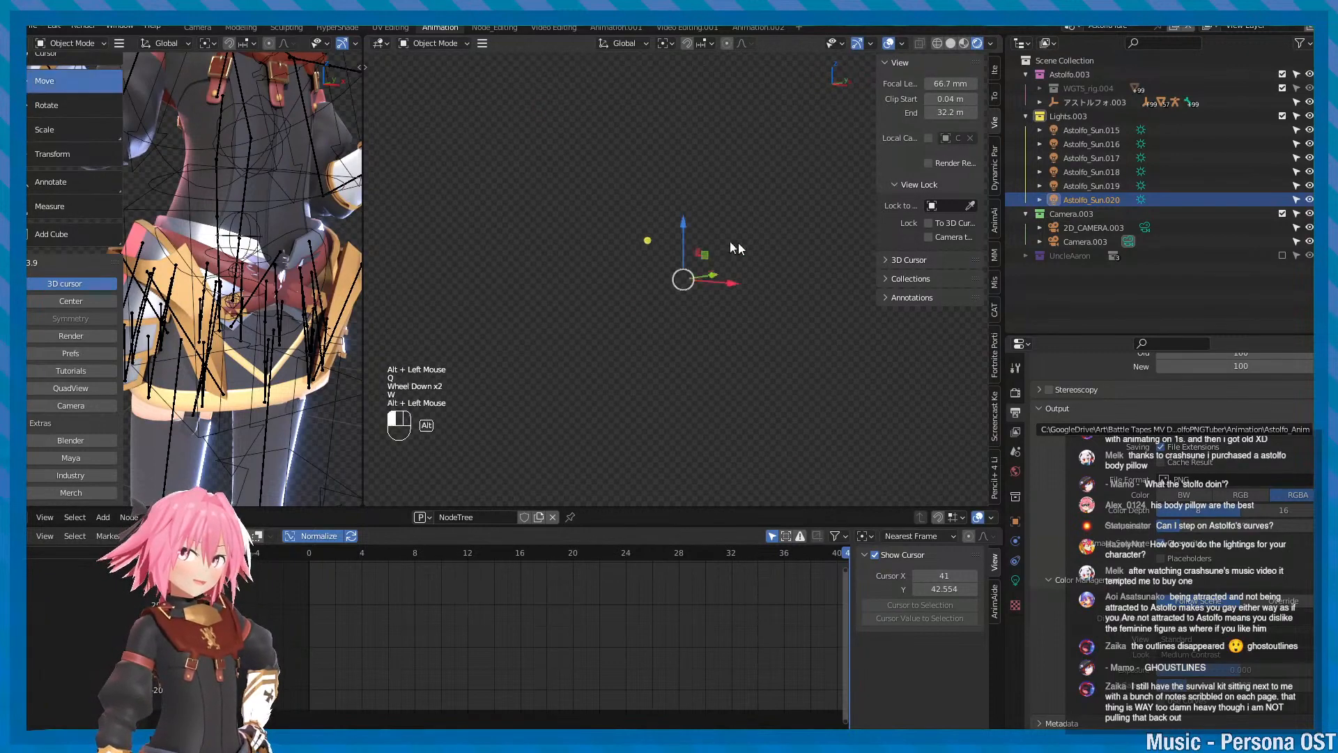
left_click_drag(729, 241, 693, 284, "alt")
middle_click_drag(746, 326, 654, 235, "alt")
scroll(652, 235, "down", 2)
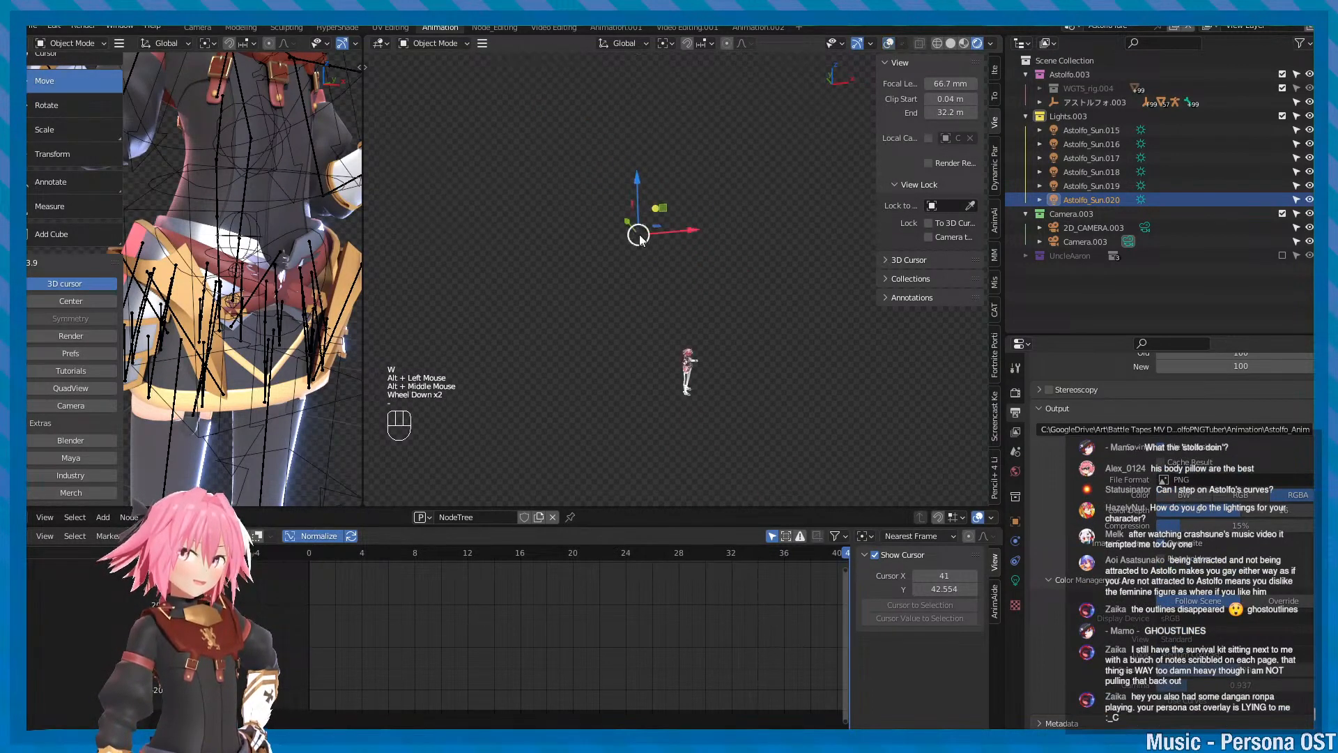
- Try moving the Astolfo_Sun.020 light freely near the character, undo the last change, and return to the camera view
mouse_move(639, 234)
left_mouse_down()
mouse_move(690, 293)
mouse_move(531, 271)
mouse_move(492, 233)
mouse_move(625, 246)
left_mouse_up()
scroll(261, 225, "down", 1)
middle_click_drag(262, 225, 269, 267, "alt")
left_click_drag(625, 246, 724, 268)
key("e")
key("ctrl+z")
key("q")
middle_click_drag(731, 269, 747, 236, "alt")
scroll(764, 292, "up", 1)
key("ctrl+s")
key("KP_0")
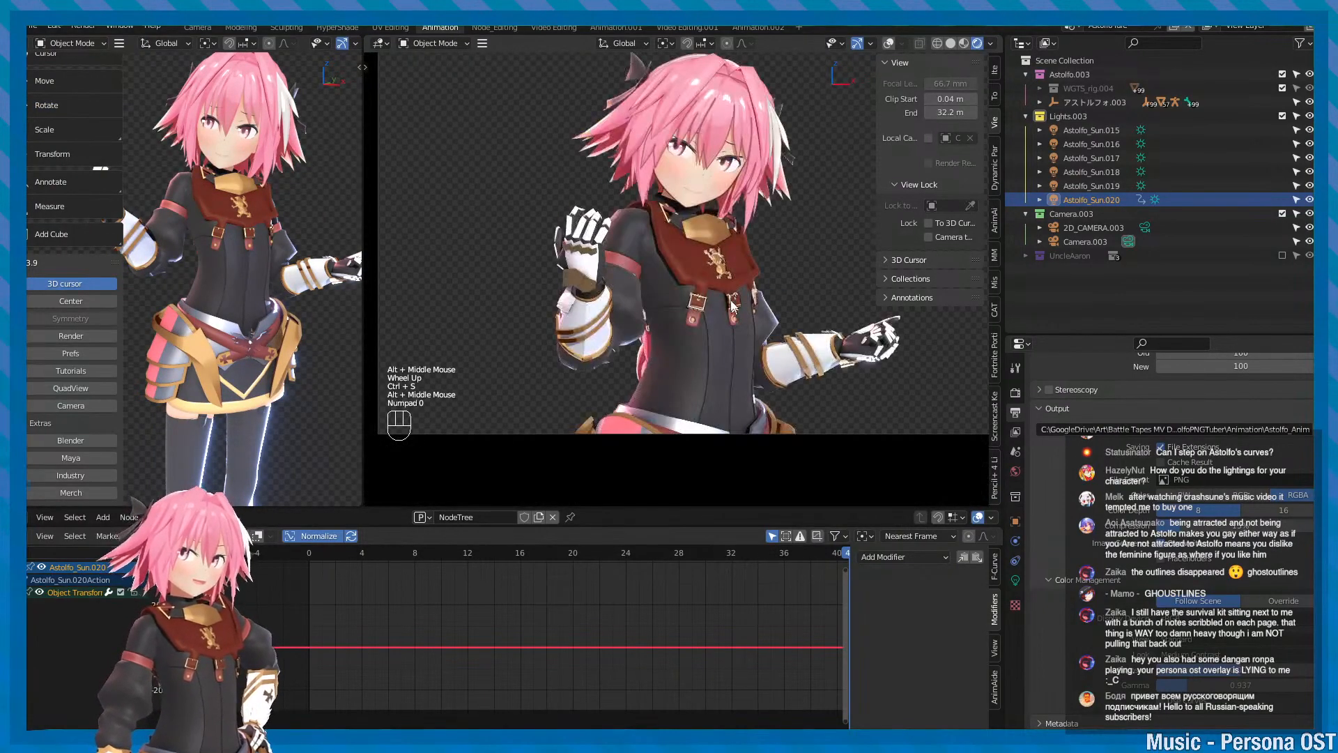
- Examine the lighting on the character's head, torso and gauntlets in the camera view, saving the file
scroll(739, 314, "down", 1)
key("q")
scroll(739, 299, "down", 1)
mouse_move(740, 291)
middle_mouse_down("alt")
mouse_move(711, 321)
mouse_move(724, 282)
mouse_move(746, 272)
middle_mouse_up("alt")
scroll(712, 310, "up", 2)
key("ctrl+s")
key("ctrl+s")
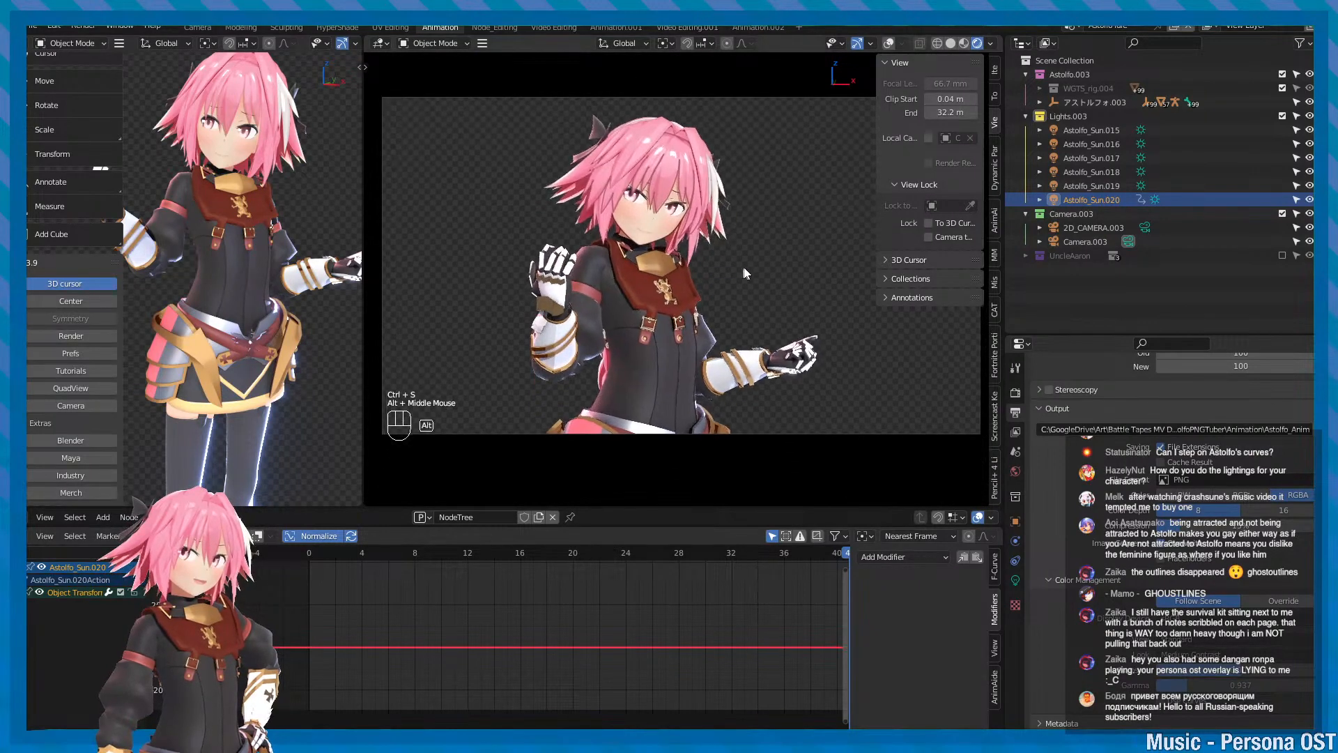
right_click_drag(746, 274, 746, 299, "alt")
key("ctrl+s")
middle_click_drag(746, 299, 754, 285, "alt")
right_click_drag(754, 285, 763, 287, "alt")
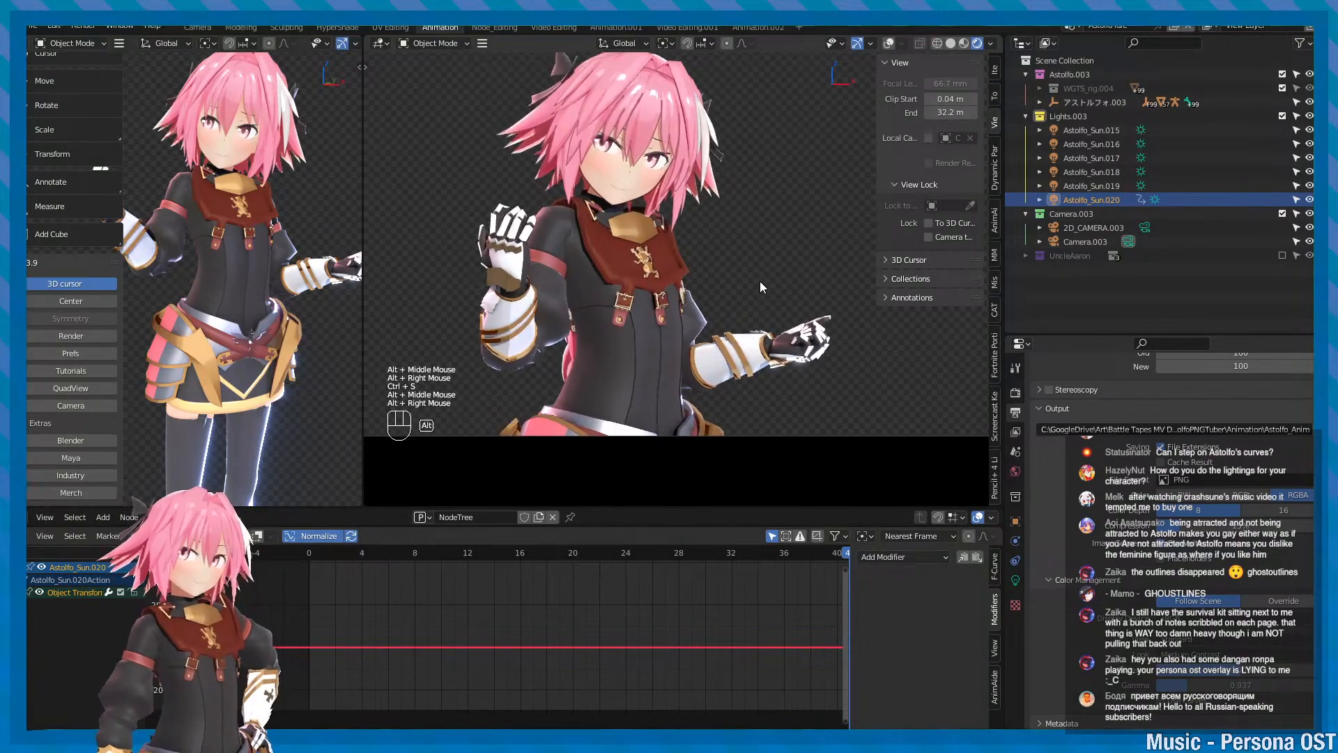
key("q")
scroll(771, 319, "up", 1)
mouse_move(760, 281)
middle_mouse_down("alt")
mouse_move(771, 319)
mouse_move(817, 315)
mouse_move(769, 297)
middle_mouse_up("alt")
key("ctrl+s")
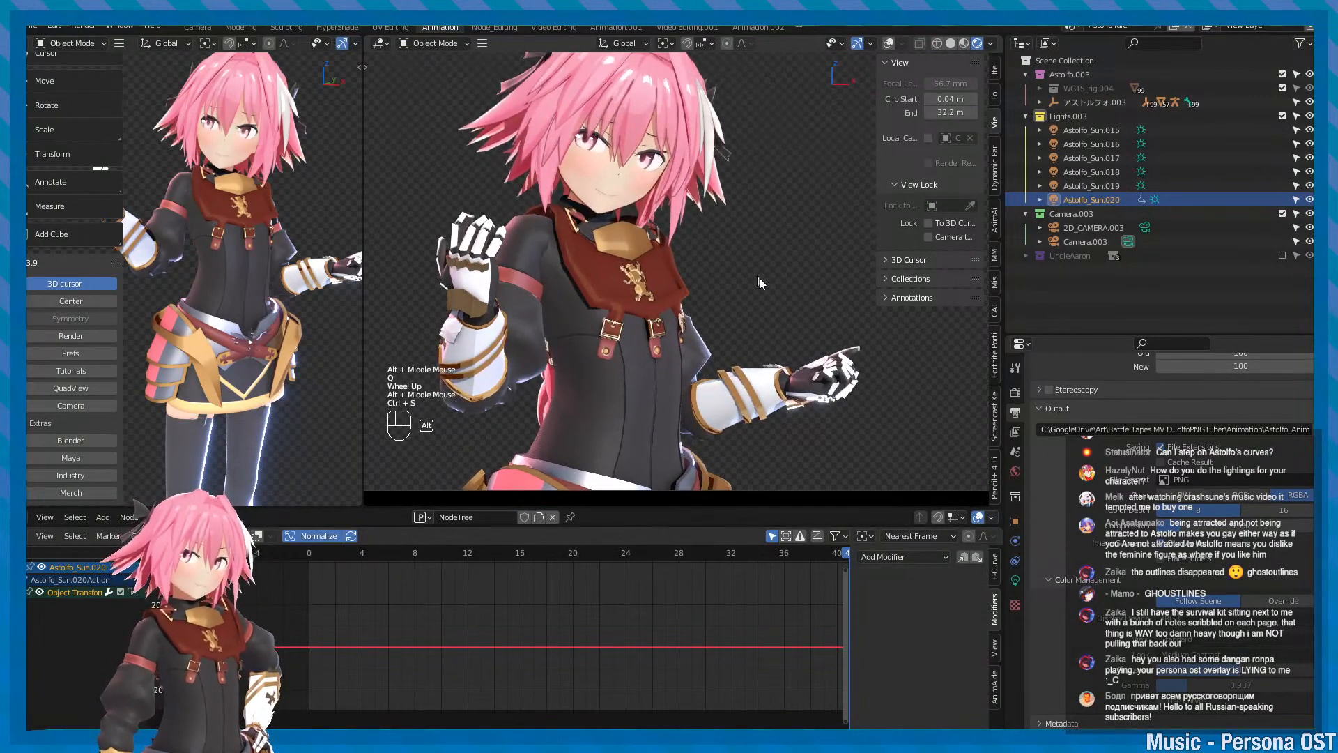
right_click_drag(769, 296, 779, 297, "alt")
key("ctrl+s")
middle_click_drag(779, 296, 774, 294, "alt")
right_click_drag(774, 294, 752, 287, "alt")
key("ctrl+s")
middle_click_drag(749, 287, 740, 293, "alt")
- Show the overlays, select the character's head mesh, and frame it outside the camera view
key("minus")
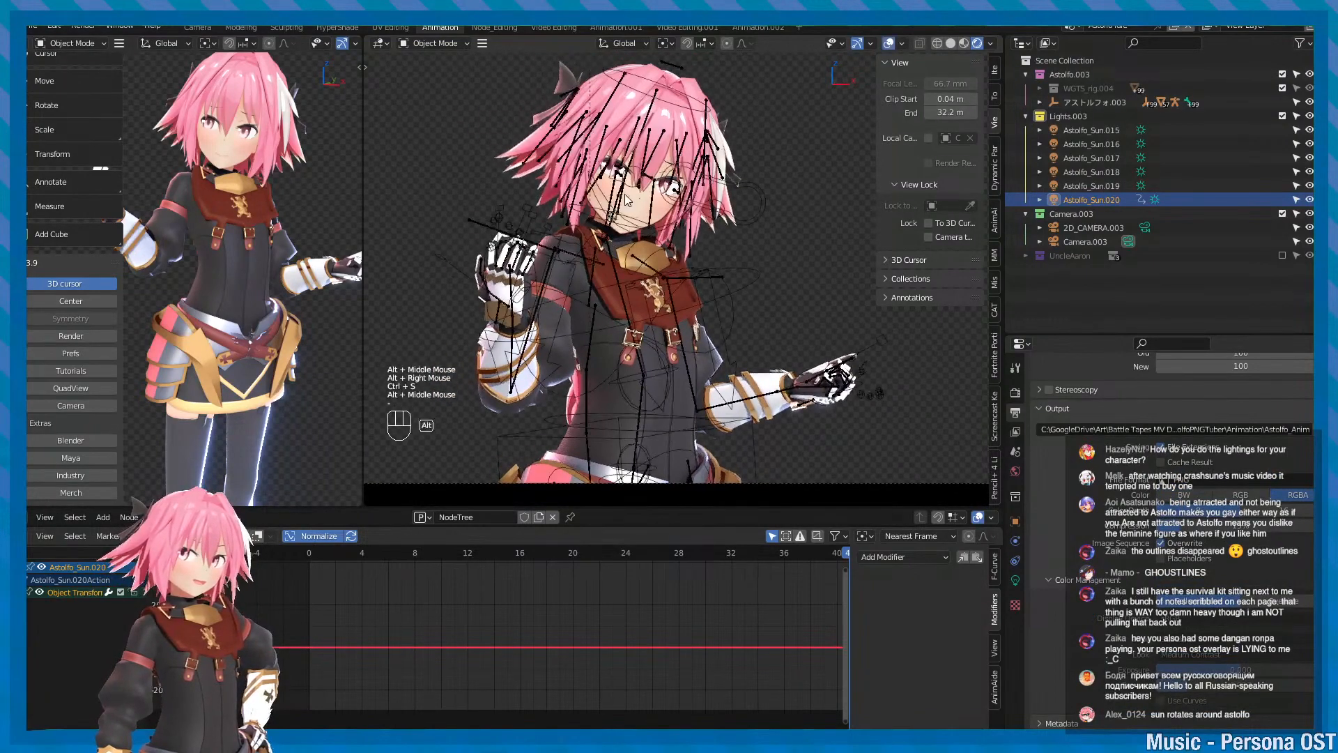
right_click_drag(625, 195, 652, 180, "alt")
right_click(663, 143)
left_click(654, 101)
right_click_drag(663, 113, 730, 59)
left_click(669, 89)
left_click(669, 90)
key("f")
scroll(704, 269, "down", 1)
left_click_drag(705, 270, 726, 285, "alt")
key("f")
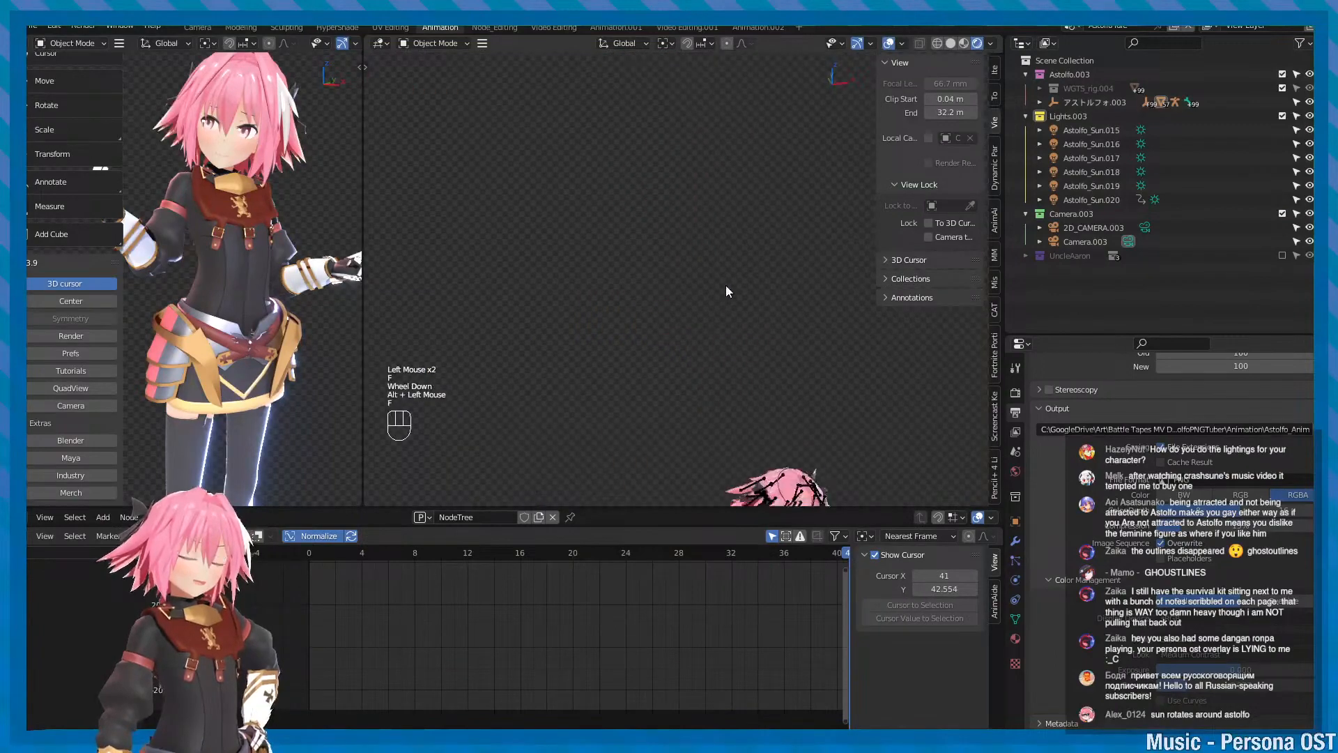
- Inspect the lit character from several angles around the head and upper body, saving the file
scroll(726, 286, "down", 1, "alt")
left_click_drag(808, 280, 731, 283, "alt")
key("ctrl+s")
middle_click_drag(759, 284, 761, 256, "alt")
scroll(762, 256, "down", 1, "alt")
left_click_drag(764, 256, 707, 262, "alt")
key("ctrl+s")
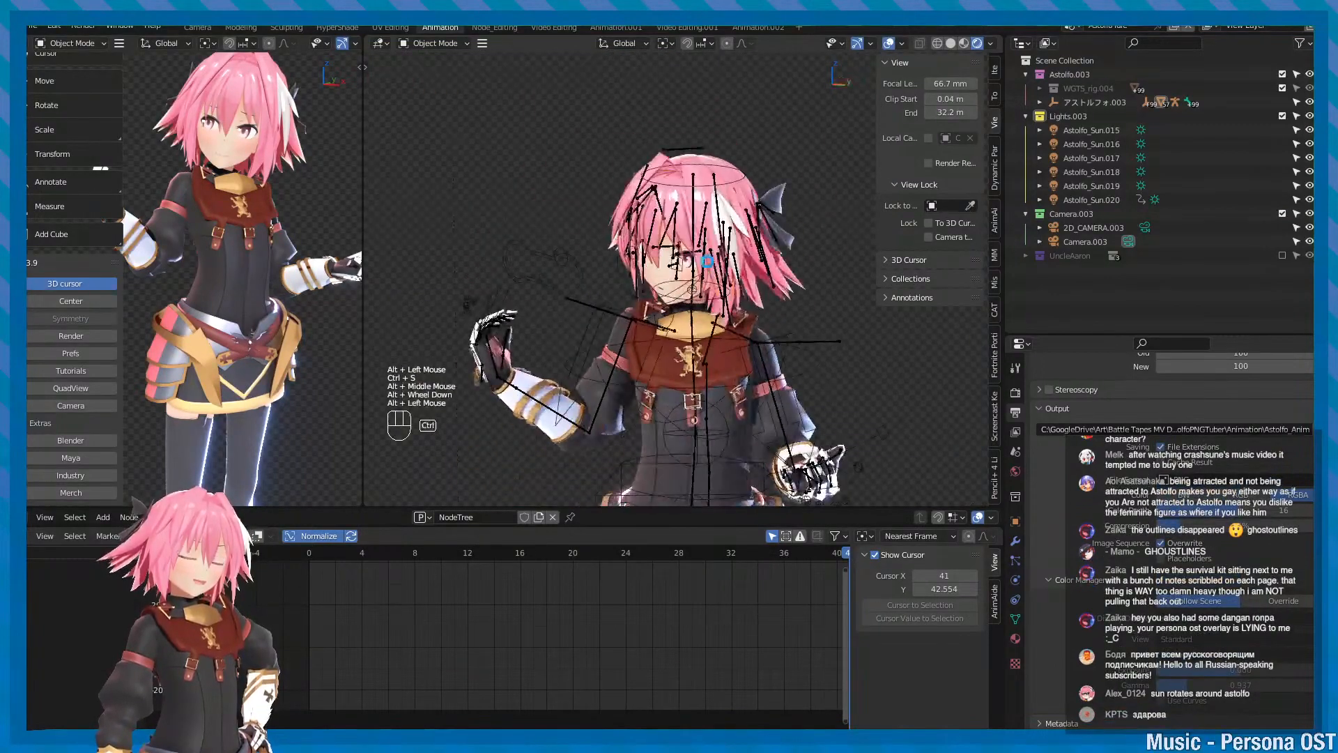
middle_click_drag(767, 305, 717, 238, "alt")
left_click_drag(697, 247, 746, 271, "alt")
key("ctrl+s")
scroll(737, 259, "down", 2, "alt")
key("minus")
left_click_drag(621, 236, 671, 199, "alt")
key("minus")
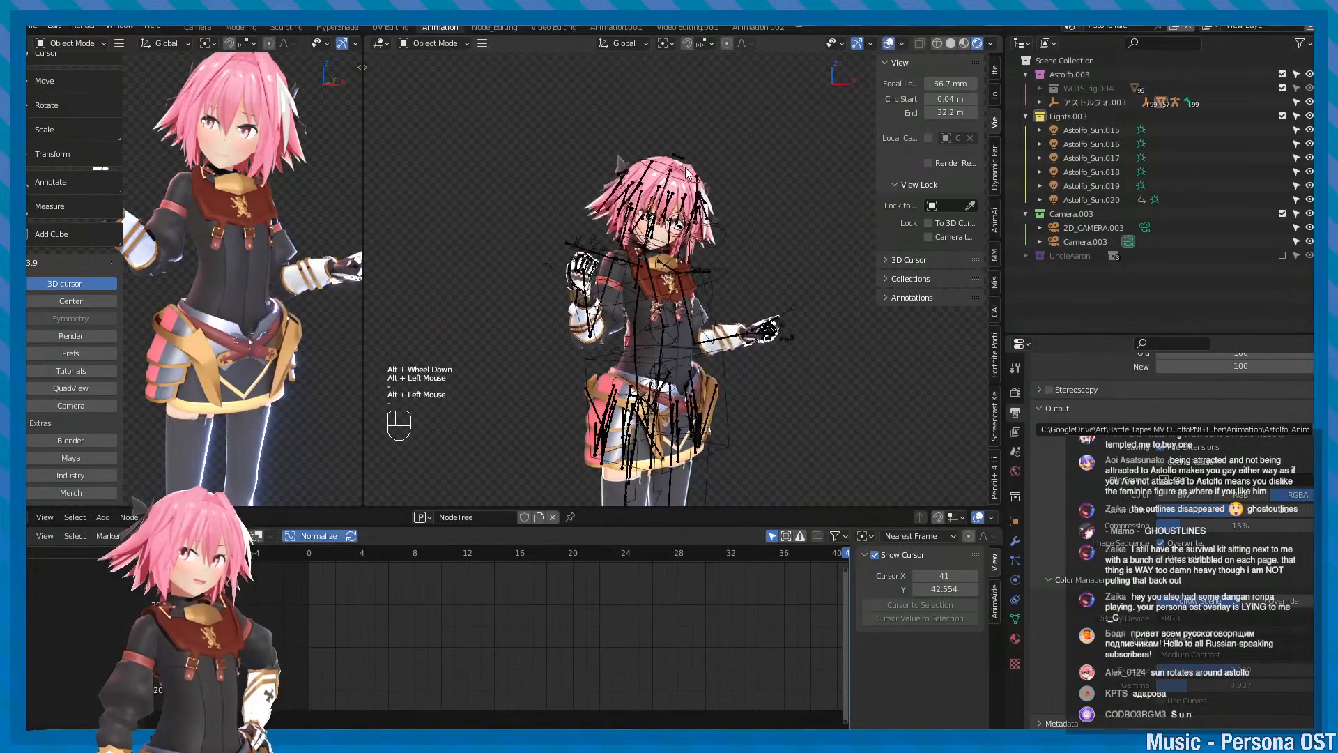
- Select the character's rig, hide the overlays, and save the file
left_click(688, 173)
key("f")
scroll(701, 202, "down", 1)
scroll(701, 202, "up", 2)
key("minus")
middle_click_drag(704, 220, 685, 276, "alt")
key("ctrl+s")
key("f")
key("d")
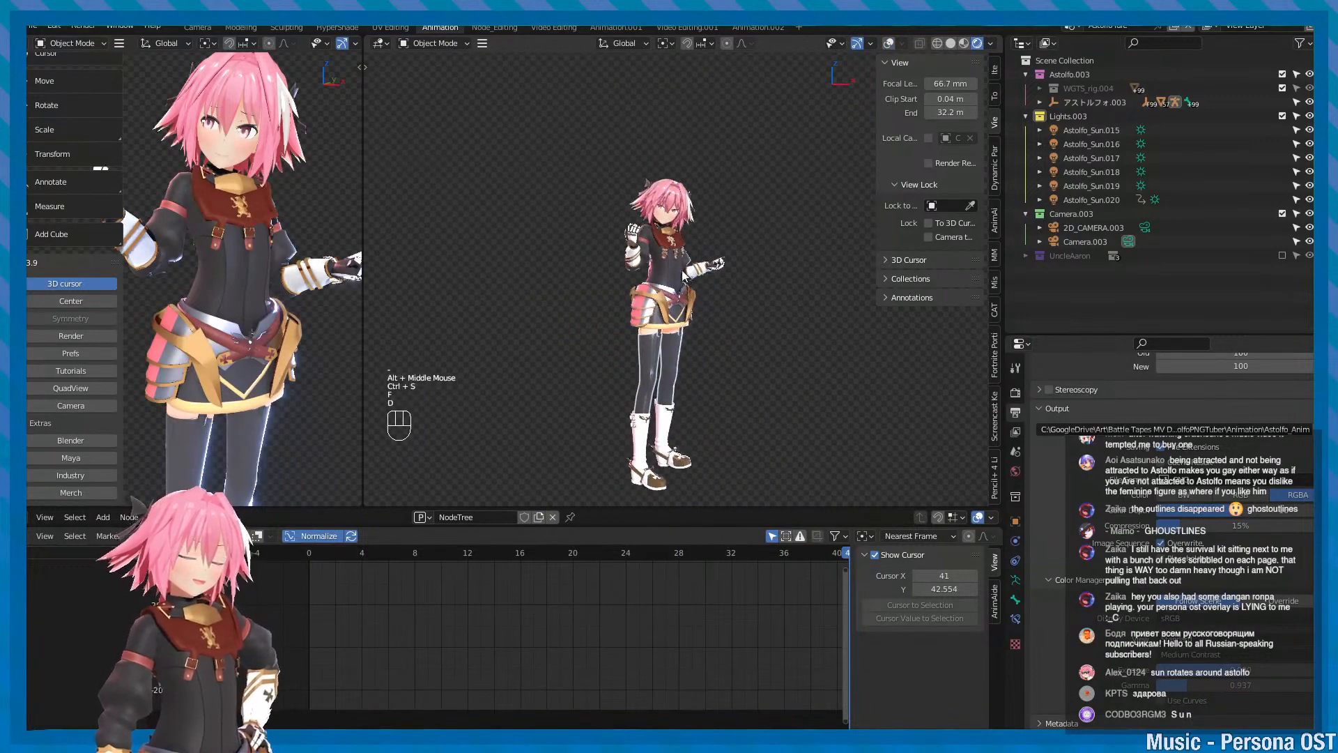
- Examine the character's full-body lighting without overlays and save the file
middle_click_drag(728, 182, 671, 283, "alt")
scroll(671, 282, "up", 2, "alt")
key("f")
left_click_drag(696, 186, 680, 225, "alt")
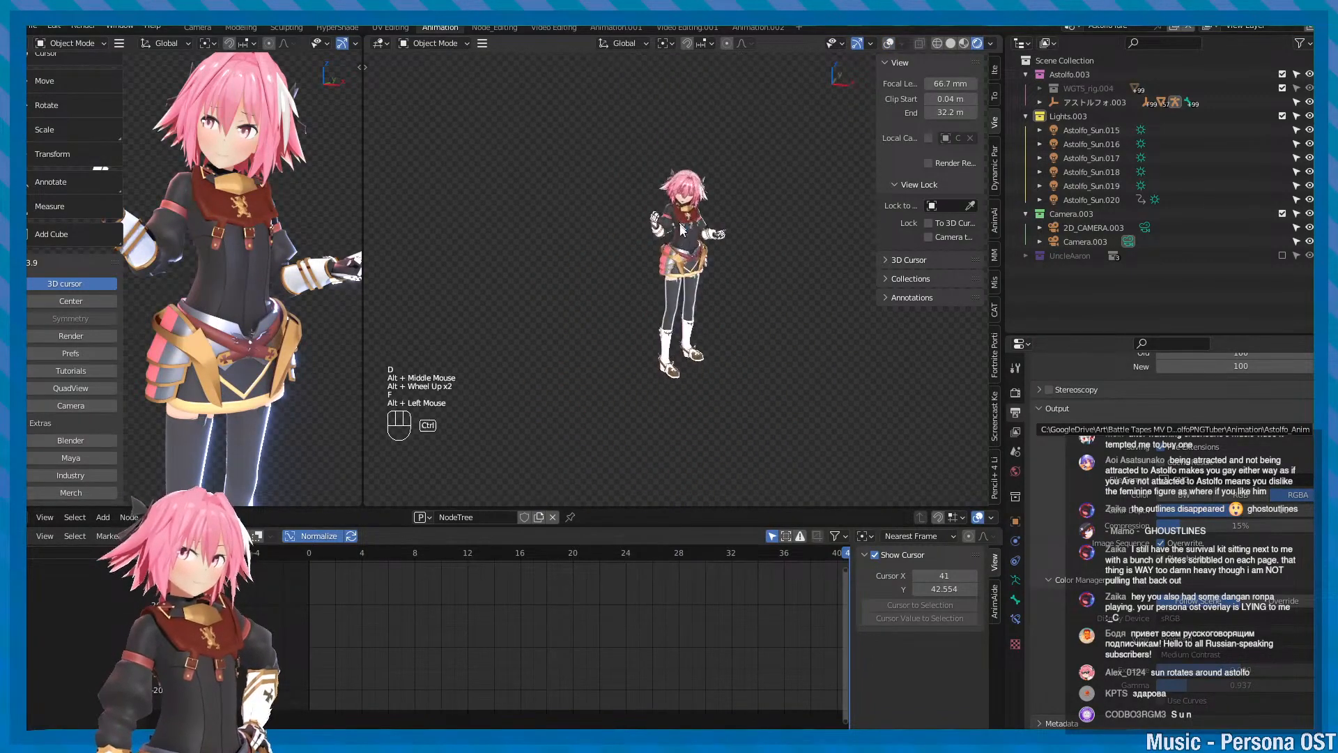
key("ctrl+s")
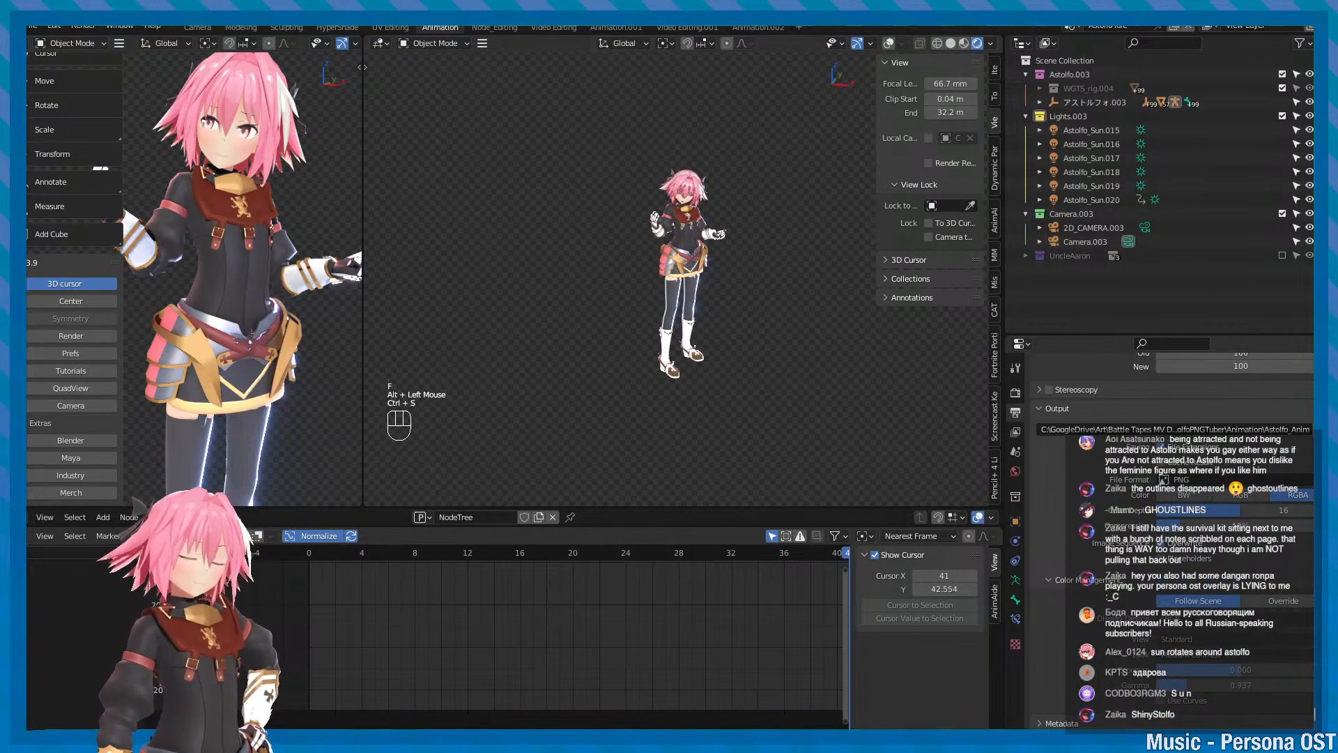
middle_click_drag(685, 371, 667, 357, "alt")
key("f")
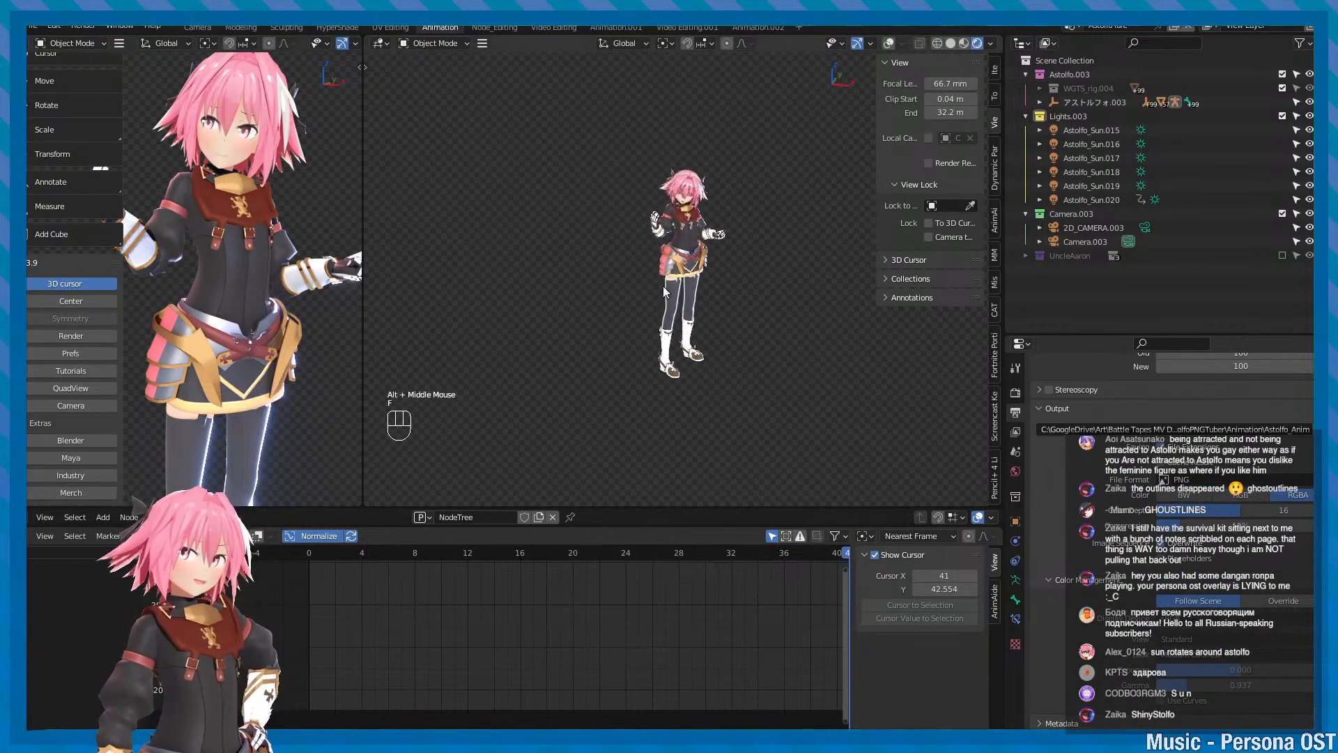
- Show the overlays again, select and frame the character's head mesh, and save the file
key("w")
middle_click_drag(717, 256, 689, 382, "alt")
scroll(688, 382, "up", 2, "alt")
left_click_drag(688, 381, 617, 372, "alt")
key("minus")
left_click(619, 376)
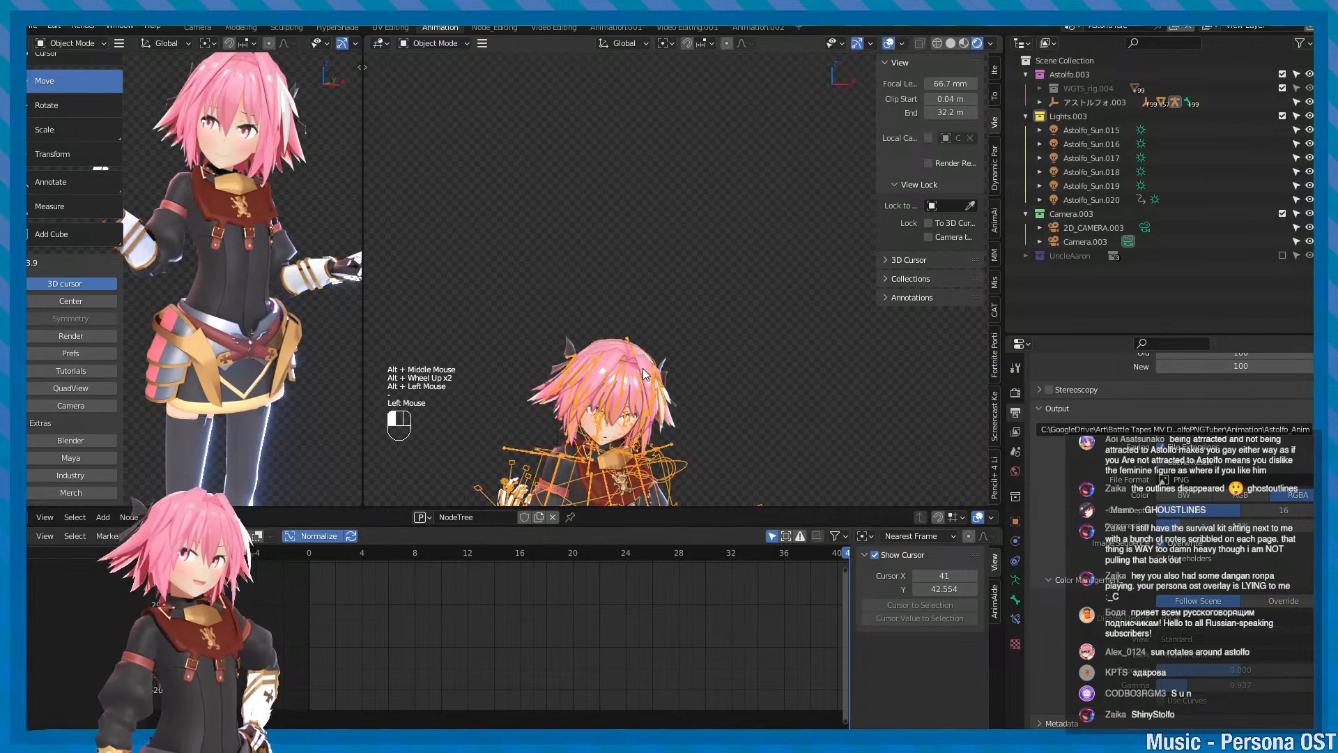
key("f")
scroll(669, 348, "down", 2)
key("ctrl+s")
left_click_drag(727, 390, 726, 386, "alt")
key("q")
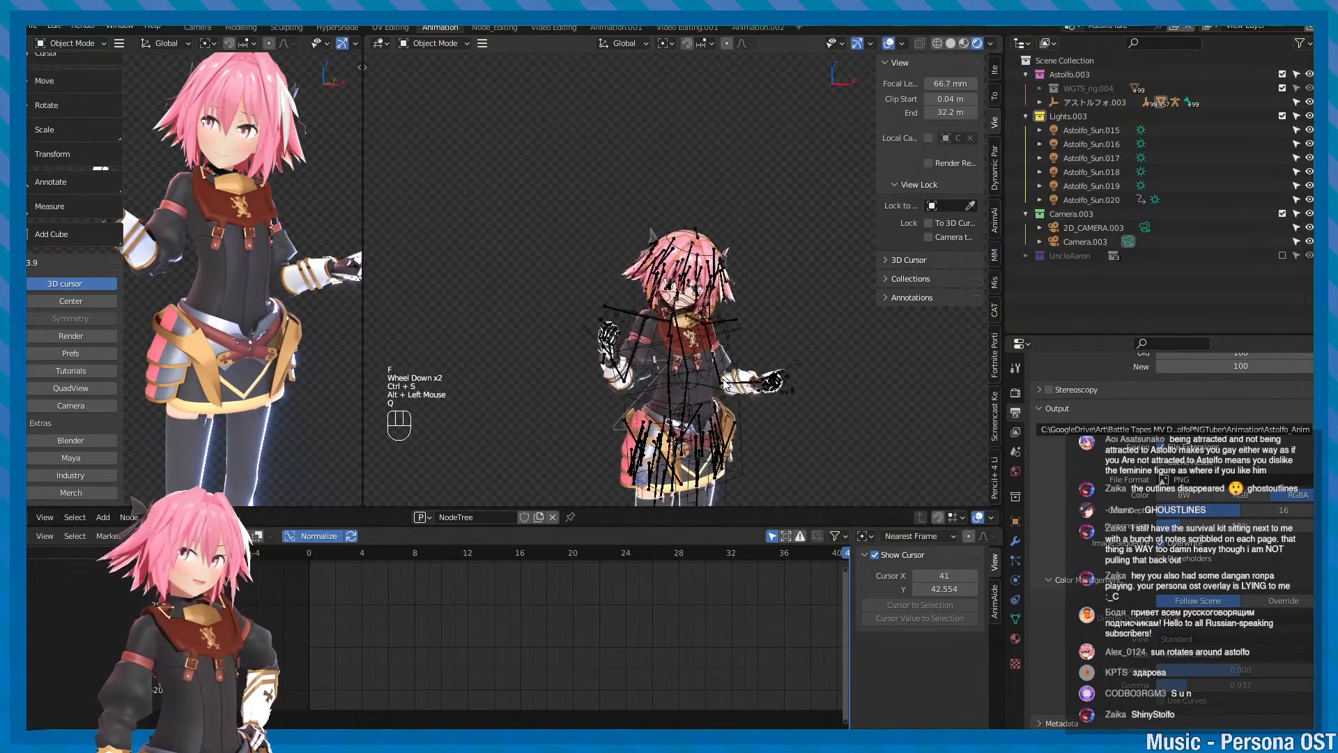
- Switch to the image viewer and display the "Starting Soon! :)" image full screen
left_click(575, 727)
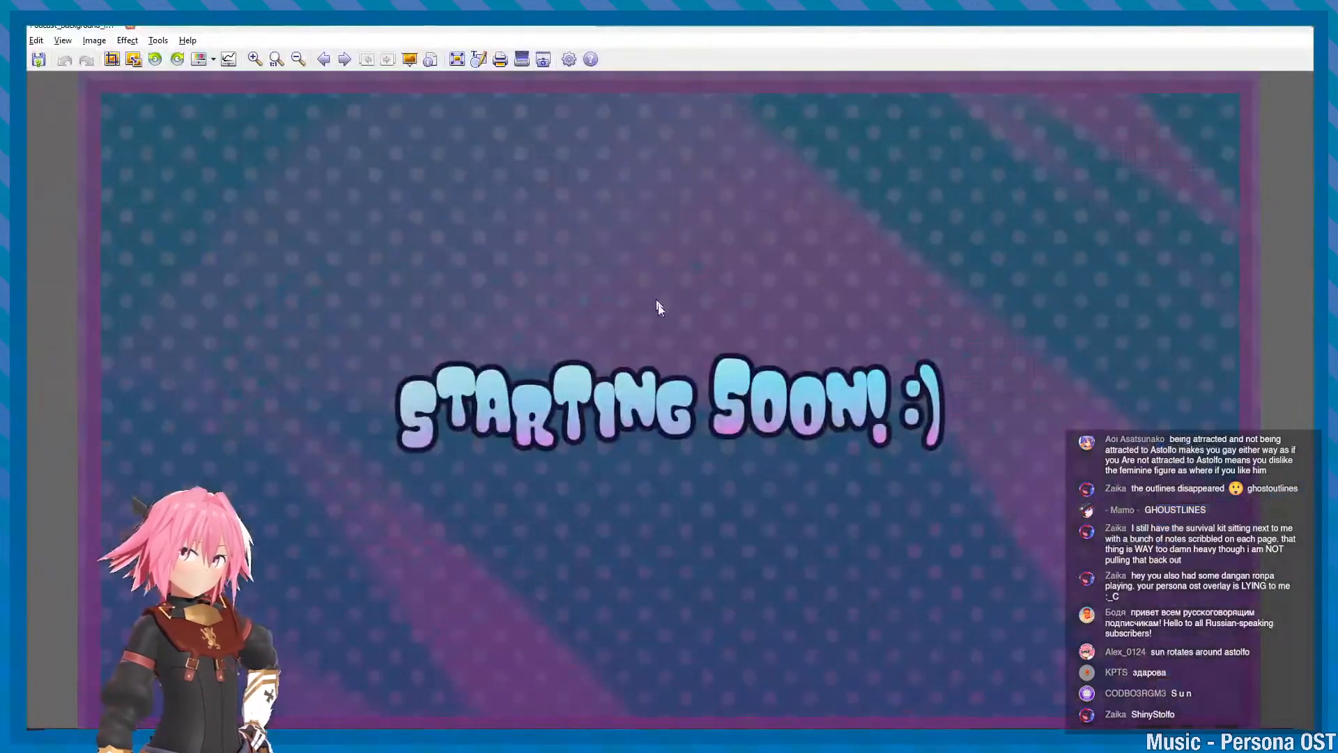
double_click(699, 341)
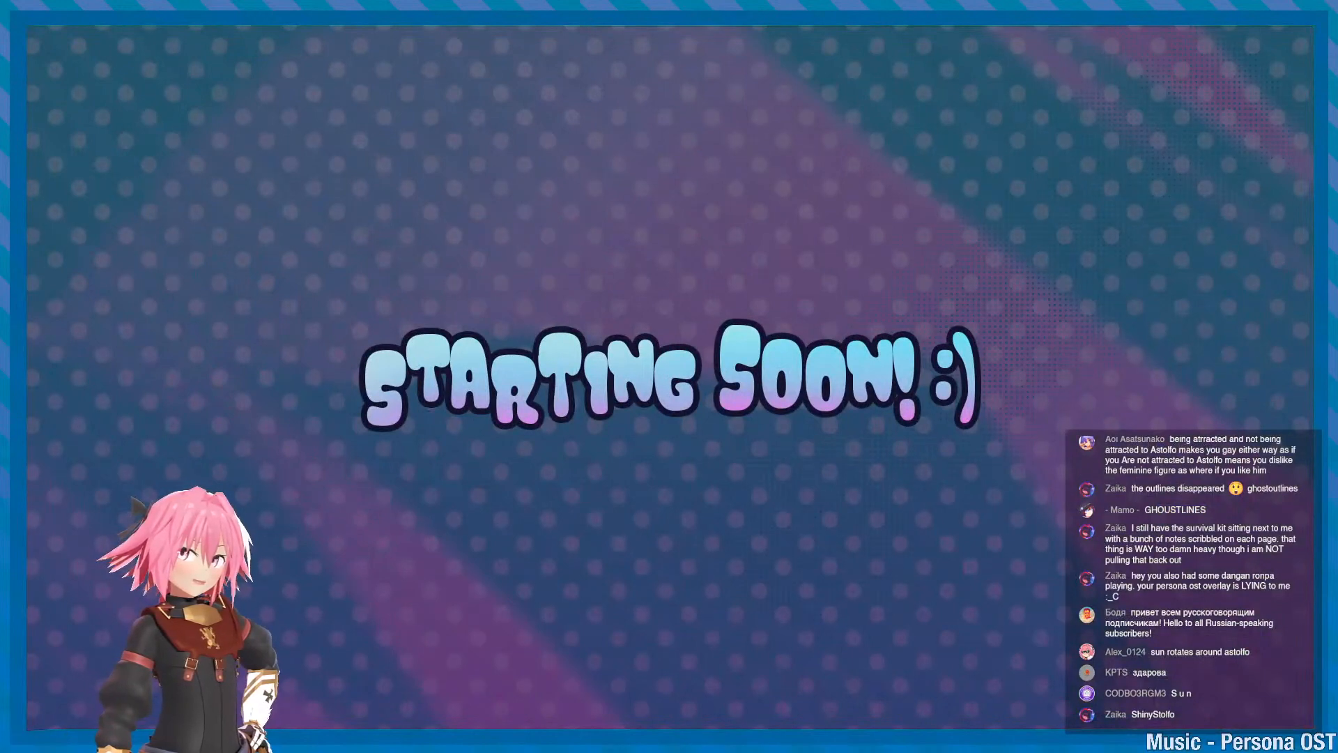
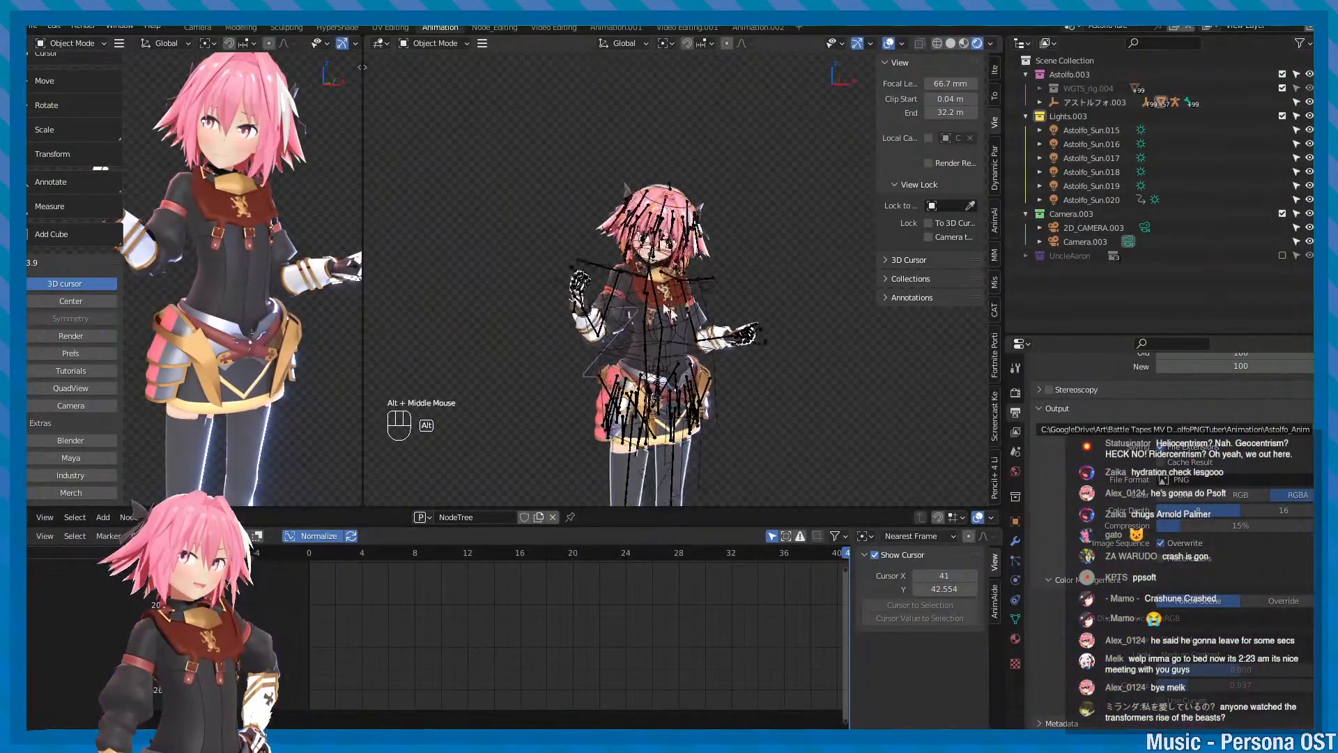
- Hide the overlays for a clean close view of the character's upper body, and save the file
key("ctrl+s")
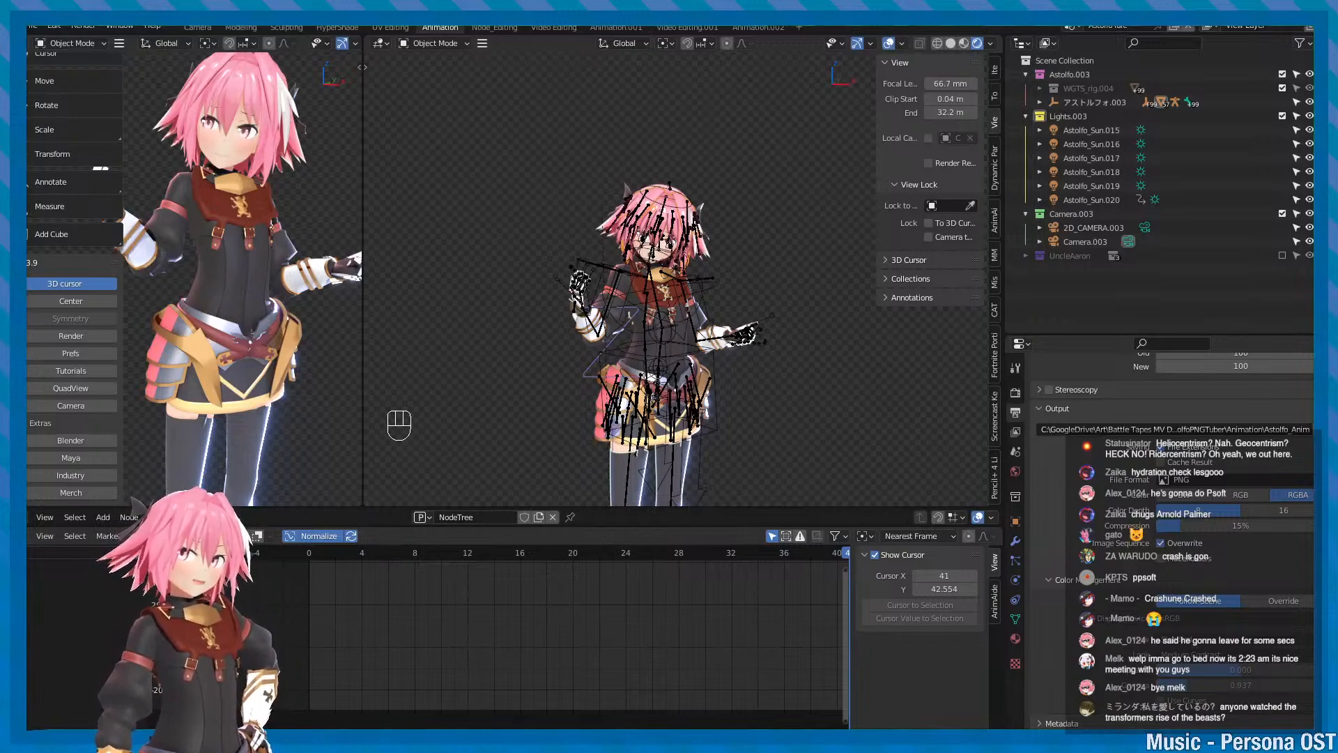
scroll(648, 279, "up", 2)
key("minus")
left_click_drag(651, 338, 687, 328, "alt")
middle_click_drag(687, 328, 722, 342, "alt")
left_click_drag(722, 341, 652, 340, "alt")
key("ctrl+s")
key("ctrl+s")
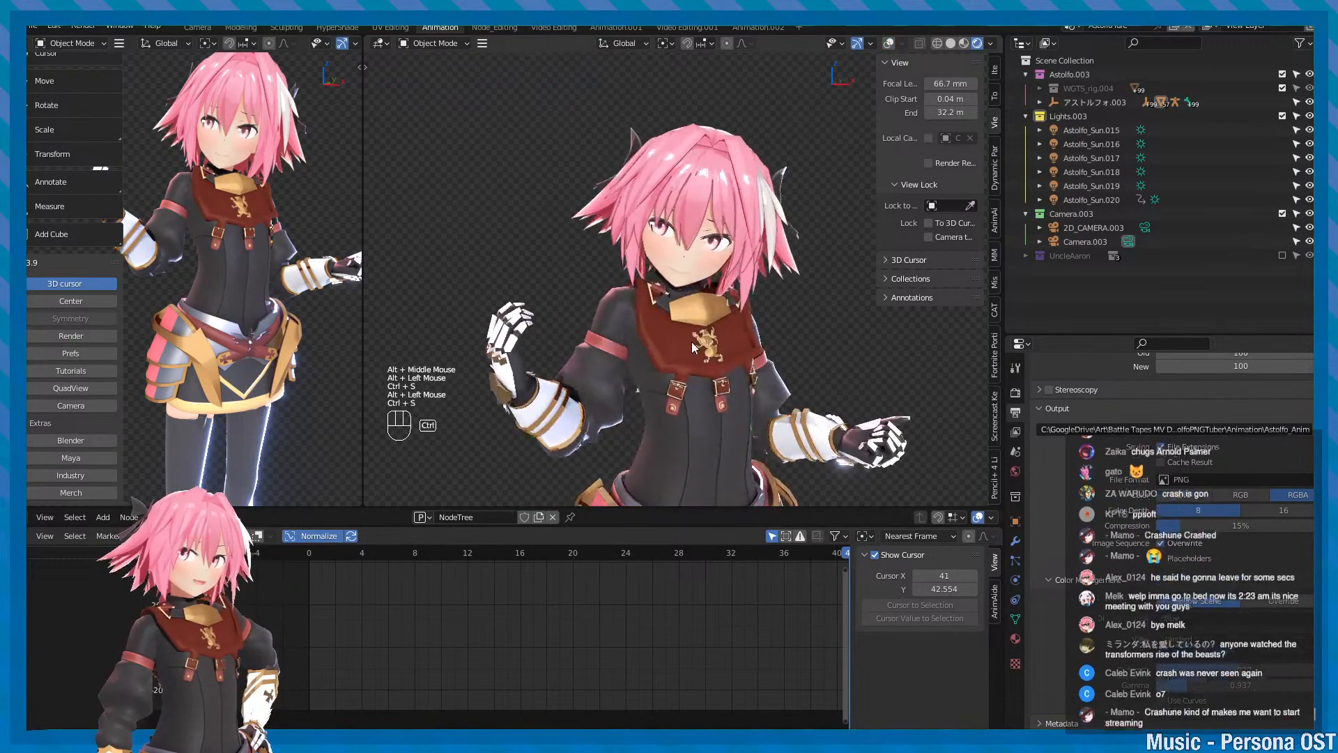
- Examine the character's upper body and raised hands from slightly different angles and save the file
middle_click_drag(652, 340, 658, 340, "alt")
left_click_drag(658, 340, 660, 346, "alt")
key("ctrl+s")
key("ctrl+s")
middle_click_drag(661, 347, 680, 341, "alt")
key("ctrl+s")
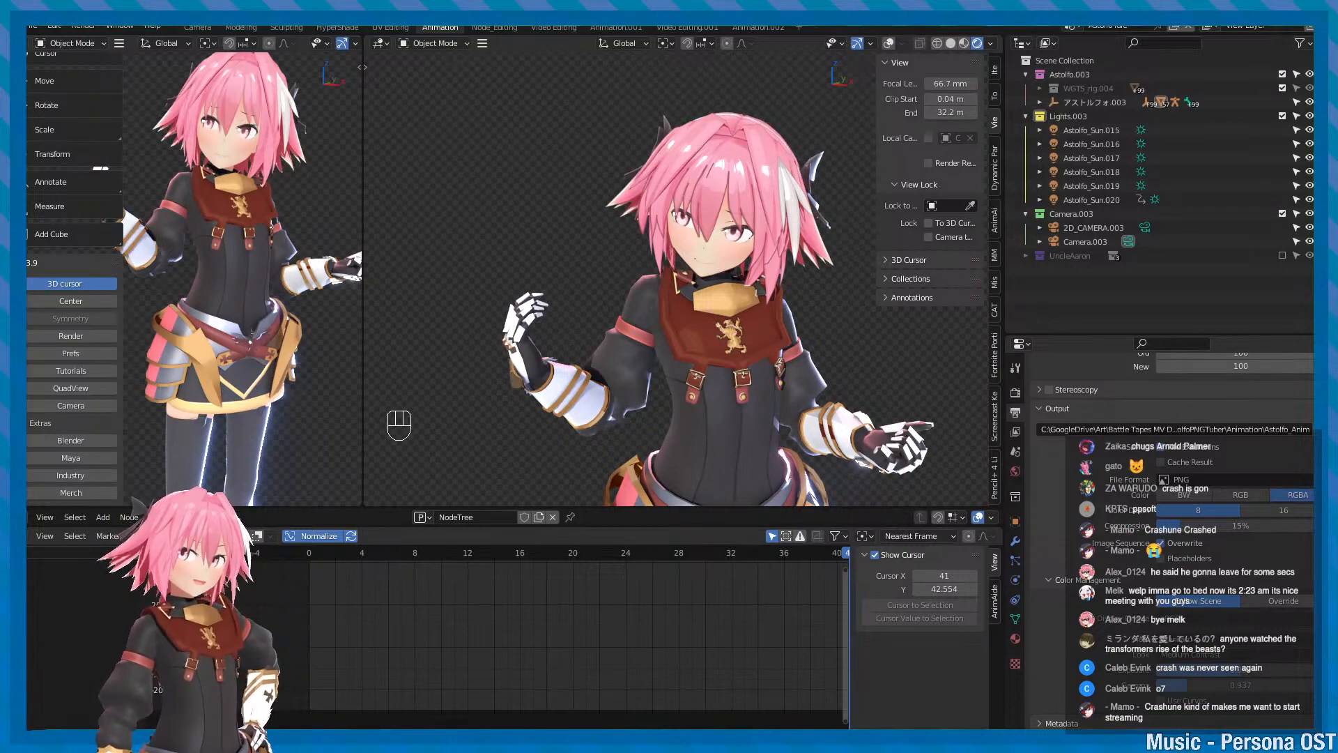
- Show the overlays, select the character's head mesh and frame it in the viewport
middle_click_drag(631, 310, 627, 355, "alt")
left_click_drag(628, 356, 703, 278, "alt")
key("minus")
right_click(704, 278)
left_click(750, 207)
key("f")
scroll(750, 209, "down", 2)
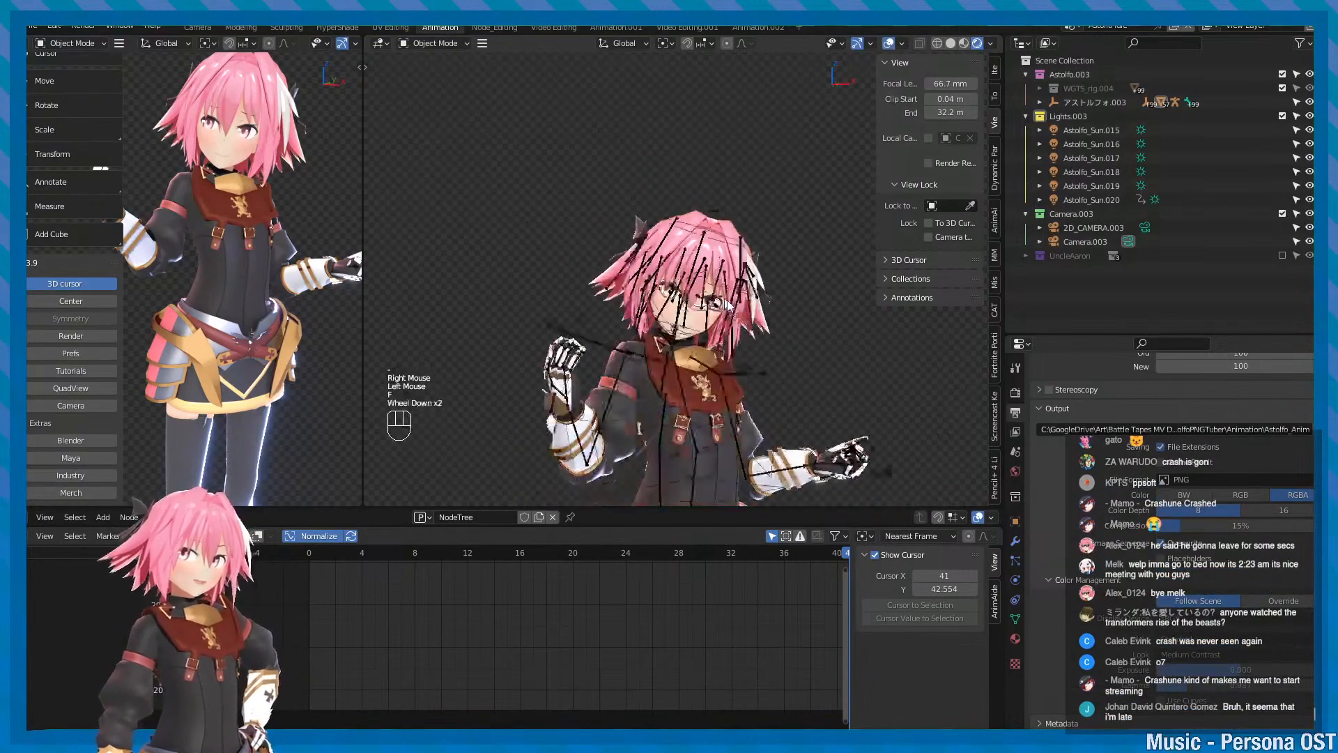
- Hide the overlays and examine the character's face and hair up close
key("minus")
key("q")
left_click_drag(732, 362, 647, 381, "alt")
middle_click_drag(647, 381, 670, 364, "alt")
scroll(670, 363, "up", 1, "alt")
left_click_drag(672, 371, 735, 385, "alt")
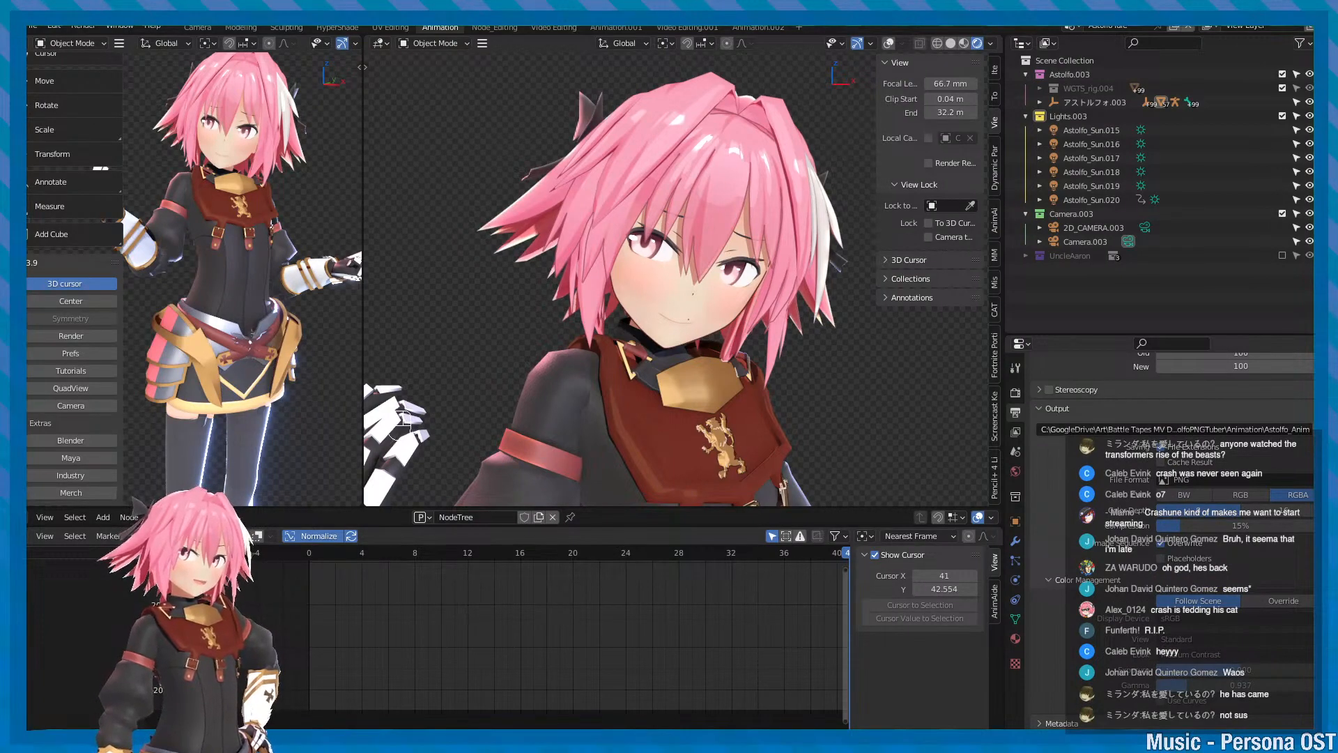
- Switch to the browser, look over the crashsune.com home page and open its Contact page
left_click_drag(362, 67, 912, 27)
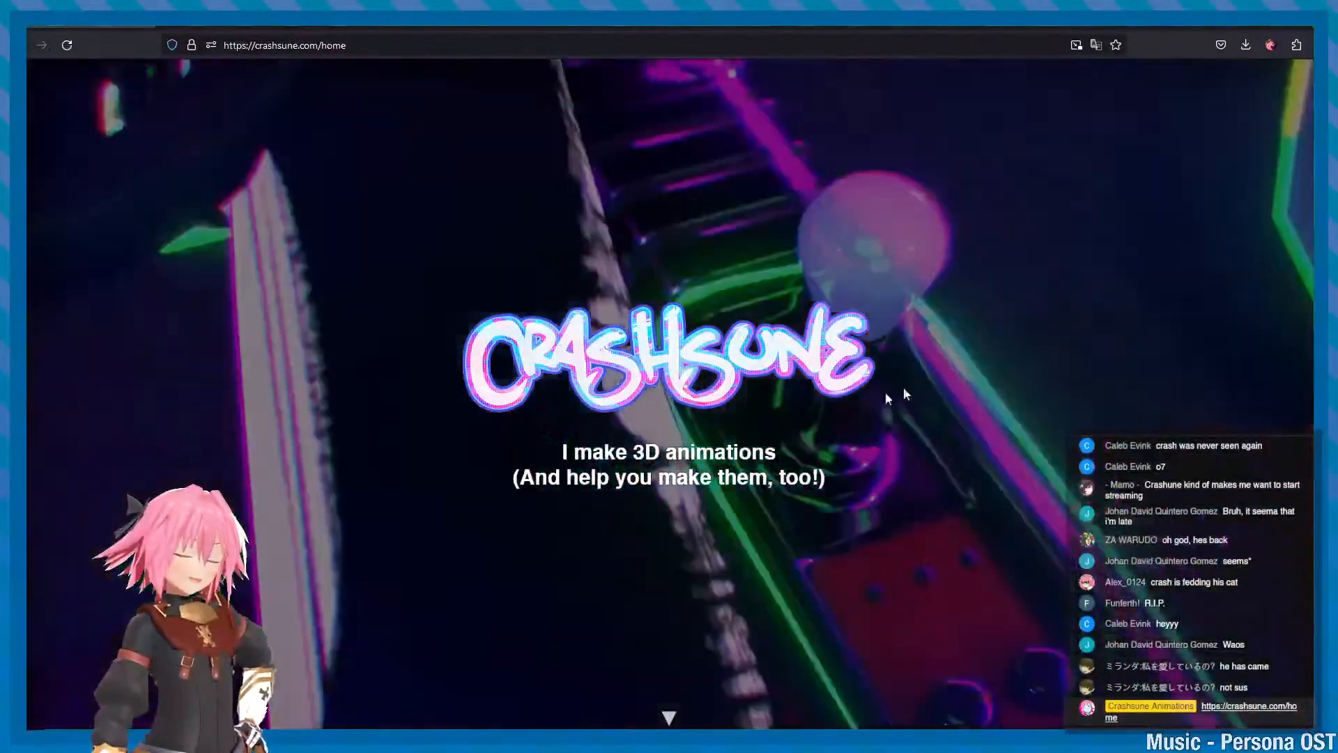
middle_click(950, 215)
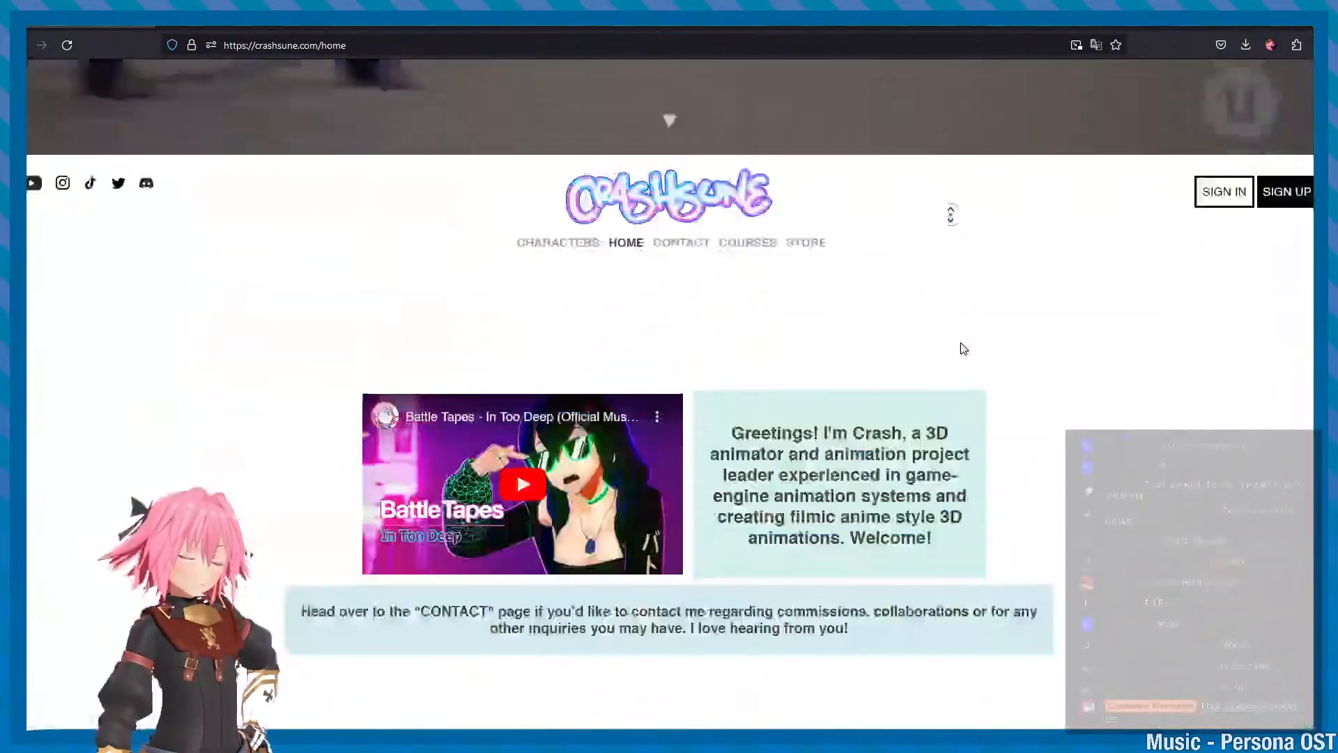
middle_click(956, 362)
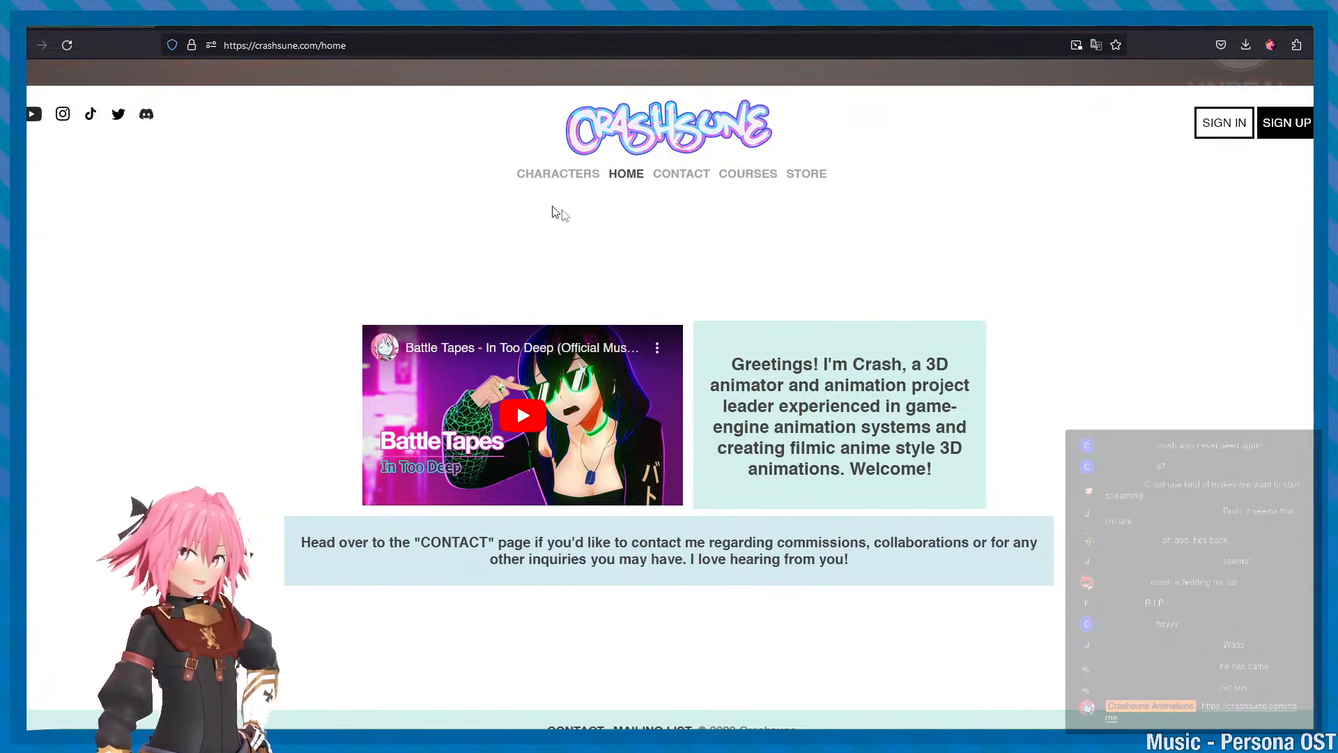
left_click(703, 175)
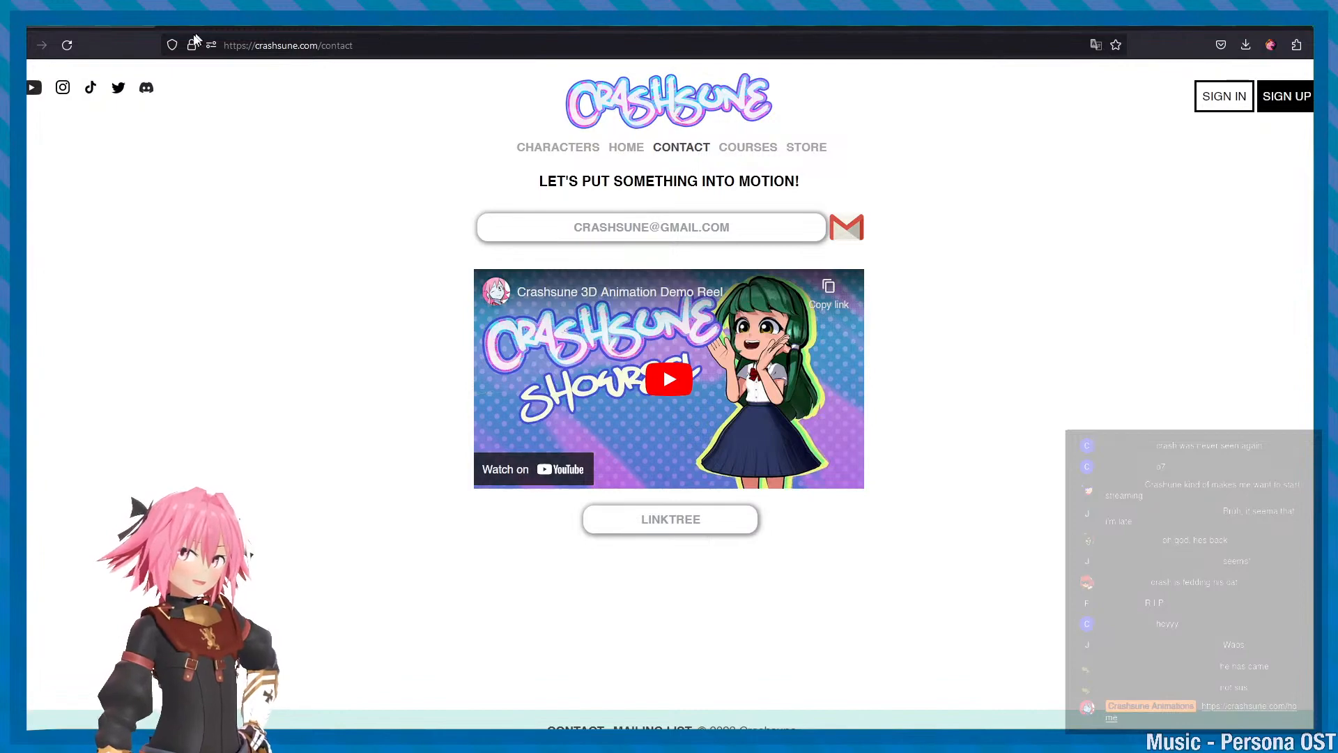
- Switch back to Blender, frame the character's head for a close inspection of the hair and face, and save the file
key("alt+Tab")
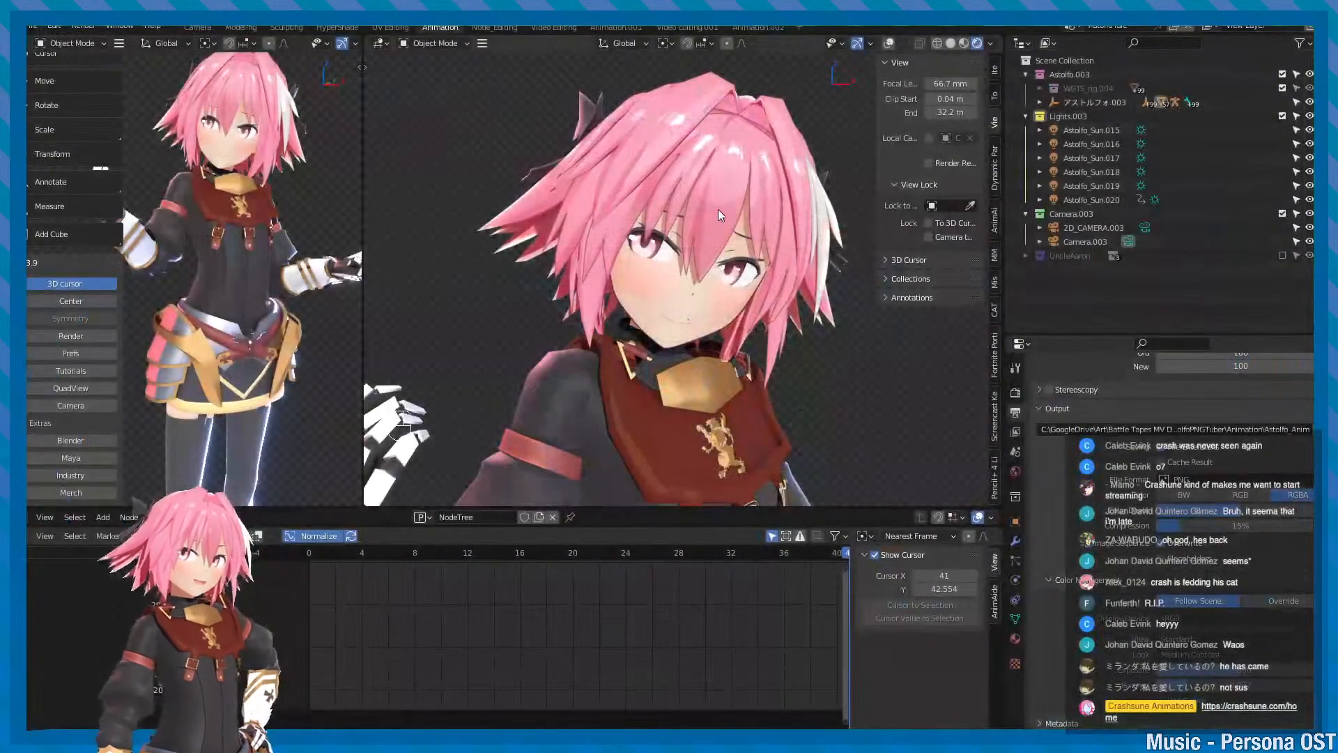
middle_click_drag(718, 209, 724, 234, "alt")
left_click_drag(725, 233, 727, 291, "alt")
key("f")
scroll(714, 249, "down", 1)
scroll(779, 301, "up", 2, "alt")
scroll(730, 296, "down", 1, "alt")
middle_click_drag(752, 310, 754, 272, "alt")
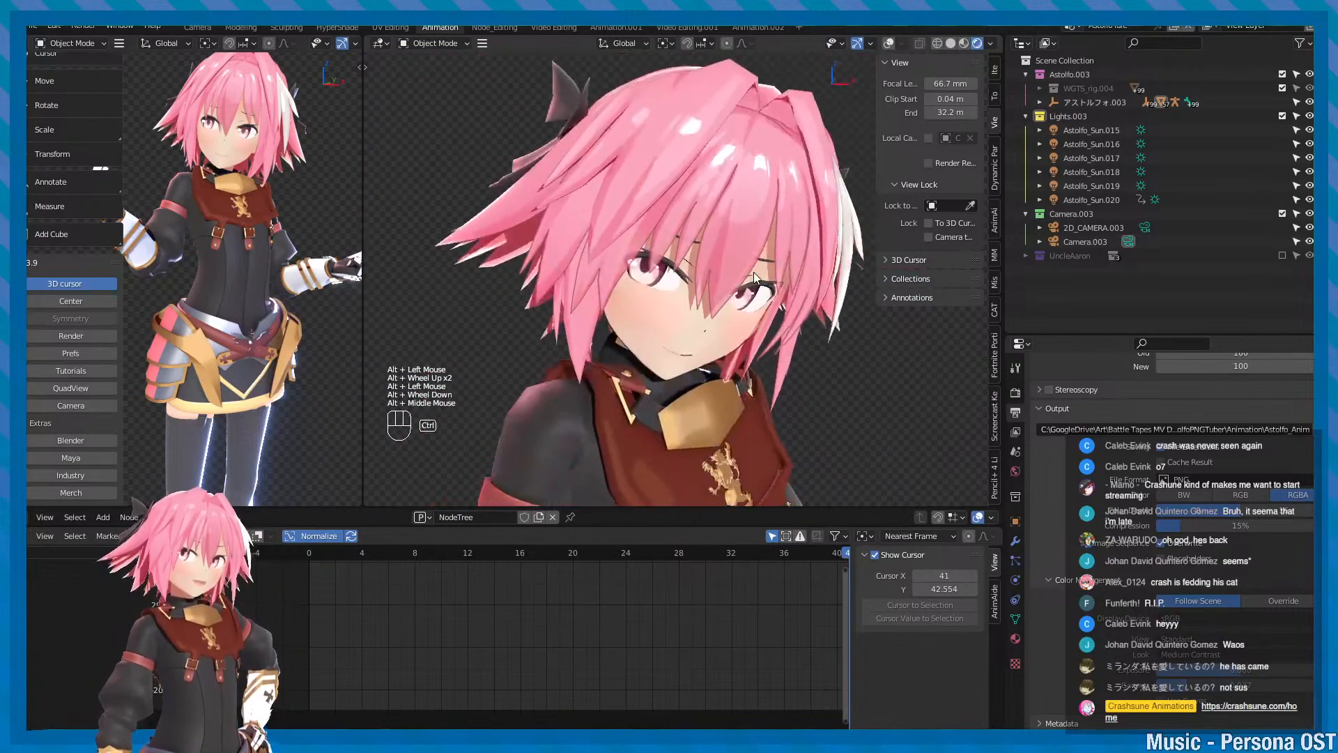
key("ctrl+s")
- Compare the shading on the character's face and hair from further angles, saving the file again
mouse_move(755, 271)
left_mouse_down("alt")
mouse_move(583, 280)
mouse_move(763, 237)
mouse_move(817, 250)
mouse_move(789, 307)
mouse_move(747, 270)
mouse_move(771, 265)
mouse_move(740, 286)
mouse_move(769, 286)
left_mouse_up("alt")
key("f")
middle_click_drag(769, 286, 741, 232, "alt")
left_click_drag(741, 231, 743, 303, "alt")
key("ctrl+s")
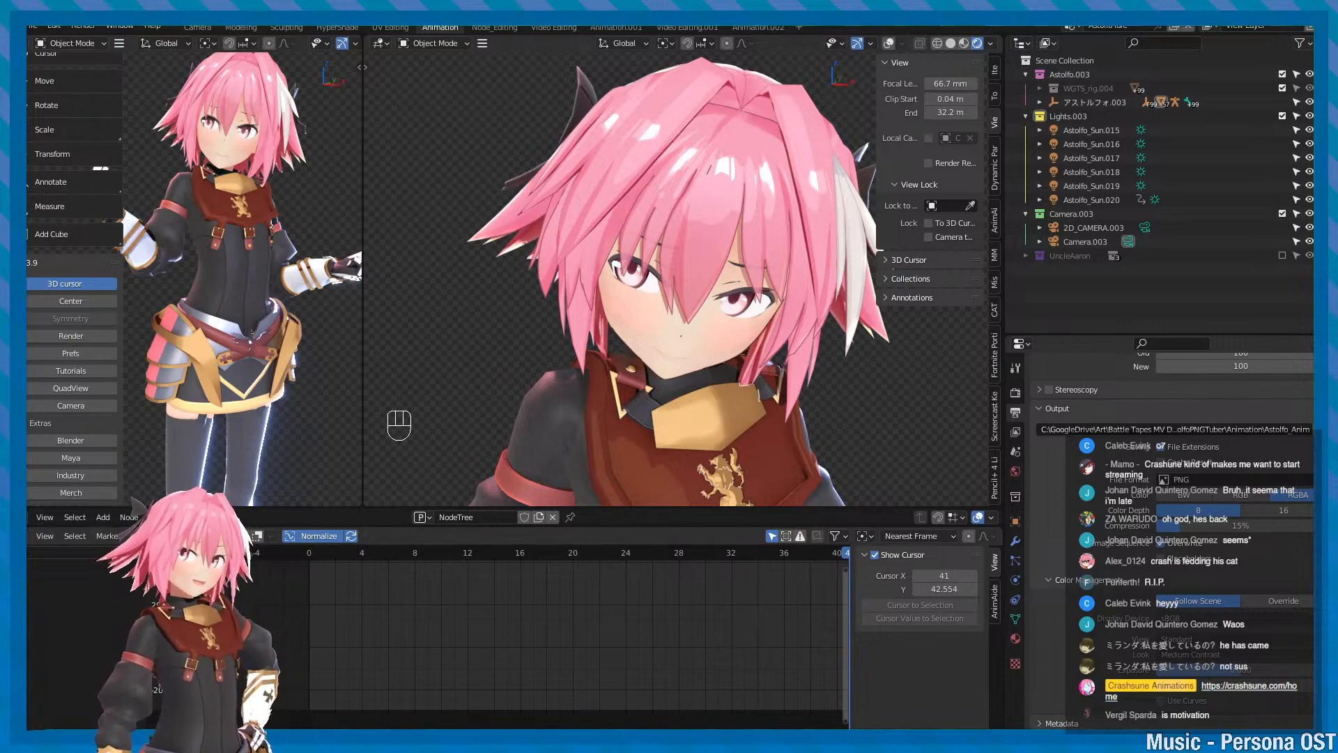
middle_click_drag(797, 411, 782, 373, "alt")
key("ctrl+s")
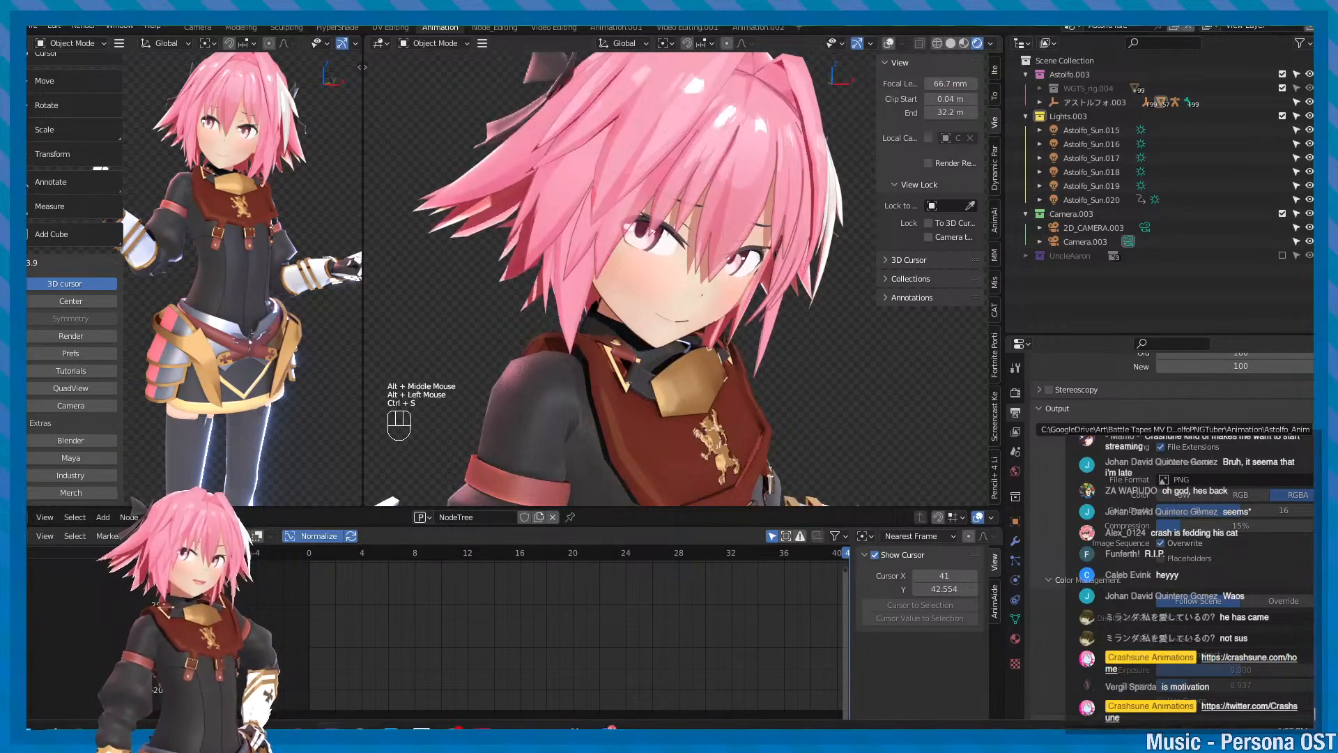
- Bring up Premiere Pro, switch to Discord's supporter-zone channel and check the first YouTube Member's entry
left_click(360, 729)
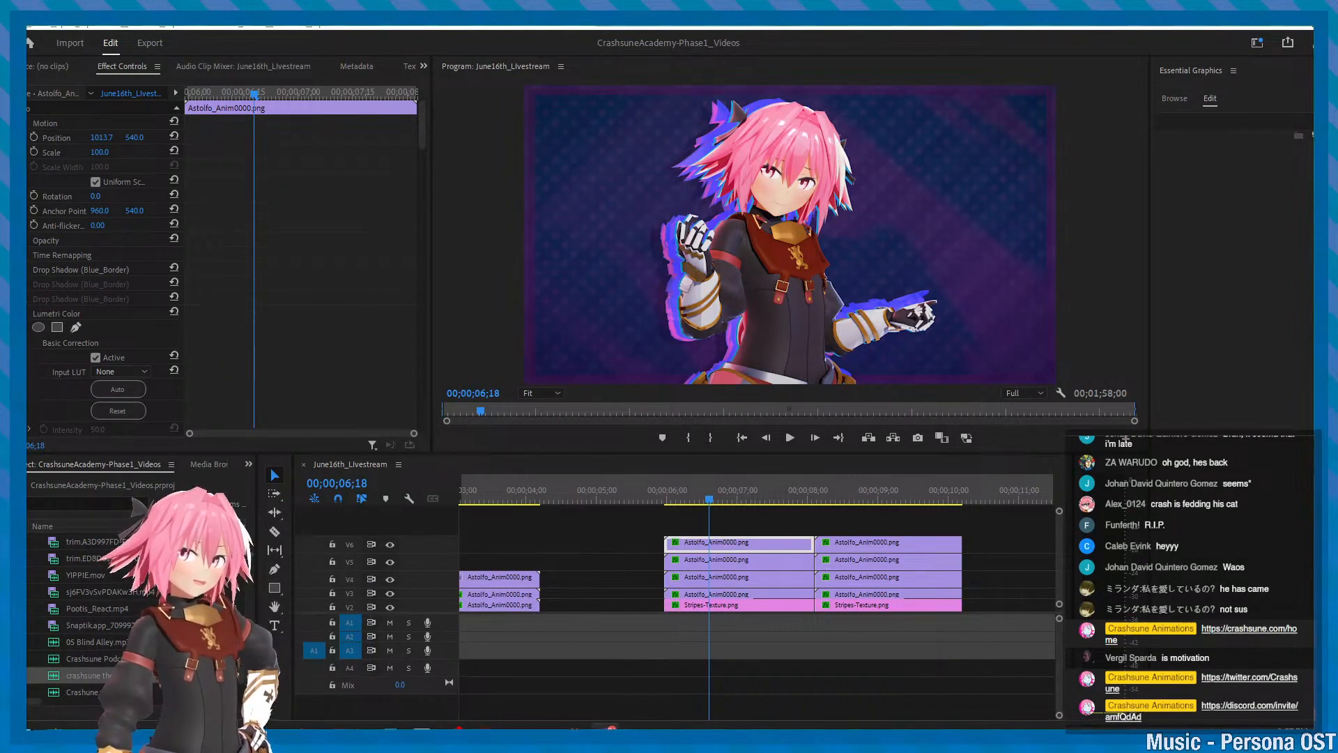
left_click_drag(28, 37, 446, 27)
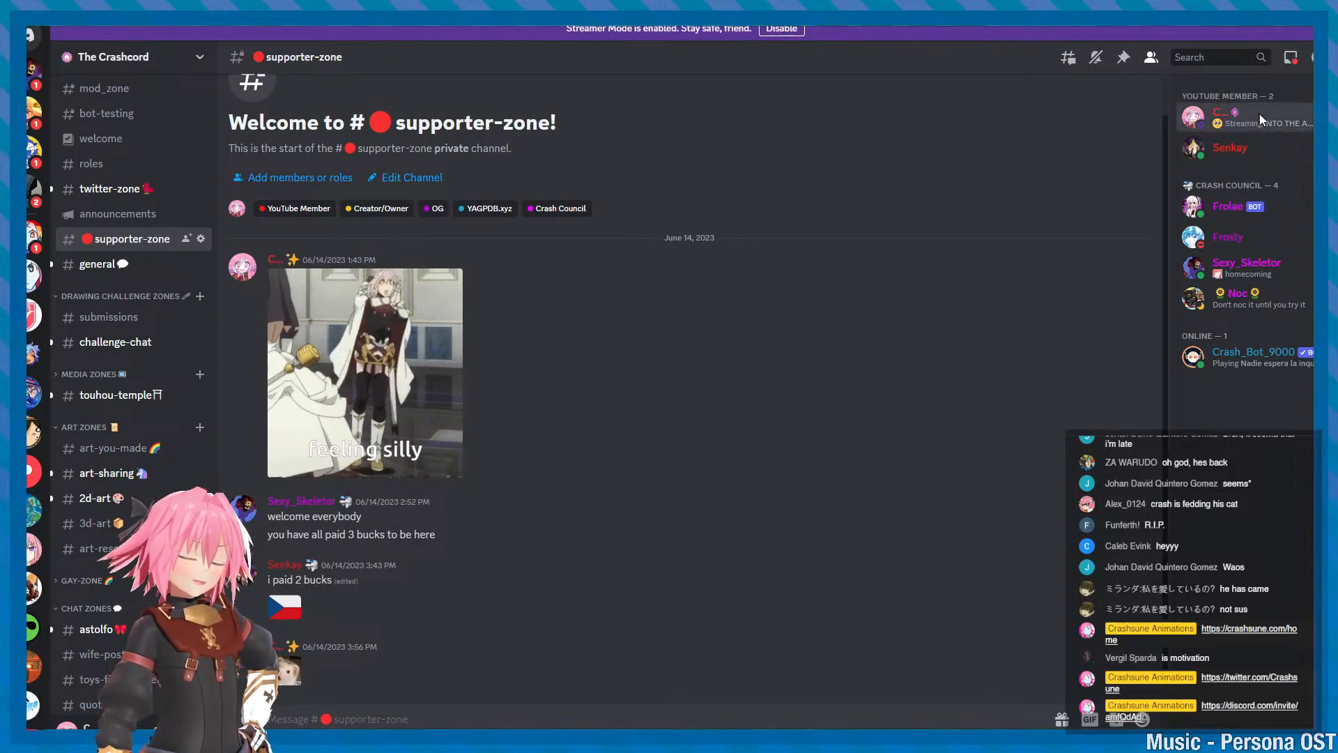
left_click(1237, 115)
left_click(870, 108)
left_click_drag(864, 25, 28, 129)
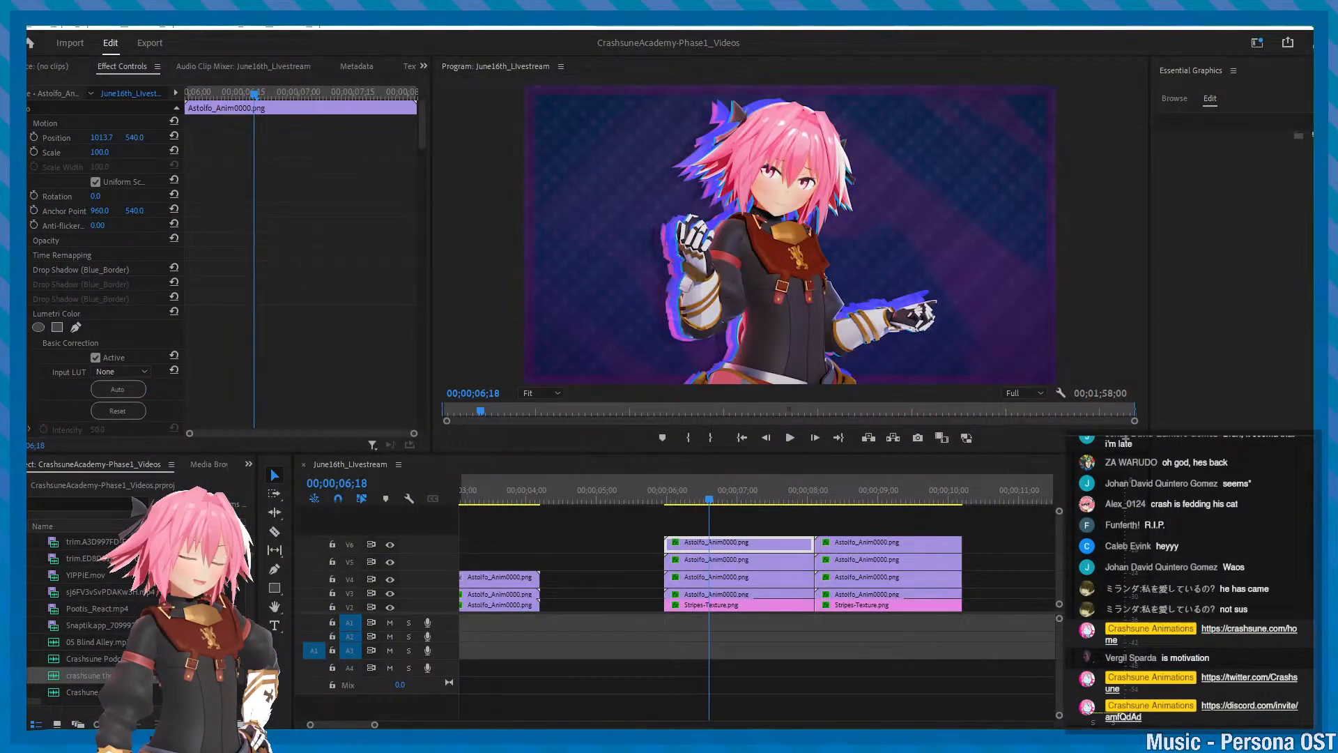
- In Premiere Pro, move the June16th_Livestream playhead to 00;00;05;29 at the second Astolfo_Anim clip stack, and save the project
left_click(666, 492)
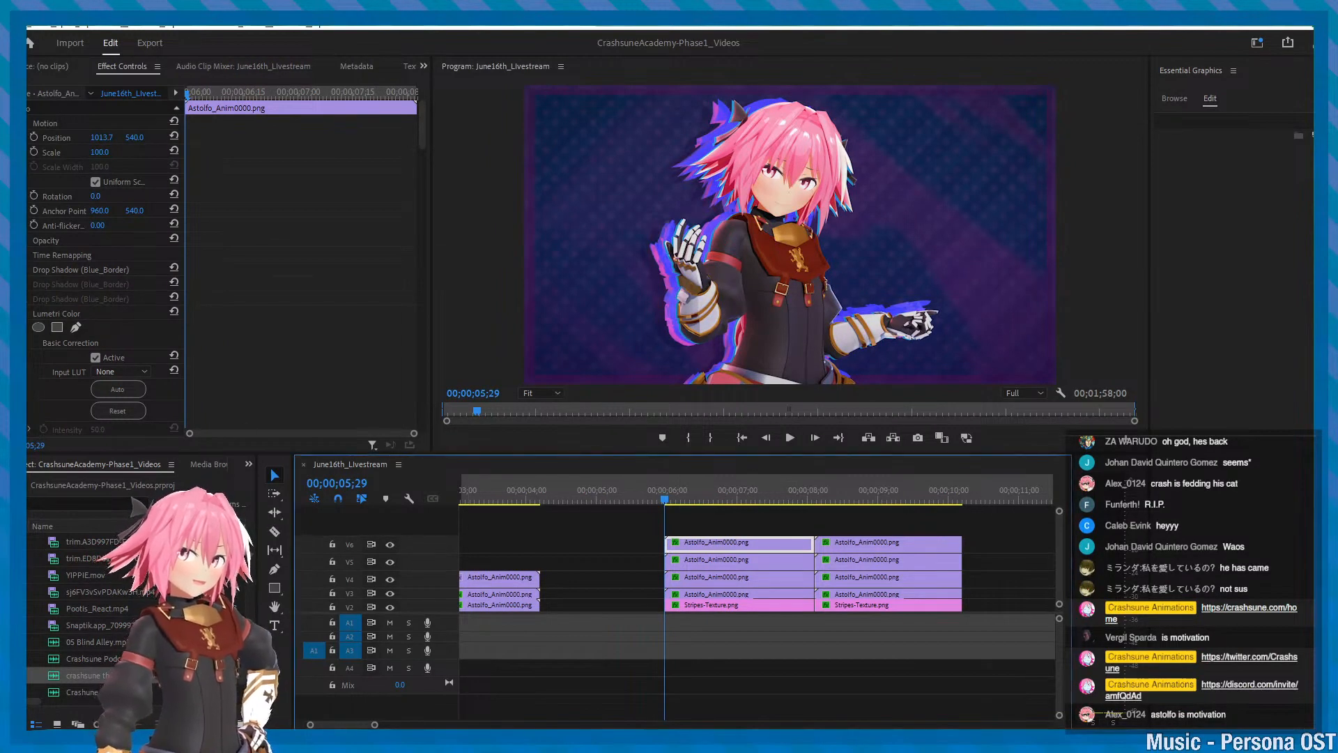
scroll(779, 554, "down", 1, "alt")
scroll(771, 550, "down", 1, "alt")
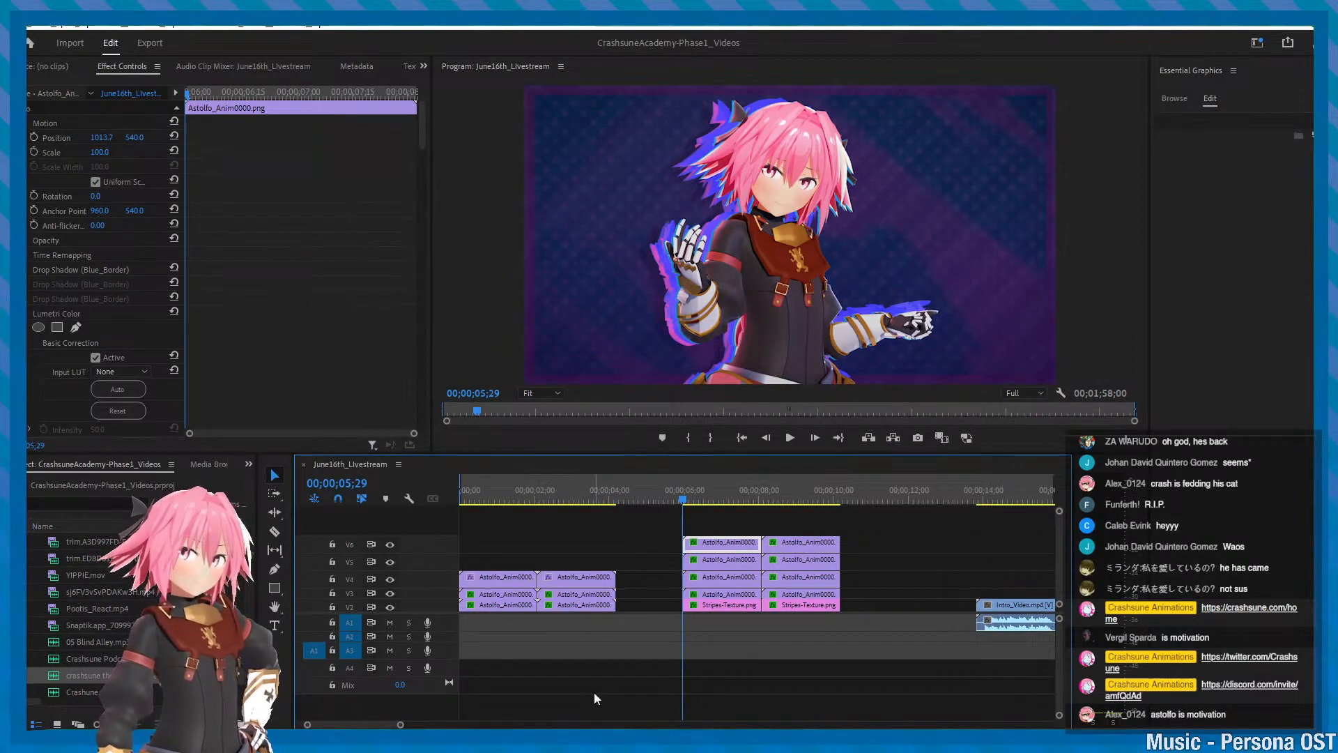
scroll(726, 676, "down", 1, "alt")
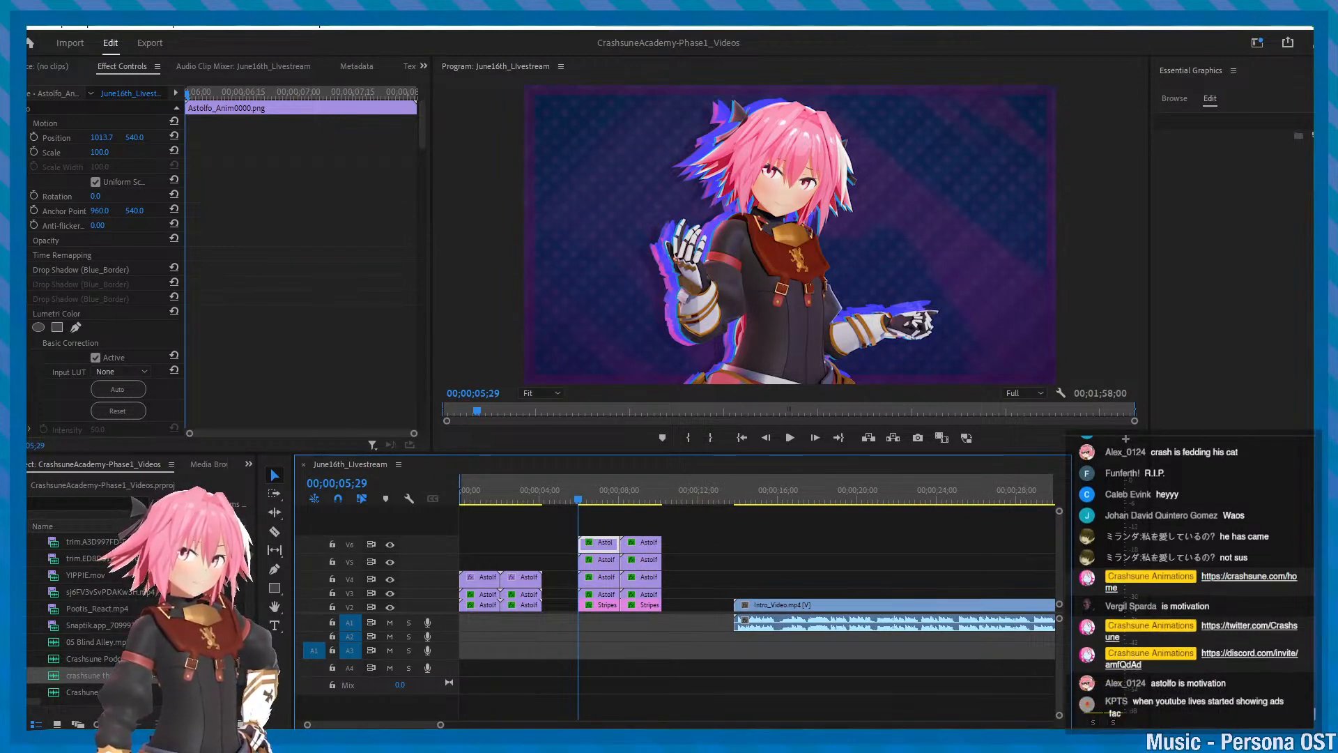
scroll(655, 566, "down", 1, "alt")
key("ctrl+s")
scroll(607, 566, "down", 2, "alt")
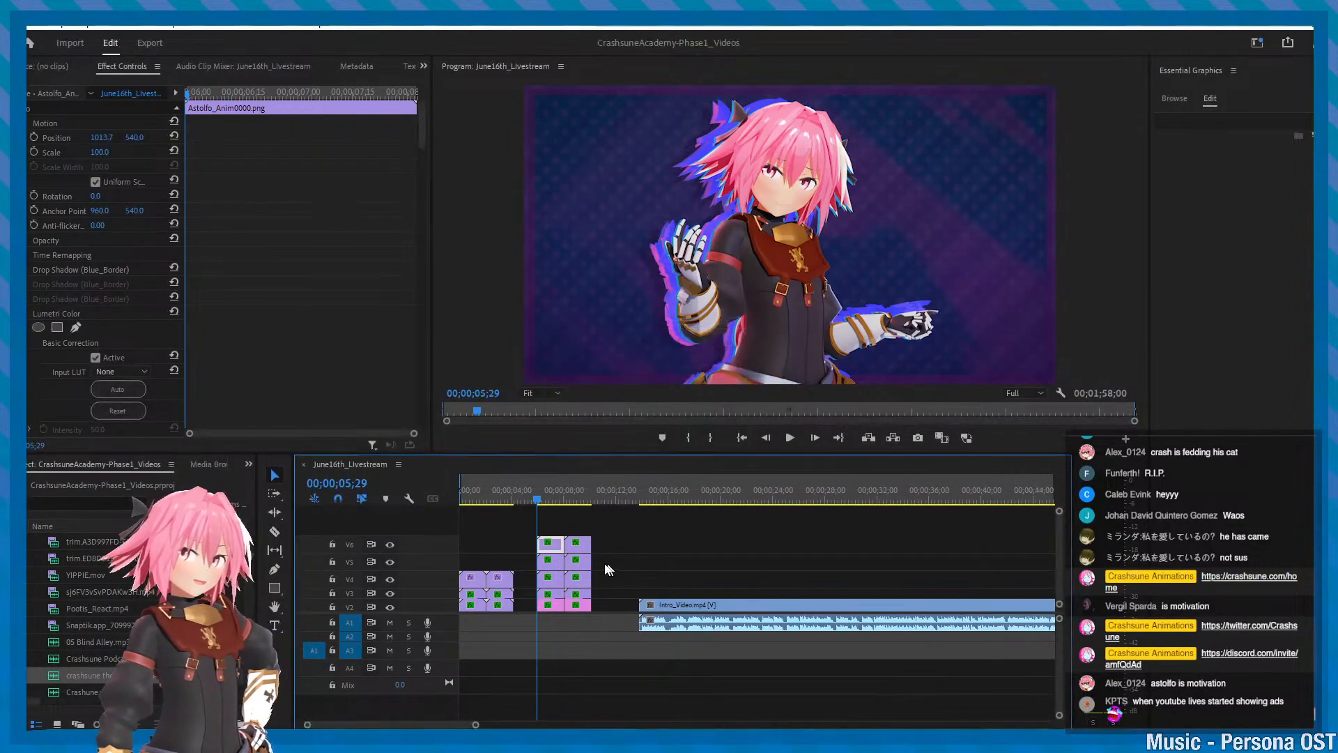
key("ctrl+s")
scroll(606, 567, "up", 1, "alt")
key("ctrl+s")
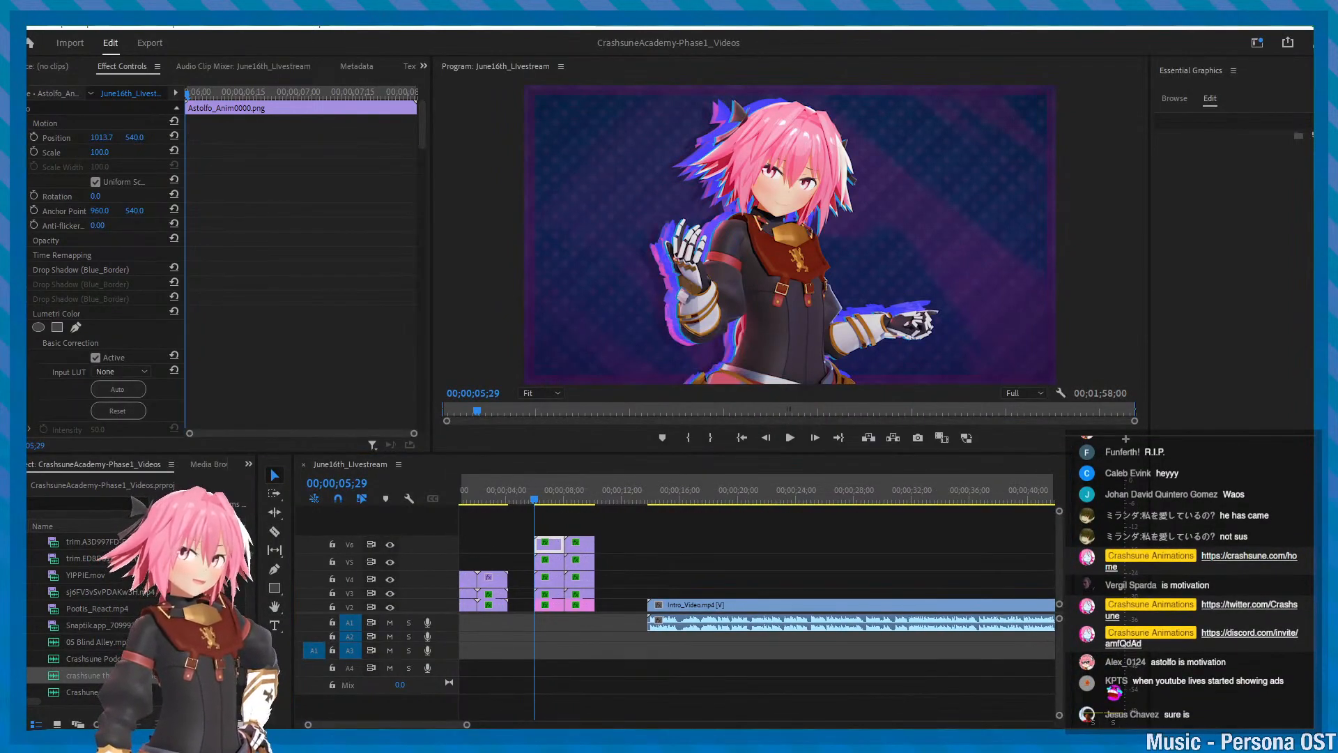
- Switch to the browser and read the About section of the Crashsune Patreon page
key("alt+Tab")
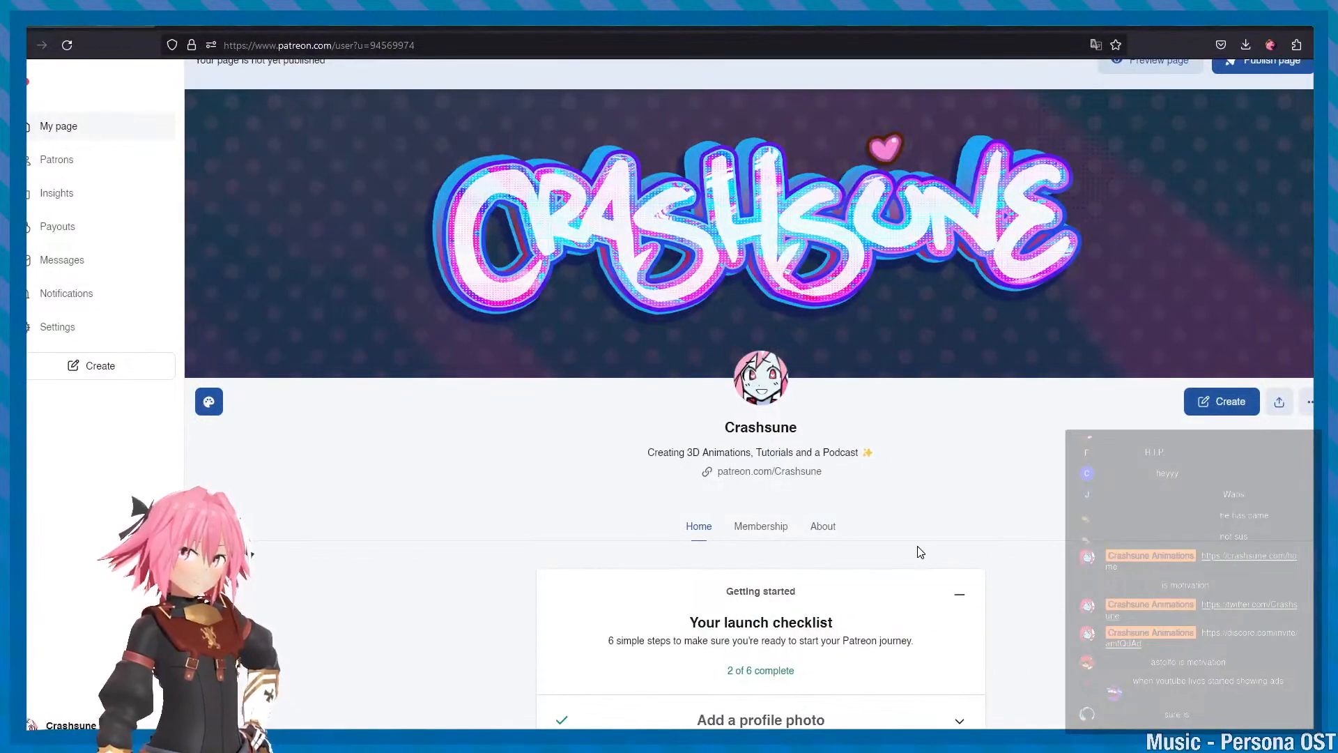
left_click(823, 527)
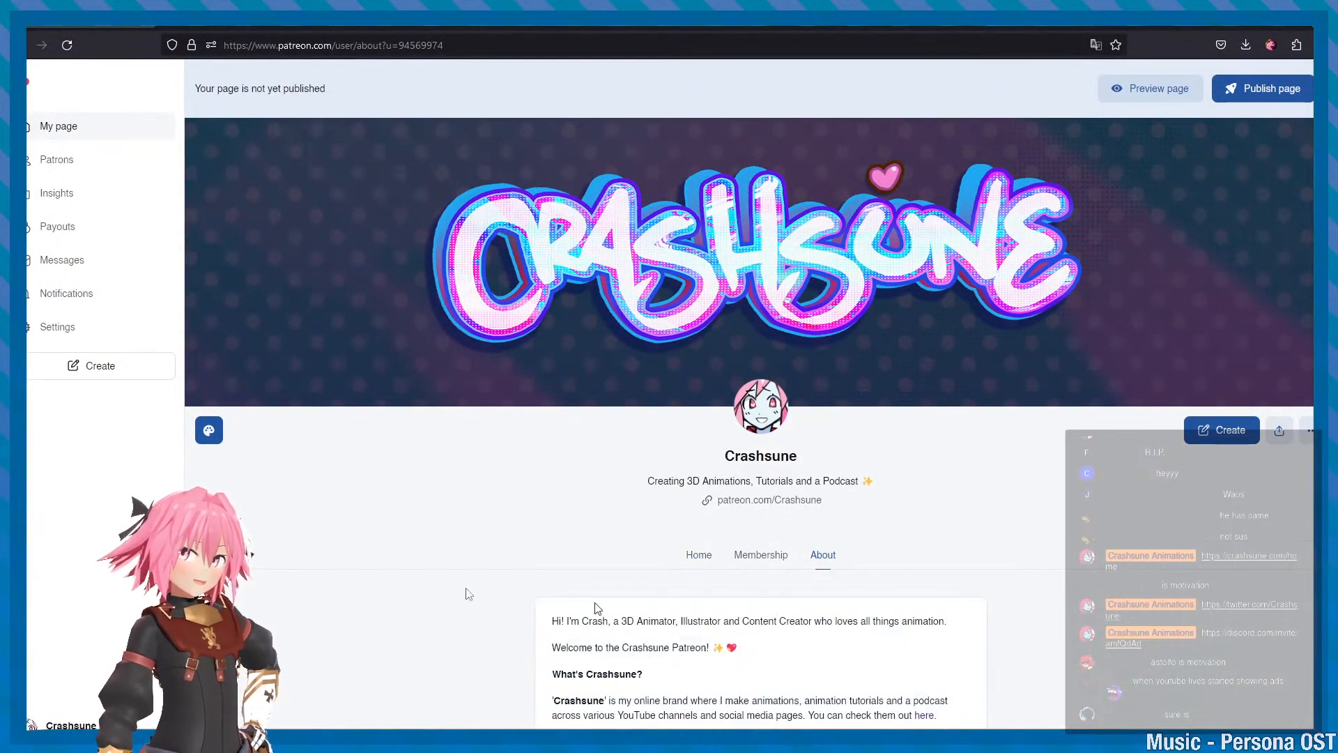
scroll(1036, 508, "down", 3)
scroll(1034, 541, "up", 3)
scroll(1037, 511, "down", 3)
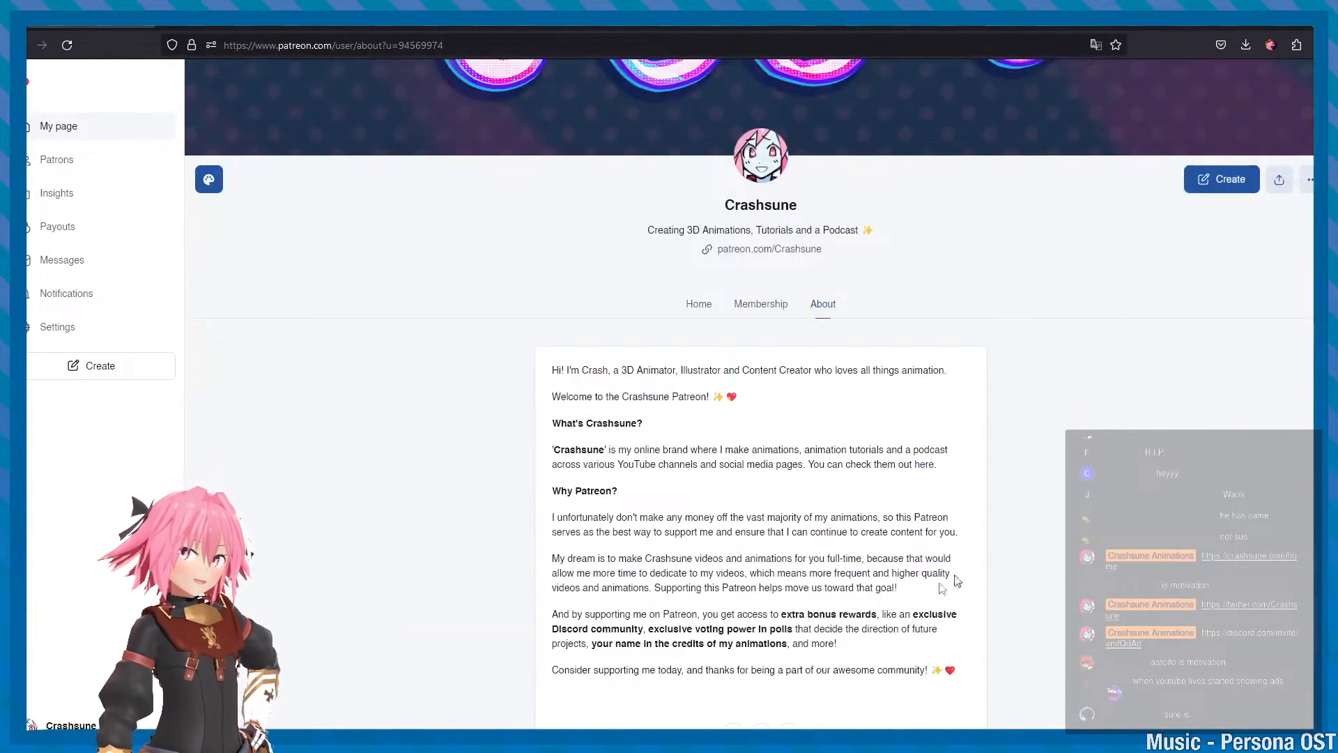
- Switch back to Premiere Pro, look over the clips in the June16th_Livestream sequence and save the project
key("alt+Tab")
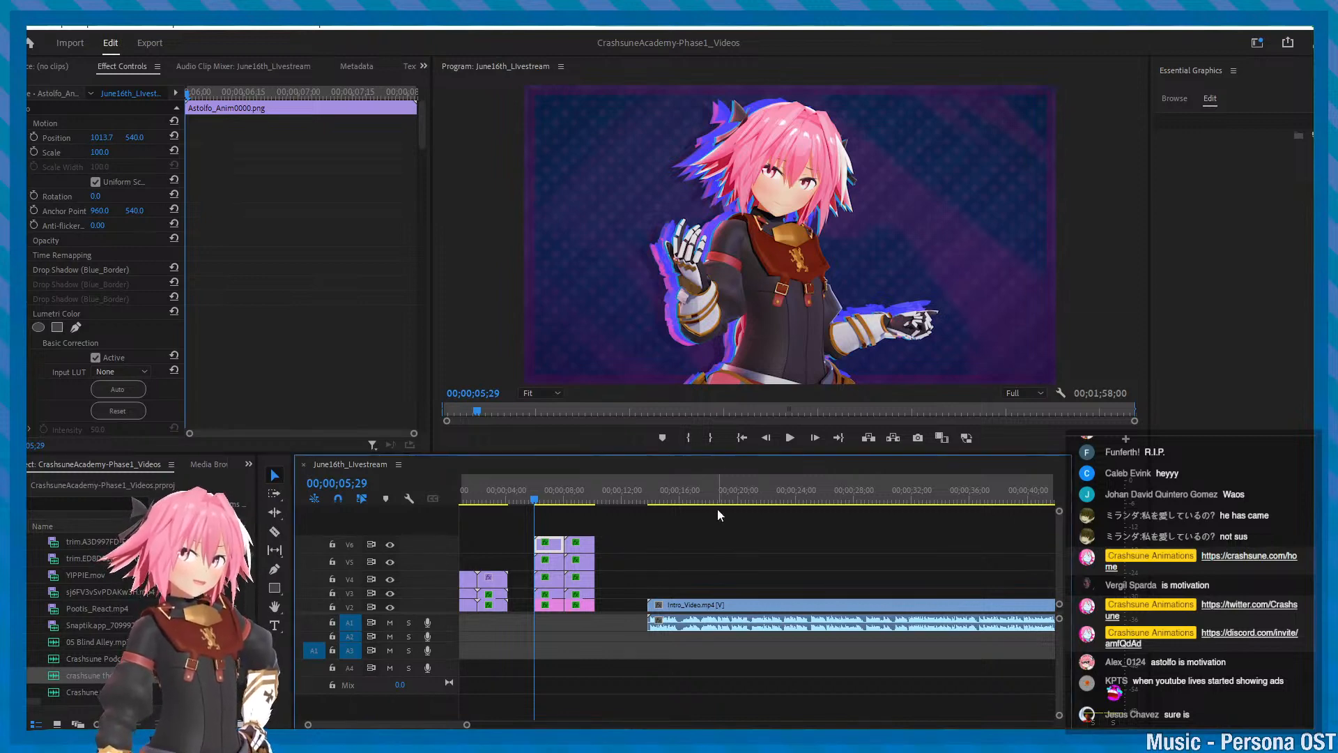
scroll(620, 522, "down", 2, "alt")
key("ctrl+s")
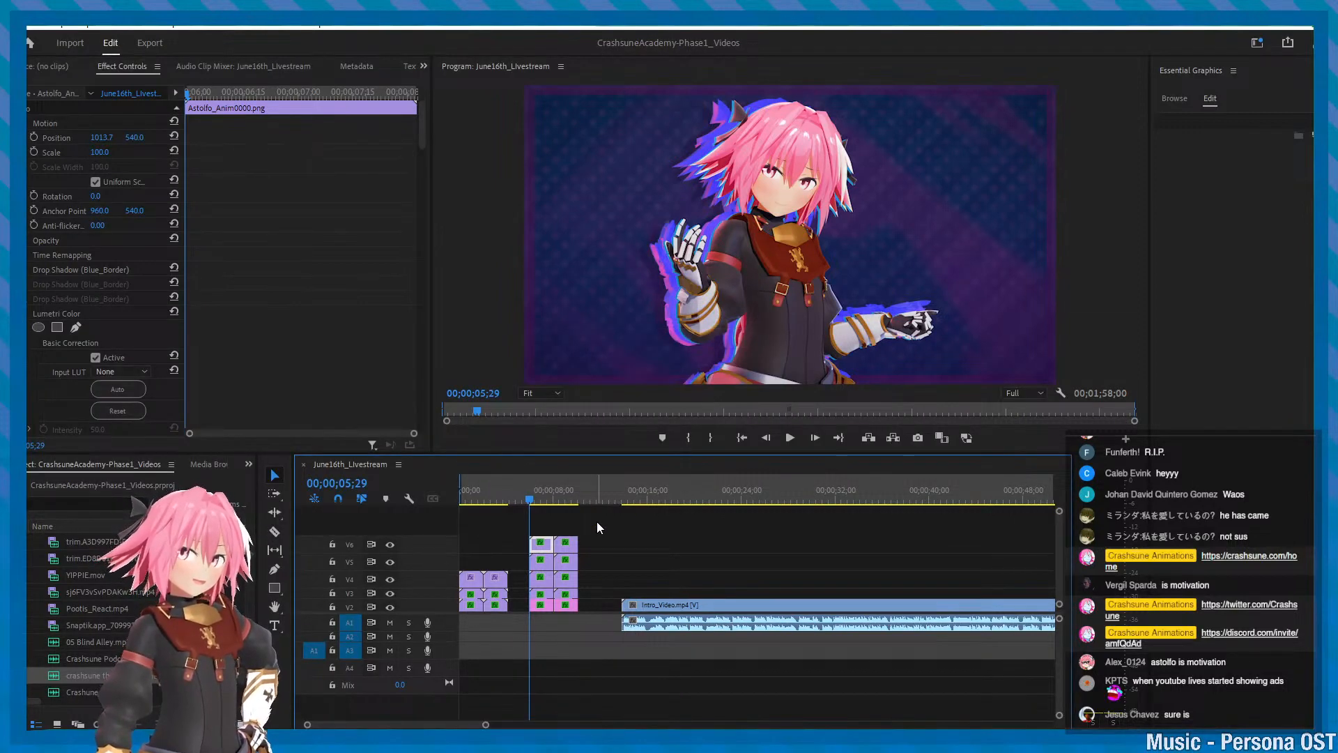
scroll(588, 530, "up", 3, "alt")
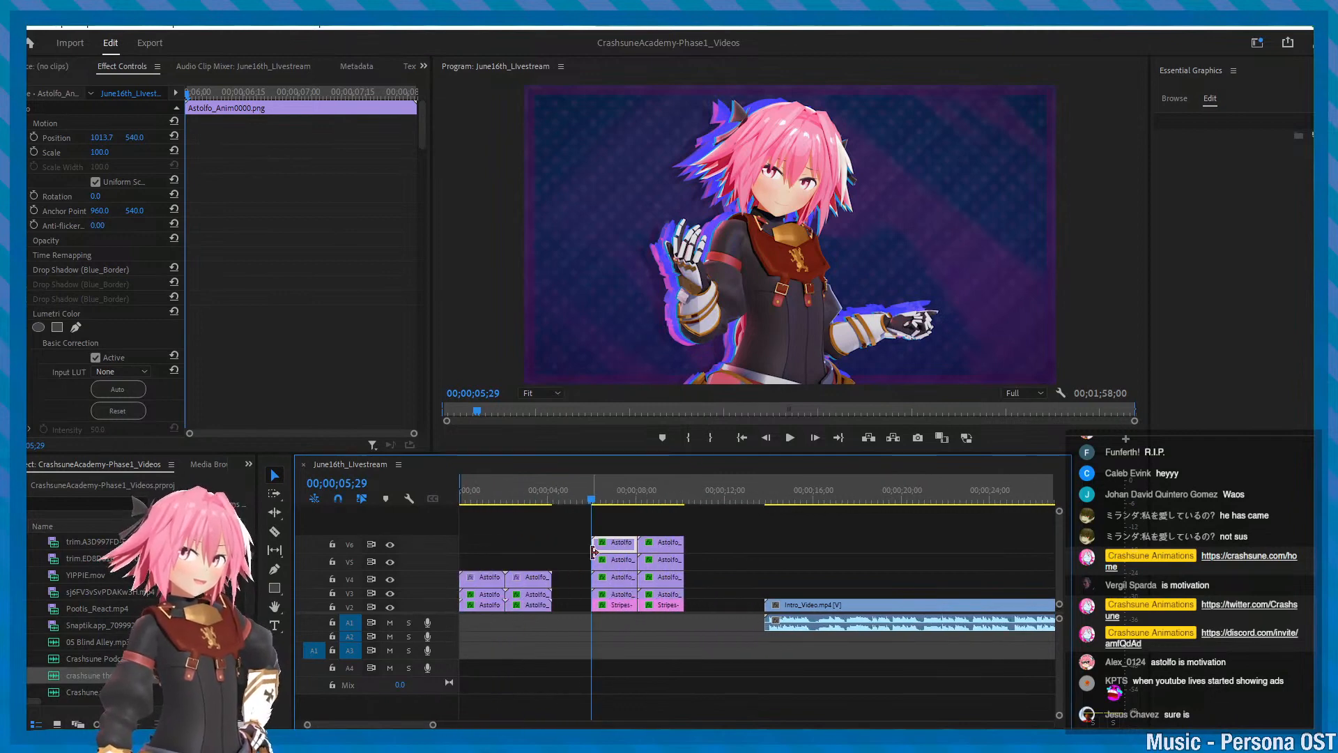
scroll(595, 552, "down", 2, "alt")
- Preview the start of Intro_Video.mp4, the empty gap before it and the Astolfo_Anim clips by moving the playhead
left_click(621, 487)
left_click(668, 487)
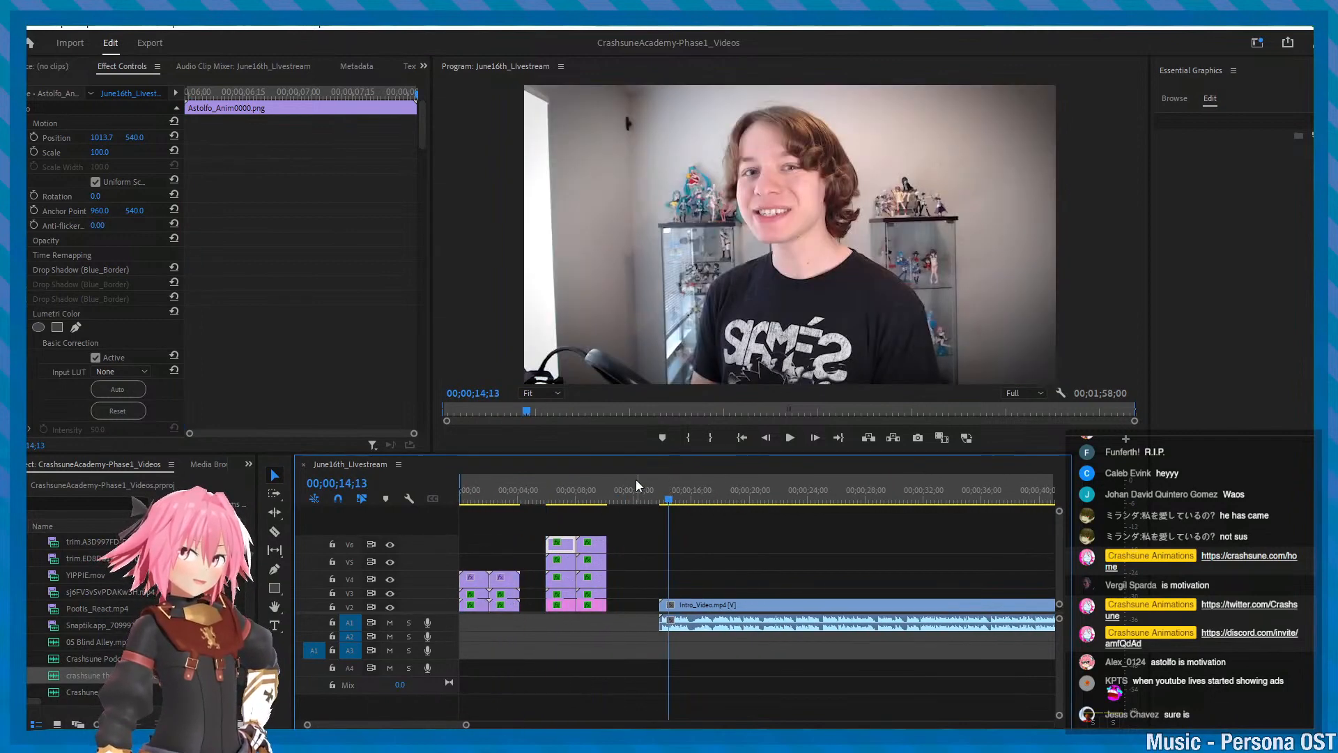
left_click(636, 479)
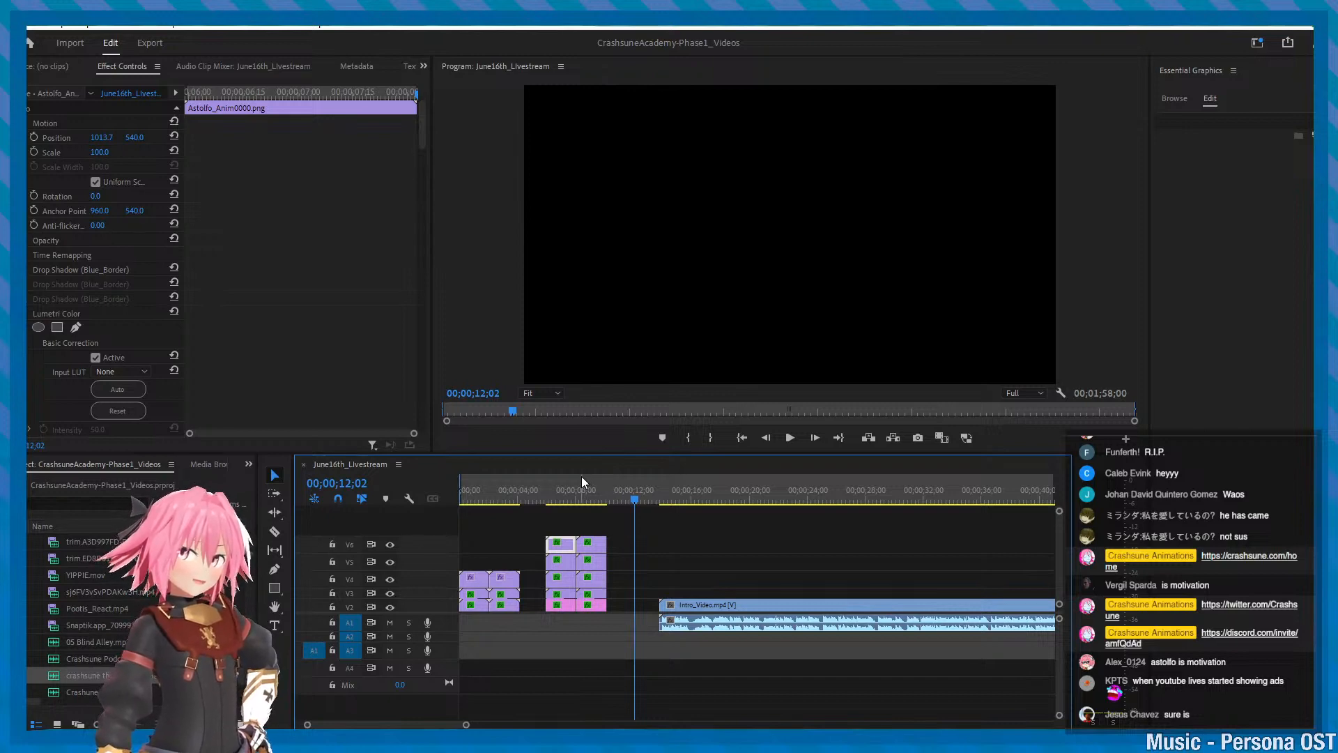
left_click(515, 488)
left_click_drag(516, 483, 558, 490)
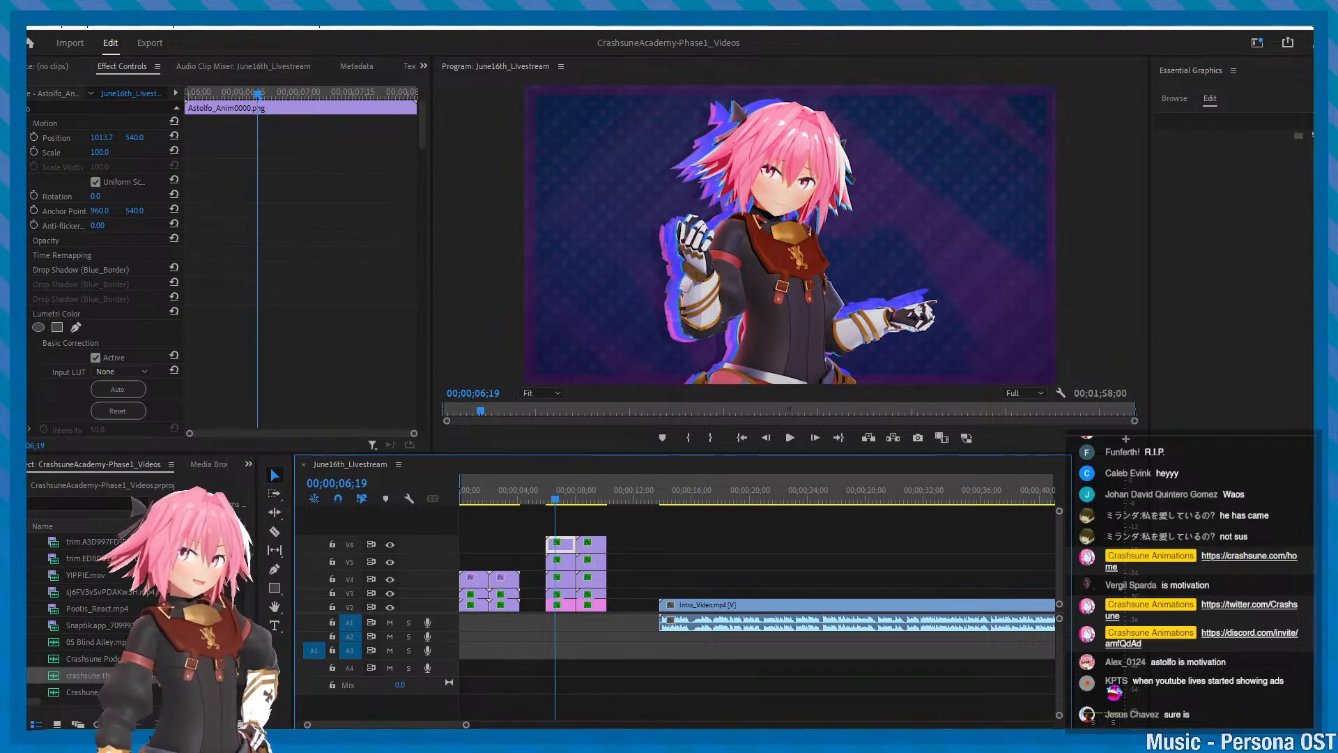
- Move the playhead to 00;00;08;23 in the later Astolfo_Anim clips, review the sequence layout, and save the project
scroll(590, 521, "up", 4, "alt")
left_click(580, 491)
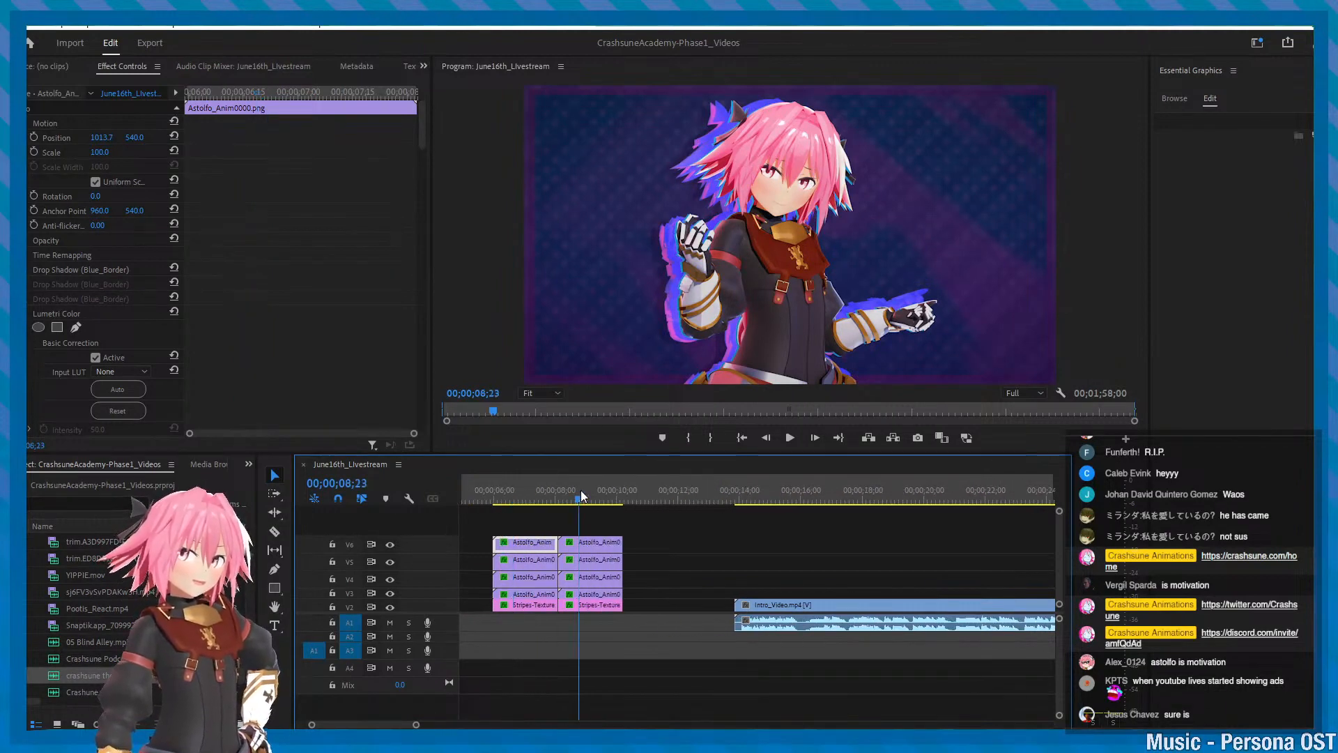
scroll(605, 519, "down", 1, "alt")
scroll(591, 535, "down", 2, "alt")
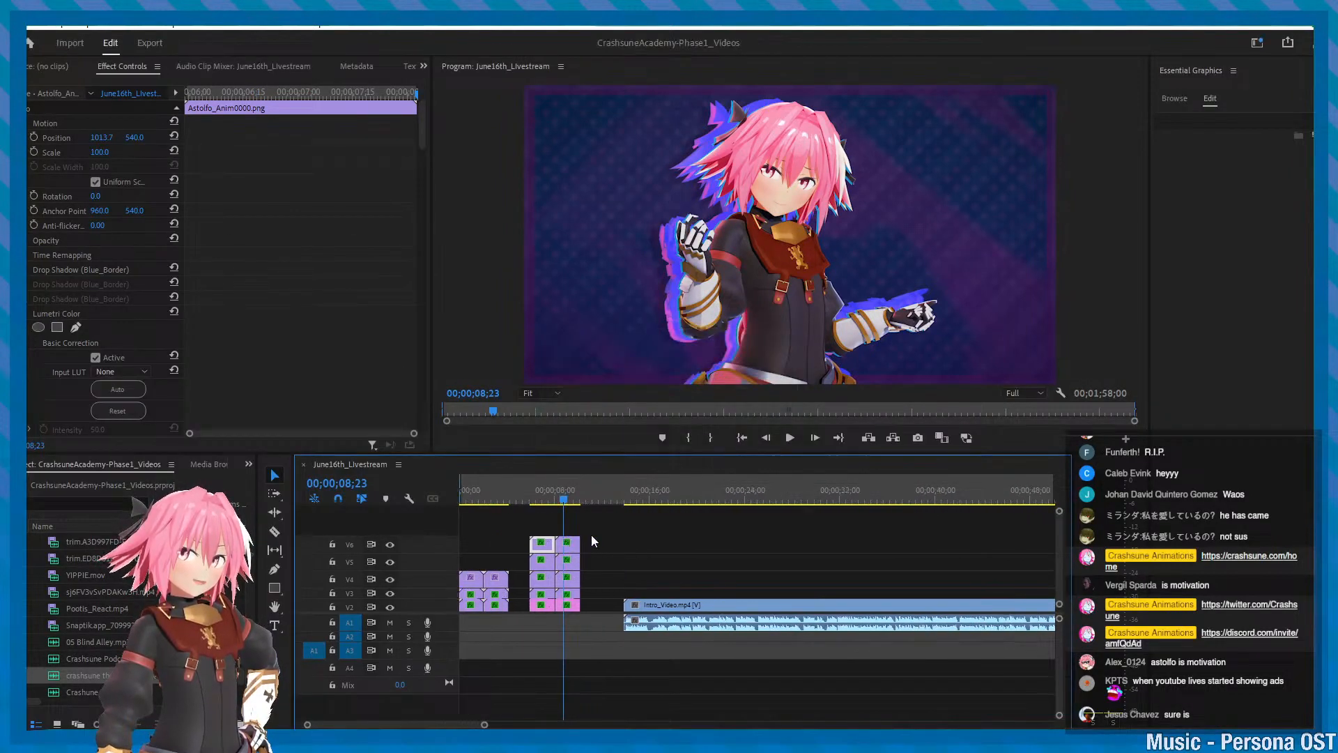
scroll(591, 534, "down", 1, "alt")
scroll(591, 534, "down", 3)
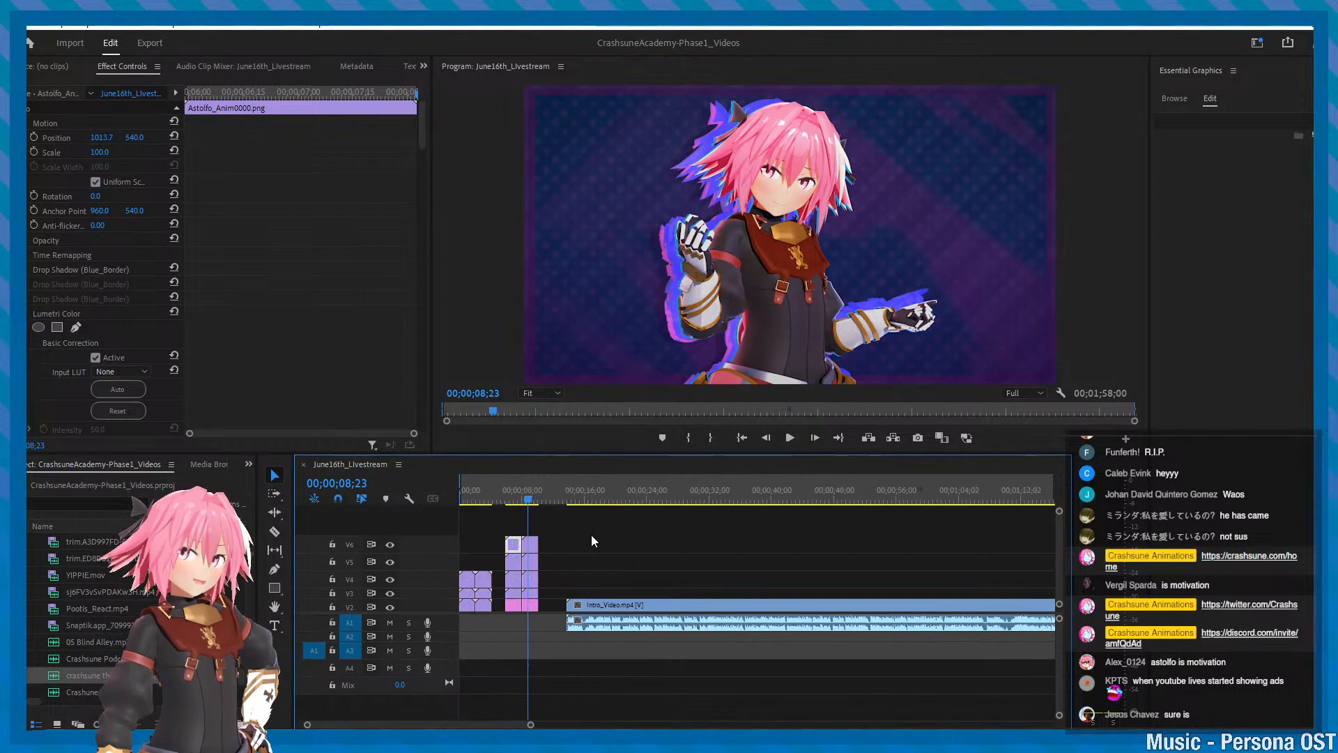
scroll(586, 533, "down", 2, "alt")
scroll(576, 532, "up", 2)
scroll(578, 532, "down", 1, "alt")
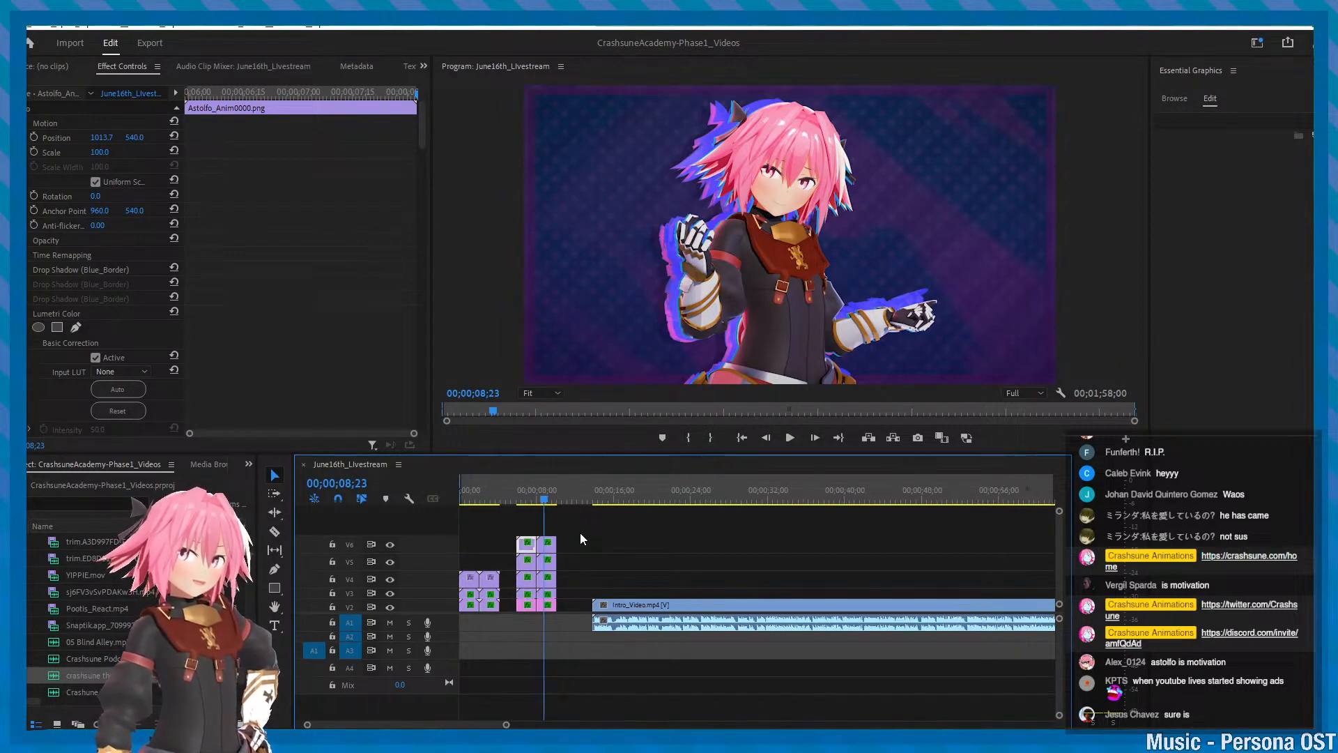
key("ctrl+s")
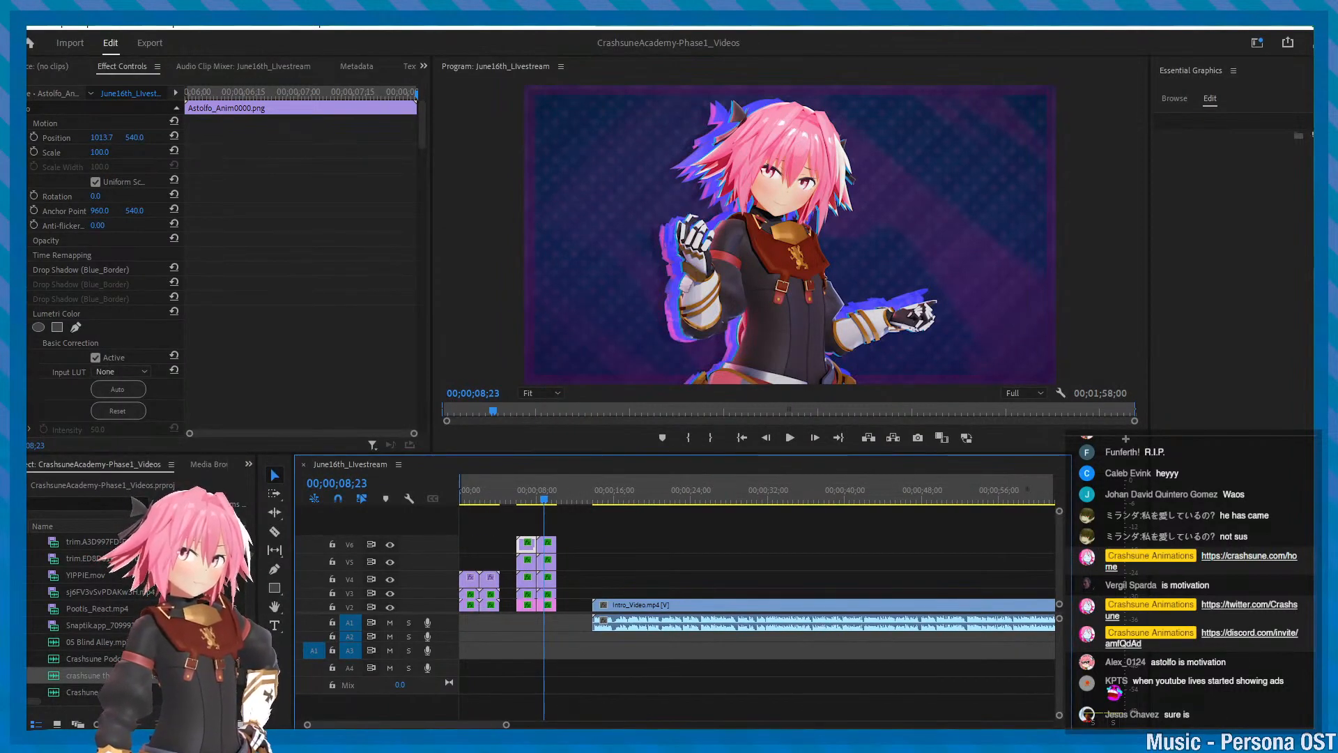
- Save the project and place the playhead at 00;00;13;04 in the empty gap before Intro_Video.mp4
left_click(582, 497)
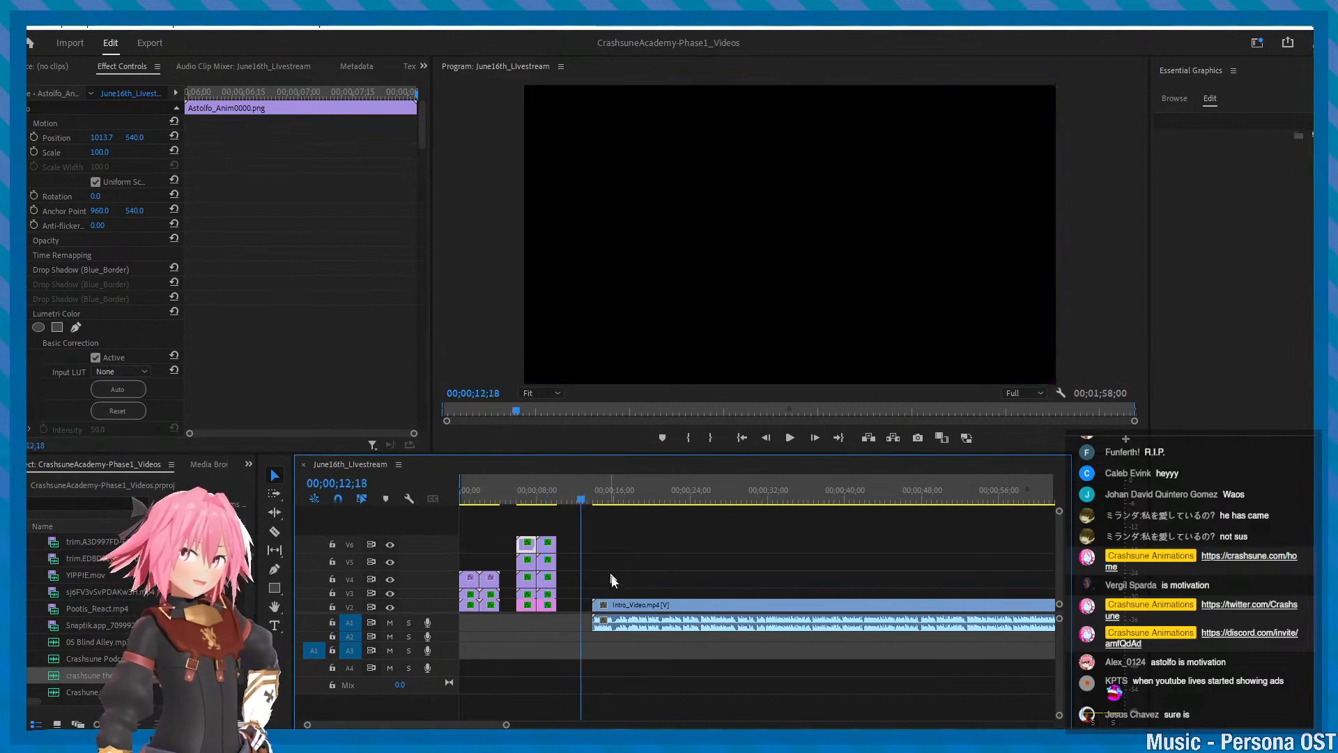
key("ctrl+s")
scroll(629, 563, "up", 2, "alt")
scroll(620, 604, "up", 2)
left_click(653, 501)
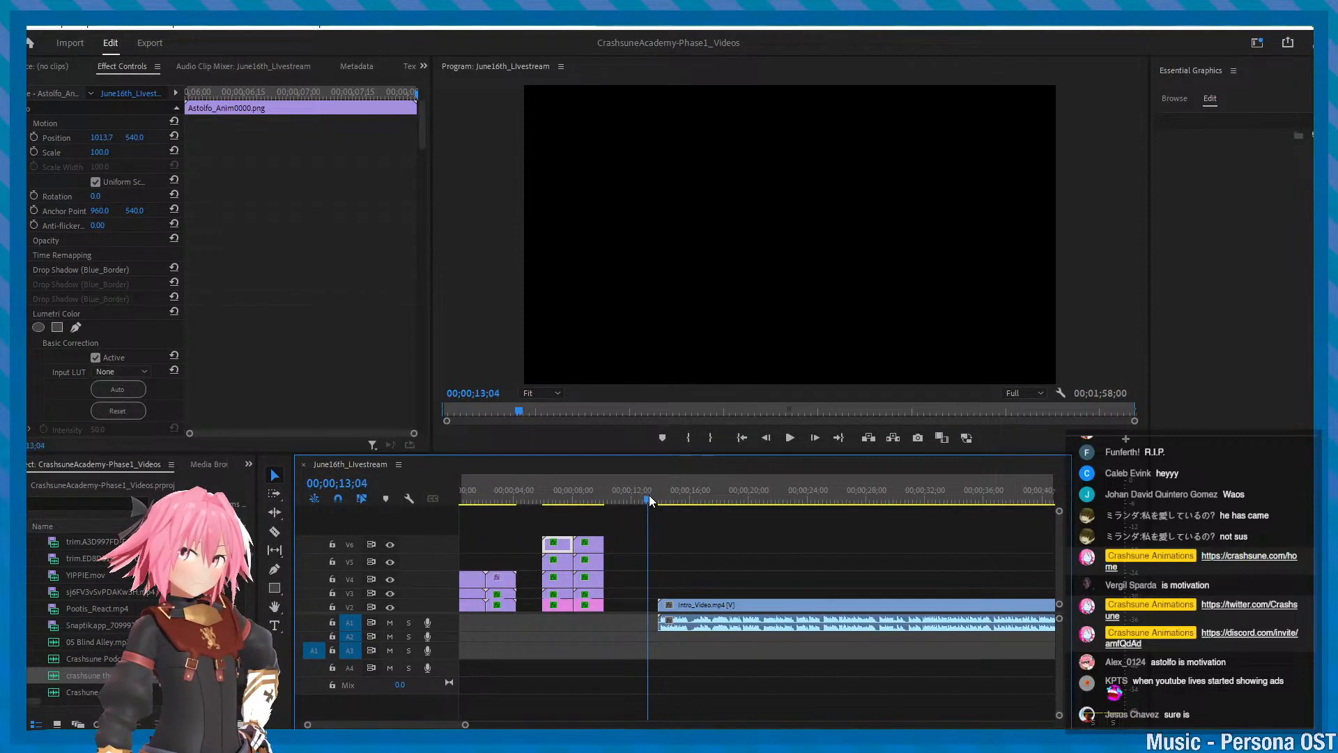
- Save the project and play the sequence from 00;00;13;11 through the start of Intro_Video.mp4 in an enlarged program preview
key("ctrl+s")
key("grave")
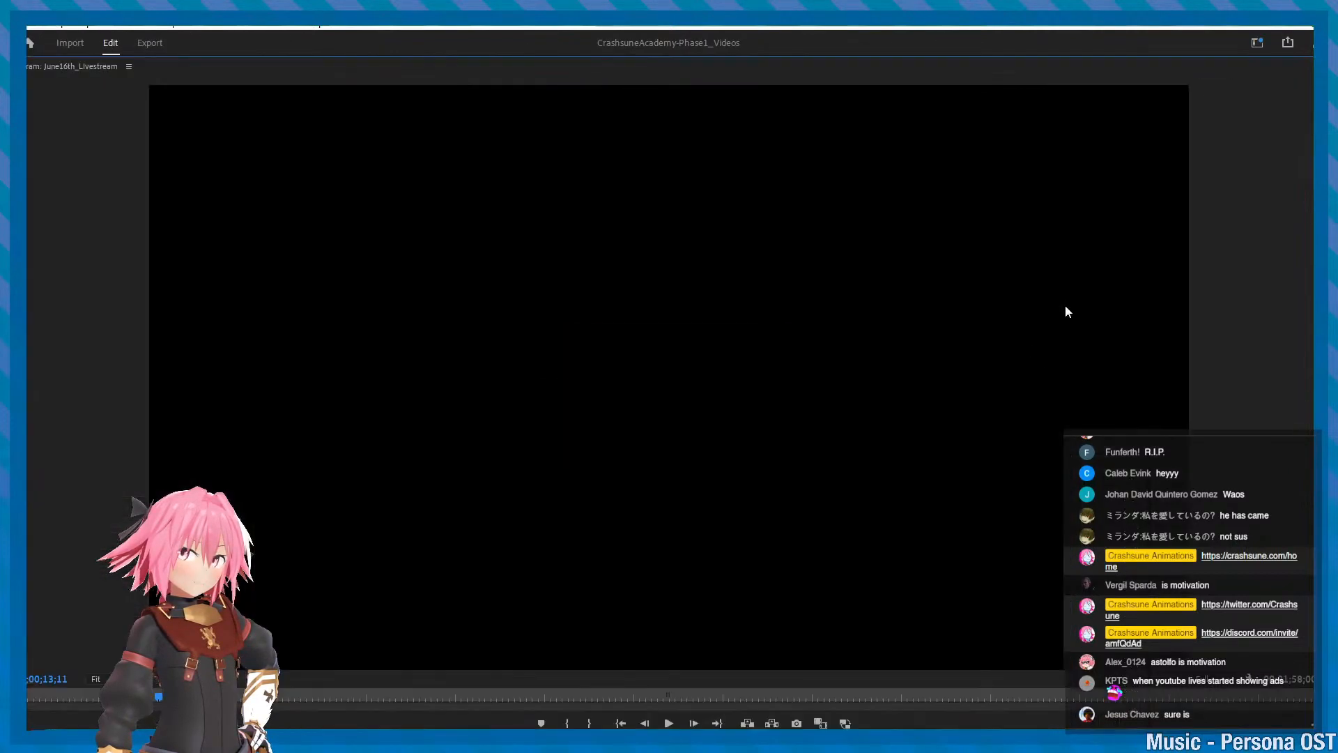
key("grave")
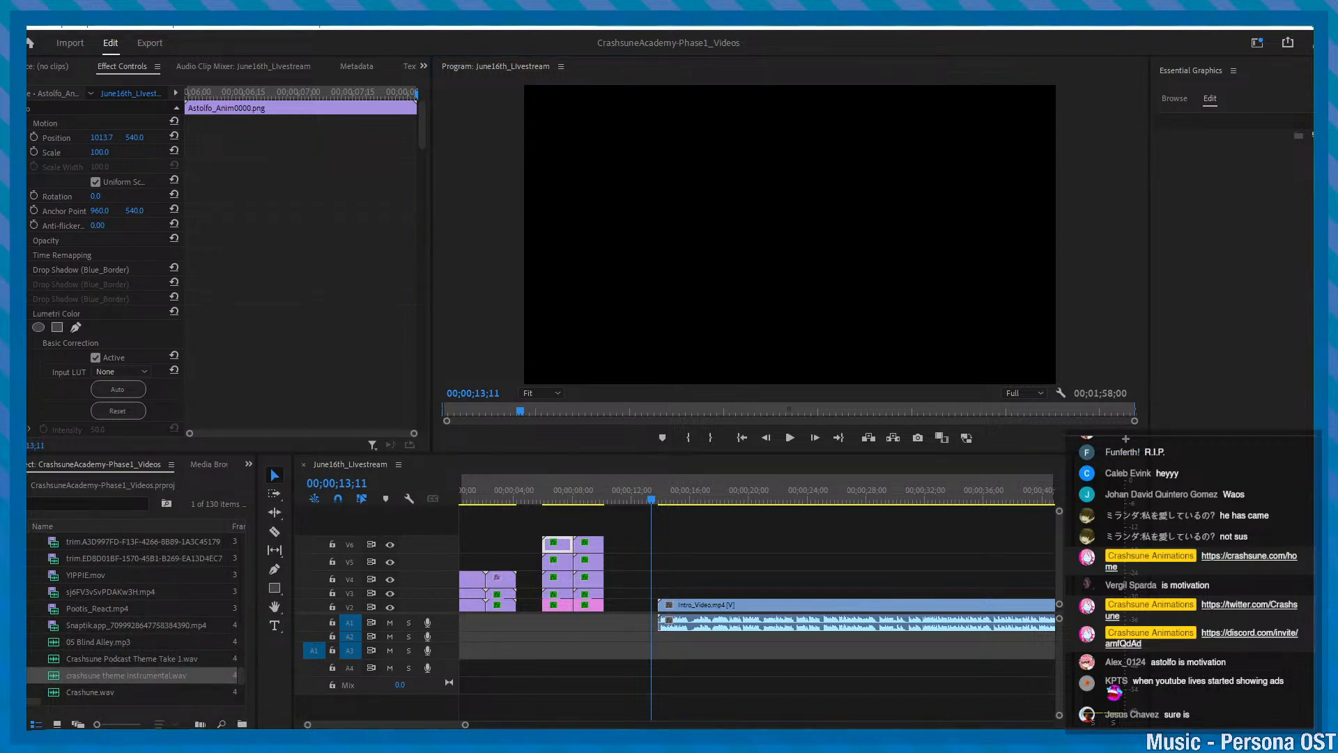
key("grave")
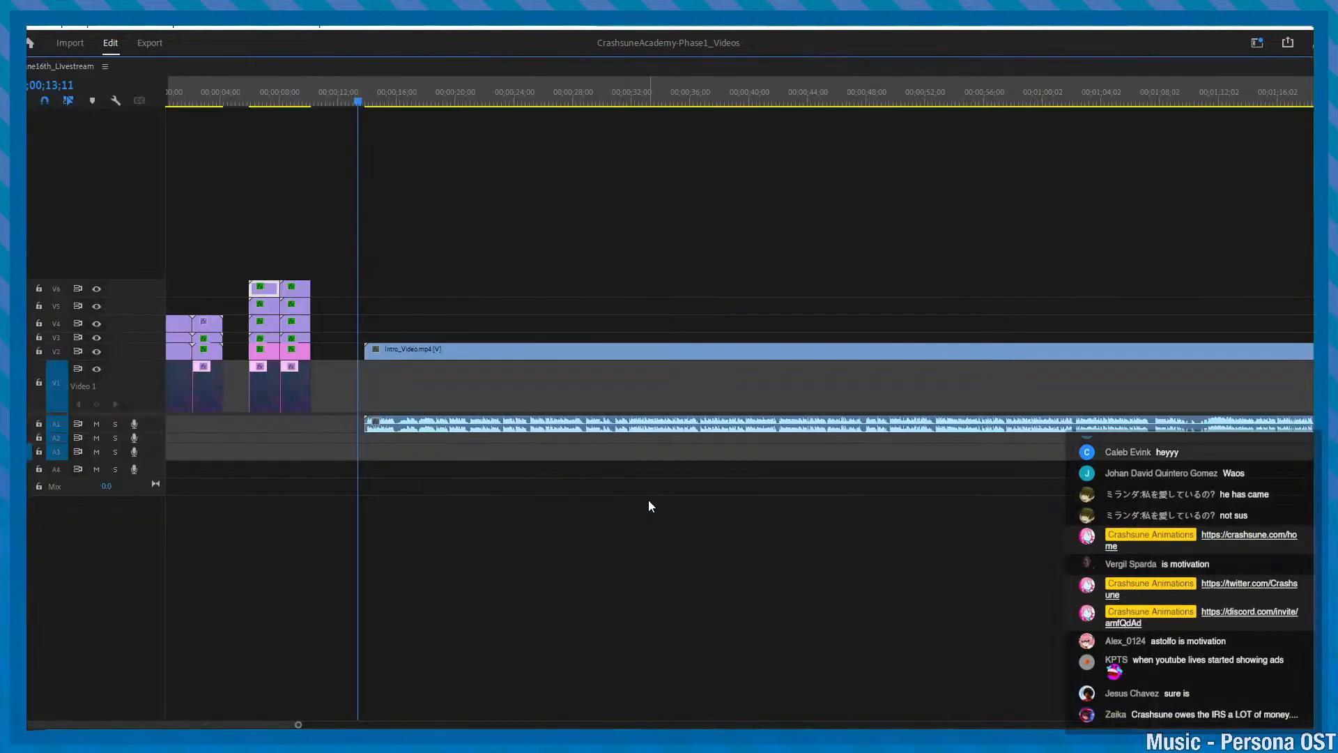
key("grave")
left_click(791, 439)
key("grave")
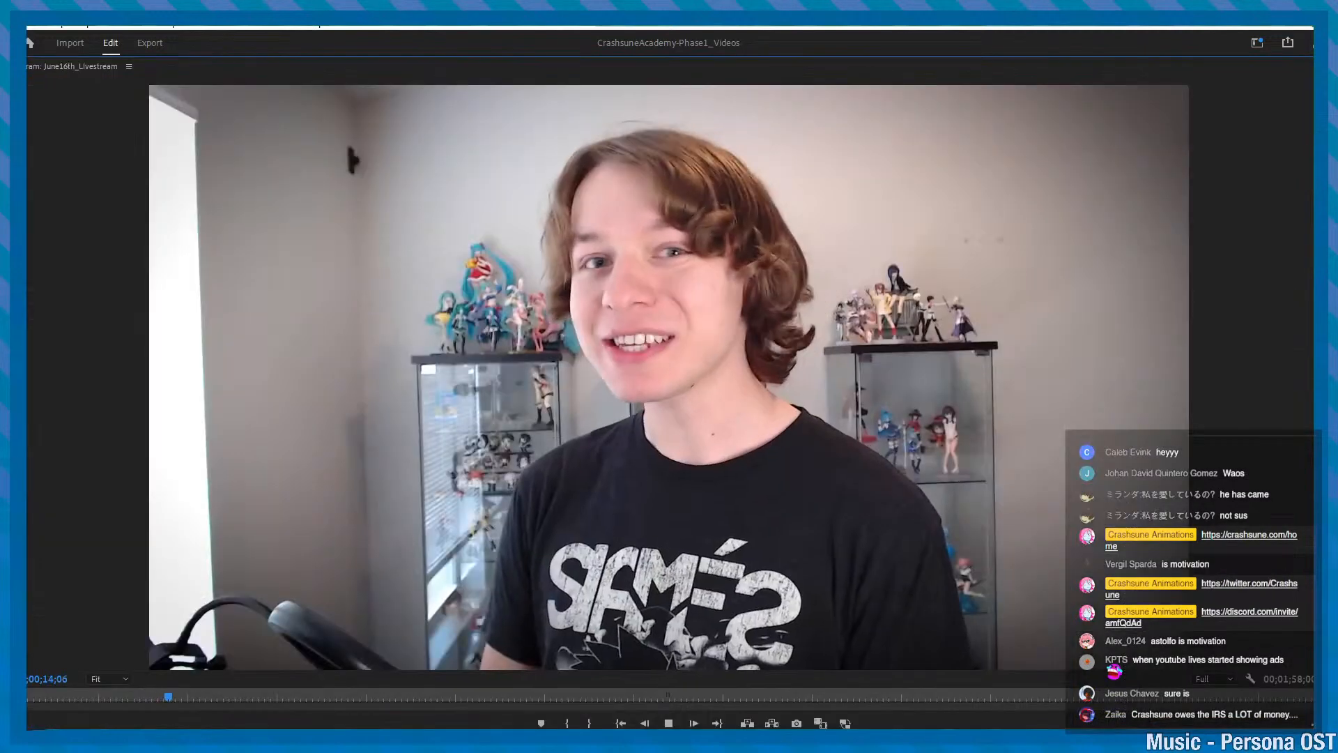
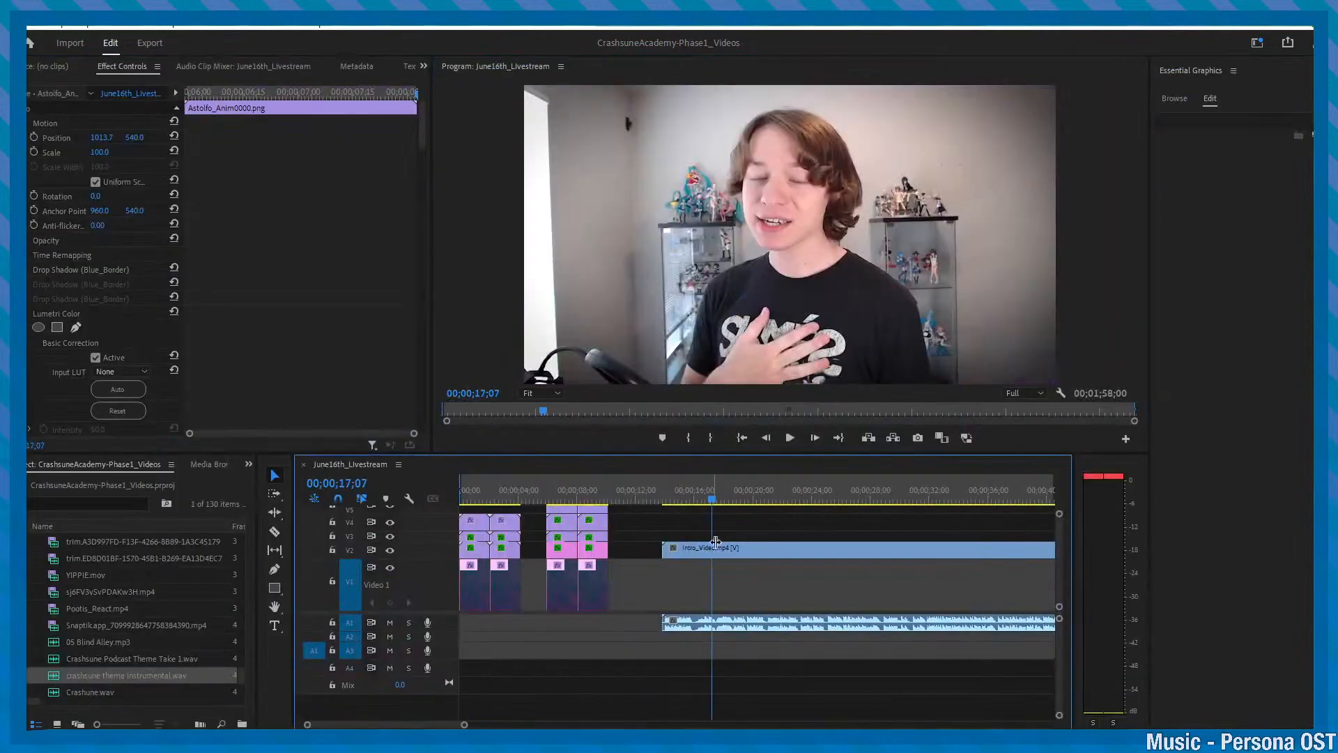
- Save the project and move the playhead to 00;00;12;18 in the gap before Intro_Video.mp4
scroll(716, 542, "down", 2, "alt")
key("ctrl+s")
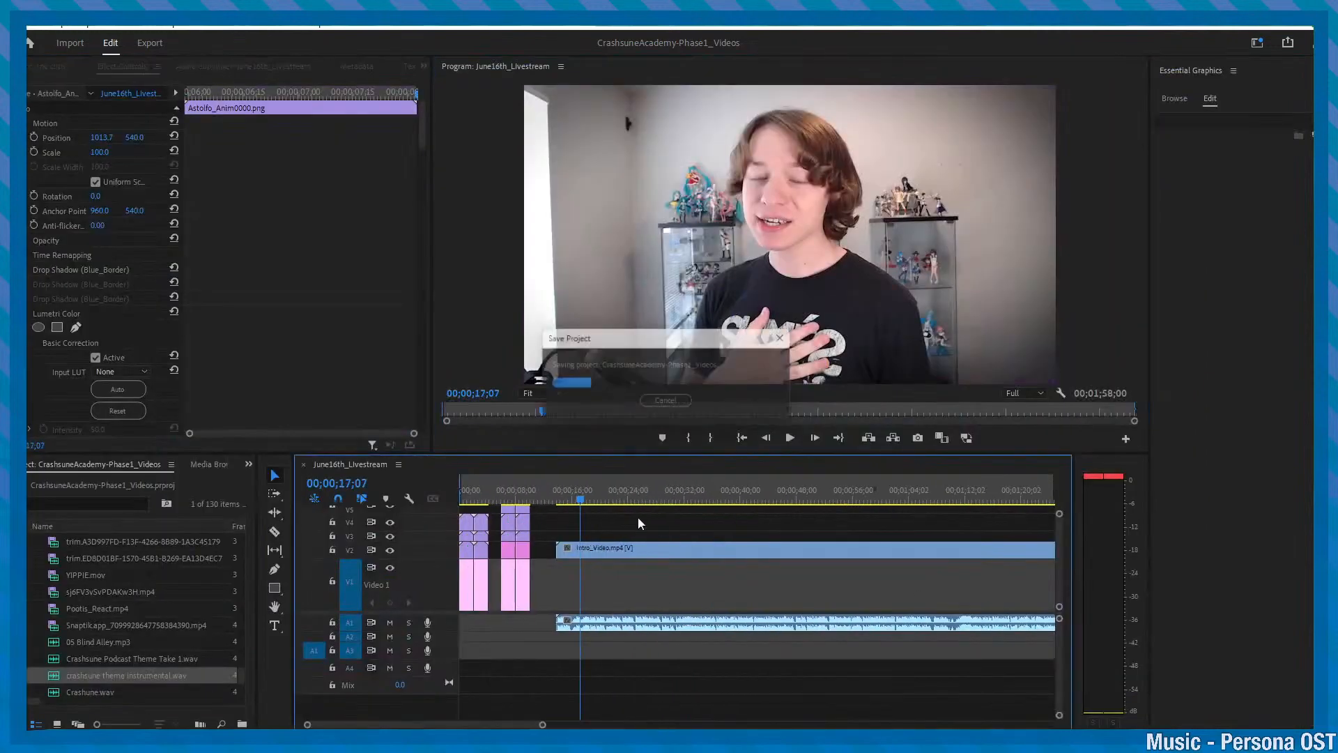
left_click(550, 491)
scroll(598, 541, "down", 1, "alt")
key("ctrl+s")
scroll(598, 541, "down", 1, "alt")
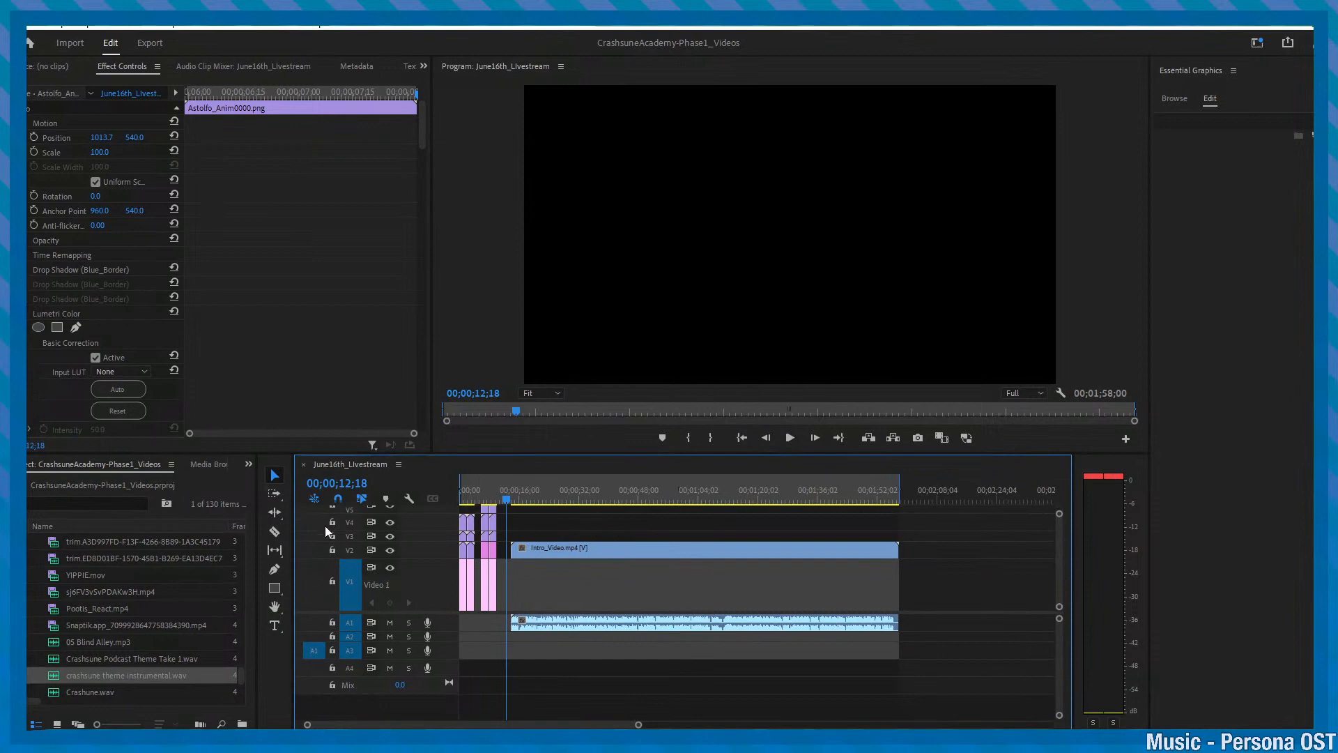
scroll(554, 601, "up", 5, "alt")
scroll(550, 600, "down", 2, "alt")
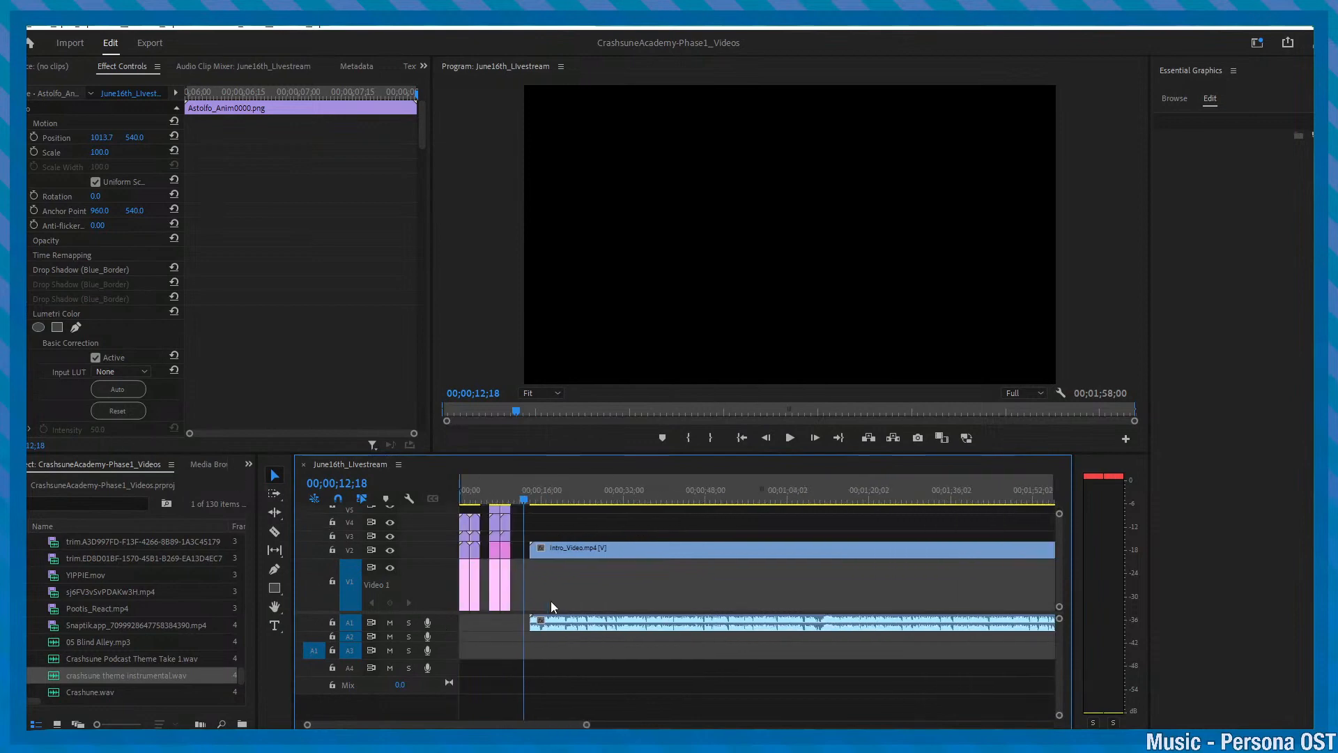
- Preview Intro_Video.mp4 at 00;00;30;03, return the playhead to 00;00;12;28 in the gap before it, and save the project
left_click(613, 501)
scroll(614, 578, "down", 1, "alt")
scroll(607, 575, "down", 2, "alt")
scroll(566, 562, "up", 2, "alt")
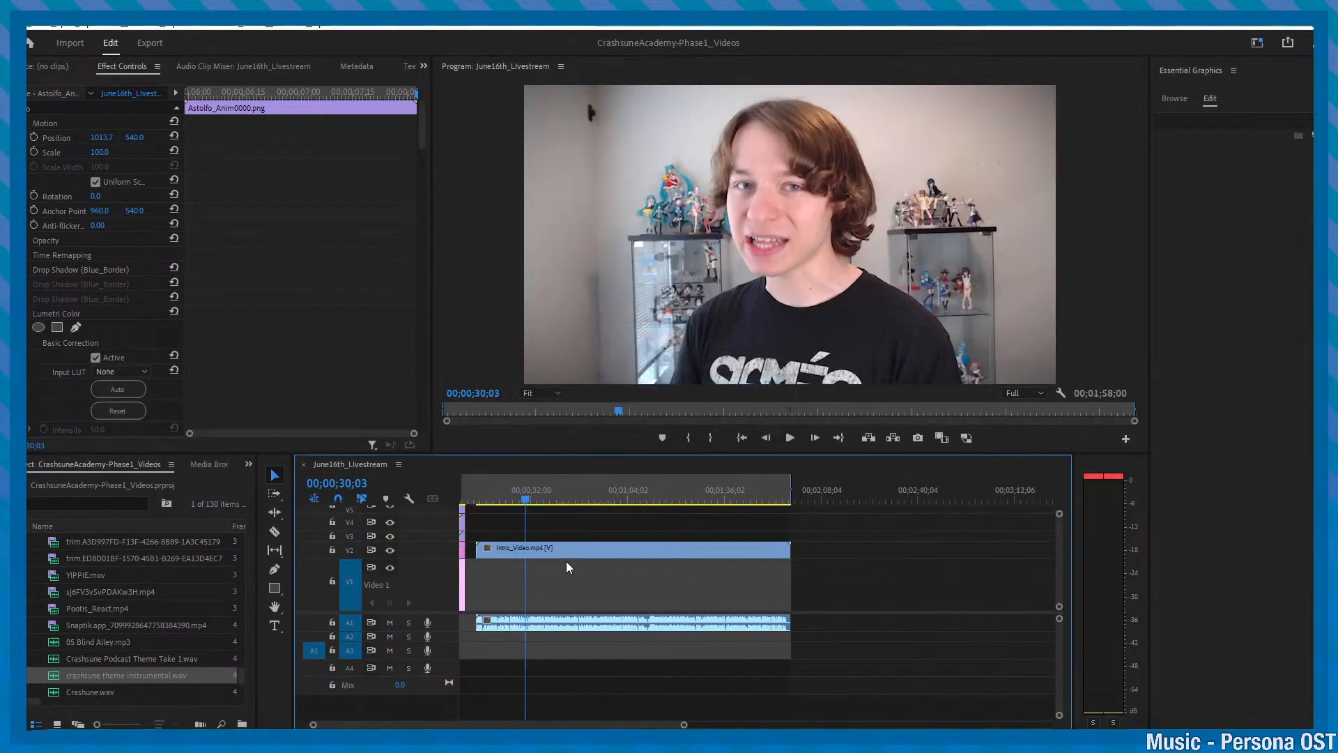
left_click(515, 491)
left_click_drag(516, 490, 515, 493)
scroll(521, 546, "up", 3, "alt")
scroll(520, 550, "up", 2)
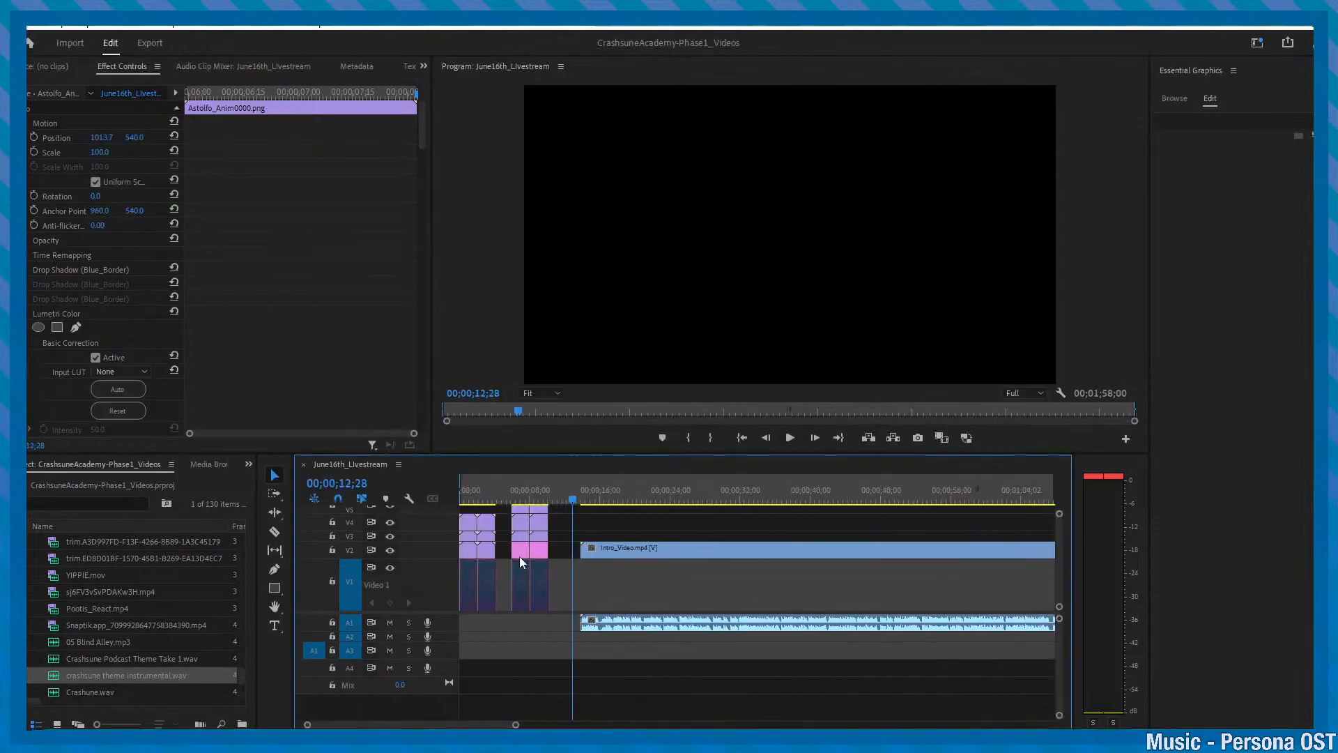
key("ctrl+s")
- Preview the web page footage at 00;00;41;27 in Intro_Video.mp4 and look over the sequence around it
scroll(558, 561, "down", 2, "alt")
scroll(557, 562, "down", 1, "alt")
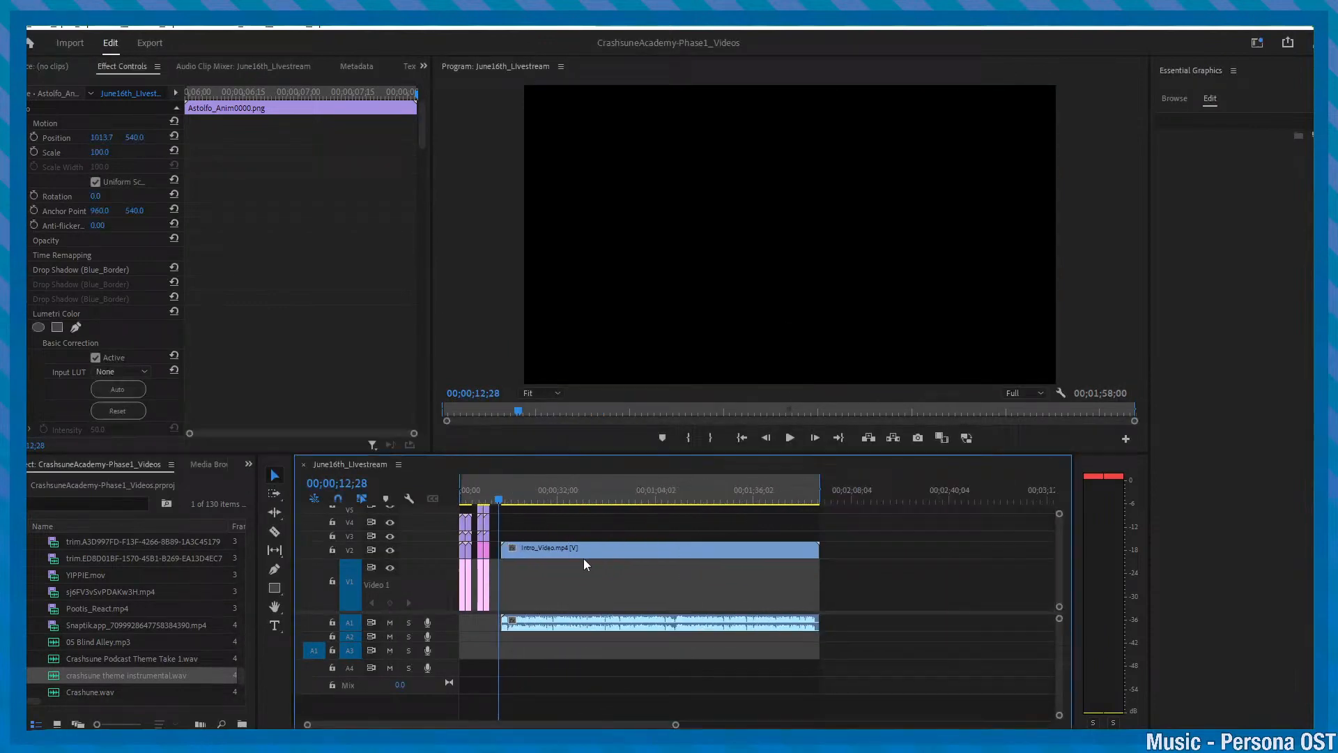
left_click(590, 496)
scroll(587, 577, "up", 1, "alt")
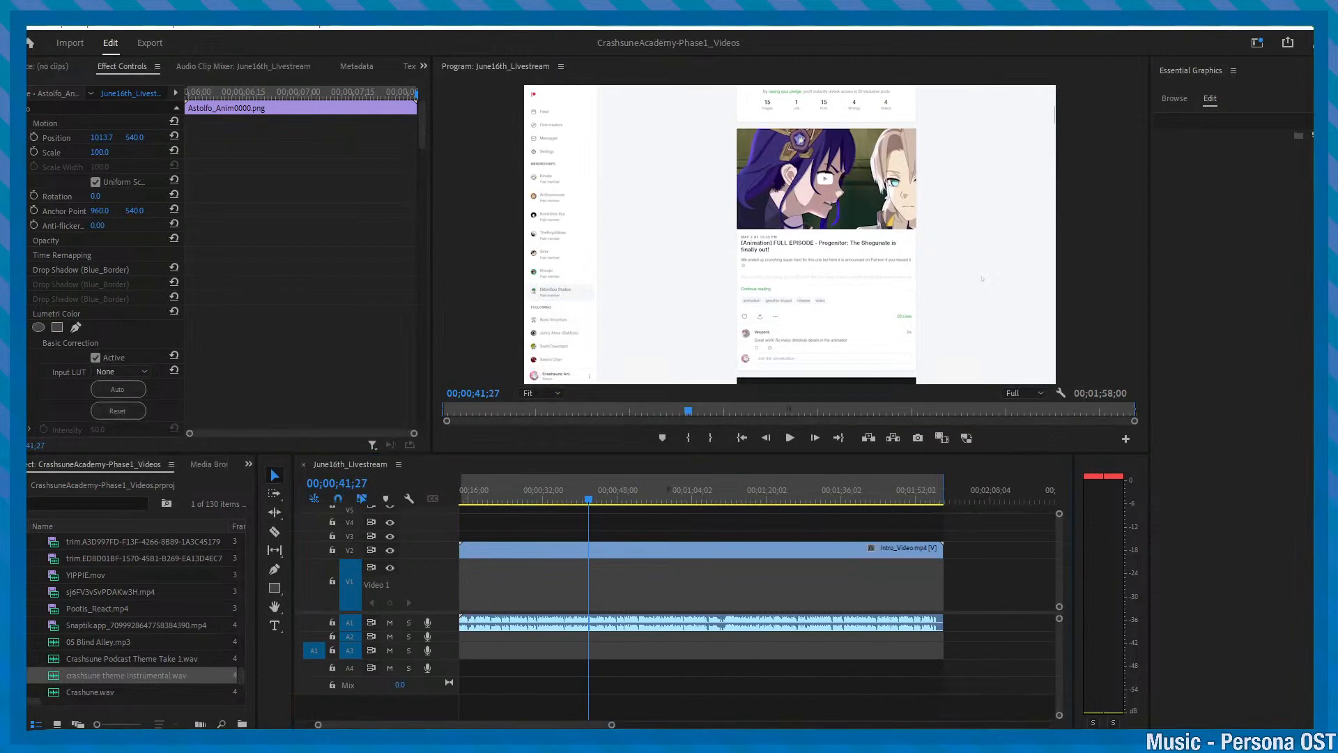
left_click(656, 659)
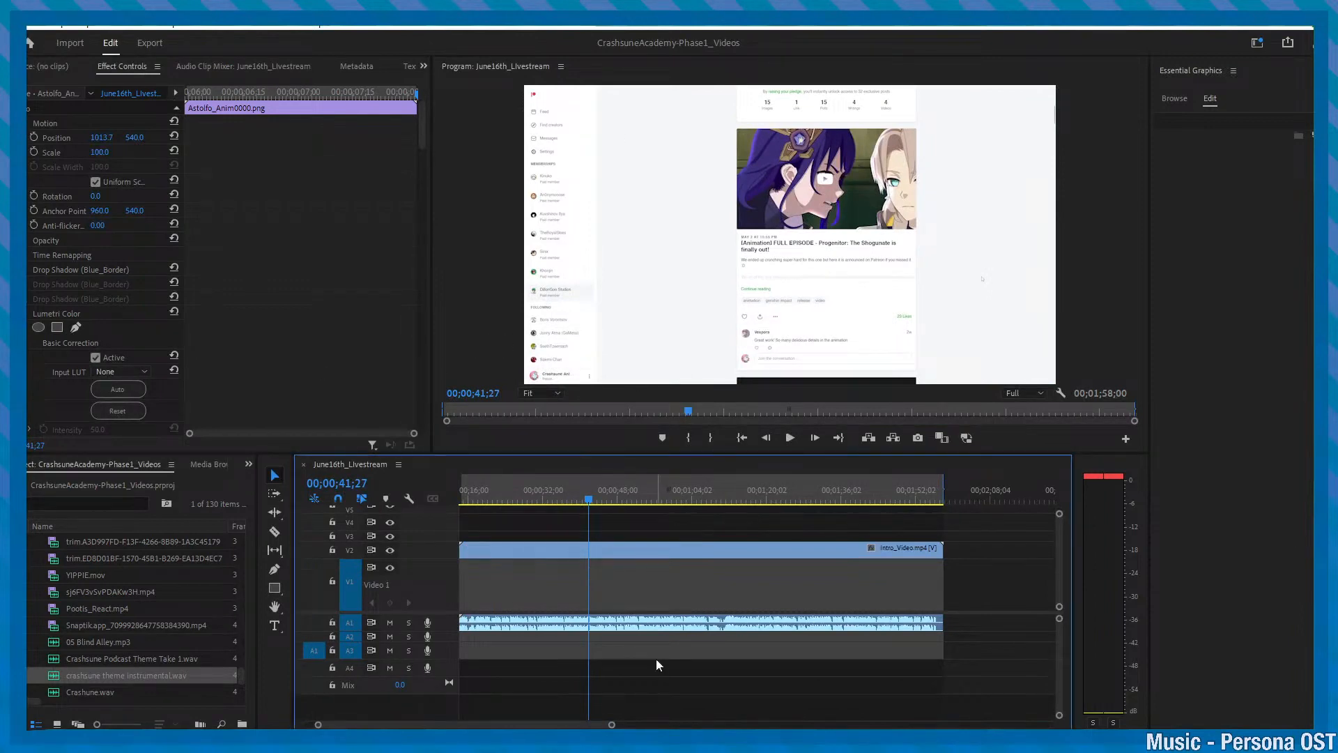
scroll(613, 628, "down", 2, "alt")
scroll(613, 629, "up", 3, "alt")
scroll(612, 629, "up", 2)
scroll(612, 628, "down", 2, "alt")
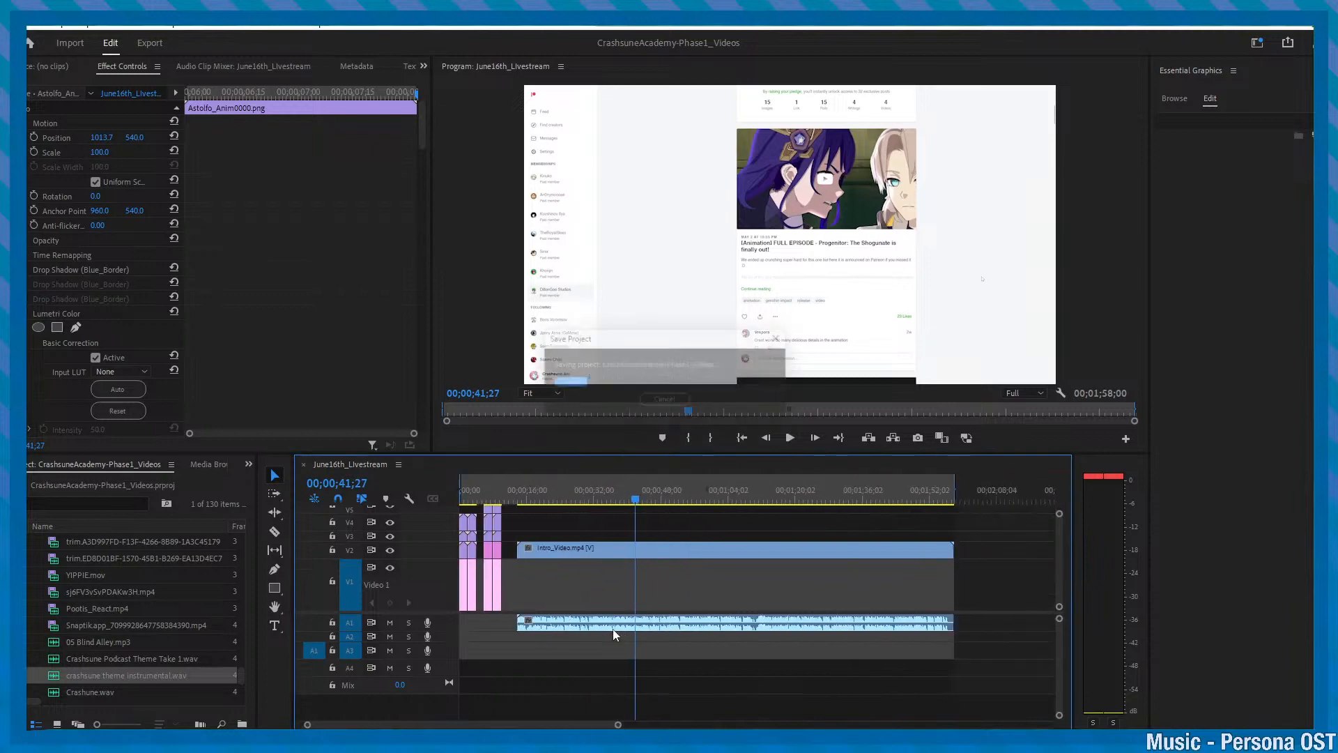
- Check the start of Intro_Video.mp4 and the gap before it, preview the frame at 00;00;56;28, and save the project
left_click_drag(679, 488, 519, 604)
scroll(520, 604, "up", 2, "alt")
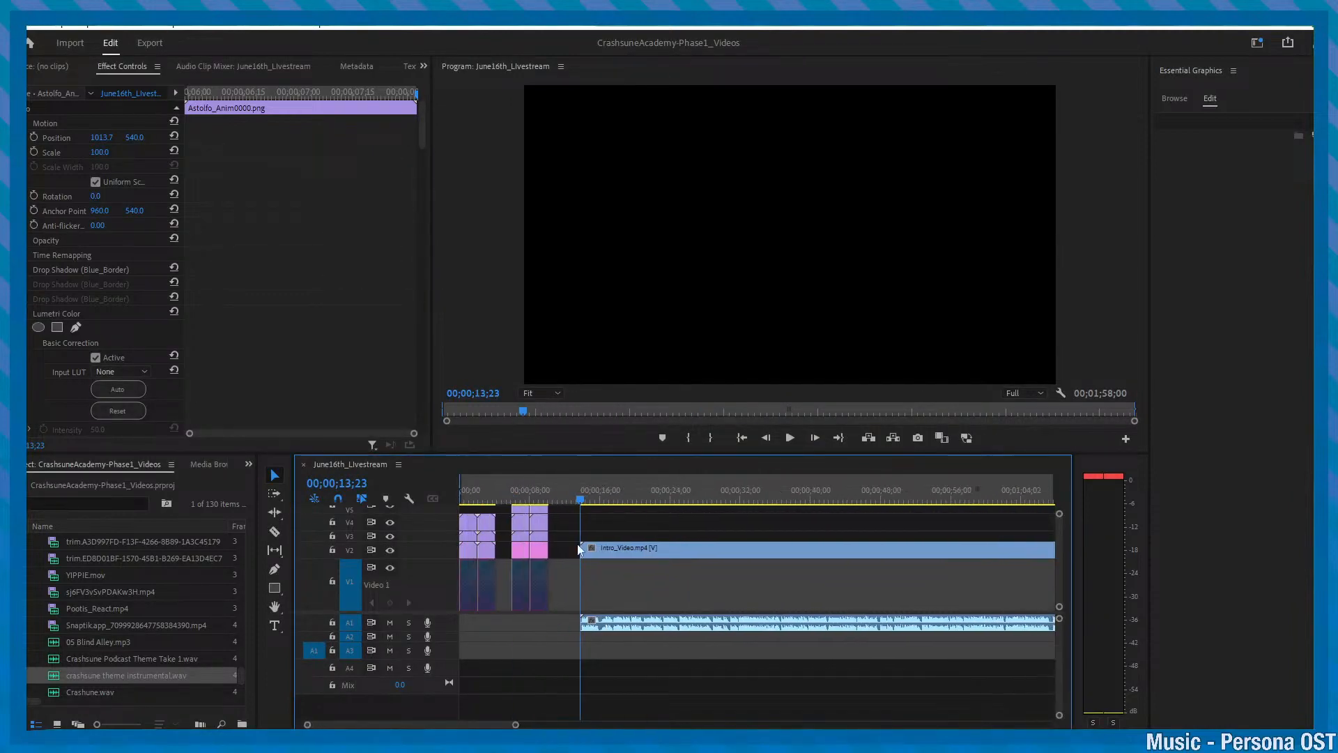
left_click(561, 489)
scroll(620, 546, "down", 2, "alt")
left_click(640, 490)
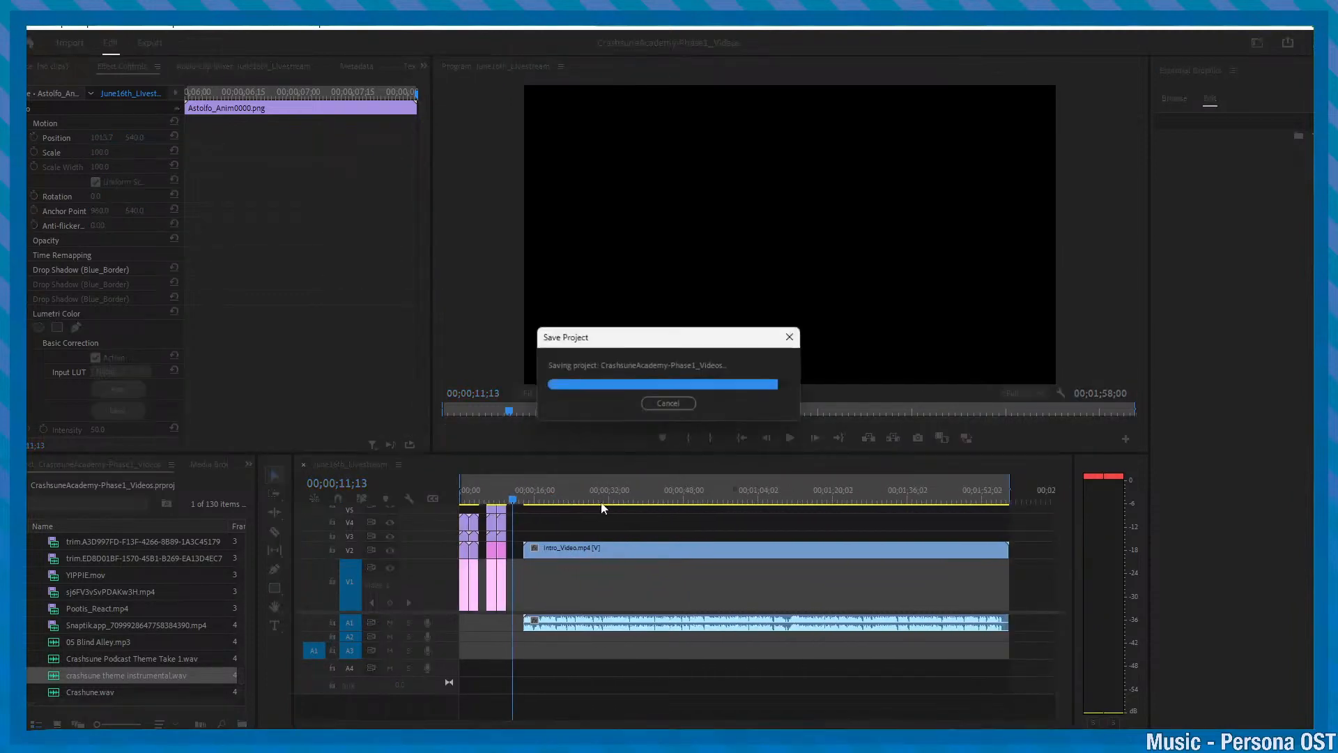
left_click(726, 488)
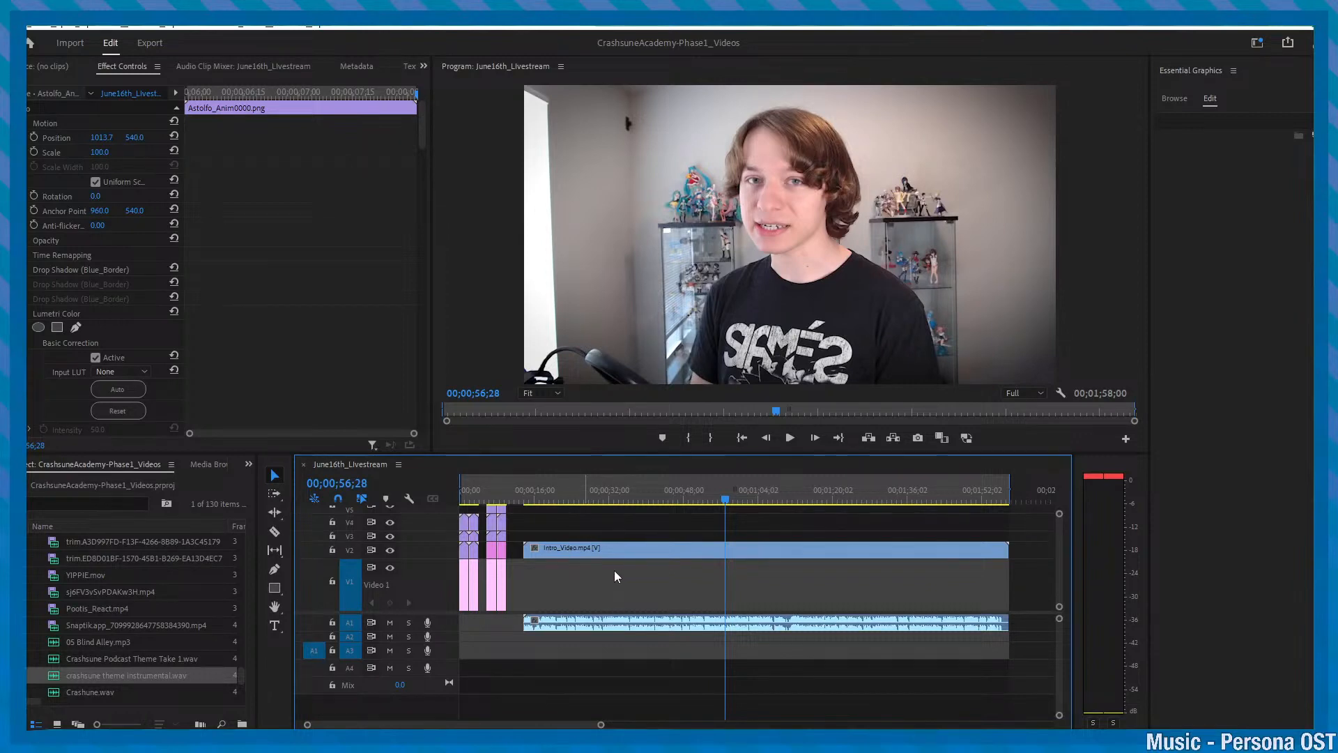
key("minus")
key("ctrl+s")
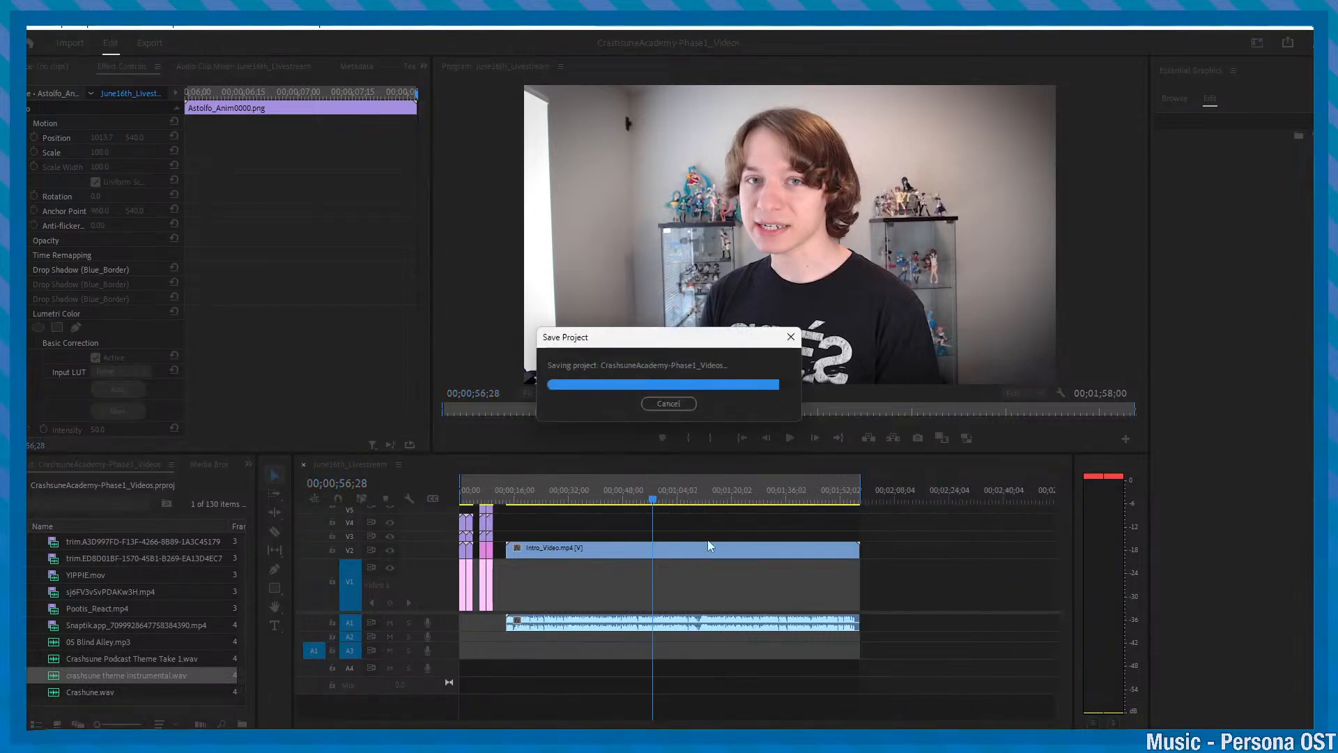
- Move the playhead to 00;01;09;23 in Intro_Video.mp4, inspect the audio waveform around it, and save the project
left_click(686, 499)
left_click(697, 491)
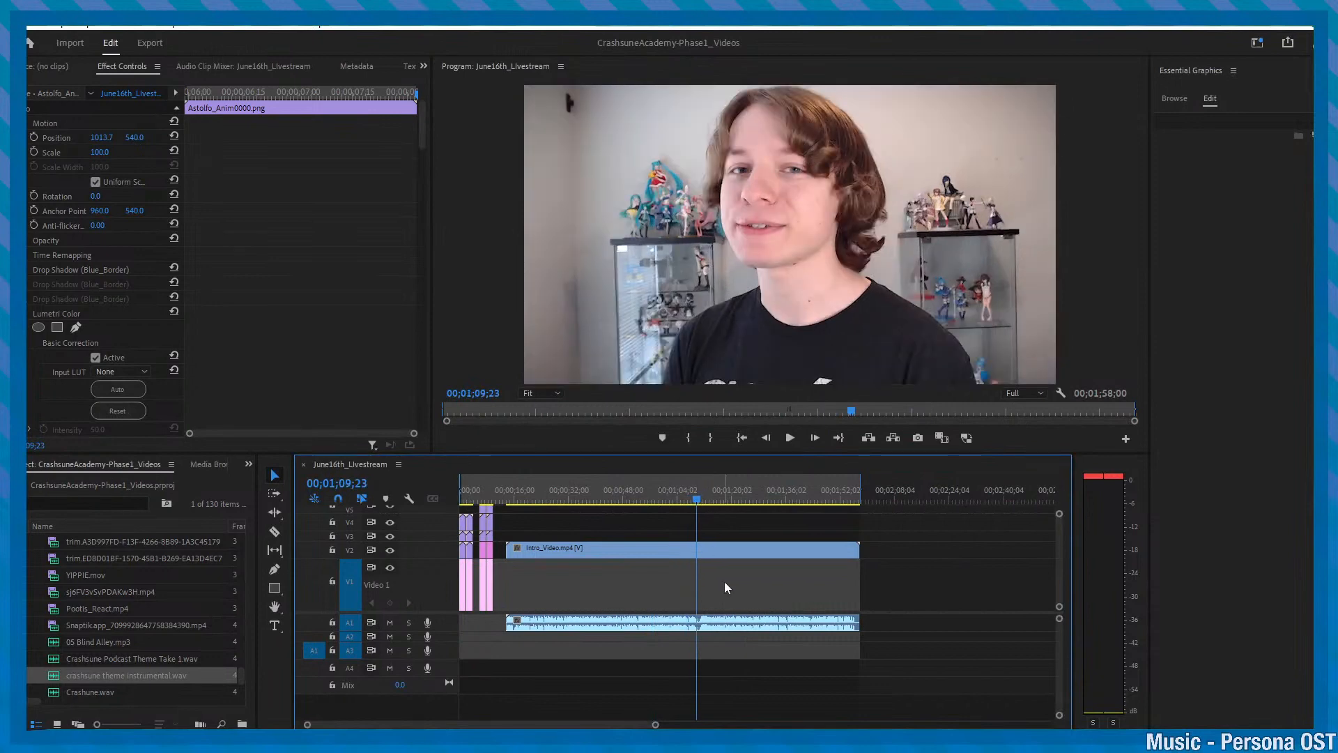
key("ctrl+s")
key("equal")
key("equal")
key("equal")
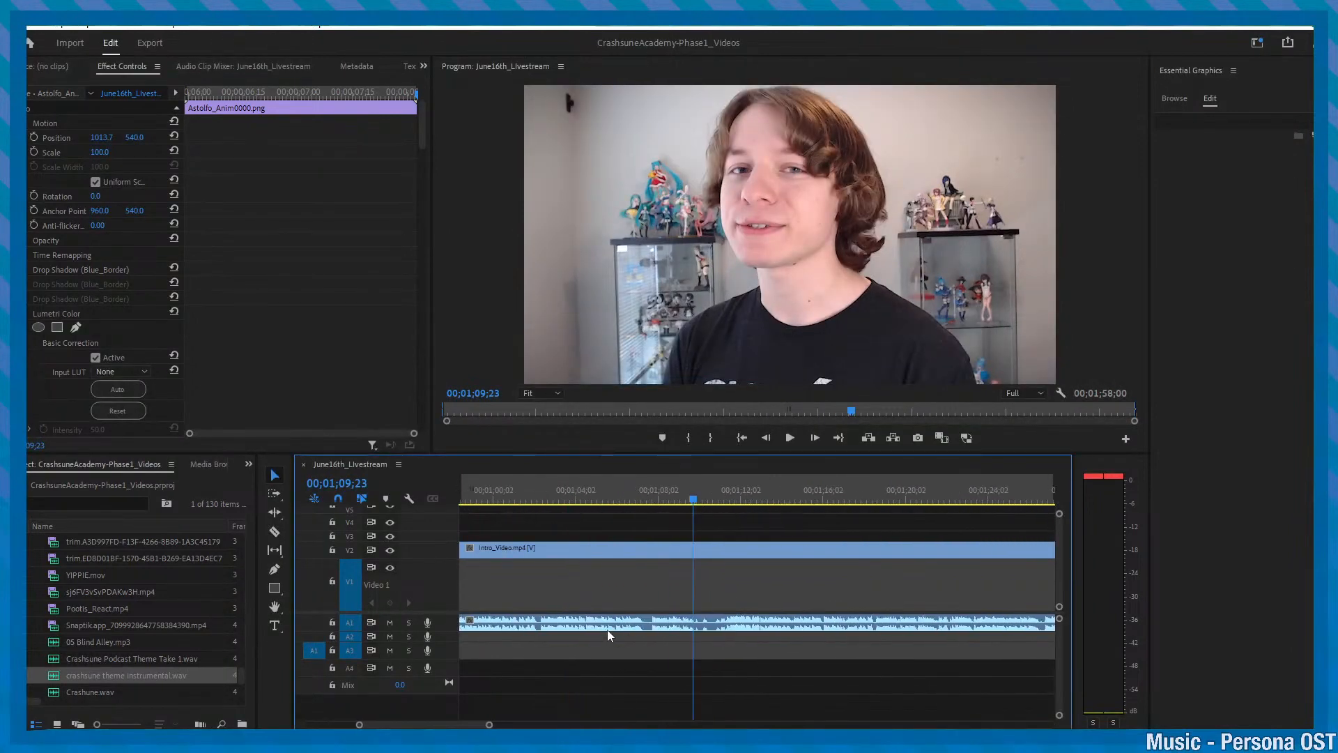
key("ctrl+s")
key("minus")
key("minus")
key("minus")
key("ctrl+s")
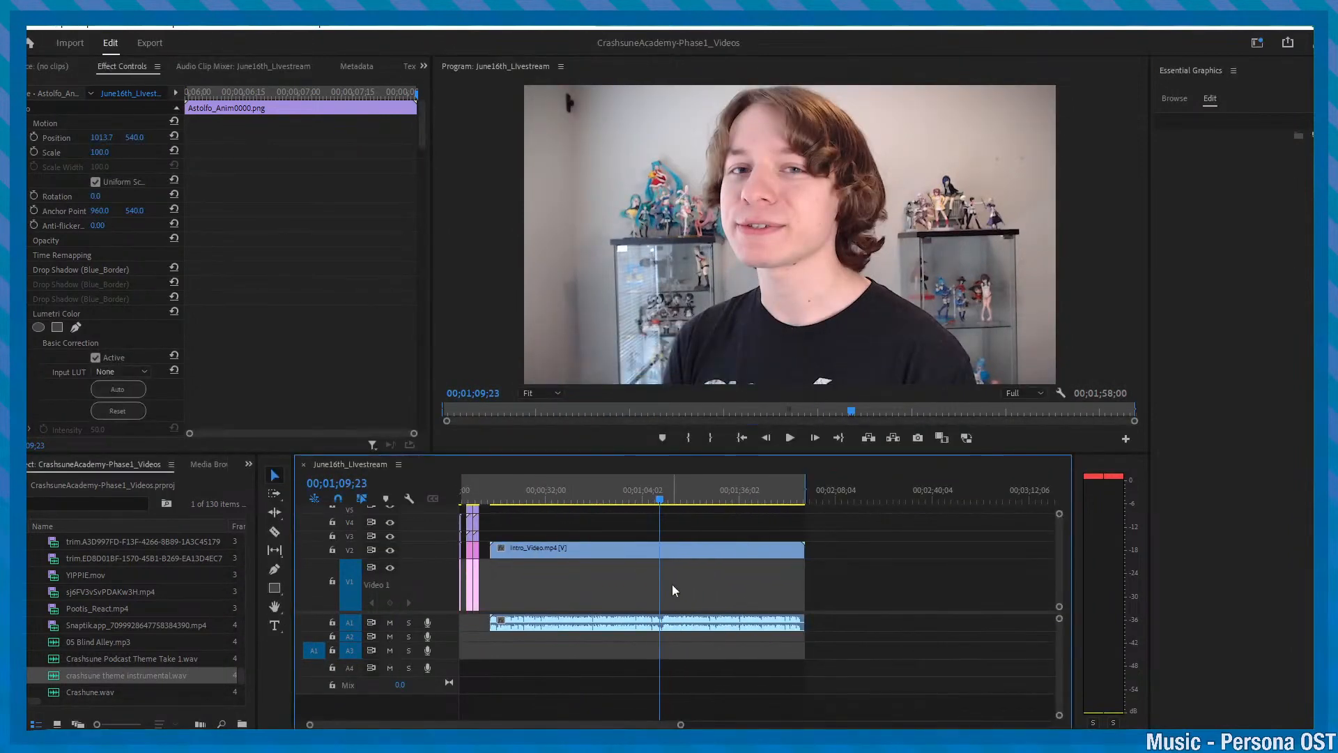
- Select the Intro_Video.mp4 clip, place the playhead at 00;00;12;10 in the gap before it, and save the project
left_click(669, 548)
key("equal")
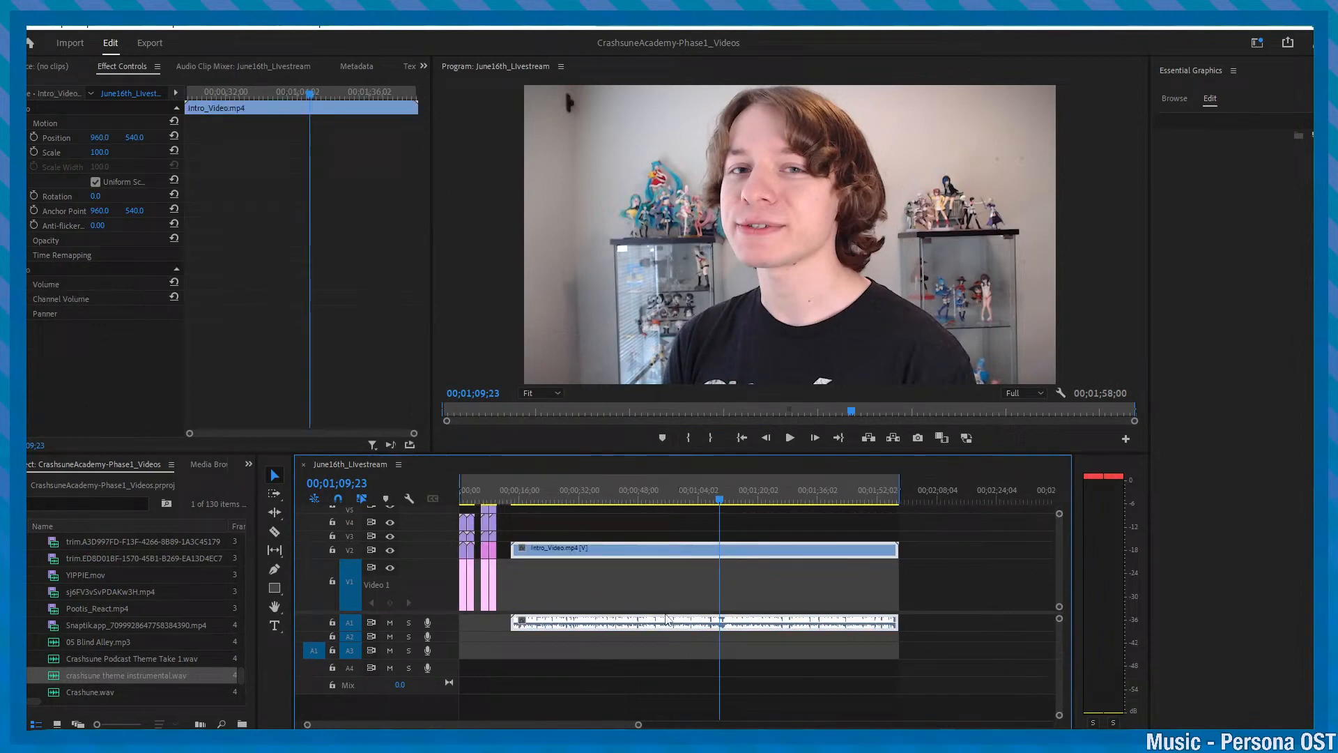
left_click(508, 500)
key("ctrl+s")
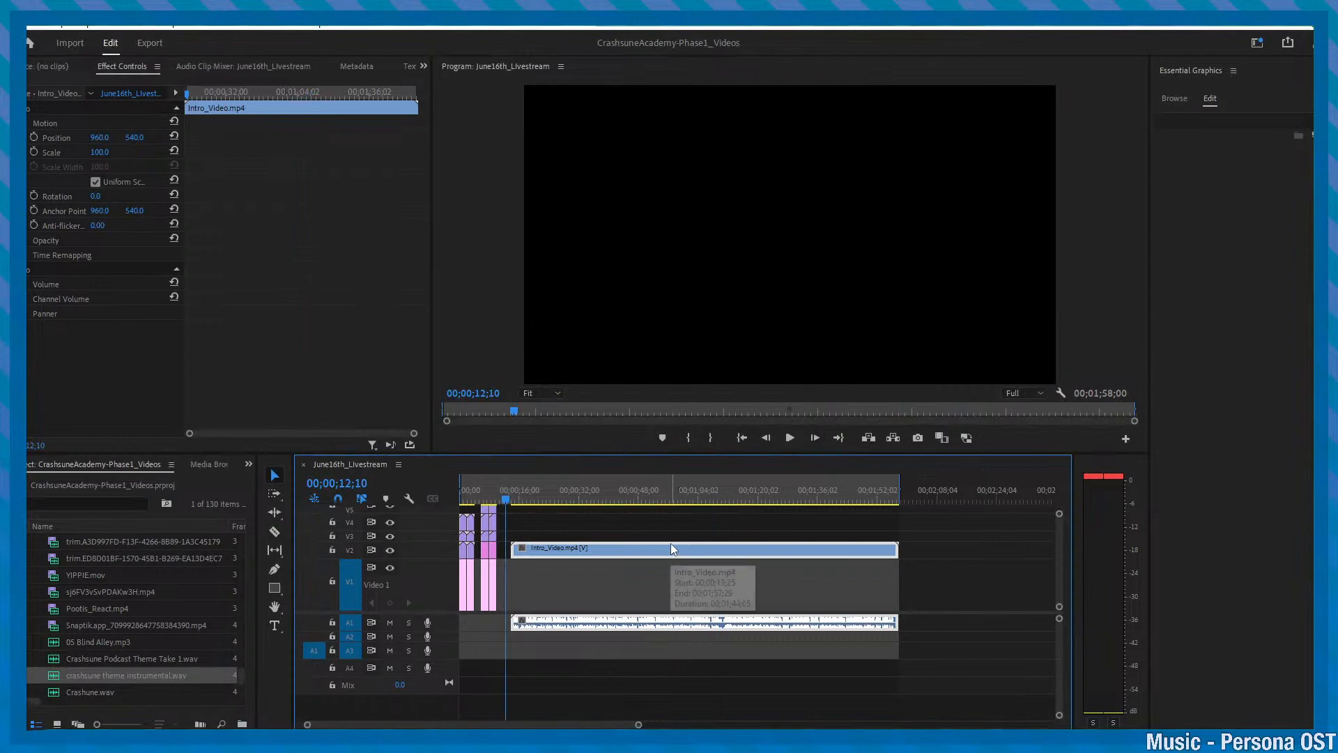
scroll(567, 561, "up", 3, "alt")
scroll(572, 571, "up", 3)
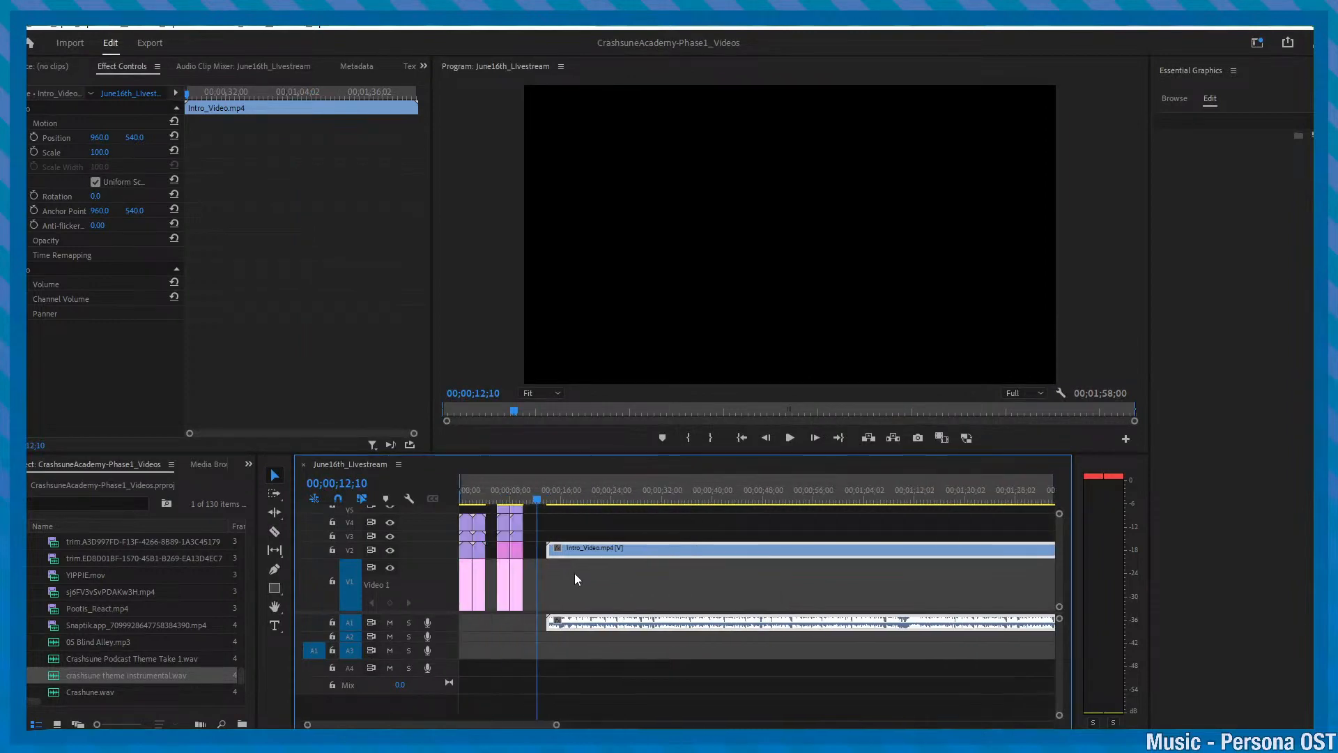
scroll(573, 572, "down", 3, "alt")
scroll(552, 571, "up", 3, "alt")
scroll(552, 570, "up", 3)
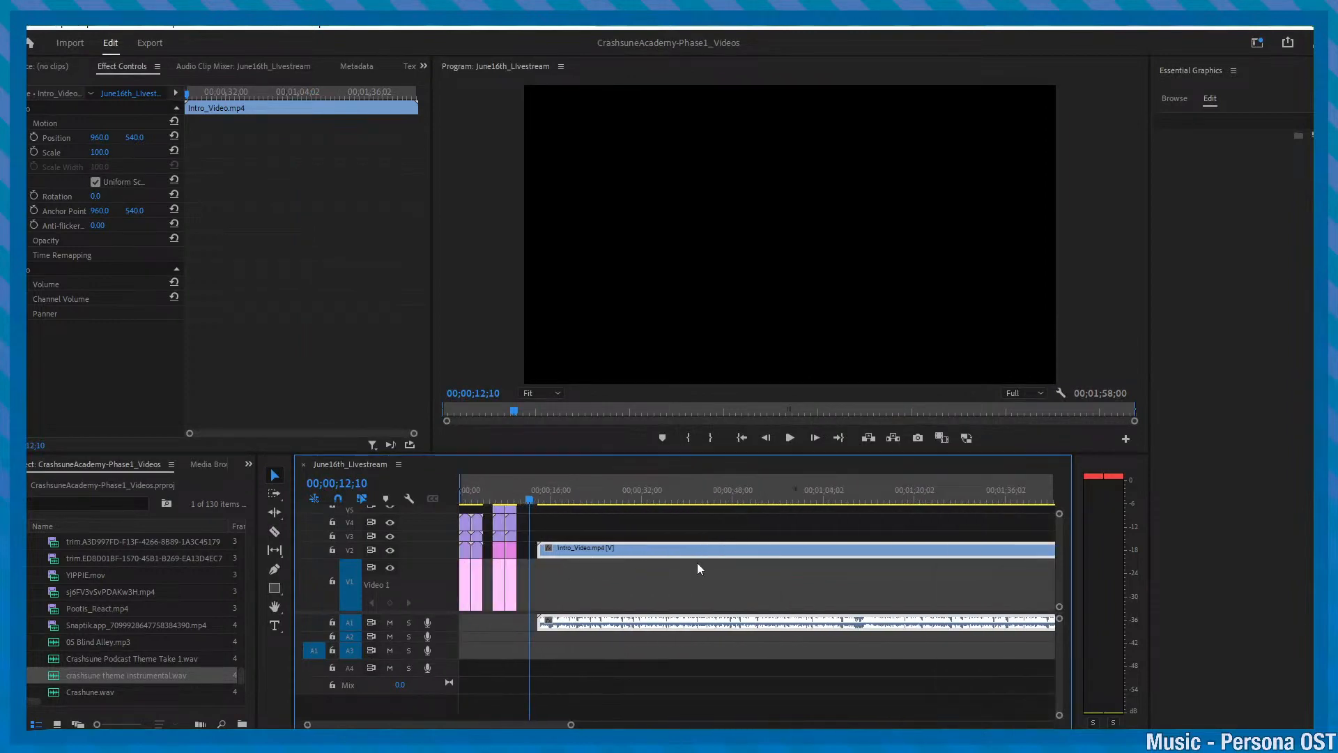
- Move the playhead to 00;01;10;11 at the "Animation YouTubers" meme in Intro_Video.mp4 and save the project
left_click(846, 497)
scroll(878, 577, "up", 3, "alt")
left_click(828, 501)
scroll(830, 634, "up", 2, "alt")
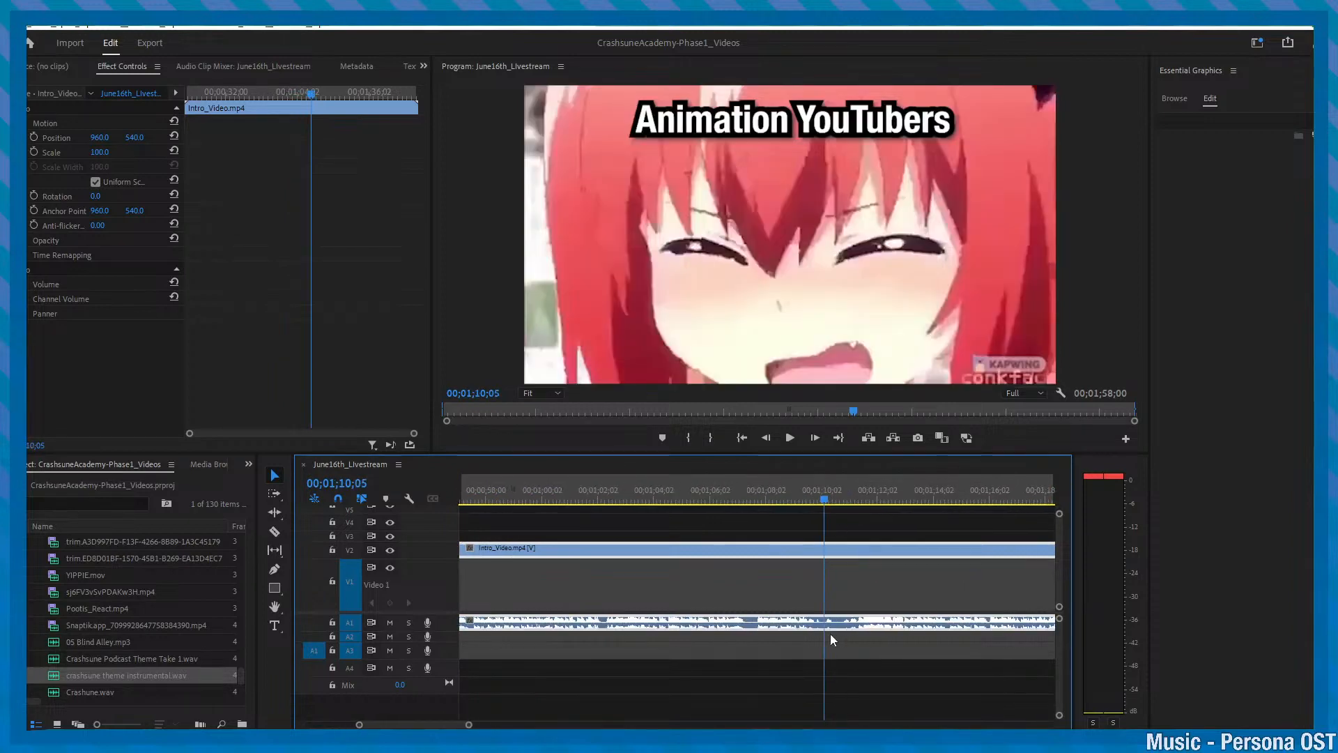
left_click(832, 502)
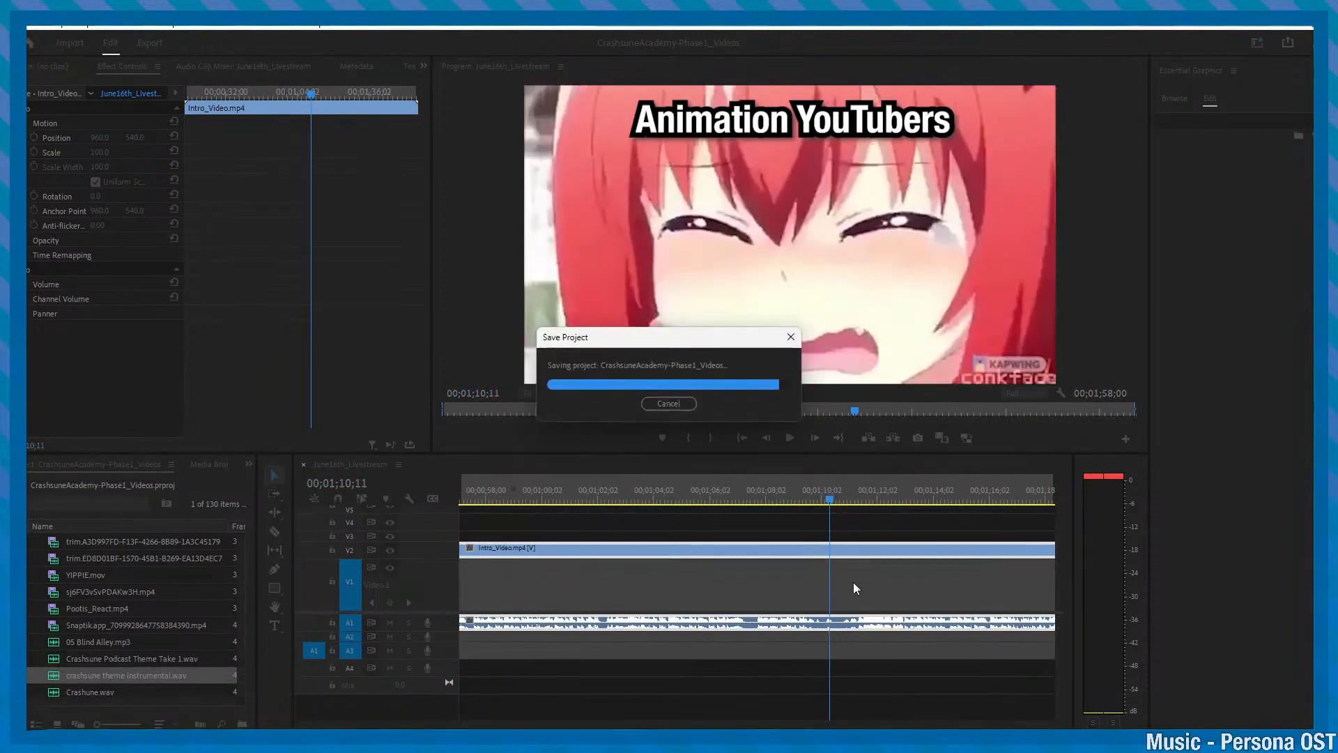
scroll(771, 613, "down", 5, "alt")
scroll(771, 613, "down", 1, "alt")
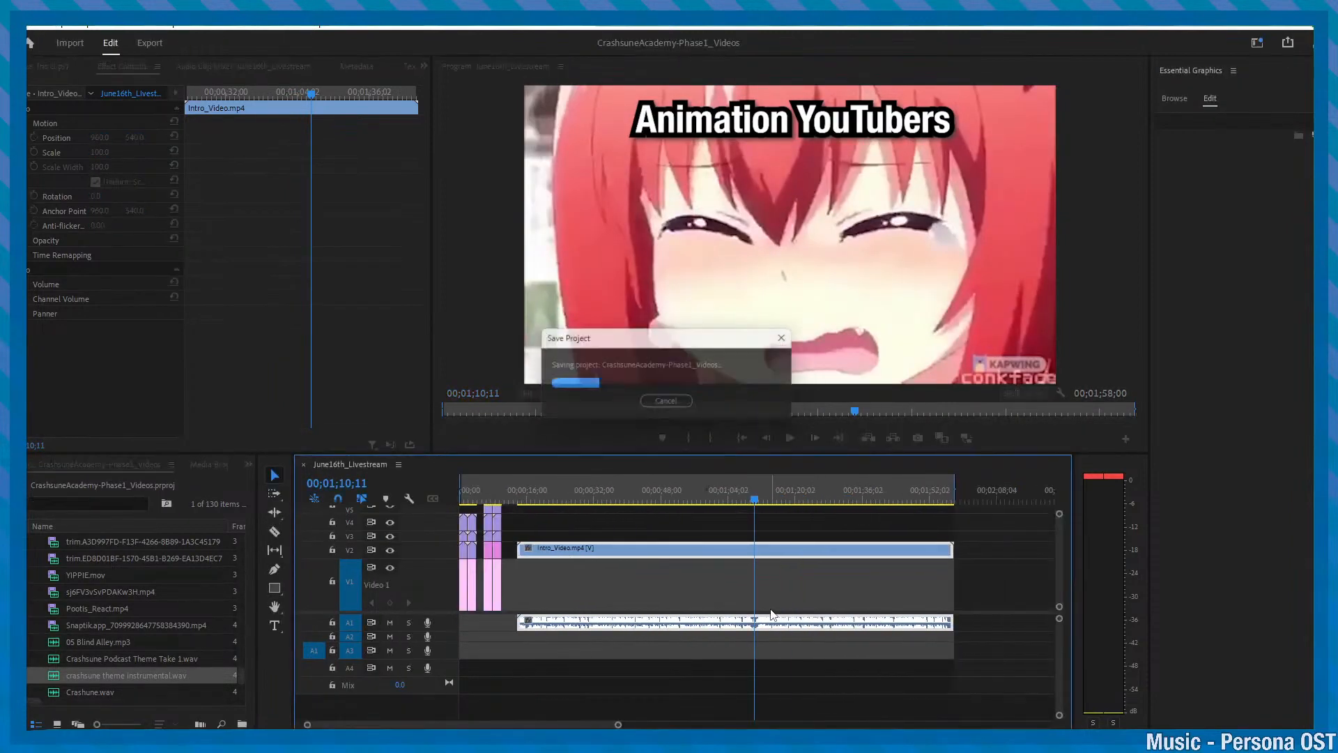
scroll(767, 611, "up", 2, "alt")
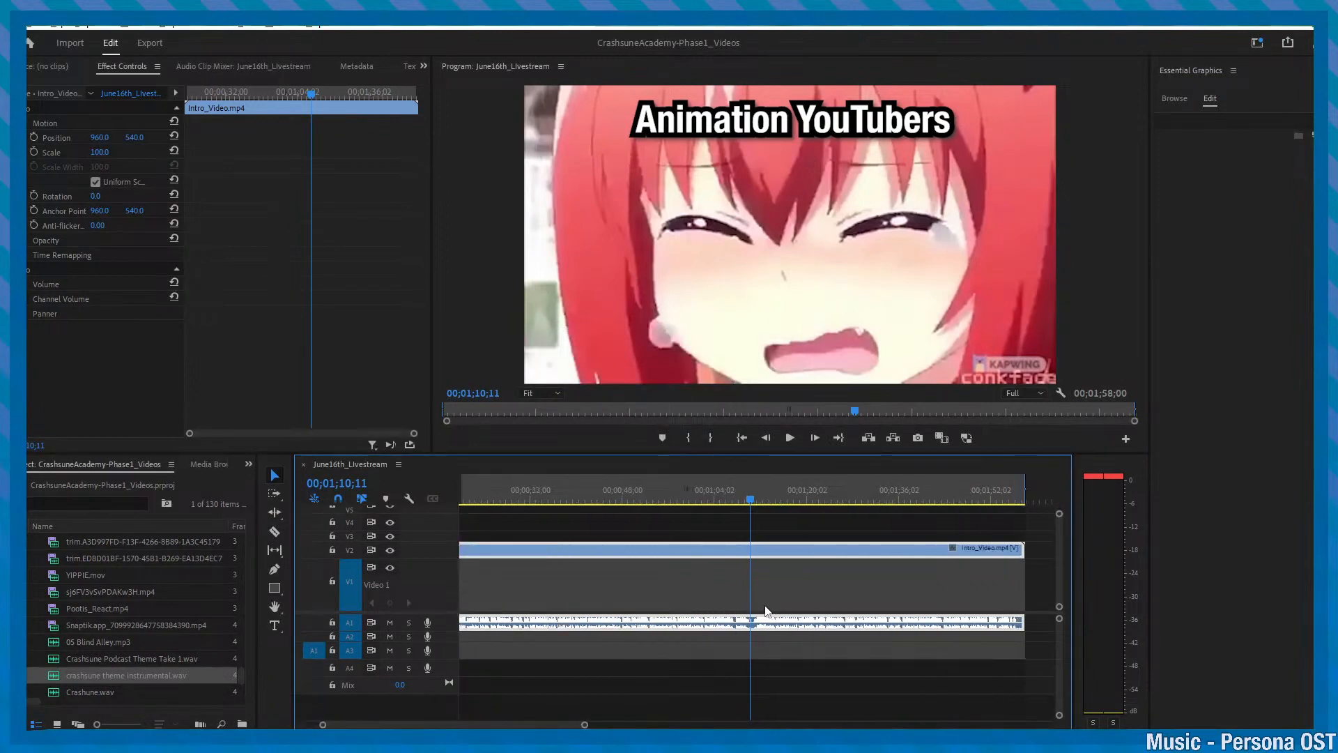
- Try splitting Intro_Video.mp4 at 00;01;10;11 and again slightly after the playhead, undoing each cut
key("c")
left_click(744, 548)
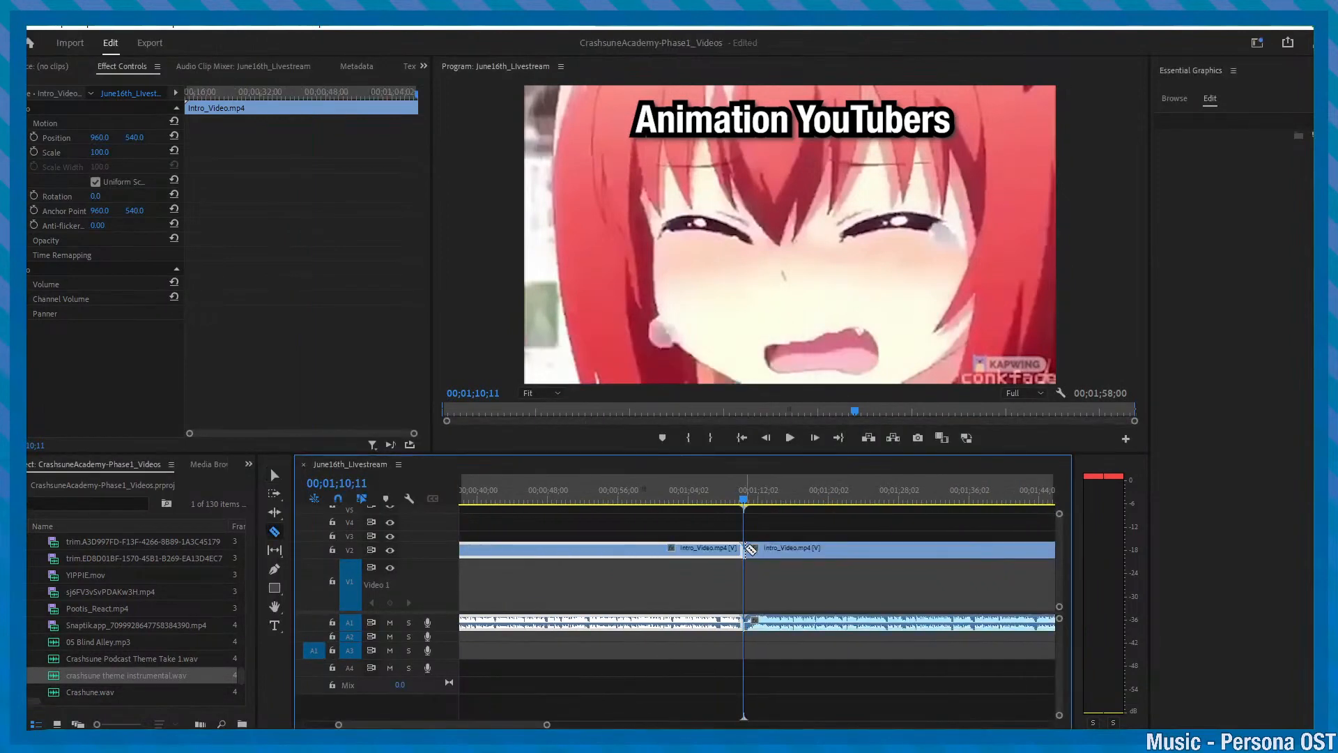
key("v")
key("ctrl+z")
key("c")
left_click(771, 548)
key("v")
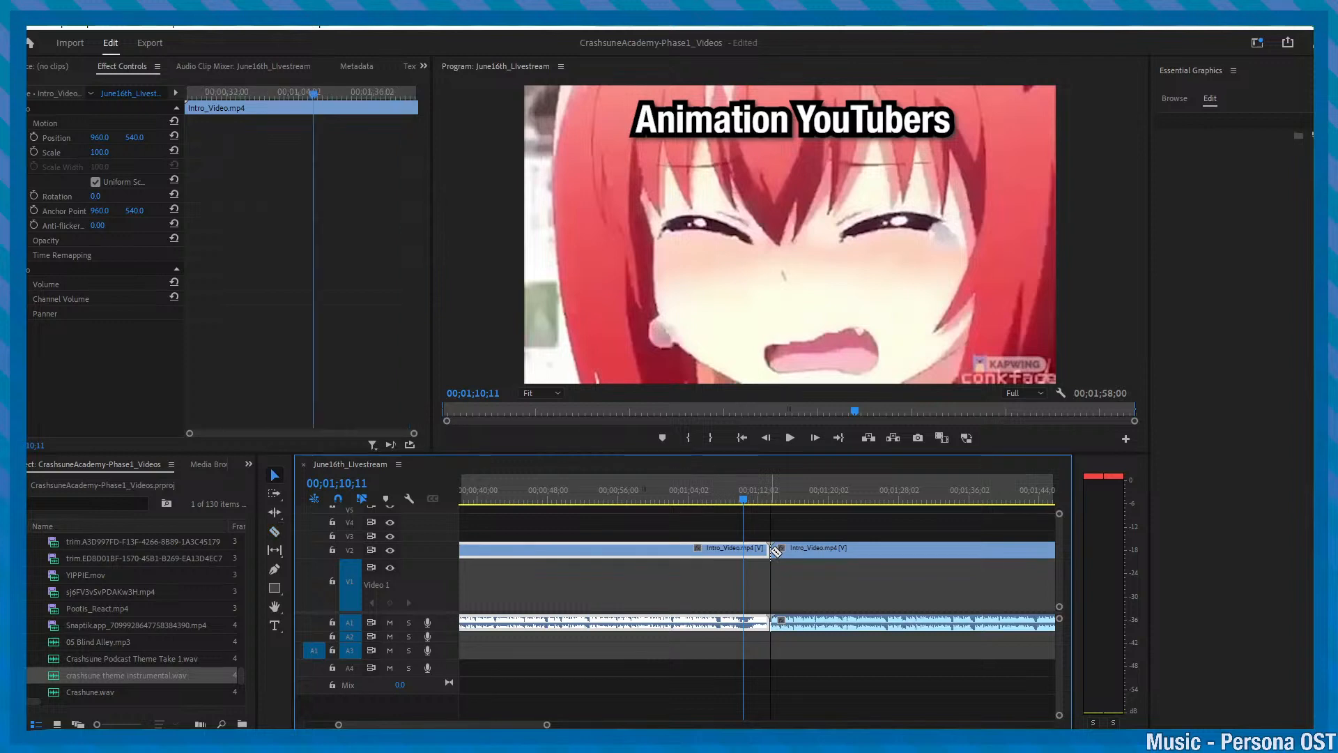
key("ctrl+z")
scroll(748, 580, "down", 1, "alt")
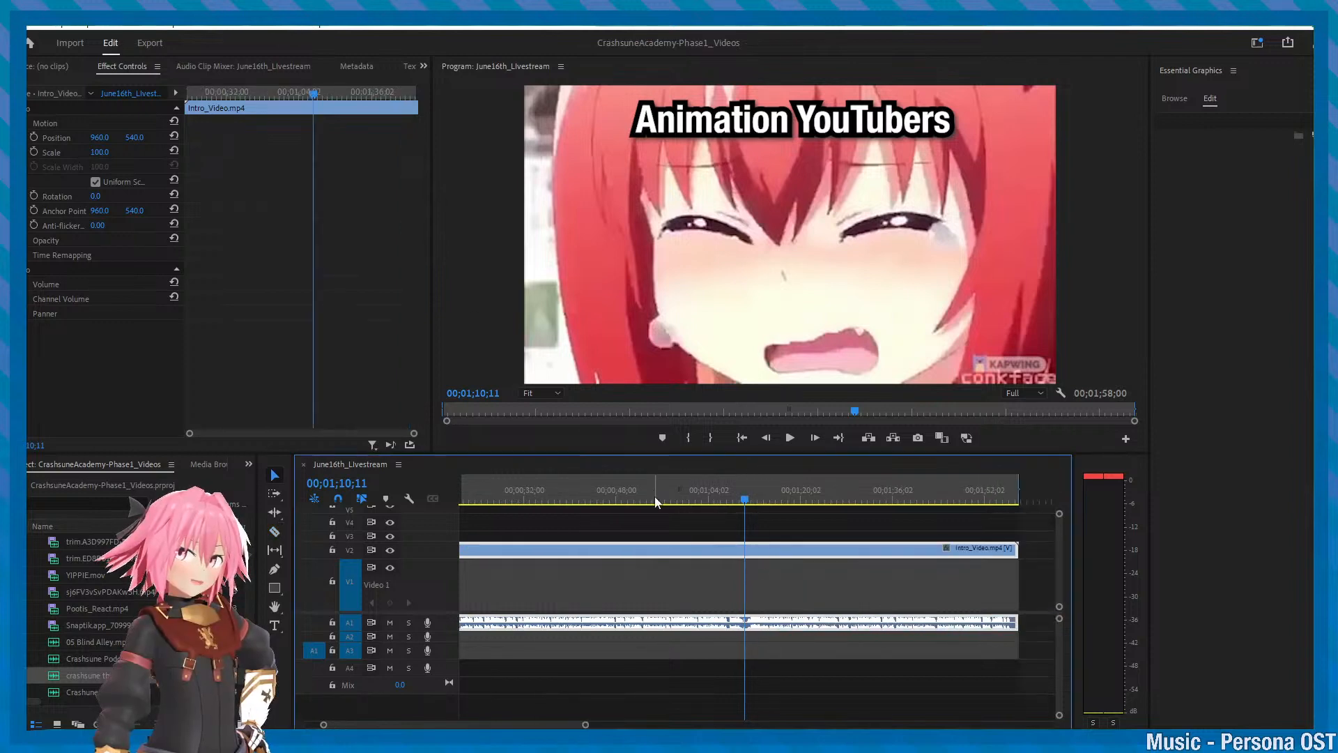
- Look over Intro_Video.mp4 around the playhead and the full sequence layout, and save the project
scroll(740, 578, "up", 3, "alt")
scroll(735, 588, "down", 2, "alt")
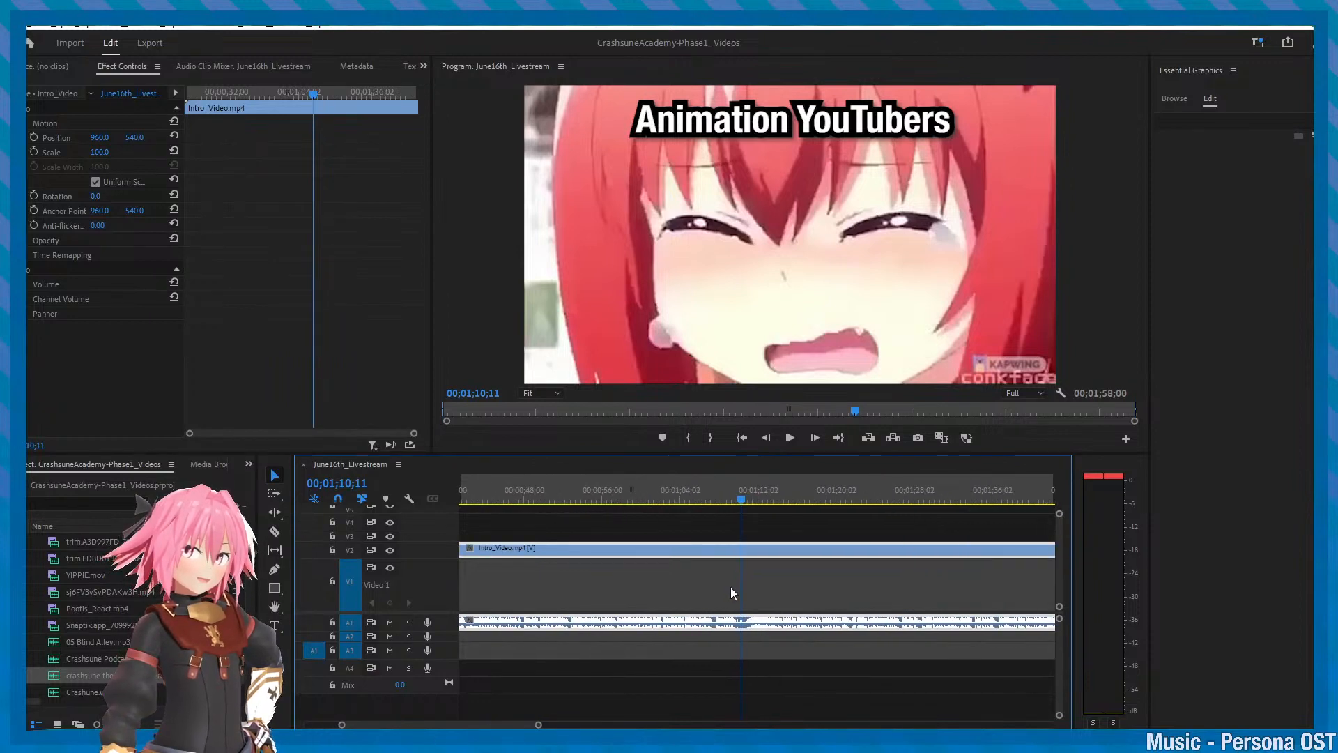
scroll(731, 587, "down", 2, "alt")
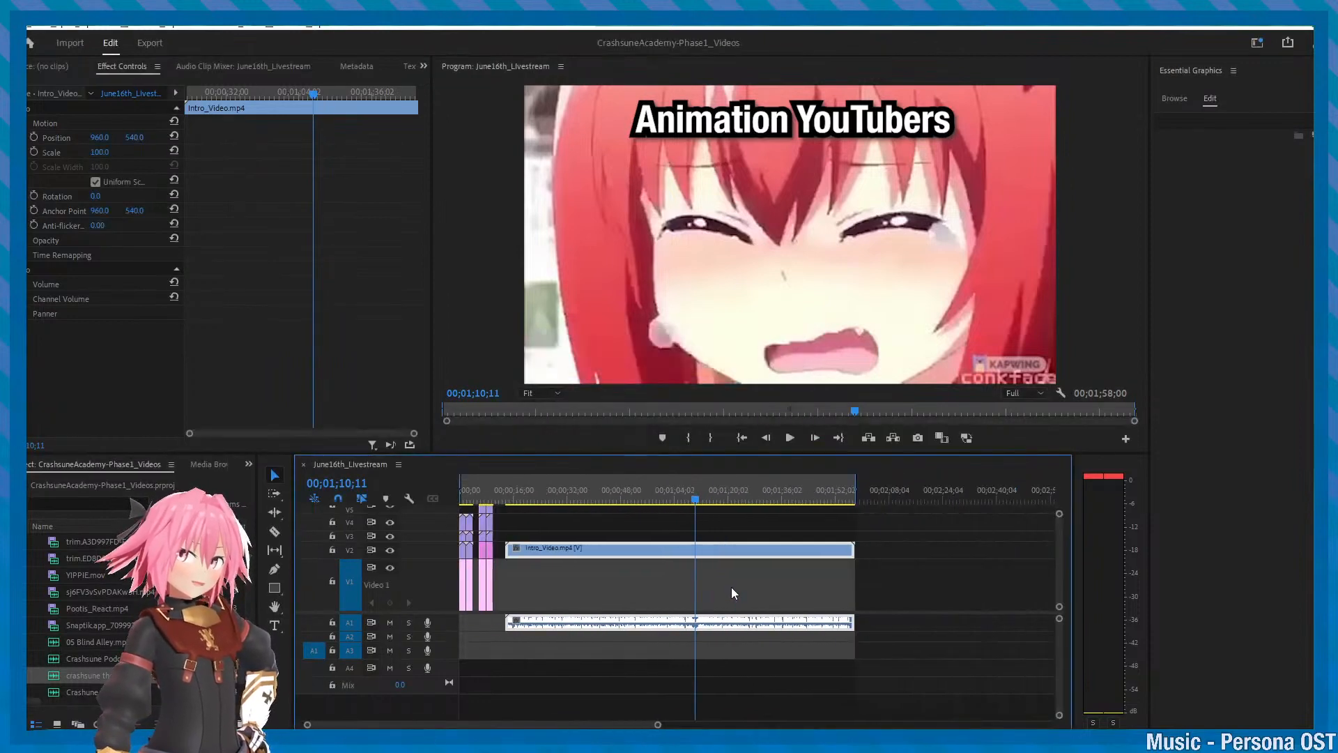
scroll(726, 584, "up", 1, "alt")
key("ctrl+s")
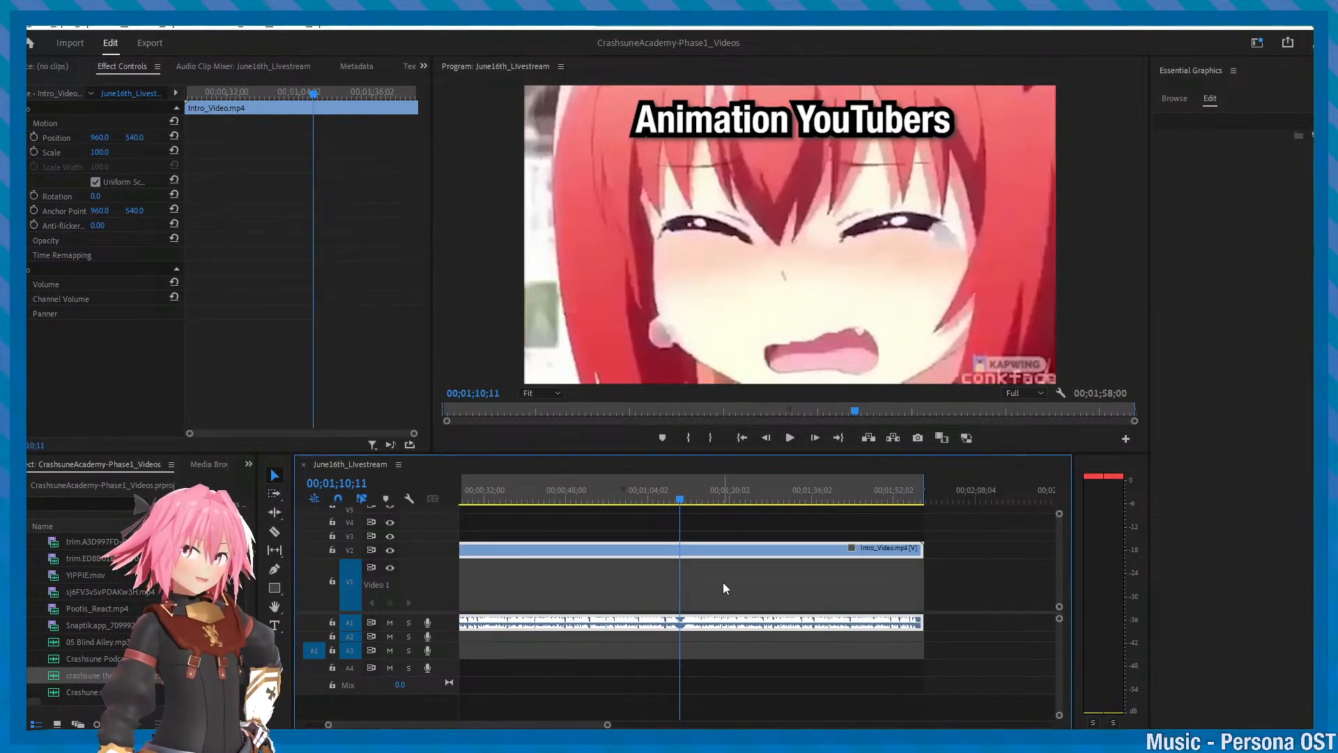
- Preview the end of the second character clip group at 00;00;09;11 and the gap at 00;00;10;27, saving the project at each
scroll(722, 589, "up", 2, "alt")
scroll(718, 586, "down", 3, "alt")
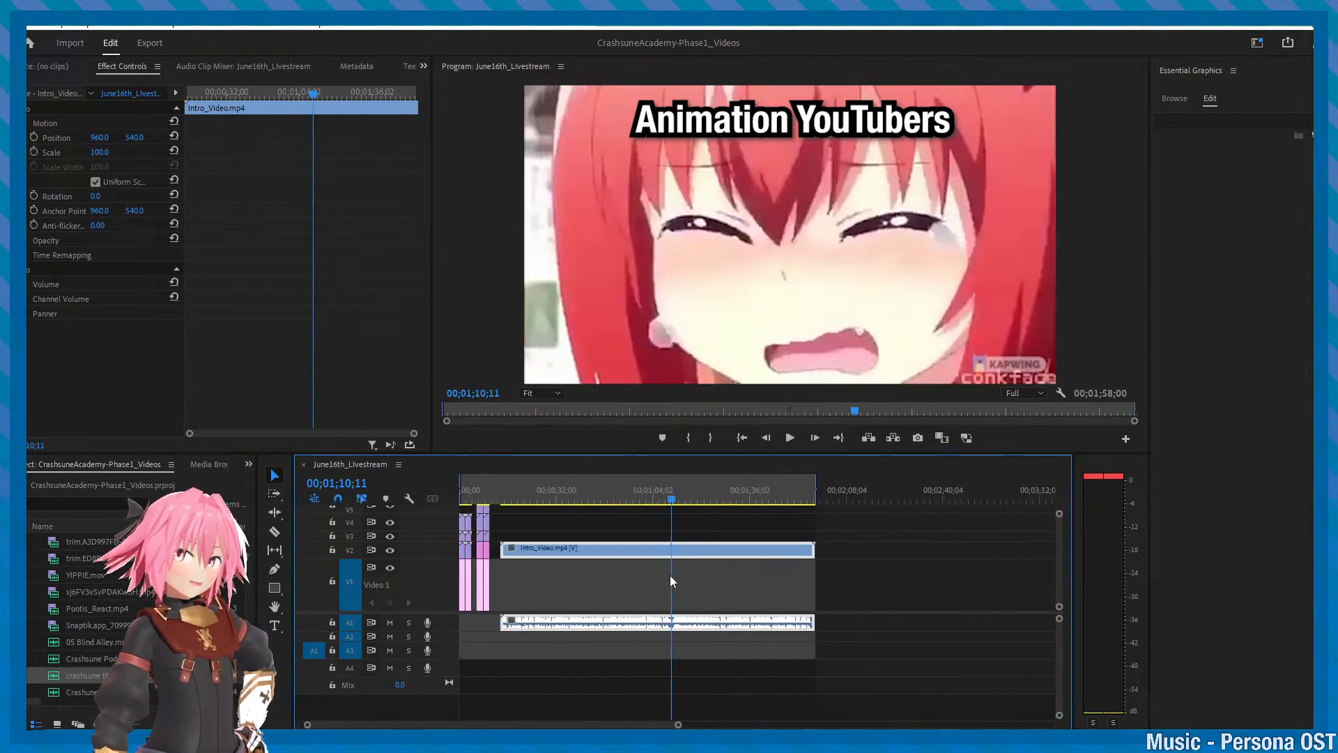
scroll(672, 576, "up", 1, "alt")
scroll(673, 577, "up", 2)
left_click(503, 484)
key("ctrl+s")
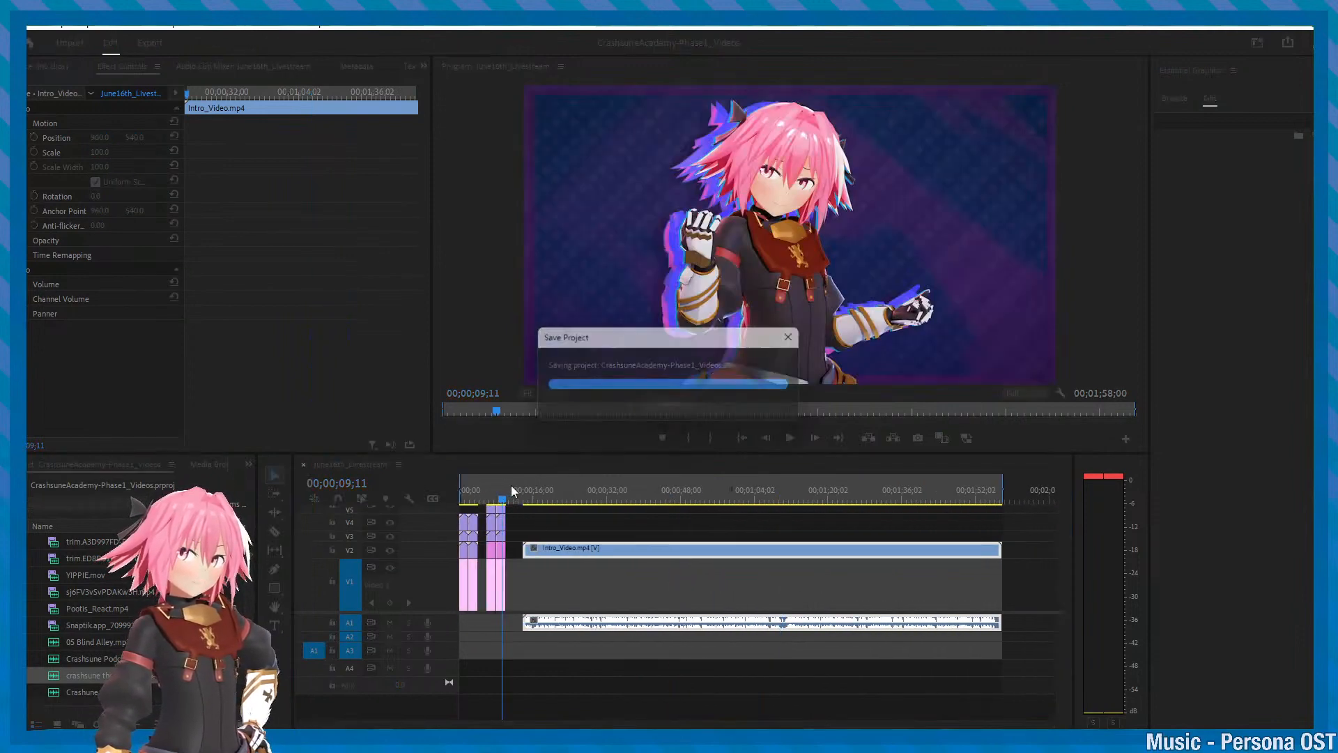
left_click(510, 485)
key("ctrl+s")
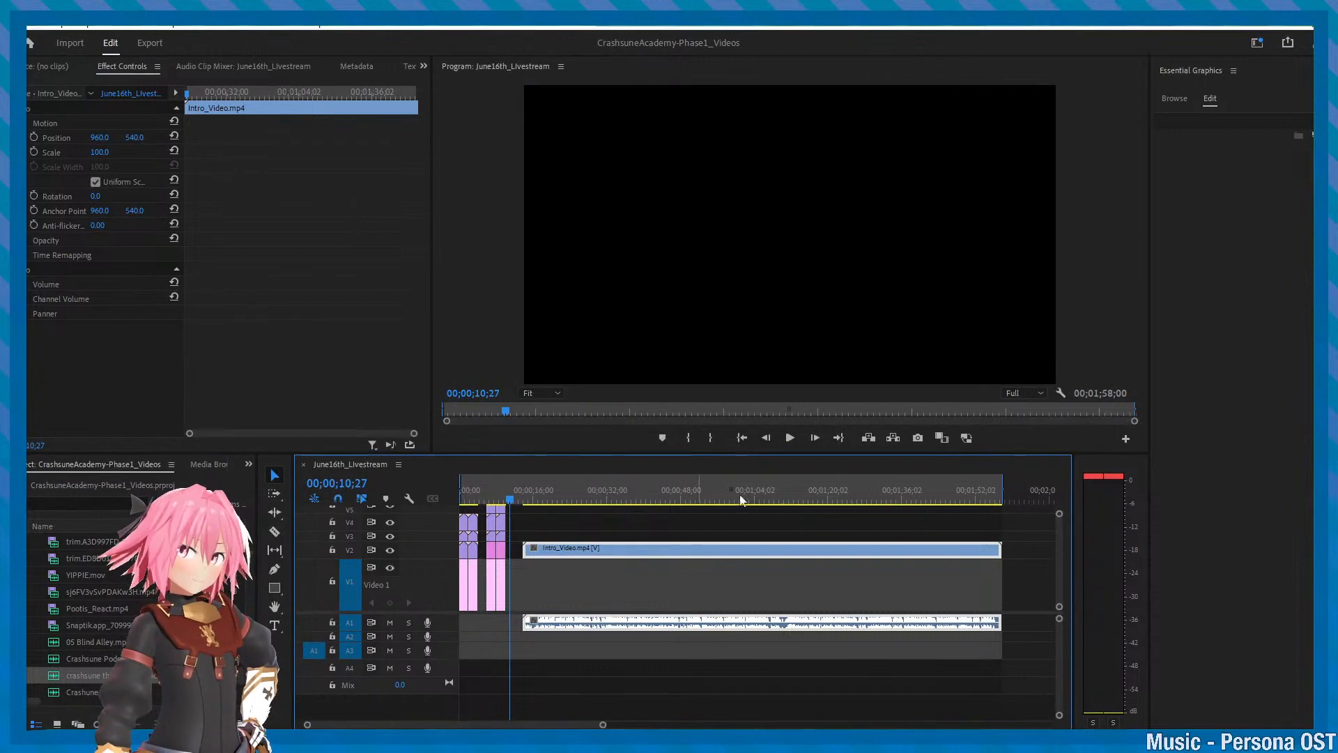
- Move the playhead to the "Animation YouTubers" meme at 00;01;11;07 in Intro_Video.mp4 and save the project
left_click(775, 489)
scroll(814, 566, "up", 2, "alt")
left_click(761, 495)
key("ctrl+s")
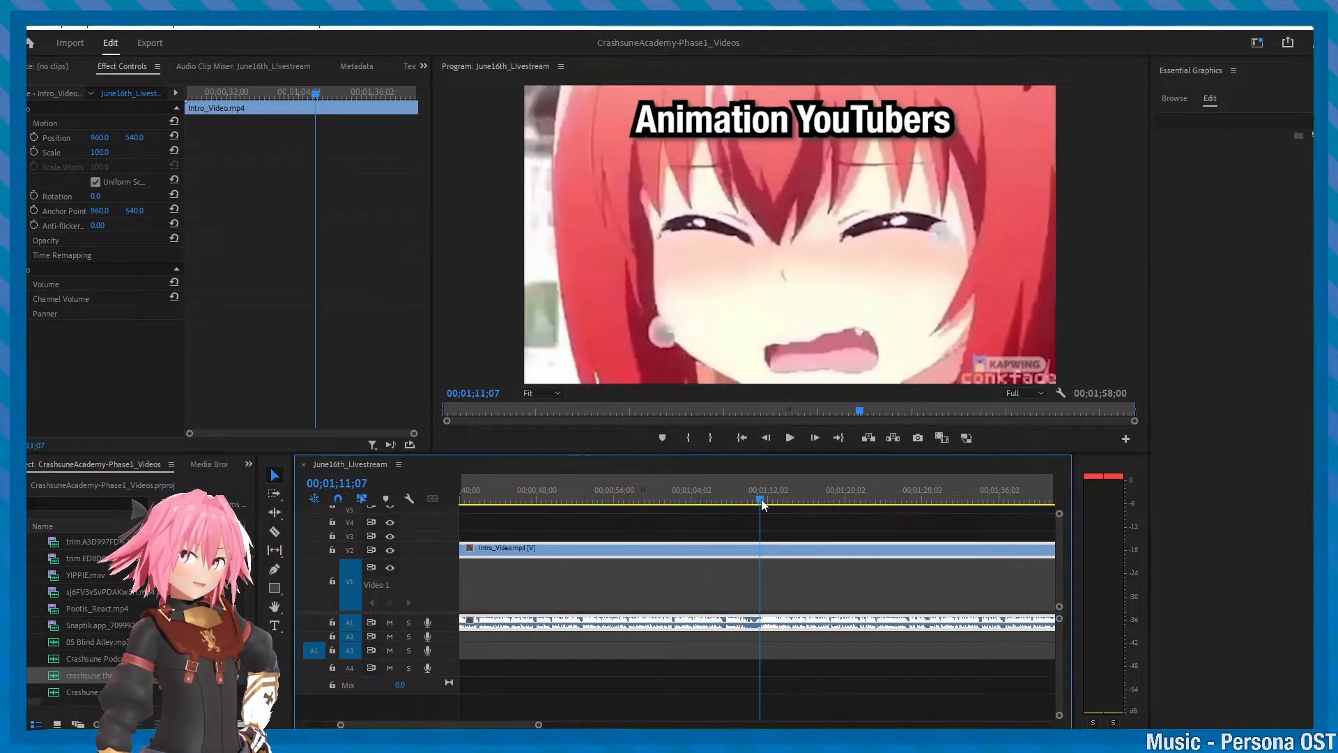
- Preview the talking-head footage in Intro_Video.mp4 at 00;01;26;27 and 00;01;38;14, saving the project at each
scroll(819, 492, "down", 1, "alt")
left_click(853, 487)
scroll(848, 581, "down", 2, "alt")
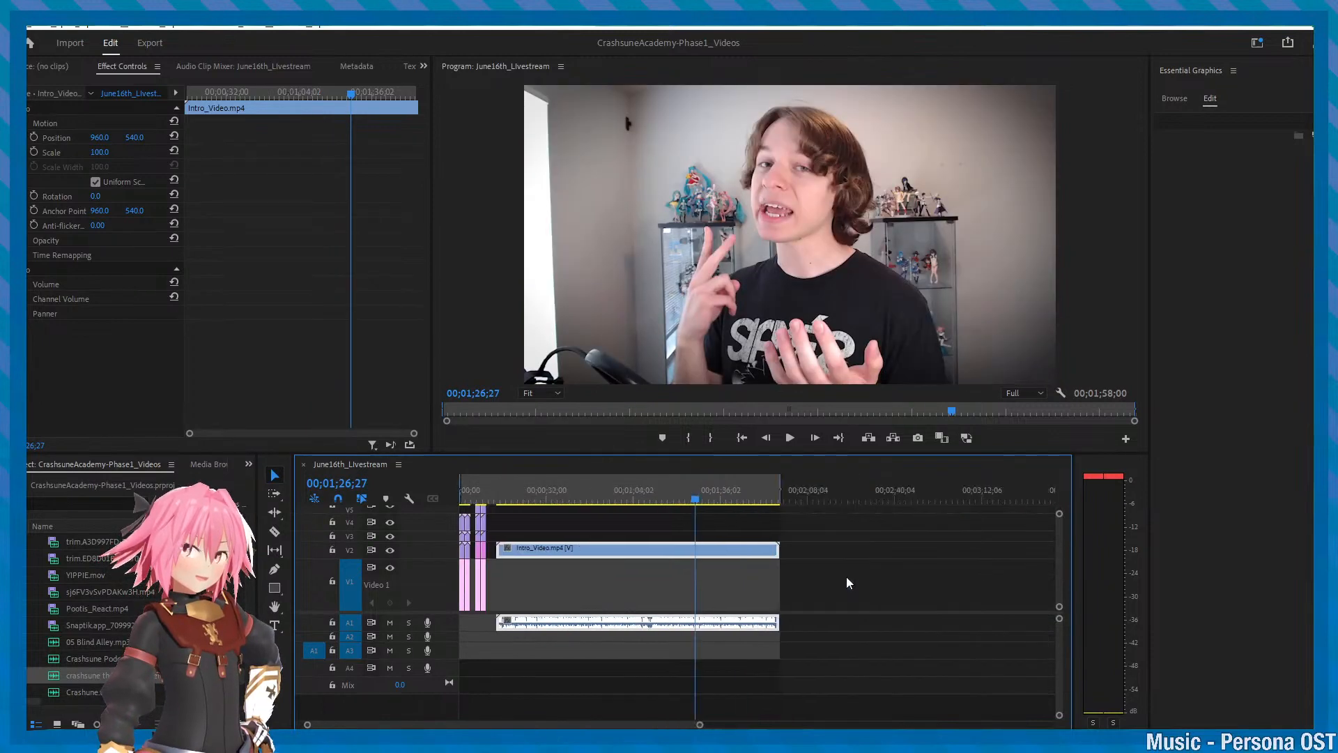
key("ctrl+s")
left_click(727, 495)
key("ctrl+s")
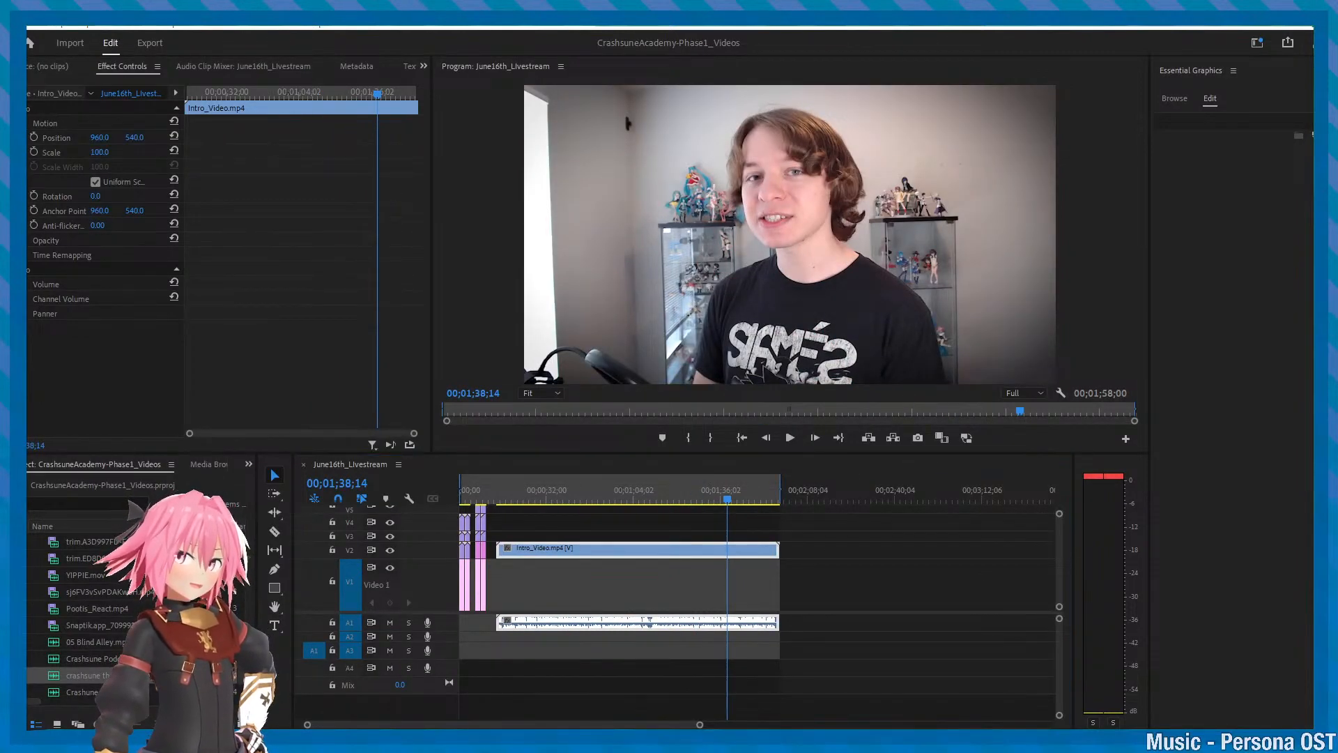
- Move the playhead past the end of Intro_Video.mp4 to 00;02;08;23 and save the project
left_click(789, 491)
scroll(795, 508, "down", 2, "alt")
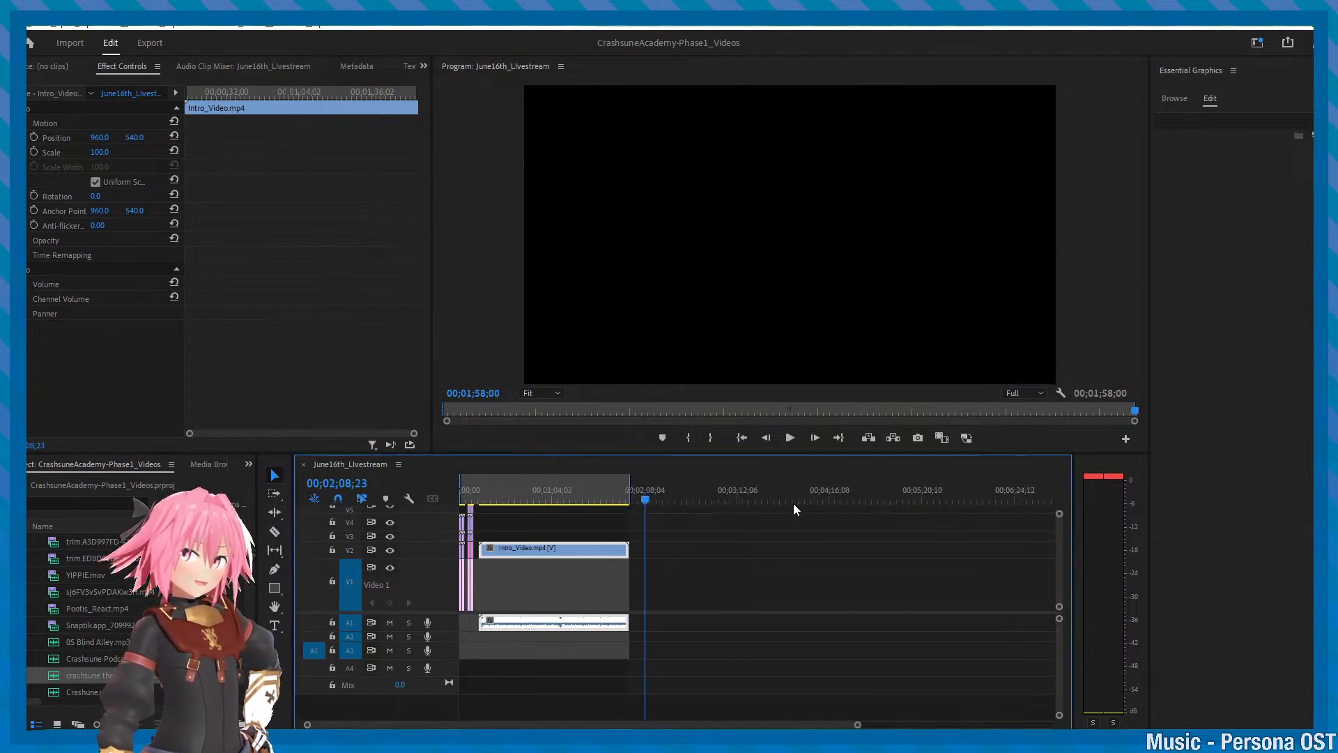
key("ctrl+s")
scroll(618, 506, "up", 2, "alt")
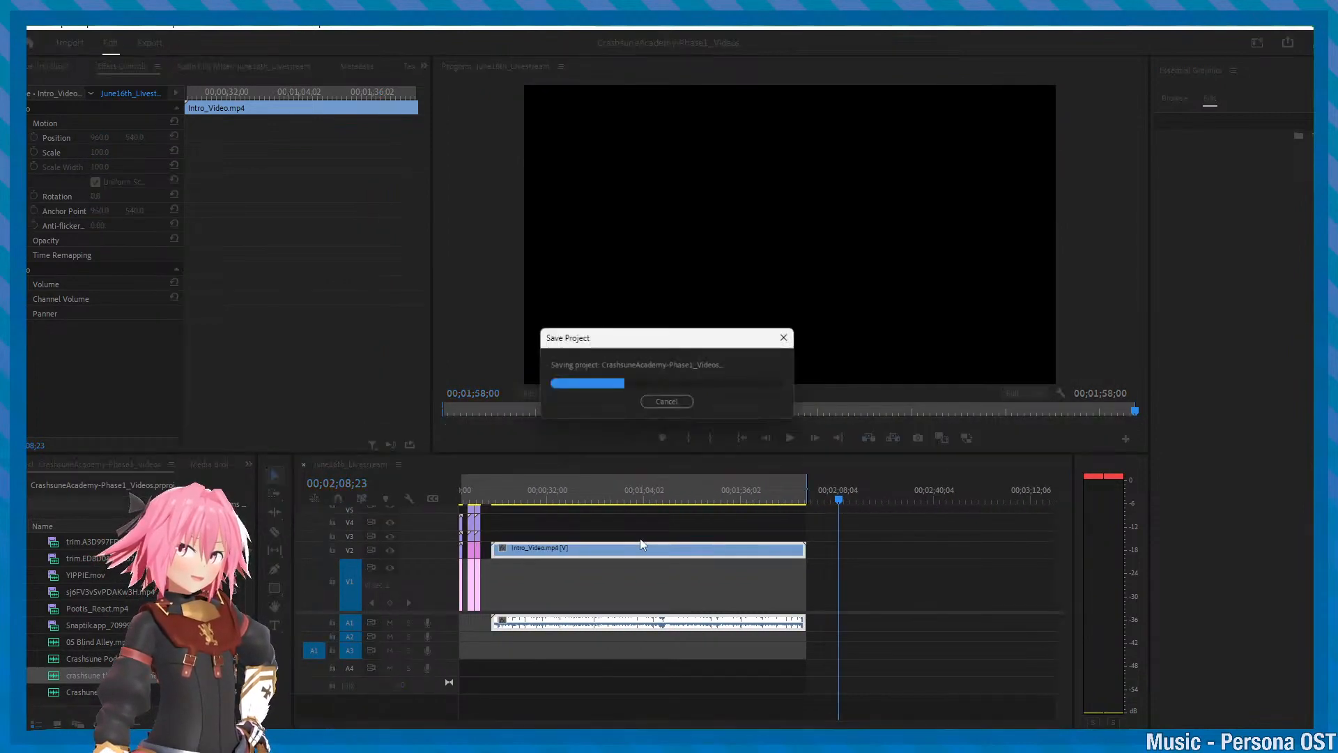
left_click(800, 416)
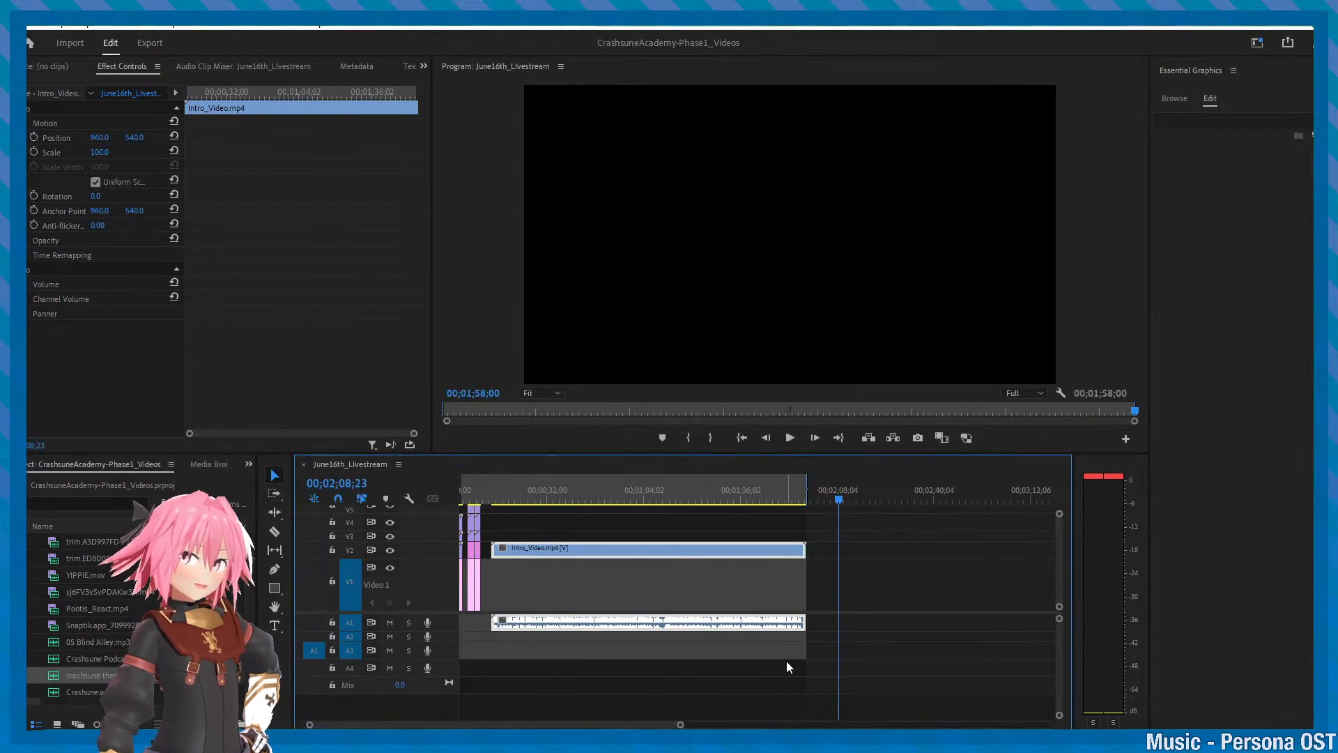
- Preview the second character clip group at 00;00;06;28 and 00;00;08;09, and save the project
left_click(472, 492)
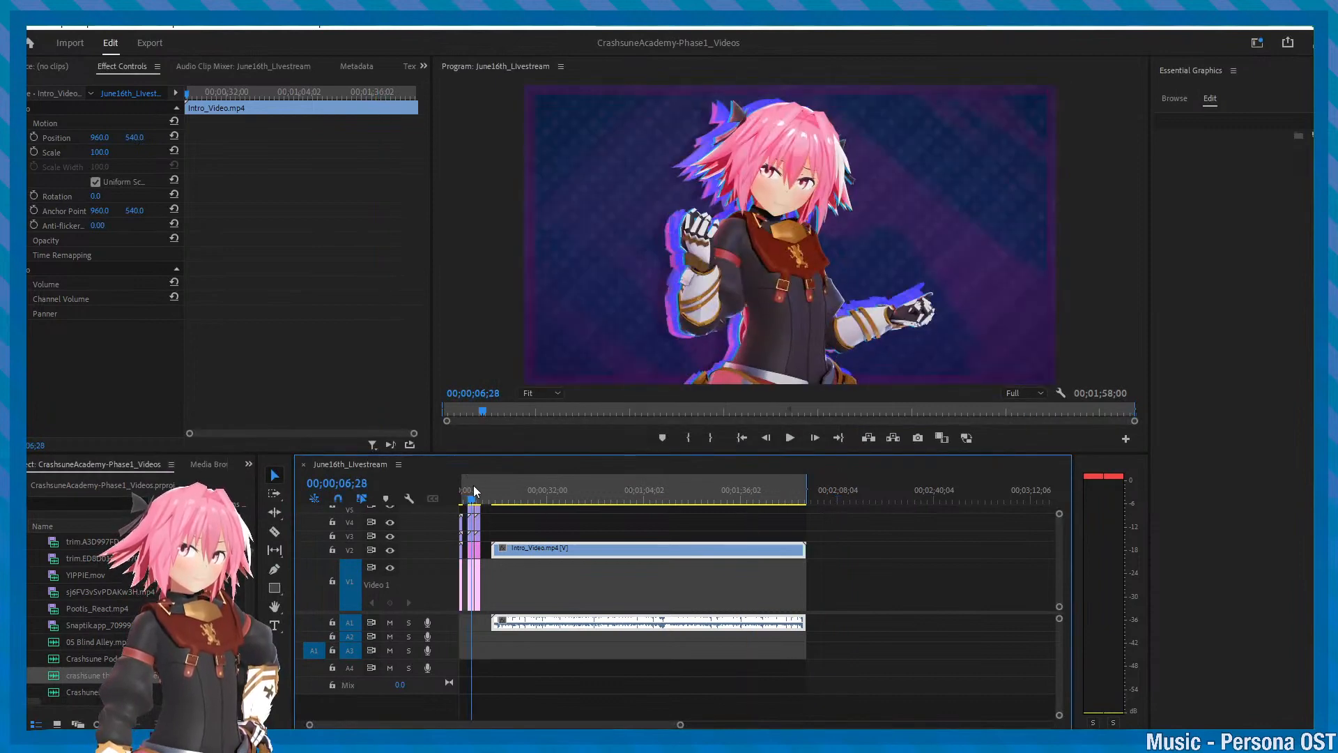
scroll(508, 576, "up", 4, "alt")
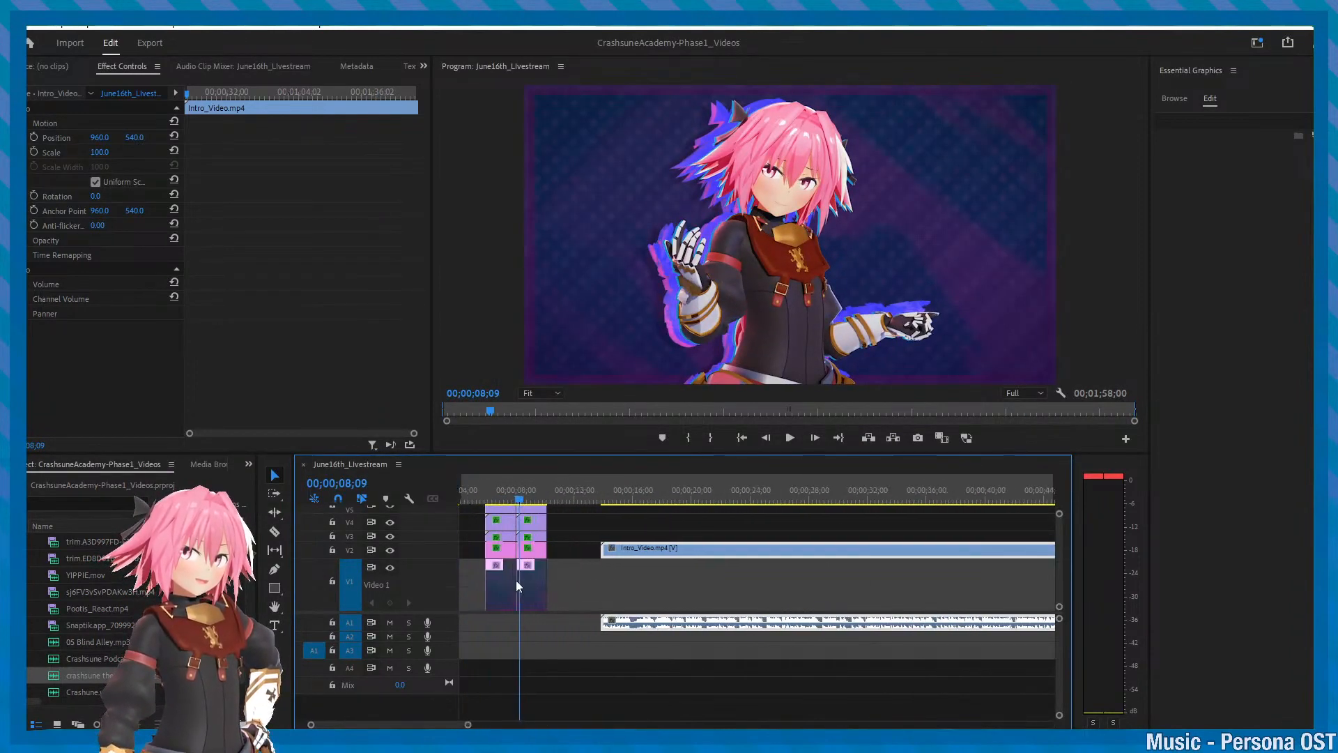
left_click(580, 490)
left_click_drag(580, 490, 581, 494)
key("ctrl+s")
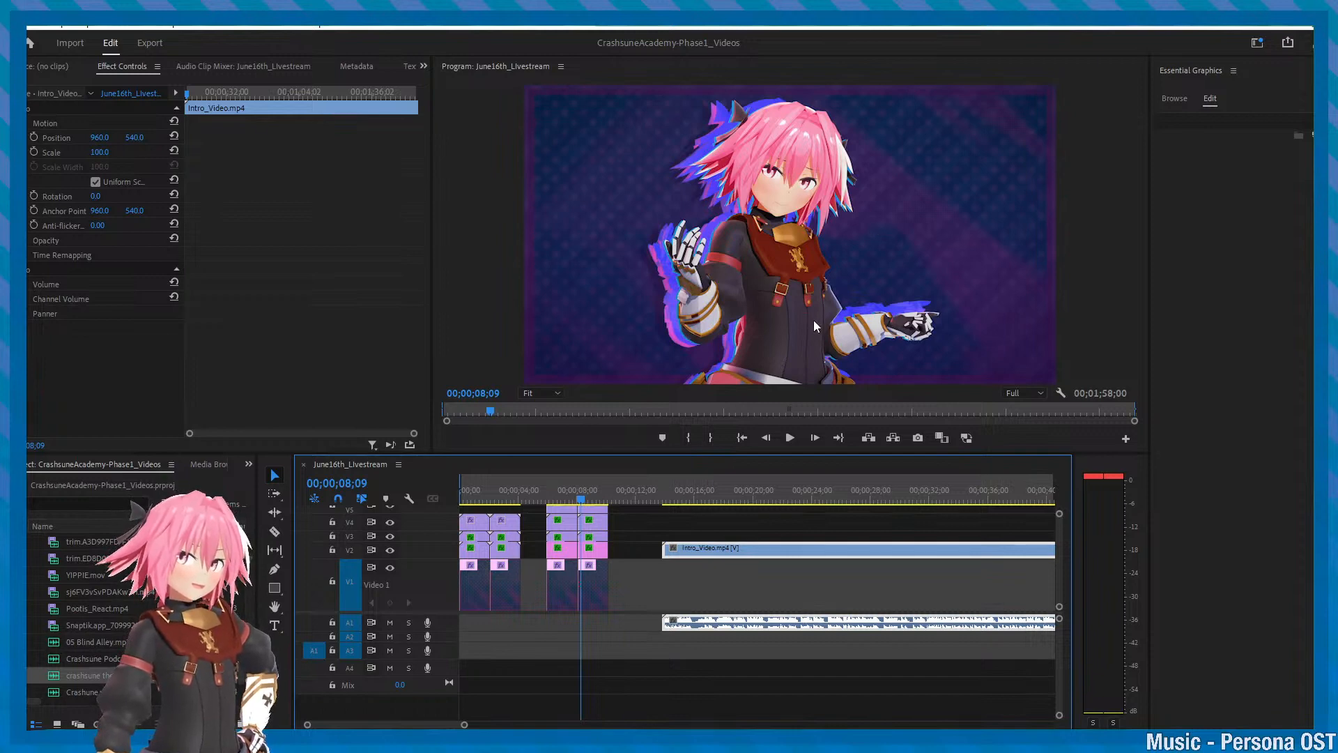
- Maximize the program preview to inspect the character frame at 00;00;08;09, restore the workspace layout, and save the project
key("grave")
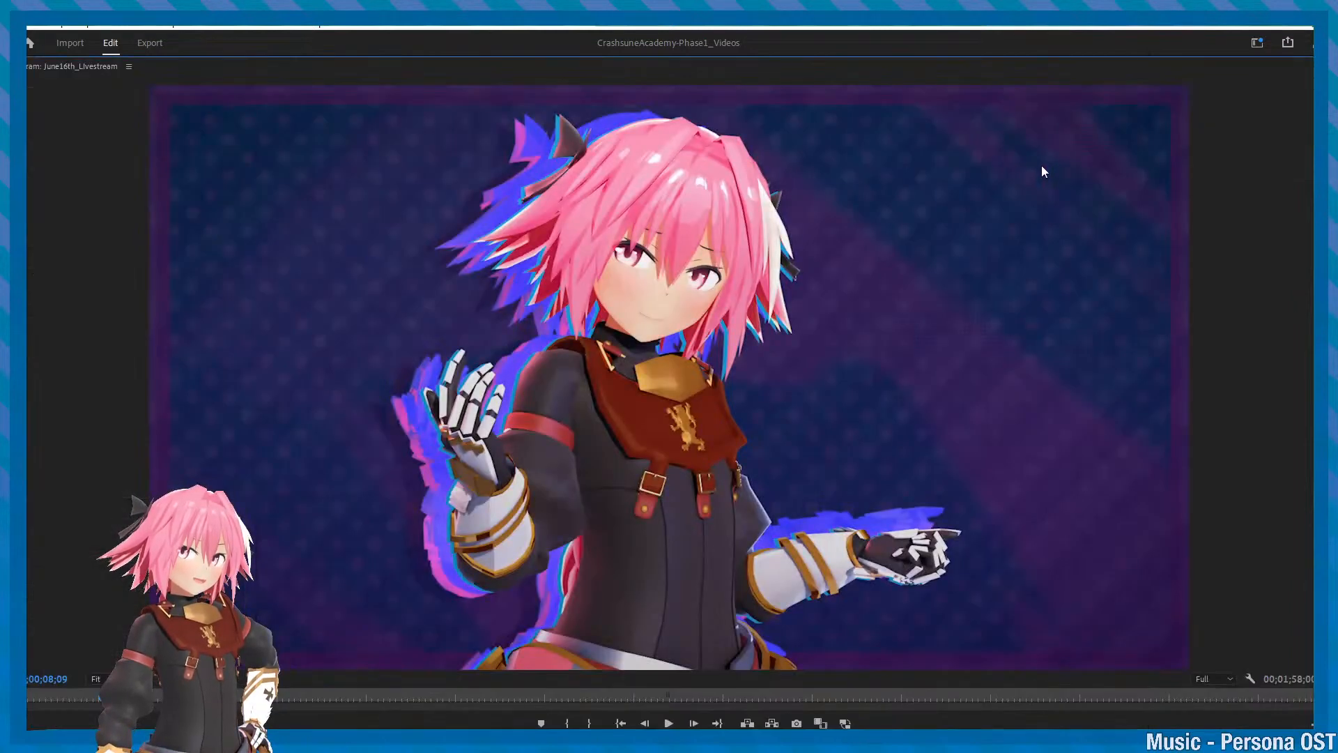
key("grave")
key("ctrl+s")
scroll(625, 509, "up", 1, "alt")
scroll(624, 509, "down", 2, "alt")
key("ctrl+s")
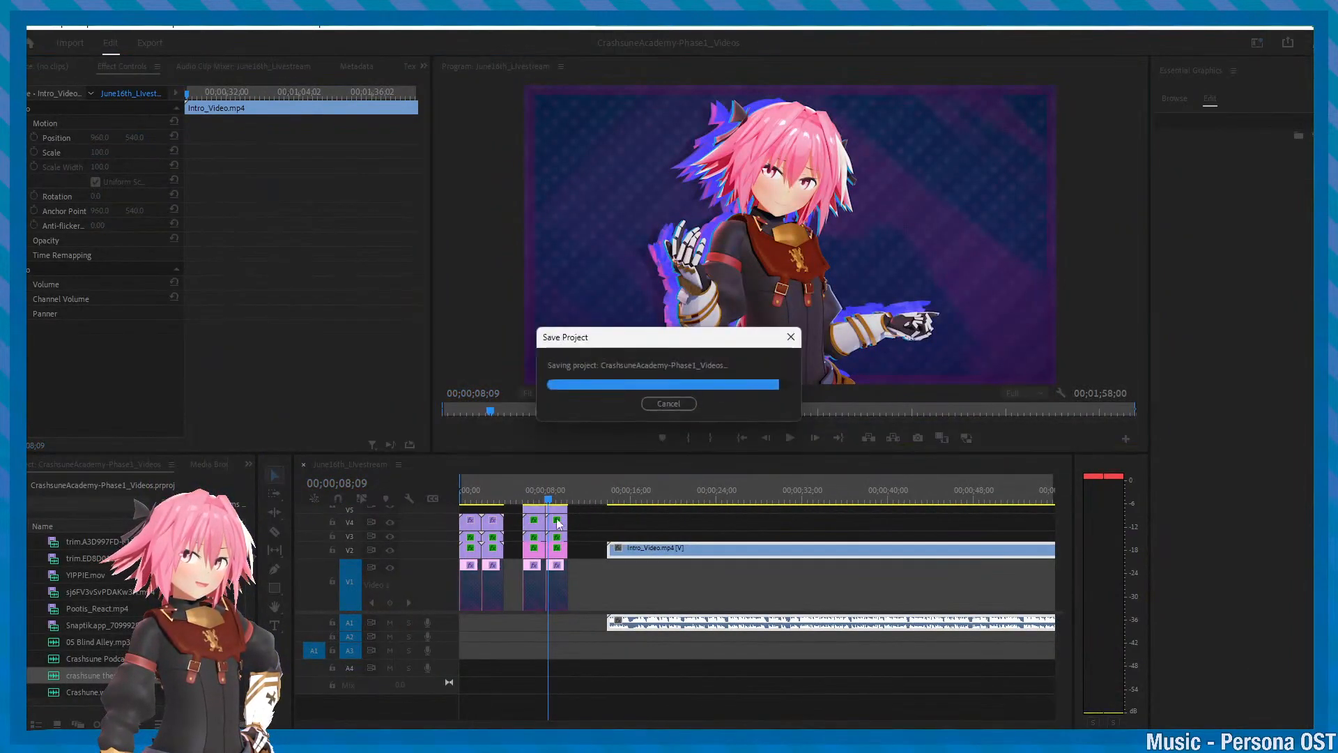
- Examine both character clip groups, preview the gap at 00;00;11;12 and the start of Intro_Video.mp4, and save the project
scroll(603, 533, "up", 2, "alt")
scroll(635, 524, "up", 2, "alt")
scroll(696, 532, "up", 1)
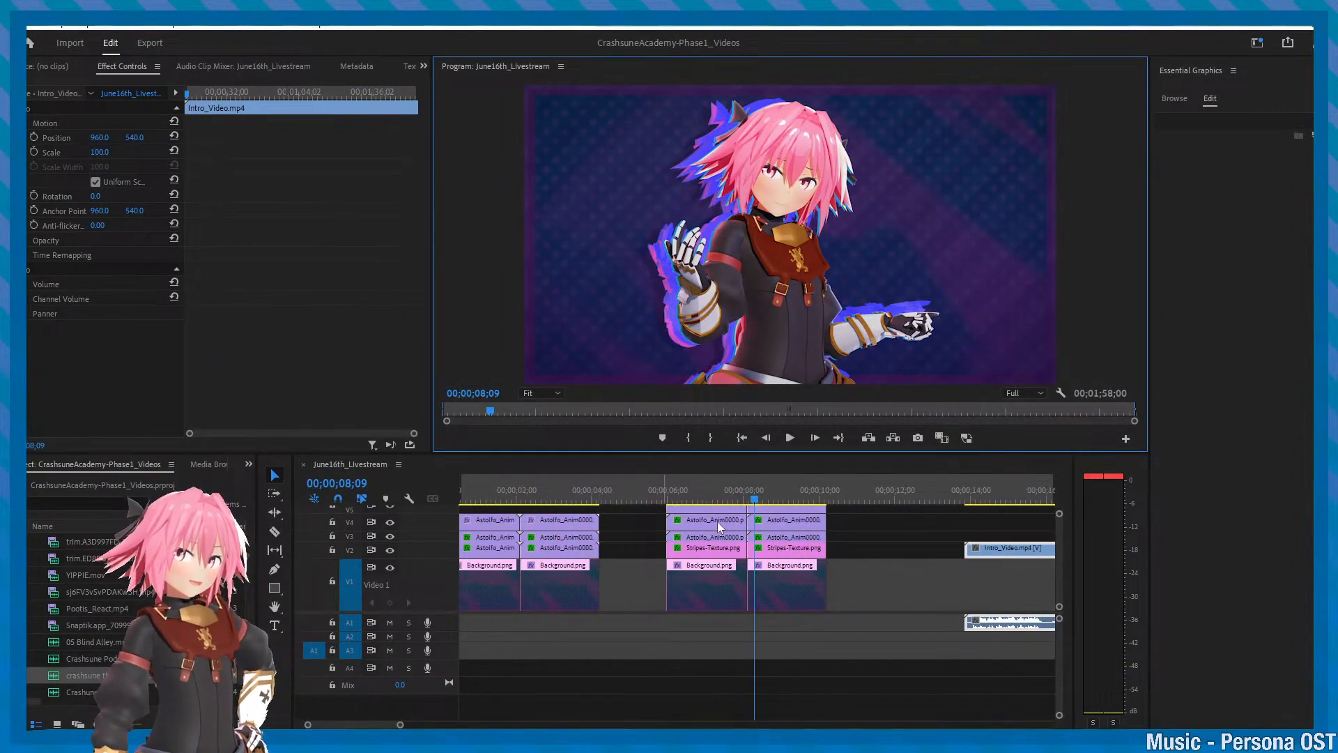
key("ctrl+s")
left_click(784, 498)
scroll(884, 549, "down", 2, "alt")
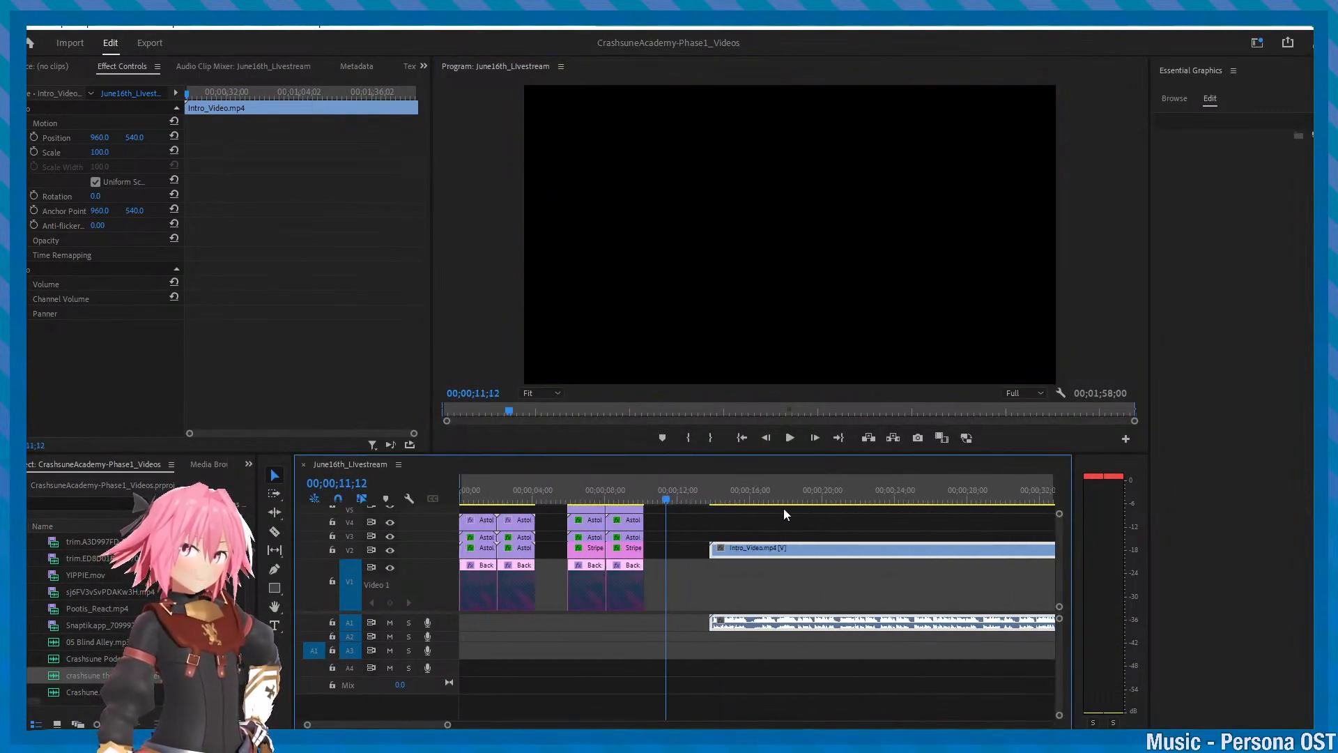
left_click(738, 493)
key("ctrl+s")
- Move the playhead back to 00;00;02;16 in the first character clip group and save the project
left_click(604, 484)
left_click(507, 490)
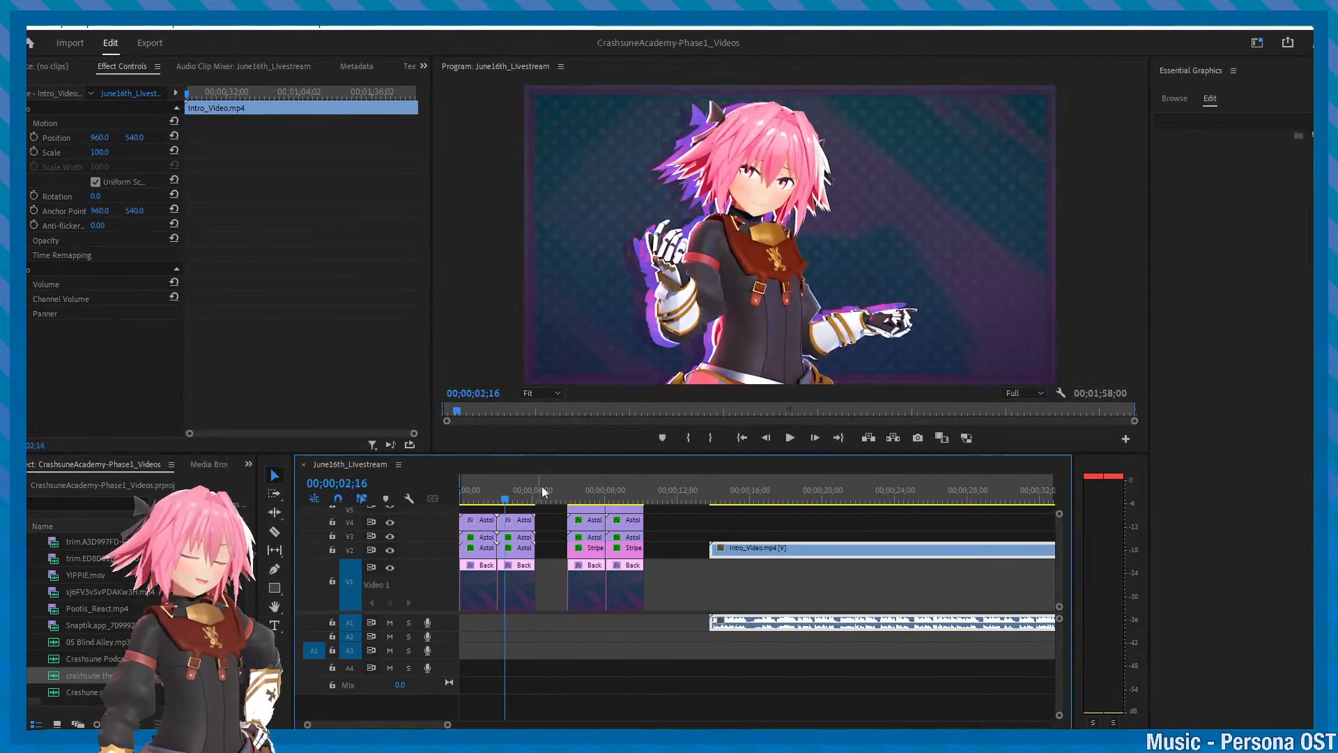
scroll(558, 512, "up", 2, "alt")
scroll(592, 528, "up", 1)
key("ctrl+s")
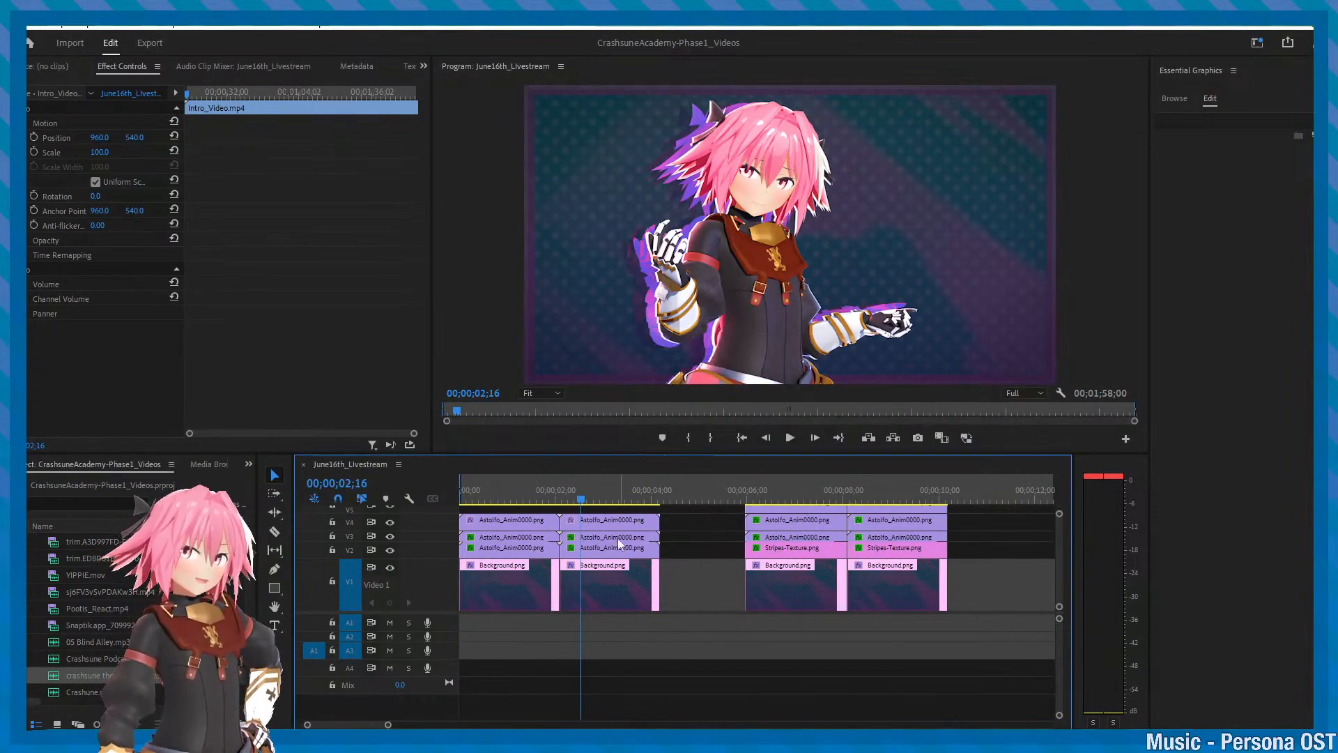
scroll(610, 548, "down", 1, "alt")
scroll(611, 549, "up", 1, "alt")
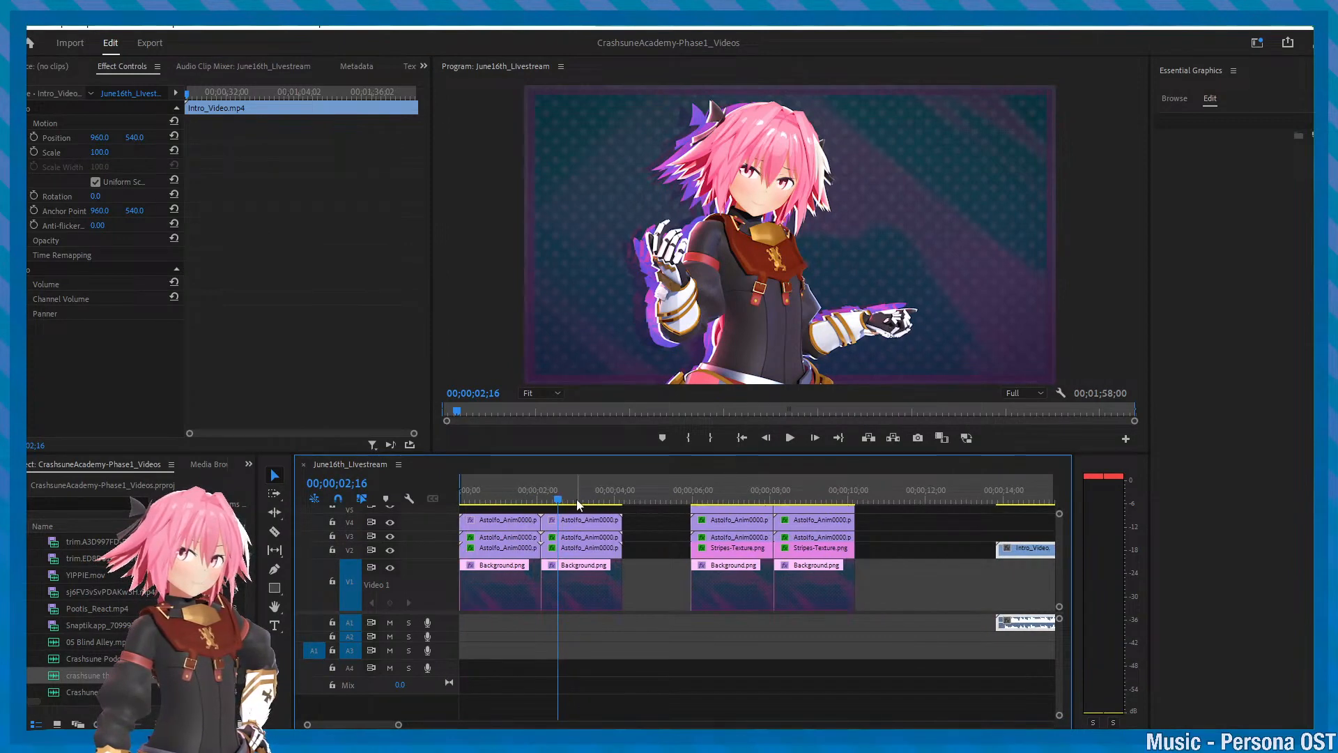
- Preview the first character clip group at 00;00;03;06, look over its layers, and dismiss the project save error
left_click_drag(567, 492, 584, 490)
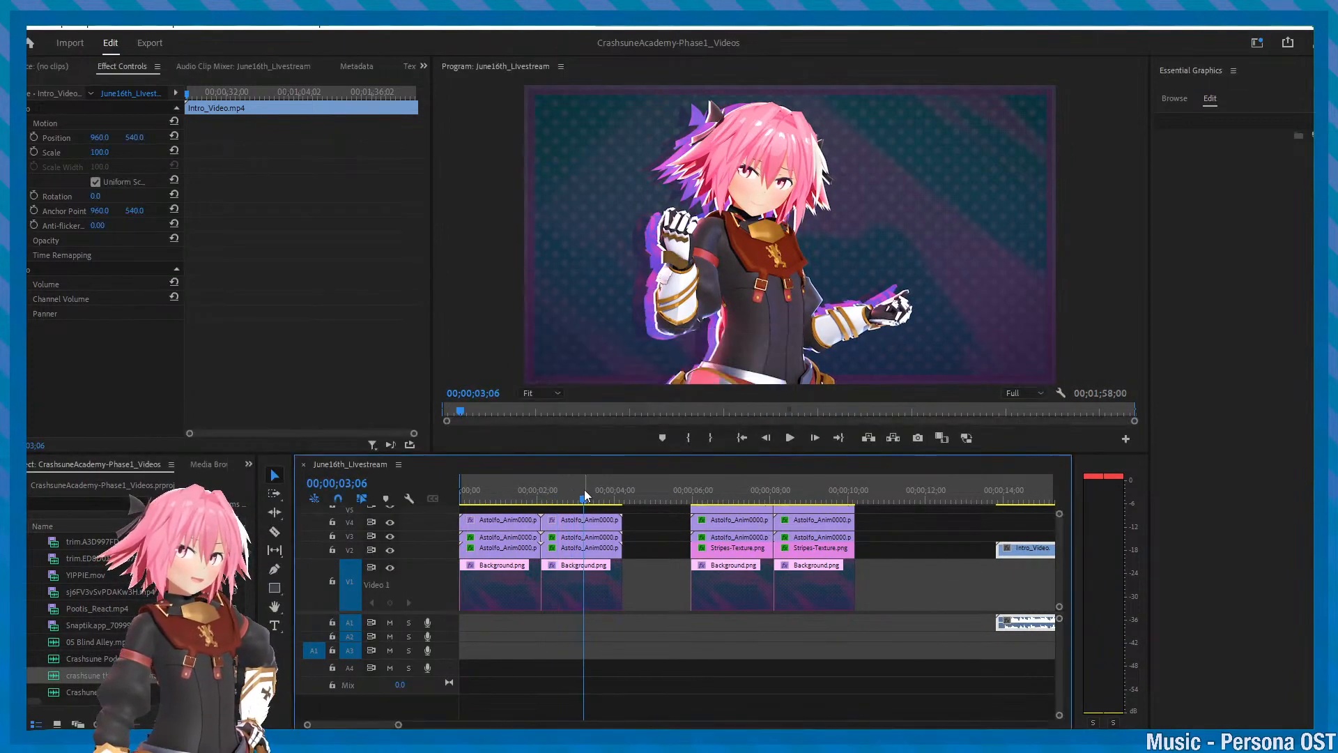
scroll(606, 527, "up", 3, "alt")
scroll(605, 524, "down", 3, "alt")
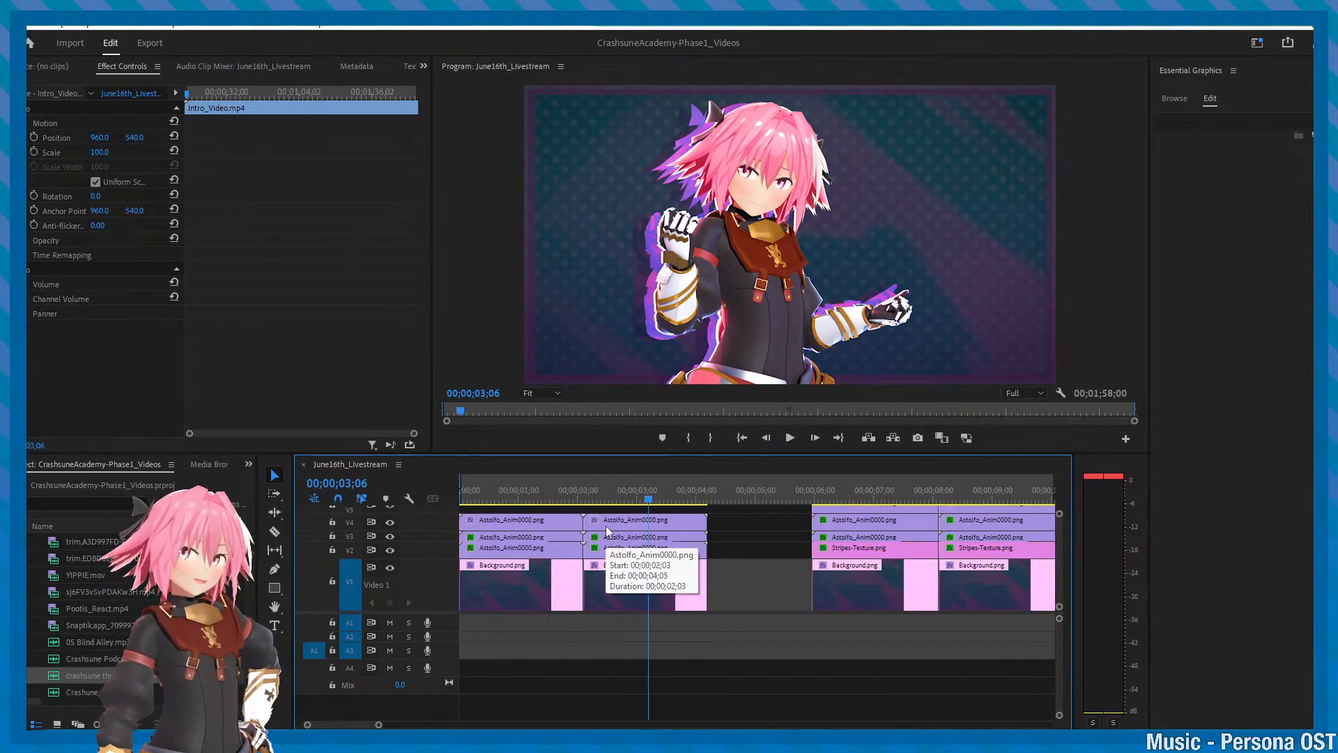
scroll(605, 525, "down", 4, "alt")
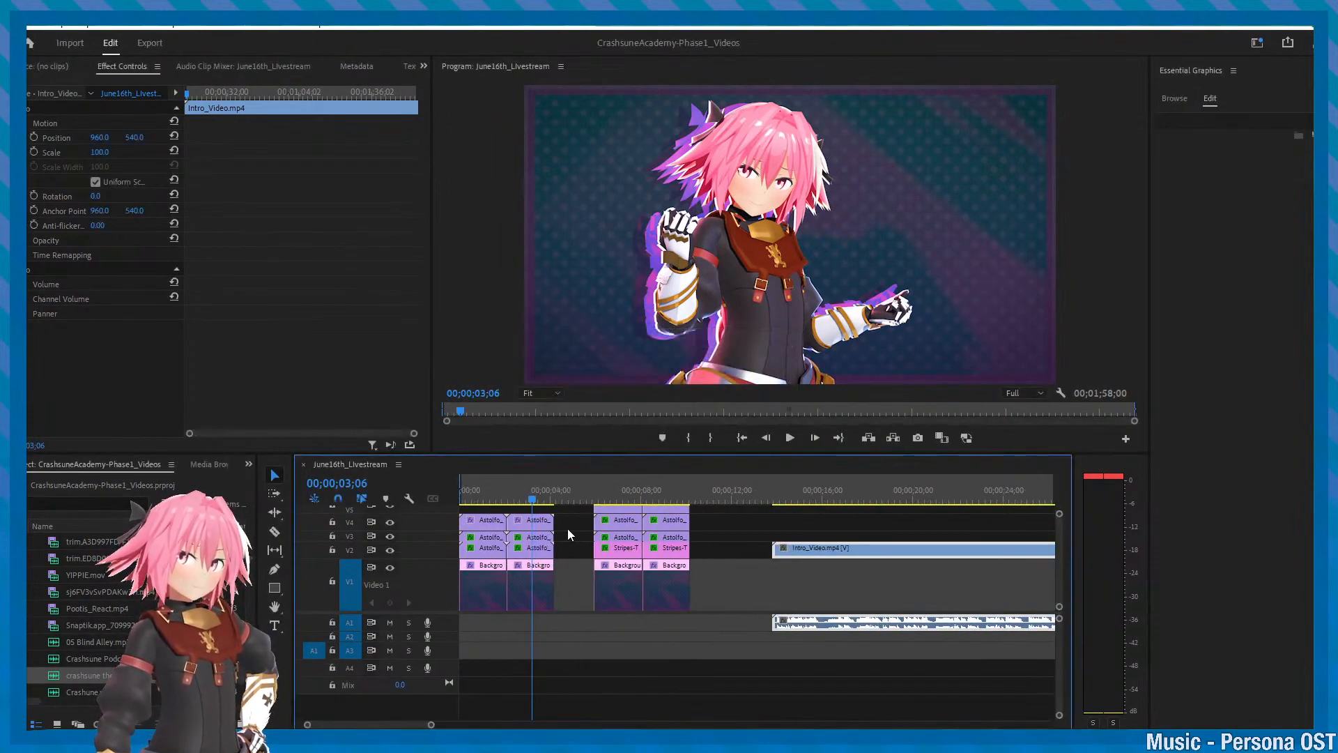
scroll(569, 529, "up", 2, "alt")
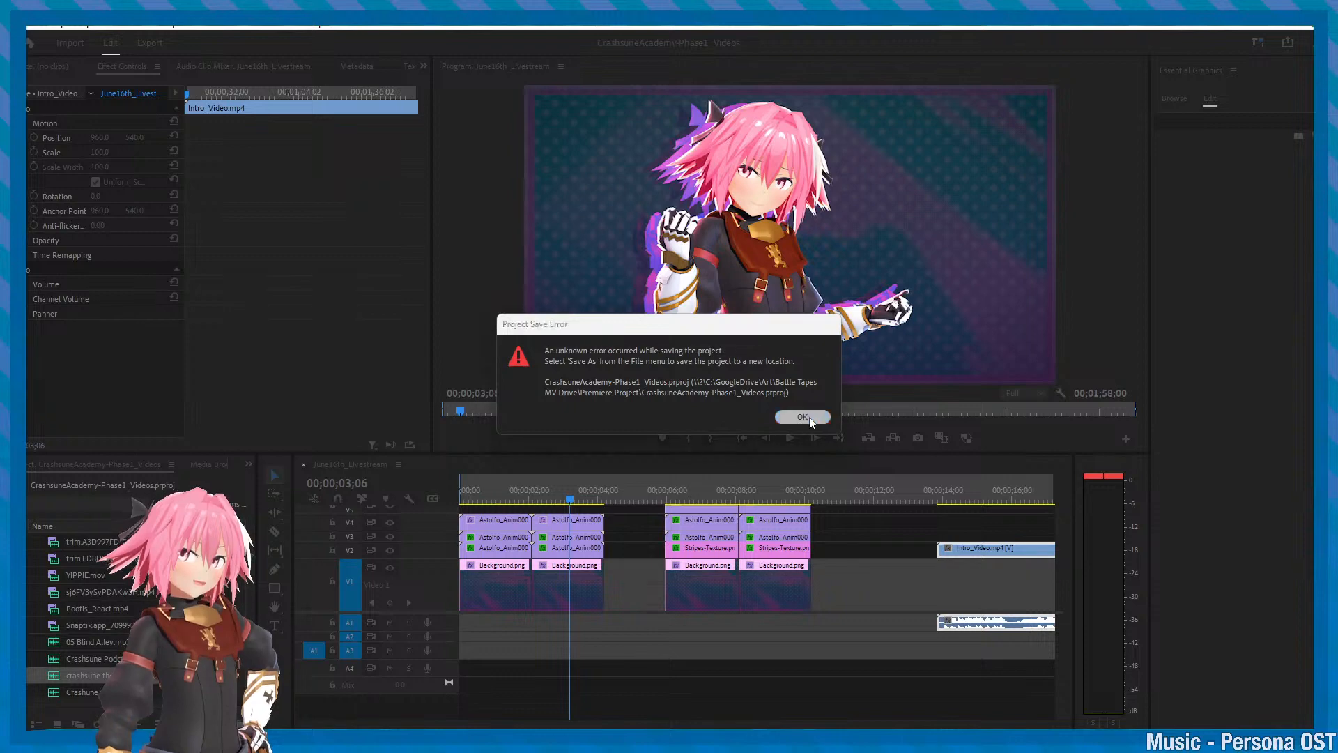
key("Return")
- Place the playhead at 00;00;06;23 in the second character clip group and save the project
left_click(694, 479)
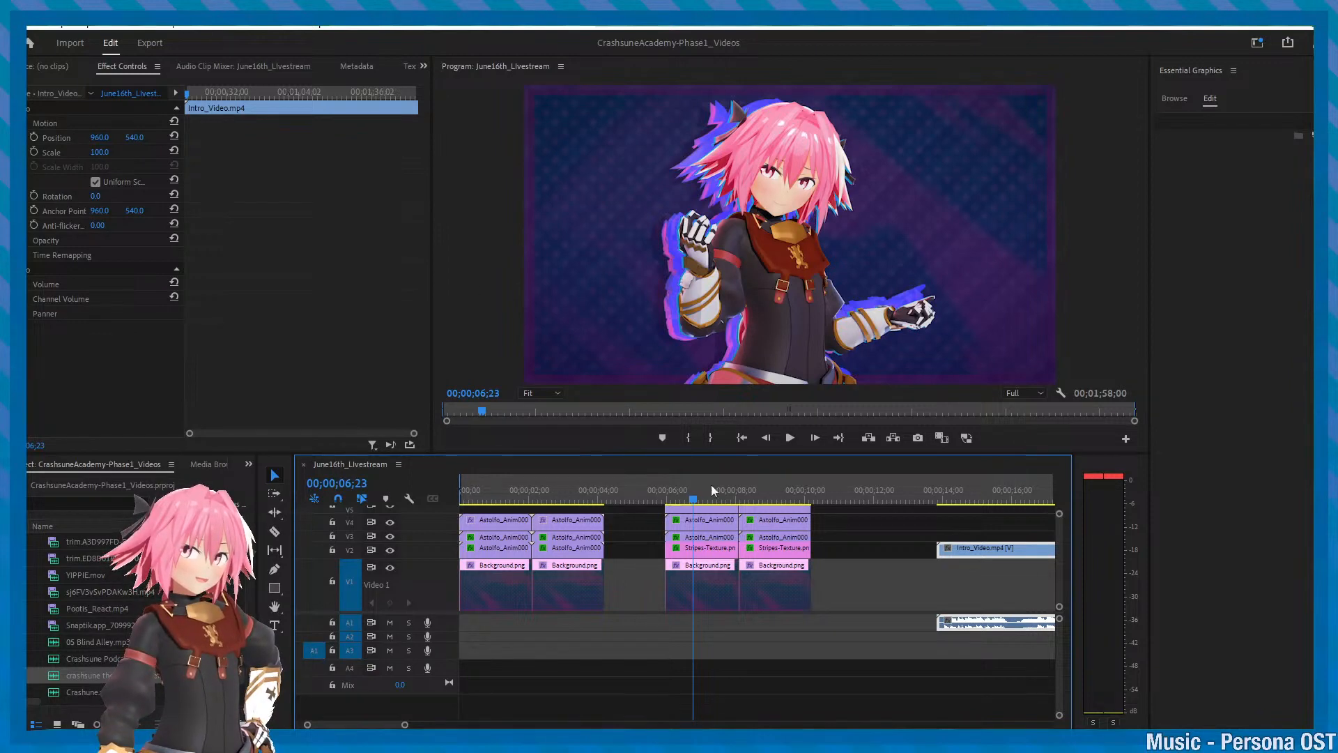
scroll(680, 599, "down", 3)
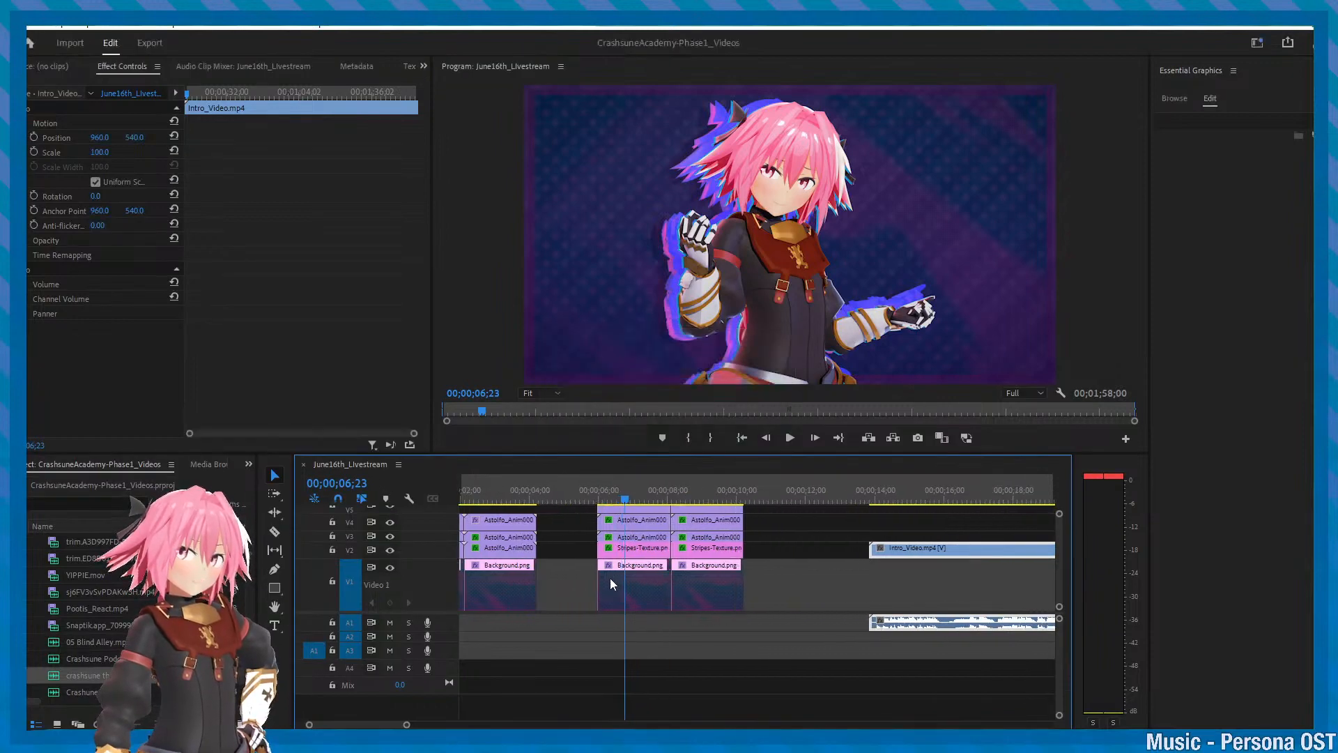
scroll(610, 584, "up", 4, "alt")
scroll(622, 589, "down", 2, "alt")
key("ctrl+s")
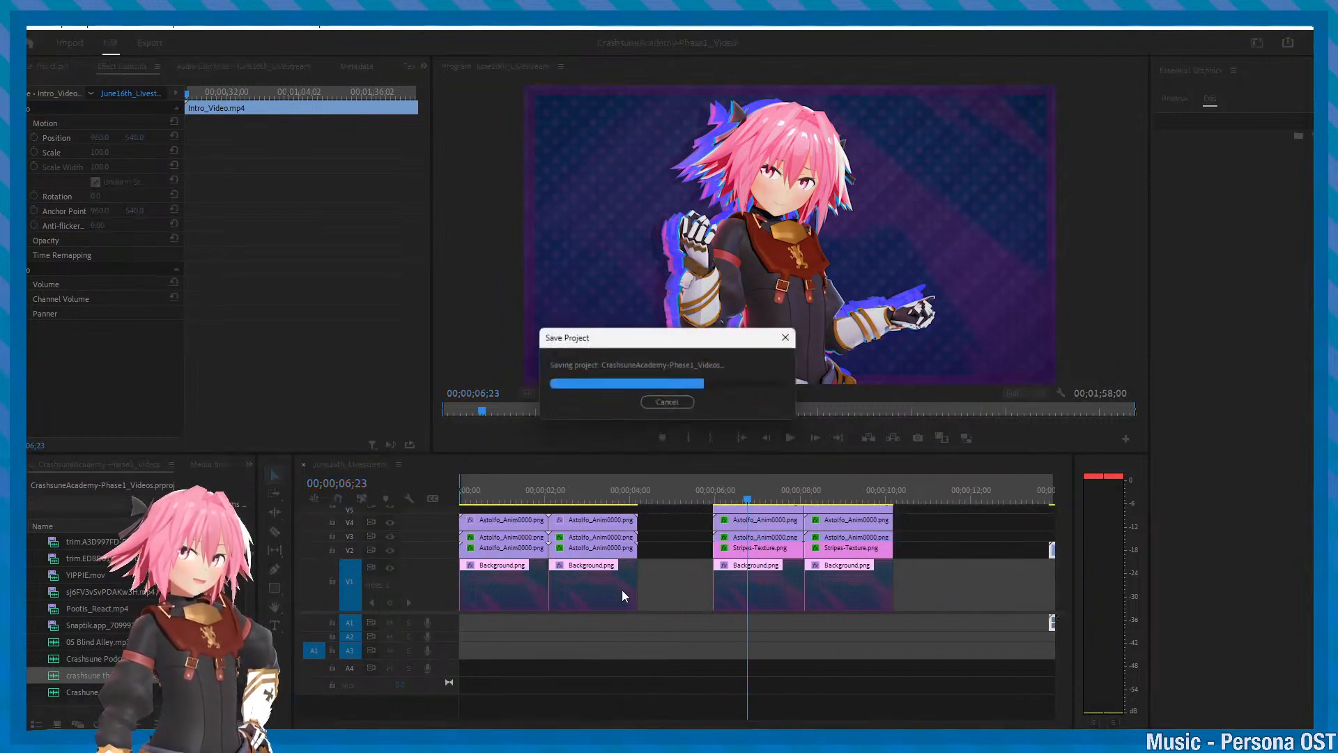
- Examine the layered character clips in both groups and their spacing before Intro_Video.mp4, saving the project along the way
scroll(612, 592, "up", 3, "alt")
scroll(606, 591, "down", 2, "alt")
key("ctrl+s")
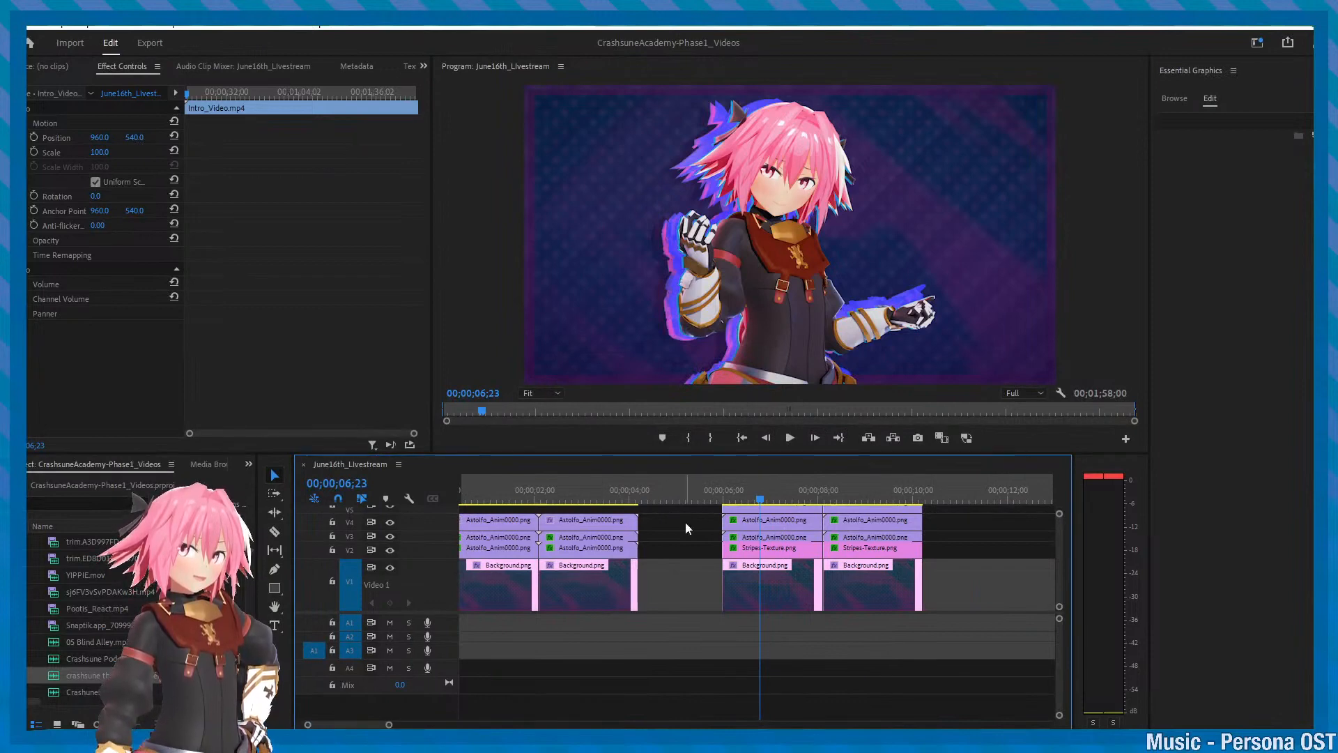
scroll(684, 524, "down", 2, "alt")
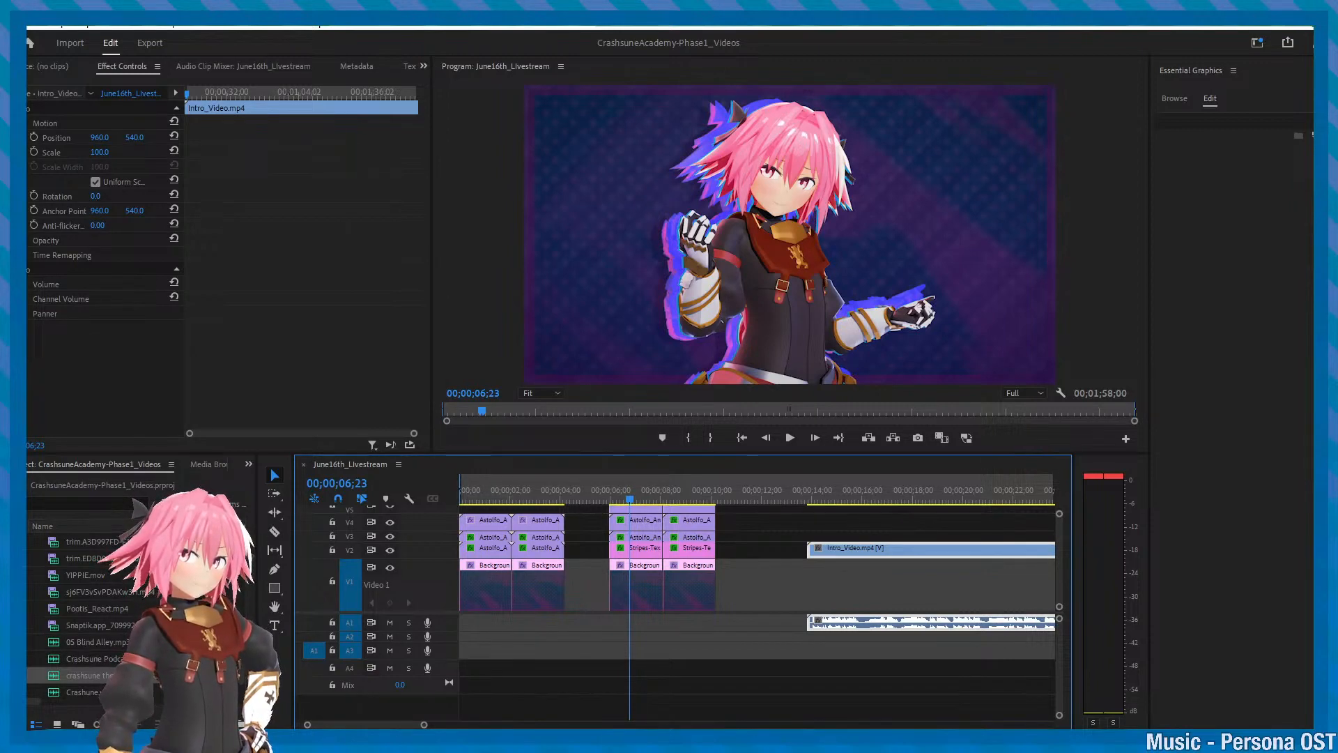
scroll(646, 604, "up", 4, "alt")
scroll(646, 605, "down", 5, "alt")
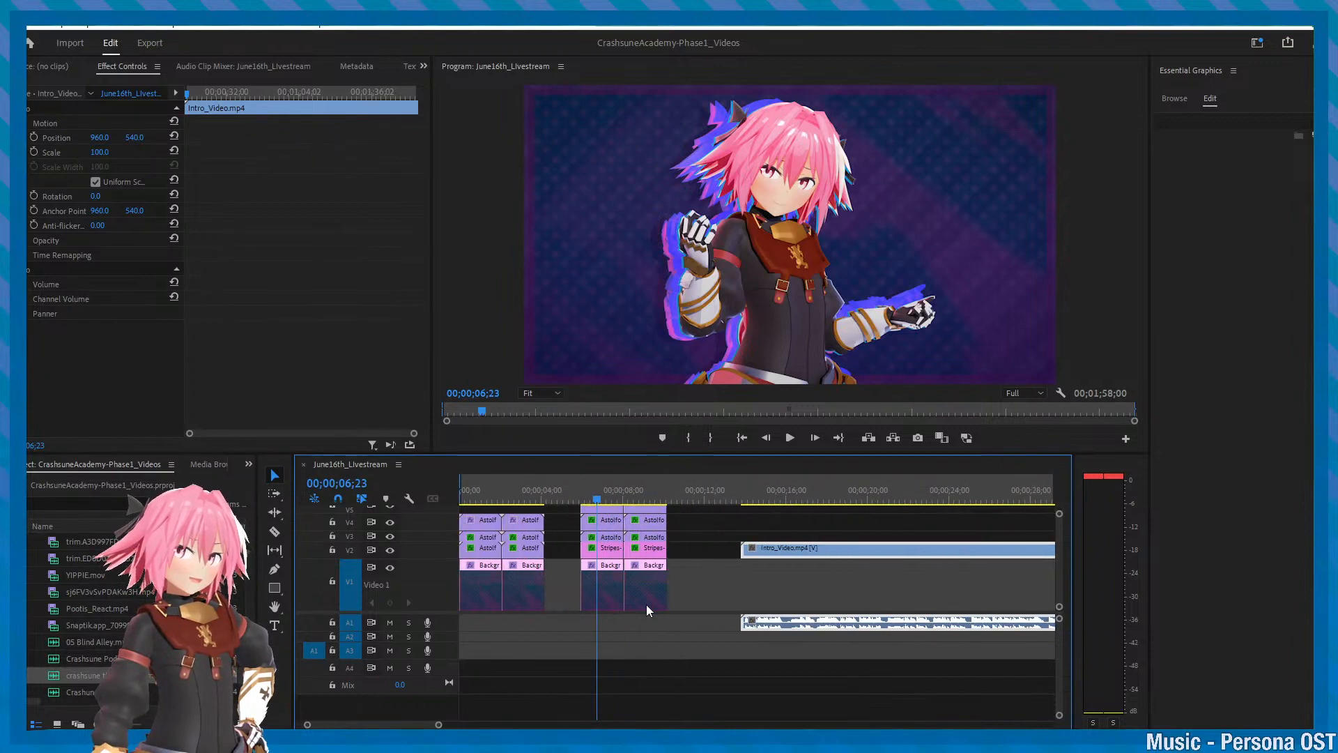
key("ctrl+s")
scroll(607, 613, "up", 4, "alt")
scroll(605, 617, "up", 2)
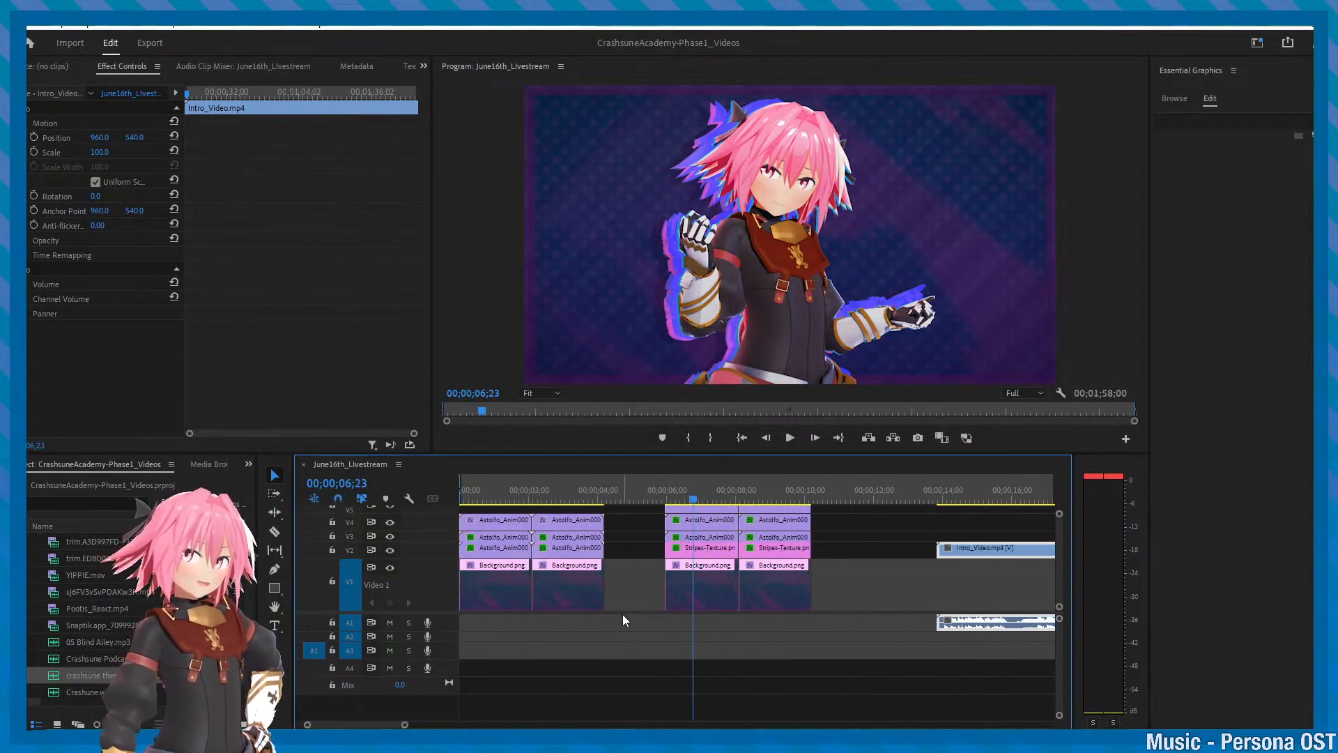